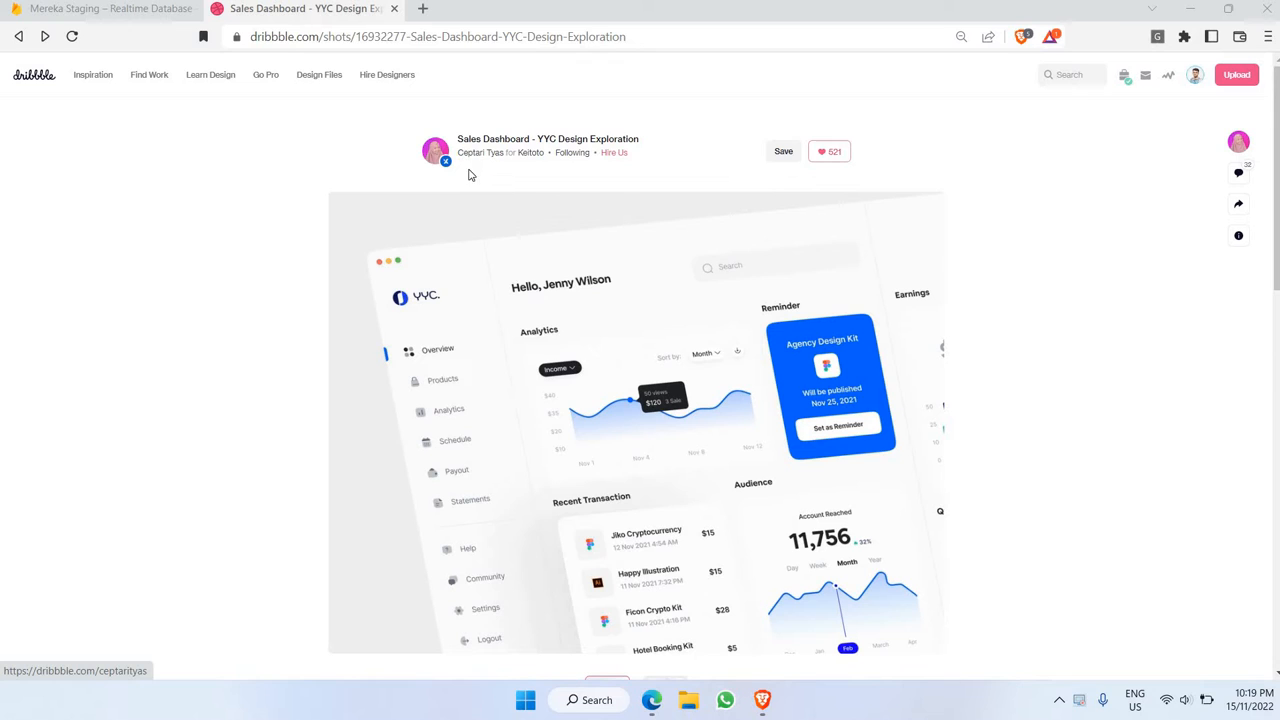
- Examine the Sales Dashboard design shot on Dribbble and display its second image with the full flat dashboard
mouse_move(472, 172)
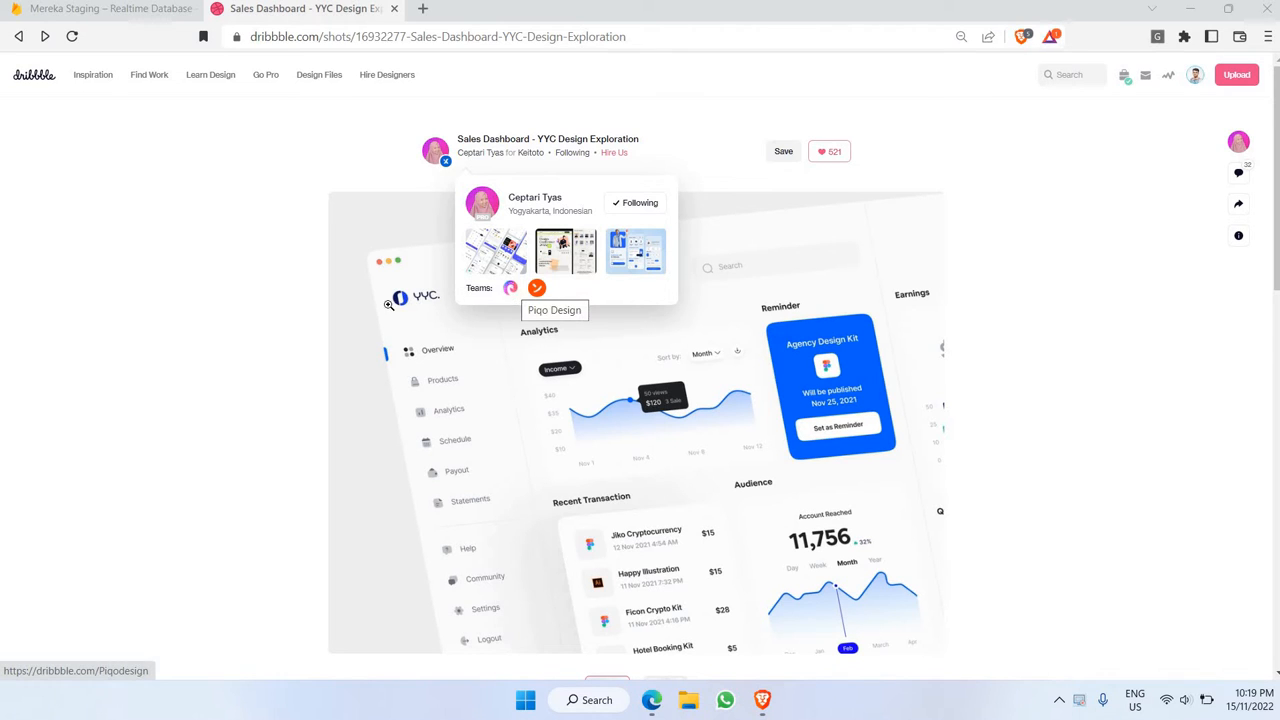
scroll(298, 354, "down", 1)
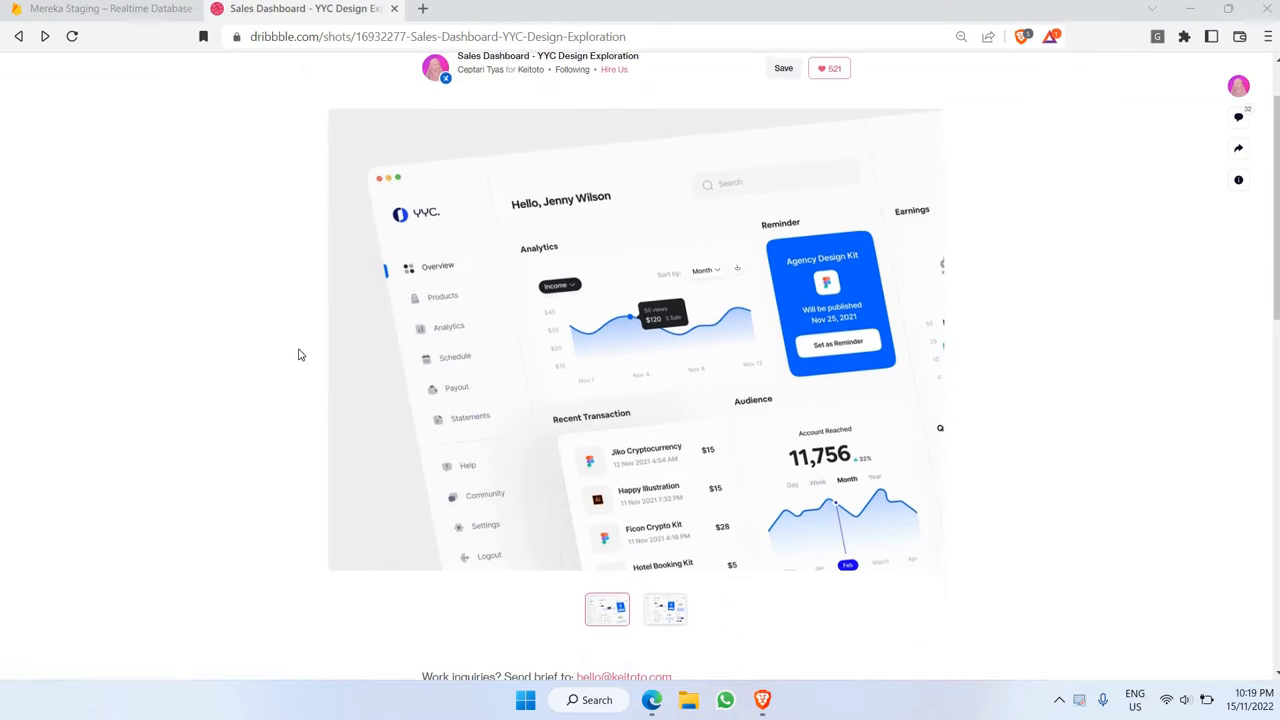
scroll(366, 208, "up", 1)
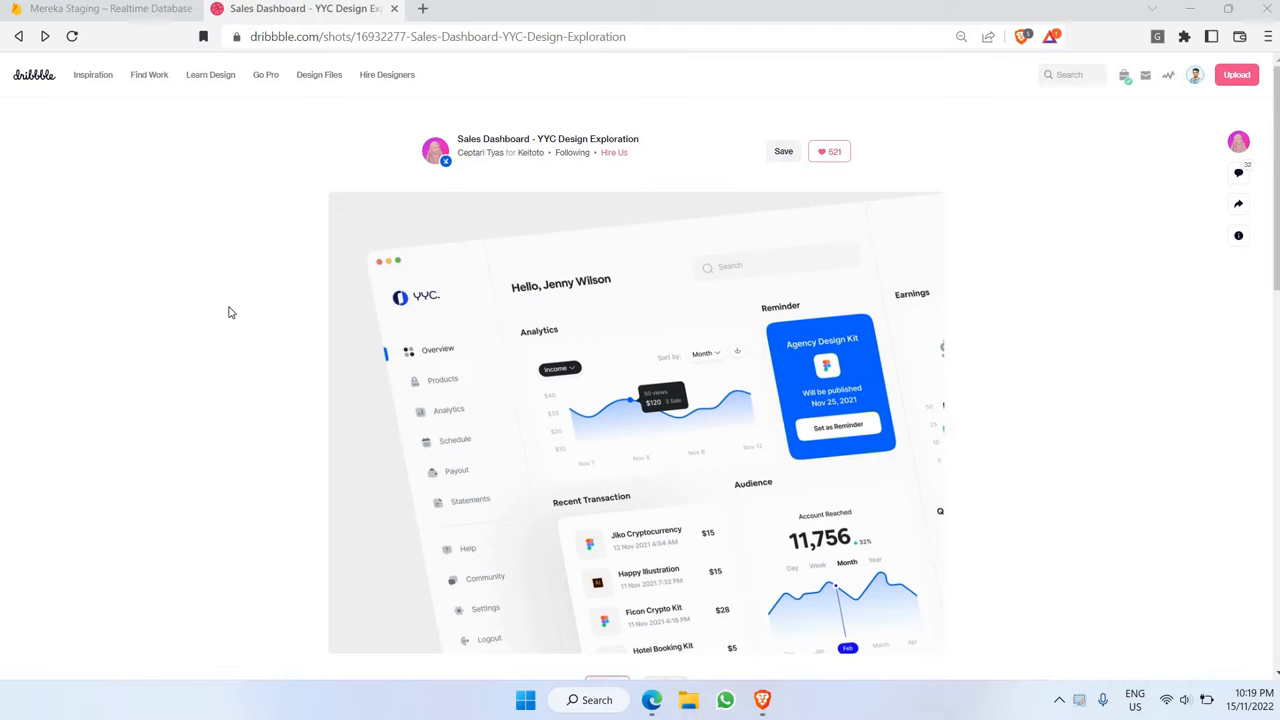
scroll(229, 313, "down", 1)
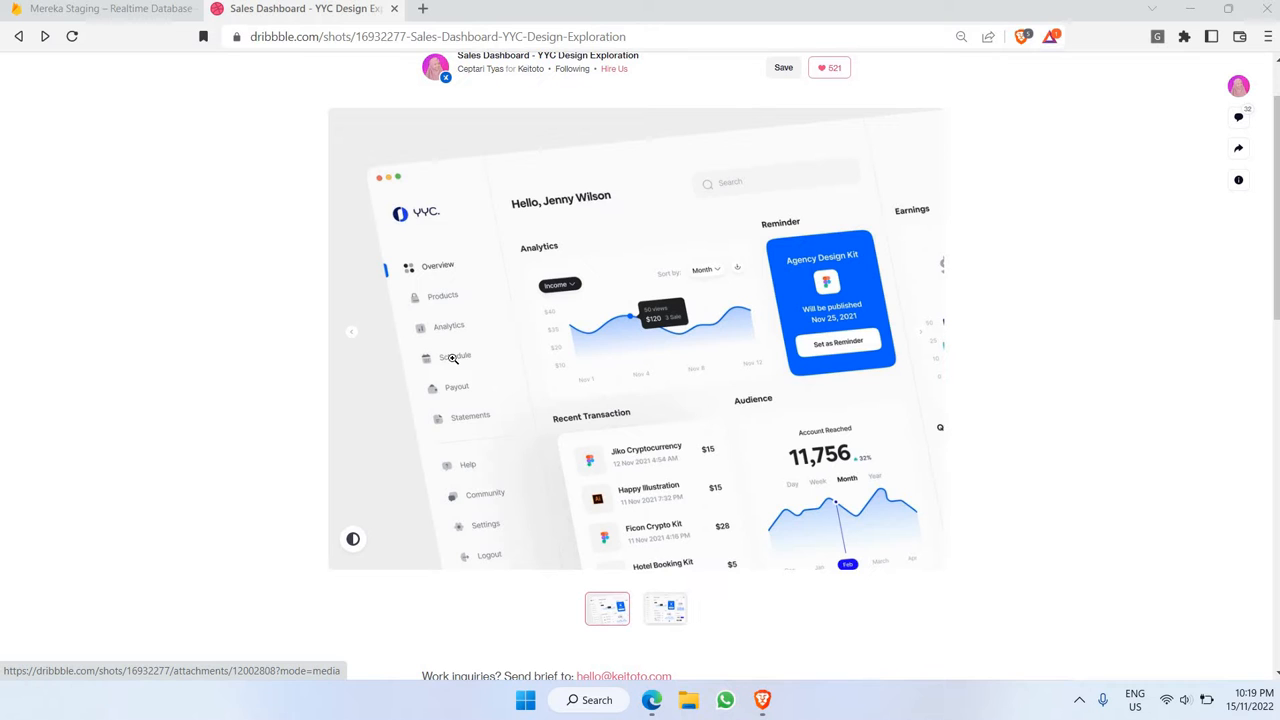
scroll(742, 385, "up", 1)
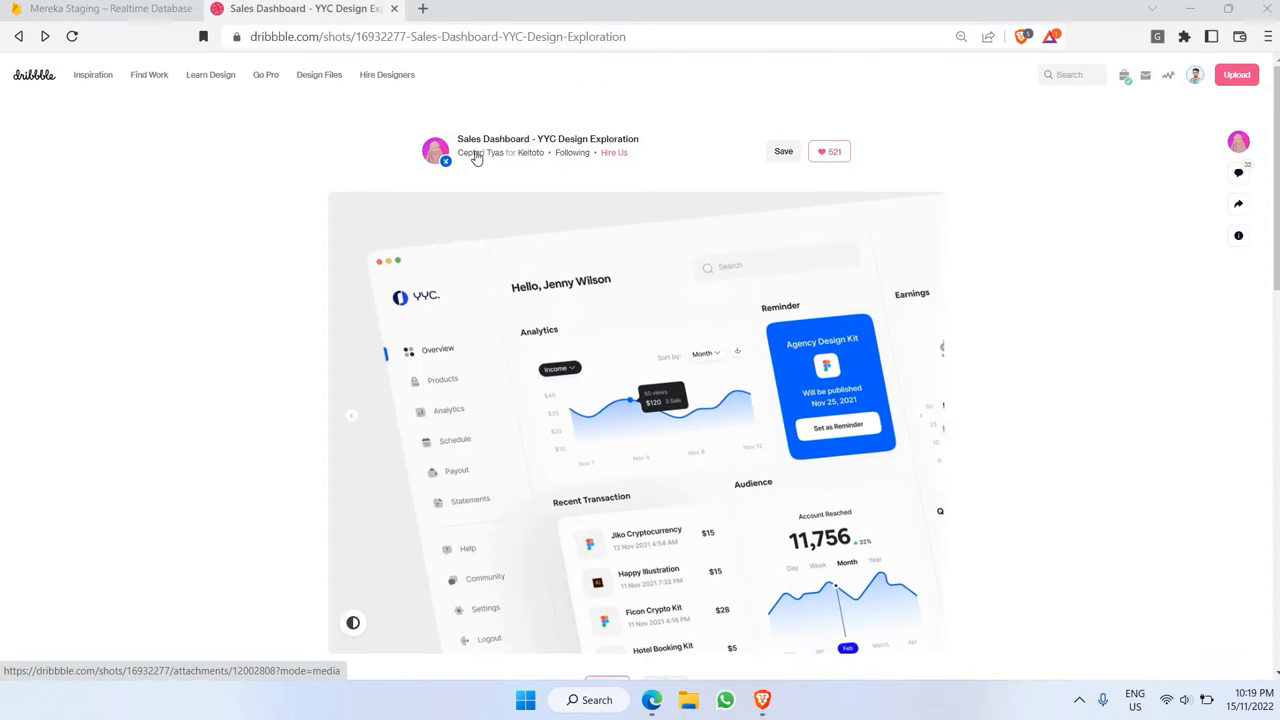
scroll(533, 261, "down", 1)
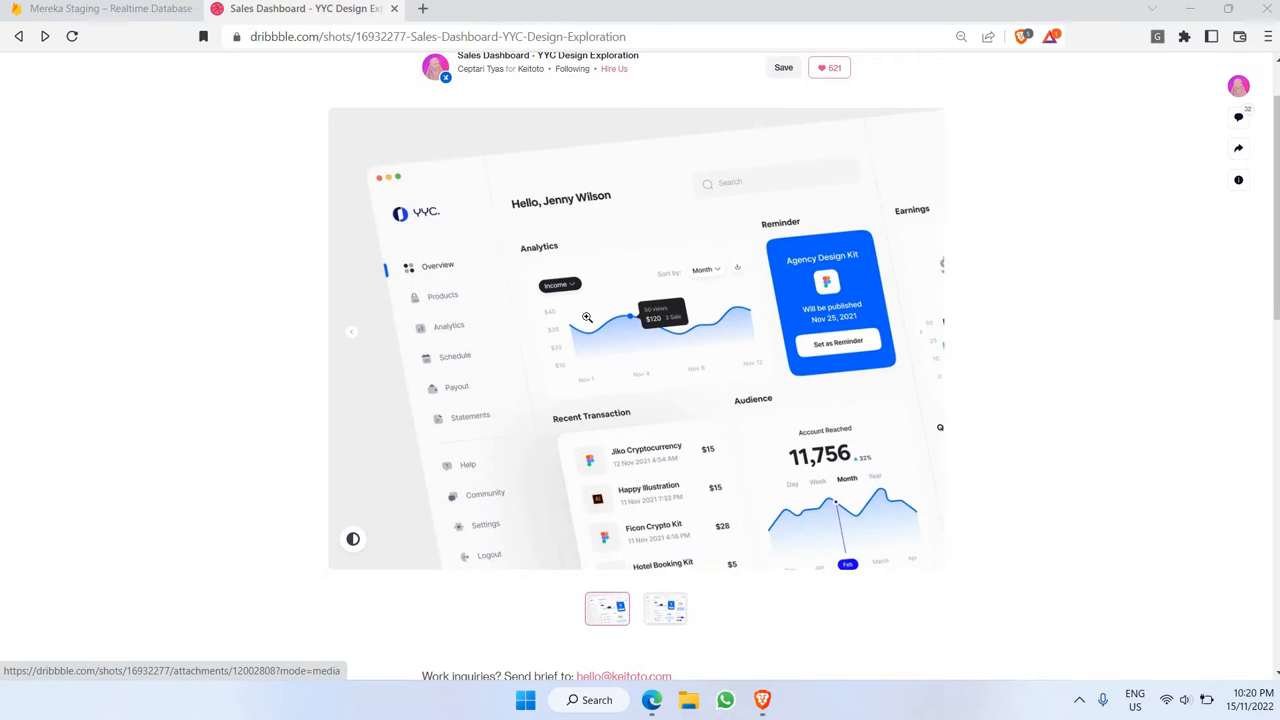
key("Right")
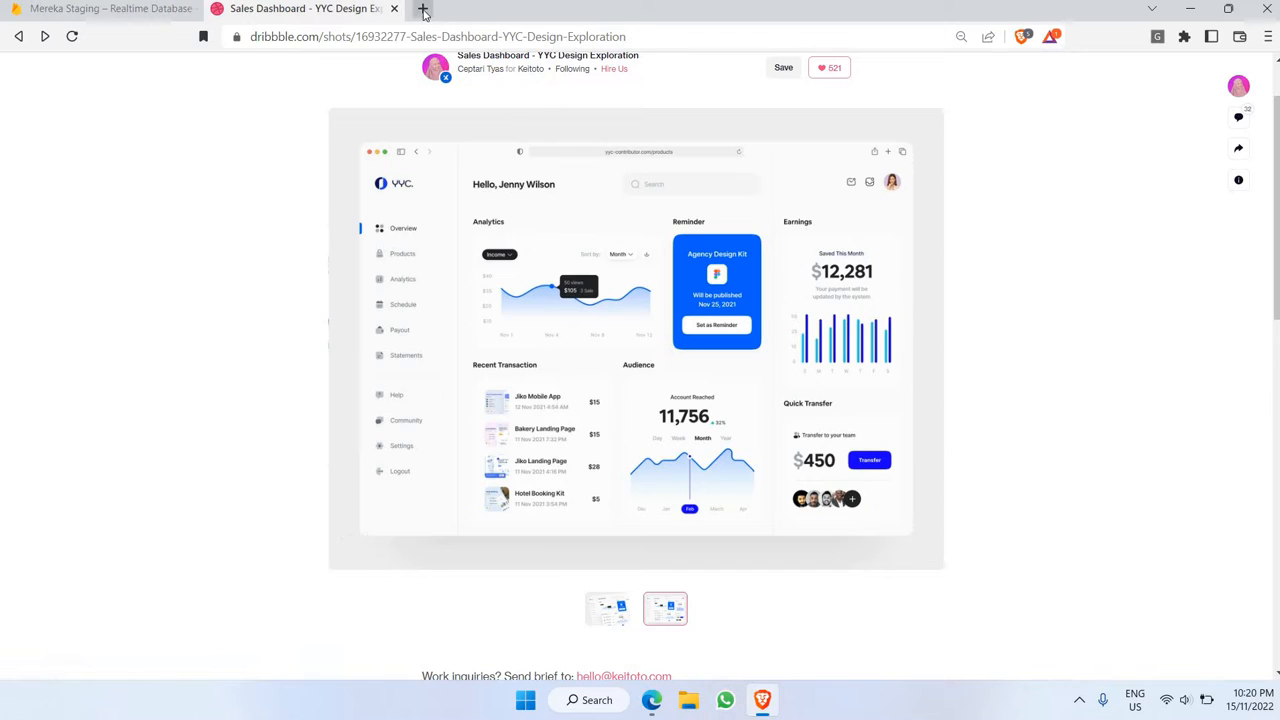
- Open figma.com in a new browser tab
left_click(423, 10)
type("fi")
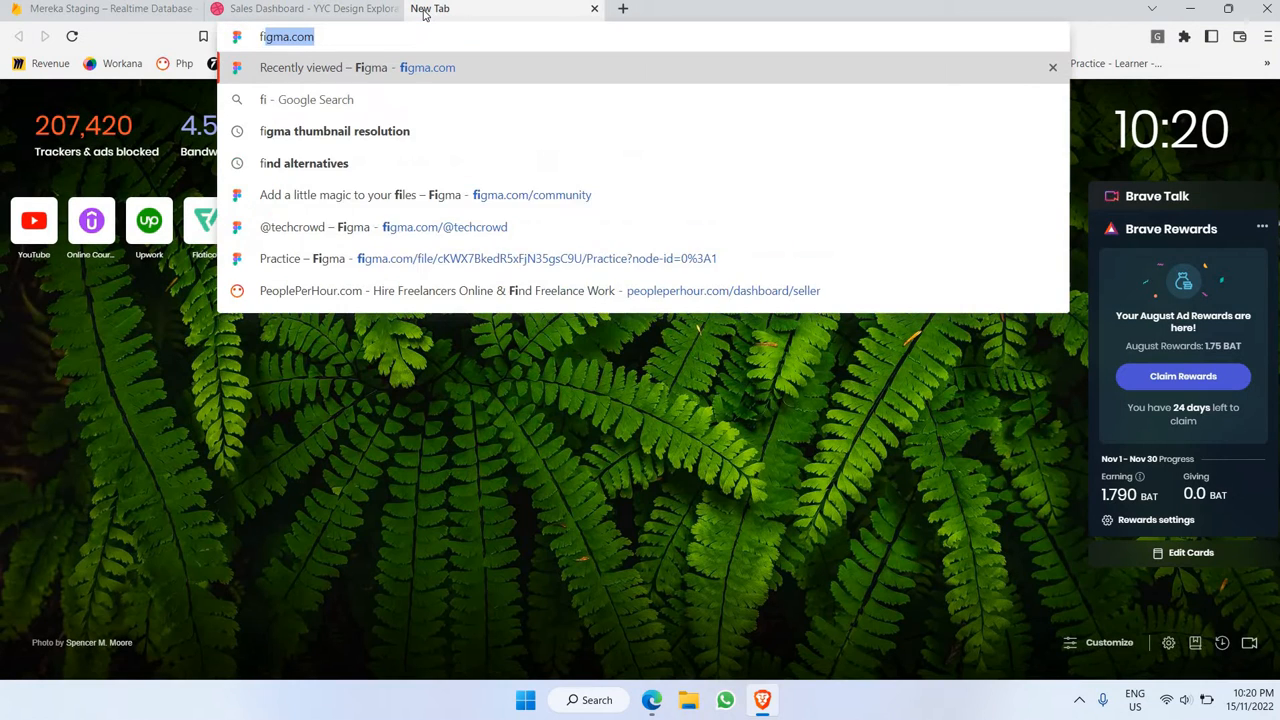
type("gma")
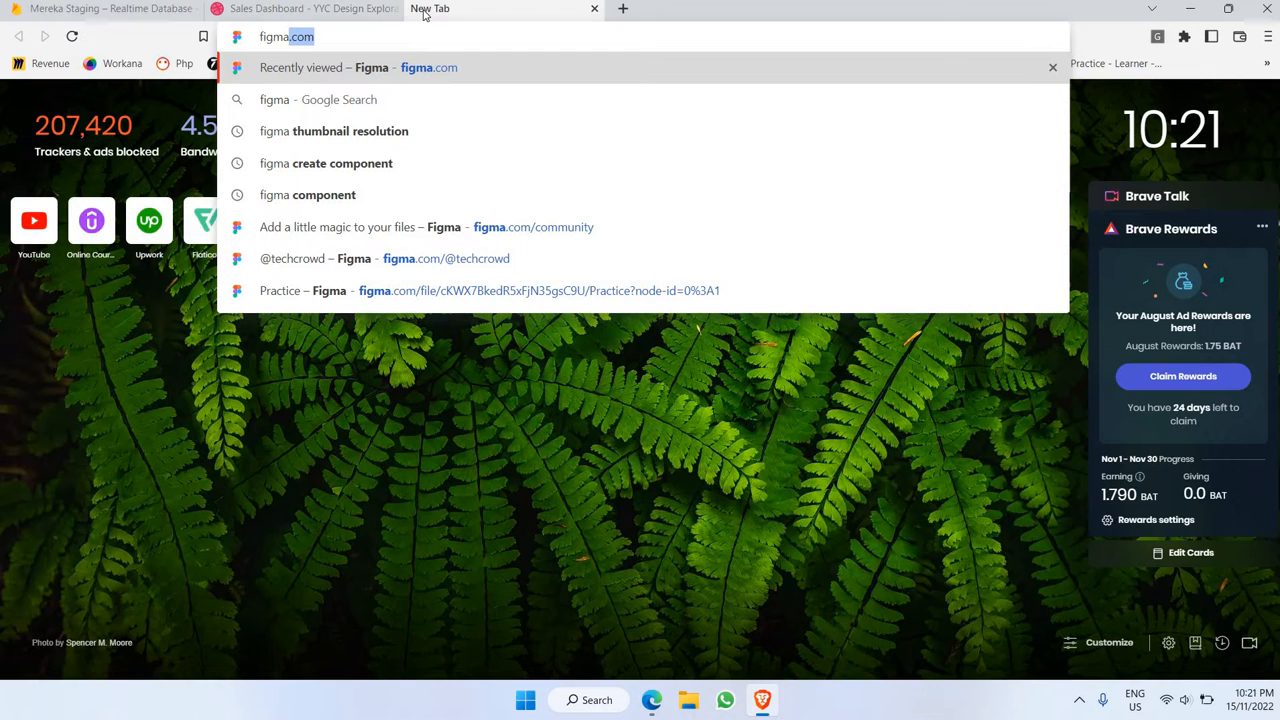
key("Return")
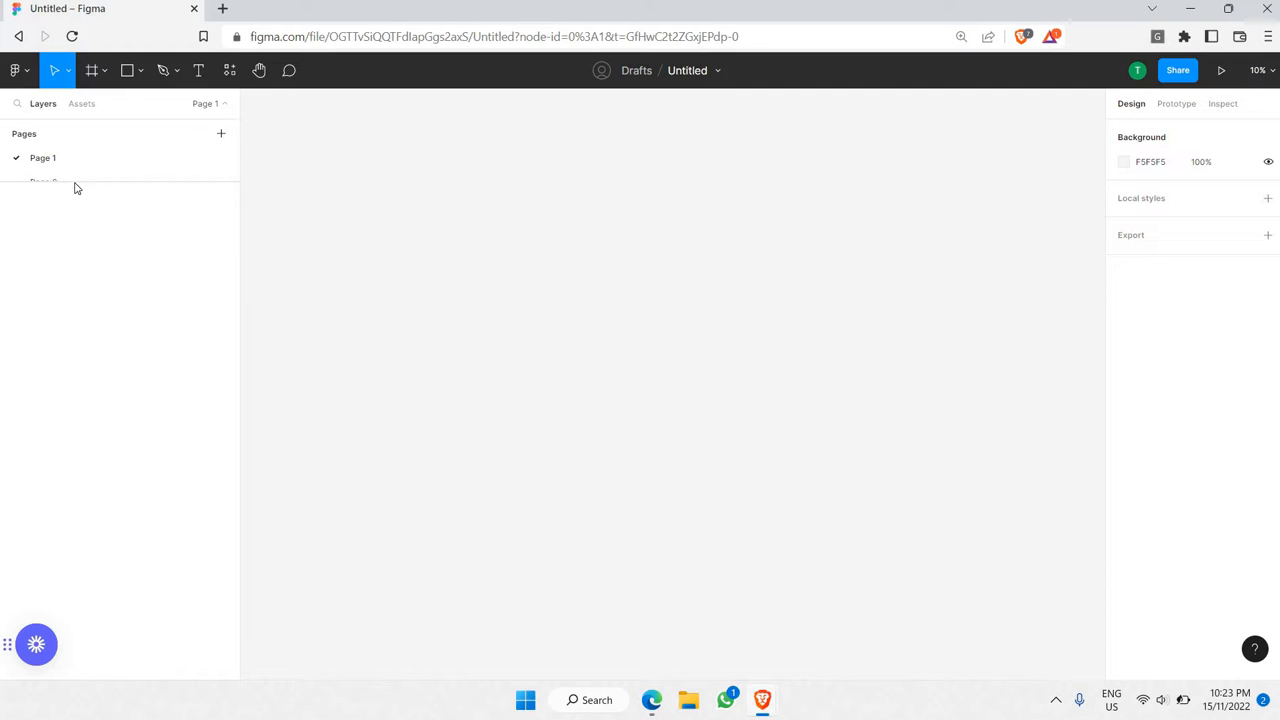
- Enlarge the page list, examine the column of icons on Page 2 and return to Page 1
left_click_drag(78, 179, 62, 196)
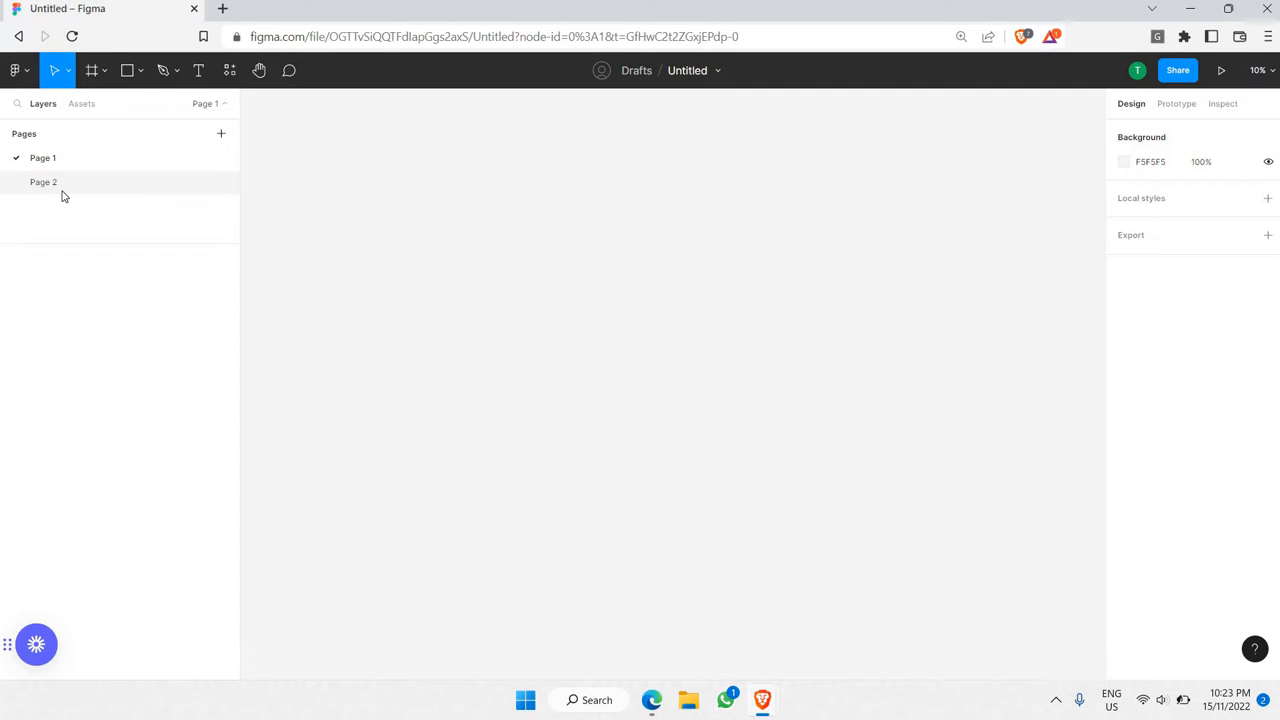
left_click(61, 196)
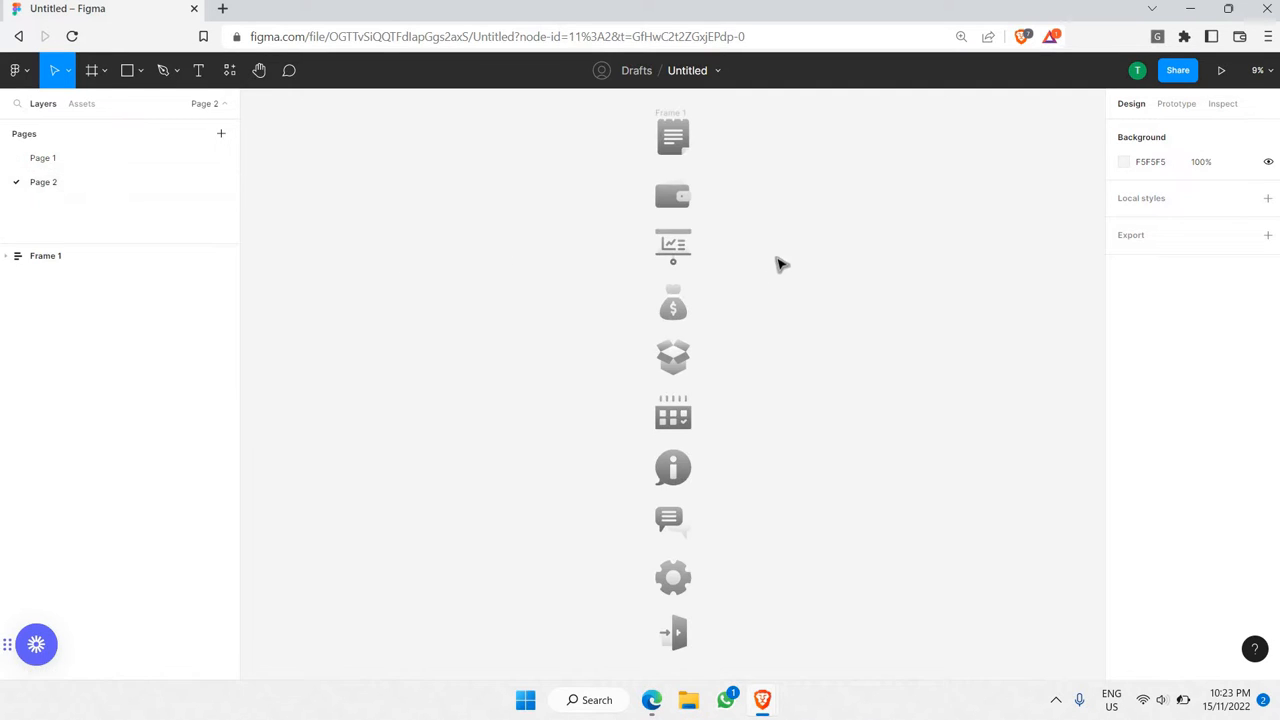
scroll(705, 162, "up", 1)
scroll(705, 162, "up", 4)
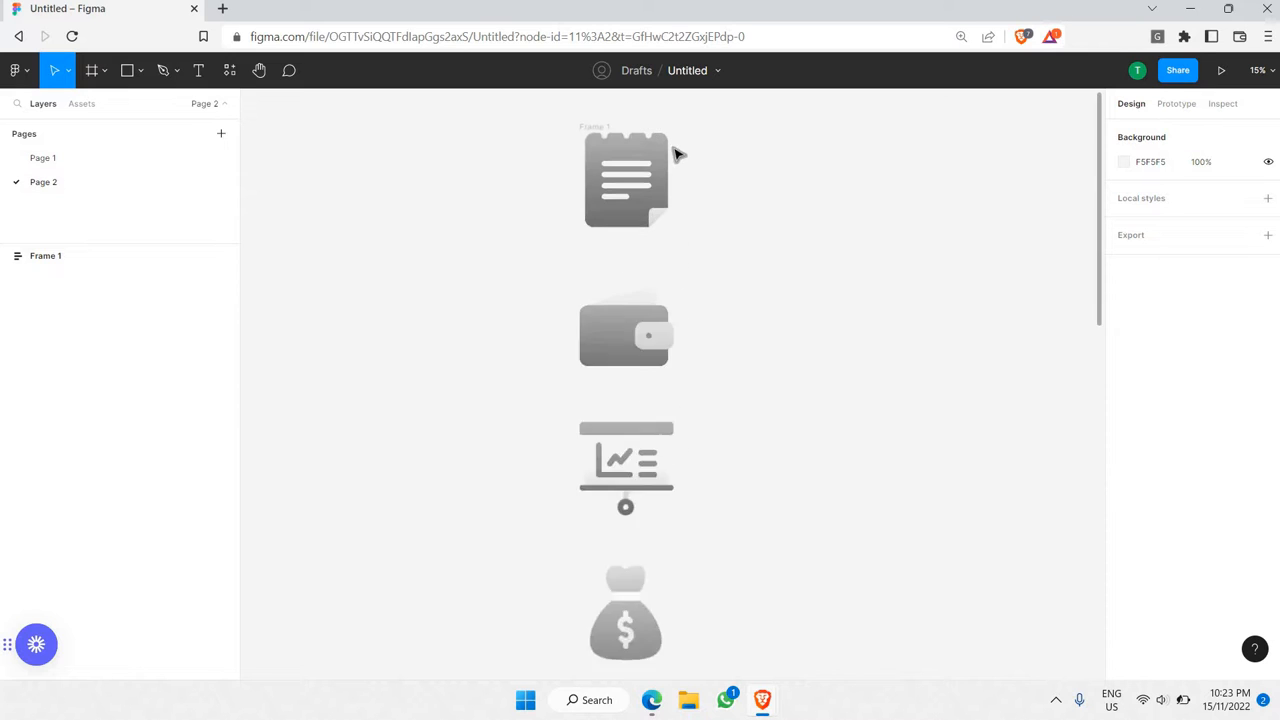
scroll(665, 162, "down", 3)
scroll(660, 166, "down", 3)
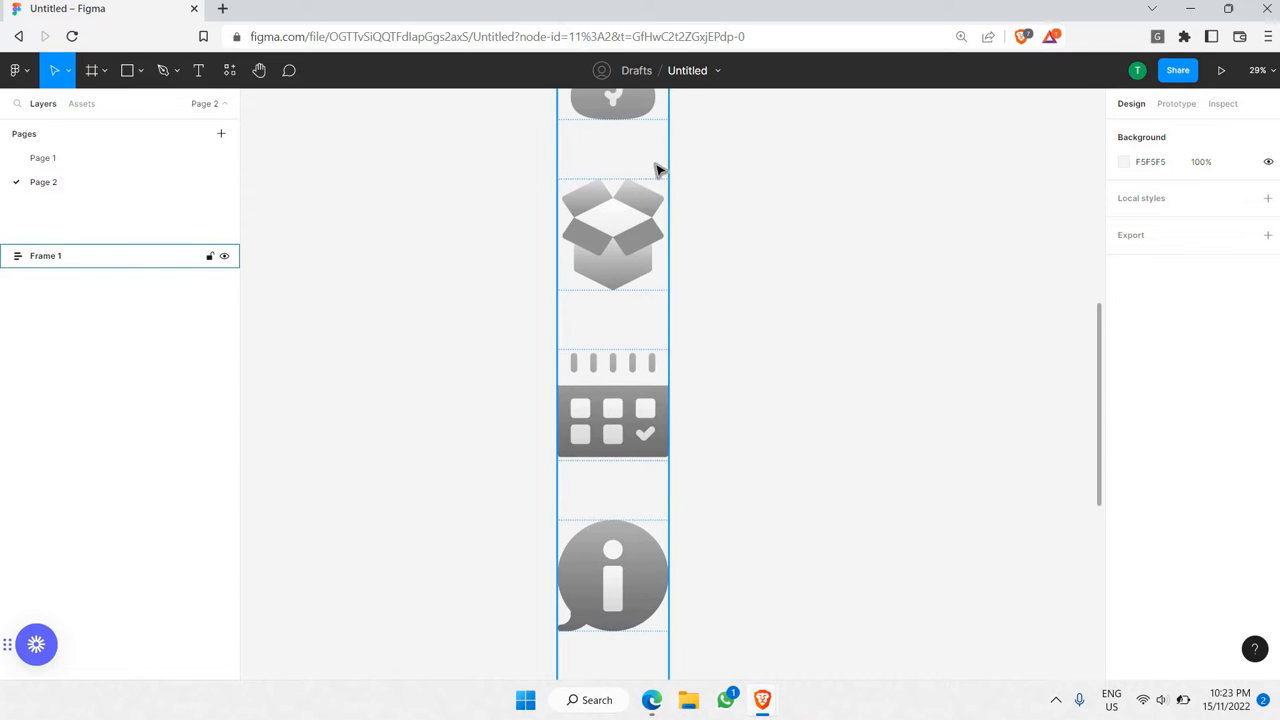
scroll(655, 170, "down", 2)
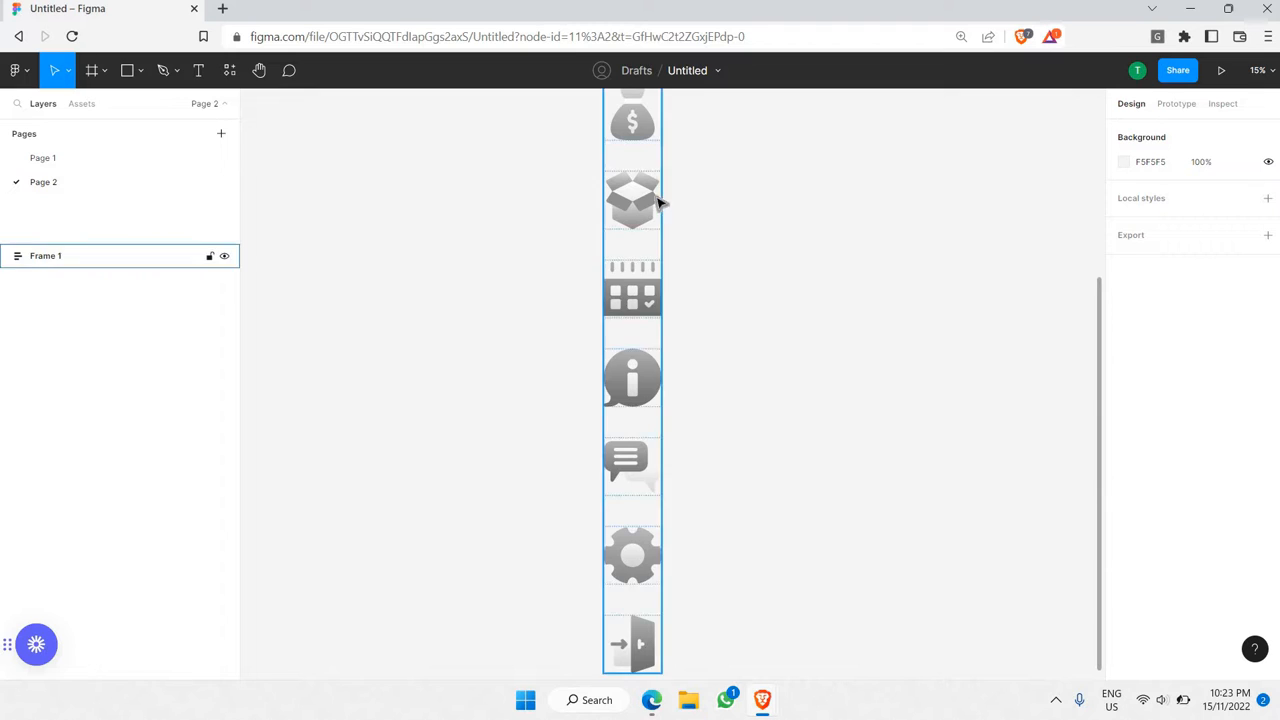
scroll(640, 250, "down", 2)
scroll(617, 295, "down", 2)
scroll(634, 294, "up", 5)
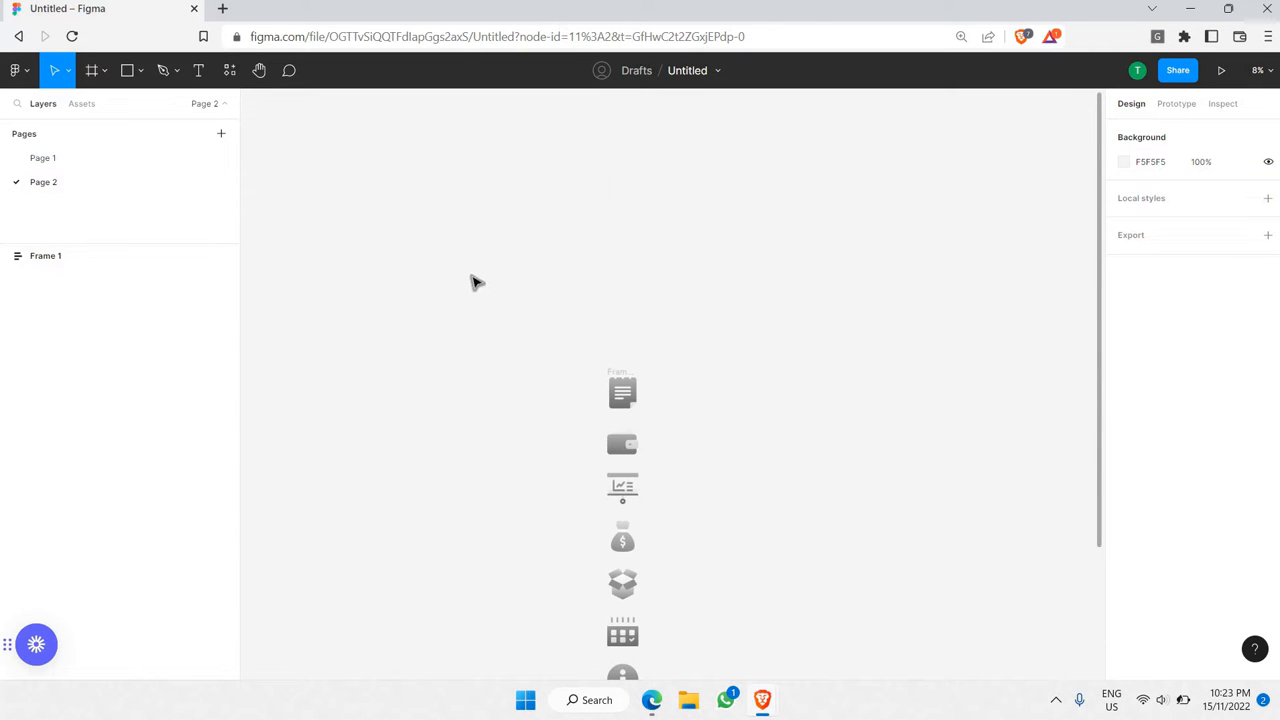
scroll(474, 282, "down", 2)
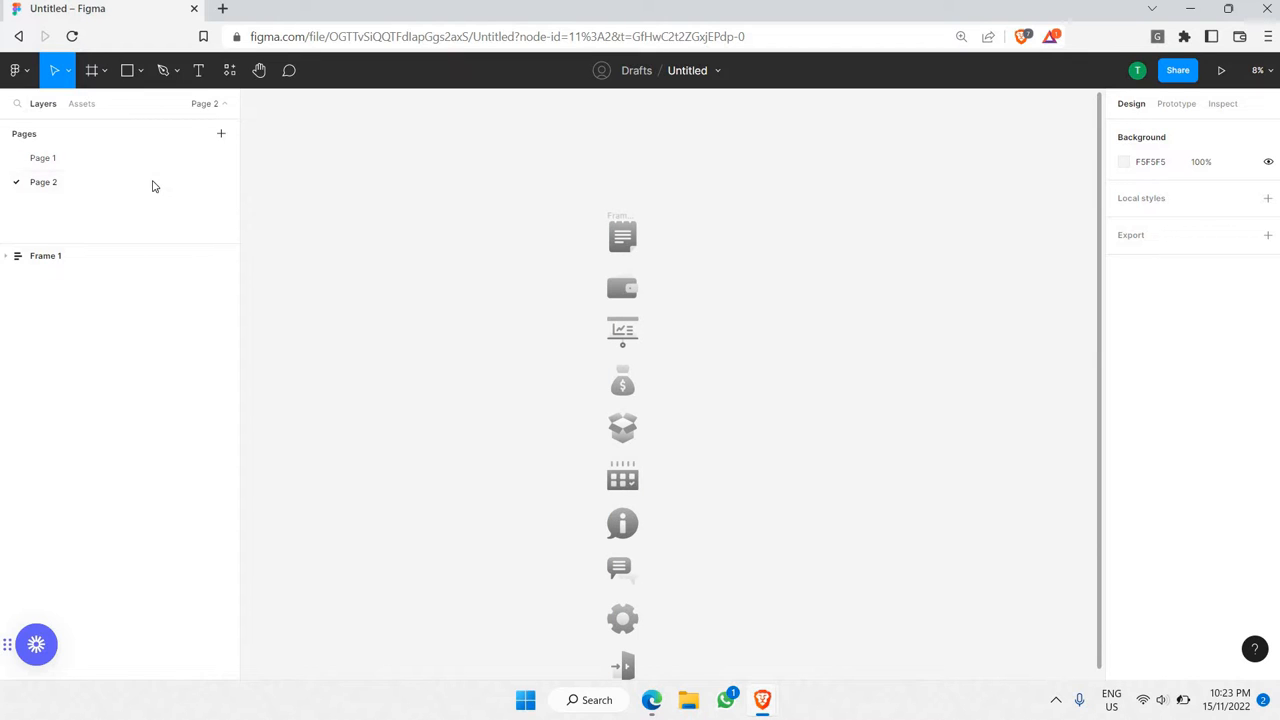
scroll(580, 294, "down", 4)
scroll(214, 189, "up", 3)
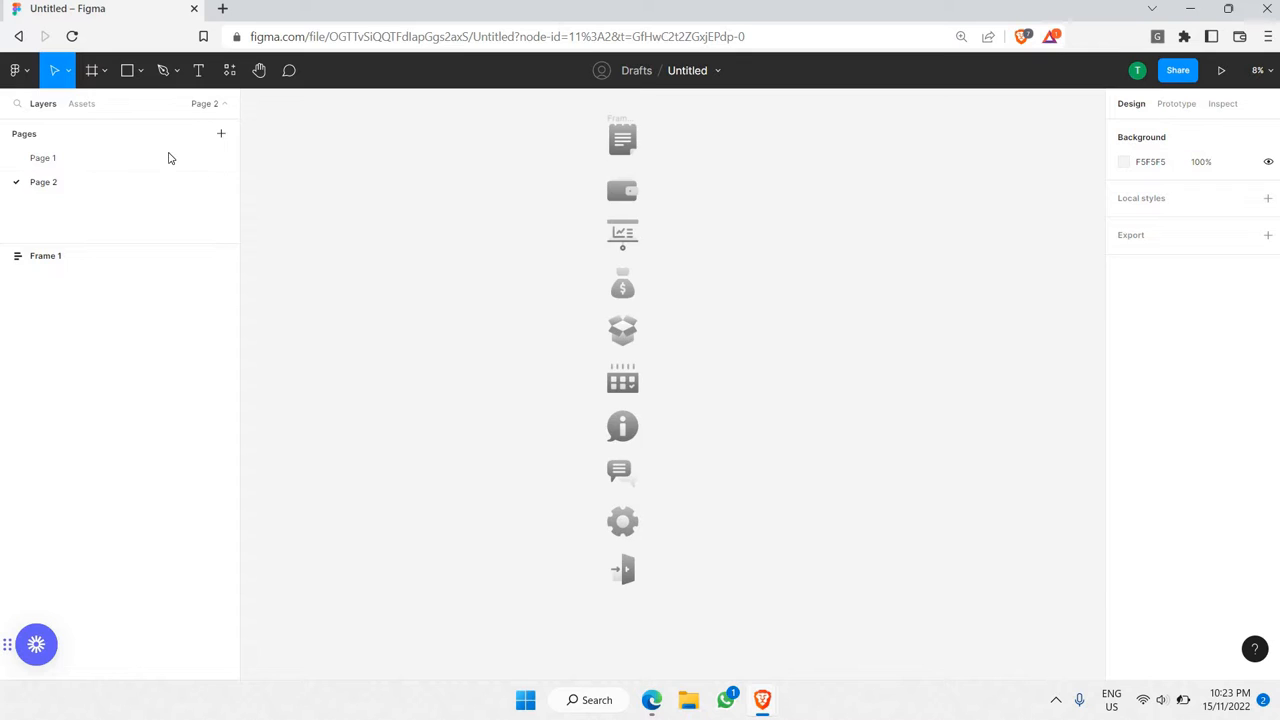
left_click(171, 157)
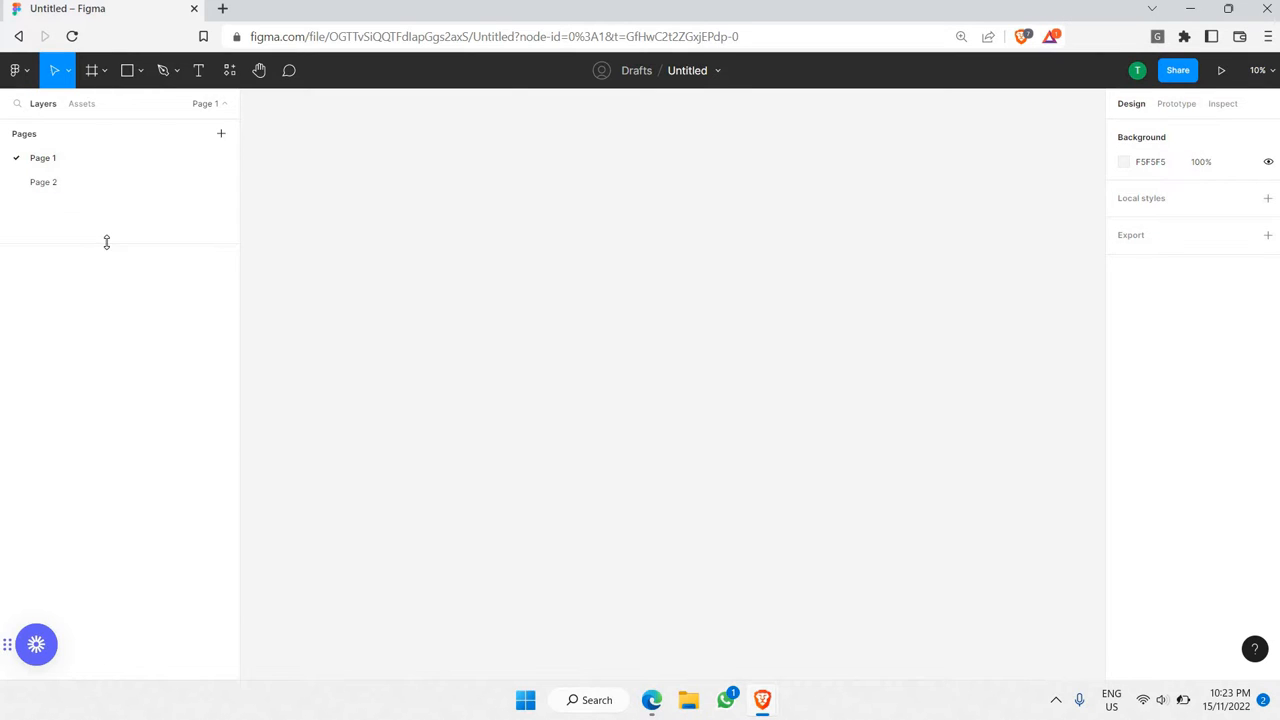
left_click(91, 70)
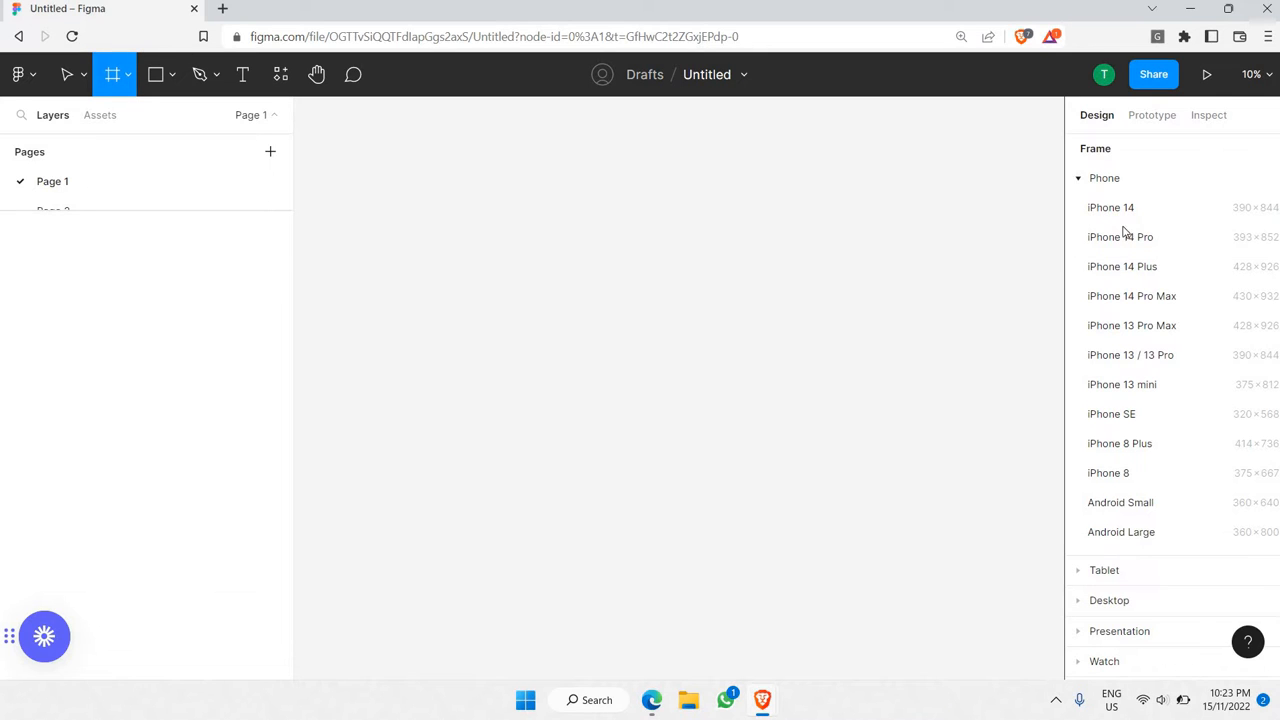
left_click(1079, 183)
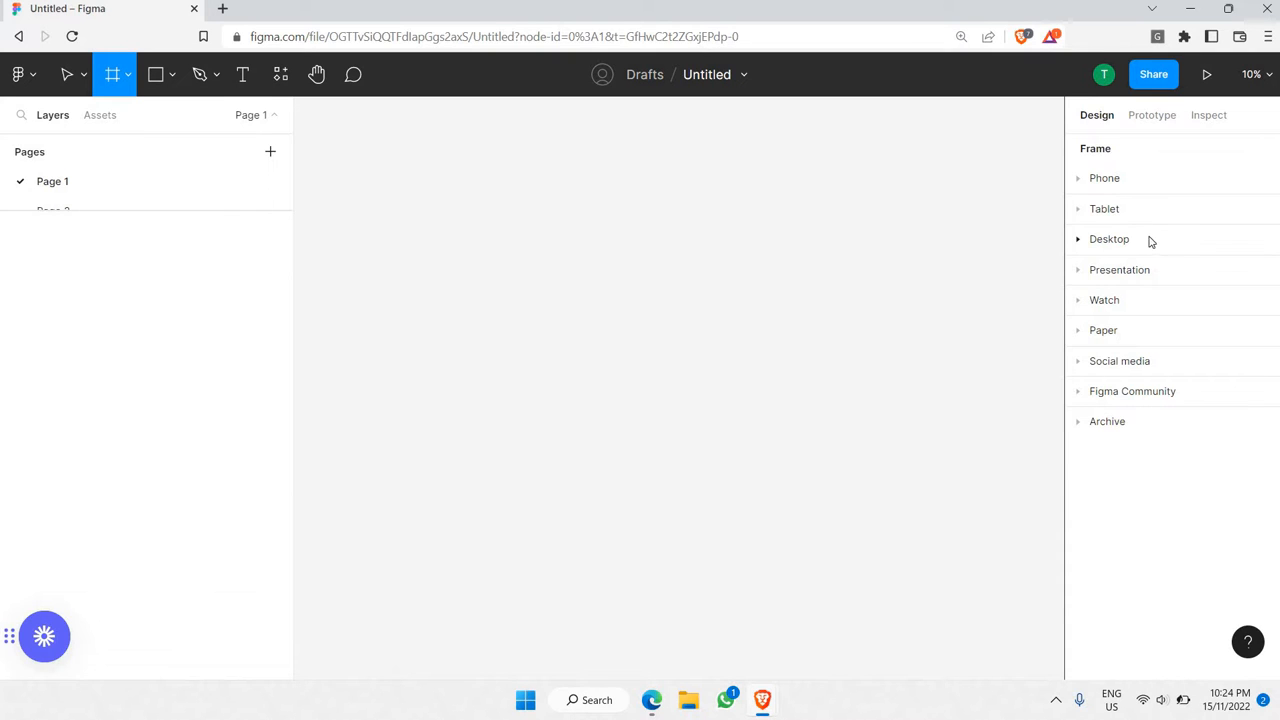
left_click(1107, 246)
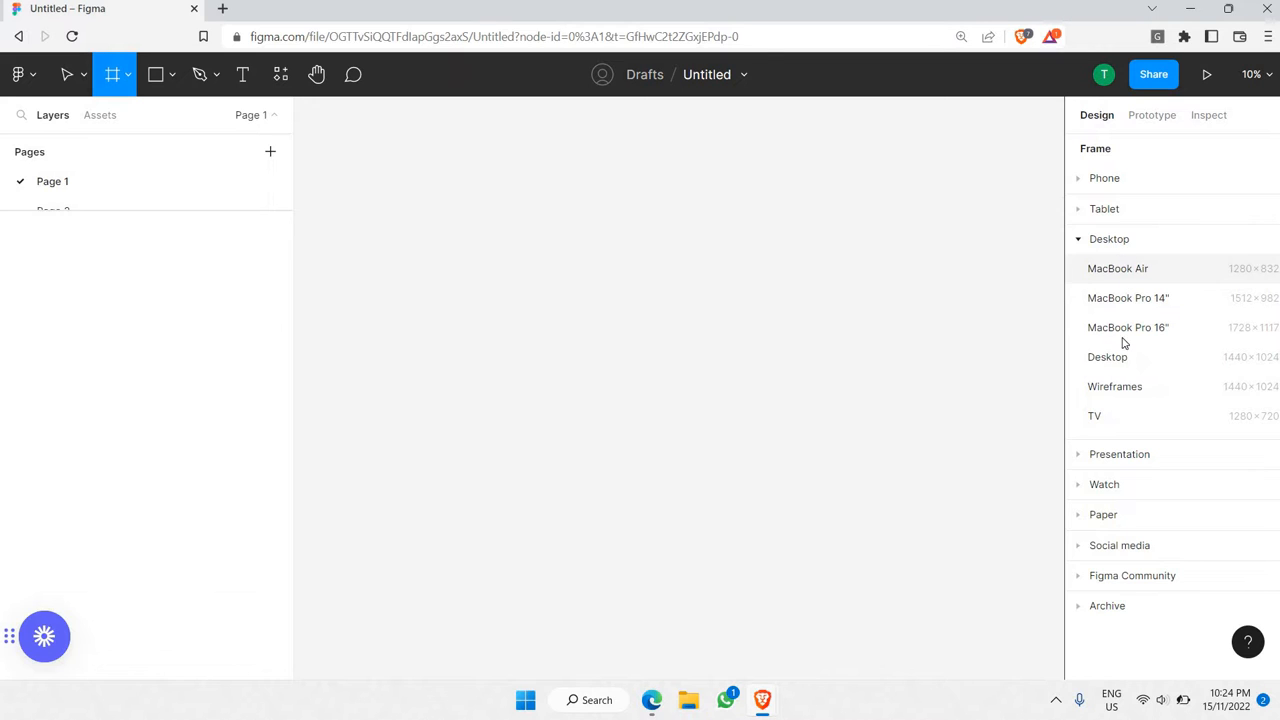
left_click(1128, 298)
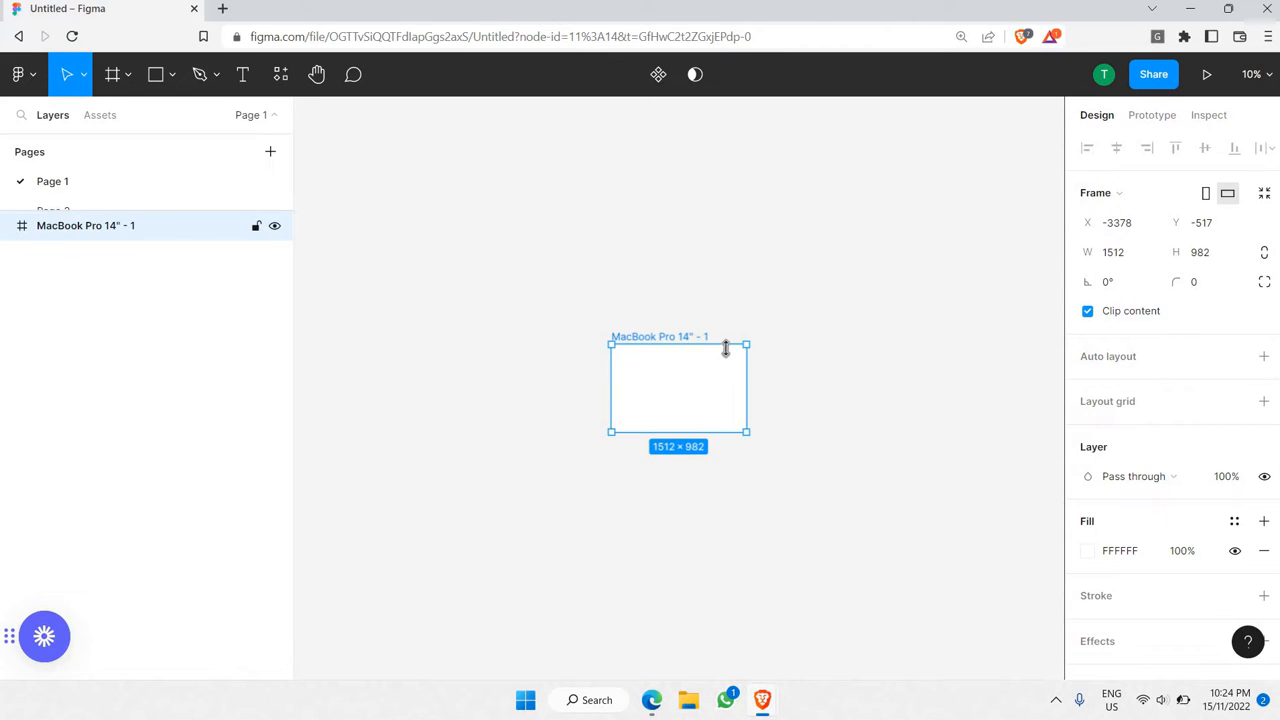
key("Delete")
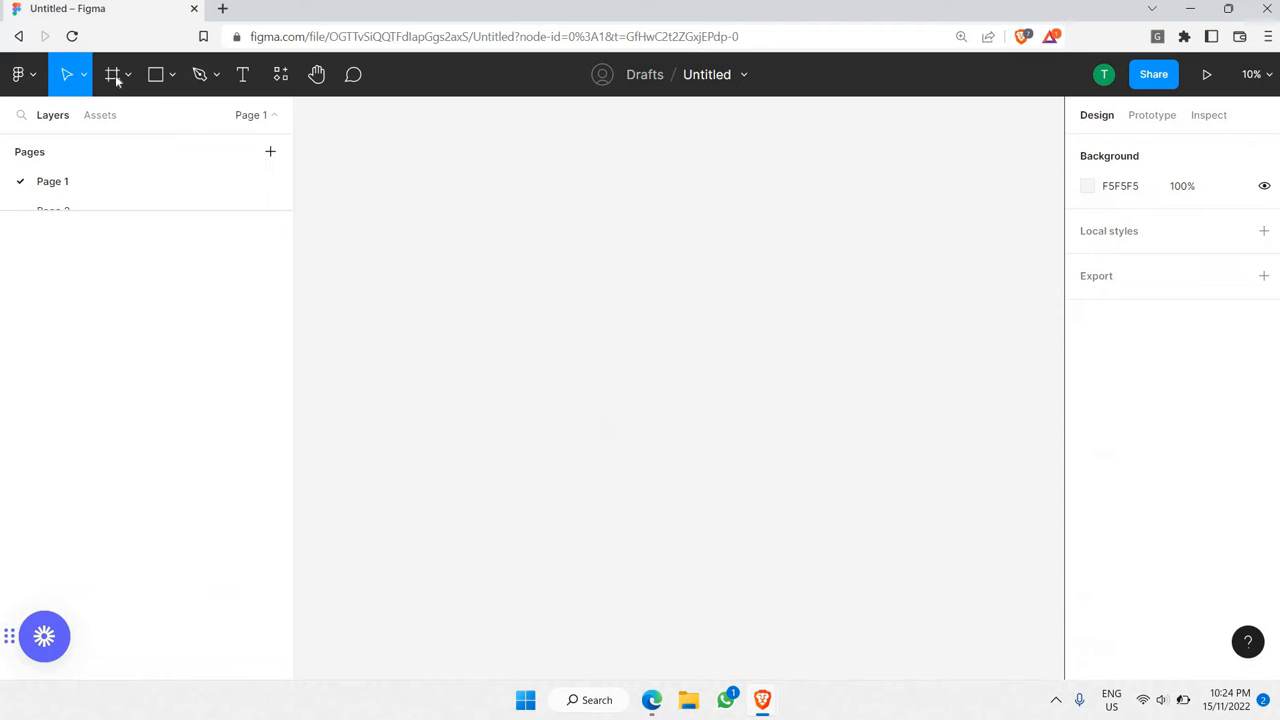
- Add a frame to Page 1 using the Desktop preset sized 1440 × 1024
key("f")
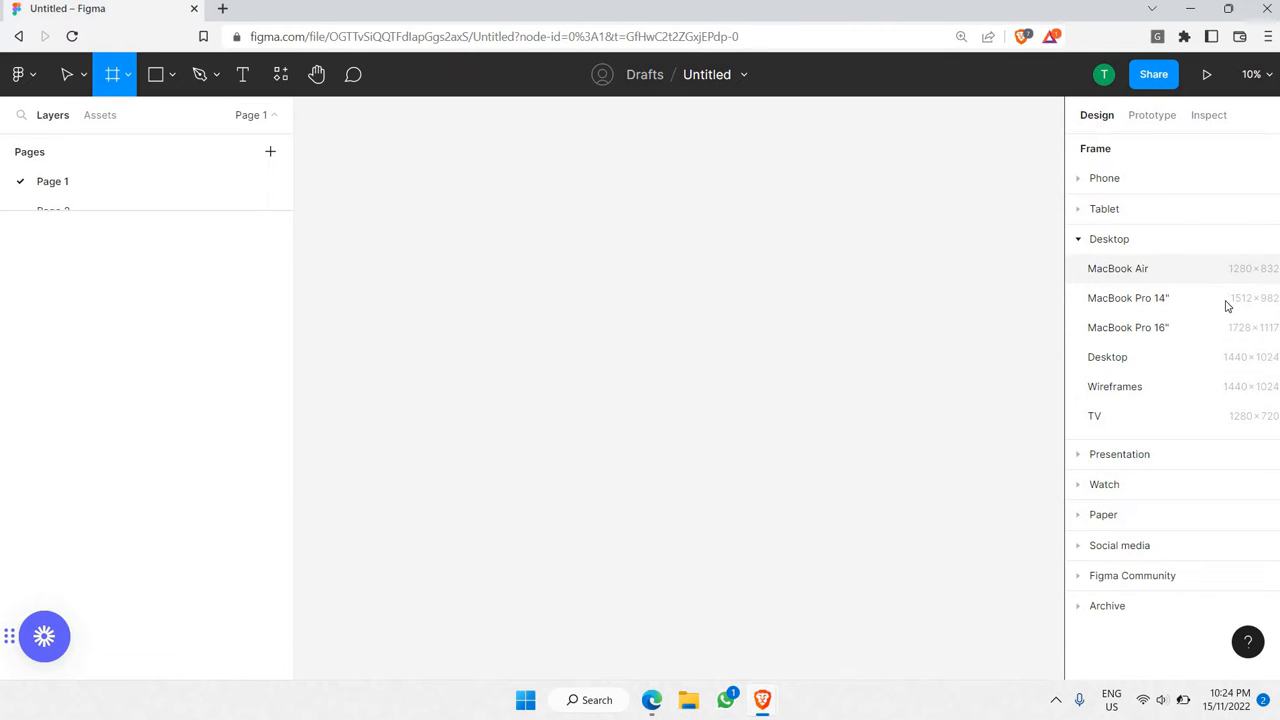
left_click(1128, 357)
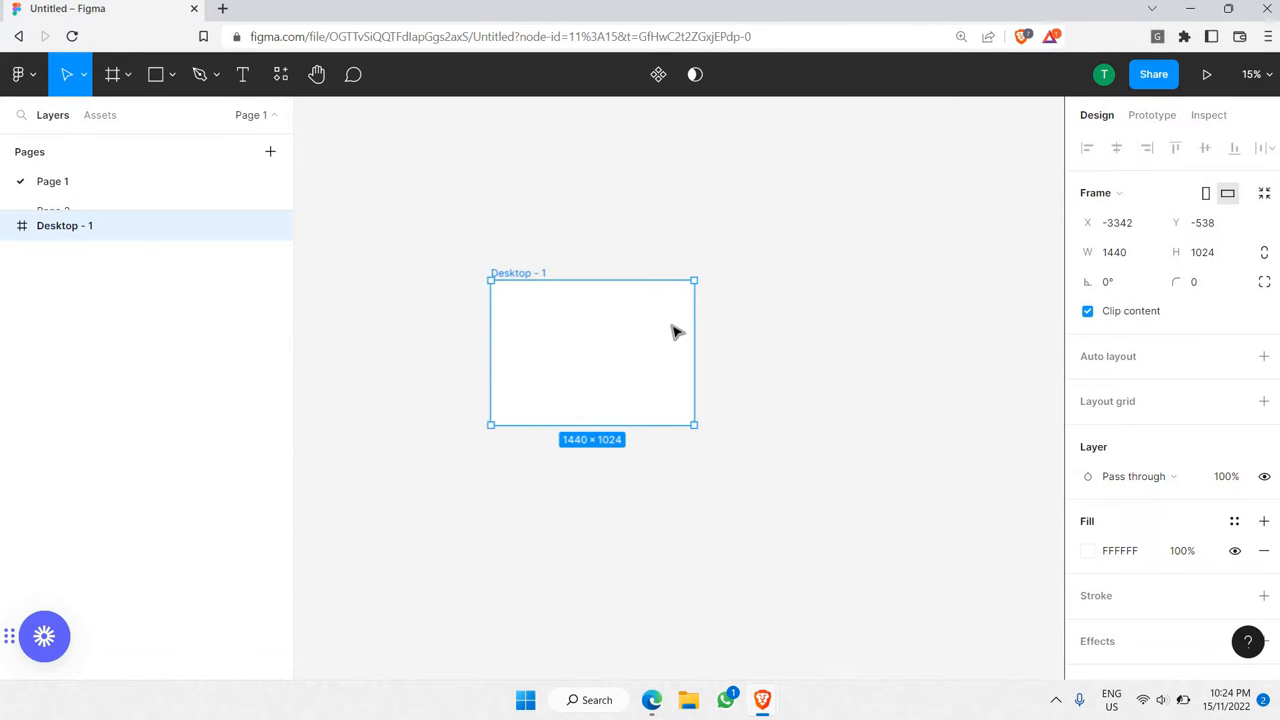
scroll(671, 330, "up", 5)
scroll(800, 320, "left", 4)
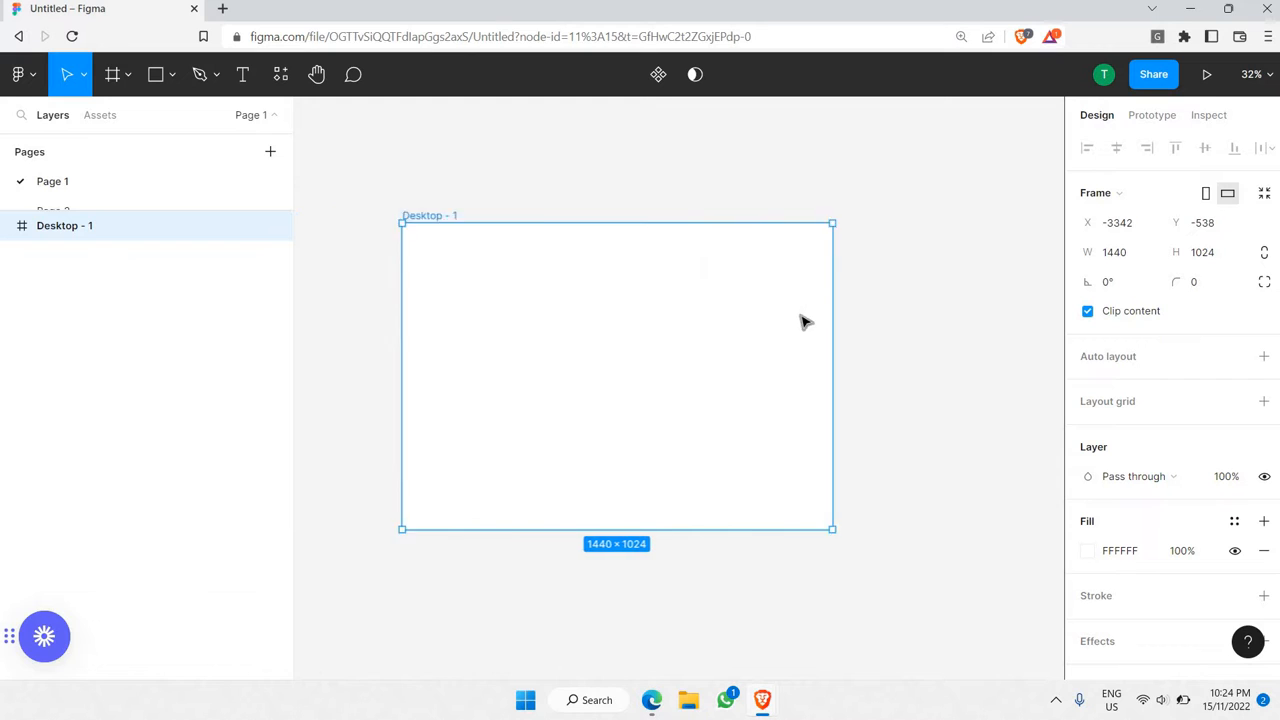
scroll(726, 343, "up", 1)
scroll(1007, 270, "right", 1)
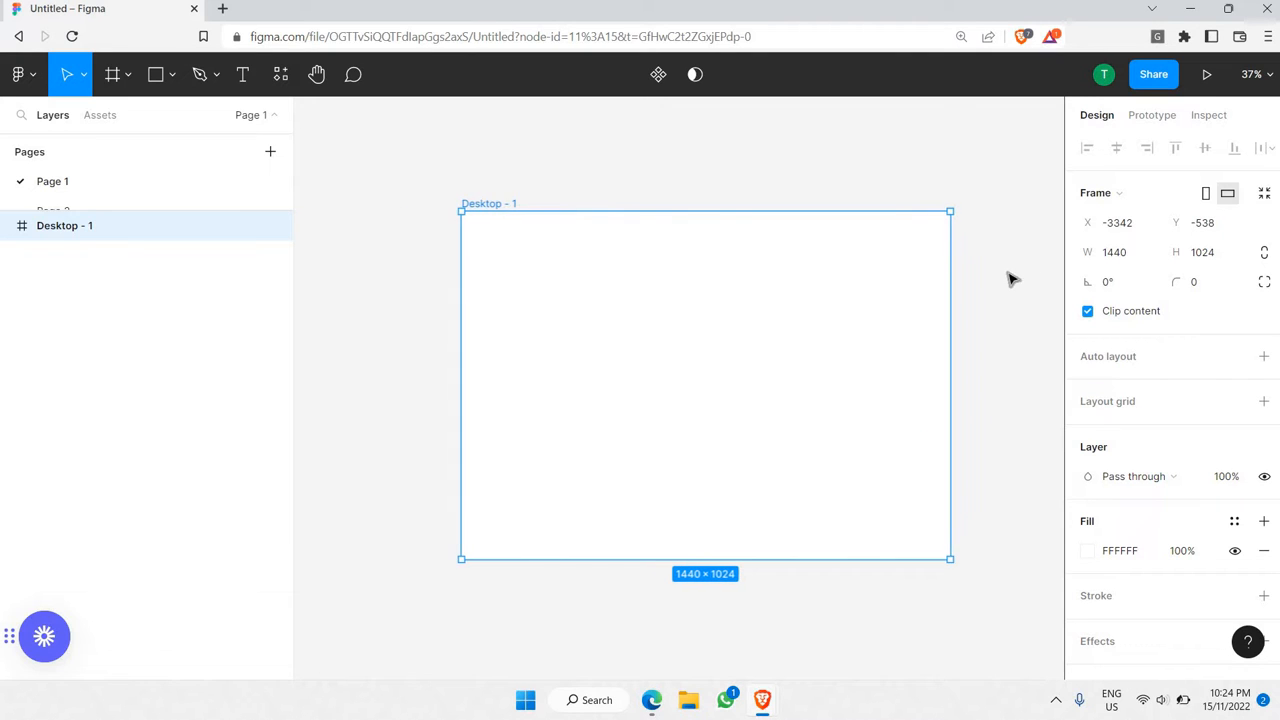
- Change the background color of Page 1's canvas to the grey C8C8C8
left_click(981, 262)
scroll(927, 267, "up", 1)
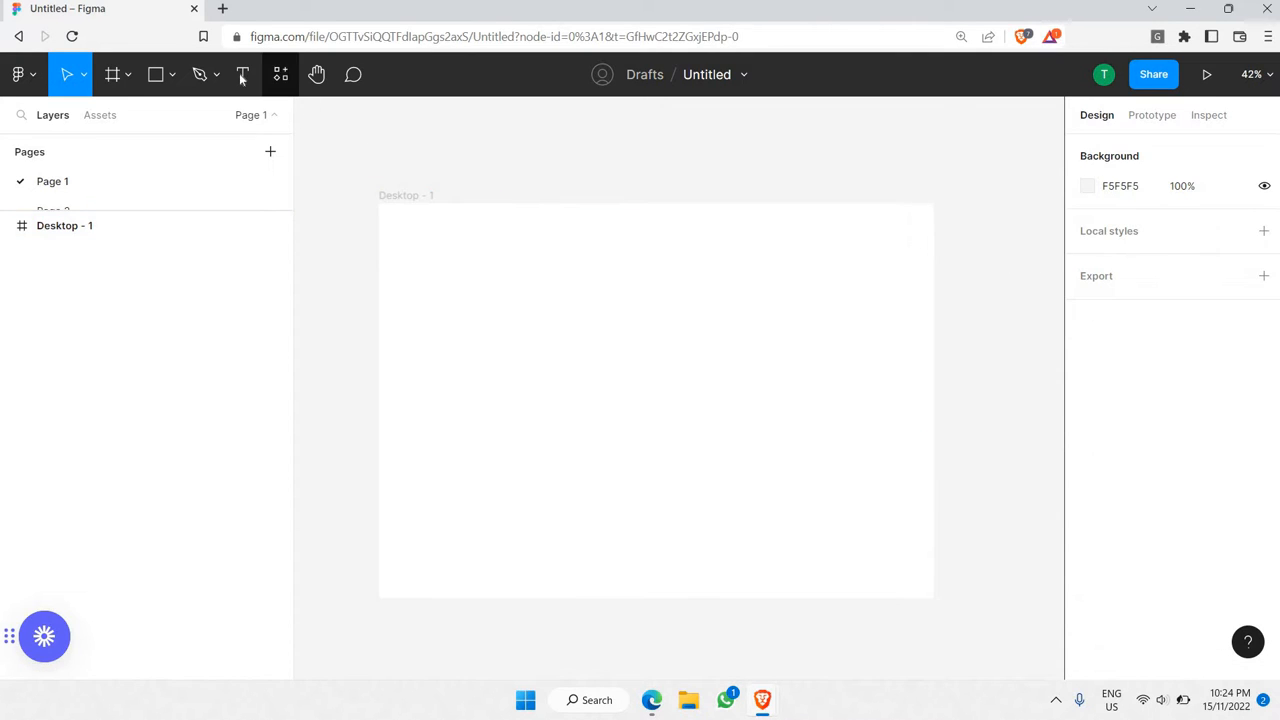
scroll(620, 287, "up", 1)
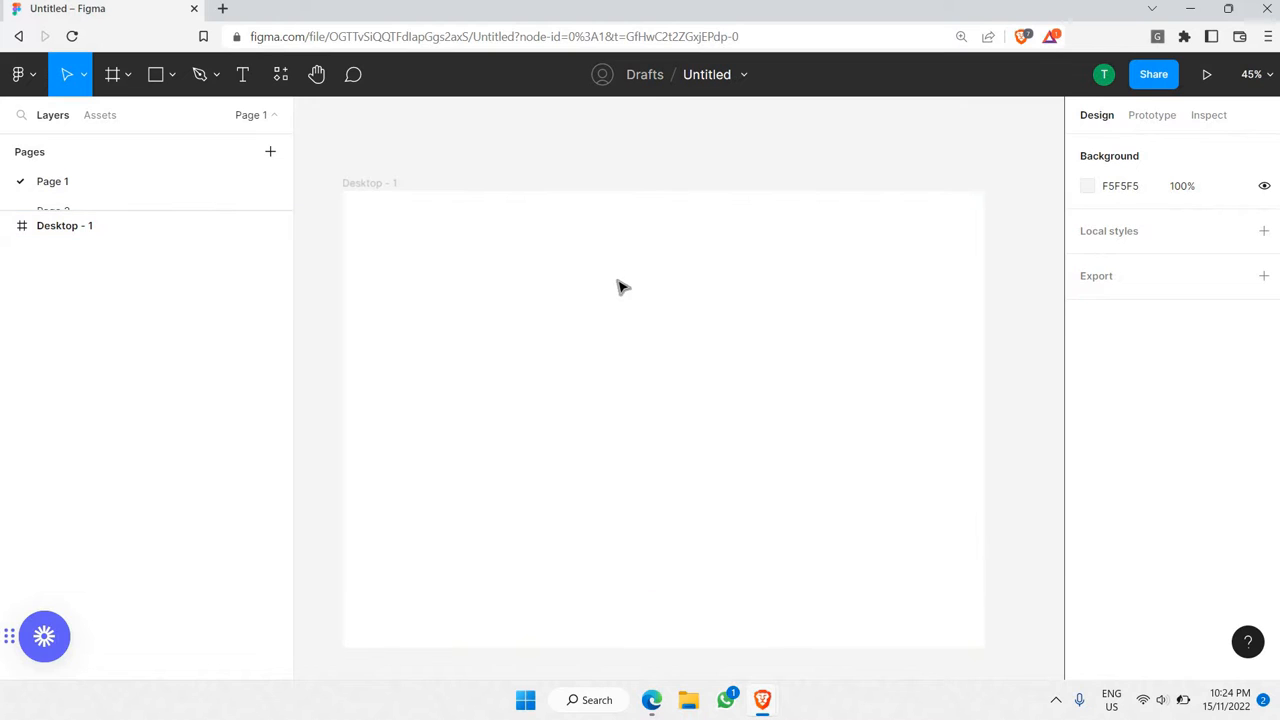
scroll(498, 252, "down", 1)
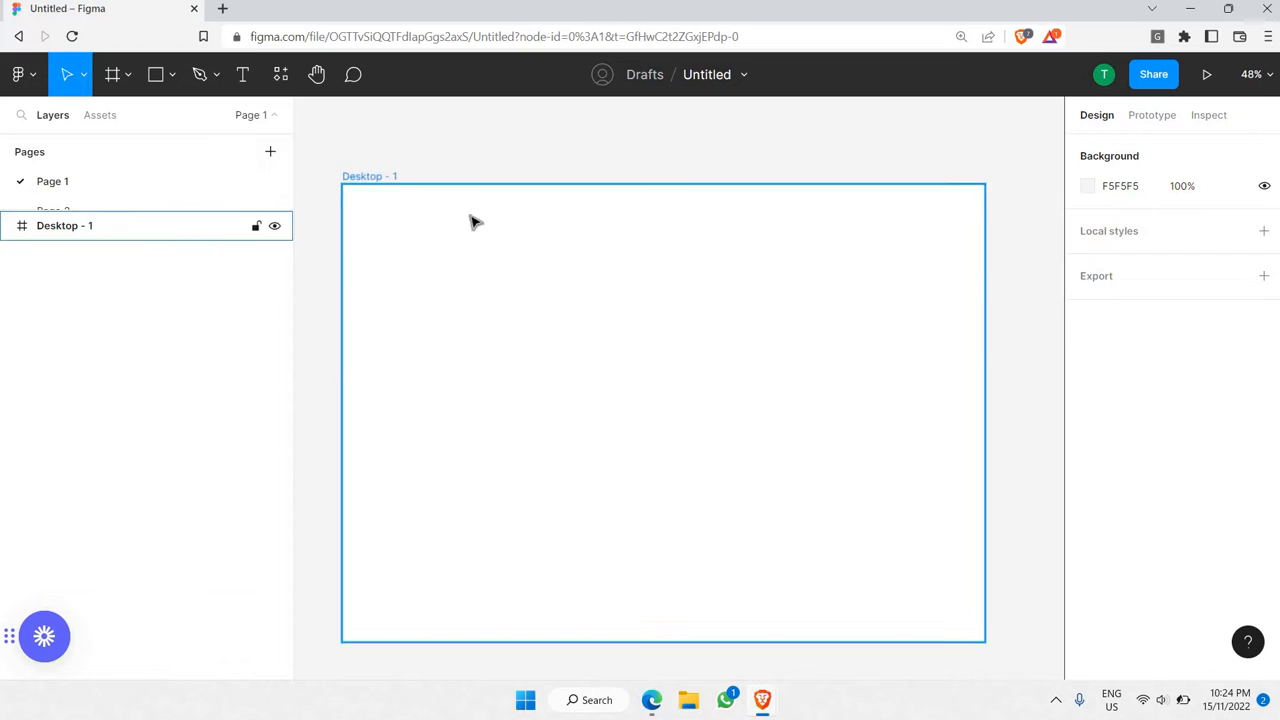
left_click(611, 281)
left_click(1026, 211)
left_click(1088, 186)
left_click_drag(852, 229, 849, 257)
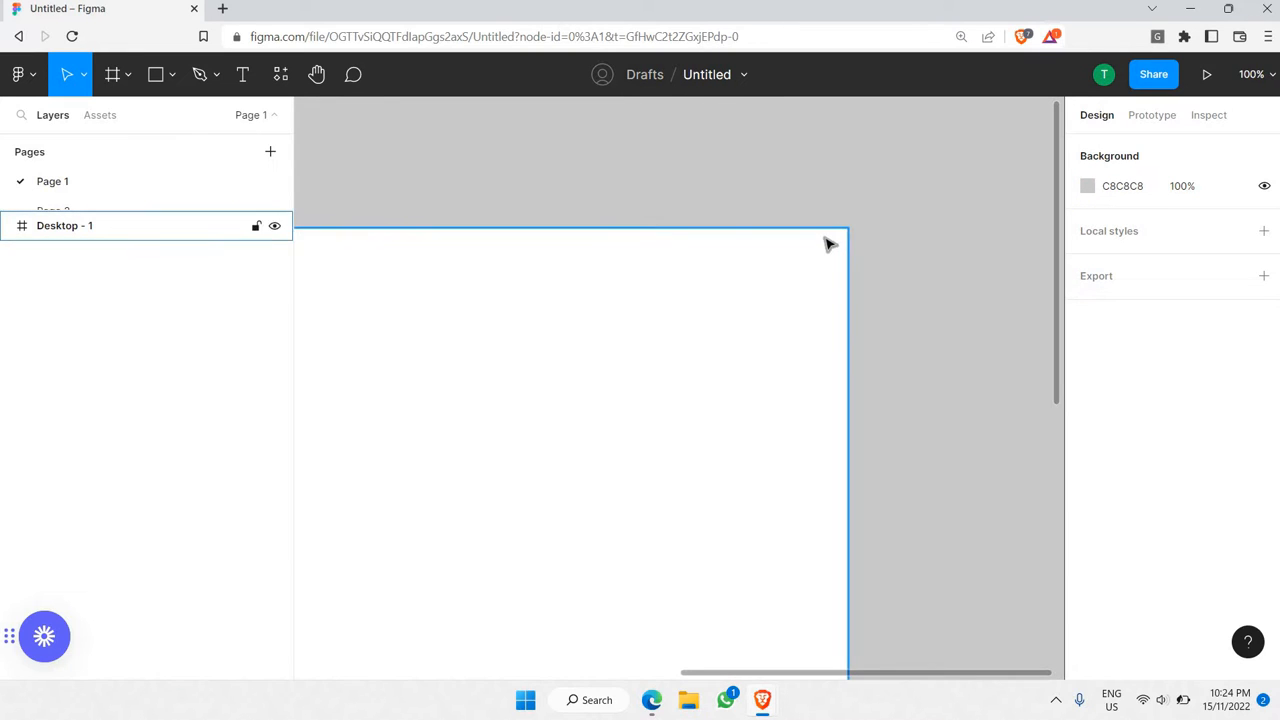
- Fit the whole Desktop frame in view and select it
key("shift+1")
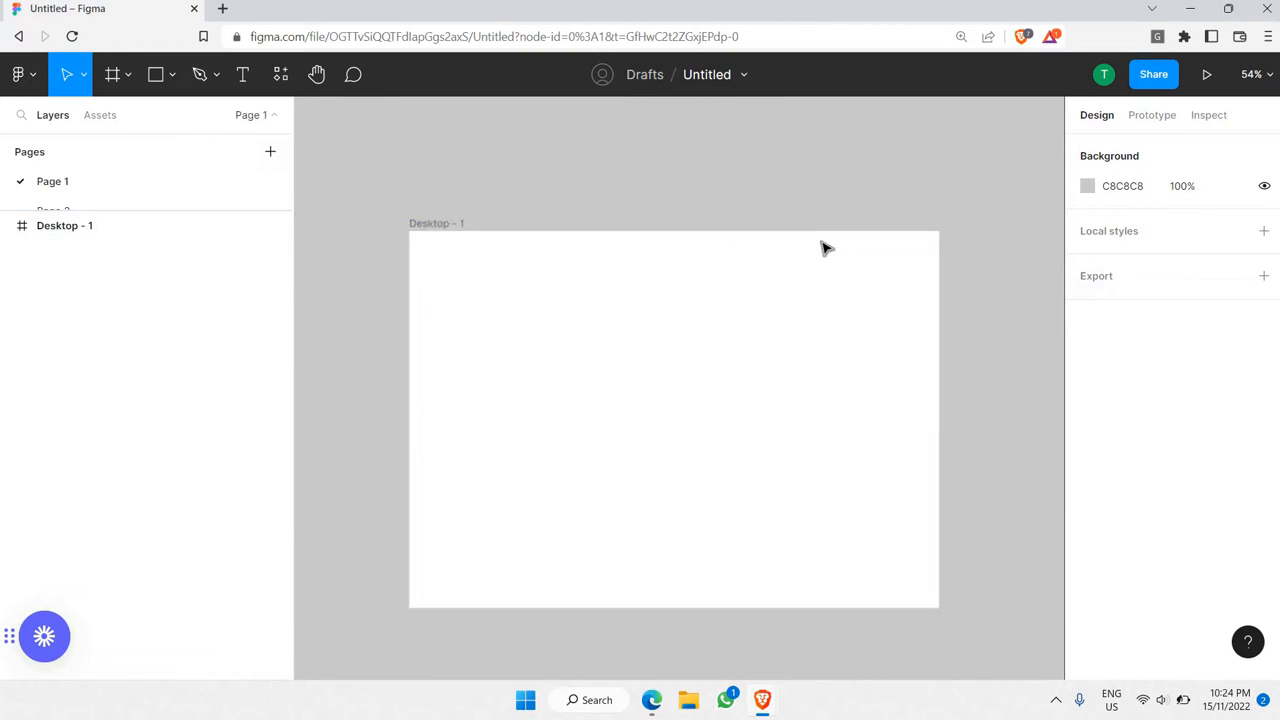
scroll(822, 251, "up", 2)
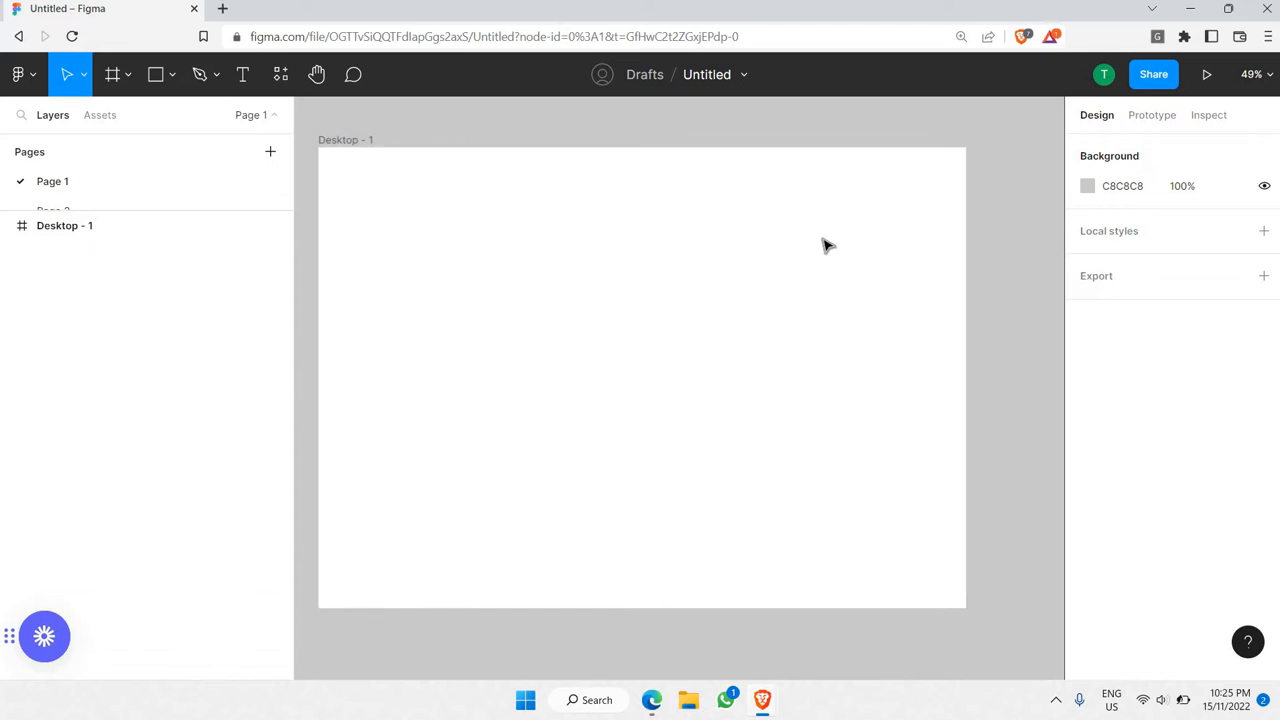
left_click(822, 243)
scroll(792, 226, "left", 1)
scroll(785, 231, "up", 1)
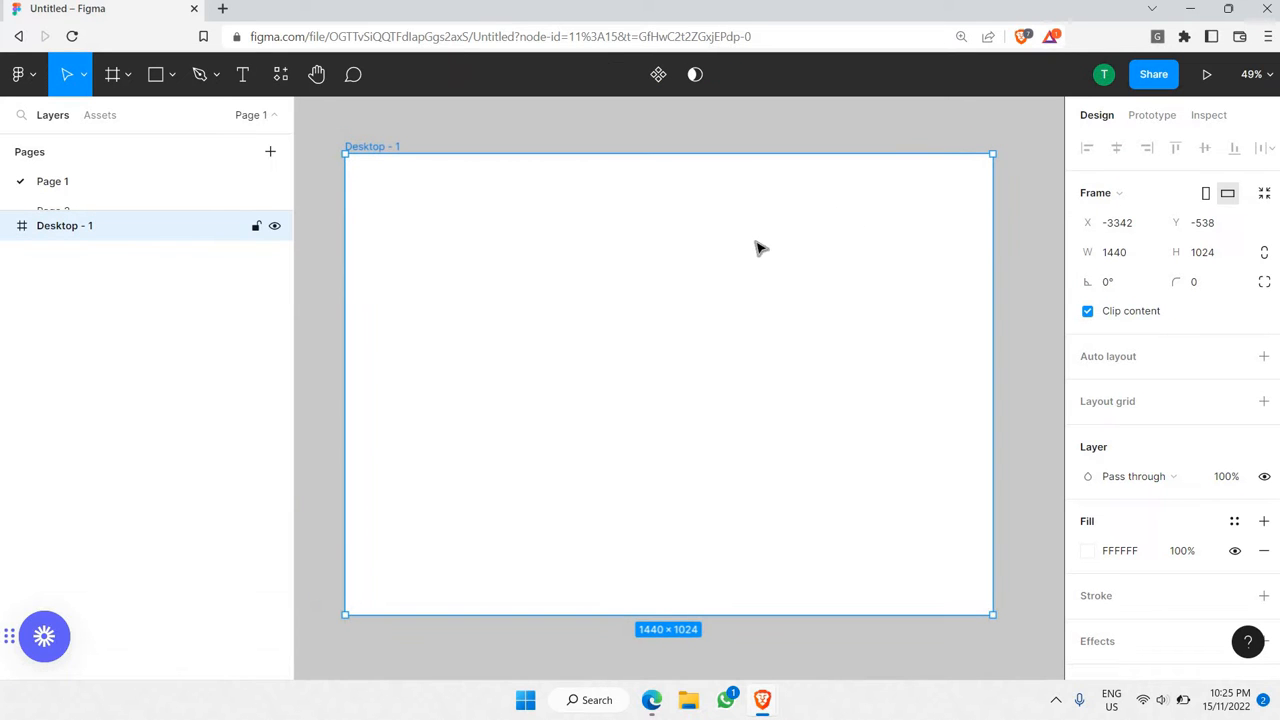
- Set the Desktop frame's corner radius to 25
left_click(1210, 286)
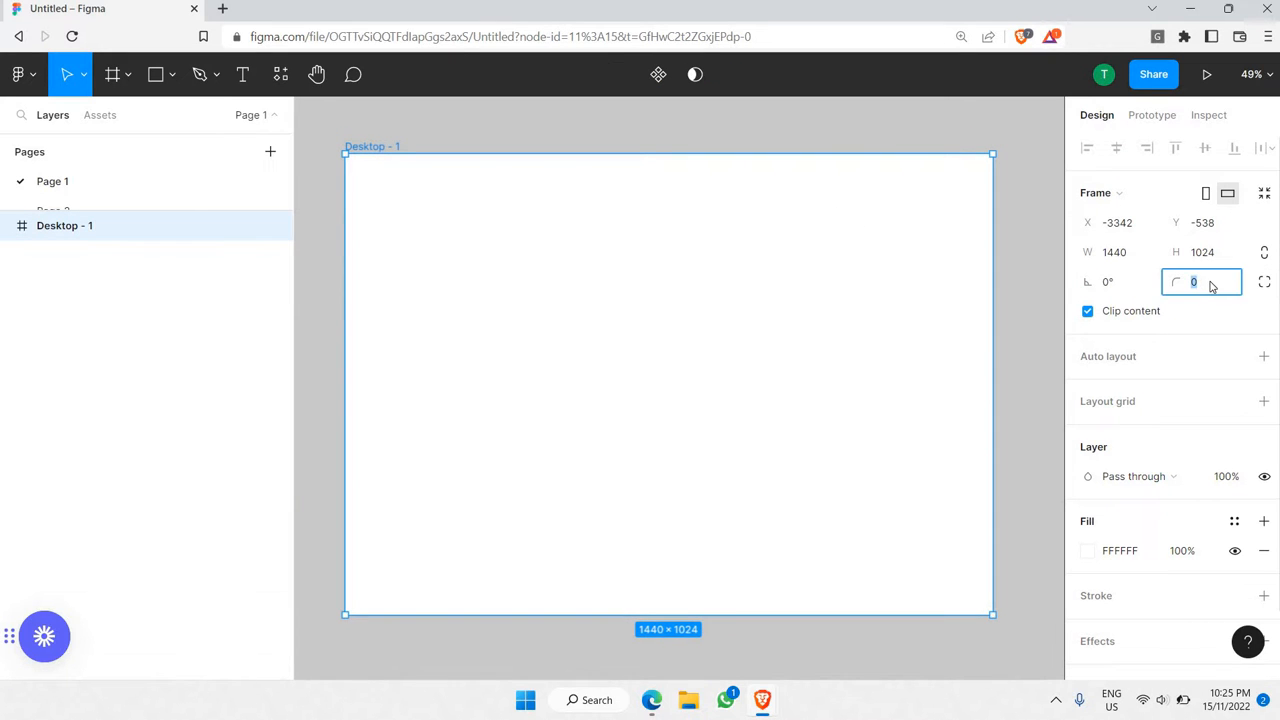
type("25")
key("Return")
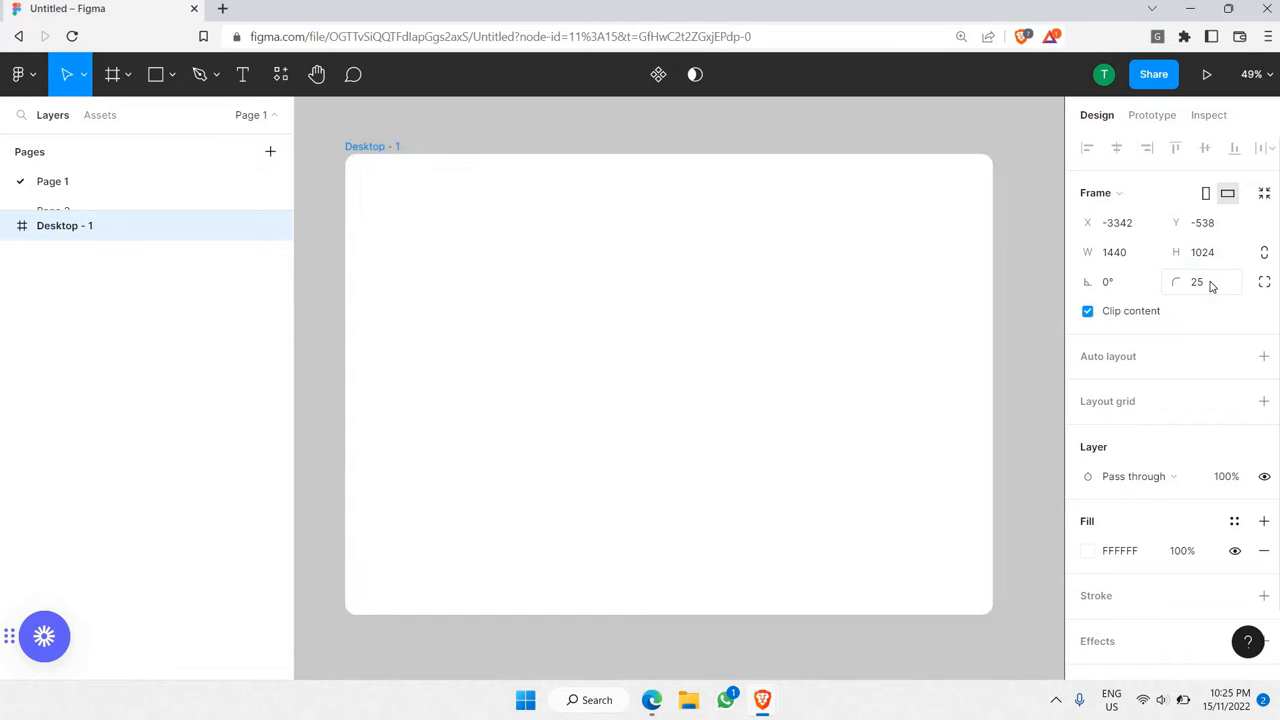
left_click(1030, 160)
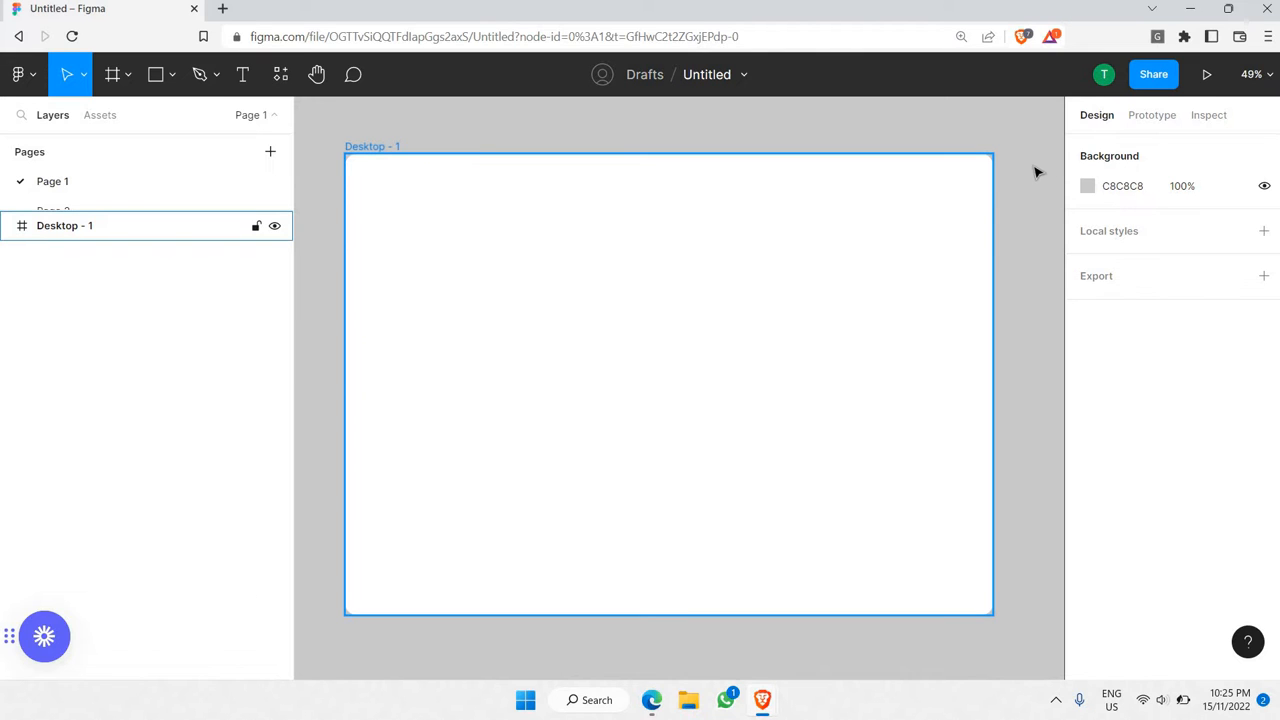
- Set the corner radius of the Desktop frame to 18
left_click(988, 190)
left_click(1203, 286)
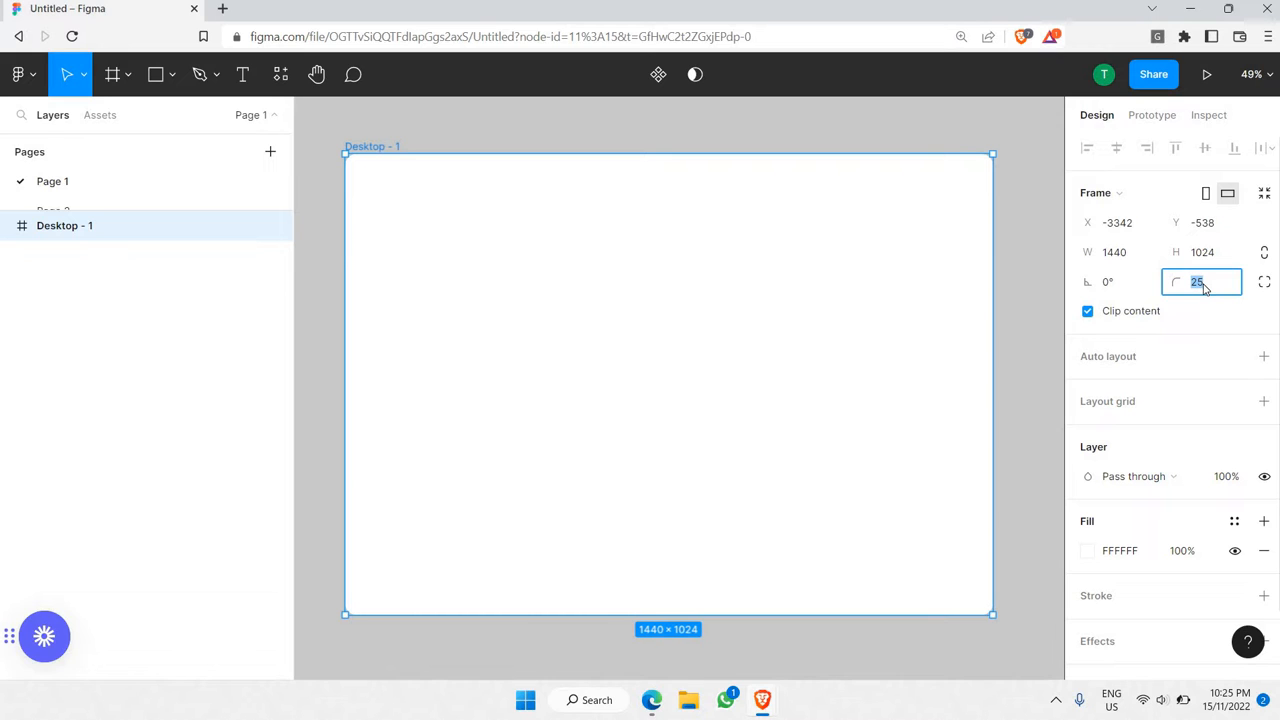
type("18")
key("Return")
left_click(1029, 206)
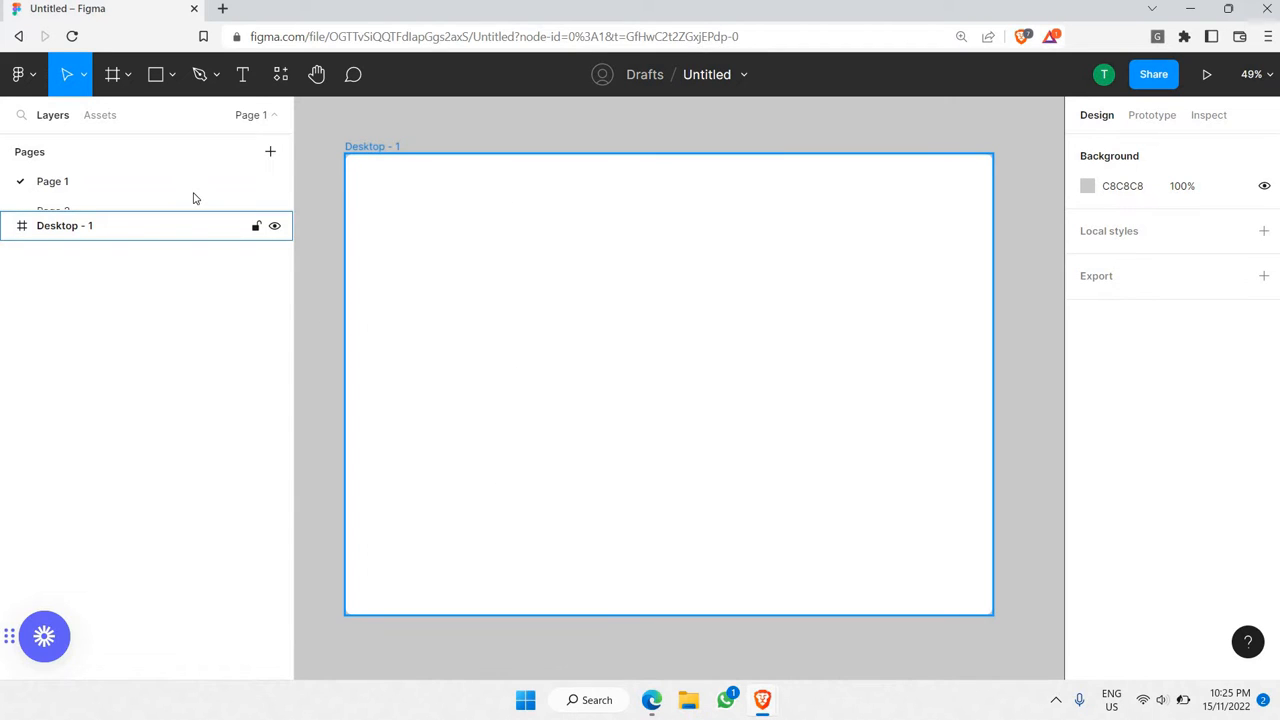
- Enlarge the page list again, look over the whole icon column on Page 2 and go back to Page 1
left_click_drag(181, 208, 178, 284)
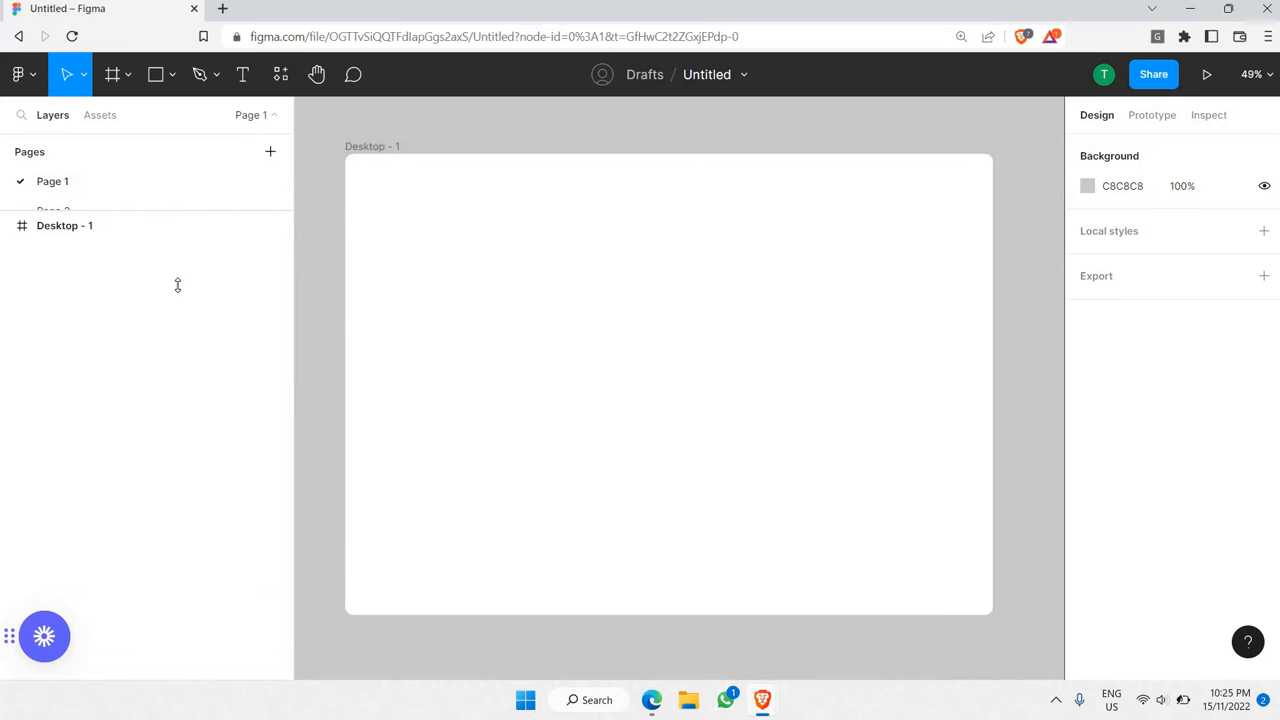
left_click(114, 210)
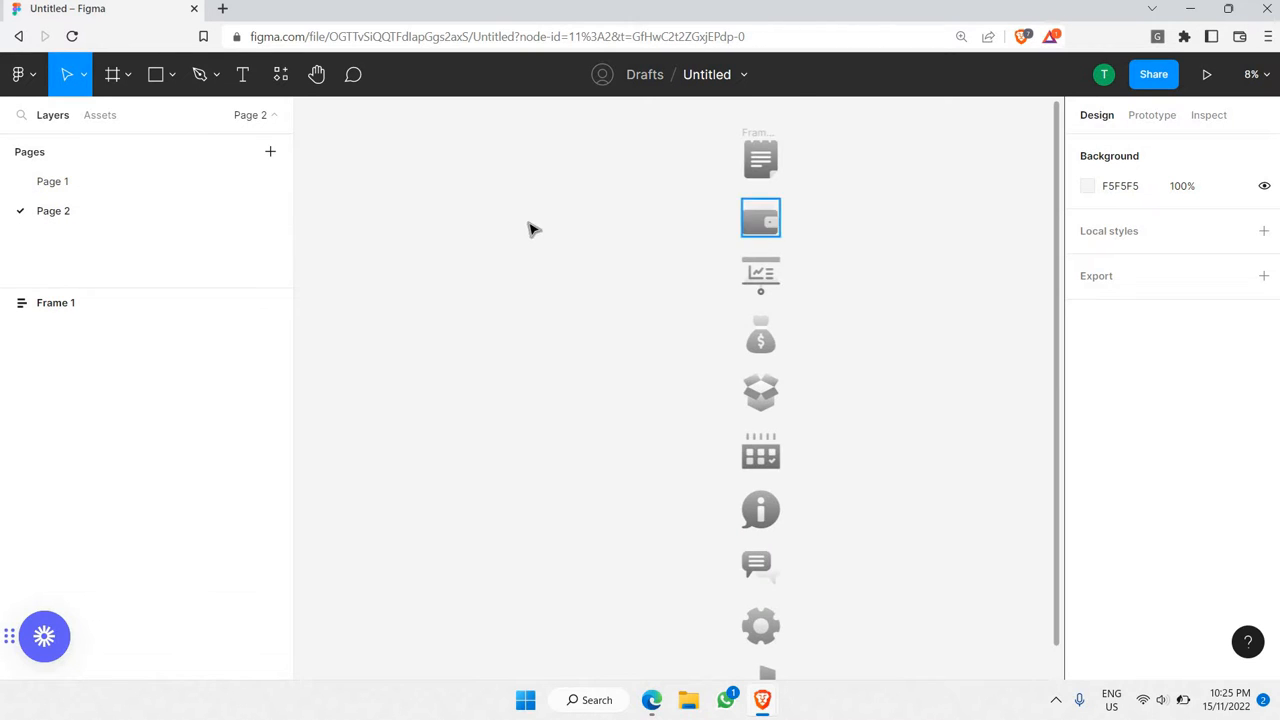
scroll(524, 229, "down", 5)
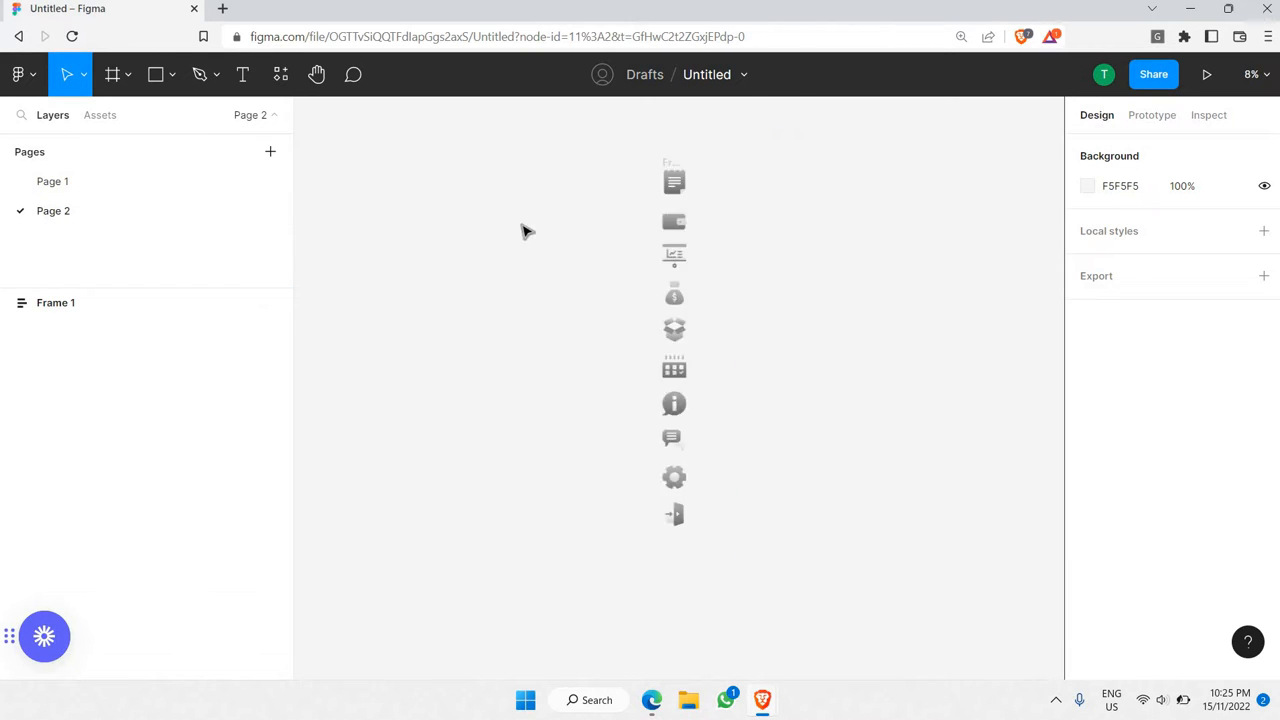
left_click(155, 192)
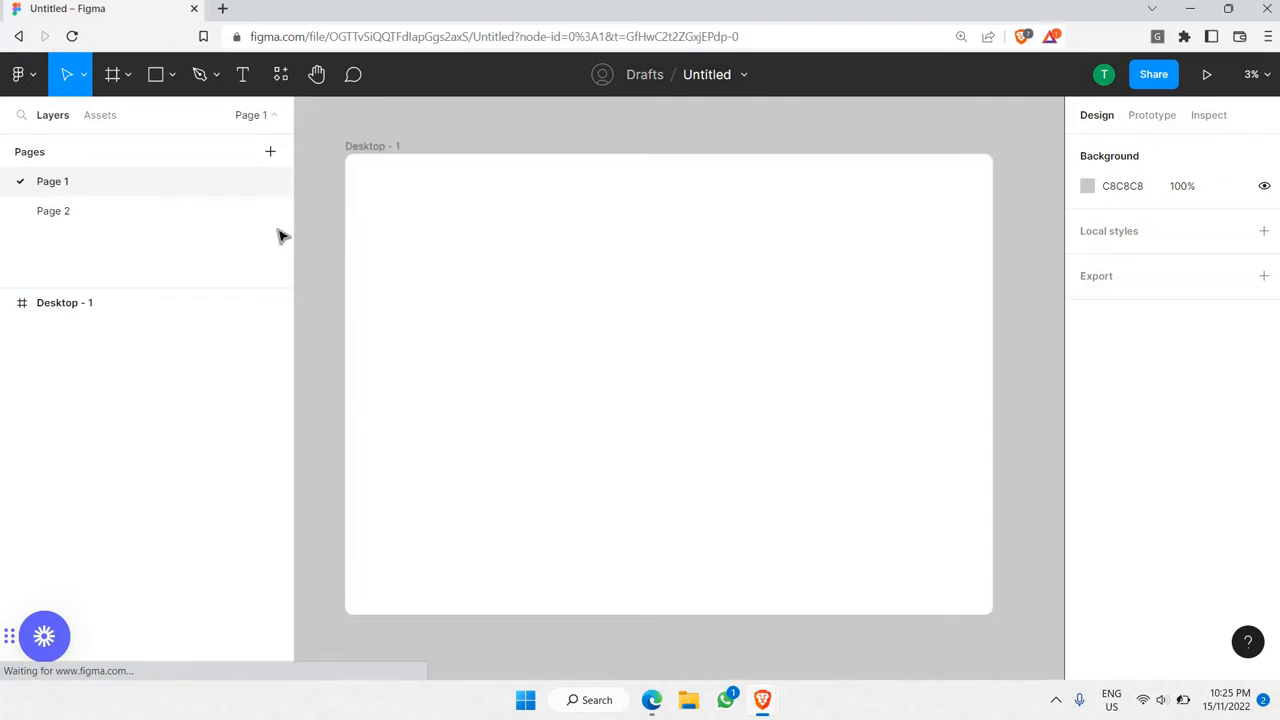
- Draw a vertical line 1024 long down the full height of the Desktop frame, about a sixth of its width from the left edge
left_click(172, 76)
key("l")
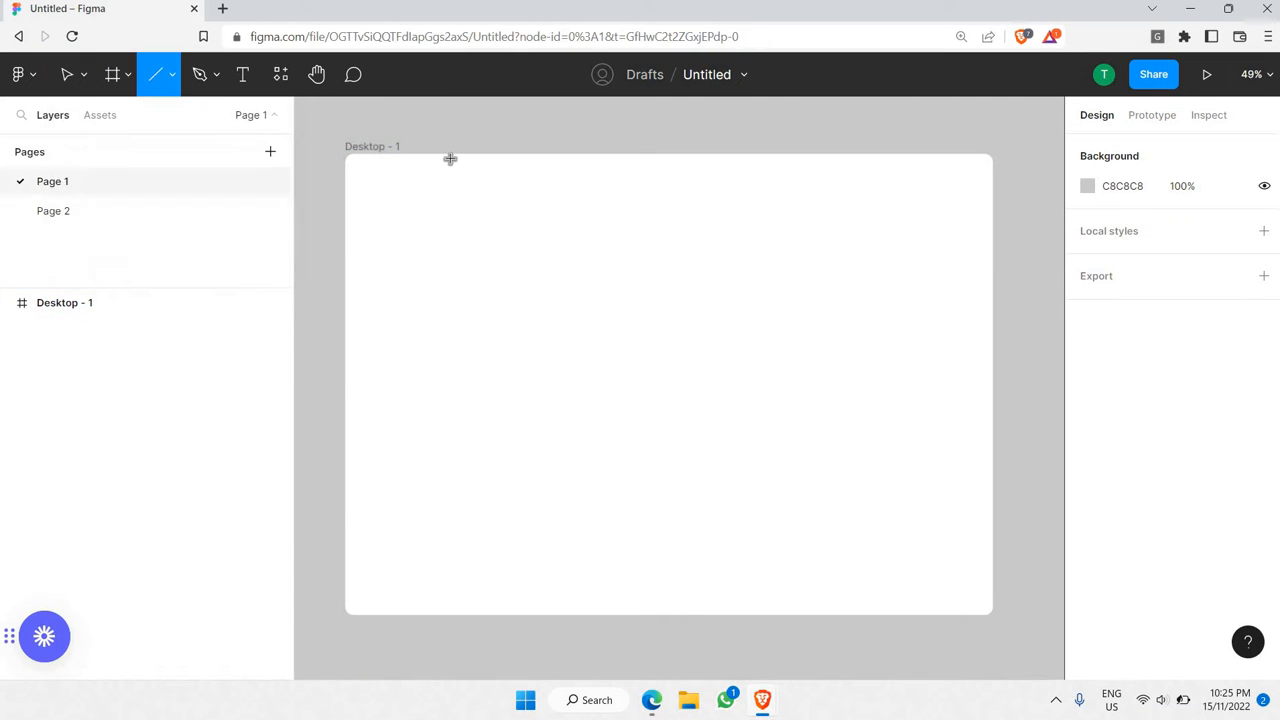
left_click_drag(457, 155, 488, 624)
left_click(515, 420)
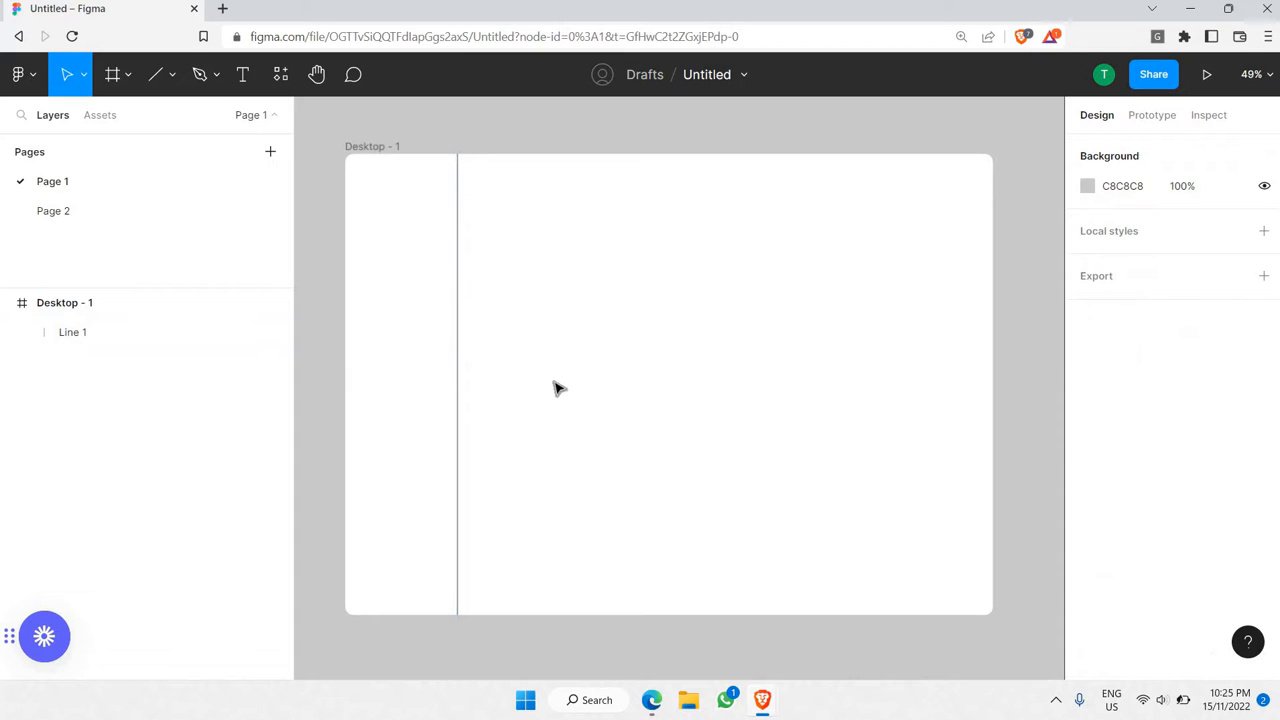
- Change the stroke color of the vertical sidebar line from black to a light grey
left_click(457, 286)
scroll(1145, 498, "down", 3)
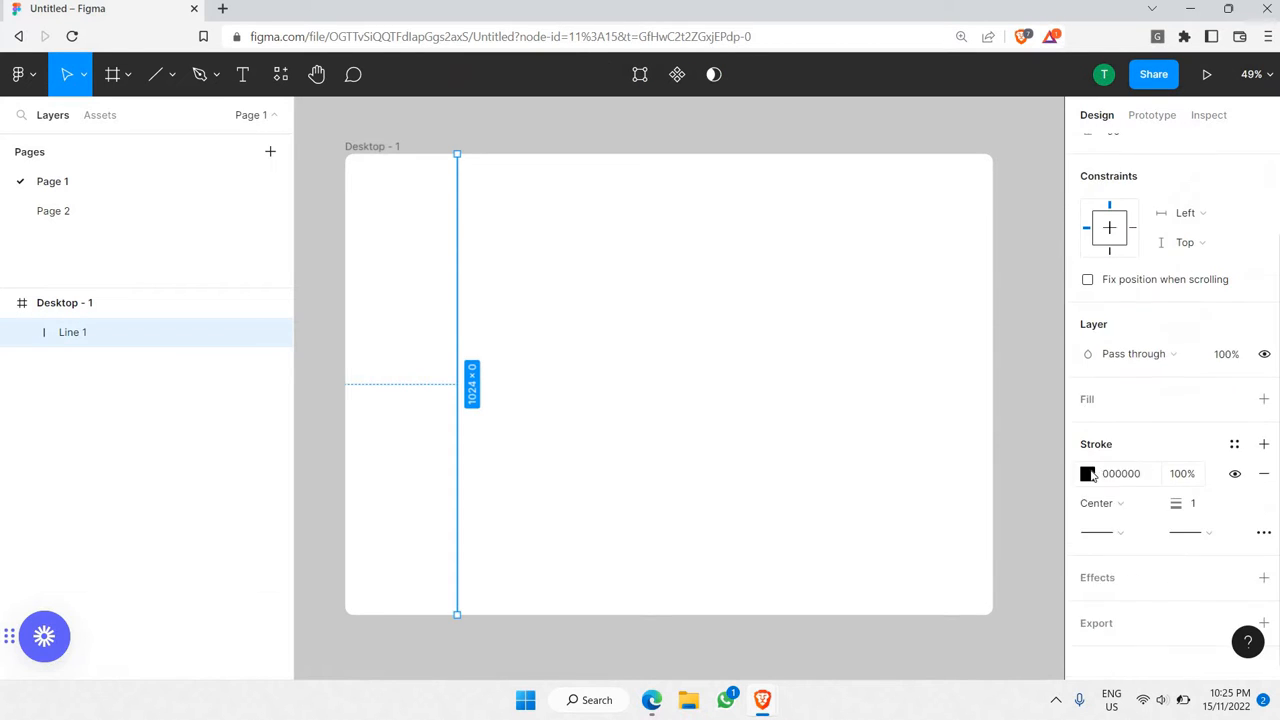
left_click(1087, 461)
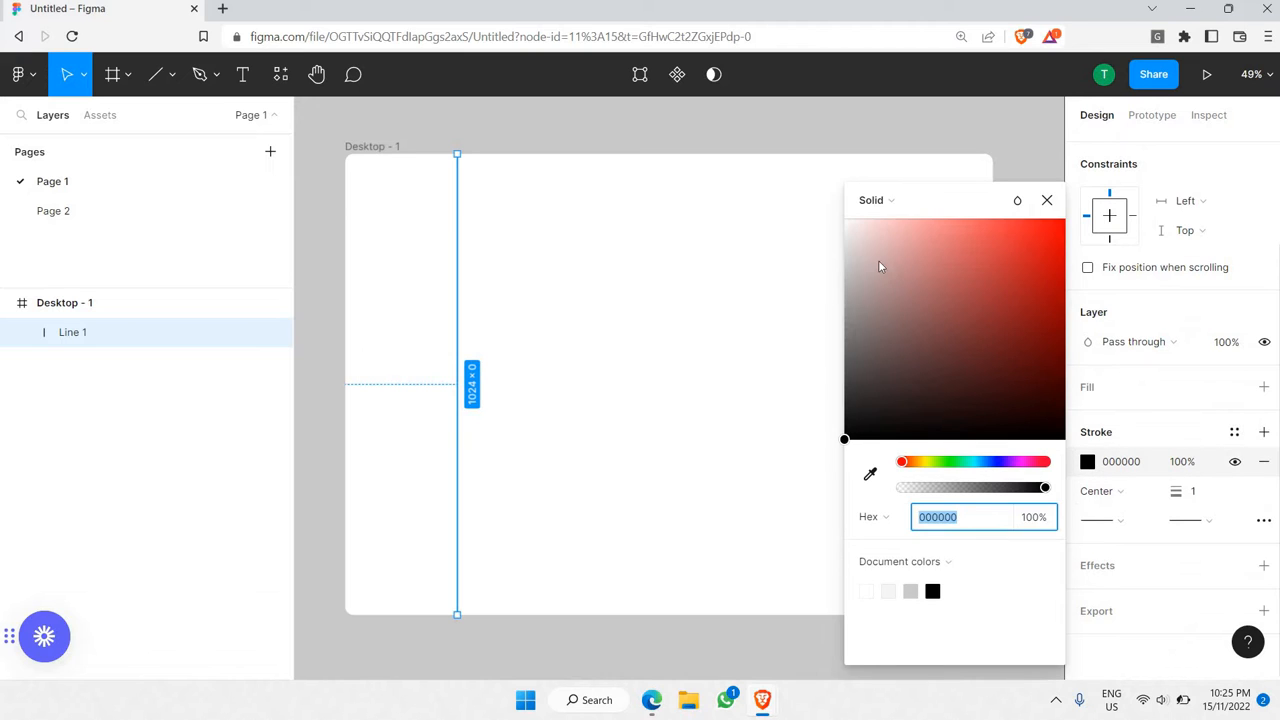
mouse_move(888, 298)
left_mouse_down()
mouse_move(706, 314)
mouse_move(654, 267)
mouse_move(590, 255)
left_mouse_up()
left_click(530, 183)
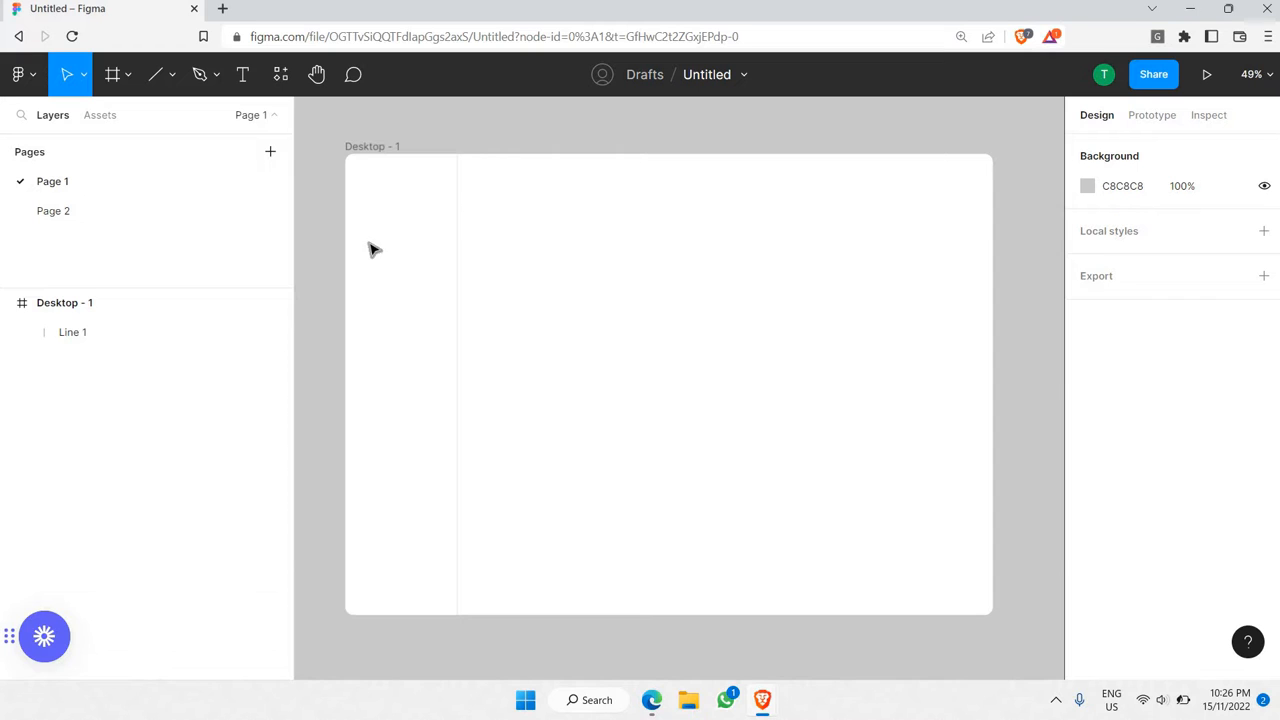
- Add a text box of about 156 × 41 reading "Overview" near the top of the frame's left sidebar area
scroll(430, 195, "up", 3)
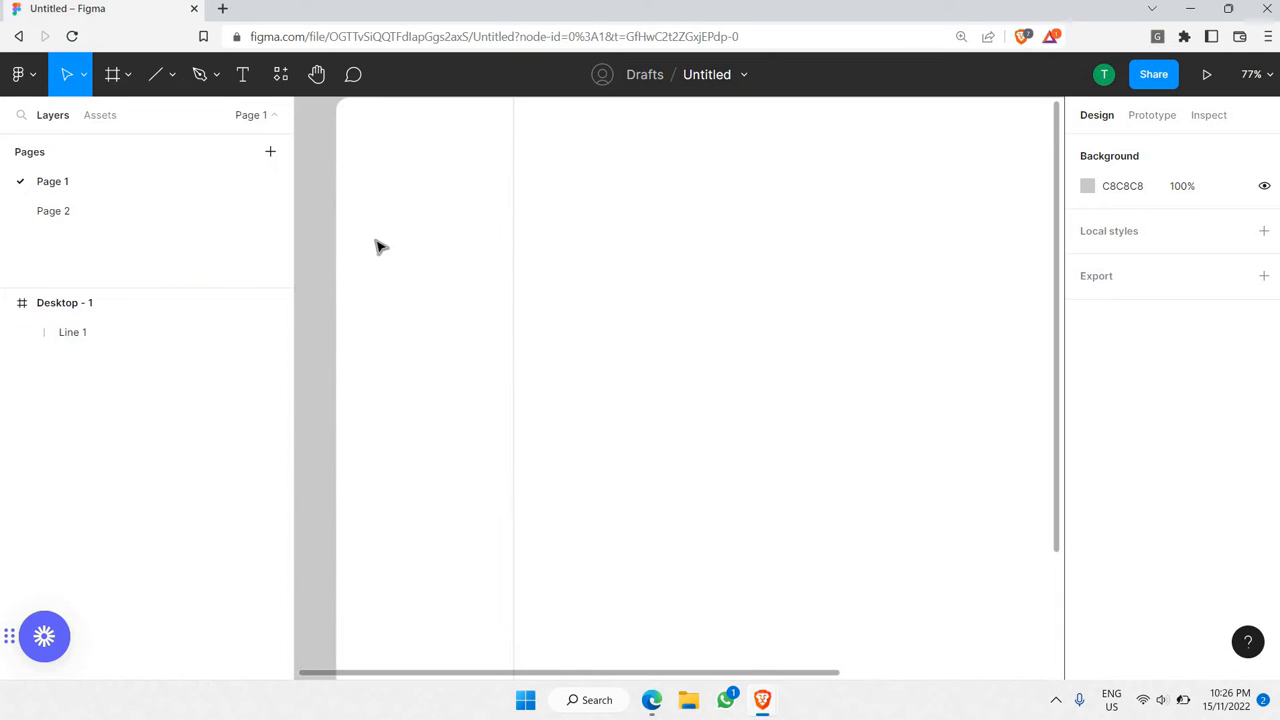
scroll(380, 248, "up", 1)
left_click(244, 80)
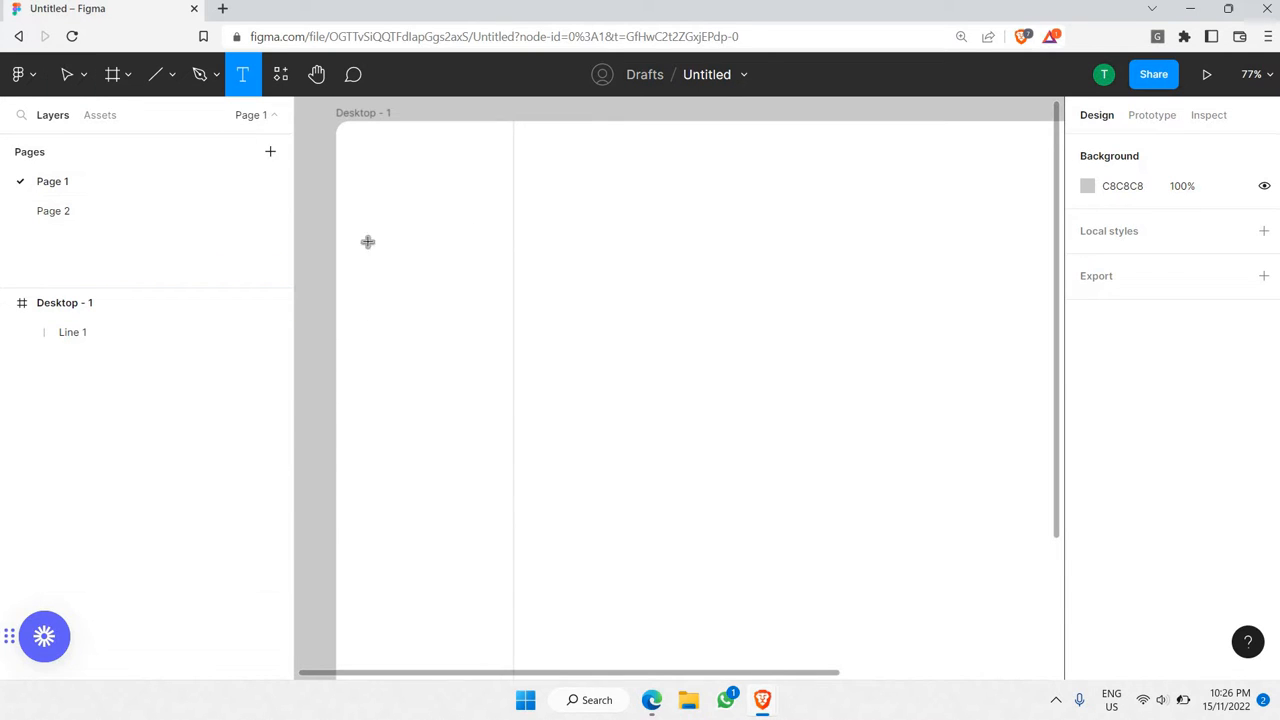
scroll(384, 256, "up", 2)
scroll(386, 257, "up", 2)
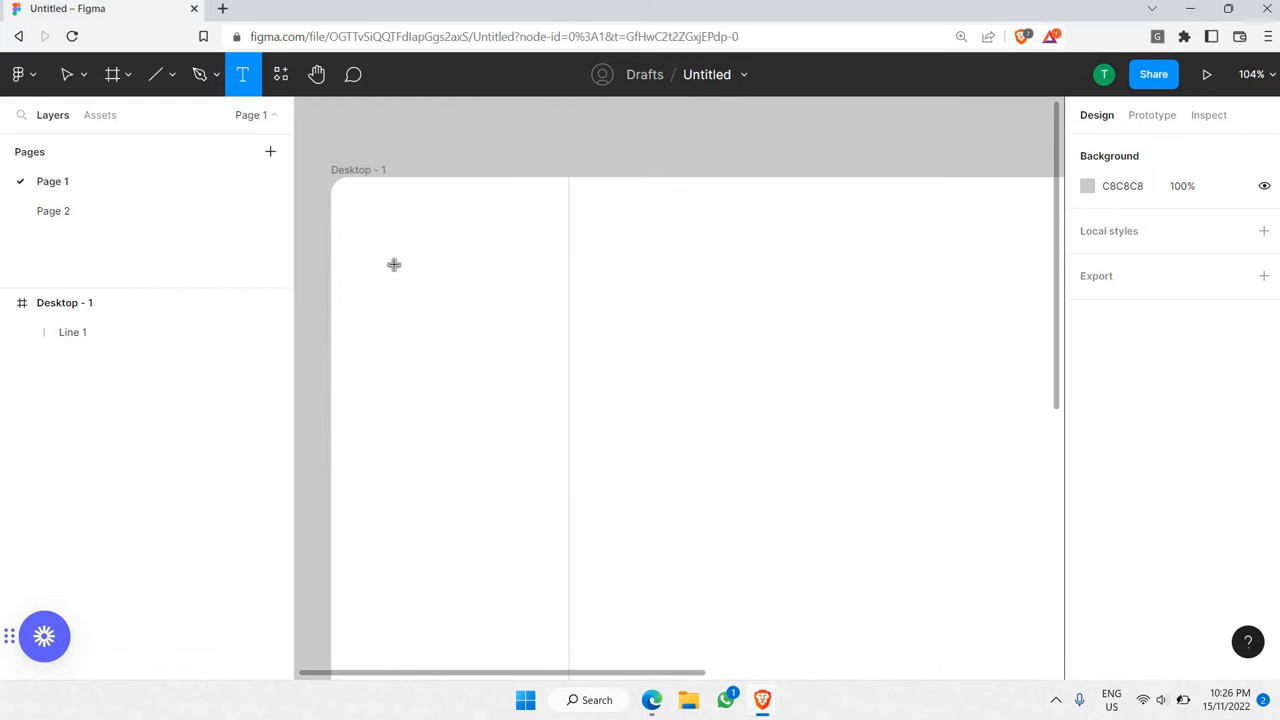
left_click_drag(393, 263, 543, 303)
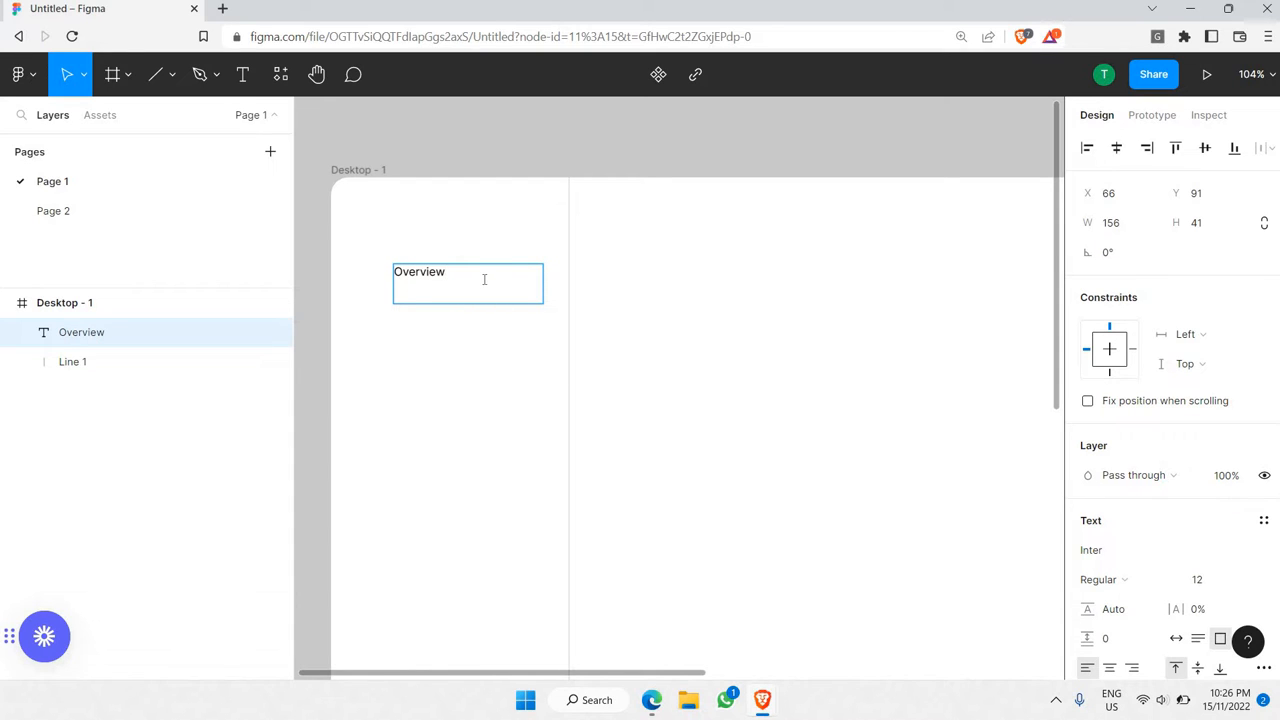
- Change the font of the Overview text to Urbanist
key("ctrl+a")
scroll(1204, 474, "down", 3)
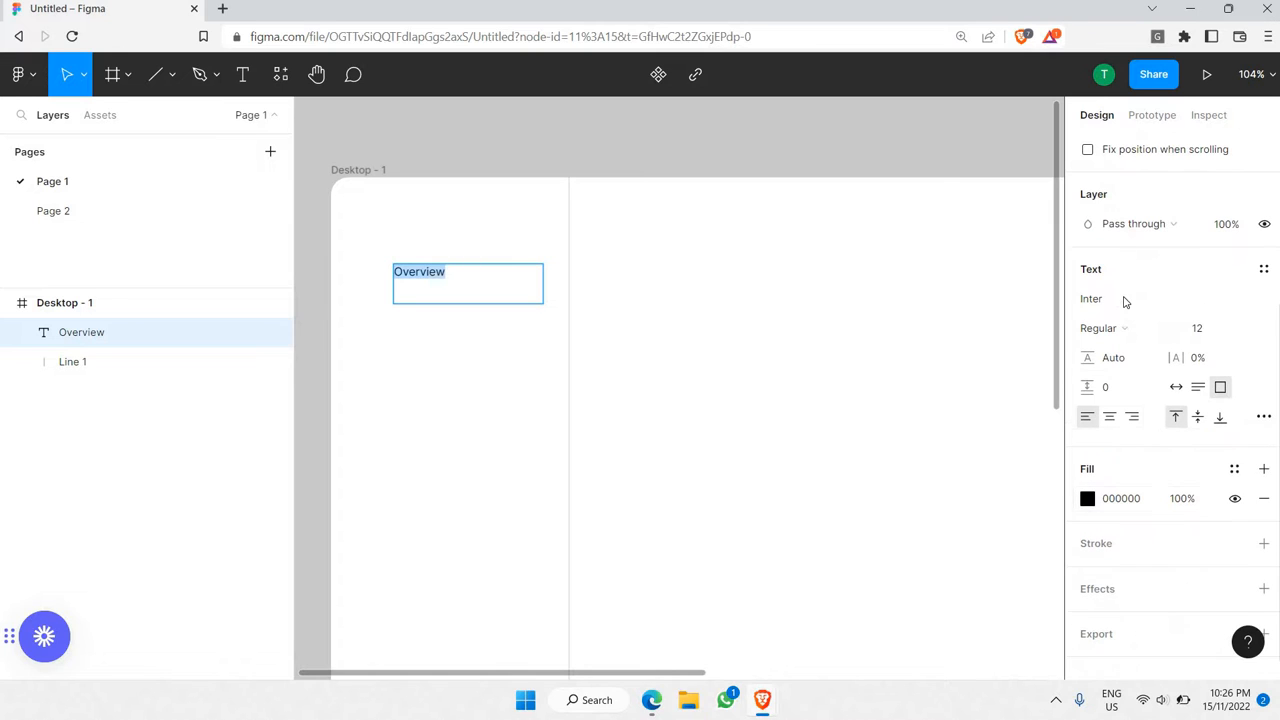
left_click(1123, 298)
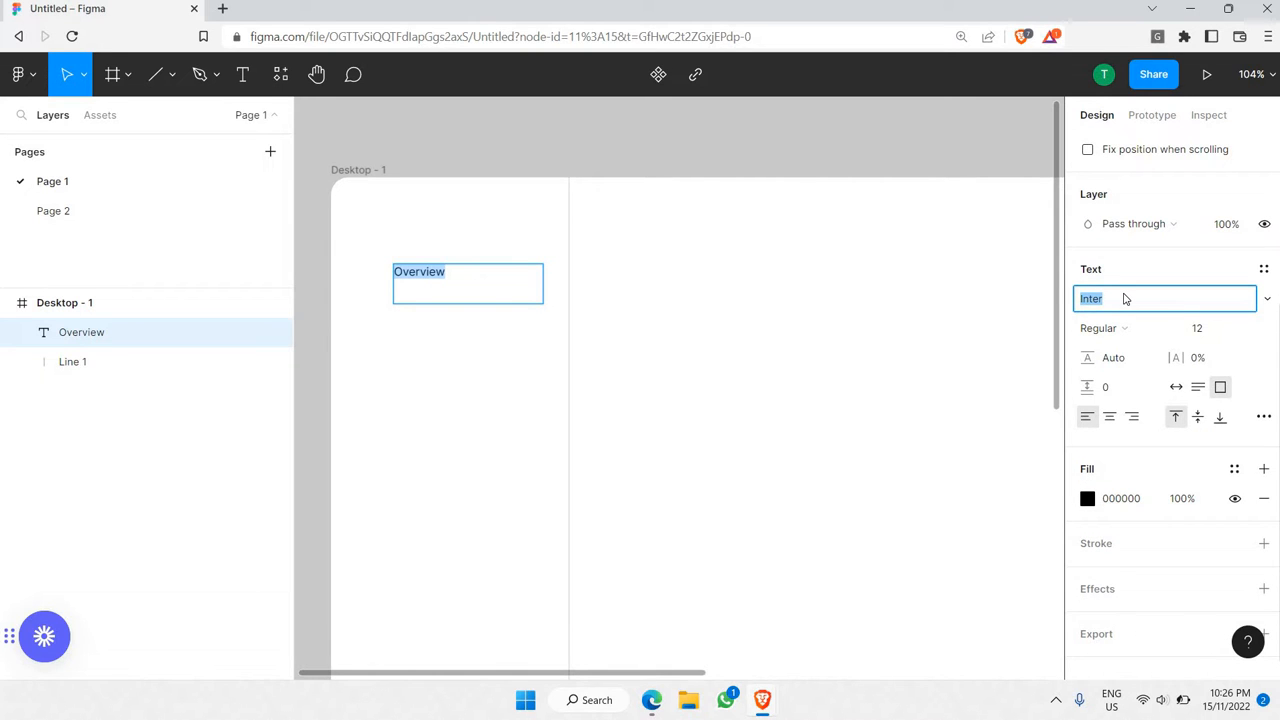
type("Urbanist")
key("Return")
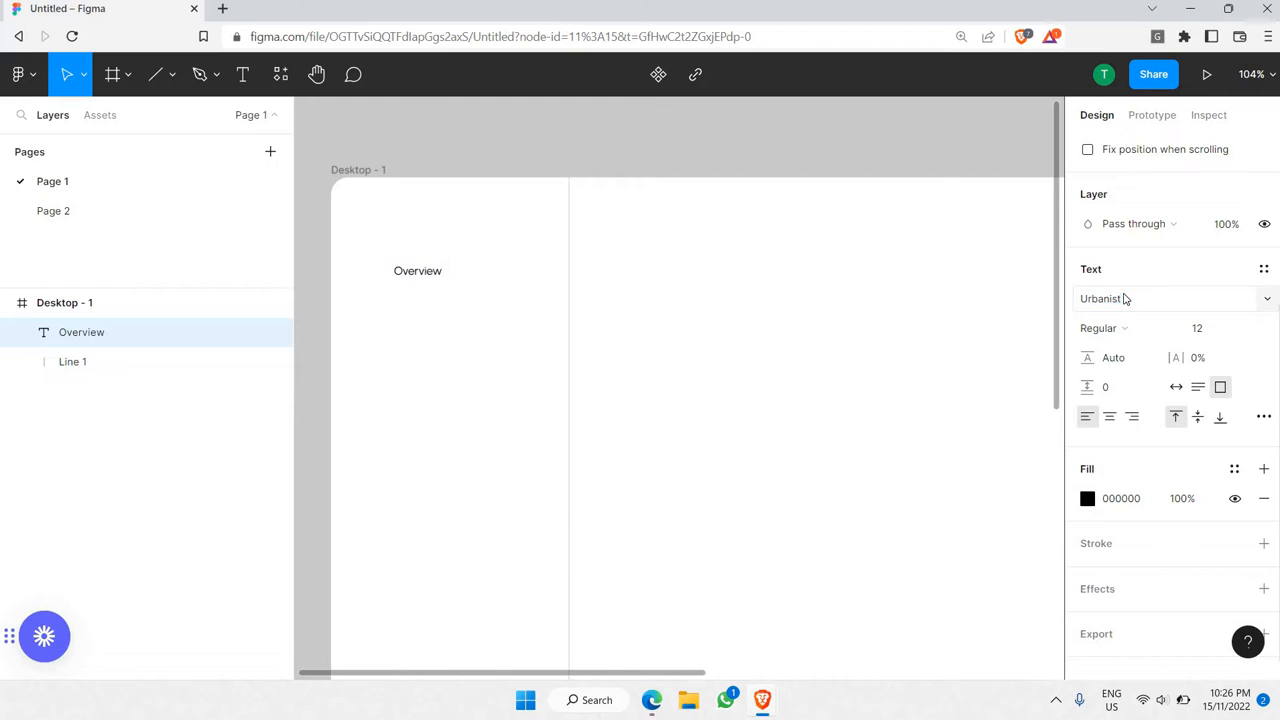
- Set the weight of the Overview text to Black
double_click(527, 291)
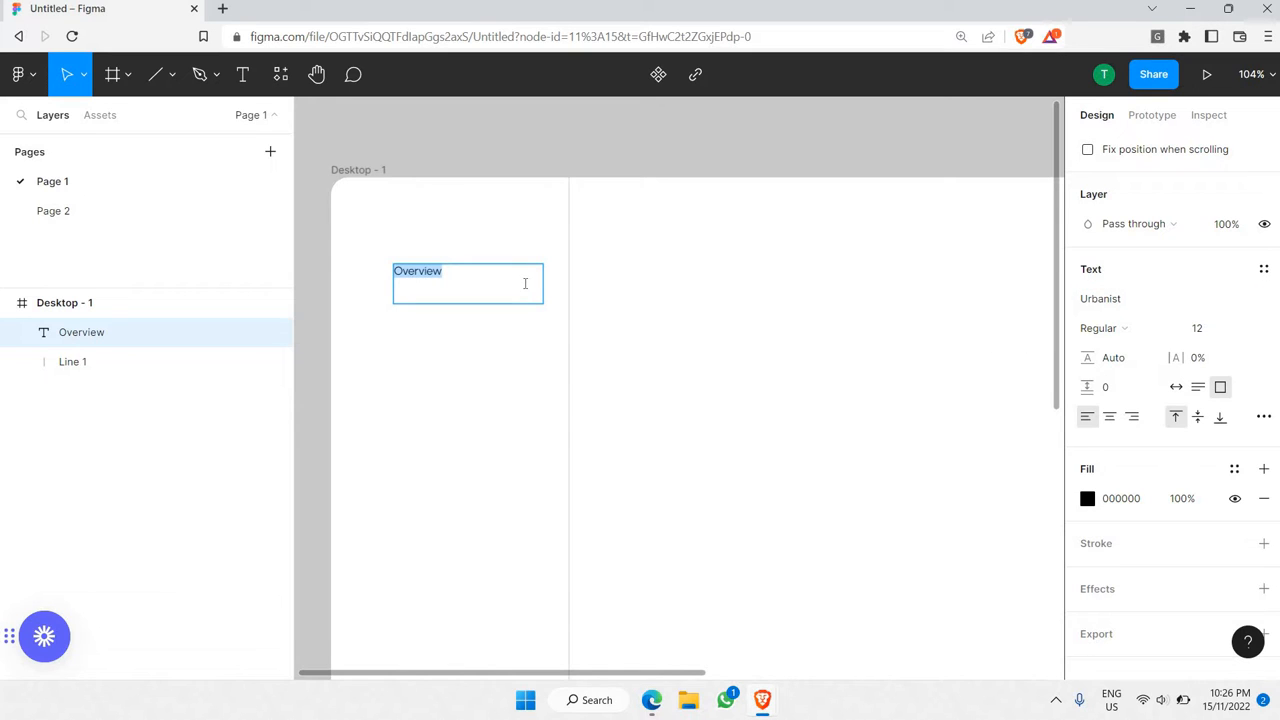
left_click(1100, 328)
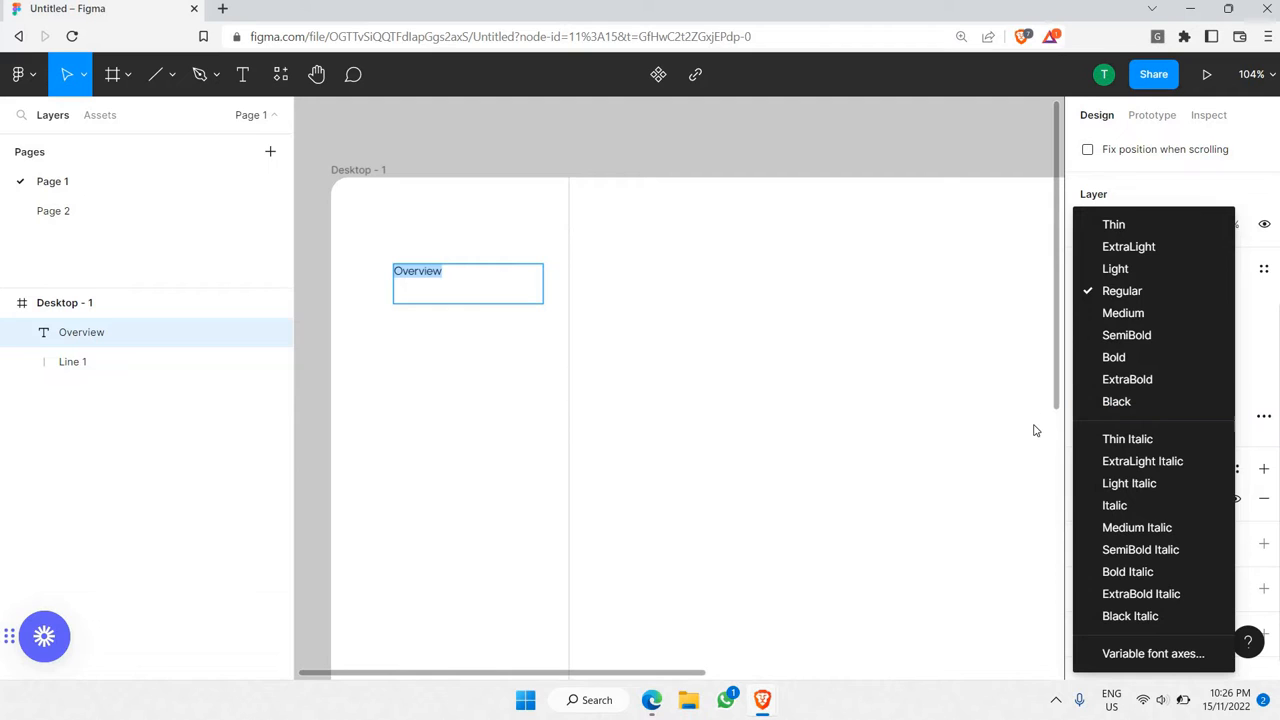
left_click(1155, 401)
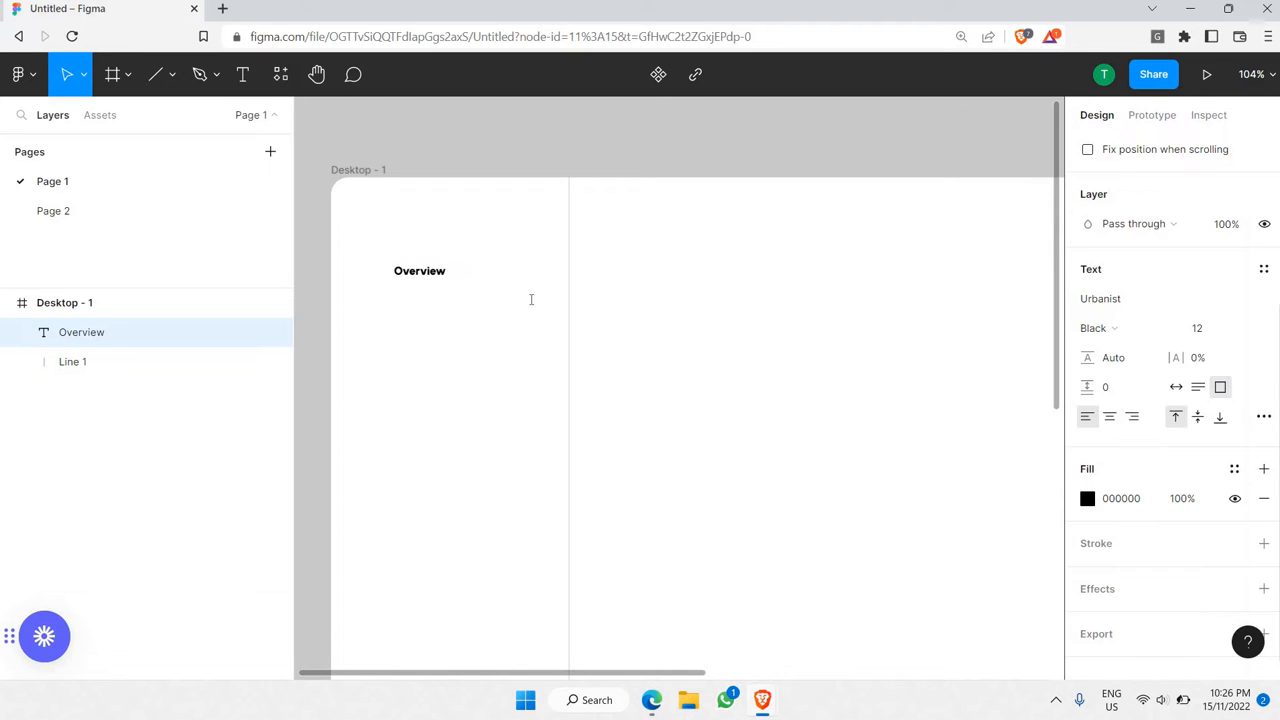
- Try the Bold weight on the Overview text and settle on ExtraBold
left_click(447, 277)
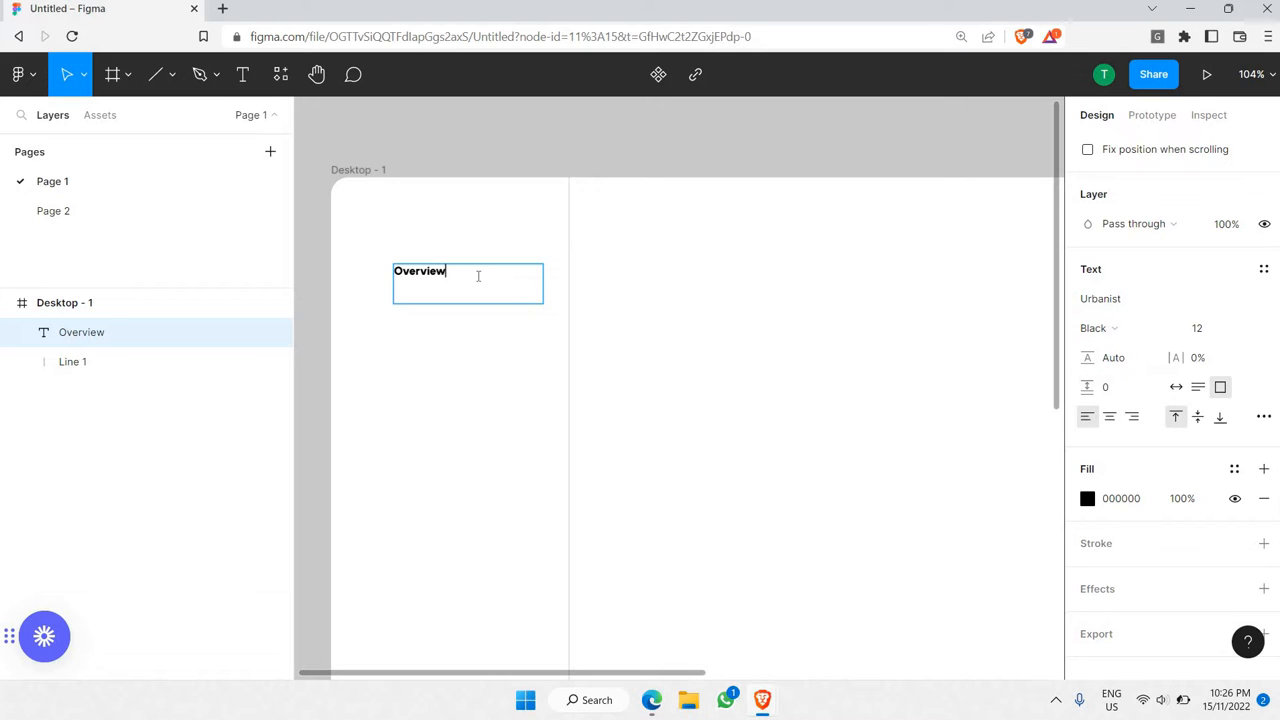
key("ctrl+a")
left_click(1100, 328)
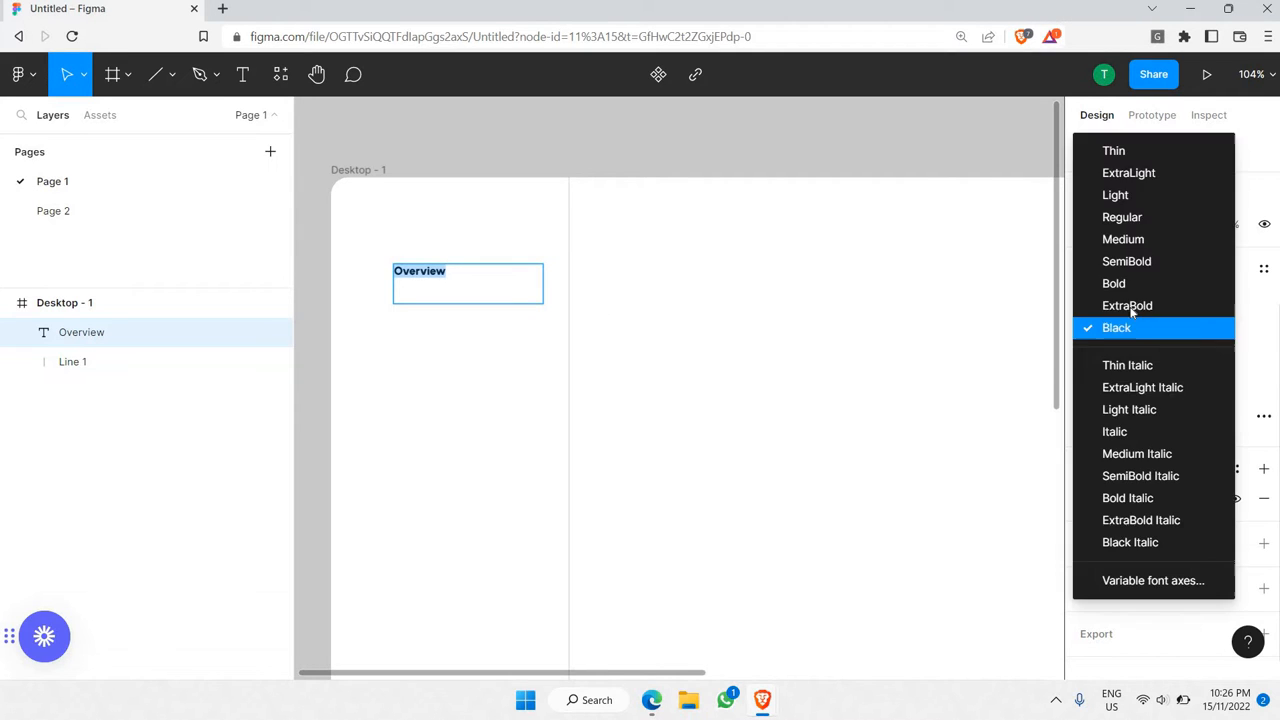
left_click(1131, 306)
left_click(1120, 328)
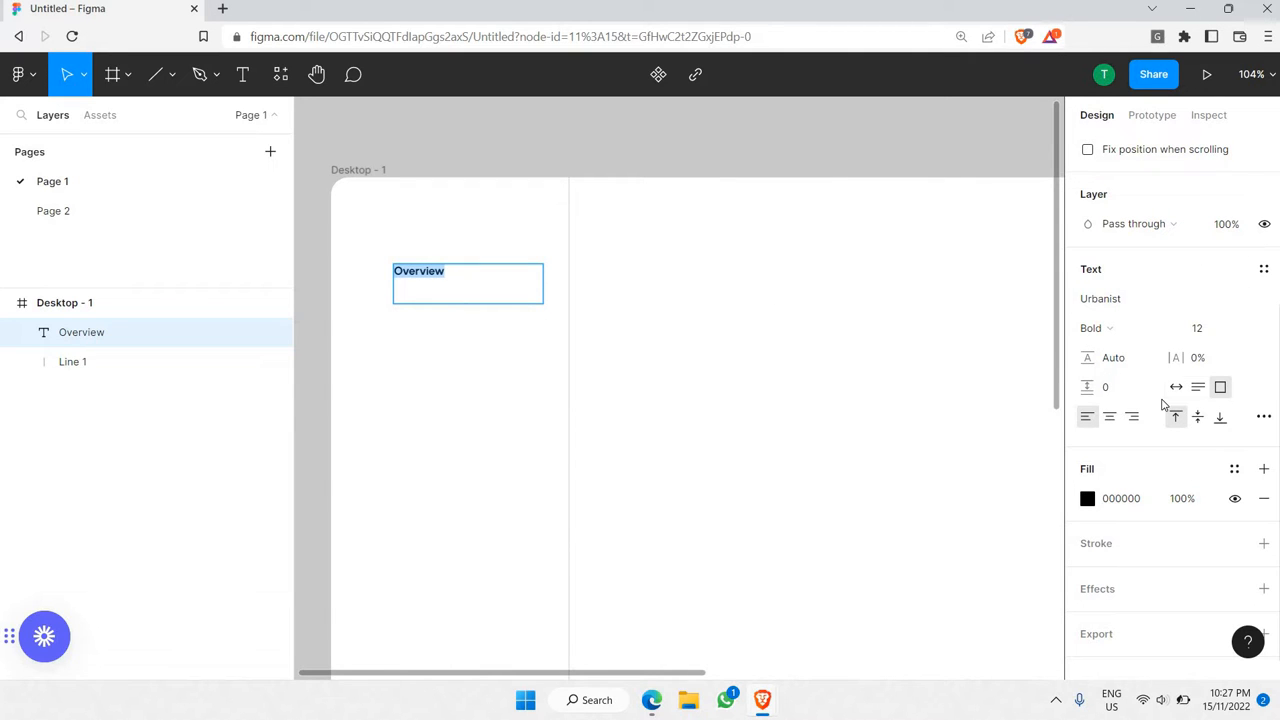
left_click(1135, 331)
left_click(1110, 303)
left_click(1157, 334)
key("Return")
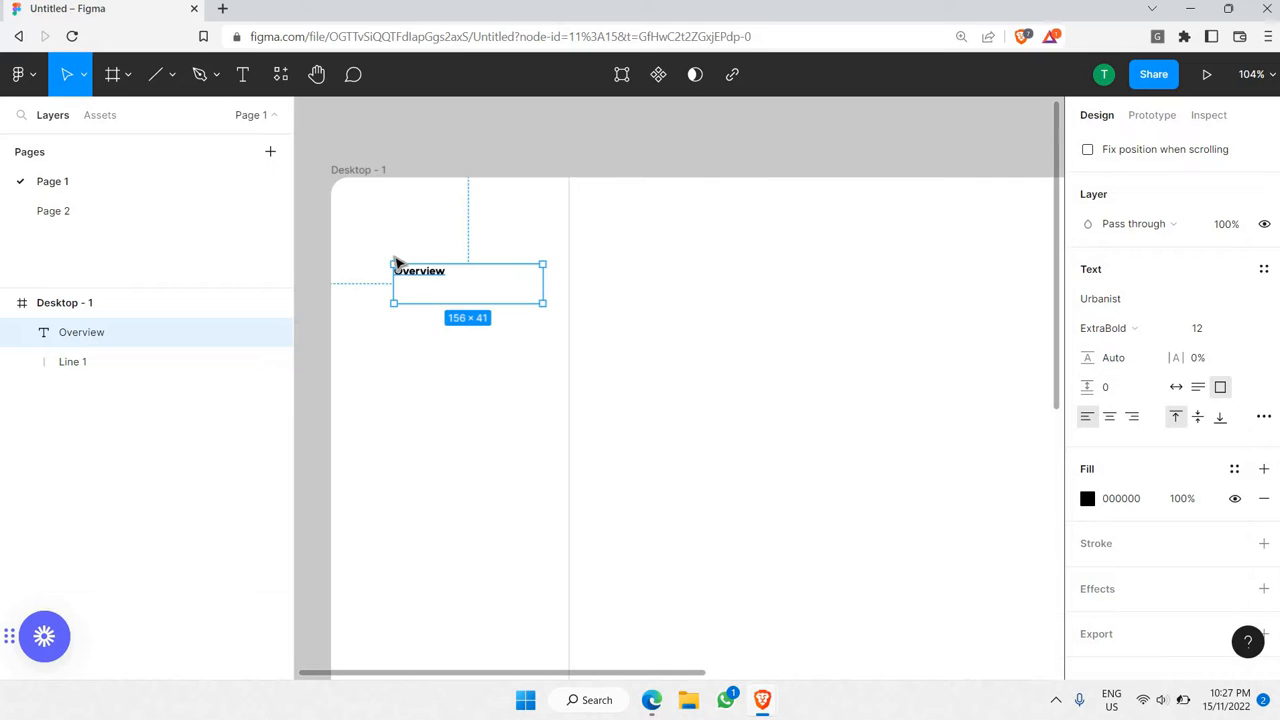
left_click(488, 237)
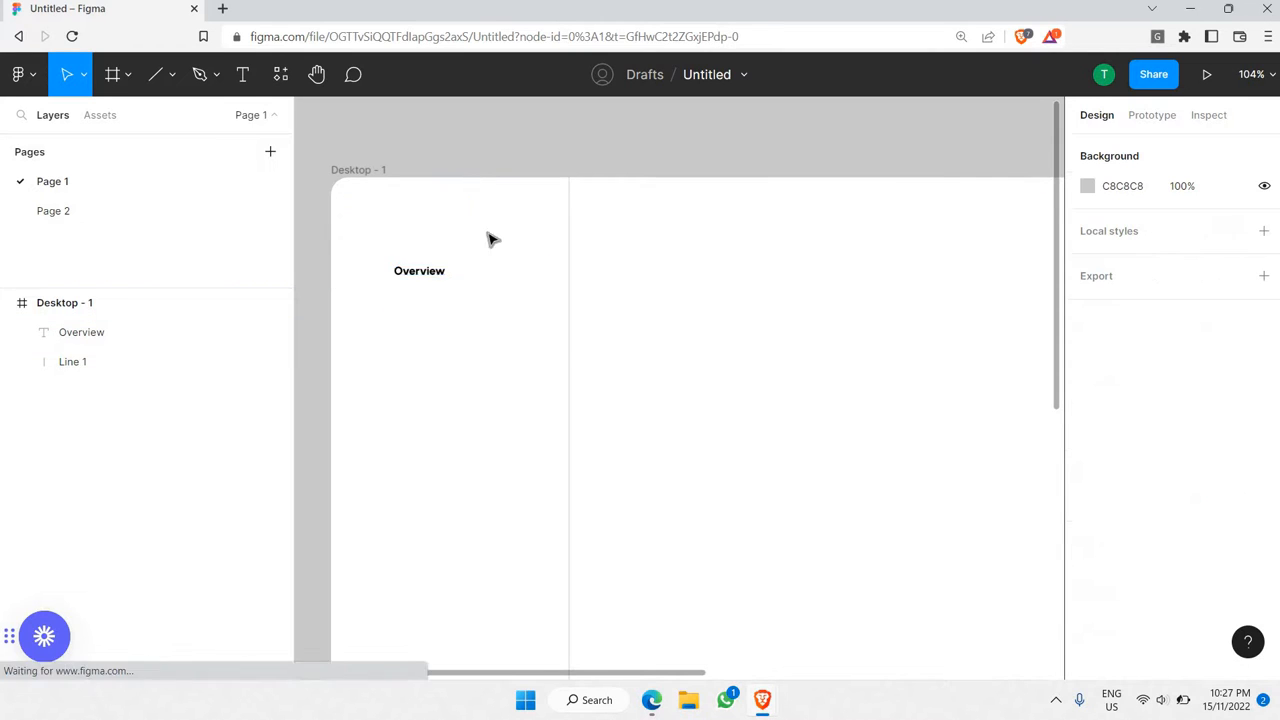
- Move the Overview text straight down the sidebar to about X 66, Y 237
scroll(470, 220, "down", 5)
scroll(460, 216, "up", 2)
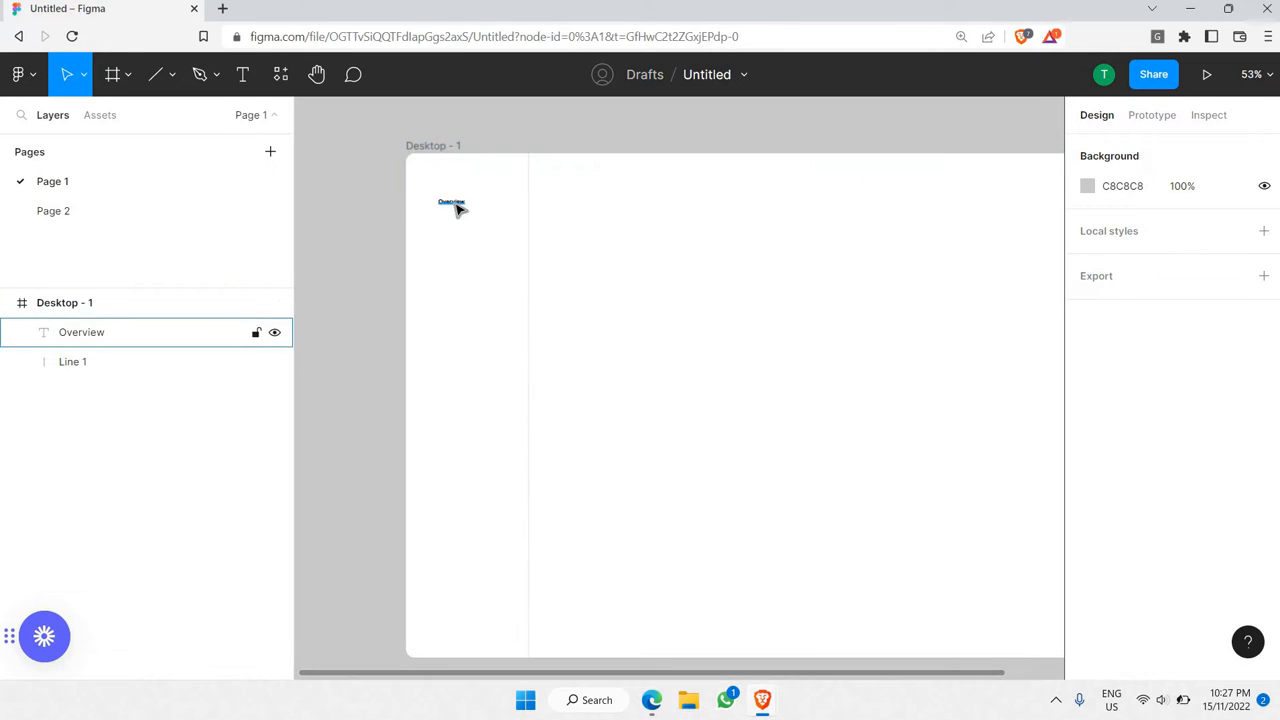
left_click(459, 208)
left_click_drag(459, 208, 463, 271)
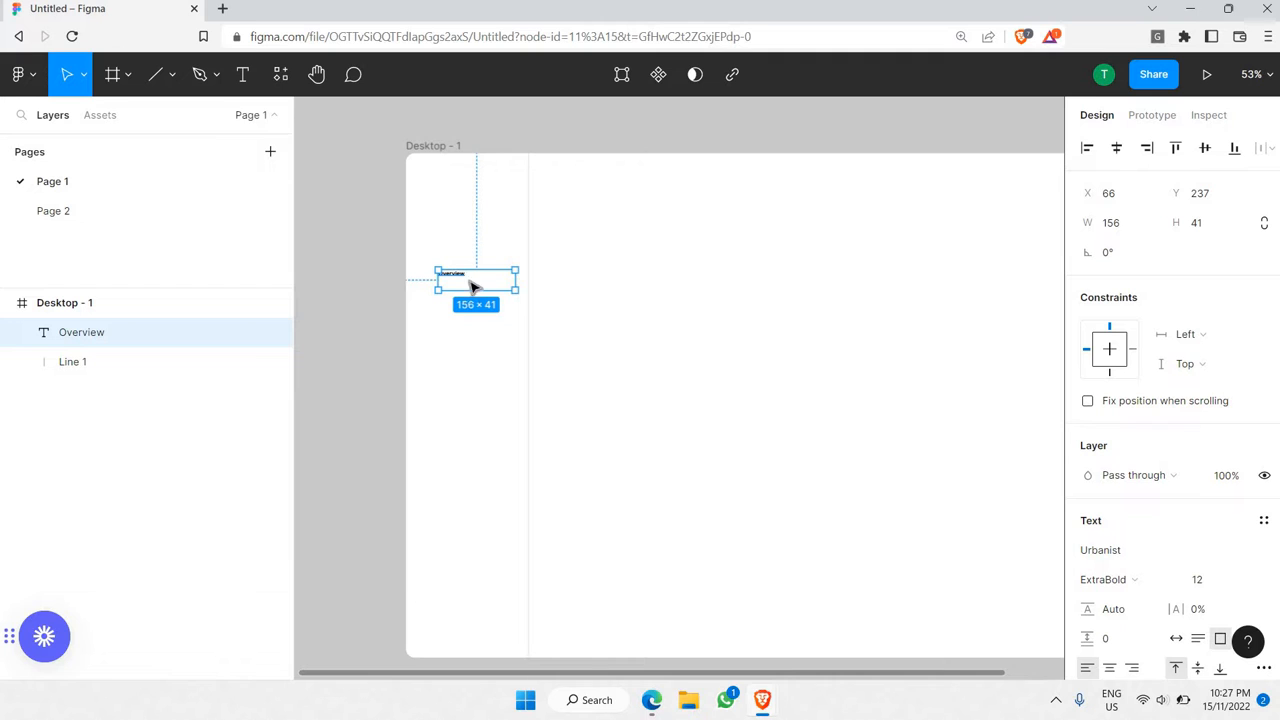
- Set the font size of the Overview text to 15 and reselect the text
scroll(455, 290, "up", 3)
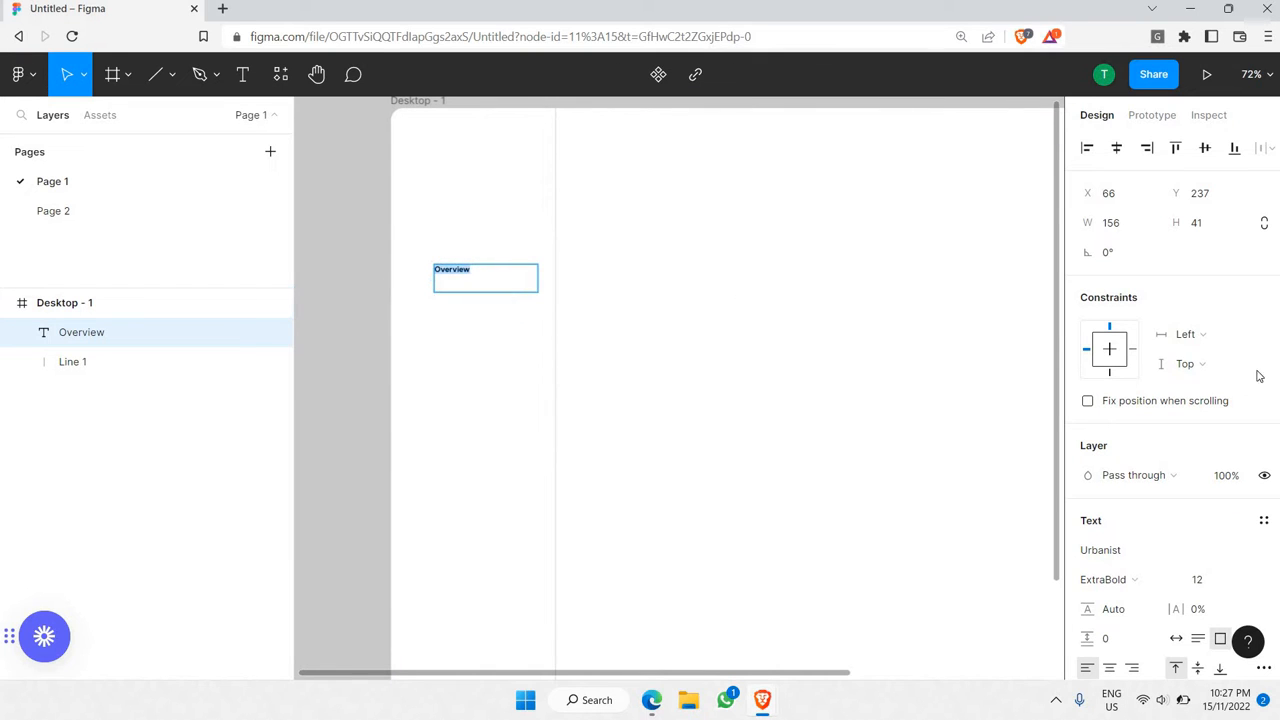
key("ctrl+a")
scroll(1262, 290, "down", 5)
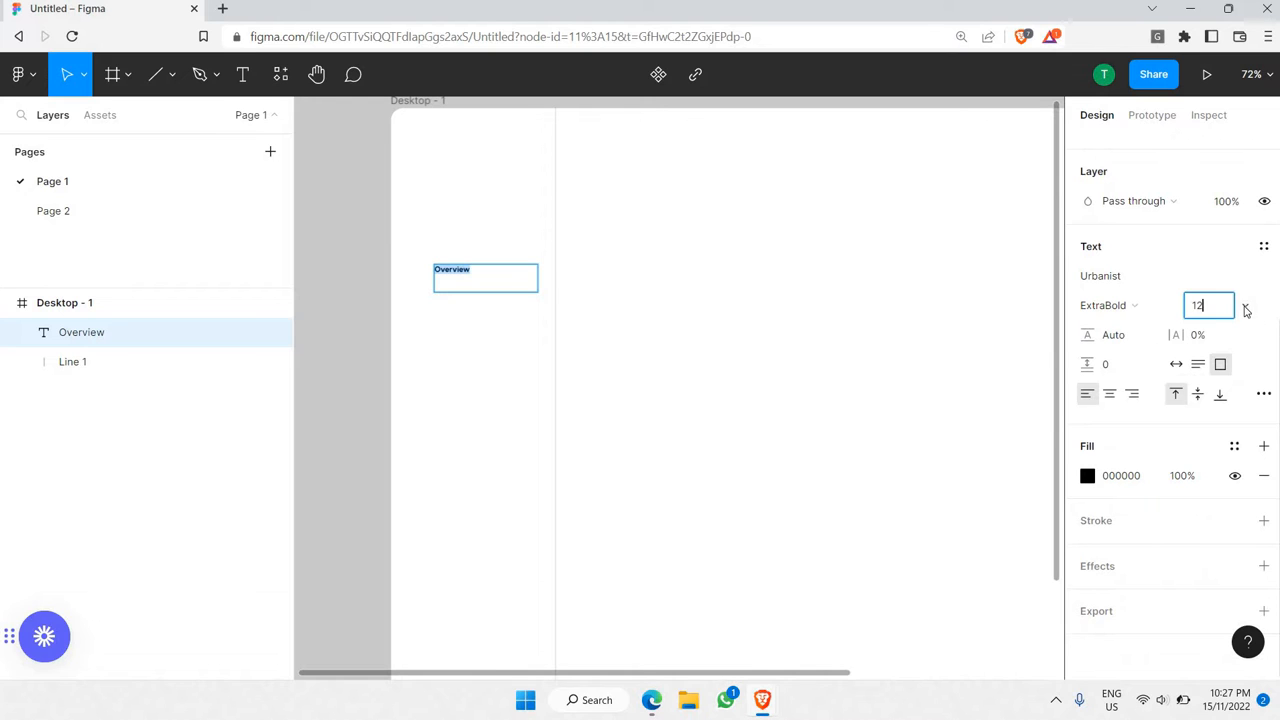
left_click(1246, 308)
key("Return")
key("Escape")
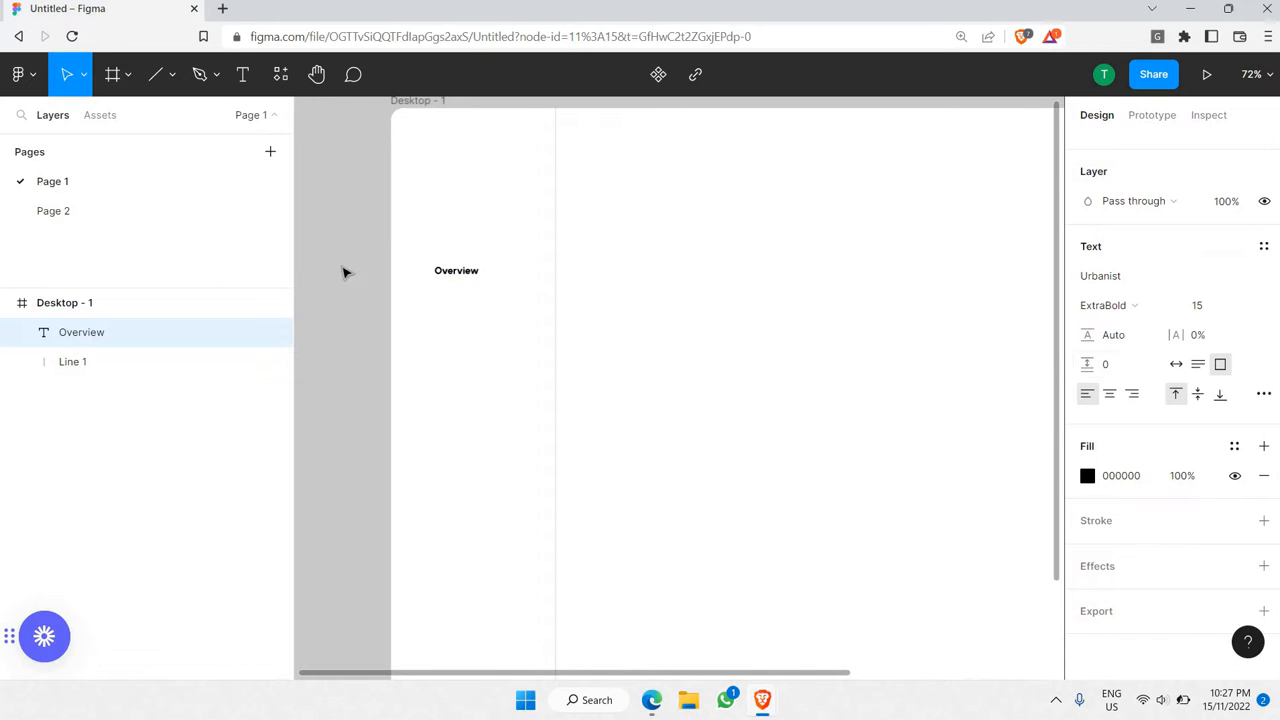
scroll(340, 272, "down", 3)
double_click(435, 286)
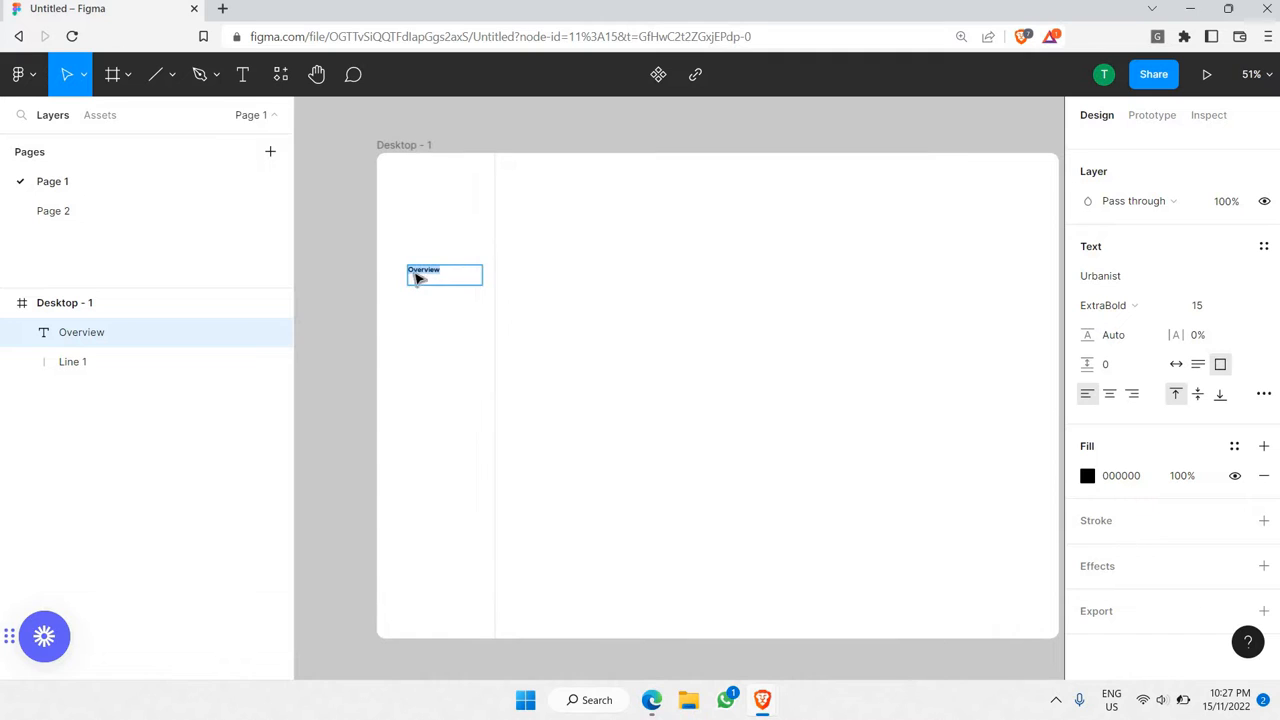
- Reduce the height of the Overview text box to 17, close around its single line of text
scroll(418, 278, "up", 6)
left_click(448, 316)
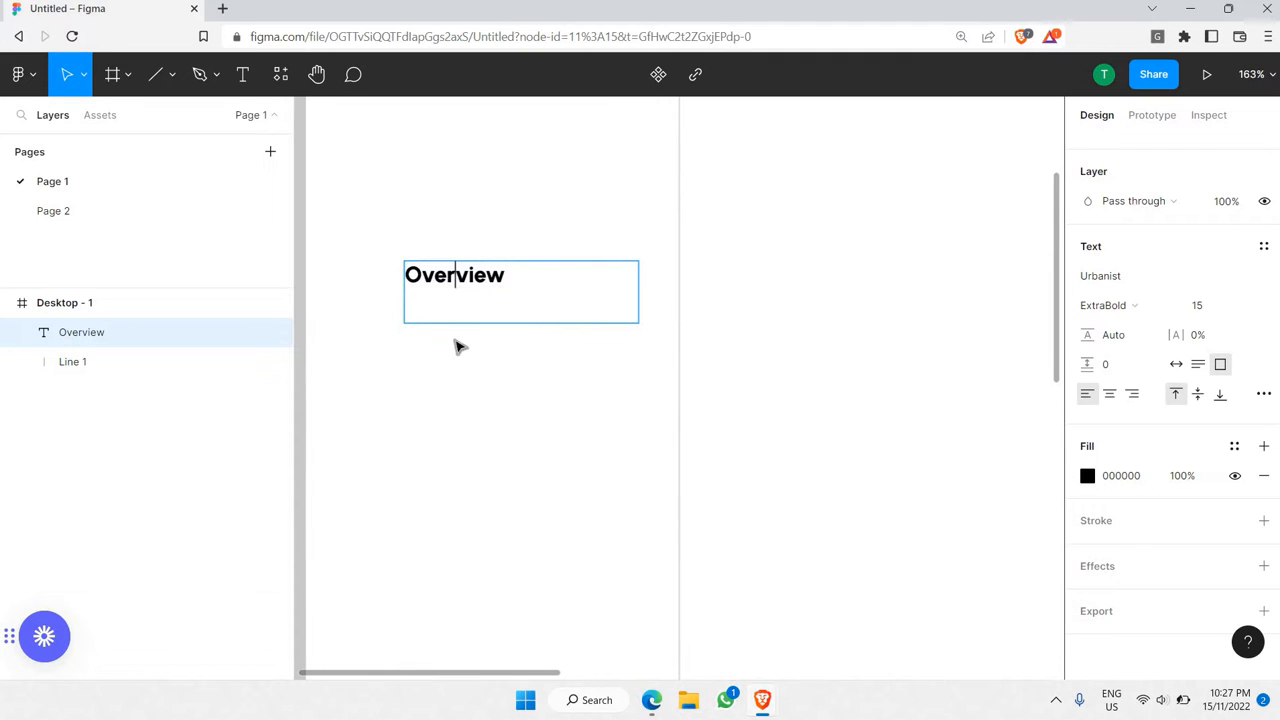
left_click_drag(463, 322, 466, 290)
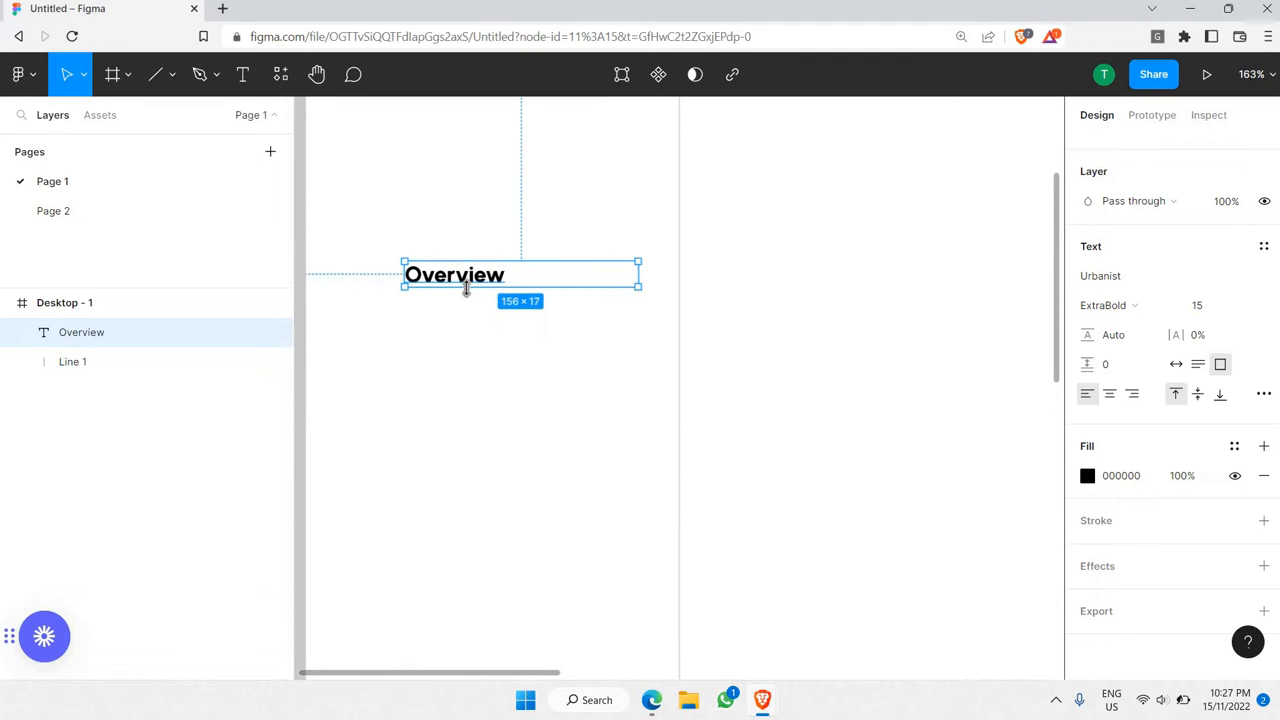
scroll(458, 311, "down", 4)
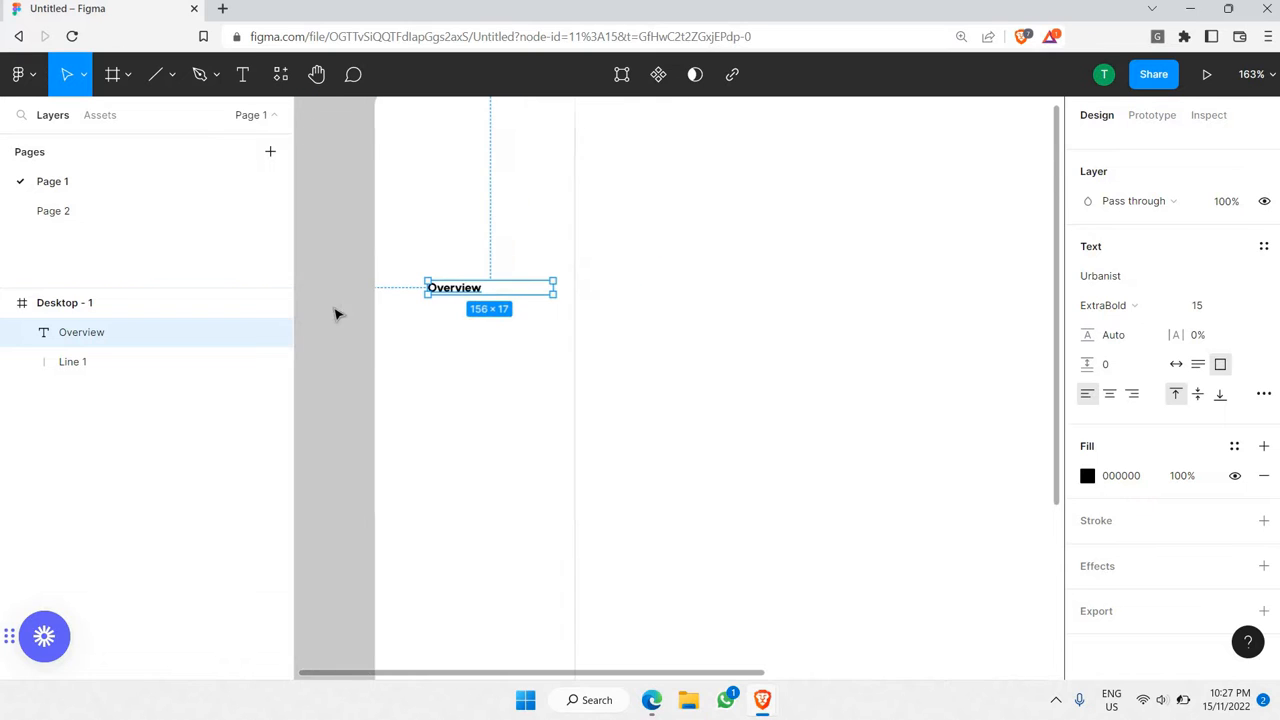
left_click(345, 288)
scroll(460, 253, "down", 3)
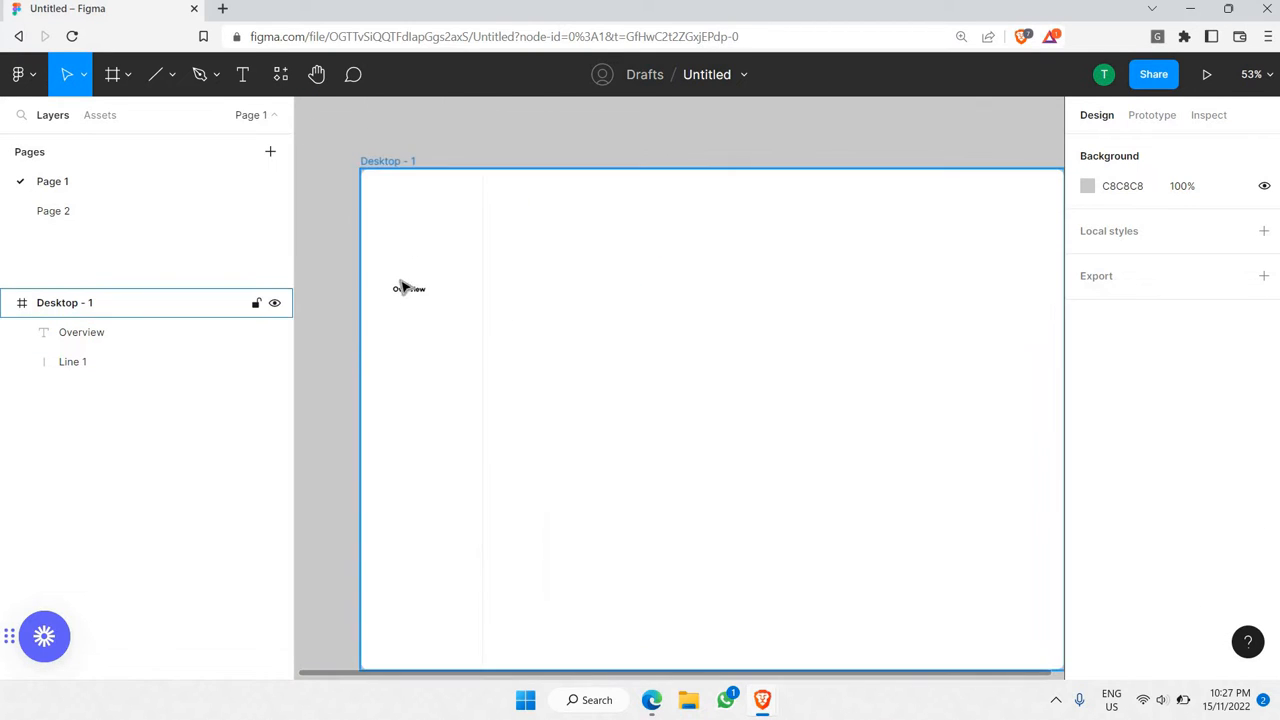
left_click(412, 290)
left_click(405, 292)
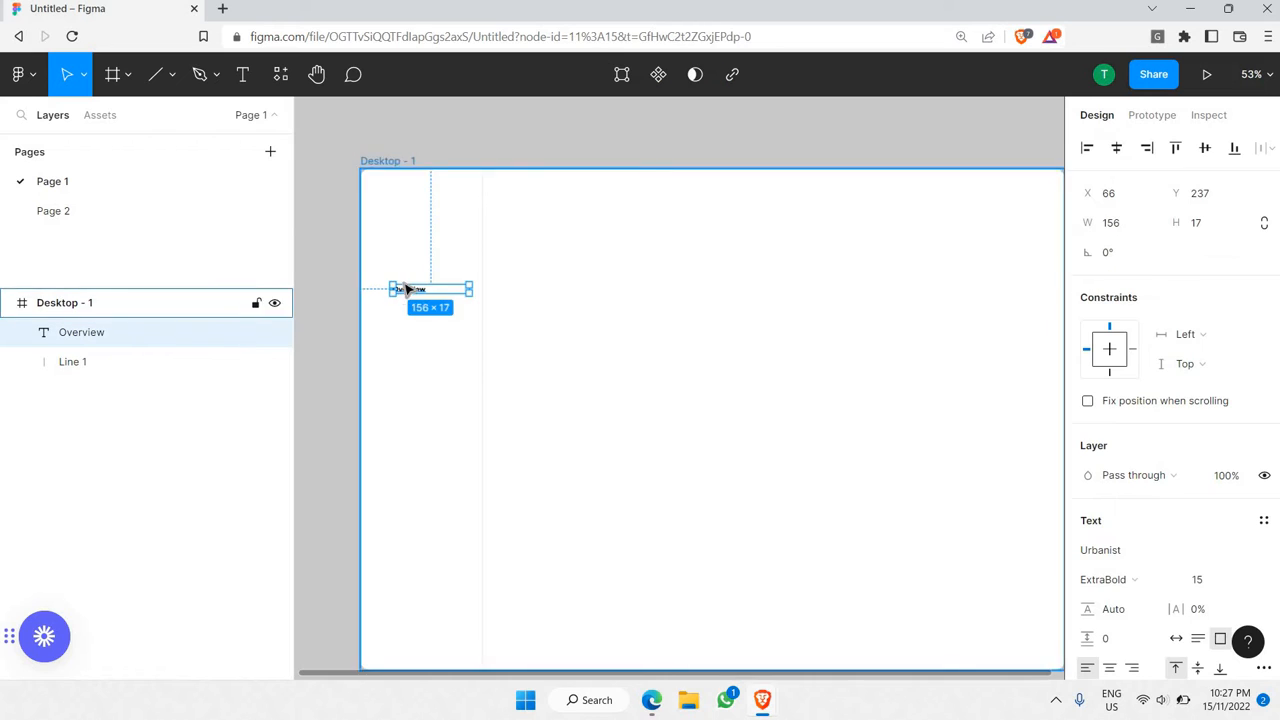
- Cut the notepad icon out of the icon column on Page 2
scroll(405, 285, "up", 3)
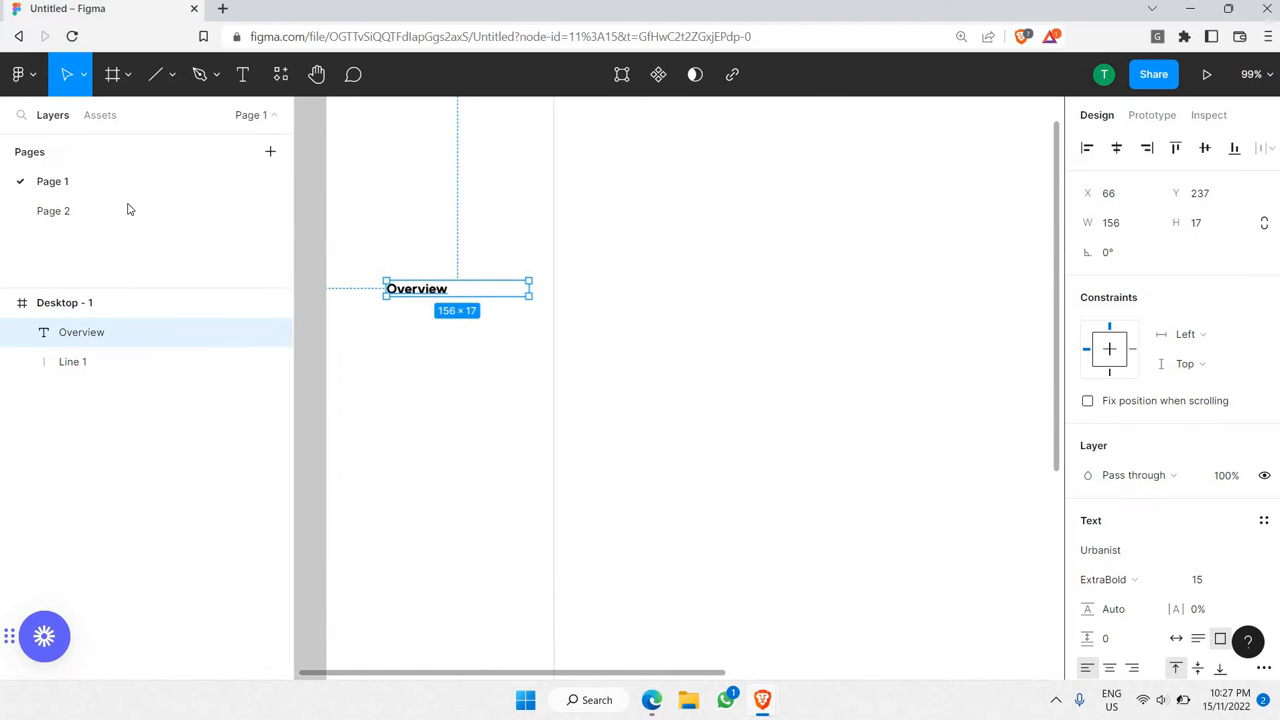
scroll(649, 177, "up", 4)
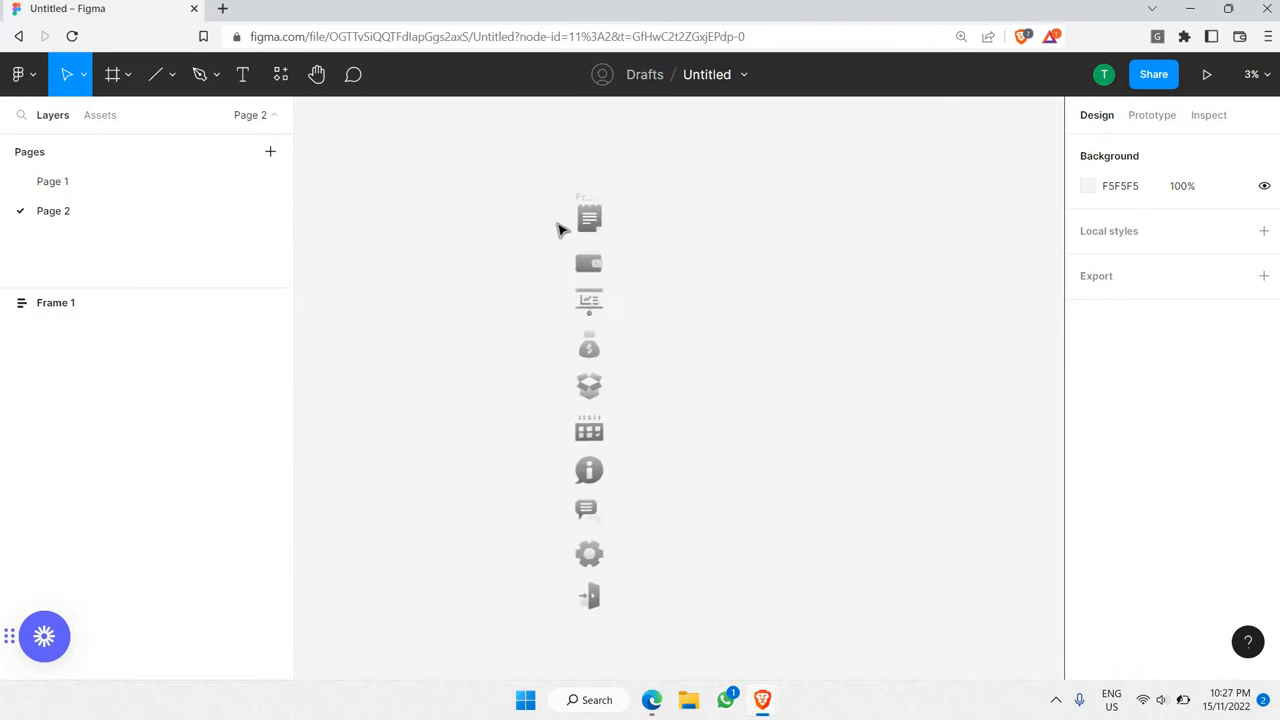
scroll(585, 363, "down", 4)
scroll(594, 309, "up", 5)
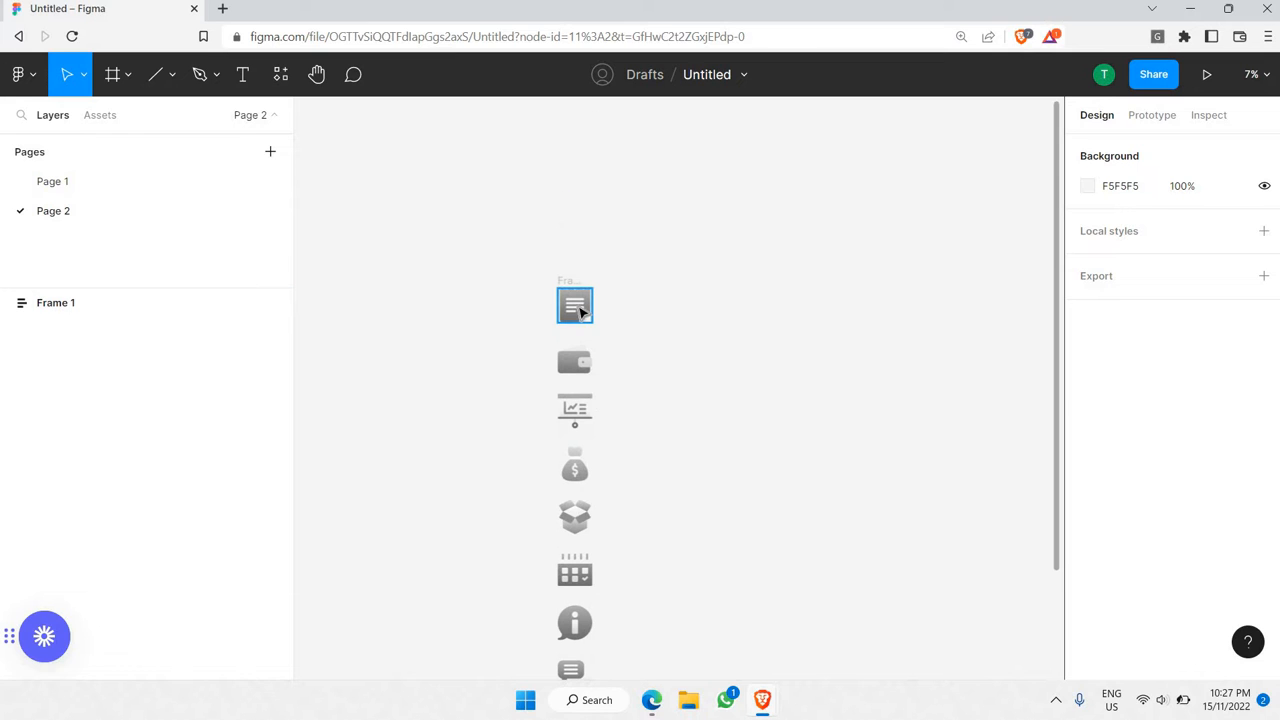
left_click(581, 311)
key("Delete")
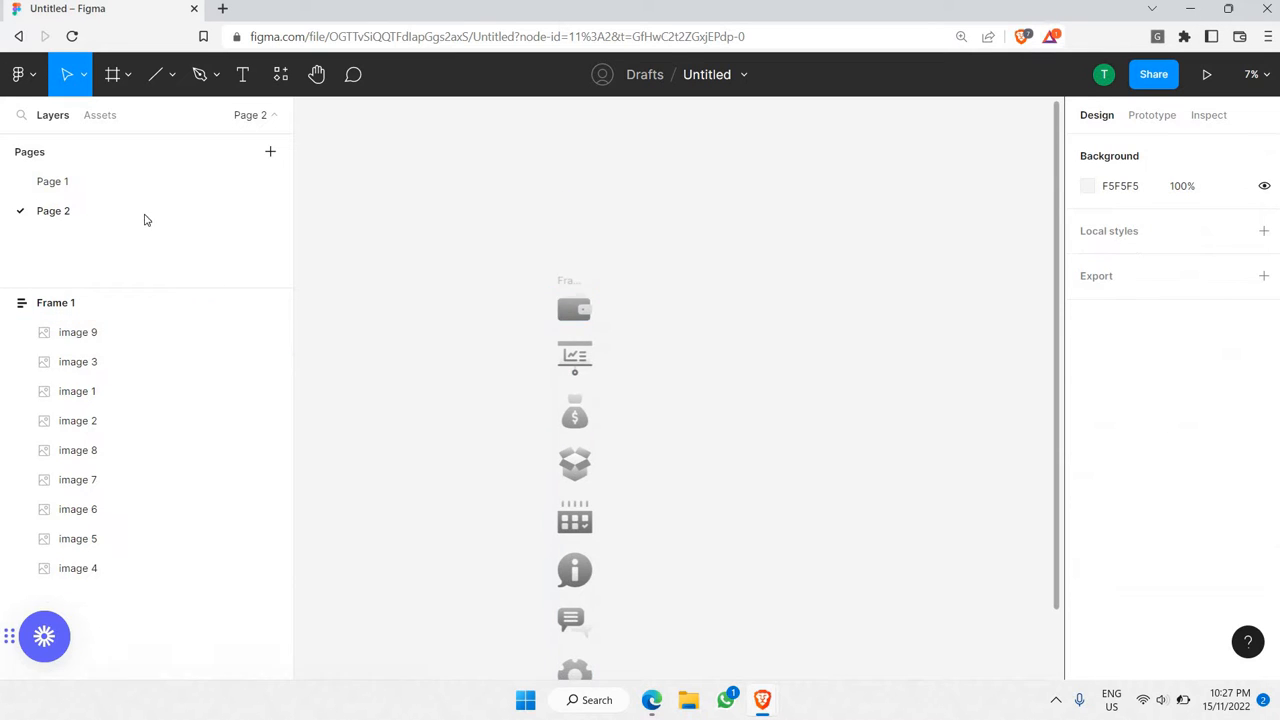
- Paste the notepad icon into the Desktop - 1 frame on Page 1
left_click(126, 190)
left_click(408, 351)
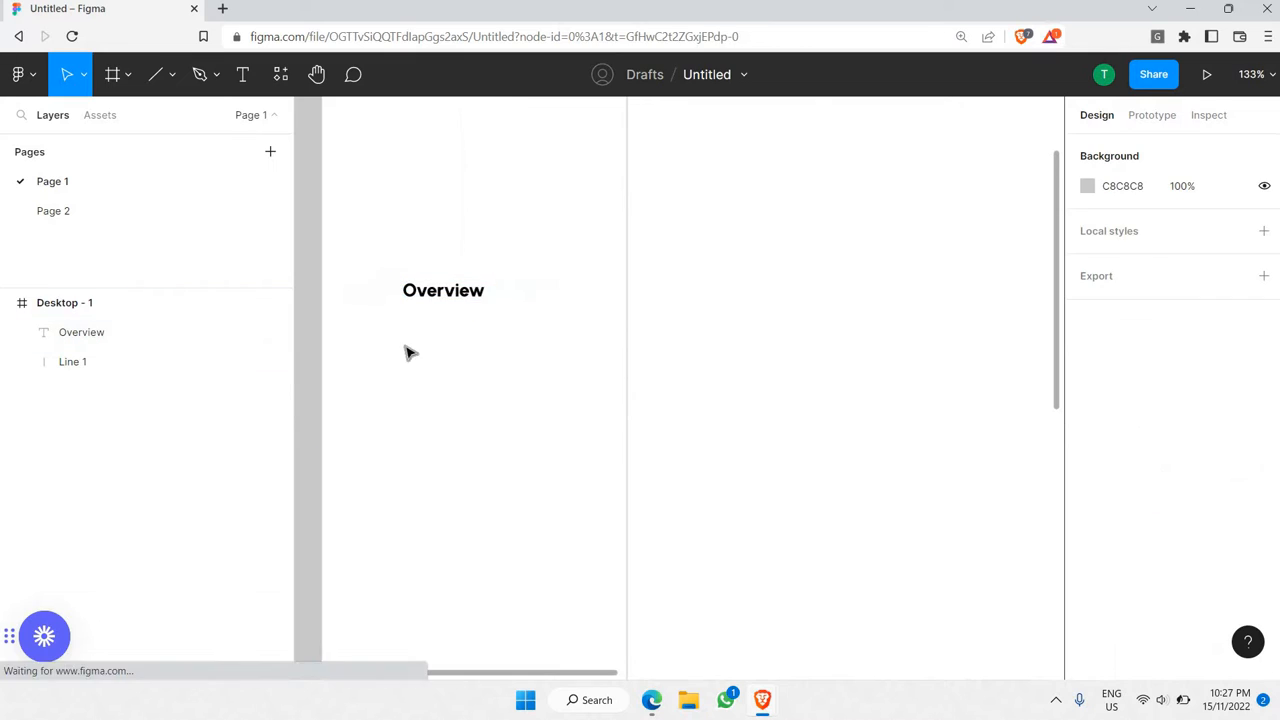
key("ctrl+v")
scroll(586, 289, "down", 5)
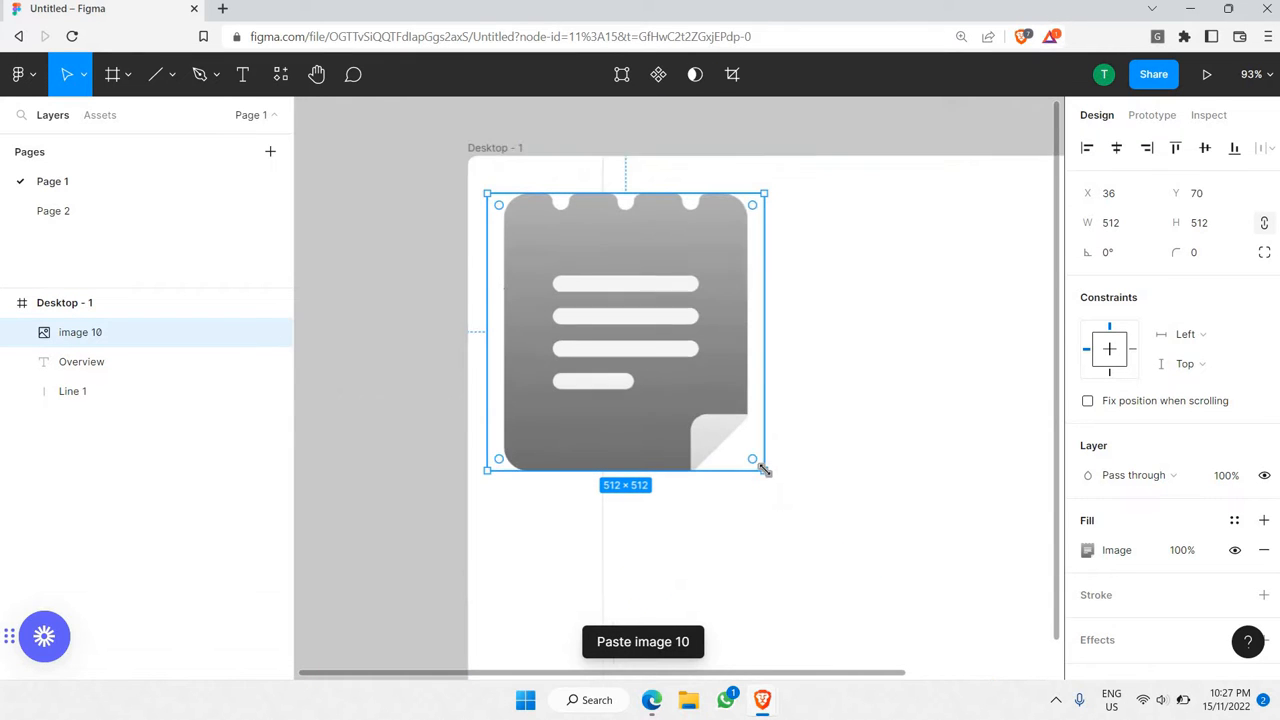
- Shrink the notepad icon to 30 × 30 and place it just before the Overview text at about X 22, Y 237
left_click_drag(741, 442, 489, 298)
scroll(997, 317, "left", 2)
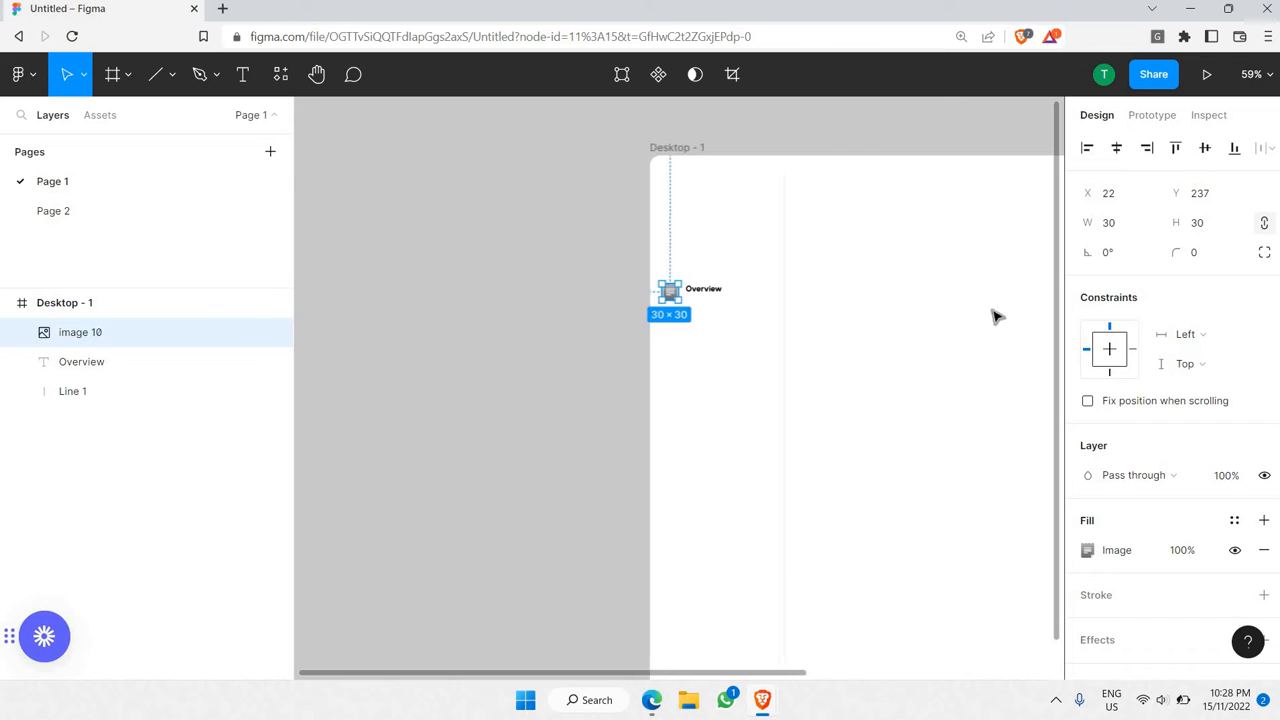
scroll(978, 316, "down", 2)
scroll(960, 318, "right", 3)
scroll(763, 300, "up", 5)
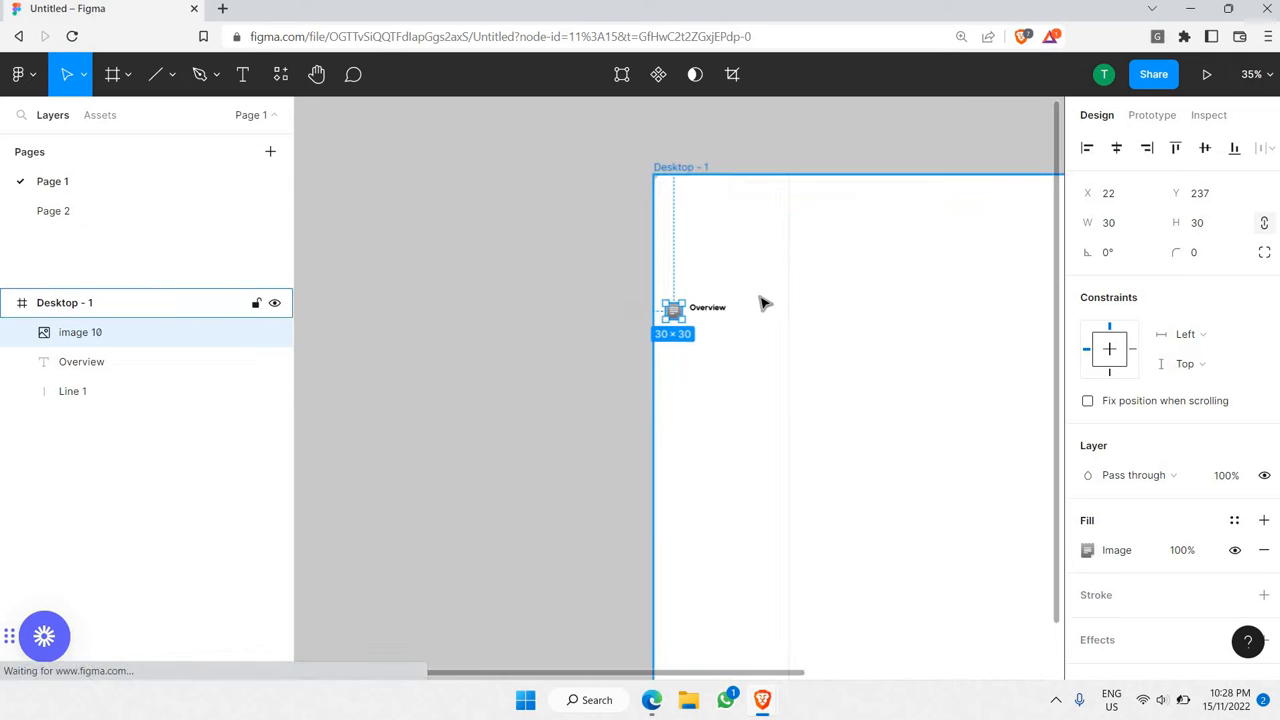
scroll(725, 332, "right", 2)
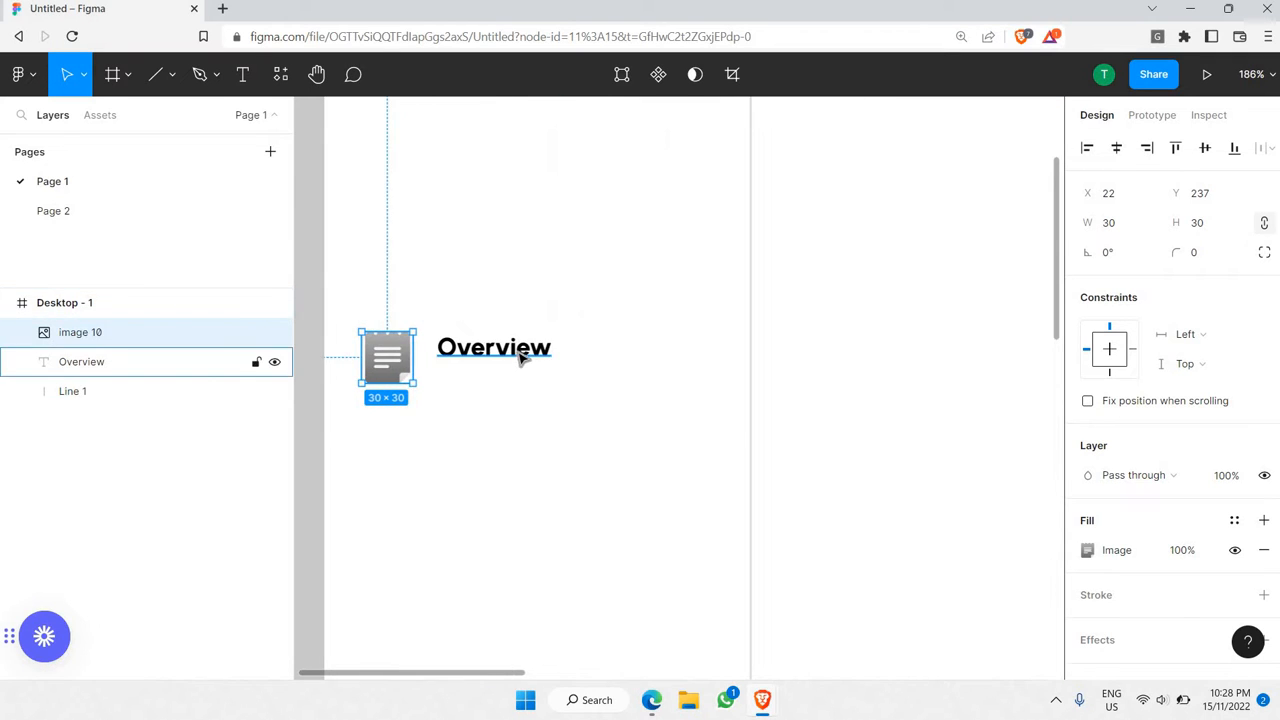
- Centre the Overview text vertically on the notepad icon and shift both slightly right in the sidebar
left_click(524, 358)
left_click_drag(523, 357, 525, 369)
left_click(388, 368, "shift")
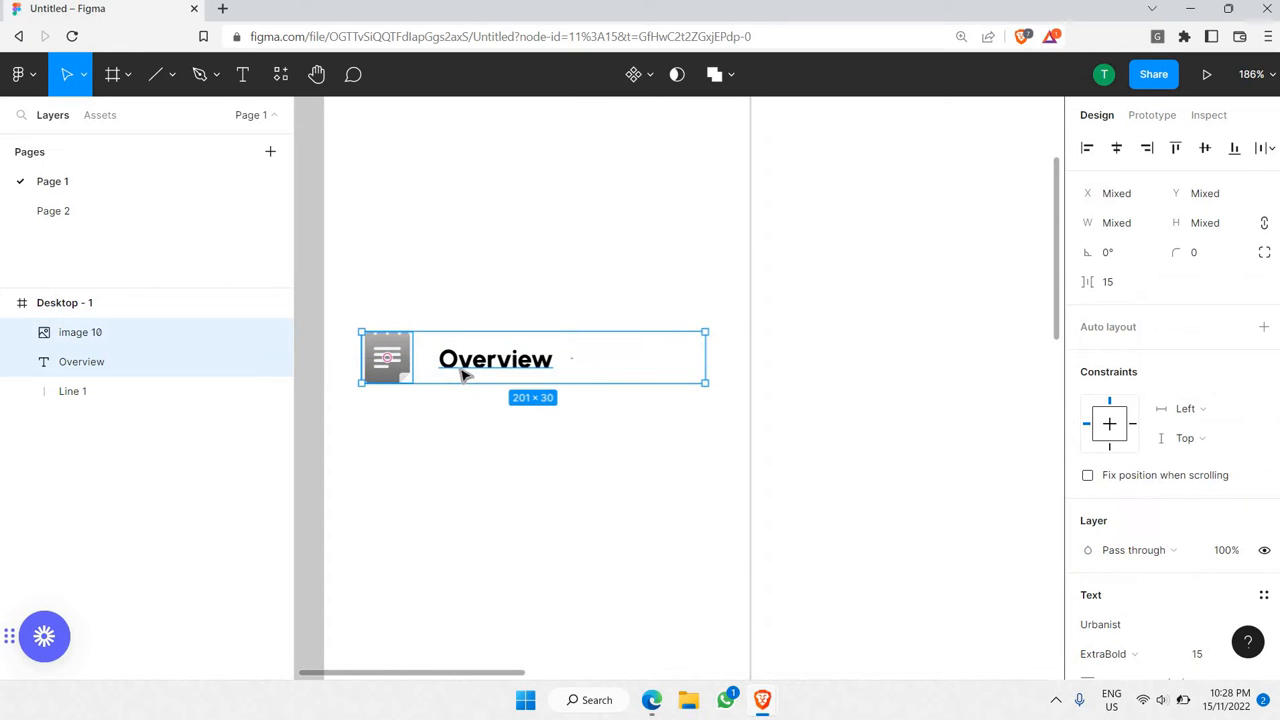
scroll(463, 370, "down", 3)
left_click_drag(478, 370, 484, 368)
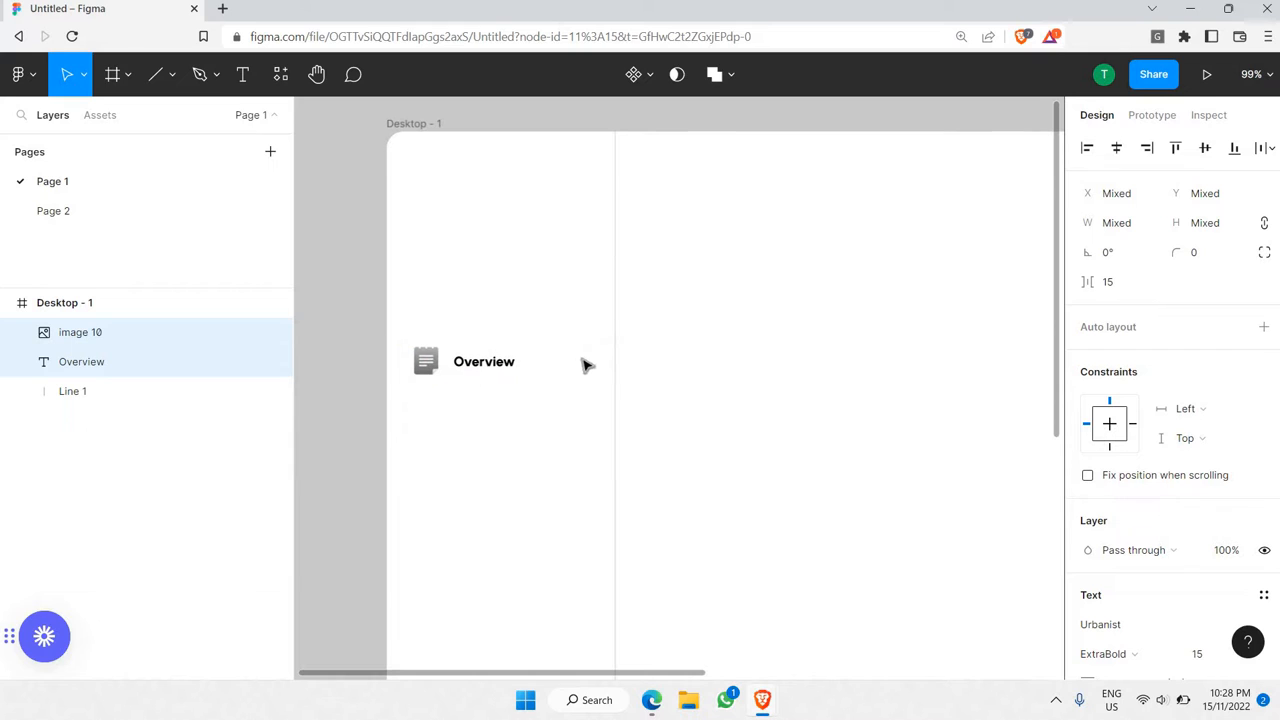
- Narrow the Overview text box to a width of 117 and move it slightly right and down together with the icon
left_click_drag(598, 360, 562, 362)
left_click(425, 367, "shift")
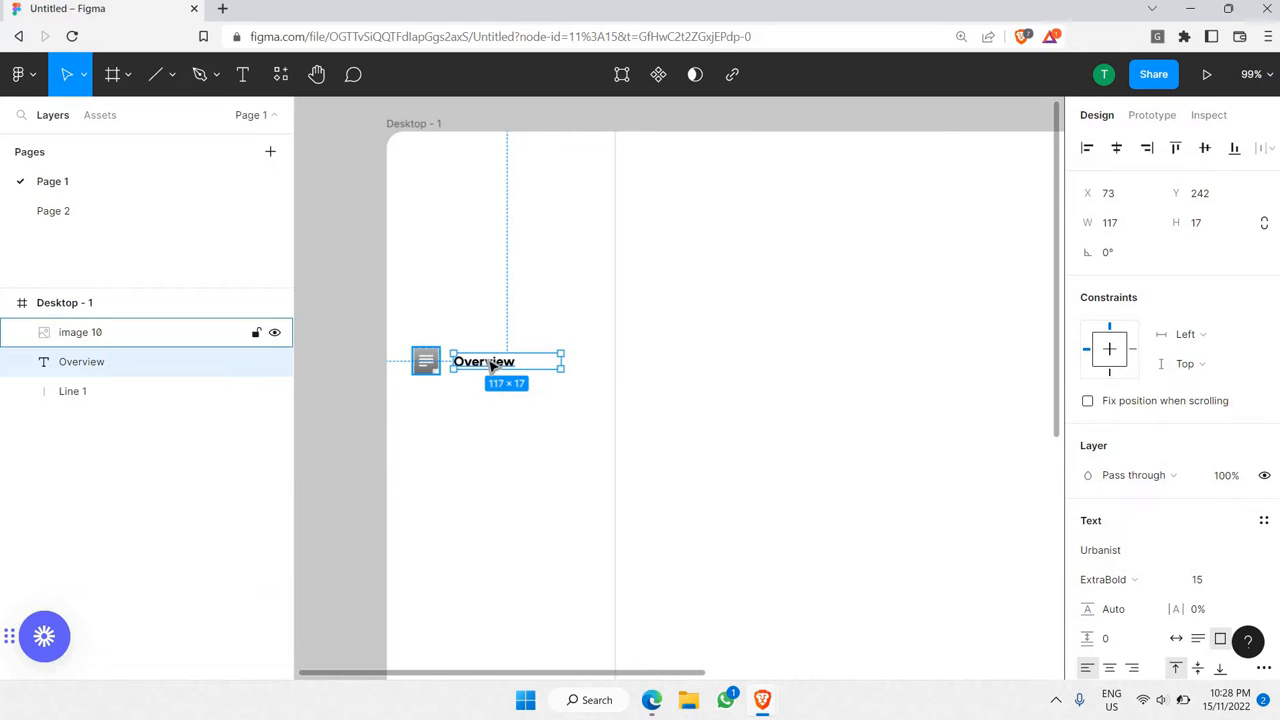
left_click_drag(493, 371, 495, 378)
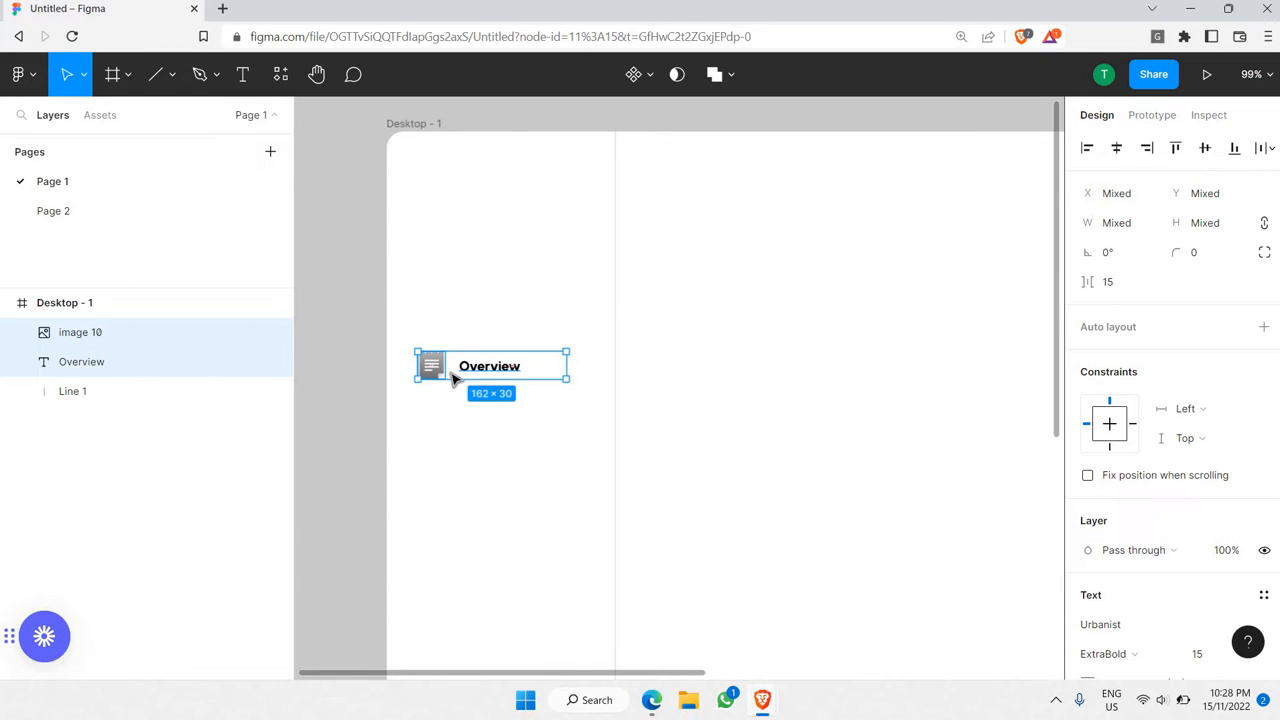
- Scale the notepad icon down to about 19 × 19, keeping it level with the Overview text
scroll(452, 378, "up", 5)
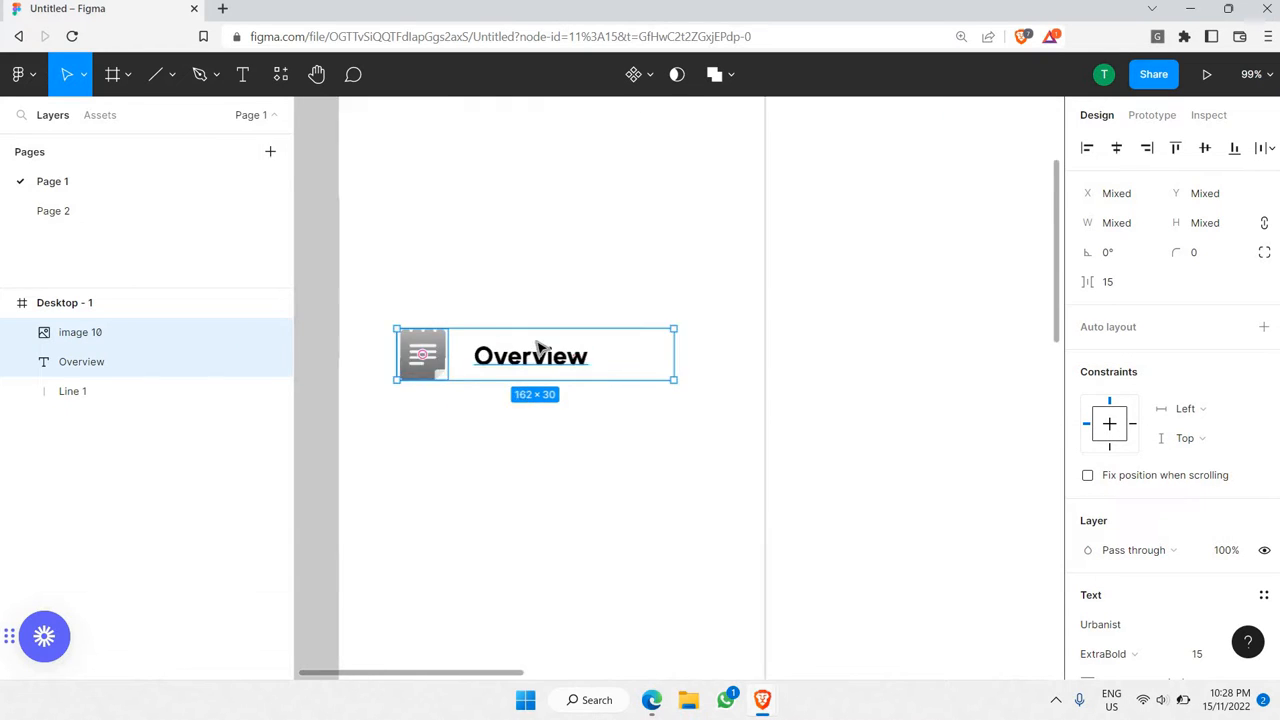
left_click(435, 320)
left_click_drag(432, 318, 394, 349)
left_click(440, 426)
- Nudge the Overview text left to X 67, and shift it together with the notepad icon to the right until the text is at X 78
left_click(549, 357)
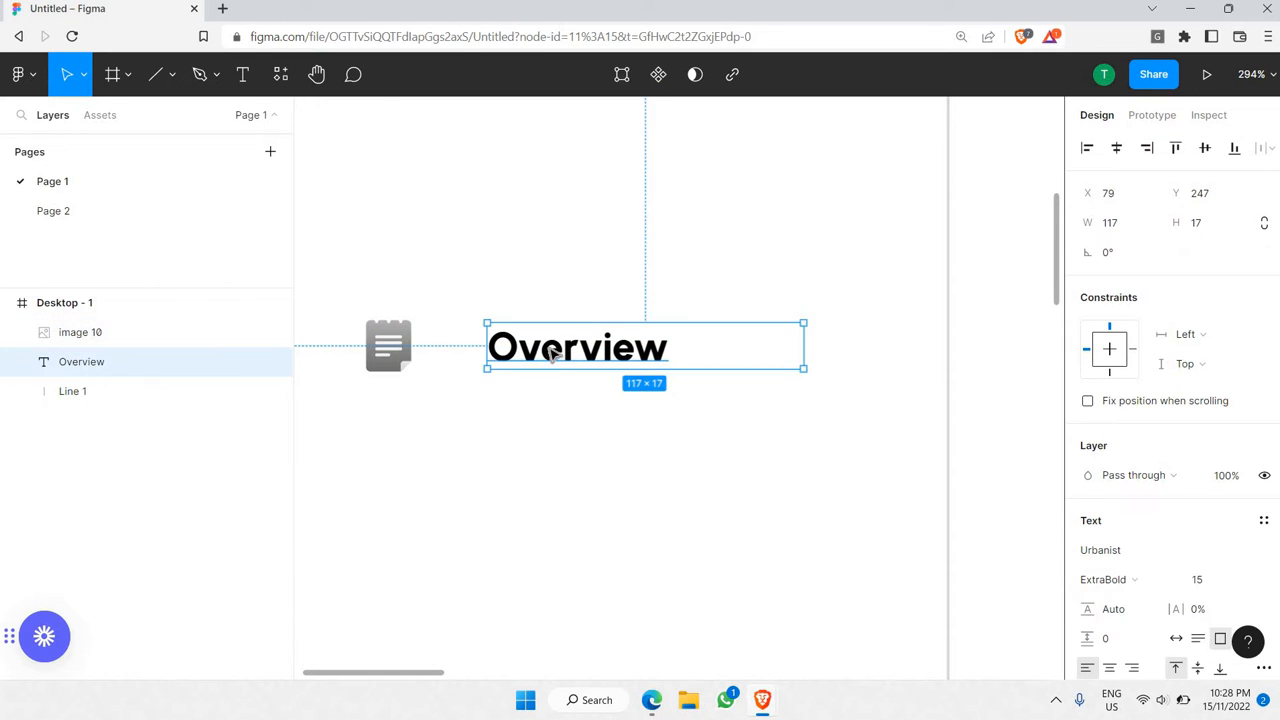
key("Left")
key("Left")
key("Left")
key("Left")
key("Left")
key("Left")
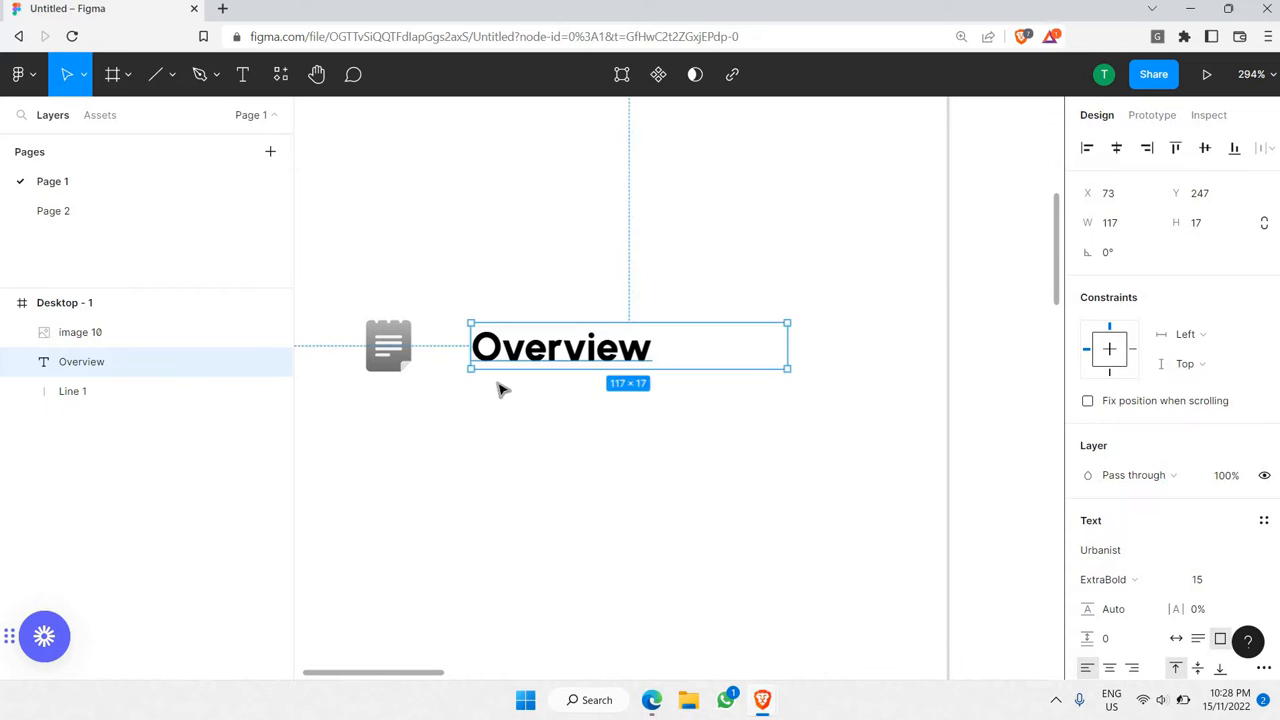
left_click(500, 389)
left_click(524, 363)
key("Left")
key("Left")
key("Left")
key("Left")
key("Left")
key("Left")
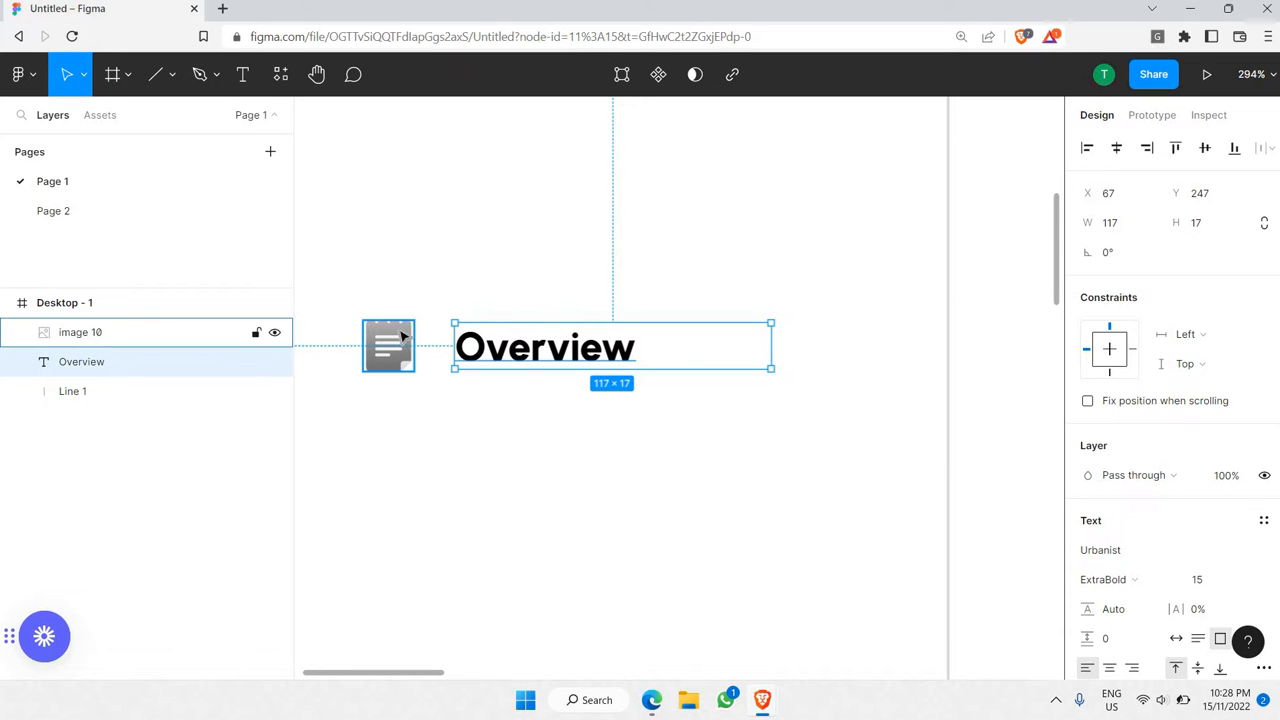
left_click(418, 340, "shift")
key("shift+Right")
- Try nudging the Overview text further left towards the notepad icon, to X 55
left_click(514, 355)
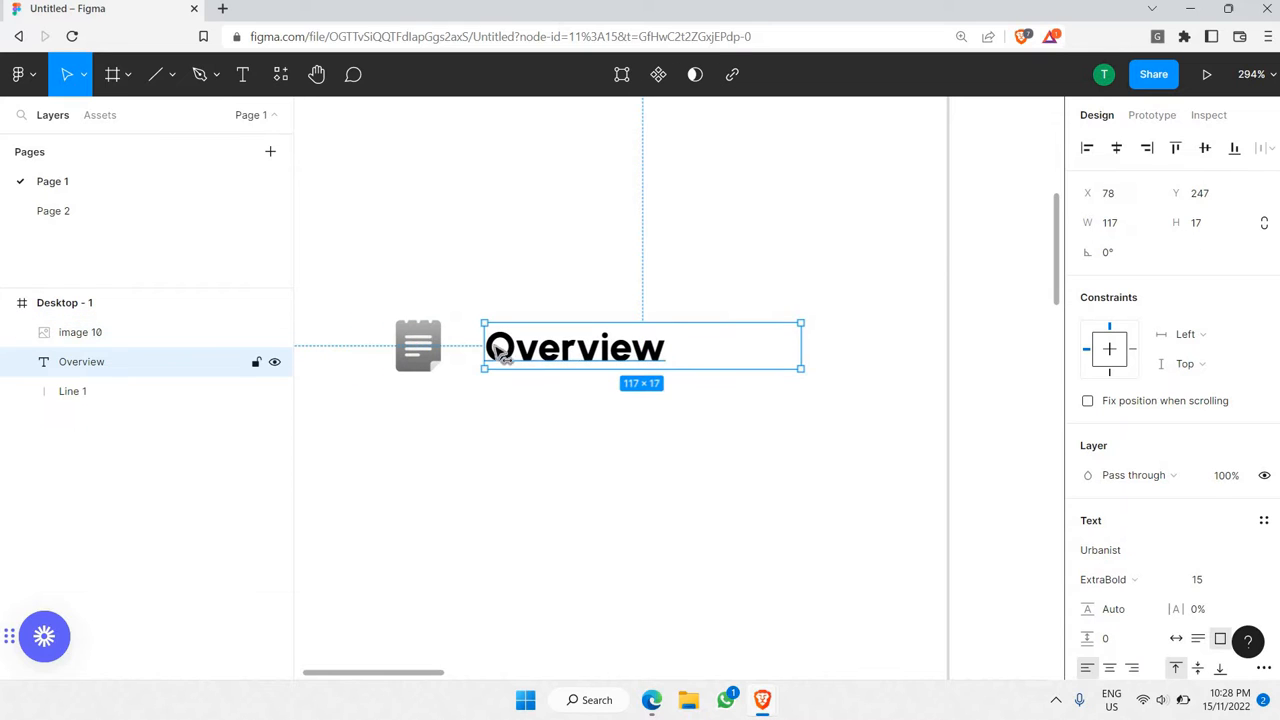
key("Left")
key("Left")
key("Left")
key("Left")
key("Left")
key("Left")
key("Left")
key("Left")
key("Left")
key("Left")
key("Left")
key("Left")
key("Left")
key("Left")
key("Left")
key("Left")
key("Left")
key("Left")
key("Left")
key("Left")
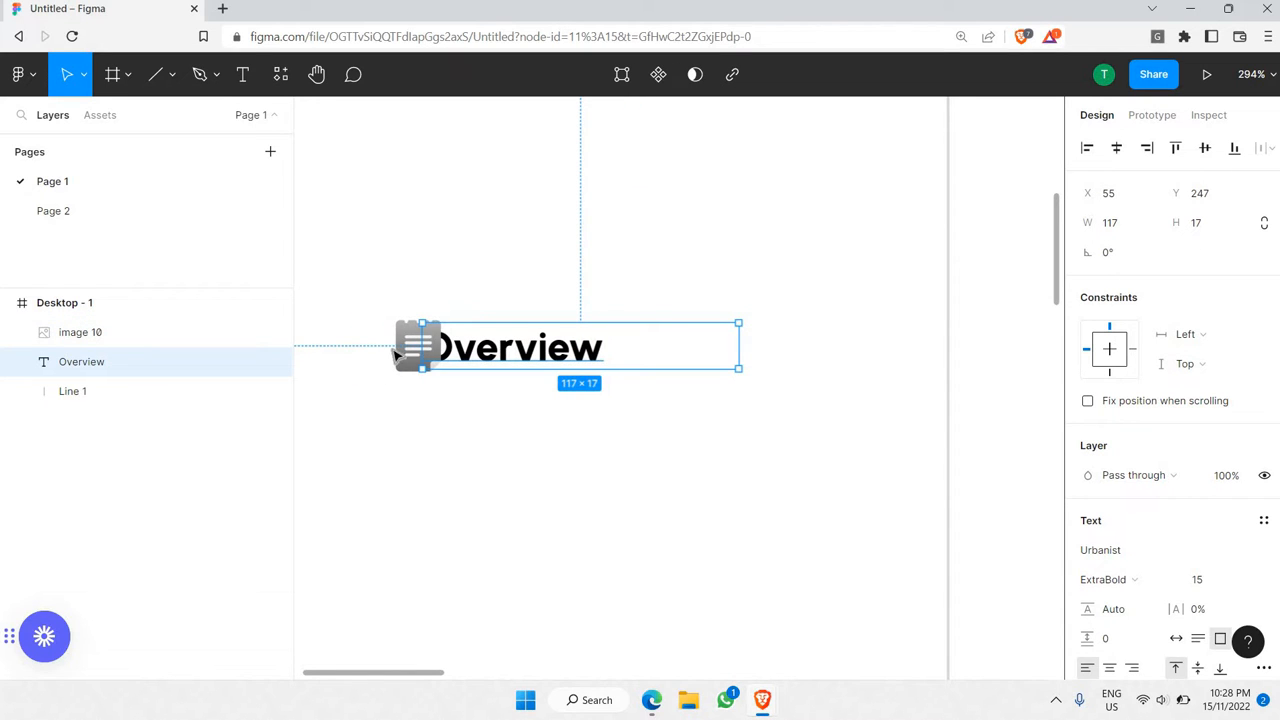
- Compare the sizes of the notepad icon and the Overview text, and move the text right to X 68 at Y 247
left_click(399, 347)
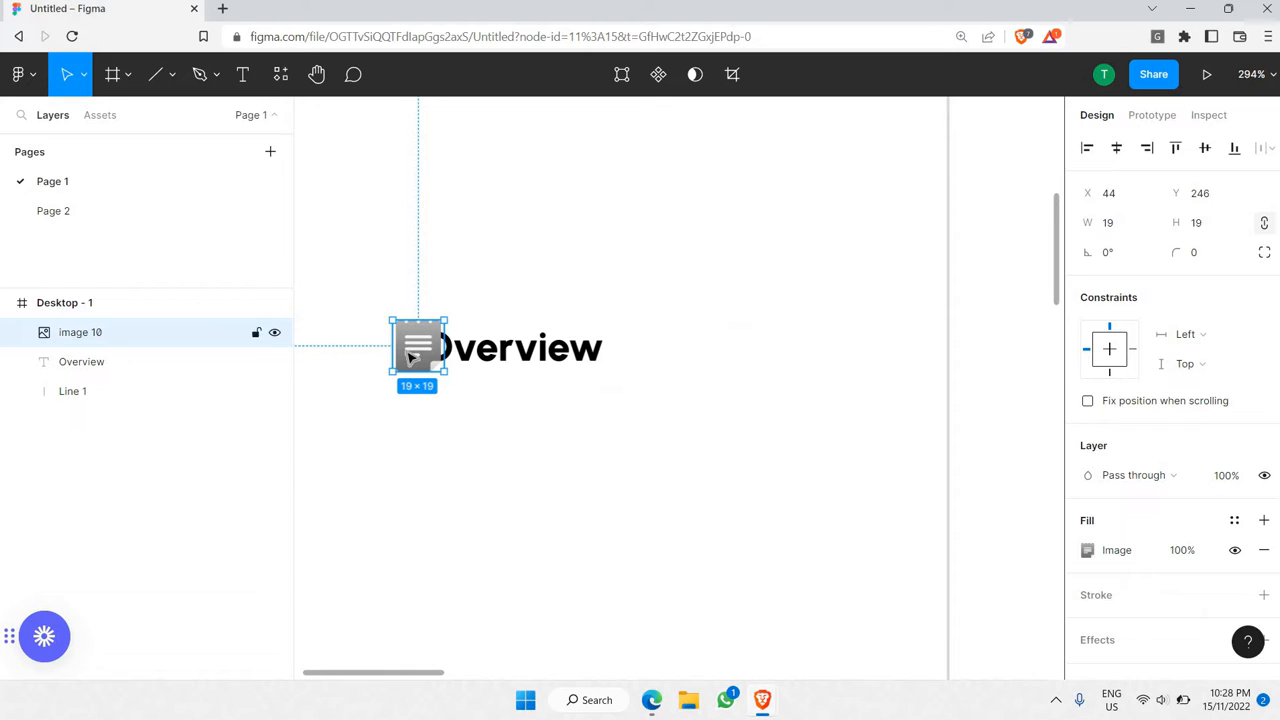
left_click(1203, 228)
left_click(586, 351)
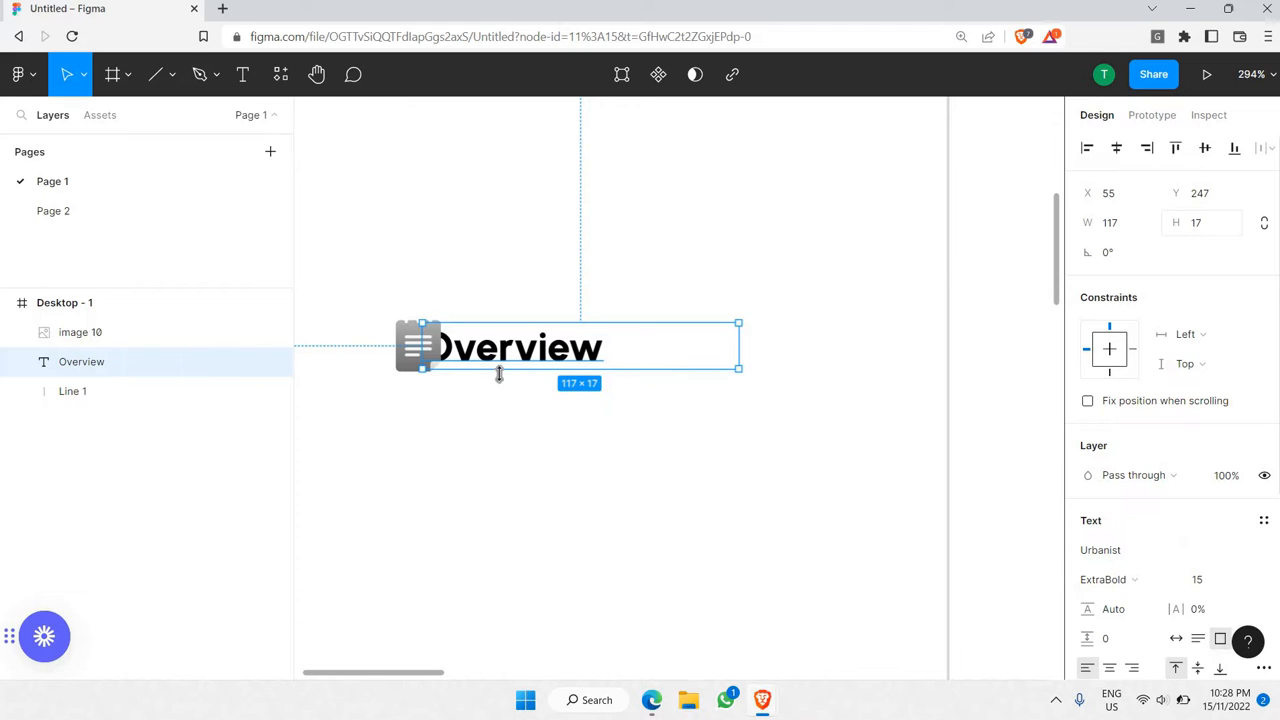
left_click(463, 387)
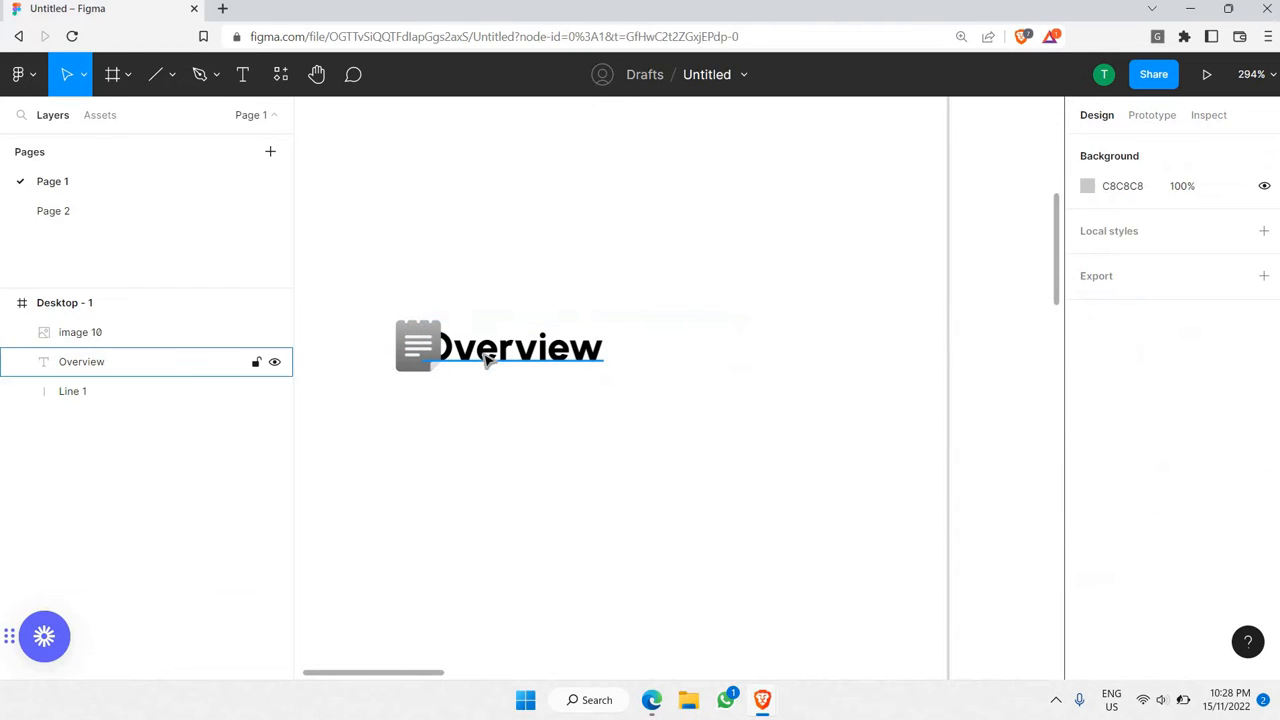
left_click(488, 360)
key("Right")
key("Right")
key("Right")
key("Right")
key("Right")
key("Right")
key("Right")
key("Right")
key("Right")
key("Right")
key("Down")
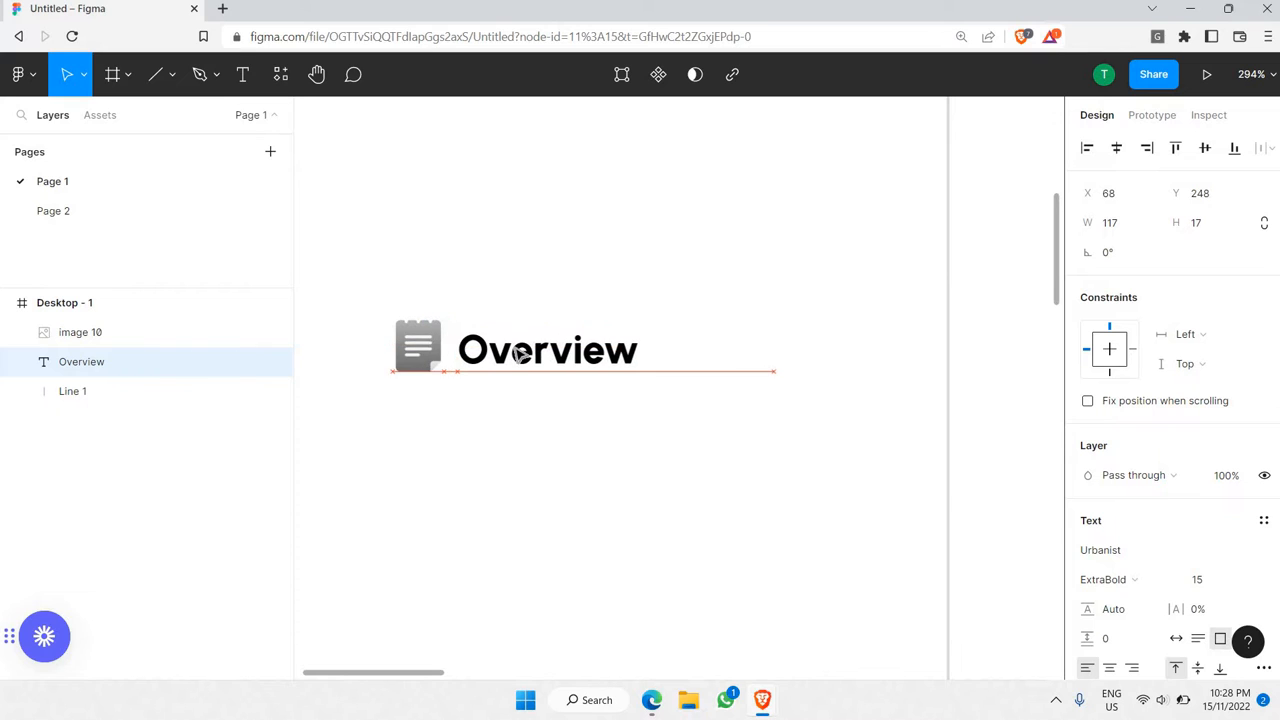
key("Up")
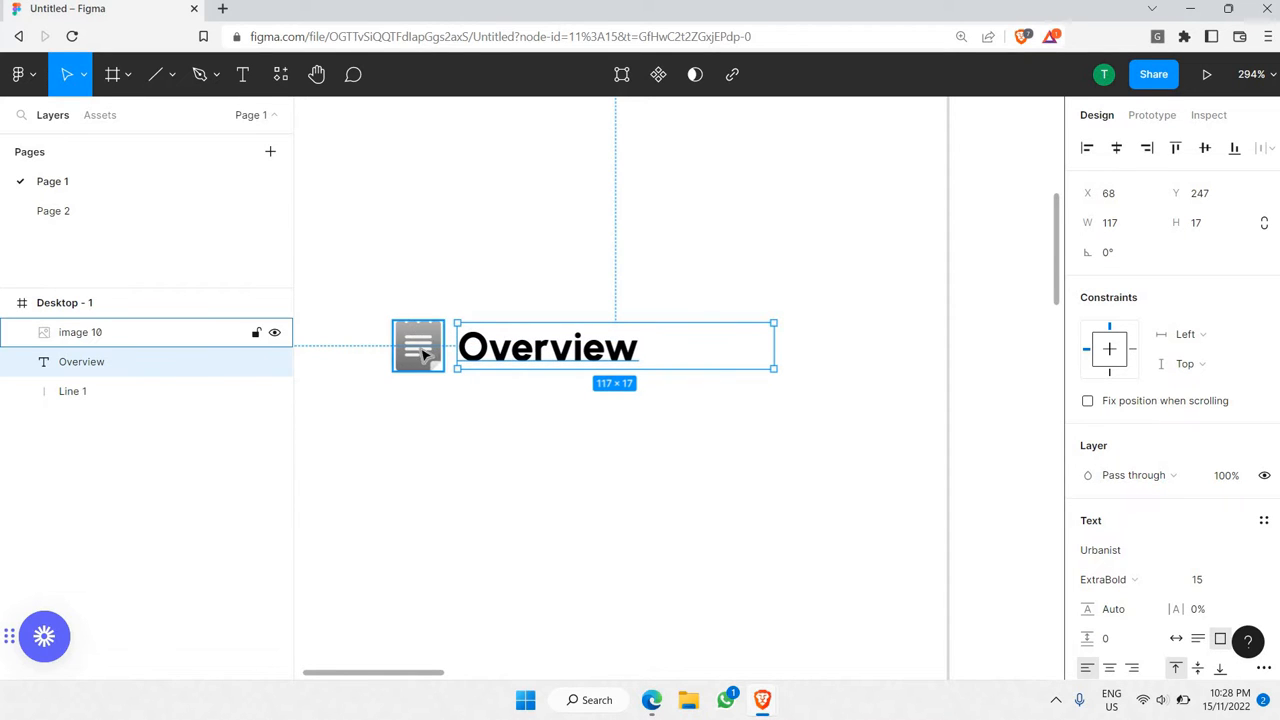
- Group the notepad icon and the Overview text into one sidebar item
left_click(420, 346, "shift")
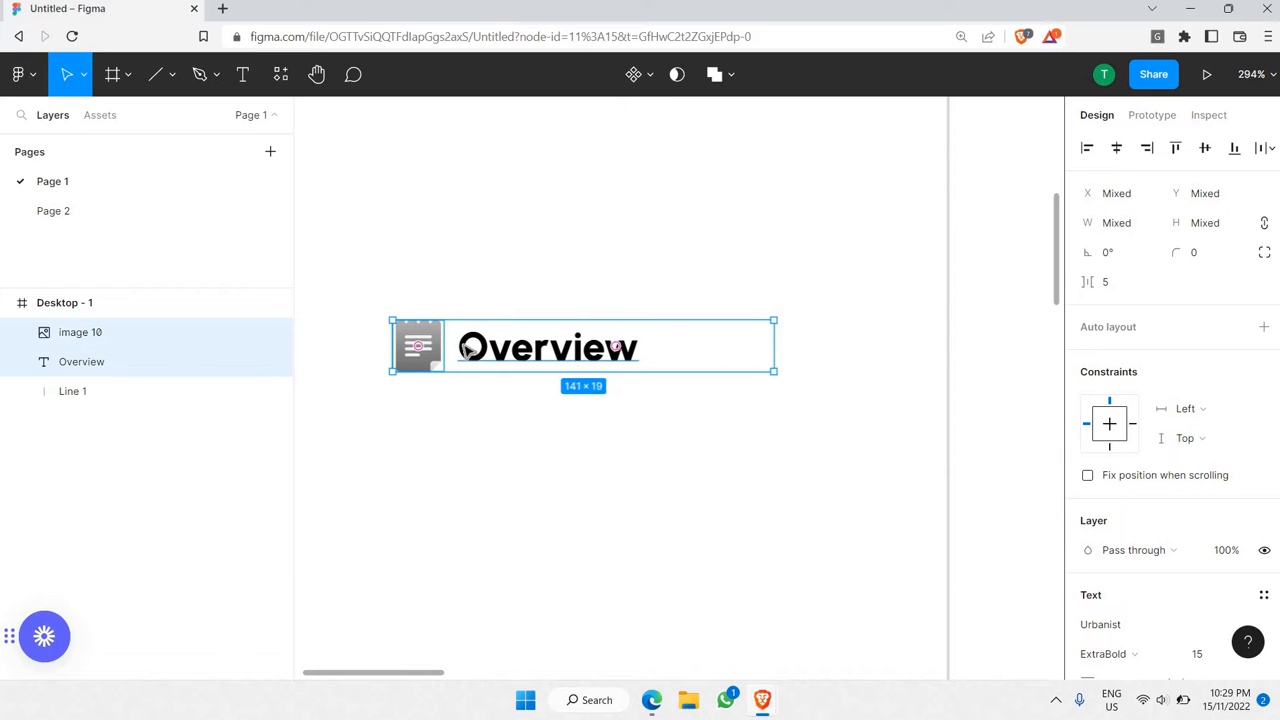
right_click(492, 368)
left_click(497, 342)
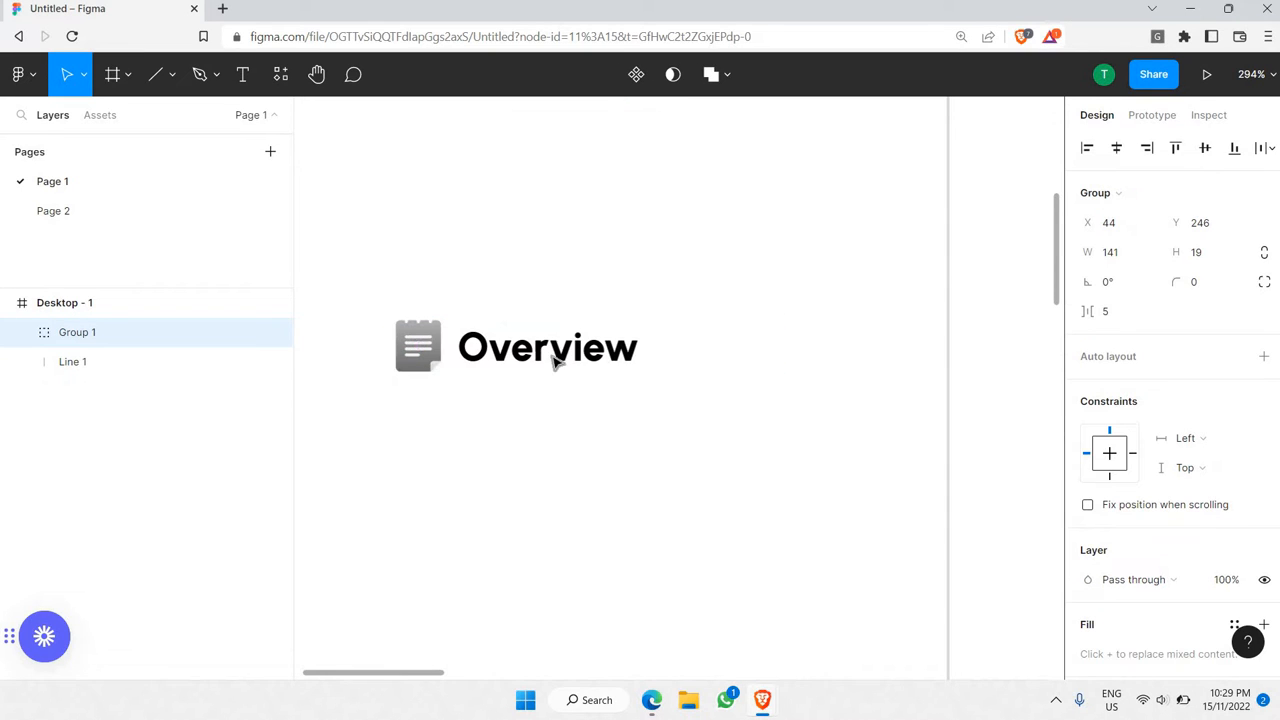
scroll(391, 397, "down", 6)
left_click(380, 405)
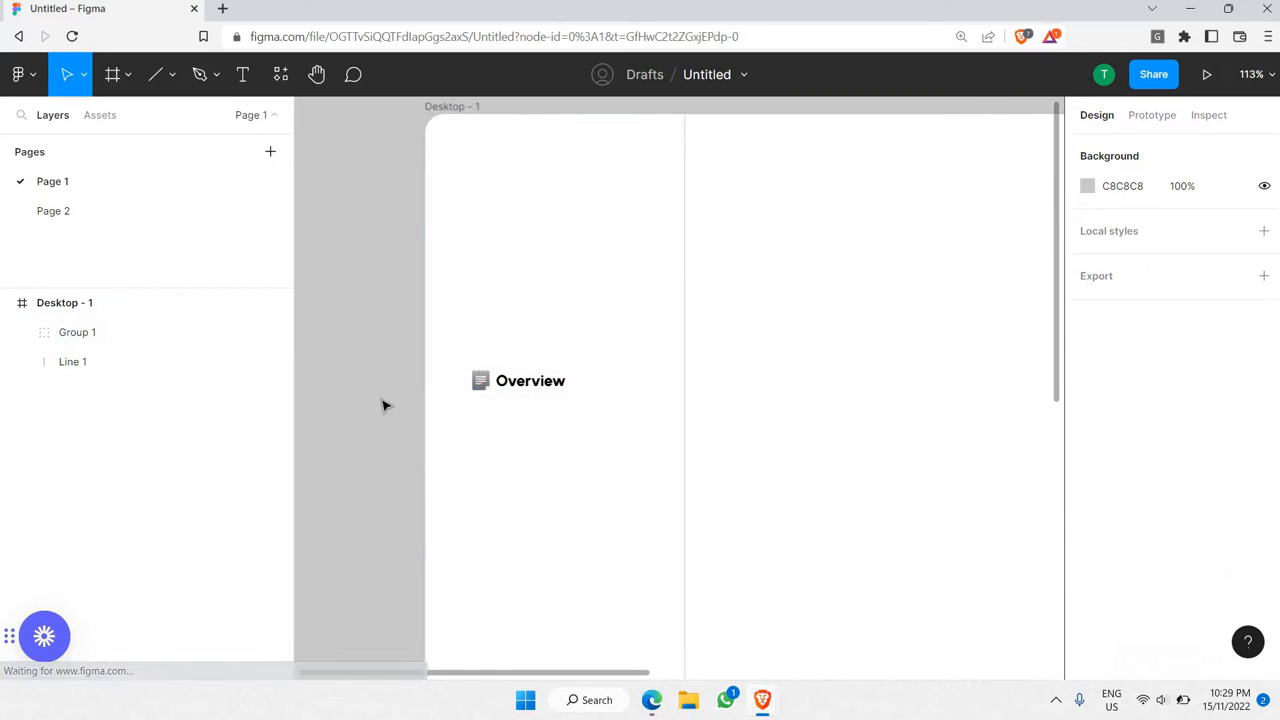
- Move the grouped Overview item to about X 35, Y 220 in the sidebar and select the text inside it
scroll(380, 399, "up", 2)
left_click_drag(539, 378, 532, 357)
scroll(470, 376, "up", 5)
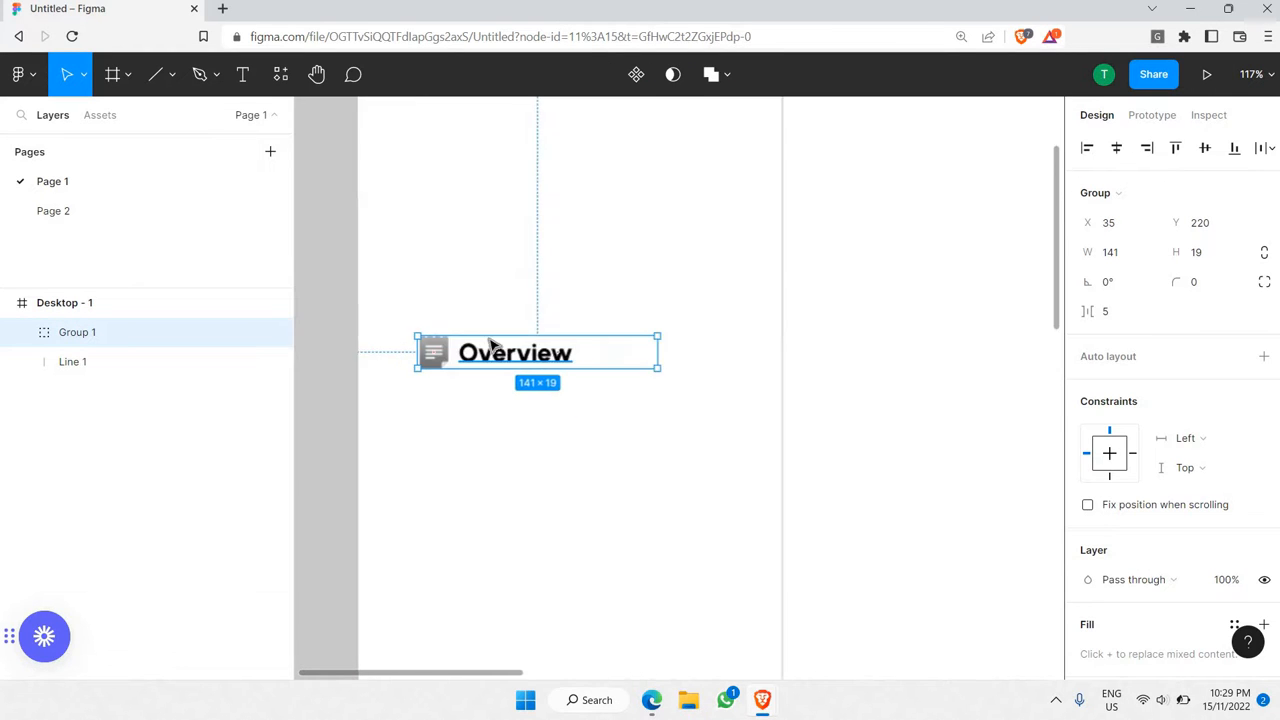
scroll(463, 358, "down", 1)
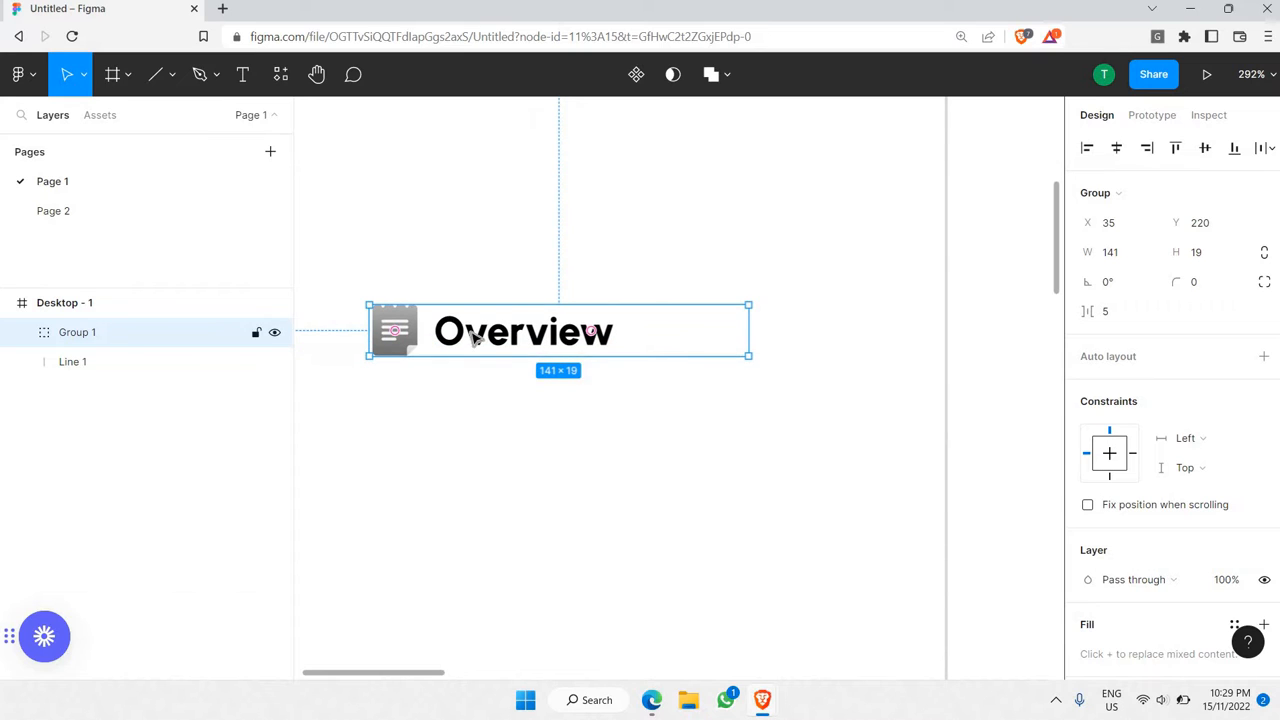
double_click(474, 338)
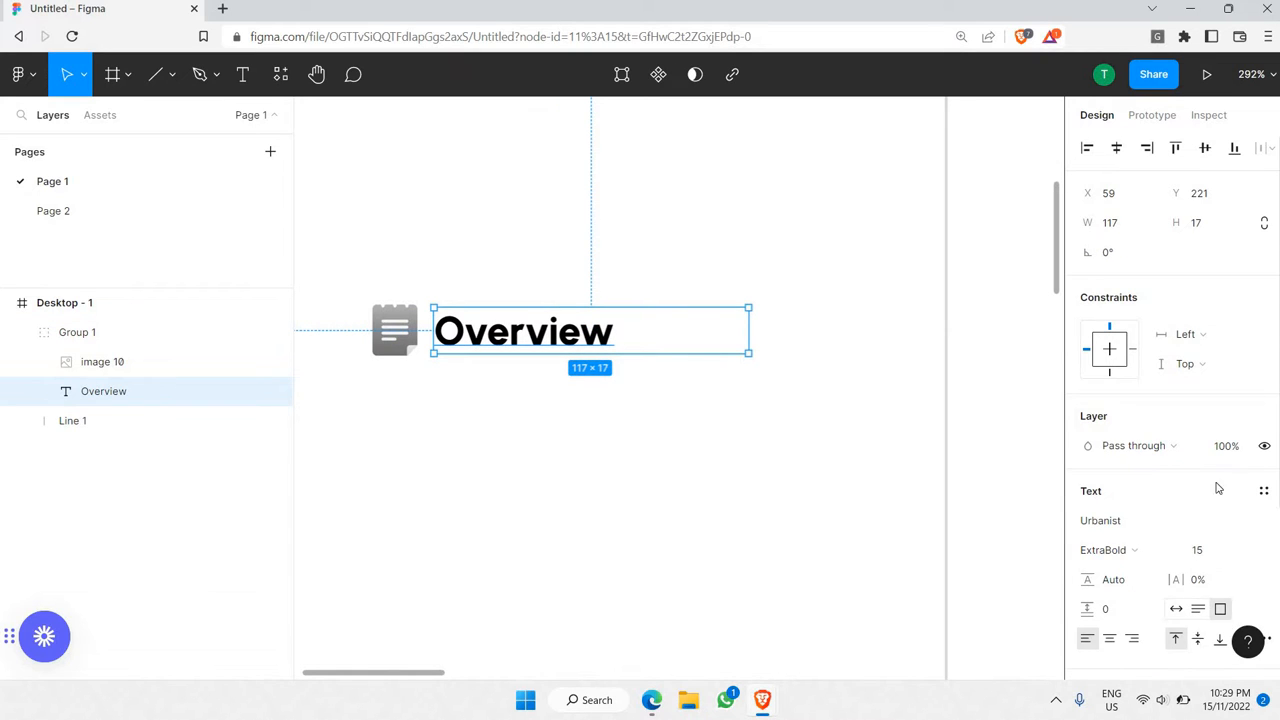
- Set the Overview text's vertical alignment to middle so it lines up with the notepad icon
scroll(1220, 475, "down", 3)
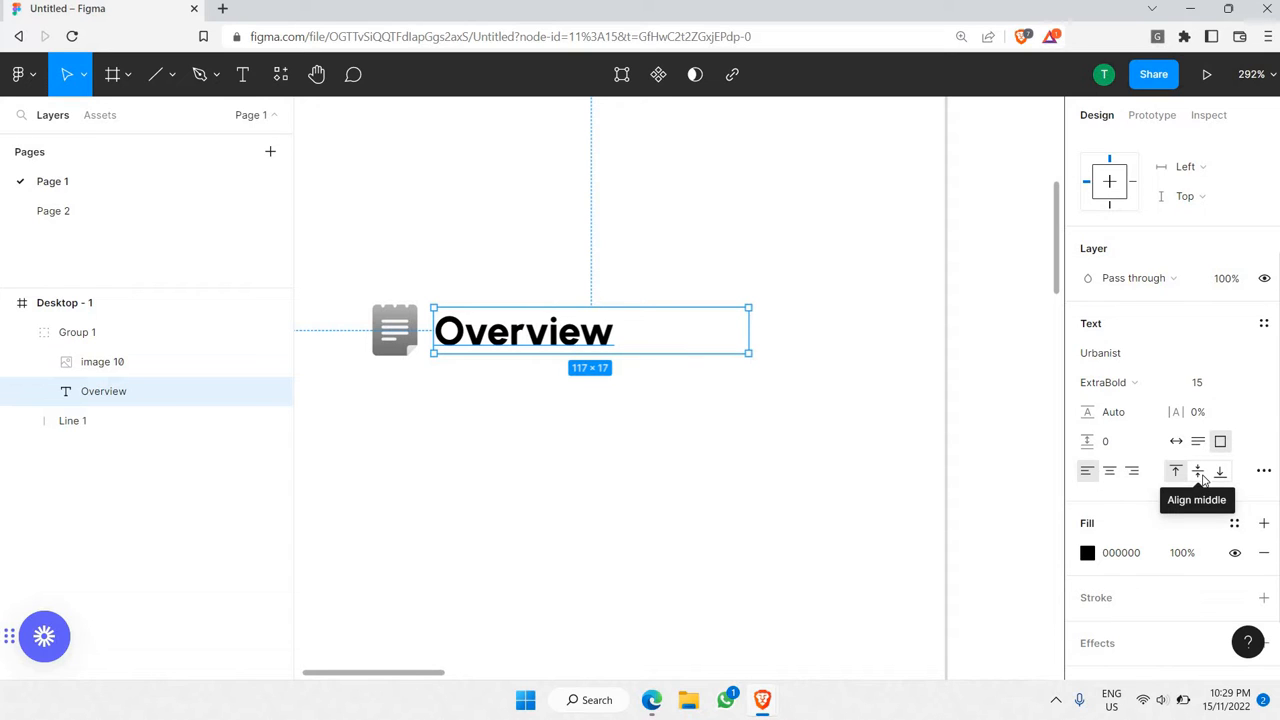
left_click(1199, 474)
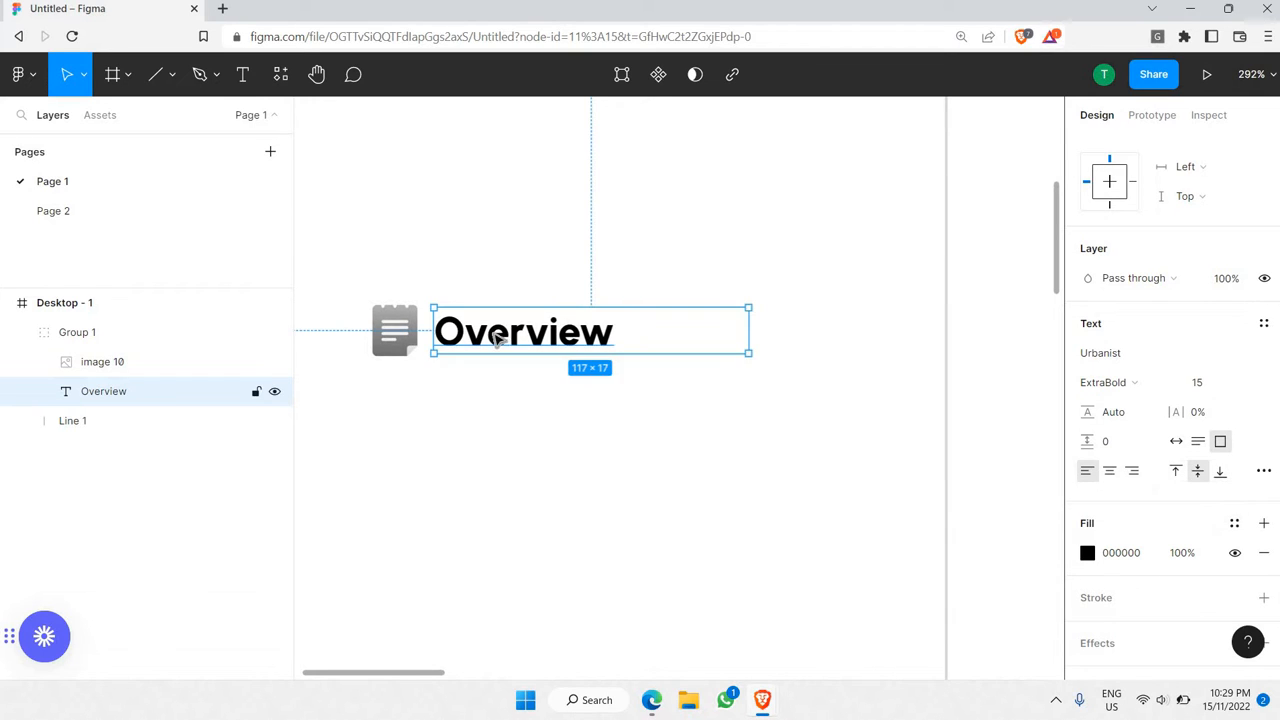
double_click(560, 332)
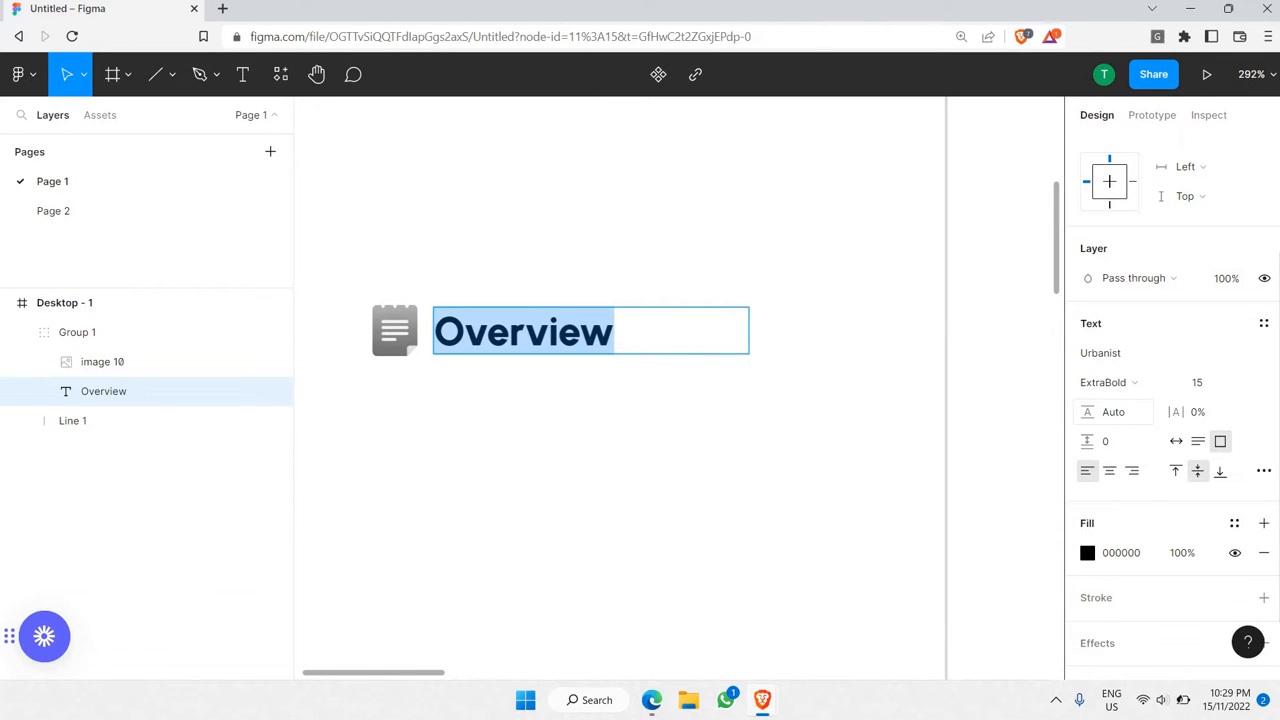
left_click_drag(1088, 412, 1049, 409)
left_click(437, 329)
left_click(398, 332)
left_click(487, 369)
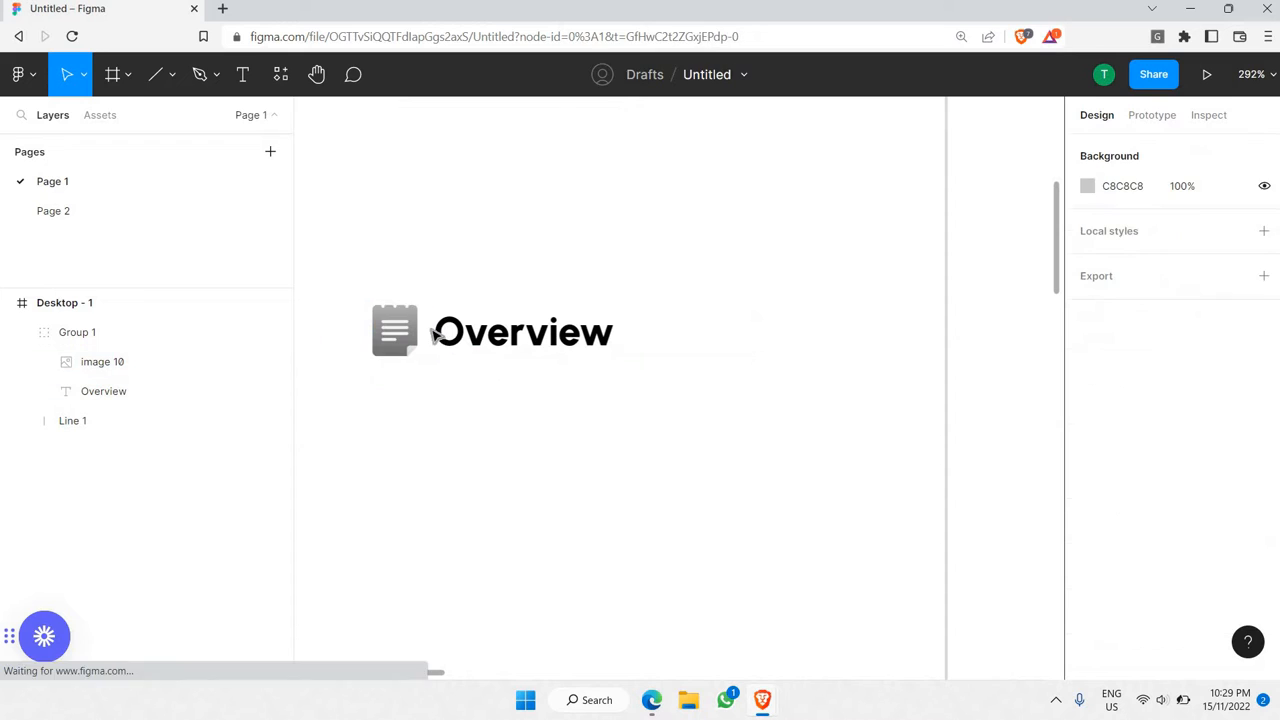
- Apply horizontal auto layout to the group holding the notepad icon and the Overview text
left_click(437, 335)
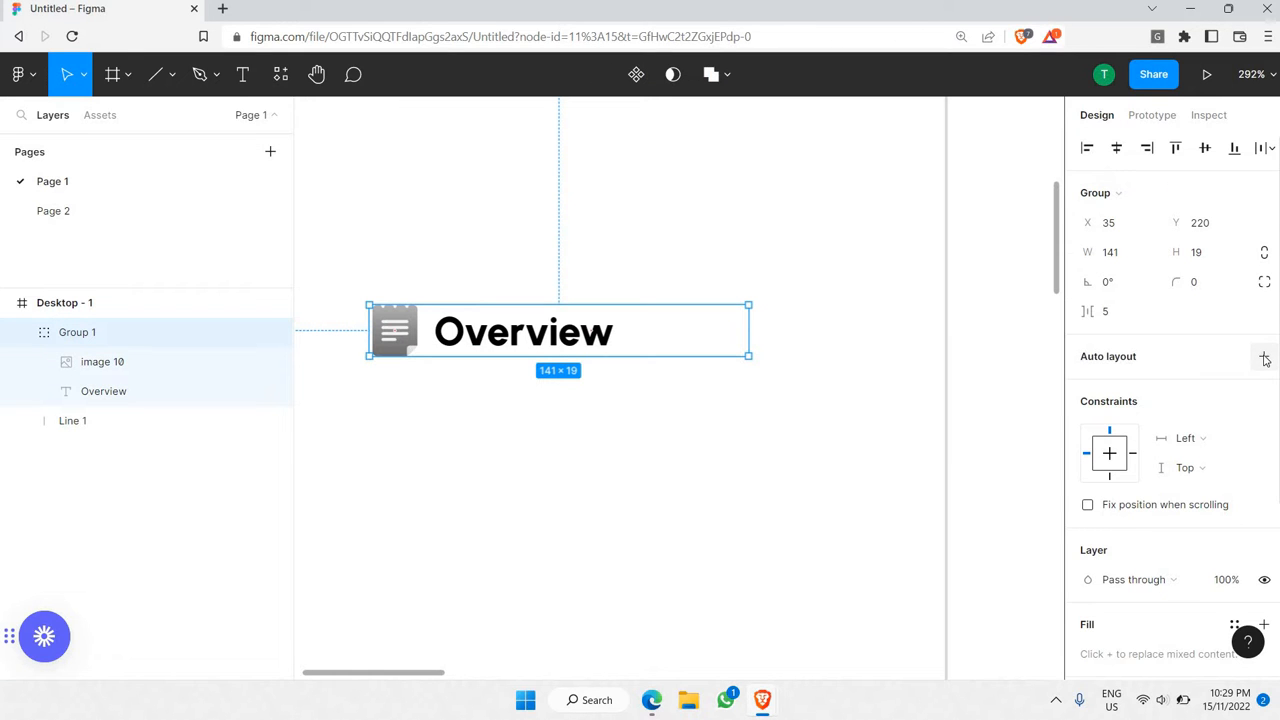
left_click(1264, 358)
left_click(560, 430)
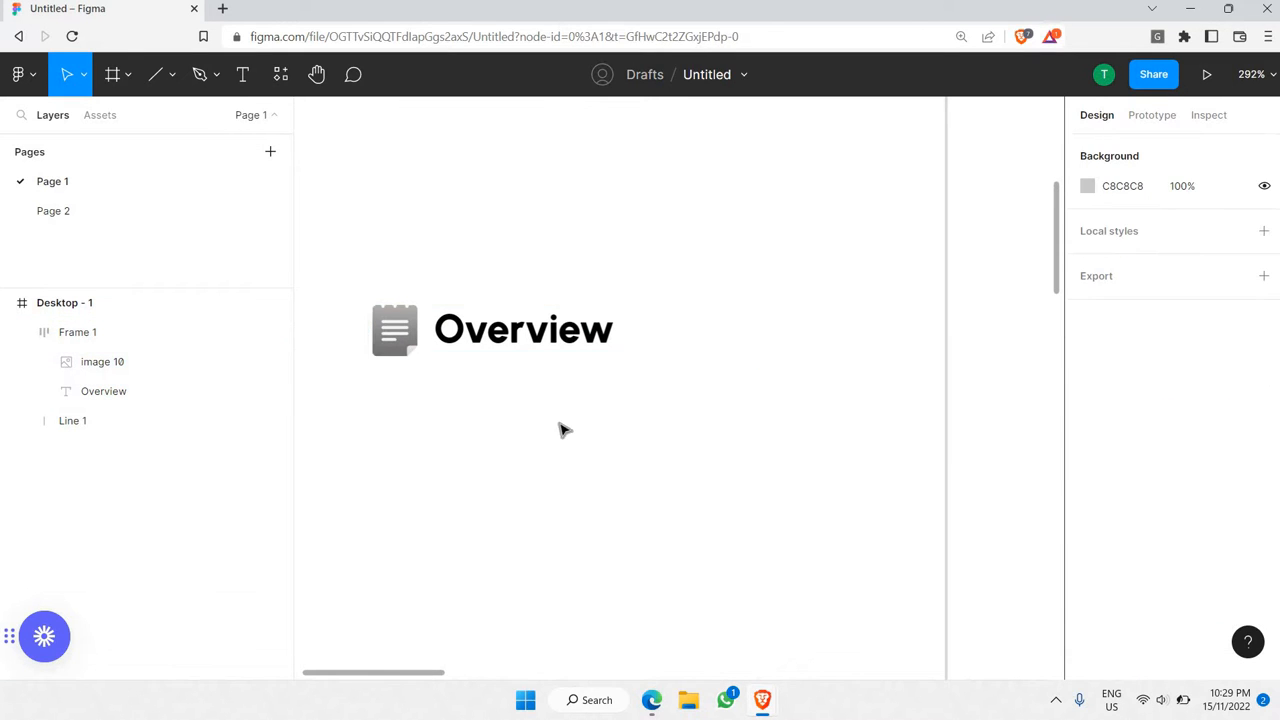
scroll(509, 400, "down", 2)
scroll(480, 370, "up", 3)
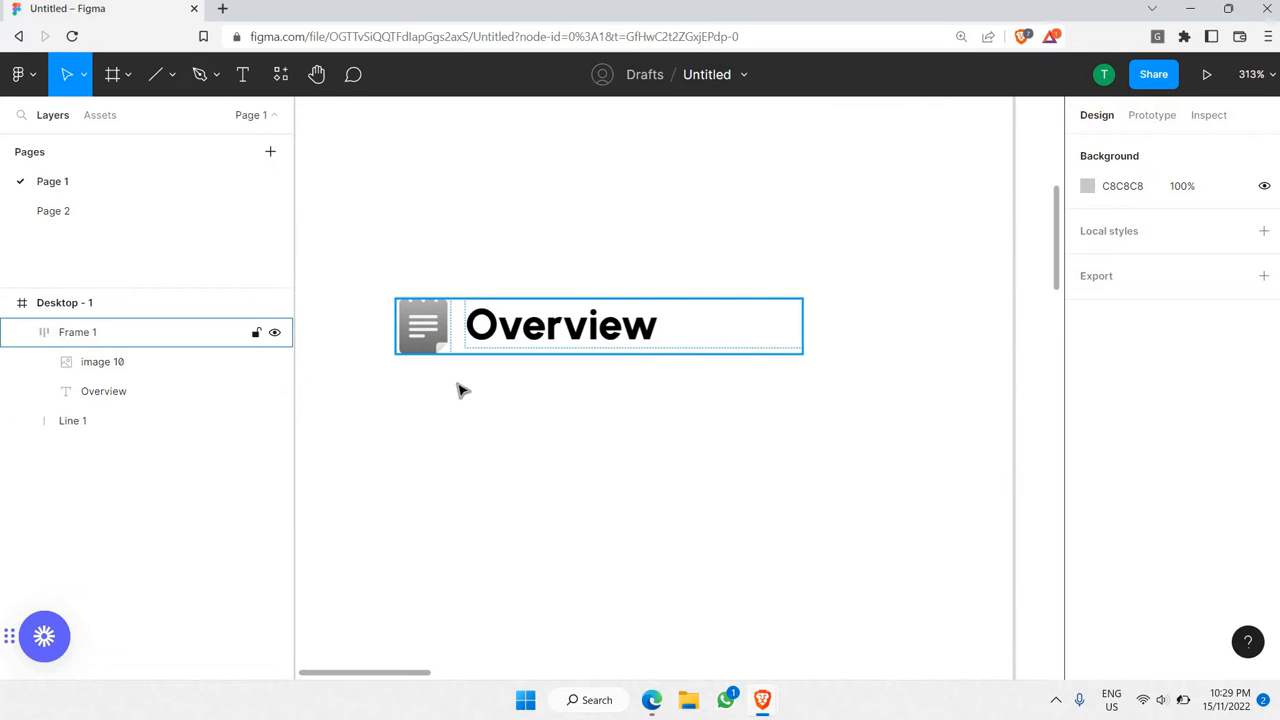
scroll(485, 400, "down", 3)
scroll(492, 400, "down", 2)
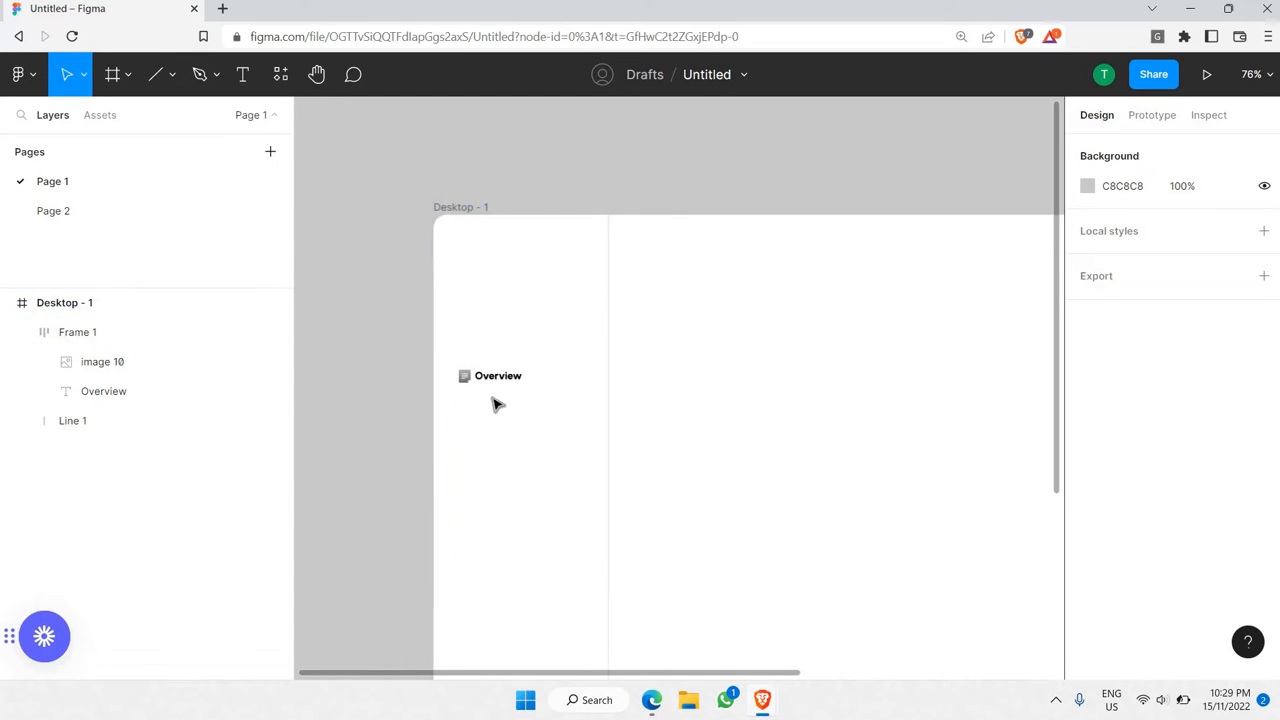
scroll(471, 412, "up", 2)
- Duplicate the Overview item down the sidebar into six stacked rows, placing the first copy 40 px lower at Y 260
left_click(530, 416)
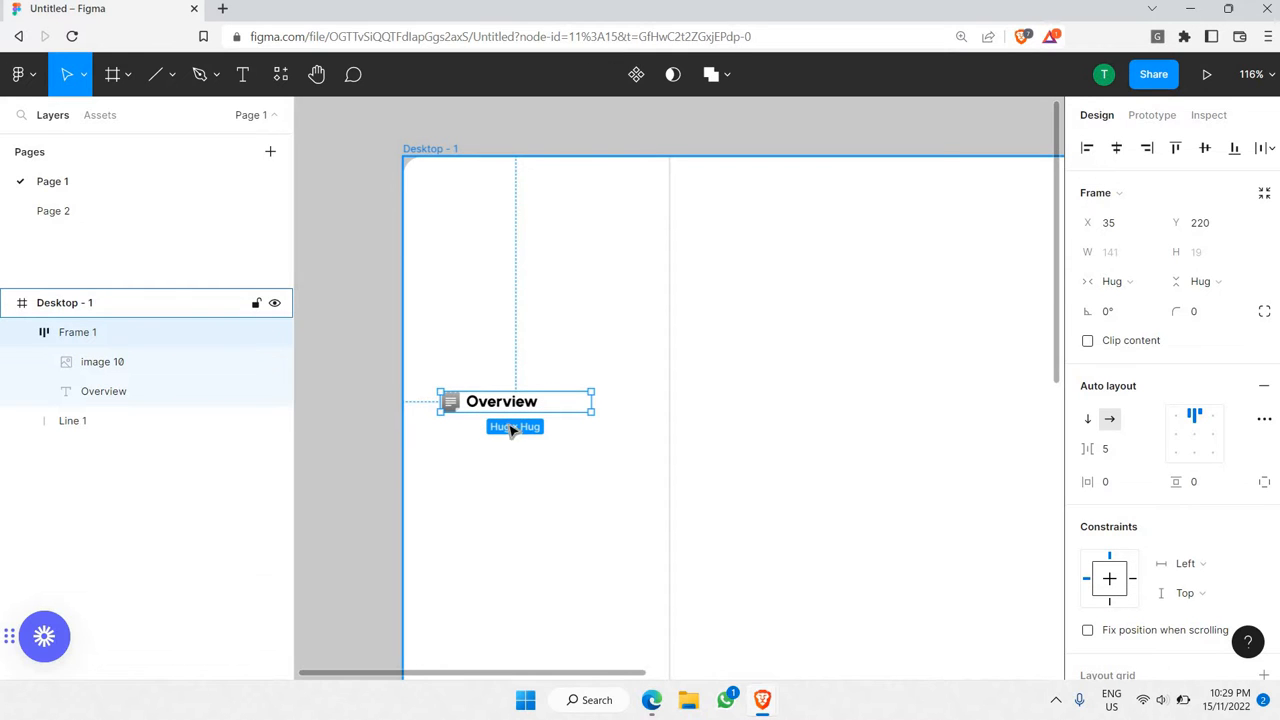
key("ctrl+v")
key("shift+Down")
key("shift+Down")
key("shift+Down")
key("shift+Down")
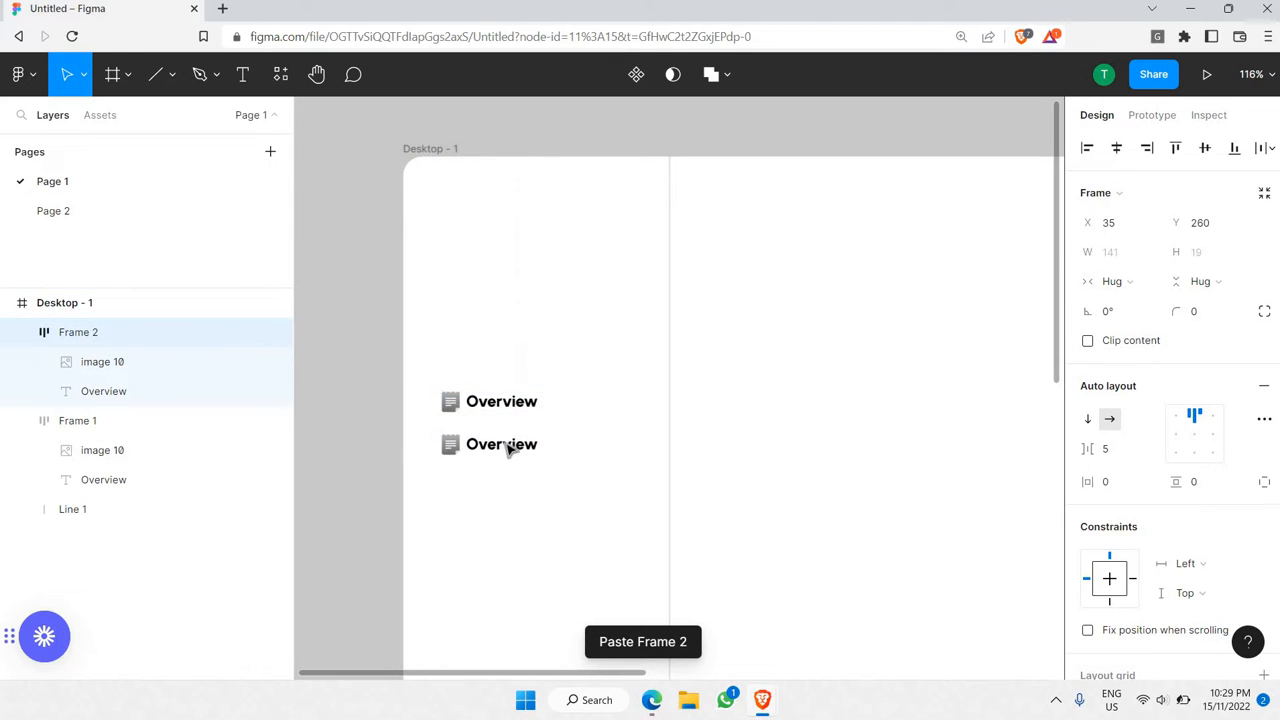
scroll(511, 426, "down", 3)
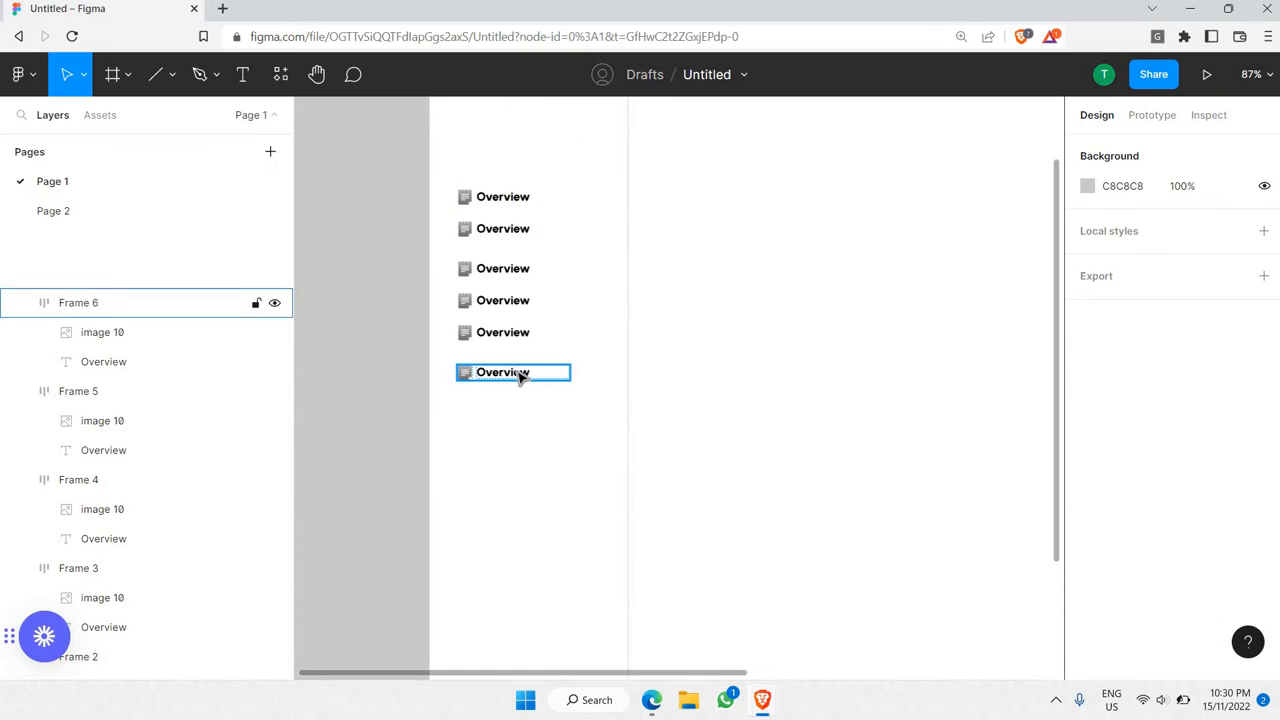
- Copy the lower four Overview items and place the copies beneath the last row, leaving a 21 px gap
left_click(521, 373)
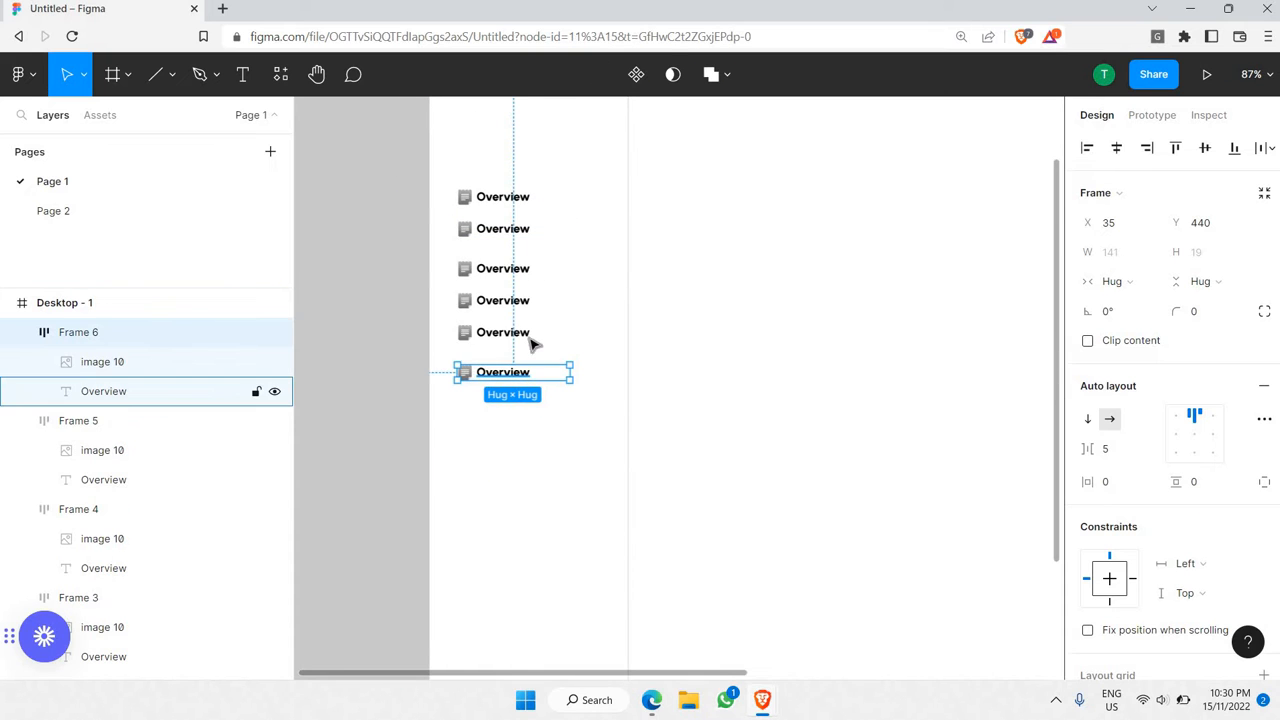
left_click(524, 330, "shift")
left_click(525, 301, "shift")
left_click(527, 275, "shift")
key("ctrl+c")
key("ctrl+v")
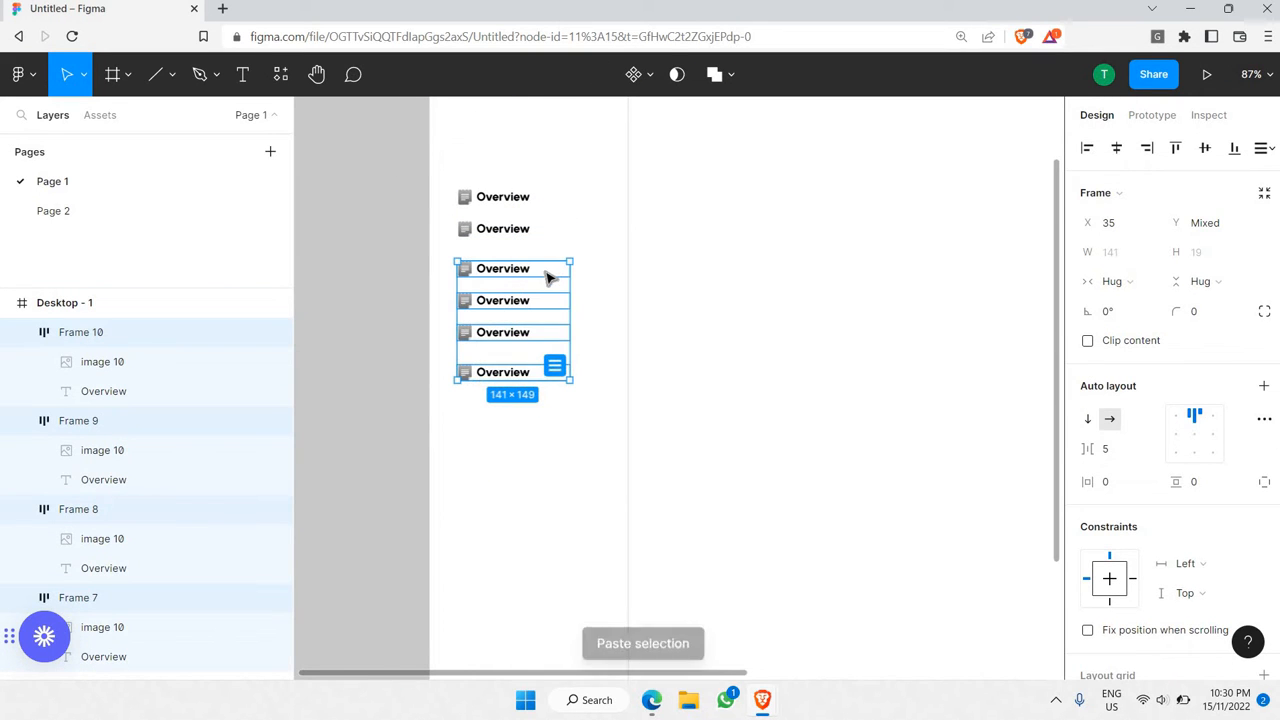
key("shift+Down")
key("shift+Down")
key("shift+Down")
key("shift+Down")
key("shift+Down")
key("shift+Down")
key("shift+Down")
key("shift+Down")
key("shift+Down")
key("shift+Down")
key("shift+Down")
key("shift+Down")
key("shift+Down")
key("shift+Down")
key("shift+Down")
key("shift+Down")
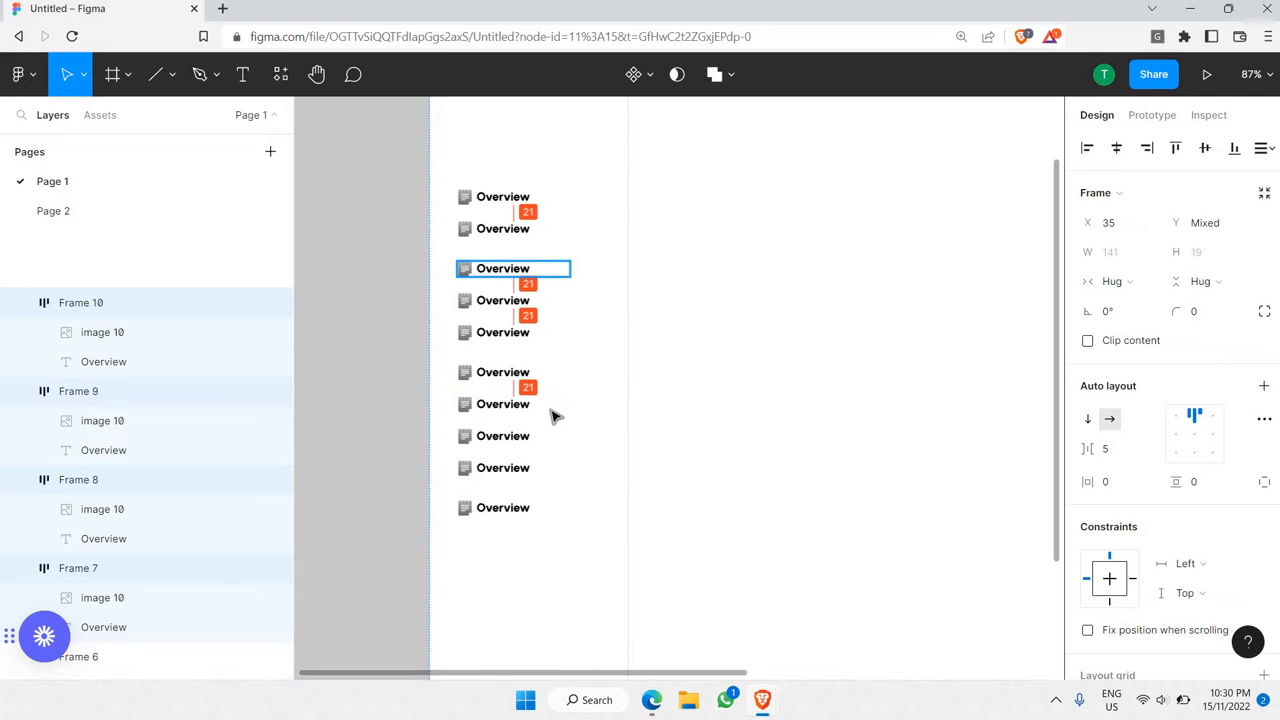
left_click(418, 303)
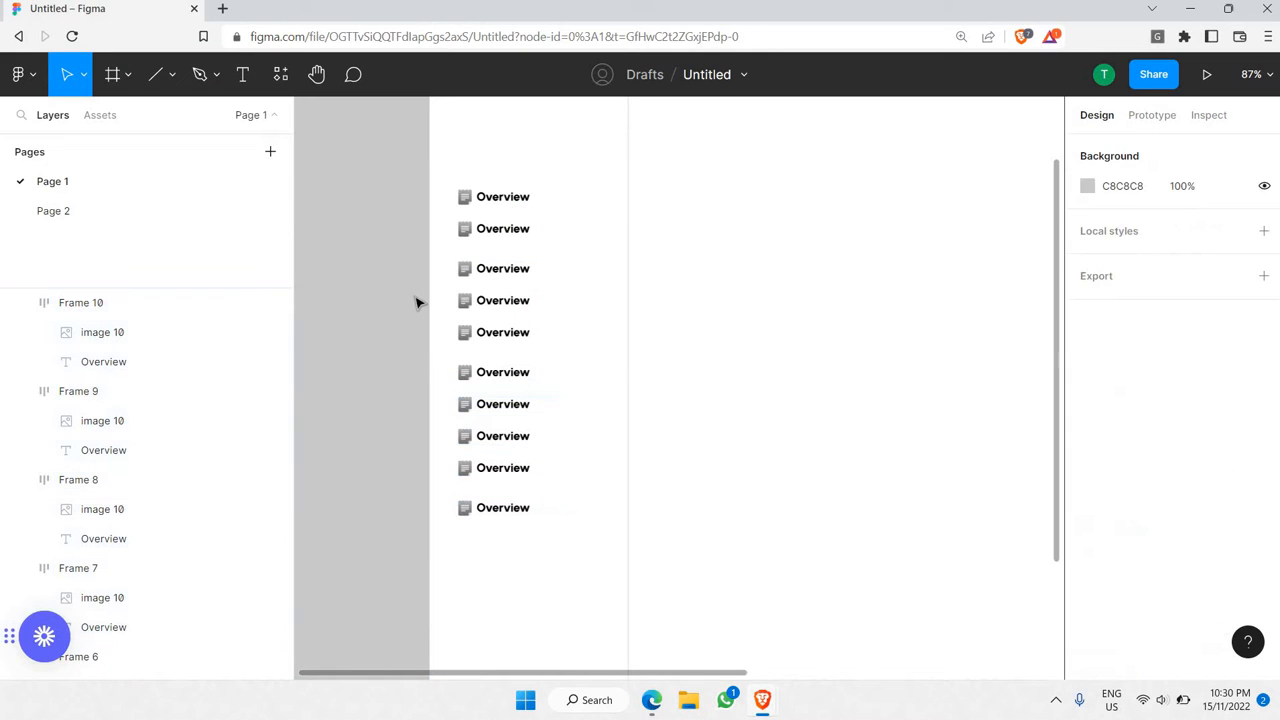
- Review the set of menu icons collected on Page 2, and return to Page 1
left_click(167, 211)
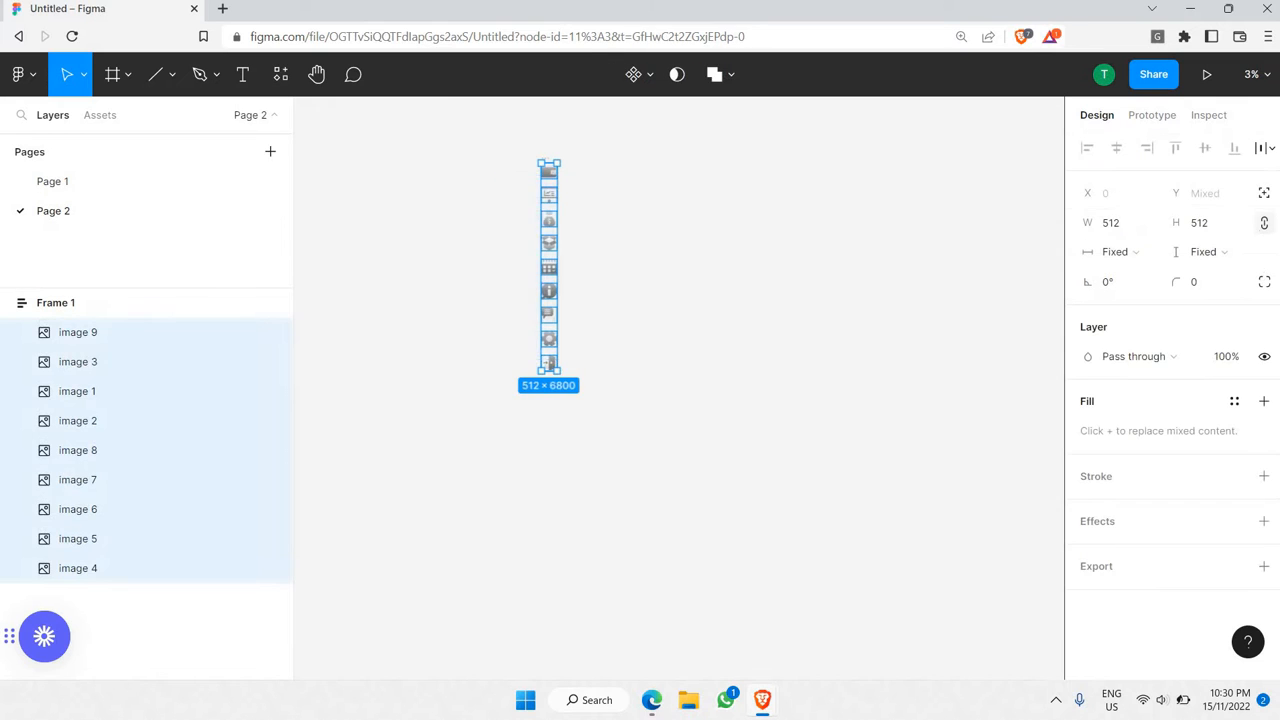
left_click(418, 320)
left_click(171, 188)
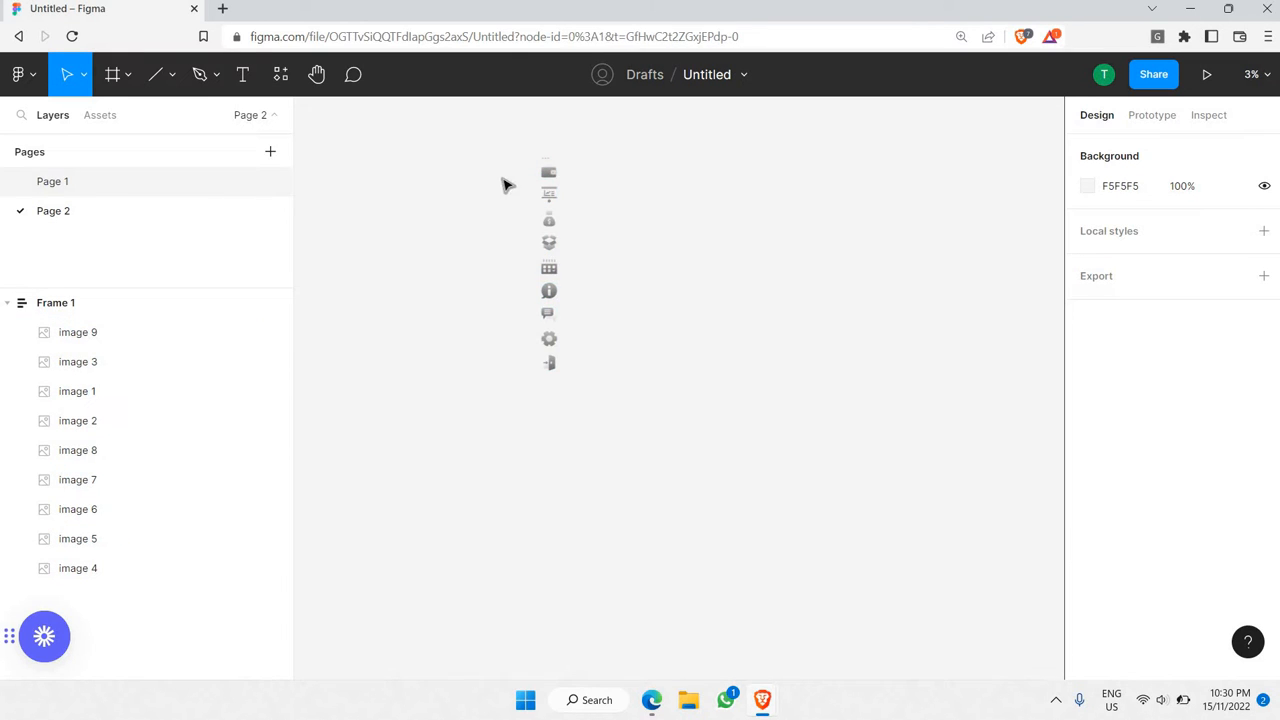
left_click_drag(505, 185, 495, 520)
left_click(392, 235)
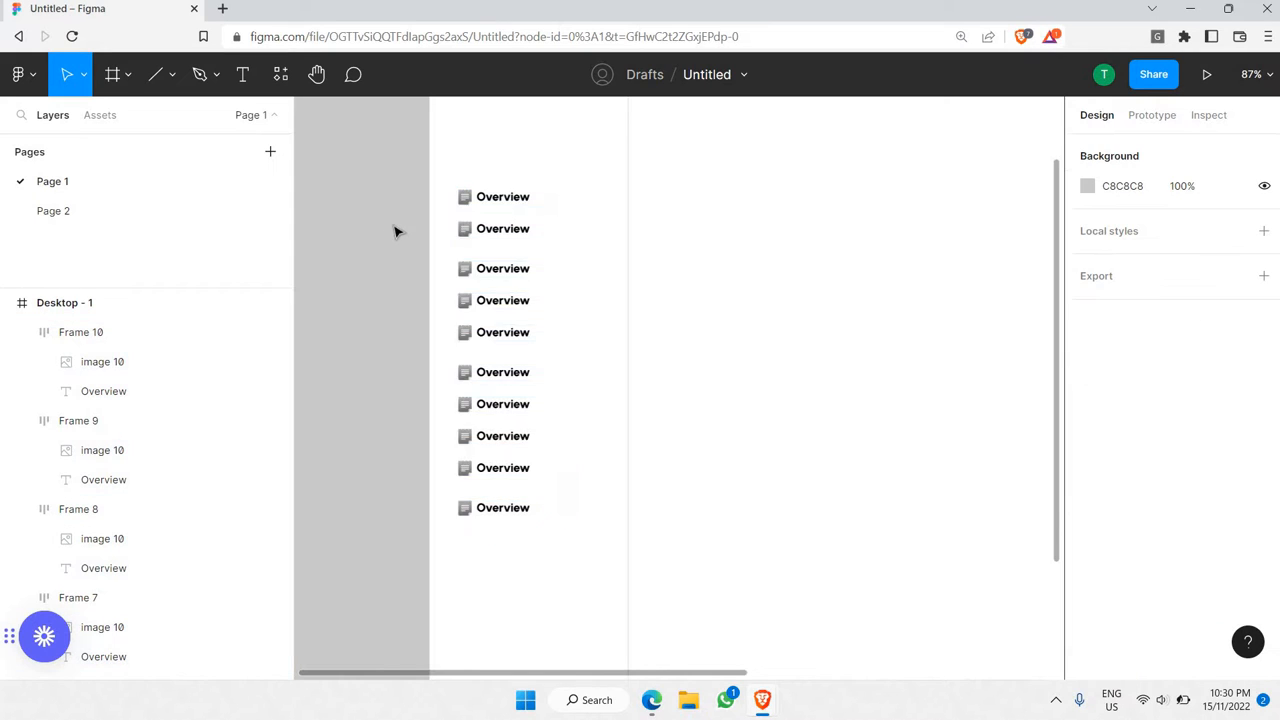
- Group all ten Overview items in the sidebar together
scroll(394, 231, "down", 3)
left_click(448, 213)
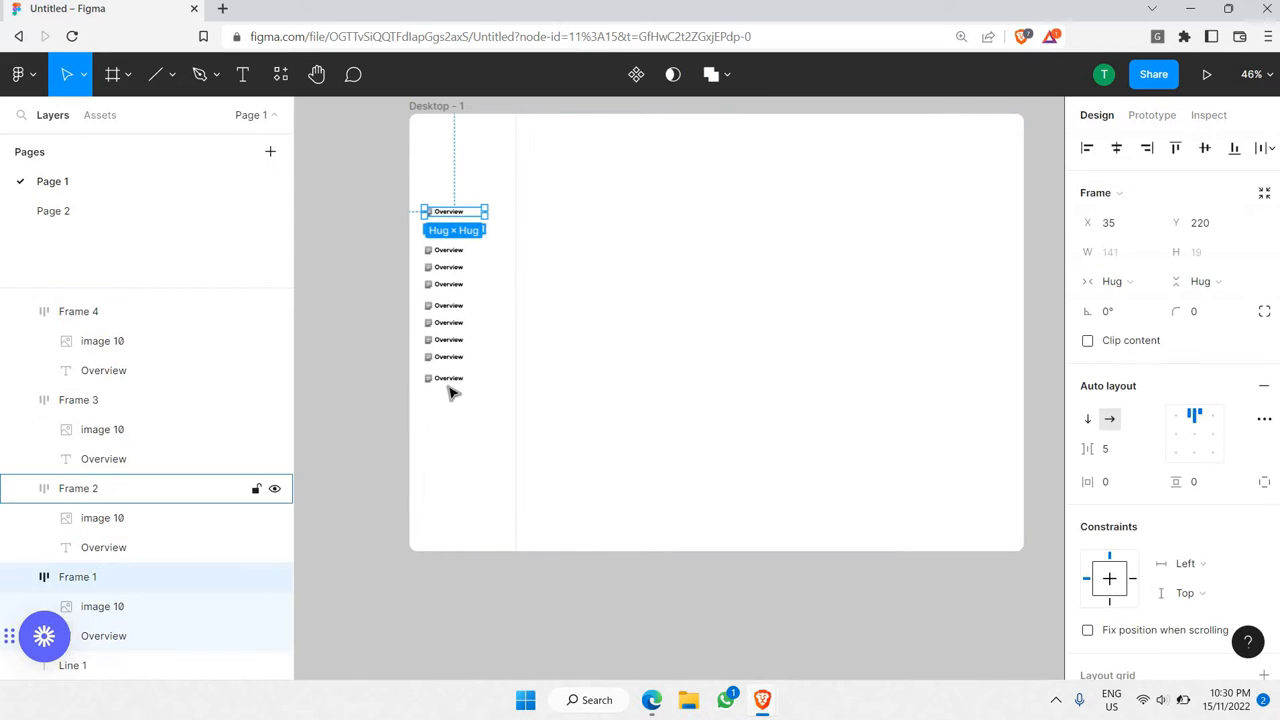
scroll(445, 231, "up", 3)
left_click(445, 466)
left_click(446, 425, "shift")
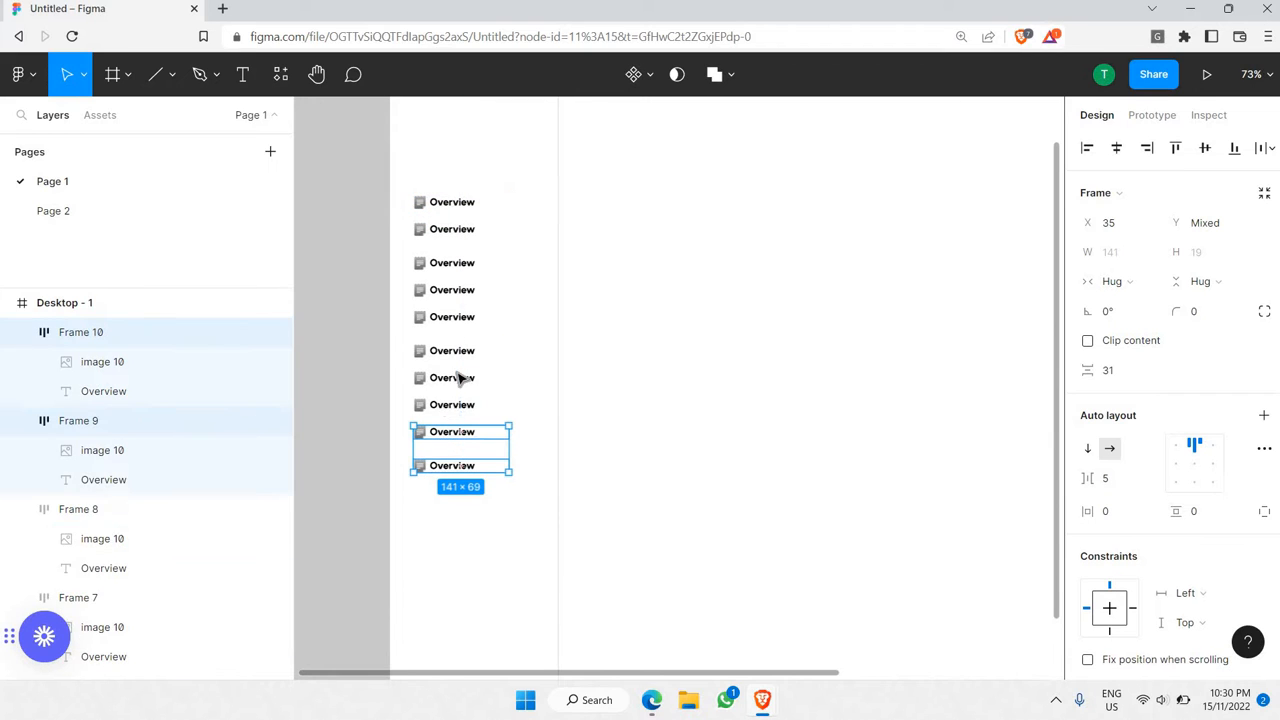
left_click(458, 398, "shift")
left_click(460, 370, "shift")
left_click(455, 350, "shift")
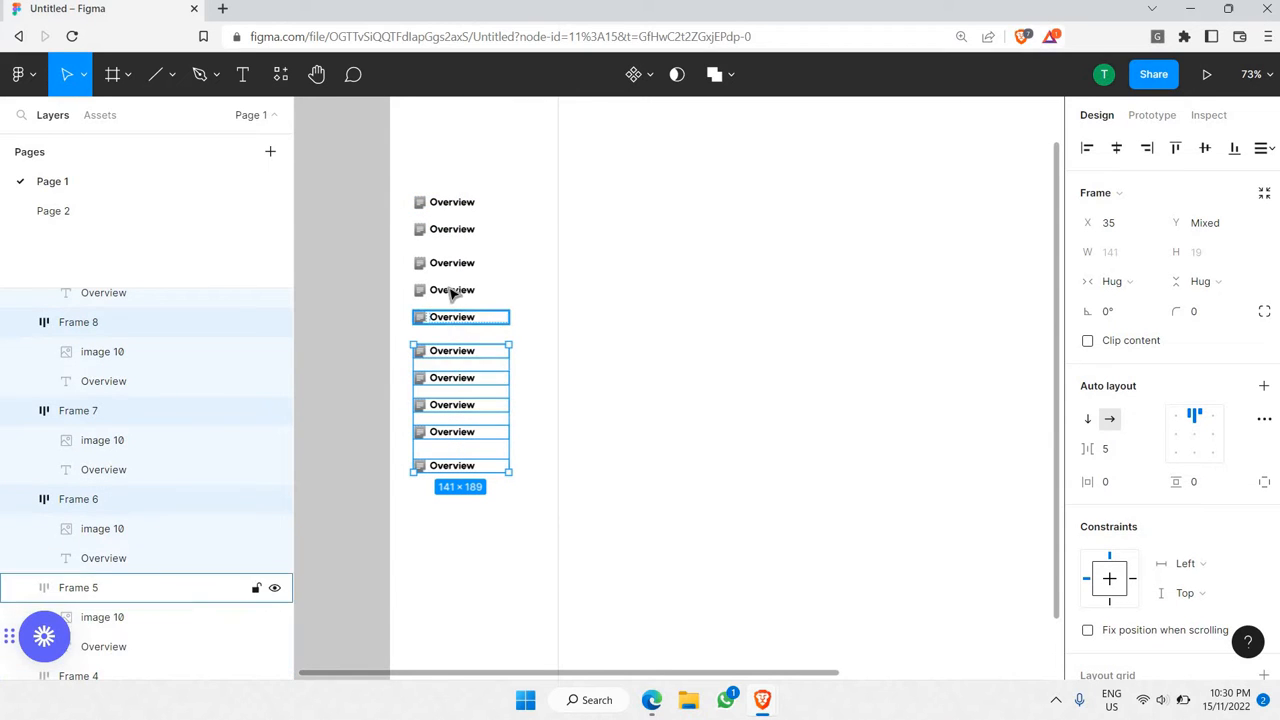
left_click(455, 317, "shift")
left_click(455, 290, "shift")
left_click(455, 263, "shift")
left_click(452, 231, "shift")
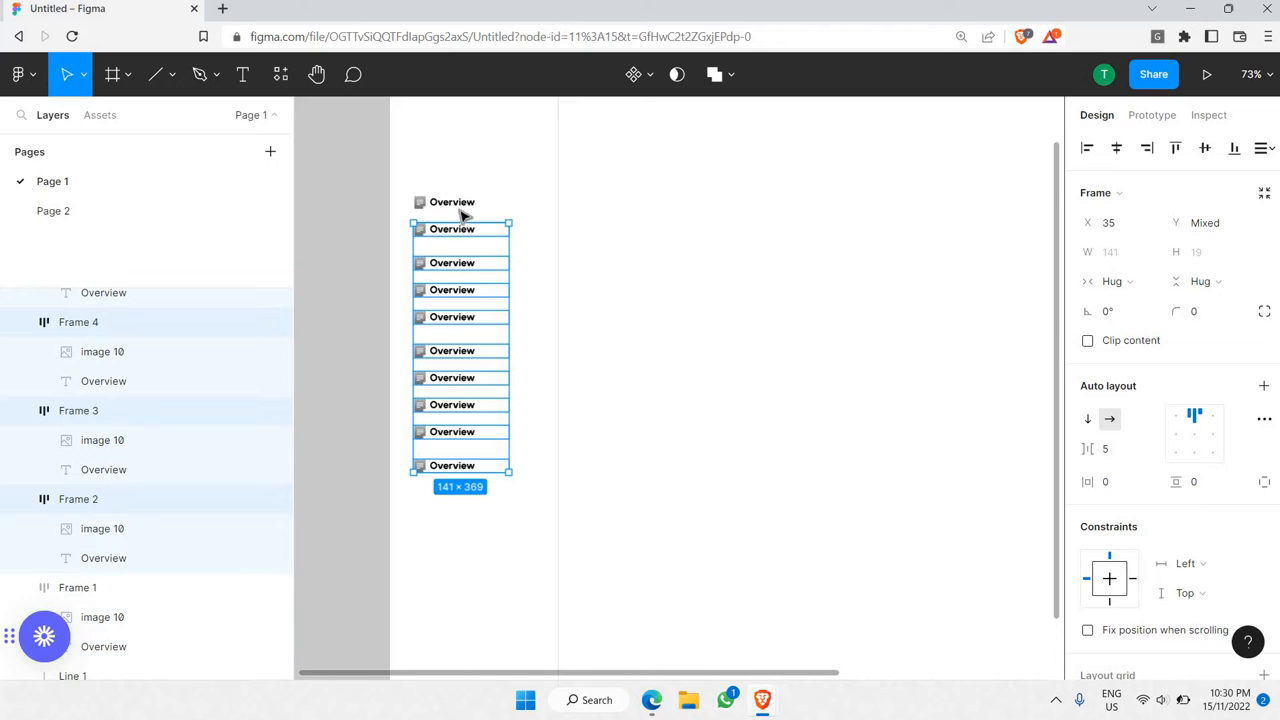
left_click(455, 204, "shift")
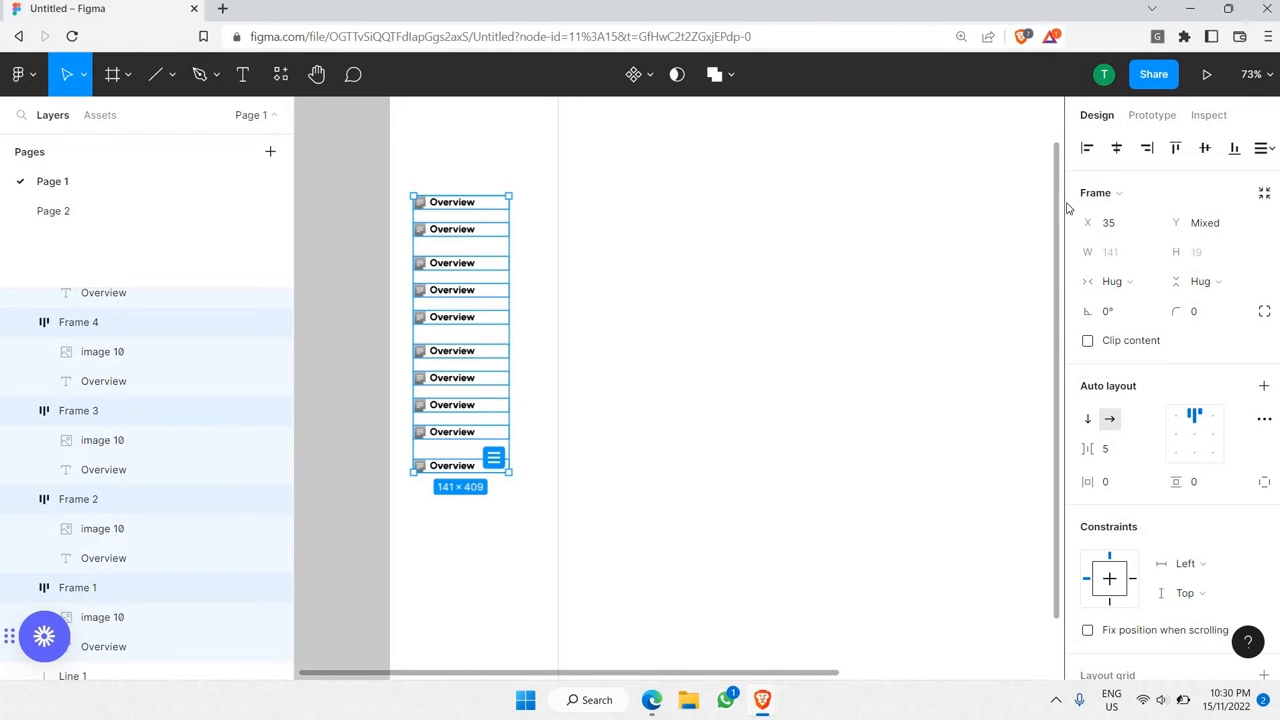
right_click(480, 226)
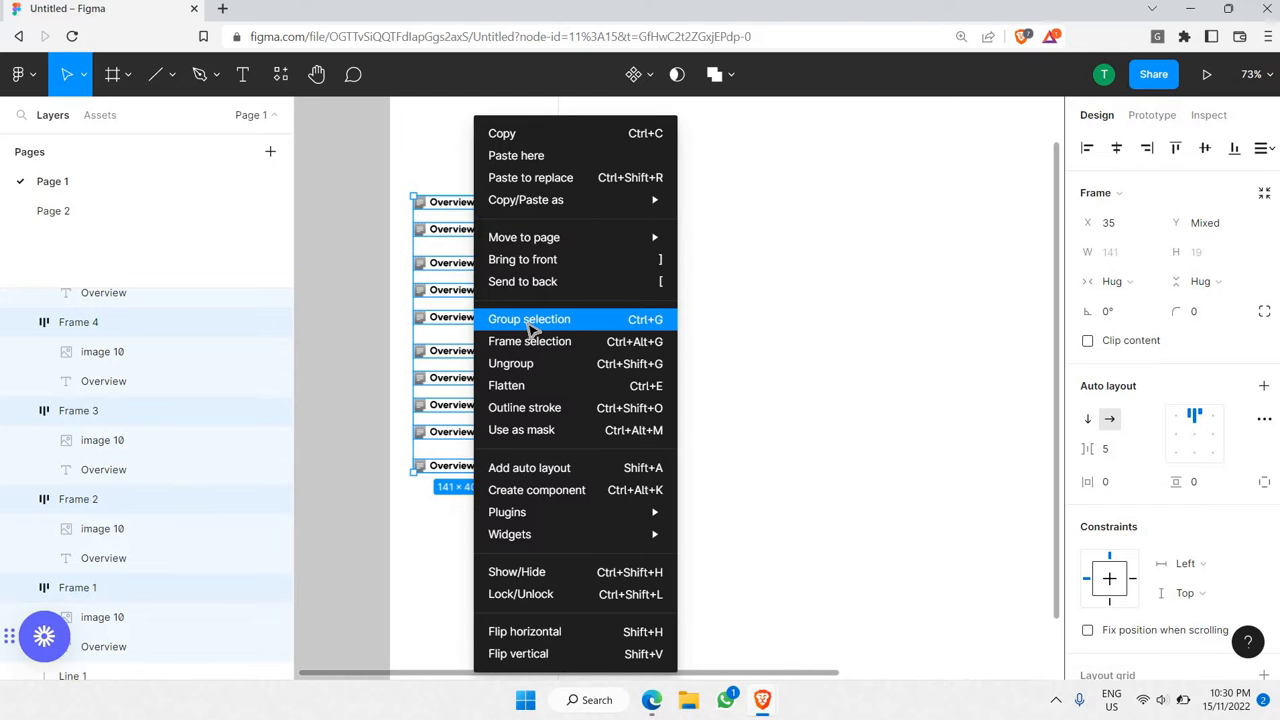
left_click(530, 318)
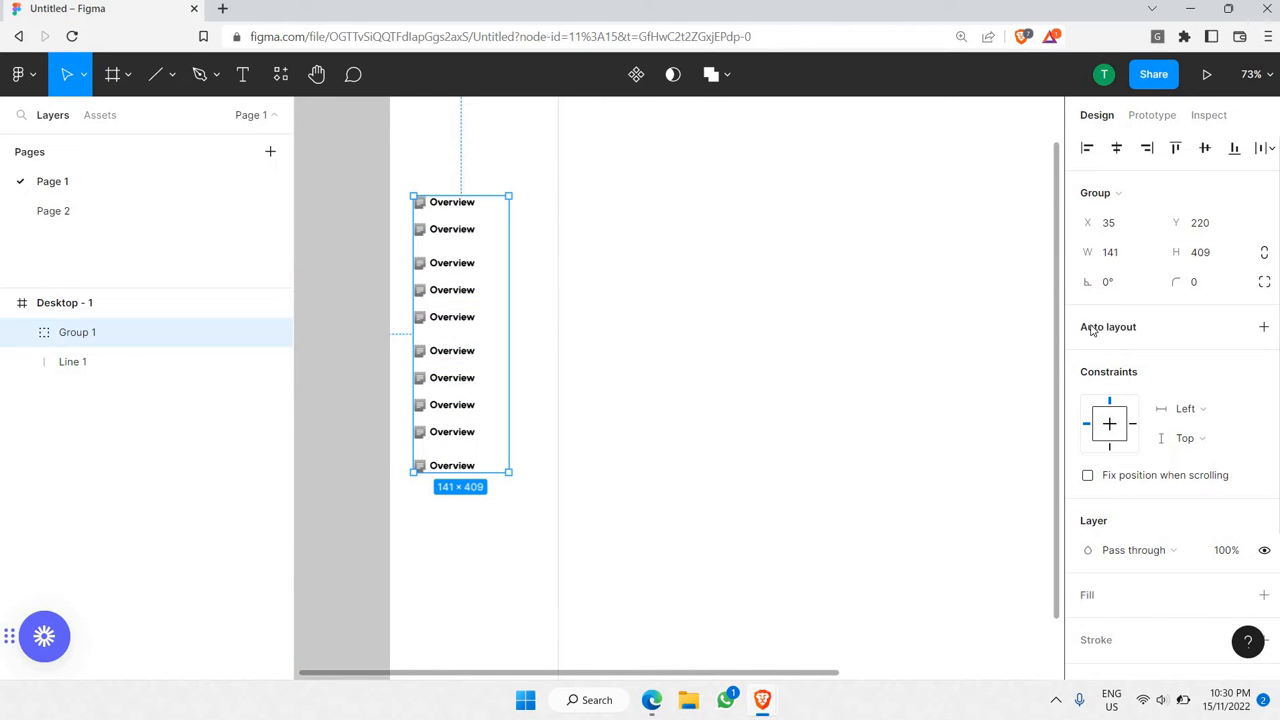
- Apply vertical auto layout to the grouped menu items and set the spacing between them to 40
left_click(1264, 330)
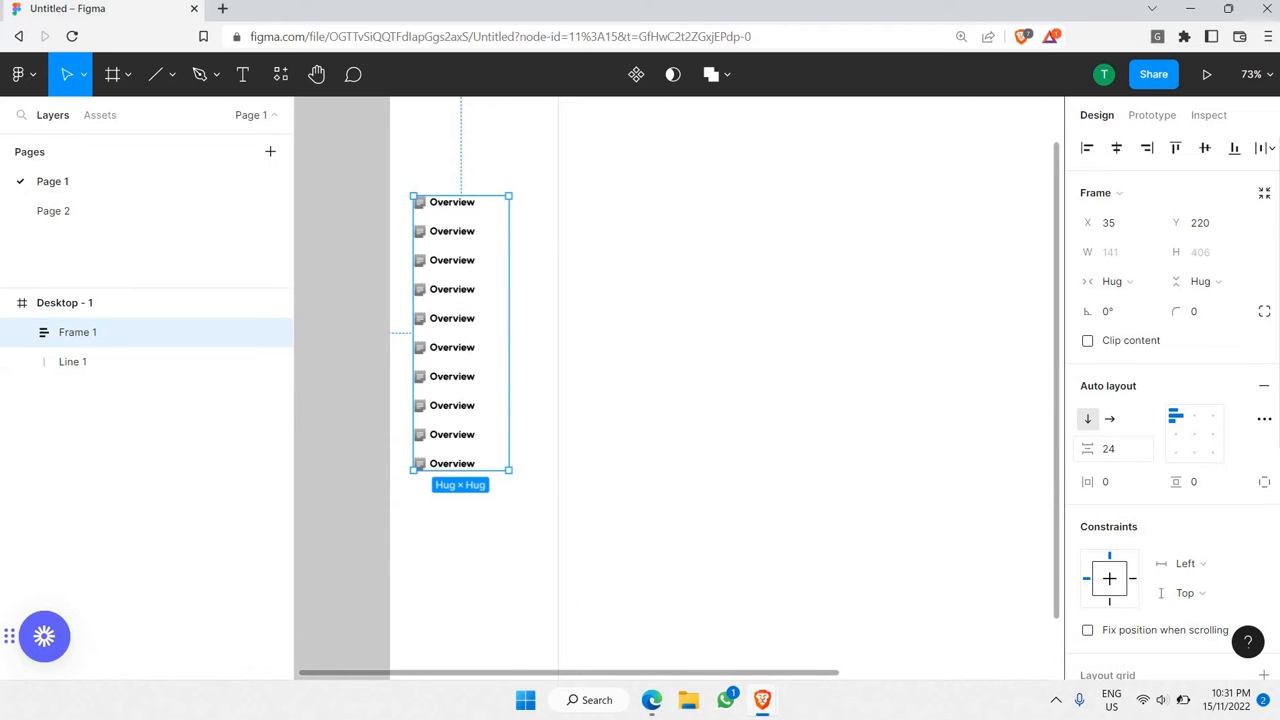
left_click_drag(1087, 449, 1116, 454)
left_click(371, 243)
scroll(371, 243, "down", 3)
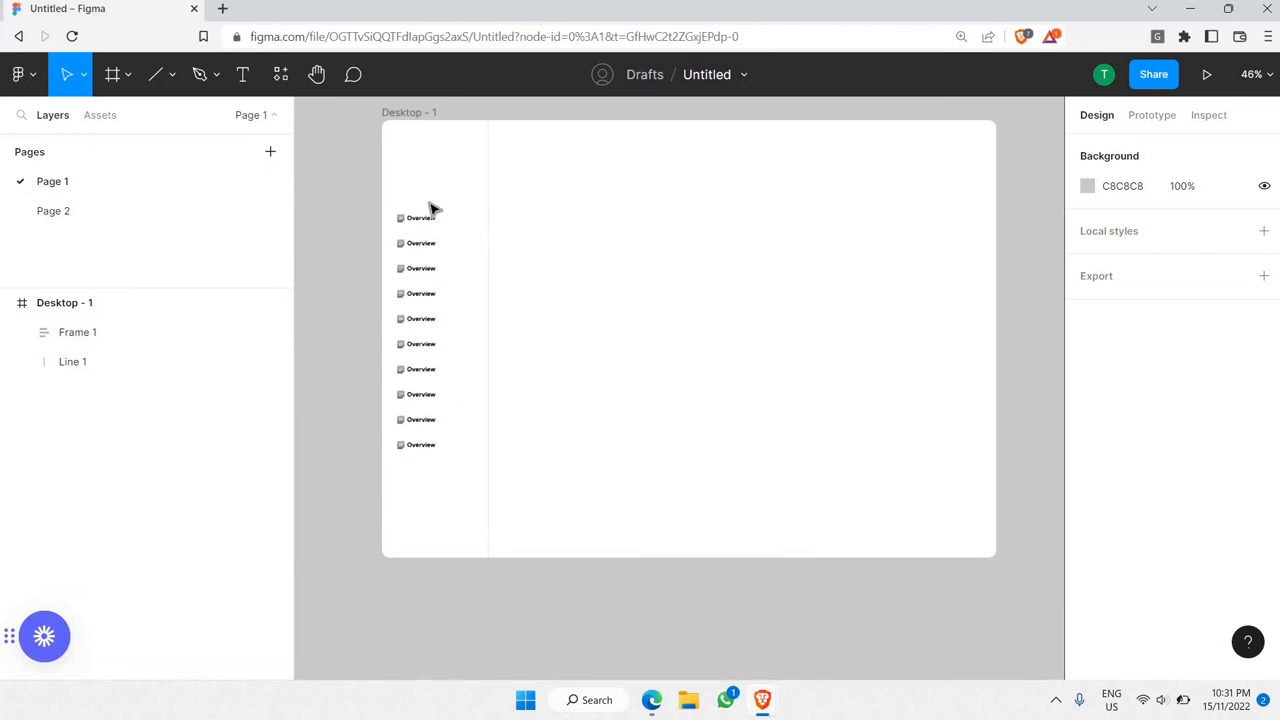
scroll(433, 208, "up", 2)
- Move the menu frame to about X 49, Y 219 in the sidebar and widen it to 158
left_click(472, 224)
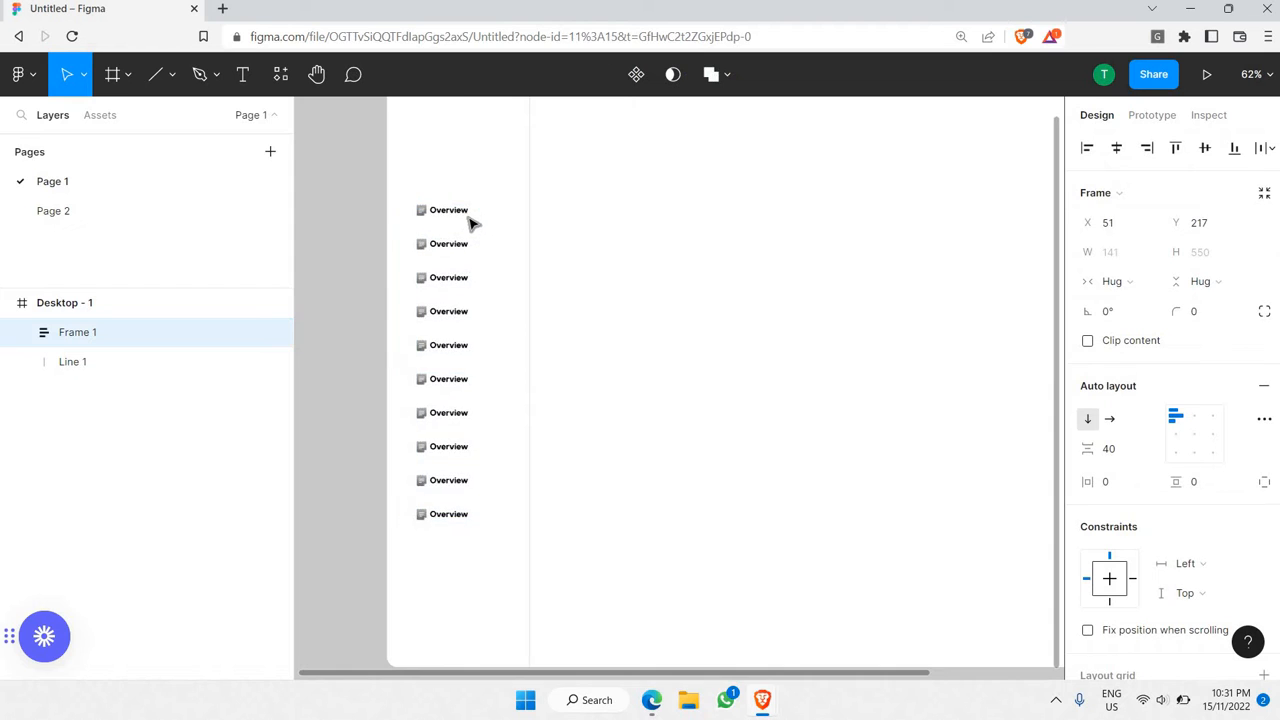
left_click_drag(469, 218, 504, 219)
scroll(470, 219, "down", 3)
scroll(462, 212, "up", 2)
scroll(476, 230, "up", 1)
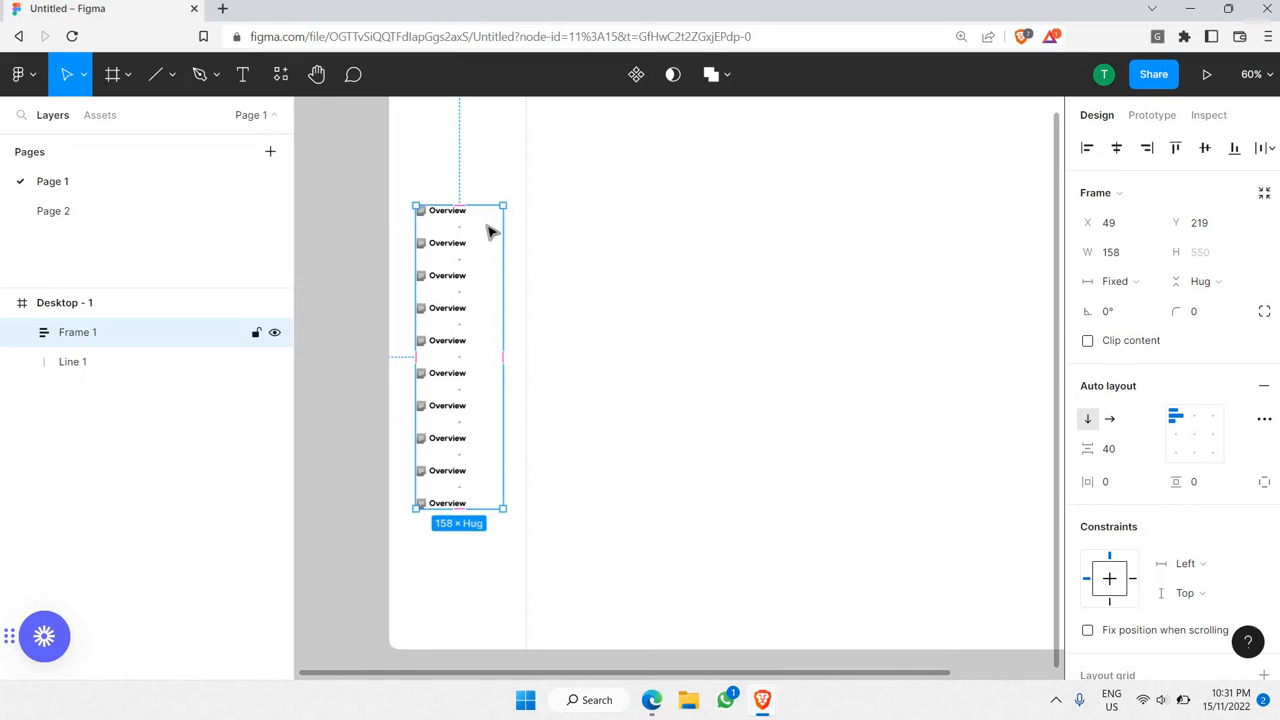
- Center the menu frame horizontally and vertically within the desktop frame
scroll(760, 187, "up", 1)
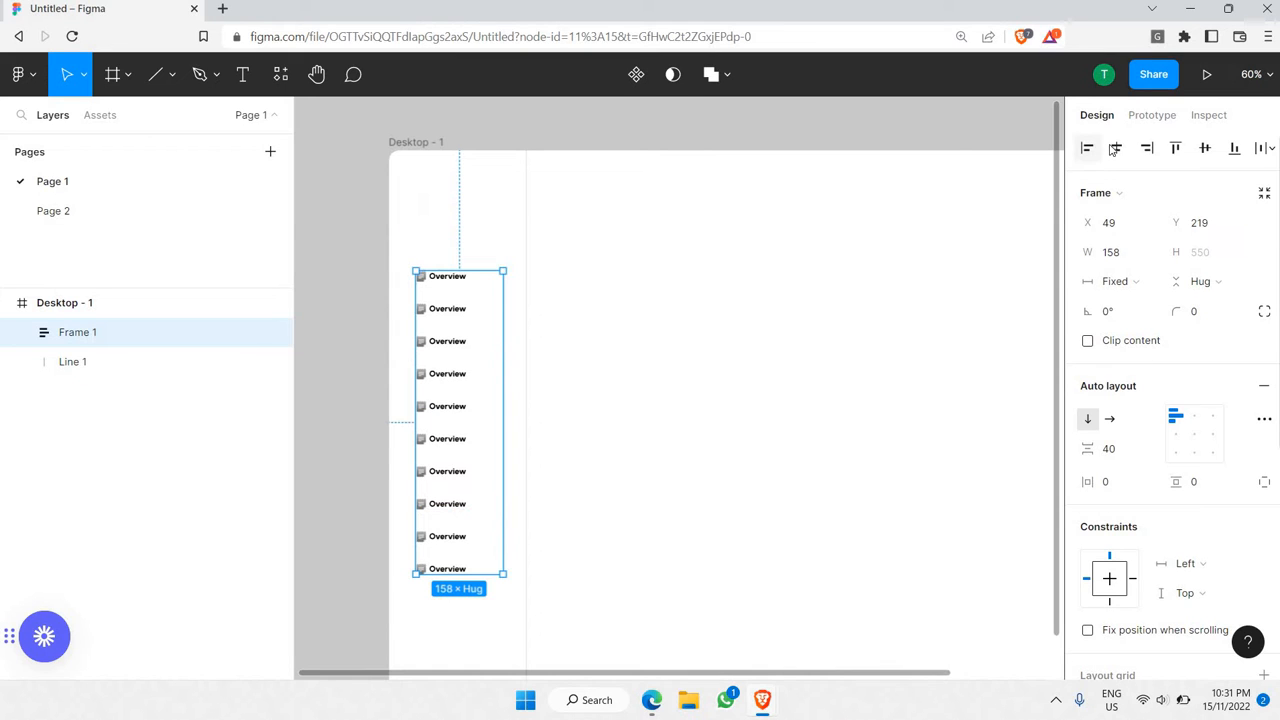
left_click(1116, 149)
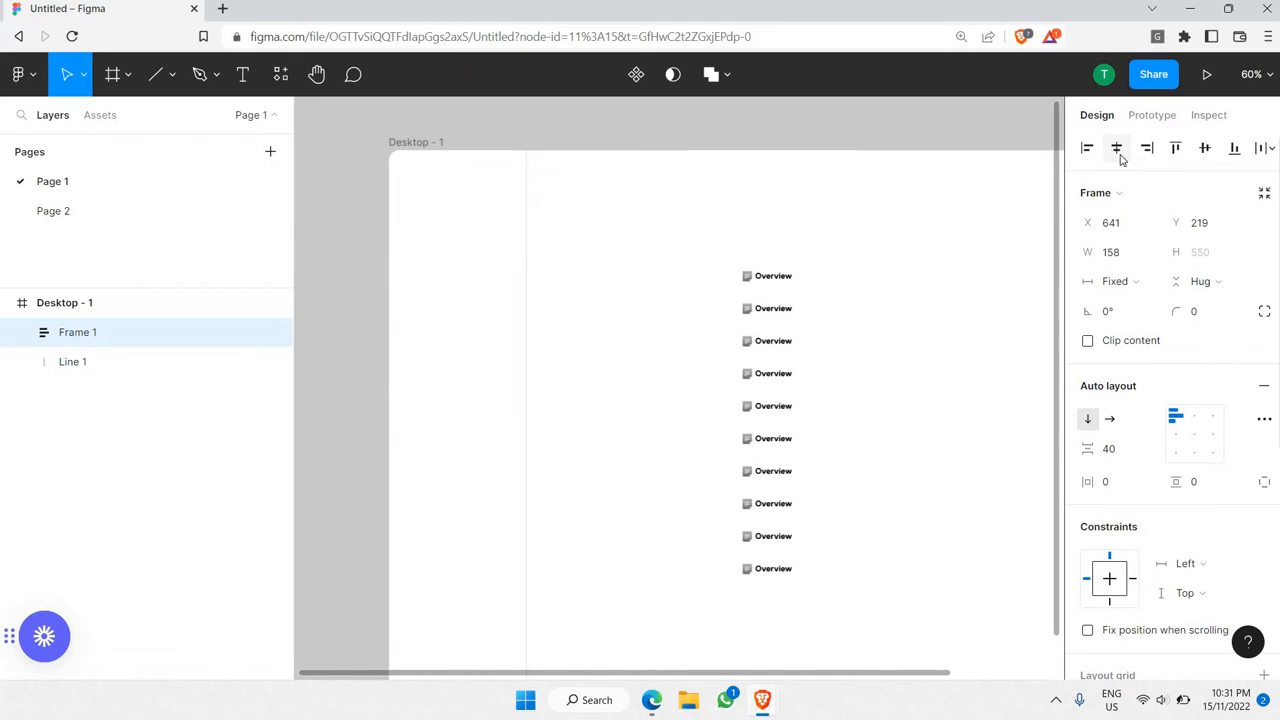
left_click(1207, 149)
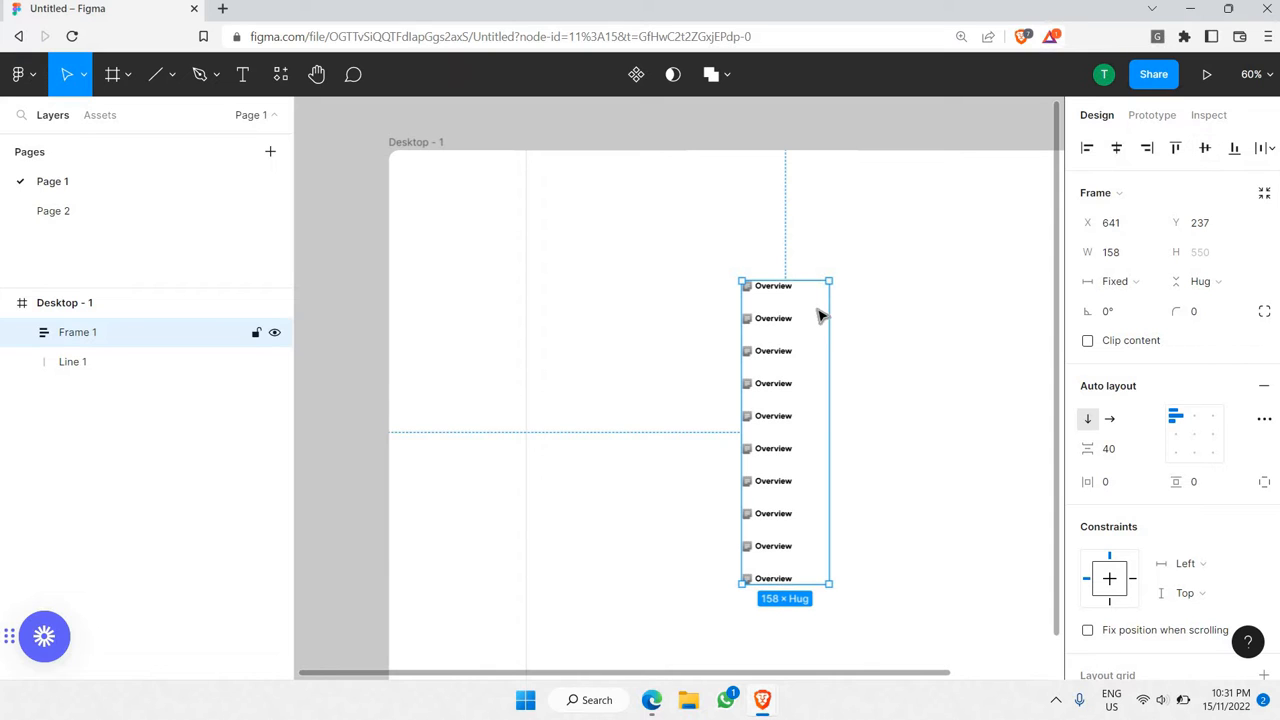
- Try placing the menu frame back inside the sidebar at X 60, Y 237
left_click_drag(818, 316, 500, 300)
left_click_drag(510, 204, 503, 282)
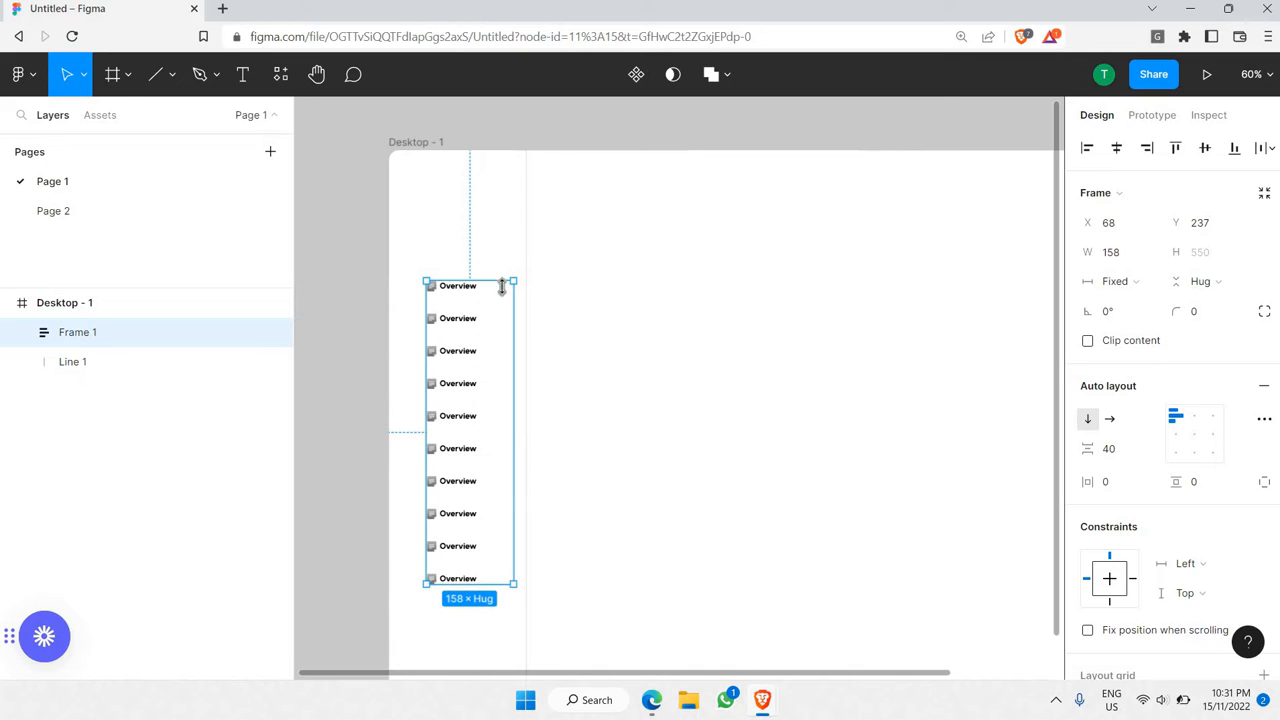
key("Left")
key("Left")
key("Left")
key("Left")
key("Left")
key("Left")
key("Left")
key("Left")
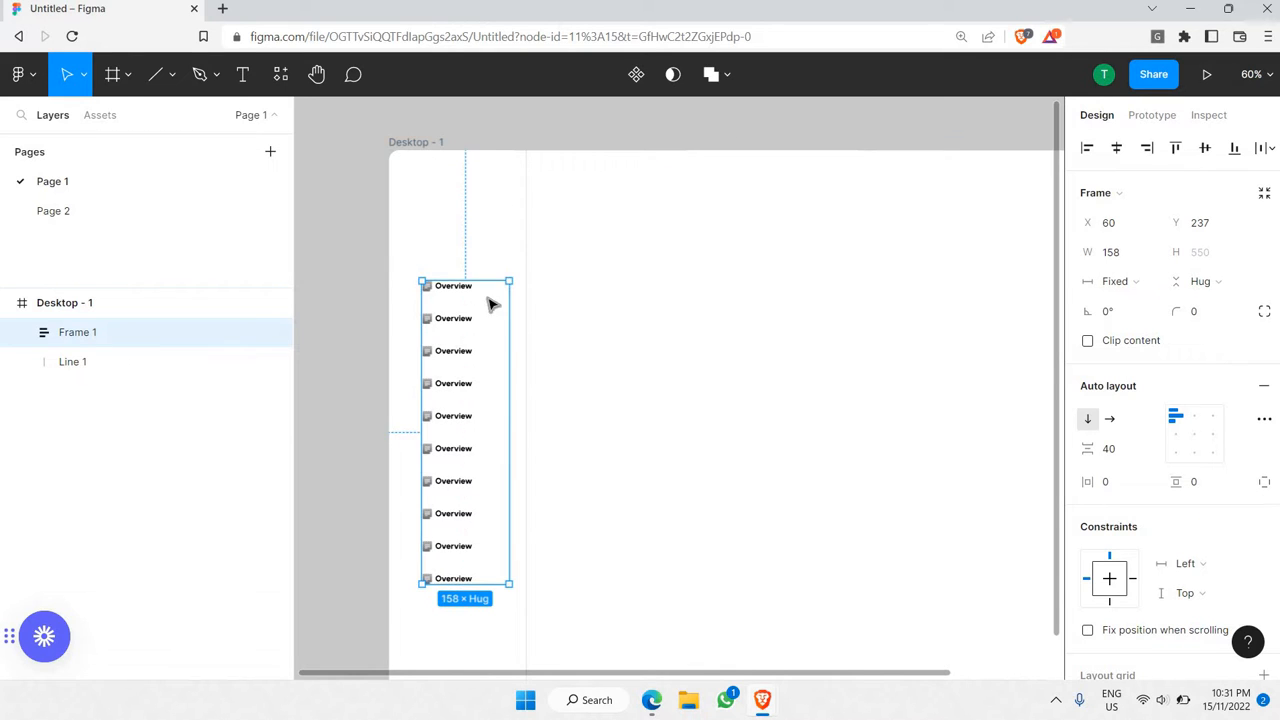
- Move the menu frame out of the sidebar into the main area, at about X 535, Y 237
left_click_drag(490, 301, 752, 298)
scroll(457, 165, "down", 2)
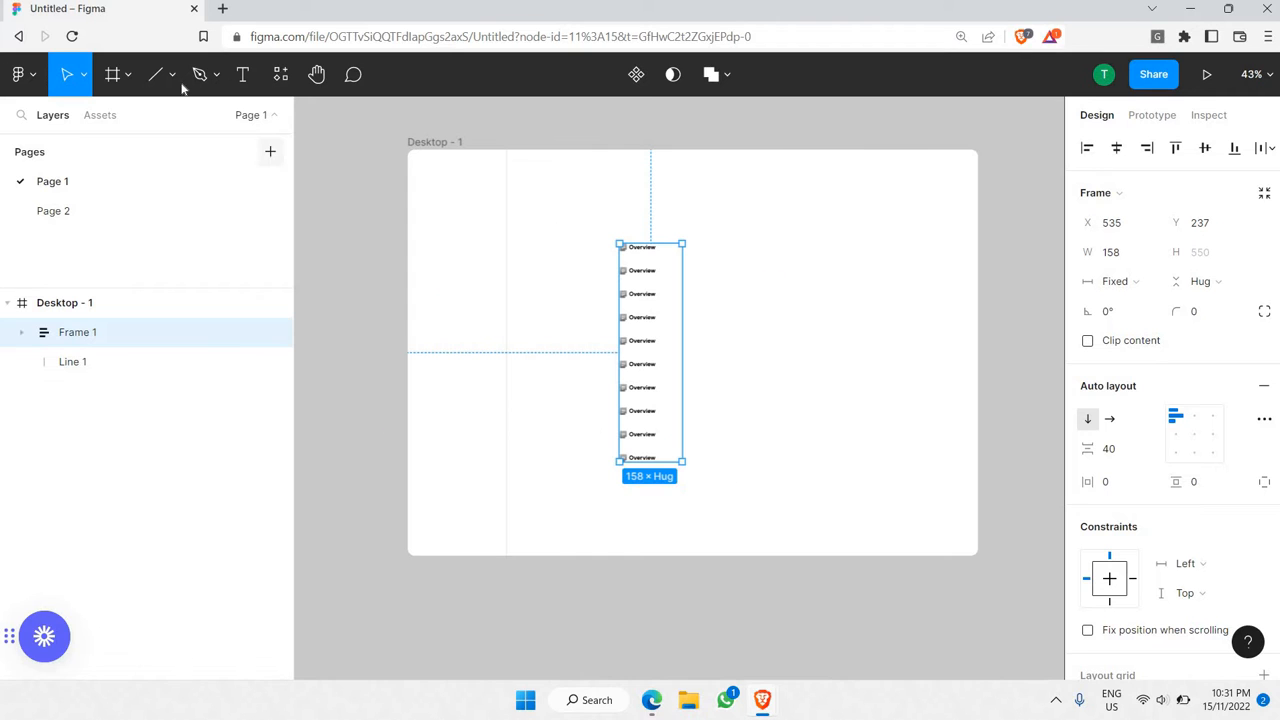
- Draw a new frame about 286 by 1130 over the sidebar area and nest it inside the desktop frame
left_click(128, 74)
left_click(65, 116)
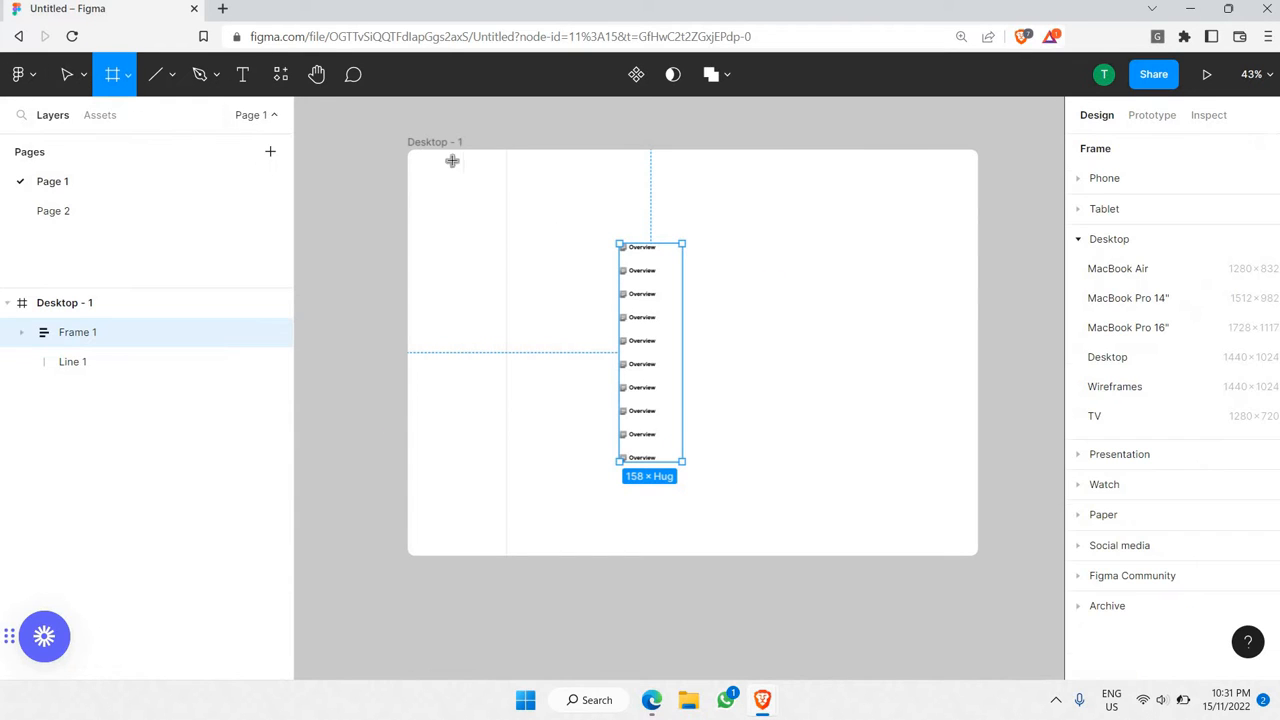
left_click_drag(390, 130, 504, 578)
left_click(118, 305)
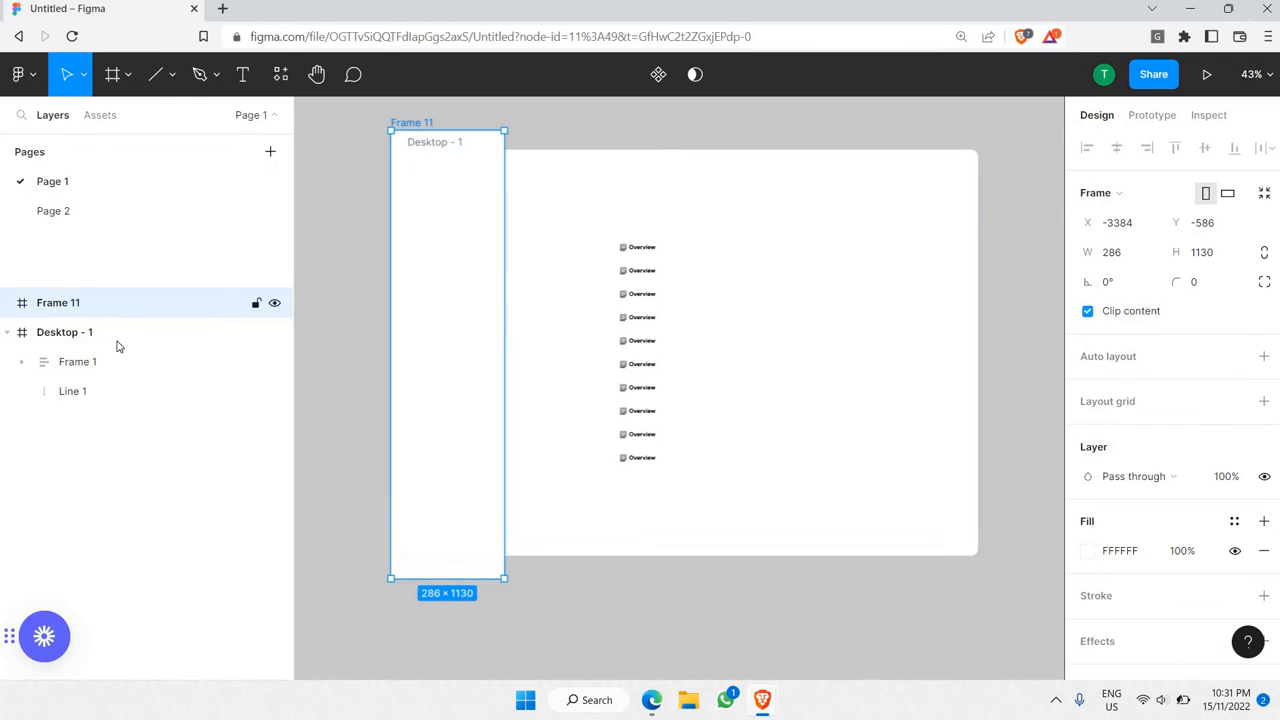
left_click_drag(116, 345, 136, 333)
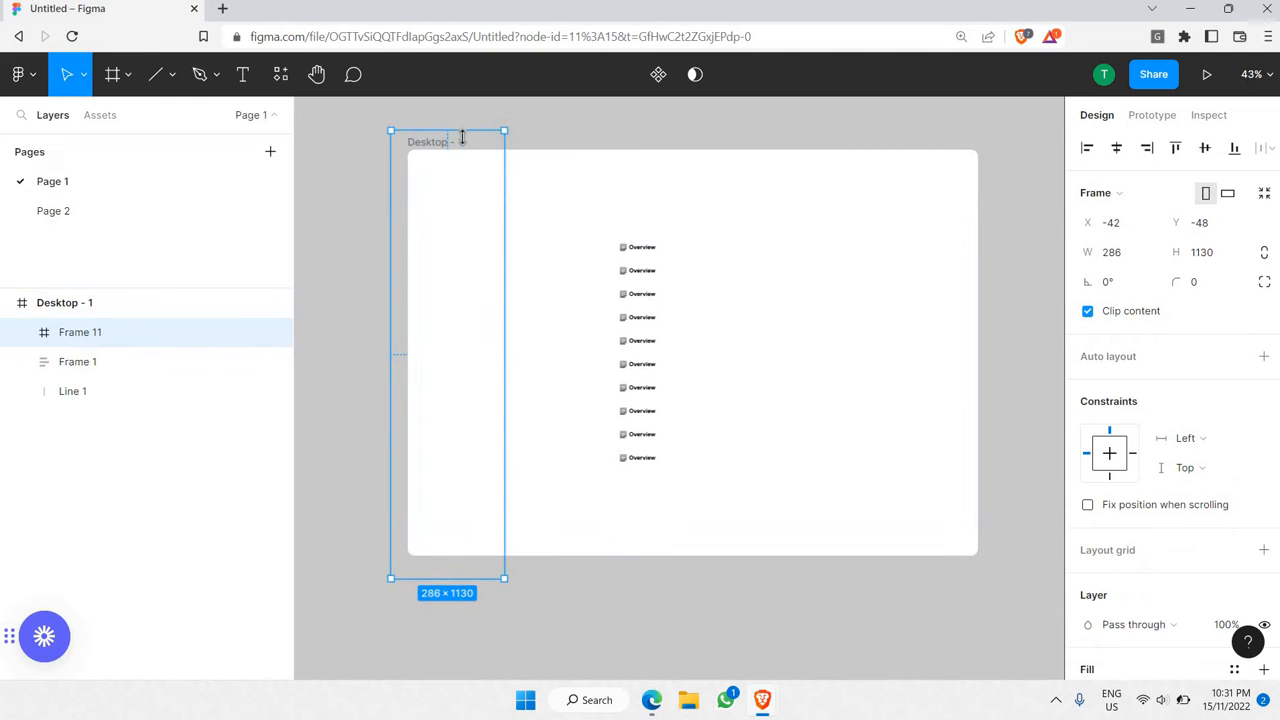
- Fit the new frame to the sidebar at X 0, Y 0, with a width of 249 and a height of 1024
left_click_drag(462, 137, 466, 155)
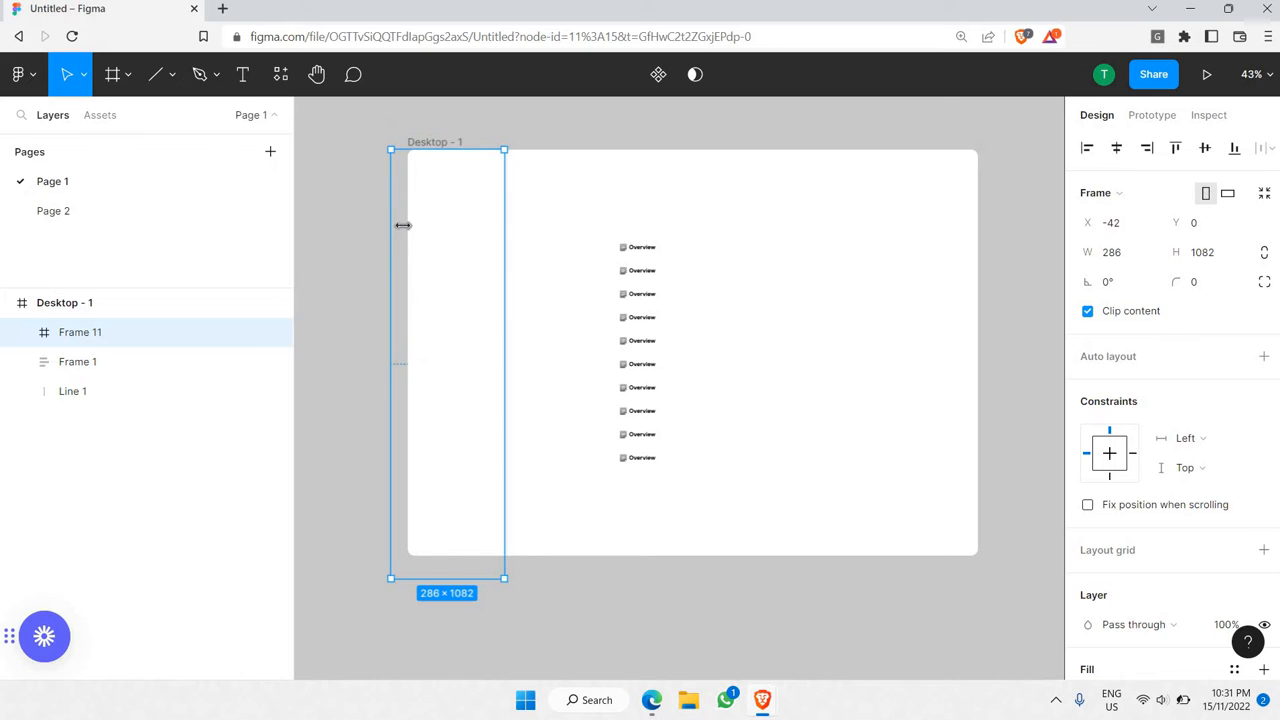
left_click_drag(402, 225, 409, 228)
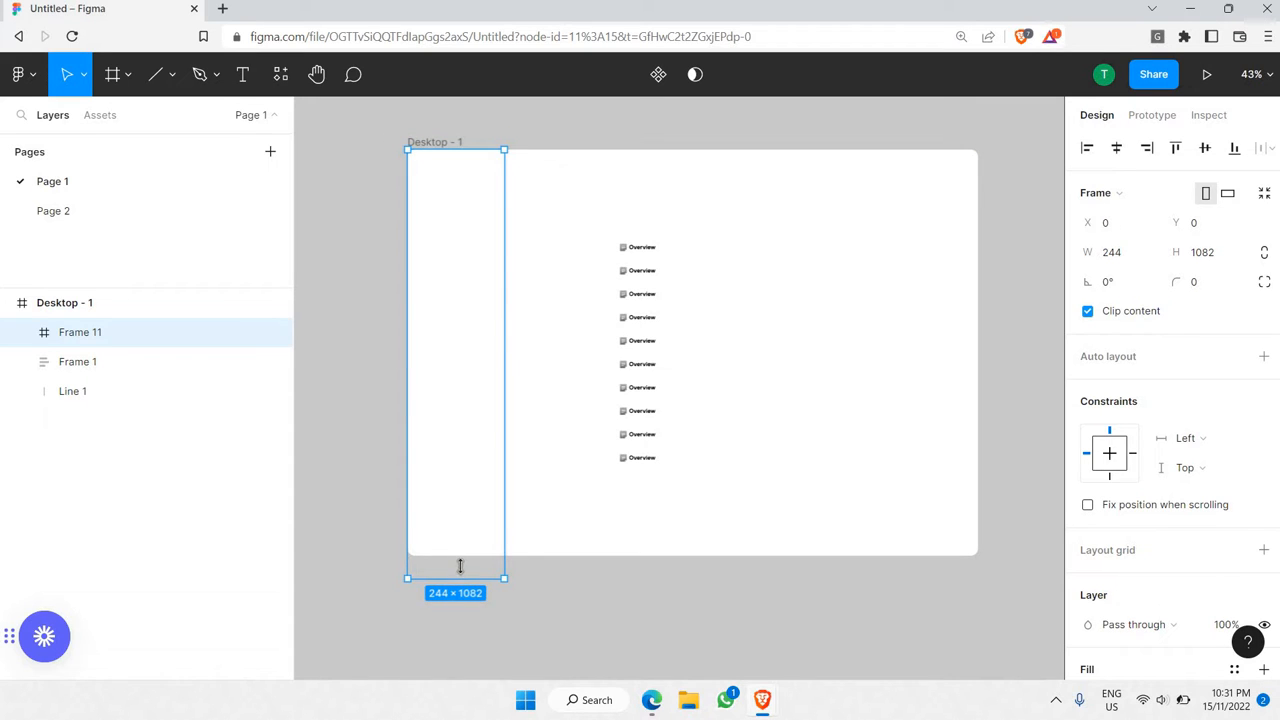
left_click_drag(460, 566, 460, 557)
scroll(510, 253, "up", 3)
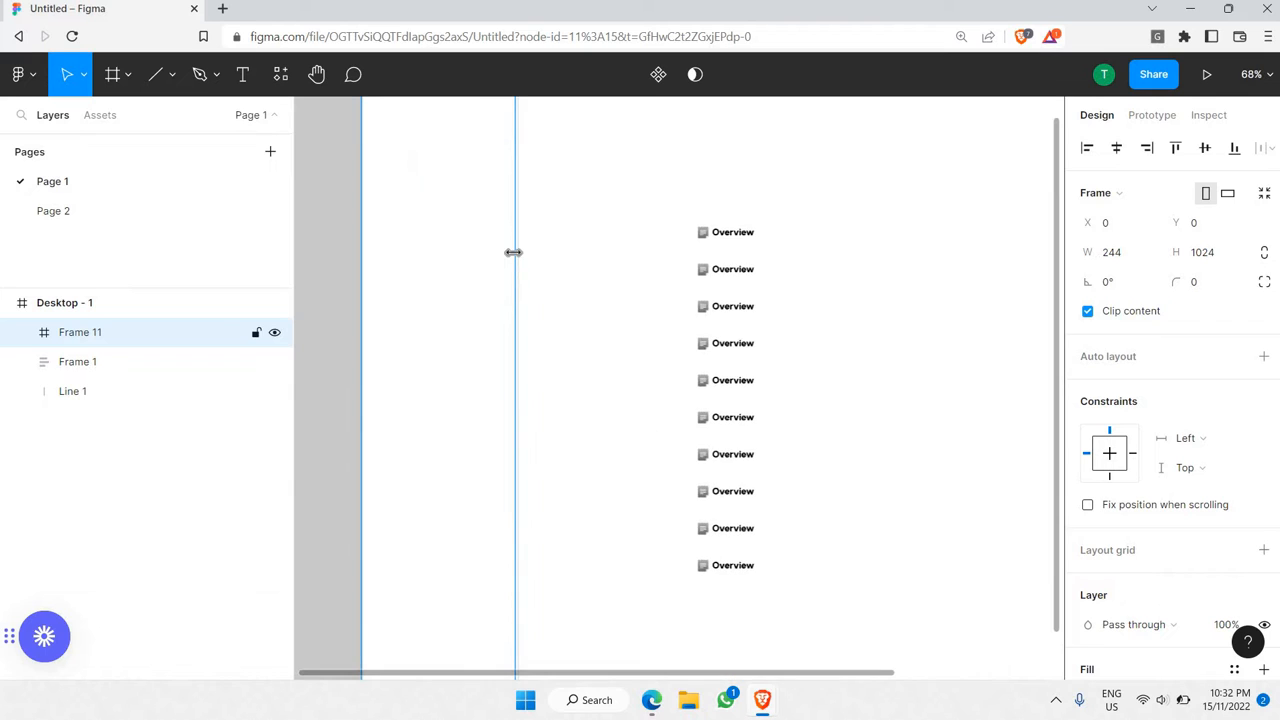
left_click_drag(518, 264, 521, 264)
scroll(715, 277, "down", 2)
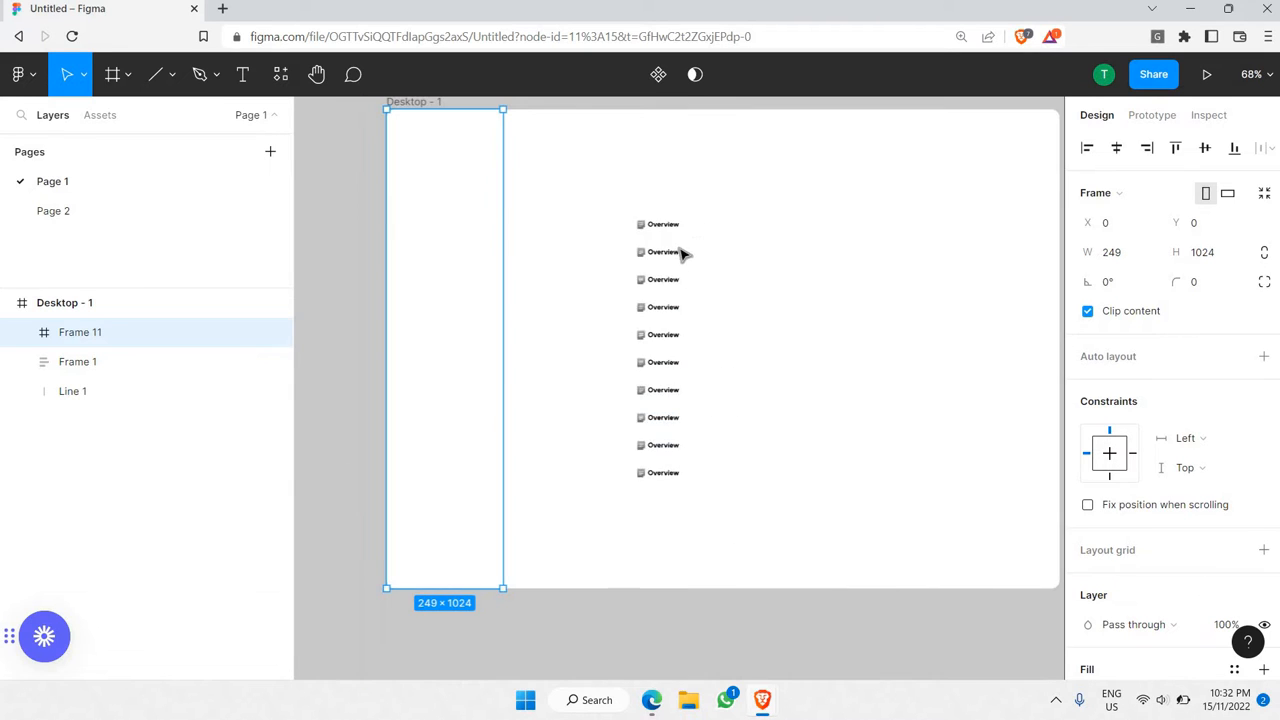
- Cut the menu frame from the main area and paste it into the new sidebar frame
left_click(695, 248)
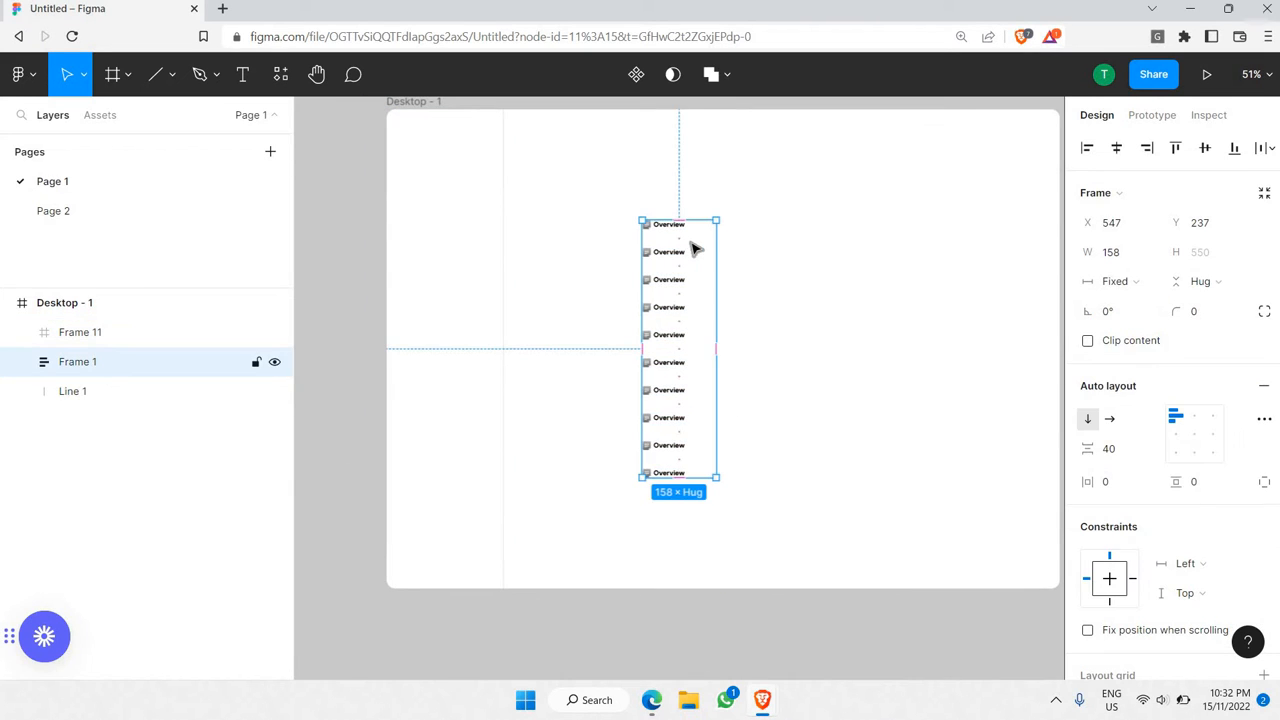
key("Delete")
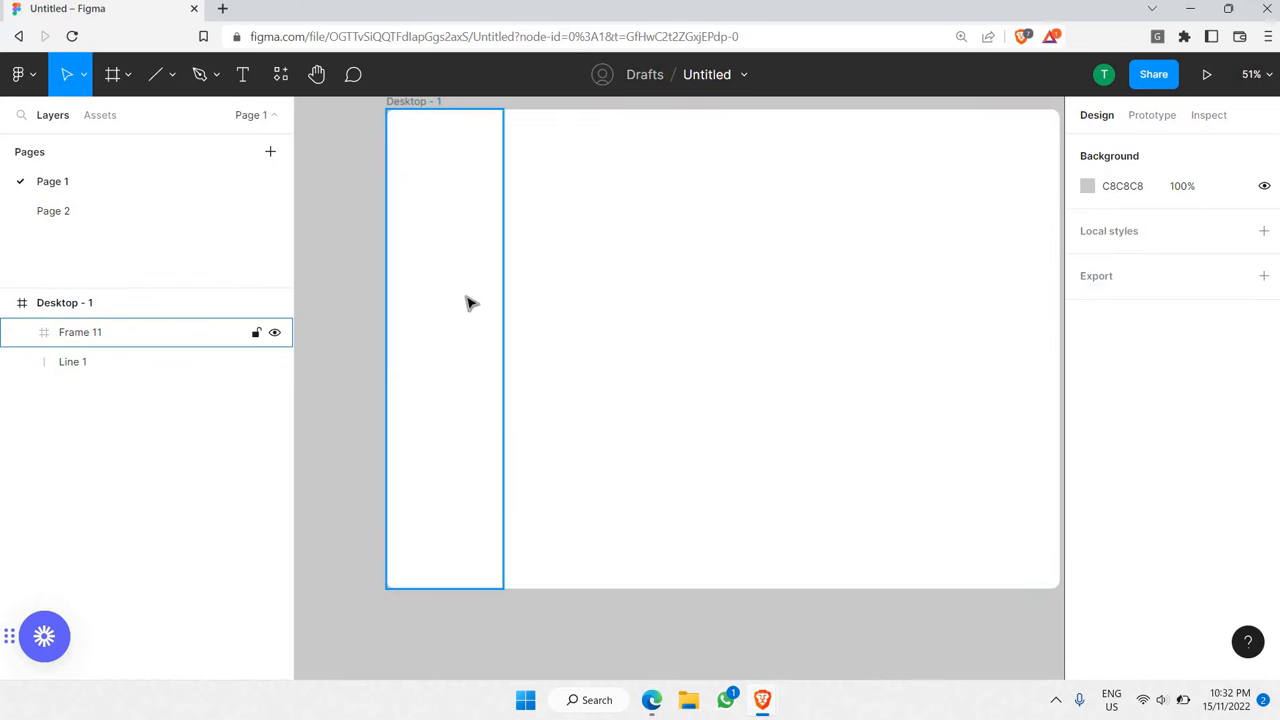
left_click(469, 300)
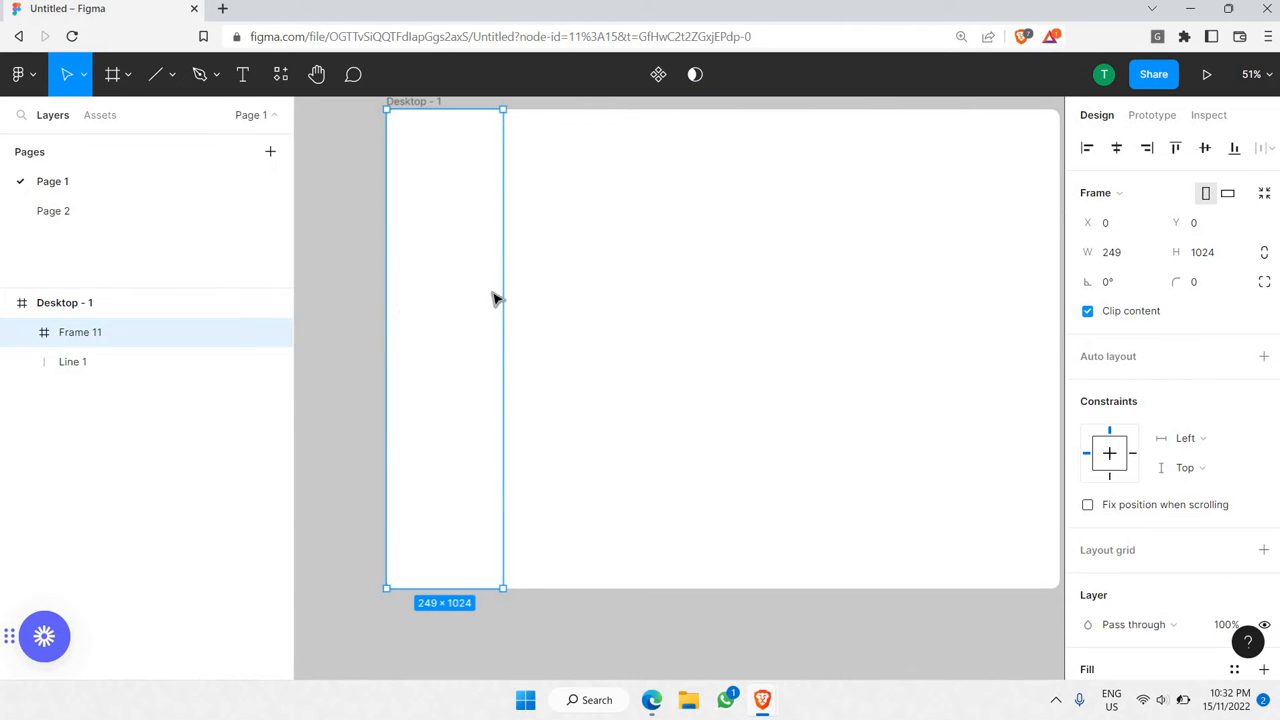
key("ctrl+v")
- Widen the menu frame to 161 and center it horizontally within the sidebar frame
left_click_drag(492, 253, 482, 259)
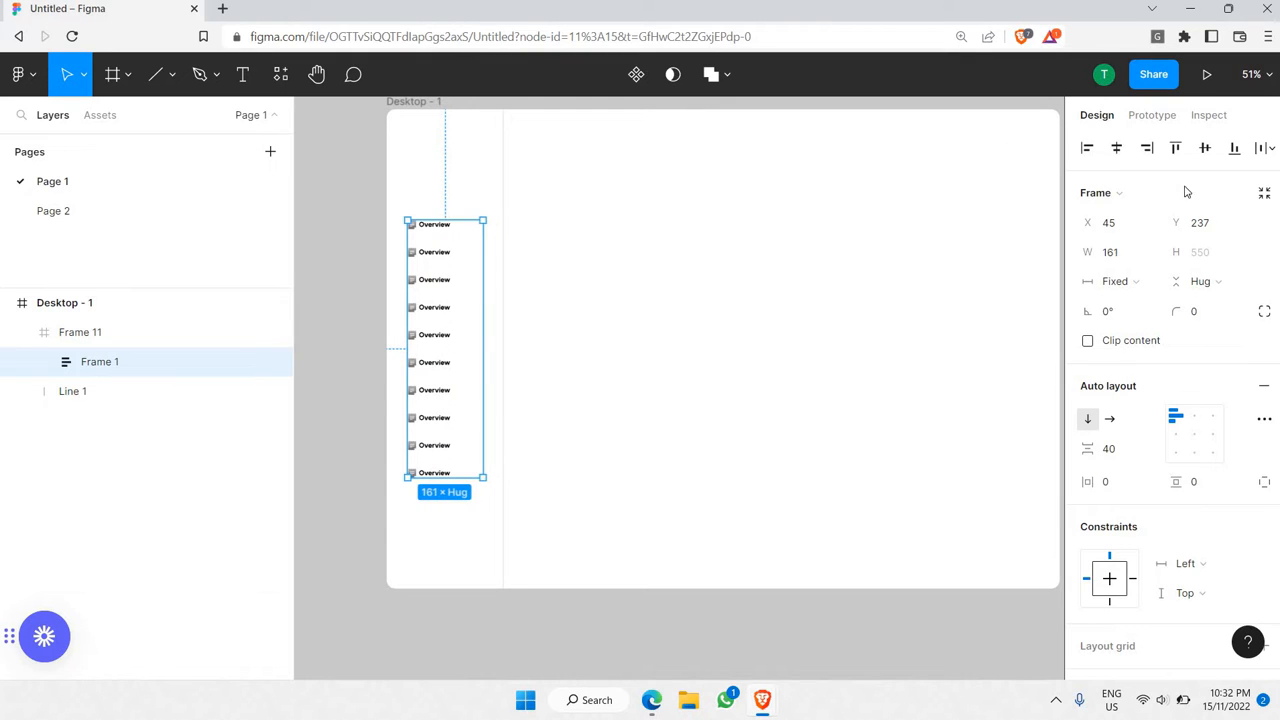
left_click(1117, 148)
scroll(463, 262, "up", 5, "ctrl")
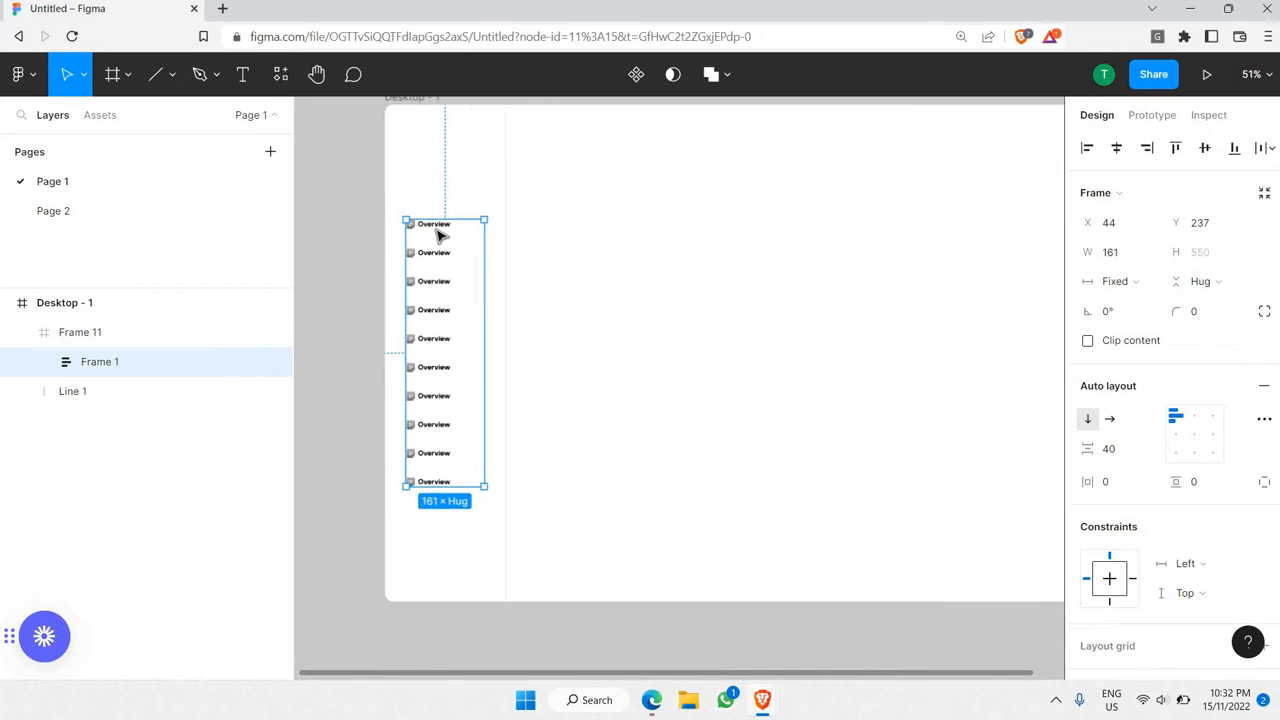
scroll(461, 232, "down", 4, "ctrl")
left_click(307, 285)
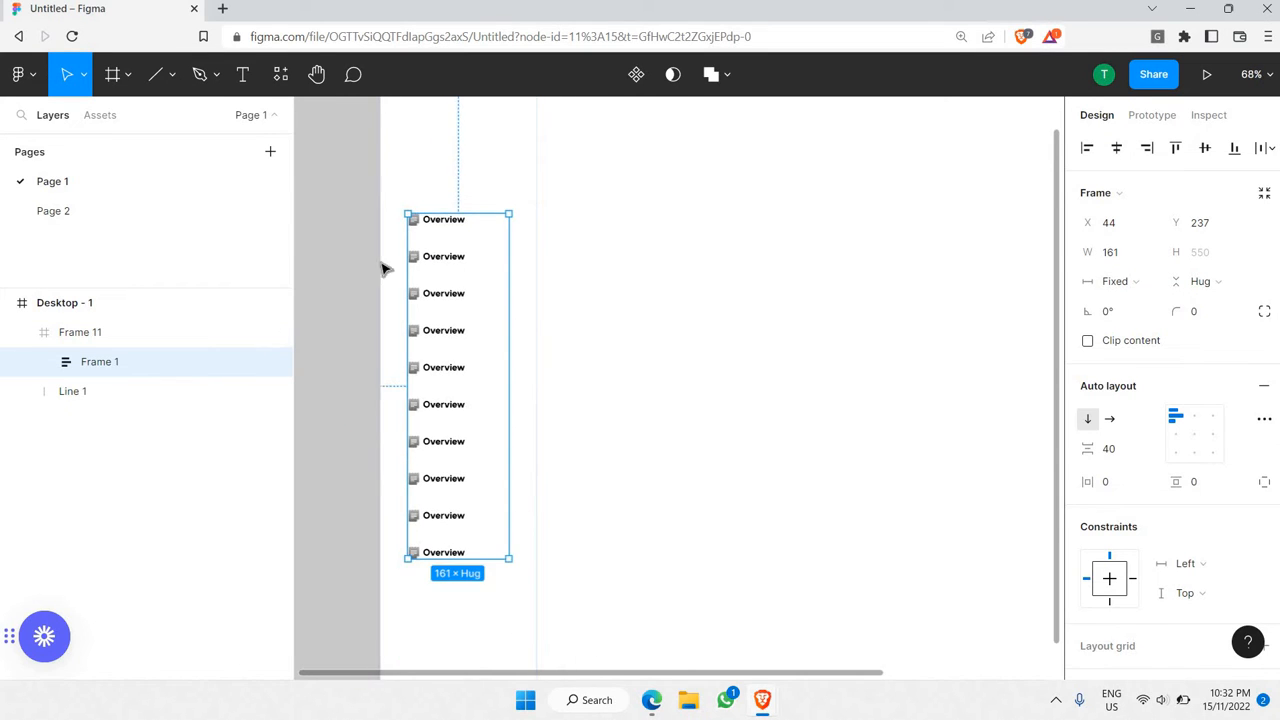
left_click(480, 247)
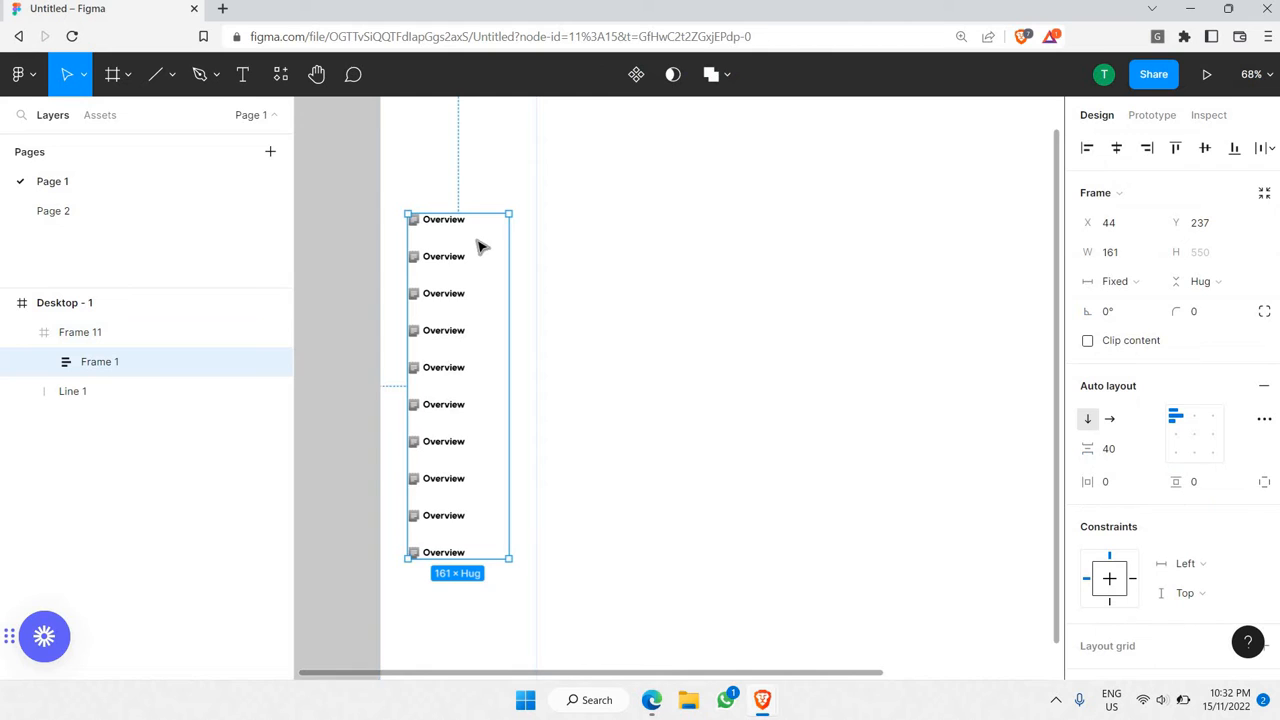
- Add a text box about 161 by 88 above the menu in the sidebar frame, reading LOGO
scroll(355, 252, "down", 3, "ctrl")
left_click(350, 251)
left_click(465, 226)
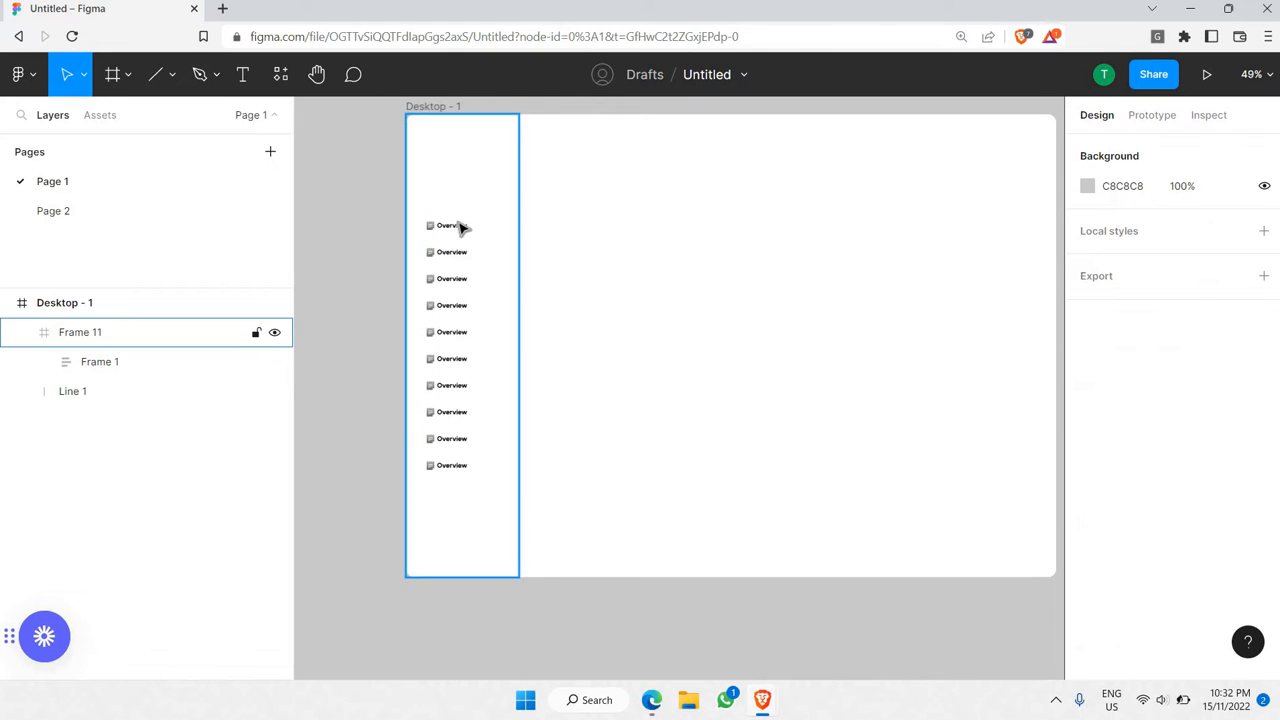
scroll(452, 152, "up", 2, "ctrl")
scroll(466, 297, "up", 2)
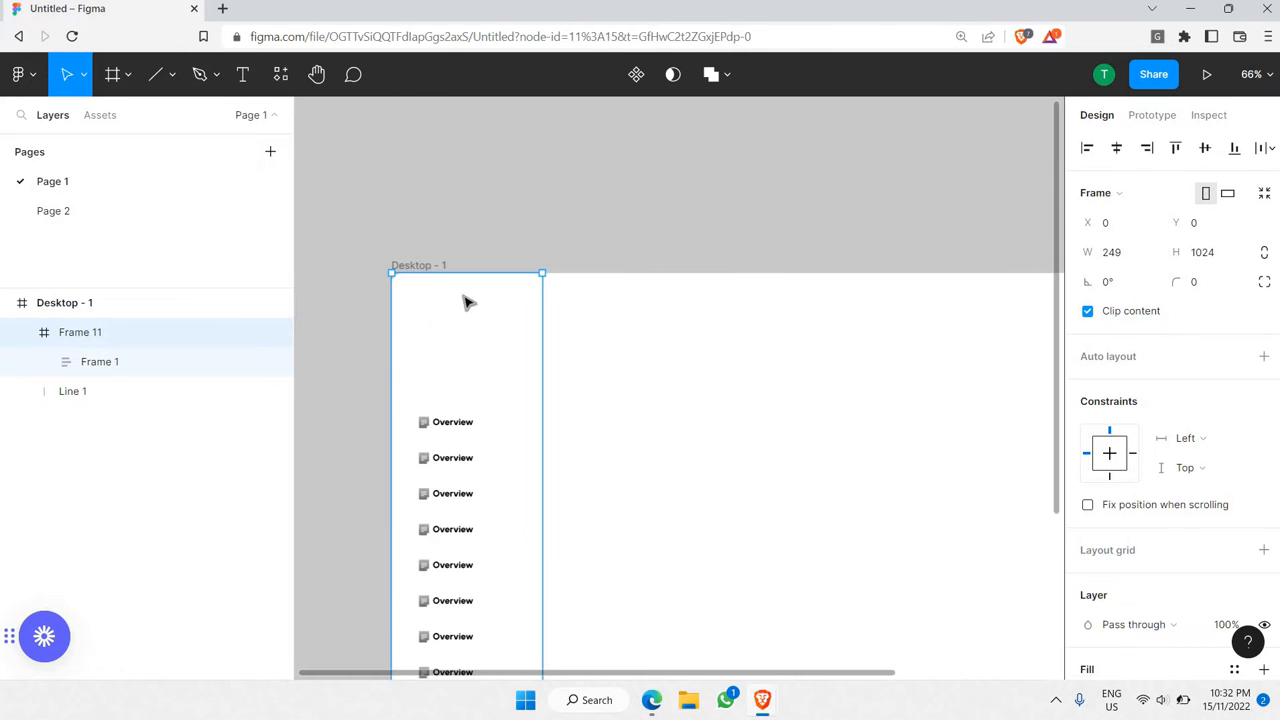
scroll(440, 330, "up", 2, "ctrl")
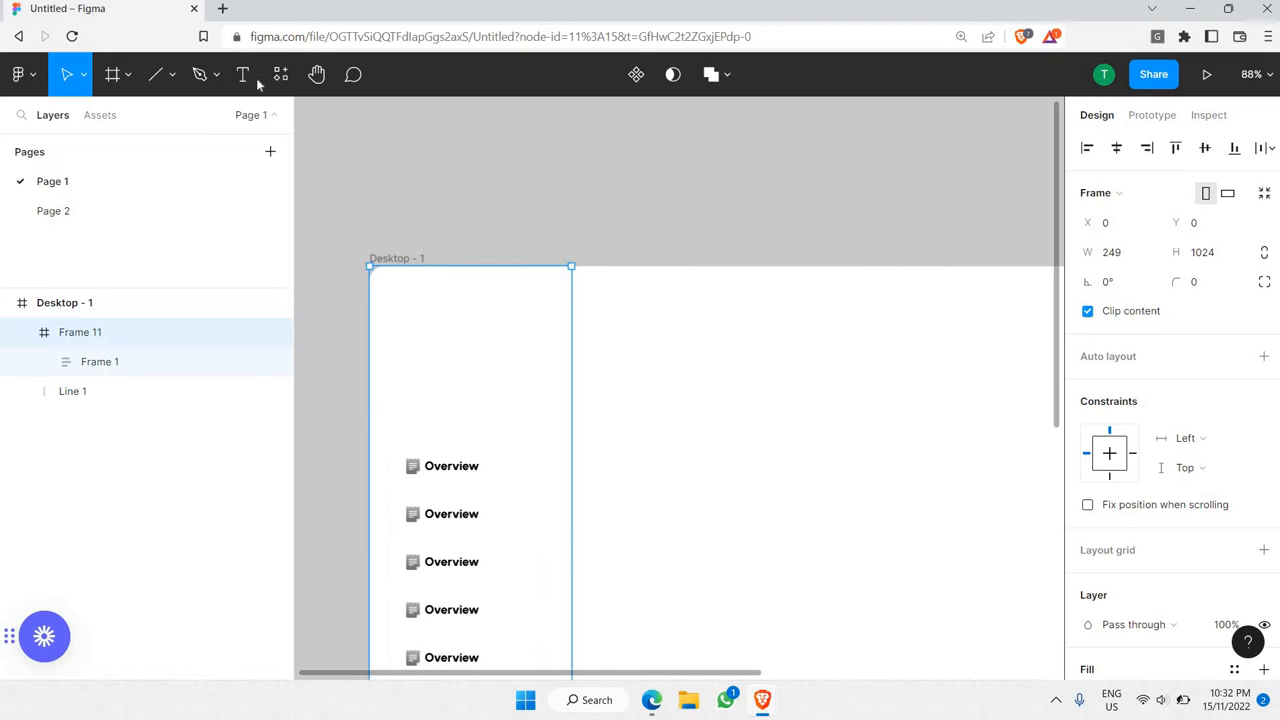
key("t")
left_click_drag(404, 325, 536, 397)
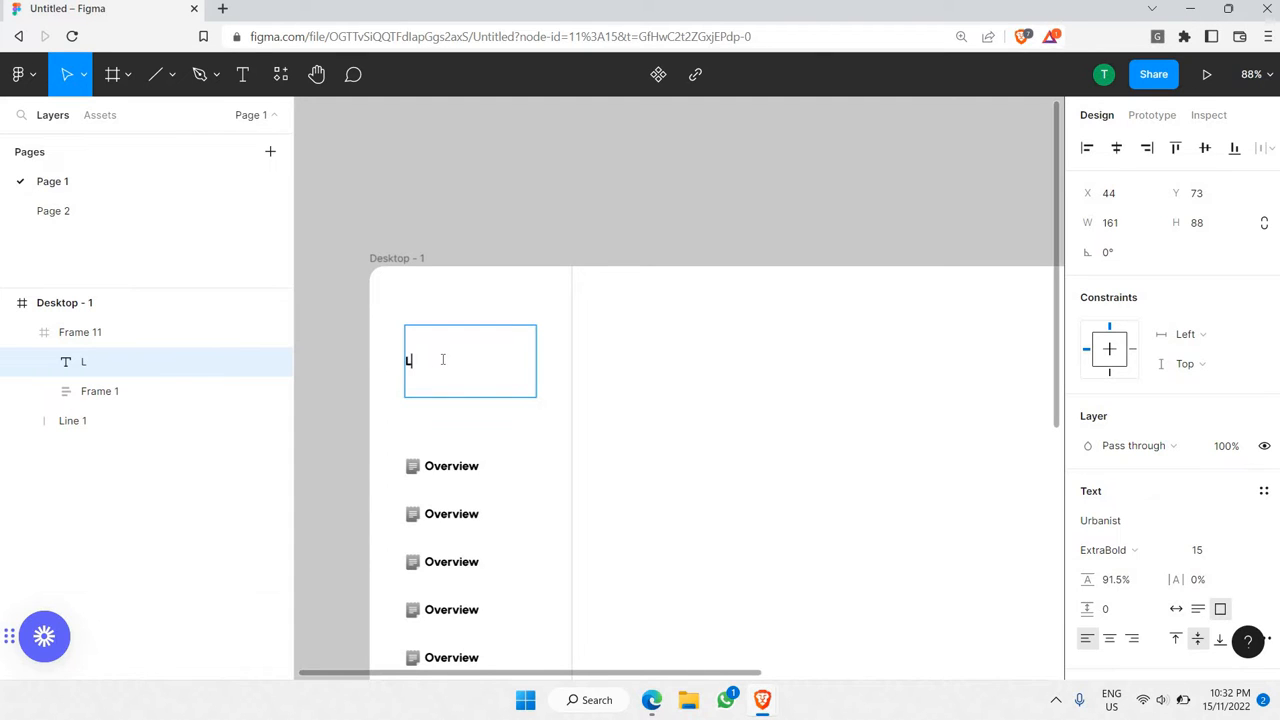
- Set the LOGO text to size 64 and break it into LO and GO on two lines
left_click(1244, 550)
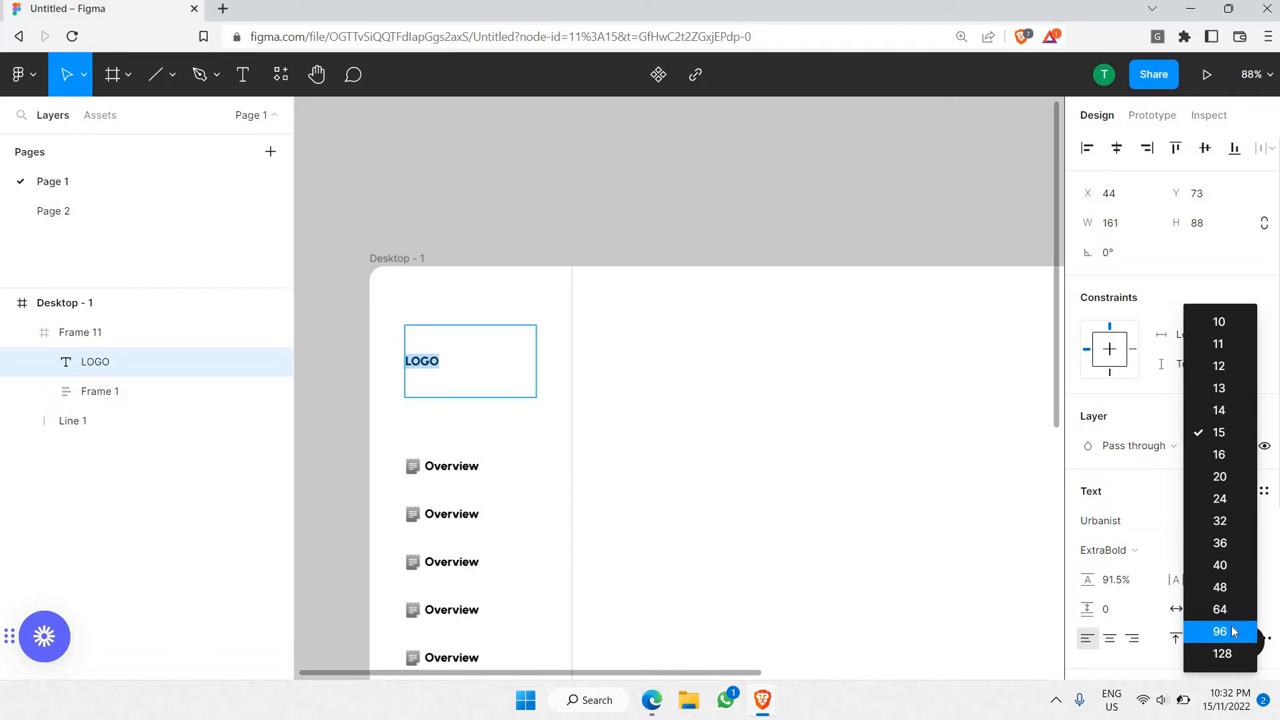
left_click(1223, 631)
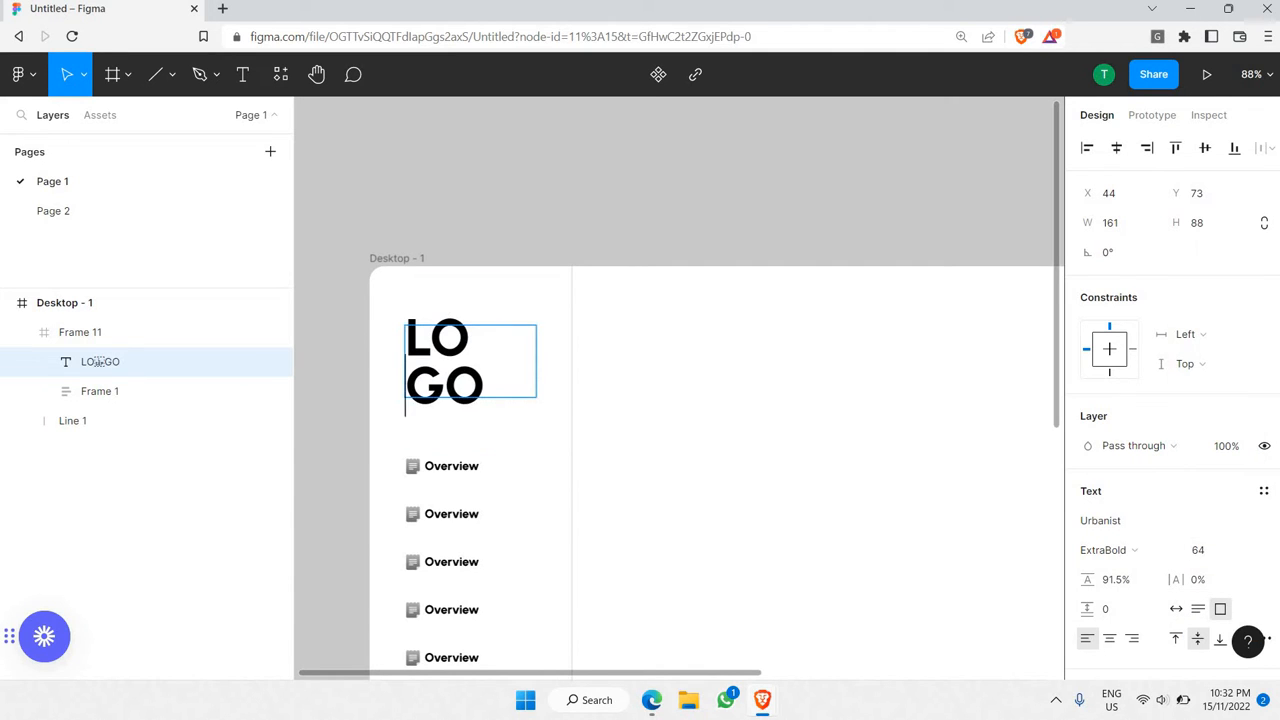
key("Escape")
key("Escape")
left_click(451, 374)
double_click(451, 374)
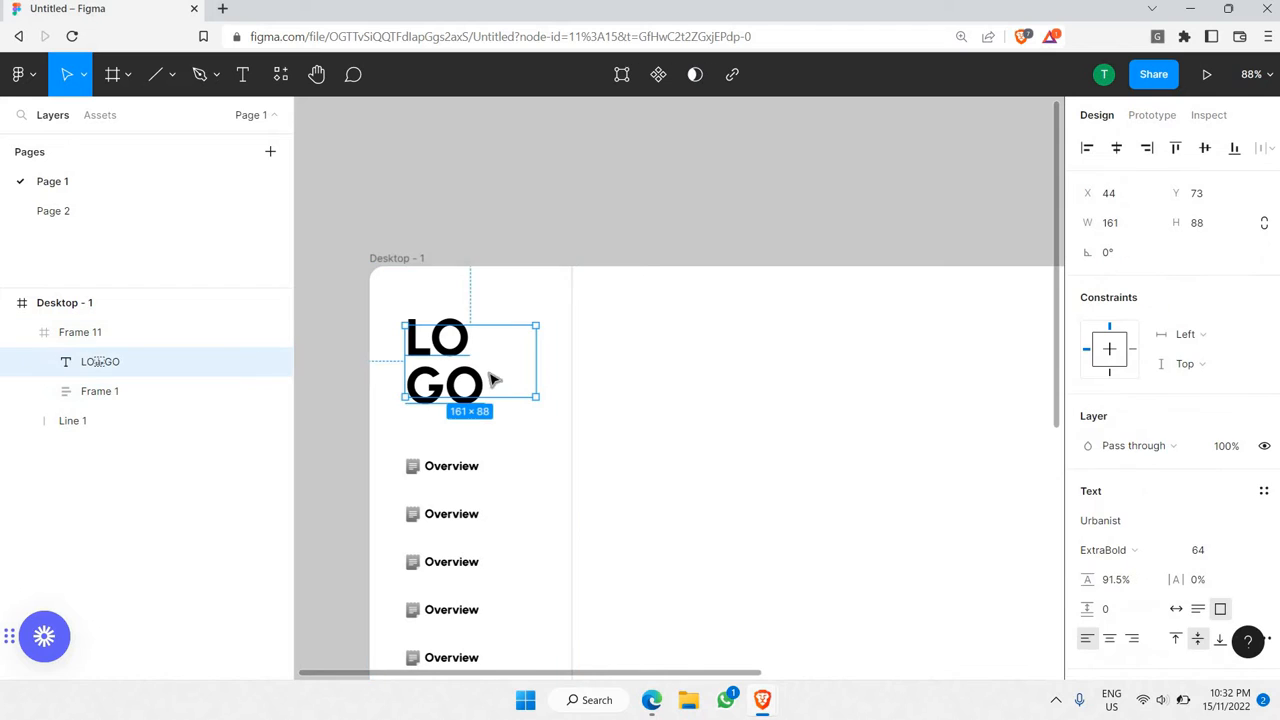
- Nudge the logo text down to Y 88
key("Down")
key("Down")
key("Down")
key("Down")
key("Down")
key("Down")
key("Down")
key("Down")
key("Down")
key("Down")
key("Down")
key("Down")
key("Down")
key("Down")
key("Down")
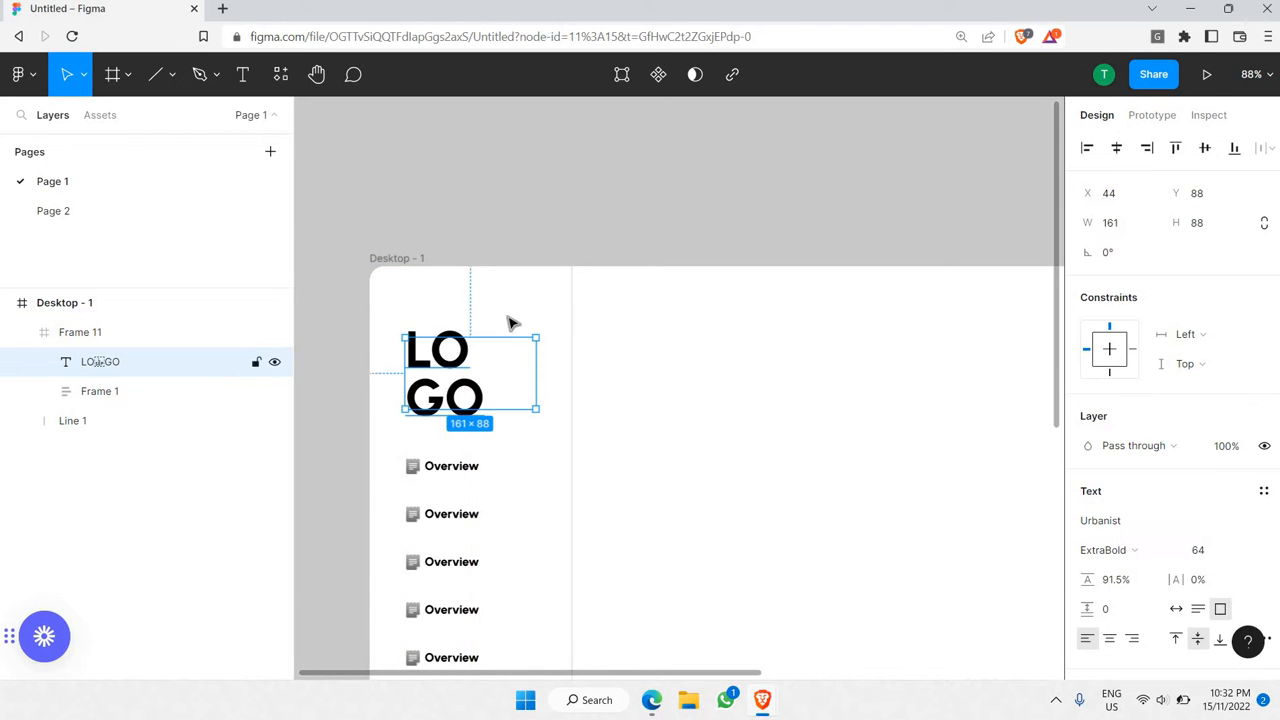
- Group the logo text with the menu frame
scroll(440, 360, "right", 1)
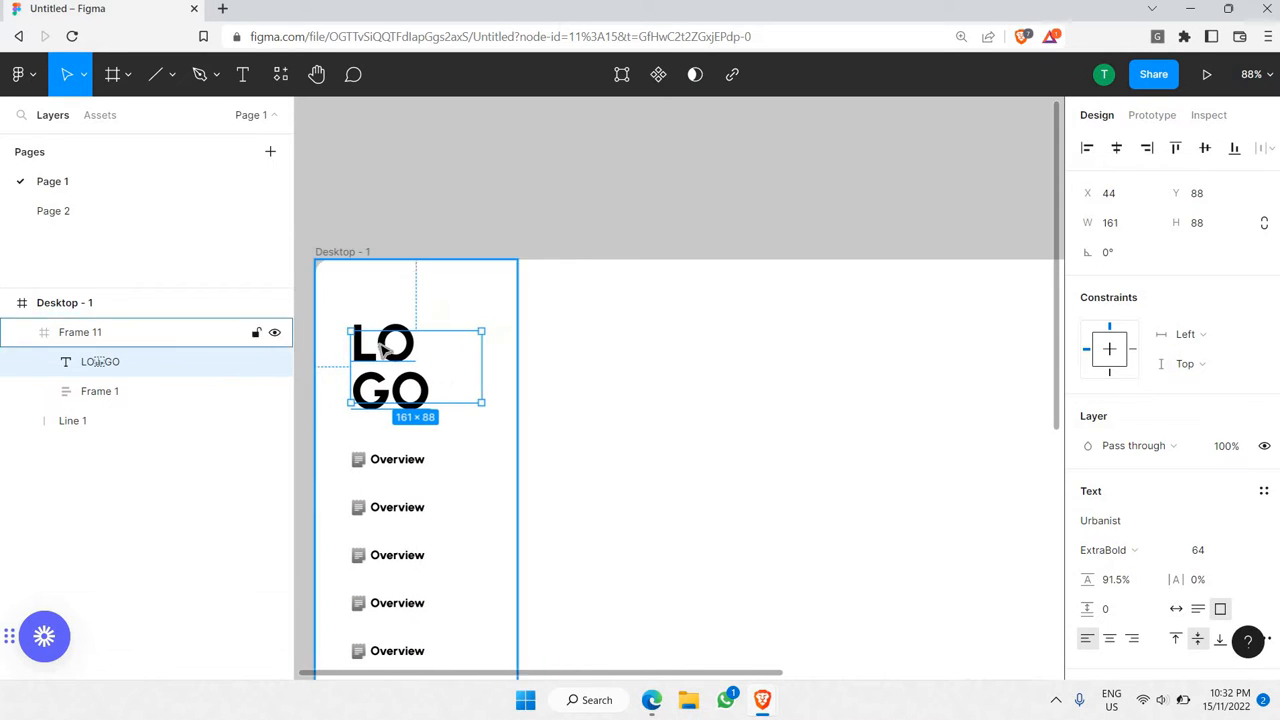
scroll(383, 349, "down", 4)
scroll(384, 372, "down", 1)
scroll(405, 399, "down", 1)
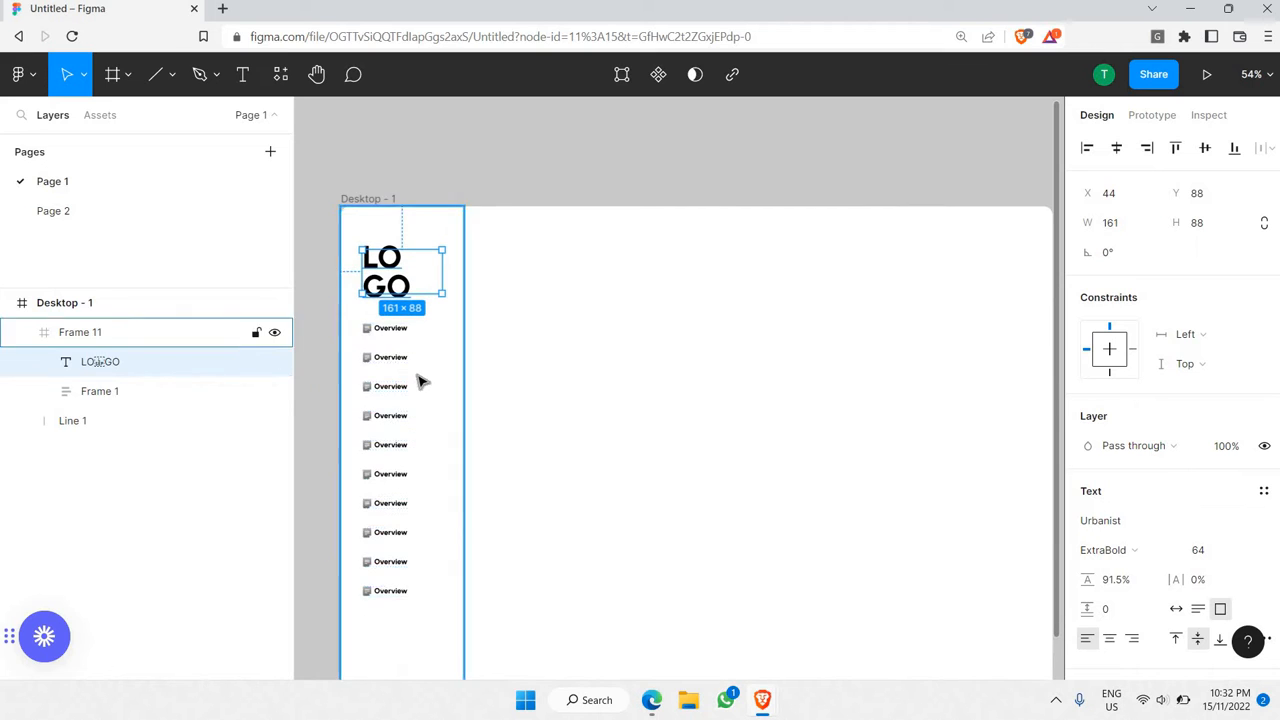
left_click(430, 328, "shift")
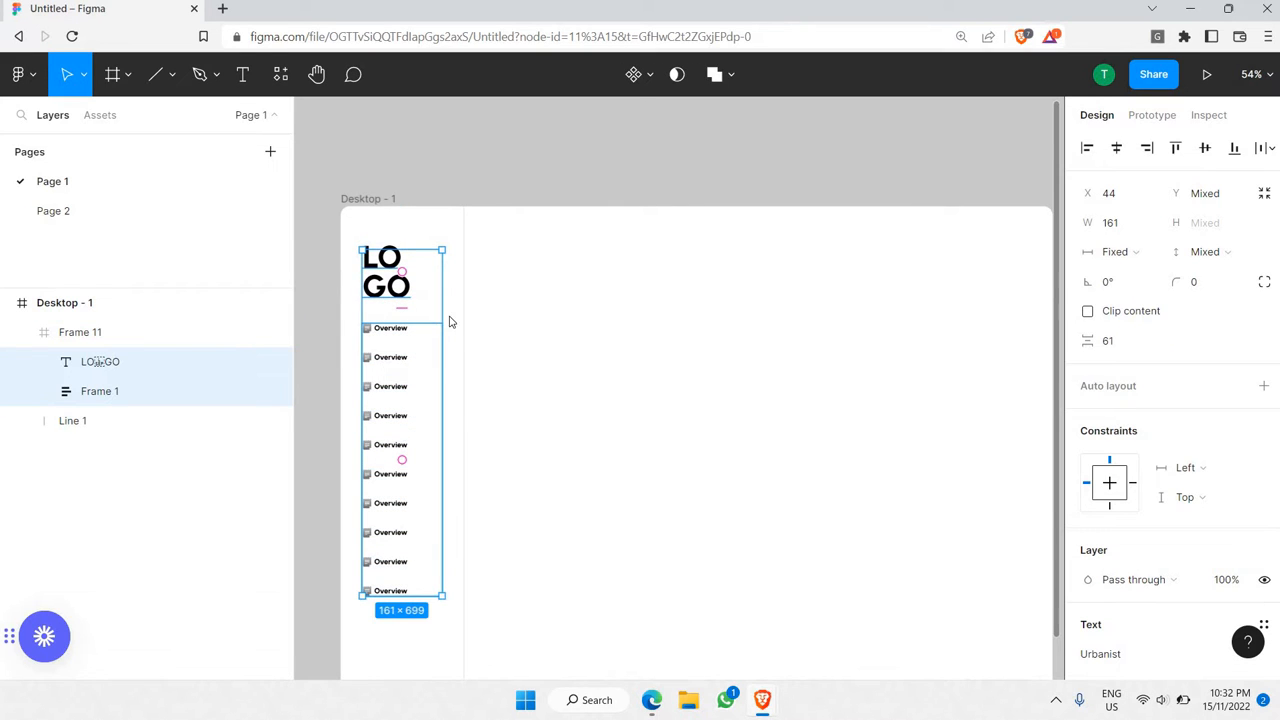
right_click(424, 322)
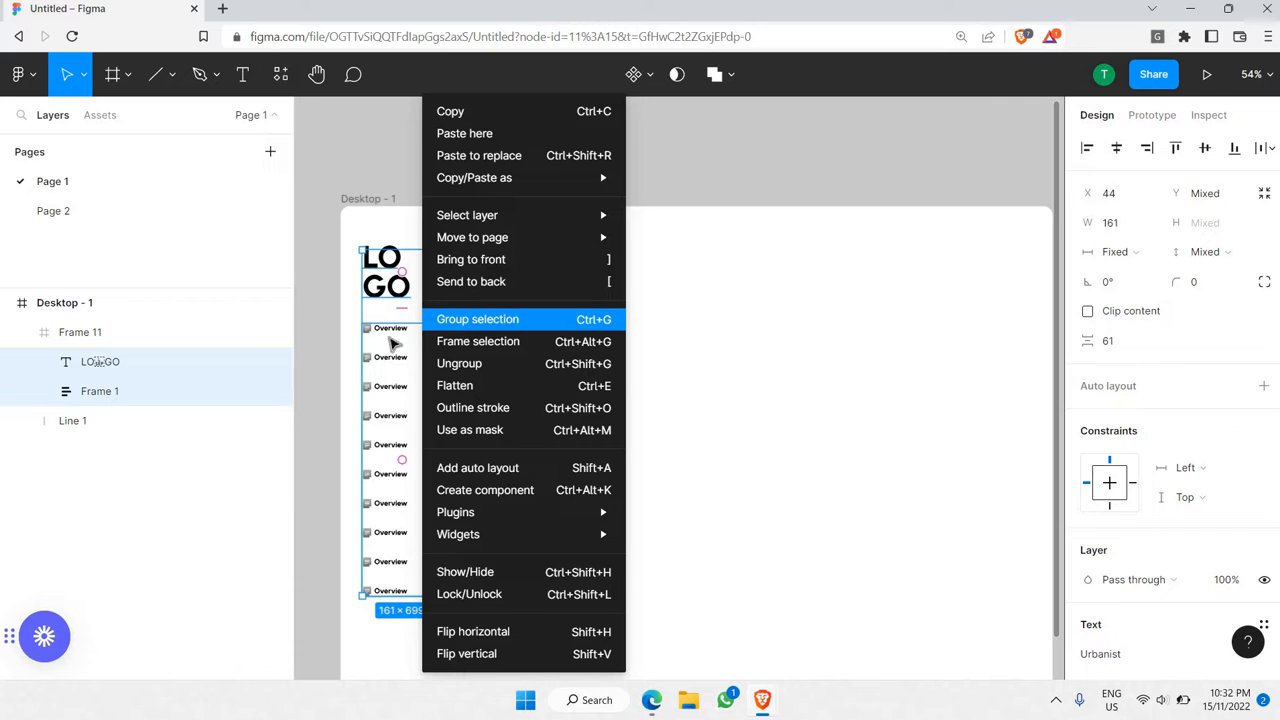
key("ctrl+g")
- Center the logo and menu group vertically in the sidebar frame, and raise it to about Y 116
scroll(343, 329, "down", 1)
scroll(337, 343, "down", 3)
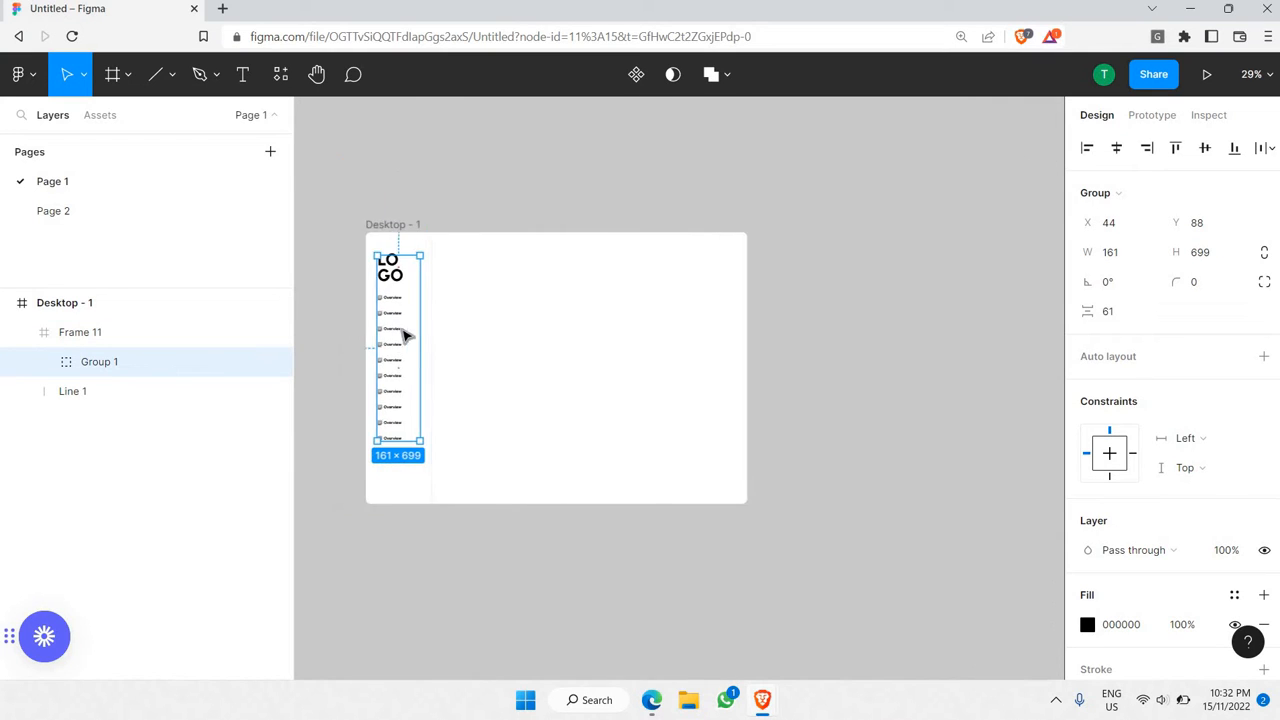
scroll(405, 335, "up", 3)
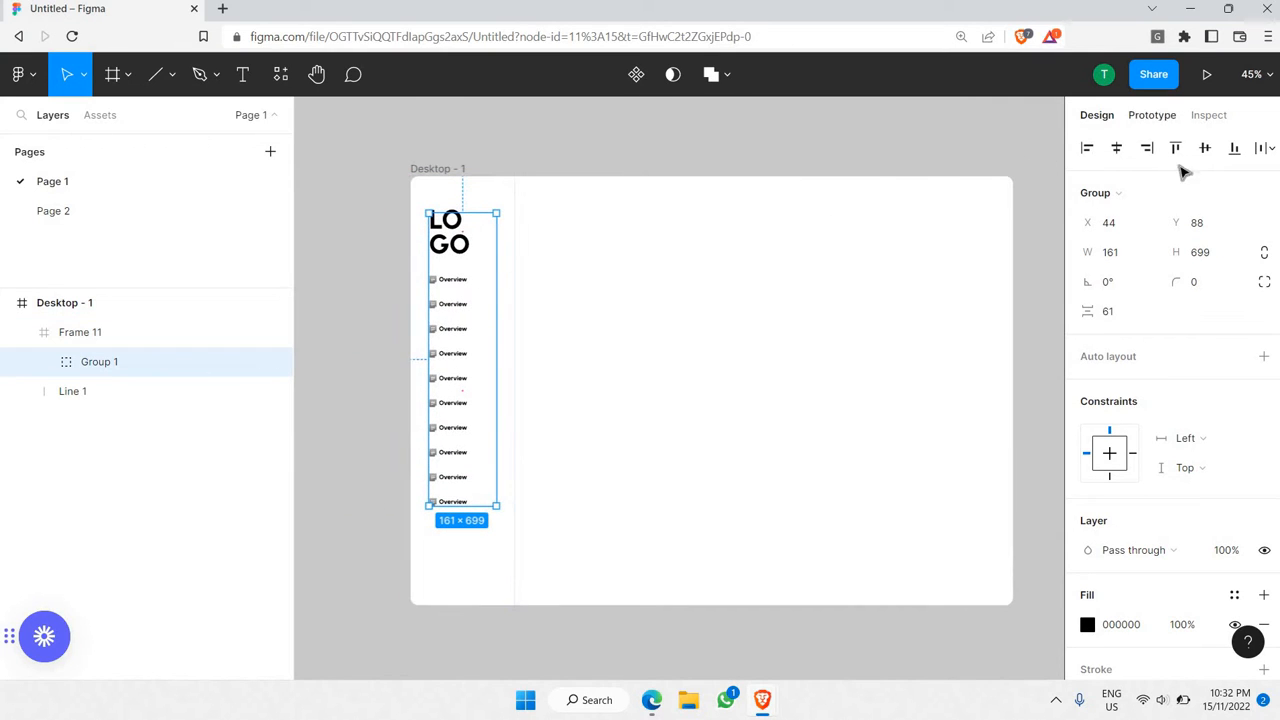
key("alt+v")
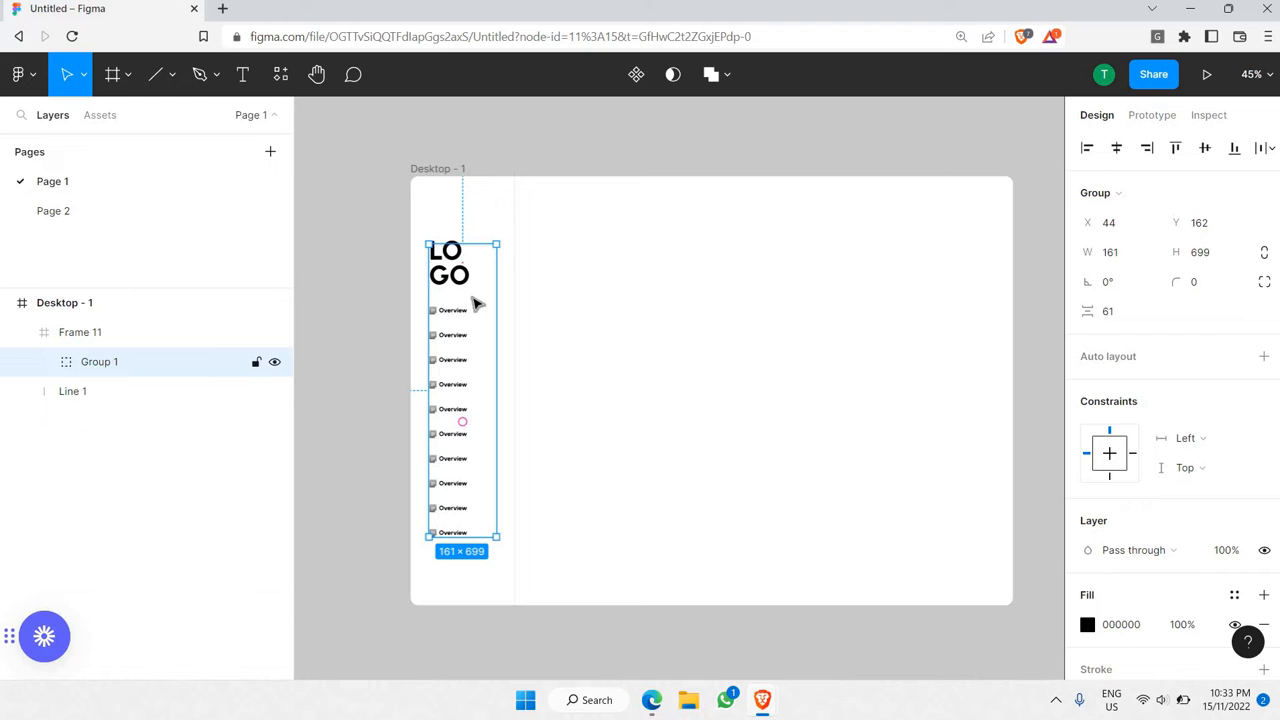
left_click_drag(485, 466, 484, 446)
- Group the last four Overview items of the menu
scroll(450, 480, "up", 3)
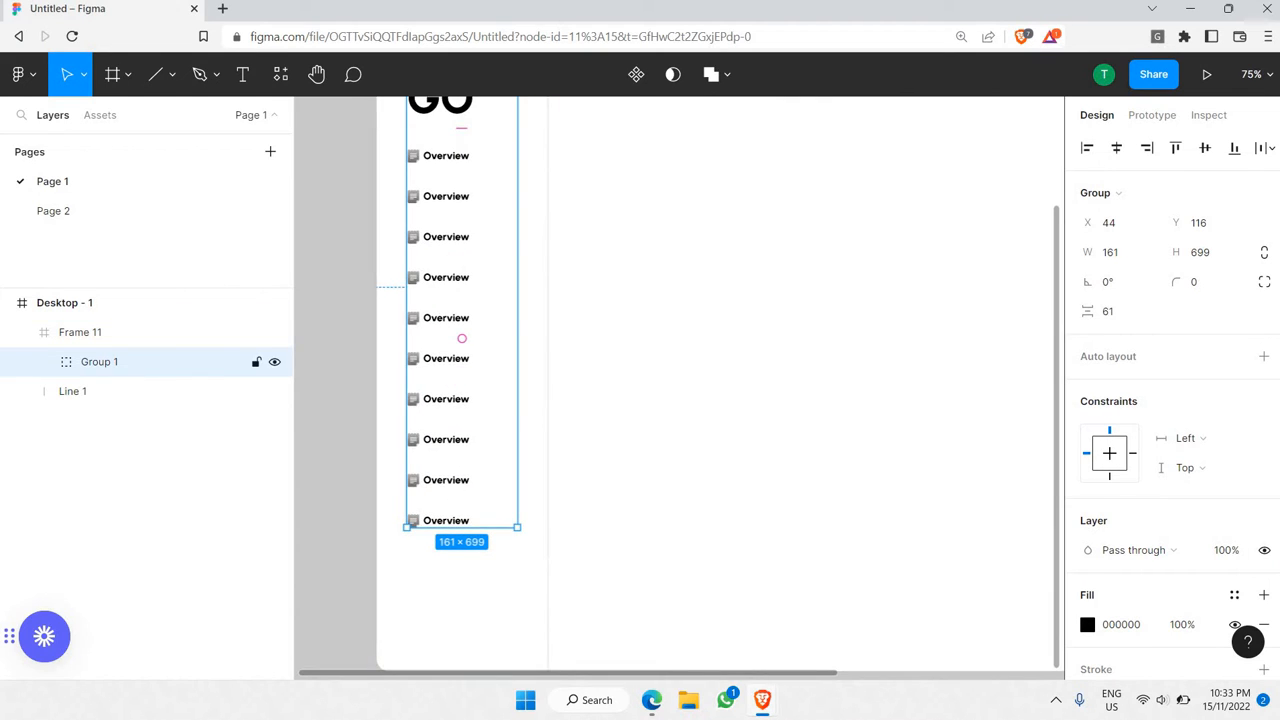
double_click(446, 520)
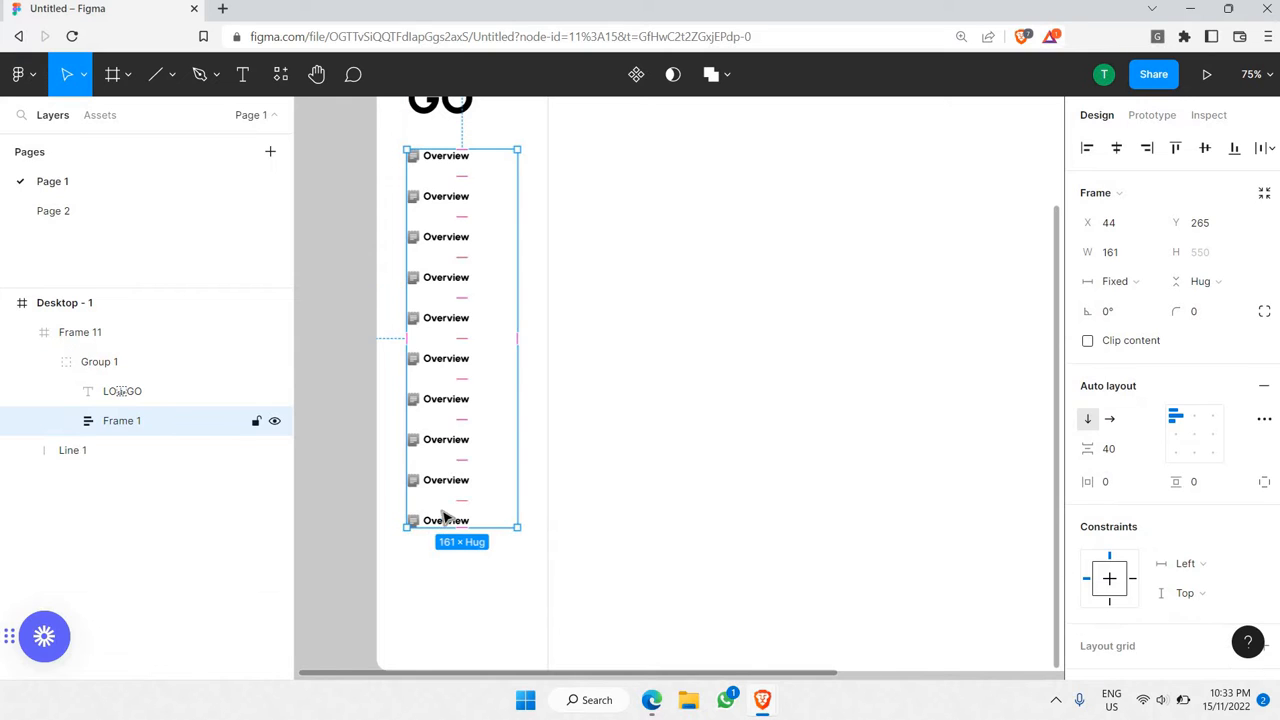
double_click(447, 520)
left_click(448, 478, "shift")
left_click(446, 440, "shift")
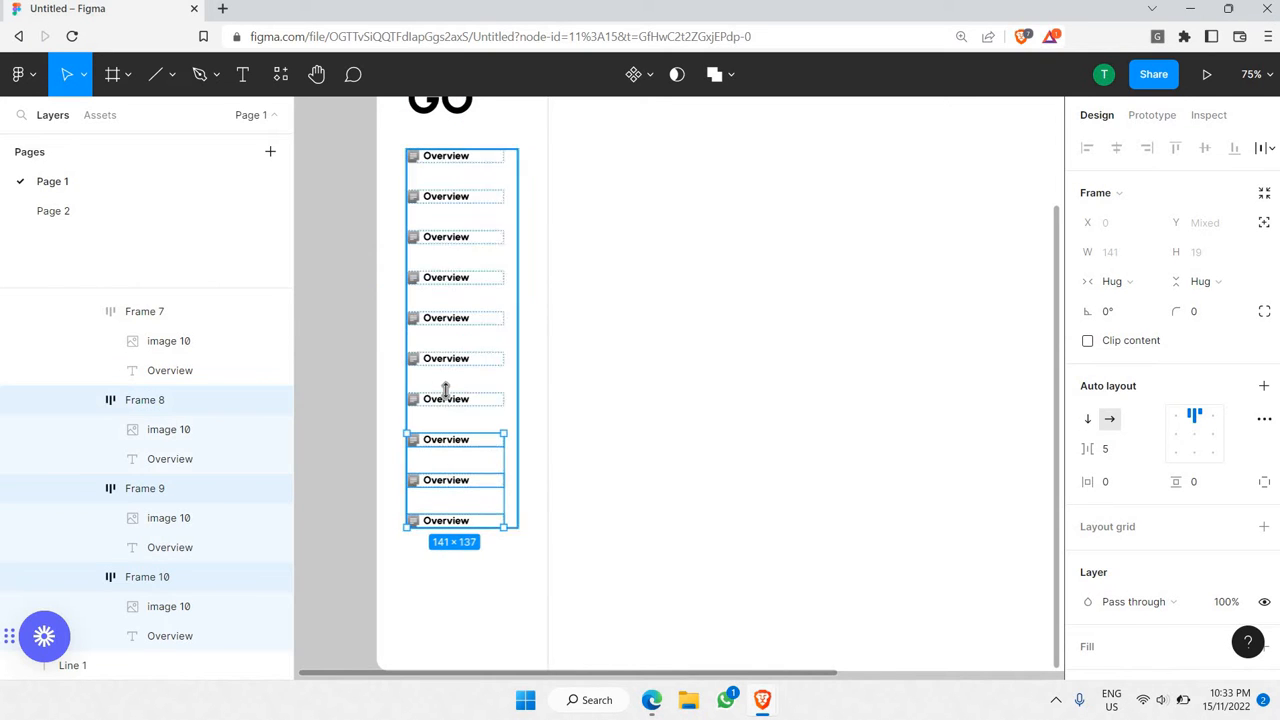
left_click(446, 399, "shift")
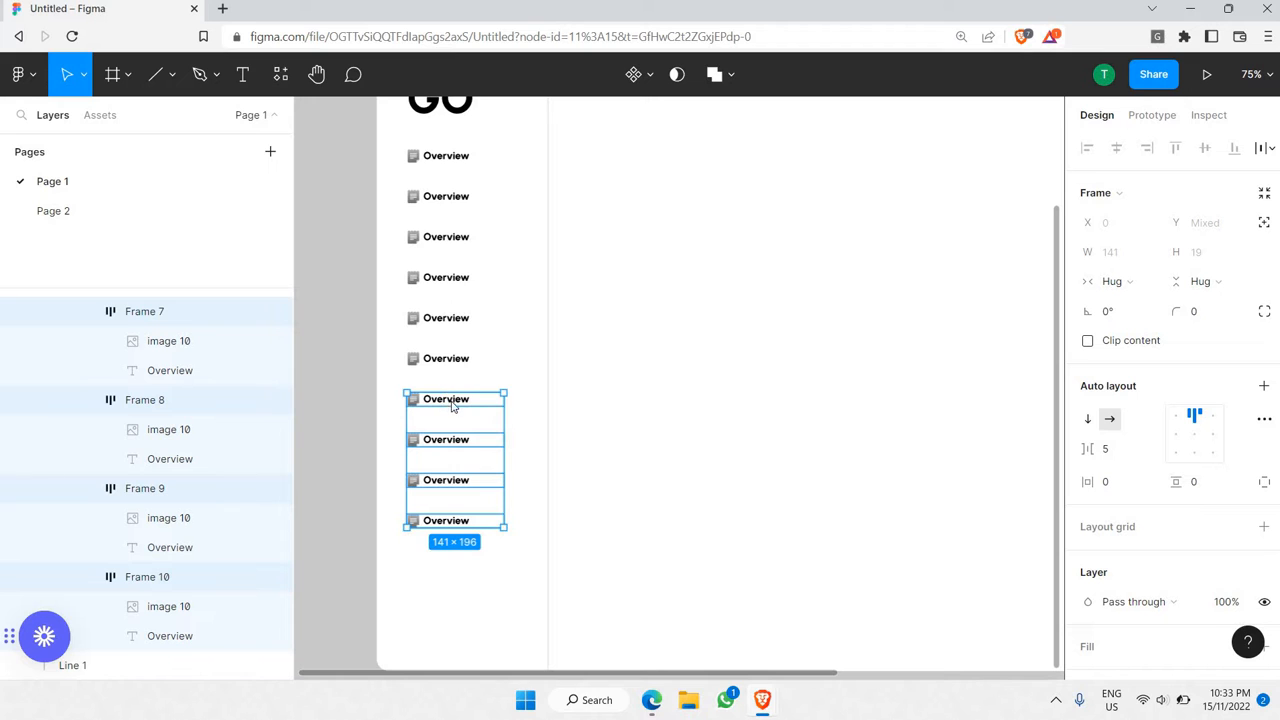
right_click(452, 405)
left_click(480, 320)
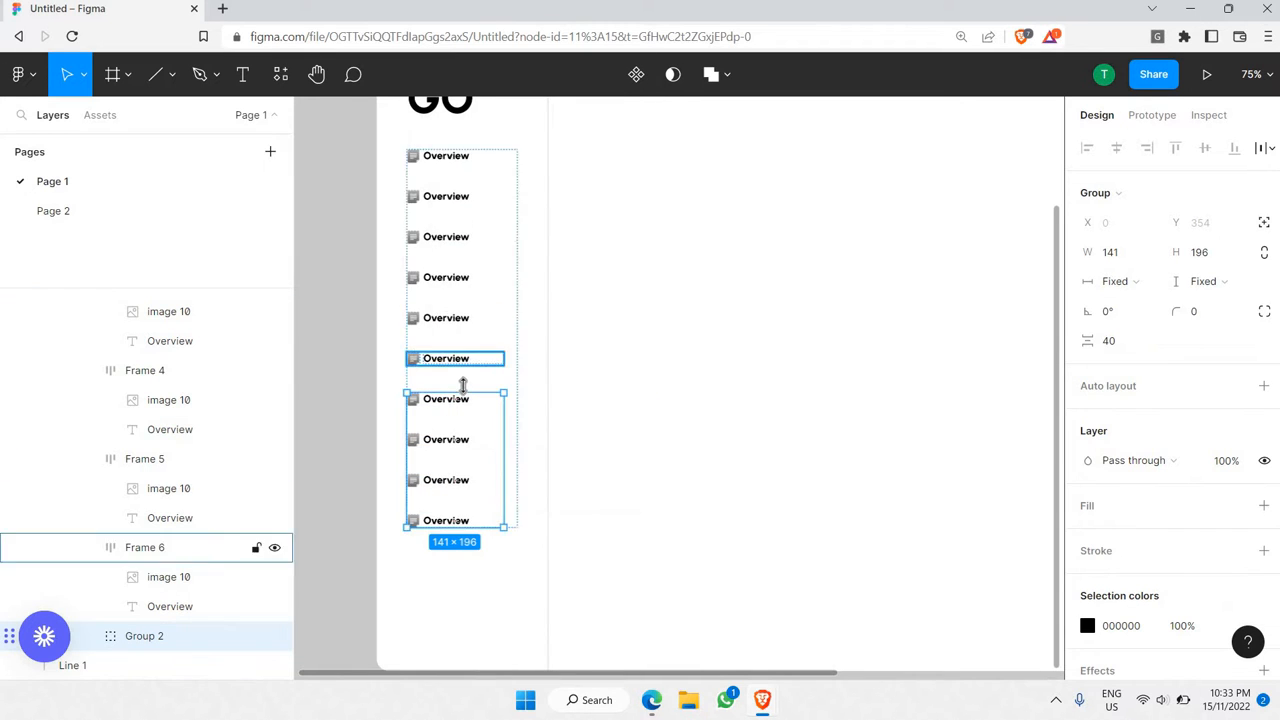
- Group the first six Overview items of the menu
scroll(460, 386, "down", 1)
left_click(450, 366)
left_click(455, 328, "shift")
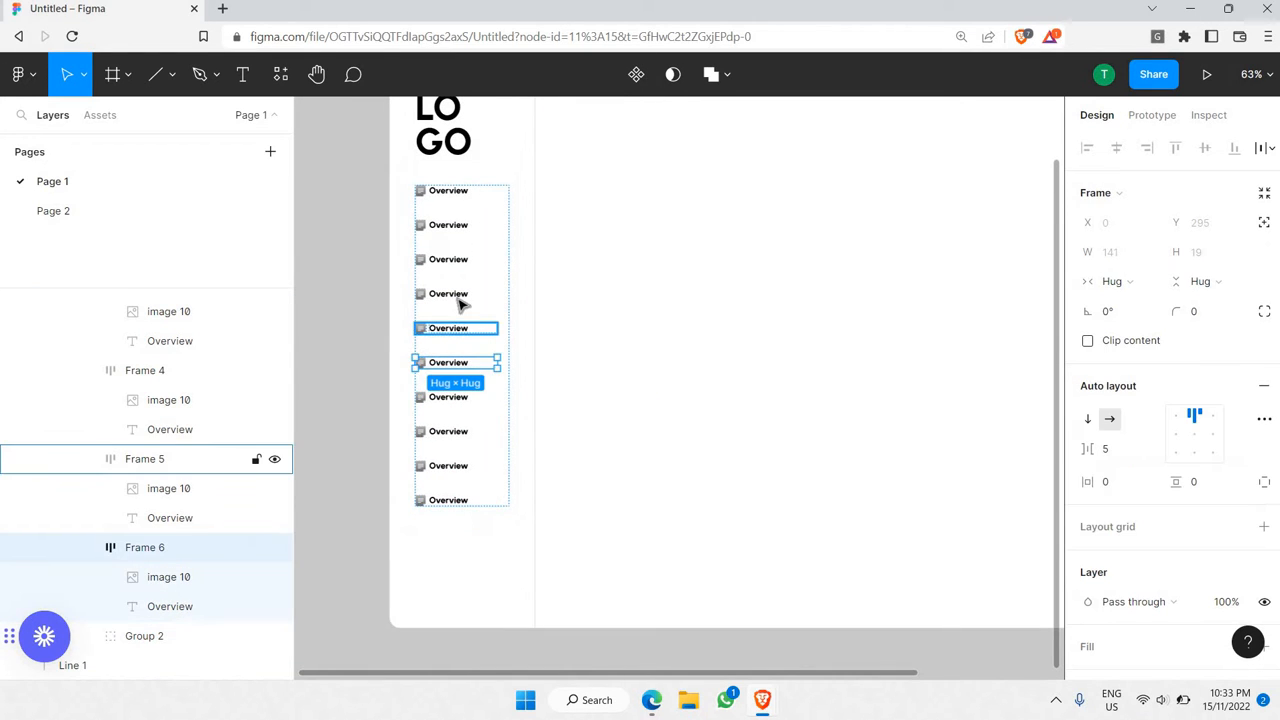
left_click(458, 293, "shift")
left_click(460, 259, "shift")
left_click(460, 225, "shift")
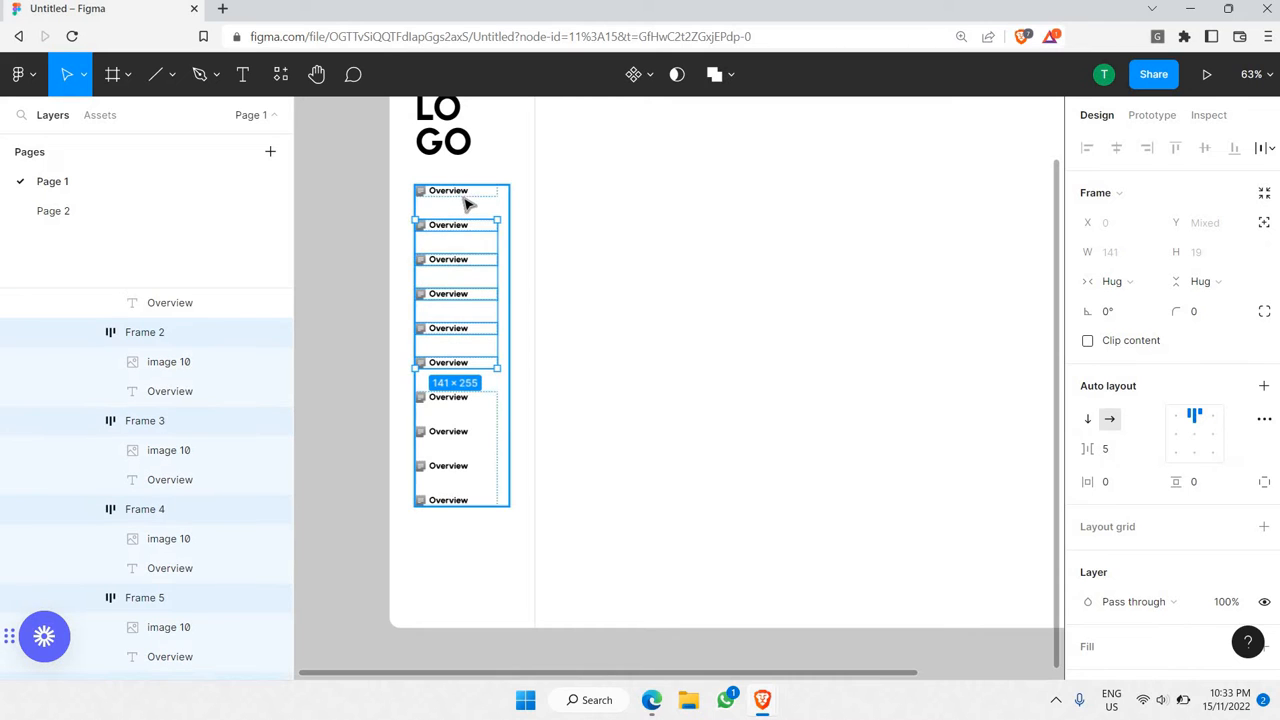
left_click(463, 191, "shift")
right_click(500, 281)
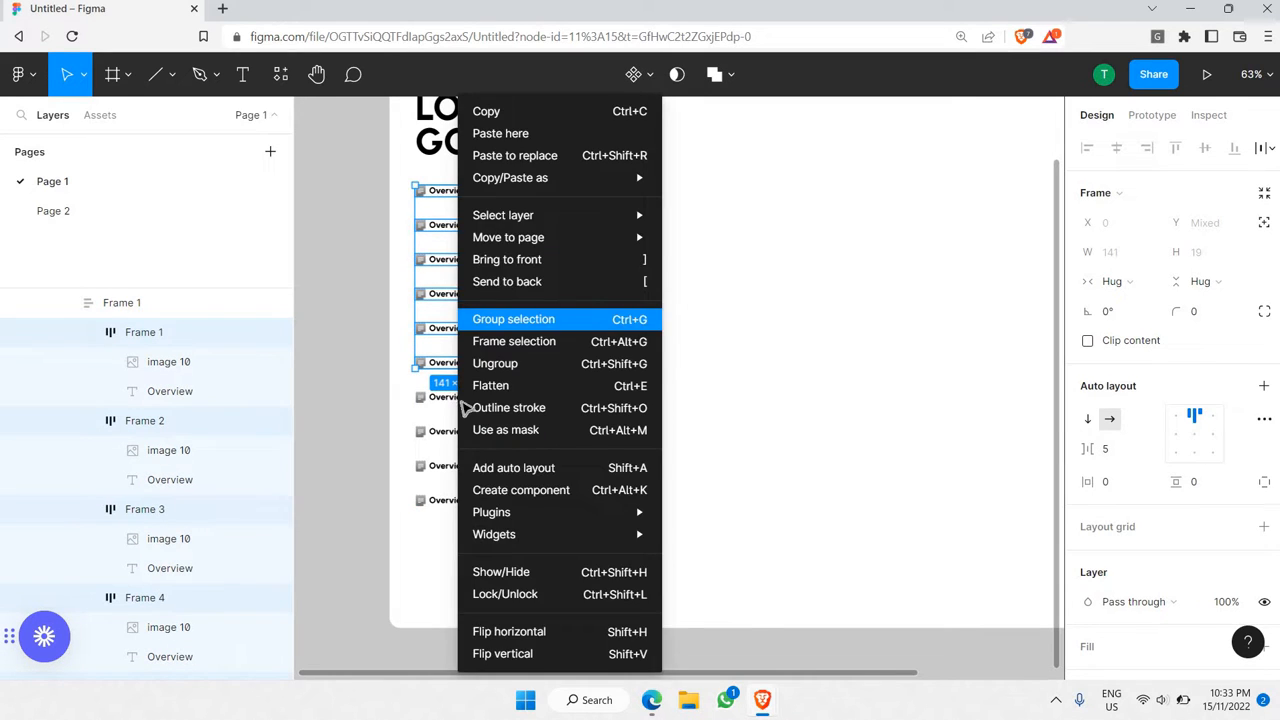
left_click(494, 321)
- Widen the menu frame's spacing between the two Overview groups to 122
left_click(380, 377)
left_click(455, 383)
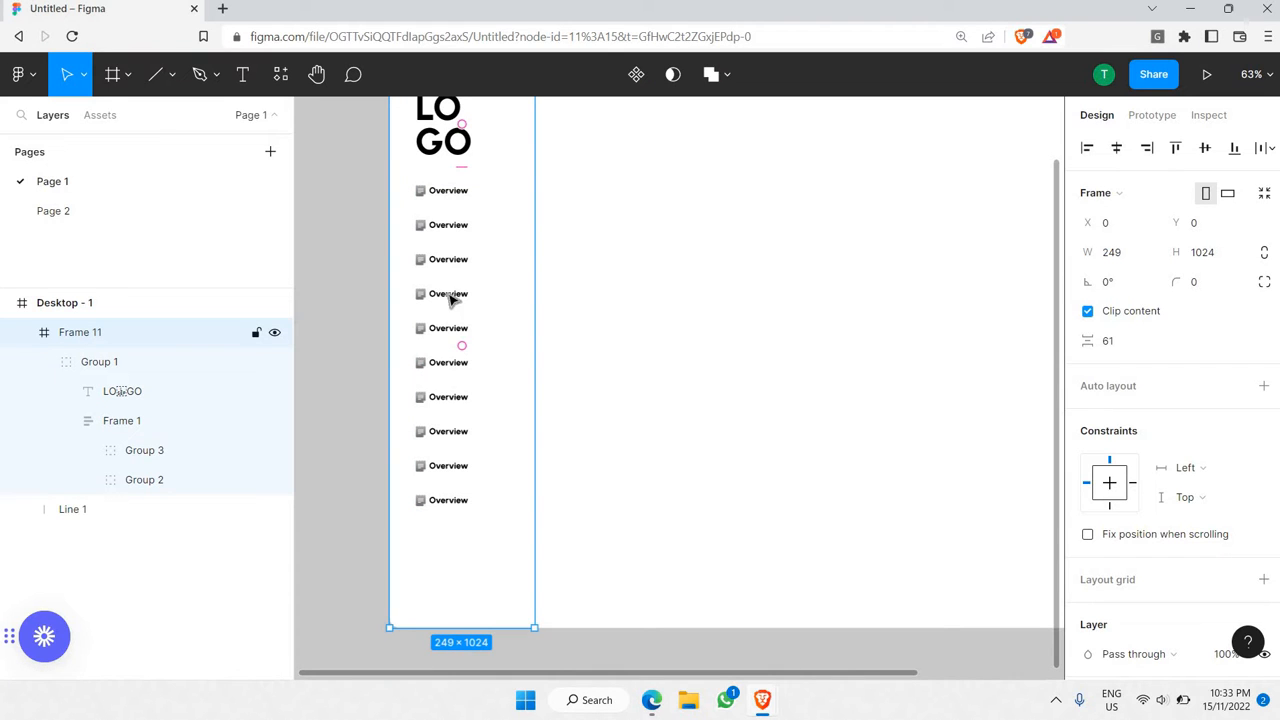
double_click(462, 261)
double_click(462, 261)
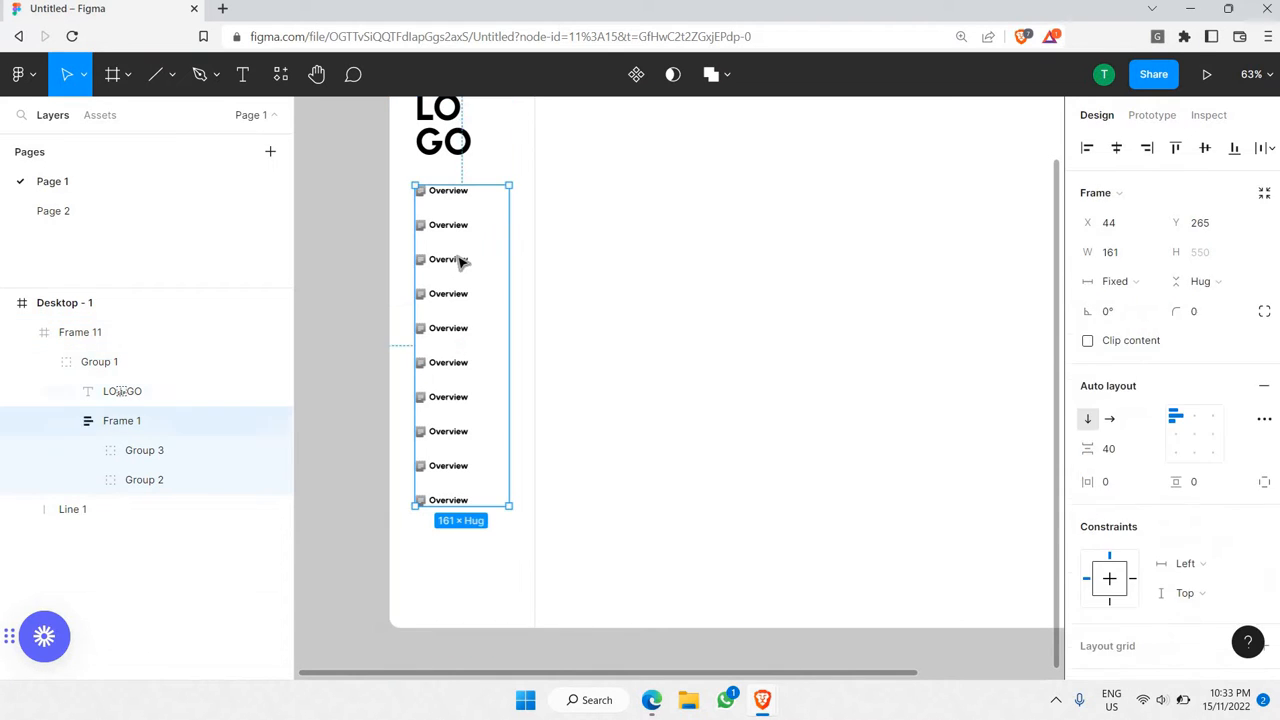
double_click(459, 315)
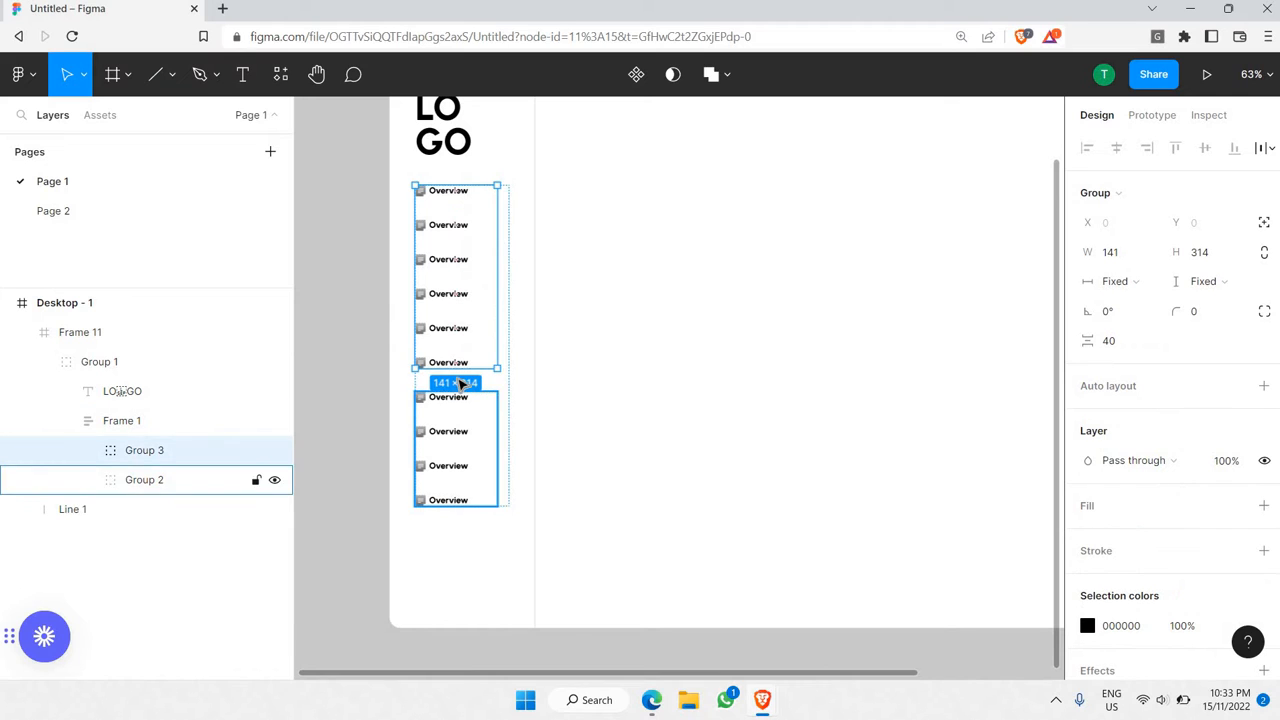
left_click(461, 387)
left_click(459, 382)
mouse_move(460, 381)
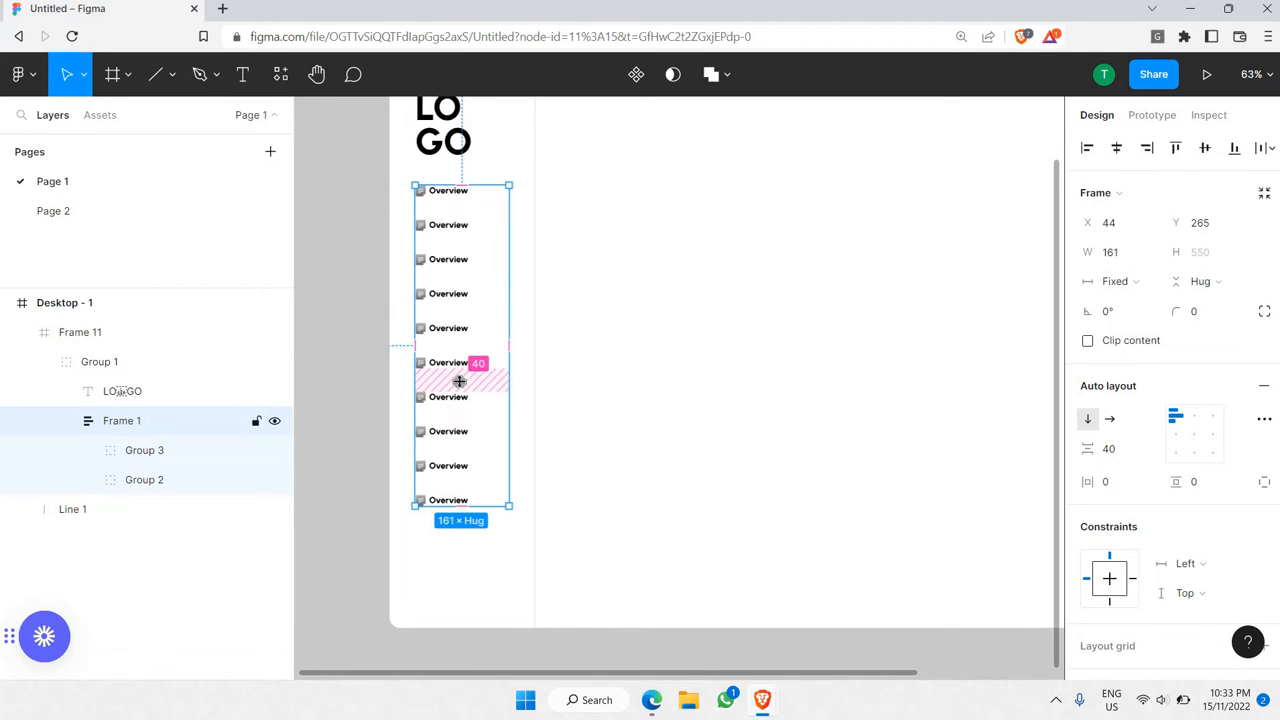
left_click_drag(456, 401, 457, 406)
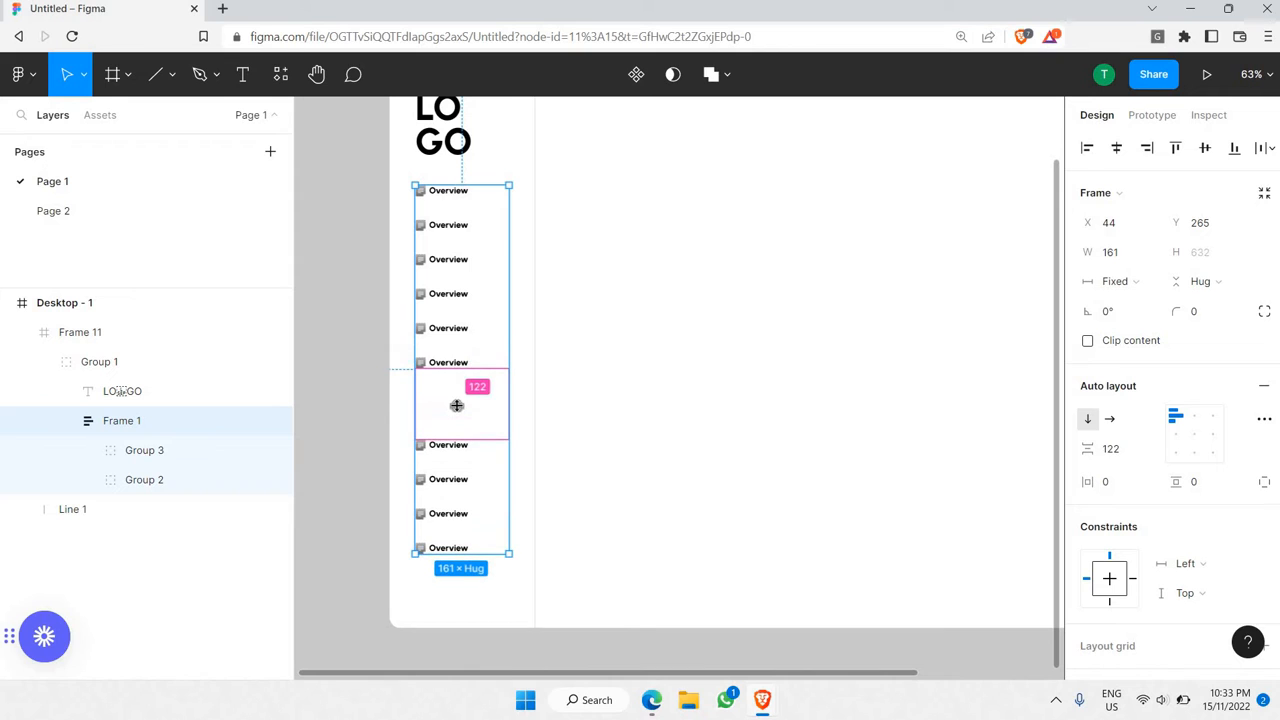
left_click(343, 403)
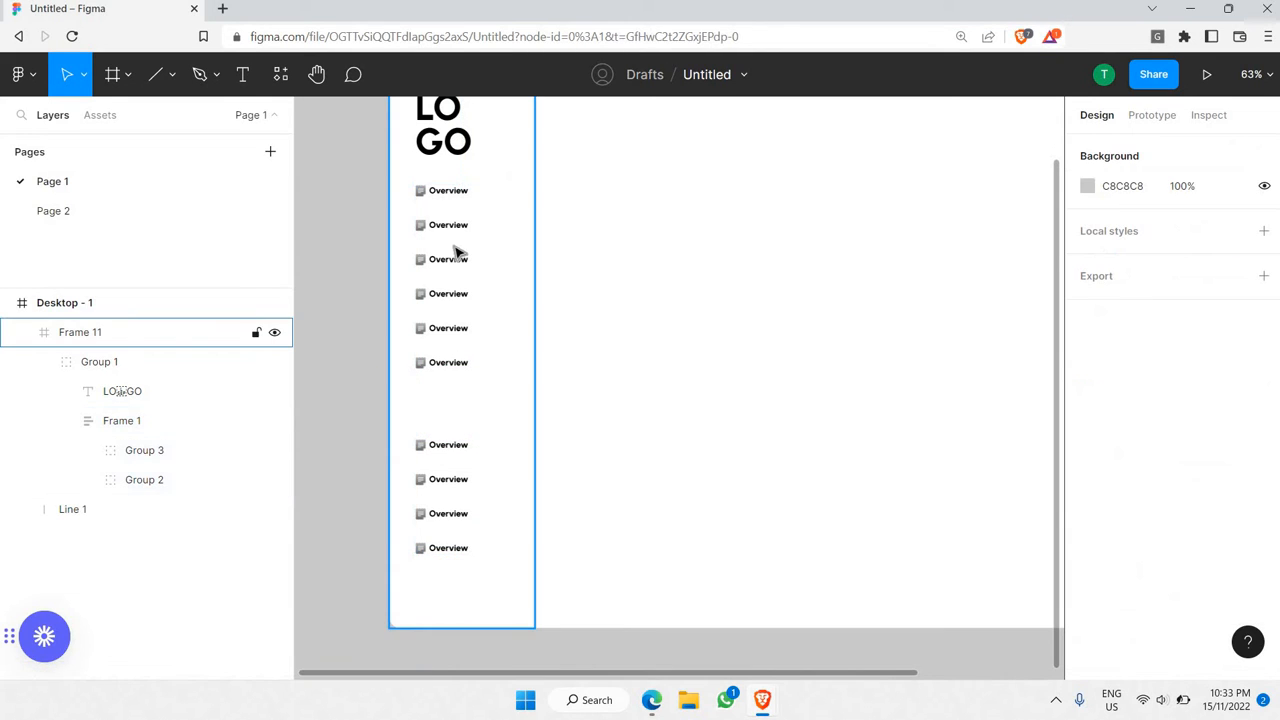
- Increase the spacing between the logo text and the menu to 104
scroll(457, 265, "up", 1)
scroll(459, 282, "down", 3)
scroll(459, 282, "up", 1)
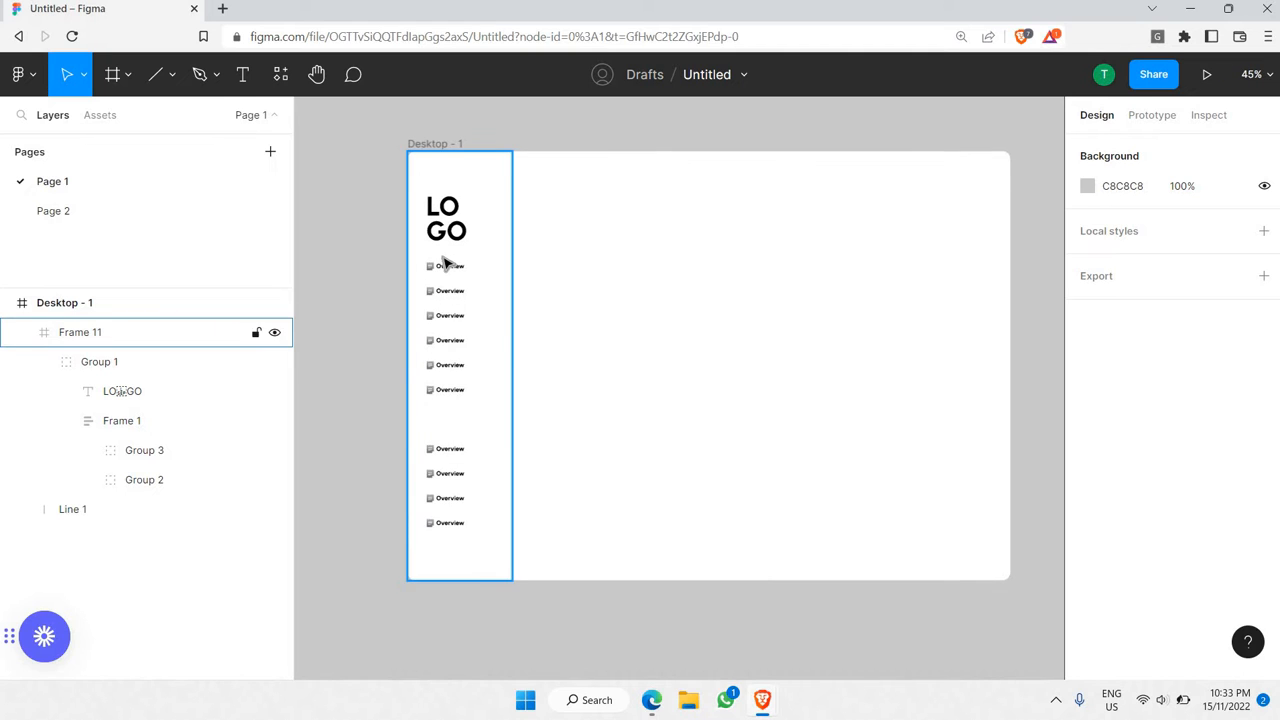
scroll(455, 262, "up", 2)
left_click(462, 263)
left_click(464, 255)
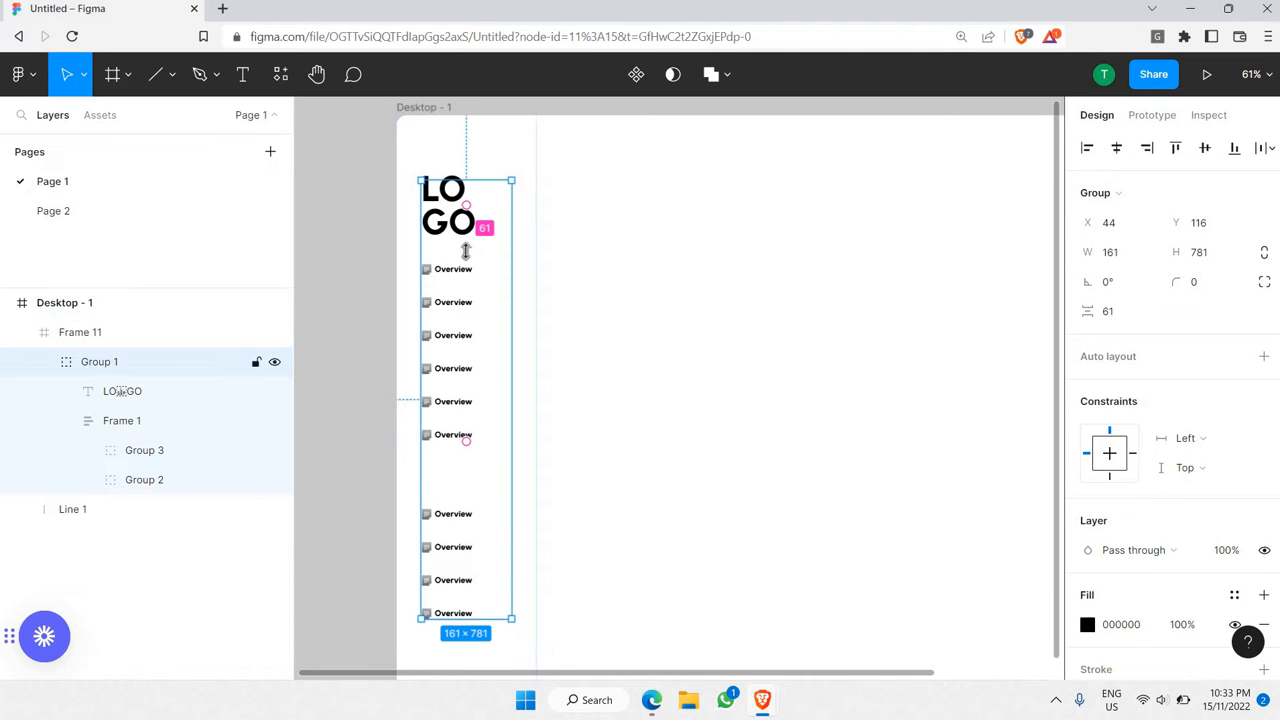
mouse_move(465, 251)
left_mouse_down()
mouse_move(466, 262)
mouse_move(469, 238)
left_mouse_up()
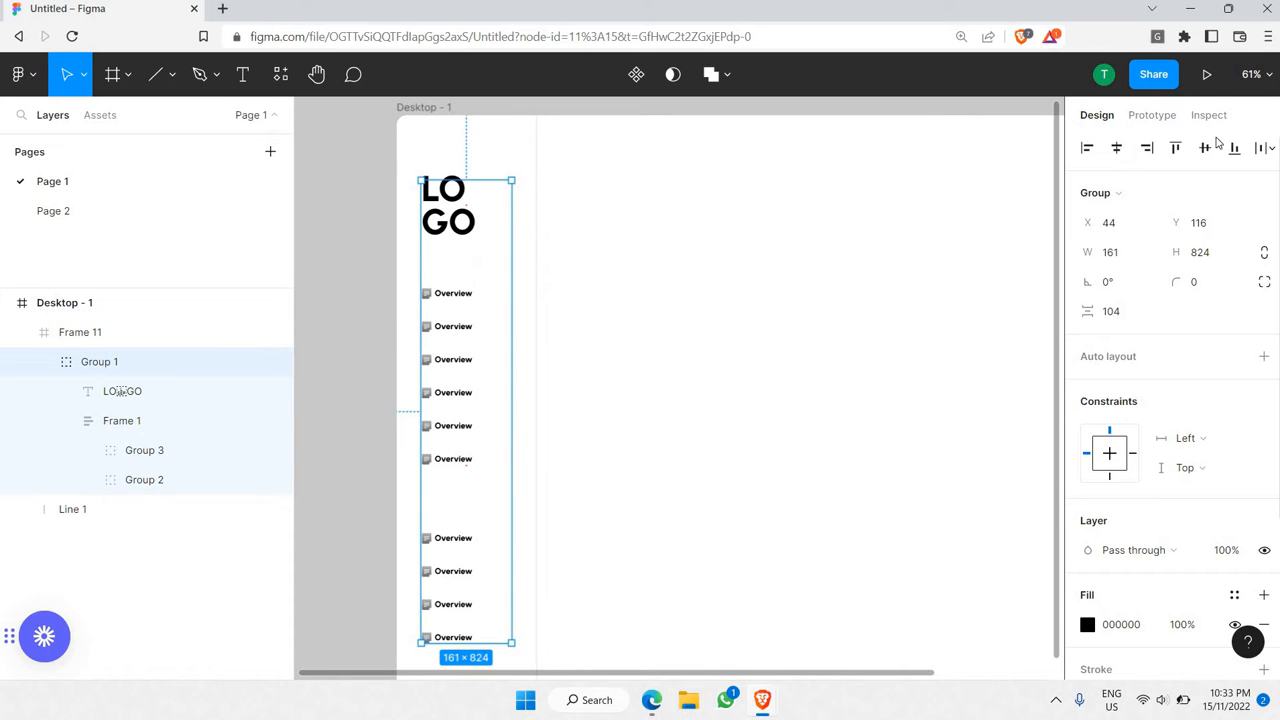
- Center the logo and menu group vertically in the sidebar frame
left_click(487, 251)
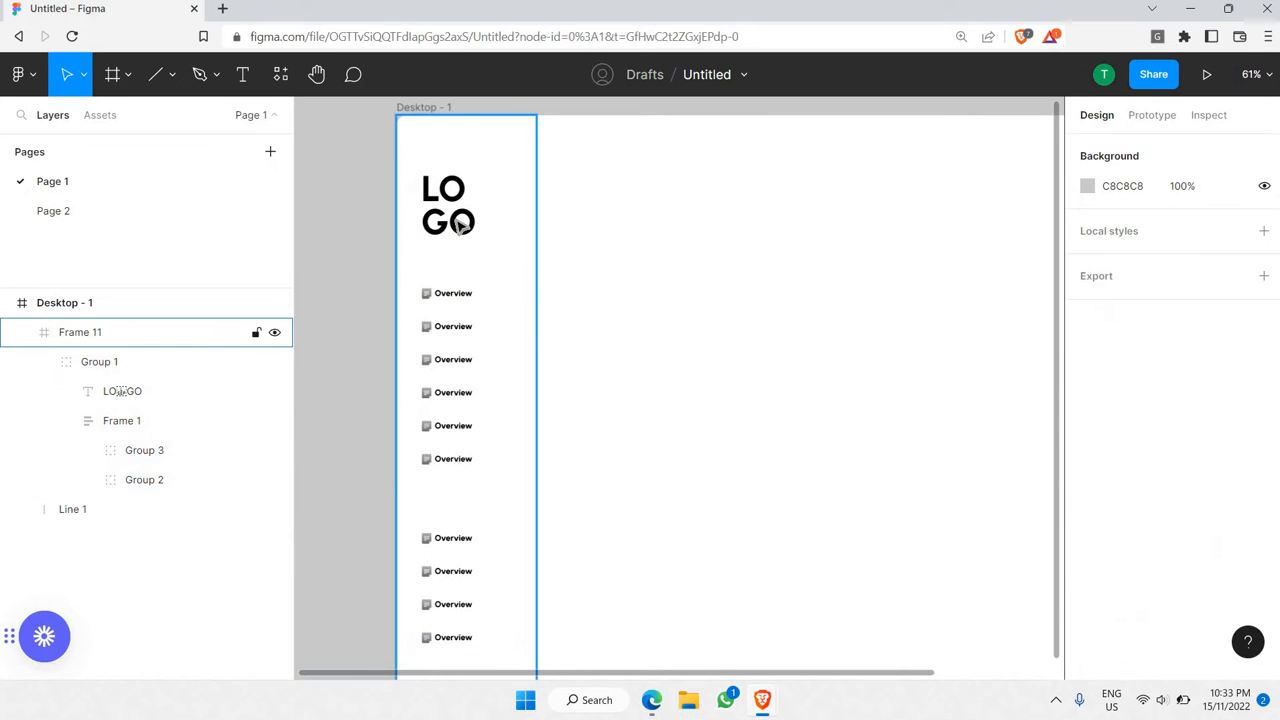
double_click(459, 222)
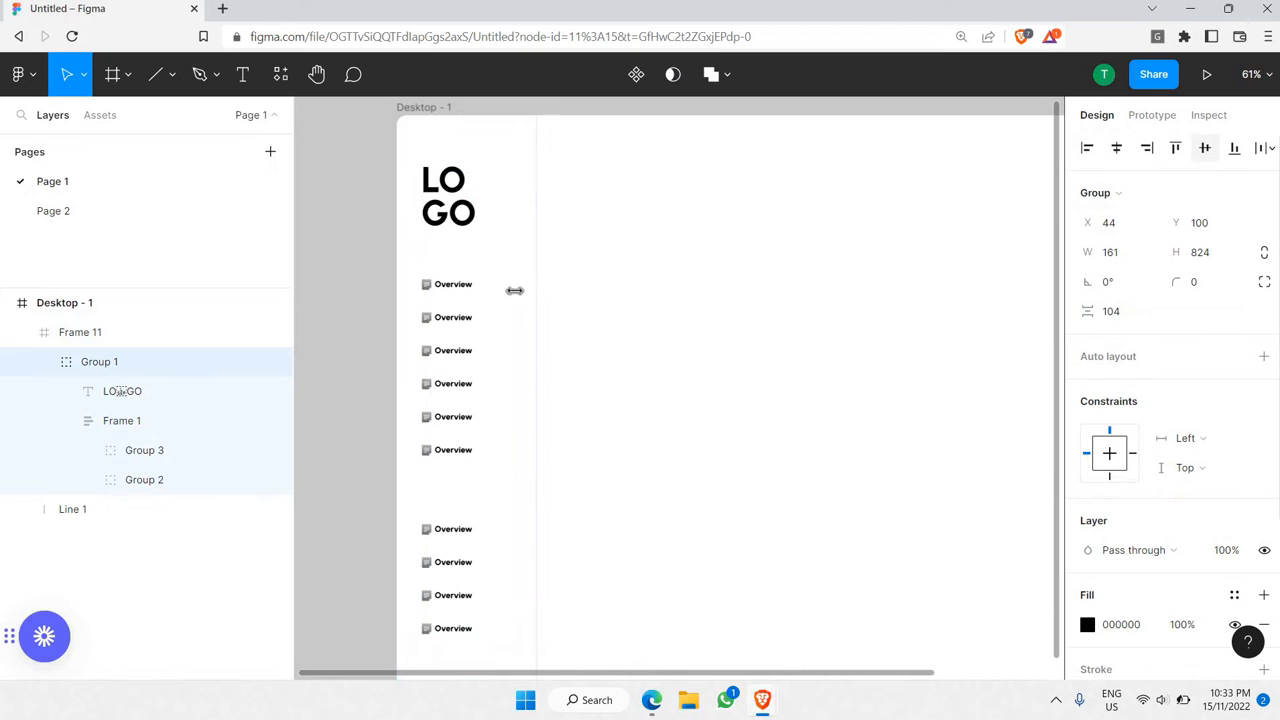
left_click(363, 318)
scroll(363, 318, "down", 3)
scroll(366, 330, "up", 1)
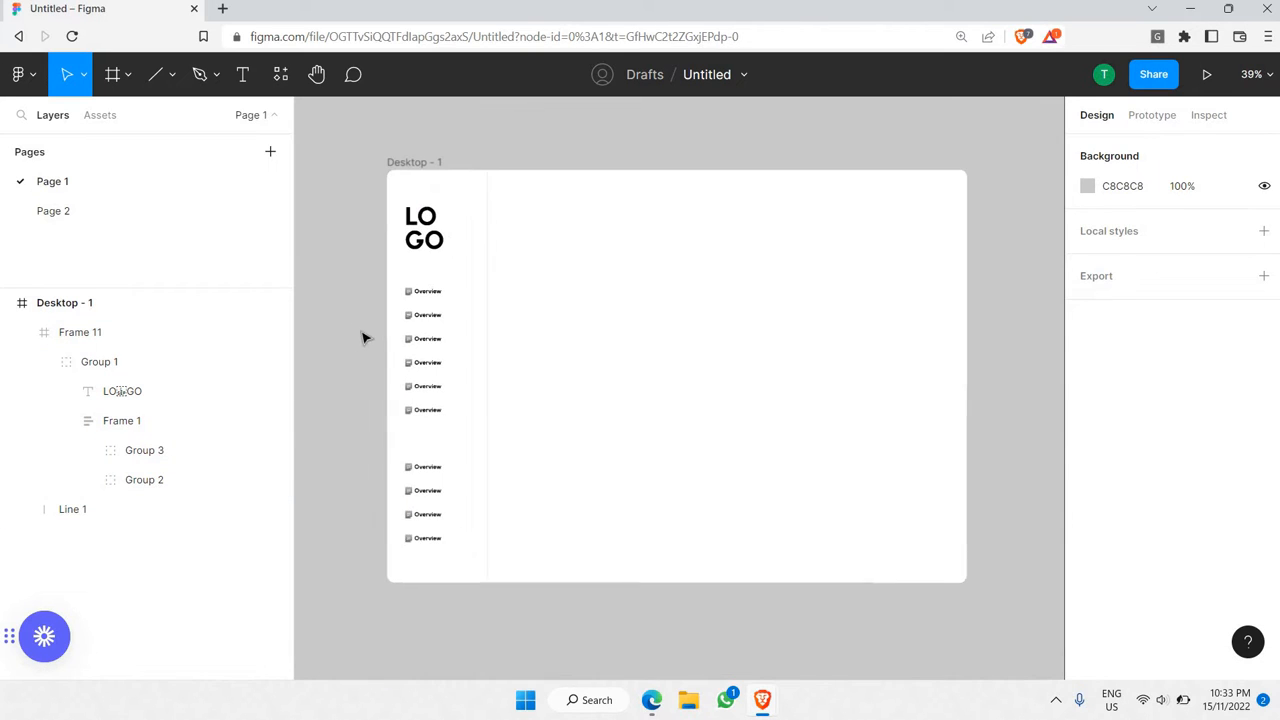
- Reduce the spacing between the logo text and the menu to 89
scroll(418, 262, "up", 2)
left_click(421, 293)
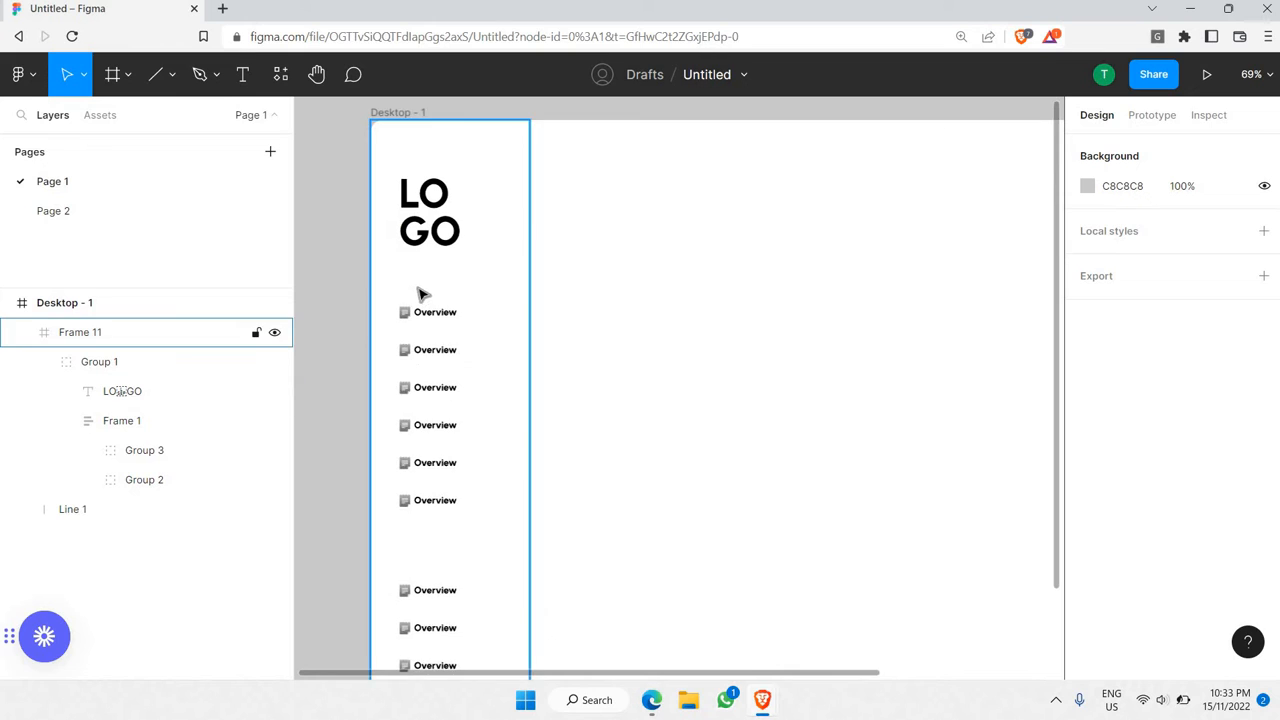
scroll(418, 295, "down", 1)
scroll(430, 333, "down", 1)
left_click(441, 297)
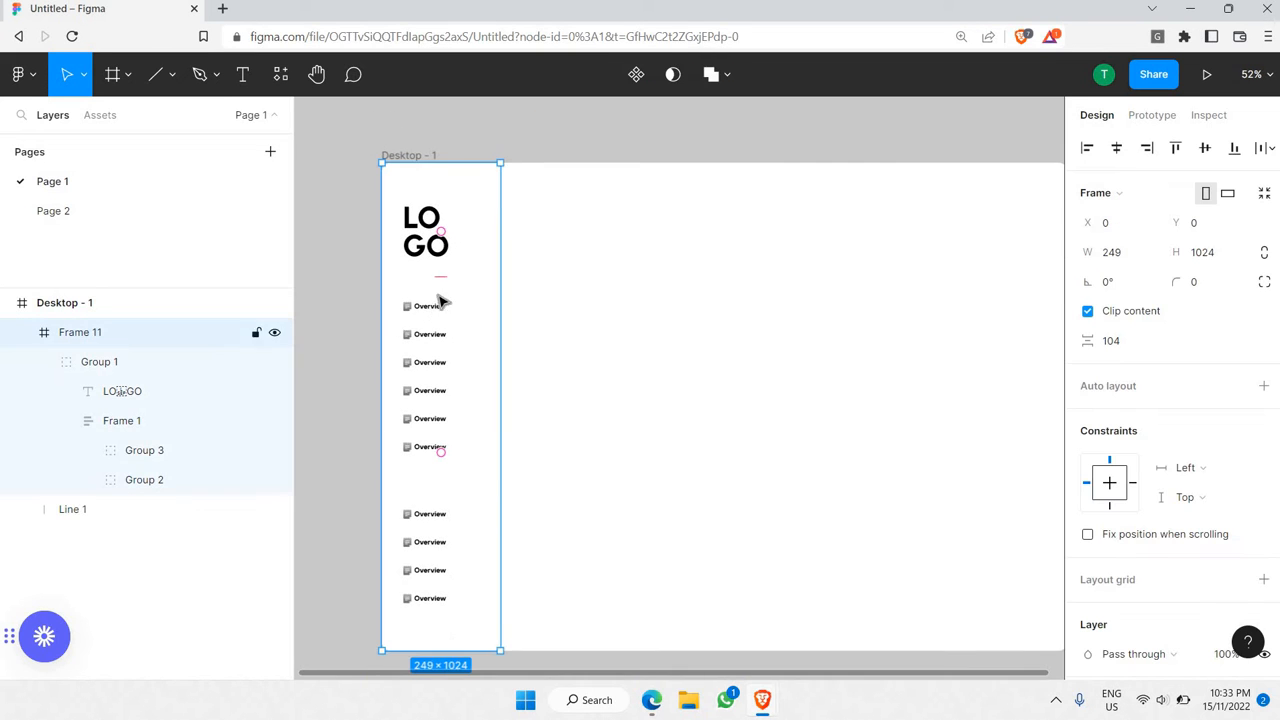
left_click_drag(445, 276, 340, 332)
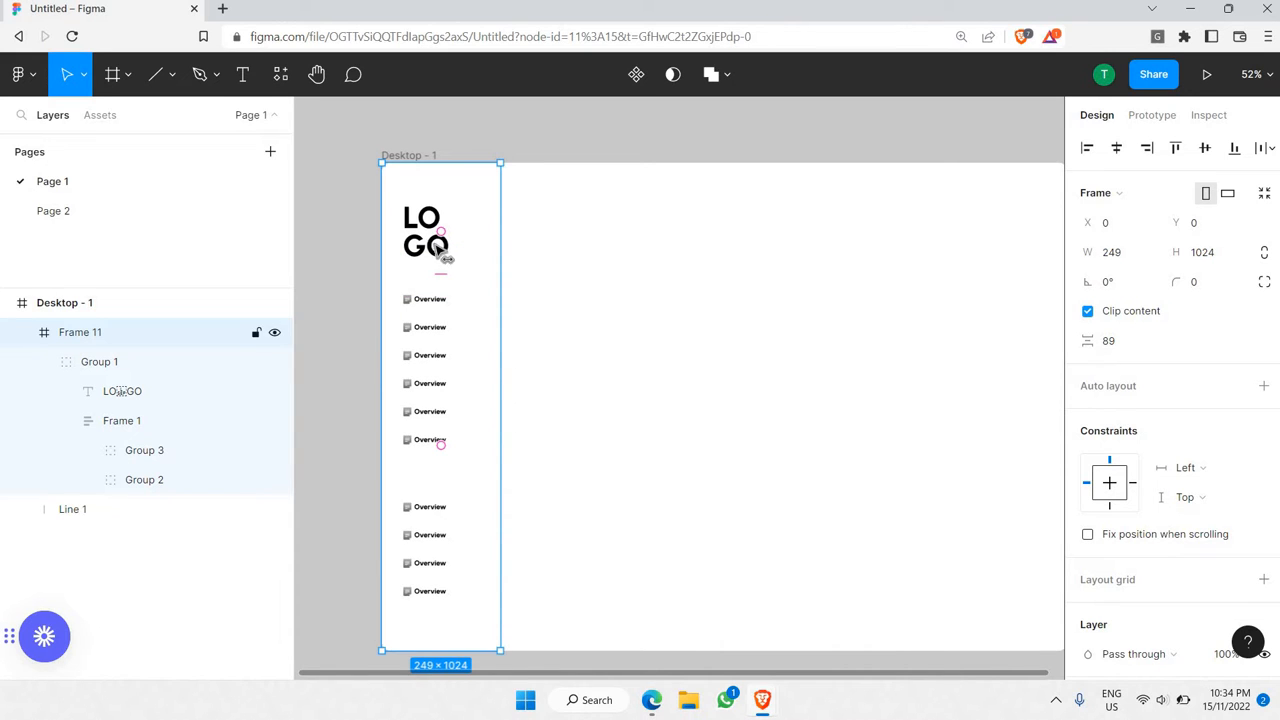
- Narrow the logo and menu group to a width of 149 and center it horizontally in the sidebar frame
left_click_drag(445, 258, 432, 267)
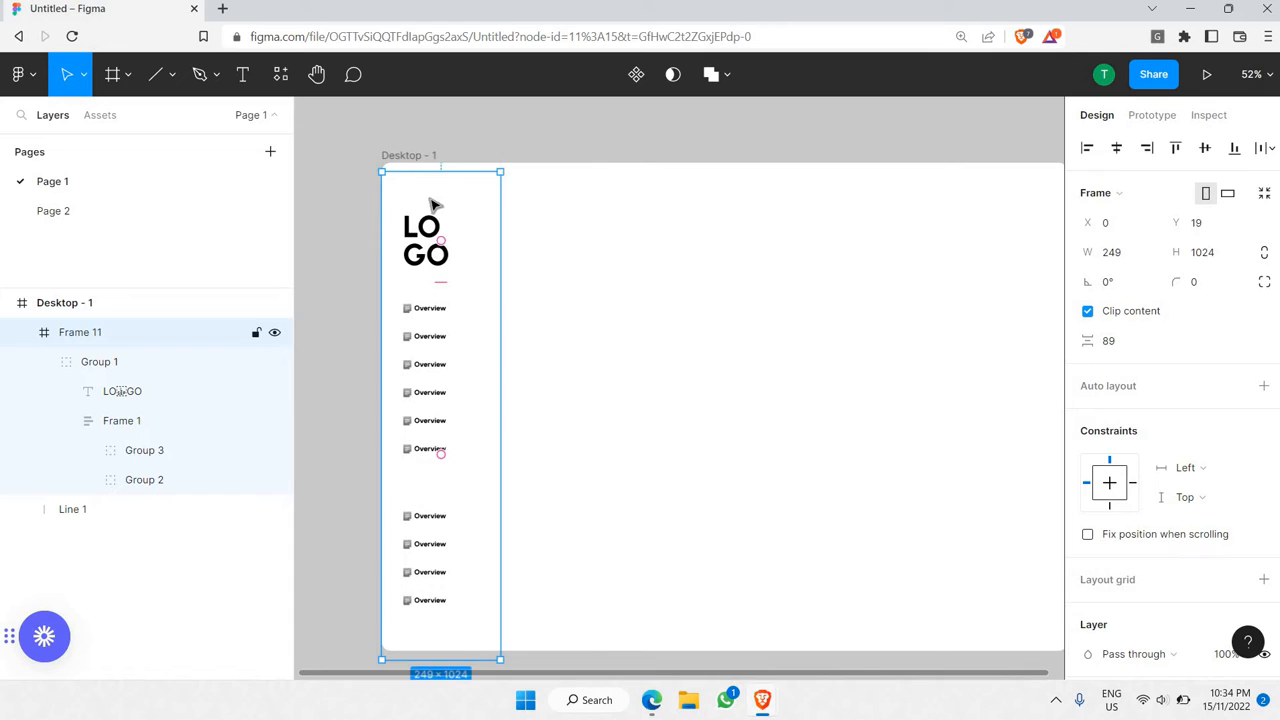
key("ctrl+z")
left_click(425, 235)
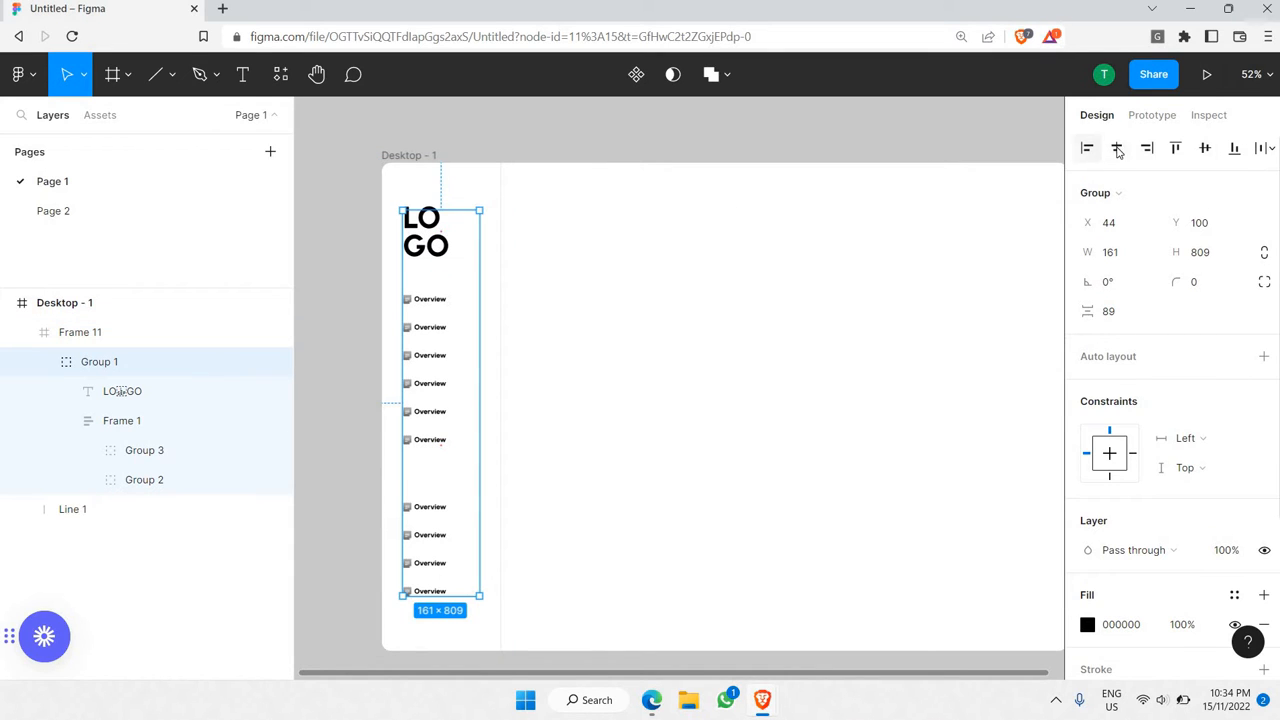
left_click_drag(480, 277, 474, 277)
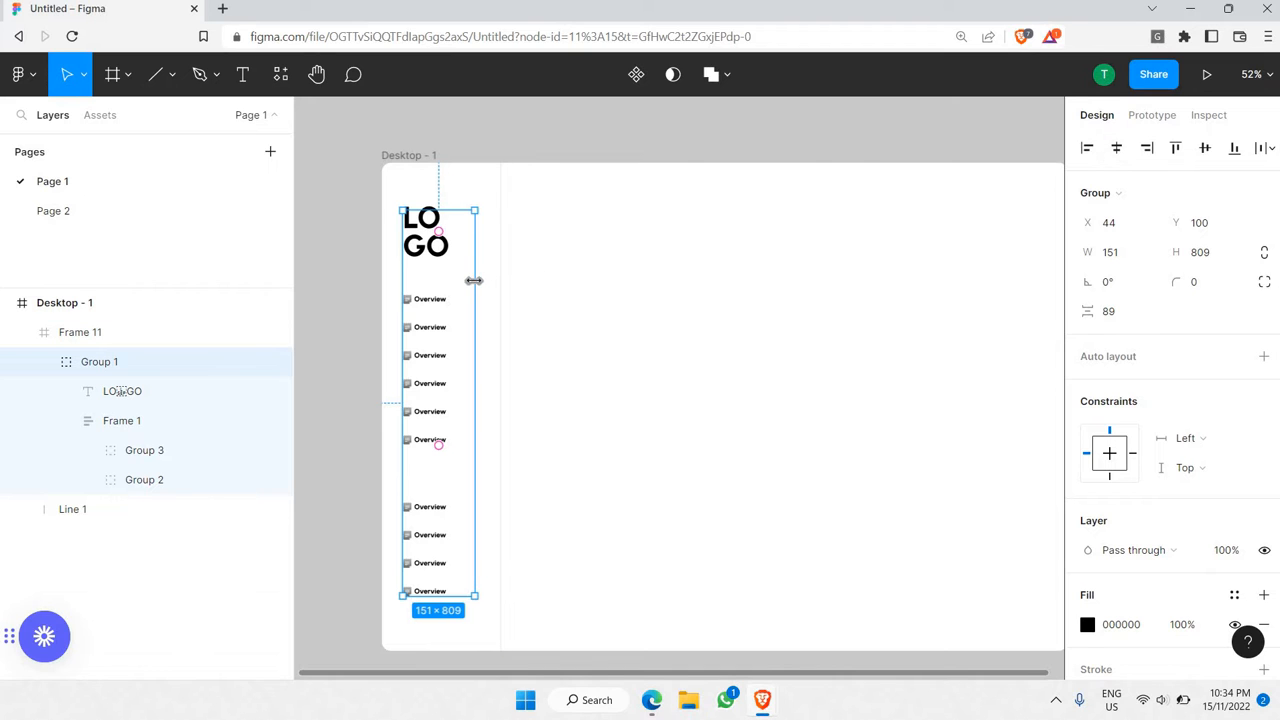
left_click(1116, 148)
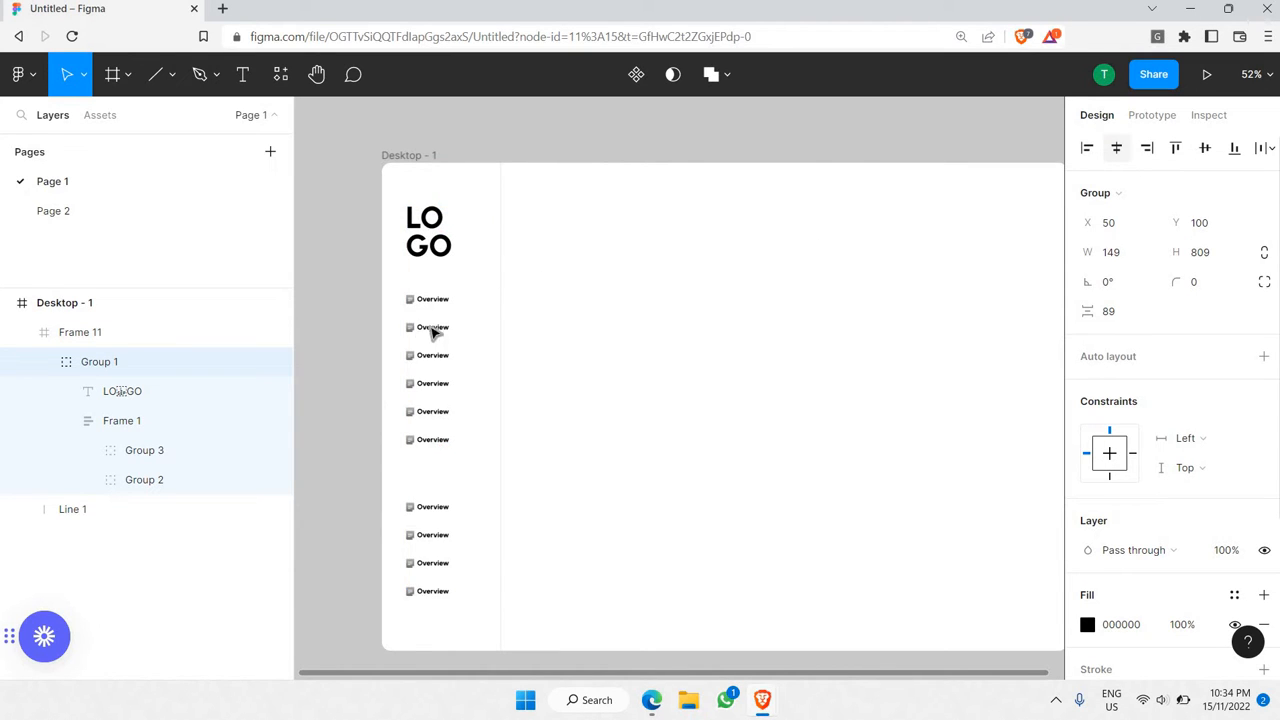
left_click(360, 433)
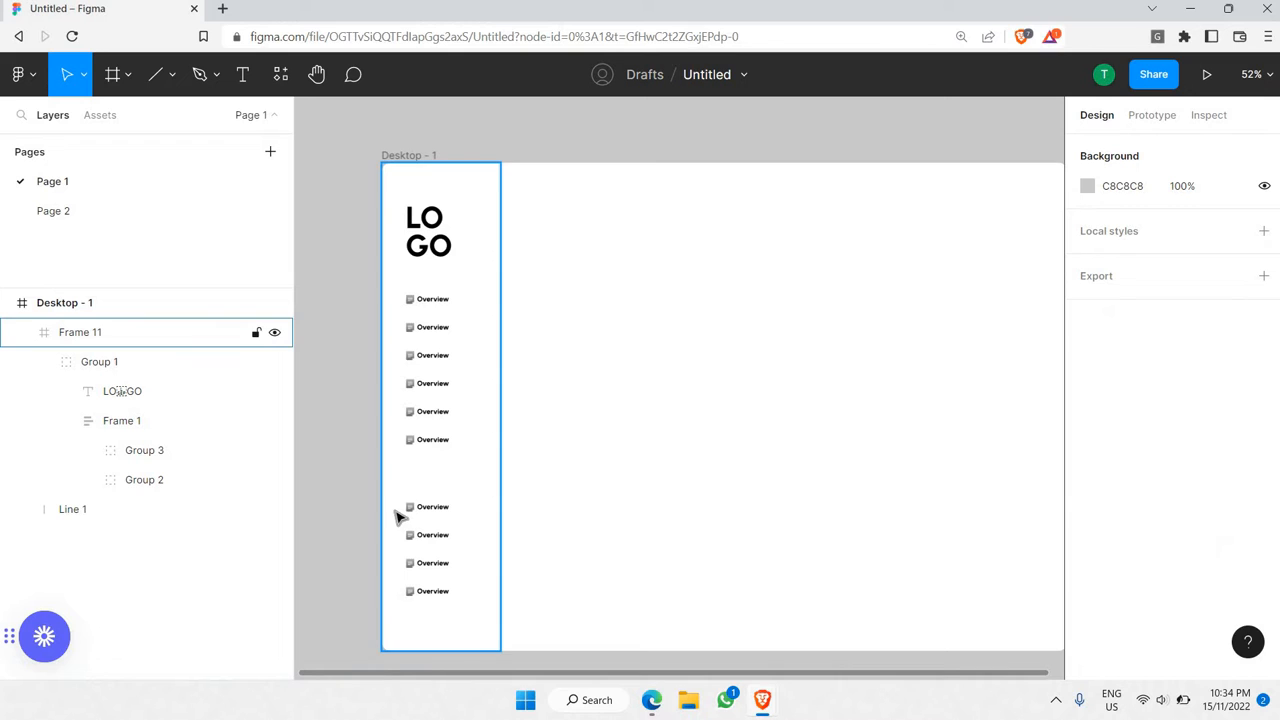
- Draw a horizontal line about 169 long between the two menu groups, starting at about X 26, Y 651
scroll(398, 516, "up", 6)
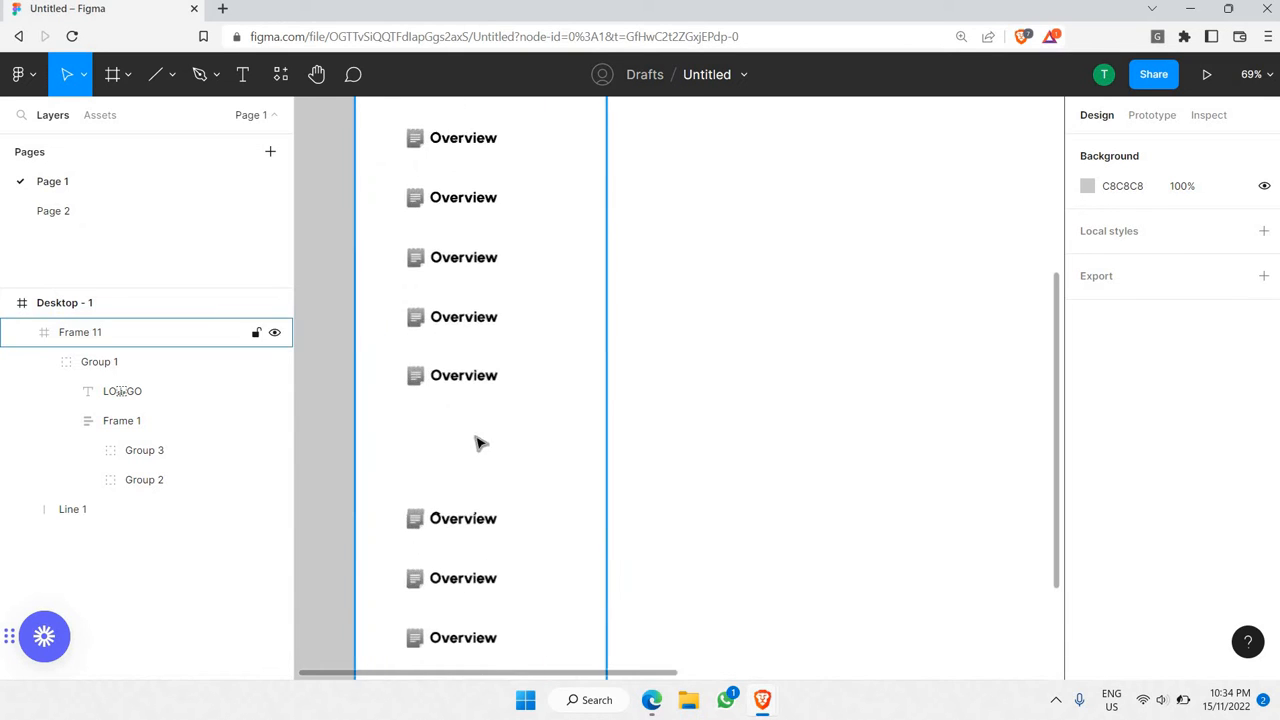
left_click(172, 75)
left_click(129, 140)
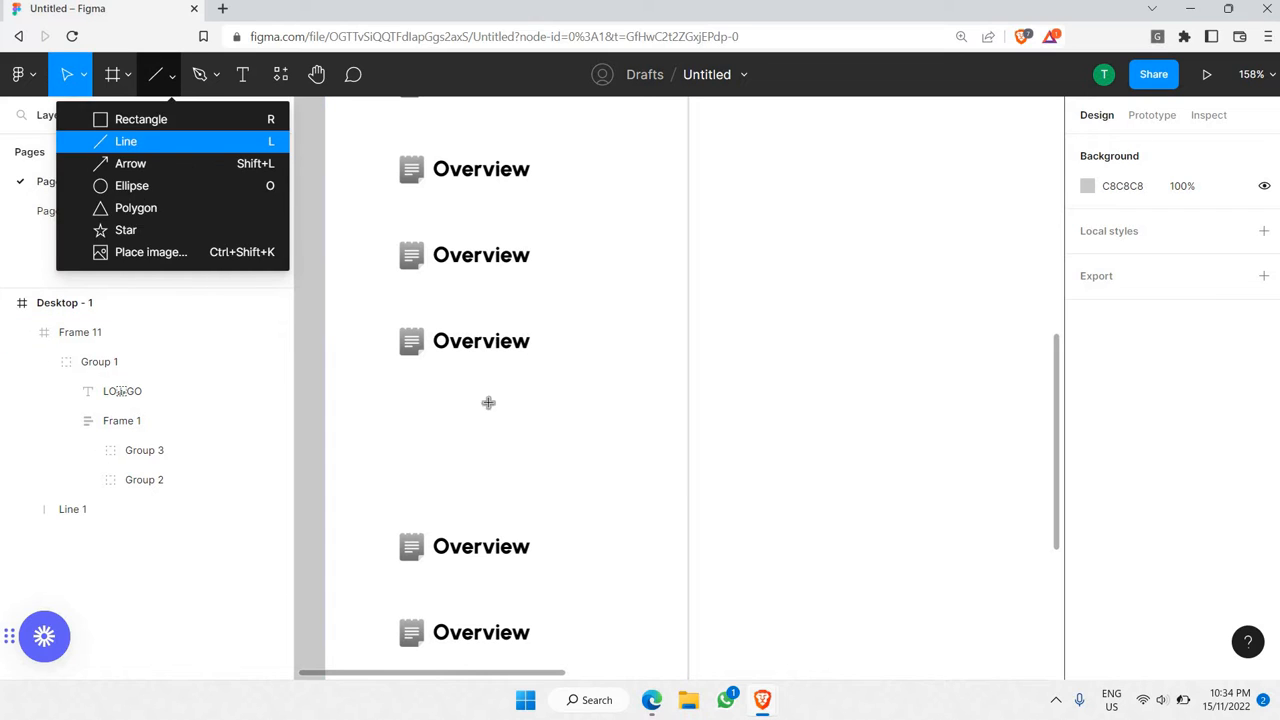
left_click_drag(379, 443, 609, 443)
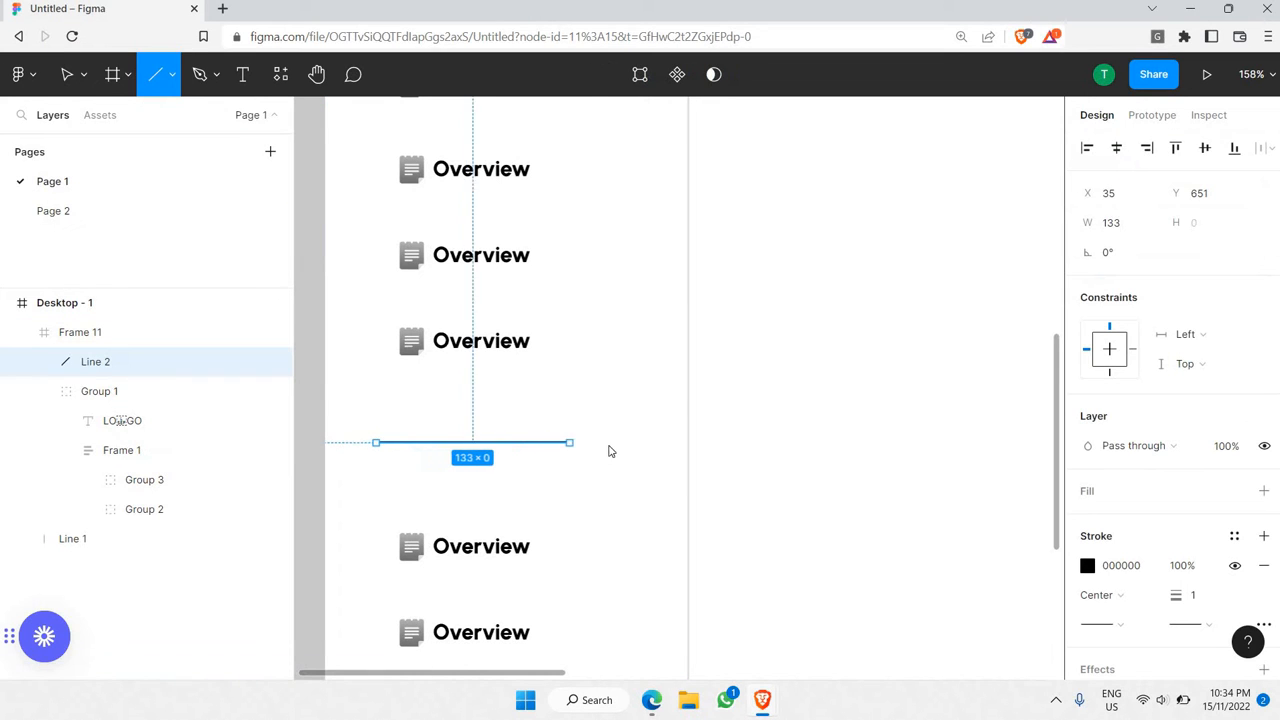
left_click_drag(379, 443, 362, 443)
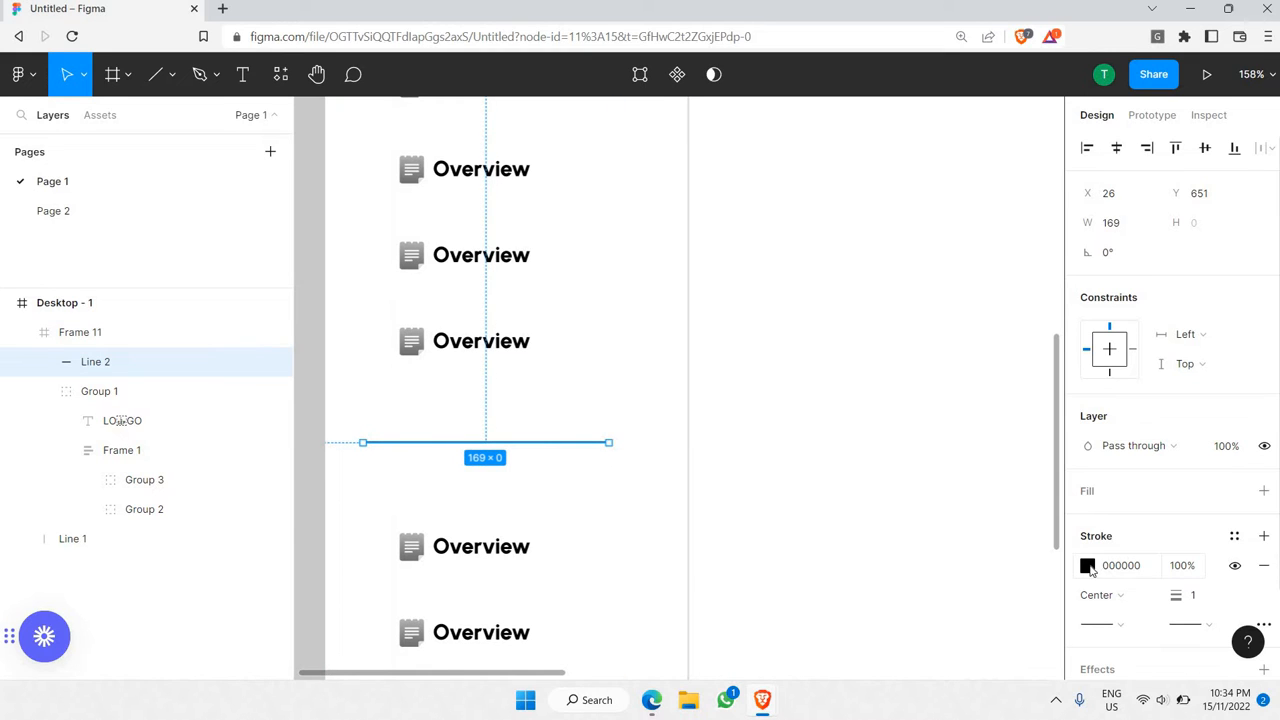
- Change the horizontal divider line's stroke color to light gray DFDFDF
left_click(1088, 566)
mouse_move(517, 339)
left_mouse_down()
mouse_move(466, 246)
mouse_move(477, 269)
left_mouse_up()
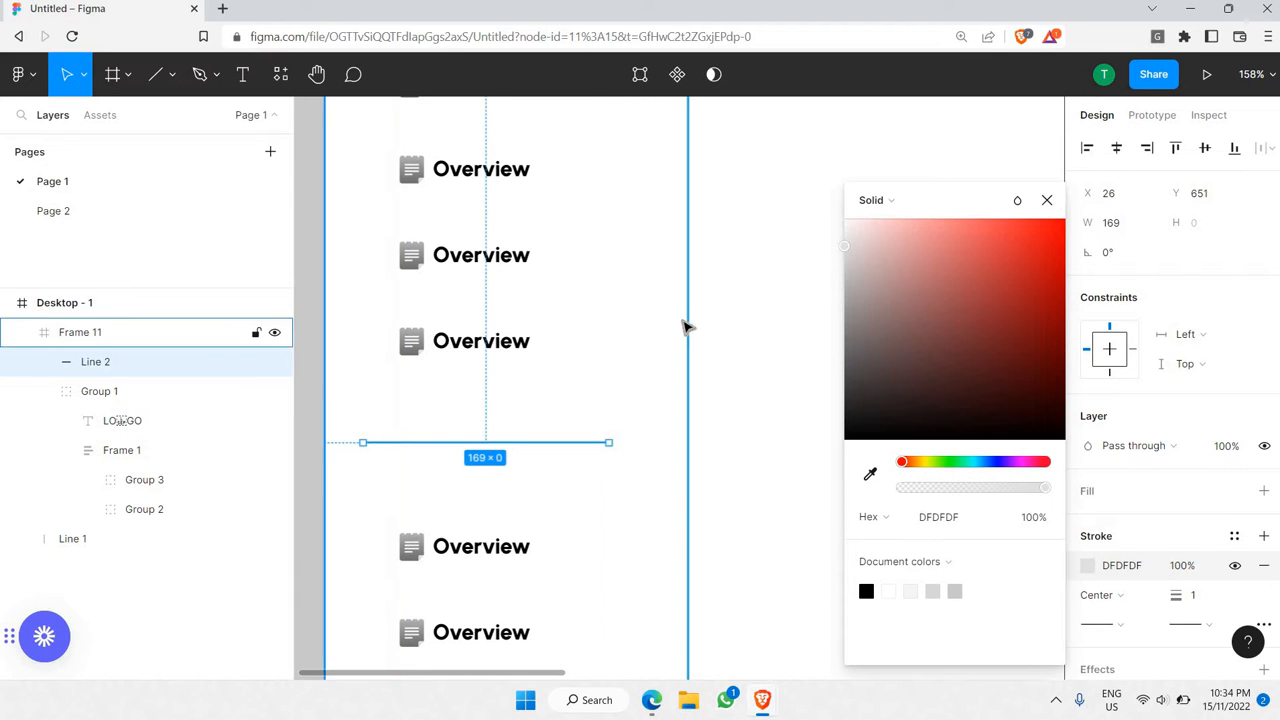
left_click(926, 518)
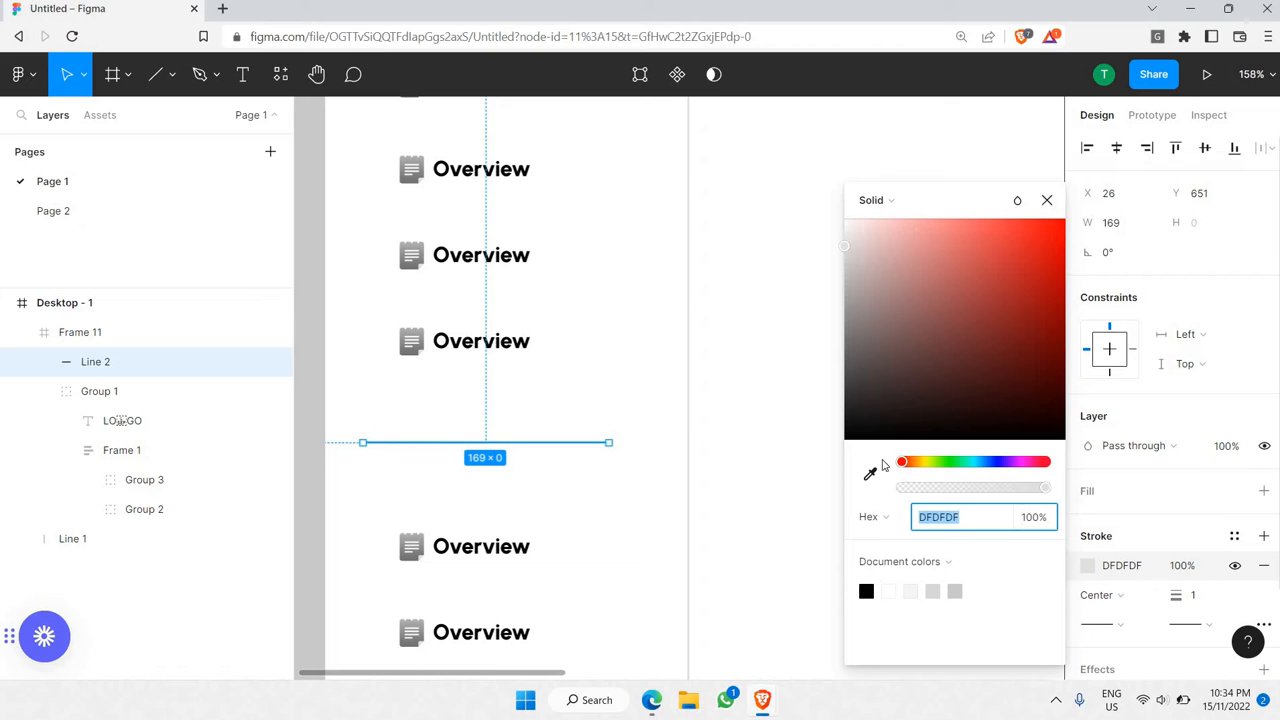
left_click(689, 430)
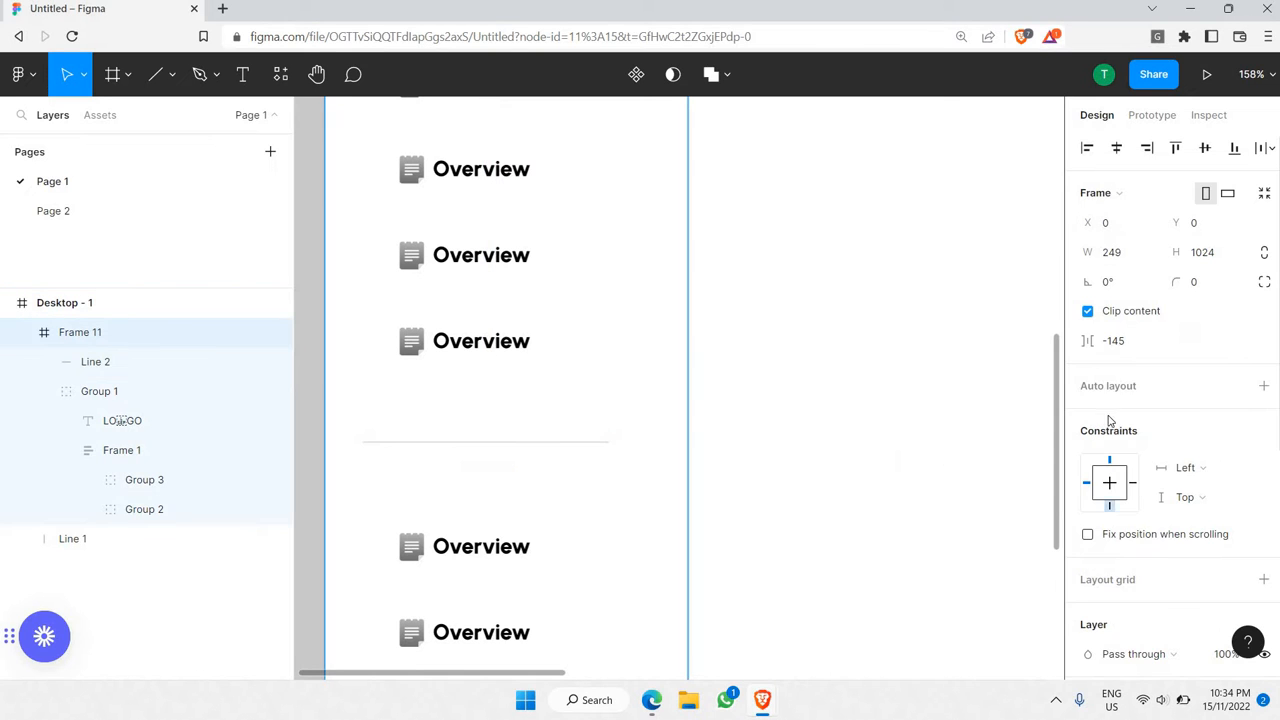
scroll(1131, 495, "down", 3)
left_click(1131, 478)
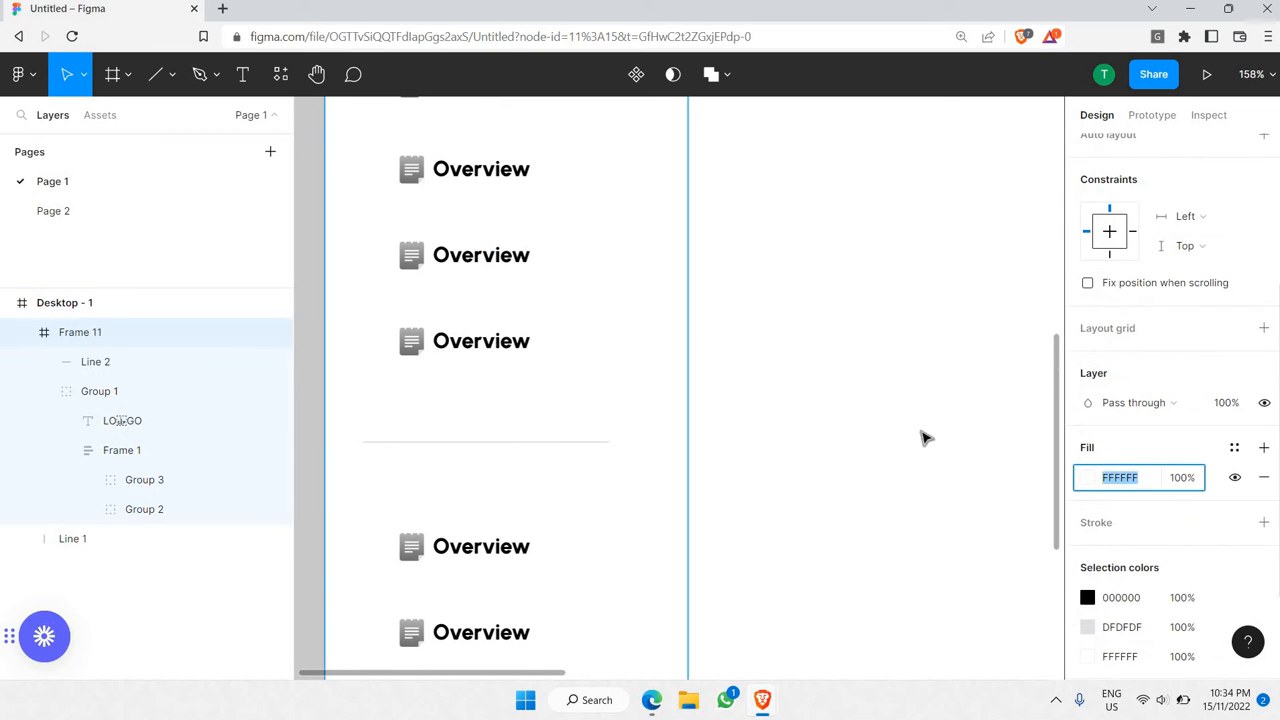
left_click(920, 437)
- Review the sidebar's overall layout, checking the logo, the two menu groups and the divider line between them
scroll(683, 421, "down", 5)
scroll(674, 429, "down", 4)
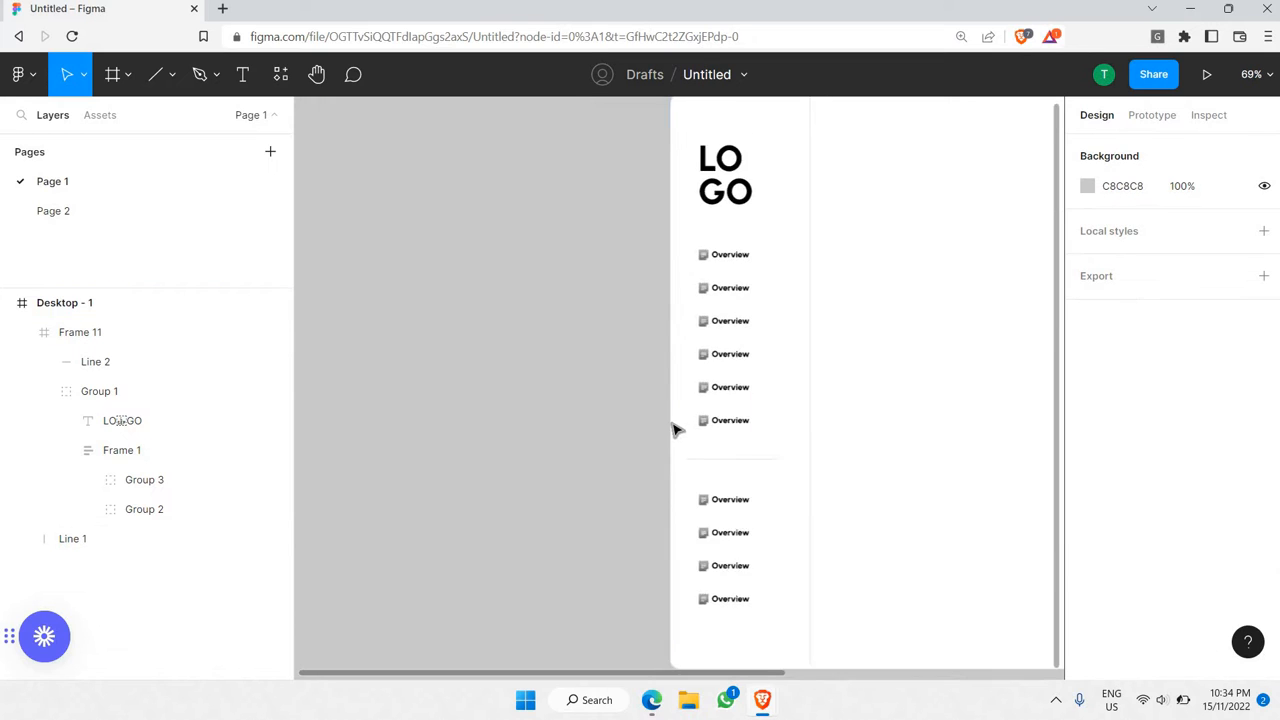
scroll(503, 417, "right", 3)
scroll(503, 417, "up", 2)
scroll(505, 416, "left", 3)
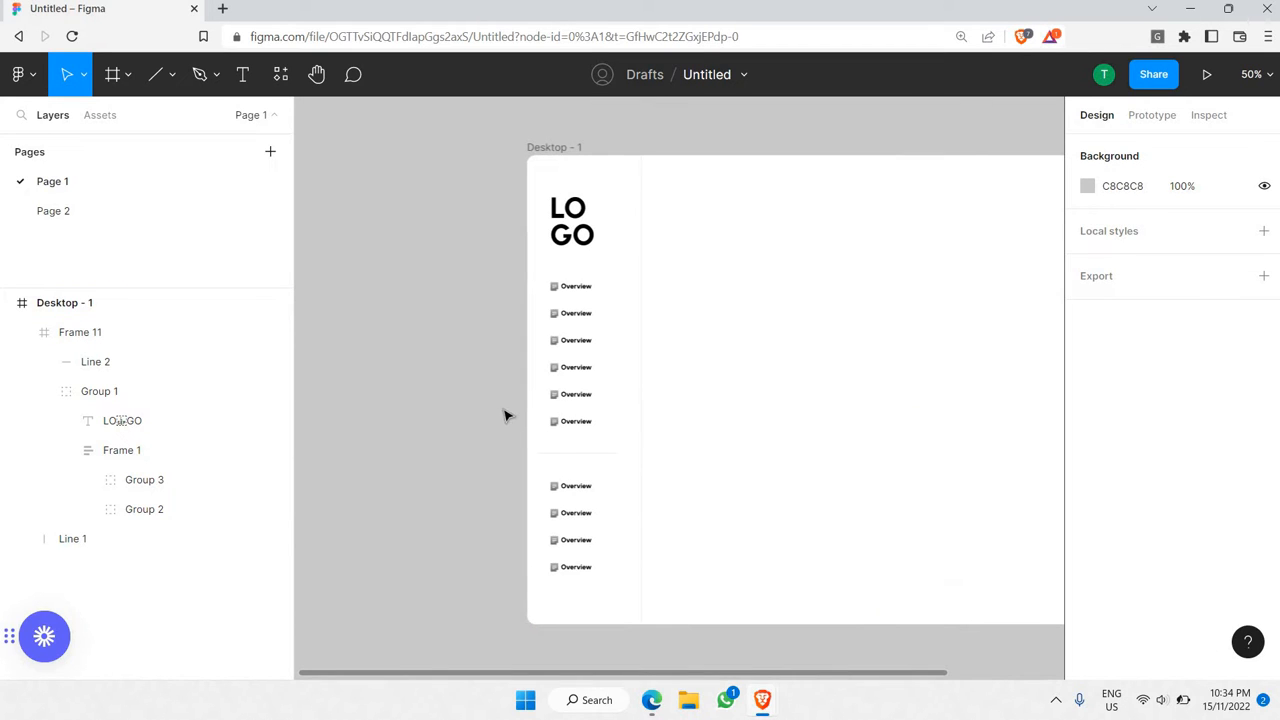
scroll(614, 310, "up", 5)
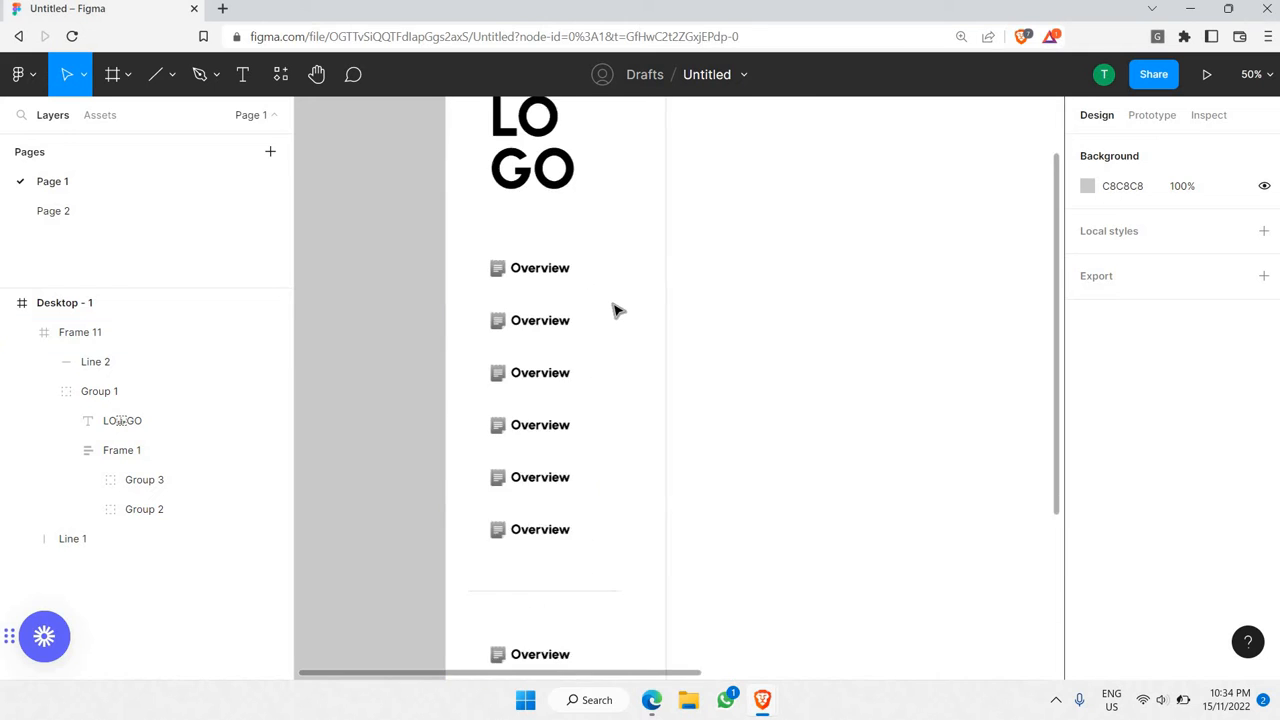
scroll(614, 309, "down", 3)
scroll(614, 309, "down", 4)
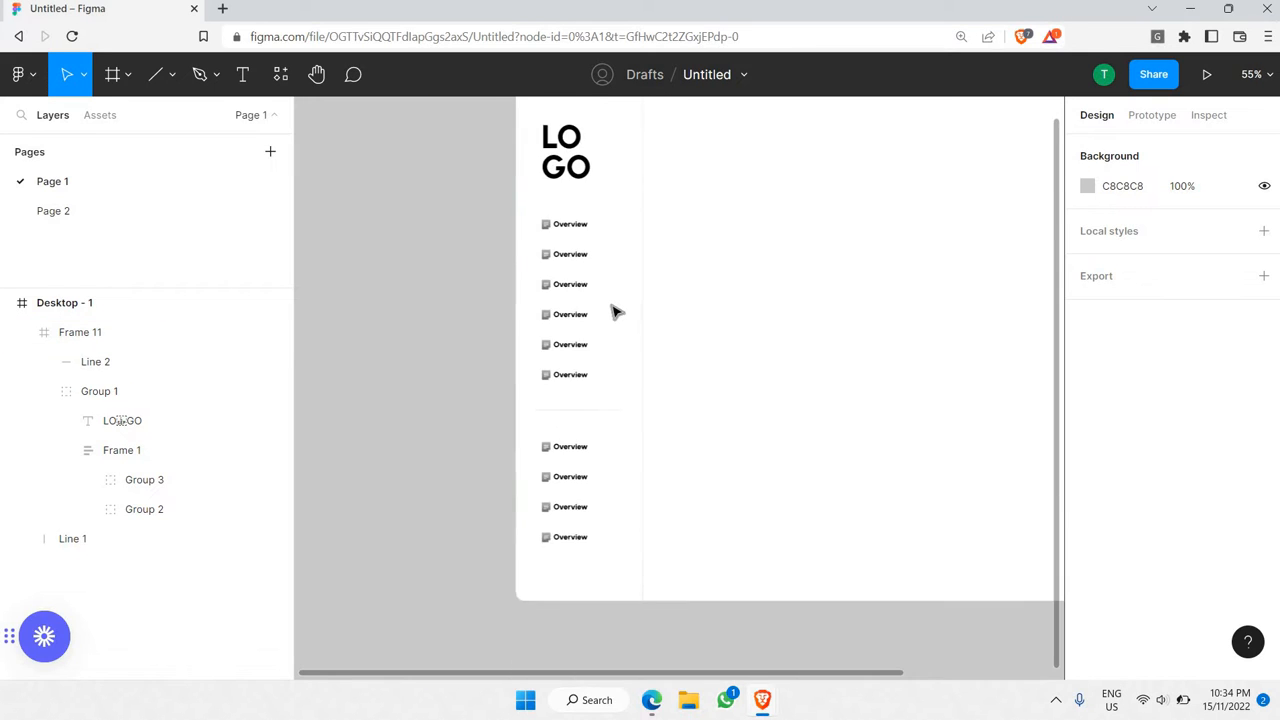
- Examine the prepared menu icon images on Page 2, then return to the sidebar design on Page 1
scroll(611, 309, "down", 2)
scroll(566, 212, "up", 3)
scroll(566, 212, "up", 2)
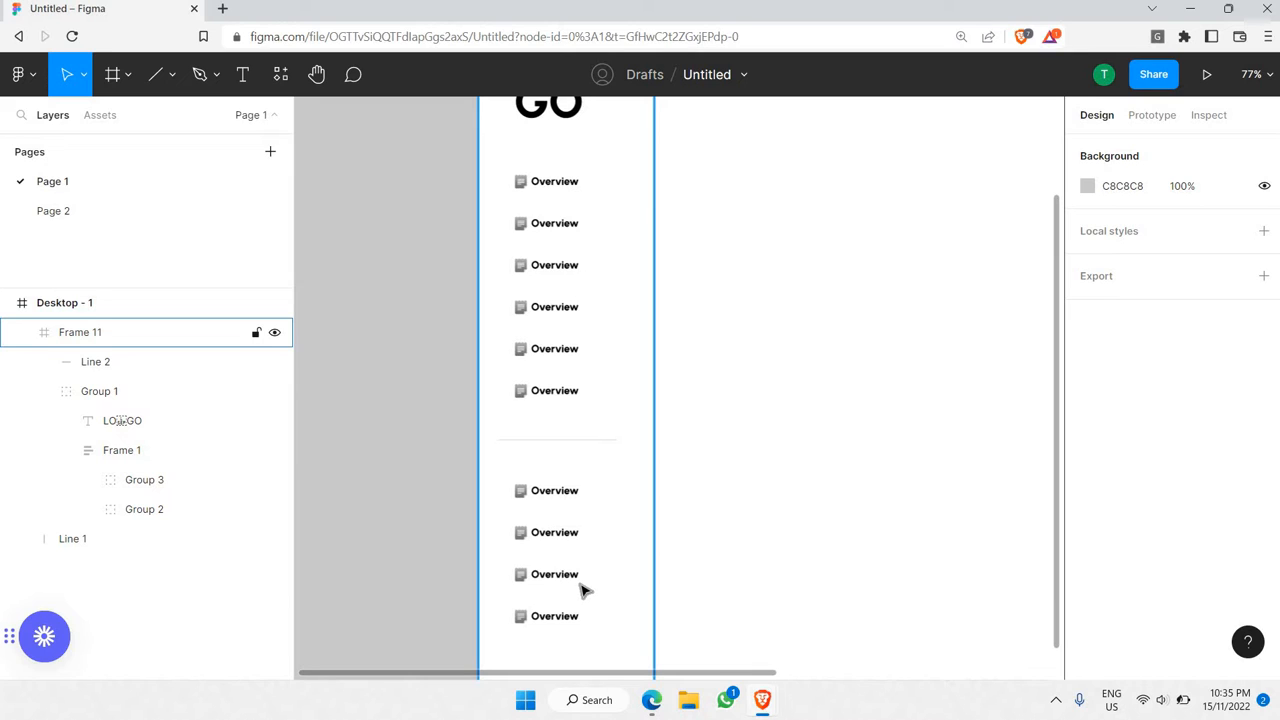
left_click(109, 210)
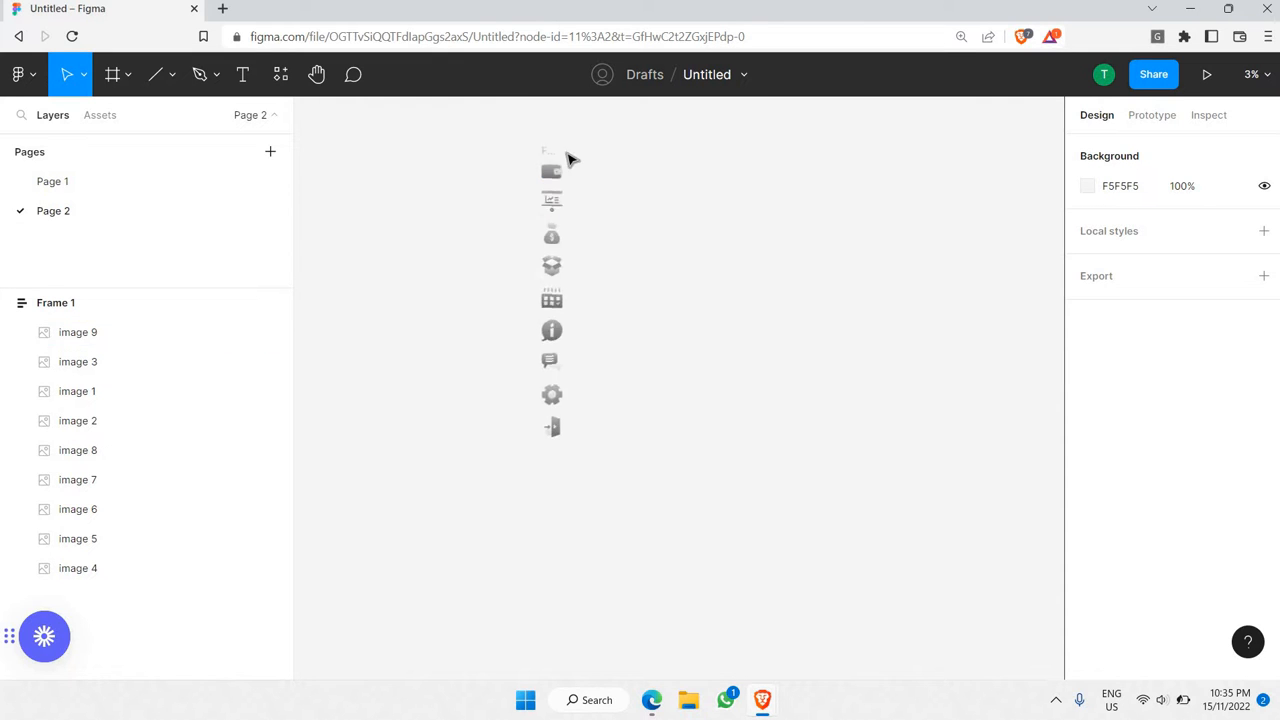
scroll(555, 163, "up", 5, "ctrl")
scroll(531, 522, "down", 3)
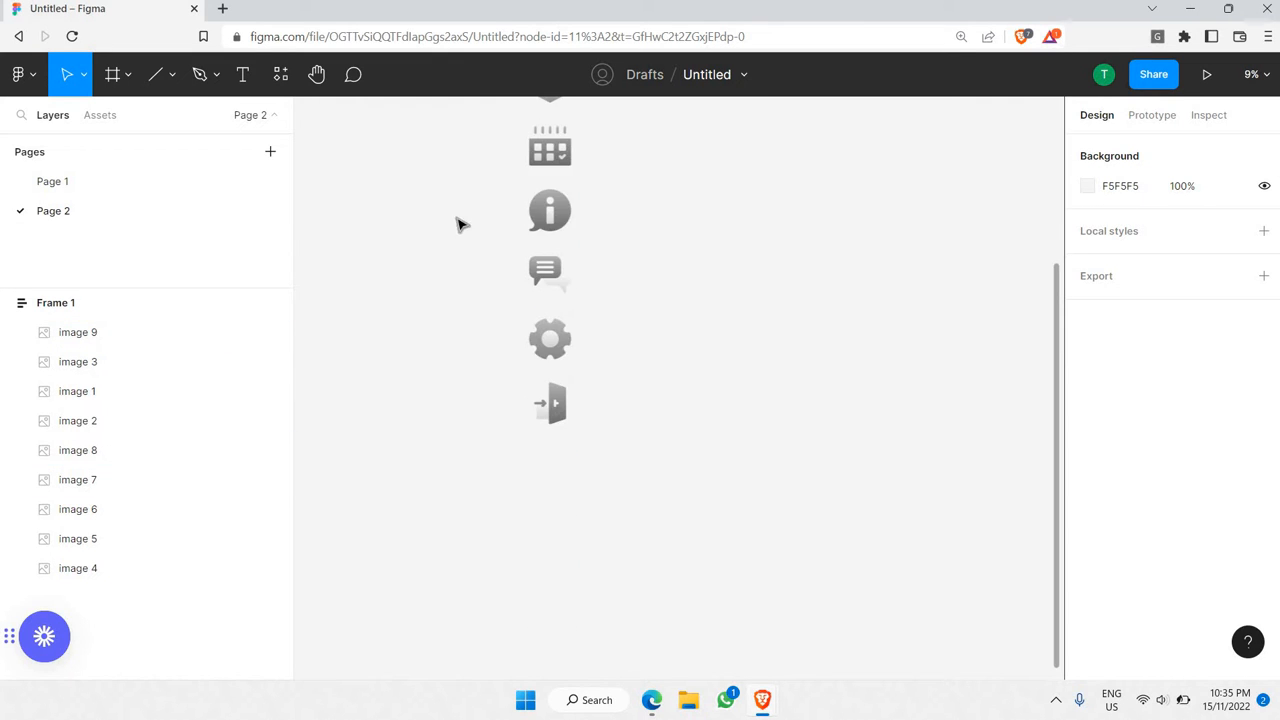
left_click(53, 181)
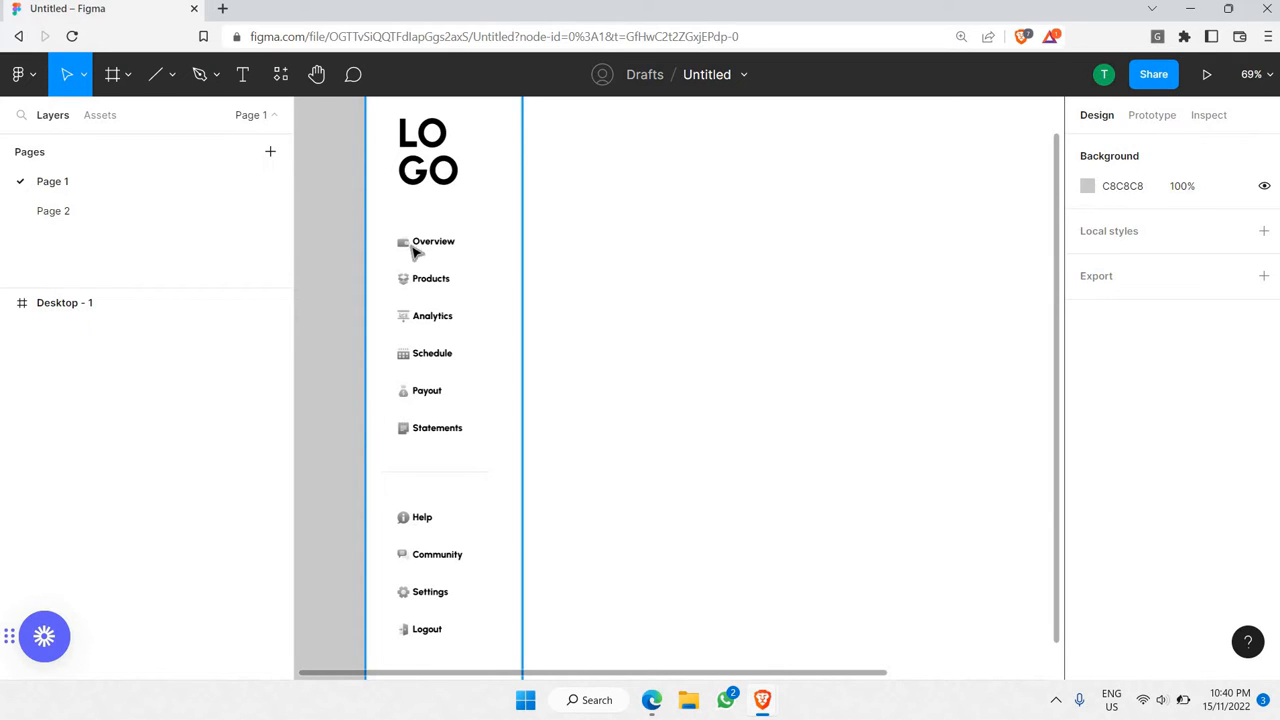
- Inspect the sidebar menu's icons and labels from Overview down to Logout, including both menu groups
scroll(415, 252, "up", 3)
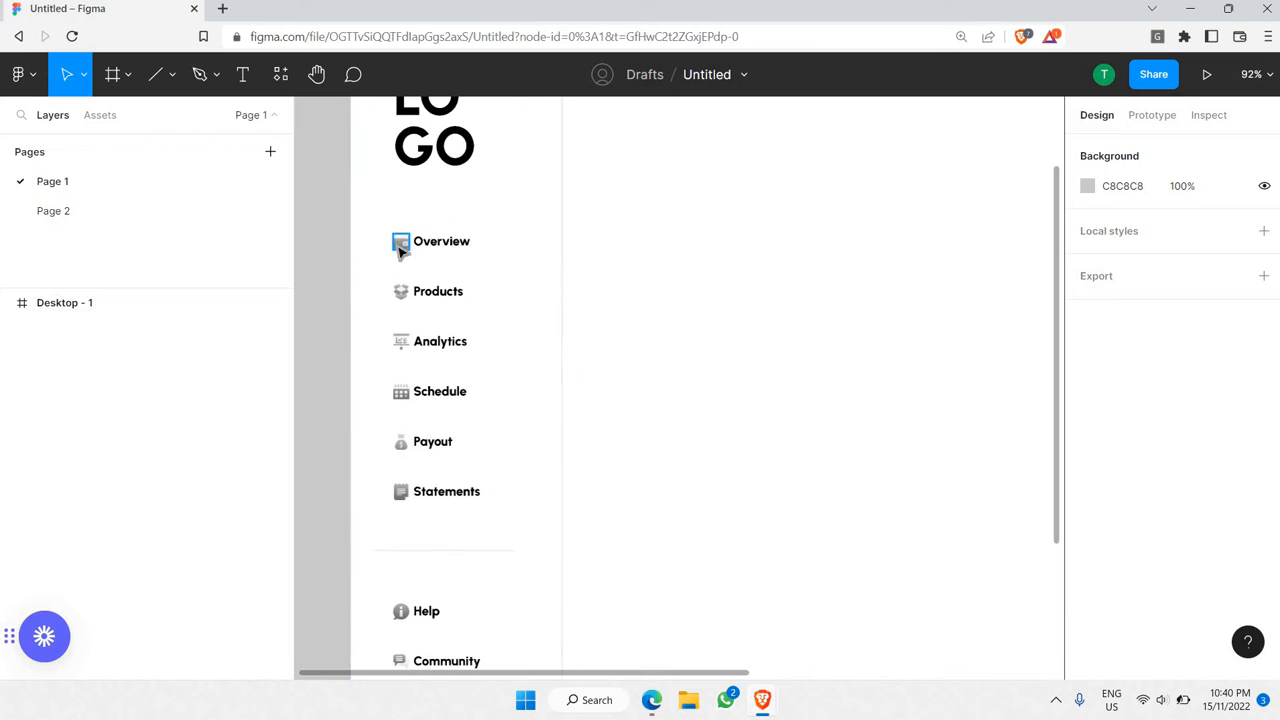
scroll(406, 250, "up", 4)
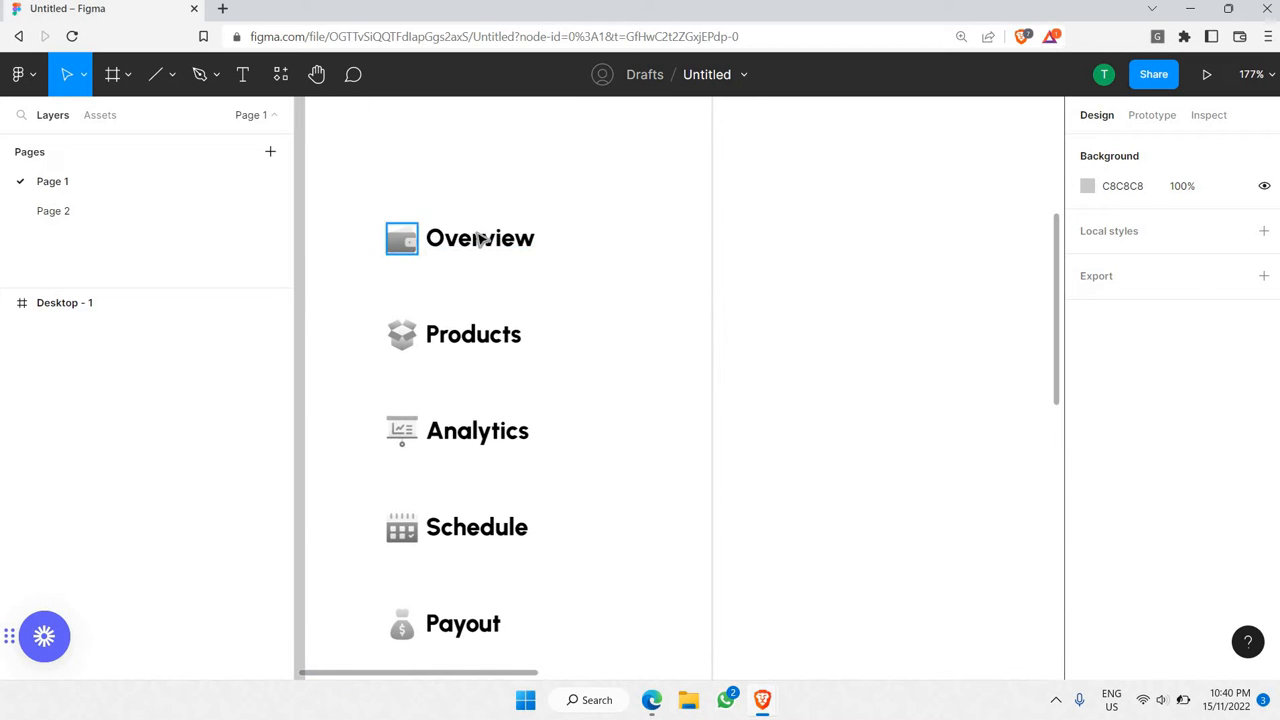
scroll(455, 244, "up", 1)
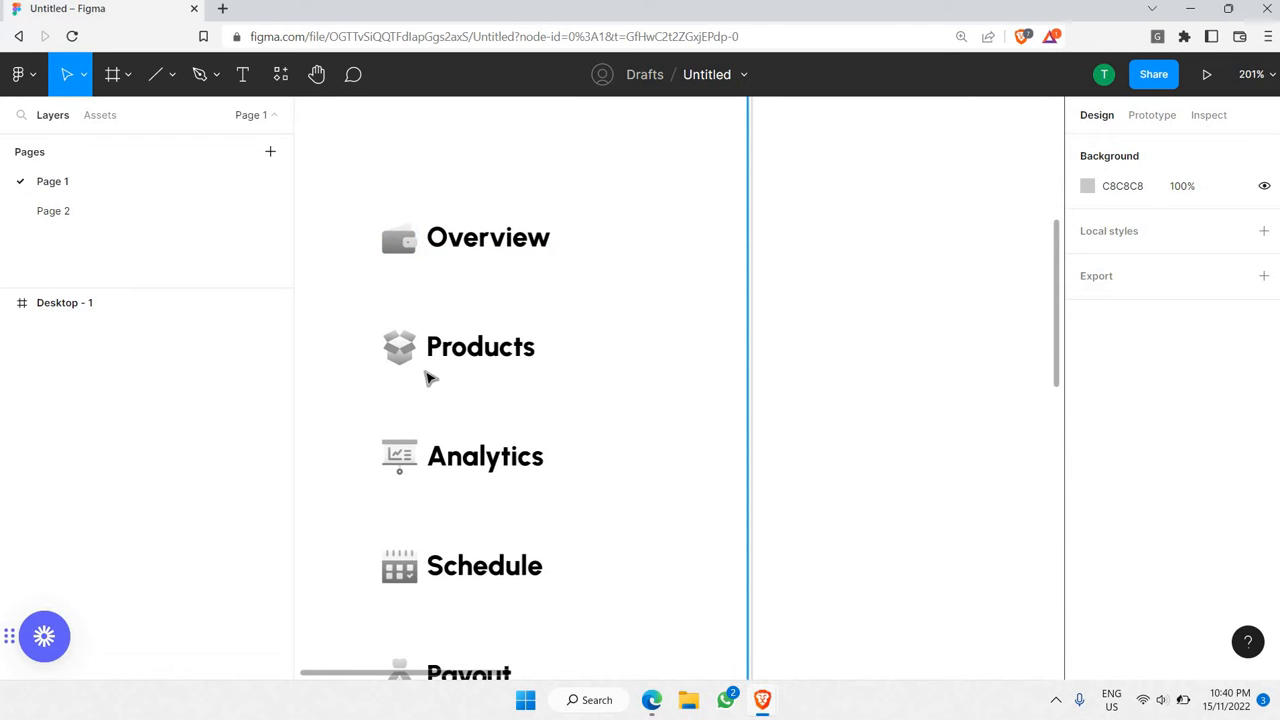
scroll(428, 378, "down", 4)
scroll(443, 277, "down", 2)
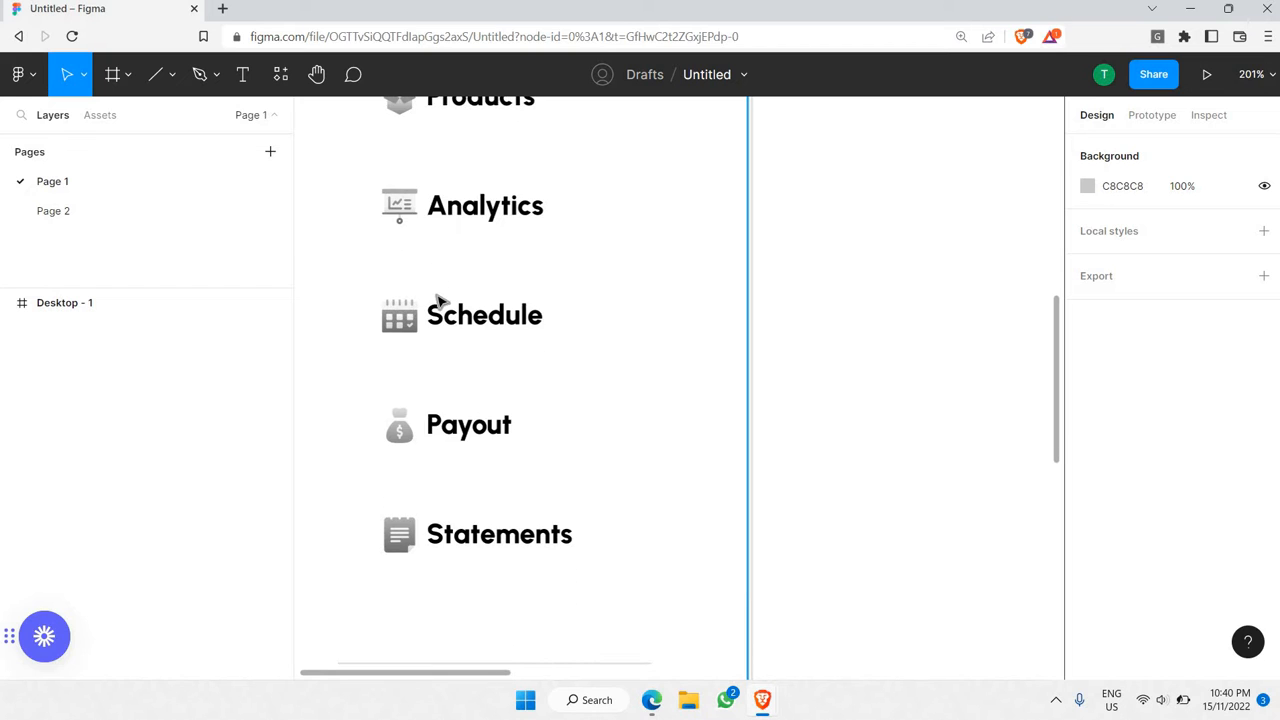
scroll(438, 298, "down", 7)
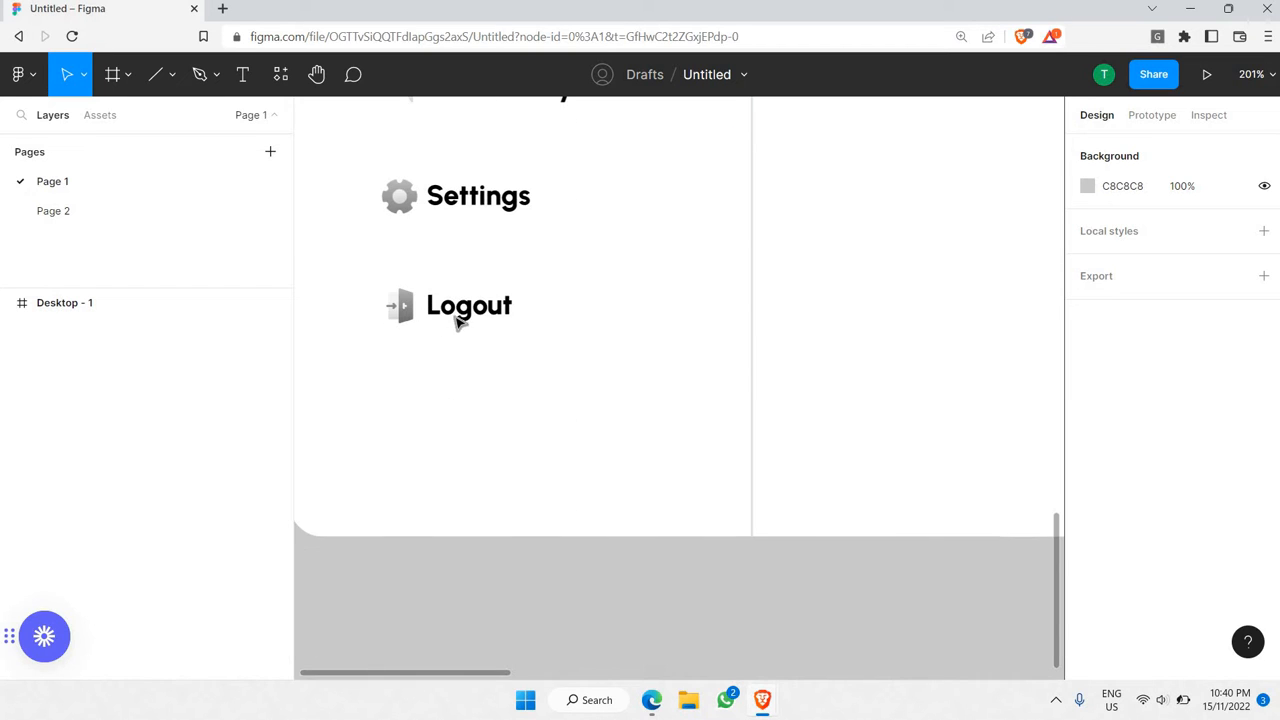
scroll(457, 310, "down", 5, "ctrl")
scroll(462, 360, "up", 5)
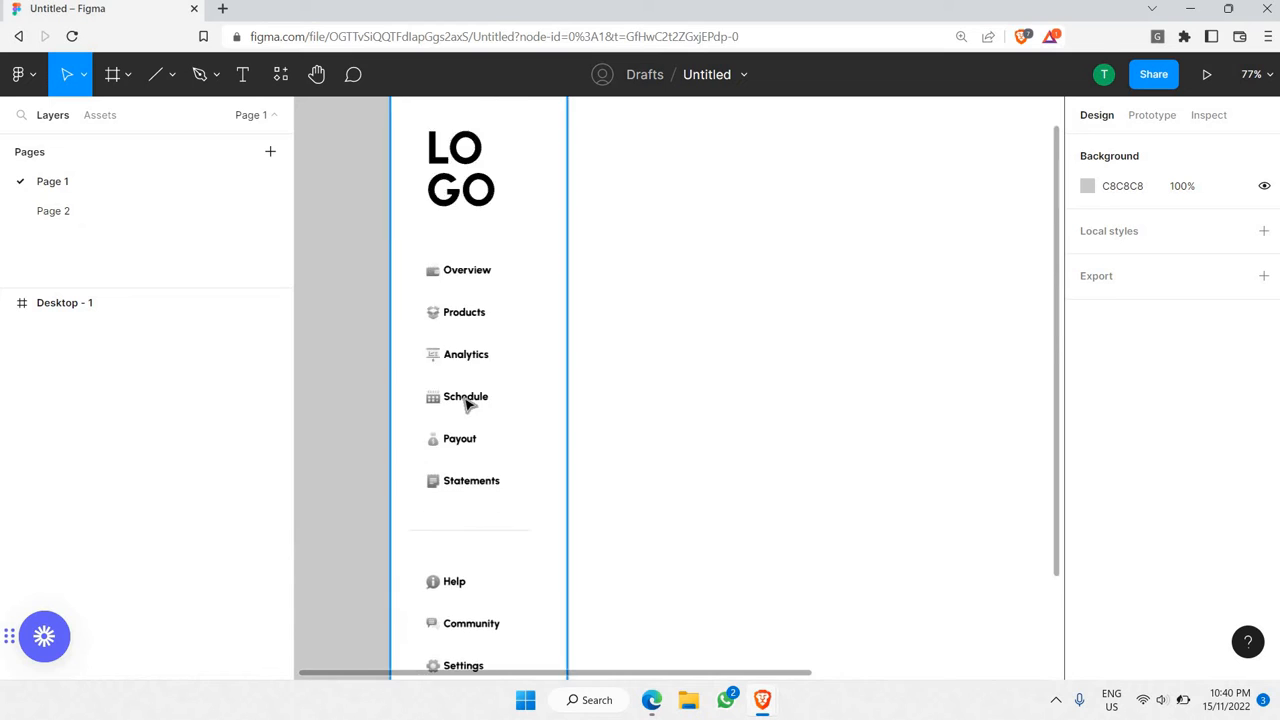
scroll(449, 440, "up", 2)
- Increase the auto layout gap between the wallet icon and Overview label so the upper menu group becomes 146 wide
scroll(428, 443, "up", 6, "ctrl")
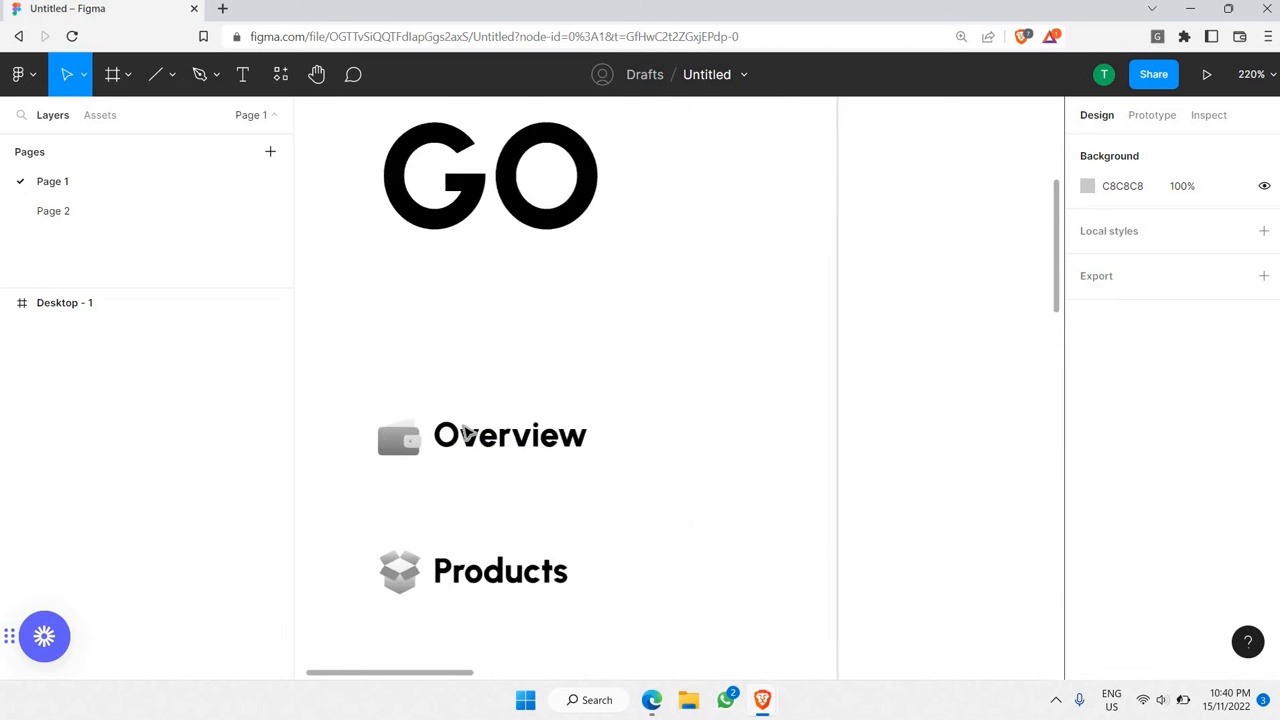
scroll(466, 432, "up", 4, "ctrl")
left_click(466, 430)
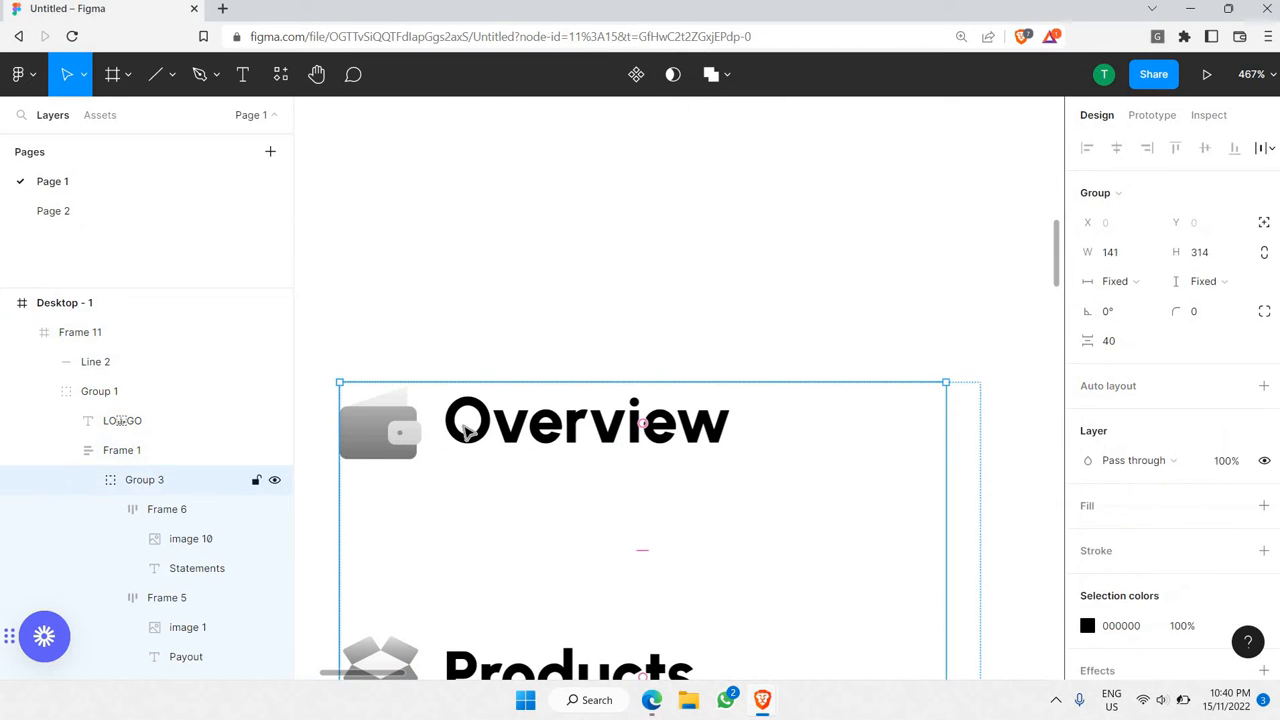
double_click(466, 430)
double_click(466, 430)
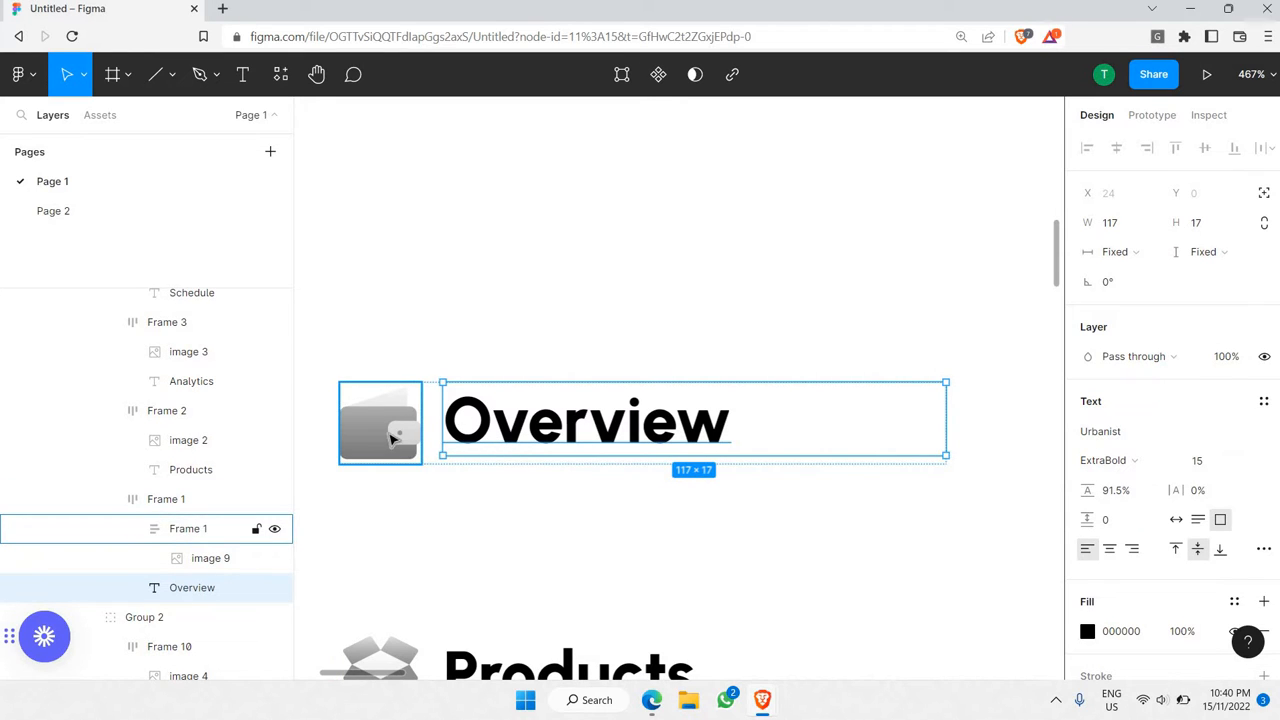
key("Escape")
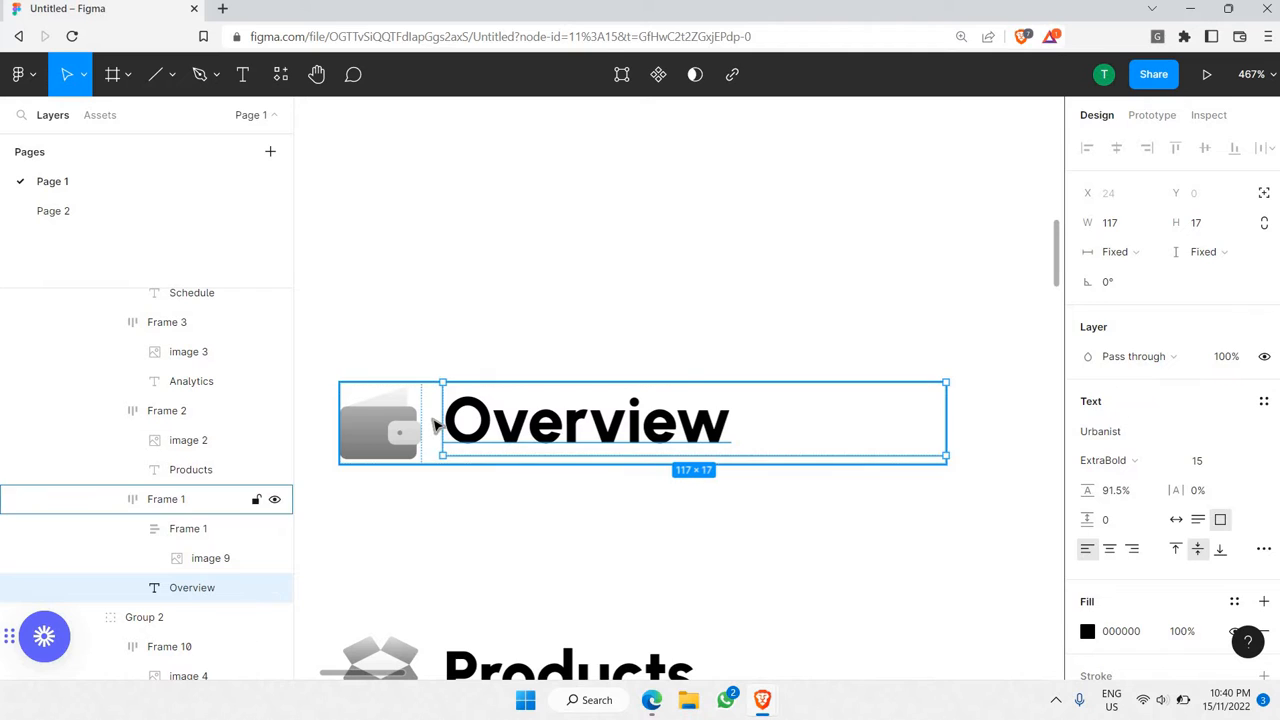
left_click(1196, 436)
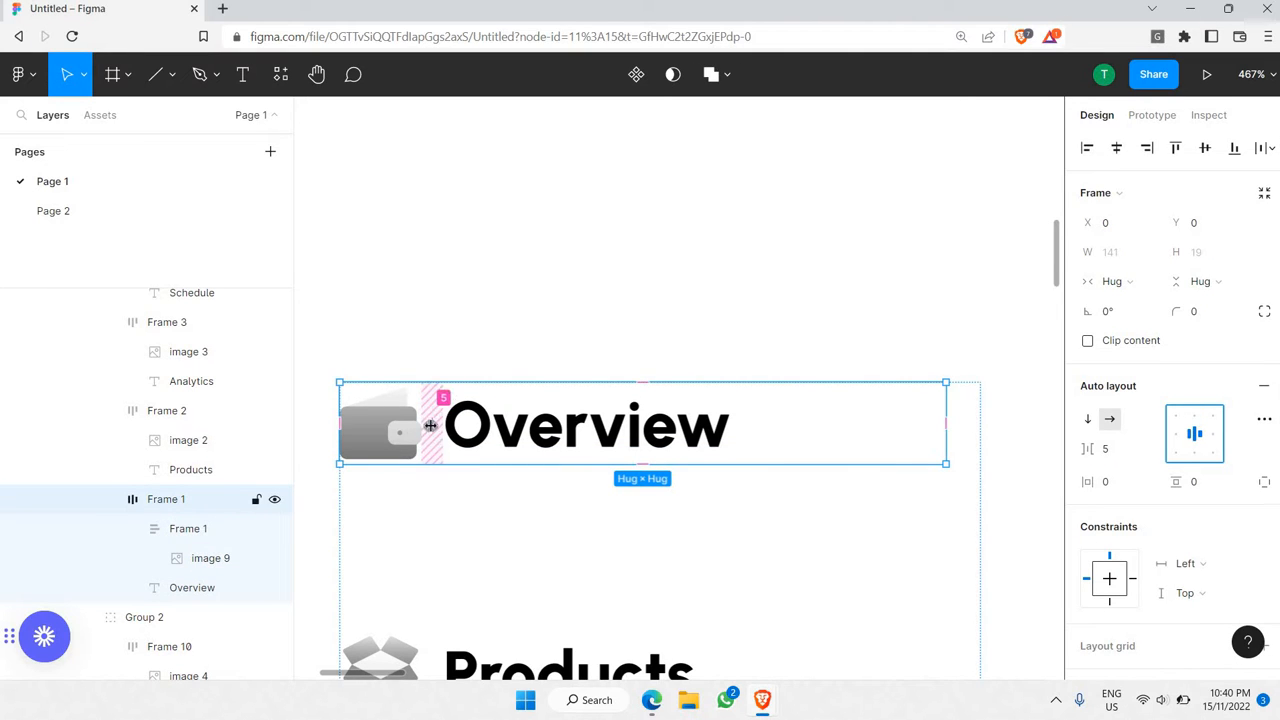
left_click(430, 421)
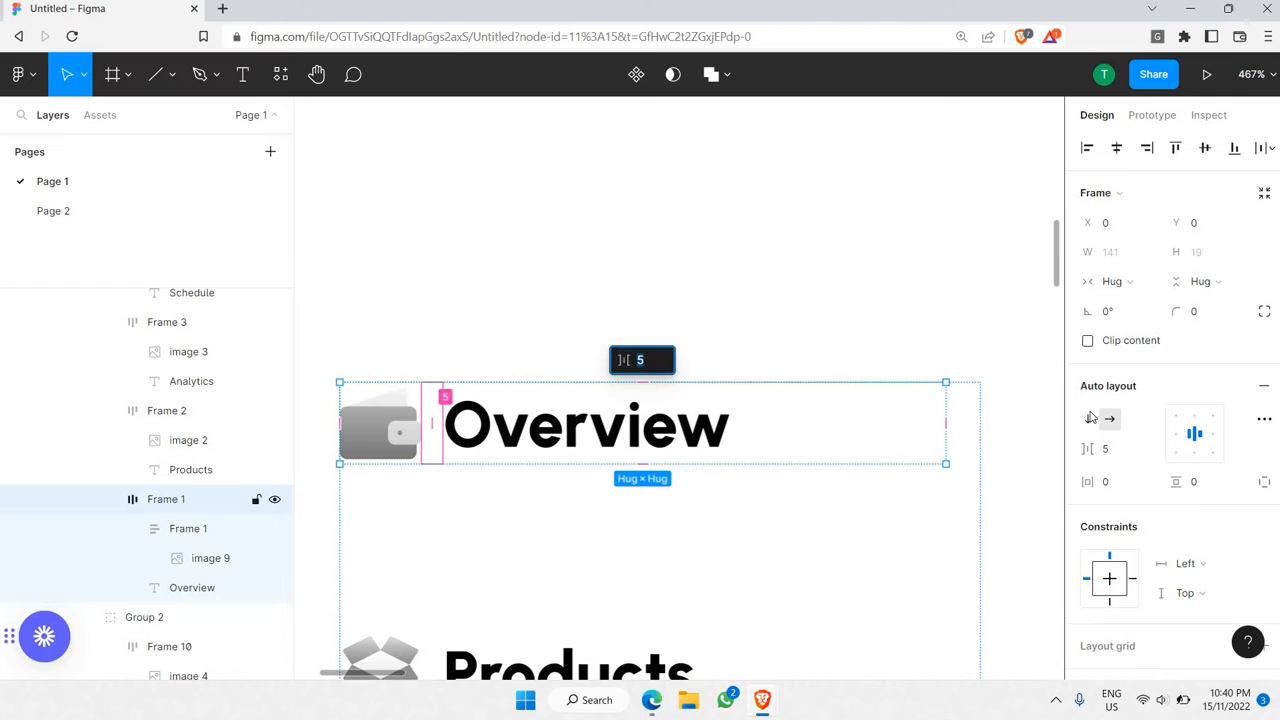
left_click(1117, 453)
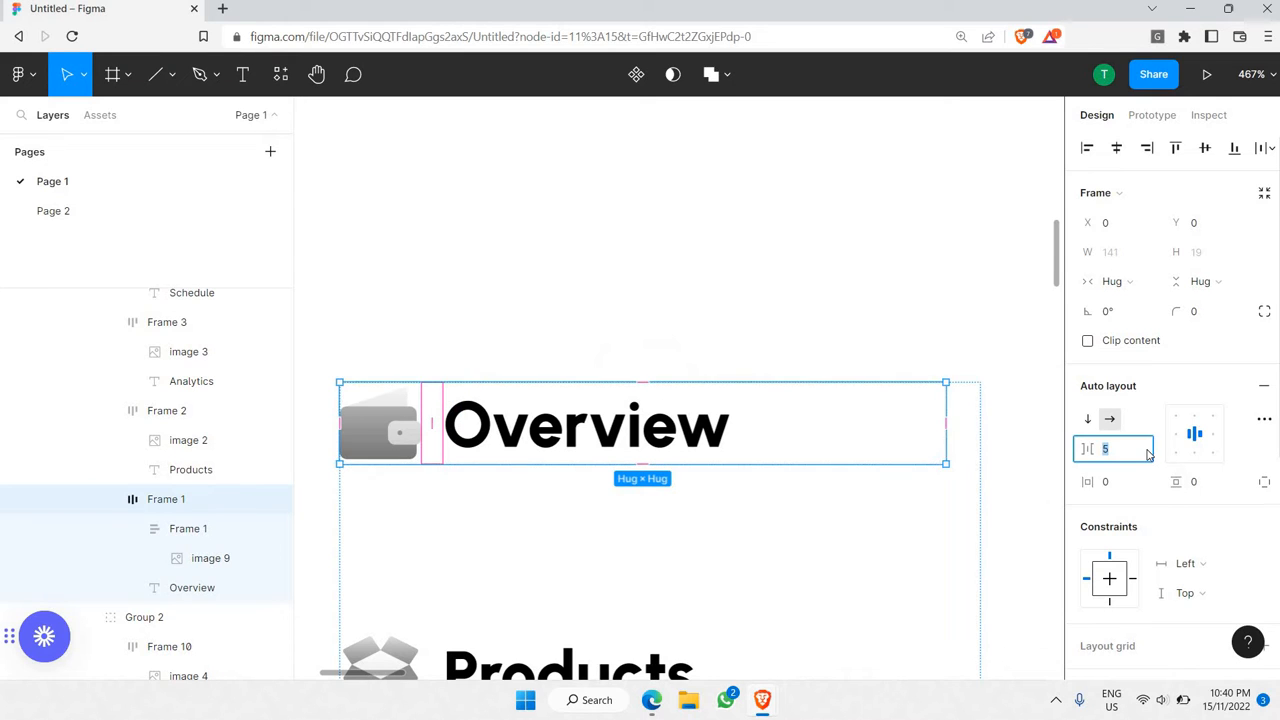
key("shift+Return")
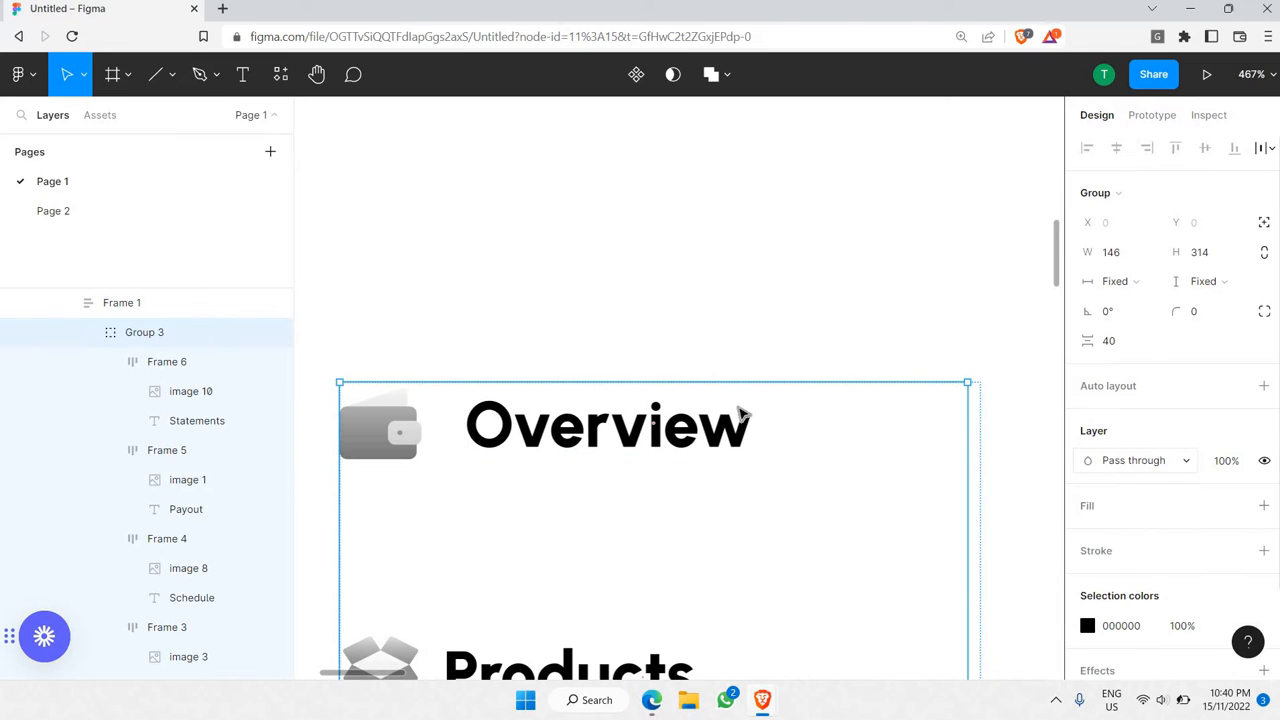
left_click(606, 345)
scroll(604, 355, "down", 1)
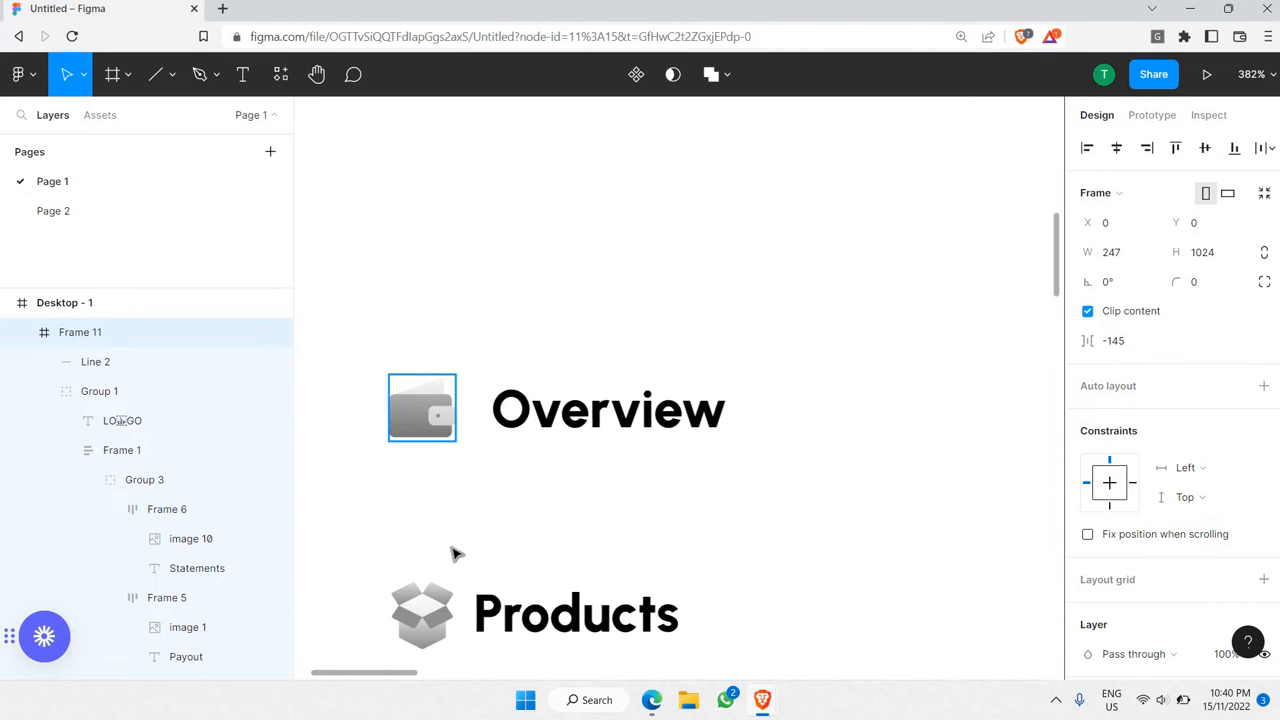
- Check the spacing between icons and labels across all menu items and how the whole sidebar looks
scroll(443, 534, "up", 3)
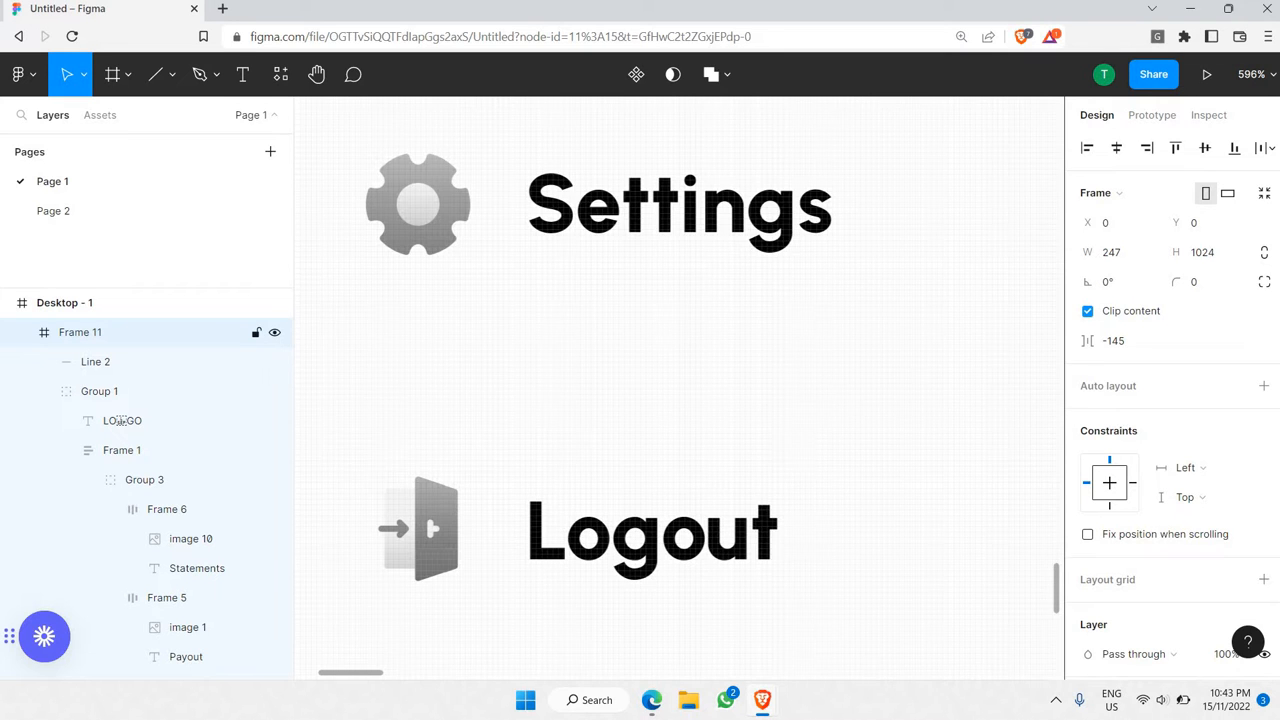
scroll(367, 374, "down", 4)
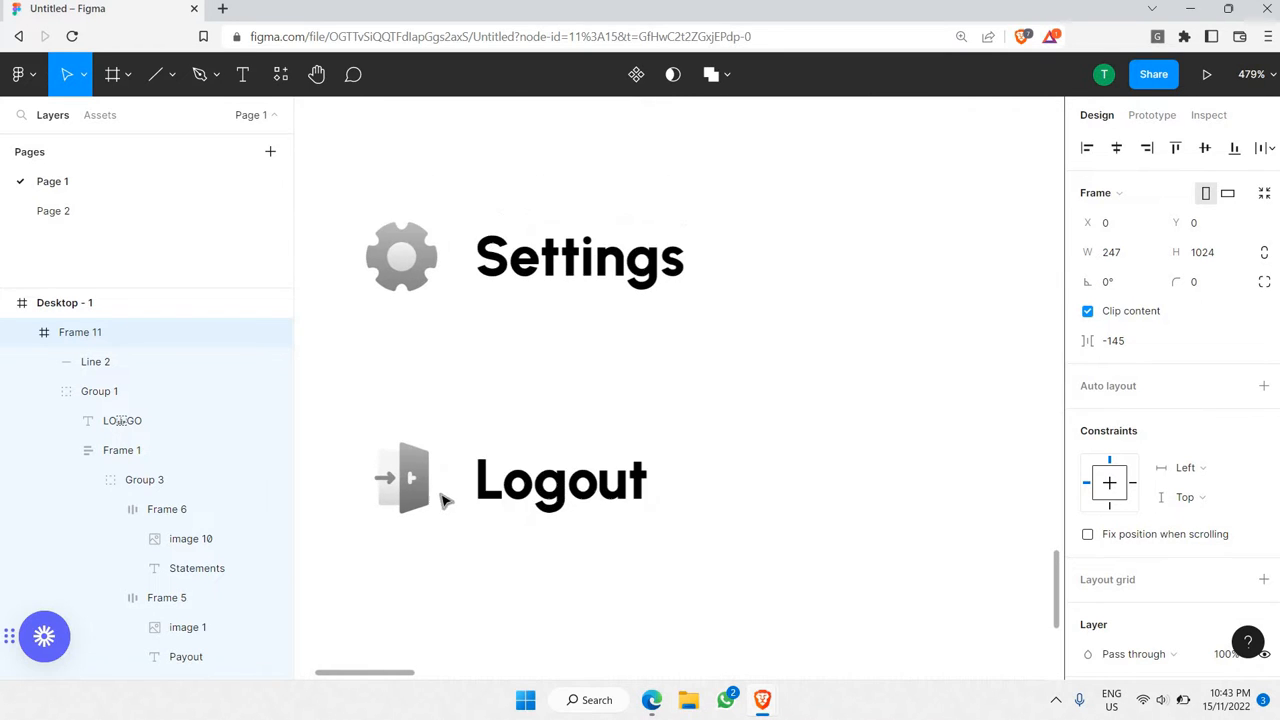
scroll(462, 468, "up", 2)
scroll(449, 470, "down", 3)
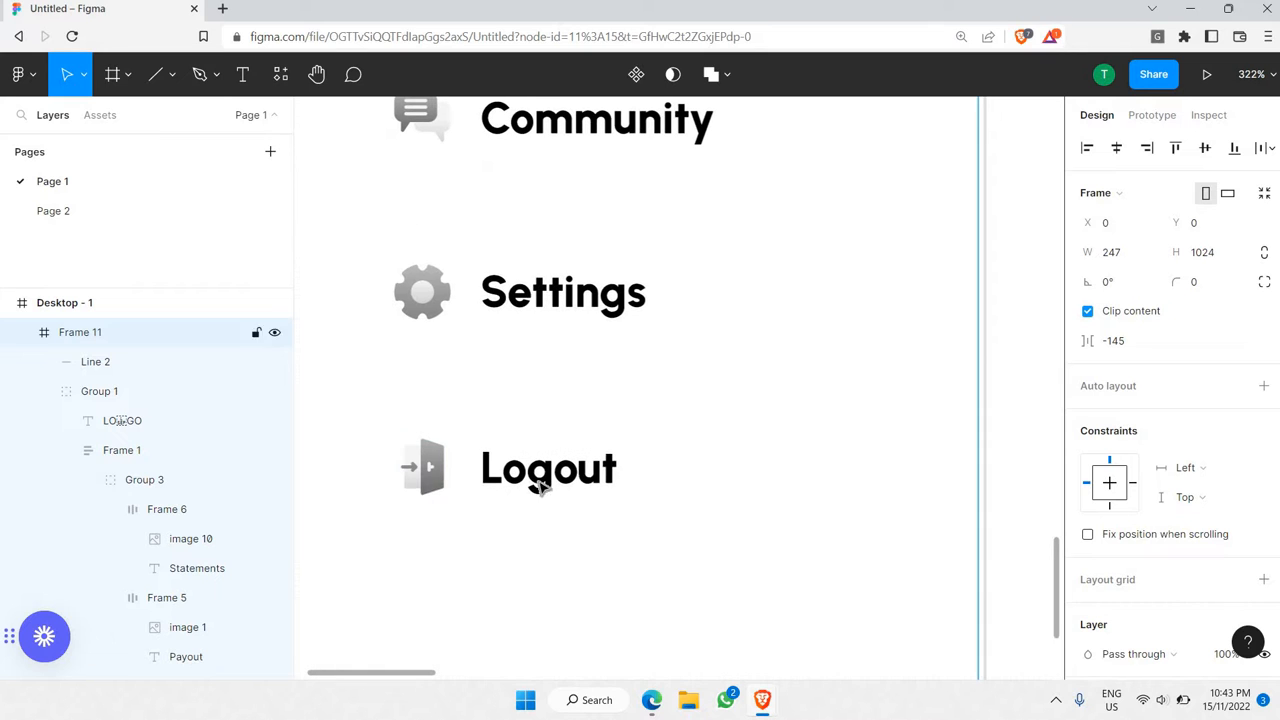
scroll(486, 470, "down", 6)
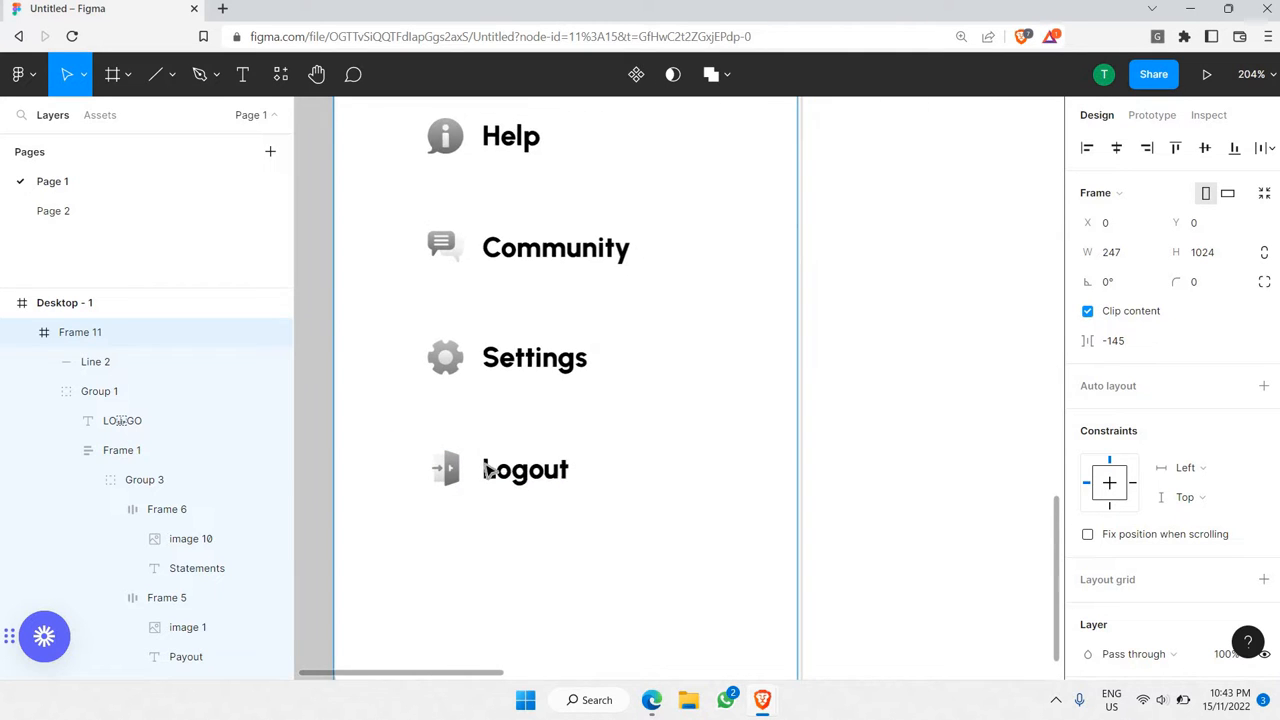
scroll(487, 470, "down", 3)
scroll(520, 191, "up", 1)
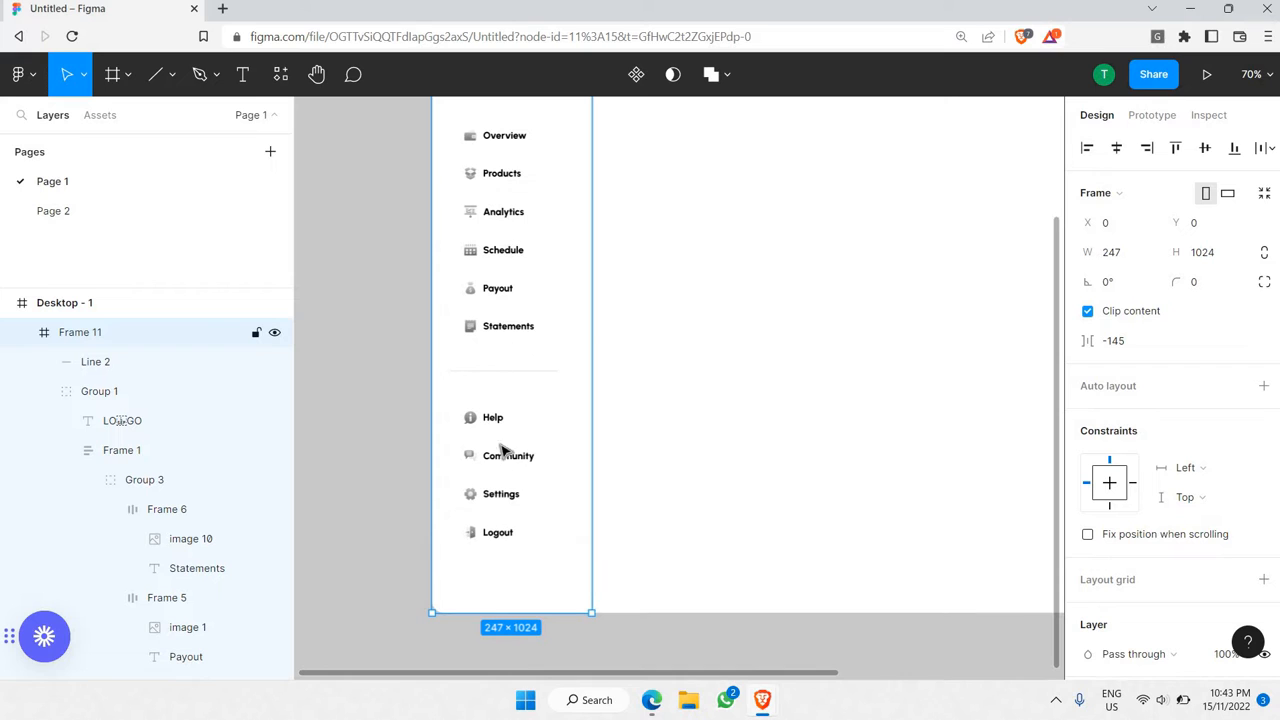
scroll(490, 468, "down", 3)
scroll(490, 331, "up", 4)
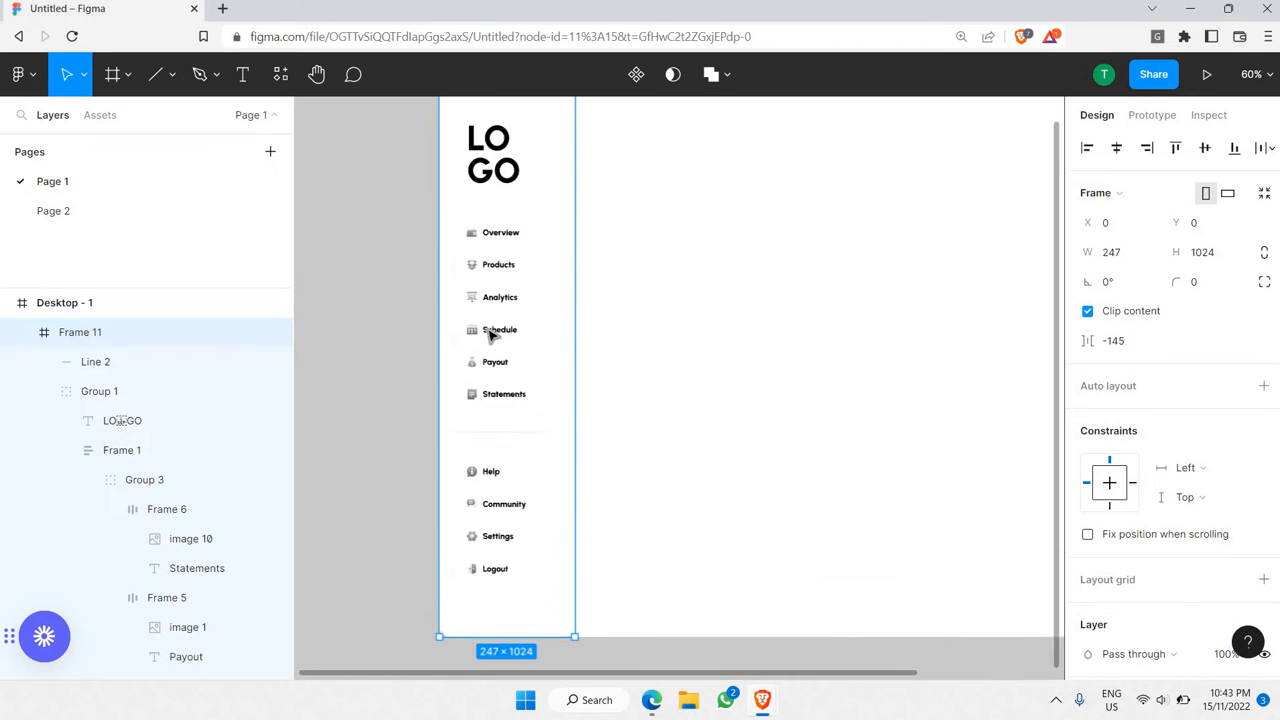
scroll(490, 336, "down", 1)
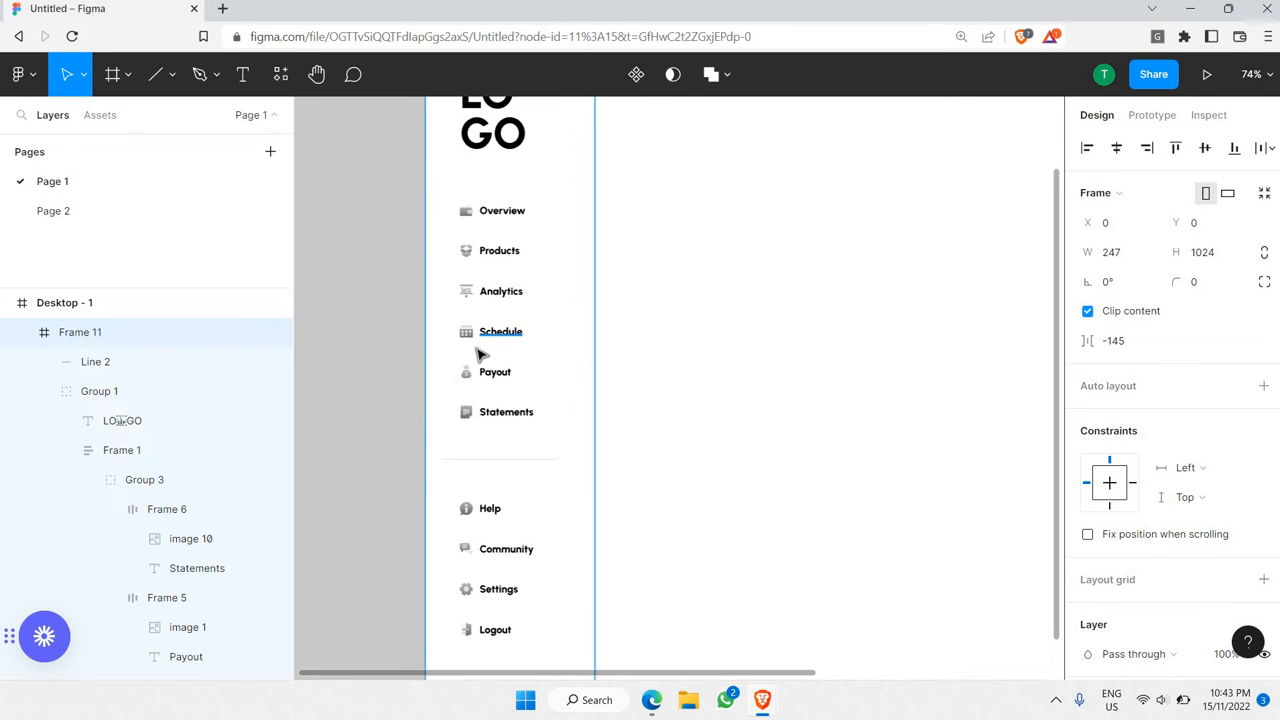
scroll(545, 437, "down", 1)
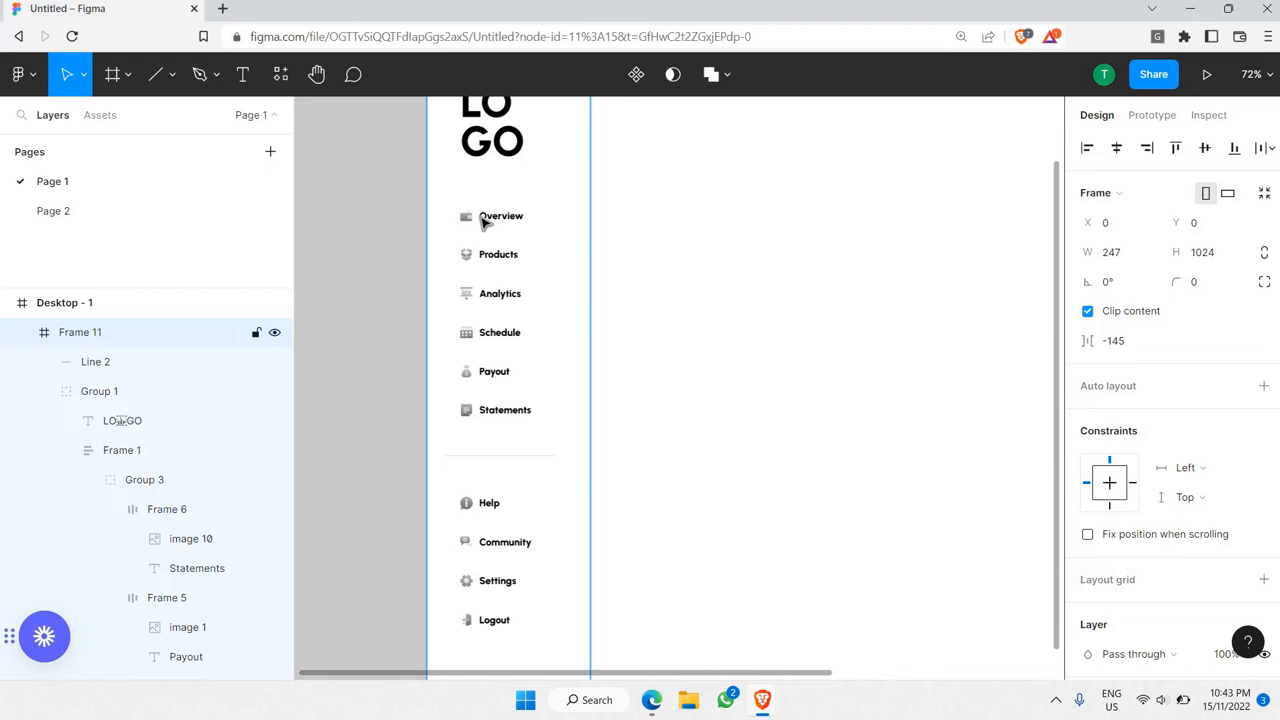
scroll(483, 220, "up", 4)
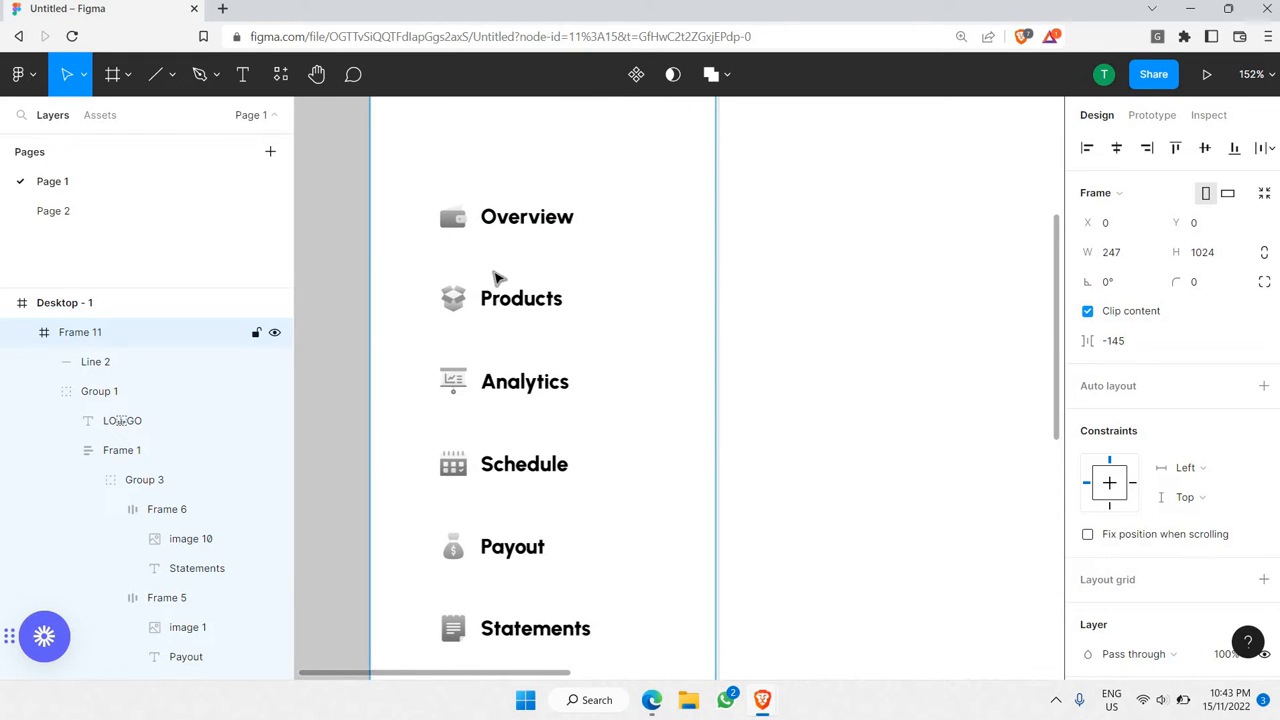
scroll(507, 263, "down", 5)
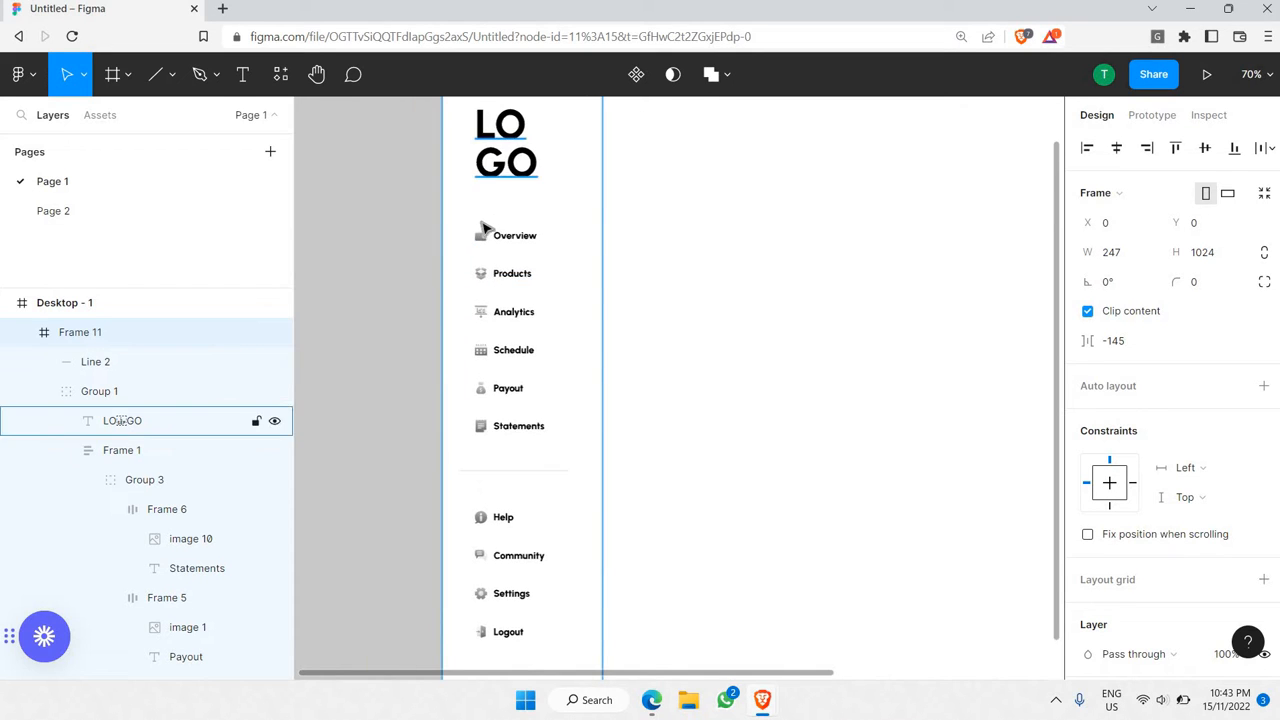
scroll(486, 234, "up", 3)
scroll(487, 233, "down", 2)
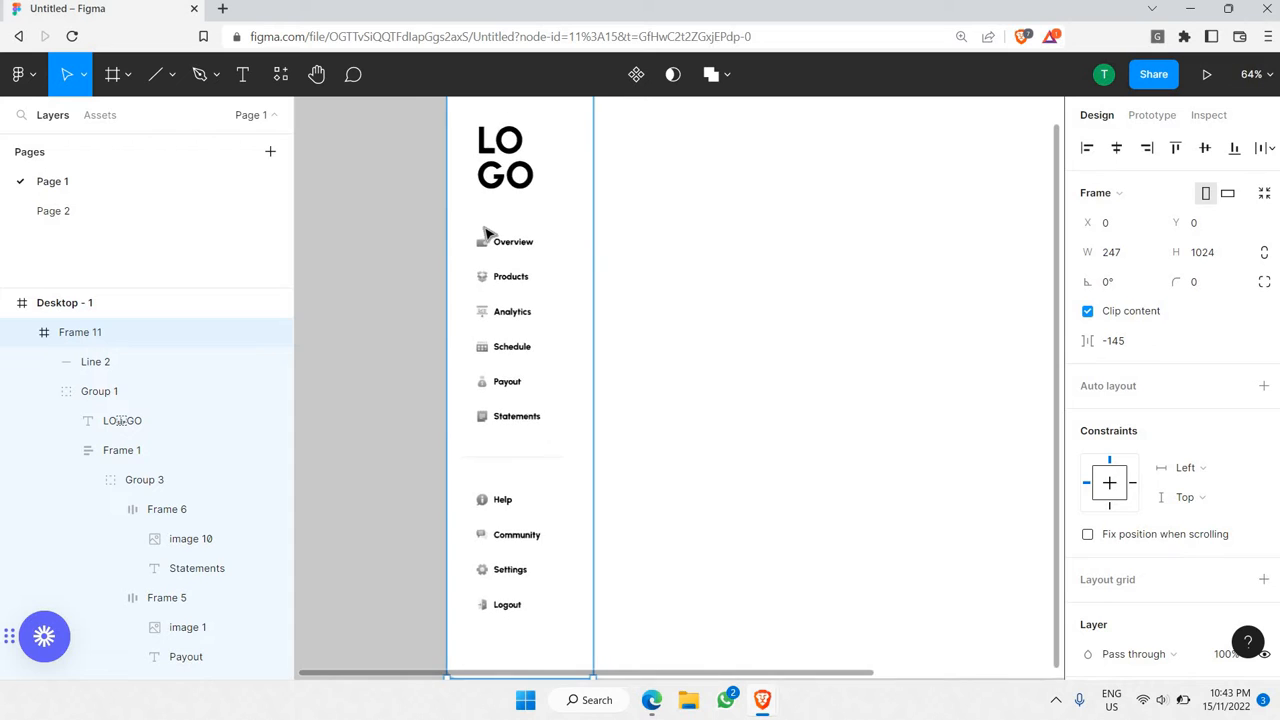
scroll(694, 270, "down", 3)
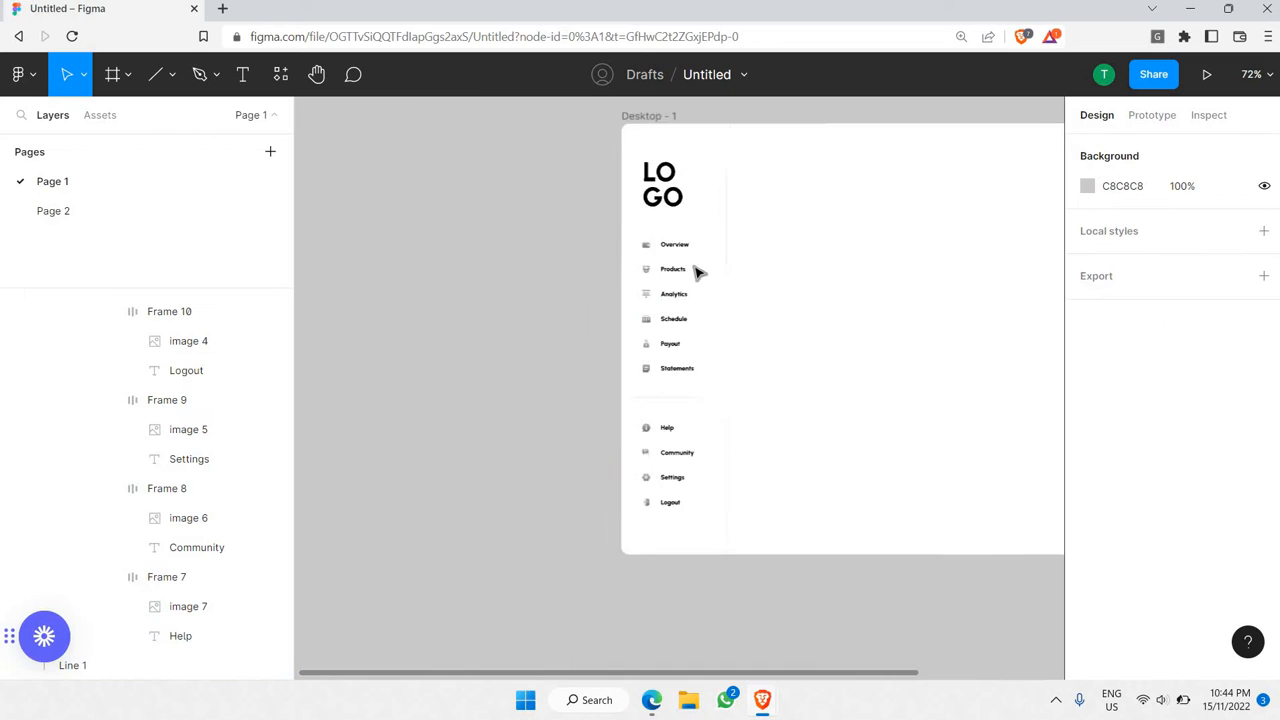
- Change the LOGO text's fill color to blue 0500FF
scroll(694, 270, "up", 1)
scroll(721, 385, "down", 2)
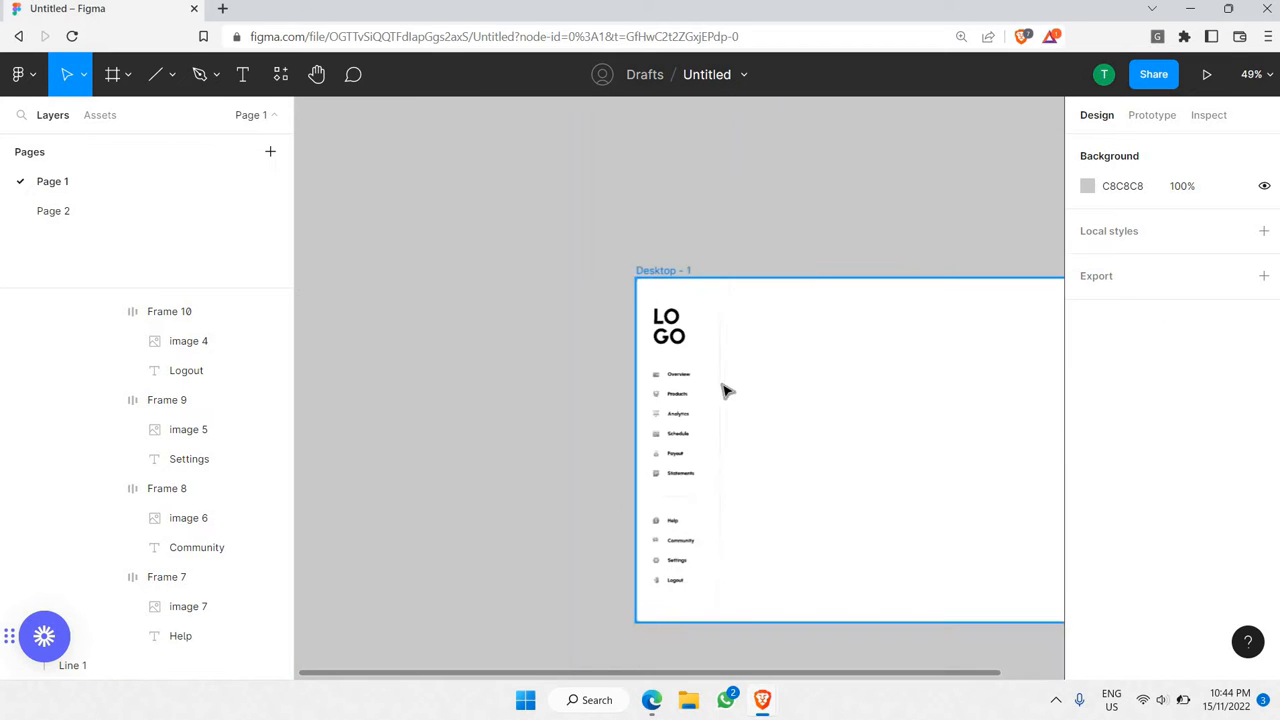
scroll(721, 384, "up", 3)
scroll(722, 383, "up", 1)
scroll(636, 341, "down", 2)
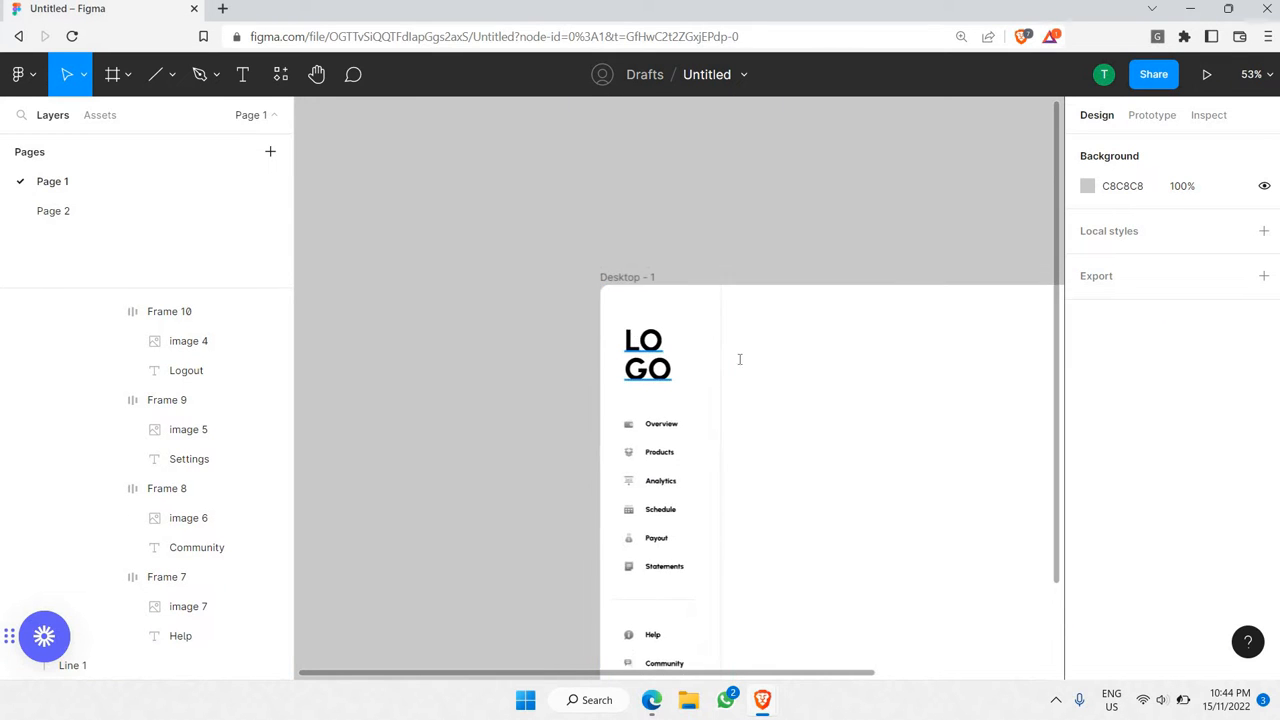
left_click(645, 350)
scroll(1093, 537, "down", 3)
left_click(1087, 552)
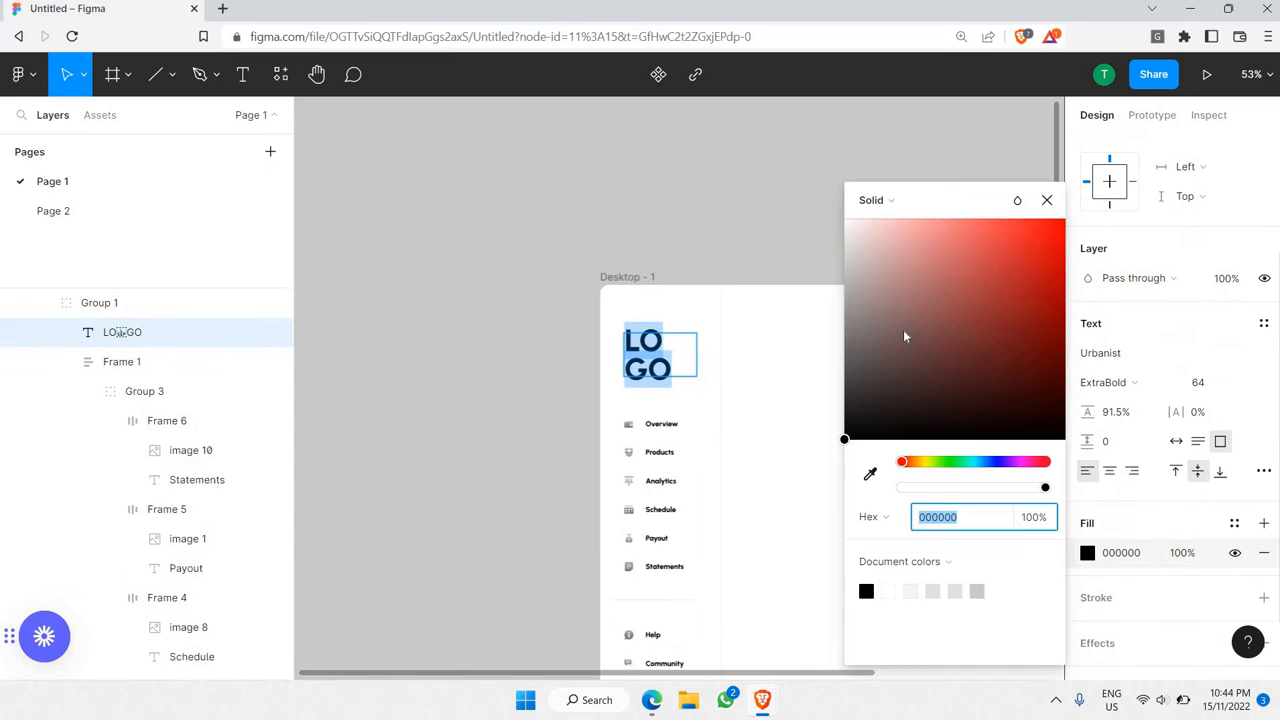
type("0500FF")
key("Return")
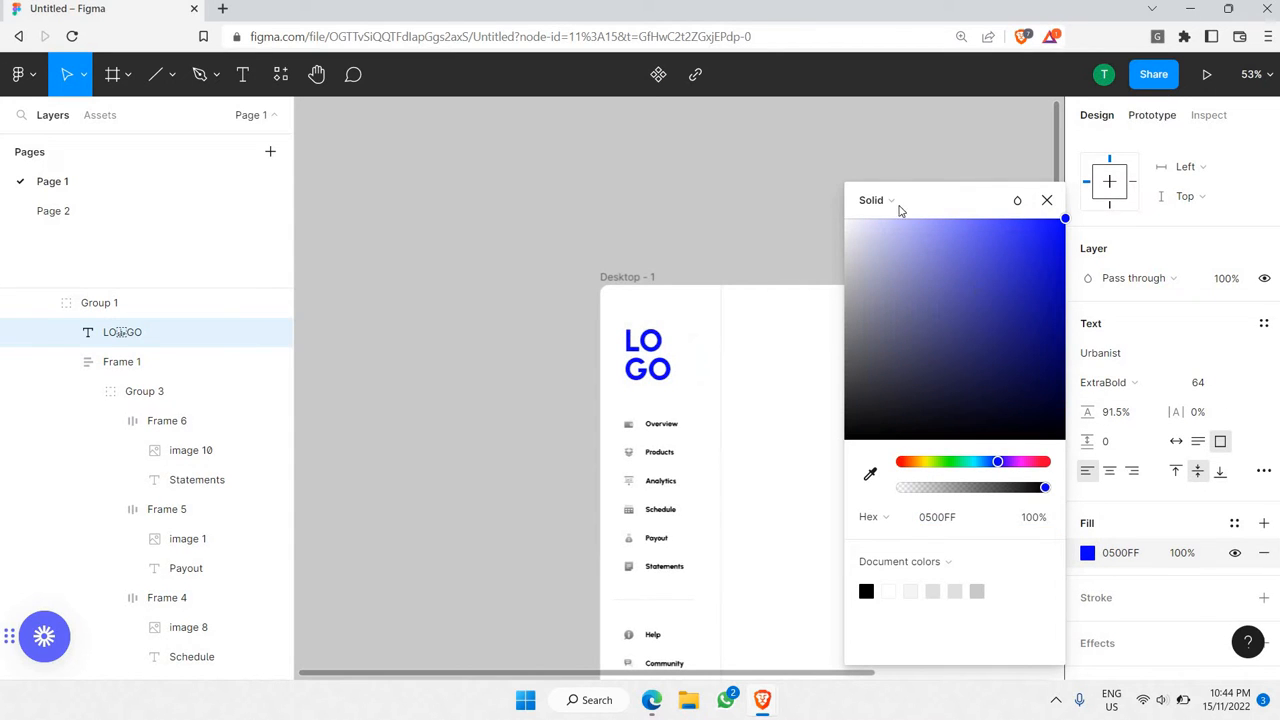
- Examine the sidebar with its recolored logo and menu groups, and the main area of the Desktop - 1 frame beside it
left_click(700, 172)
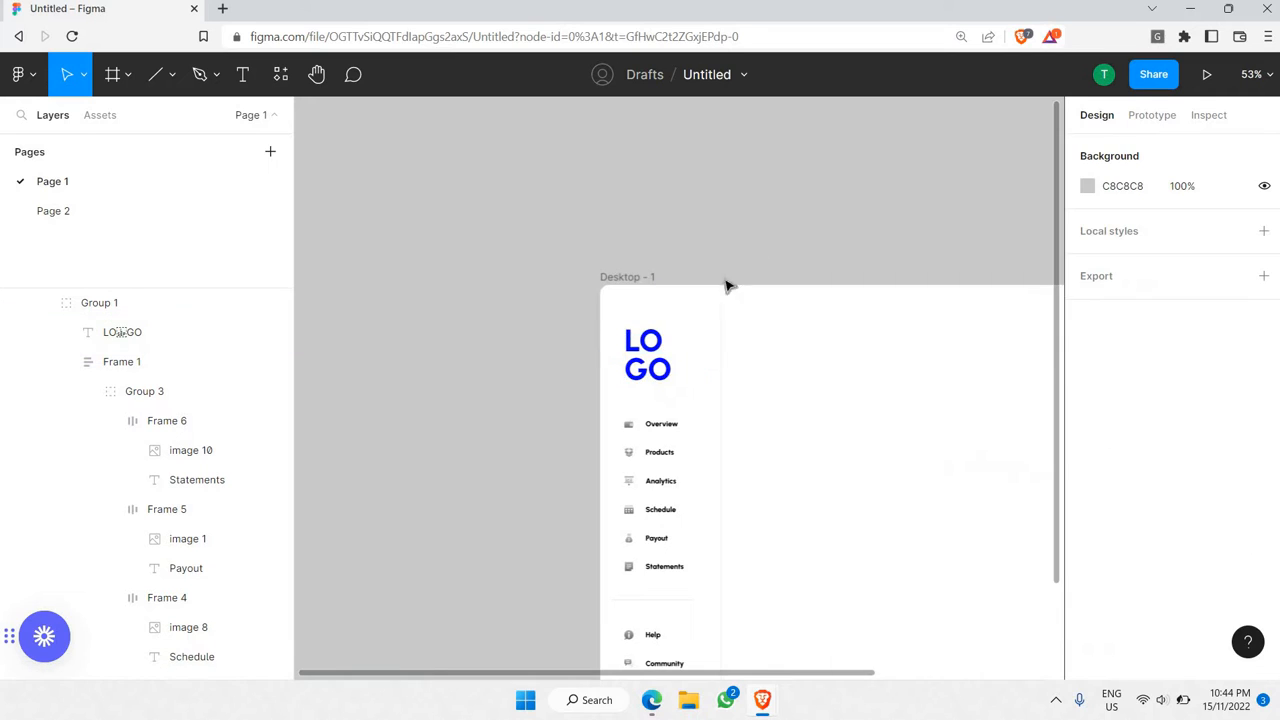
scroll(691, 306, "down", 3)
scroll(684, 445, "up", 5)
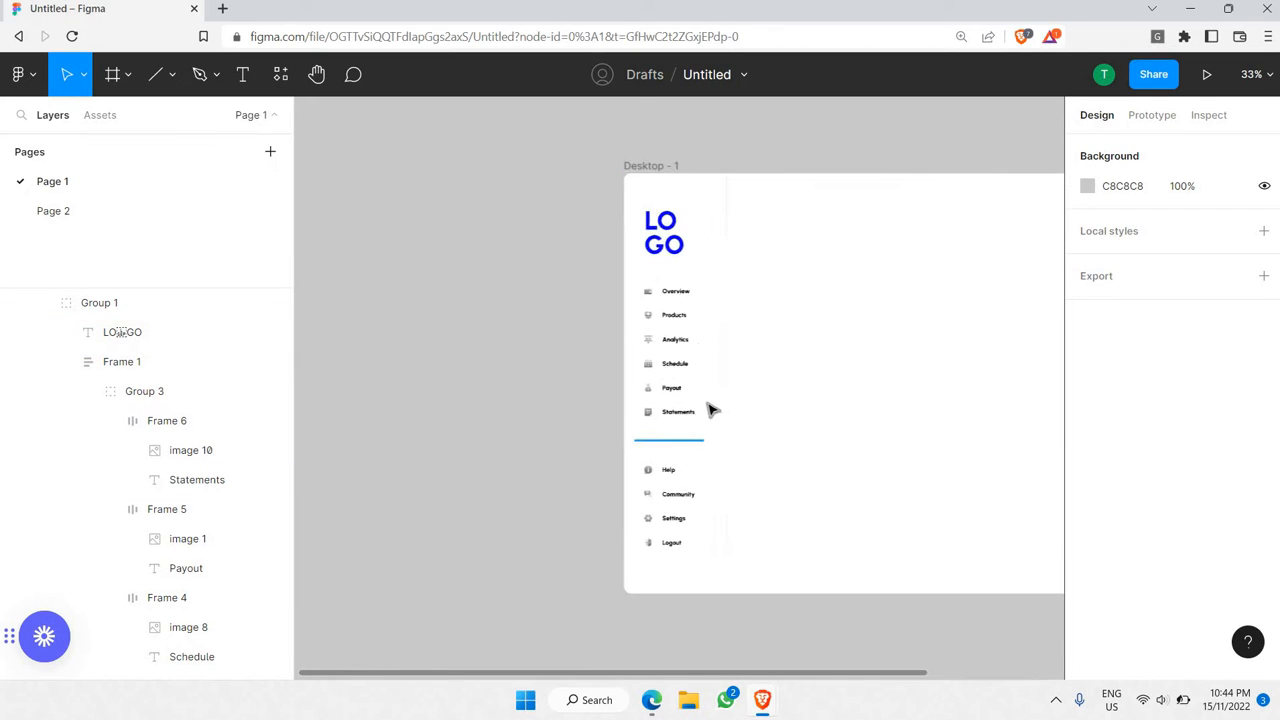
scroll(714, 371, "down", 1)
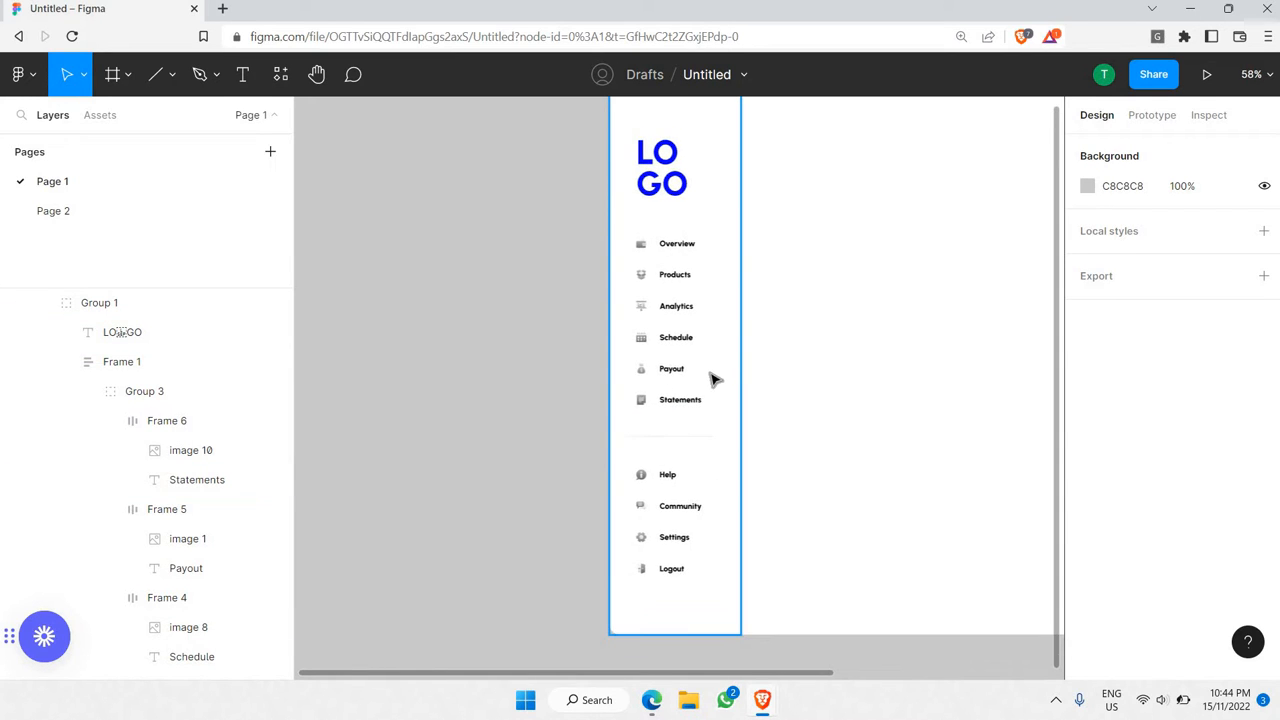
scroll(686, 291, "up", 2)
scroll(692, 242, "down", 3)
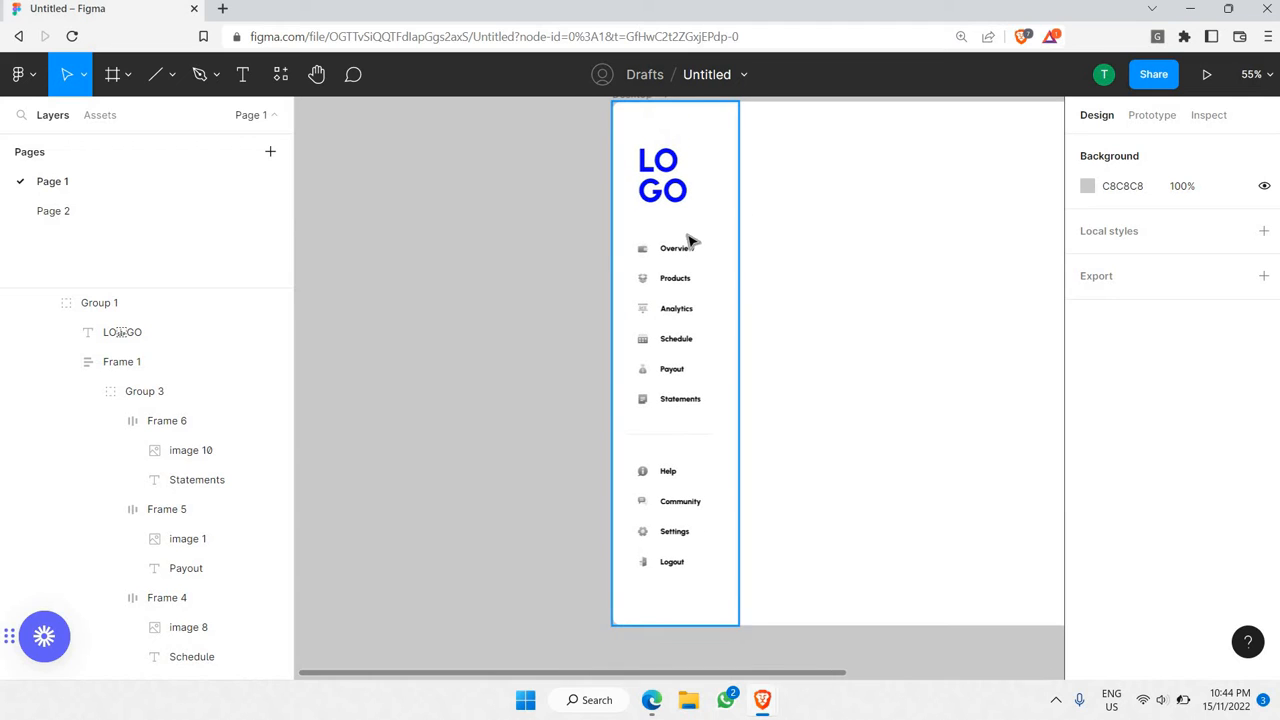
scroll(687, 240, "right", 8)
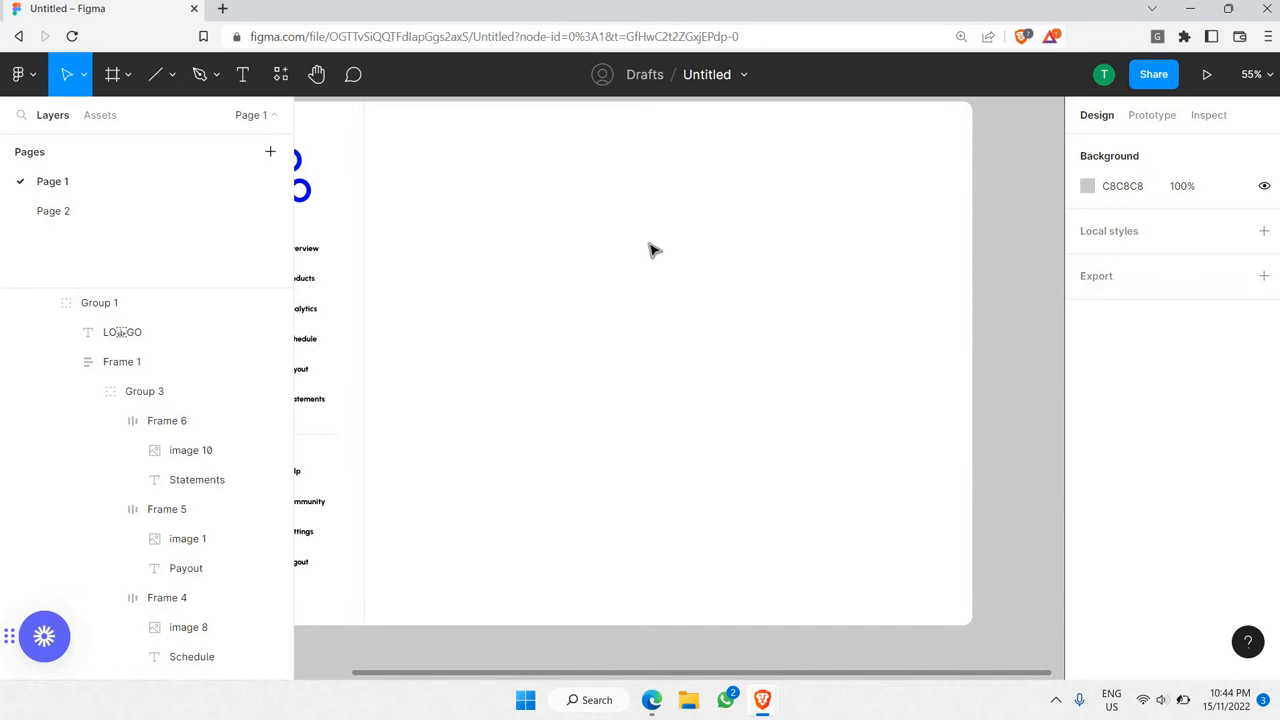
scroll(650, 250, "down", 3)
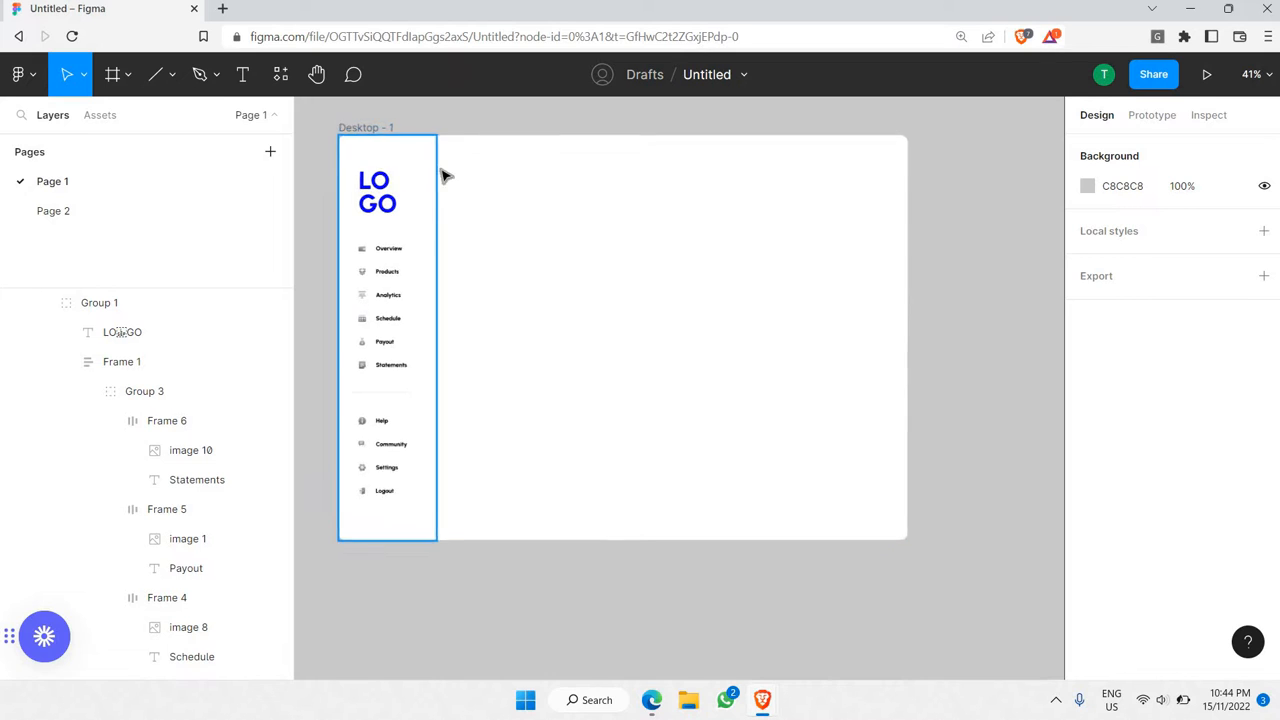
- Select the sidebar frame, Frame 11, and collapse its nested layers
scroll(435, 180, "up", 3)
left_click(423, 165)
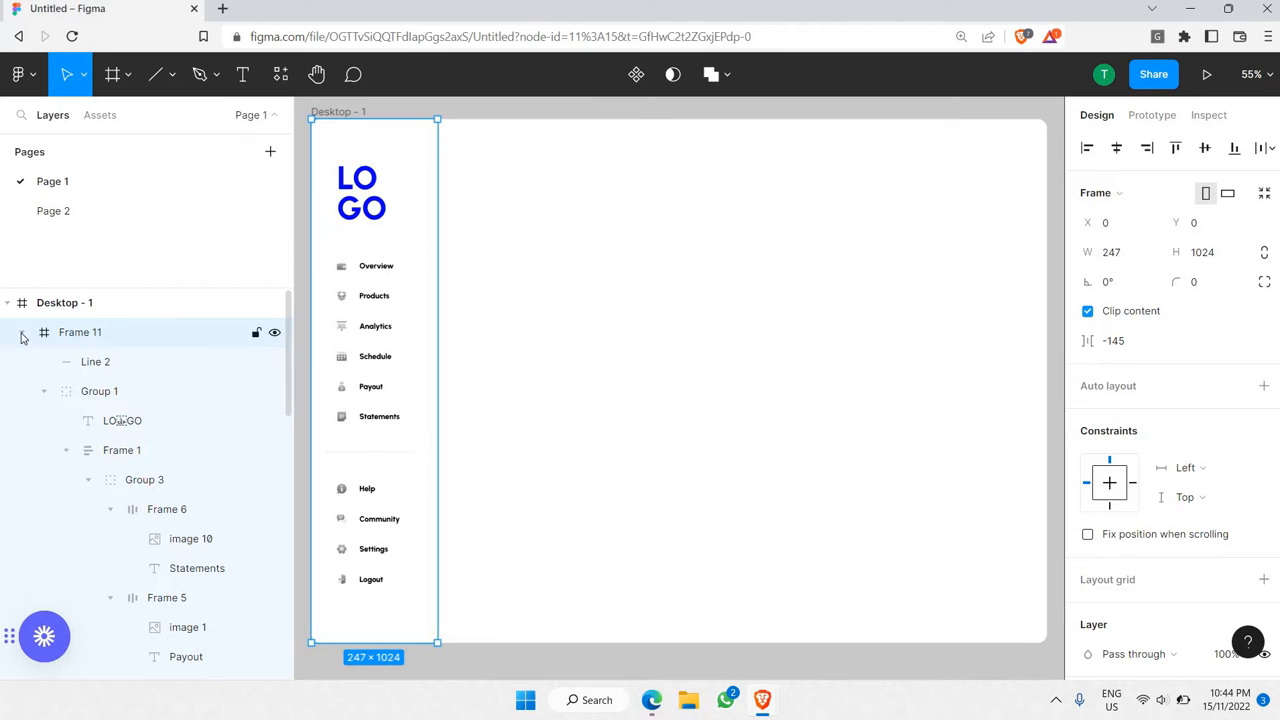
key("alt+l")
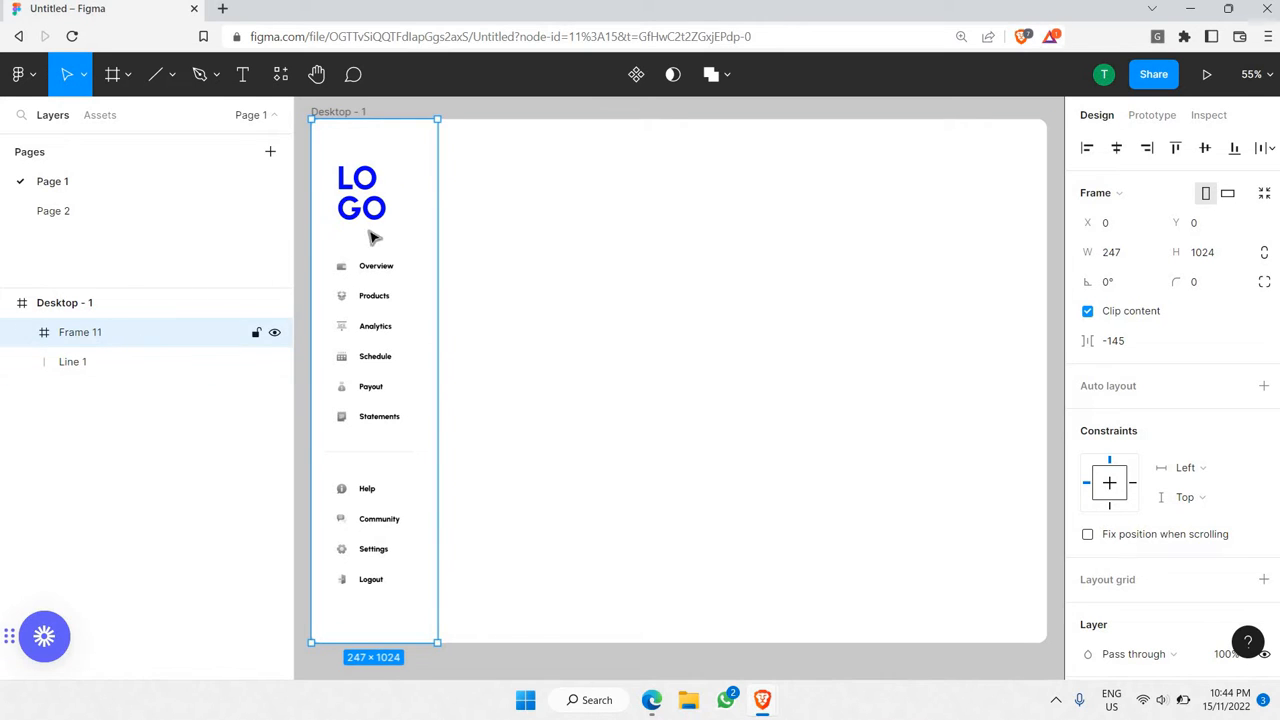
- Set the Desktop - 1 frame's fill color to light grey F5F5F5
scroll(1210, 442, "down", 4)
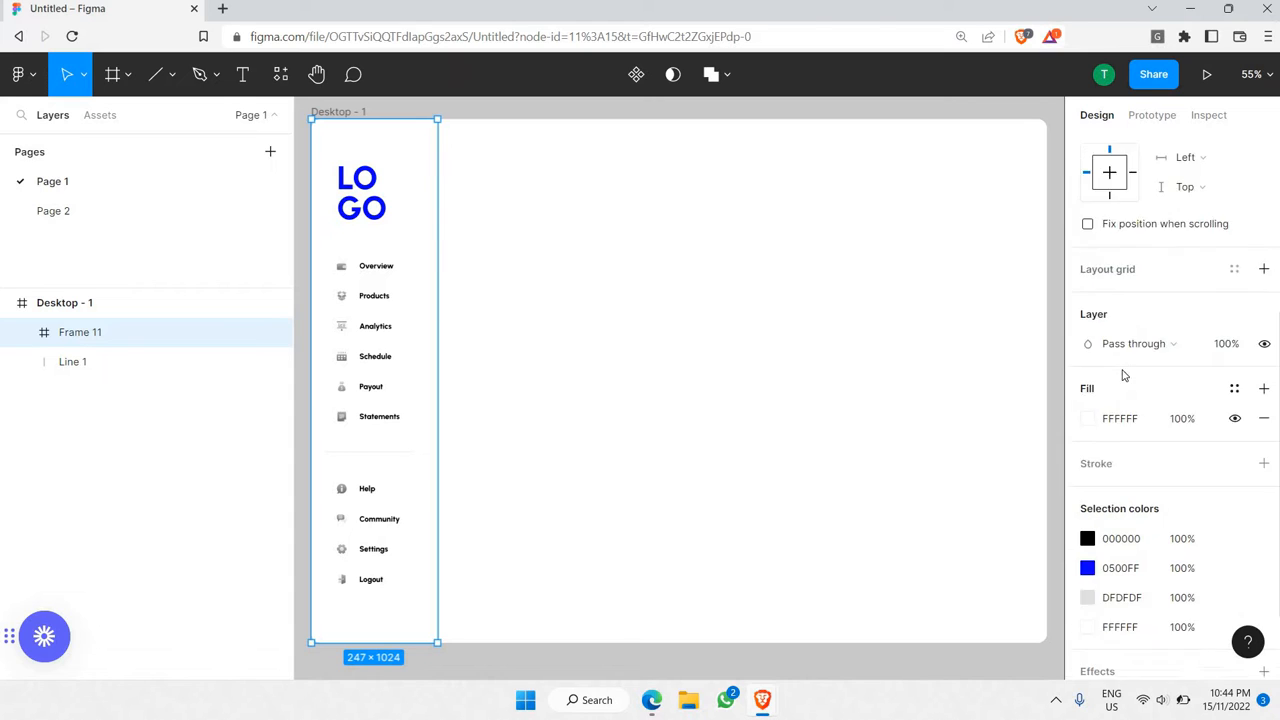
left_click(1030, 388)
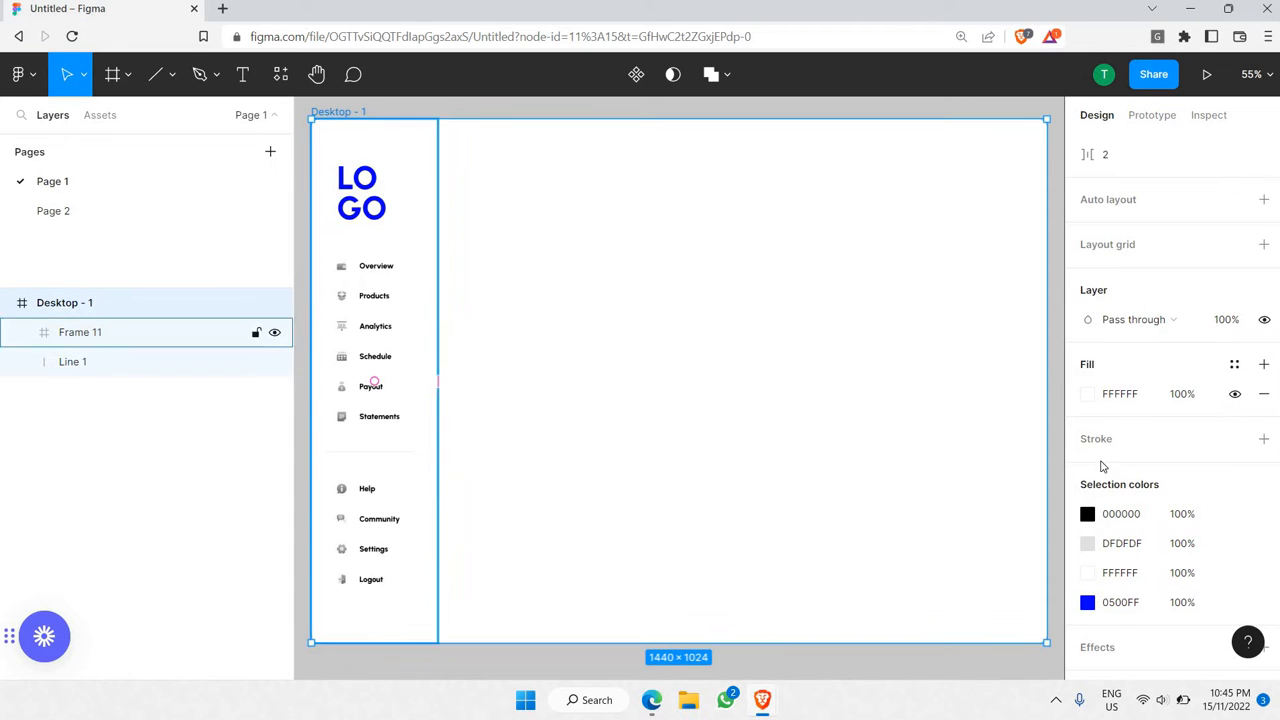
left_click(1120, 393)
left_click(1068, 390)
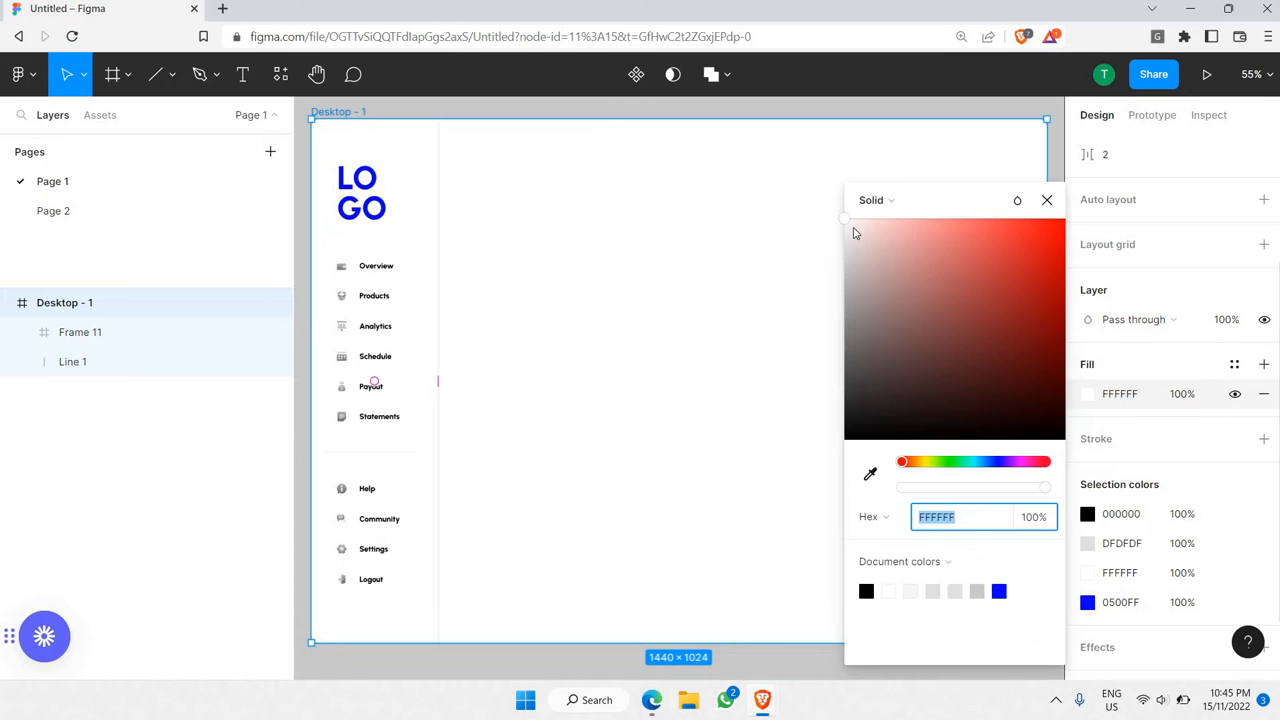
left_click(838, 232)
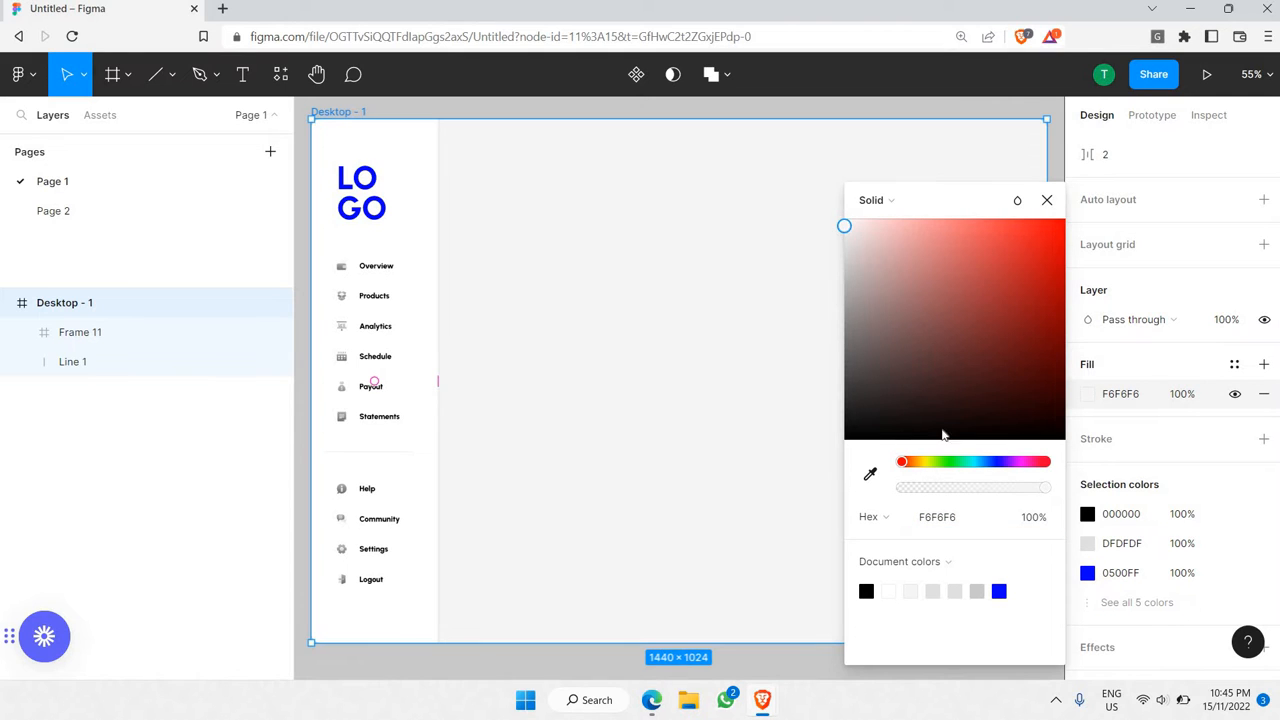
left_click(950, 516)
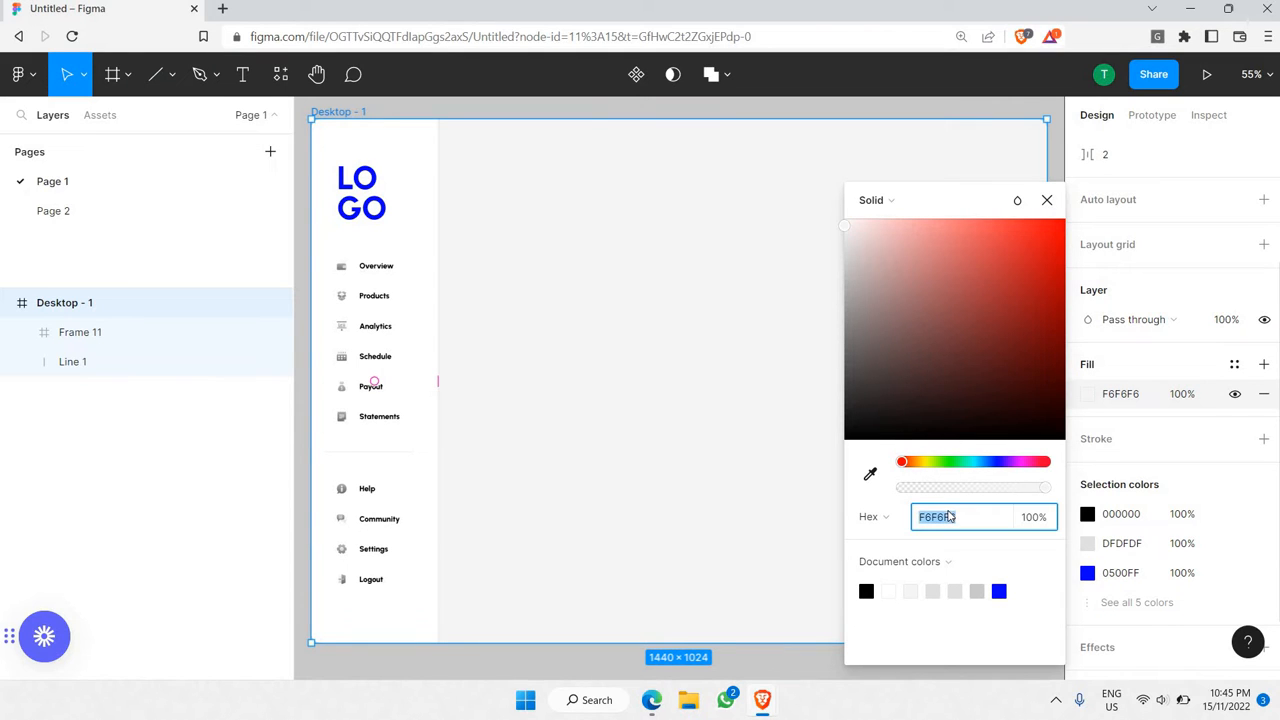
type("f5f5f5")
key("Return")
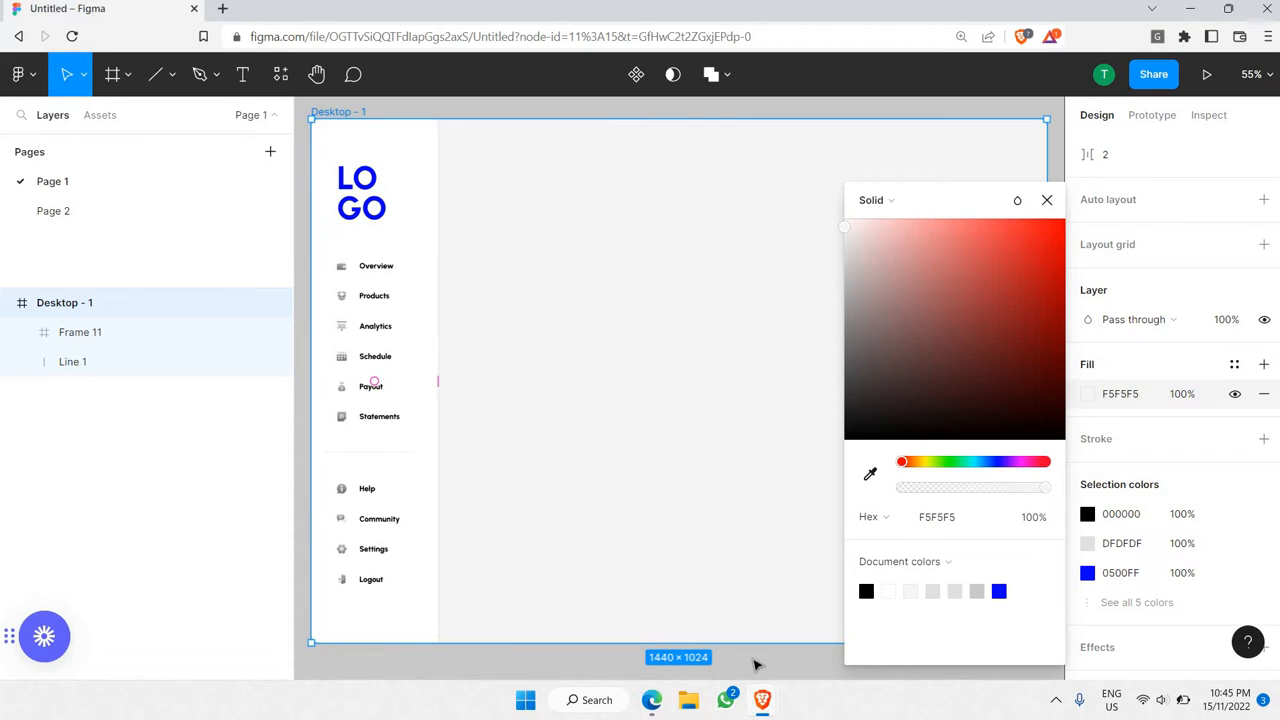
- Lighten the Desktop - 1 frame's fill to a near-white grey using the color picker
left_click(617, 236)
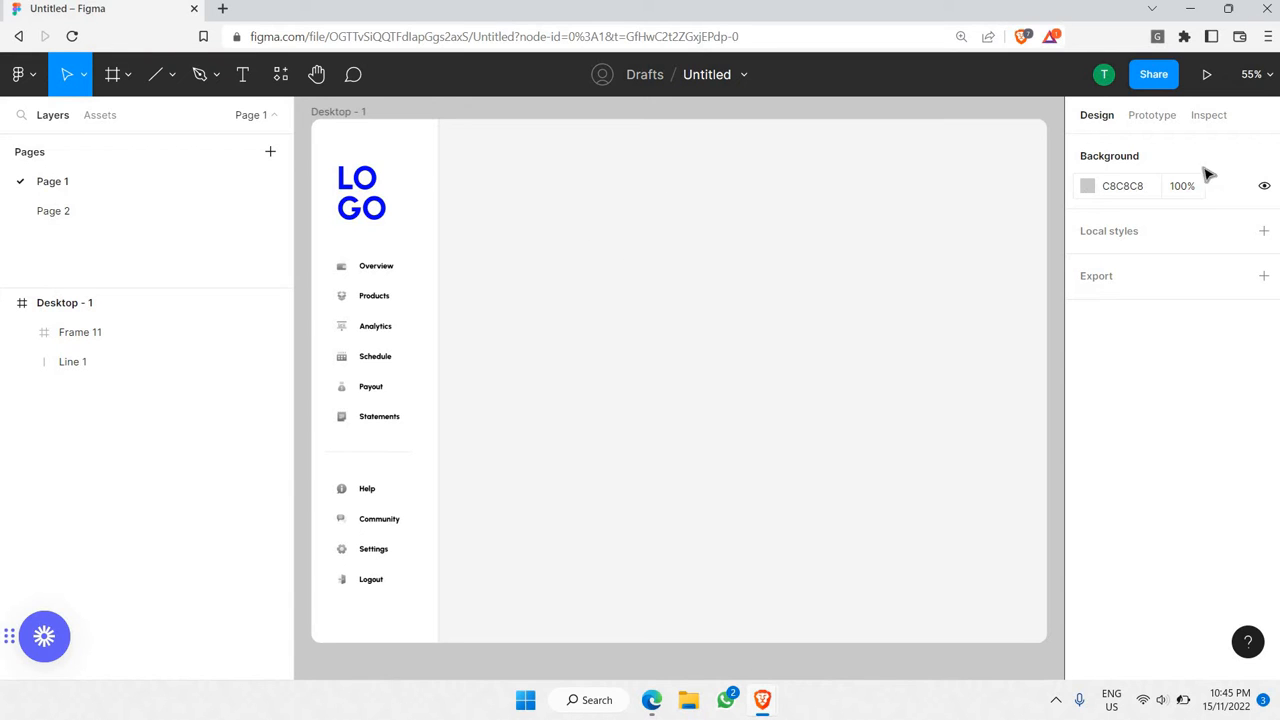
left_click(1116, 190)
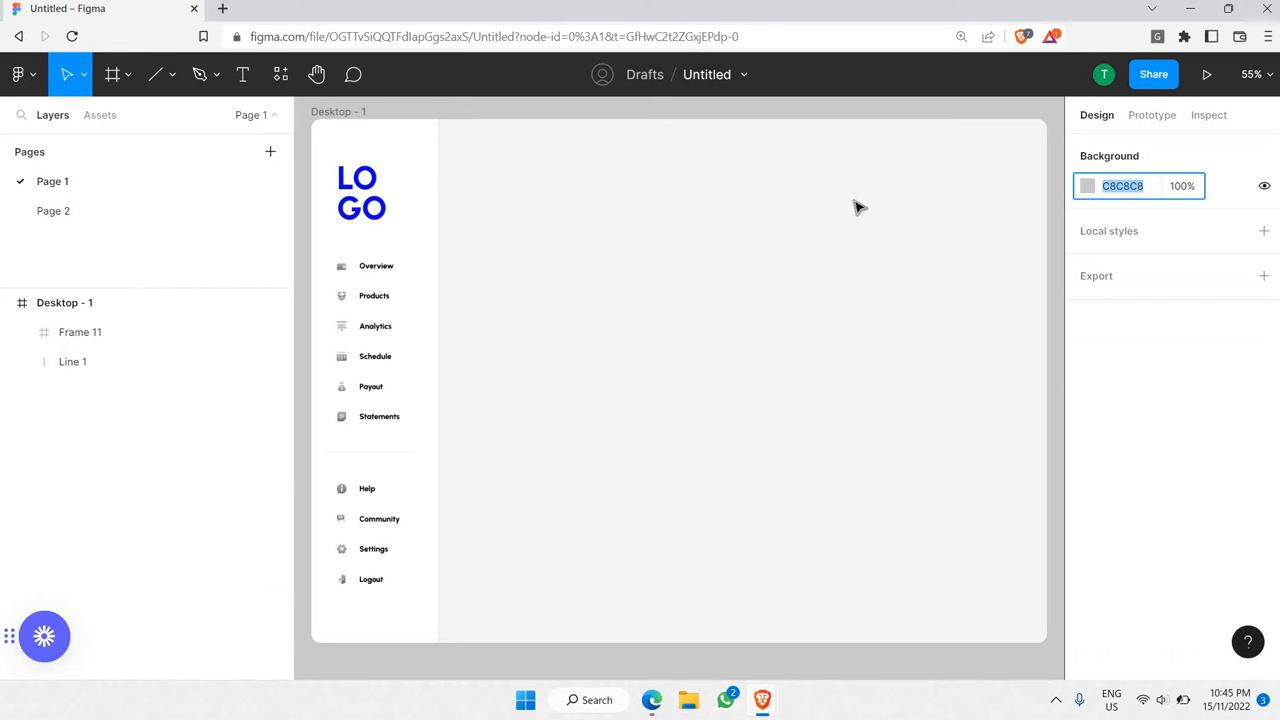
left_click(855, 207)
scroll(1108, 420, "down", 3)
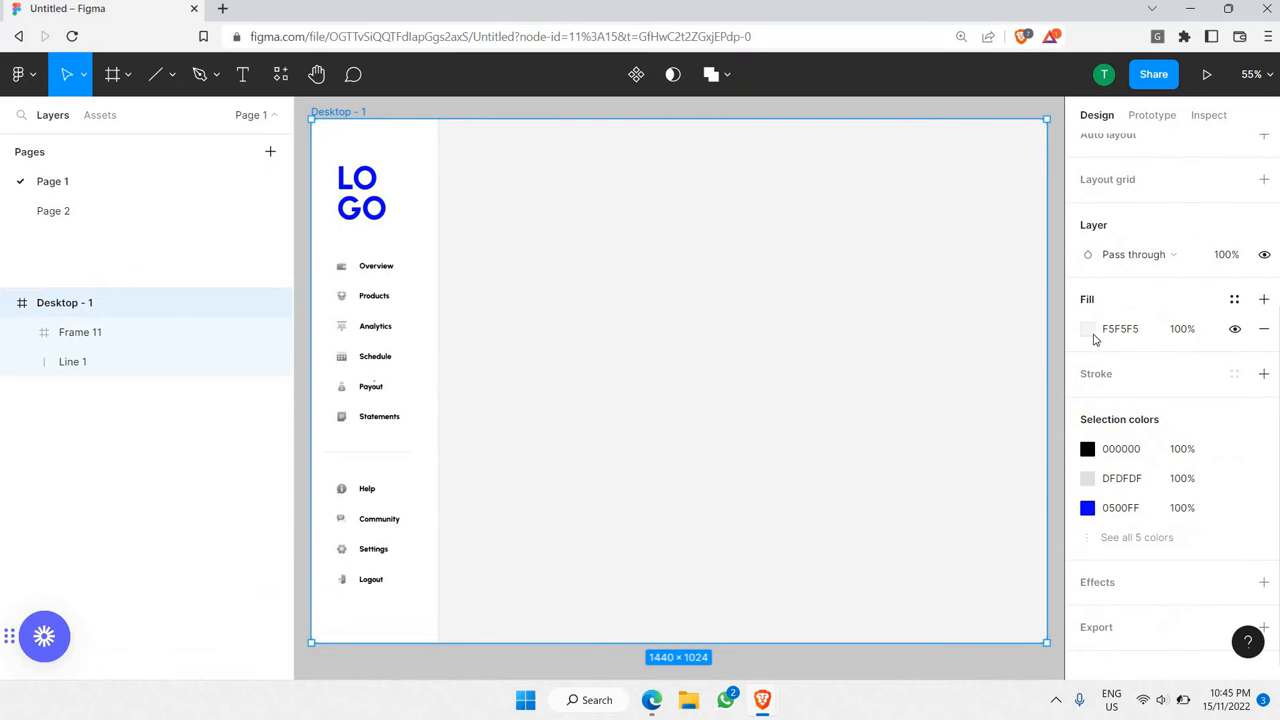
left_click(1088, 330)
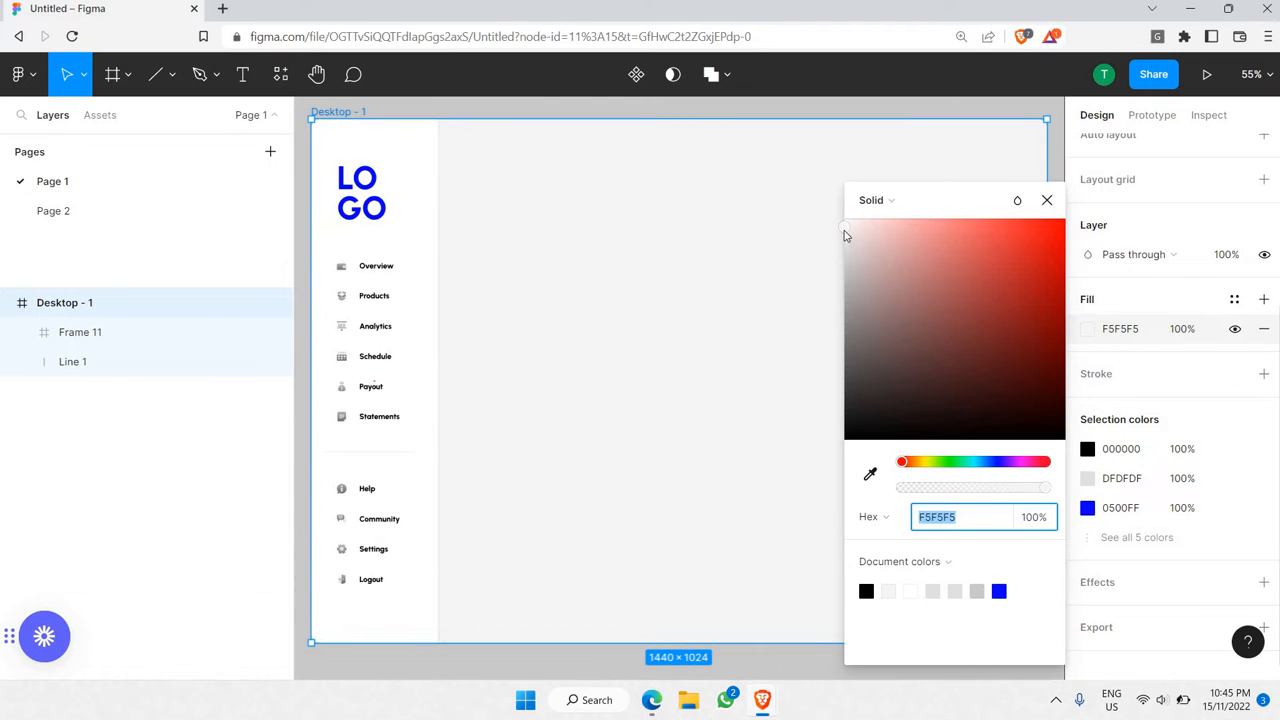
left_click_drag(845, 235, 806, 240)
left_click(676, 117)
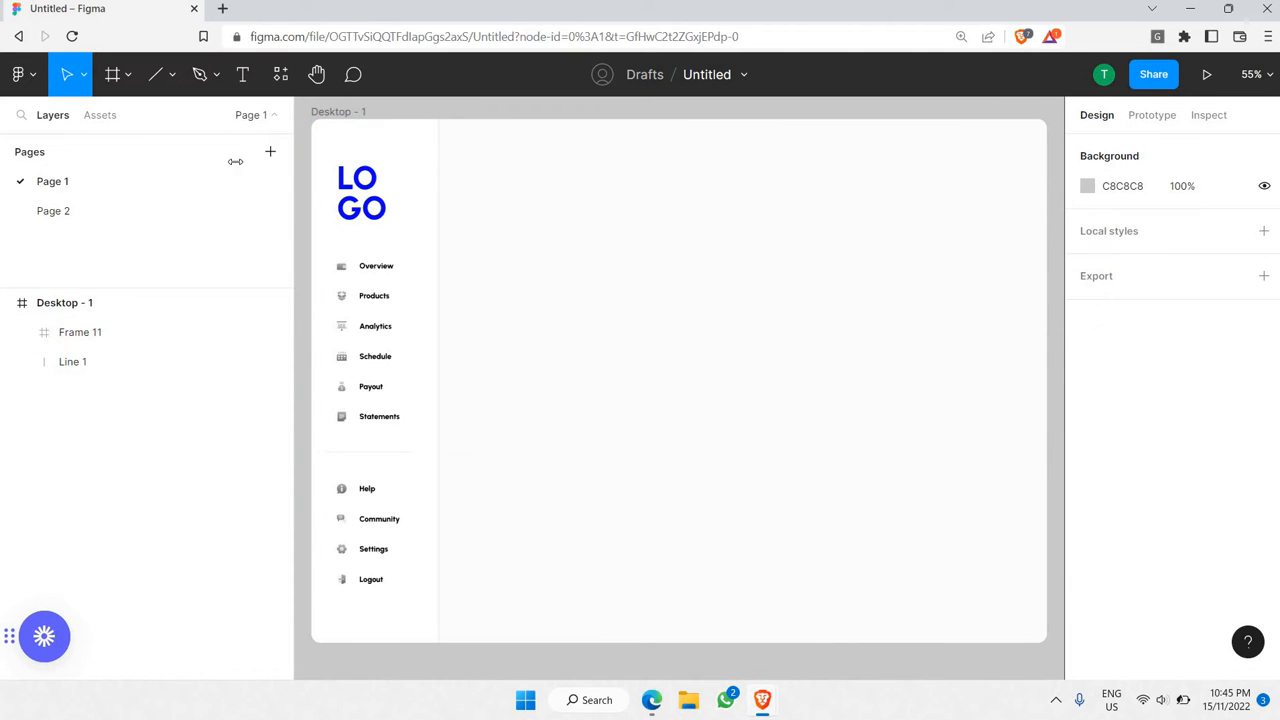
- Add a greeting reading "Hello," plus a first name at the top of the main area, in a text box widened to 402 × 52
left_click(245, 75)
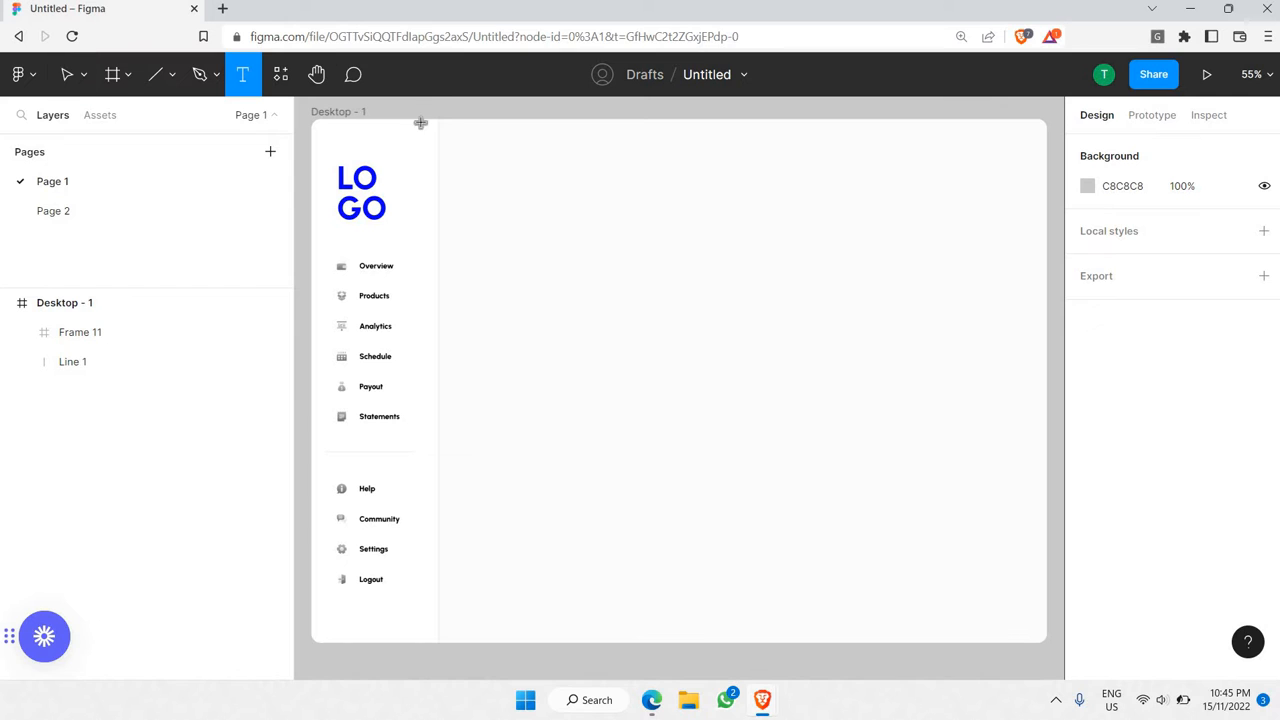
scroll(470, 175, "up", 3)
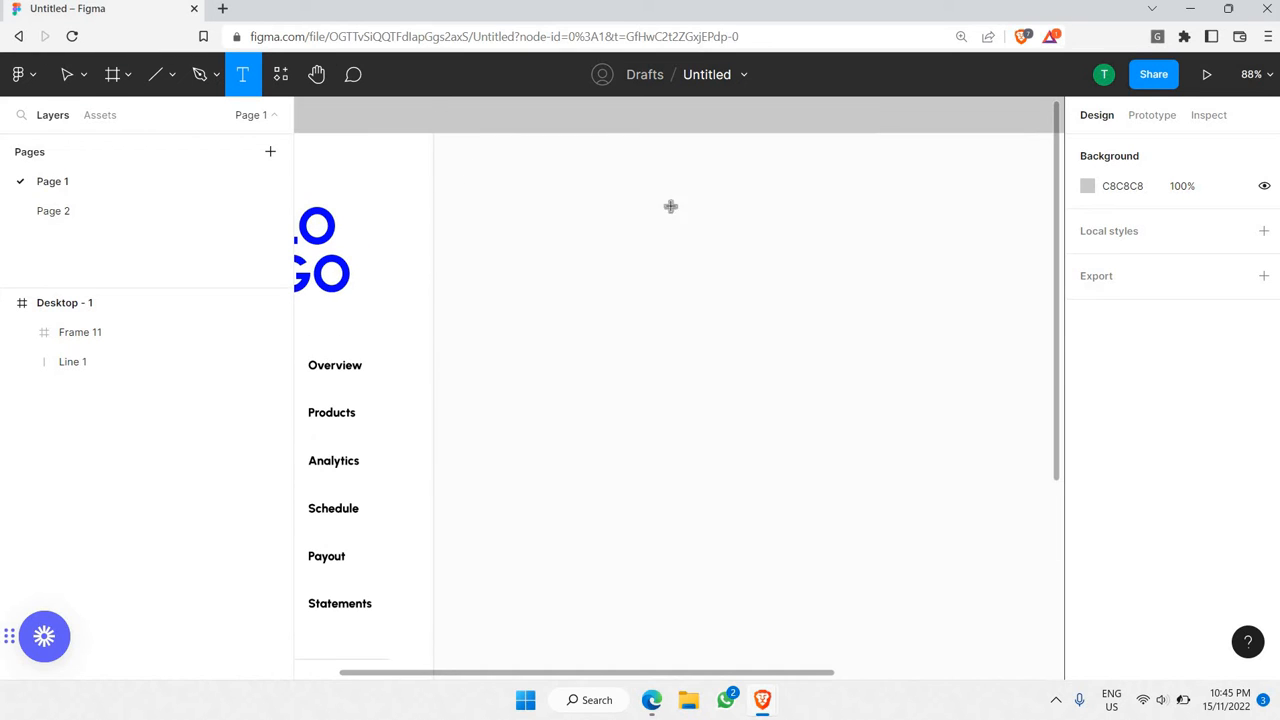
left_click_drag(697, 226, 448, 178)
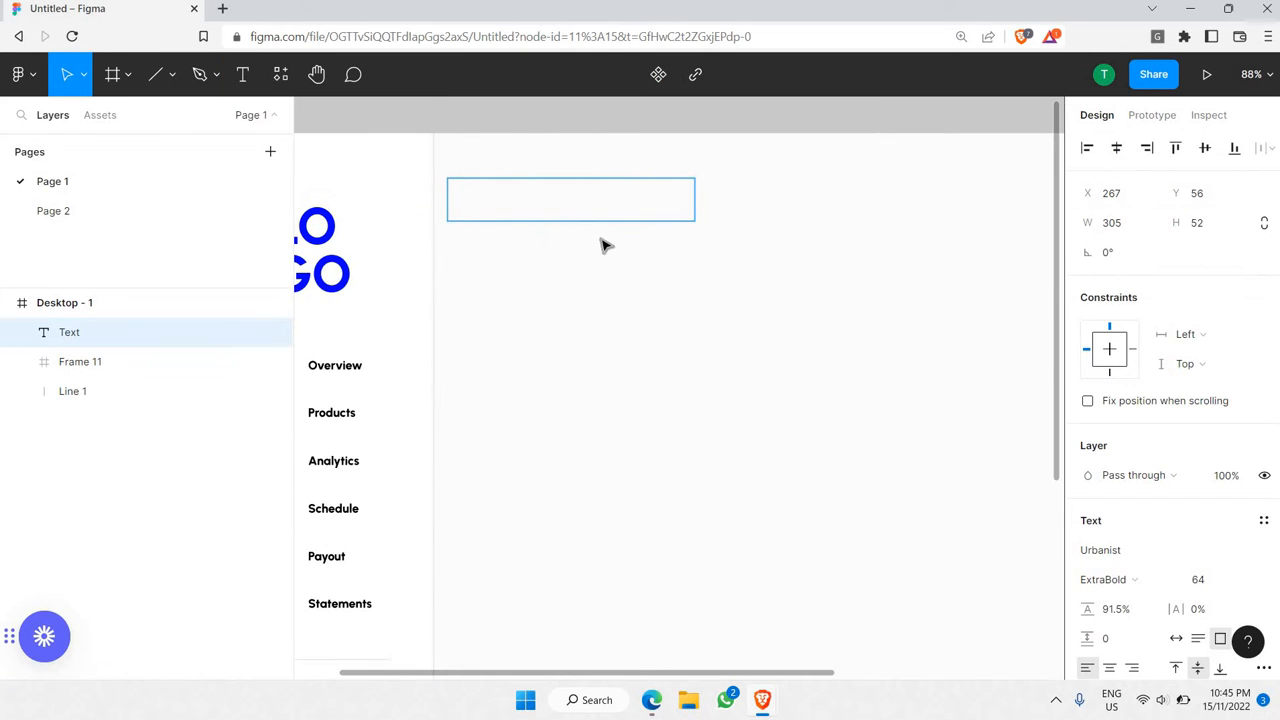
type("Hello")
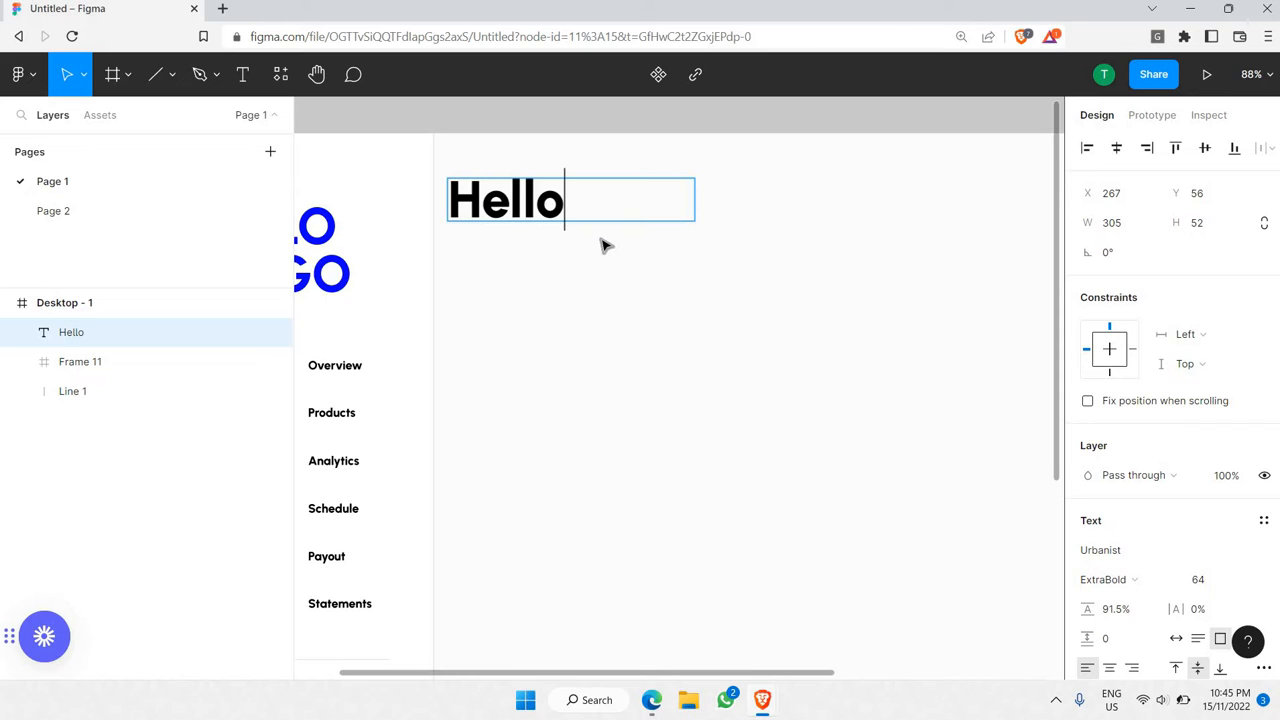
type(", John")
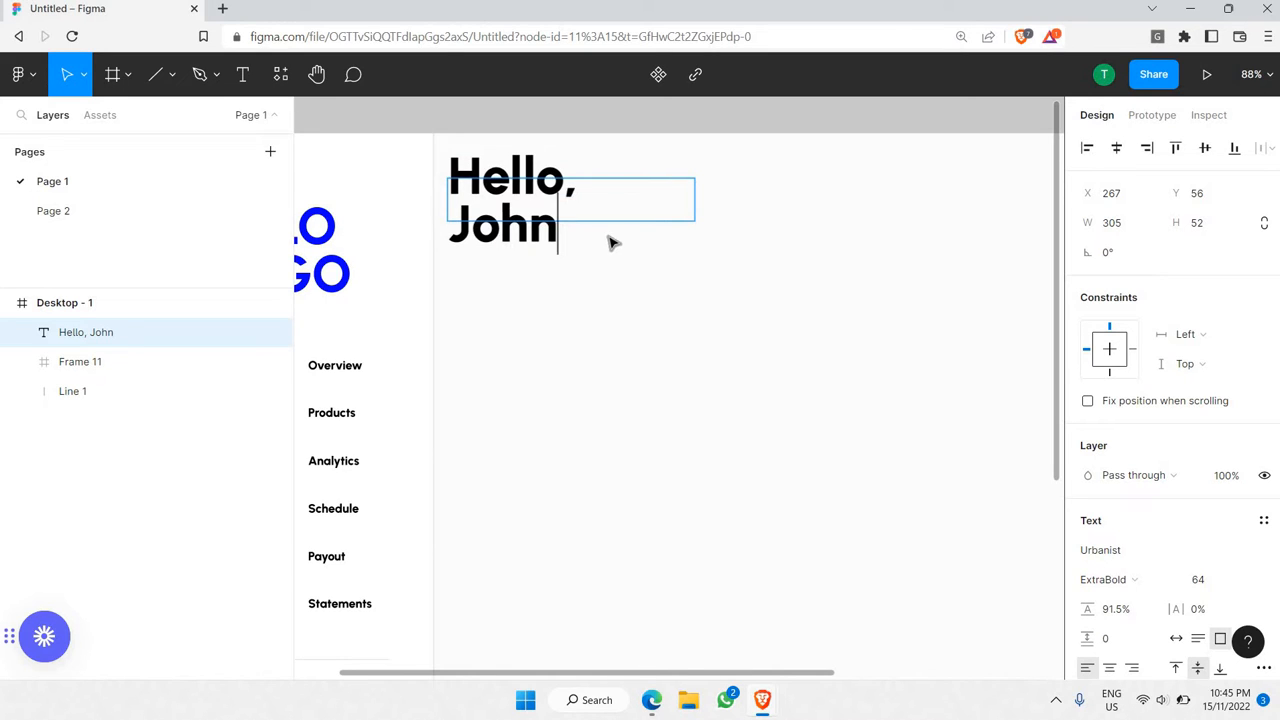
key("Escape")
left_click_drag(773, 201, 772, 201)
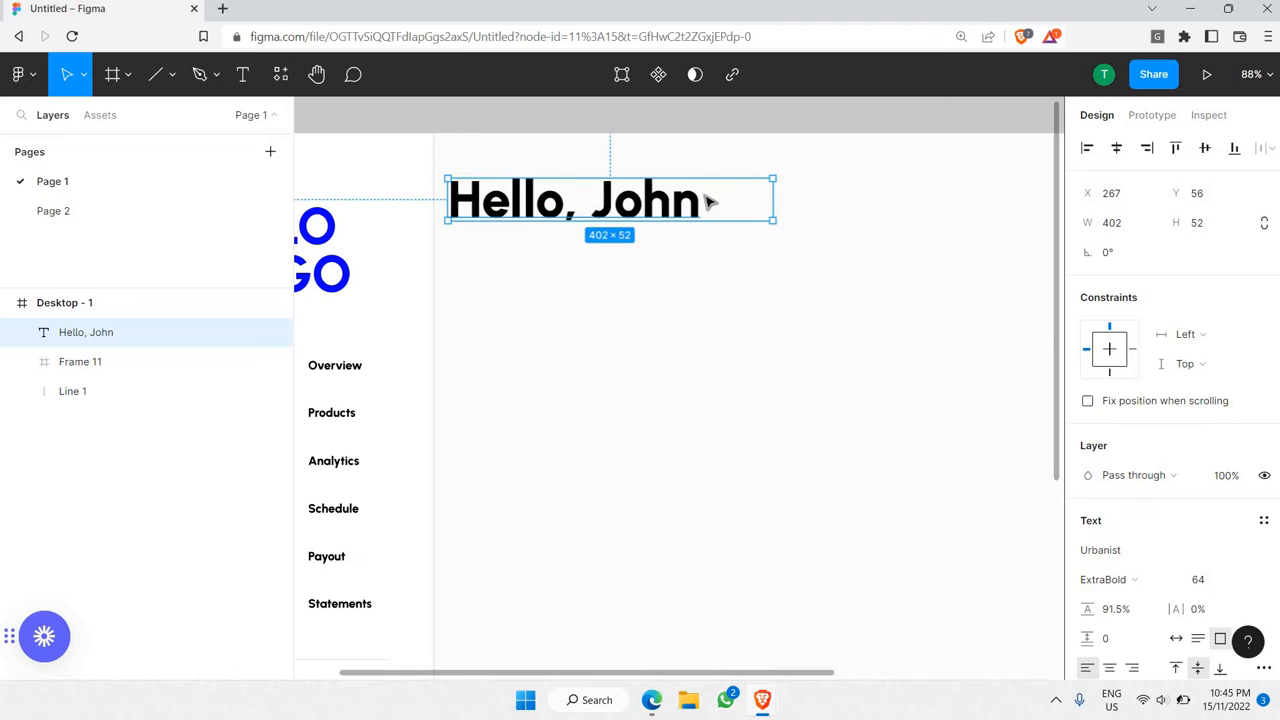
- Paste the waving-hand image below the greeting and scale it down to 49 × 49
key("t")
left_click(726, 212)
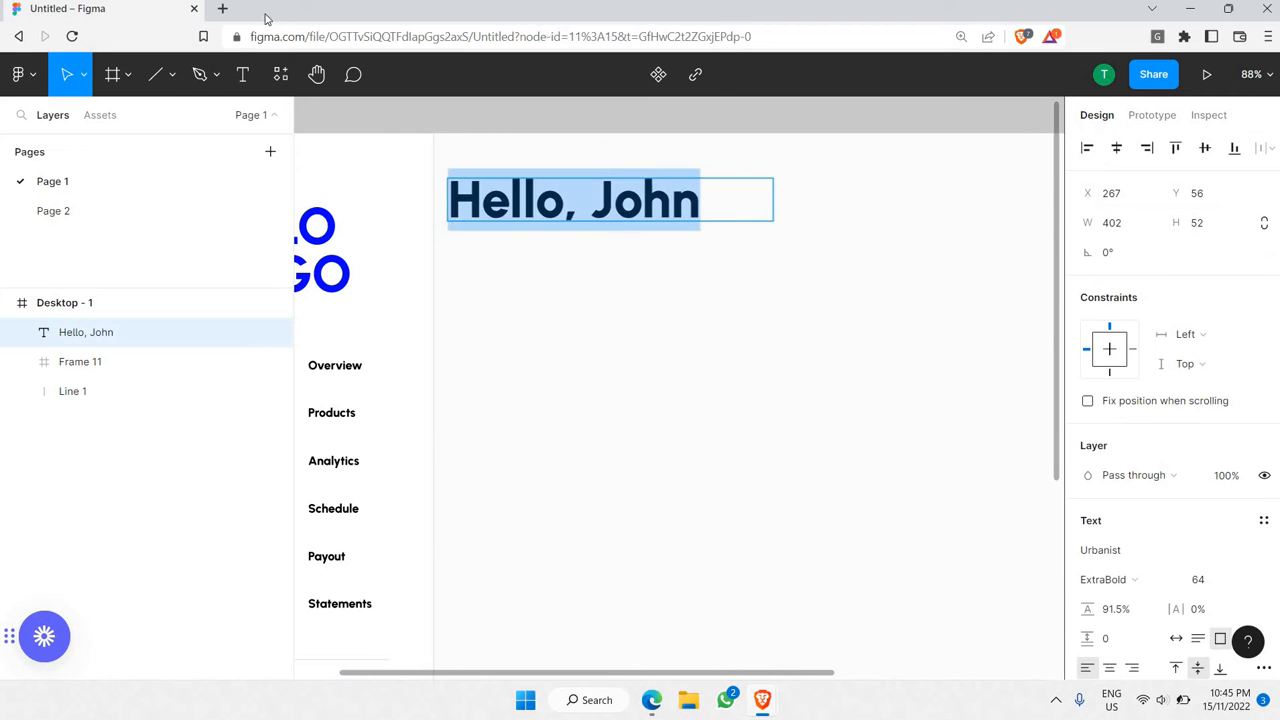
key("Right")
key("Escape")
key("Escape")
key("ctrl+v")
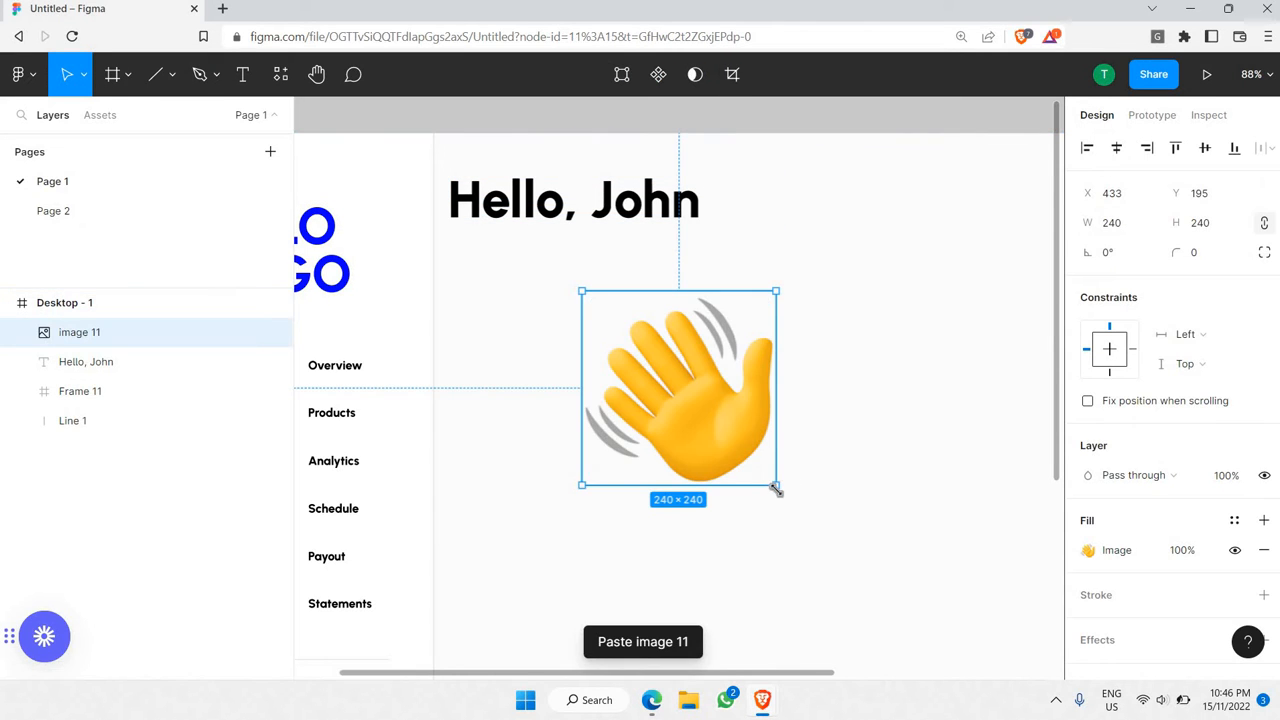
left_click_drag(727, 446, 625, 335)
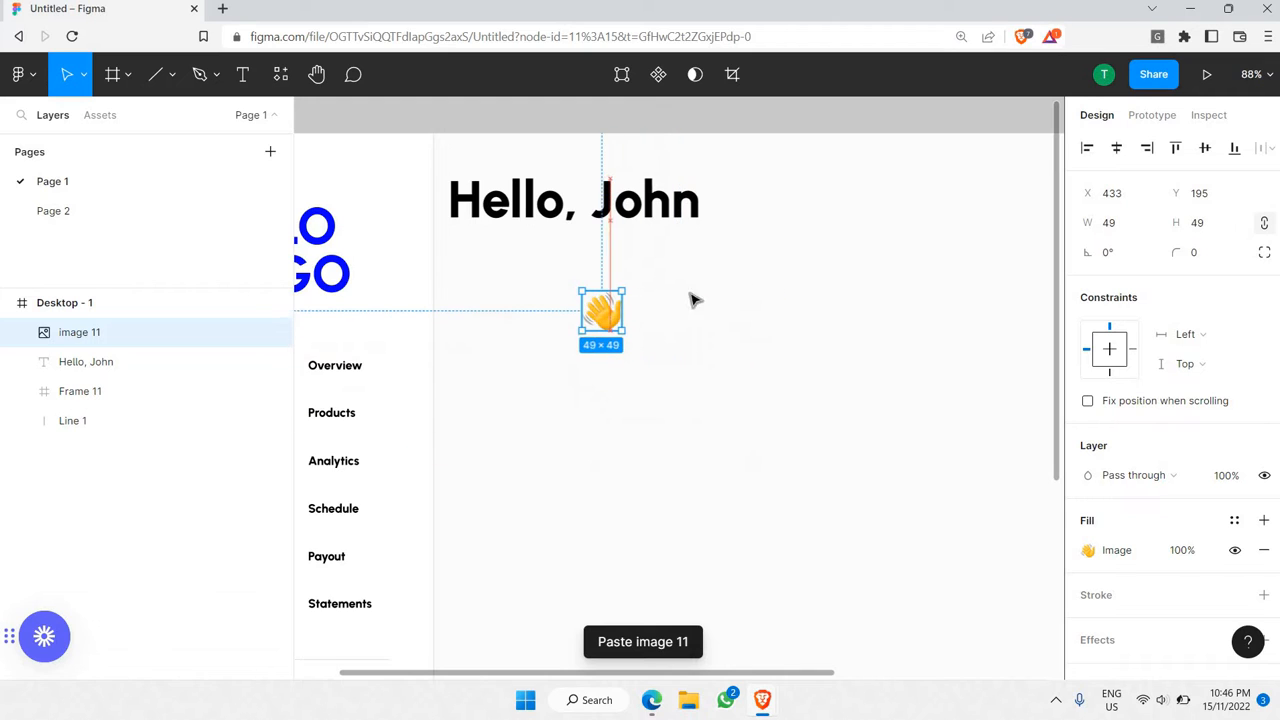
- Place the waving-hand image directly after the greeting text, at X 590, Y 56
left_click_drag(757, 205, 757, 208)
key("Down")
key("Escape")
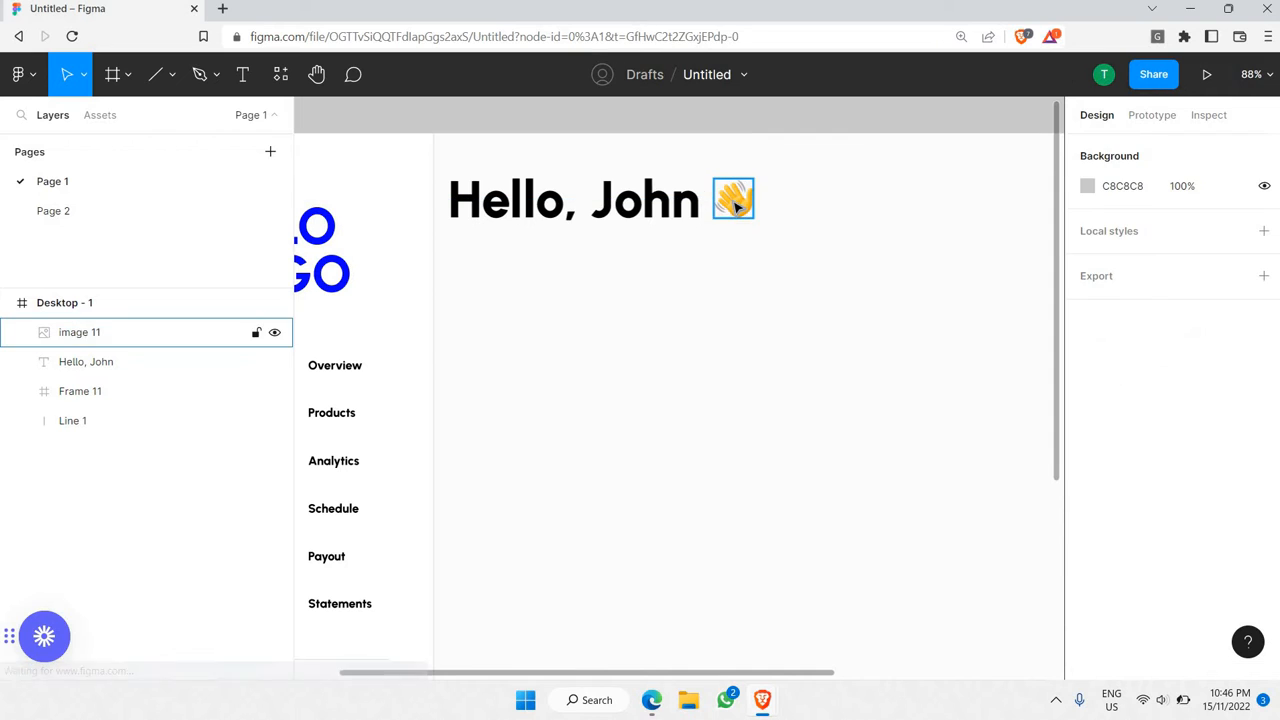
left_click(735, 205)
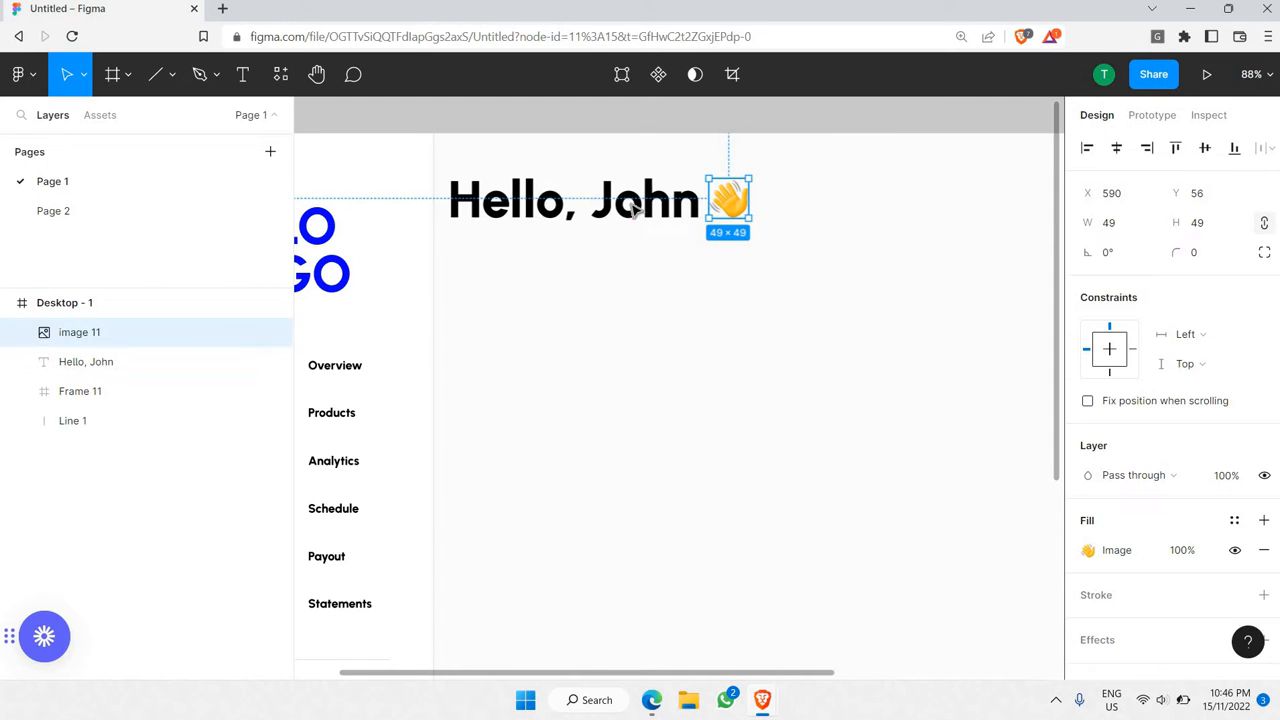
key("Escape")
key("shift+2")
- Move the greeting text to X 292, Y 85 and set its font size to 36
left_click(636, 236)
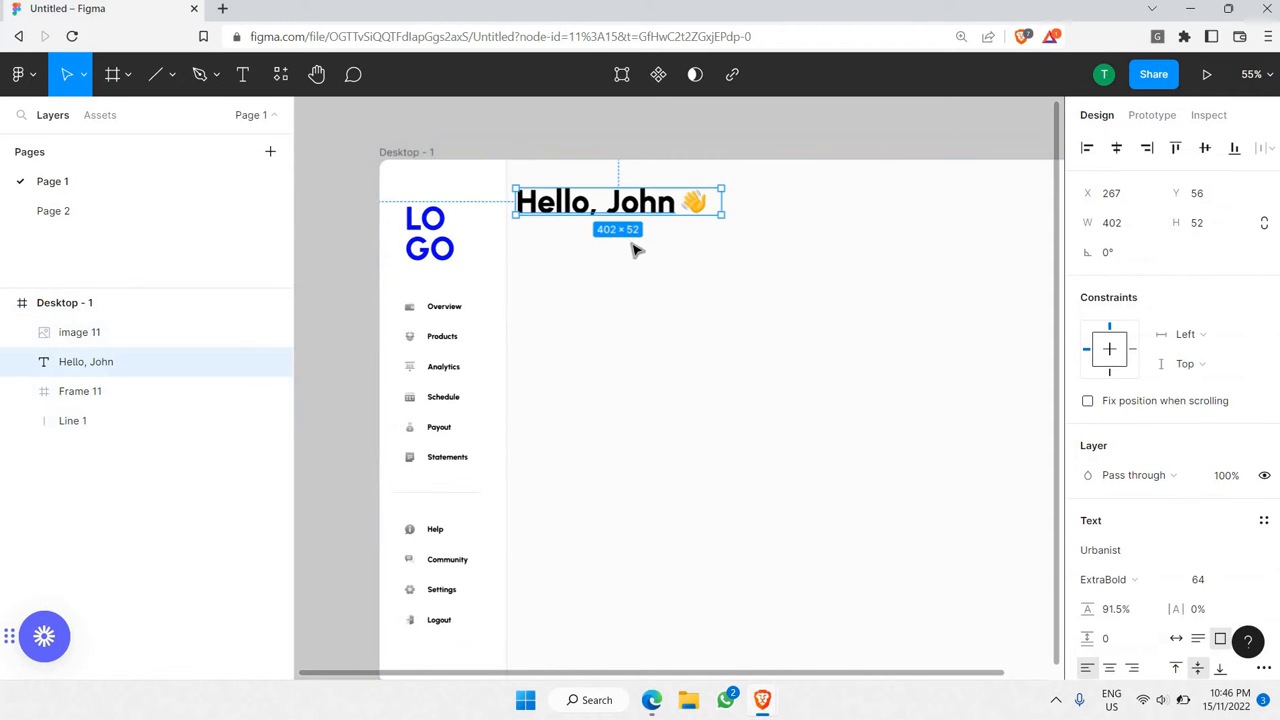
mouse_move(641, 251)
left_mouse_down()
mouse_move(648, 267)
mouse_move(657, 247)
mouse_move(641, 227)
mouse_move(655, 238)
left_mouse_up()
key("Return")
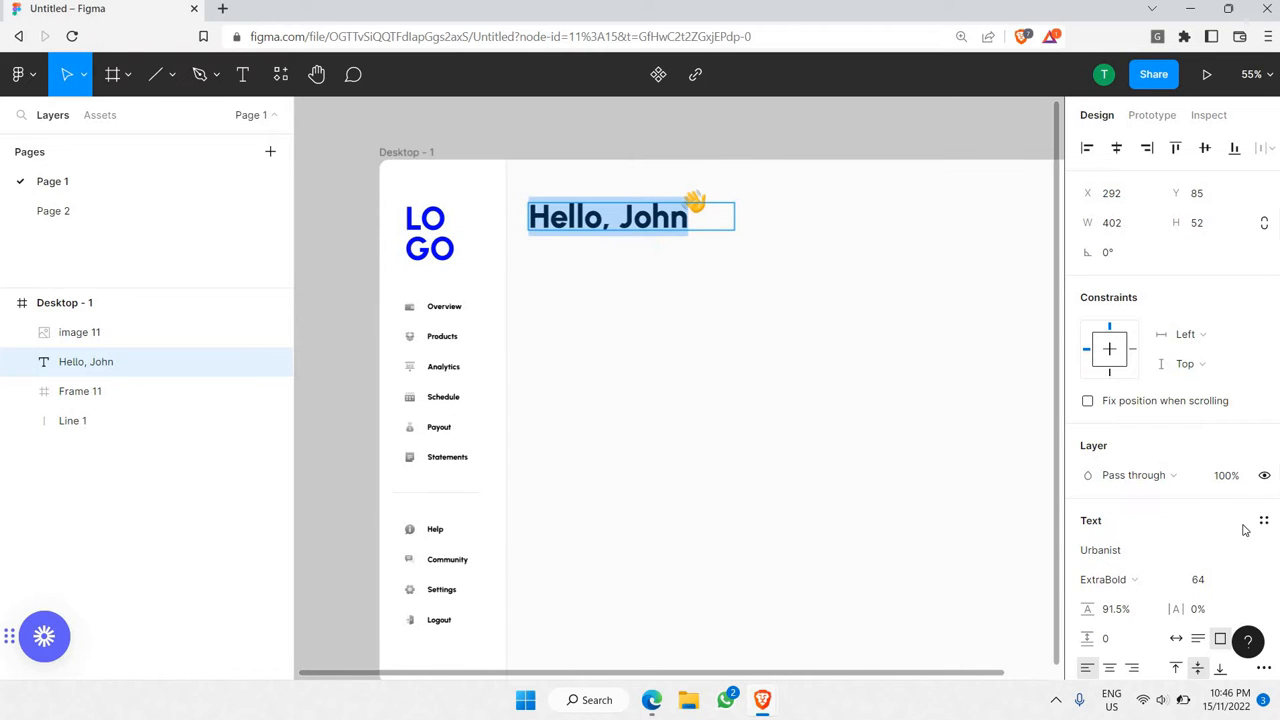
left_click(1238, 579)
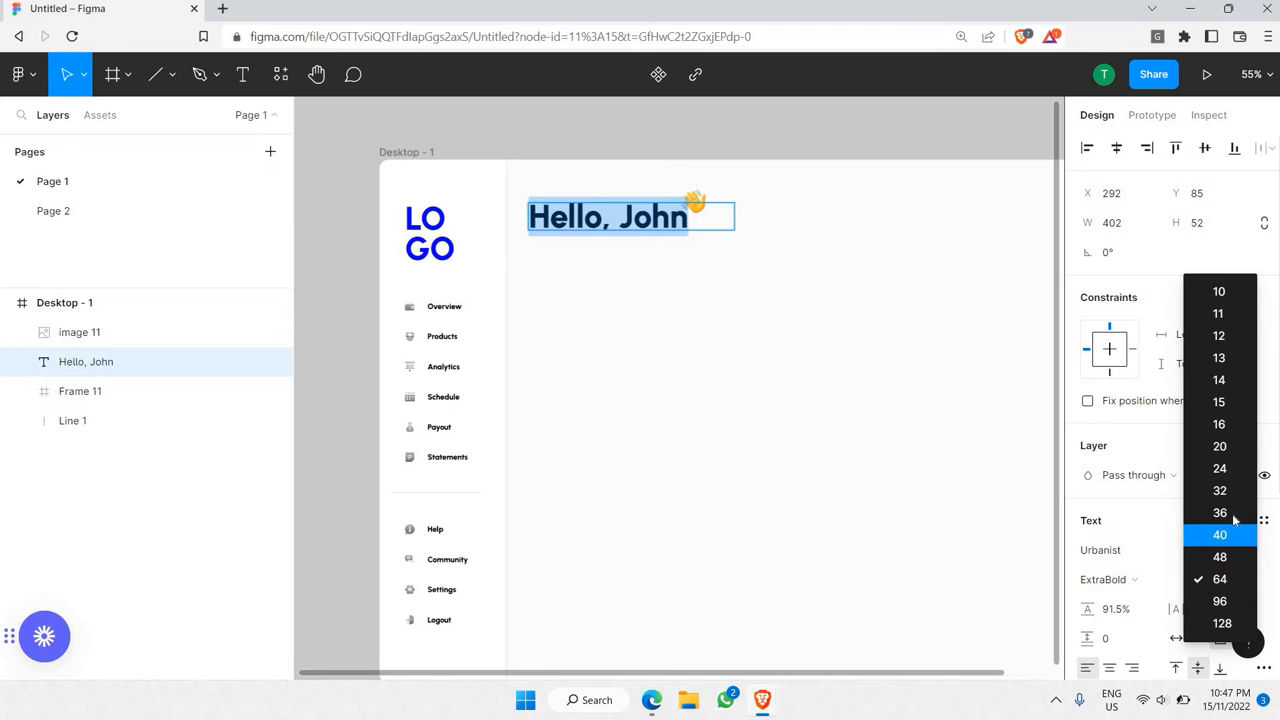
key("Escape")
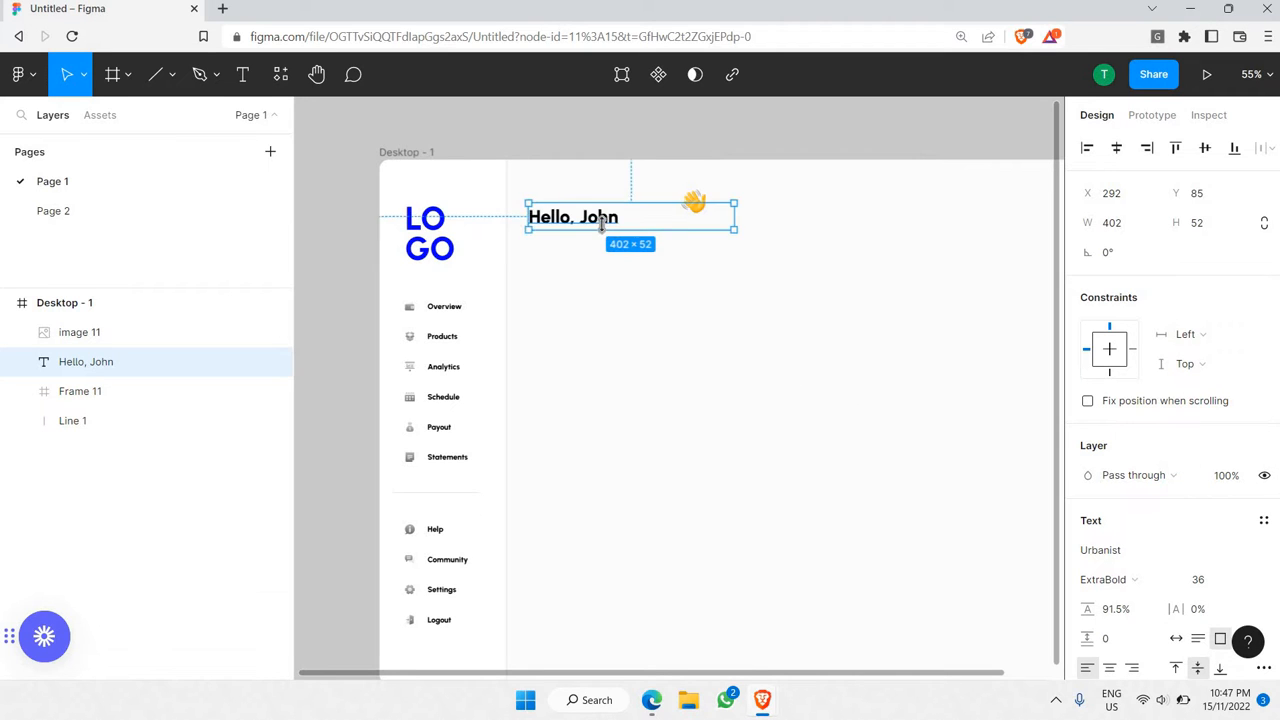
scroll(601, 226, "up", 5)
scroll(593, 227, "down", 3)
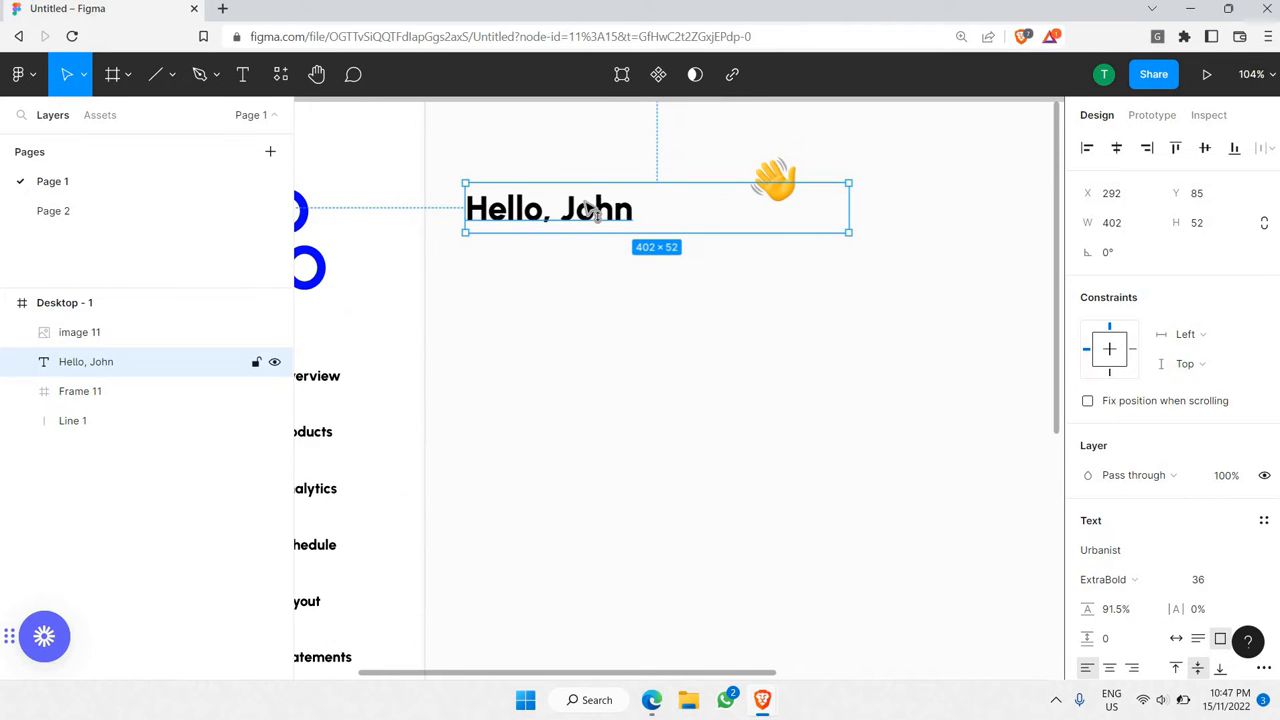
- Move the greeting text up to Y 74, narrow its box to 198 wide, and place the waving hand beside it at X 484
left_click_drag(593, 210, 531, 200)
scroll(837, 266, "up", 2)
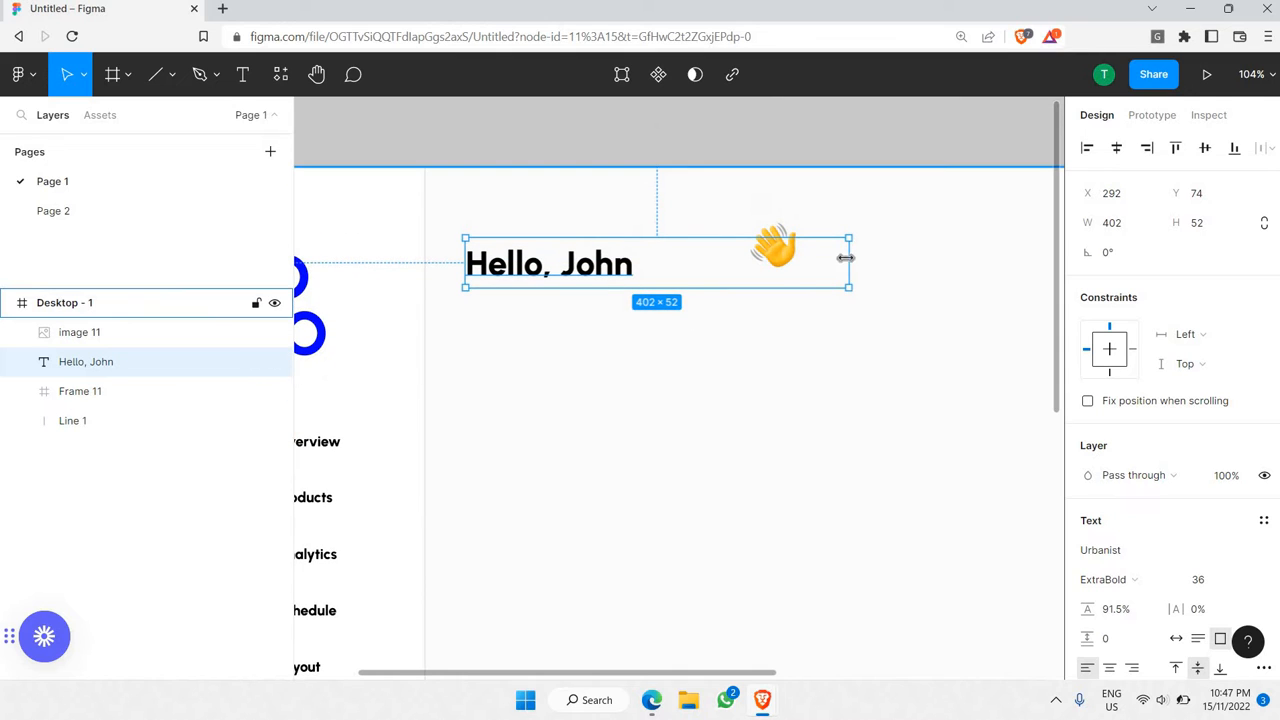
left_click_drag(846, 258, 653, 274)
left_click_drag(779, 251, 681, 271)
- Reduce the greeting text box to 31 high, positioned at X 292, Y 86
scroll(645, 268, "up", 3)
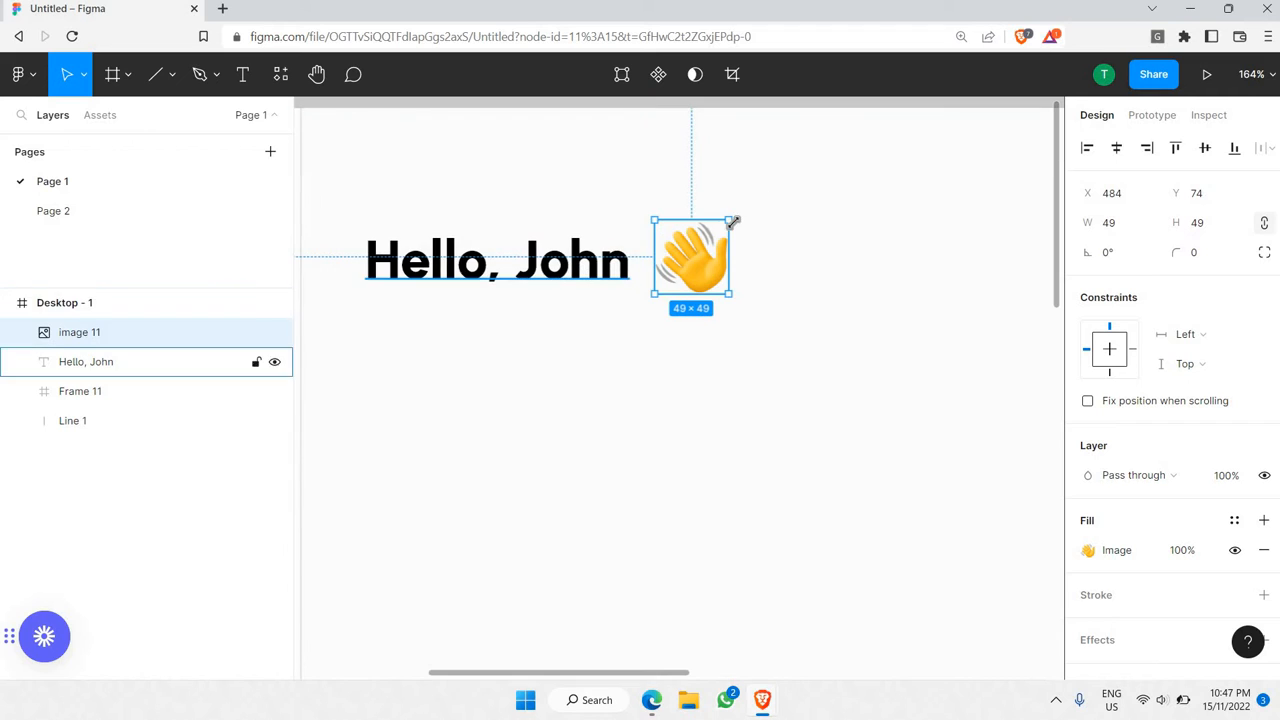
left_click(614, 252)
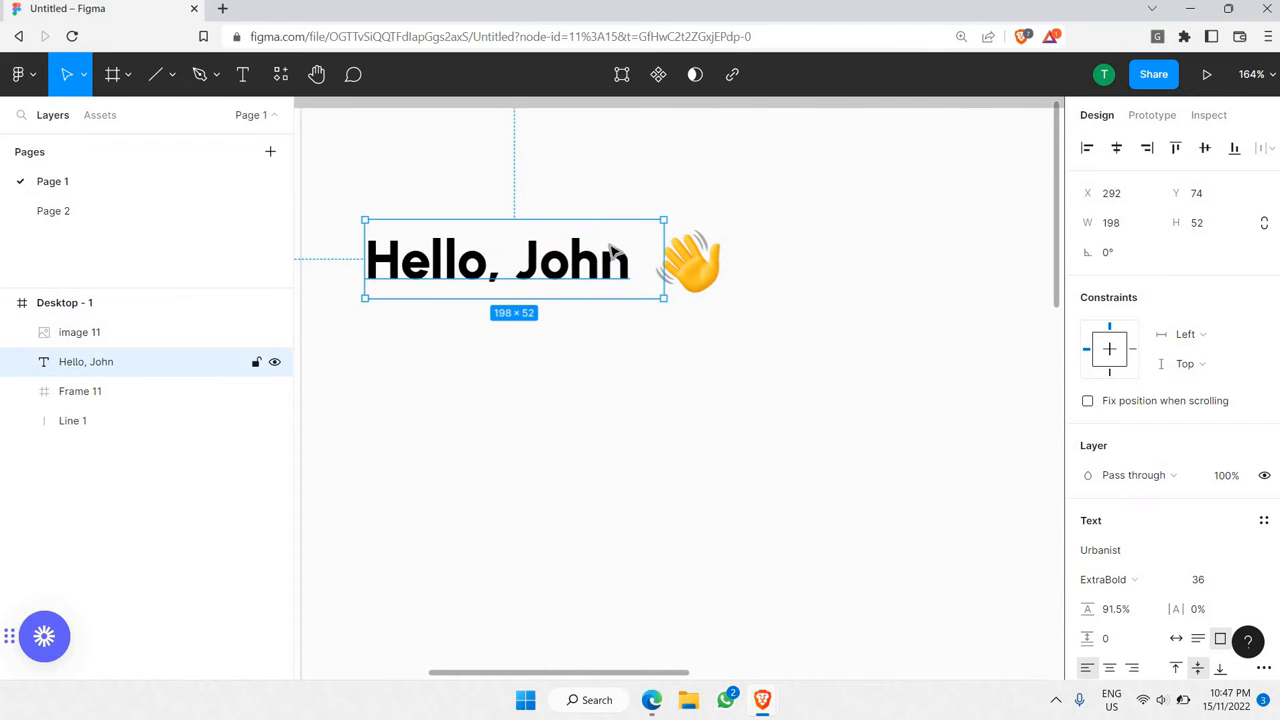
left_click_drag(585, 231, 523, 264)
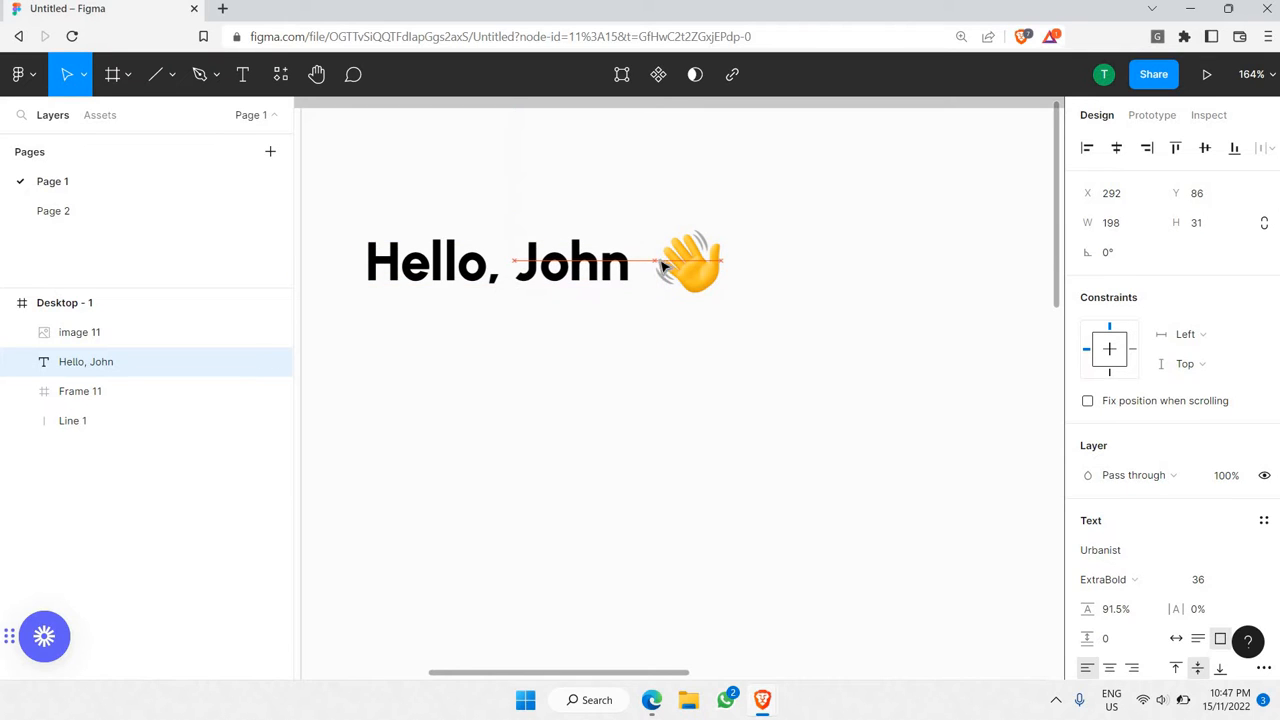
- Resize the waving-hand image to 30 × 30 at X 475, Y 87, and narrow the greeting text box to 183 wide
left_click(1229, 222)
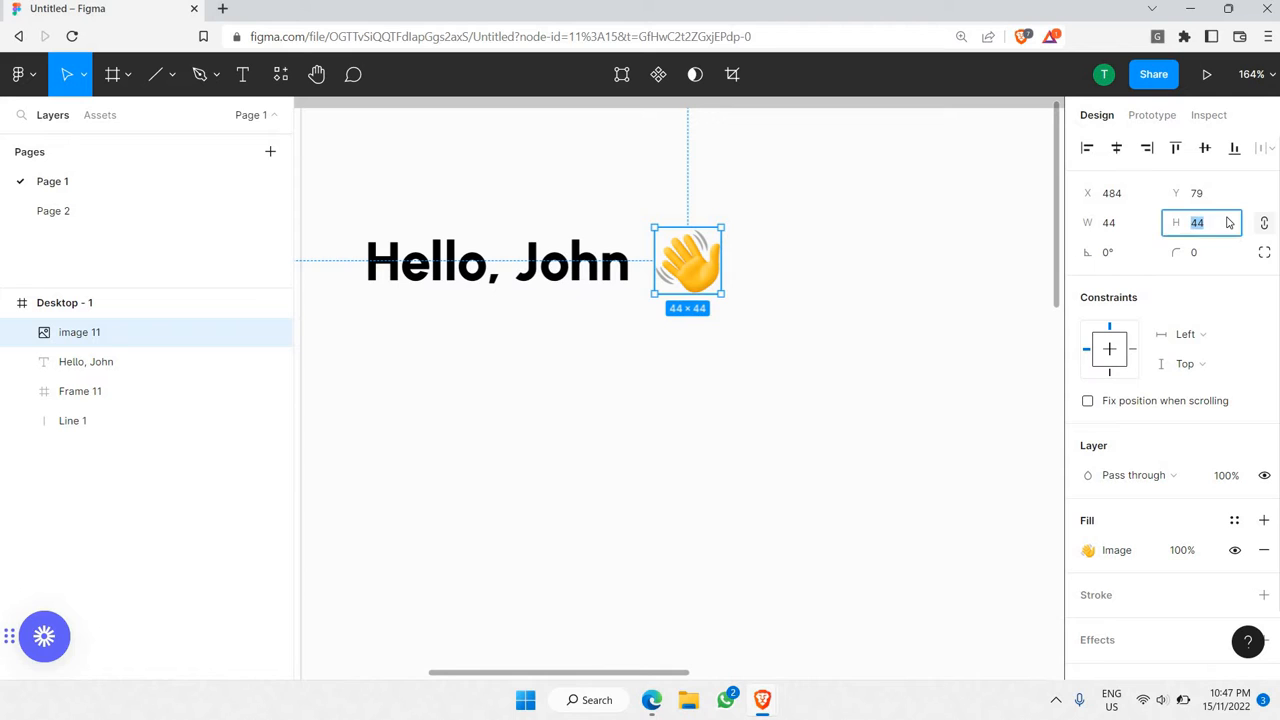
type("30")
key("Return")
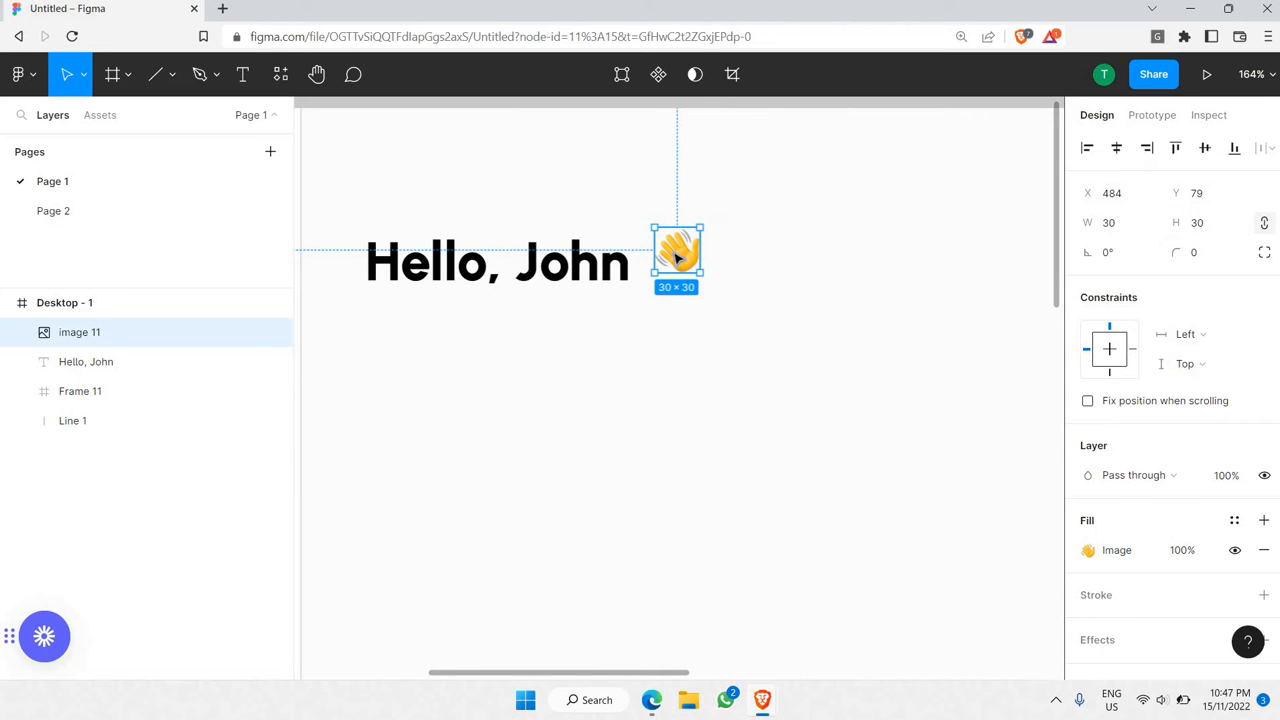
left_click_drag(674, 269, 662, 270)
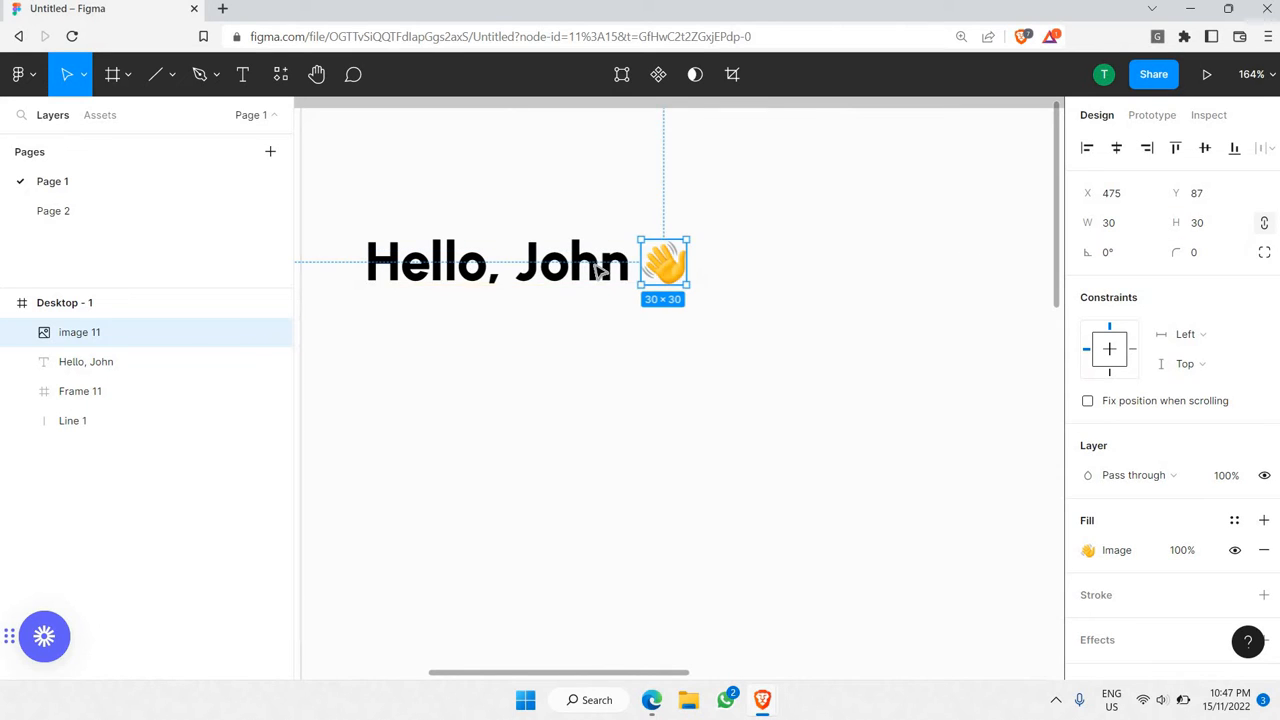
left_click(660, 265)
left_click_drag(645, 269, 655, 267)
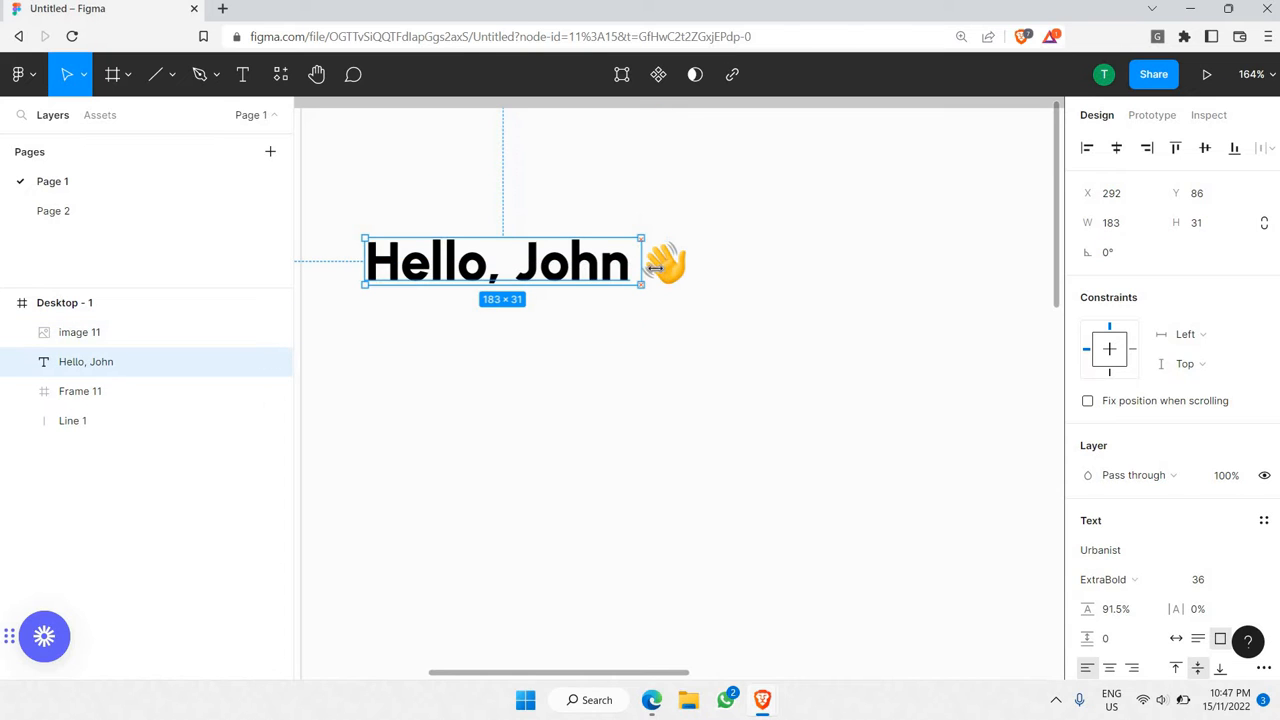
- Group the greeting text with the waving-hand image and add a horizontal auto layout with centred alignment
left_click(668, 265, "shift")
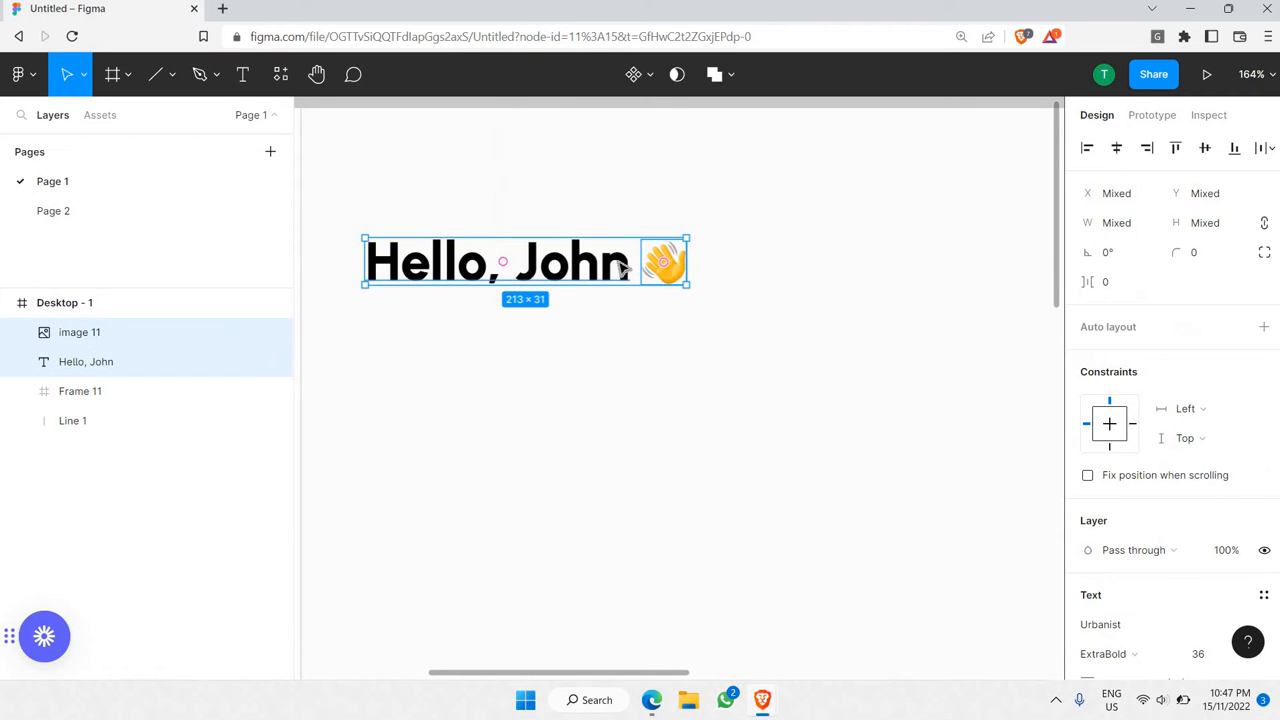
left_click(663, 265)
left_click(663, 265, "shift")
right_click(668, 266)
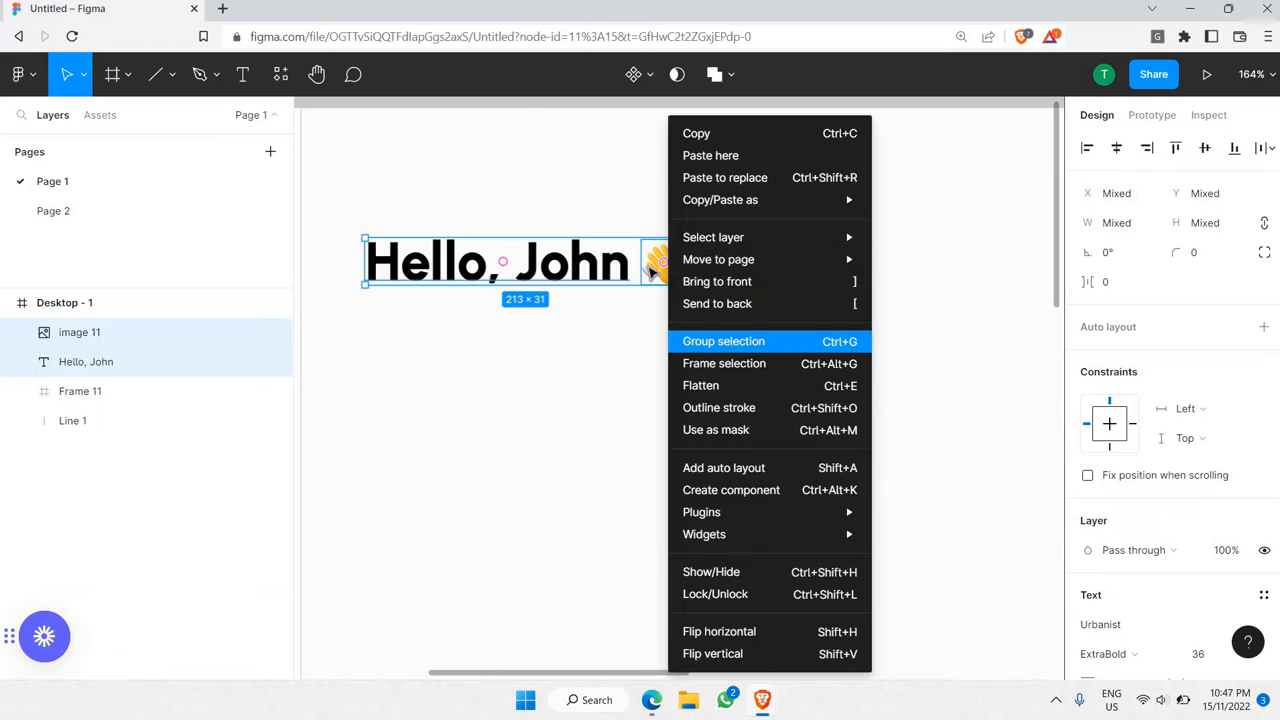
key("ctrl+g")
left_click(1258, 356)
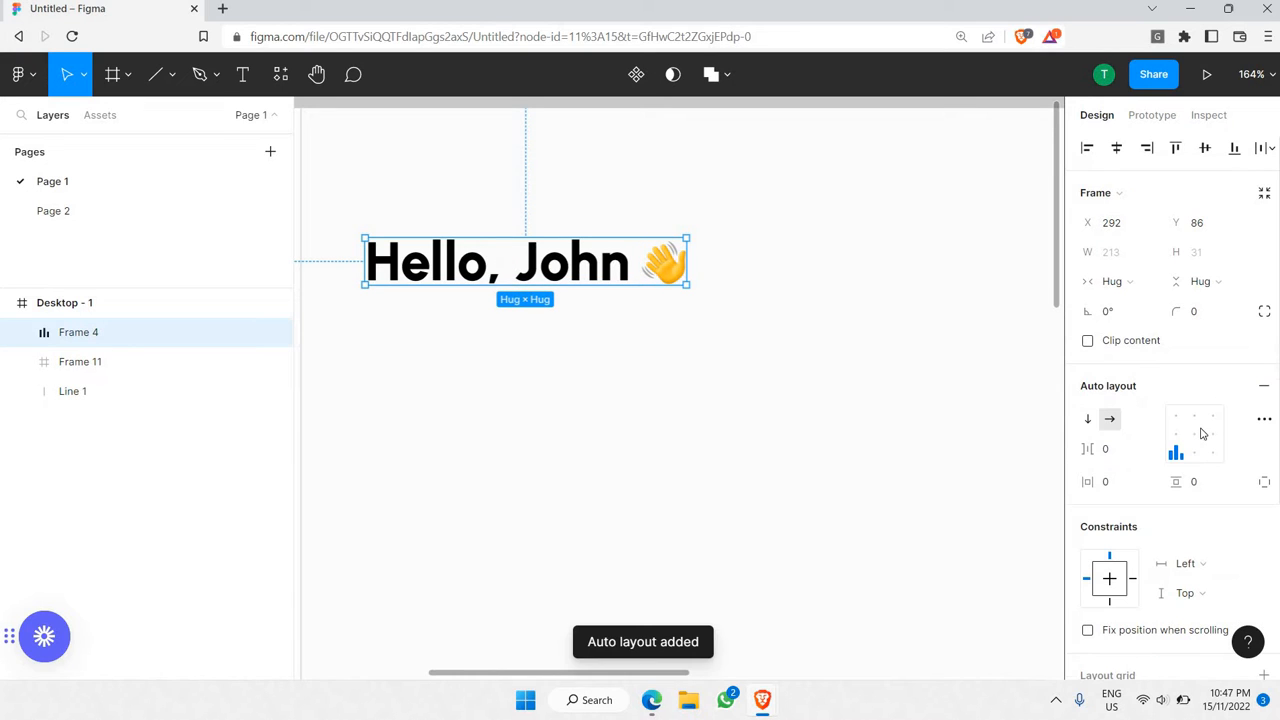
left_click(1192, 436)
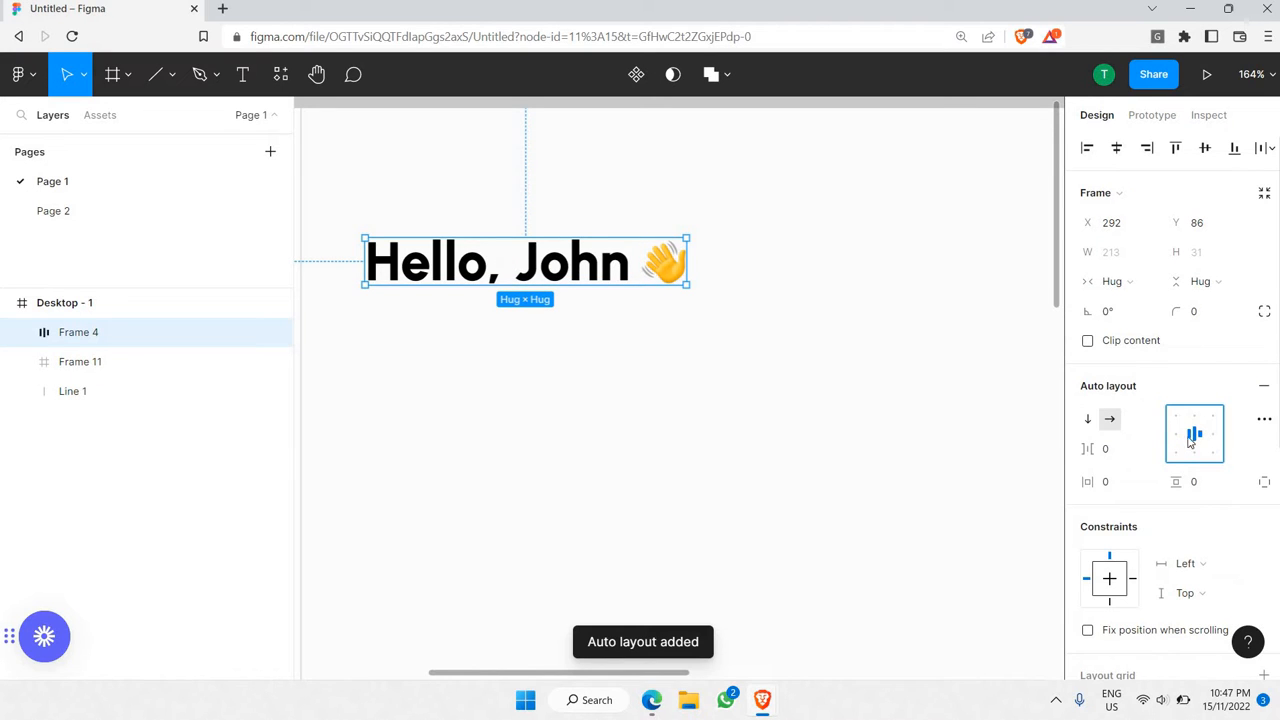
left_click(805, 356)
scroll(800, 350, "down", 5)
scroll(735, 360, "right", 3)
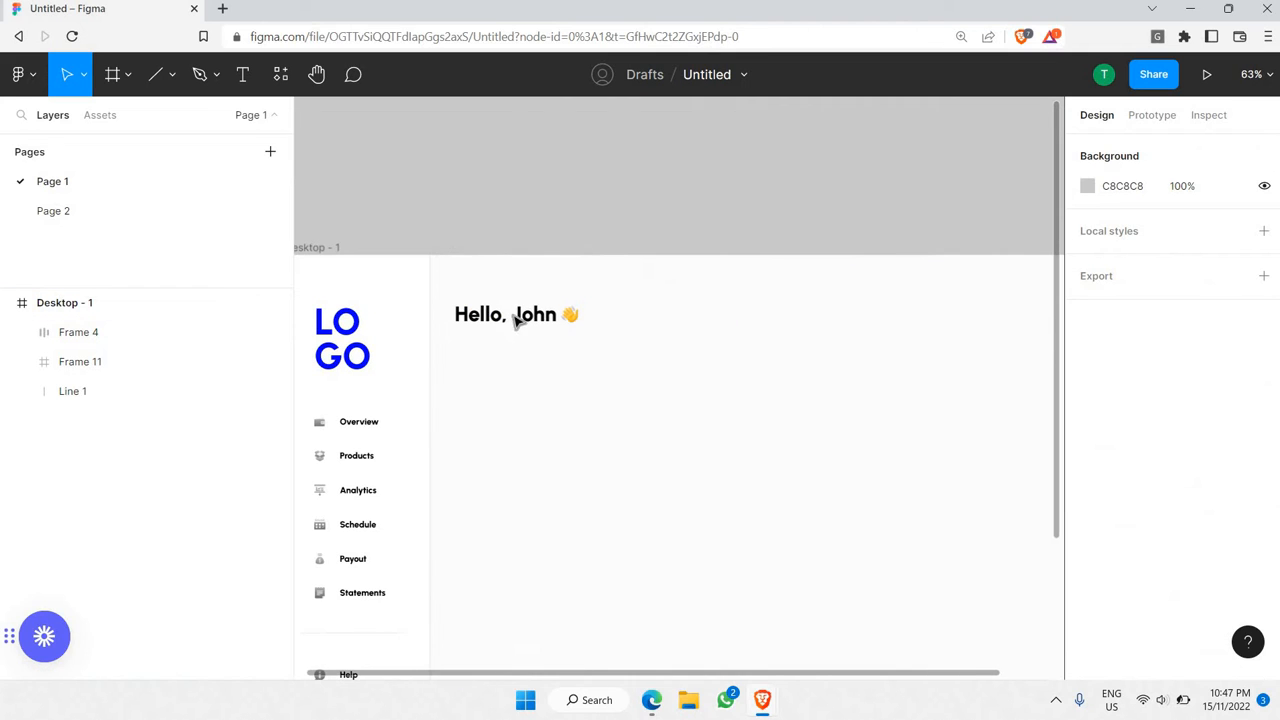
left_click(532, 320)
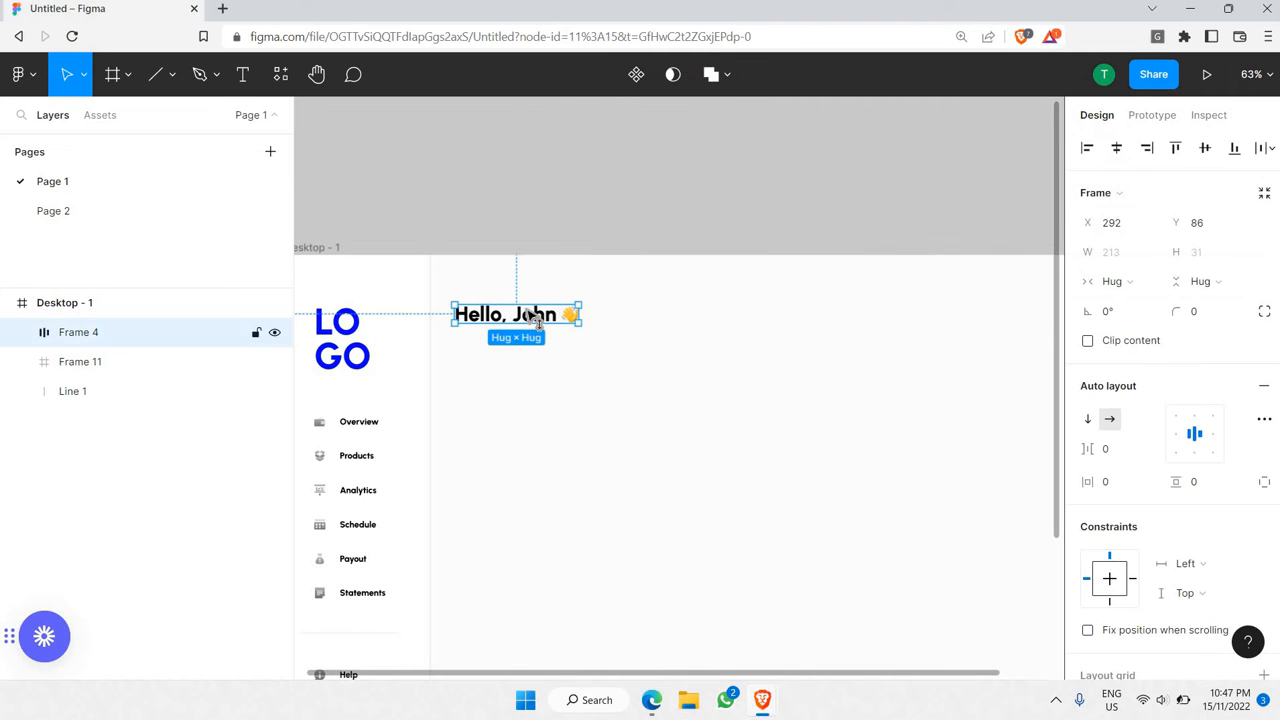
left_click(604, 240)
scroll(590, 362, "down", 3)
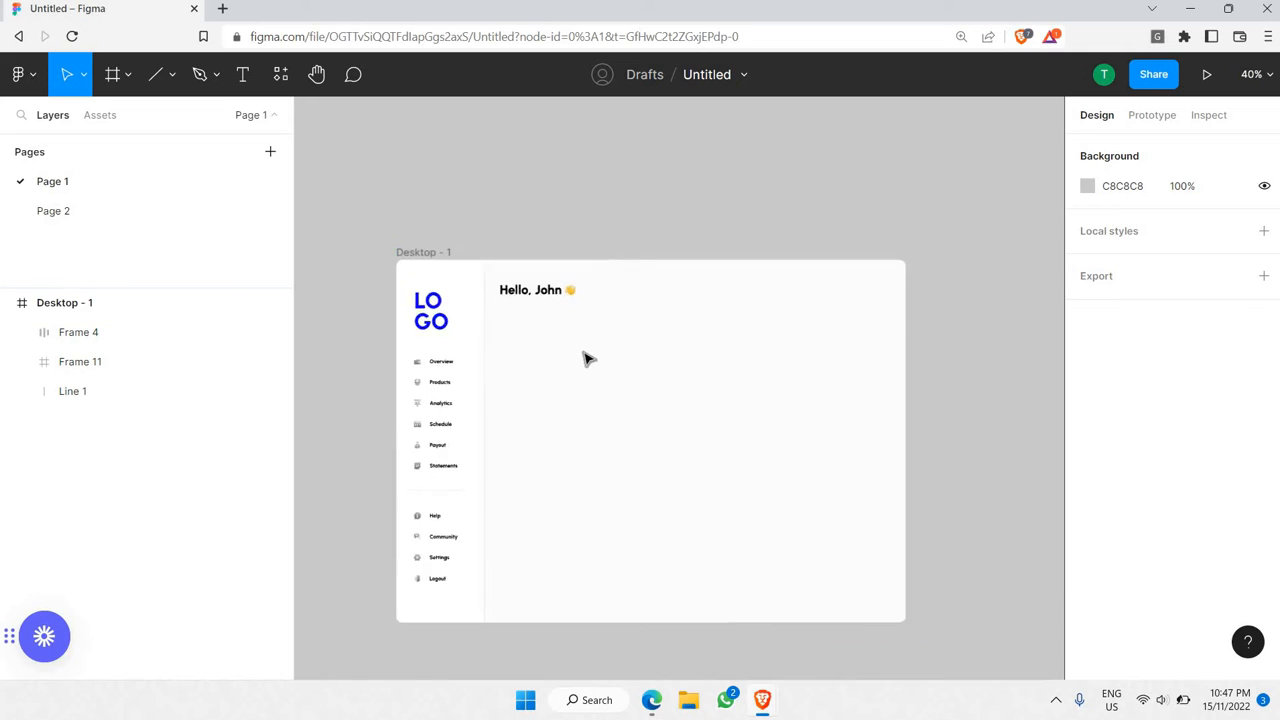
scroll(588, 360, "up", 3)
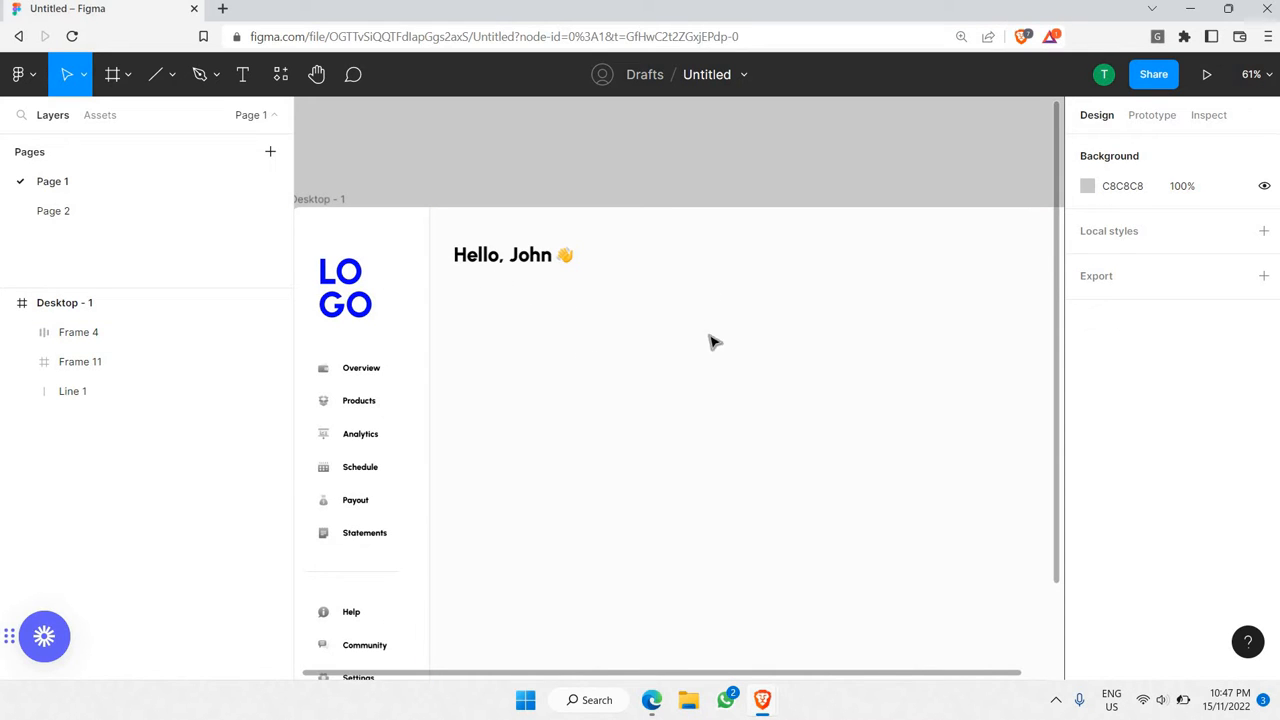
- Create a card frame below the greeting and adjust it to 418 × 281 at X 302, Y 173
left_click(113, 80)
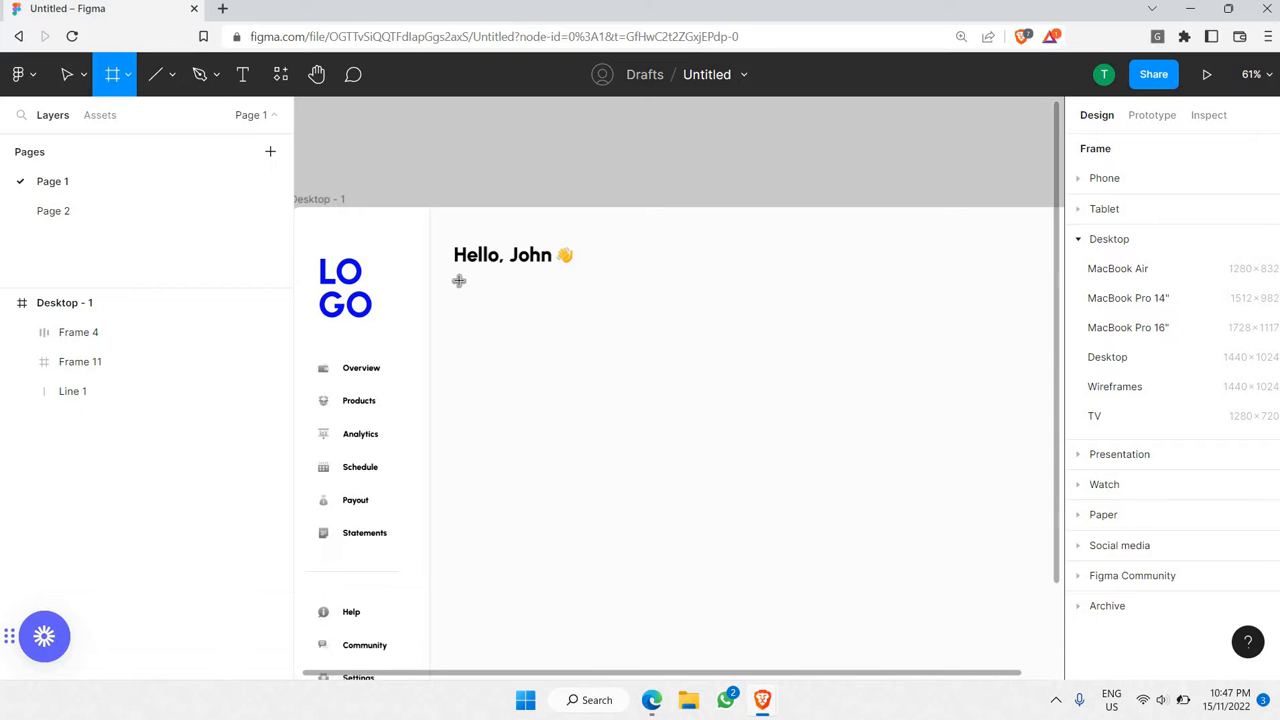
left_click_drag(459, 280, 820, 408)
scroll(830, 390, "down", 3)
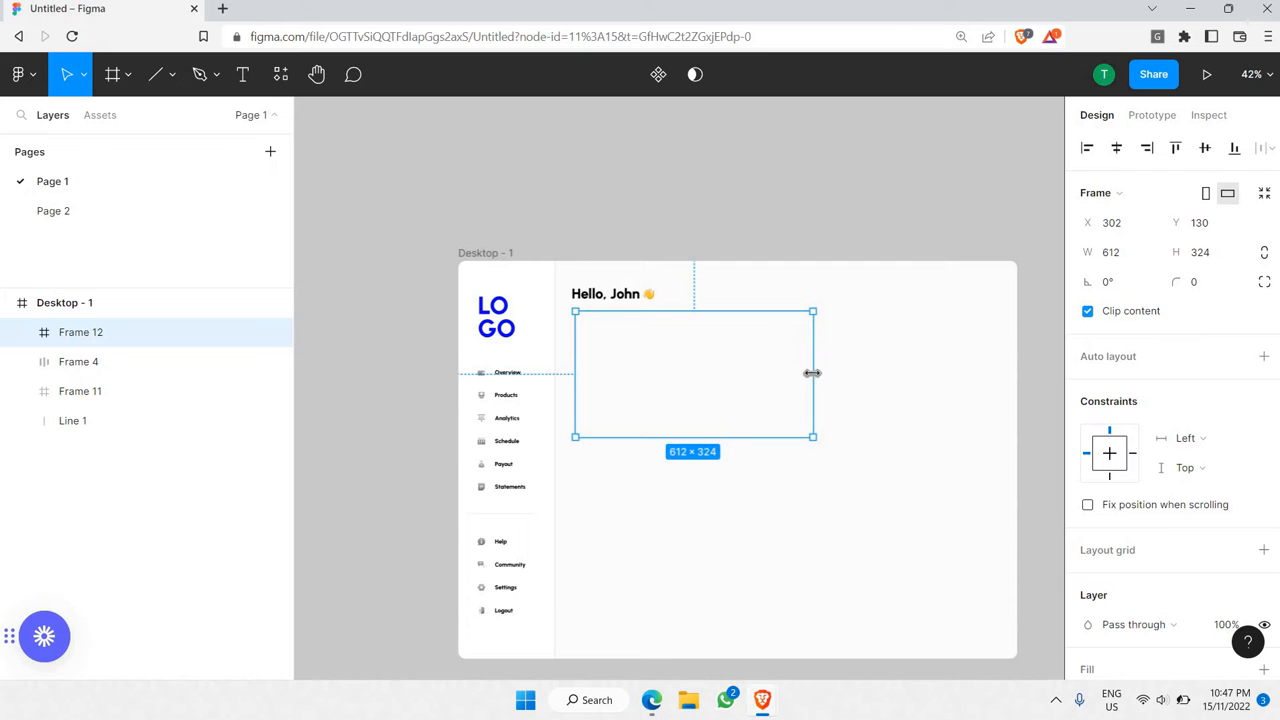
left_click_drag(787, 377, 738, 380)
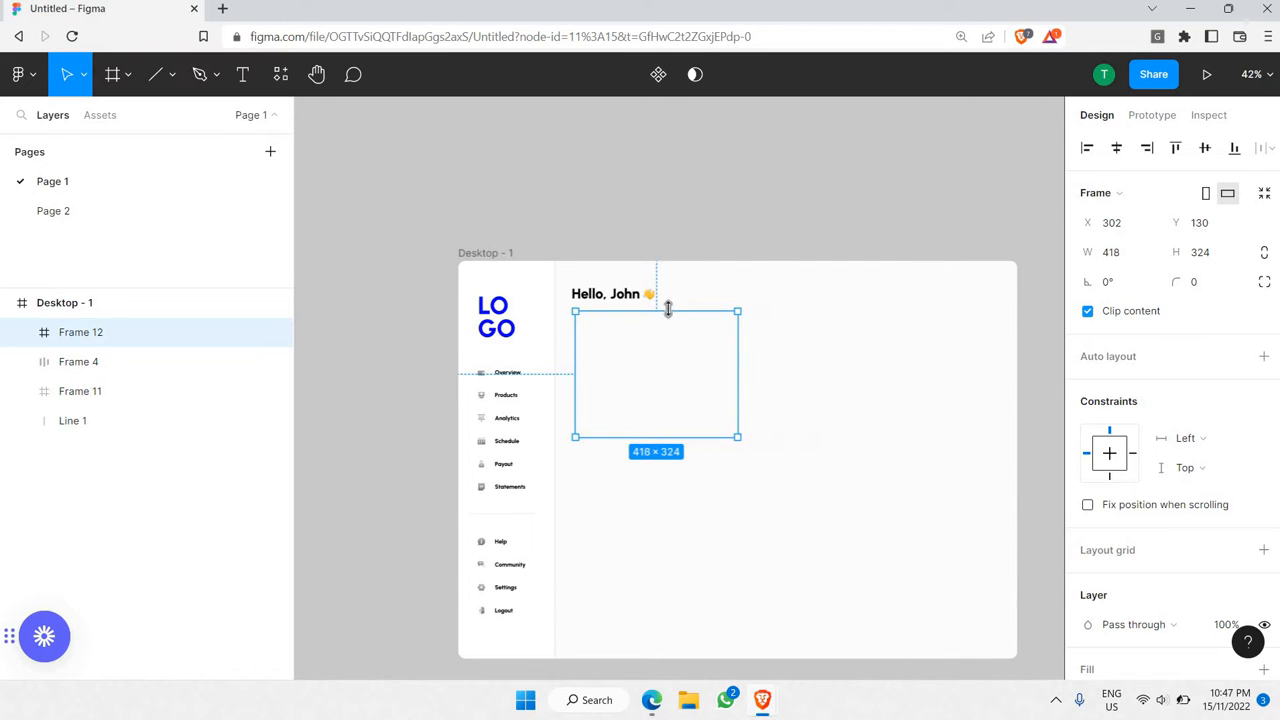
left_click_drag(666, 328, 668, 346)
left_click(751, 346)
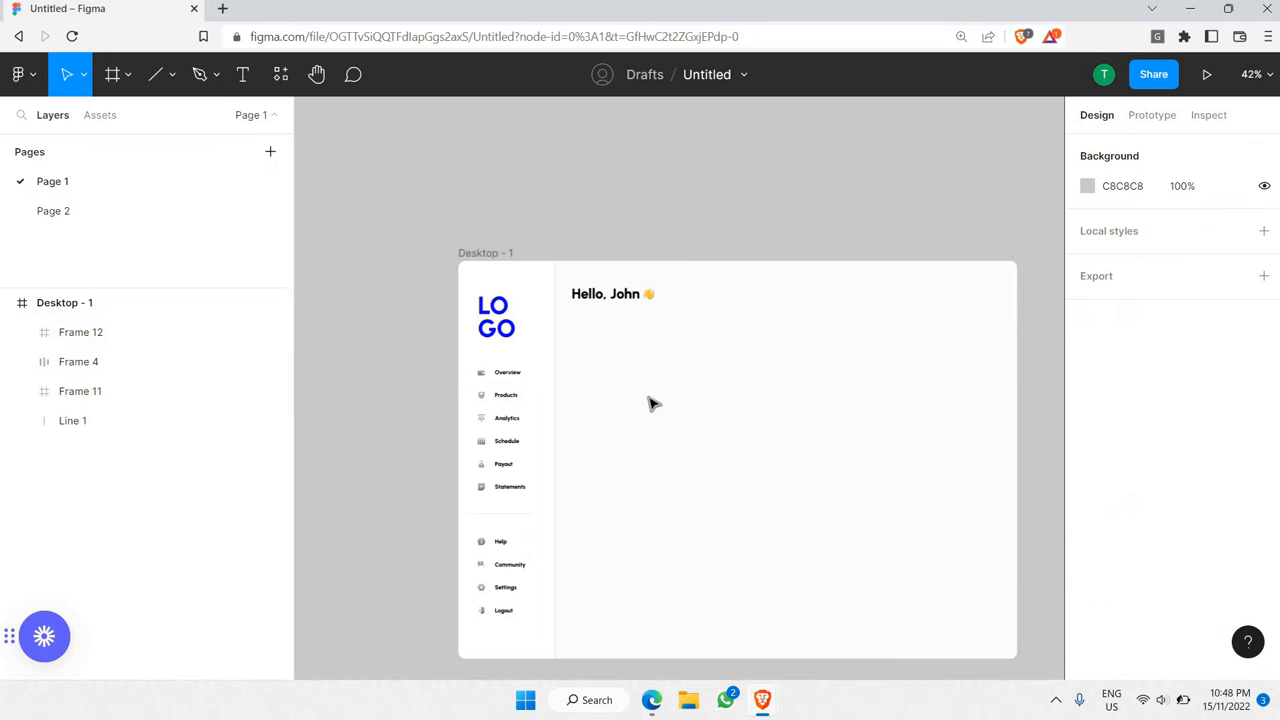
- Add a white FFFFFF fill to the card frame below the greeting
scroll(666, 356, "up", 3)
left_click(574, 346)
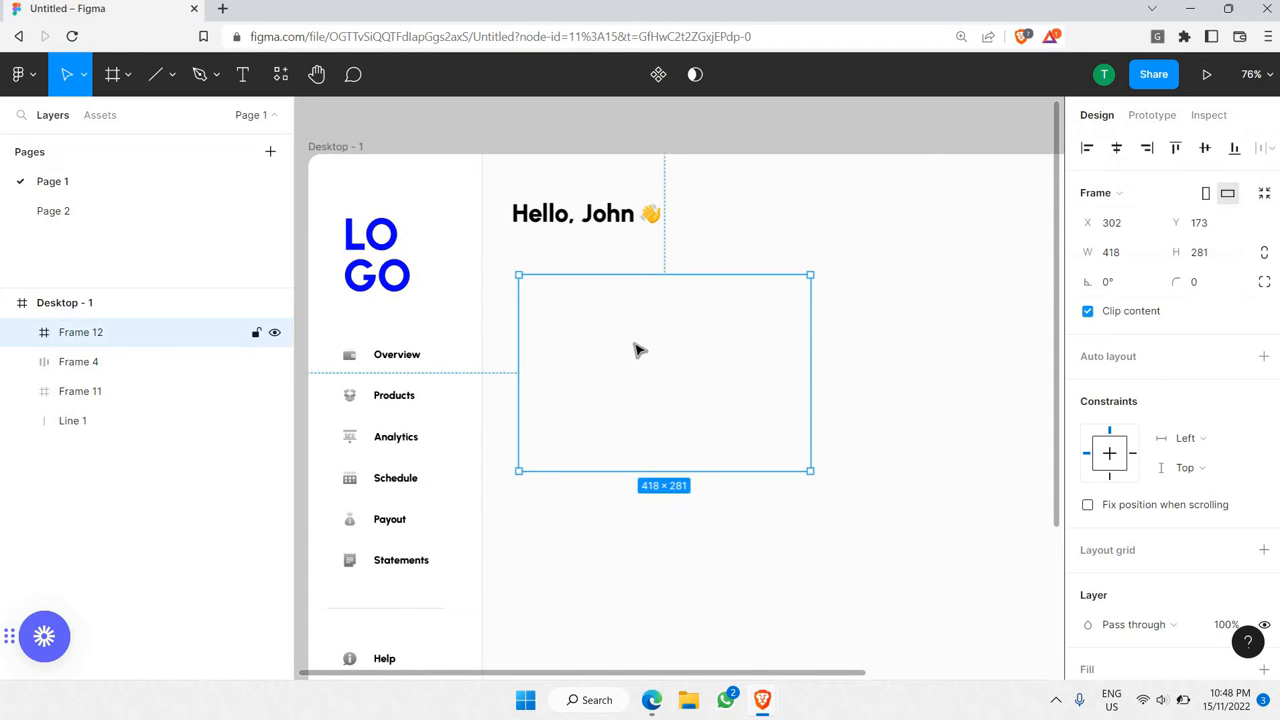
scroll(1116, 490, "down", 1)
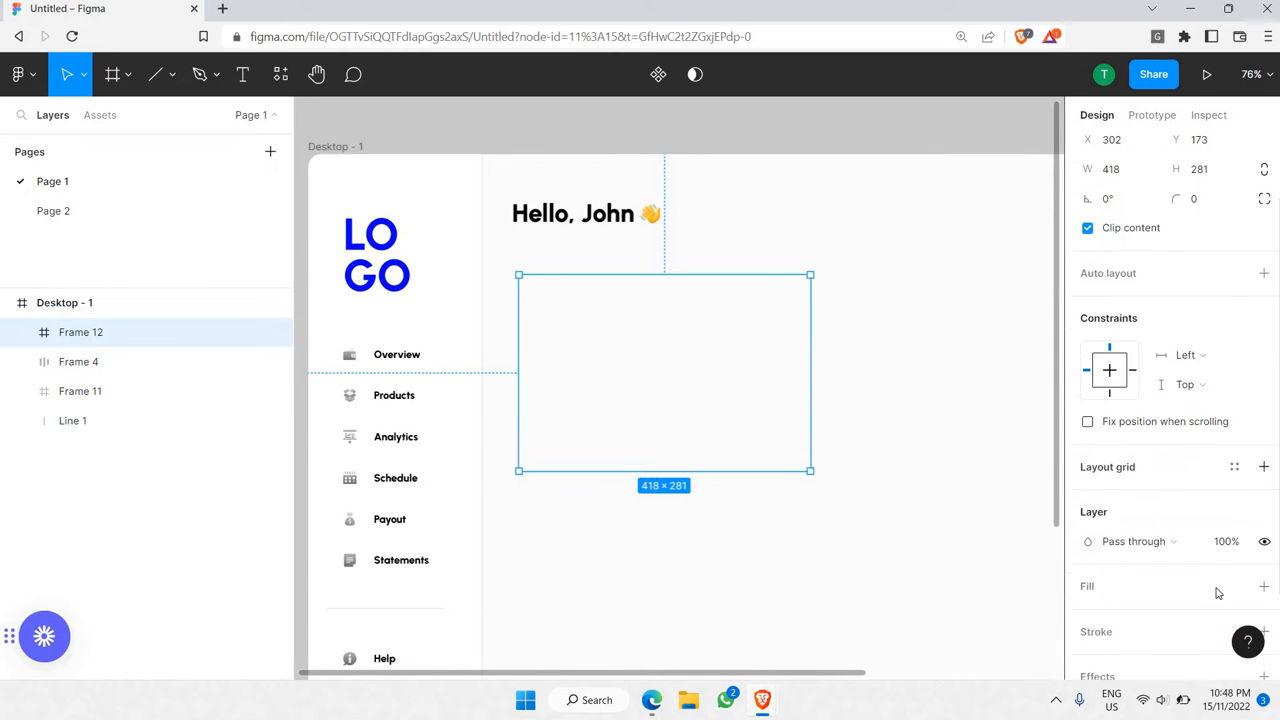
scroll(1080, 558, "down", 2)
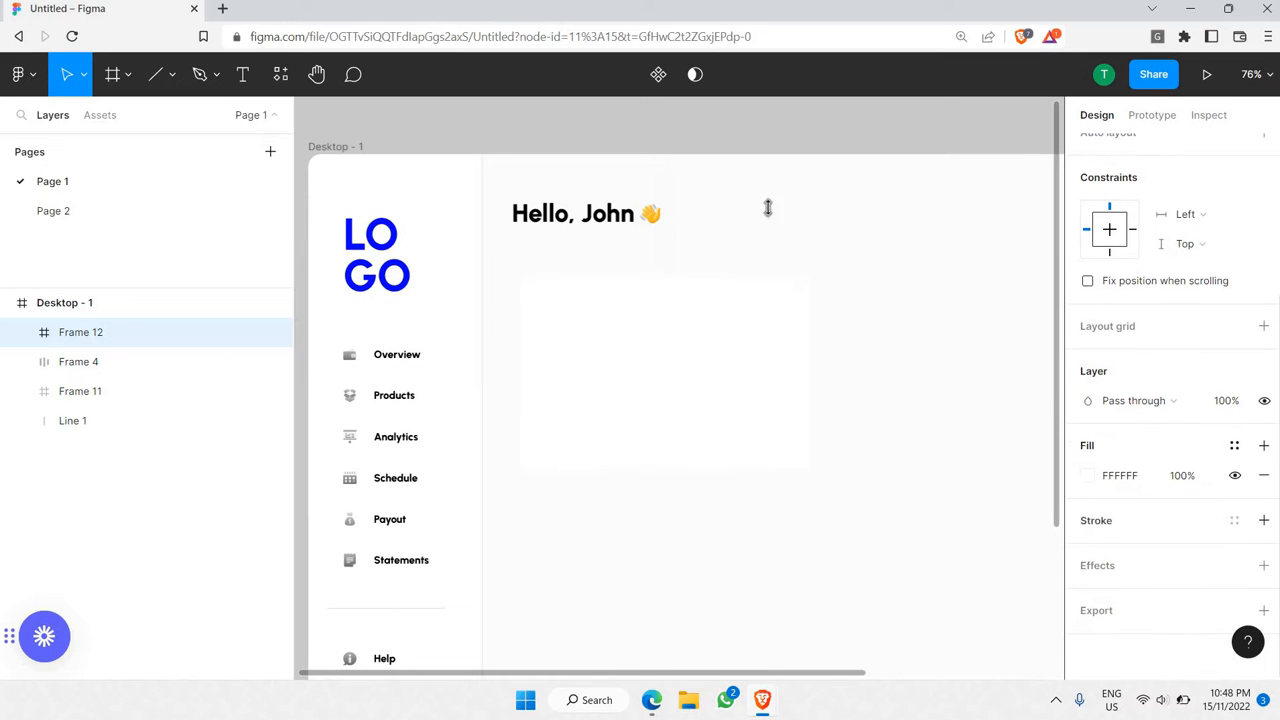
left_click(790, 132)
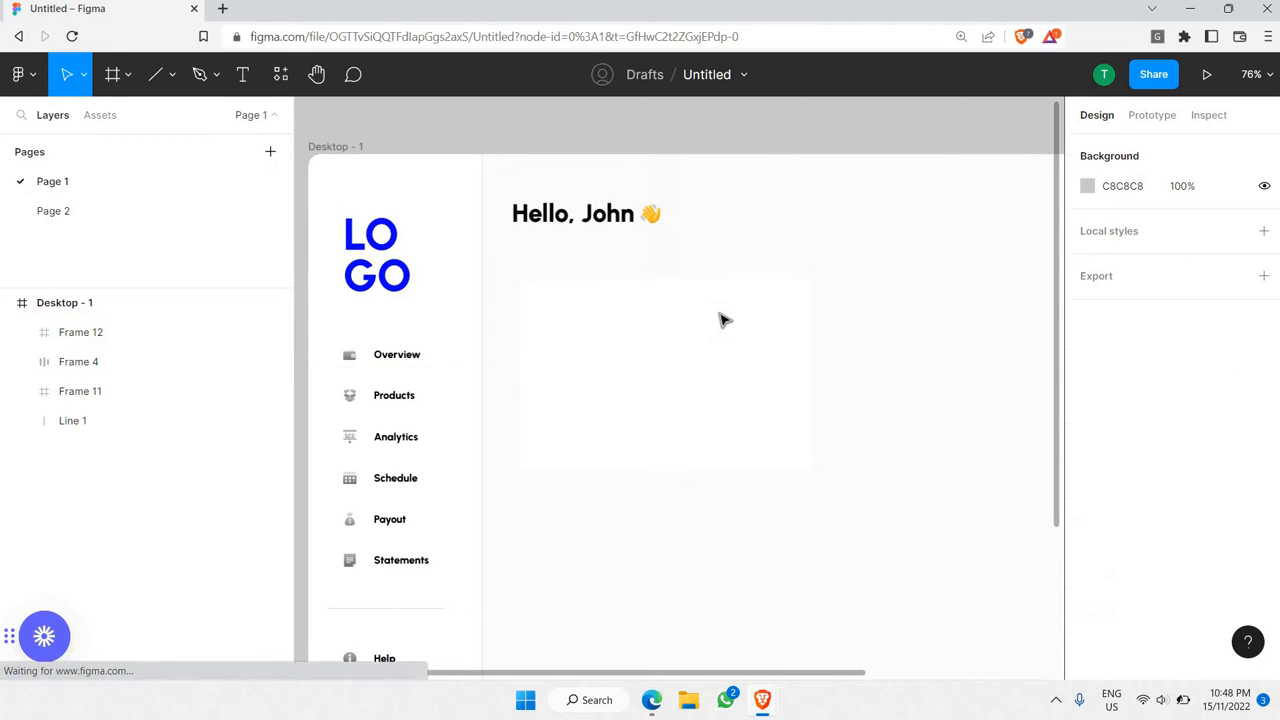
- Darken the fill of the Desktop - 1 frame to the light grey F6F6F6
left_click(721, 320)
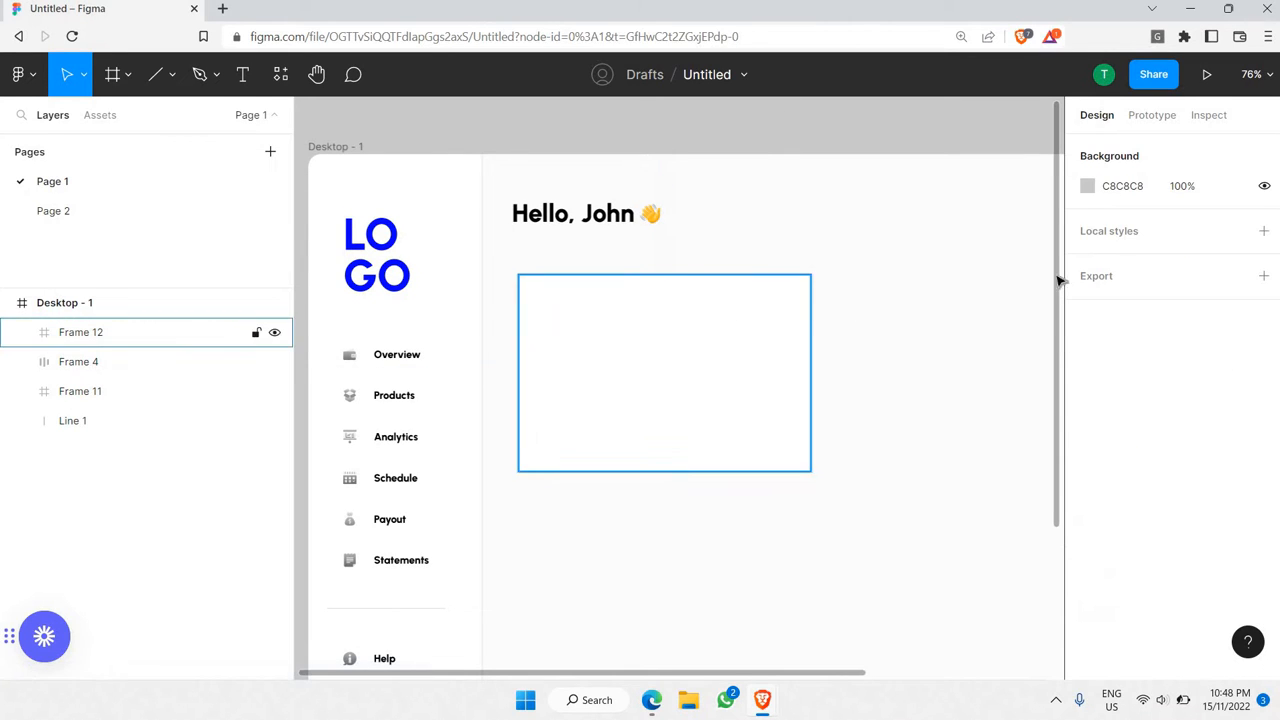
left_click(887, 256)
left_click(908, 248)
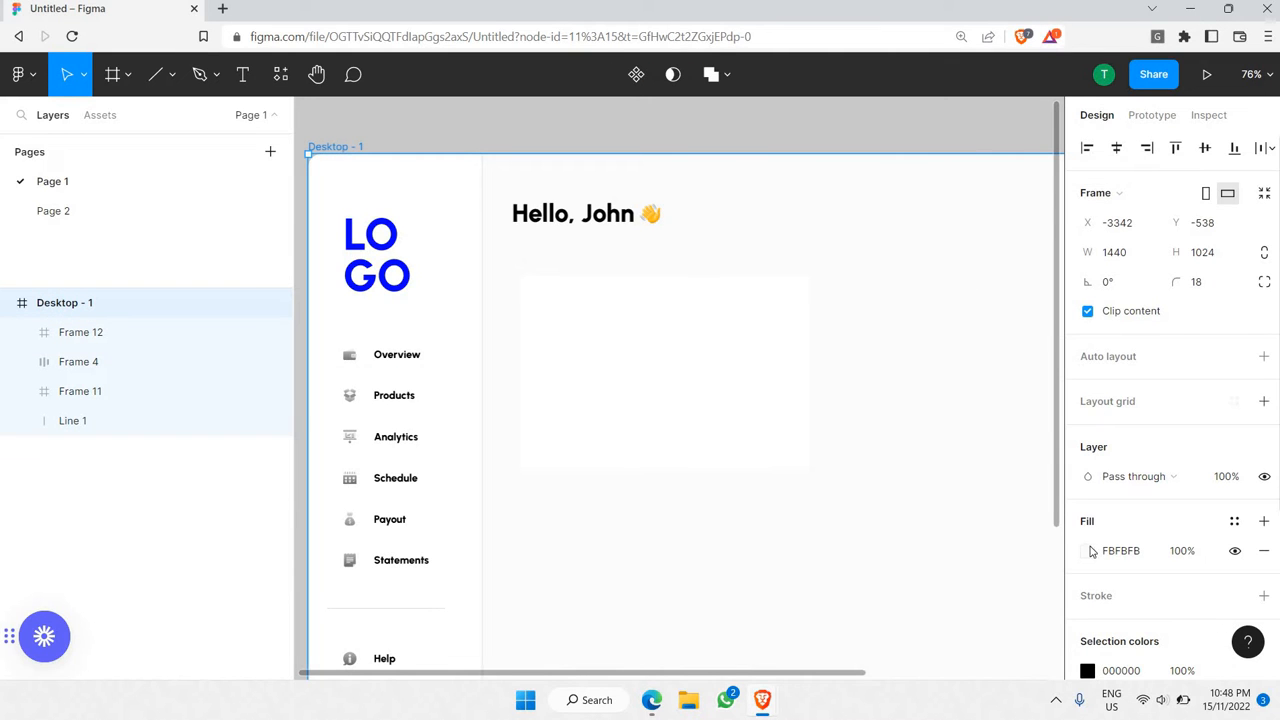
left_click(1087, 551)
left_click_drag(845, 229, 823, 231)
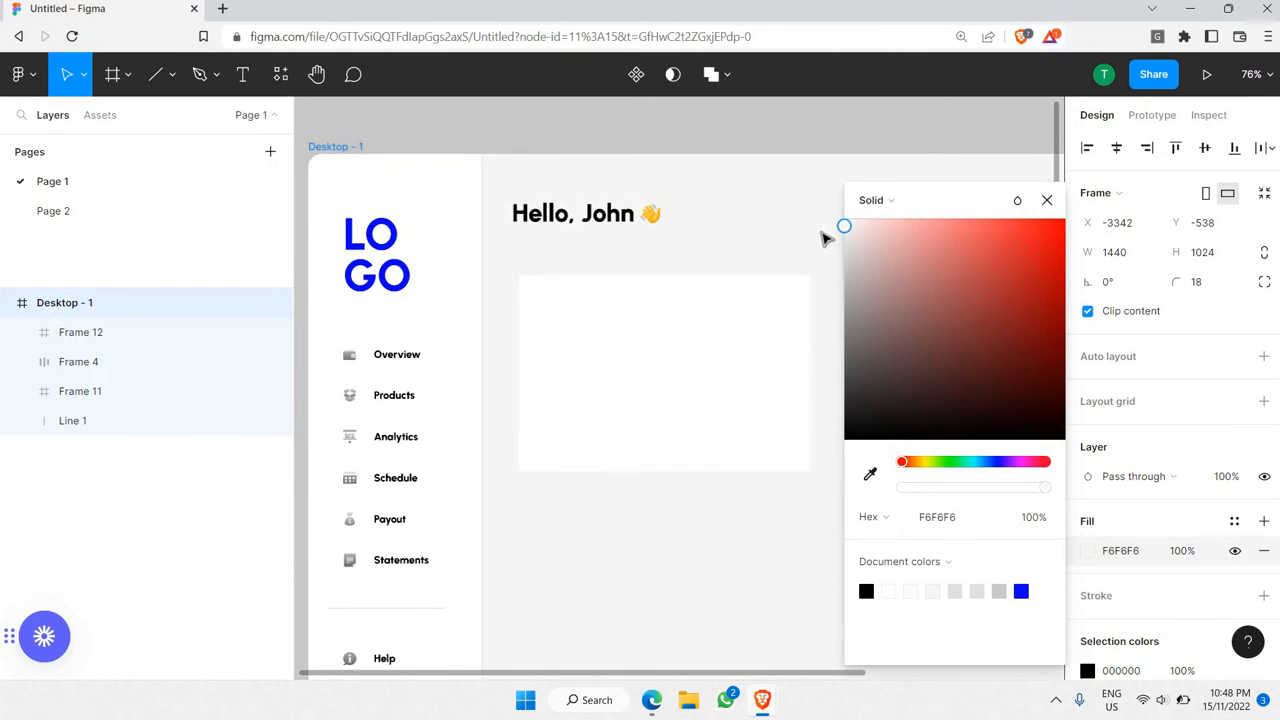
left_click(757, 138)
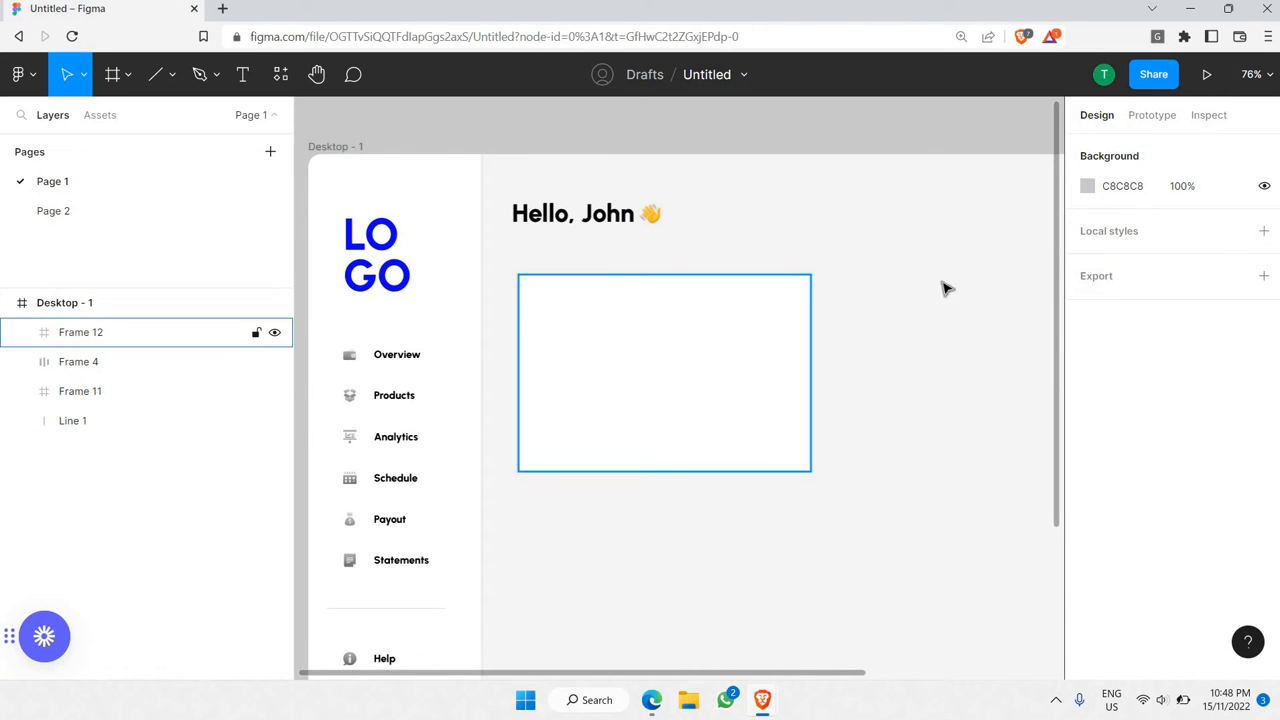
- Set the corner radius of the white card frame to 10
left_click(745, 317)
left_click(1214, 286)
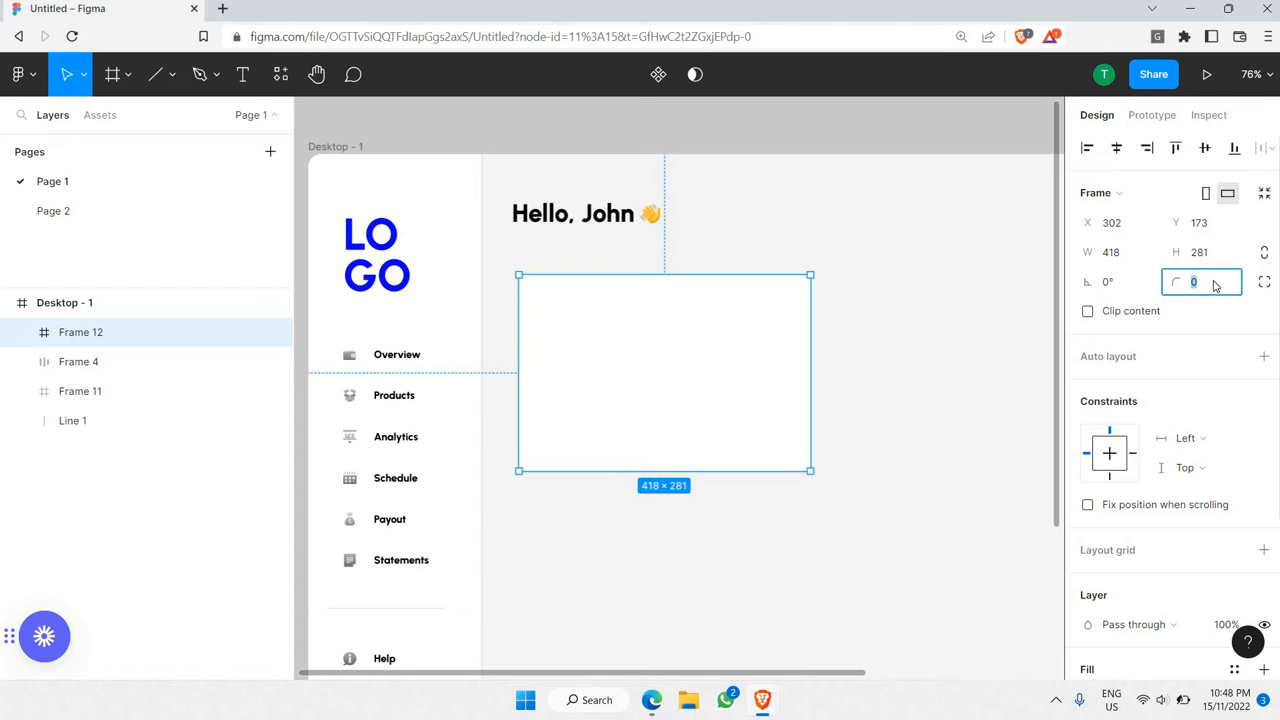
key("Return")
left_click(1208, 285)
left_click(851, 157)
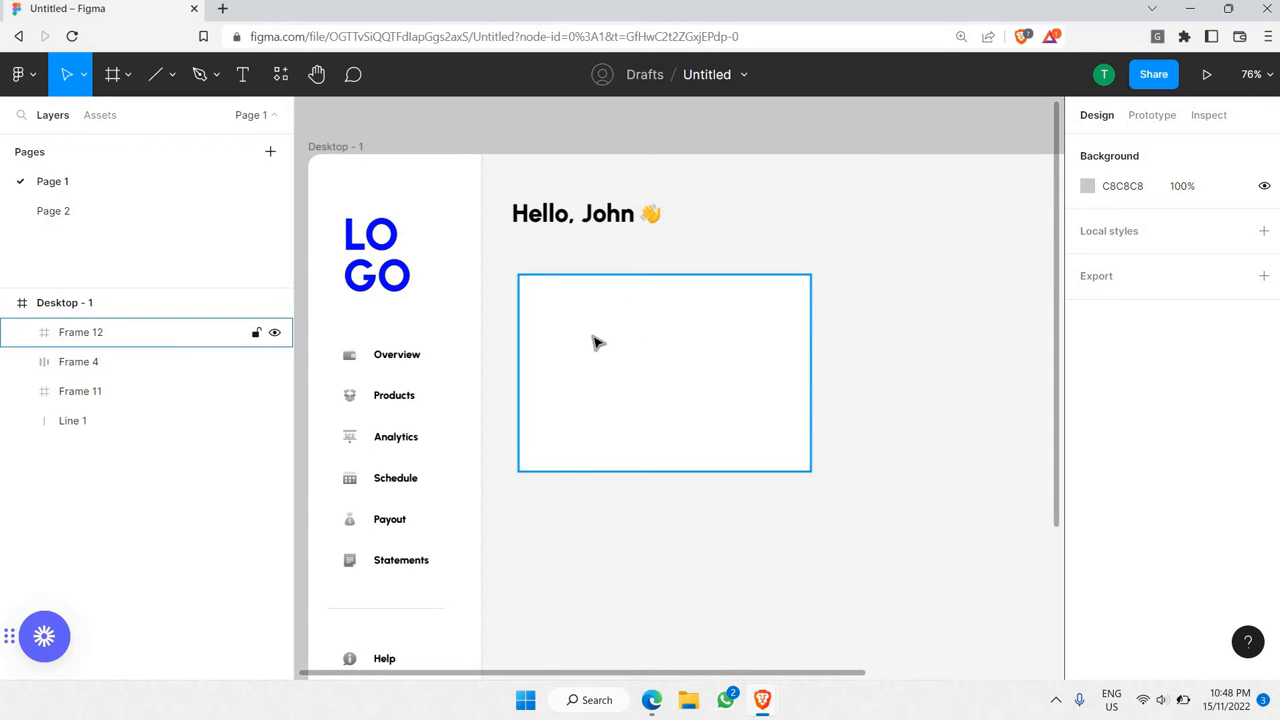
- Cut the card frame out of Desktop - 1, paste it on the empty canvas and move it to X -4462, Y -480
scroll(568, 365, "down", 5)
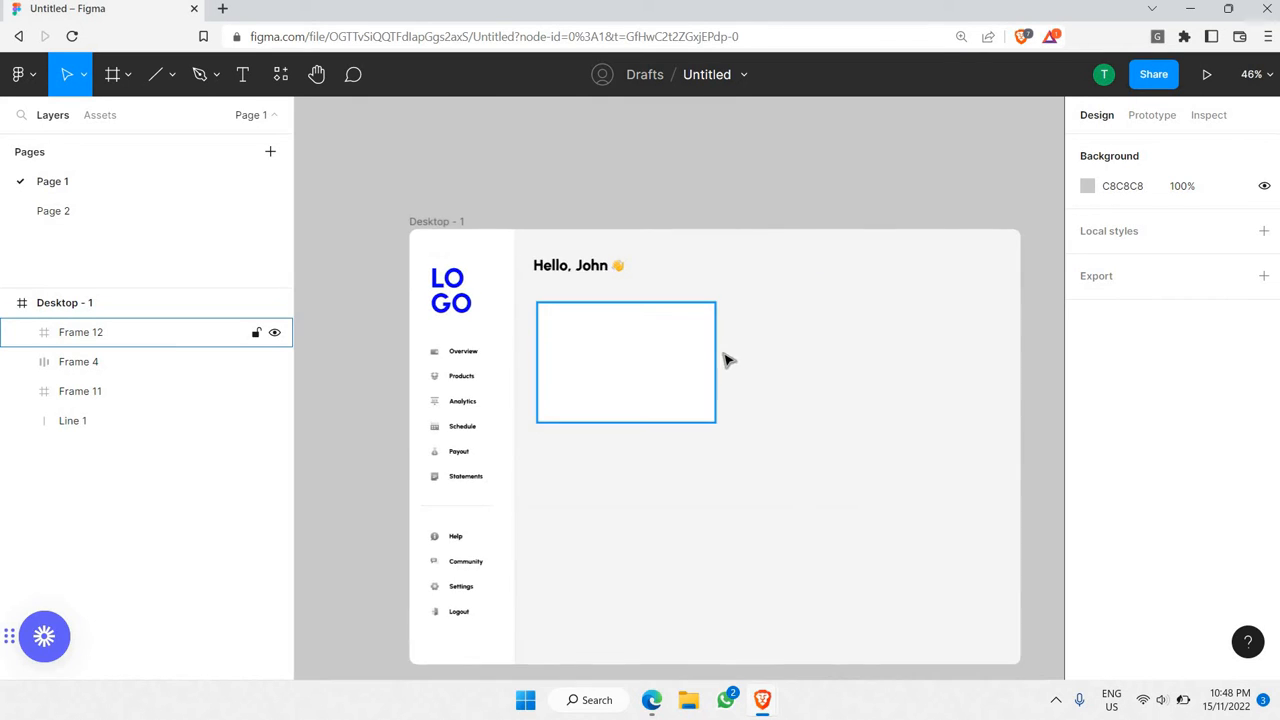
left_click(728, 361)
key("ctrl+x")
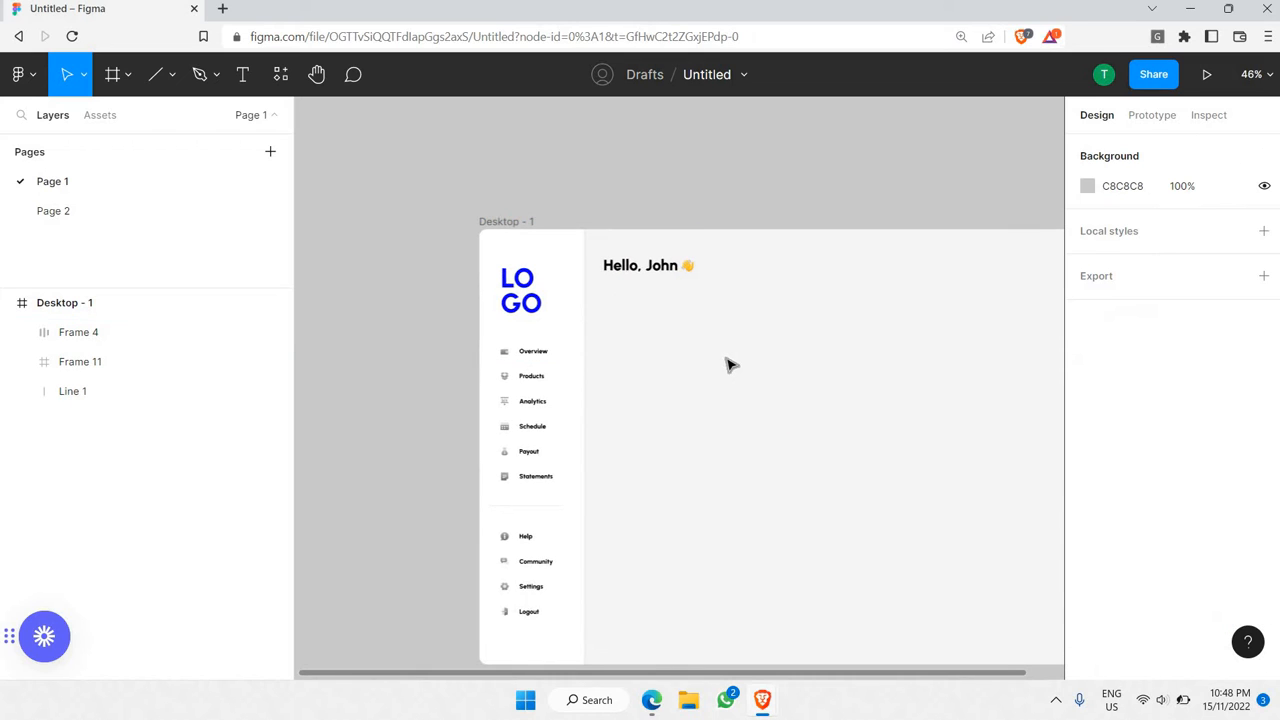
scroll(560, 345, "left", 5)
key("ctrl+v")
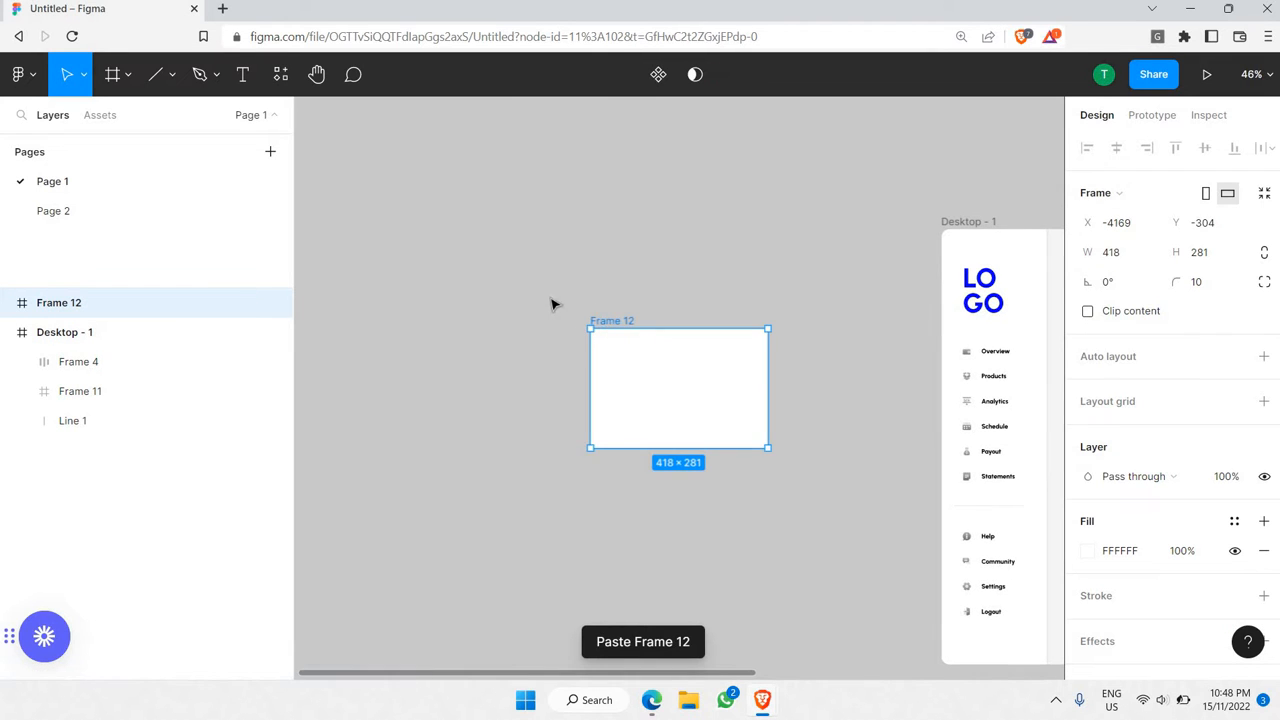
left_click_drag(599, 427, 475, 353)
scroll(520, 310, "up", 3)
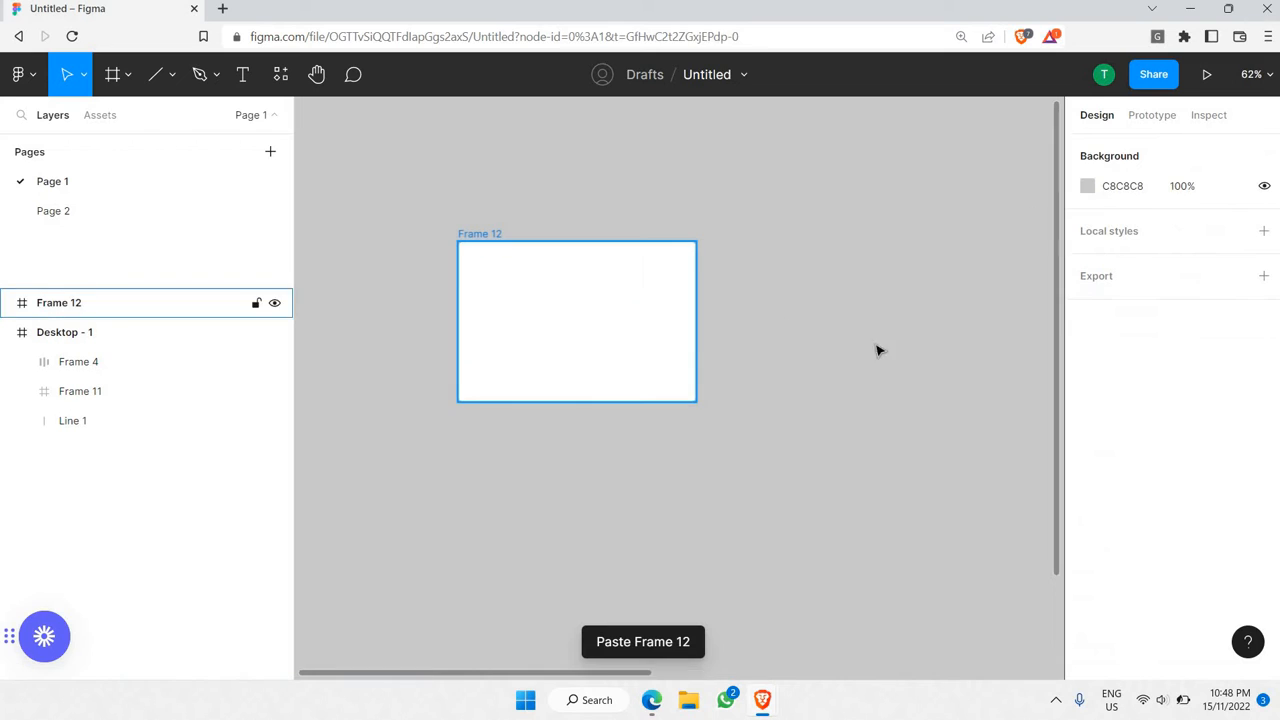
left_click(609, 306)
scroll(549, 280, "up", 5)
scroll(504, 270, "left", 2)
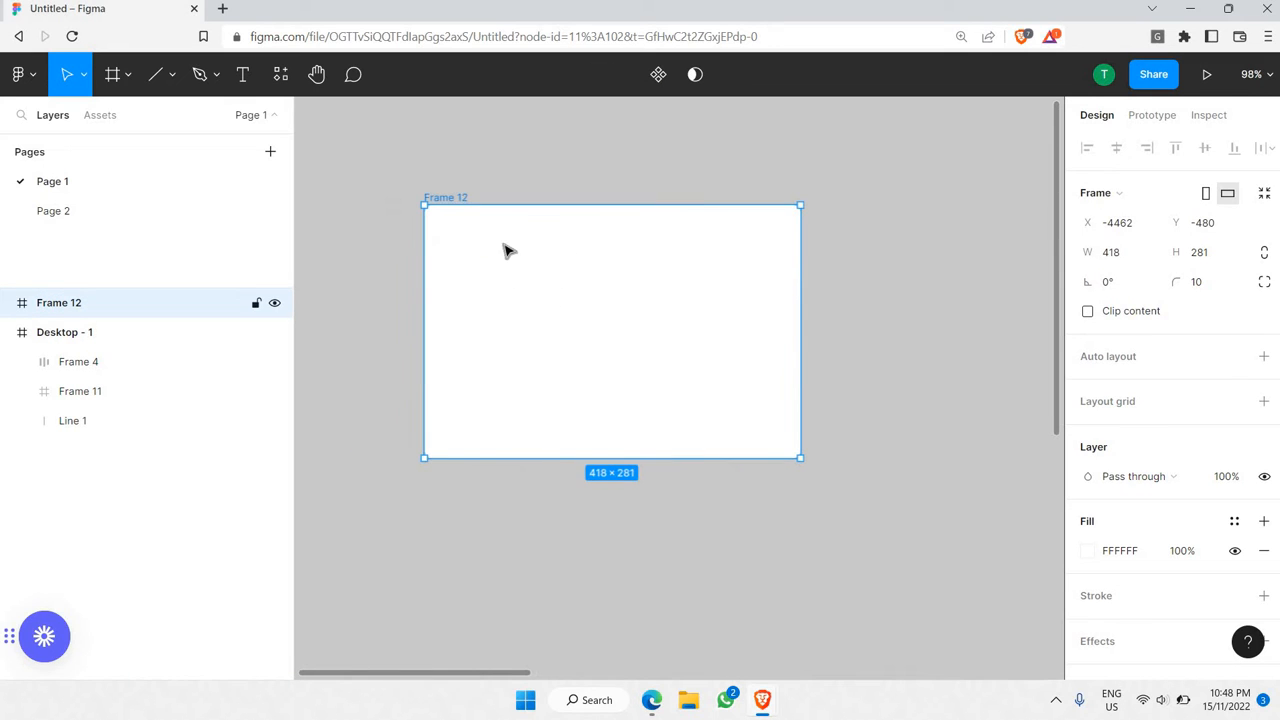
scroll(530, 260, "up", 3)
scroll(560, 265, "down", 4)
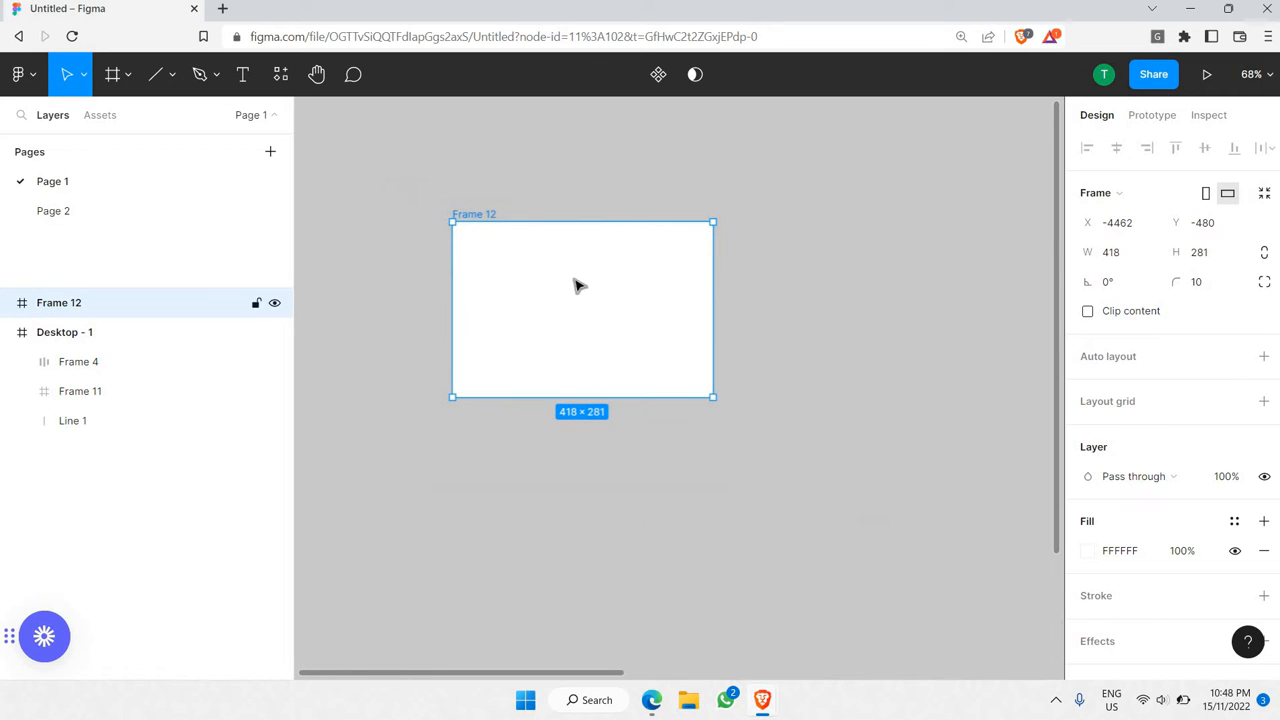
scroll(566, 295, "down", 5)
scroll(909, 306, "right", 2)
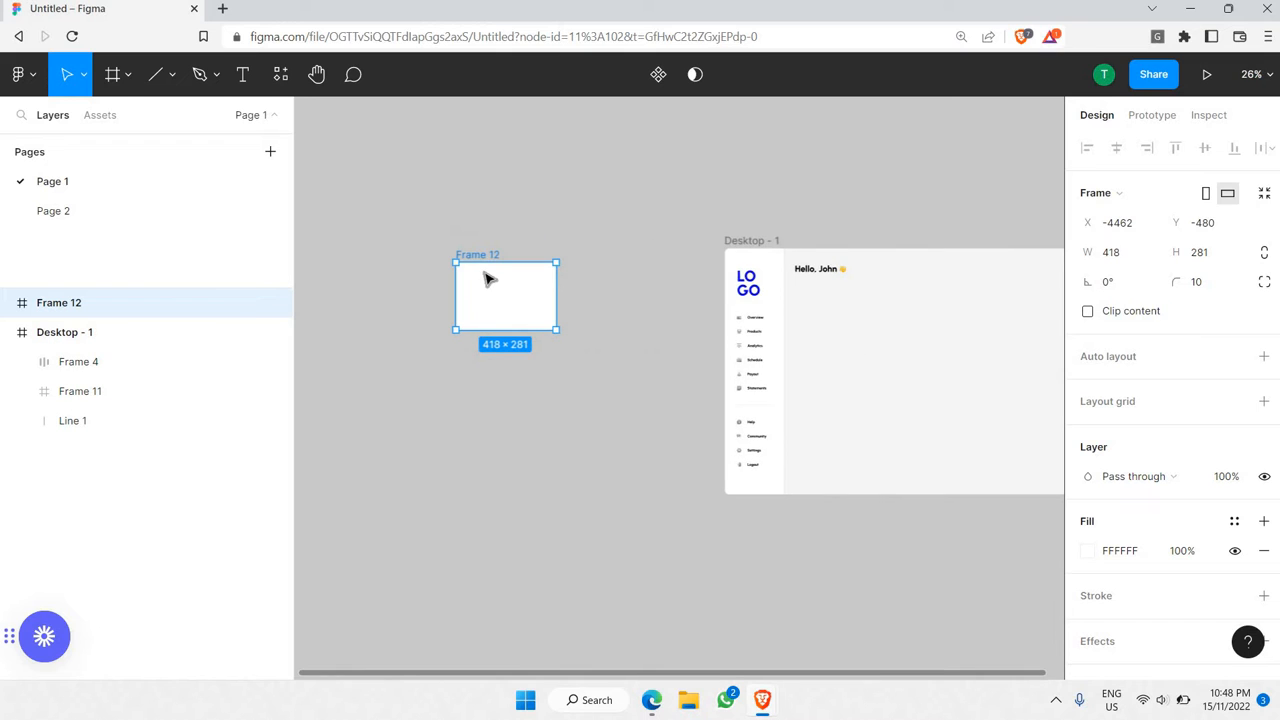
- Activate the Pen tool with the white card frame in view
scroll(483, 282, "up", 2)
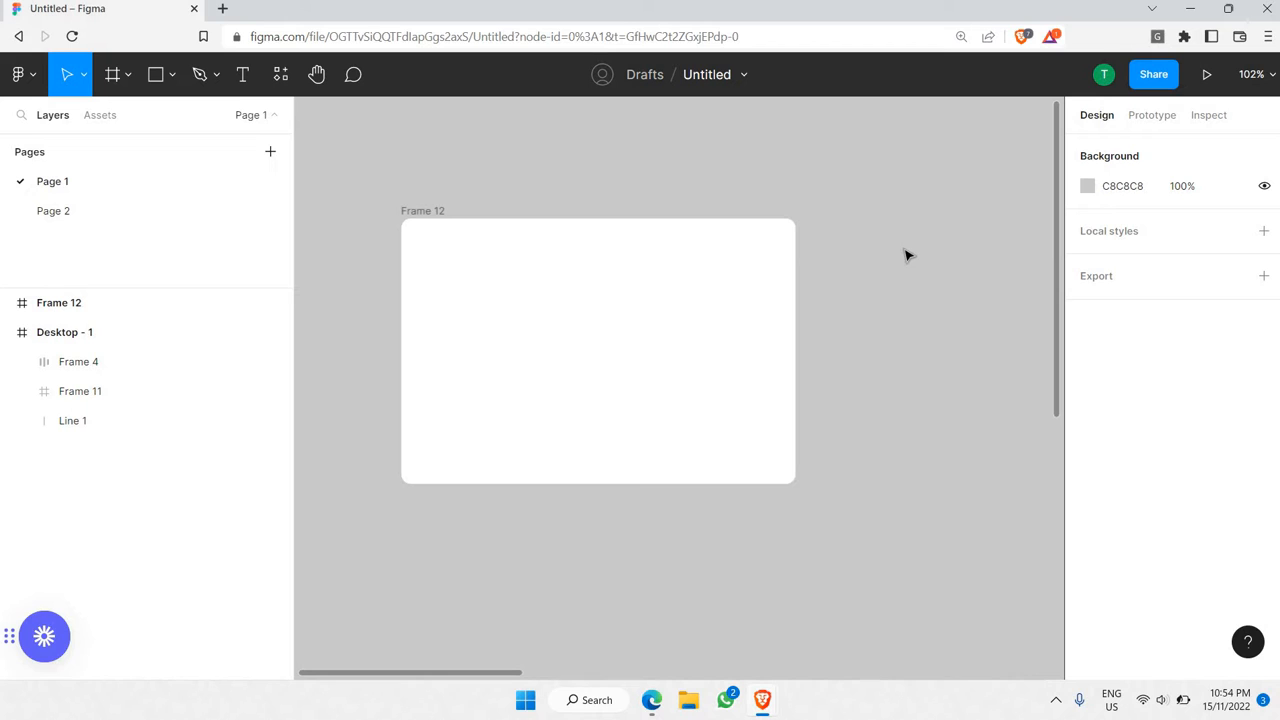
left_click(188, 90)
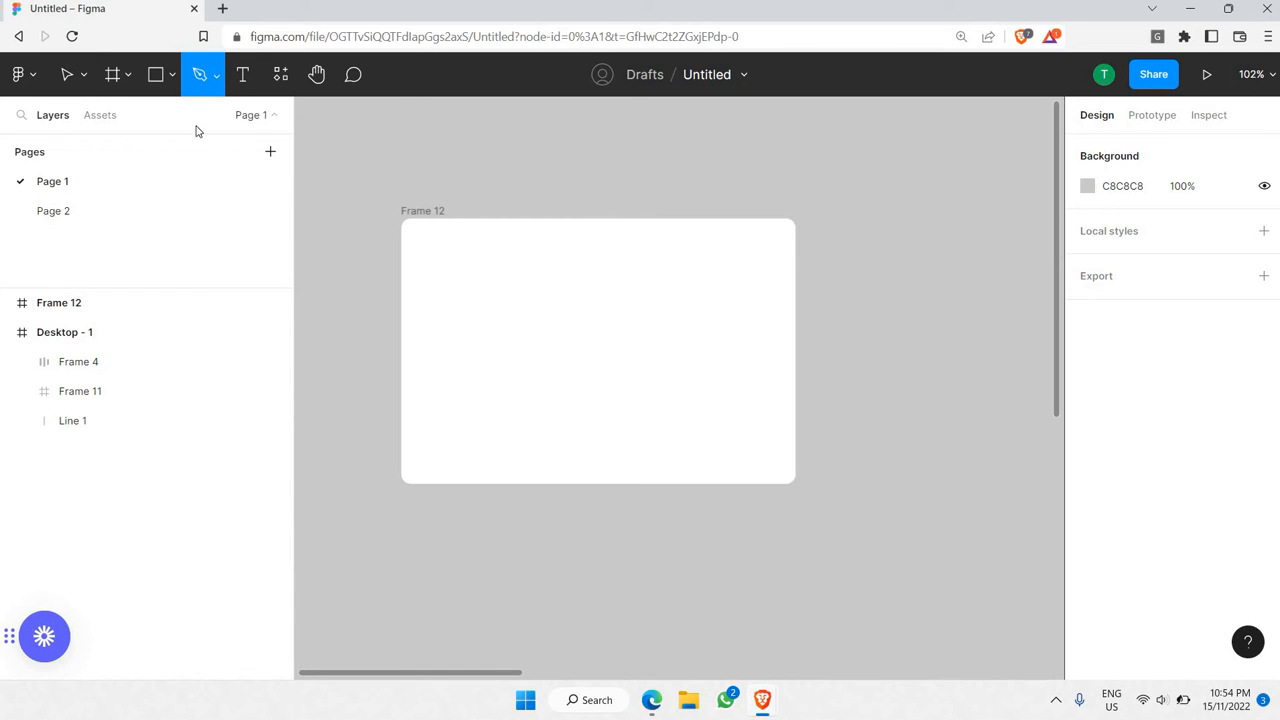
- Draw an open five-point zigzag line with the Pen tool inside Frame 12, about 318 wide and 97 high
left_click(461, 327)
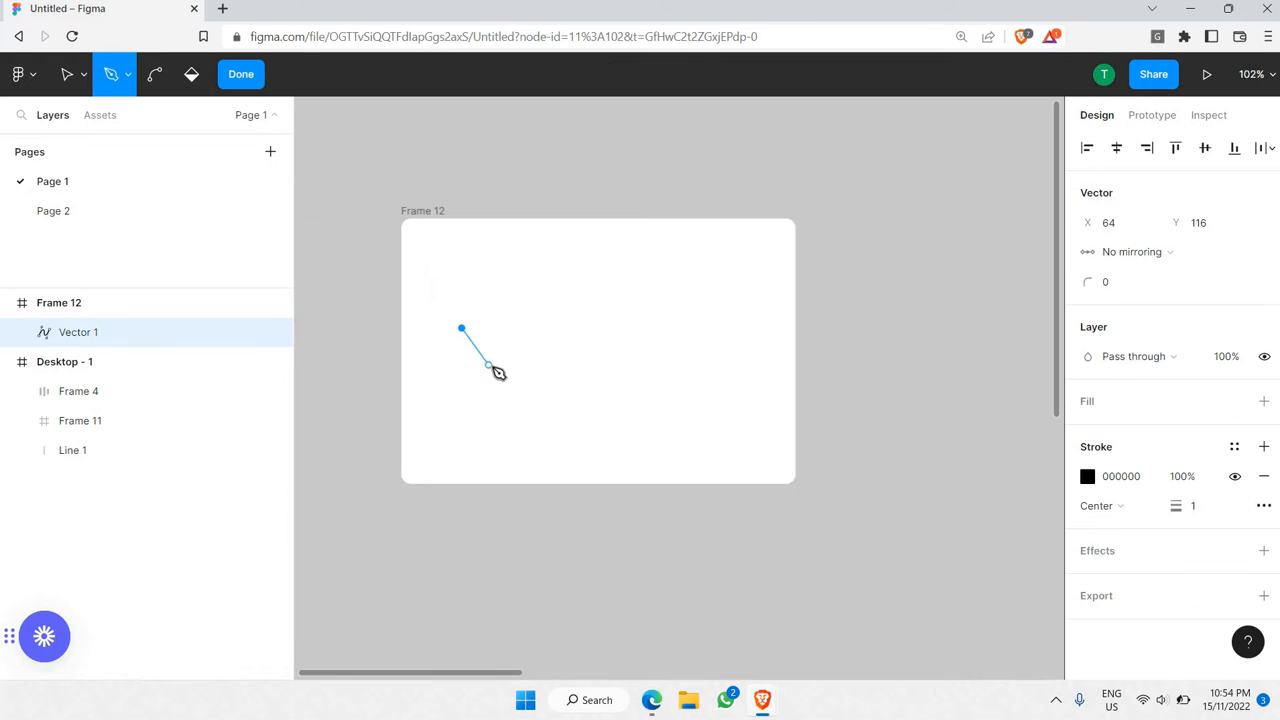
left_click(495, 361)
left_click(597, 321)
left_click(655, 398)
left_click(761, 309)
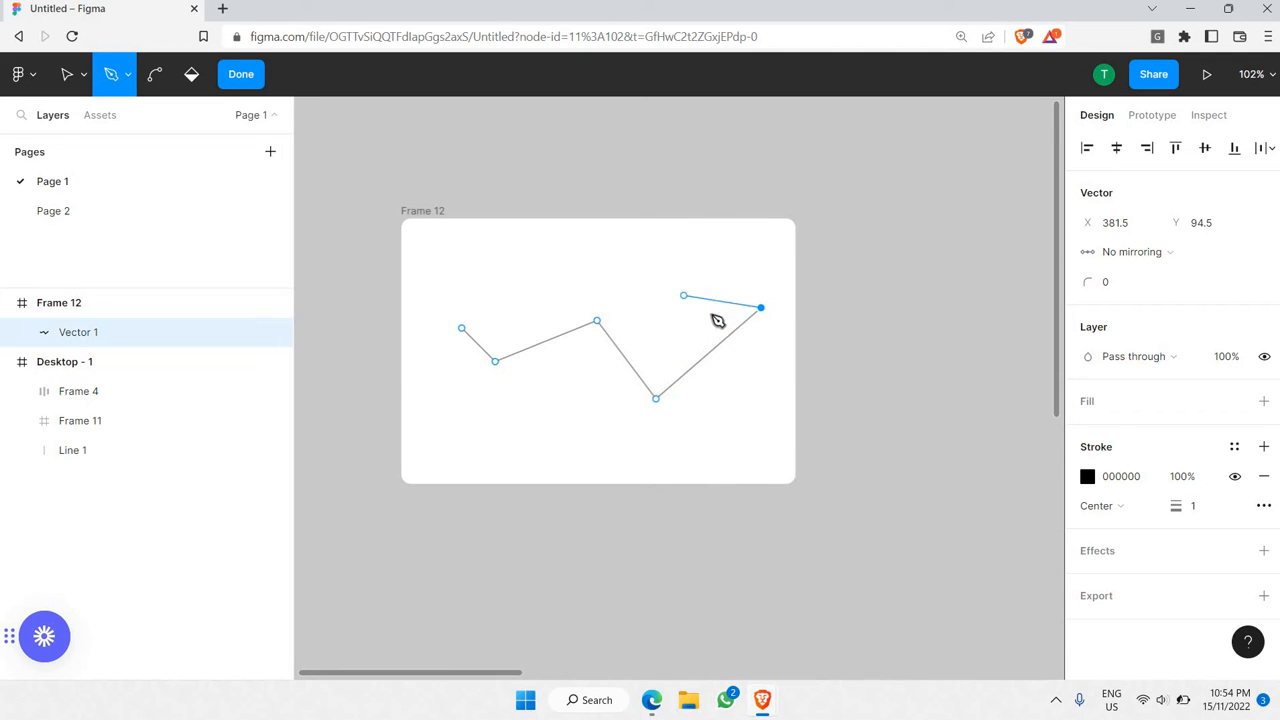
left_click(597, 321)
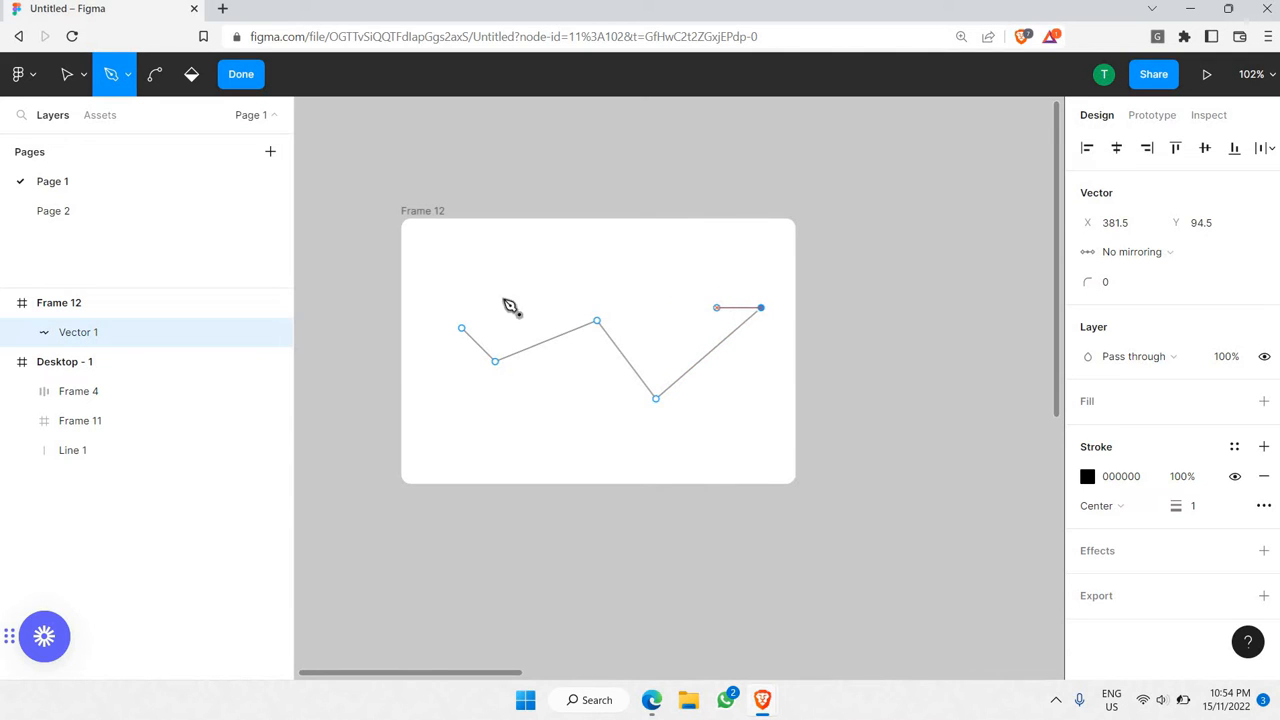
- Bend the zigzag's anchor points with horizontal handles to form a smooth wave, and finish editing the path
left_click(166, 75)
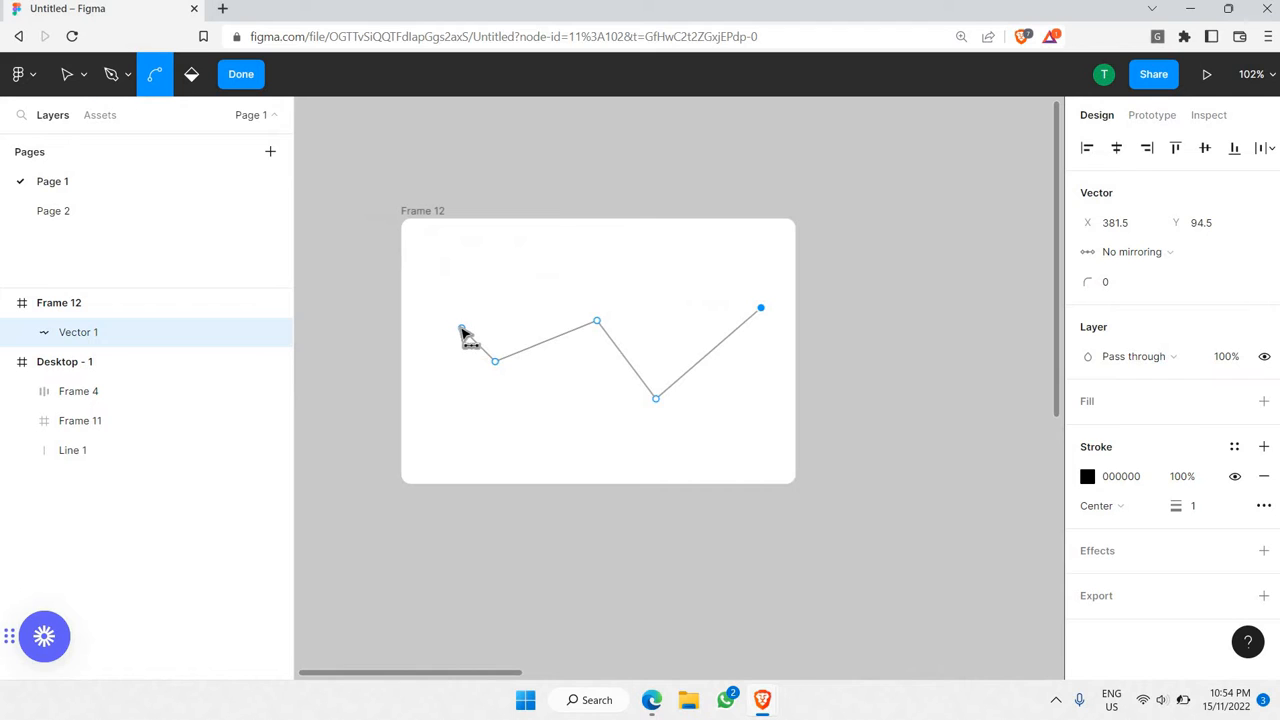
left_click_drag(457, 332, 485, 328)
left_click_drag(601, 321, 631, 321)
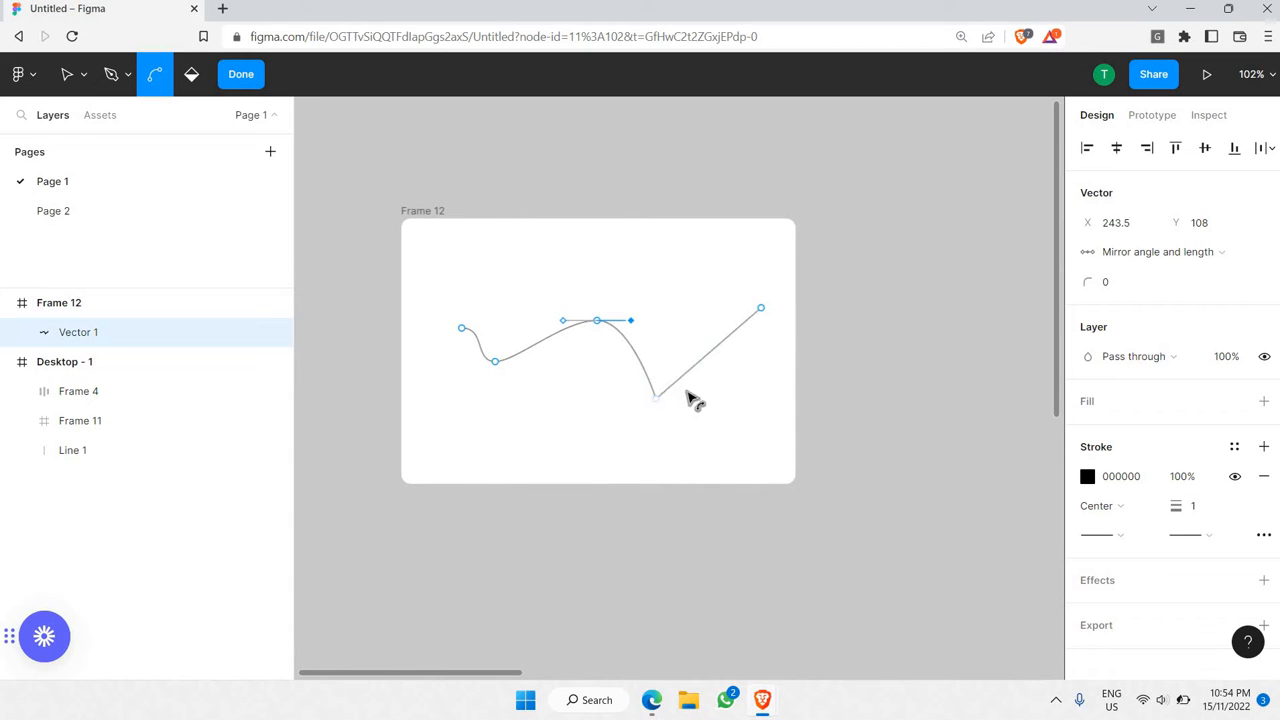
mouse_move(685, 389)
left_mouse_down()
mouse_move(680, 408)
mouse_move(703, 405)
left_mouse_up()
key("ctrl+z")
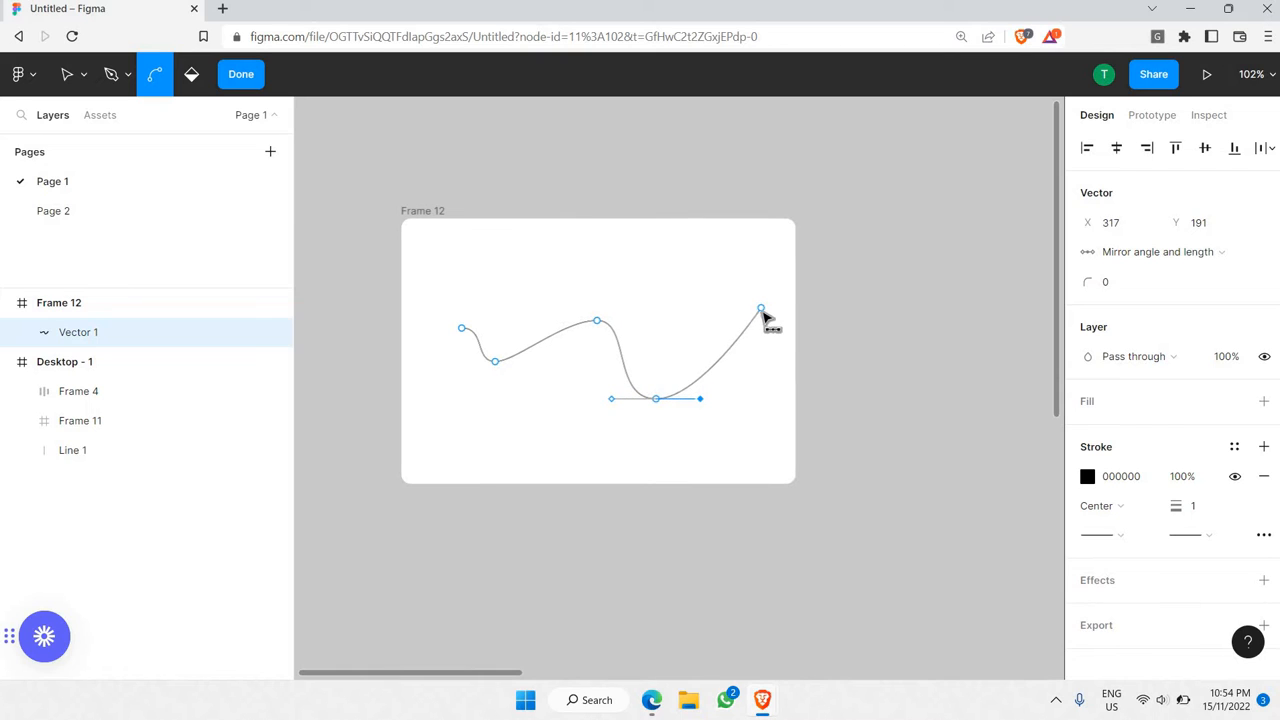
left_click_drag(760, 312, 711, 310)
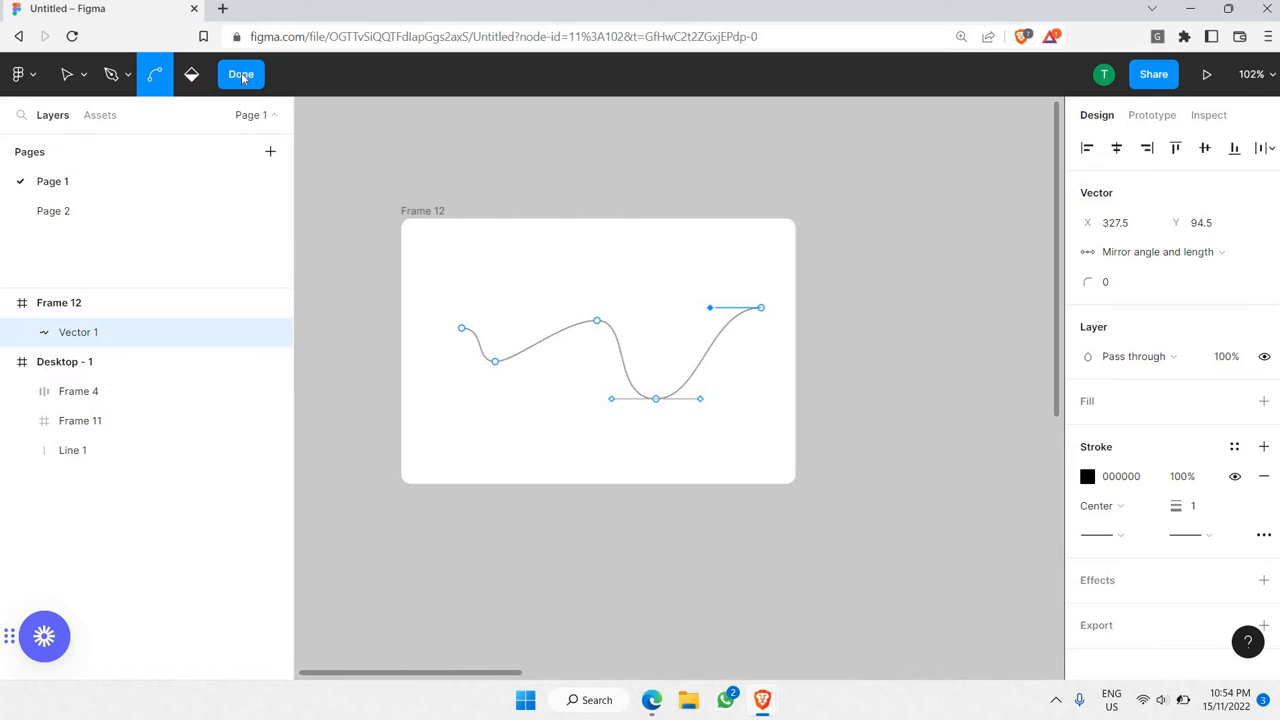
left_click(242, 77)
- Duplicate the wave line in place inside Frame 12
left_click(632, 364)
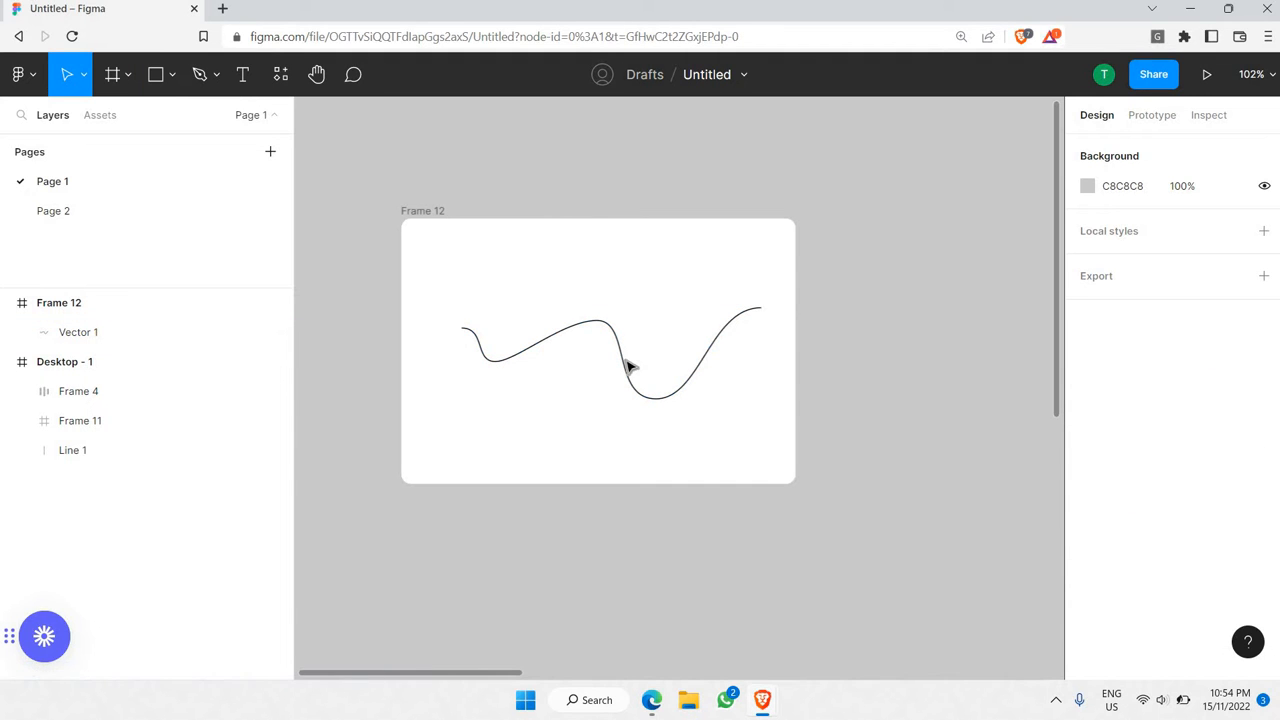
left_click(630, 366)
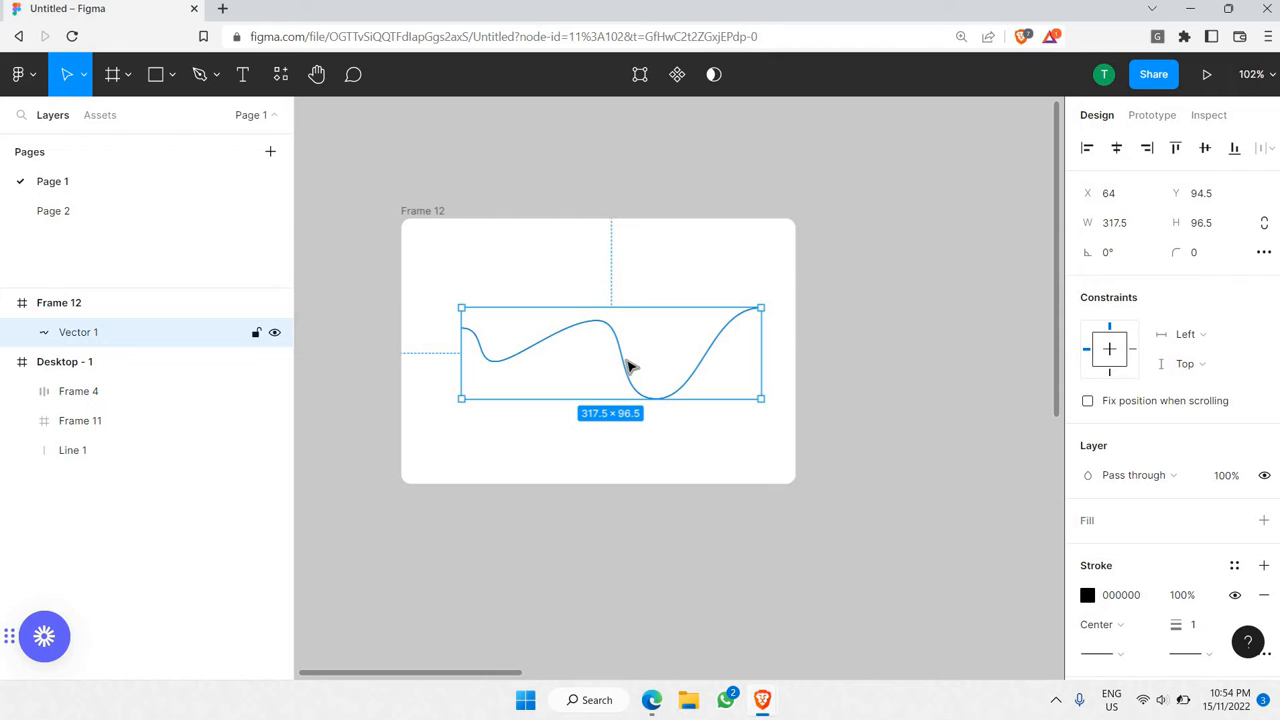
key("ctrl+c")
key("ctrl+v")
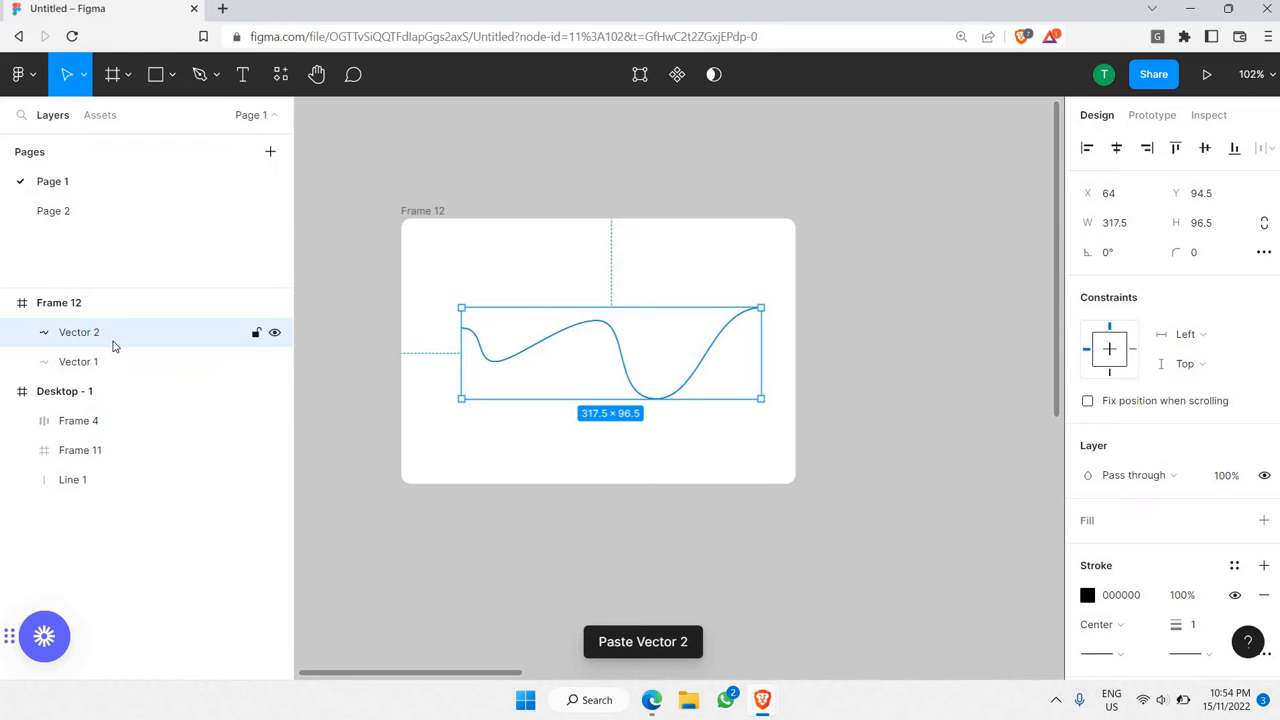
left_click(107, 365)
left_click(140, 338)
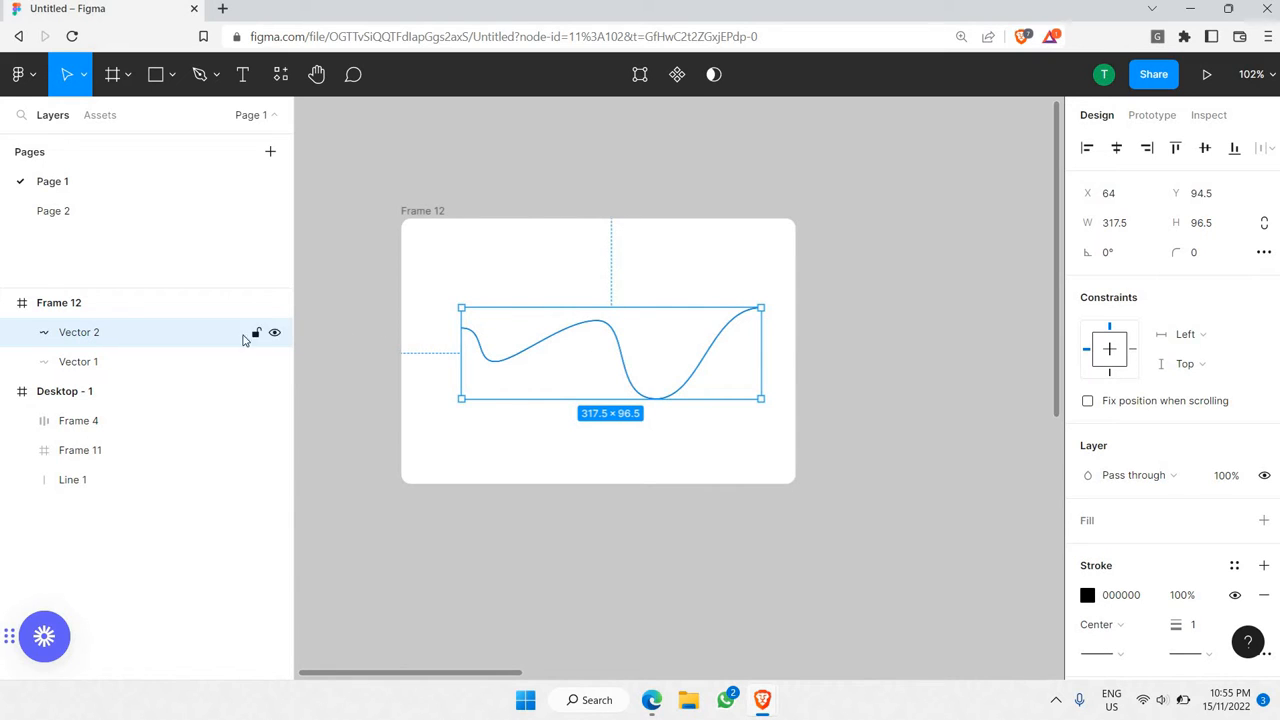
key("Escape")
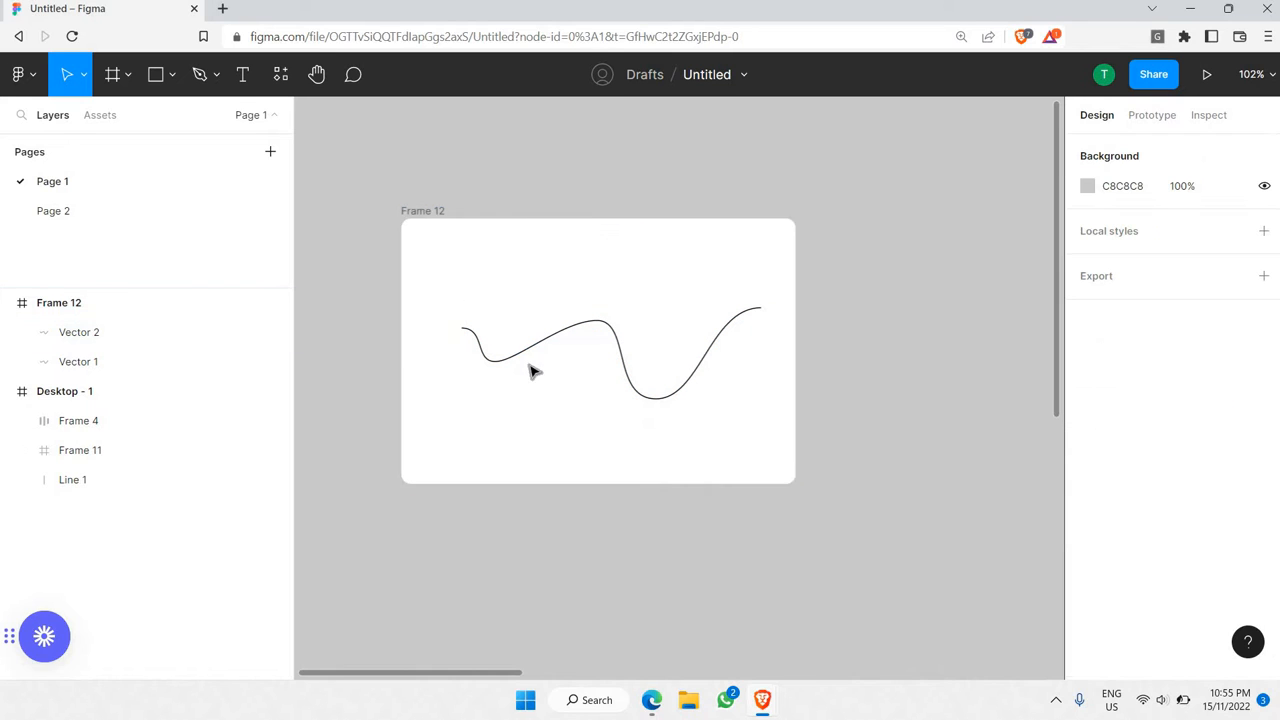
- Extend Vector 2 from its right end down to Y 236, across to X 64 and up to its left end, closing the path
left_click(103, 340)
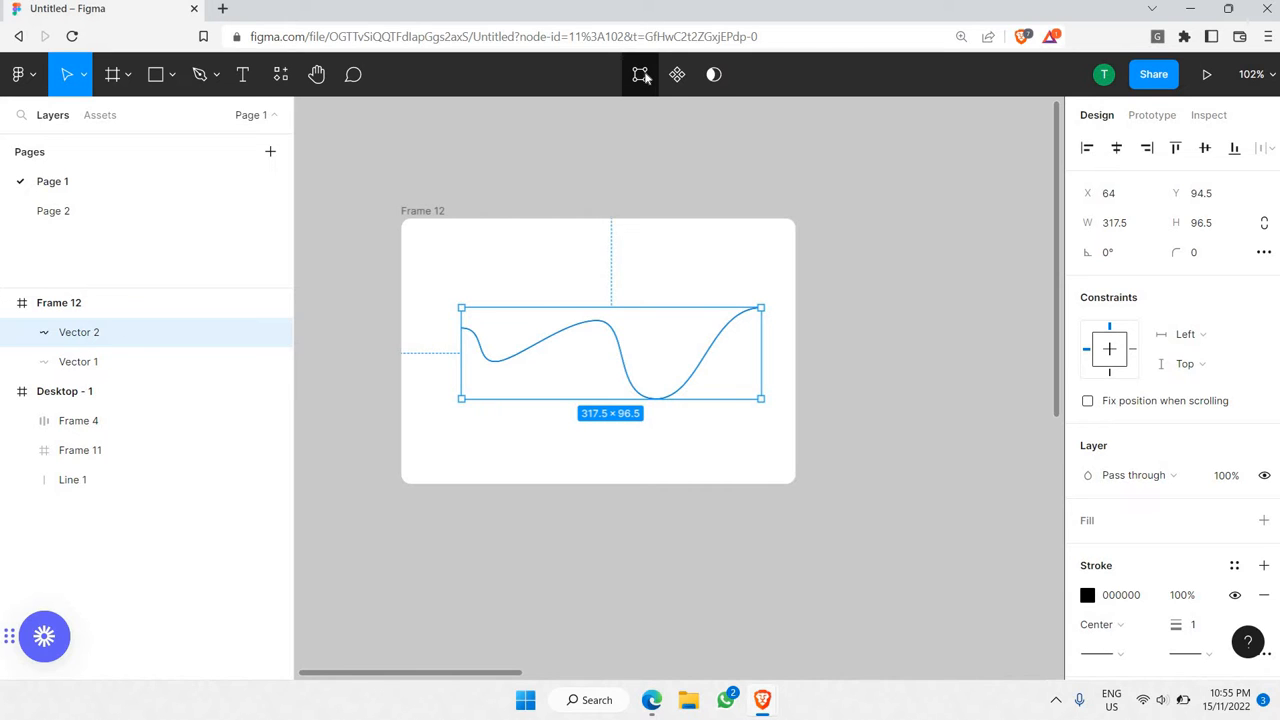
key("Return")
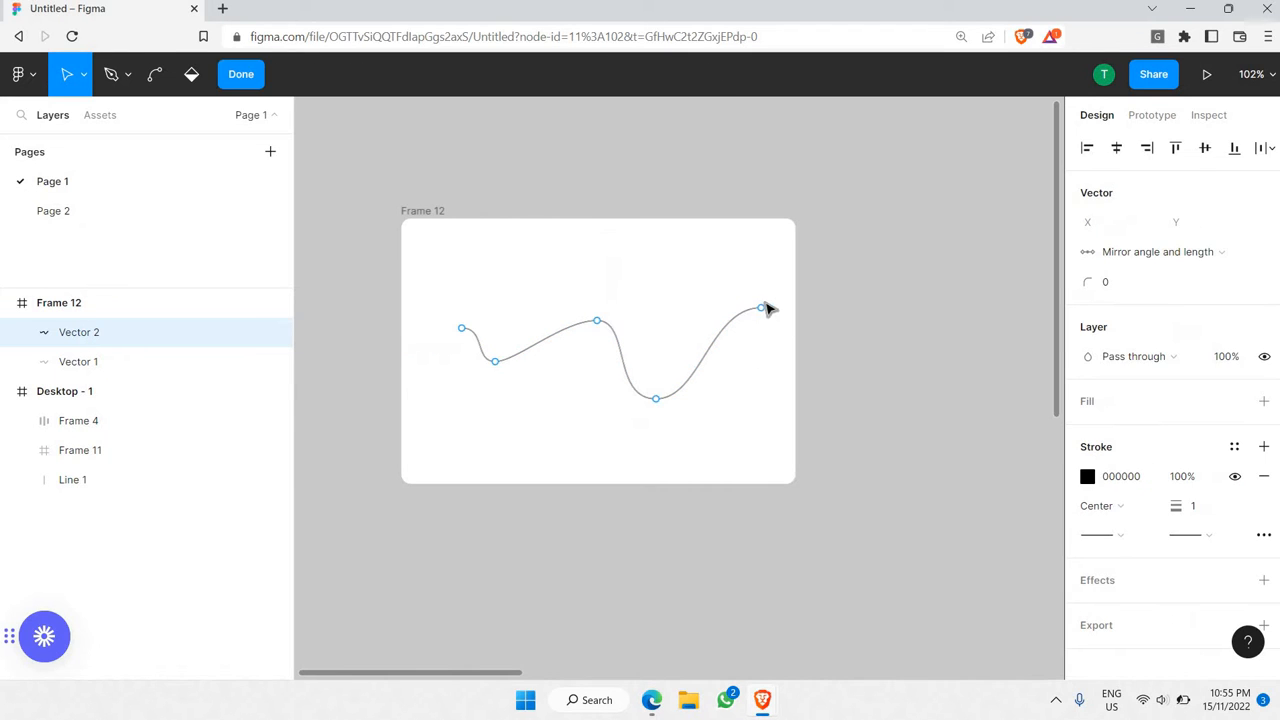
left_click(115, 75)
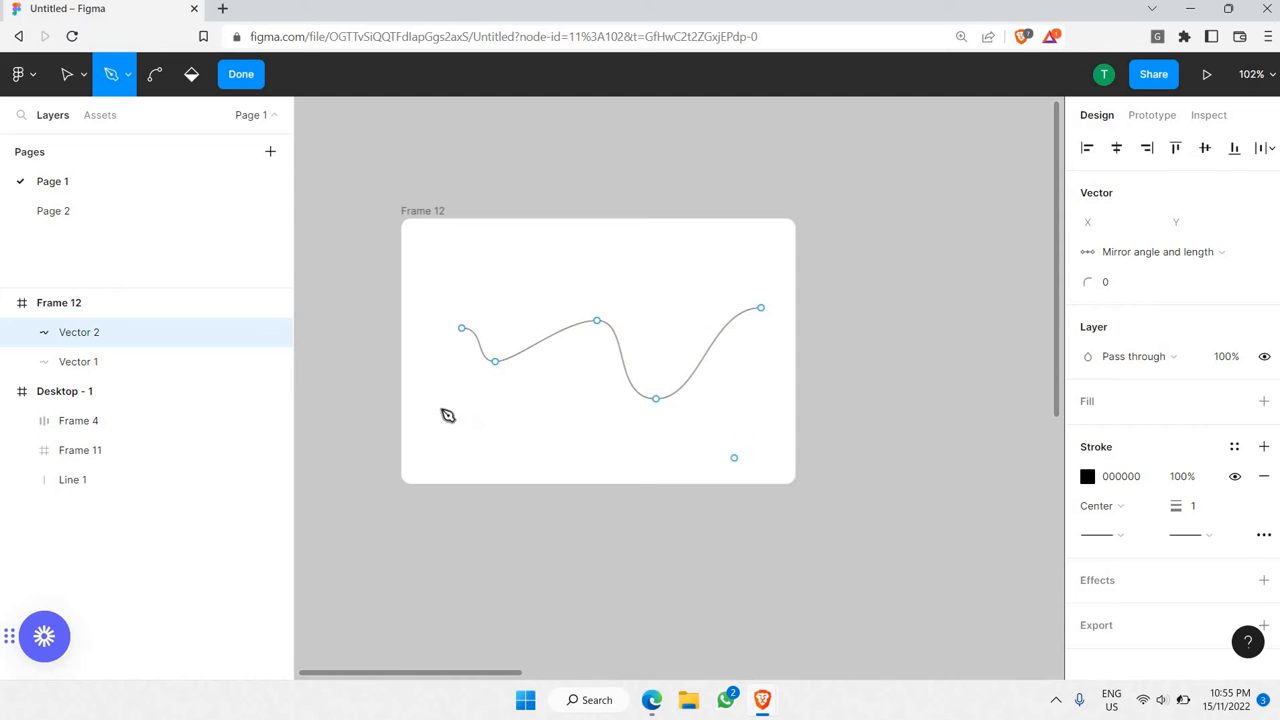
left_click(761, 309)
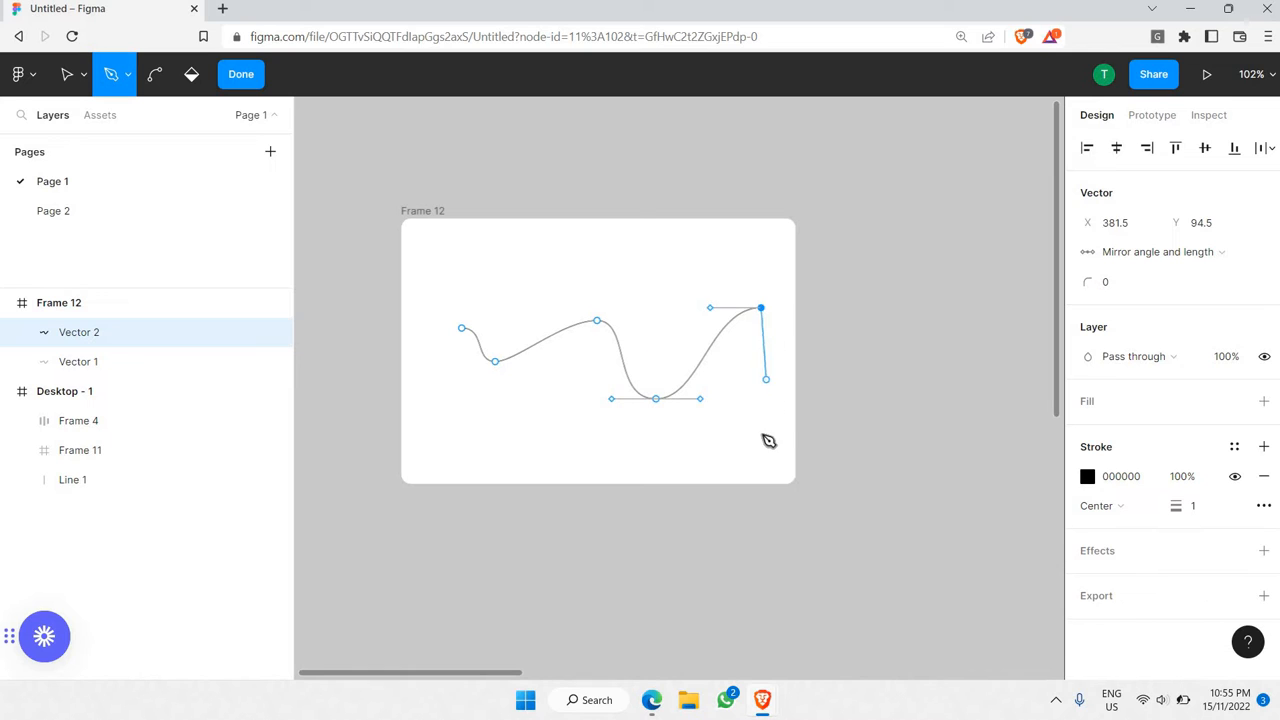
left_click(761, 441)
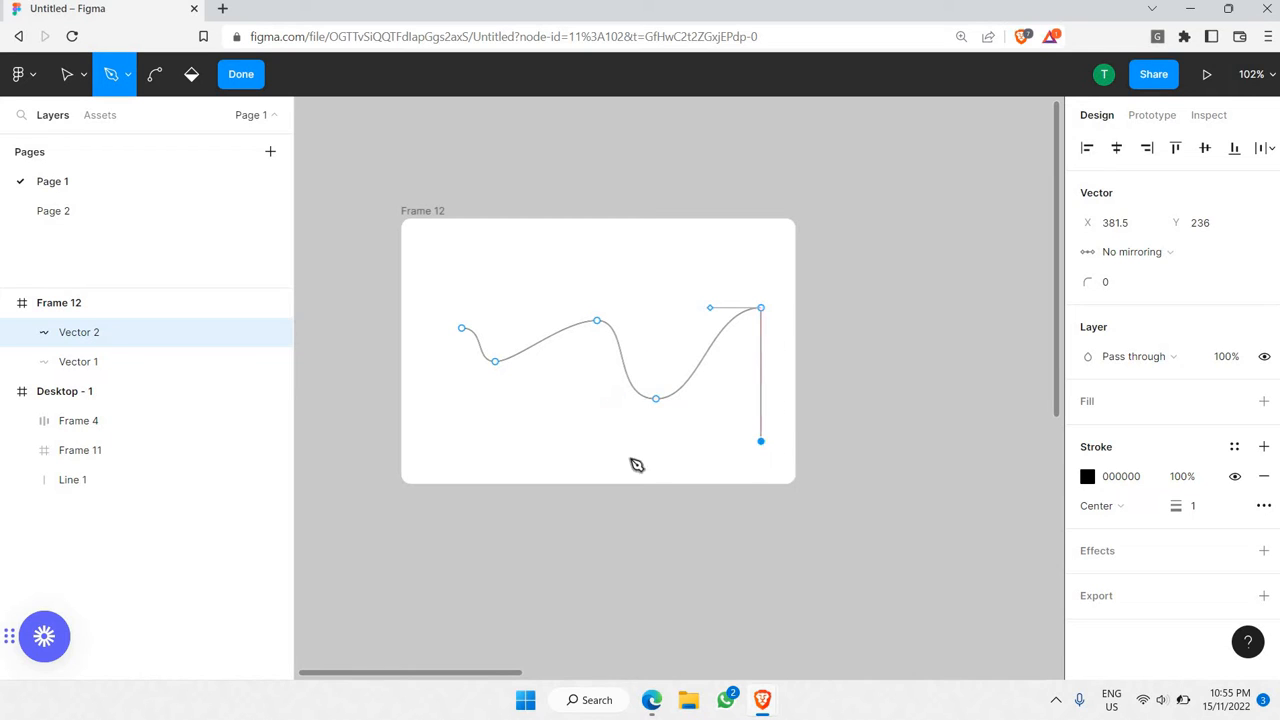
left_click(461, 441)
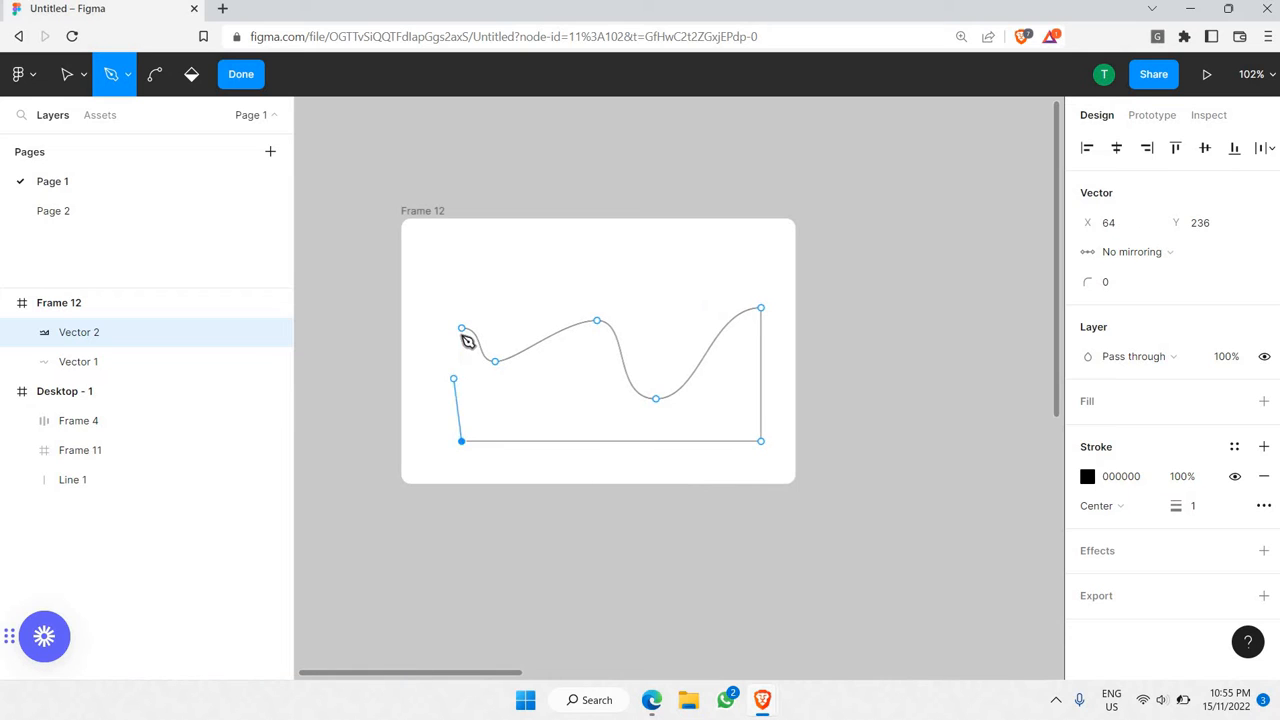
left_click(461, 328)
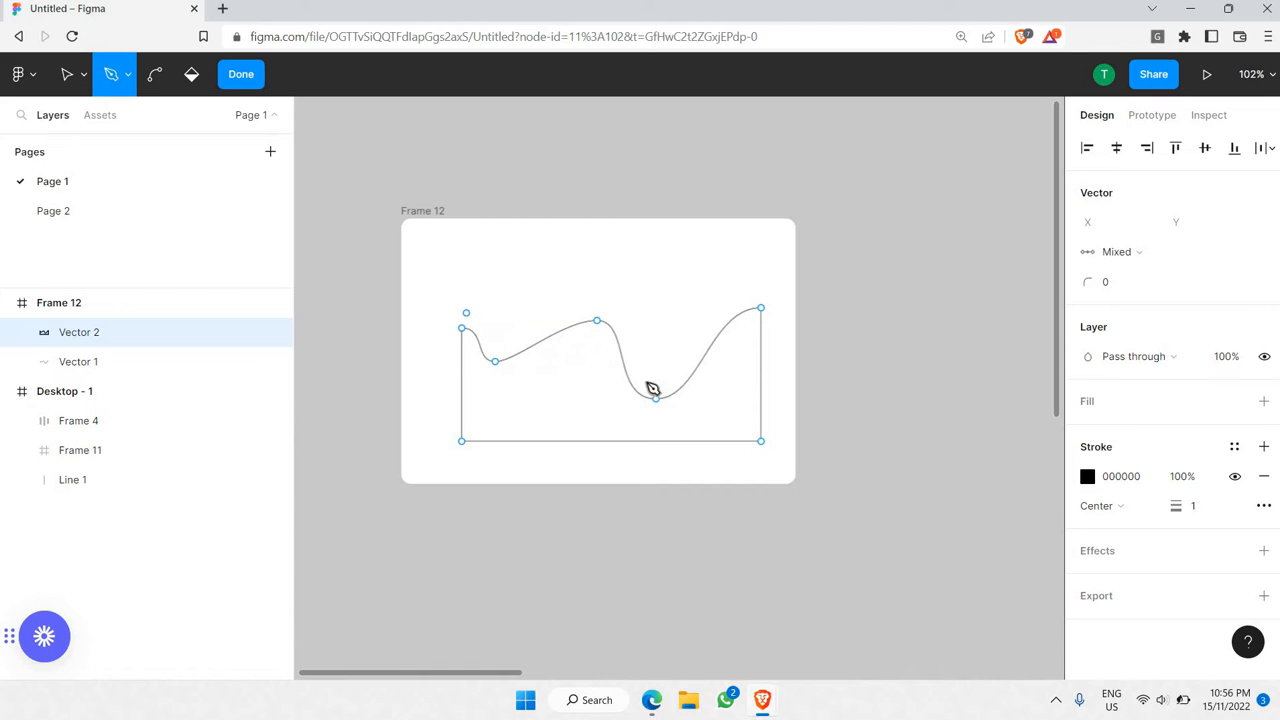
left_click(507, 358)
left_click(241, 76)
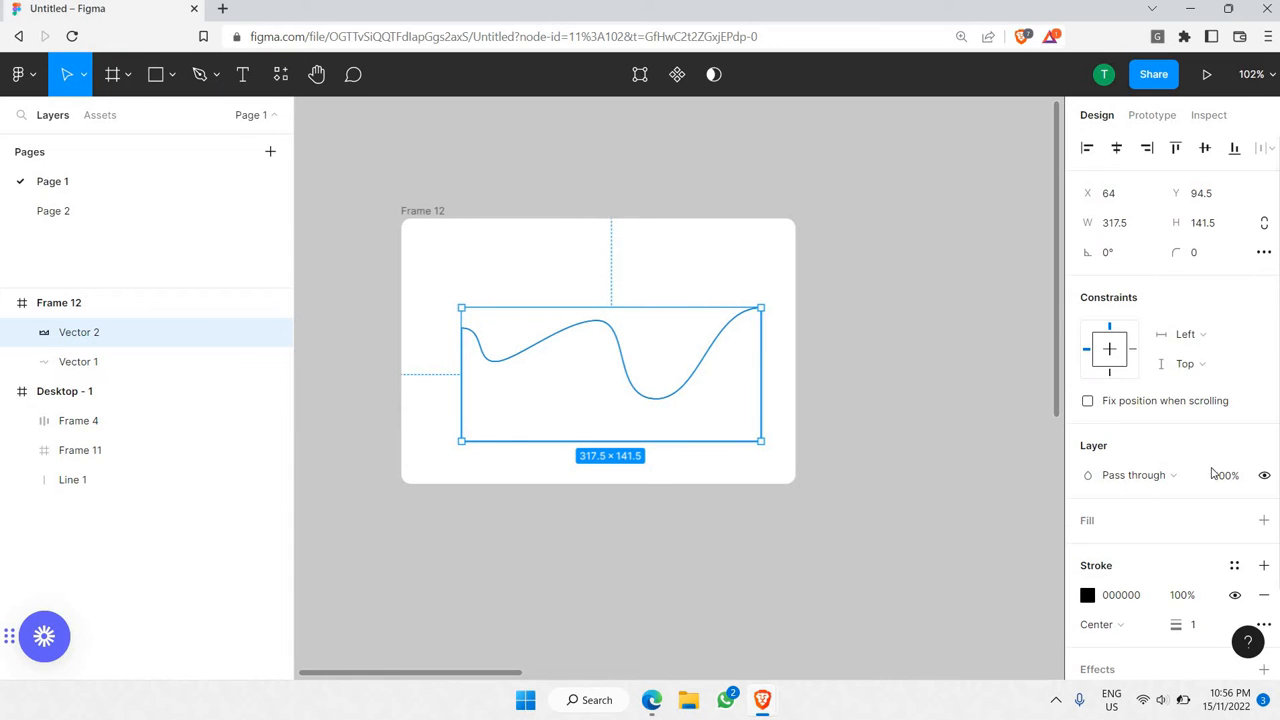
- Add a fill to the closed wave shape and change it to a linear gradient
scroll(1250, 460, "down", 2)
left_click(1263, 416)
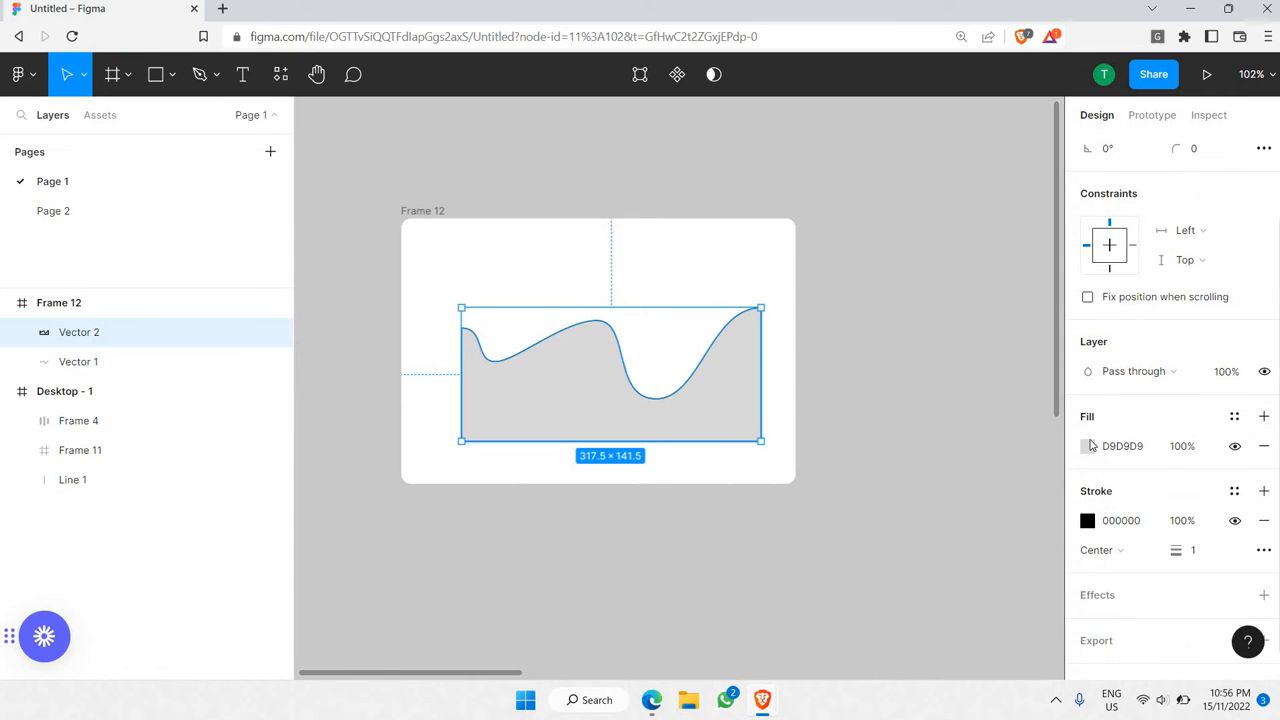
left_click(1088, 446)
left_click(893, 200)
left_click(897, 220)
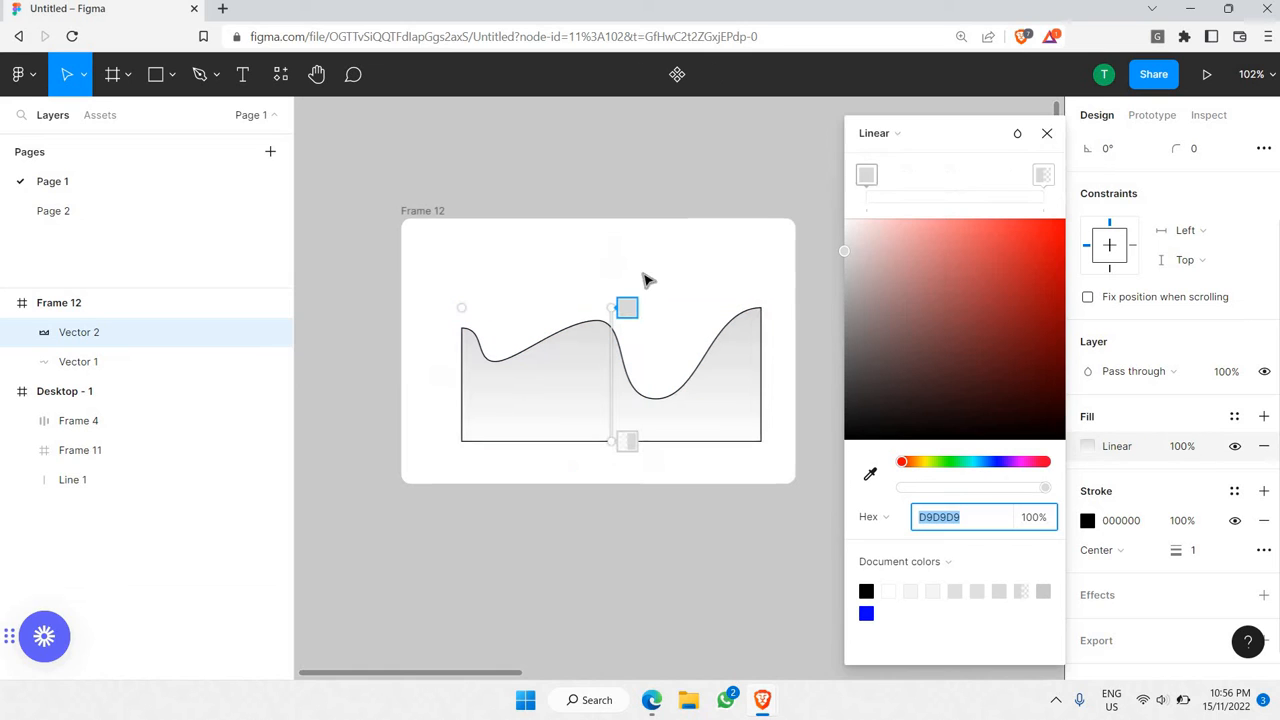
- Set the gradient's upper stop to blue 000AFF and its lower stop to white FFFFFF at 0% opacity
left_click(998, 463)
left_click_drag(1042, 270, 1108, 145)
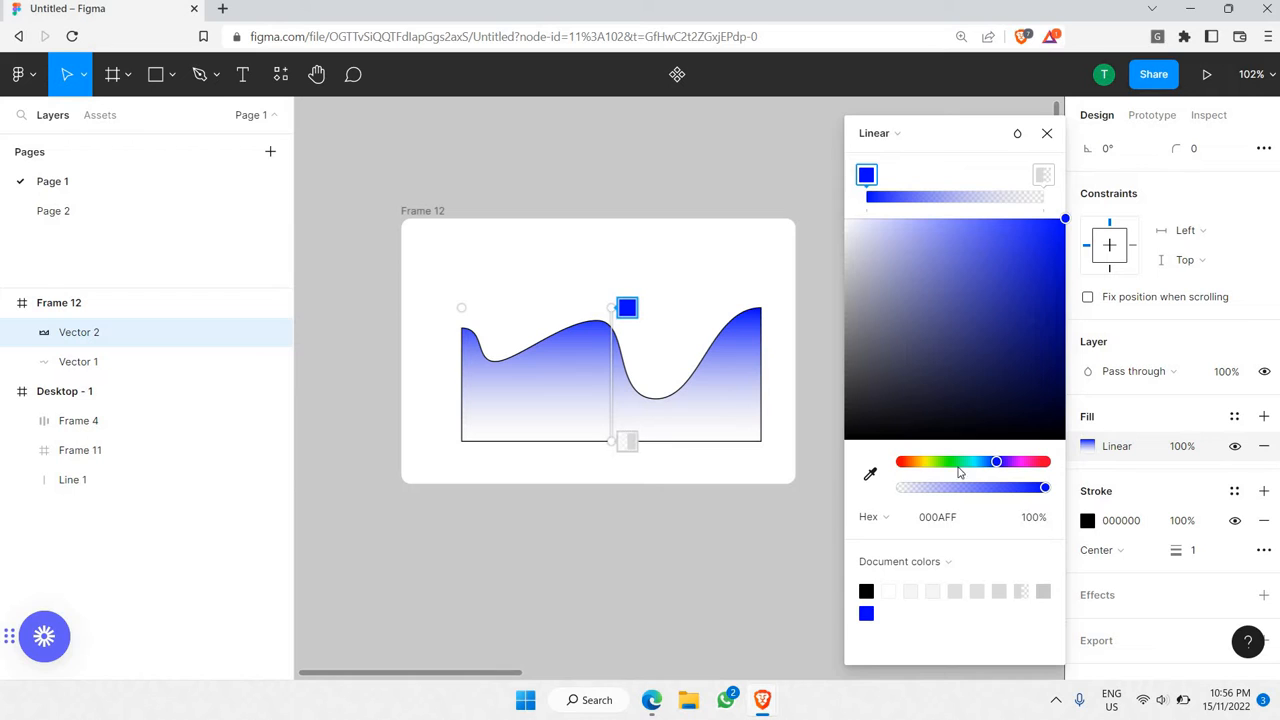
left_click(626, 438)
mouse_move(842, 253)
left_mouse_down()
mouse_move(800, 200)
mouse_move(754, 180)
left_mouse_up()
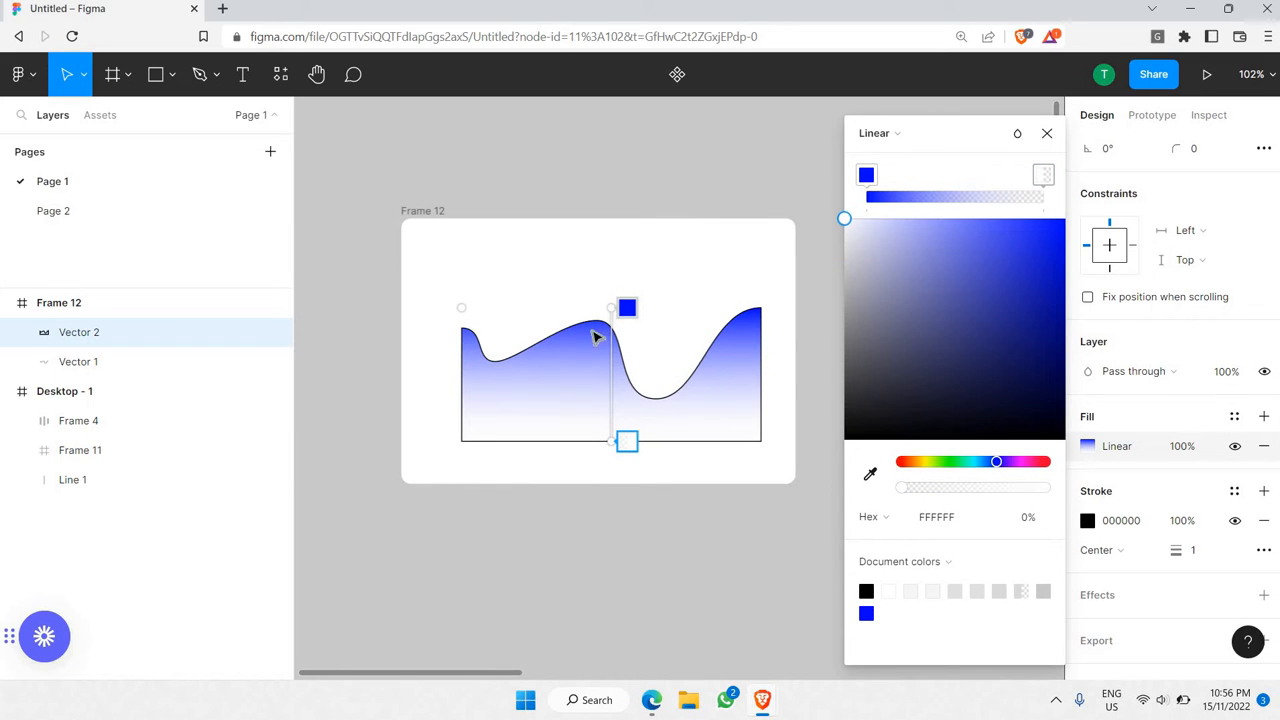
- Move the gradient's blue end straight up, above the wave shape's upper edge, and close the fill settings
left_click_drag(612, 307, 612, 262)
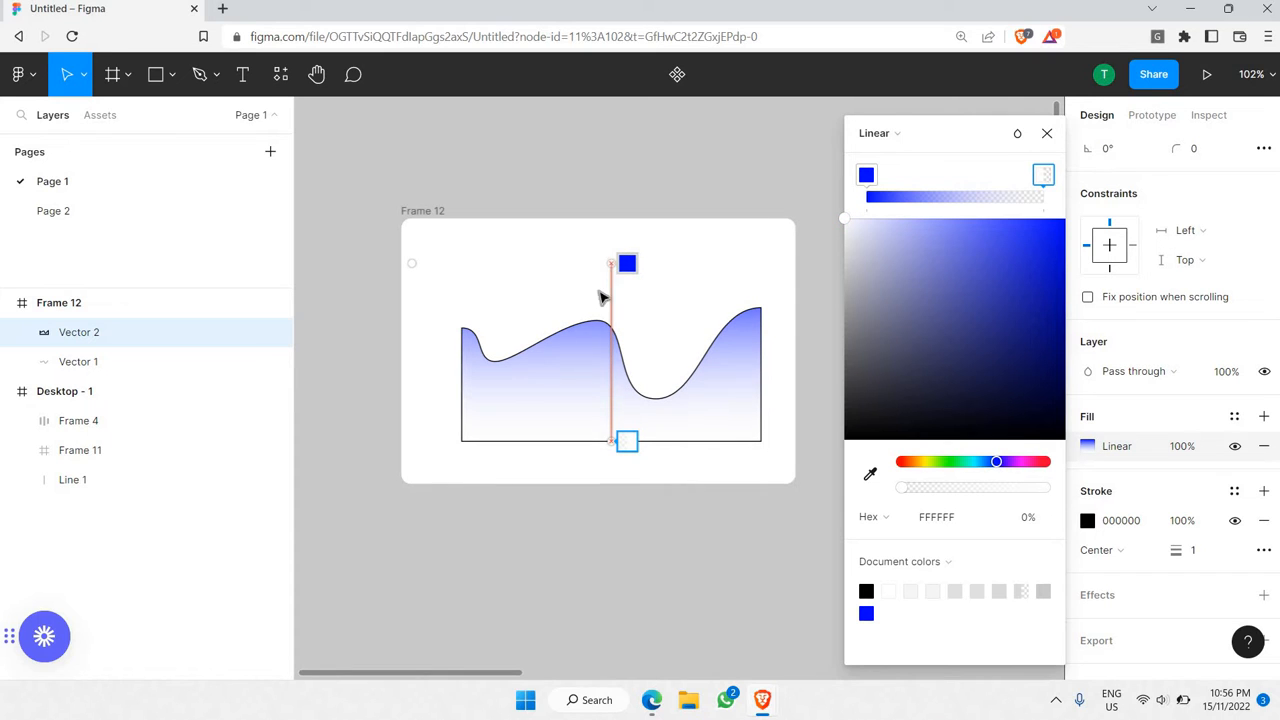
left_click(522, 299)
left_click(548, 191)
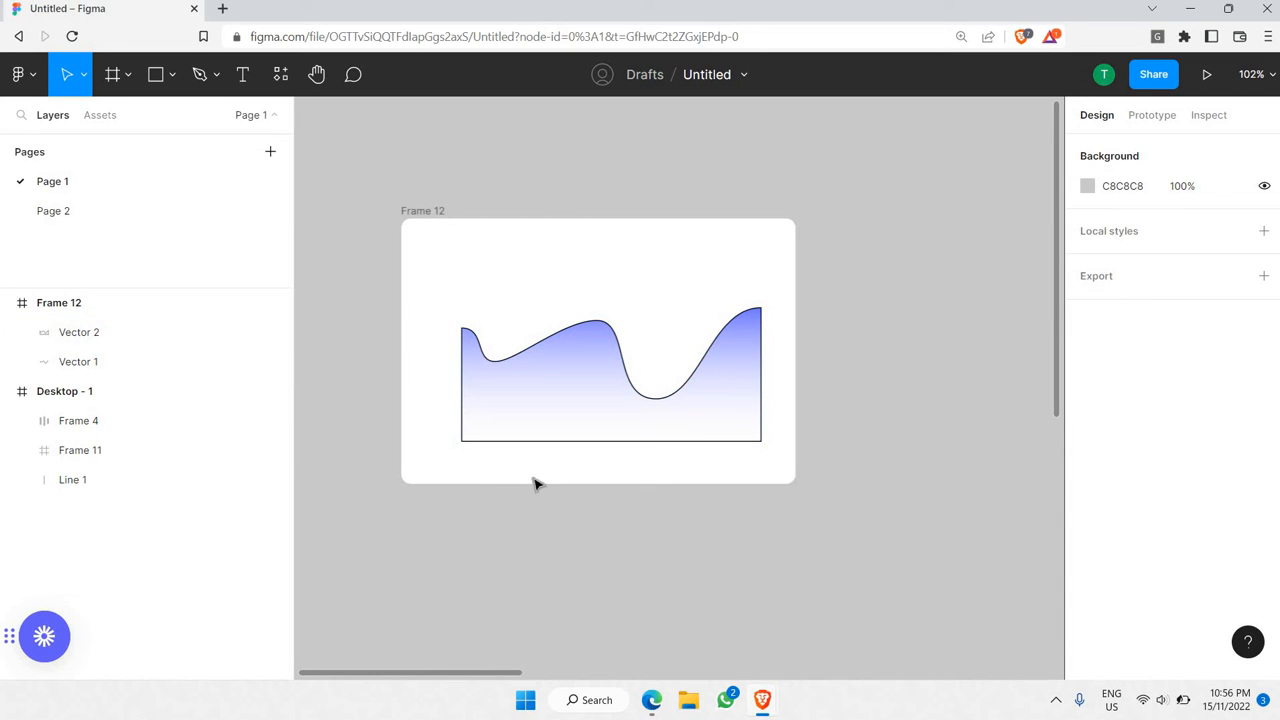
- Remove the black stroke from the gradient-filled Vector 2
left_click(656, 445)
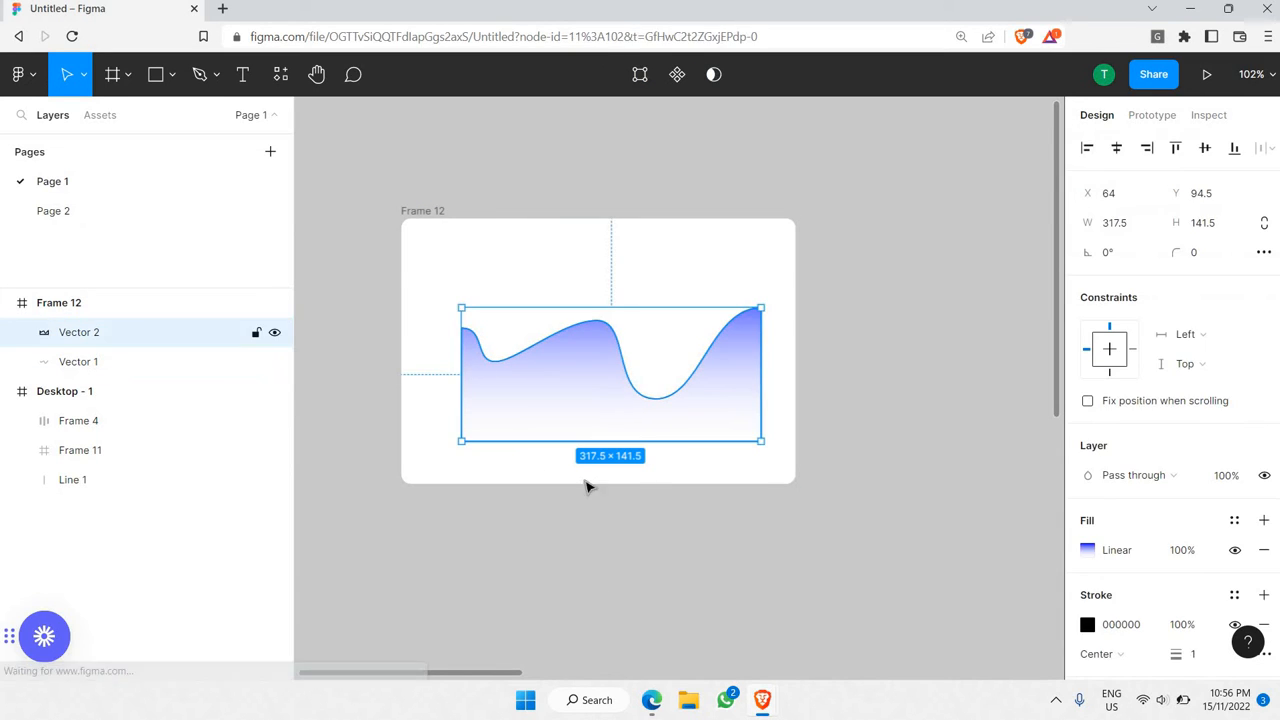
left_click(584, 481)
left_click(556, 446)
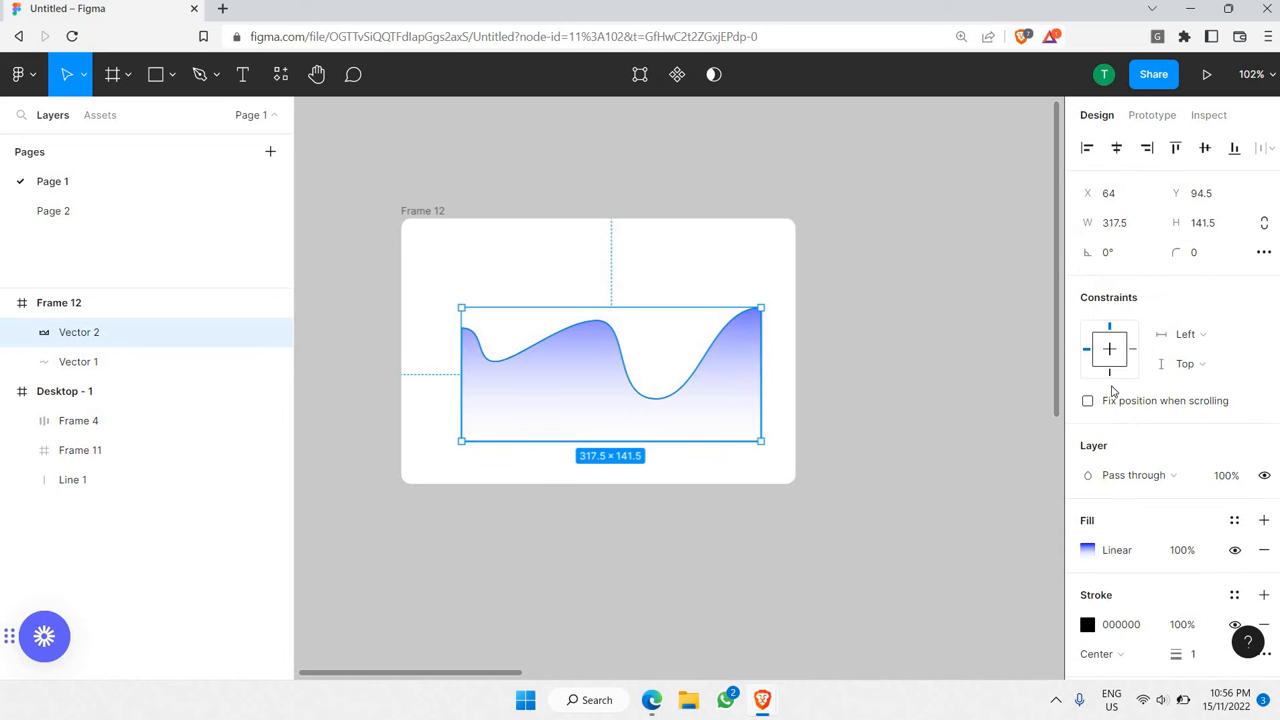
scroll(697, 360, "down", 1)
left_click(918, 373)
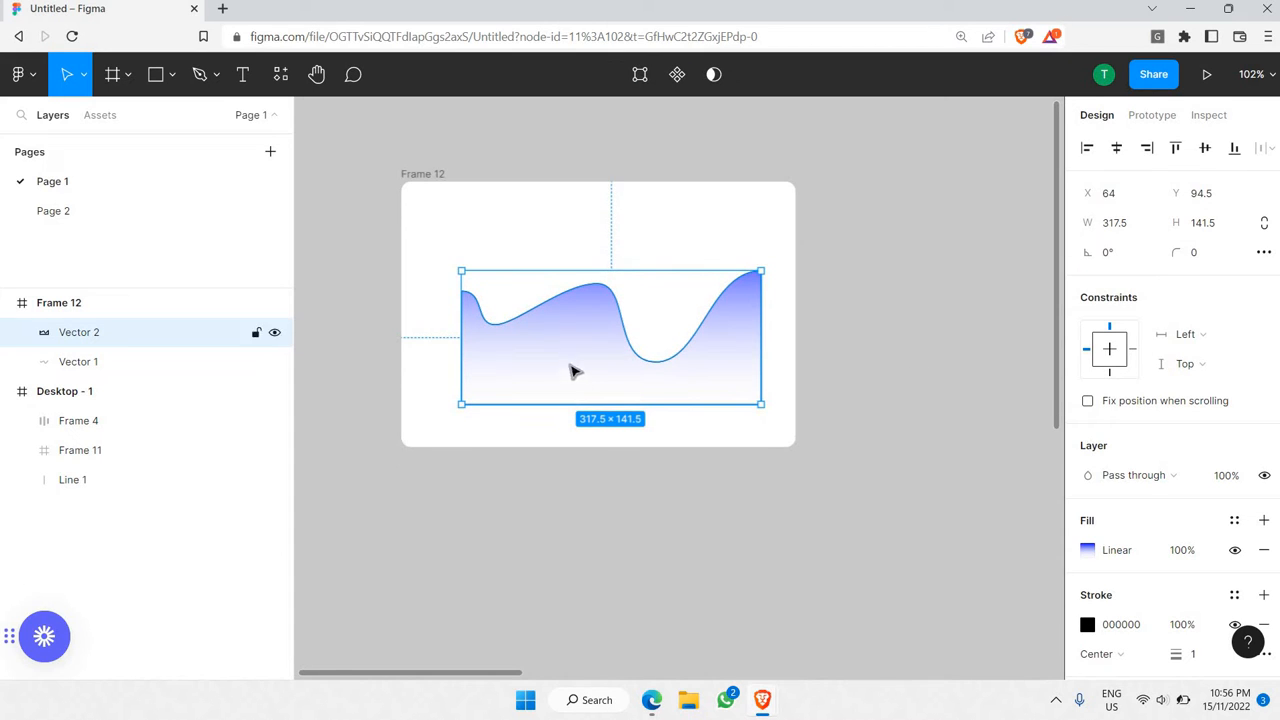
left_click(620, 411)
scroll(1172, 426, "down", 1)
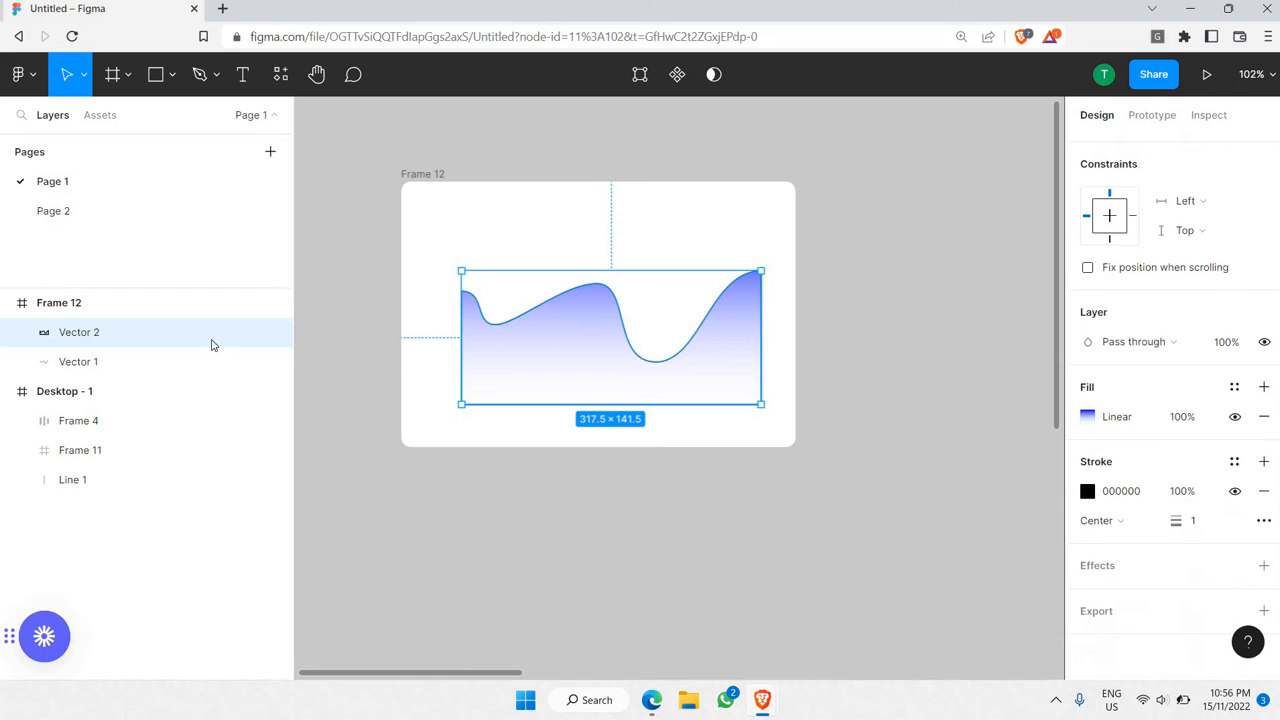
left_click(1264, 491)
key("Escape")
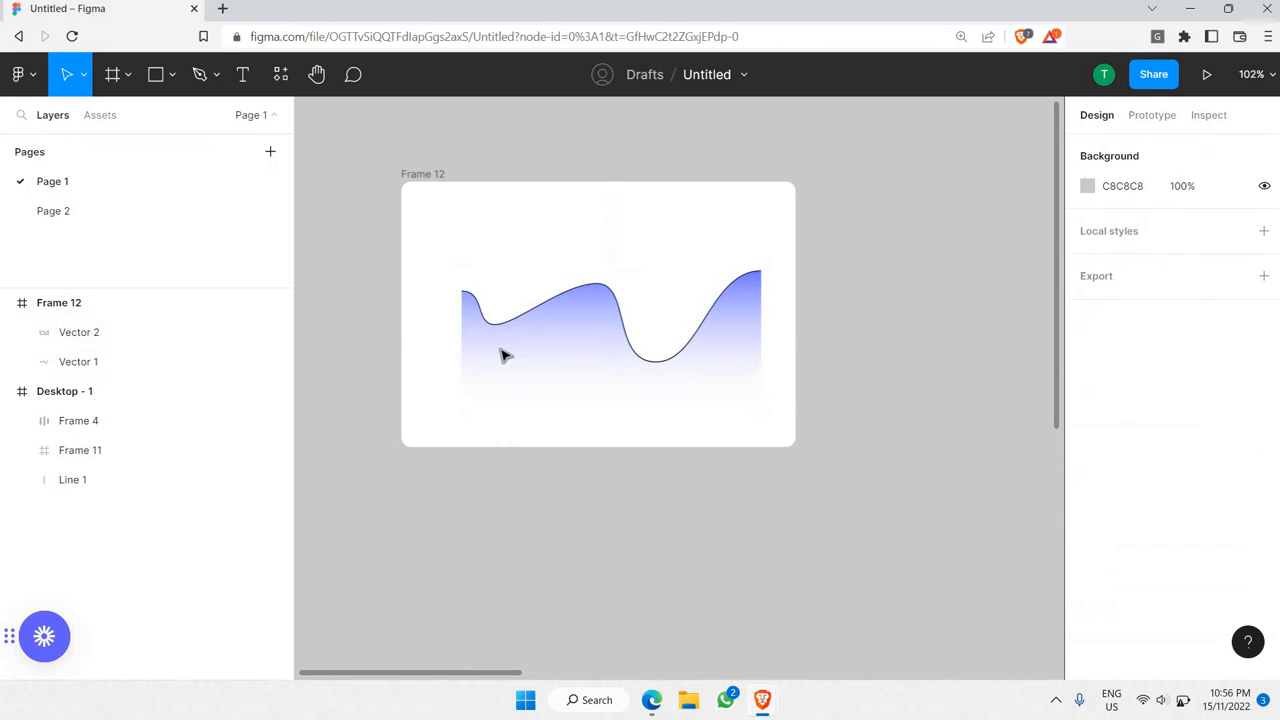
- Set the stroke colour of the open wave line Vector 1 to blue 0500FF
left_click(88, 363)
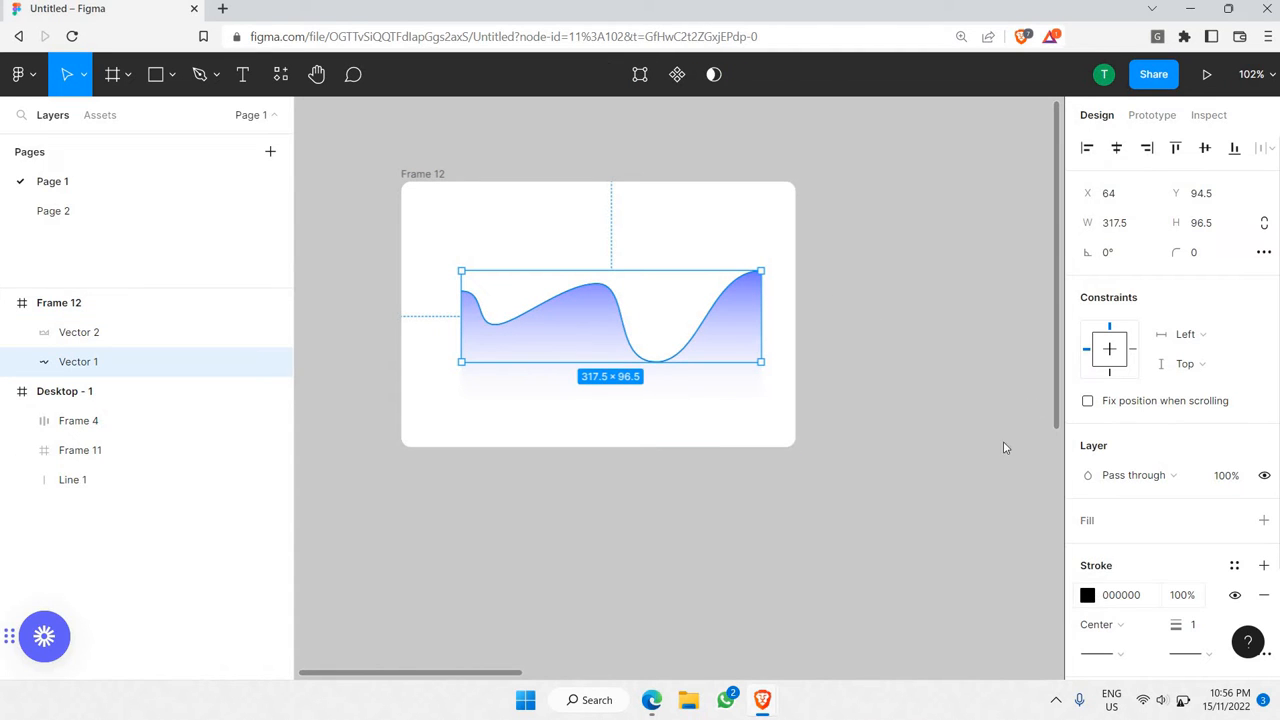
left_click(1087, 595)
left_click(1000, 463)
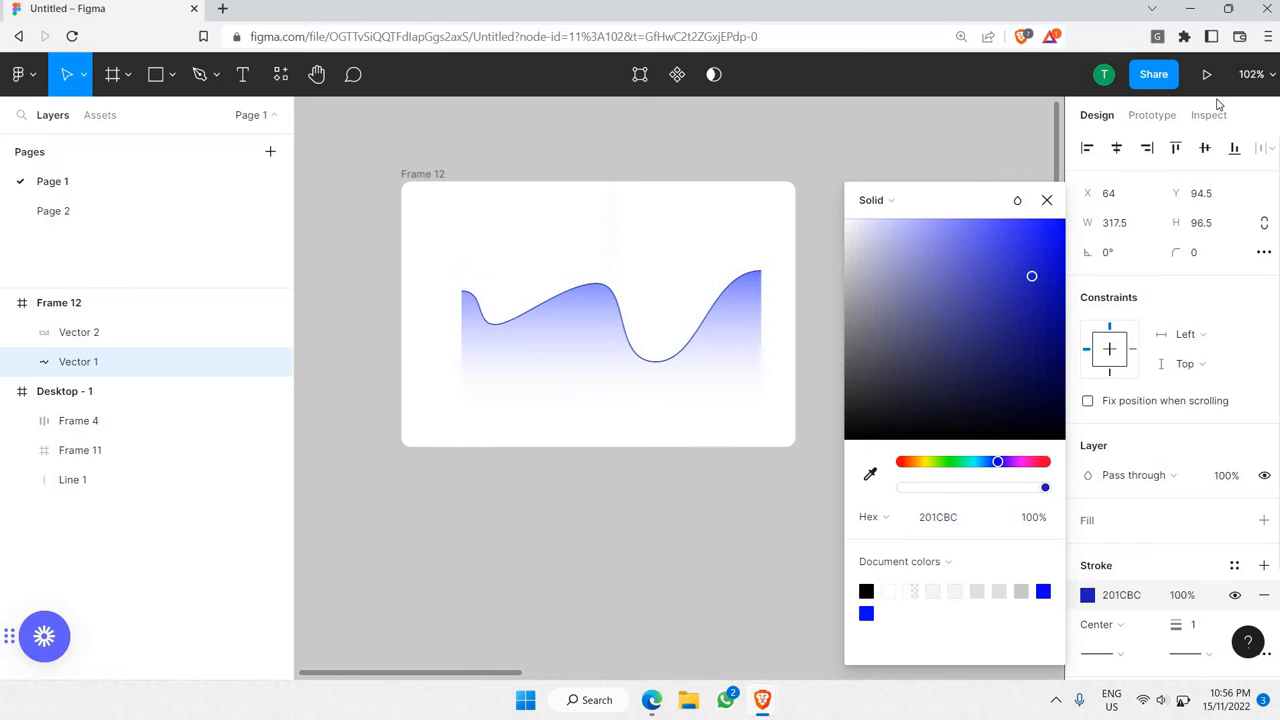
left_click_drag(1029, 277, 1065, 218)
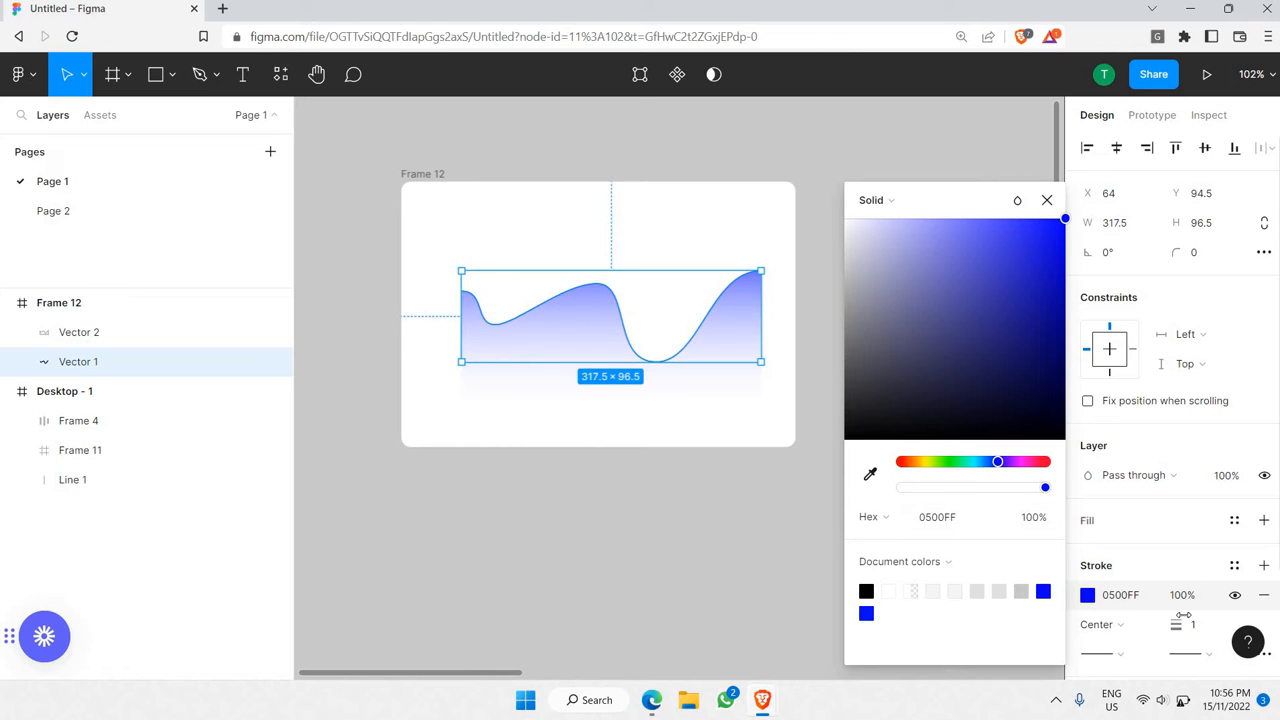
- Try stroke widths of 5 and 3 on the wave line Vector 1, settle on 2, and deselect it
left_click(1211, 634)
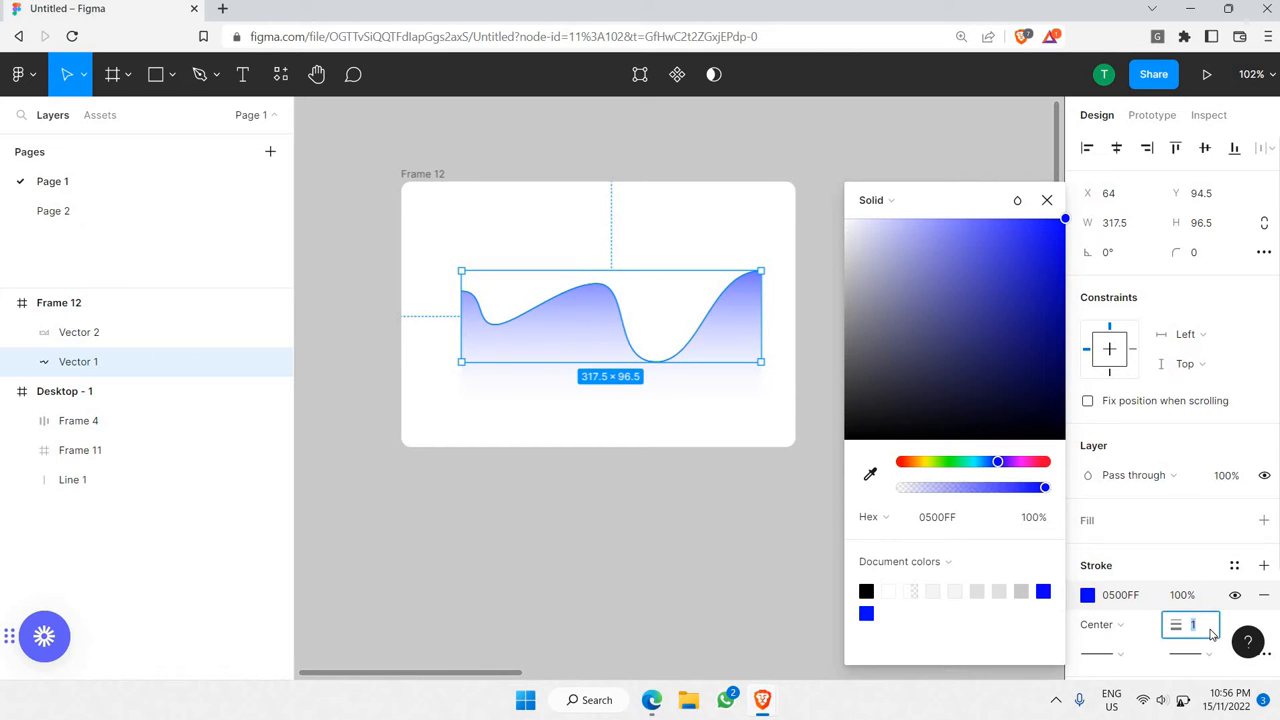
type("5")
key("Return")
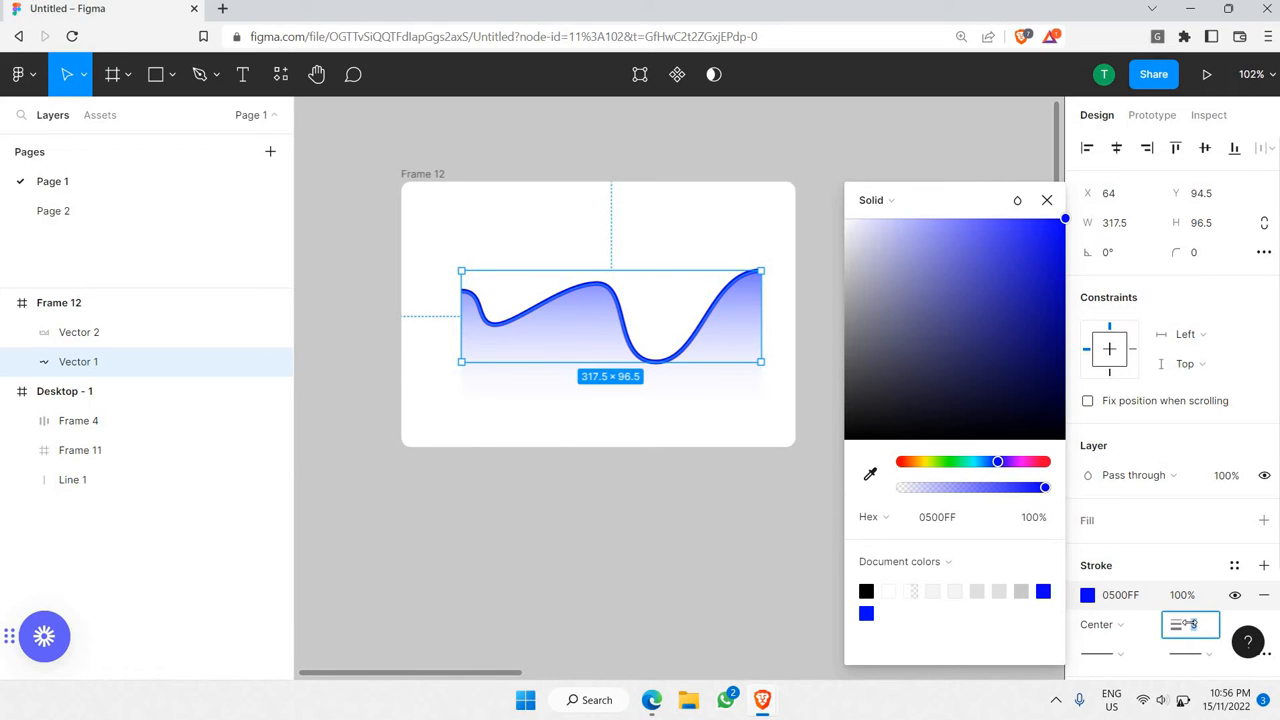
left_click_drag(1190, 624, 840, 540)
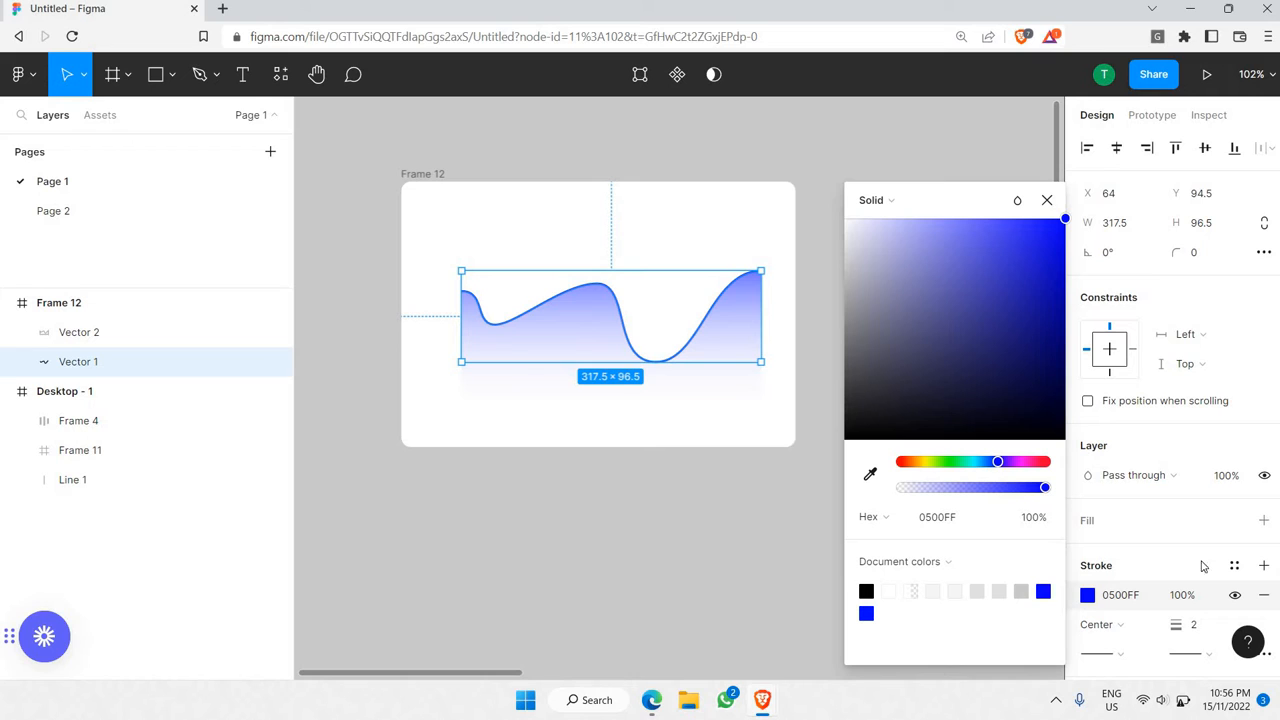
left_click(1204, 626)
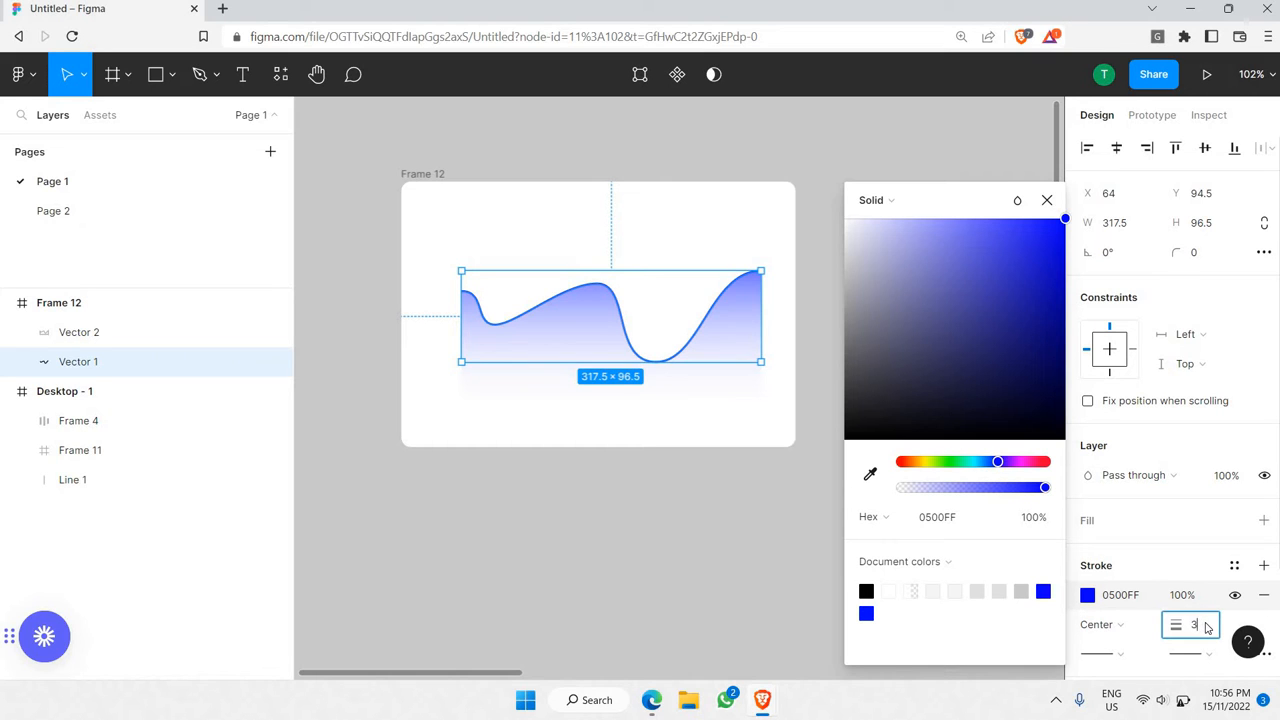
key("Return")
left_click(1206, 625)
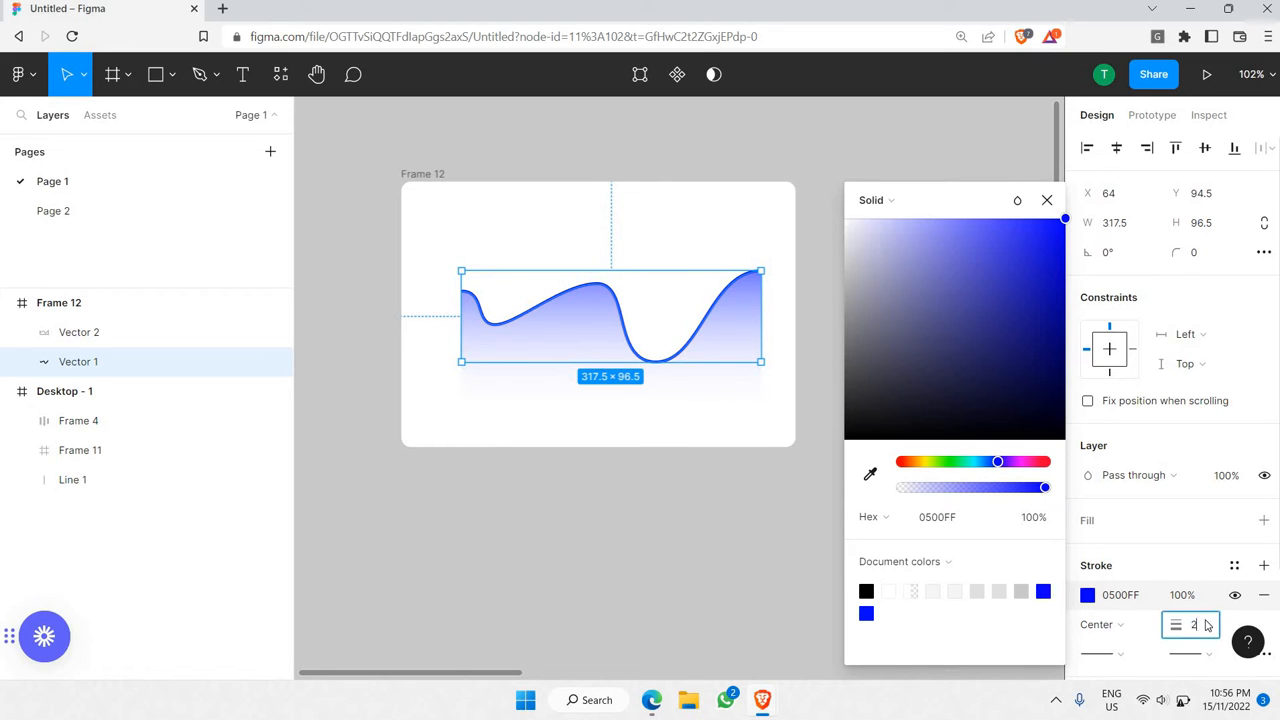
left_click(737, 540)
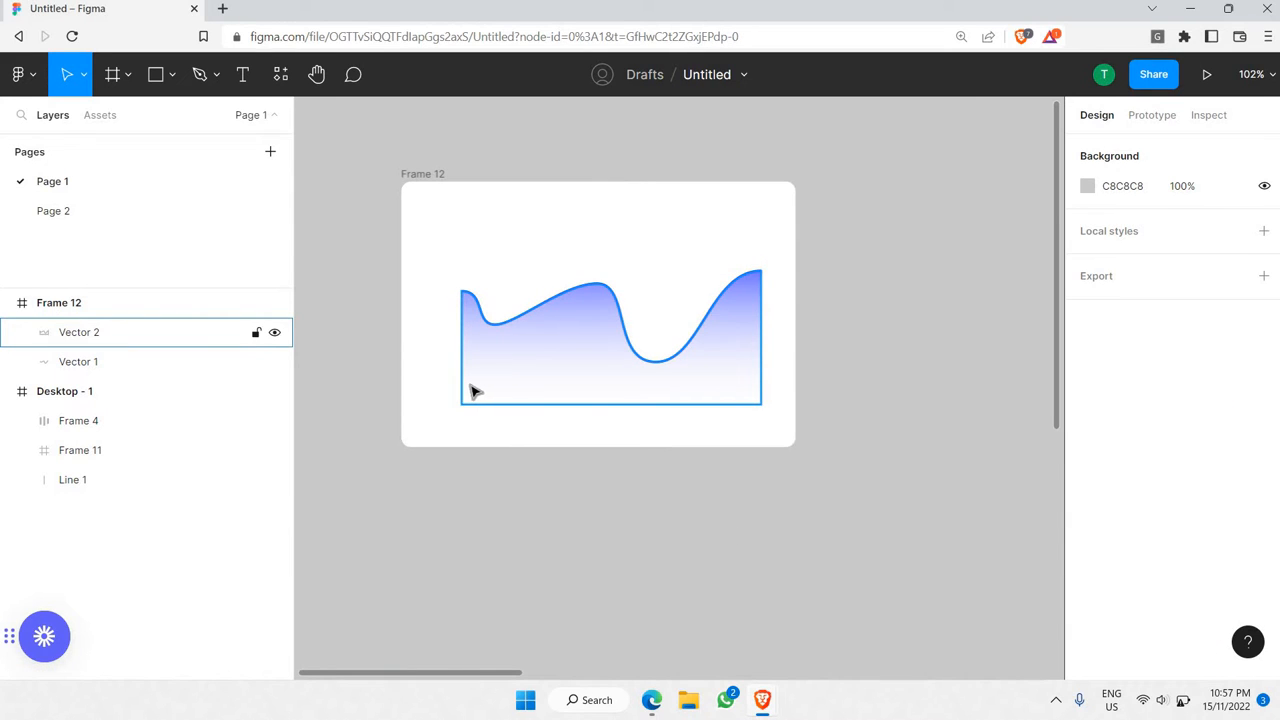
- Draw a 10 × 10 circle on the wave line, just before its first crest
scroll(634, 280, "up", 5)
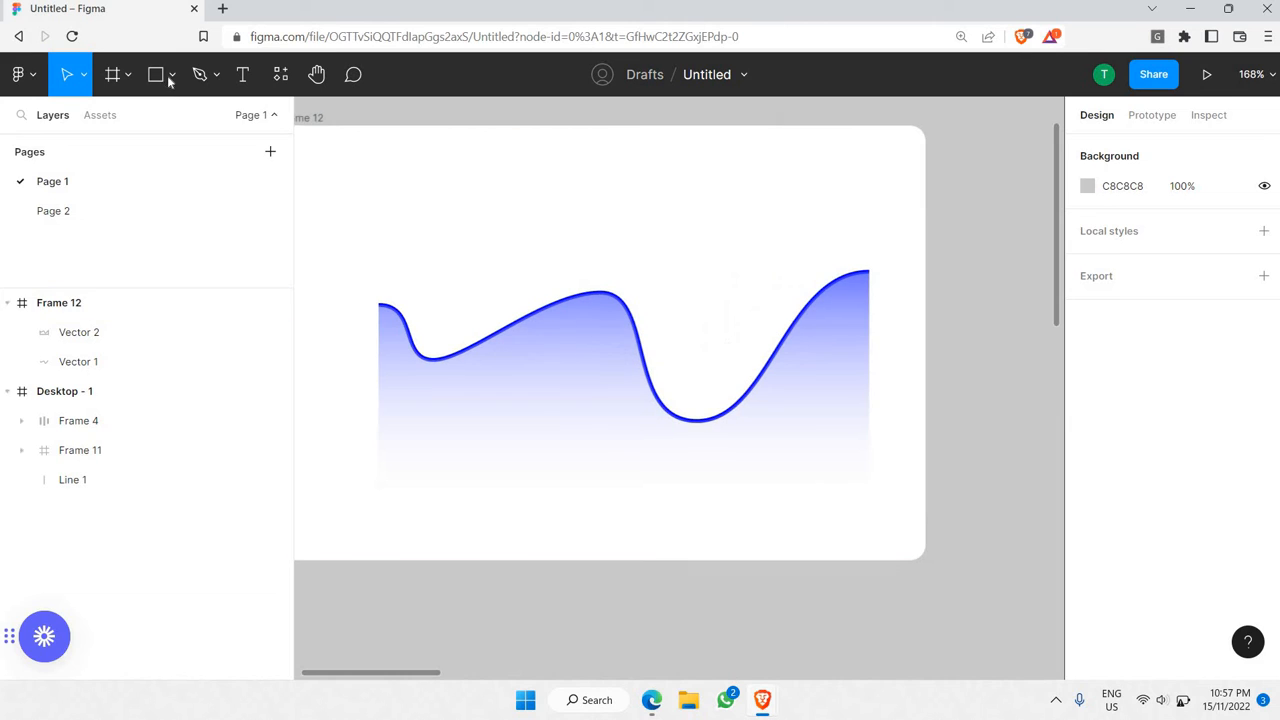
left_click(172, 74)
key("Down")
key("Return")
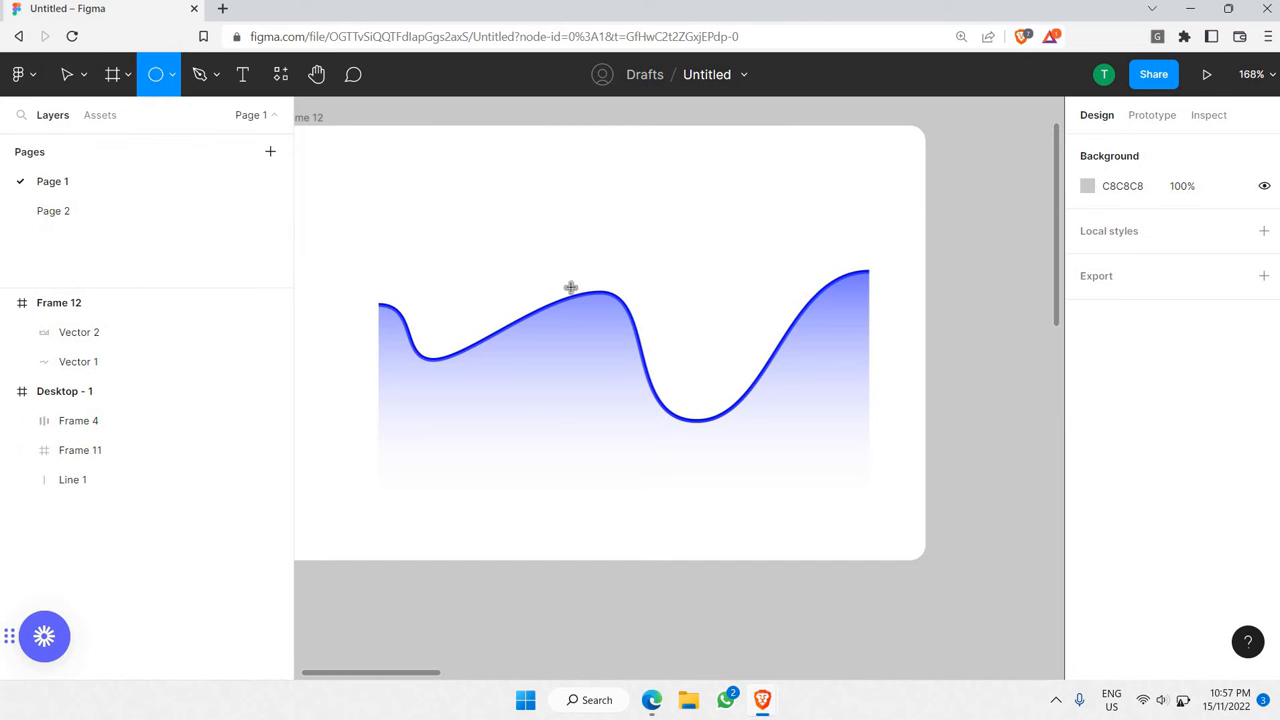
mouse_move(570, 292)
left_mouse_down()
mouse_move(580, 302)
mouse_move(594, 258)
mouse_move(615, 250)
left_mouse_up()
scroll(580, 302, "up", 3)
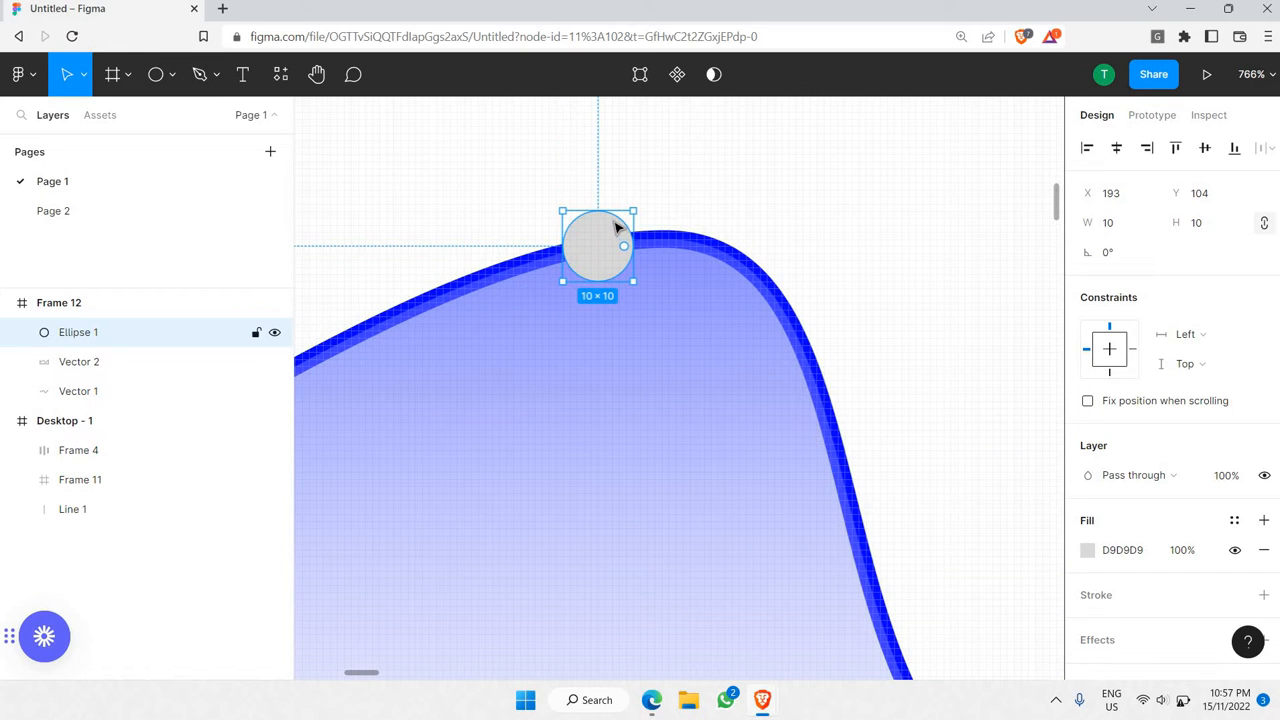
- Set the 10 × 10 circle's fill to white FFFFFF and close the fill settings
scroll(1092, 478, "down", 1)
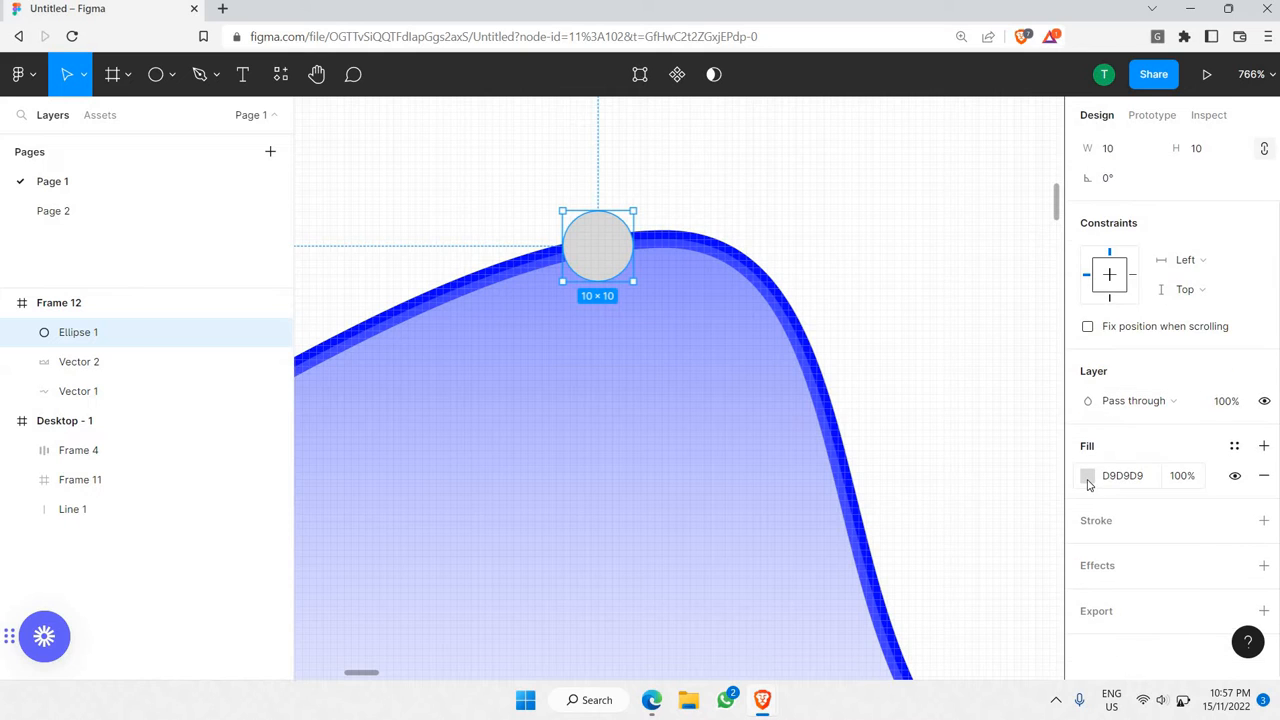
left_click(1087, 475)
left_click_drag(909, 317, 771, 109)
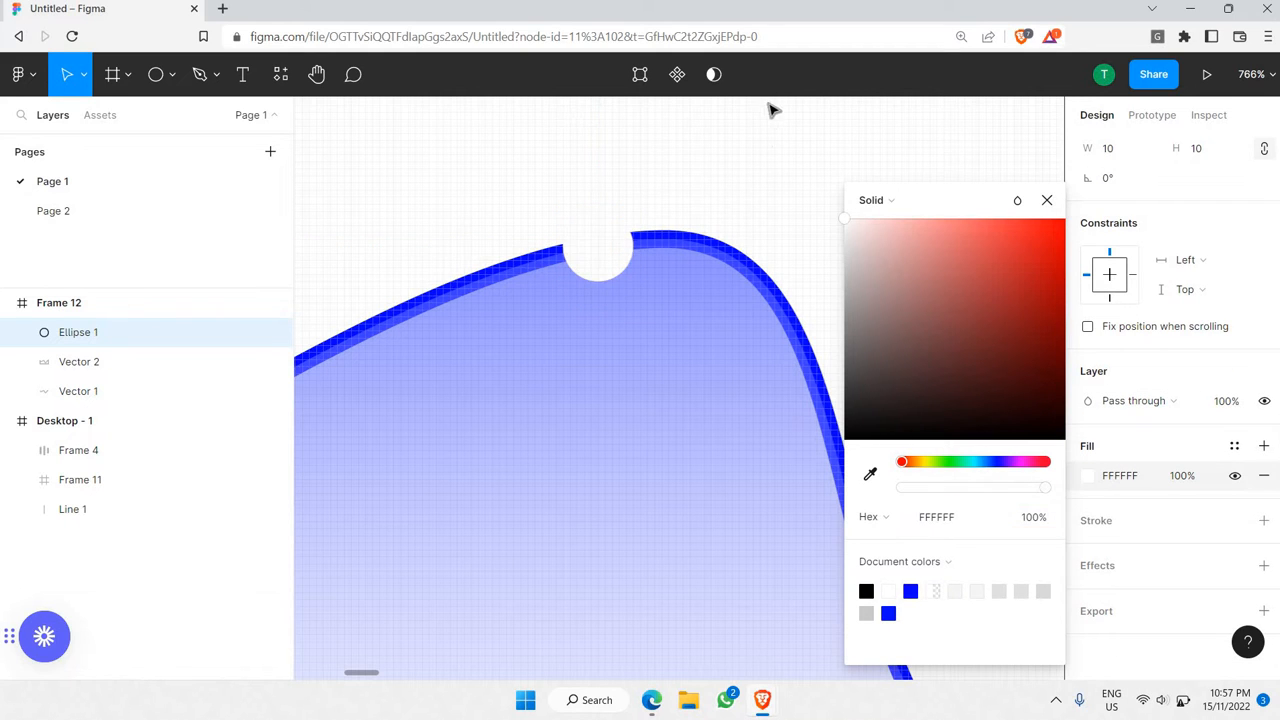
left_click(1045, 203)
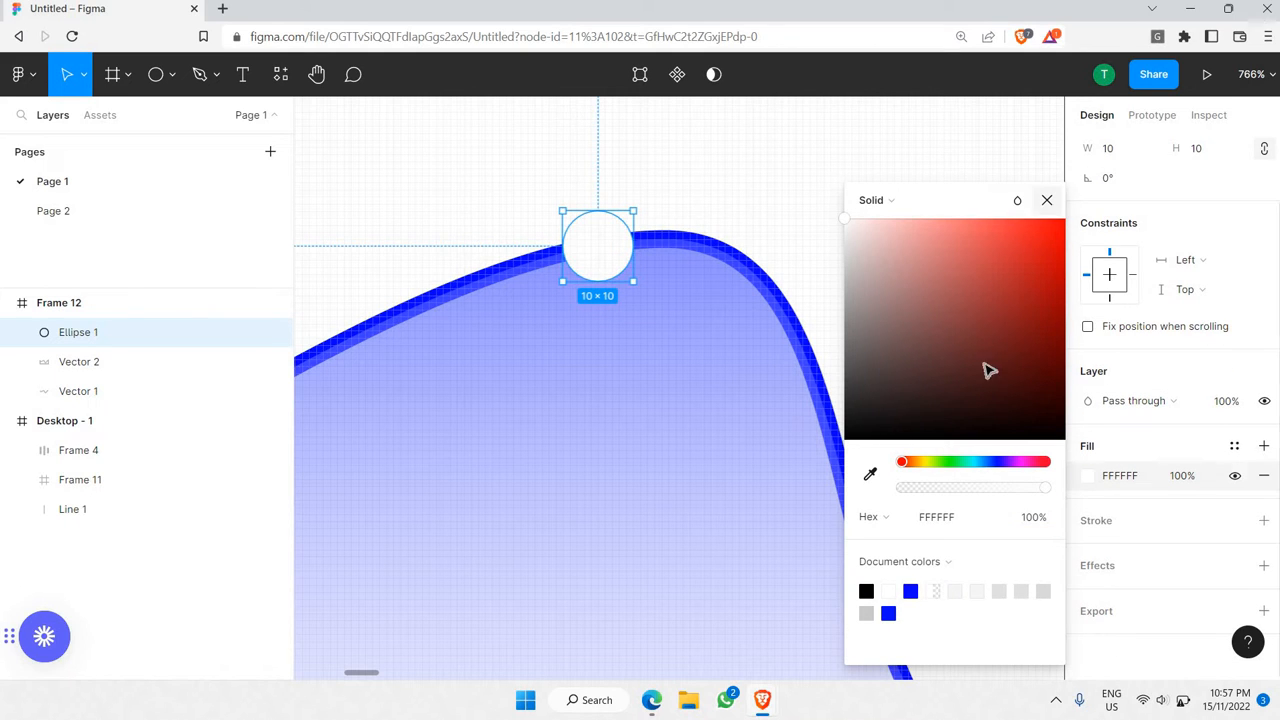
- Add a drop shadow to the white circle and set the shadow's Y offset to 2
left_click(1068, 572)
left_click(1087, 595)
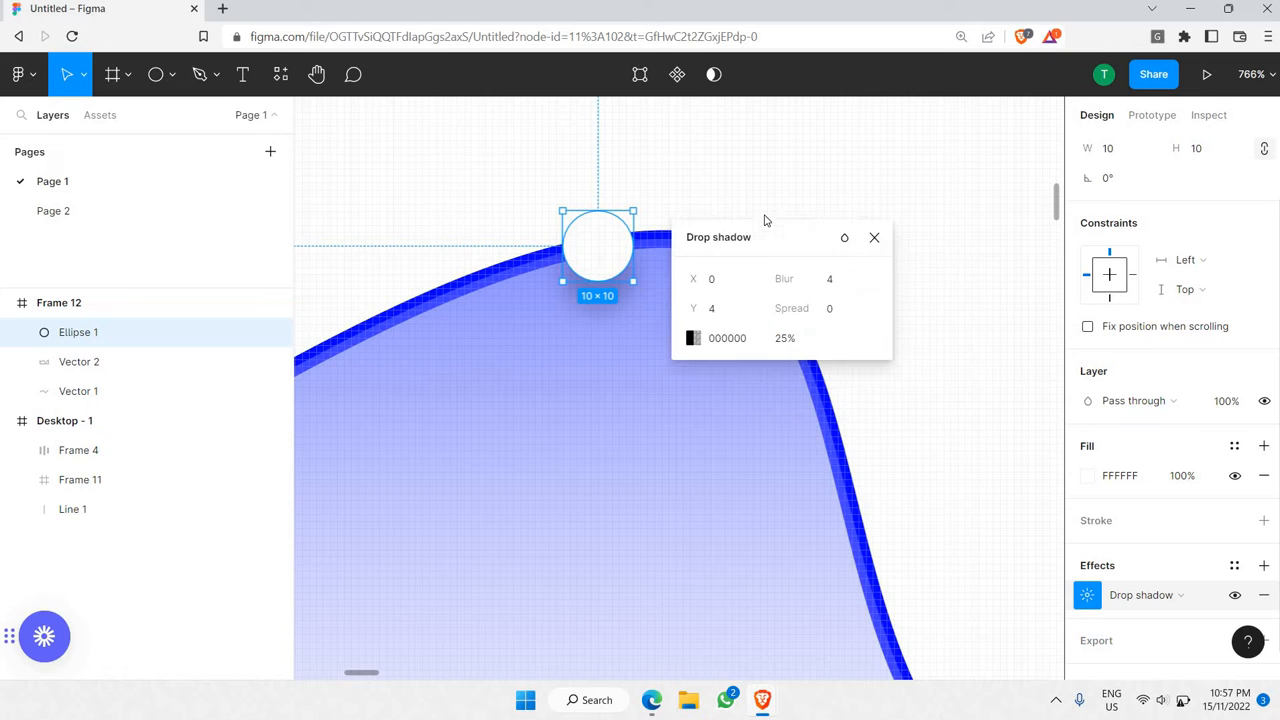
left_click(744, 293)
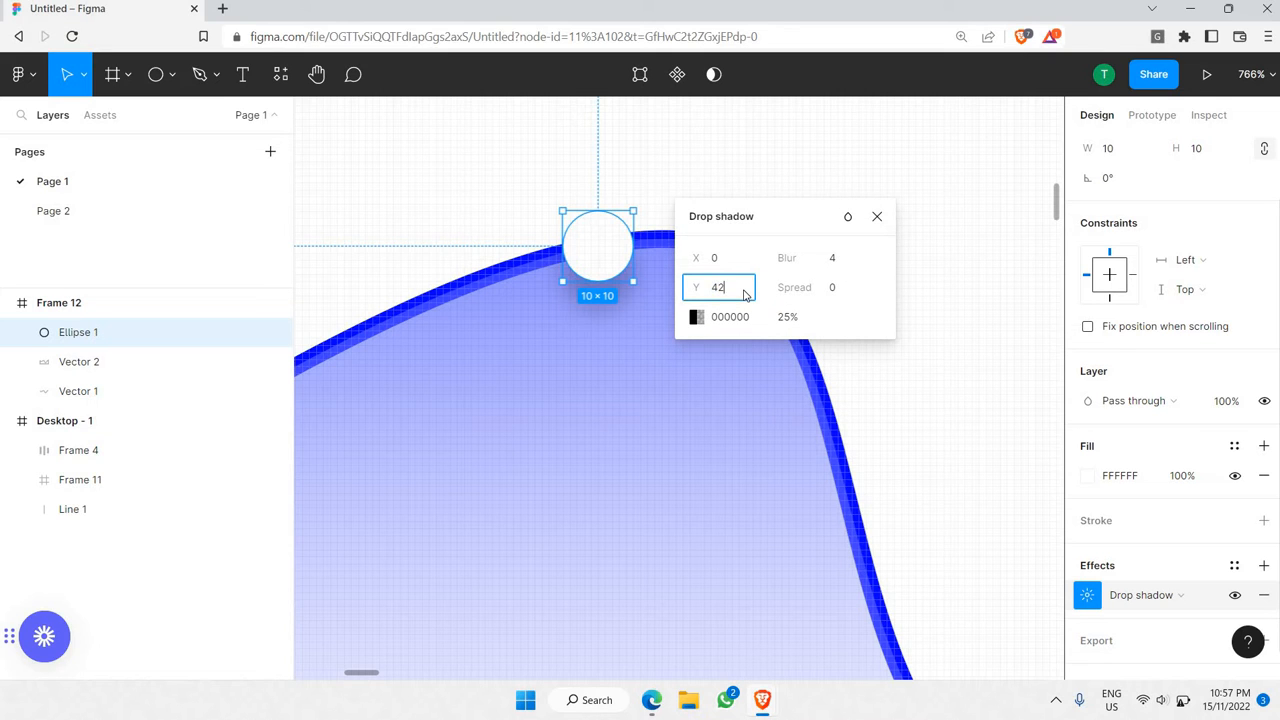
key("Return")
left_click(737, 291)
type("2")
key("Return")
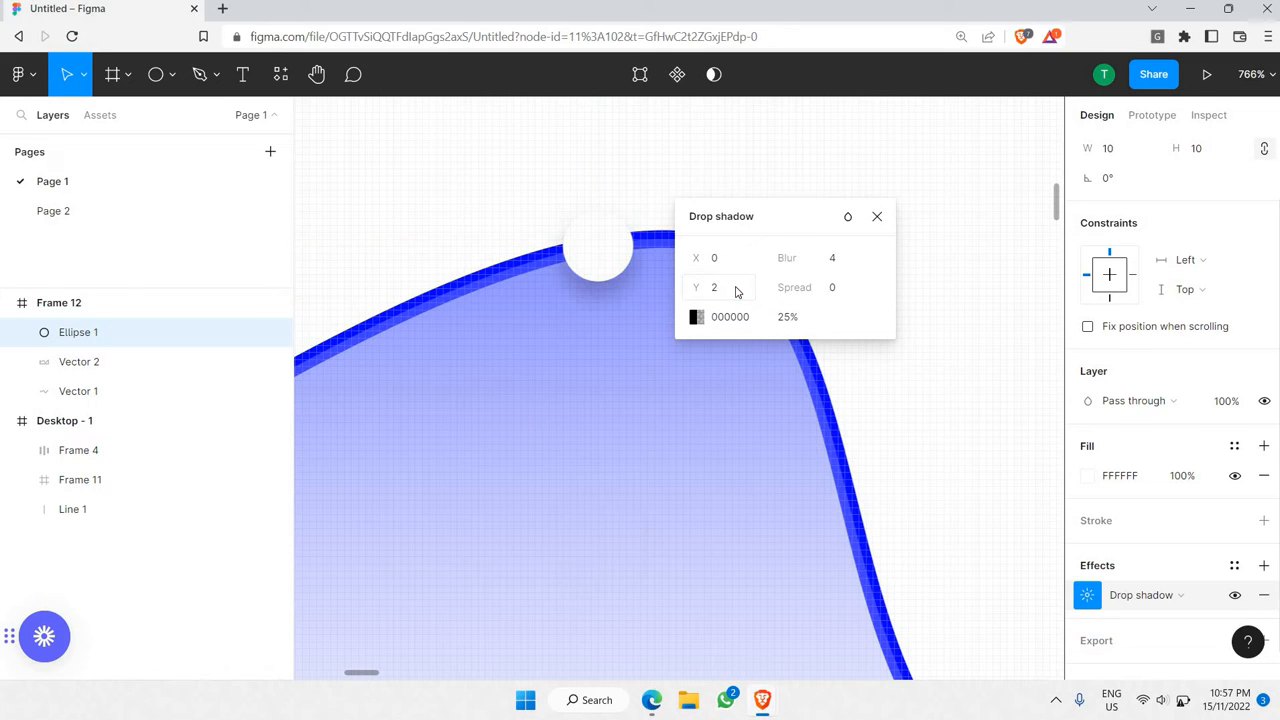
- Set the circle's drop shadow to Y offset 1, blur 2 and 18% opacity, and close the shadow settings
left_click_drag(692, 293, 692, 293)
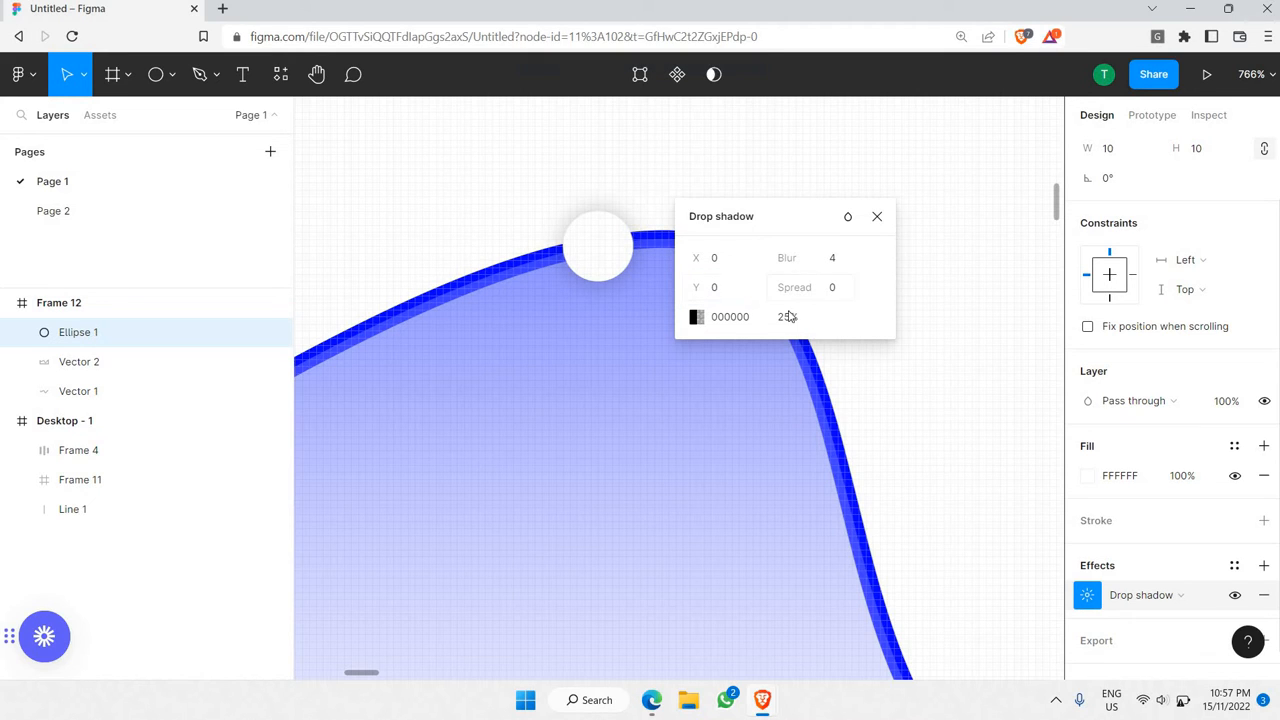
left_click_drag(797, 262, 716, 289)
left_click(716, 289)
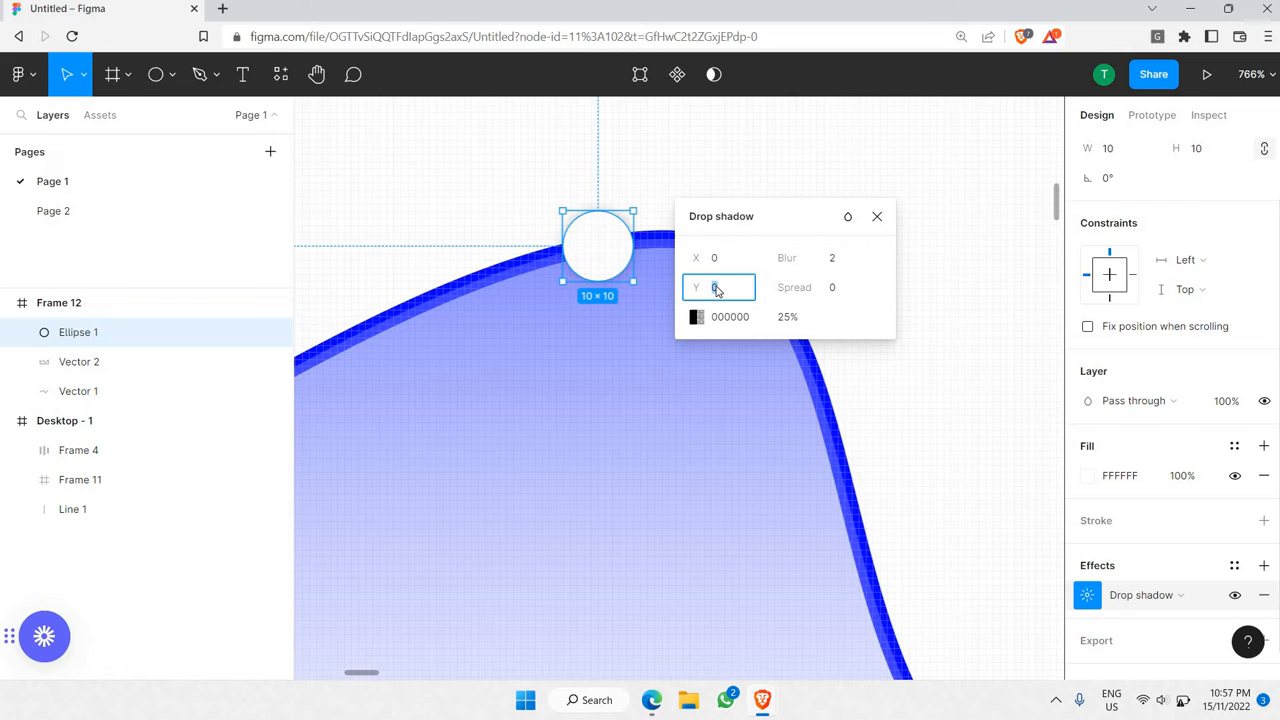
key("Return")
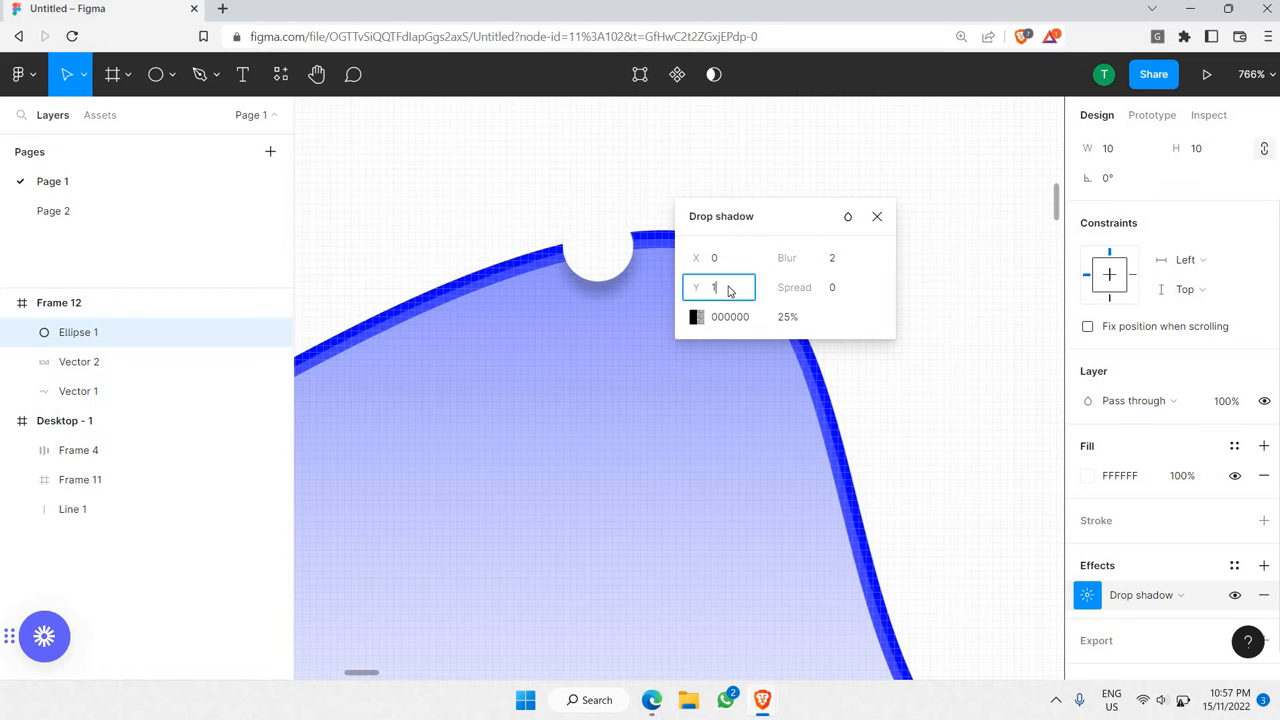
type("1")
key("Return")
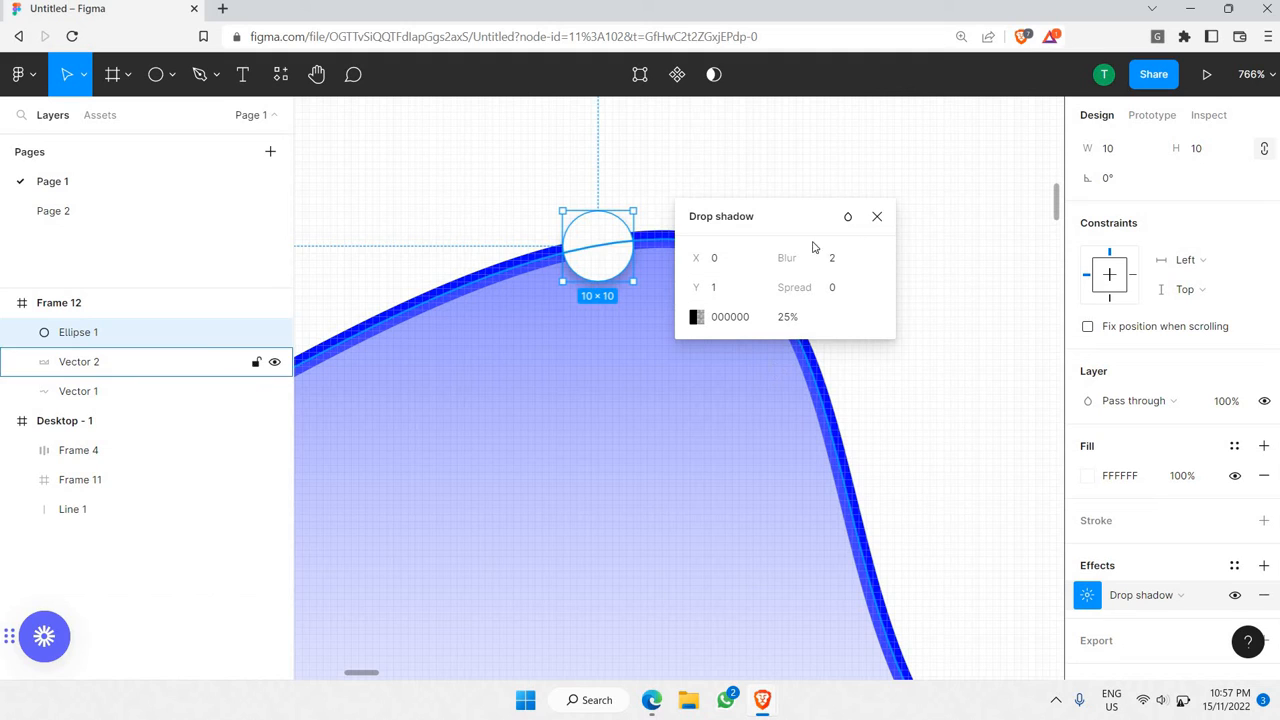
left_click(795, 317)
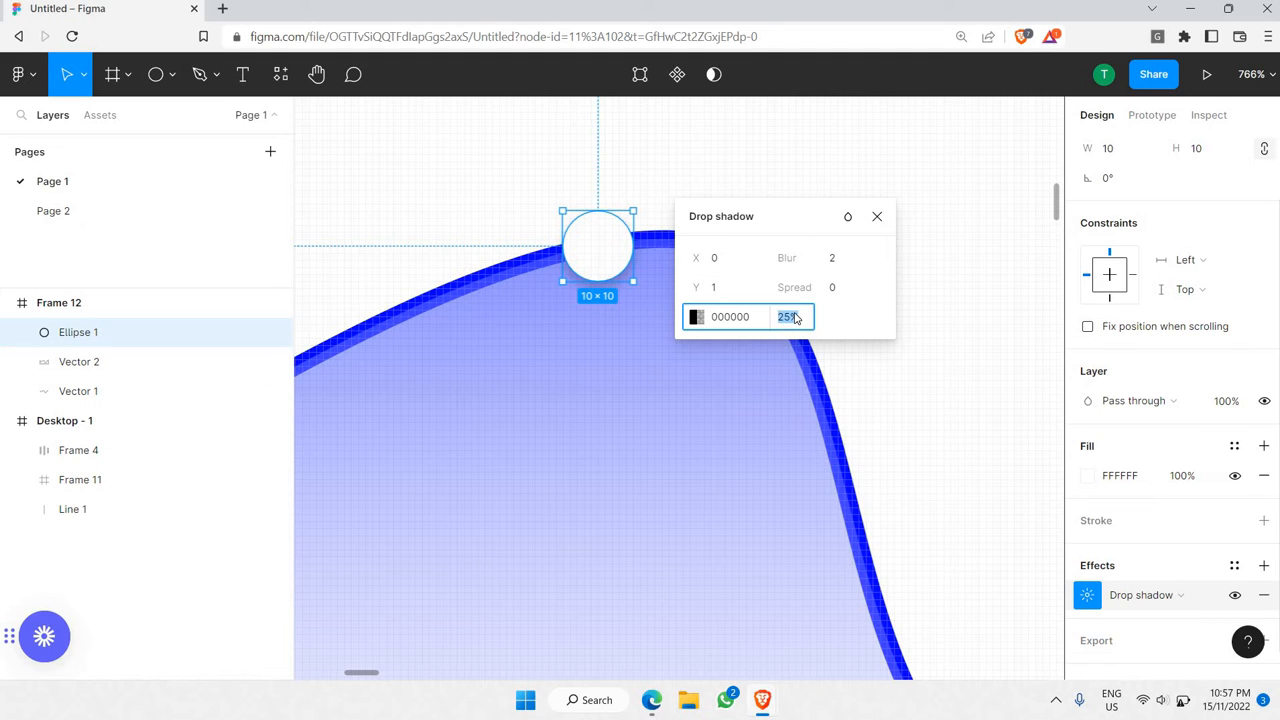
key("Return")
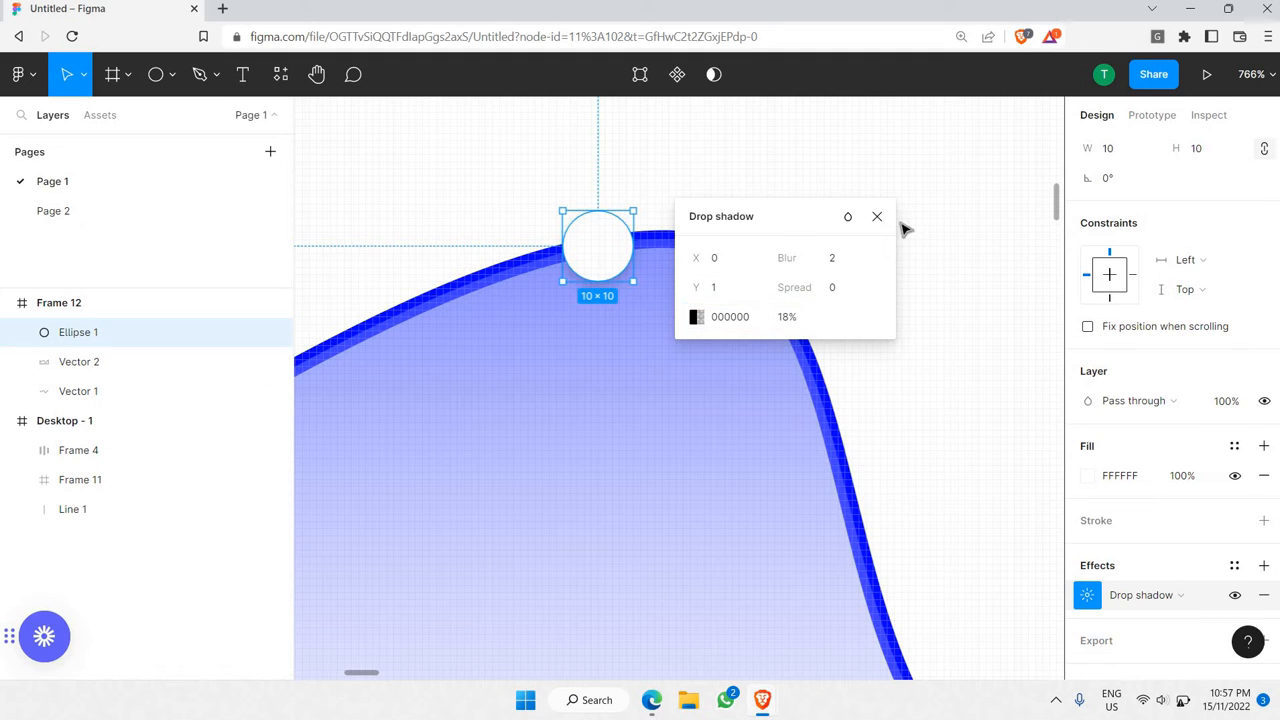
key("Escape")
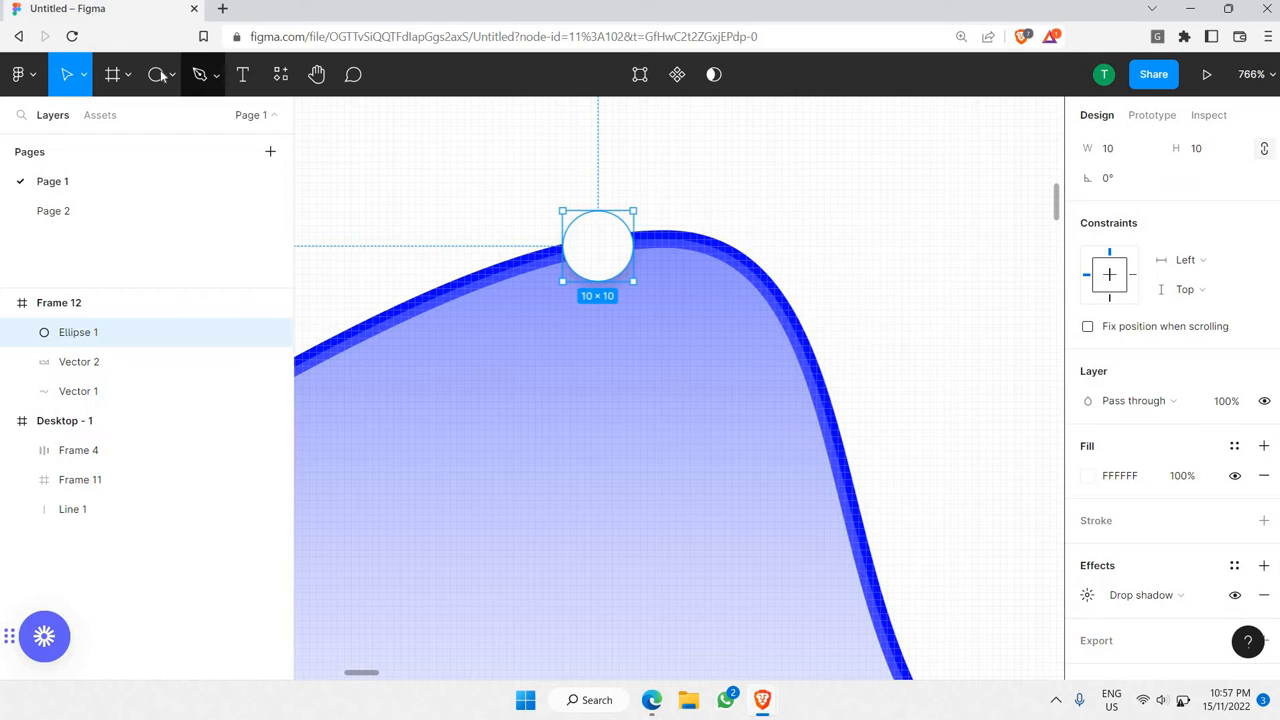
- Draw a 4 × 4 circle centred in the white marker and fill it with blue 2624FF sampled from the wave line
left_click(156, 74)
key("o")
left_click_drag(590, 236, 602, 247)
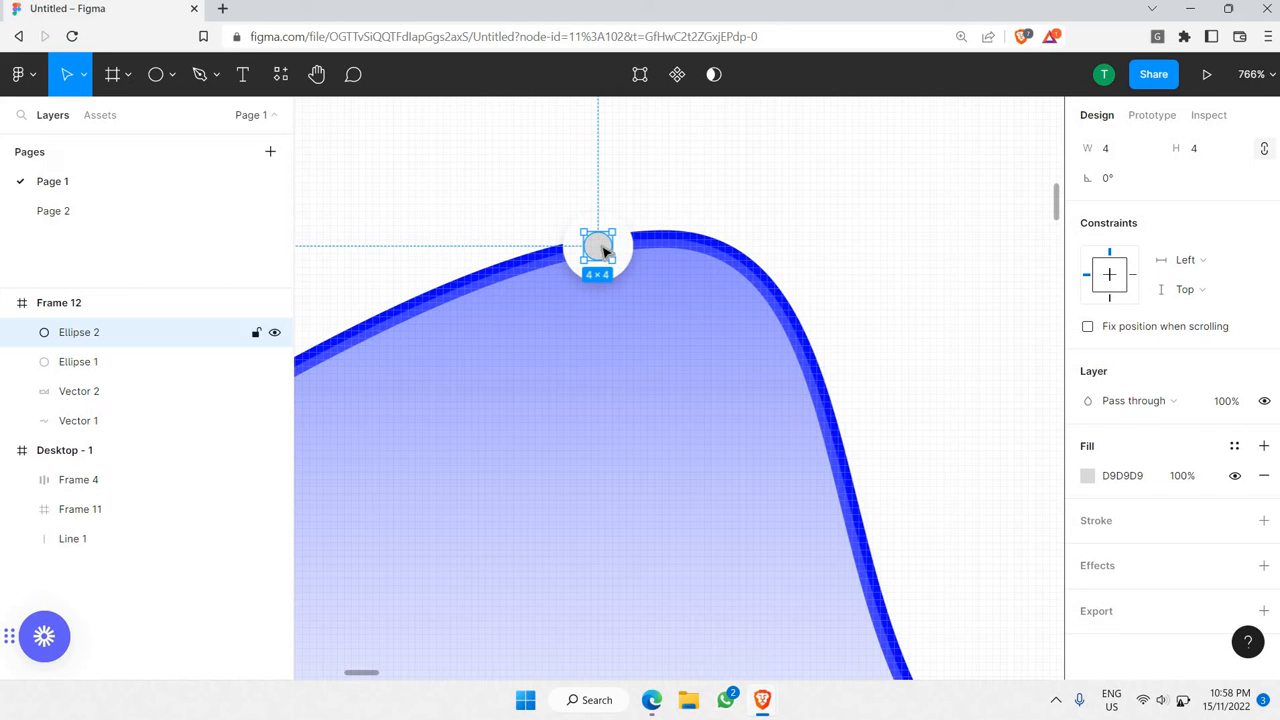
left_click(1087, 476)
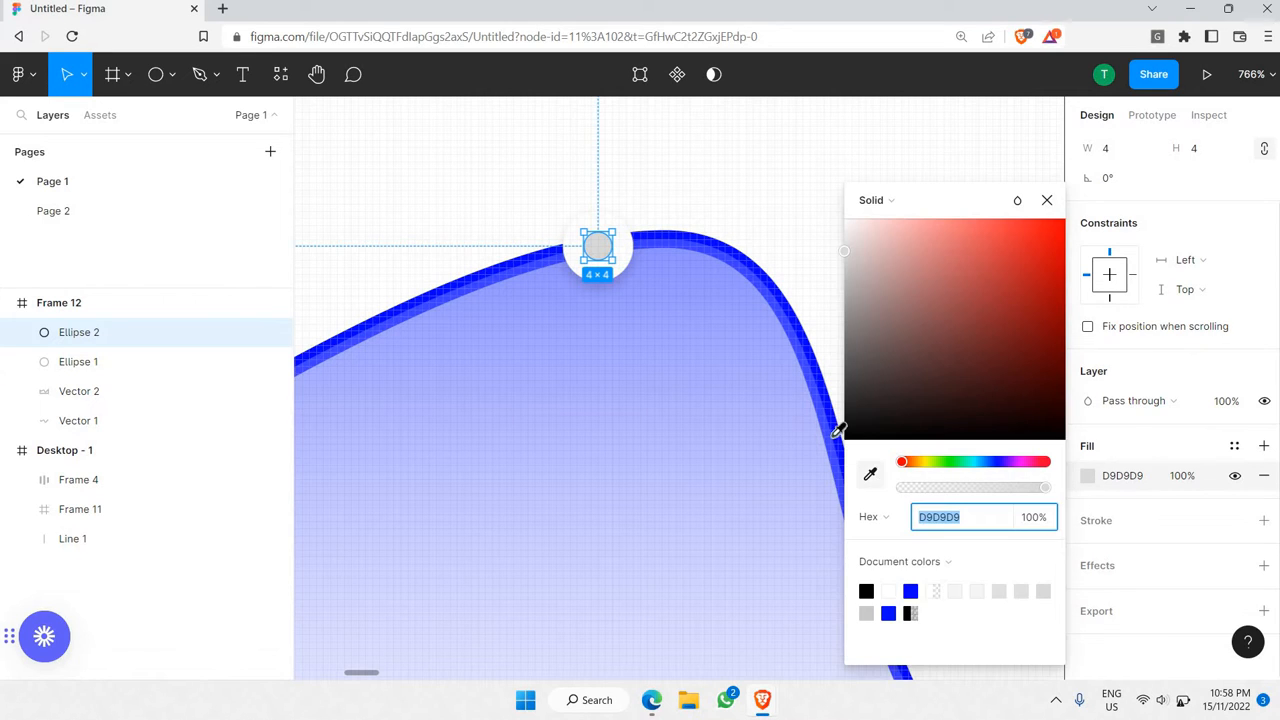
left_click(777, 277)
left_click(692, 220)
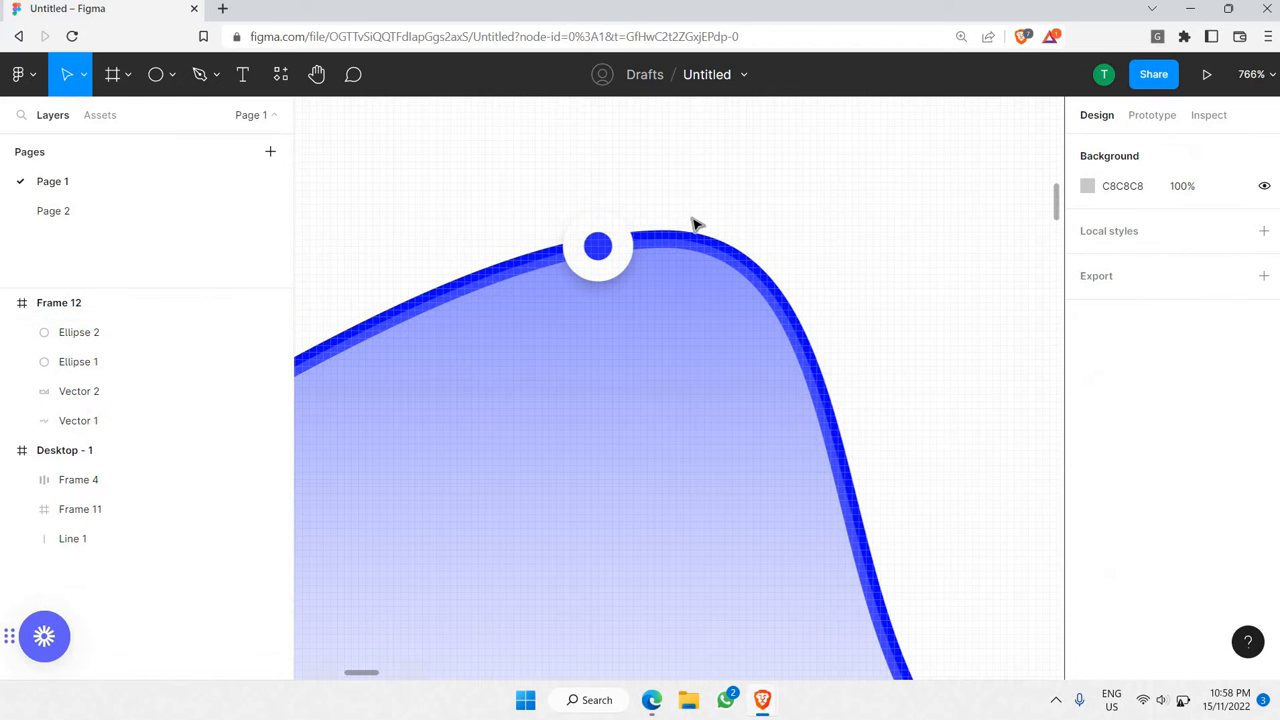
- Group both marker ellipses with Vector 2 and Vector 1 inside Frame 12
scroll(613, 240, "down", 10)
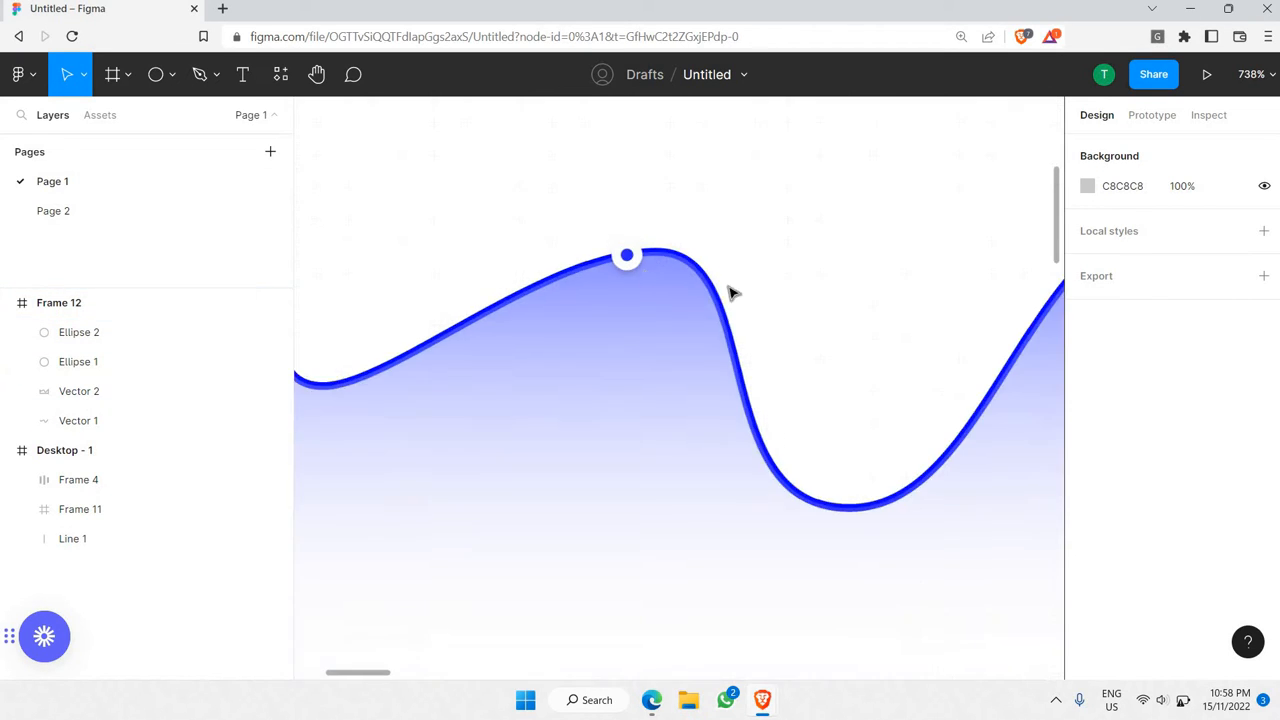
scroll(716, 232, "up", 1)
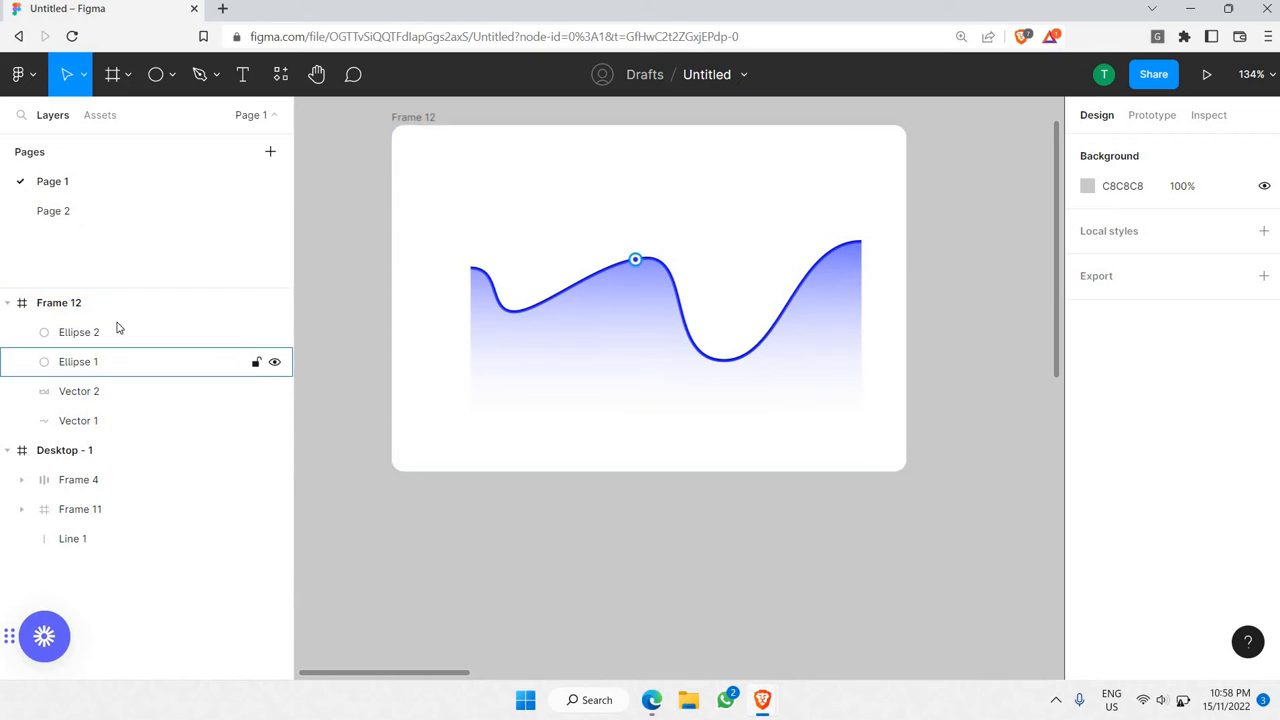
left_click(95, 421, "shift")
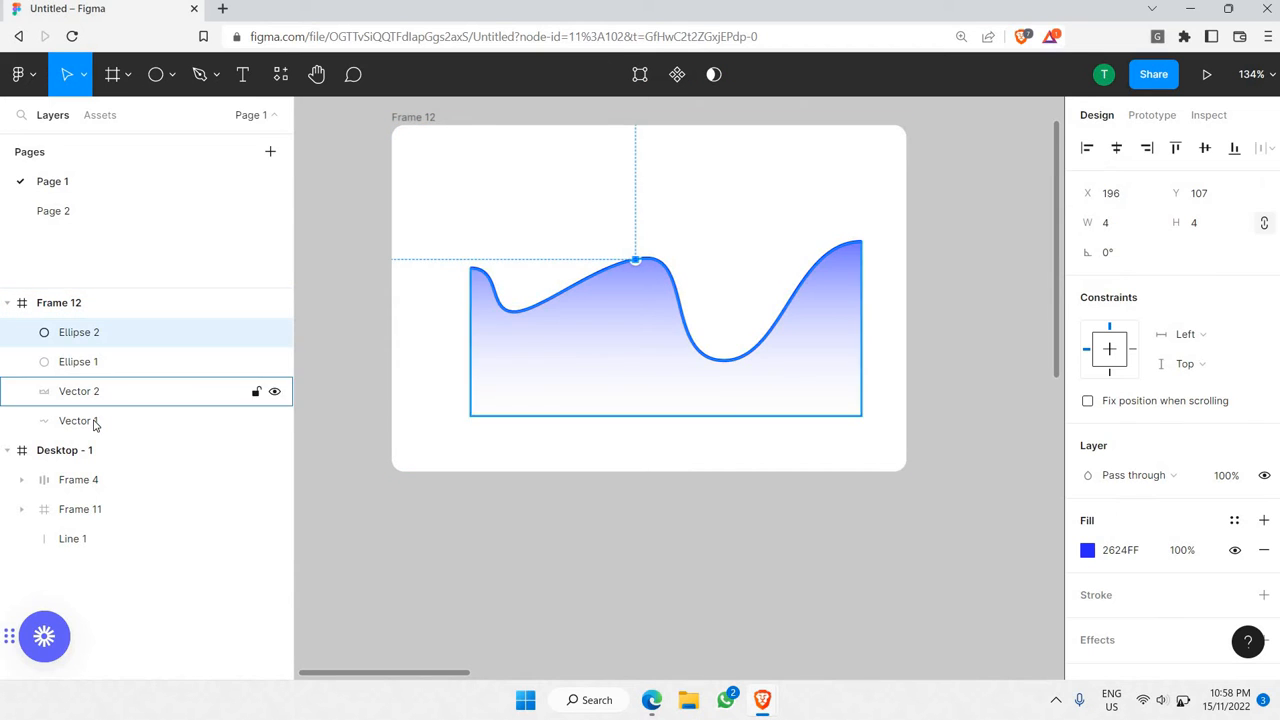
right_click(118, 365)
left_click(158, 322)
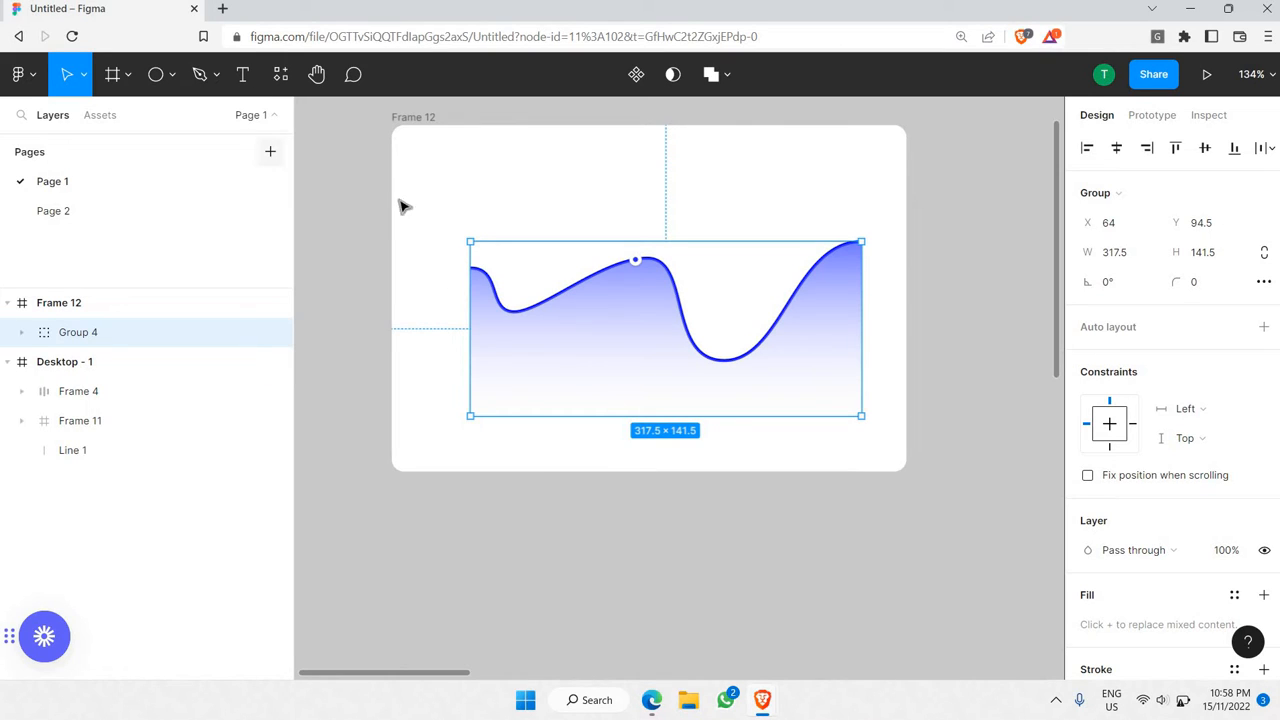
- Start the value-axis text beside the wave group's left edge, for the label column $40 to $0
key("t")
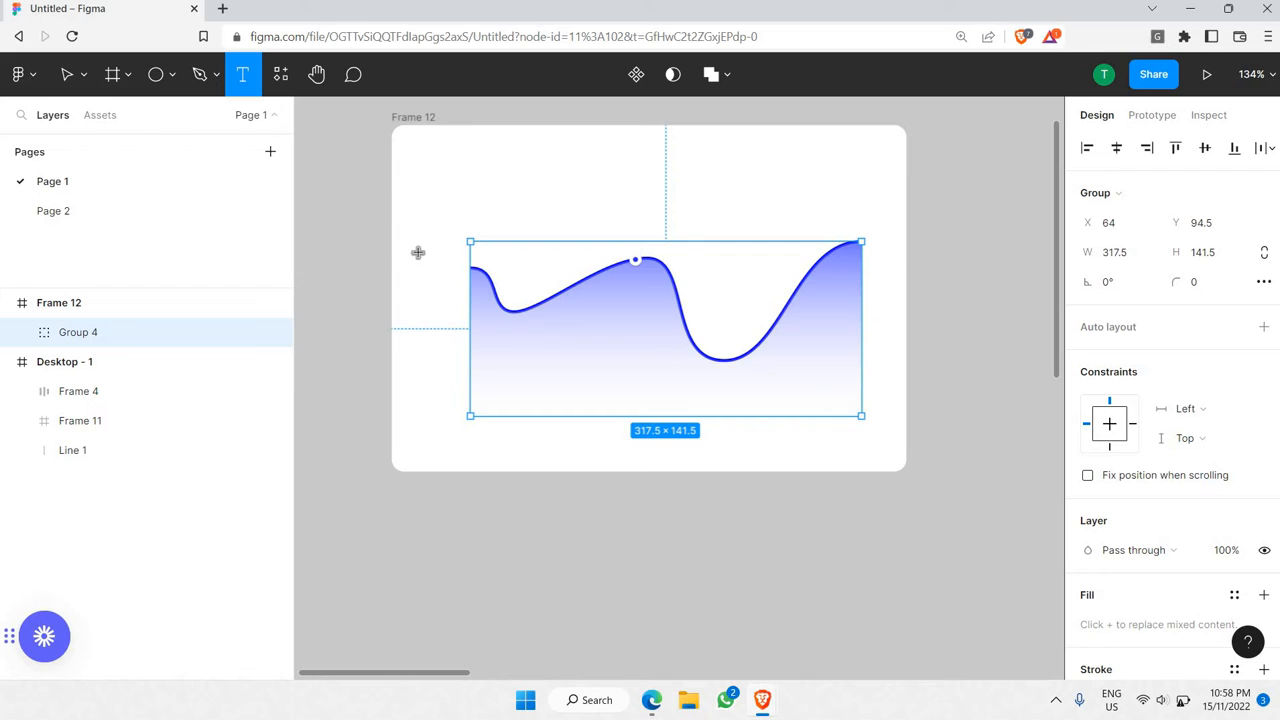
left_click(420, 240)
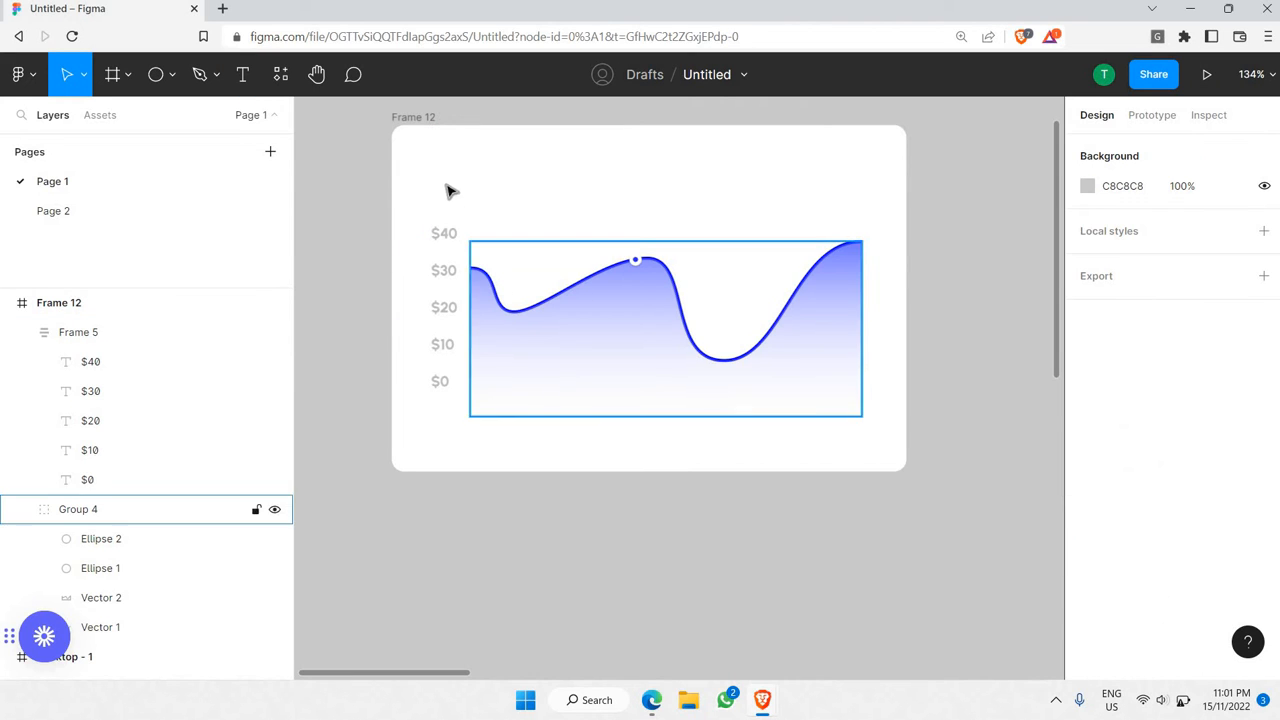
left_click(455, 265)
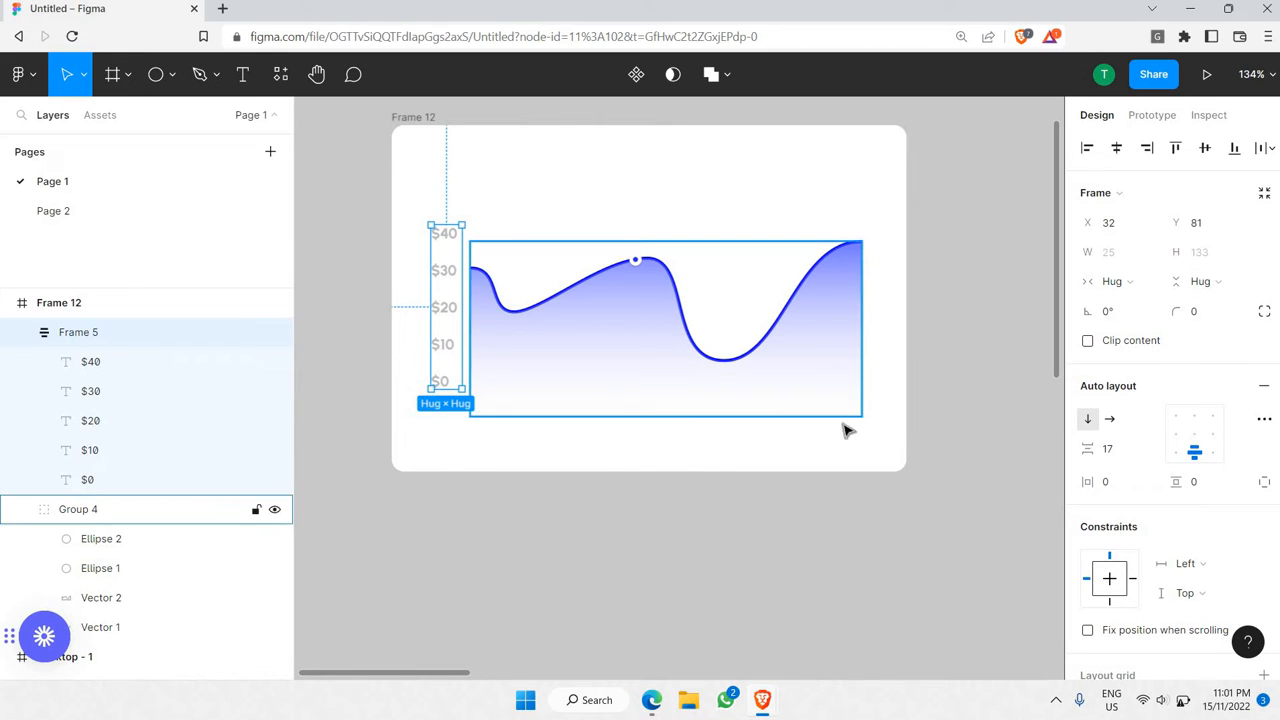
left_click(593, 177)
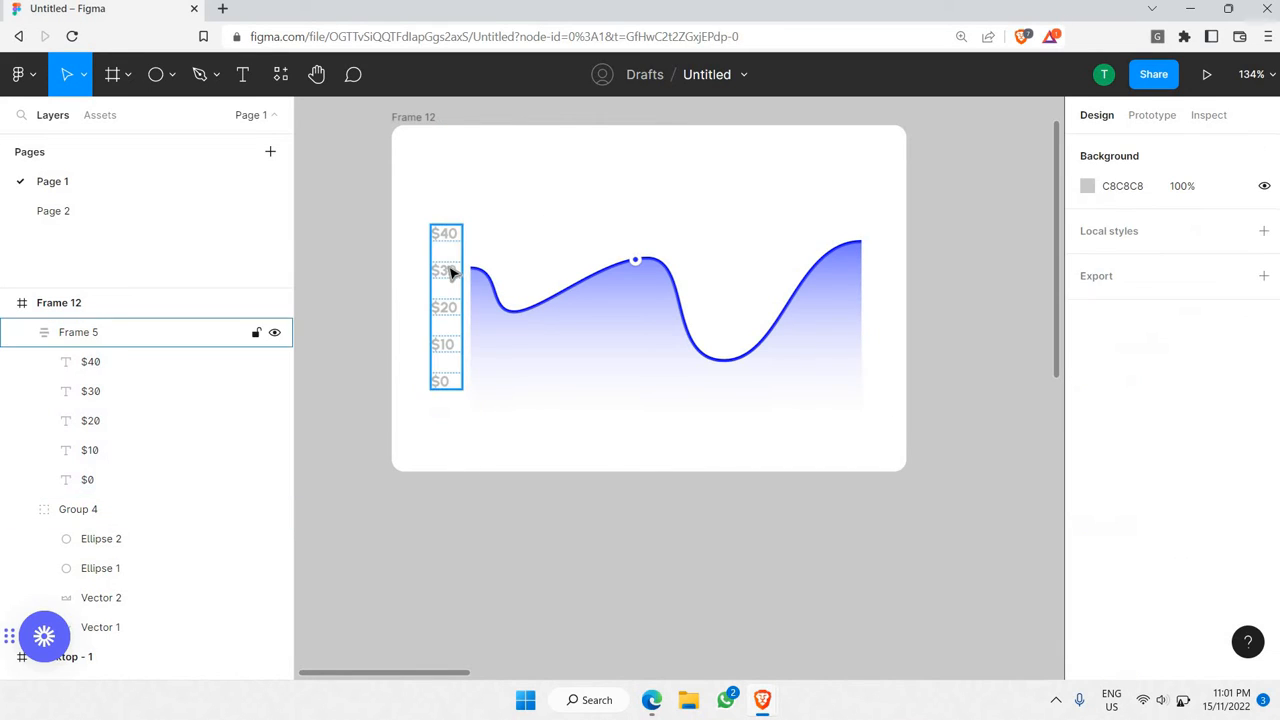
- Duplicate the $40 to $0 label column, move the copy to the wave's lower left corner, and make its auto layout horizontal
left_click(455, 272)
key("ctrl+v")
left_click_drag(461, 268, 490, 416)
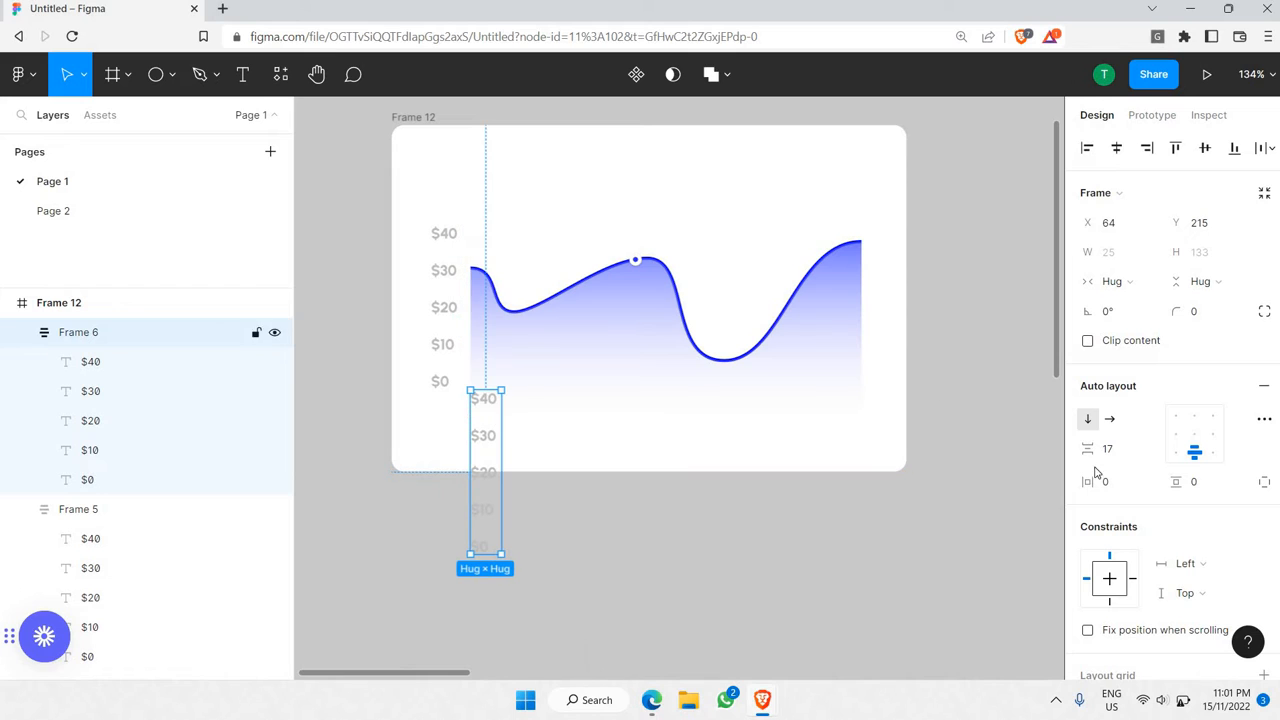
left_click(1109, 418)
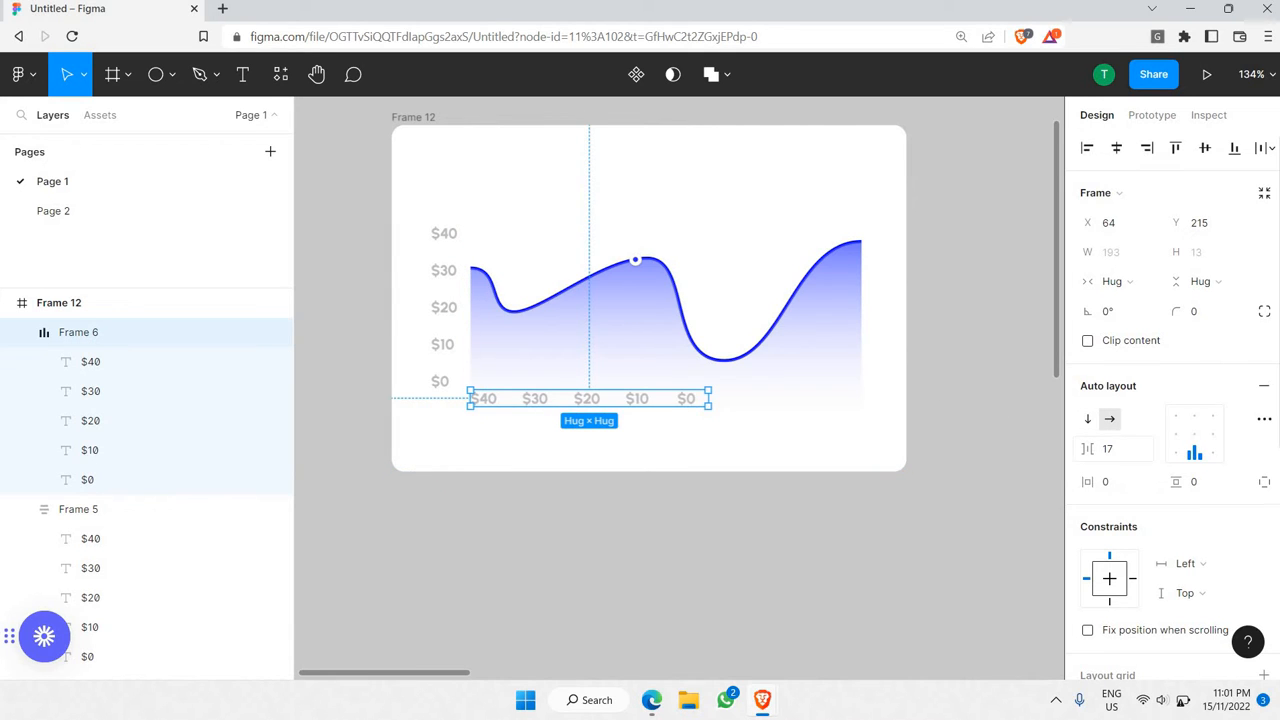
- Set the horizontal label row's item spacing to 49 and move it down to Y 230, along the wave area's lower edge
left_click_drag(1088, 449, 1146, 450)
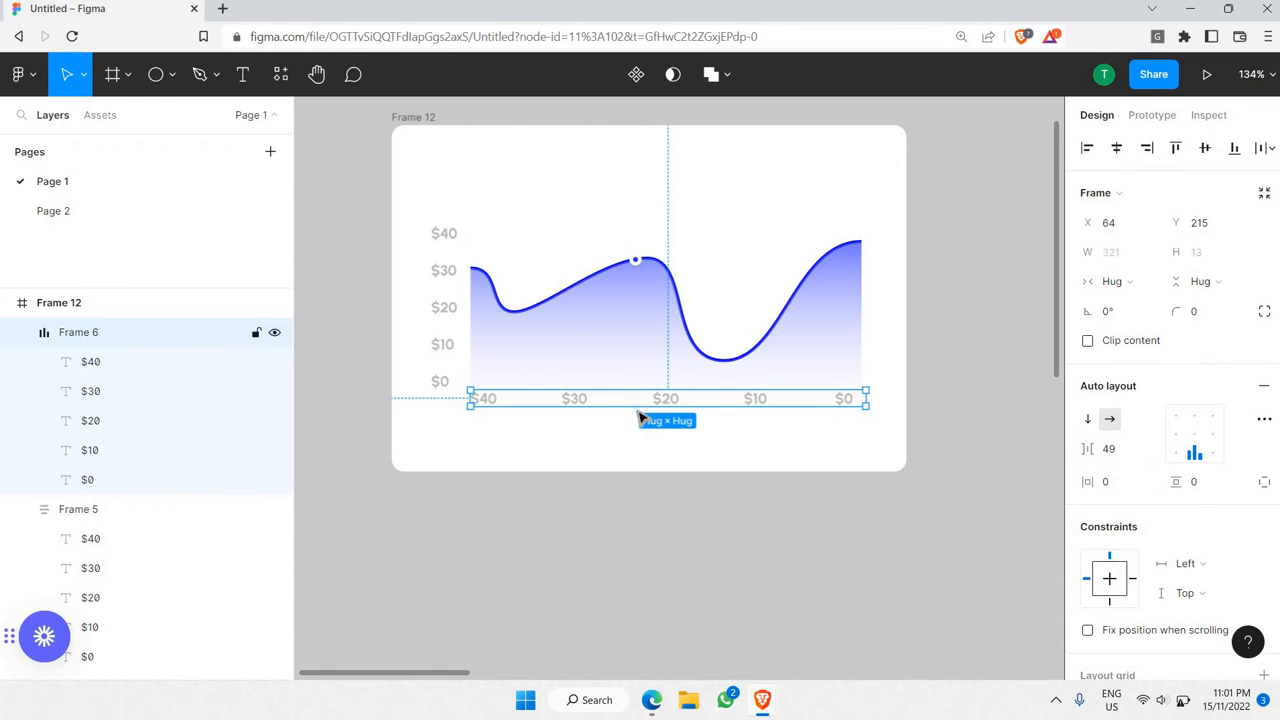
left_click_drag(640, 414, 645, 423)
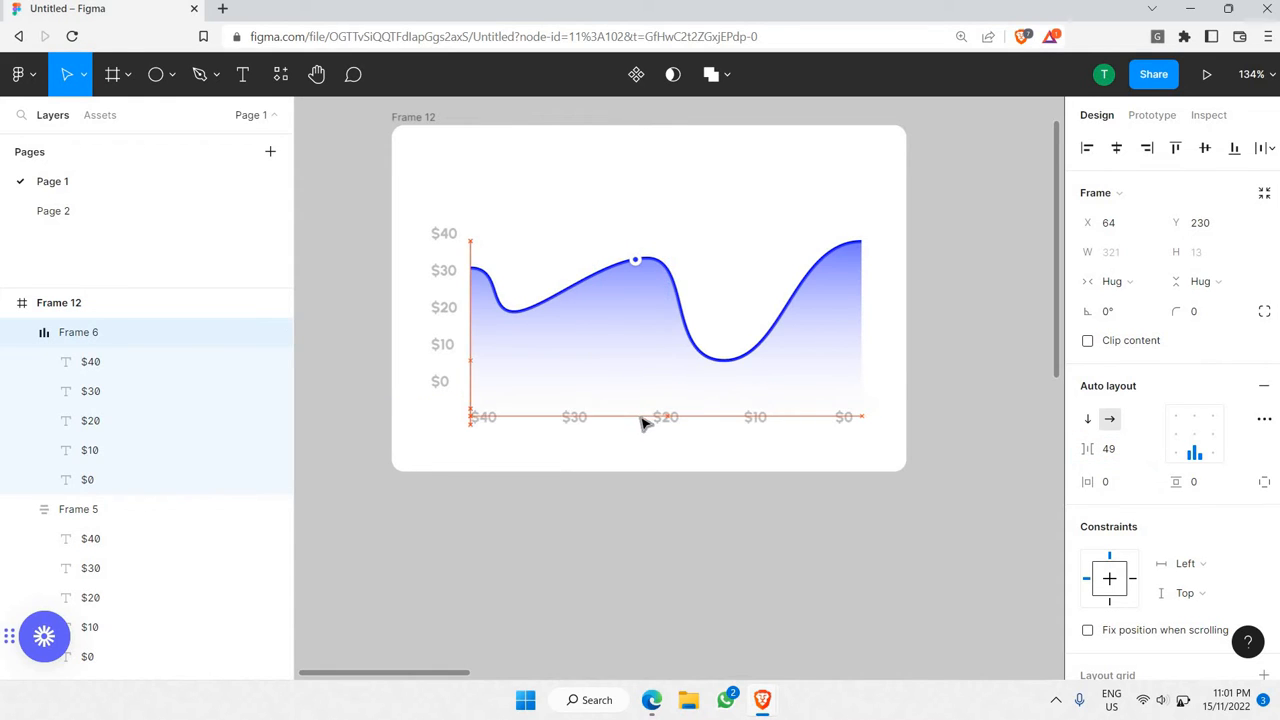
left_click(546, 414)
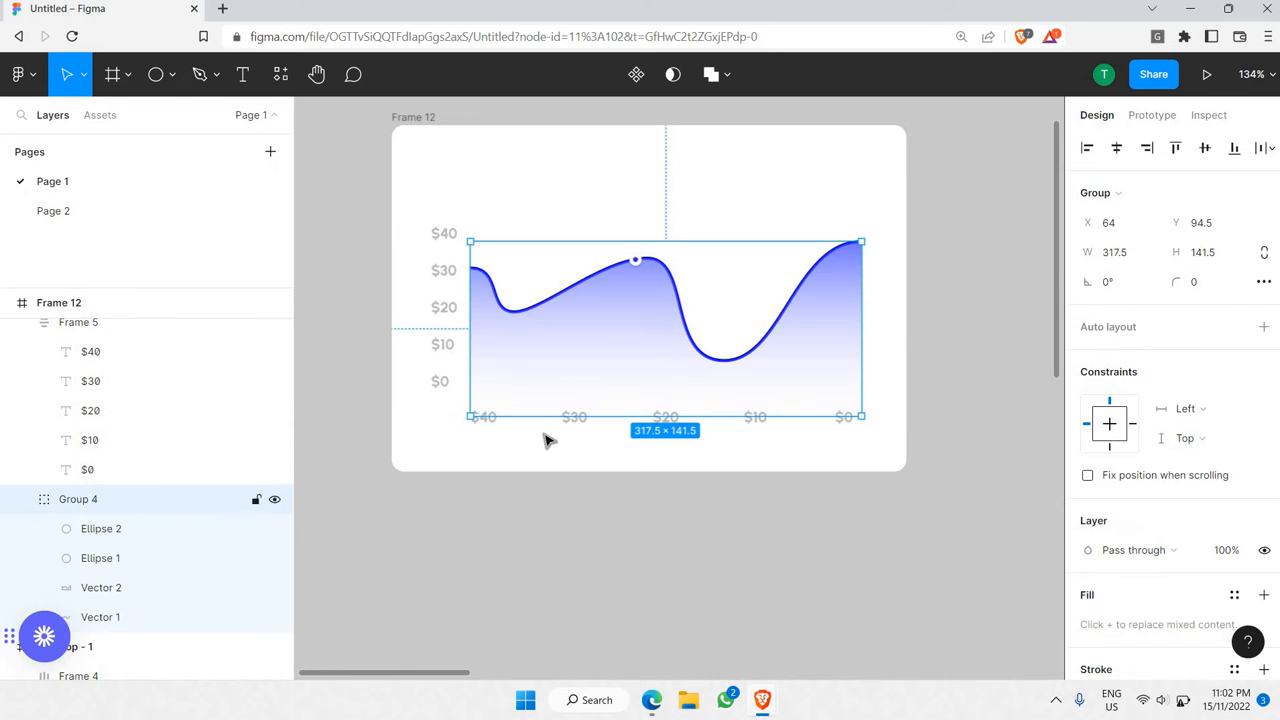
left_click(542, 424)
left_click(596, 487)
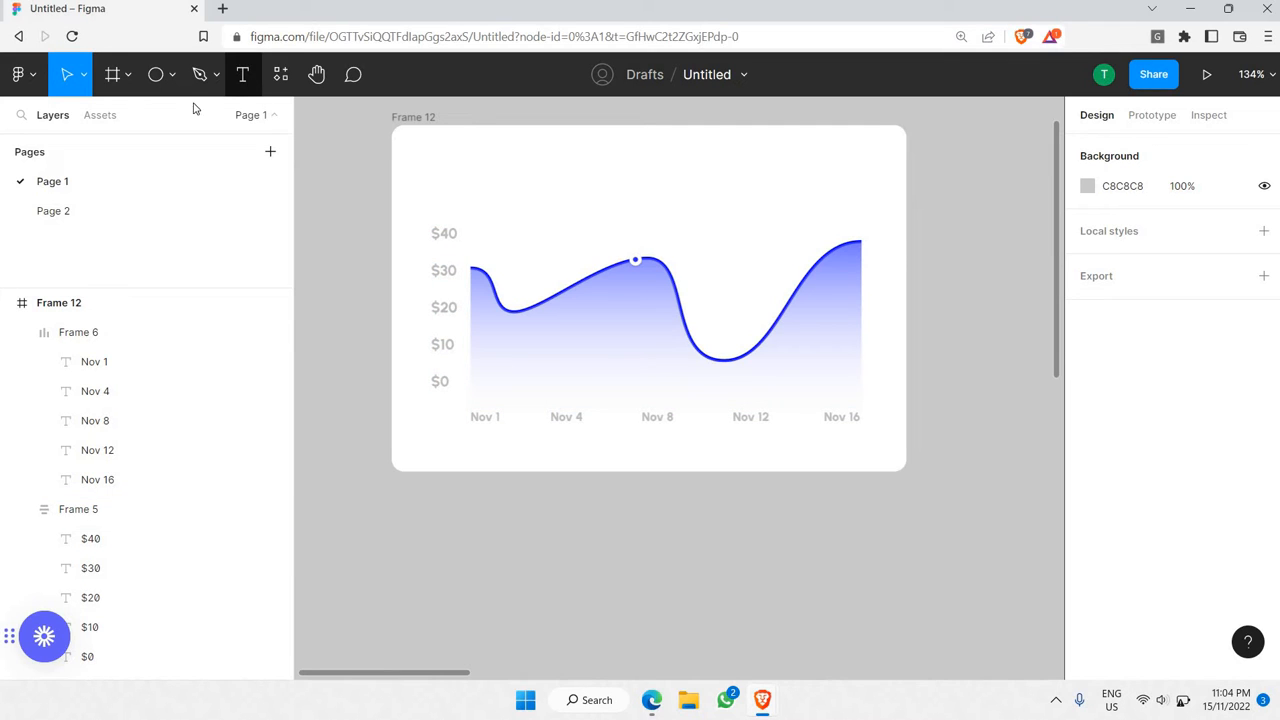
- Draw a rectangle about 109 × 24 above the $40 label in Frame 12 and fill it with dark grey 525252
left_click(172, 76)
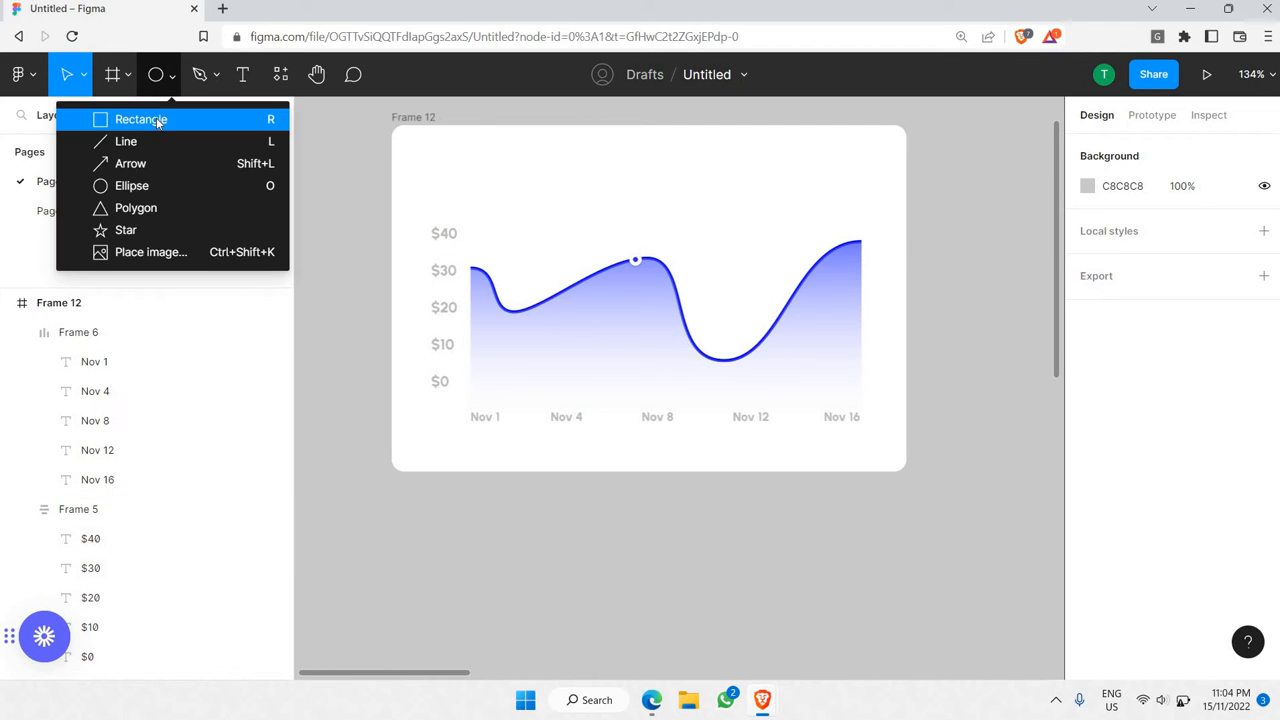
key("r")
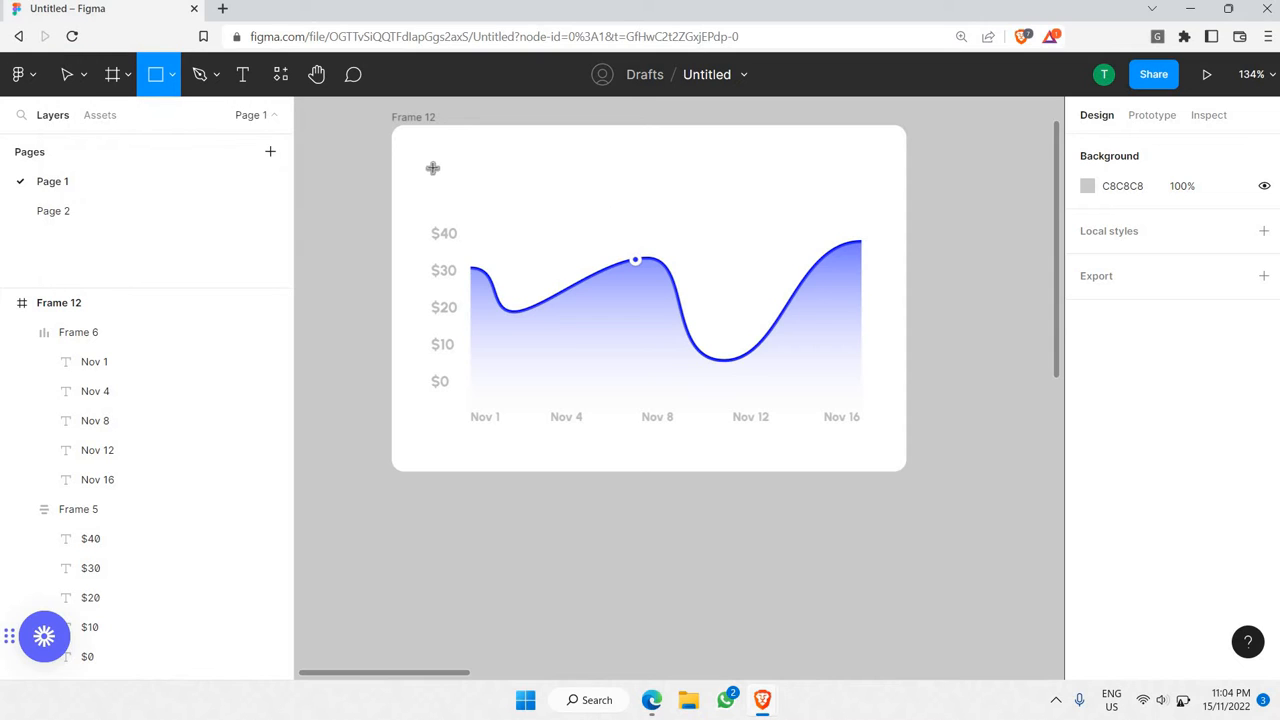
left_click_drag(431, 165, 565, 195)
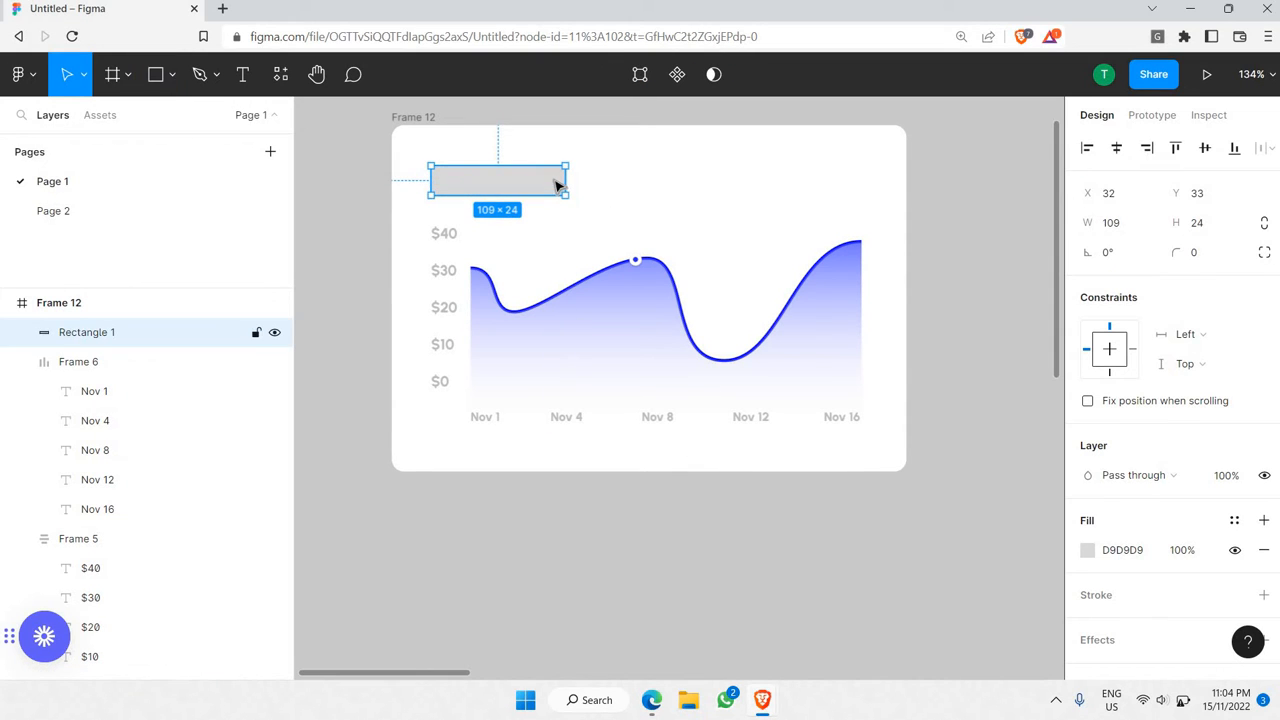
left_click(1089, 554)
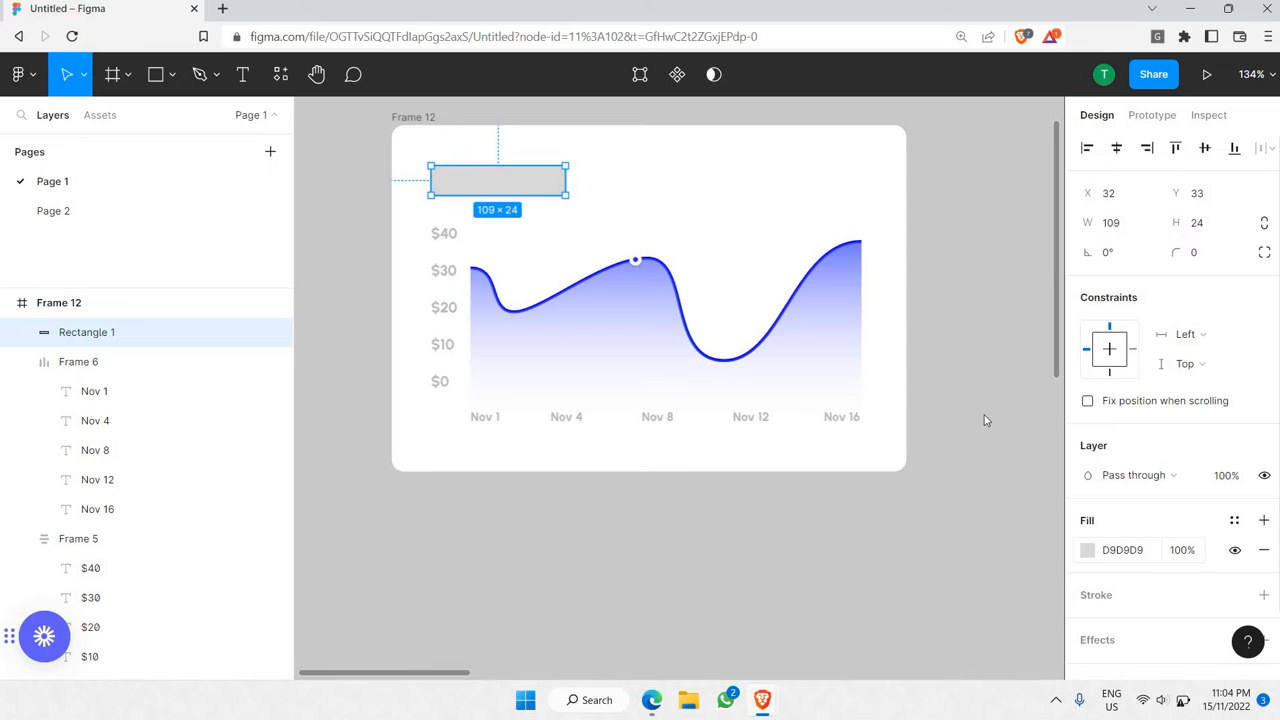
left_click_drag(867, 287, 636, 370)
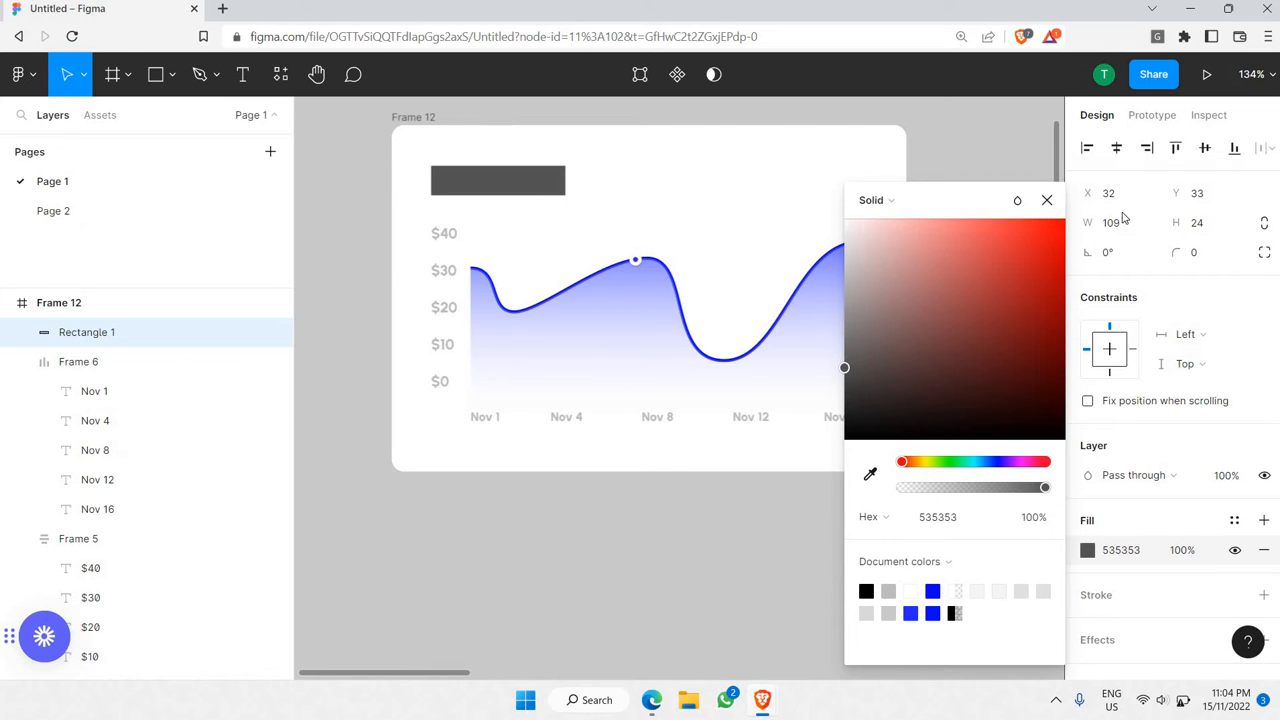
- Round the dark rectangle's corners with radius 25, narrow it to about 85 wide and move it down to Y 41
left_click(1217, 254)
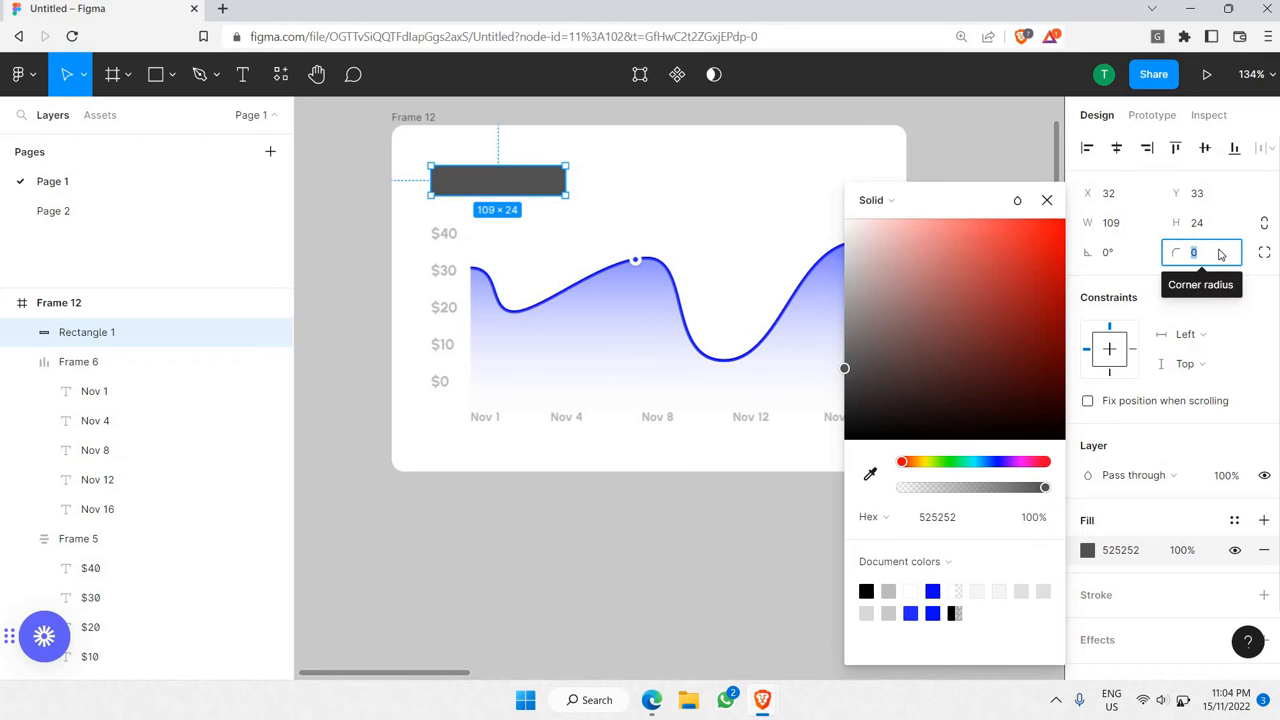
type("5")
key("Return")
left_click(1219, 254)
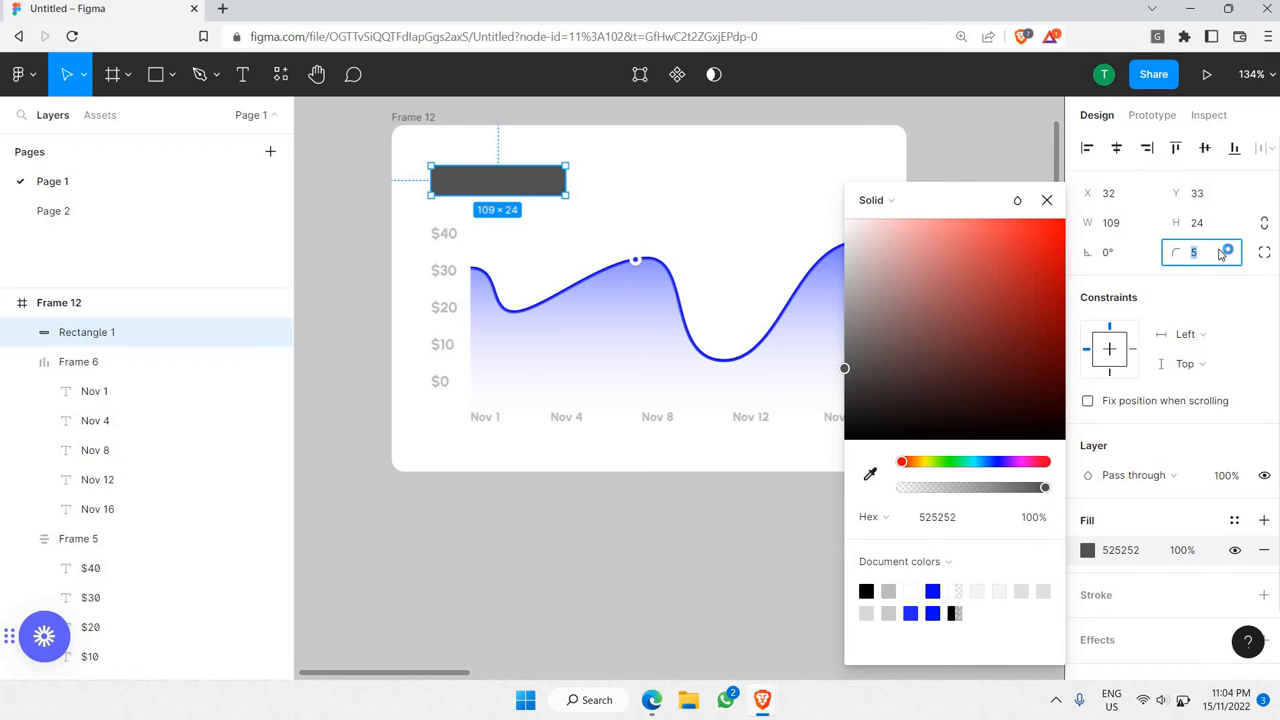
type("25")
key("Return")
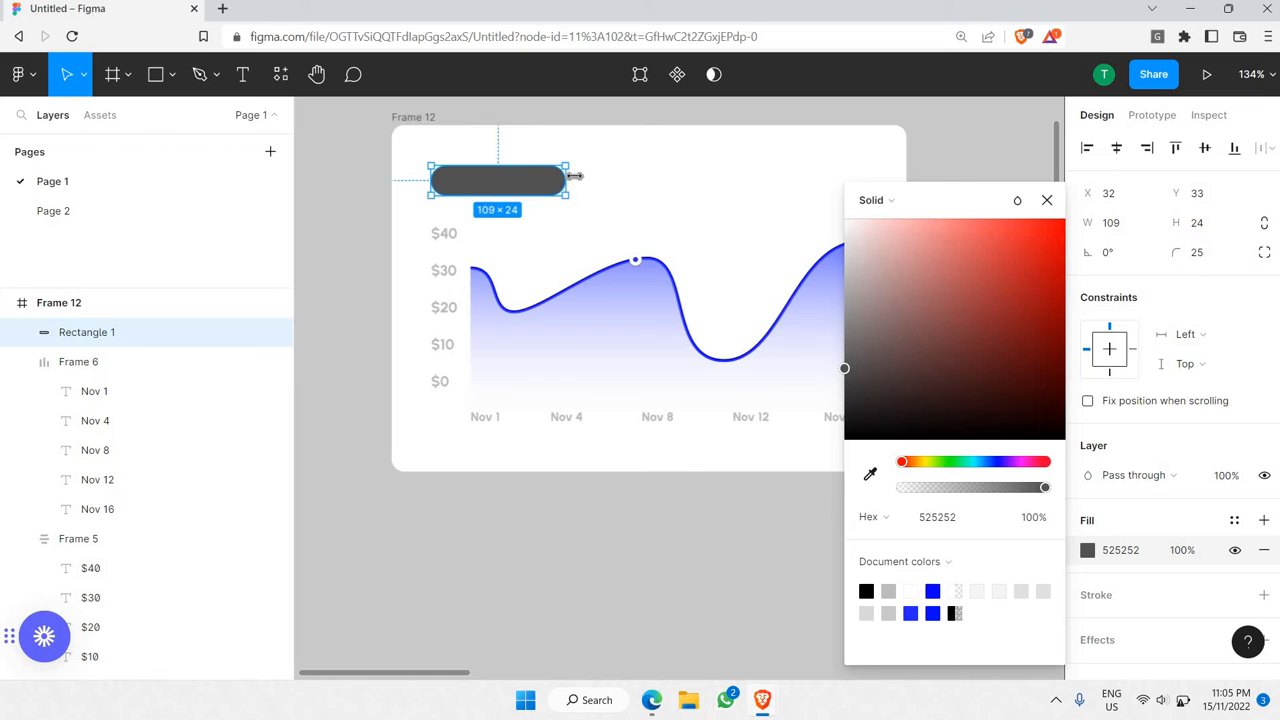
scroll(577, 177, "up", 1)
left_click_drag(548, 177, 518, 194)
- Add a text box about 66 × 23 over the dark pill containing the word Income
left_click(243, 75)
key("t")
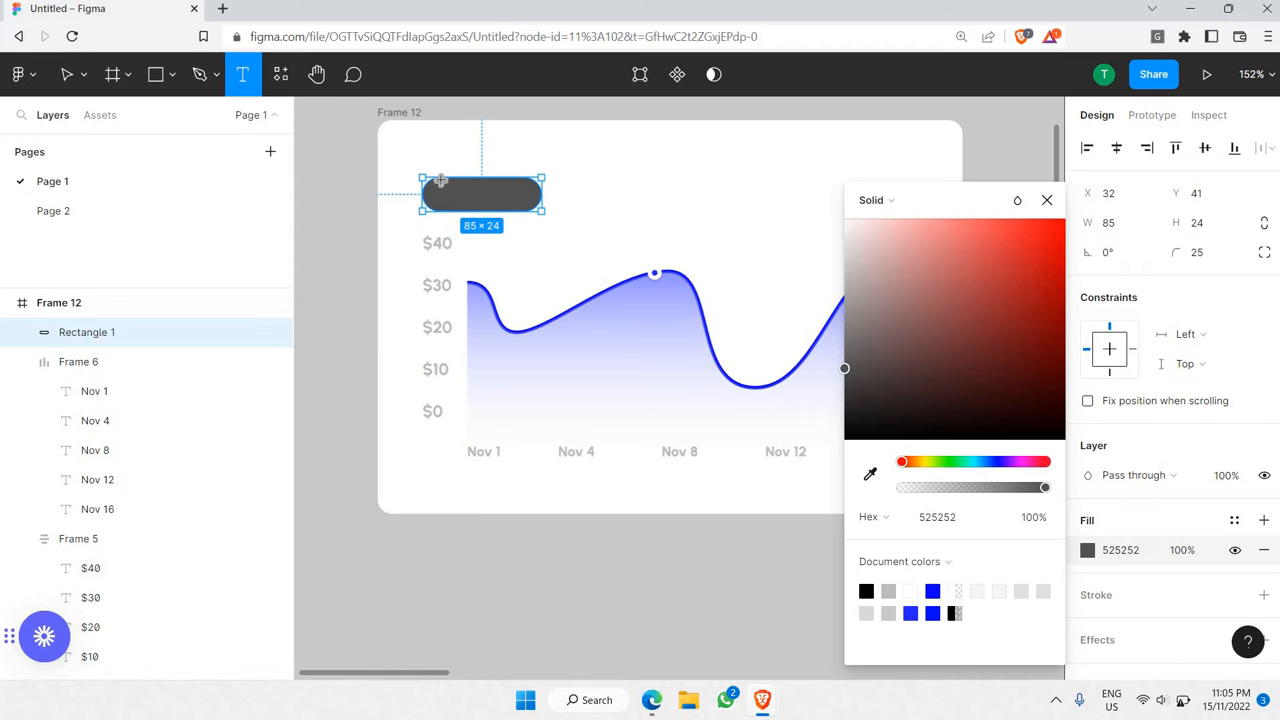
left_click_drag(440, 179, 534, 211)
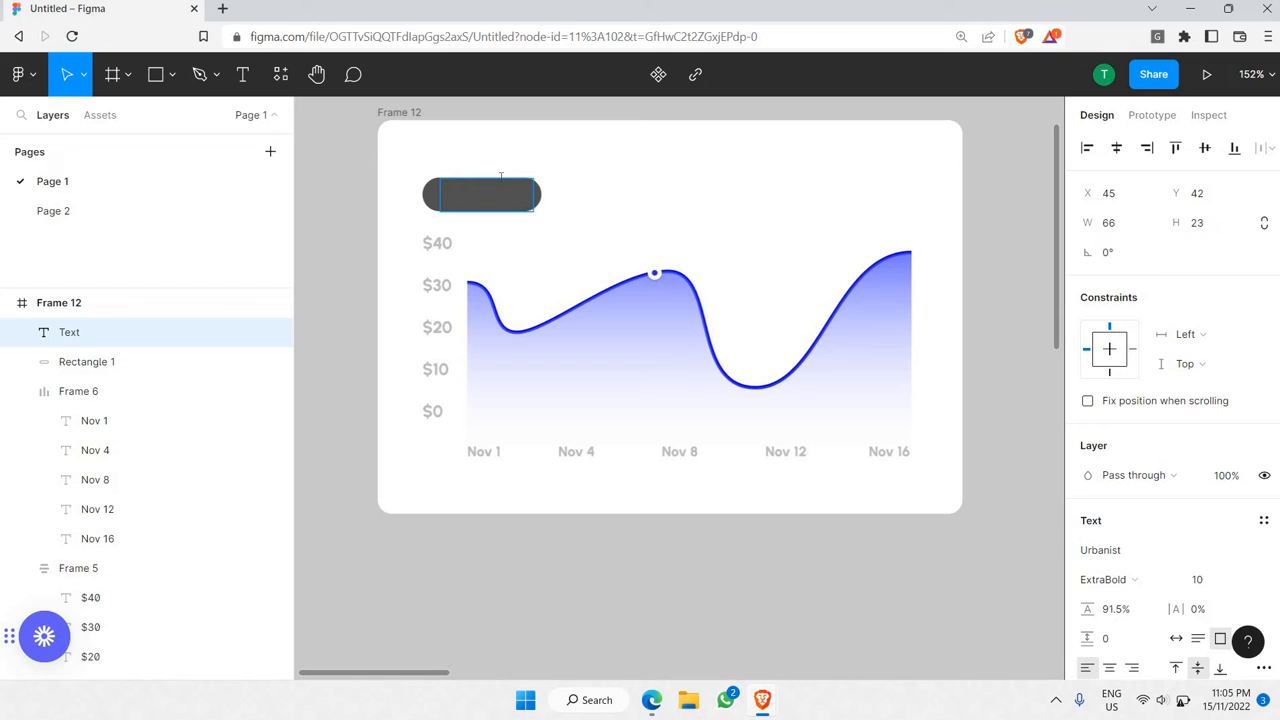
type("Income")
key("ctrl+a")
key("Escape")
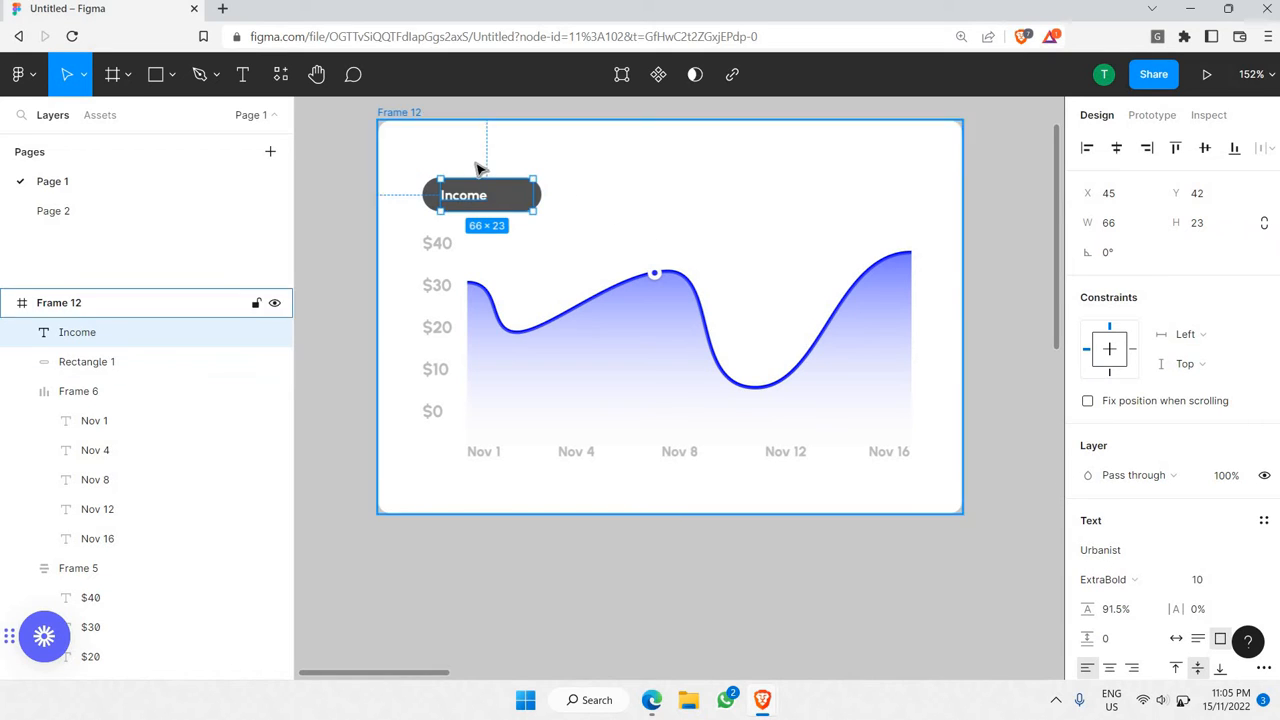
- Narrow the Income text box to about 44 wide
left_click(488, 167)
scroll(488, 167, "up", 5)
left_click(463, 213)
left_click_drag(565, 217, 512, 224)
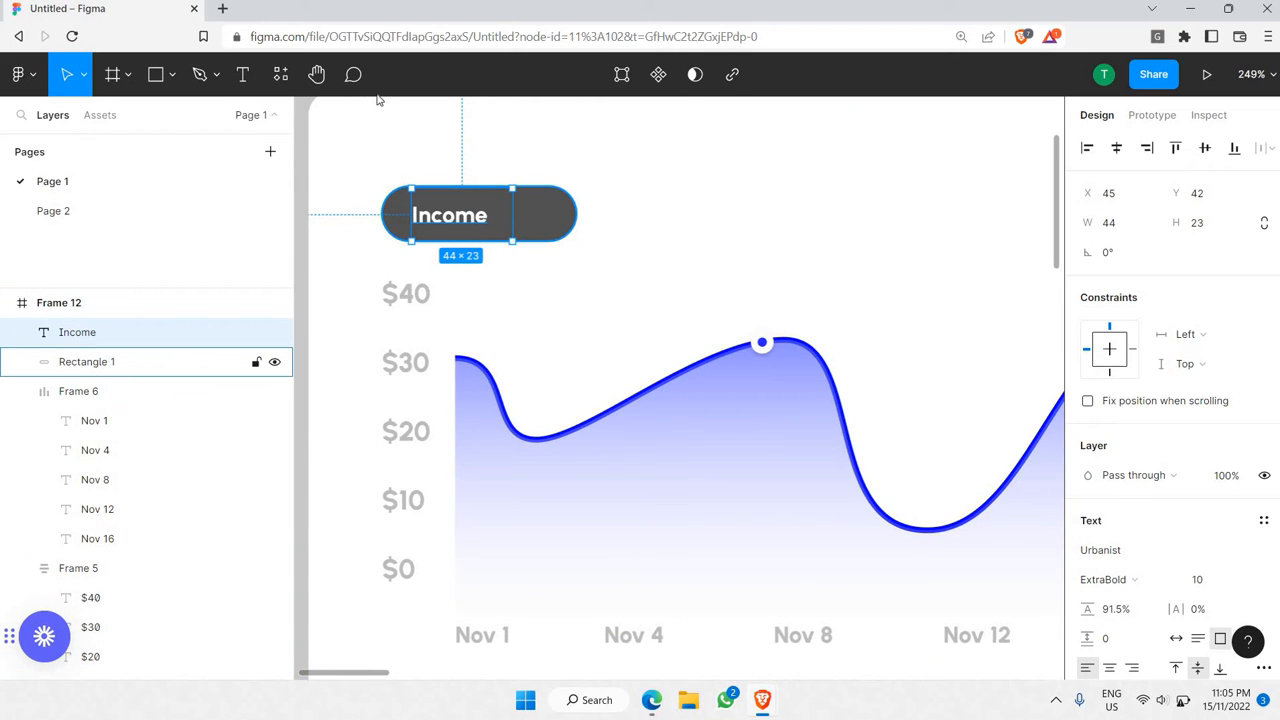
- Add a text box about 20 × 14 after Income in the pill containing ->, and set its font to Inter
key("Return")
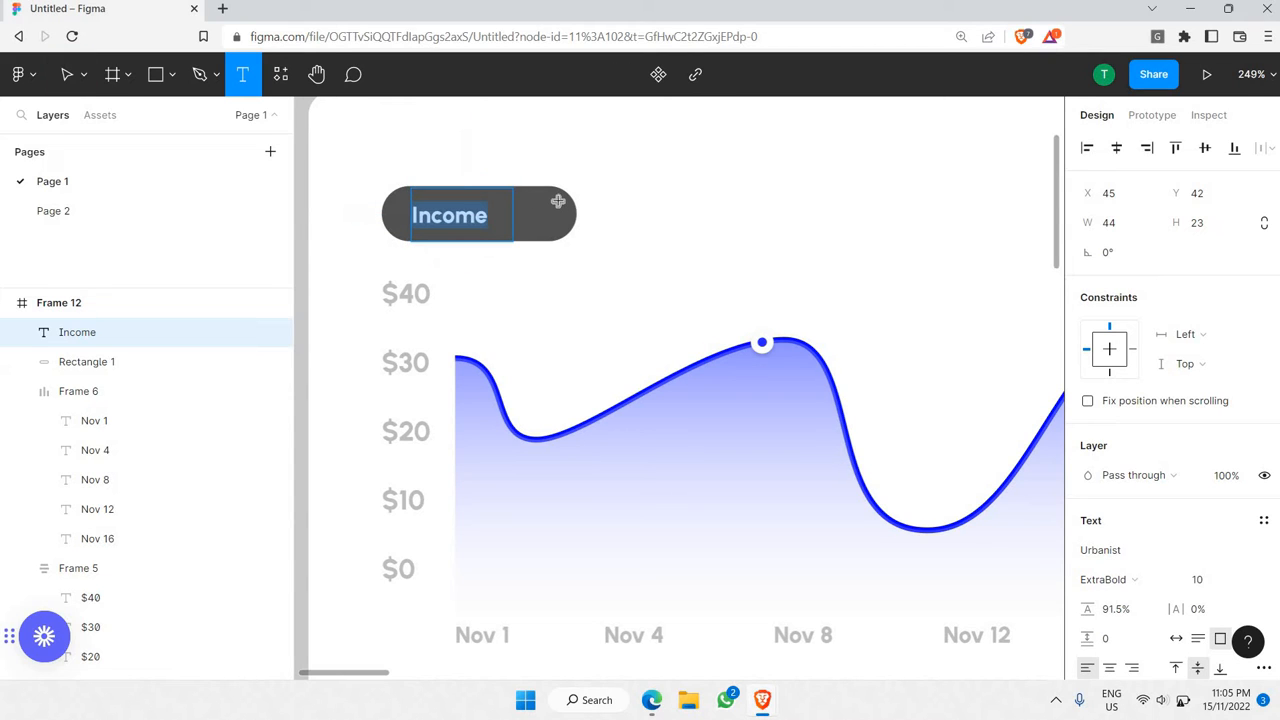
left_click(522, 225)
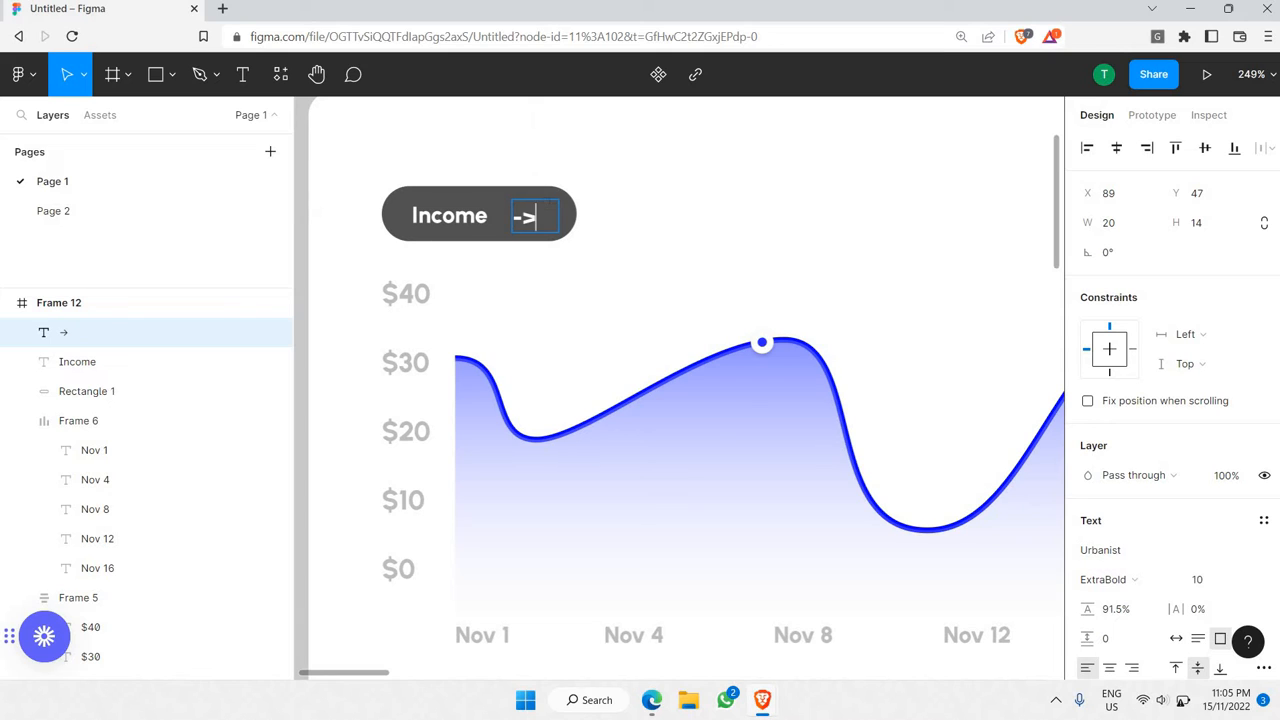
key("Return")
left_click(1113, 548)
type("Inter")
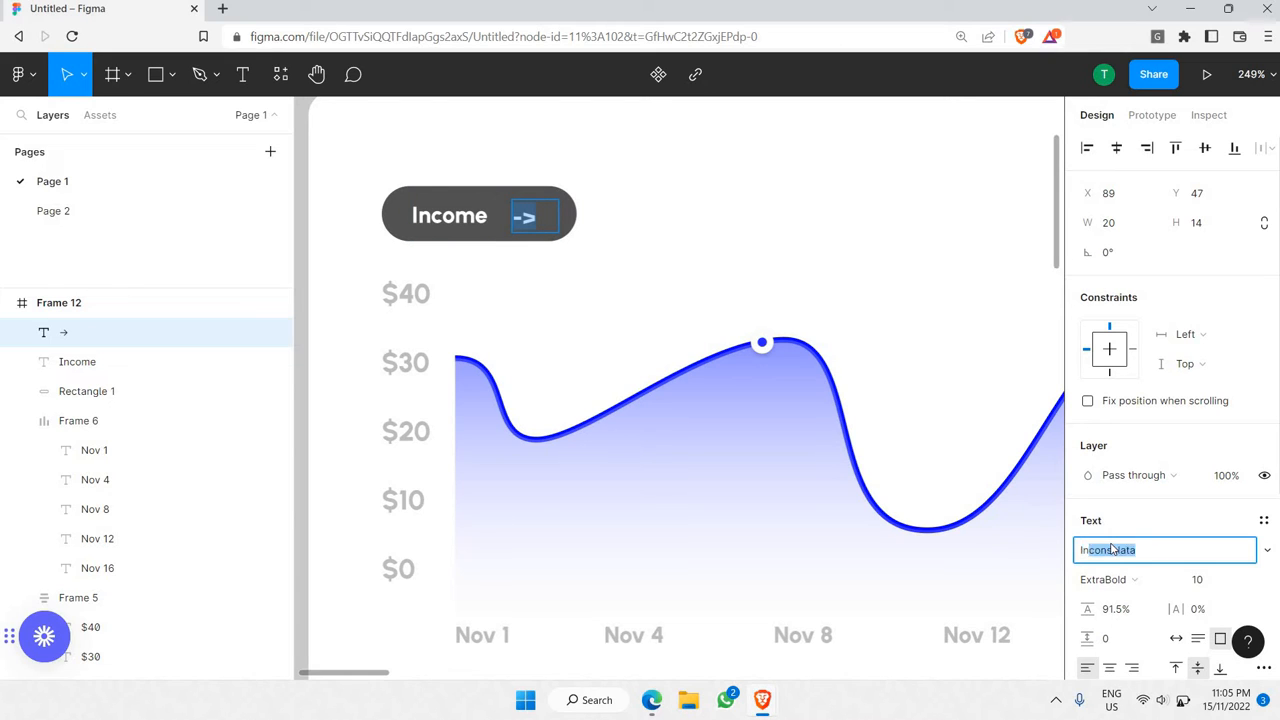
key("Return")
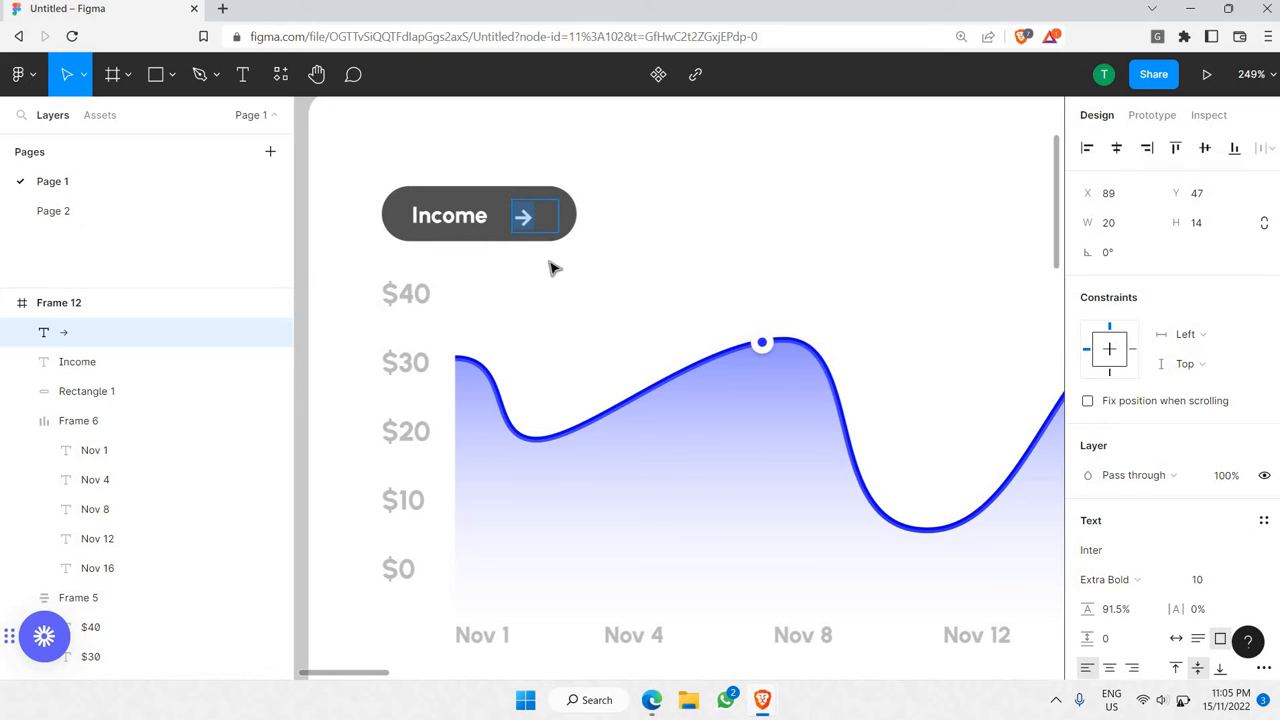
left_click(555, 268)
- Narrow the arrow's text box to about 13 wide and rotate it to -90° so the arrow points down
left_click(540, 223)
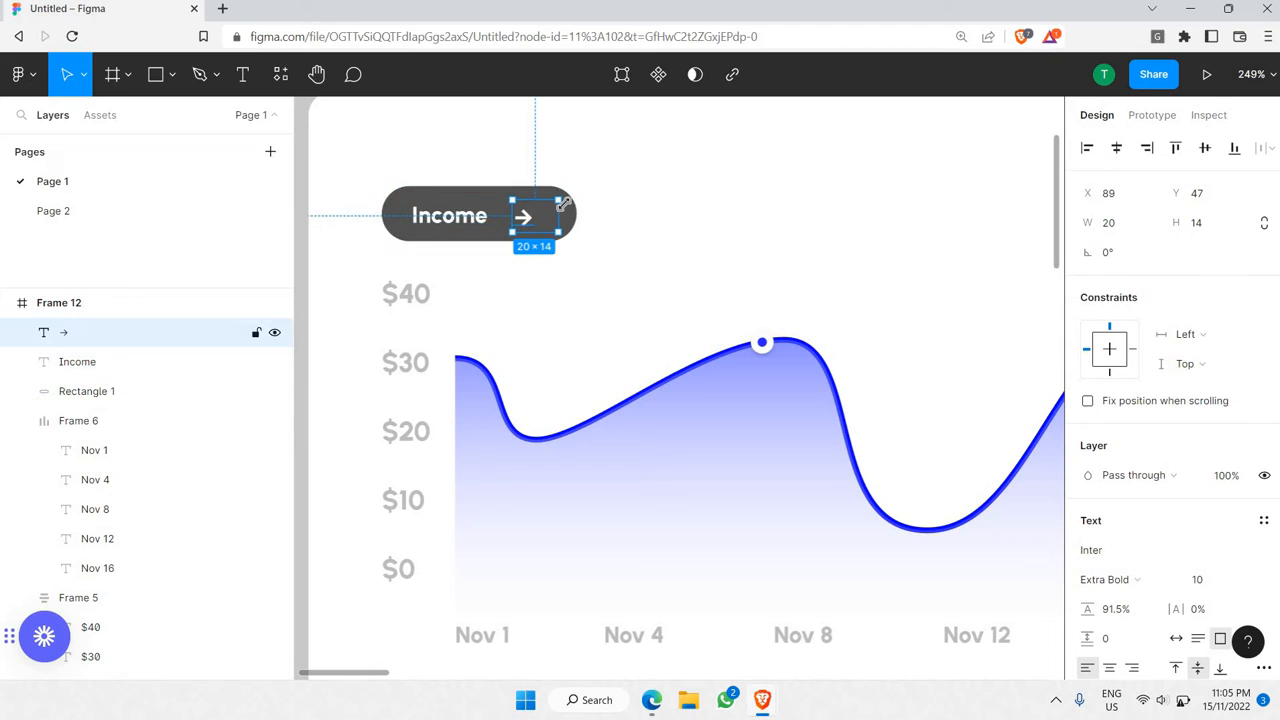
mouse_move(549, 214)
left_mouse_down()
mouse_move(532, 214)
mouse_move(520, 238)
mouse_move(537, 224)
left_mouse_up()
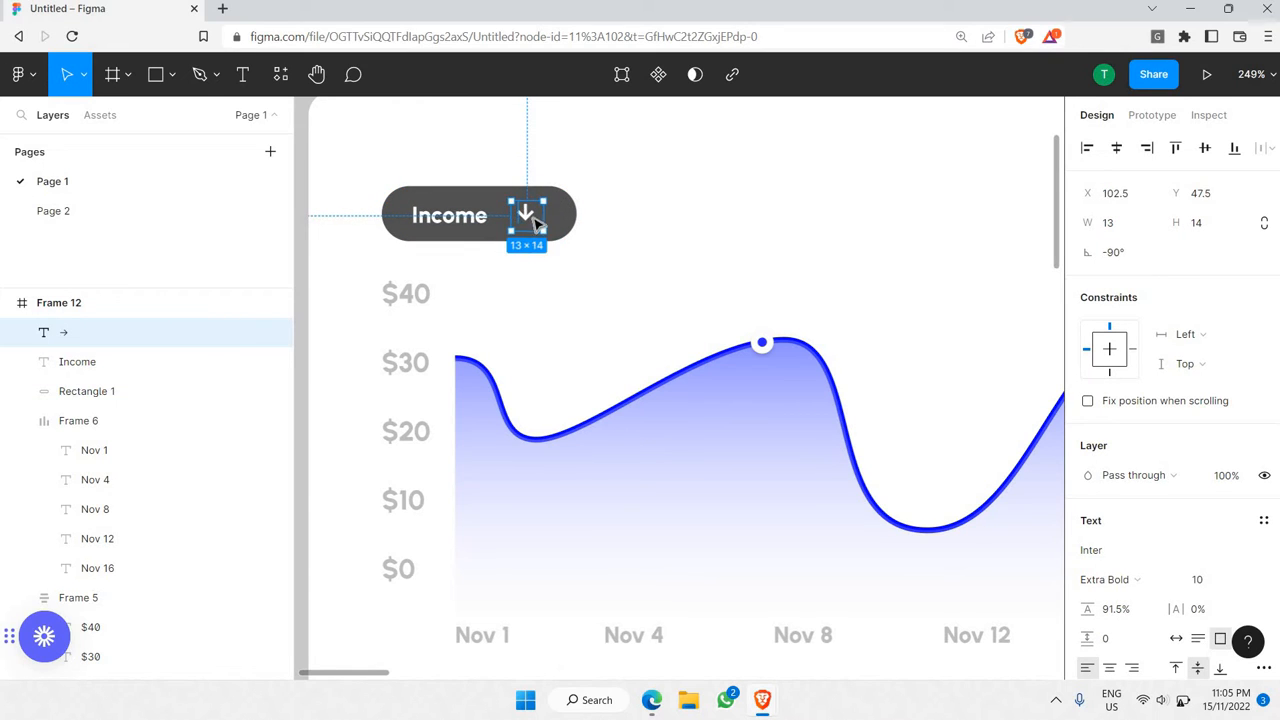
key("Return")
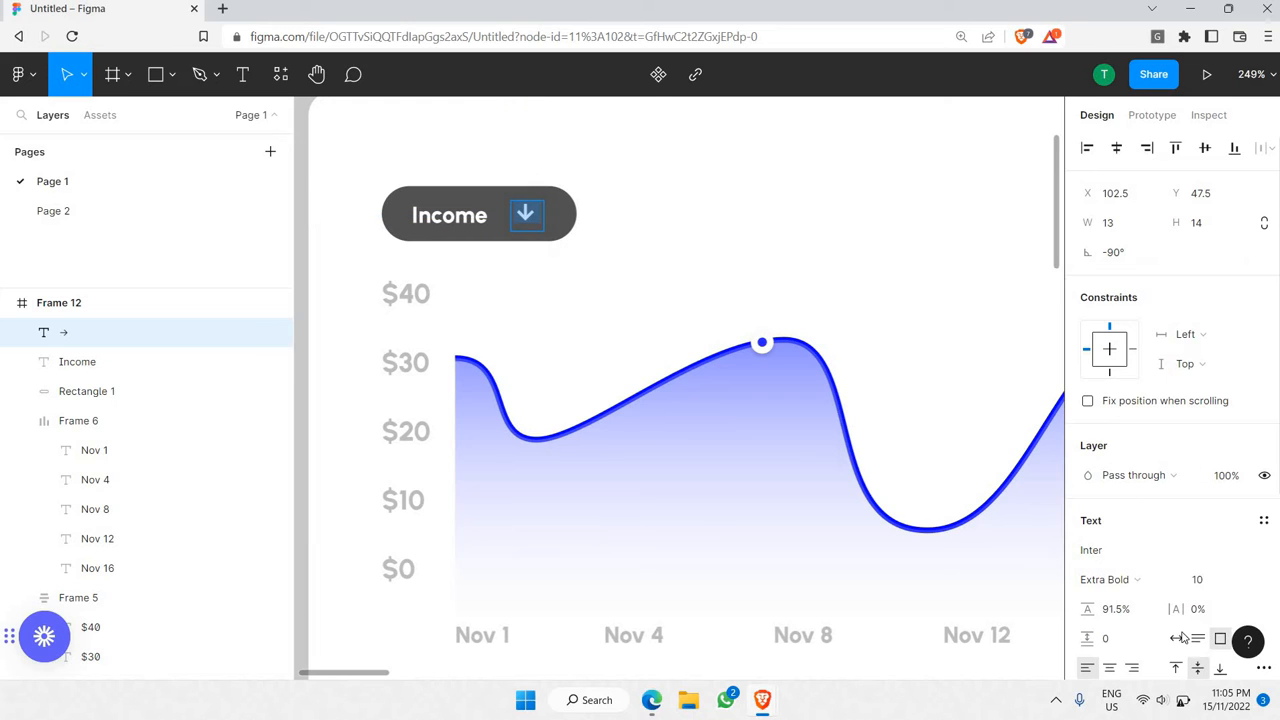
scroll(1182, 573, "down", 1)
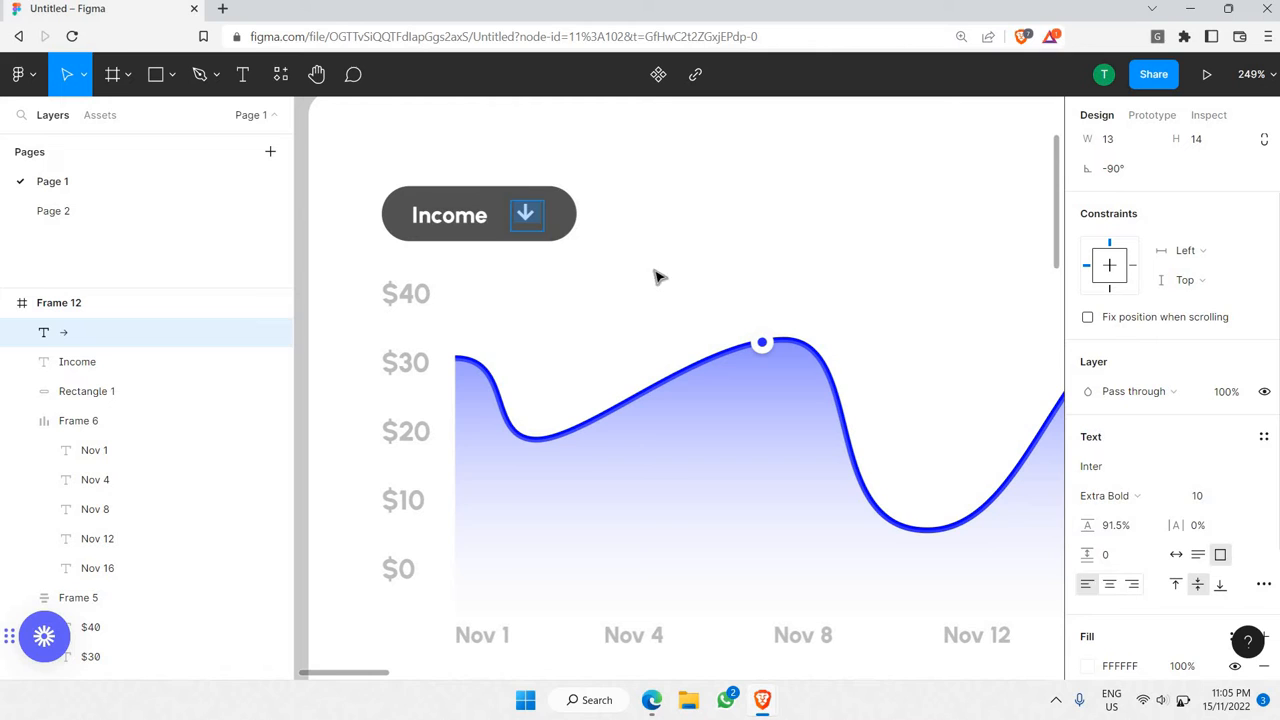
key("Escape")
- Centre-align the arrow text and move it close beside the word Income
left_click(508, 215)
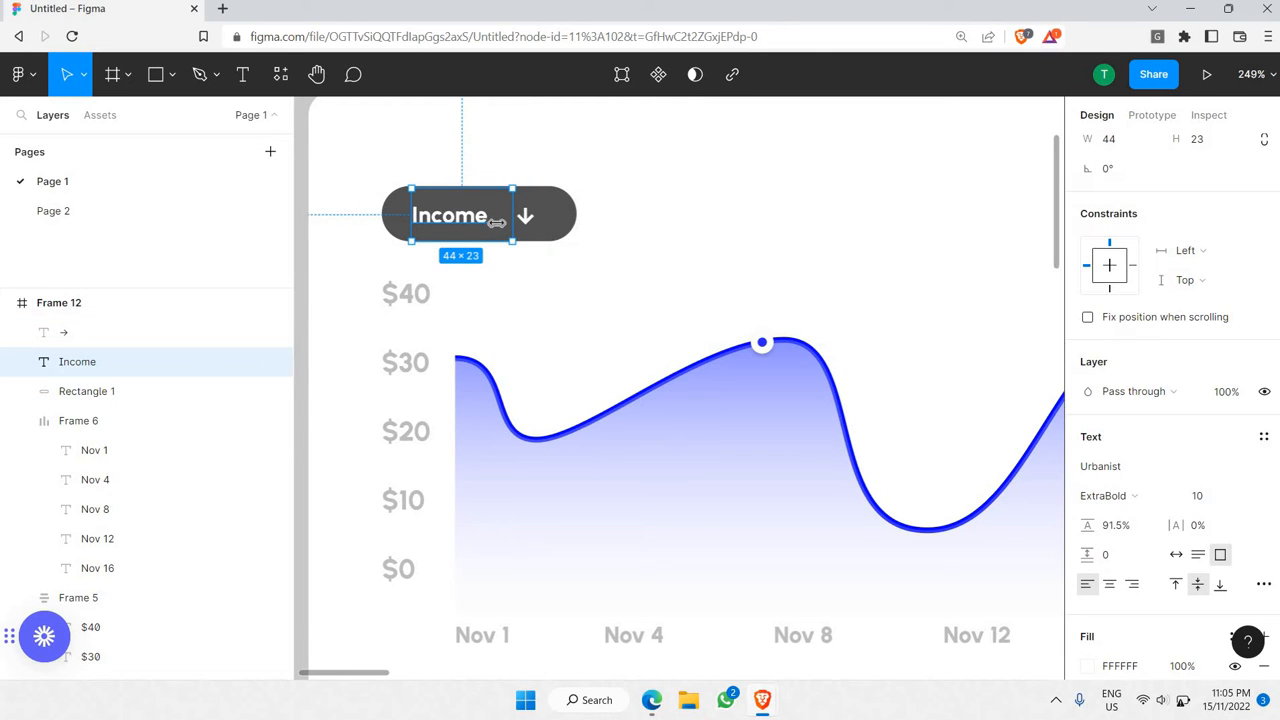
left_click(524, 217)
left_click_drag(510, 226, 510, 226)
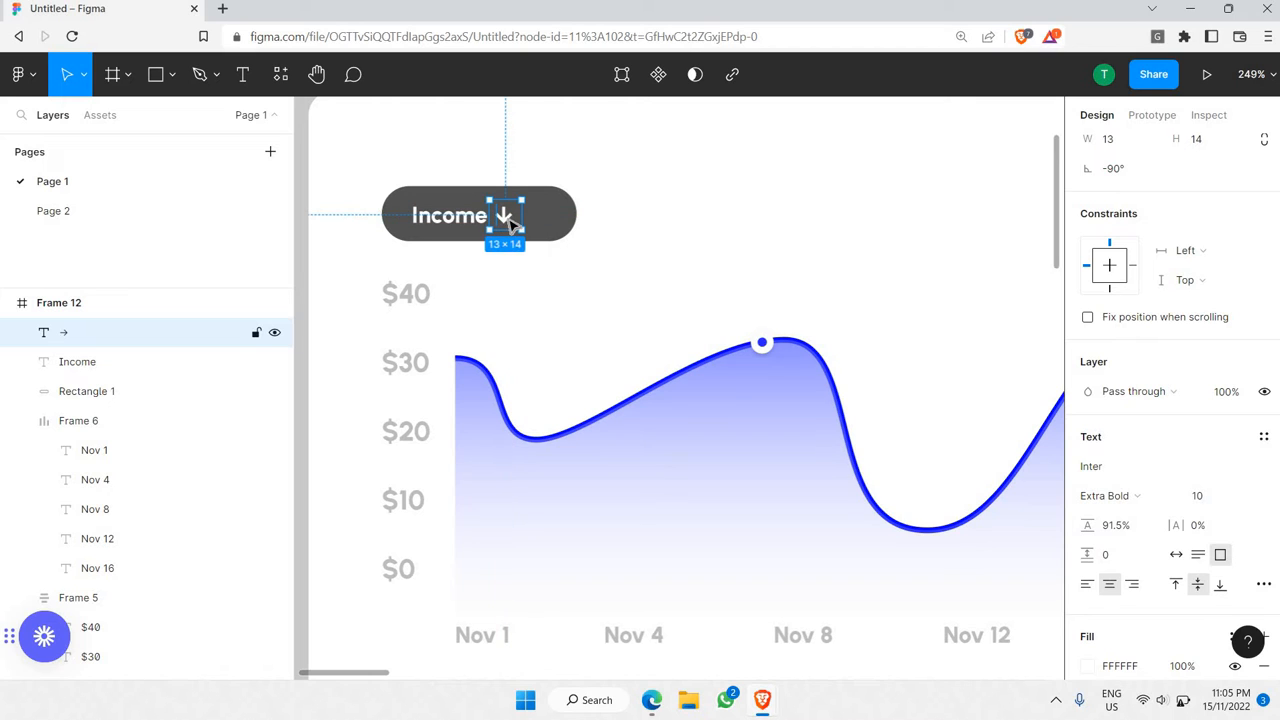
left_click(457, 229, "shift")
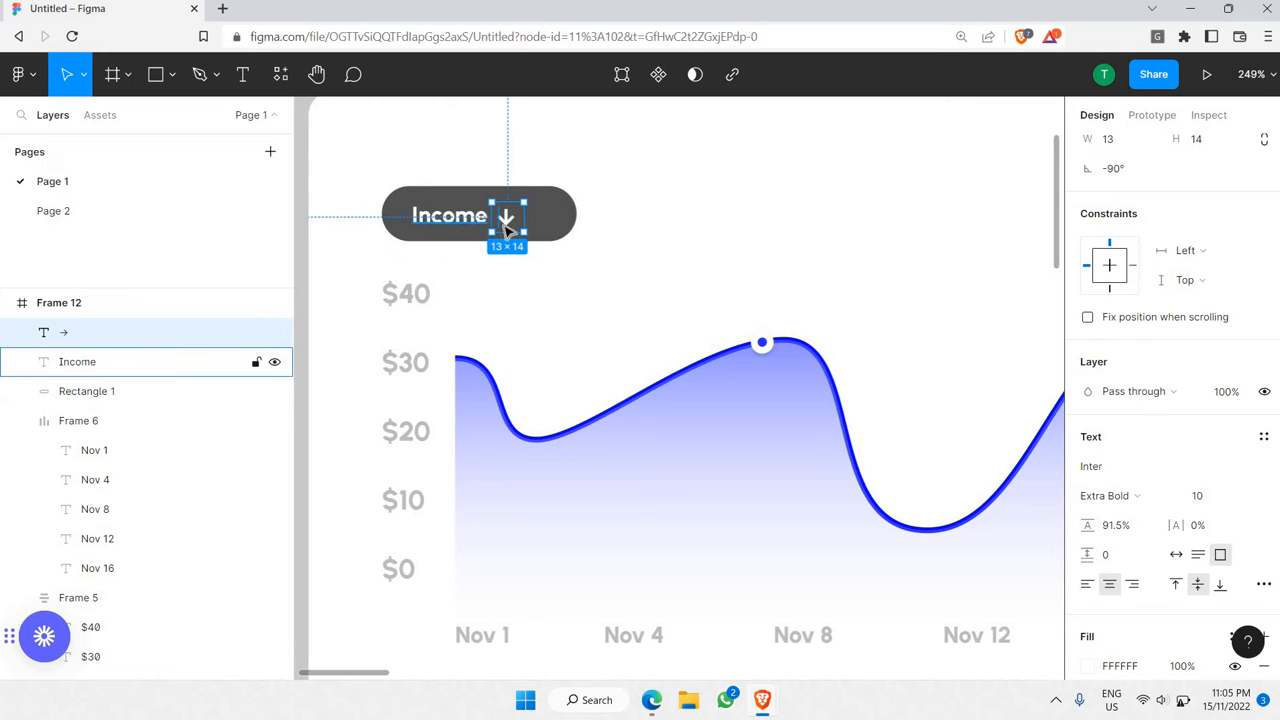
left_click(508, 221)
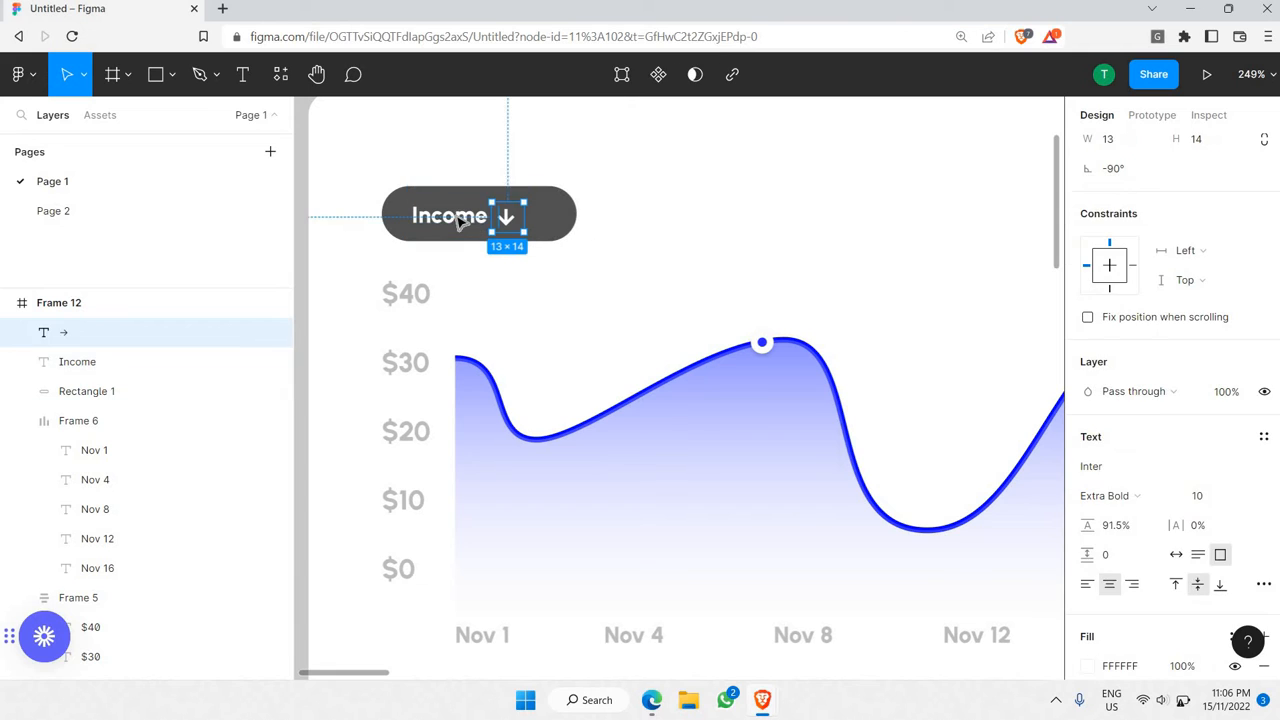
- Group the Income text with the down arrow
left_click(469, 216, "shift")
right_click(460, 233)
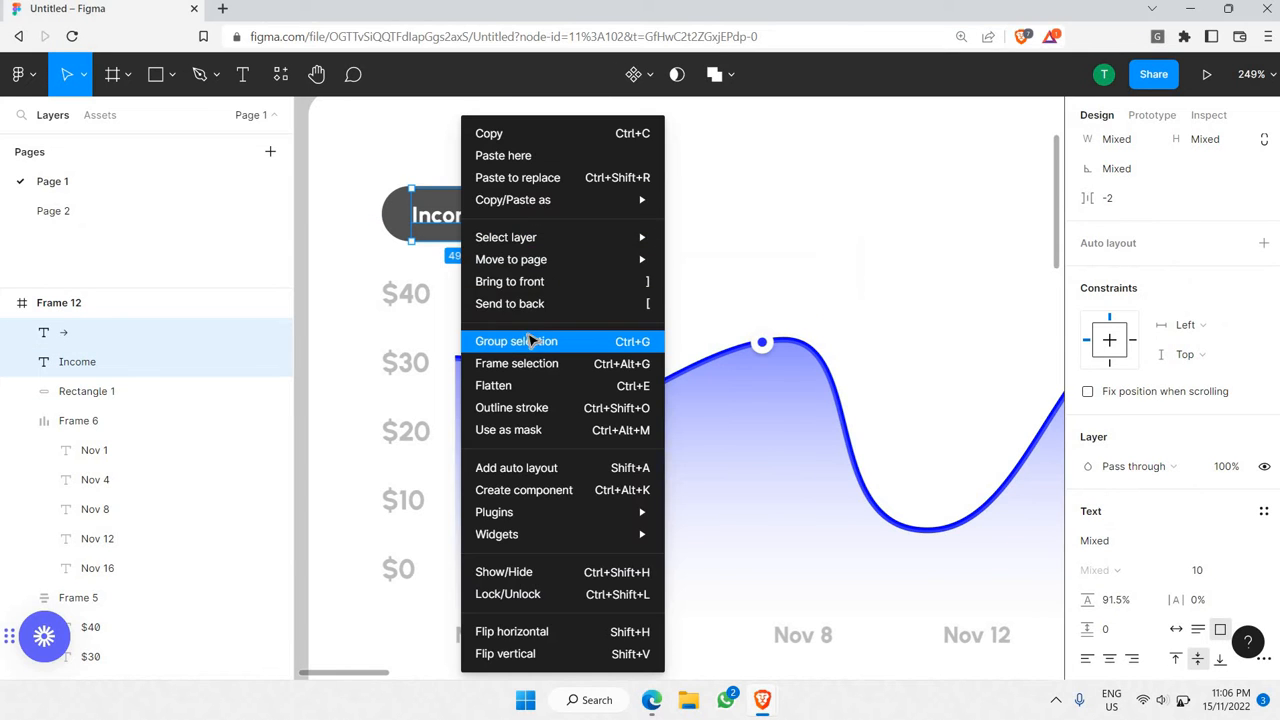
left_click(516, 341)
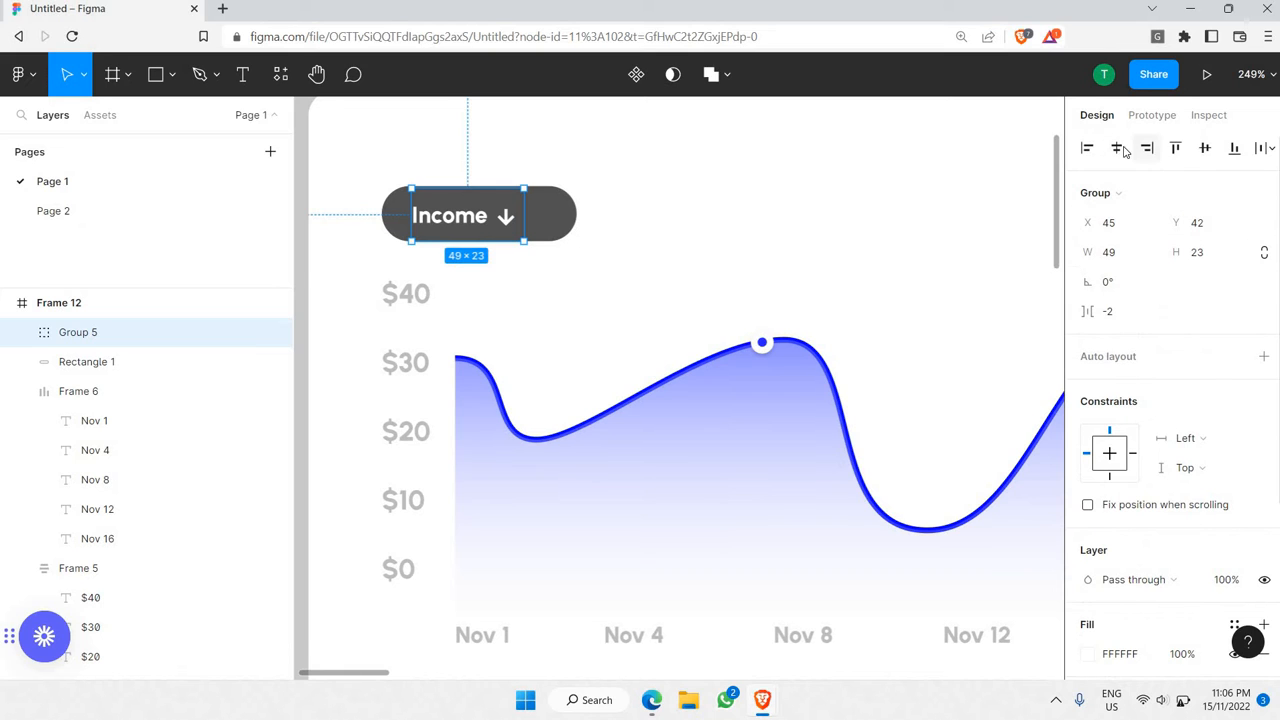
left_click(1117, 147)
key("ctrl+z")
- Group the Income label with the pill rectangle and centre the label horizontally and vertically inside it
left_click(551, 215, "shift")
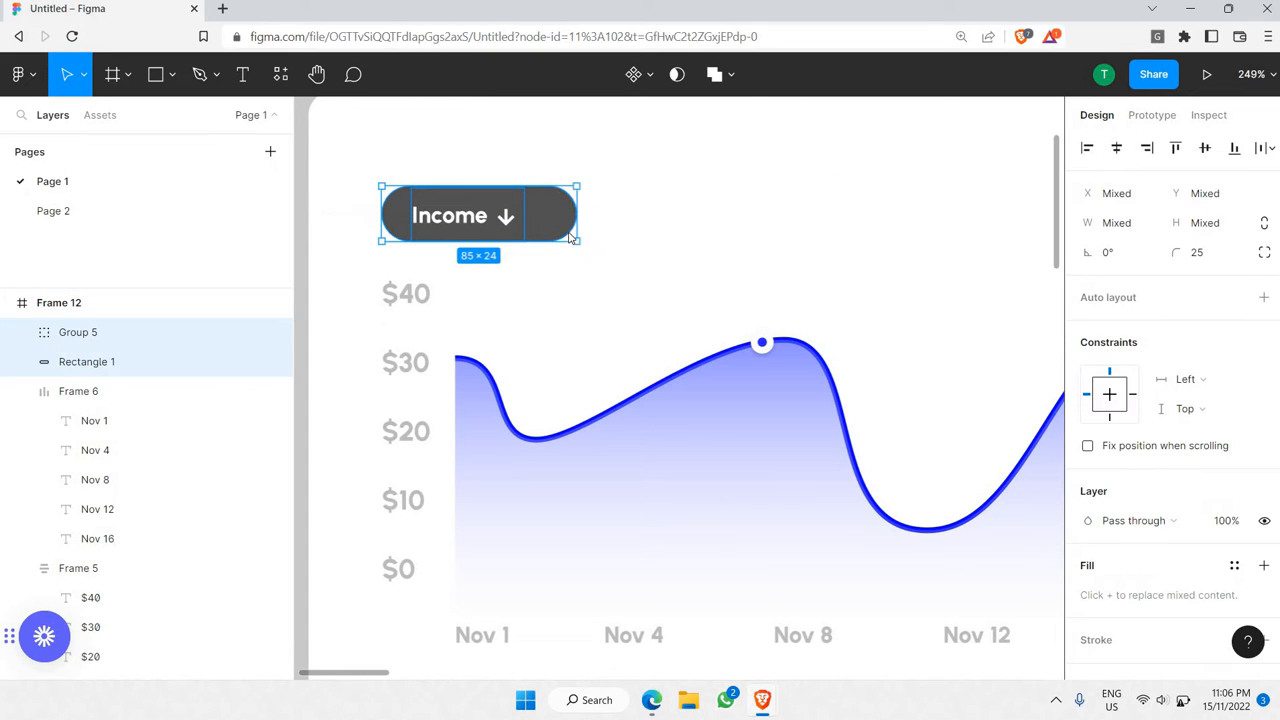
right_click(549, 215)
key("ctrl+g")
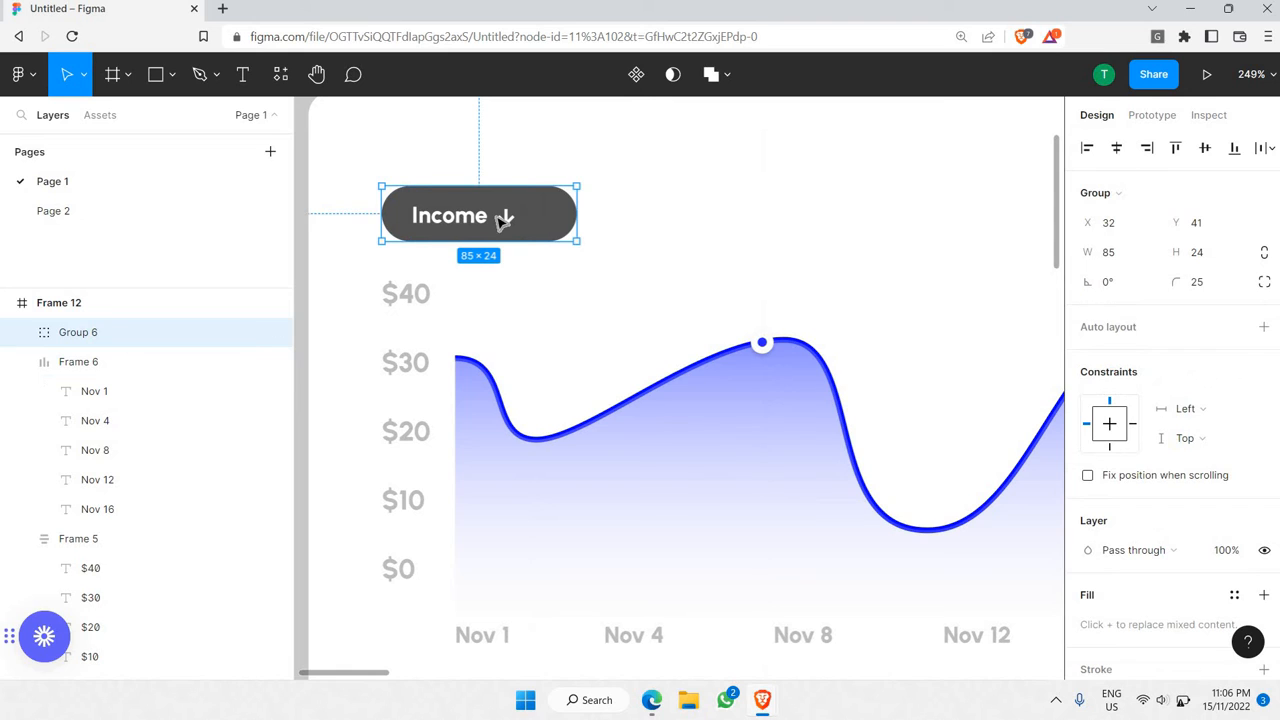
double_click(503, 222)
key("alt+h")
key("alt+v")
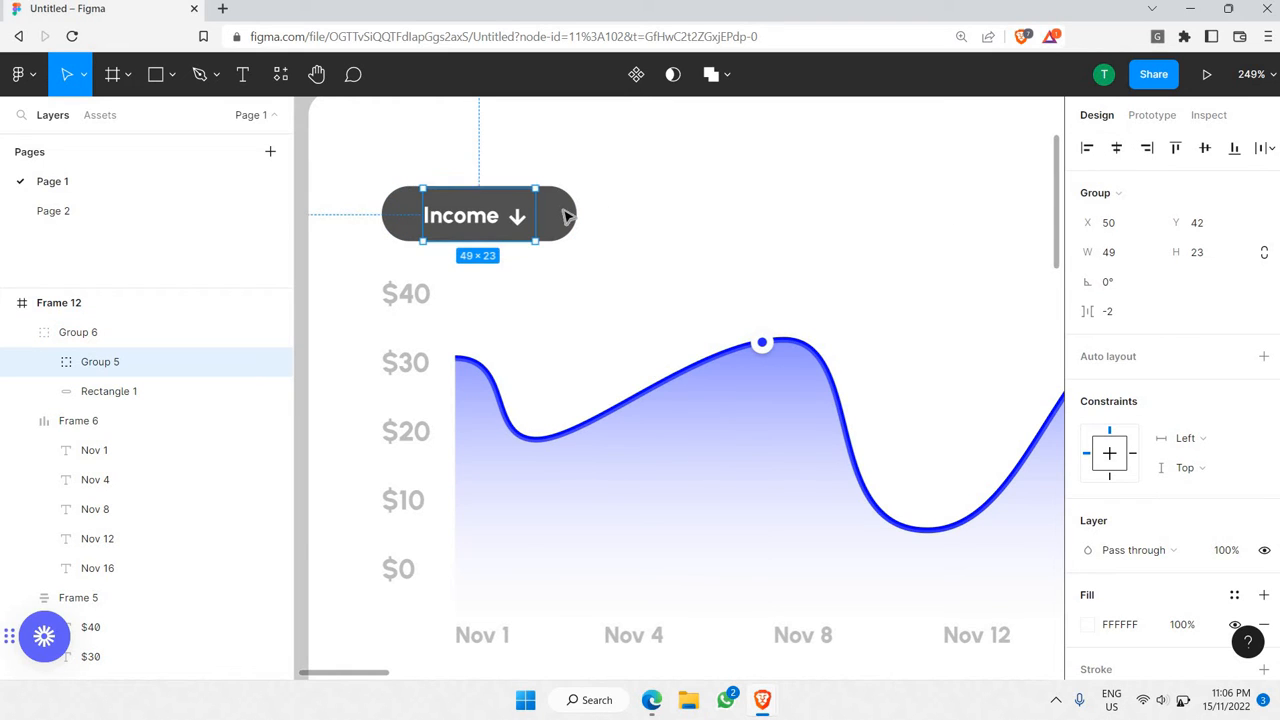
- Narrow the Income pill to about 73 wide, tightening its rectangle and label group
left_click(566, 216)
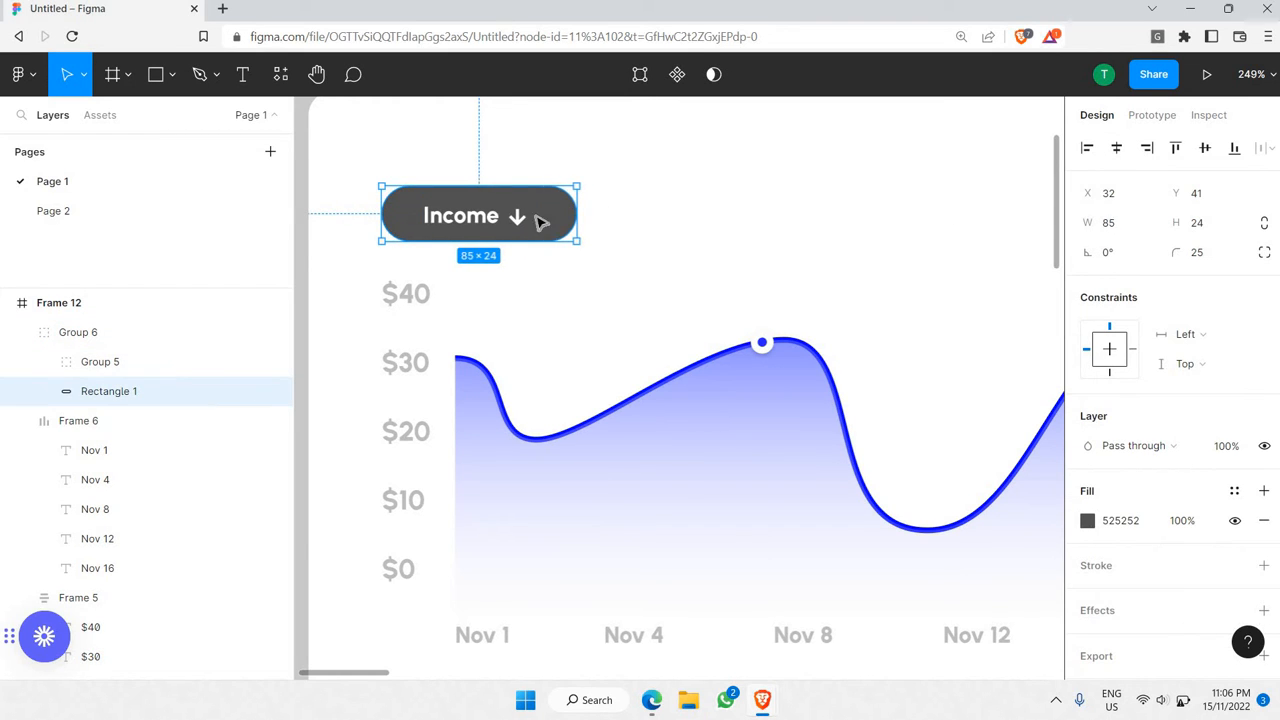
left_click(528, 220)
left_click(568, 217)
left_click_drag(574, 216, 541, 220)
left_click(517, 215, "shift")
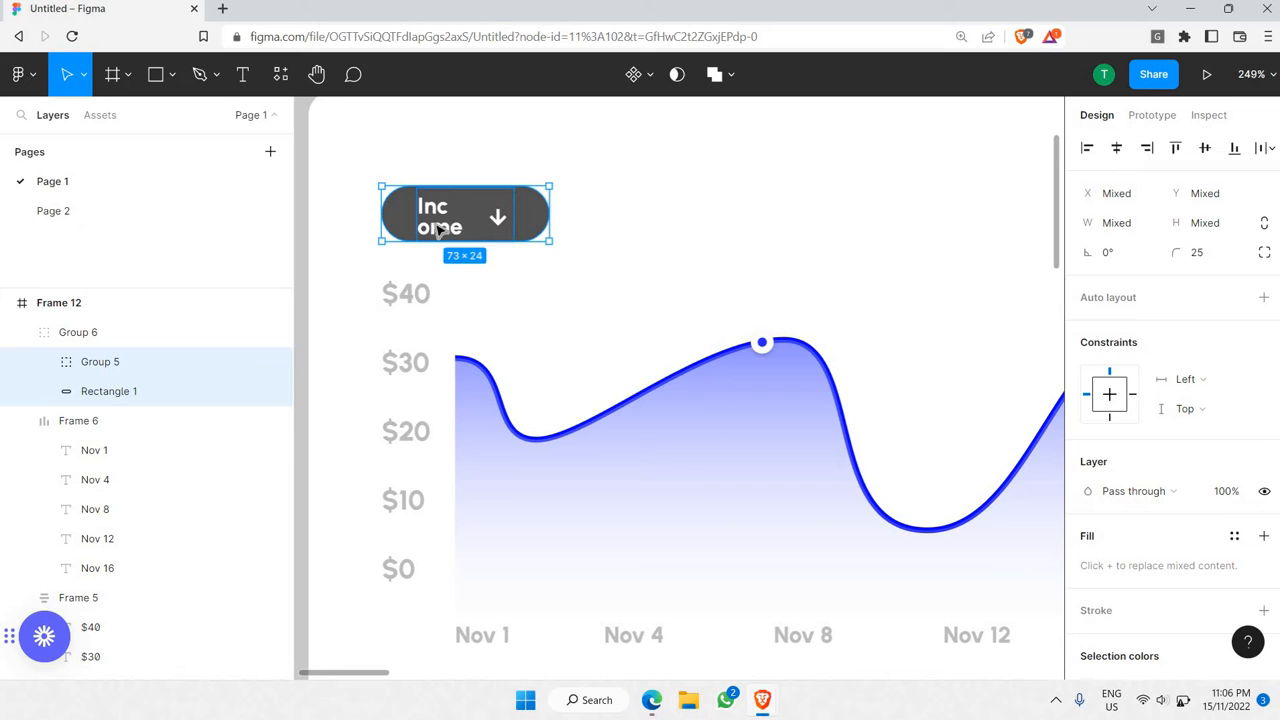
- Set the font size of the Income text to 8
double_click(437, 230)
key("Return")
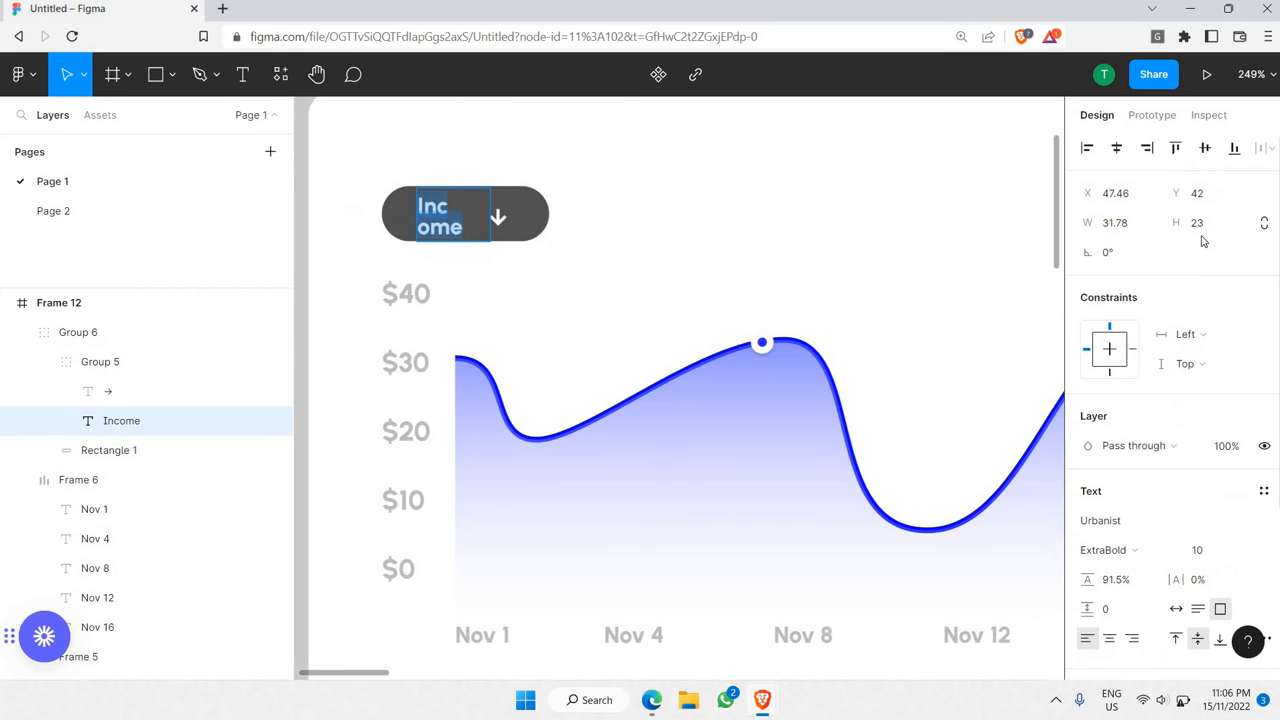
scroll(1237, 323, "down", 3)
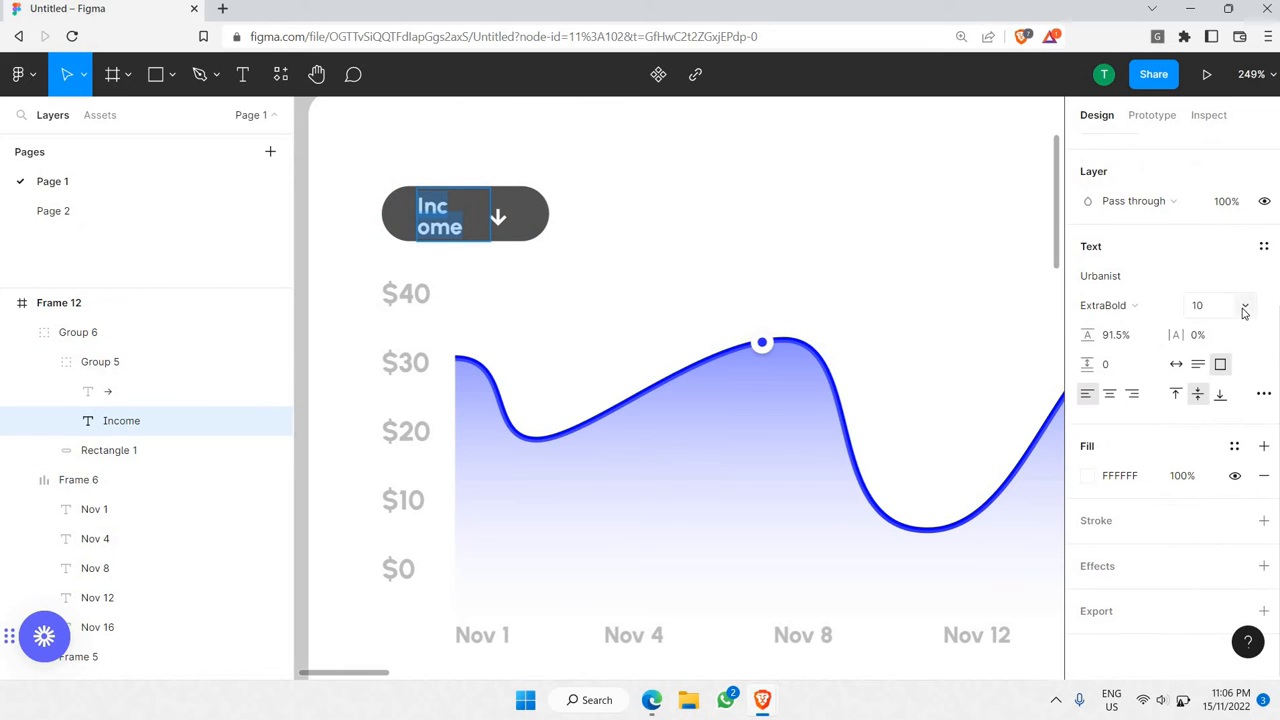
left_click(1241, 309)
left_click(1226, 311)
left_click(1226, 311)
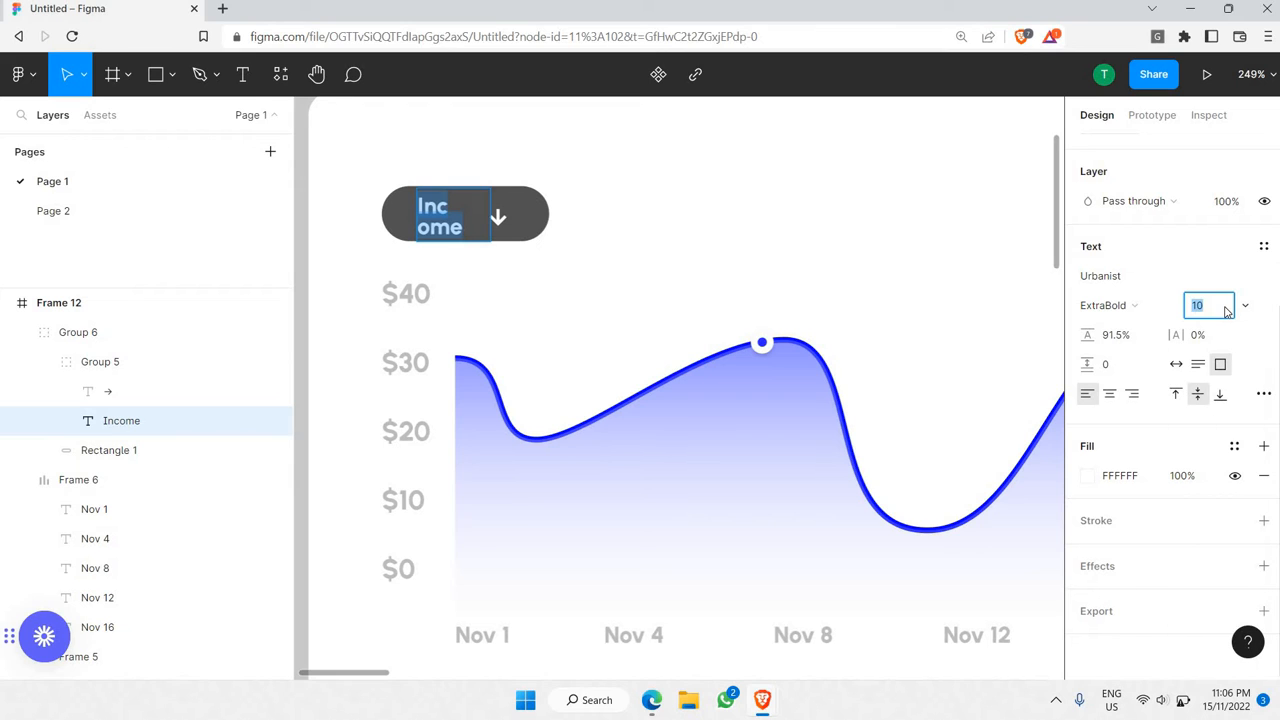
type("8")
key("Return")
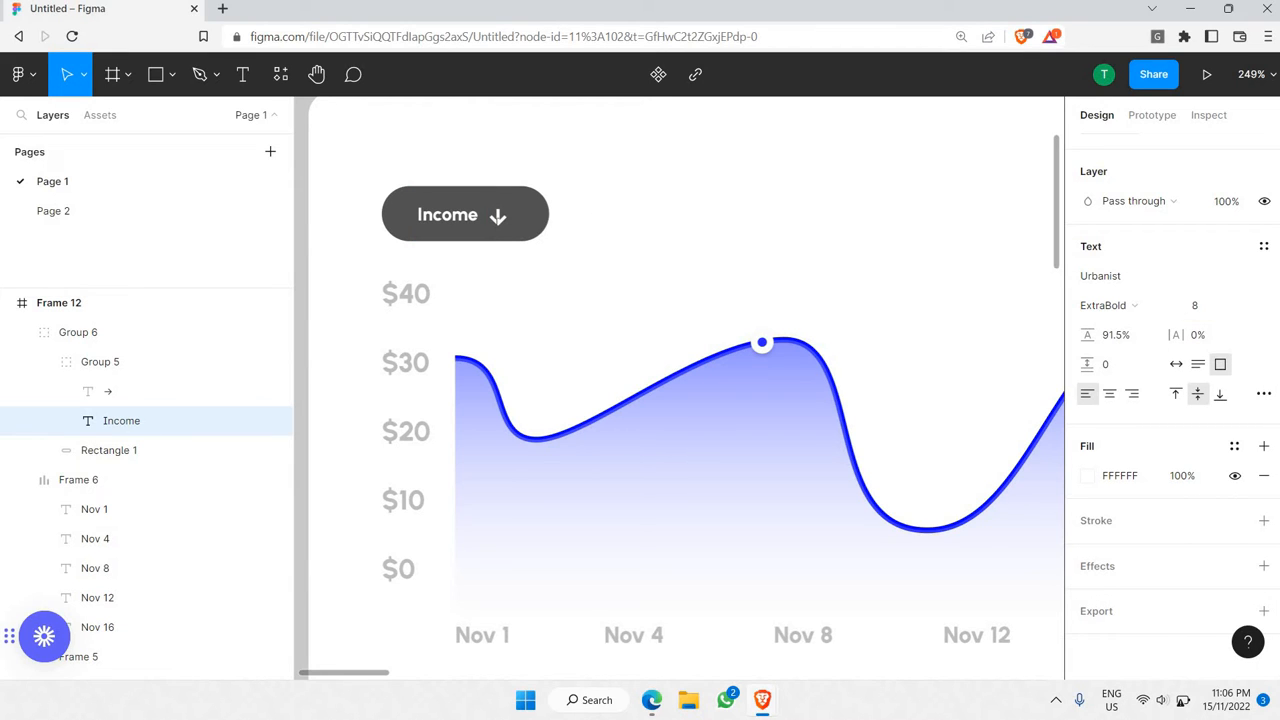
- Set the font size of the down arrow beside Income to 8
double_click(498, 218)
left_click(1217, 308)
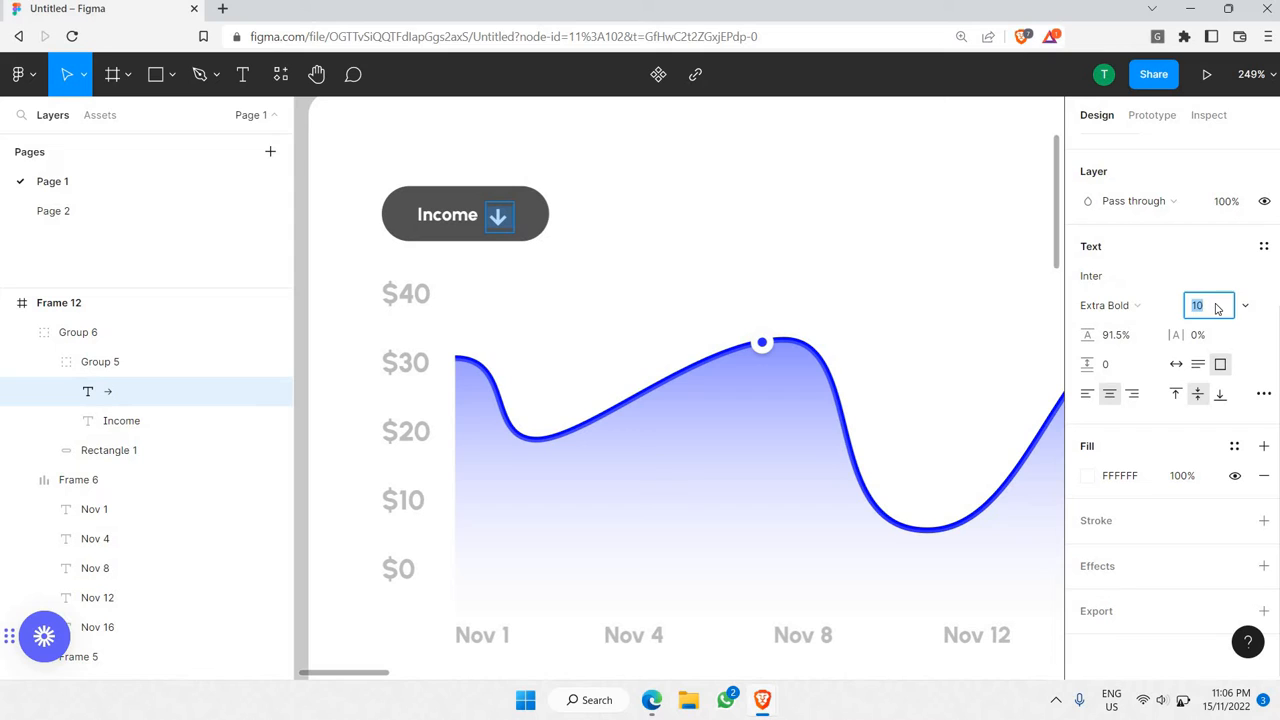
type("8")
key("Return")
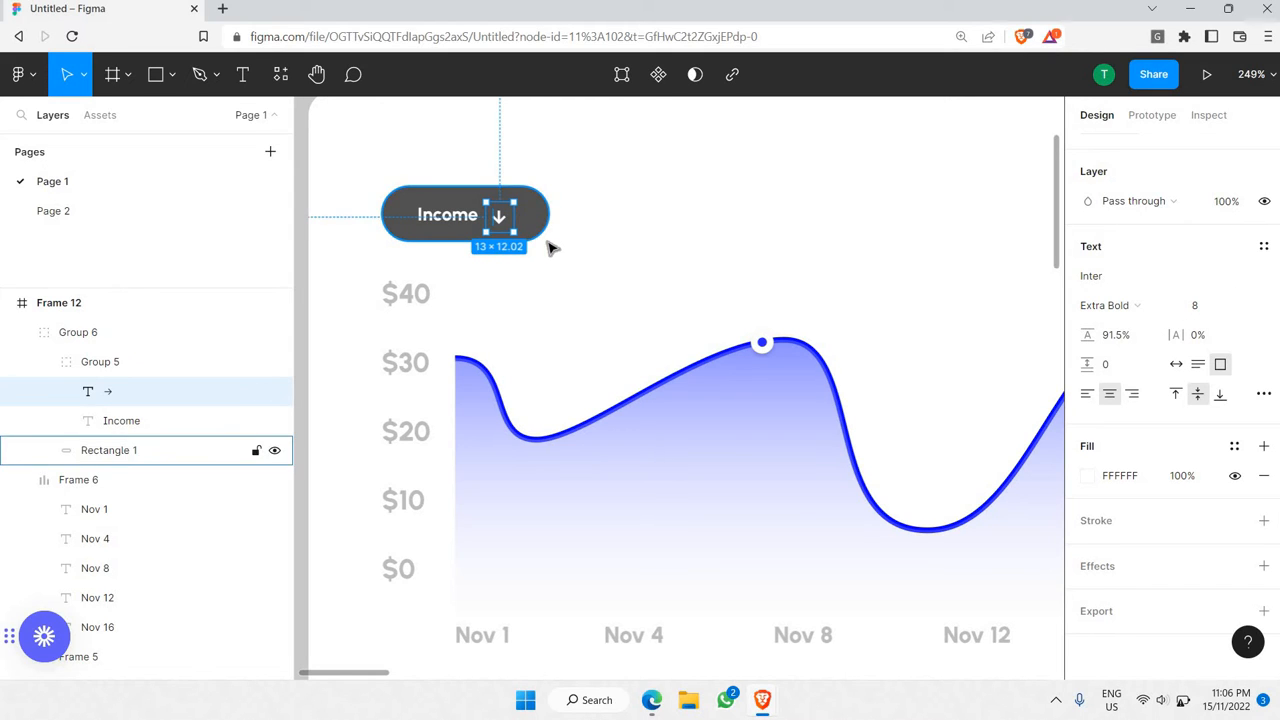
left_click(637, 240)
key("shift+1")
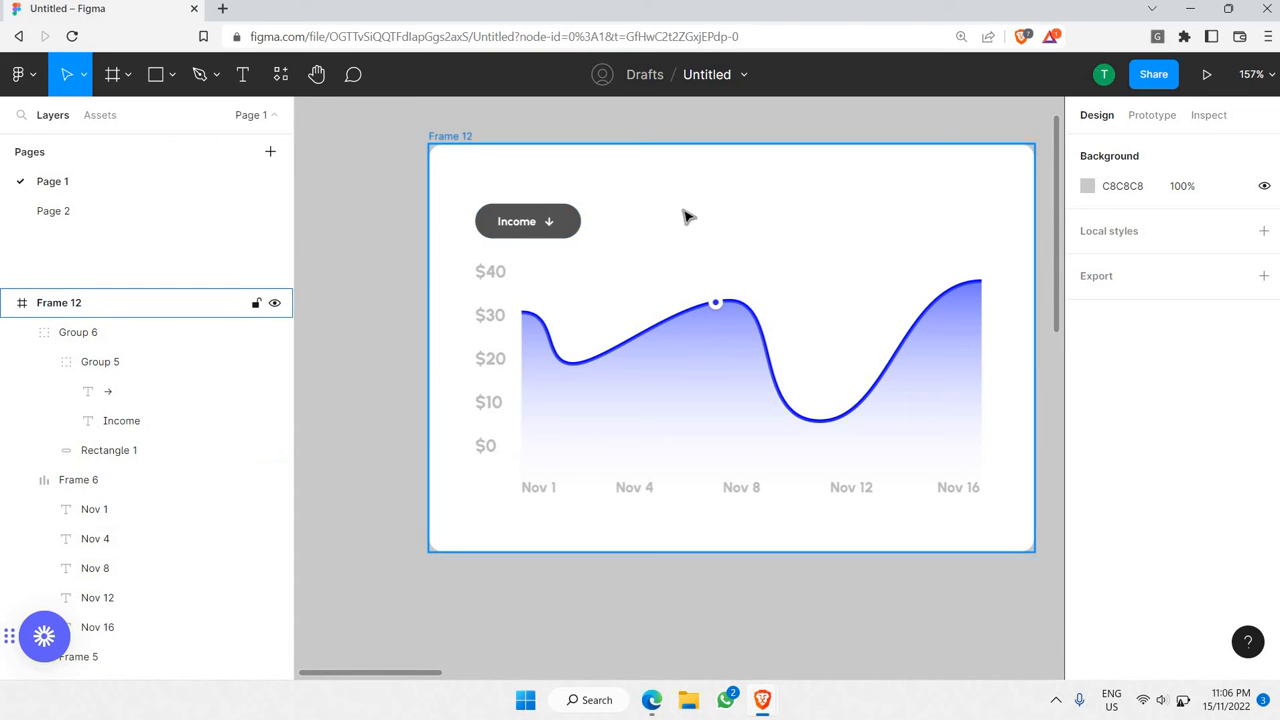
- Duplicate the Income pill and place the copy level with the original, flush with the chart's right edge at X 308
scroll(548, 203, "up", 3)
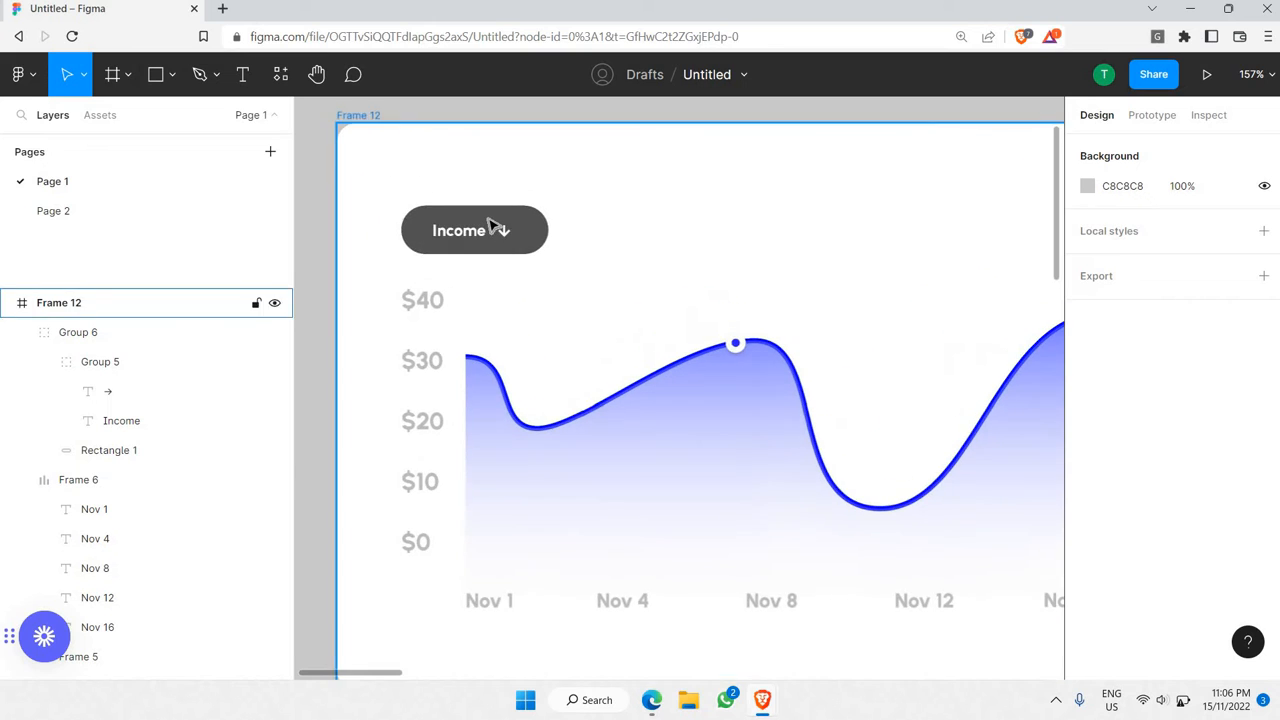
scroll(491, 222, "down", 4)
scroll(437, 223, "right", 1)
left_click(435, 212)
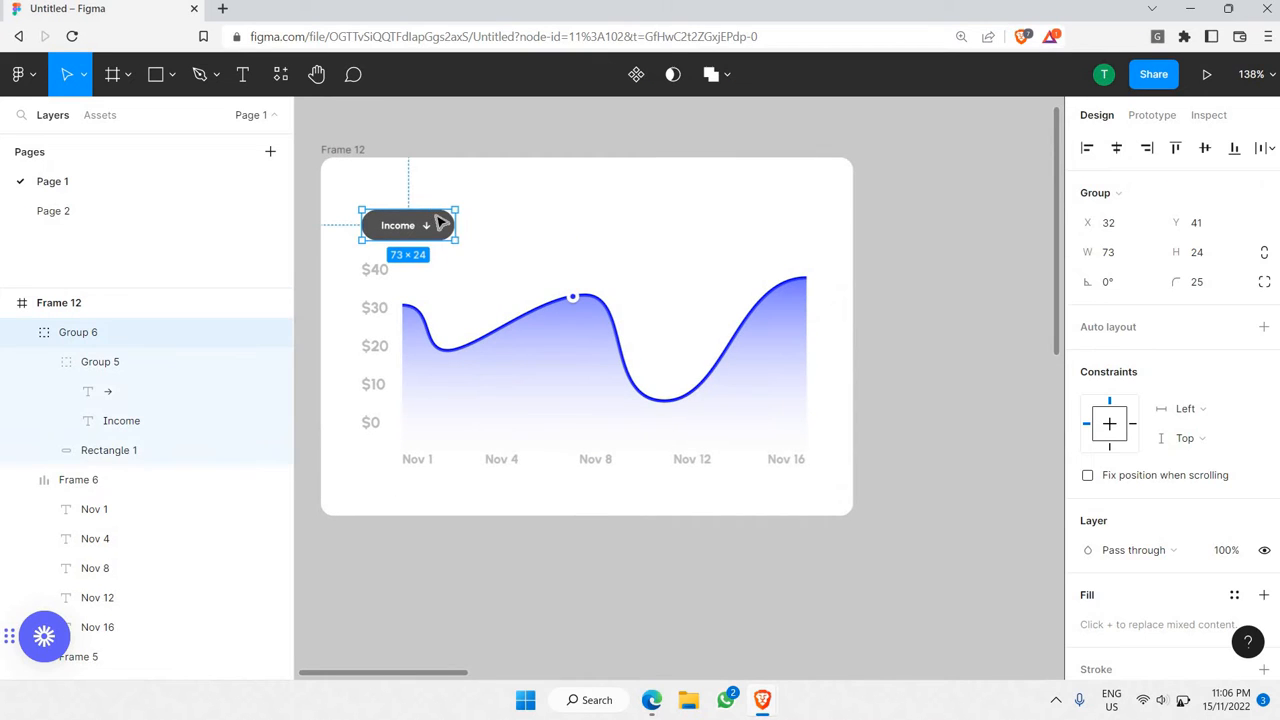
key("ctrl+c")
key("ctrl+v")
left_click_drag(612, 233, 789, 229)
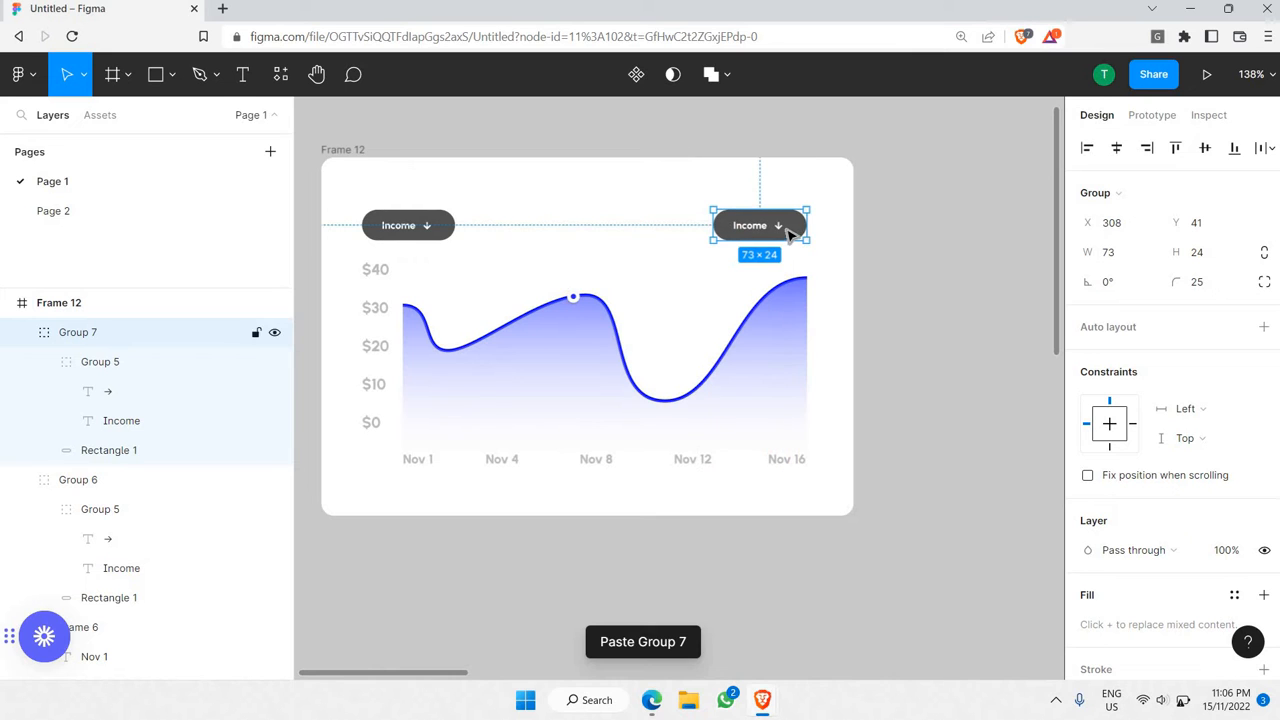
- Change the copied pill's label text to Month
scroll(737, 222, "up", 6)
double_click(688, 221)
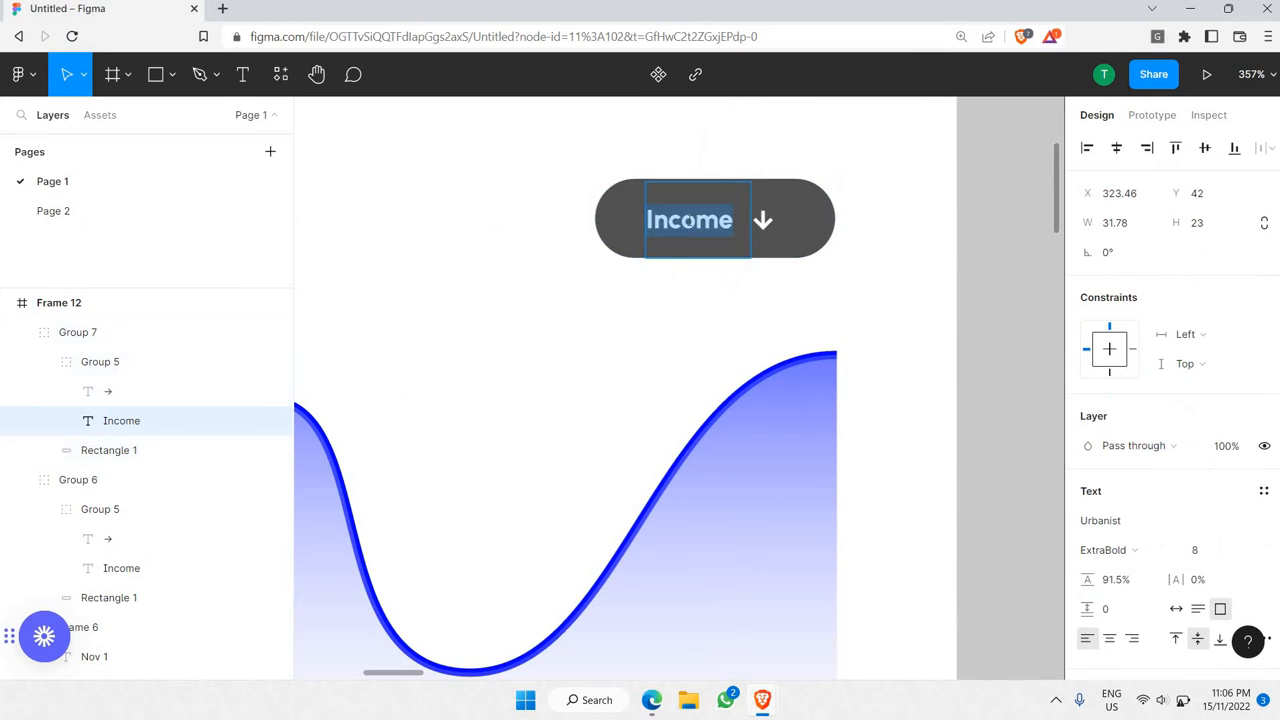
type("Month")
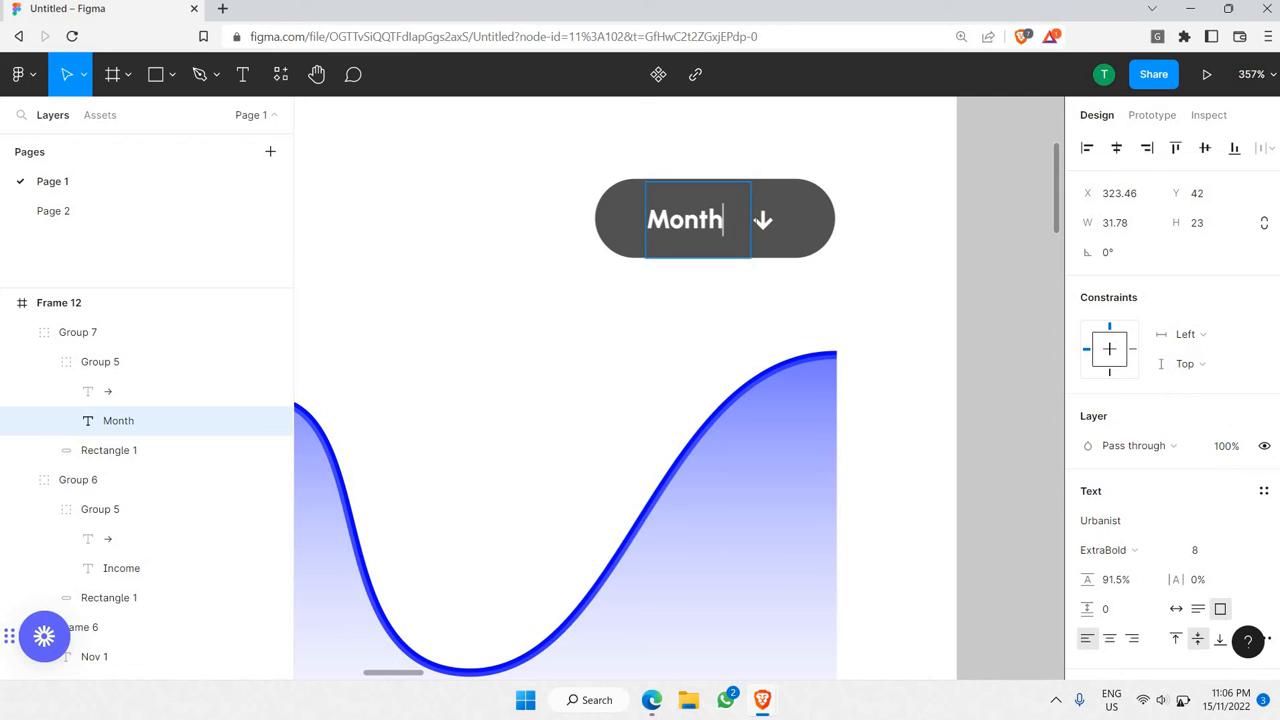
- Recolour the Month text and its down arrow to black (000000)
key("ctrl+a")
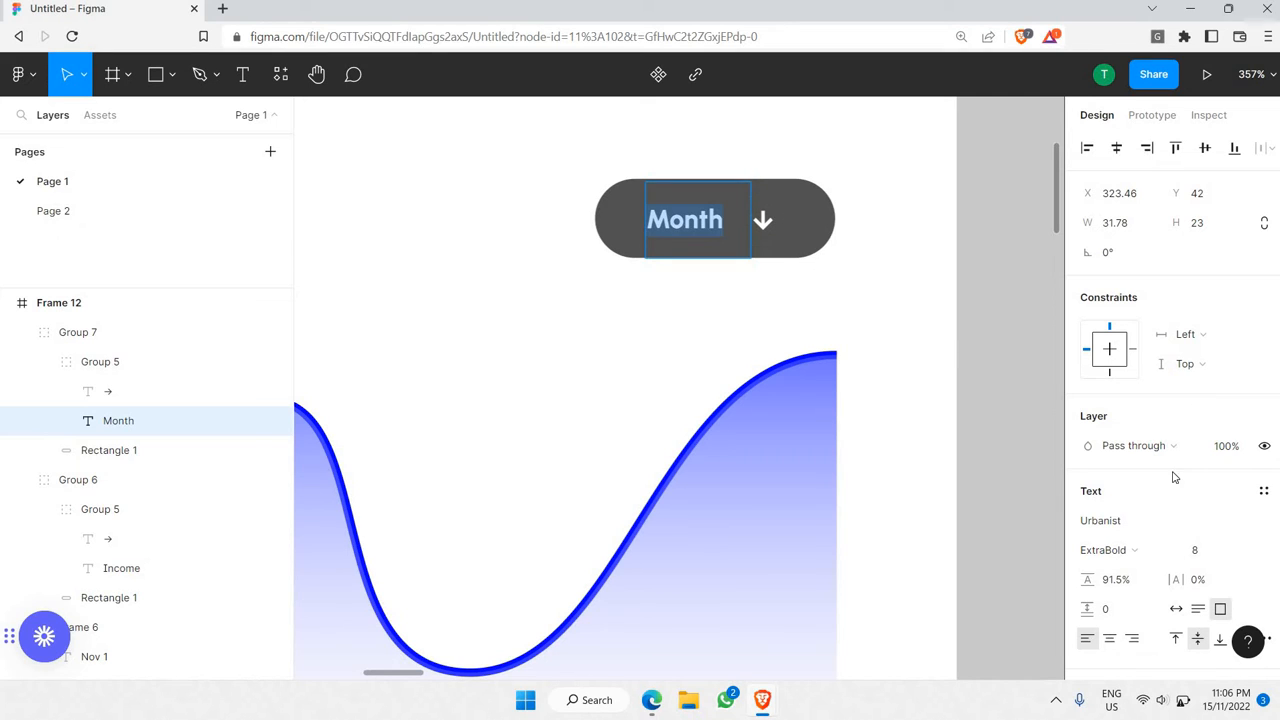
scroll(1092, 540, "down", 3)
left_click(1087, 553)
left_click_drag(982, 376, 566, 628)
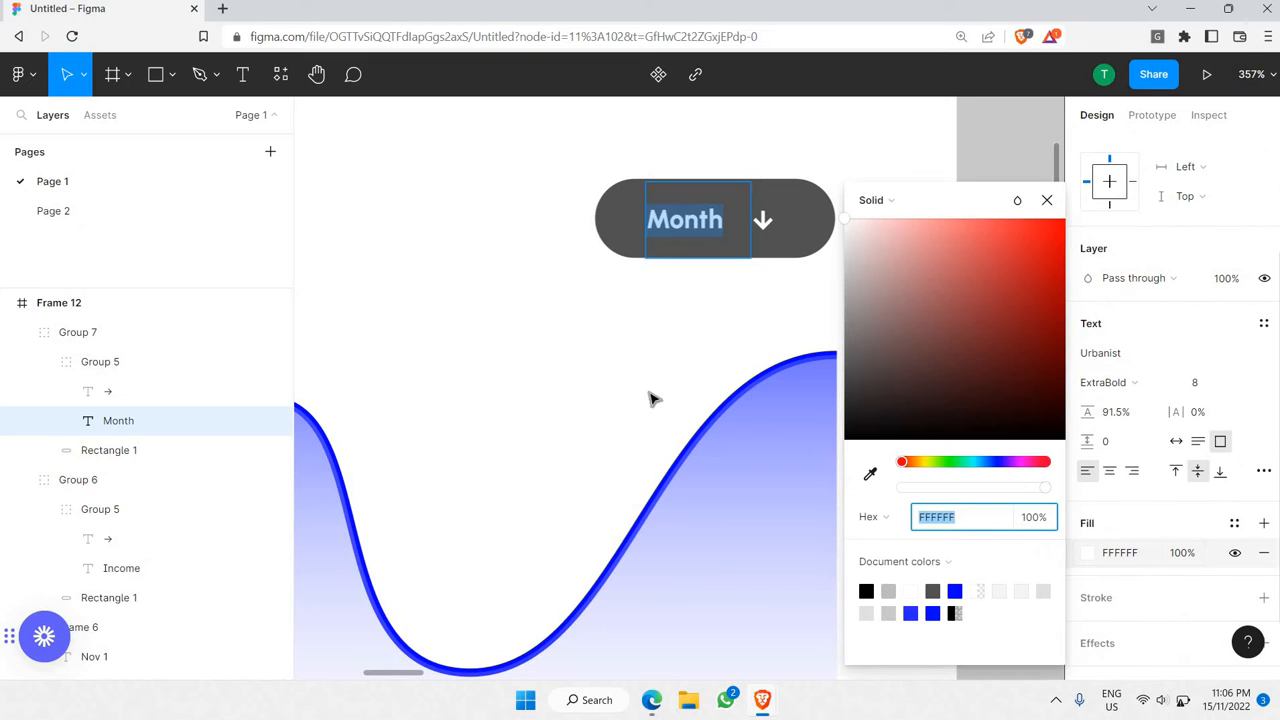
double_click(764, 221)
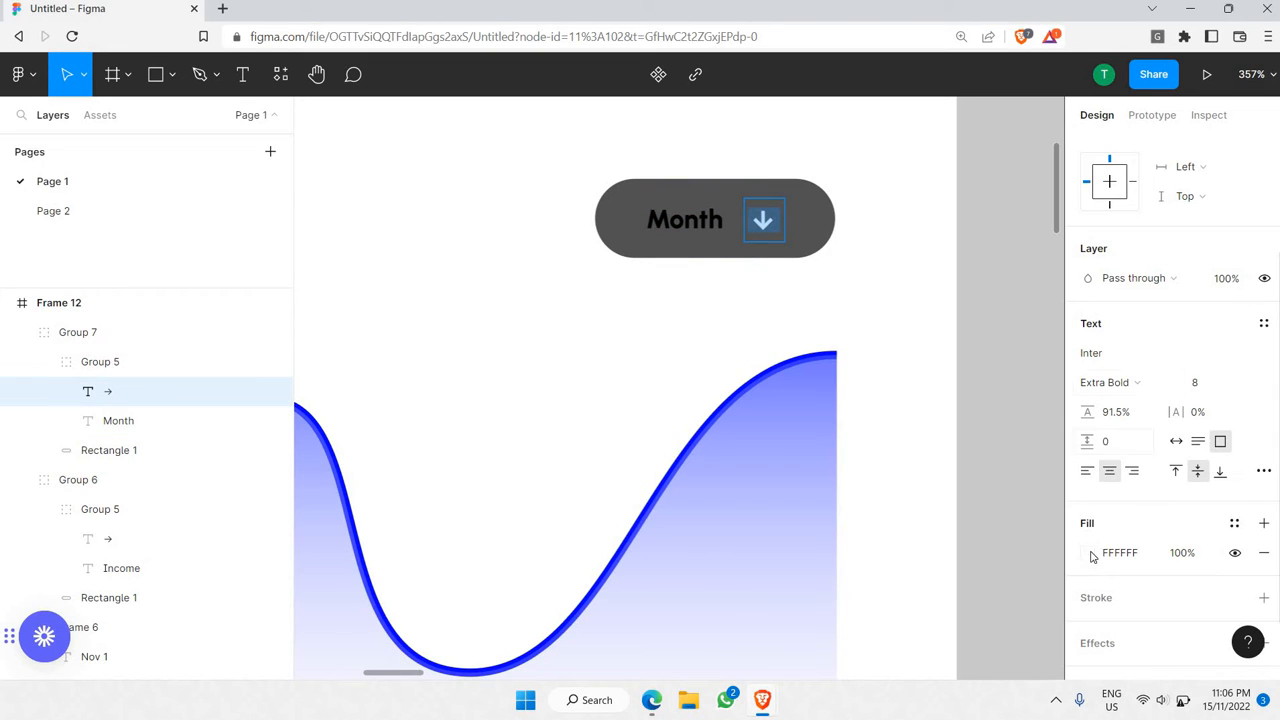
type("000000")
key("Return")
left_click(571, 366)
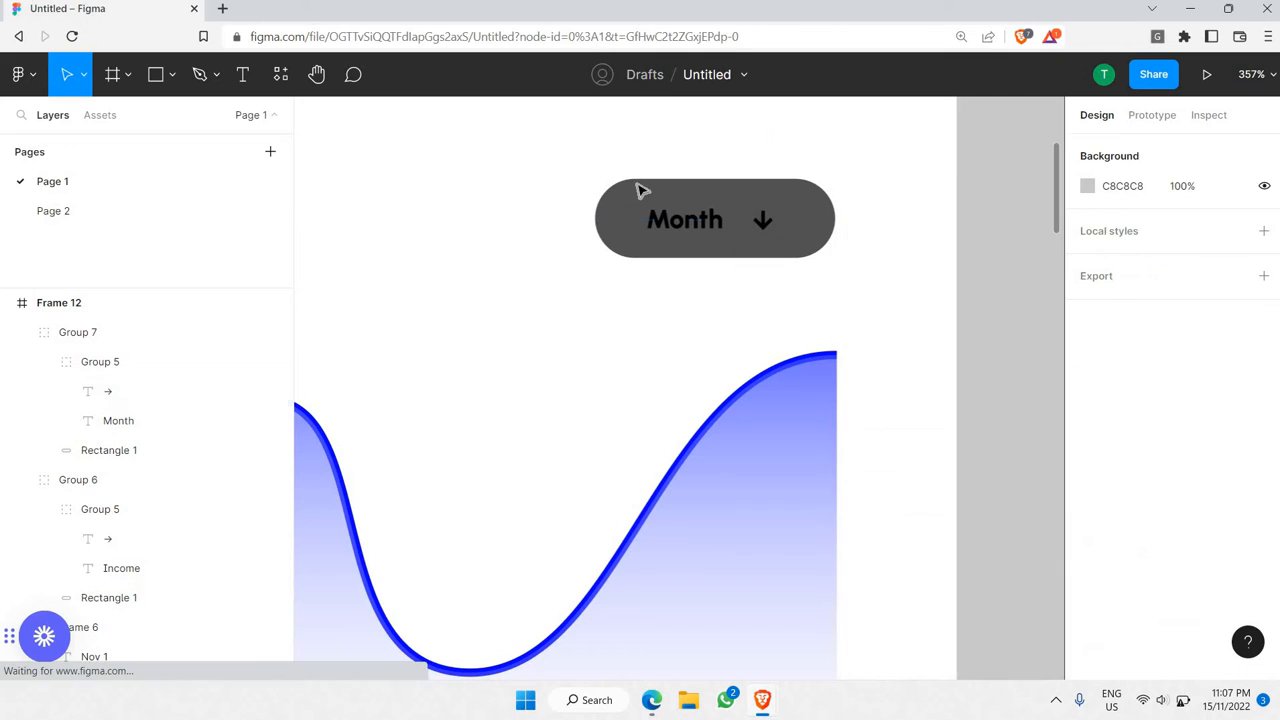
- Shrink the Month pill's rectangle to about 64 wide and 18 high
left_click(120, 450)
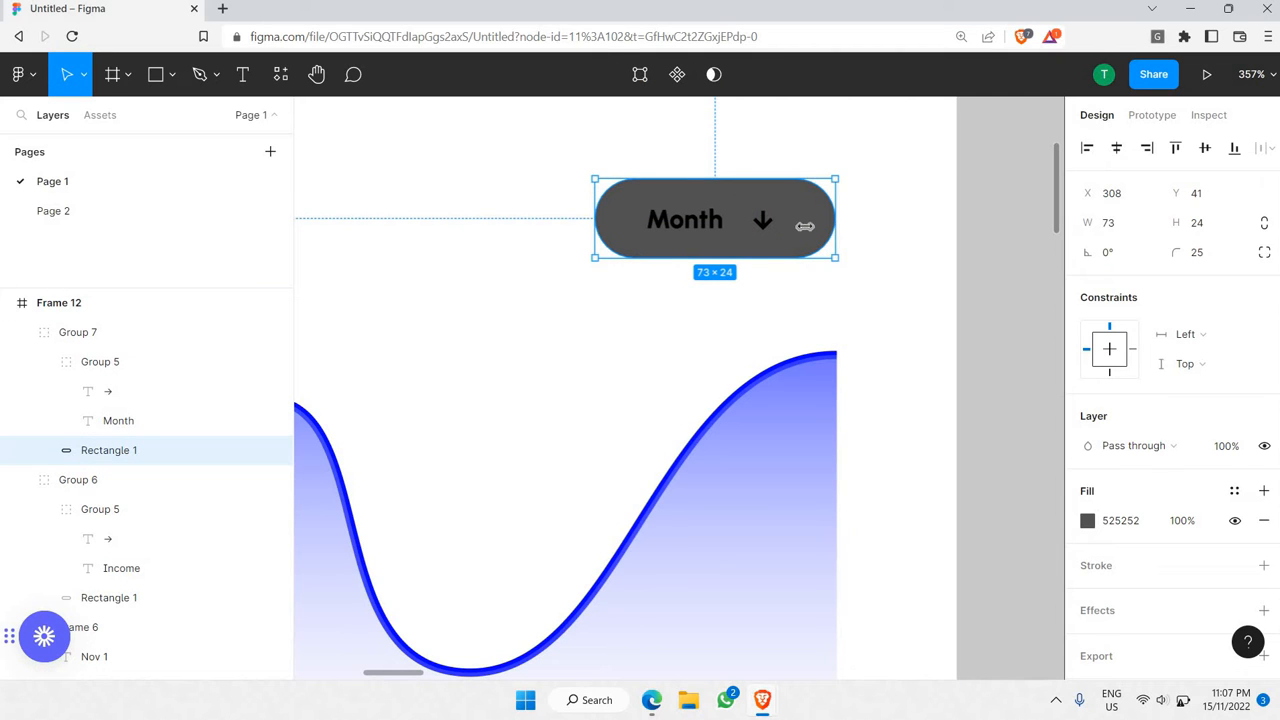
left_click_drag(835, 226, 805, 226)
left_click_drag(760, 182, 760, 195)
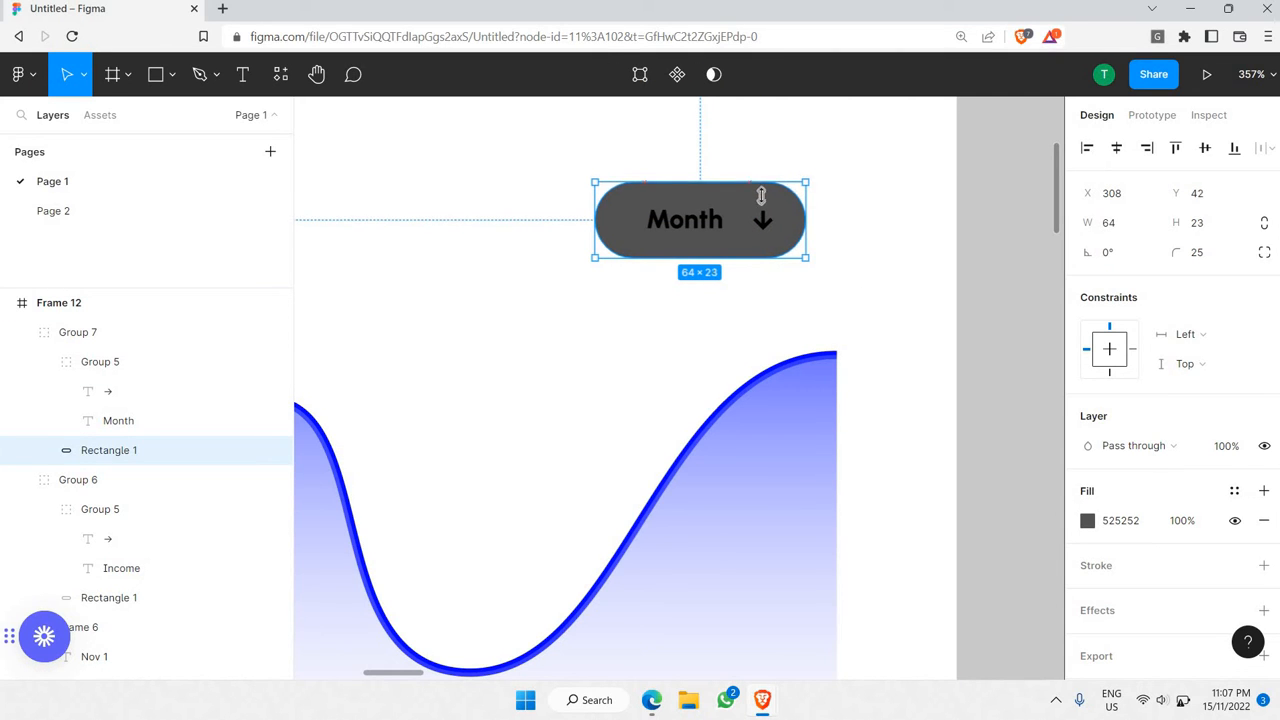
- Move the down arrow closer to the word Month and centre the label group horizontally in its pill
left_click(689, 226)
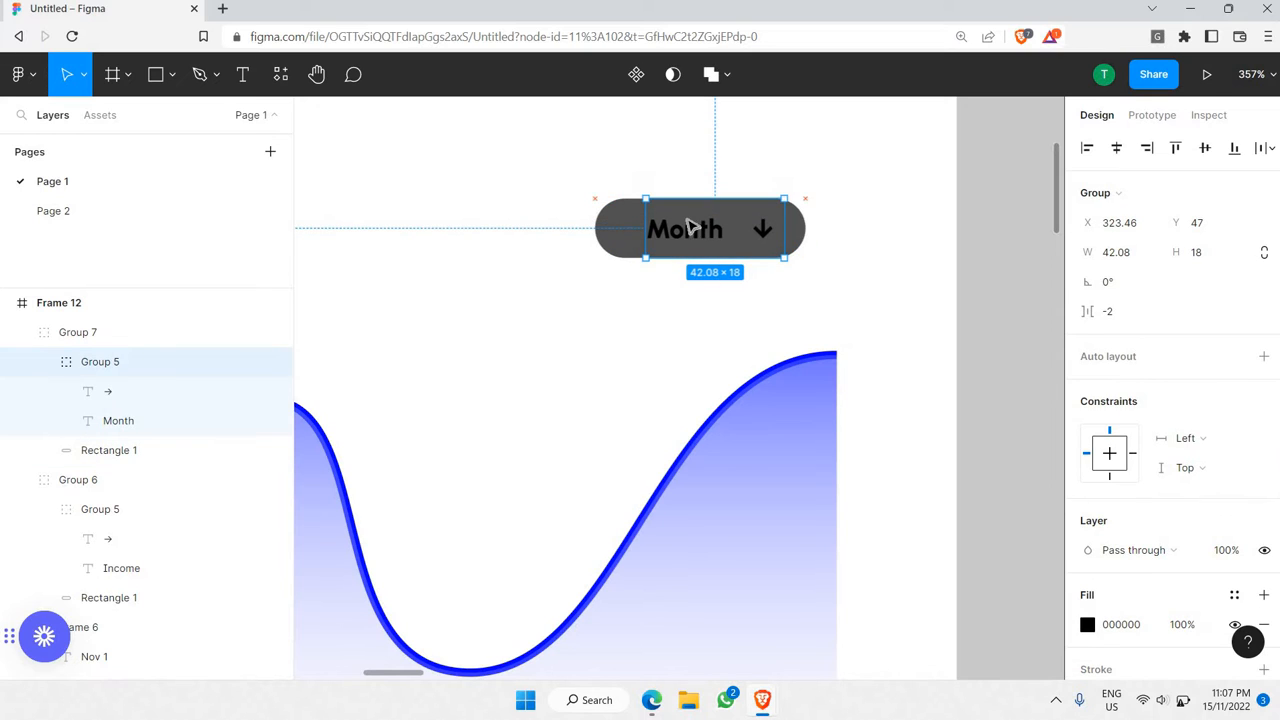
left_click(1116, 150)
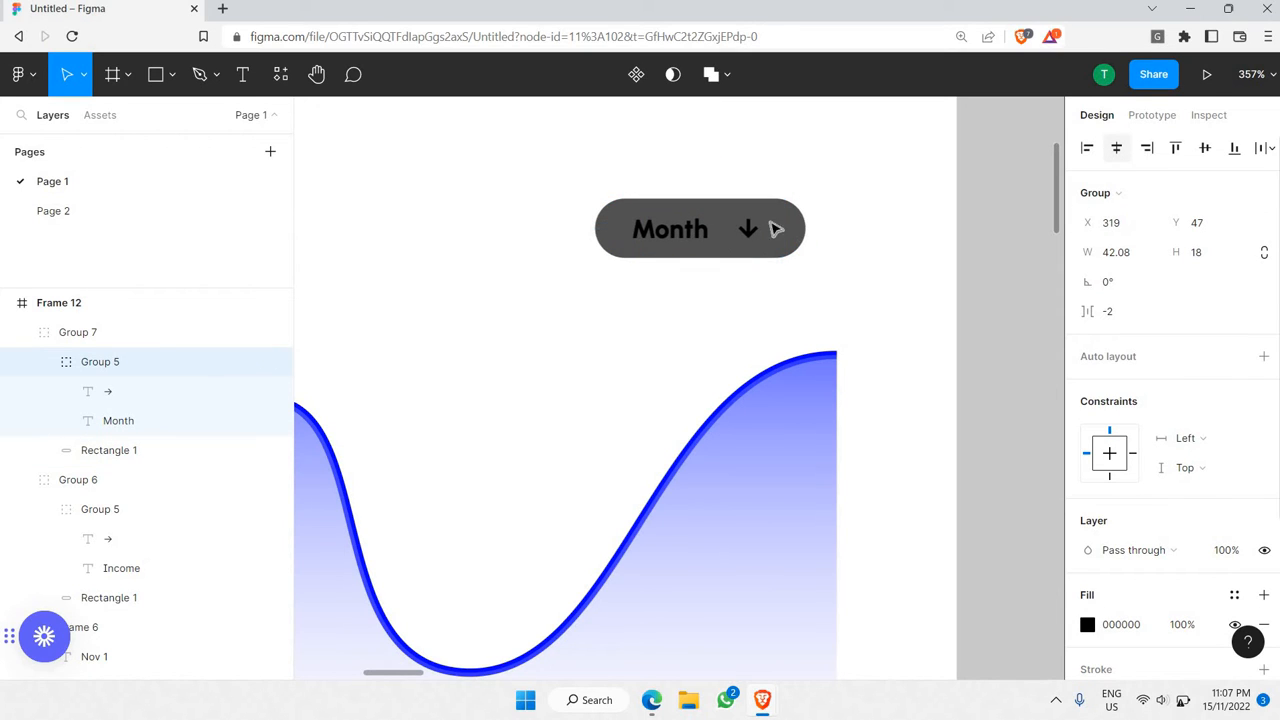
left_click_drag(753, 229, 732, 228)
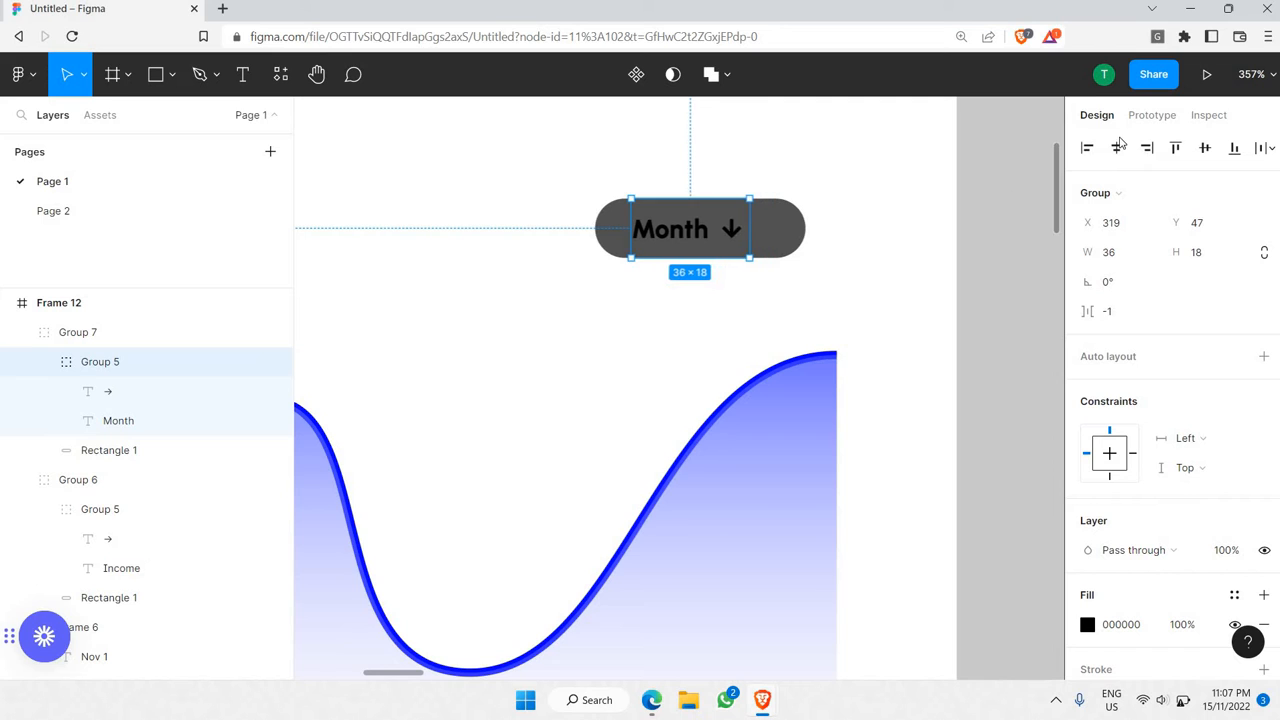
left_click(1116, 148)
- Set the Month pill rectangle's fill to white (ffffff)
left_click(795, 235)
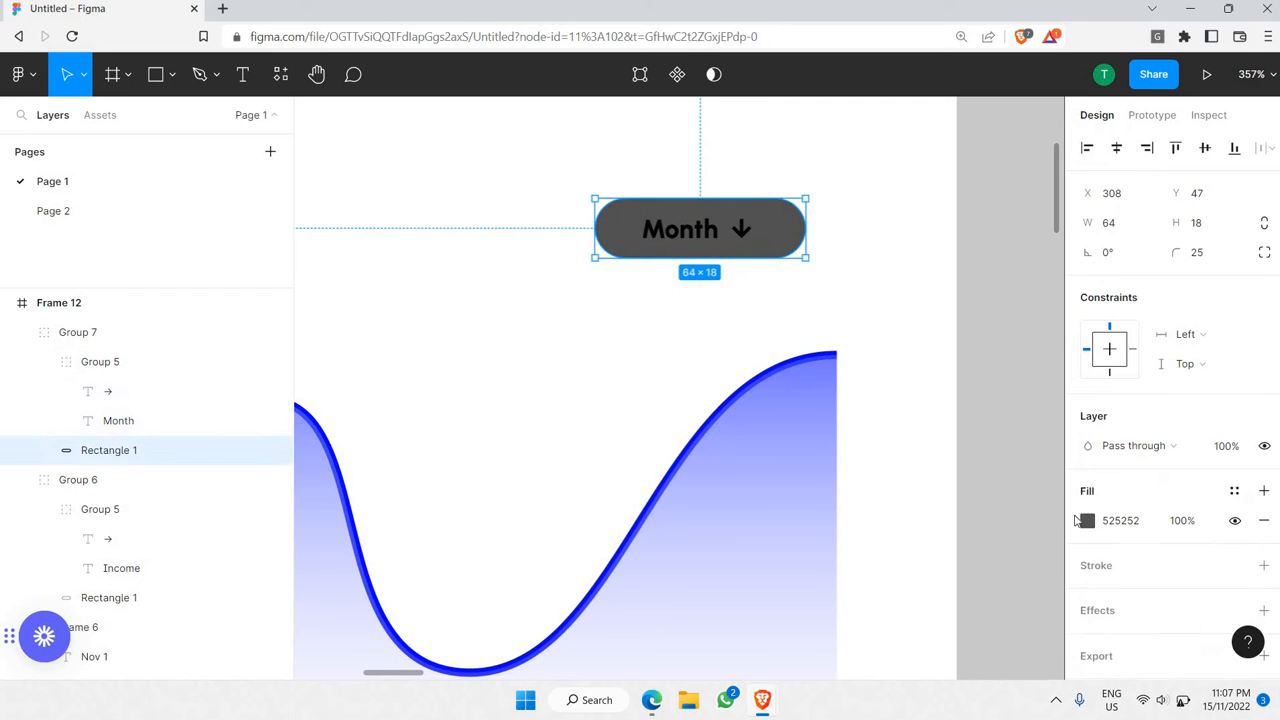
left_click(1086, 521)
type("ffffff")
key("Return")
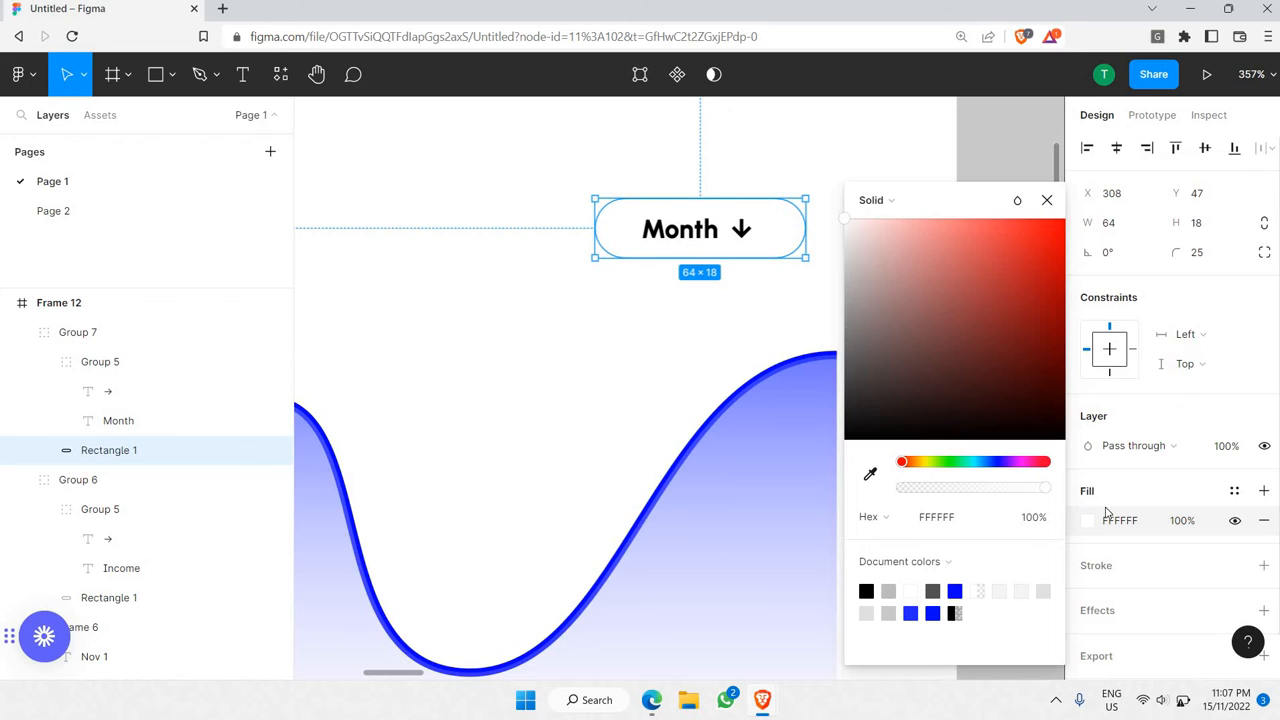
scroll(1098, 578, "down", 1)
left_click(820, 283)
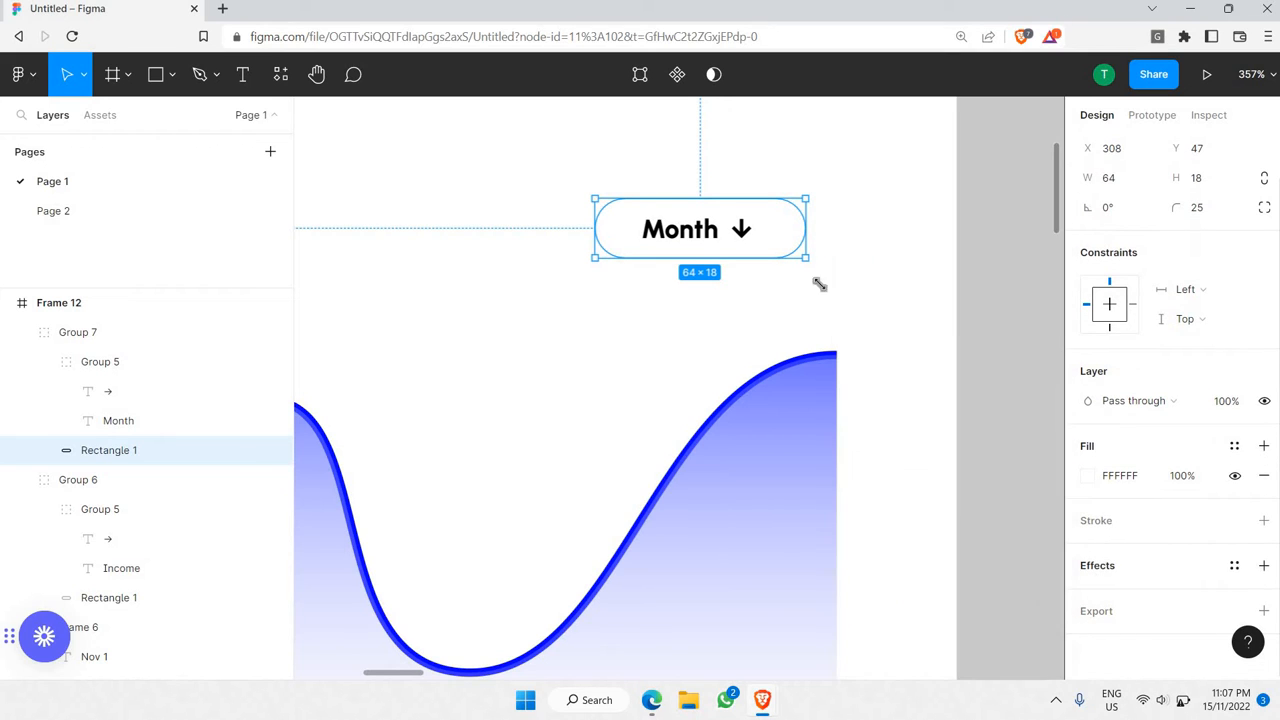
- Add a drop shadow effect to the Month pill's rectangle
left_click(1097, 565)
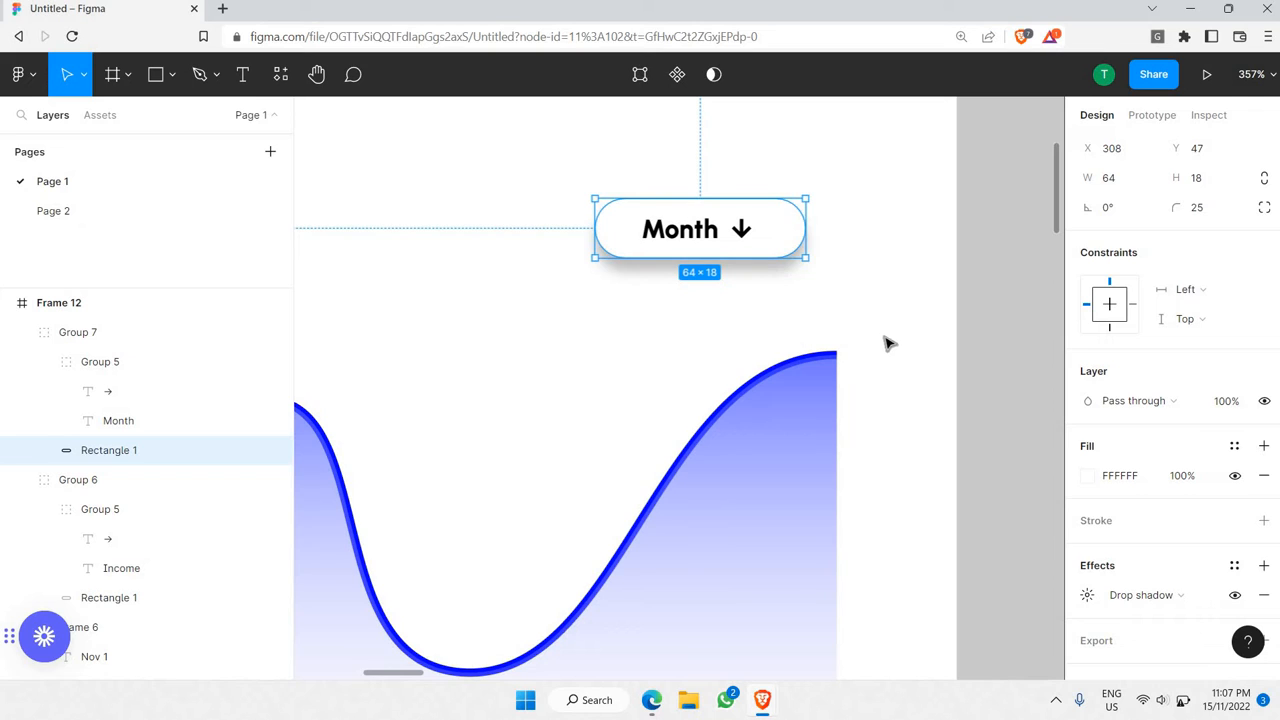
left_click(771, 274)
scroll(768, 276, "down", 3)
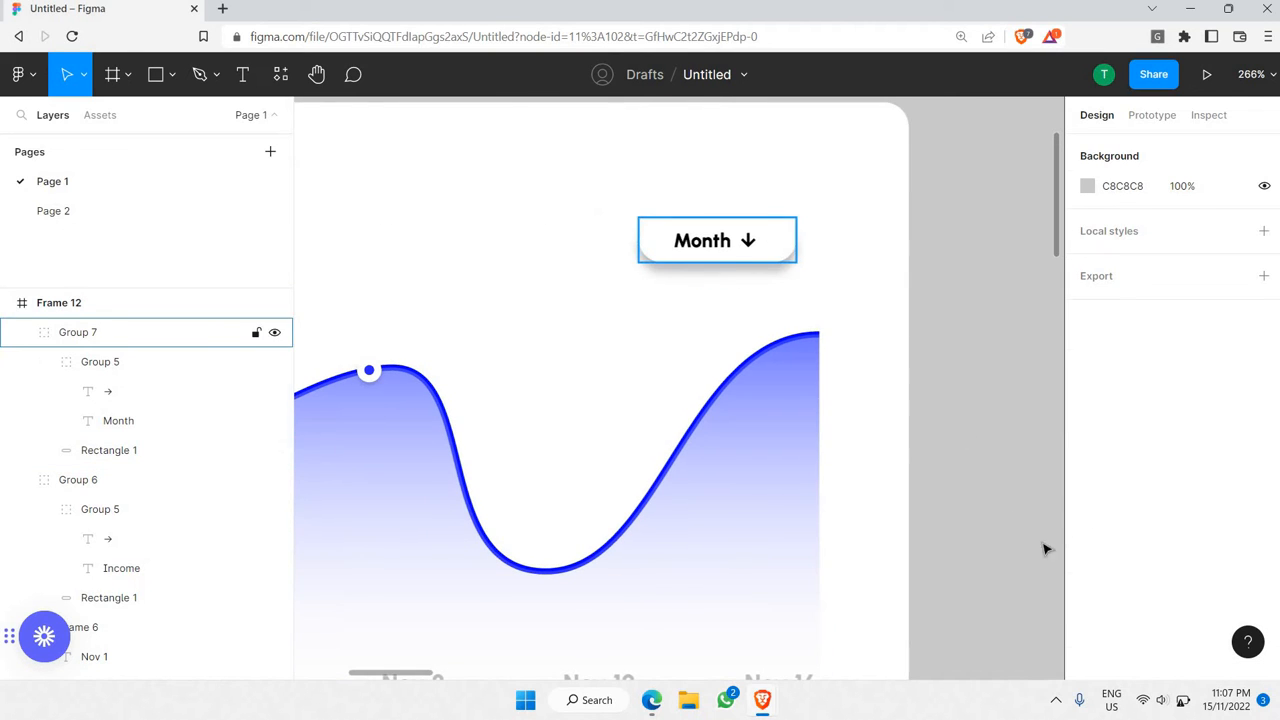
left_click(728, 243)
scroll(1094, 537, "down", 3)
scroll(866, 238, "down", 2)
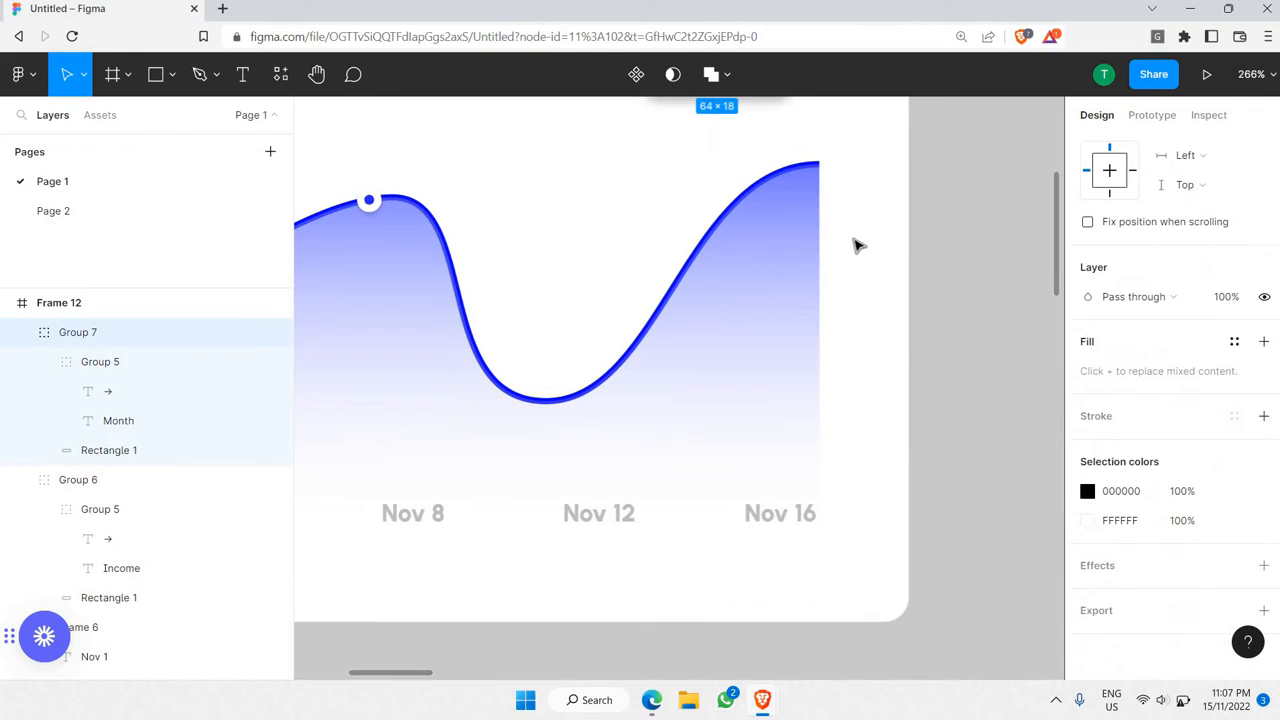
scroll(848, 232, "up", 2)
left_click(823, 160)
scroll(760, 245, "up", 1)
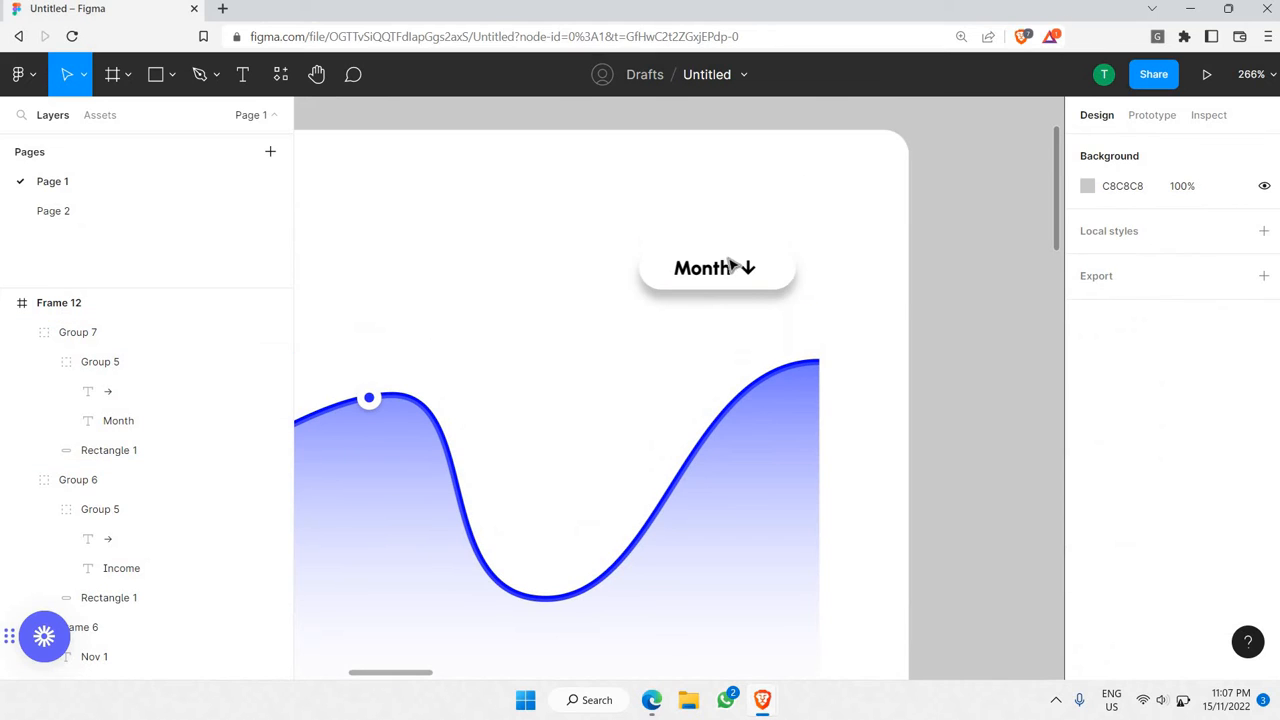
left_click(760, 272)
scroll(1112, 510, "down", 3)
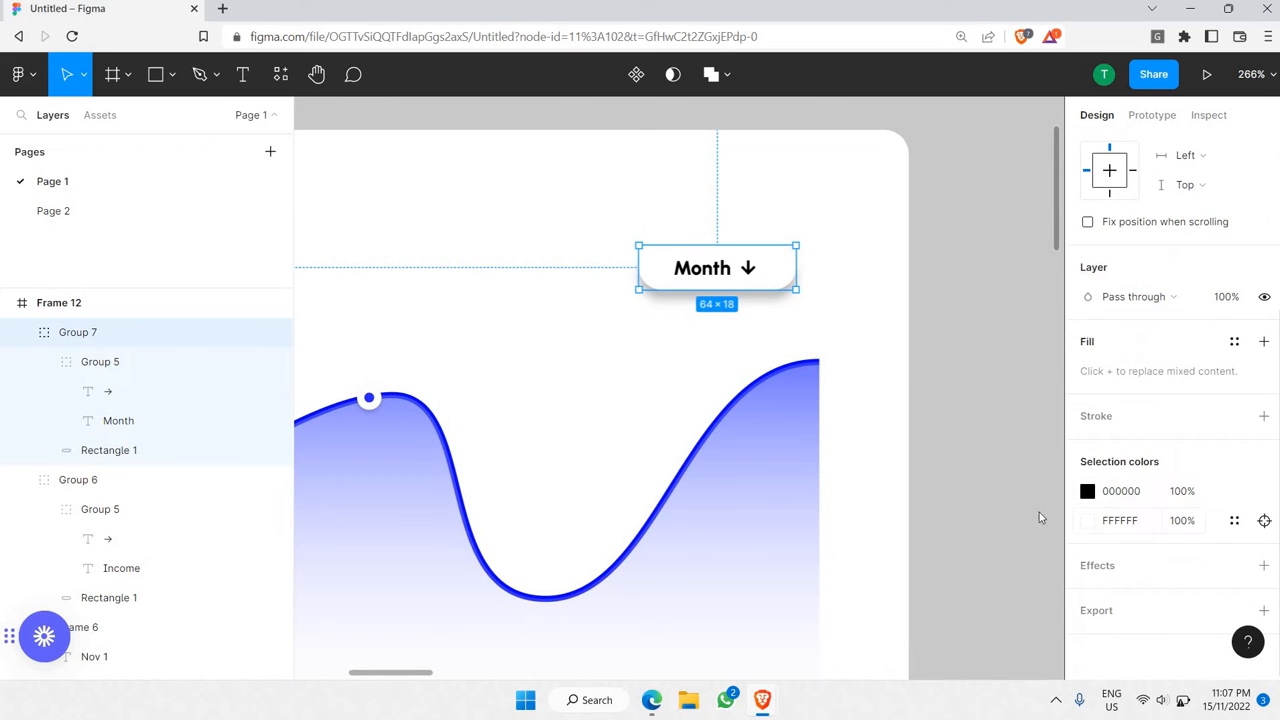
left_click(785, 297)
- Set the Month pill rectangle's drop shadow to a Y offset of 2 and a blur of 6
left_click(150, 450)
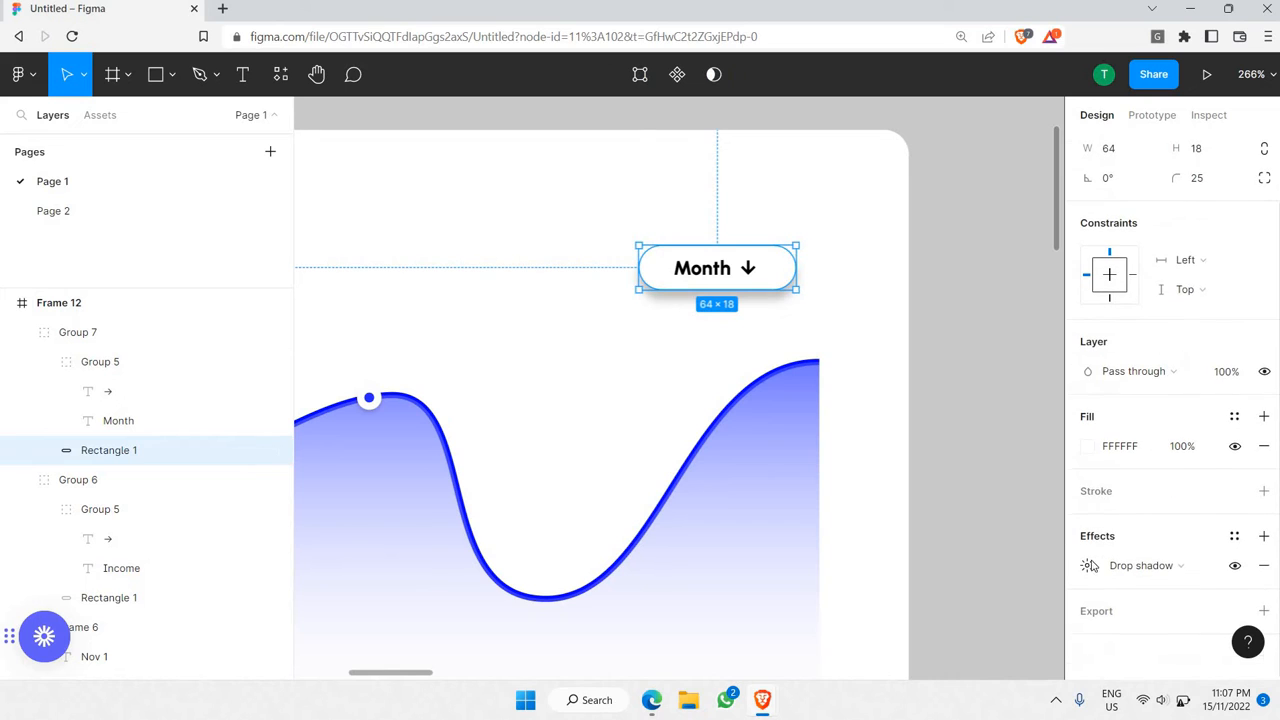
left_click(1087, 565)
left_click_drag(950, 540, 970, 209)
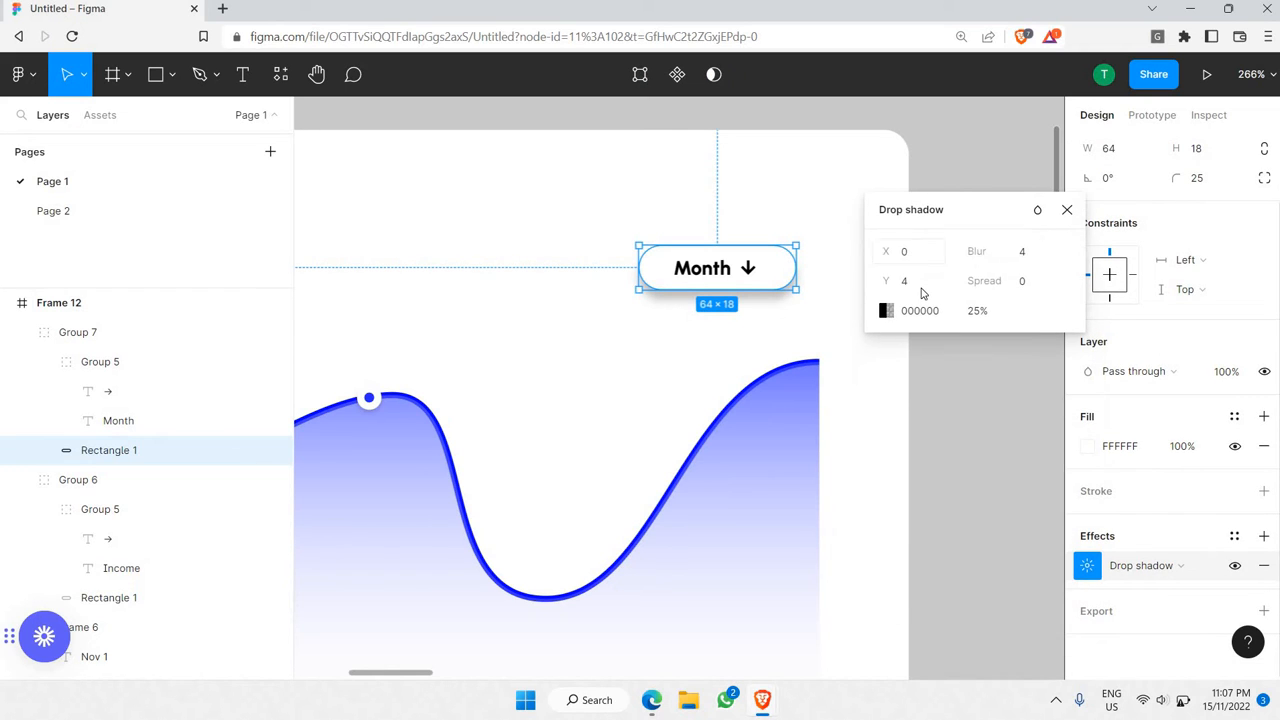
left_click(922, 287)
type("2")
key("Return")
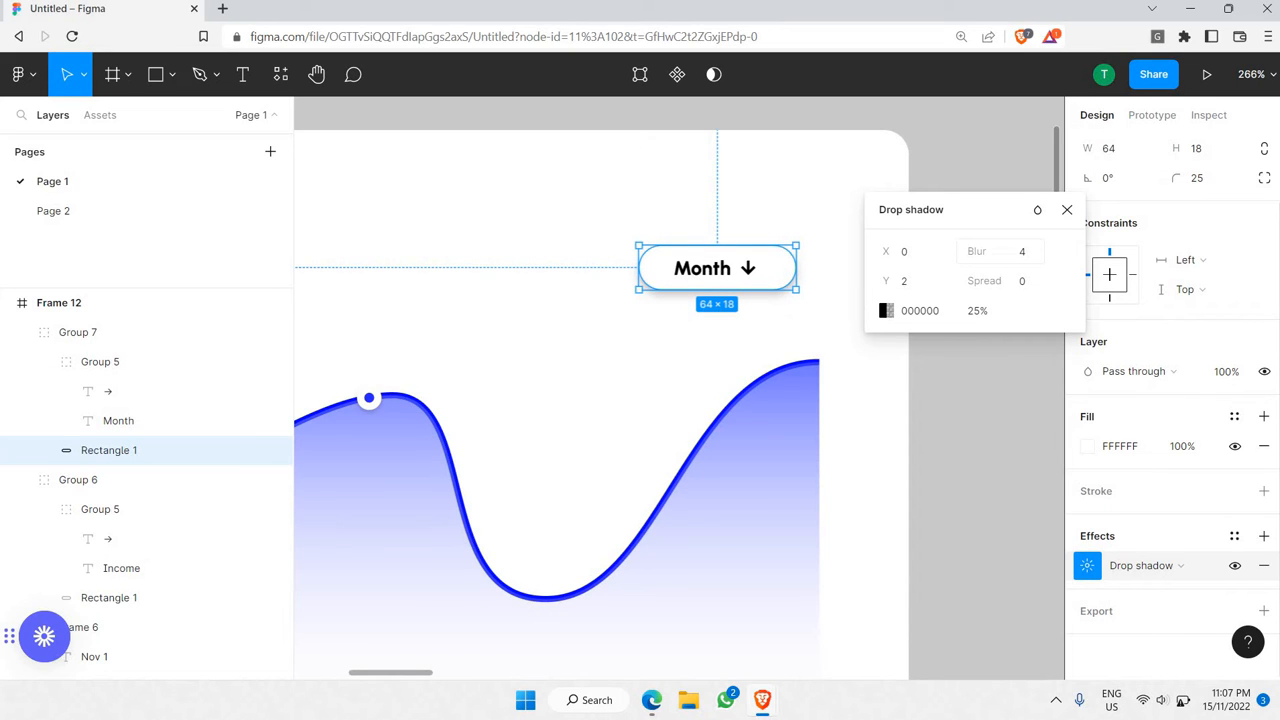
left_click_drag(1001, 257, 1007, 257)
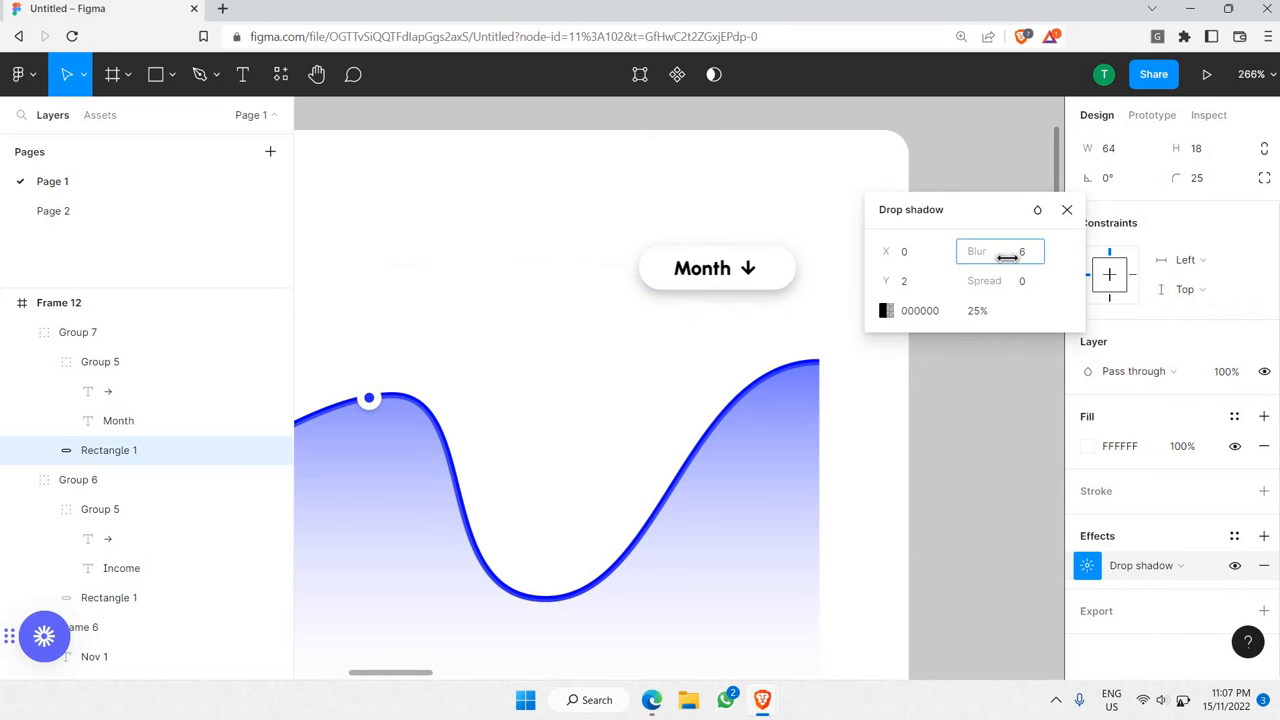
- Set the blur of the Month pill's drop shadow to 8 and lower the shadow's opacity
left_click(981, 310)
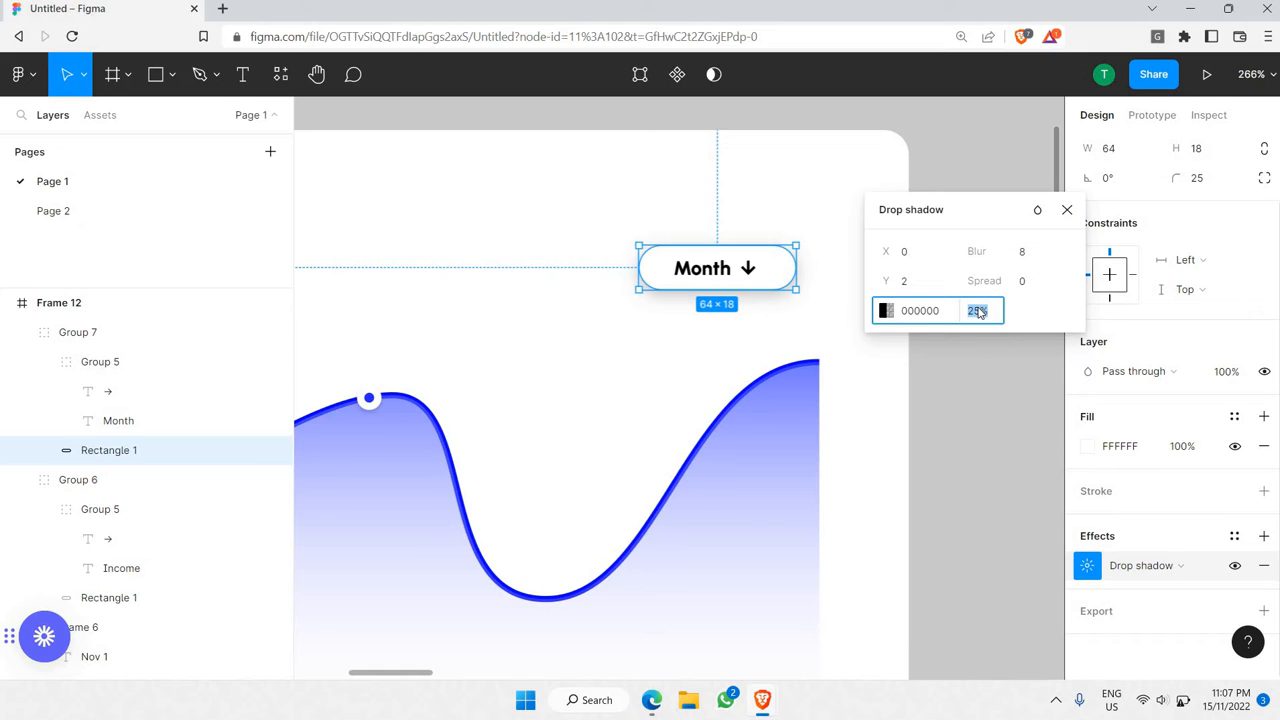
left_click(846, 220)
scroll(850, 240, "down", 3)
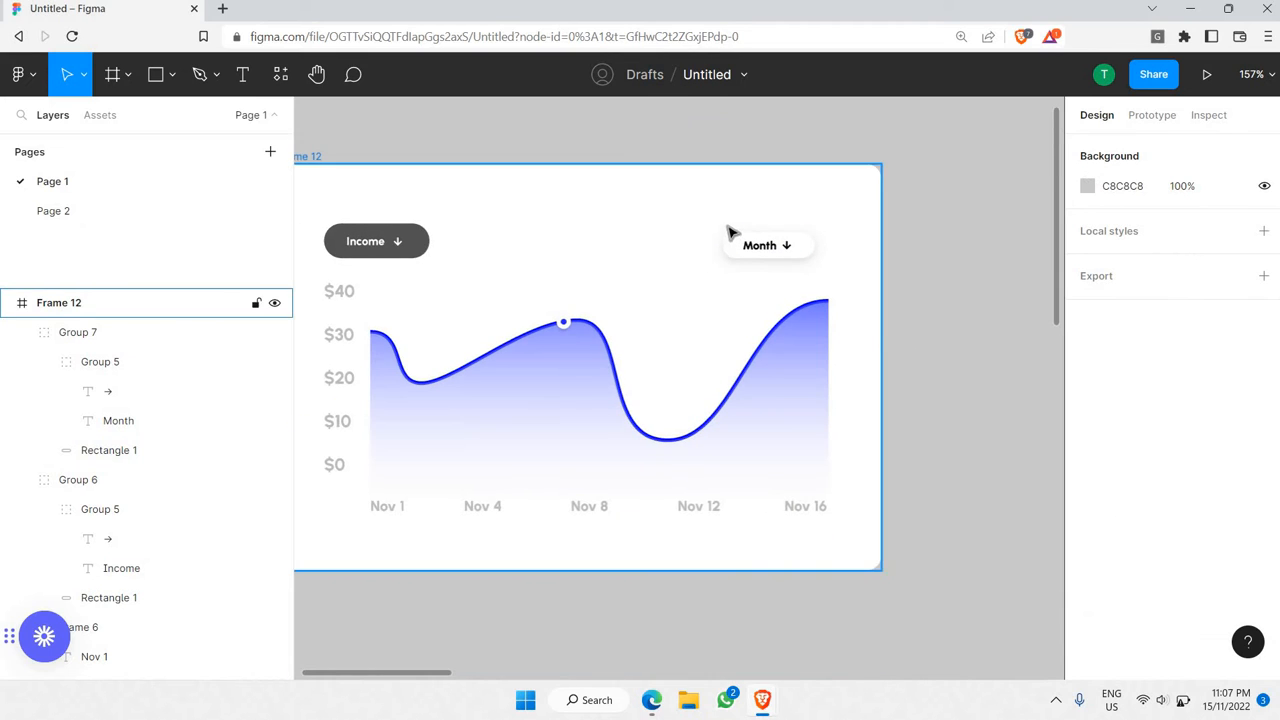
scroll(732, 232, "up", 3)
scroll(790, 258, "down", 2)
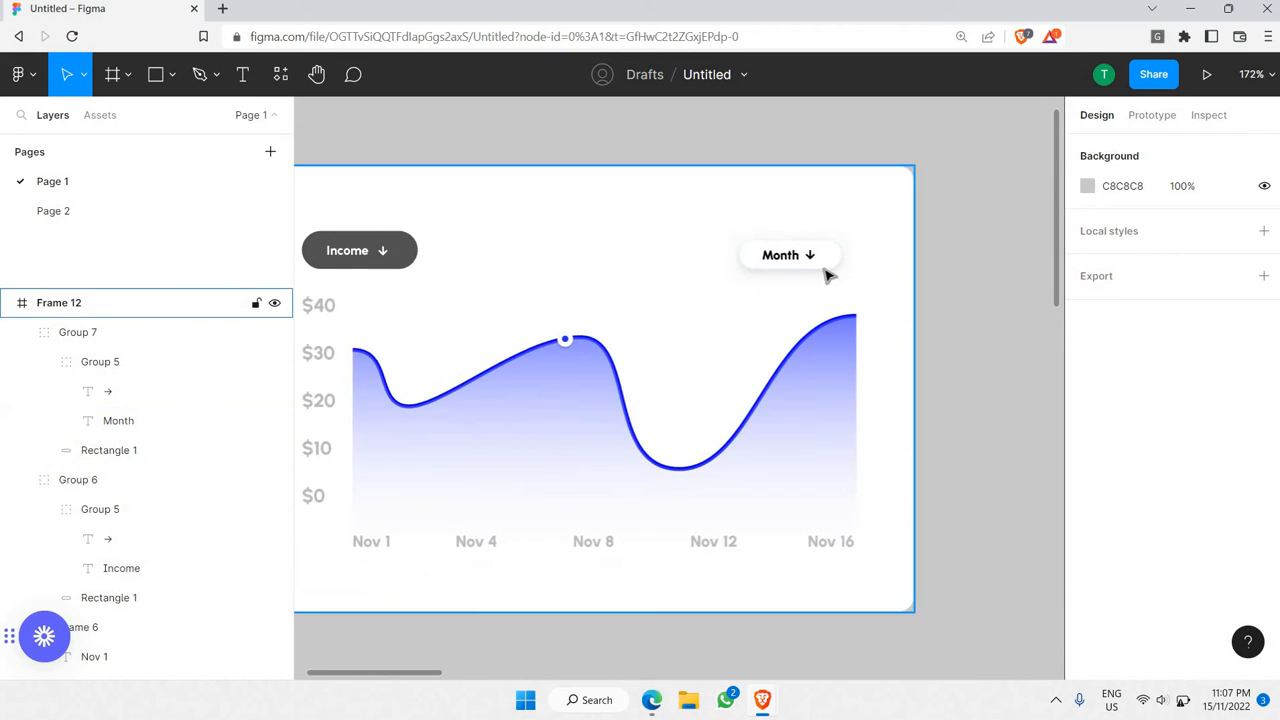
- Add the text "Sort by" in a text box about 49 by 9 beside the Month pill, on its left
left_click(843, 257)
scroll(843, 257, "up", 5)
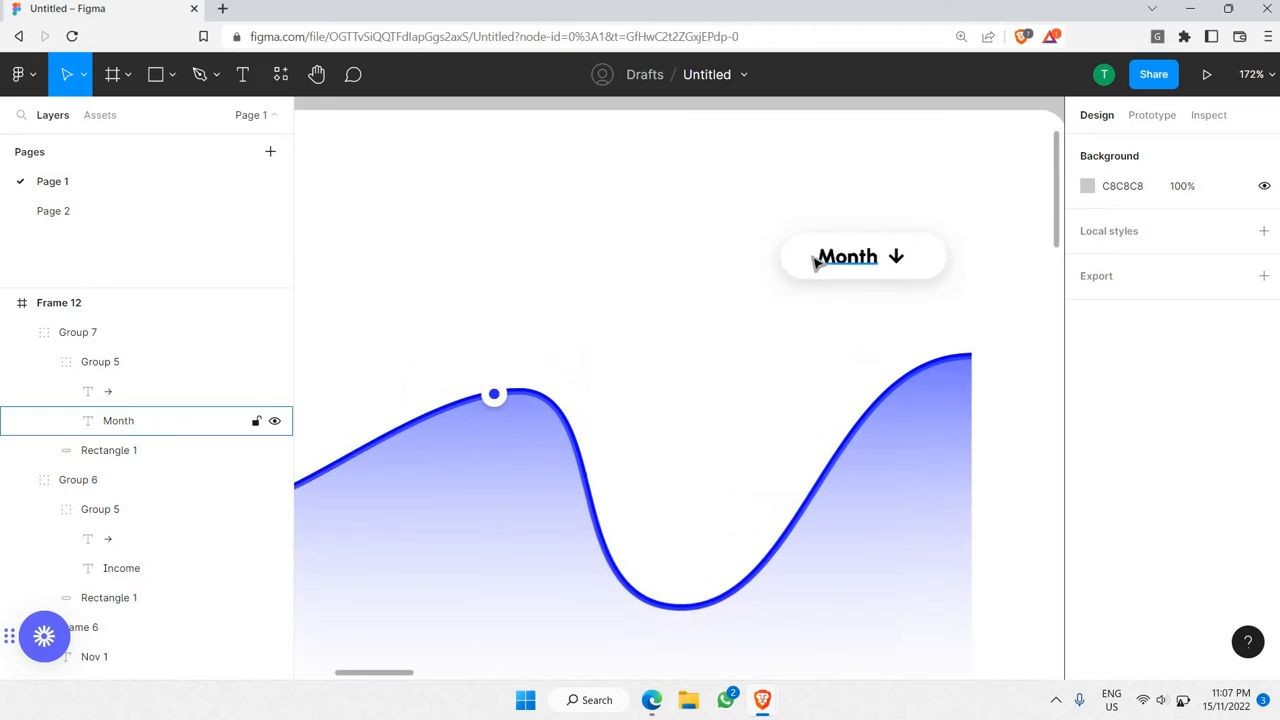
left_click(243, 75)
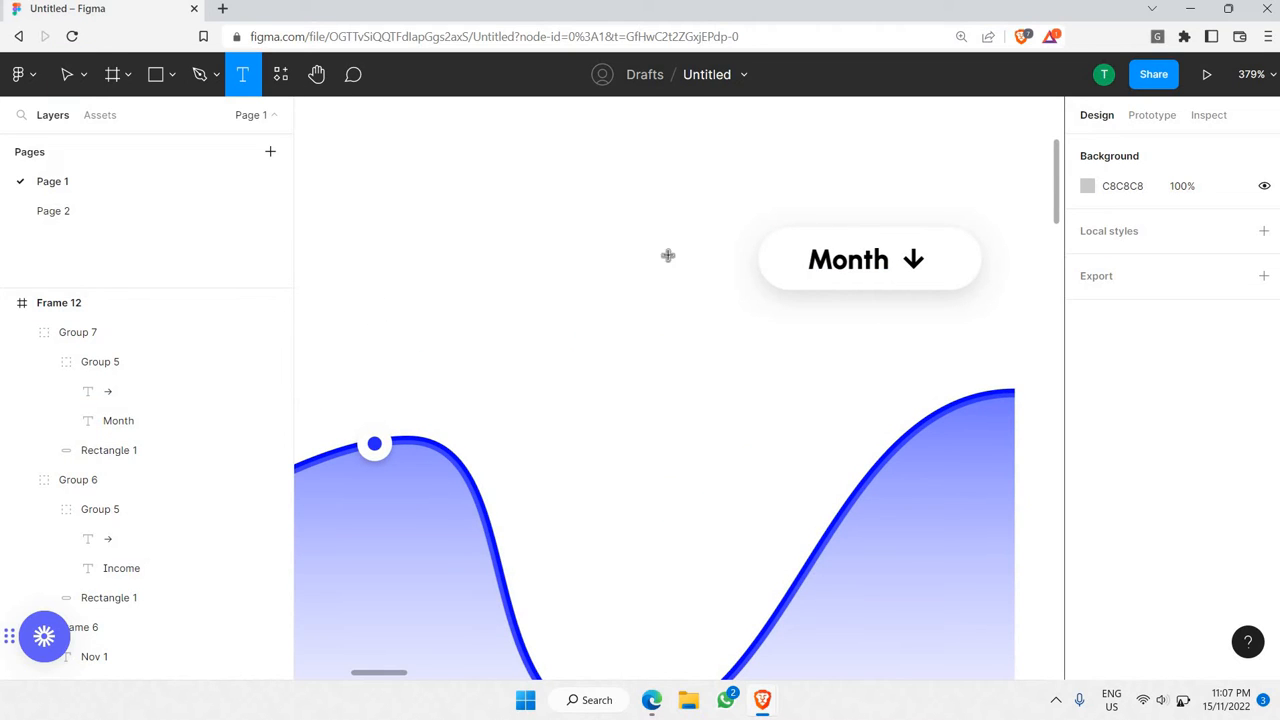
left_click_drag(745, 244, 574, 280)
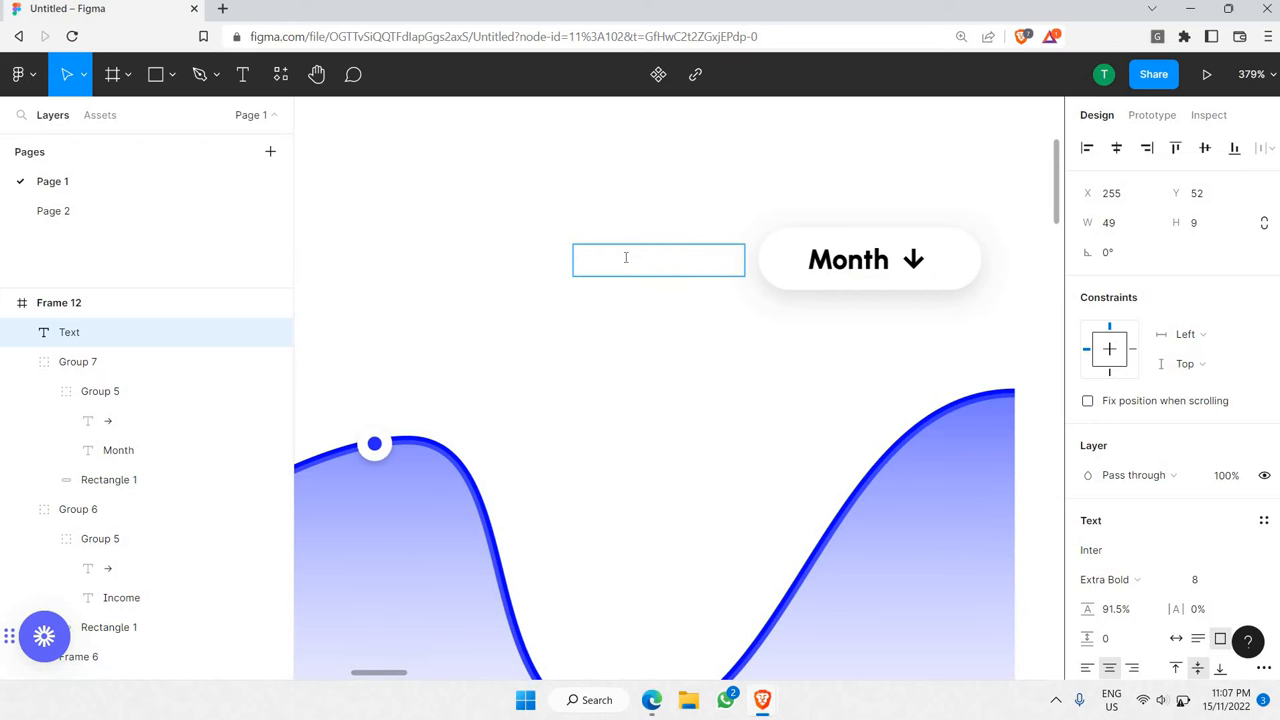
type("Sort by")
- Change the font of the "Sort by" text to Urbanist
key("ctrl+a")
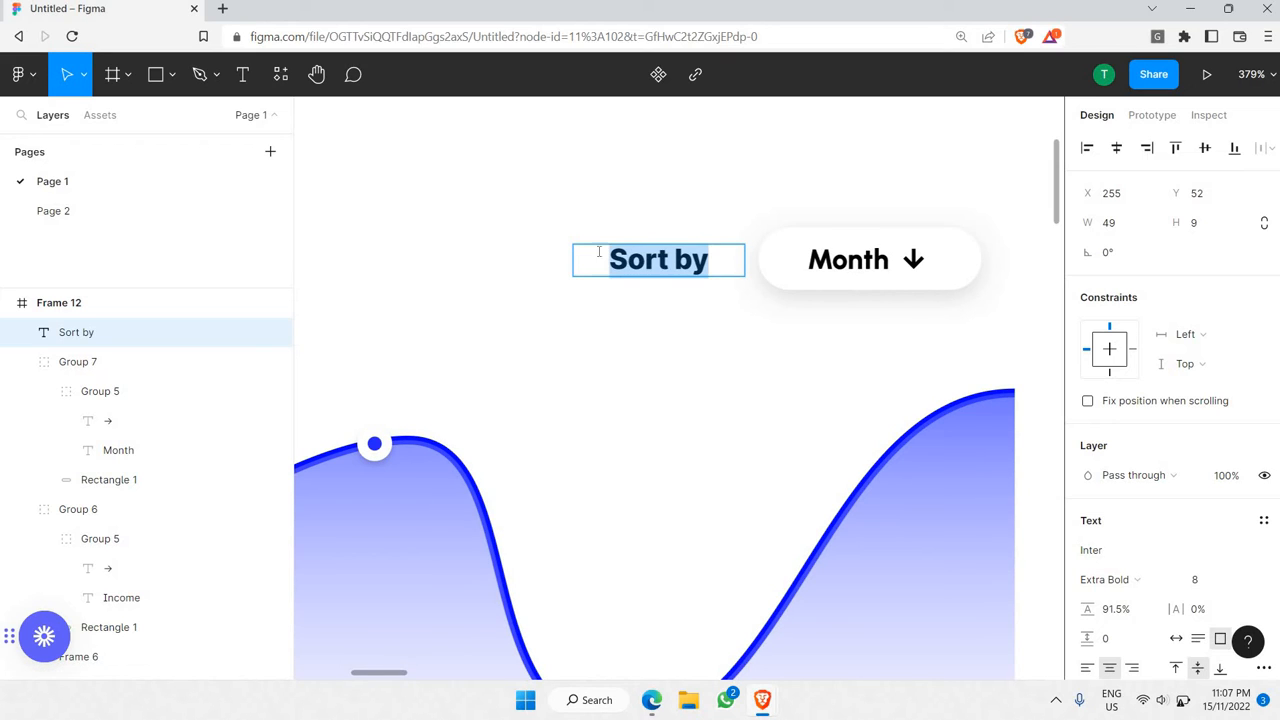
left_click(1146, 549)
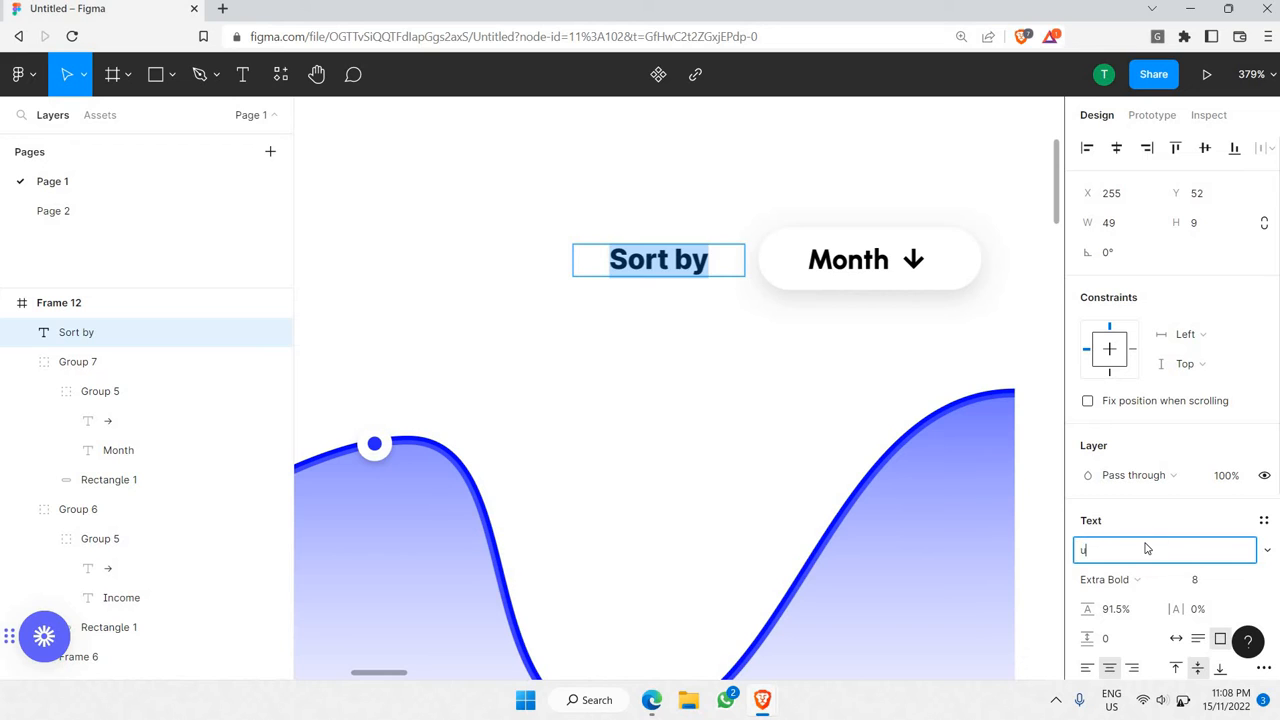
type("Urbanist")
key("Return")
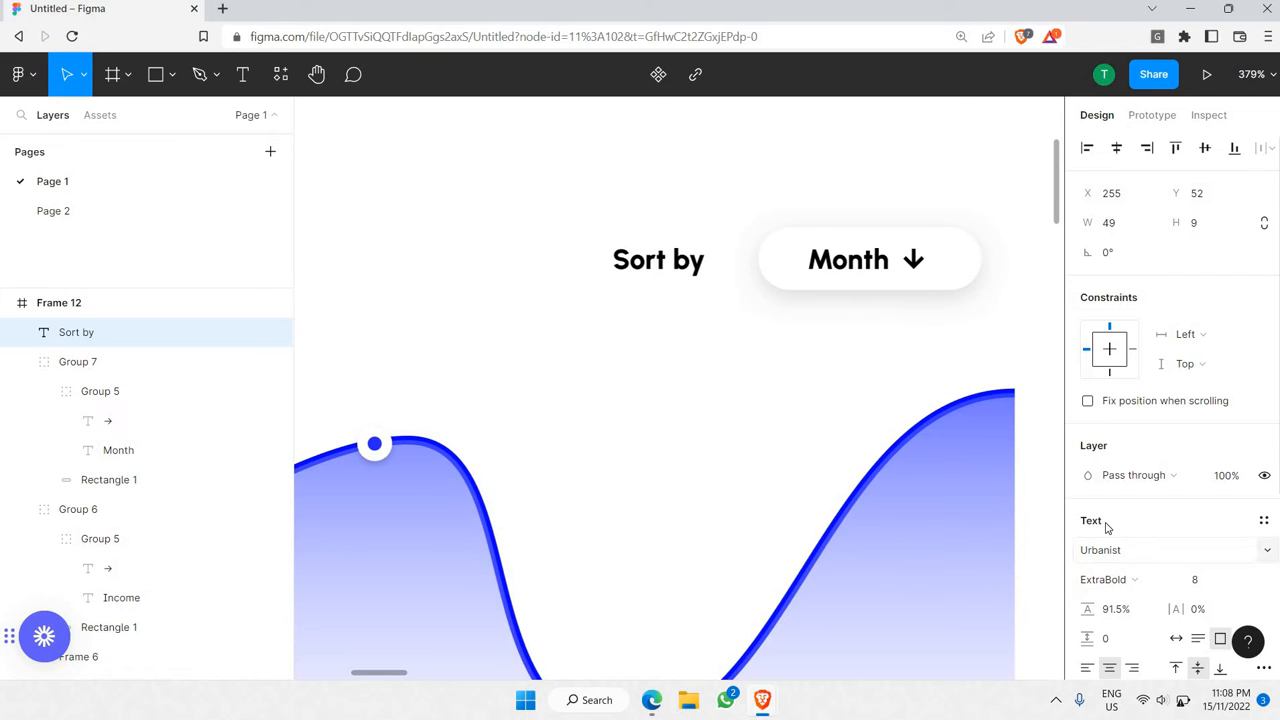
- Colour the "Sort by" text grey B1B1B1 and set its weight to Medium
scroll(1105, 520, "down", 5)
left_click(1088, 476)
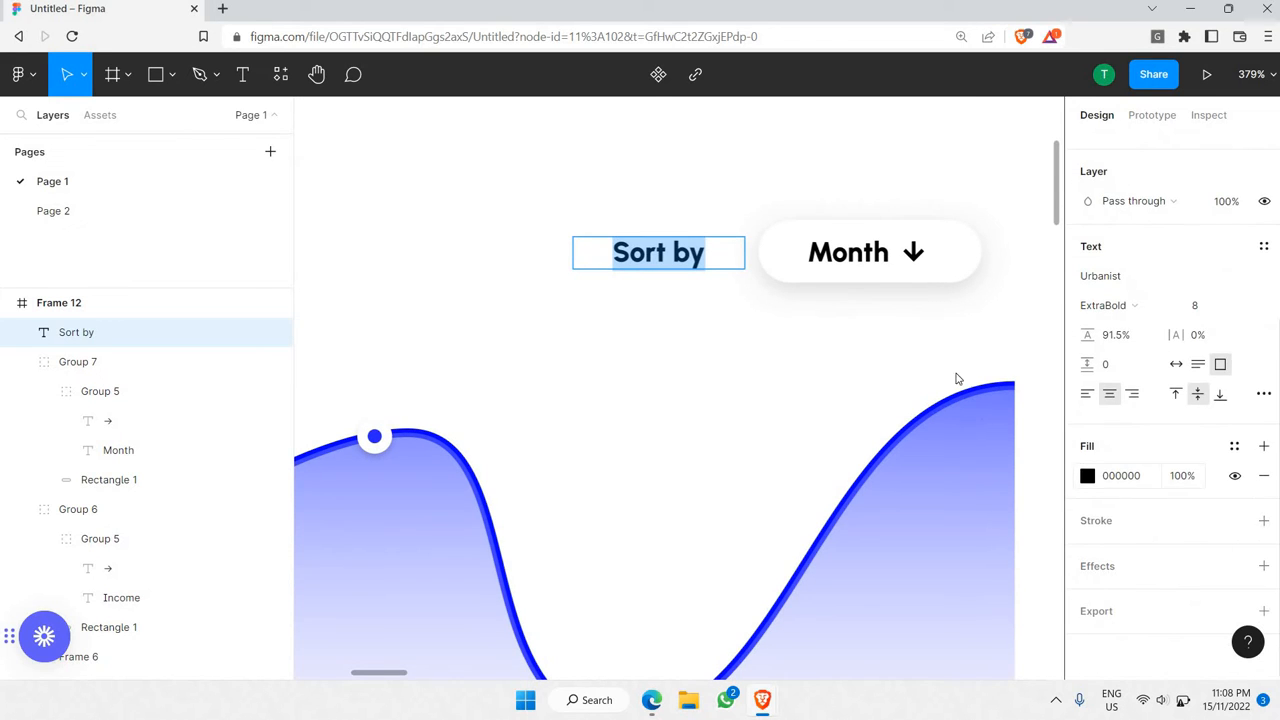
type("999999")
key("Return")
left_click_drag(485, 292, 665, 320)
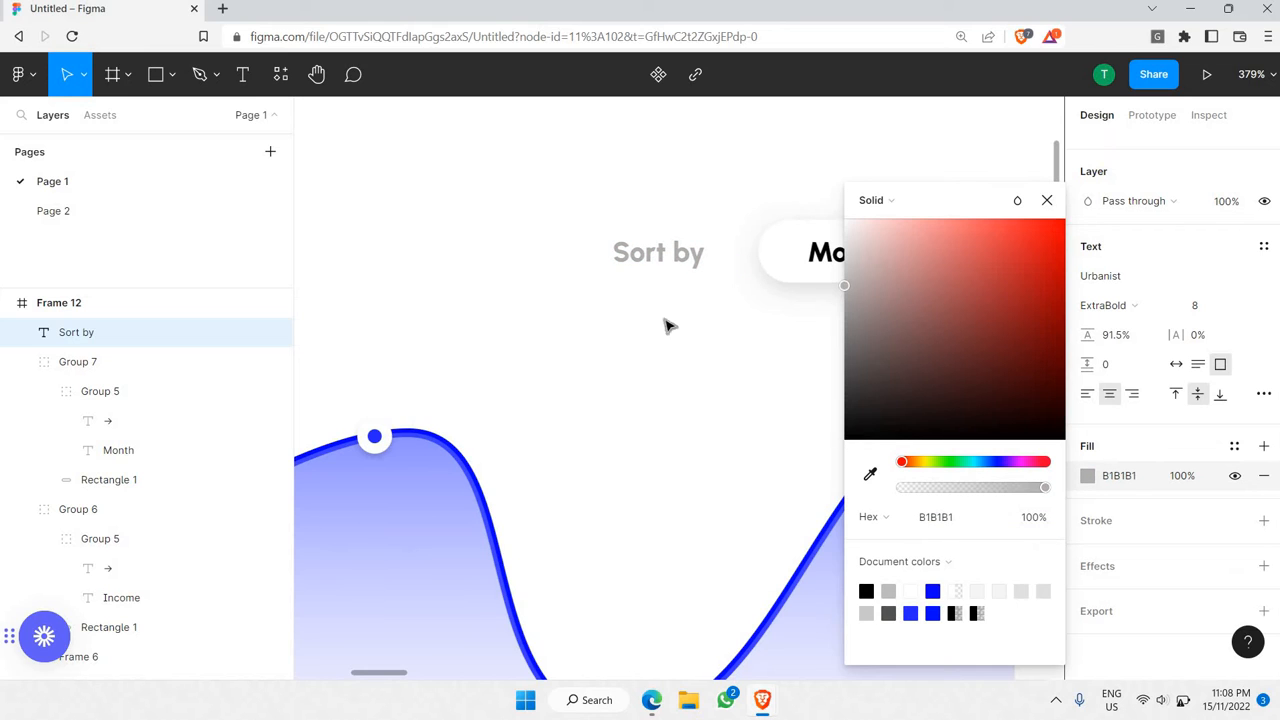
left_click(1047, 200)
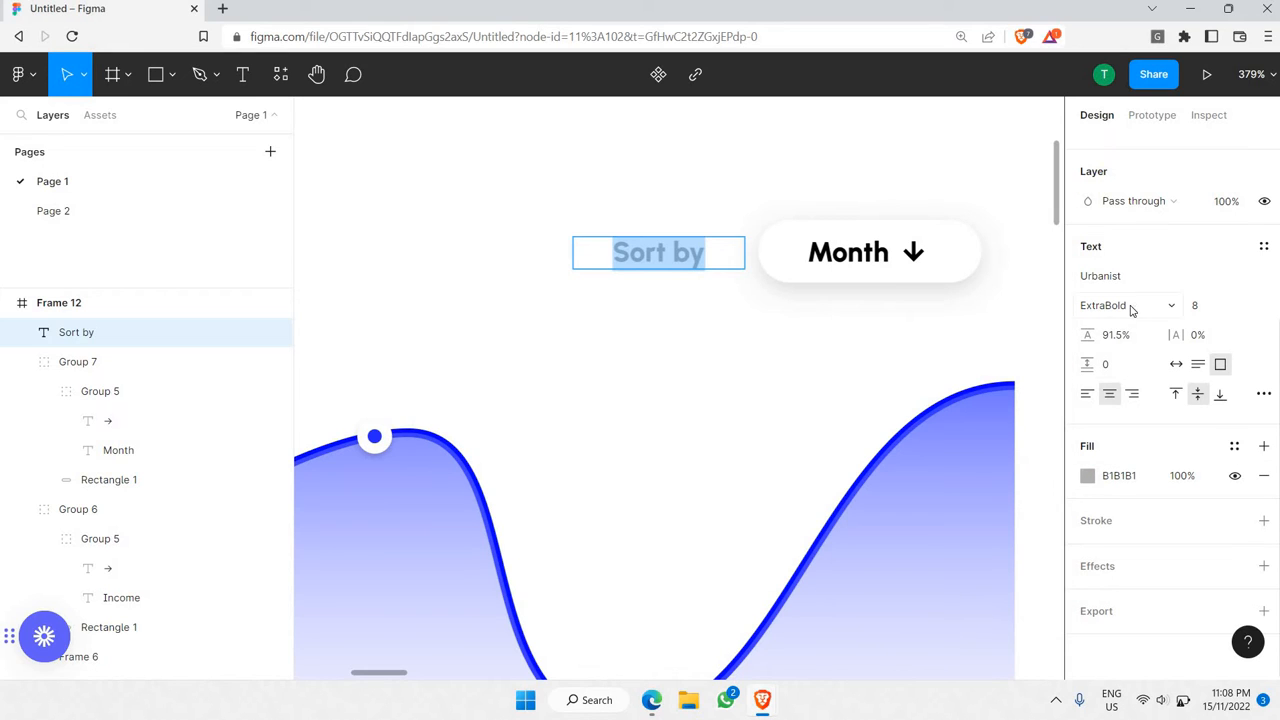
left_click(1131, 308)
left_click(1137, 238)
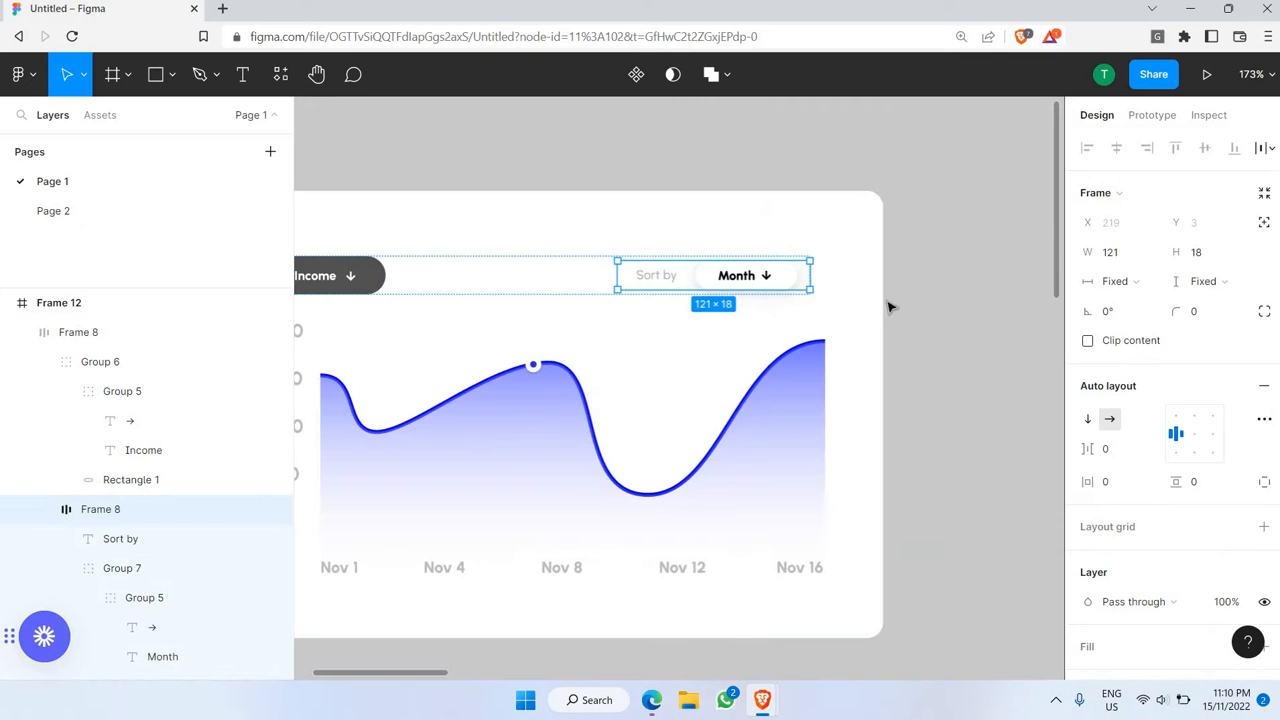
- Nudge the header row frame holding the Income and Month controls up to Y 37
left_click(888, 302)
scroll(686, 309, "down", 3)
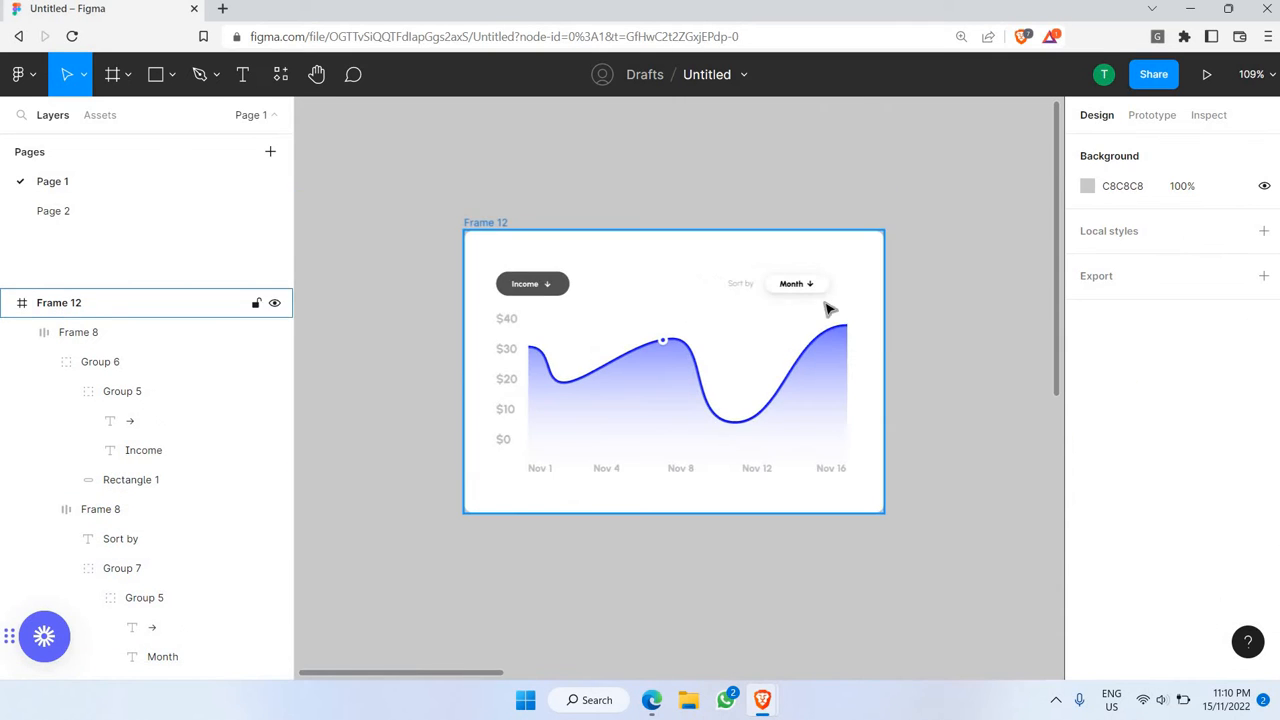
scroll(828, 310, "up", 5)
left_click(577, 275)
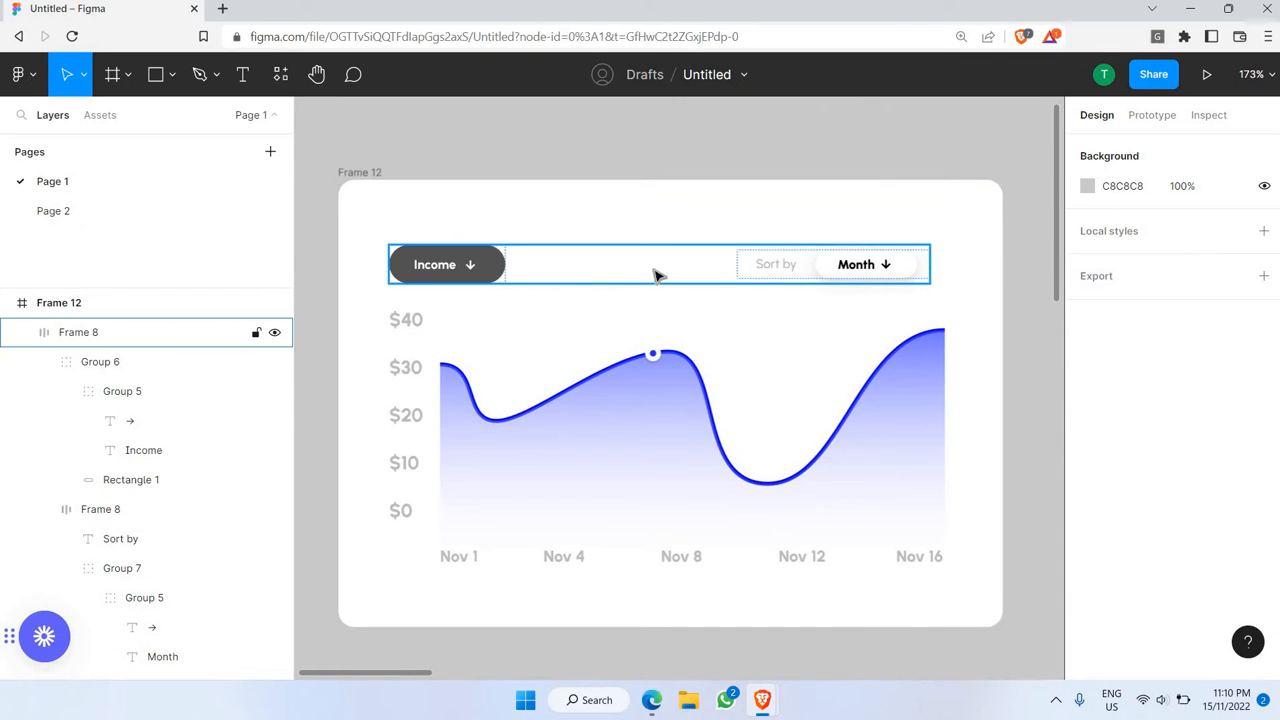
left_click(658, 275)
key("Up")
key("Up")
key("Up")
key("Up")
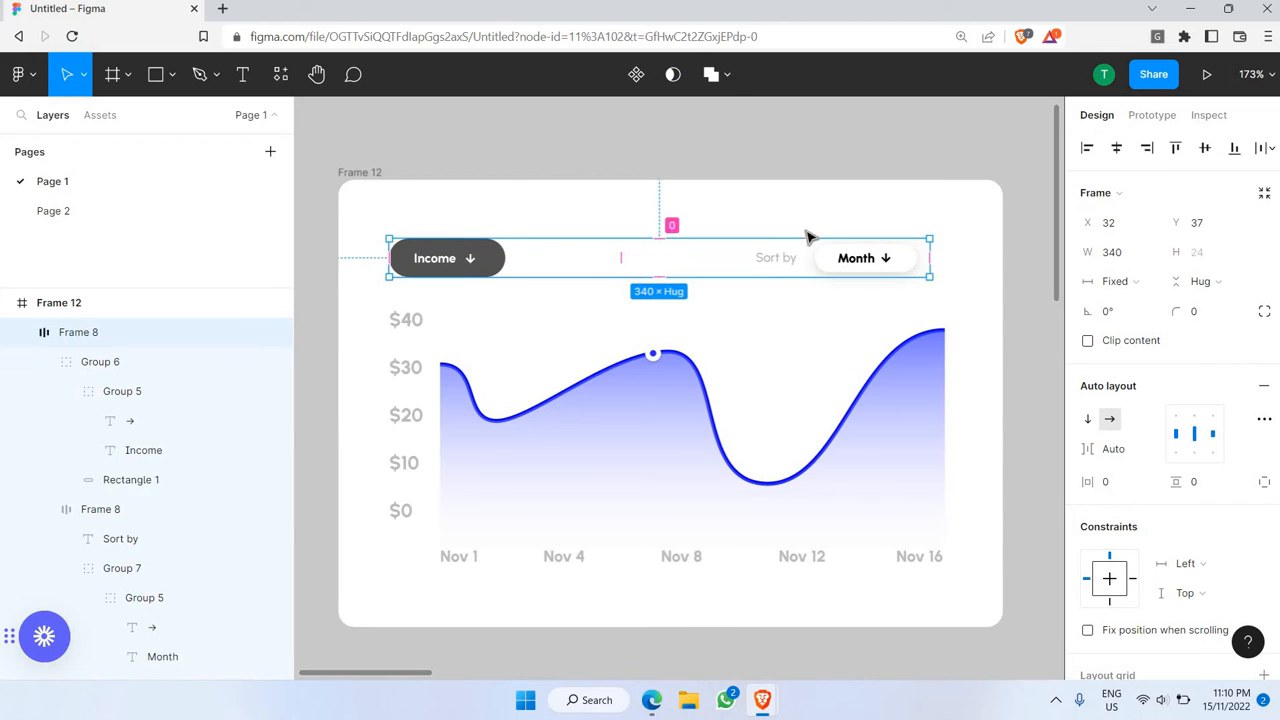
- Reduce the Income pill rectangle's height to 18 to match the Month pill
left_click(478, 256)
left_click(829, 272, "ctrl")
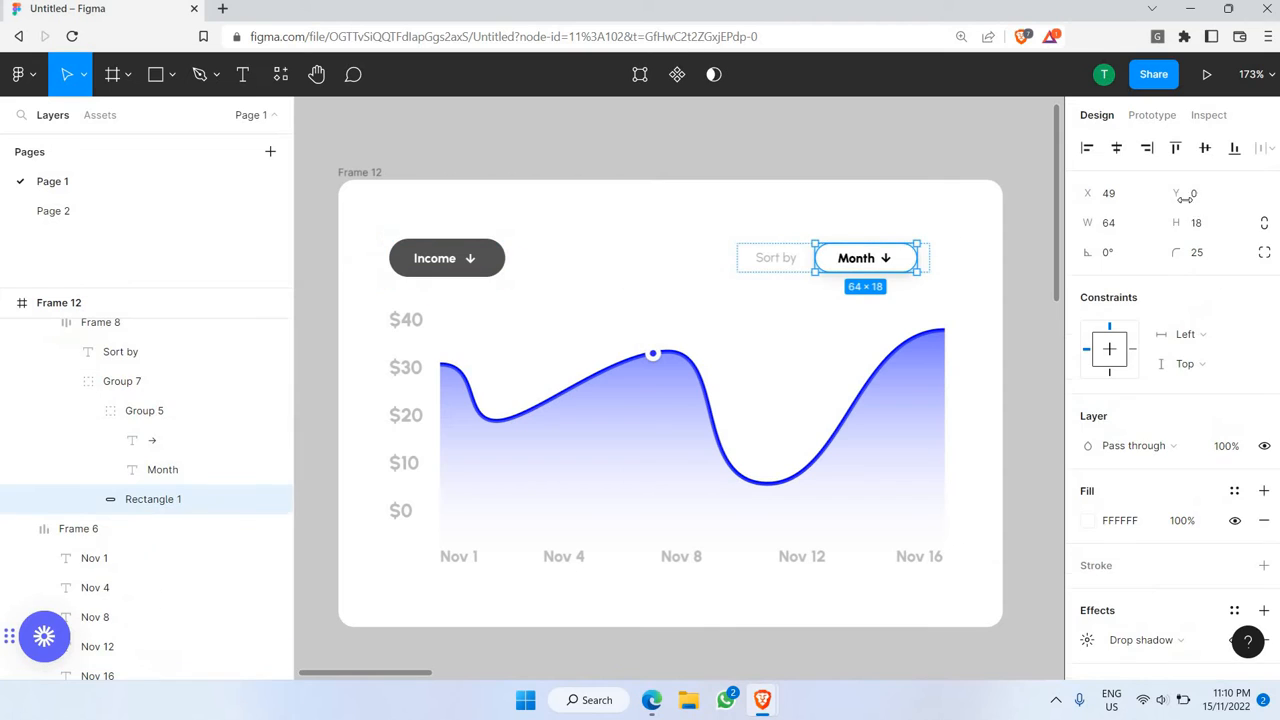
left_click(503, 258, "ctrl")
left_click(1216, 231)
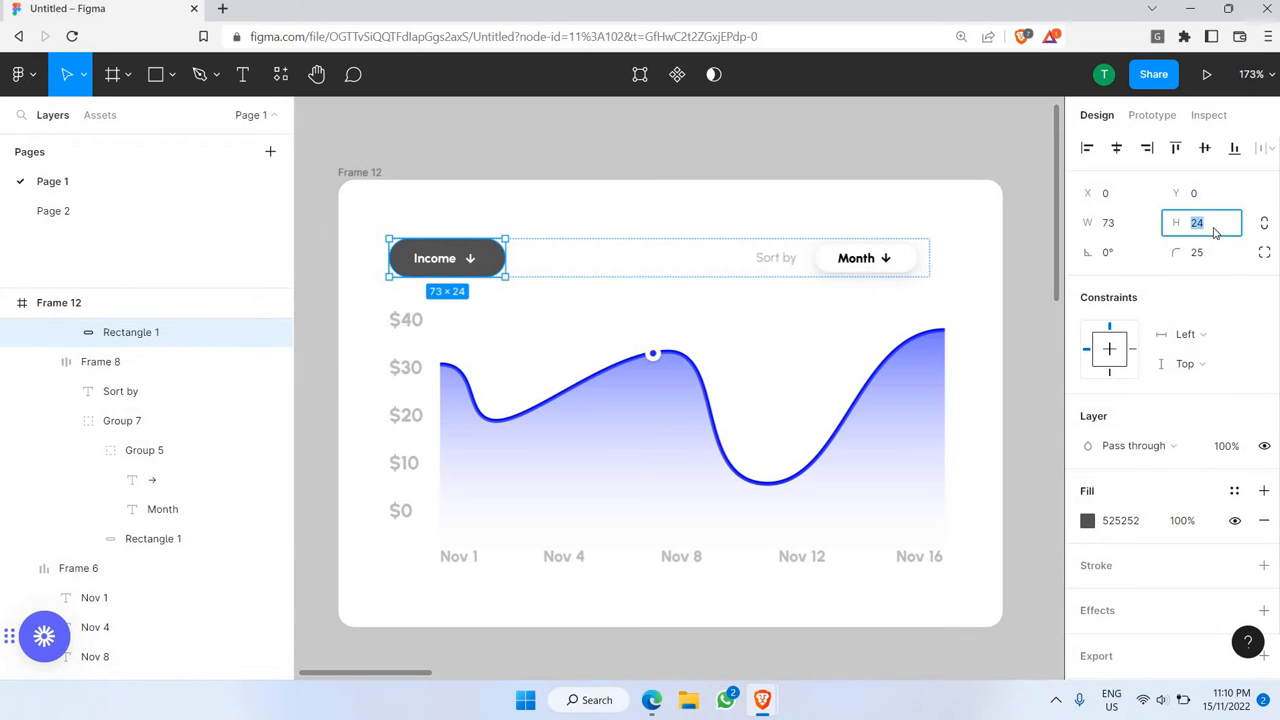
key("Return")
- Shrink the Income label group's height to 16 so that it fits inside the pill
left_click(448, 267)
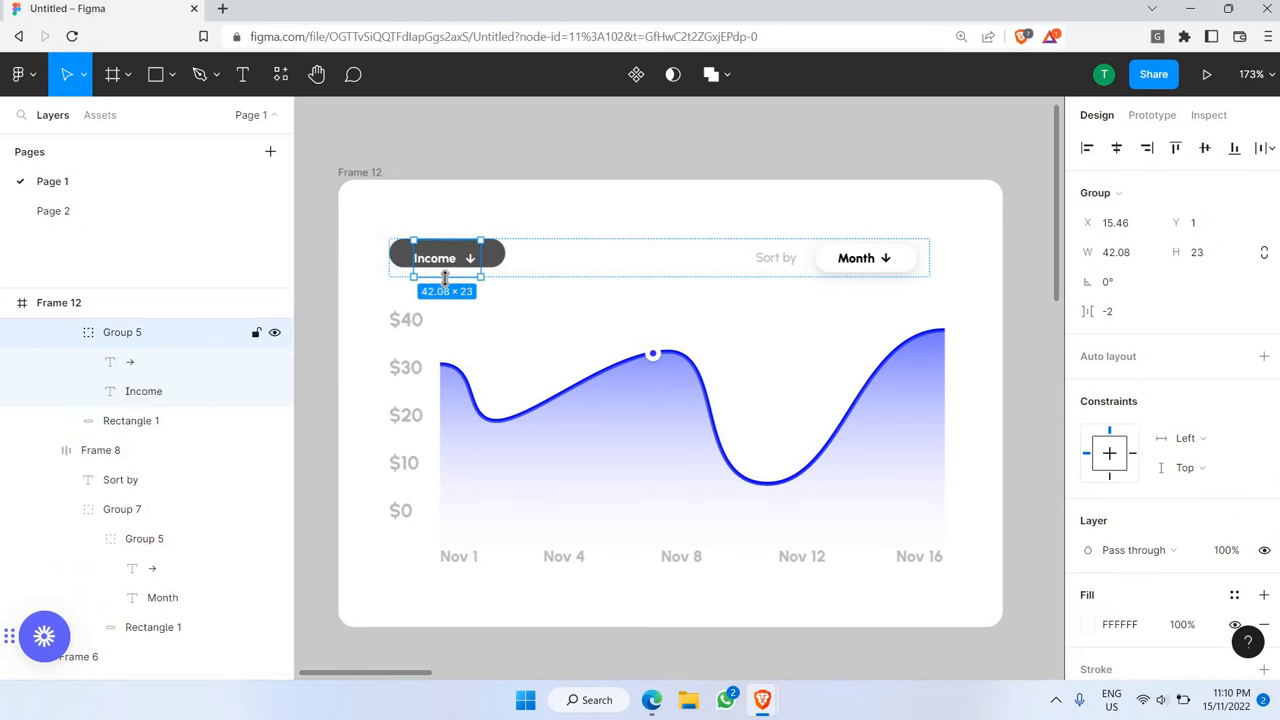
left_click_drag(448, 272, 449, 266)
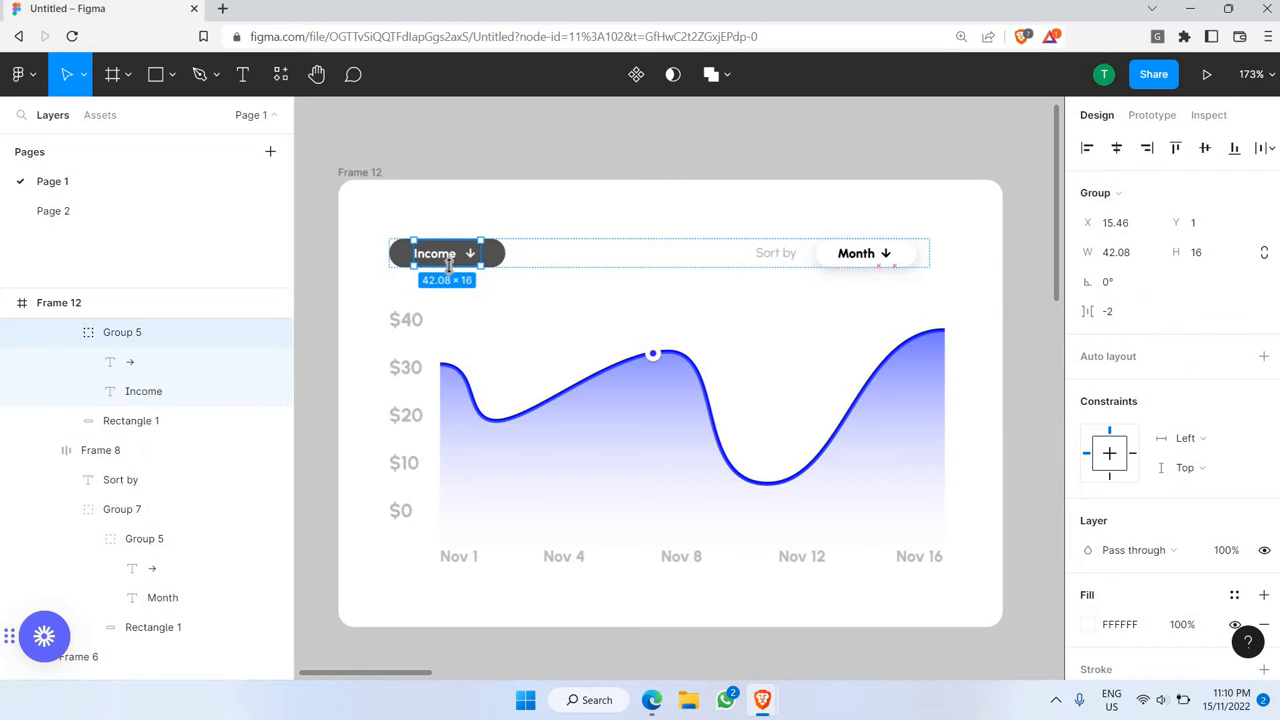
left_click(612, 192)
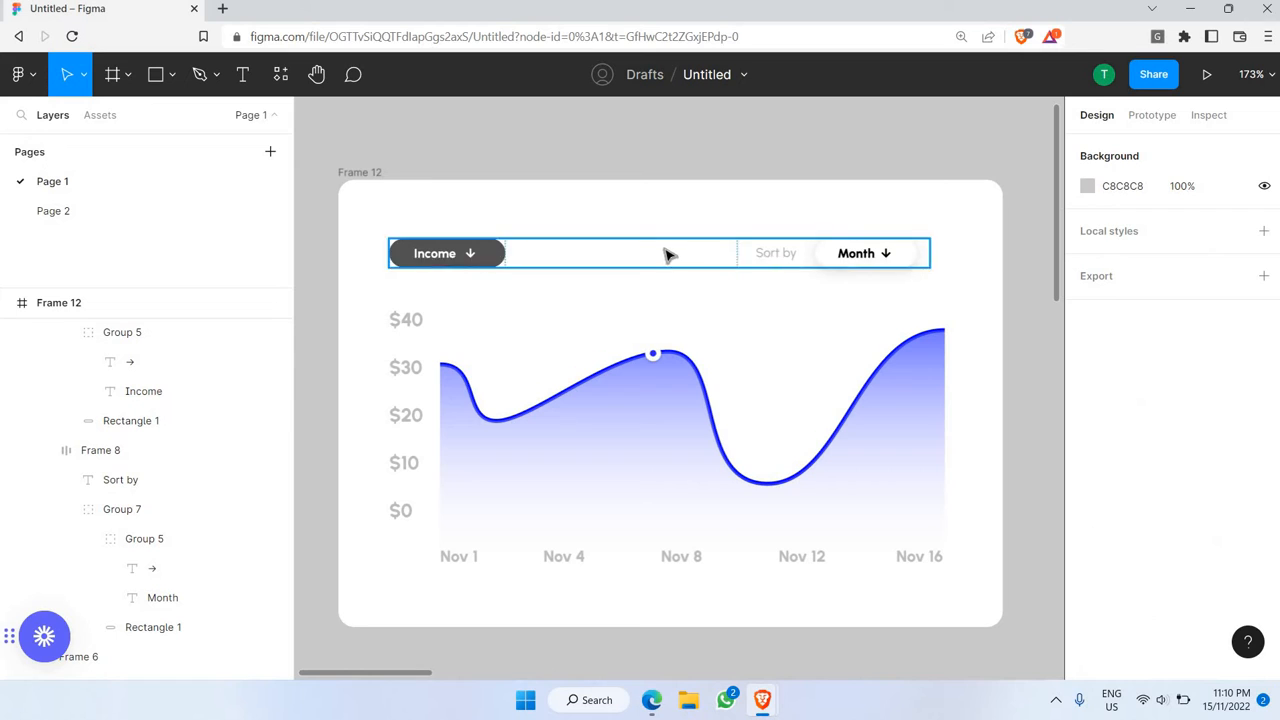
- Widen the header row to the chart's right edge and set its Sort by and Month frame to space-between spacing with centred alignment
left_click_drag(934, 253, 943, 254)
left_click(906, 252)
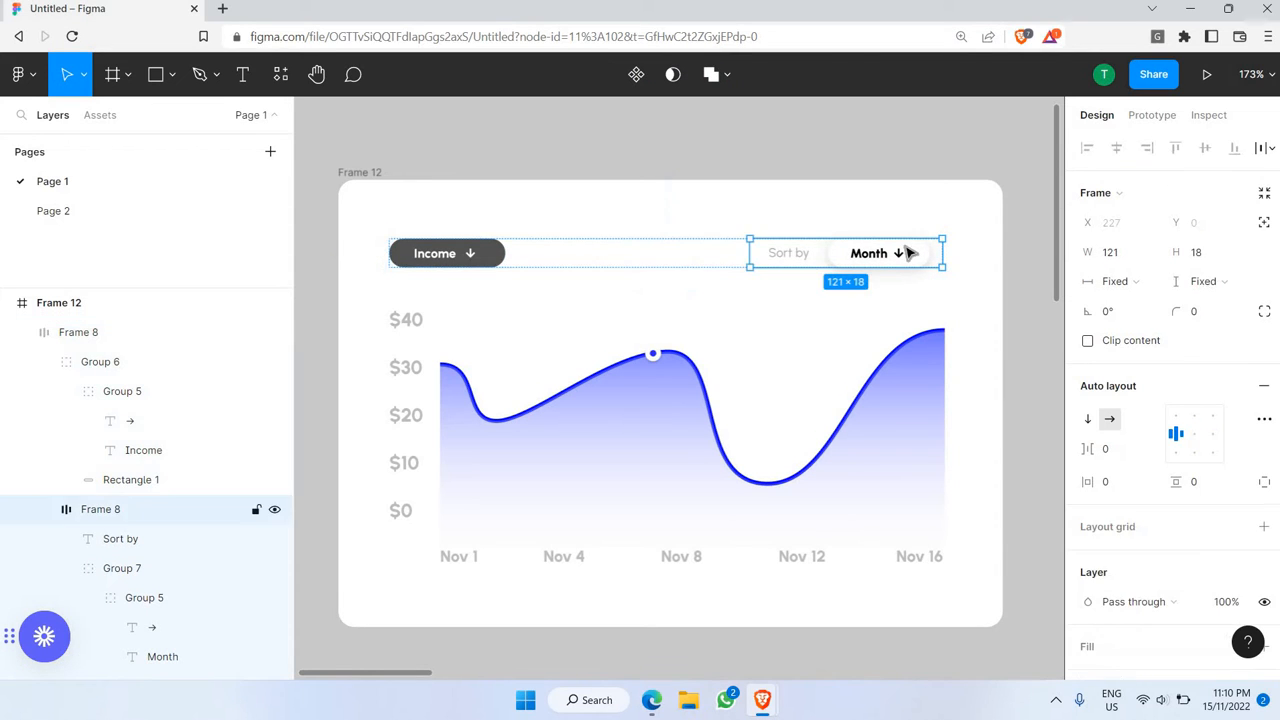
left_click(918, 253)
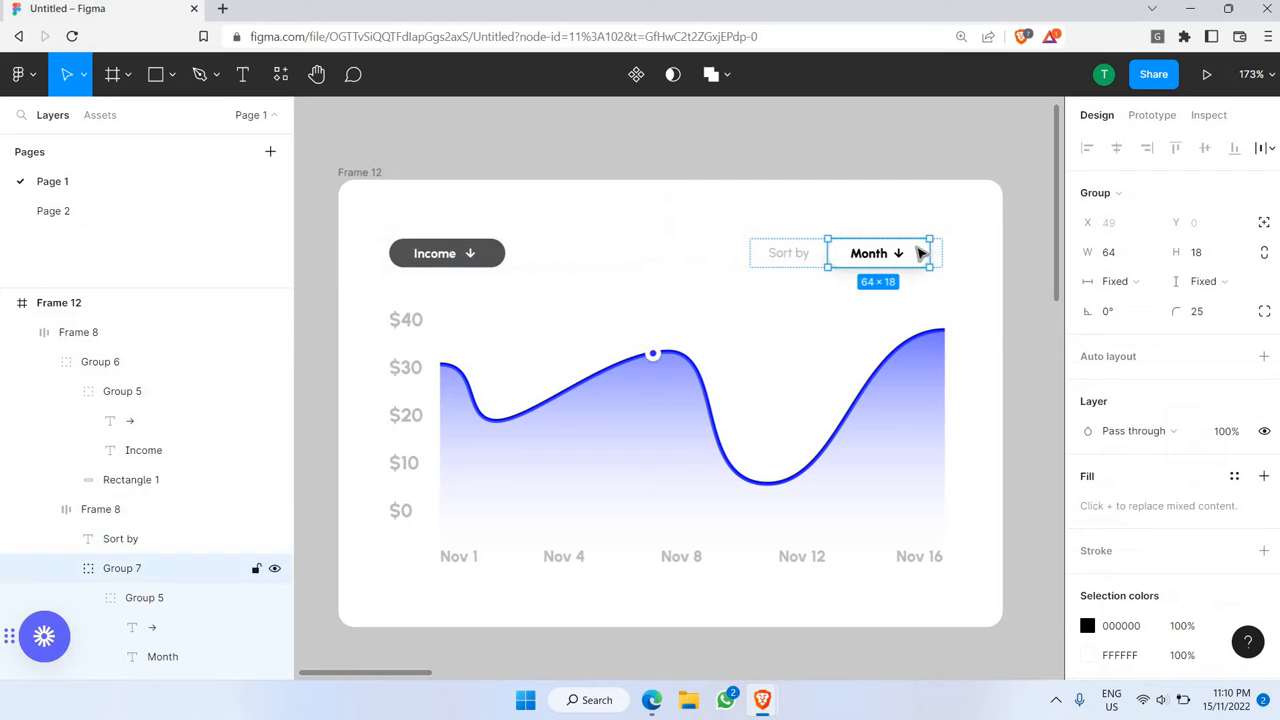
left_click(786, 250)
key("Escape")
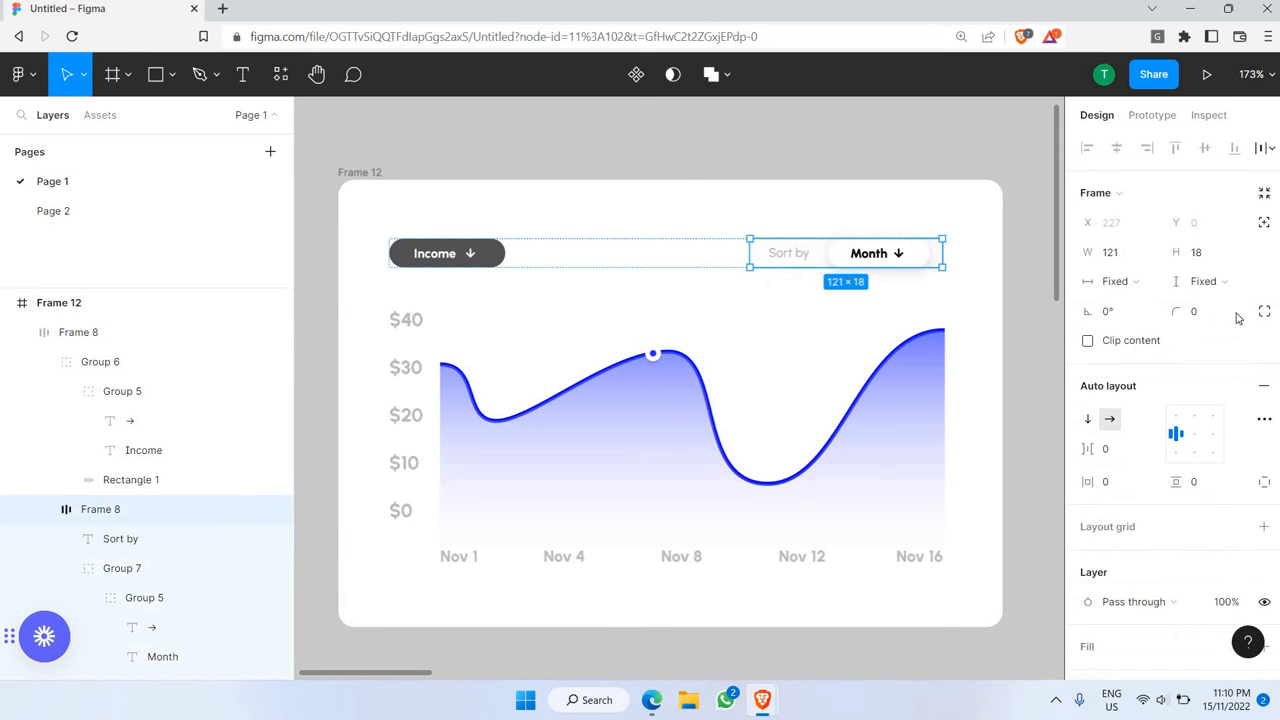
left_click(1195, 433)
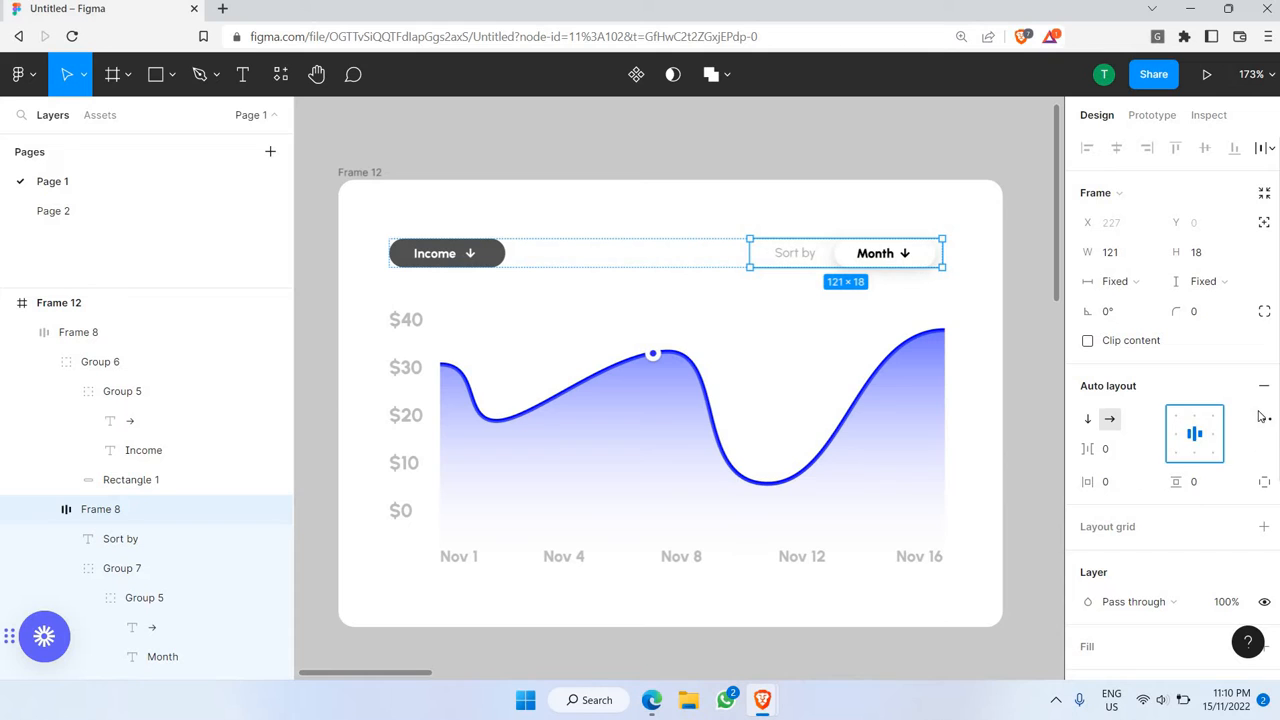
left_click(1264, 418)
left_click(1043, 555)
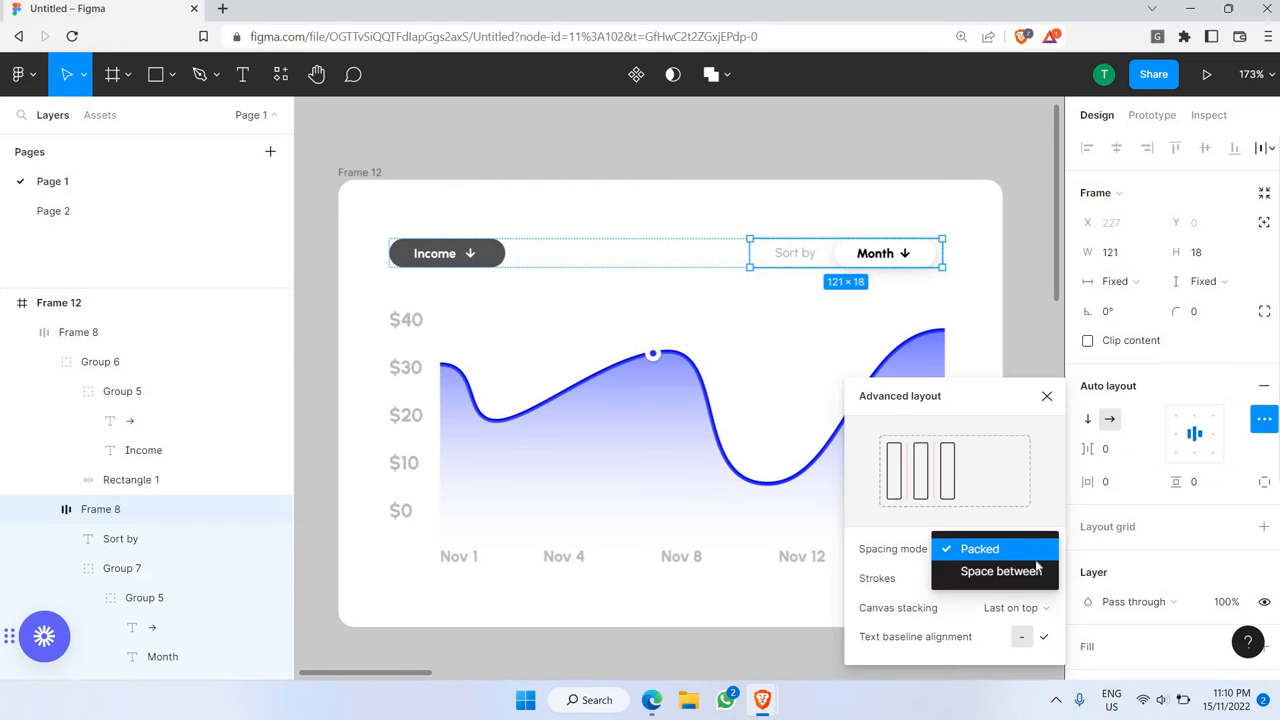
left_click(1000, 572)
left_click(838, 232)
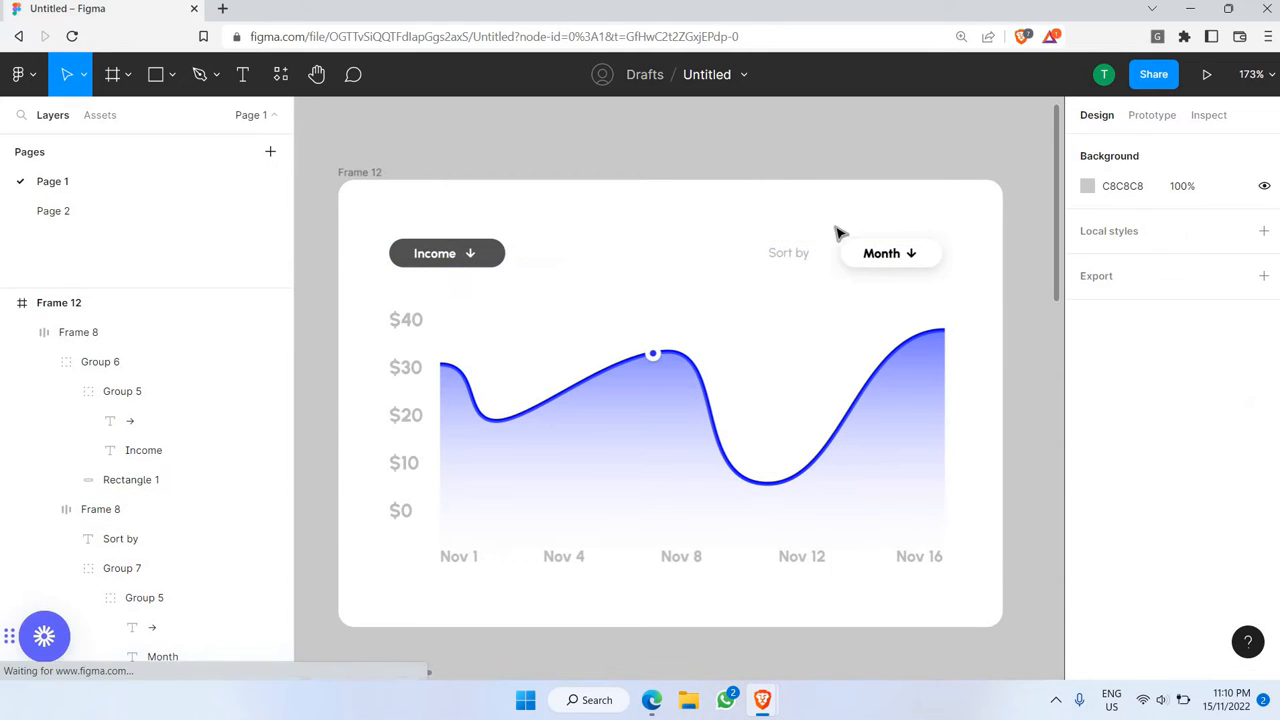
double_click(777, 253)
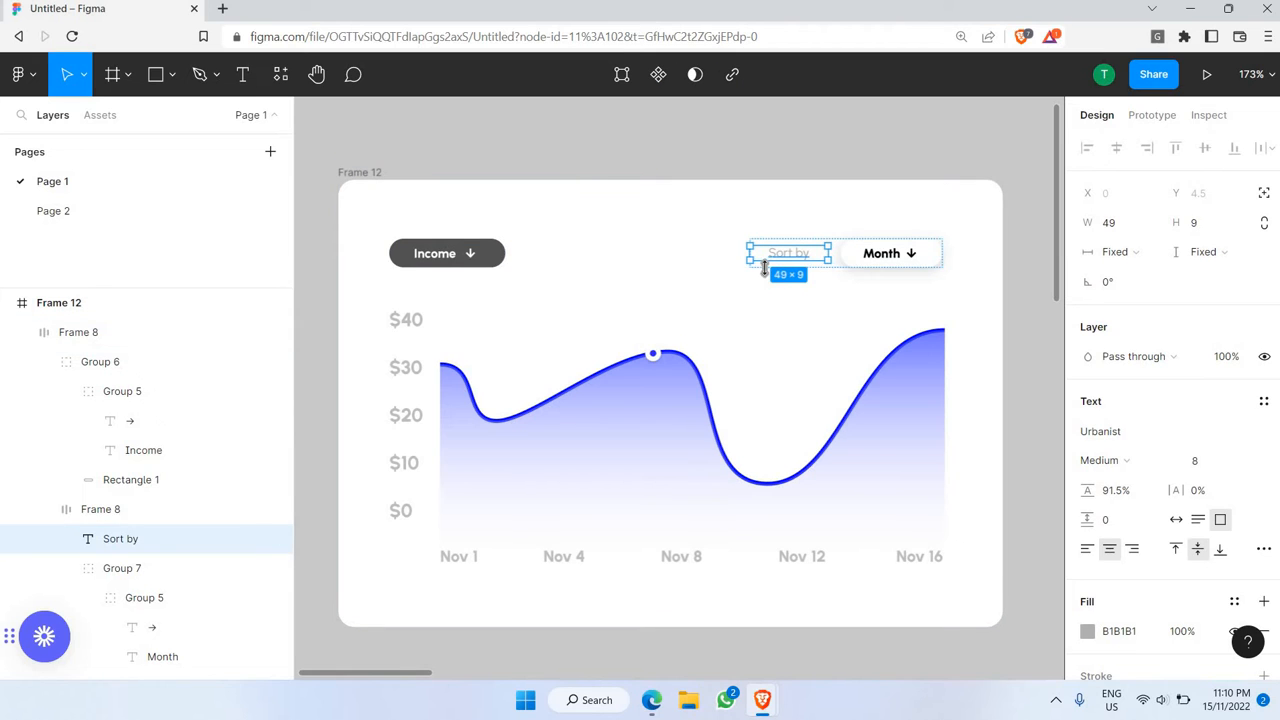
left_click(855, 253)
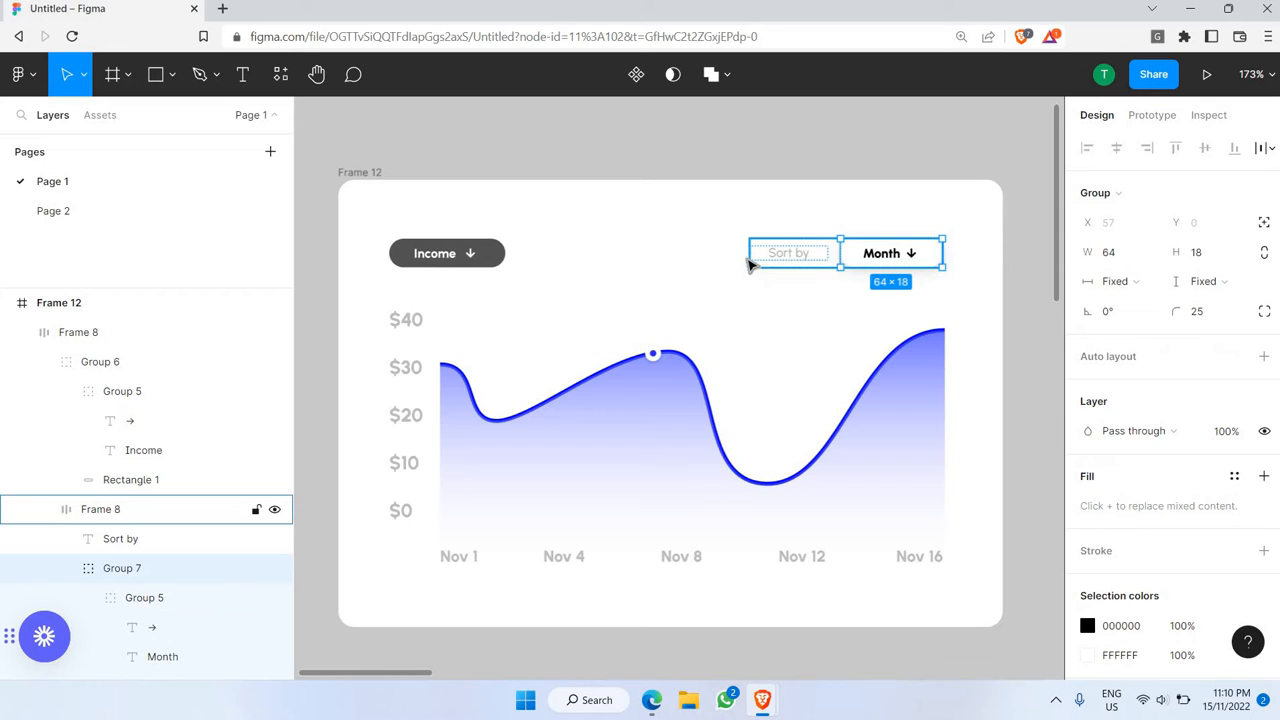
left_click(756, 255)
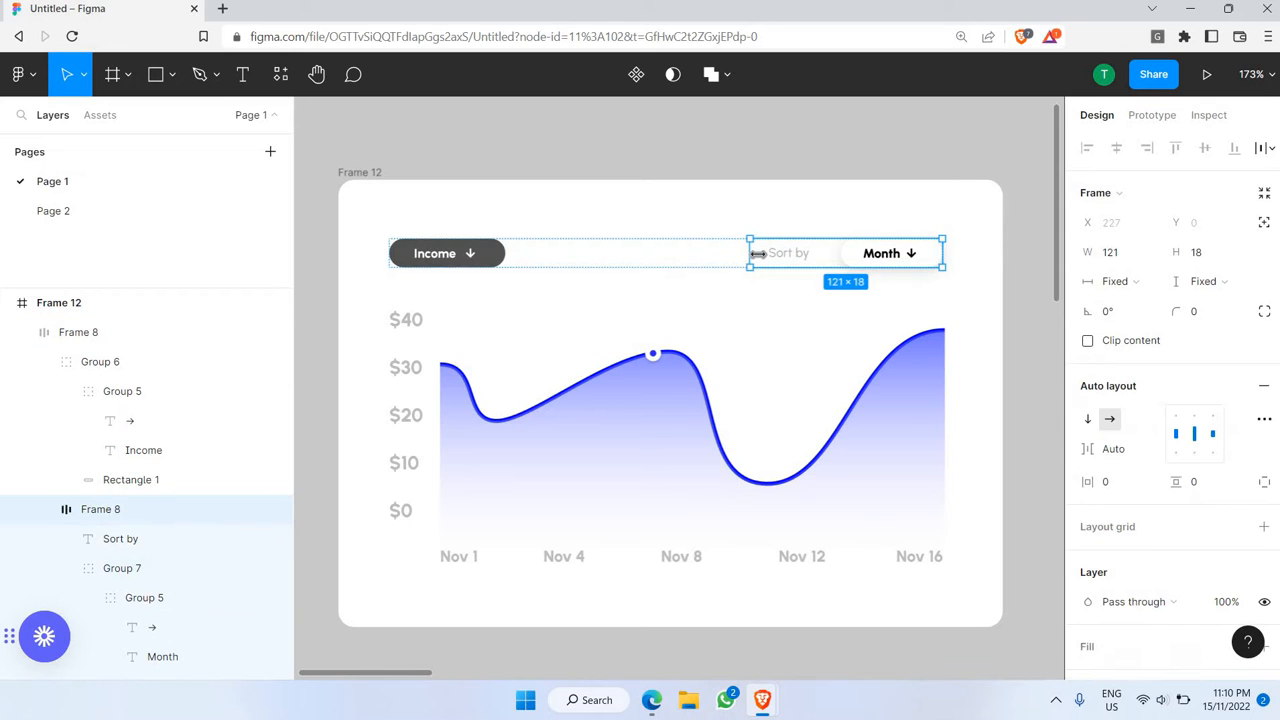
left_click(829, 177)
- Lower the top edge of Frame 12 to reduce the frame's height to 269
scroll(829, 177, "down", 3)
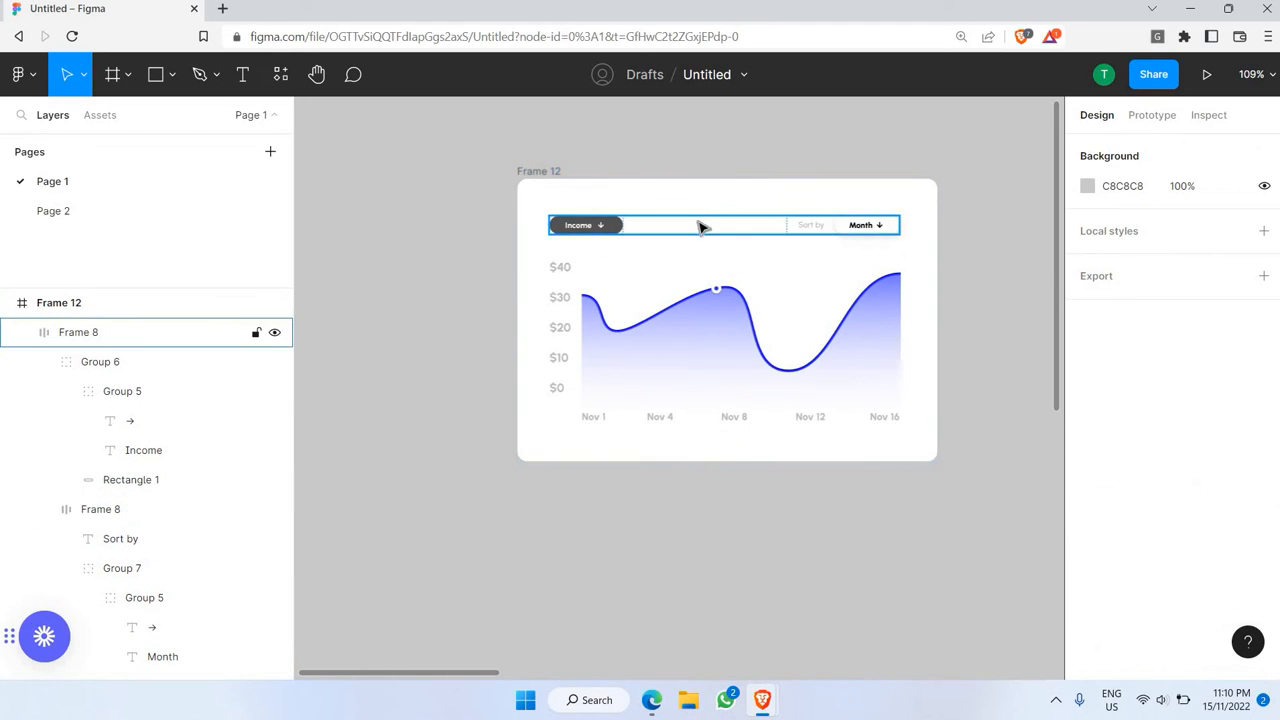
left_click(706, 212)
left_click(713, 188)
left_click(557, 178)
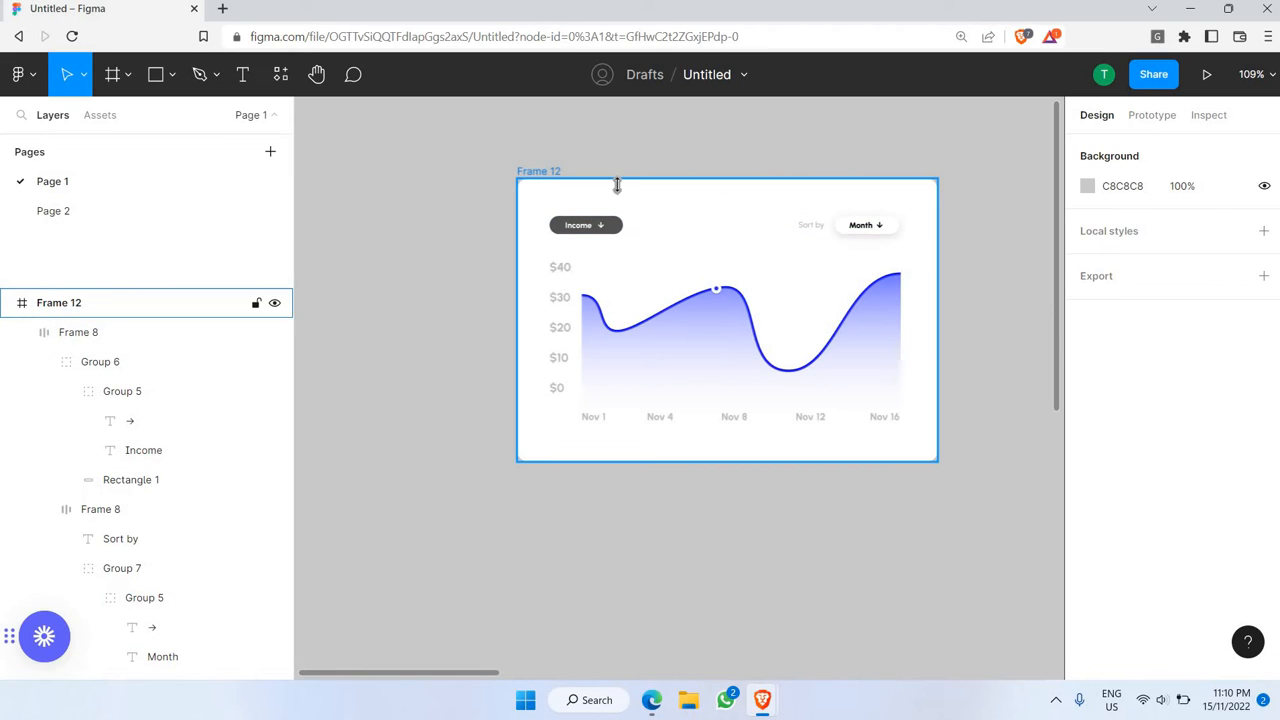
left_click_drag(614, 181, 614, 191)
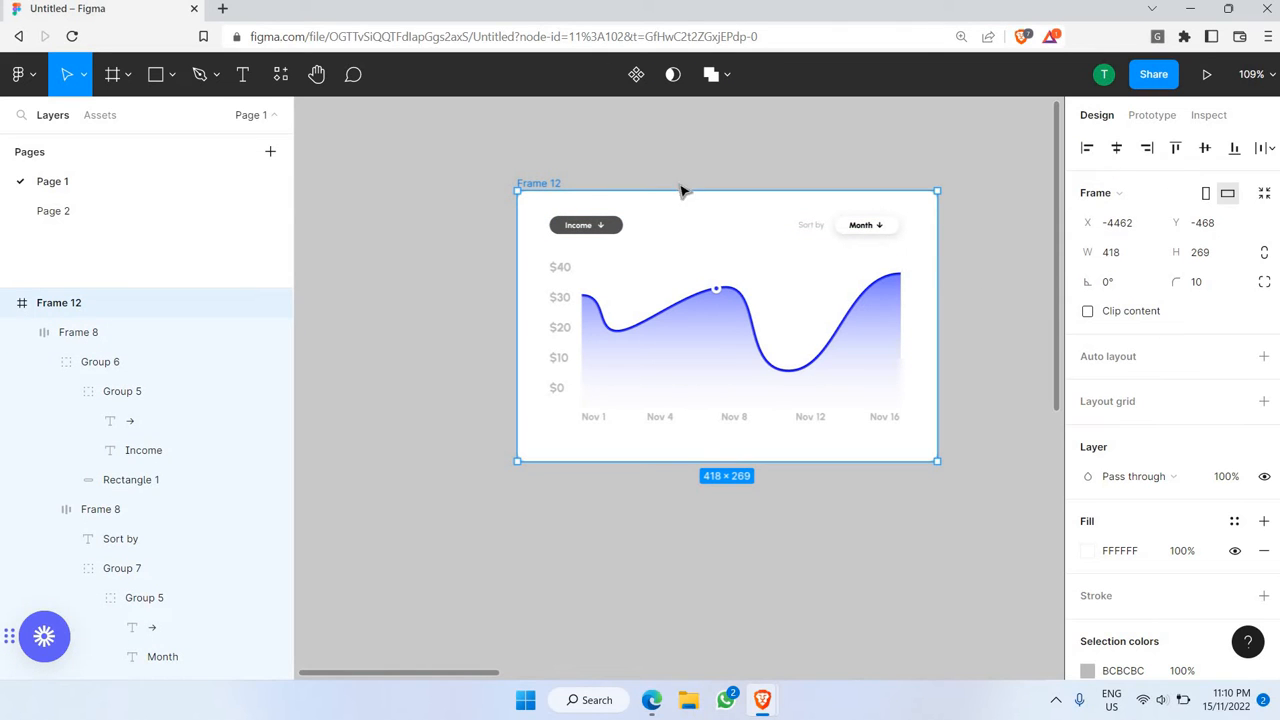
left_click(638, 183)
scroll(654, 194, "right", 3)
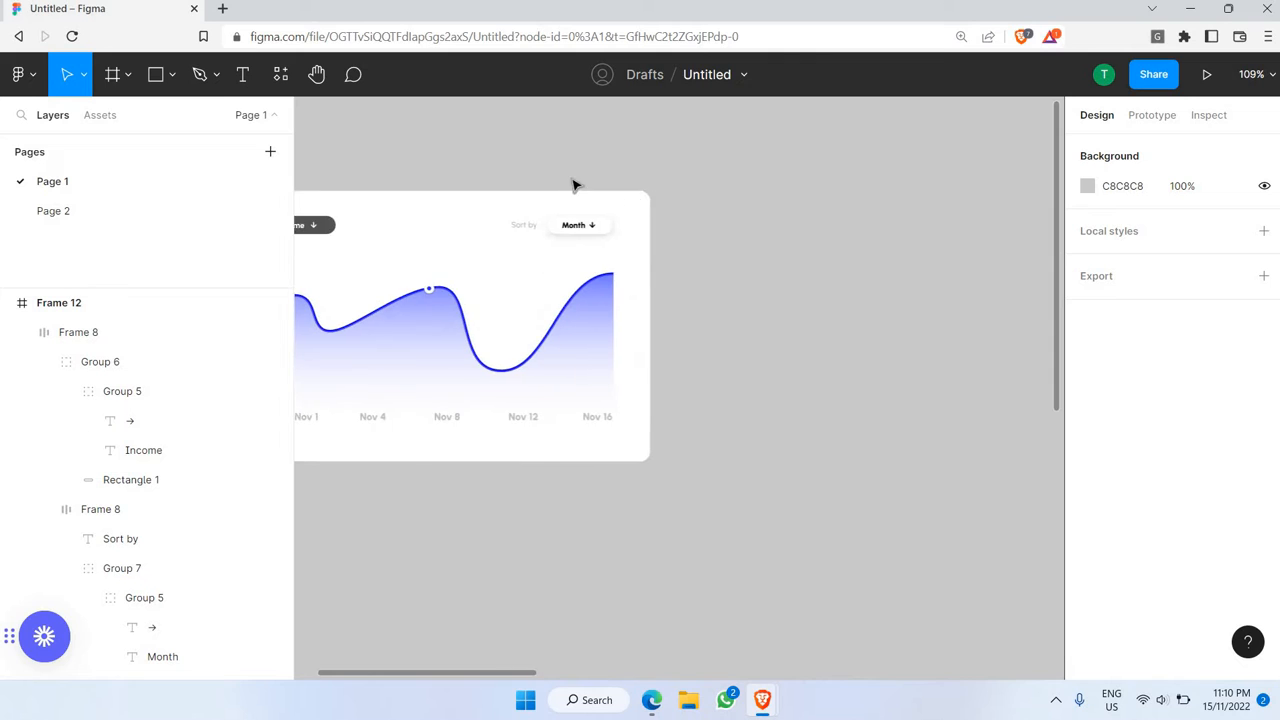
scroll(575, 186, "left", 3)
scroll(502, 182, "right", 1)
scroll(502, 182, "right", 1)
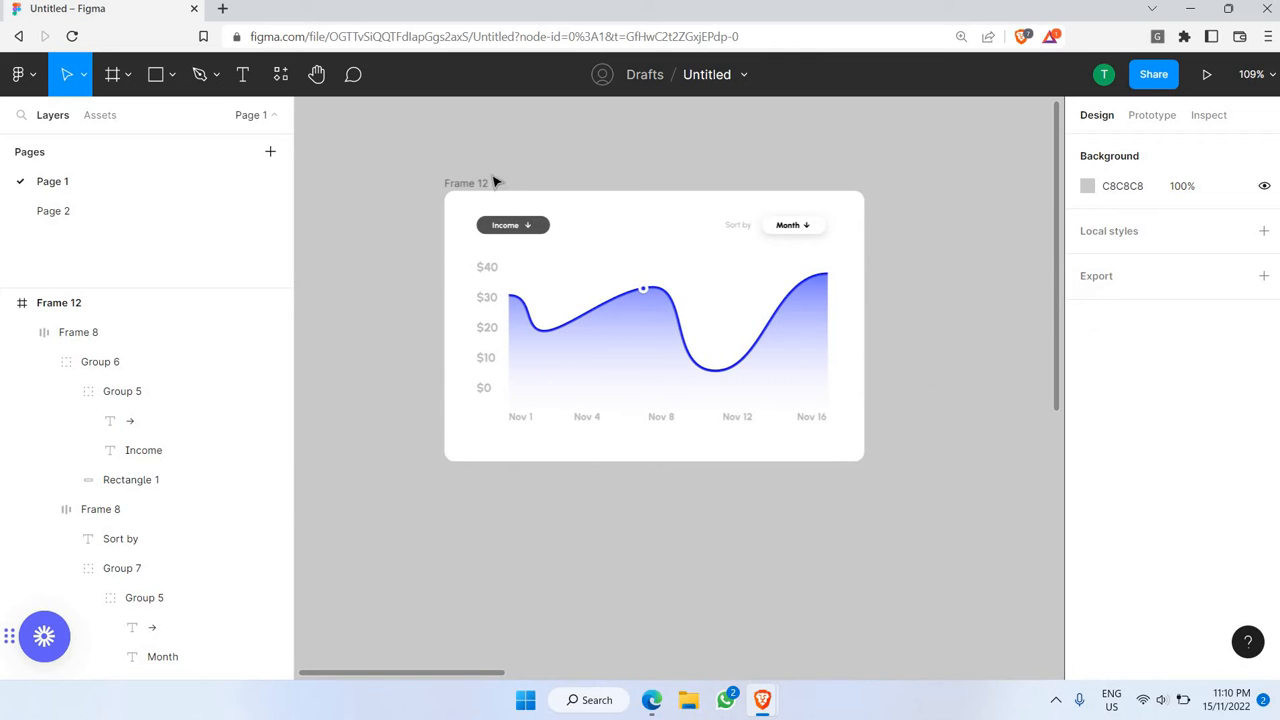
- Turn the Frame 12 chart card into a reusable component
left_click(483, 186)
right_click(477, 395)
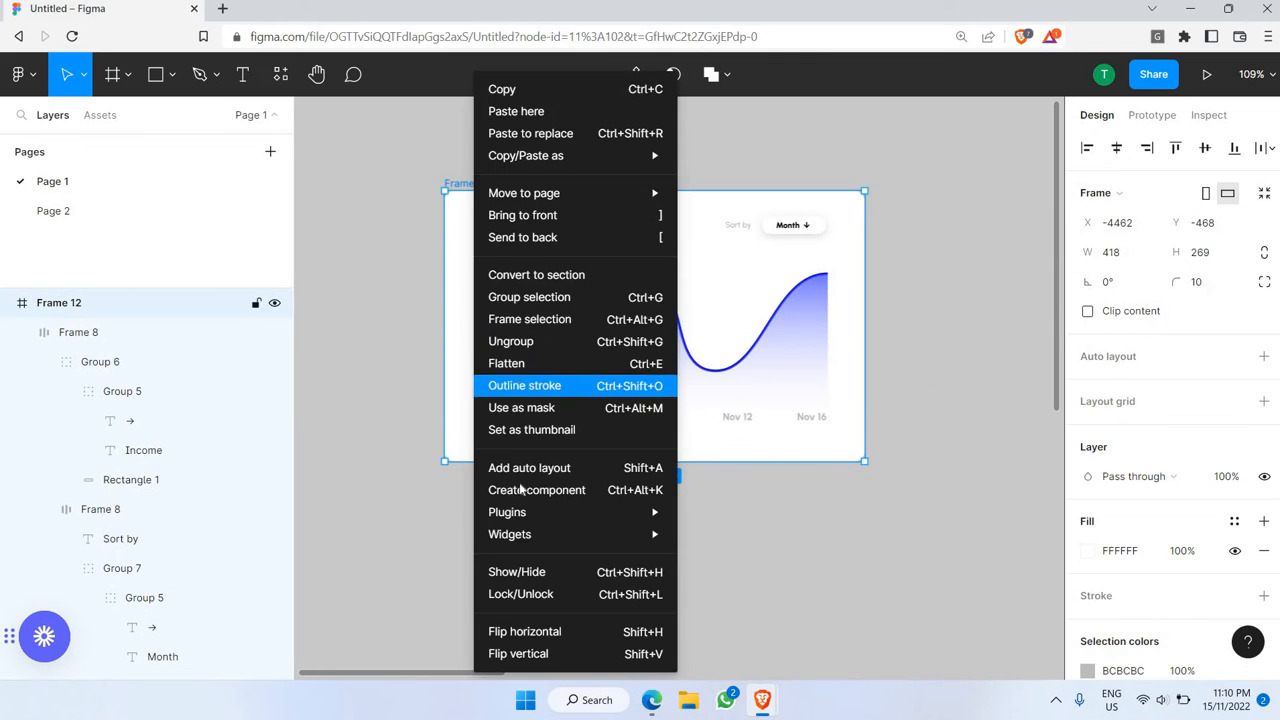
left_click(620, 490)
scroll(645, 519, "down", 3)
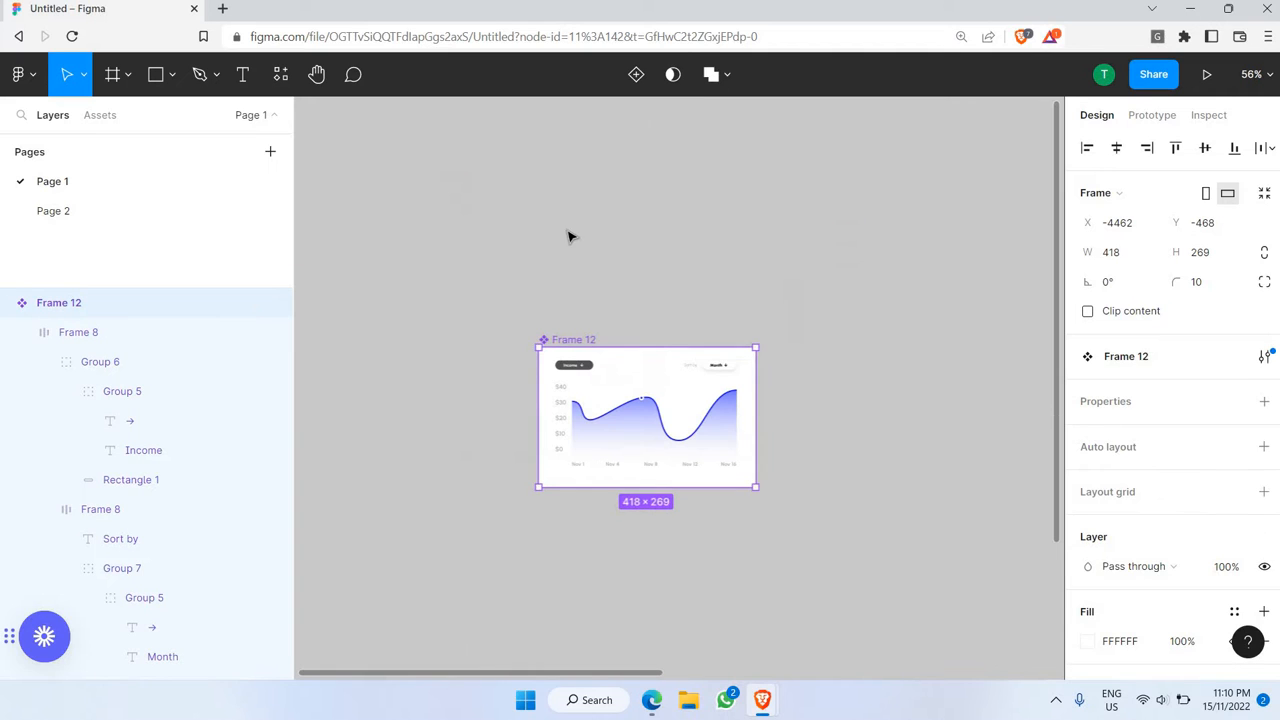
left_click(563, 297)
scroll(560, 343, "up", 2)
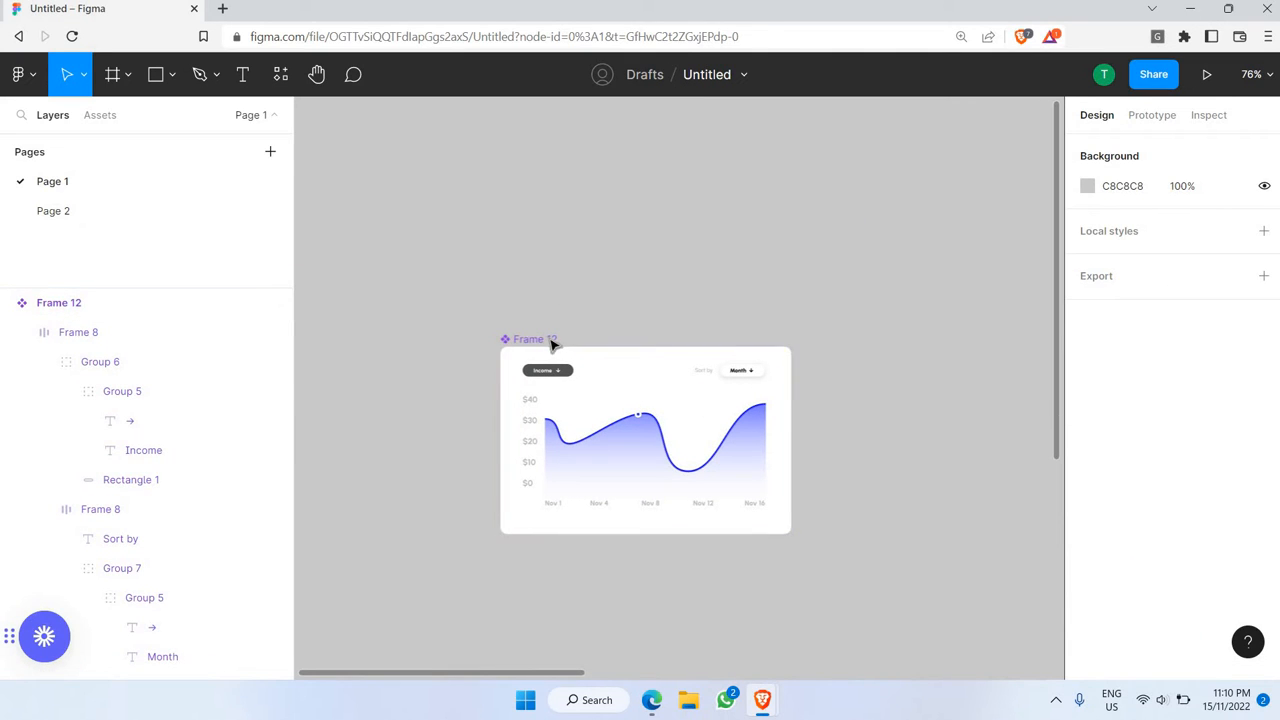
- Copy the Frame 12 component into Desktop - 1 and place it beneath the greeting, left-aligned with it at X 292, Y 185
left_click(551, 344)
scroll(551, 340, "down", 5)
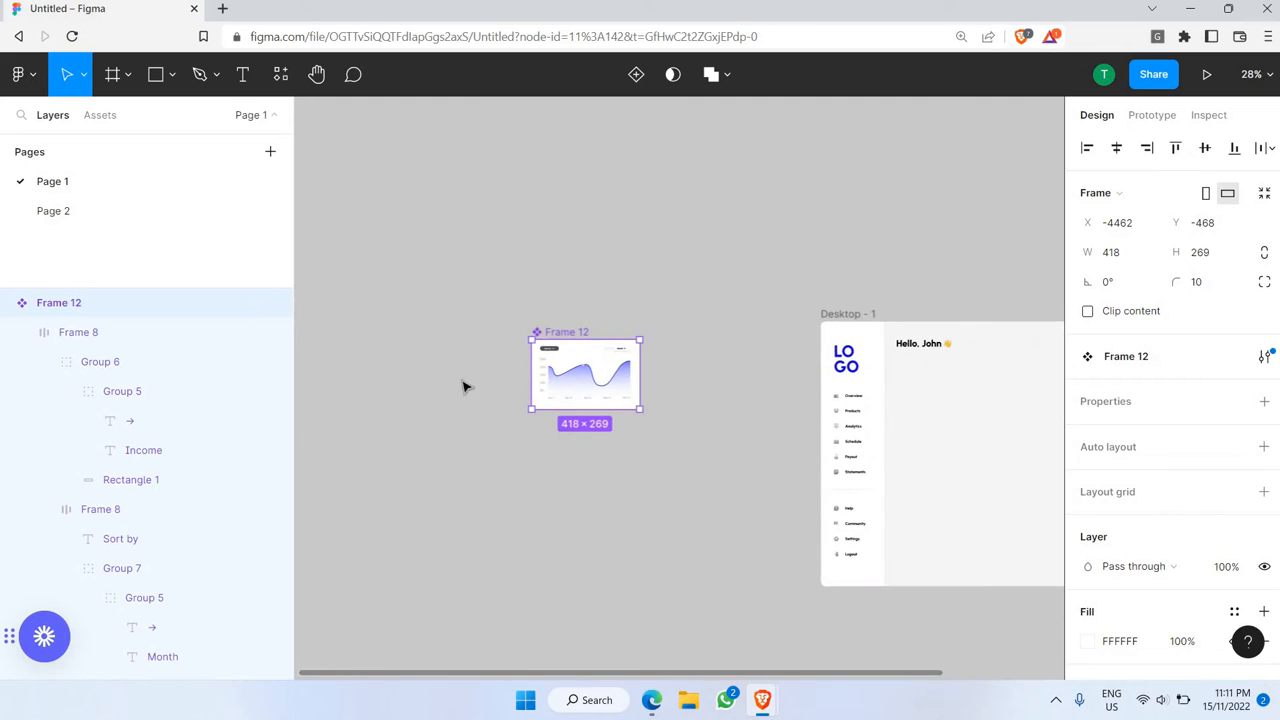
scroll(463, 381, "right", 5)
scroll(463, 381, "up", 3)
scroll(500, 392, "left", 2)
scroll(720, 393, "up", 2)
left_click(723, 398)
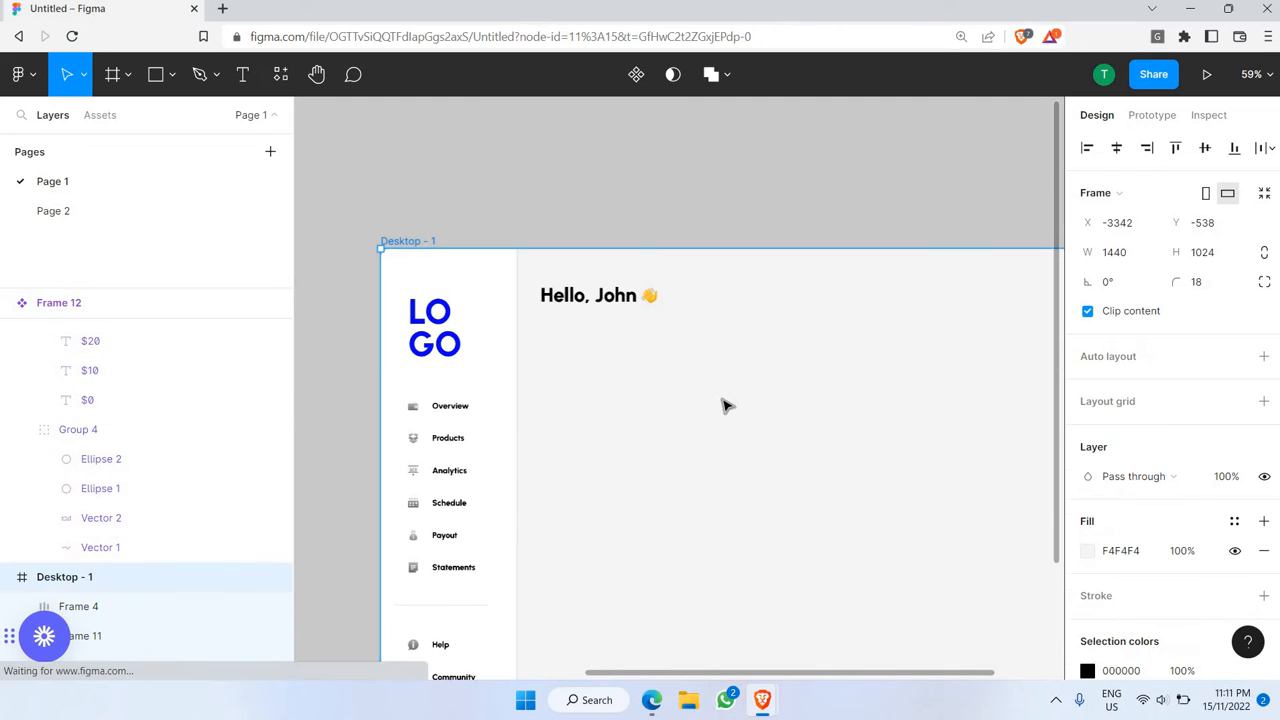
key("ctrl+v")
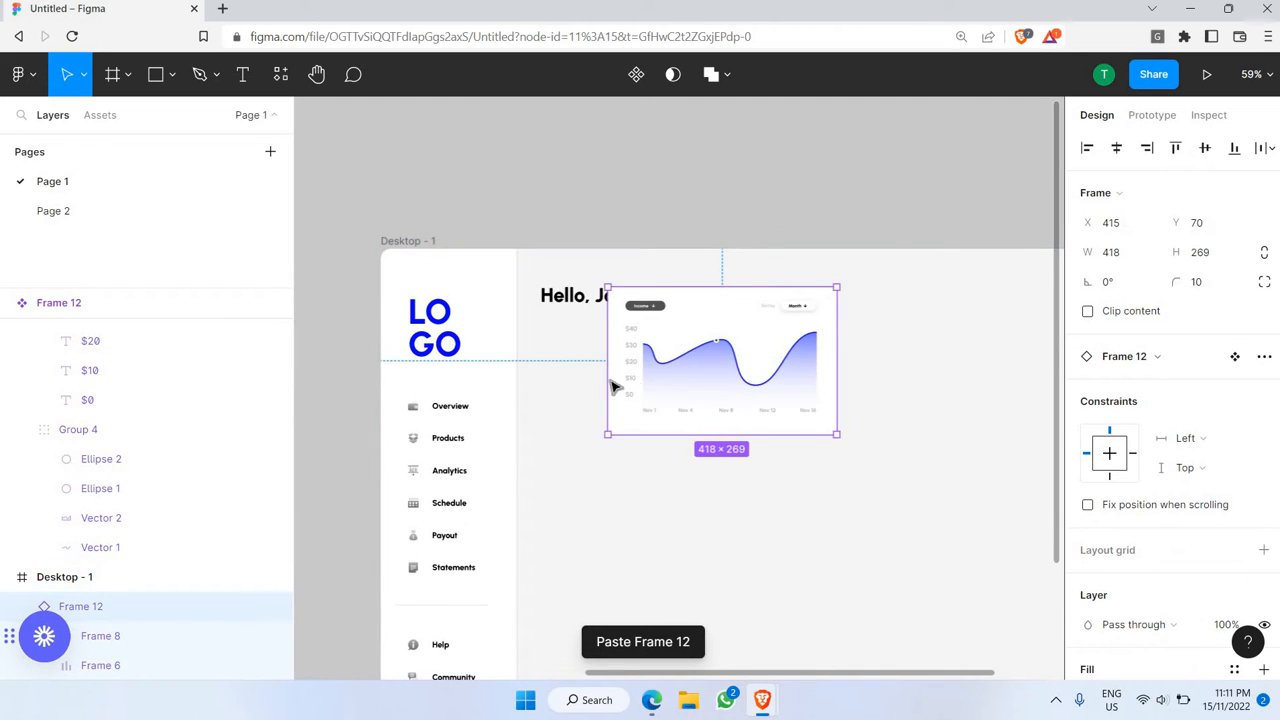
left_click_drag(613, 387, 546, 450)
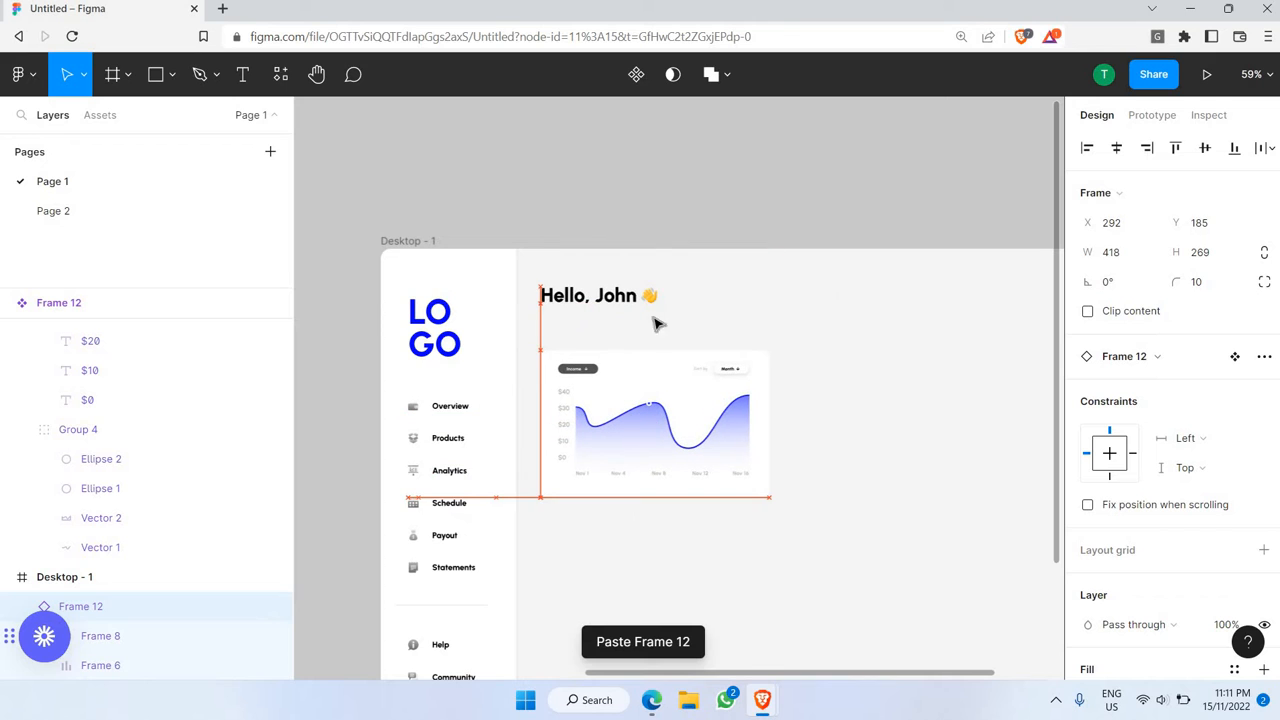
- Add an "Analytics" text label at font size 14 directly above the chart card, aligned with the card's left edge
left_click(720, 218)
scroll(666, 337, "down", 4)
scroll(737, 300, "up", 3)
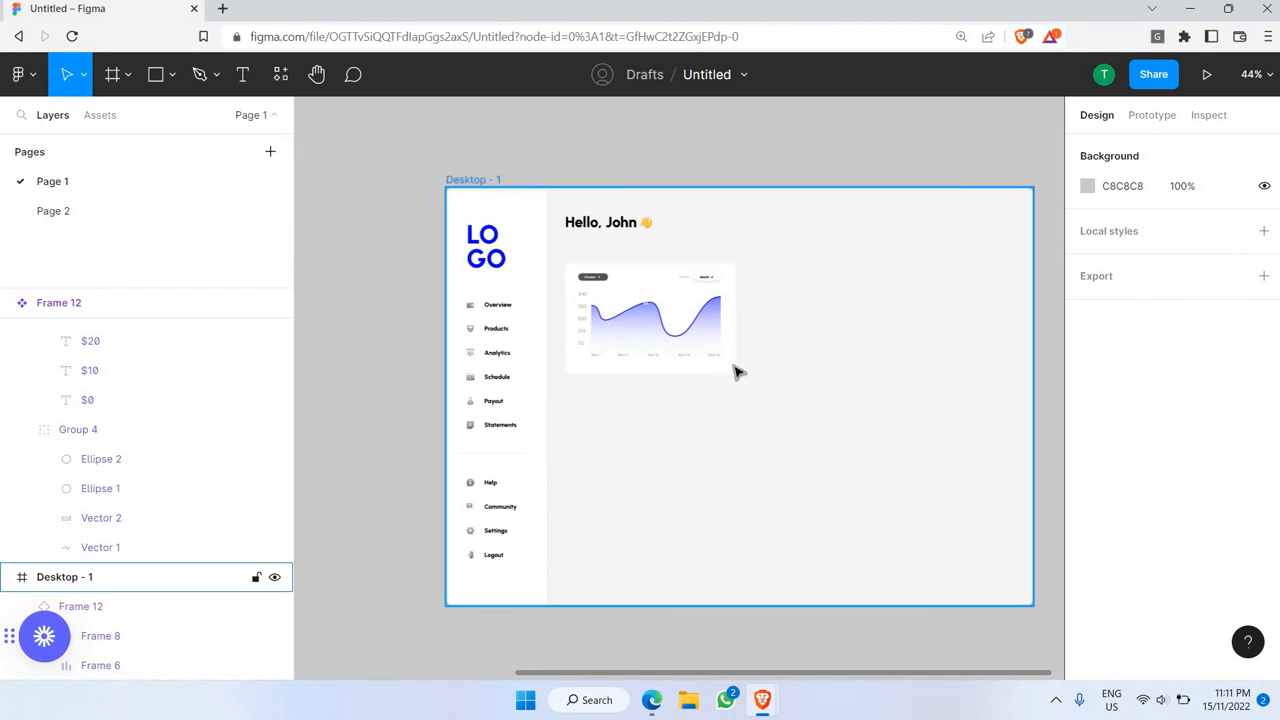
scroll(645, 327, "up", 3)
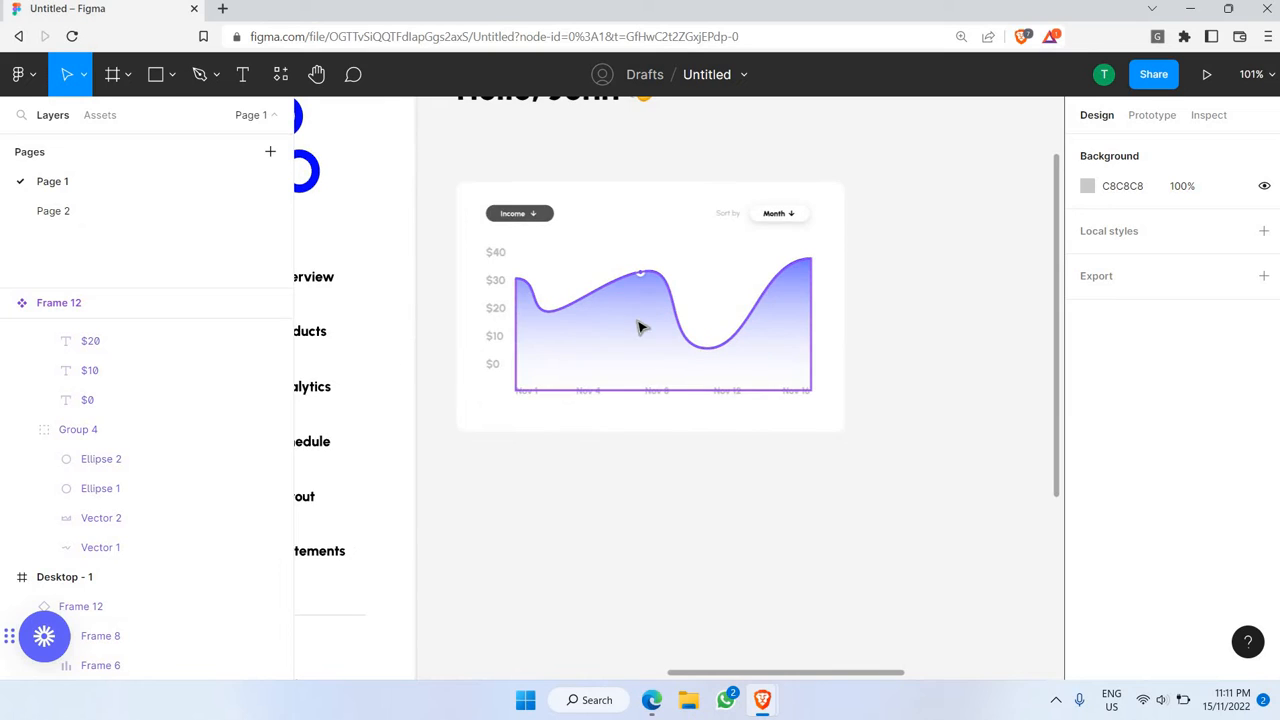
scroll(643, 327, "down", 4)
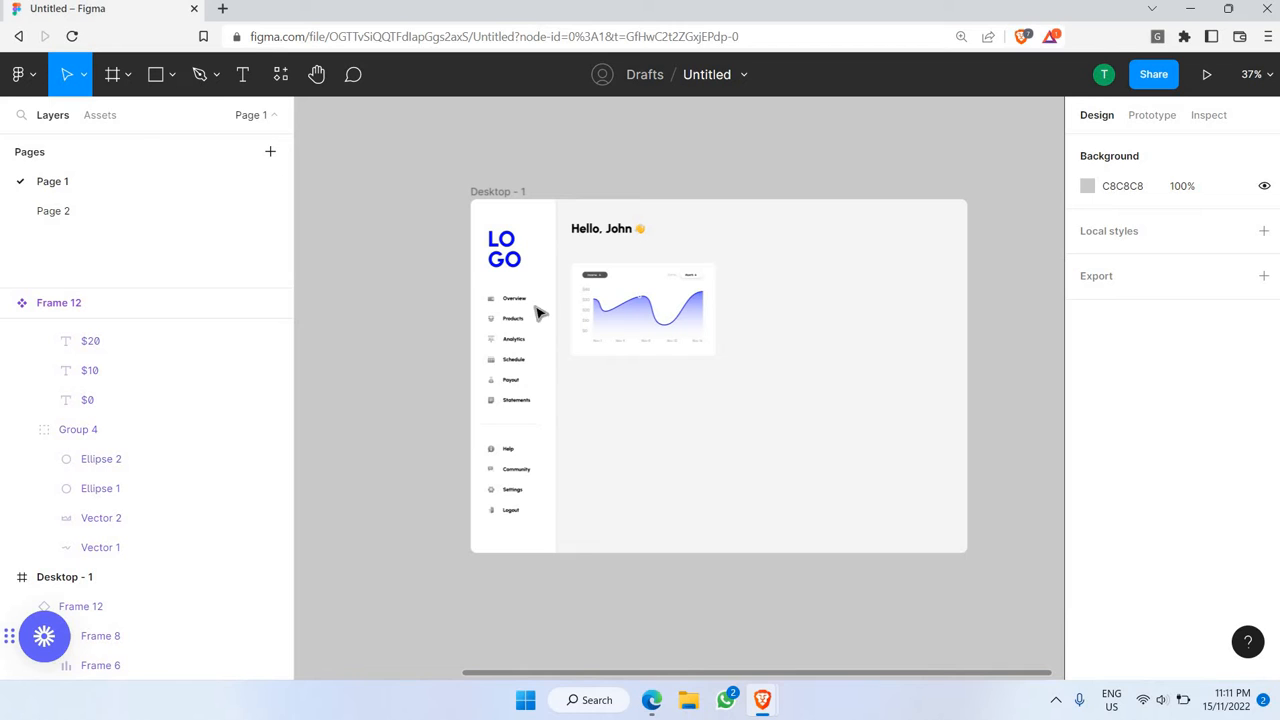
scroll(600, 250, "up", 4)
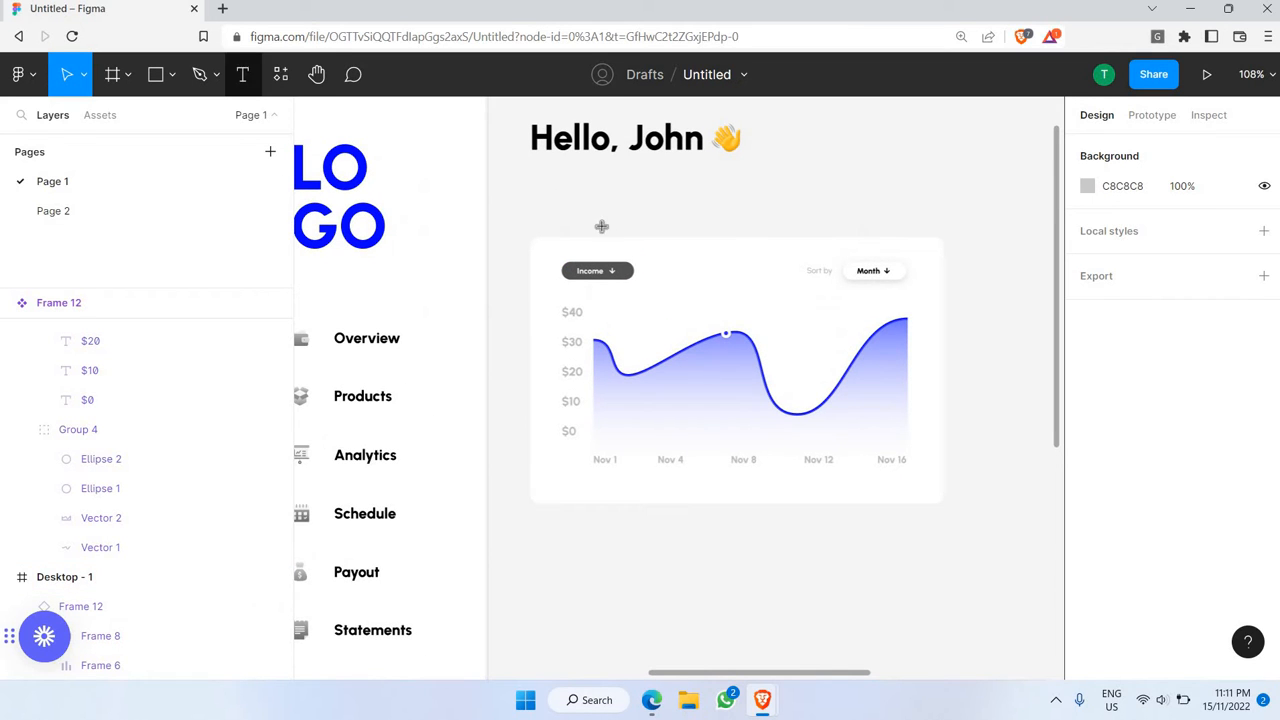
key("t")
left_click_drag(532, 195, 650, 225)
type("Analytics")
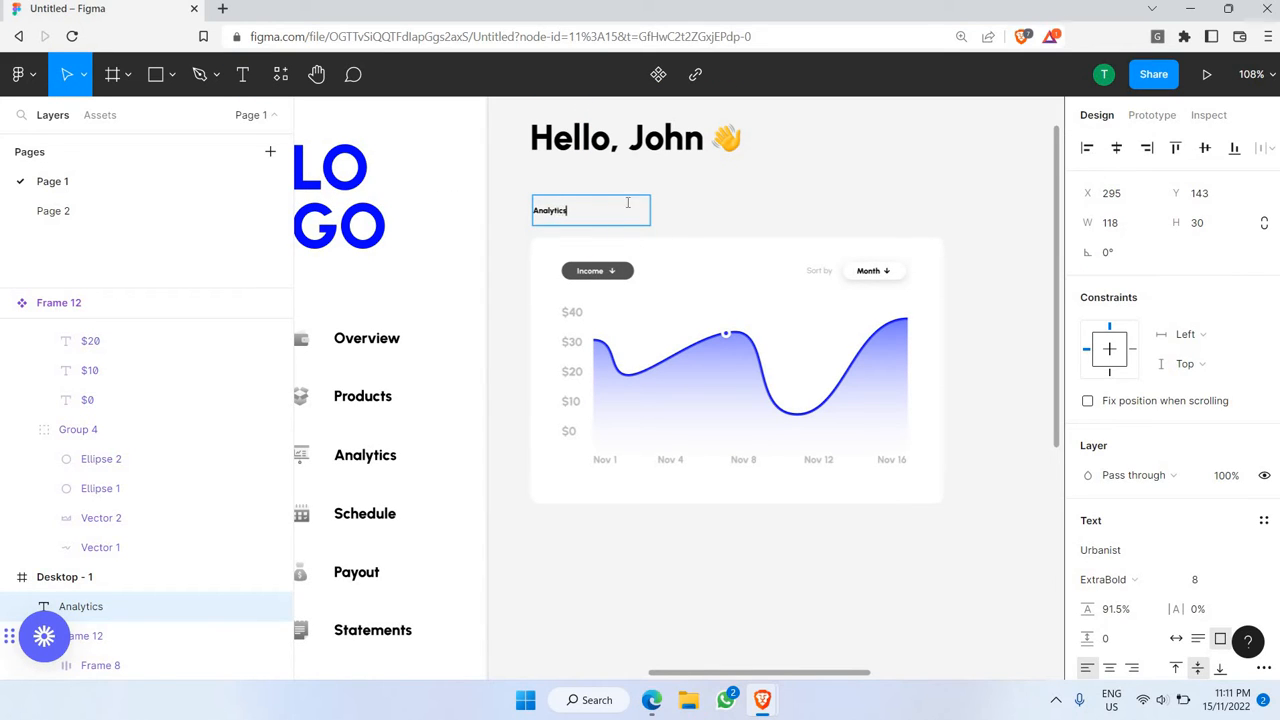
left_click_drag(600, 208, 598, 220)
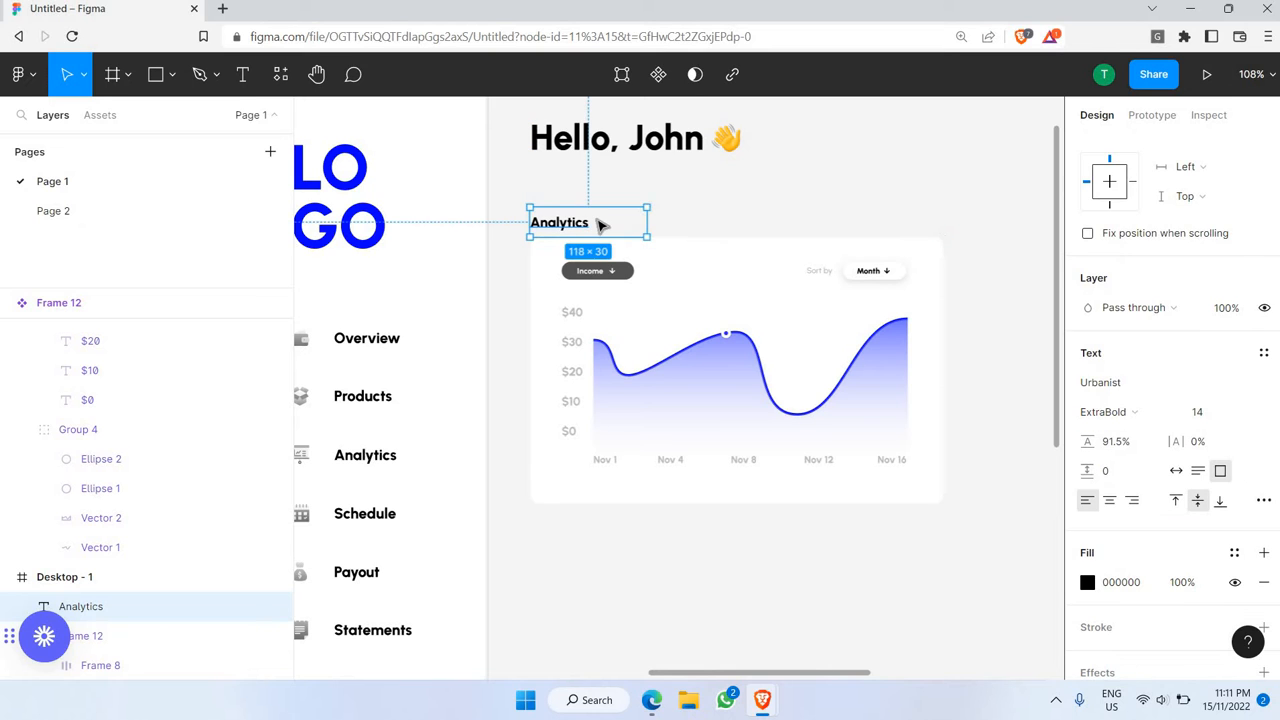
- Group the Analytics label together with the chart card
left_click(674, 251, "shift")
right_click(668, 352)
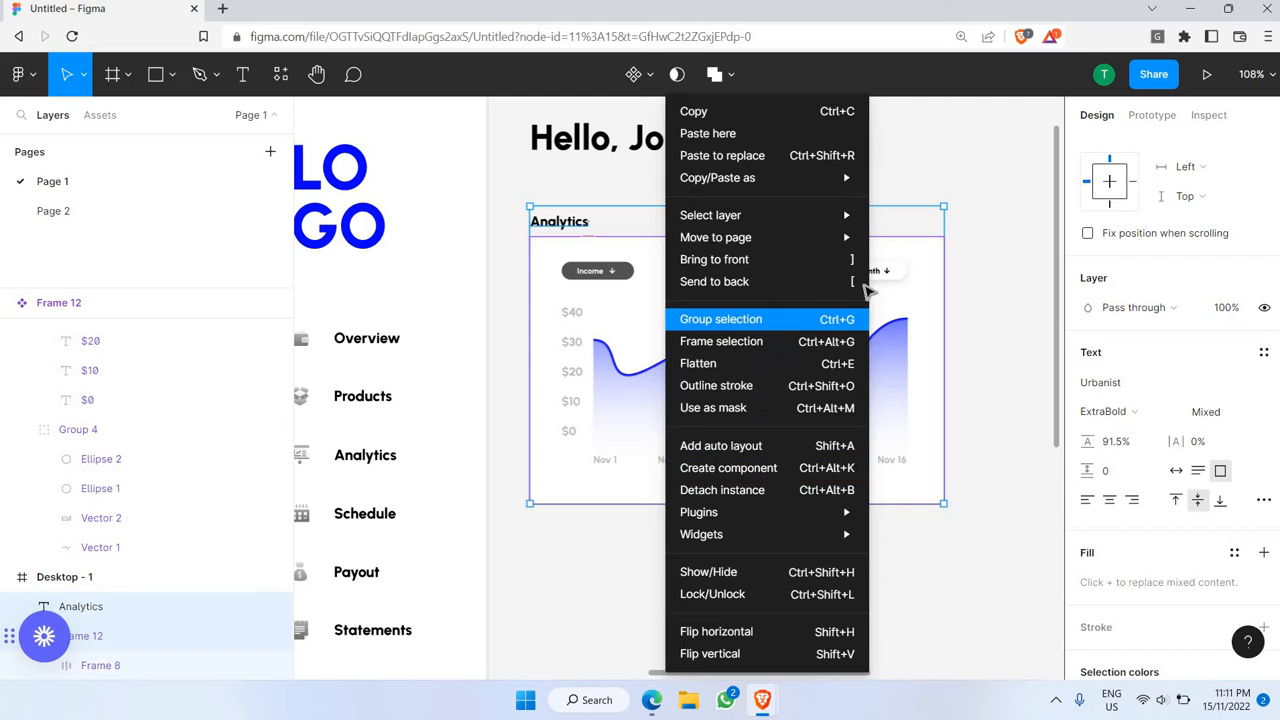
left_click(840, 317)
scroll(877, 240, "down", 3)
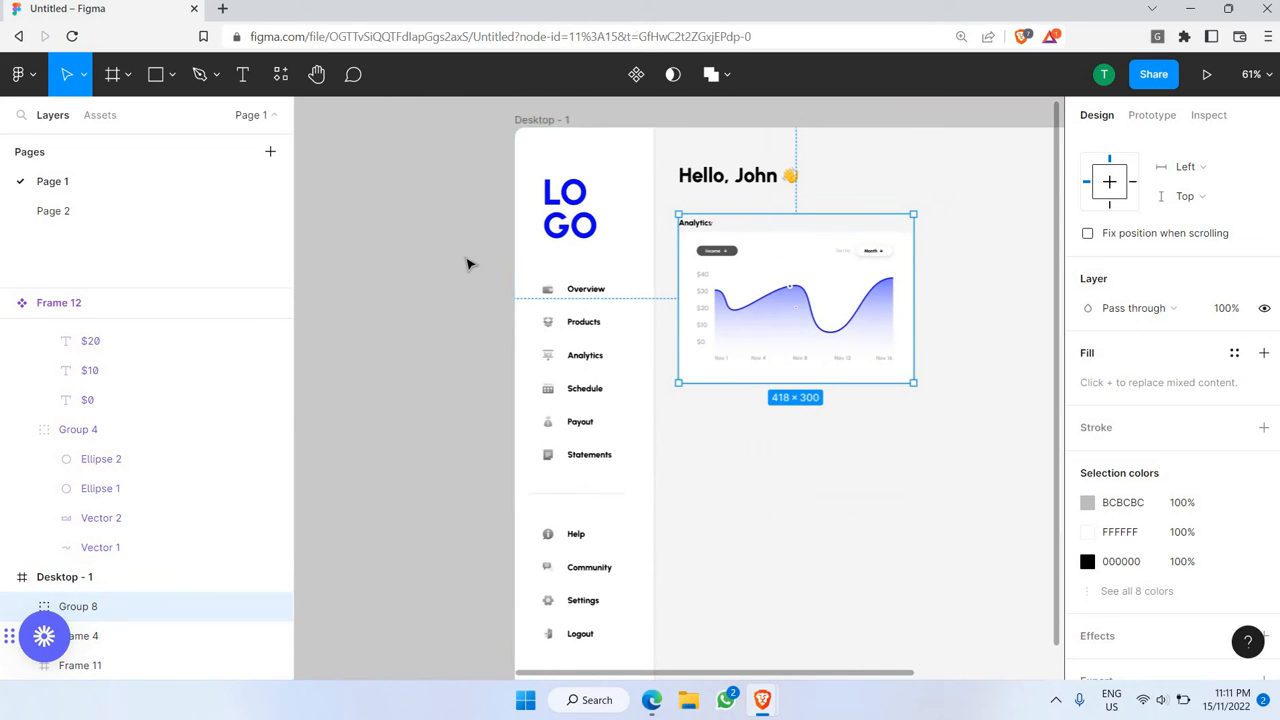
- Duplicate the Analytics group and place the copy straight below the original at X 292, Y 637
left_click(469, 264)
scroll(575, 280, "right", 1)
scroll(575, 280, "right", 4)
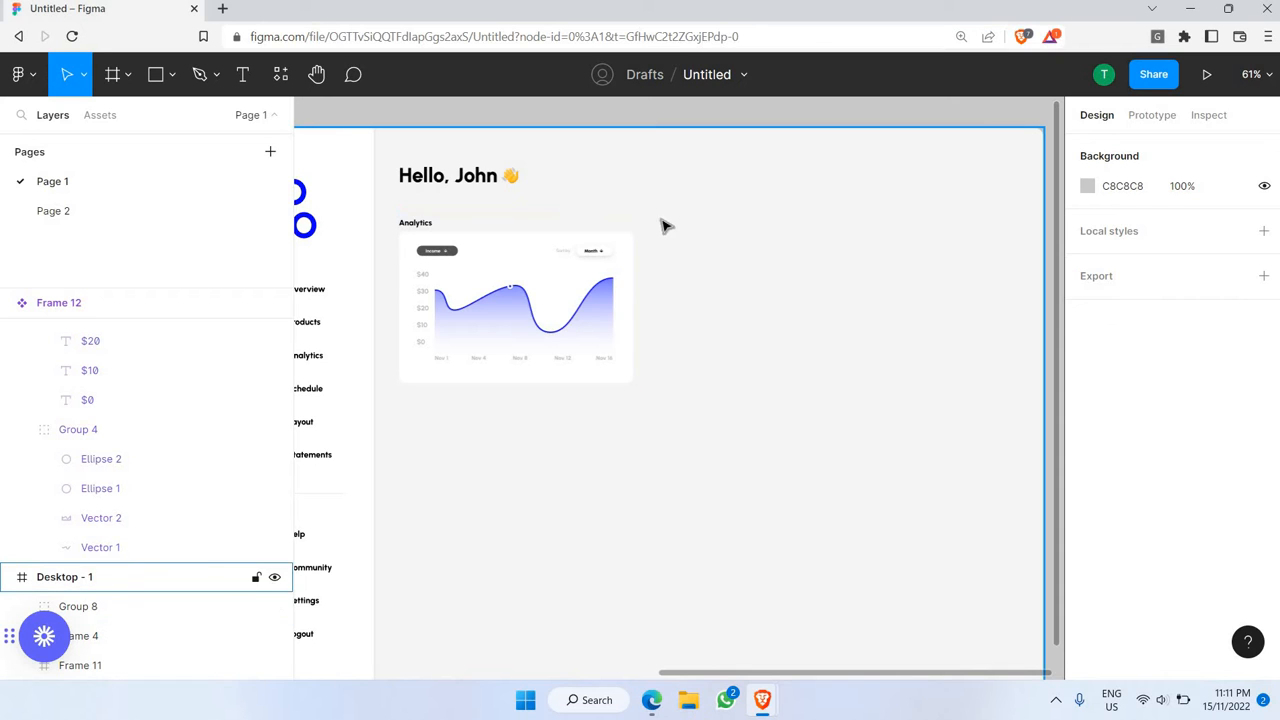
scroll(517, 246, "down", 1)
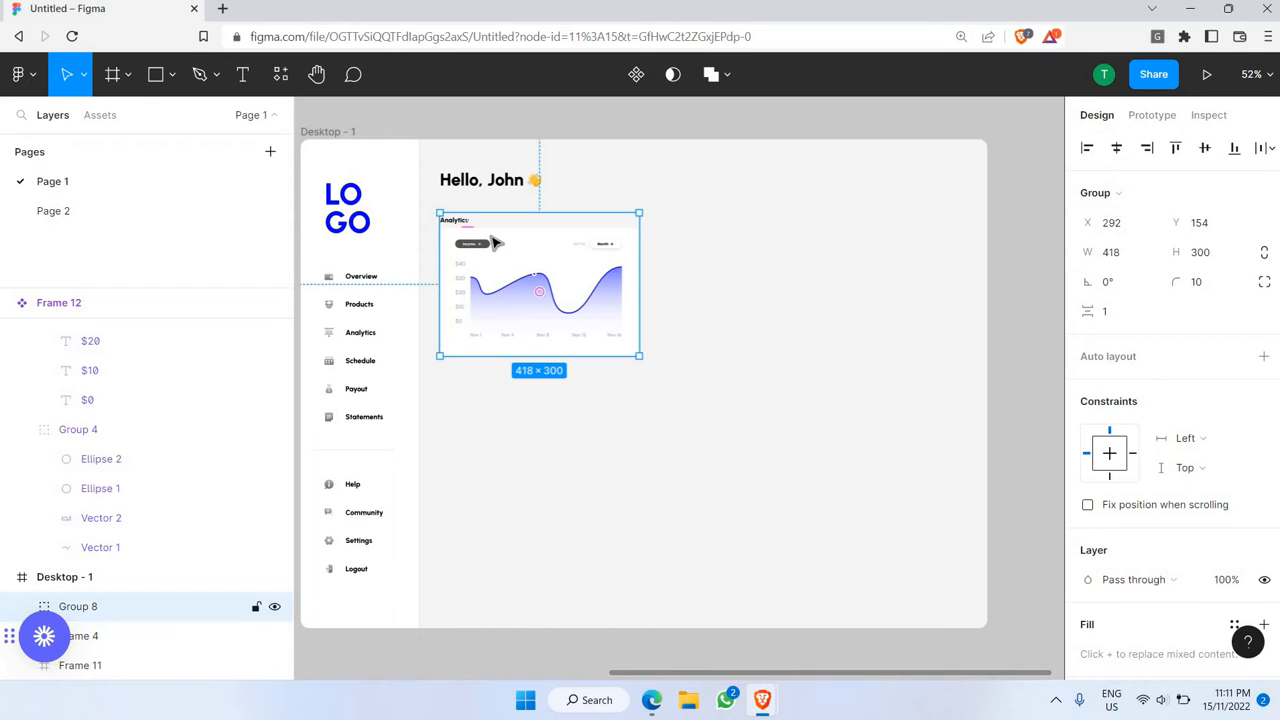
key("ctrl+v")
left_click_drag(493, 243, 556, 459)
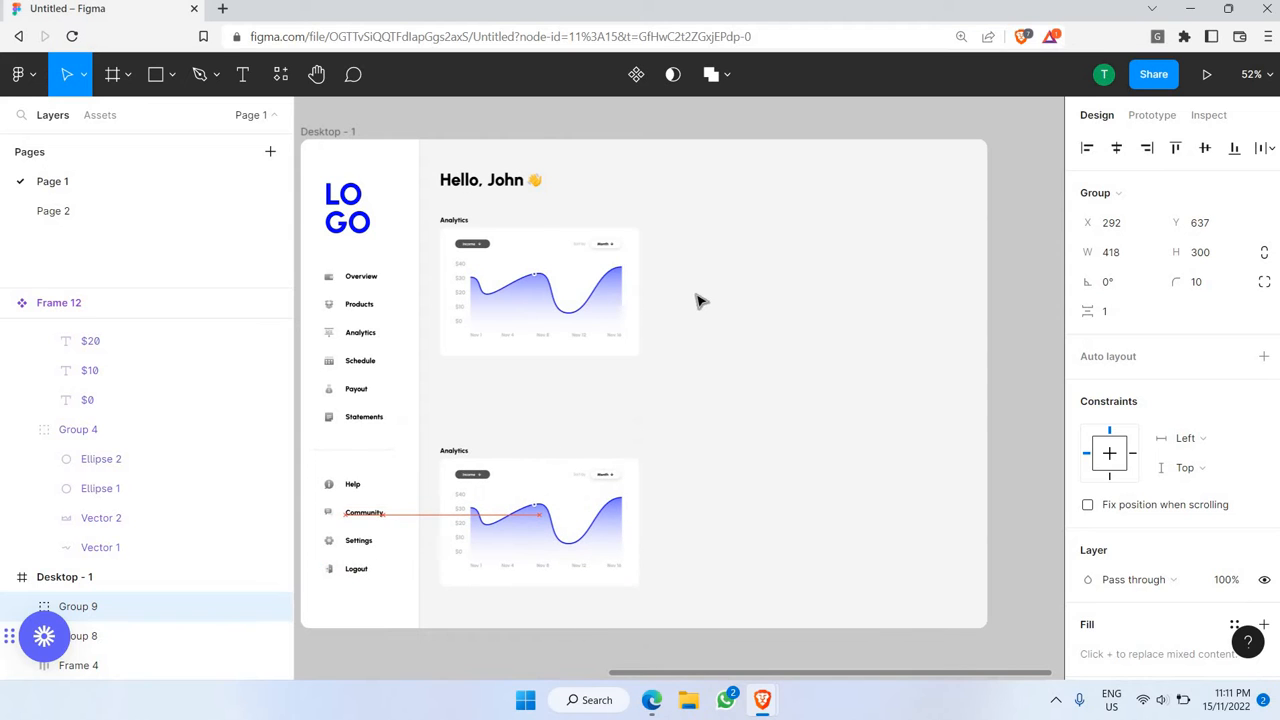
- Lower the first Analytics group to Y 282, and raise both groups together until the lower one sits at Y 618
left_click_drag(700, 301, 691, 303)
scroll(637, 334, "down", 3)
scroll(565, 200, "up", 3)
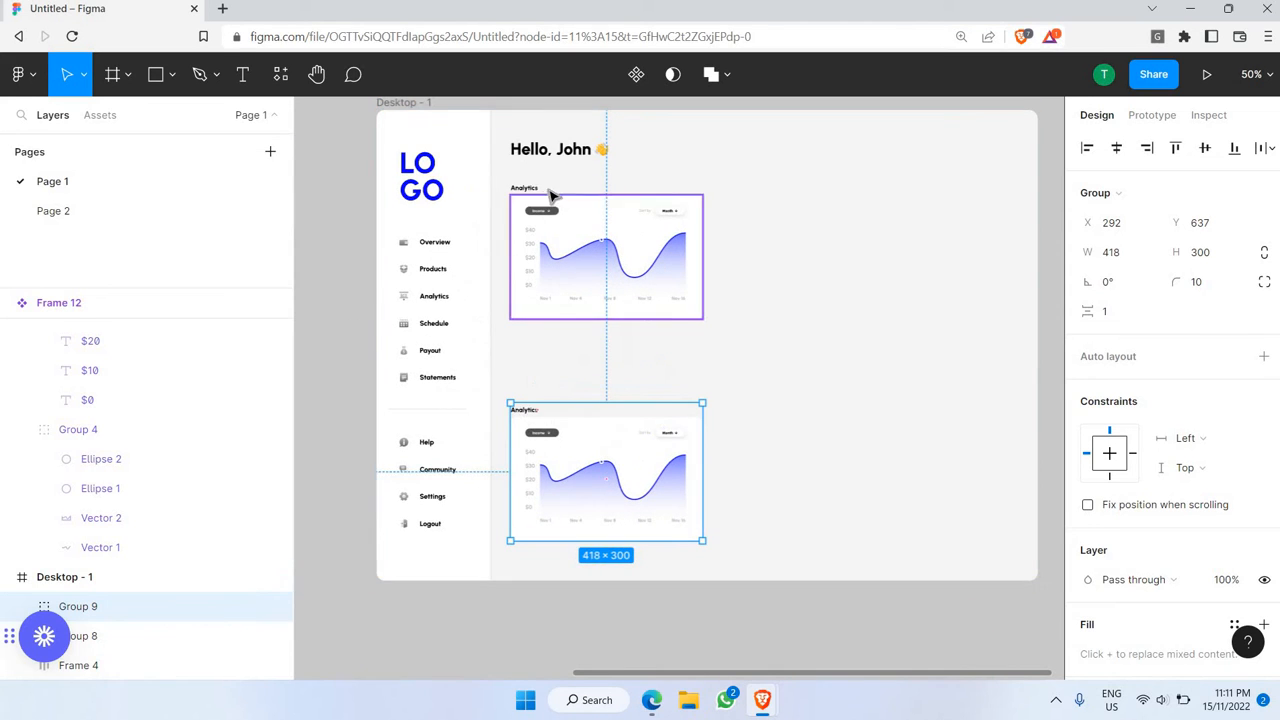
left_click(580, 199)
left_click_drag(586, 200, 590, 276)
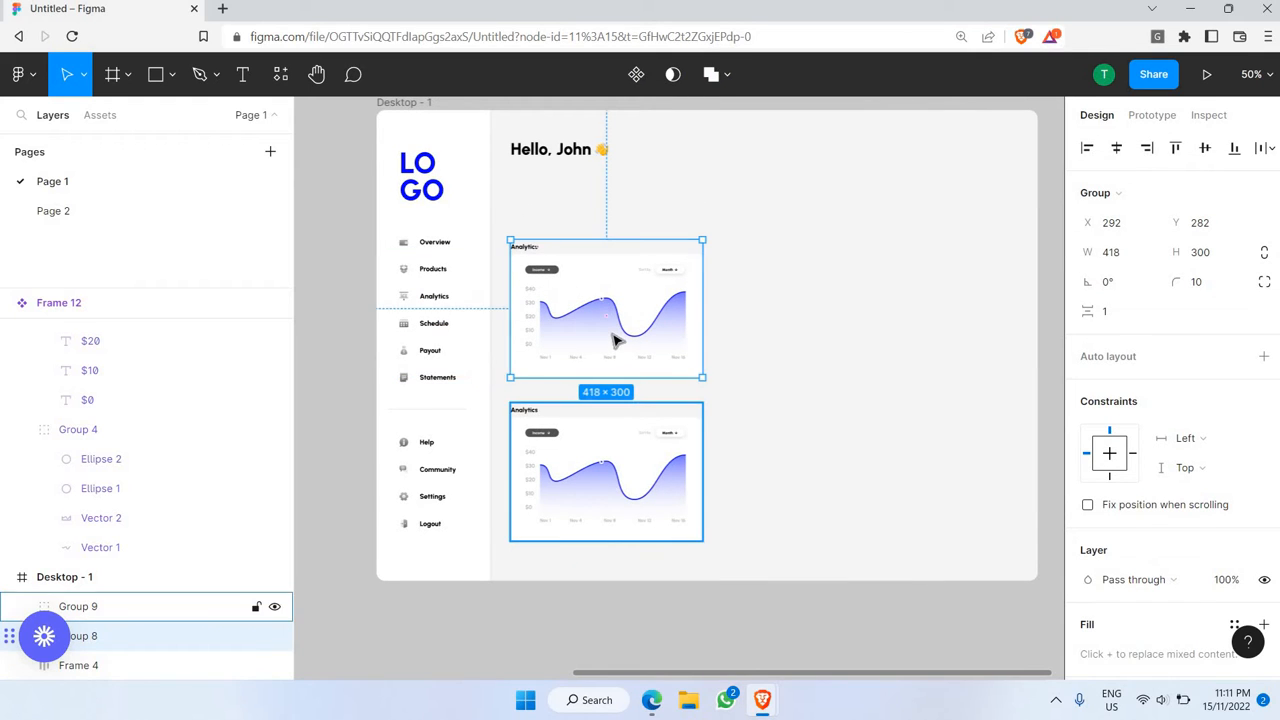
left_click(609, 440, "shift")
left_click_drag(612, 334, 609, 331)
key("Escape")
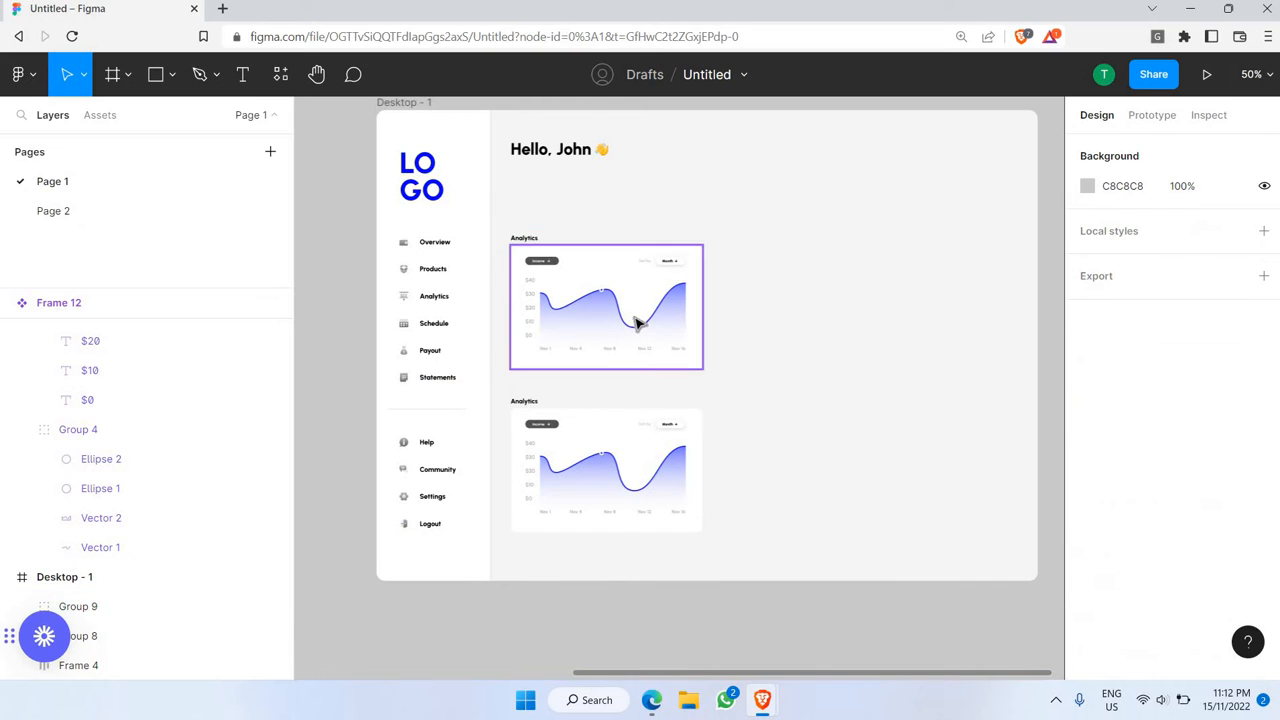
- Change the lower group's label to "Recent Transactions" and widen its text box to 141 so it fits on one line
scroll(600, 260, "down", 4)
scroll(591, 214, "up", 5)
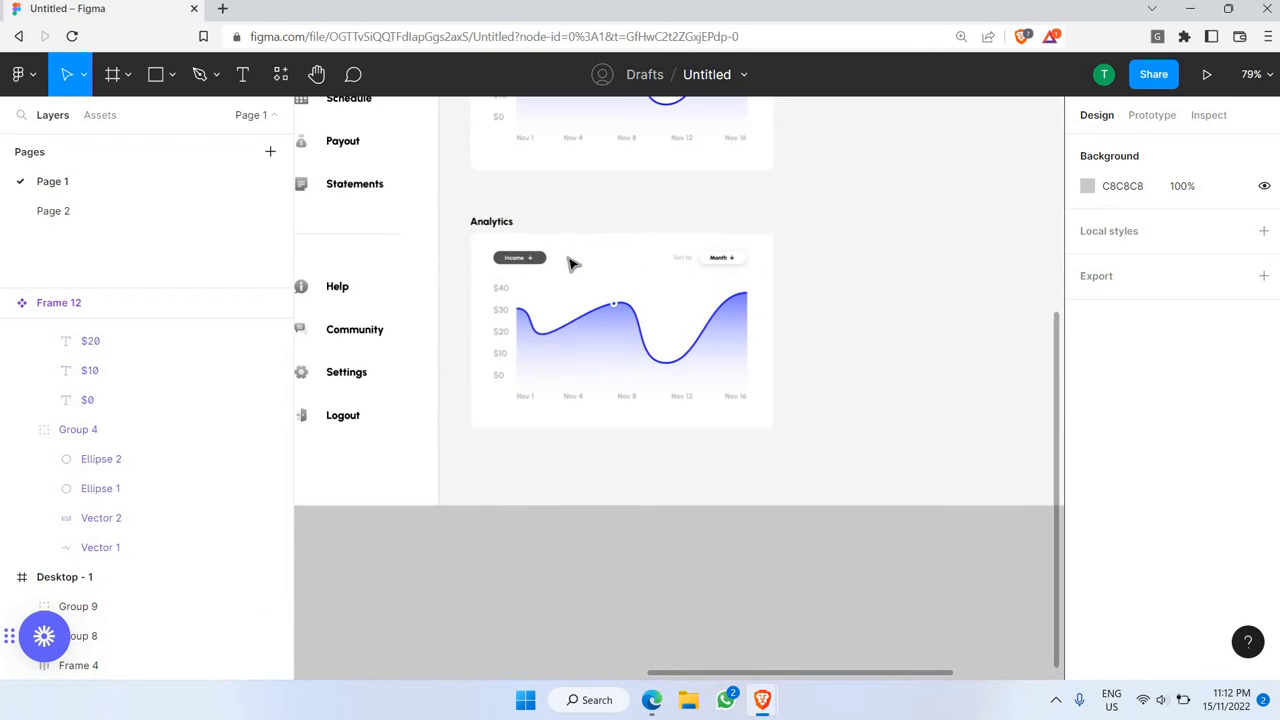
left_click(522, 256)
left_click(493, 224)
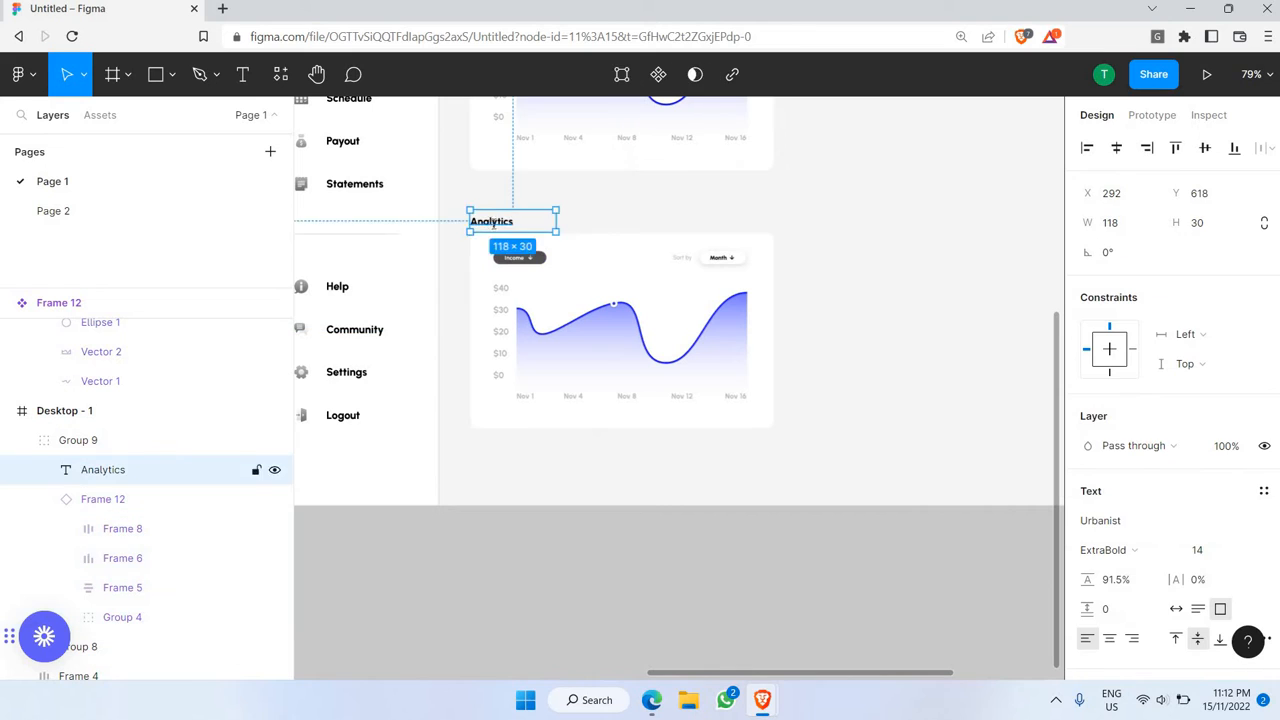
double_click(493, 224)
type("Re")
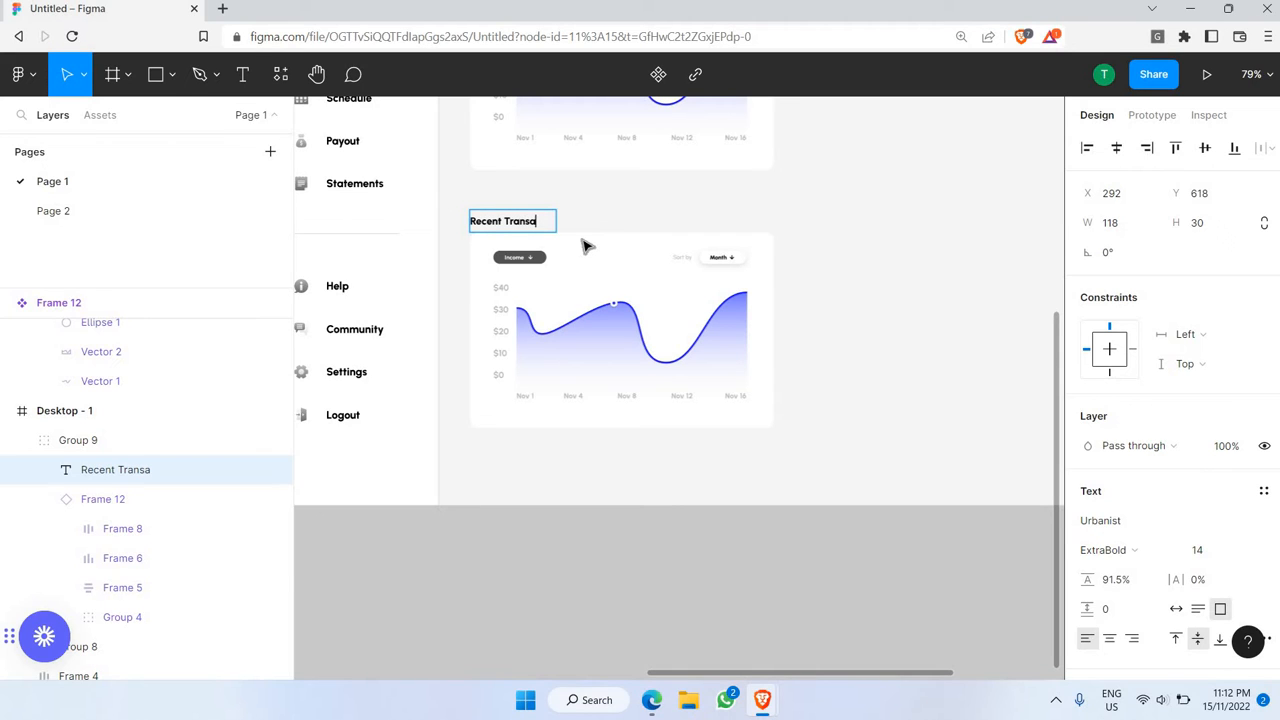
type("cent Transactions")
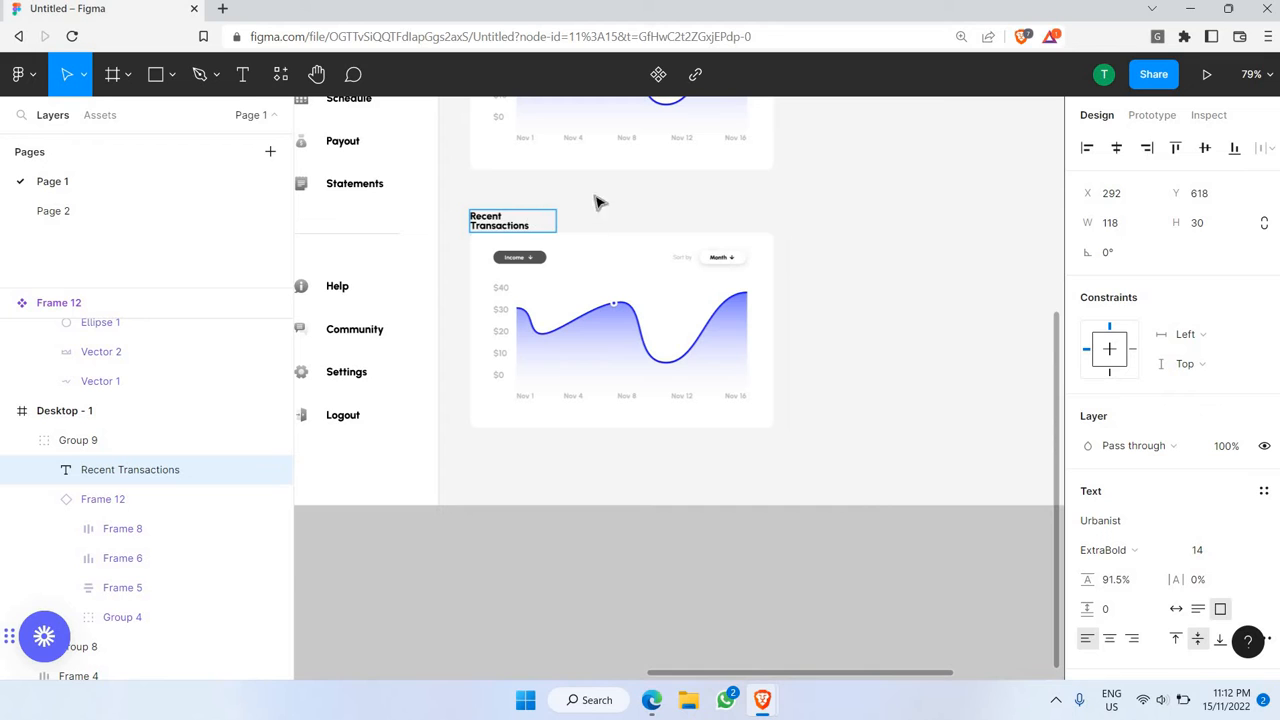
key("Escape")
left_click_drag(572, 222, 584, 222)
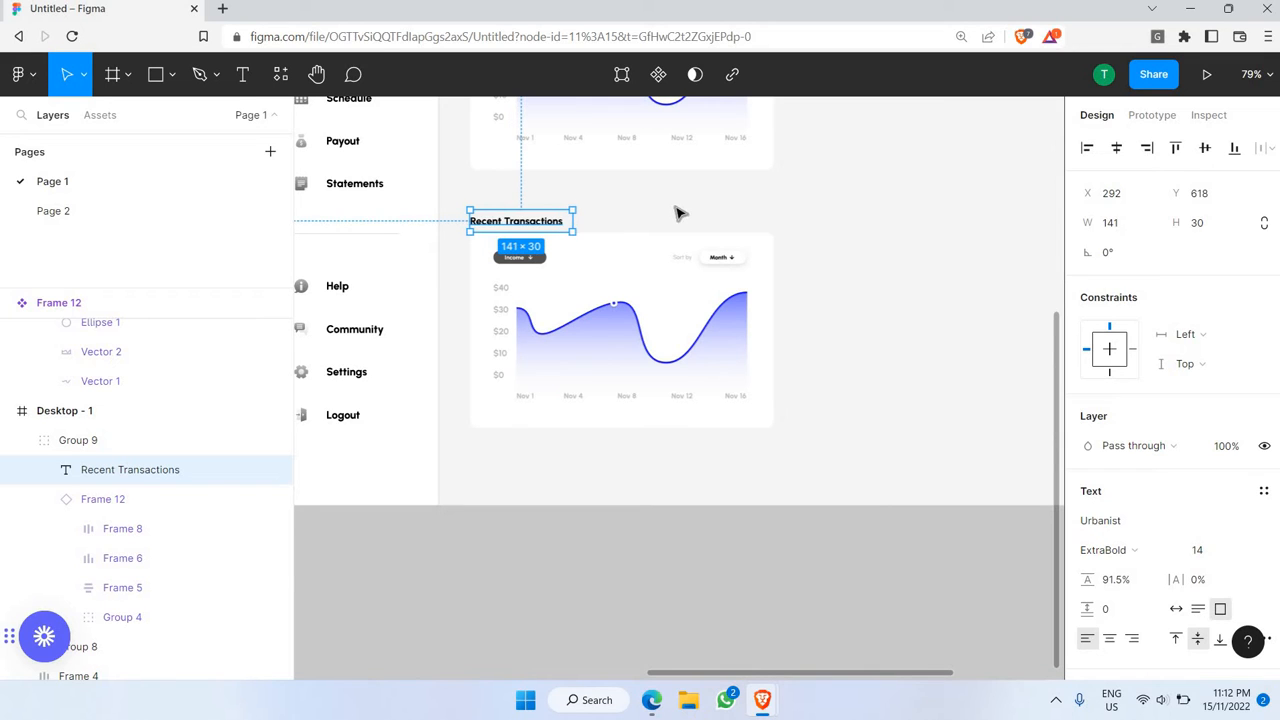
- Delete the chart card under the Recent Transactions label
left_click(677, 211)
left_click(629, 250)
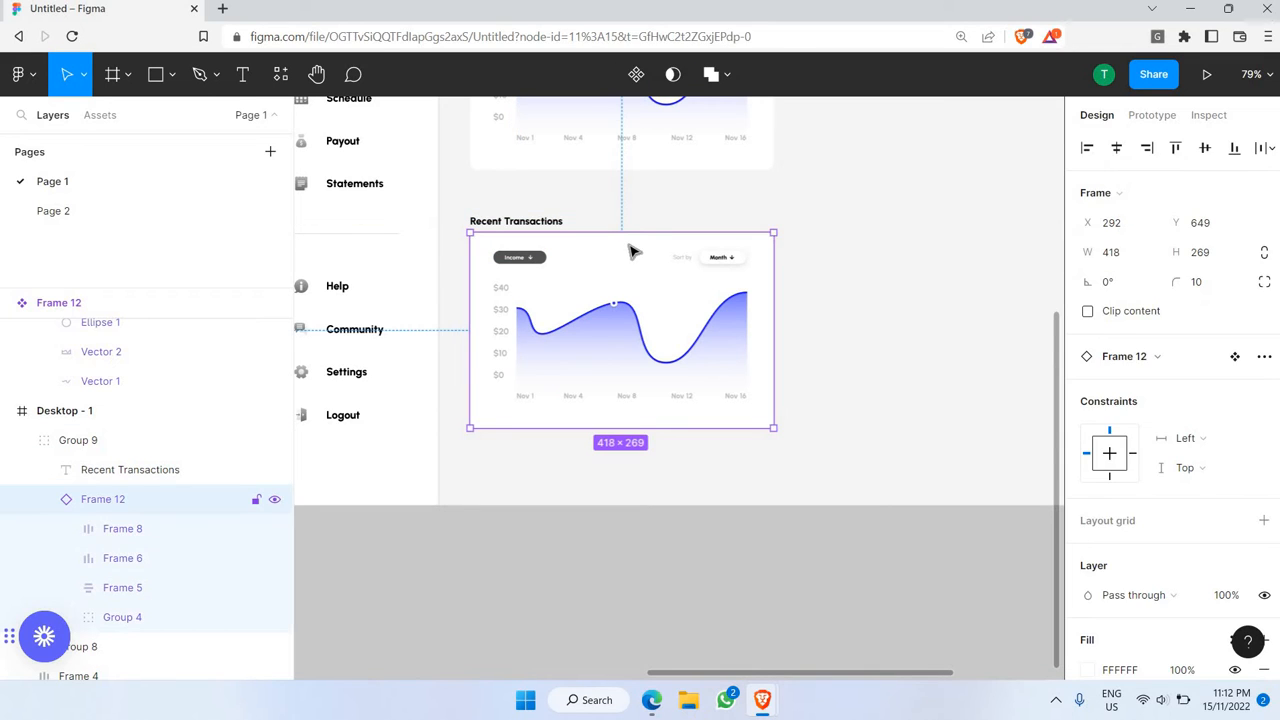
key("Delete")
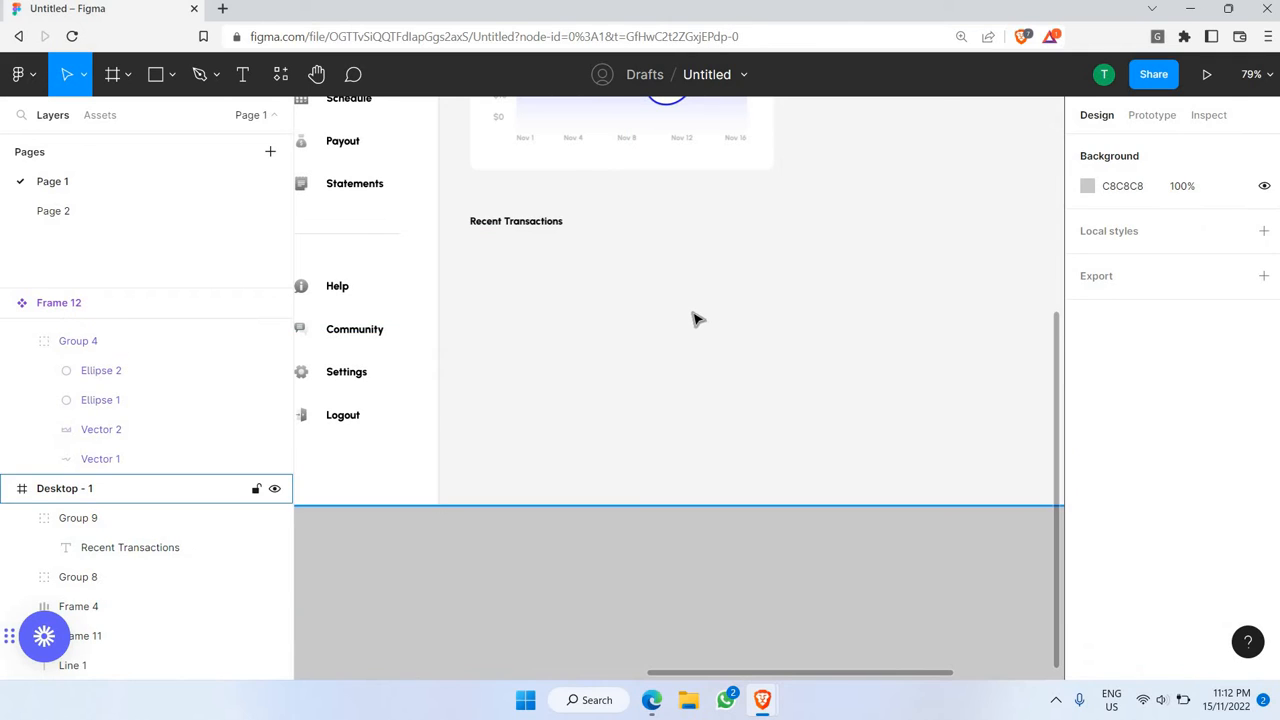
scroll(693, 312, "down", 5)
scroll(728, 250, "left", 4)
scroll(673, 308, "right", 4)
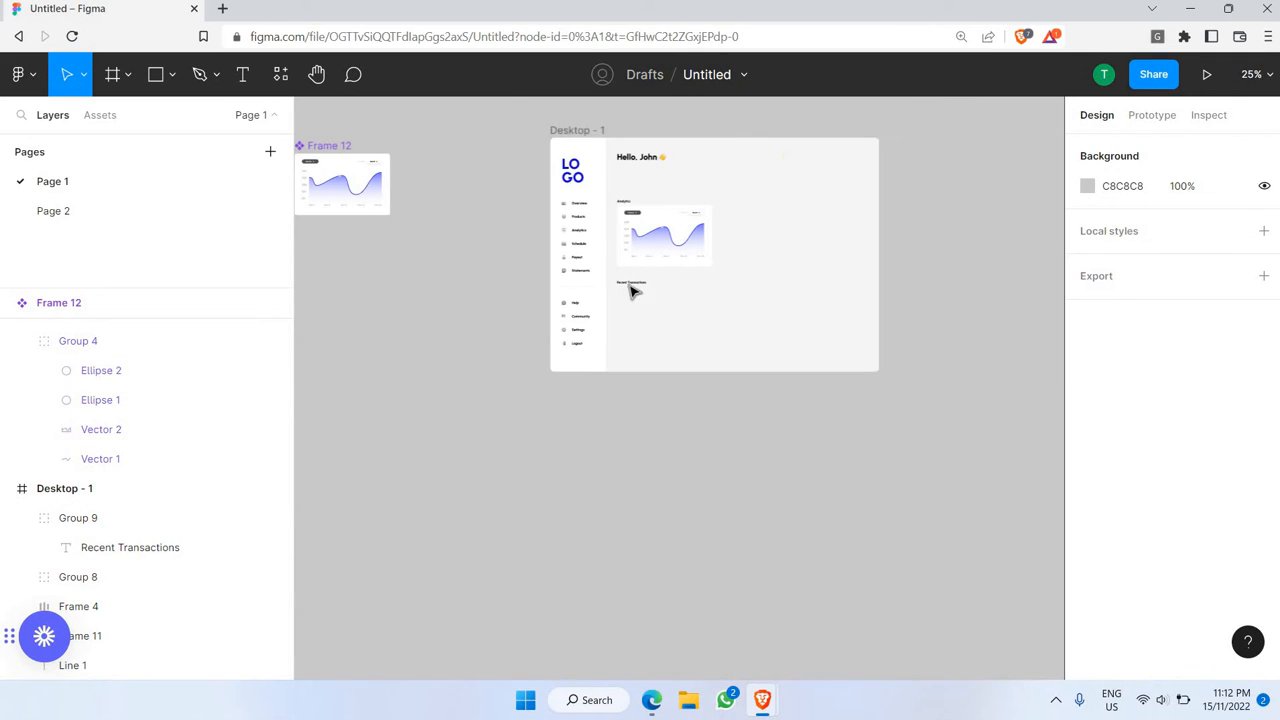
scroll(632, 290, "up", 4)
key("f")
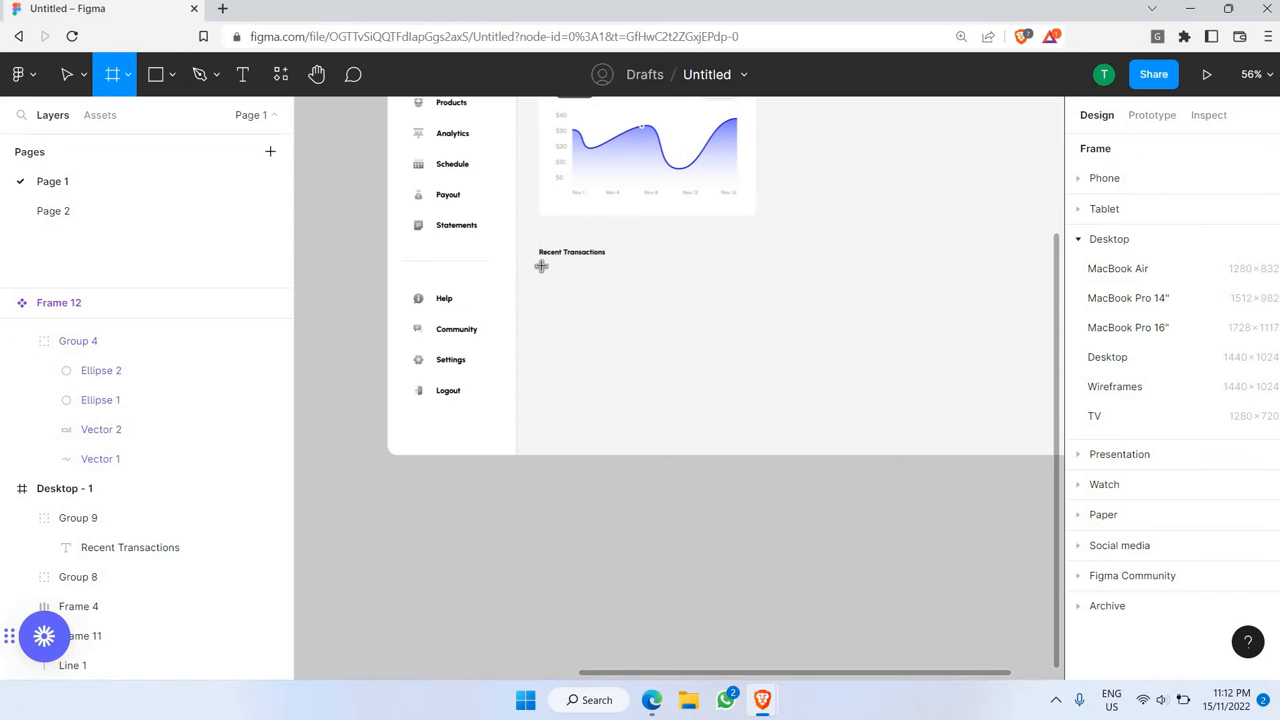
mouse_move(541, 265)
left_mouse_down()
mouse_move(704, 391)
mouse_move(719, 423)
mouse_move(690, 399)
left_mouse_up()
scroll(723, 366, "down", 3)
scroll(700, 340, "up", 3)
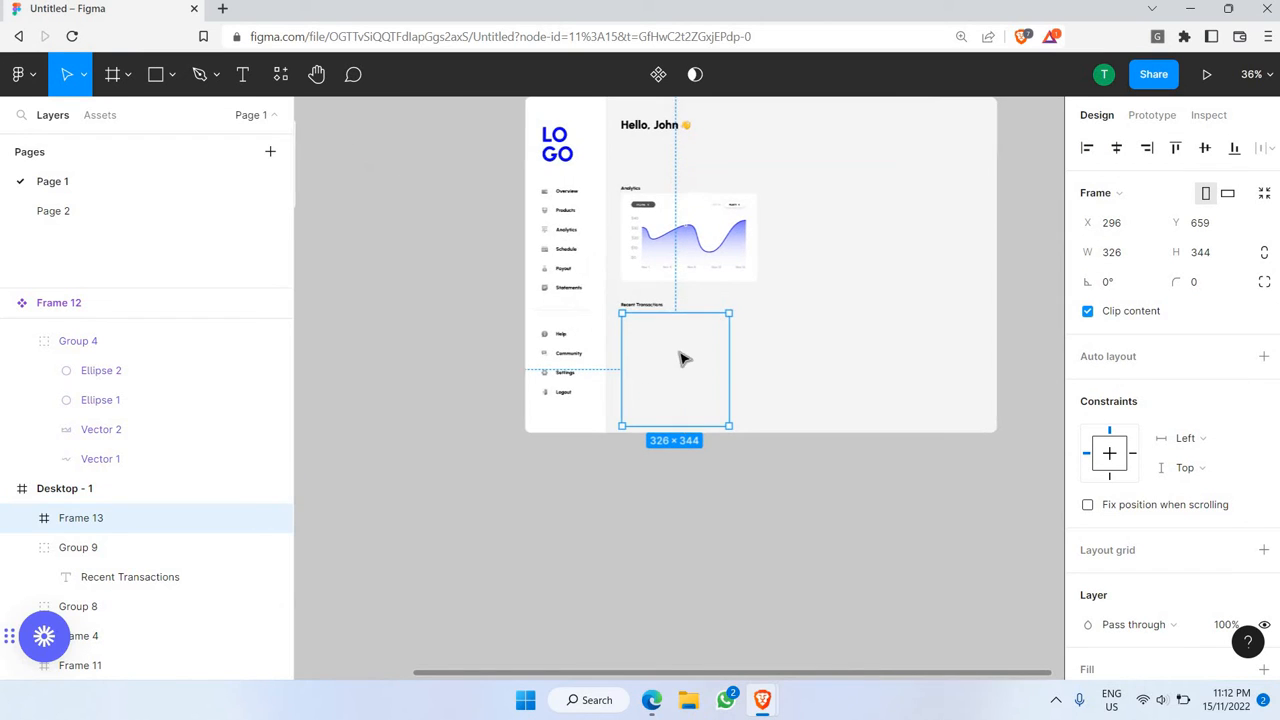
scroll(690, 330, "up", 2)
left_click(680, 343)
left_click(680, 343)
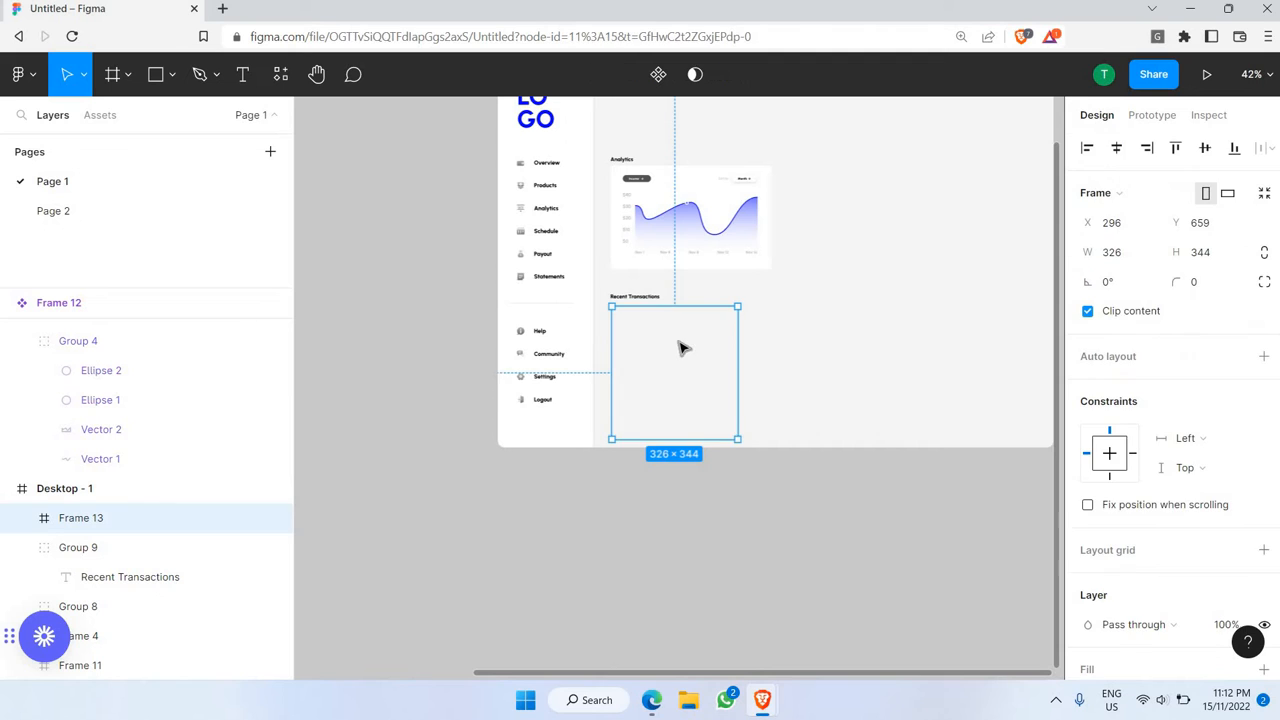
scroll(1205, 473, "down", 3)
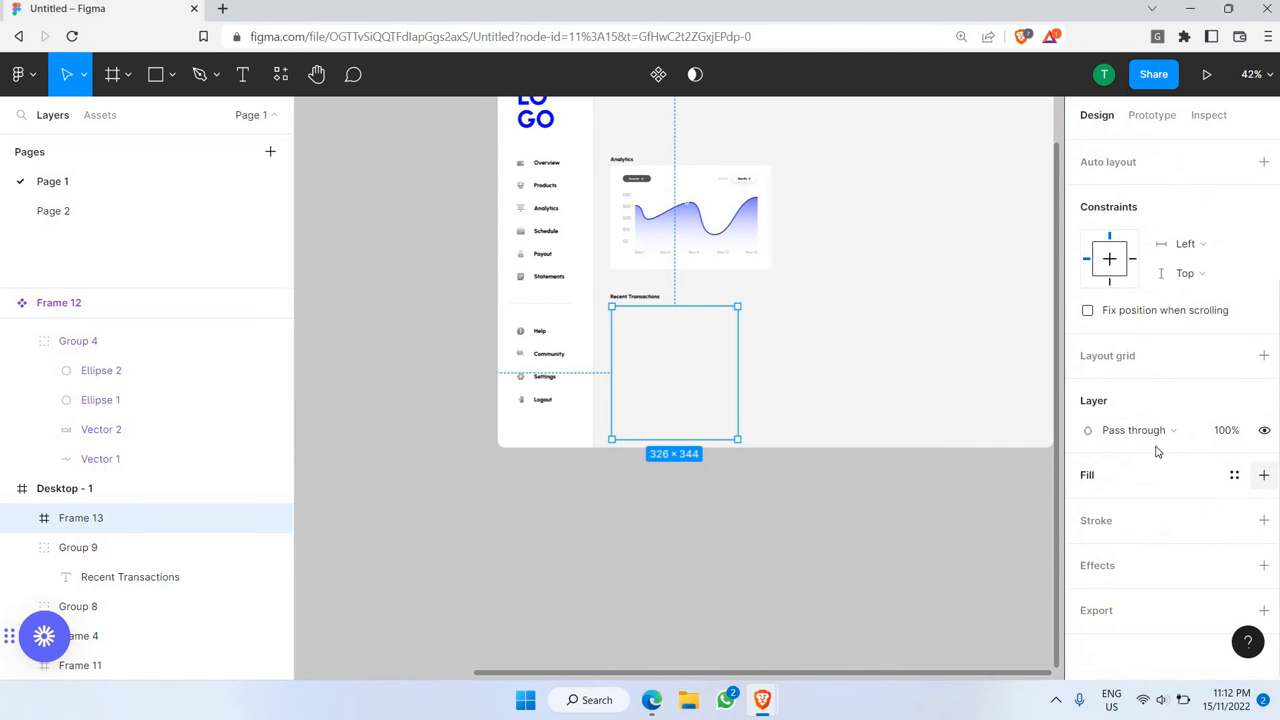
left_click(769, 469)
left_click(697, 358)
scroll(692, 358, "up", 2)
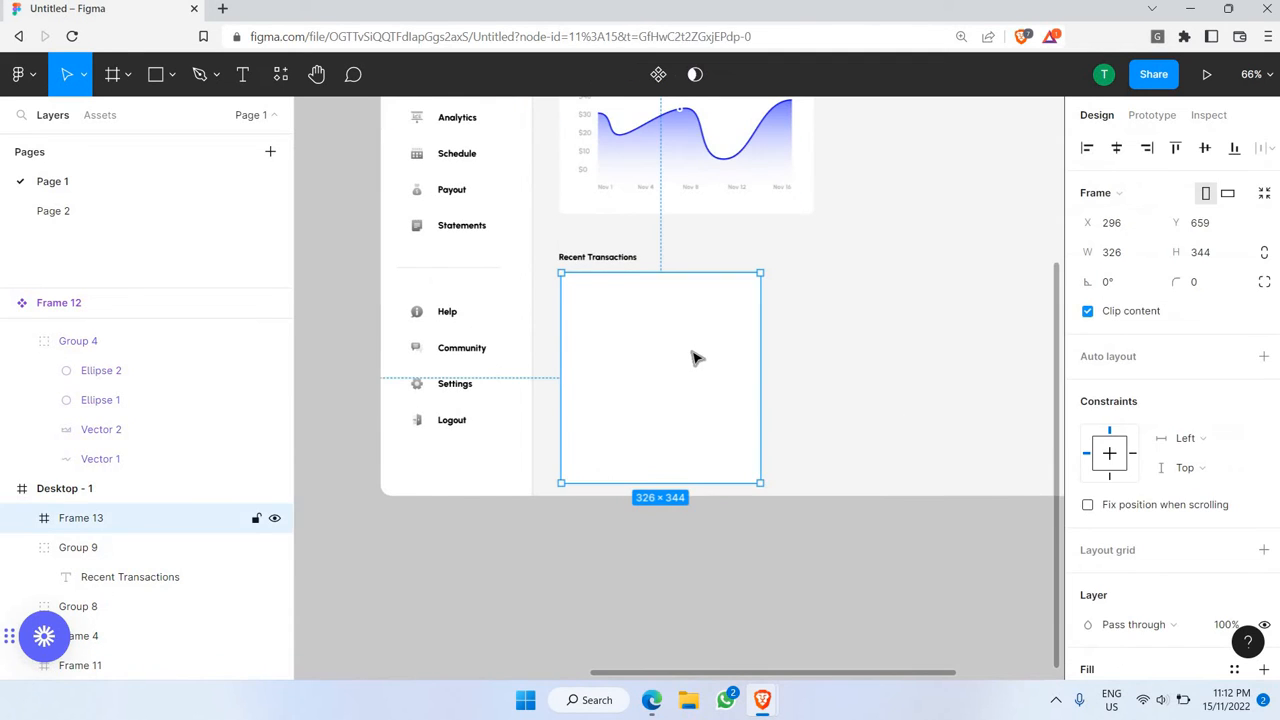
key("Delete")
scroll(690, 362, "down", 3)
scroll(660, 358, "left", 5)
scroll(580, 335, "up", 1)
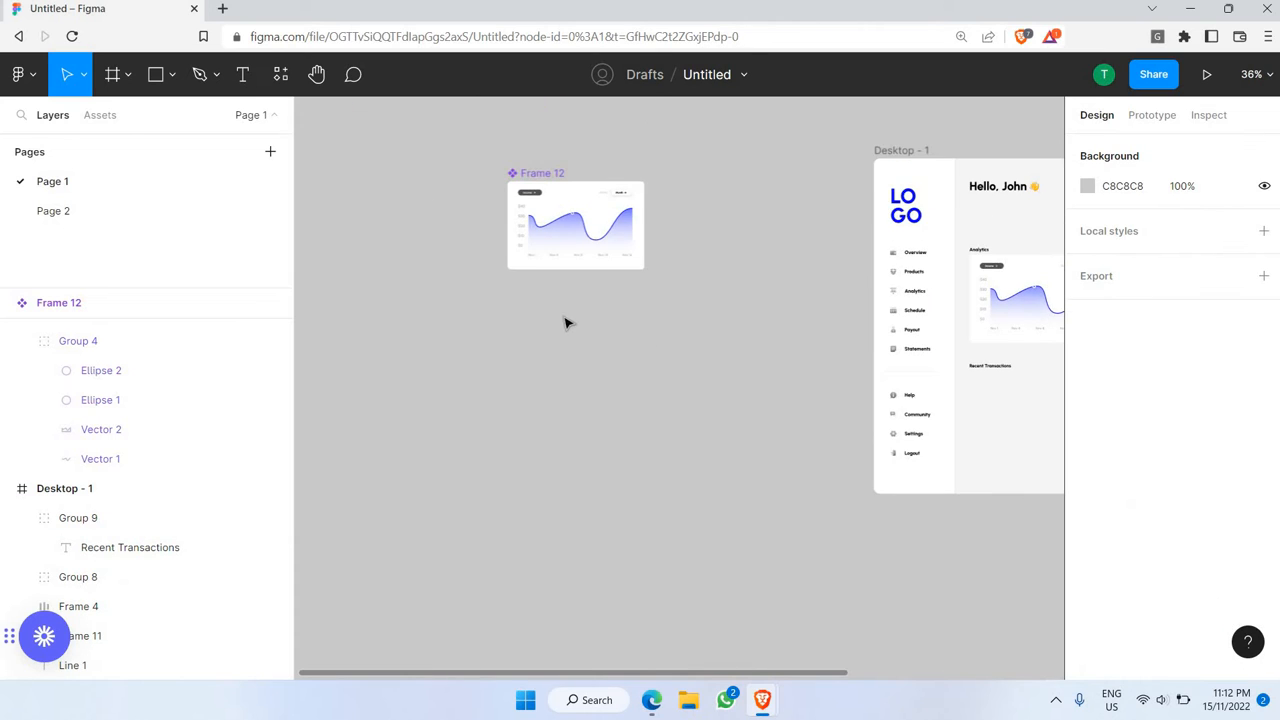
- Paste the 326 × 344 white frame and place it below the chart card, left-aligned with it, at X -4462, Y -130
scroll(560, 335, "up", 2)
scroll(496, 368, "up", 1)
key("ctrl+v")
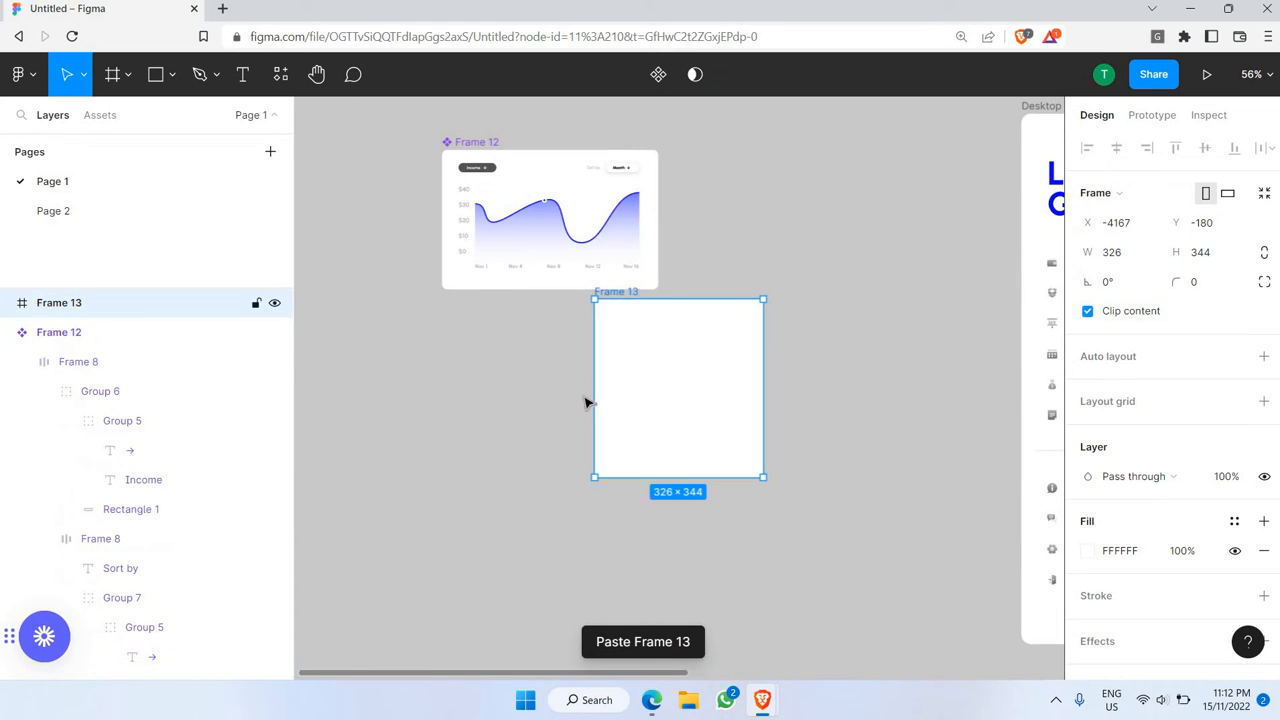
mouse_move(586, 397)
left_mouse_down()
mouse_move(566, 400)
mouse_move(584, 375)
left_mouse_up()
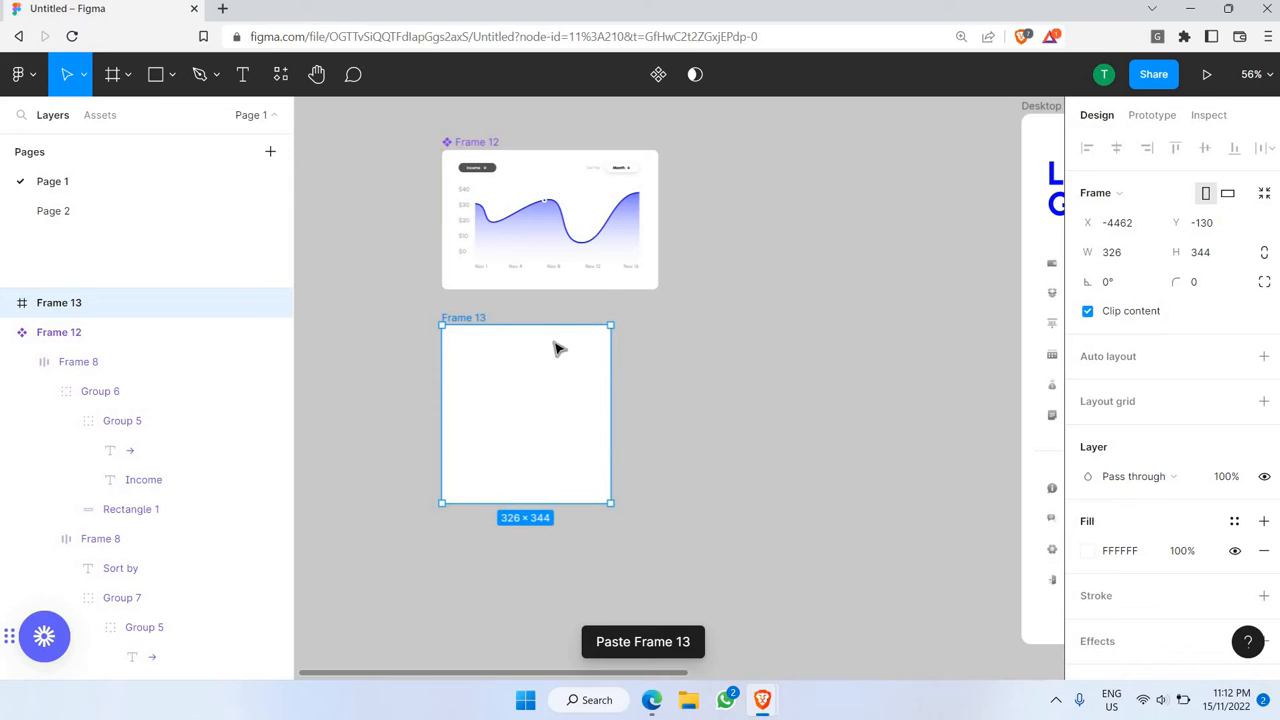
- Set the corner radius of the pasted white frame to 15
left_click(1201, 287)
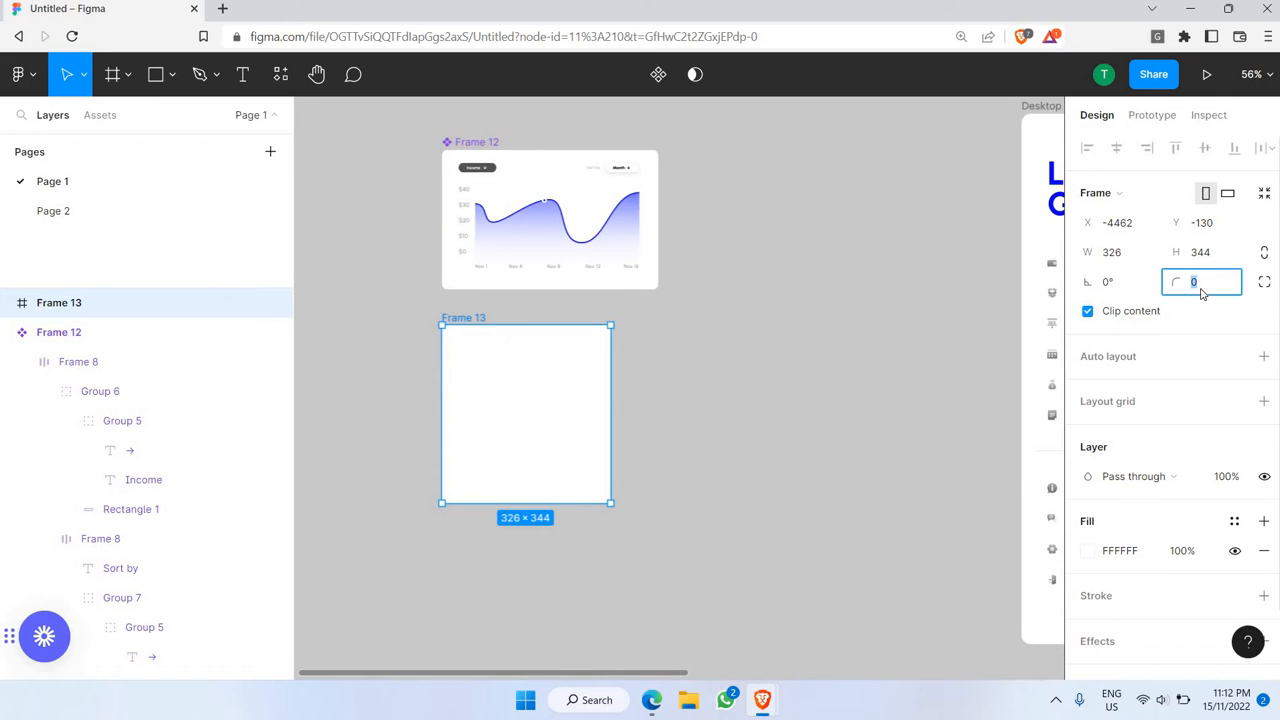
key("Return")
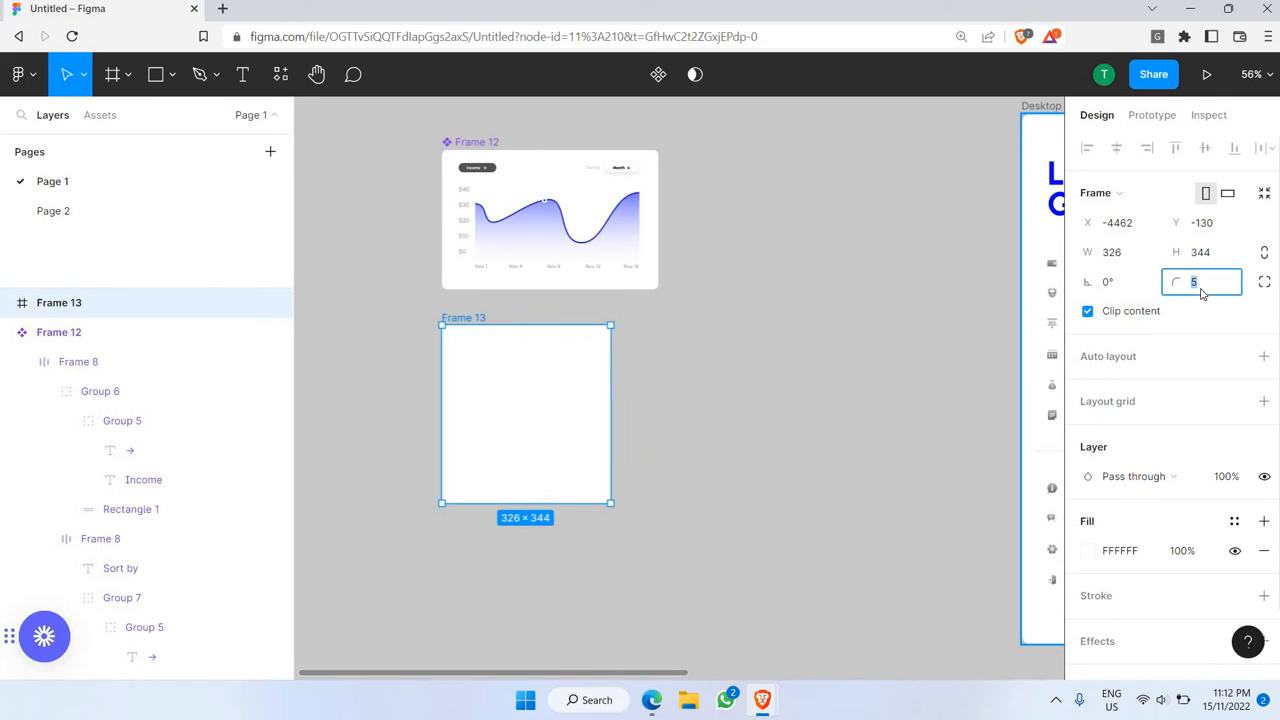
type("15")
key("Return")
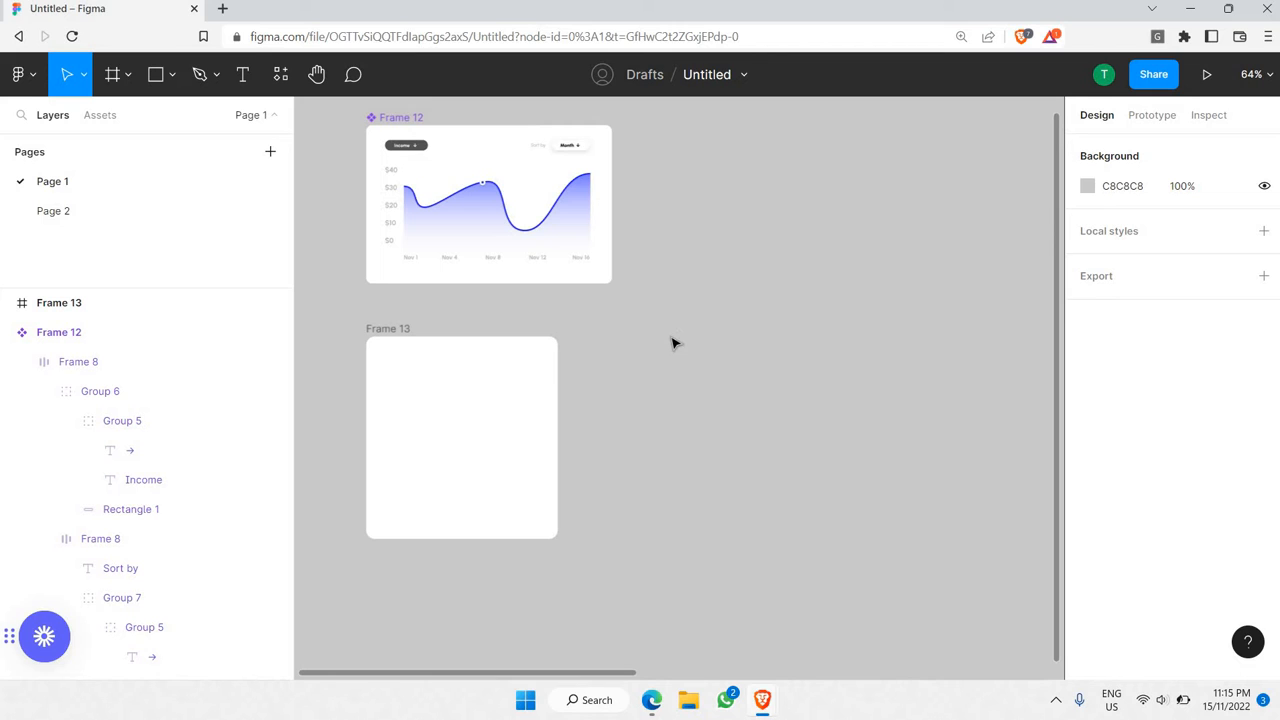
- Examine the cryptocurrency landing page image on Page 2, and return to Page 1
left_click(102, 213)
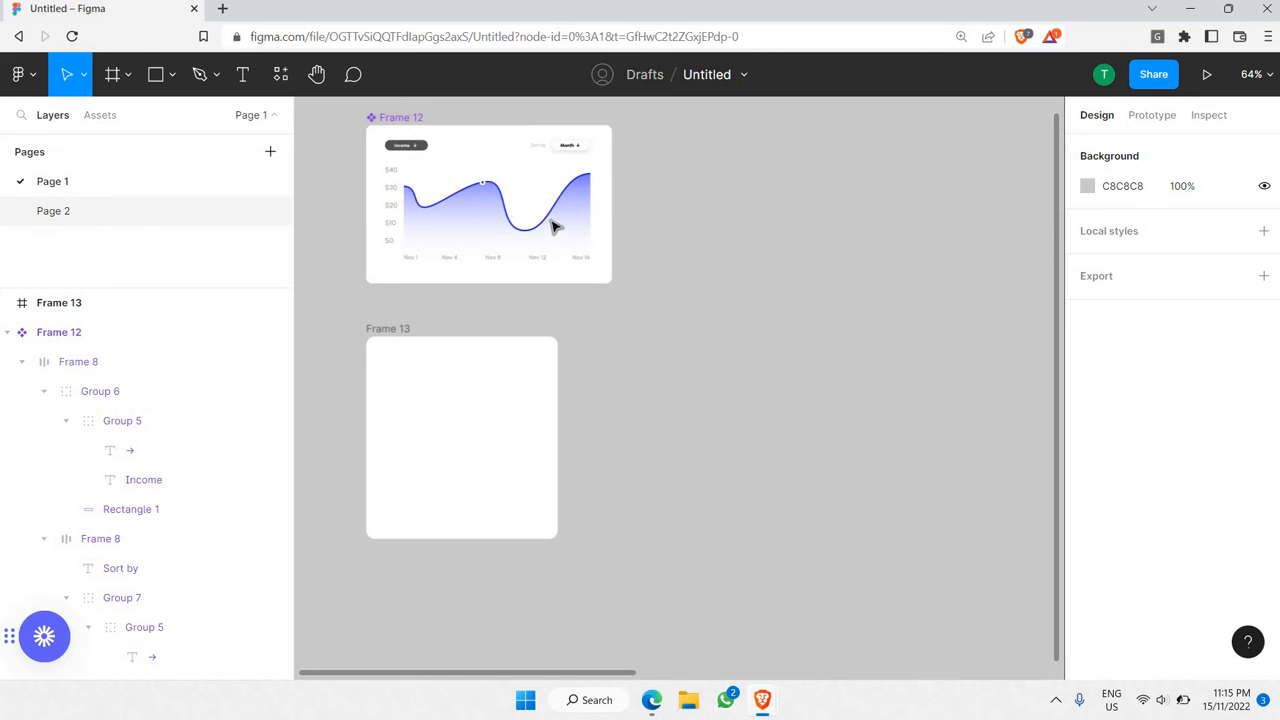
scroll(553, 204, "up", 1)
scroll(549, 168, "up", 1)
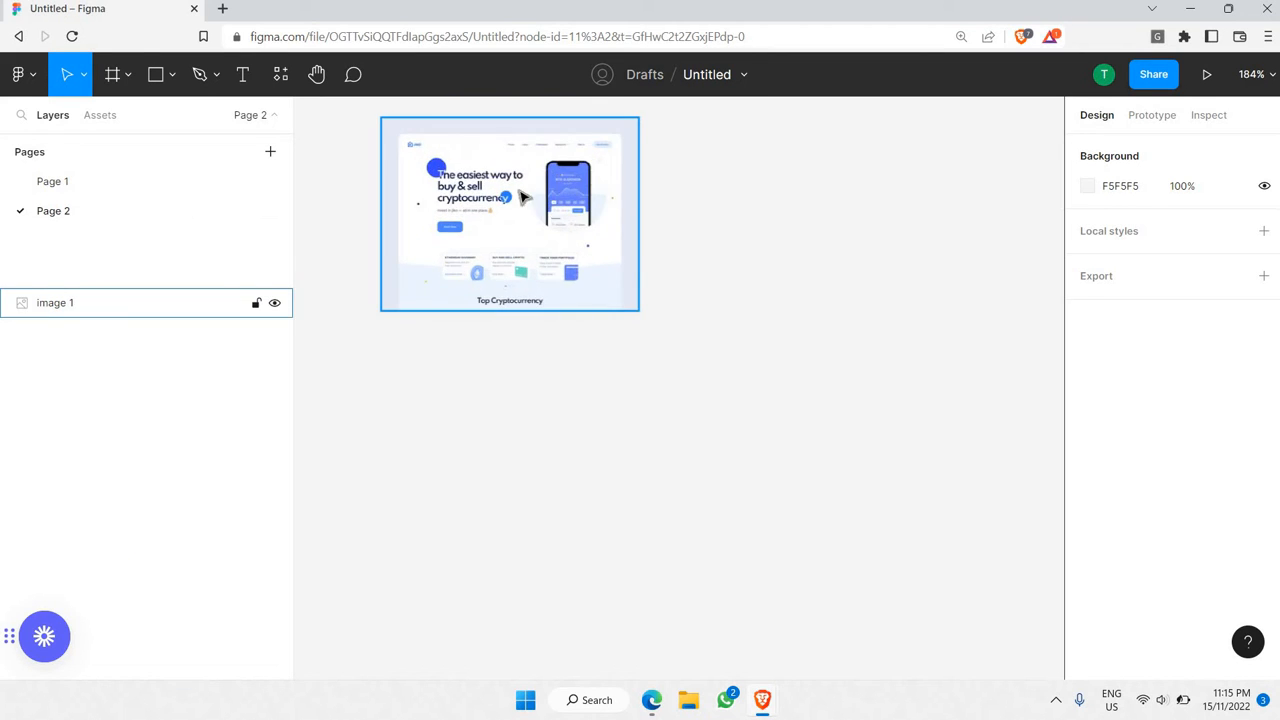
scroll(525, 205, "down", 1)
left_click(155, 190)
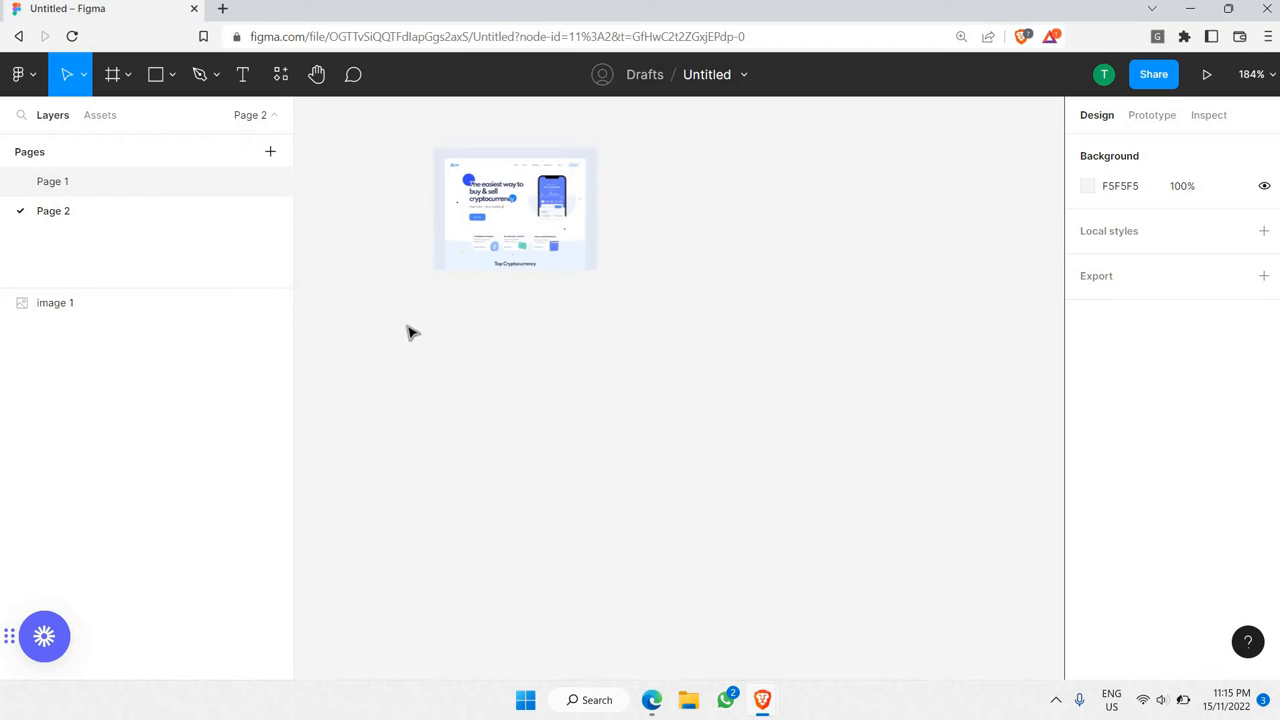
- Draw a 55 × 55 square frame inside the upper left of the rounded white card
scroll(419, 343, "up", 3)
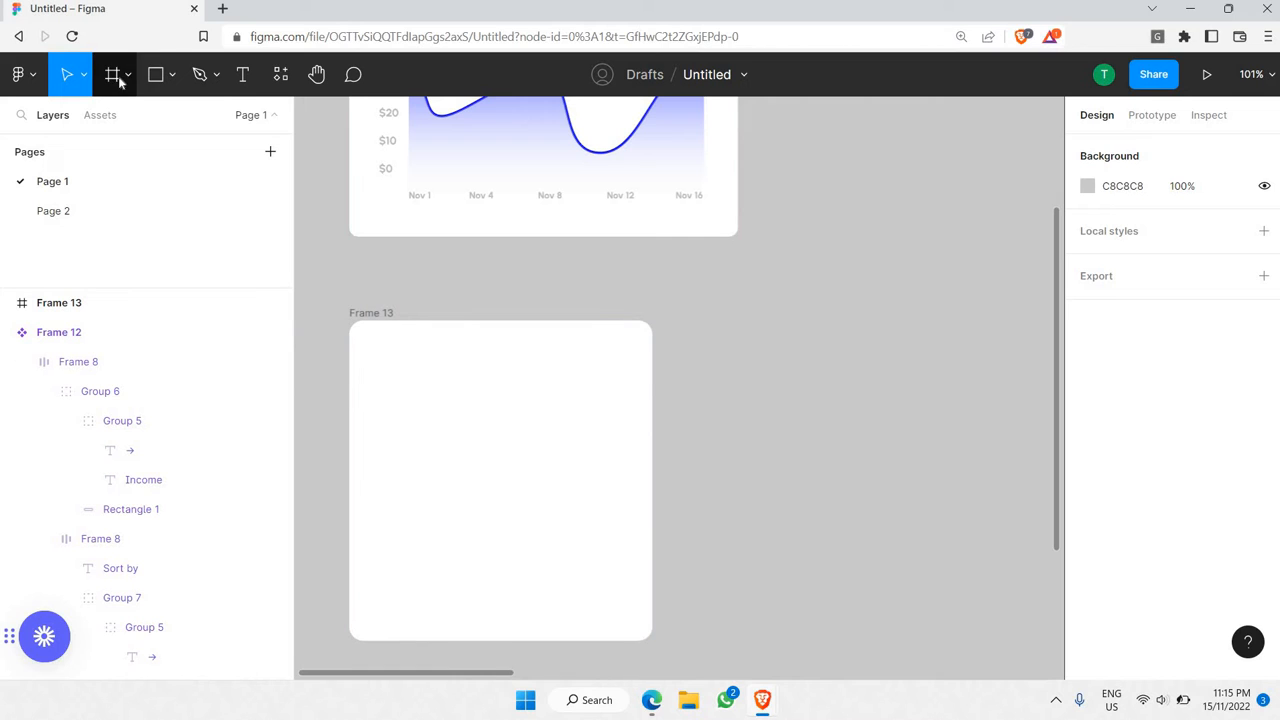
key("f")
scroll(363, 346, "up", 2)
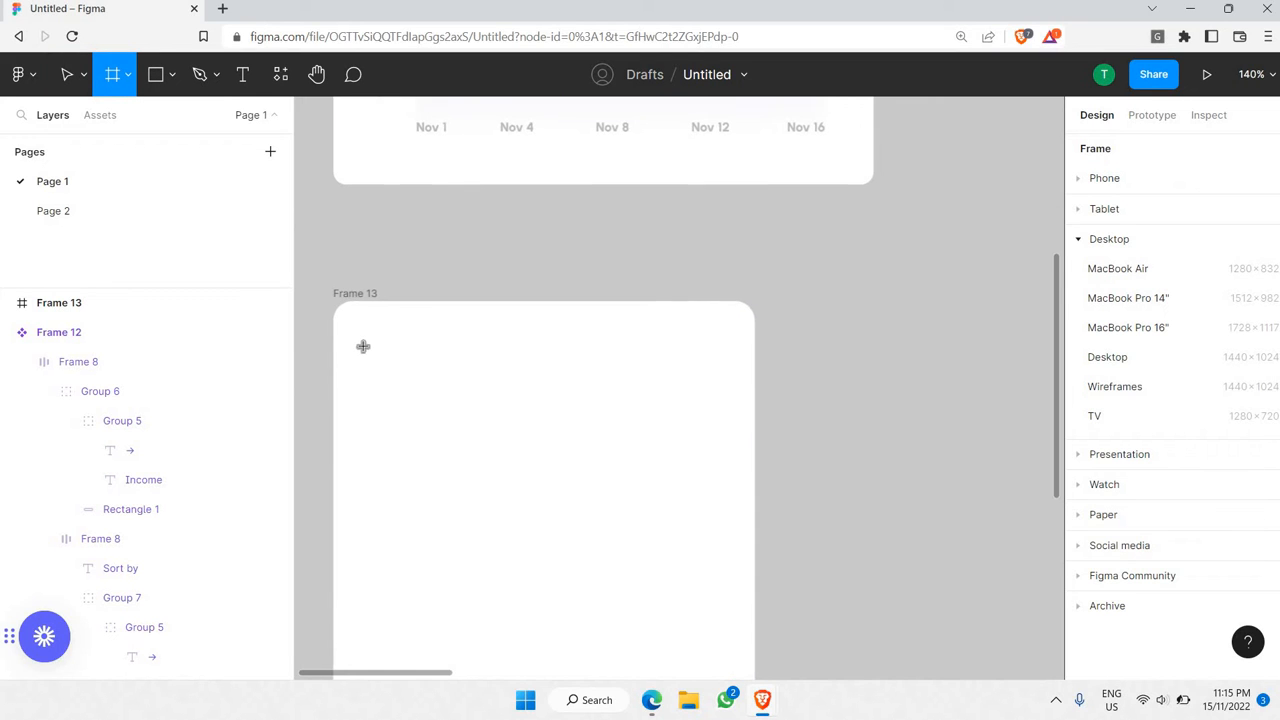
mouse_move(362, 345)
left_mouse_down()
mouse_move(453, 435)
mouse_move(411, 414)
left_mouse_up()
- Add a solid light grey fill, F0F0F0, to the small square frame
scroll(1176, 454, "down", 3)
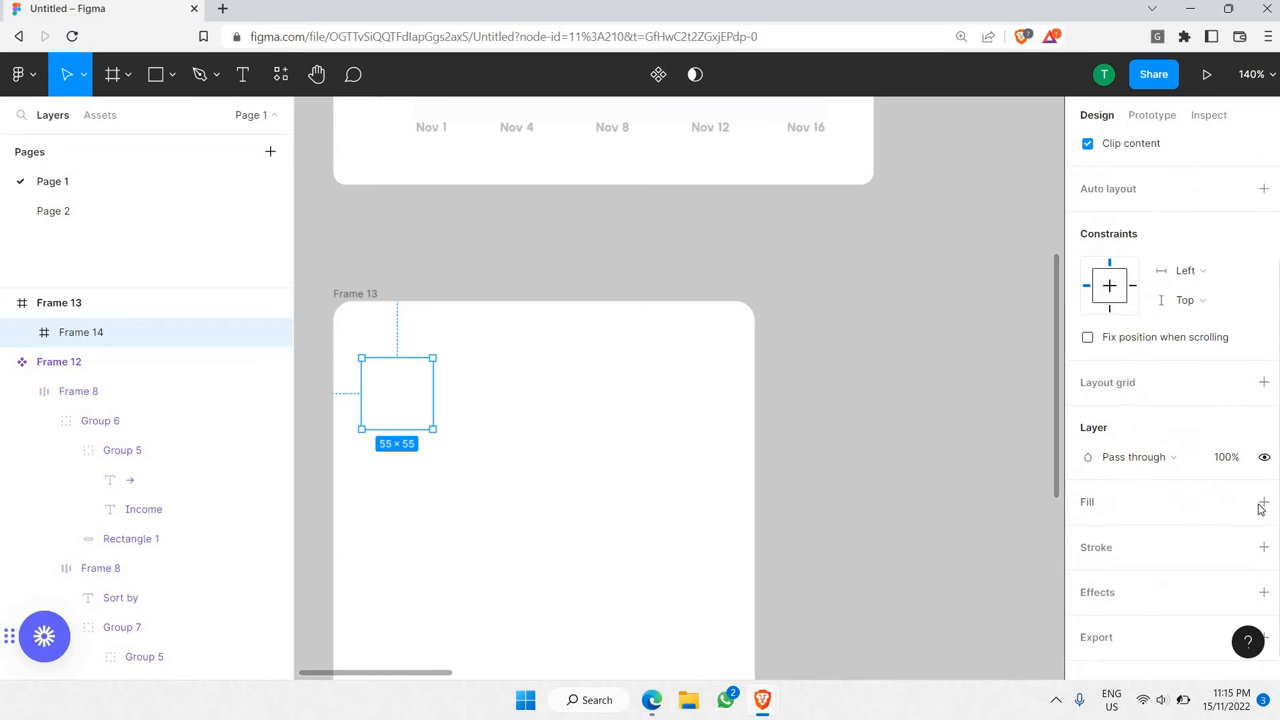
left_click(1263, 501)
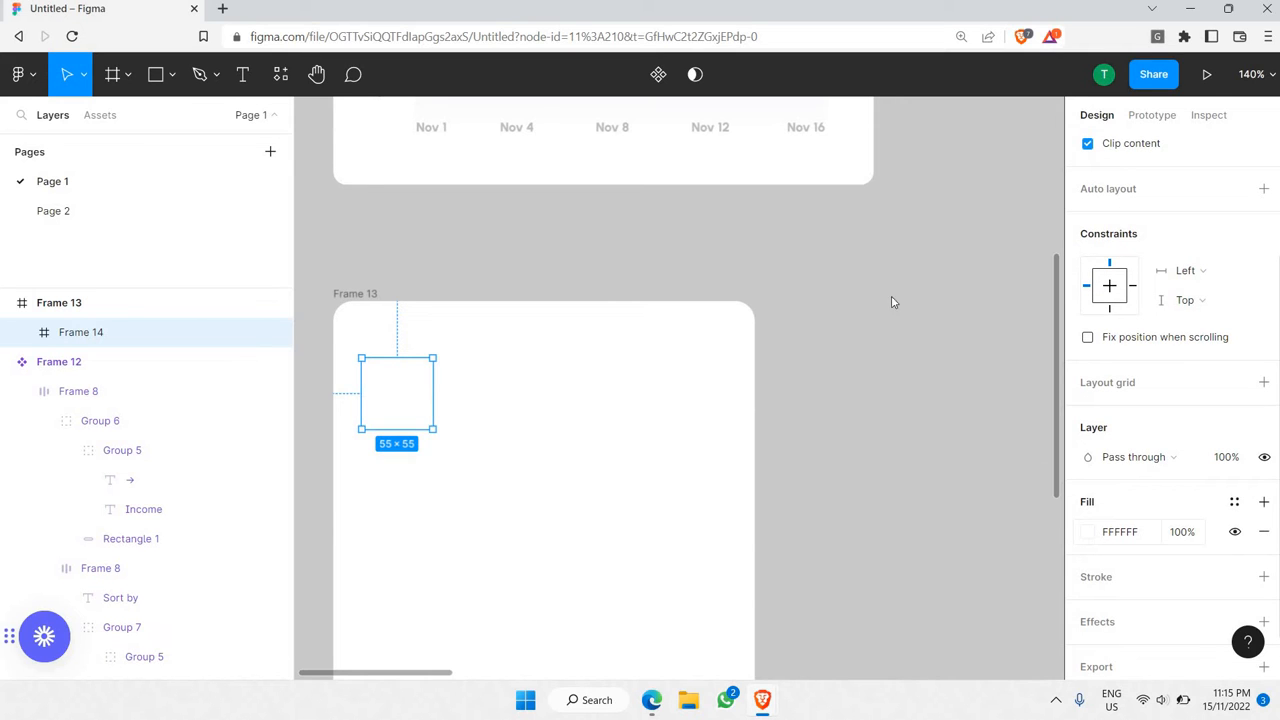
left_click(1087, 532)
left_click_drag(852, 262, 690, 231)
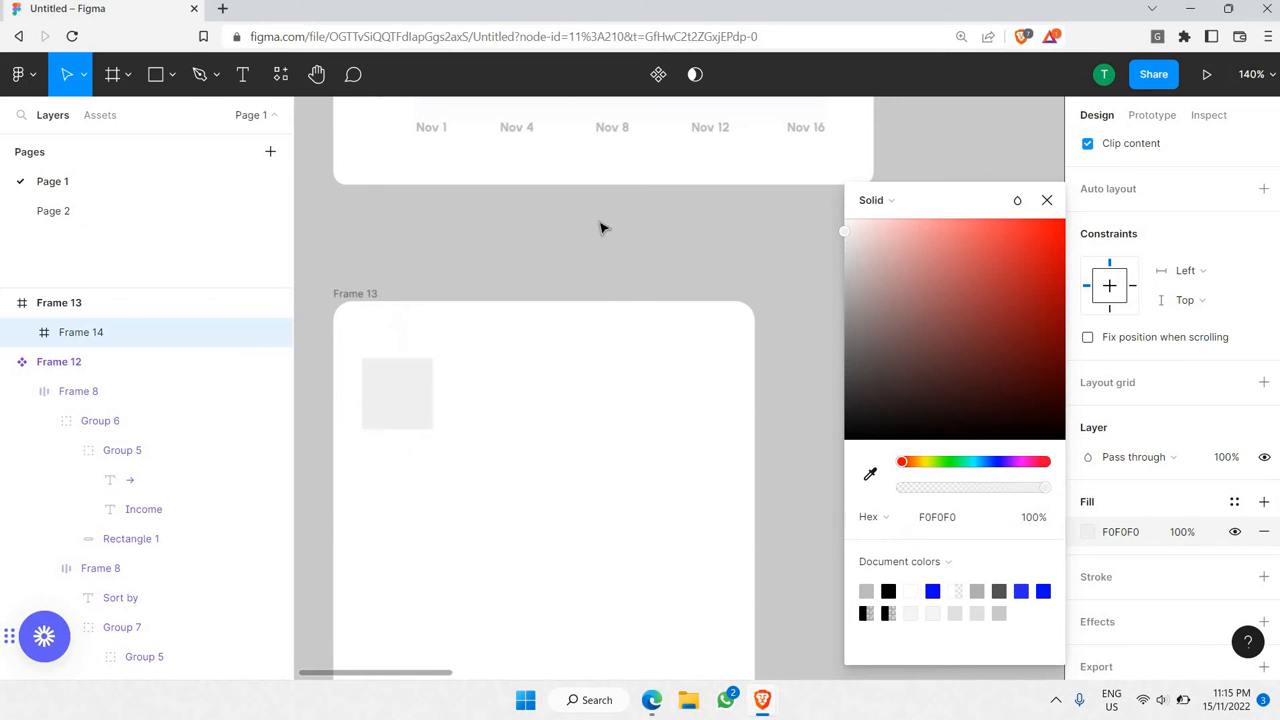
left_click(503, 265)
- Add a 139 × 19 text box reading "Jiko Mobile App" to the right of the grey square, level with its upper edge
key("t")
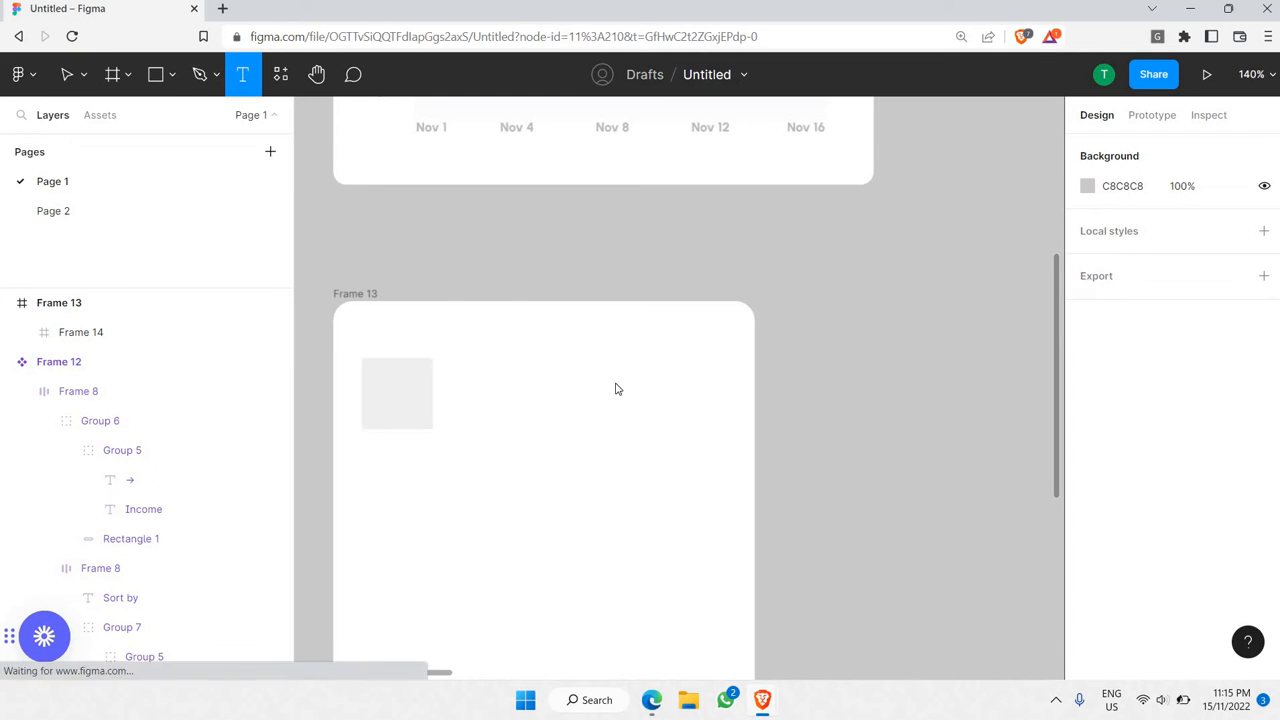
left_click_drag(444, 359, 625, 384)
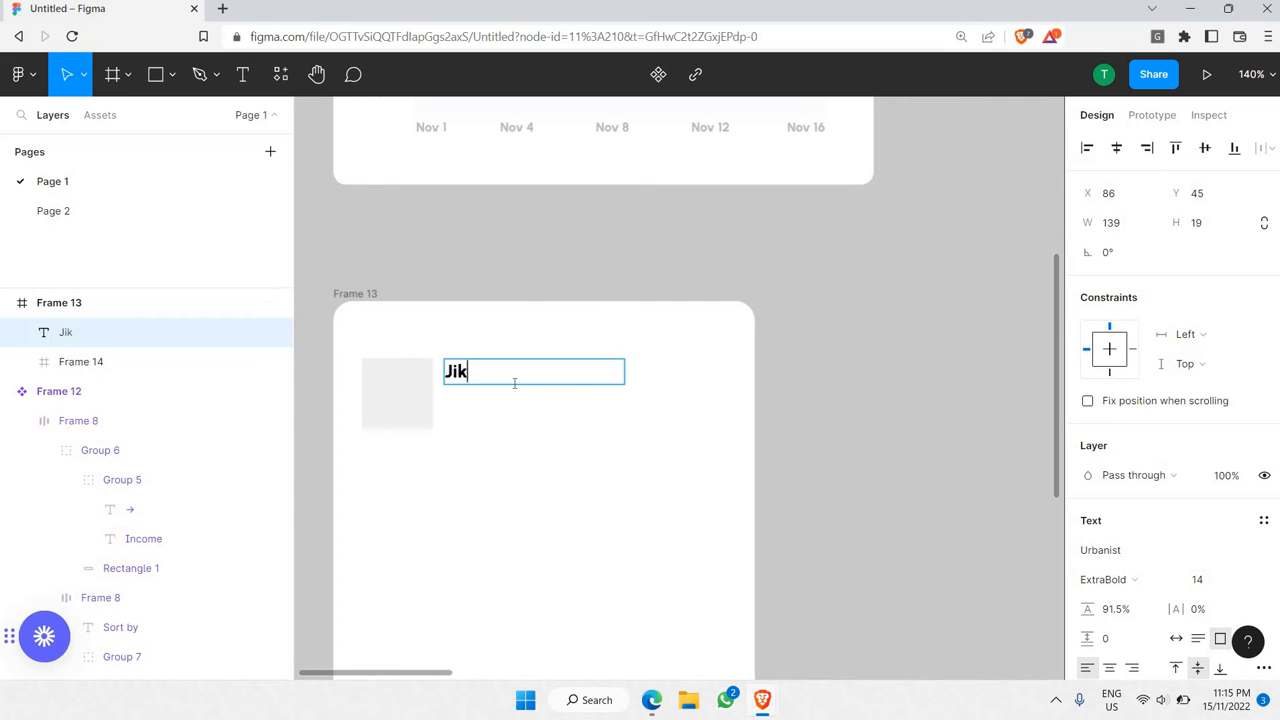
type("J")
key("BackSpace")
type("Mobile App")
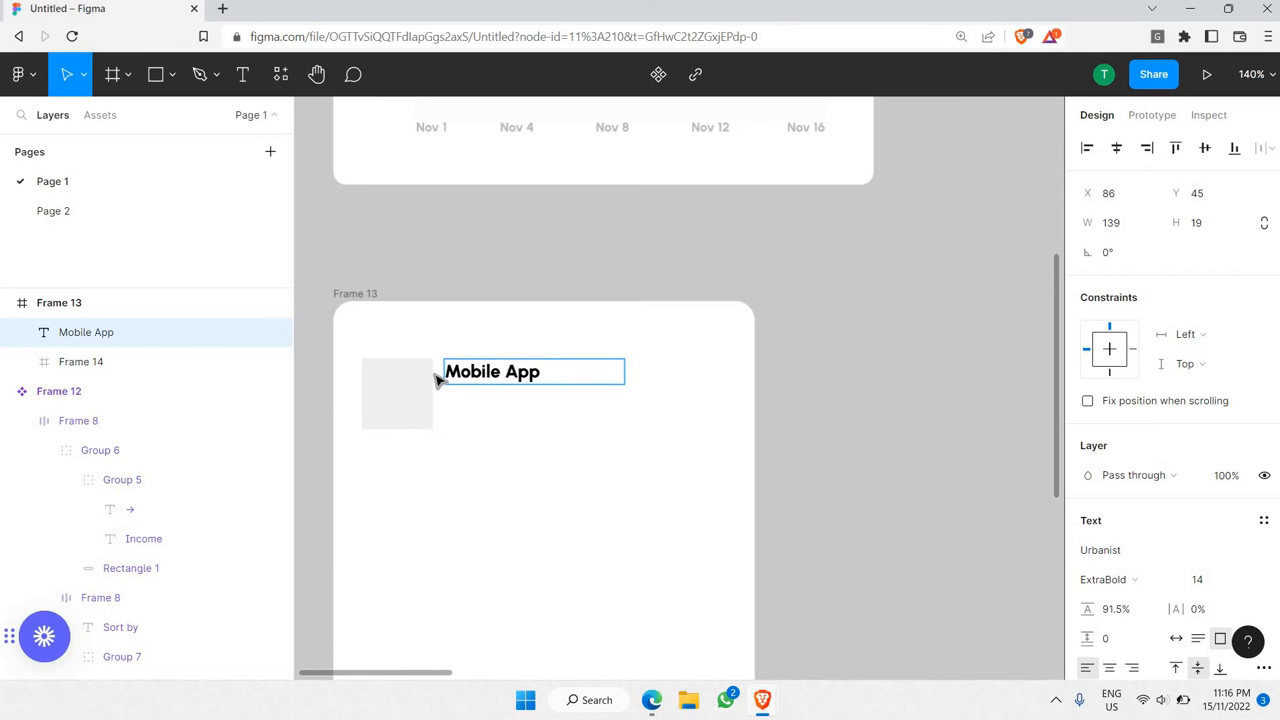
type("Jiko")
key("Escape")
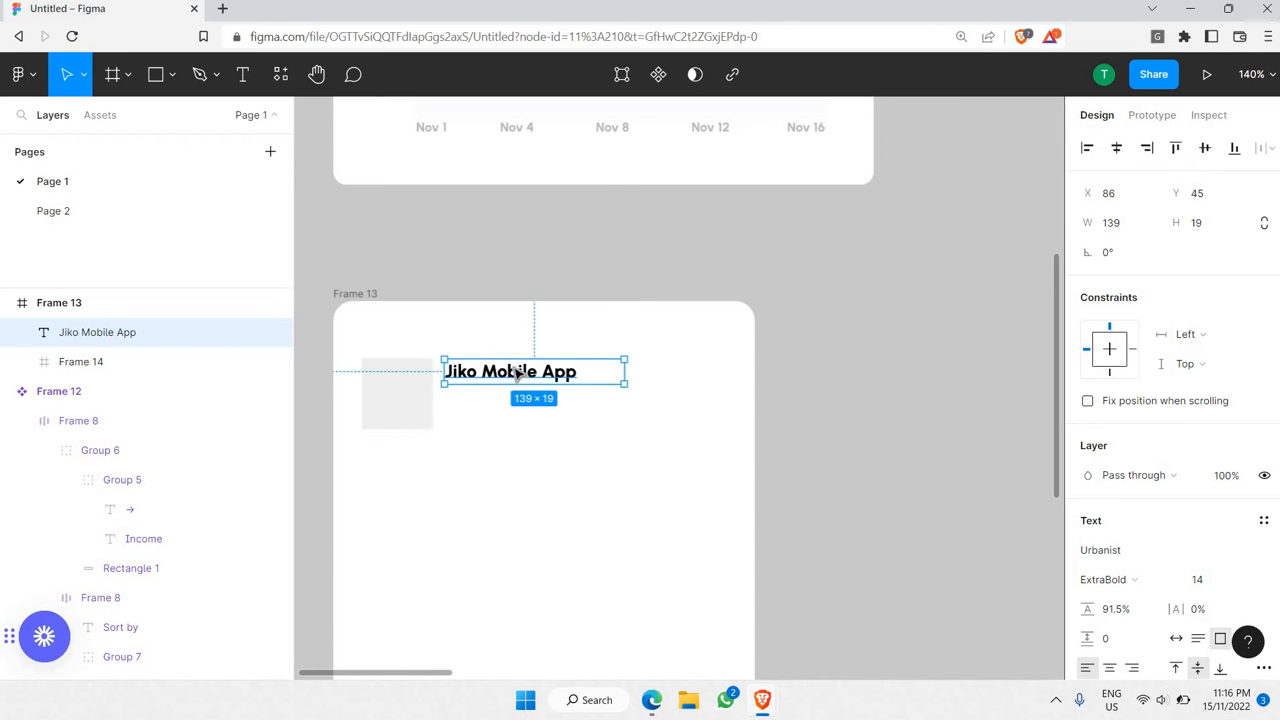
key("Escape")
- Duplicate the "Jiko Mobile App" text, place the copy directly below at Y 64, and change it to "12 Nov 2021 4:45AM"
left_click(518, 373)
key("ctrl+v")
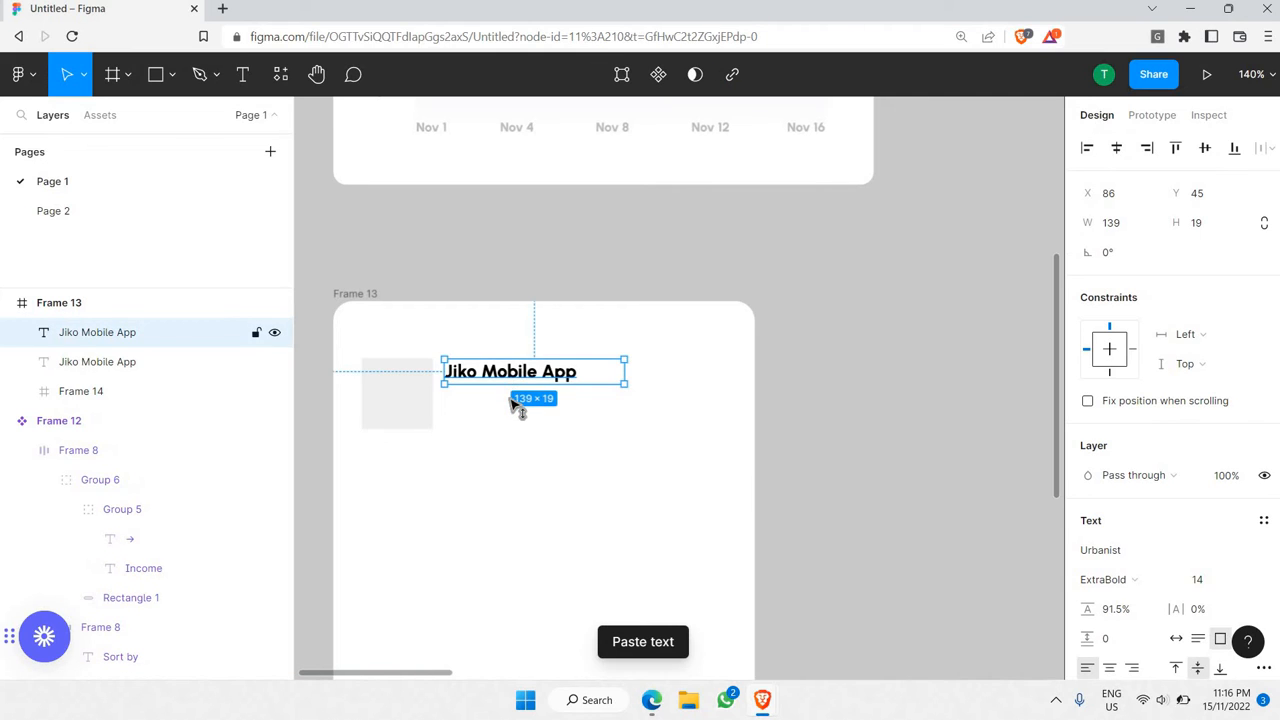
left_click_drag(514, 371, 514, 396)
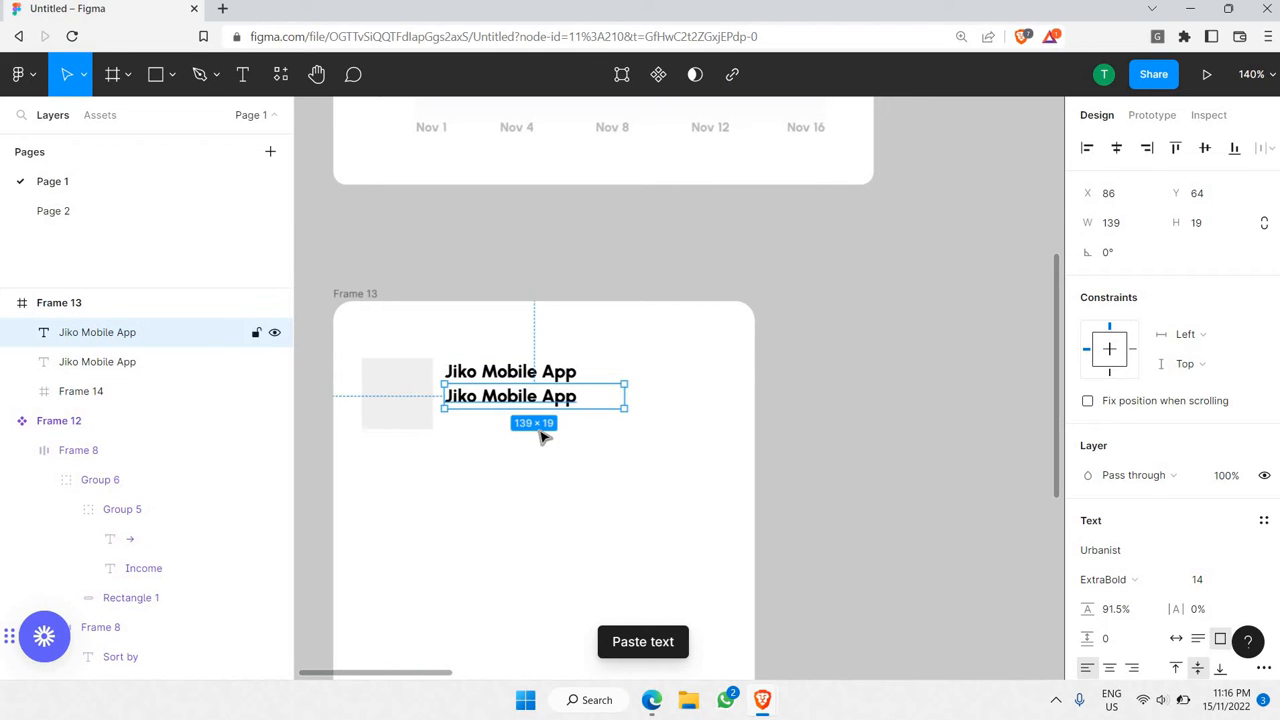
key("Return")
type("12 No")
- Style the date text with Medium weight, grey fill BDBDBD and font size 10
triple_click(566, 401)
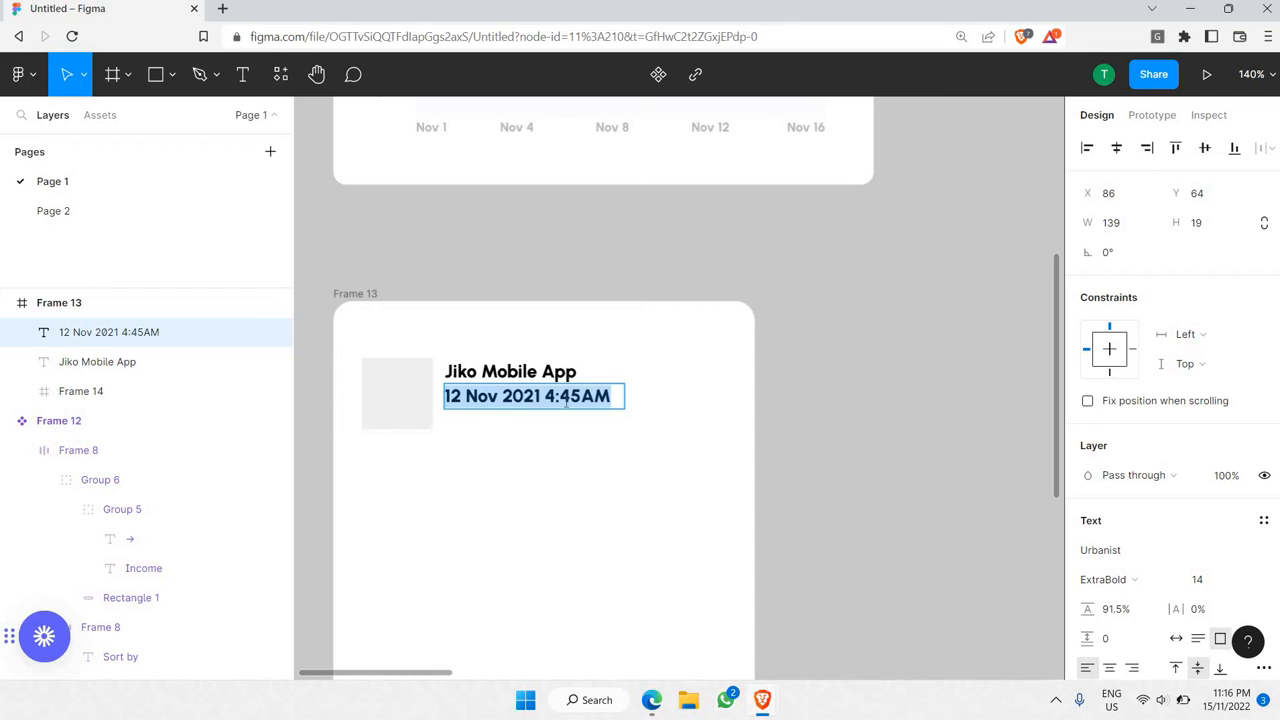
scroll(1131, 394, "down", 5)
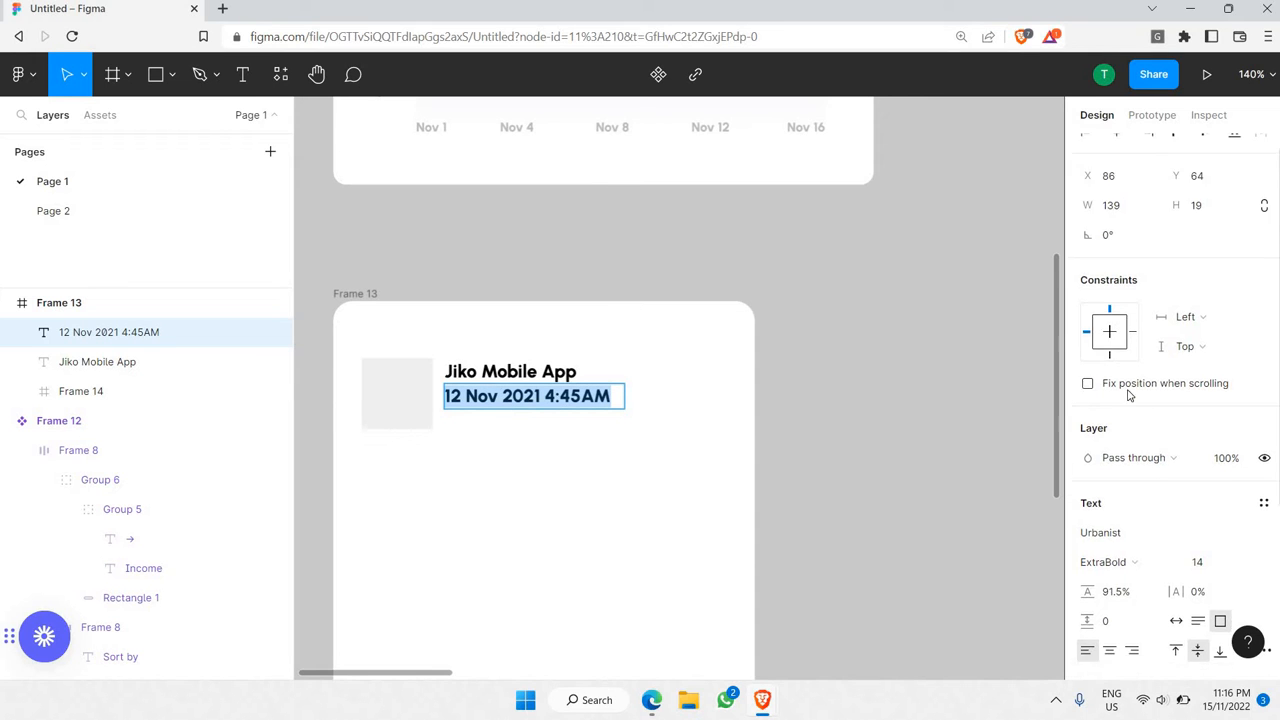
left_click(1135, 328)
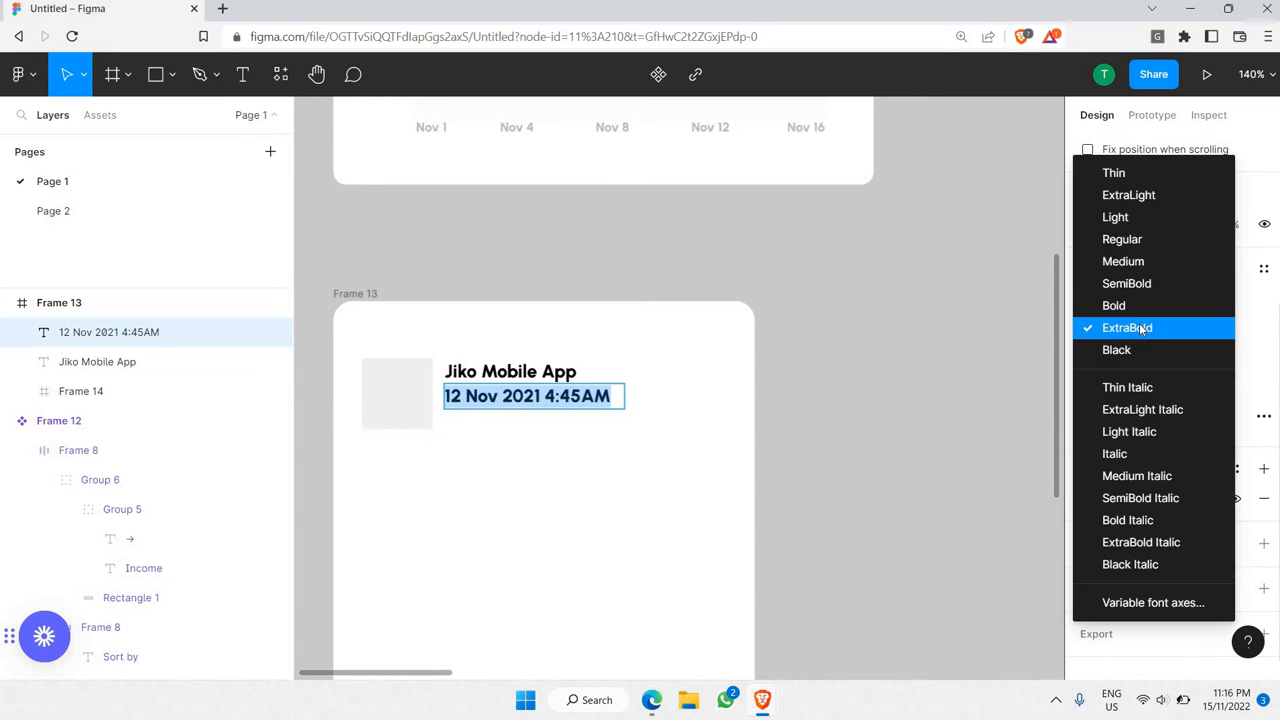
left_click(1130, 264)
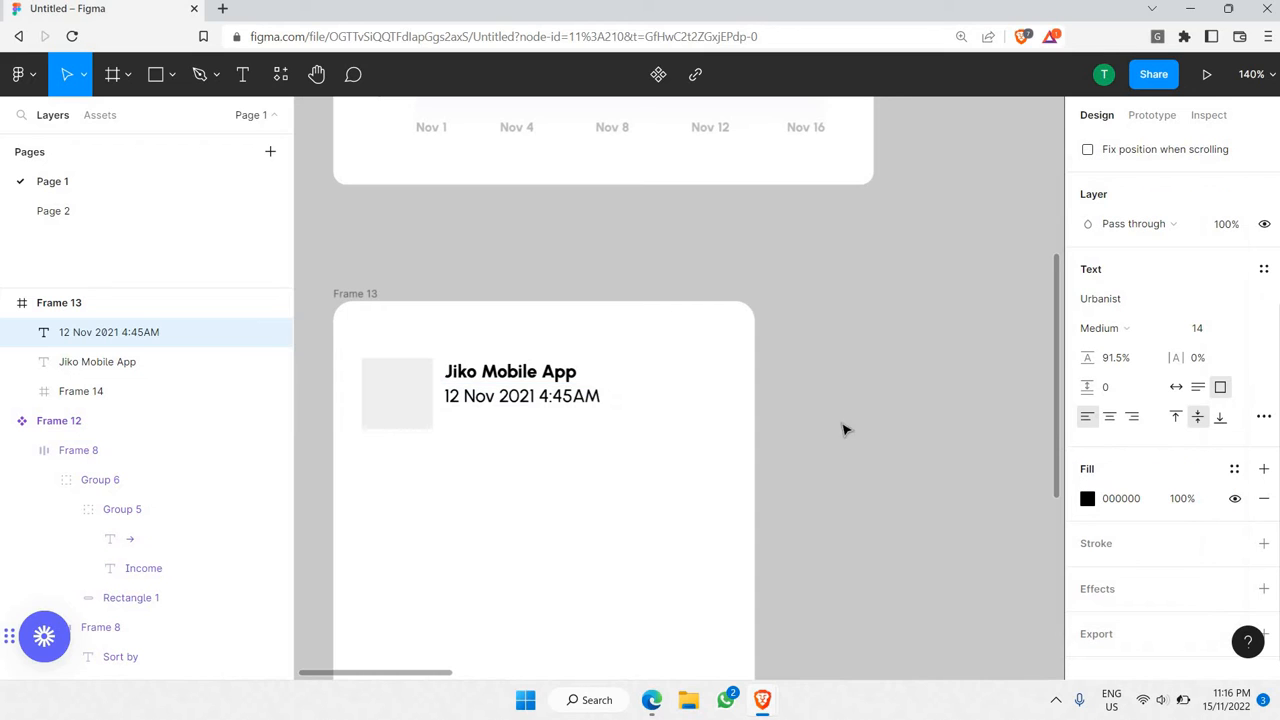
left_click(1087, 498)
left_click_drag(681, 302, 648, 298)
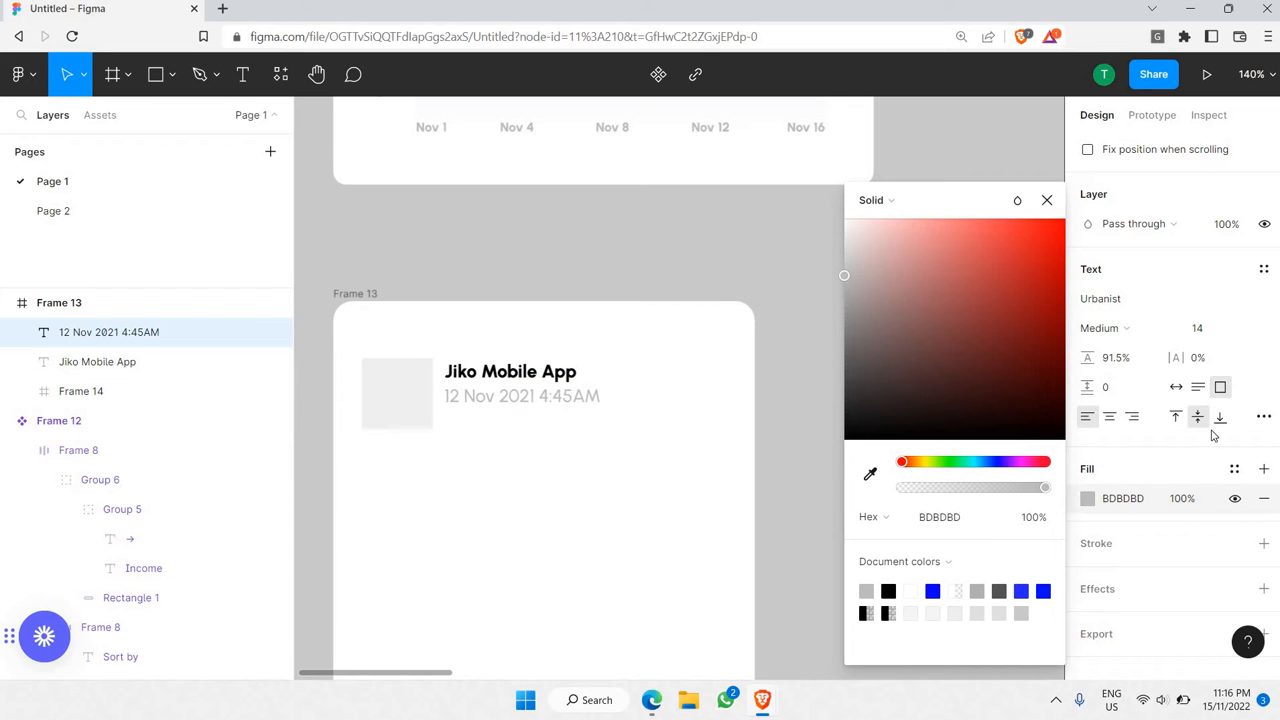
left_click(1246, 325)
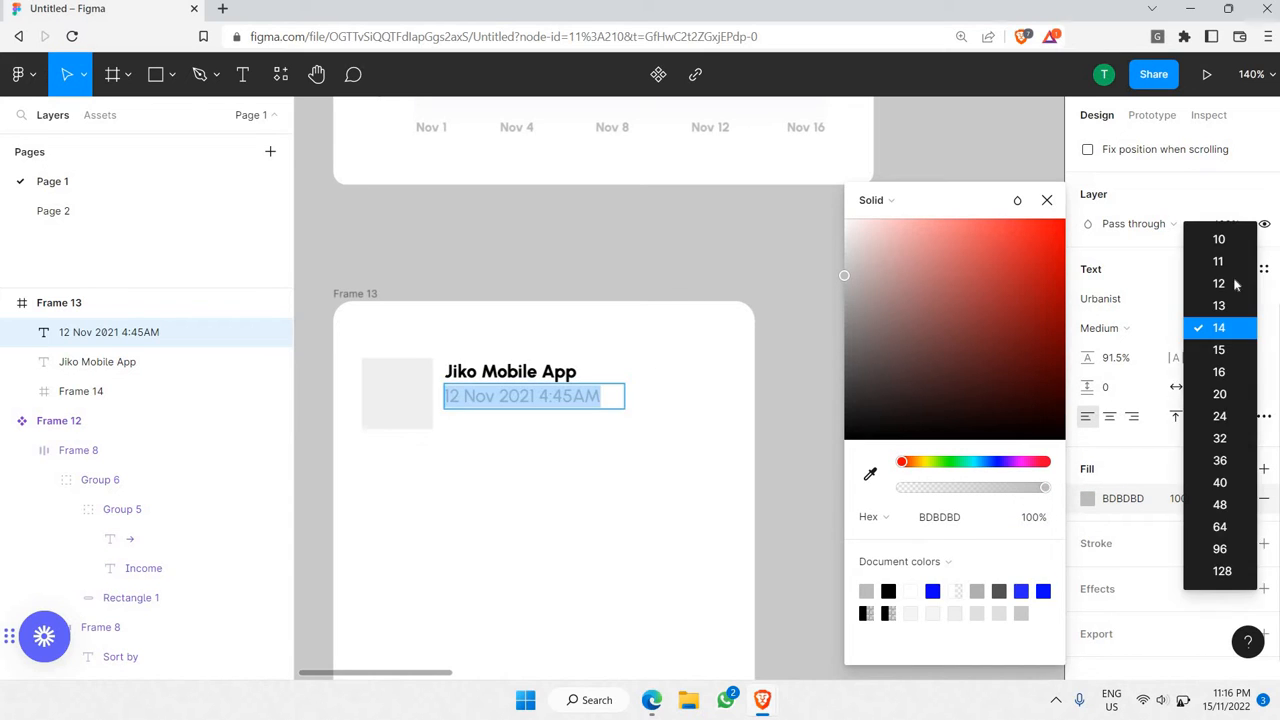
left_click(1234, 240)
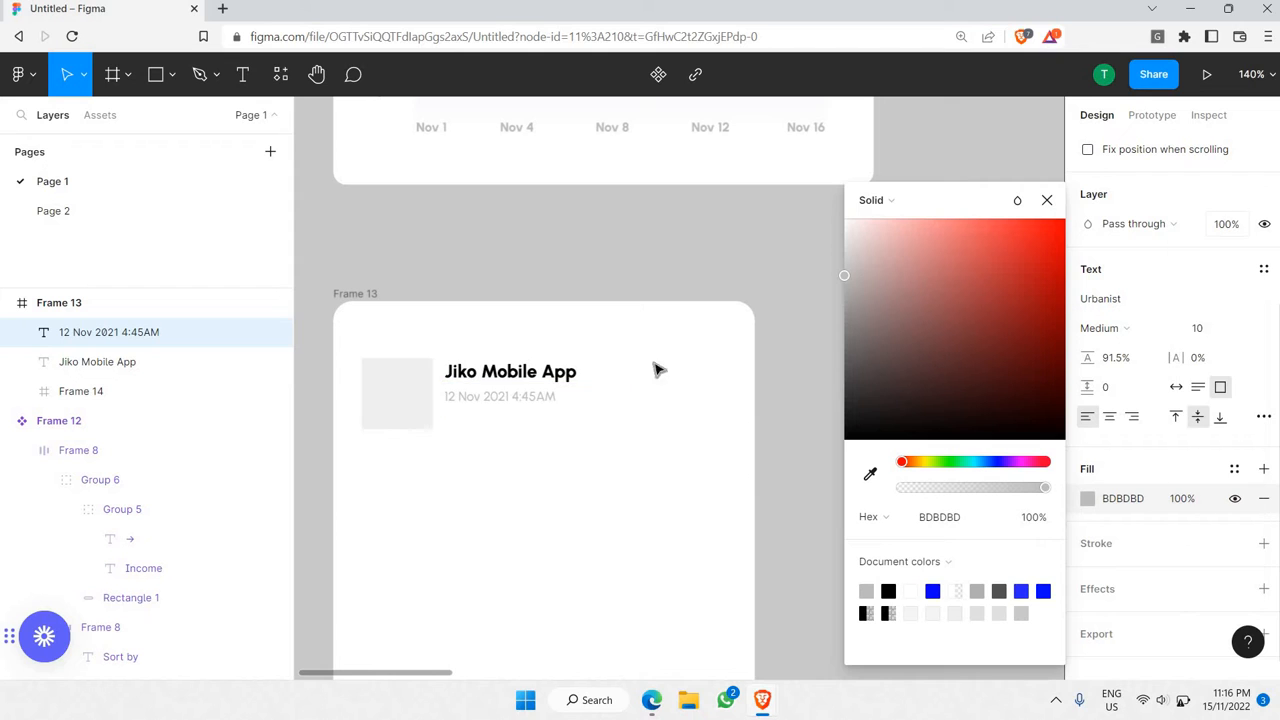
left_click(495, 375)
left_click(492, 398, "shift")
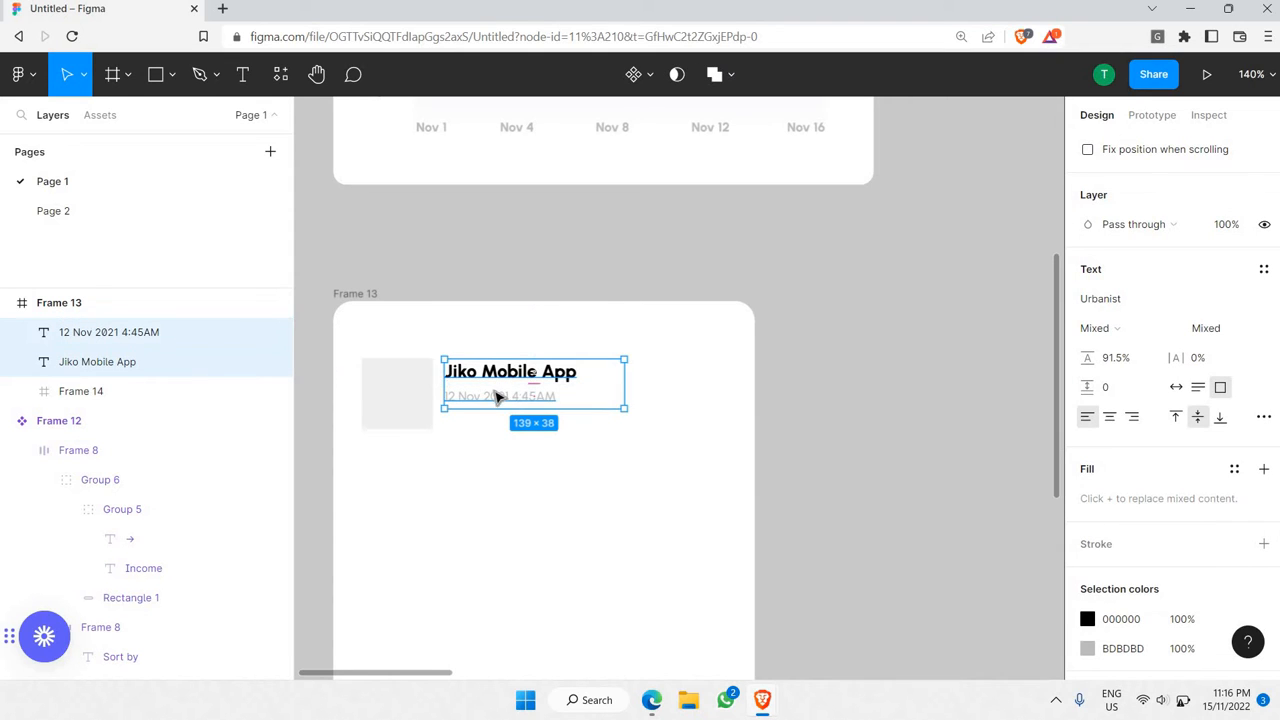
right_click(495, 396)
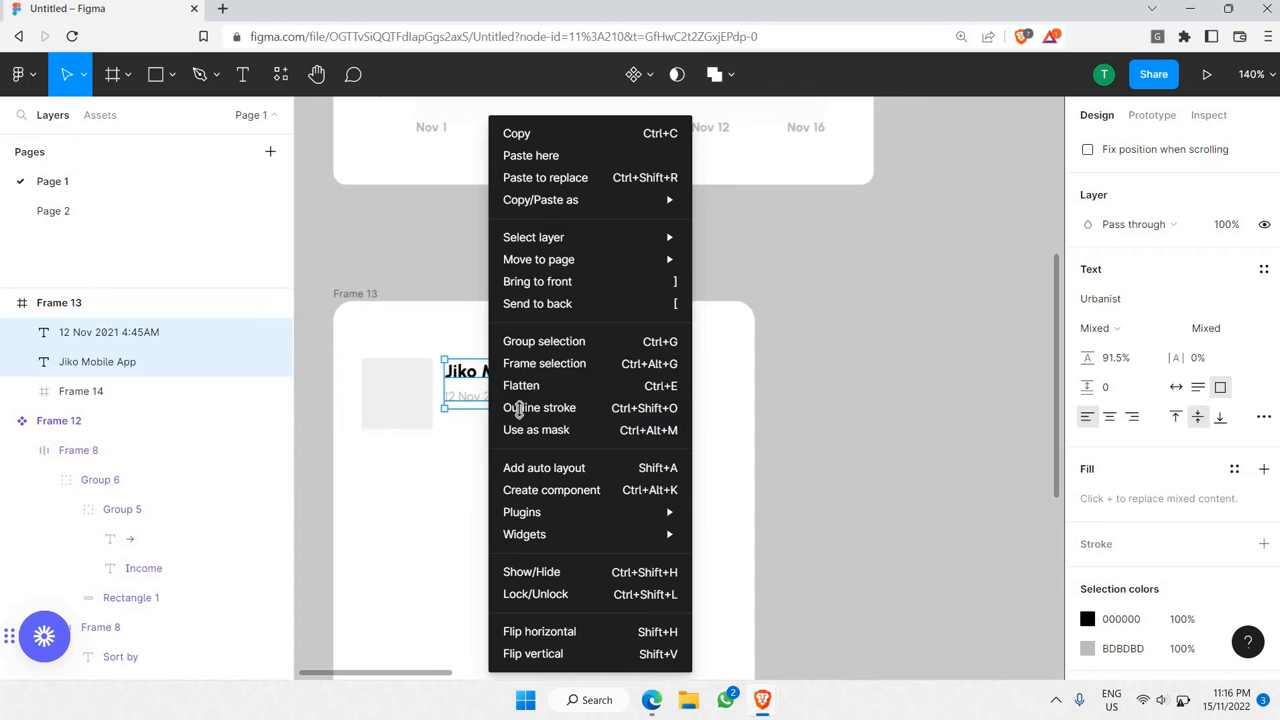
key("Escape")
left_click(529, 409)
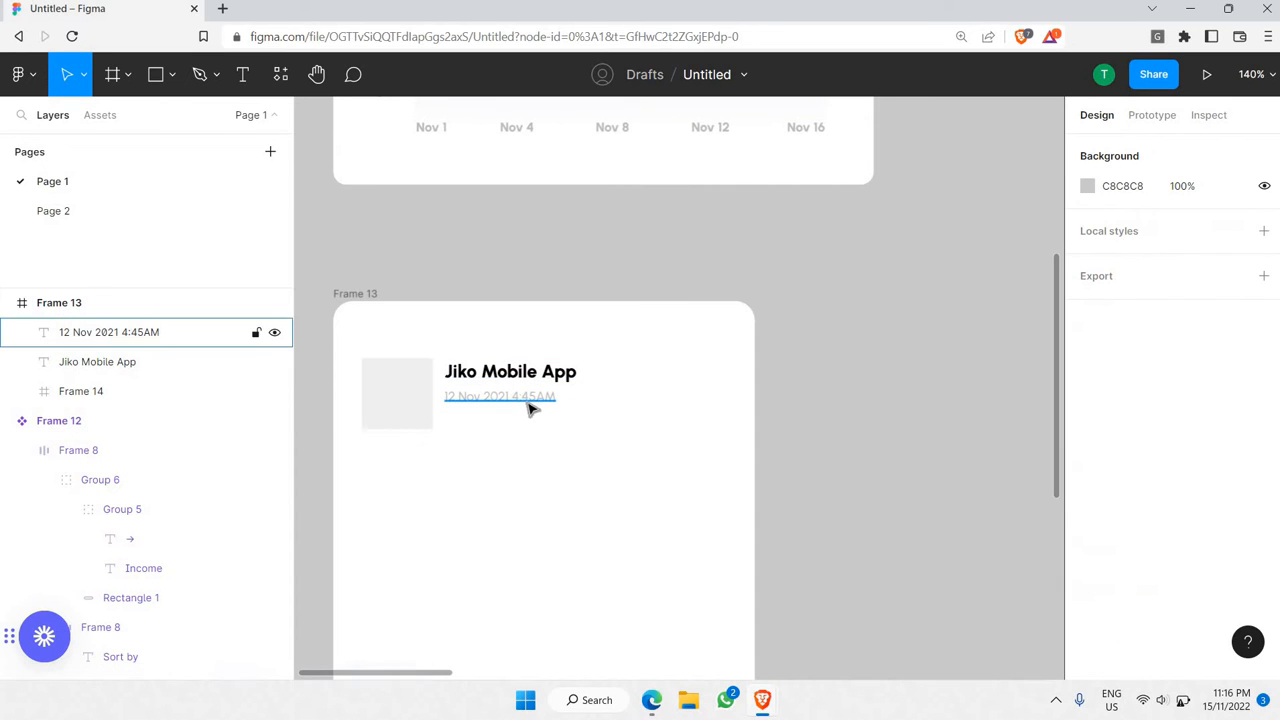
- Group the "Jiko Mobile App" title and the date text
left_click(528, 404)
left_click(525, 373, "shift")
right_click(536, 391)
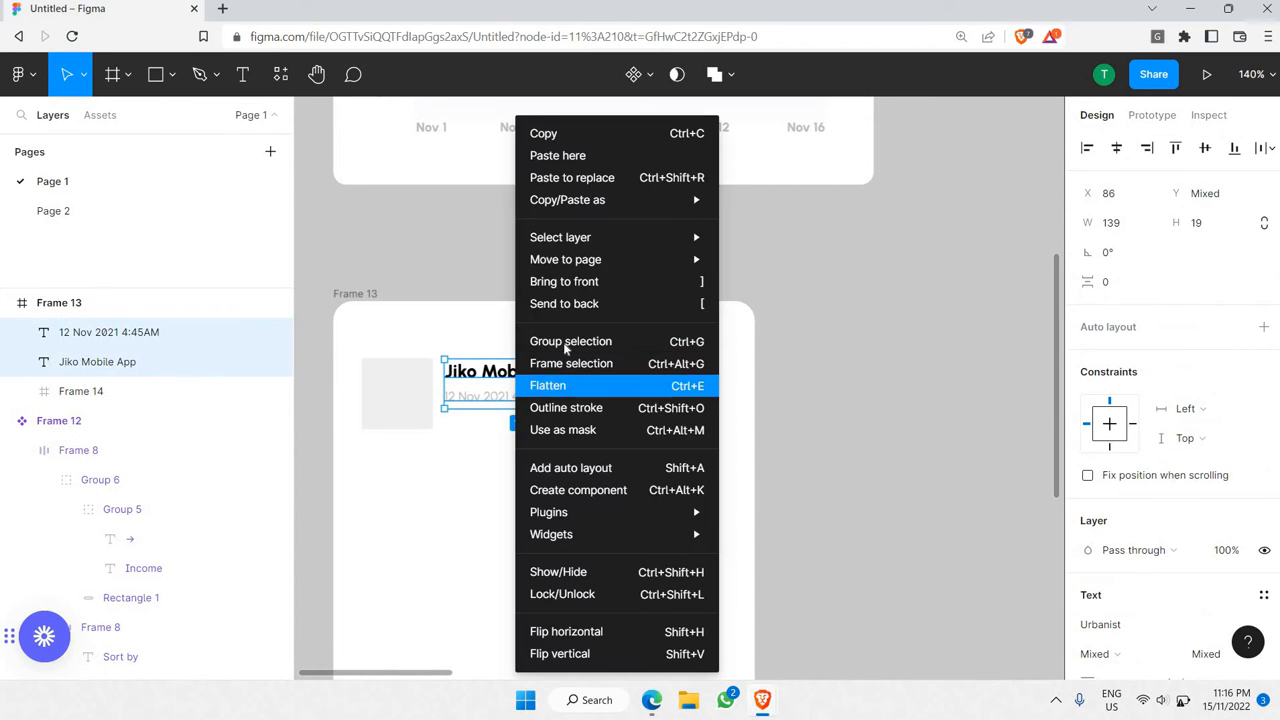
left_click(566, 344)
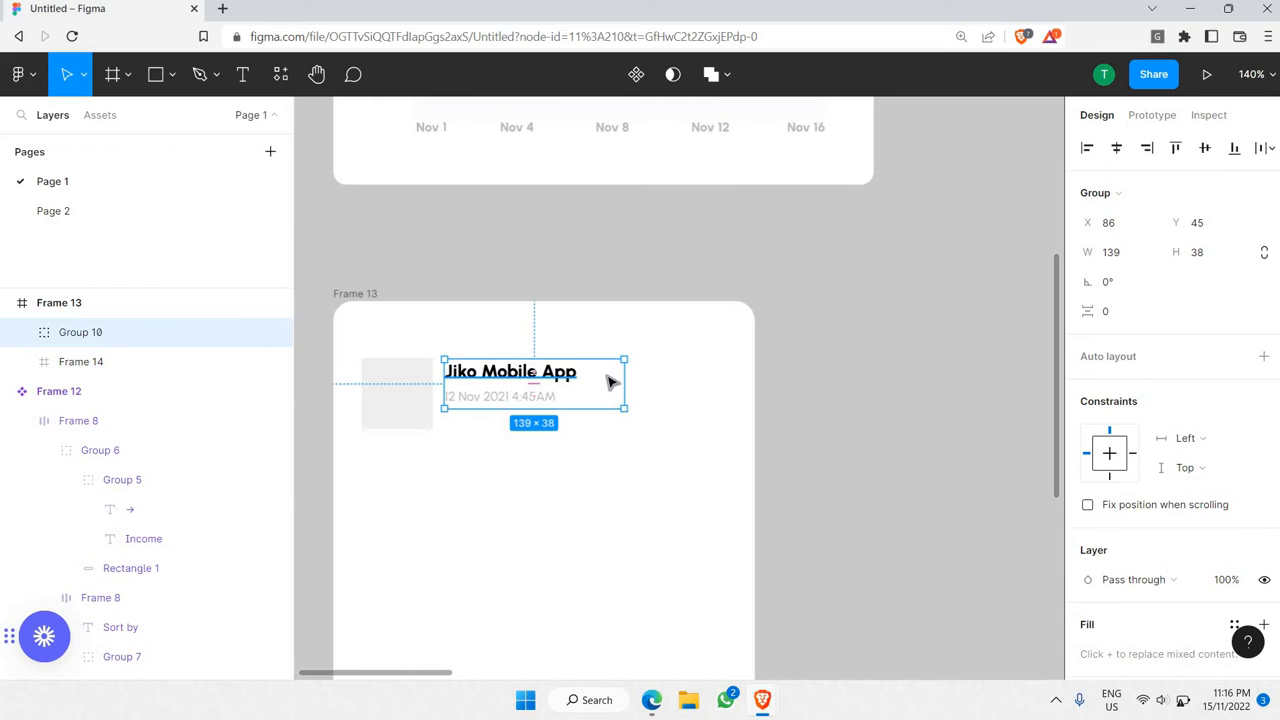
- Narrow the title and date text boxes in the group to a width of 116 each
double_click(596, 372)
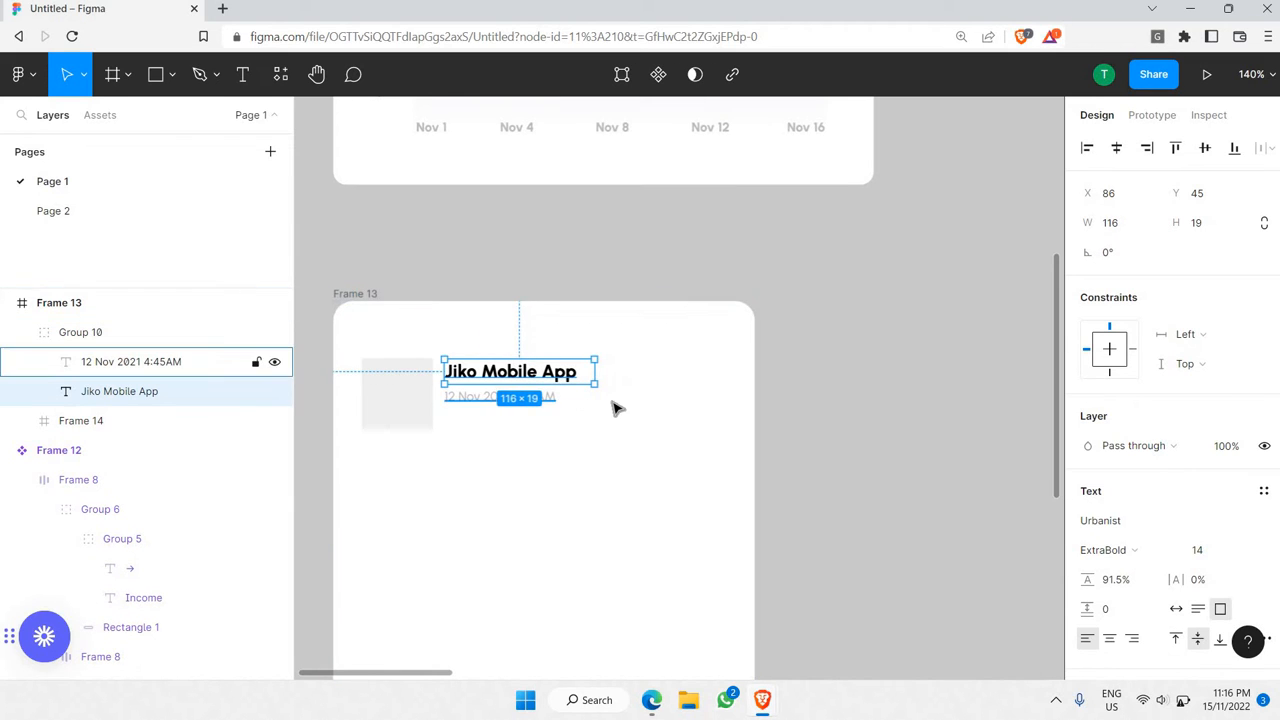
left_click(592, 396)
left_click_drag(597, 395, 595, 396)
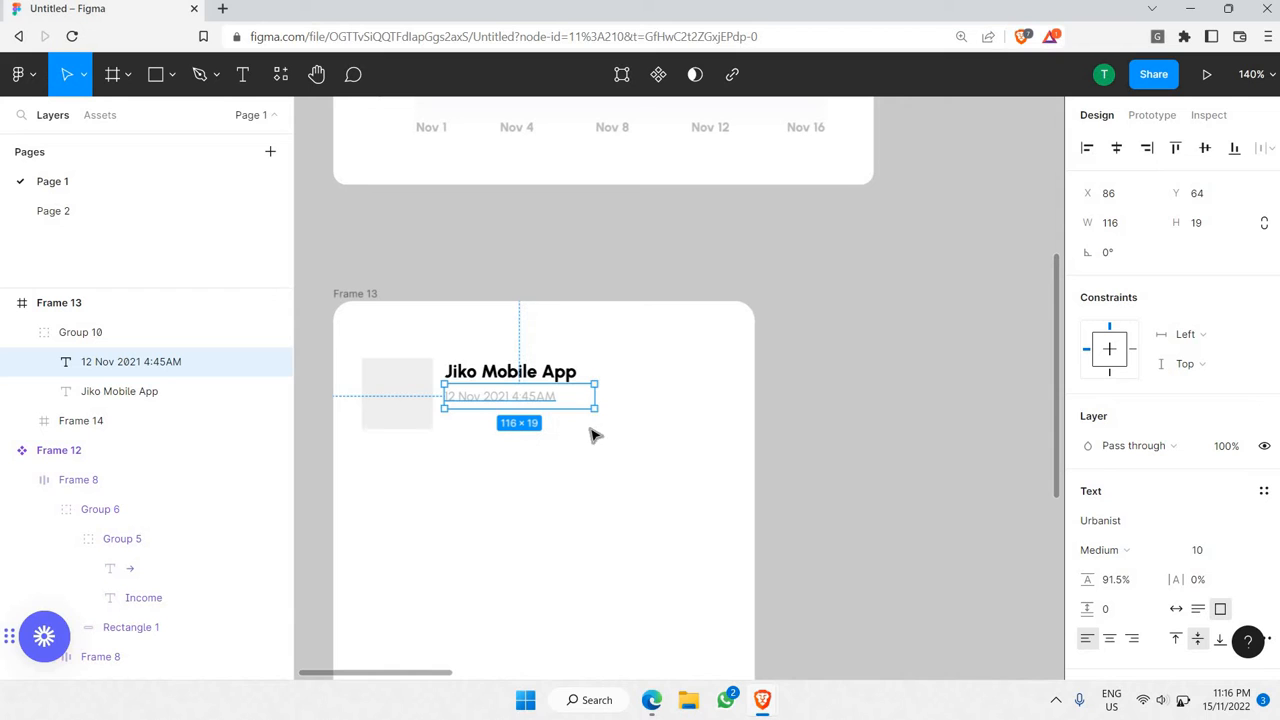
left_click(575, 460)
- Duplicate the "Jiko Mobile App" text, place the copy beside the original at X 202, Y 55, and change it to "$15"
left_click(527, 373)
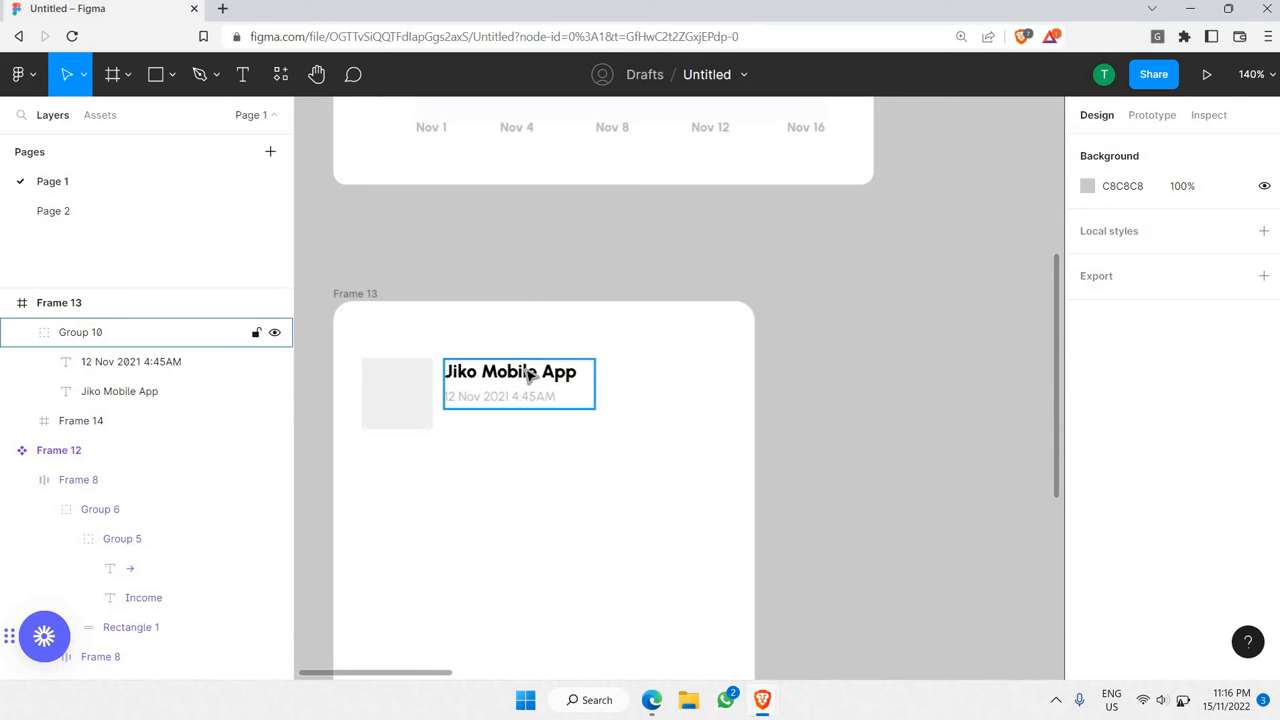
left_click(527, 373)
key("ctrl+v")
left_click_drag(535, 375, 678, 384)
double_click(678, 384)
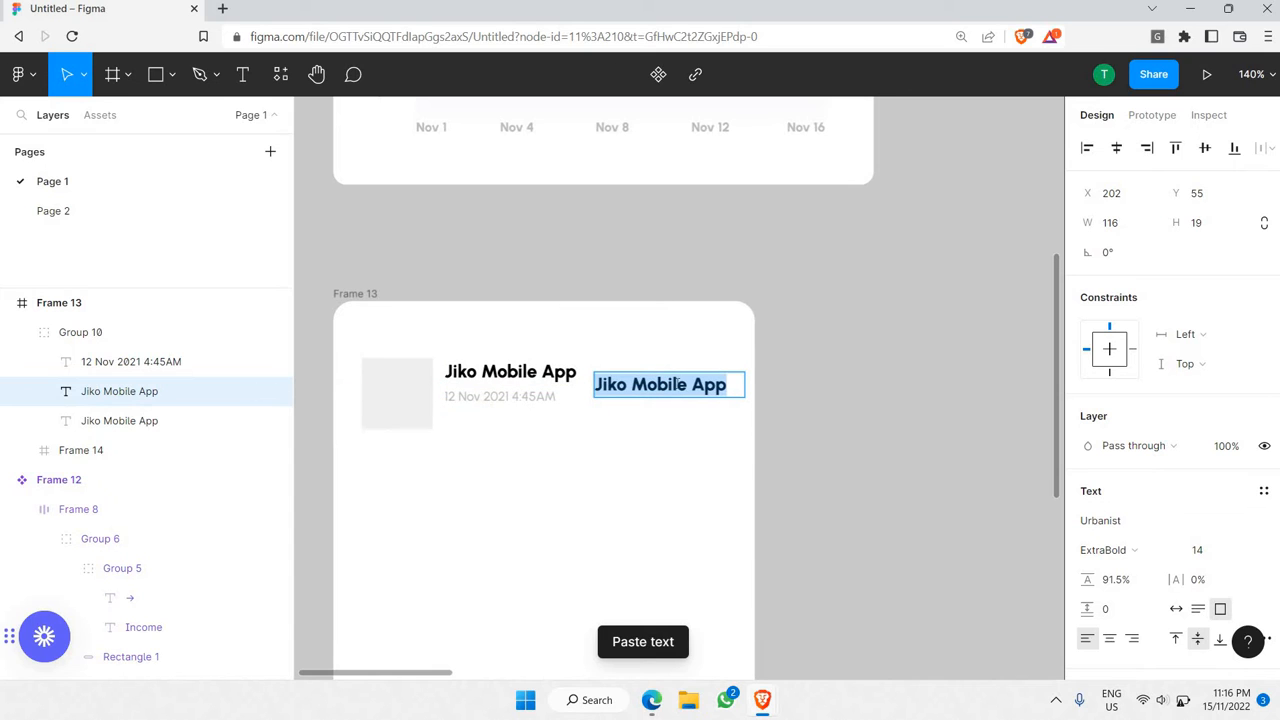
type("$15")
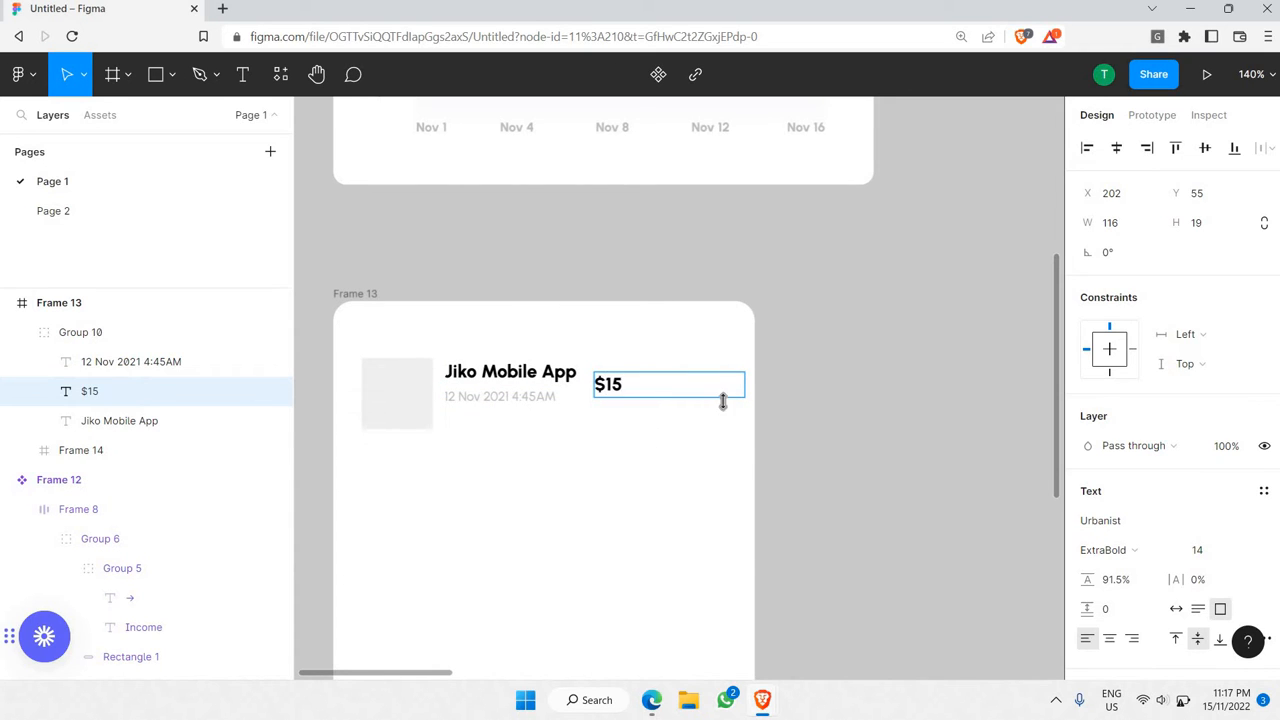
key("Escape")
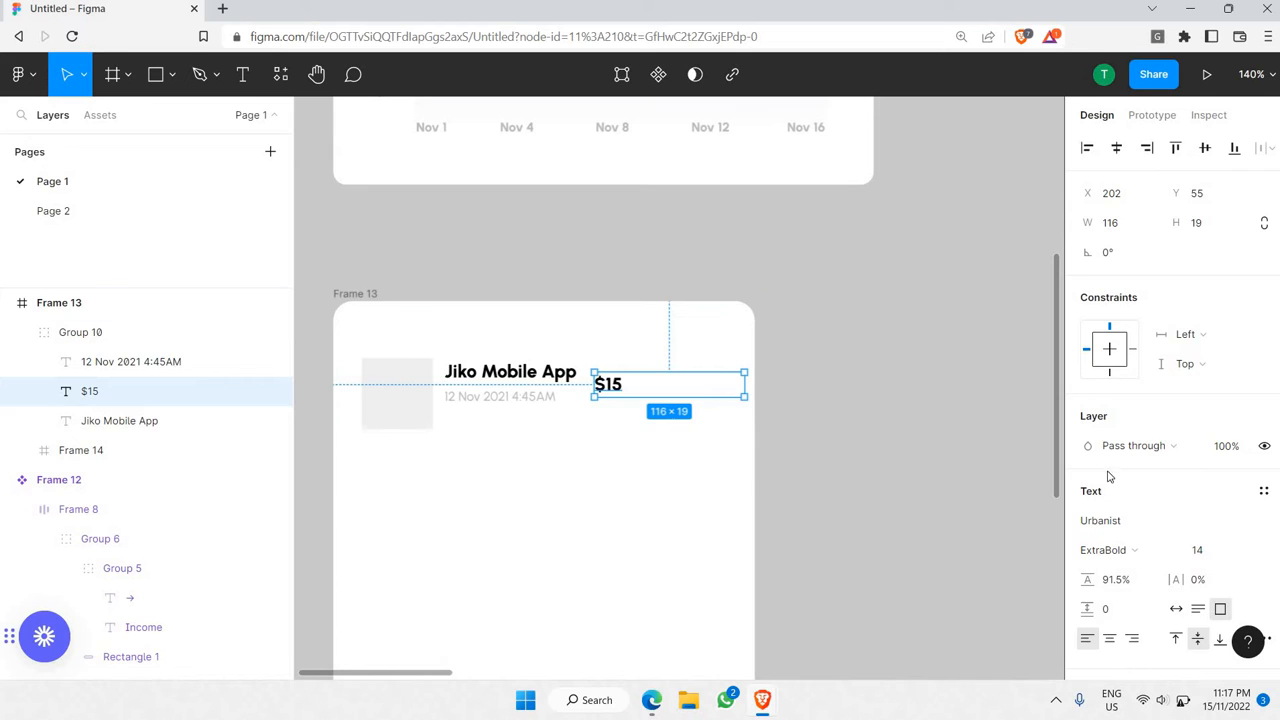
- Right-align the "$15" text, move it to Y 52 inside the card edge, and narrow its box to a width of 37
scroll(1108, 477, "down", 3)
key("ctrl+alt+r")
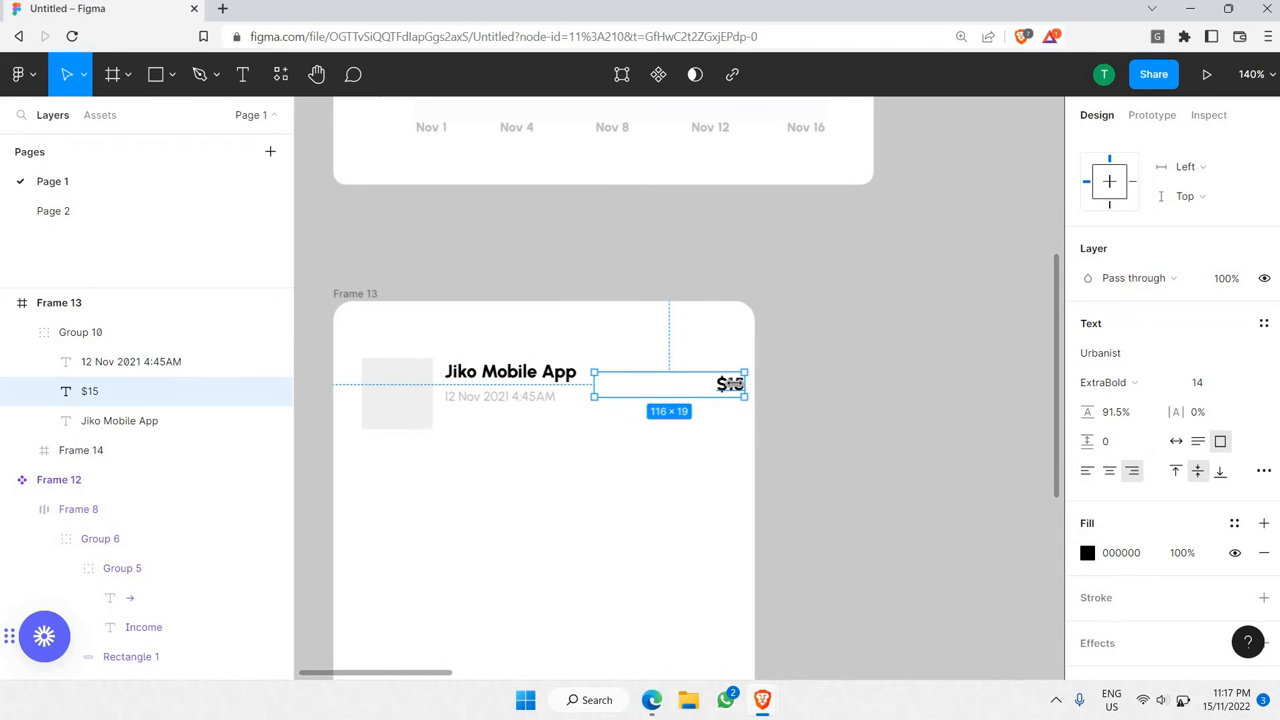
left_click_drag(700, 376, 665, 375)
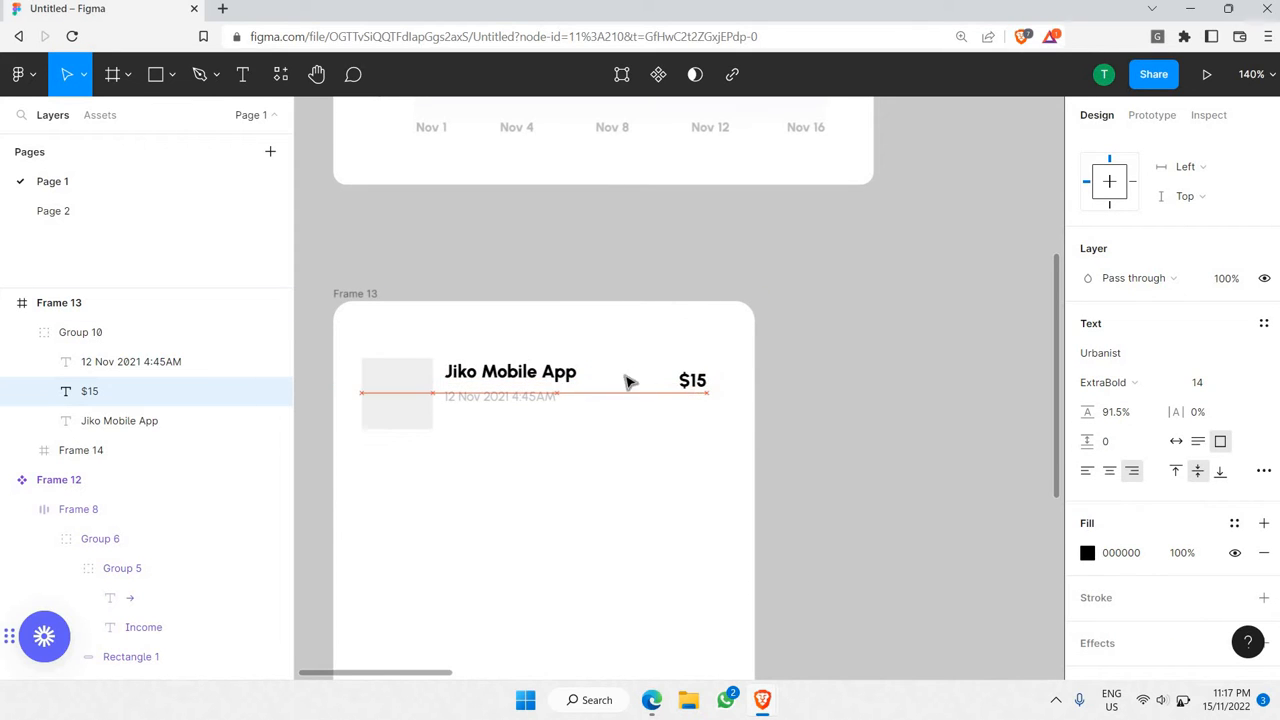
left_click_drag(558, 375, 658, 376)
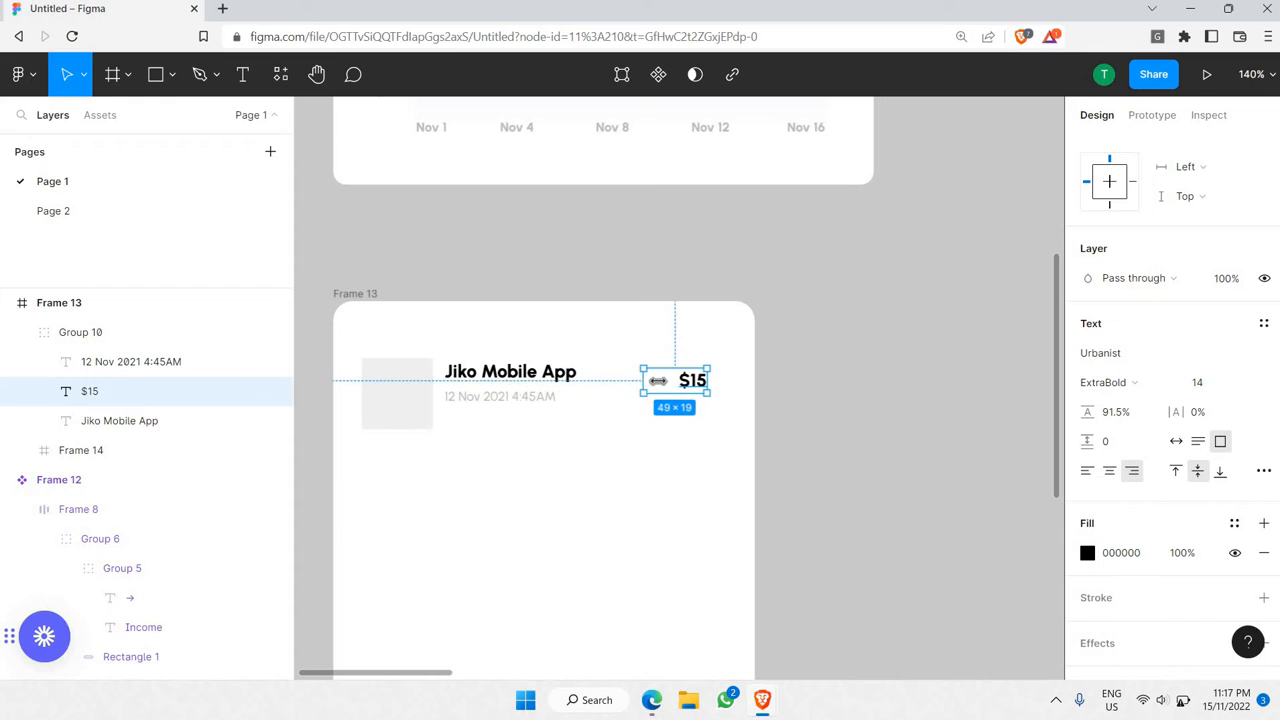
- Group the "Jiko Mobile App" title, the date text and the "$15" amount
left_click(532, 385)
left_click(540, 397, "shift")
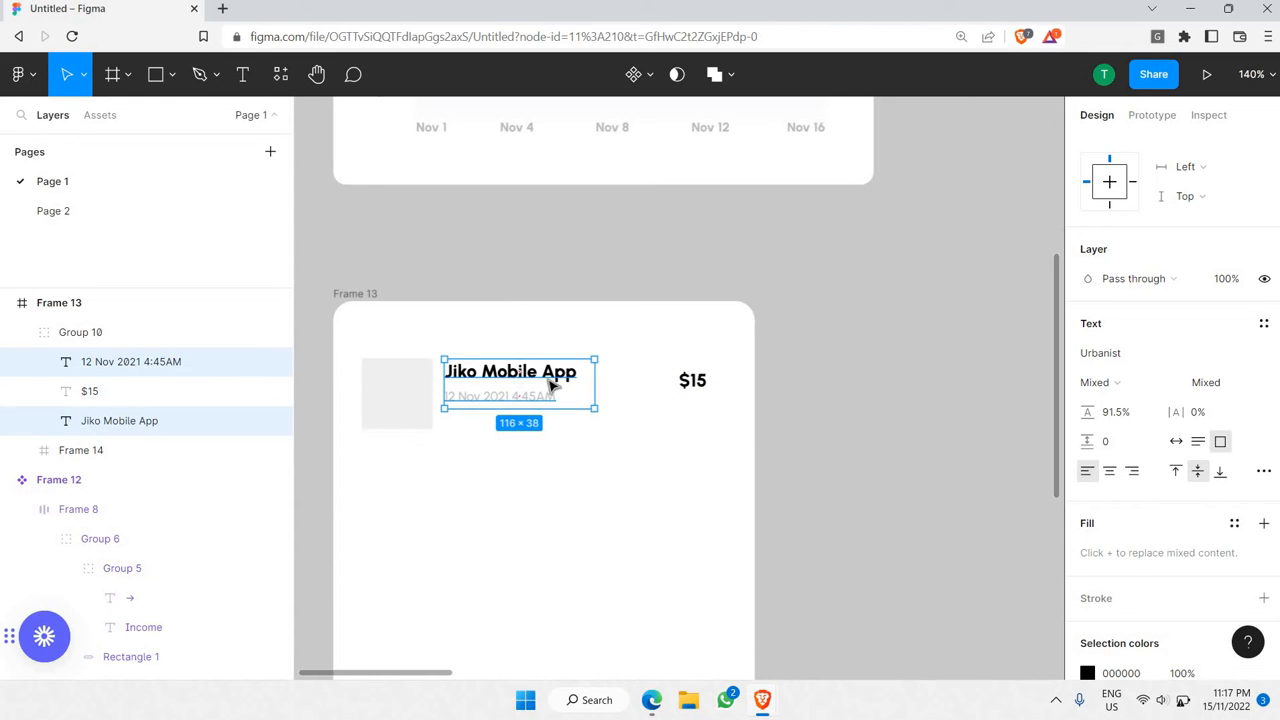
left_click(700, 388, "shift")
right_click(622, 366)
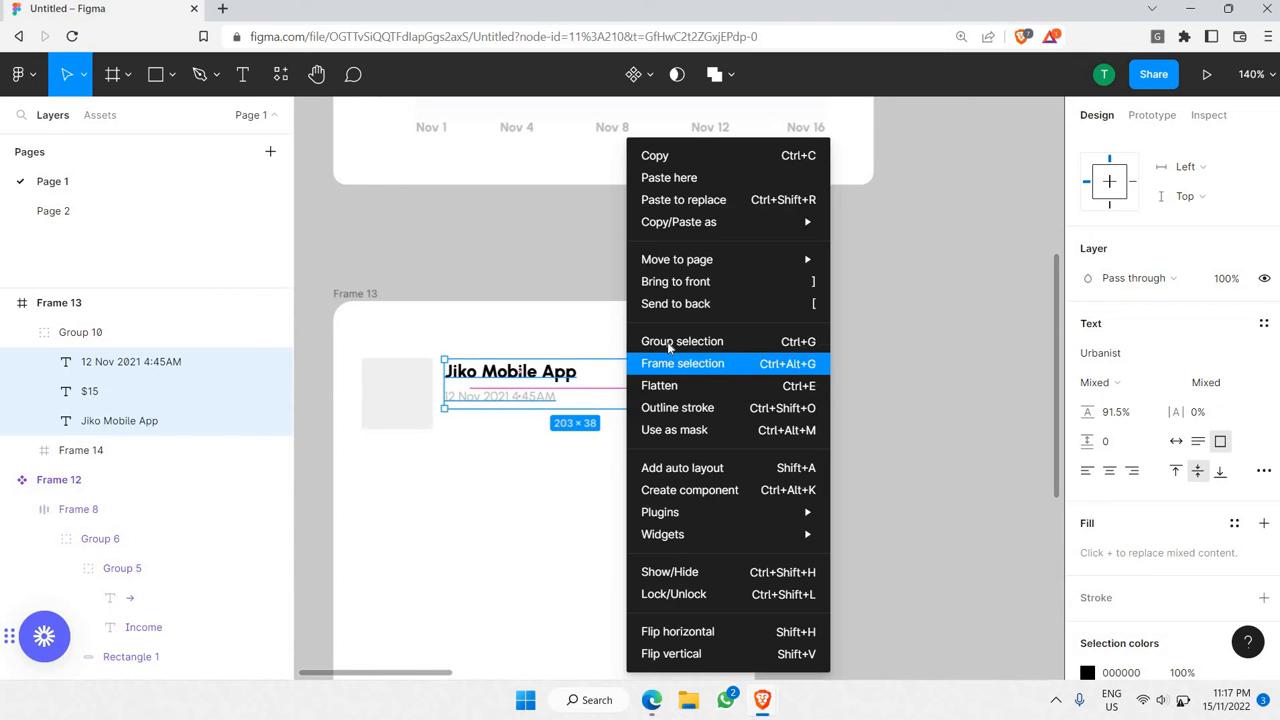
left_click(665, 338)
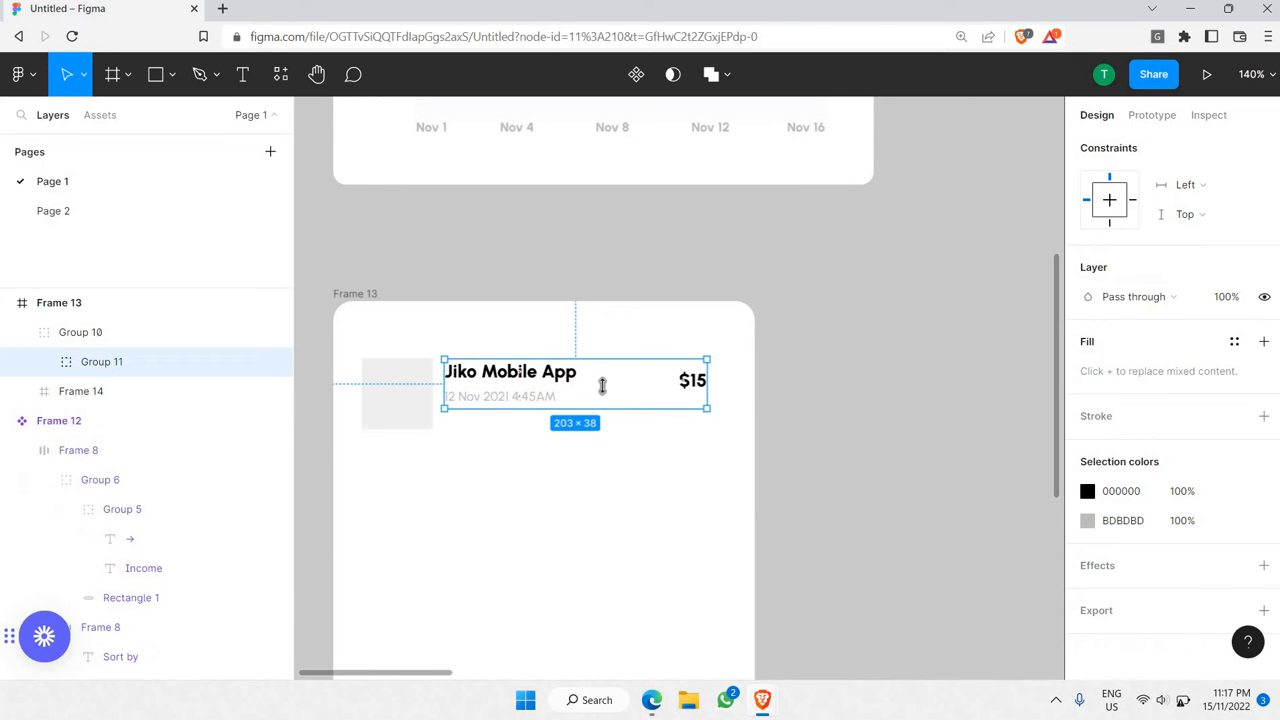
- Group only the "Jiko Mobile App" title and the date text inside the existing group
double_click(540, 388)
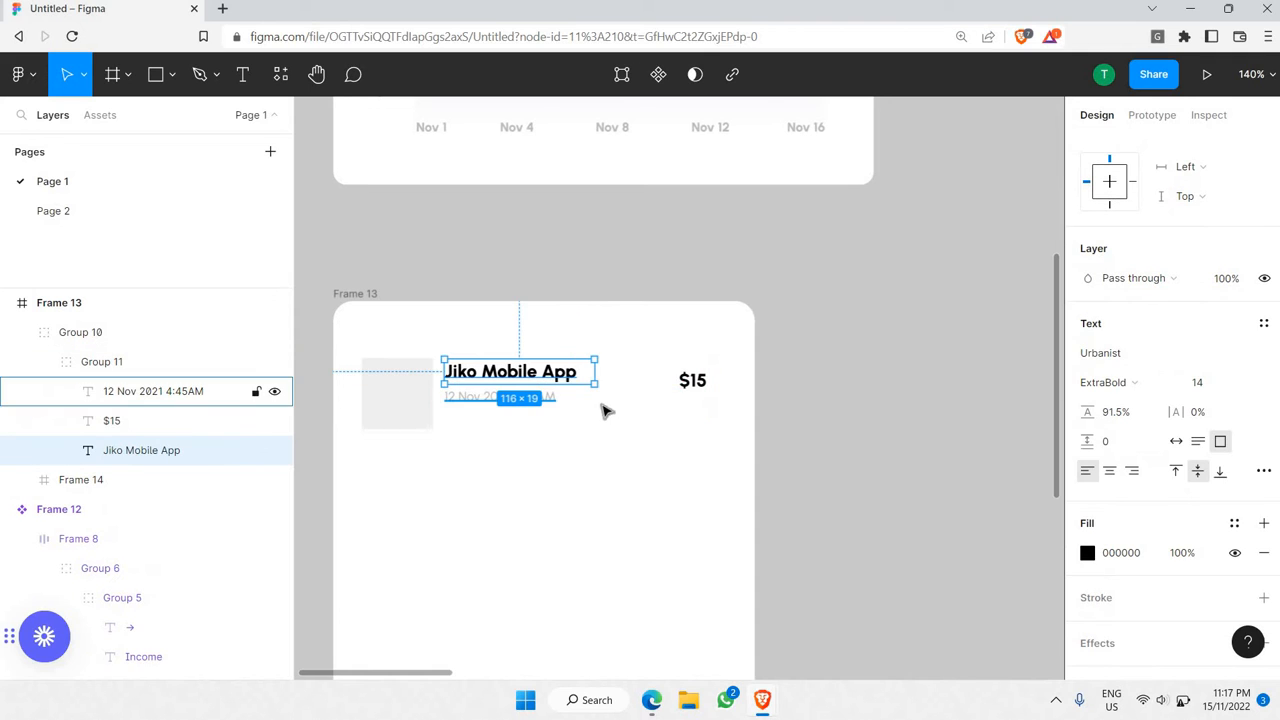
left_click(671, 394)
left_click(560, 375)
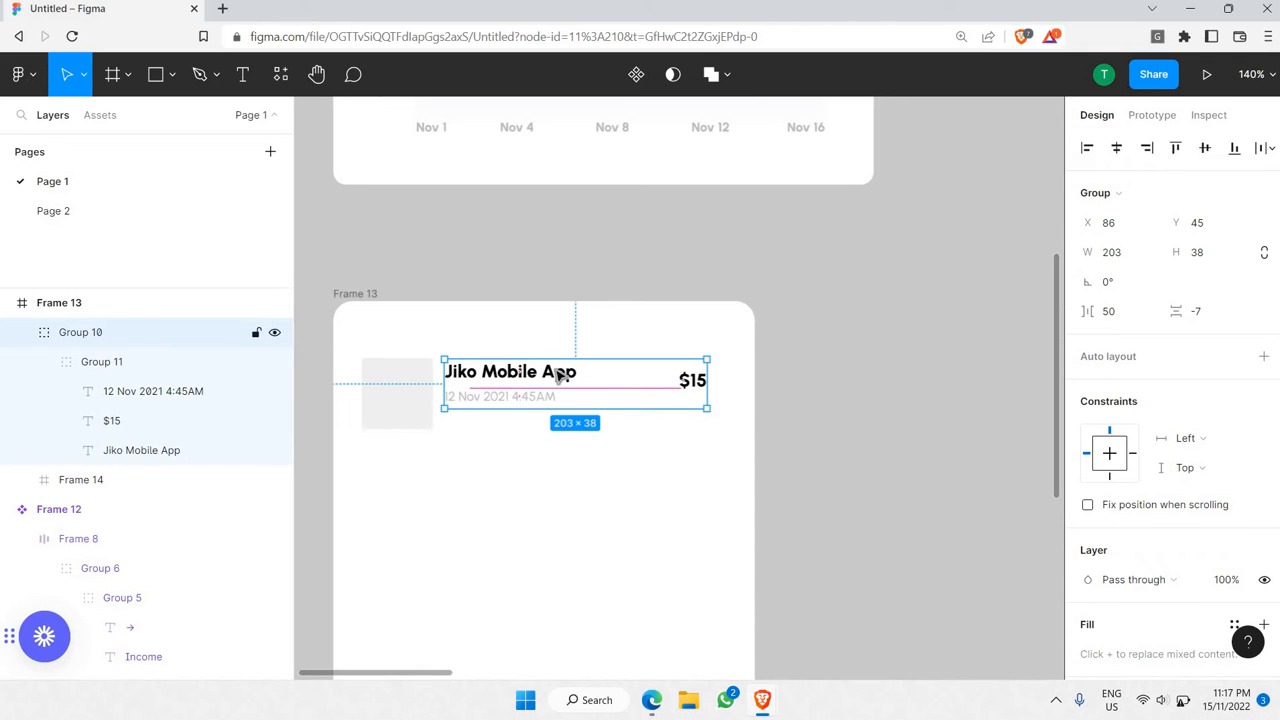
double_click(543, 398)
left_click(543, 400, "shift")
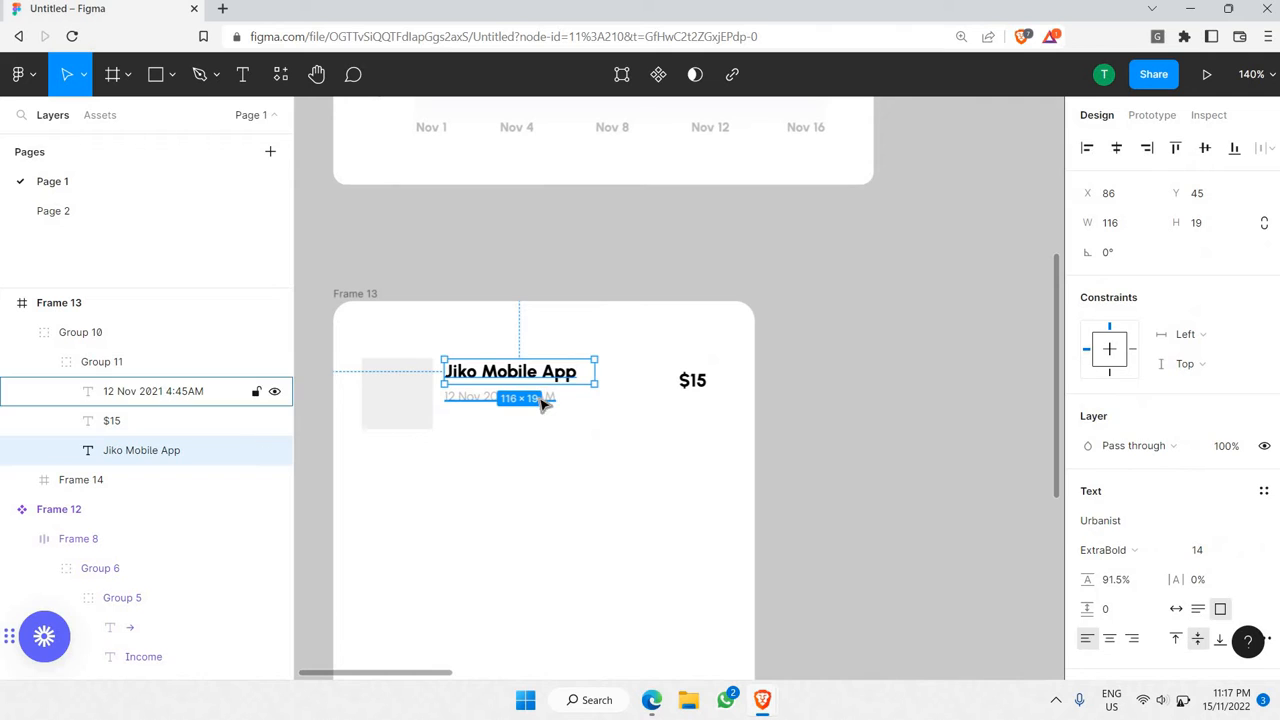
right_click(552, 378)
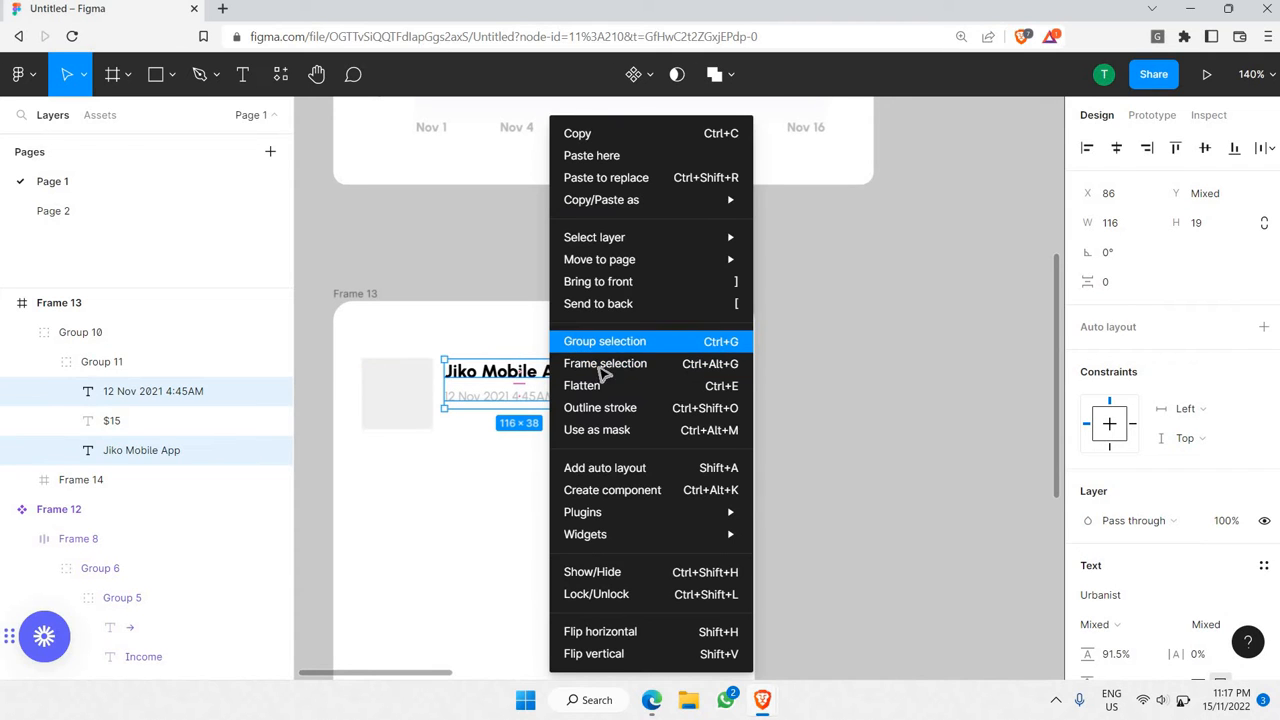
left_click(578, 342)
- Add auto layout to Group 10, which holds the title, date and amount
left_click(688, 383)
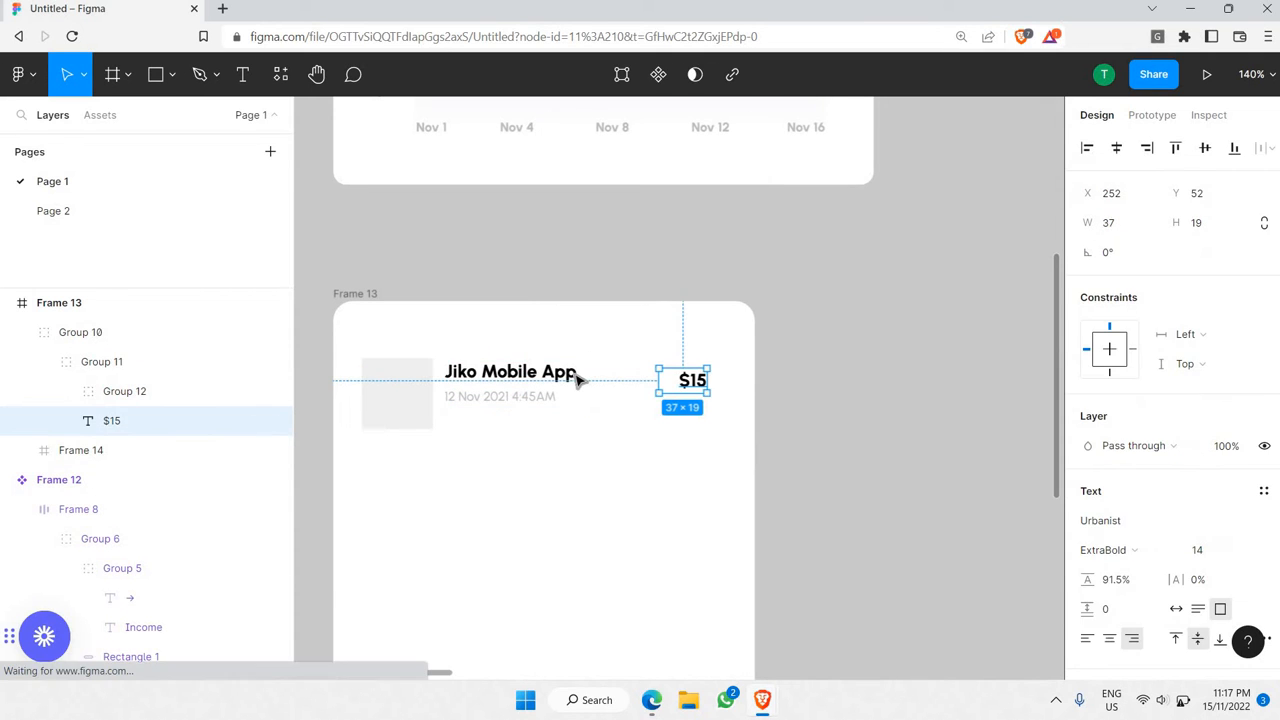
key("Escape")
left_click(655, 386)
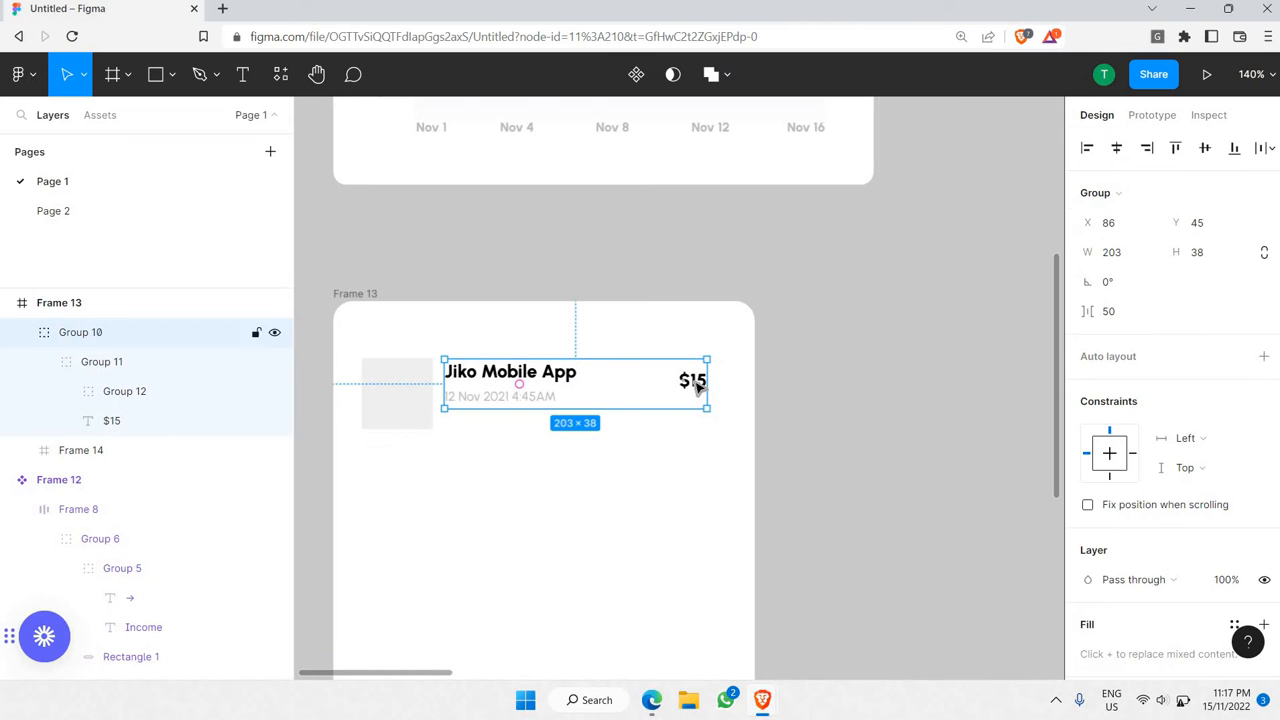
left_click(697, 387)
left_click(694, 380)
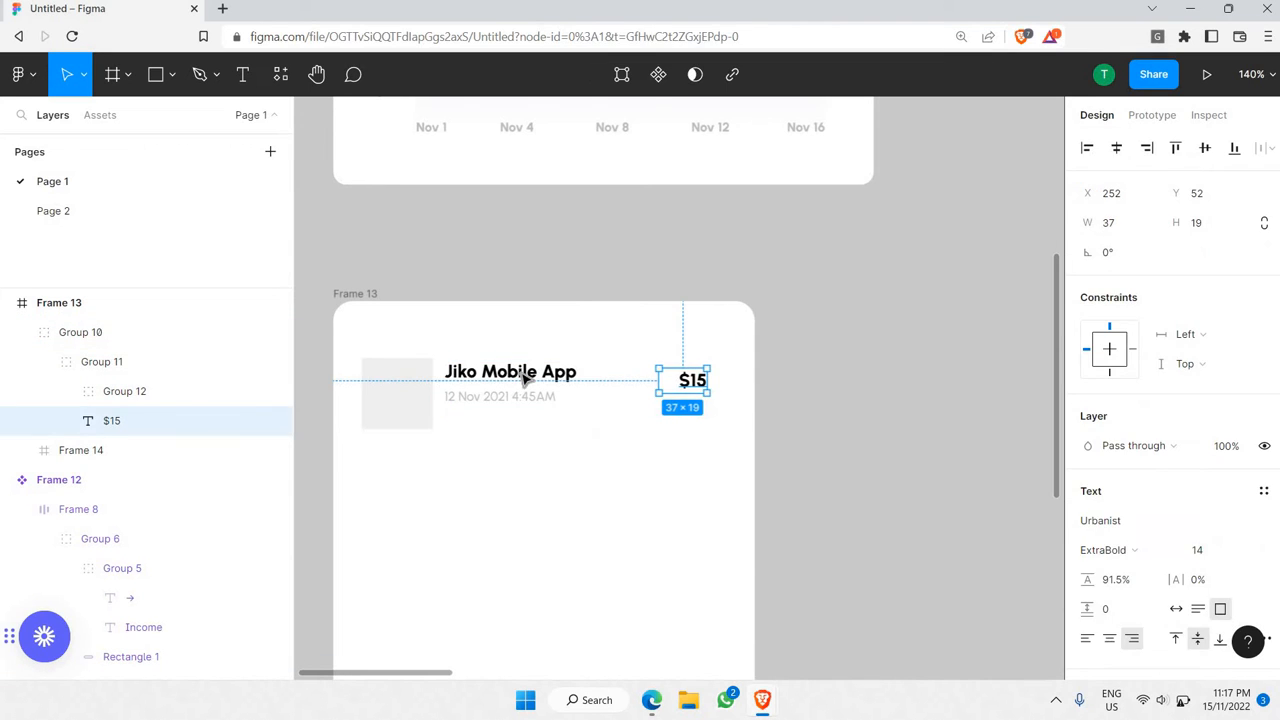
left_click(636, 349)
left_click(632, 351)
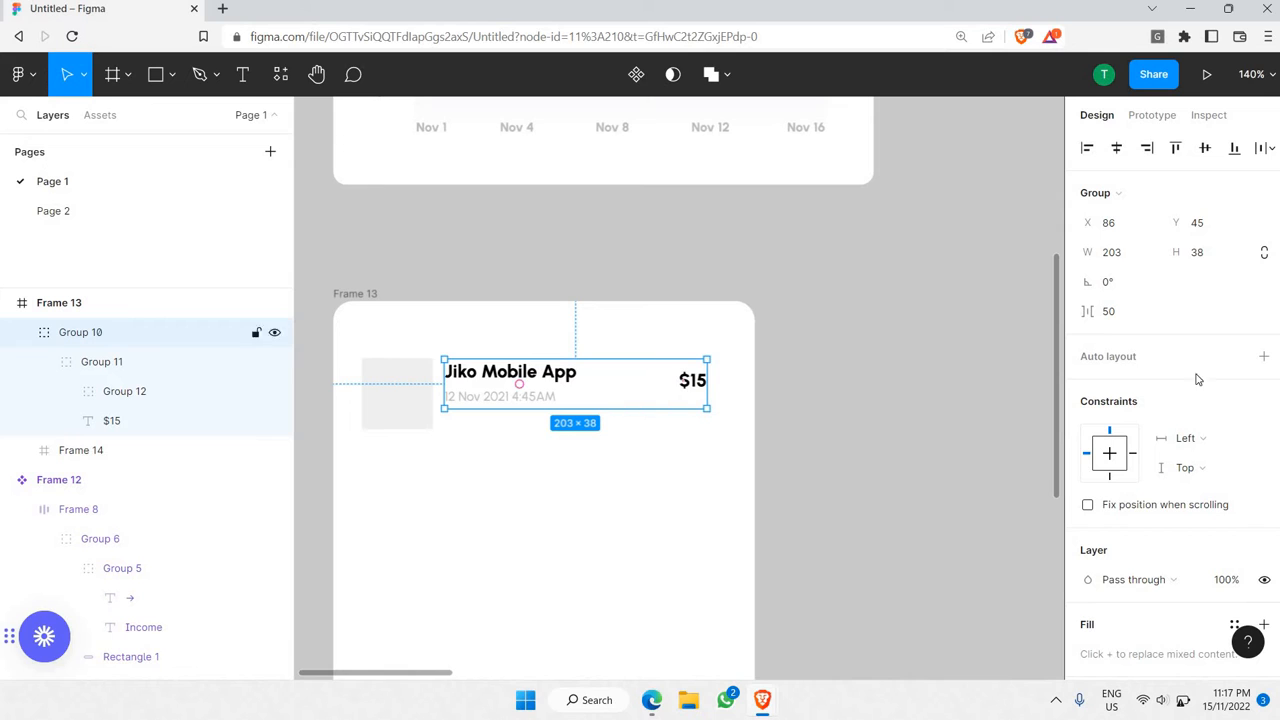
left_click(1262, 358)
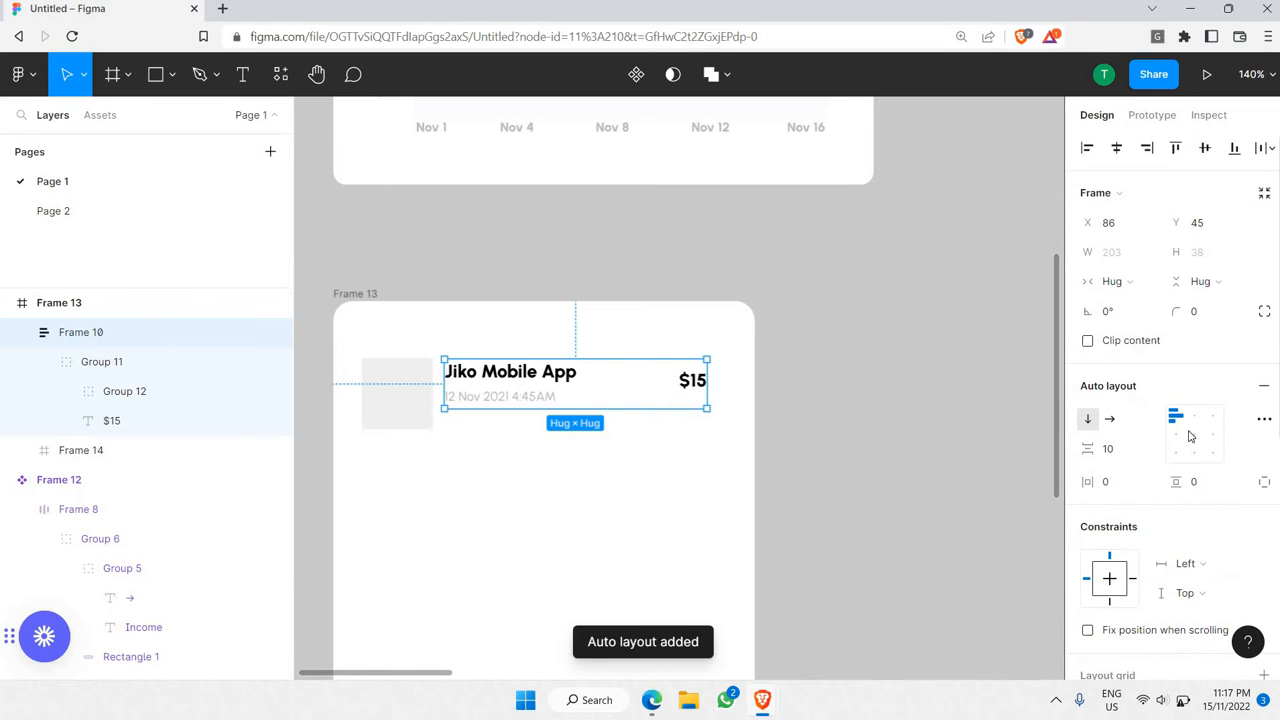
- Set Frame 10's auto layout spacing mode to Space between and centre its alignment, undoing the accidental move
left_click(1264, 418)
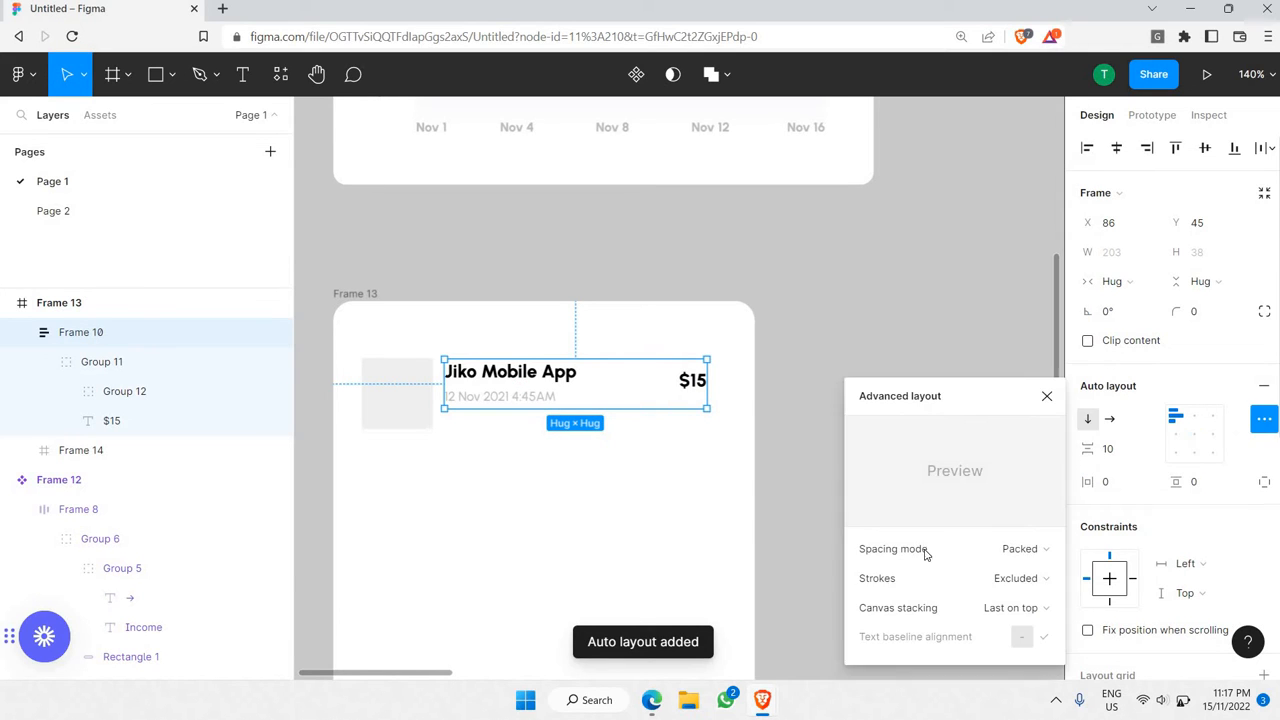
left_click(1037, 556)
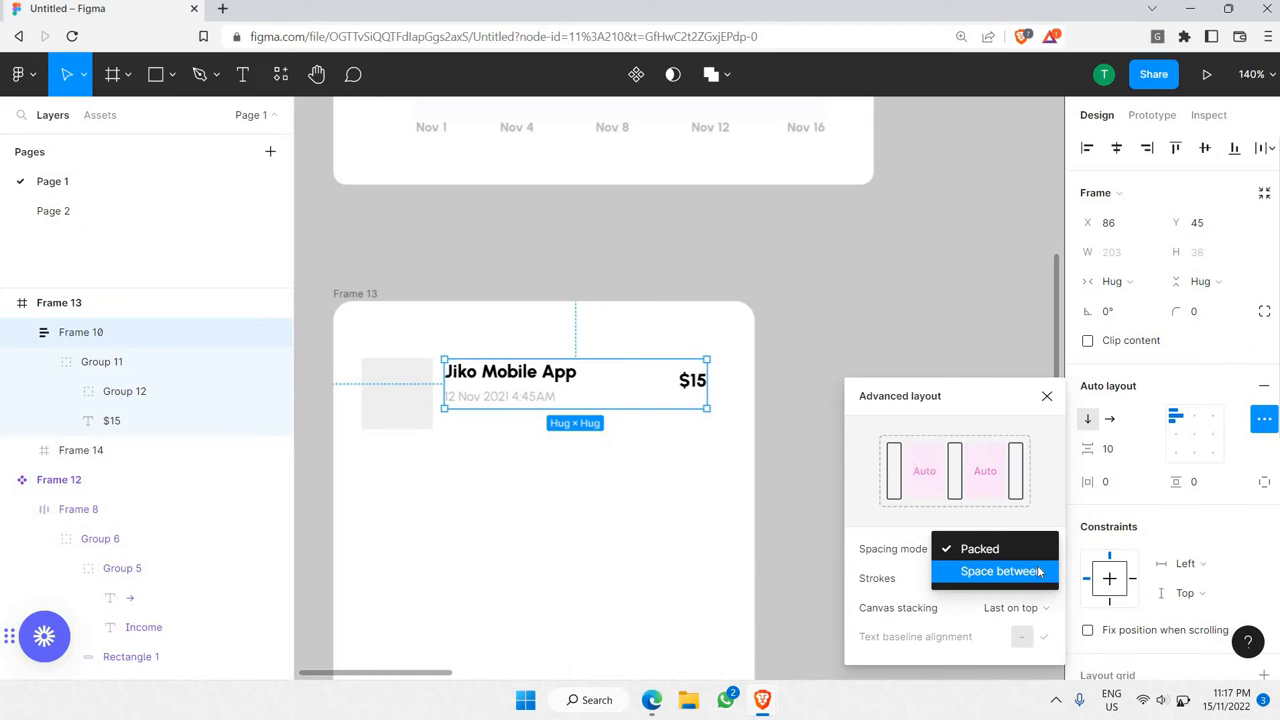
left_click(1039, 569)
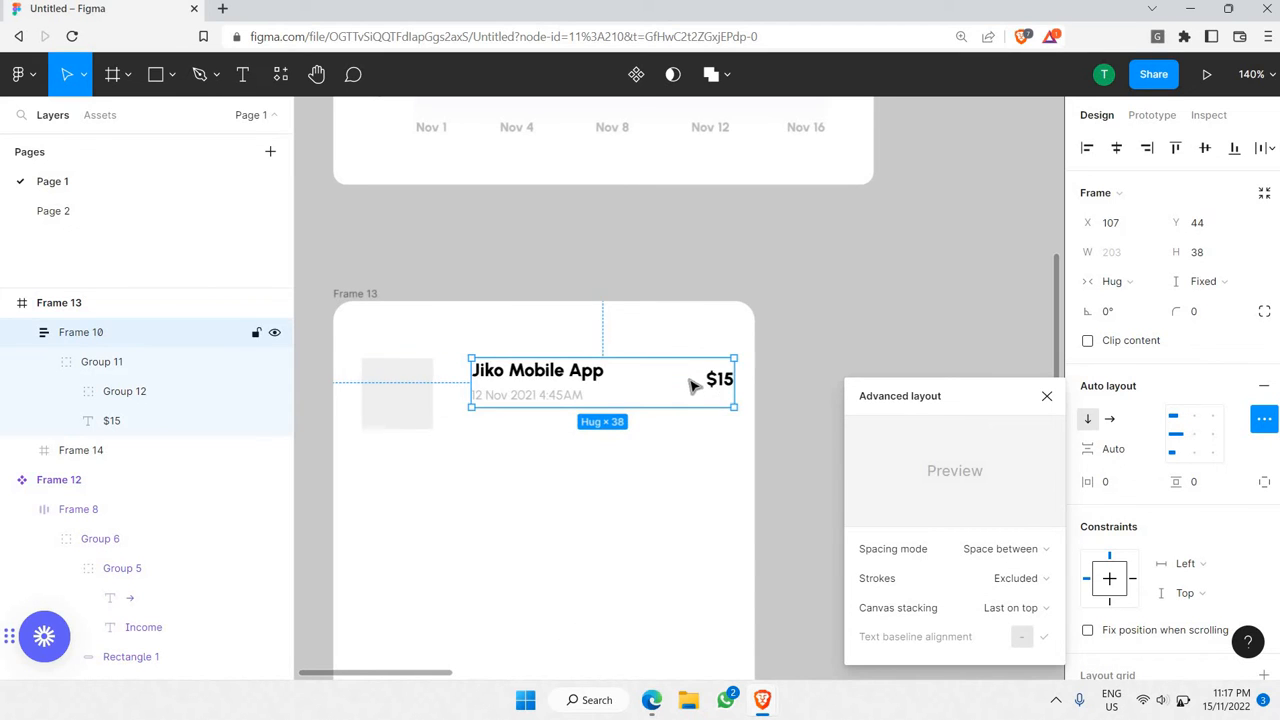
key("ctrl+z")
left_click(1087, 424)
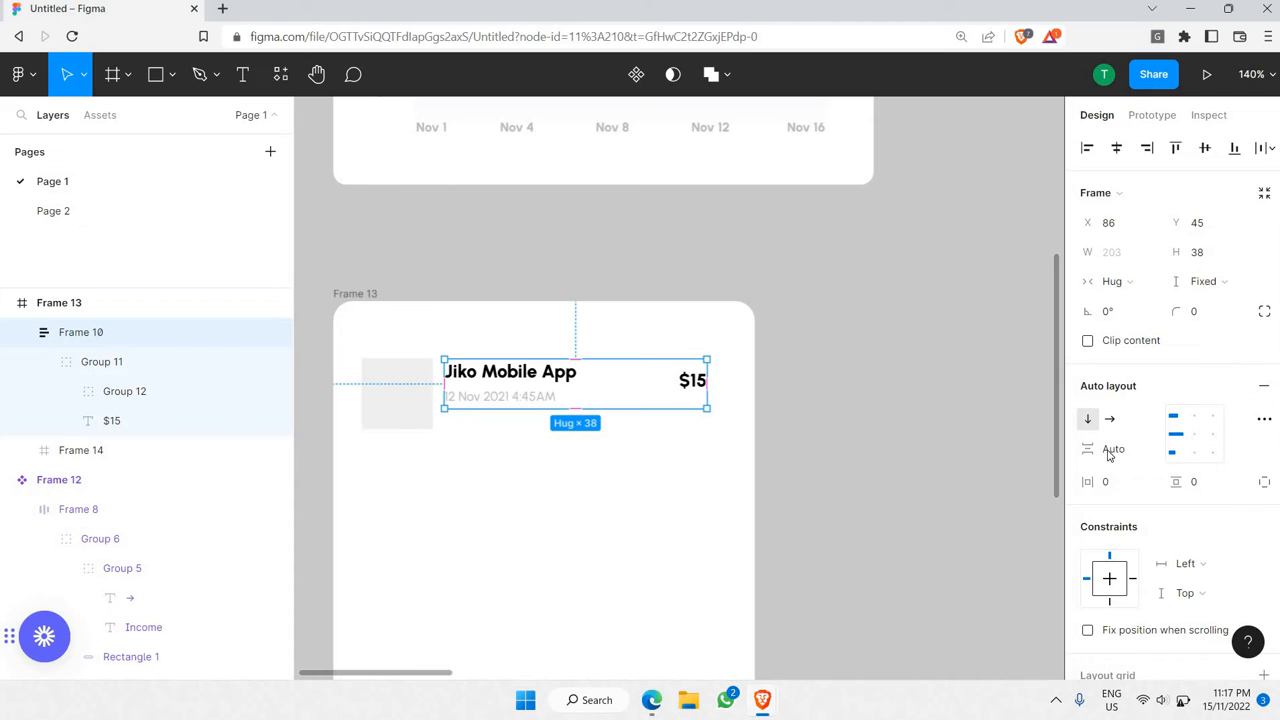
left_click(1197, 436)
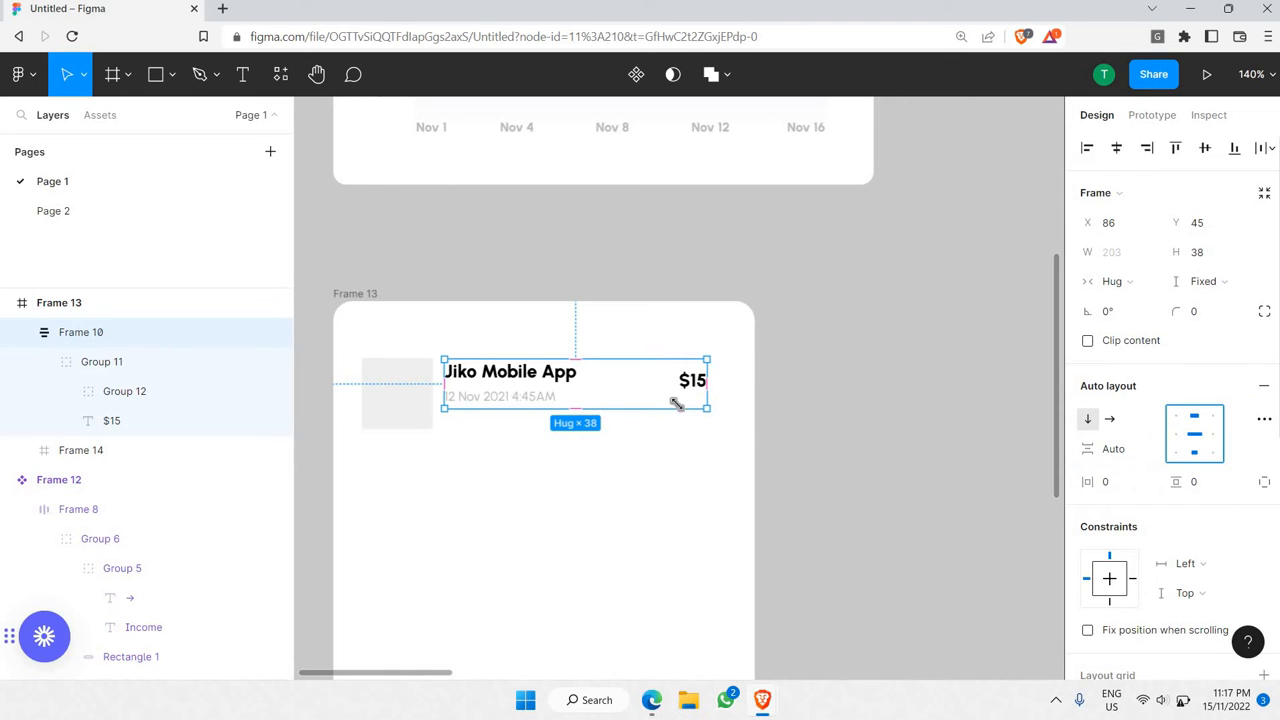
- Move the title and date group out of Frame 10 directly into Frame 13 and place it lower at X 86, Y 127
right_click(620, 385)
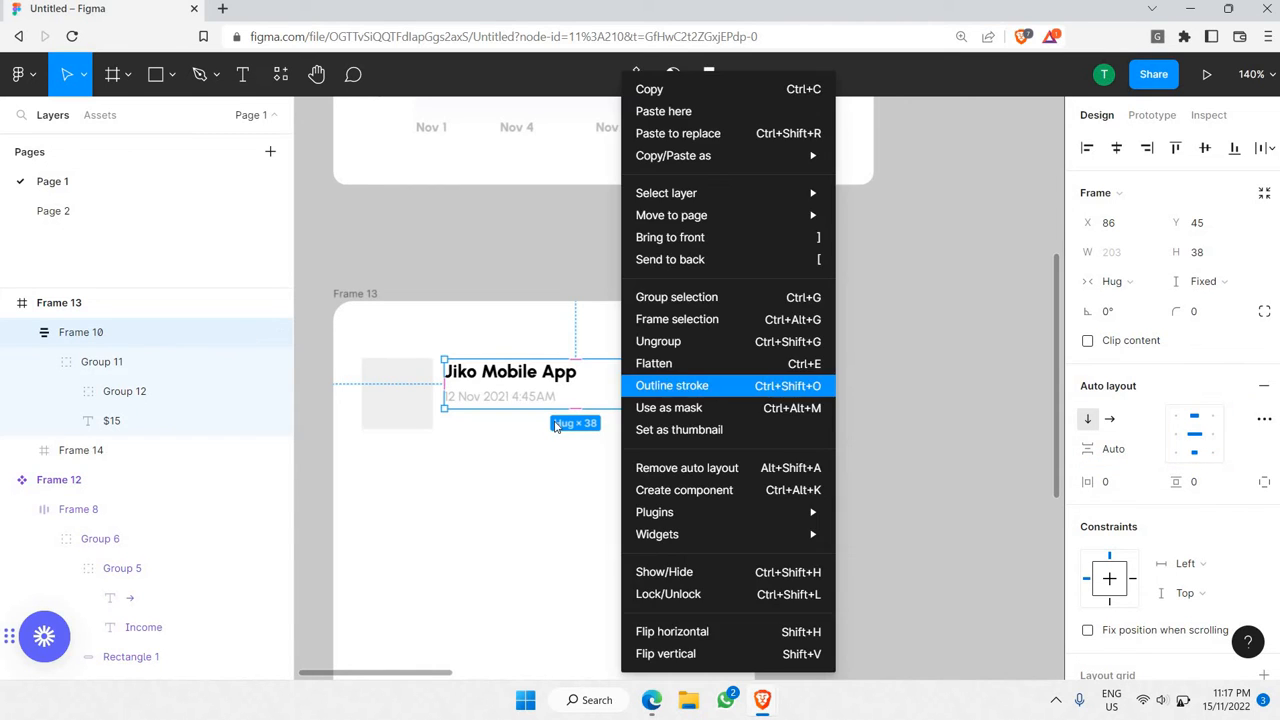
left_click(502, 404)
left_click(43, 362)
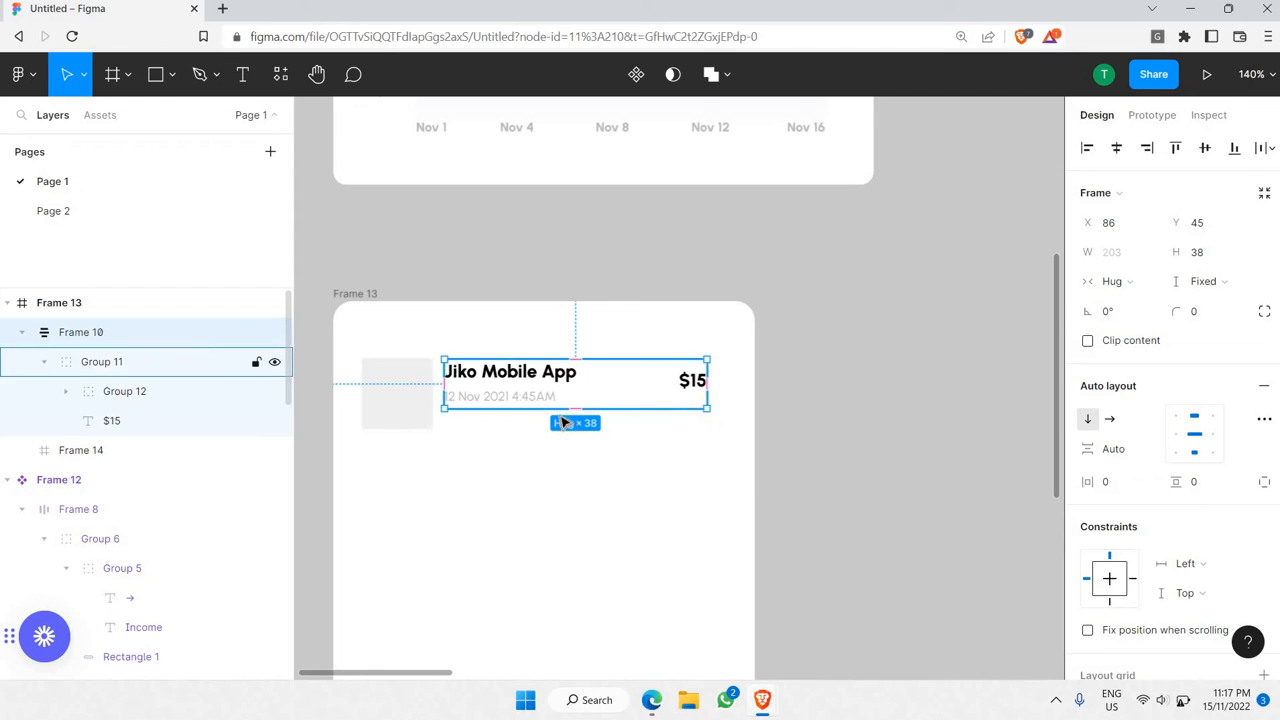
left_click(505, 390)
left_click(503, 388)
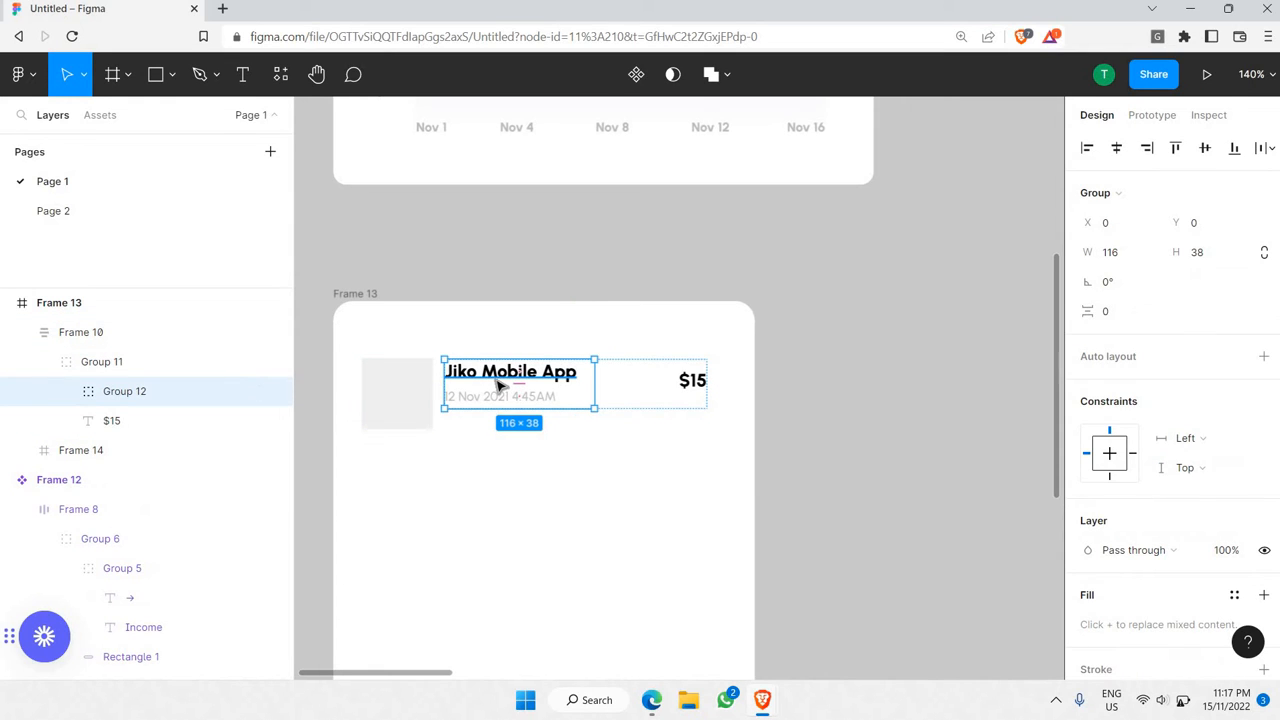
key("ctrl+x")
key("ctrl+v")
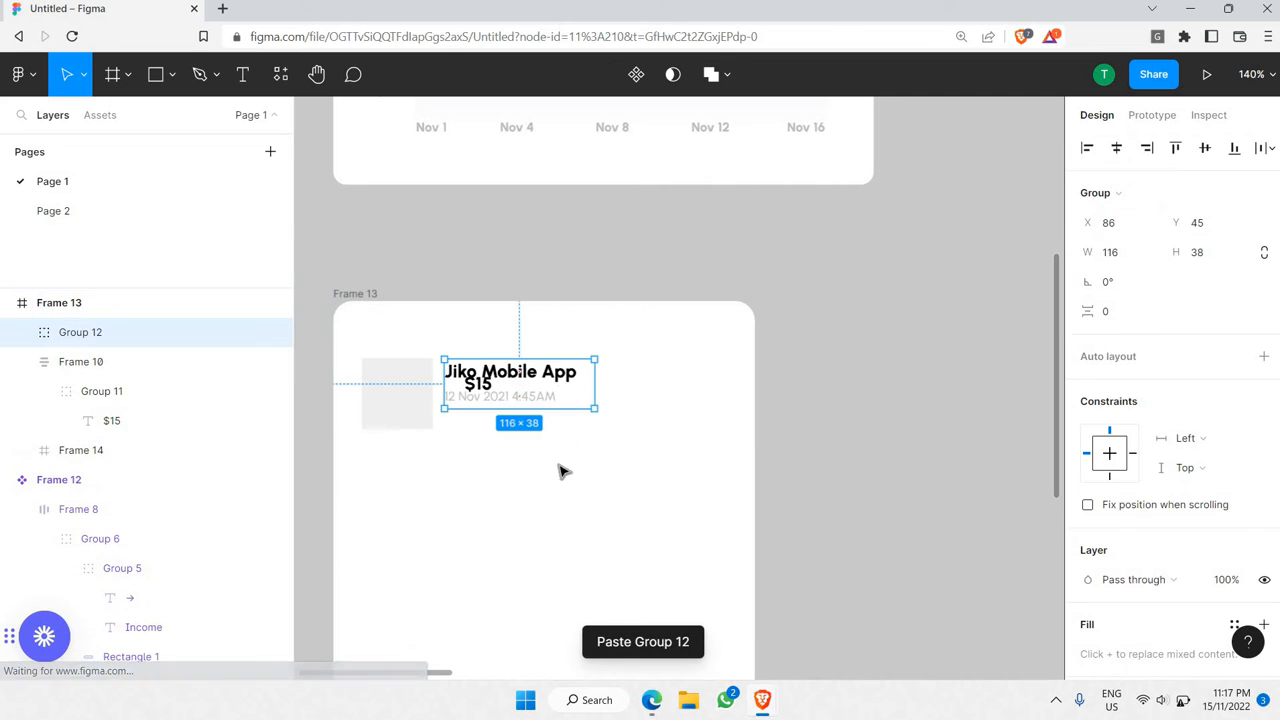
left_click_drag(535, 459, 540, 480)
- Move the "$15" text out of Frame 10 into Frame 13 at X 256, Y 149, and delete the emptied Frame 10
left_click(480, 386)
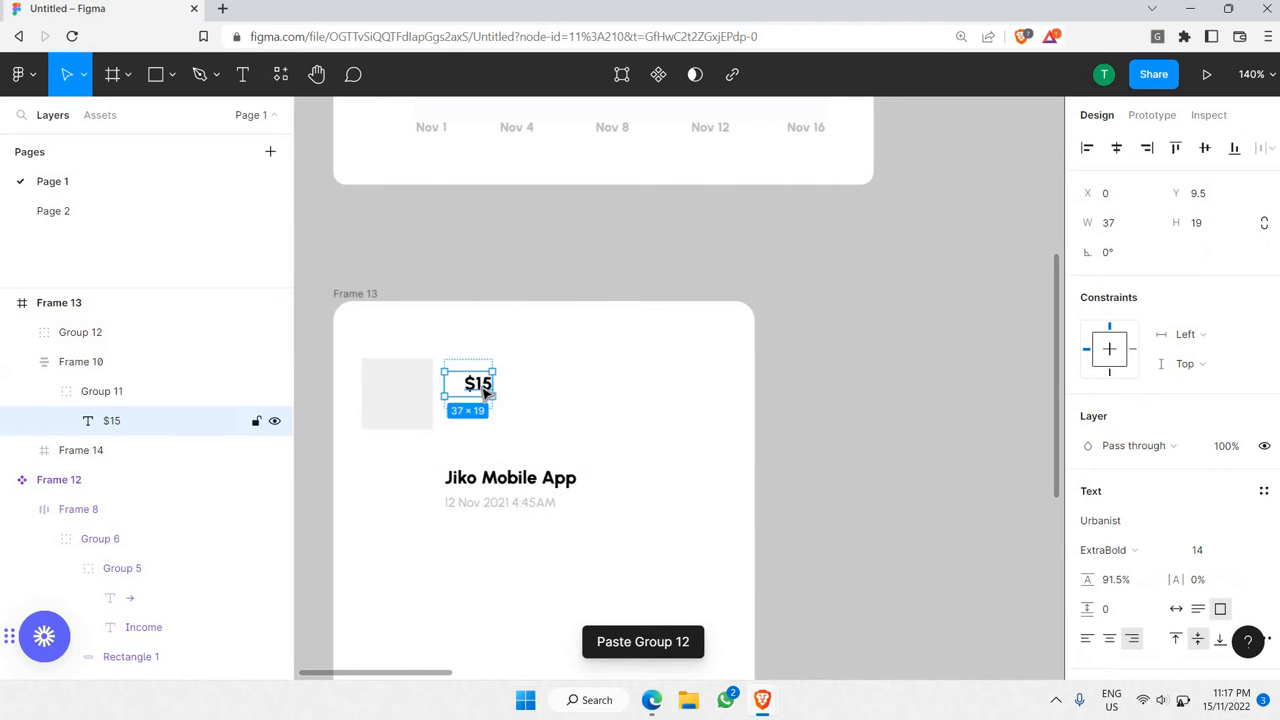
key("ctrl+x")
left_click(503, 460)
key("ctrl+v")
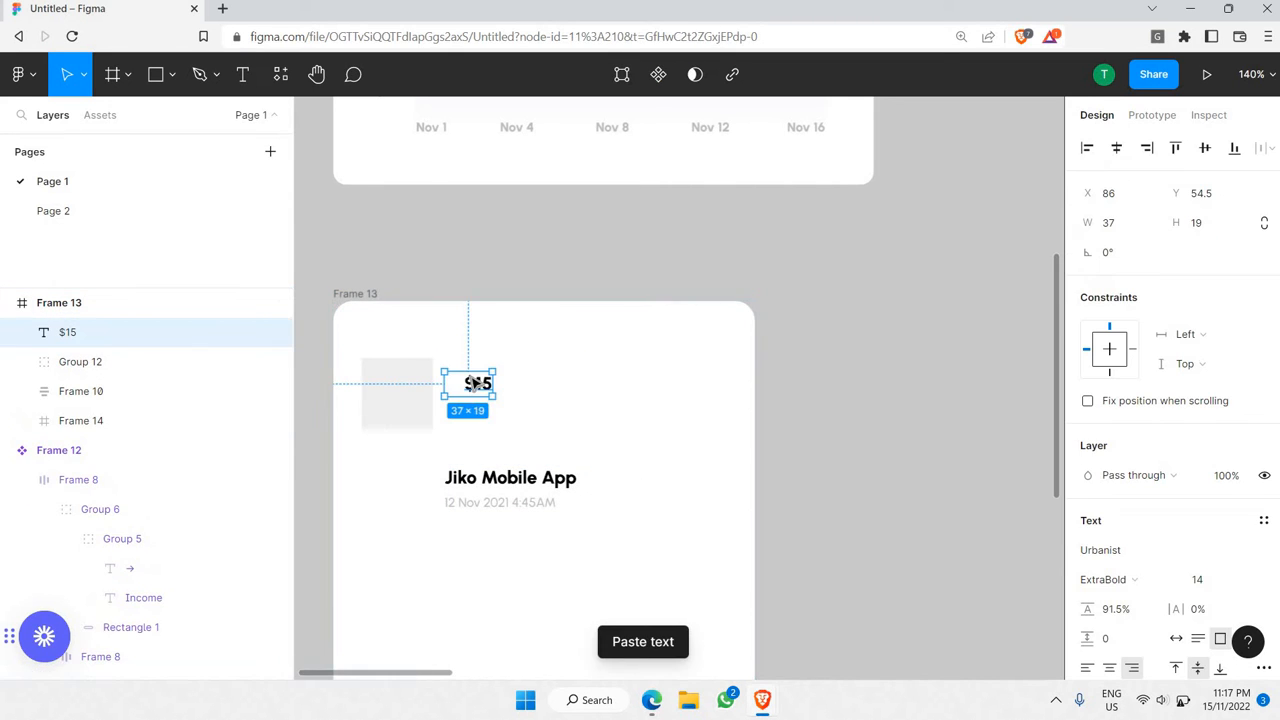
left_click_drag(480, 386, 699, 507)
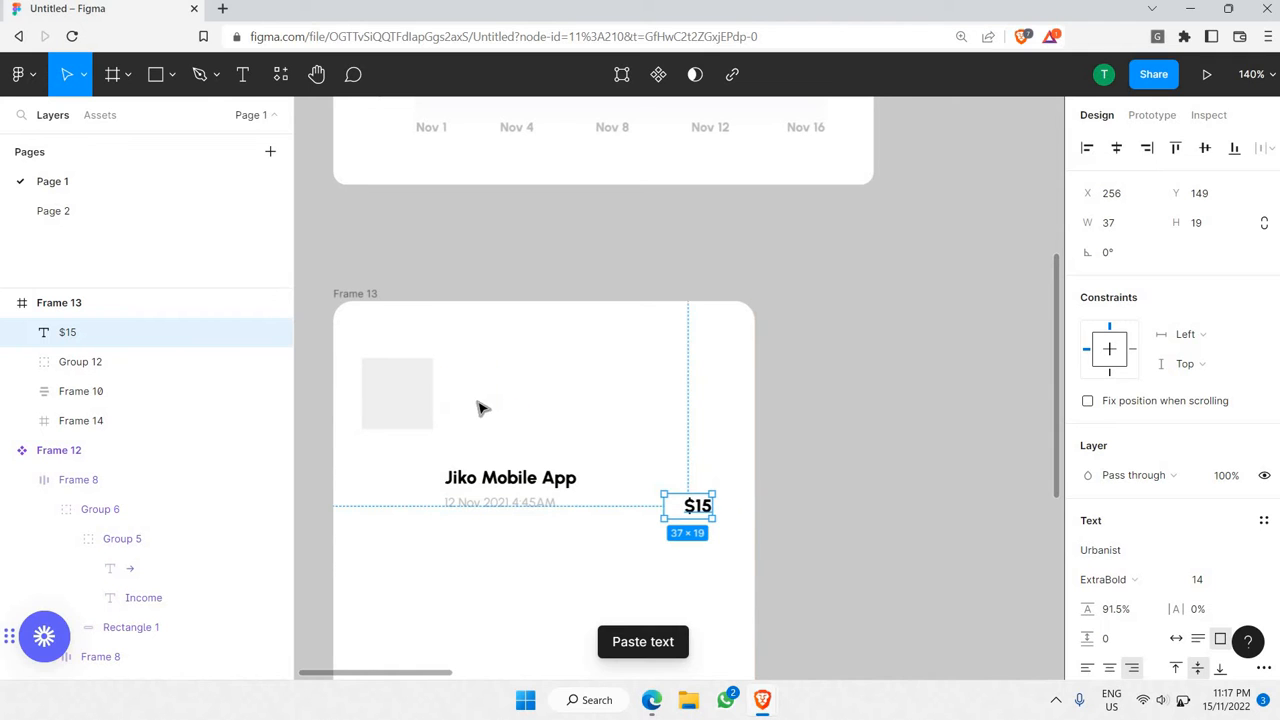
left_click(477, 382)
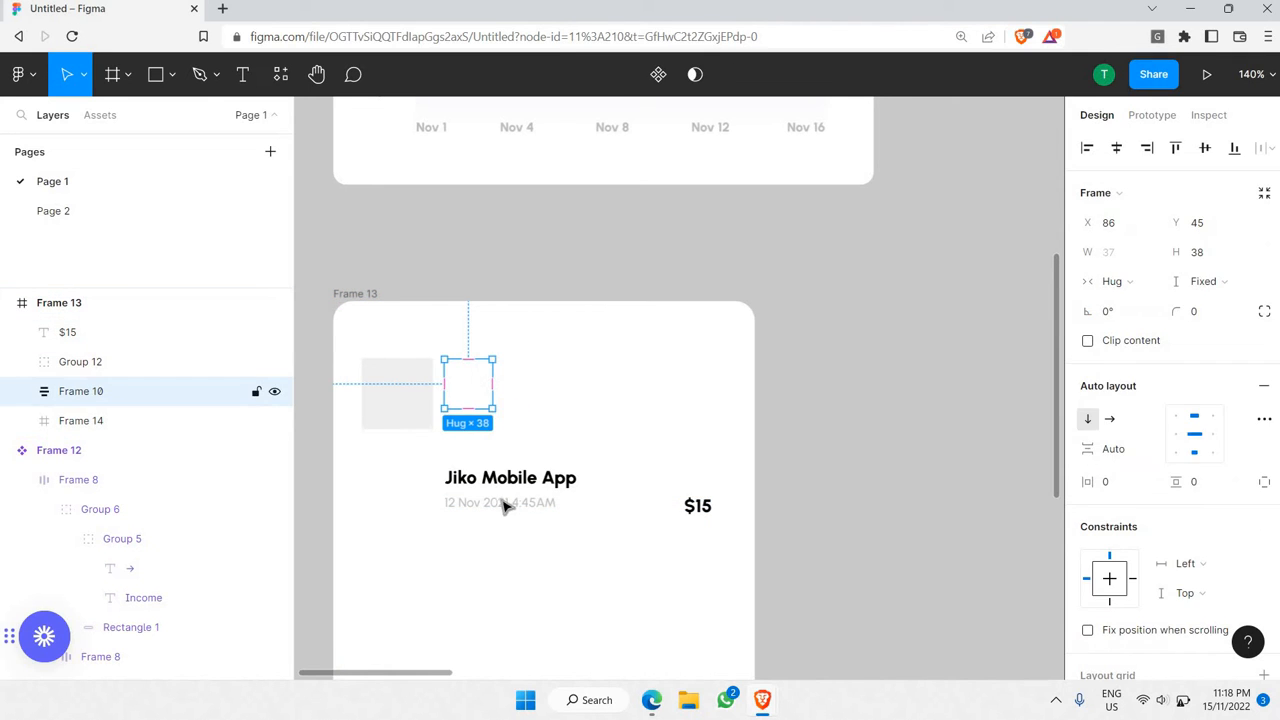
key("Delete")
- Raise the "$15" text level with the "Jiko Mobile App" title and group it with the title and date group
left_click_drag(703, 507, 703, 483)
left_click(566, 480, "shift")
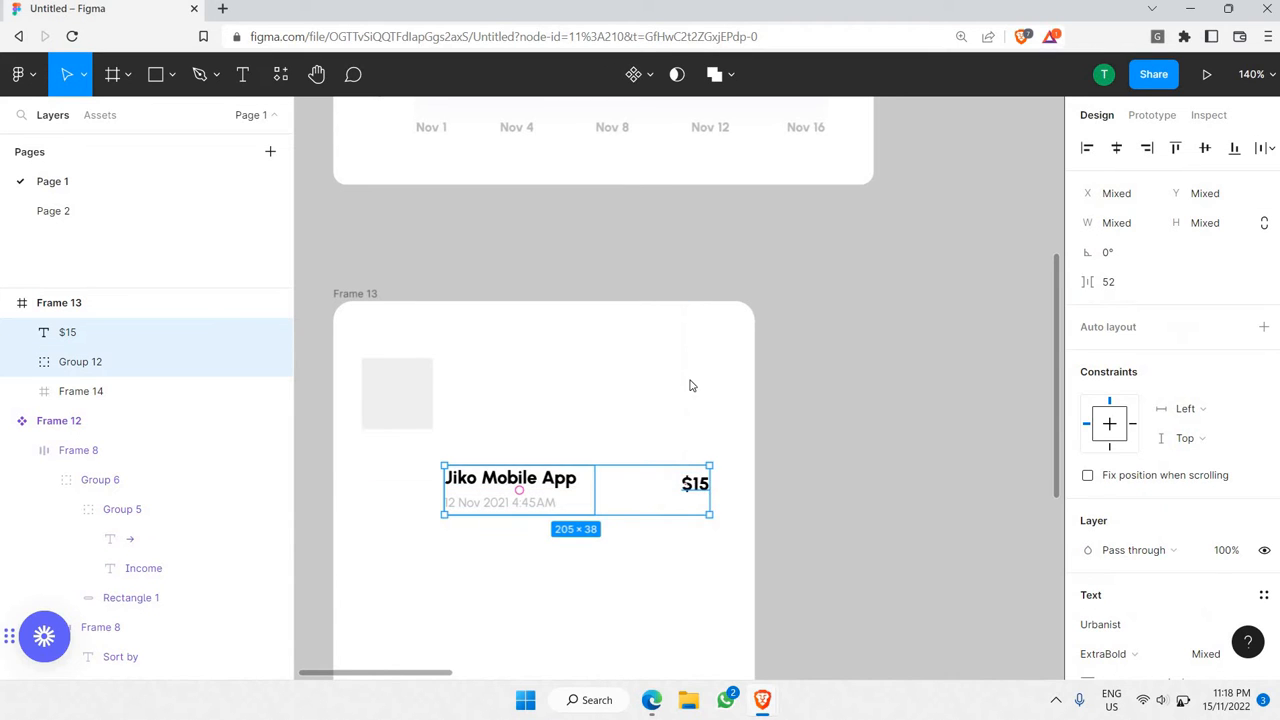
right_click(652, 420)
left_click(697, 318)
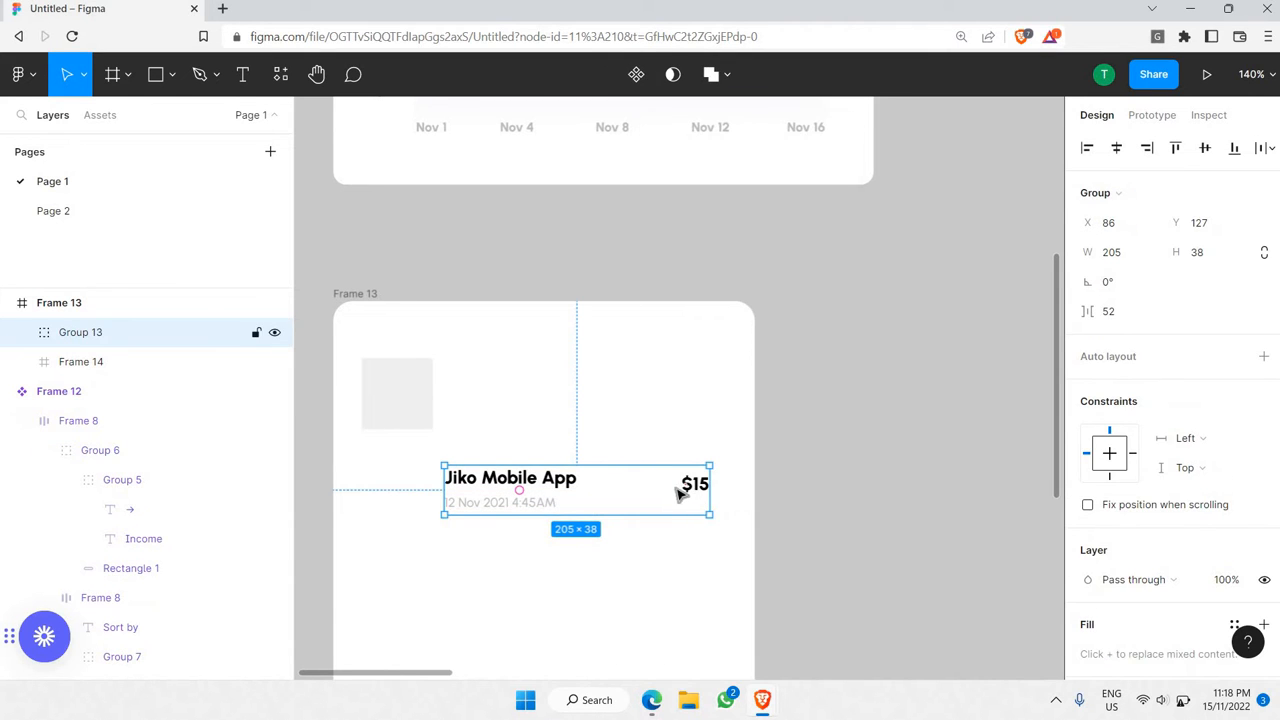
left_click(628, 497)
left_click(700, 490)
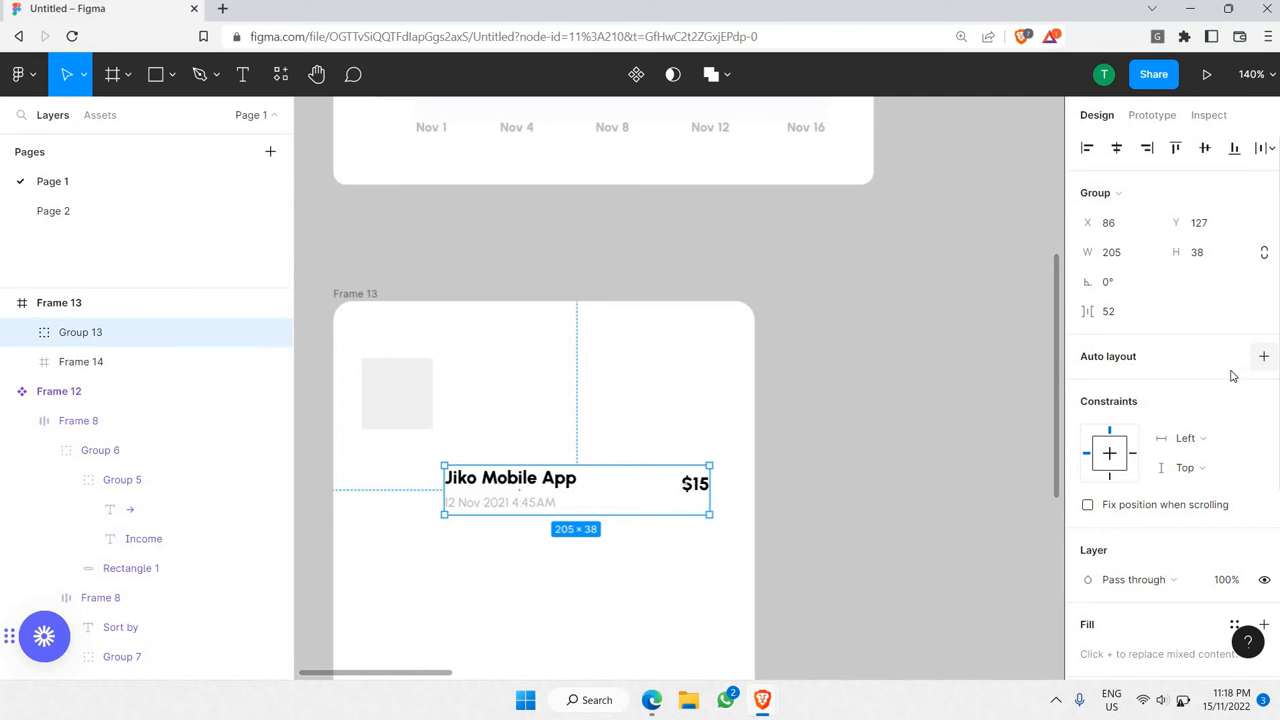
- Add auto layout to the title, date and "$15" group, centre its alignment and set the spacing mode to Space between
key("shift+a")
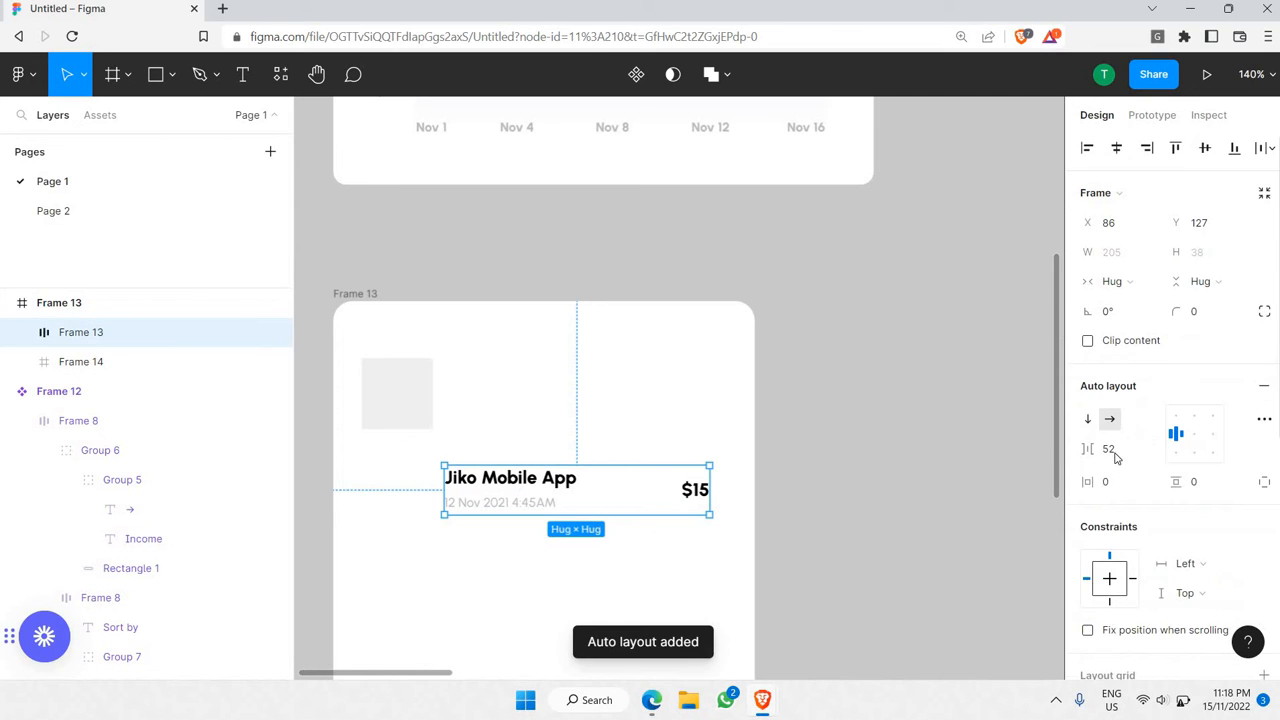
left_click(1195, 433)
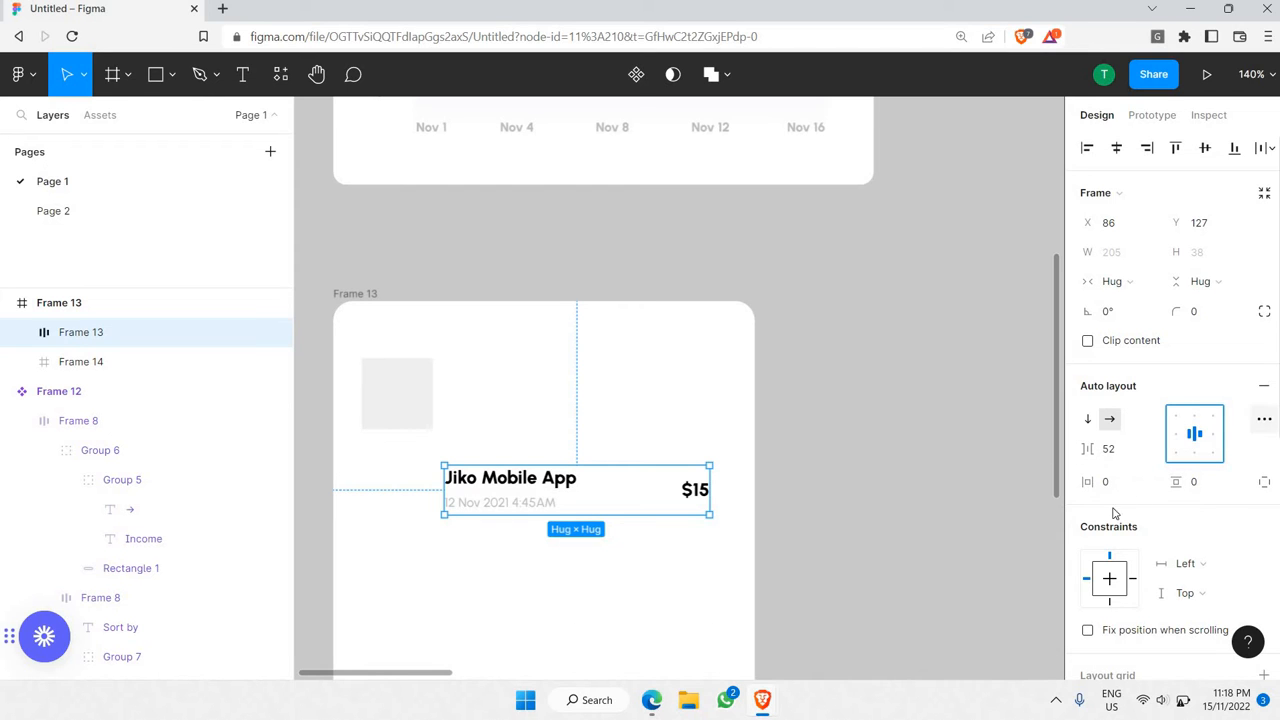
left_click(1264, 420)
left_click(1040, 556)
left_click(1001, 571)
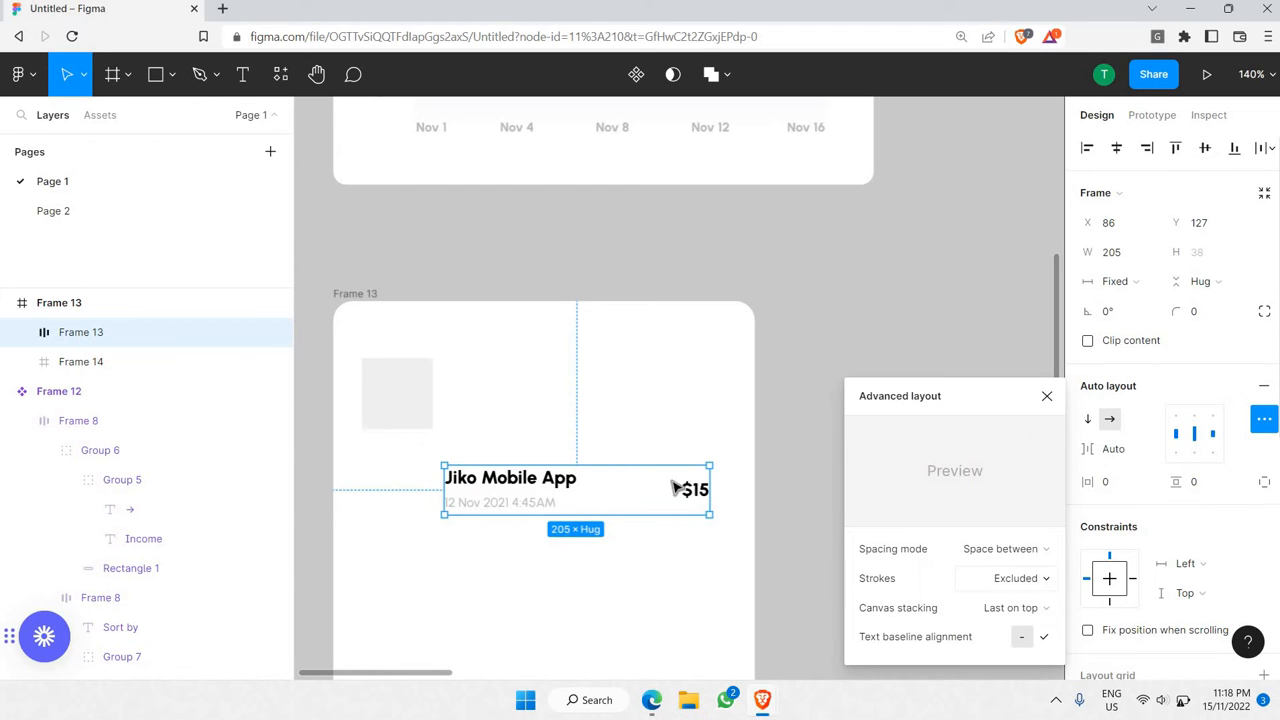
left_click(634, 489)
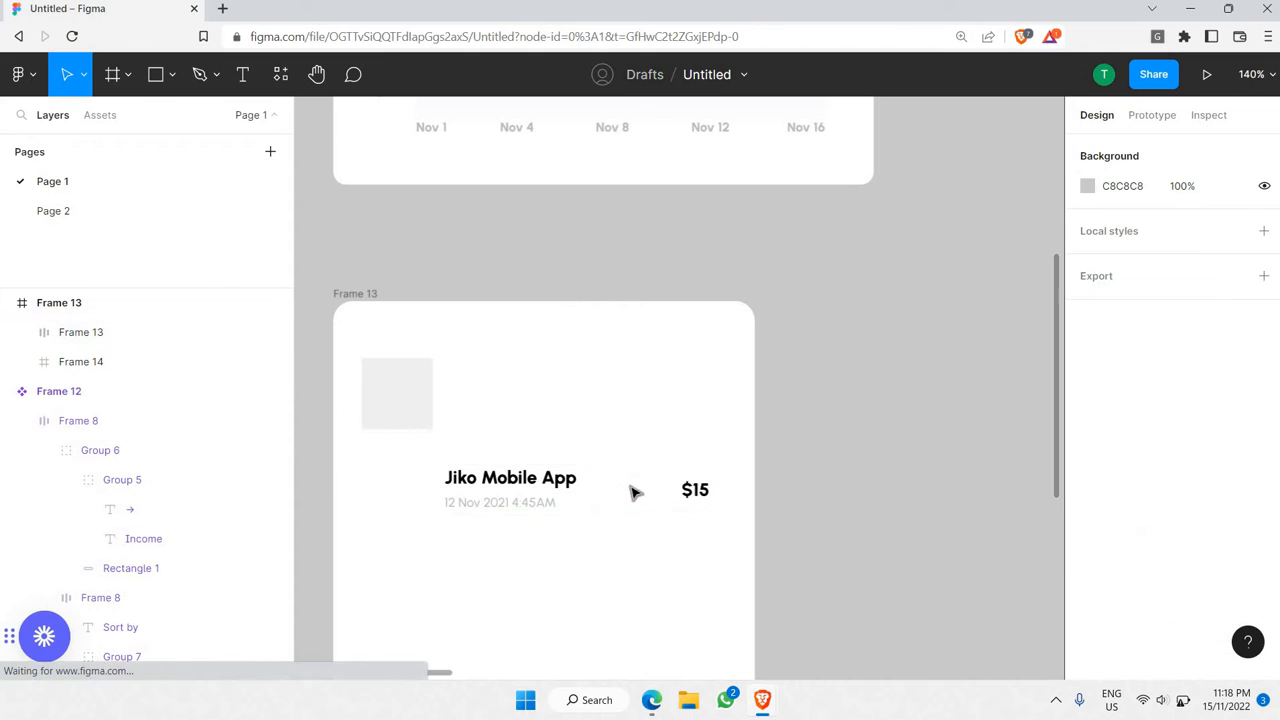
- Move the title, date and "$15" row up beside the grey square at X 89, Y 44 and make it 55 high
left_click(634, 489)
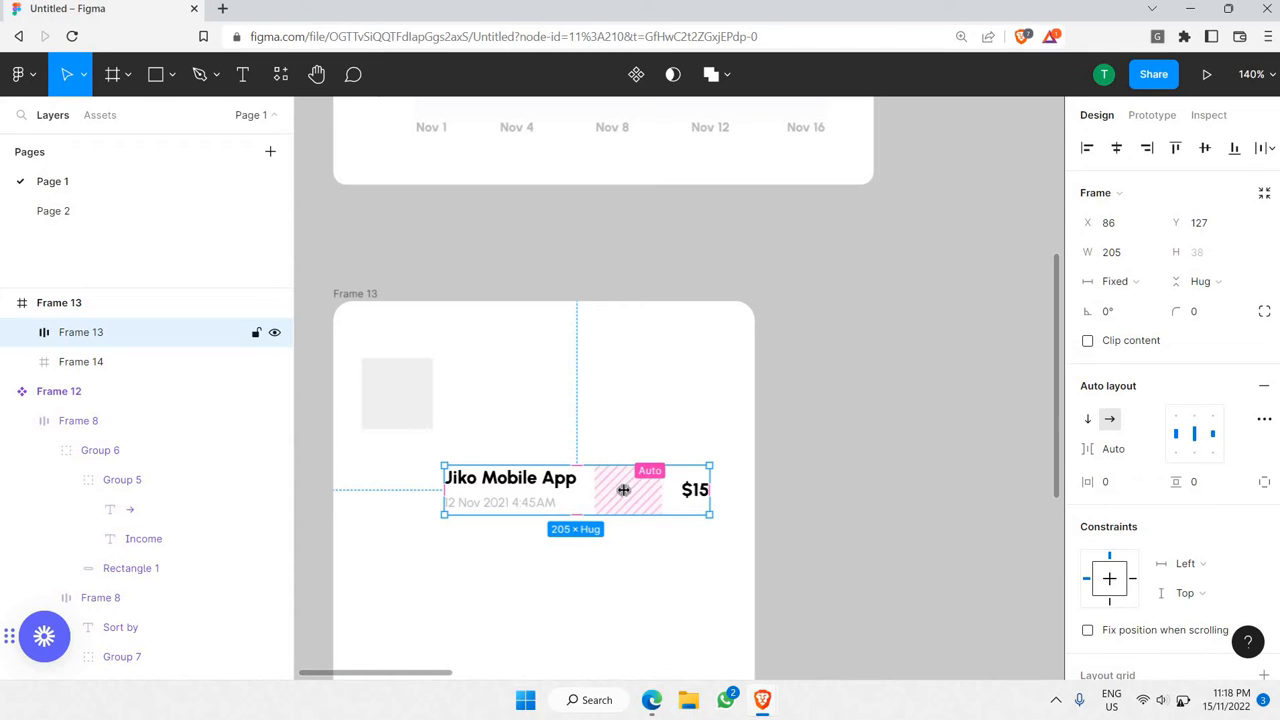
left_click_drag(609, 491, 550, 428)
key("Escape")
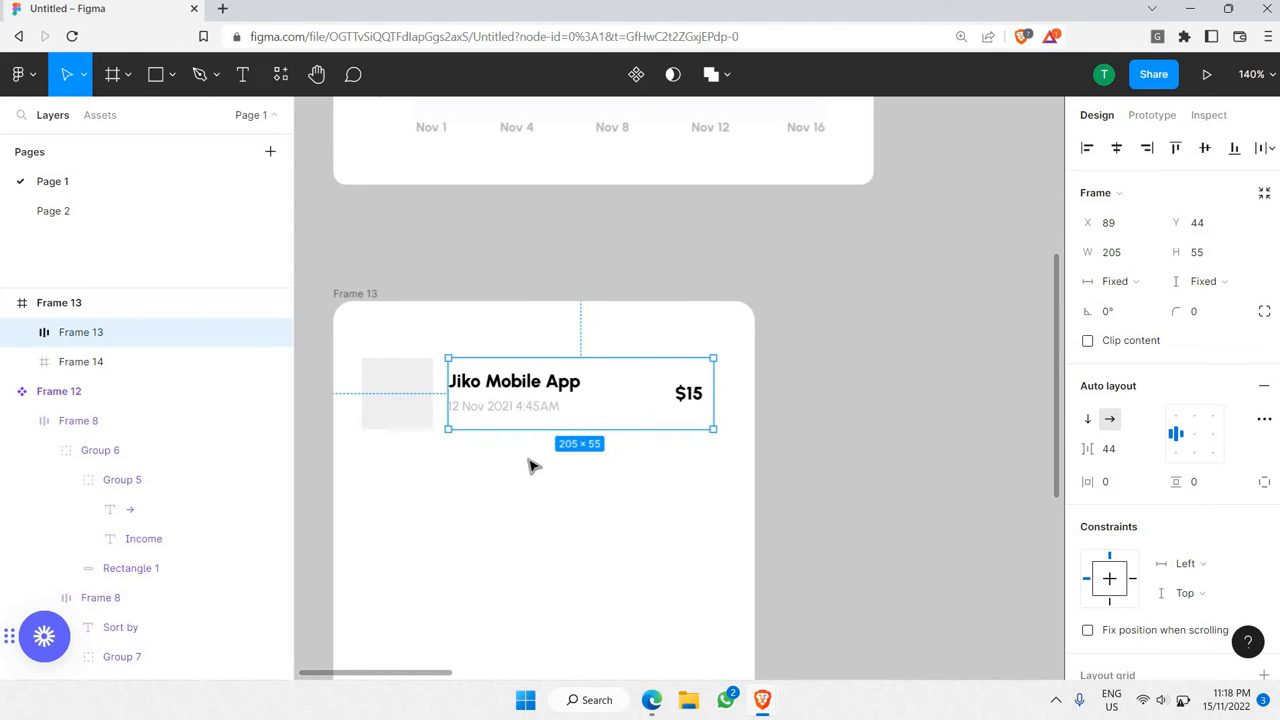
key("Escape")
- Group the grey square with the "Jiko Mobile App" text row
left_click(375, 392)
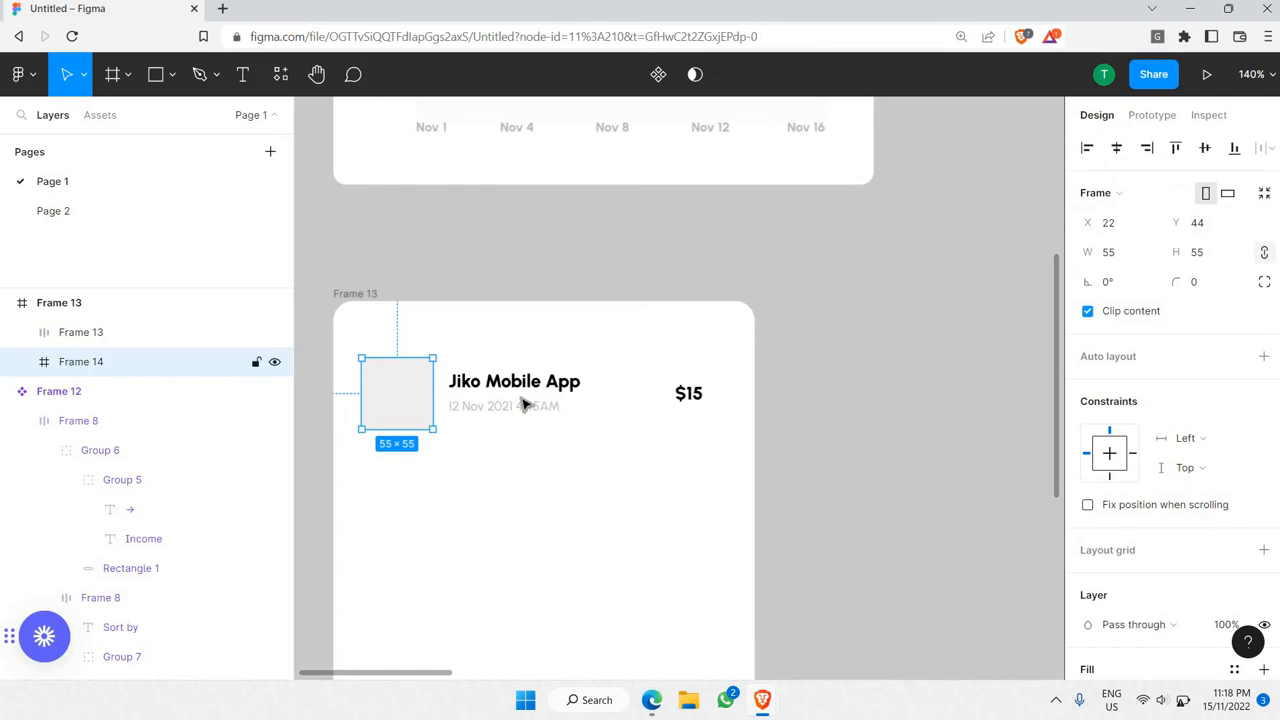
left_click(558, 381, "shift")
right_click(561, 380)
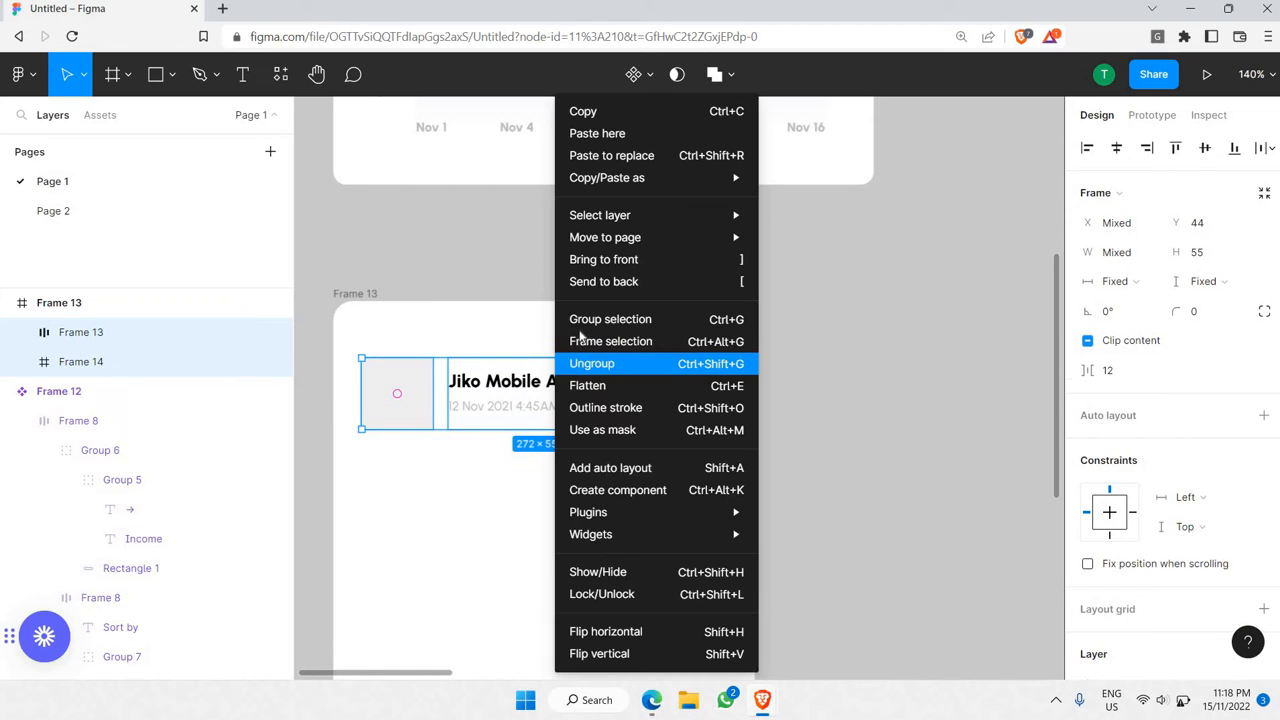
left_click(605, 317)
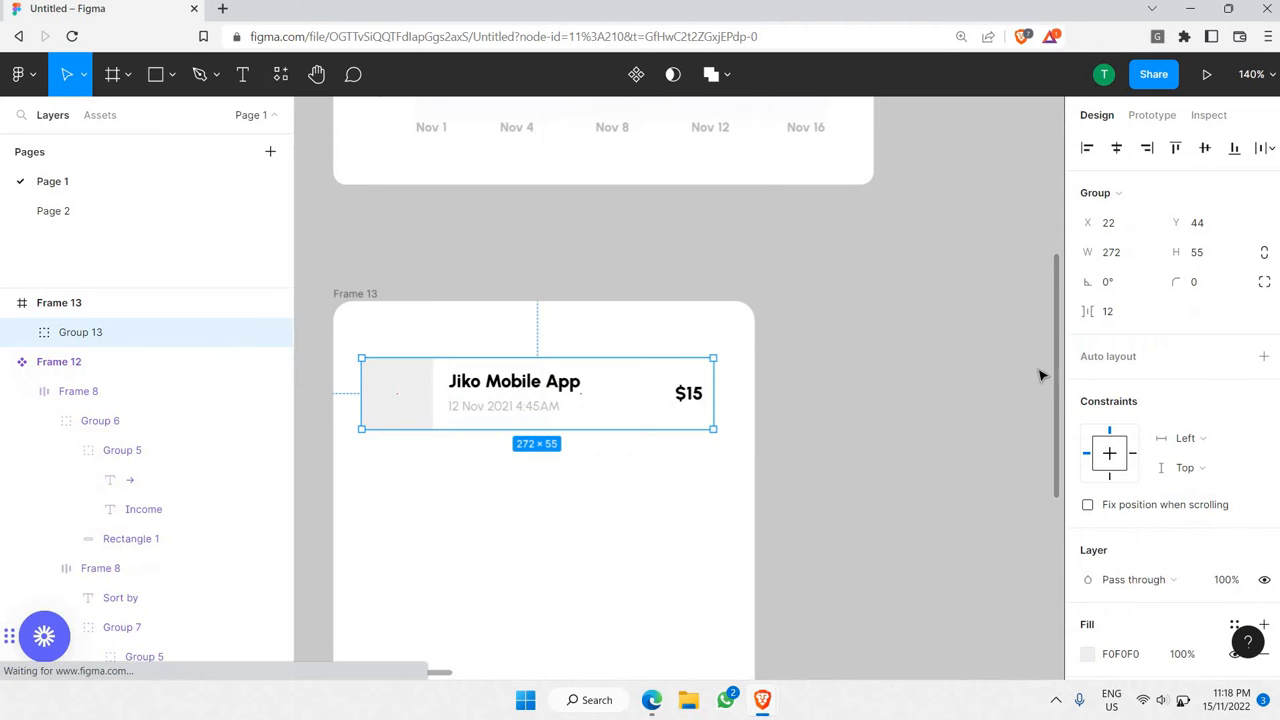
- Give the grouped transaction row centre-aligned auto layout with Space between spacing, and shift the row to X 27
left_click(1263, 358)
left_click(1200, 437)
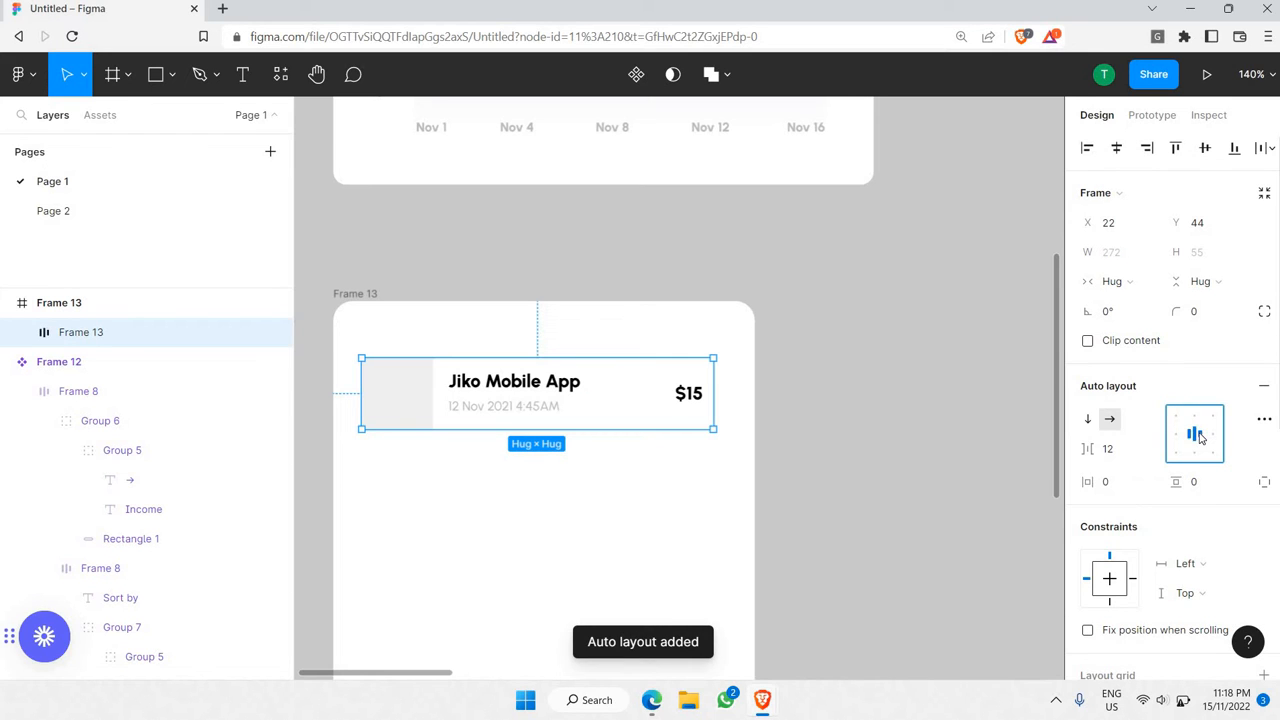
left_click(1263, 418)
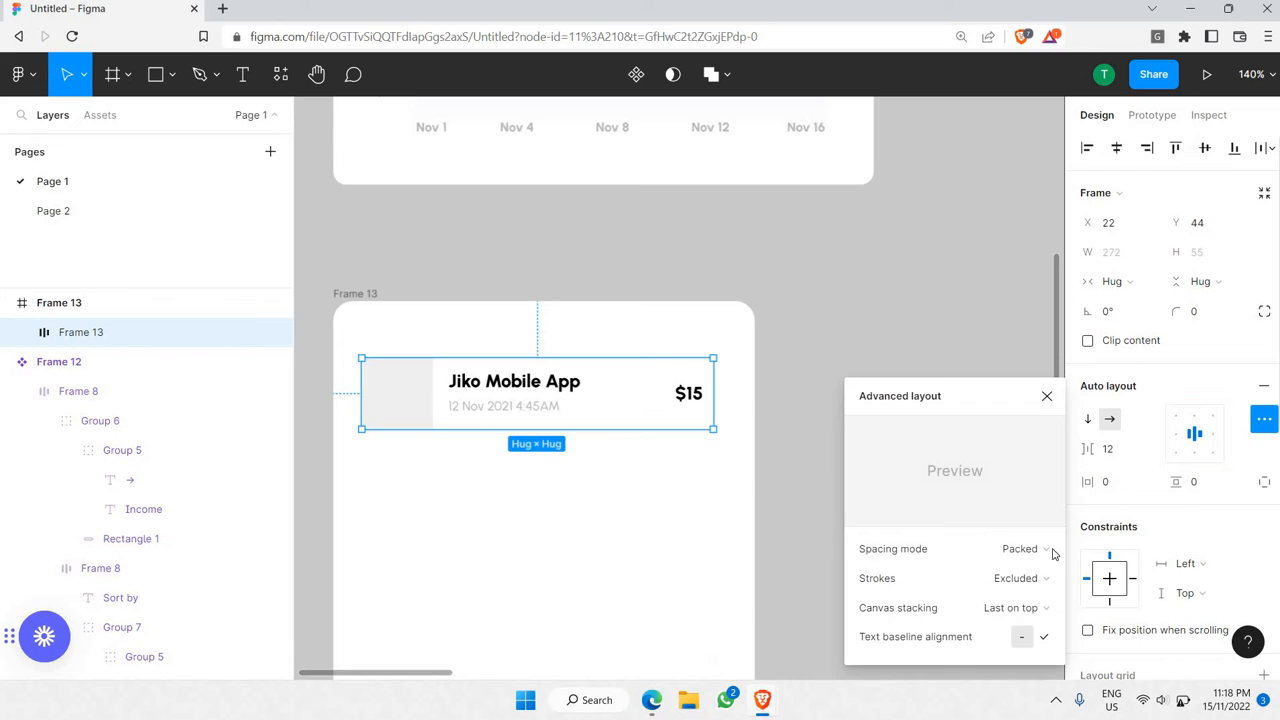
left_click(1015, 549)
left_click(1001, 571)
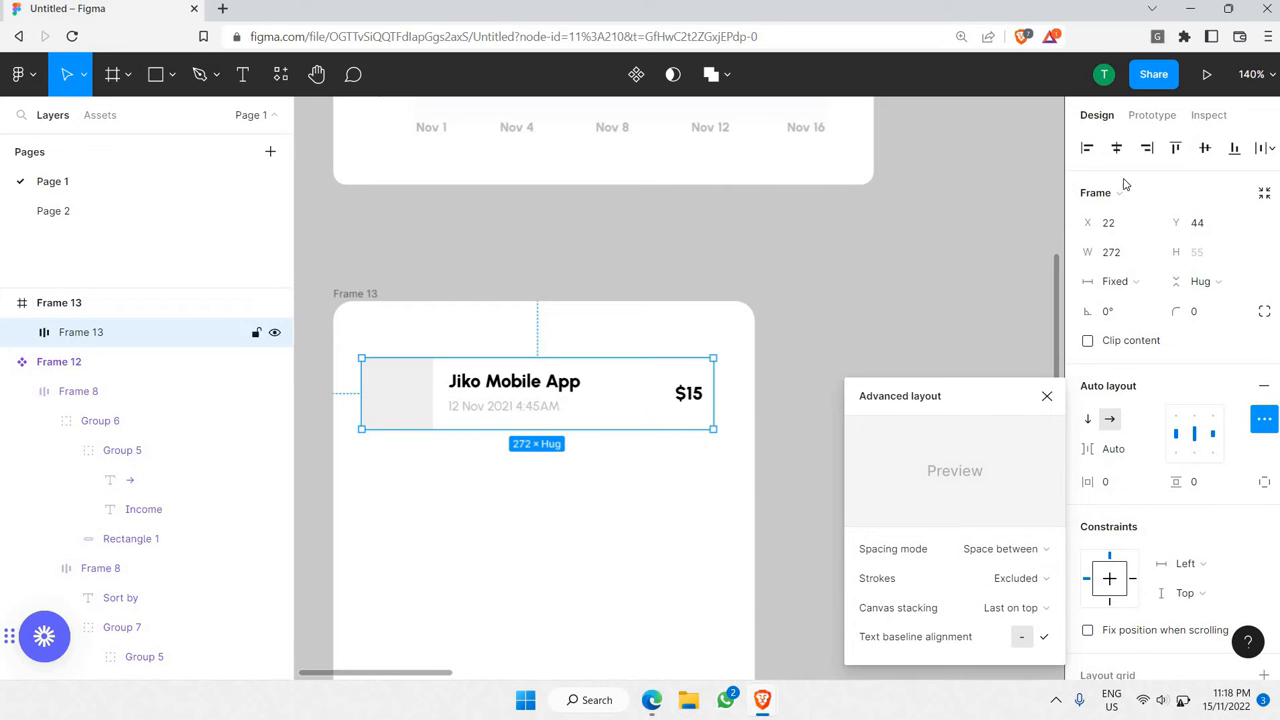
key("Escape")
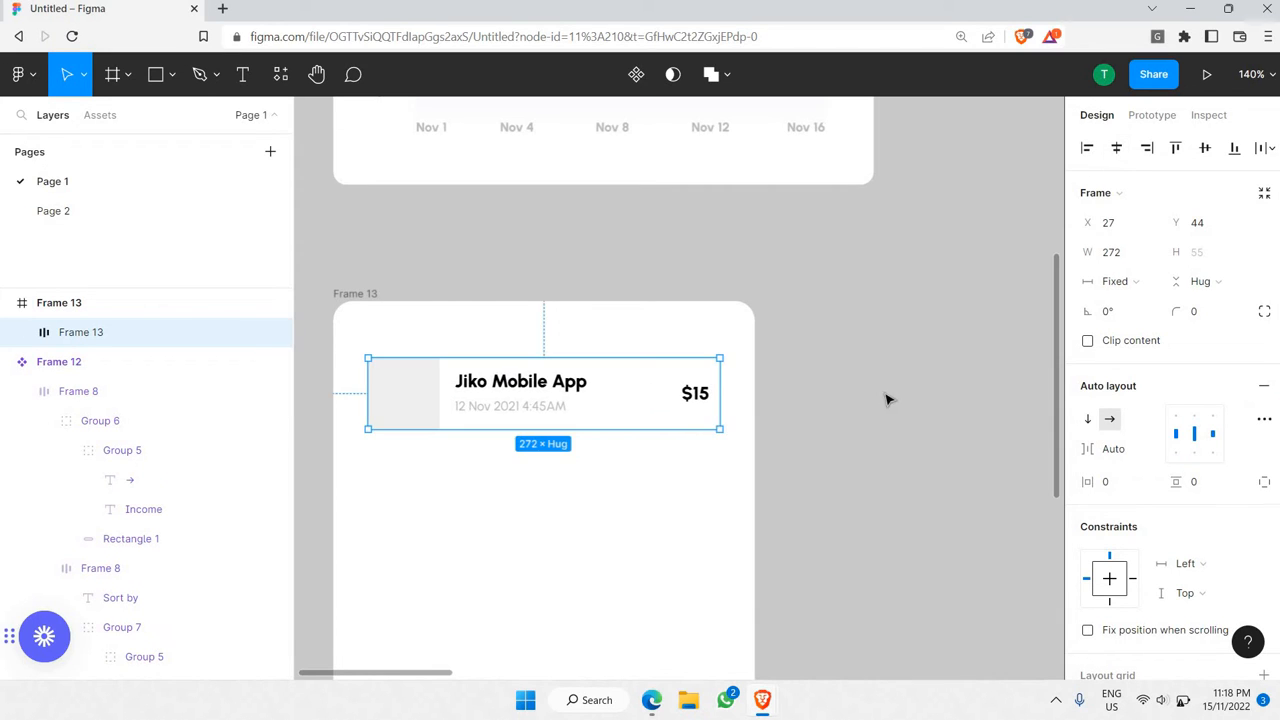
left_click(871, 380)
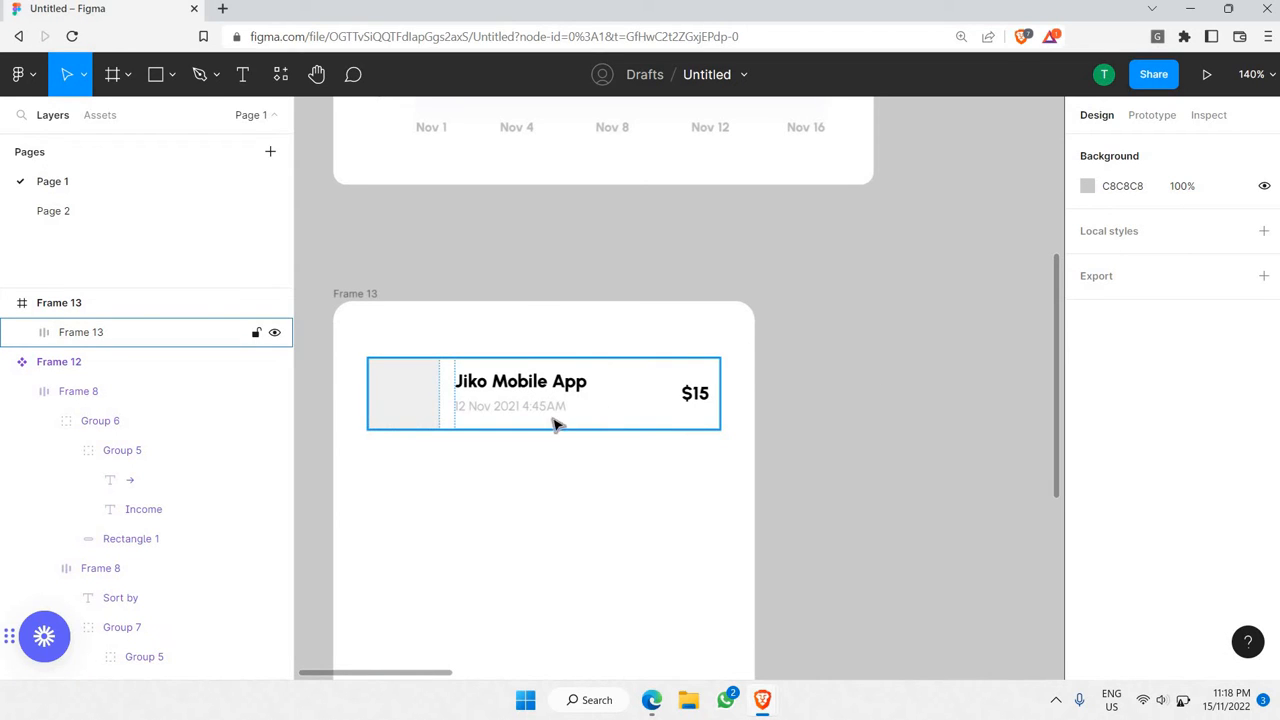
- Move image 1 from Page 2 into the grey square Frame 14 of the transaction row on Page 1
double_click(423, 390)
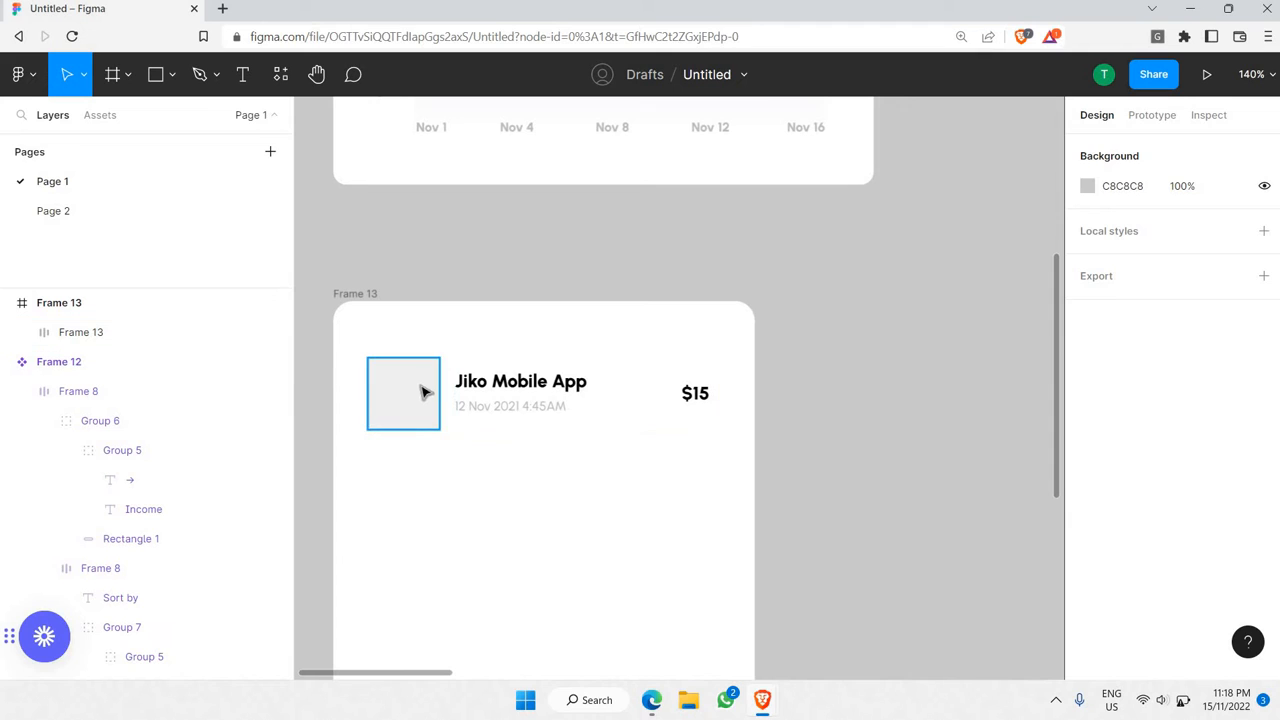
left_click(150, 212)
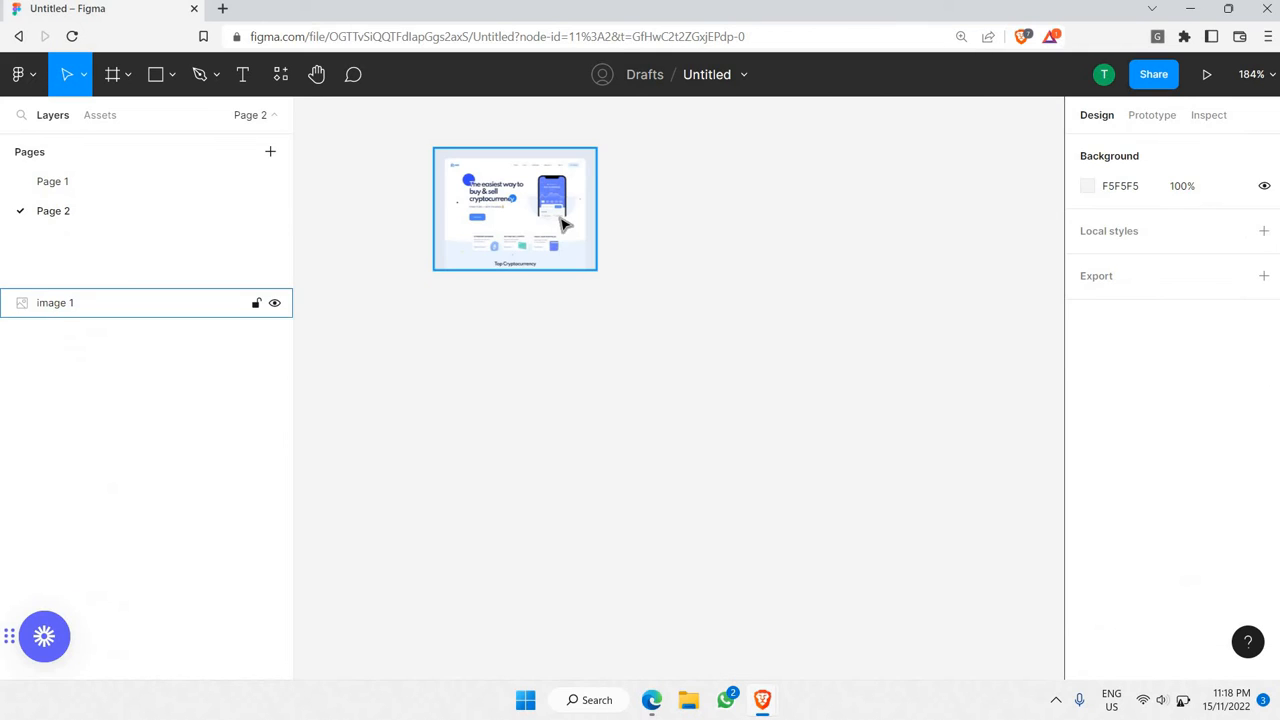
left_click(563, 222)
left_click(143, 182)
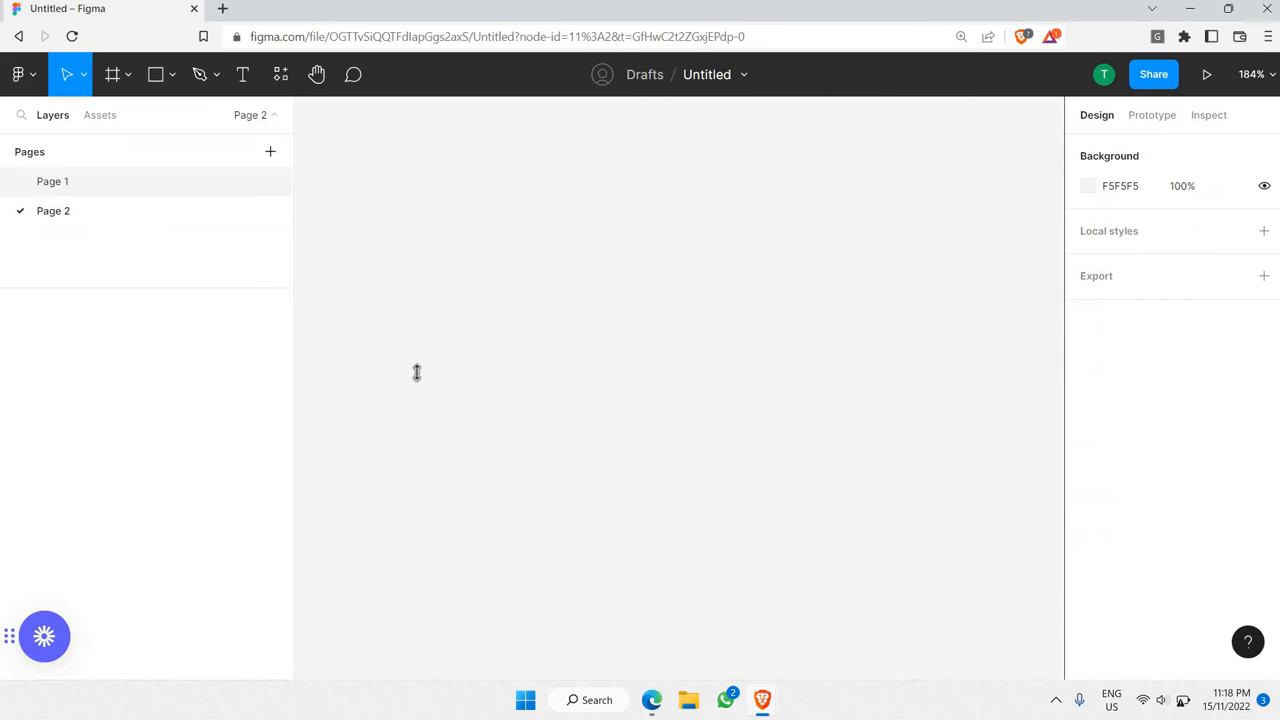
key("ctrl+v")
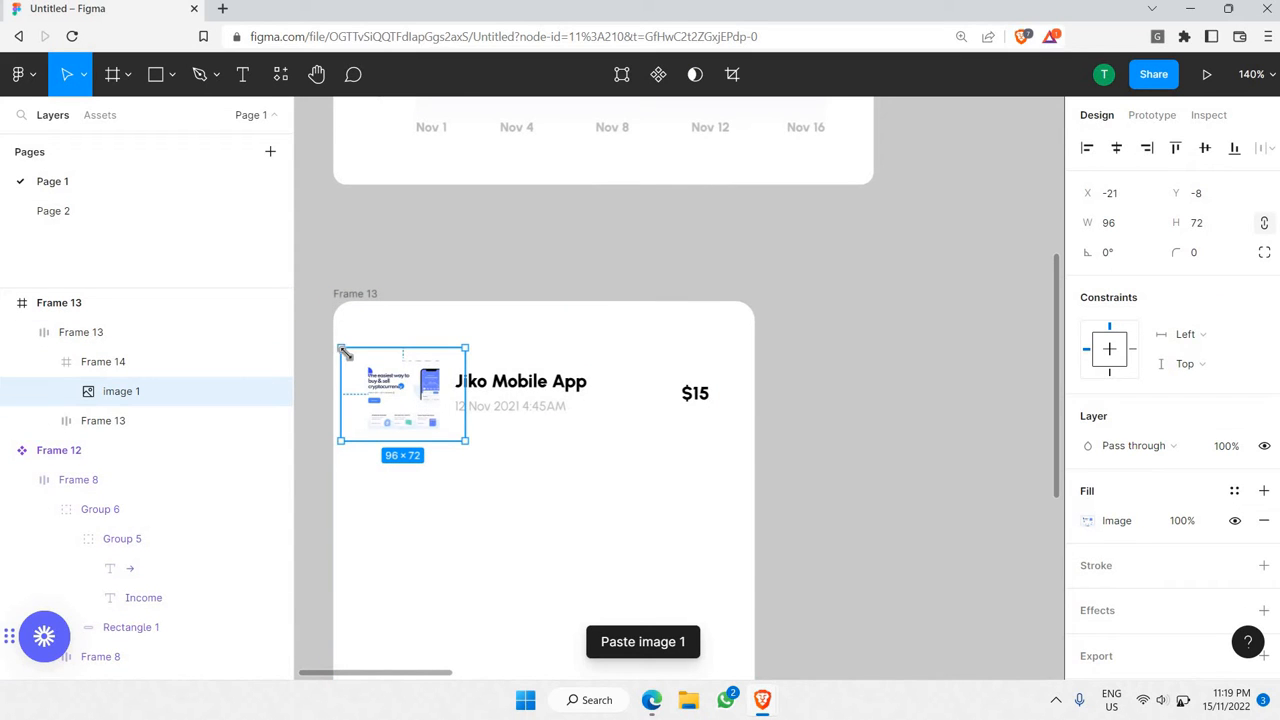
- Scale image 1 down to 88 × 66 and position it at X -17, Y -1 inside Frame 14
left_click_drag(341, 350, 365, 358)
left_click_drag(462, 439, 437, 428)
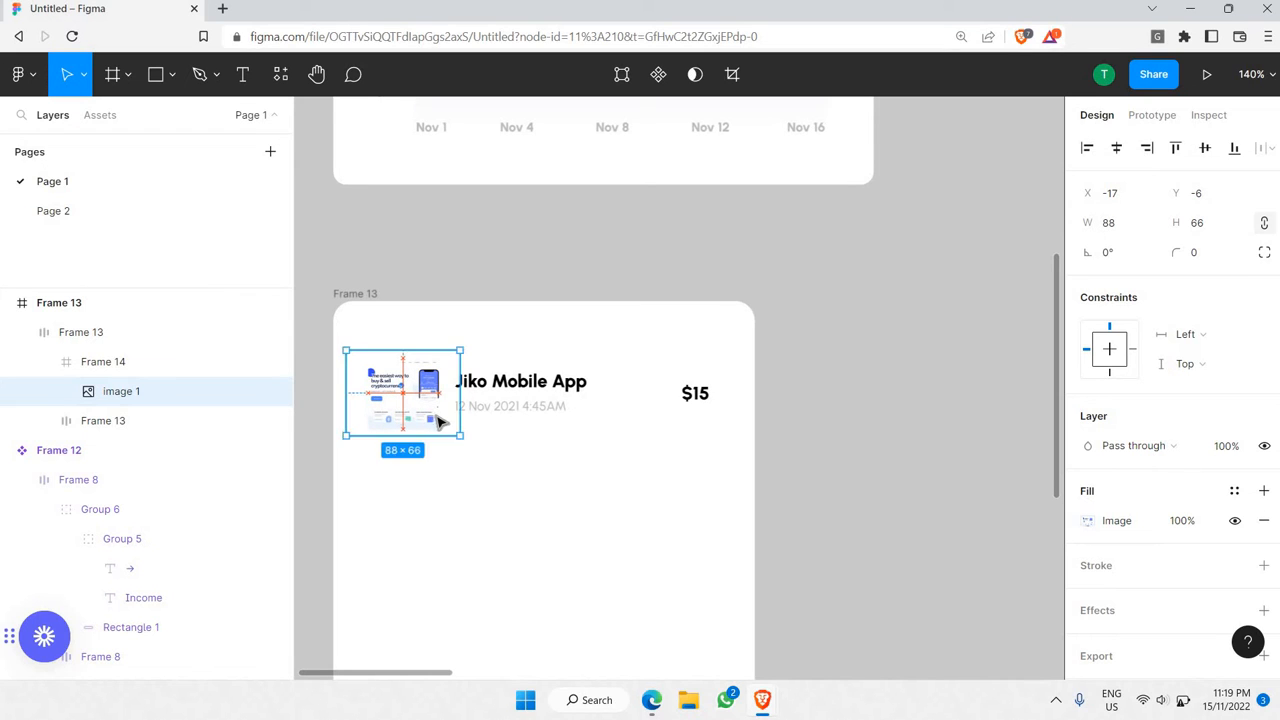
left_click(451, 283)
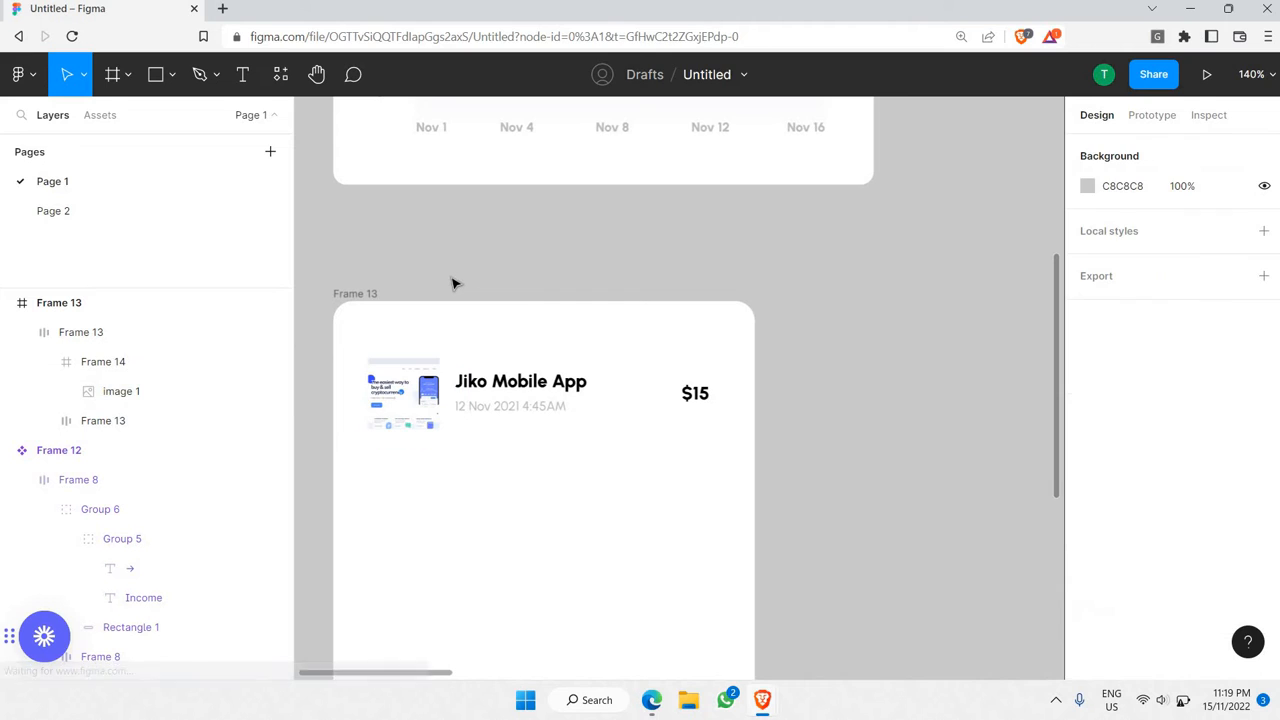
left_click(424, 388)
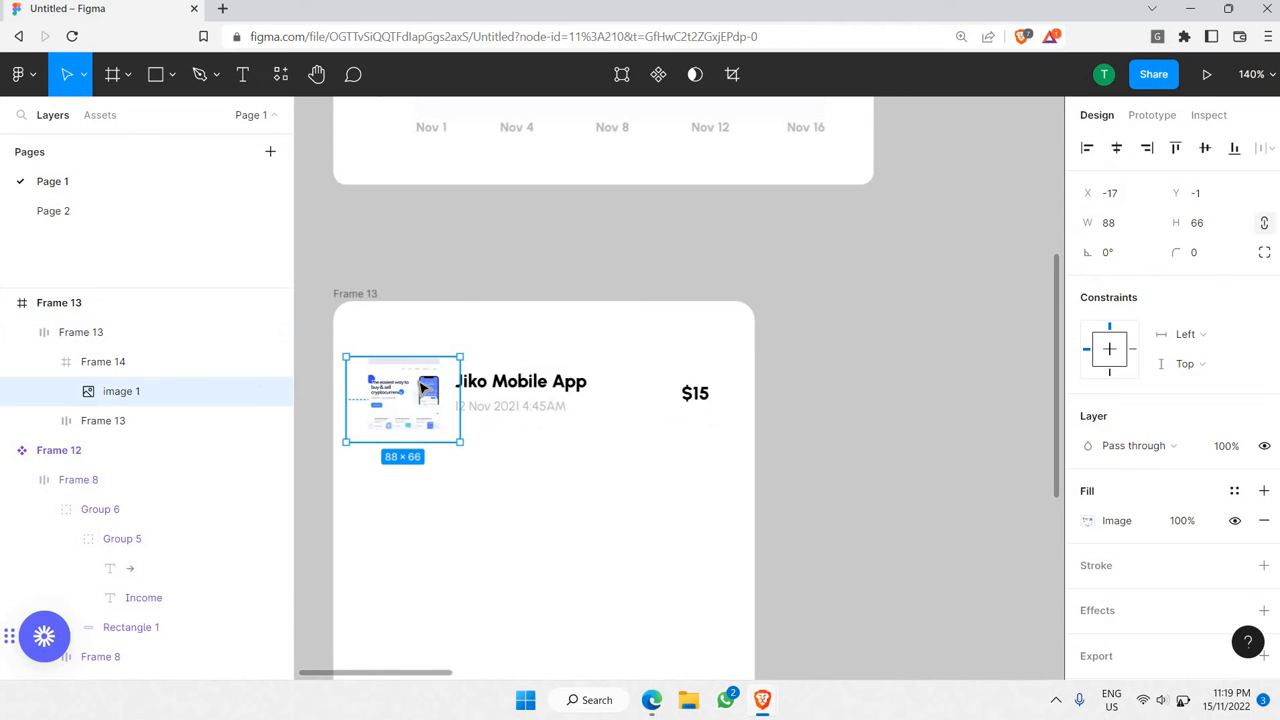
double_click(422, 388)
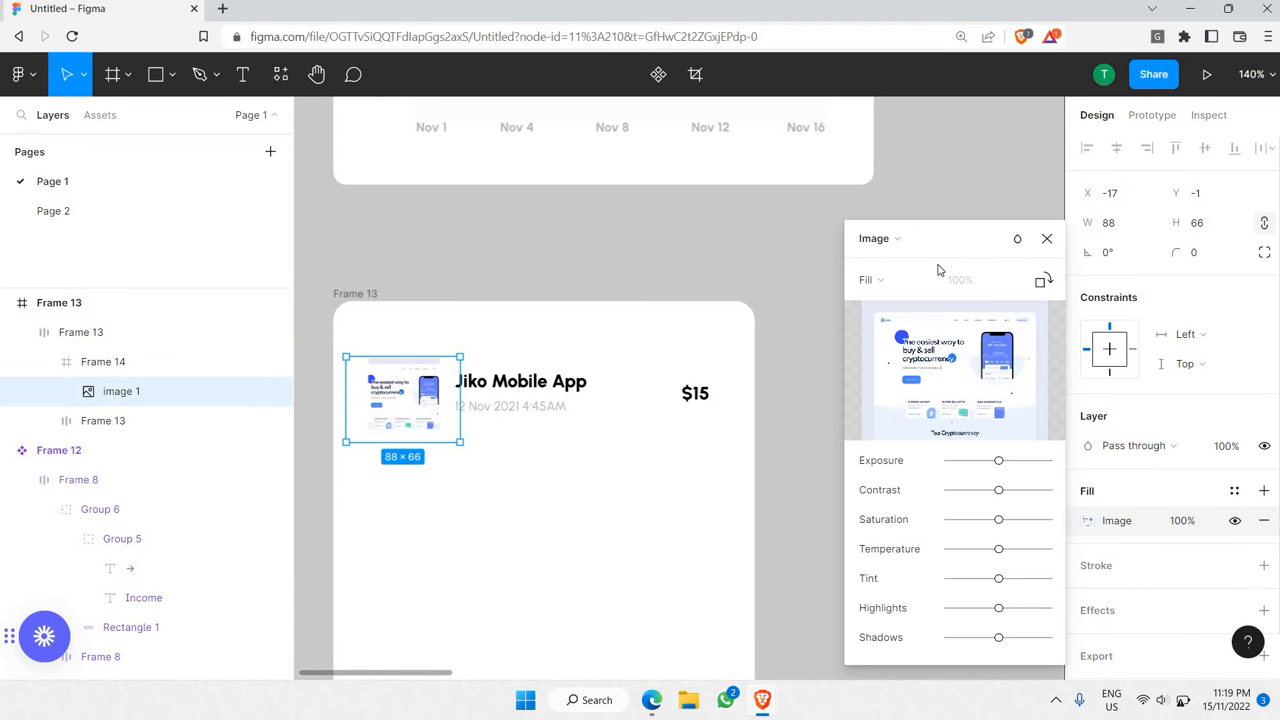
key("Escape")
key("Escape")
- Round the corners of the thumbnail's Frame 14, trying radii of 5 and 25 before settling on a radius smaller than 25
left_click(397, 396)
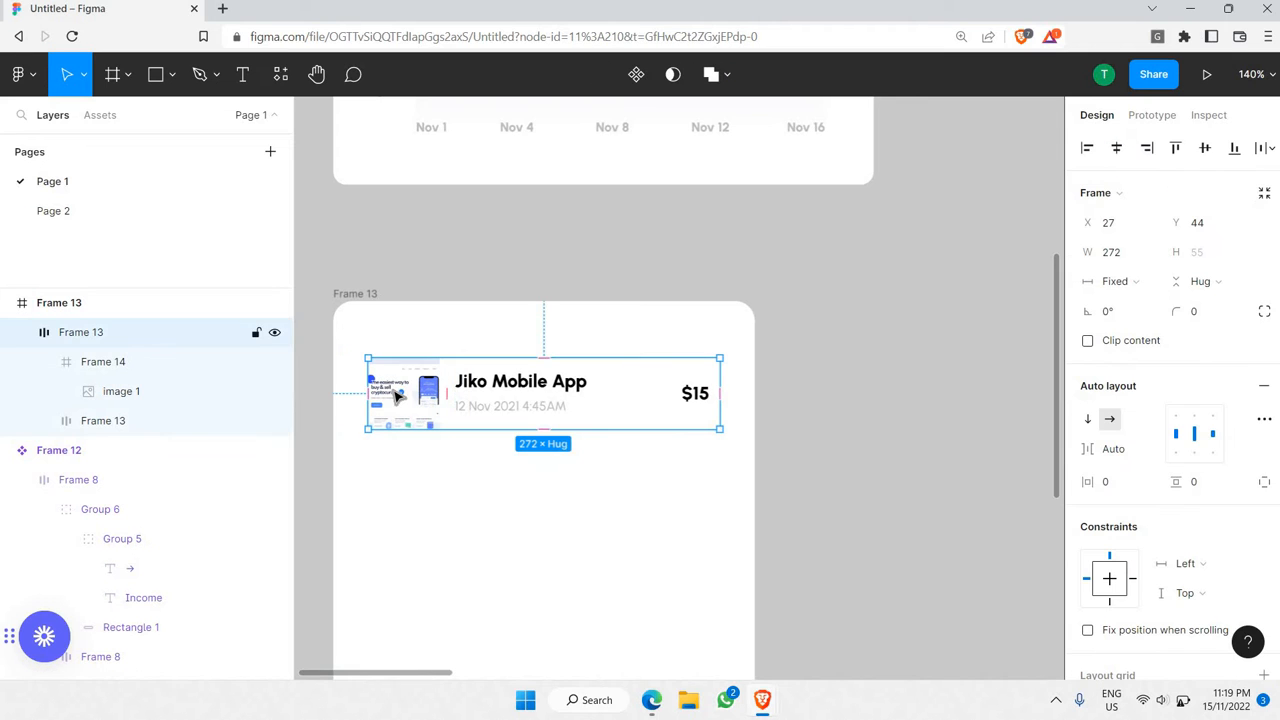
left_click(397, 396)
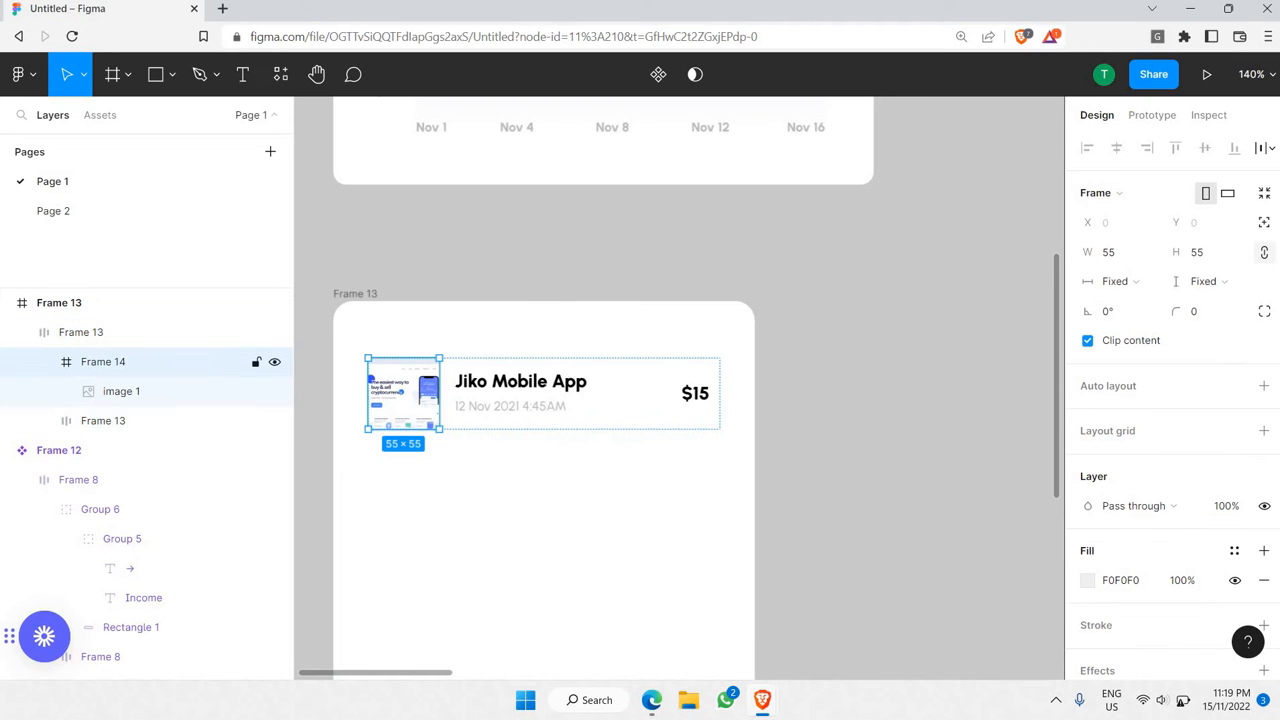
left_click(1207, 315)
type("5")
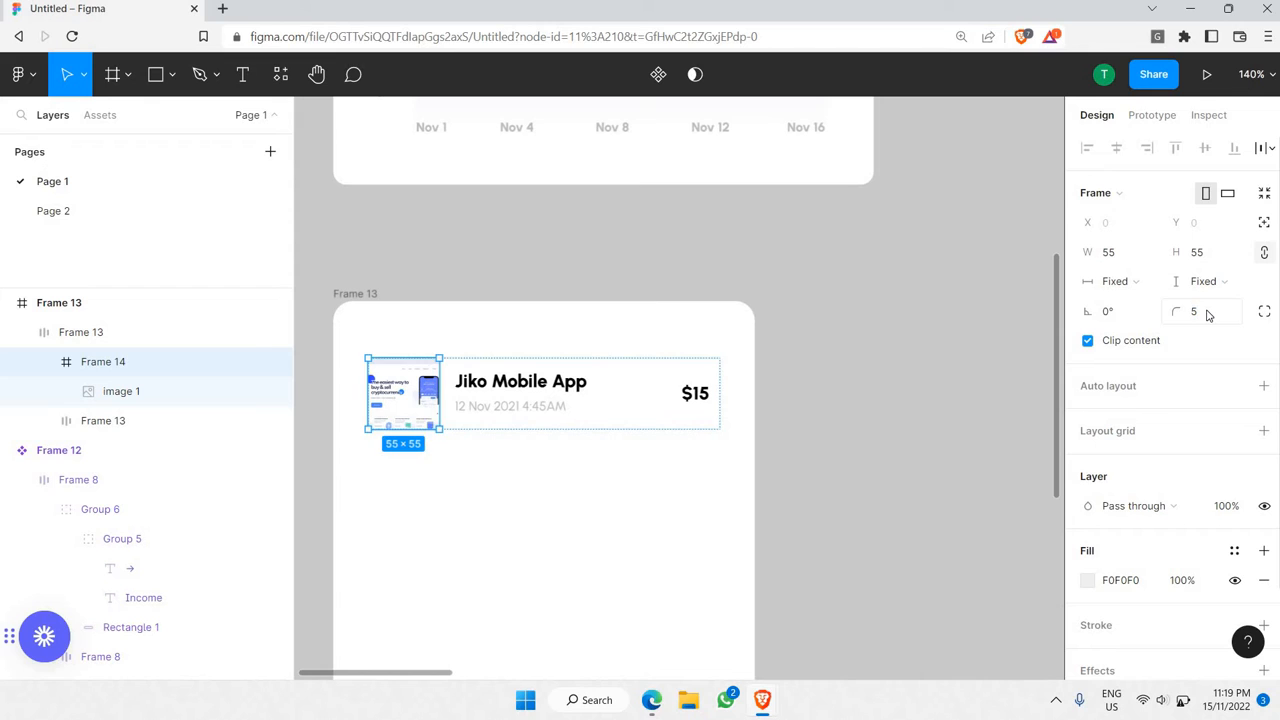
key("Return")
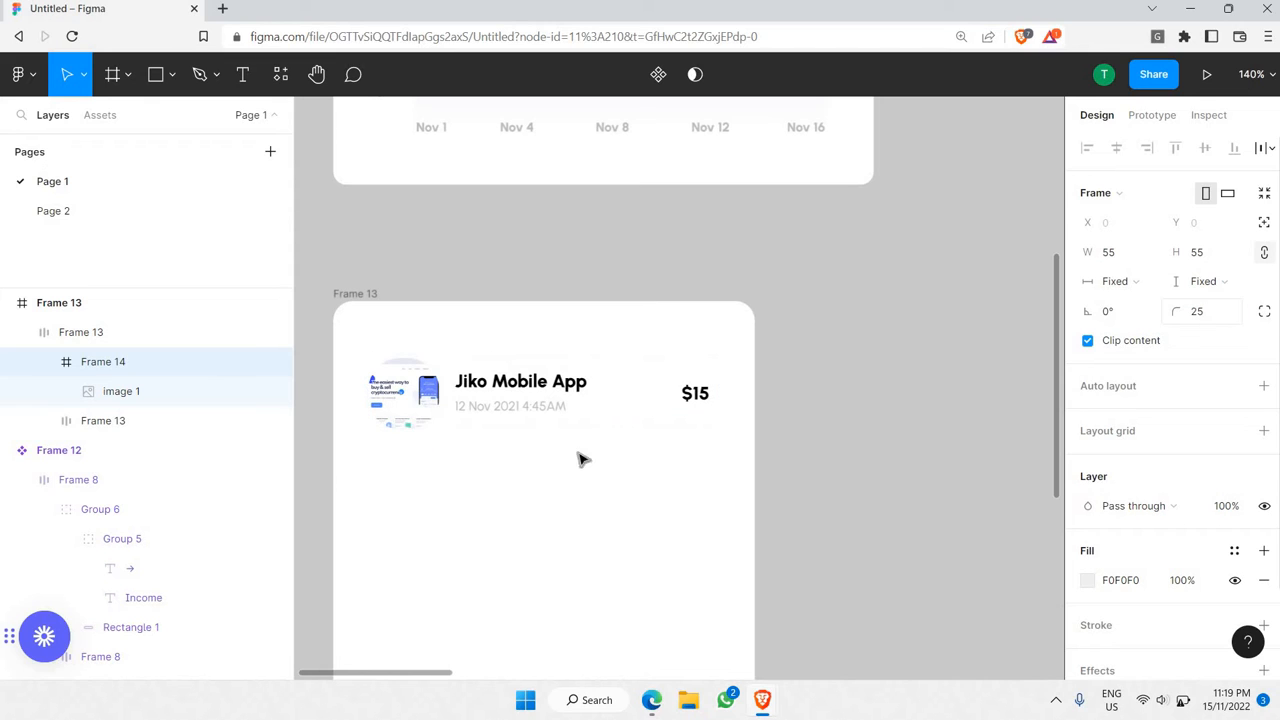
left_click(1208, 316)
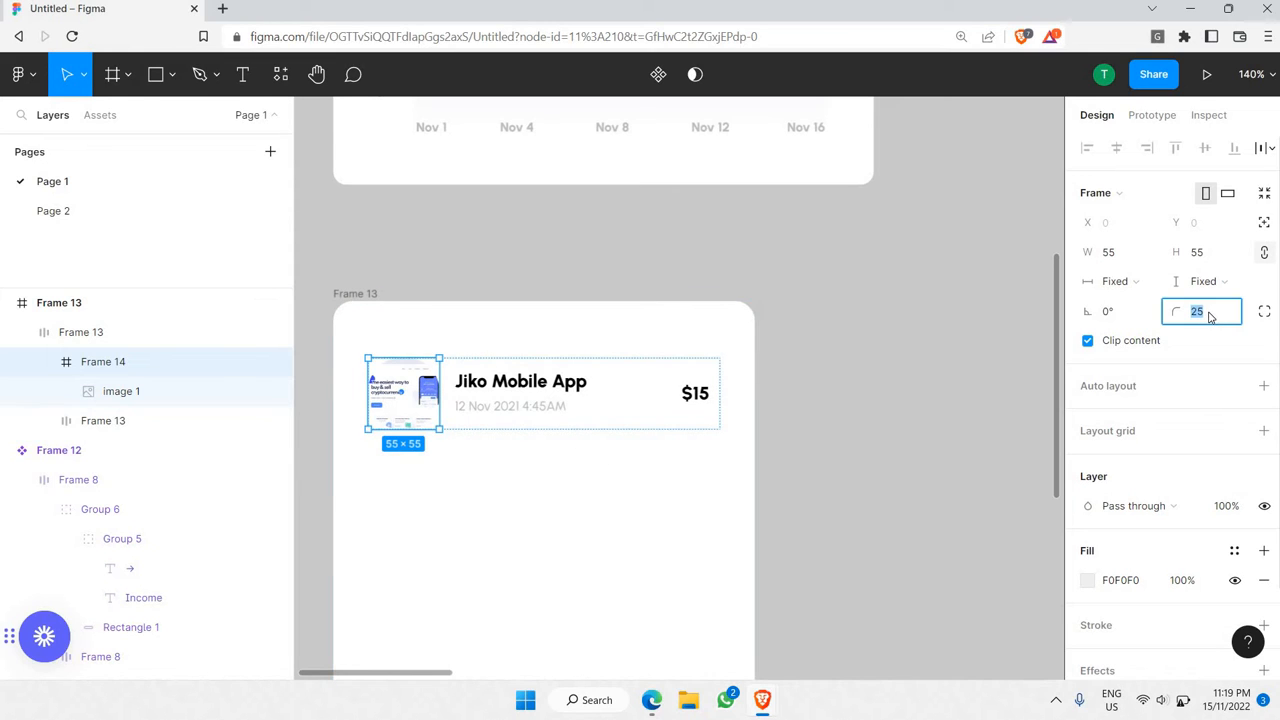
key("Return")
left_click(405, 476)
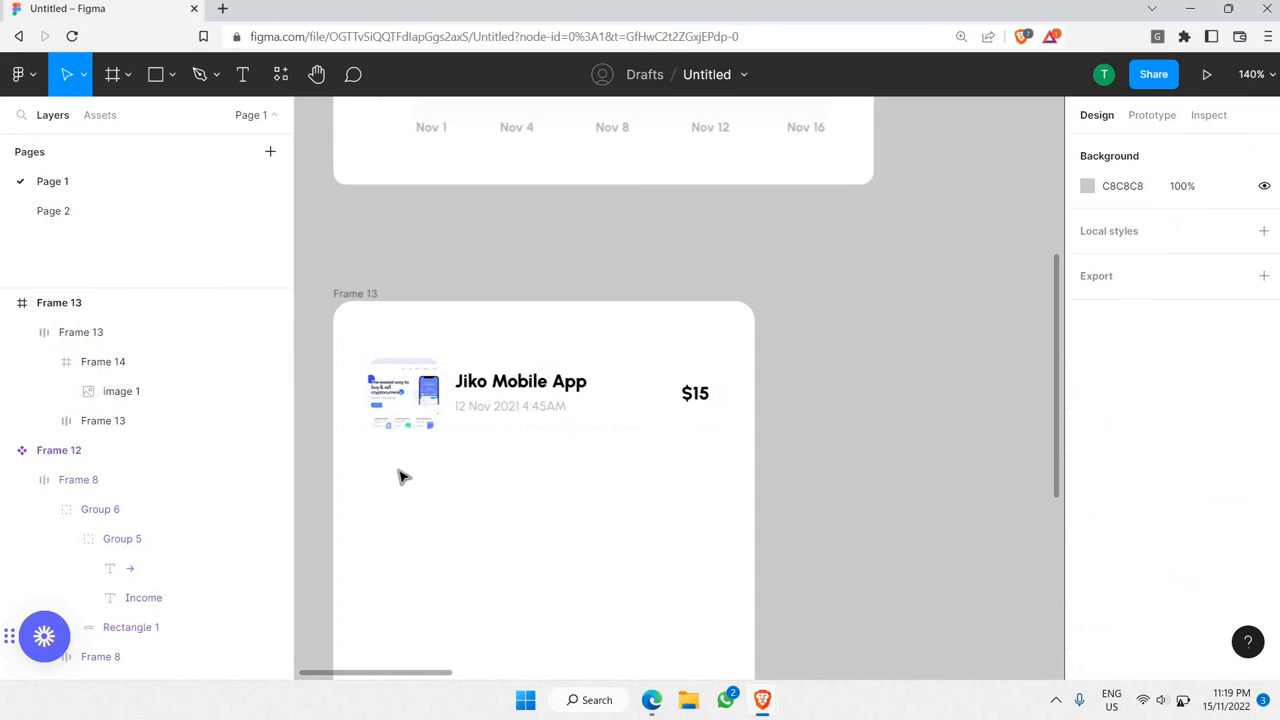
- Paste two more copies of the transaction row below the existing two, at Y 205 and Y 283
scroll(400, 470, "up", 3)
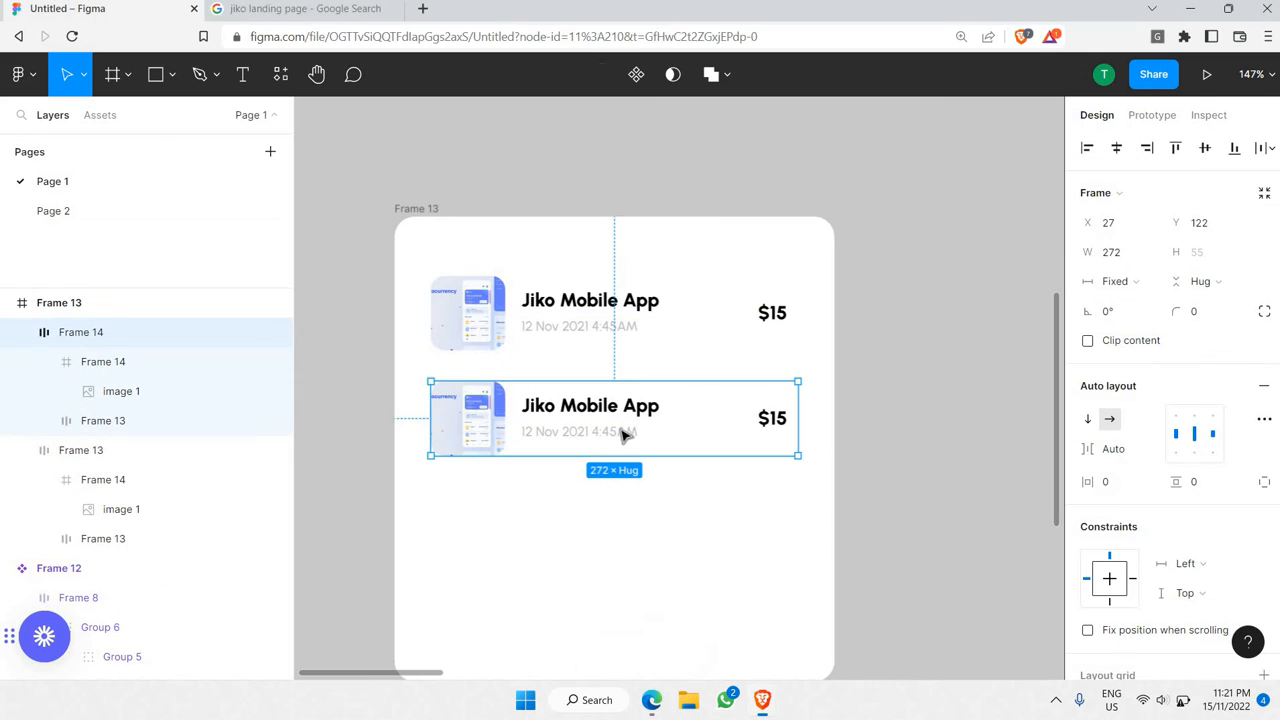
key("ctrl+v")
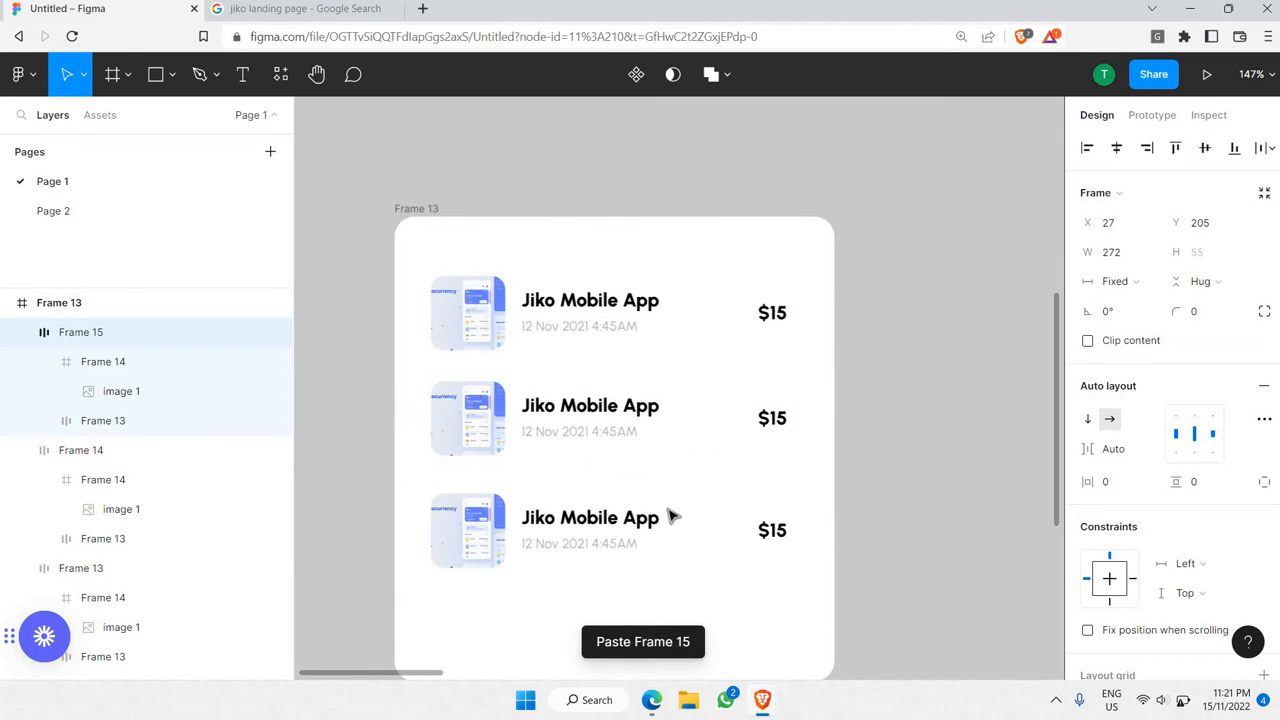
scroll(645, 420, "down", 3)
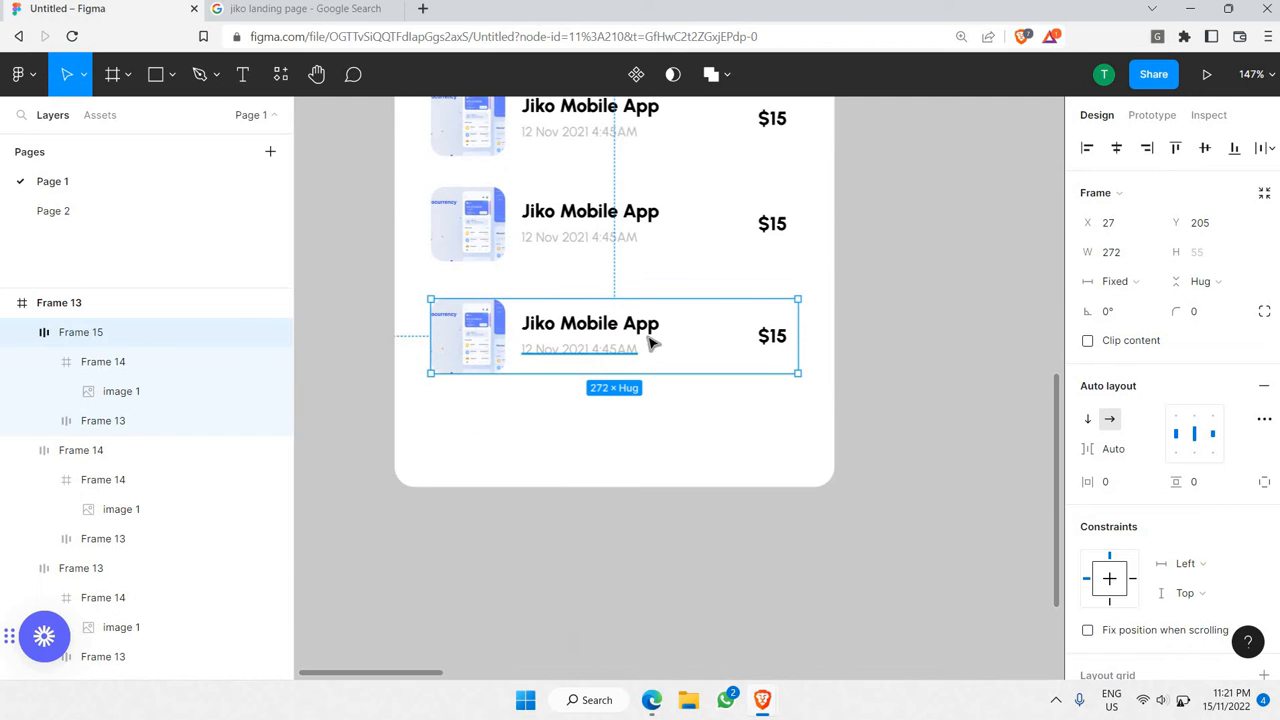
key("ctrl+v")
scroll(575, 560, "up", 3)
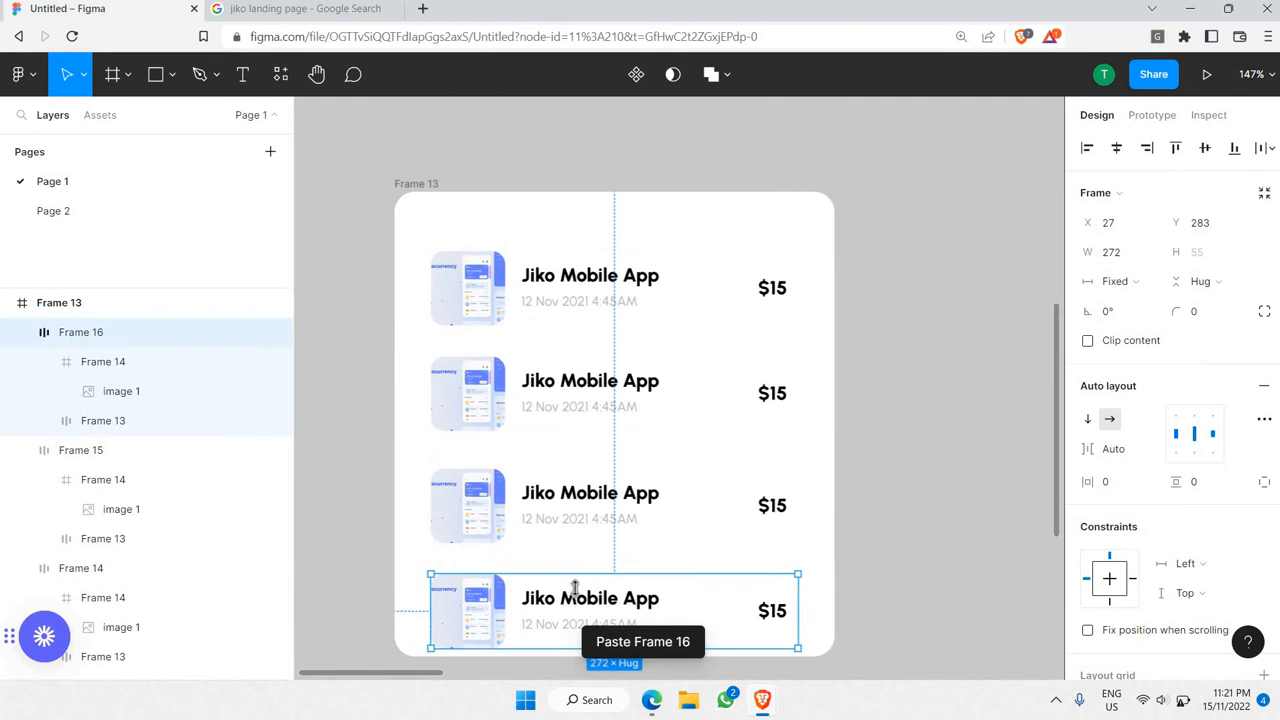
- Select all four "Jiko Mobile App" transaction rows in Frame 13 and group them
left_click(565, 537, "shift")
left_click(563, 371, "shift")
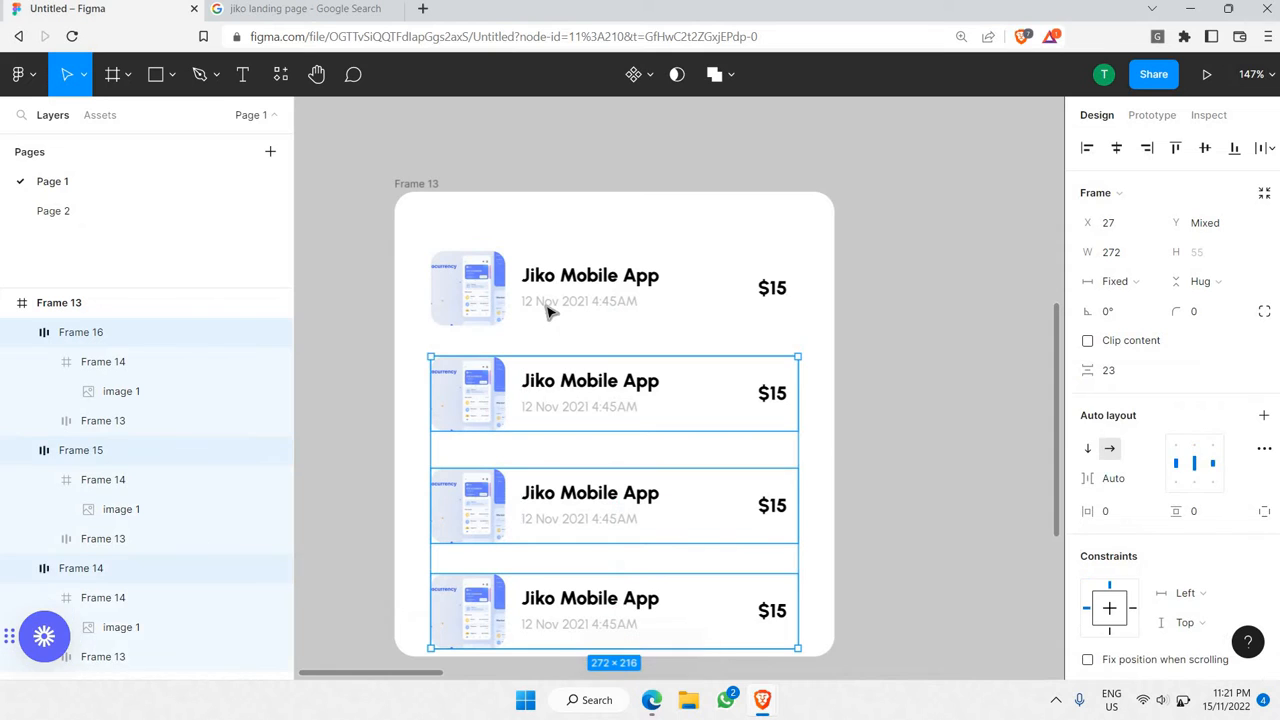
left_click(549, 309, "shift")
right_click(590, 368)
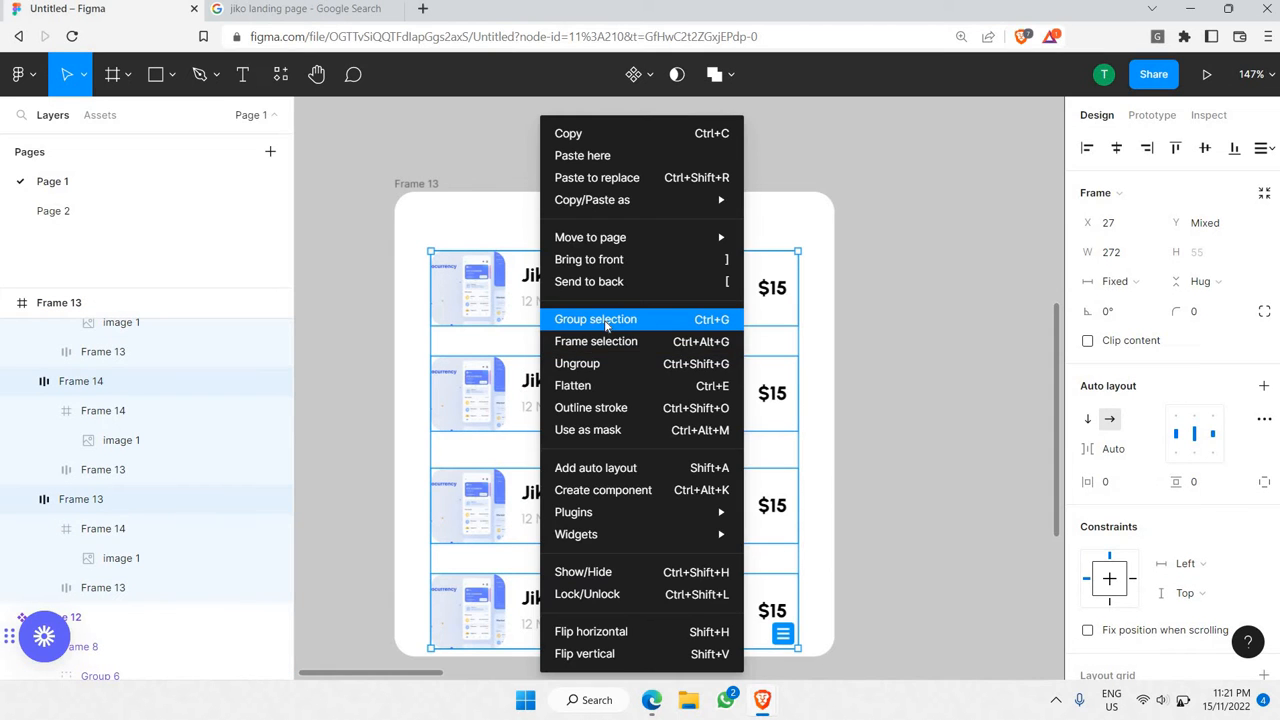
left_click(600, 320)
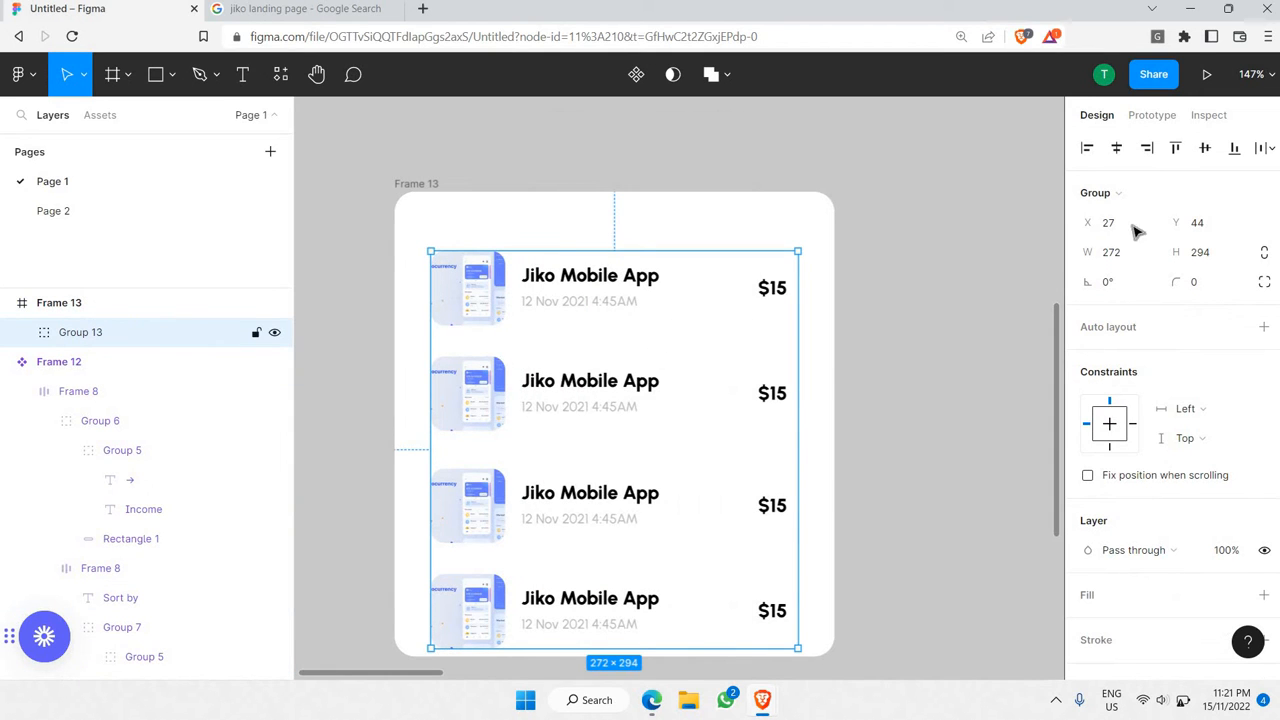
- Apply vertical auto layout with centred alignment and 18 spacing to the grouped transaction rows, and centre them vertically in the card at Y 35
left_click(1205, 148)
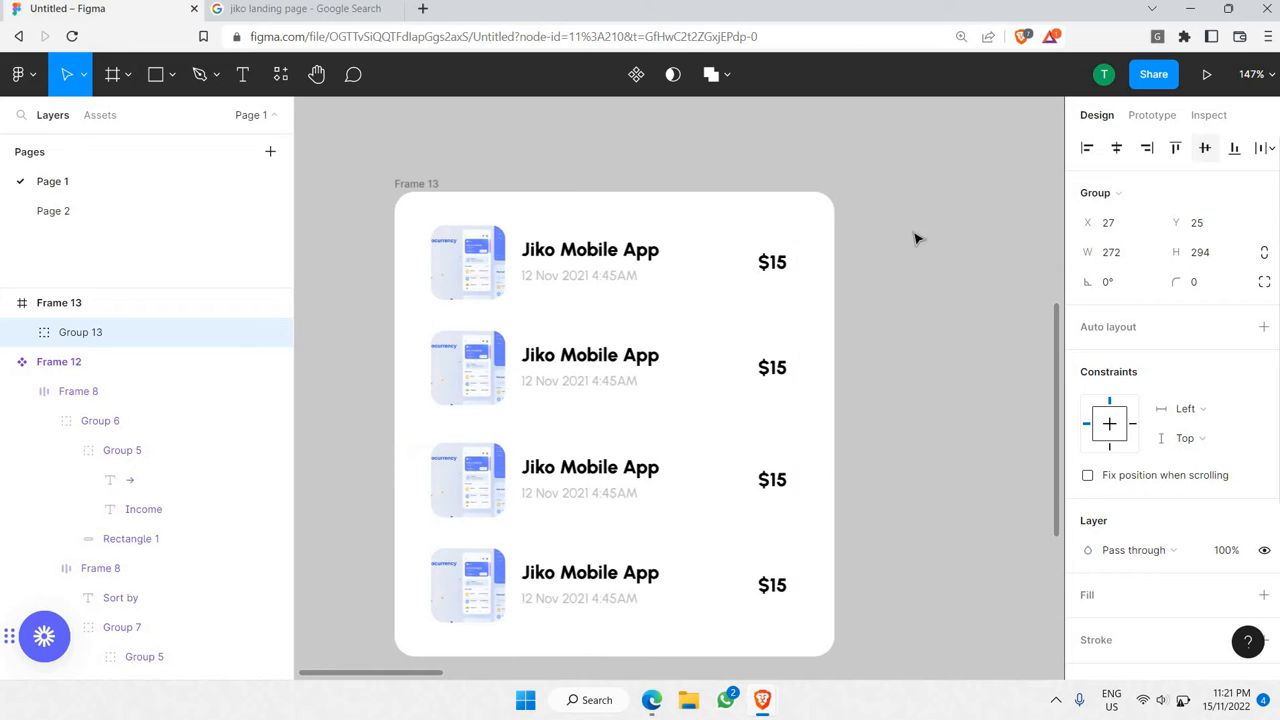
left_click(1262, 328)
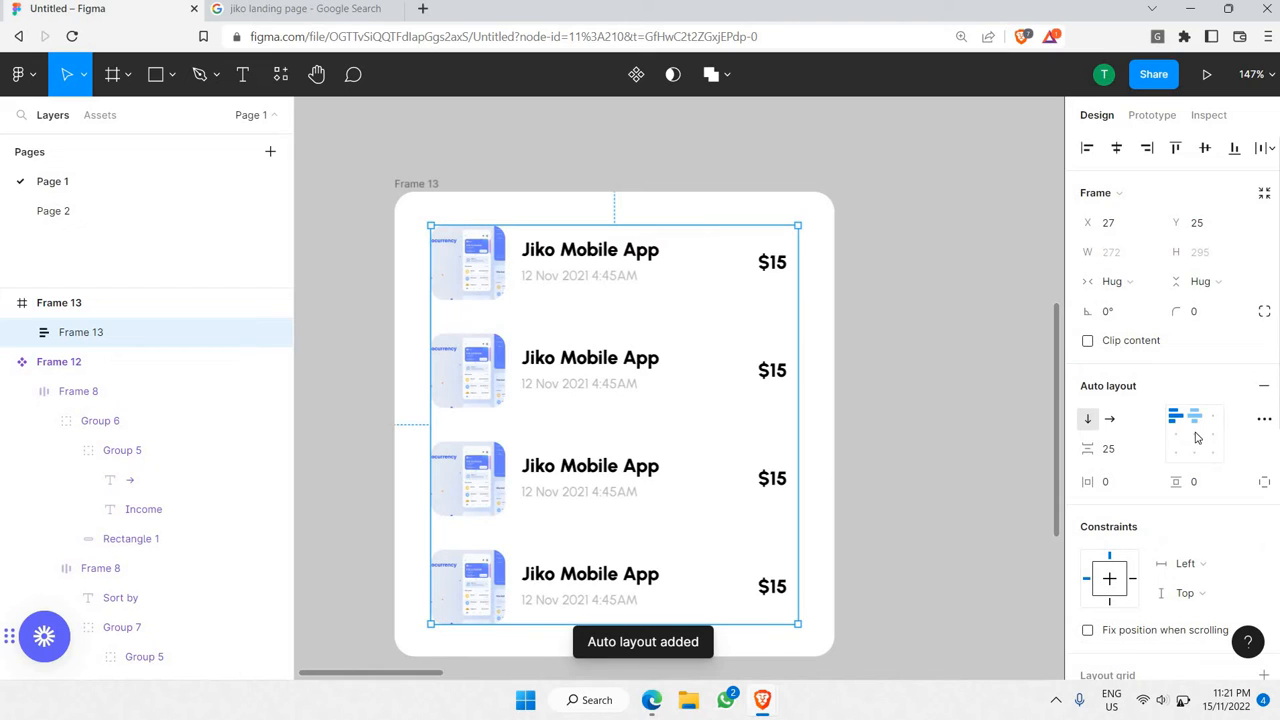
left_click(1116, 452)
type("1")
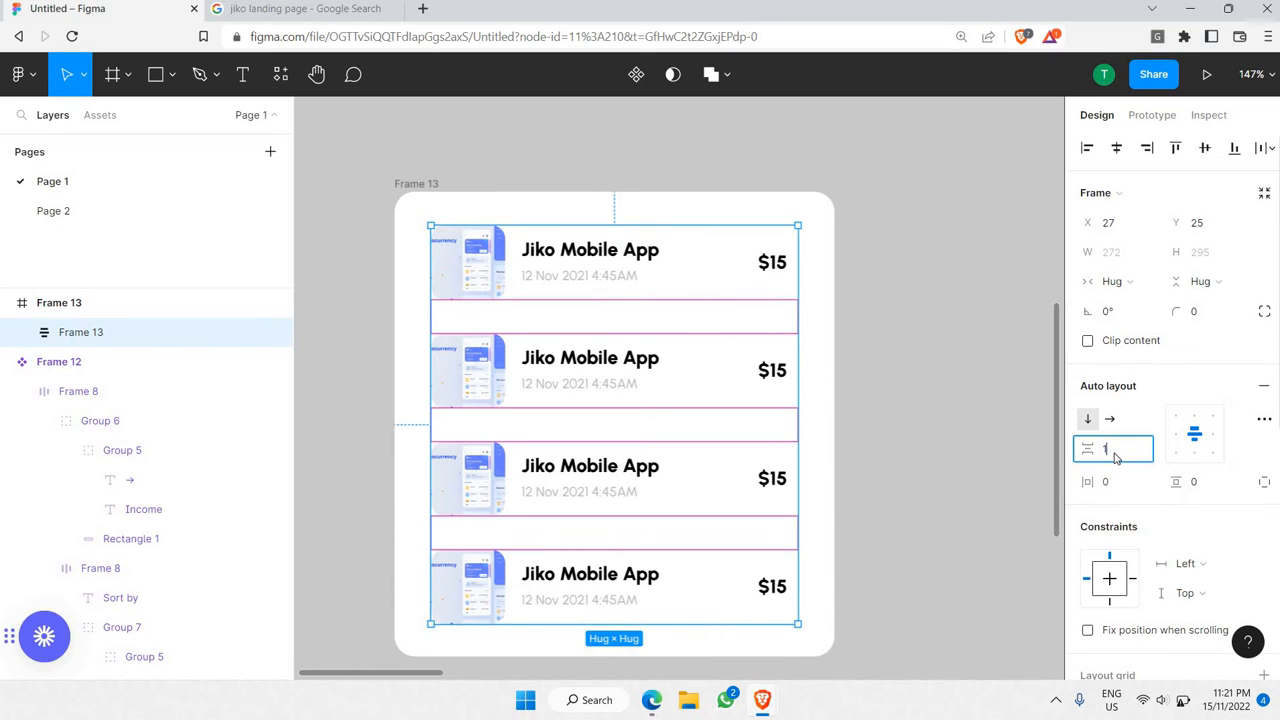
type("8")
key("Return")
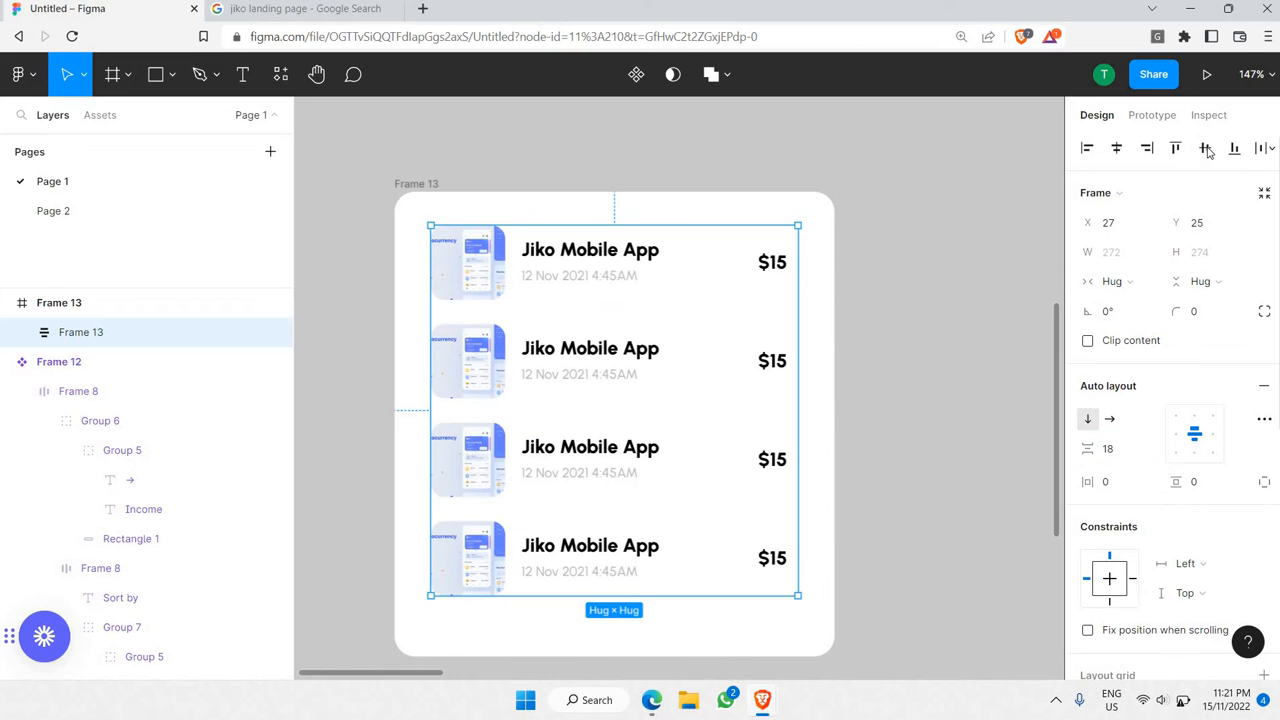
key("shift+Down")
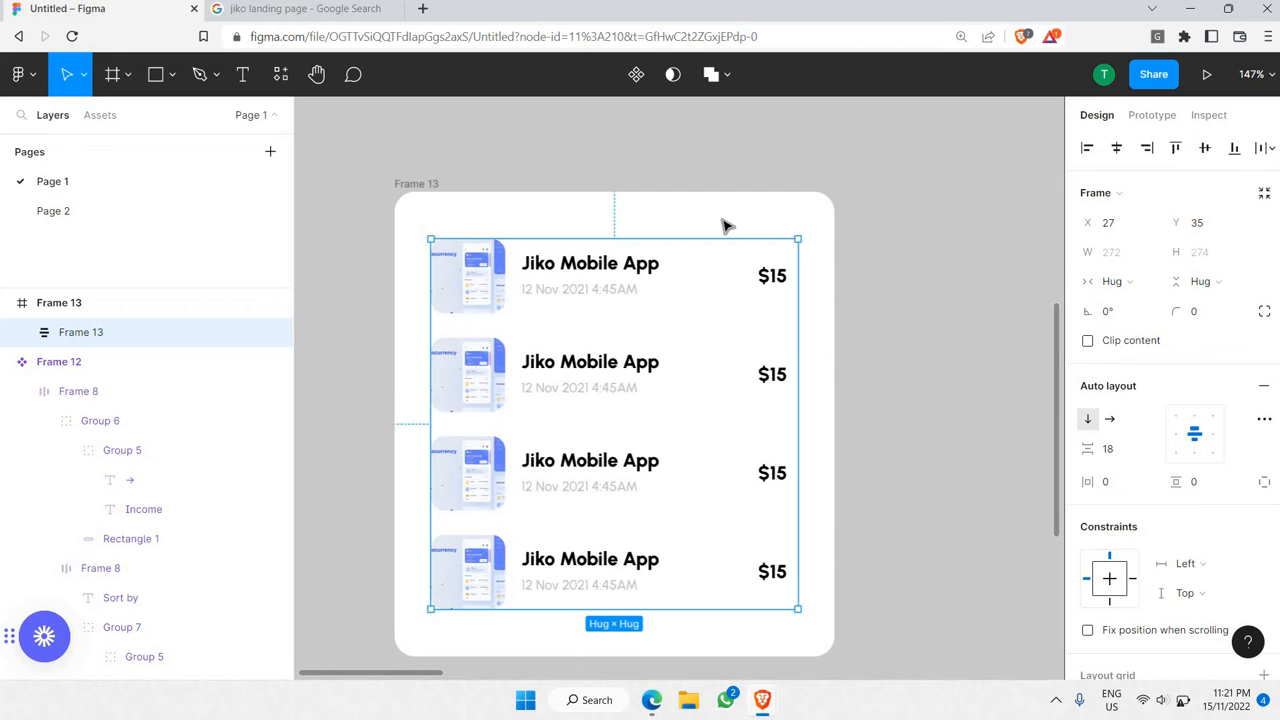
- Turn the outer 326 × 344 Frame 13 holding the four transaction rows into a component
scroll(590, 182, "down", 3)
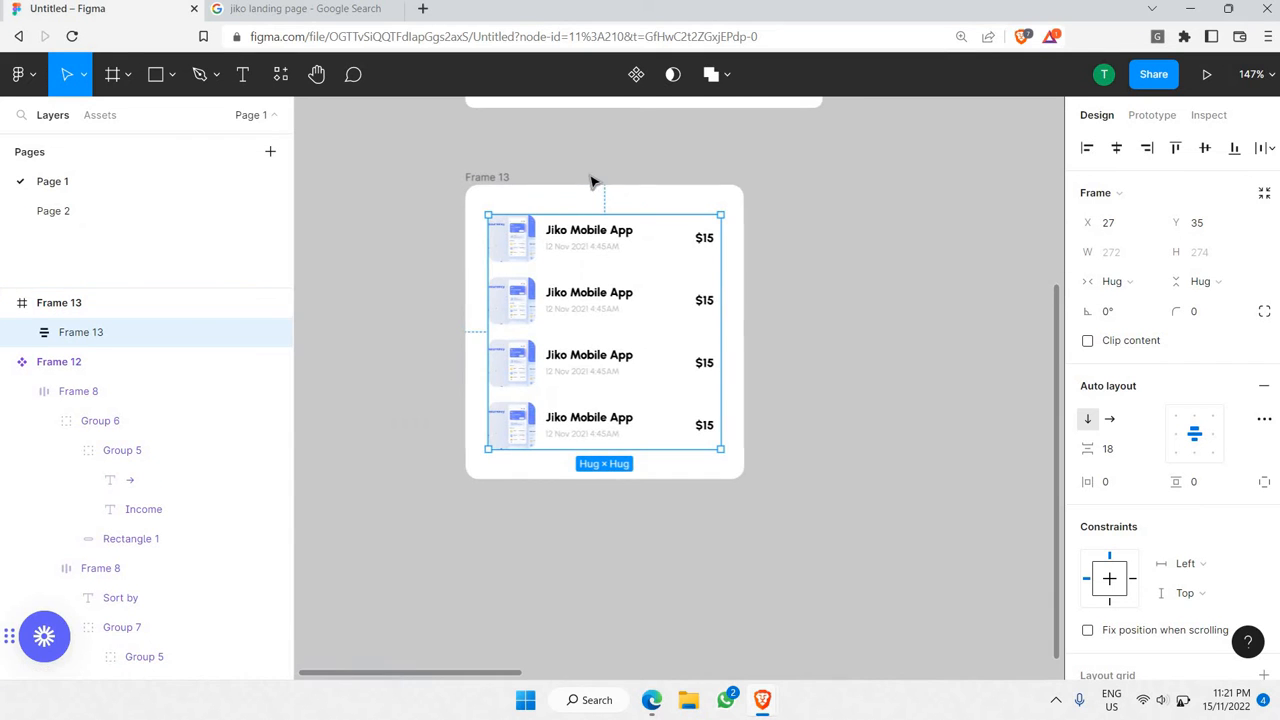
scroll(483, 208, "up", 1)
left_click(483, 208)
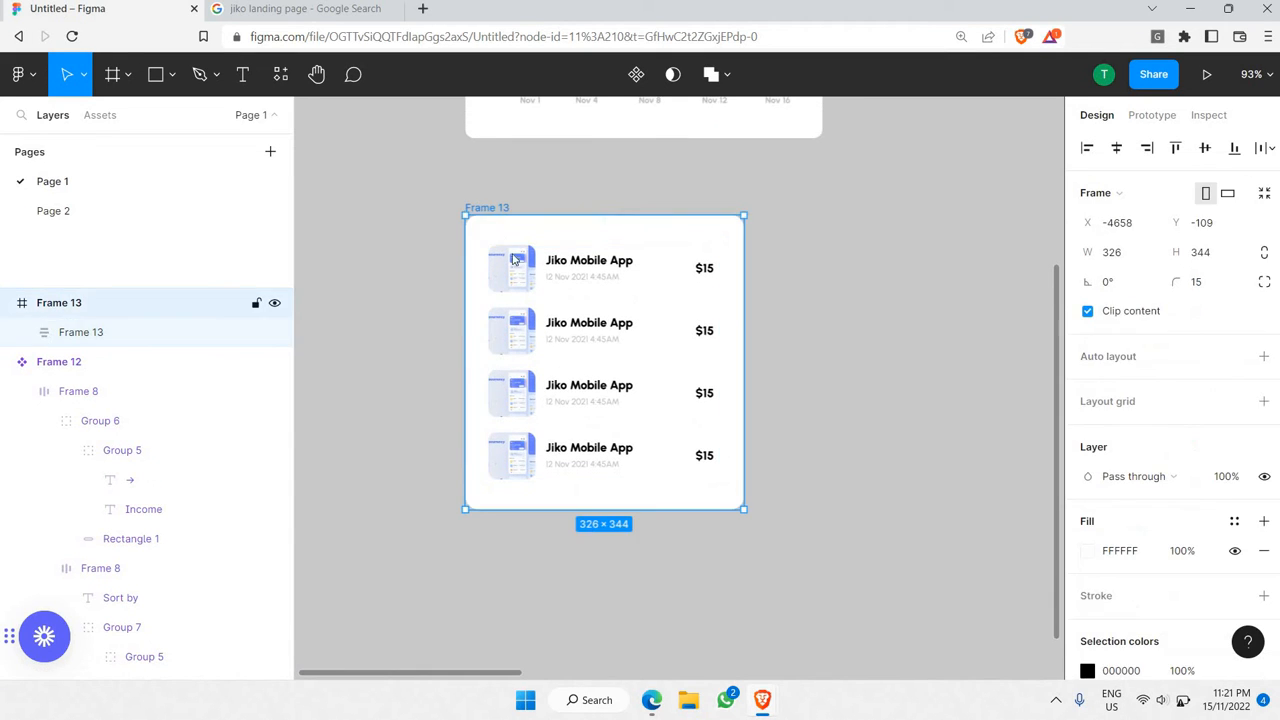
right_click(478, 212)
left_click(549, 492)
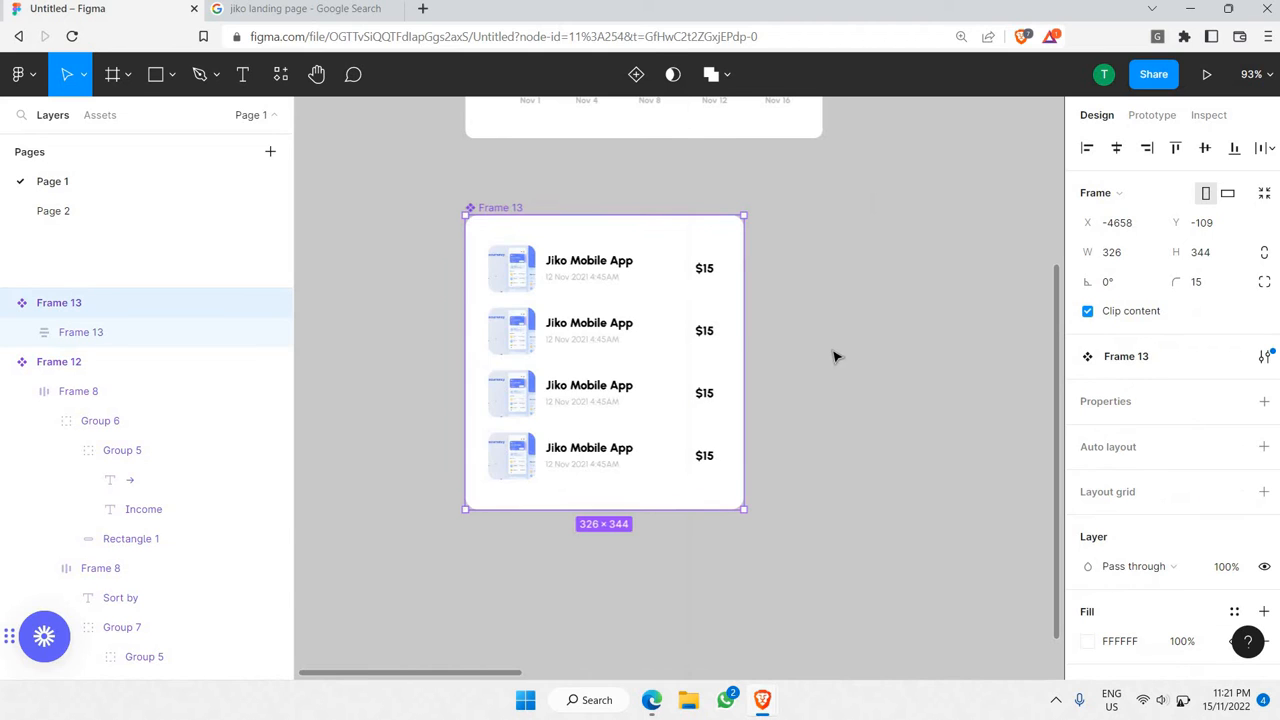
- Place a copy of the Frame 13 transaction list component in Desktop - 1, directly below the Recent Transactions heading
scroll(588, 310, "right", 3)
scroll(540, 265, "left", 3)
left_click(449, 191)
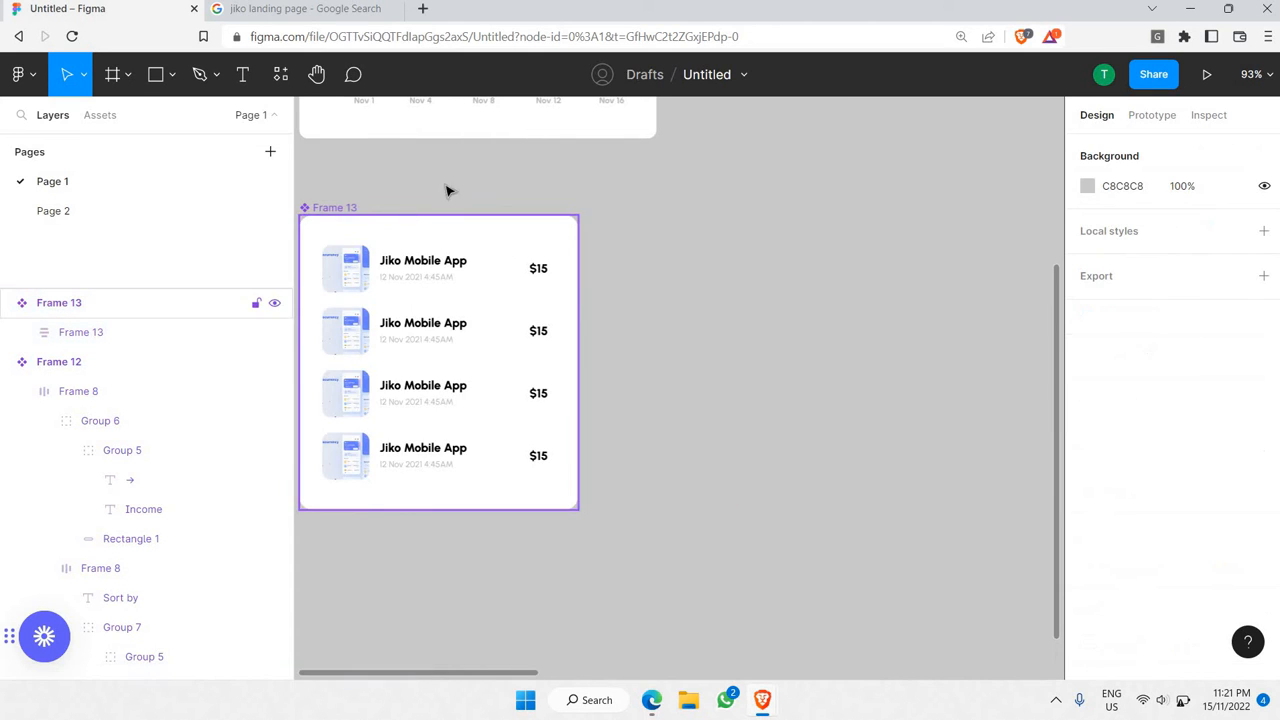
scroll(431, 237, "left", 2)
left_click(430, 231)
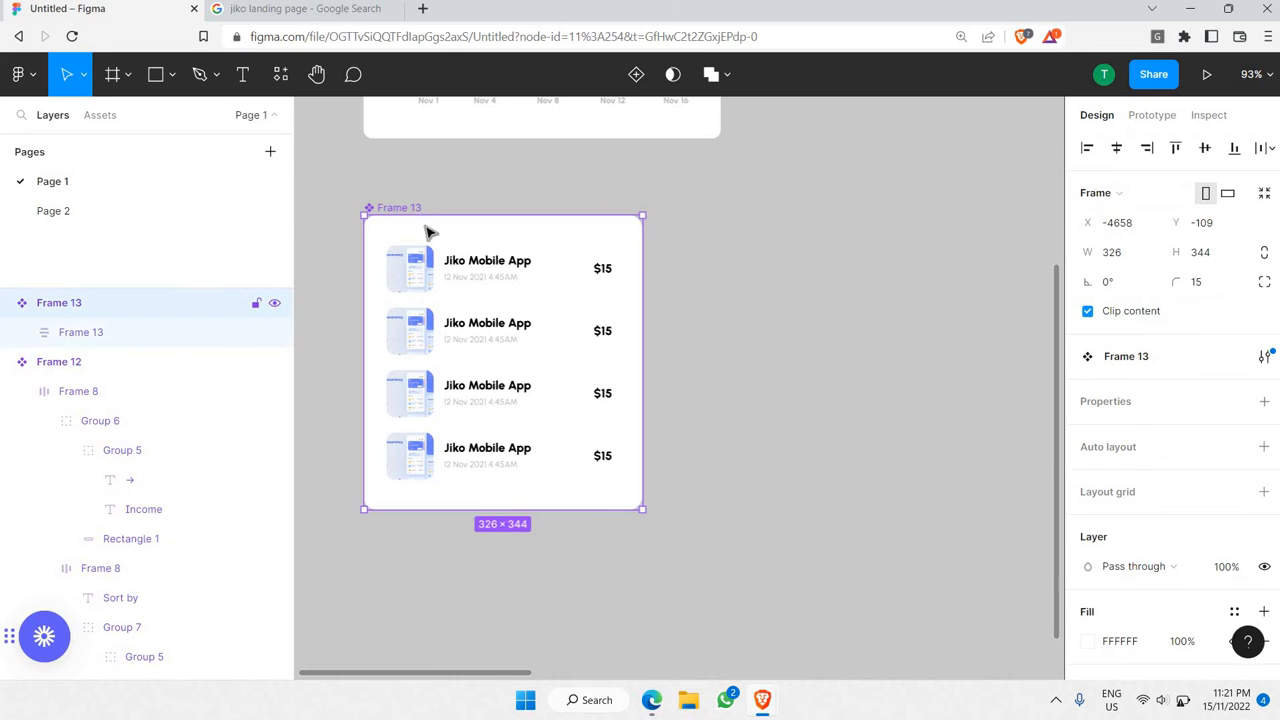
scroll(428, 236, "down", 5, "ctrl")
scroll(434, 246, "right", 6)
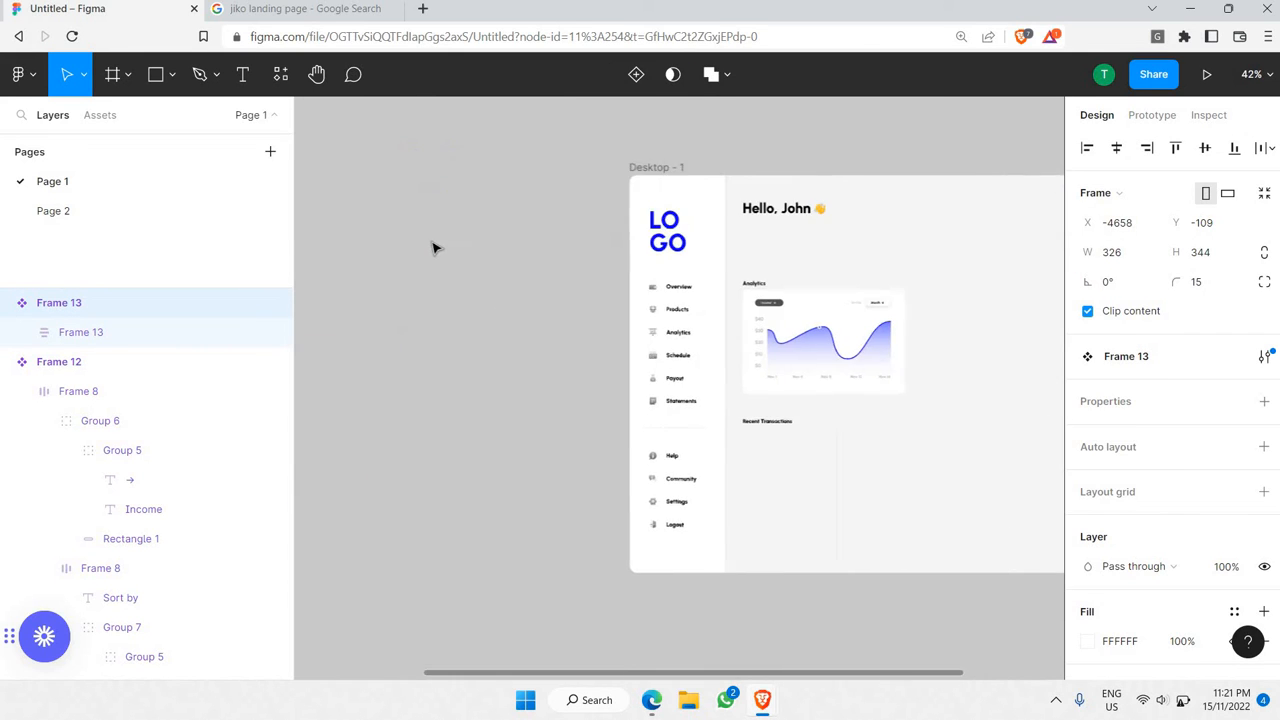
left_click(571, 437)
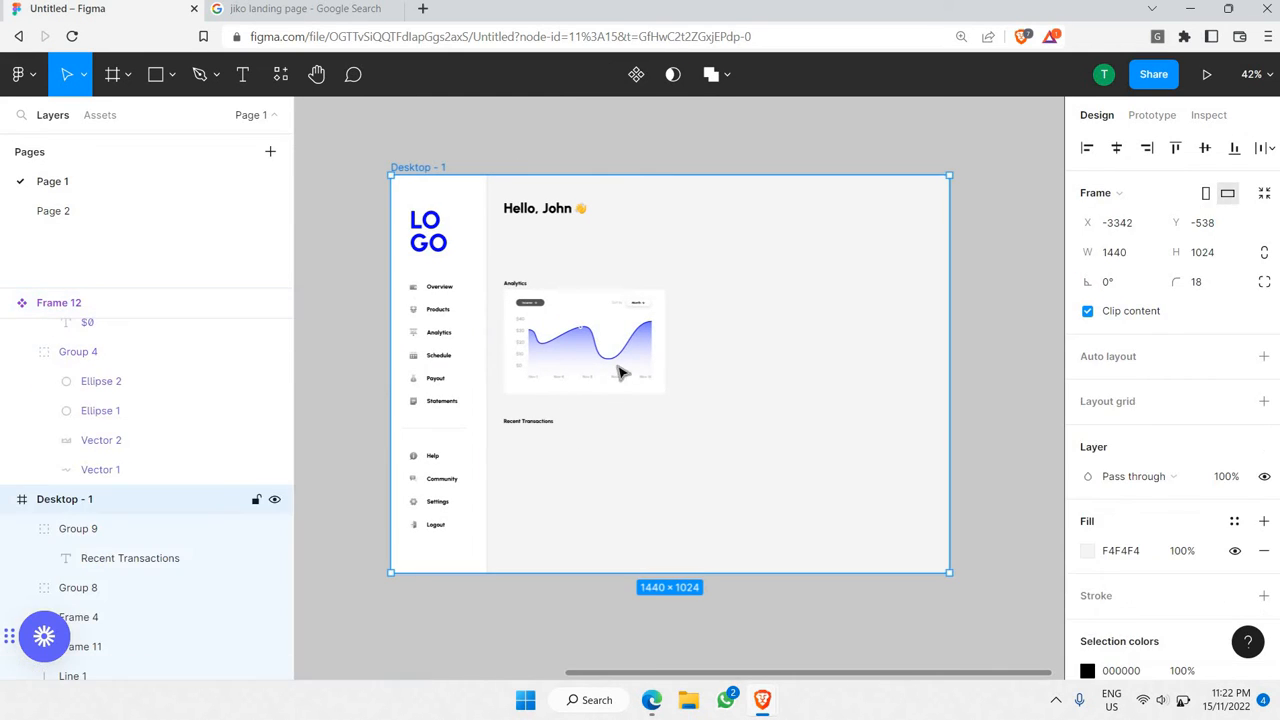
key("ctrl+v")
left_click_drag(603, 440, 583, 461)
scroll(575, 447, "up", 10, "ctrl")
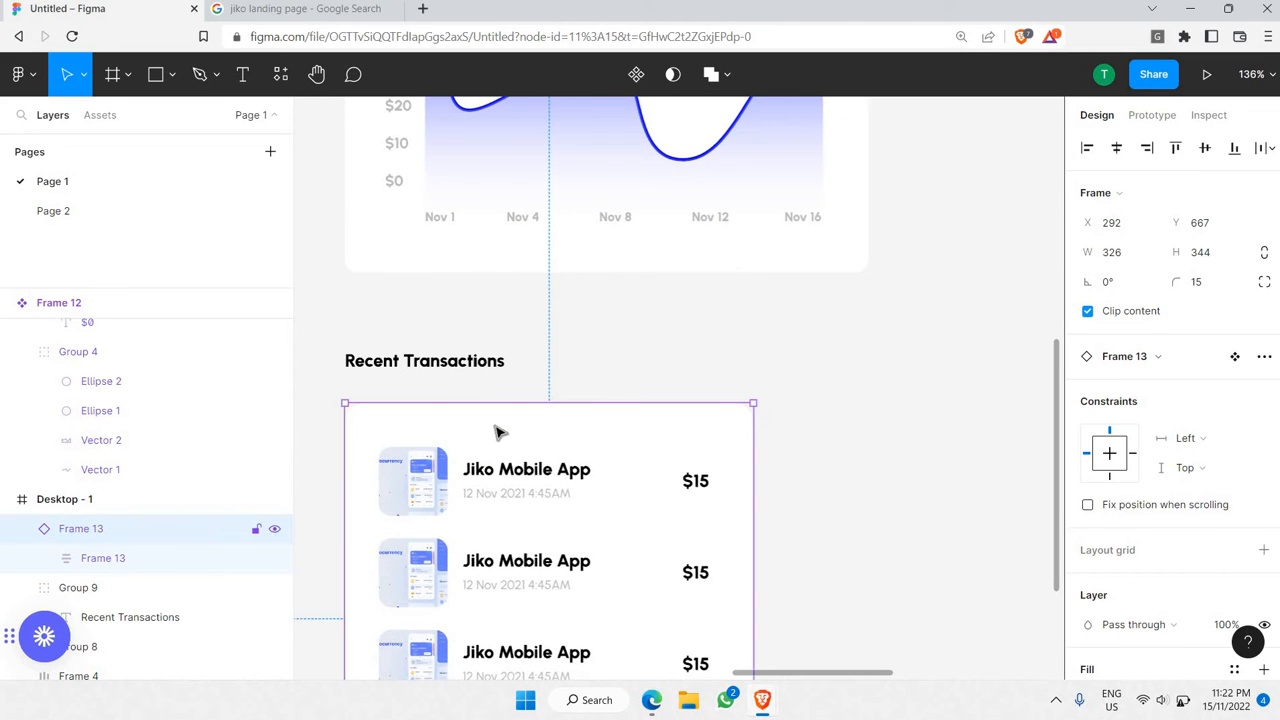
- Group the Recent Transactions heading with the transaction list card below it
left_click(462, 380, "shift")
right_click(440, 361)
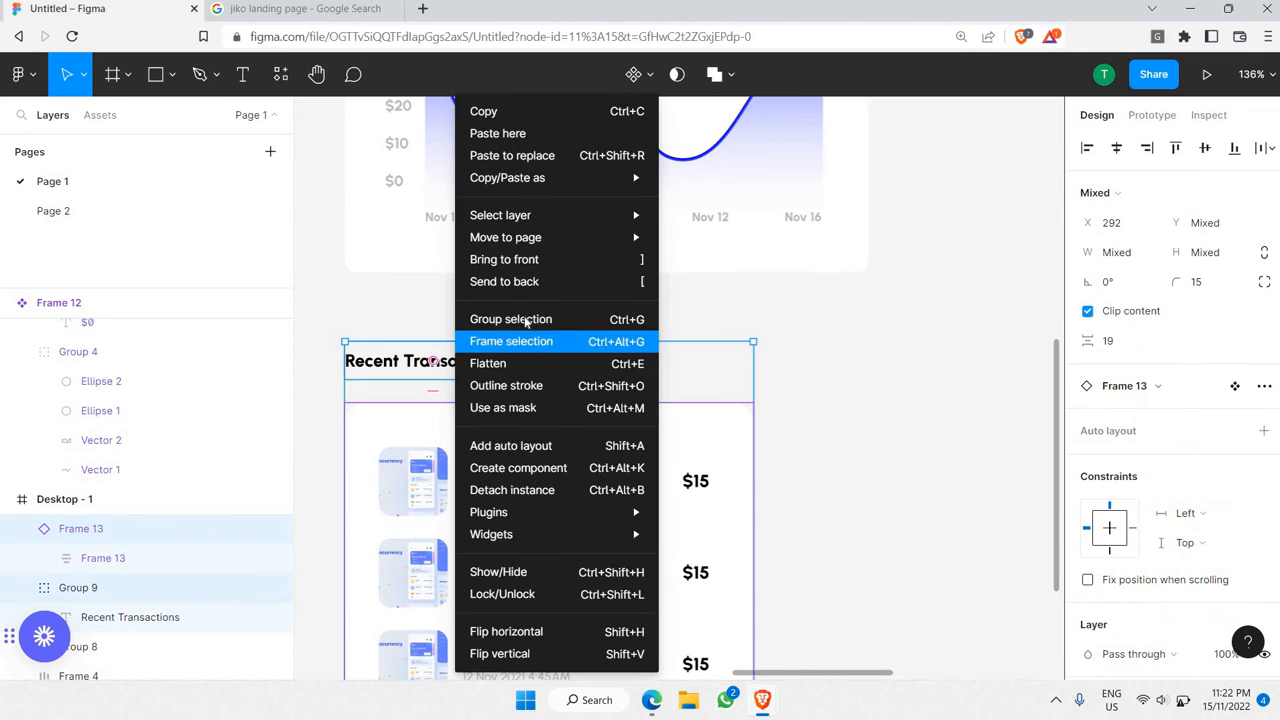
left_click(524, 320)
scroll(530, 330, "down", 3, "ctrl")
scroll(529, 330, "down", 4, "ctrl")
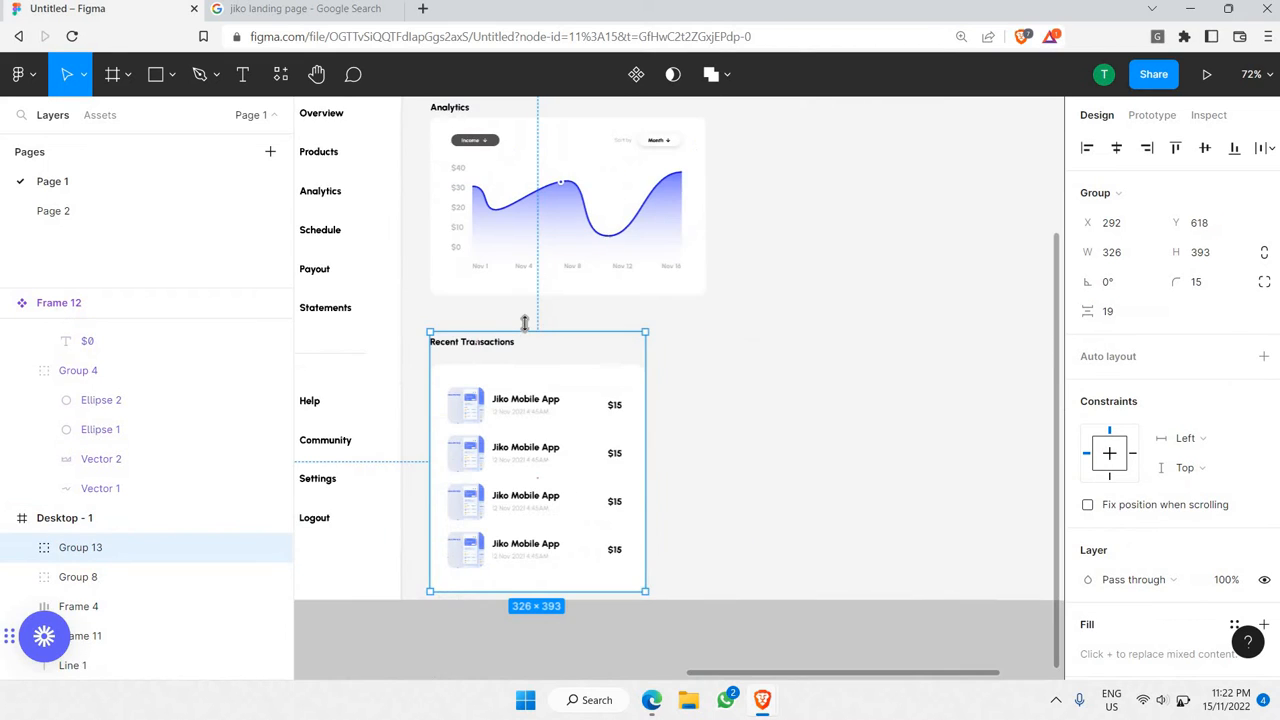
- Move the Analytics group and the Recent Transactions group up together, closer to the Hello heading
left_click(523, 309)
left_click(510, 478, "shift")
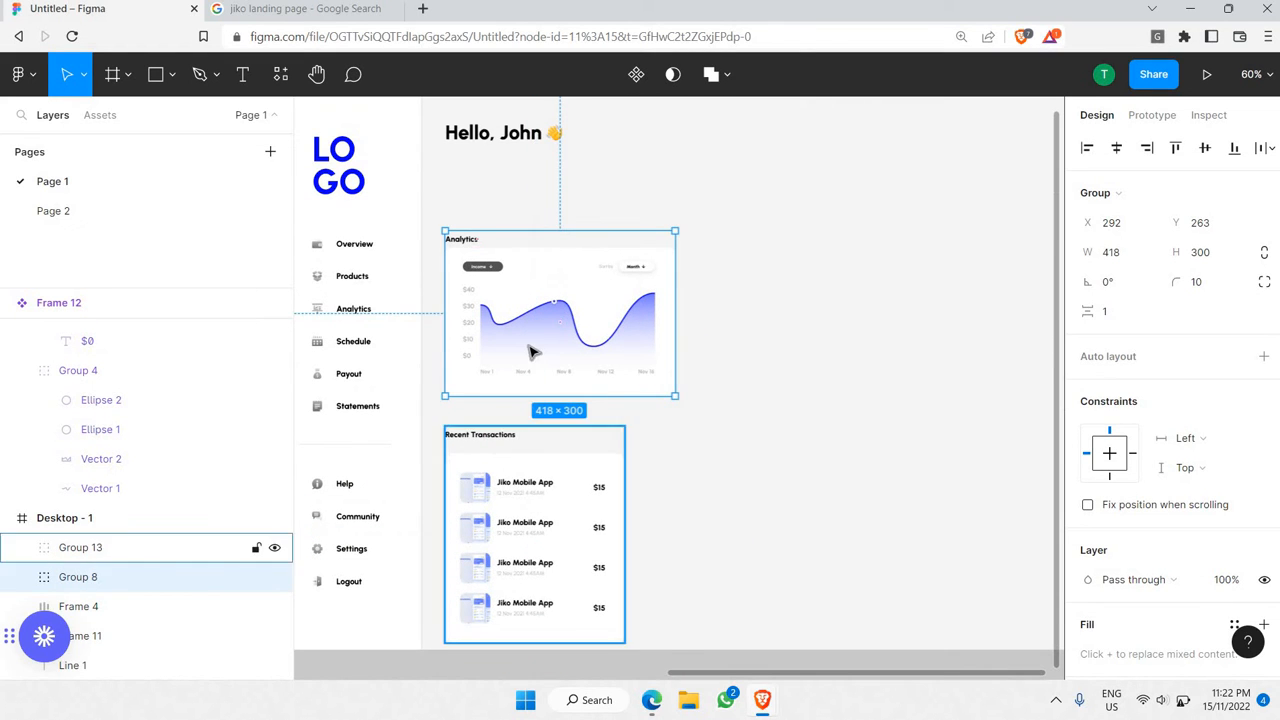
left_click_drag(529, 337, 524, 299)
left_click(816, 333)
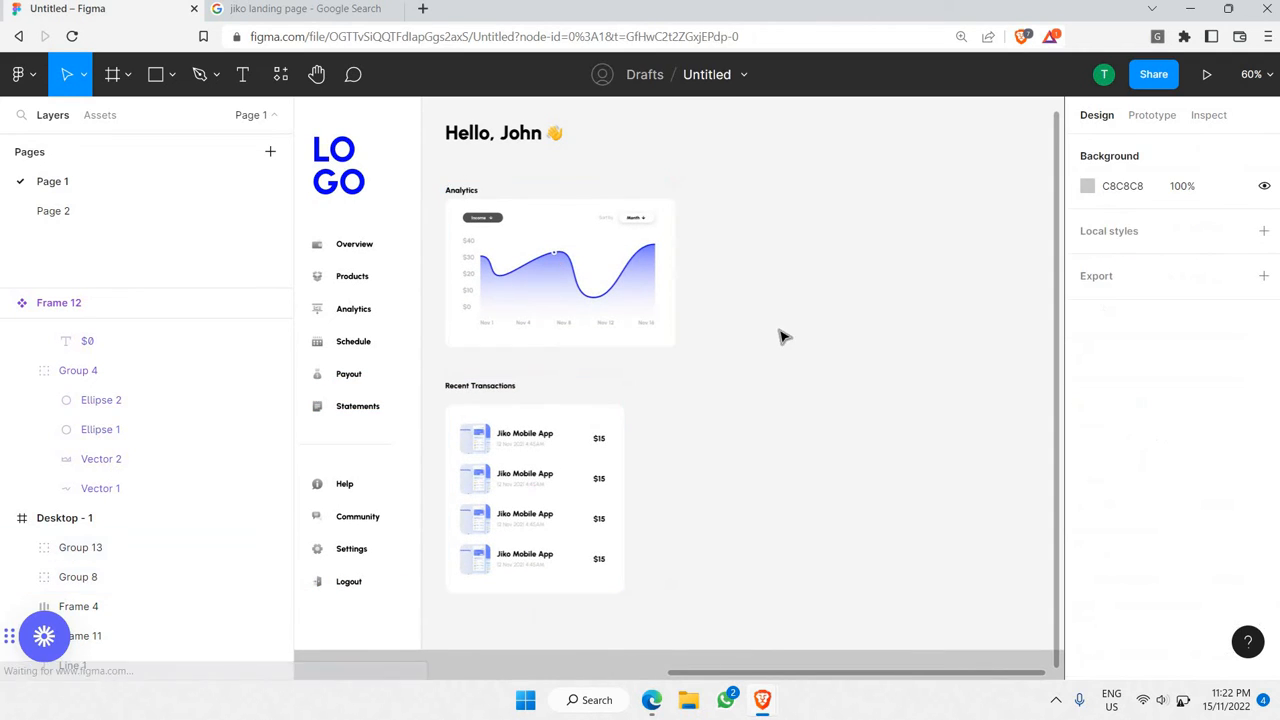
- Draw a frame about 209 × 267 to the right of the Analytics chart card, level with its top and bottom edges
scroll(786, 334, "down", 5)
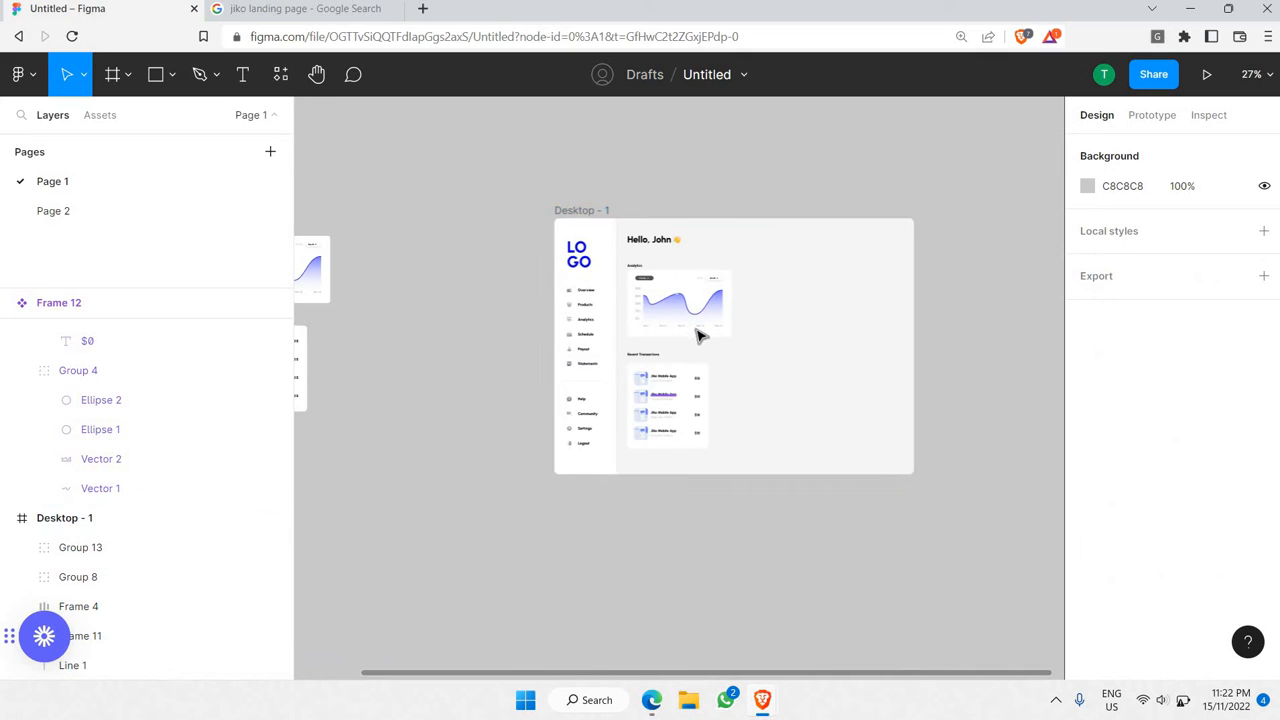
scroll(697, 336, "up", 4)
scroll(686, 300, "right", 3)
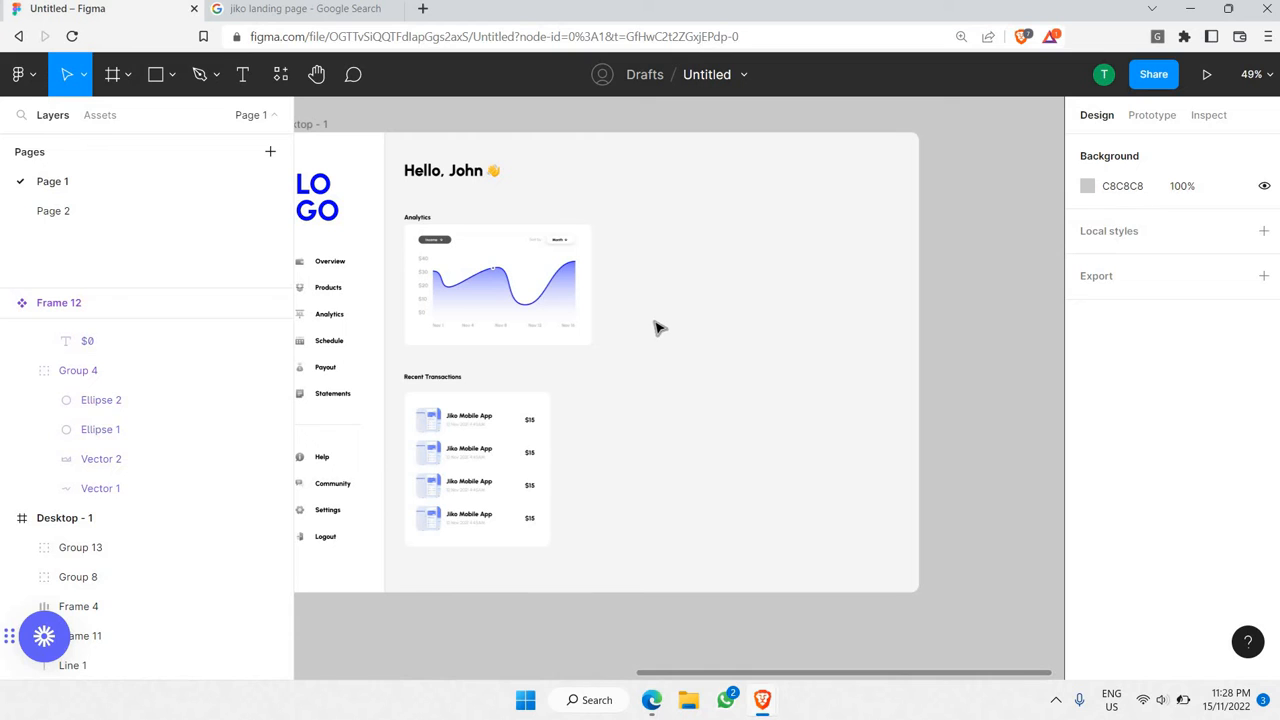
scroll(672, 347, "left", 7)
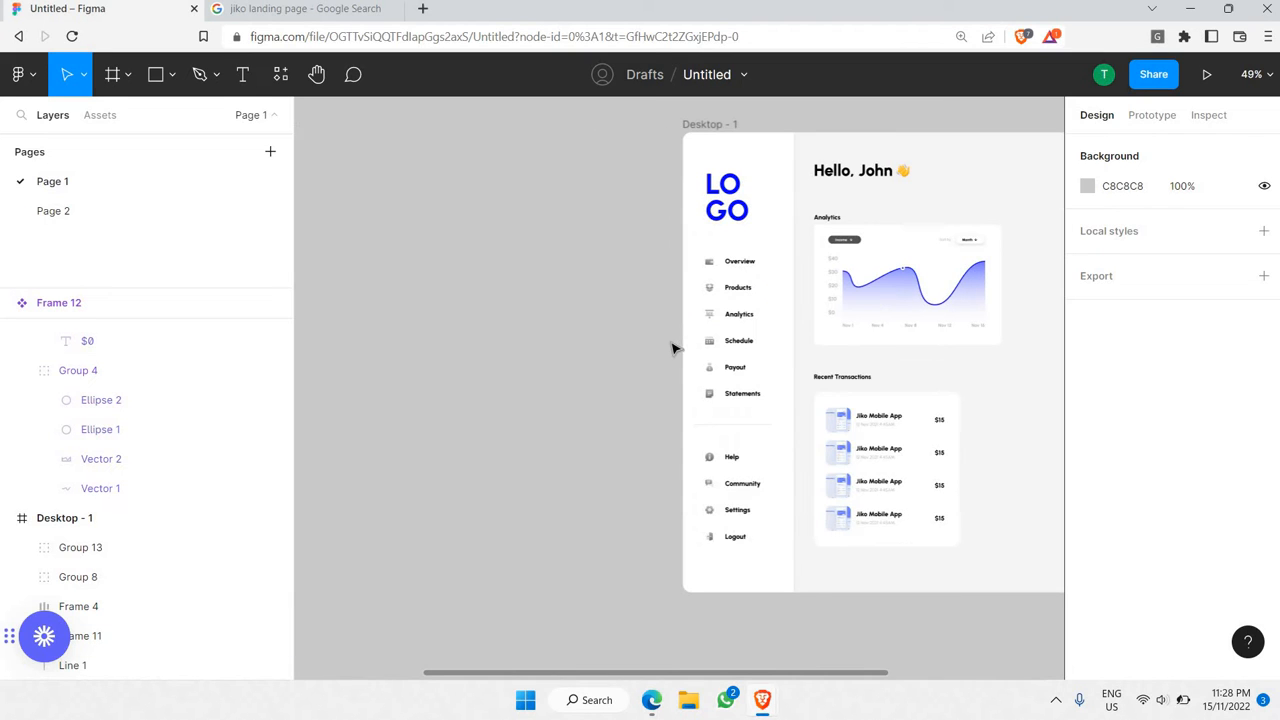
scroll(863, 294, "right", 5)
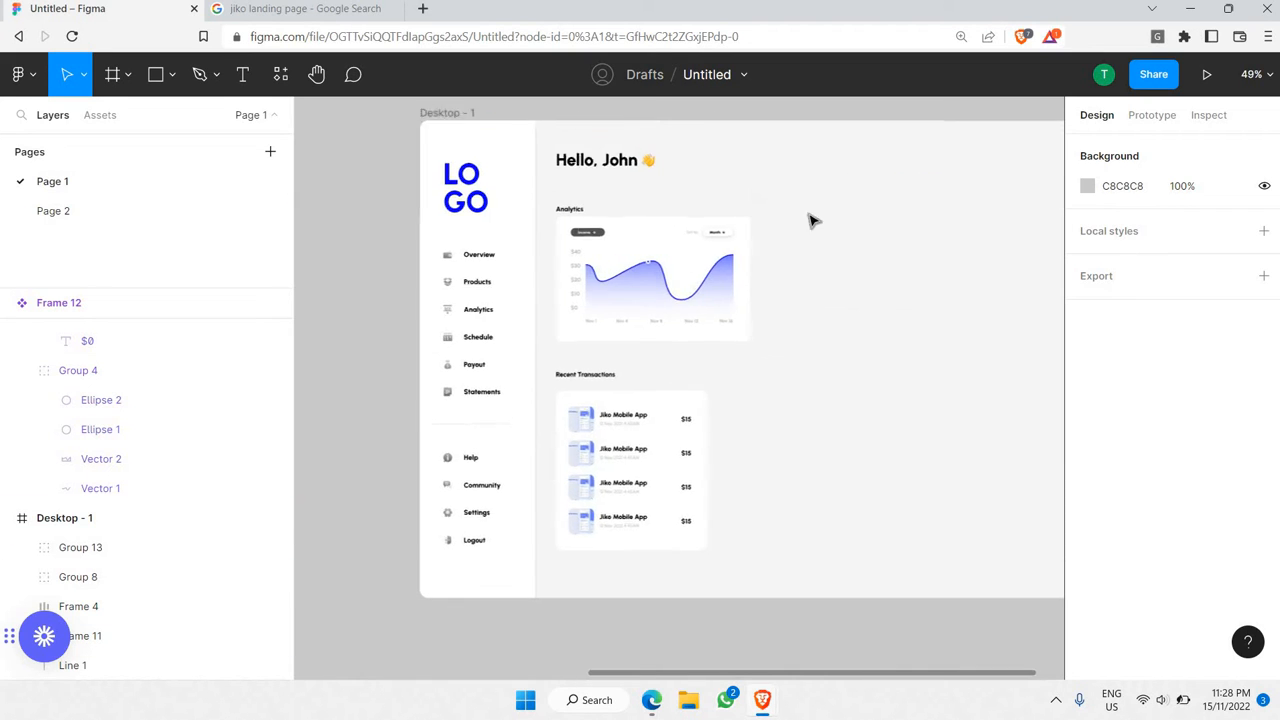
scroll(811, 220, "up", 2)
left_click(127, 80)
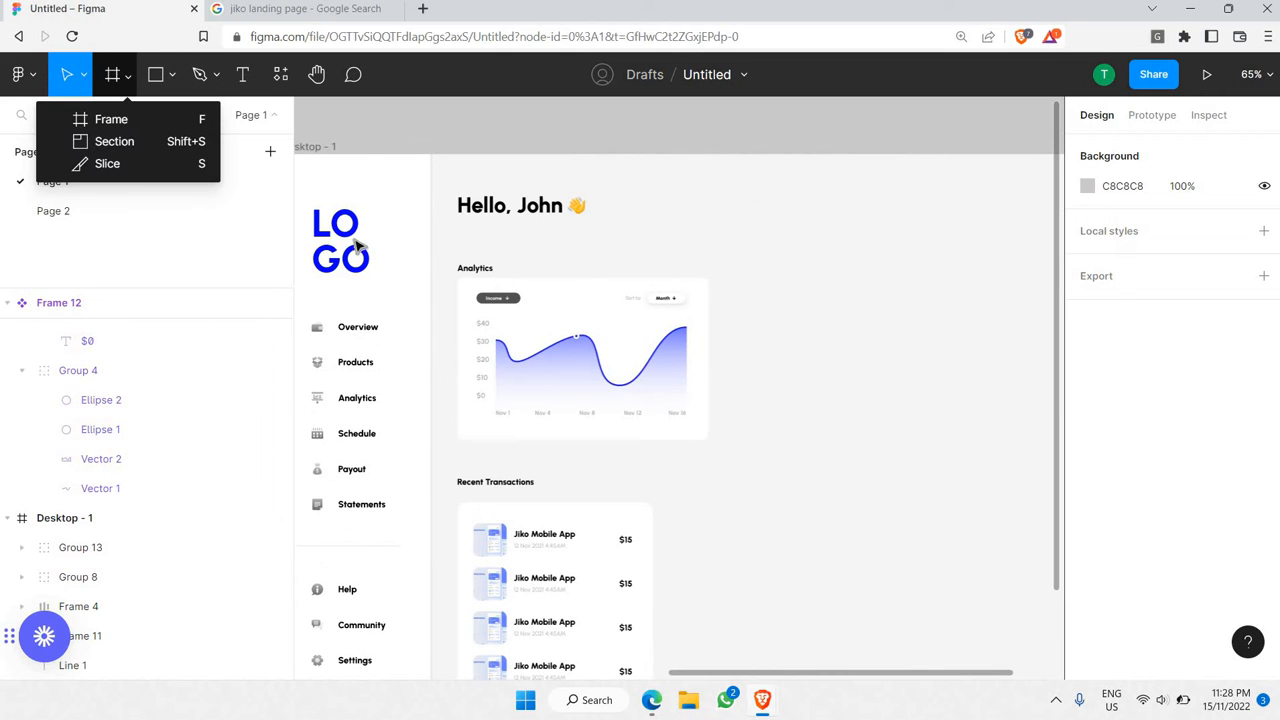
left_click(129, 121)
scroll(571, 243, "right", 3)
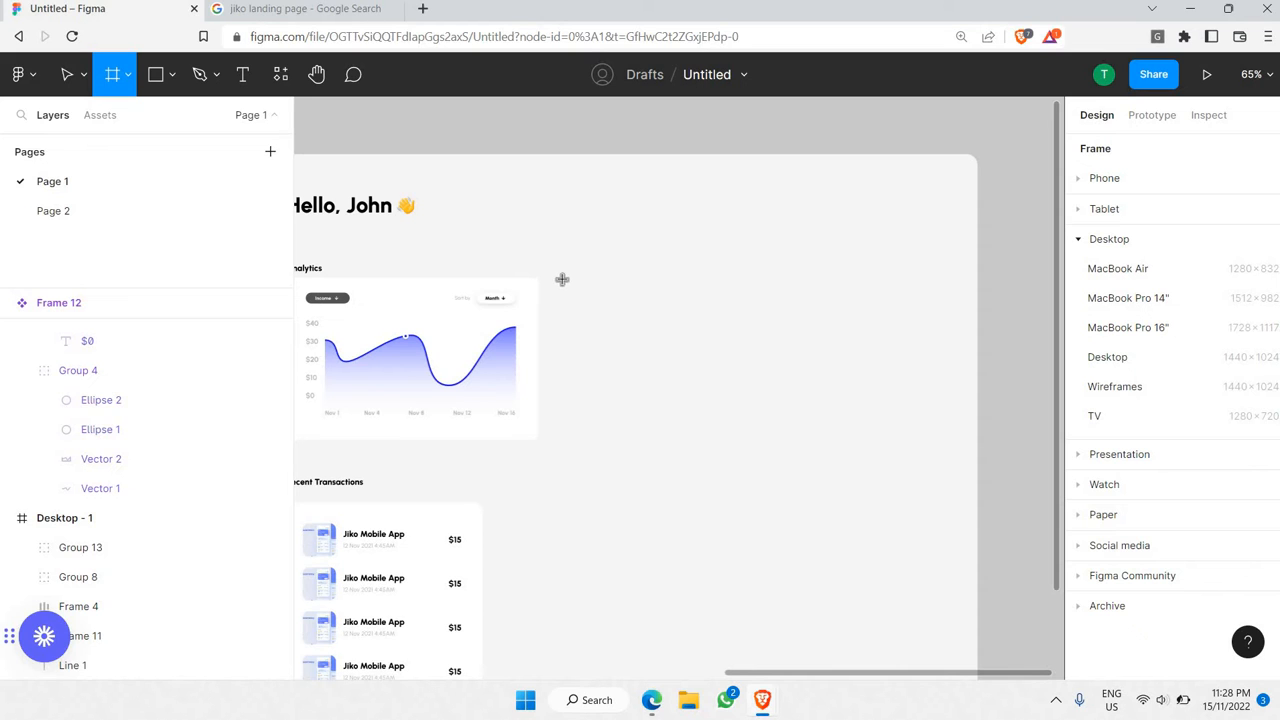
mouse_move(561, 279)
left_mouse_down()
mouse_move(610, 515)
mouse_move(615, 450)
mouse_move(687, 439)
left_mouse_up()
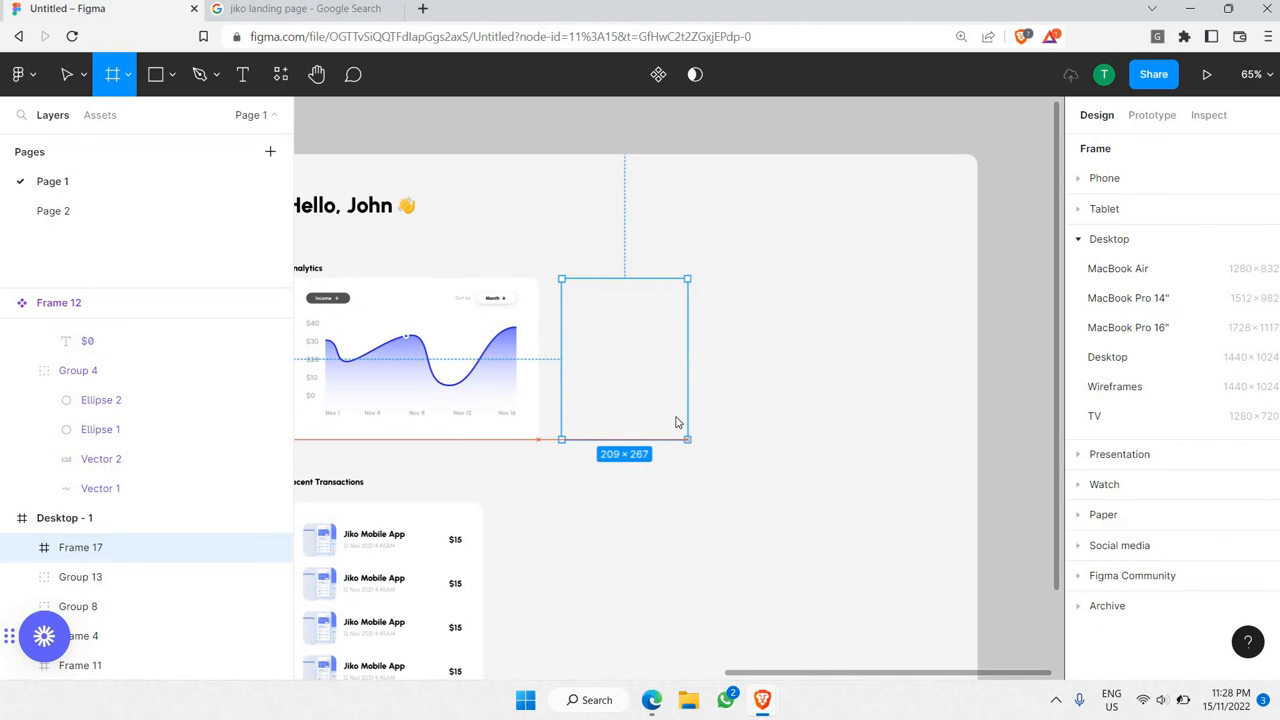
- Add a solid blue fill, 0038FF, to the new frame beside the Analytics card
scroll(625, 325, "down", 3)
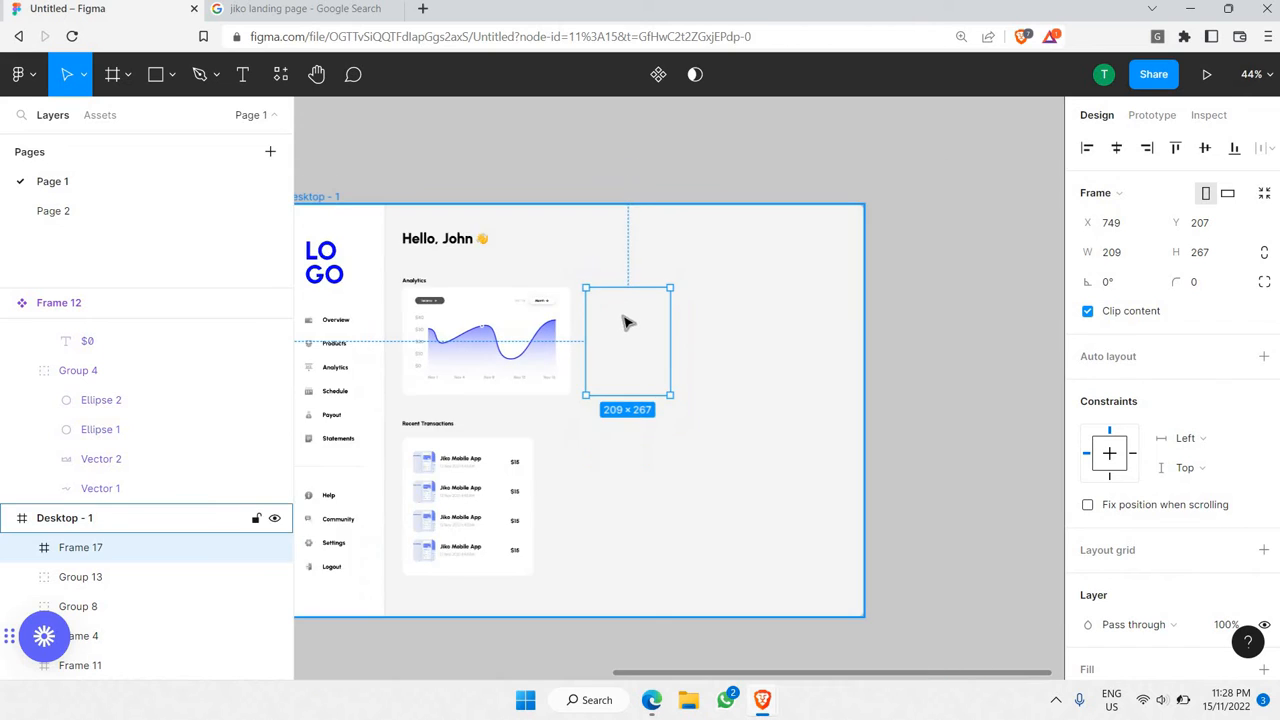
scroll(623, 320, "up", 5)
scroll(1160, 440, "down", 3)
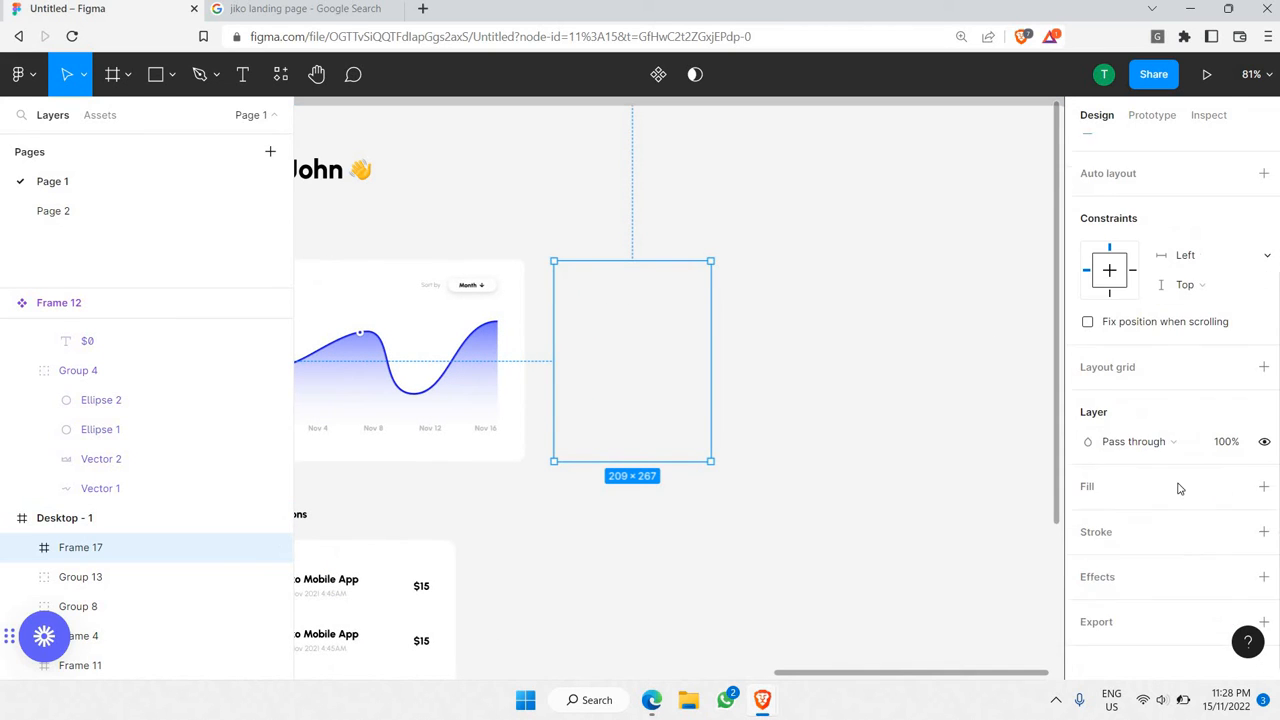
left_click(1264, 475)
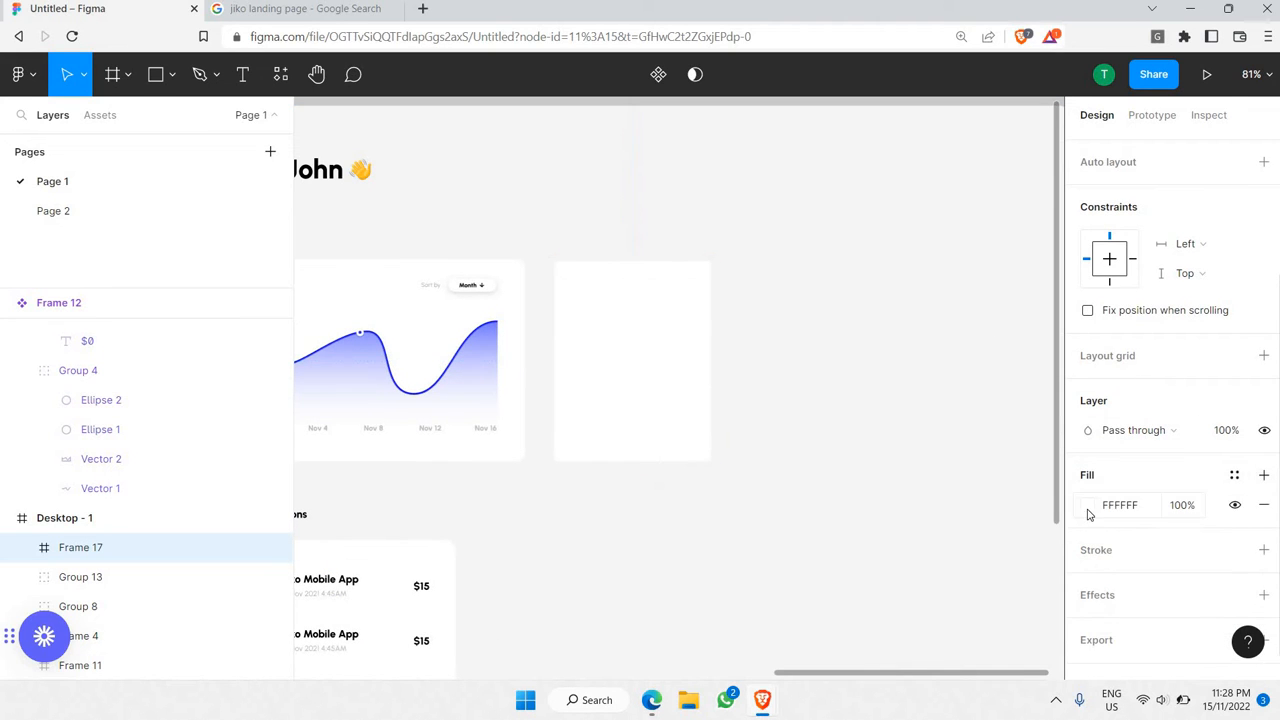
left_click(1088, 508)
left_click(995, 463)
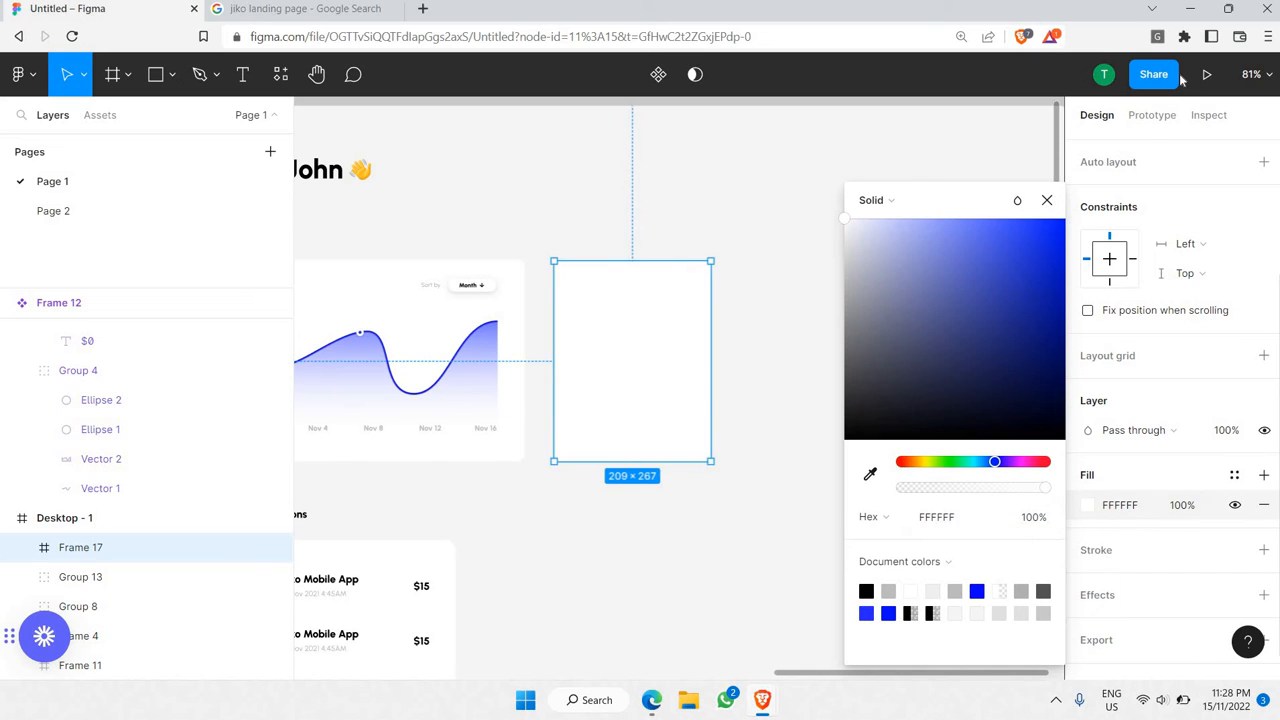
left_click(1063, 220)
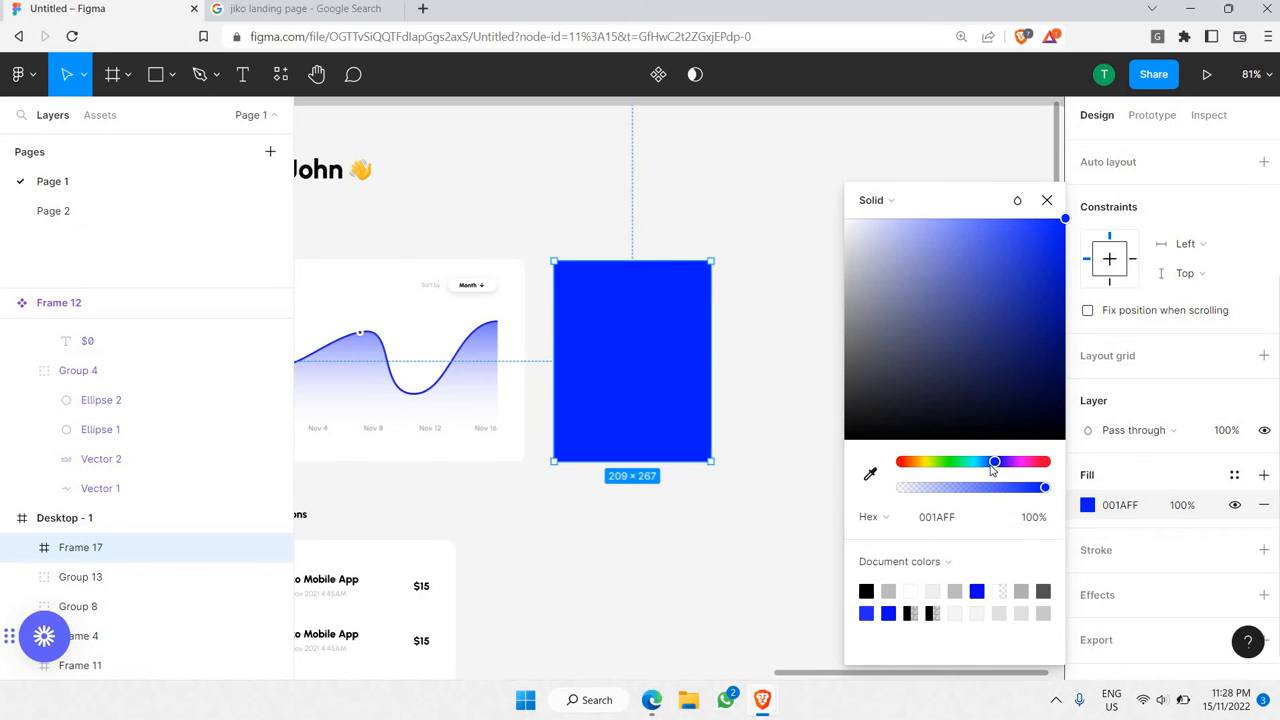
left_click_drag(987, 465, 992, 478)
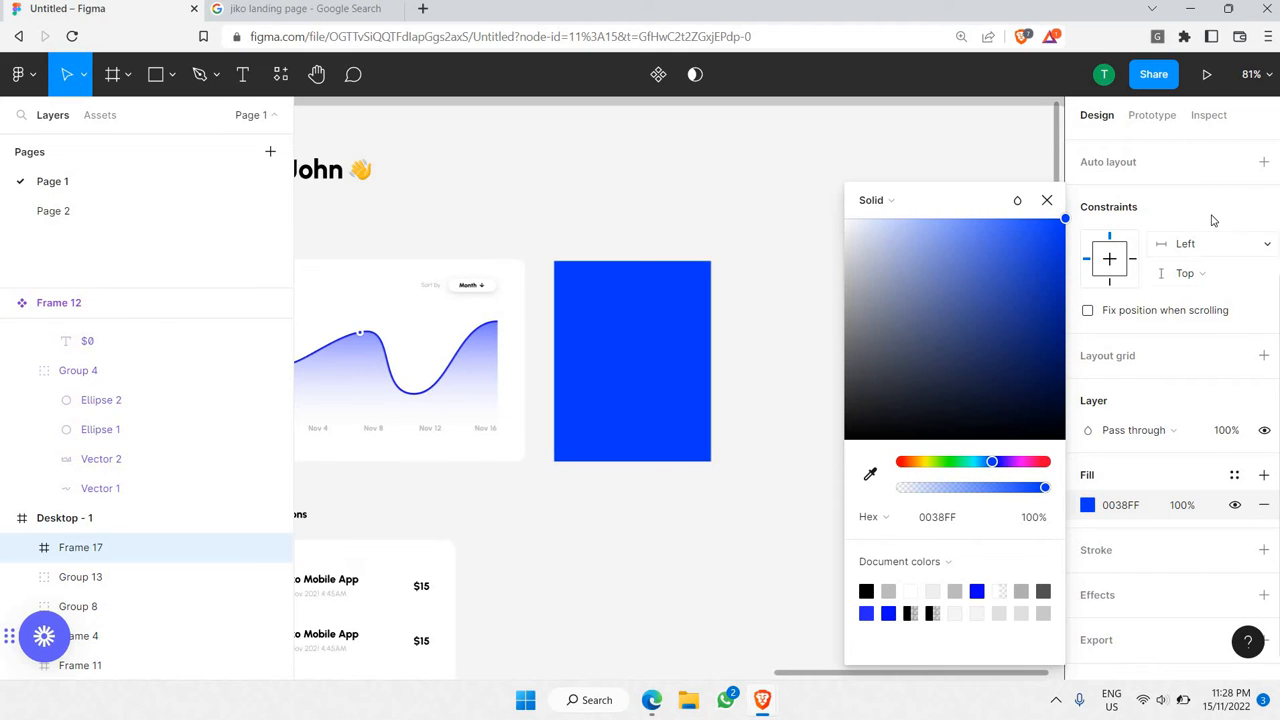
- Set the blue frame's corner radius to 15
scroll(1195, 280, "up", 1)
scroll(1195, 280, "up", 2)
left_click(1205, 285)
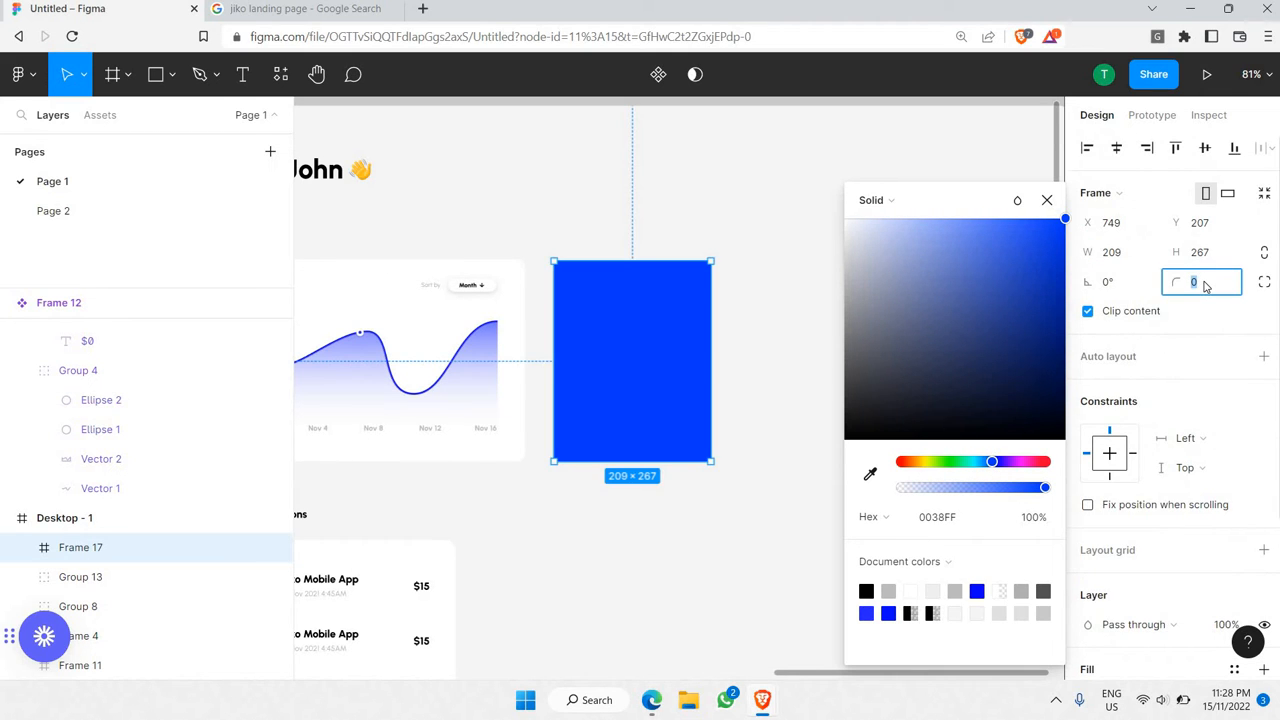
type("15")
key("Return")
left_click(810, 317)
- Cut the blue frame out of Desktop - 1 and paste it on the empty canvas to the right of the Frame 12 chart component
scroll(700, 343, "down", 3)
left_click(703, 344)
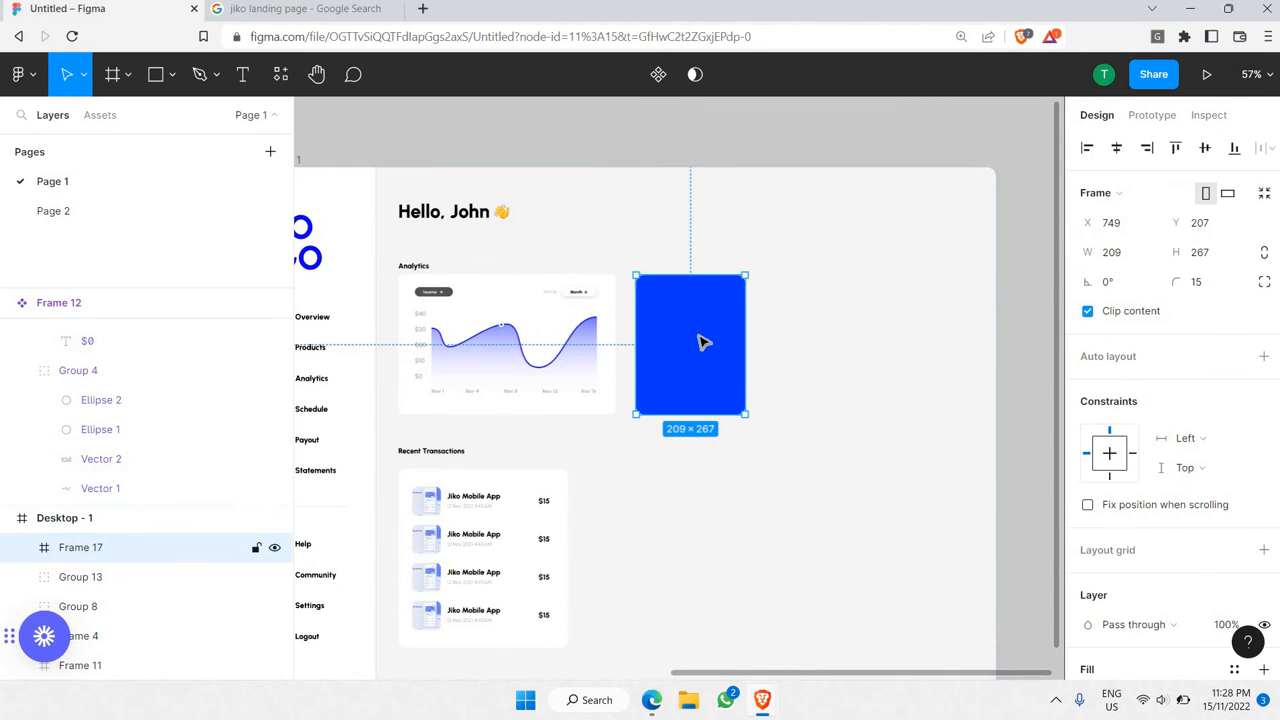
key("ctrl+x")
scroll(704, 340, "down", 3)
scroll(735, 325, "left", 5)
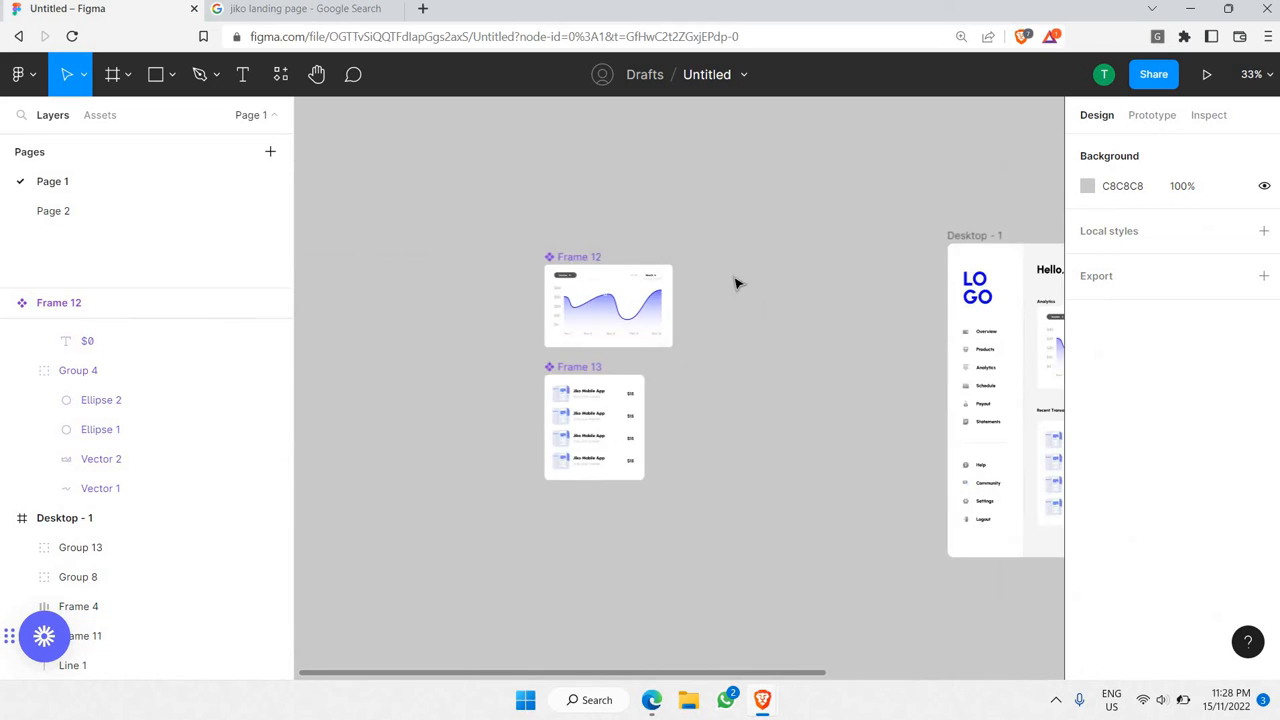
scroll(736, 284, "up", 5)
key("ctrl+v")
left_click_drag(697, 348, 697, 320)
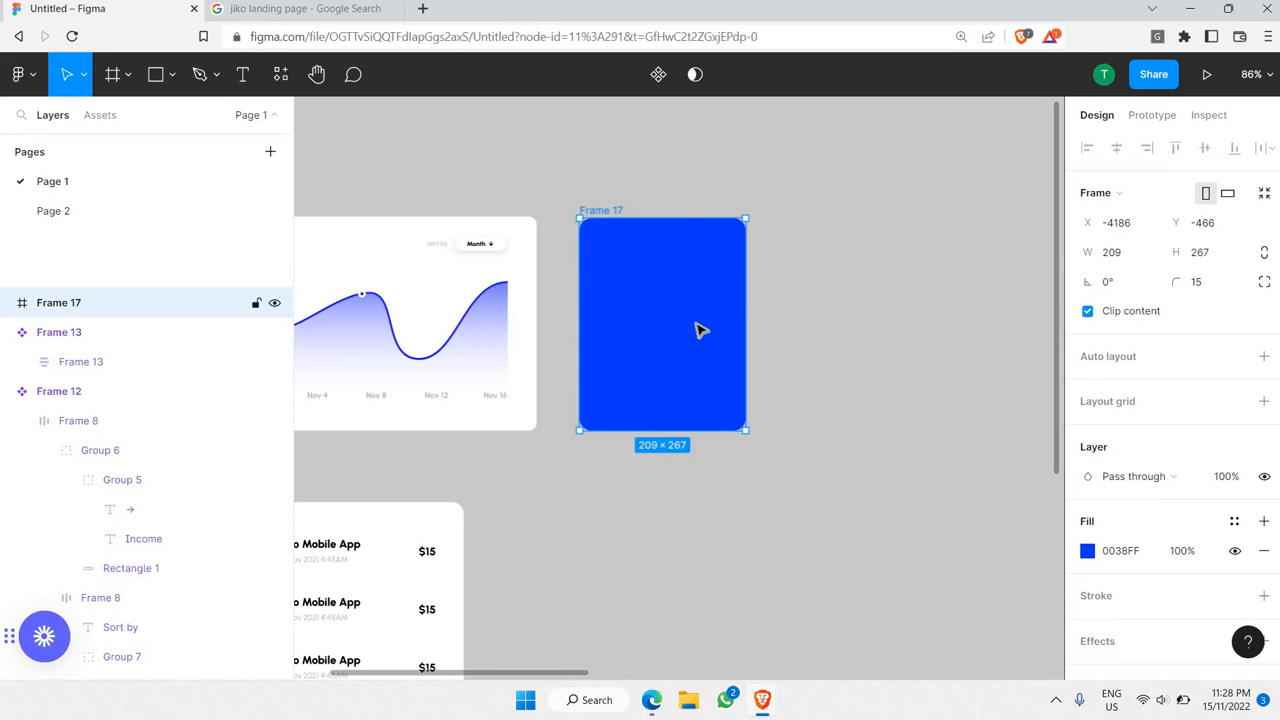
- Add a centre-aligned text box about 148 × 33 reading "Agency Design Kit" near the top of the blue frame
key("t")
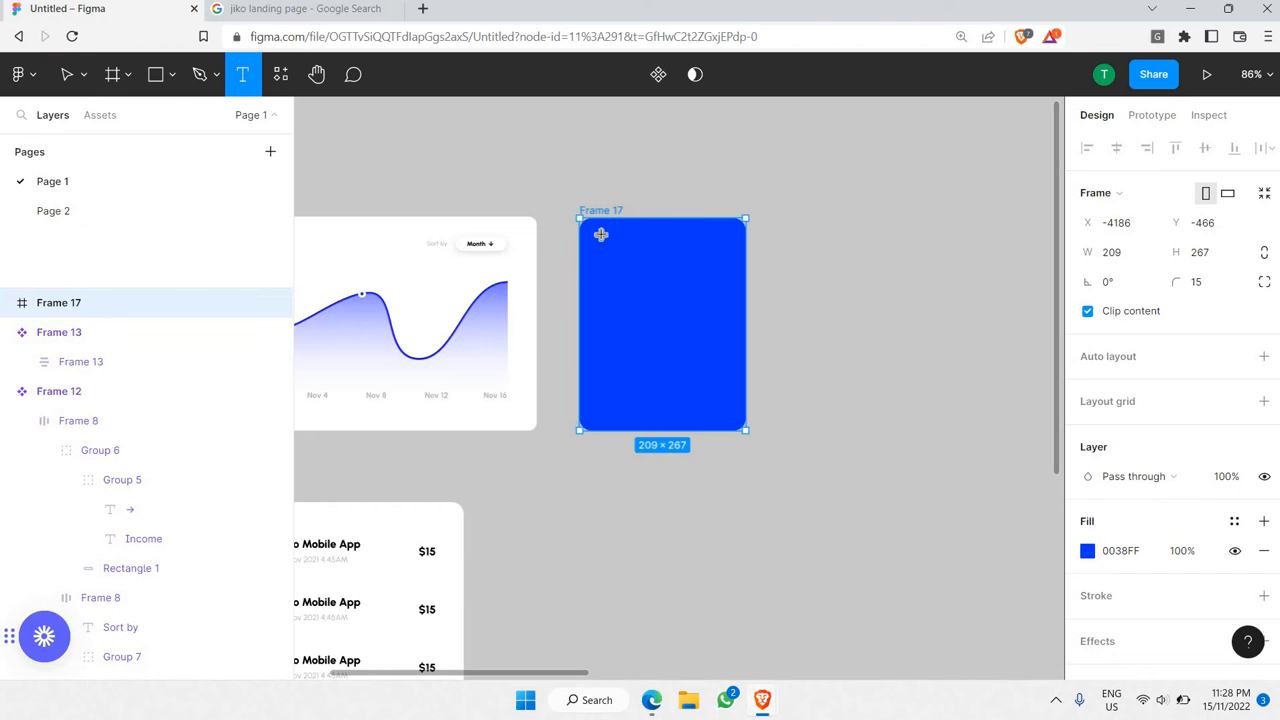
left_click_drag(712, 260, 598, 233)
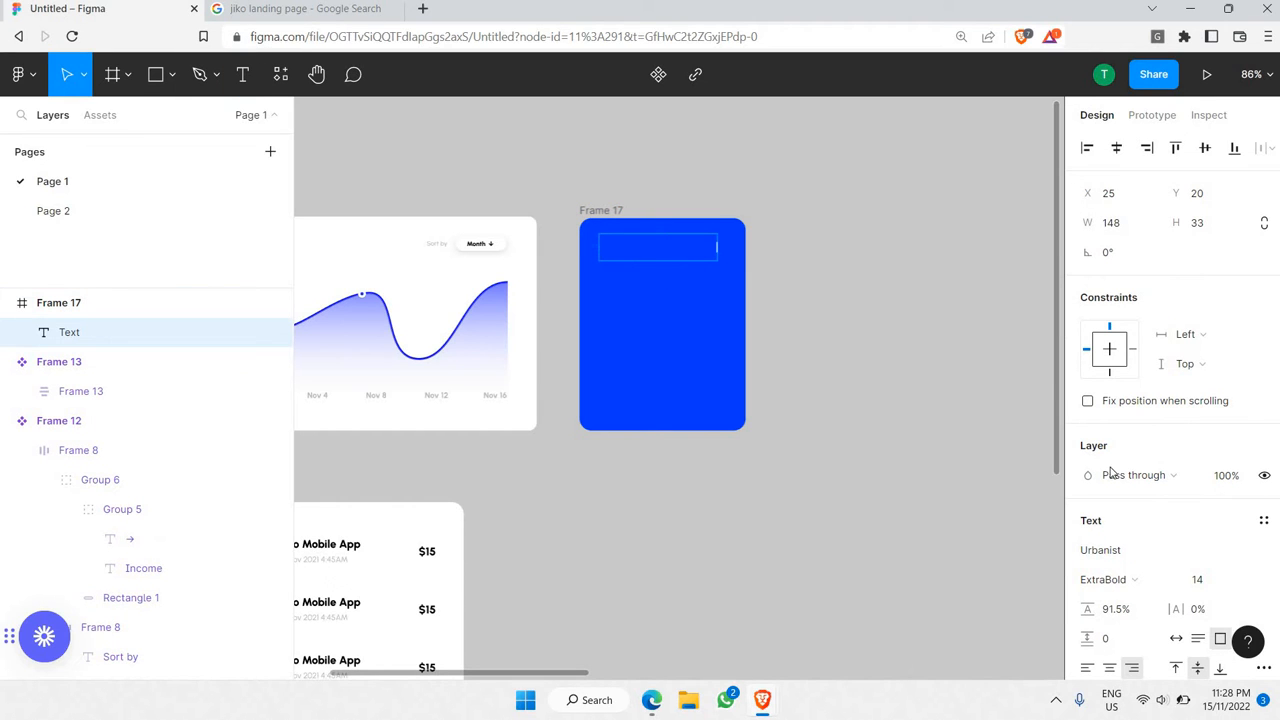
scroll(1141, 505, "down", 3)
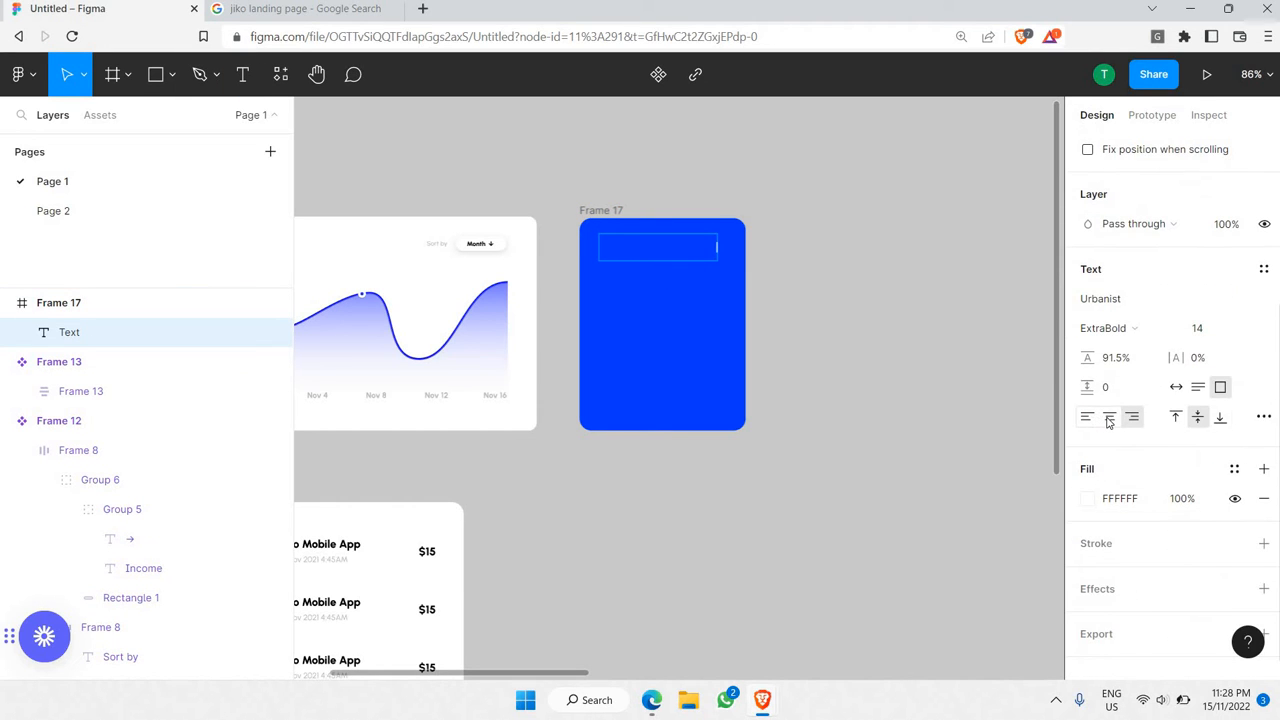
key("ctrl+alt+t")
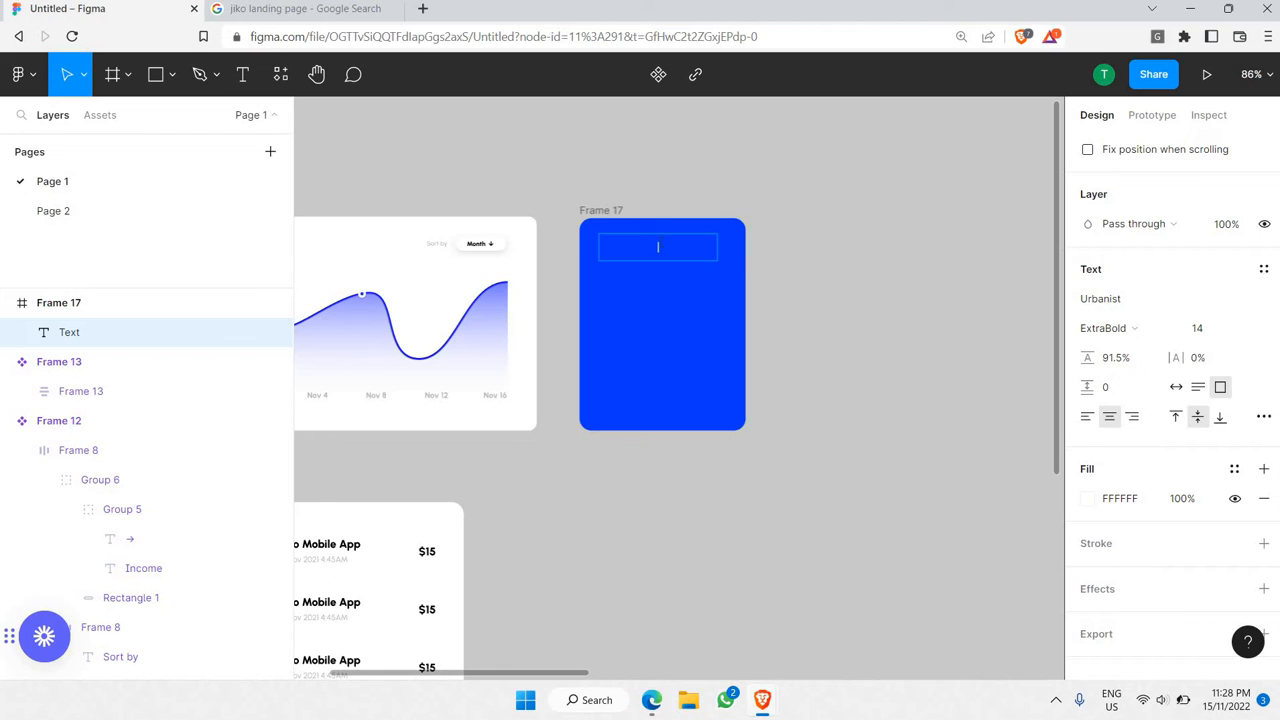
type("Agency Design")
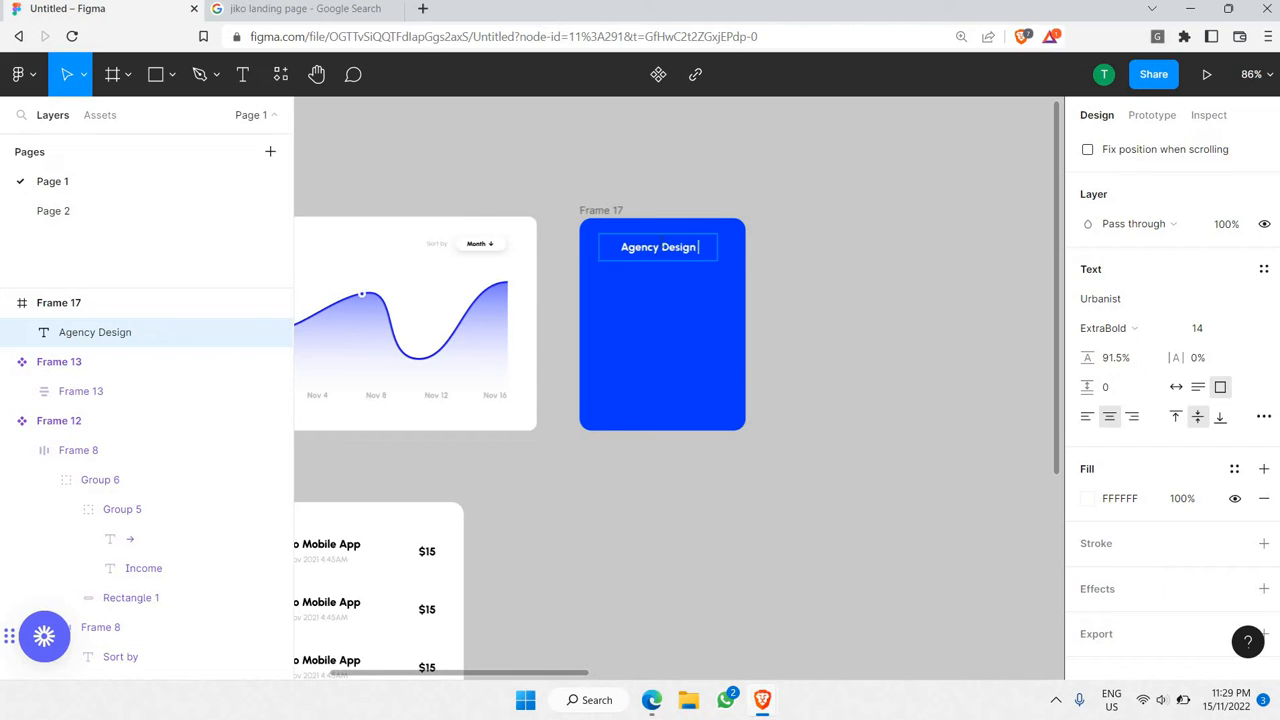
type(" Kit")
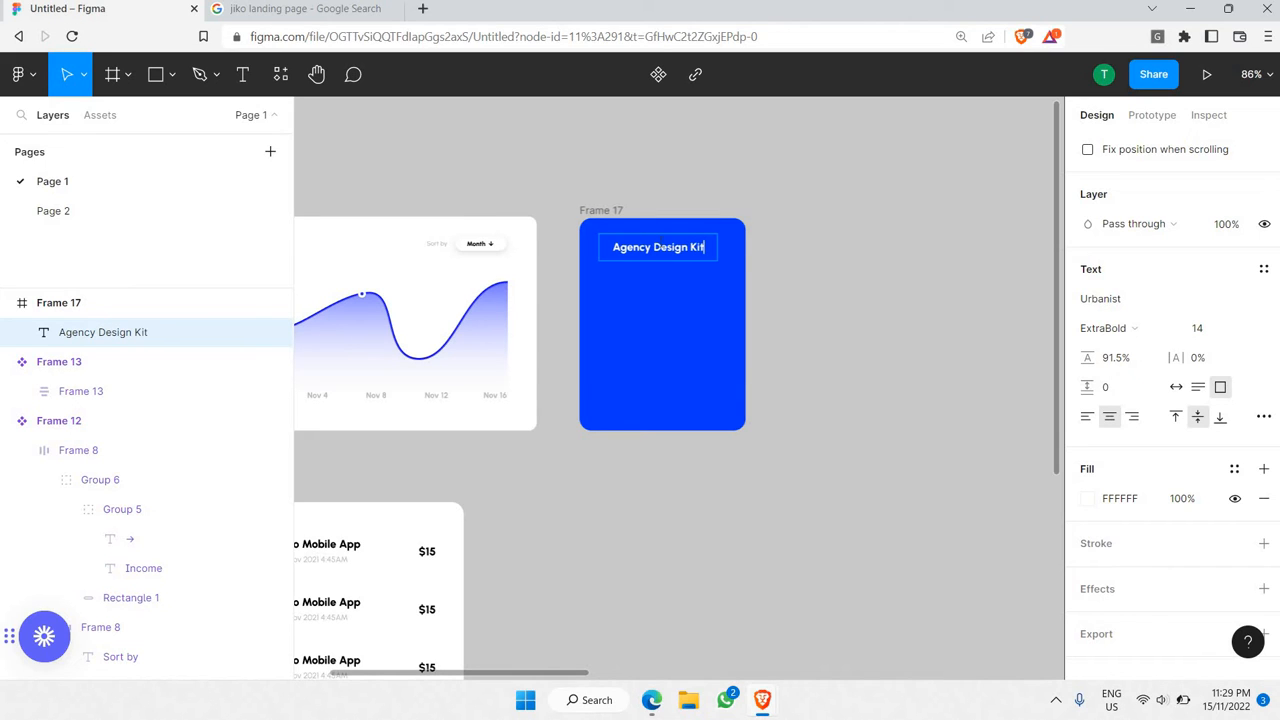
left_click(714, 268)
left_click(660, 250)
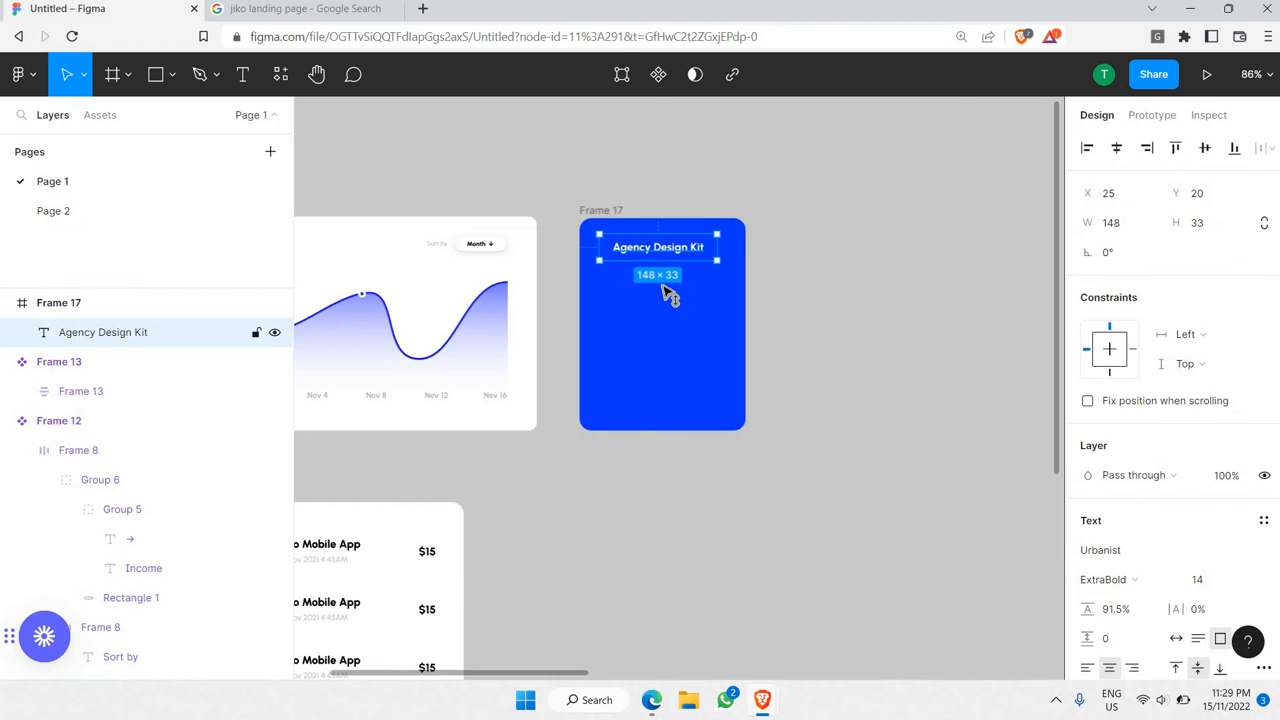
- Duplicate the "Agency Design Kit" text lower in the blue card and reword the copy as "Will be published" with "Nov" on a second line
left_click_drag(662, 285, 665, 337)
key("Return")
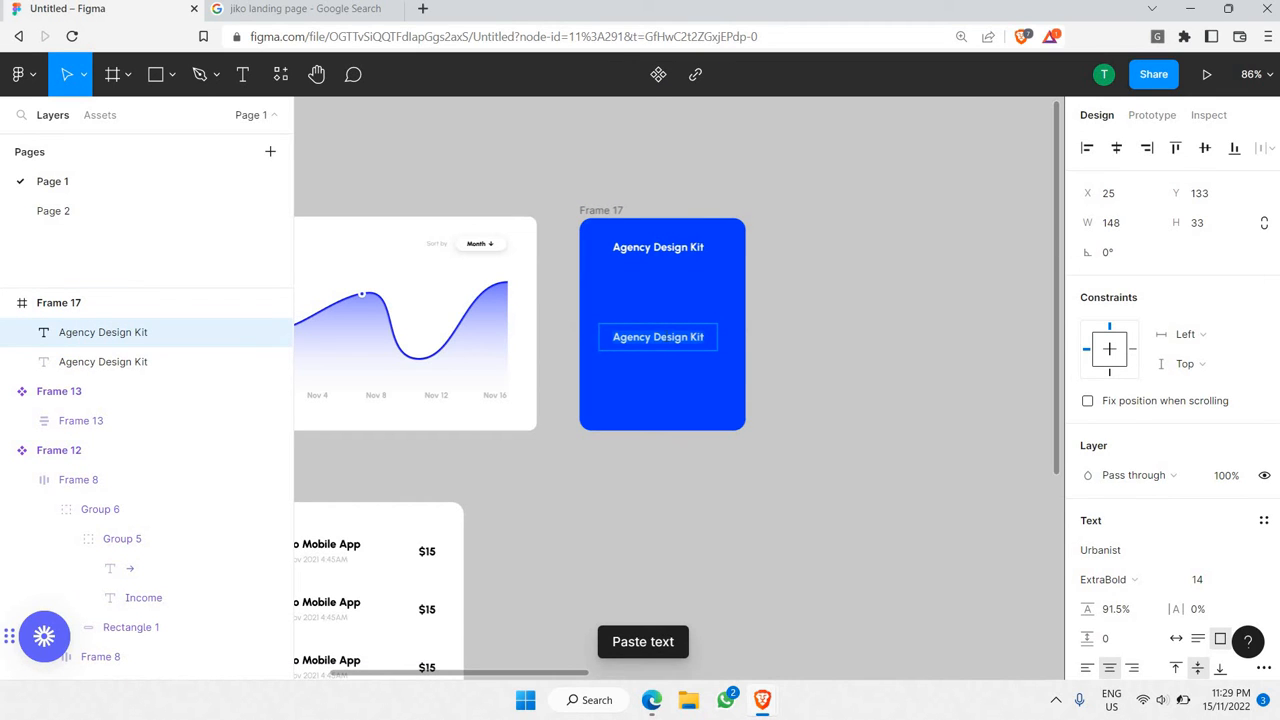
type("Wi")
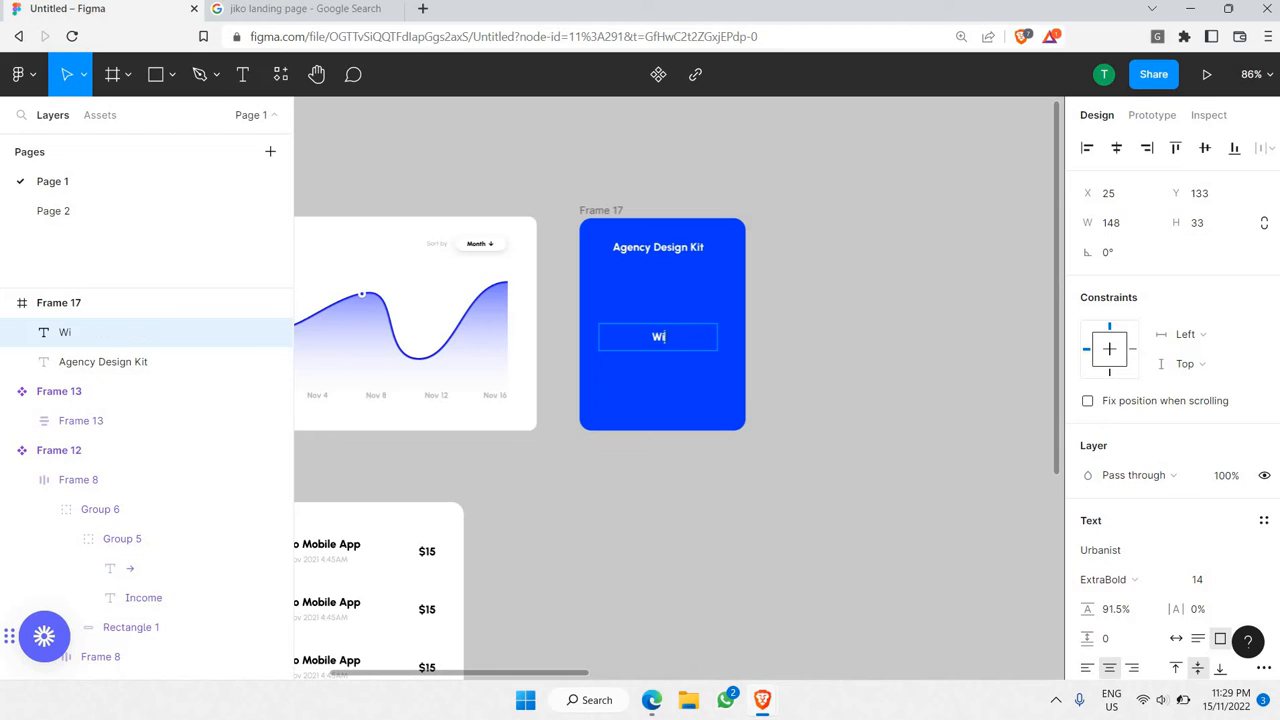
type("ll be published")
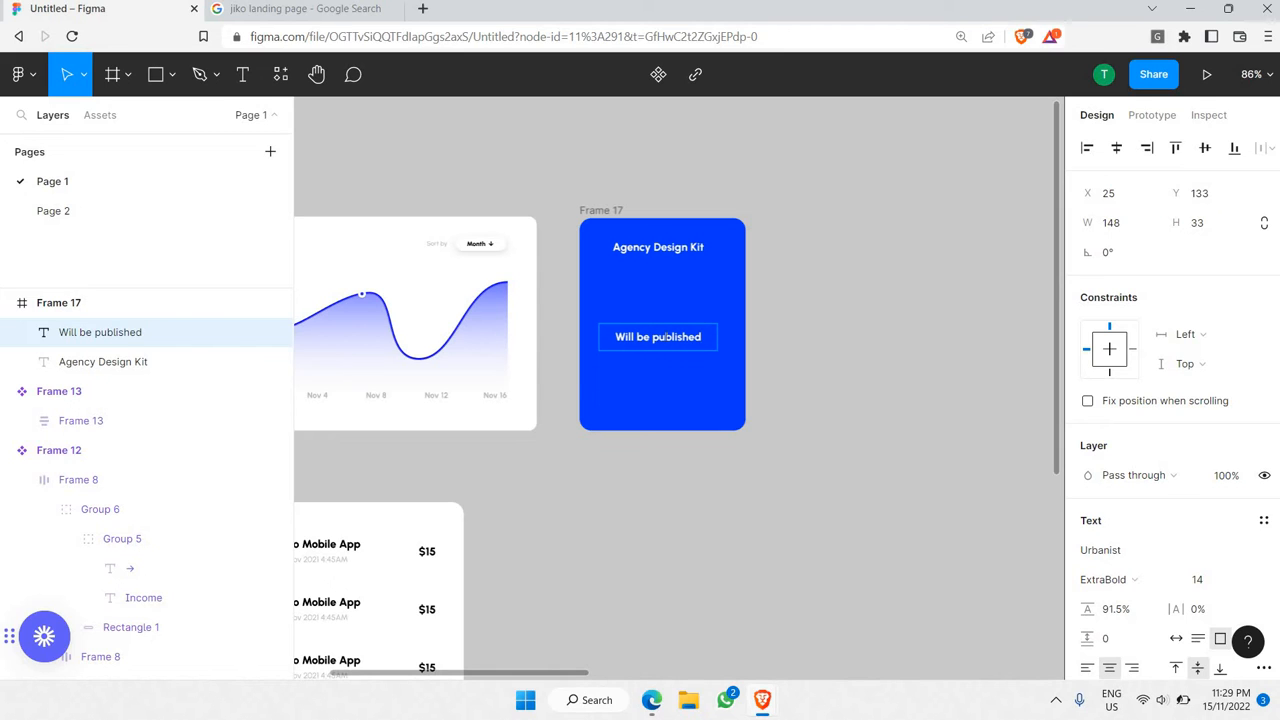
key("Return")
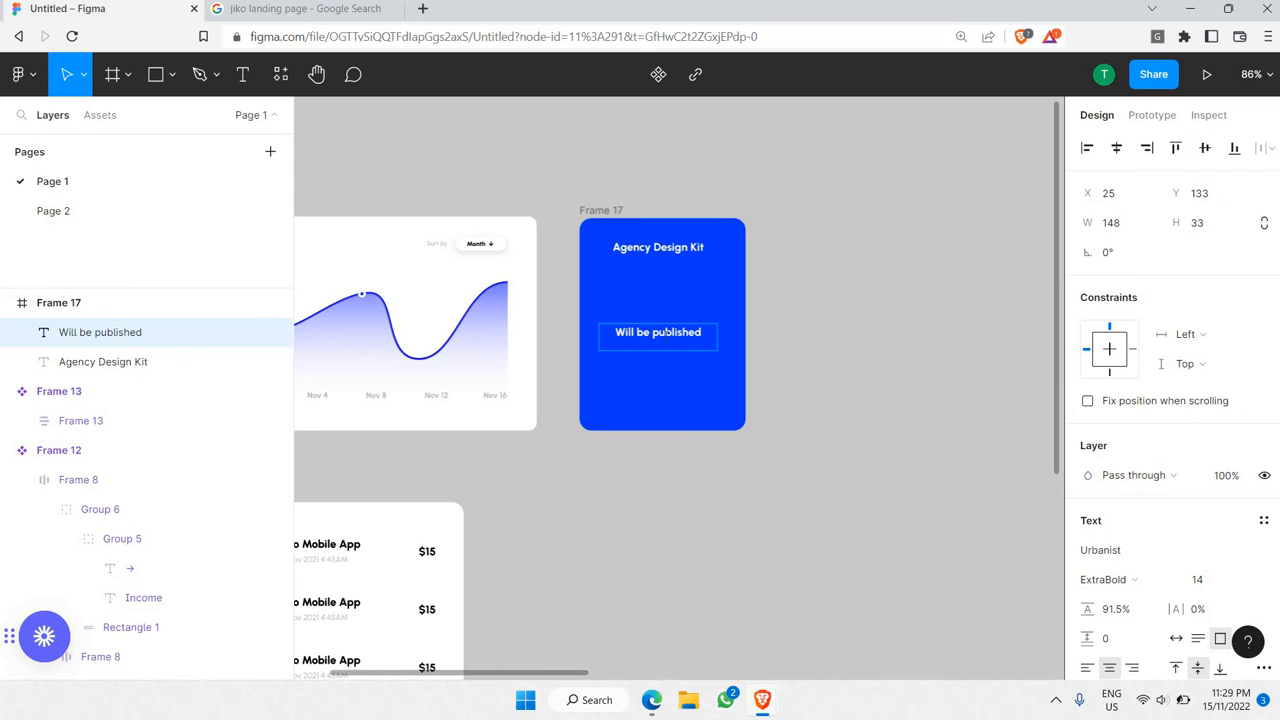
type("Nov")
- Set the line height of the "Will be published Nov" text to 141.5%
key("ctrl+a")
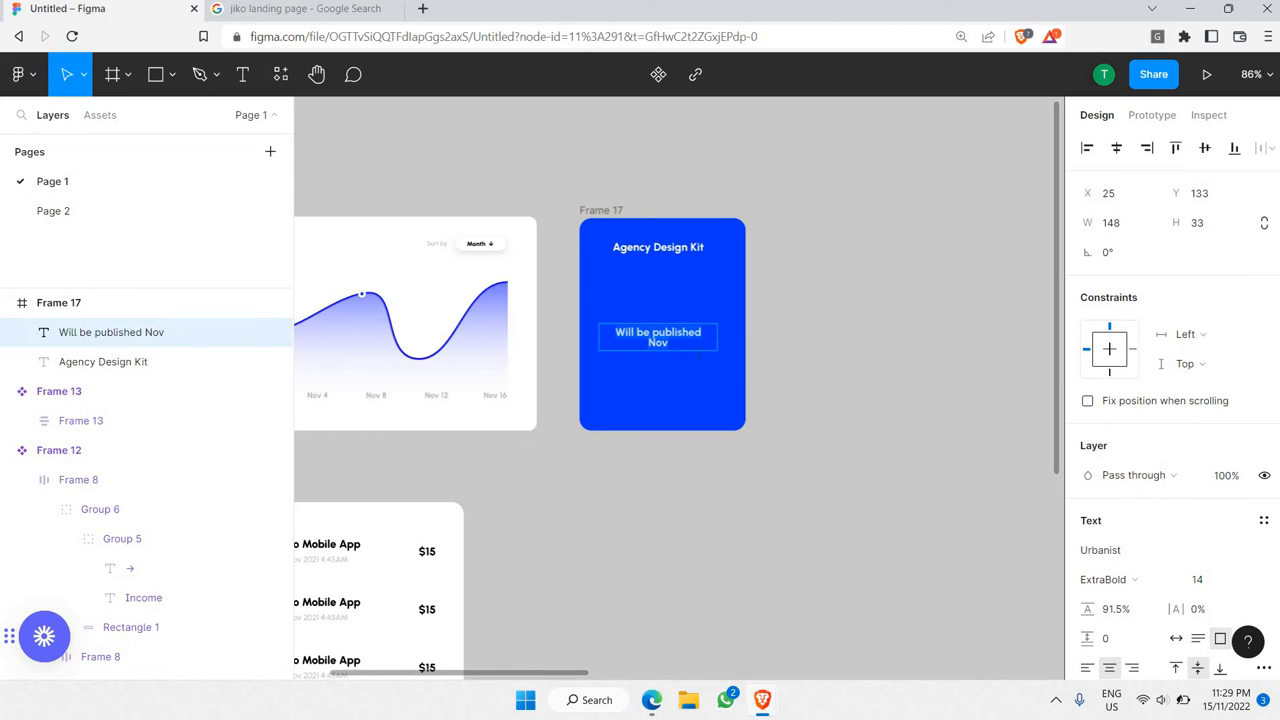
scroll(1100, 460, "down", 2)
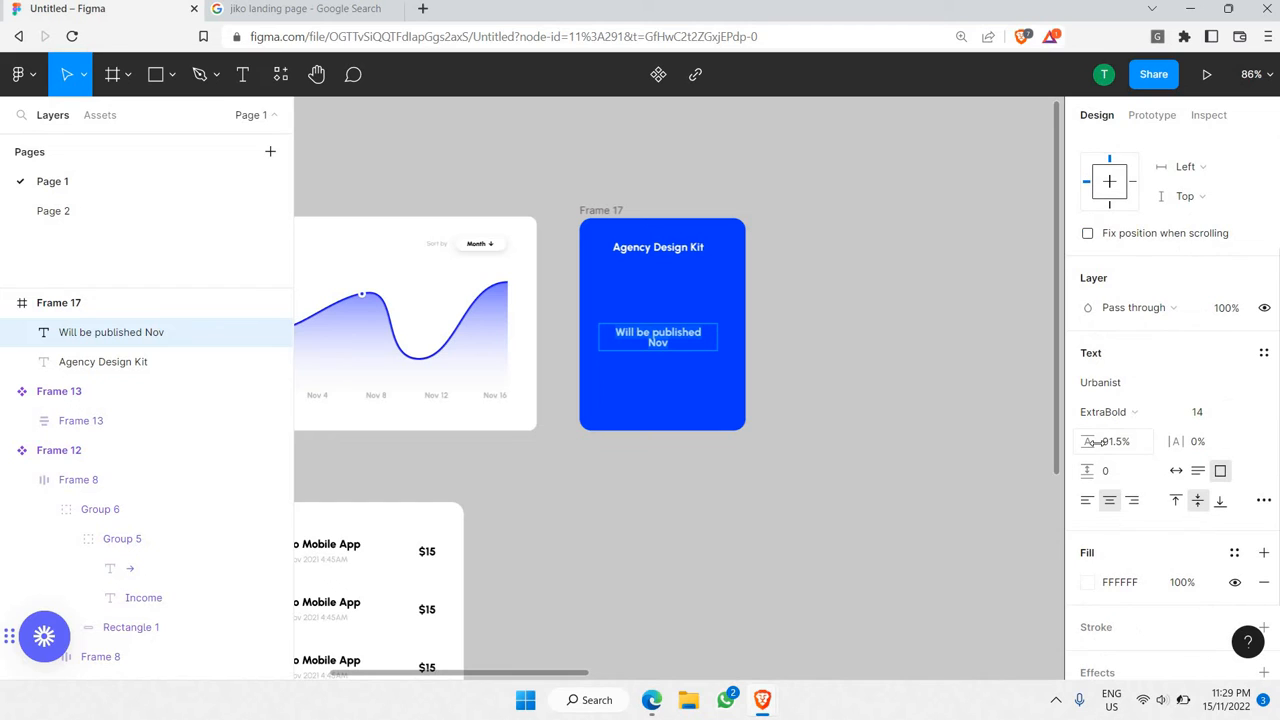
left_click_drag(1088, 441, 1190, 440)
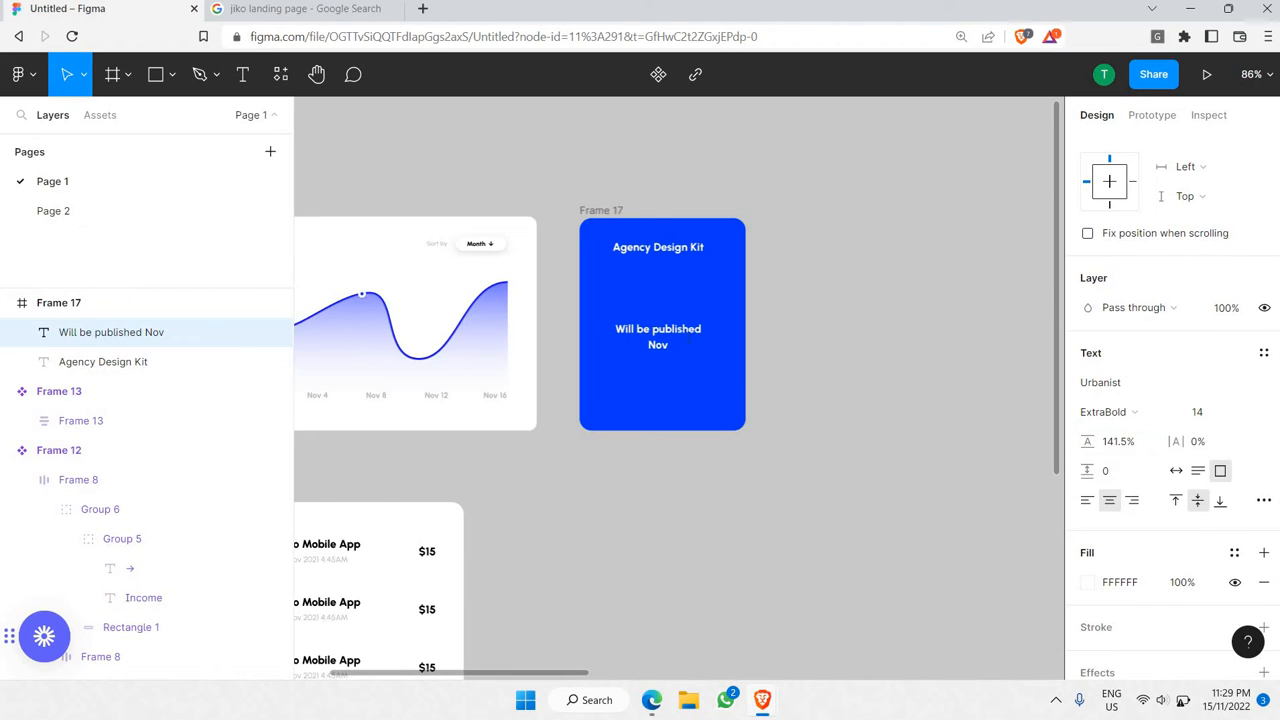
- Complete the second line of the publishing text so it reads "Nov 25, 2022"
scroll(684, 333, "up", 4)
double_click(684, 333)
left_click(684, 364)
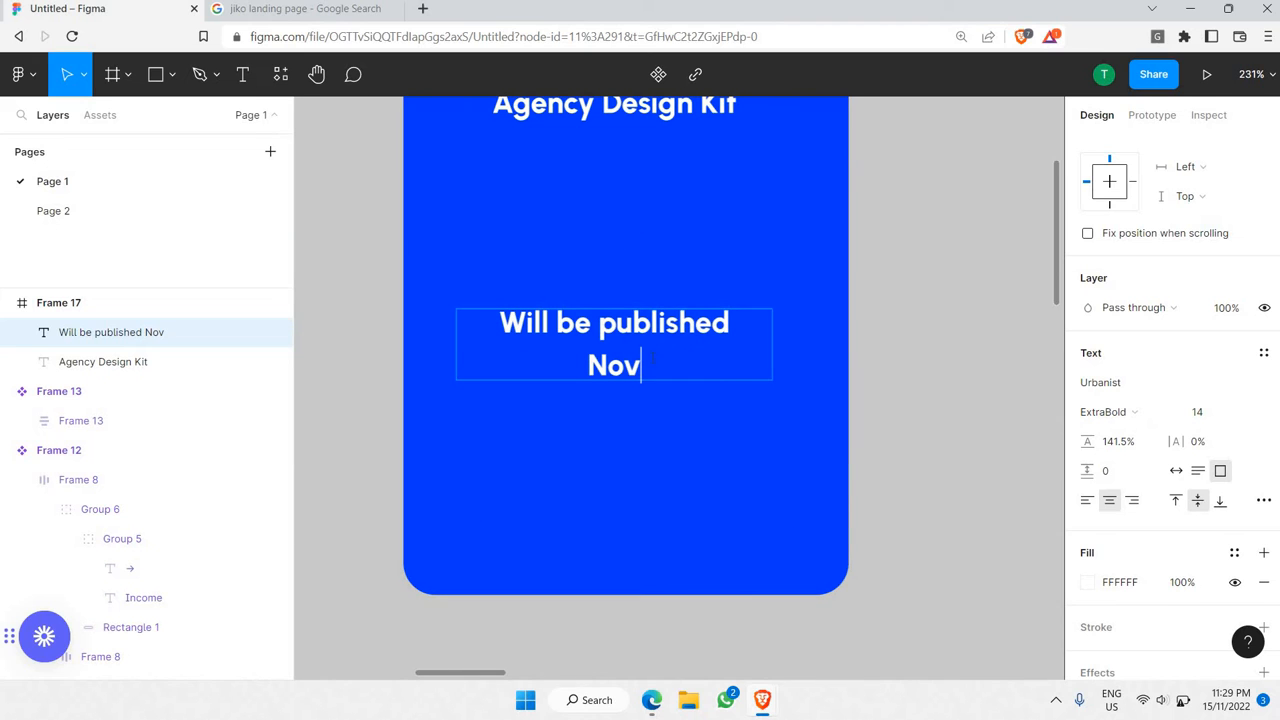
type("25,")
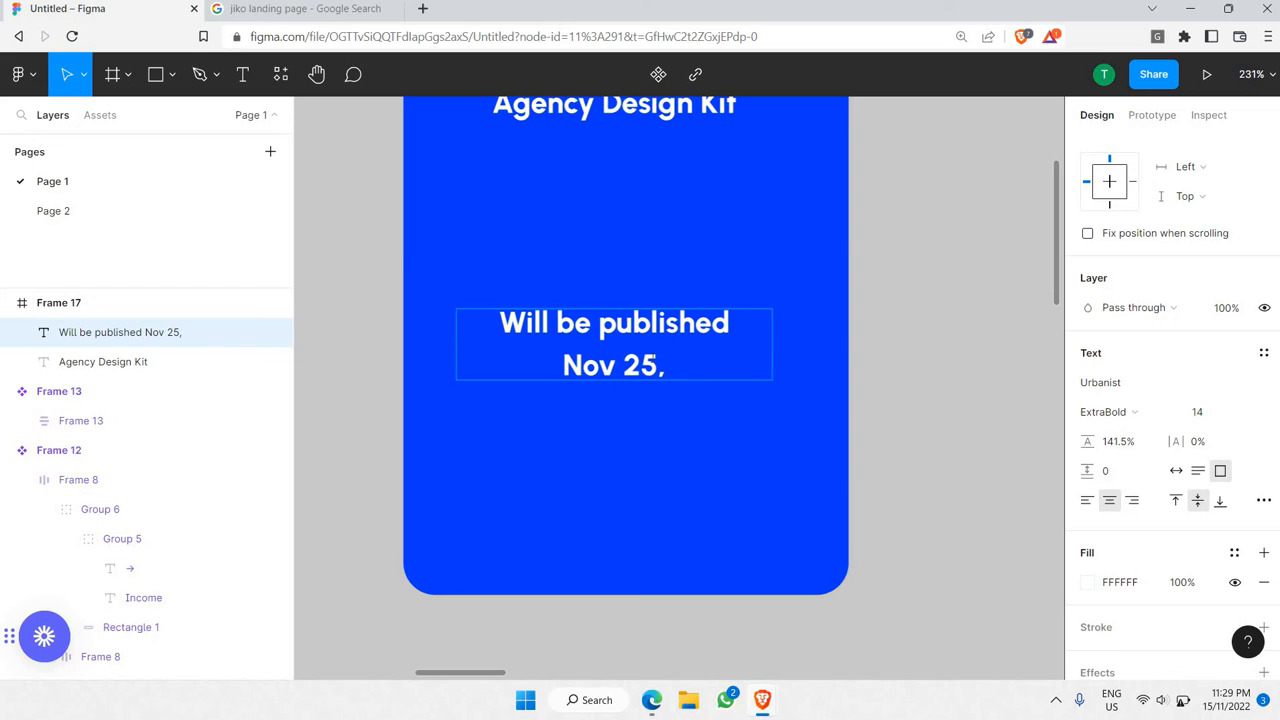
type(" 2021")
key("BackSpace")
type("2")
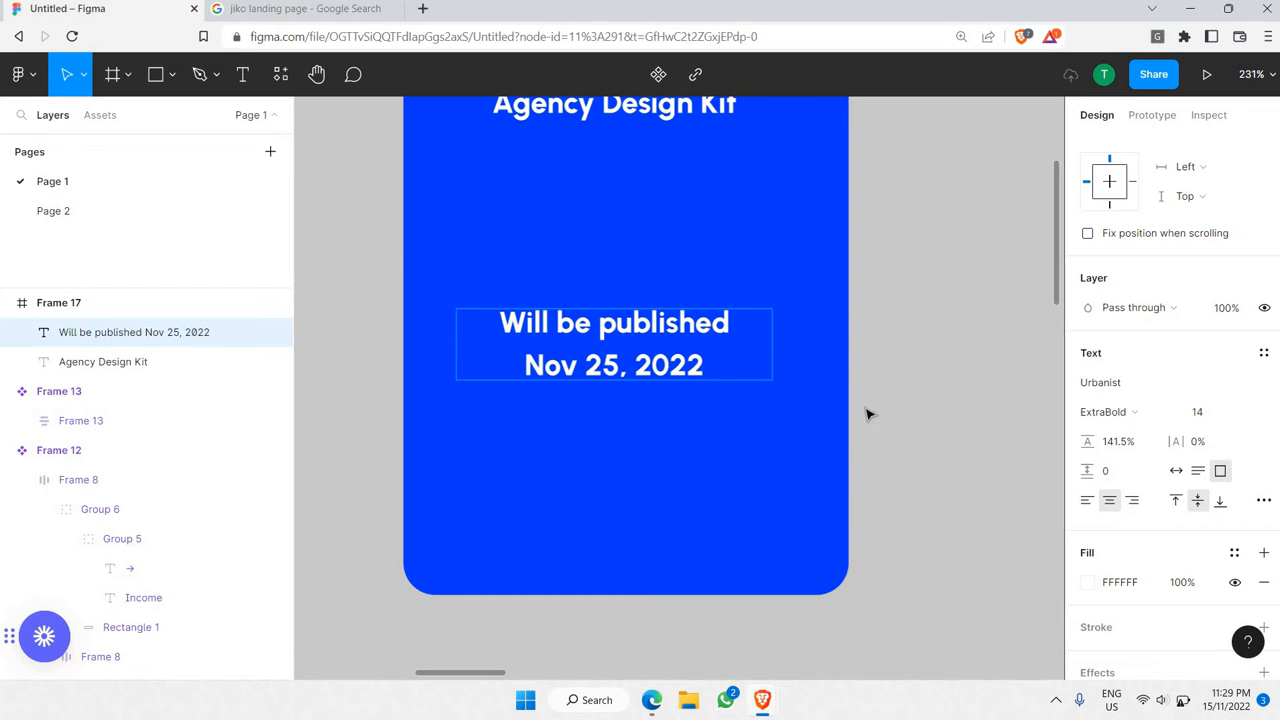
key("Escape")
left_click(308, 108)
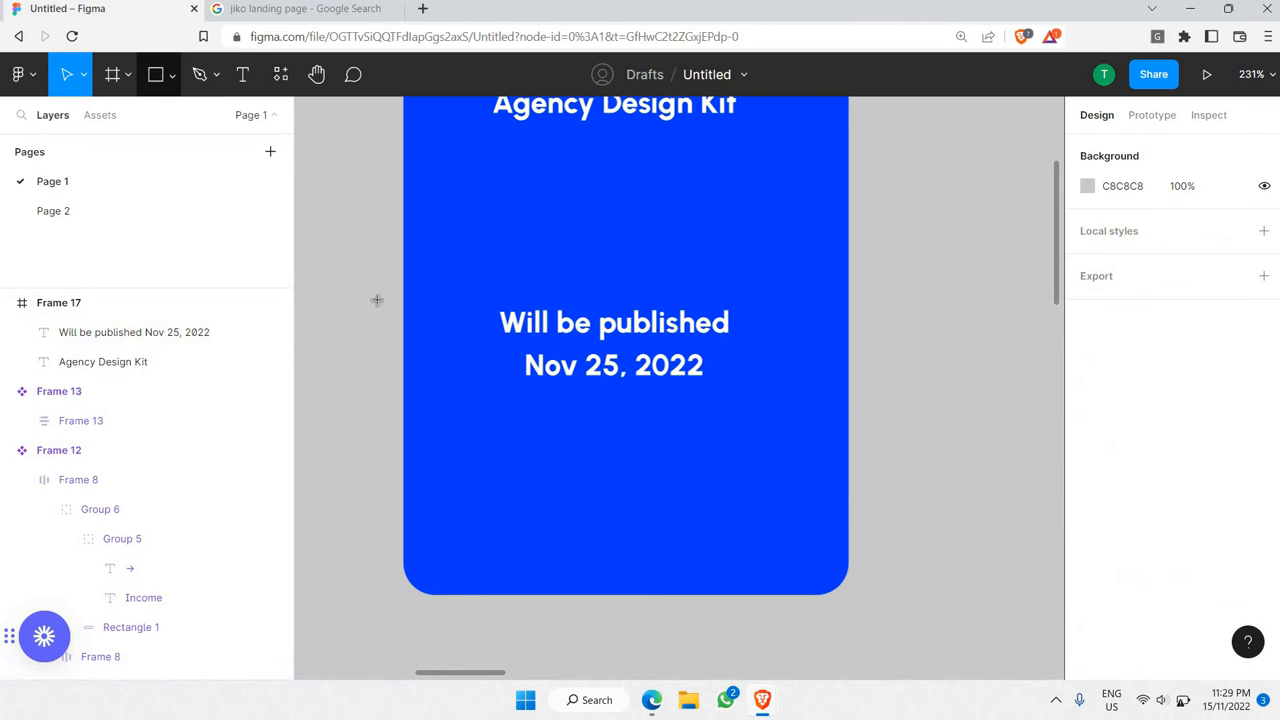
- Draw a rectangle about 164 × 39 below the publishing date, centred in the blue card
key("r")
left_click_drag(455, 450, 804, 543)
left_click_drag(683, 543, 694, 532)
- Set the new rectangle's fill to FFFFFF
scroll(1095, 490, "down", 1)
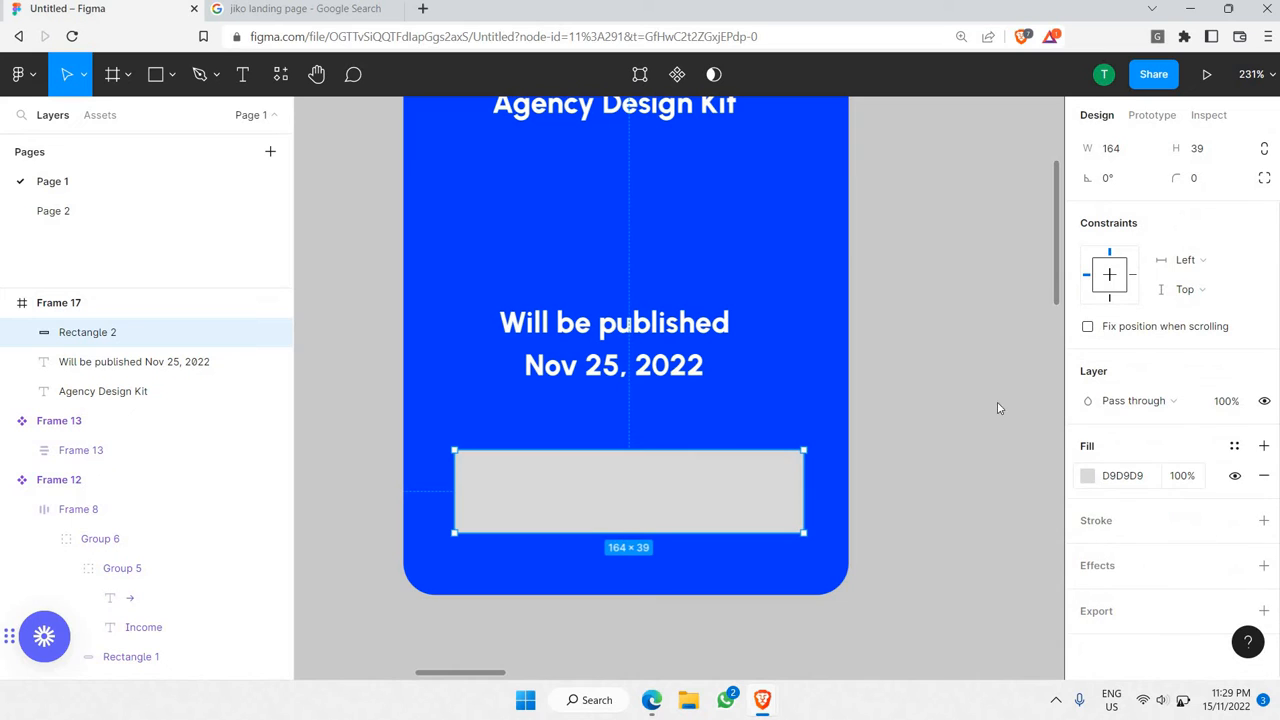
left_click(1088, 476)
type("ffffff")
key("Return")
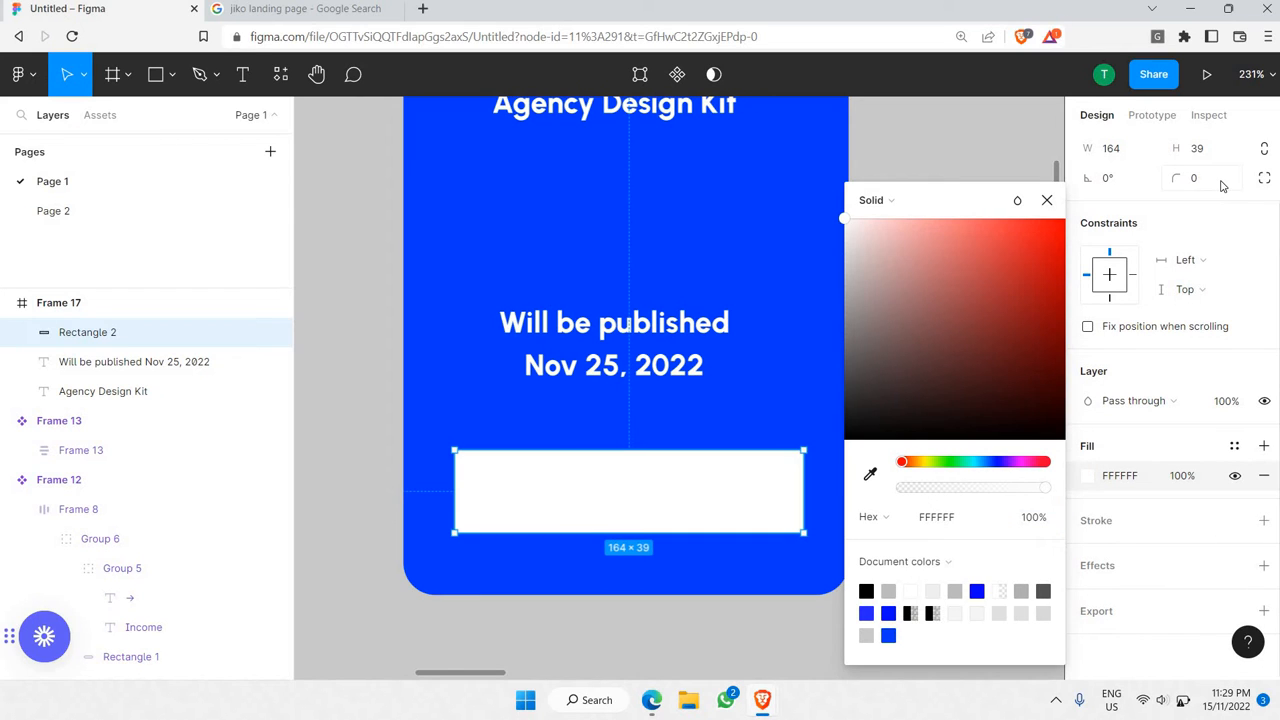
- Try corner radii of 15, 5 and 8 on the white rectangle
left_click(1221, 186)
key("Return")
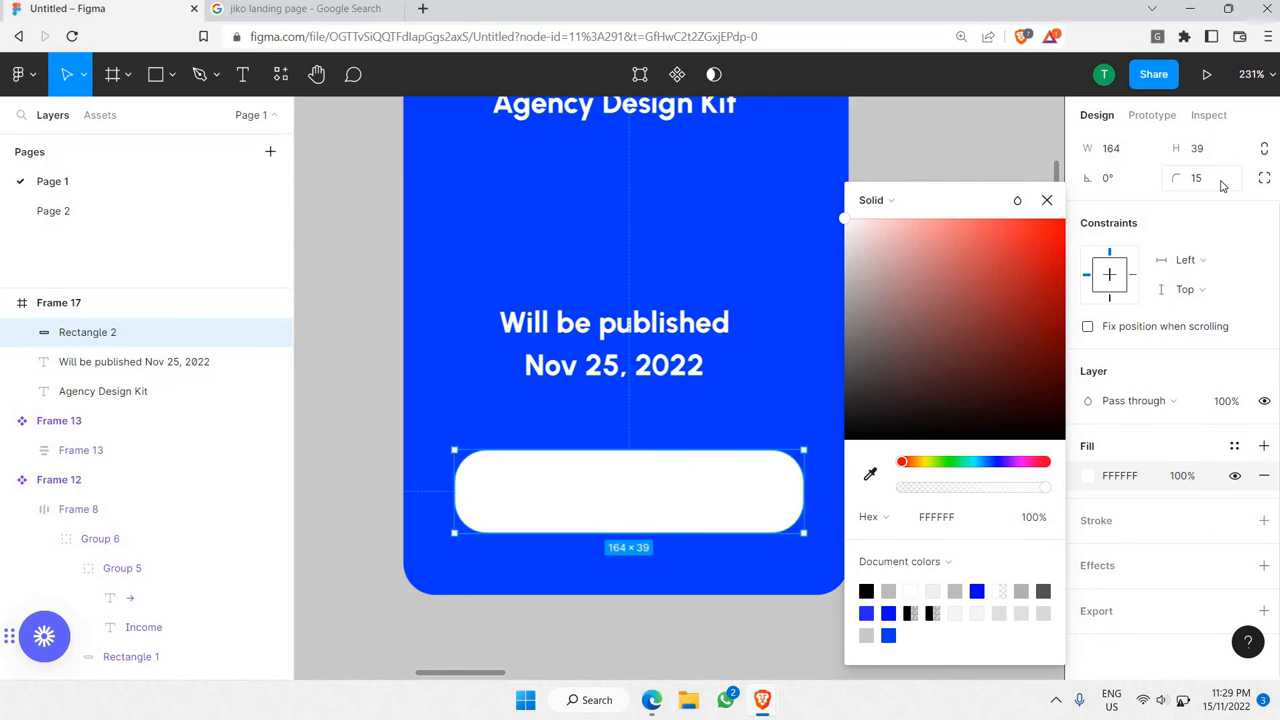
left_click(1221, 186)
type("5")
key("Return")
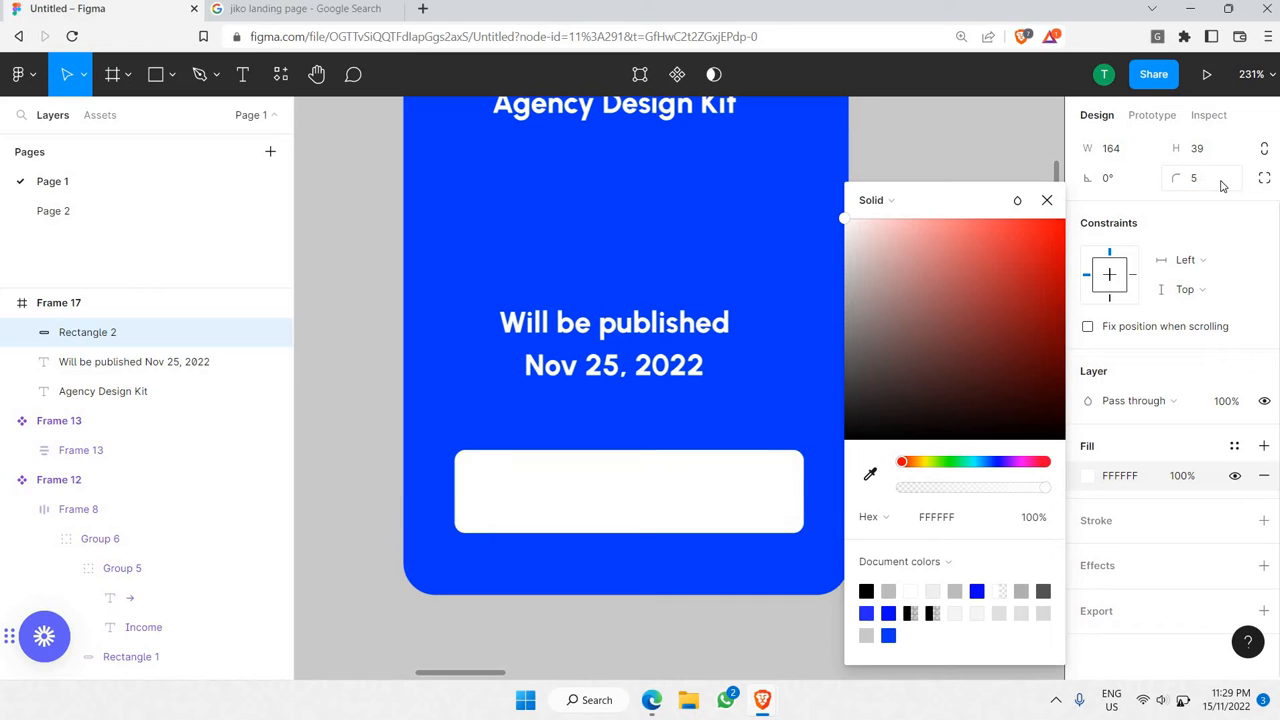
left_click(1221, 186)
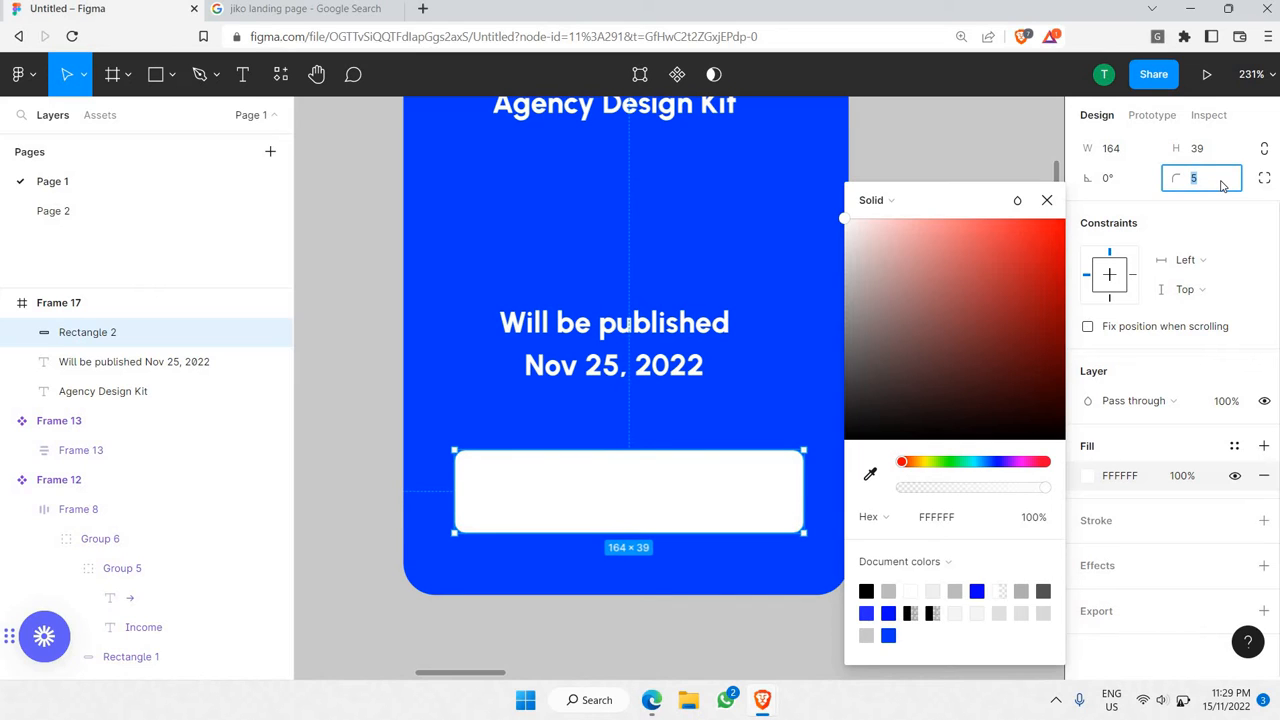
key("Return")
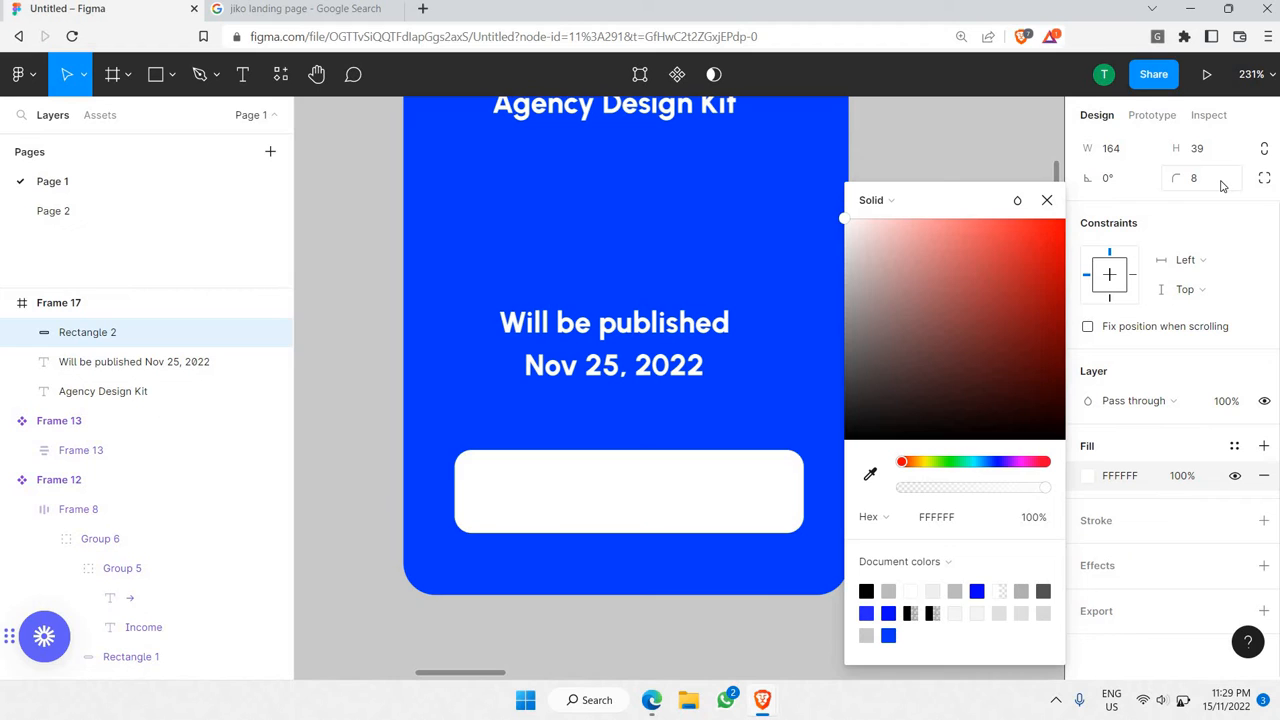
- Set the white rectangle's corner radius to 10
left_click(1221, 186)
type("10")
key("Return")
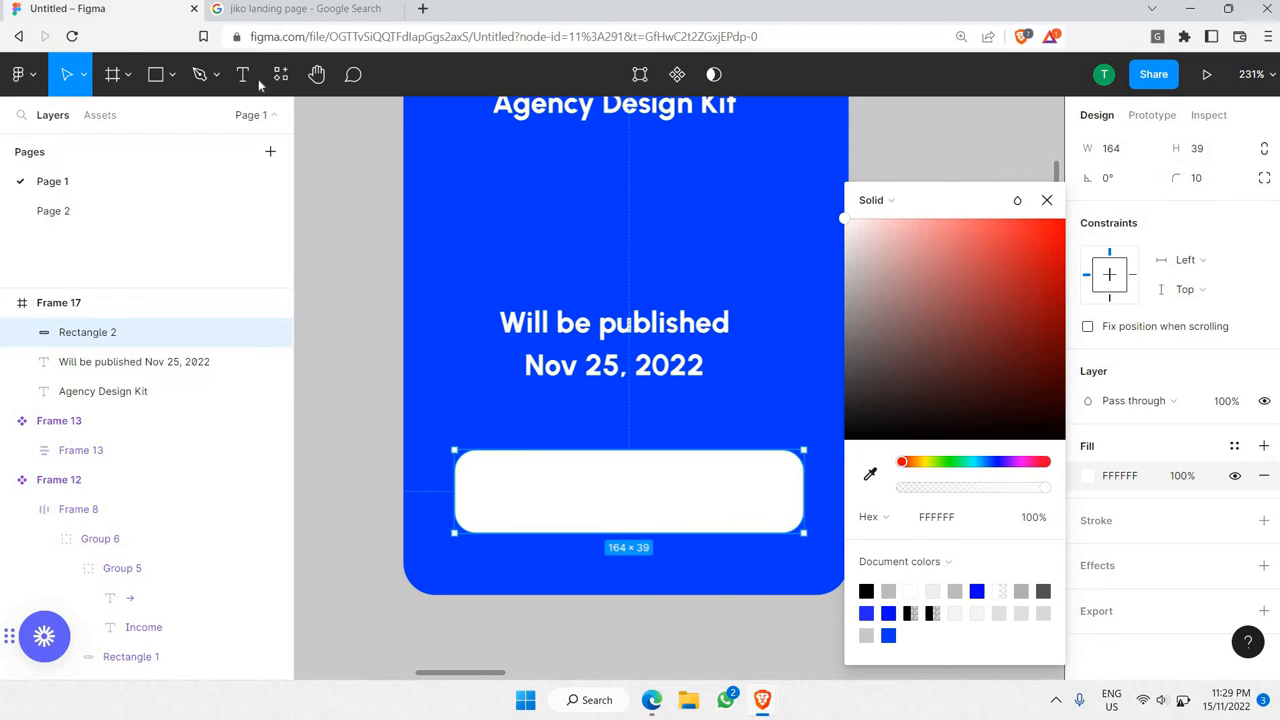
- Add a text box about 104 × 26 reading "Set as Reminder" inside the white rectangle
key("t")
key("t")
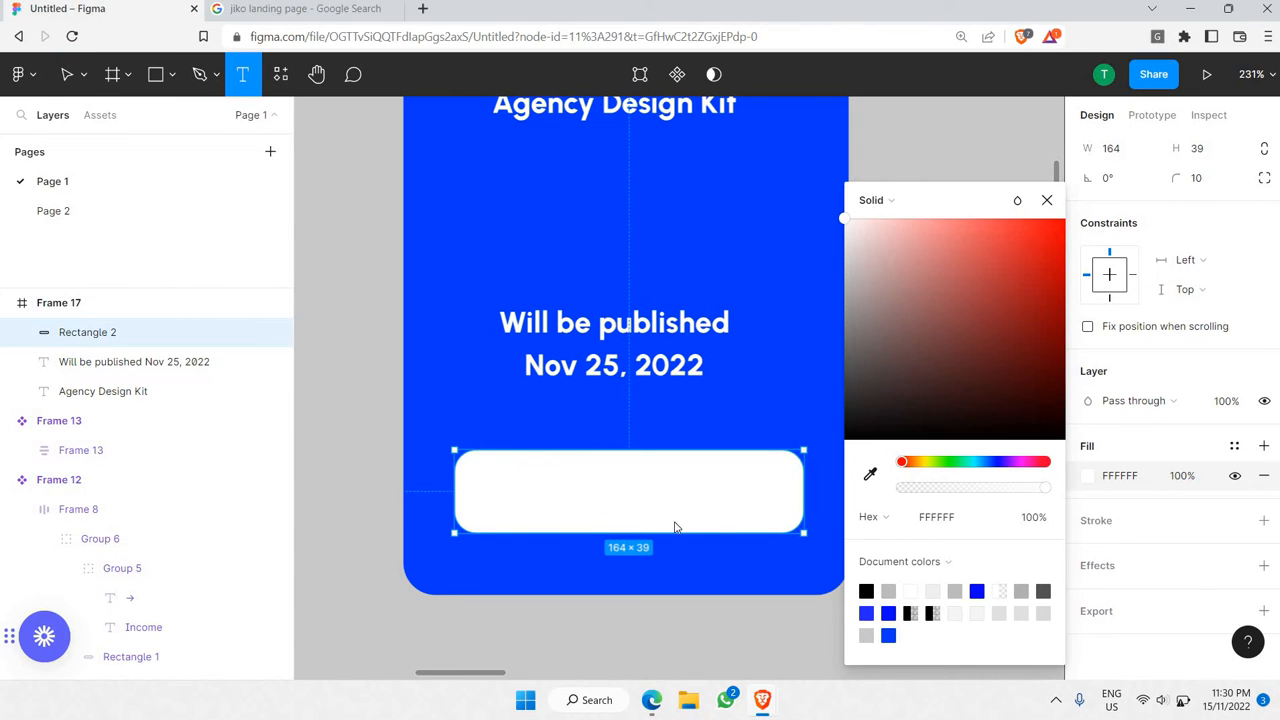
left_click_drag(503, 464, 725, 521)
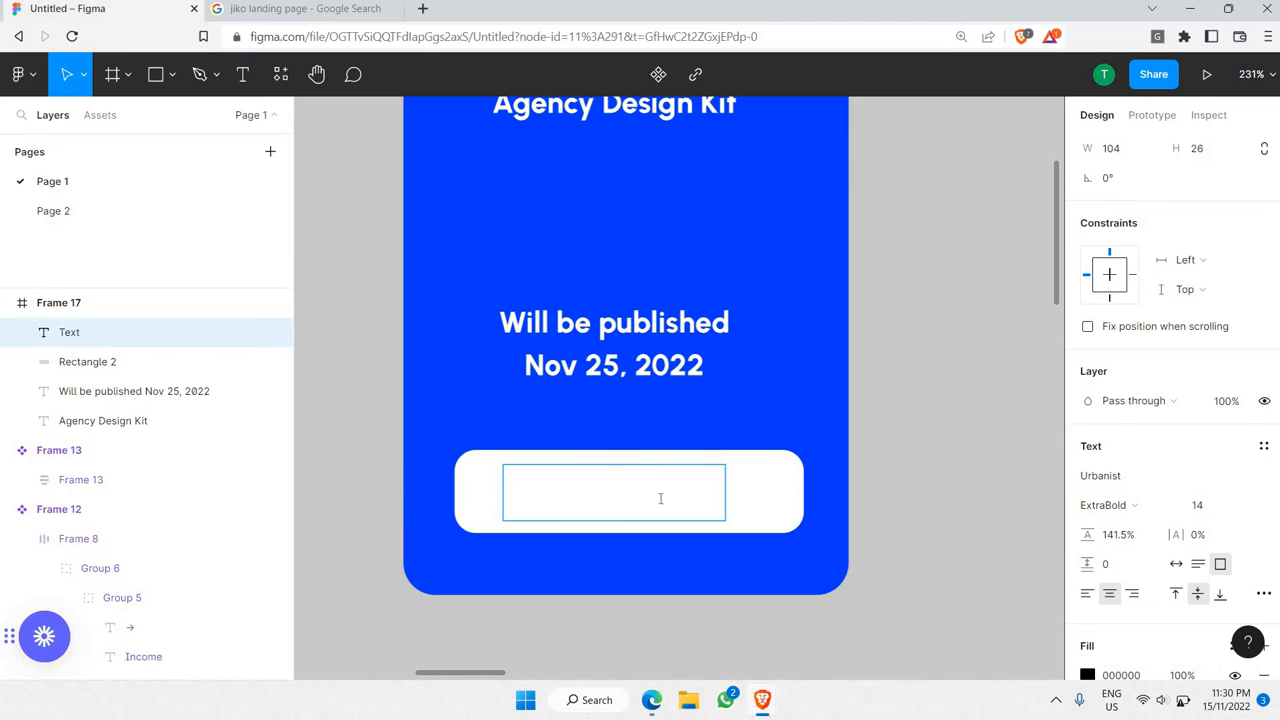
type("Set as Reminder")
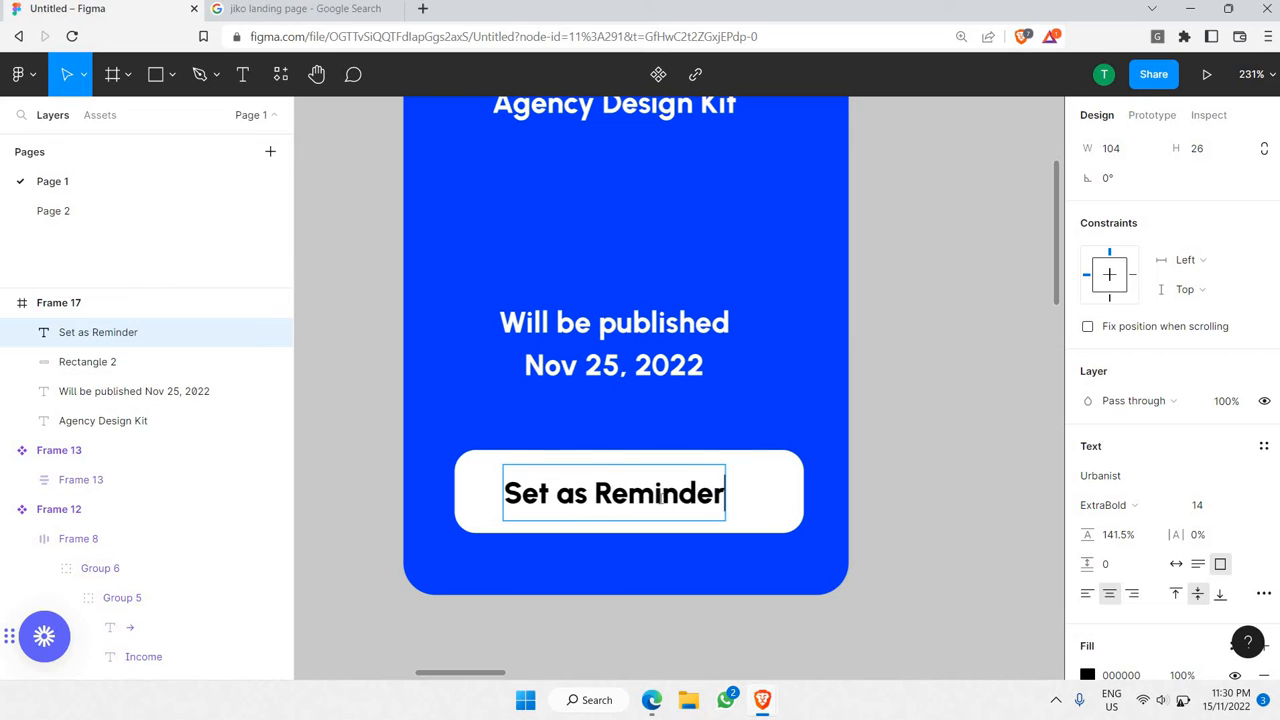
- Set the "Set as Reminder" text's font size to 12
key("ctrl+a")
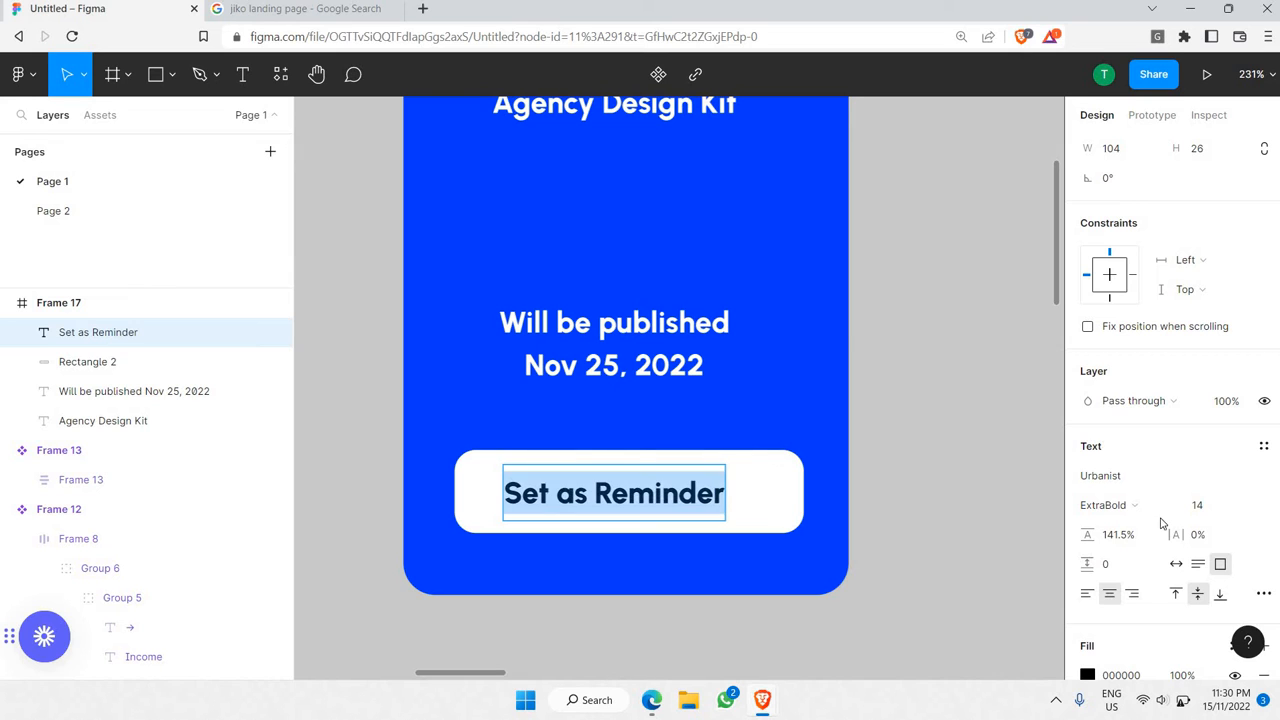
left_click(1245, 504)
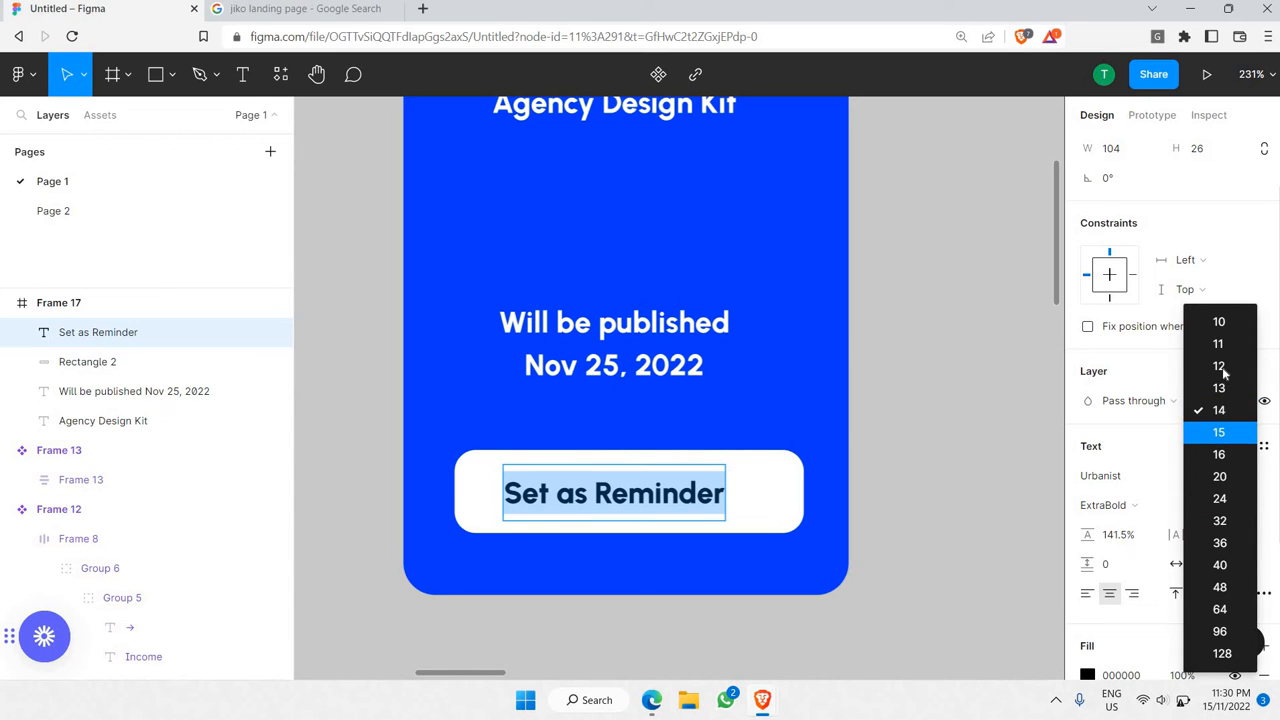
left_click(1220, 366)
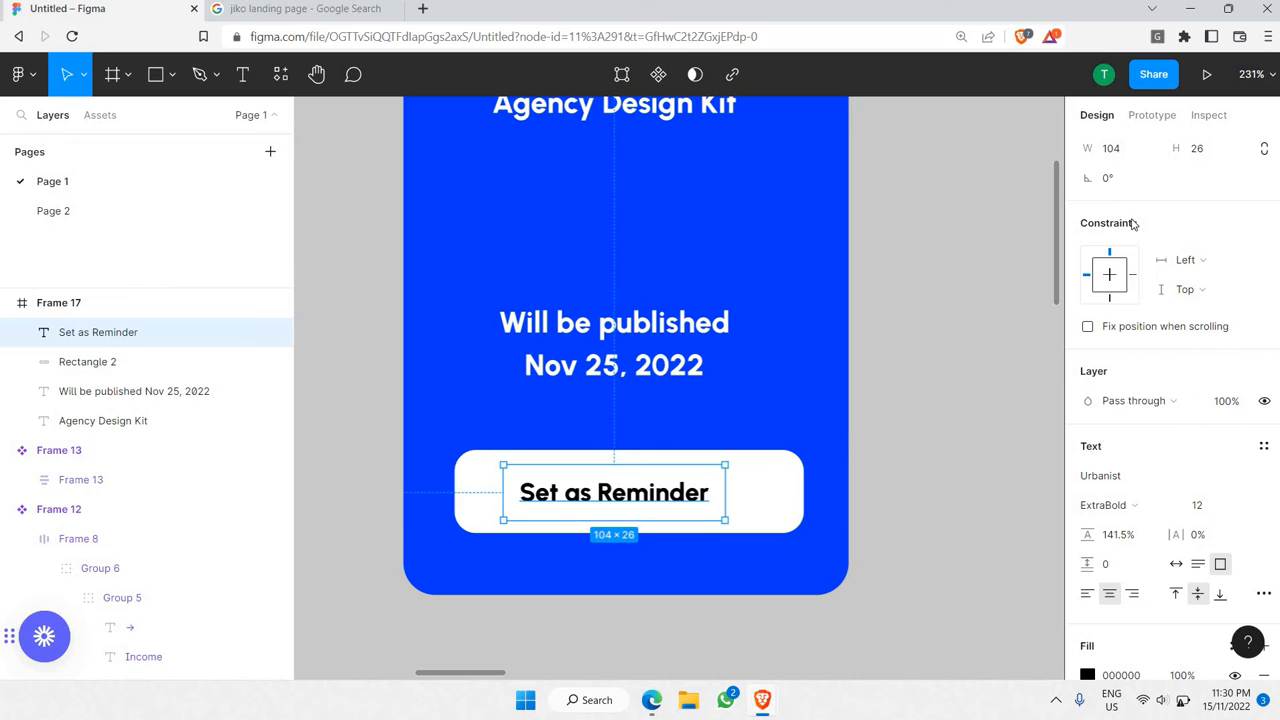
- Group the "Set as Reminder" text with the white rectangle behind it
left_click(755, 495, "shift")
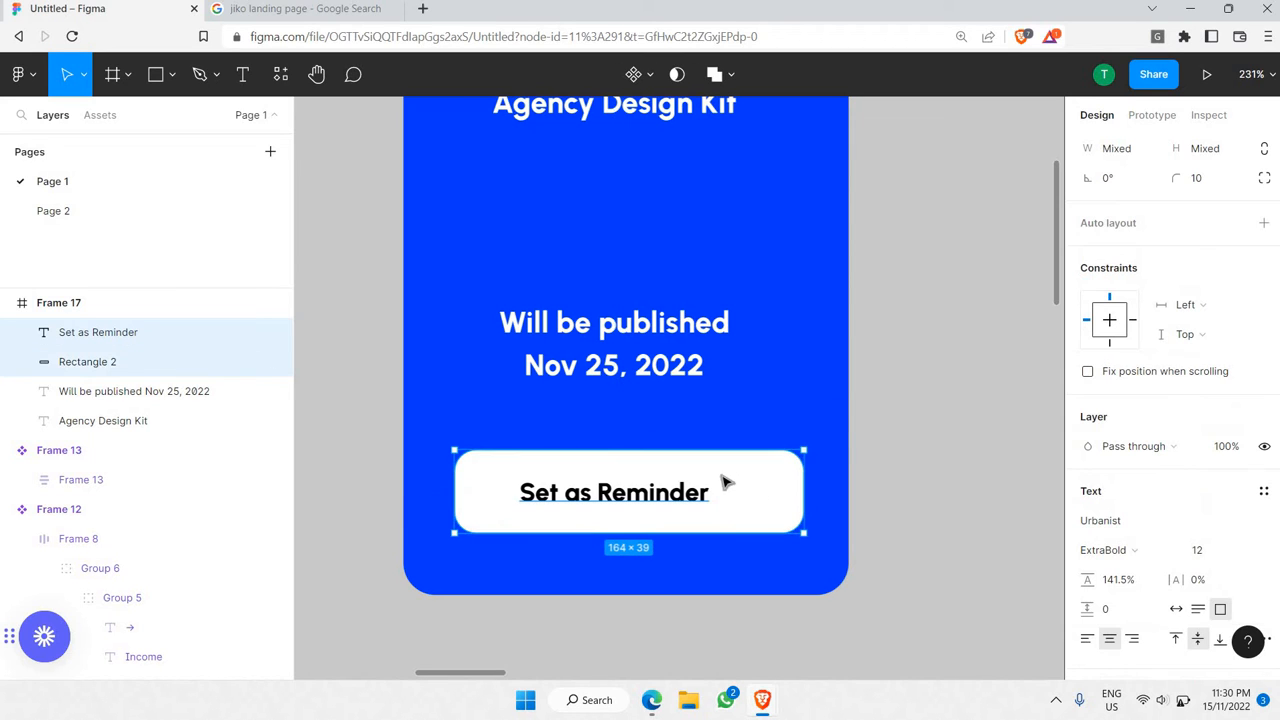
right_click(734, 427)
left_click(745, 337)
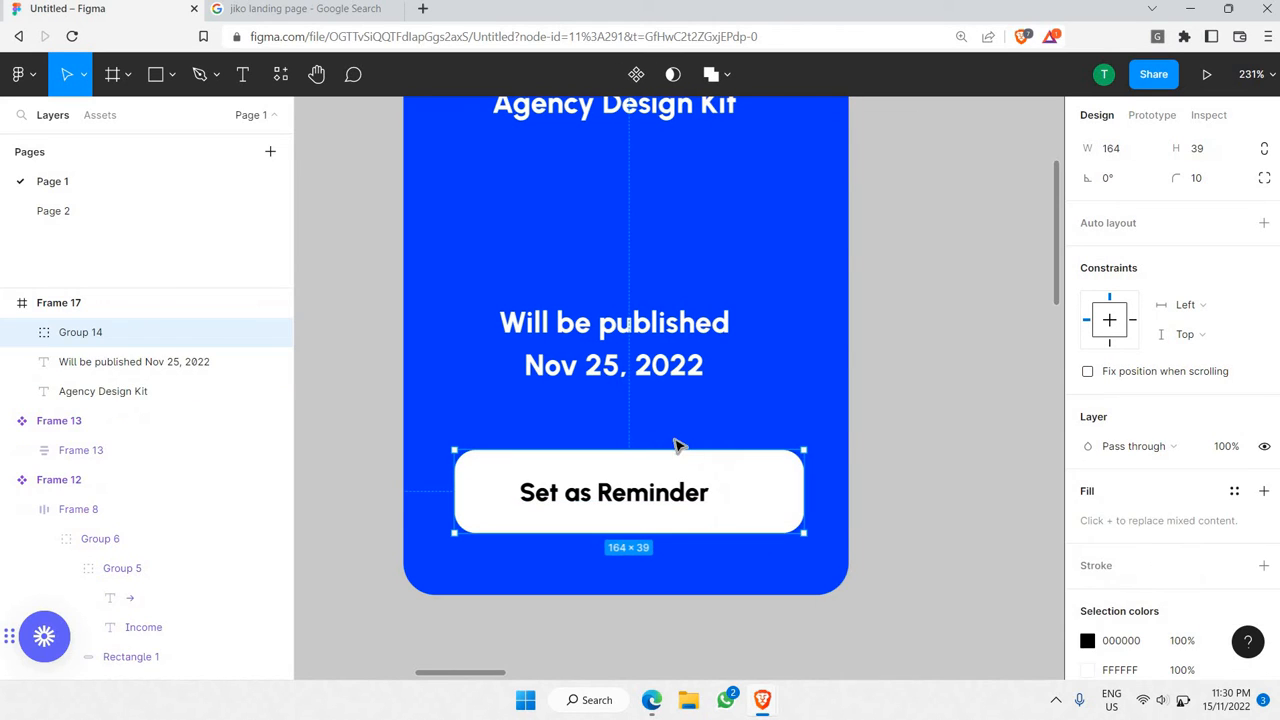
- Centre the "Set as Reminder" text horizontally within its button group
double_click(624, 502)
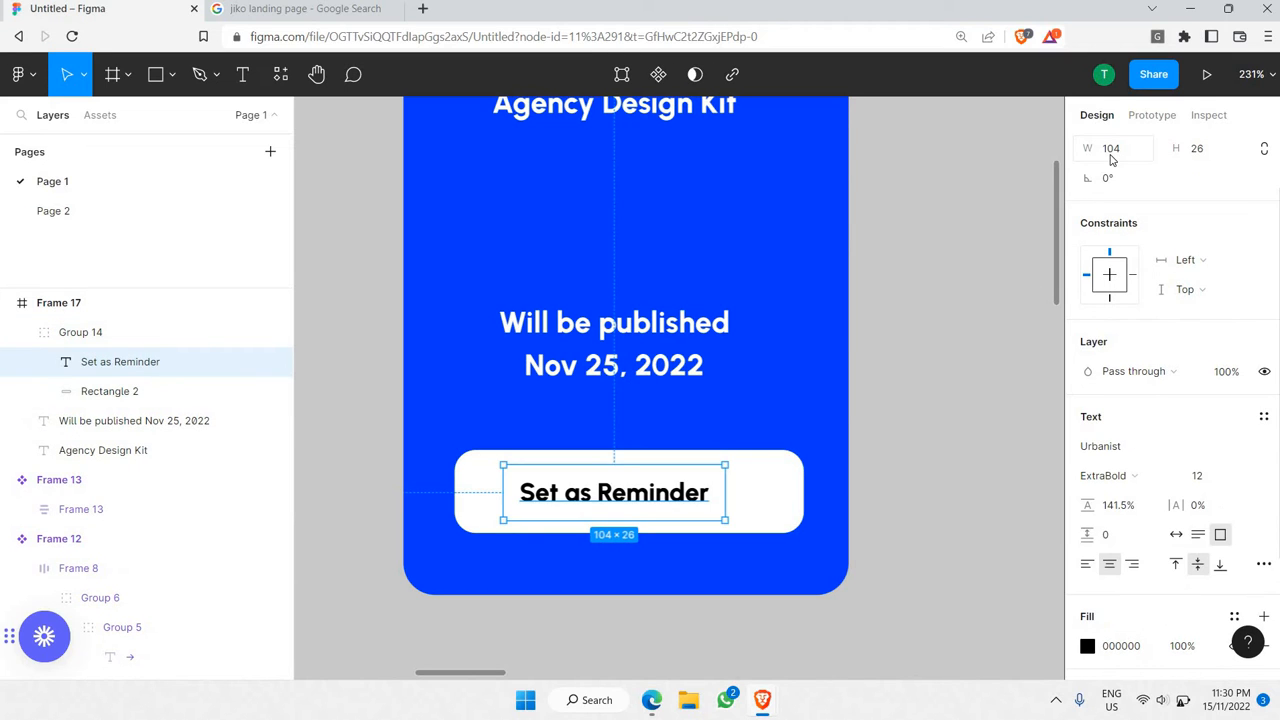
scroll(1145, 205, "up", 2)
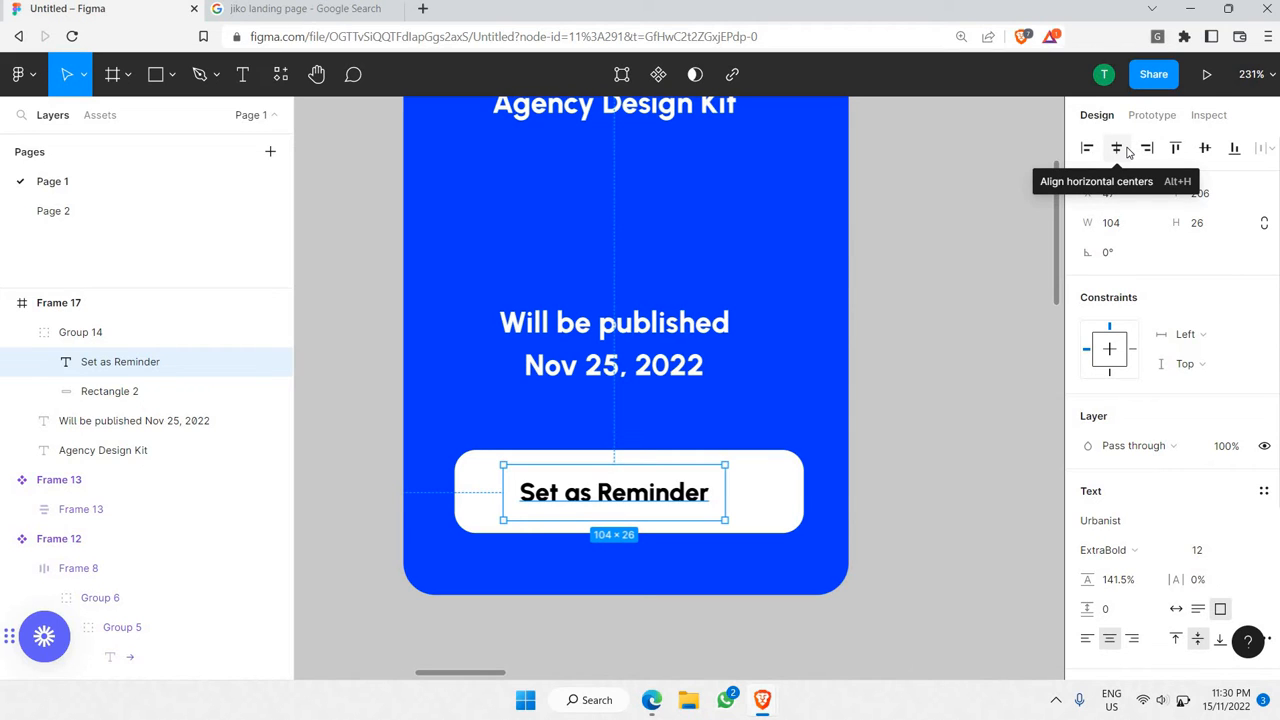
key("alt+h")
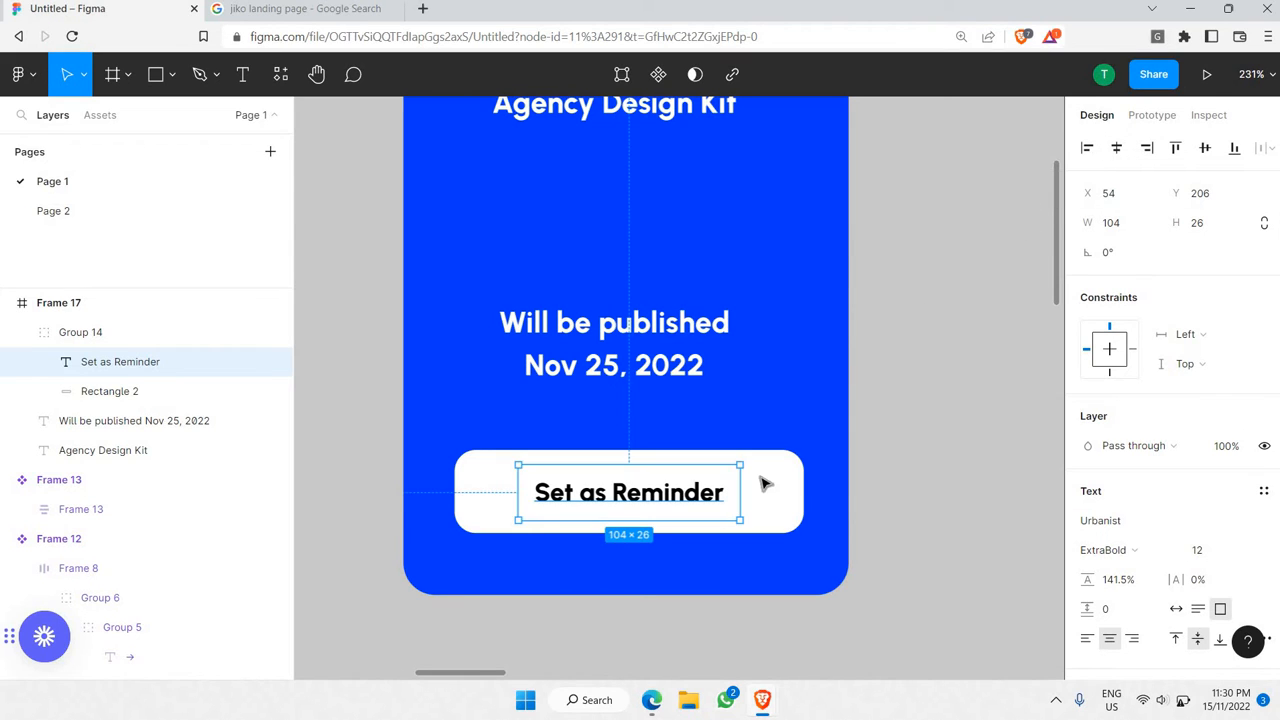
left_click(765, 484)
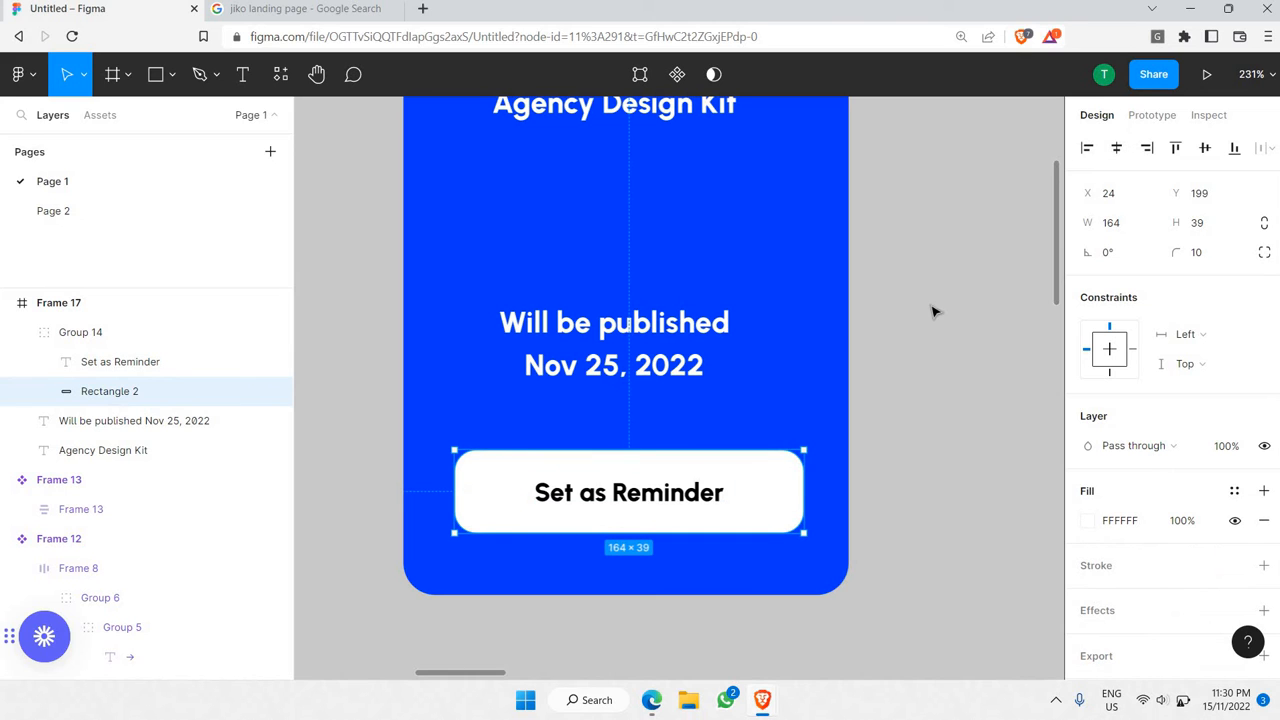
- Move the "Will be published Nov 25, 2022" text straight down, slightly closer to the "Set as Reminder" button
scroll(708, 358, "down", 5)
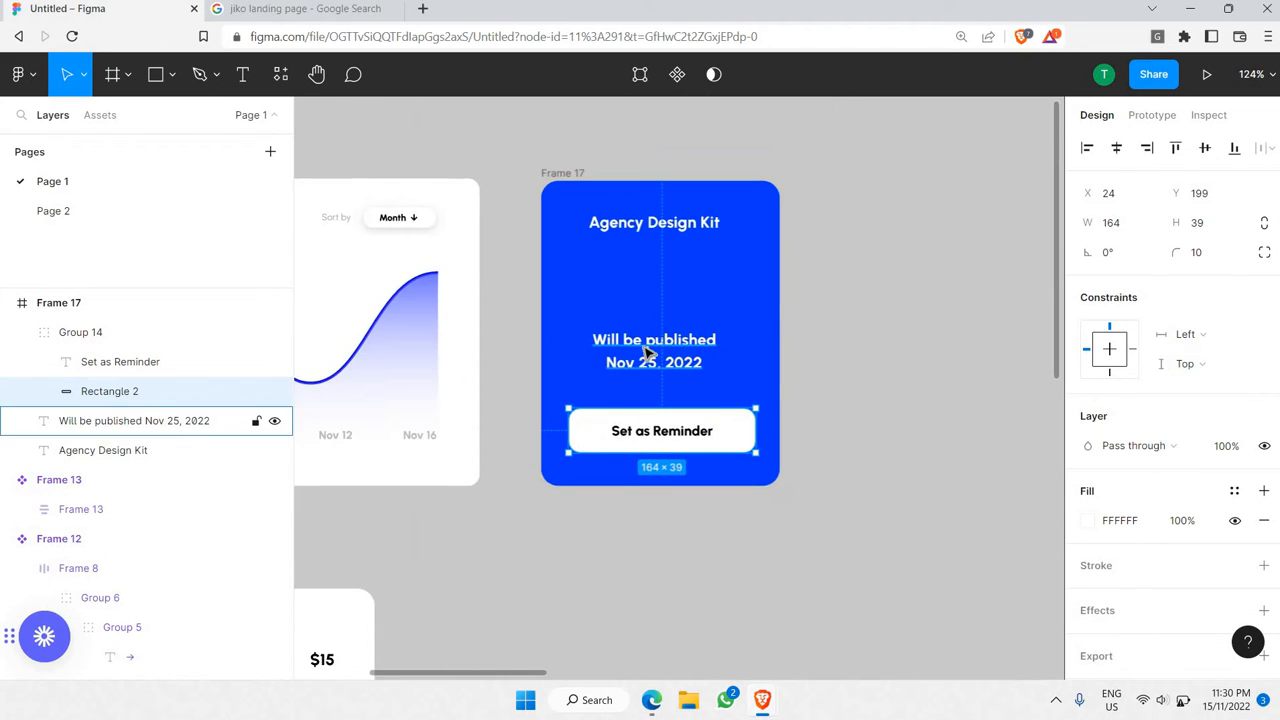
scroll(654, 358, "up", 3)
left_click(657, 345)
left_click_drag(657, 366, 657, 392)
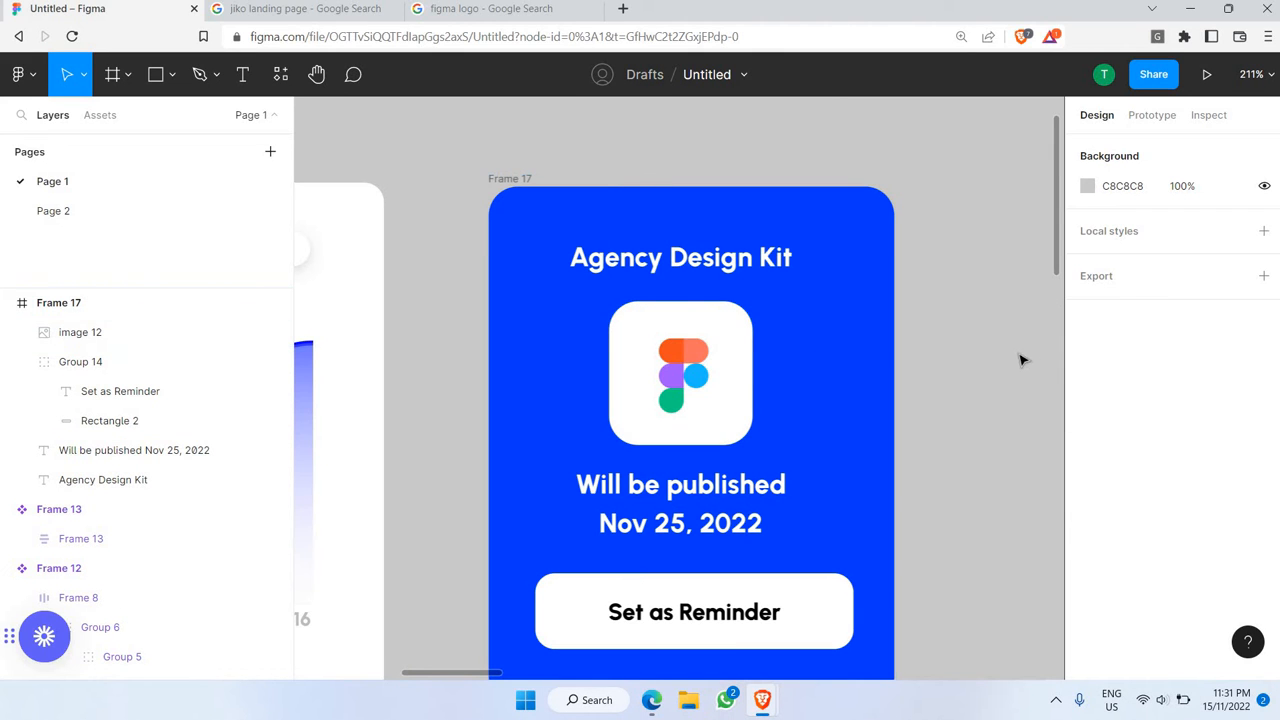
- Turn the blue Agency Design Kit card frame into a component
scroll(994, 361, "down", 5)
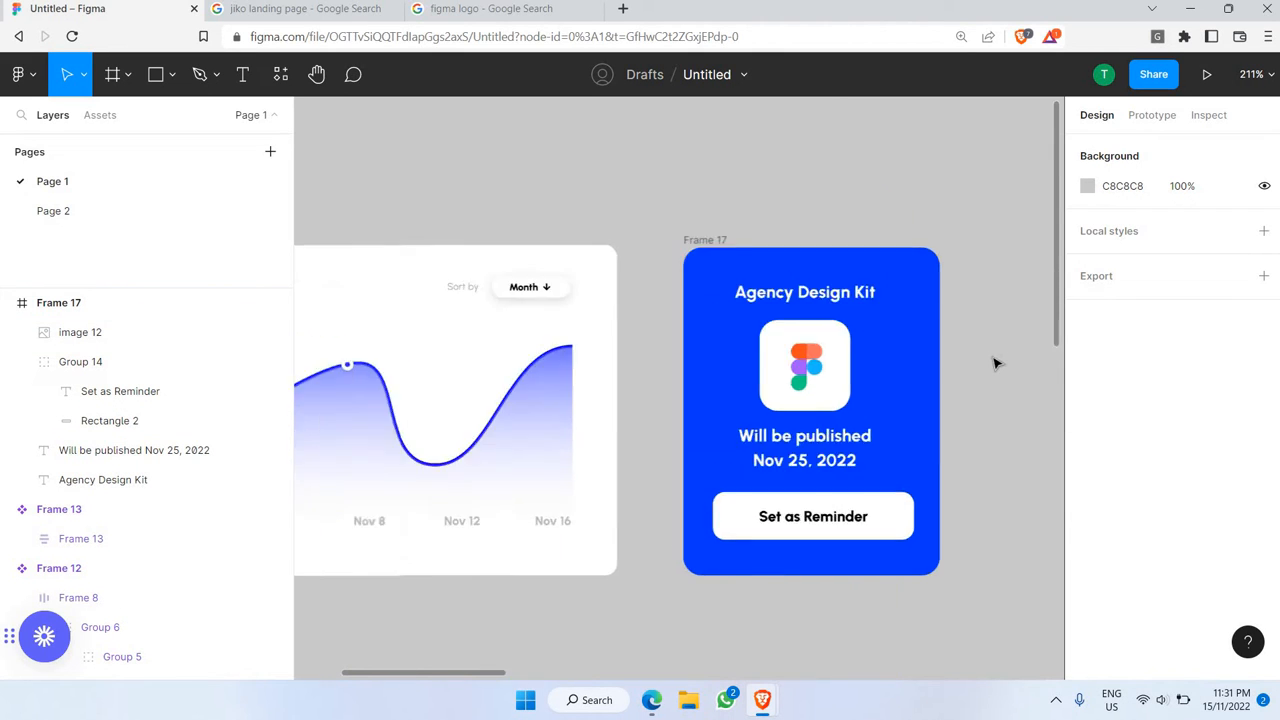
scroll(872, 389, "right", 2)
scroll(868, 388, "up", 3)
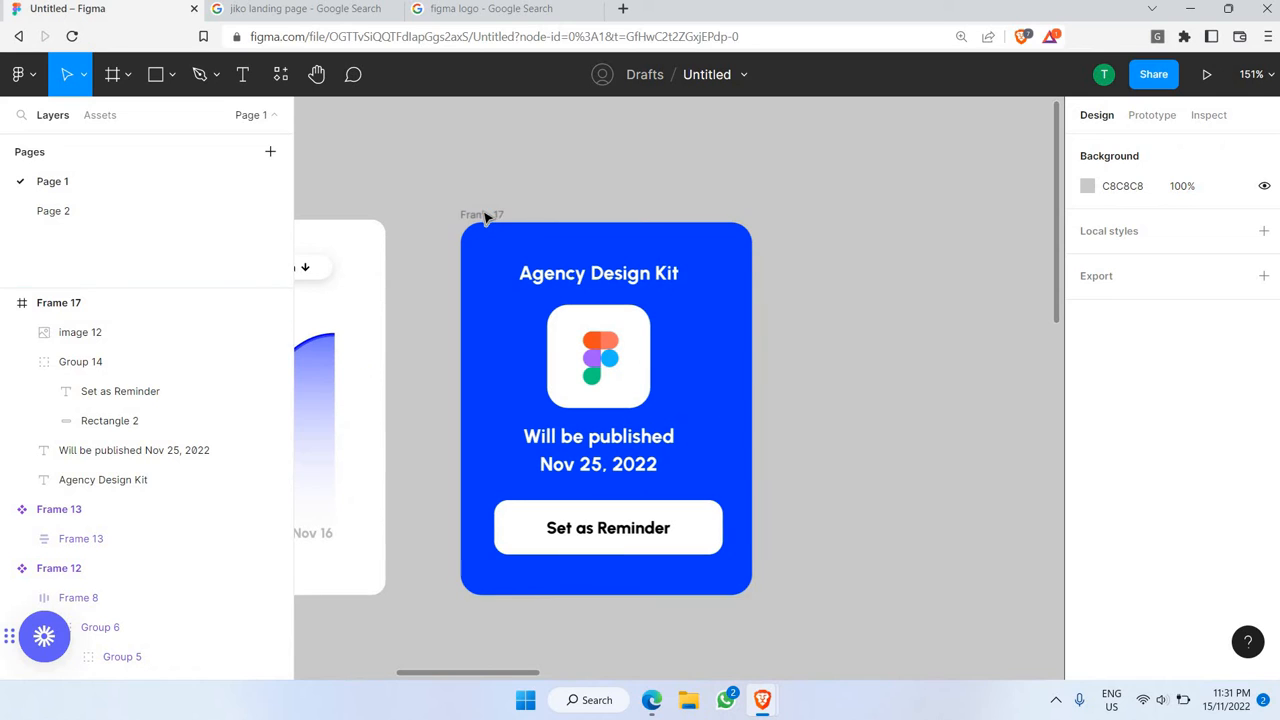
left_click(485, 218)
right_click(600, 366)
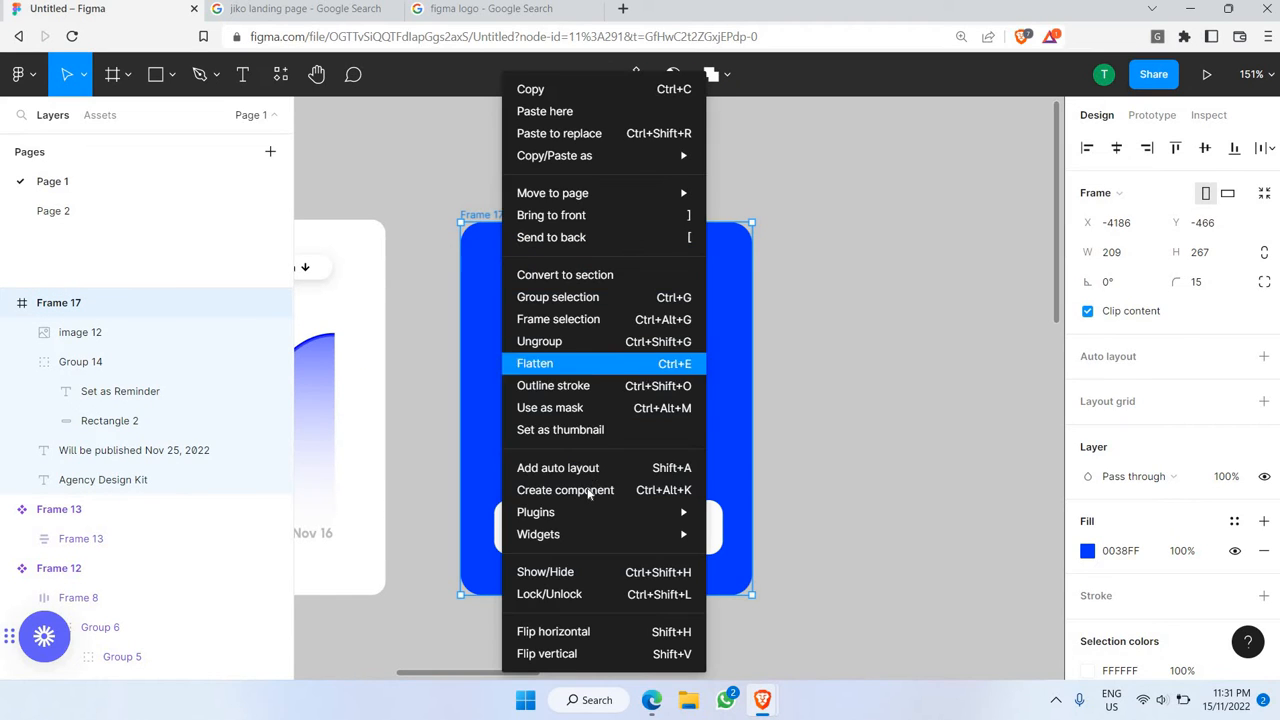
key("ctrl+alt+k")
left_click(831, 361)
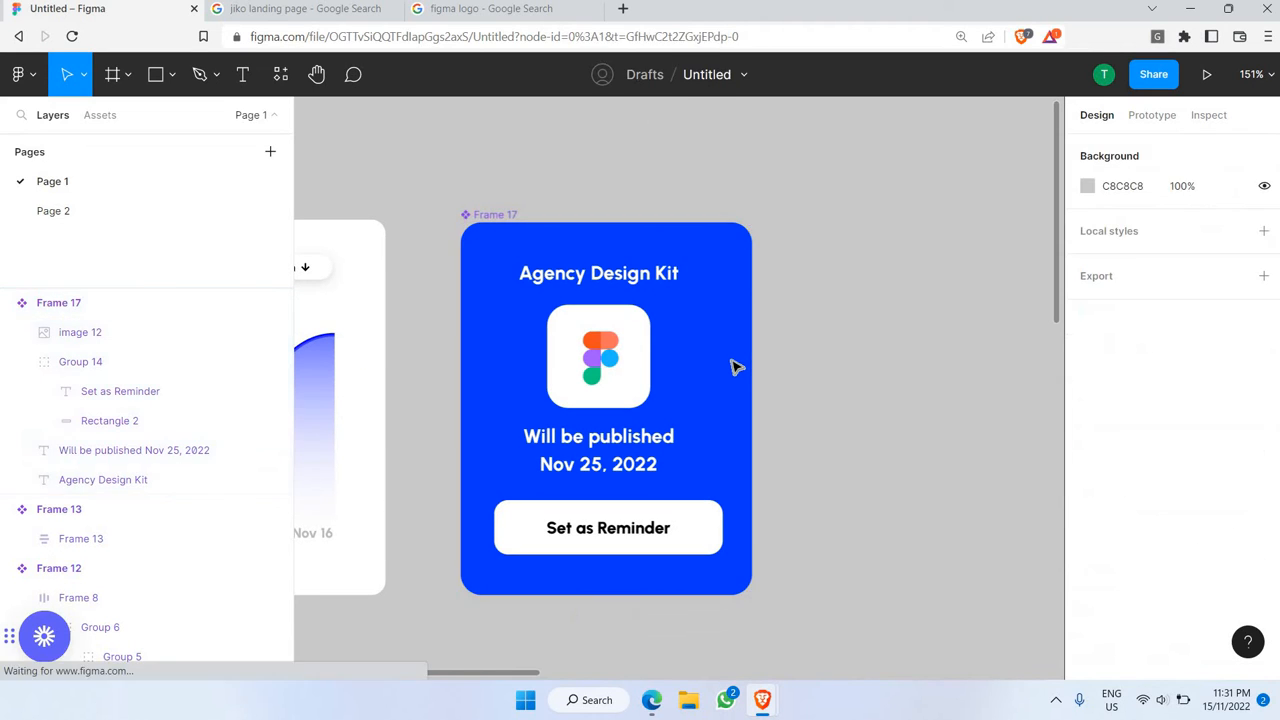
- Copy the Agency Design Kit card into the Desktop - 1 dashboard and place it beside the Analytics chart at X 738, Y 207
left_click(735, 367)
scroll(733, 359, "down", 4)
scroll(737, 364, "right", 14)
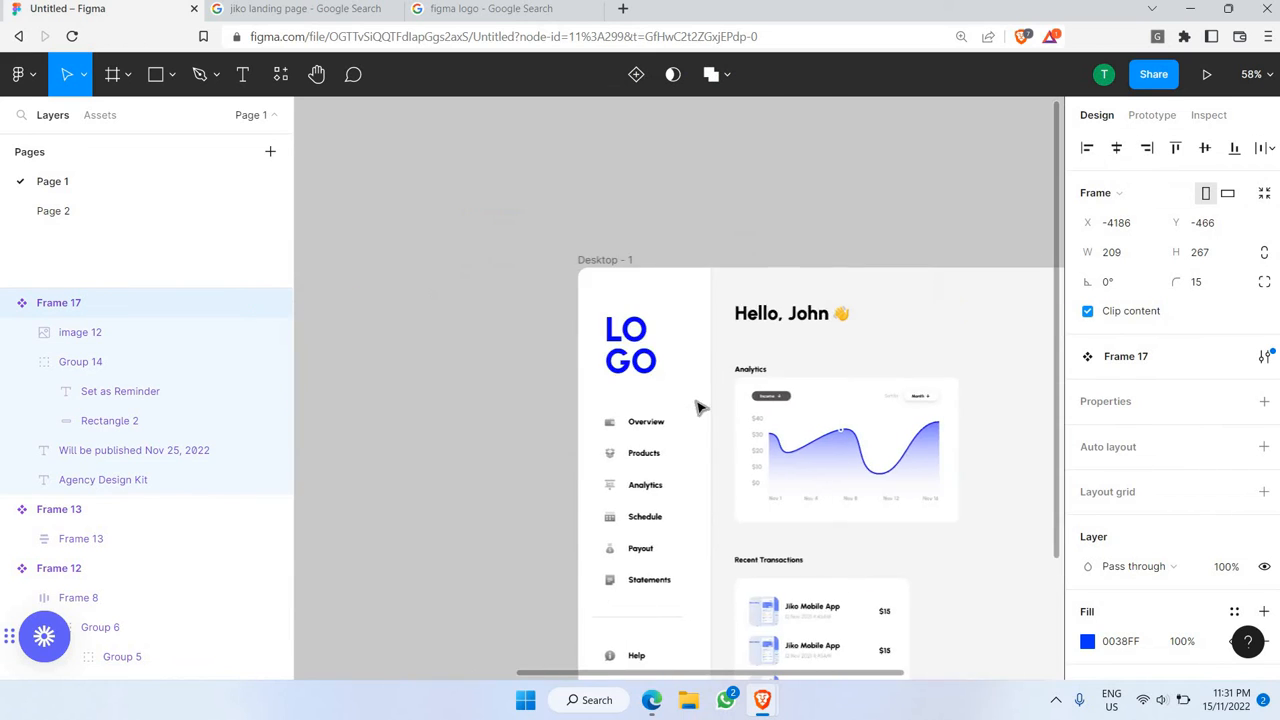
scroll(487, 455, "up", 1)
scroll(487, 455, "down", 1)
scroll(487, 455, "up", 1)
scroll(660, 440, "down", 1)
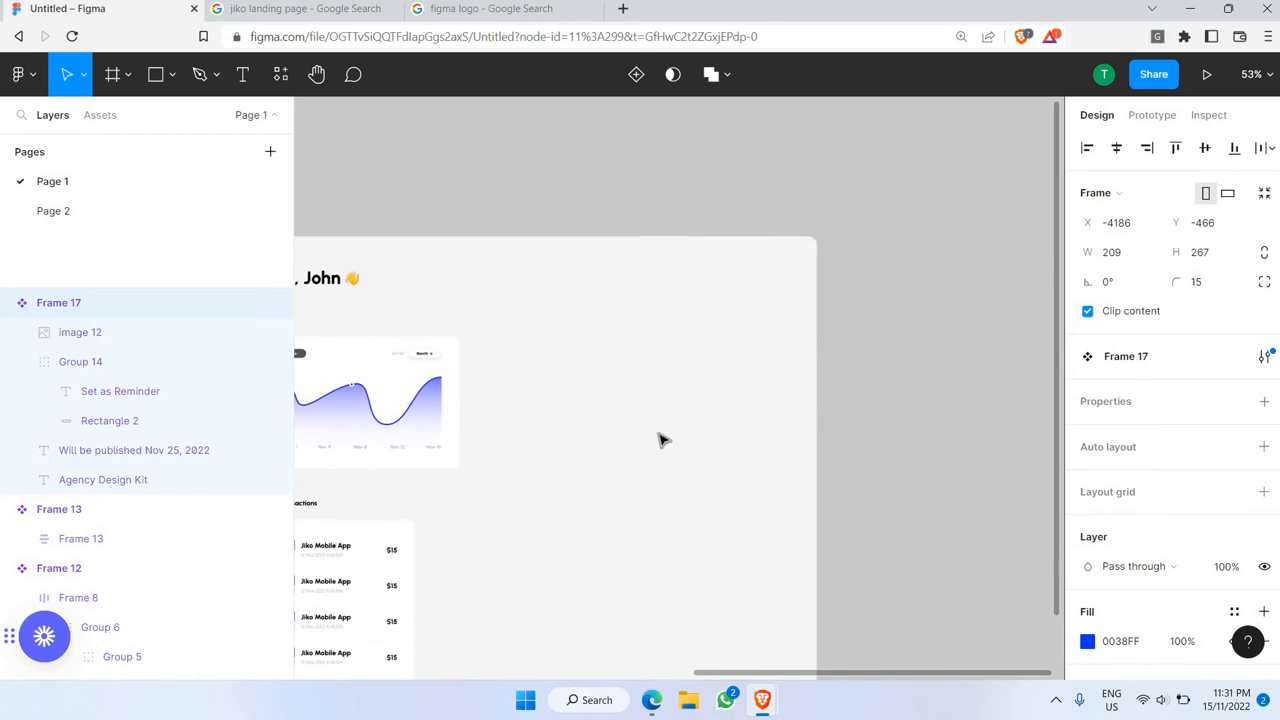
scroll(660, 440, "left", 1)
left_click(612, 402)
key("ctrl+v")
left_click_drag(668, 352, 528, 366)
scroll(574, 375, "up", 2)
scroll(564, 370, "up", 1)
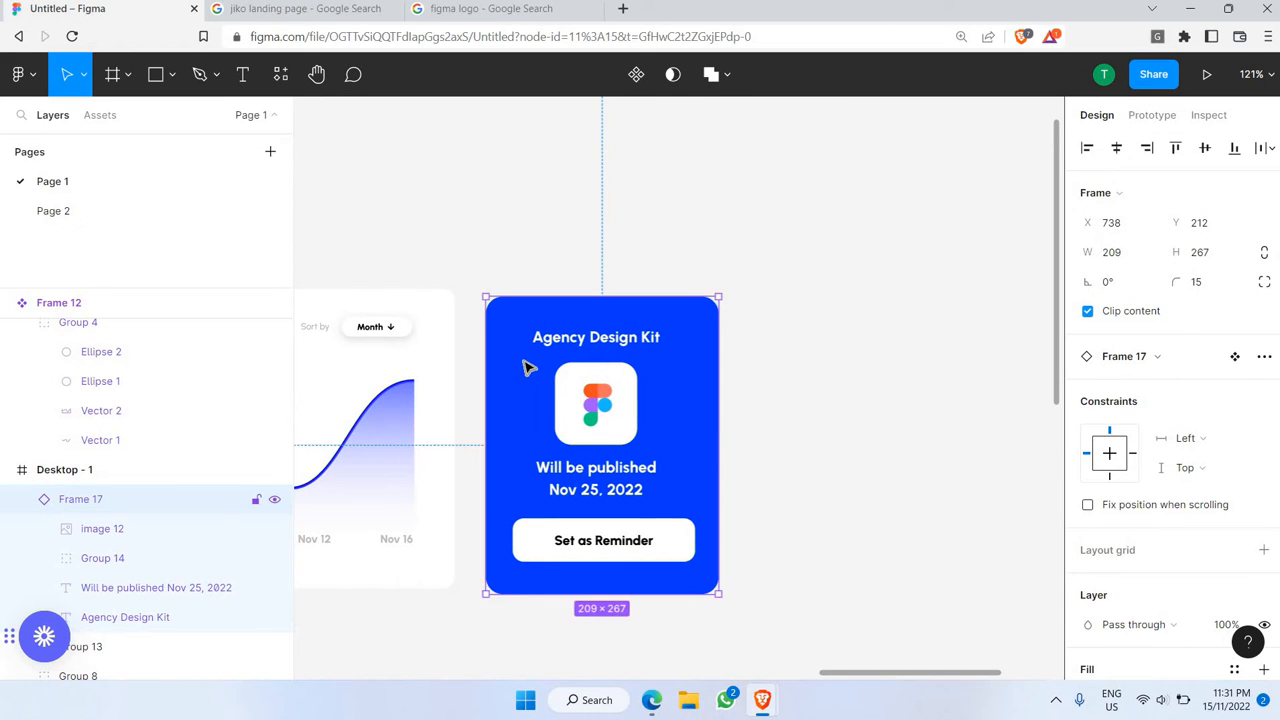
scroll(530, 368, "down", 2)
scroll(533, 370, "down", 4)
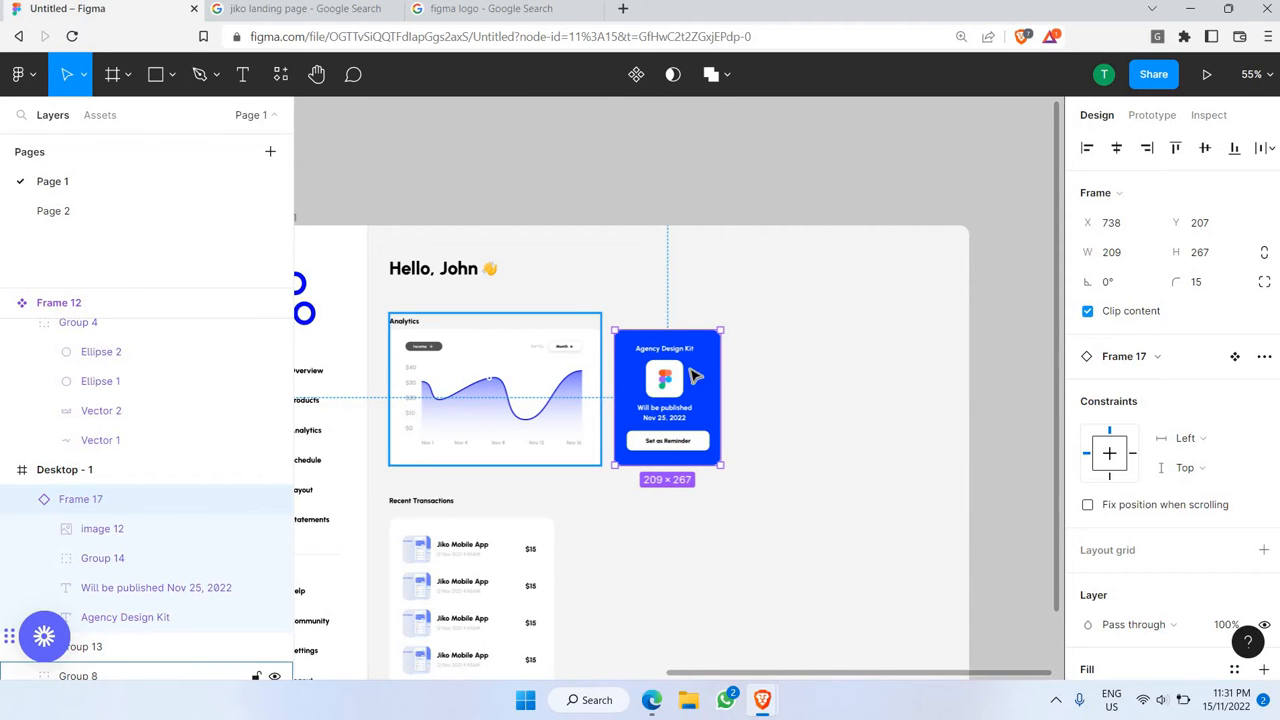
- Duplicate the "Analytics" heading, place the copy above the blue card at X 738, Y 169, and change its text to "Reminder"
left_click(415, 324)
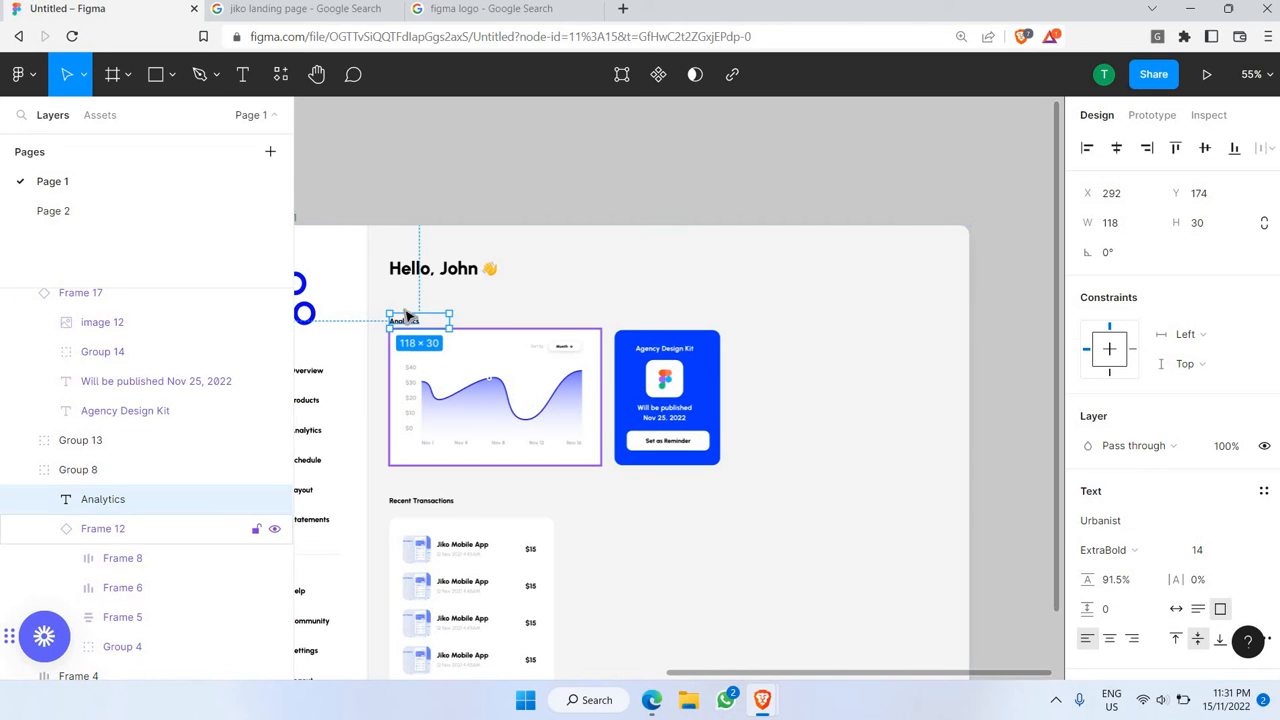
scroll(400, 318, "up", 4)
scroll(868, 365, "right", 3)
left_click(711, 357)
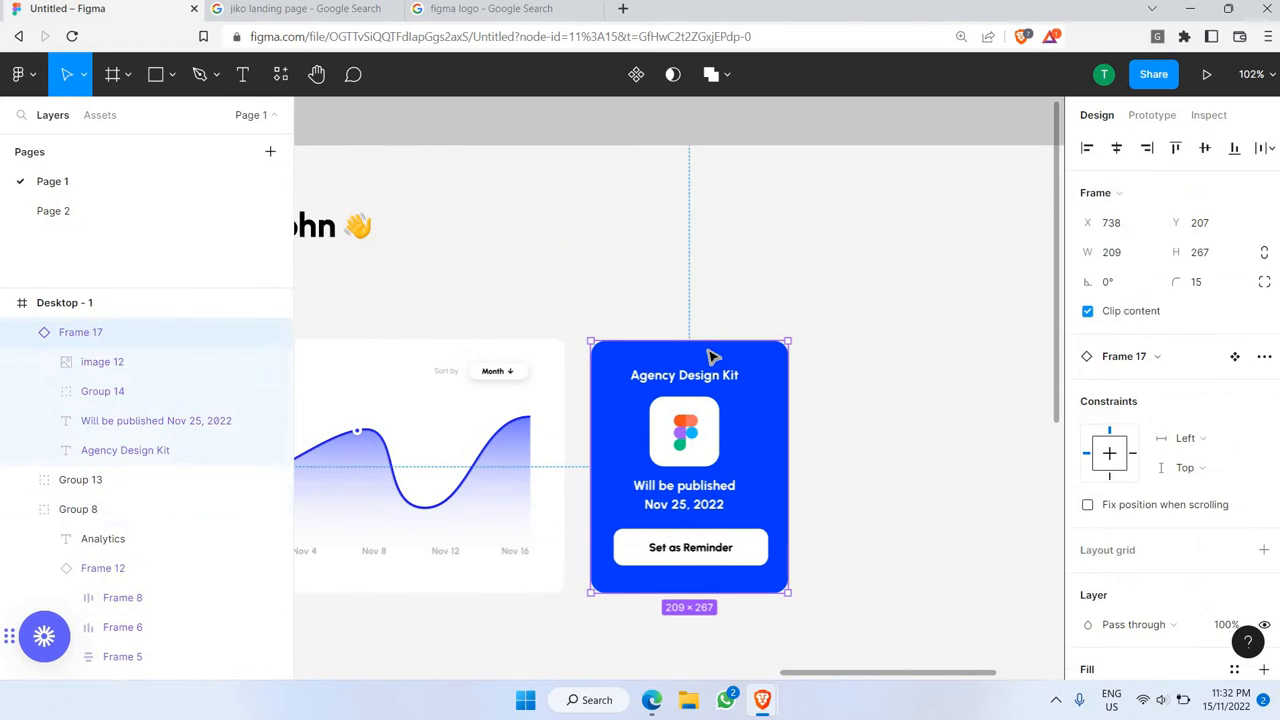
key("ctrl+v")
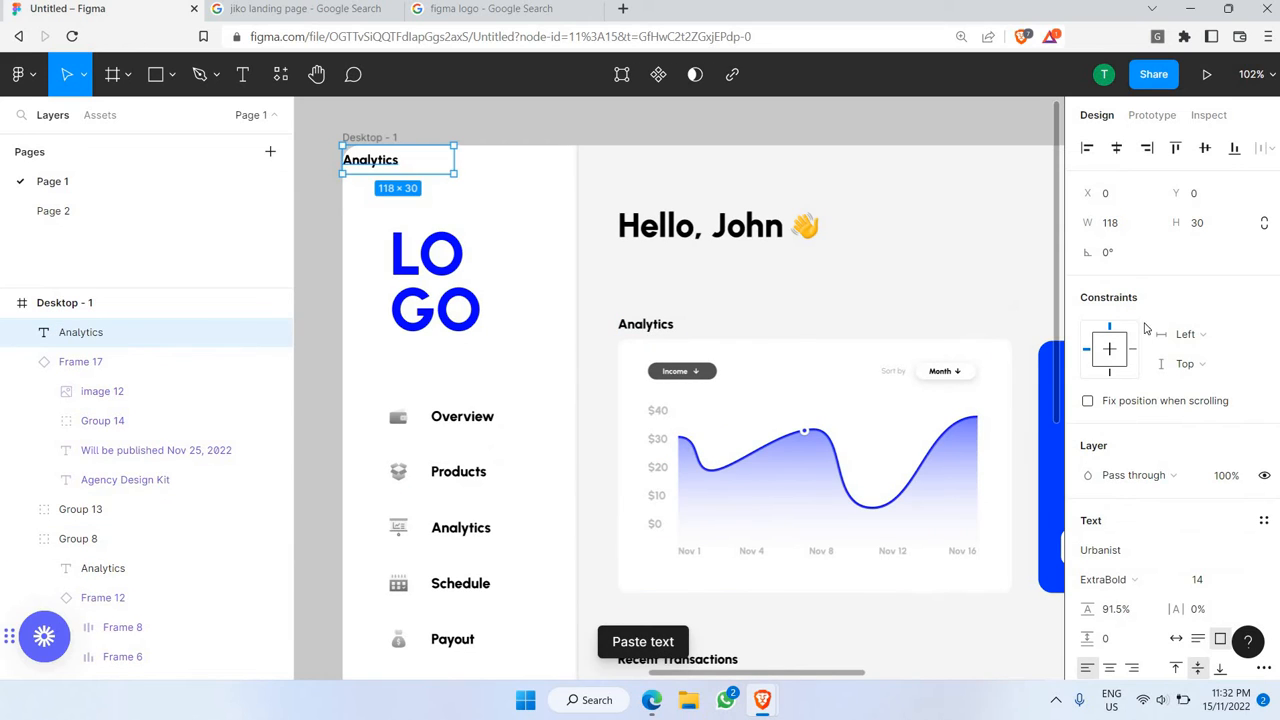
left_click_drag(375, 162, 680, 325)
double_click(681, 319)
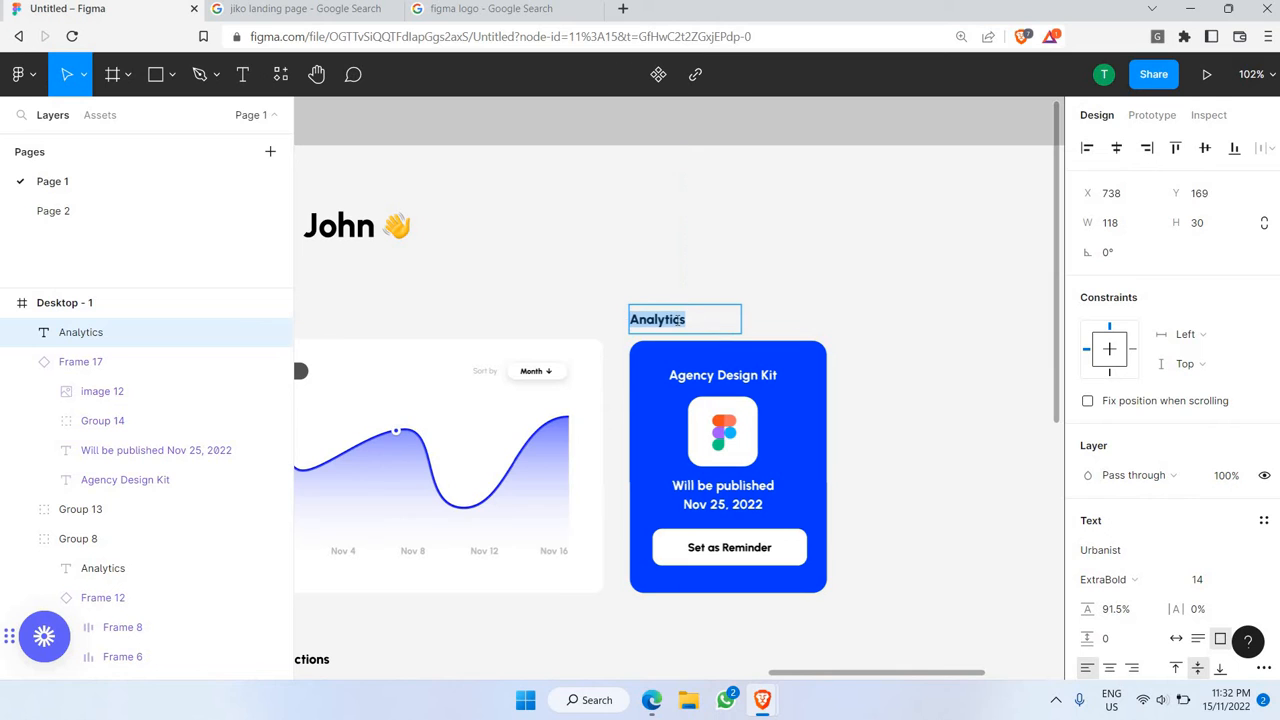
type("Remidner")
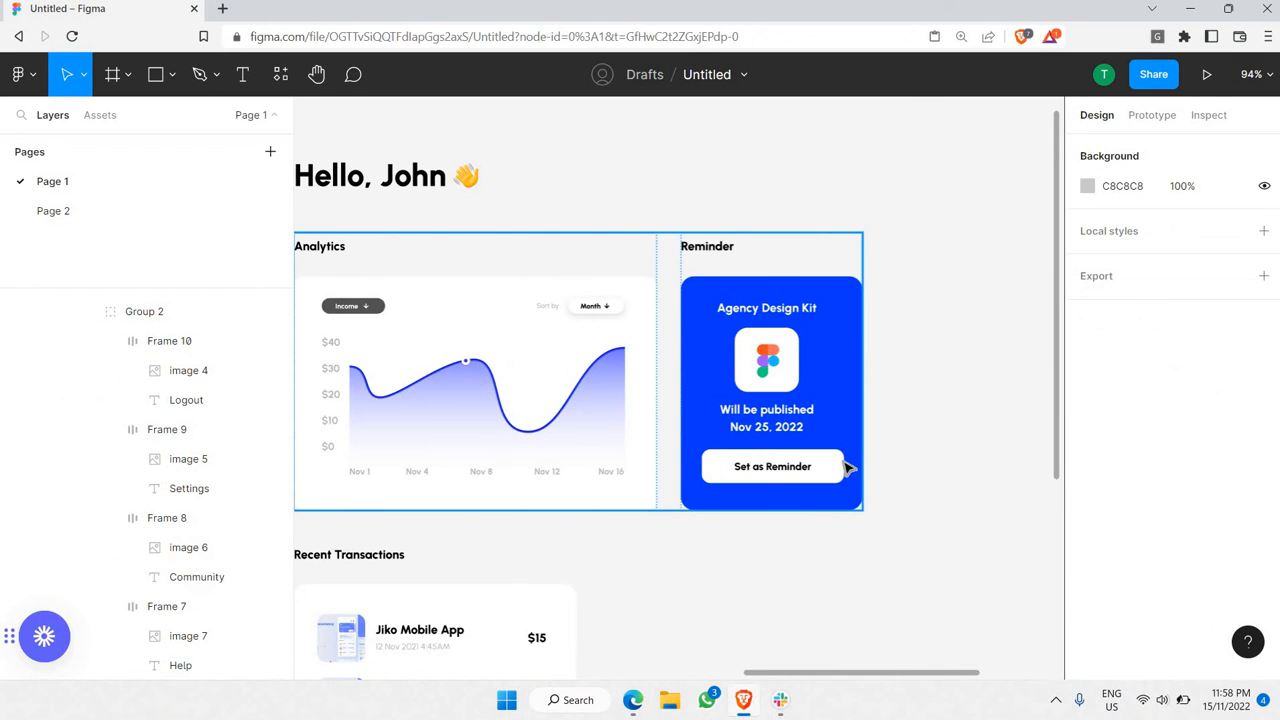
scroll(849, 466, "down", 2)
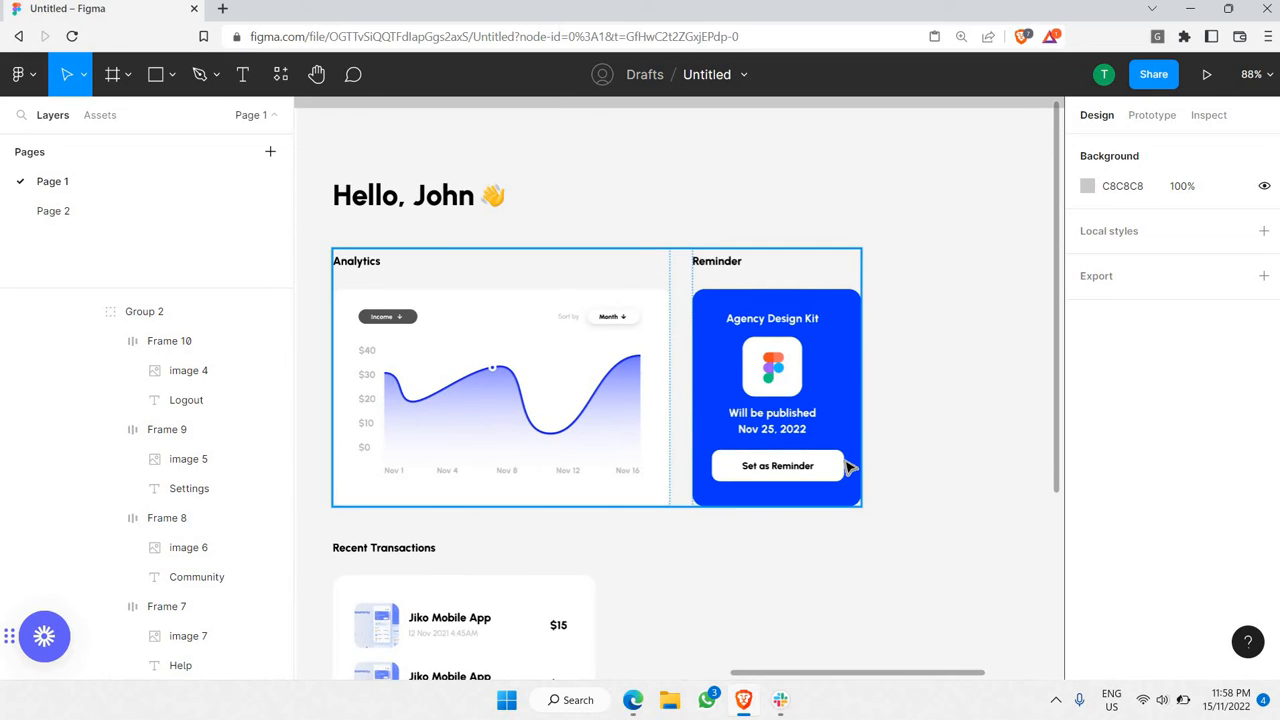
scroll(728, 393, "down", 4)
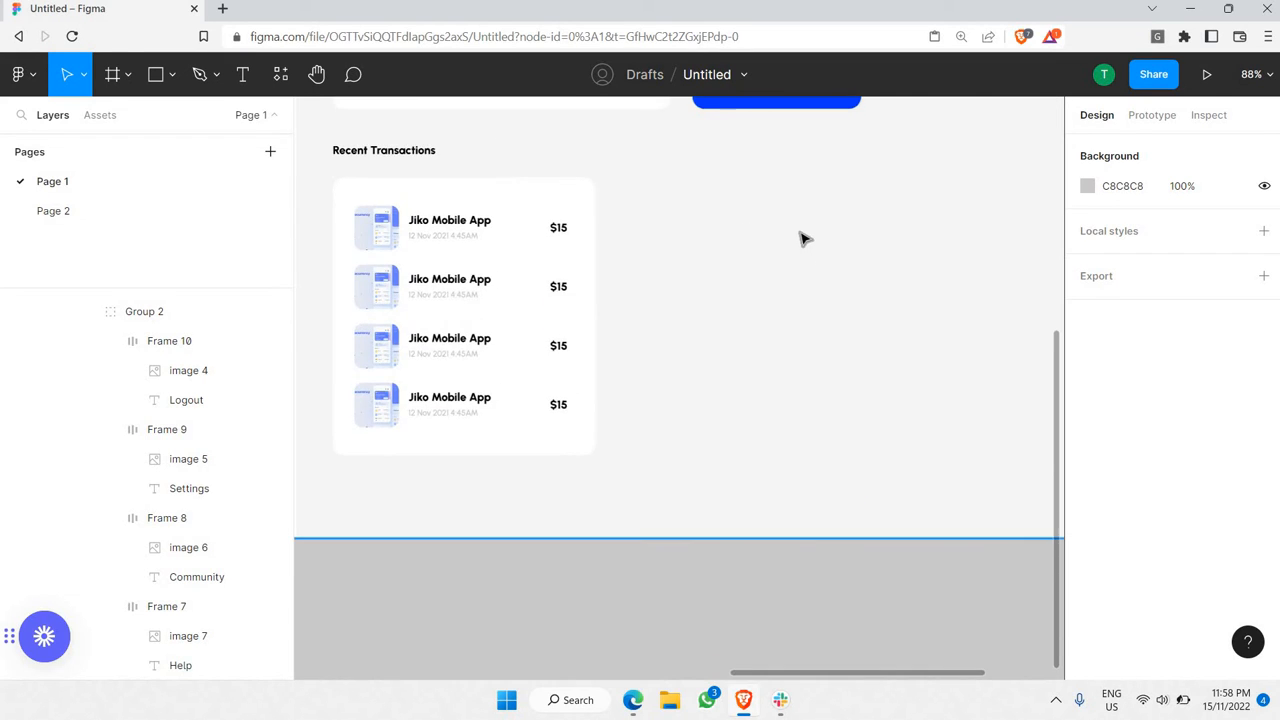
scroll(763, 480, "down", 3)
scroll(763, 480, "up", 3)
scroll(698, 458, "up", 2)
scroll(698, 458, "down", 2)
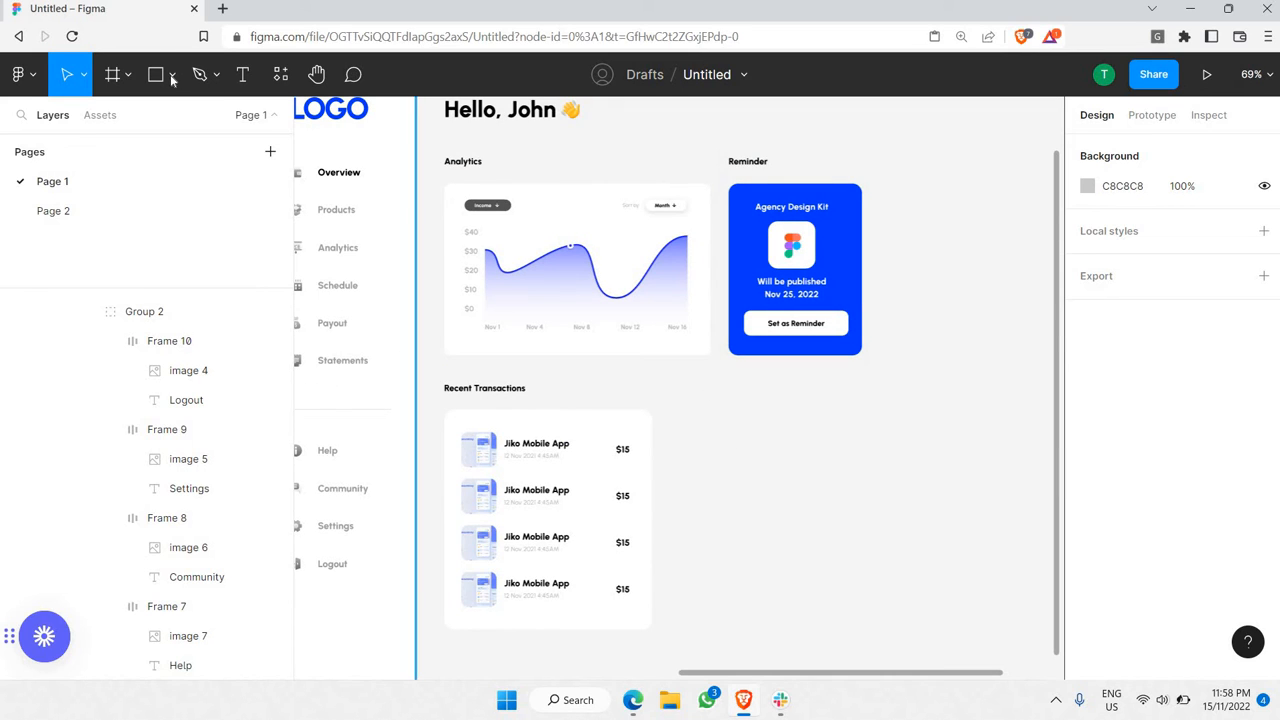
left_click(113, 75)
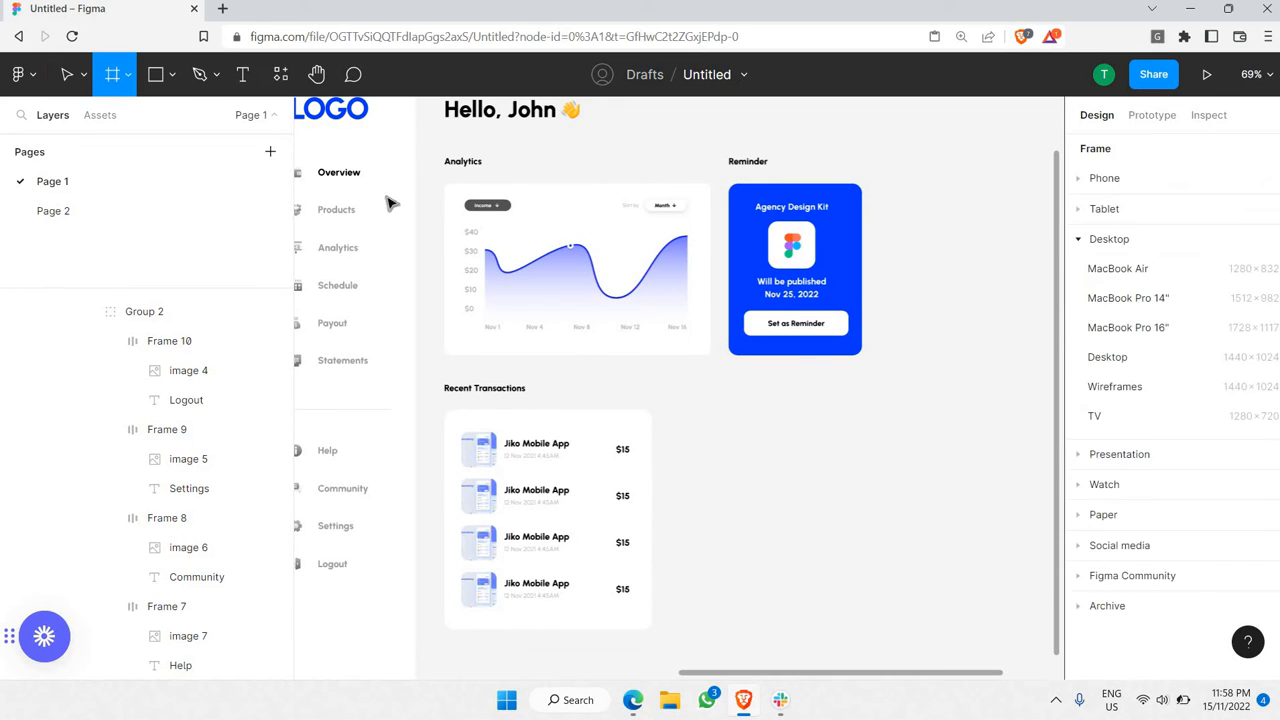
left_click_drag(461, 257, 584, 340)
key("ctrl+z")
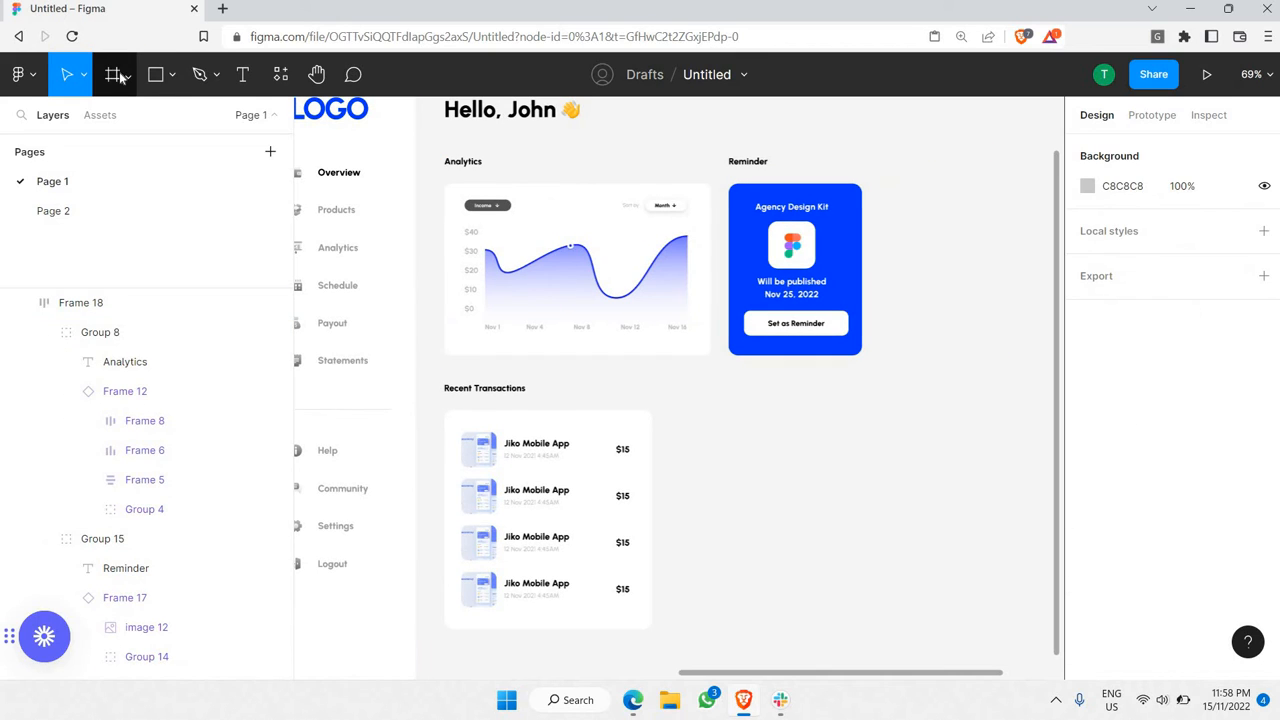
- Draw a new frame about 289 × 341 beside the Recent Transactions card, with its far edge in line with the blue Reminder card's
left_click(128, 75)
left_click(95, 117)
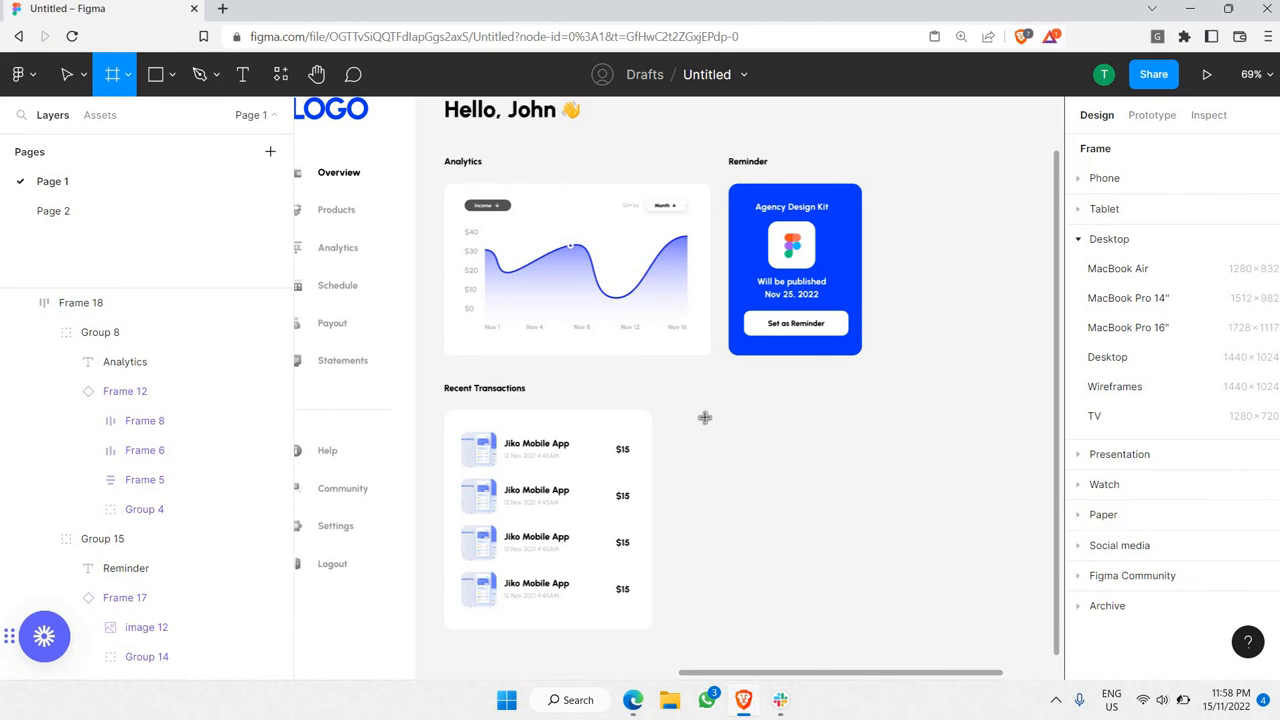
mouse_move(700, 411)
left_mouse_down()
mouse_move(860, 590)
mouse_move(860, 629)
mouse_move(875, 495)
mouse_move(853, 500)
left_mouse_up()
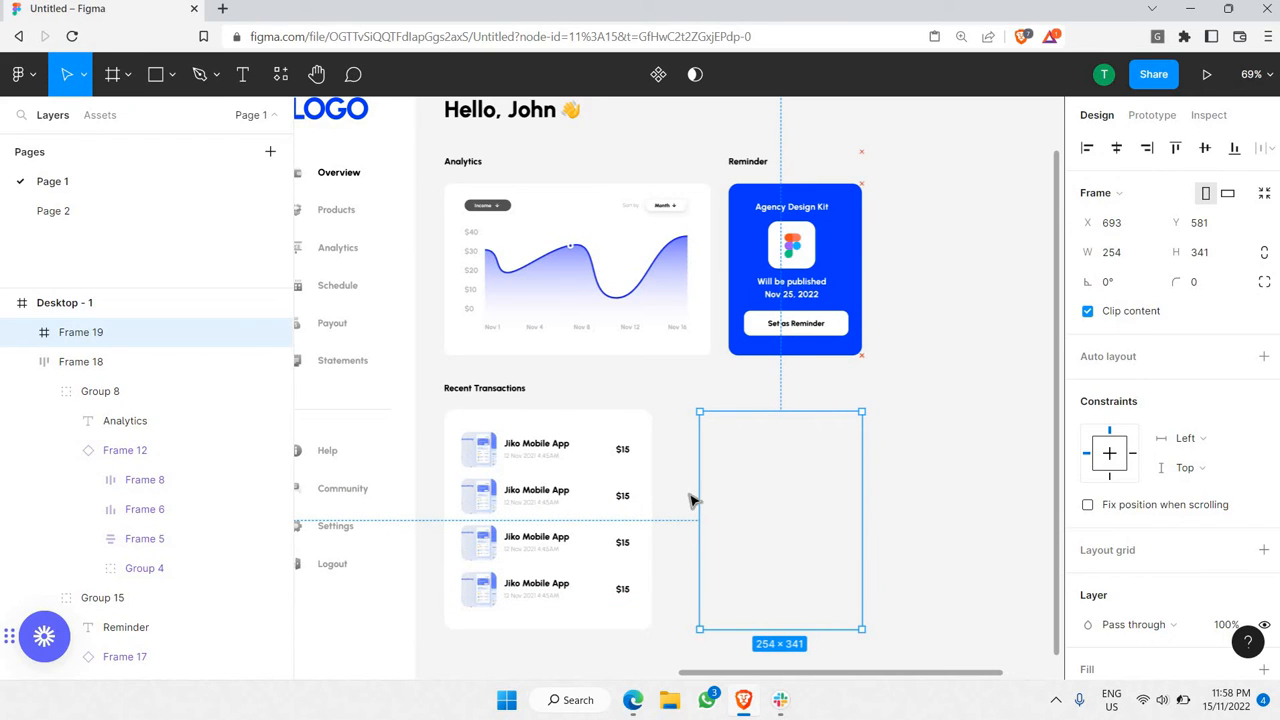
left_click_drag(685, 476, 677, 476)
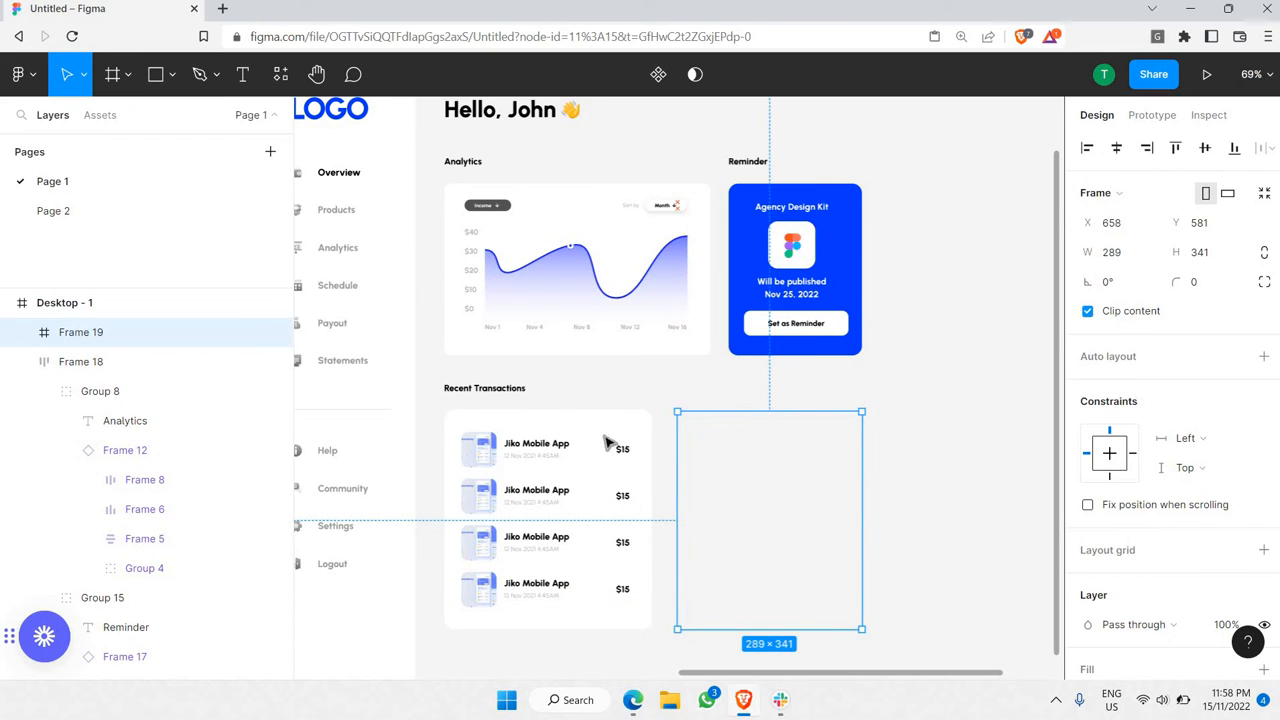
- Set the new frame's height to 344 to match the Recent Transactions card
double_click(604, 428)
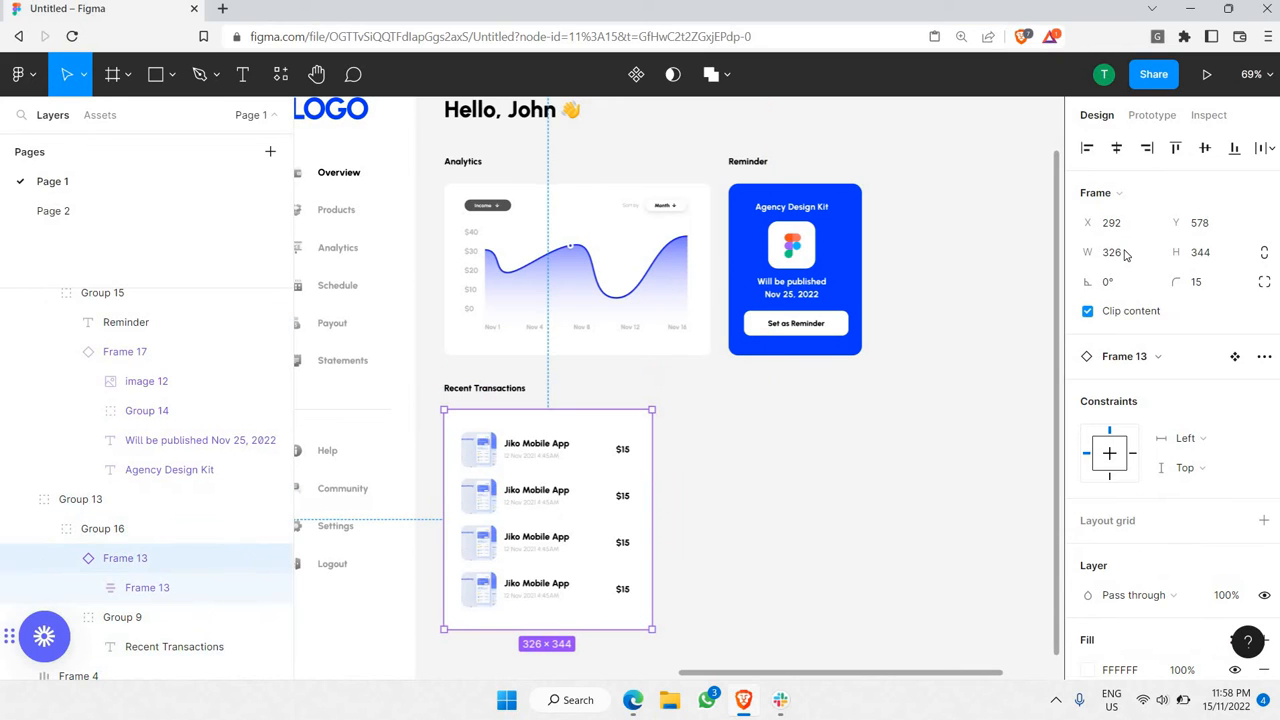
left_click(1203, 258)
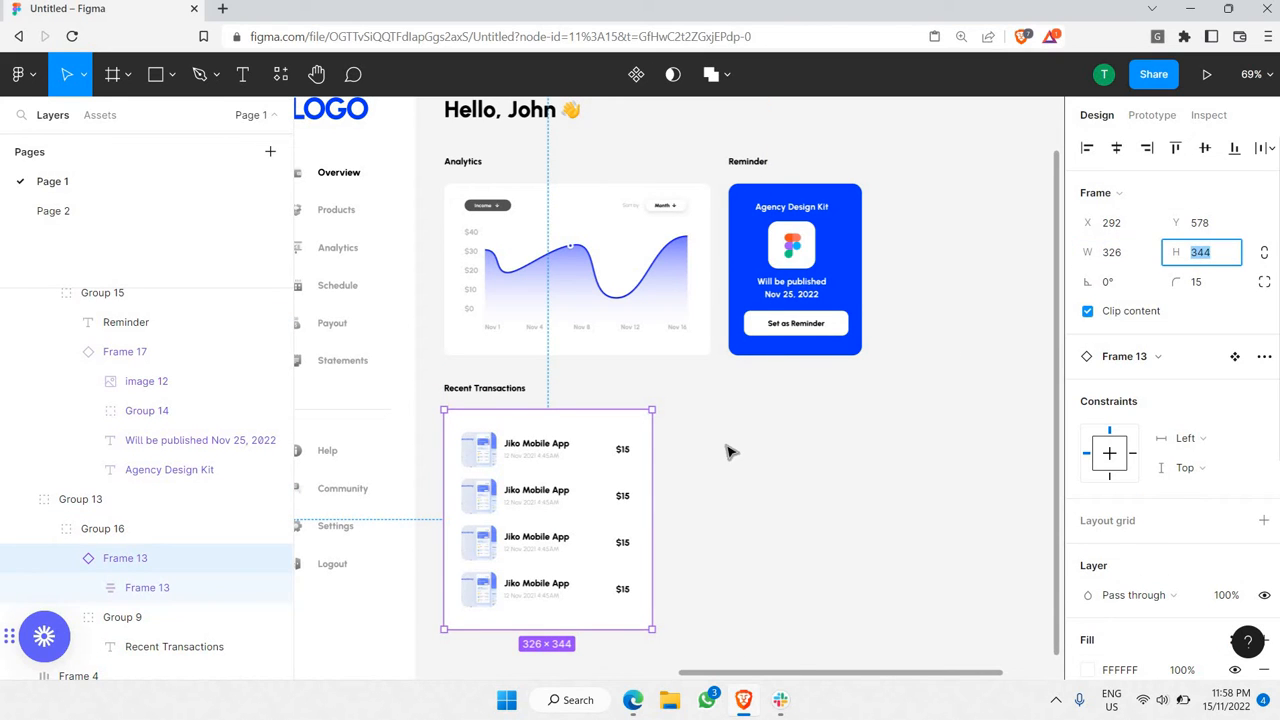
left_click(766, 506)
left_click(1225, 254)
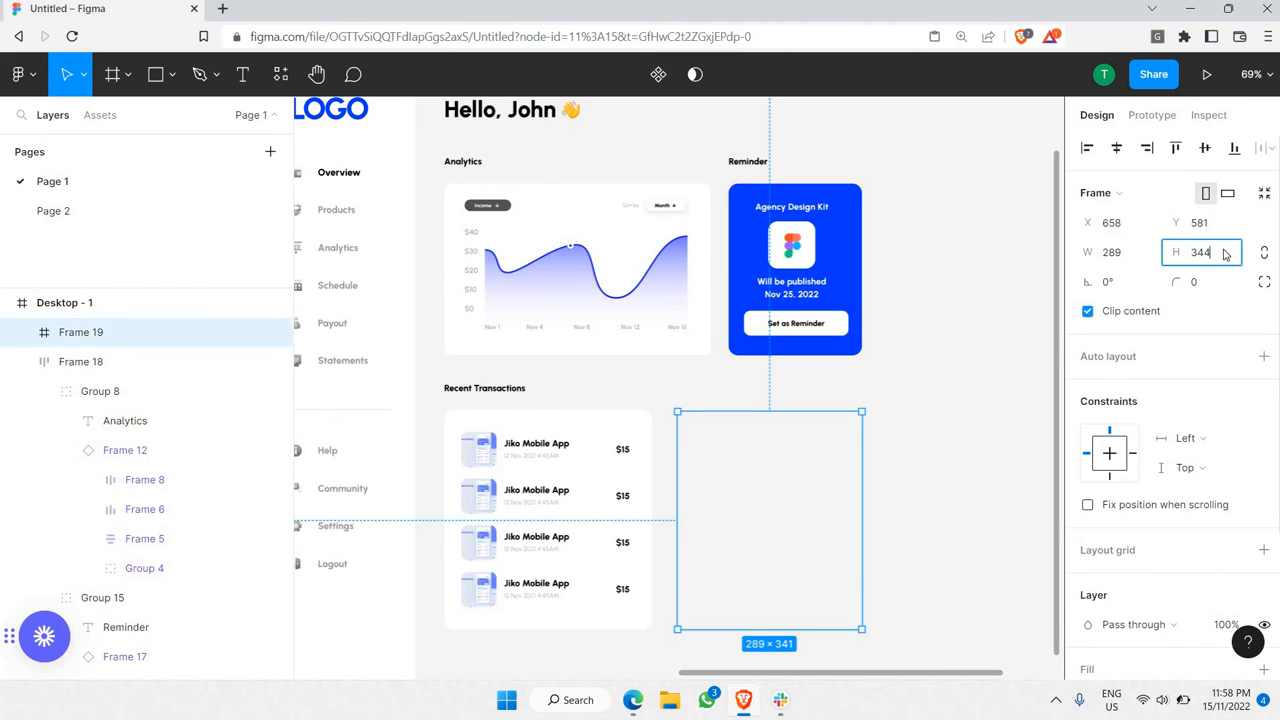
key("Return")
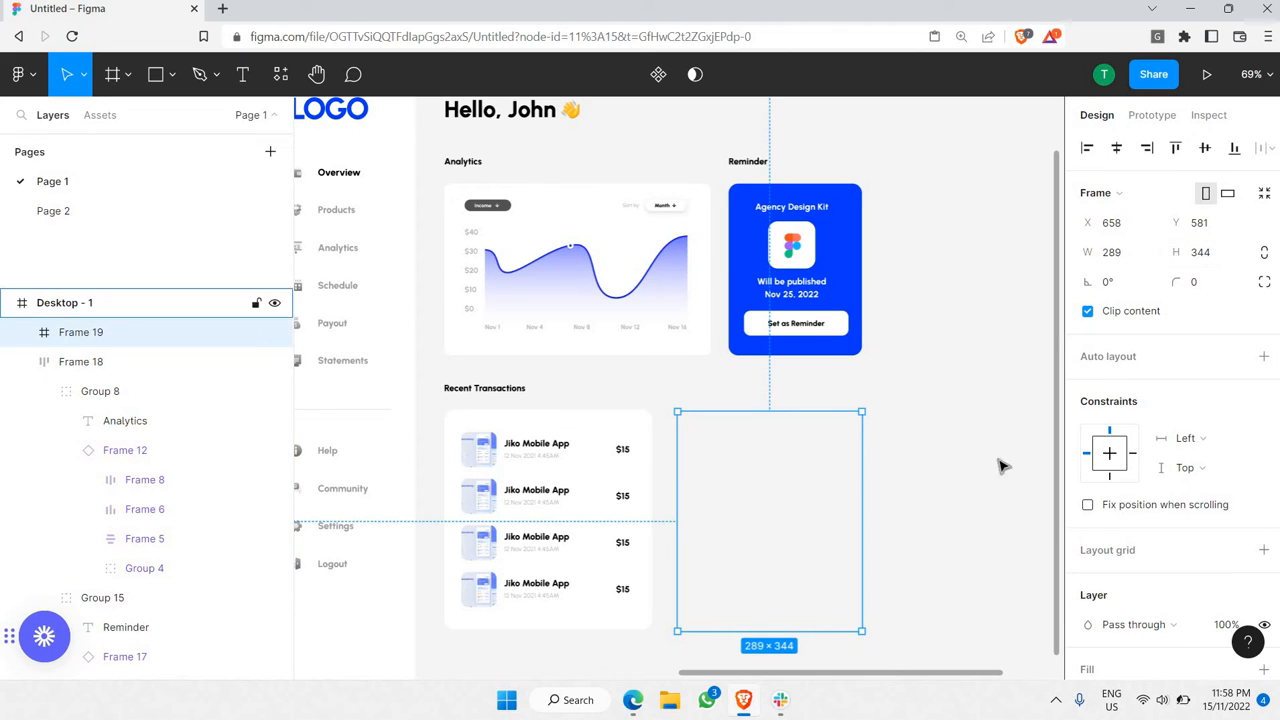
- Add a white FFFFFF fill to the new frame beside the Recent Transactions card
scroll(1115, 480, "down", 2)
scroll(1235, 466, "down", 3)
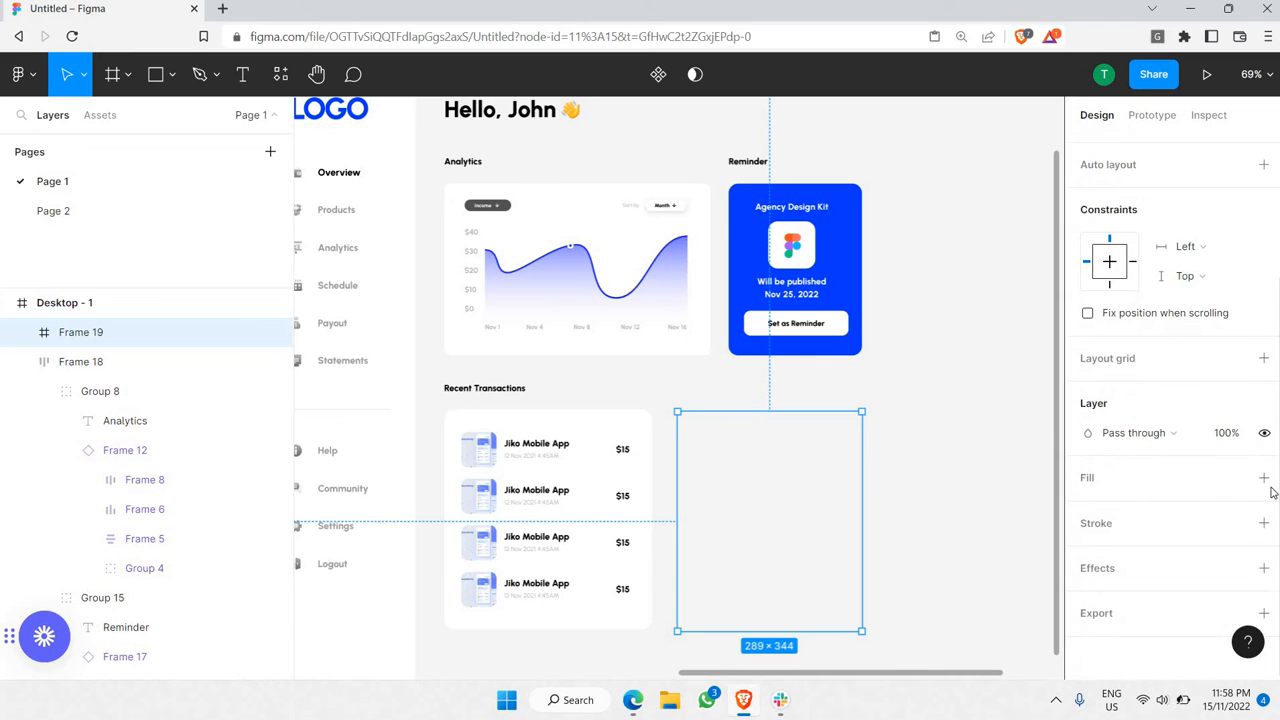
left_click(1263, 475)
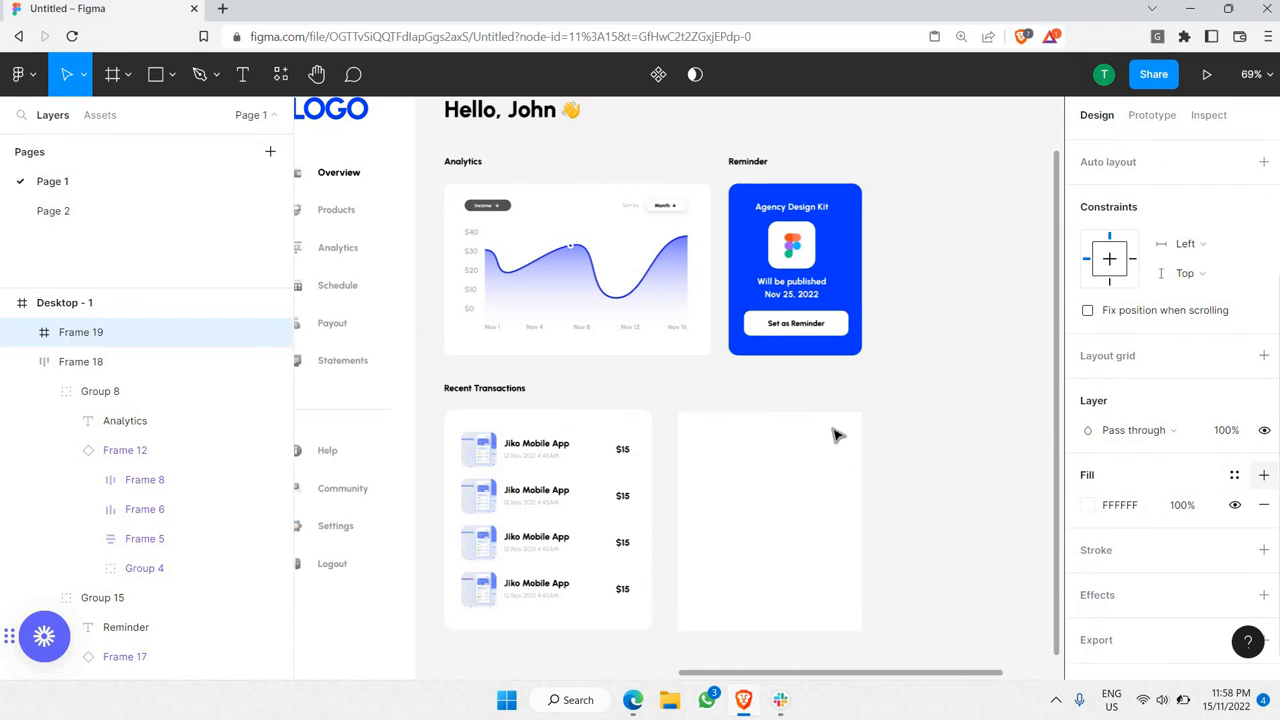
left_click(895, 440)
- Resize the white frame so its upper and lower edges align with the Recent Transactions card, at Y 578 and height 344
scroll(890, 438, "down", 1)
scroll(1017, 446, "left", 1)
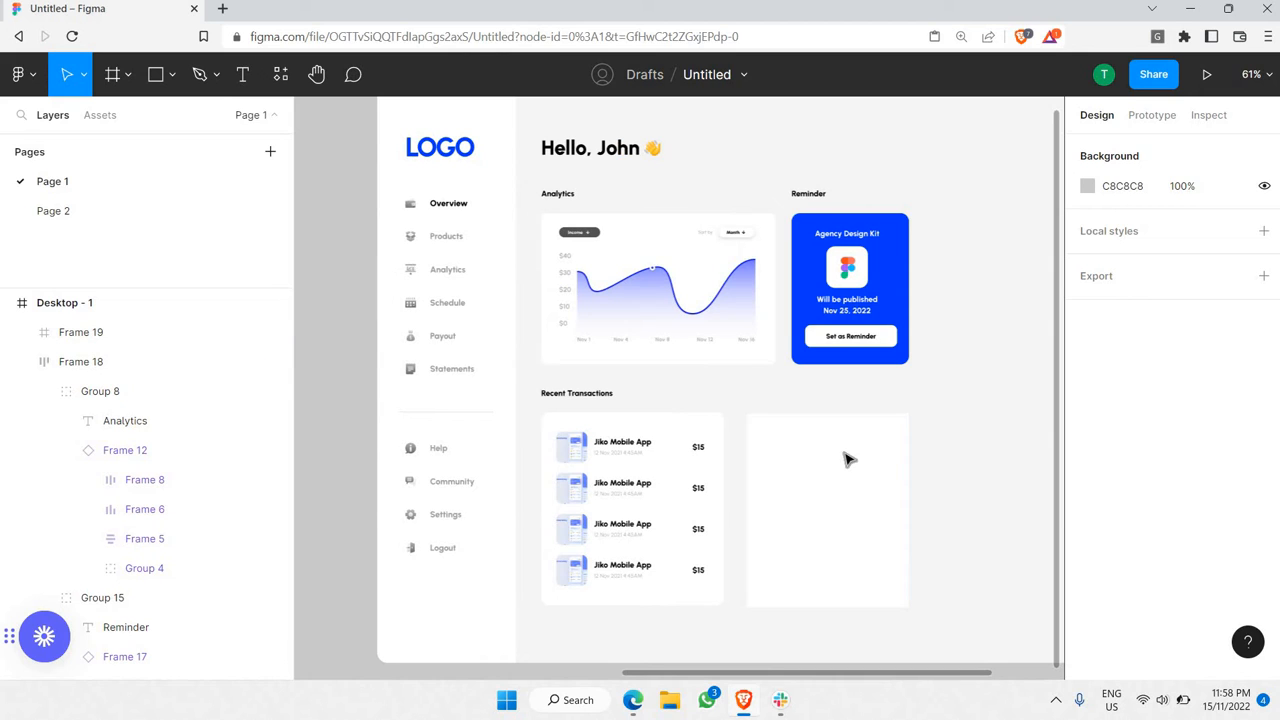
left_click(845, 459)
scroll(845, 461, "up", 3)
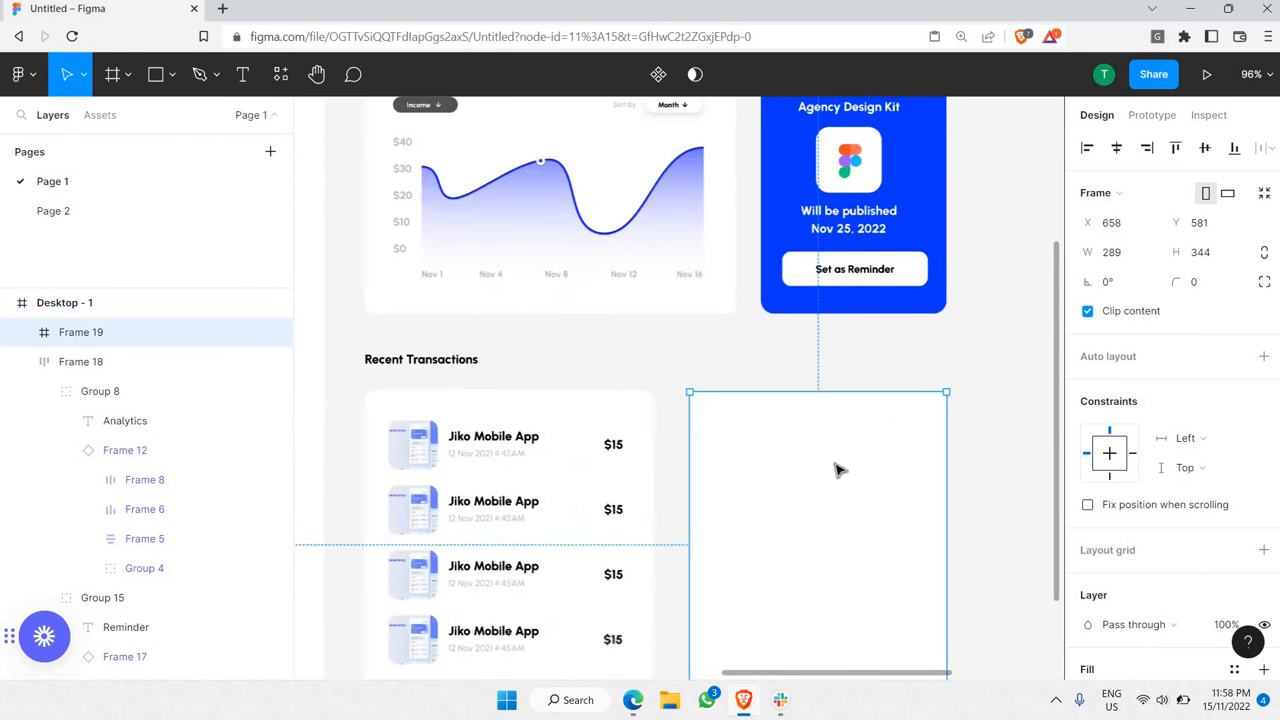
scroll(800, 440, "down", 3)
left_click_drag(762, 479, 762, 477)
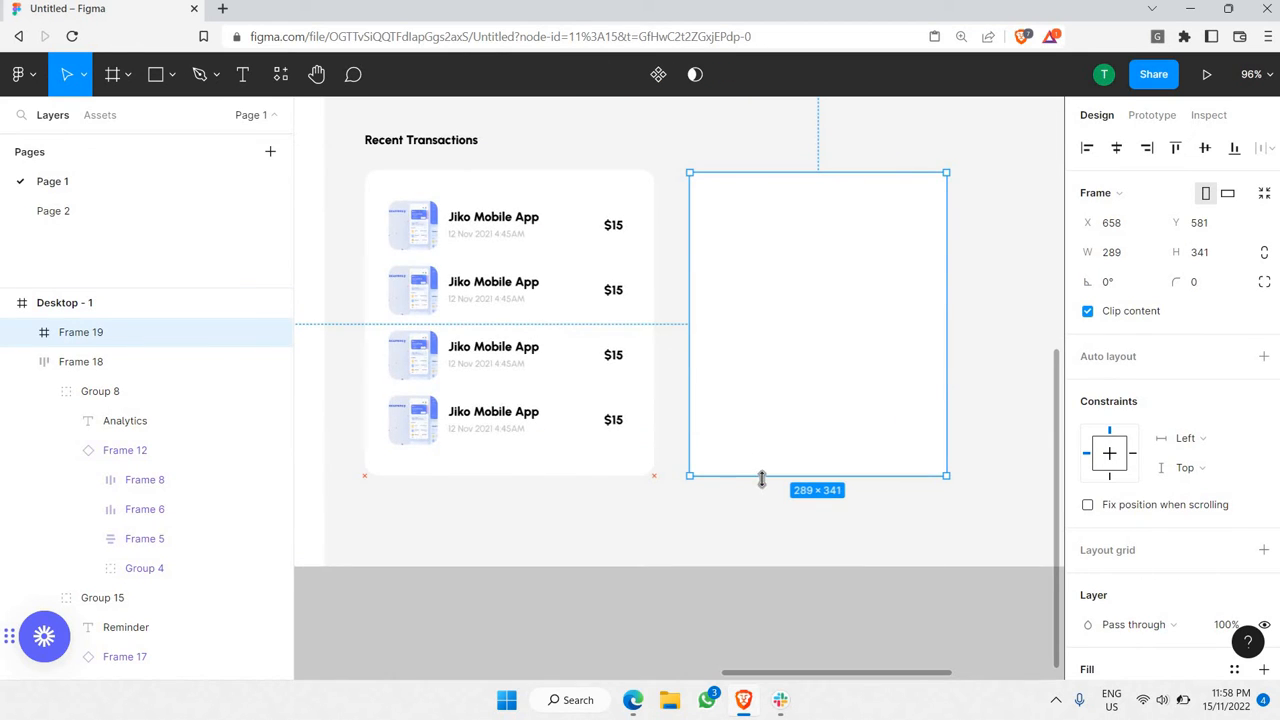
left_click_drag(814, 163, 814, 164)
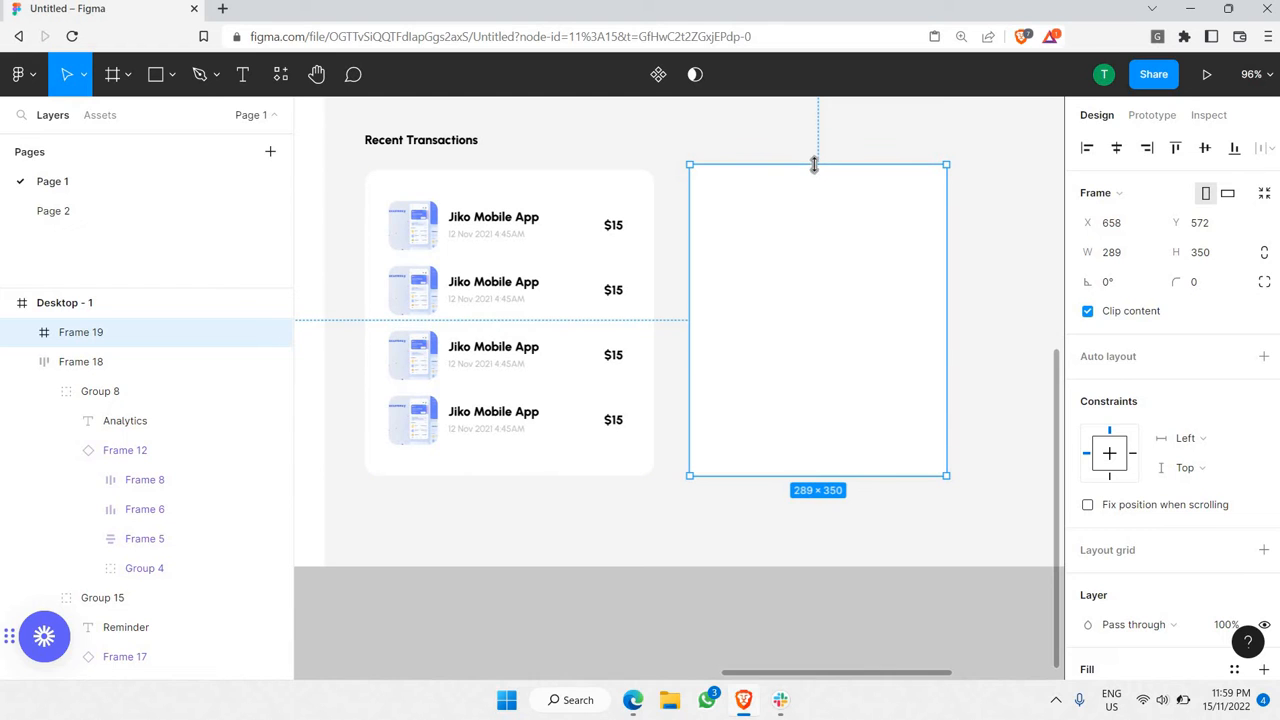
- Set the white frame's corner radius to 15 to match the Recent Transactions card
left_click(645, 180)
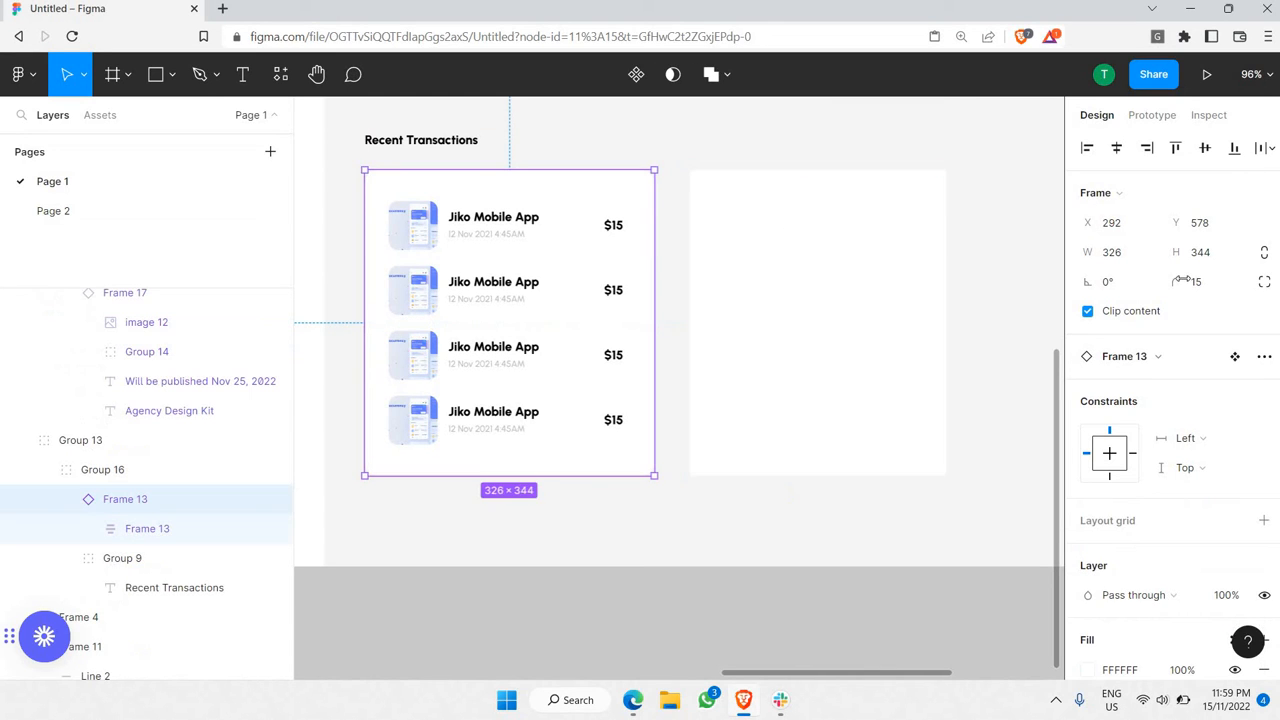
left_click(931, 249)
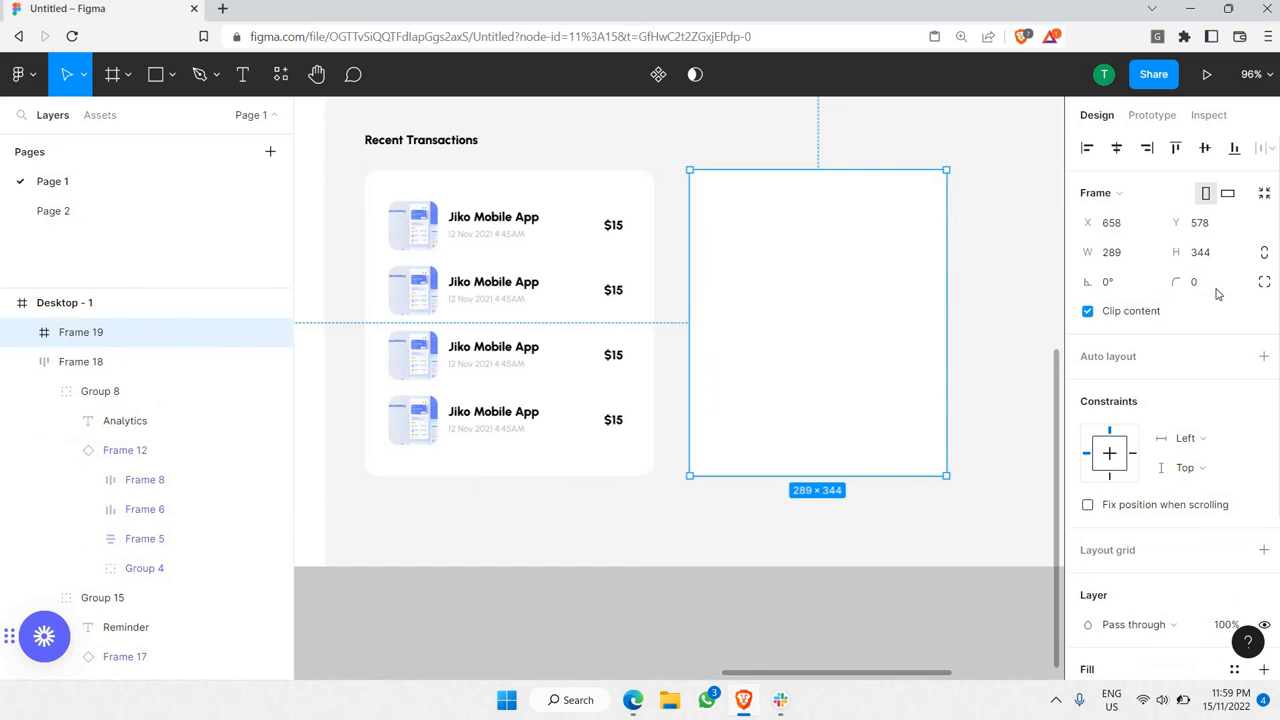
left_click(1217, 289)
type("15")
key("Return")
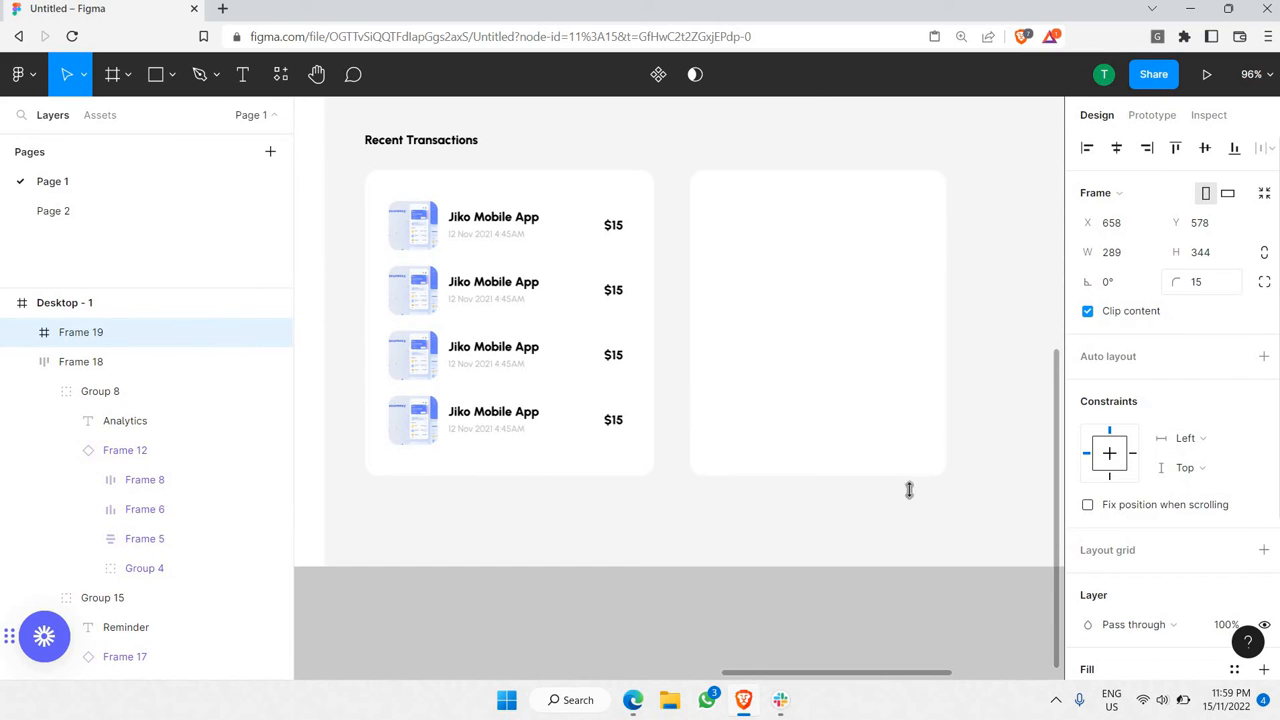
left_click(886, 523)
scroll(886, 523, "down", 5)
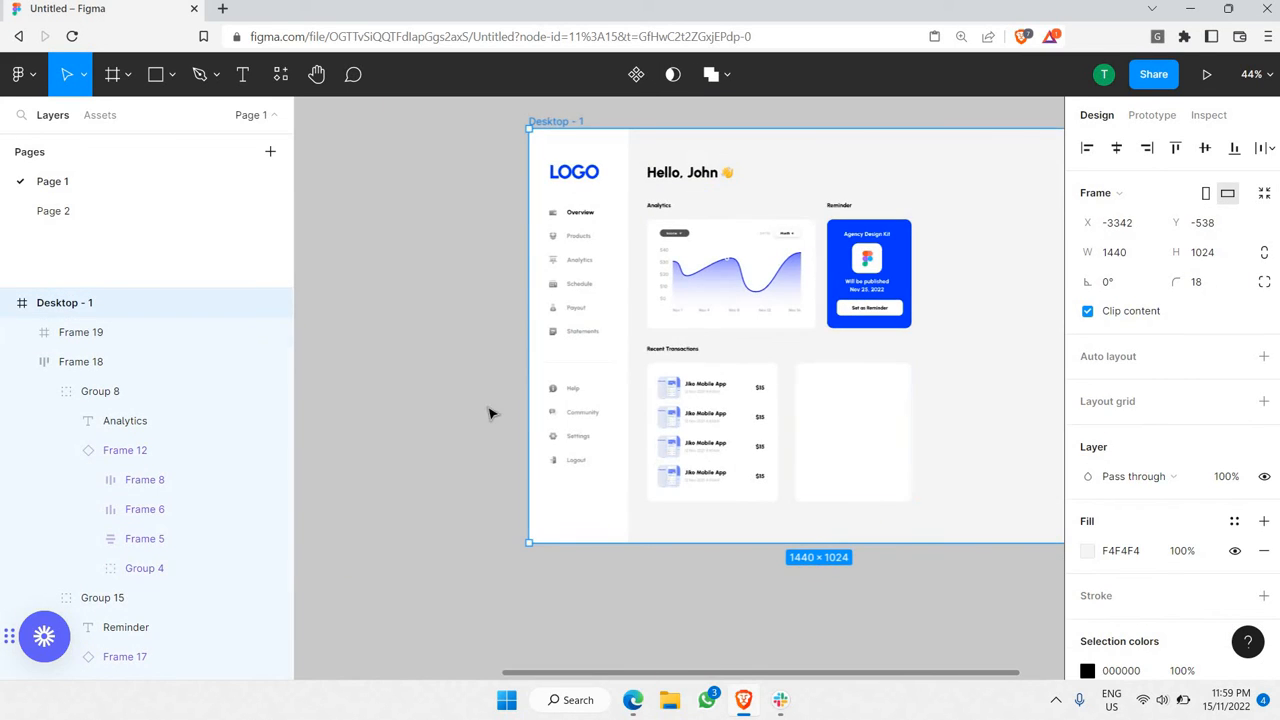
- Move the empty white frame out of the desktop design to sit beside the transactions list component, below the blue reminder component
left_click_drag(893, 417, 651, 366)
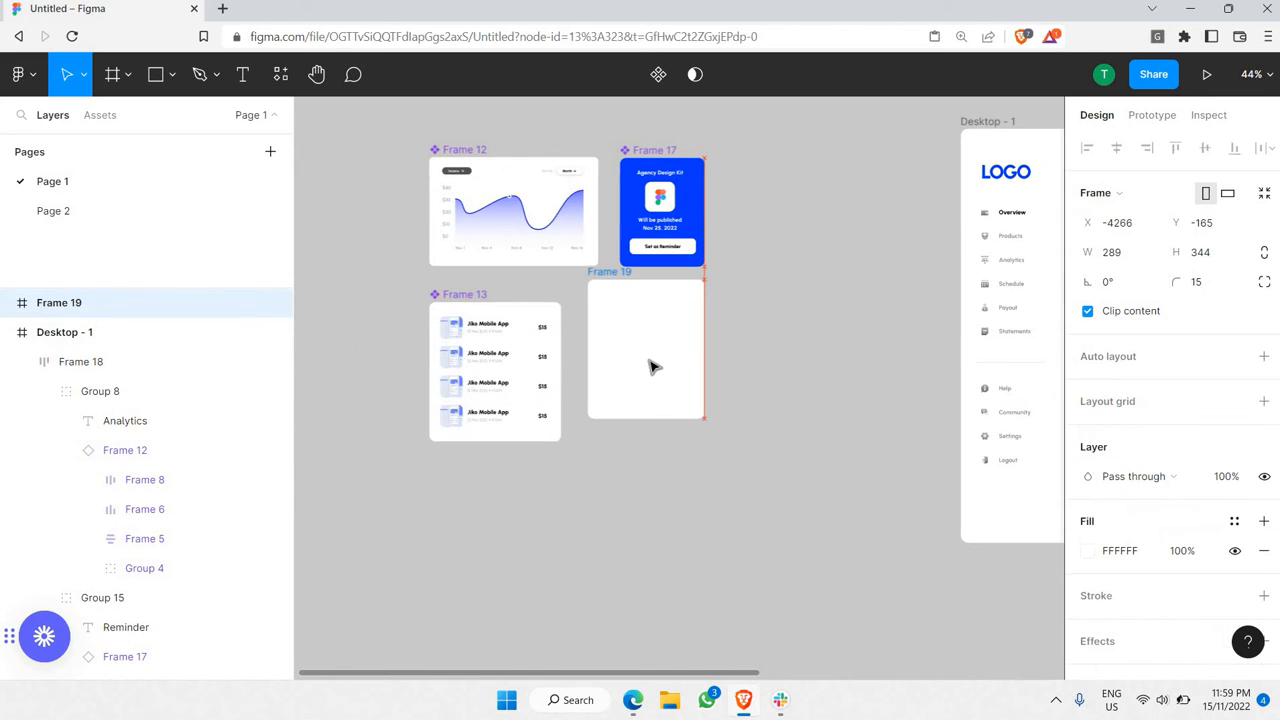
left_click(770, 368)
scroll(585, 360, "up", 3)
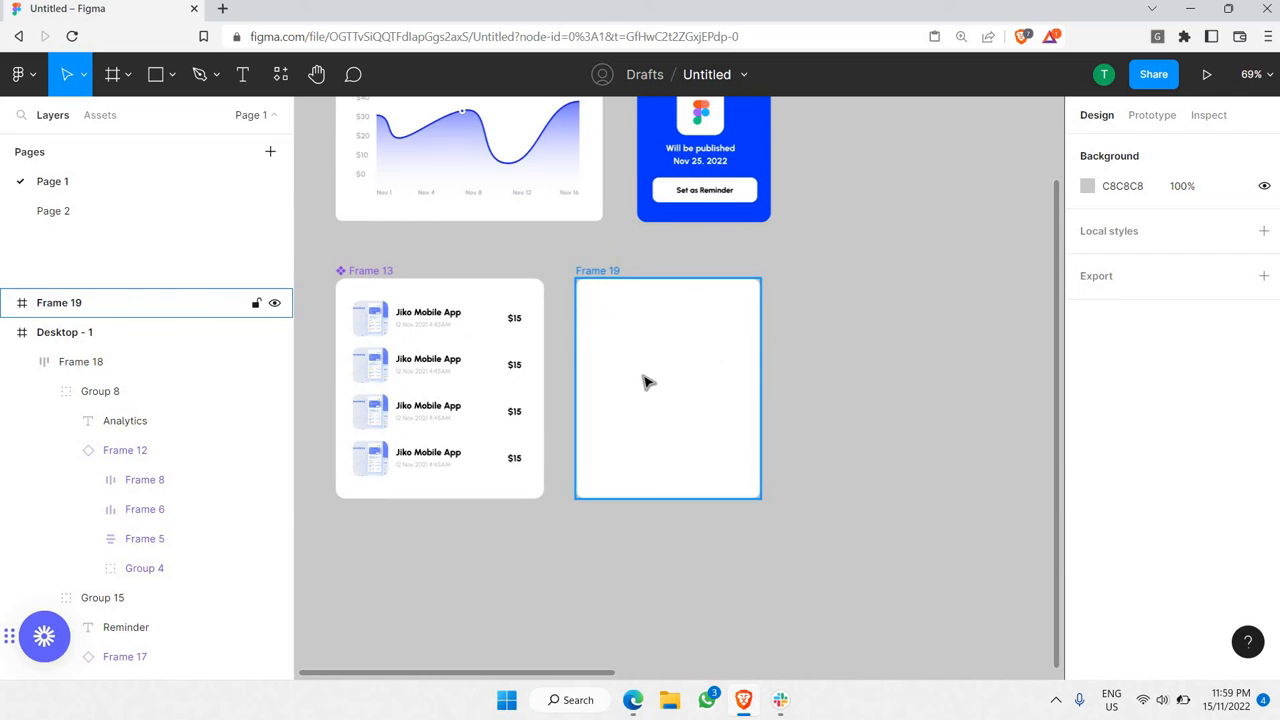
scroll(640, 392, "up", 2)
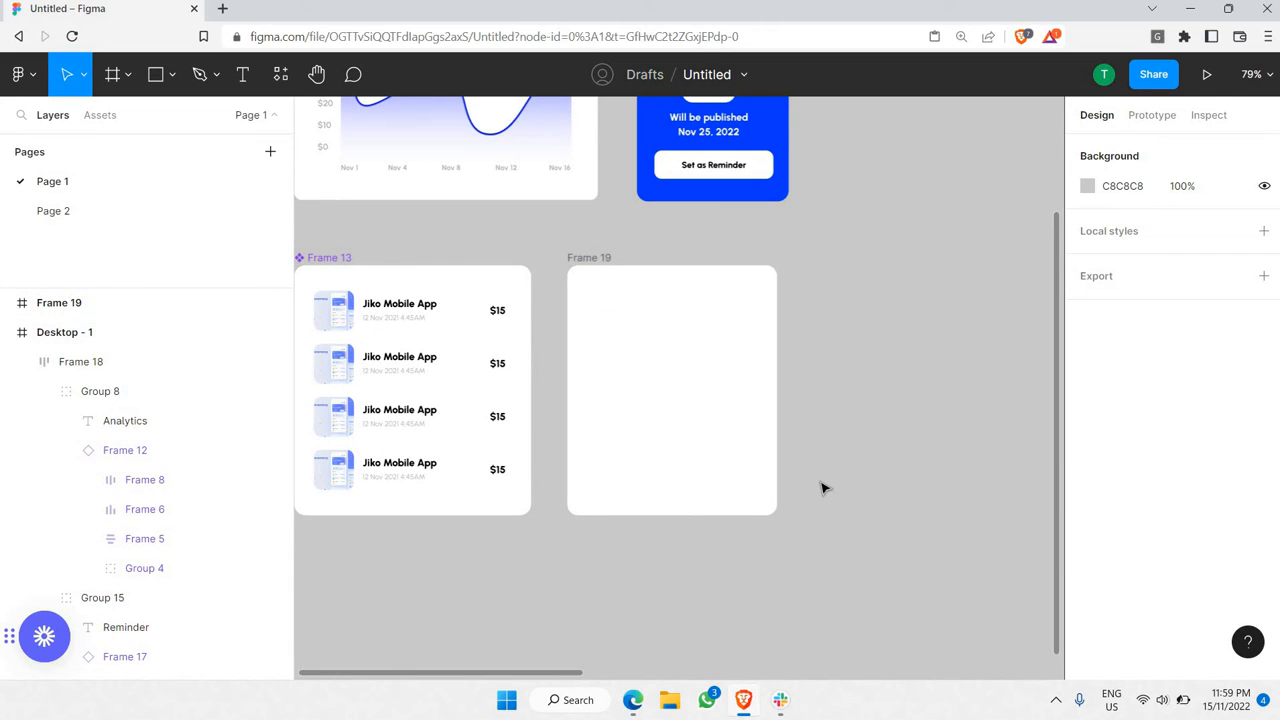
scroll(811, 374, "down", 3)
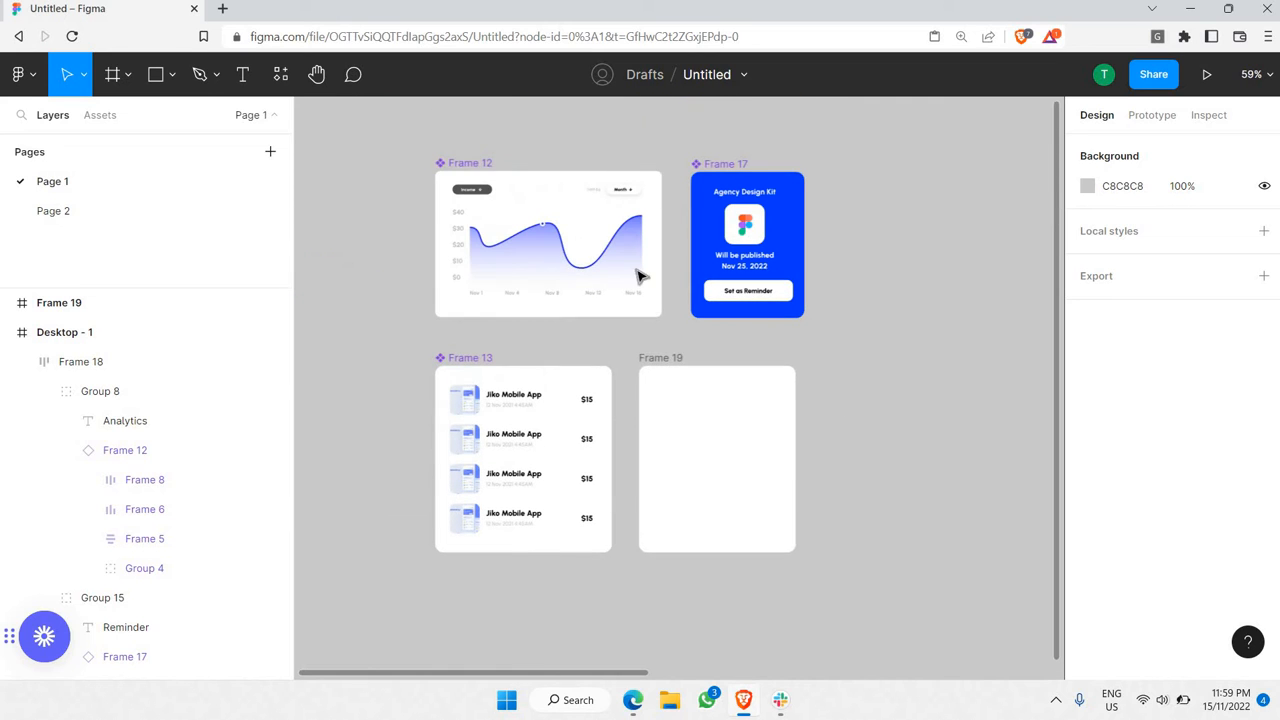
- Copy the line chart graphic from the analytics component into the empty white card, placing it at X 27, Y 101
left_click(620, 258)
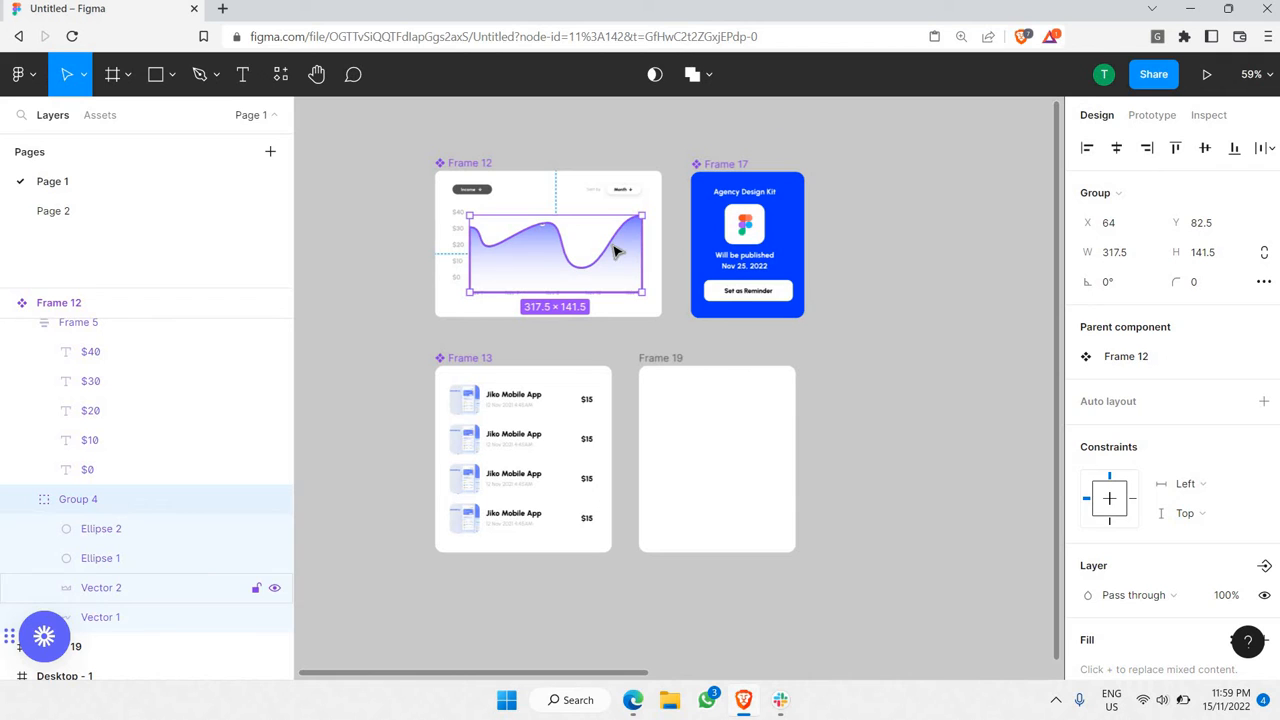
left_click(750, 468)
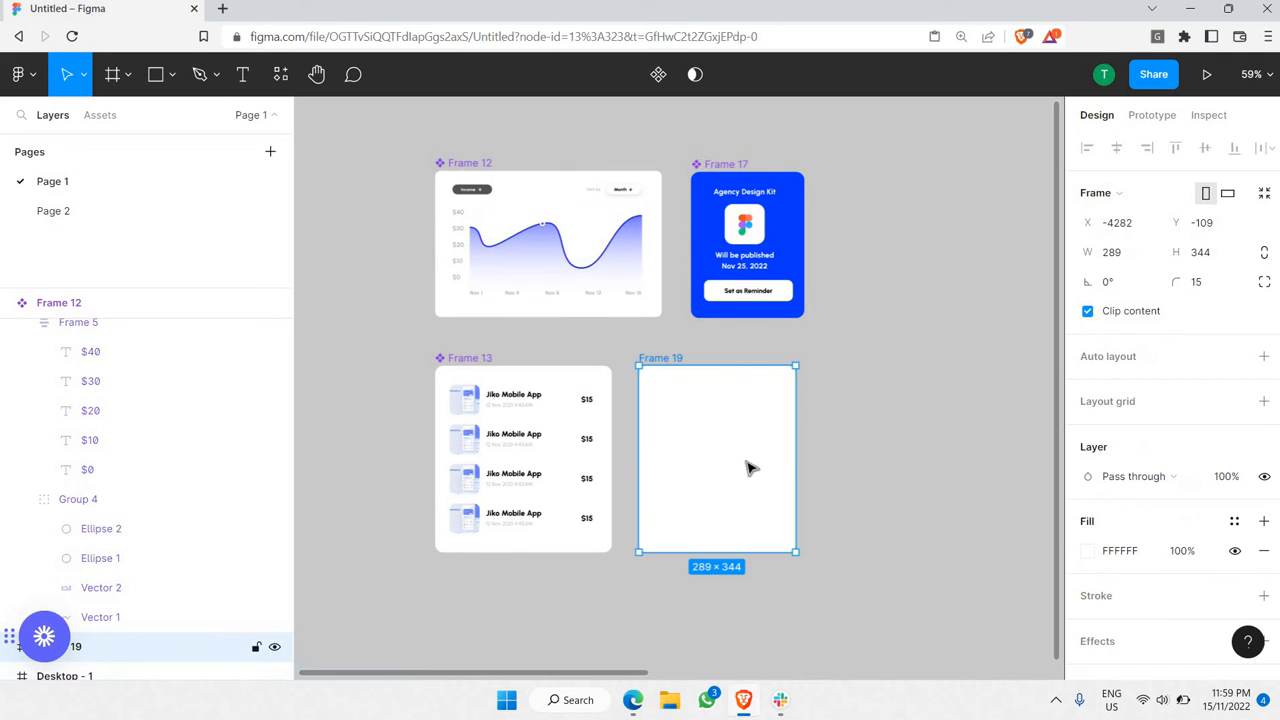
key("ctrl+v")
left_click_drag(730, 448, 709, 458)
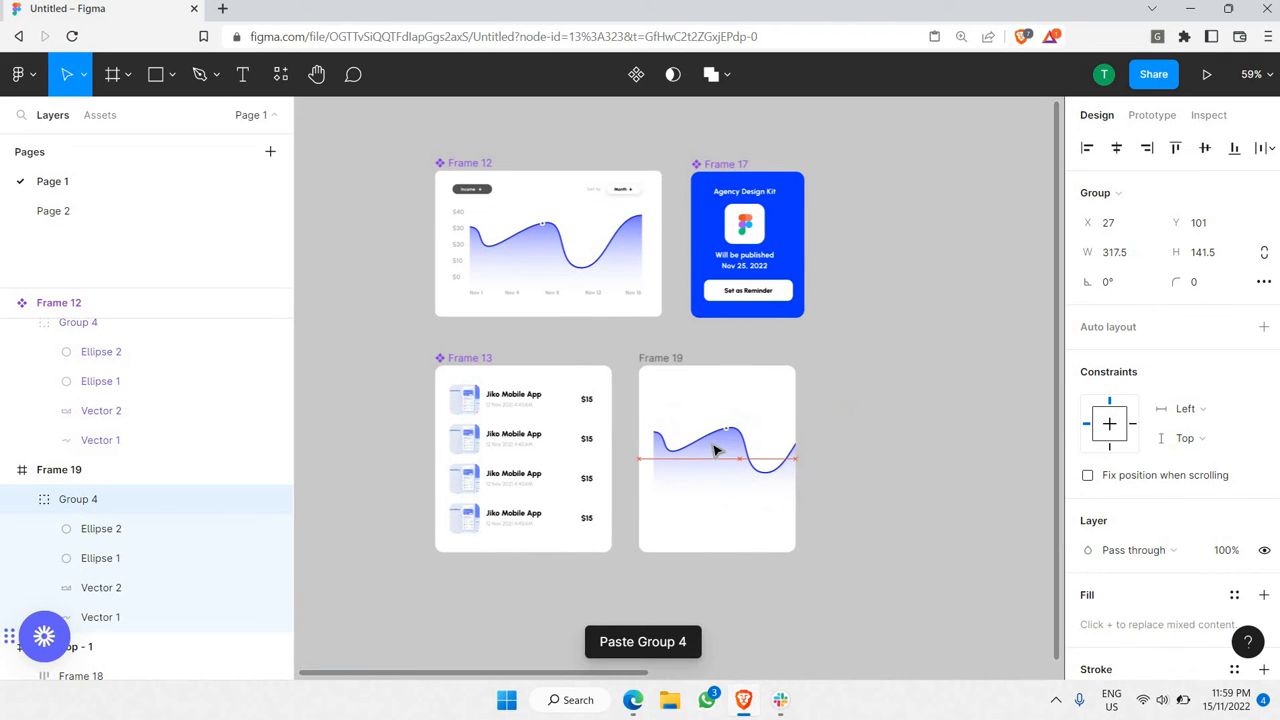
- Narrow the pasted chart graphic to a width of 237 so it fits inside the white card
scroll(711, 445, "up", 2)
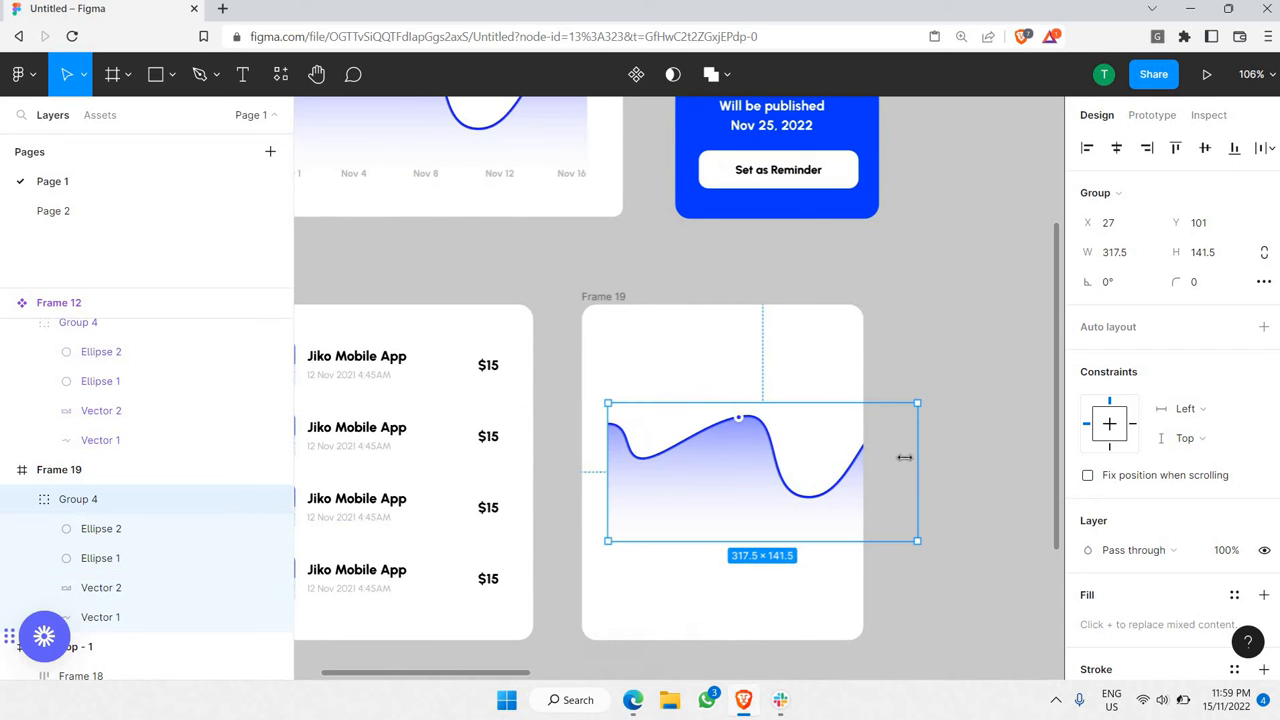
left_click_drag(867, 457, 839, 458)
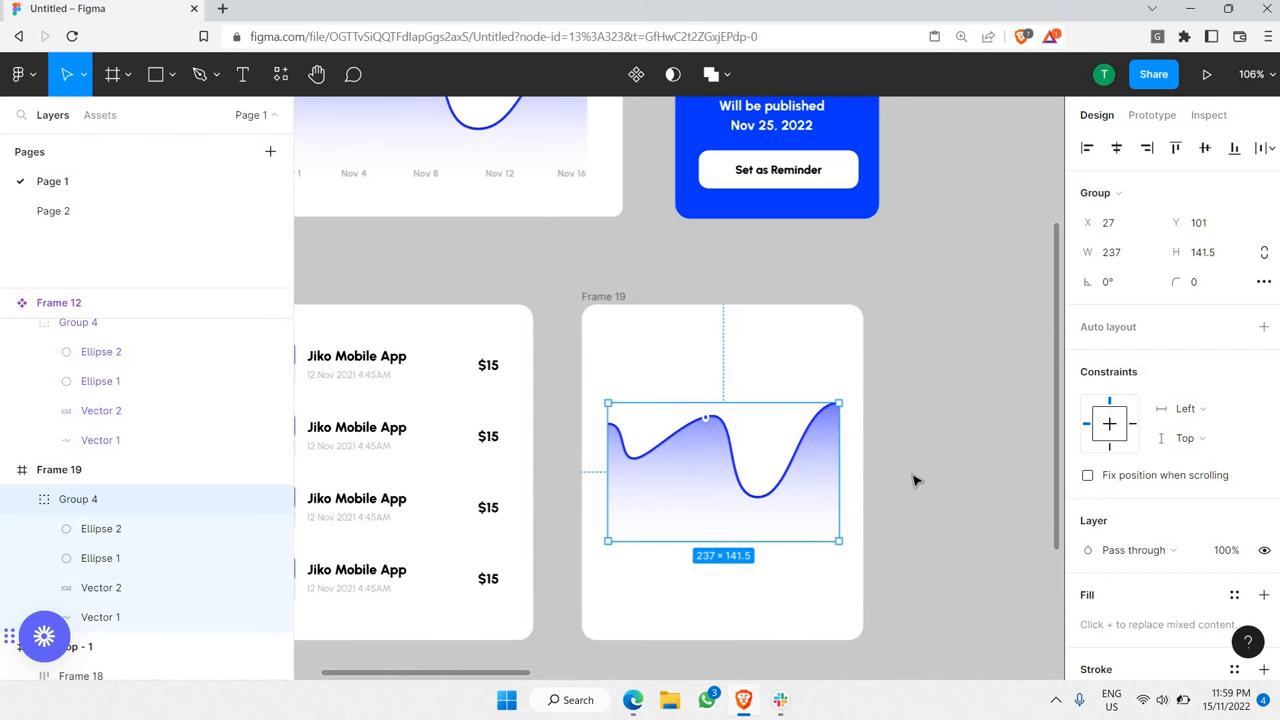
left_click(914, 481)
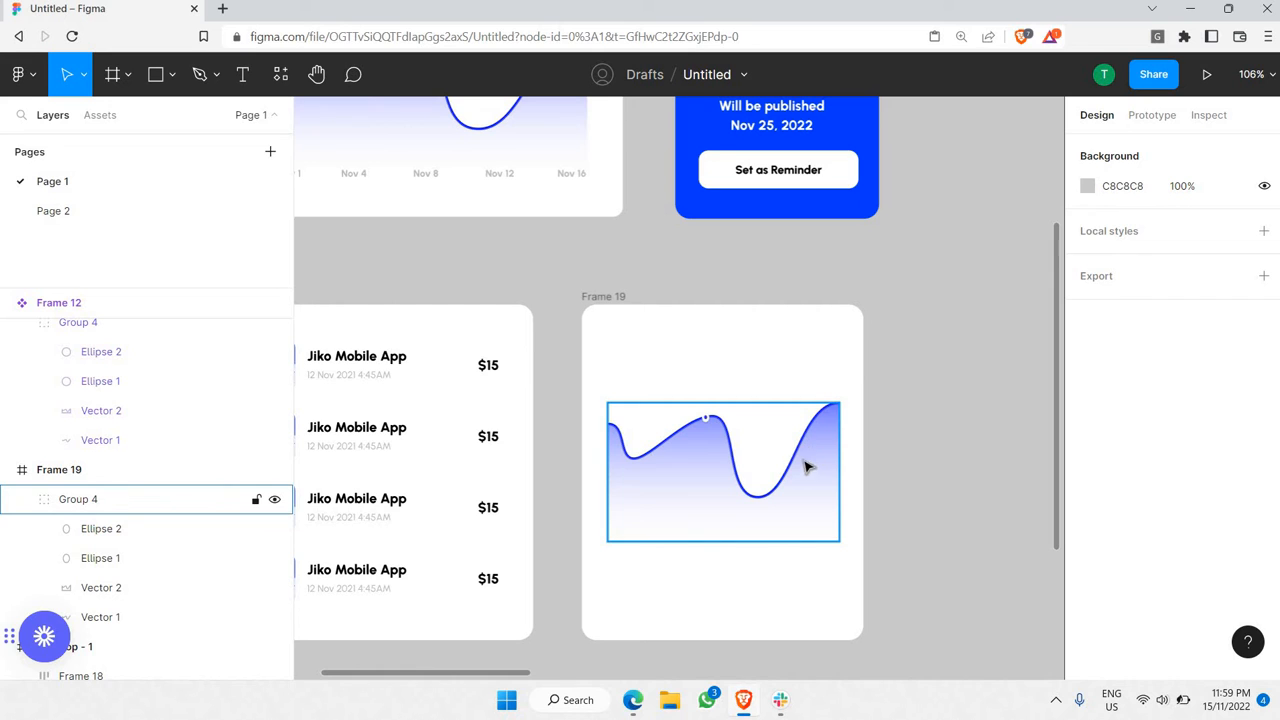
- Try to make the chart marker's white ellipse round by setting its height to 7.46
scroll(705, 425, "up", 5)
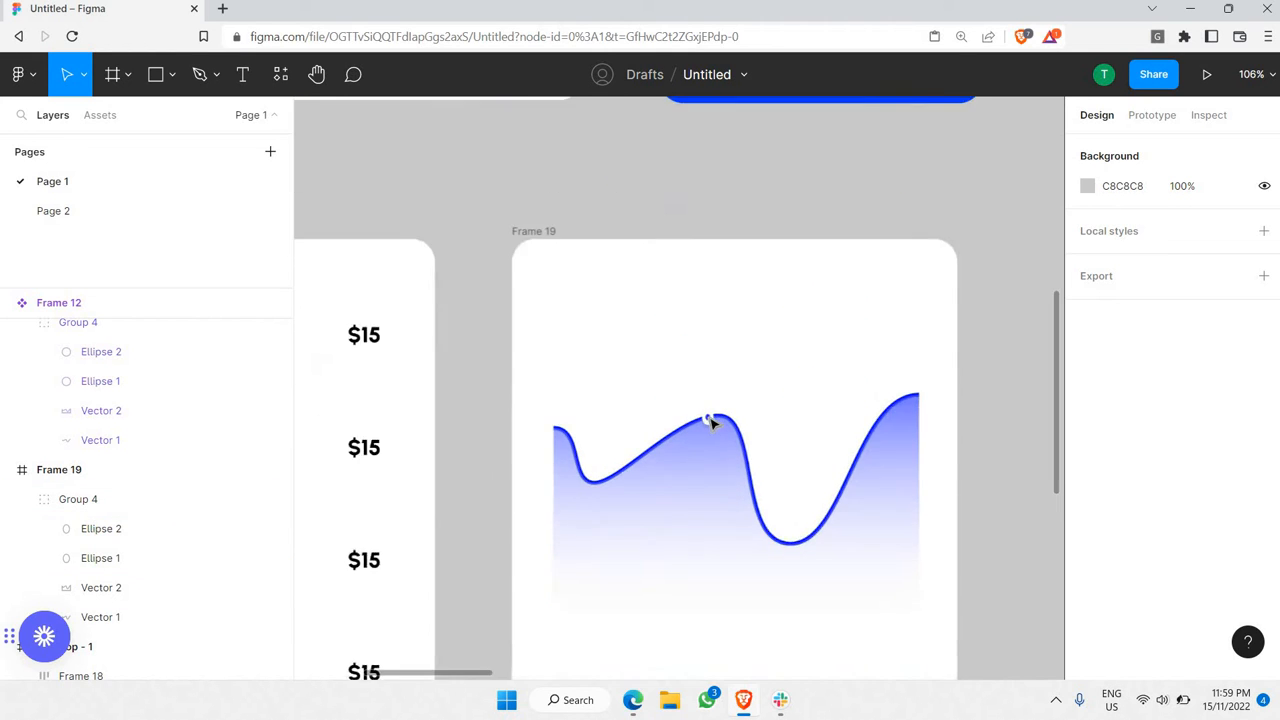
left_click(100, 558)
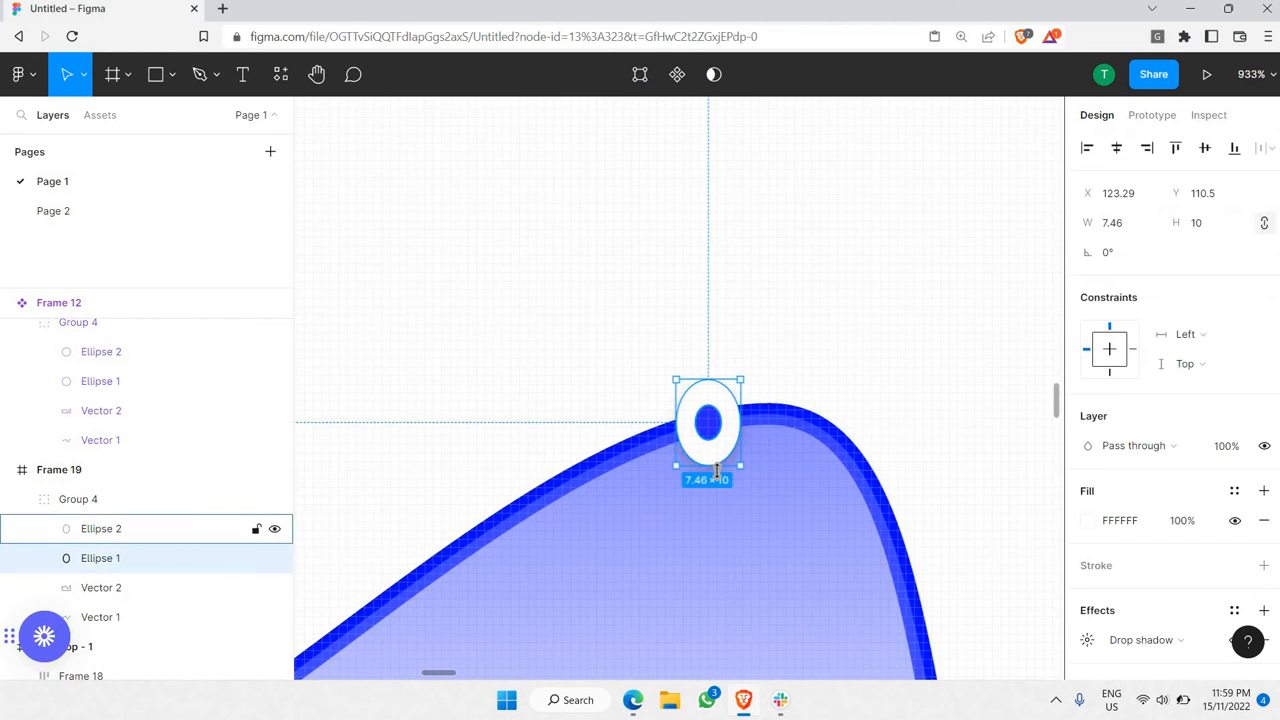
left_click(1127, 232)
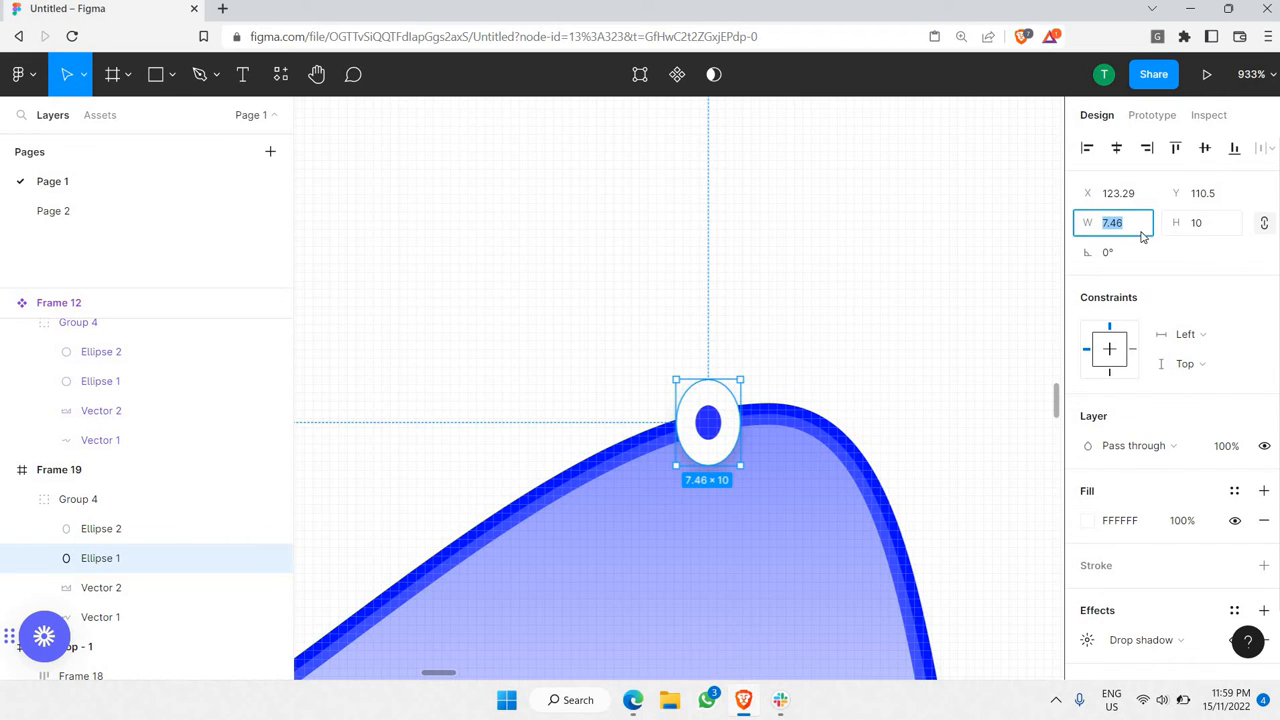
left_click(1212, 234)
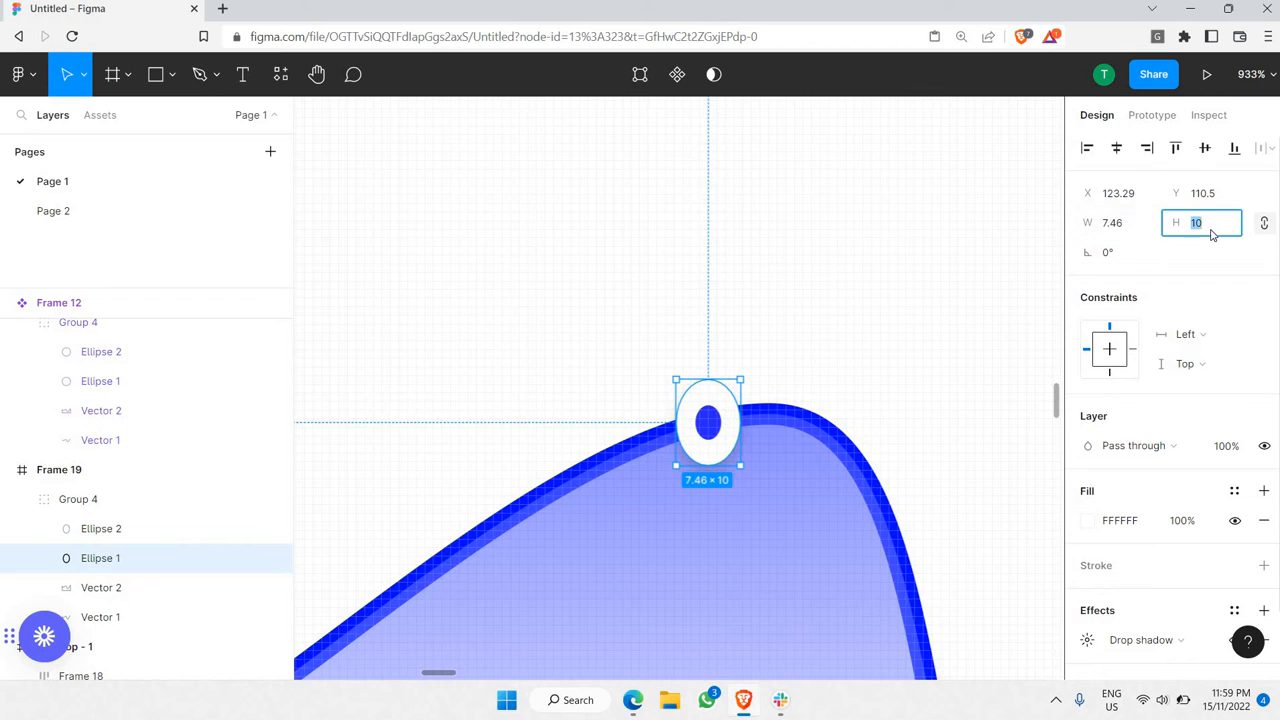
type("7.46")
key("Return")
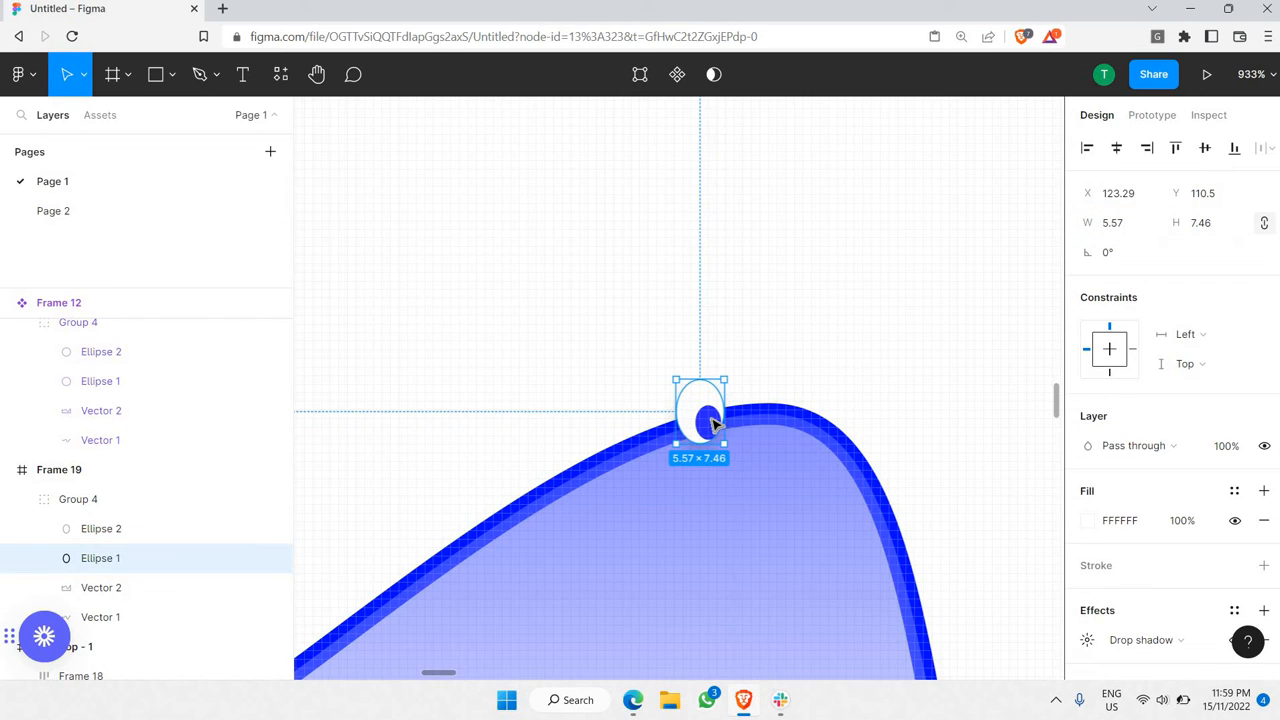
- Try to make the marker's blue dot round by setting its height to 2.99, and undo the change
left_click(707, 418)
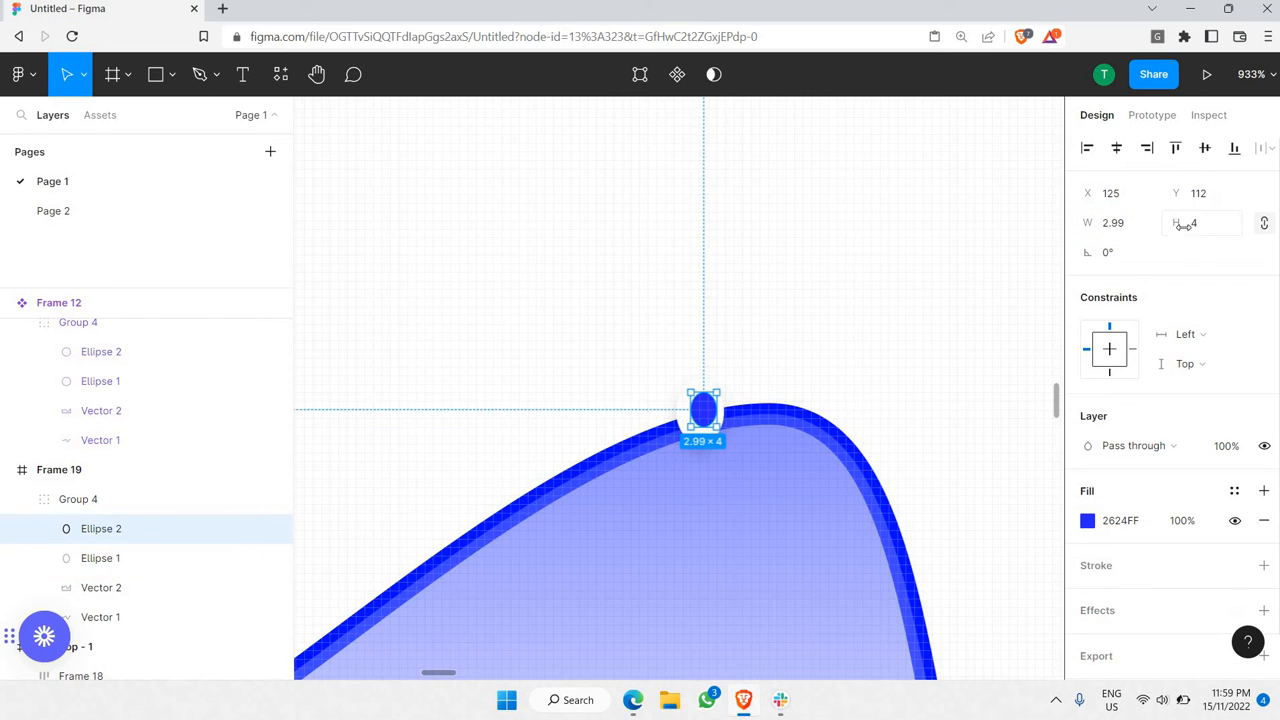
left_click(1130, 224)
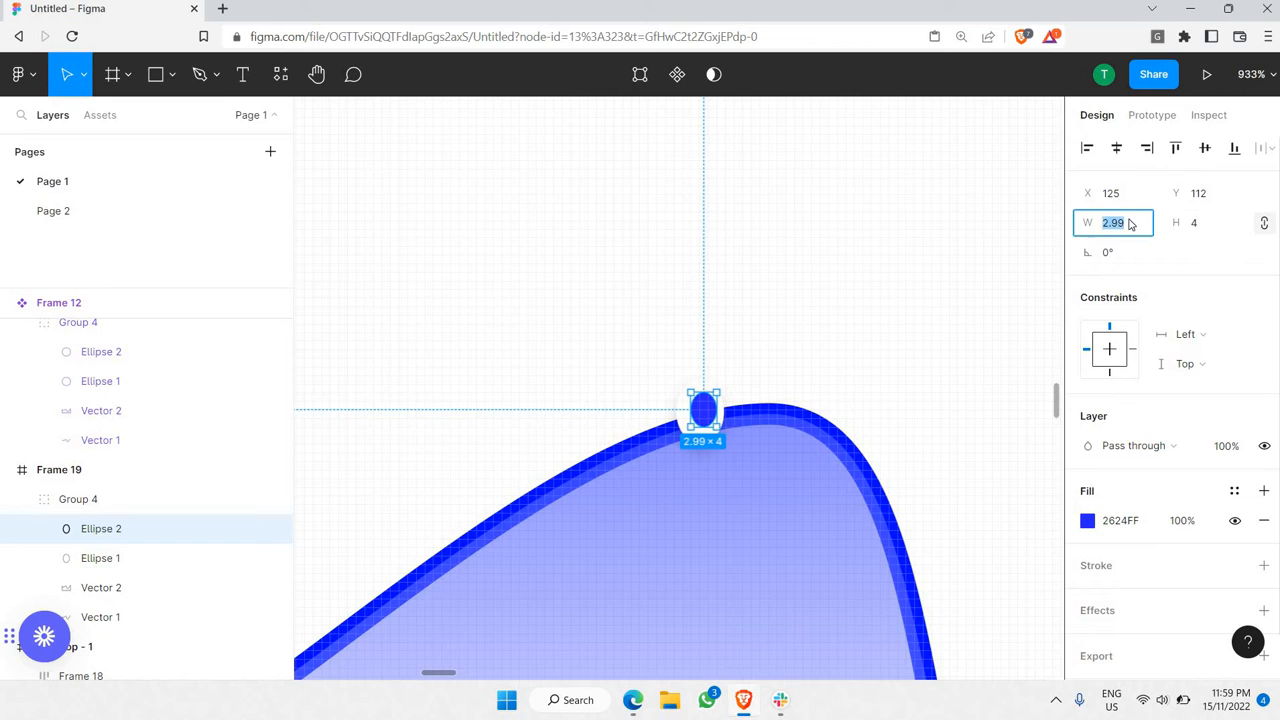
left_click(1200, 234)
type("2.99")
key("Return")
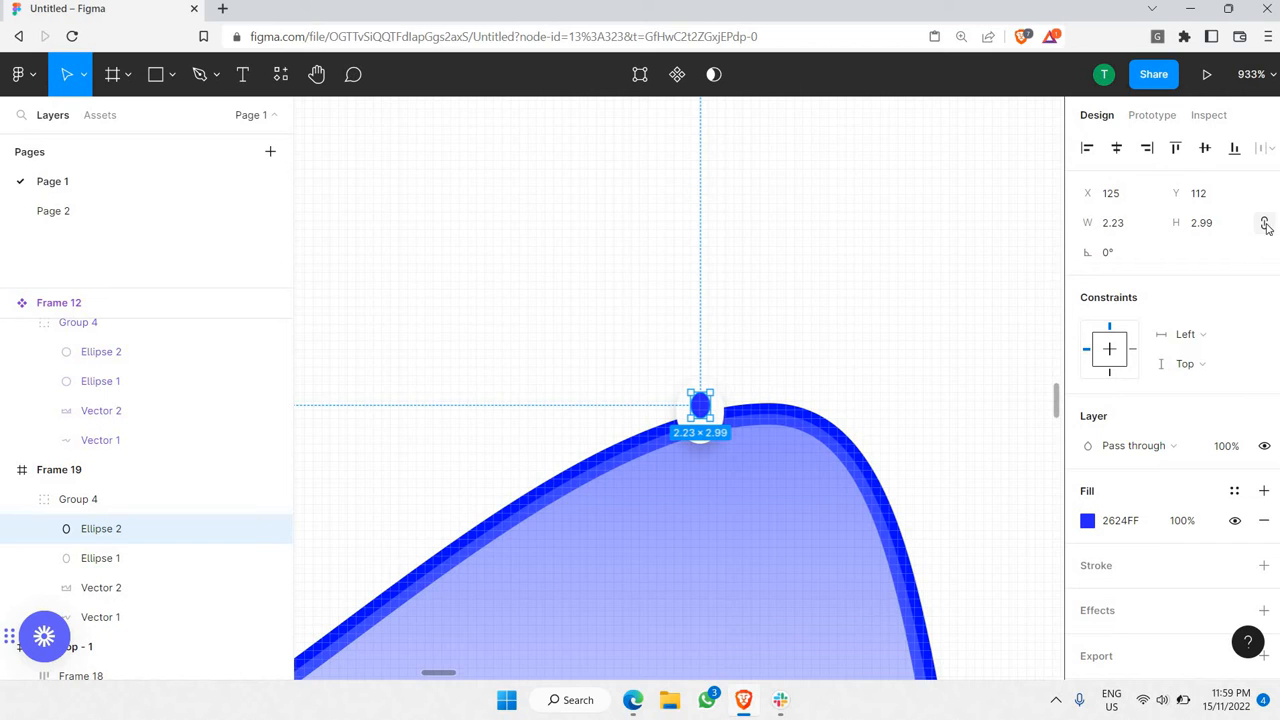
key("ctrl+z")
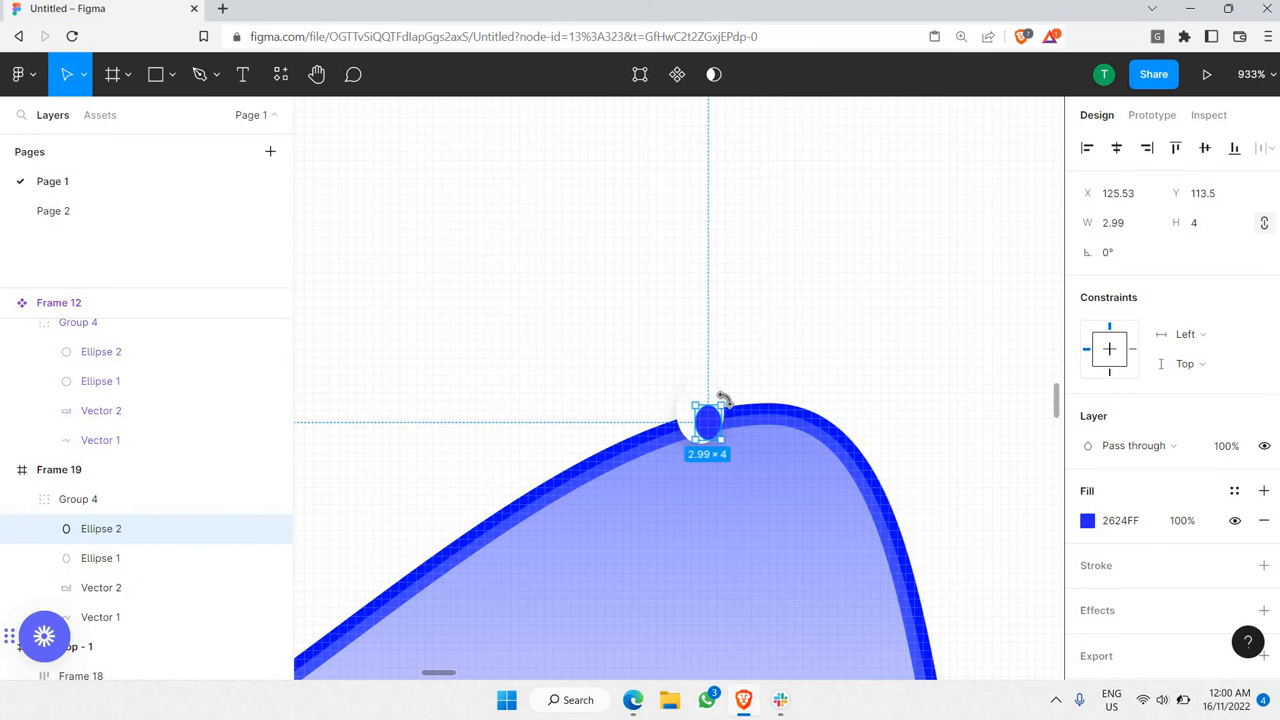
- Unlock the marker's proportions, make its white ring and blue dot round, and group them on the curve's peak
left_click(730, 400)
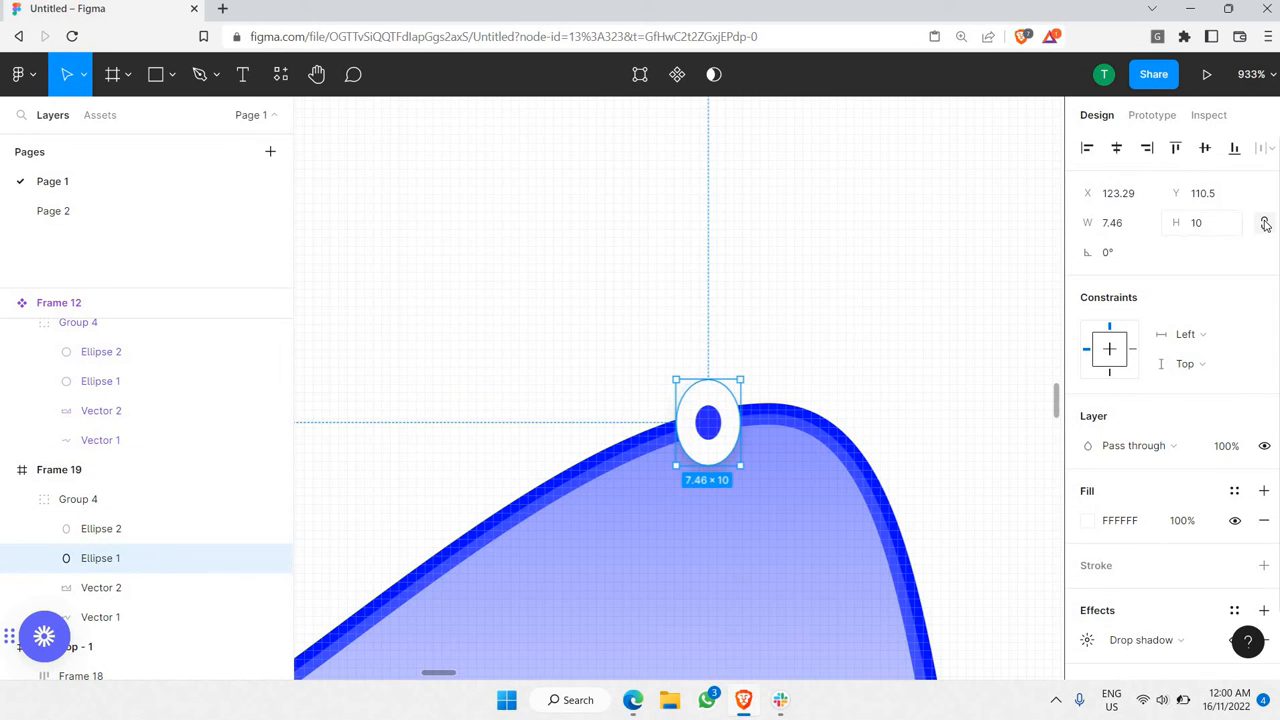
left_click(1134, 230)
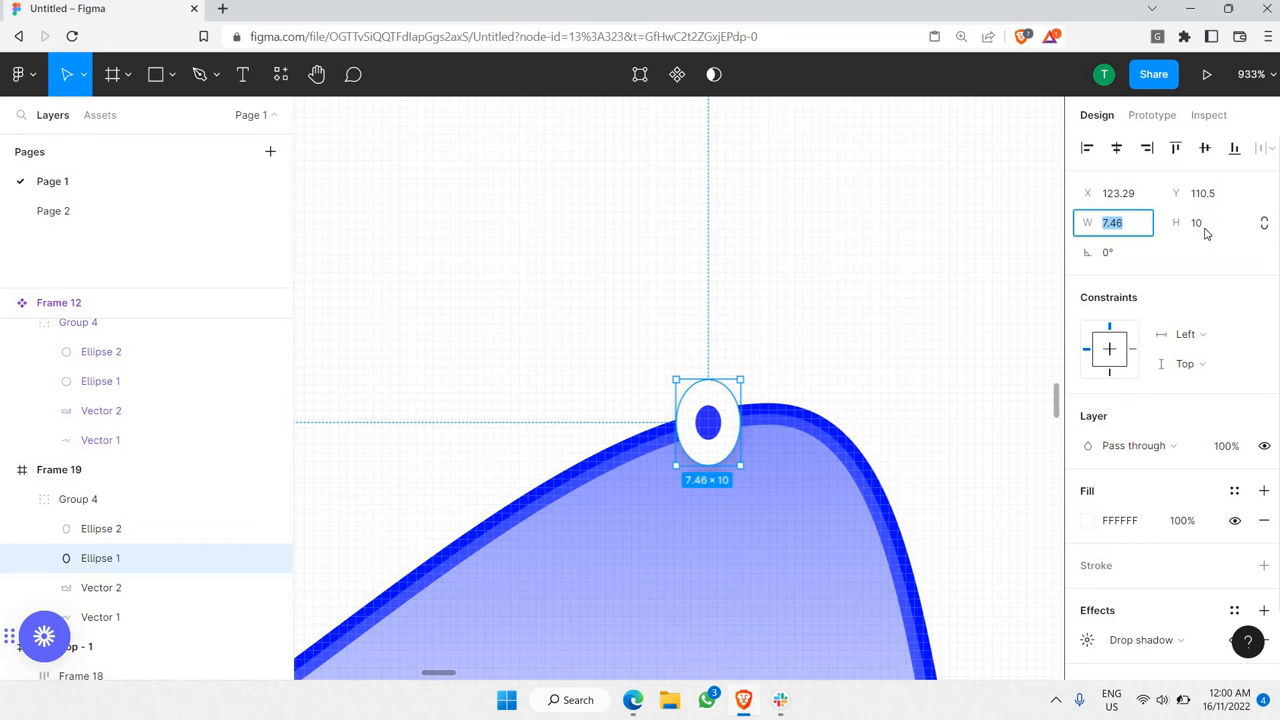
left_click(1209, 234)
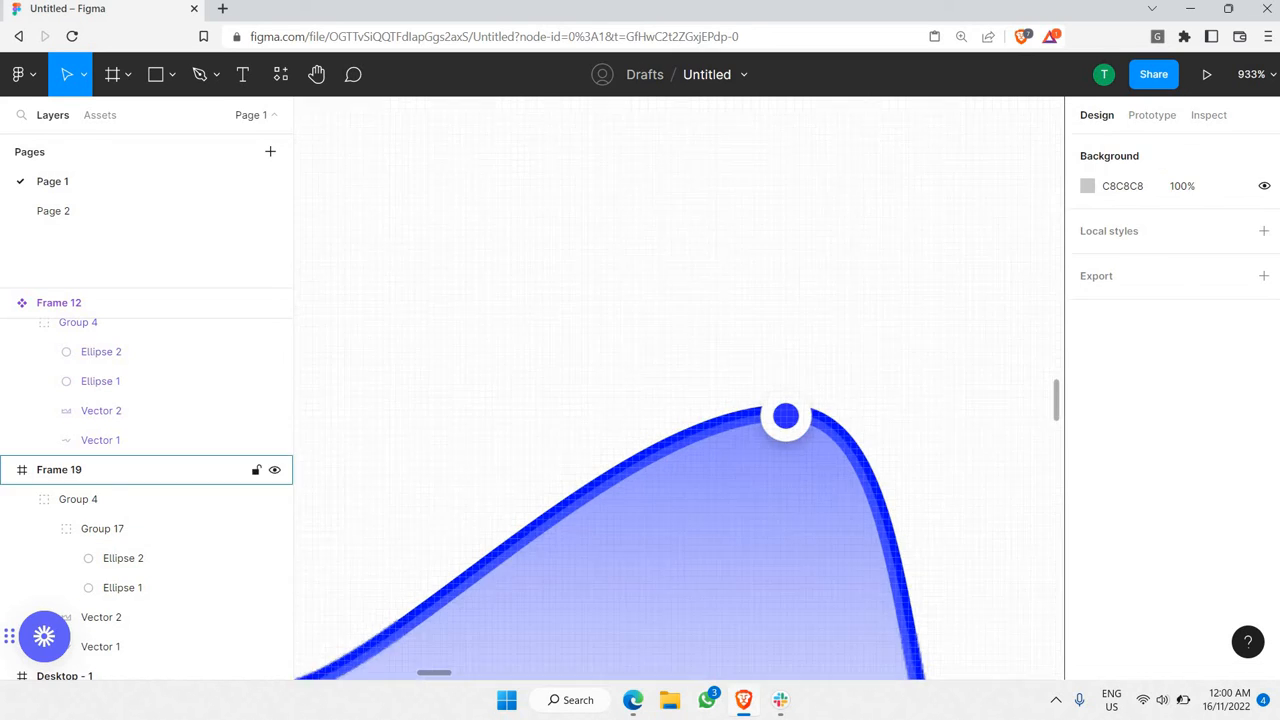
- Move the chart graphic lower inside the white card, to X 27, Y 154
scroll(837, 421, "down", 3)
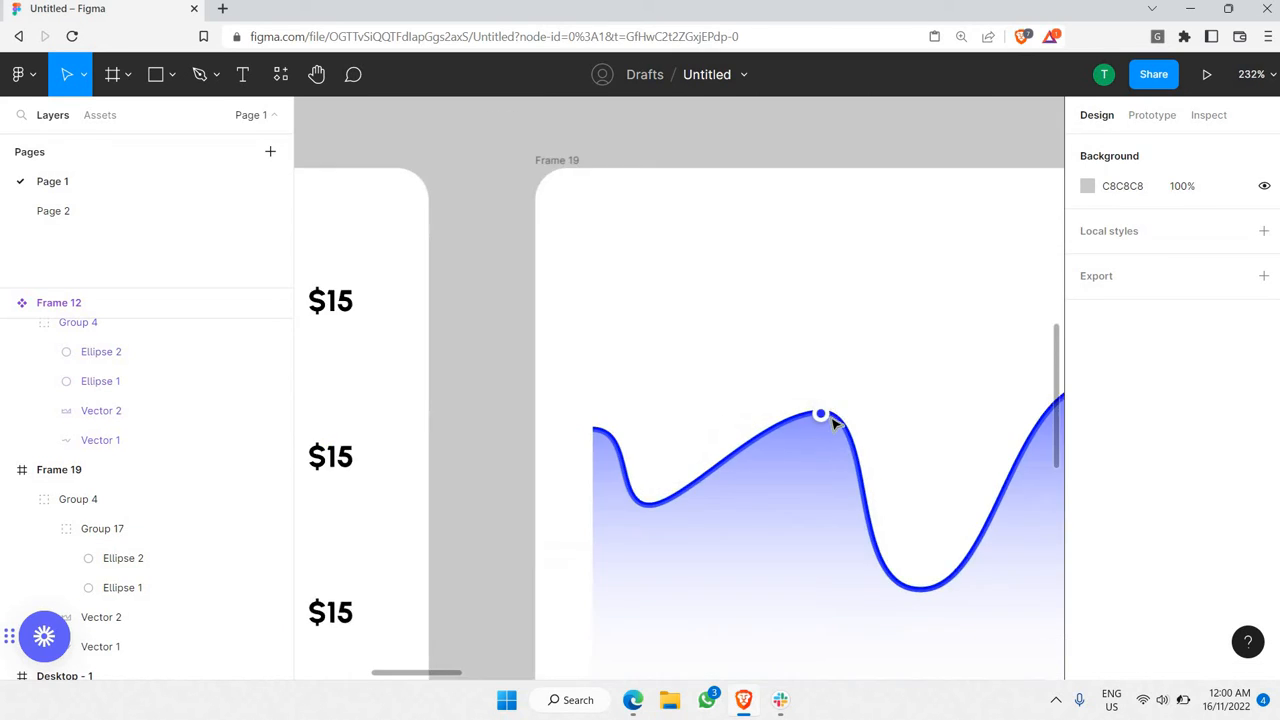
scroll(837, 421, "down", 5)
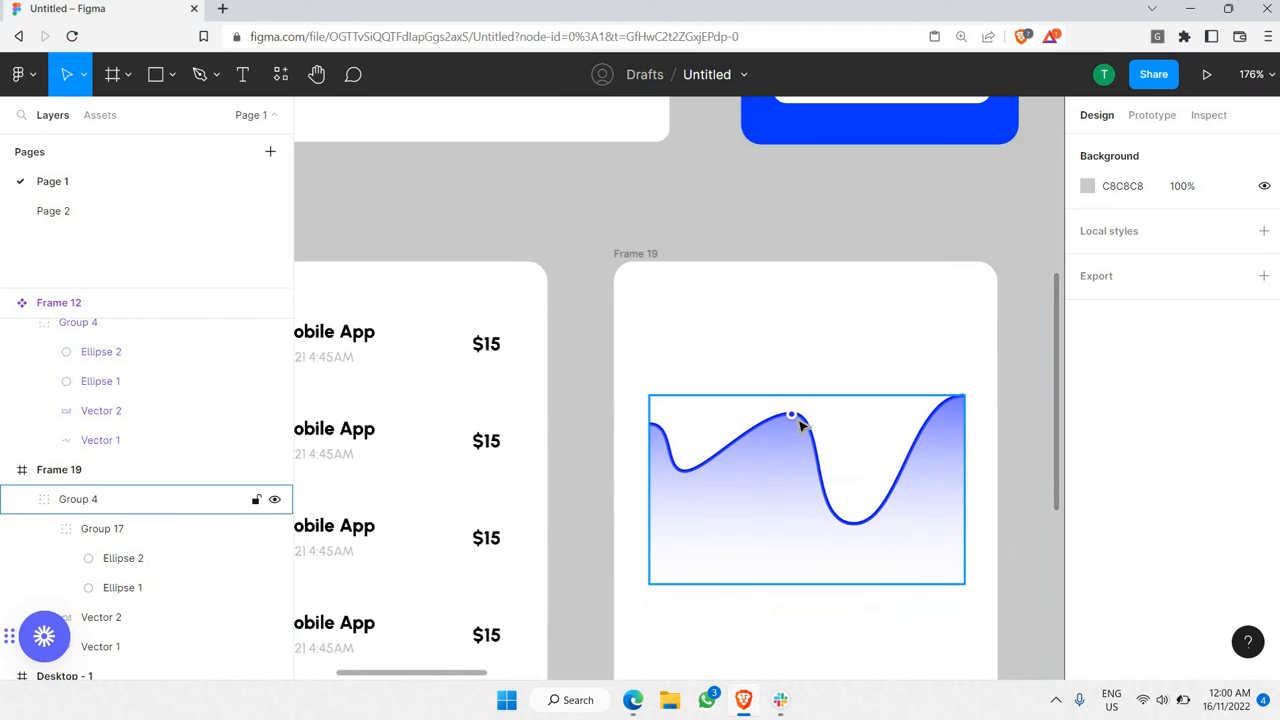
scroll(723, 489, "right", 1)
scroll(758, 356, "down", 3)
scroll(771, 430, "up", 3)
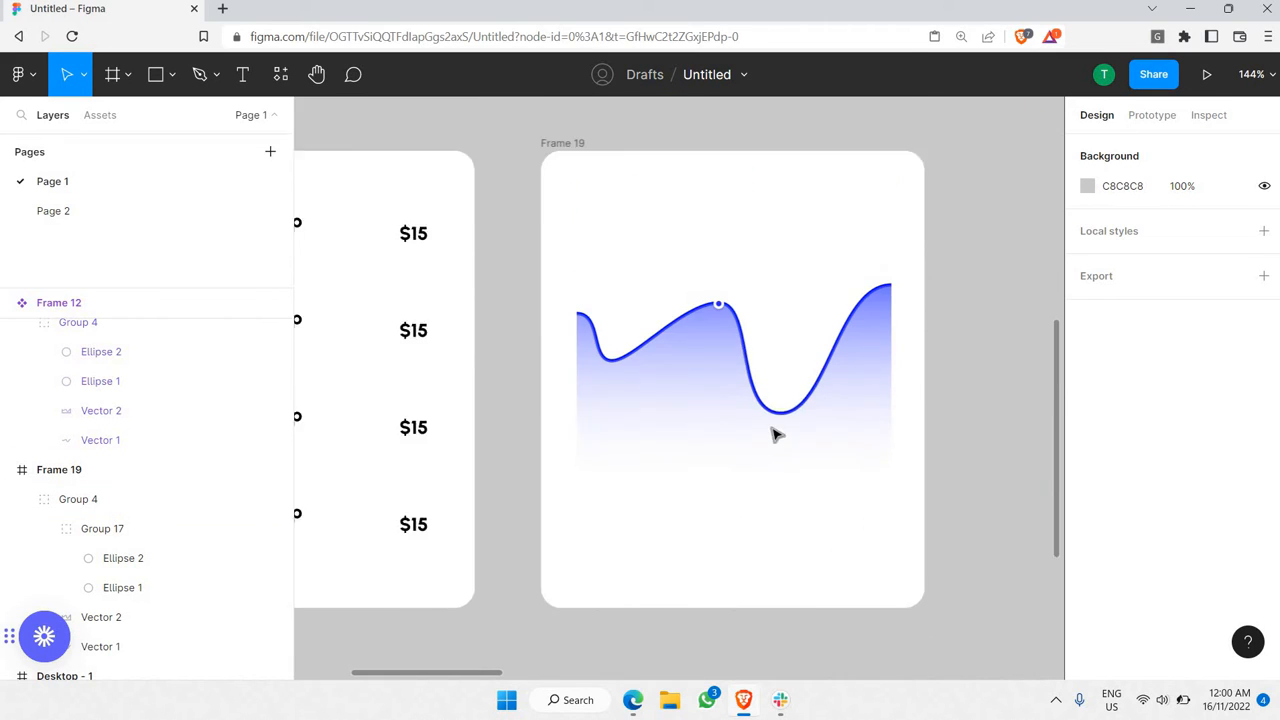
scroll(783, 469, "down", 2)
left_click(784, 422)
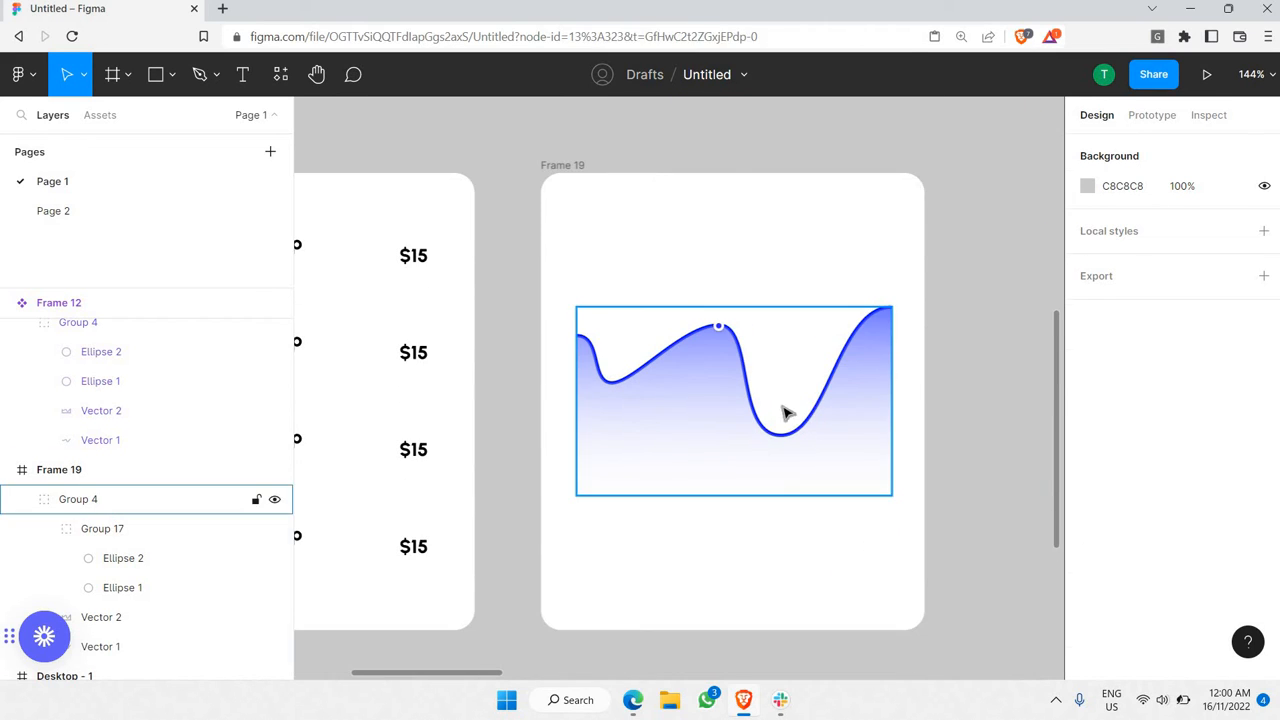
mouse_move(800, 467)
left_mouse_down()
mouse_move(806, 491)
mouse_move(790, 482)
left_mouse_up()
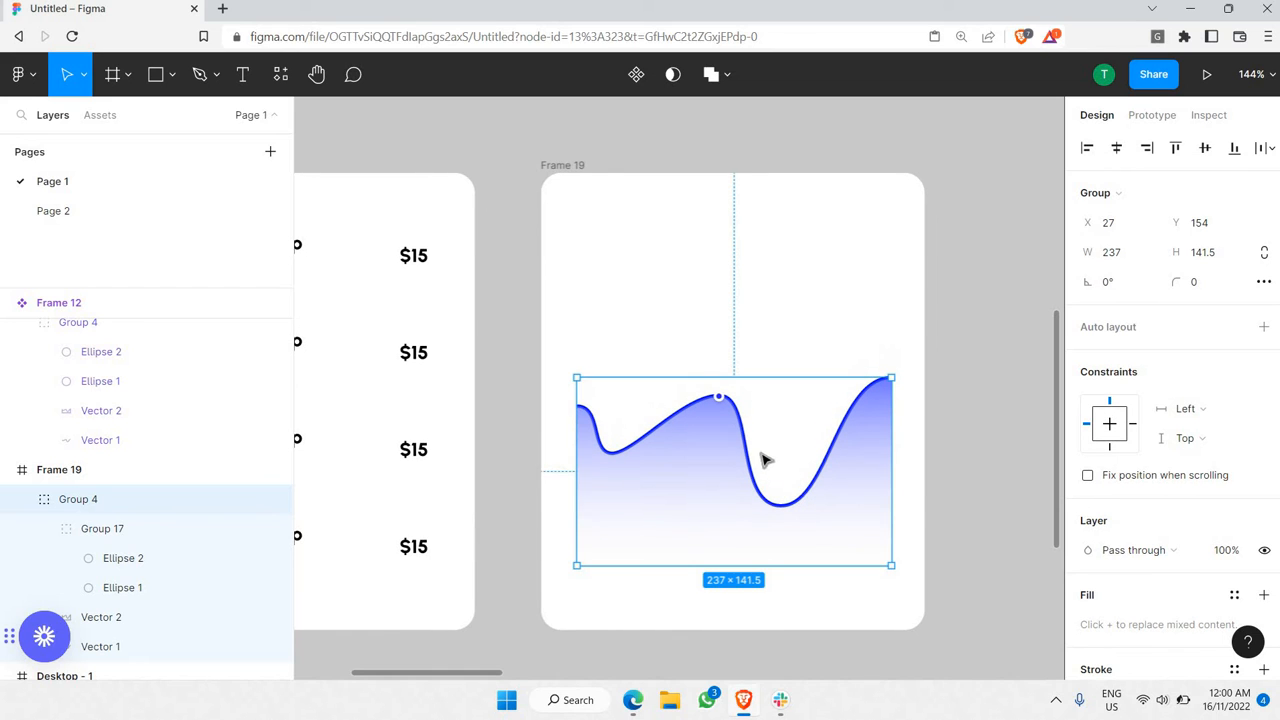
- Copy the Nov 1 to Nov 16 date label row from the analytics component into the white card
scroll(636, 600, "down", 5)
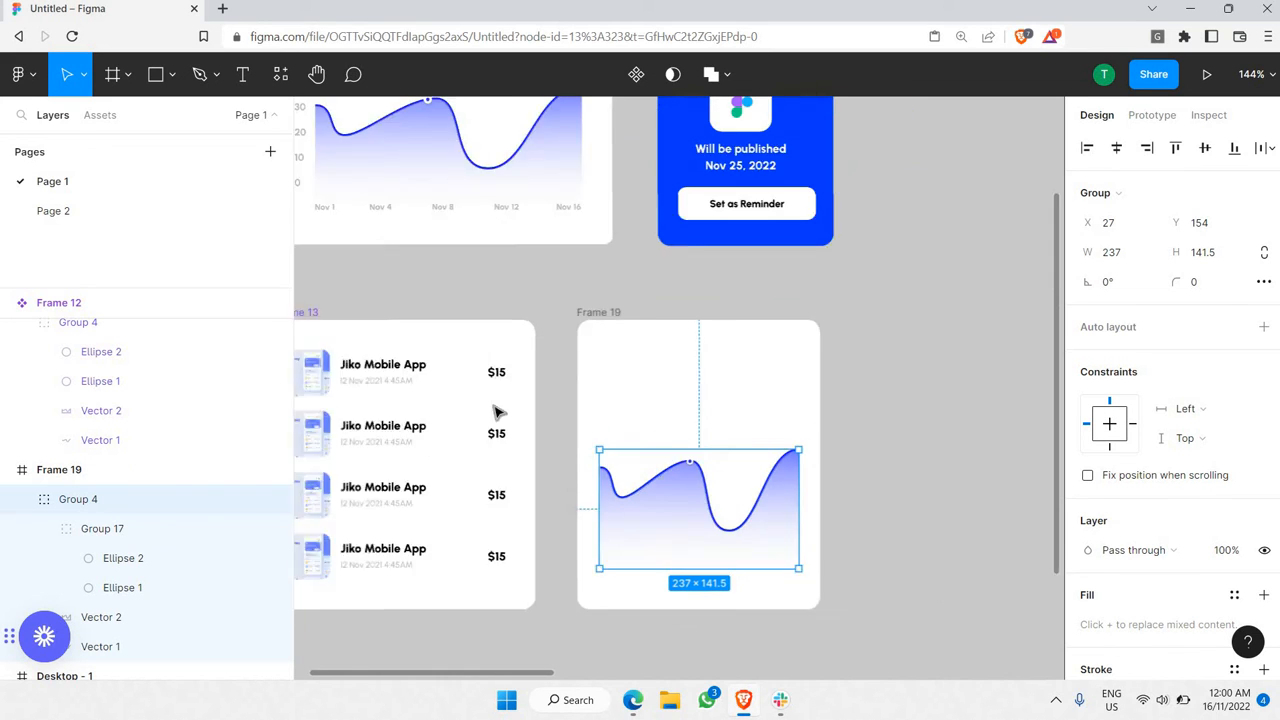
scroll(549, 391, "up", 2)
scroll(491, 374, "up", 5, "ctrl")
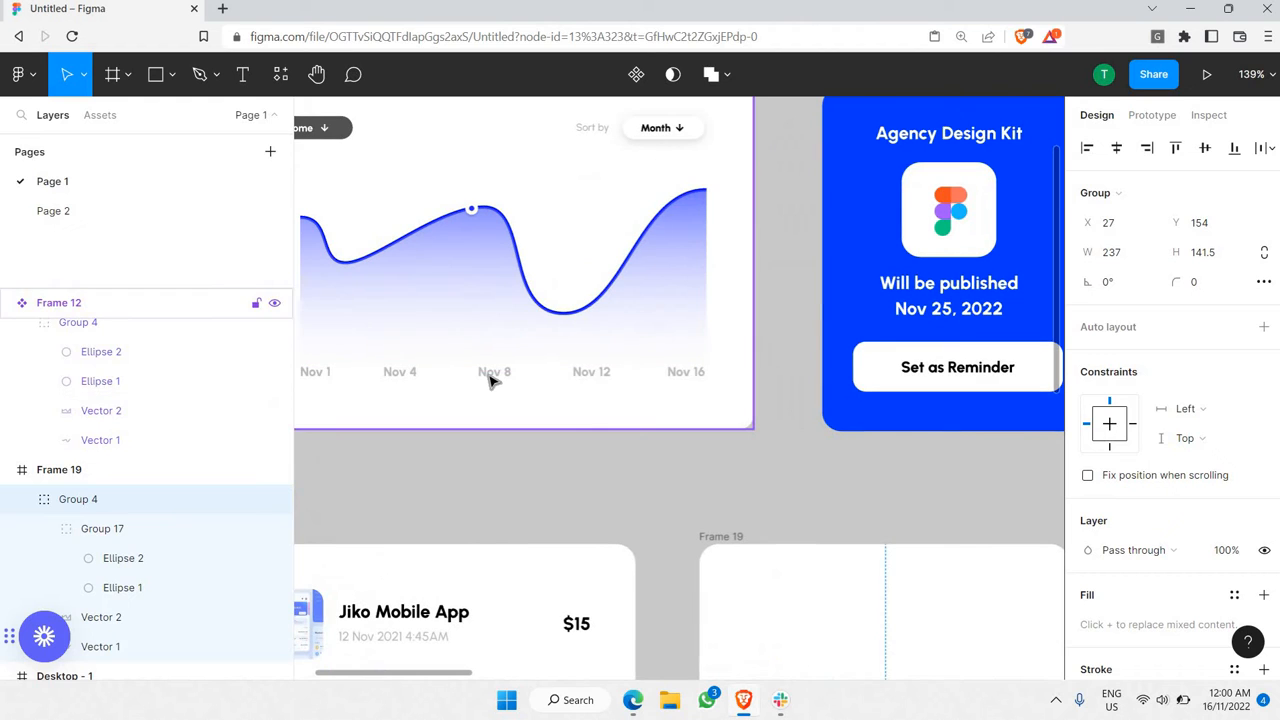
left_click(490, 380)
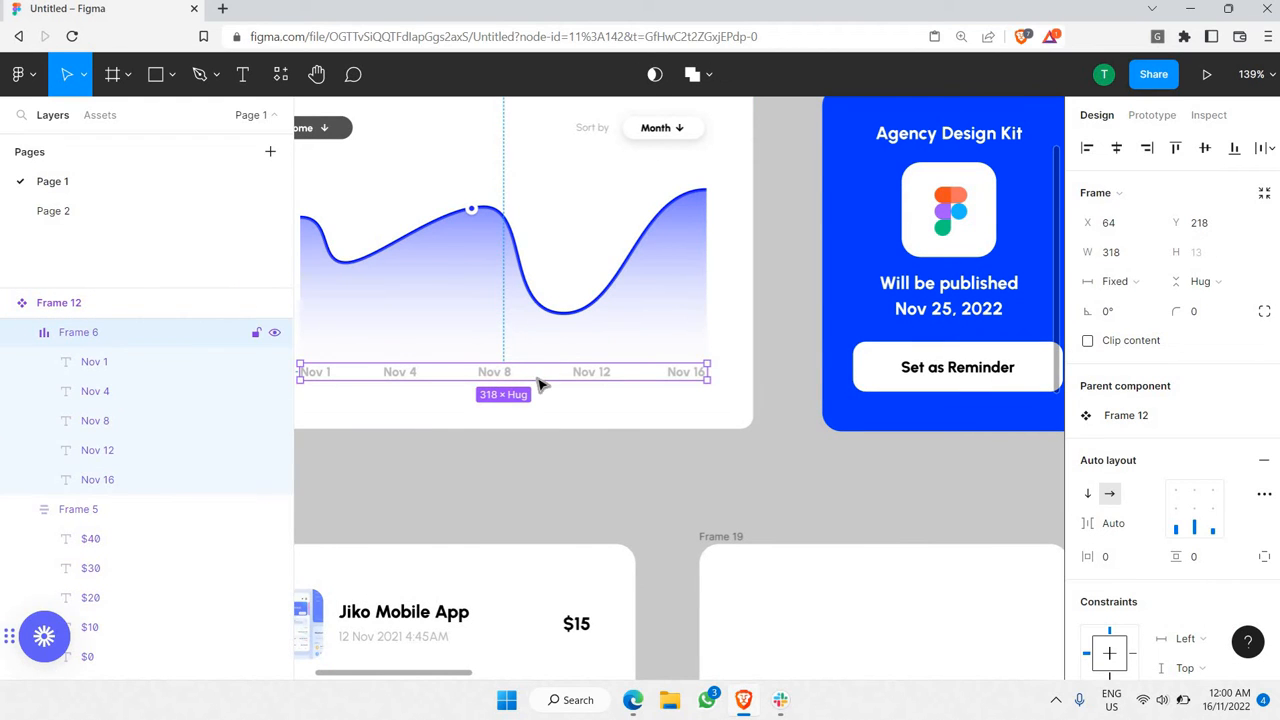
scroll(540, 390, "down", 3)
scroll(712, 412, "right", 5)
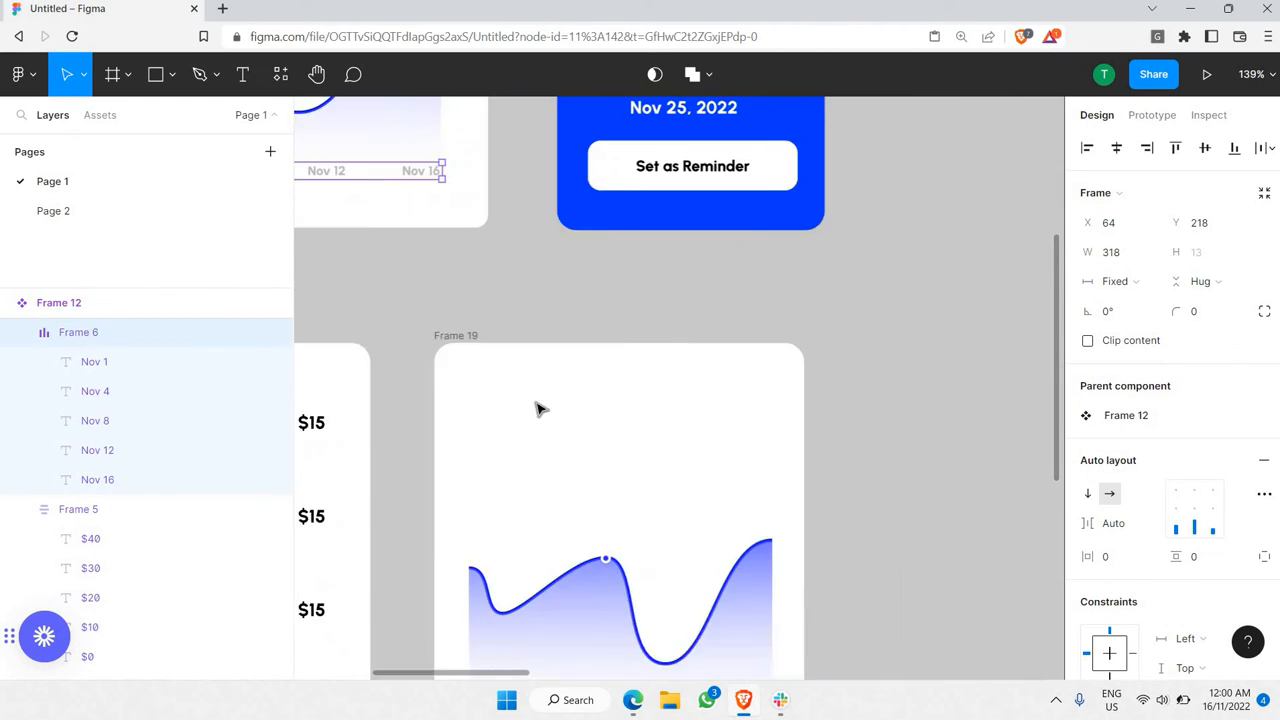
scroll(540, 407, "down", 2)
scroll(480, 149, "left", 3)
left_click(466, 127)
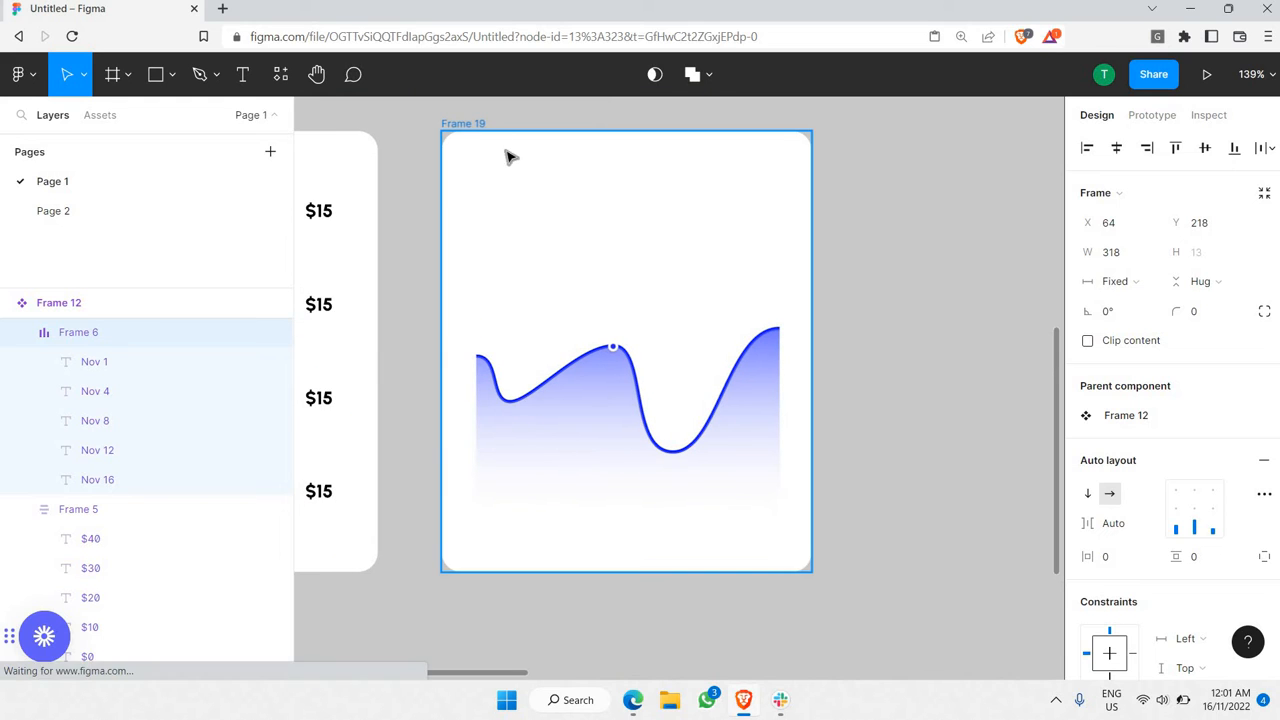
key("ctrl+v")
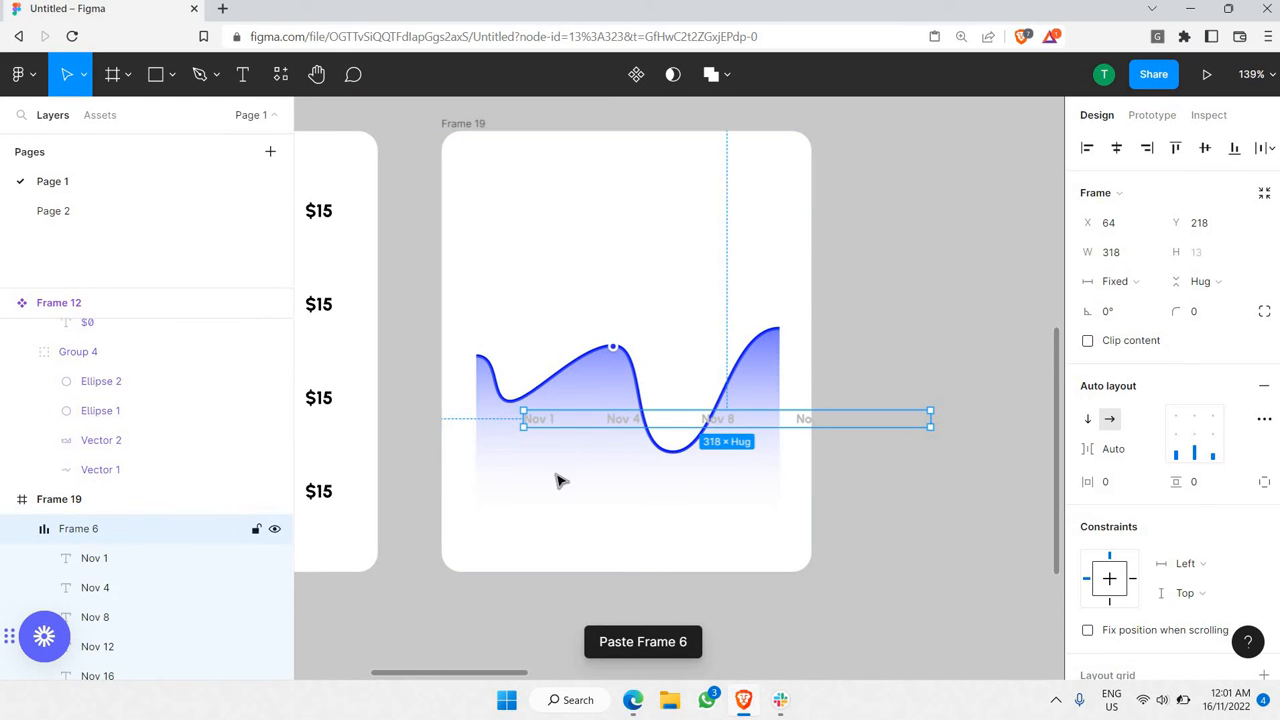
- Place the date label row along the chart's lower edge at X 27, Y 283, and narrow it to the chart's width
left_click_drag(539, 505, 535, 505)
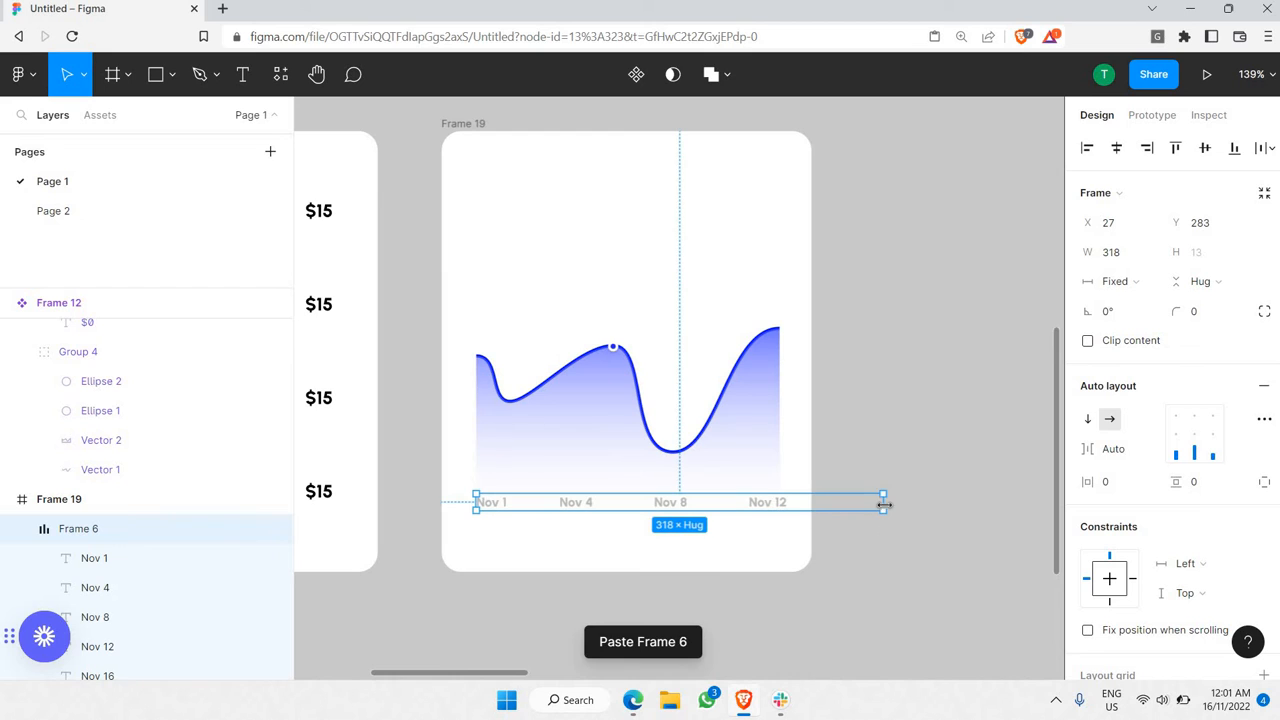
left_click_drag(843, 506, 779, 510)
left_click(688, 474)
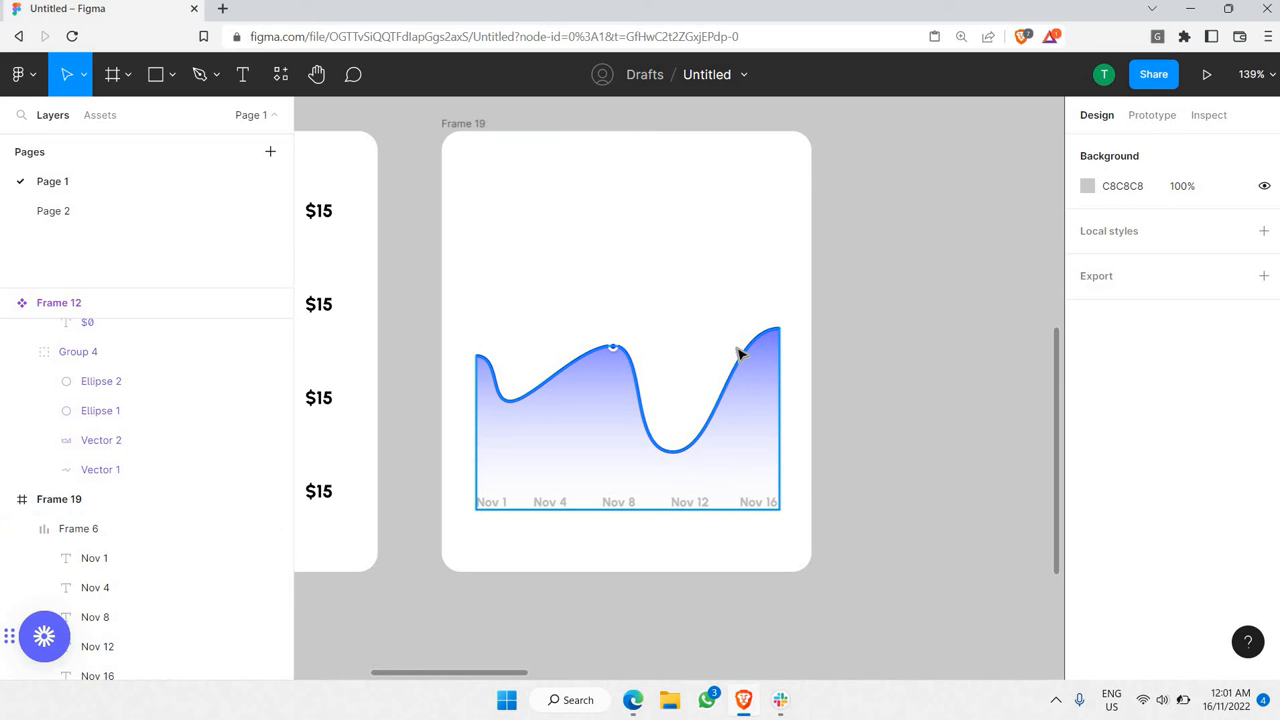
- Duplicate the date label row inside the white card and place the copy above the chart at X 27, Y 101
scroll(737, 352, "down", 8)
scroll(731, 343, "up", 3)
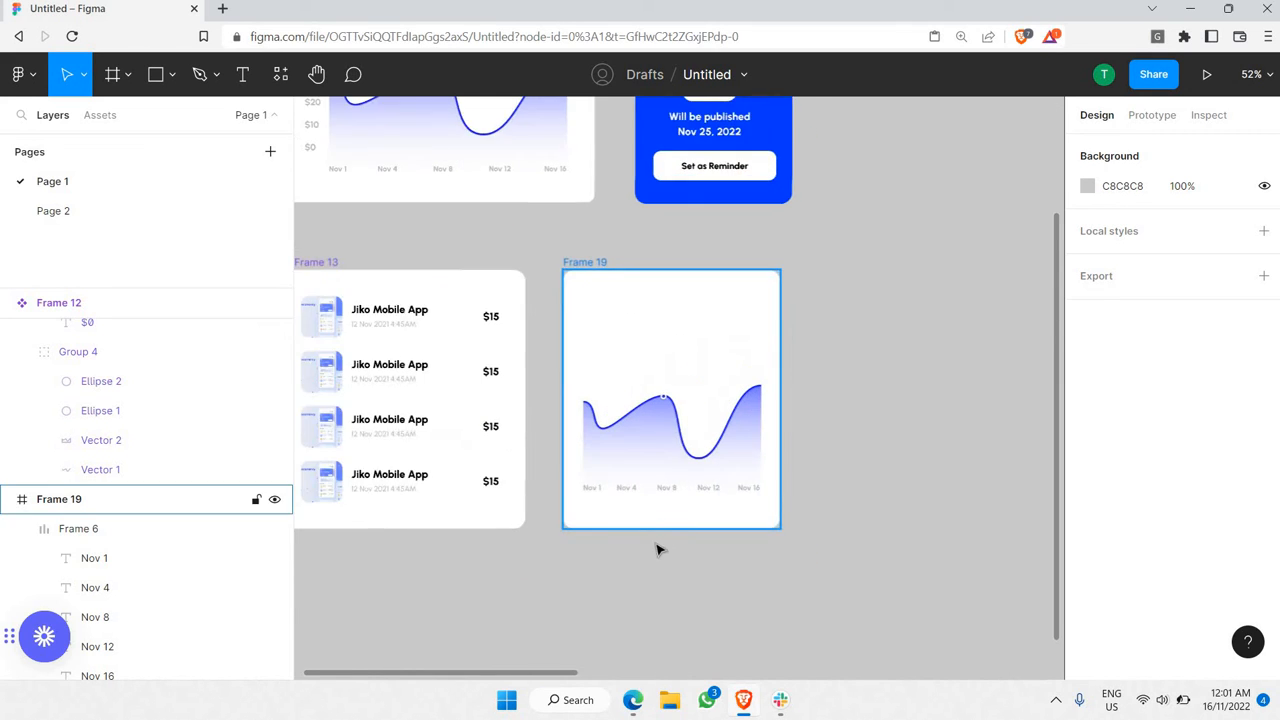
scroll(658, 549, "up", 5)
left_click(655, 552)
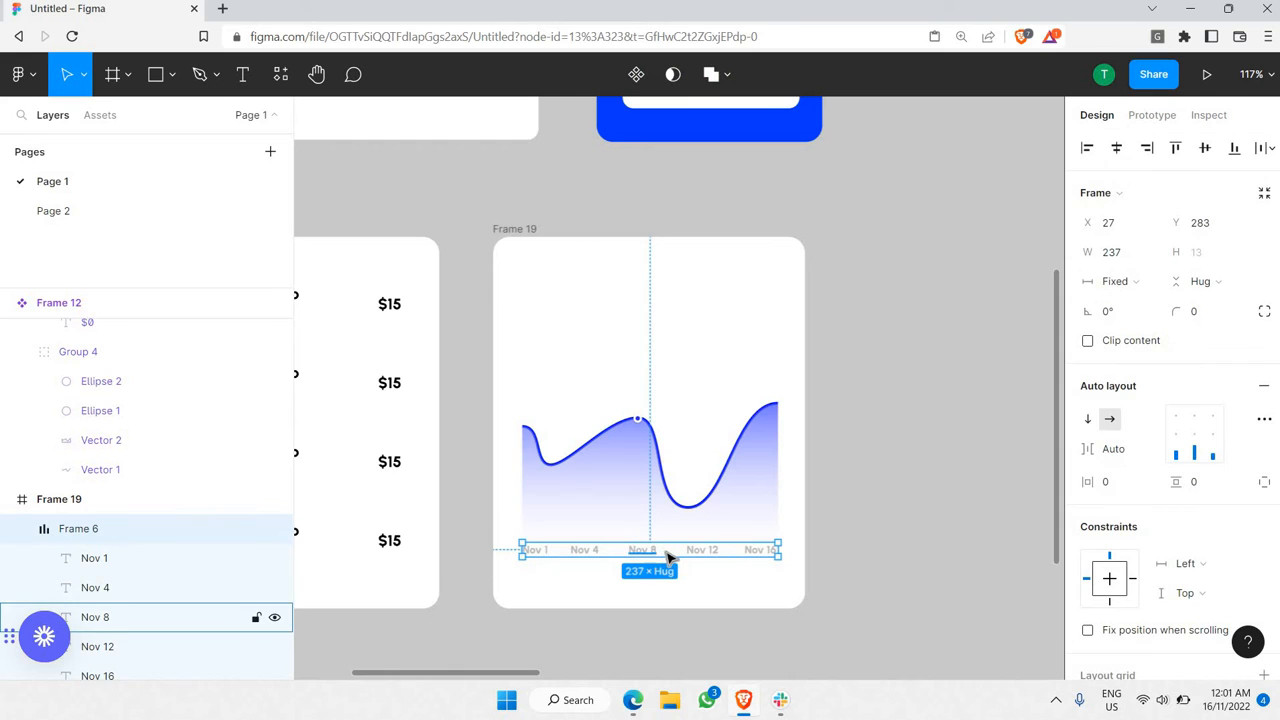
key("ctrl+v")
left_click_drag(670, 557, 670, 365)
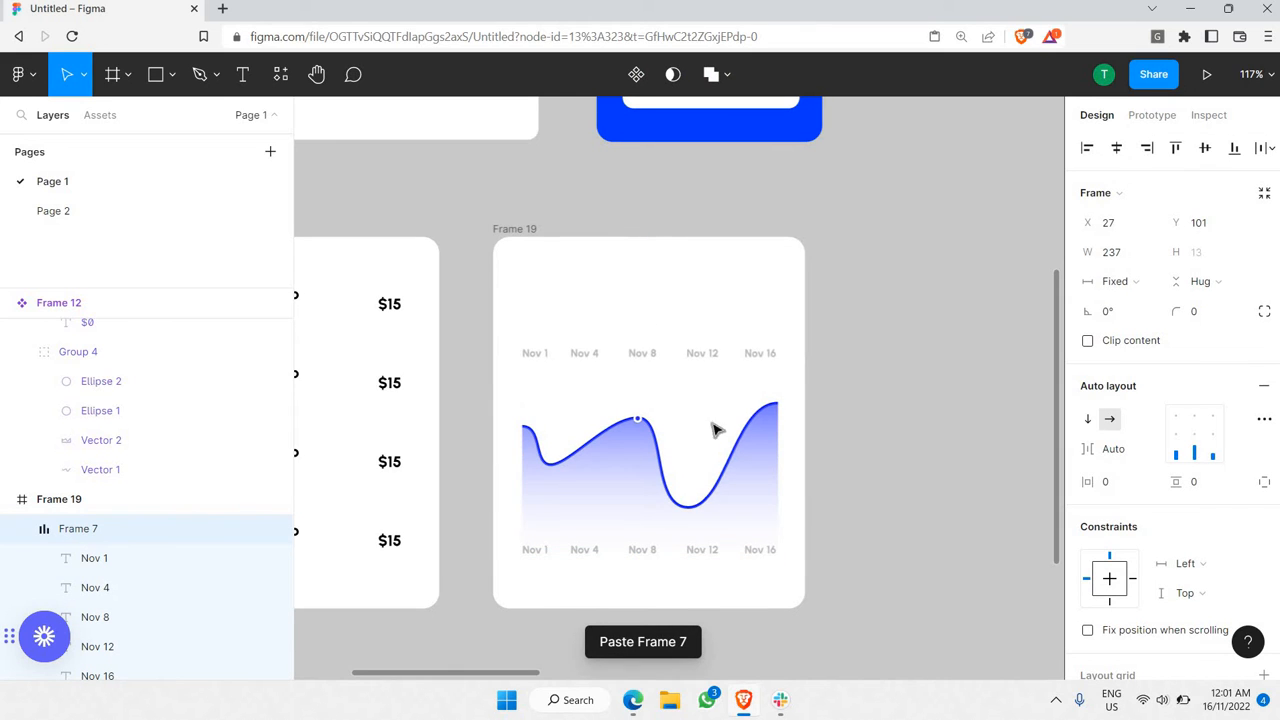
- Change the copied row's Nov 8 label to "Month" and darken its text colour to 484848
left_click(635, 353)
scroll(640, 362, "up", 1)
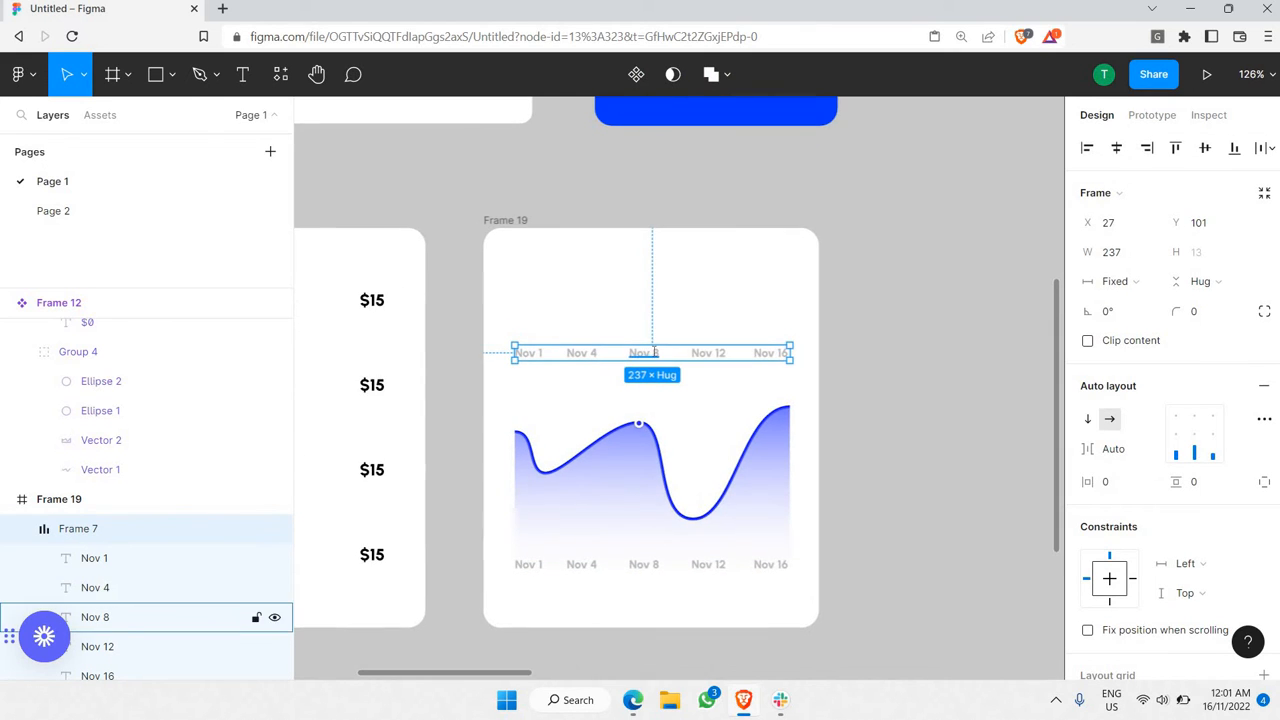
left_click(653, 353)
double_click(655, 353)
type("Month")
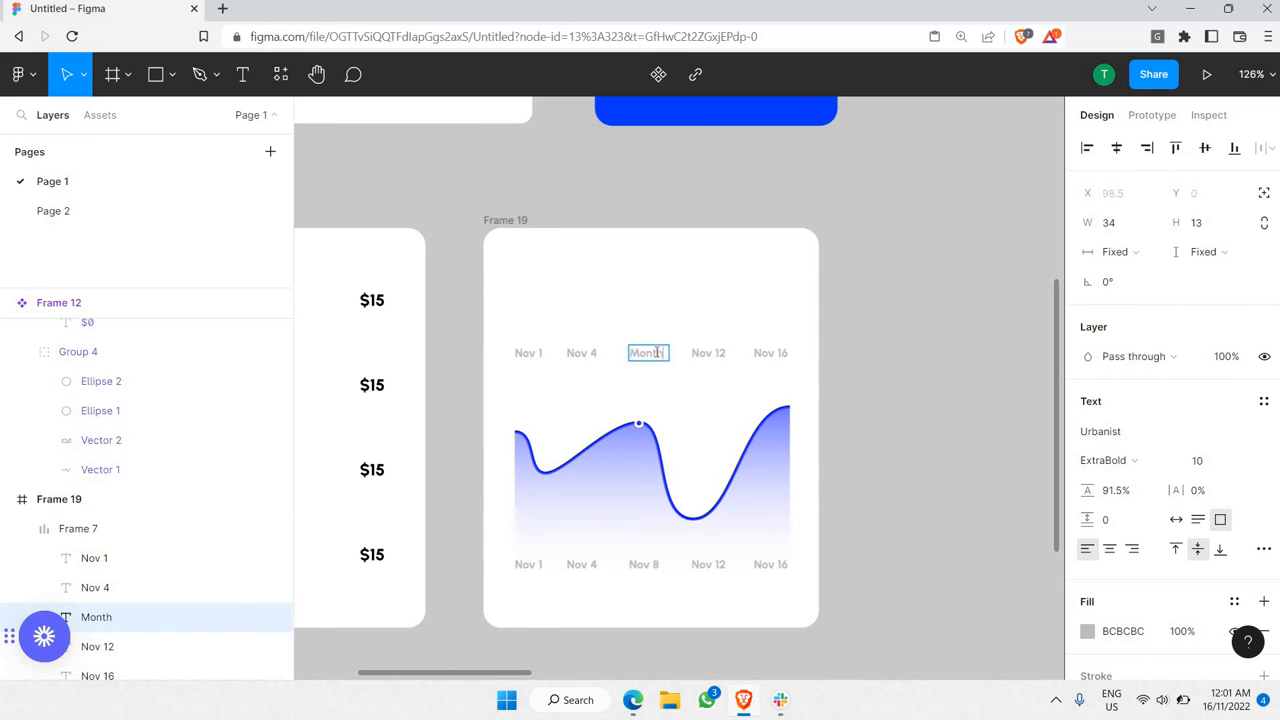
left_click(1087, 631)
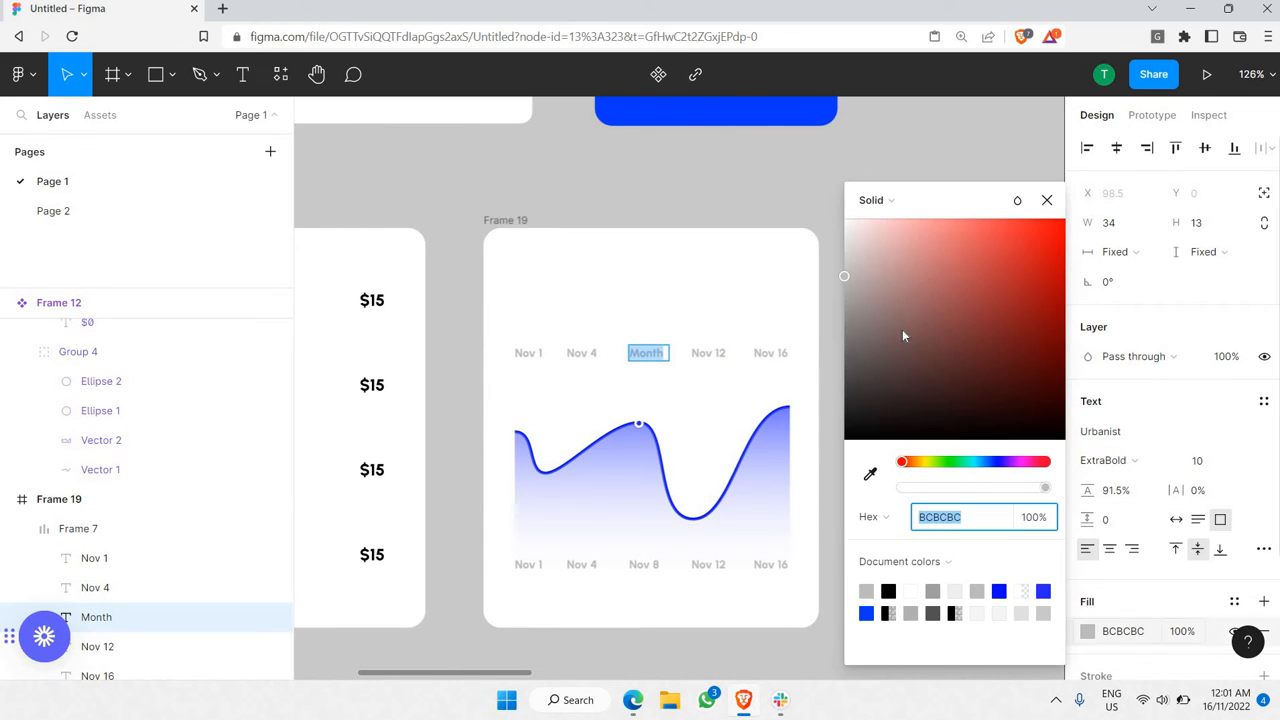
type("474747")
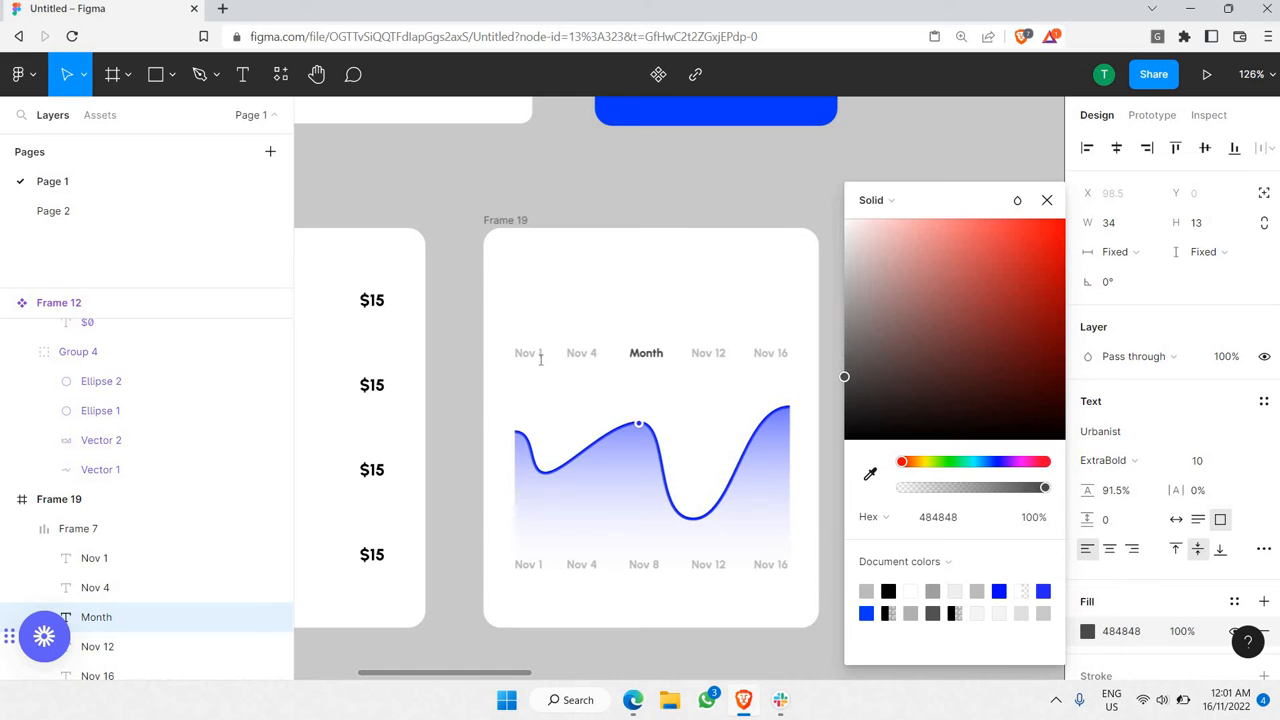
key("Return")
- Replace the copied row's Nov 1, Nov 4 and Nov 12 labels with "Day", "Week" and "Year"
left_click(539, 358)
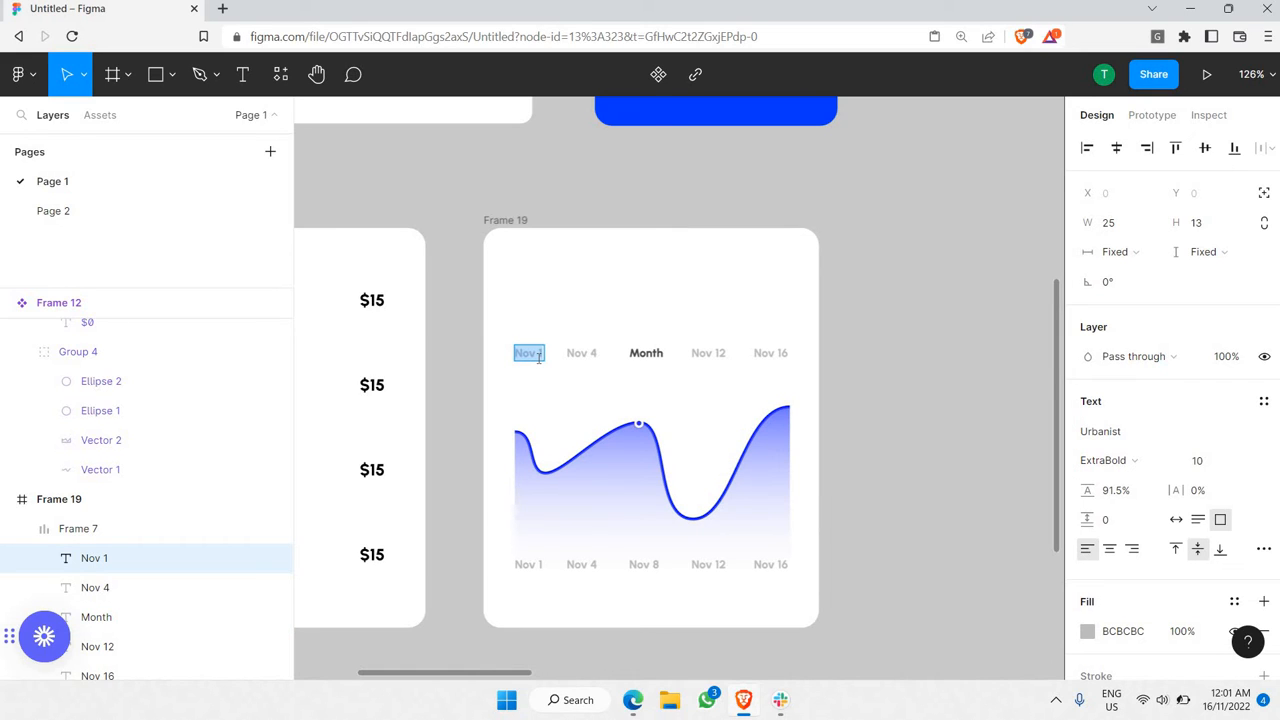
type("Day")
double_click(584, 352)
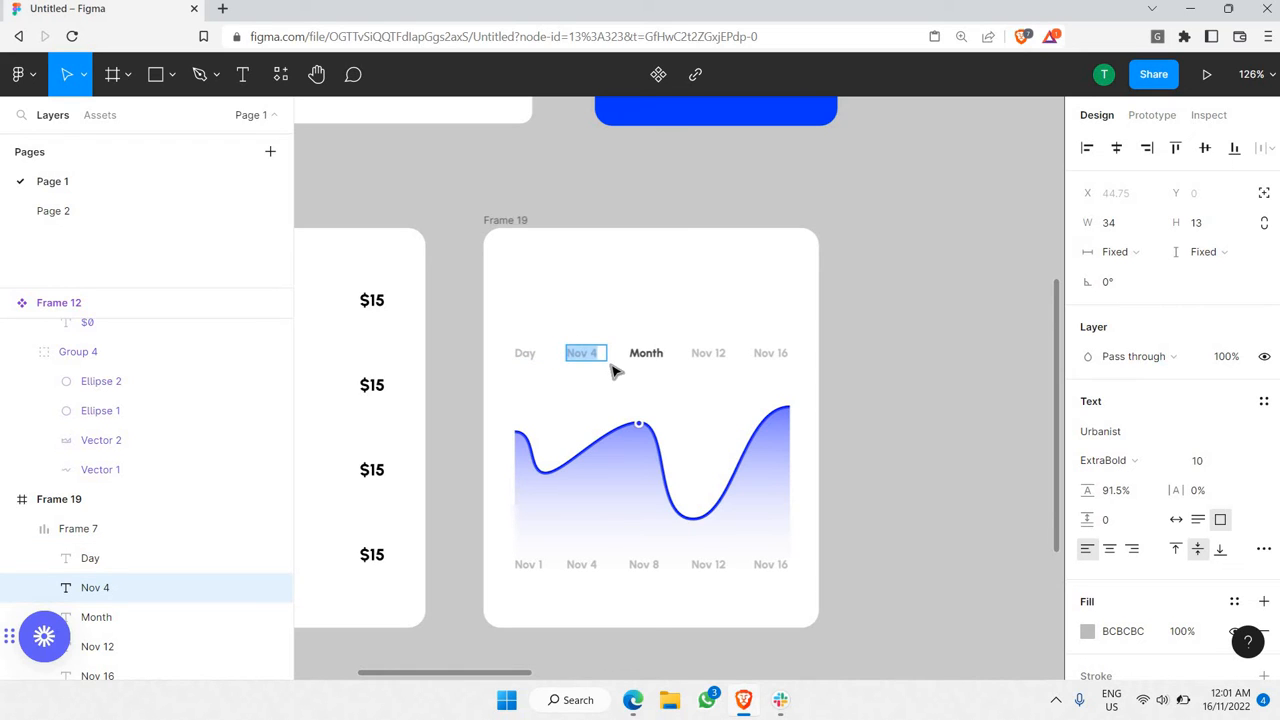
type("Week")
double_click(698, 352)
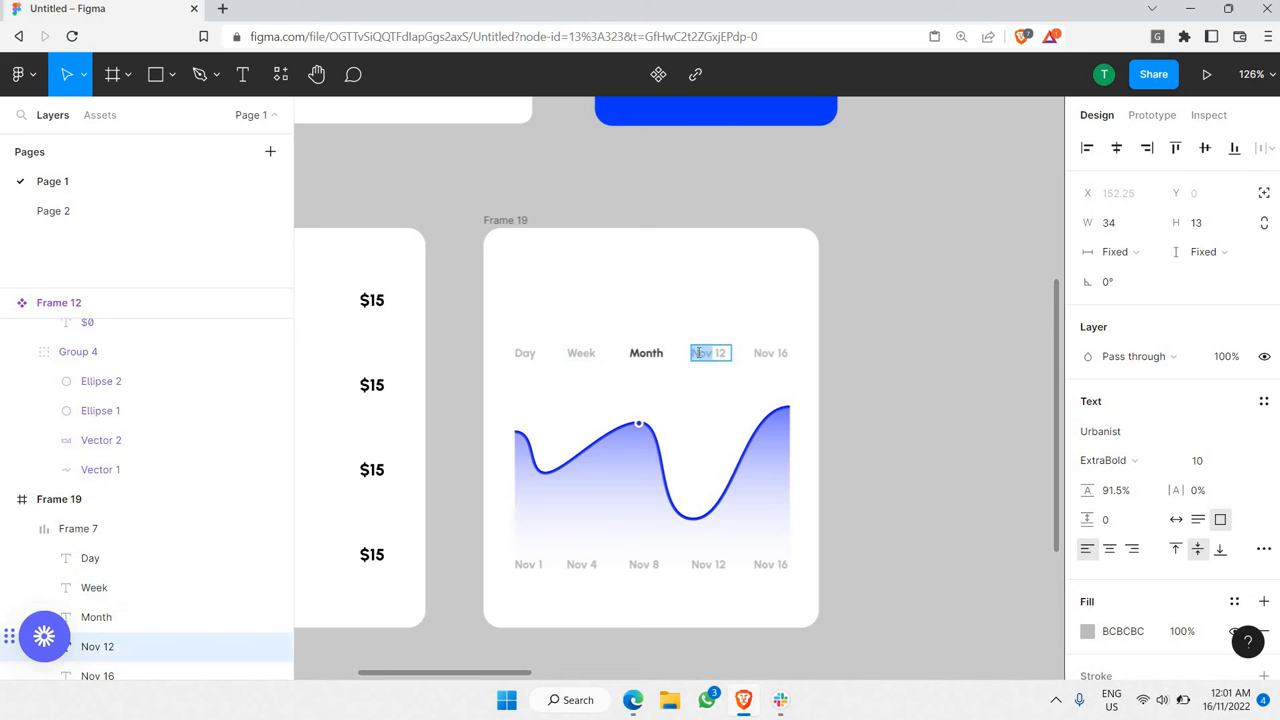
type("Ye")
type("adr")
key("BackSpace")
type("r")
key("Escape")
key("Escape")
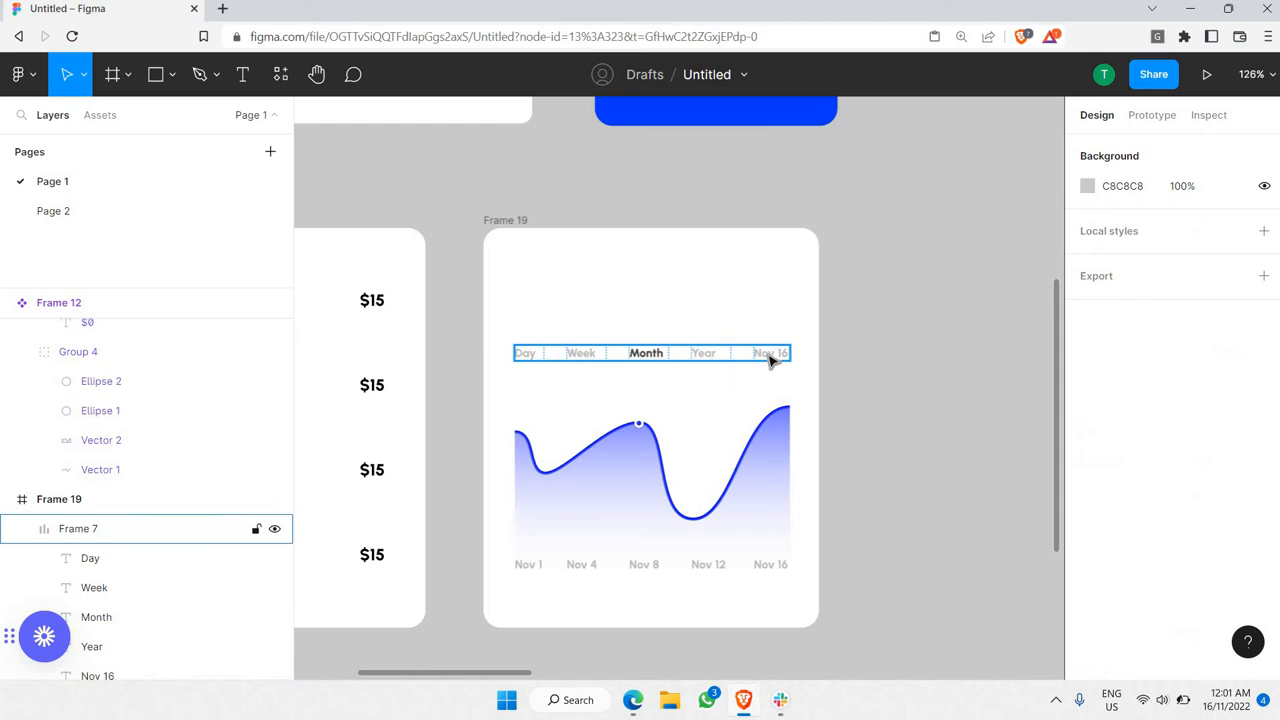
- Delete the leftover Nov 16 label from the period row above the chart
left_click(770, 362)
double_click(770, 362)
key("Delete")
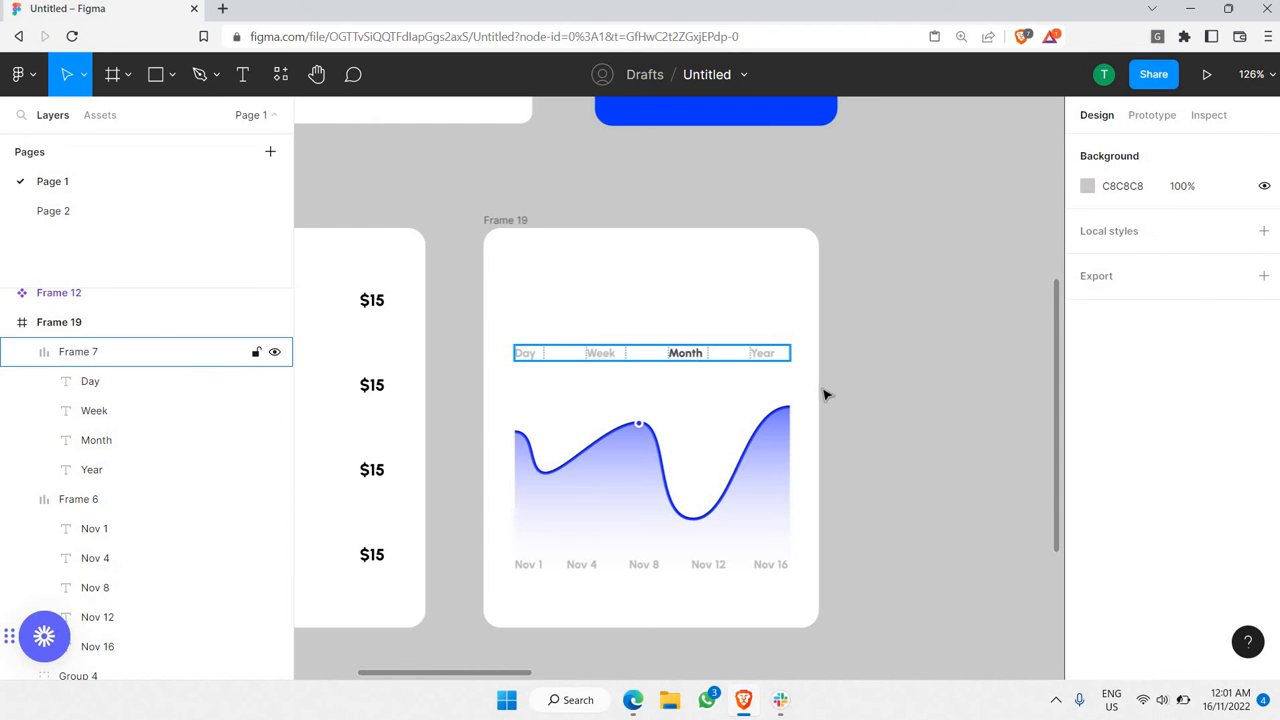
- Narrow the Day–Year row to 184 wide and position it horizontally centred in the card at X 52, Y 111
left_click(568, 376)
left_click(590, 366)
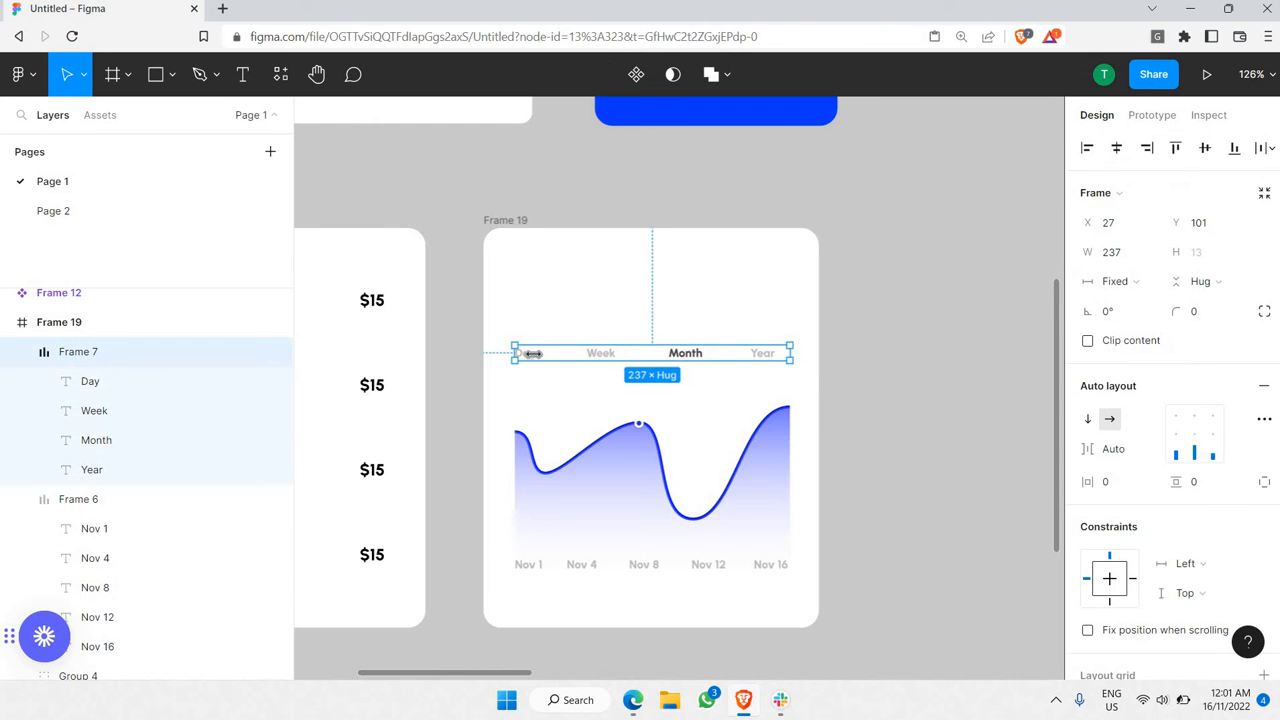
left_click_drag(514, 354, 577, 355)
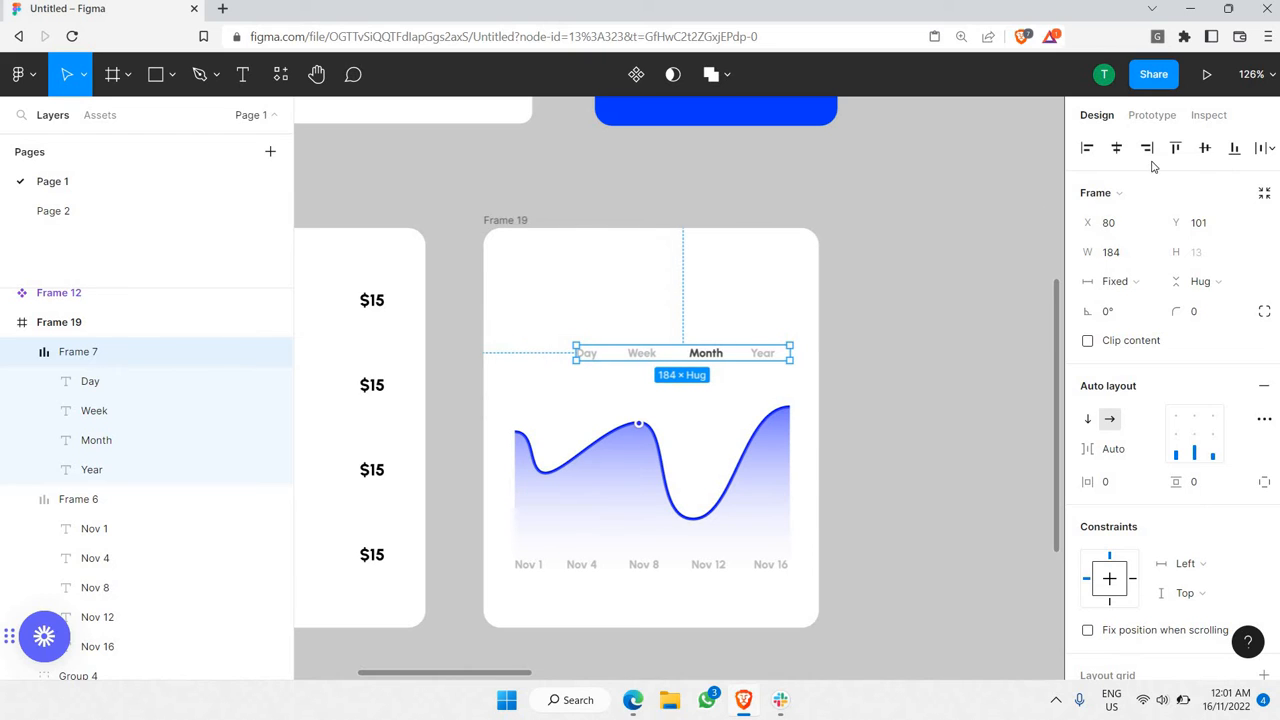
left_click(1117, 148)
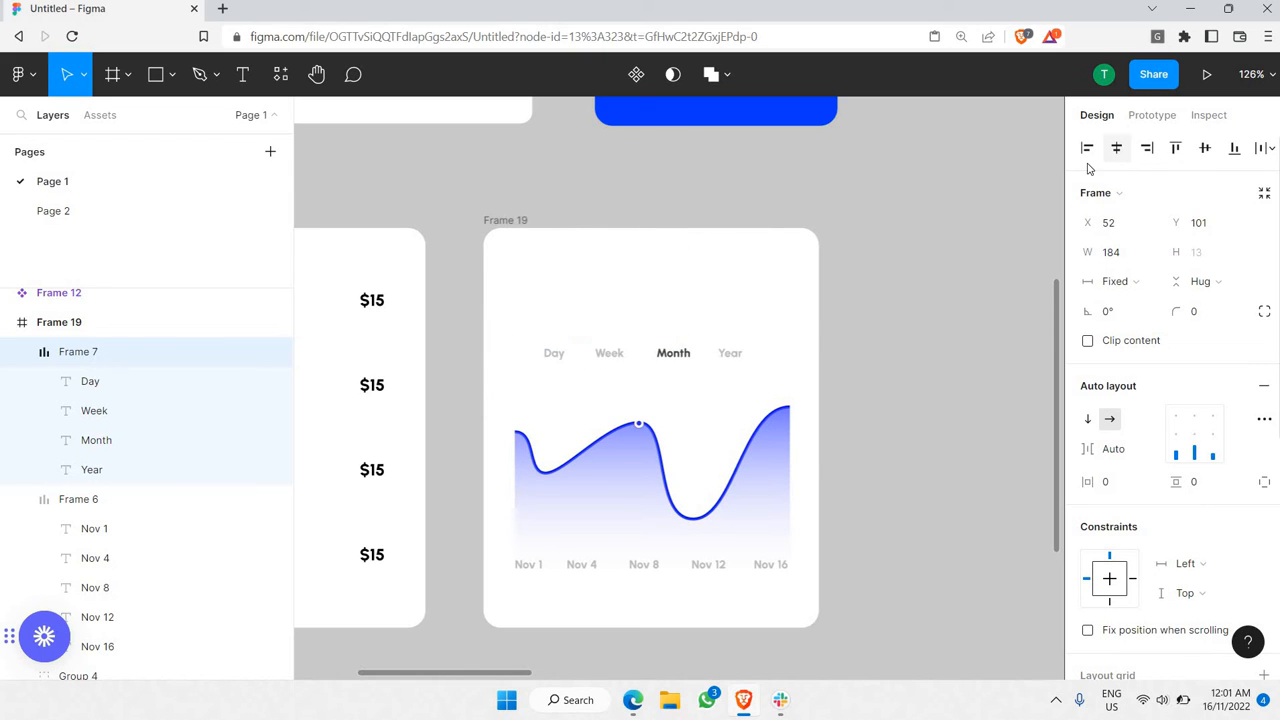
left_click(676, 353)
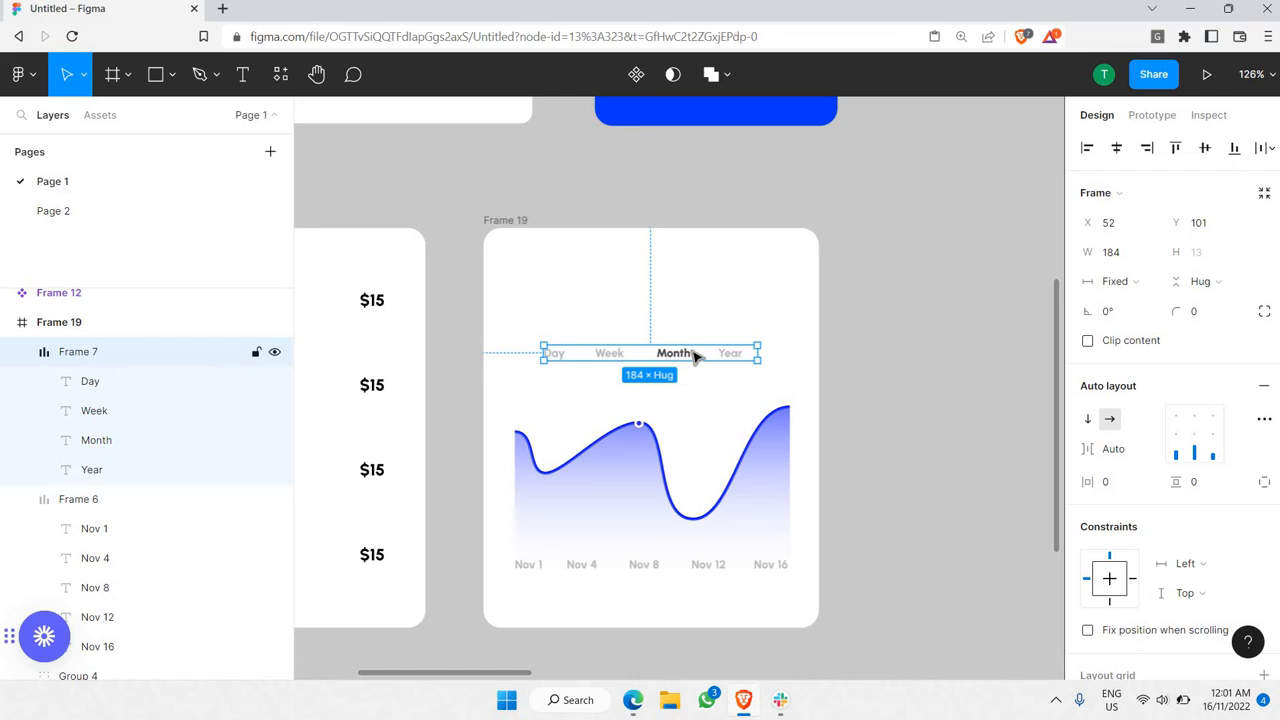
key("shift+Down")
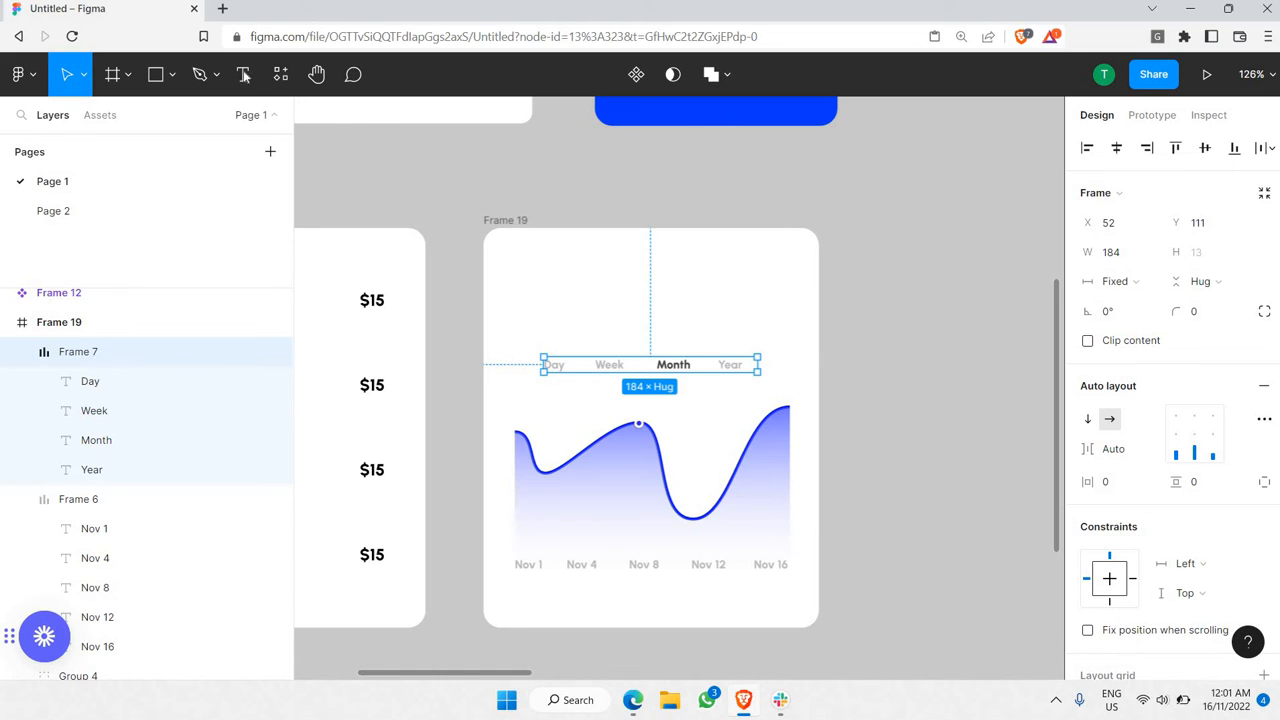
- Add a 167 × 56 text box above the period row reading "11,756", with centred text at font size 48
left_click(243, 75)
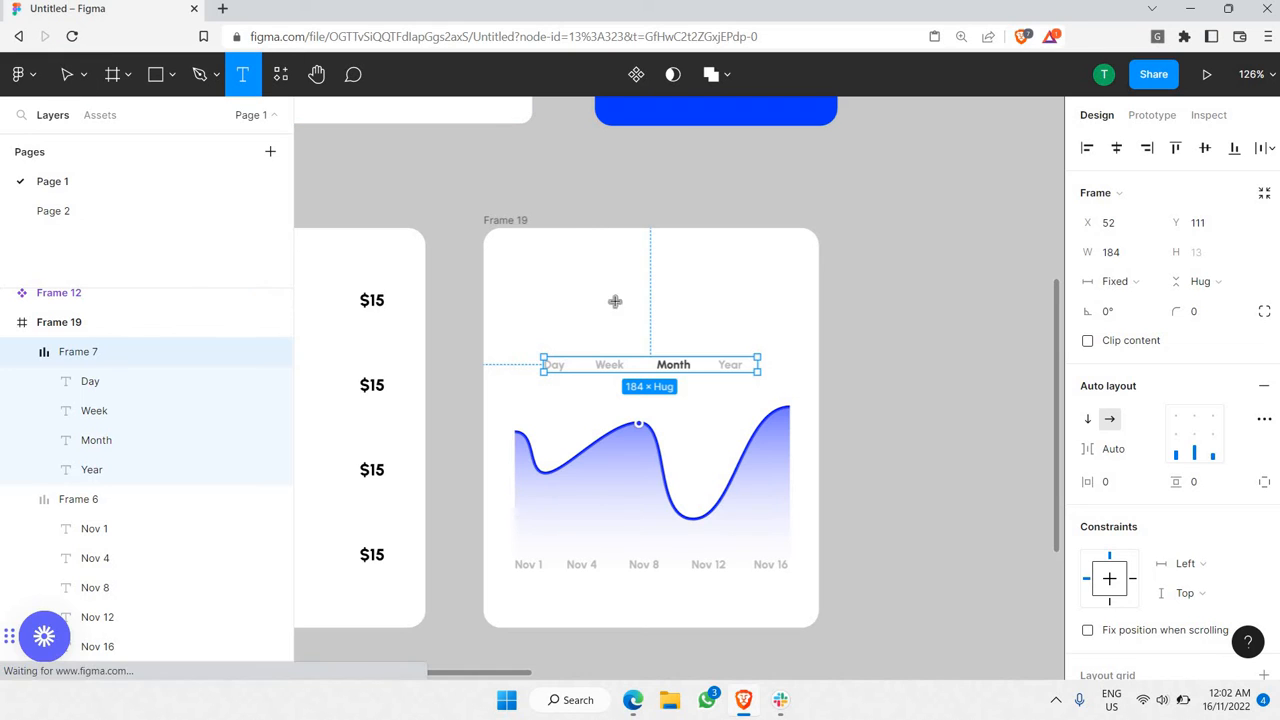
mouse_move(543, 278)
left_mouse_down()
mouse_move(739, 331)
mouse_move(738, 343)
left_mouse_up()
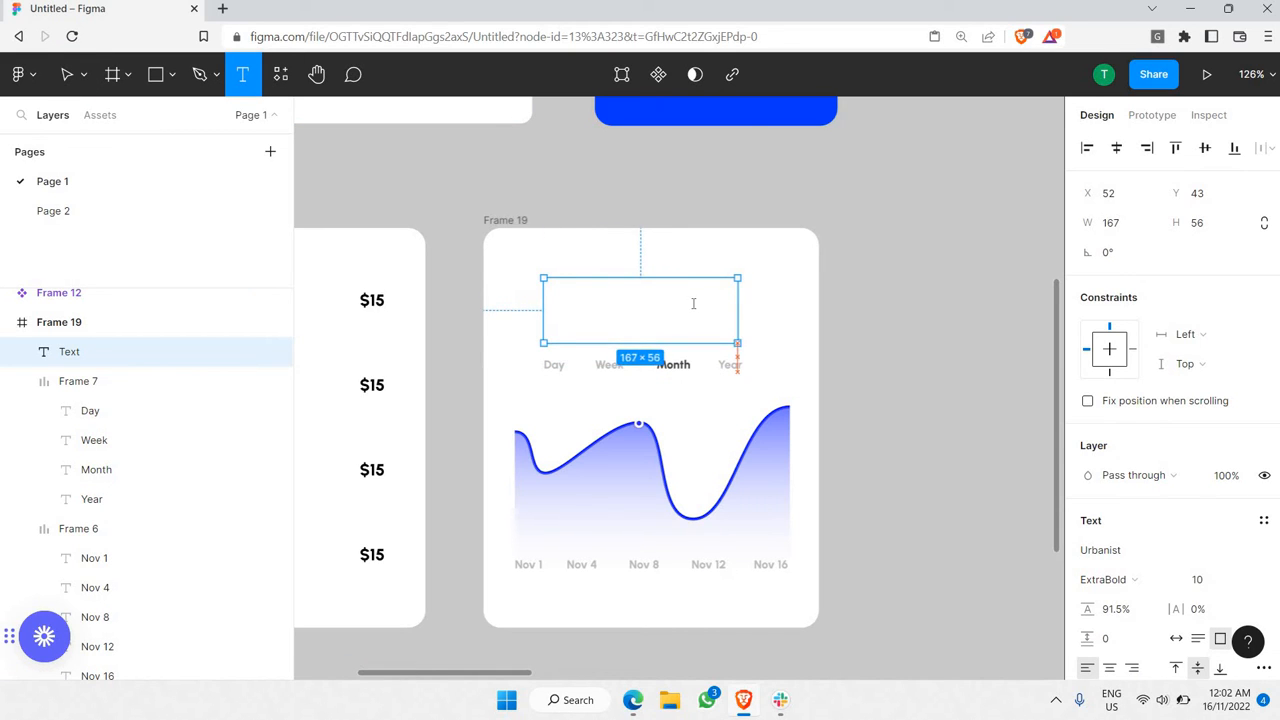
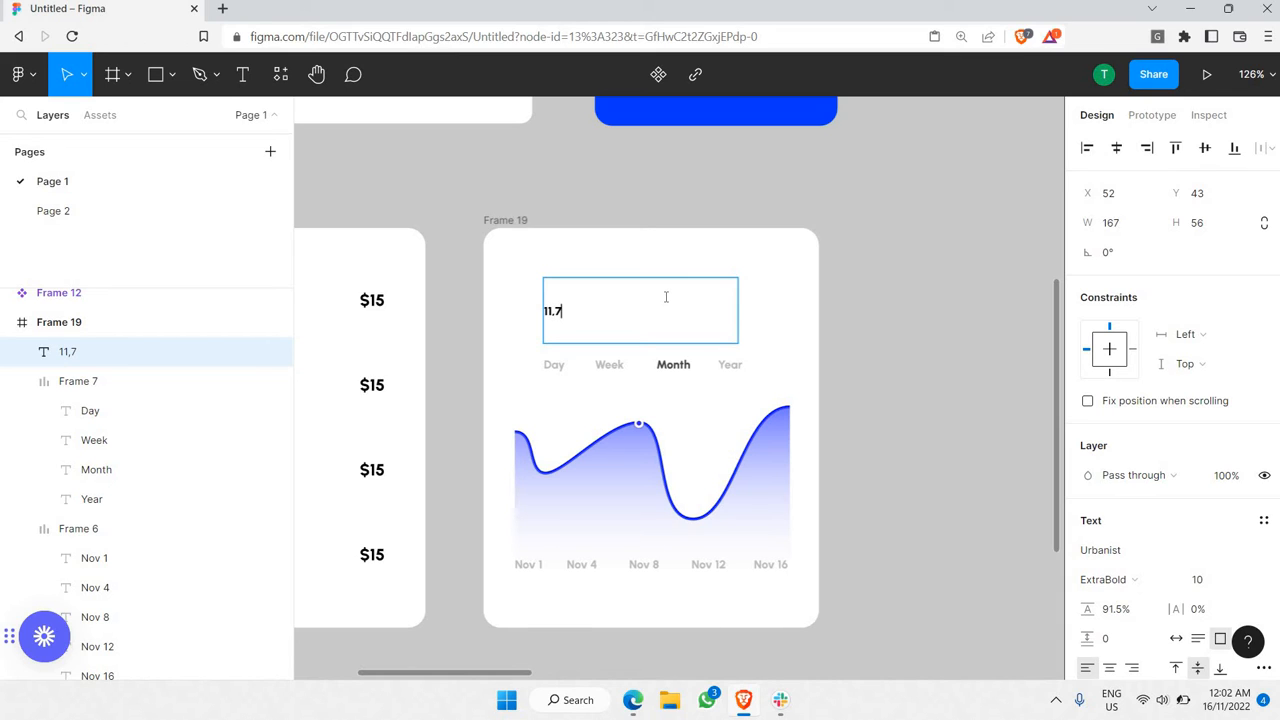
type("11,756")
key("ctrl+a")
scroll(1120, 588, "down", 2)
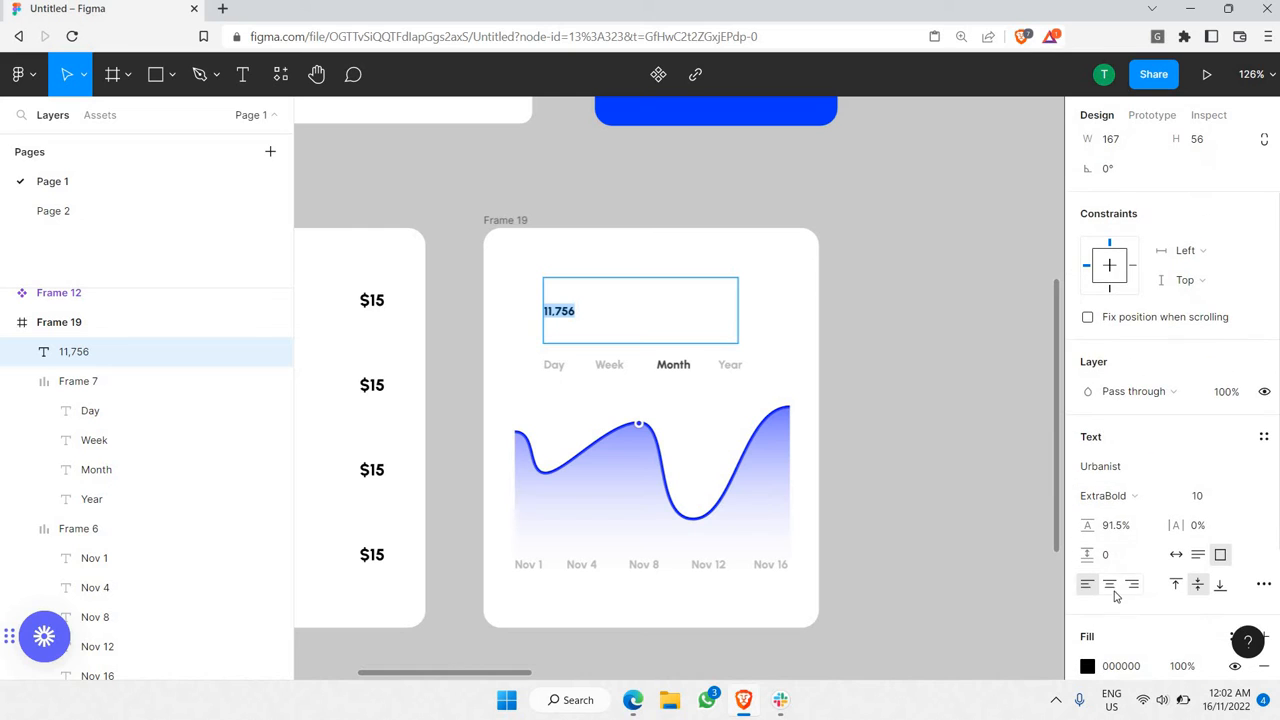
left_click(1110, 588)
left_click(1235, 496)
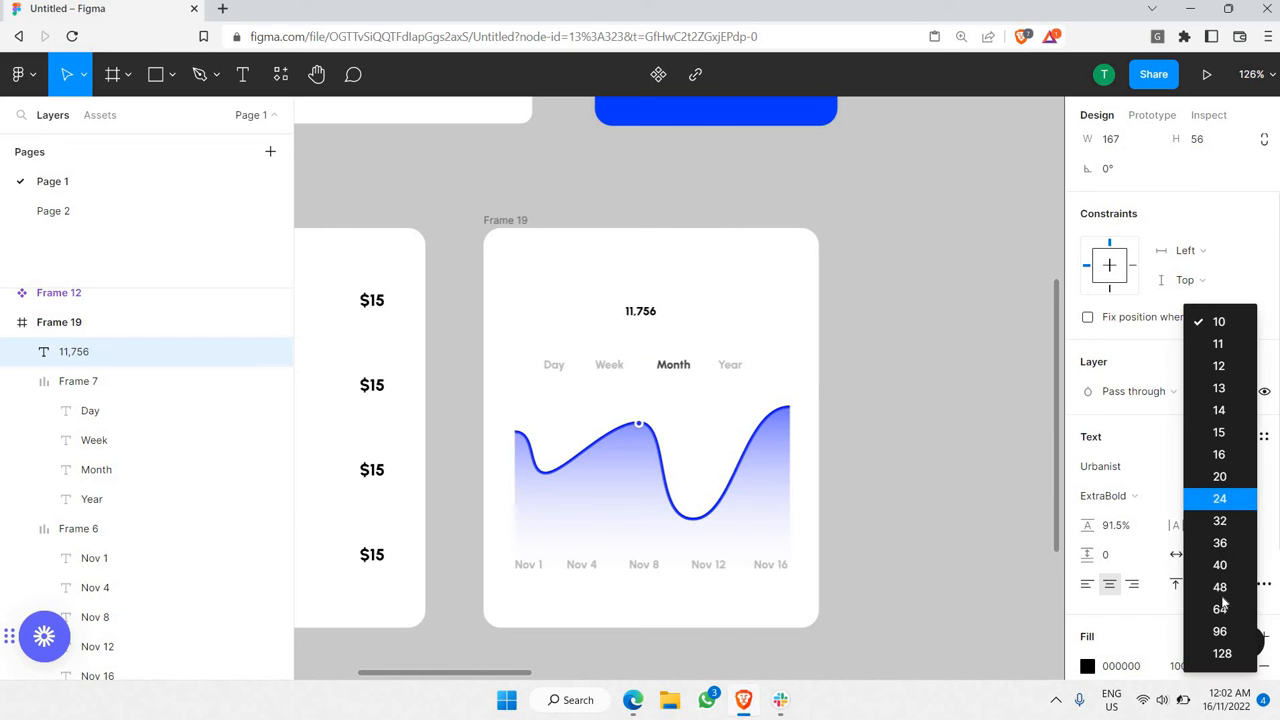
left_click(1221, 590)
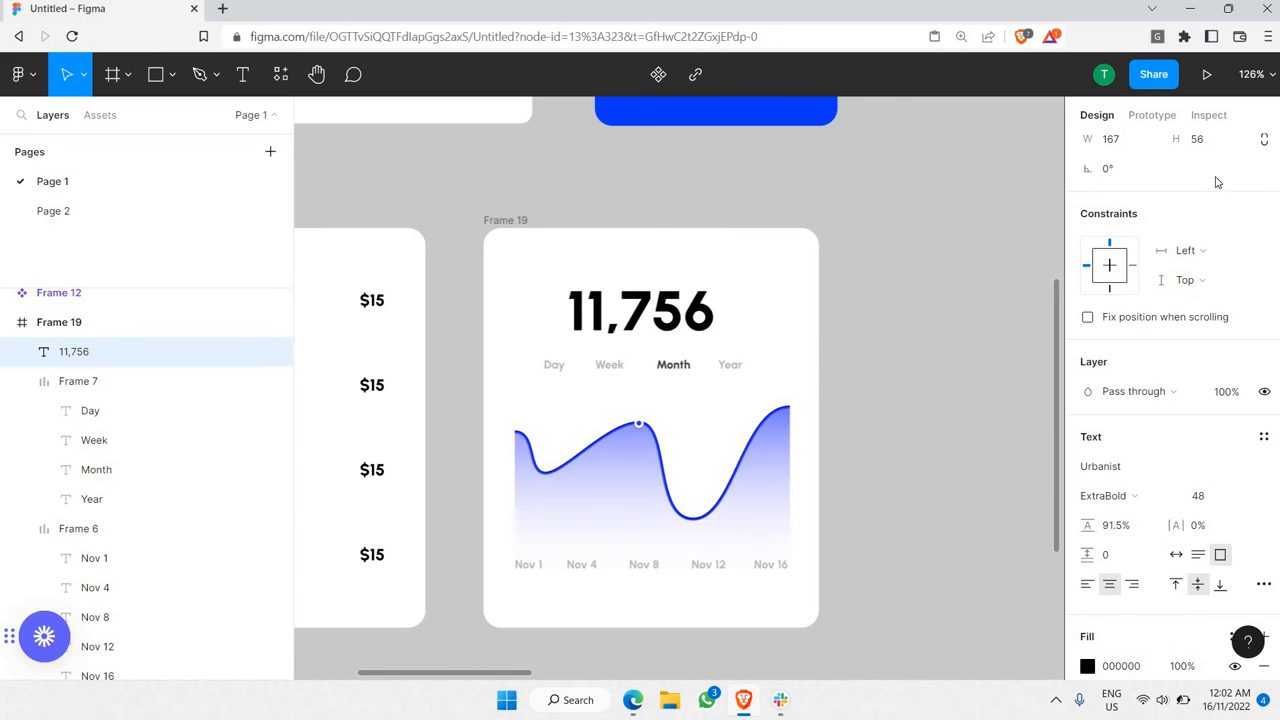
key("Escape")
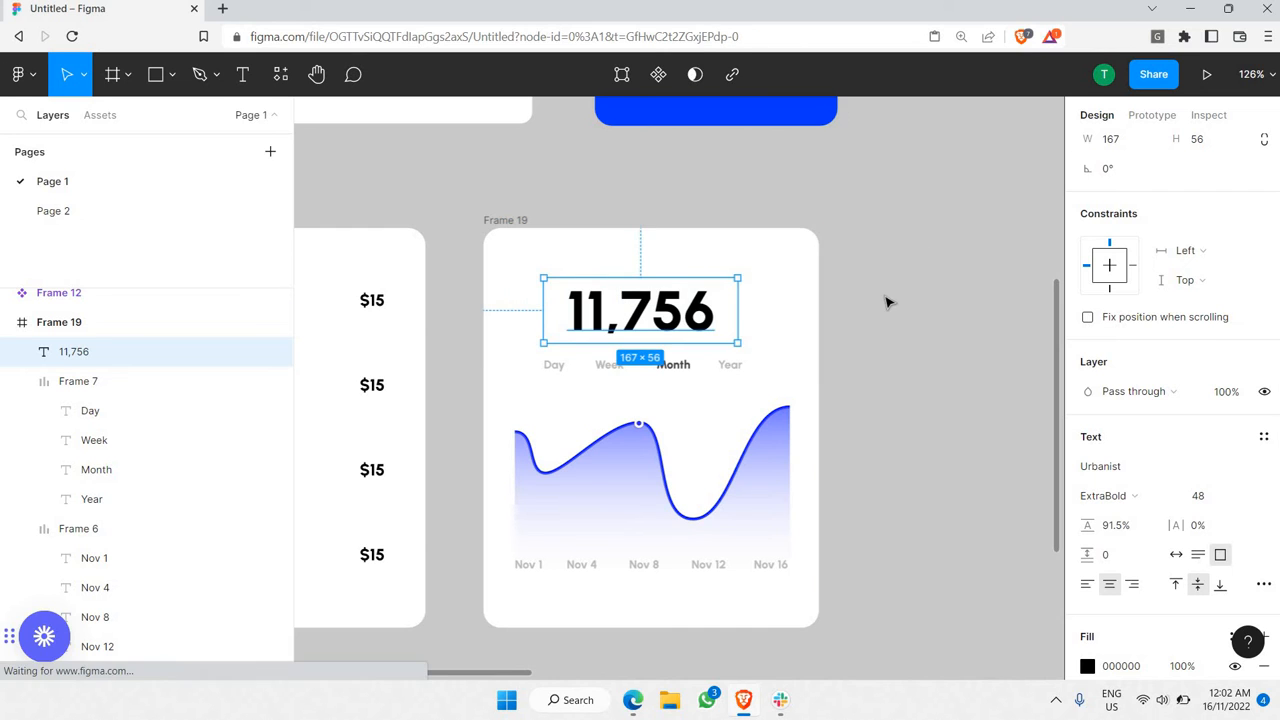
- Centre the 11,756 text box horizontally within the white card at X 61
left_click(888, 302)
scroll(886, 284, "down", 2)
scroll(886, 280, "up", 2)
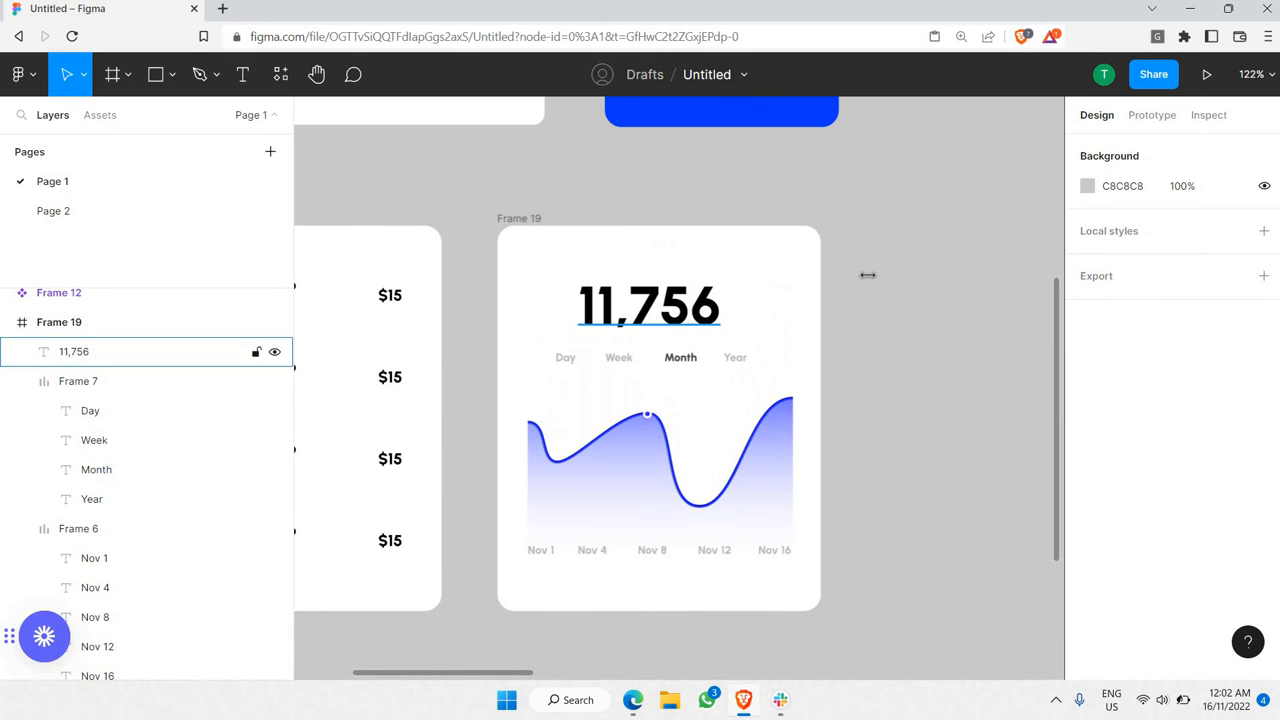
left_click(650, 305)
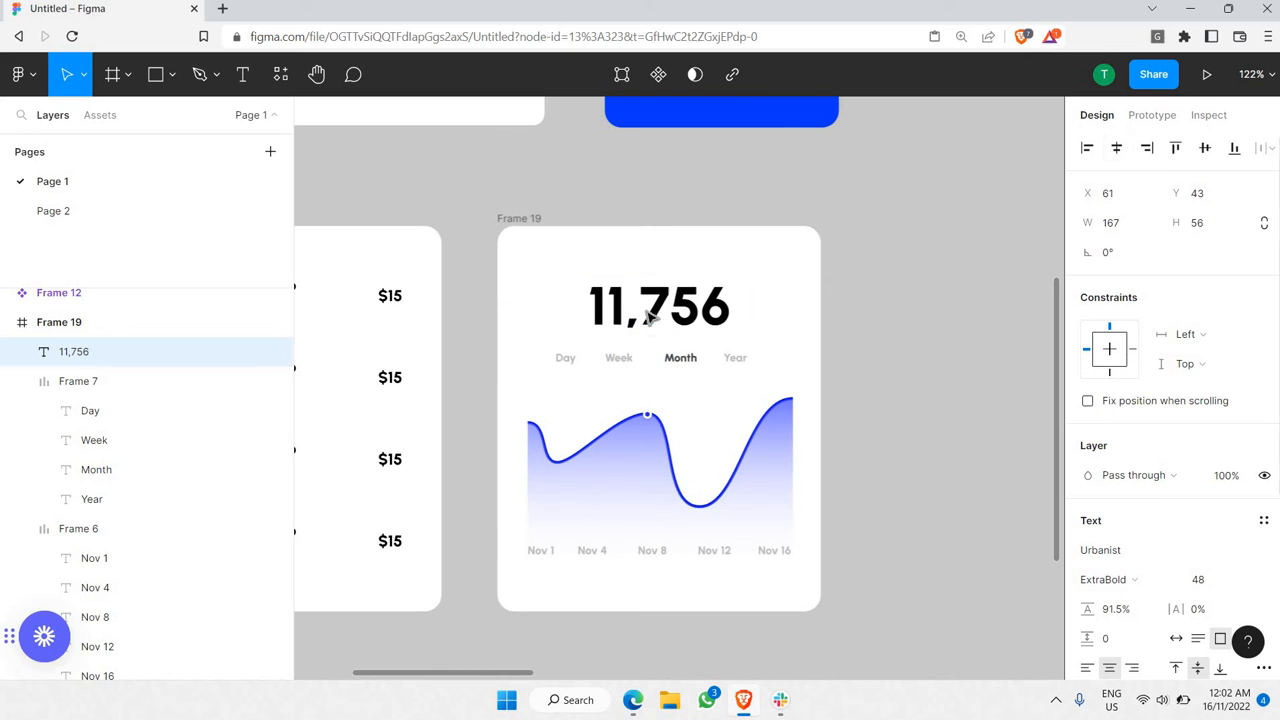
key("Return")
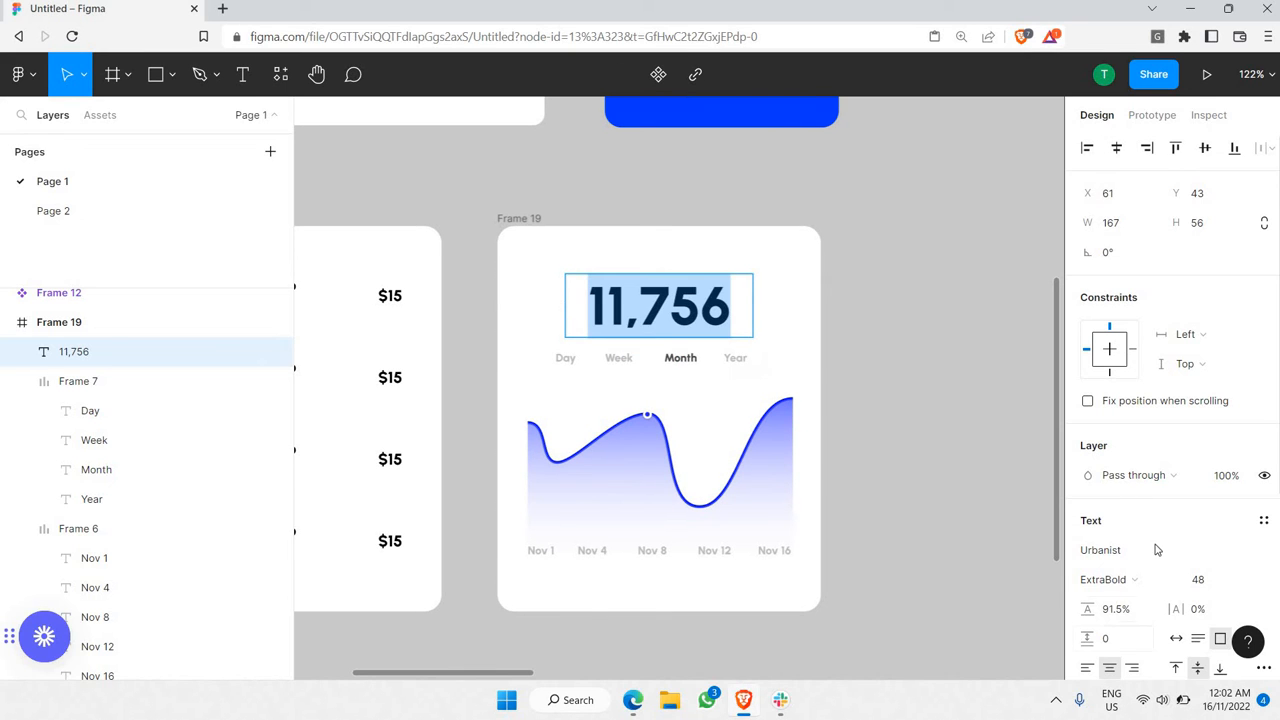
scroll(1154, 546, "down", 3)
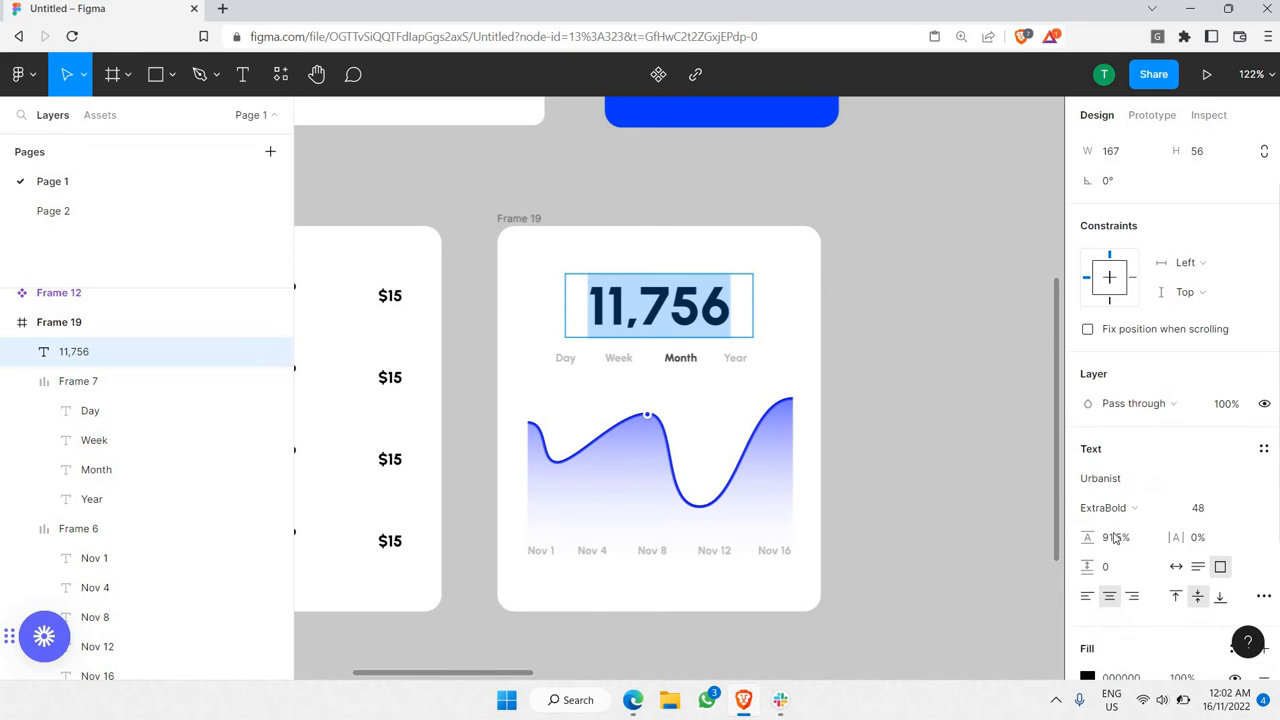
double_click(948, 322)
- Move the 11,756 figure and the period row down together by 10 px
left_click(682, 357)
left_click(686, 308, "shift")
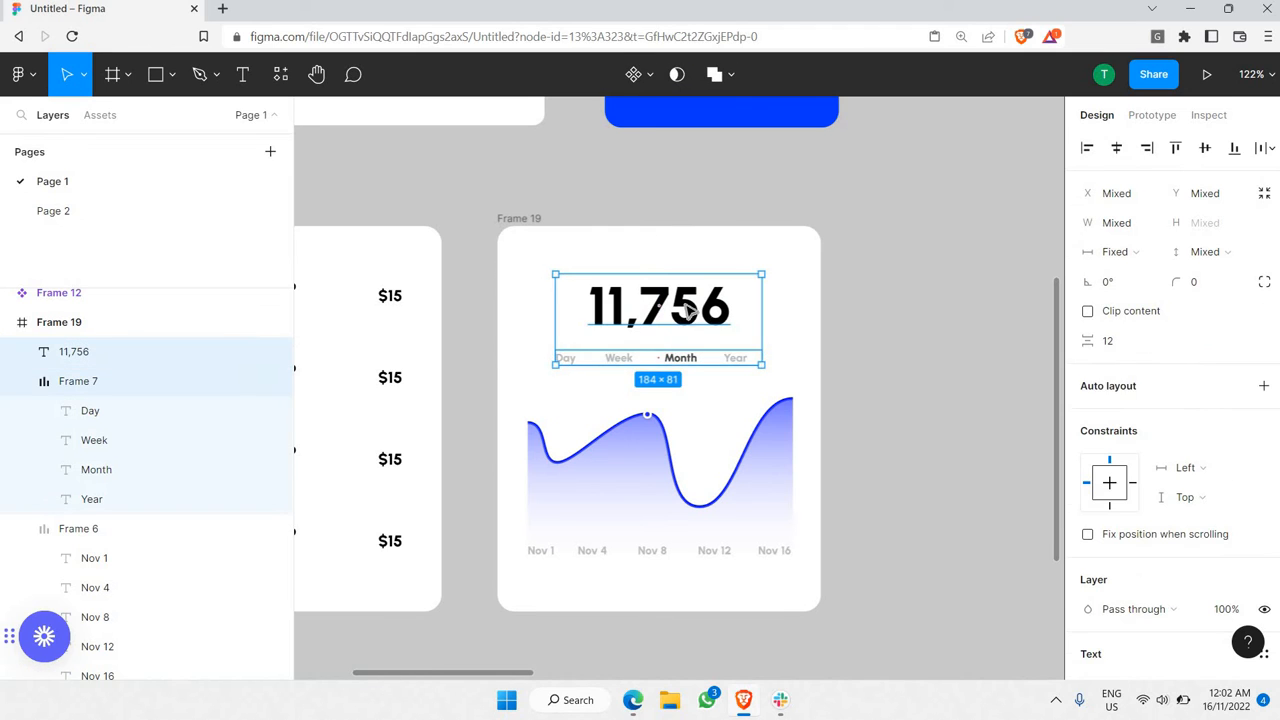
key("shift+Down")
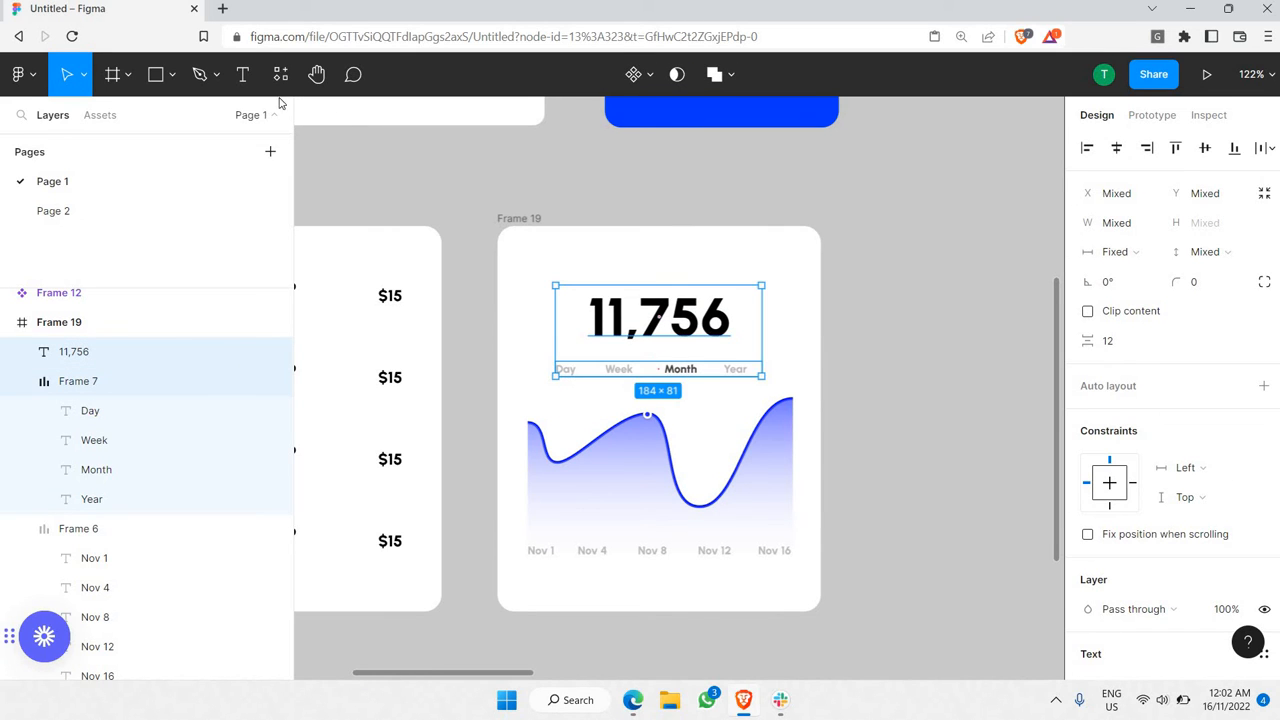
- Add a 124 × 10 text box above the figure reading "Accounts reached", centre its text, and centre it in the card at X 82, Y 43
left_click(242, 74)
scroll(545, 265, "up", 2)
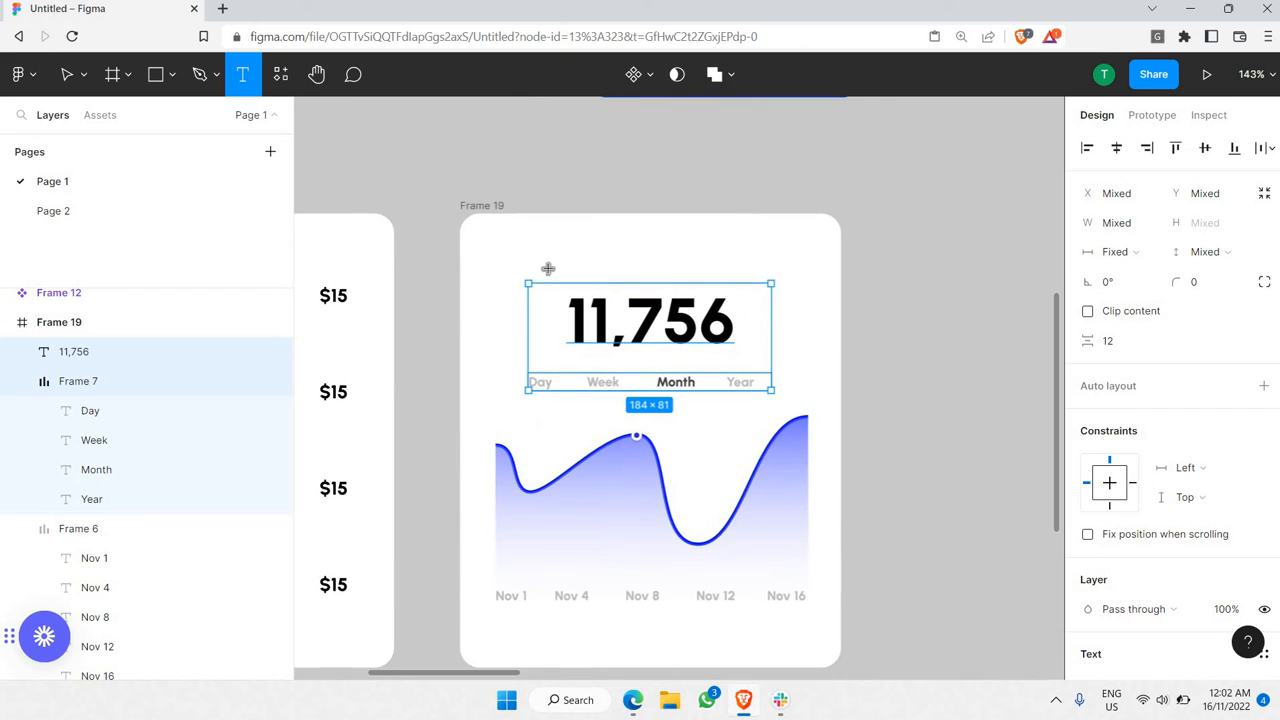
left_click_drag(566, 269, 731, 284)
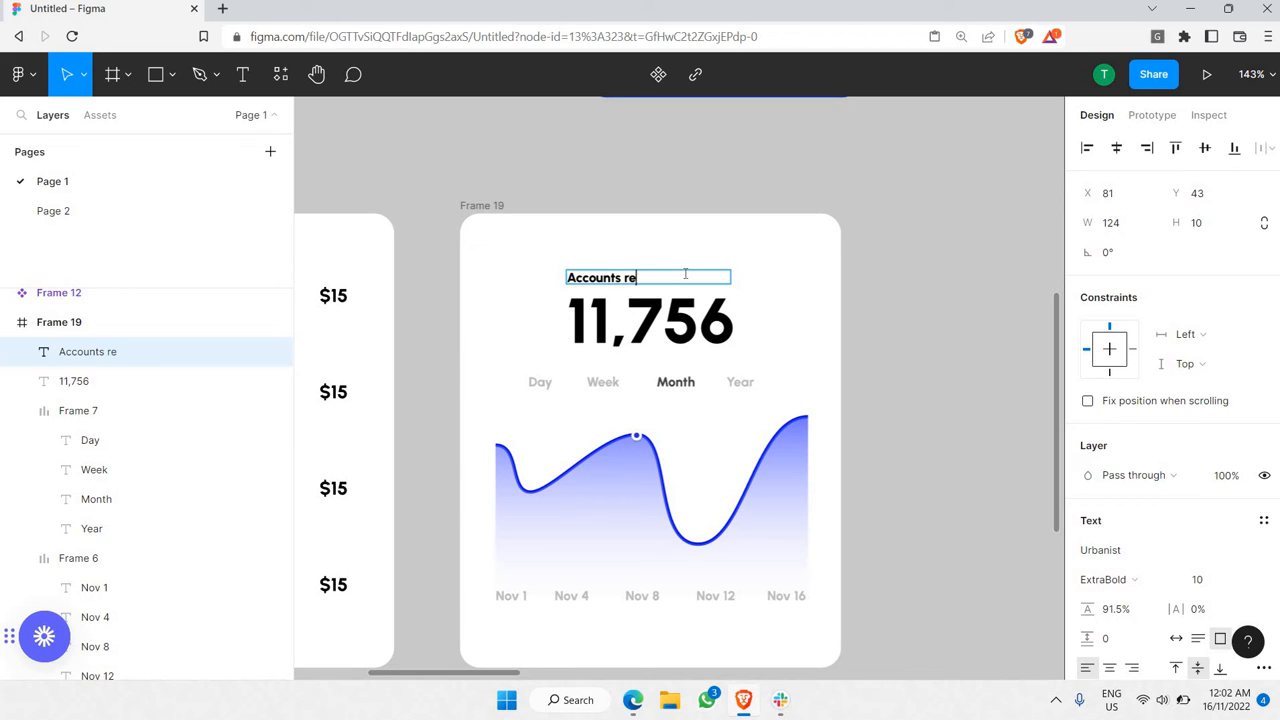
scroll(1167, 543, "down", 2)
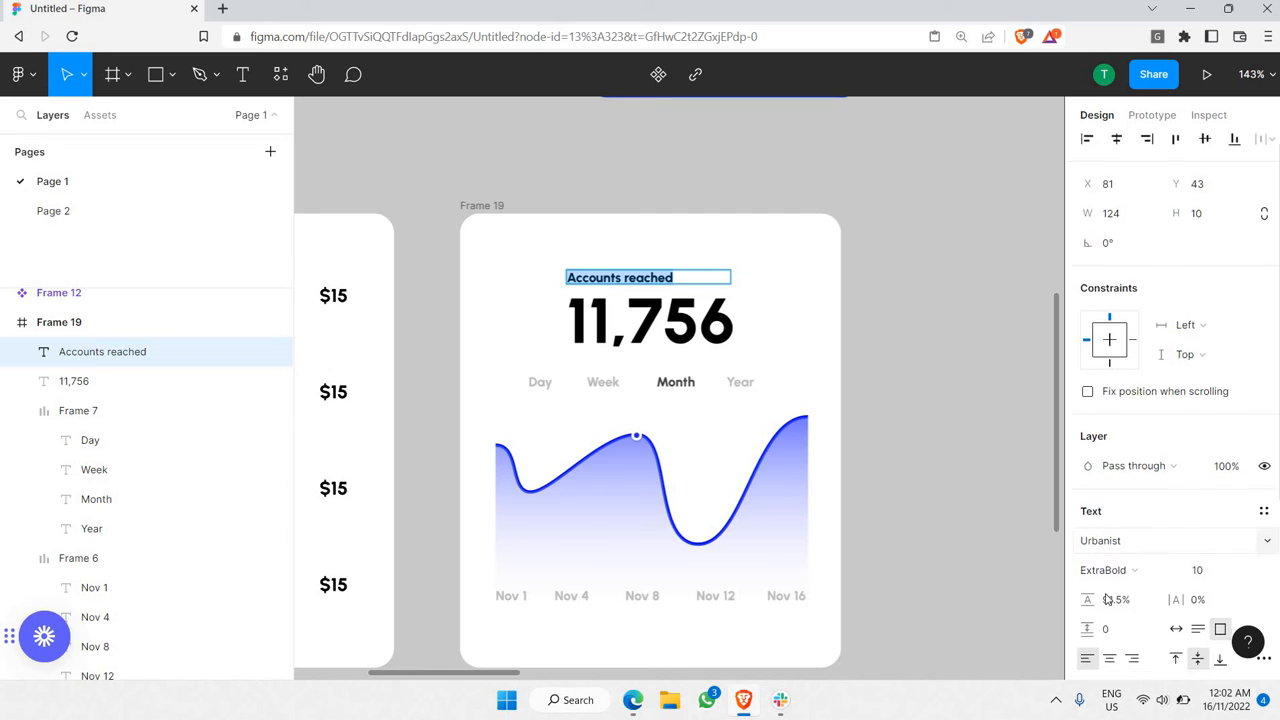
left_click(1109, 583)
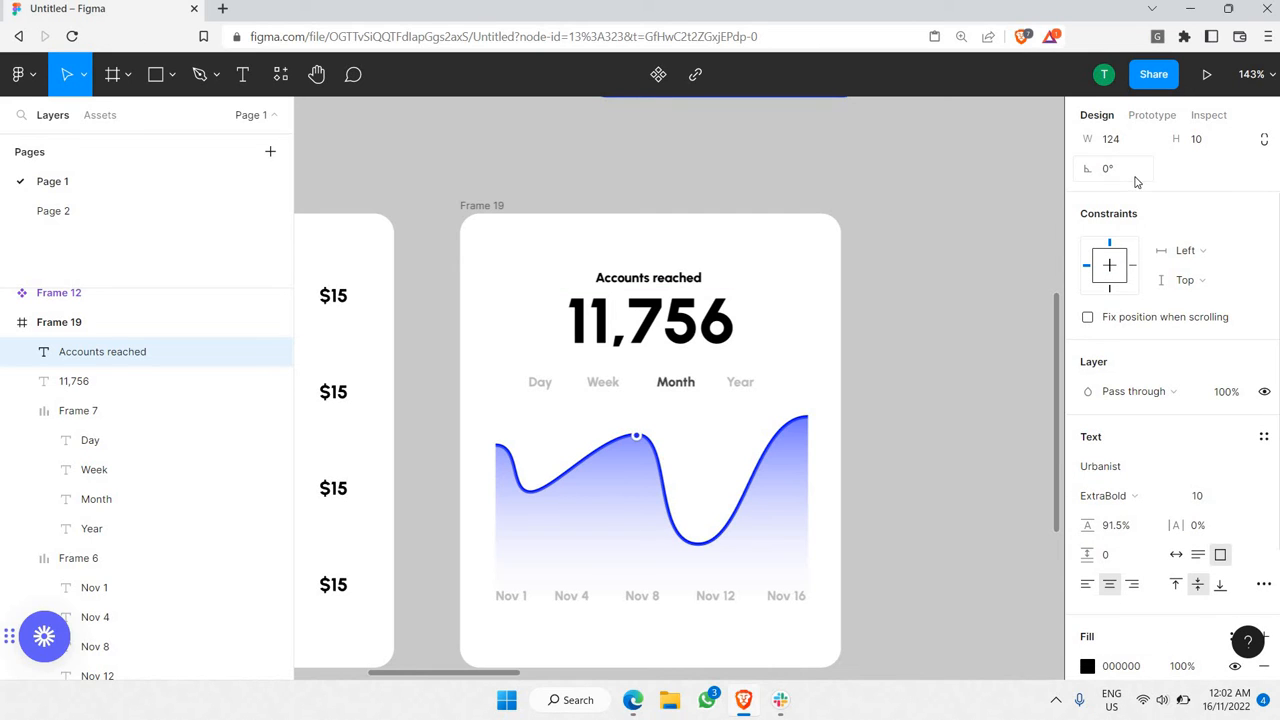
scroll(1131, 160, "up", 2)
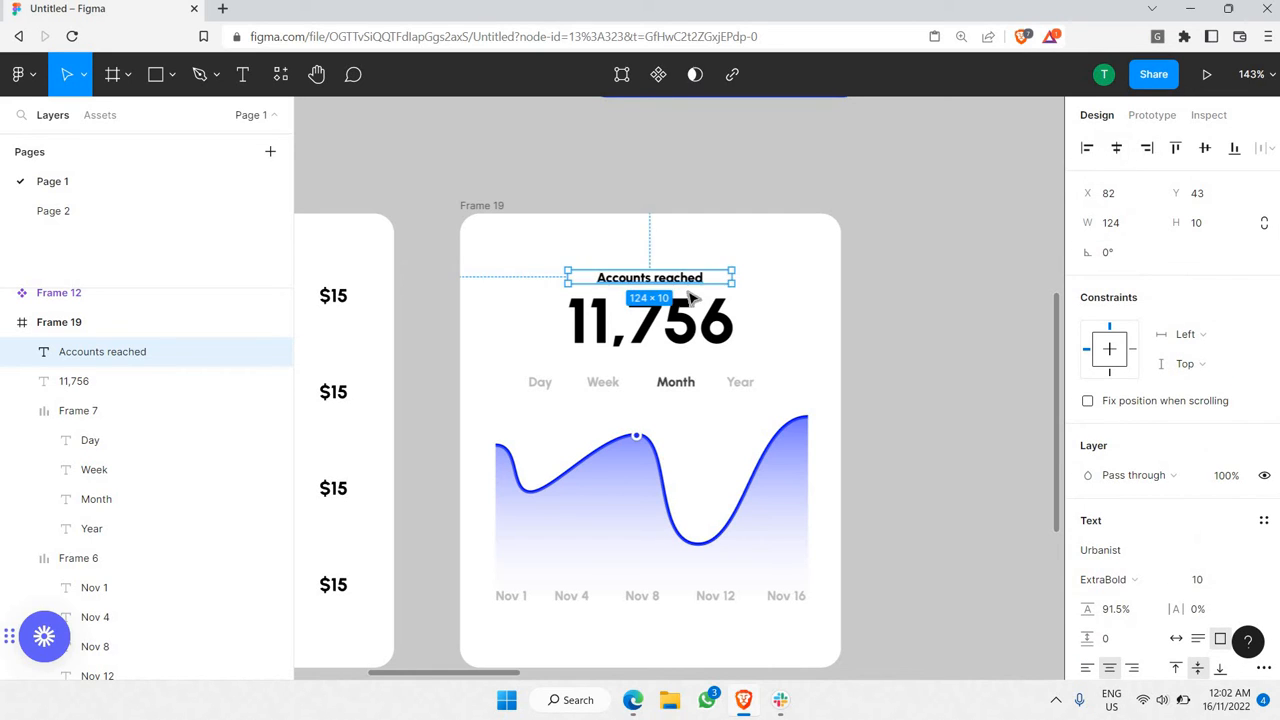
- Move the "Accounts reached" label up to Y 37 and set its font weight to SemiBold
left_click_drag(689, 277, 688, 269)
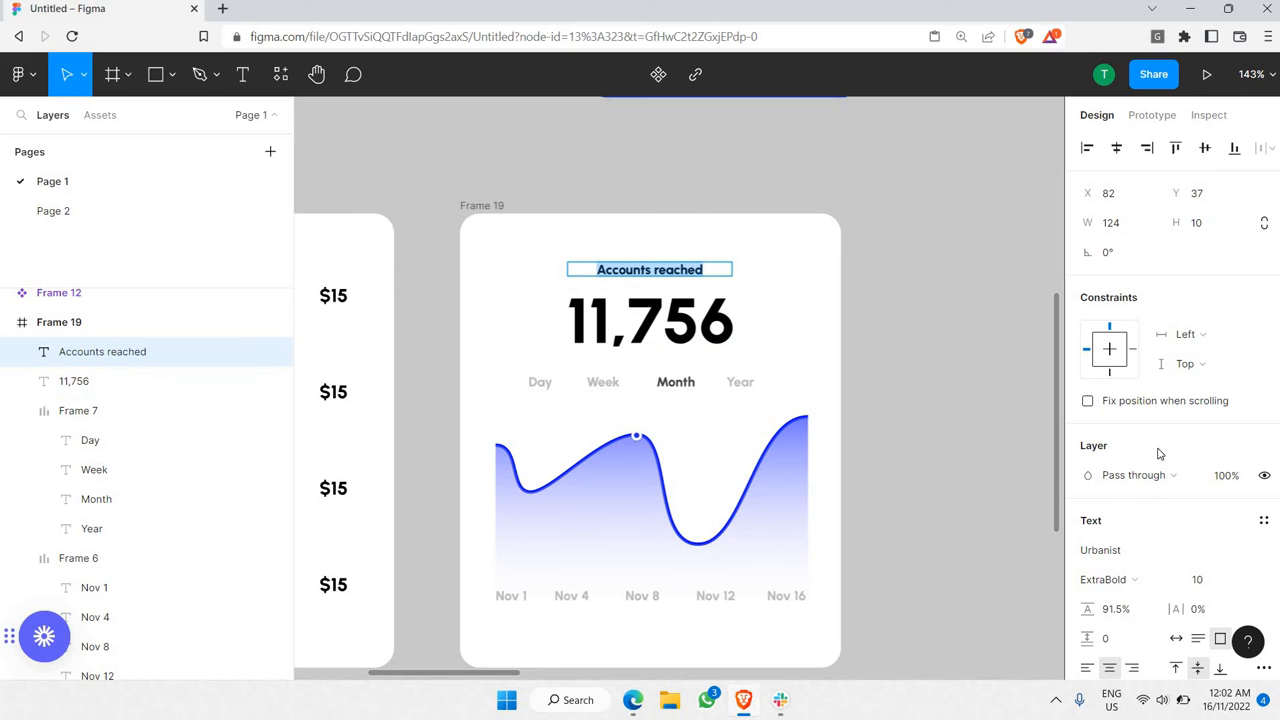
scroll(1130, 400, "down", 4)
left_click(1105, 412)
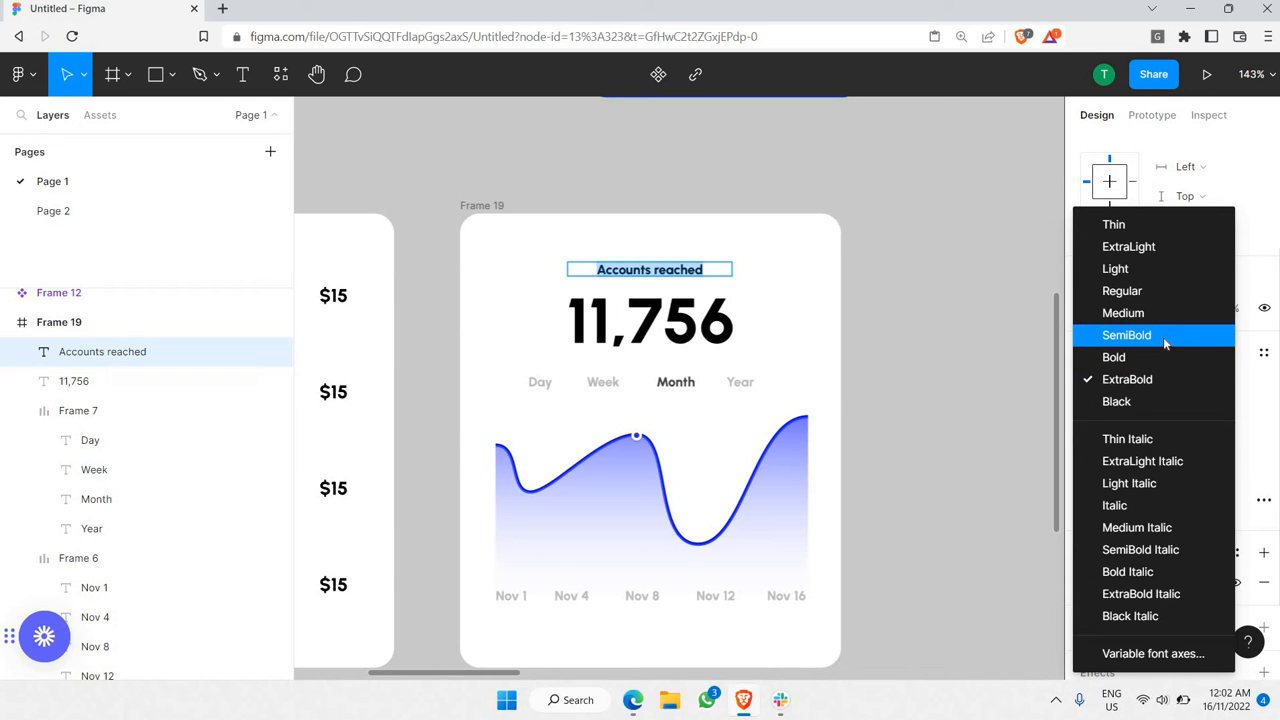
left_click(1163, 337)
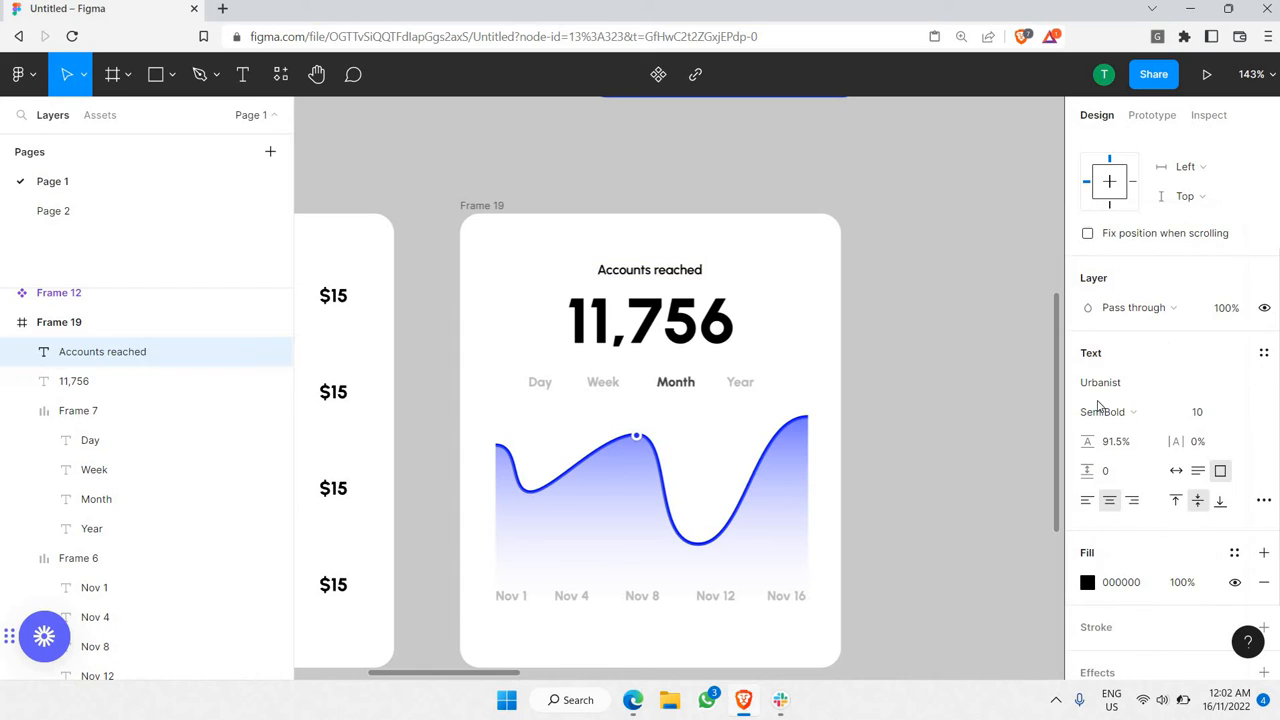
- Colour the "Accounts reached" label grey A5A5A5 and set its font weight to Medium
left_click(1088, 582)
type("C3C3C3")
key("Return")
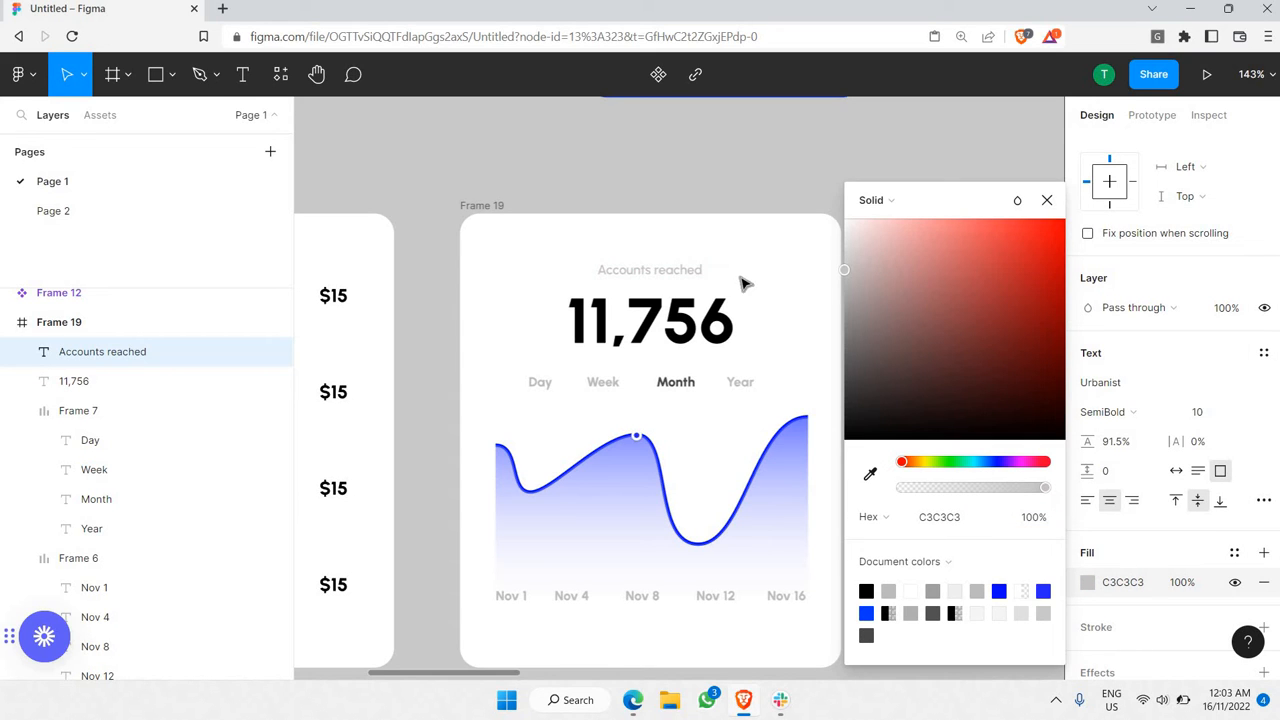
left_click_drag(738, 296, 738, 309)
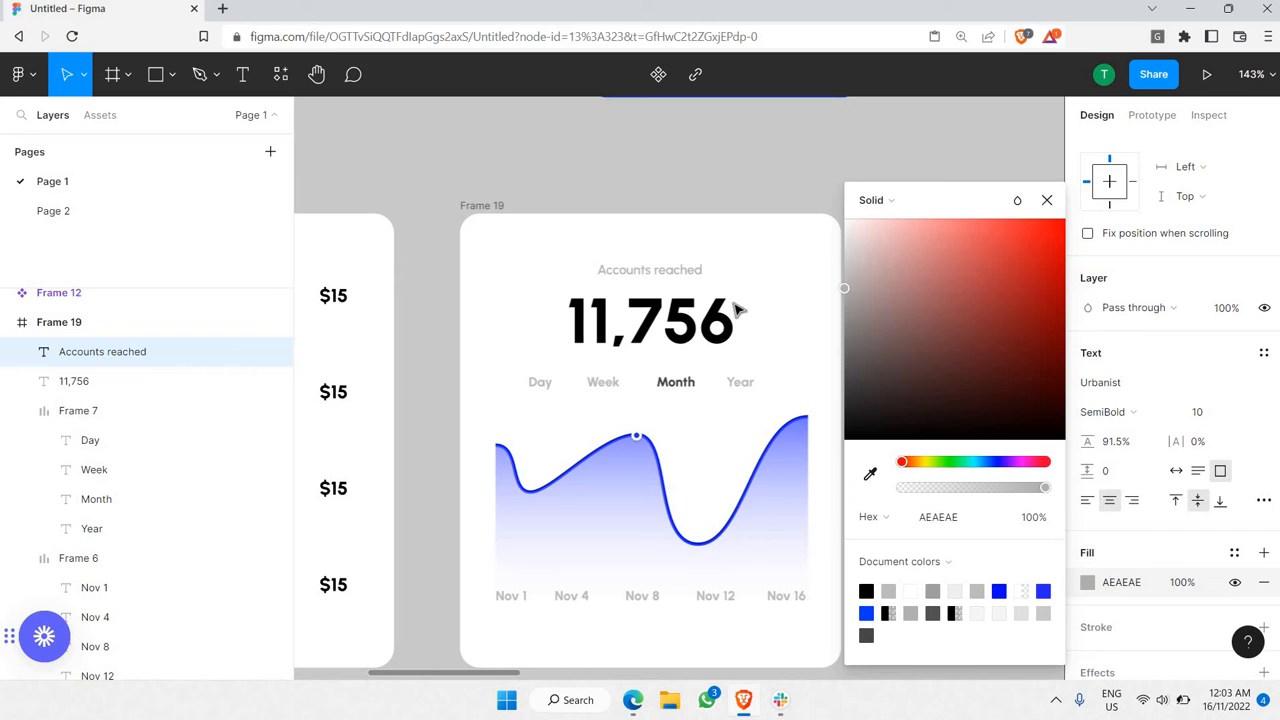
left_click(1128, 411)
left_click(1130, 312)
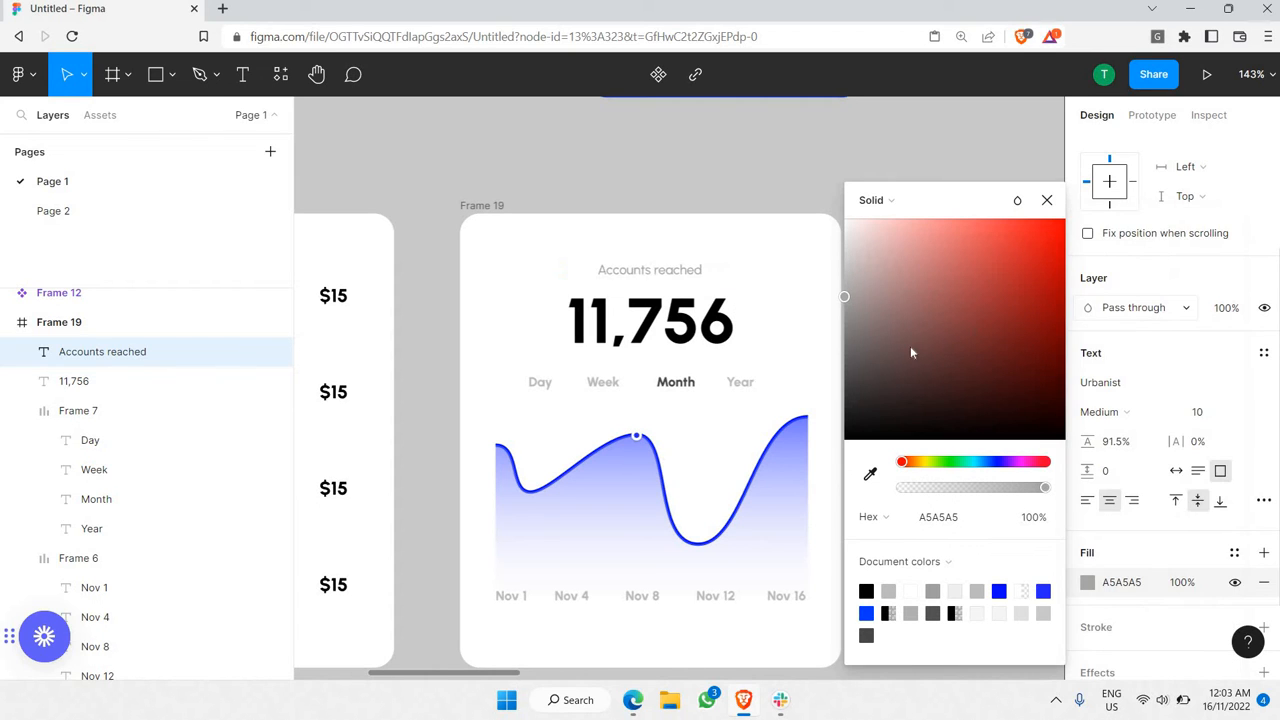
left_click(766, 191)
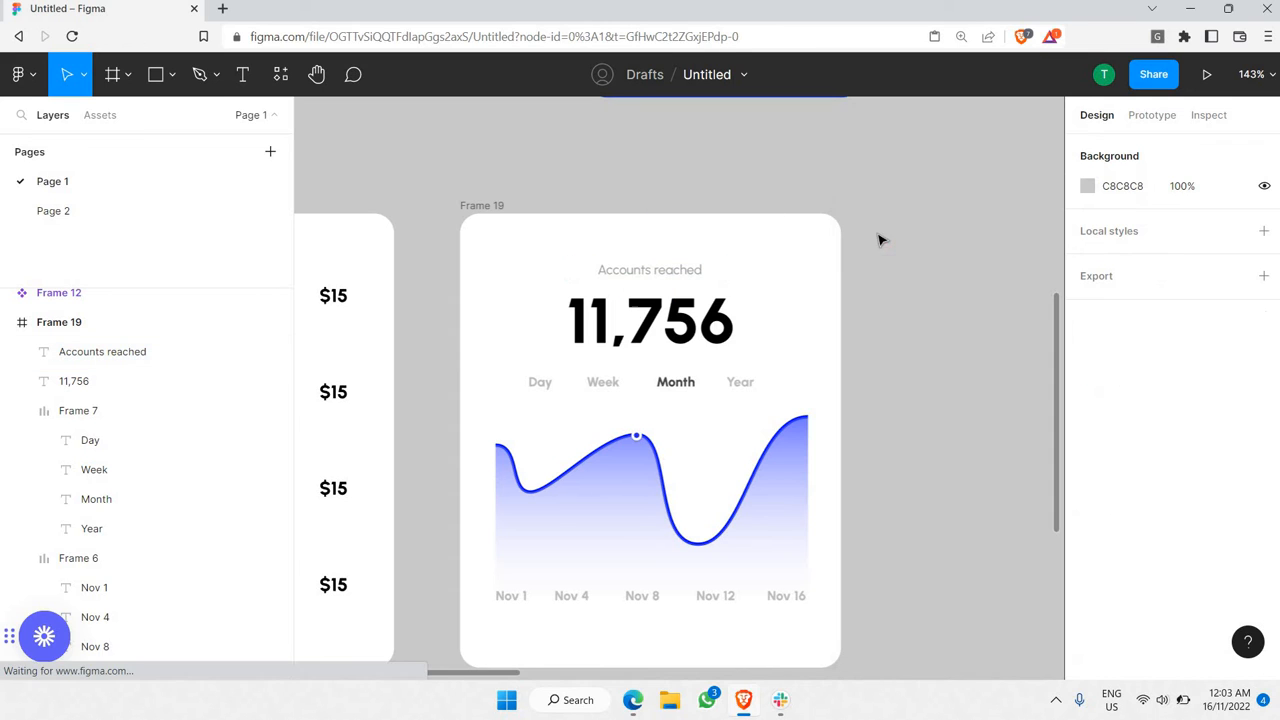
- Group the "Accounts reached" label, the 11,756 figure and the period row, and move the group up 10 px to Y 27
left_click(648, 272)
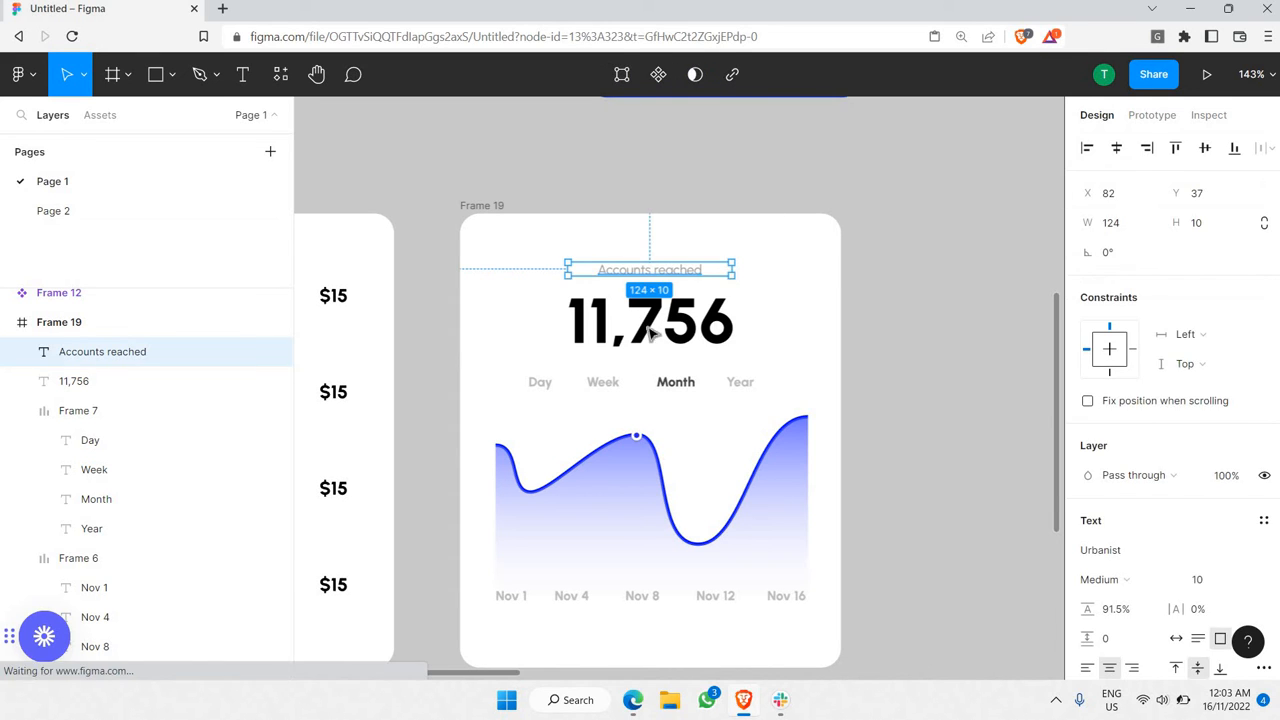
left_click(650, 322, "shift")
left_click(695, 381, "shift")
right_click(680, 345)
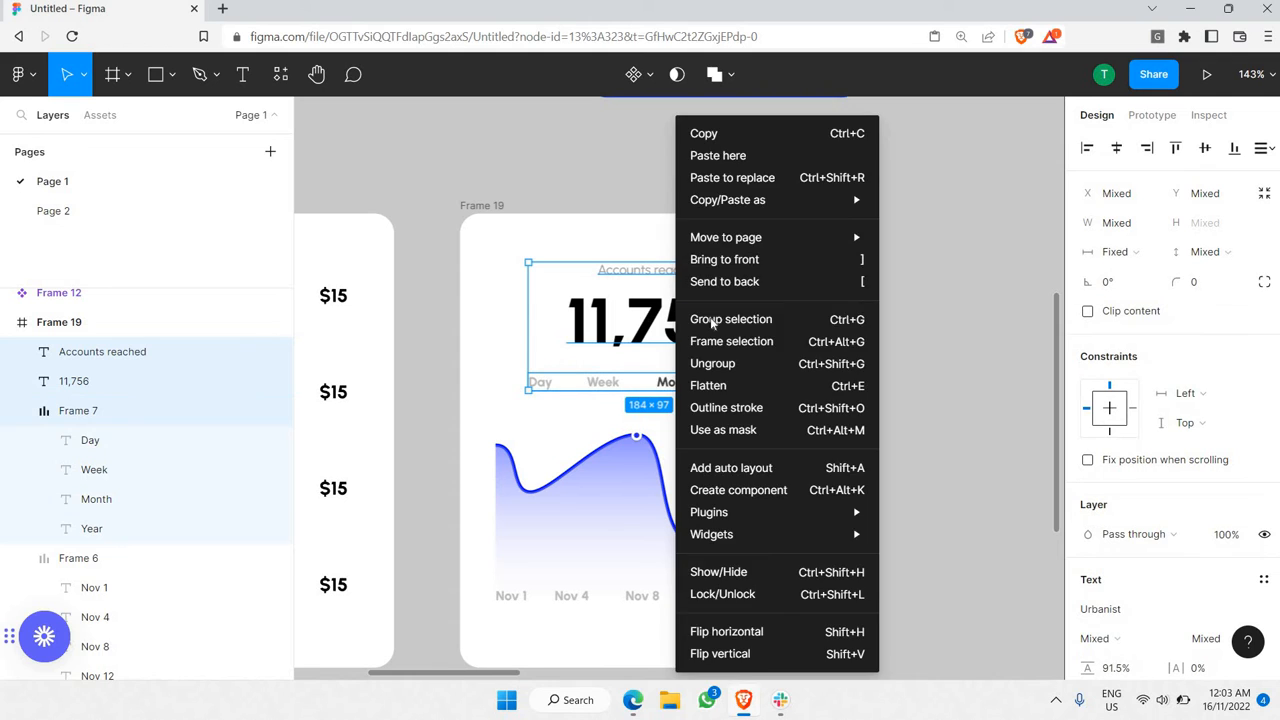
left_click(710, 317)
key("shift+Up")
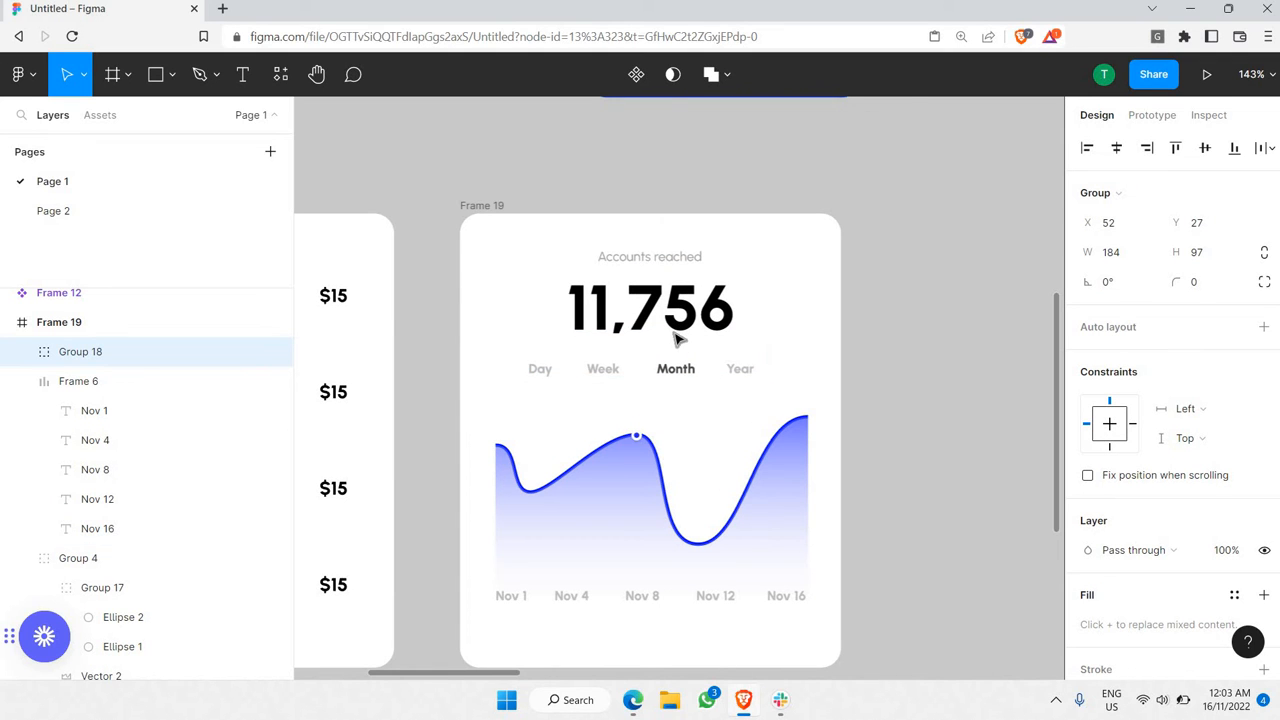
- Move the line chart and its date row down together, and lower the group with the 11,756 figure to Y 49
left_click(884, 323)
scroll(884, 323, "down", 5)
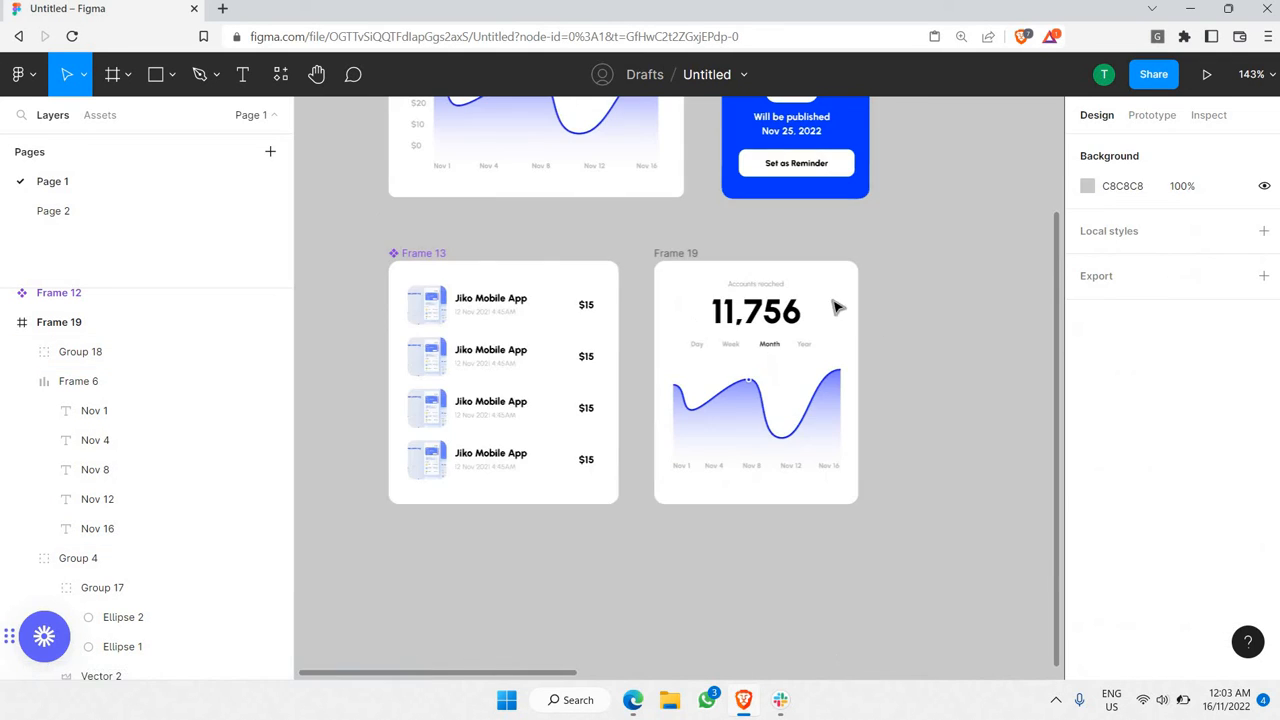
left_click(772, 411)
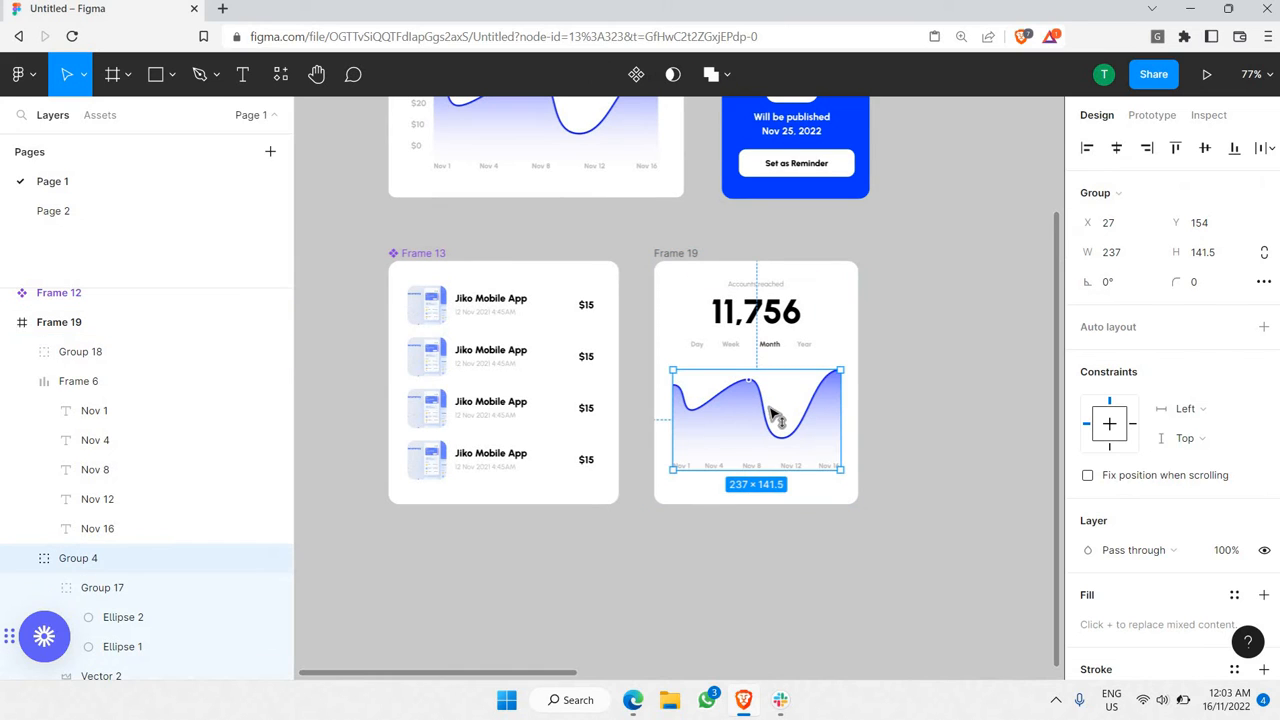
left_click(779, 467)
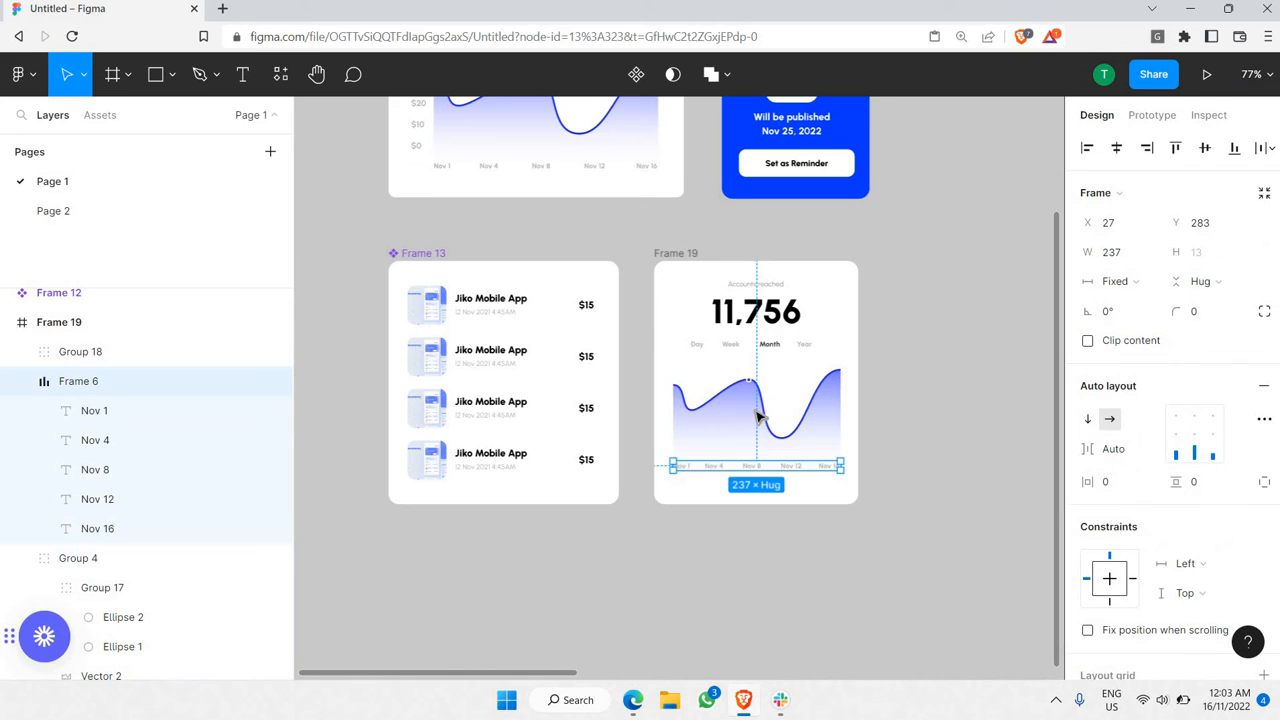
left_click(772, 413, "shift")
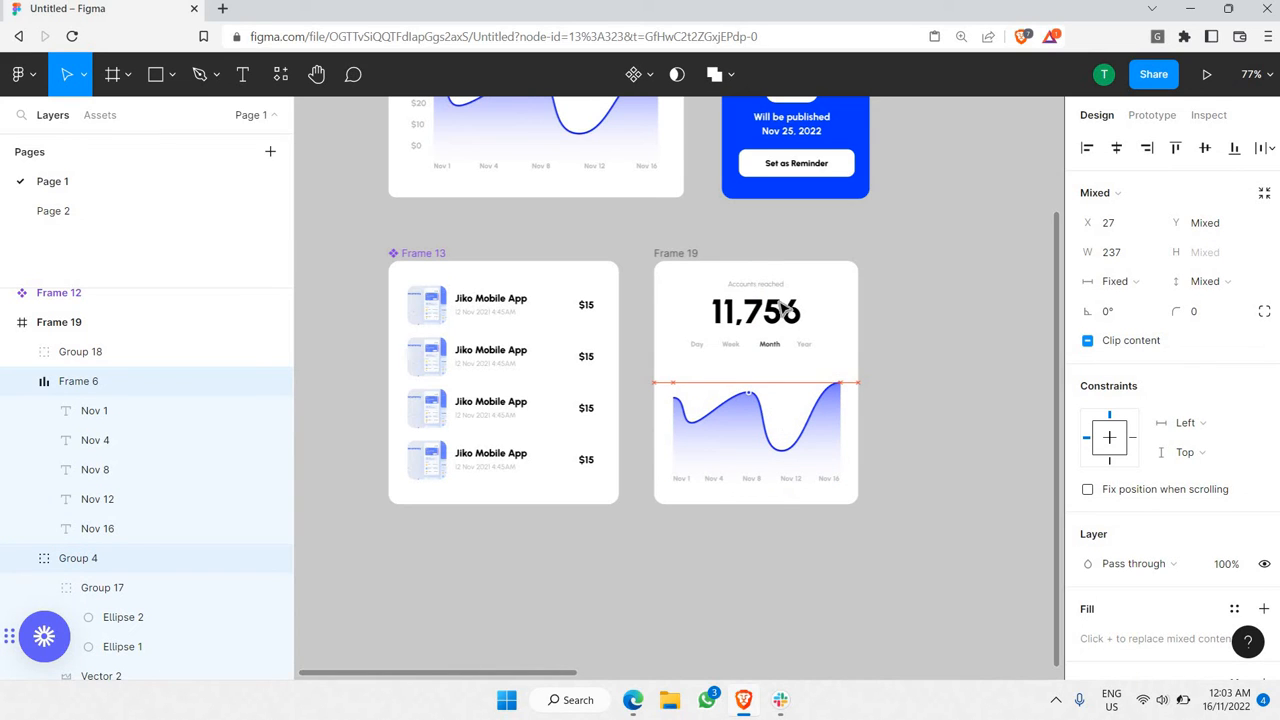
left_click_drag(783, 310, 790, 330)
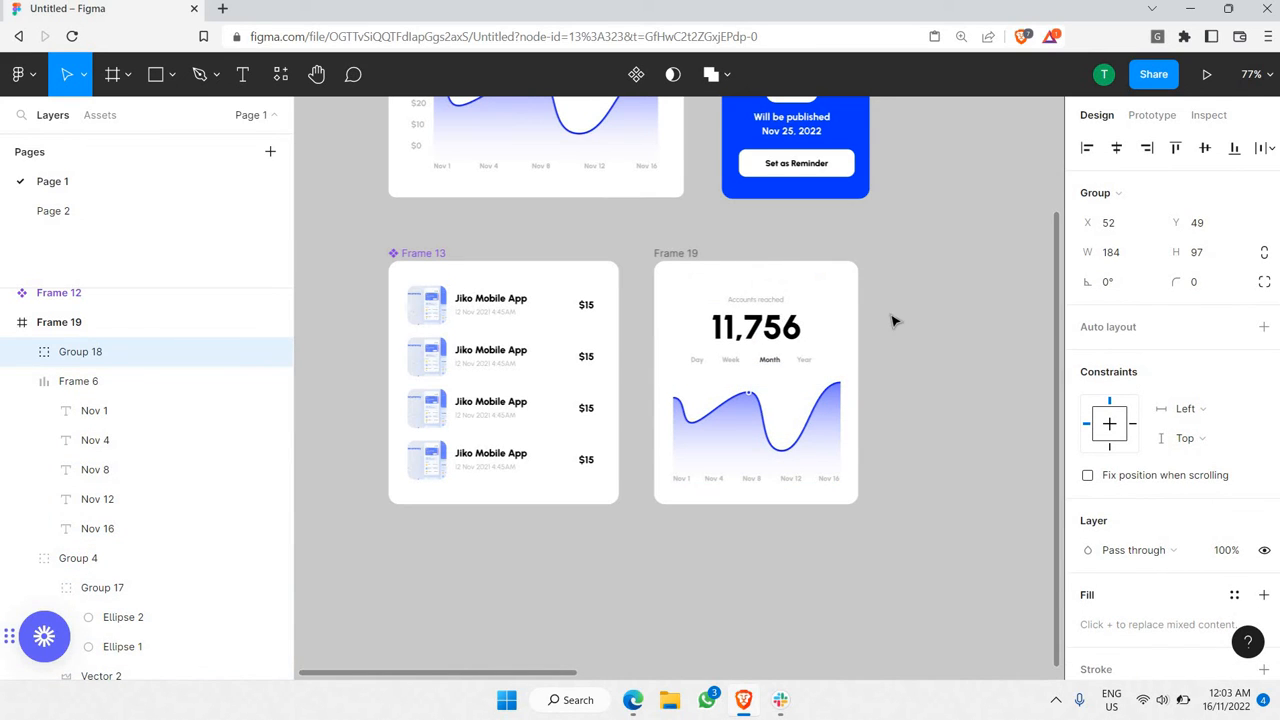
left_click(723, 271)
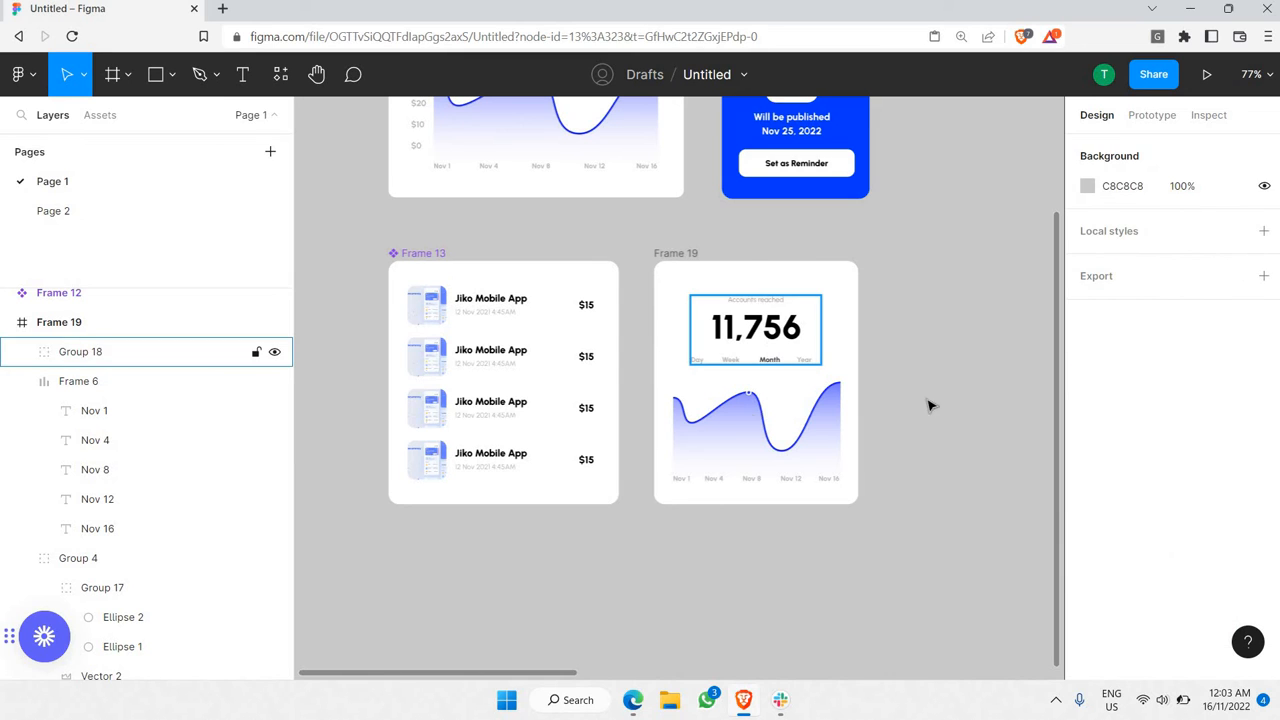
- Turn the whole Accounts reached card into a component
left_click(760, 328)
right_click(666, 256)
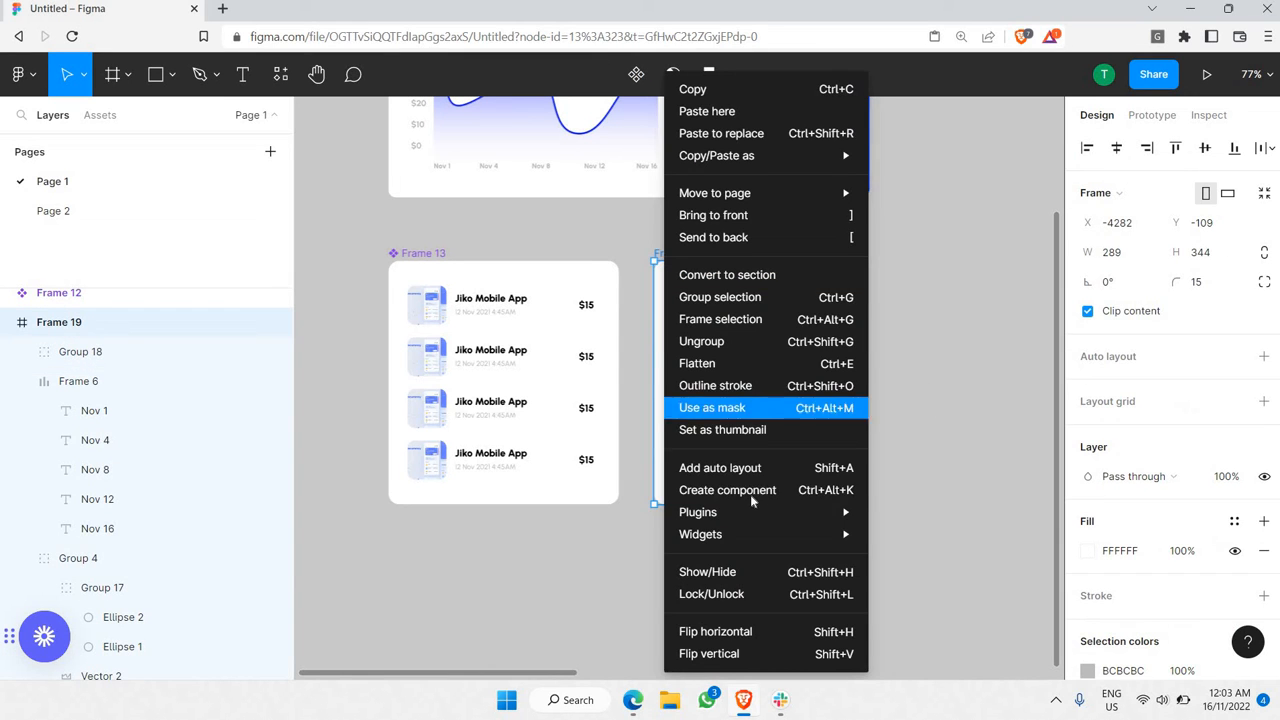
left_click(757, 502)
scroll(870, 275, "right", 2)
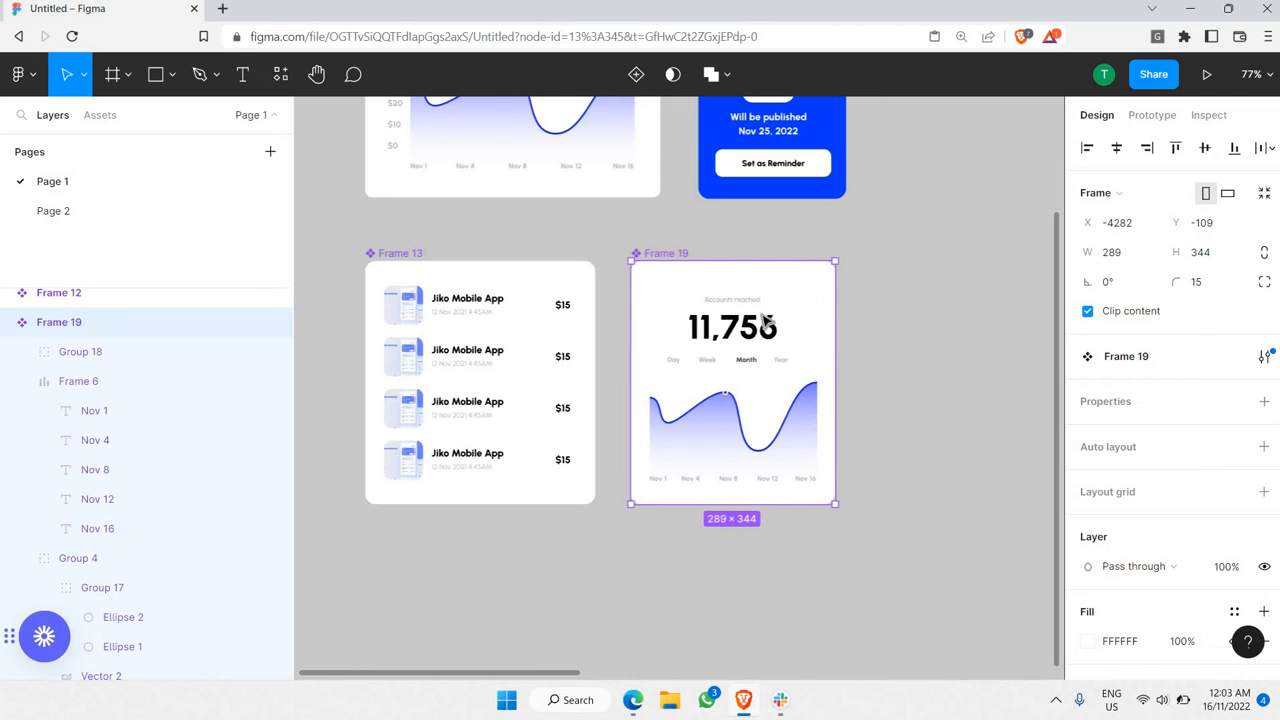
- Copy the Accounts reached component into the Desktop - 1 frame and place it beside the transactions card at X 656, Y 578
left_click(769, 295)
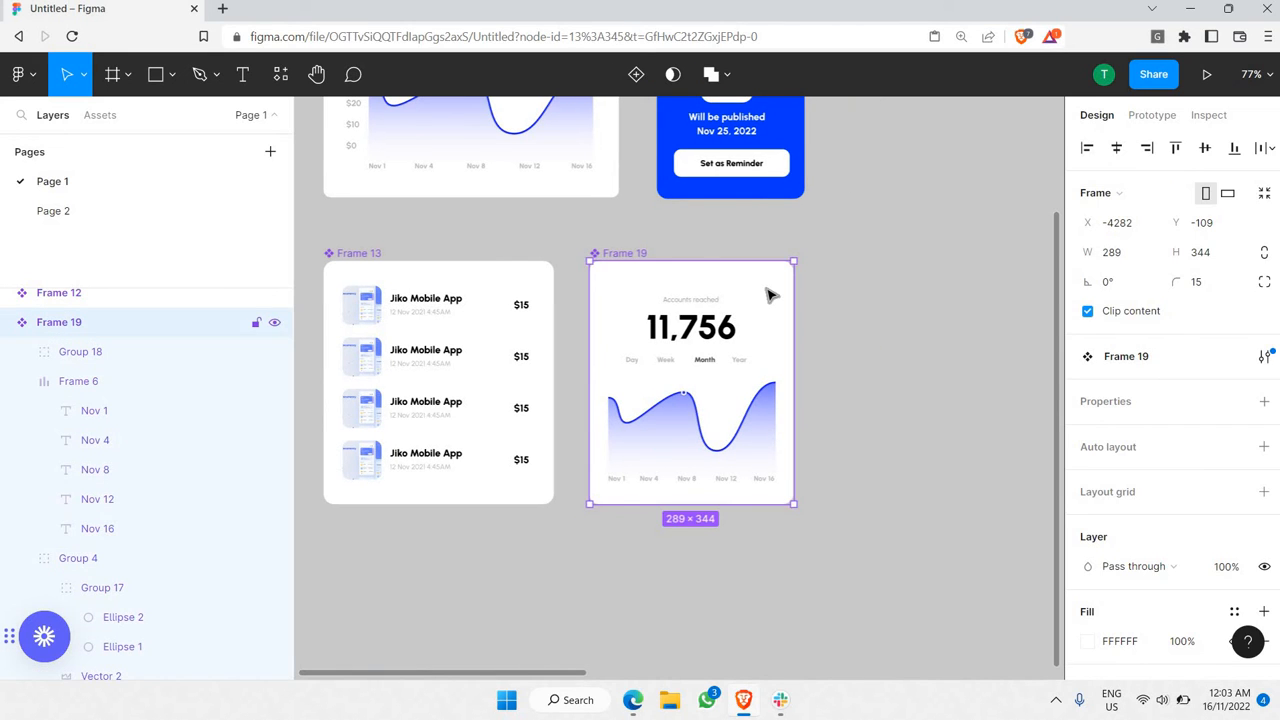
scroll(769, 295, "down", 5)
scroll(760, 311, "right", 2)
scroll(757, 311, "right", 4)
scroll(531, 329, "up", 3)
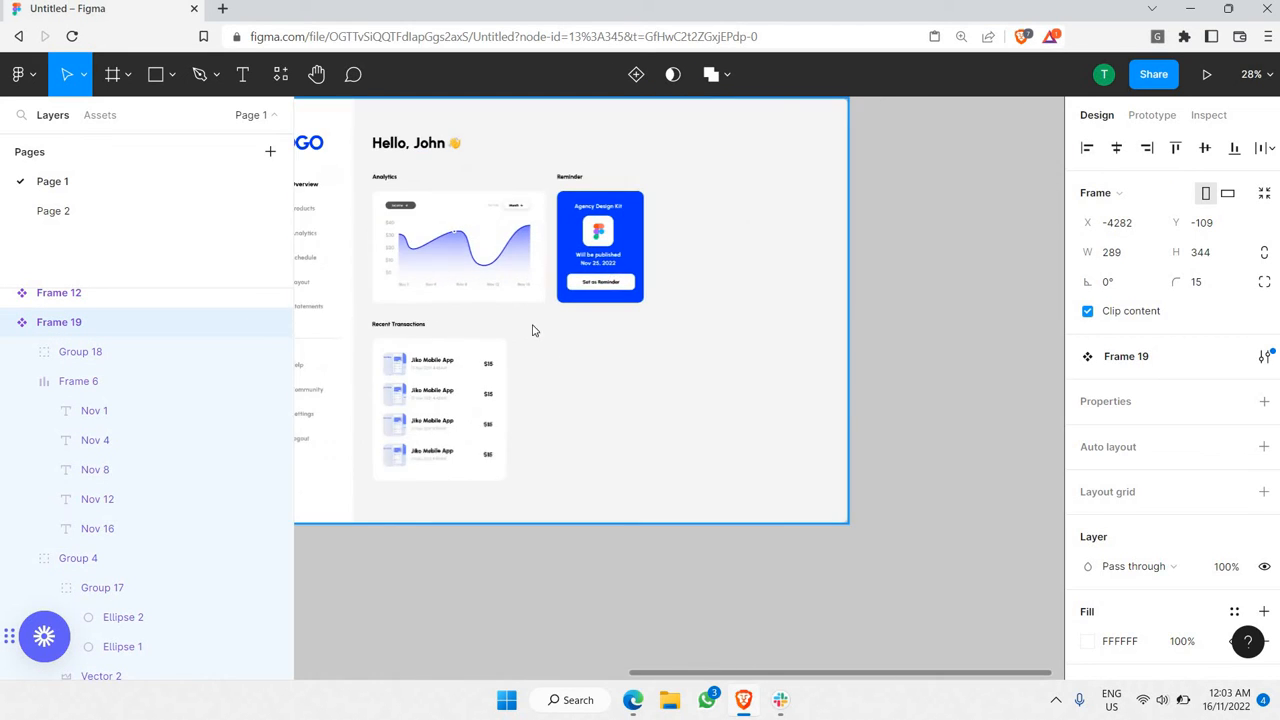
left_click(605, 366)
key("ctrl+v")
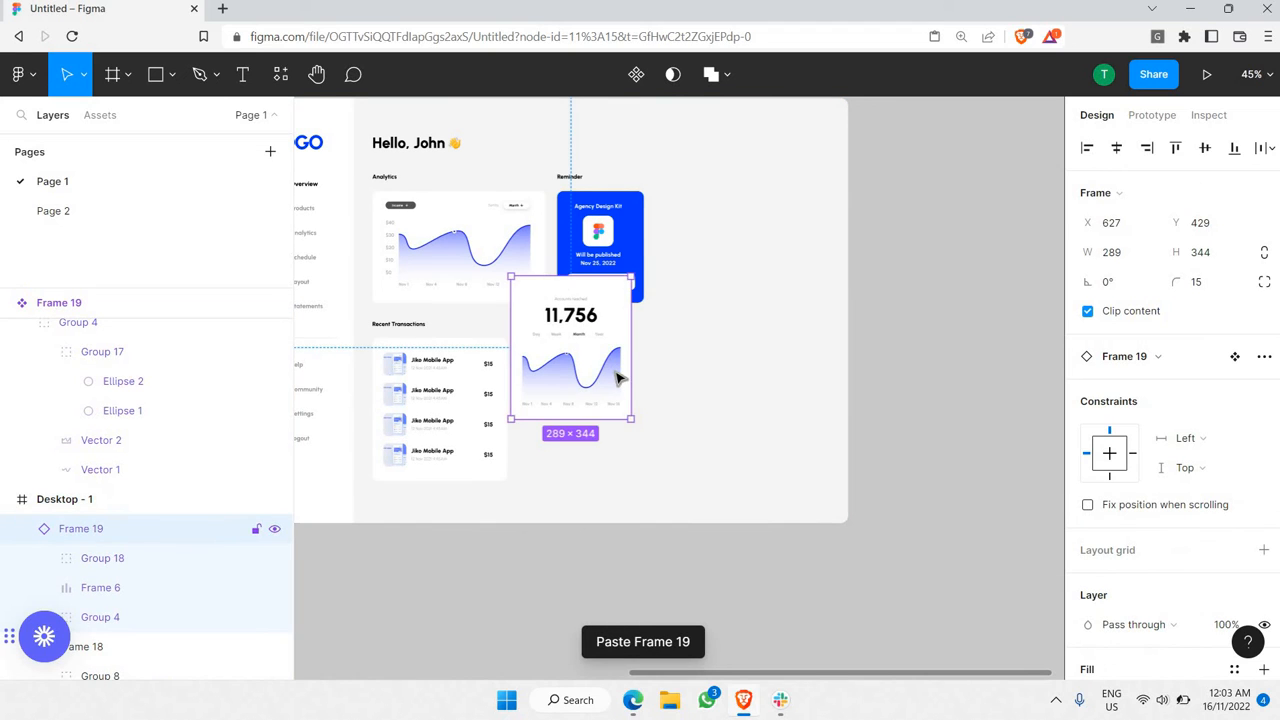
left_click_drag(598, 332, 609, 380)
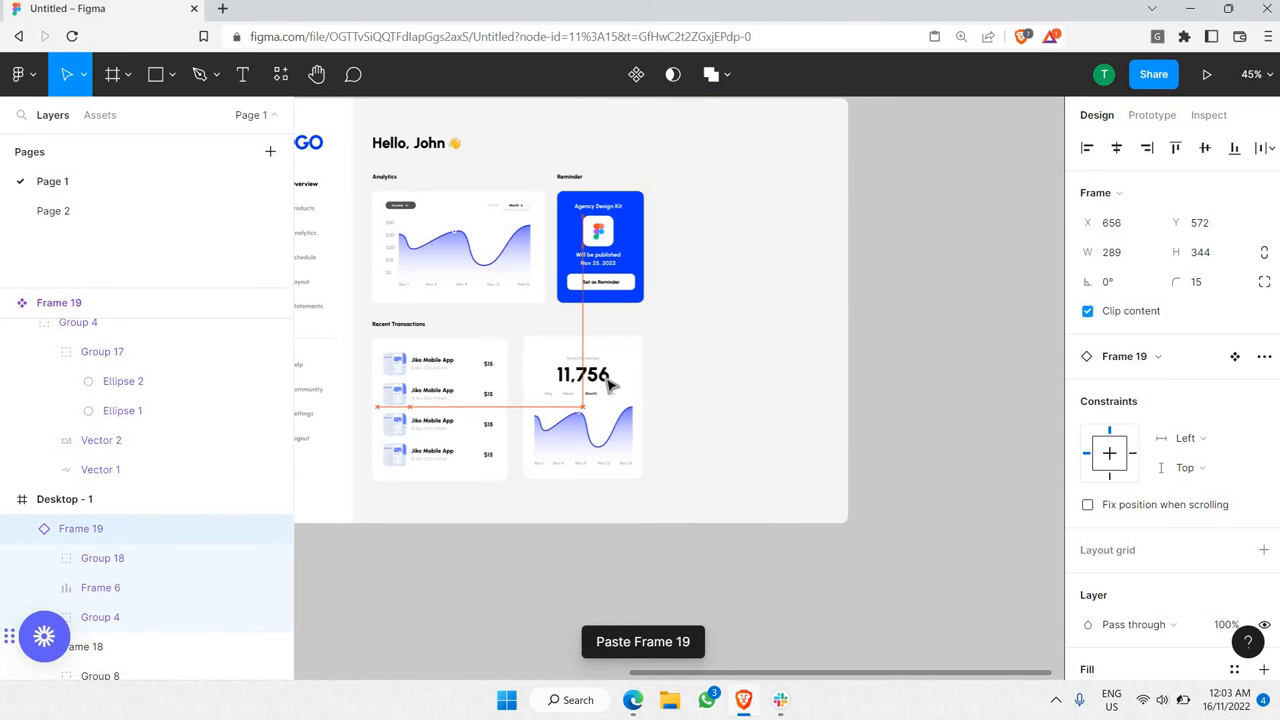
- Copy the "Recent Transactions" heading and place the copy above the Accounts reached card, aligned to its left edge at X 656
scroll(389, 328, "up", 3)
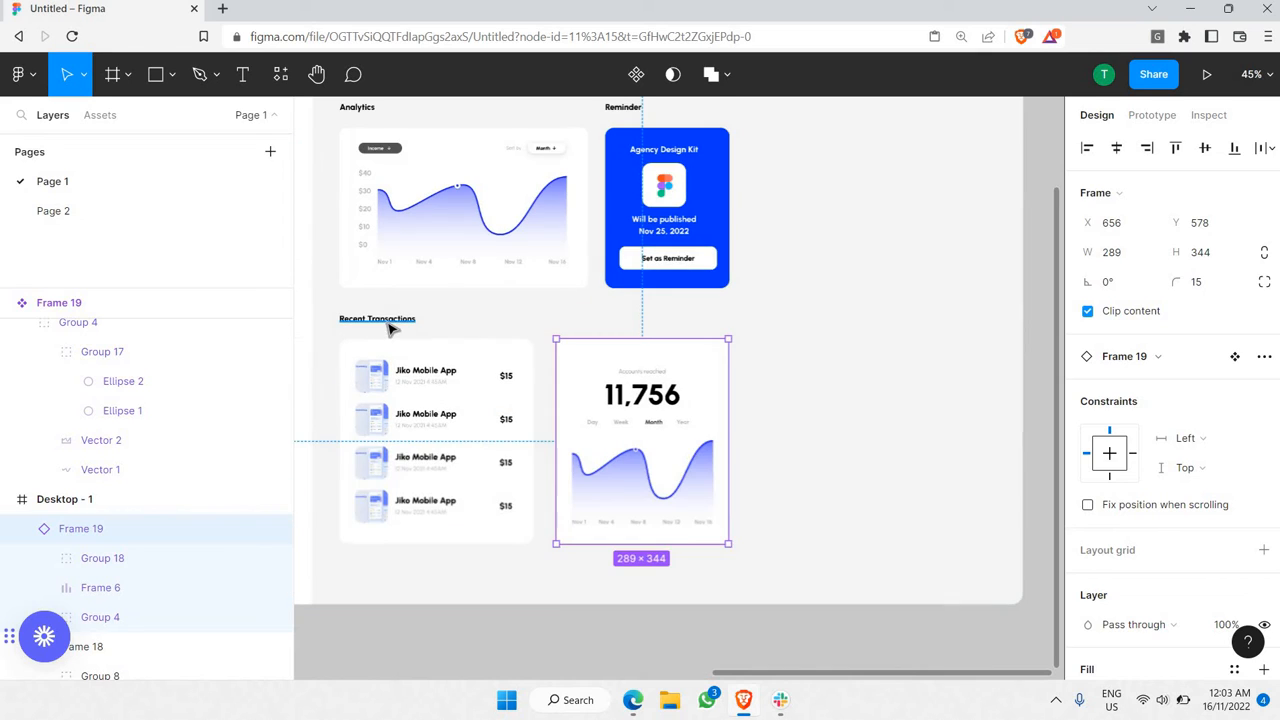
left_click(385, 320, "ctrl")
scroll(612, 365, "up", 3)
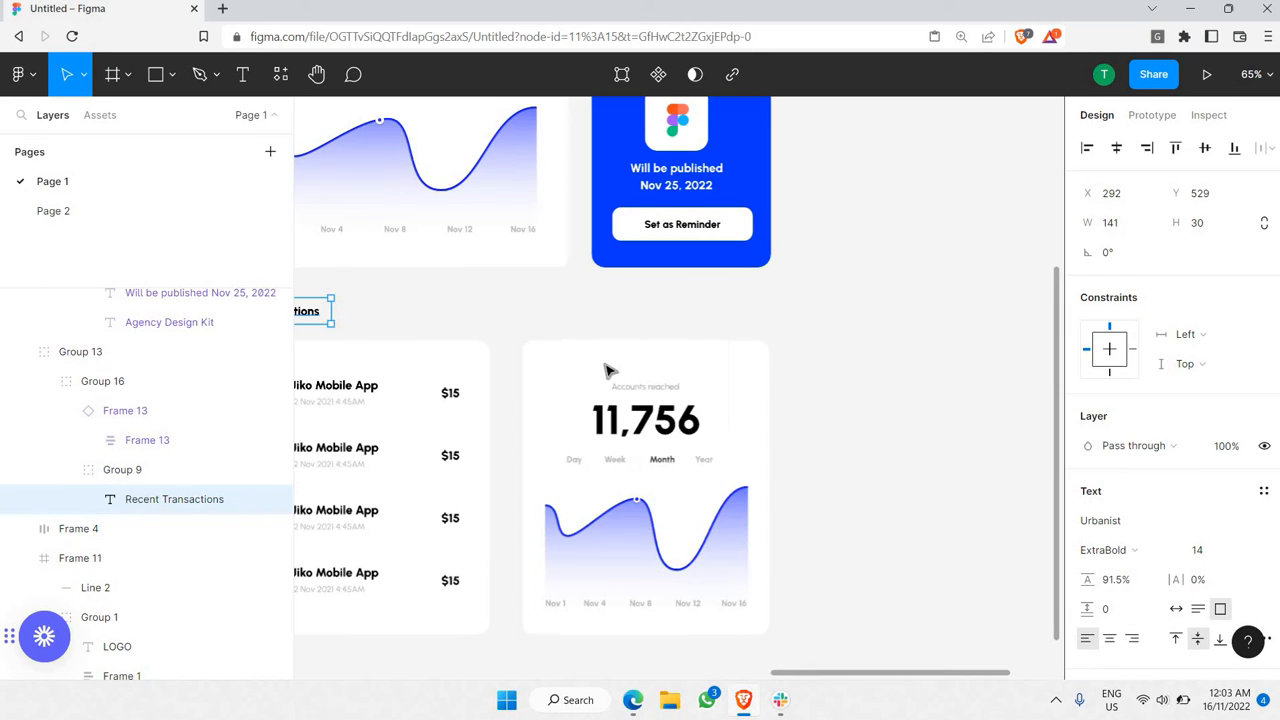
left_click(611, 360)
key("ctrl+v")
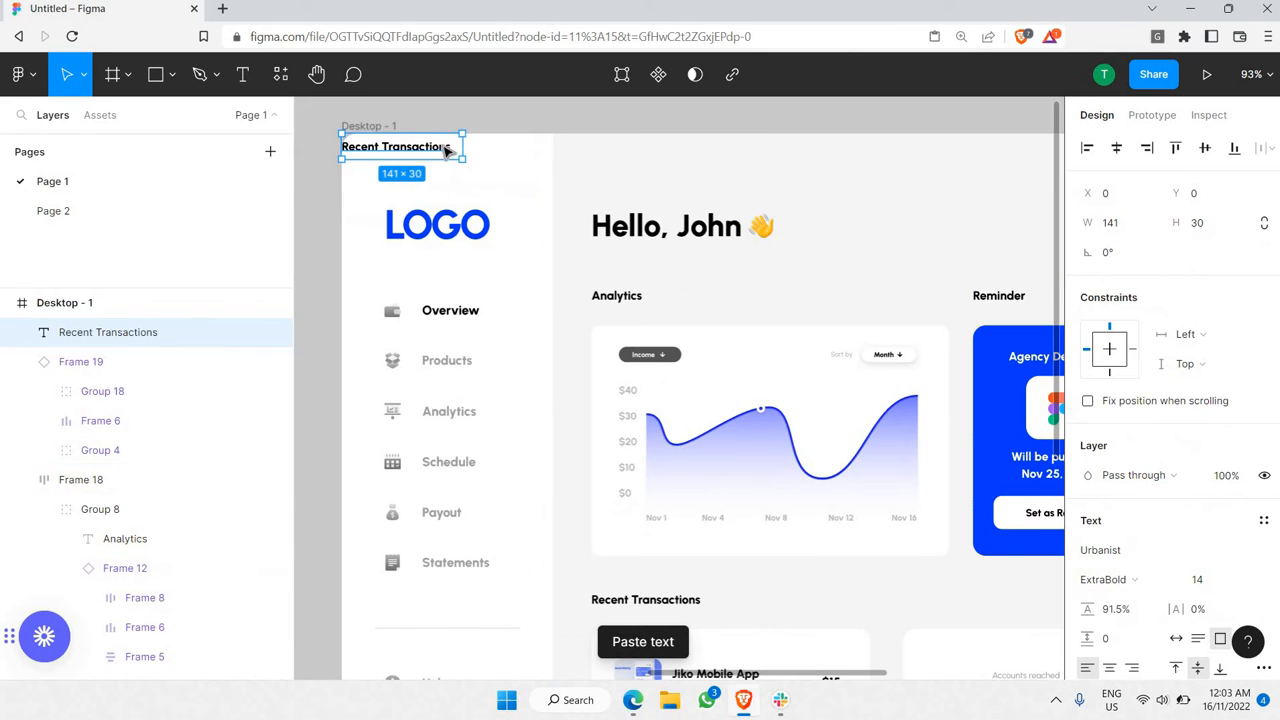
scroll(958, 524, "down", 2)
left_click_drag(958, 524, 951, 457)
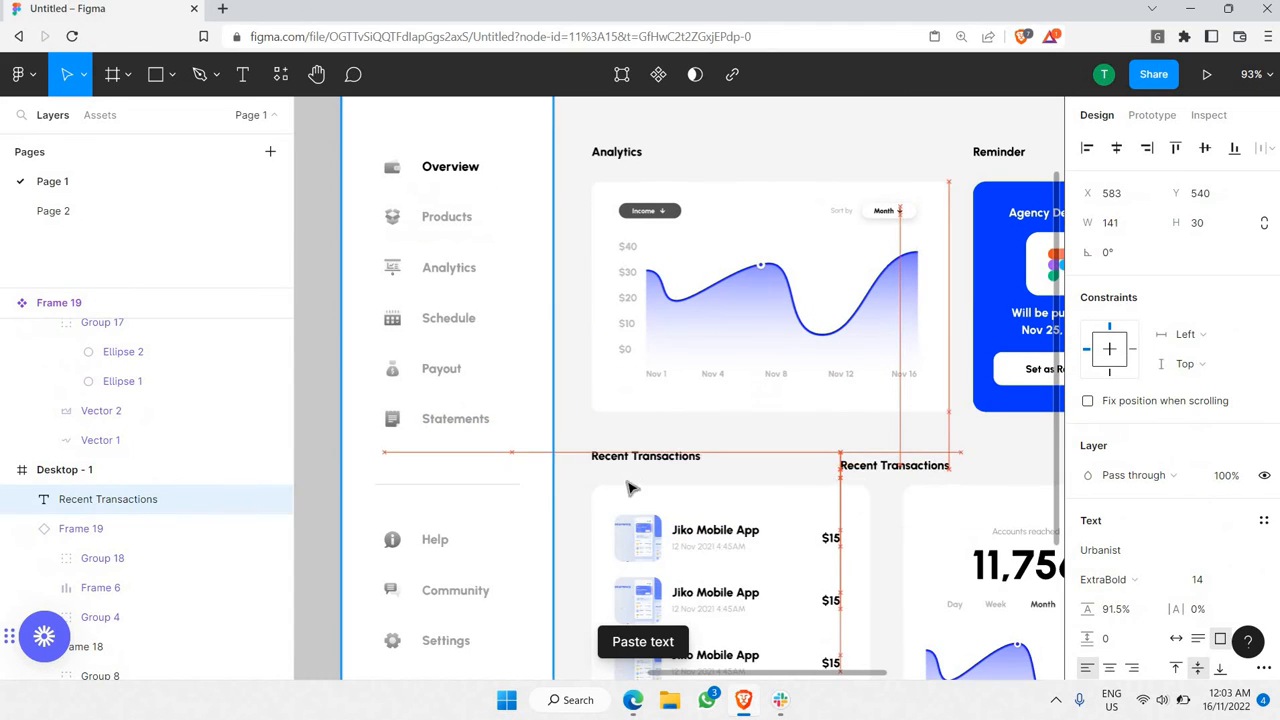
scroll(631, 486, "right", 3)
left_click_drag(617, 465, 644, 506)
- Group the copied heading with the Accounts reached card and set the vertical spacing between them to 20
left_click(703, 486, "shift")
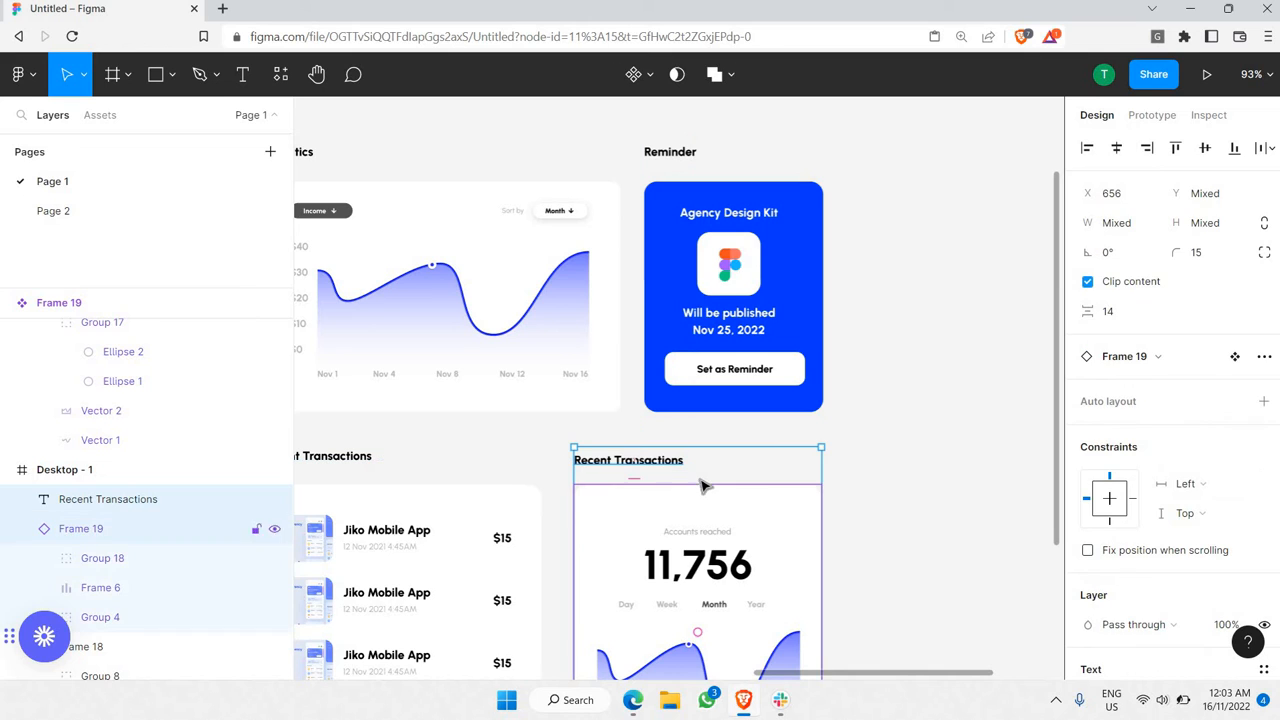
right_click(797, 363)
left_click(766, 317)
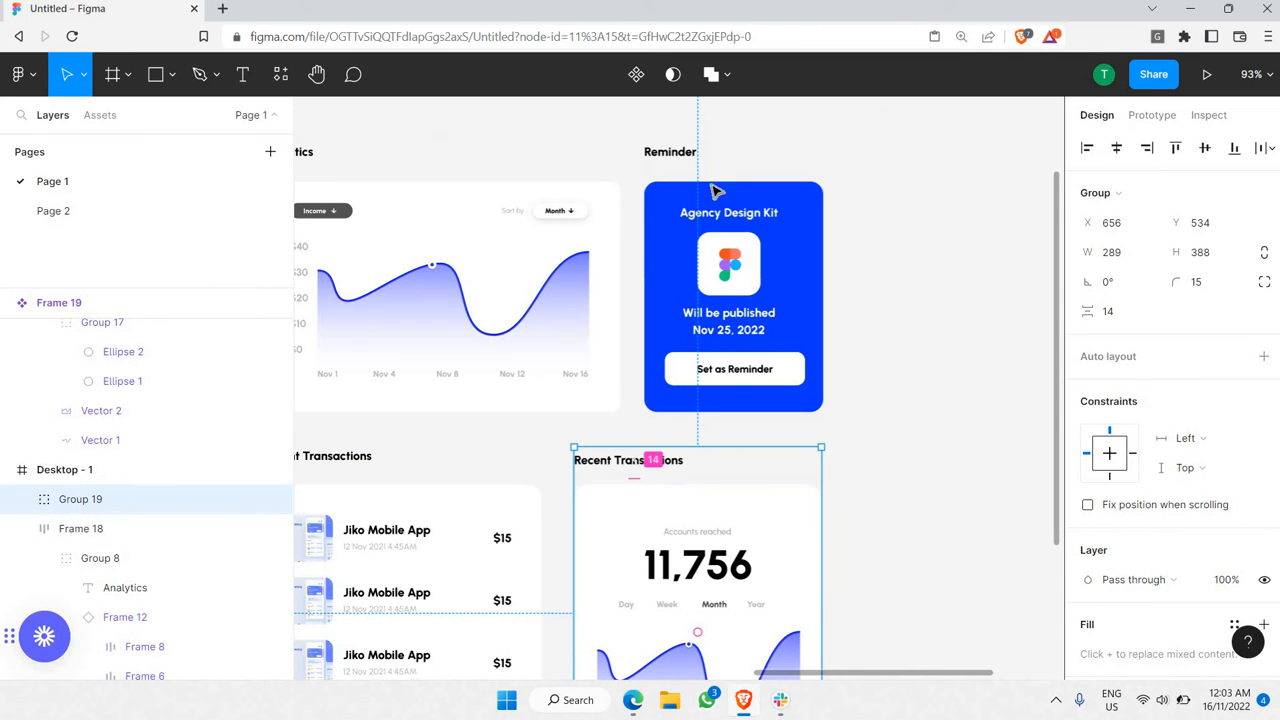
left_click(1141, 313)
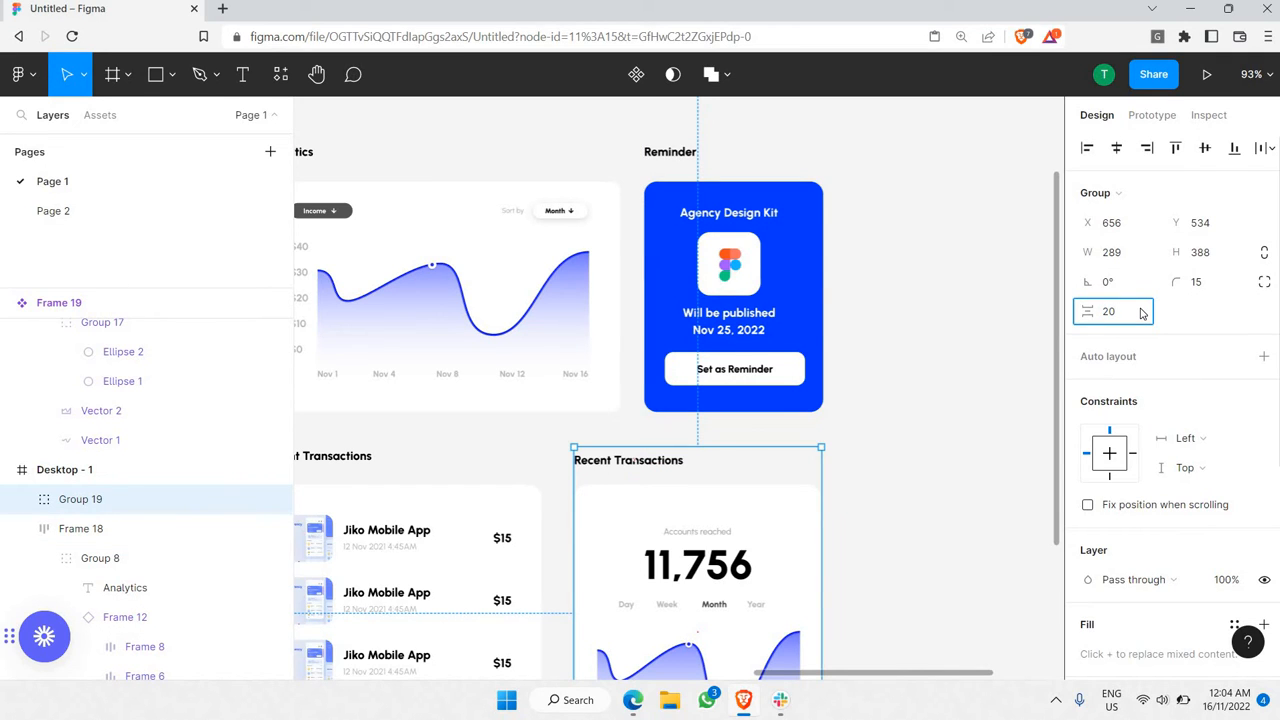
type("20")
key("Return")
scroll(870, 516, "up", 1)
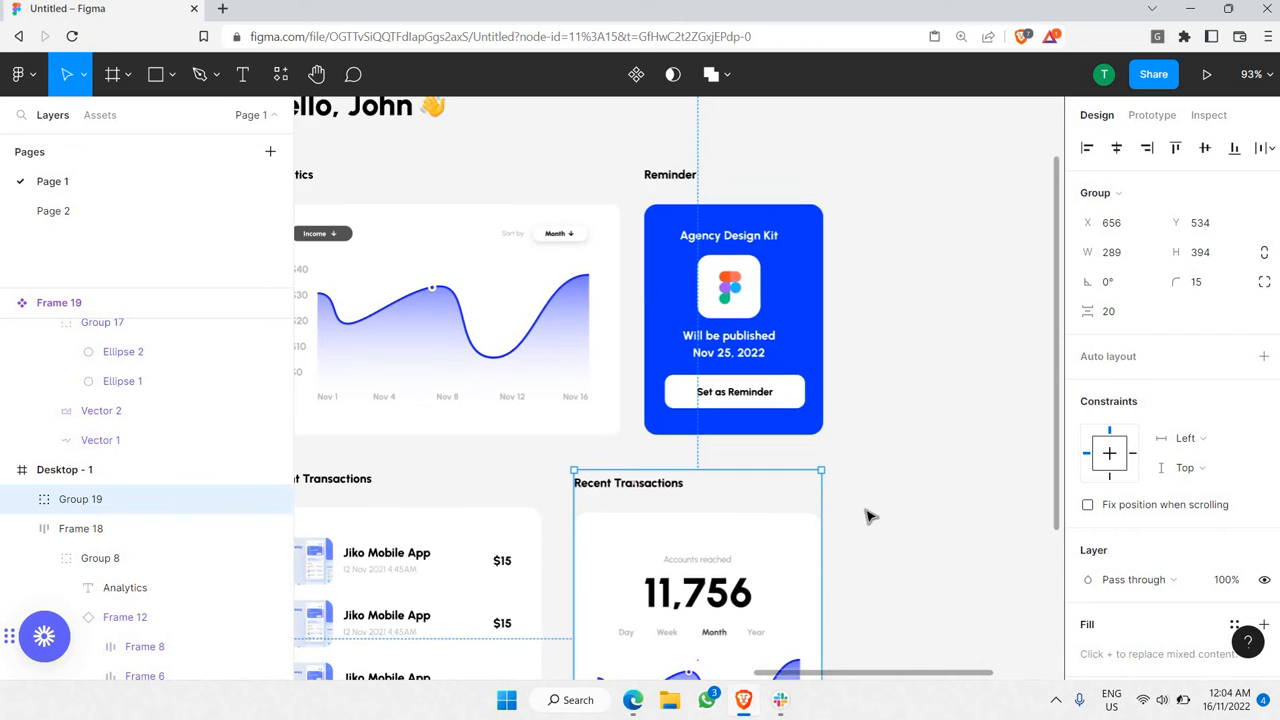
- Group the Recent Transactions section together with the Accounts reached section
scroll(867, 513, "down", 1)
scroll(867, 513, "up", 3)
scroll(868, 513, "down", 4)
scroll(802, 513, "up", 3)
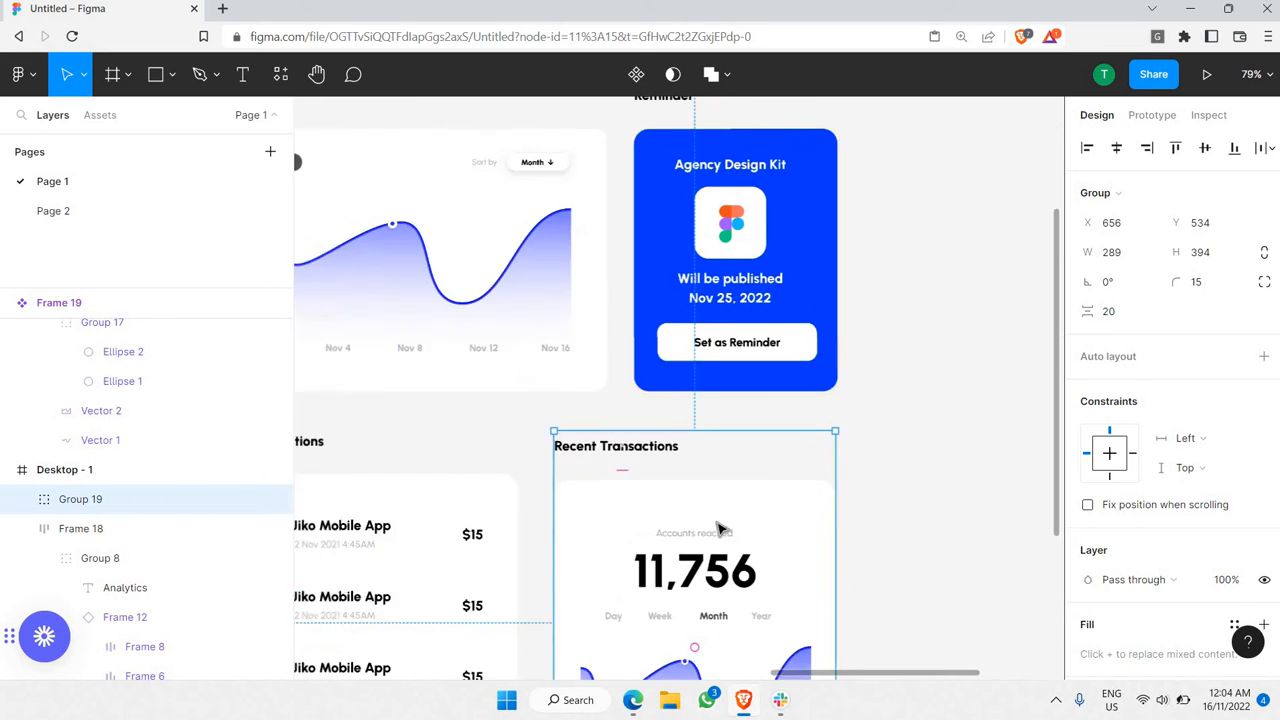
scroll(794, 514, "down", 2)
left_click(480, 497)
left_click(646, 517, "shift")
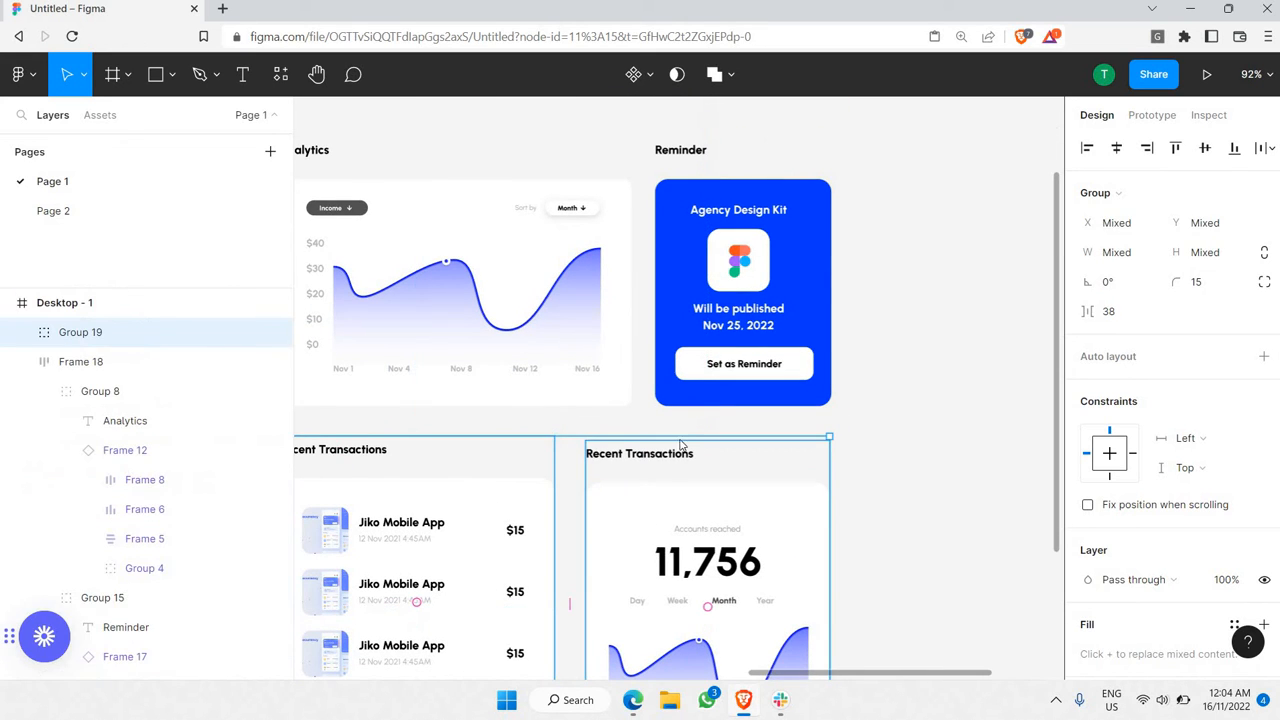
right_click(646, 517)
key("ctrl+g")
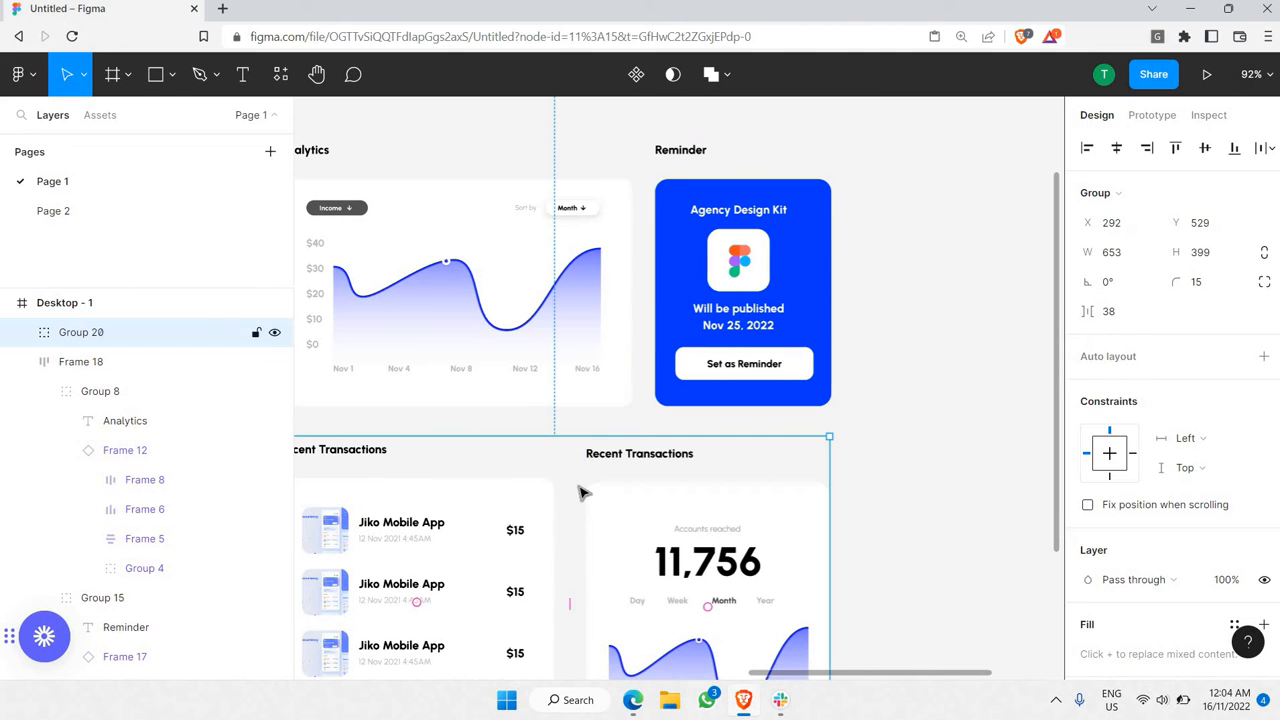
- Apply auto layout to the group holding the Recent Transactions and Accounts reached sections
left_click(997, 394)
scroll(808, 366, "down", 3)
scroll(808, 366, "left", 3)
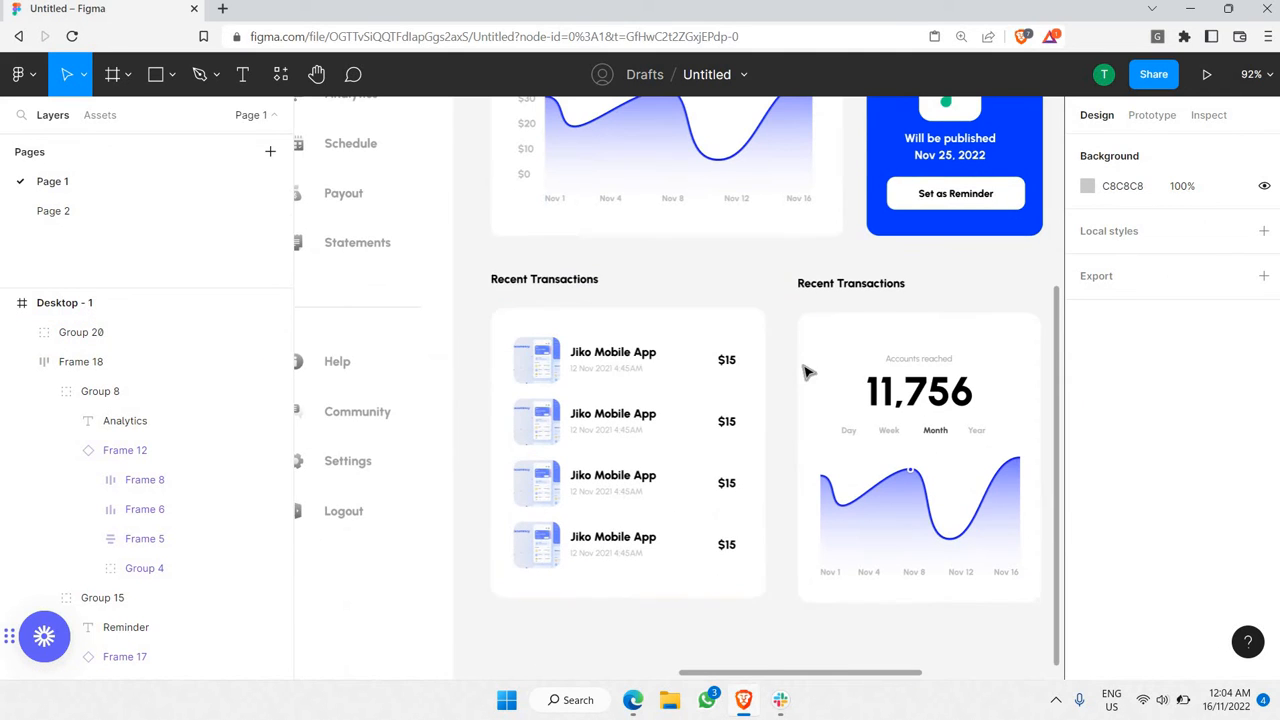
left_click(808, 364)
scroll(808, 364, "right", 3)
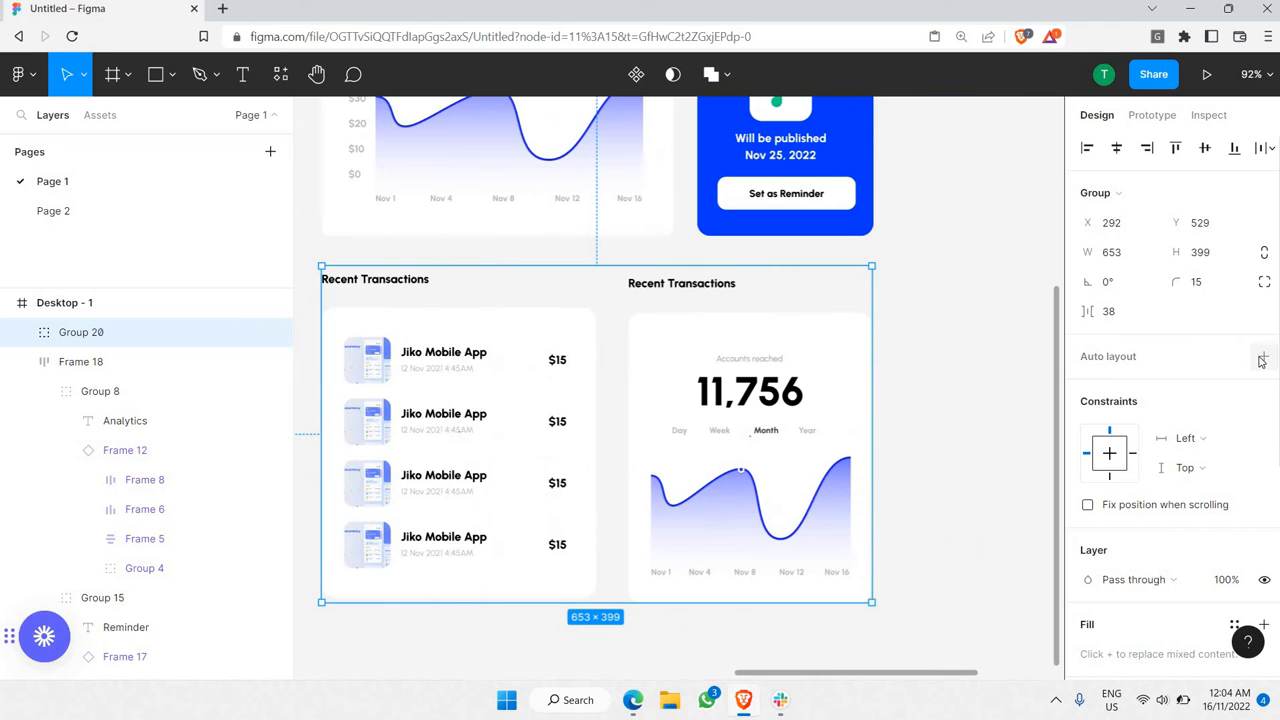
left_click(1262, 358)
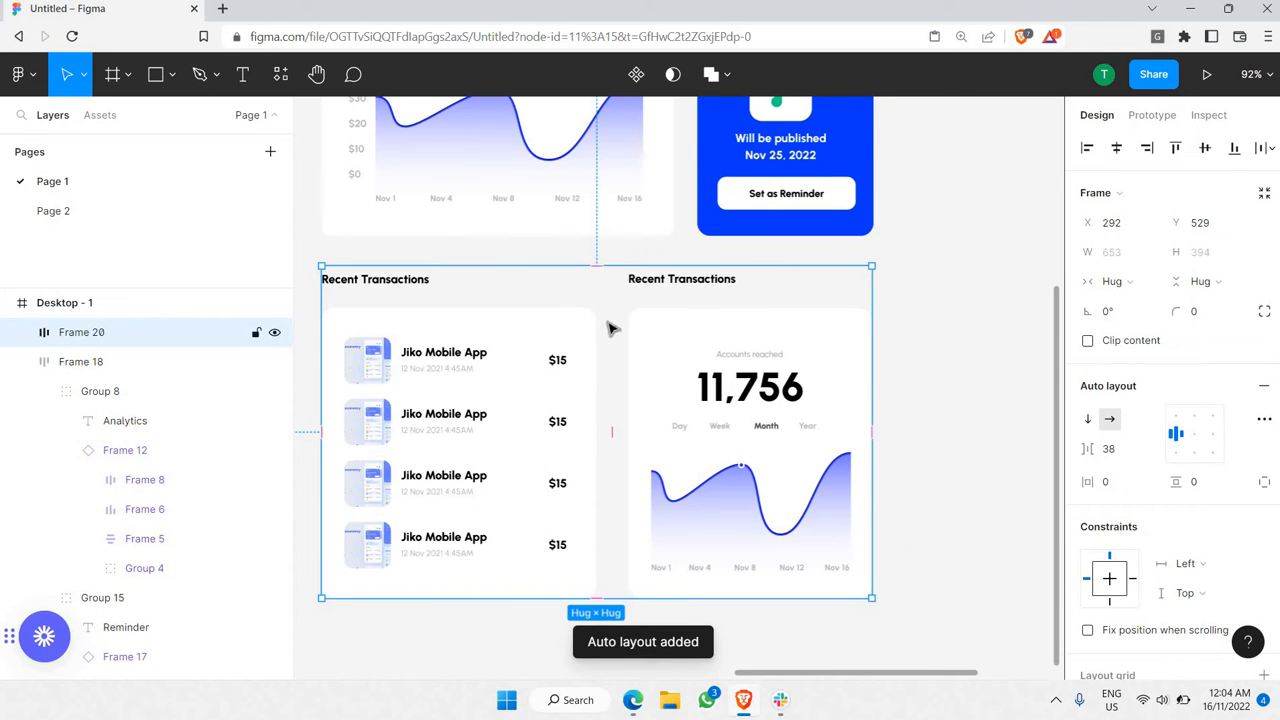
- Match the spacing of the Analytics and Reminder row by setting the transactions row's horizontal item spacing to 28
scroll(700, 318, "up", 5)
left_click(697, 318)
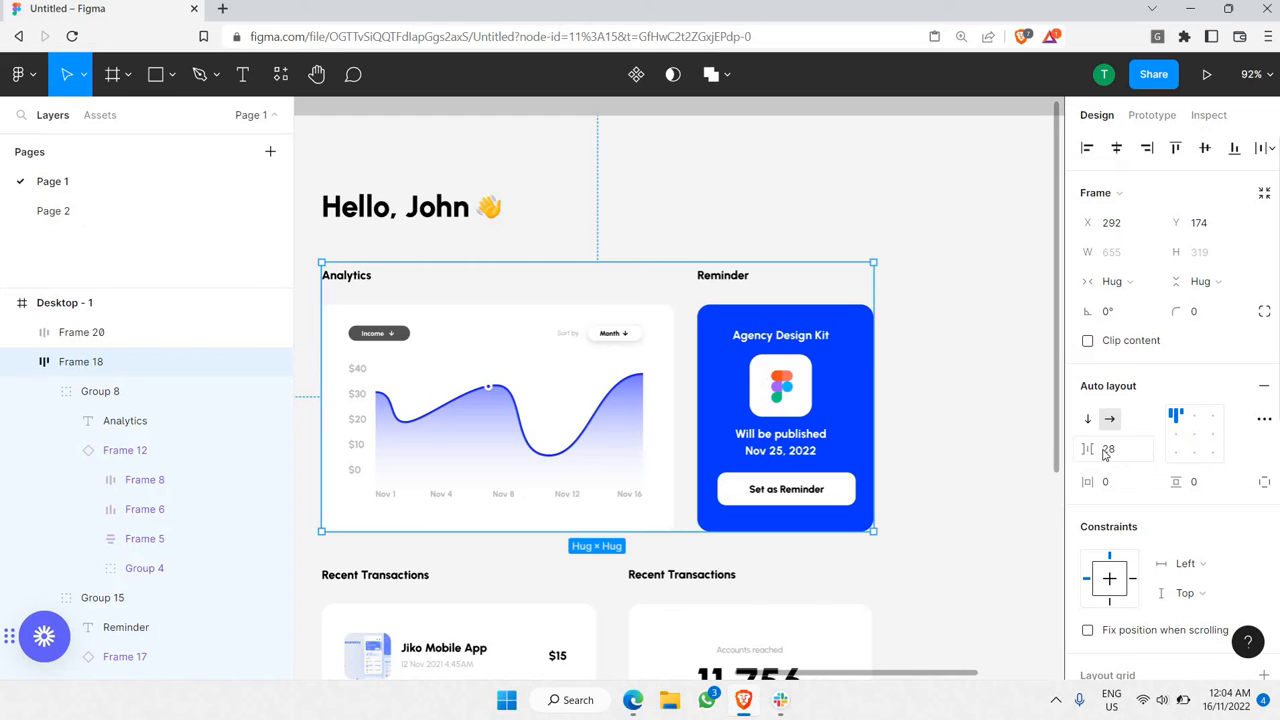
scroll(637, 277, "down", 5)
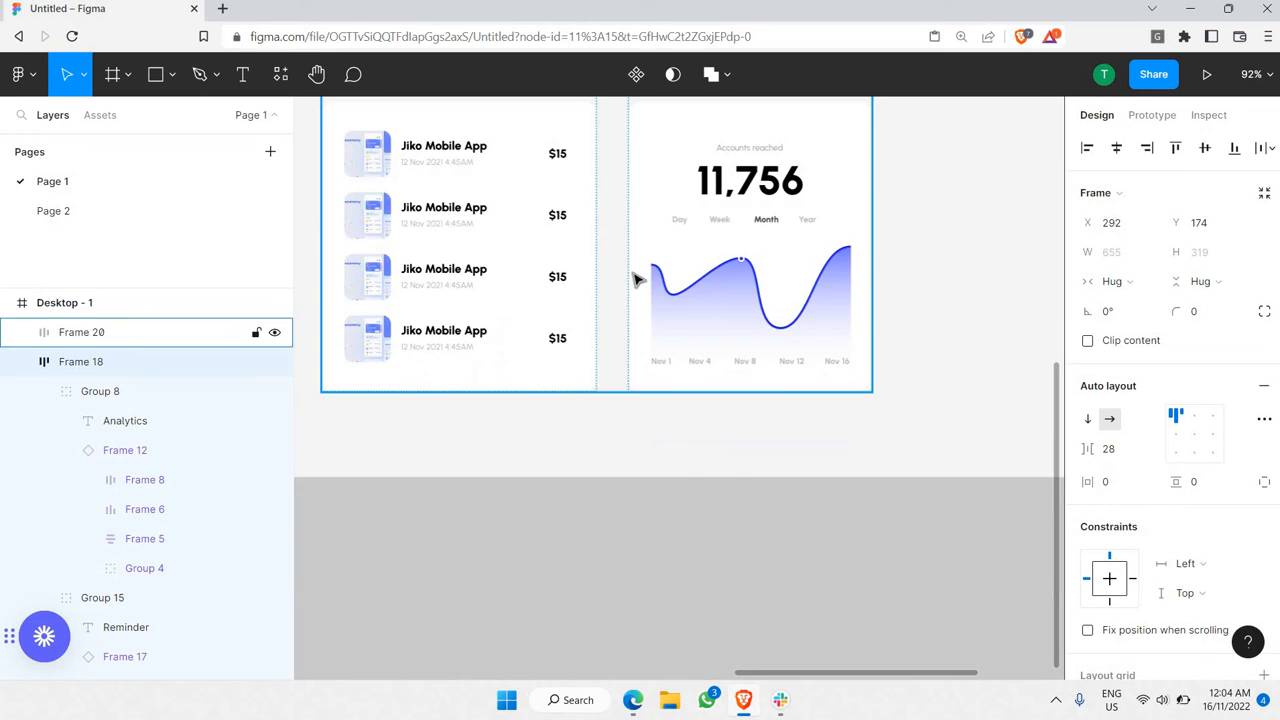
left_click(637, 280)
scroll(634, 291, "up", 1)
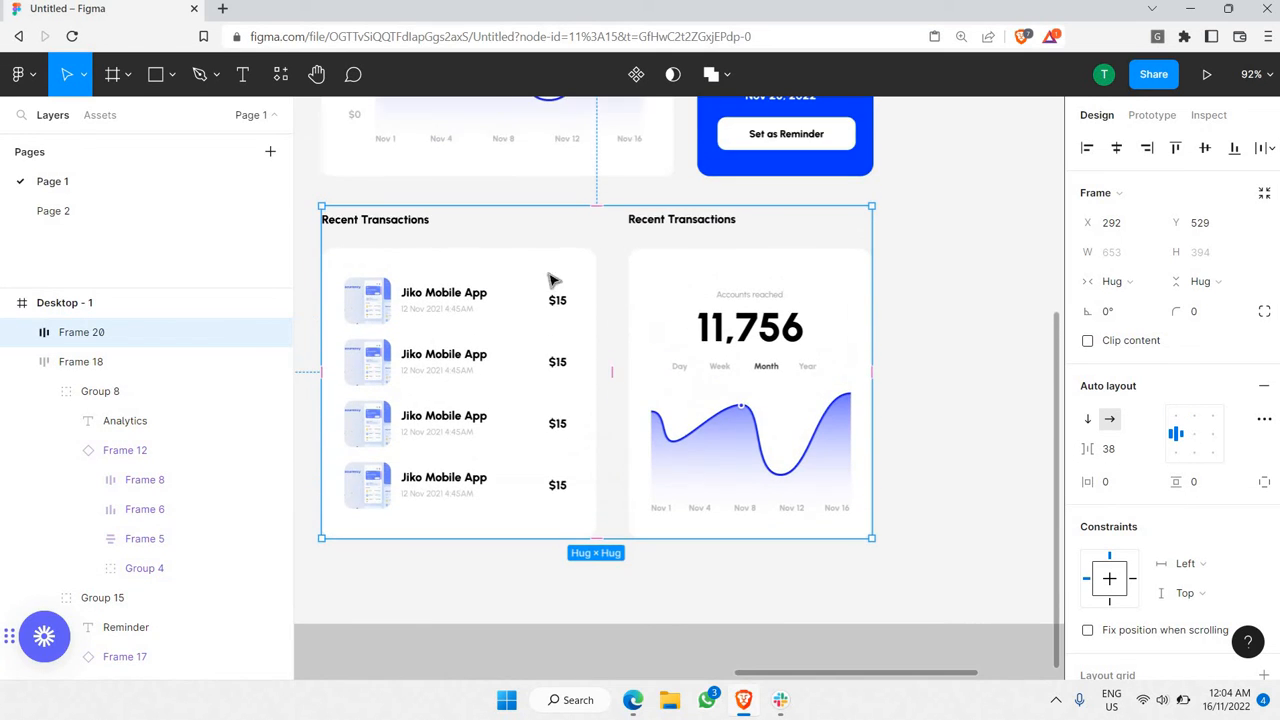
left_click(1095, 449)
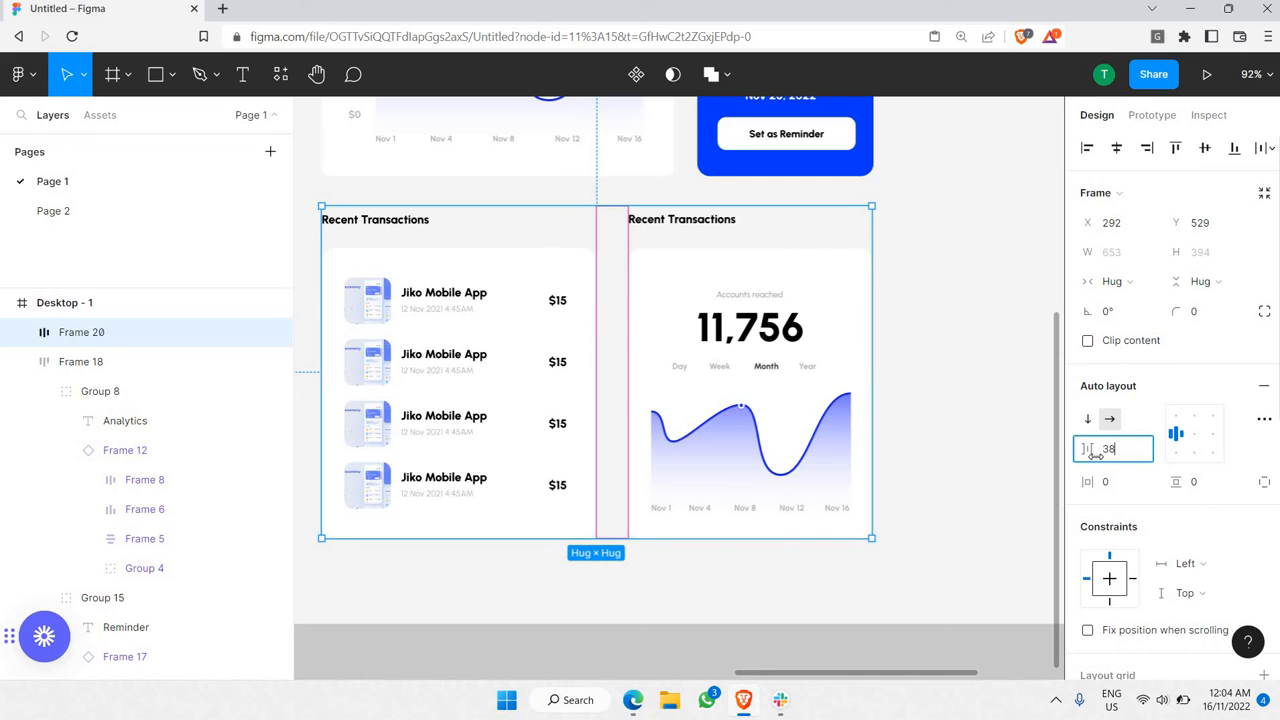
type("28")
key("Return")
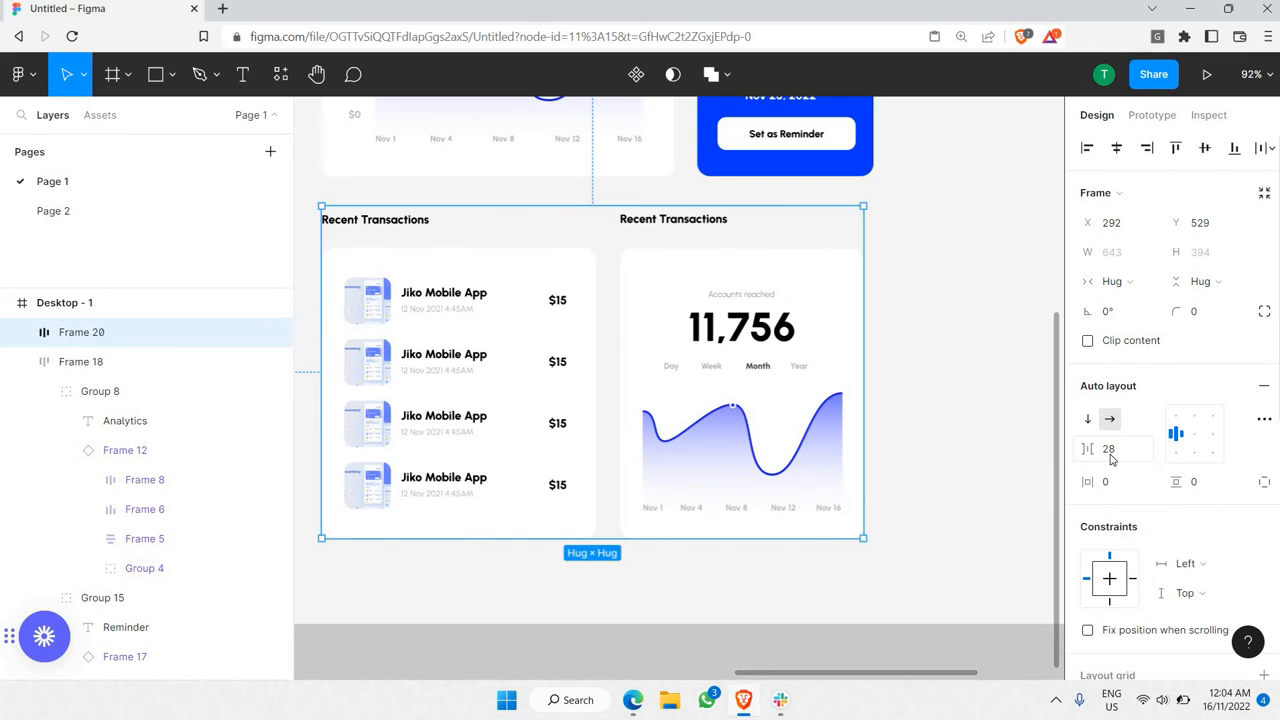
left_click(900, 342)
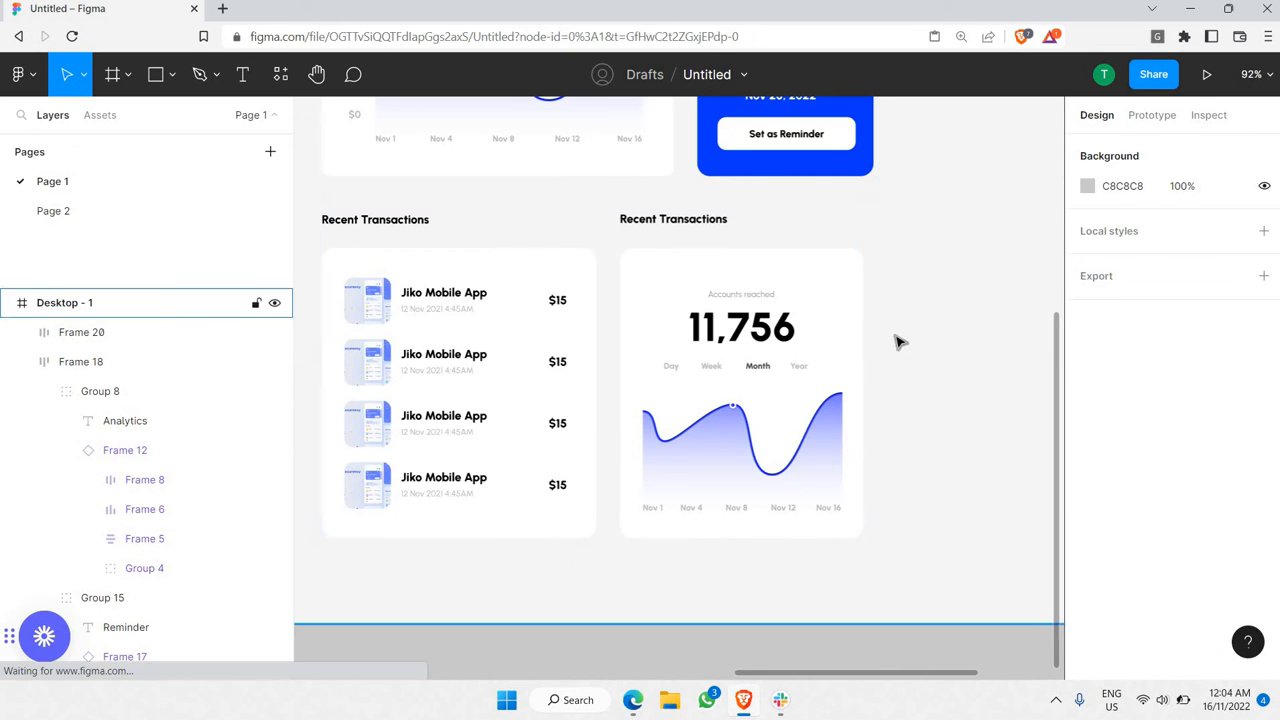
scroll(900, 342, "down", 5)
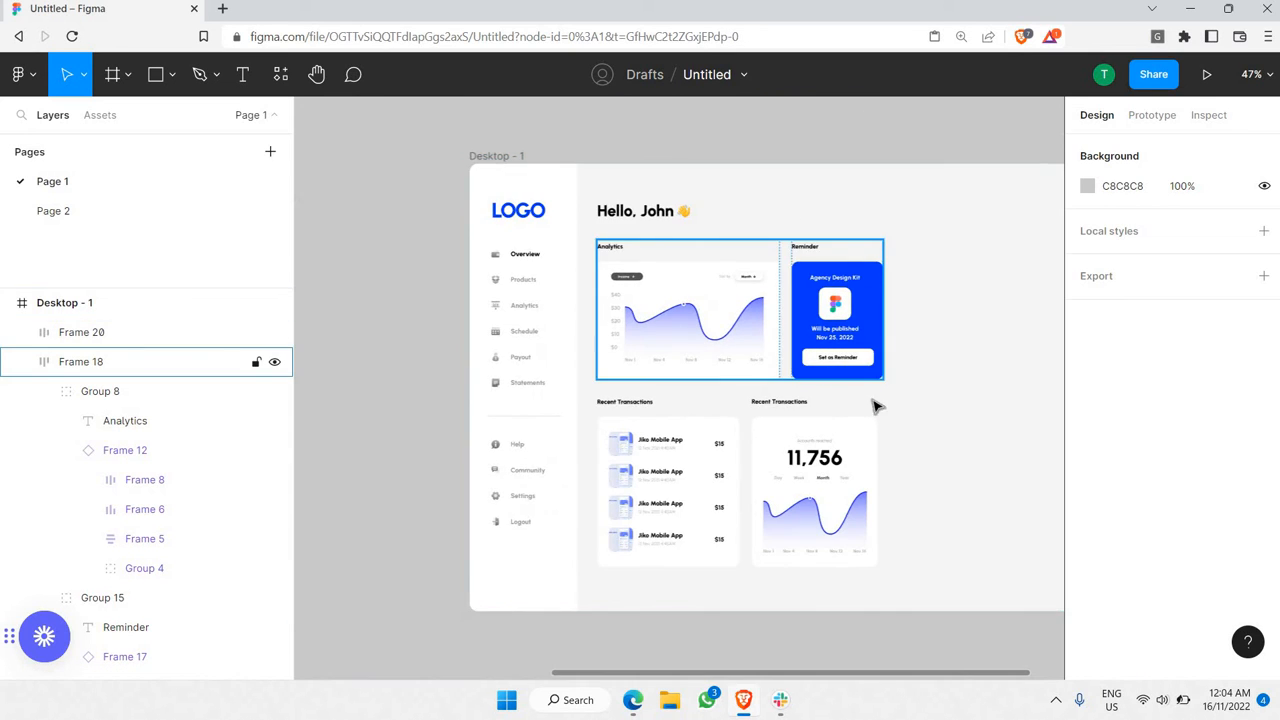
- Duplicate the Accounts reached component, place the copy beside it at X -3933, Y -109, and detach the instance
scroll(817, 300, "right", 2)
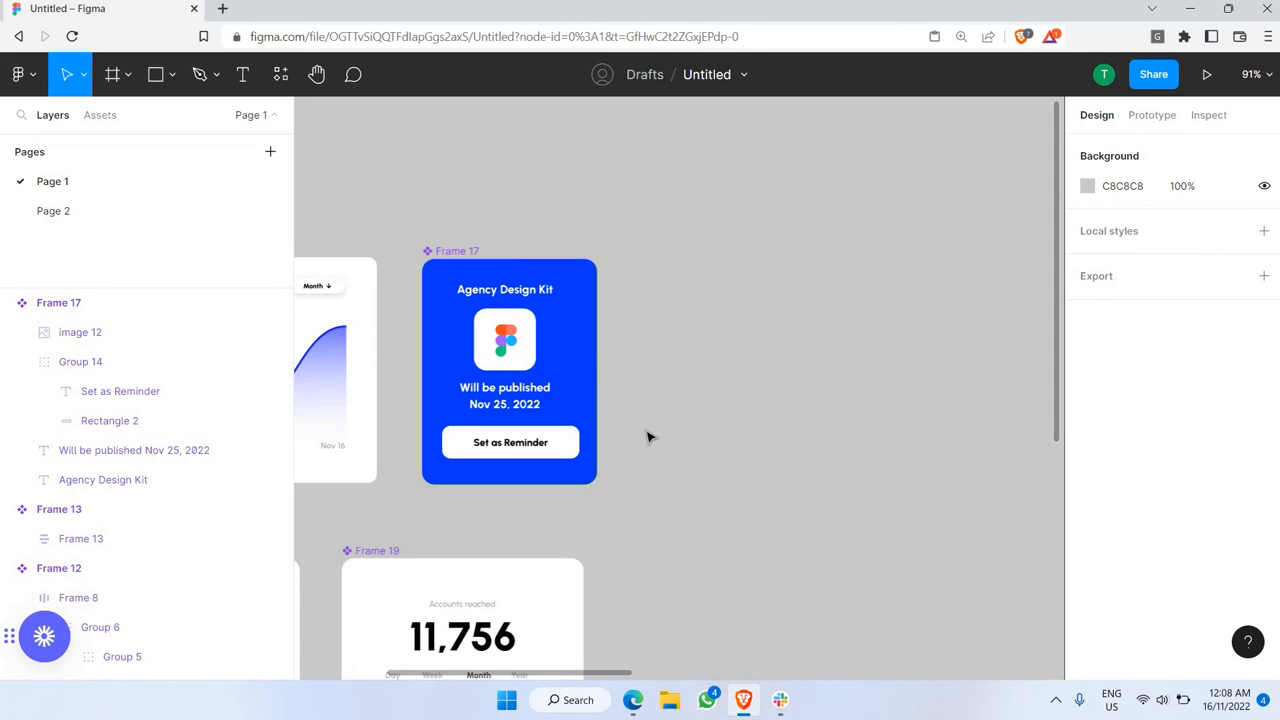
scroll(647, 437, "down", 3)
left_click(397, 268)
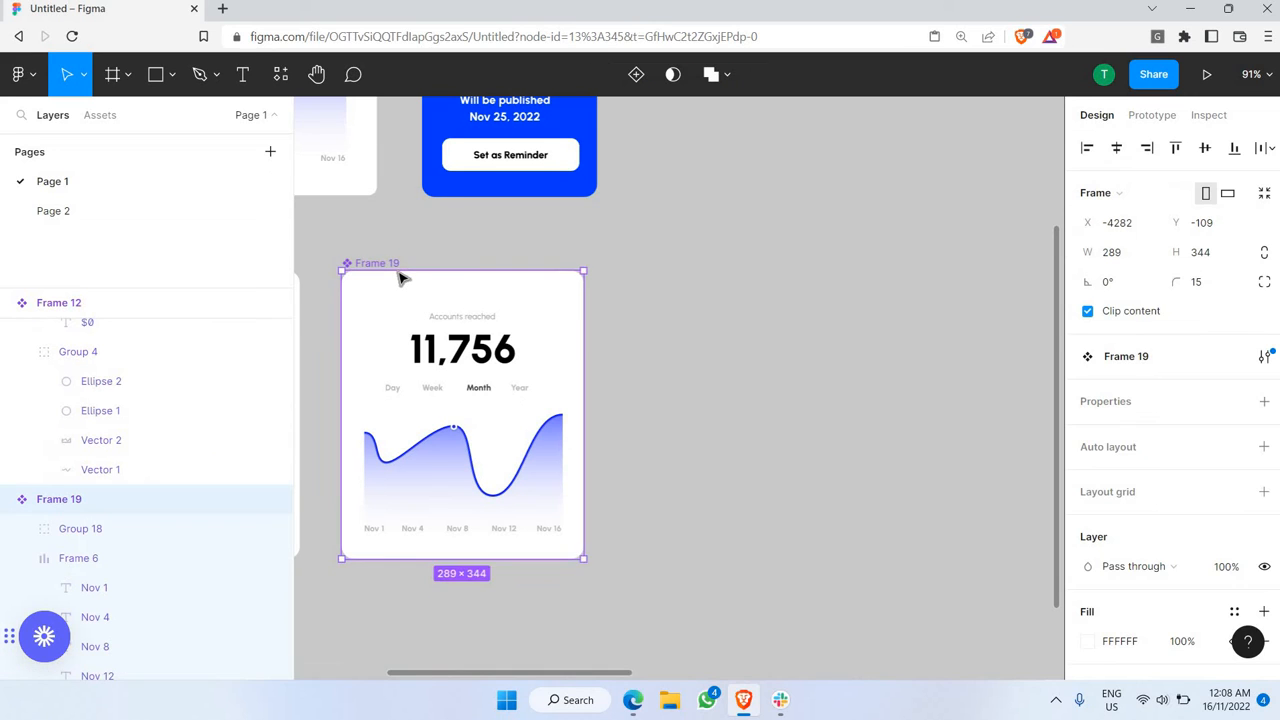
scroll(400, 285, "up", 1)
key("ctrl+v")
left_click_drag(640, 321, 799, 321)
scroll(615, 335, "right", 2)
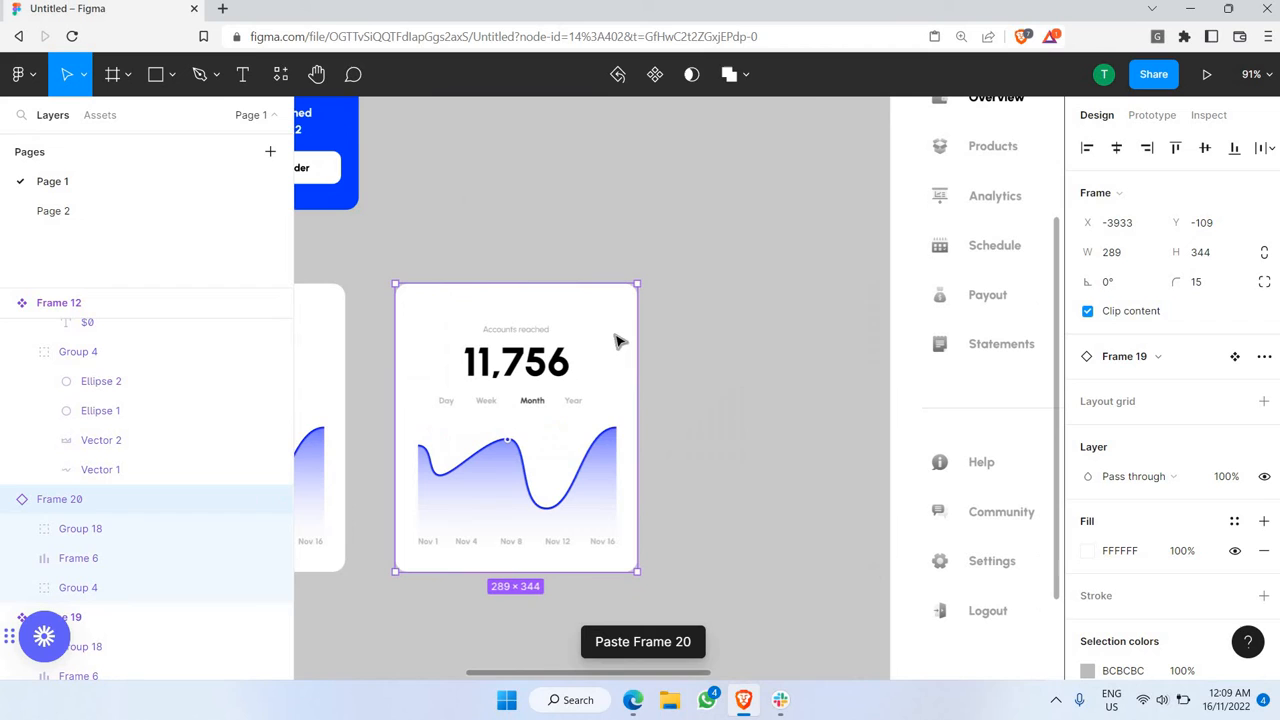
right_click(609, 410)
left_click(658, 470)
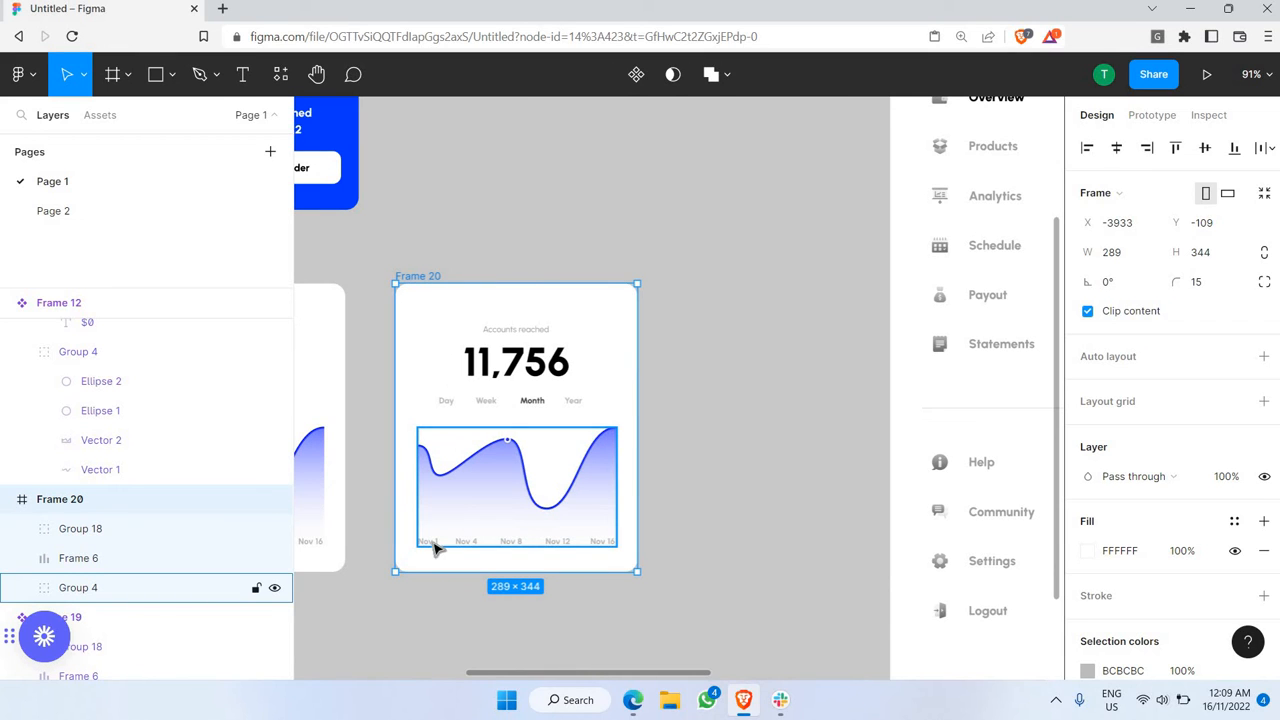
- Delete the line graph from the detached Accounts reached card, keeping the date labels
scroll(458, 483, "up", 1, "ctrl")
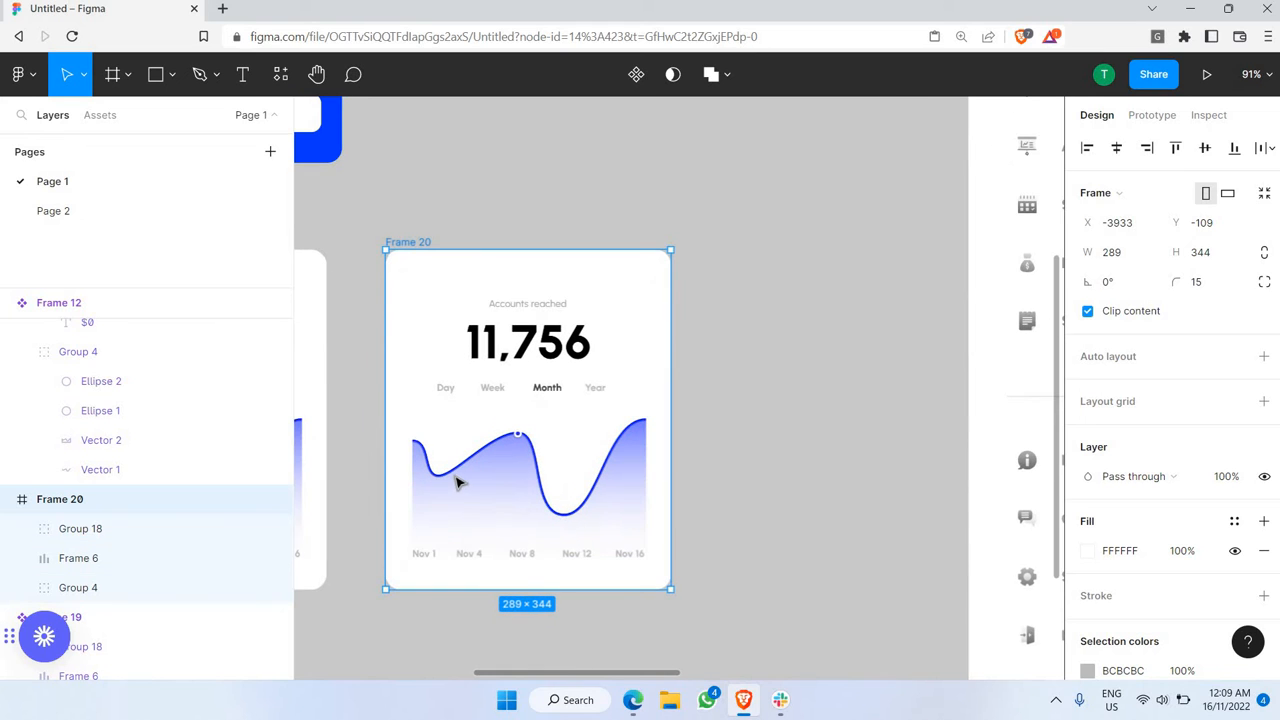
scroll(453, 480, "up", 1, "ctrl")
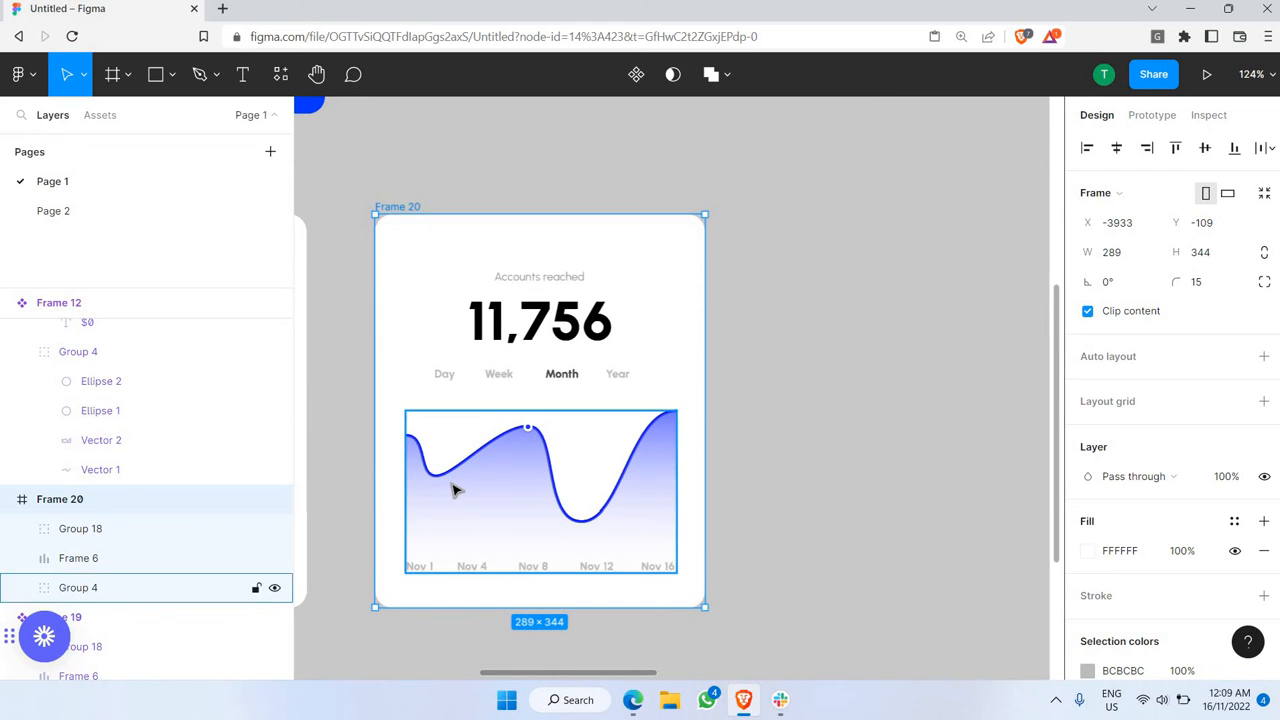
left_click(455, 490)
key("Delete")
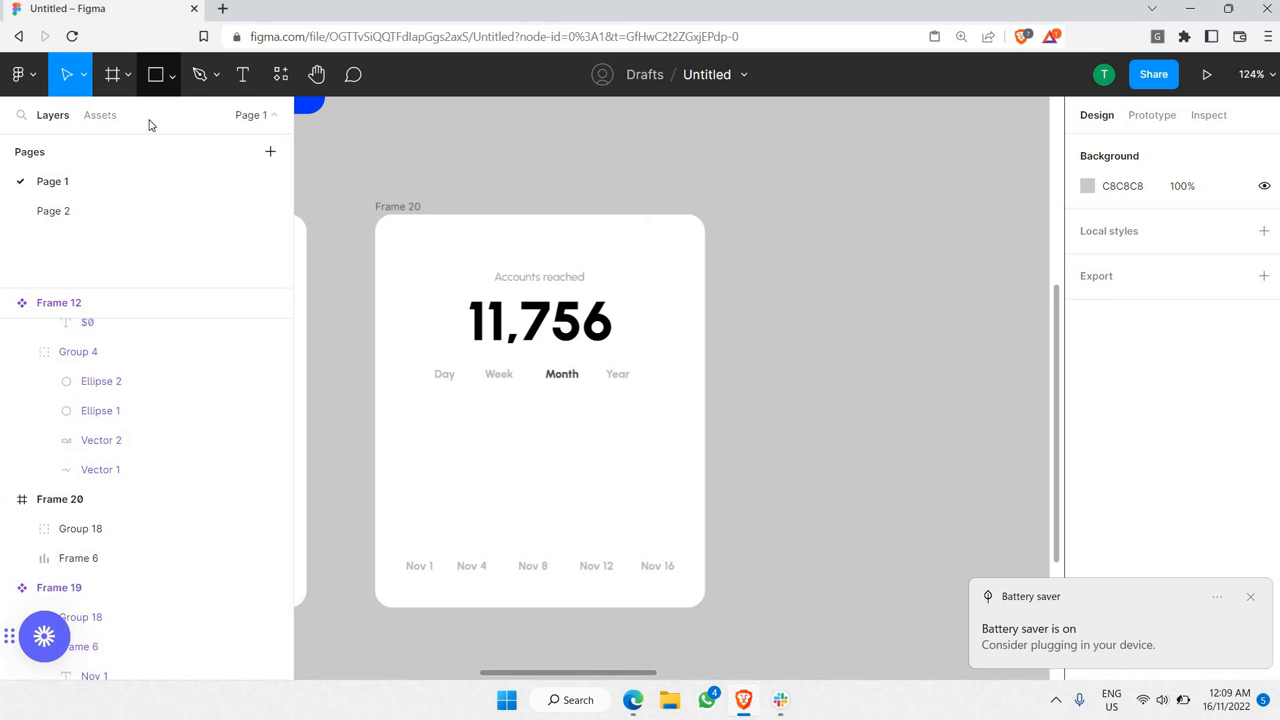
left_click(171, 76)
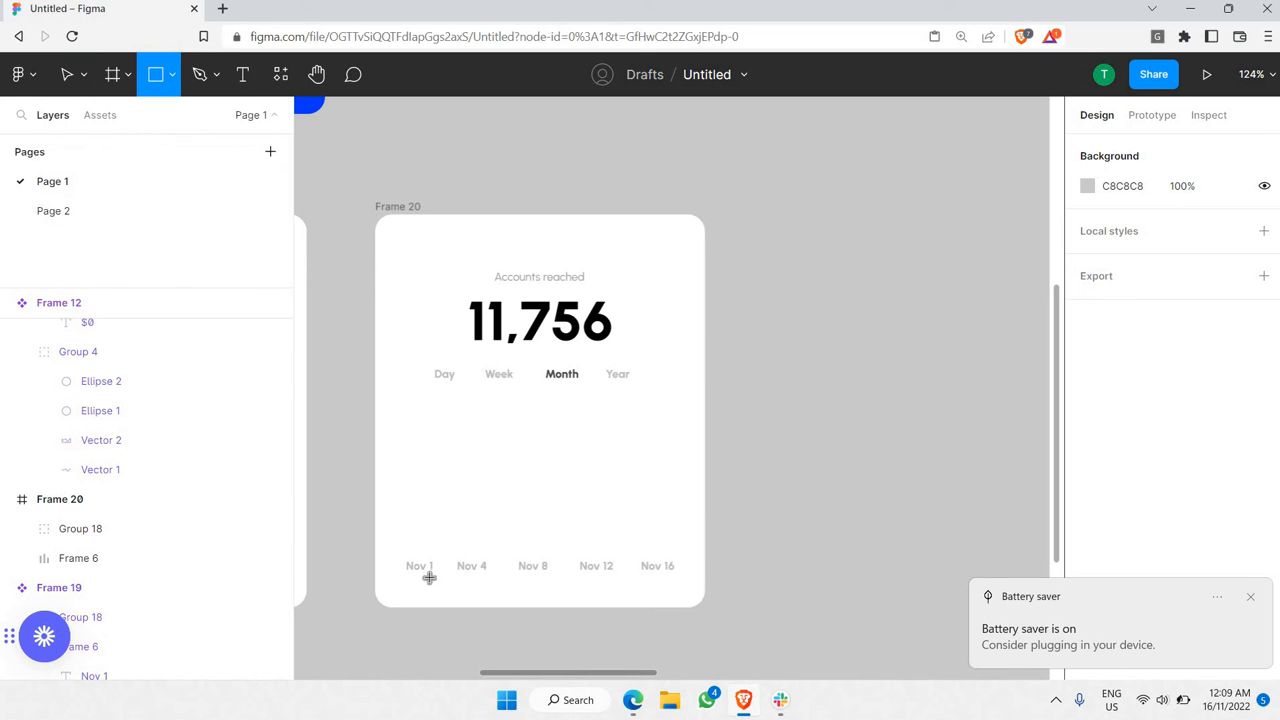
left_click_drag(411, 556, 337, 481)
key("Delete")
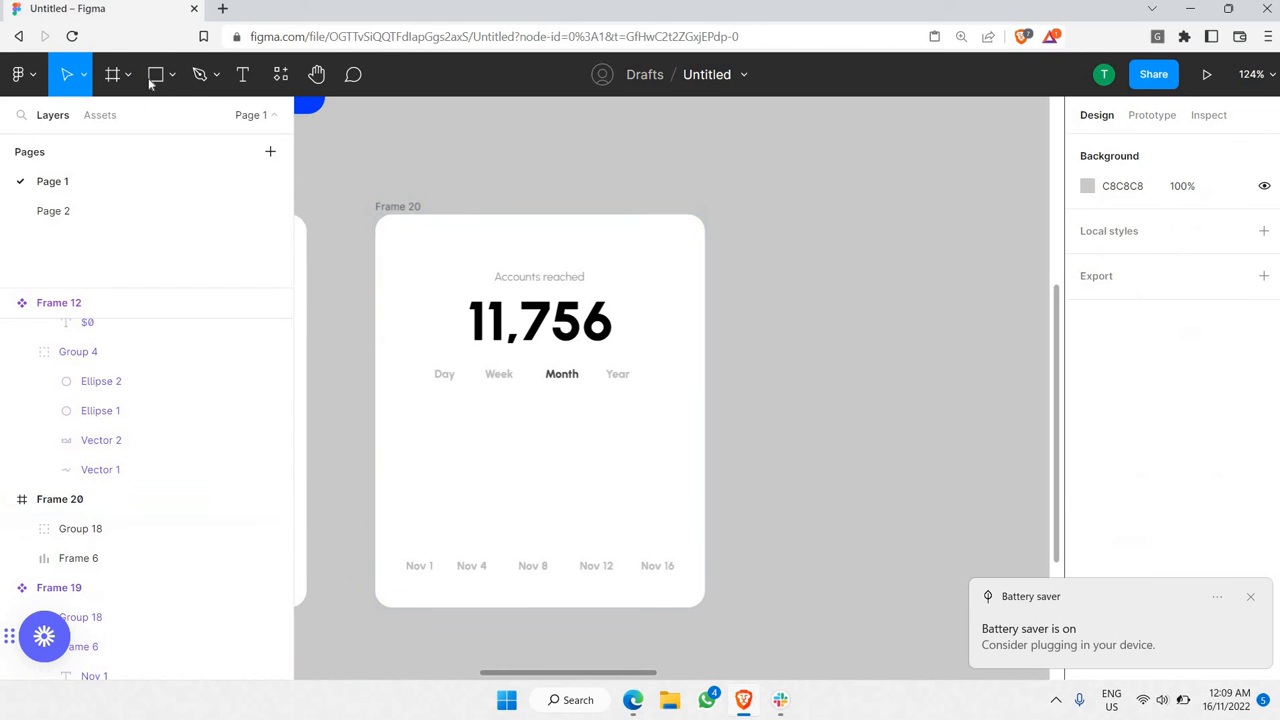
- Draw a thin vertical rectangle about 4 × 101 directly above the Nov 1 label as a chart bar
key("r")
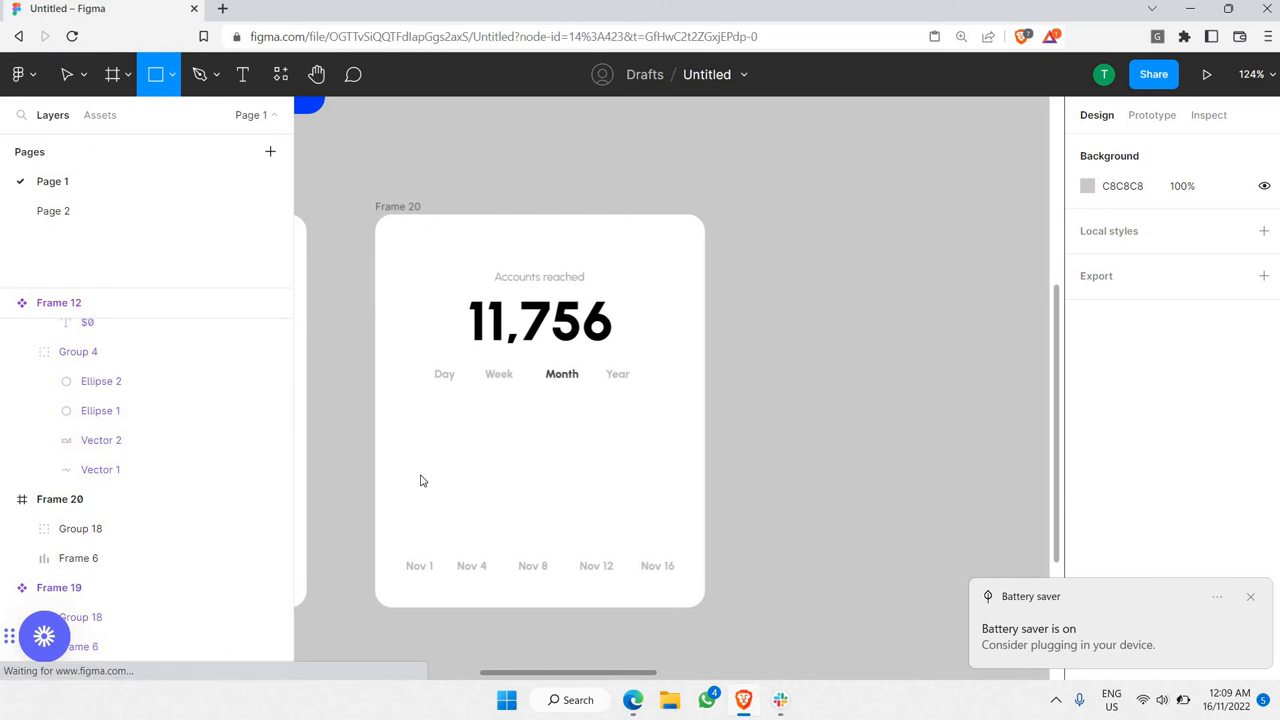
left_click_drag(417, 556, 417, 440)
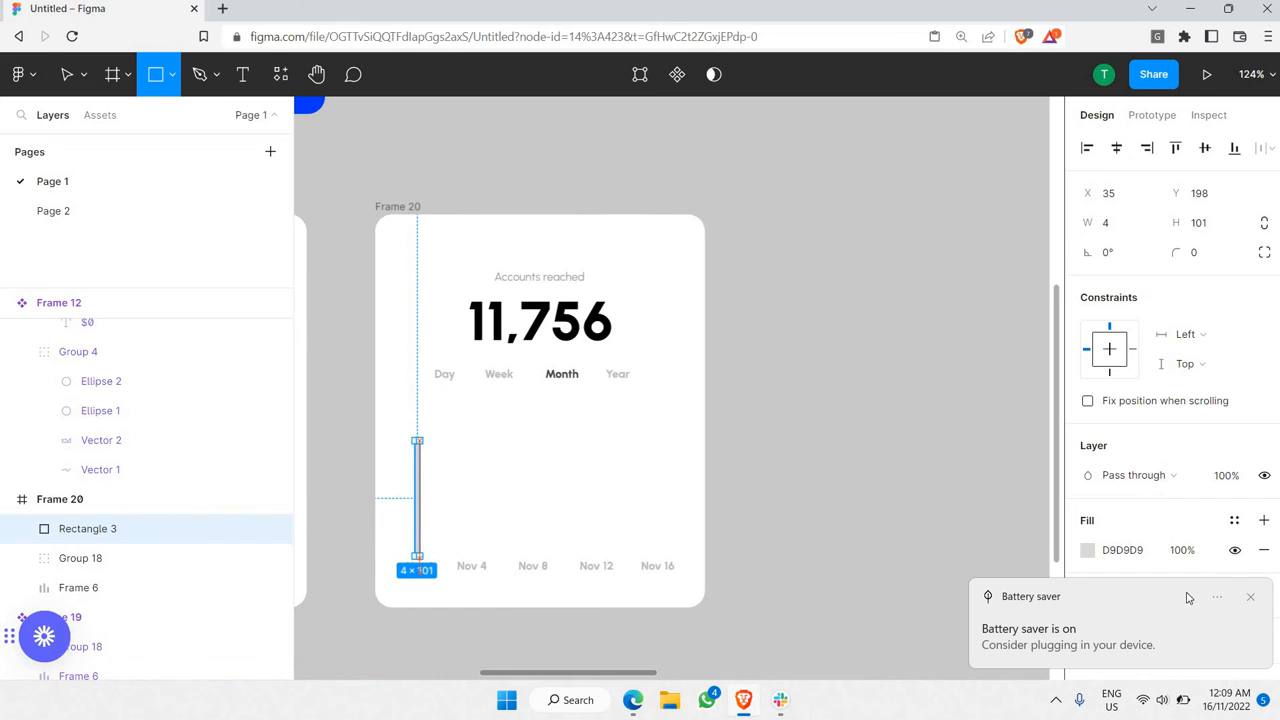
left_click(1247, 597)
left_click(788, 515)
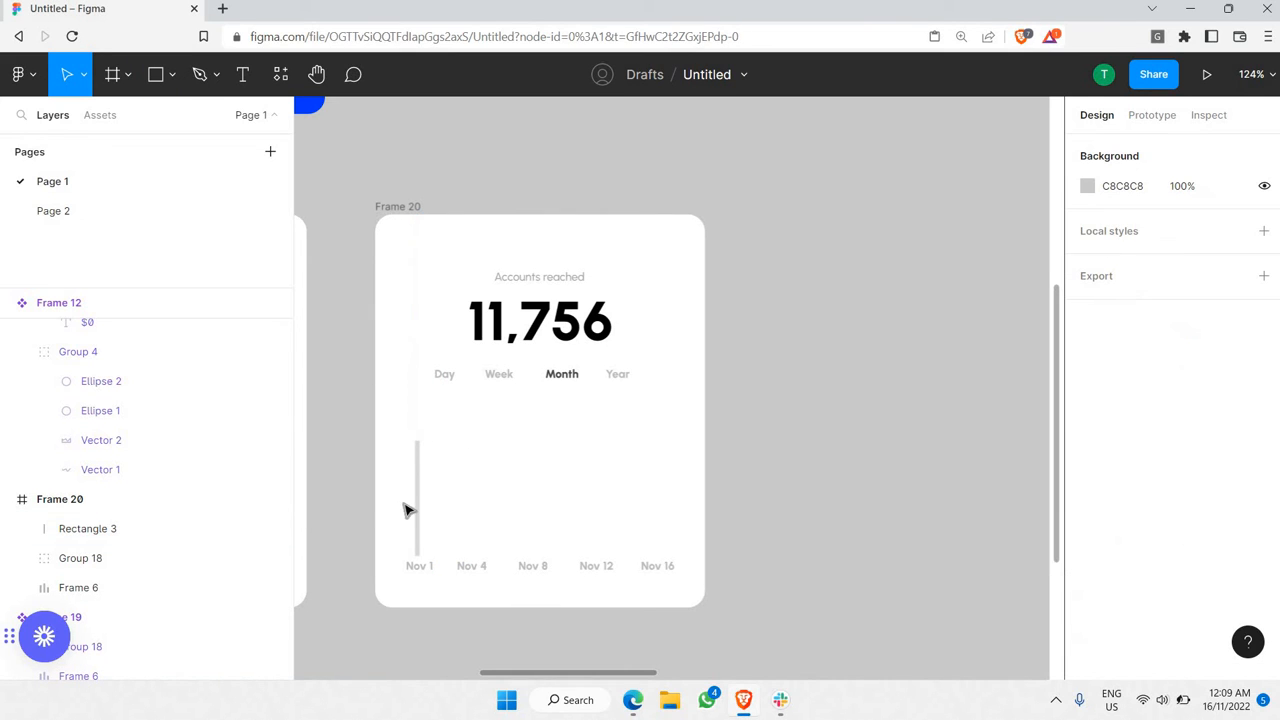
- Nudge the chart bar above Nov 1 leftward to X 30
scroll(416, 511, "up", 5)
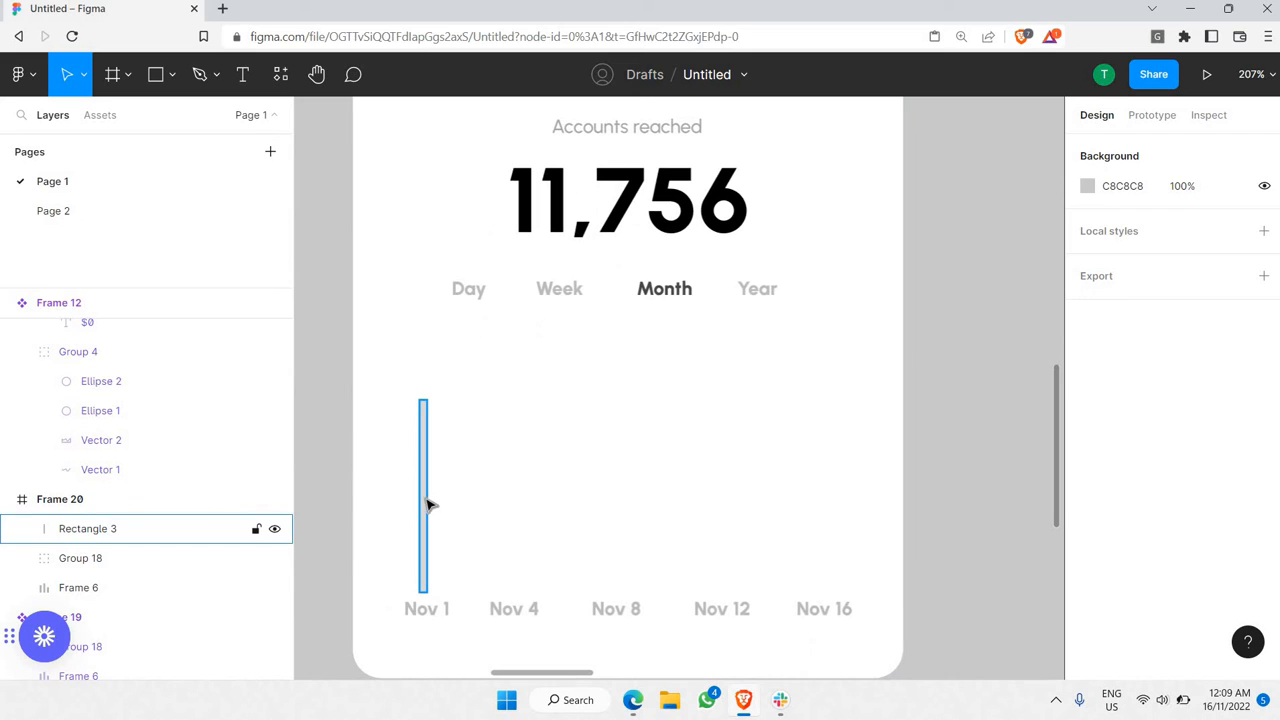
left_click(425, 505)
key("Left")
key("Left")
key("Left")
key("Left")
key("Left")
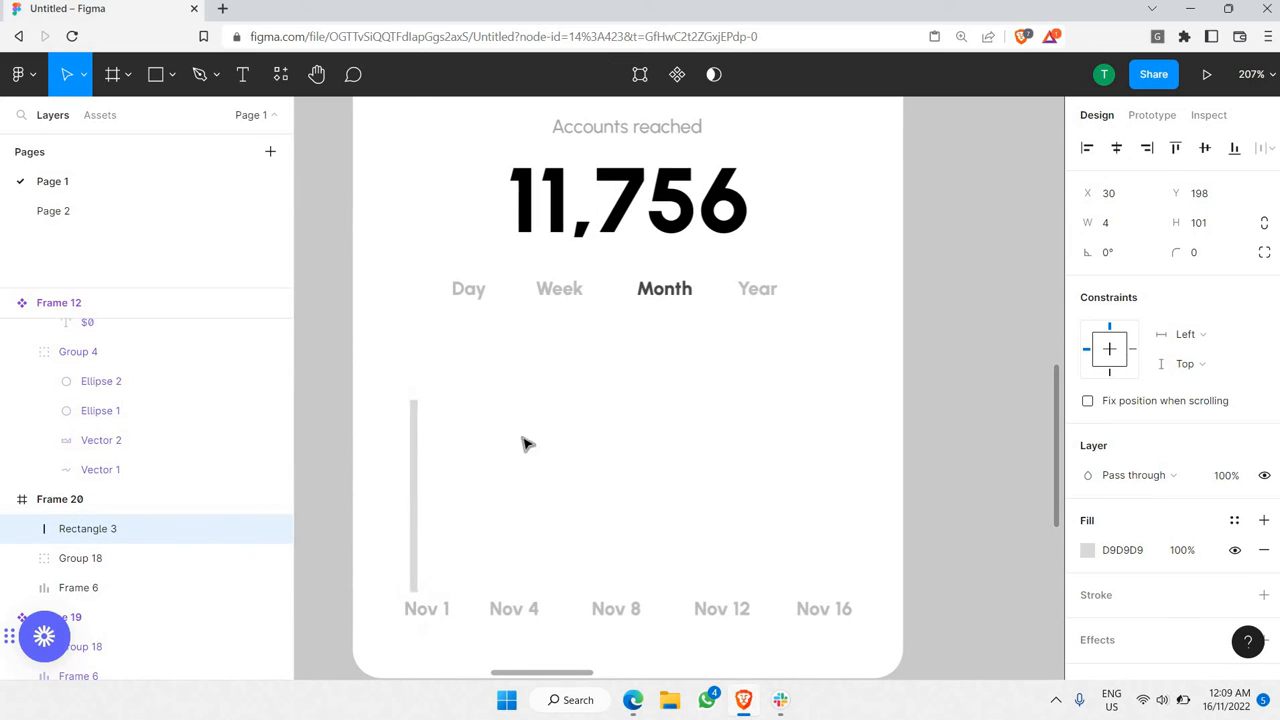
- Set the chart bar's corner radius to 100
scroll(1131, 480, "down", 2)
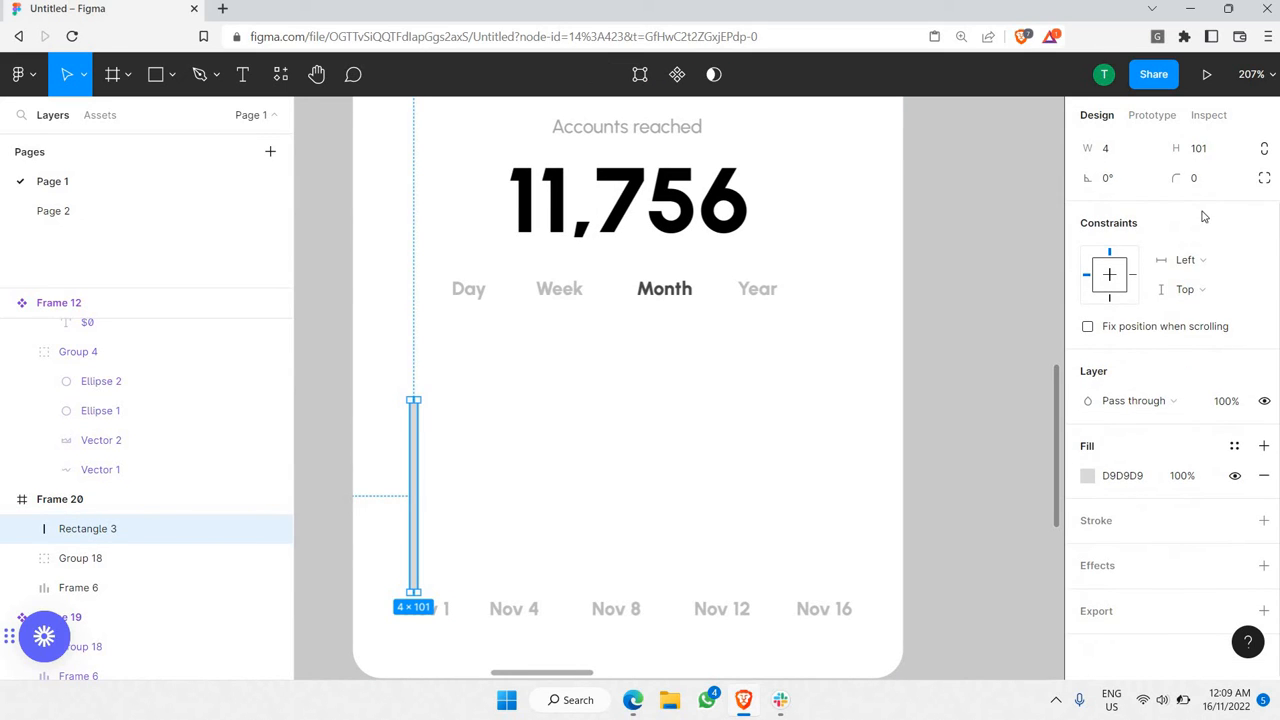
scroll(1205, 216, "up", 2)
left_click(1220, 251)
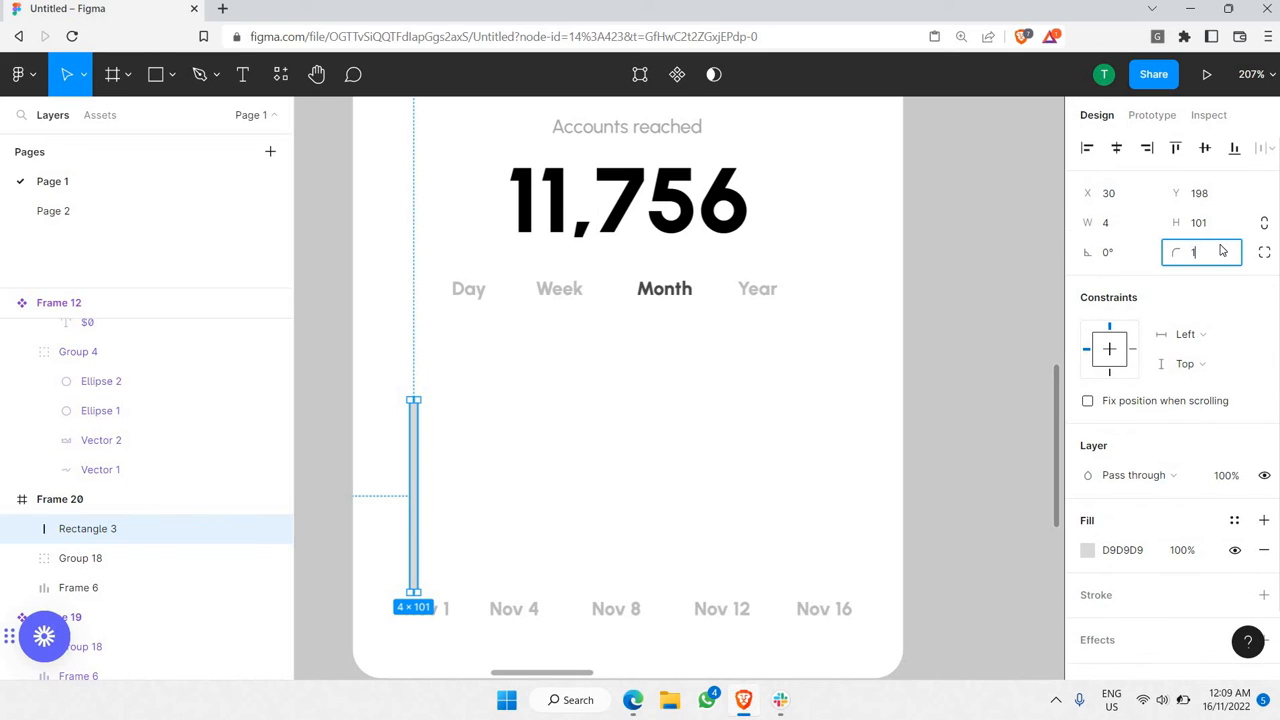
key("Return")
left_click(960, 376)
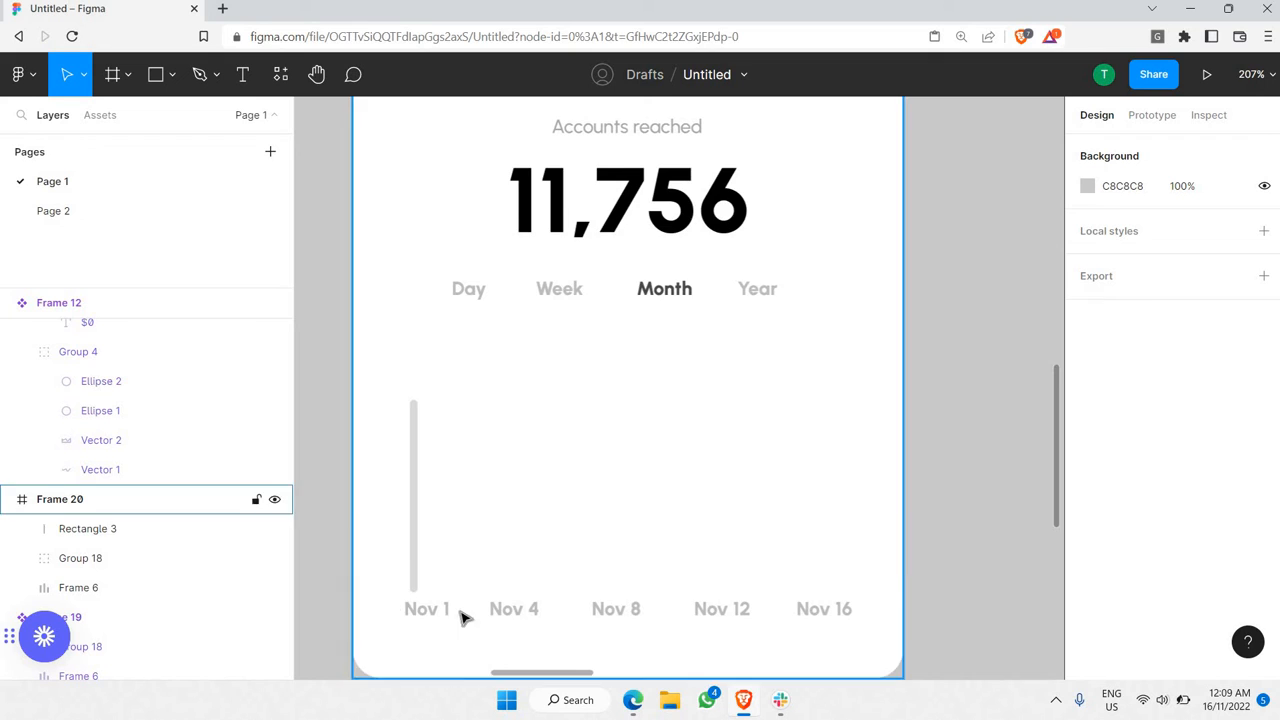
- Switch the chart bar to independent corners and set both bottom corner radii to 0
scroll(434, 591, "up", 5)
left_click(436, 594)
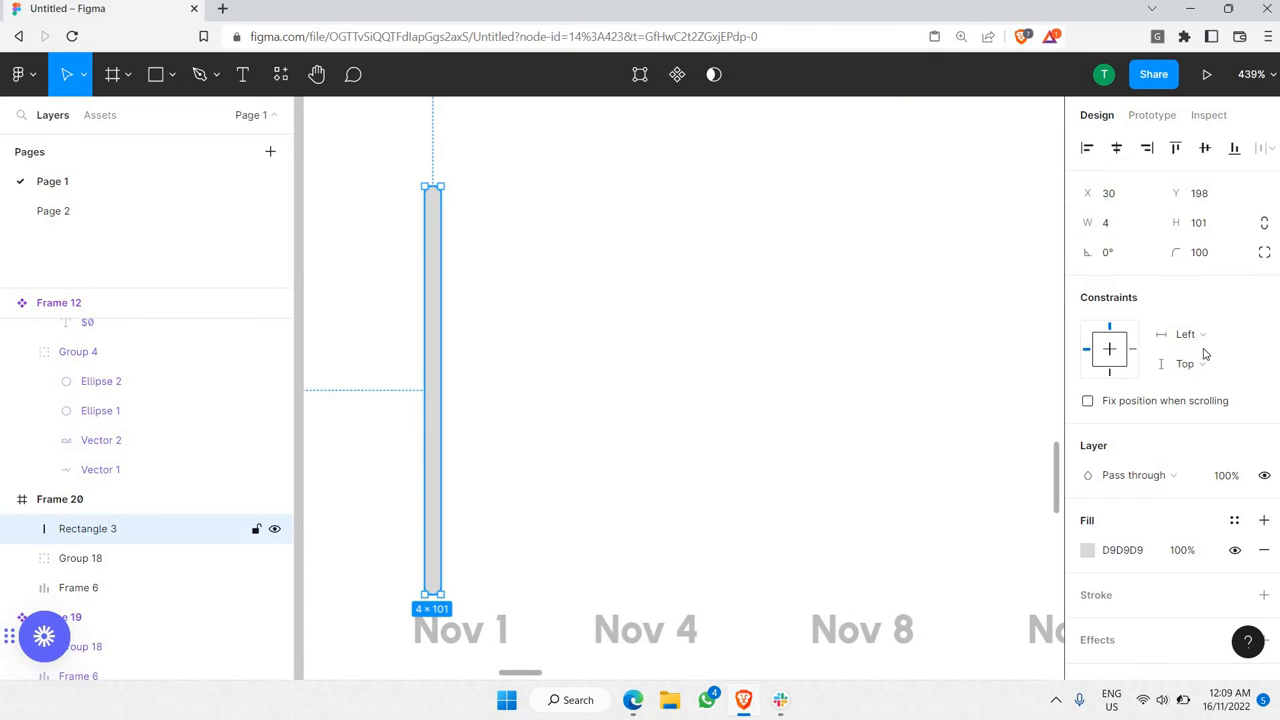
left_click(1264, 253)
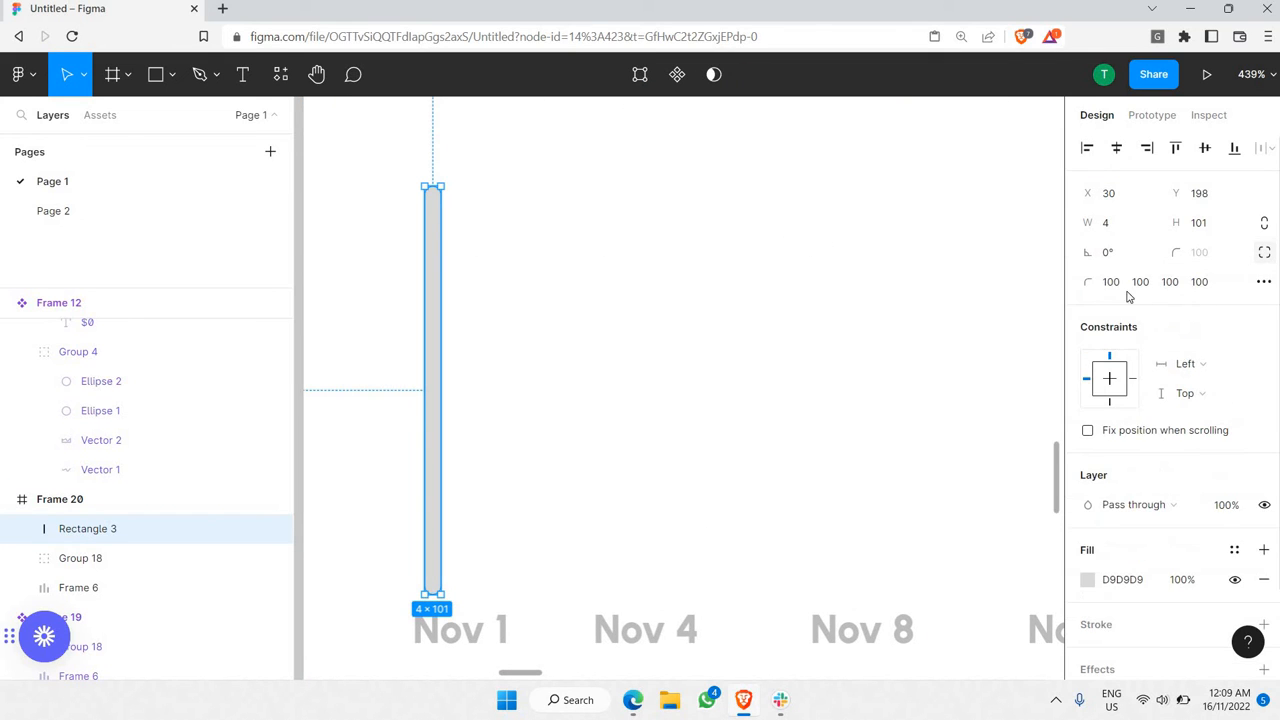
left_click(1168, 283)
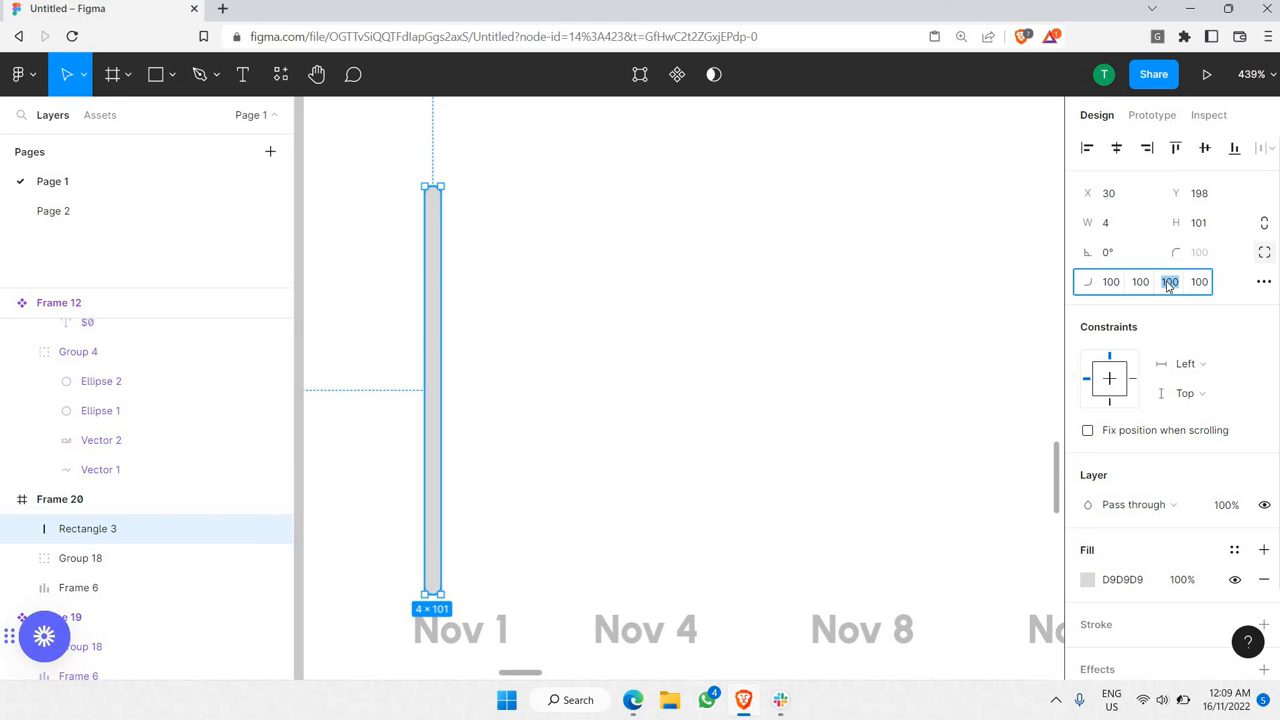
type("0")
key("Return")
left_click(1200, 283)
key("Return")
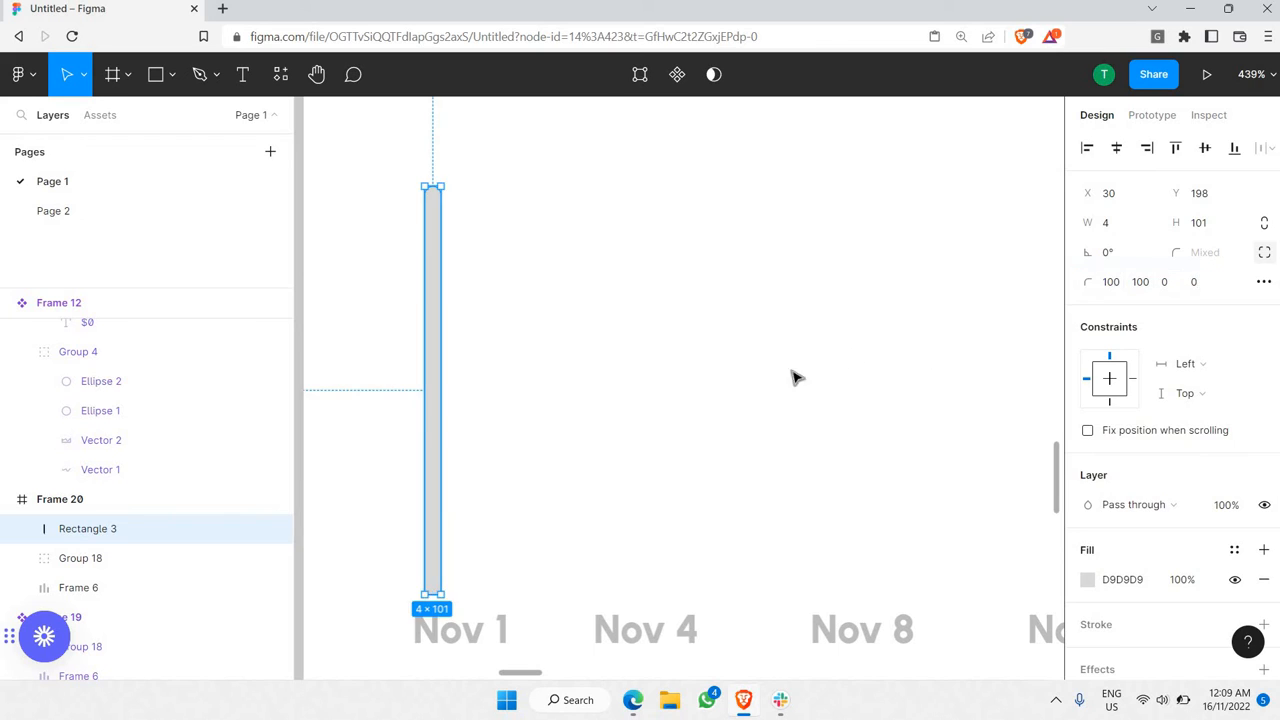
left_click(483, 318)
- Change the fill of the single chart bar above Nov 1 to light blue 00D1FF
scroll(445, 215, "down", 5, "ctrl")
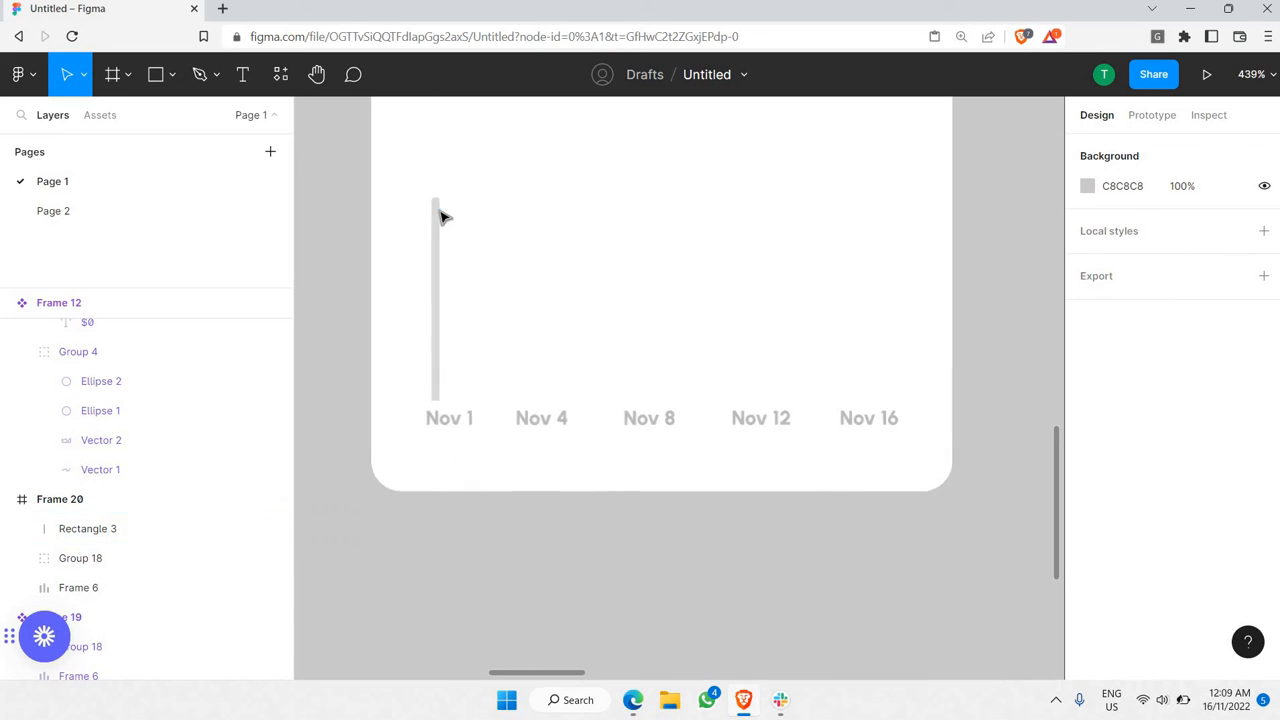
scroll(450, 260, "up", 2)
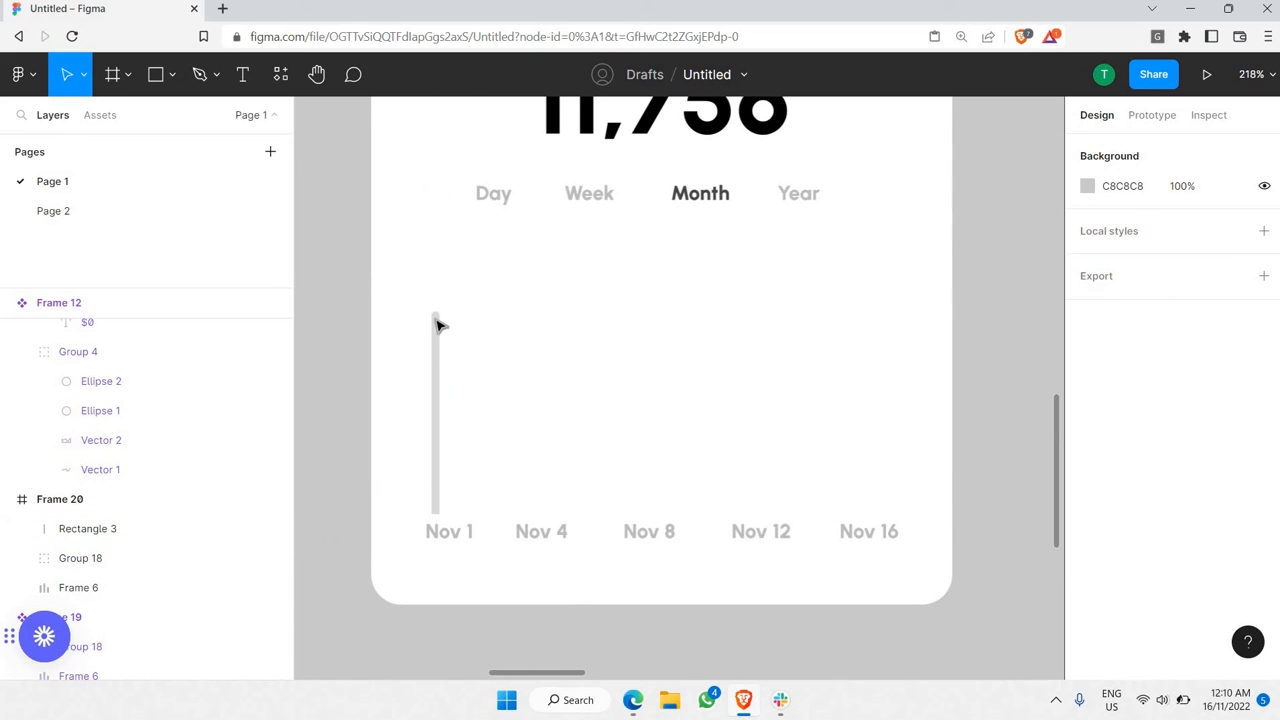
left_click(435, 490)
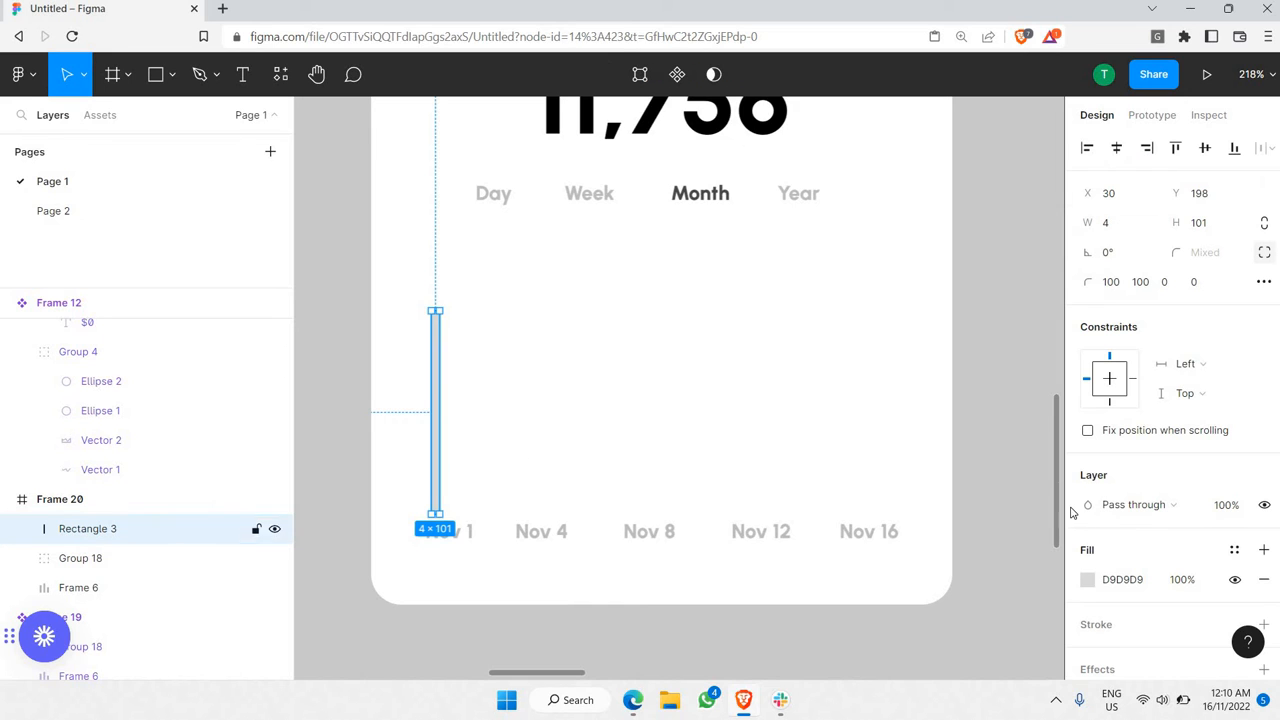
left_click(1088, 580)
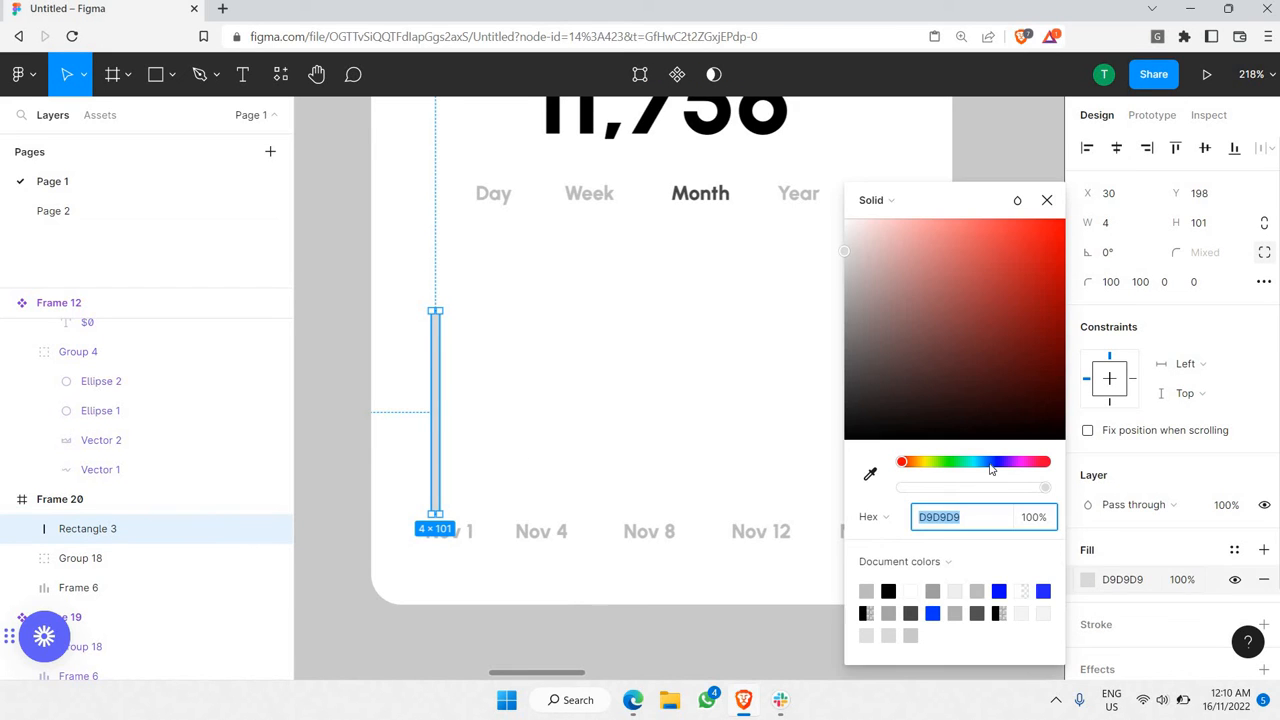
left_click(978, 464)
left_click_drag(1002, 246, 1139, 91)
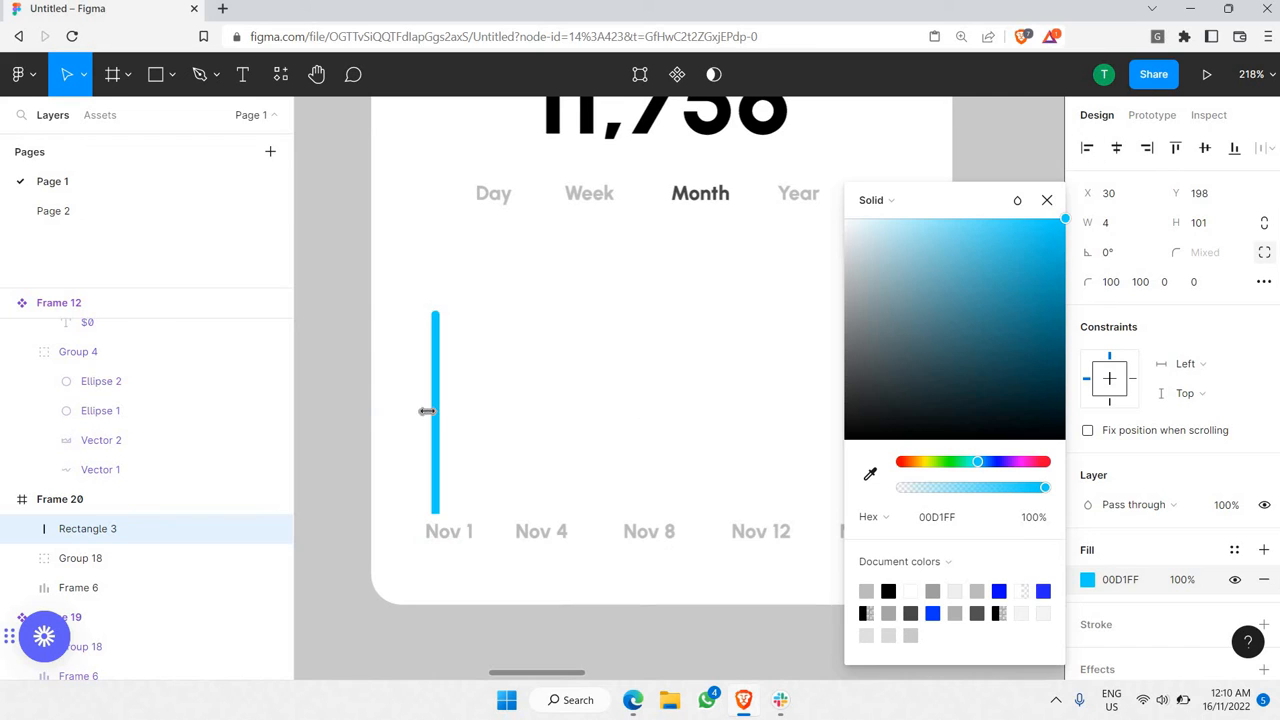
left_click(365, 418)
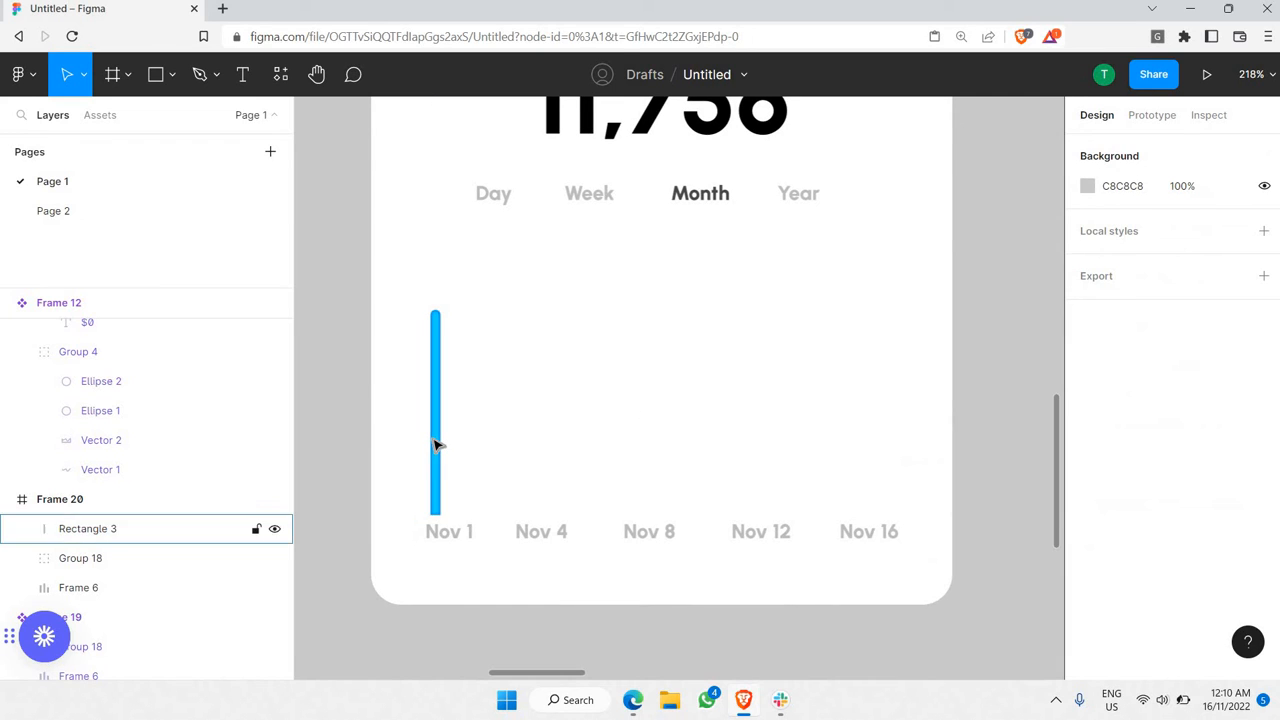
- Duplicate the light blue bar beside the original at X 38 and extend the copy upward to a height of about 144
left_click(435, 445)
key("ctrl+v")
left_click_drag(447, 444, 455, 447)
left_click_drag(460, 310, 441, 237)
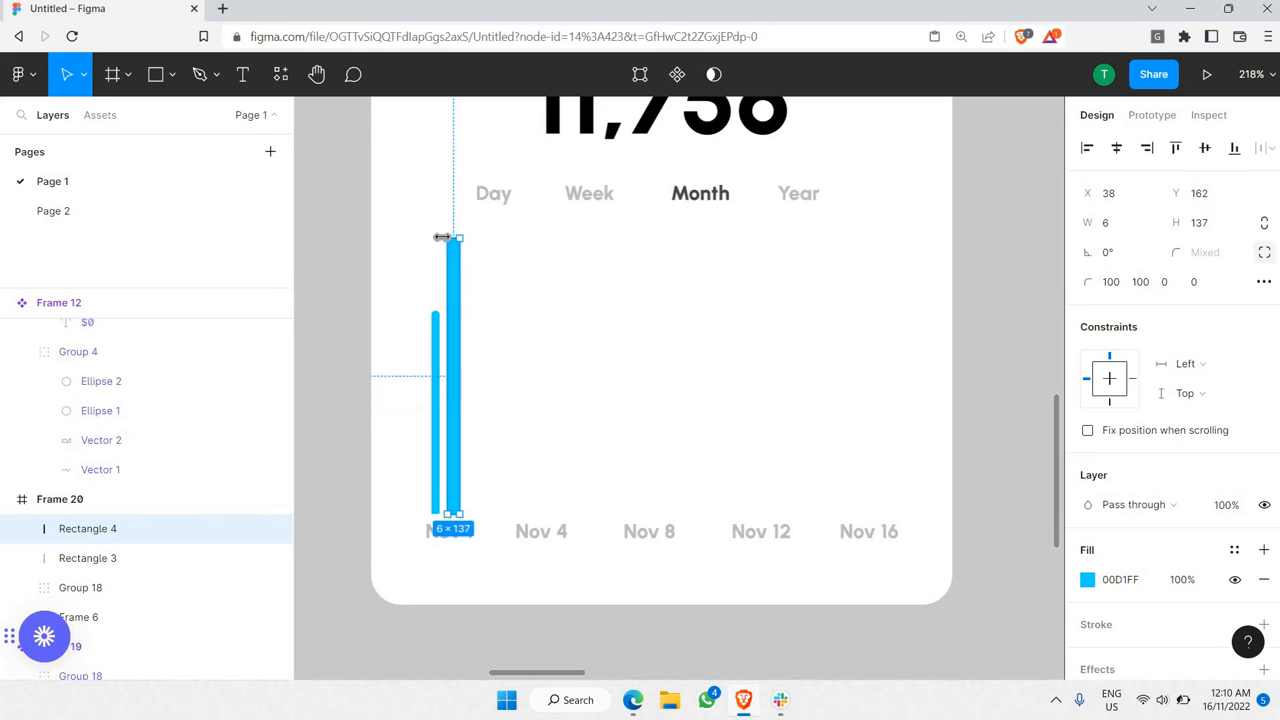
key("ctrl+z")
mouse_move(452, 263)
left_mouse_down()
mouse_move(443, 220)
mouse_move(451, 262)
left_mouse_up()
left_click(434, 326)
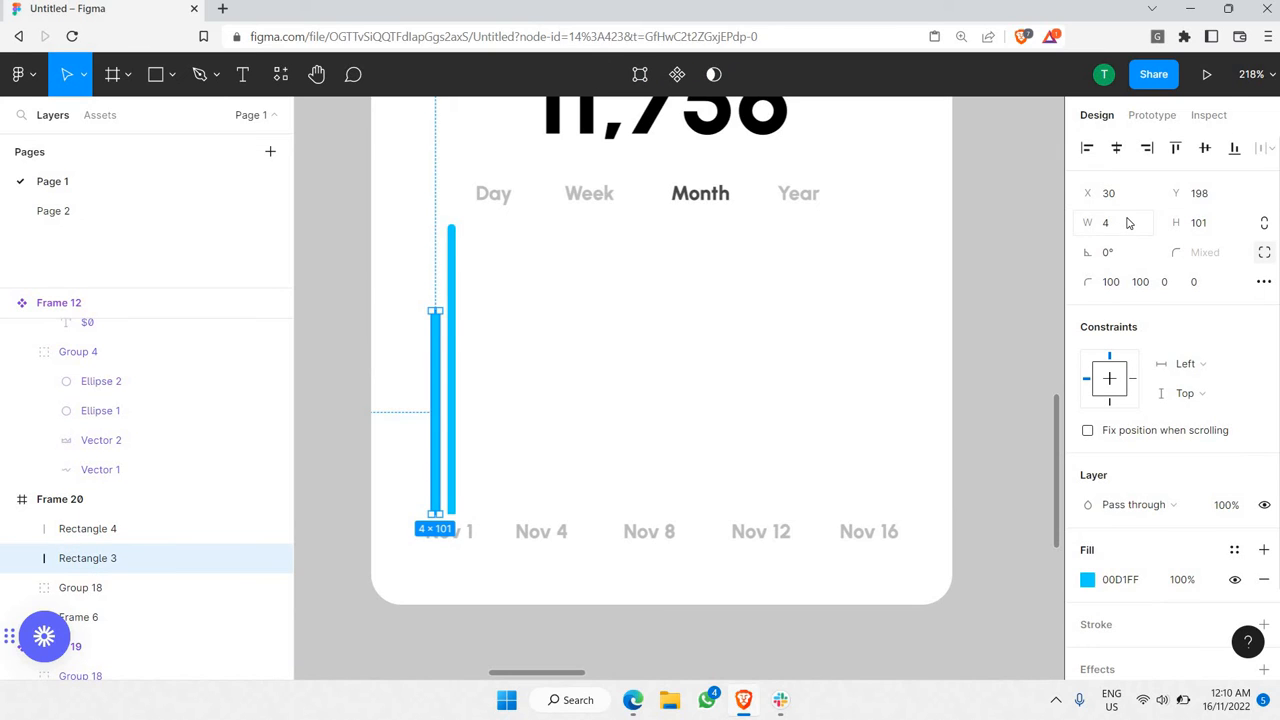
left_click(1128, 222)
left_click(453, 318)
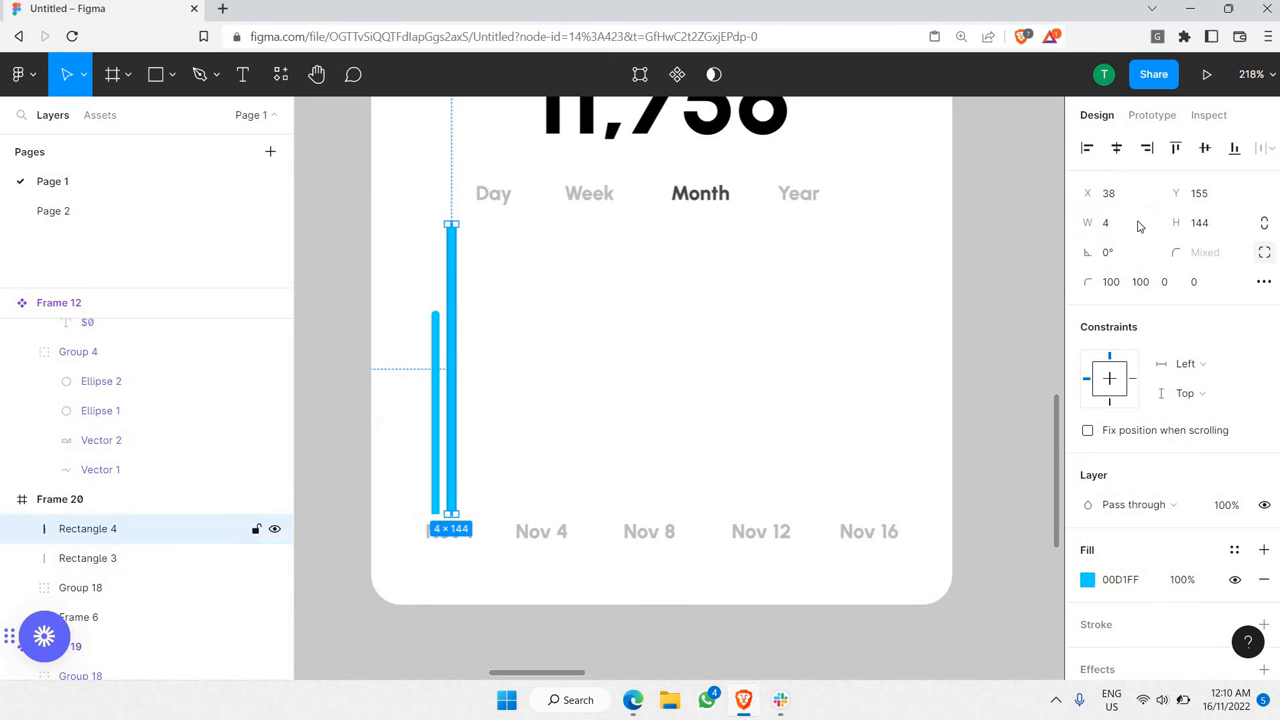
left_click(436, 445, "shift")
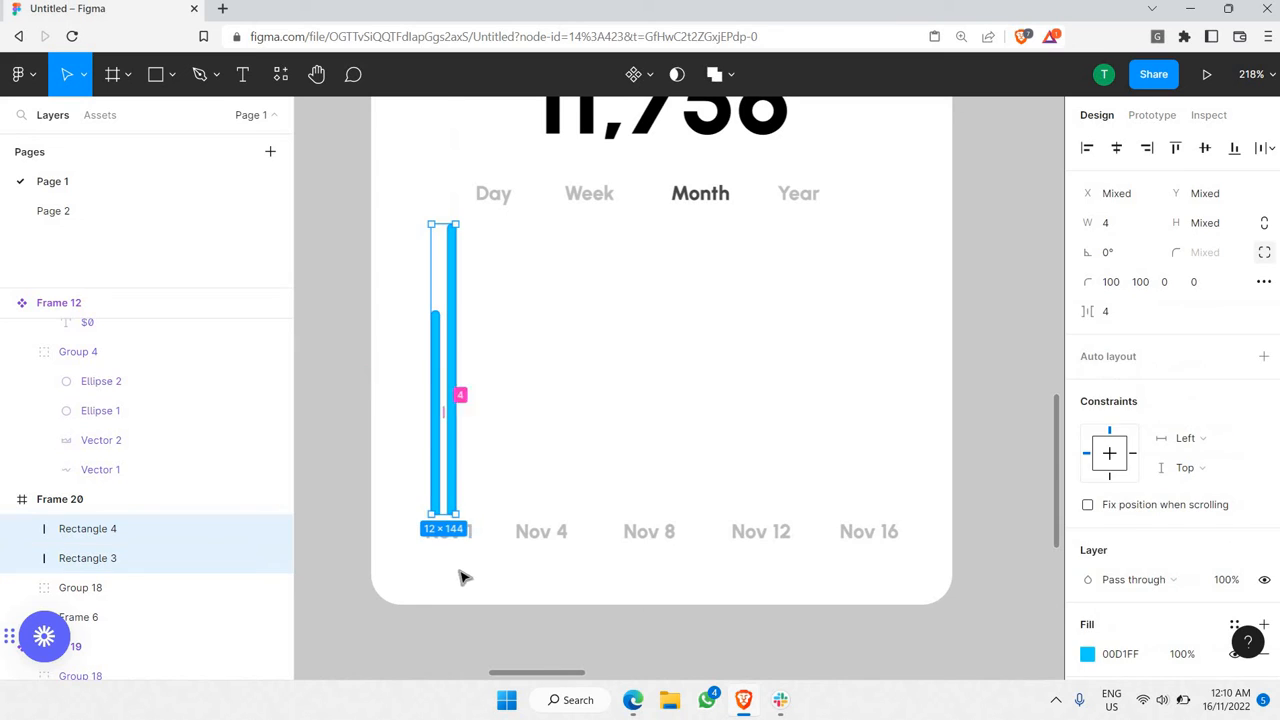
key("Escape")
- Take the Nov 1 label out of the date row, move the remaining row below the card, and place Nov 1 under the two bars
left_click(451, 541)
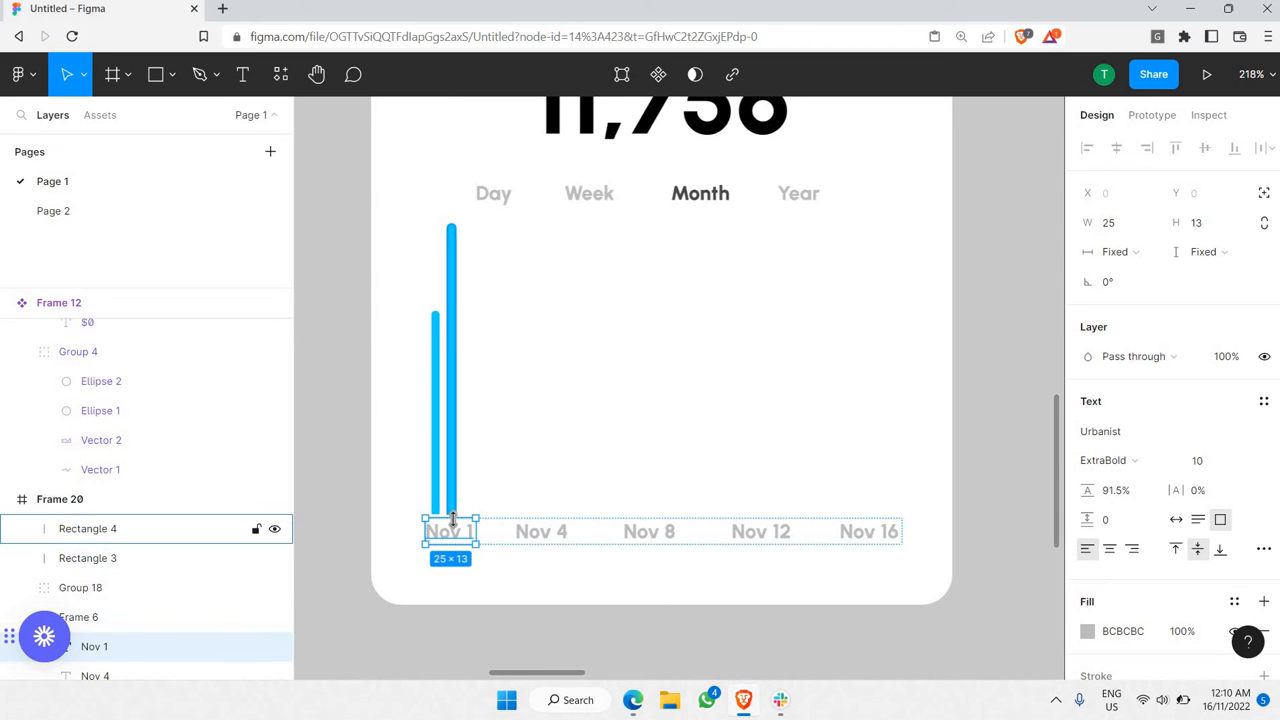
key("Delete")
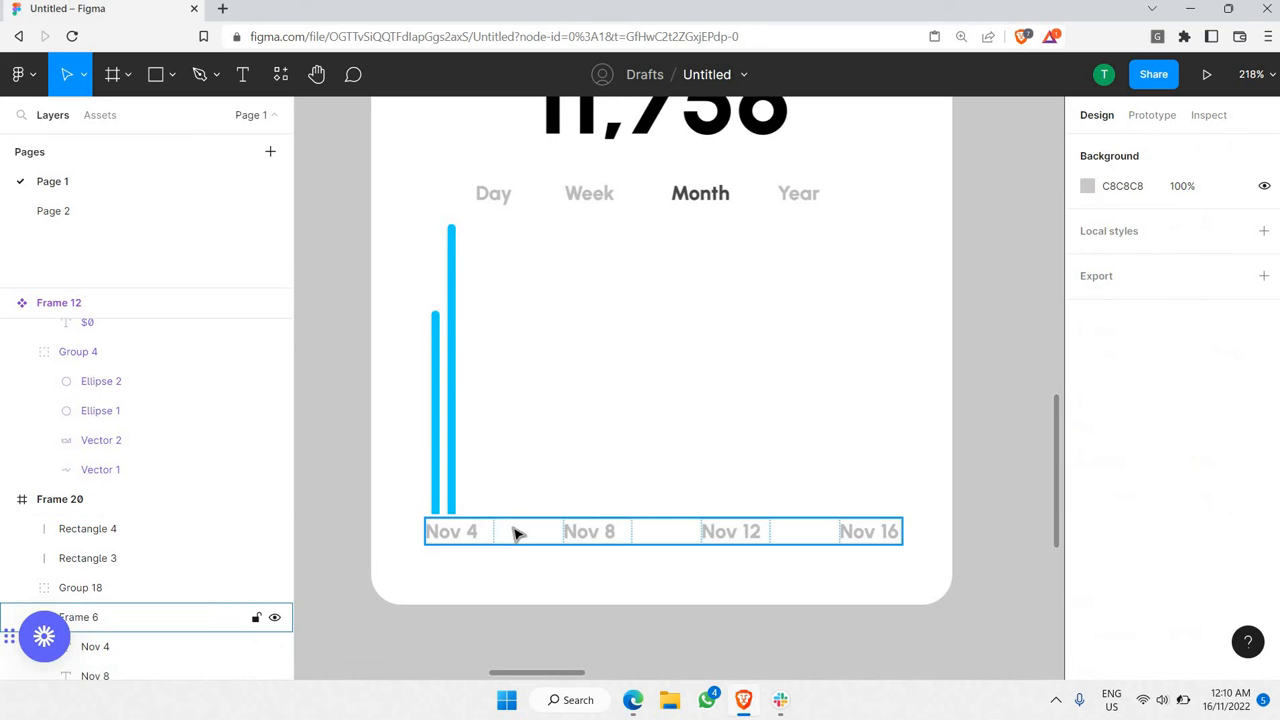
left_click_drag(514, 530, 474, 556)
key("Escape")
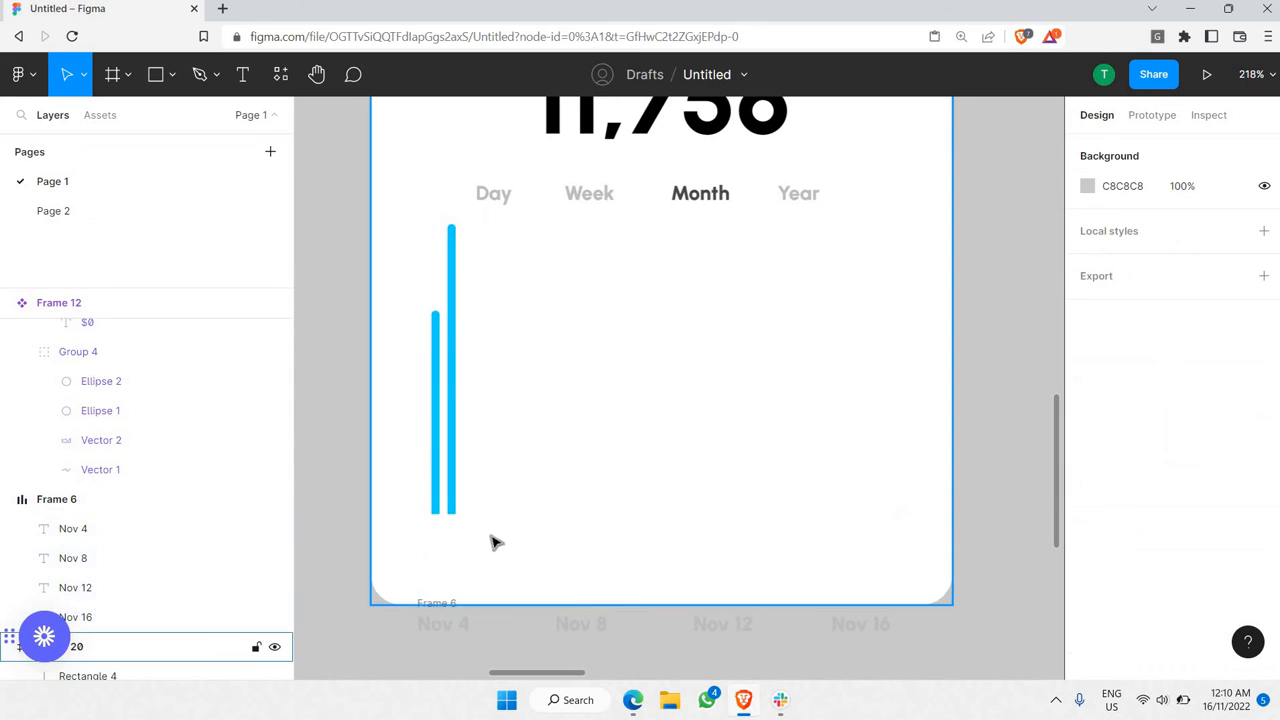
key("ctrl+v")
left_click_drag(450, 545, 440, 554)
- Centre-align the Nov 1 label under the bars and replace its text with S
key("Return")
scroll(1108, 503, "down", 2)
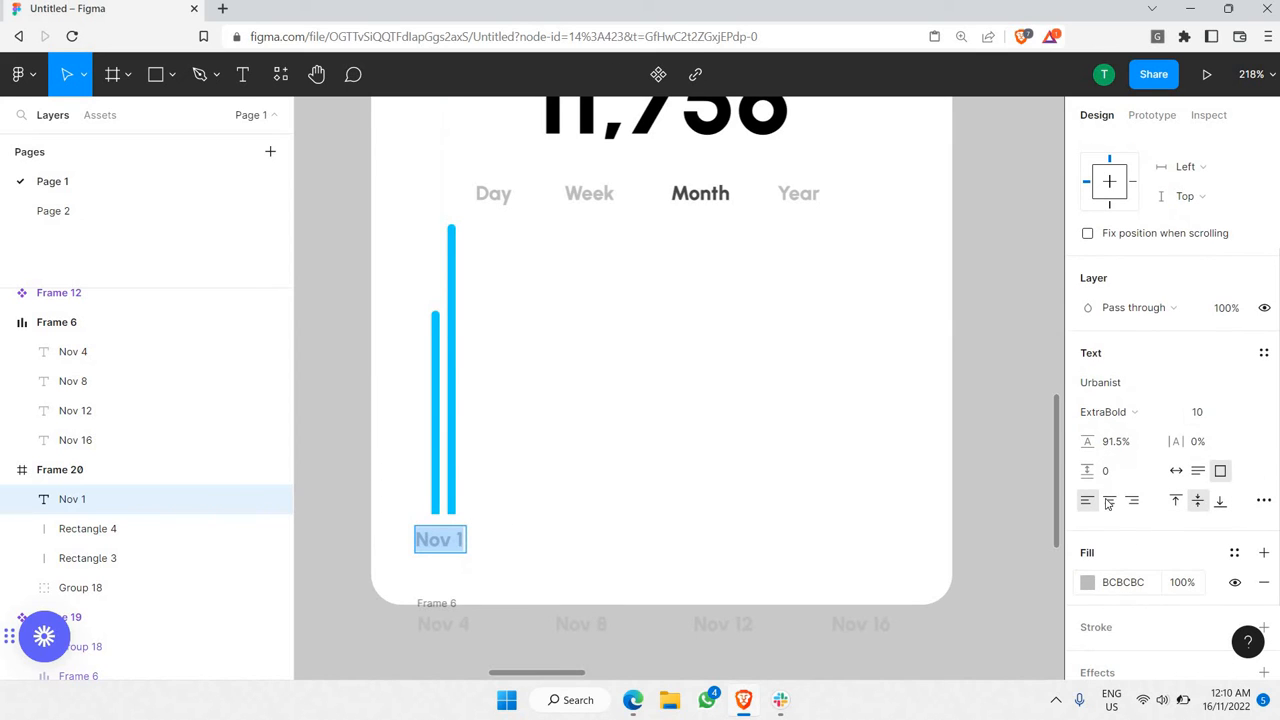
key("Escape")
key("ctrl+alt+t")
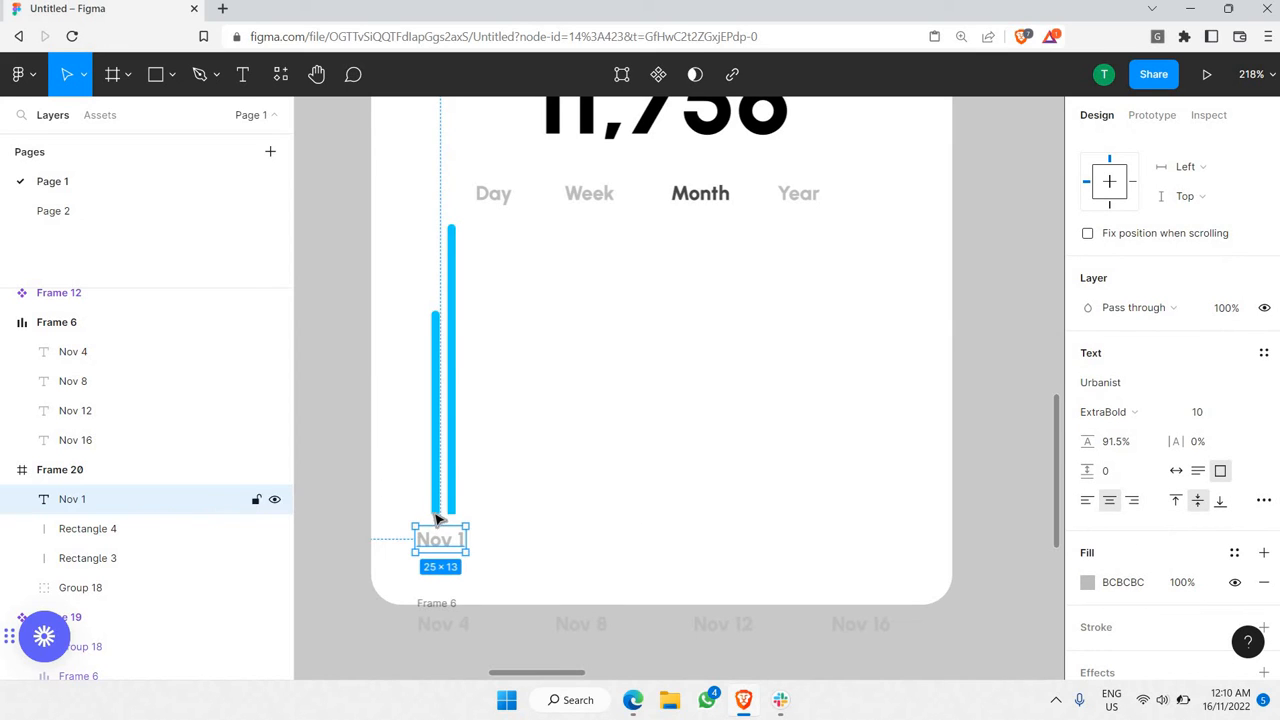
double_click(438, 540)
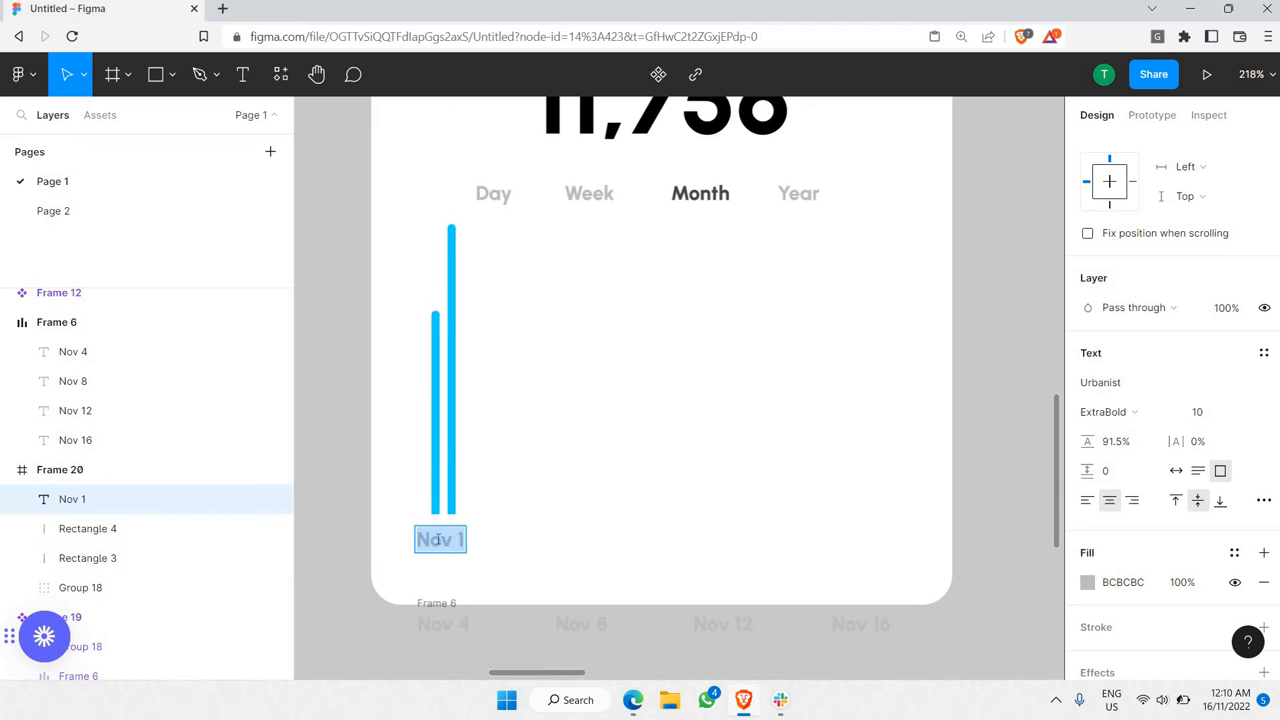
type("S")
key("Escape")
- Delete the leftover Nov 4 to Nov 16 label row below the card and close the notification panel
left_click(458, 638)
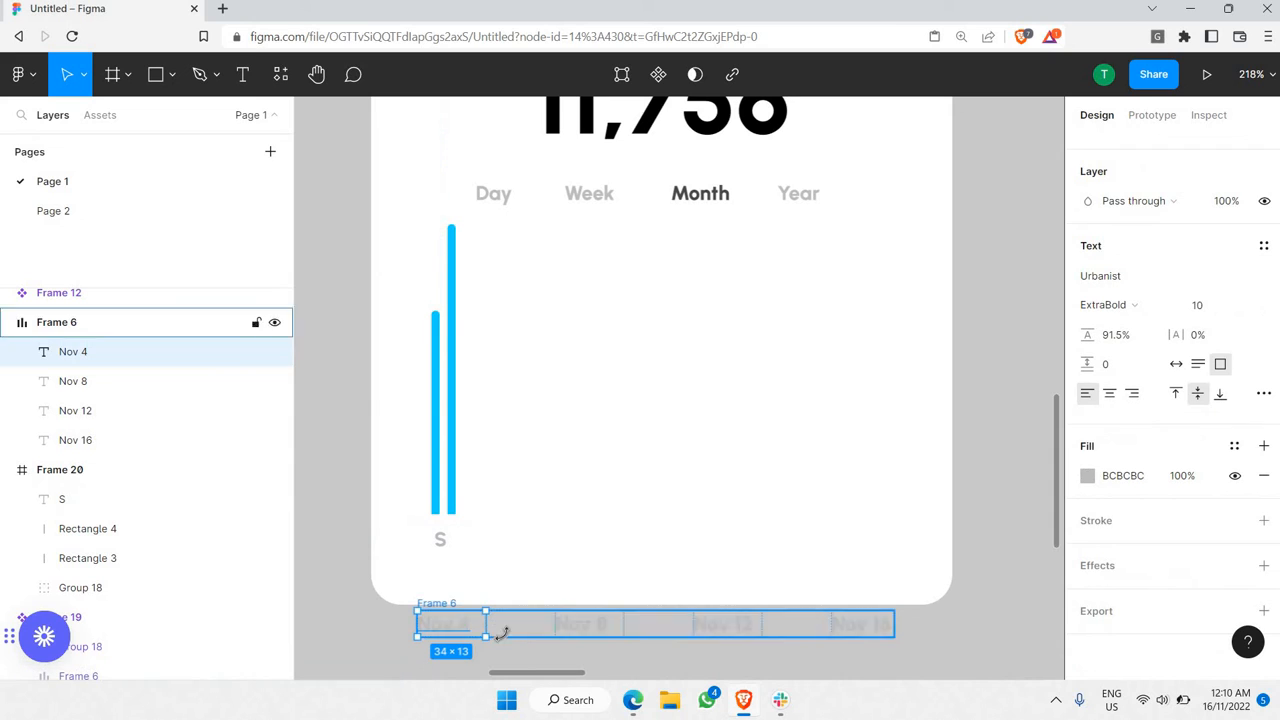
left_click(506, 636)
key("super+n")
key("Delete")
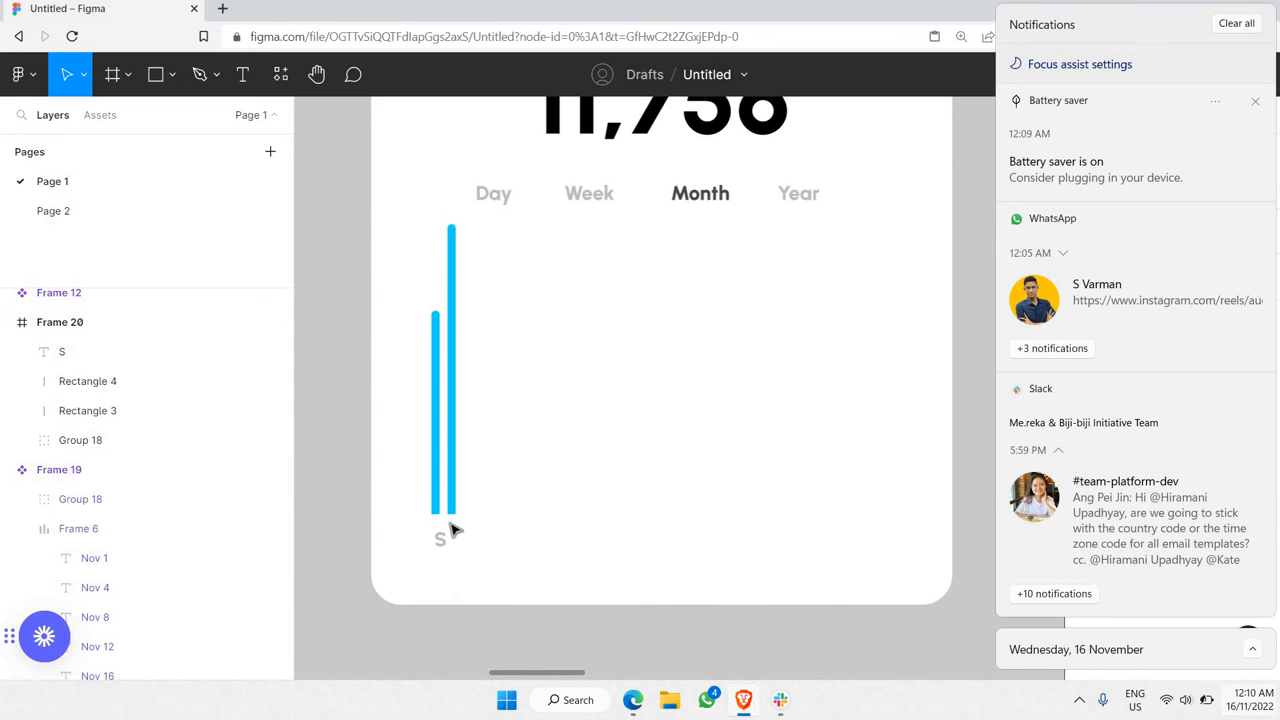
left_click(1257, 706)
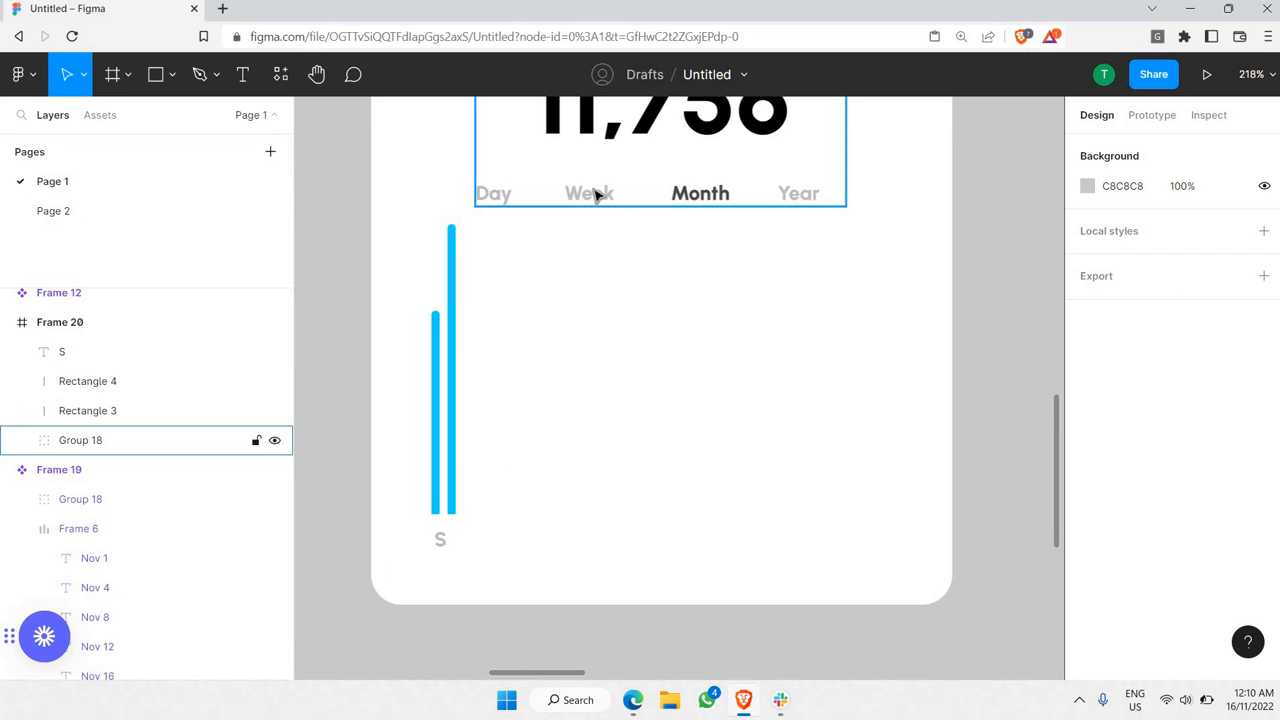
- Nudge the header group containing Accounts reached, 11,756 and the period labels upward to Y 22
left_click(594, 195)
scroll(664, 260, "up", 3)
key("Up")
key("Up")
key("Up")
key("Up")
key("Up")
key("Up")
key("Up")
key("Up")
key("Up")
key("Up")
key("Up")
key("Up")
key("Up")
key("Up")
key("Up")
key("Up")
key("Up")
key("Up")
key("Up")
key("Up")
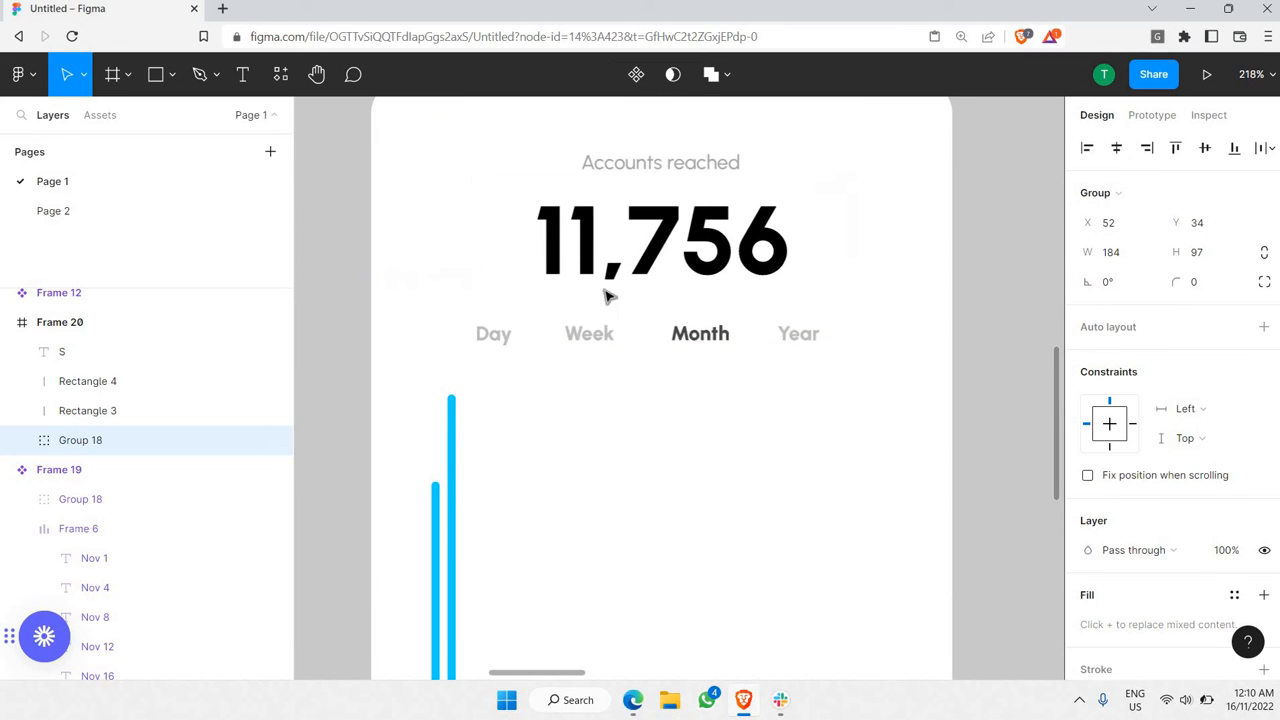
- Nudge the S label up to Y 301, closer to the bottom of the two bars
scroll(512, 322, "down", 3)
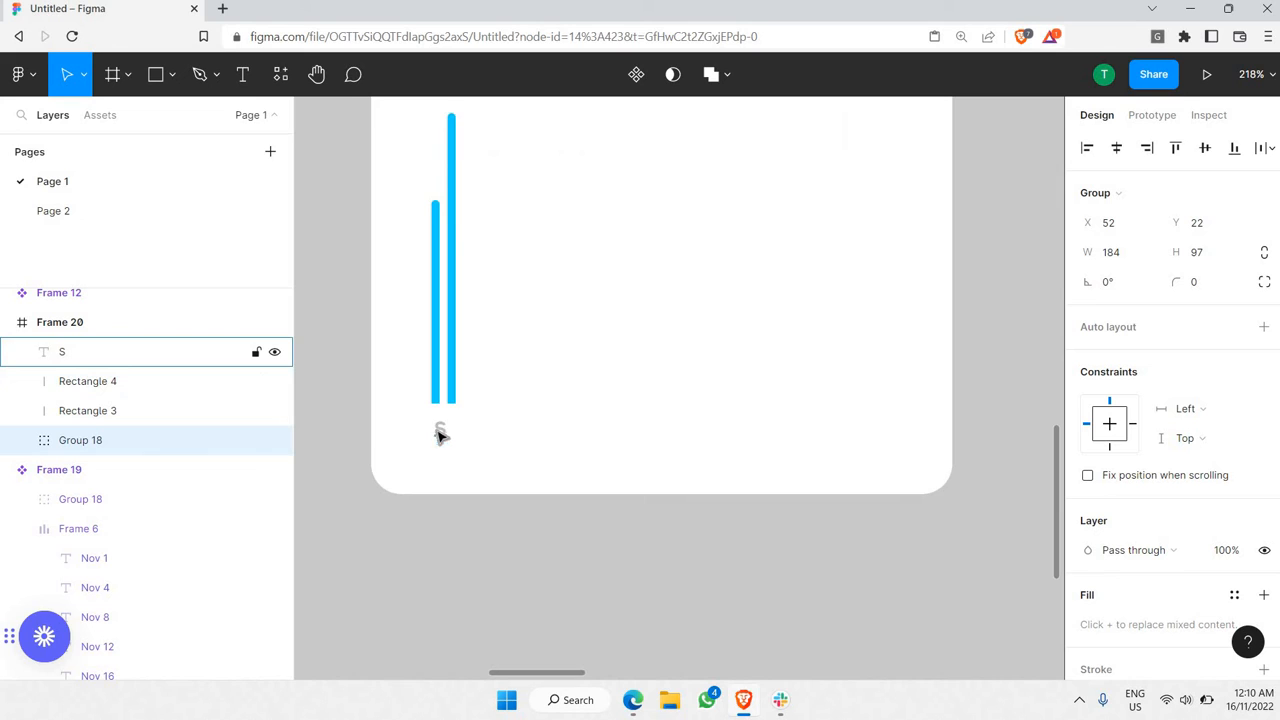
scroll(440, 435, "up", 5)
left_click(450, 440)
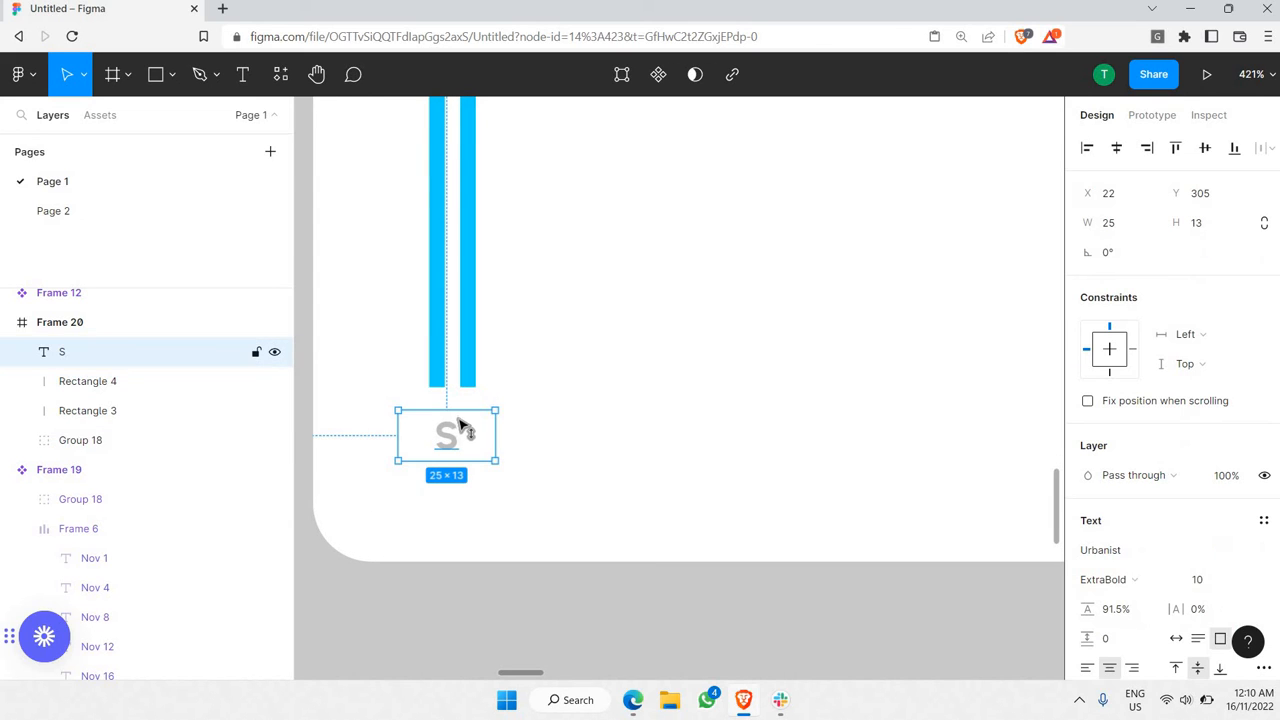
key("Up")
key("Up")
key("Up")
key("Up")
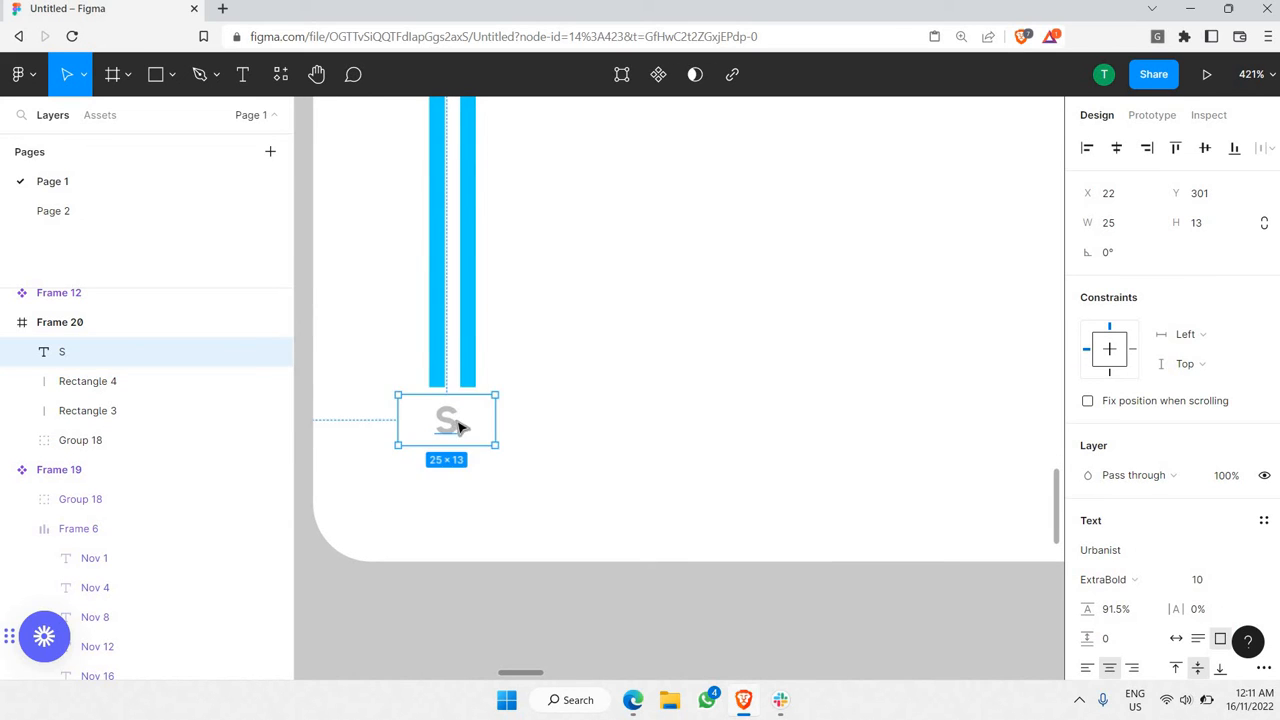
- Narrow the S label's text box to 12 wide at X 30 so it spans exactly the two bars
key("Escape")
left_click(446, 420)
left_click_drag(424, 414, 479, 419)
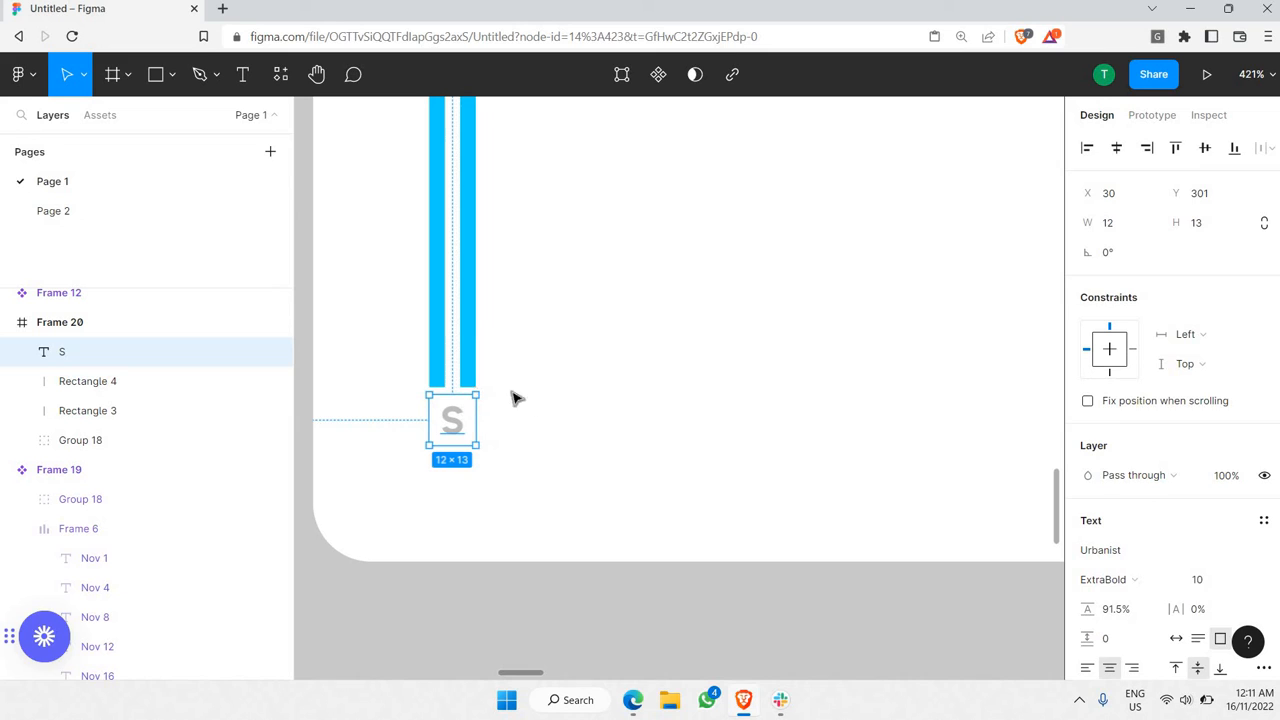
left_click(514, 398)
- Group the S label together with the two chart bars above it
left_click(459, 416)
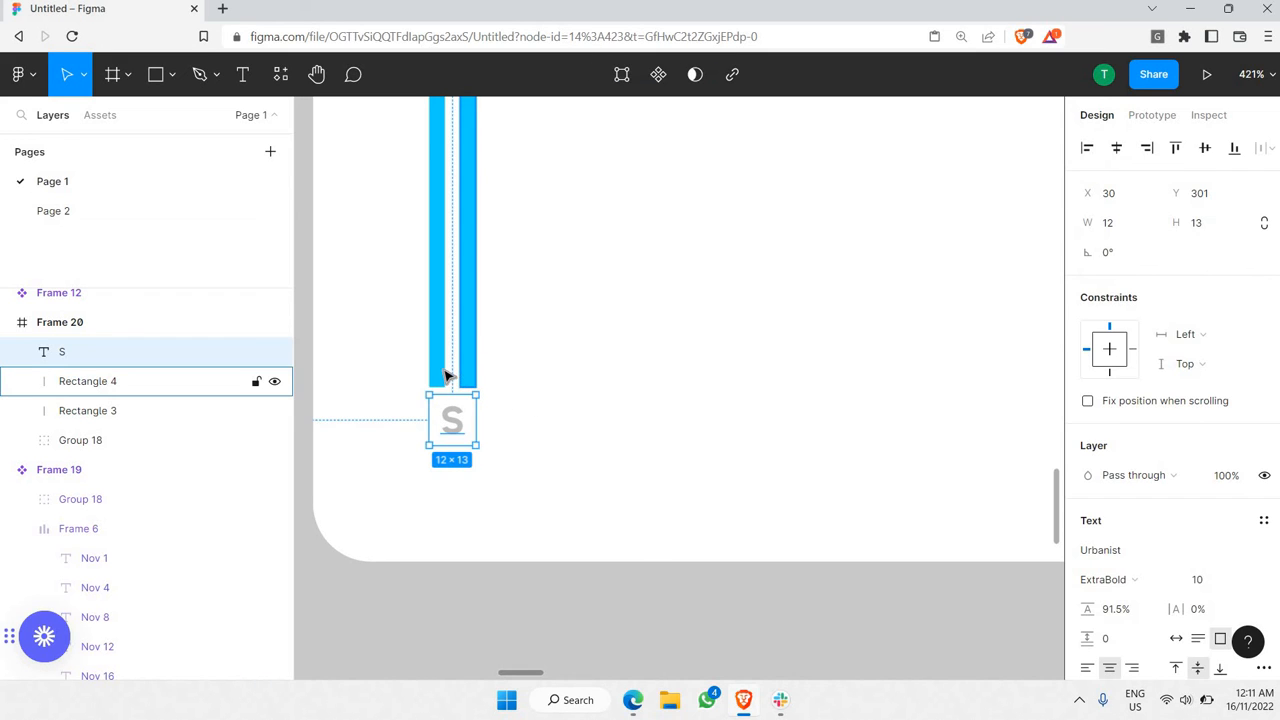
left_click(448, 374, "shift")
left_click(441, 372, "shift")
right_click(441, 372)
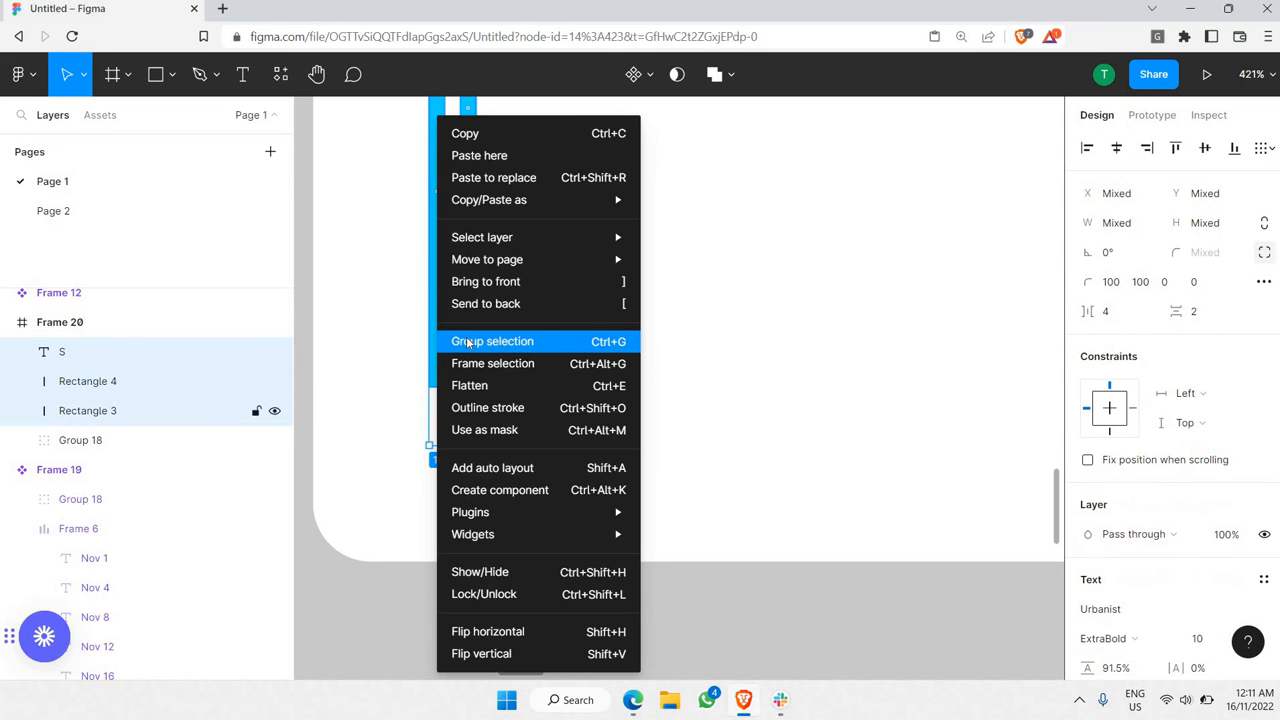
left_click(469, 343)
scroll(471, 343, "down", 3)
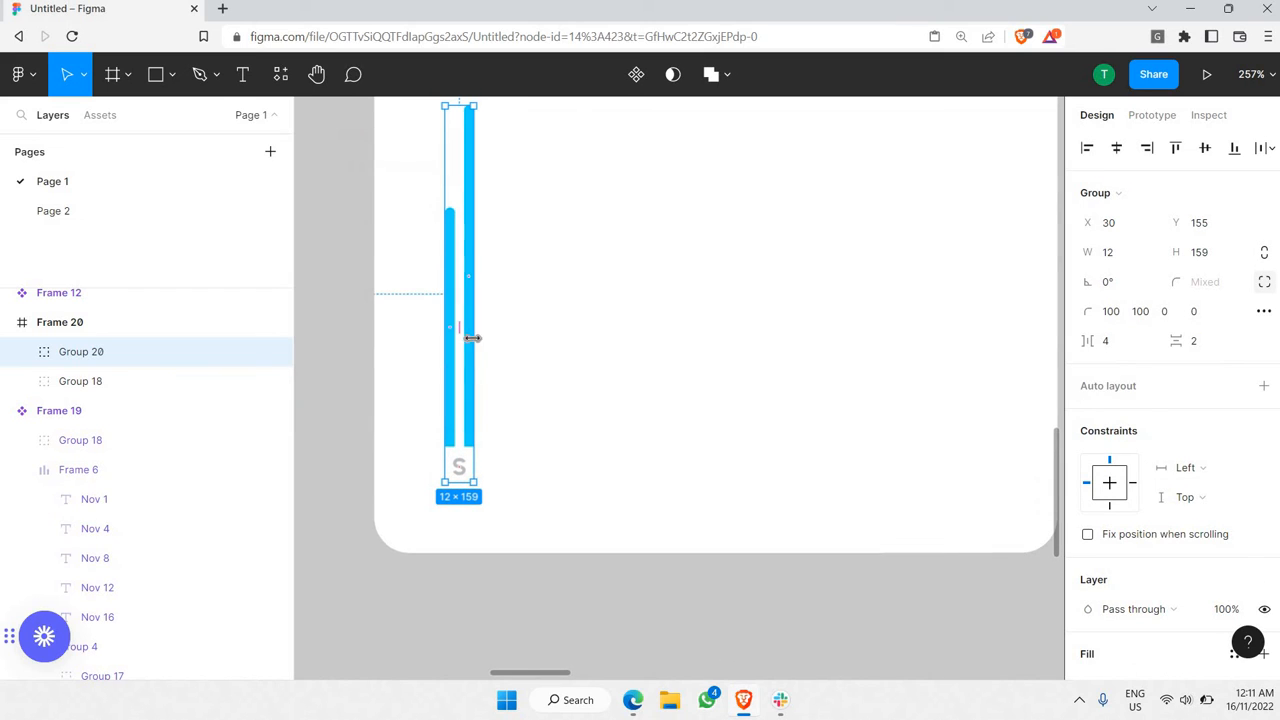
- Change the fill of the taller bar inside the S group to dark blue 0038FF
left_click(478, 245)
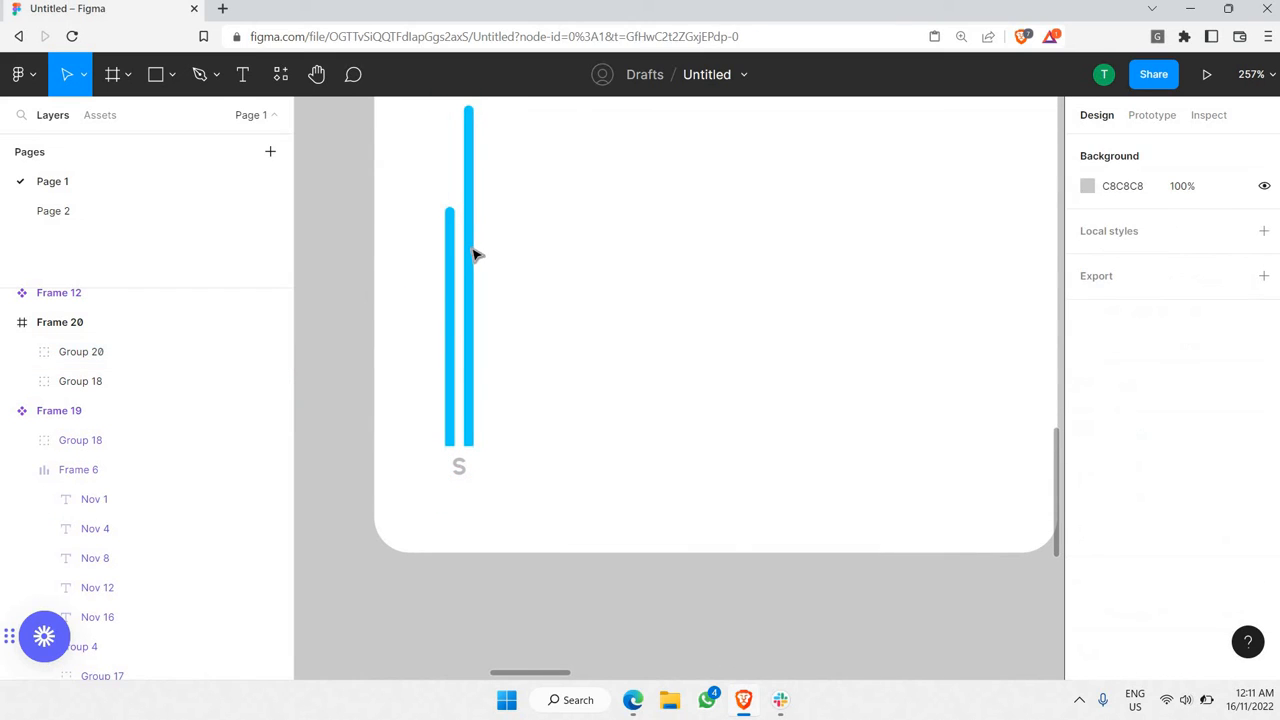
left_click(473, 238, "ctrl")
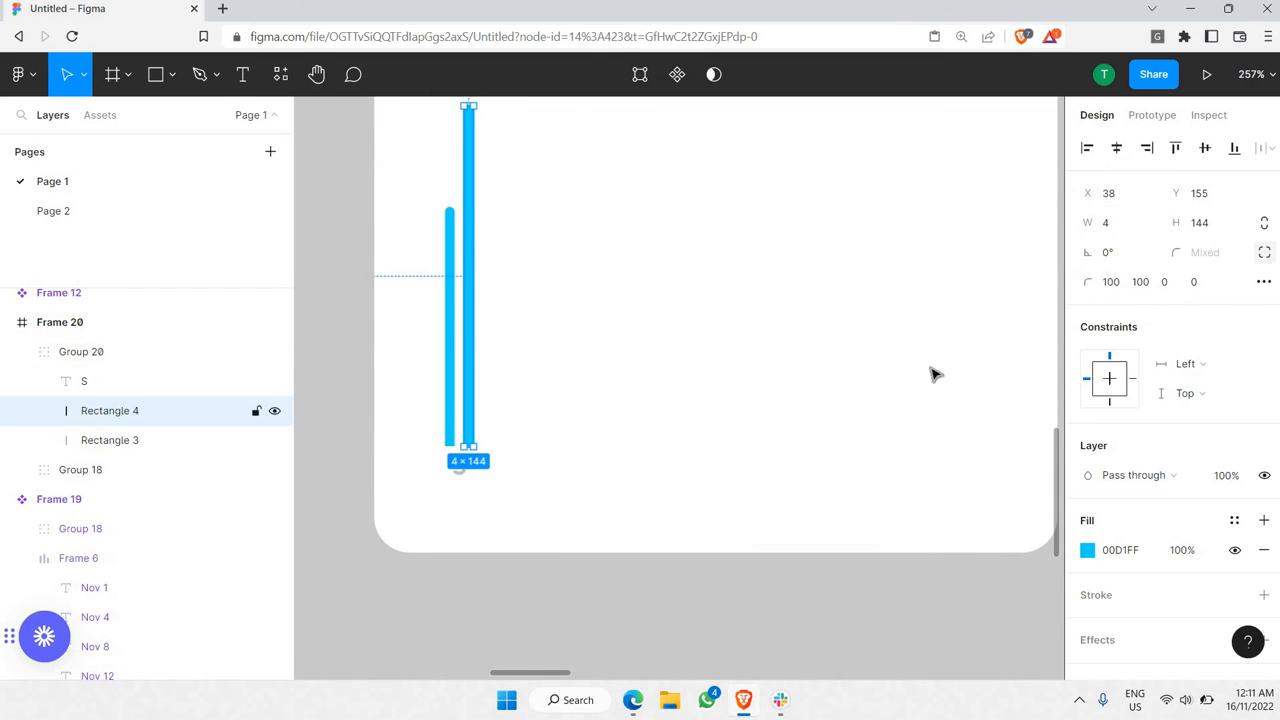
left_click(1087, 550)
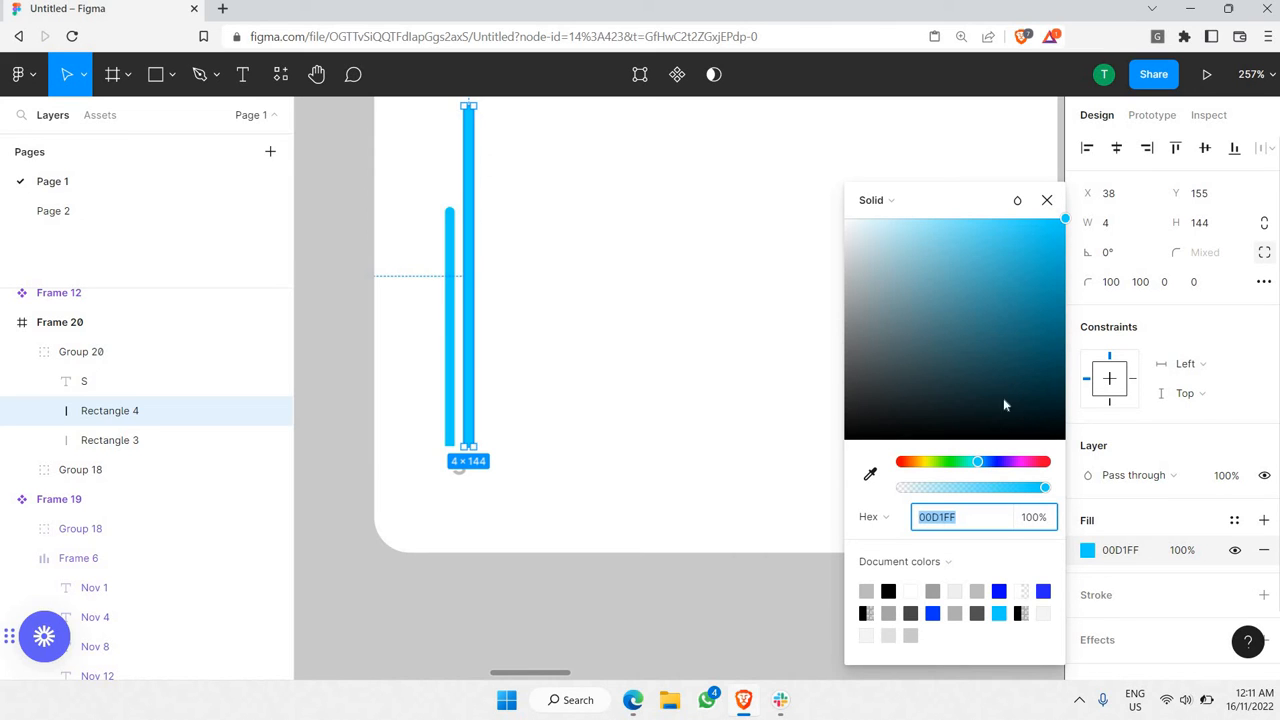
type("0038FF")
key("Return")
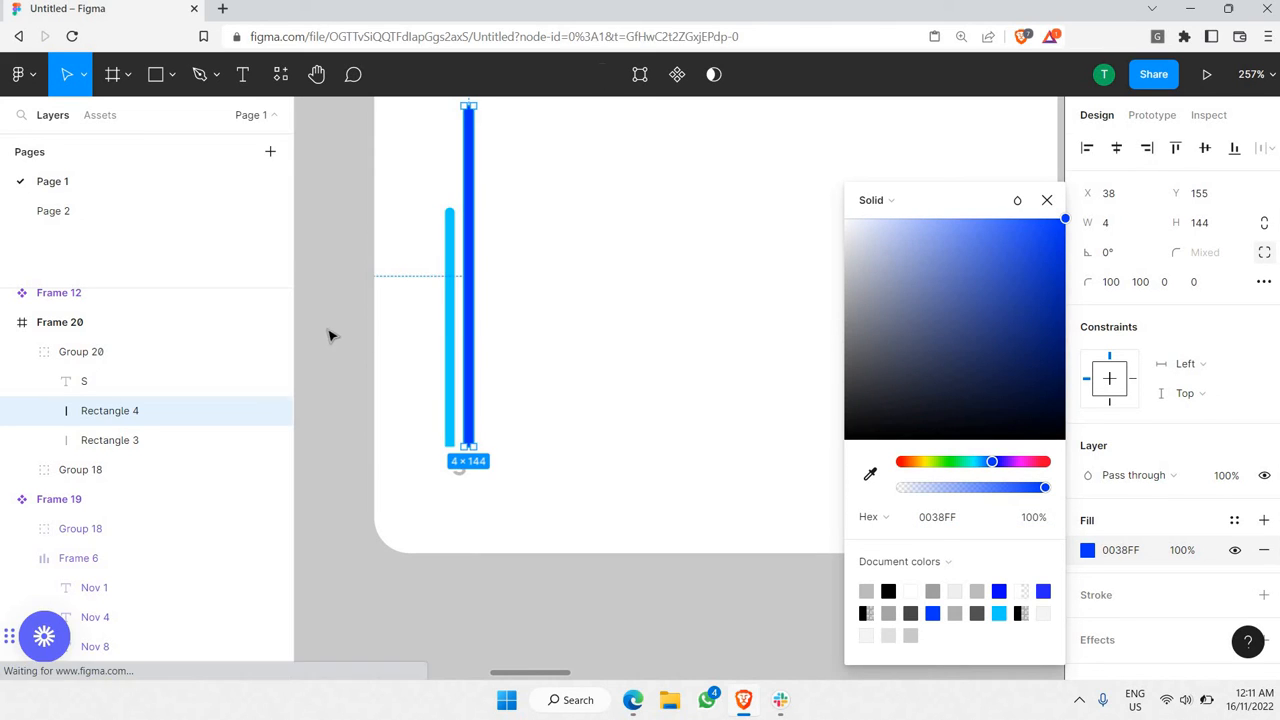
left_click(333, 336)
- Move the grouped S bars up to Y 145 and right to X 40 within the card
scroll(349, 326, "down", 4)
scroll(425, 378, "up", 2)
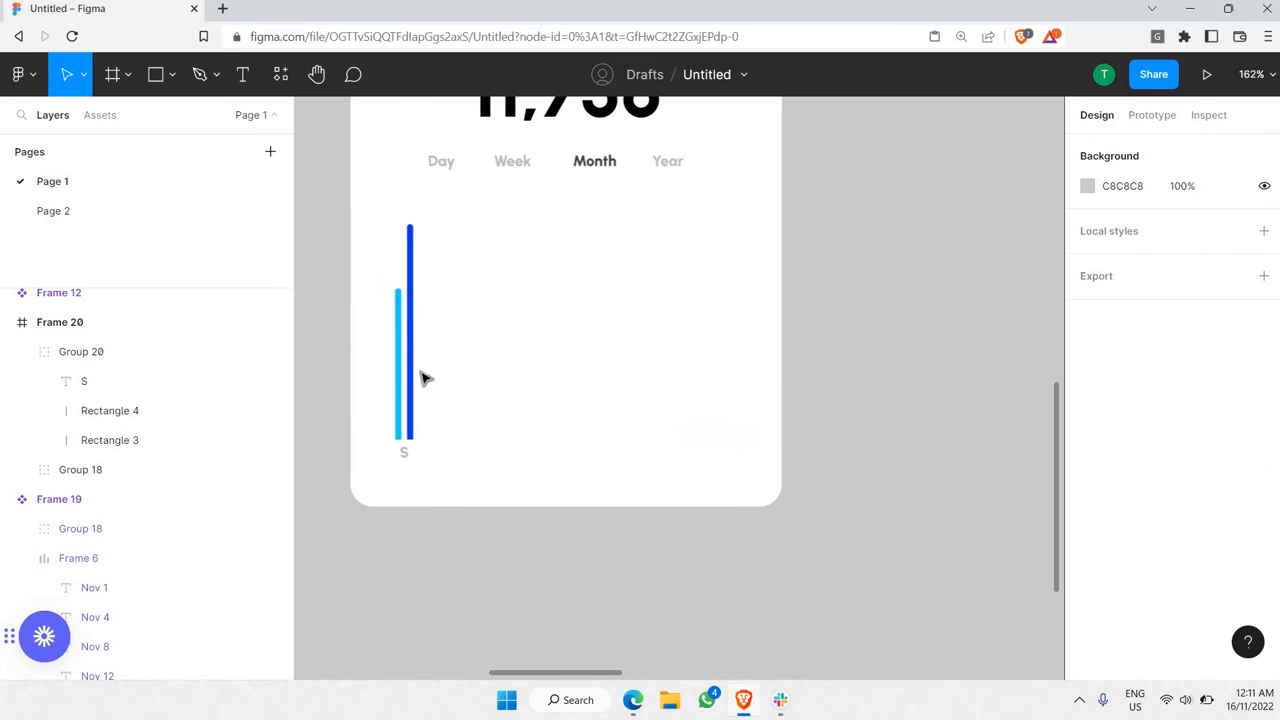
left_click(412, 396)
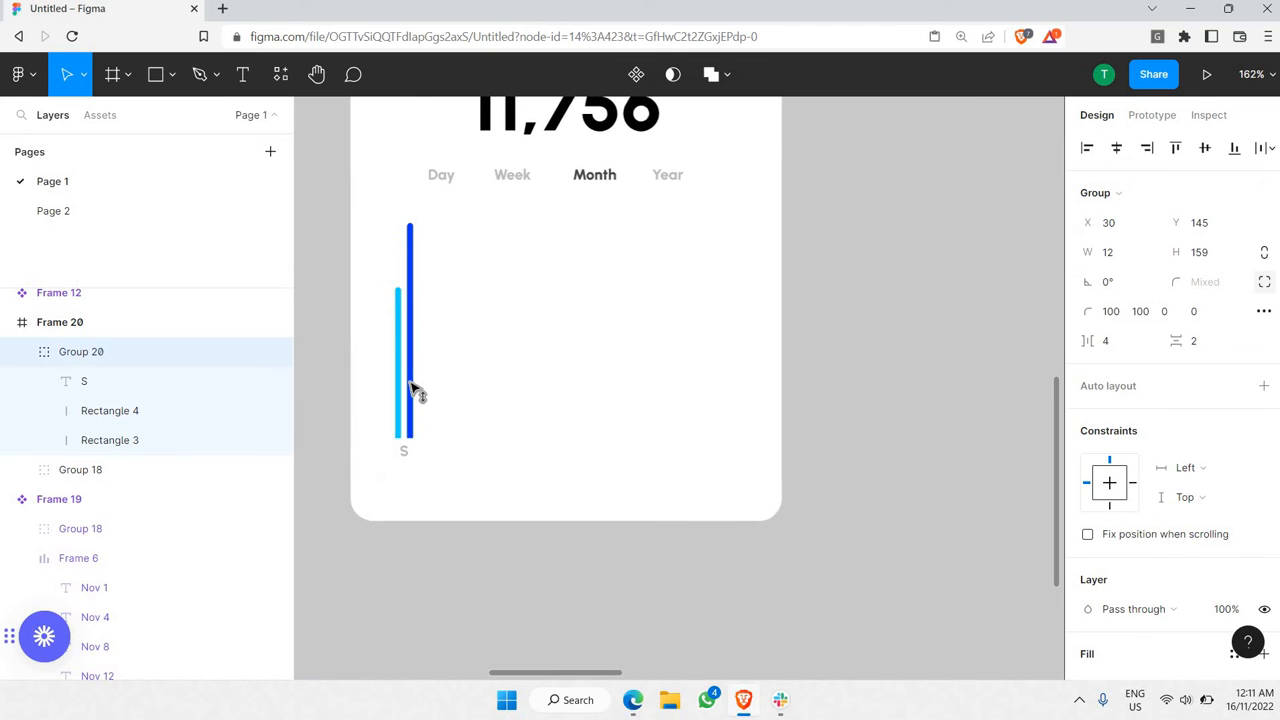
left_click(420, 391)
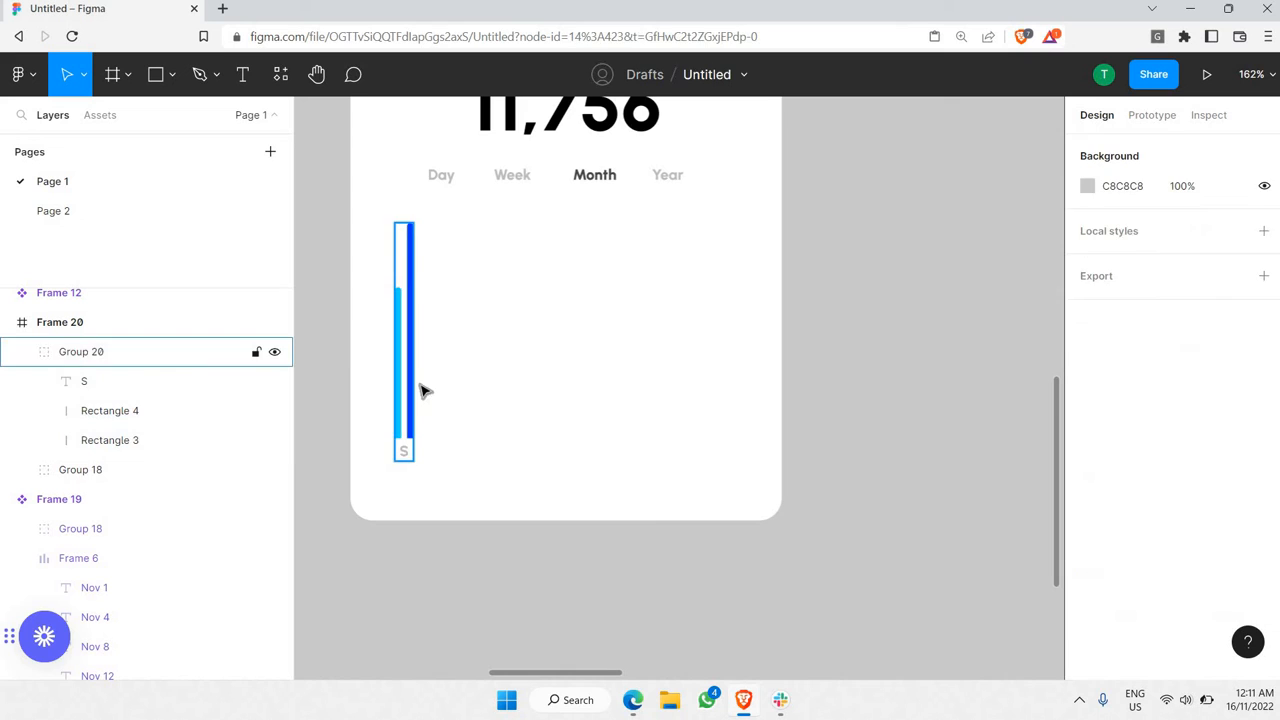
left_click_drag(409, 387, 423, 387)
left_click(422, 387)
left_click(423, 387)
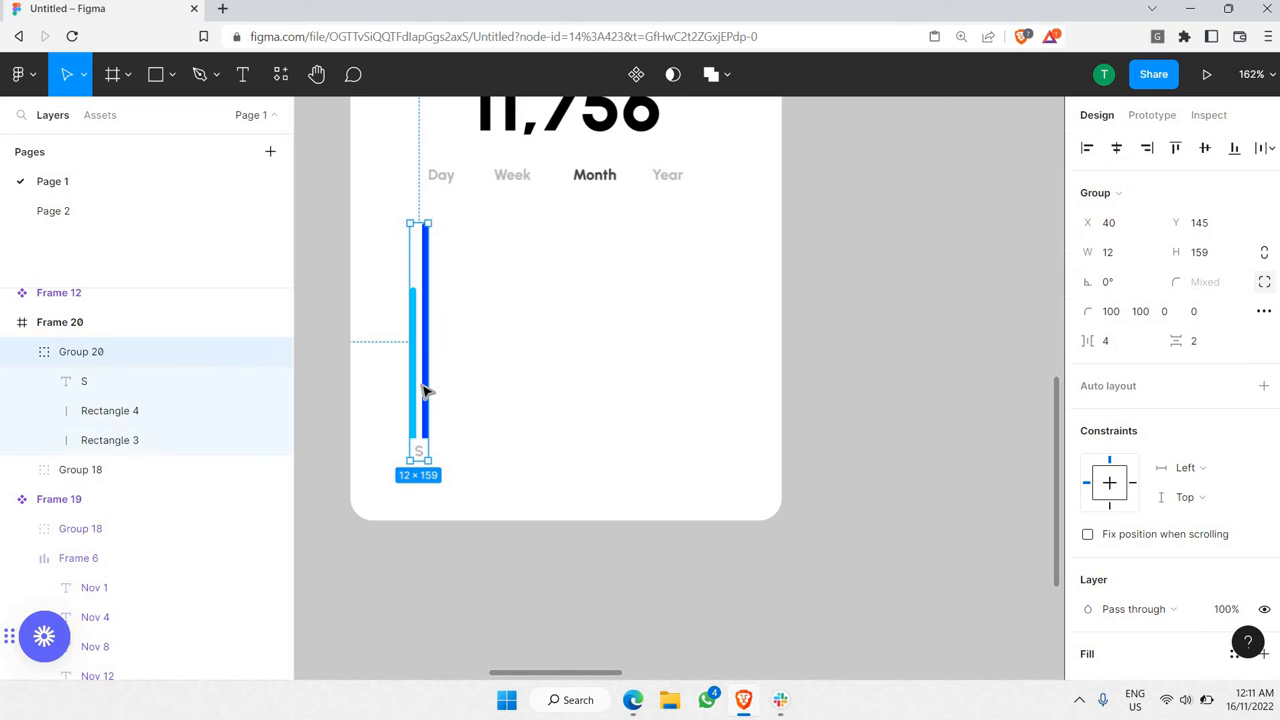
- Paste six copies of the S bar group and spread them in a row across the card to make seven bar pairs
key("ctrl+v")
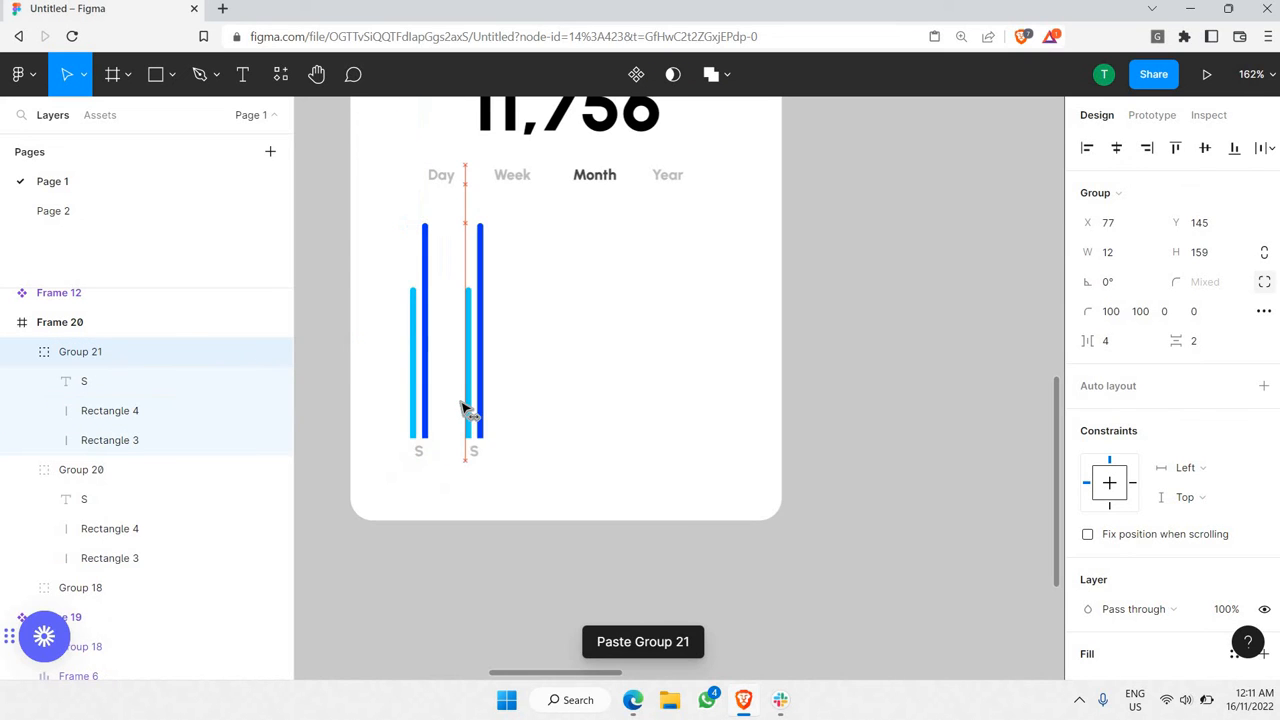
left_click_drag(463, 408, 674, 390)
key("ctrl+v")
key("ctrl+v")
key("ctrl+v")
key("ctrl+v")
key("ctrl+z")
key("ctrl+v")
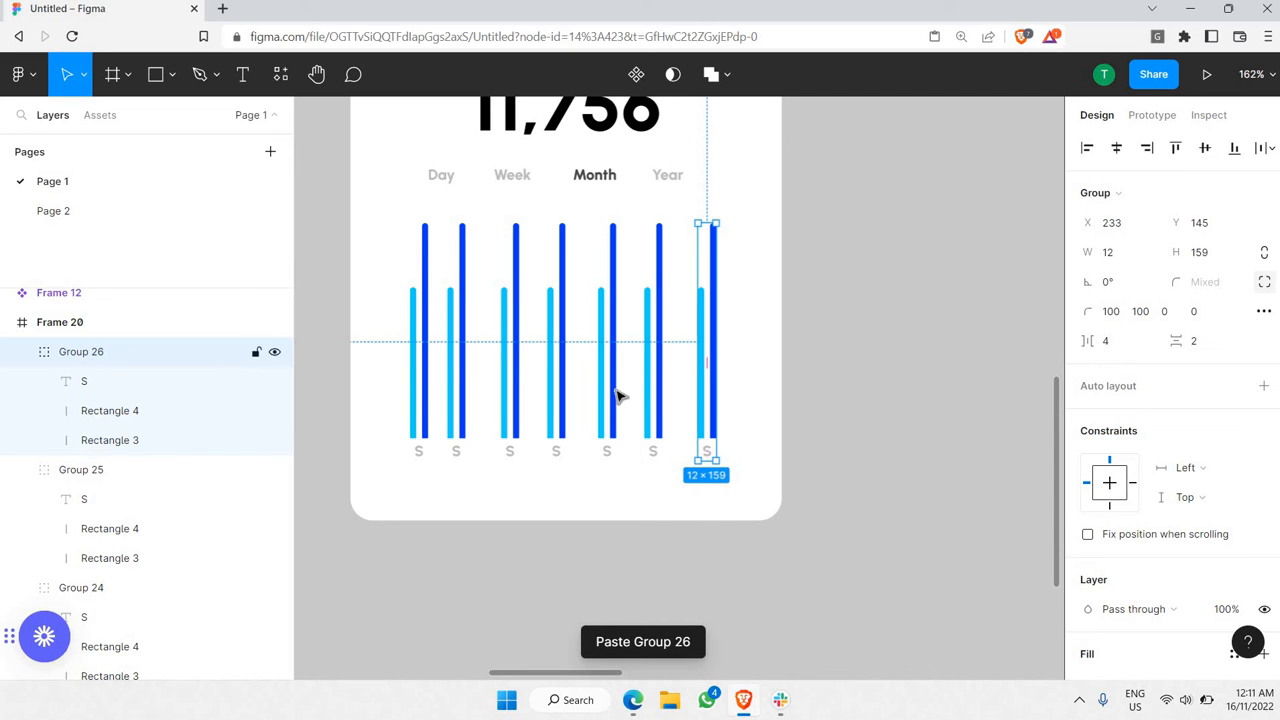
- Group the seven bar pairs, apply horizontal auto layout to space them evenly, and move the chart to X 42, Y 148
left_click(425, 423)
left_click(460, 416, "shift")
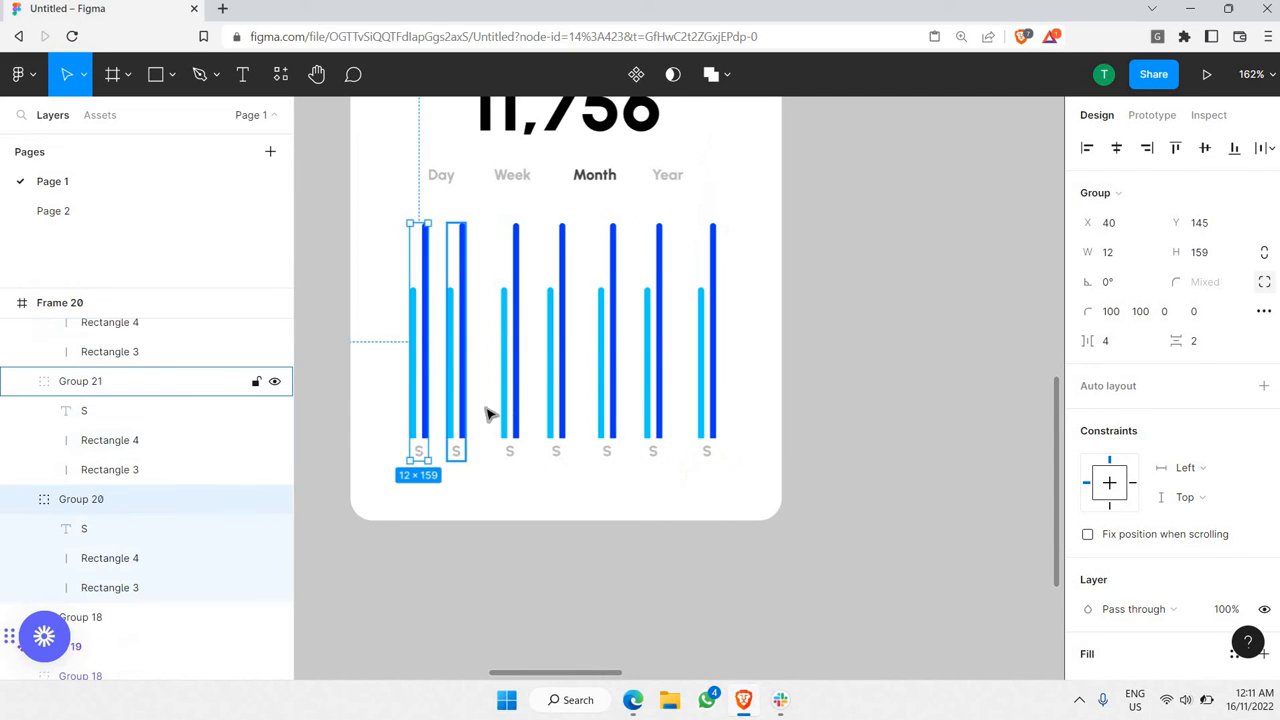
left_click(558, 412, "shift")
left_click(612, 410, "shift")
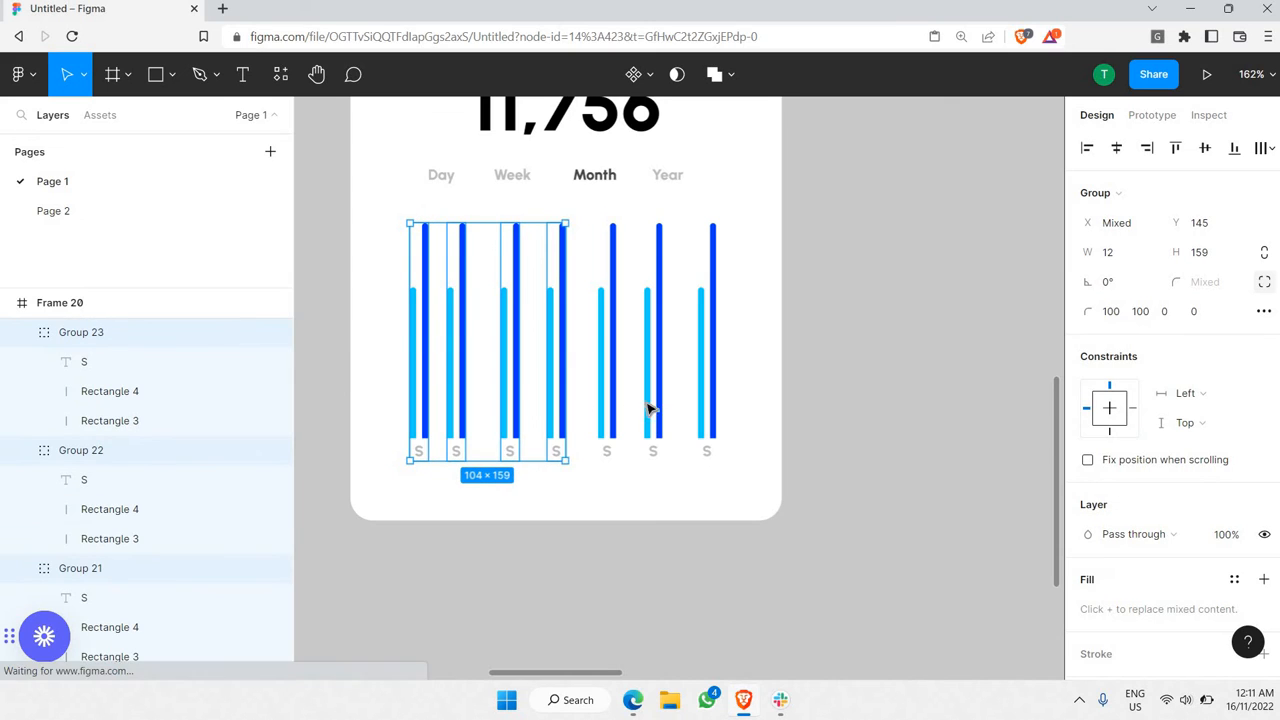
left_click(716, 418, "shift")
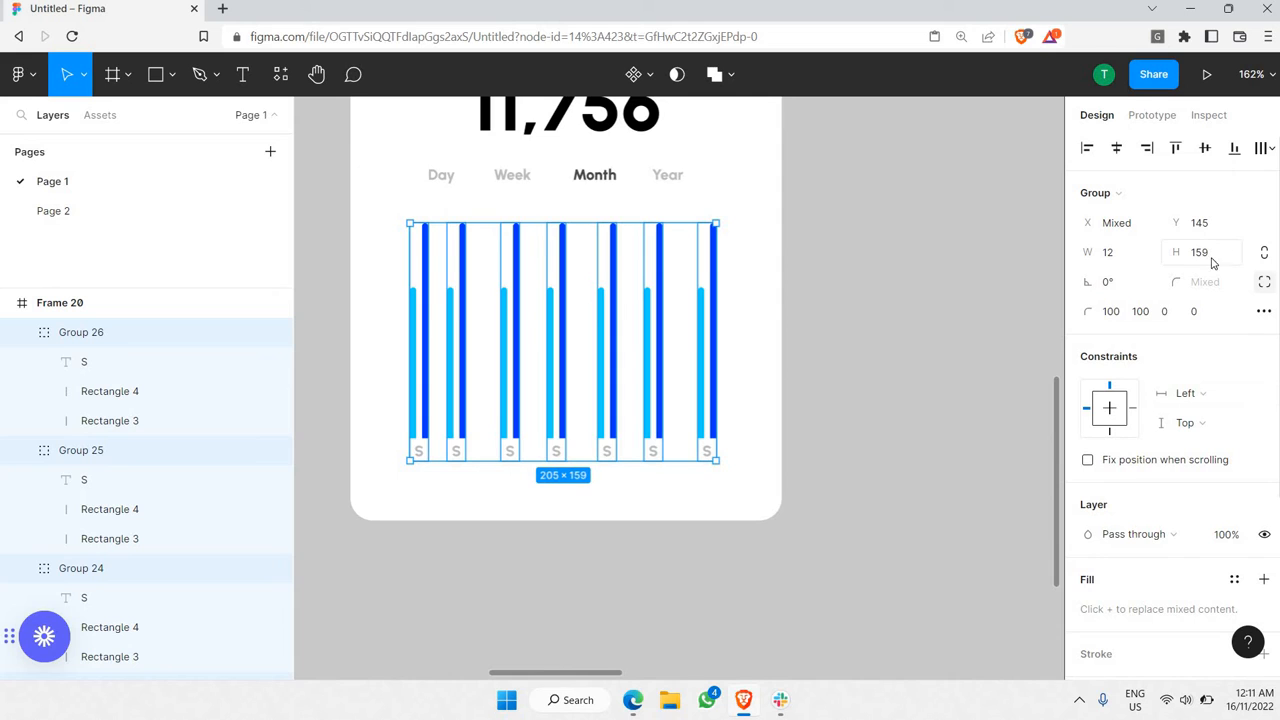
right_click(707, 343)
left_click(710, 320)
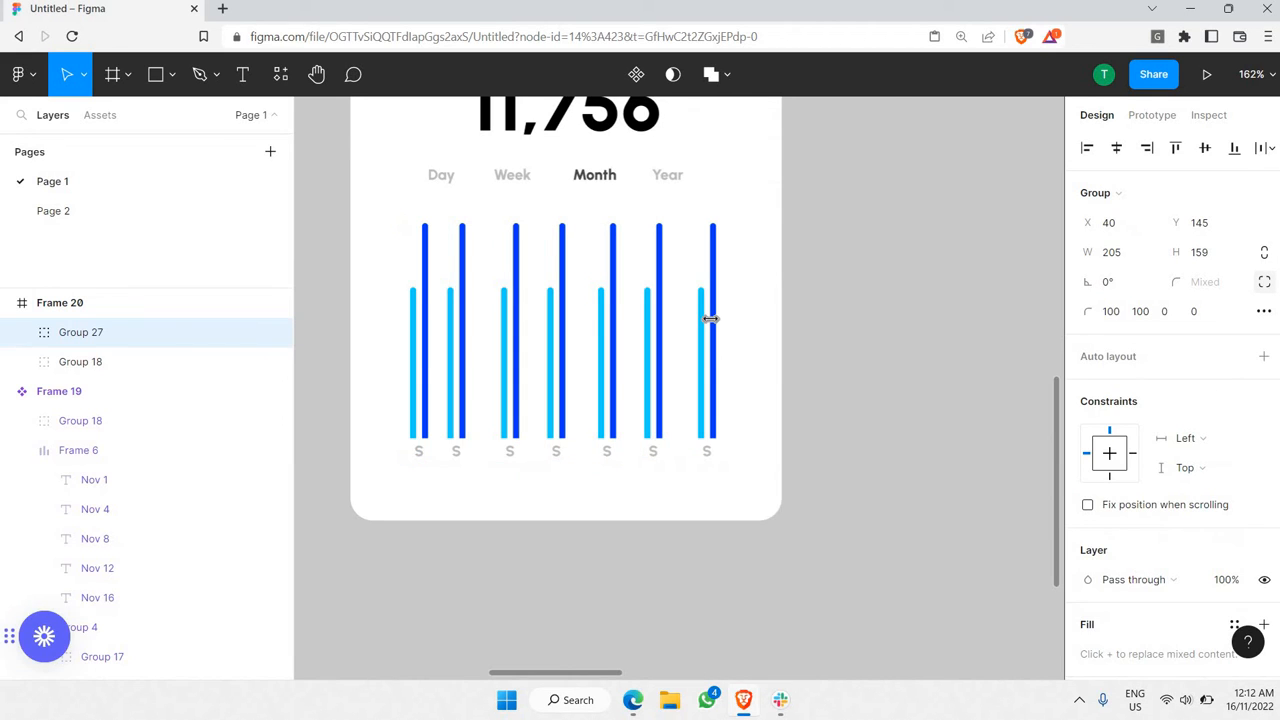
left_click(1263, 358)
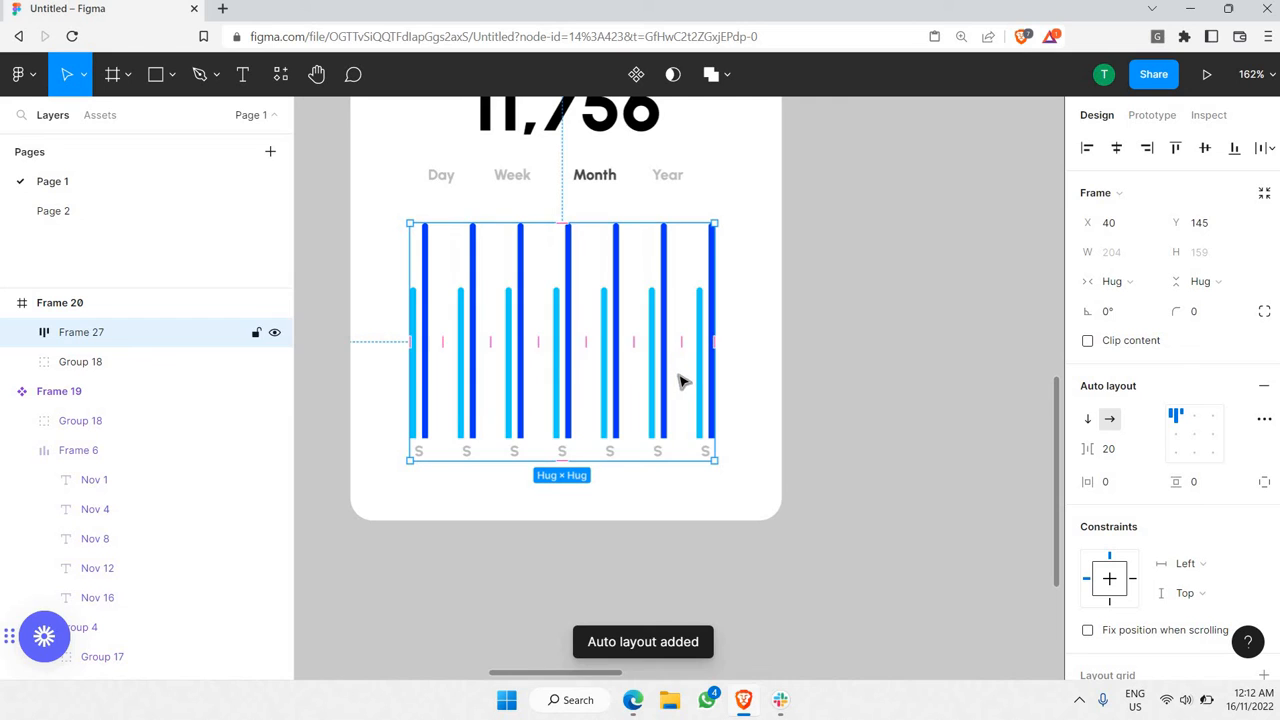
left_click_drag(680, 381, 683, 381)
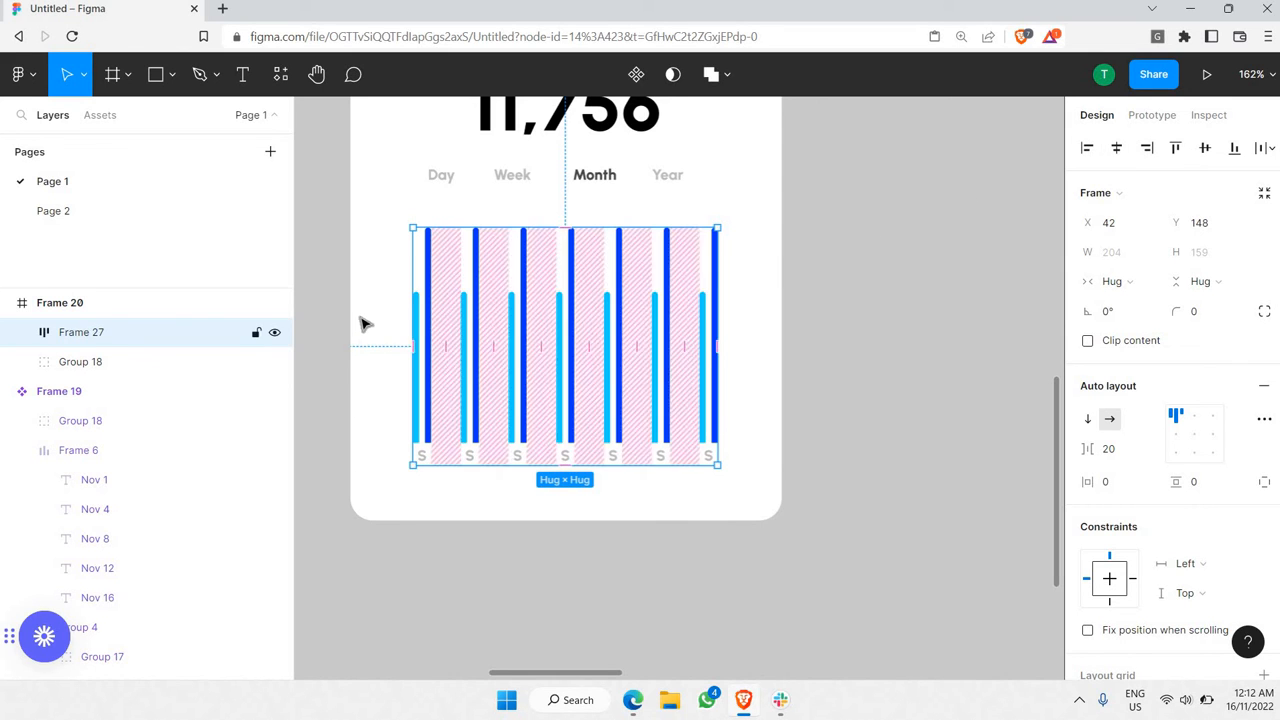
- Cut the Day, Week, Month, Year row and paste it directly into the bar chart card's frame
scroll(434, 309, "left", 2)
scroll(429, 314, "up", 3)
scroll(557, 236, "down", 2)
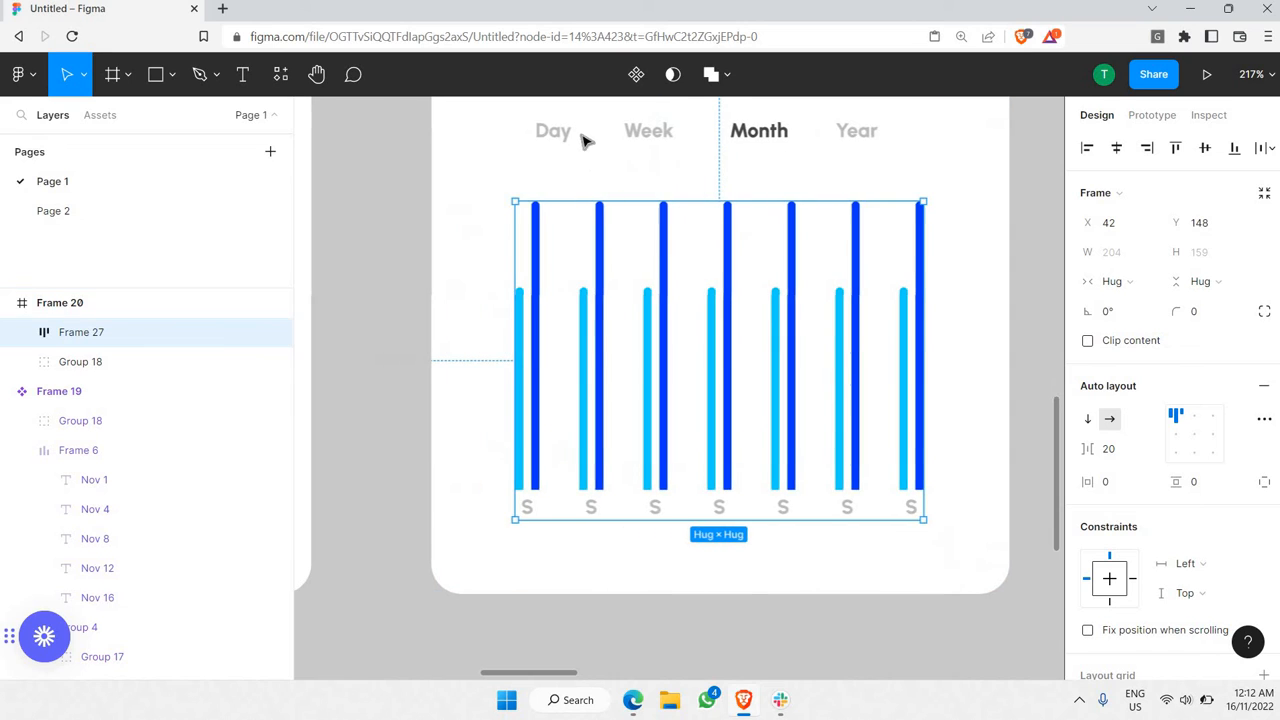
scroll(586, 149, "down", 2)
scroll(650, 210, "up", 1)
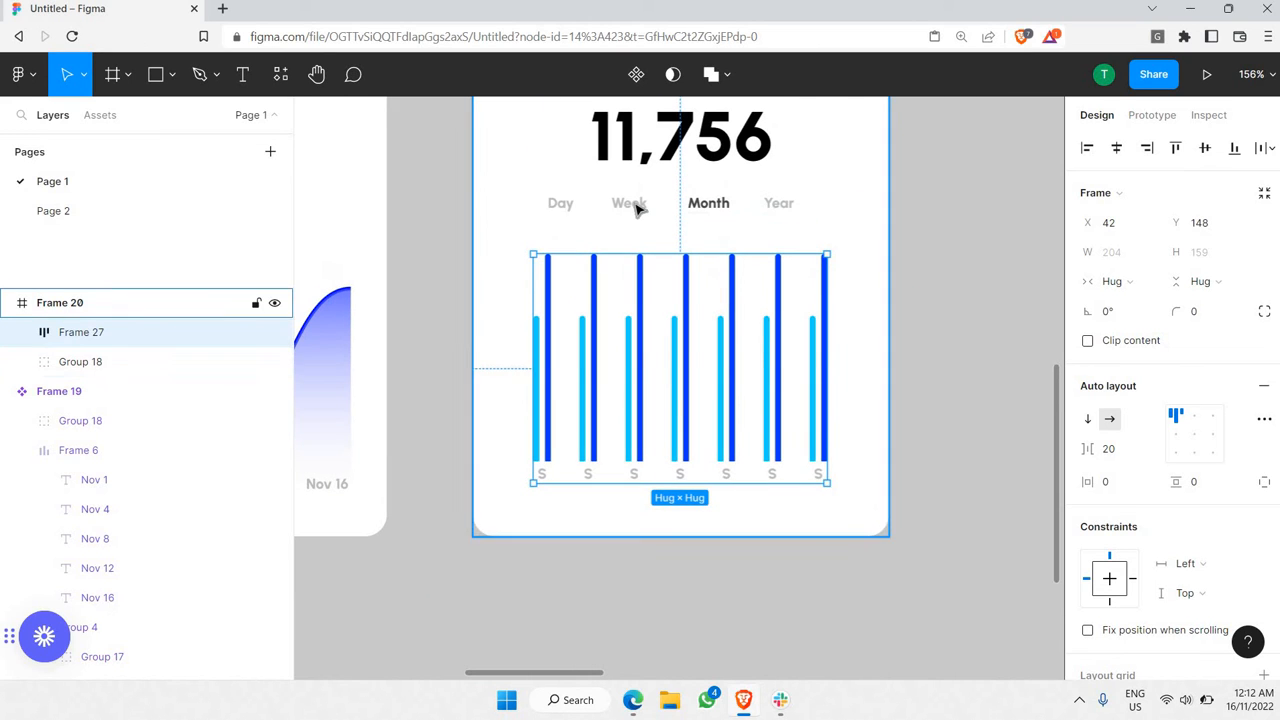
left_click(637, 206)
left_click_drag(638, 205, 643, 213)
key("Delete")
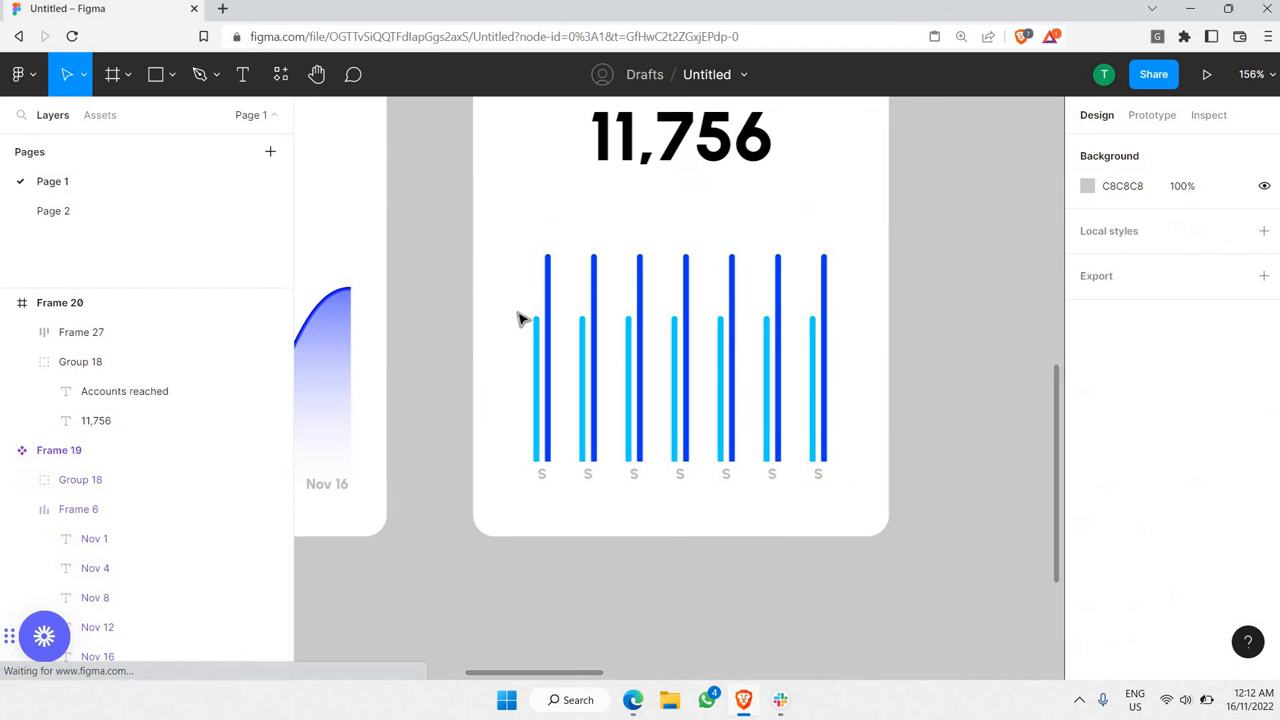
left_click(520, 318)
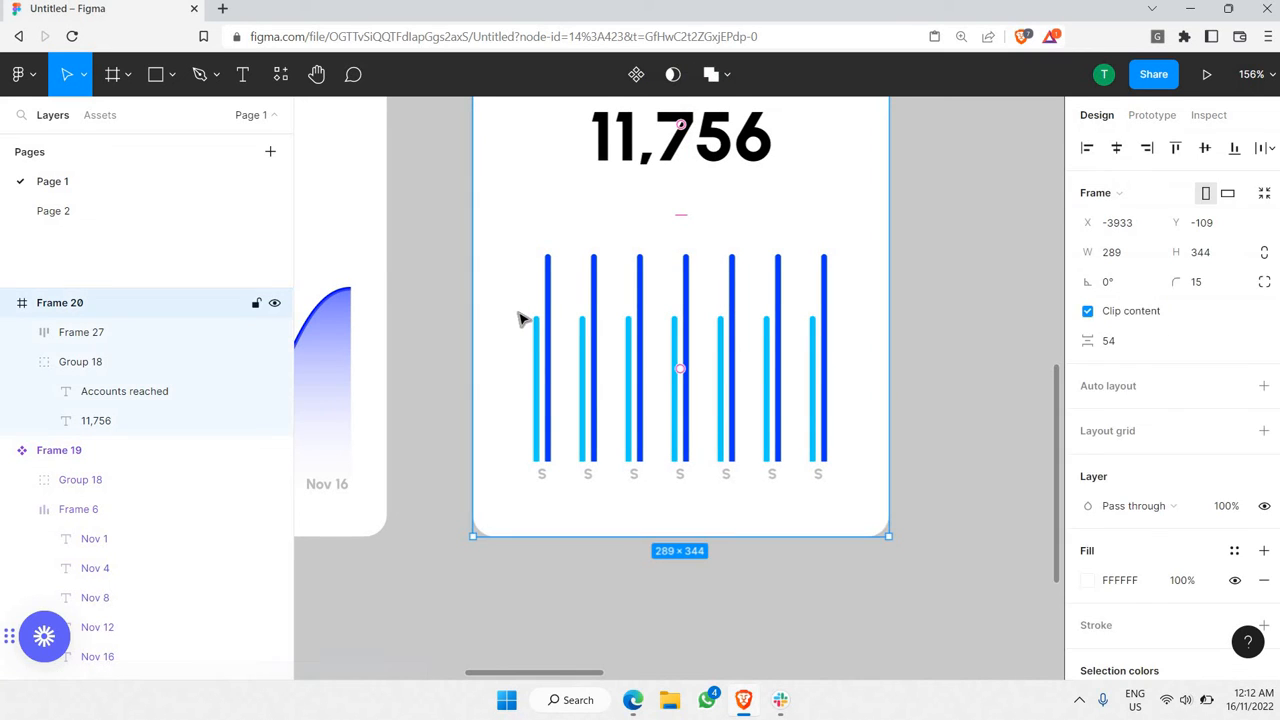
key("ctrl+v")
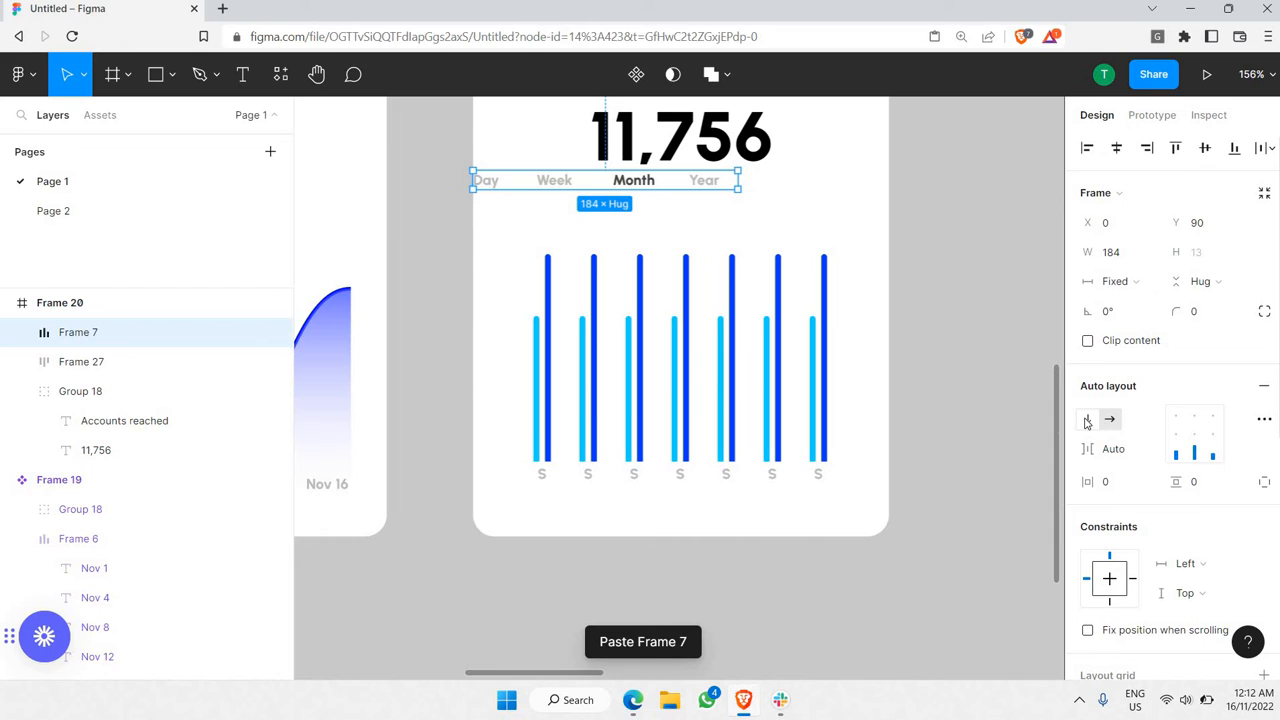
- Turn the pasted period row into a right-aligned vertical column 34 wide with 41 spacing, placed at X 0, Y 121
left_click_drag(737, 236, 525, 290)
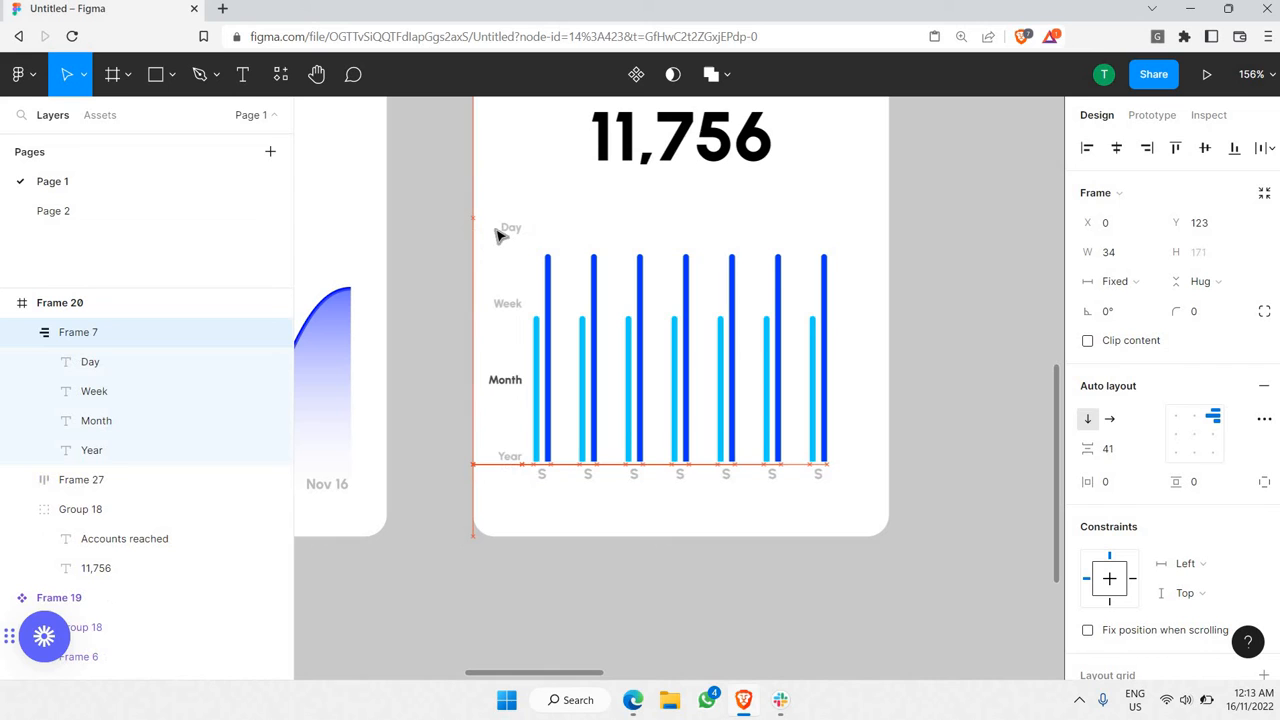
key("Up")
key("Up")
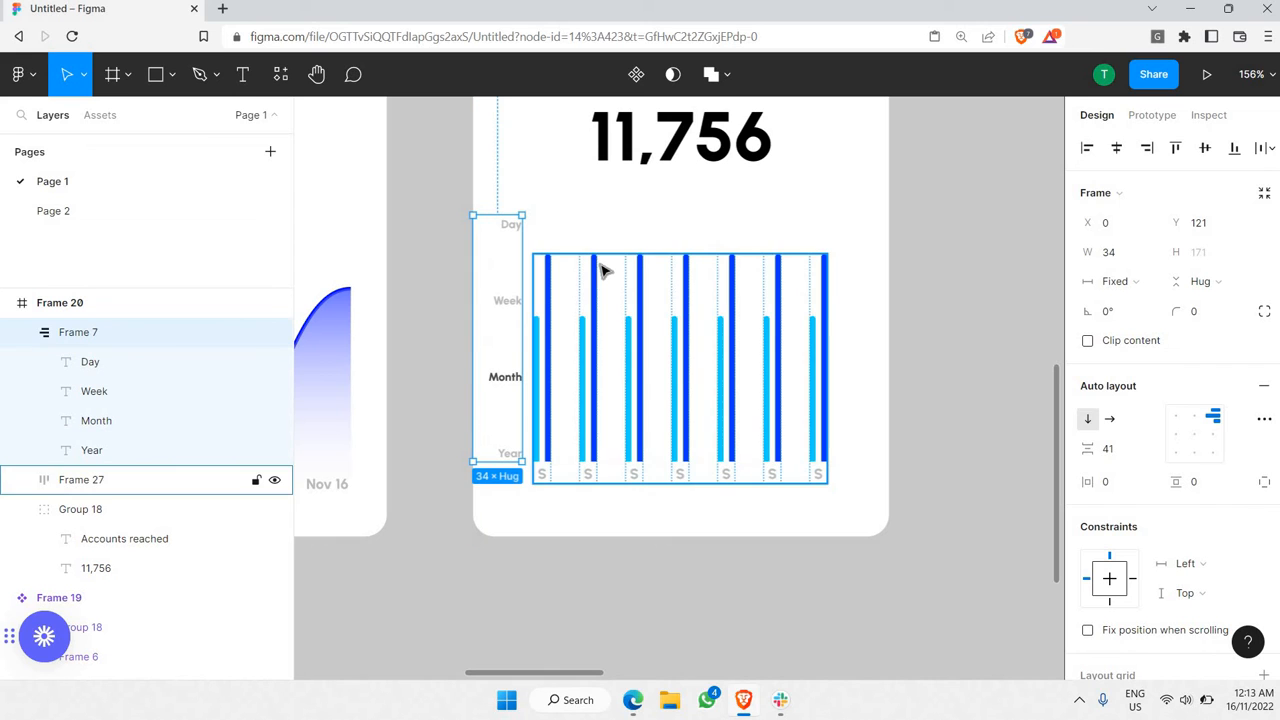
- Shift the label column and the bar chart right together, and lower the label column to X 12, Y 123
left_click(628, 291, "shift")
left_click_drag(633, 287, 652, 287)
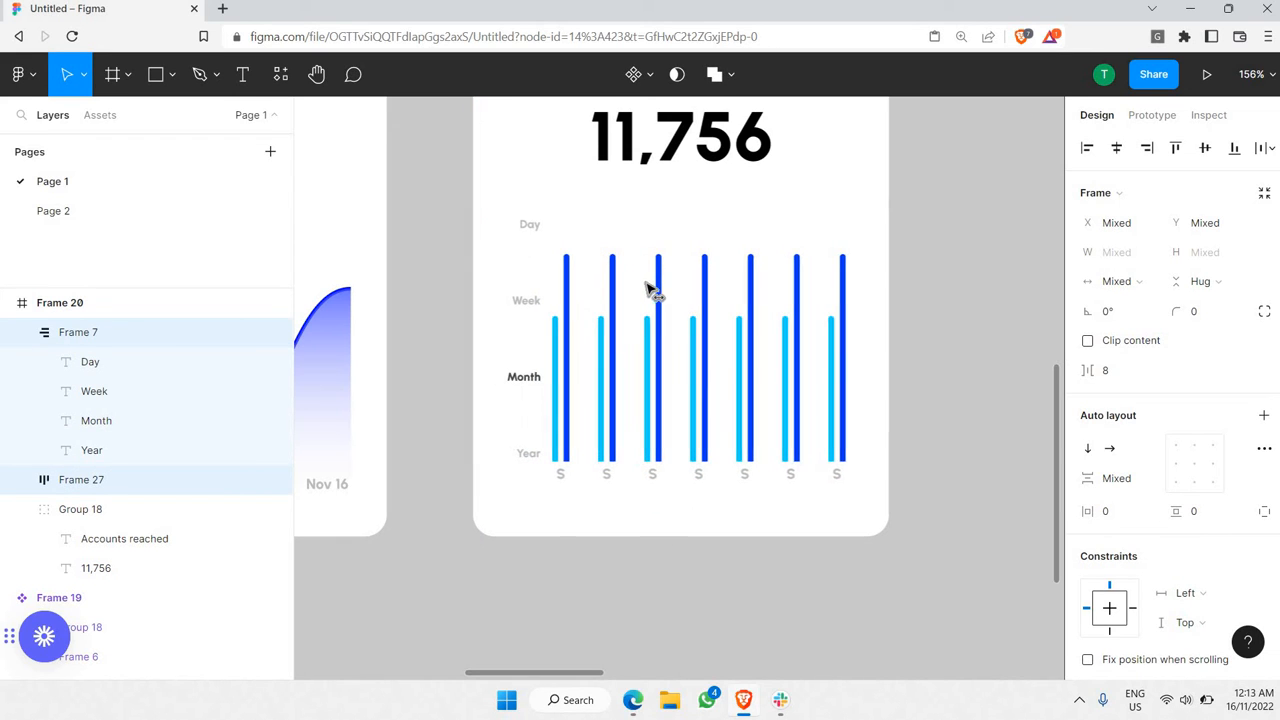
left_click(530, 276)
left_click_drag(533, 280, 521, 266)
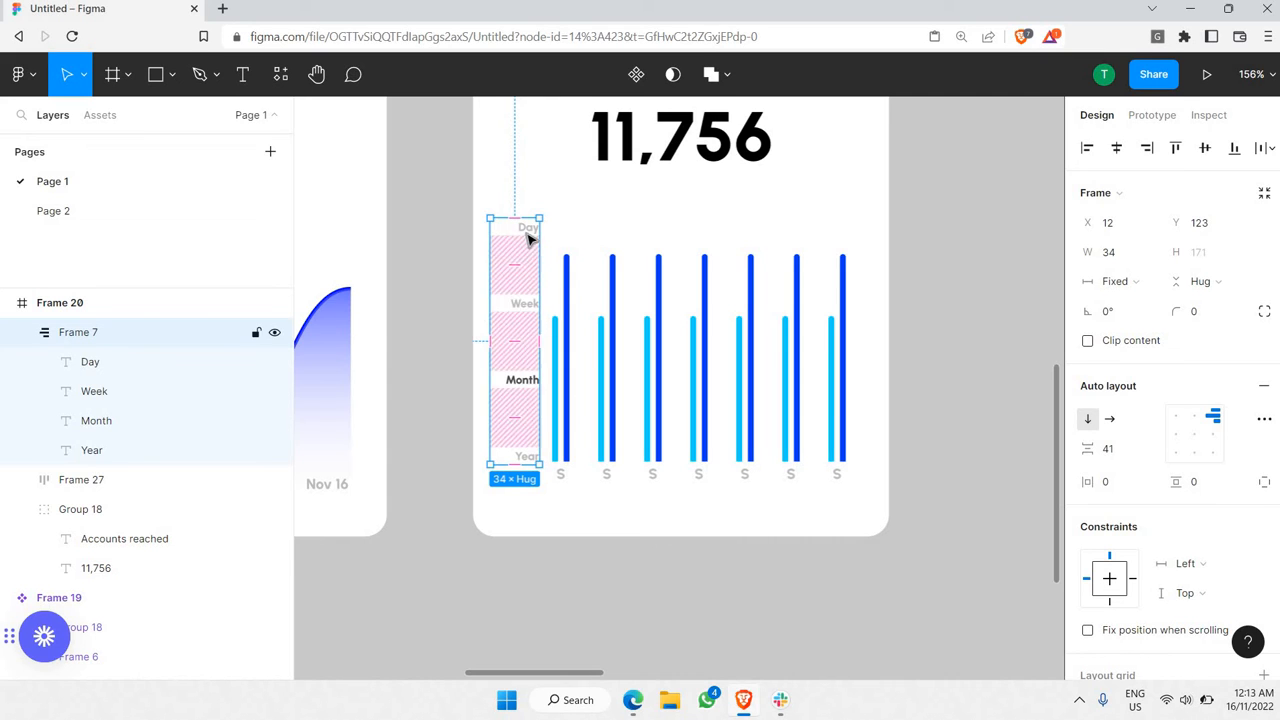
- Replace the column's Year, Month, Week and Day labels with the axis values 0, 10, 20 and 30
left_click(530, 461)
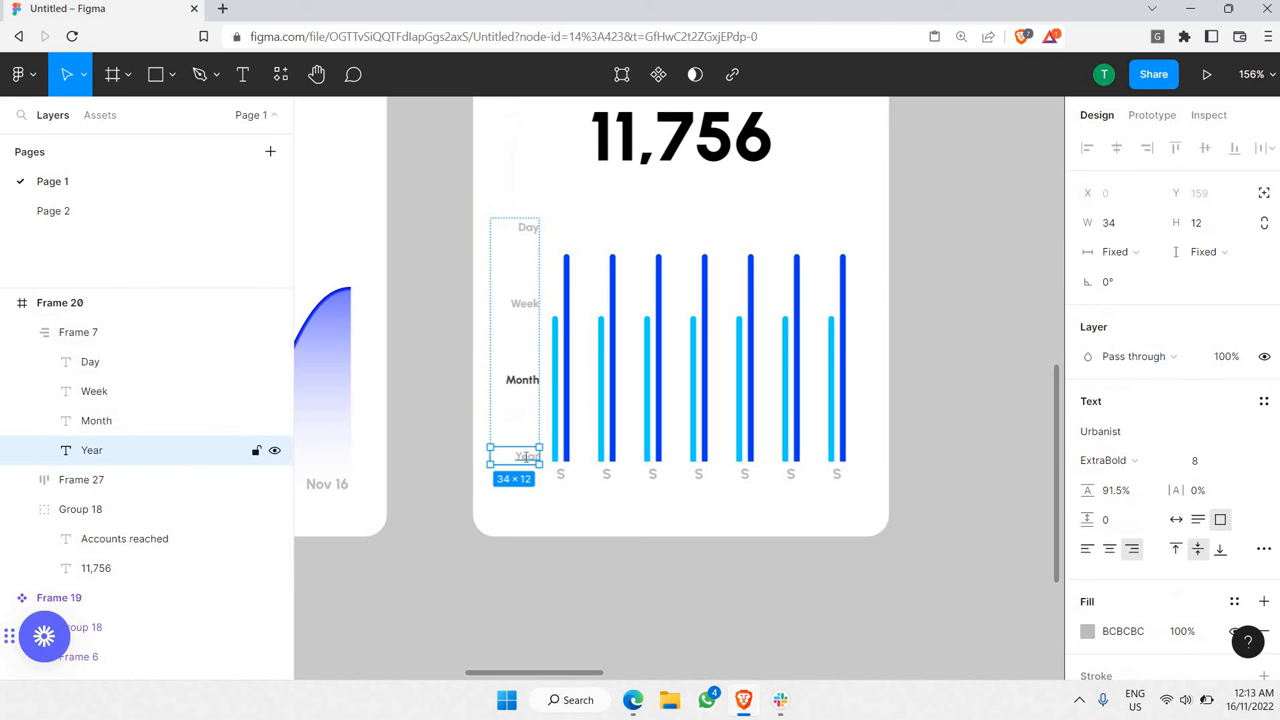
double_click(525, 457)
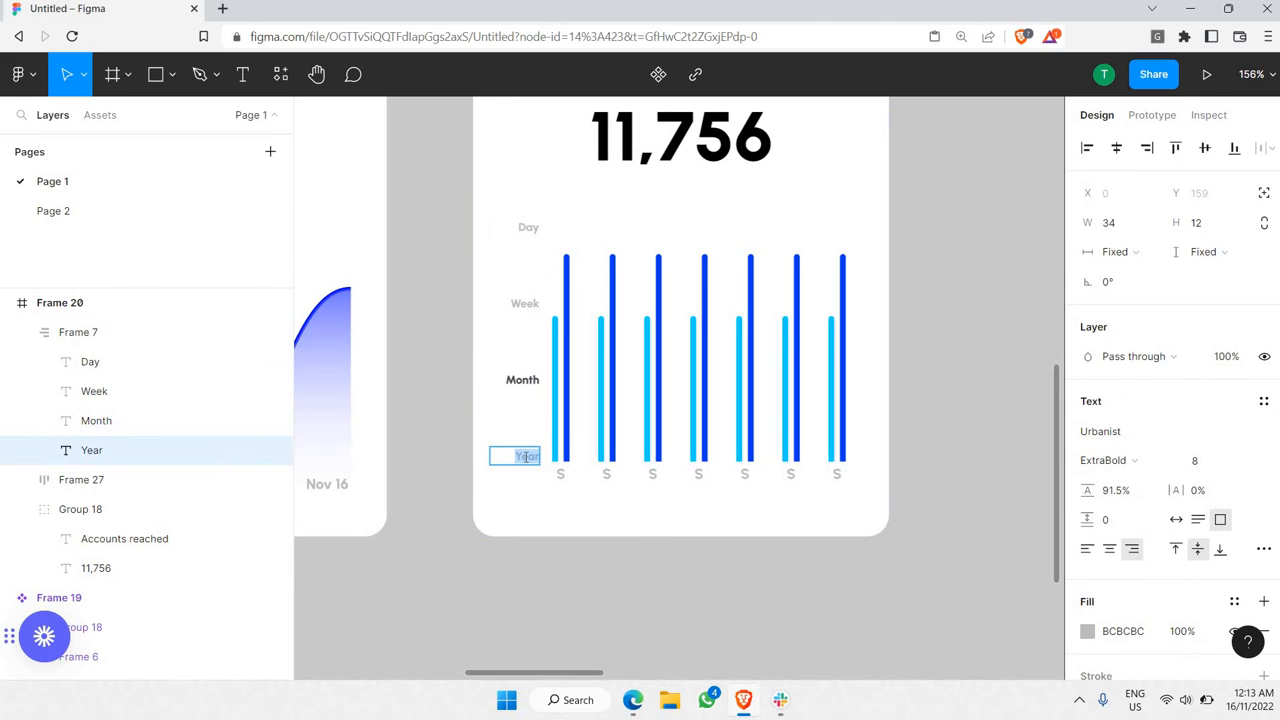
double_click(522, 382)
type("10")
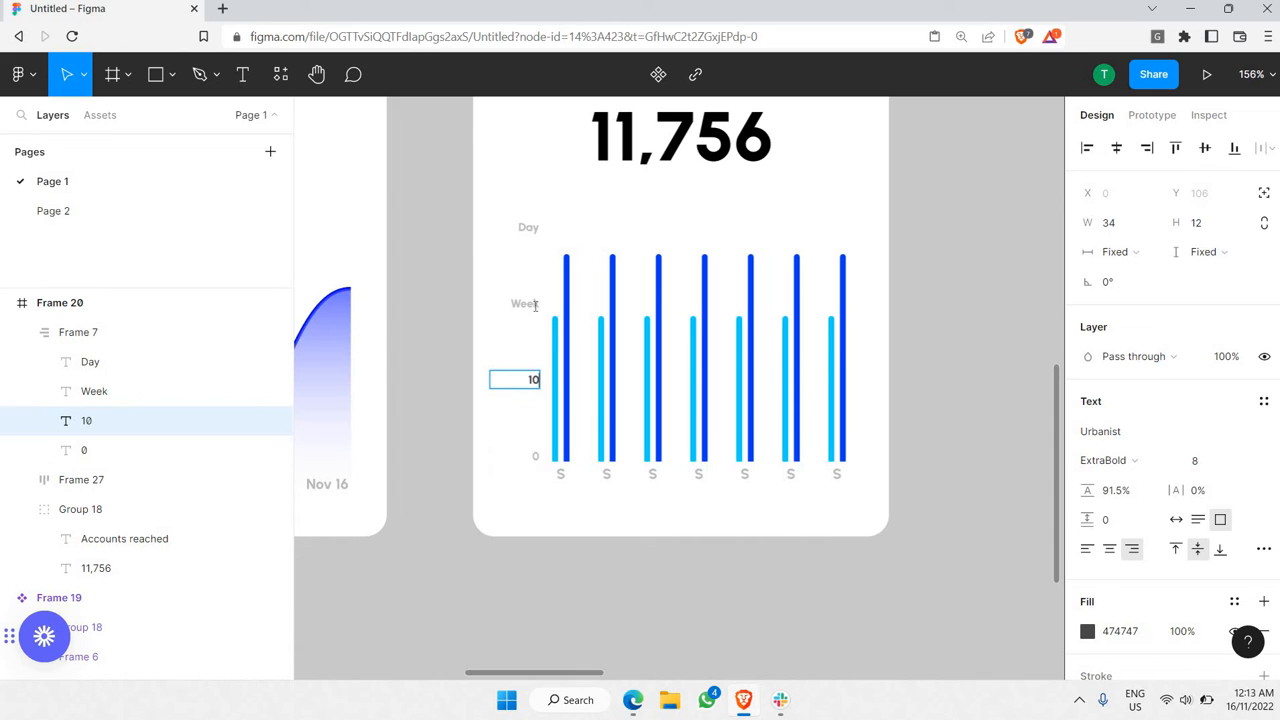
double_click(535, 305)
type("20")
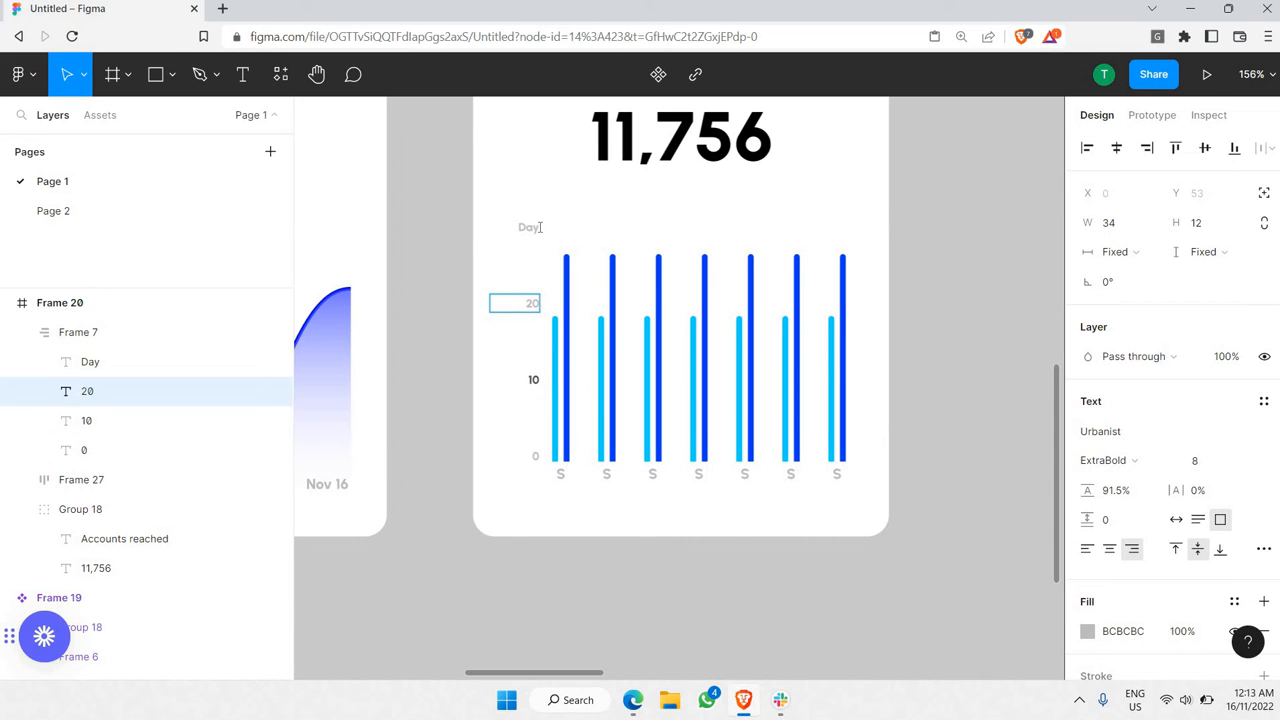
double_click(540, 227)
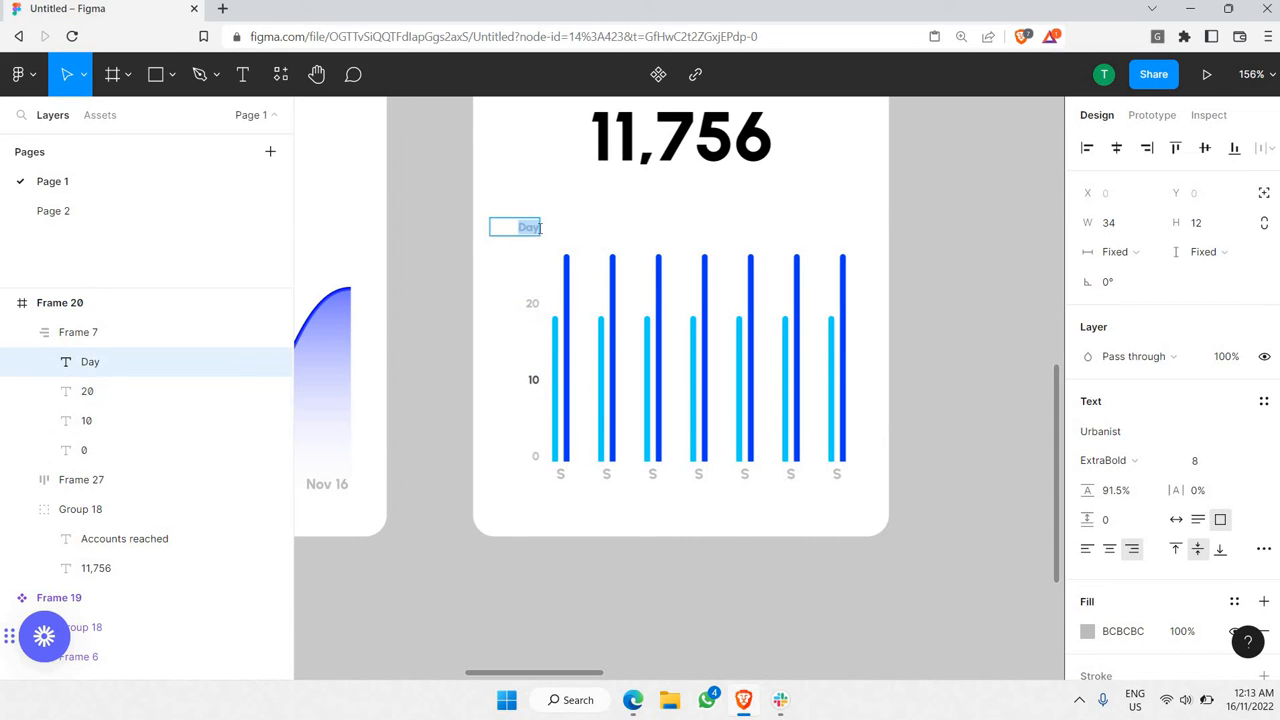
double_click(925, 309)
left_click(531, 311)
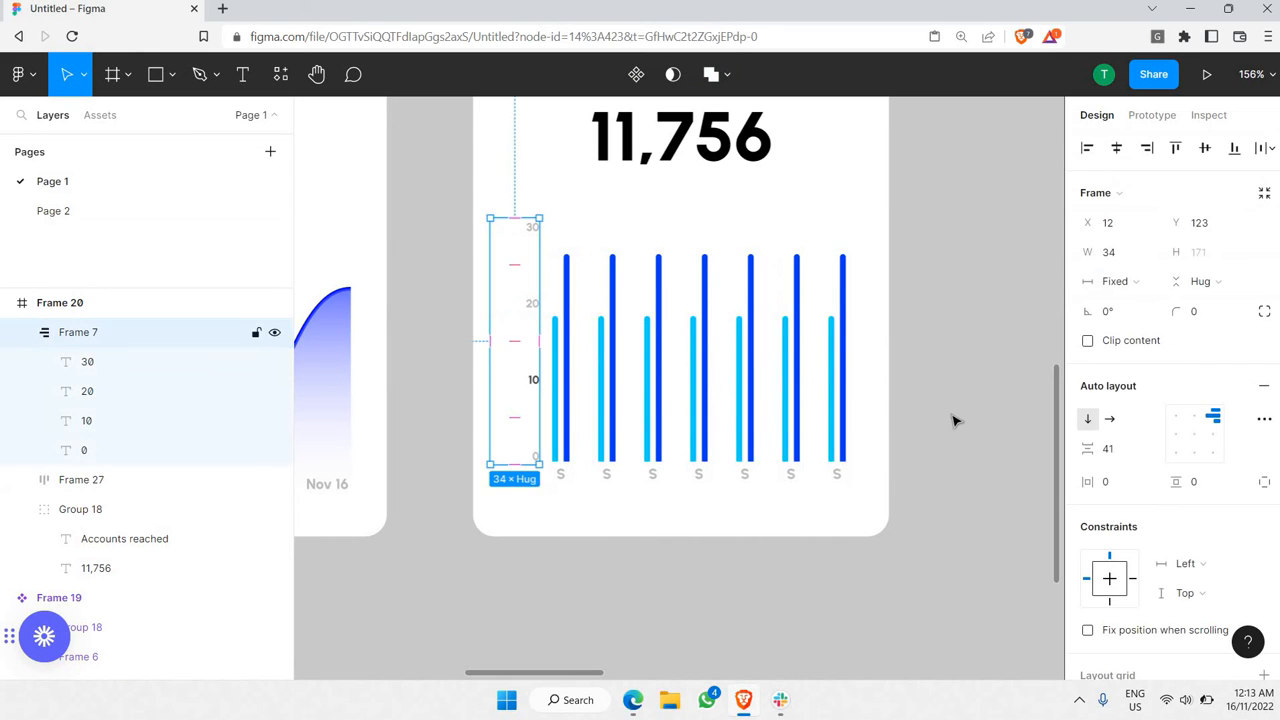
left_click(954, 413)
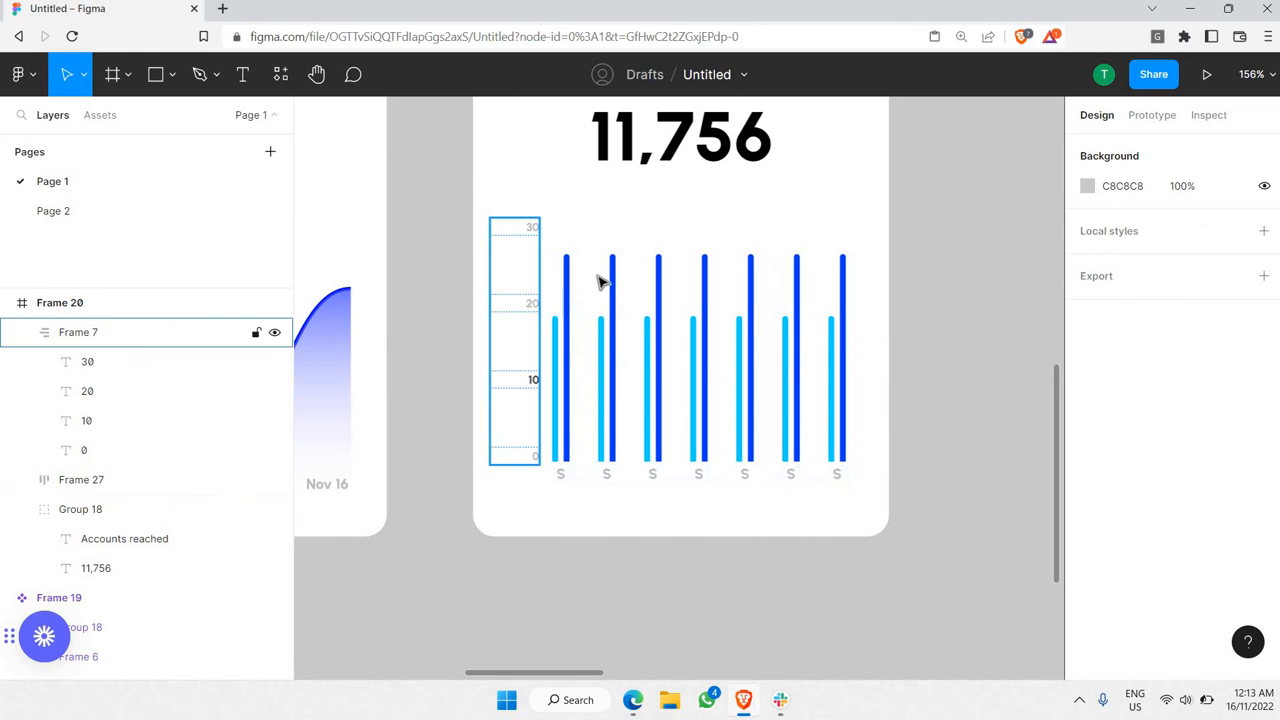
- Group the axis label column together with the seven-pair bar chart
left_click(532, 302)
left_click(626, 322, "shift")
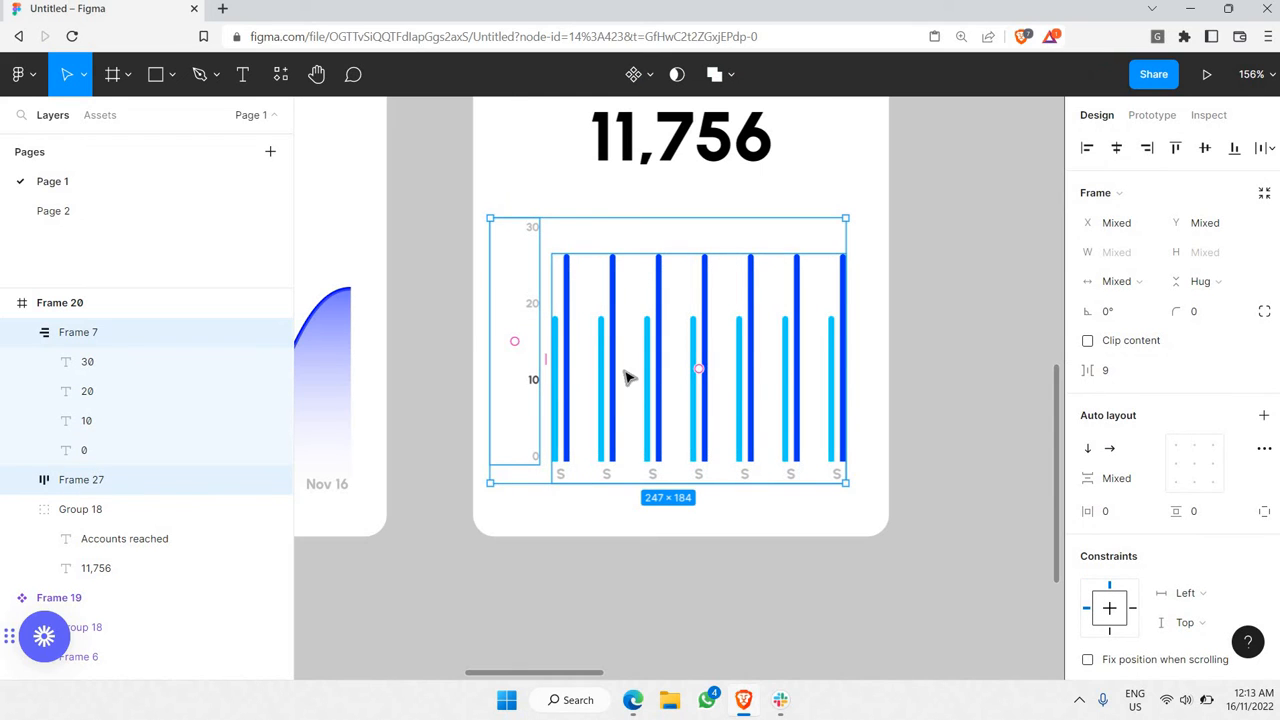
right_click(651, 399)
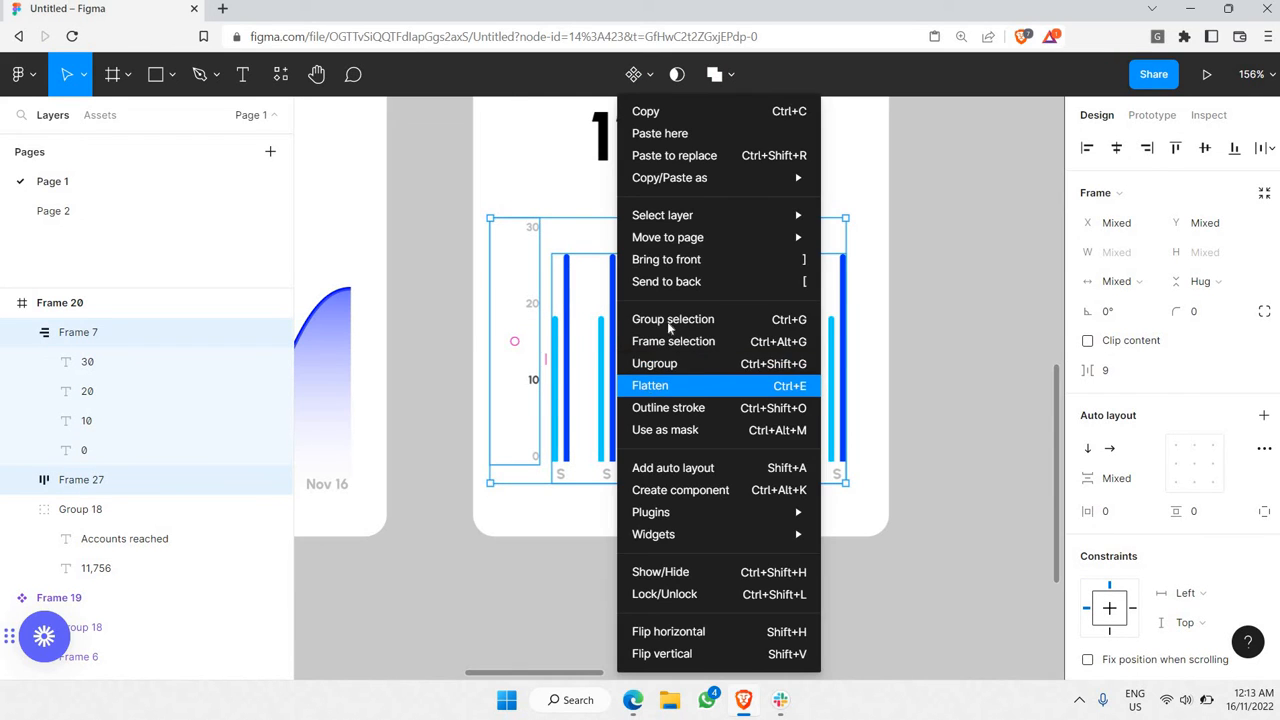
key("ctrl+g")
- Recolor the 10 axis label to grey BCBCBC by sampling the color of the 20 label
left_click(531, 379, "ctrl")
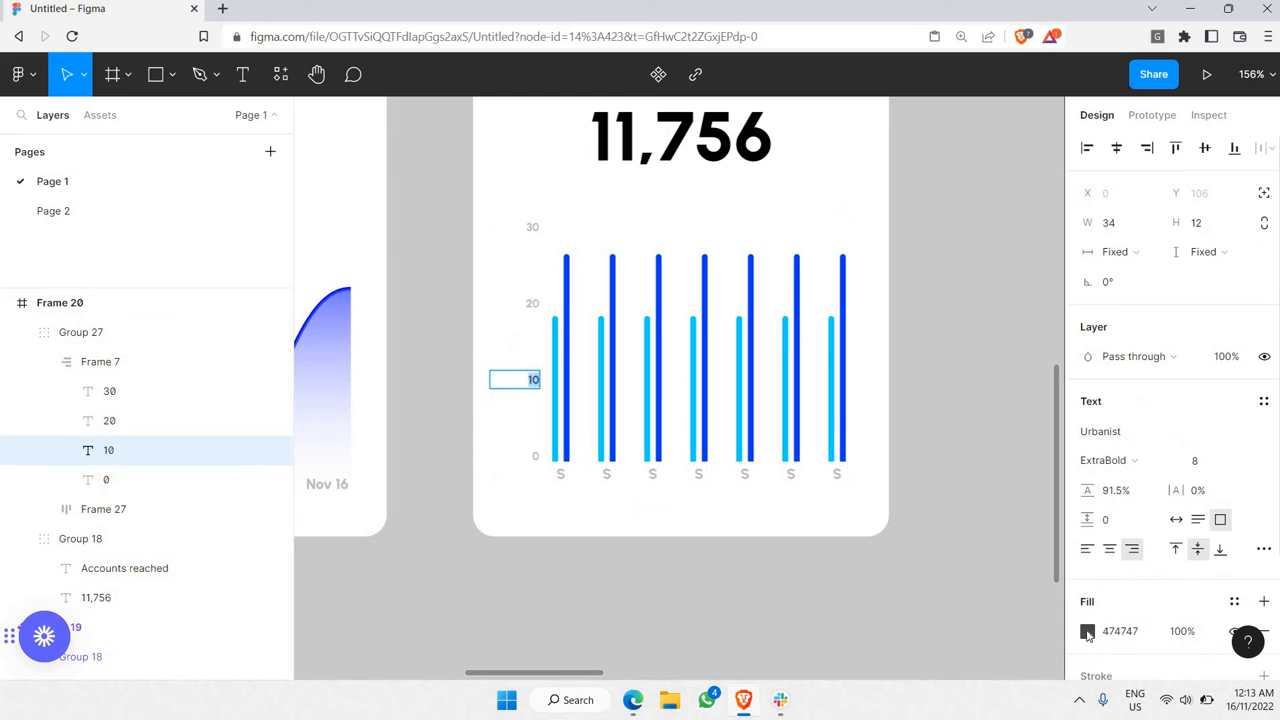
left_click(1088, 634)
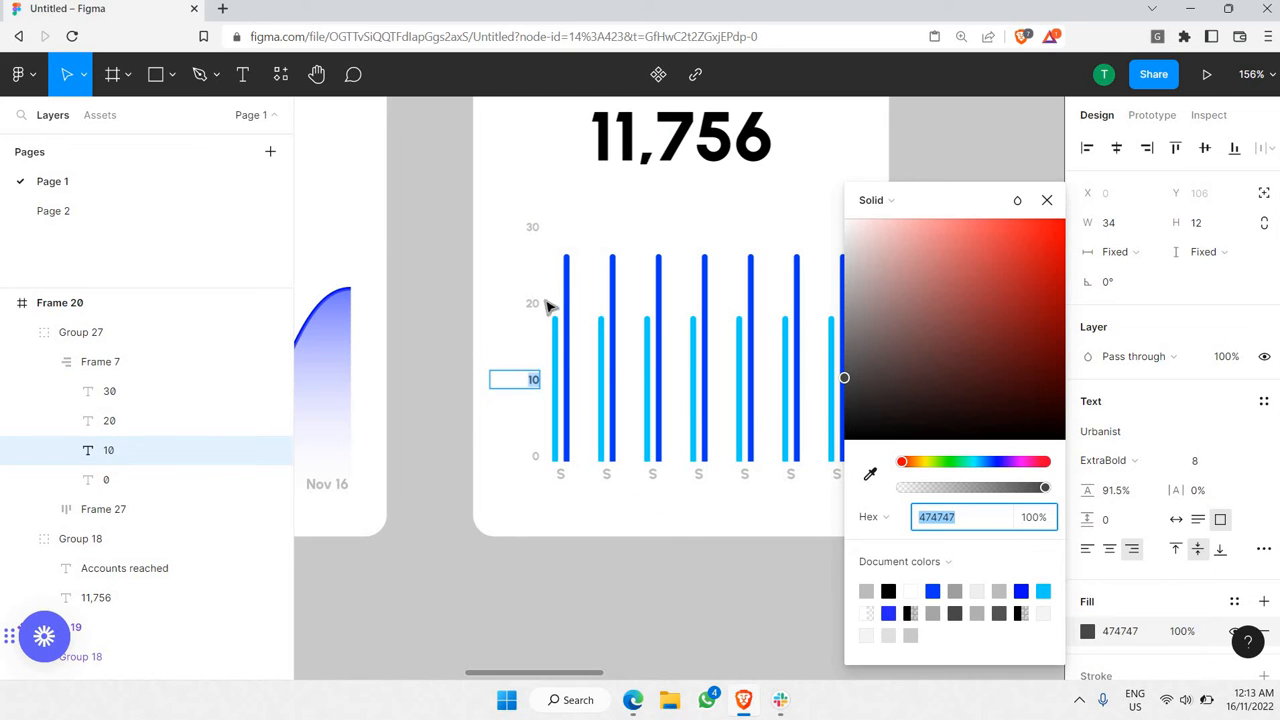
left_click(870, 474)
scroll(584, 335, "up", 5)
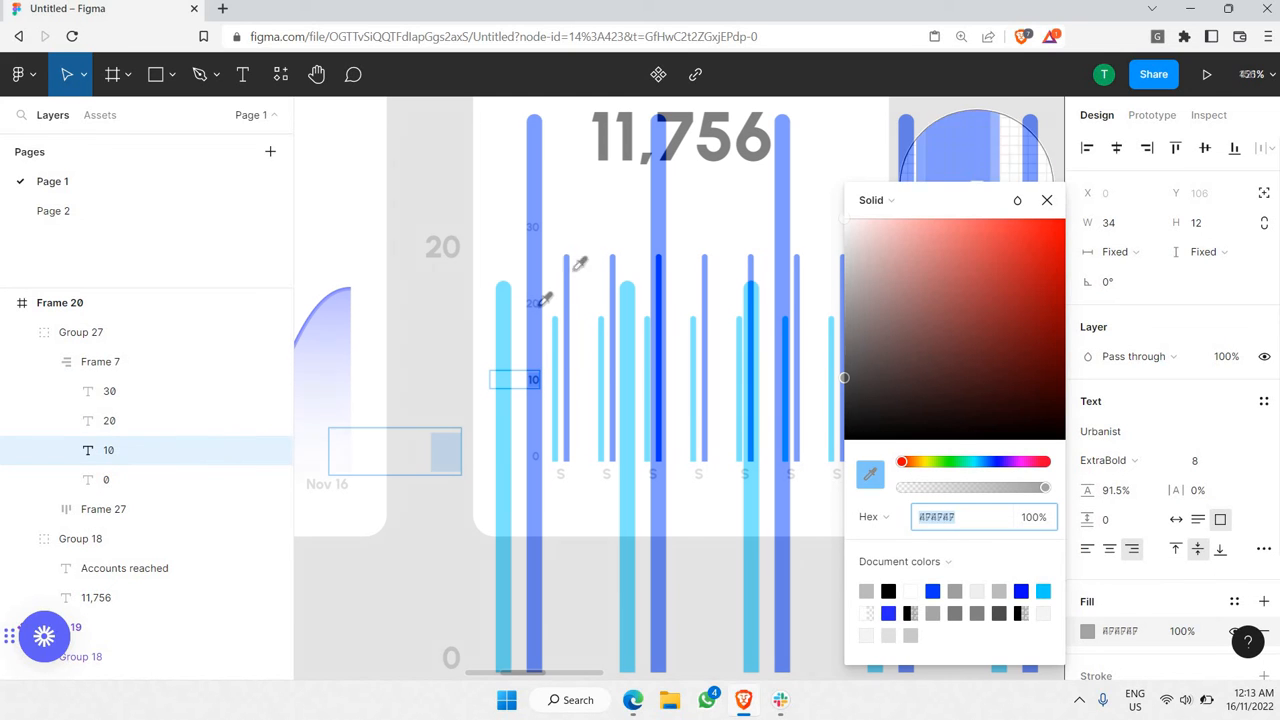
left_click(456, 238)
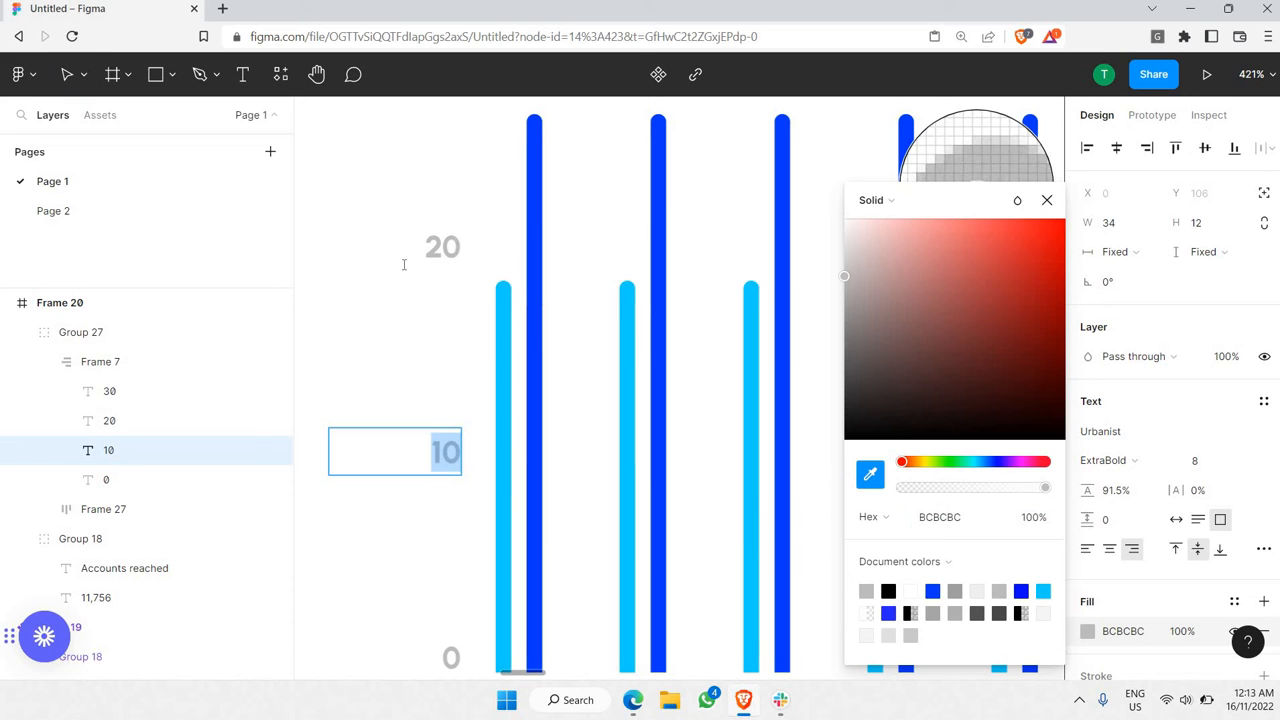
scroll(366, 332, "down", 5)
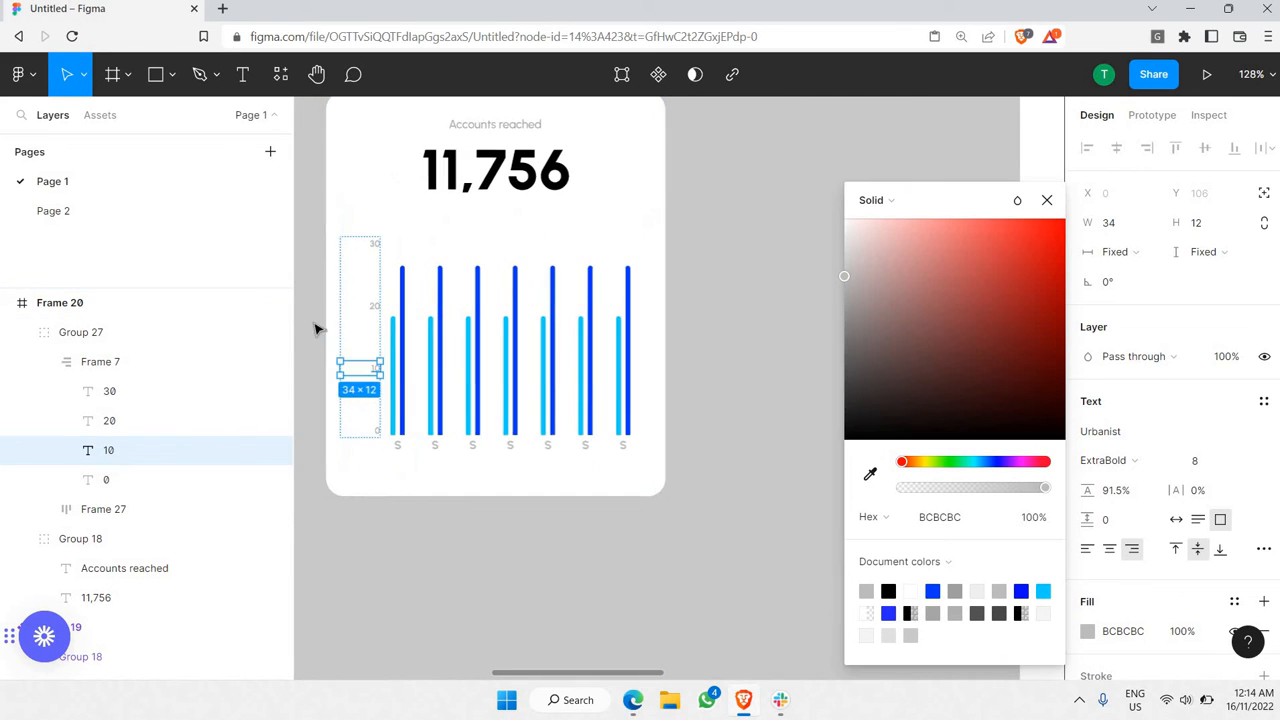
left_click(317, 329)
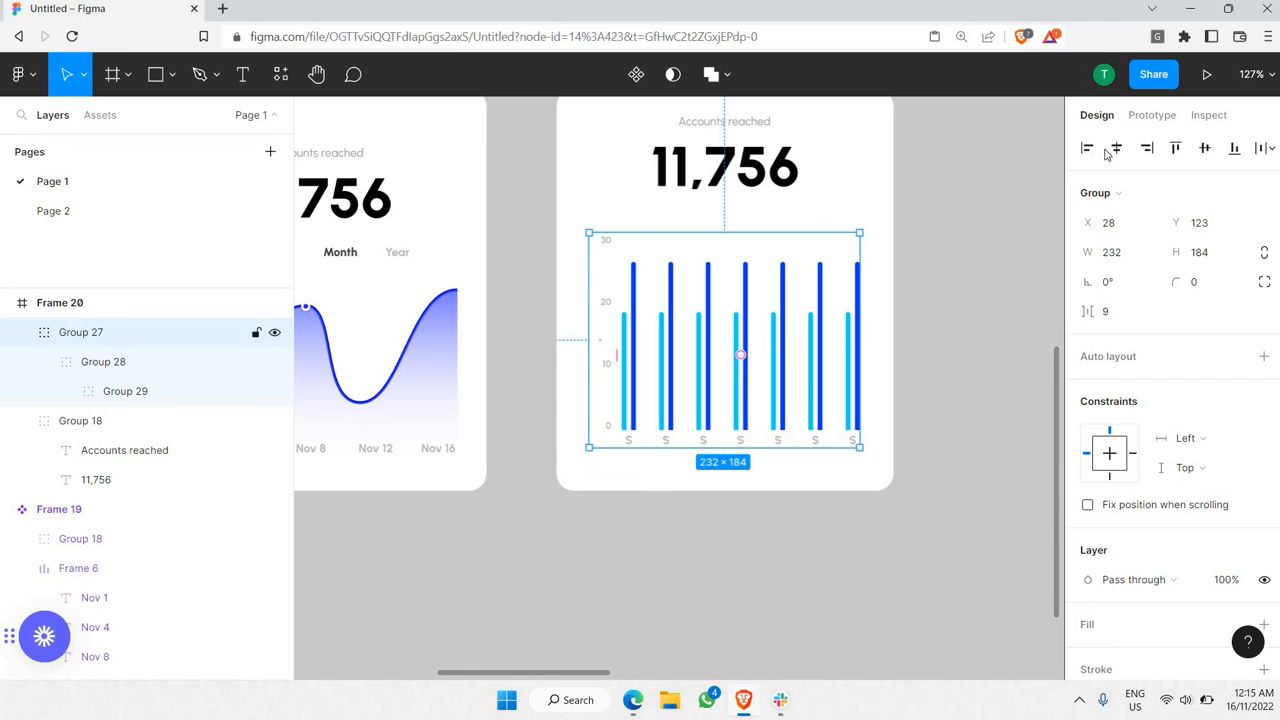
- Set the vertical spacing between the 30, 20, 10 and 0 axis labels to 32
left_click(940, 222)
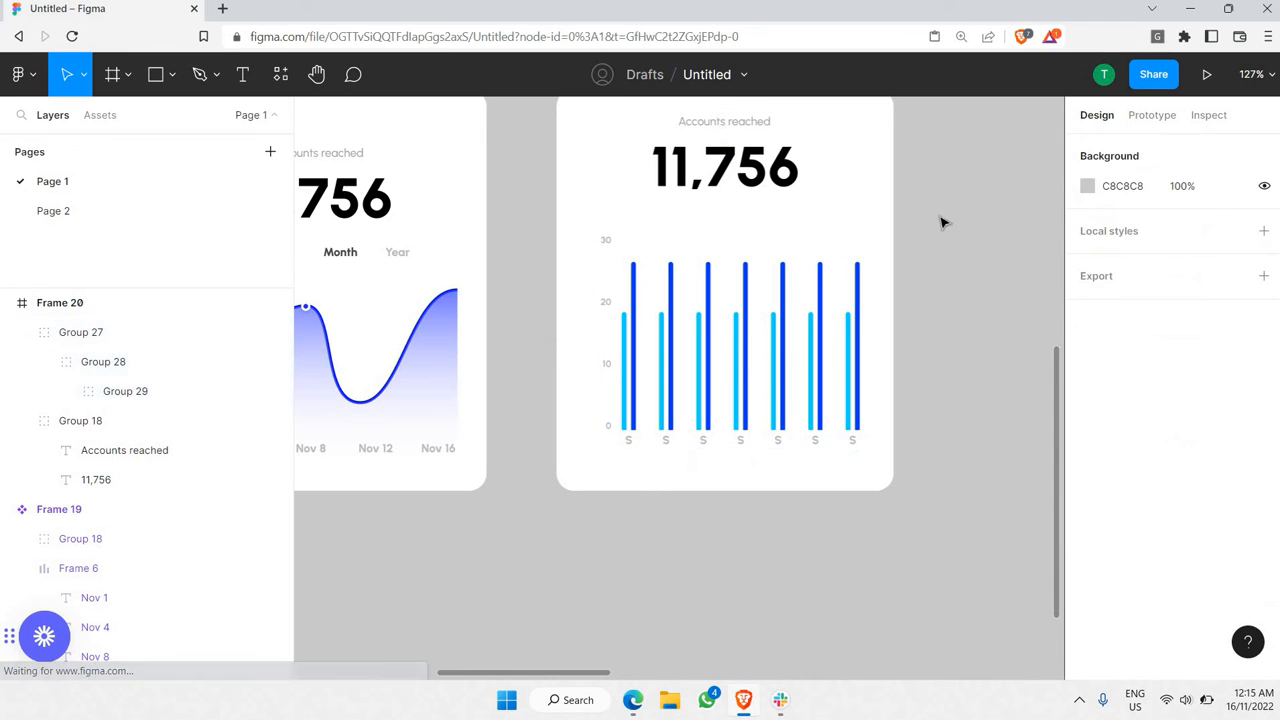
scroll(604, 245, "up", 1)
left_click(604, 242, "ctrl")
left_click(605, 289)
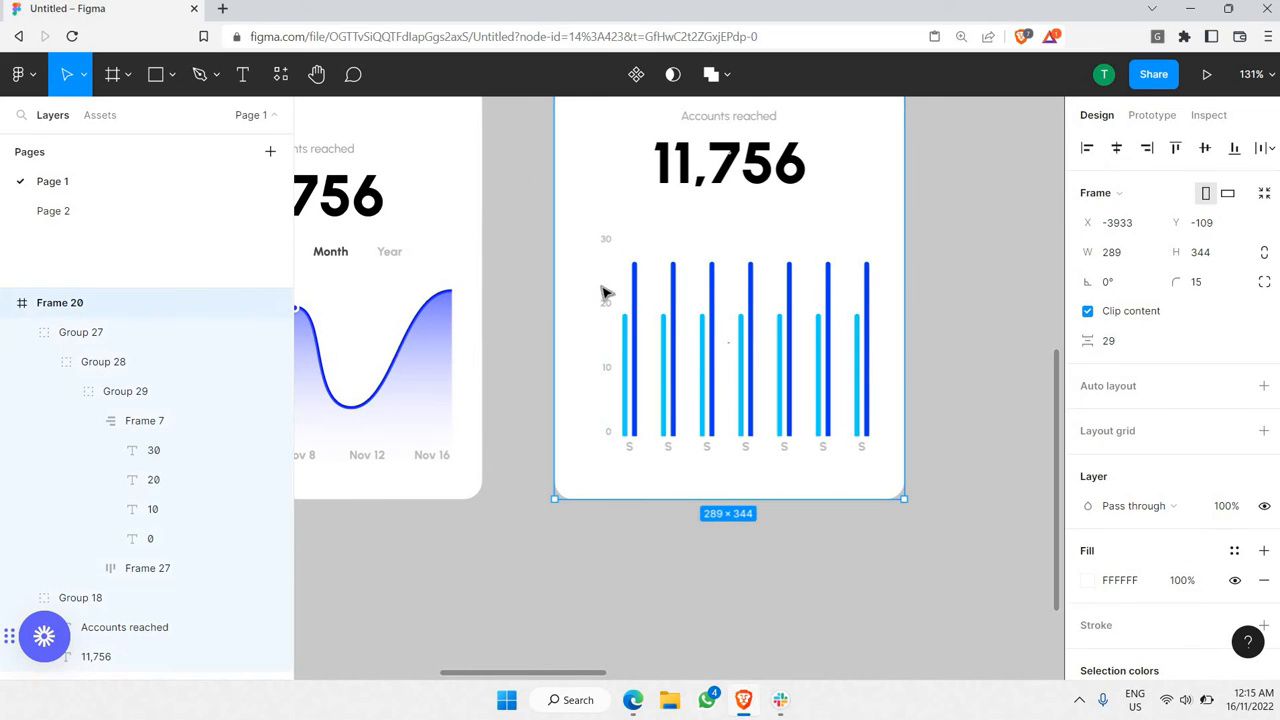
left_click(609, 308)
left_click(608, 307)
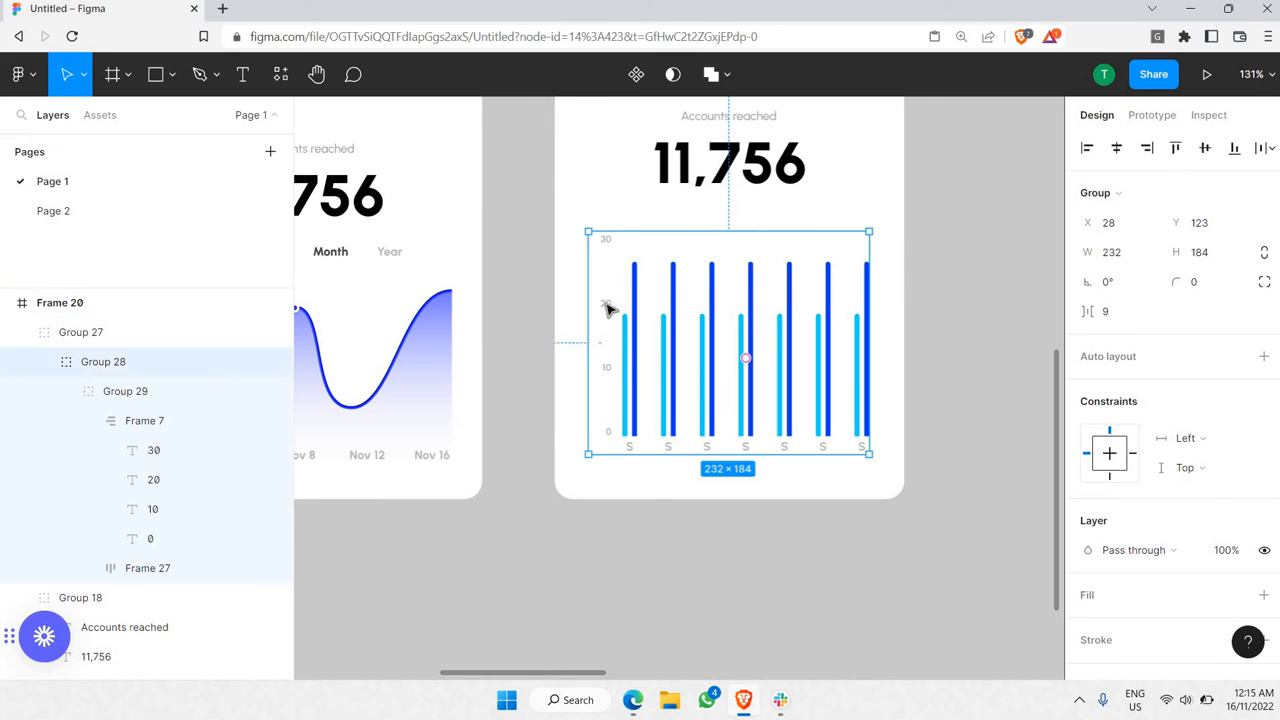
left_click(608, 306)
left_click(607, 304)
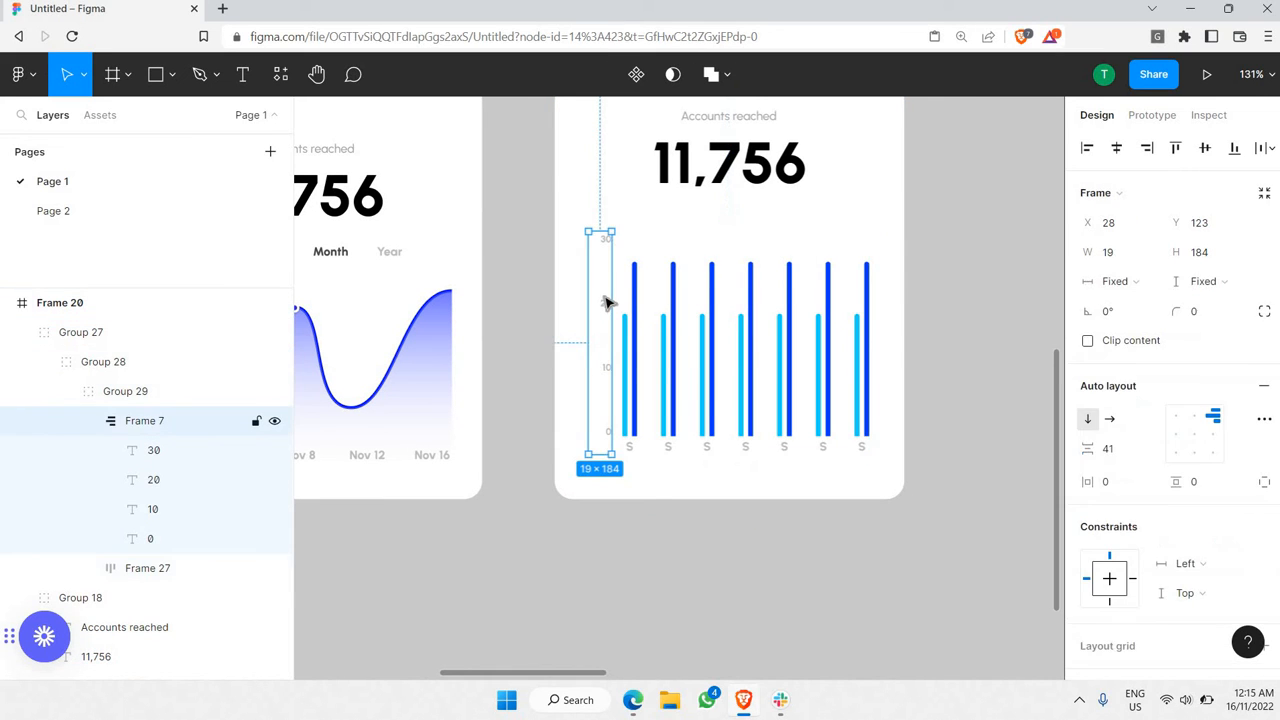
left_click(1109, 451)
type("32")
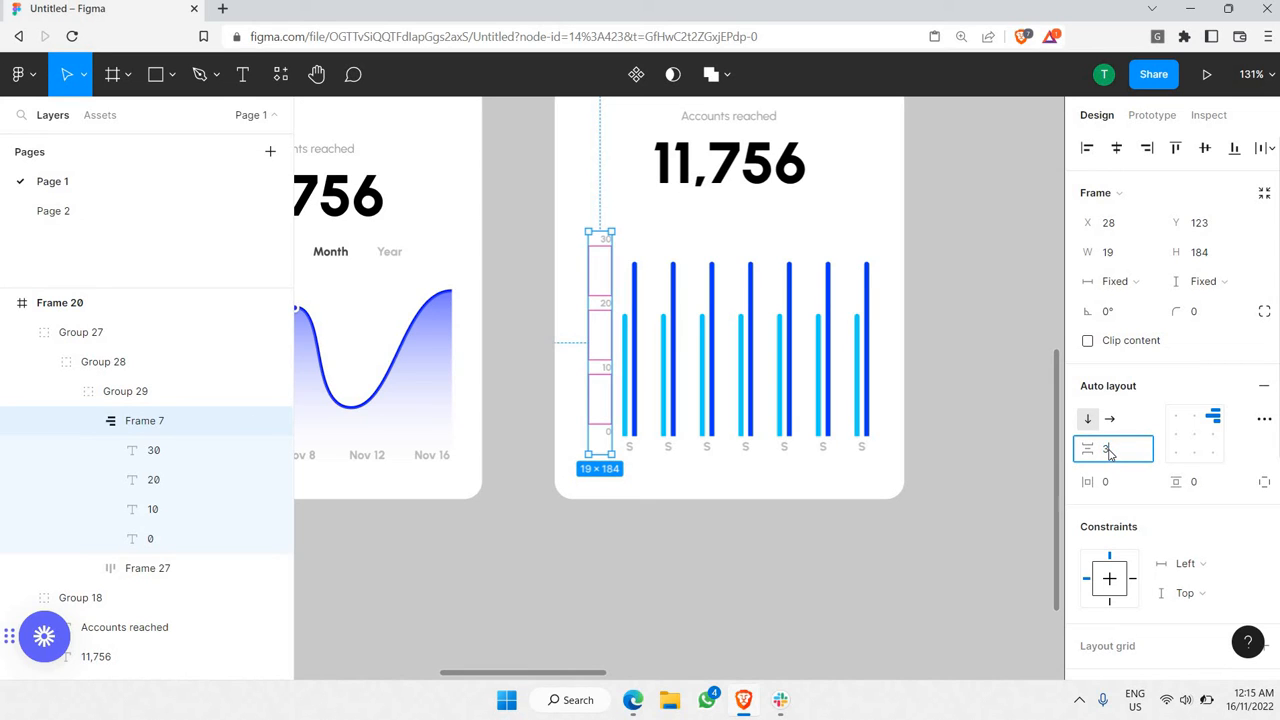
key("Return")
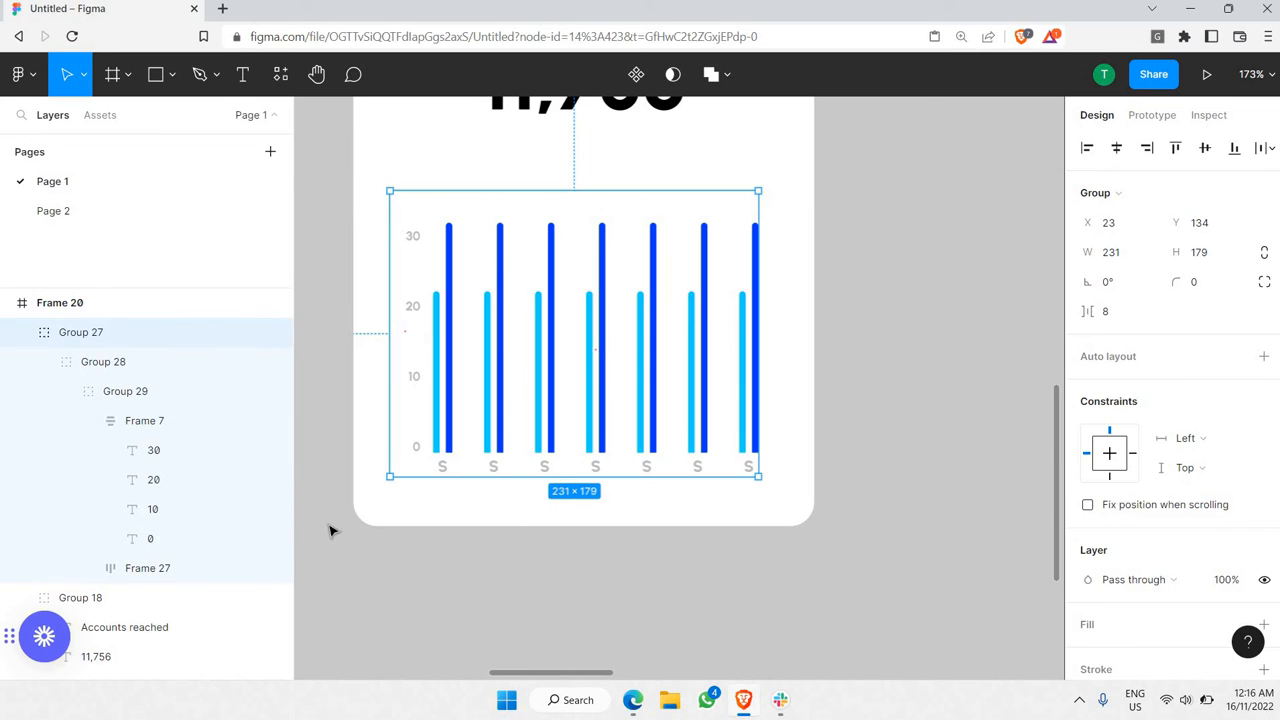
- Replace the repeated S labels beneath the bar pairs with the weekday initials S, M, T, W, T, F, S
scroll(336, 542, "up", 5, "ctrl")
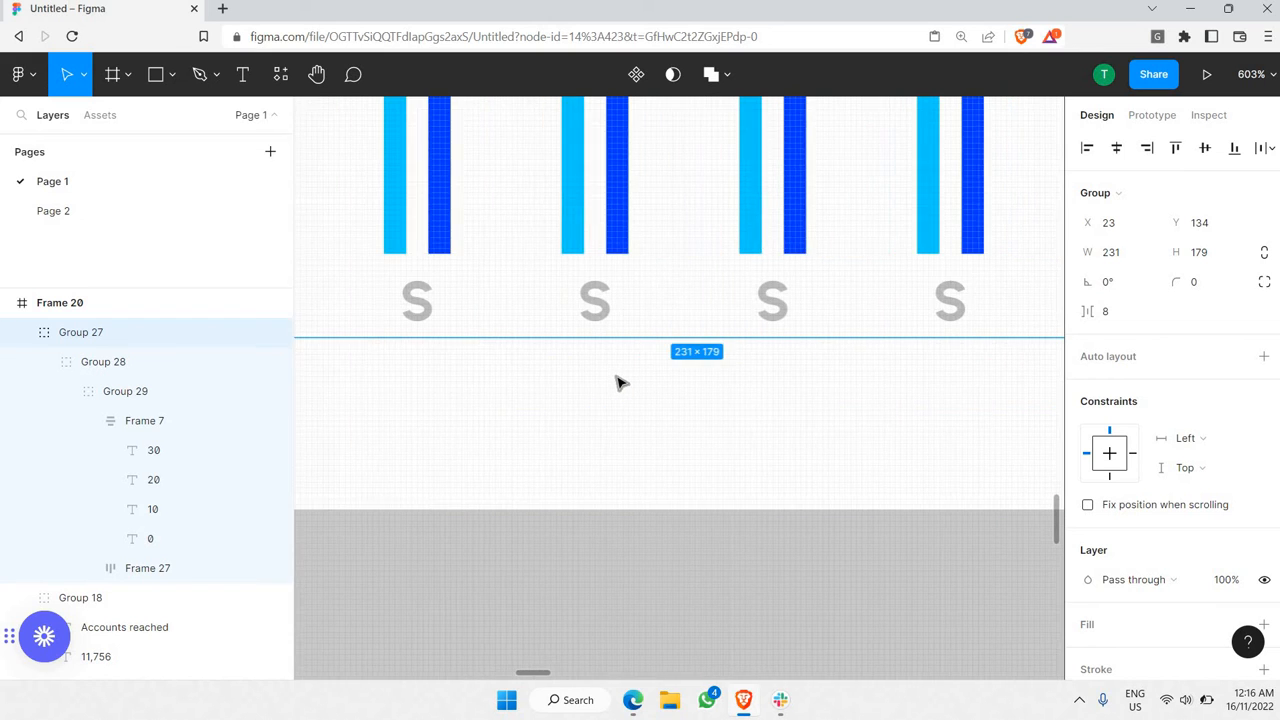
scroll(520, 368, "down", 2)
left_click(521, 346, "ctrl")
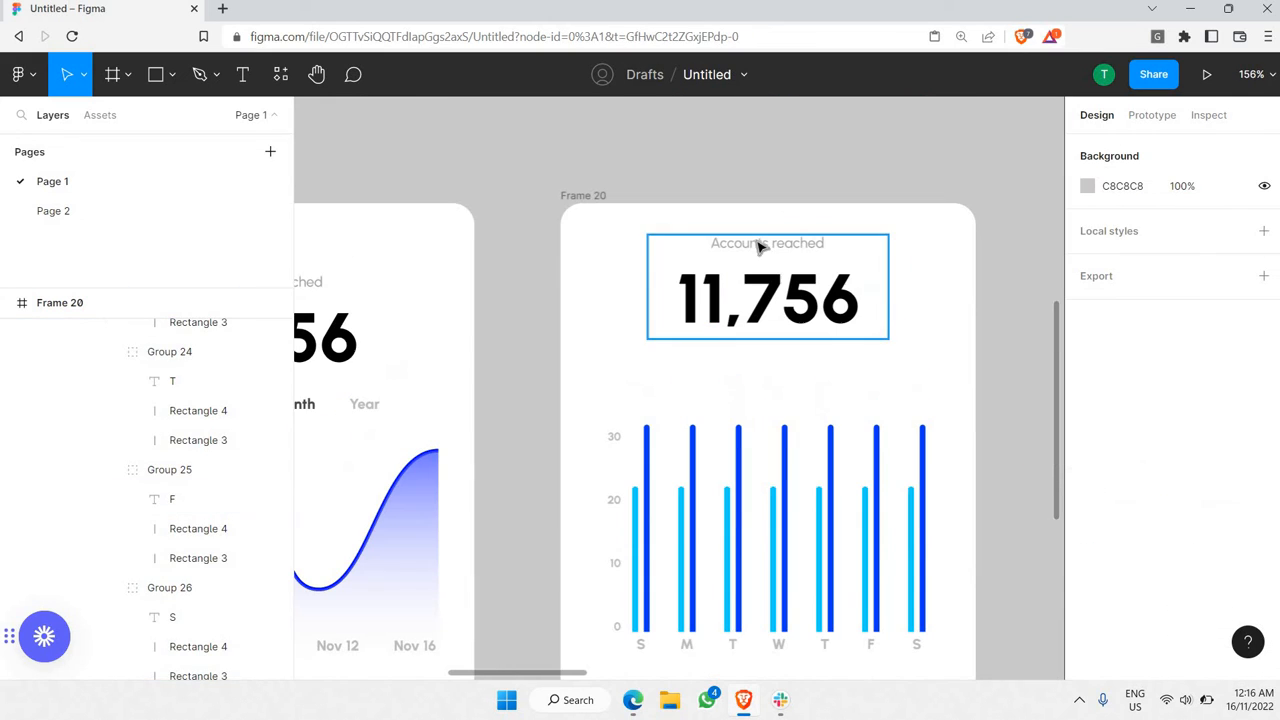
- Lower the heading group above the bar chart to Y 39 and change its caption to "Saved this month"
left_click_drag(775, 304, 776, 330)
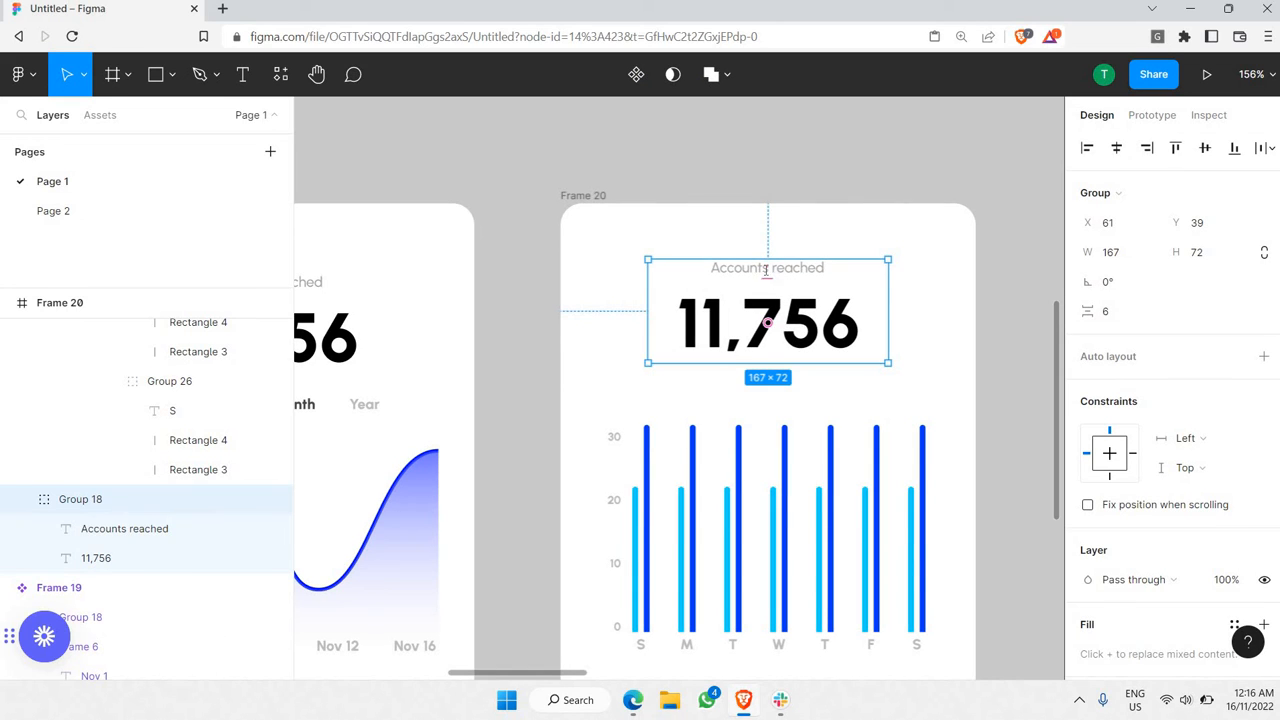
double_click(766, 270)
double_click(766, 270)
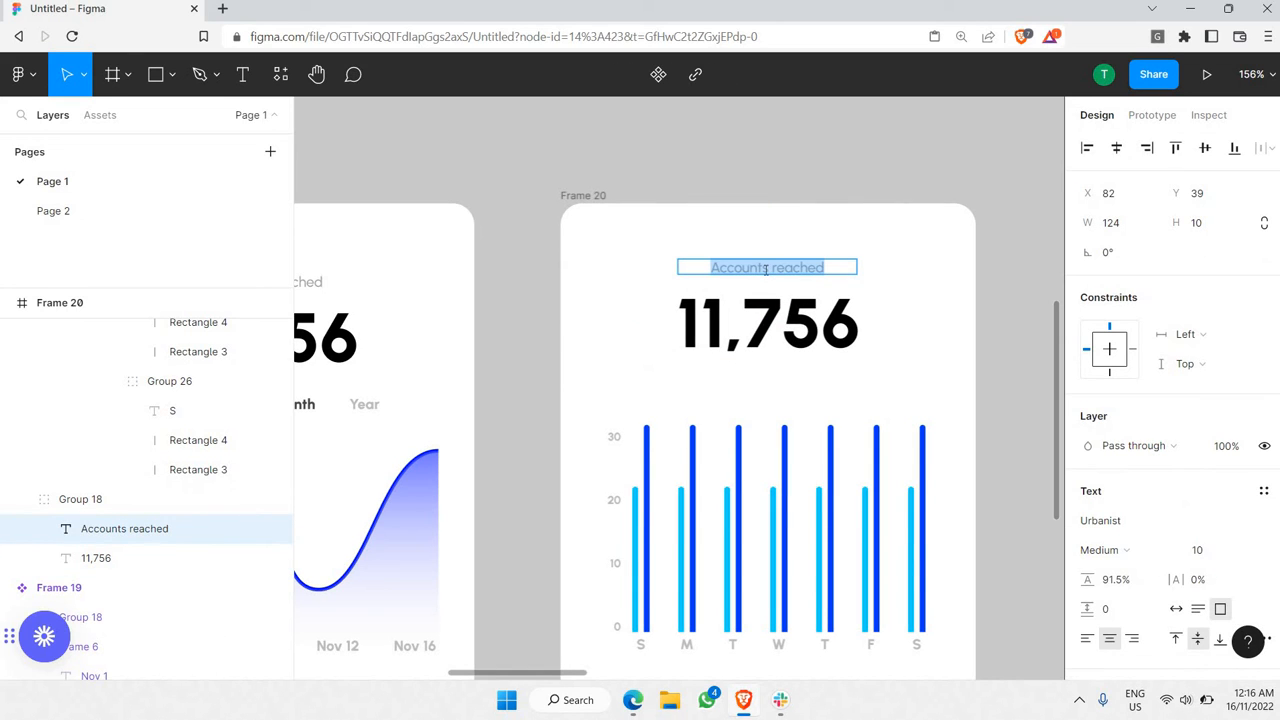
type("ave")
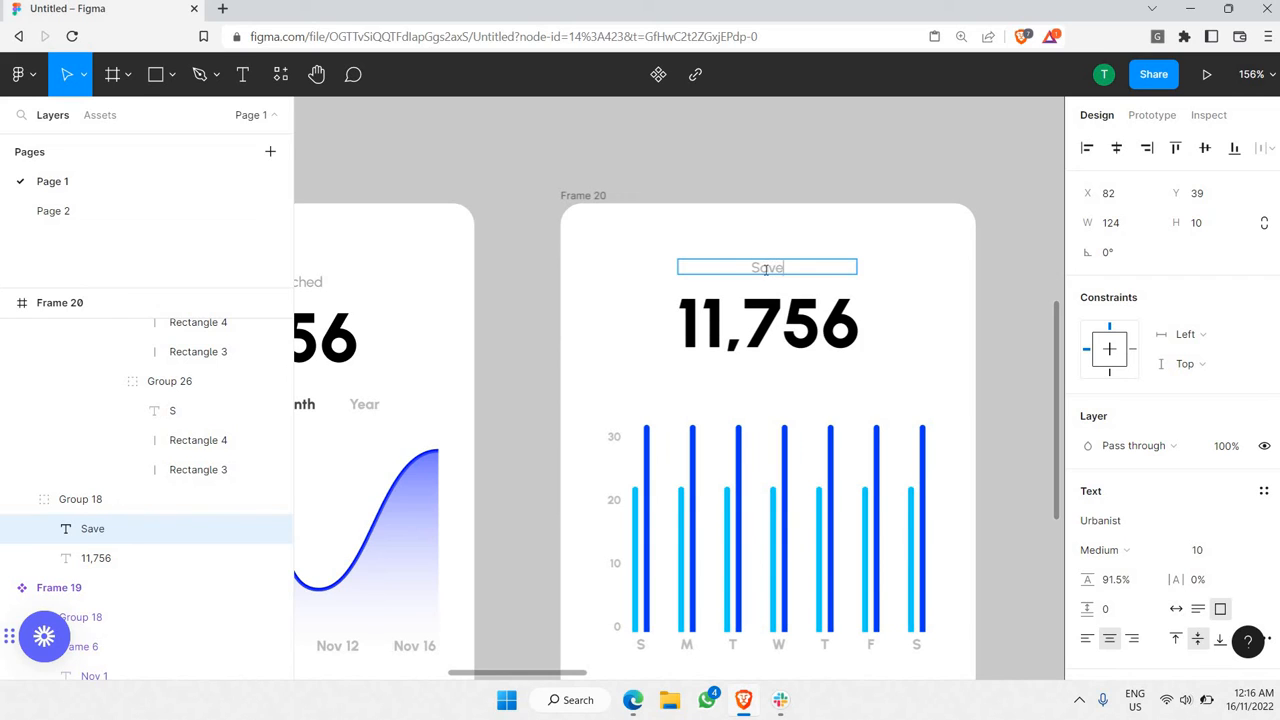
type("aved this month")
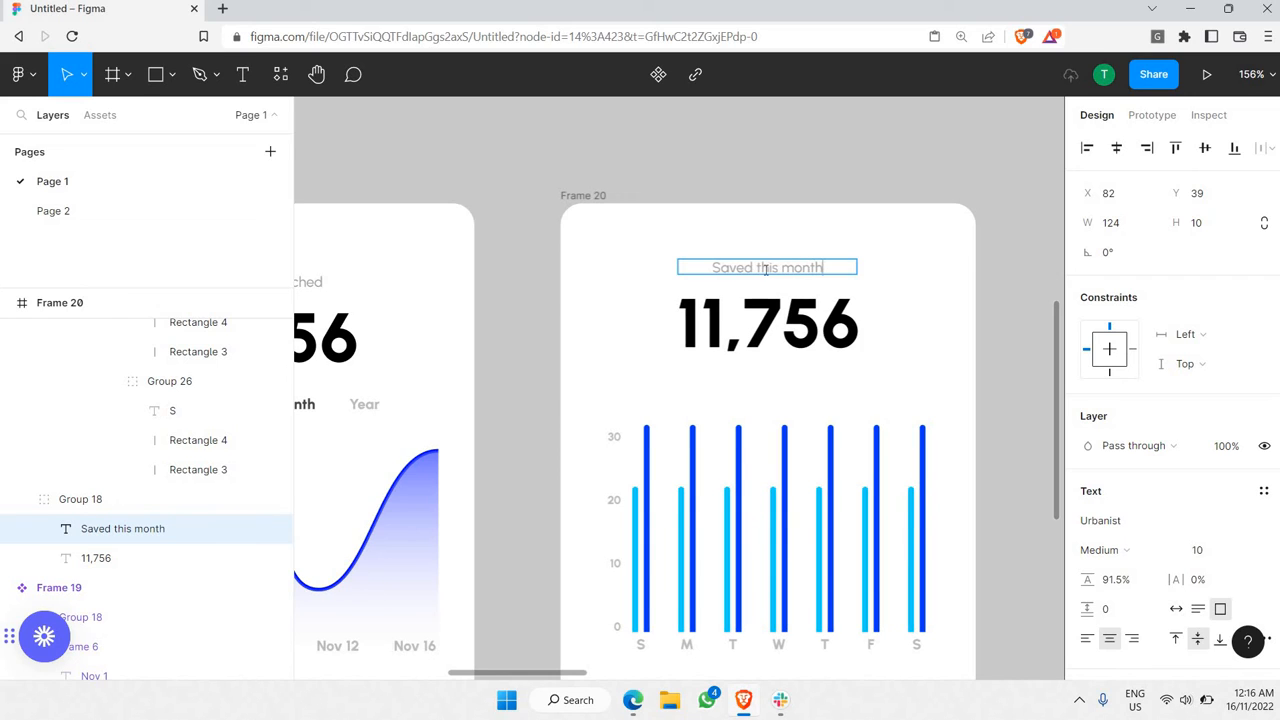
key("Escape")
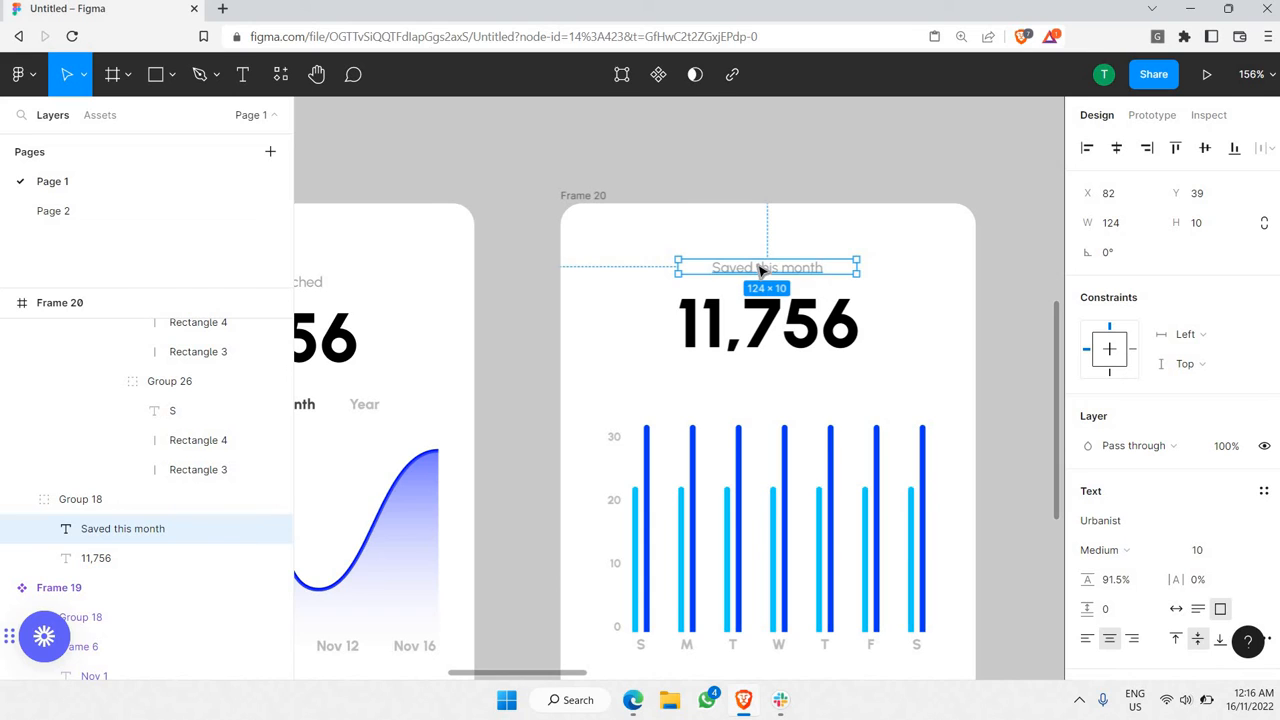
- Duplicate the caption below 11,756 and change the copy to "Your payment will be updated by the system." with paragraph spacing 5
left_click_drag(755, 358, 759, 374)
double_click(761, 376)
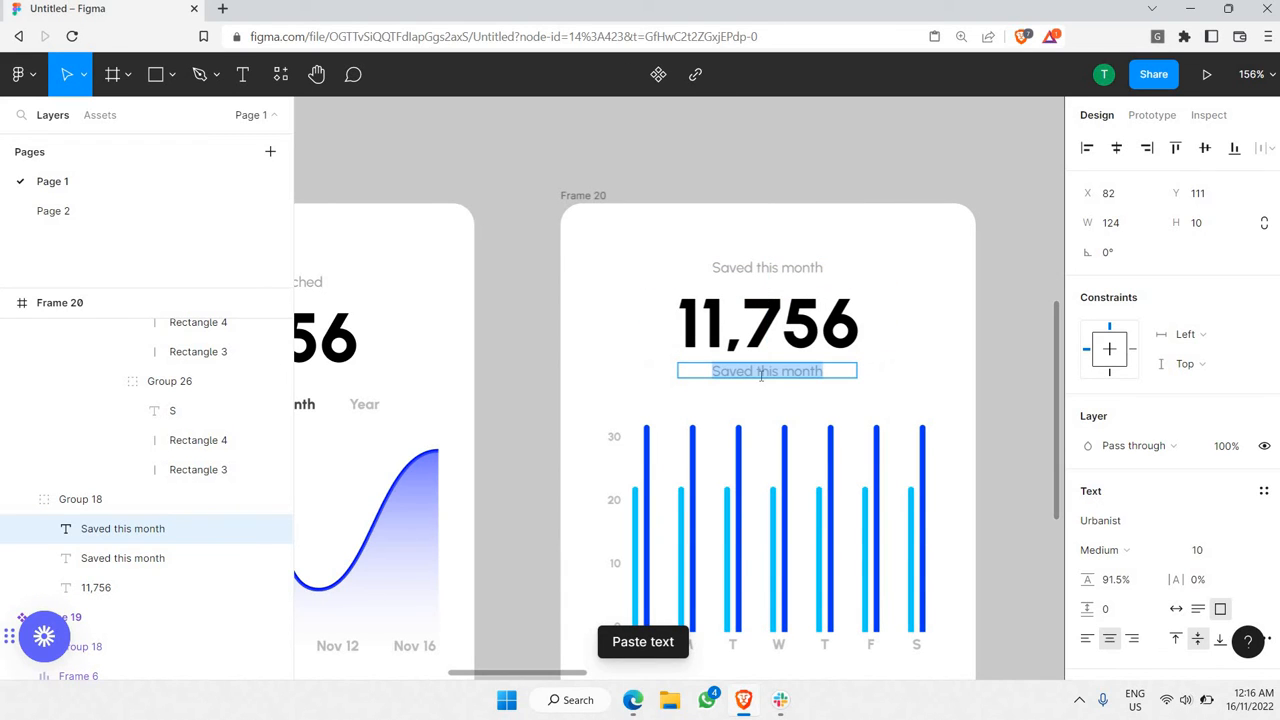
type("Your payment will be")
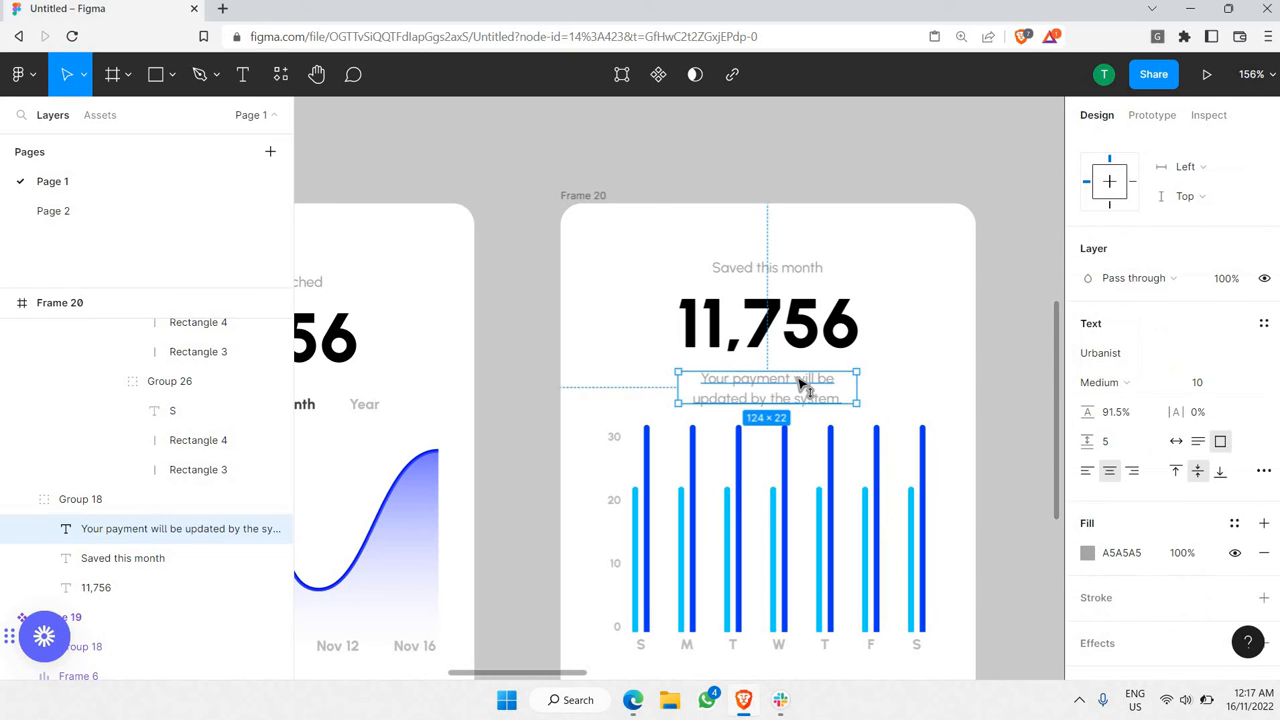
left_click_drag(802, 381, 799, 386)
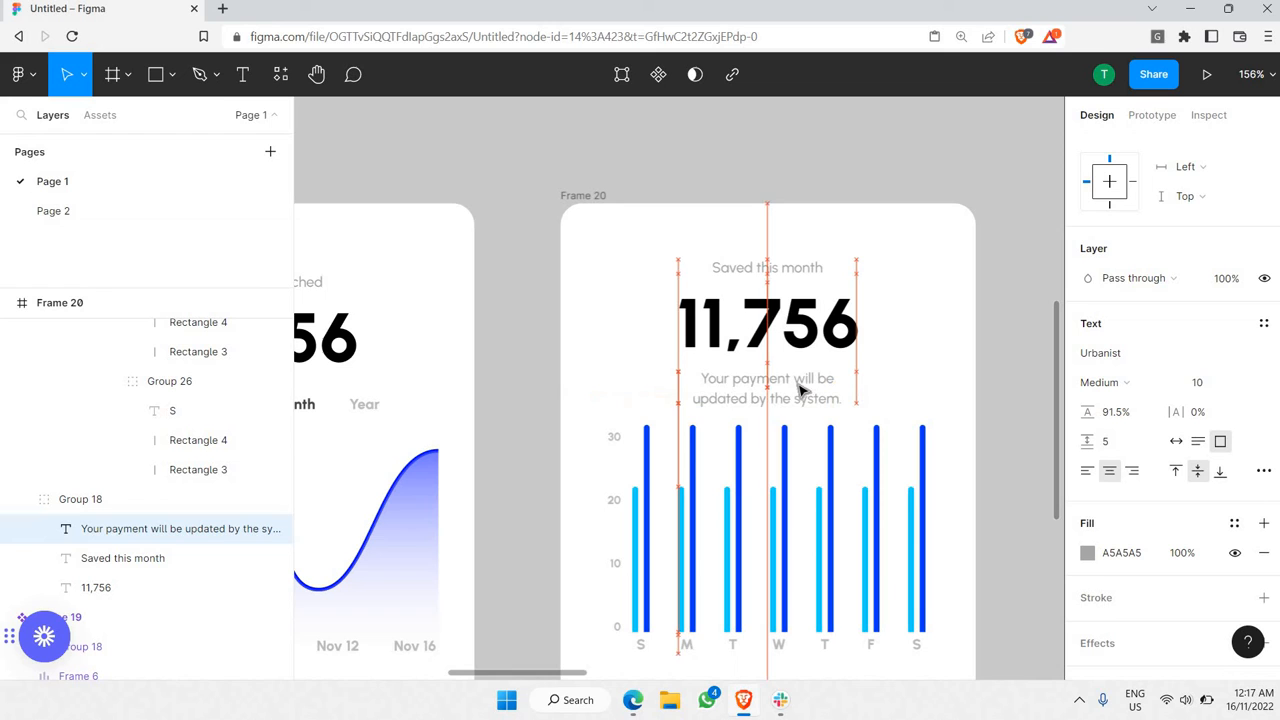
- Group the three heading texts above Frame 20's bar chart and apply auto layout to the group
left_click(765, 335)
left_click(766, 267, "shift")
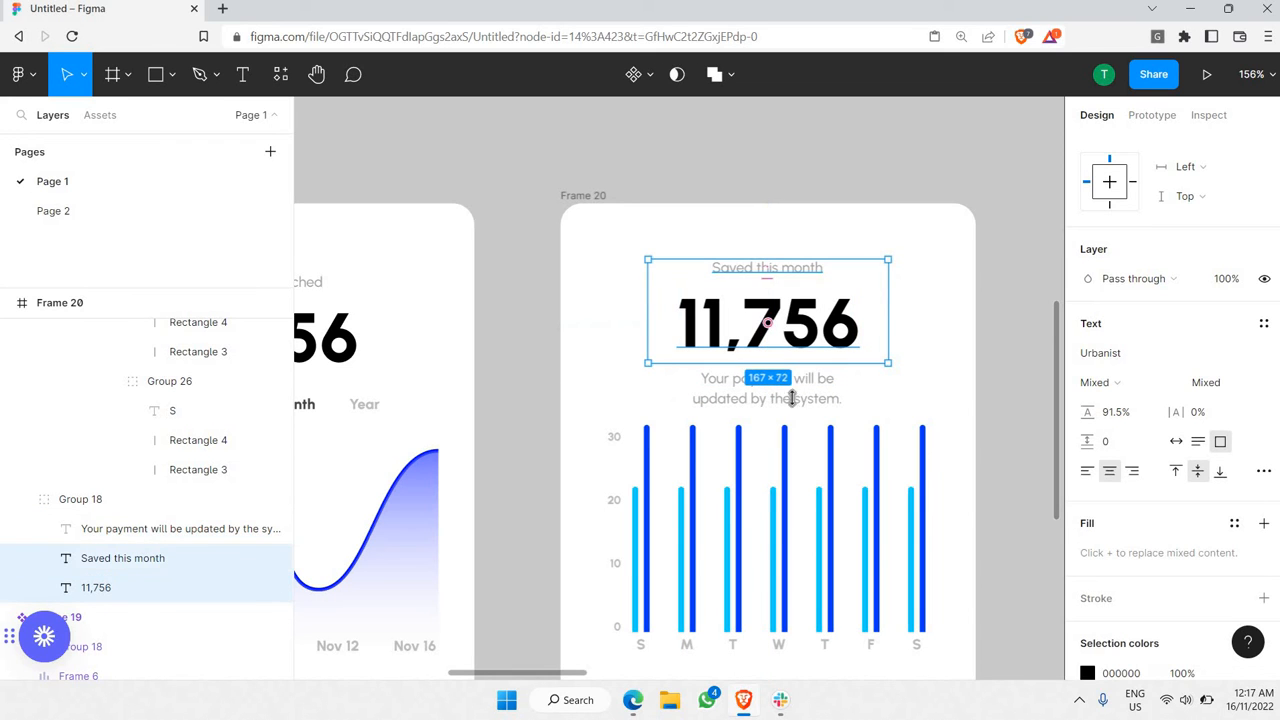
left_click(791, 398, "shift")
right_click(789, 342)
left_click(800, 340)
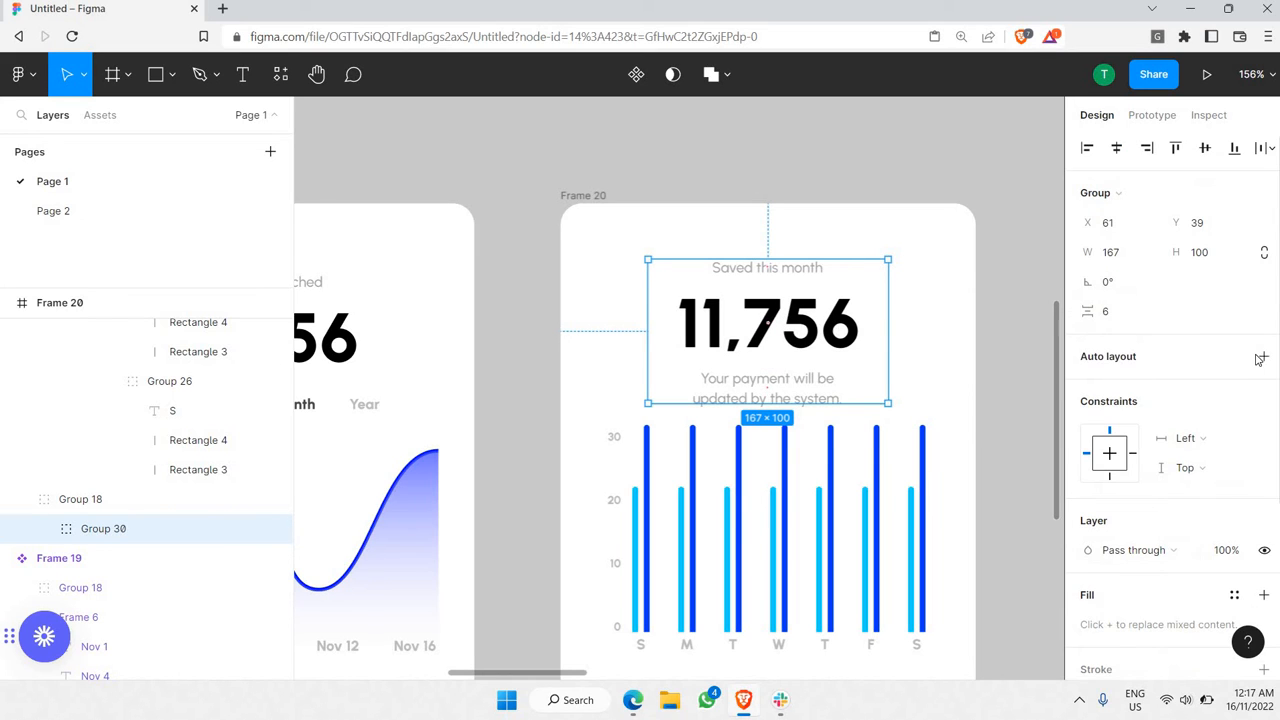
key("shift+a")
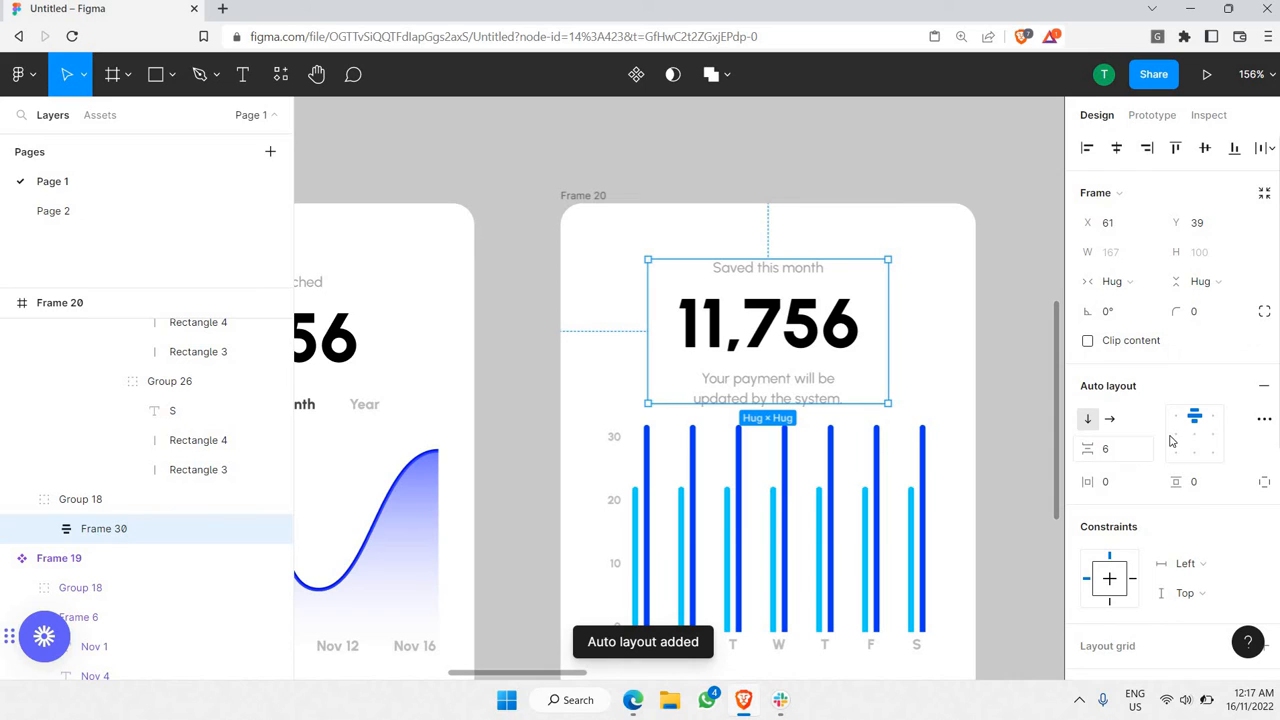
- Set the heading layout's vertical spacing to 8 and move the block up to Y 22 within the card
left_click(1095, 450)
key("Up")
key("Up")
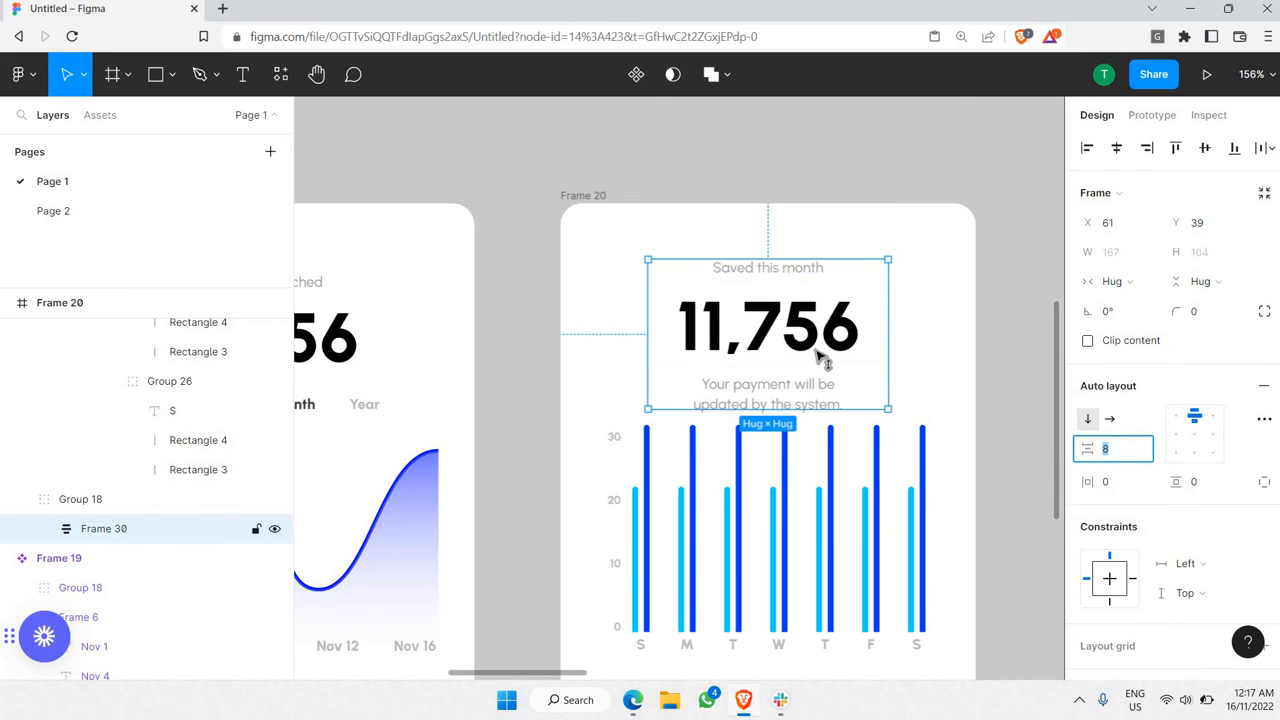
left_click_drag(816, 350, 822, 332)
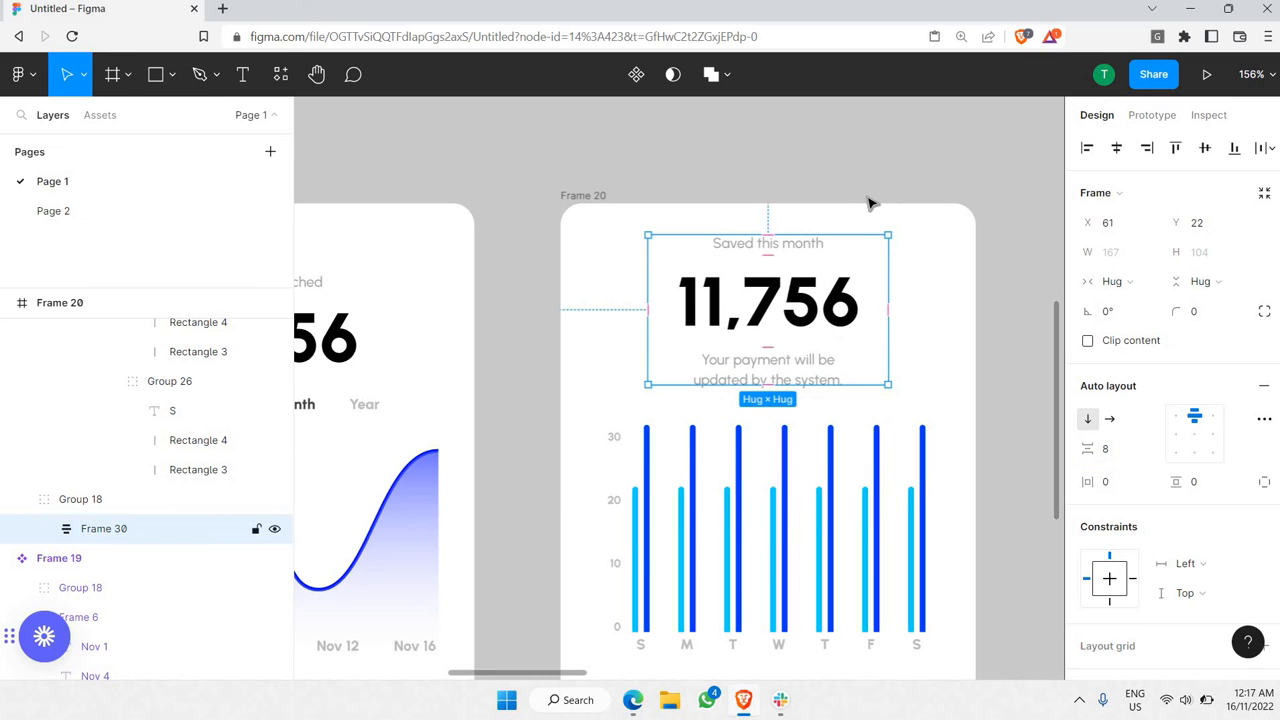
left_click(865, 210)
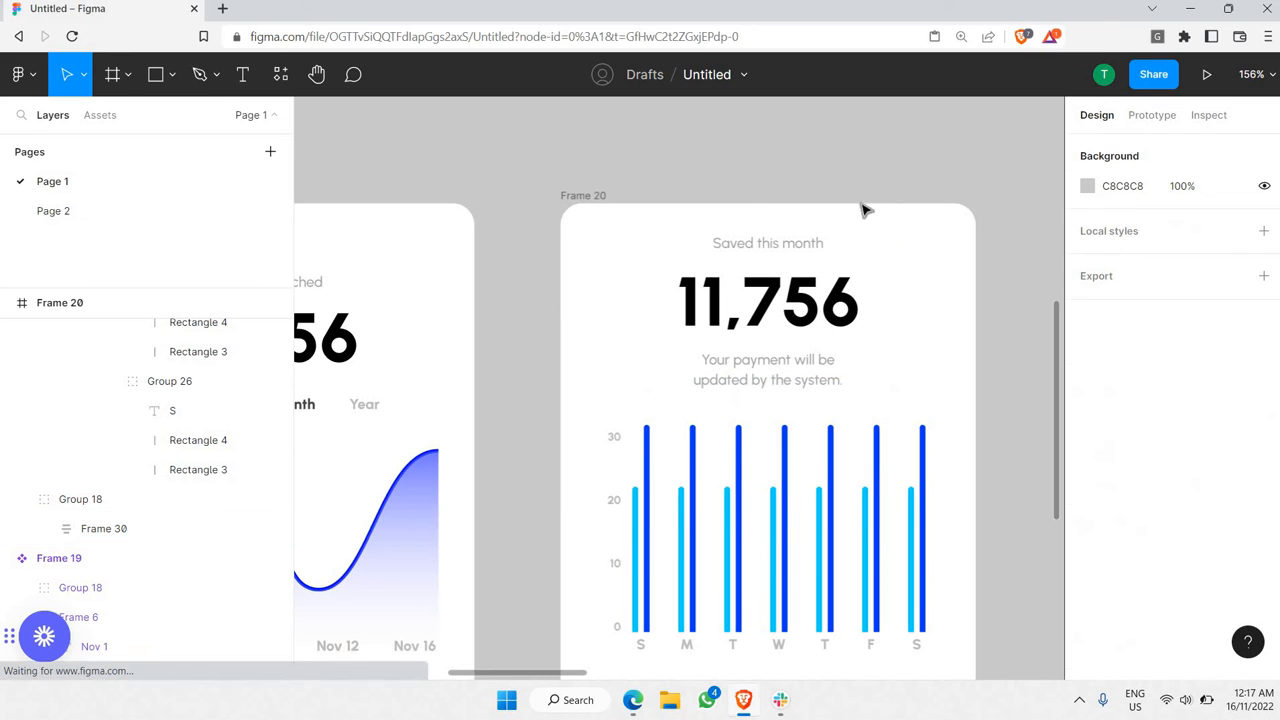
- Replace the large number in Frame 20's heading with $12,281
double_click(745, 316)
double_click(745, 316)
left_click(677, 303)
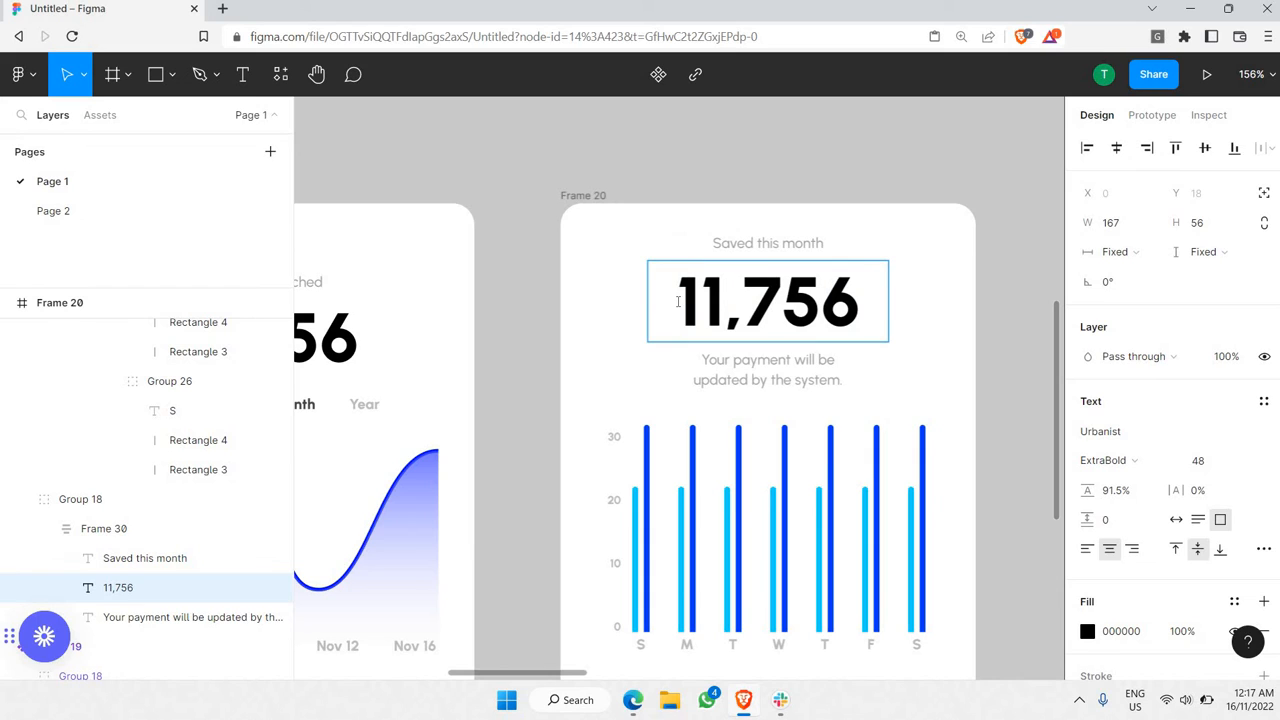
type("$12,281")
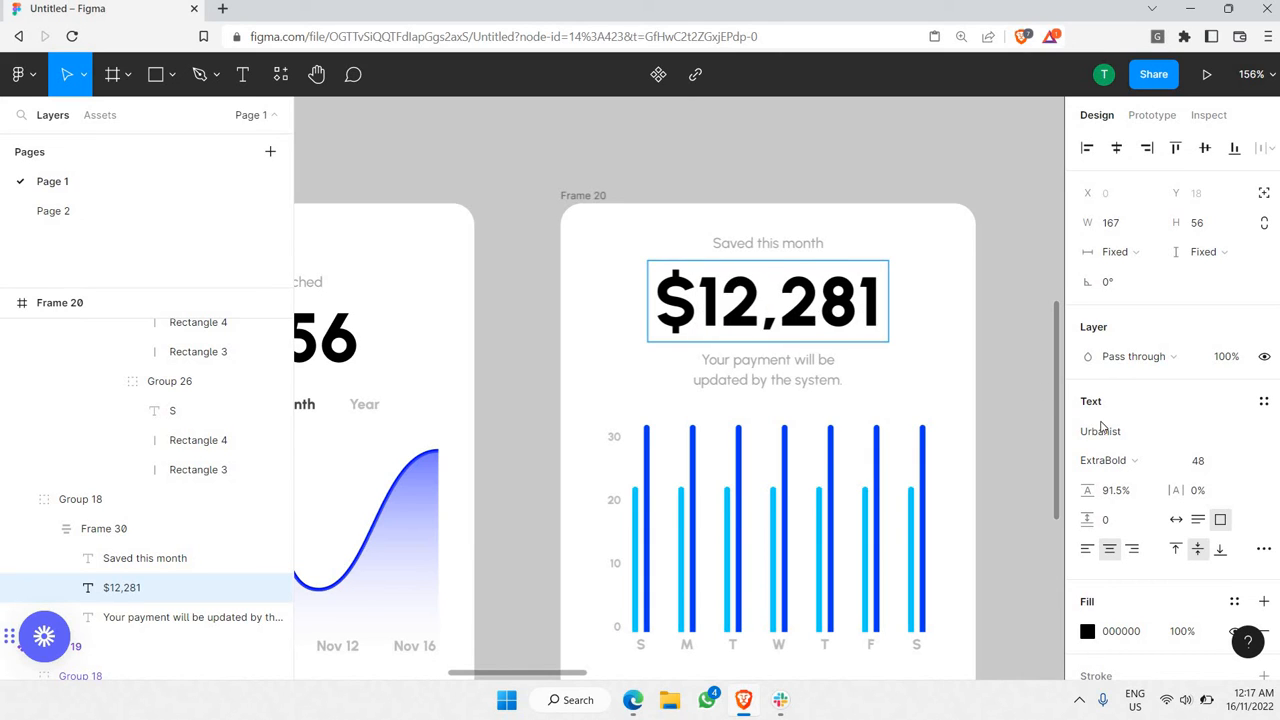
- Set the $12,281 text's font size to 40 and reduce its text box height to 43
key("ctrl+a")
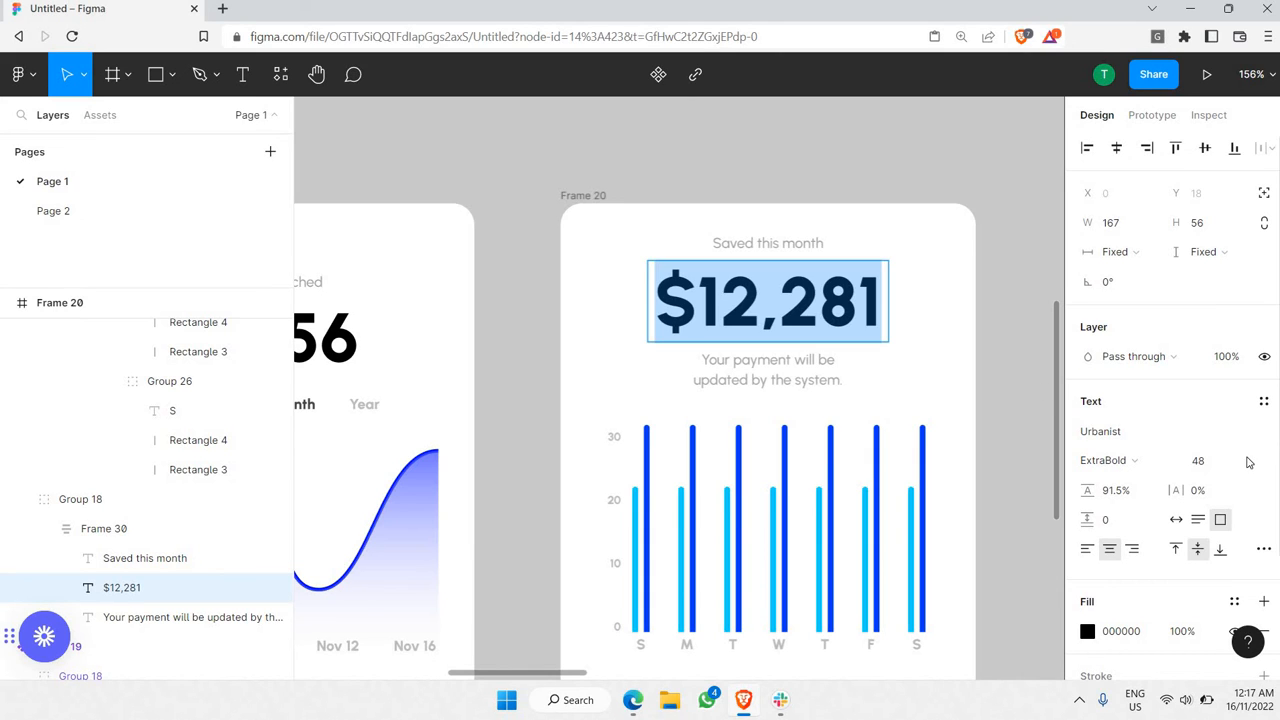
left_click(1248, 462)
left_click(1238, 440)
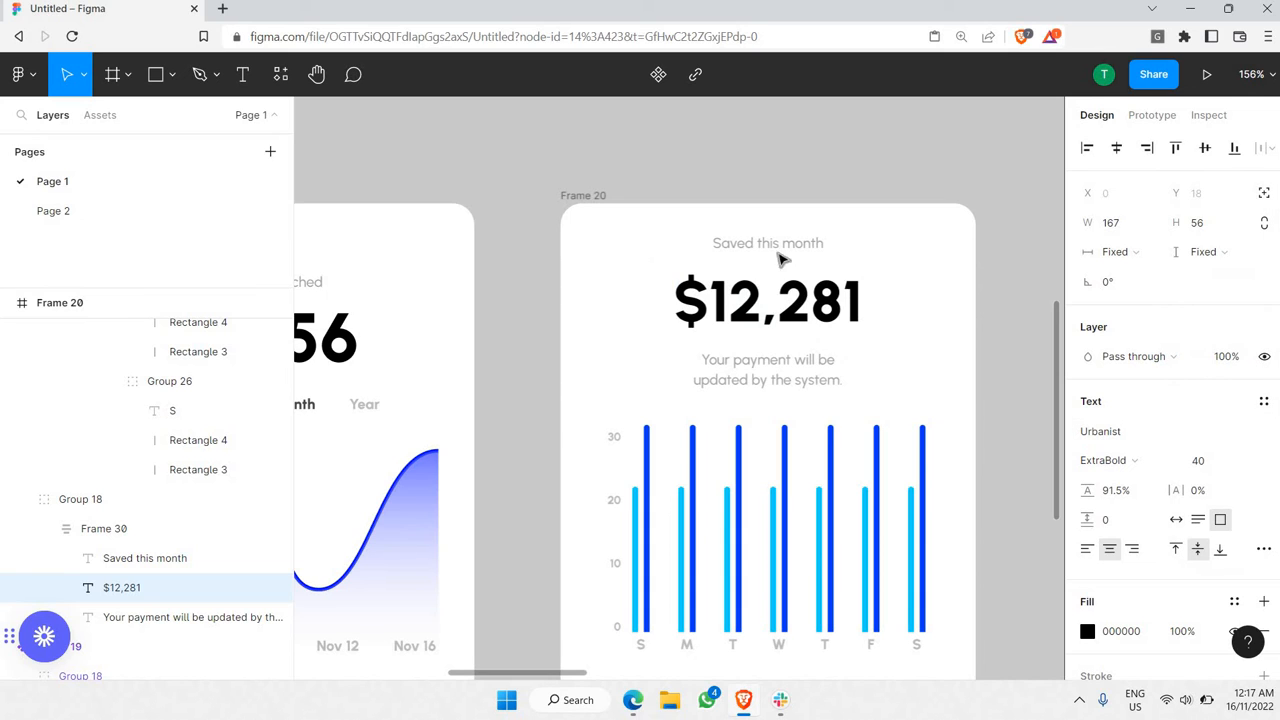
key("Escape")
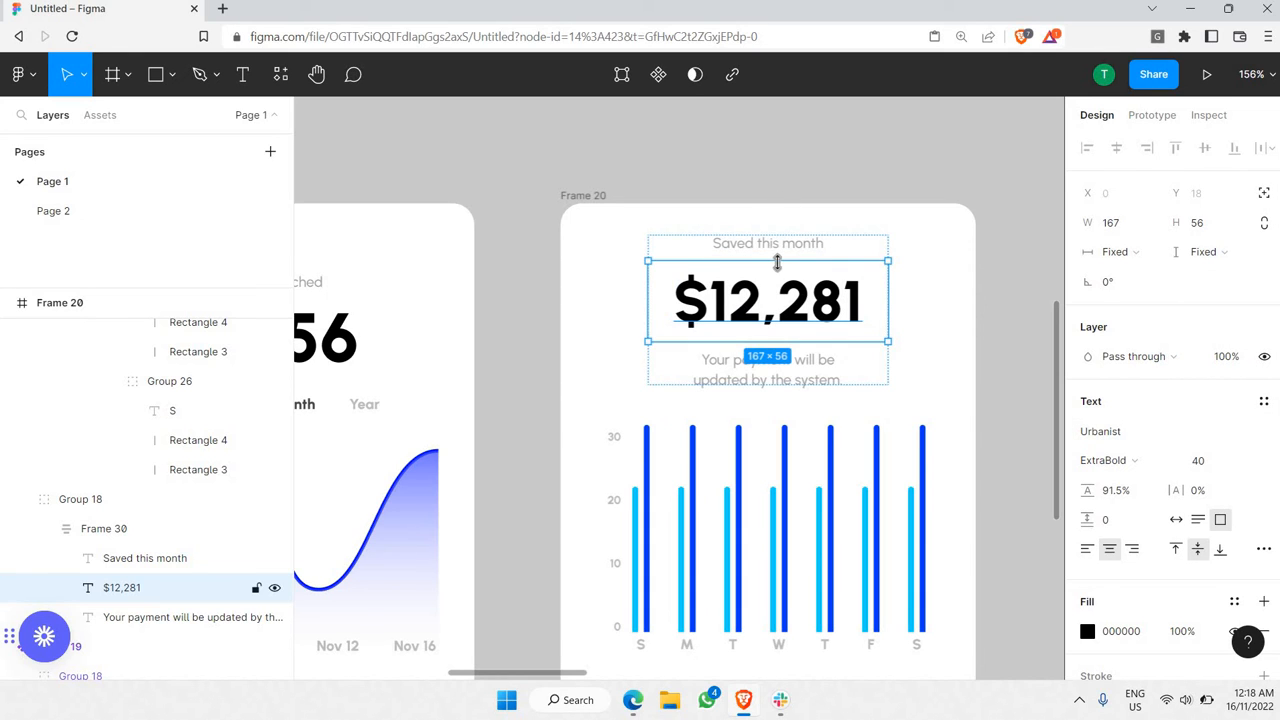
left_click_drag(780, 272, 782, 292)
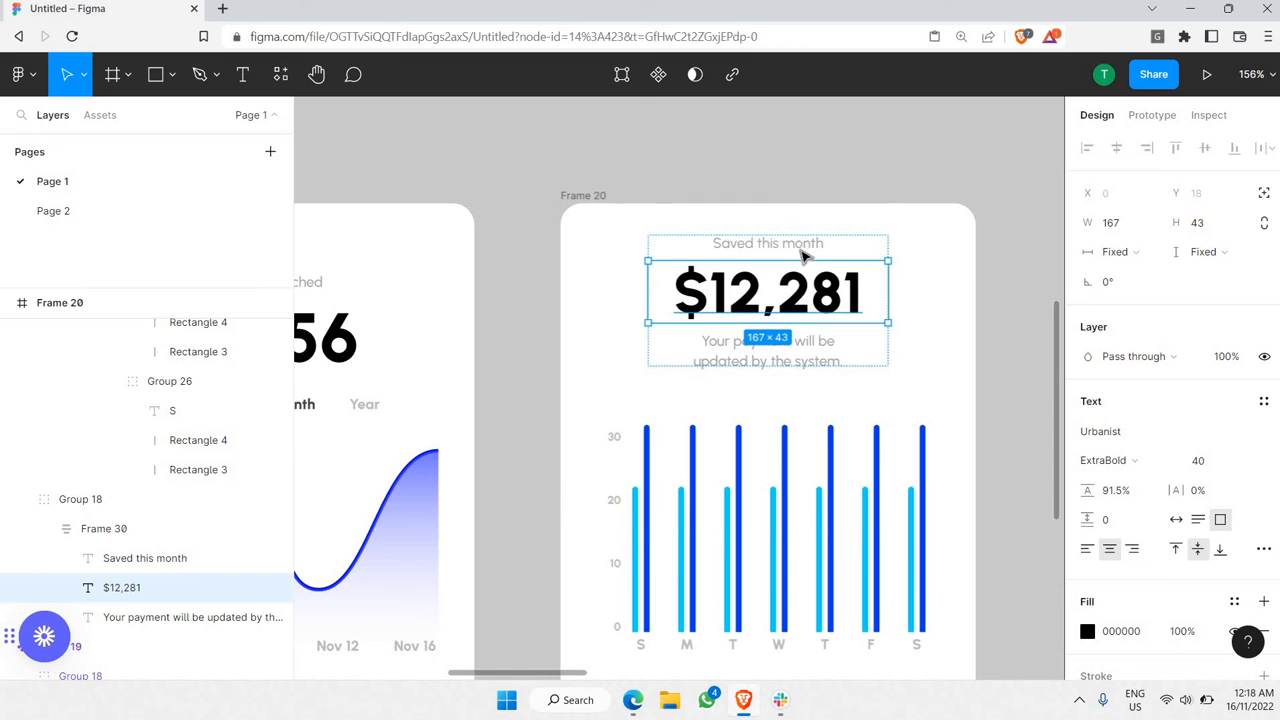
key("Escape")
- Move the whole heading text group slightly down within Frame 20
left_click(827, 287)
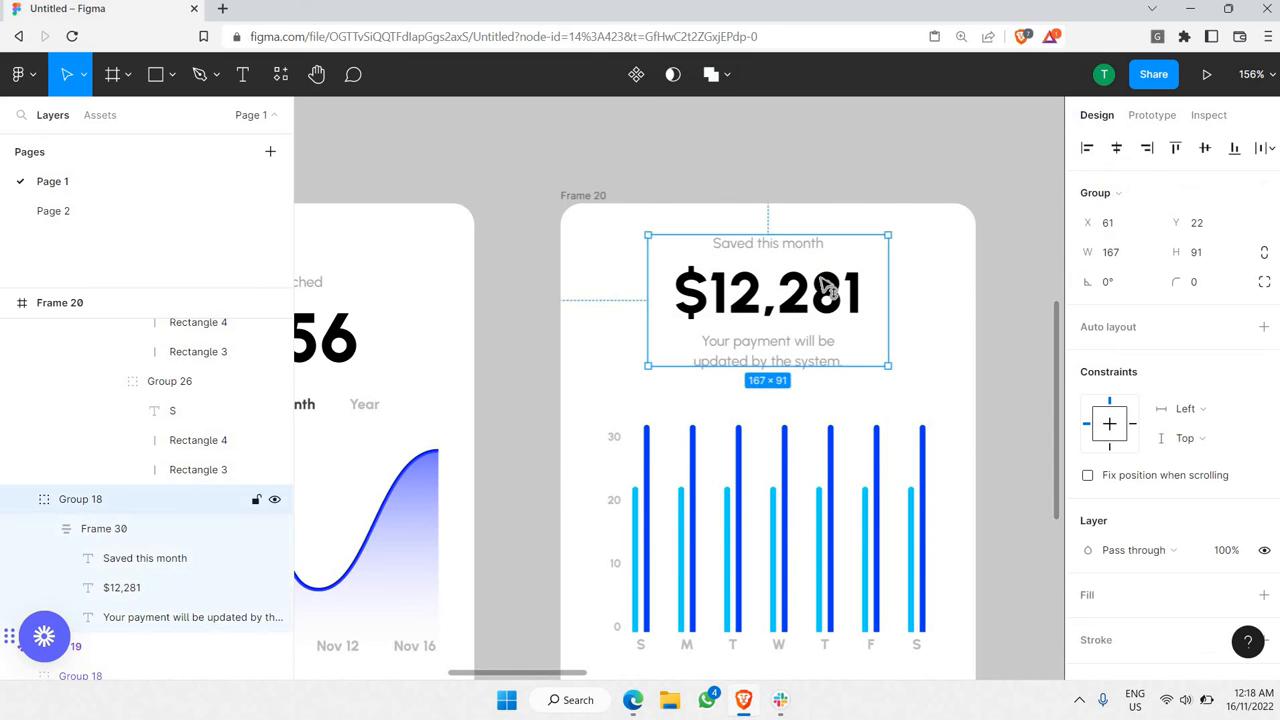
left_click_drag(827, 287, 827, 294)
left_click(817, 188)
- Place a copy of the $12,281 bar chart card in the Desktop - 1 frame at X 1088, Y 224
scroll(808, 234, "down", 3)
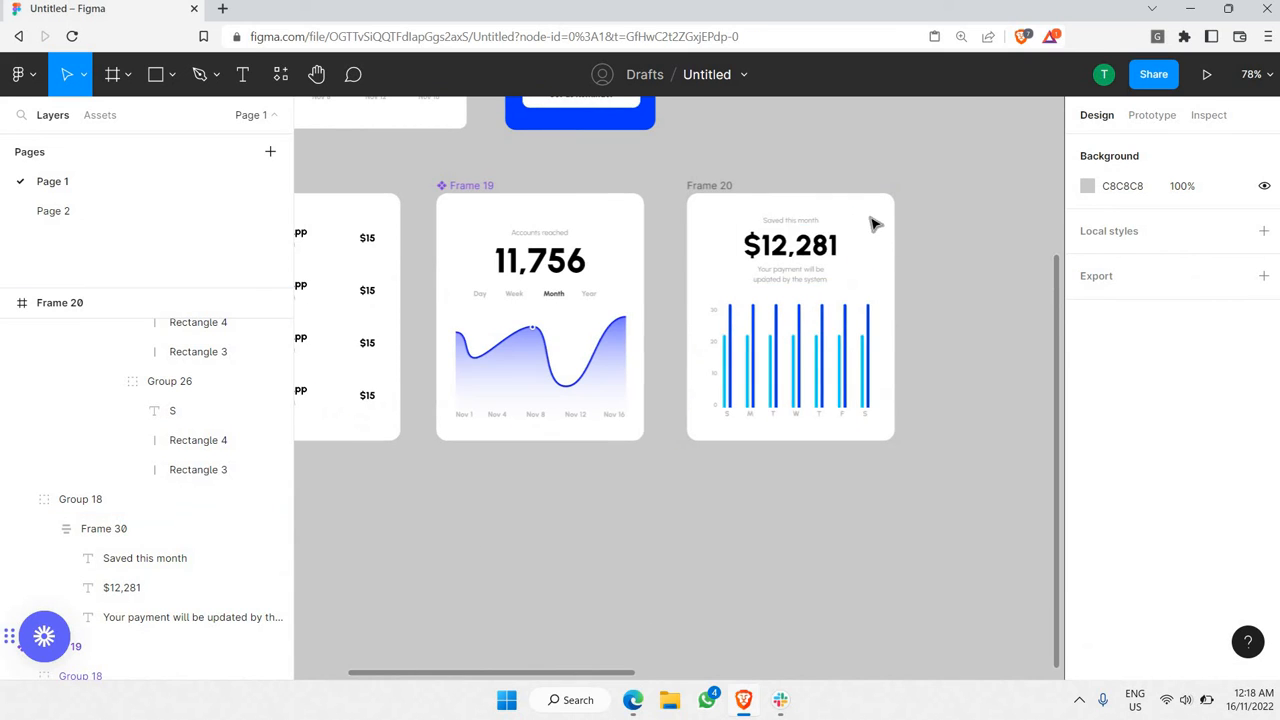
scroll(874, 220, "down", 3)
scroll(803, 350, "down", 3)
scroll(851, 487, "up", 3)
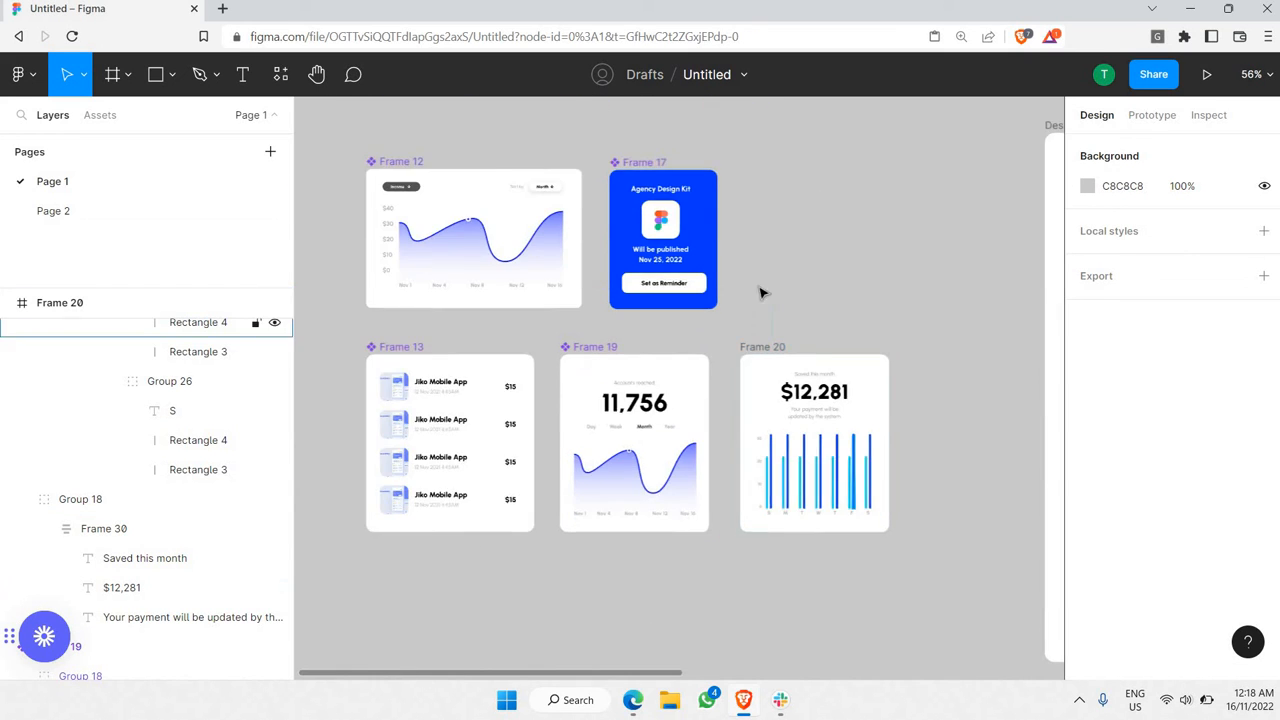
scroll(757, 286, "up", 5)
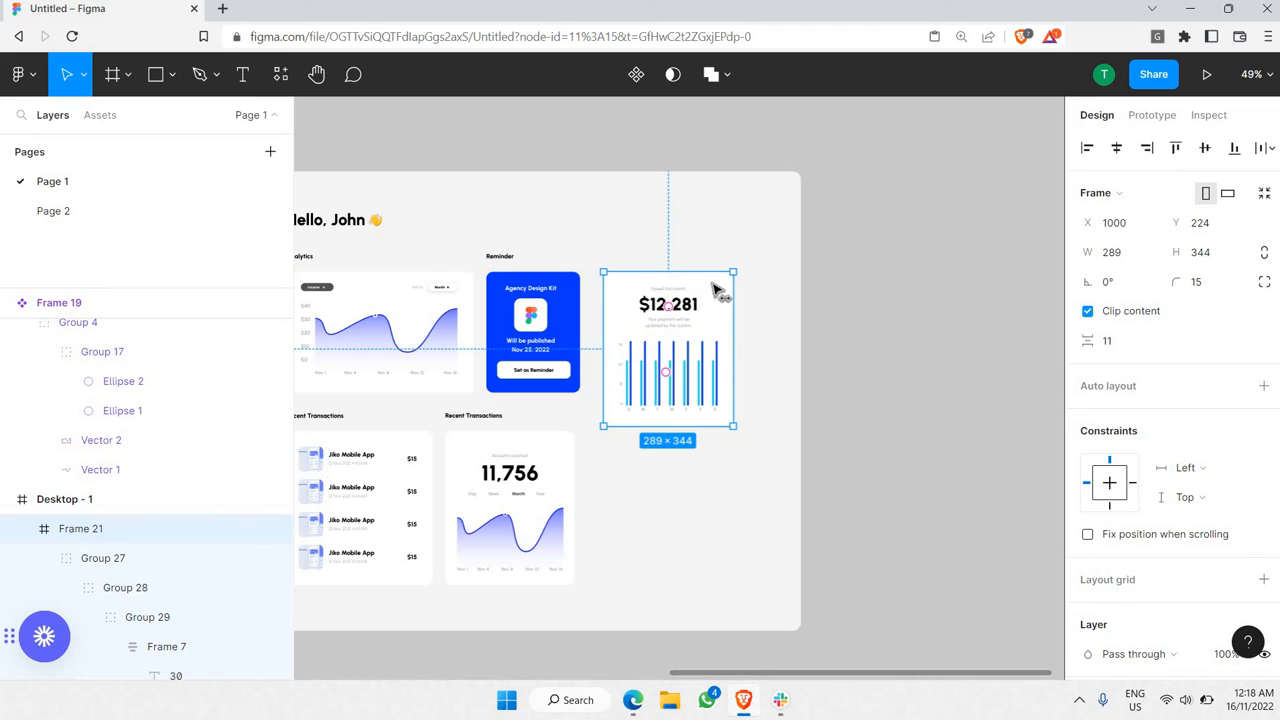
key("shift+Right")
key("shift+Right")
key("shift+Right")
key("shift+Right")
key("shift+Right")
key("shift+Right")
key("shift+Right")
key("shift+Right")
key("shift+Right")
key("shift+Right")
key("shift+Right")
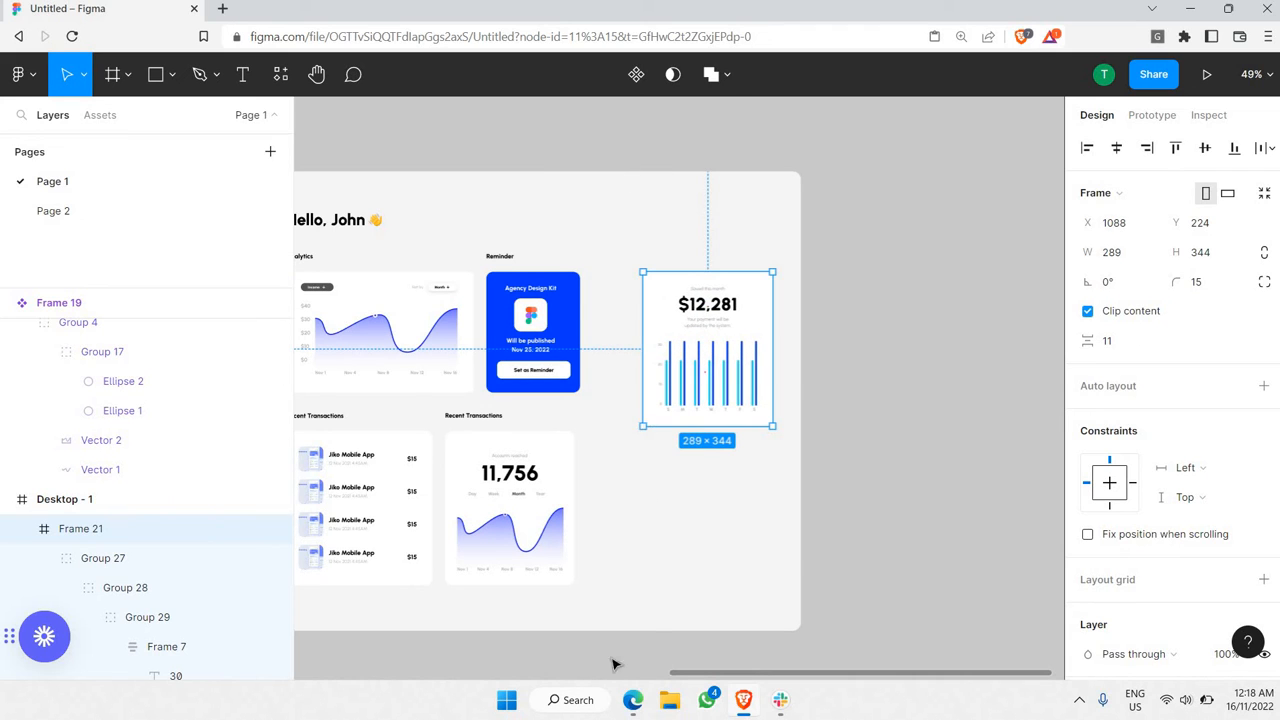
- Draw a vertical line about 1024 long over Desktop - 1's full height, between the blue Reminder card and the bar chart card
scroll(430, 150, "left", 2)
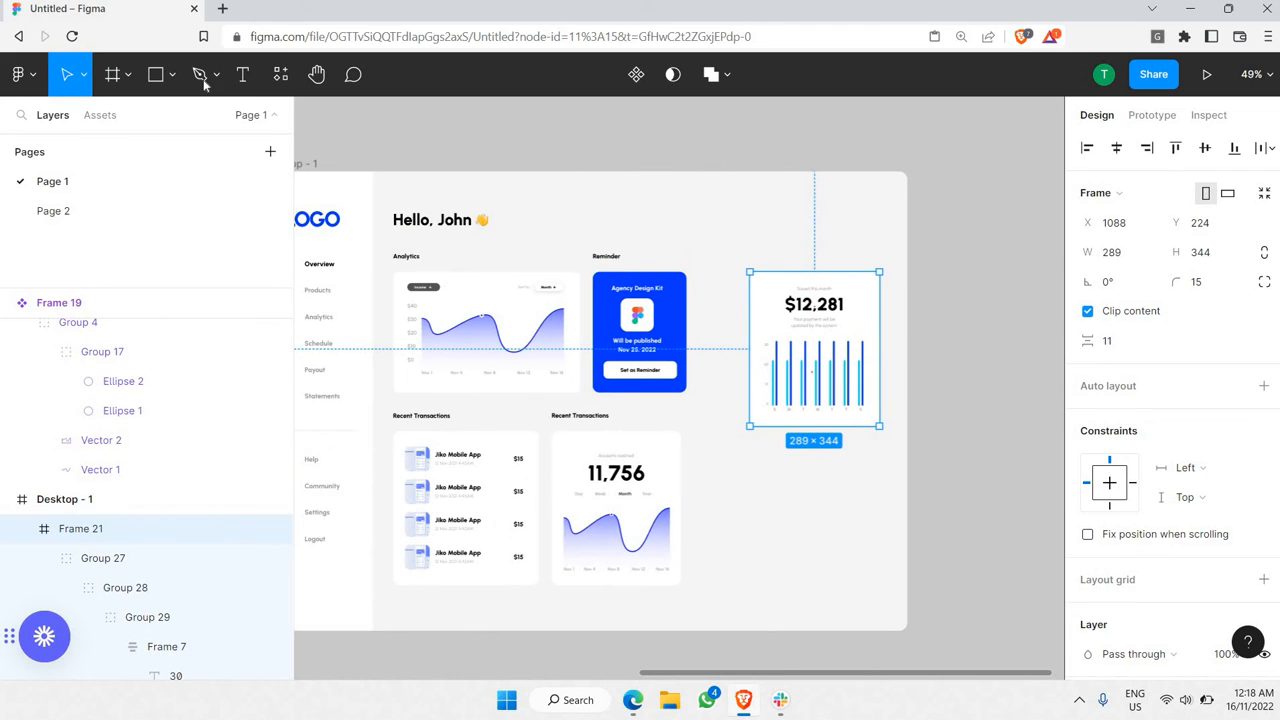
left_click(172, 76)
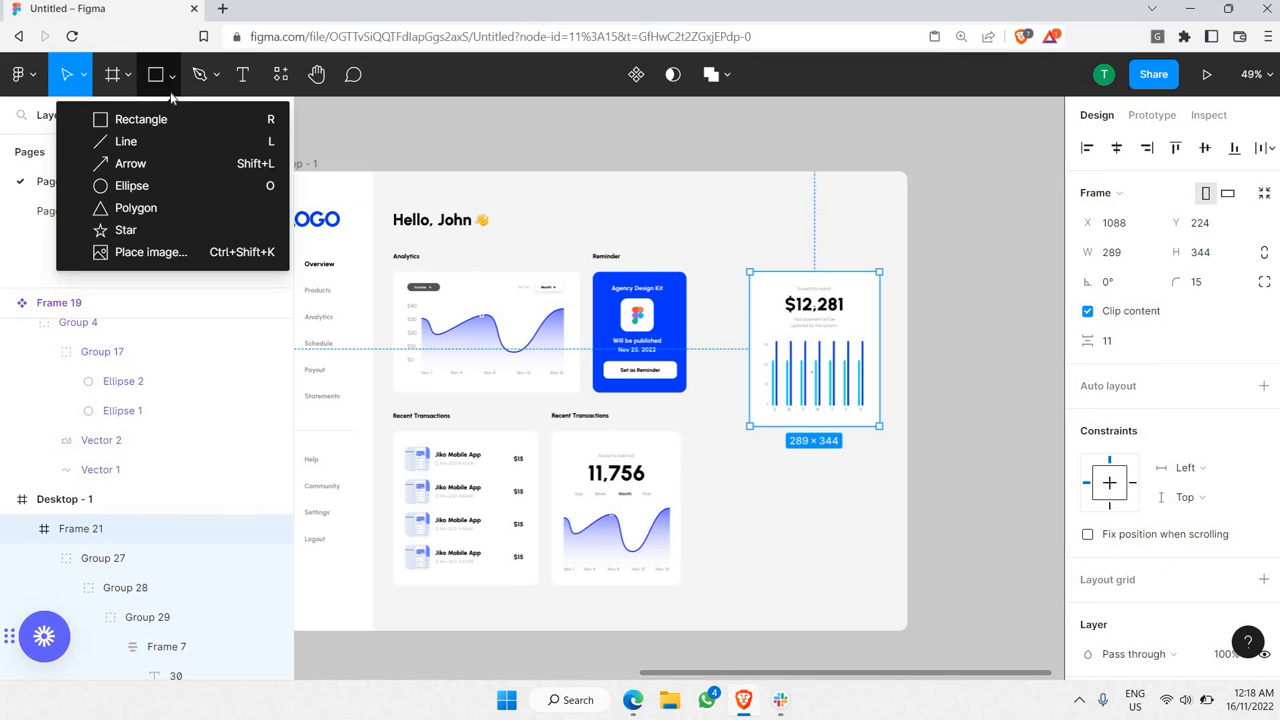
left_click(130, 141)
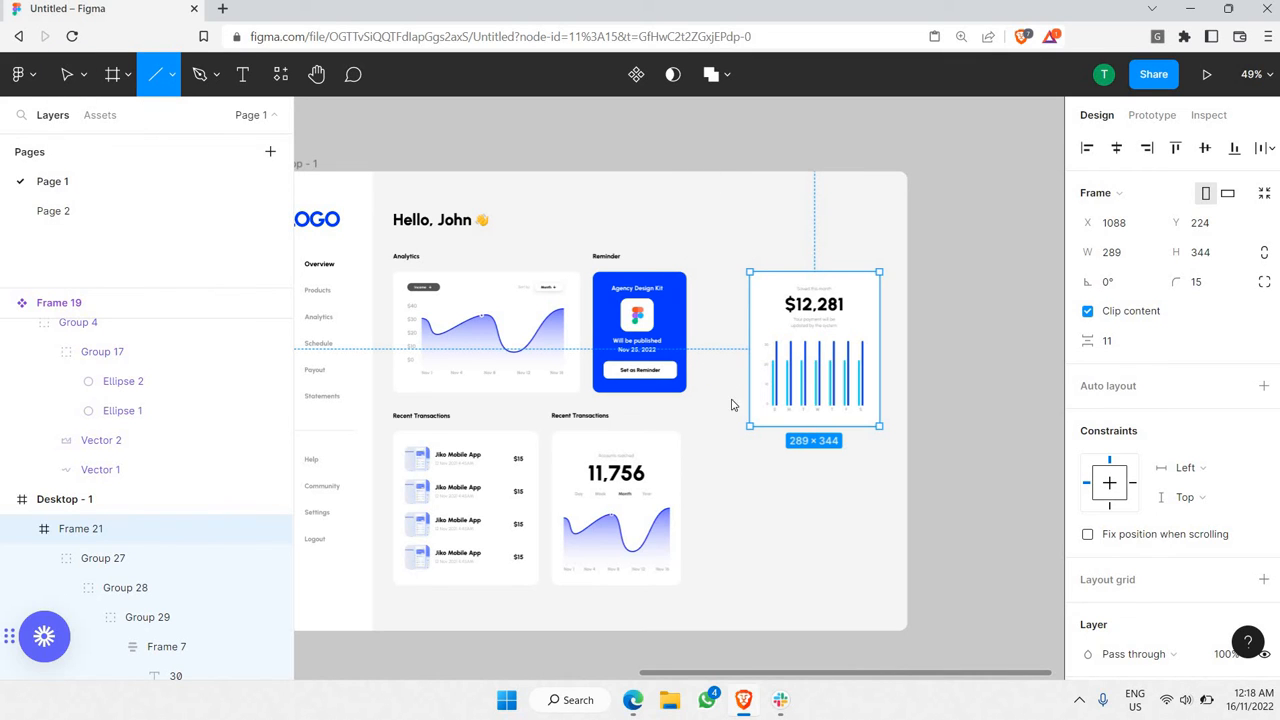
left_click_drag(708, 172, 749, 632)
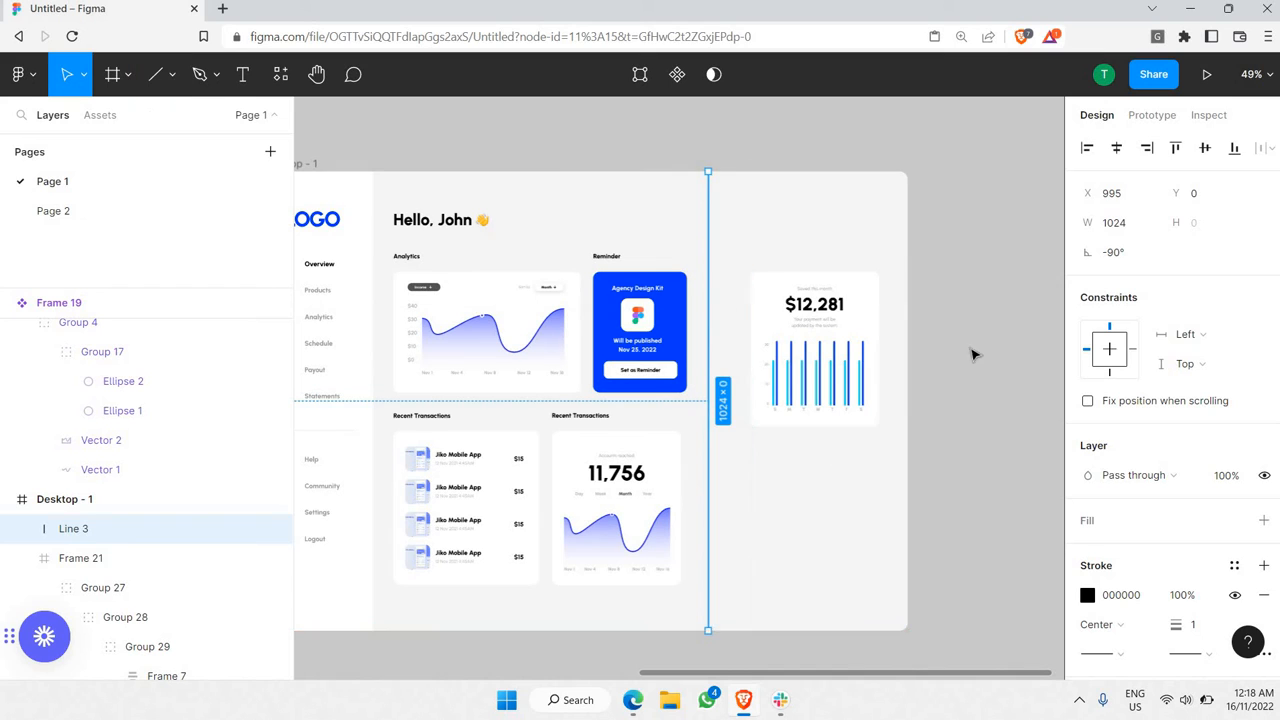
- Change the vertical divider line's stroke color to grey B8B8B8
left_click(918, 237)
left_click(709, 254)
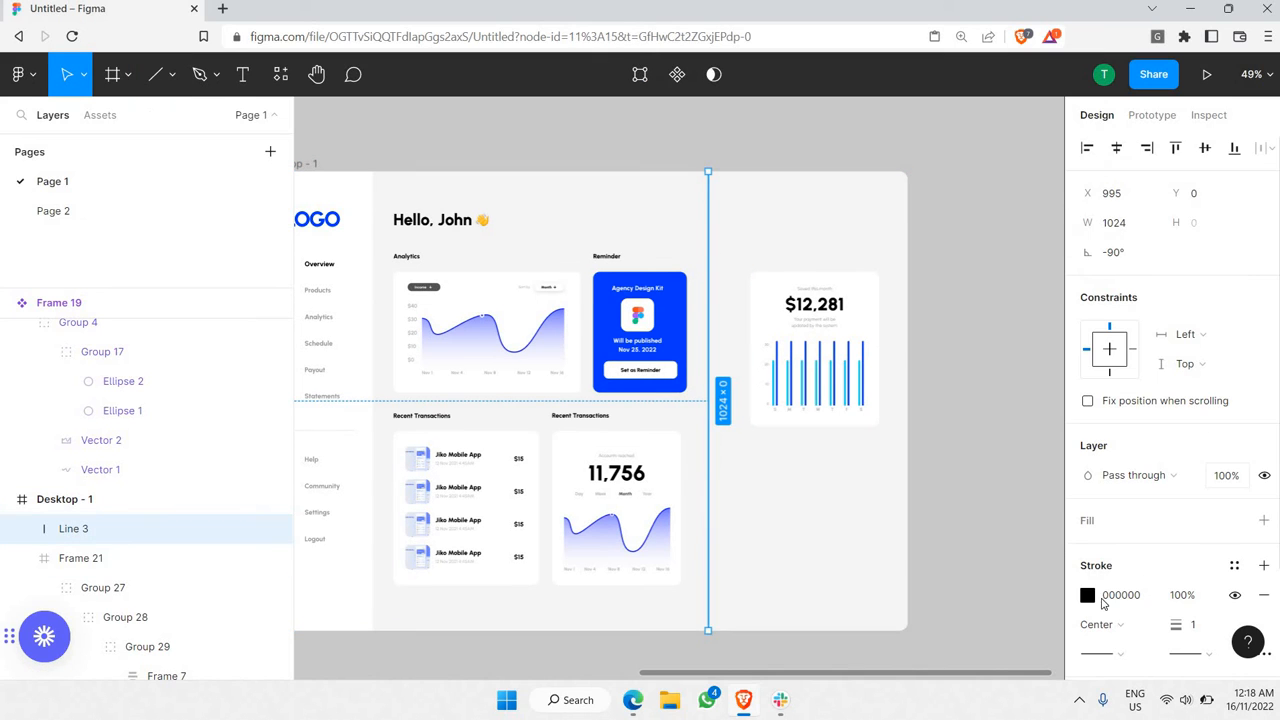
left_click(1087, 595)
mouse_move(870, 249)
left_mouse_down()
mouse_move(784, 266)
mouse_move(769, 288)
left_mouse_up()
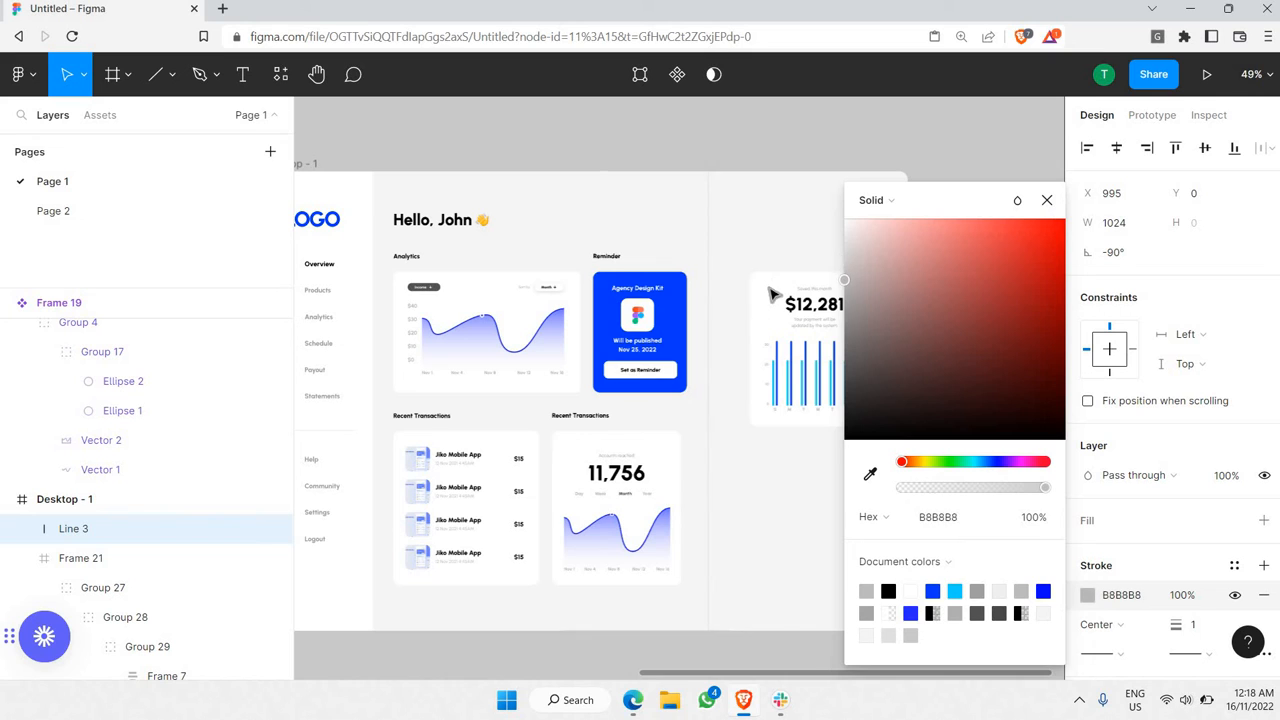
left_click(751, 150)
- Copy the Reminder label and place the copy above the bar chart card, near the card's left edge
scroll(752, 157, "left", 3)
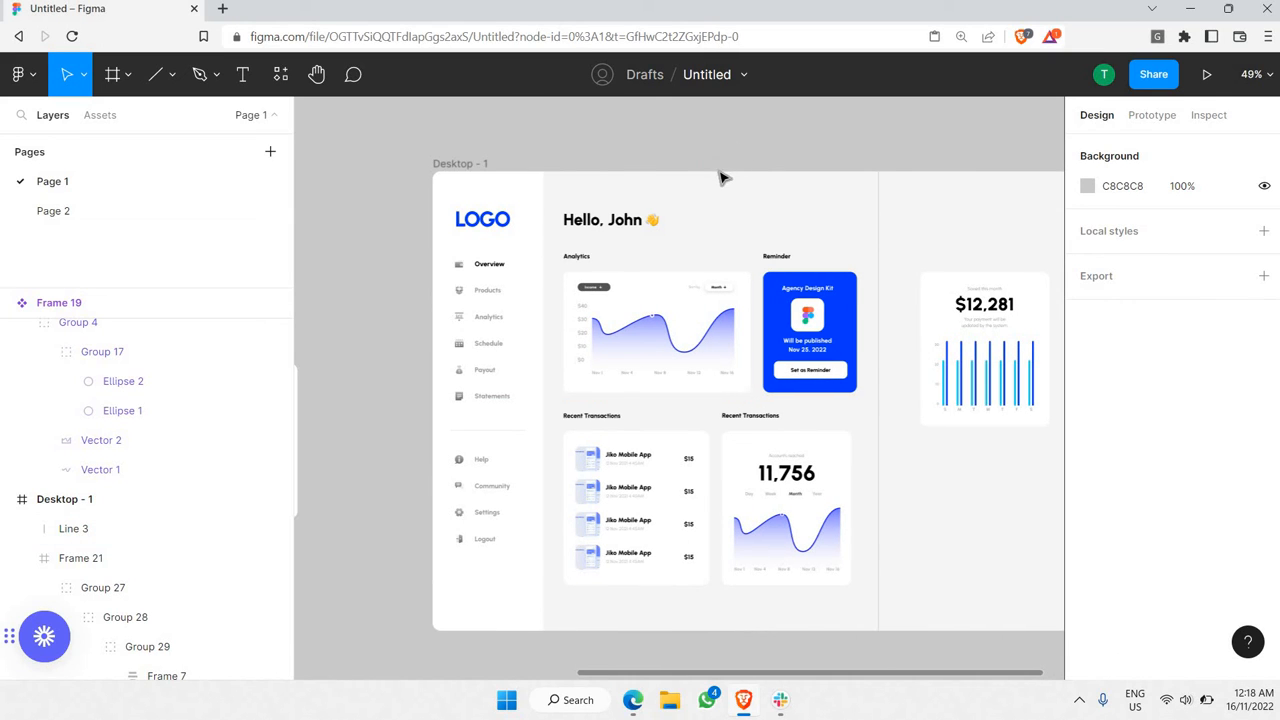
scroll(680, 228, "right", 5)
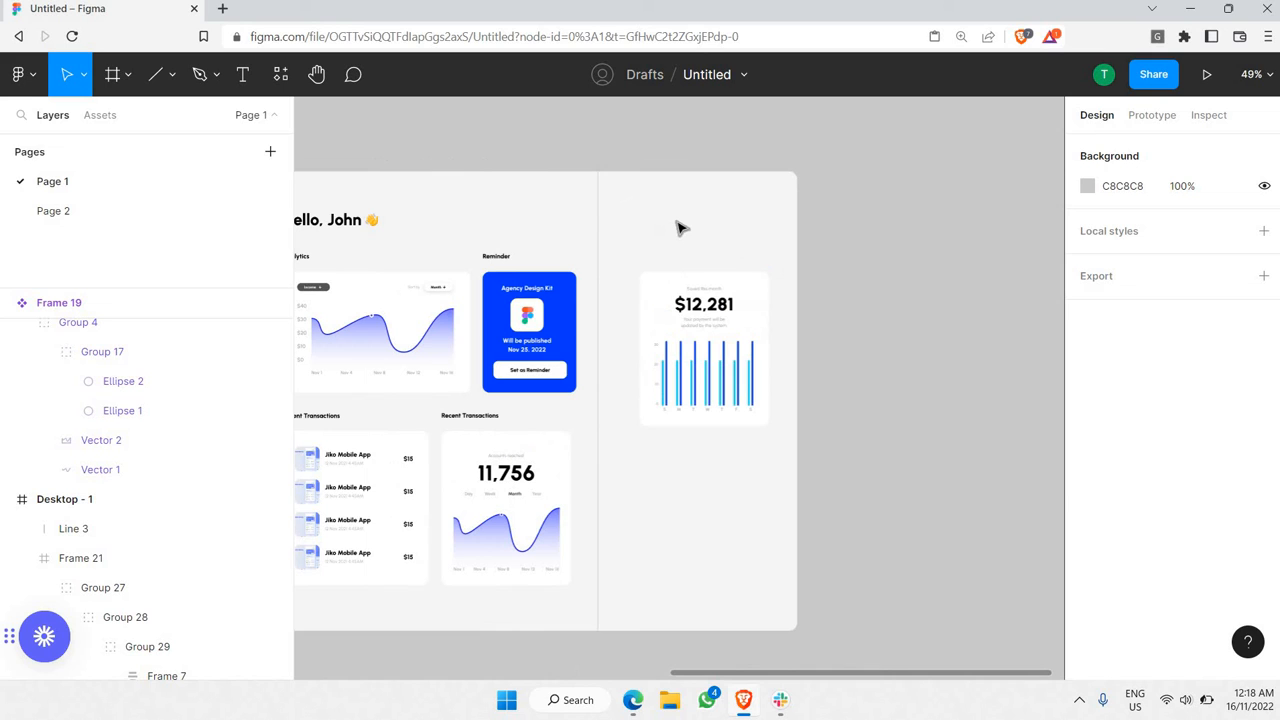
scroll(622, 258, "up", 5)
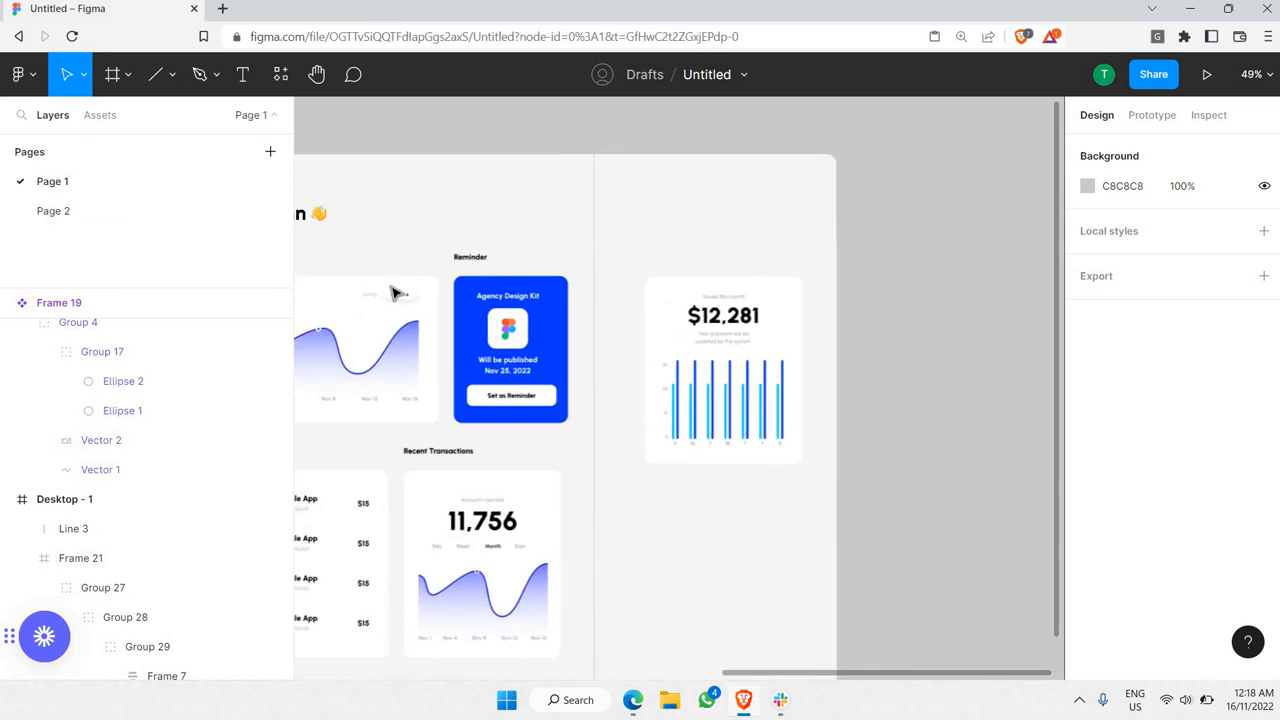
left_click(388, 264)
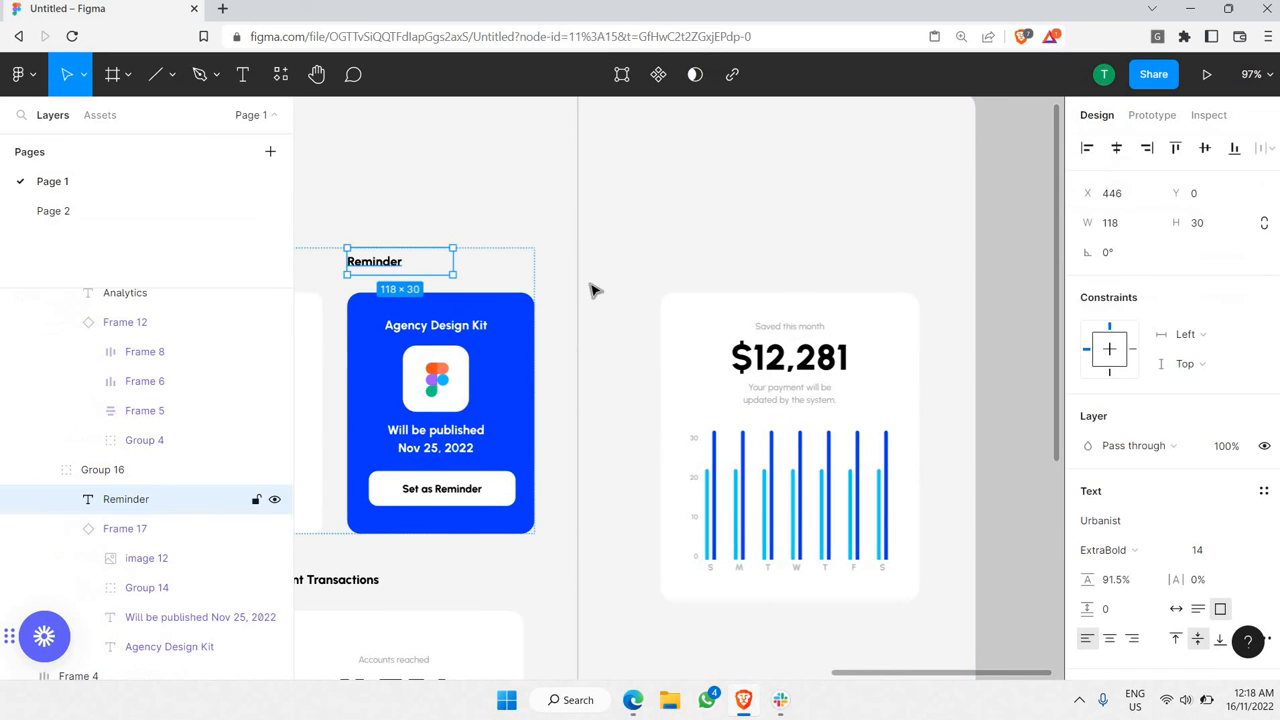
key("ctrl+c")
left_click(666, 271)
key("ctrl+v")
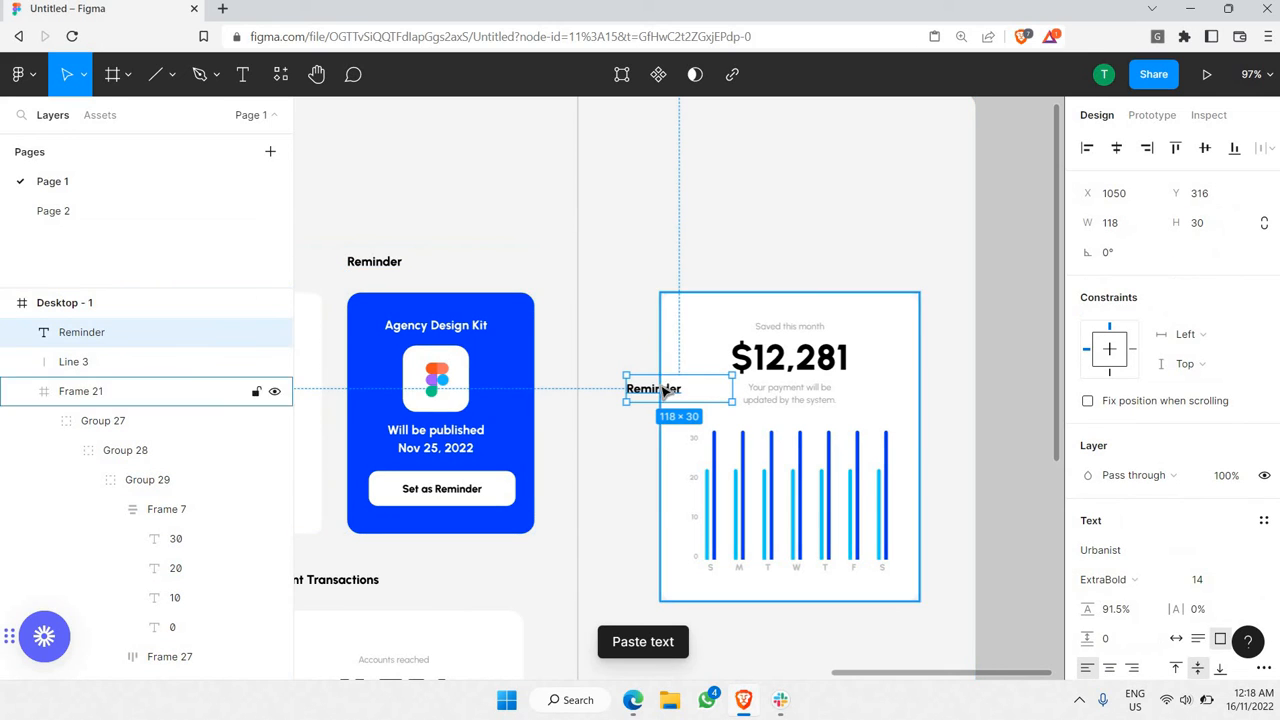
left_click_drag(668, 393, 700, 259)
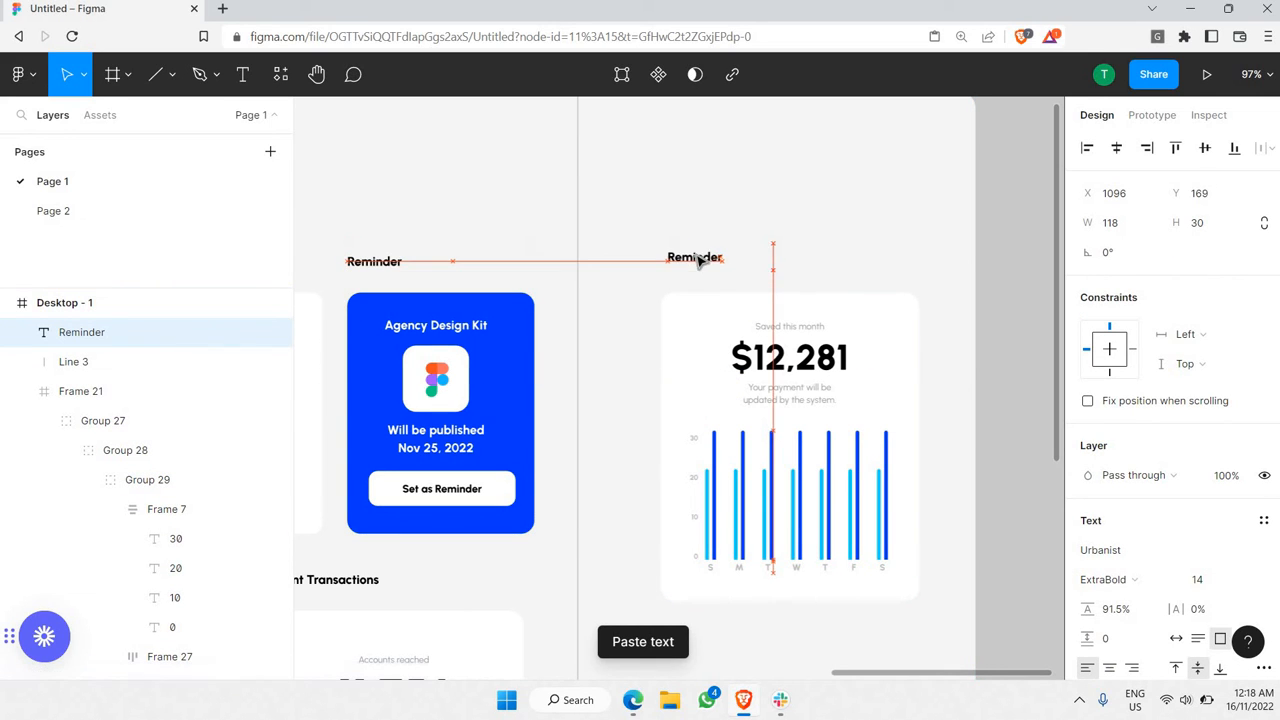
- Group the copied Reminder label with the bar chart card and move the group to X 1055, Y 190
left_click(703, 320, "shift")
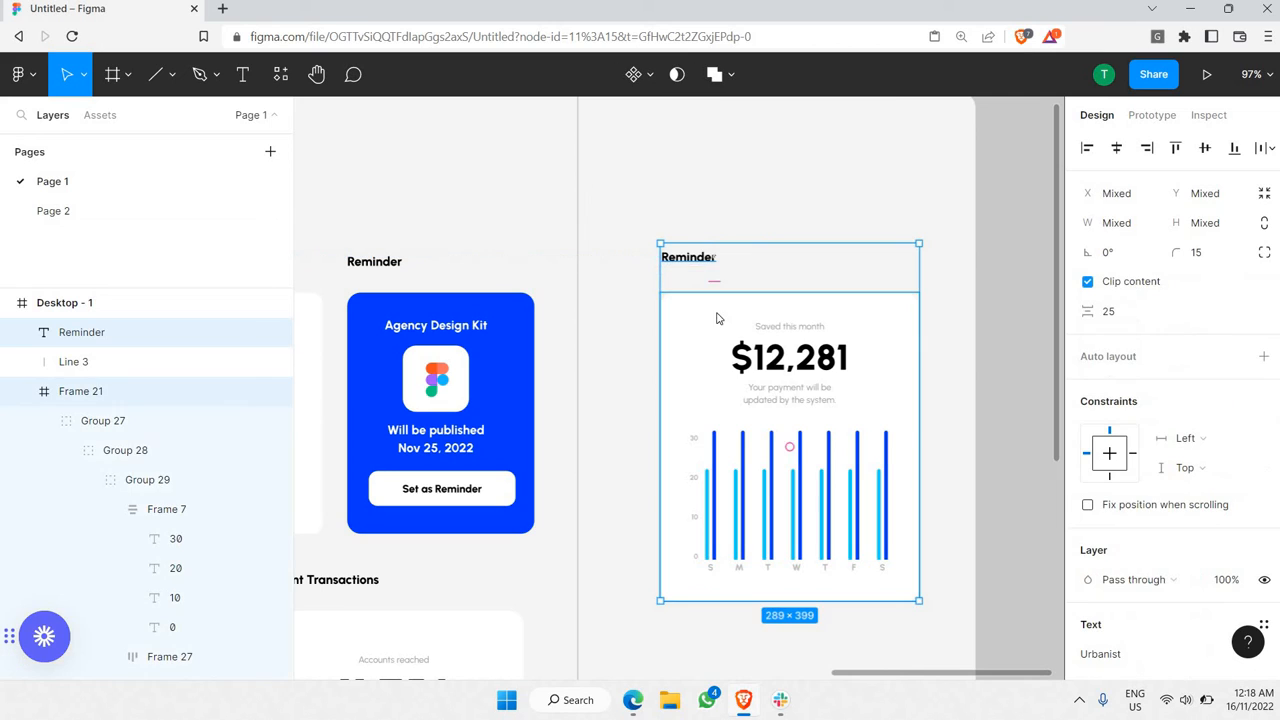
right_click(716, 318)
left_click(720, 319)
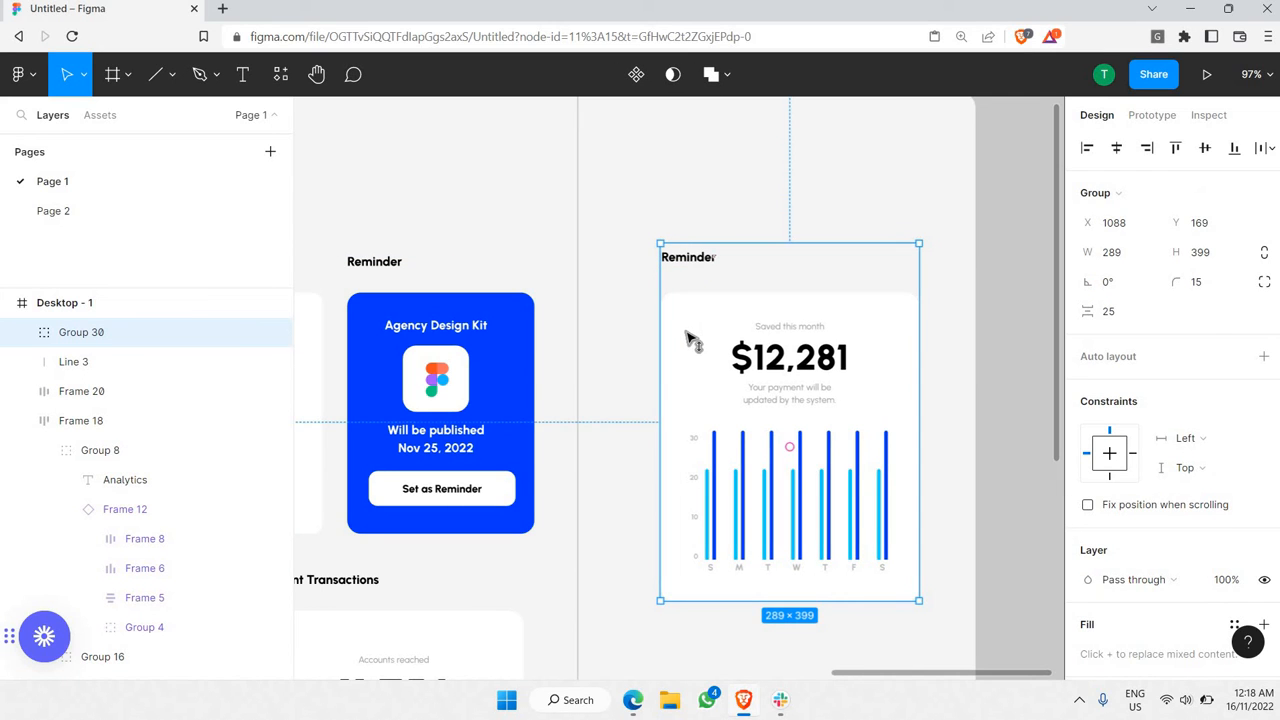
left_click_drag(690, 340, 684, 338)
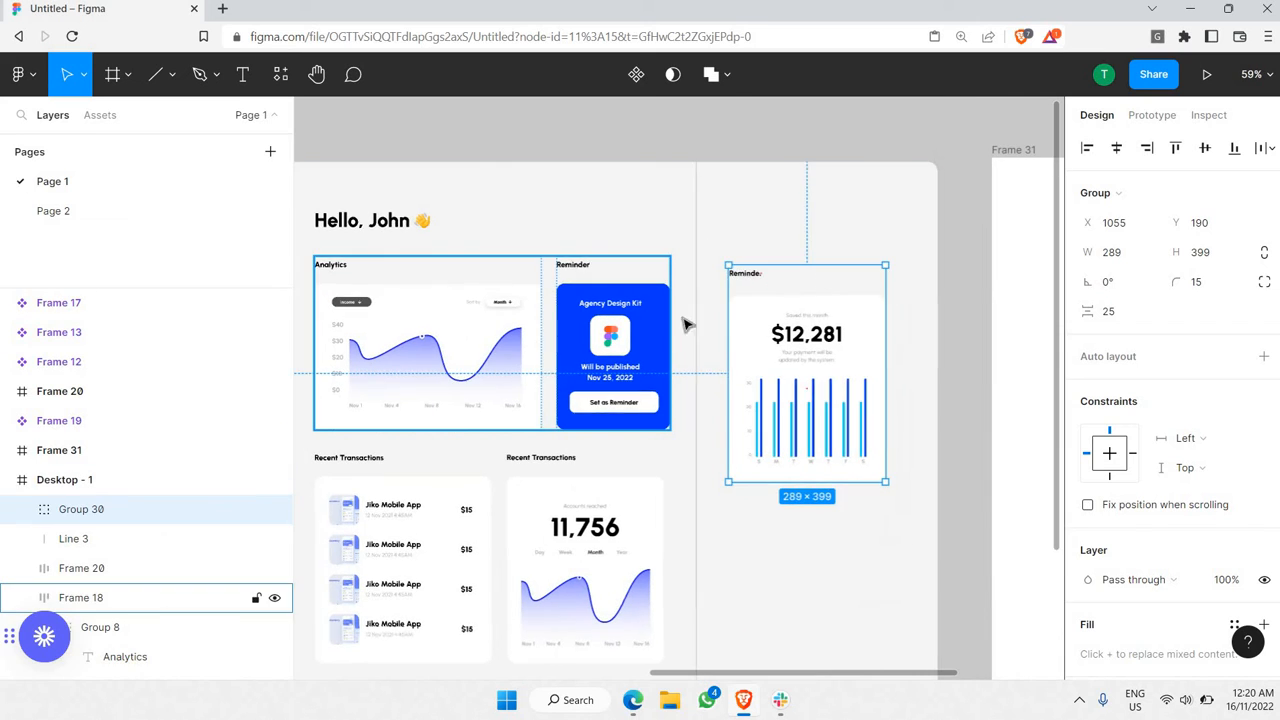
- Group the Analytics and Reminder row together with the labelled bar chart group
left_click(680, 318)
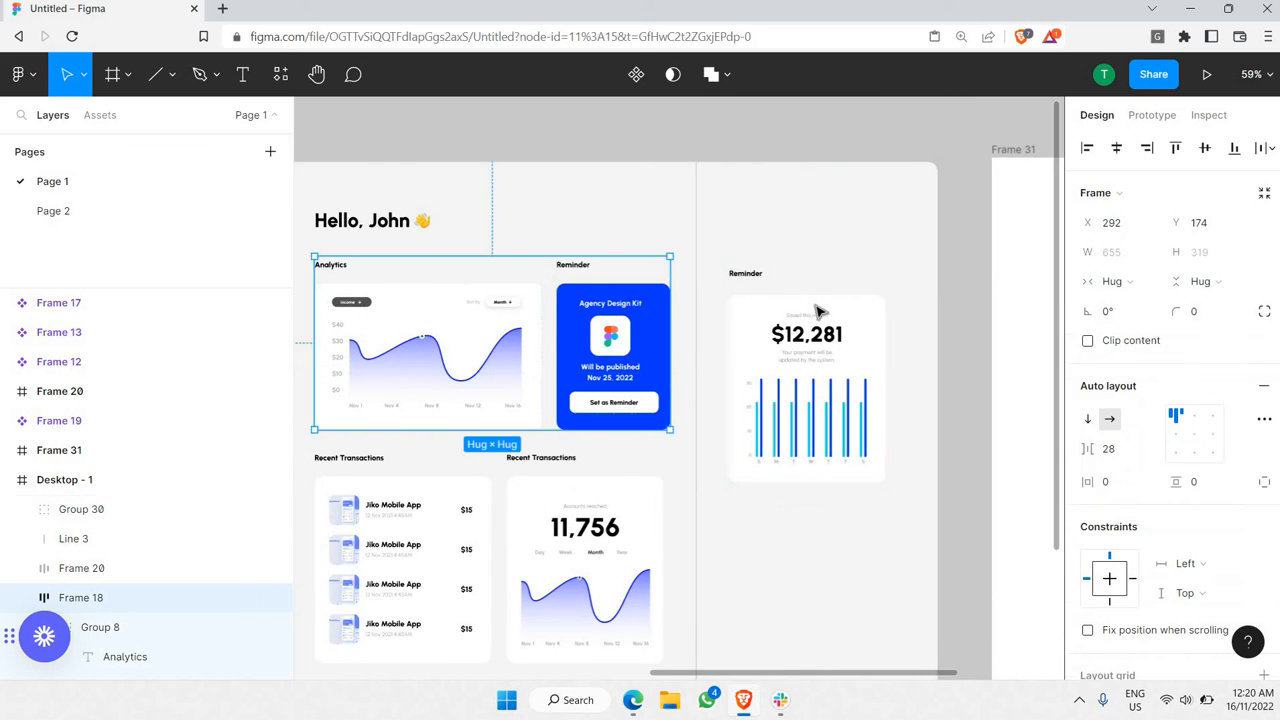
left_click(817, 307, "shift")
right_click(831, 329)
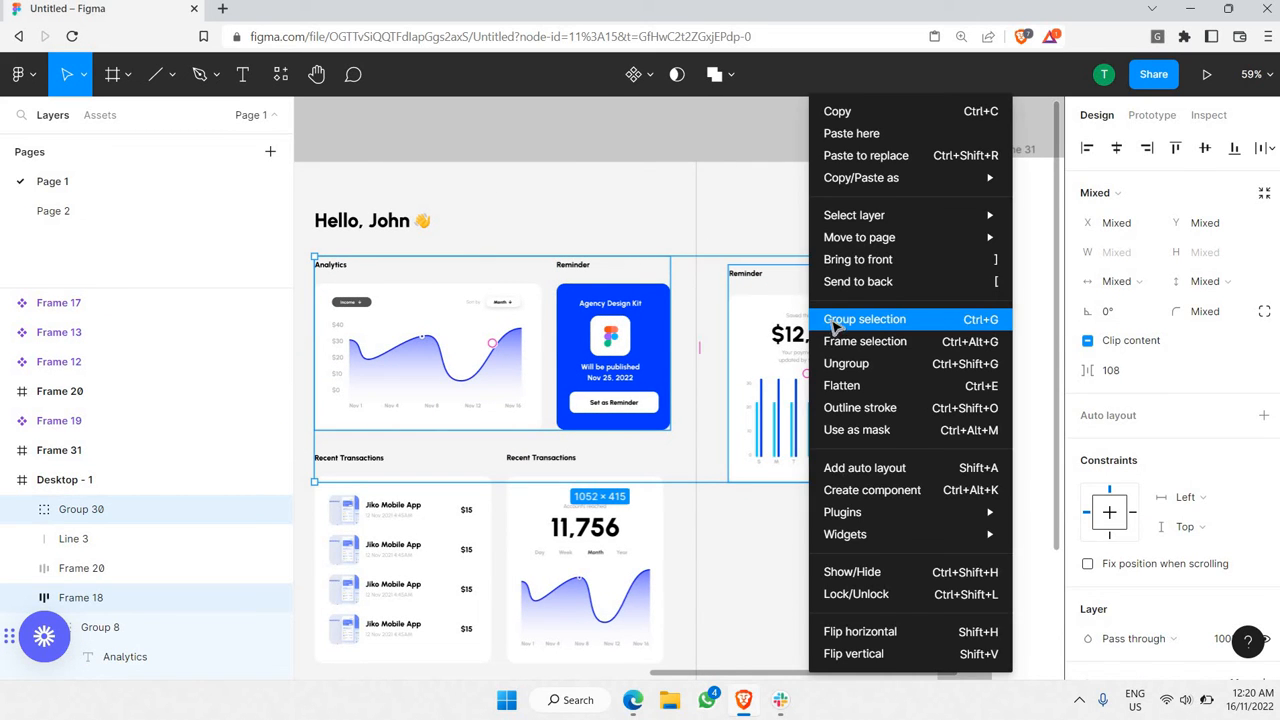
left_click(864, 319)
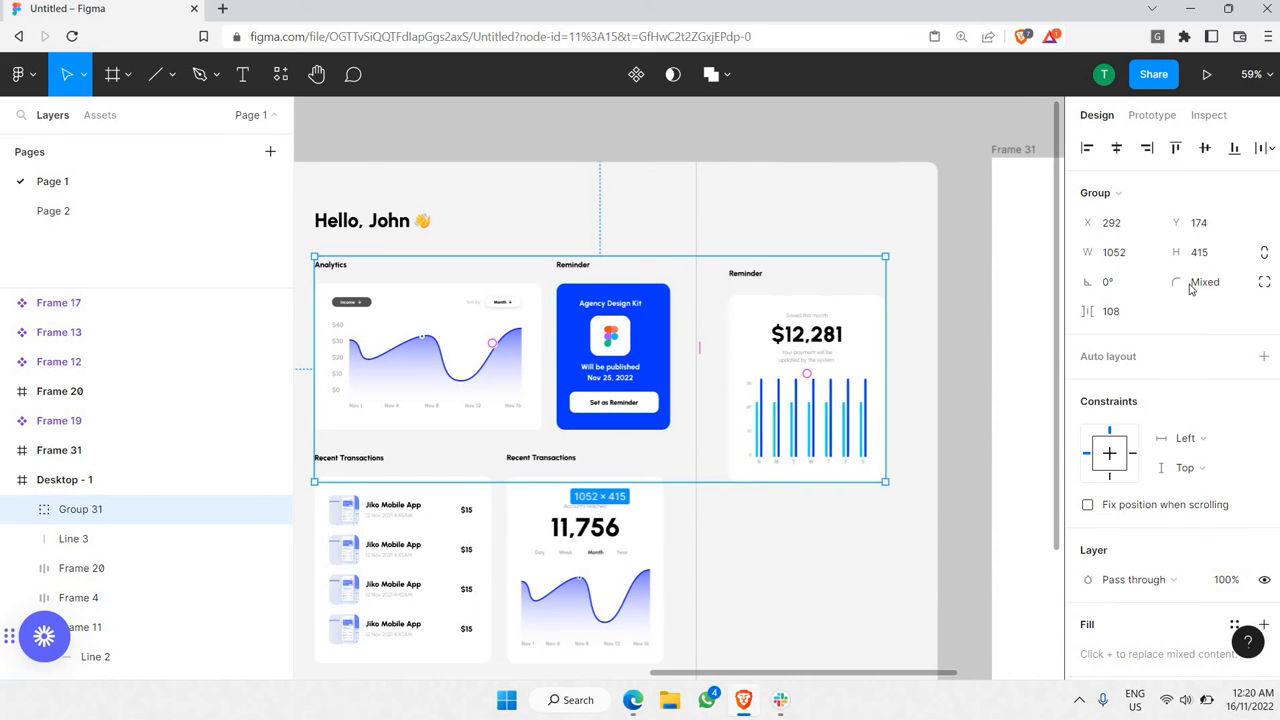
- Apply auto layout to the grouped top row, align it to the top and set the spacing between items to 118
left_click(1264, 357)
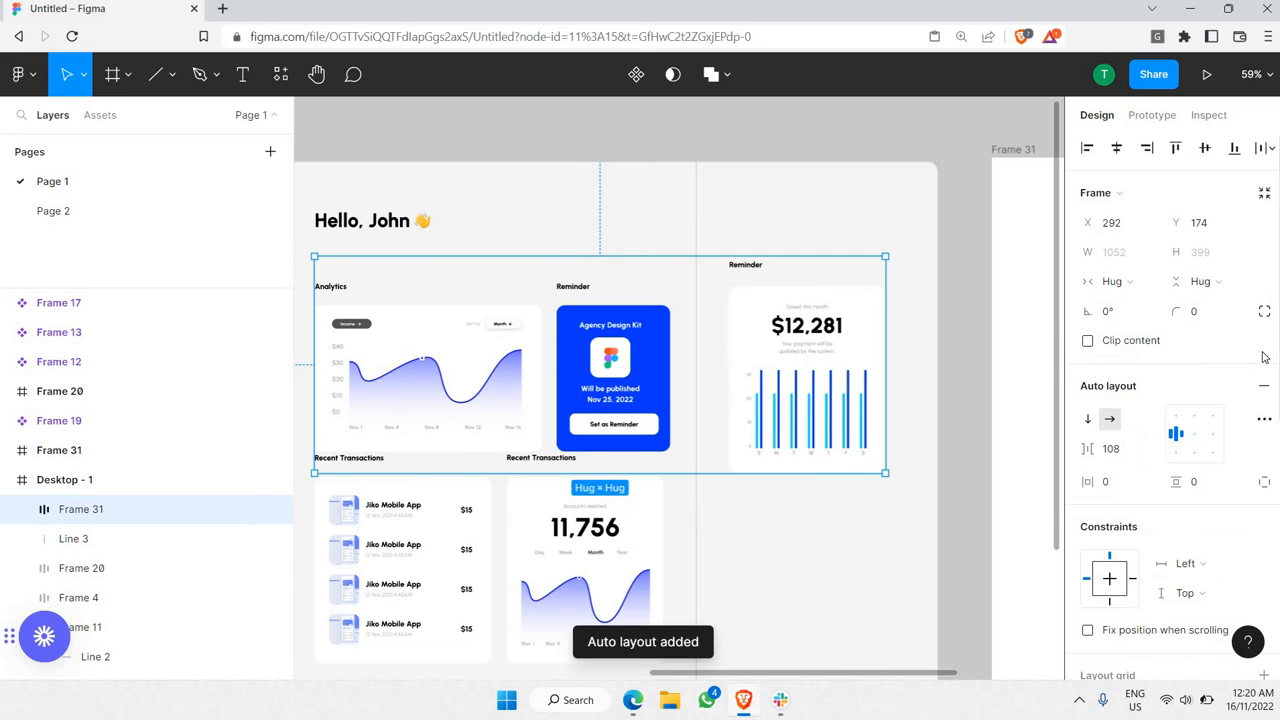
left_click(1196, 415)
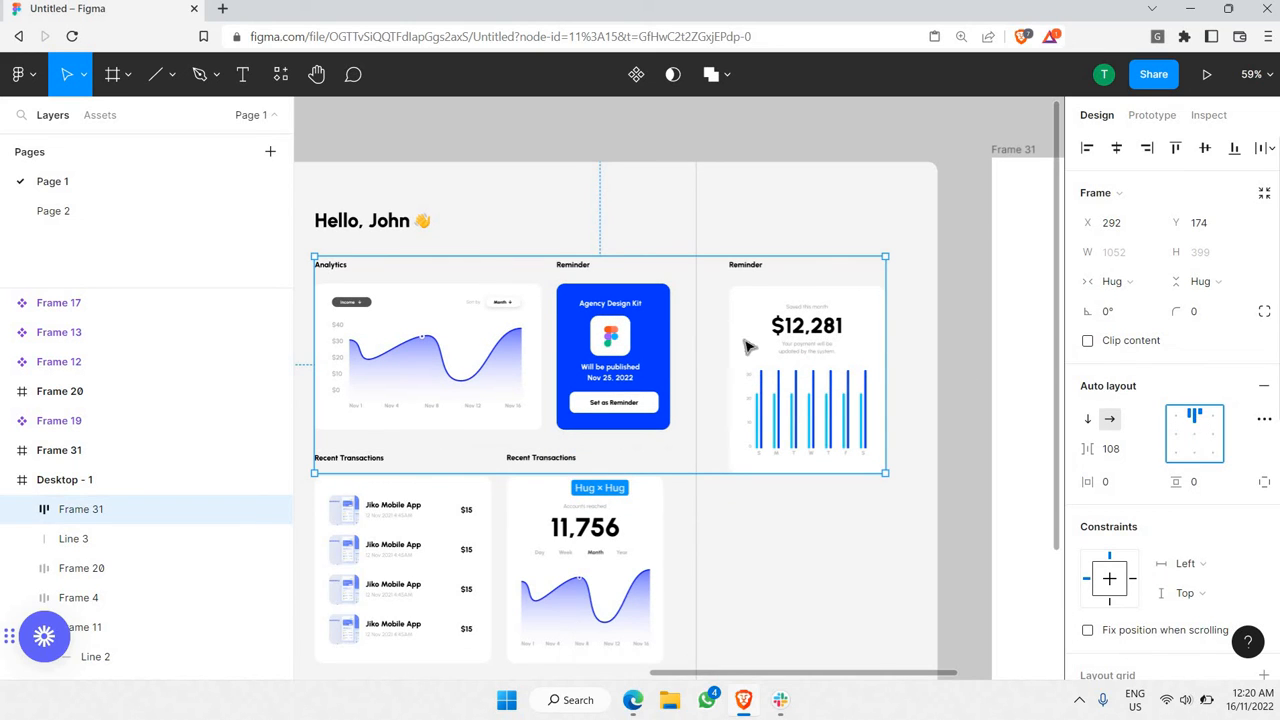
left_click_drag(704, 362, 846, 360)
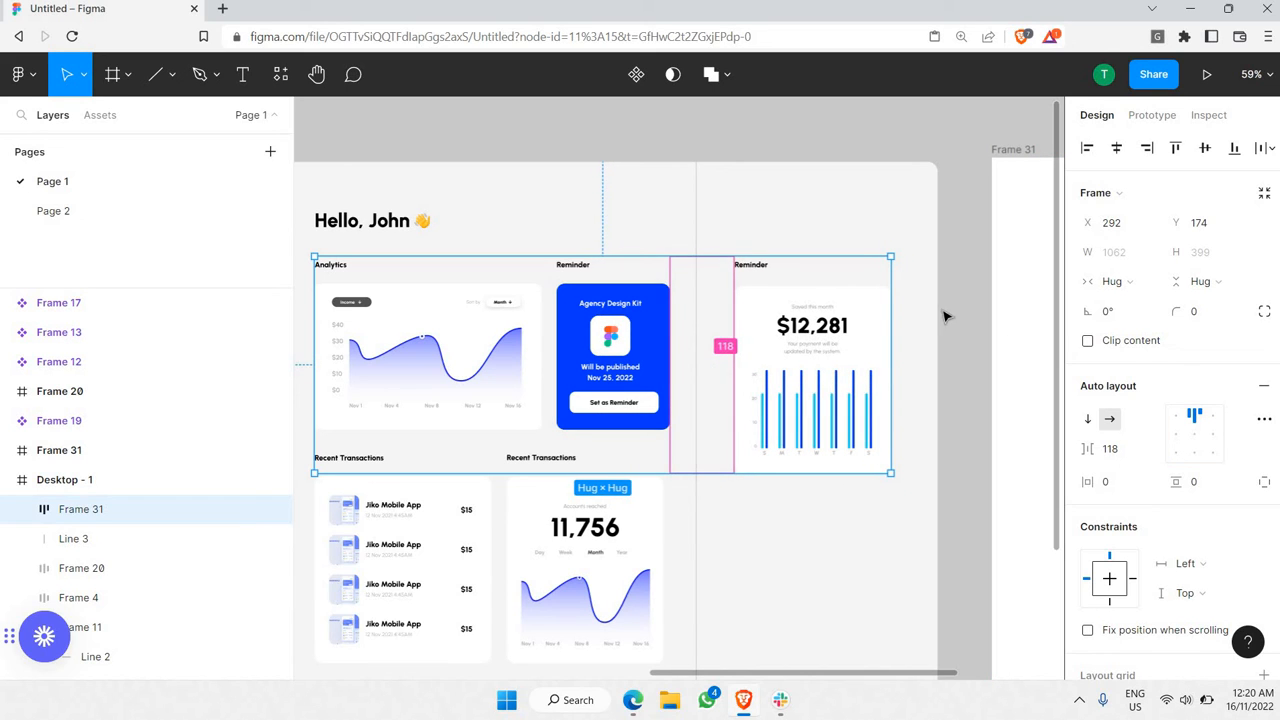
left_click(975, 280)
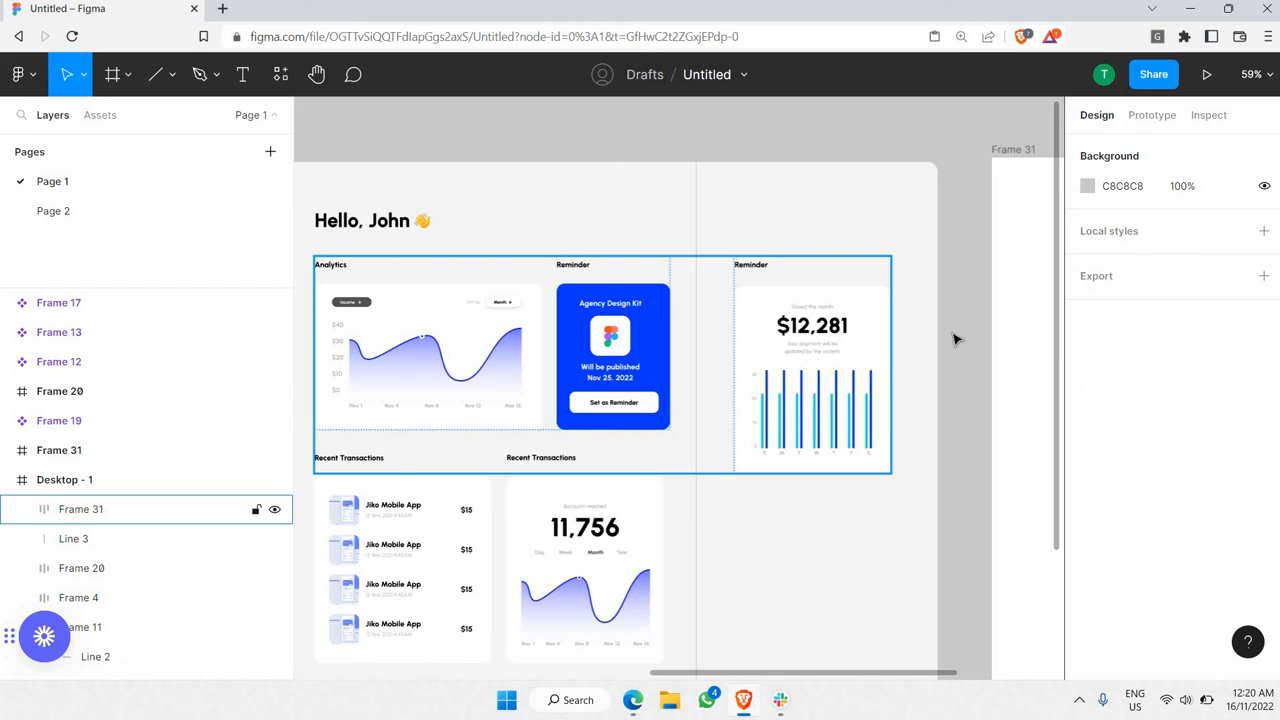
- Draw a new frame below the bar chart card and resize it to 289 × 251, aligned with the card's sides
scroll(955, 340, "down", 3)
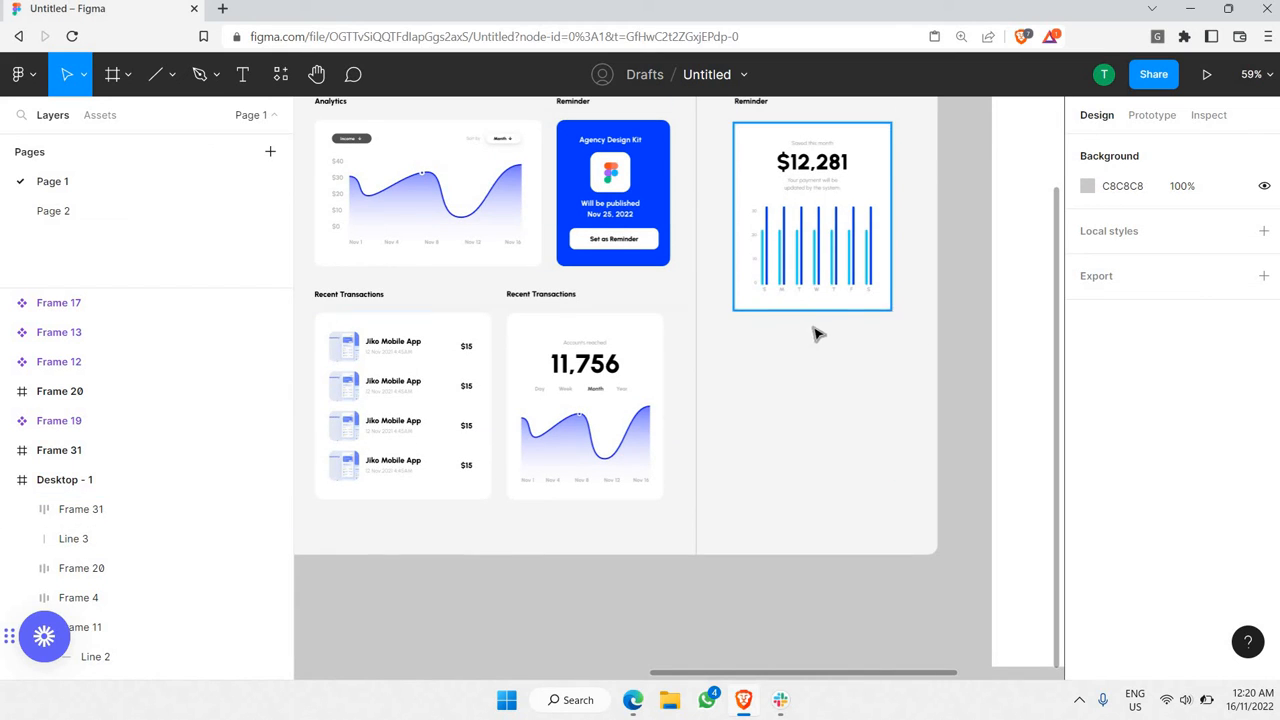
scroll(813, 332, "down", 2)
scroll(725, 286, "left", 4)
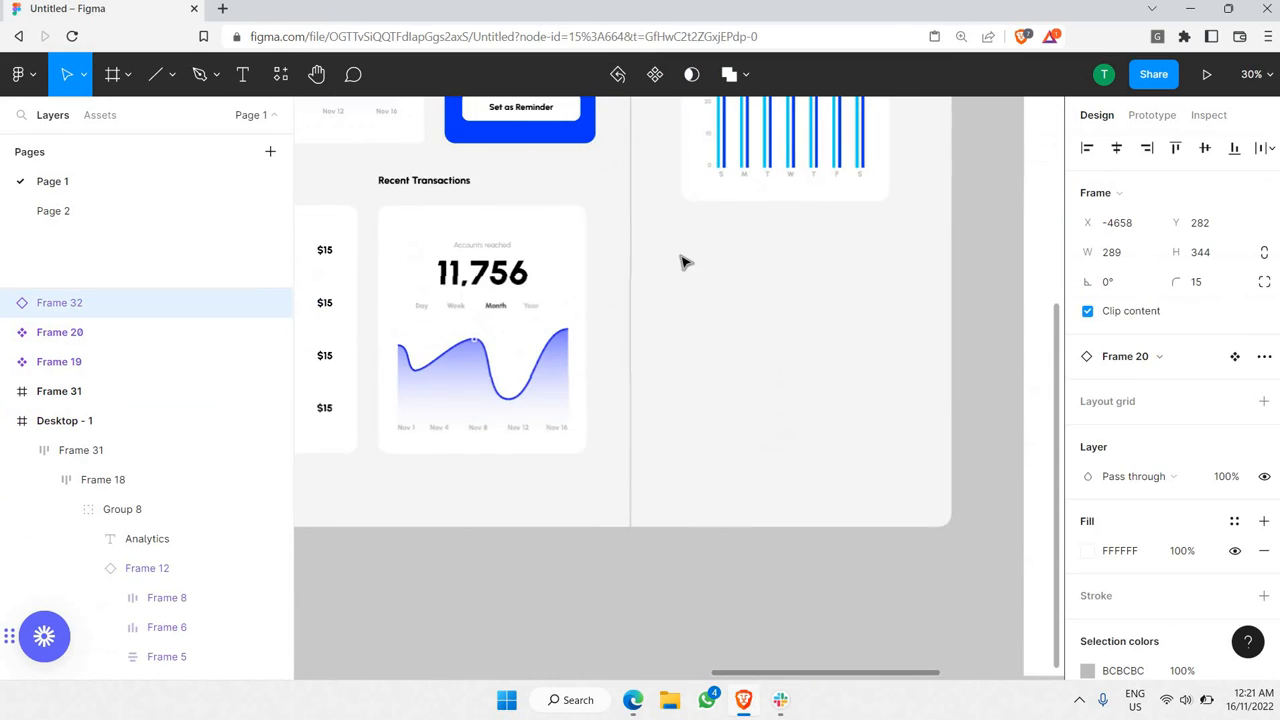
left_click(111, 78)
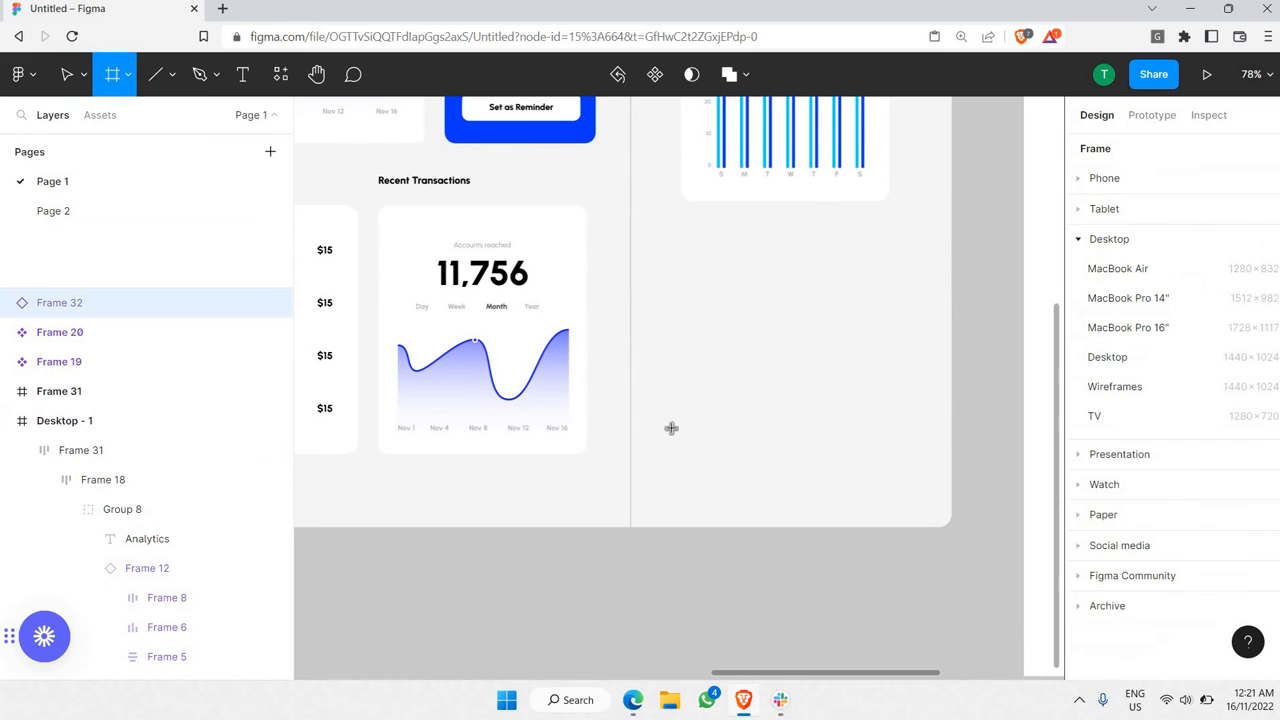
mouse_move(660, 453)
left_mouse_down()
mouse_move(877, 277)
mouse_move(888, 233)
mouse_move(890, 257)
left_mouse_up()
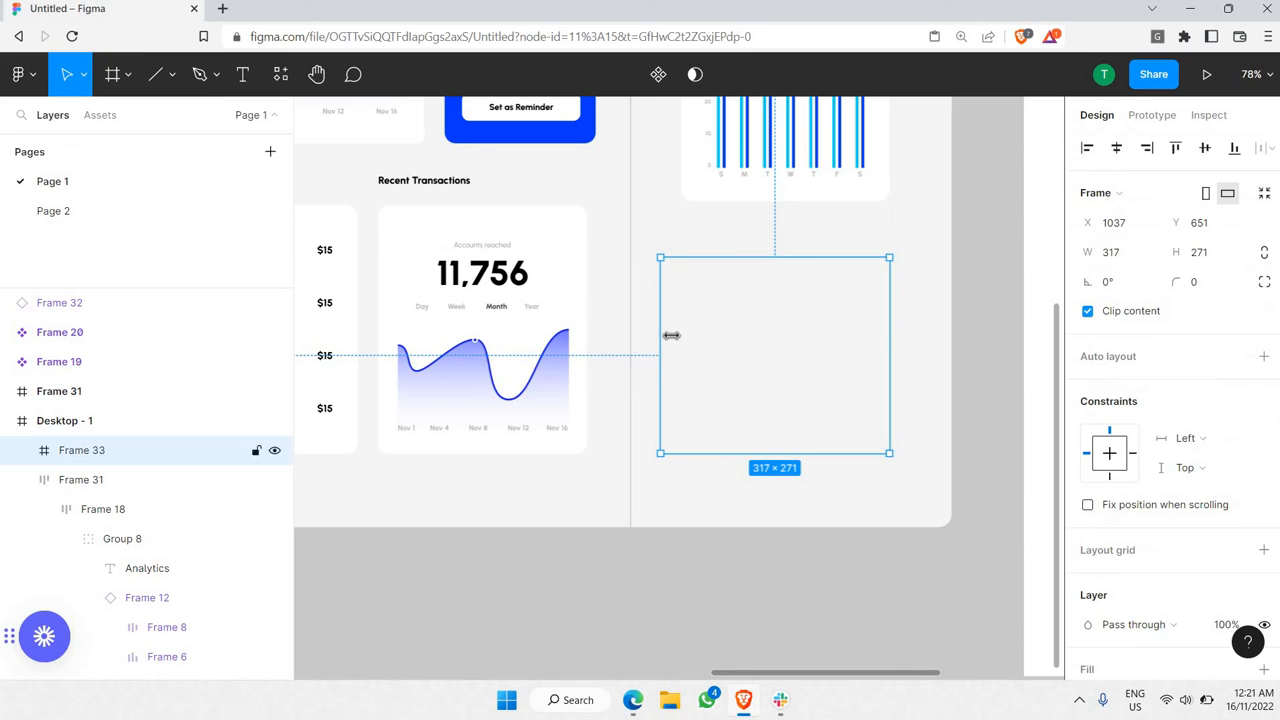
left_click_drag(662, 336, 683, 336)
scroll(727, 287, "up", 1)
scroll(740, 350, "down", 2)
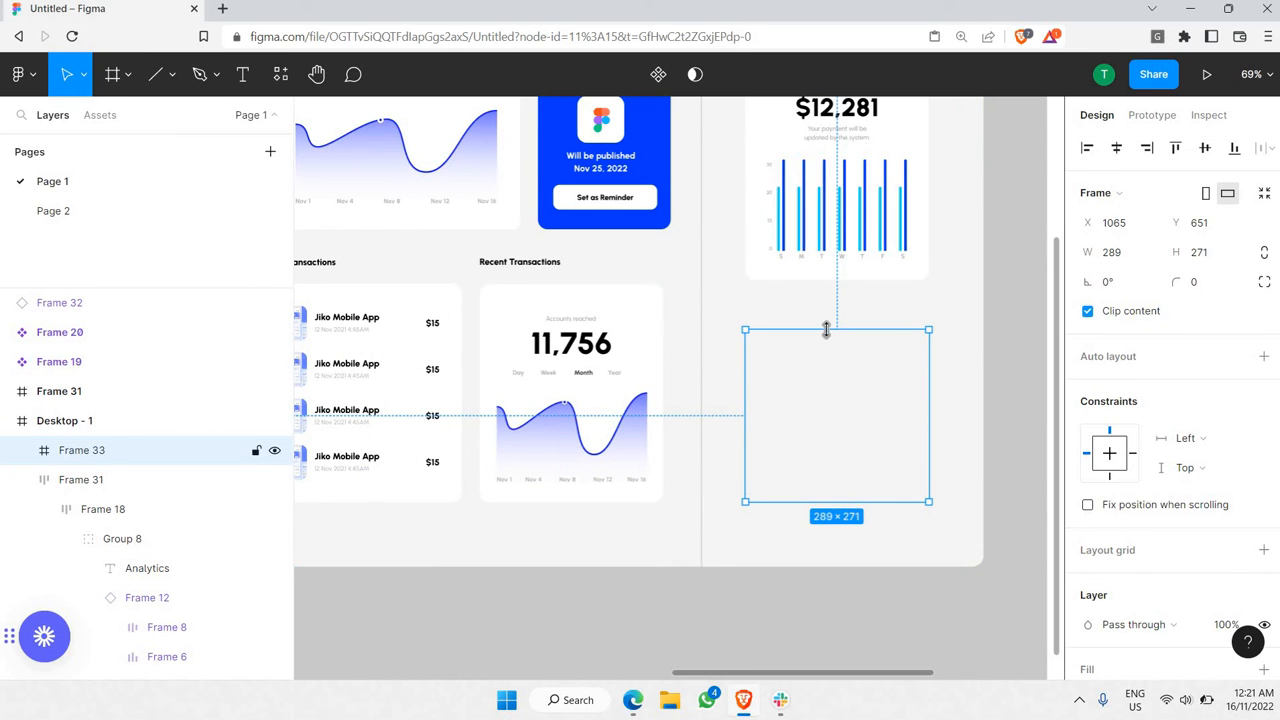
left_click_drag(826, 344, 822, 358)
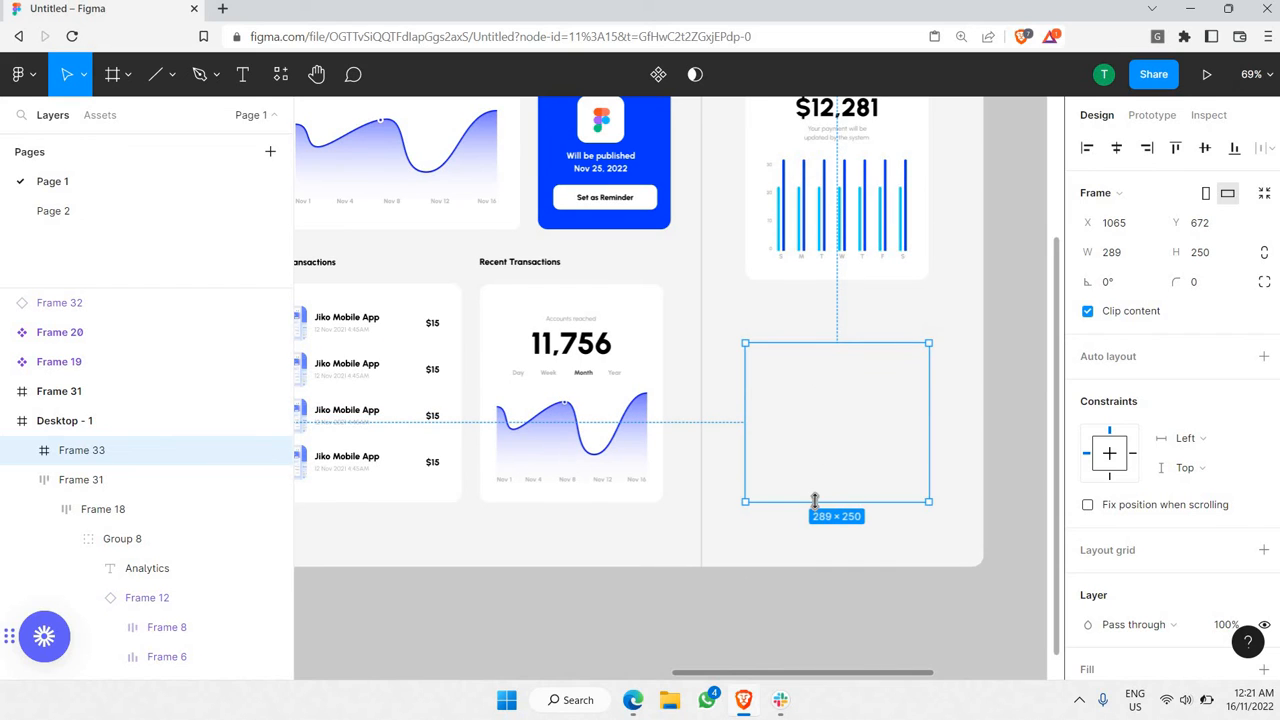
left_click_drag(815, 501, 814, 501)
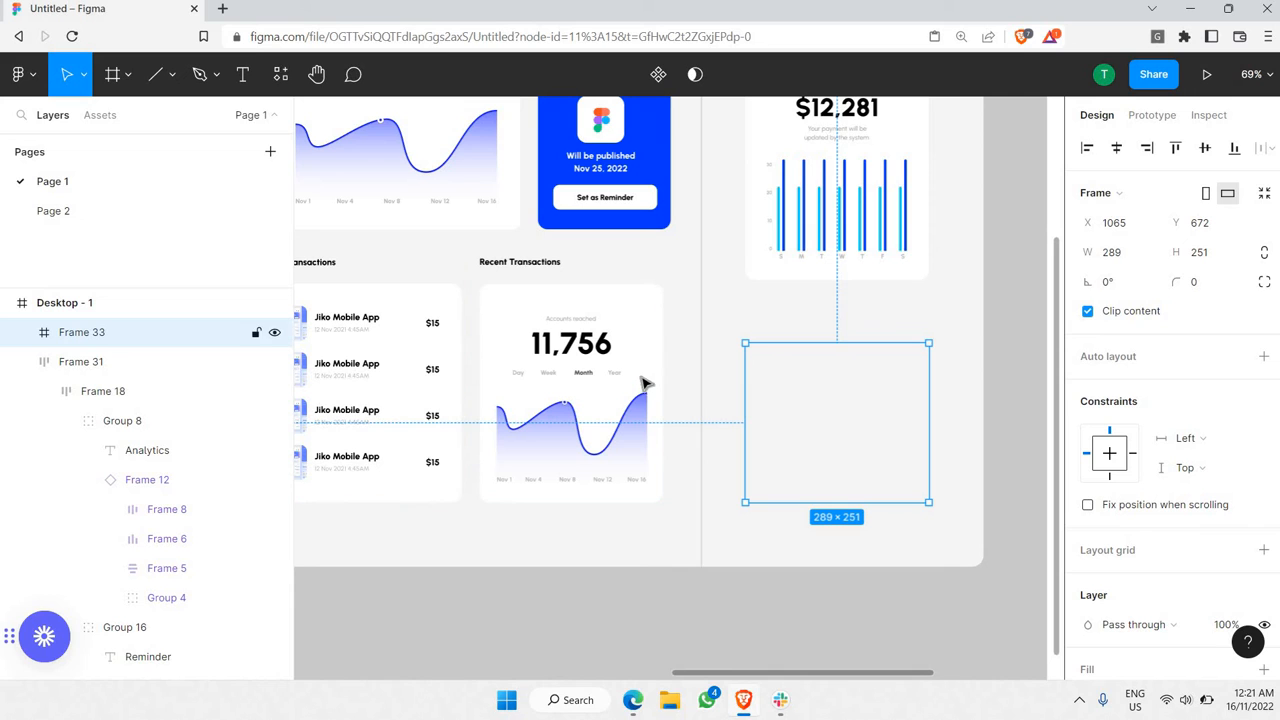
left_click(944, 432)
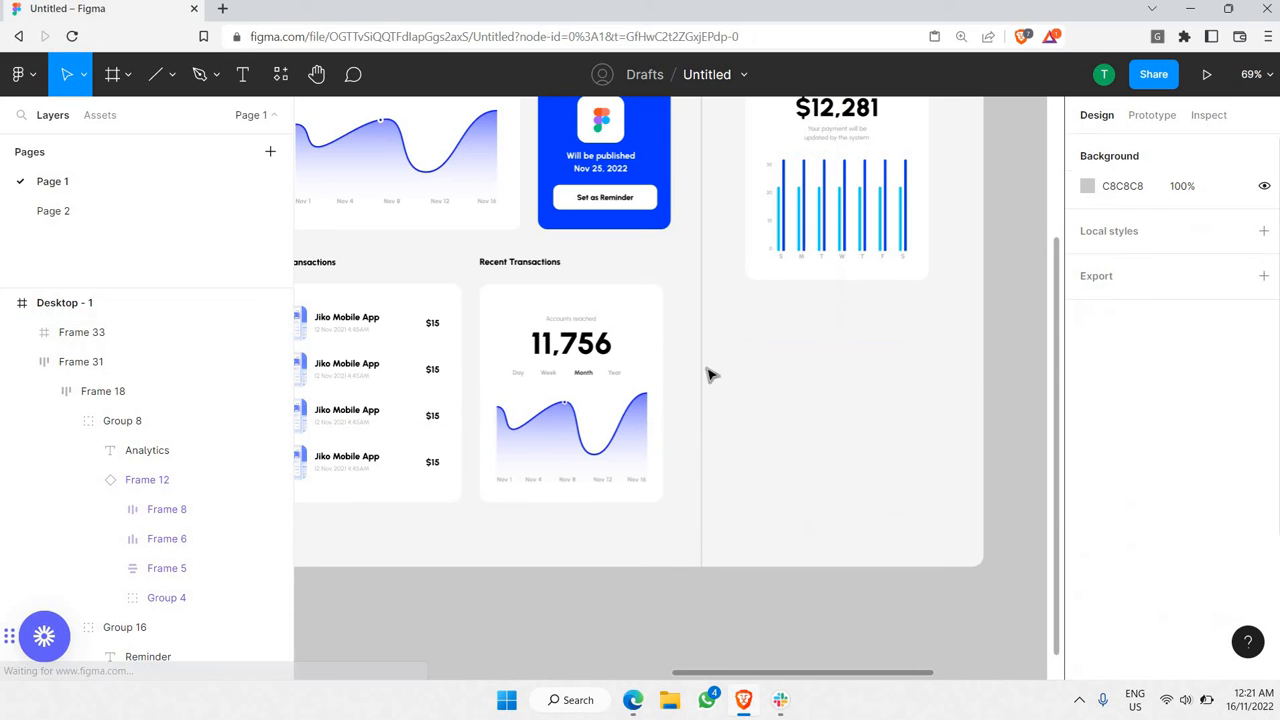
left_click(815, 405)
left_click(575, 360, "shift")
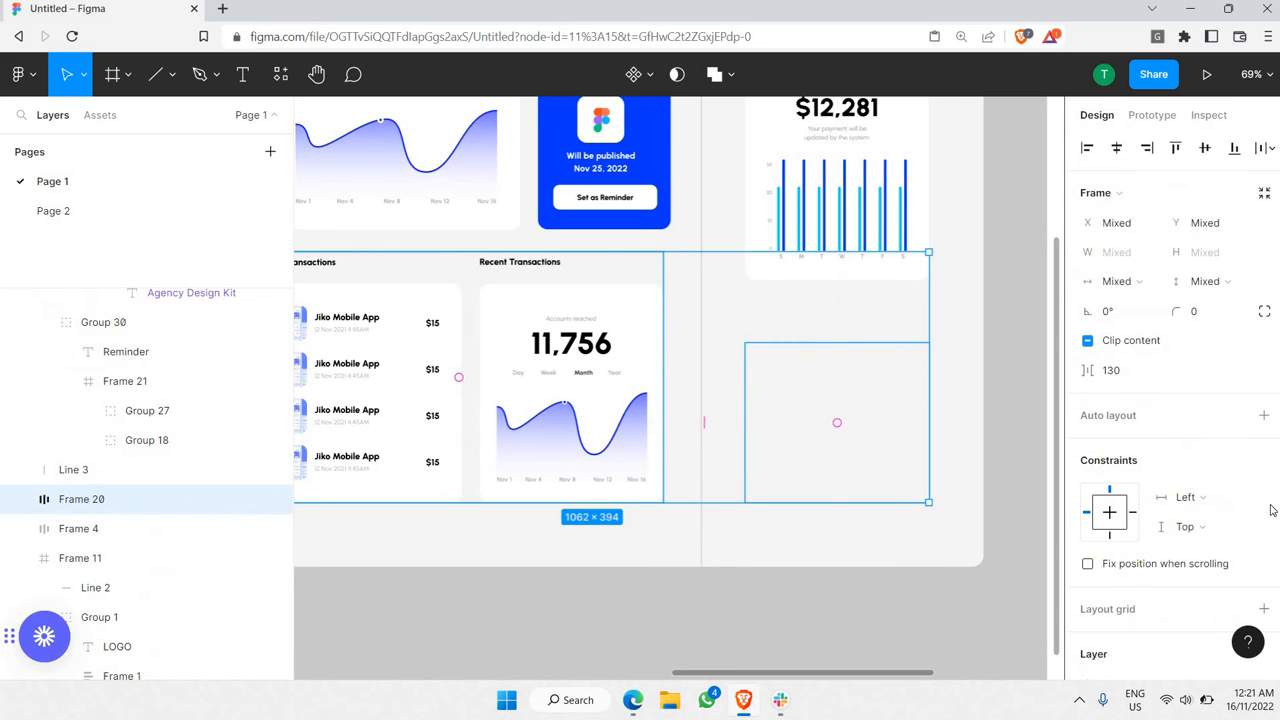
scroll(1271, 510, "down", 5)
left_click(1263, 312)
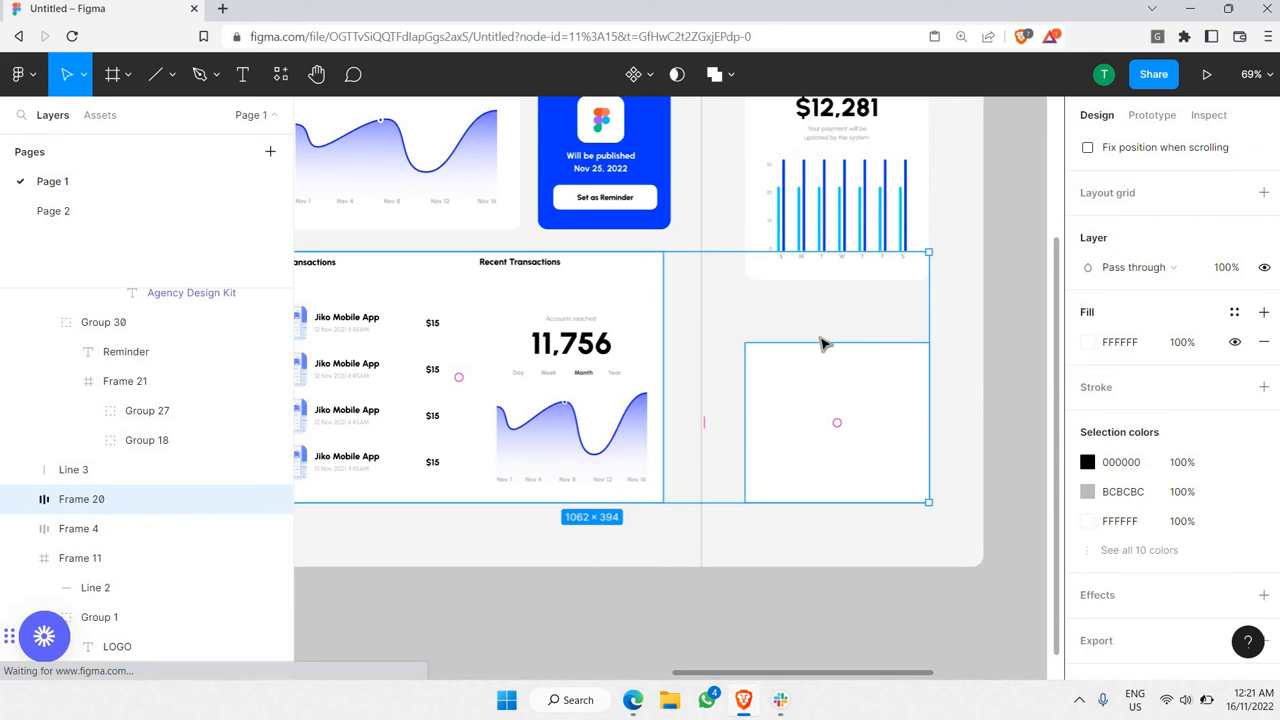
scroll(823, 346, "left", 5)
scroll(688, 350, "right", 5)
left_click(877, 343)
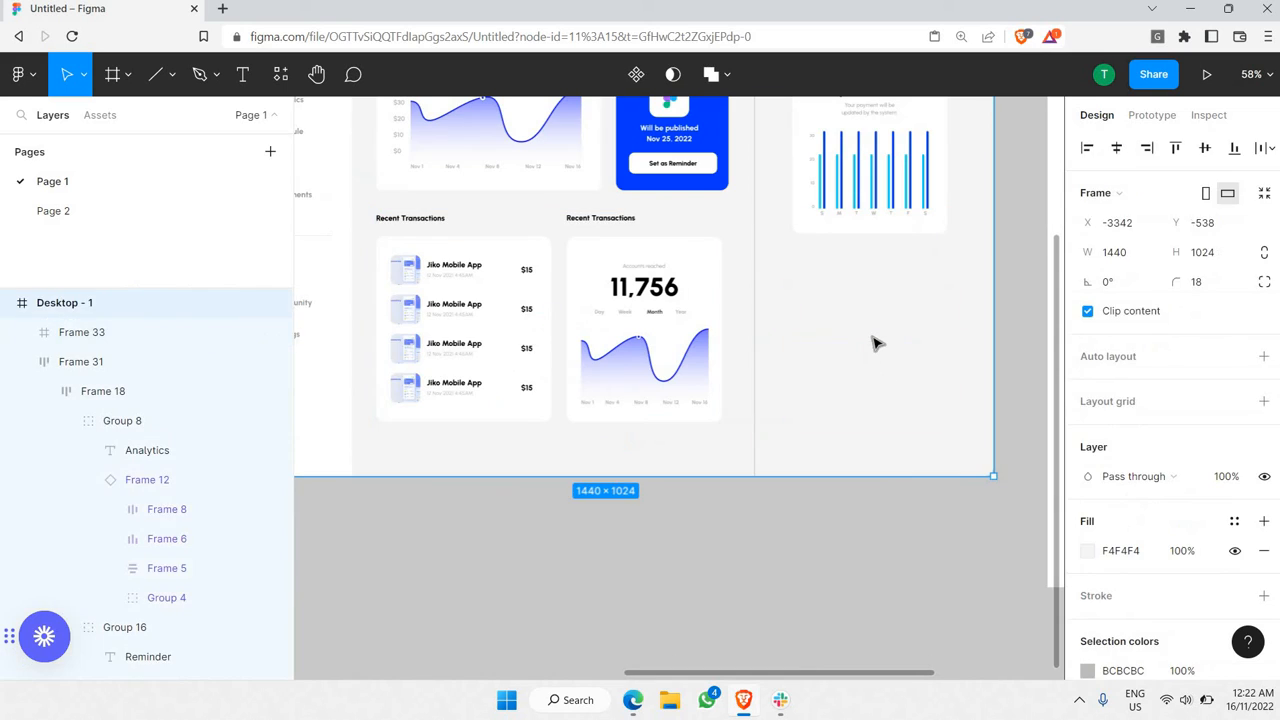
key("Escape")
left_click(765, 366)
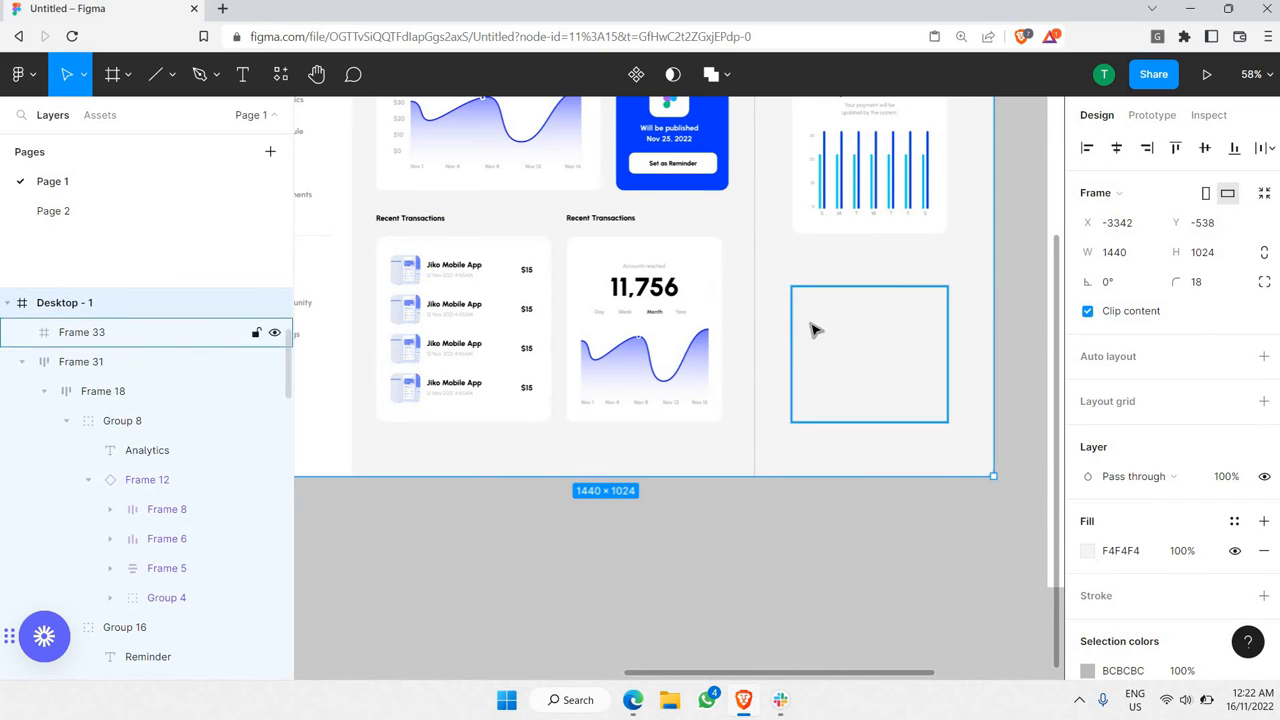
- Give the new frame below the bar chart card a white FFFFFF fill and a corner radius of 15
left_click(815, 330)
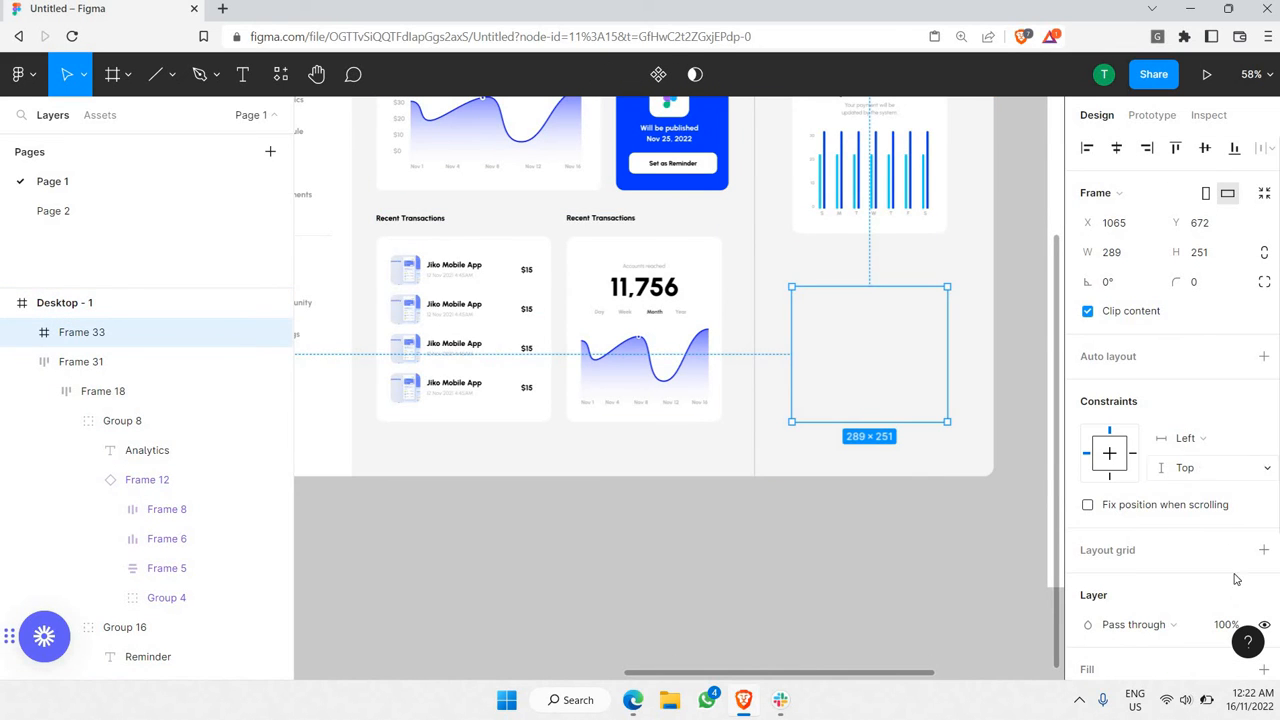
scroll(1224, 550, "down", 2)
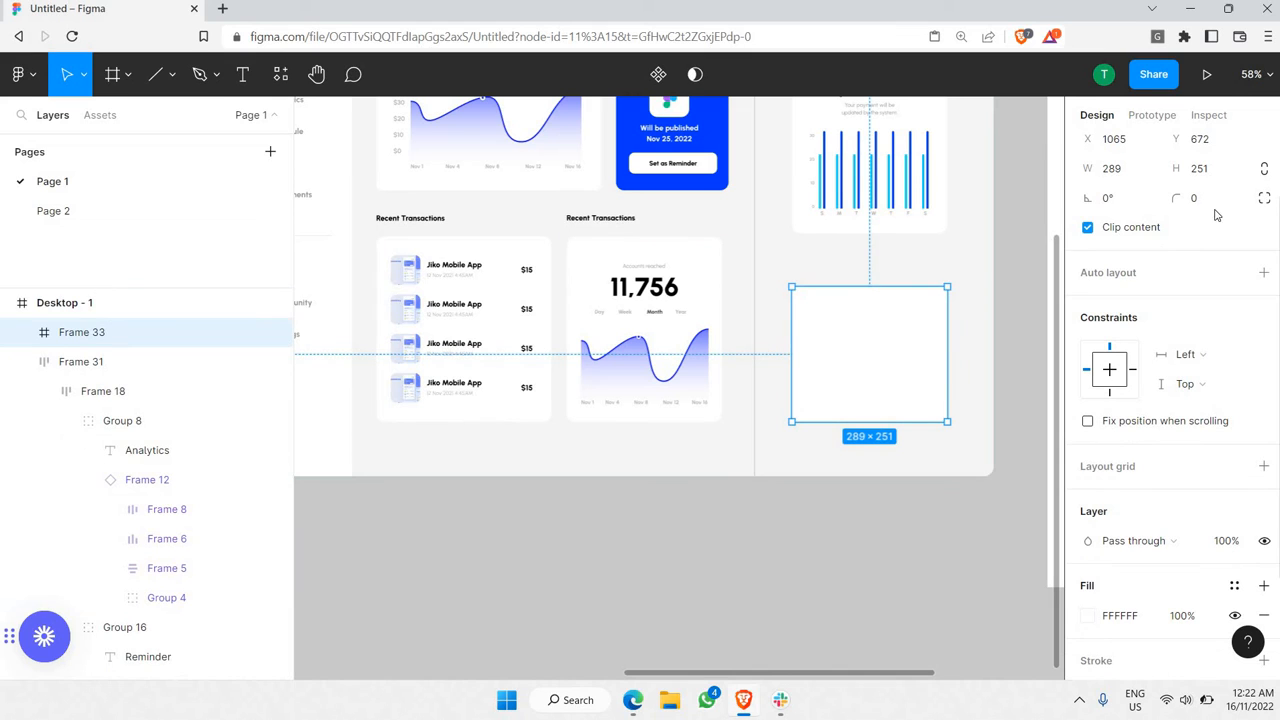
key("Return")
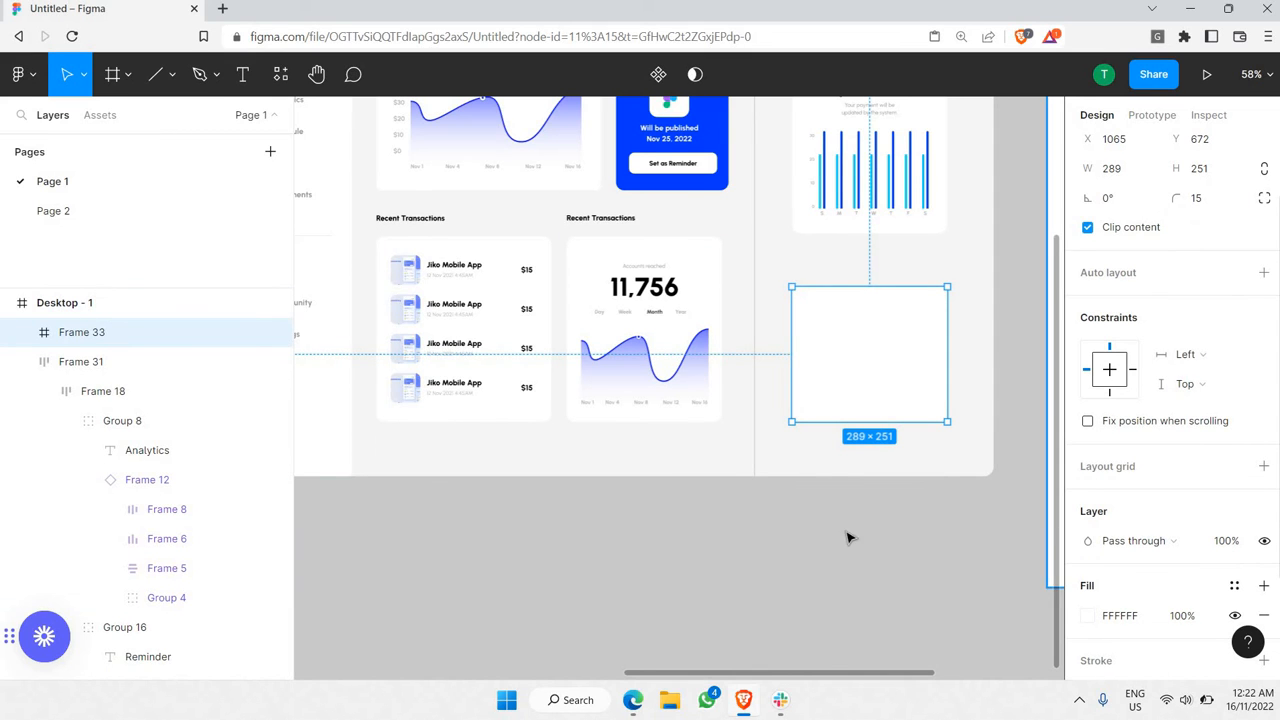
left_click(848, 537)
- Cut the white frame from Desktop - 1 and paste it on the canvas beside the bar chart card copy, at X -4282, Y 369
scroll(883, 395, "down", 1)
left_click(882, 396)
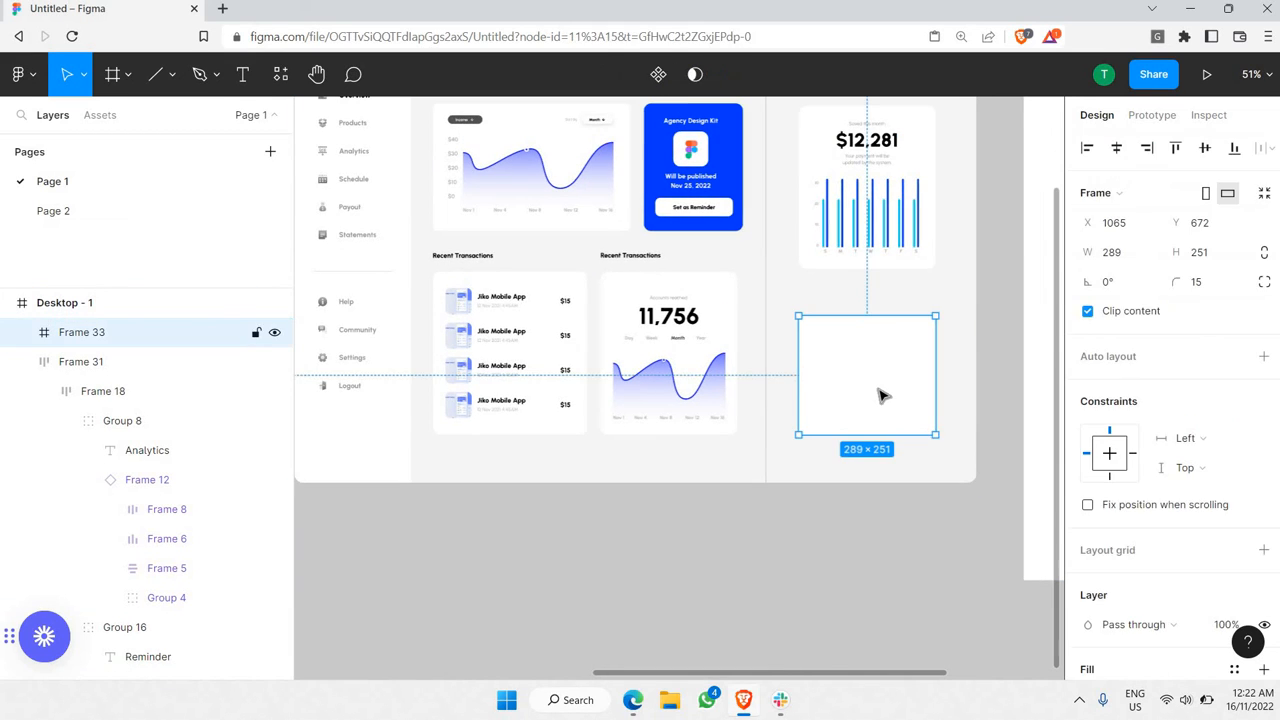
key("Delete")
scroll(879, 395, "down", 3)
scroll(877, 395, "left", 4)
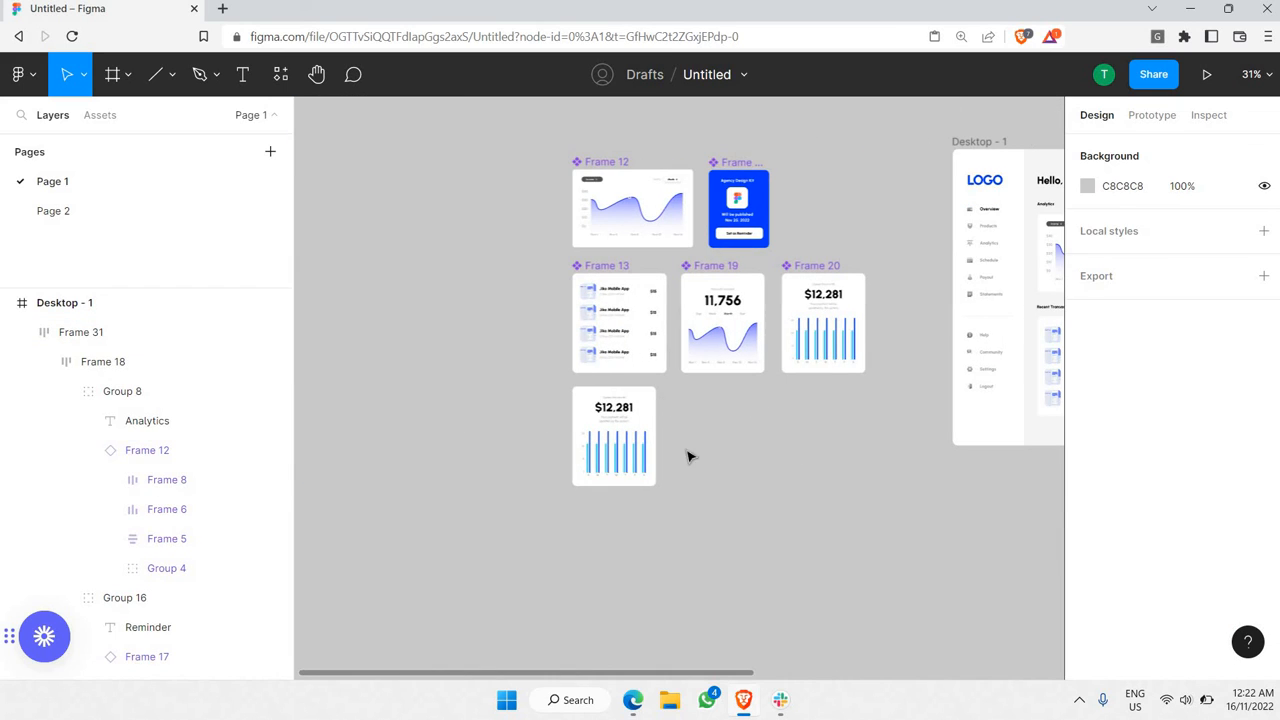
scroll(514, 443, "up", 5)
scroll(680, 466, "down", 1)
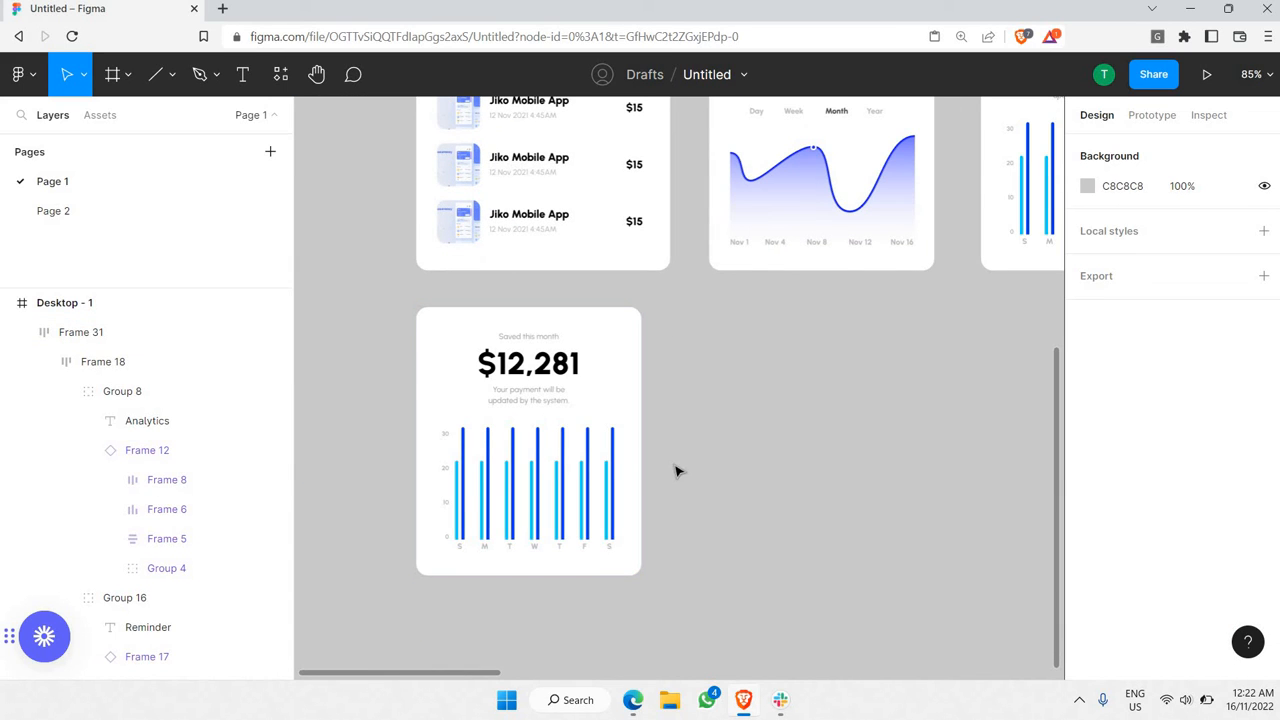
key("ctrl+v")
left_click_drag(712, 429, 852, 512)
scroll(640, 390, "down", 1)
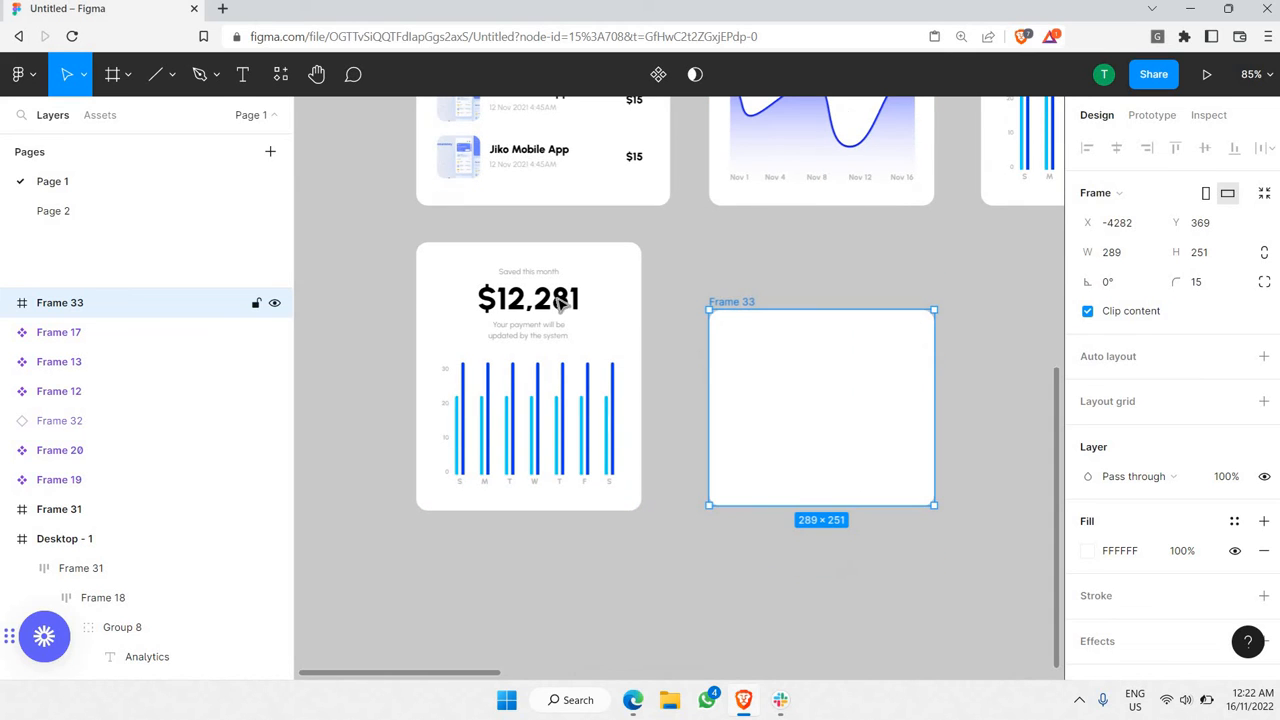
- Copy the $12,281 amount from the bar chart card copy into the white frame, hide the original, and position the pasted text at X 10, Y 64
left_click(560, 304, "ctrl")
key("ctrl+c")
key("ctrl+shift+h")
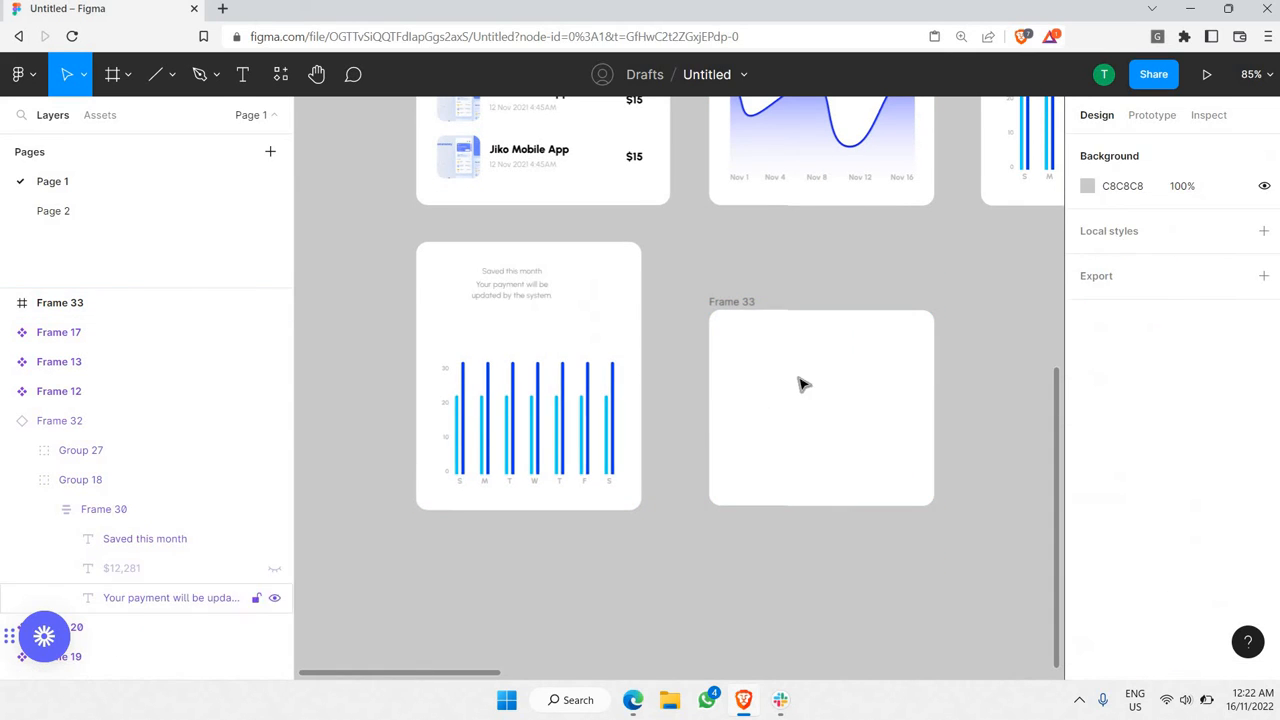
left_click(797, 380)
key("ctrl+v")
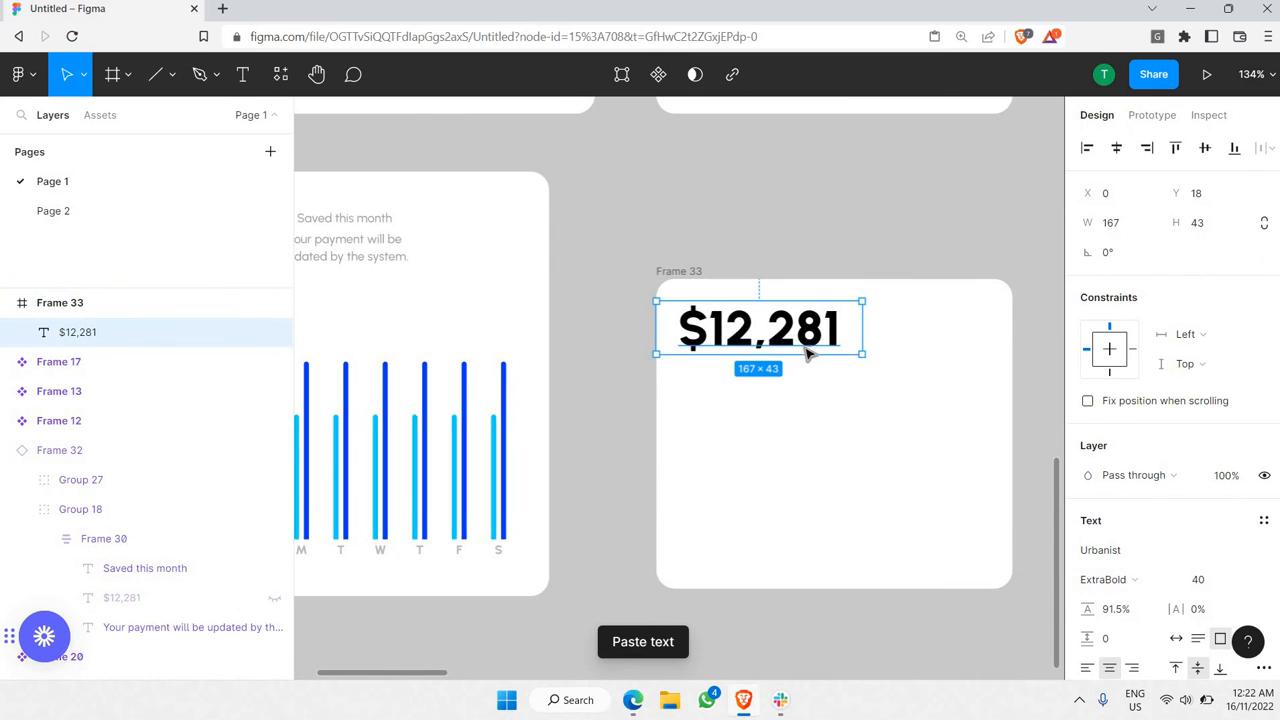
left_click_drag(808, 351, 805, 395)
- Change the pasted amount to $450, left-align its text and adjust its position near the white card's left edge
double_click(783, 389)
left_click(724, 386)
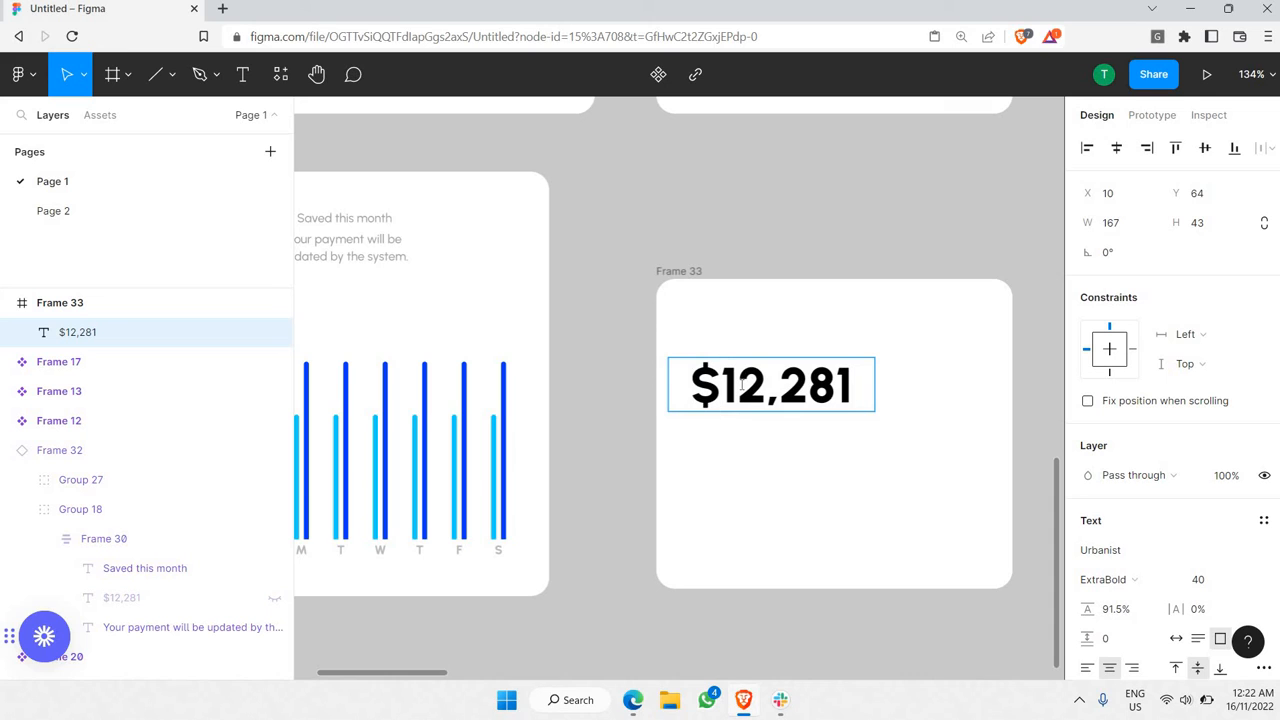
key("shift+End")
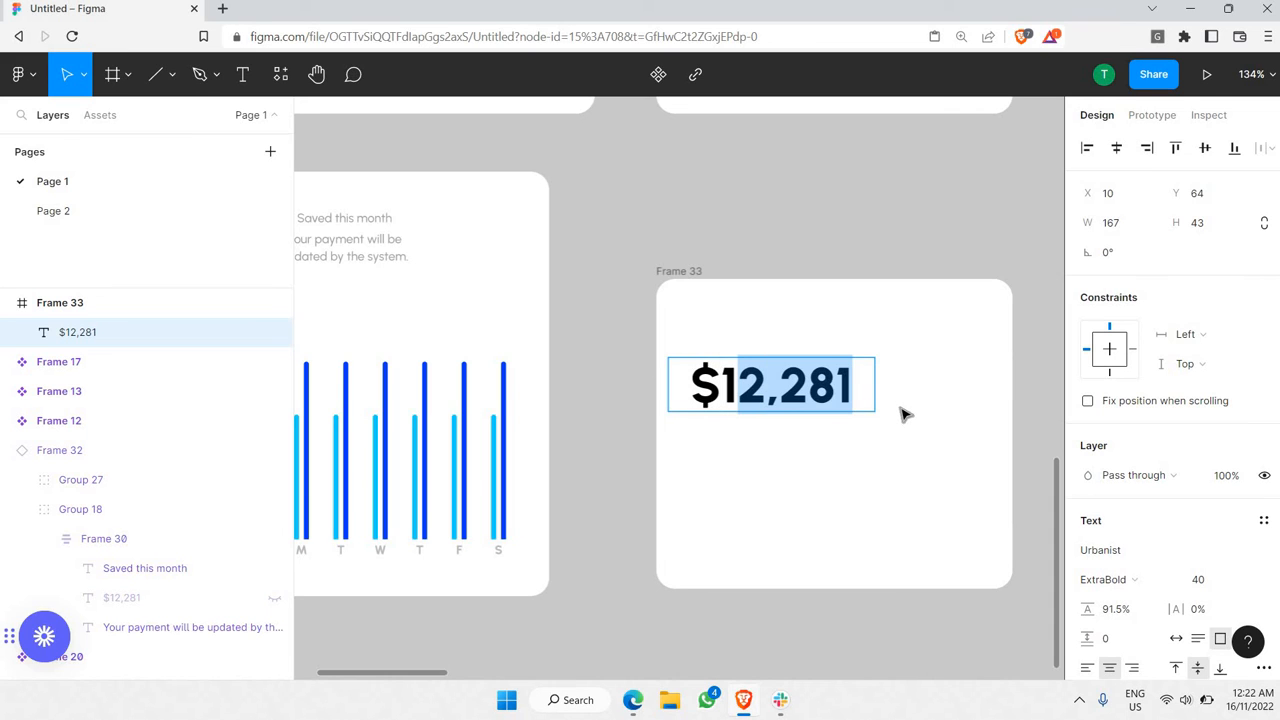
type("450")
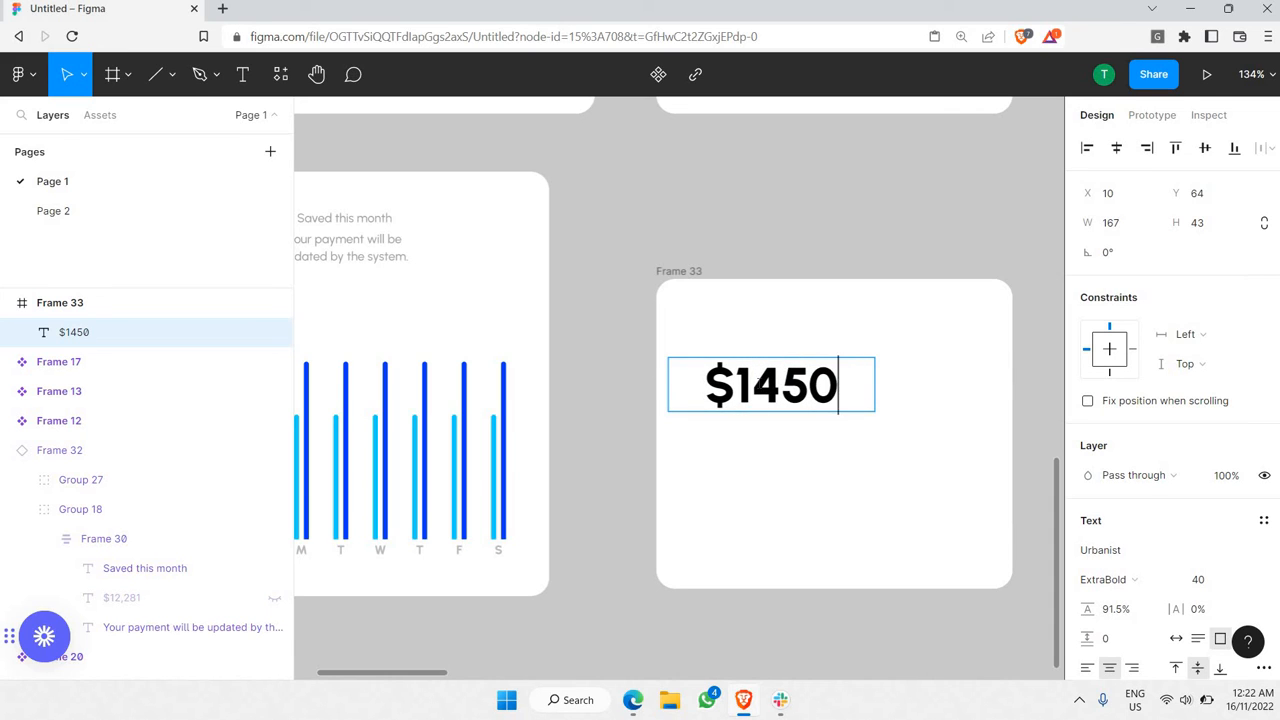
left_click(756, 385)
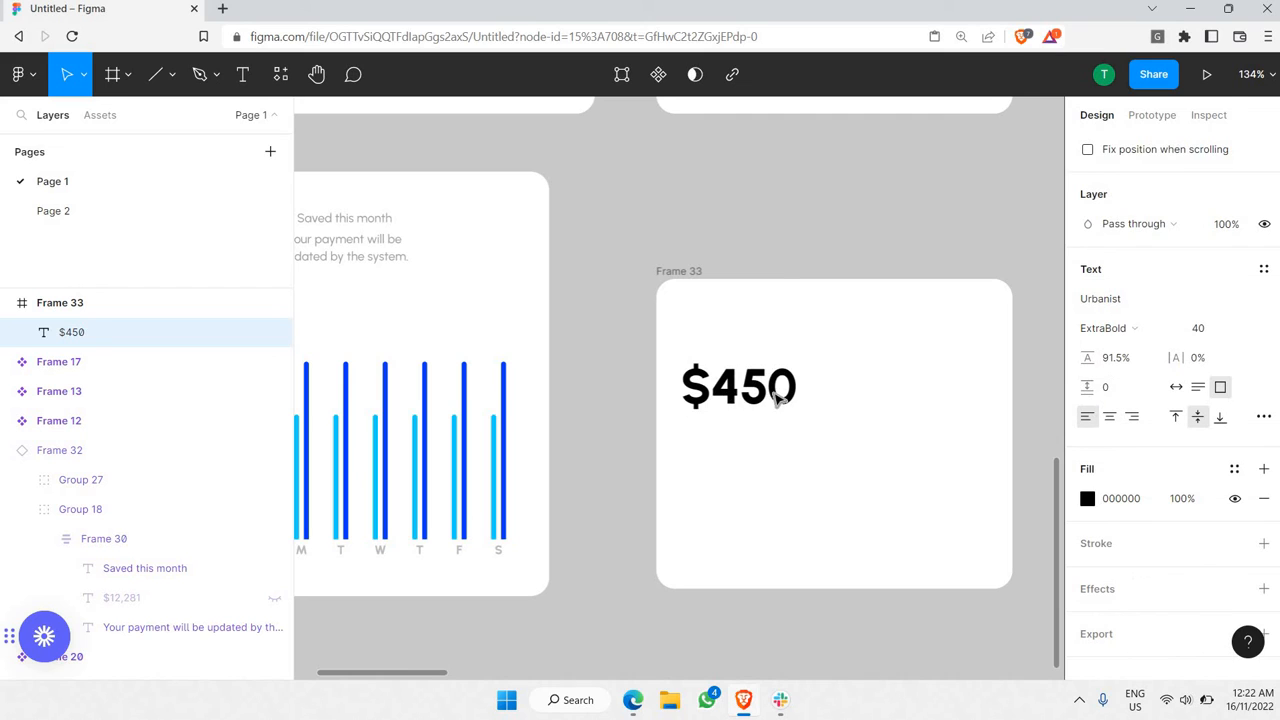
left_click_drag(779, 397, 838, 419)
- Copy the Set as Reminder button from the blue Agency Design Kit card and place it at the $450 card's right edge, at X -4015, Y 475
scroll(843, 429, "down", 5)
scroll(862, 365, "up", 3)
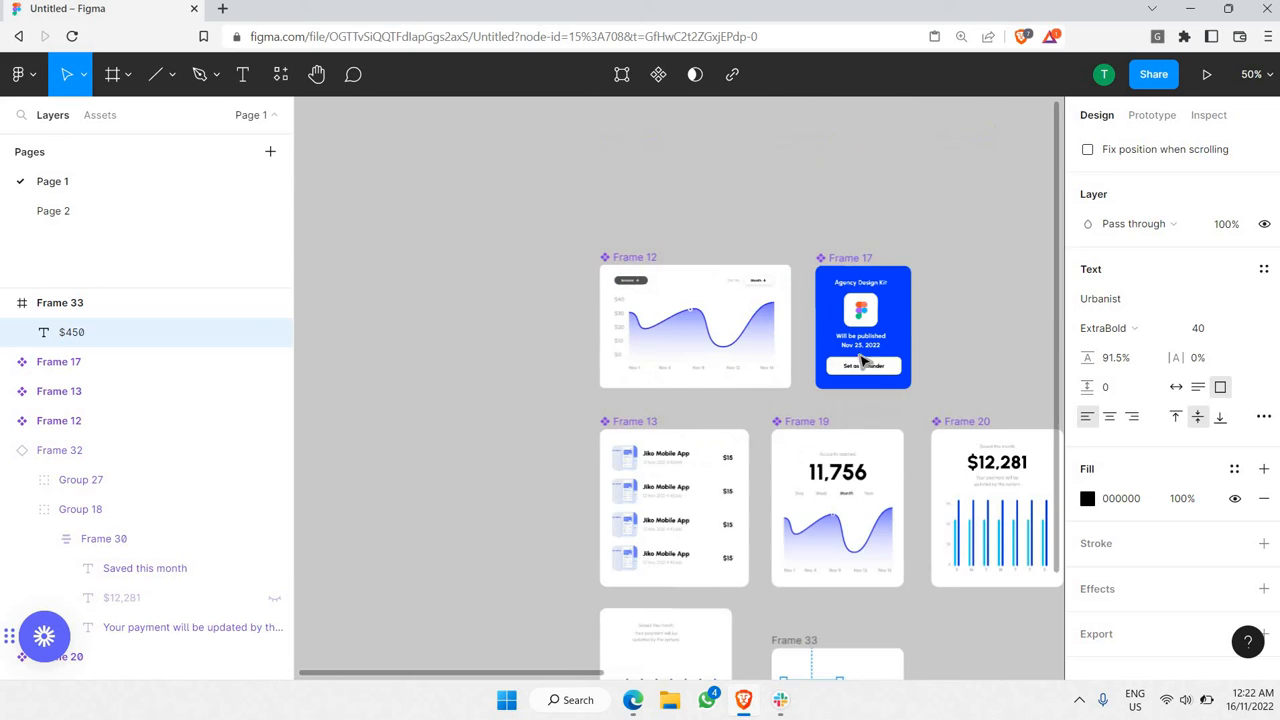
left_click(882, 382)
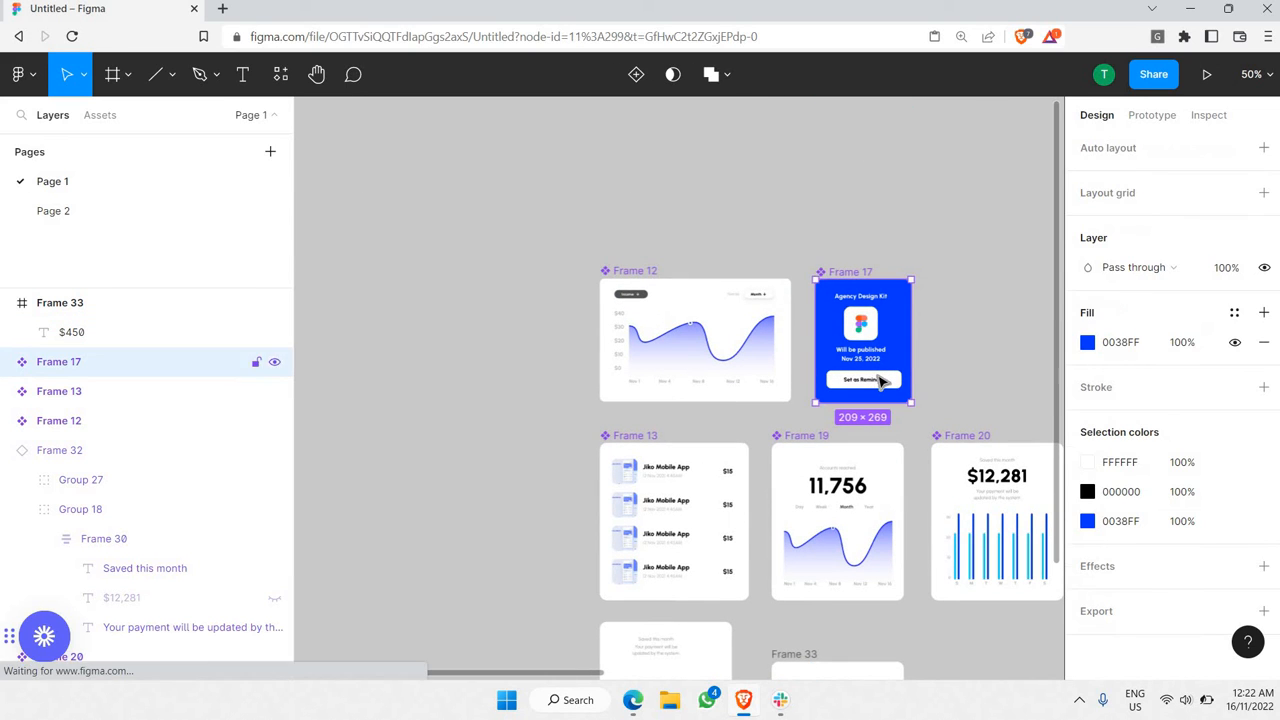
left_click(882, 382)
scroll(931, 337, "down", 5)
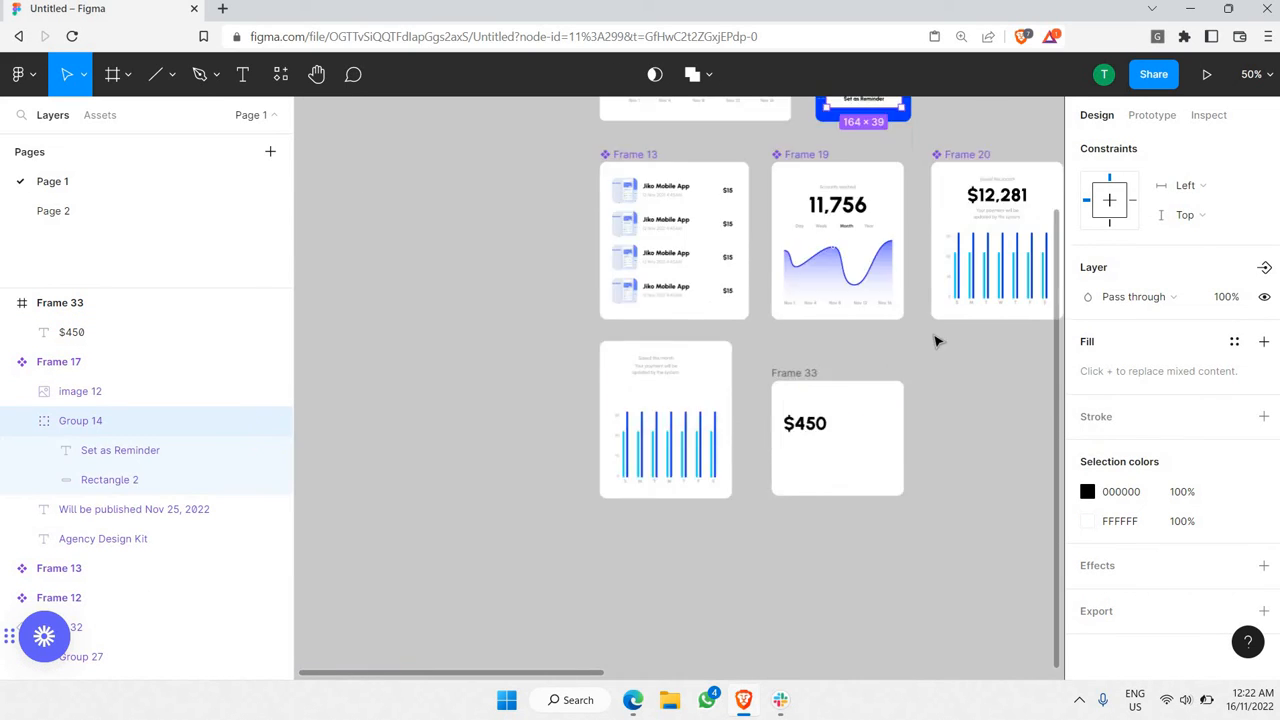
left_click(923, 309)
key("ctrl+v")
scroll(614, 433, "up", 3)
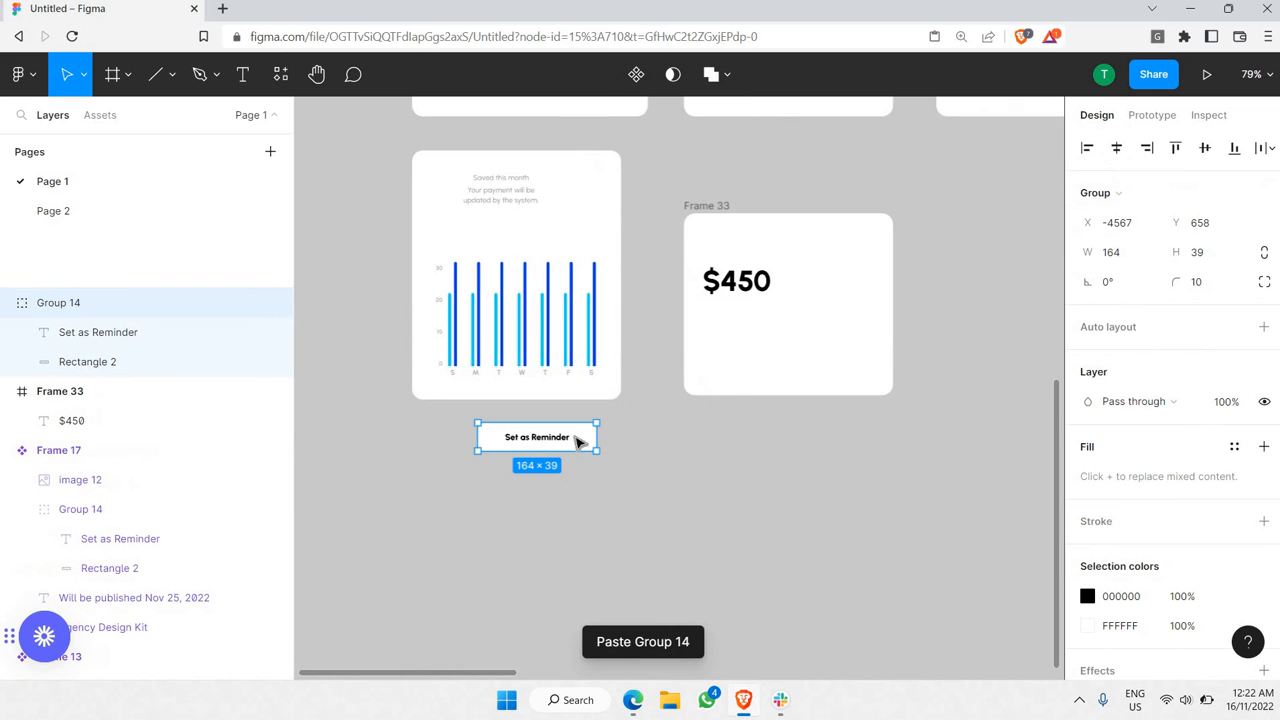
left_click_drag(577, 441, 977, 307)
- Recolor the copied button with a white FFFFFF label and a blue 000AFF background rectangle
scroll(970, 308, "up", 2)
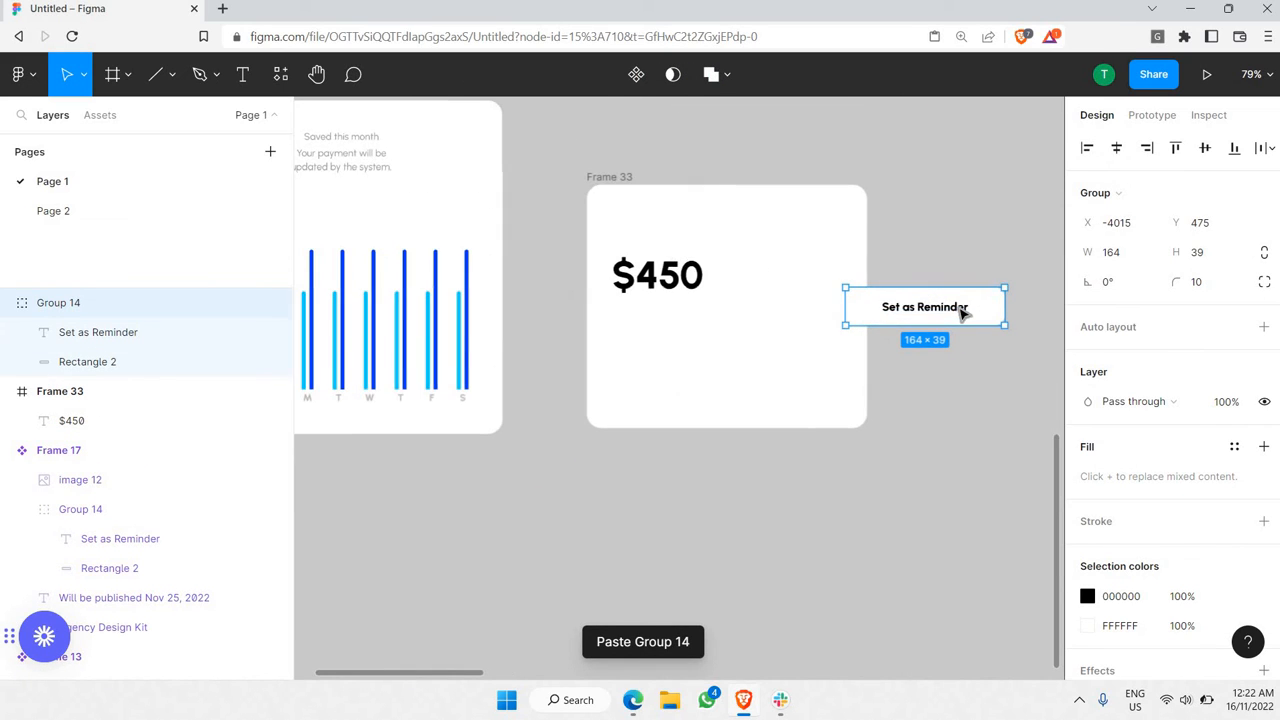
double_click(925, 307)
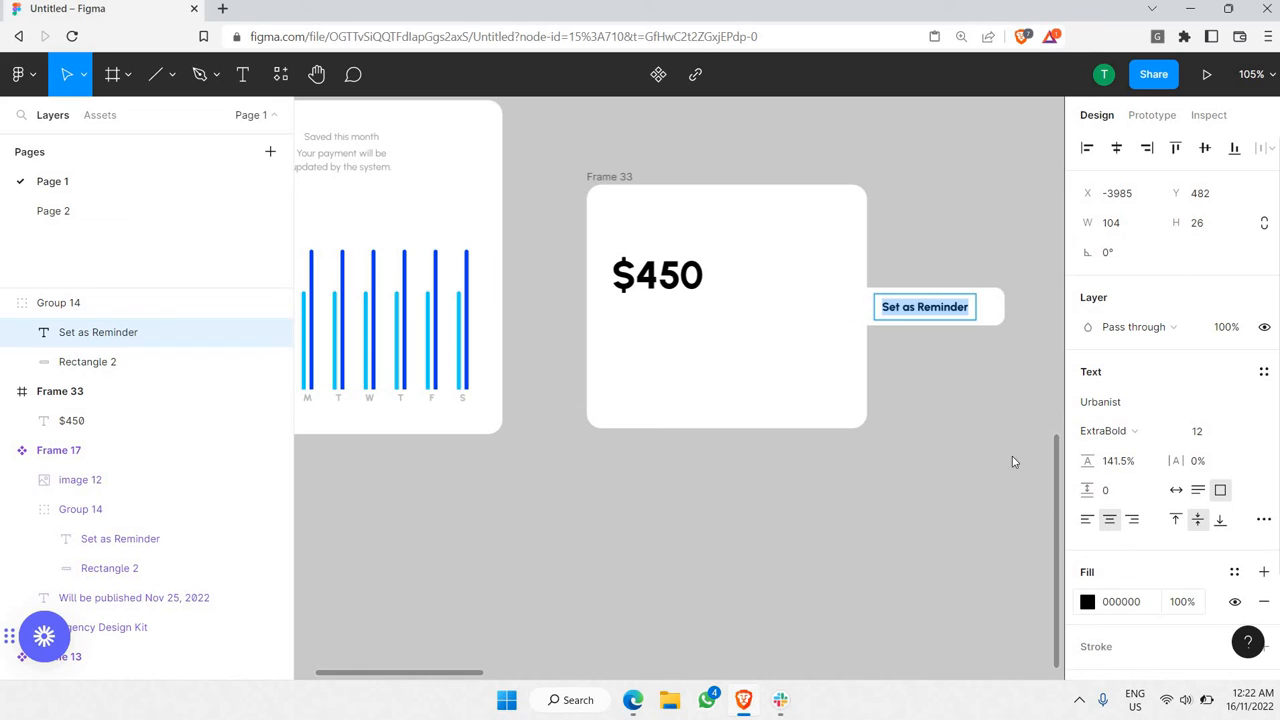
left_click(1087, 601)
left_click_drag(943, 336, 786, 131)
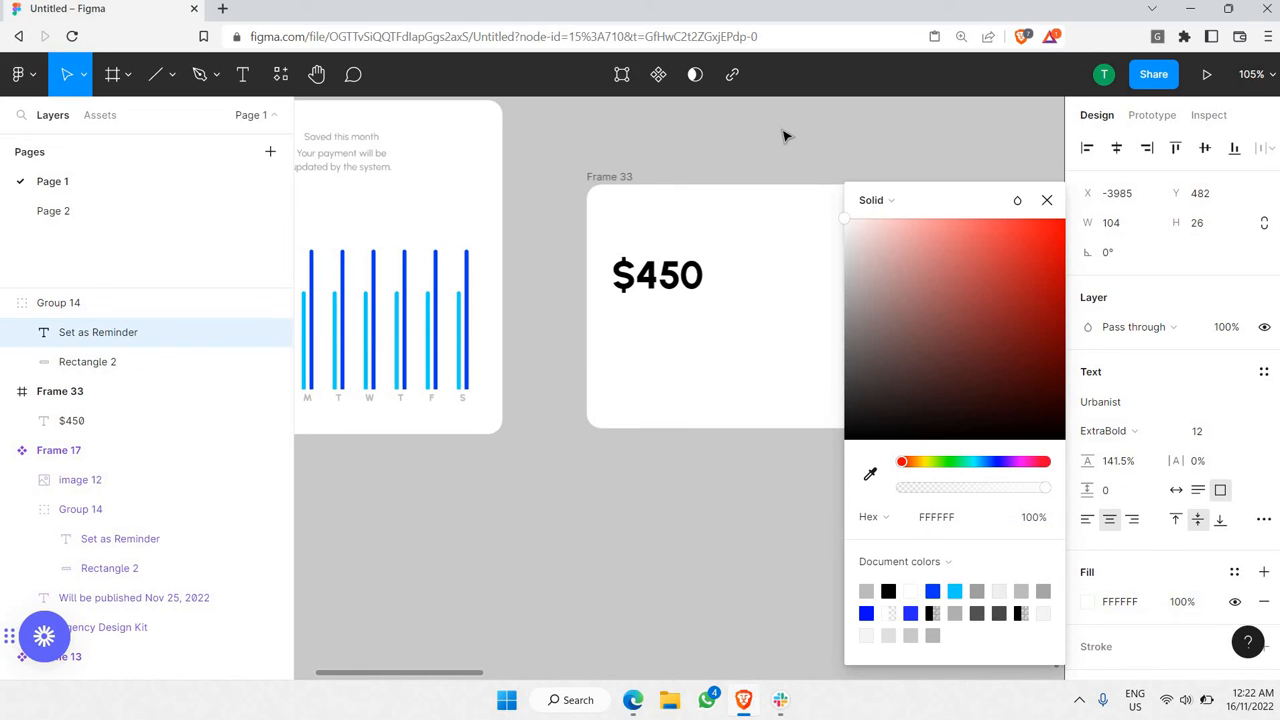
left_click(986, 329)
left_click(994, 314)
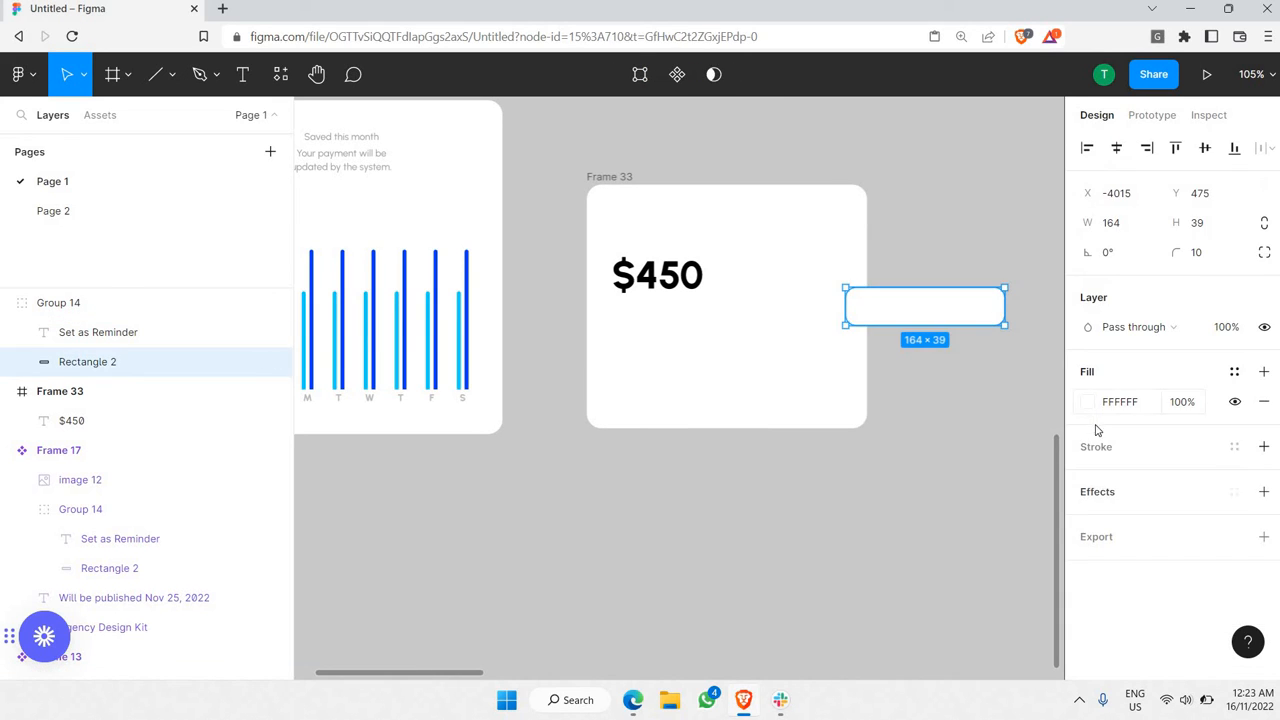
left_click(1087, 401)
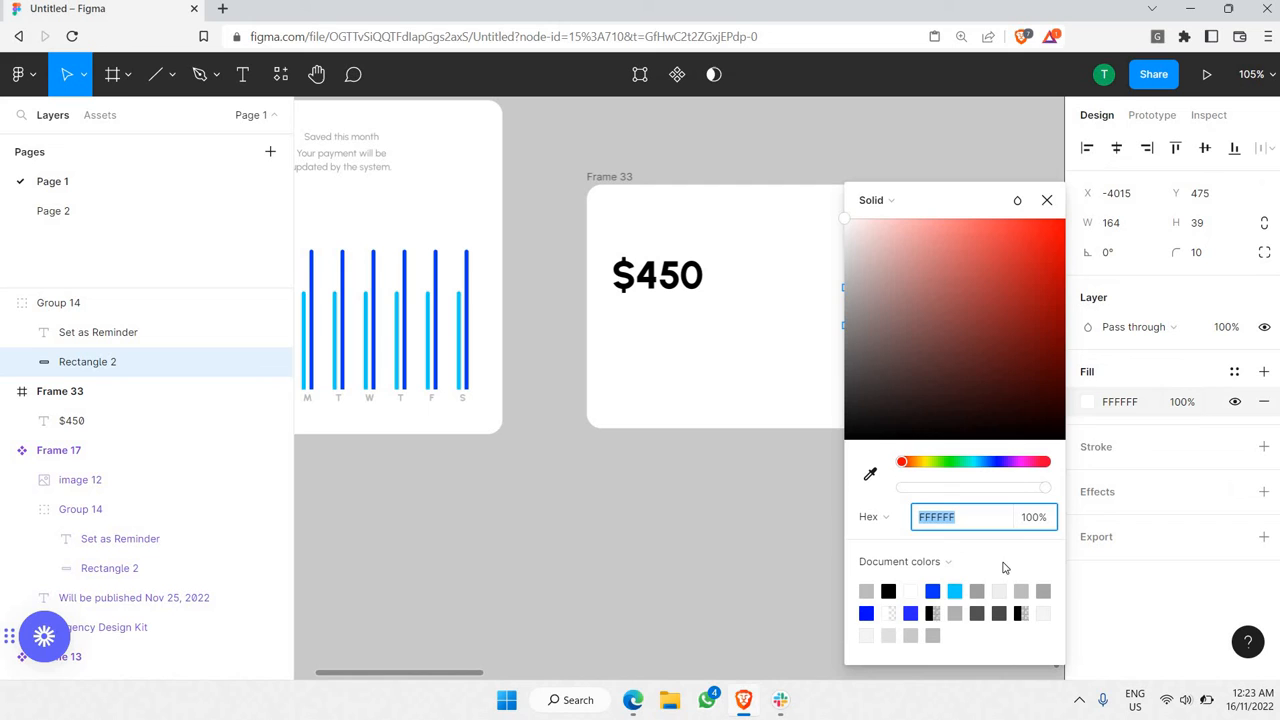
left_click(912, 613)
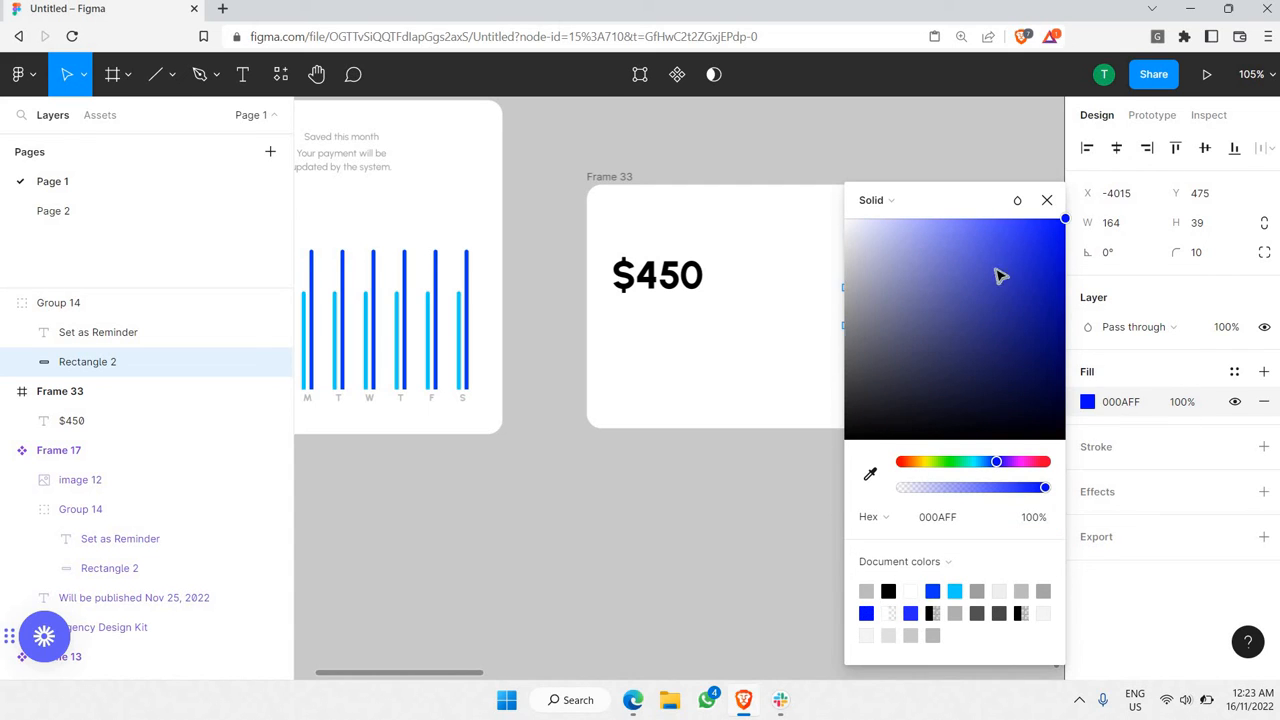
- Move the blue button into the white card beside the $450 amount and narrow it to 131 wide at X 136, Y 75
left_click(937, 366)
left_click_drag(950, 298, 849, 290)
scroll(906, 272, "up", 5)
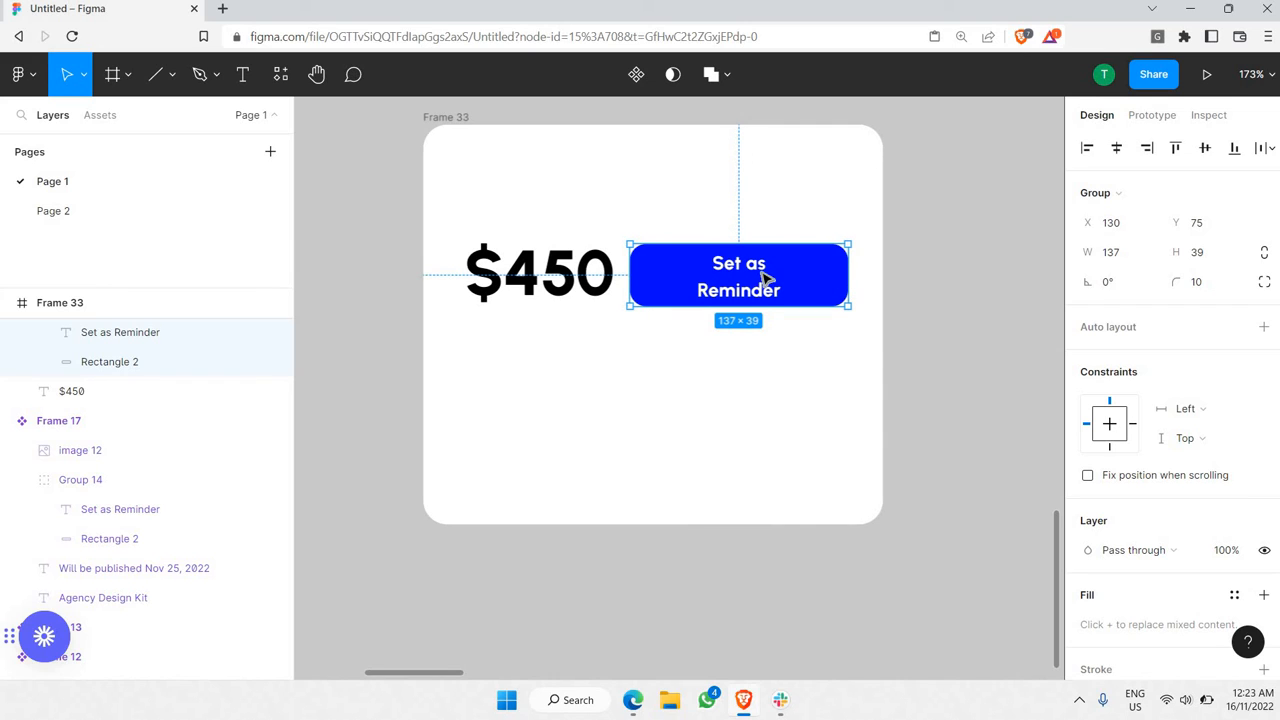
left_click_drag(640, 267, 641, 267)
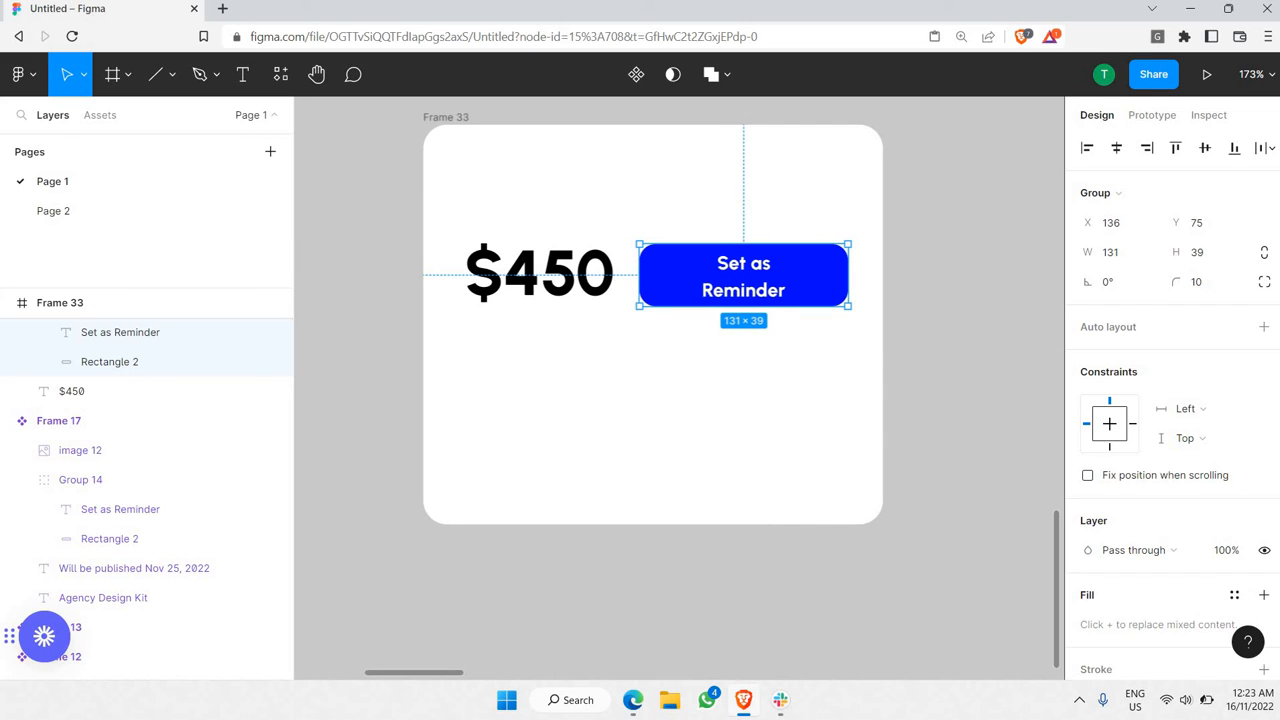
- Change the blue button's label to Transfer and shorten the button from its left edge
double_click(743, 277)
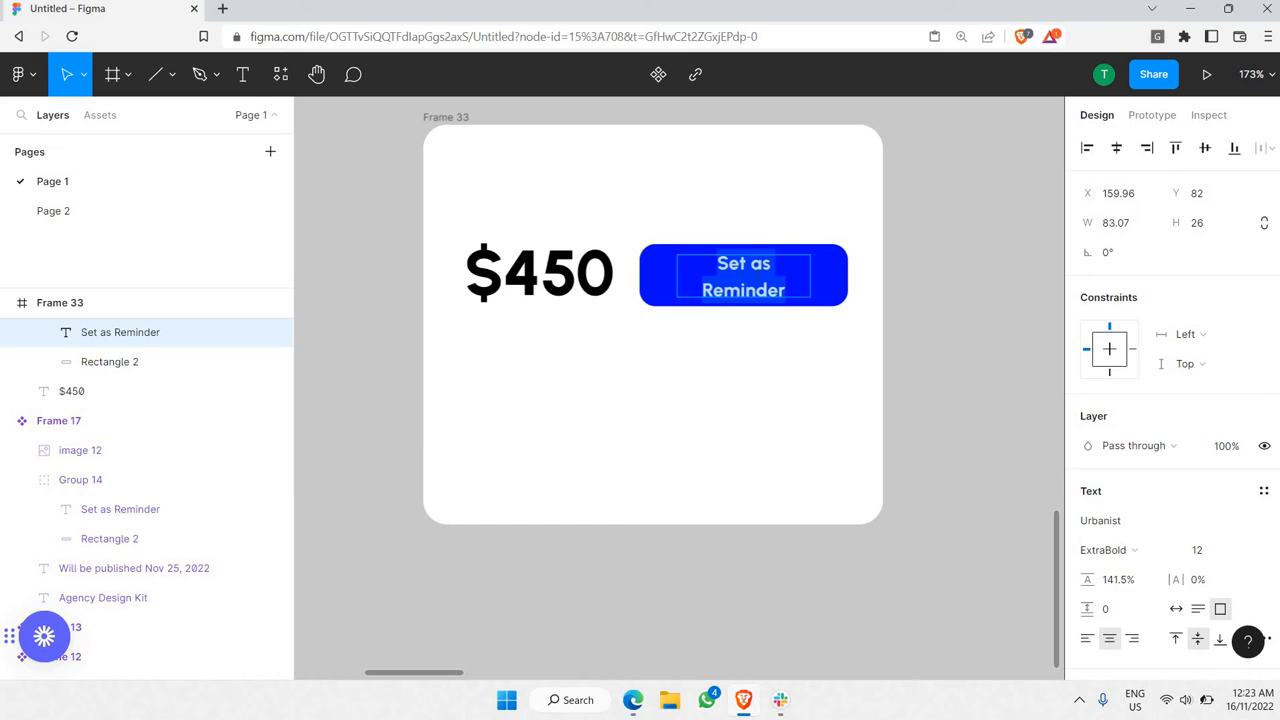
type("Trn")
type("nsa")
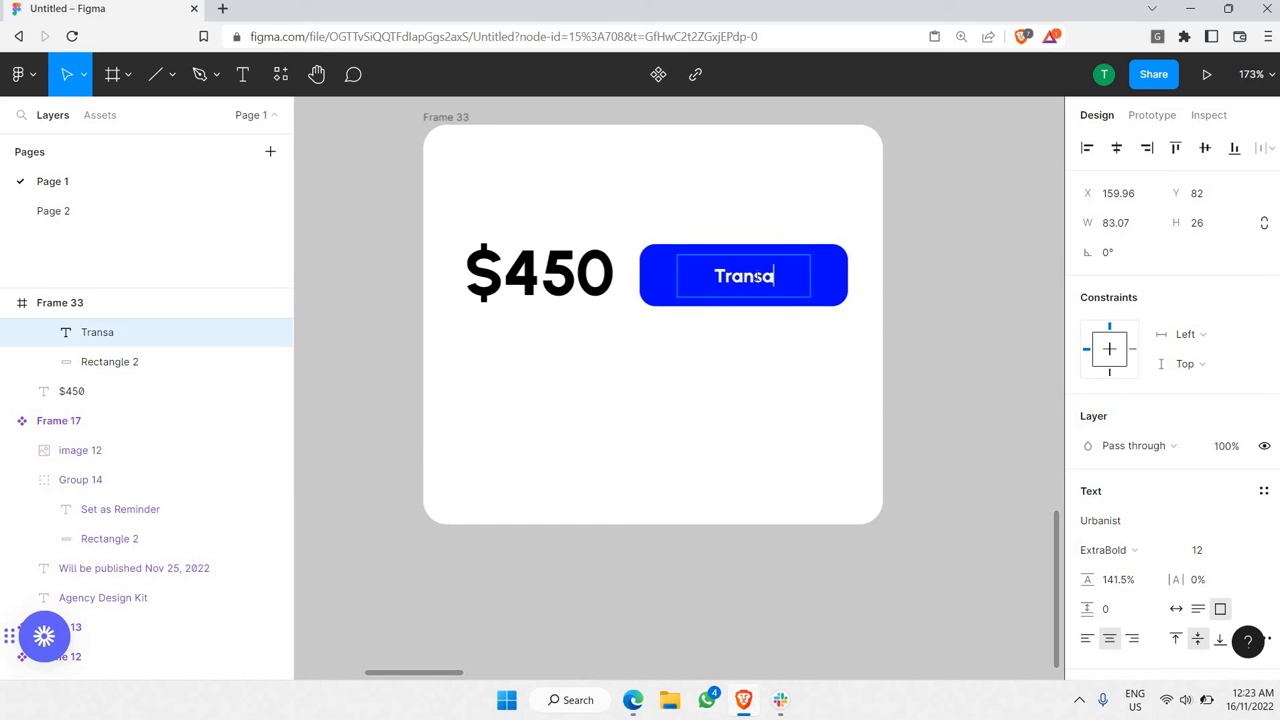
key("BackSpace")
type("fer")
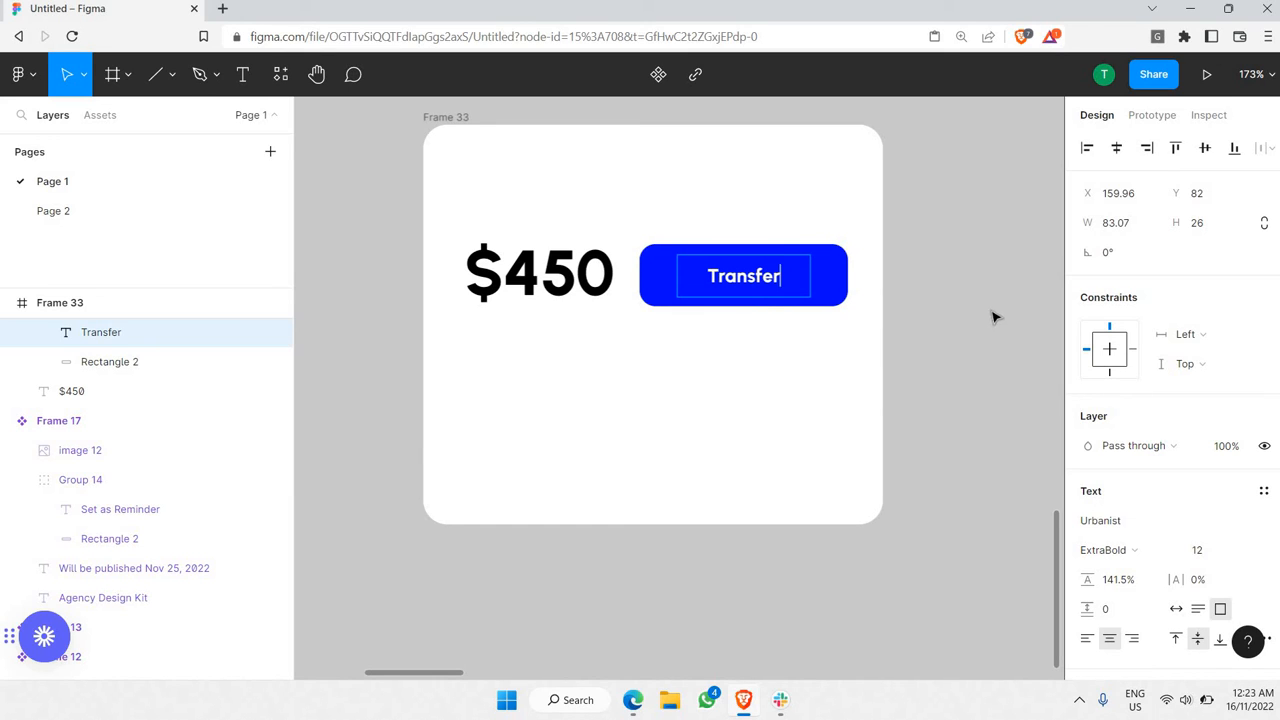
left_click(995, 317)
left_click(741, 284)
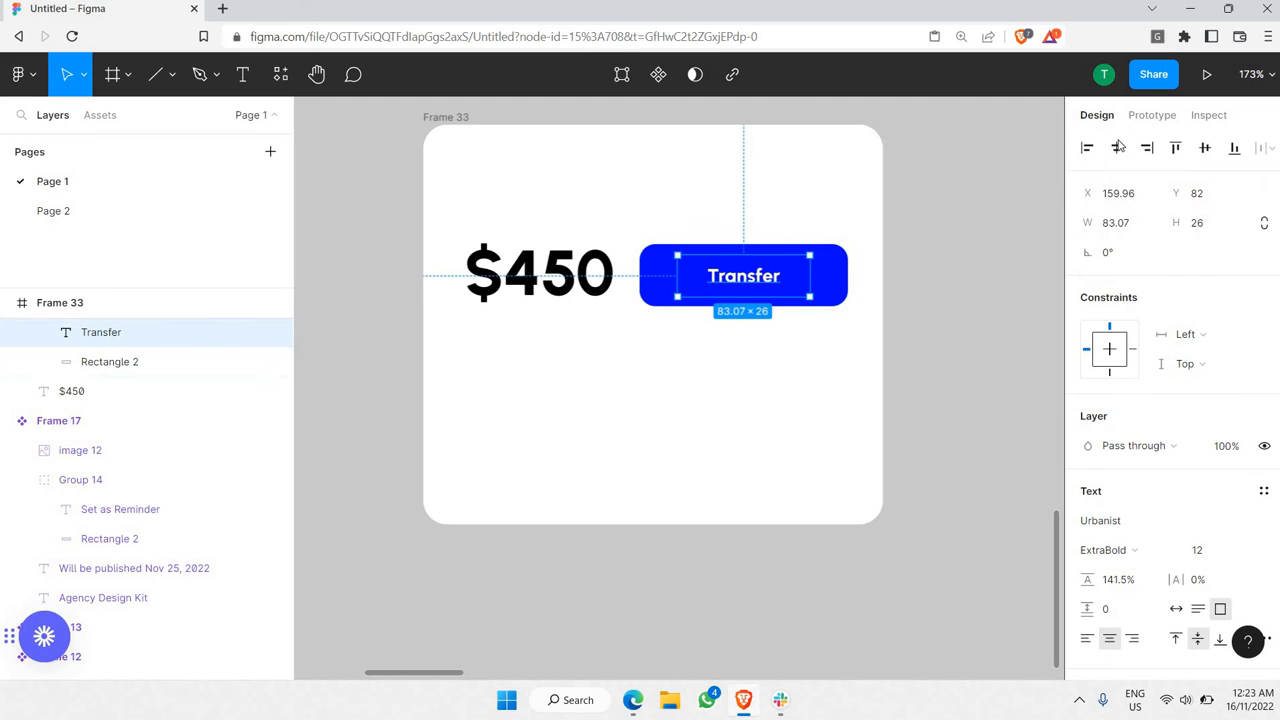
left_click(842, 278)
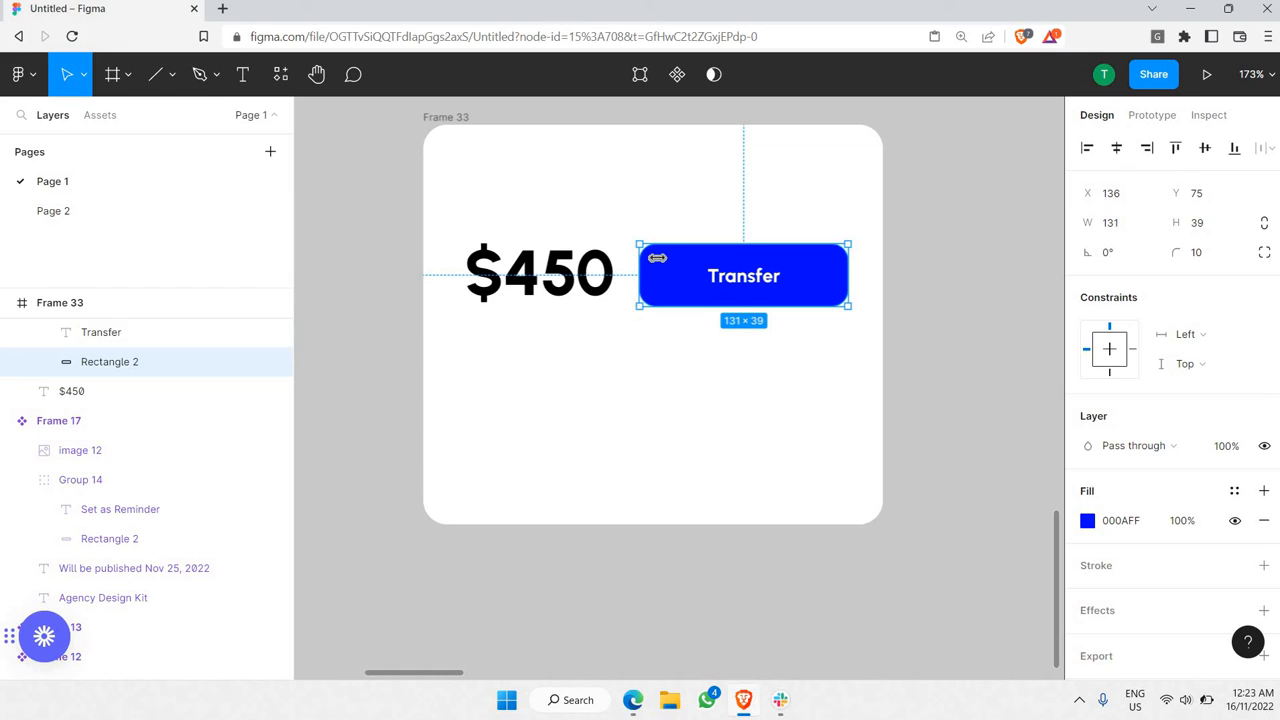
left_click_drag(640, 265, 668, 265)
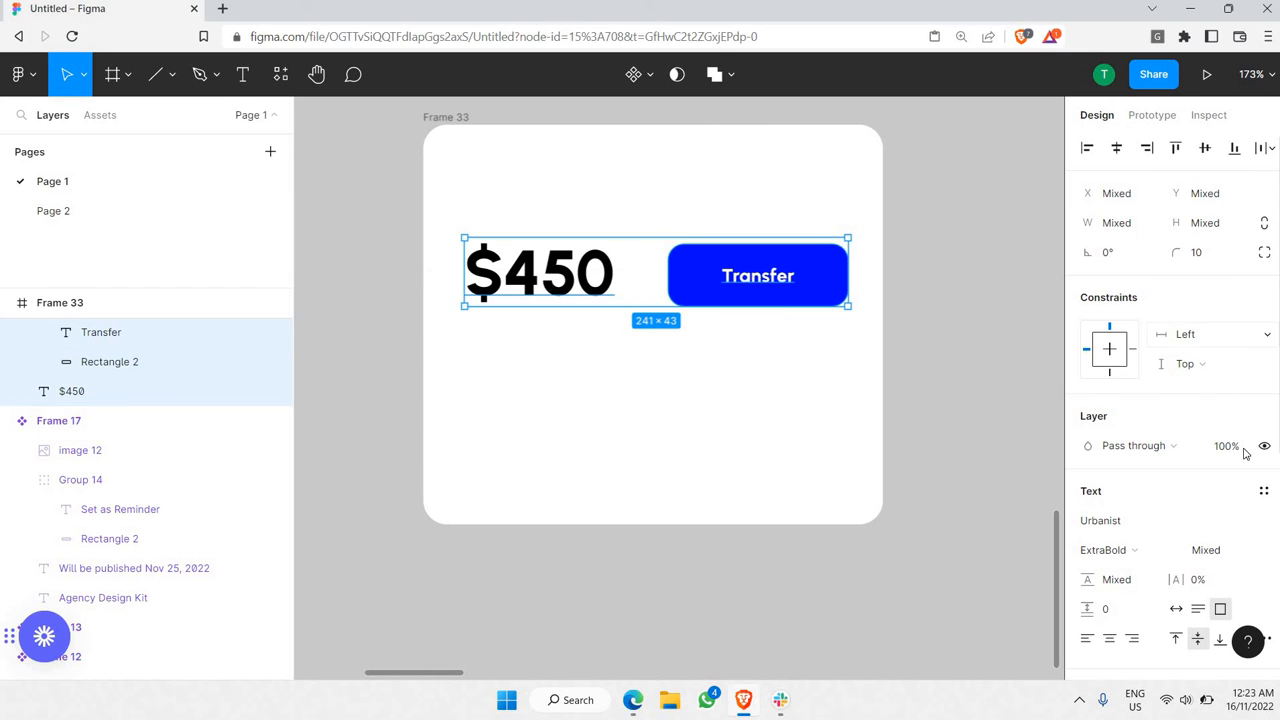
- Group the $450 amount with the Transfer button and apply a horizontal auto layout with space-between spacing
right_click(622, 277)
key("ctrl+g")
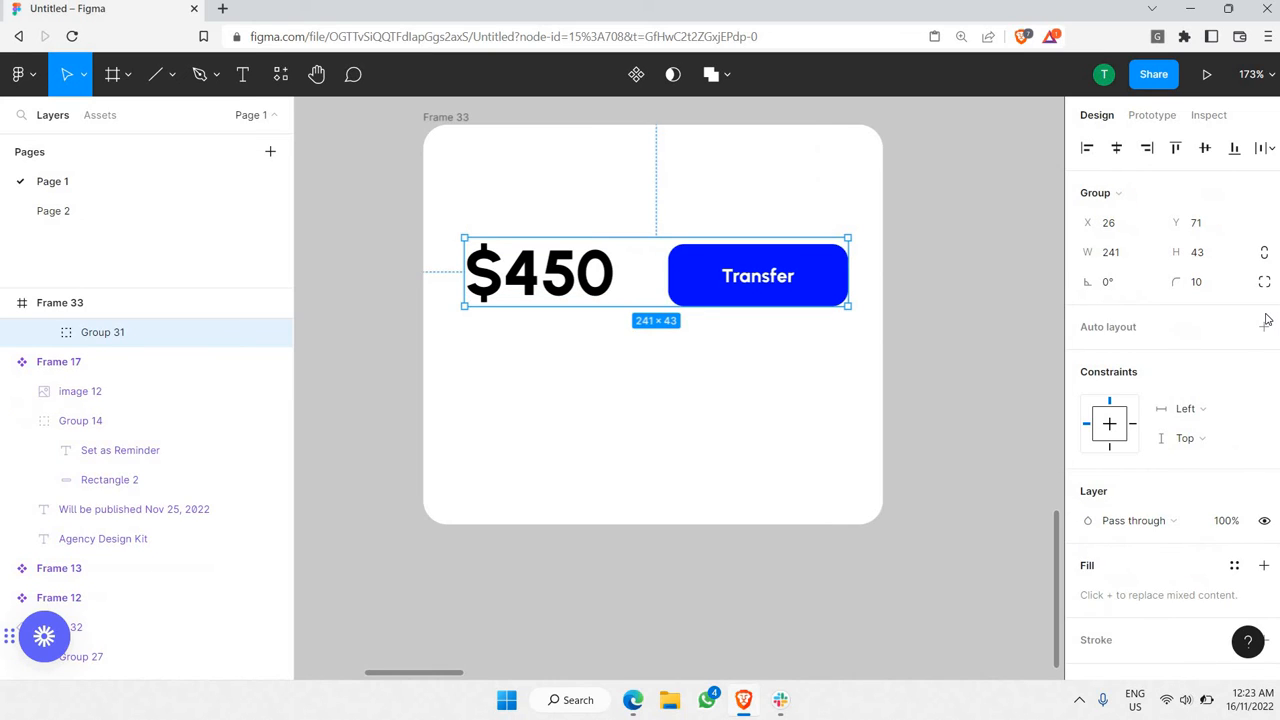
left_click(1263, 326)
left_click(1264, 418)
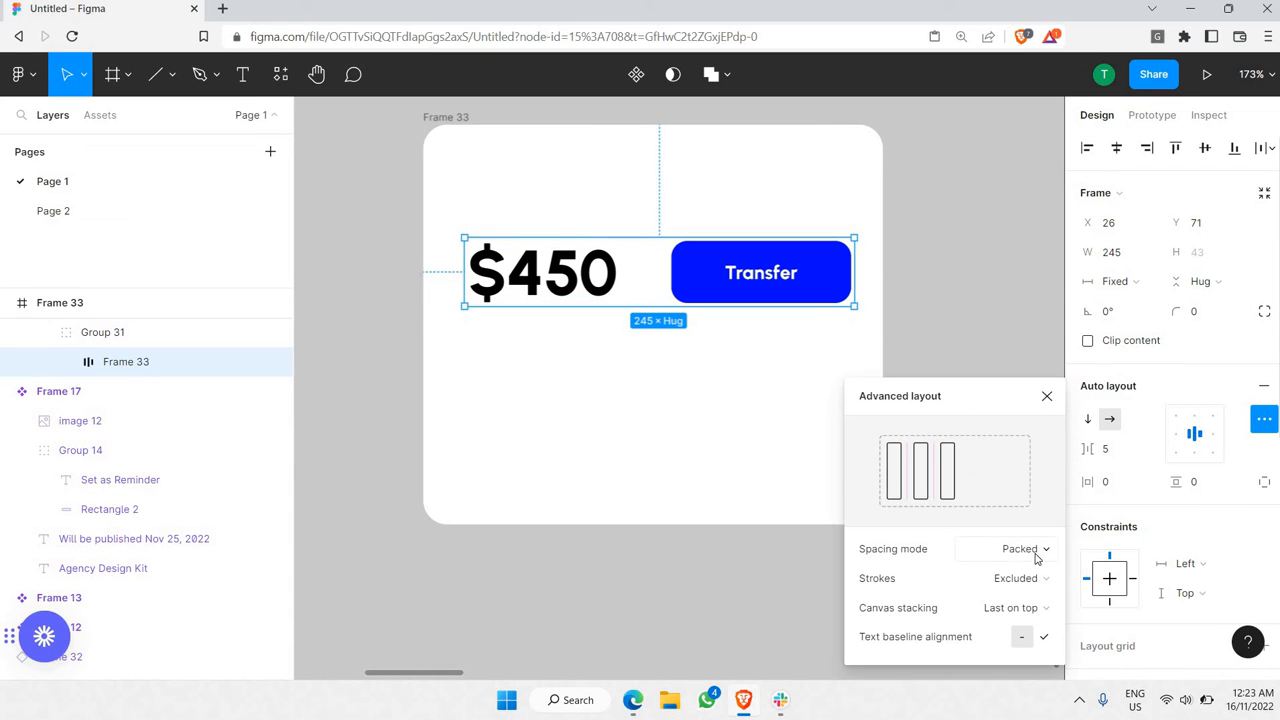
left_click(1036, 553)
left_click(1022, 572)
left_click(932, 294)
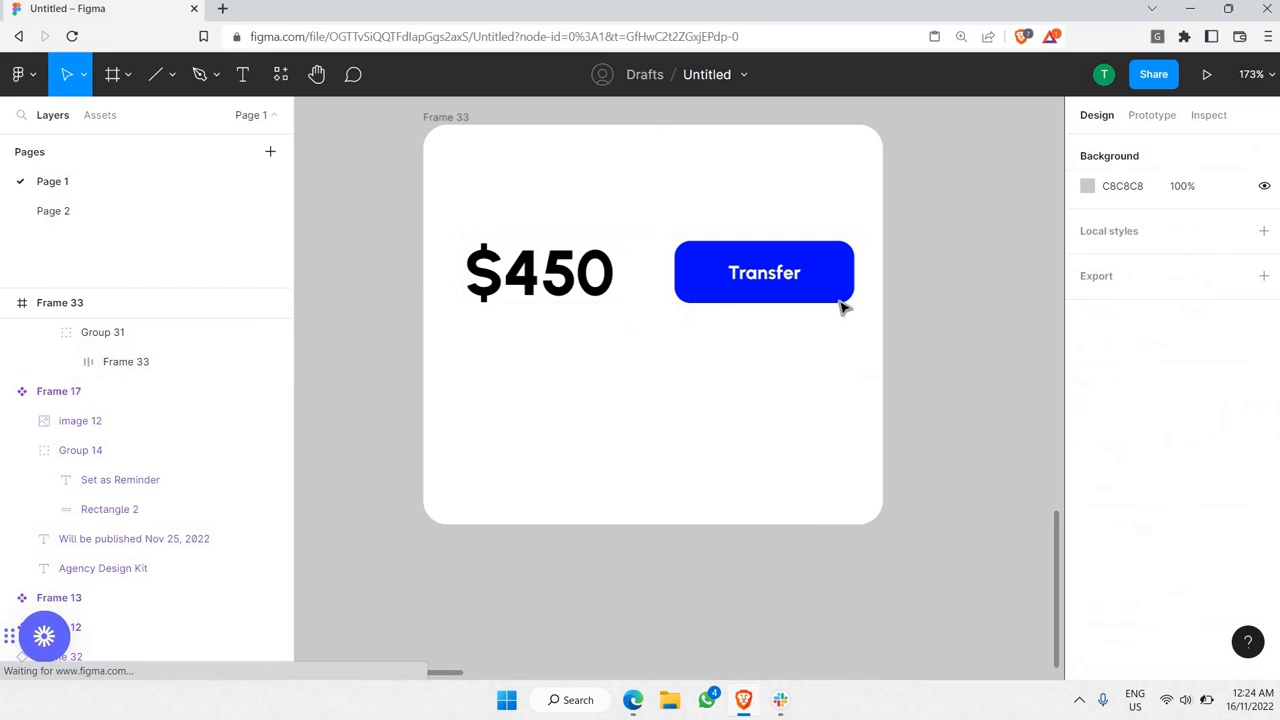
- Recolor only the dollar sign of the $450 amount to grey A4A4A4
left_click(523, 274, "ctrl")
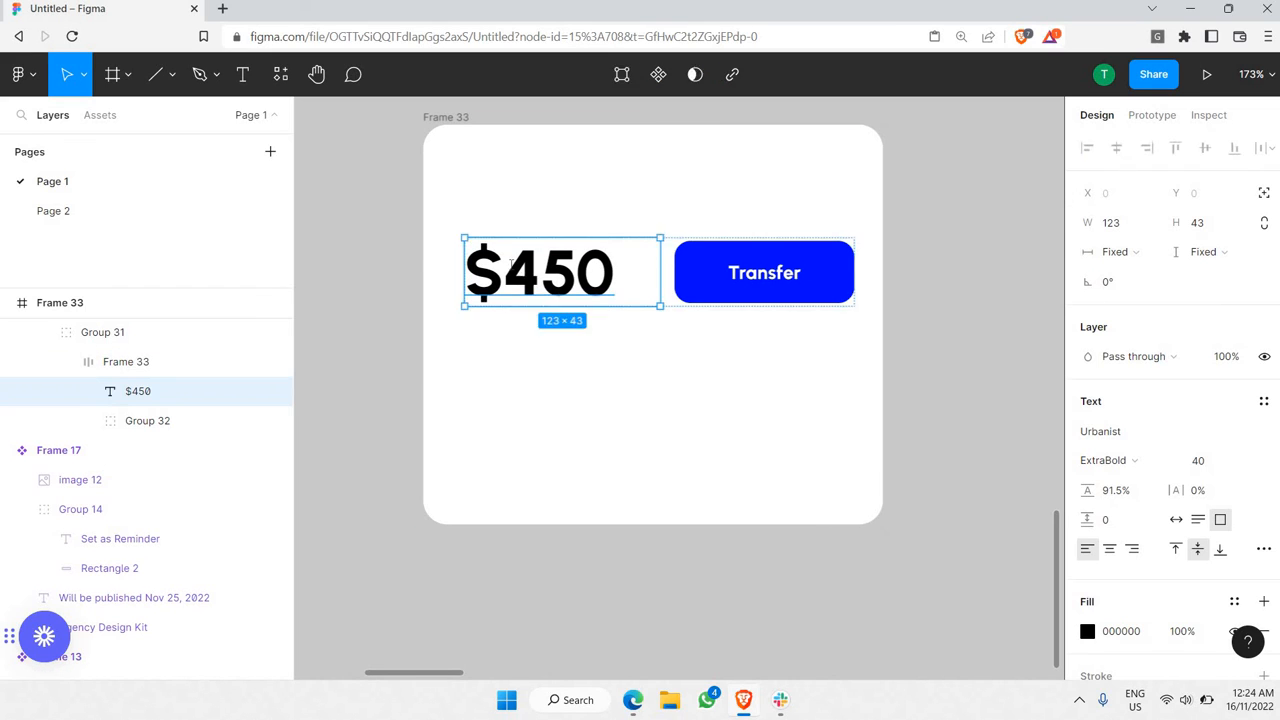
double_click(523, 274)
left_click(508, 272)
key("shift+Left")
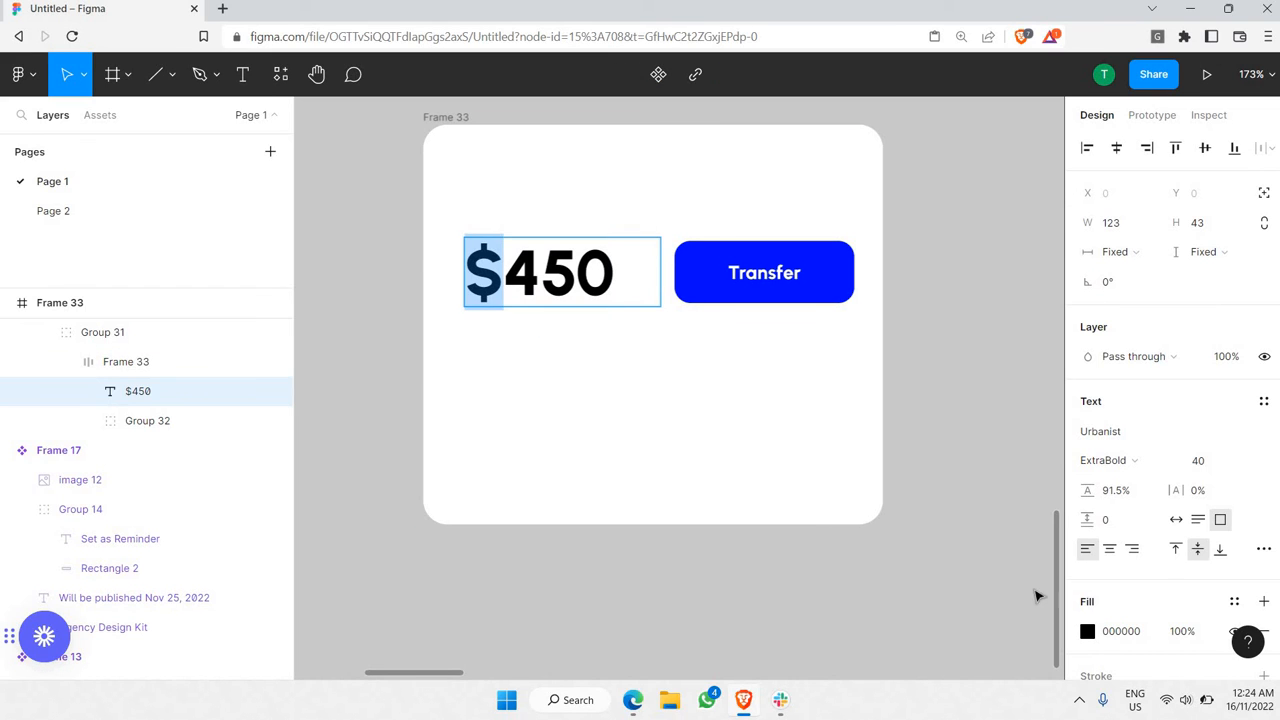
left_click(1087, 632)
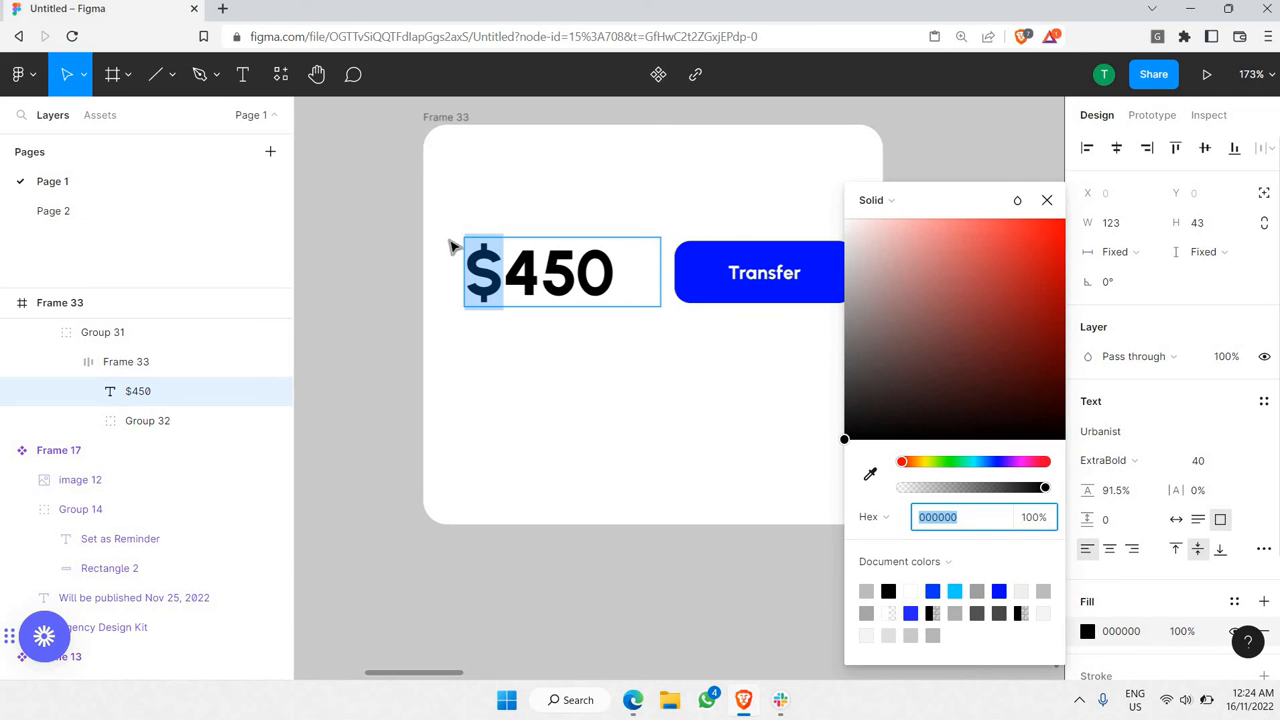
left_click_drag(878, 307, 669, 297)
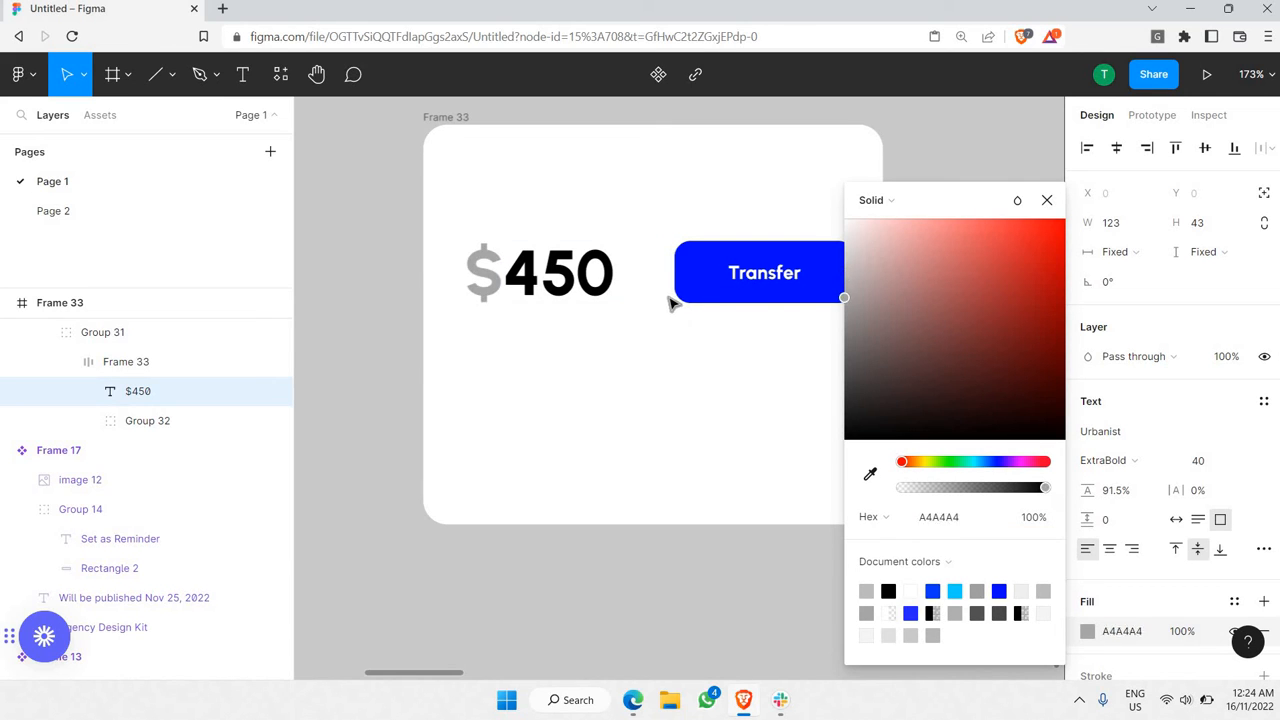
key("Escape")
key("Escape")
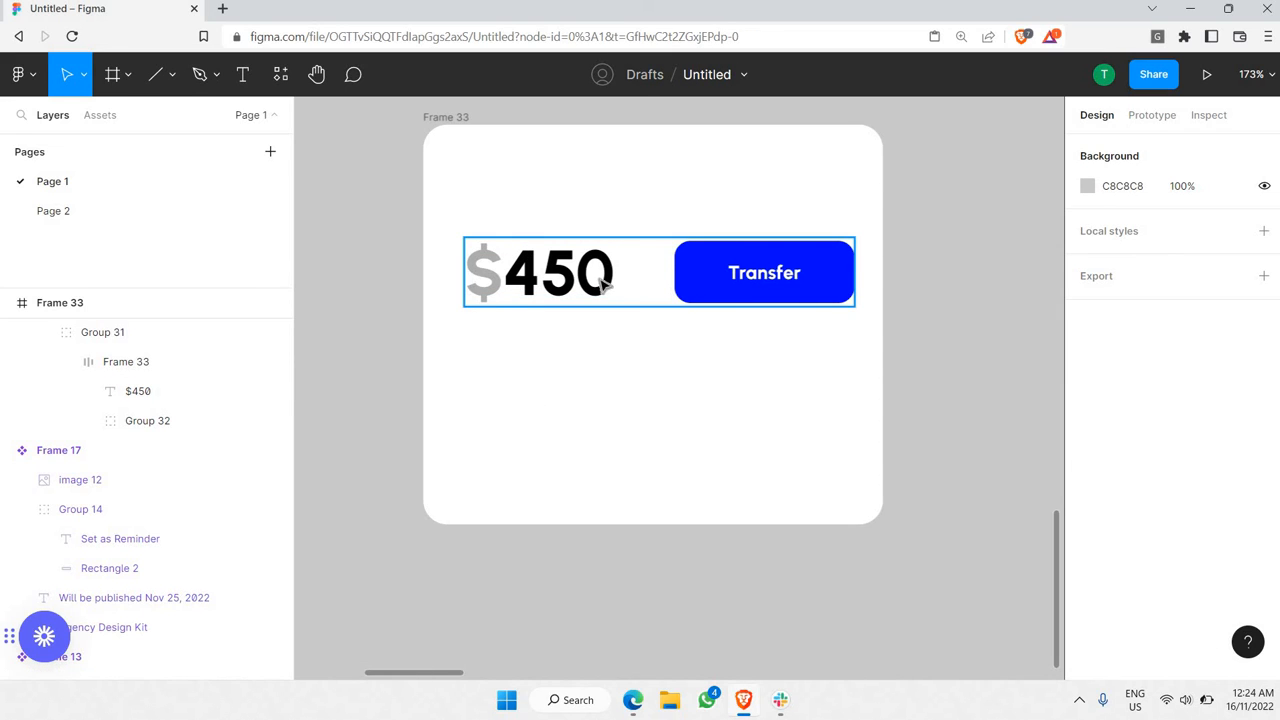
left_click(630, 277)
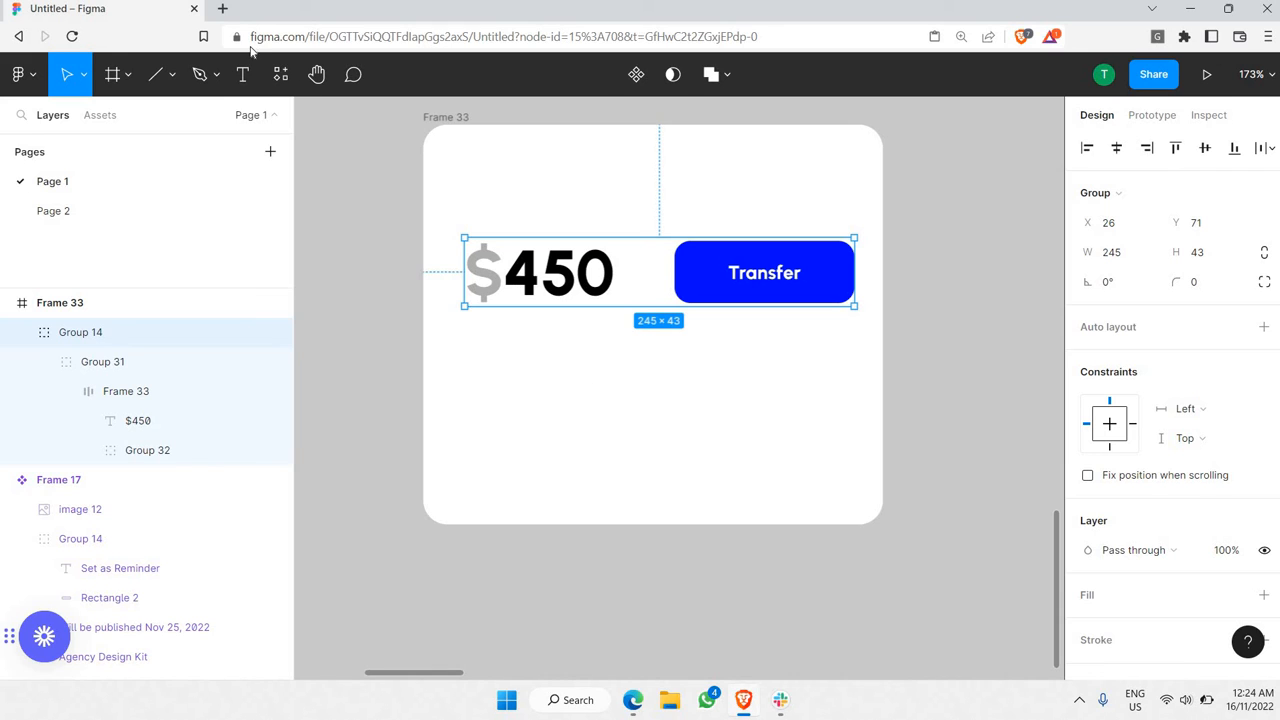
left_click(590, 375)
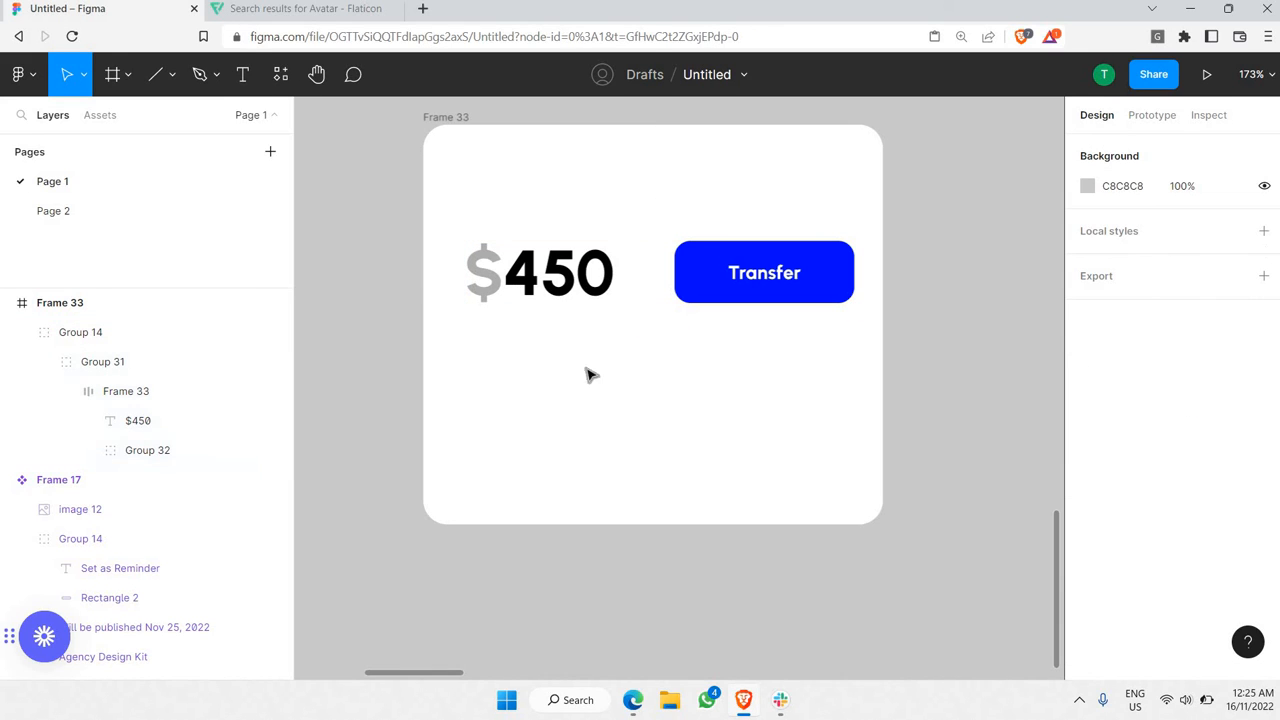
- Copy the five avatar images from Page 2 into the $450 card on Page 1 and place the row at X 26, Y 180
left_click(133, 220)
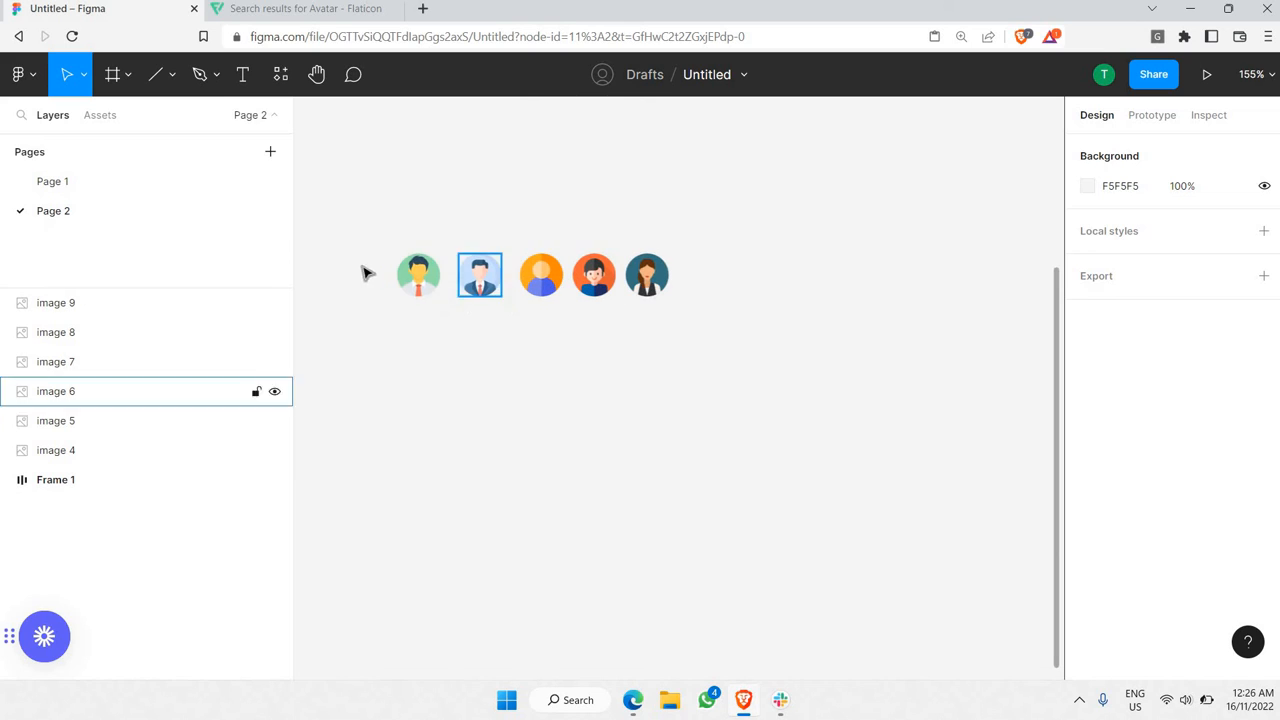
left_click_drag(360, 265, 700, 280)
left_click(164, 189)
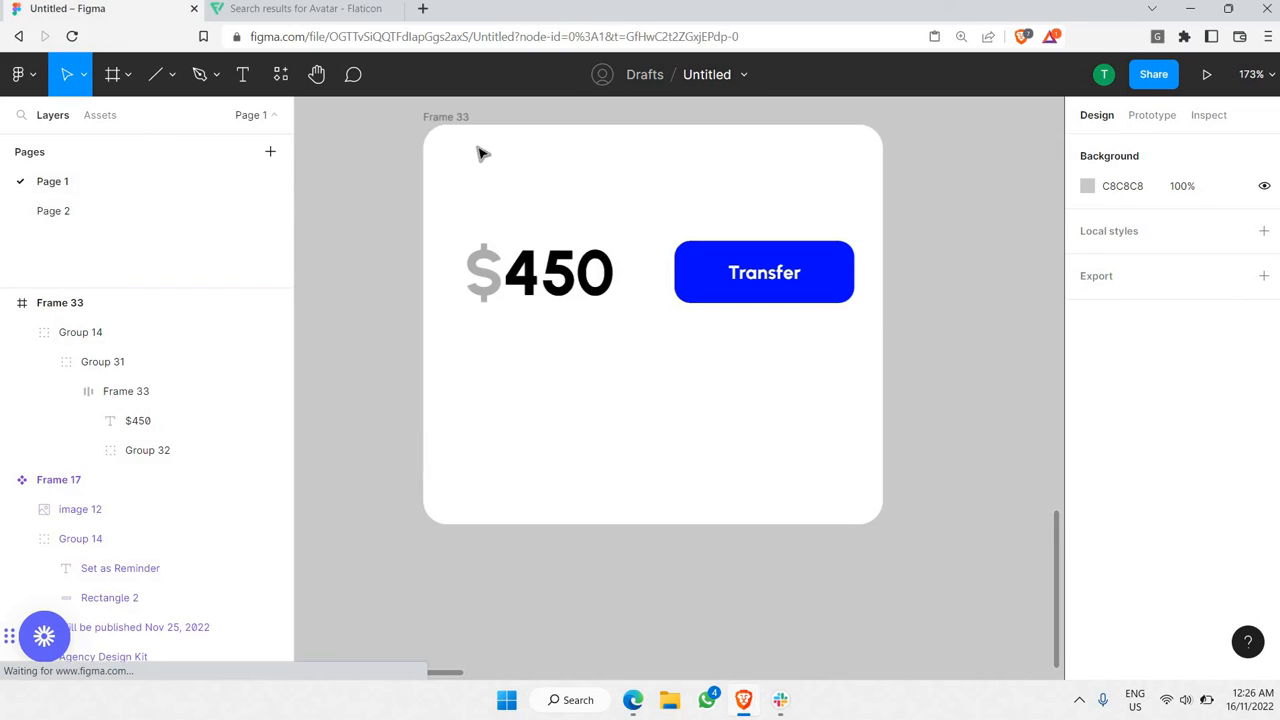
left_click(640, 460)
key("ctrl+v")
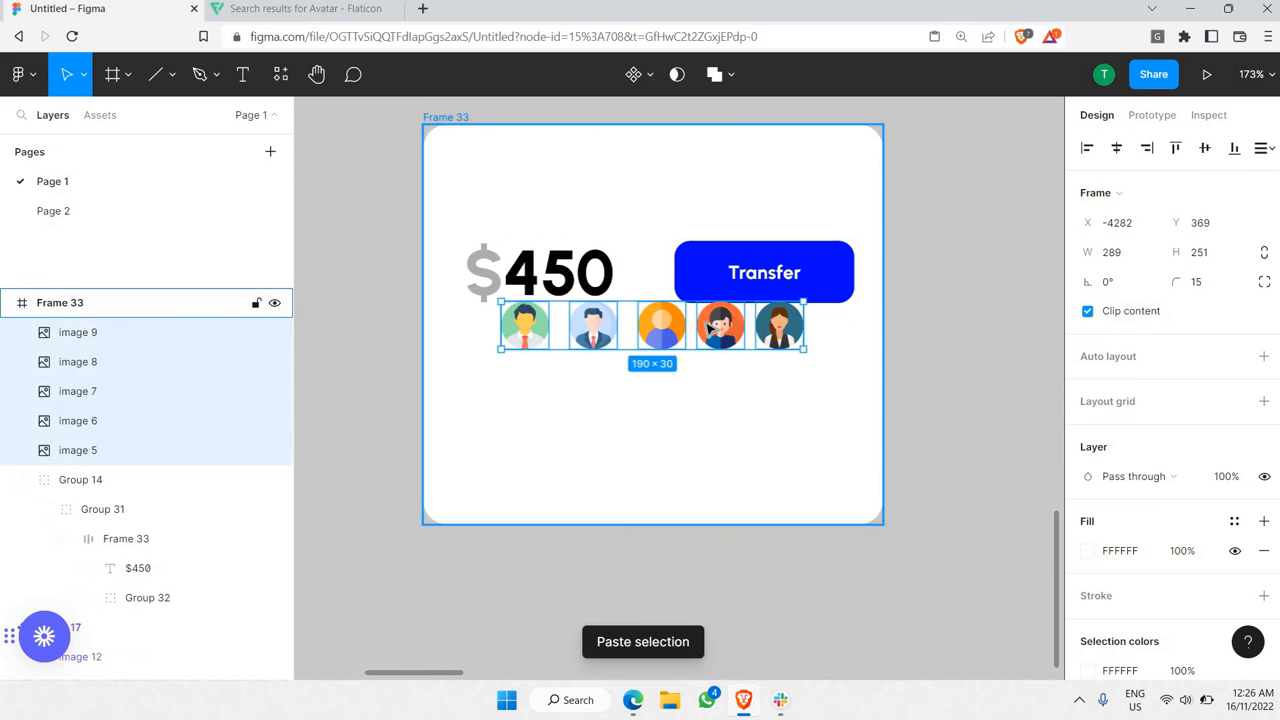
left_click_drag(674, 381, 673, 441)
scroll(551, 455, "up", 5)
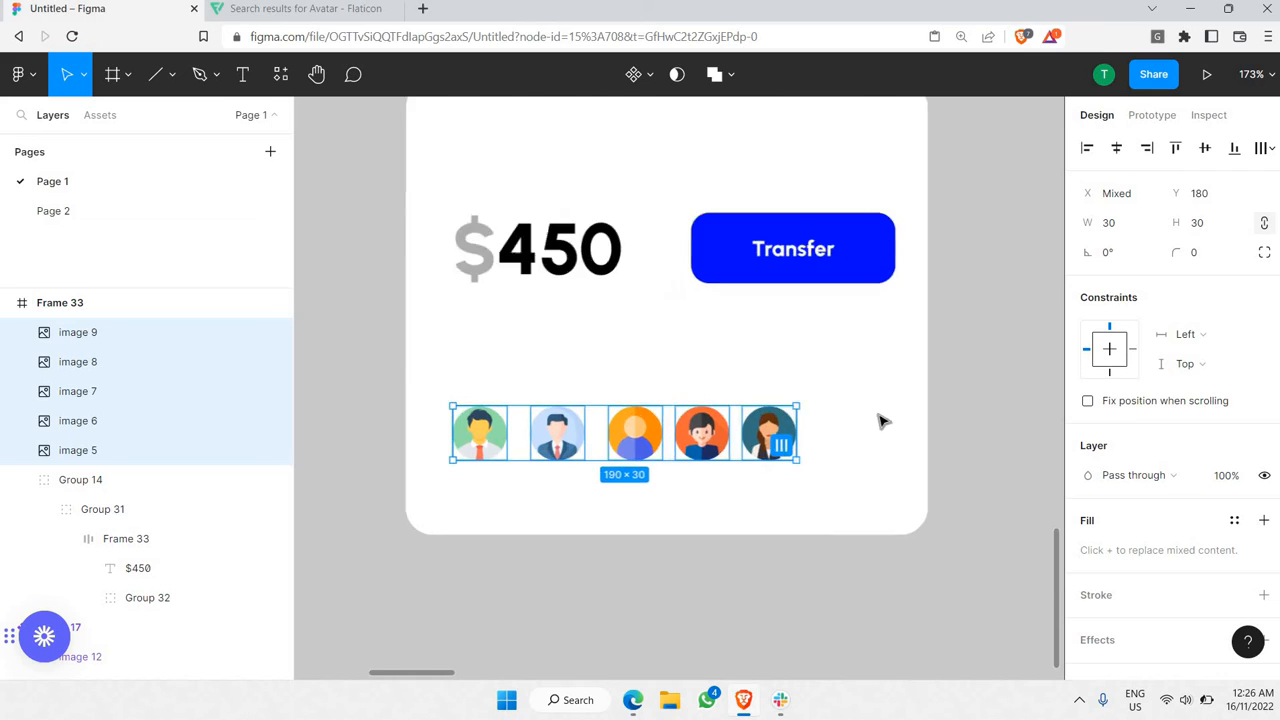
left_click_drag(905, 428, 855, 432)
key("ctrl+z")
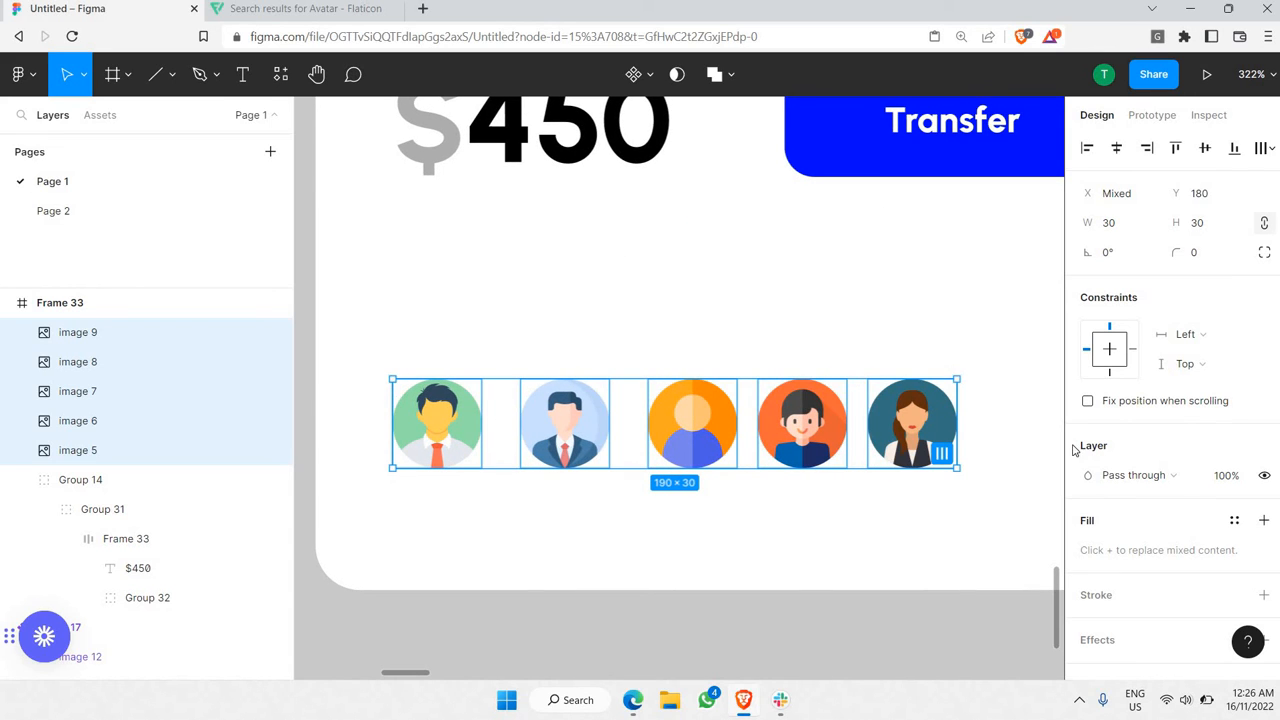
scroll(1100, 440, "down", 1)
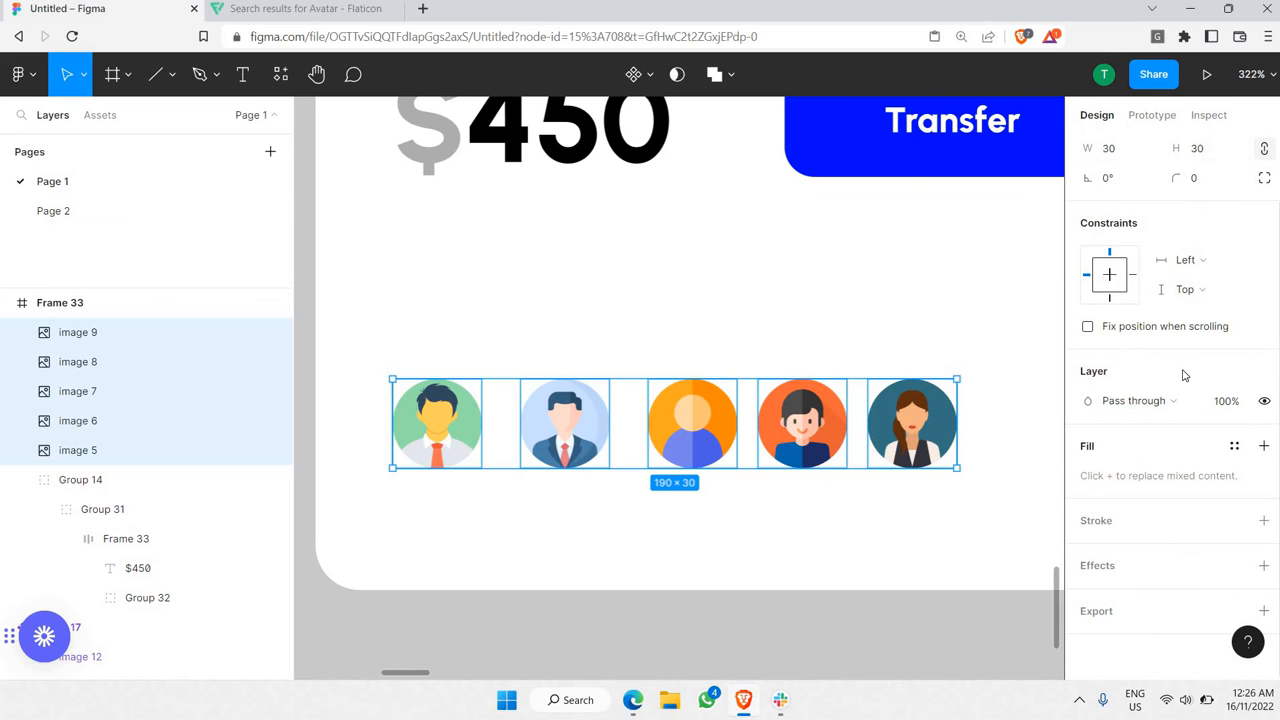
scroll(1180, 372, "up", 1)
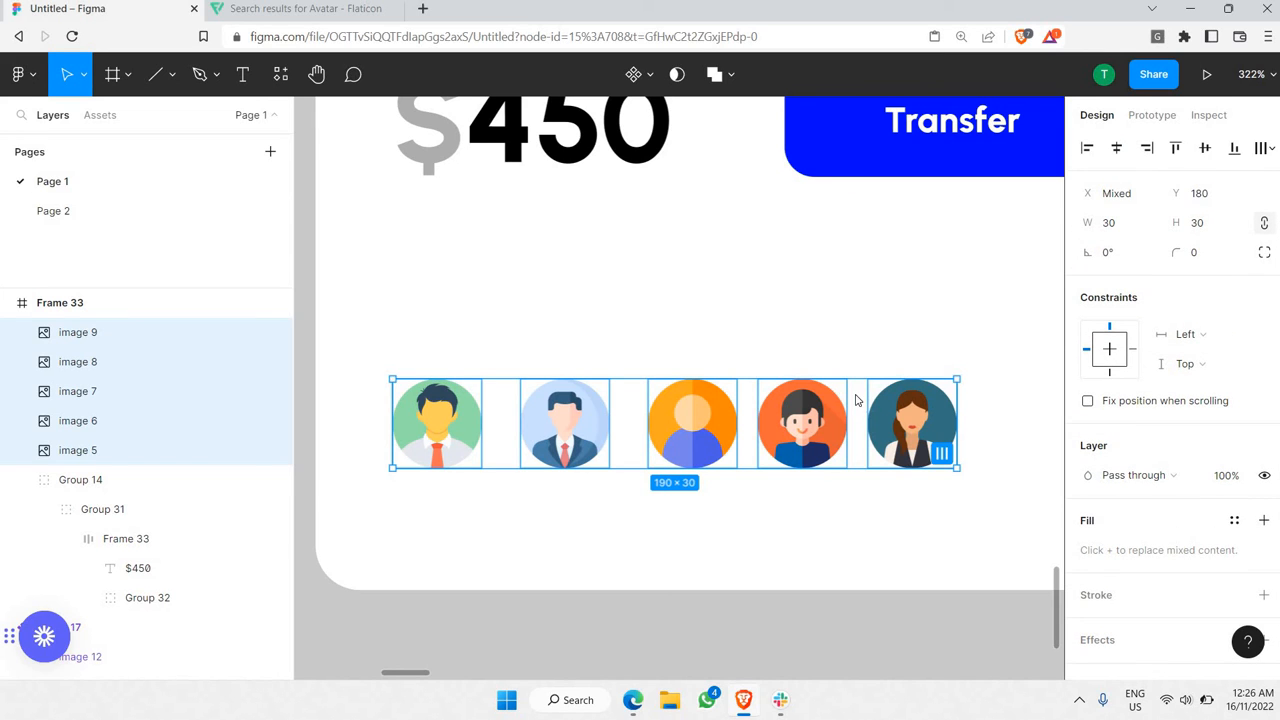
- Group the five avatar images in the $450 card and apply a horizontal auto layout to them
right_click(855, 400)
left_click(889, 337)
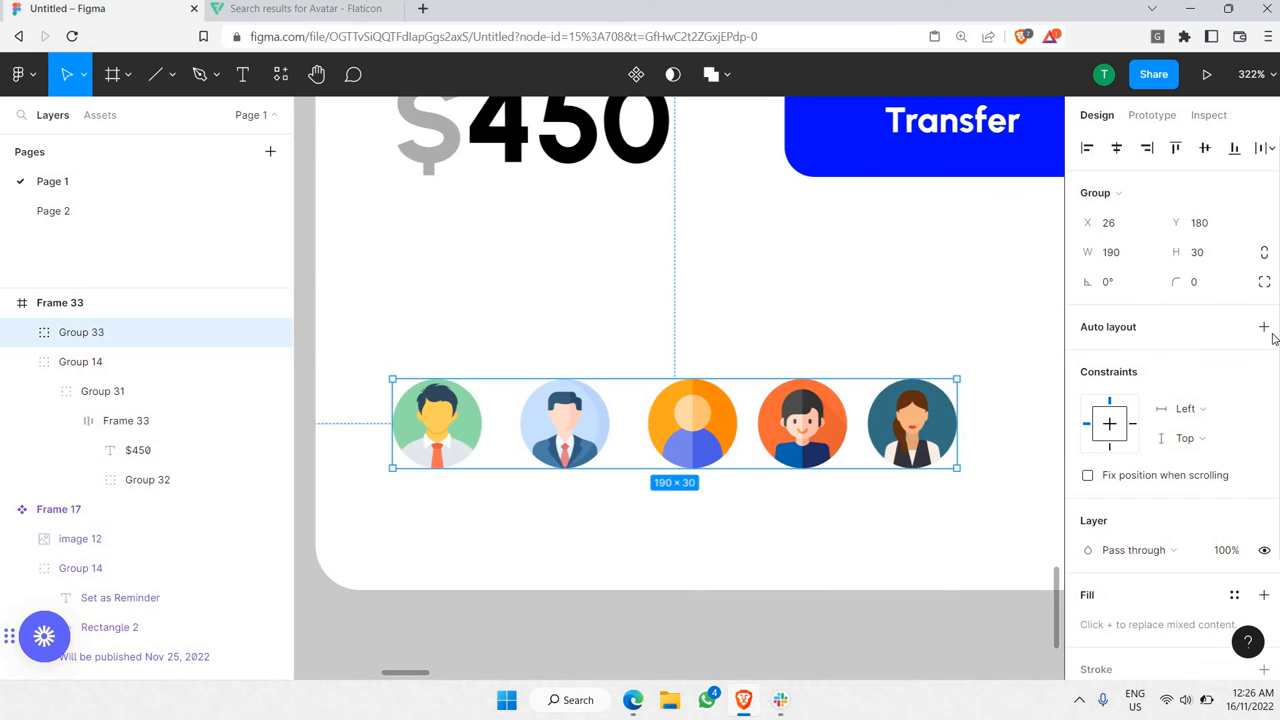
left_click(1263, 327)
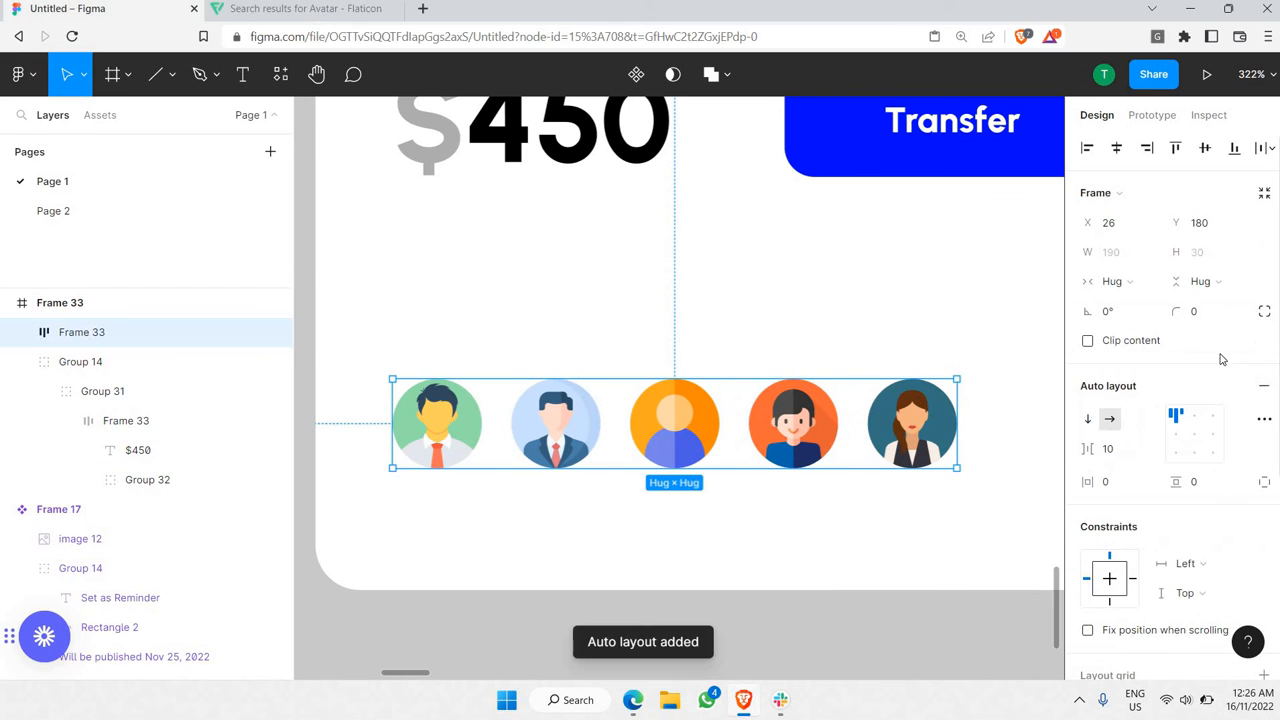
- Overlap the avatars by setting the auto layout item spacing to -6, keeping the Last on top canvas stacking
left_click(1264, 419)
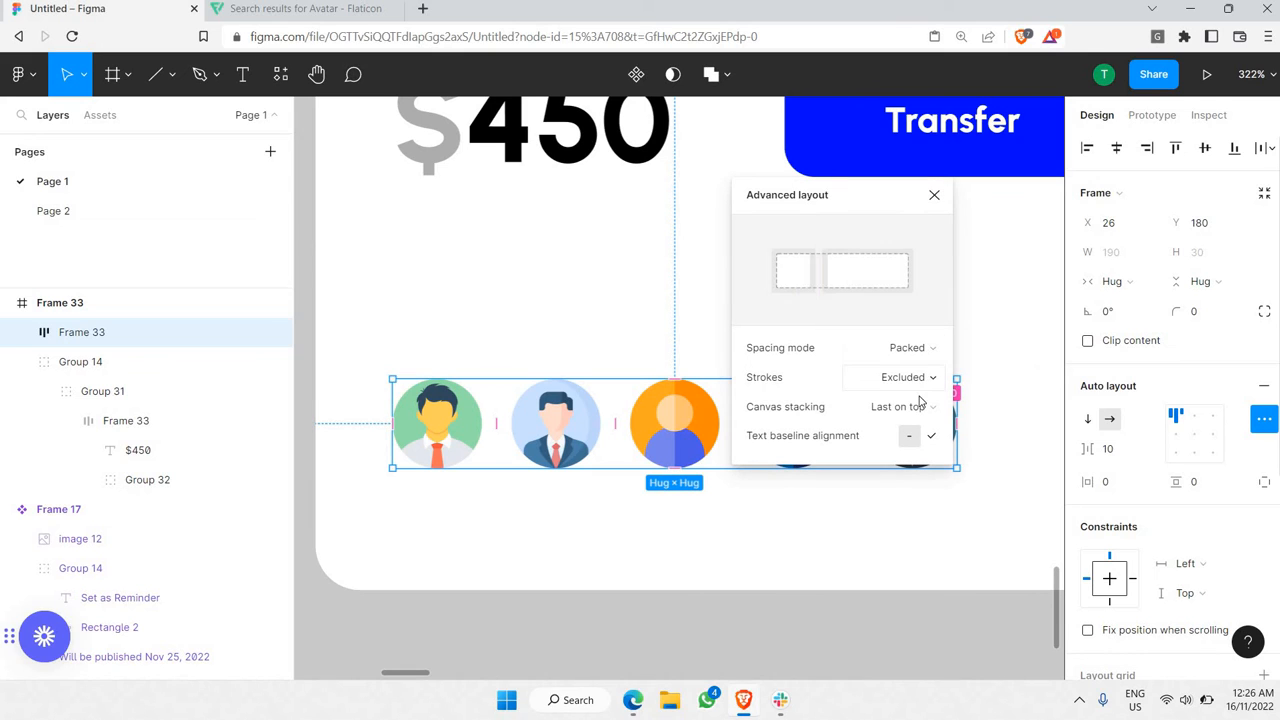
left_click(921, 409)
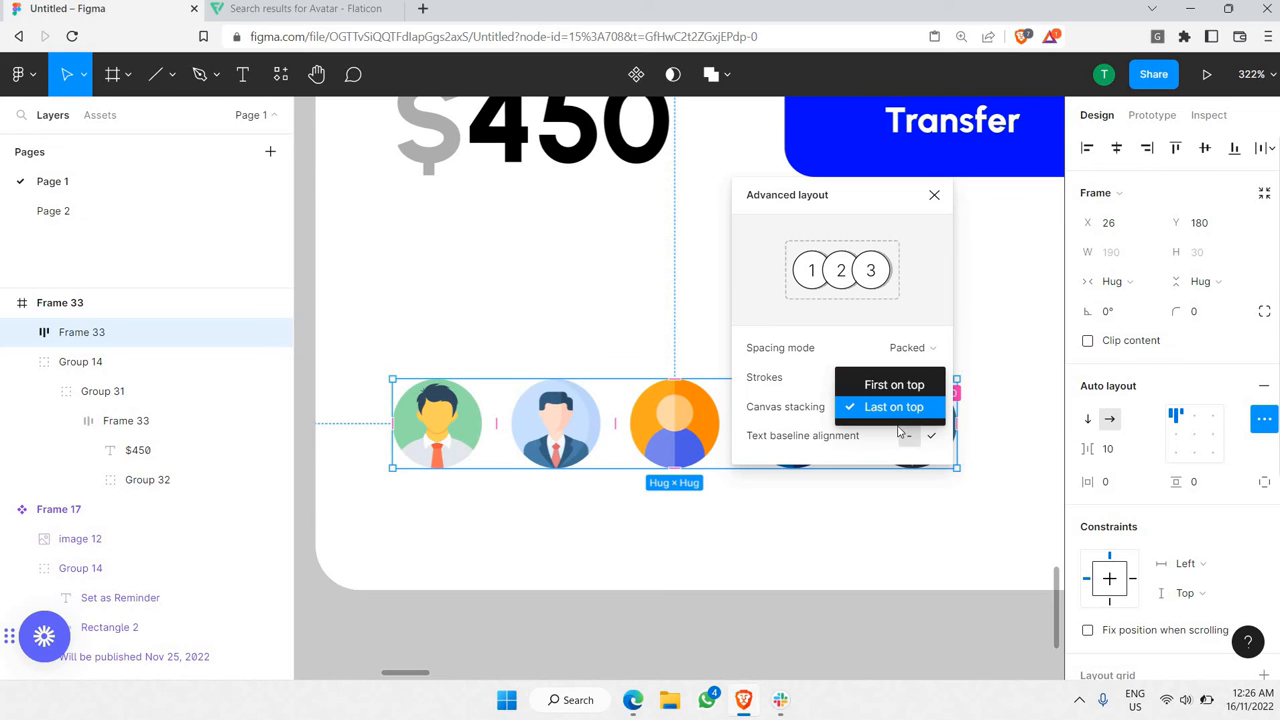
left_click(899, 431)
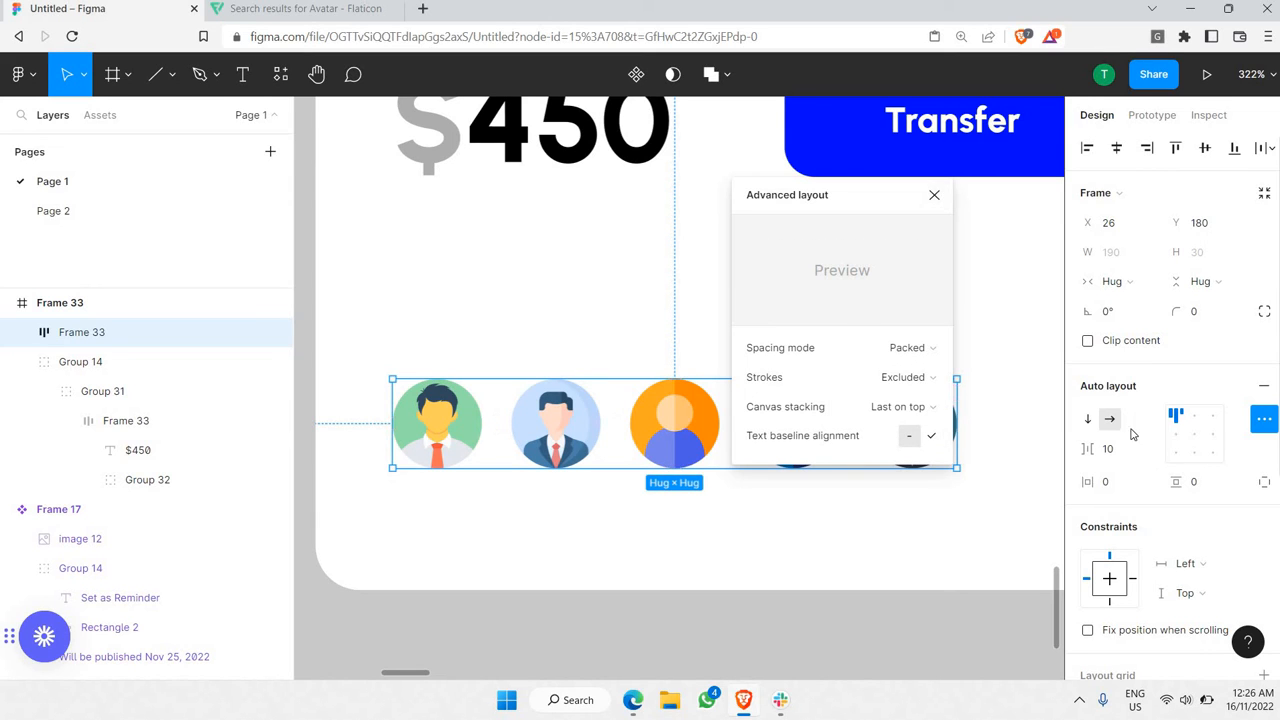
left_click_drag(1087, 449, 1064, 476)
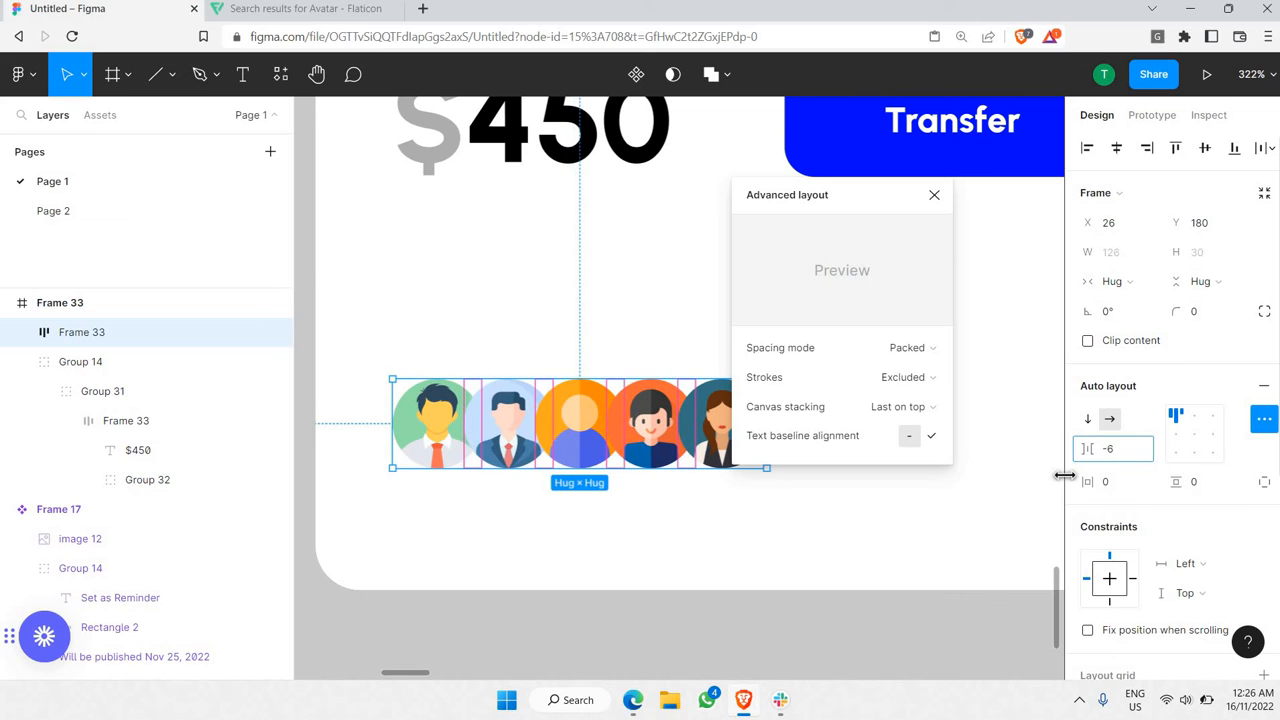
left_click(936, 197)
left_click(976, 468)
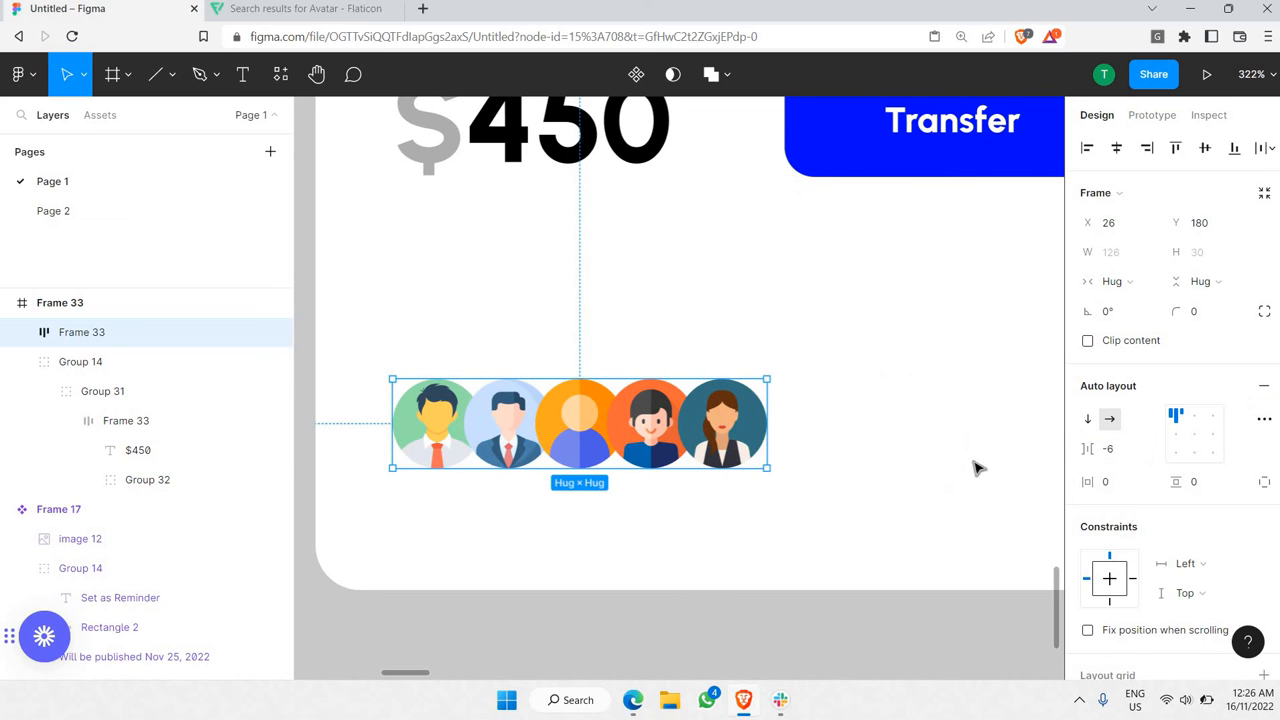
- Paste the black plus icon into the avatar row's auto layout after the fifth avatar
double_click(722, 434)
scroll(805, 414, "left", 1)
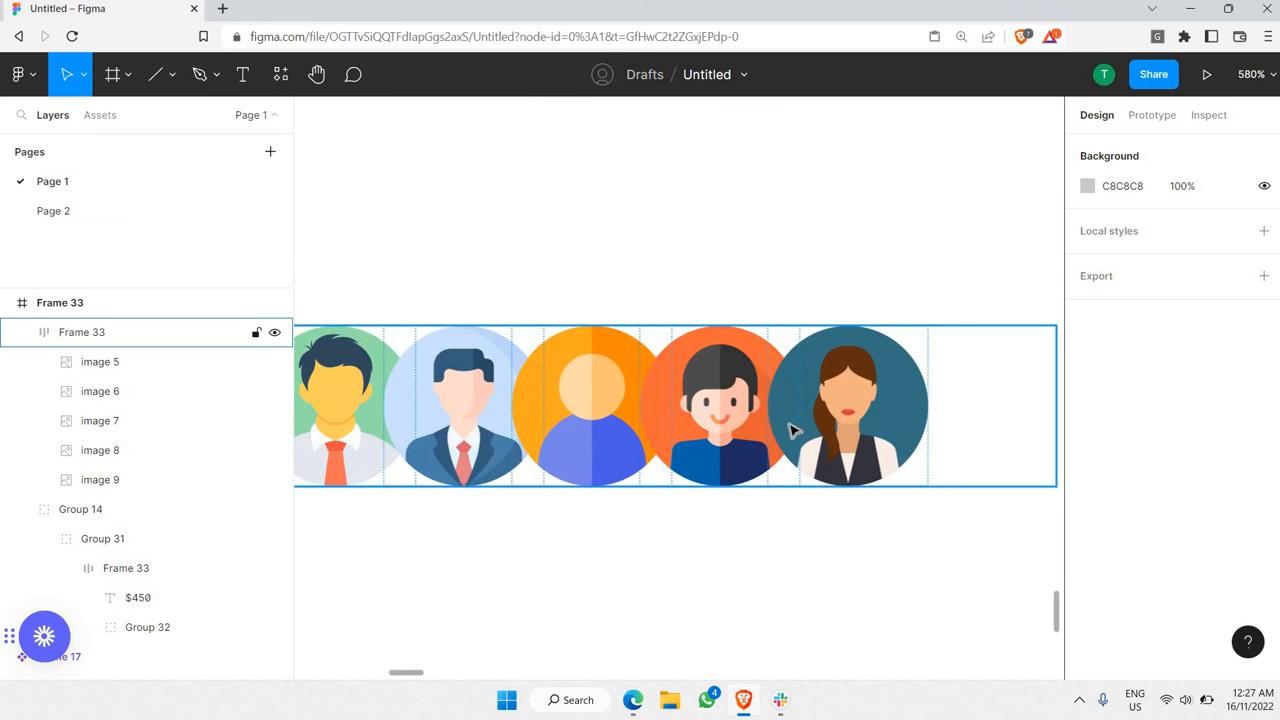
scroll(789, 428, "down", 3)
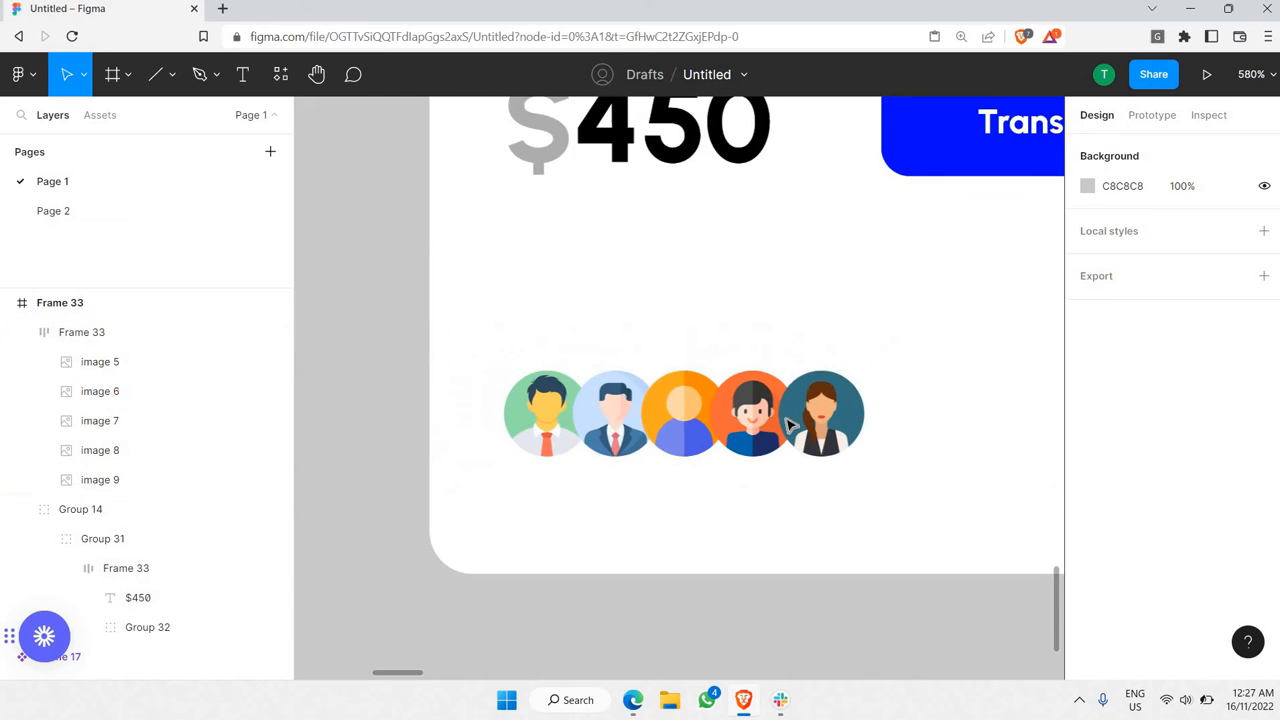
scroll(788, 426, "up", 2)
scroll(800, 424, "up", 2)
key("Escape")
scroll(700, 410, "right", 2)
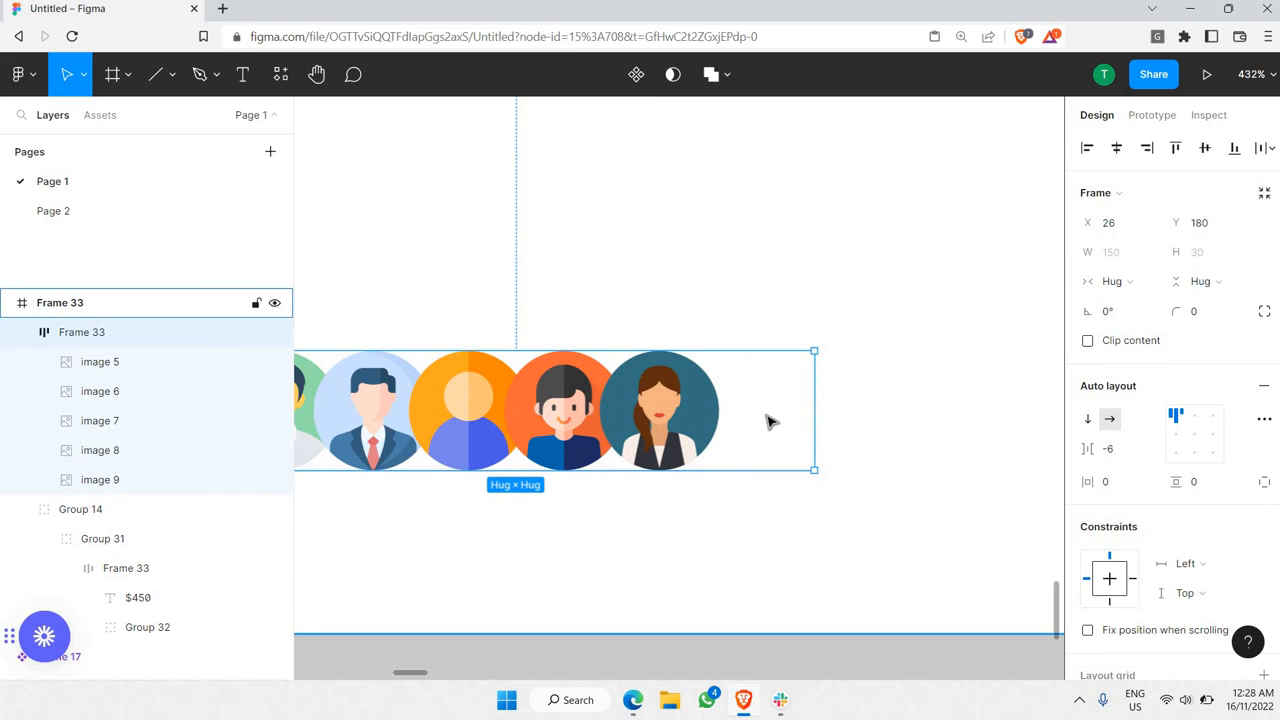
key("ctrl+v")
scroll(1058, 291, "down", 3)
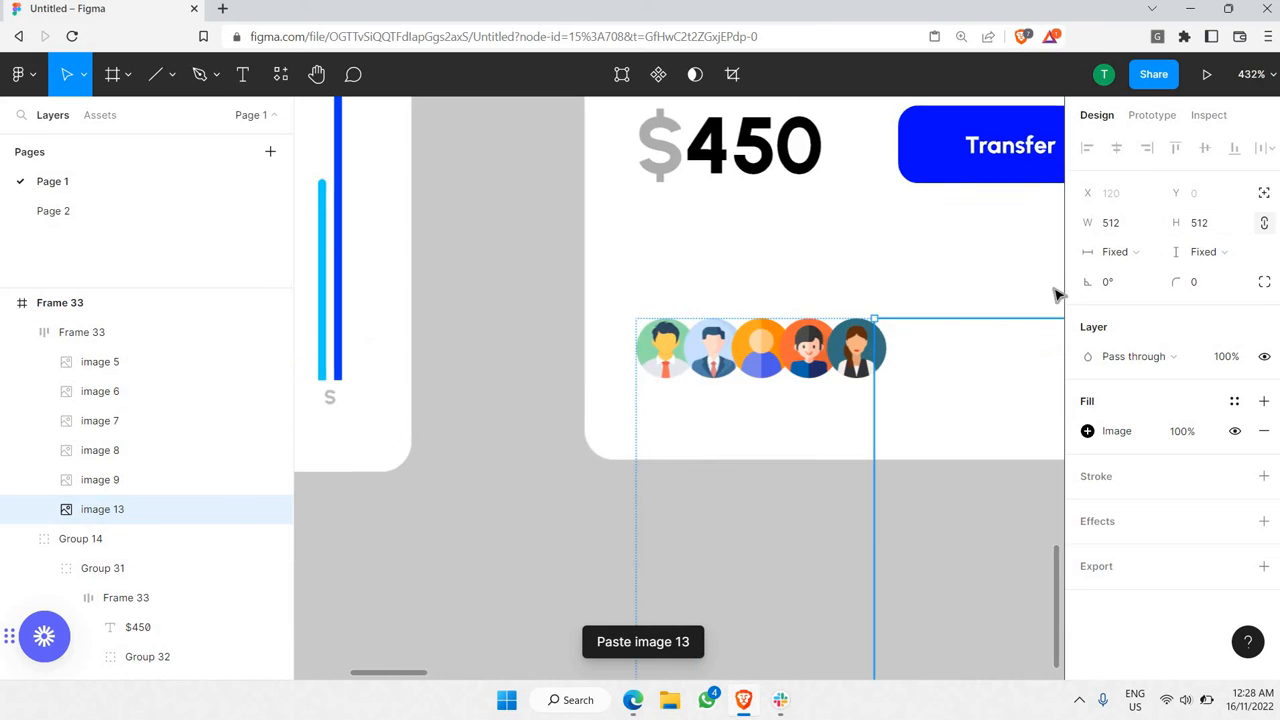
- Resize the plus icon in the avatar row to 30 × 30
scroll(1058, 291, "right", 3)
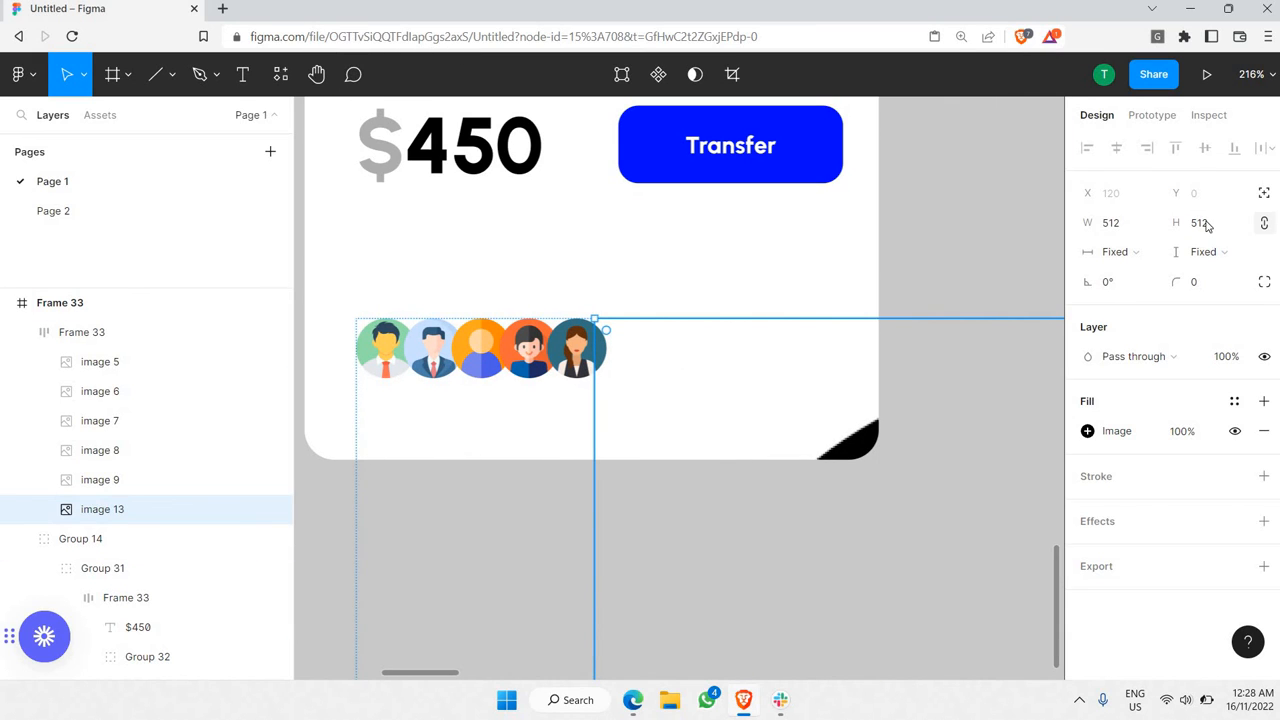
left_click(1207, 226)
type("30")
key("Return")
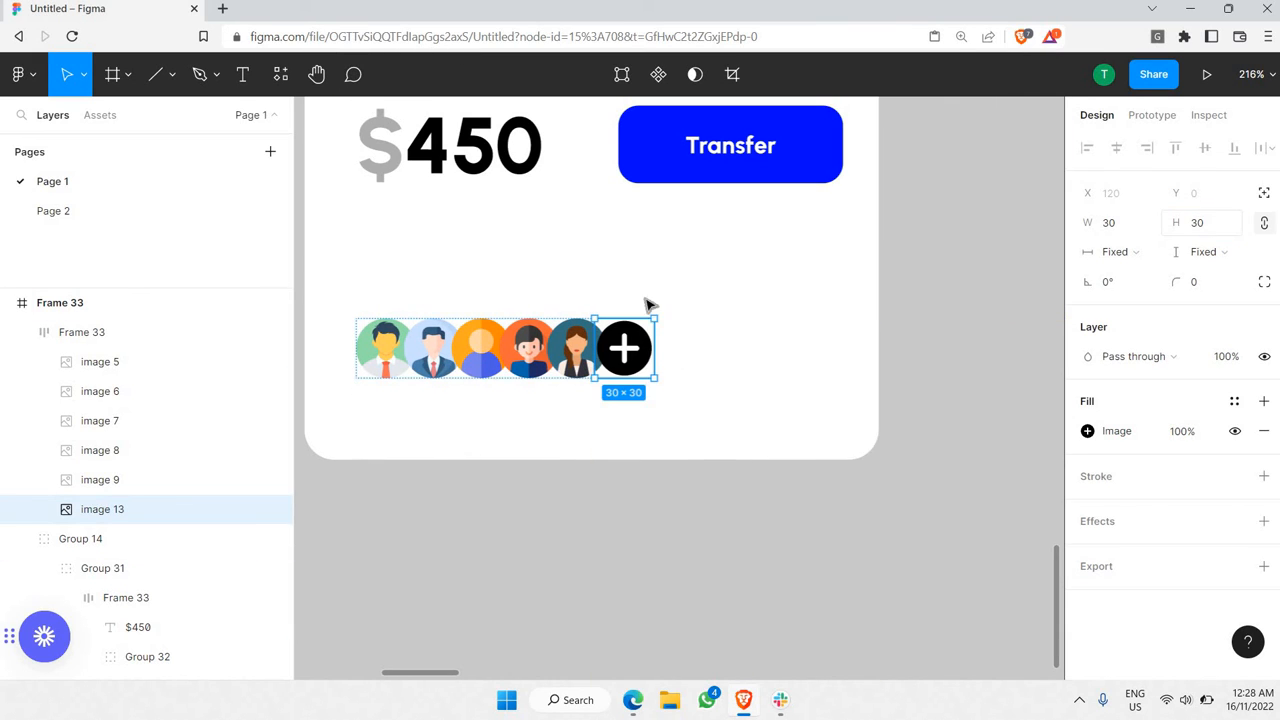
scroll(524, 327, "up", 5)
scroll(610, 350, "left", 2)
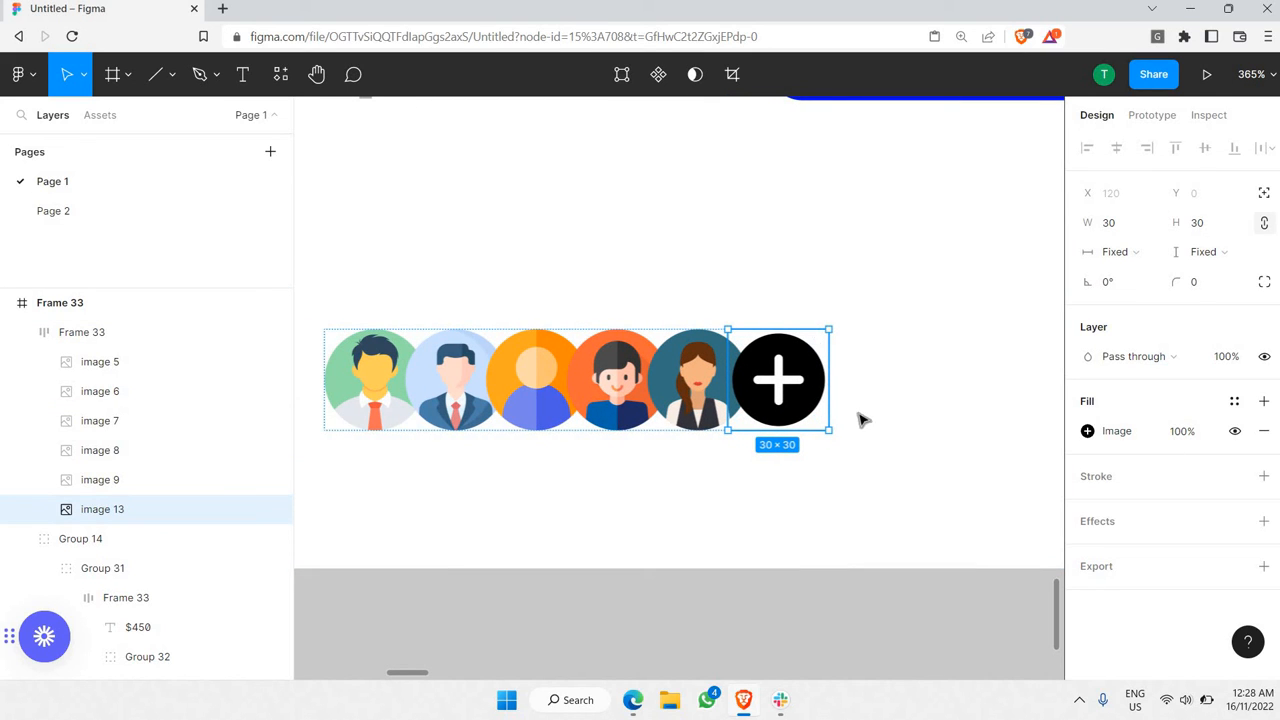
left_click(962, 432)
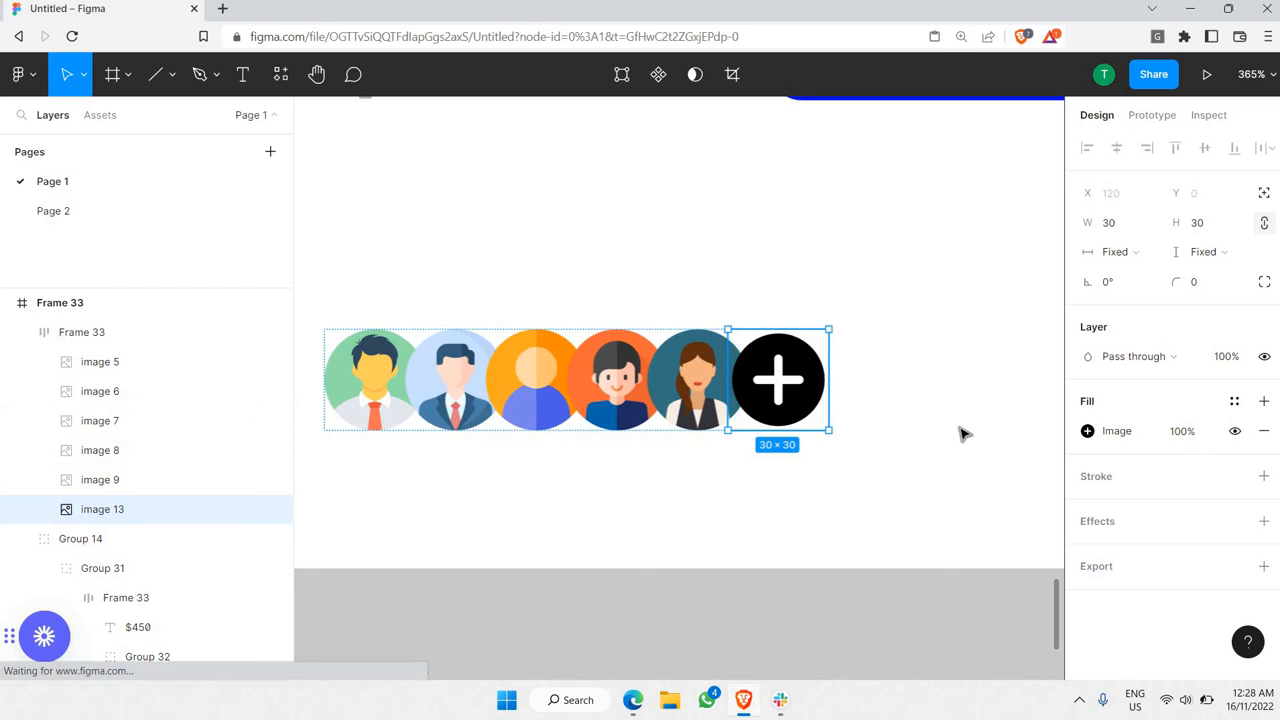
- Draw a horizontal divider line about 244 wide between the $450 amount and the avatar row
scroll(960, 433, "down", 4)
scroll(957, 430, "up", 2)
scroll(945, 435, "right", 2)
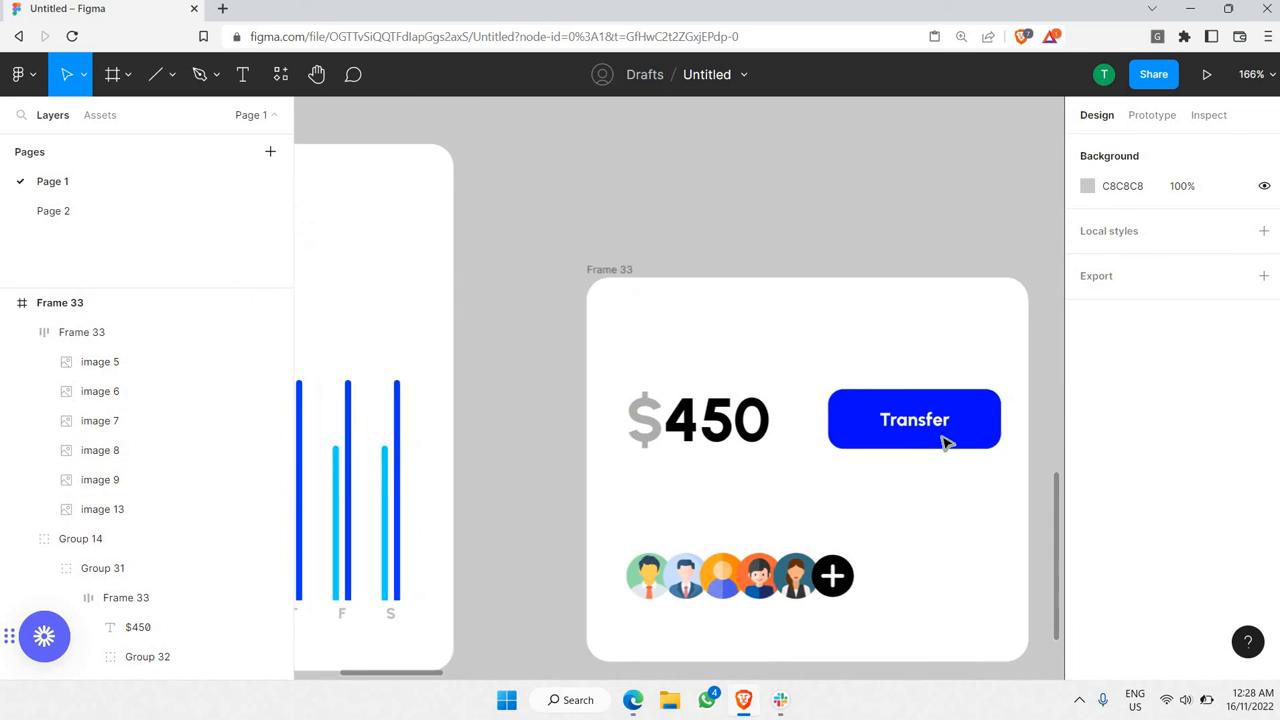
scroll(735, 548, "down", 2)
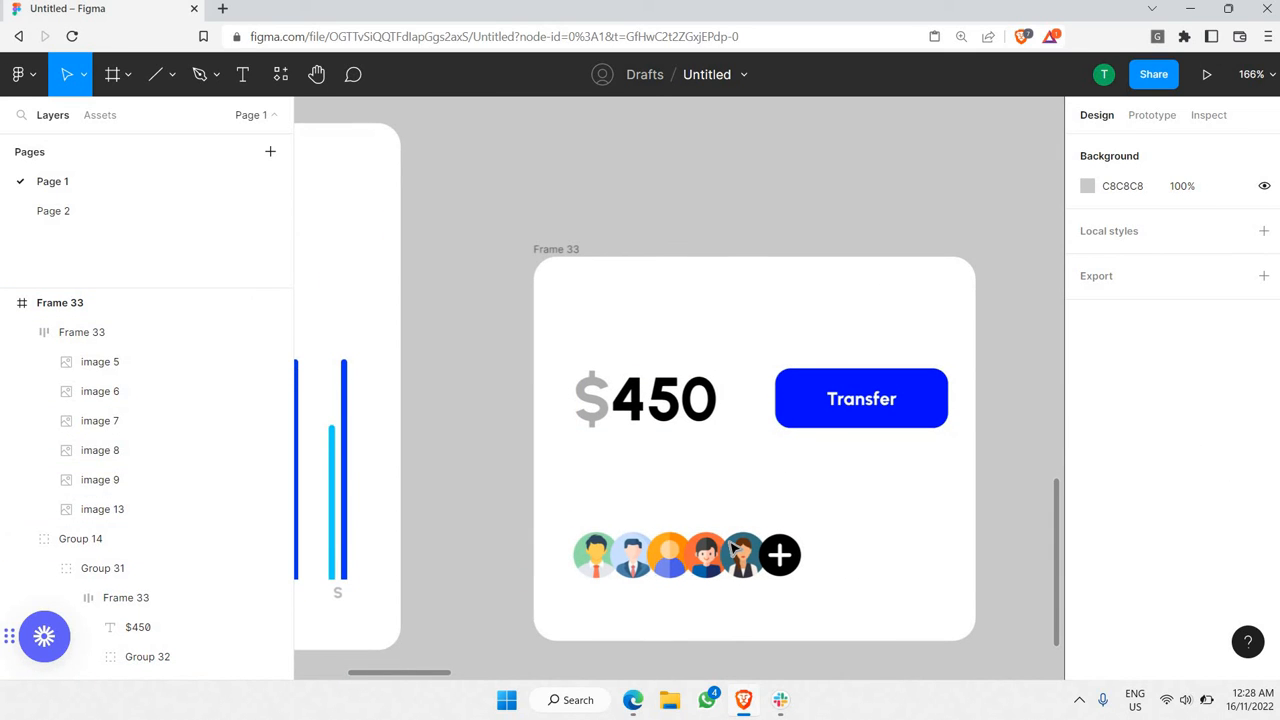
left_click(735, 548)
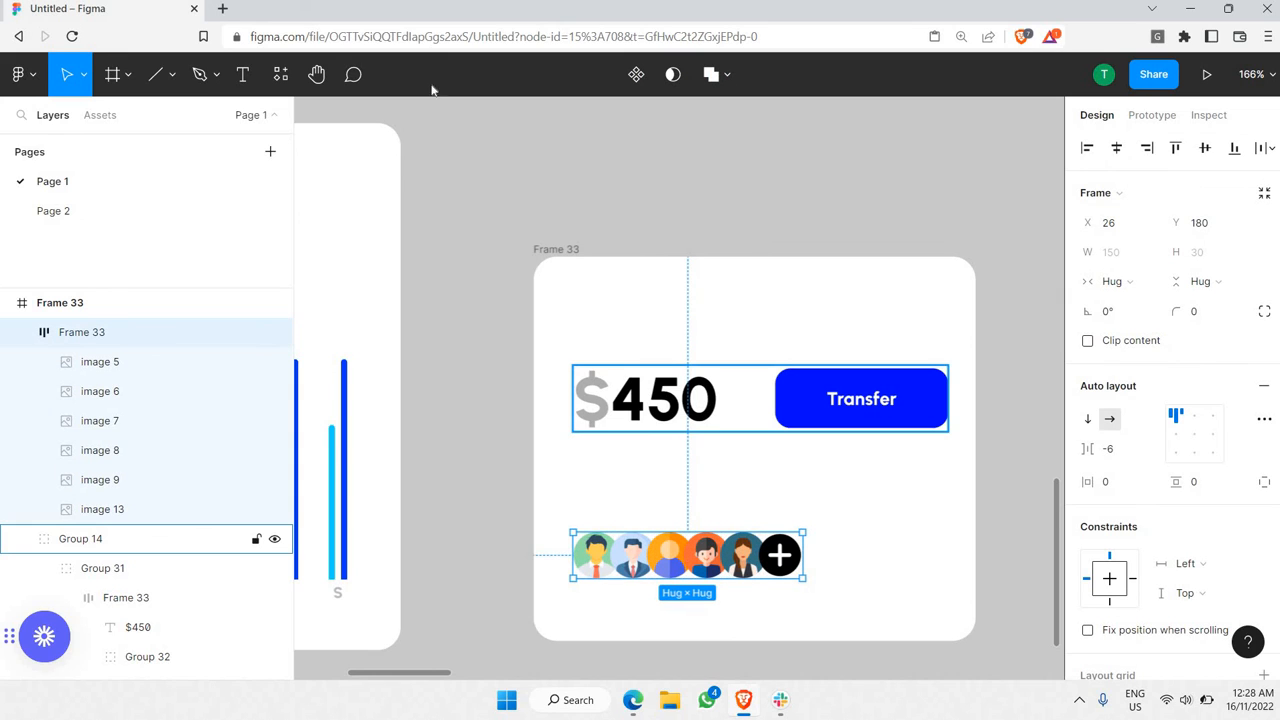
left_click(155, 74)
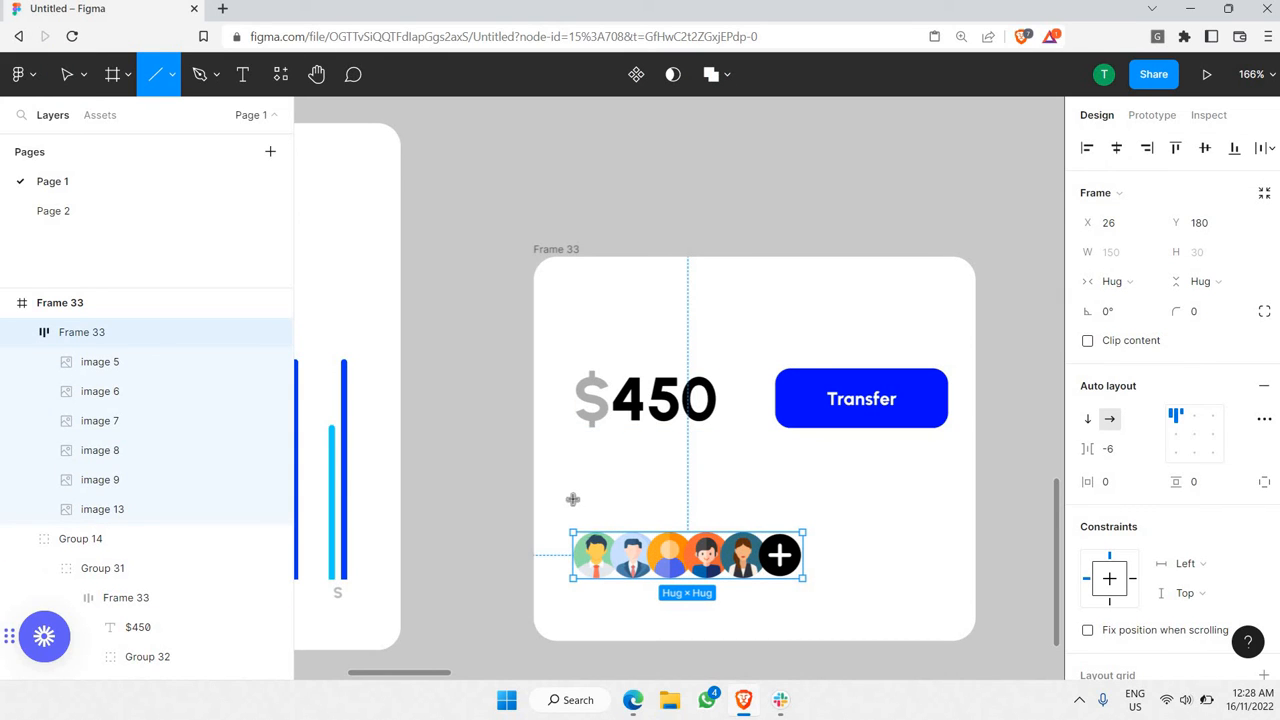
mouse_move(573, 496)
left_mouse_down()
mouse_move(908, 534)
mouse_move(948, 553)
left_mouse_up()
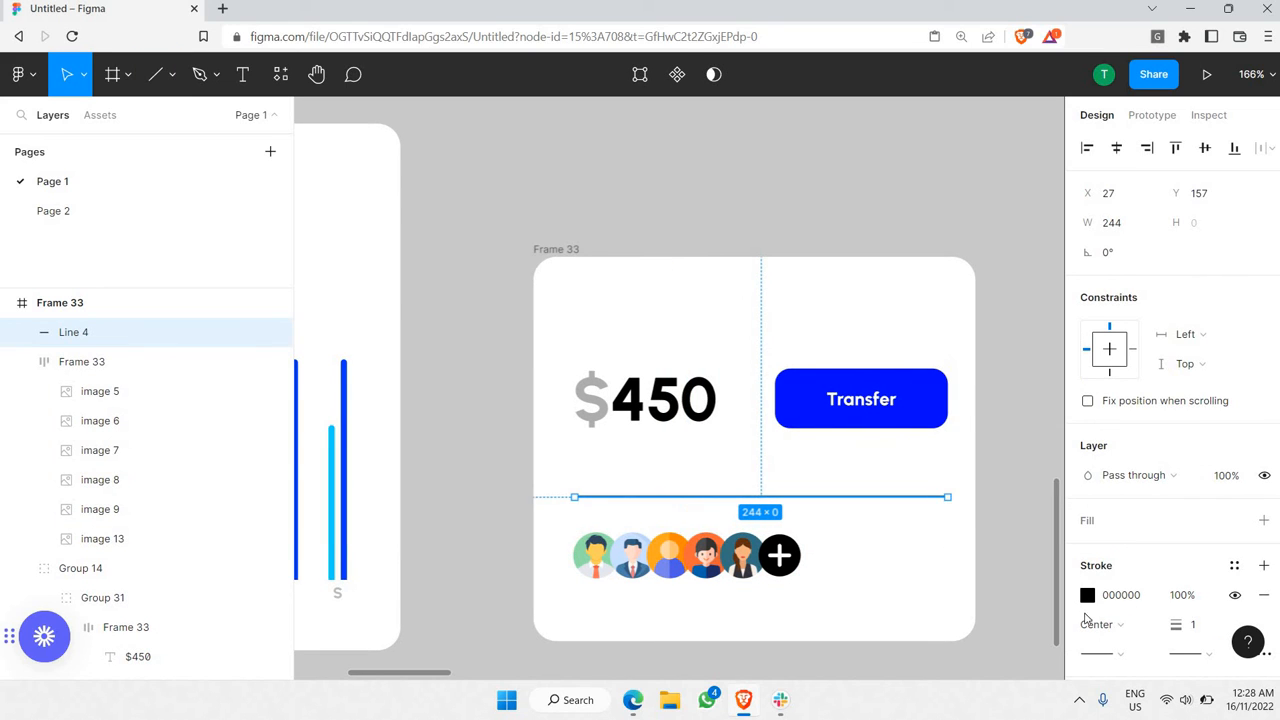
- Recolor the divider line's stroke to light grey E6E6E6
left_click(1091, 596)
left_click_drag(852, 230, 757, 247)
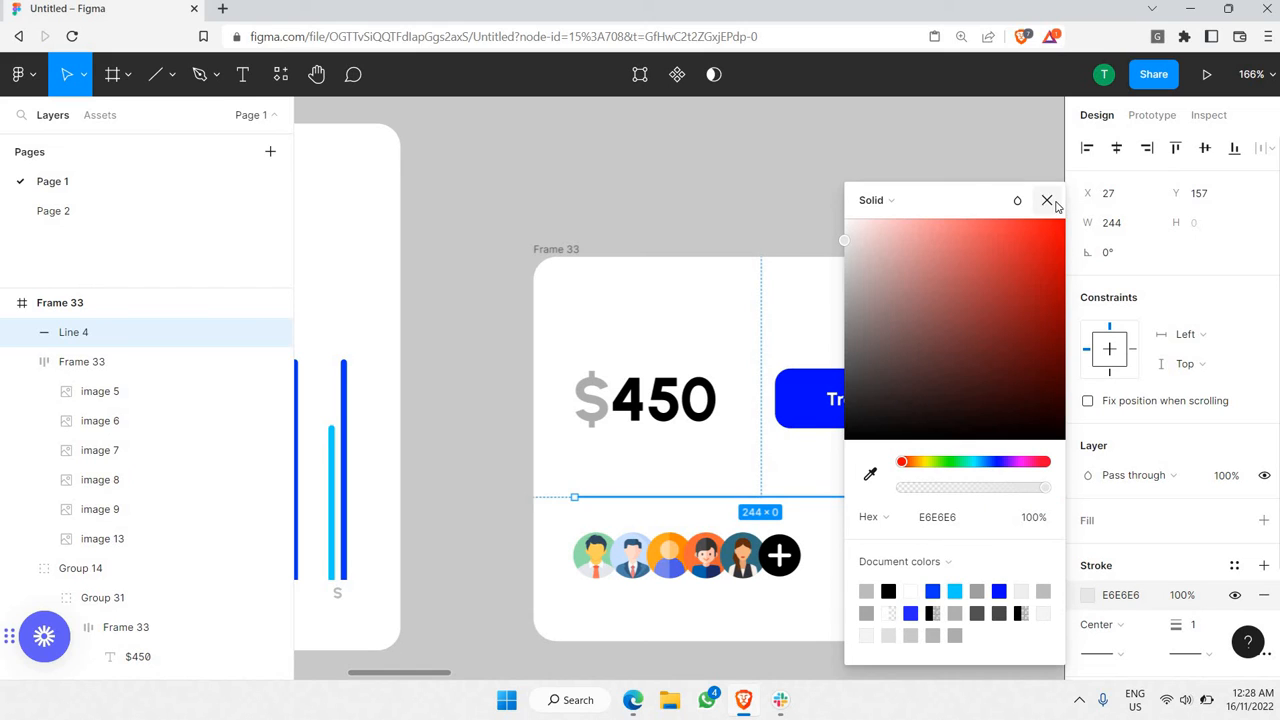
left_click(1046, 201)
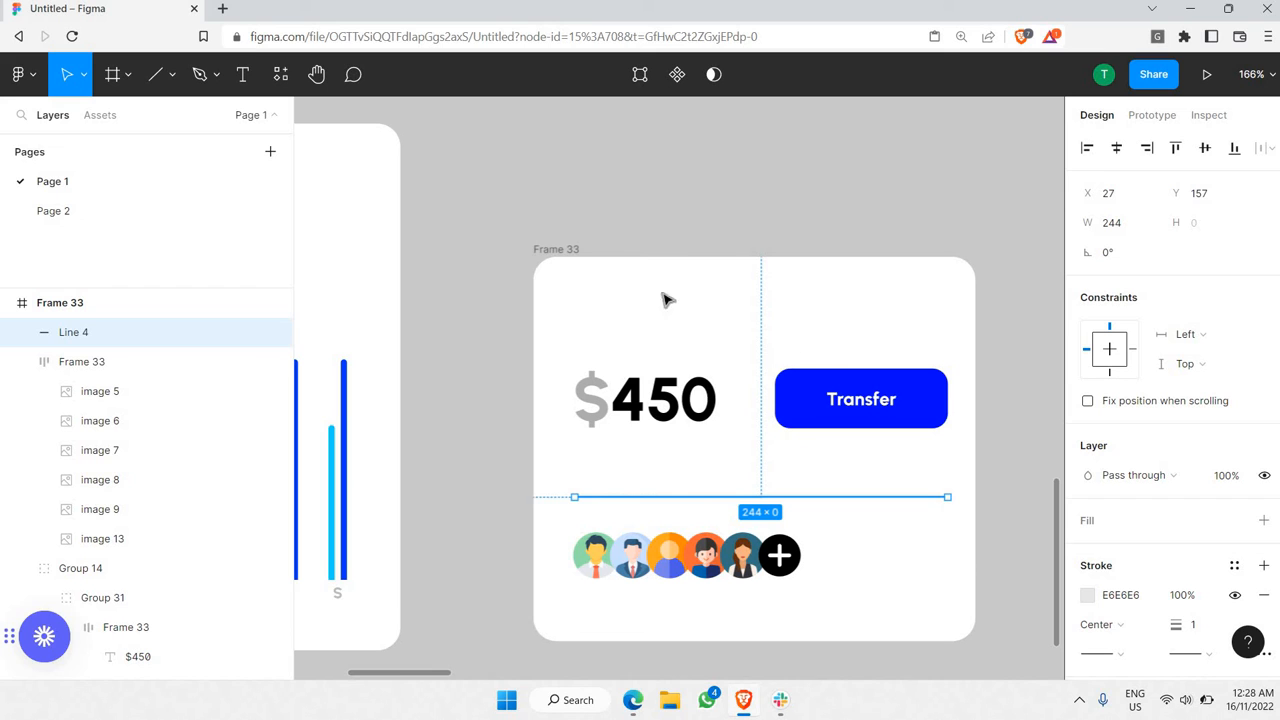
- Copy the "Your payment will be updated by the system." text from the bar chart card into the $450 card
scroll(489, 220, "down", 5)
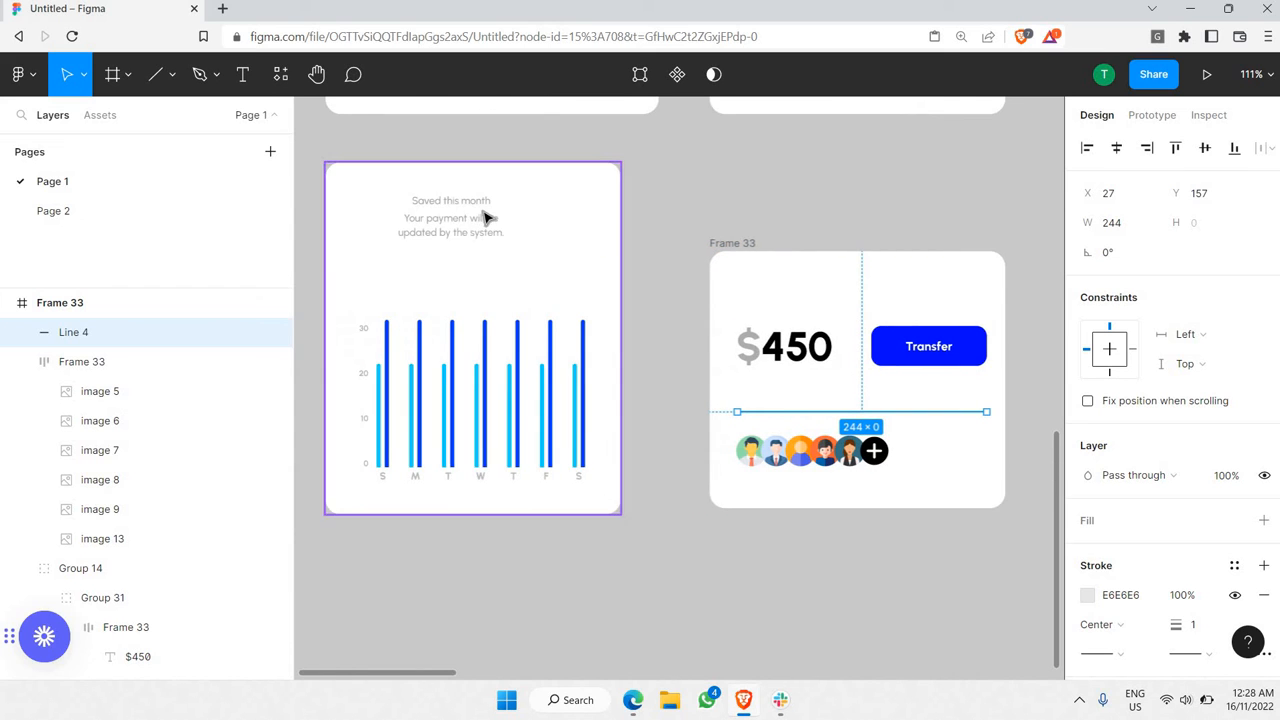
left_click(481, 222, "ctrl")
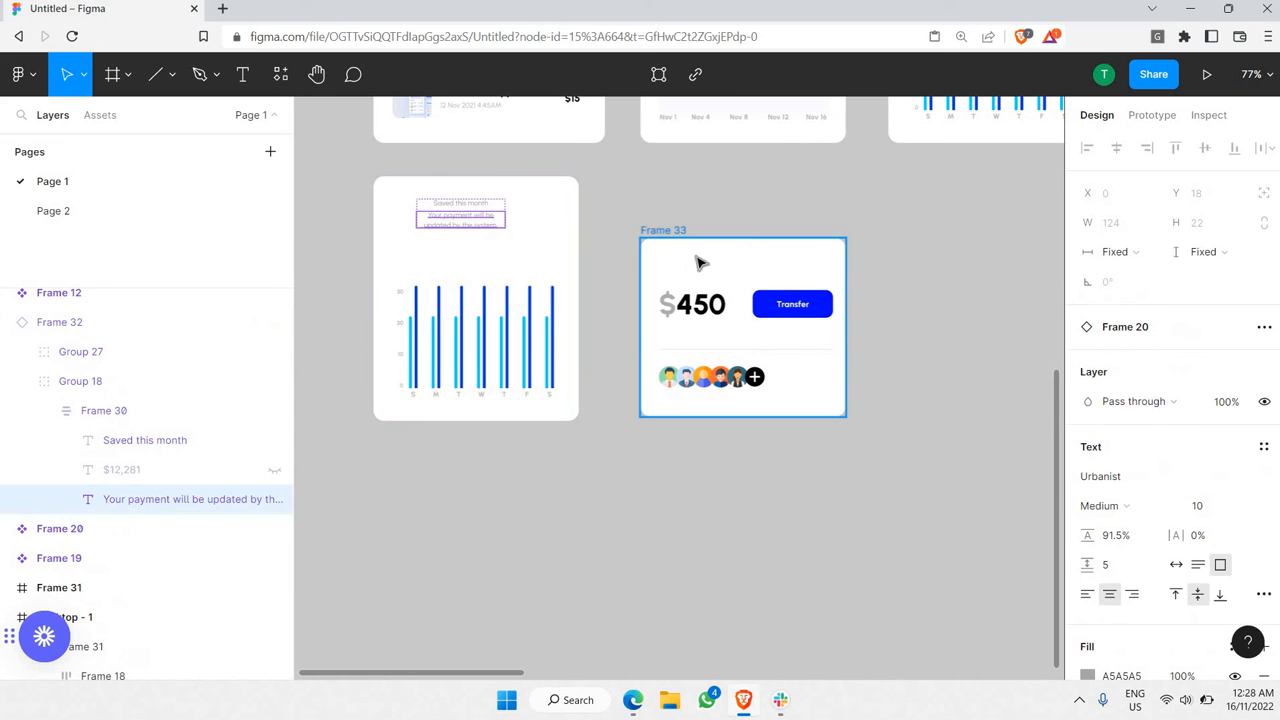
scroll(698, 264, "down", 3)
scroll(700, 264, "up", 2)
left_click(700, 265)
key("ctrl+v")
scroll(715, 278, "up", 2)
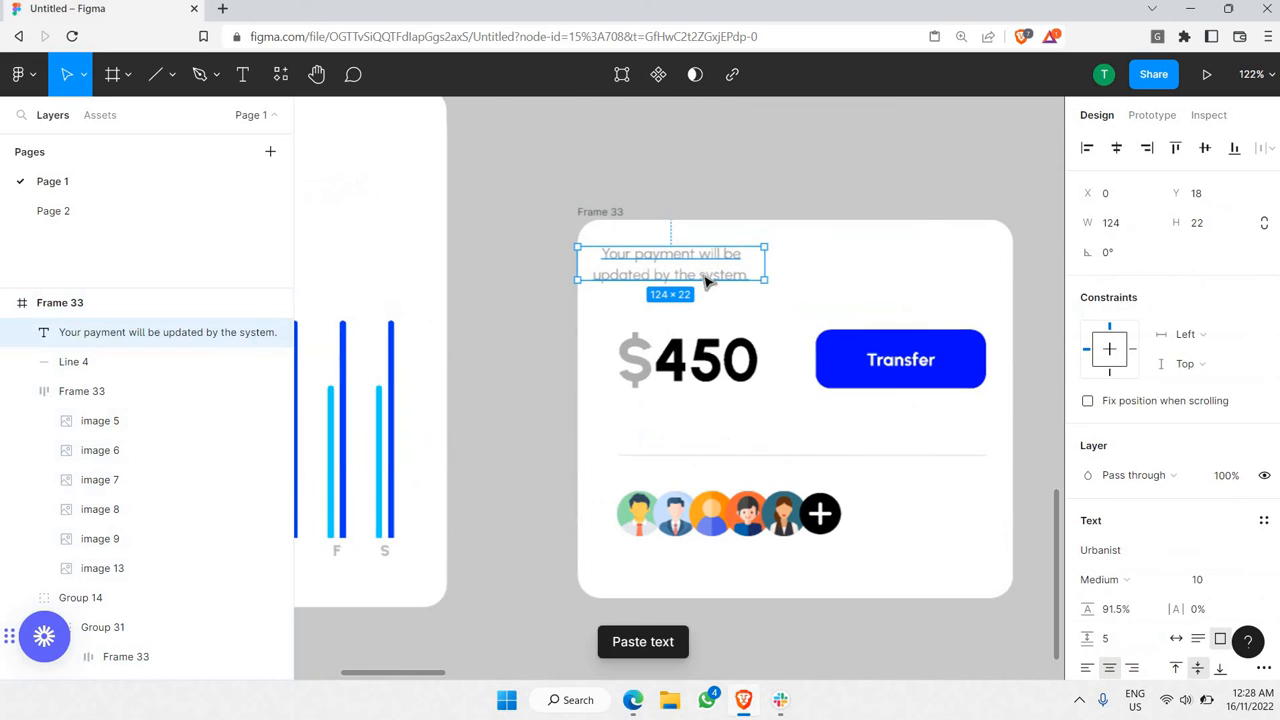
- Widen the pasted text box to about 251 and replace its content with left-aligned "Transfer to your team."
left_click_drag(711, 278, 985, 295)
double_click(875, 273)
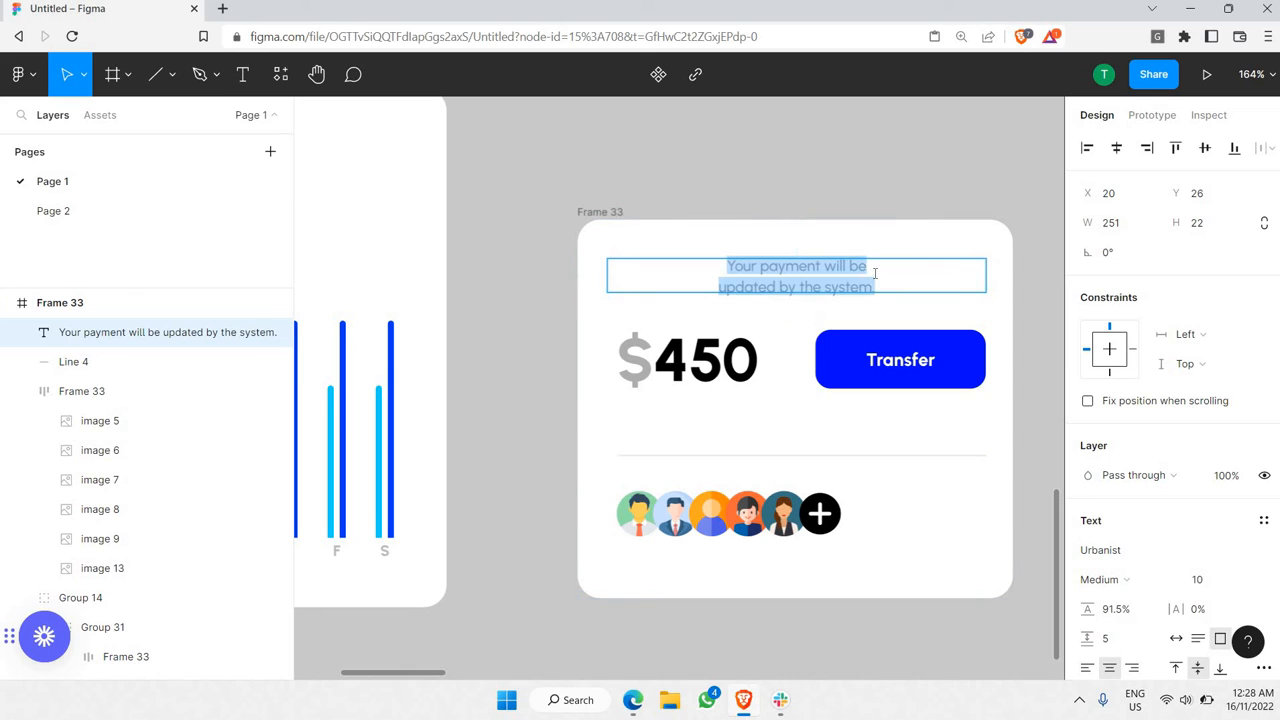
type("Transfer to your team.")
key("ctrl+alt+l")
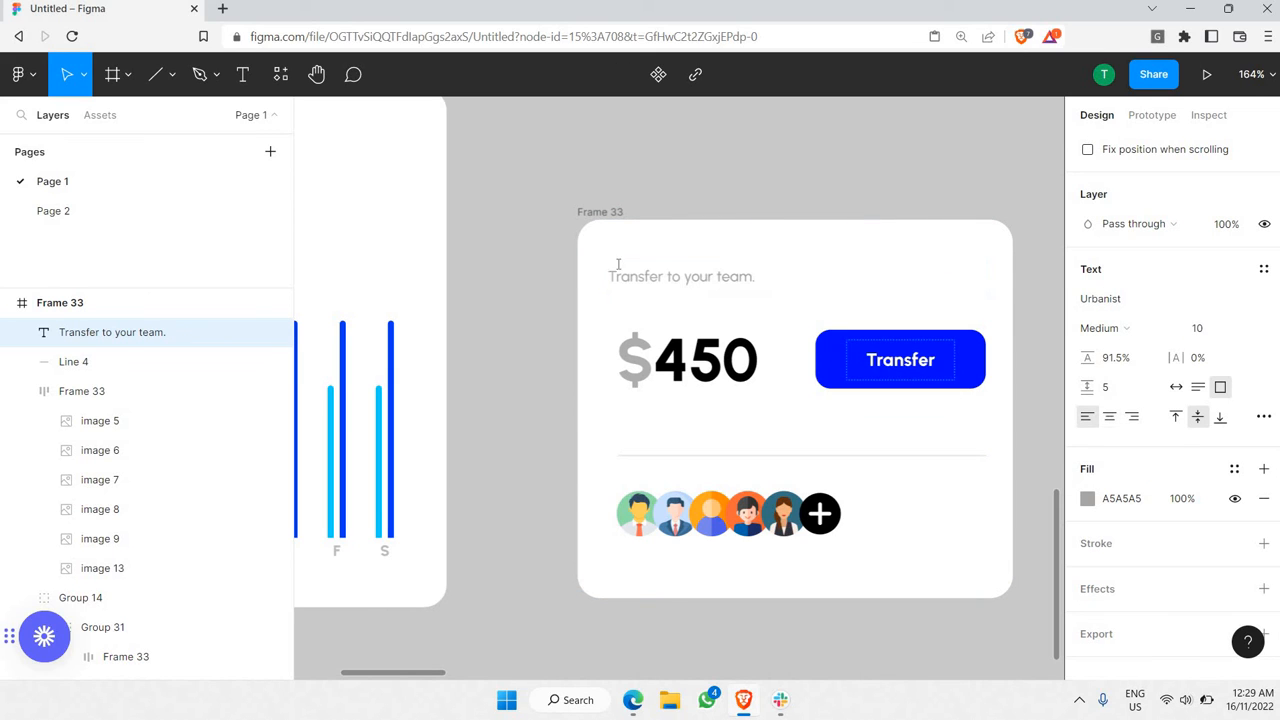
- Shorten the "Transfer to your team." text box from its left edge to about 226 wide, making room for an icon
mouse_move(604, 278)
left_mouse_down()
mouse_move(645, 277)
mouse_move(618, 275)
left_mouse_up()
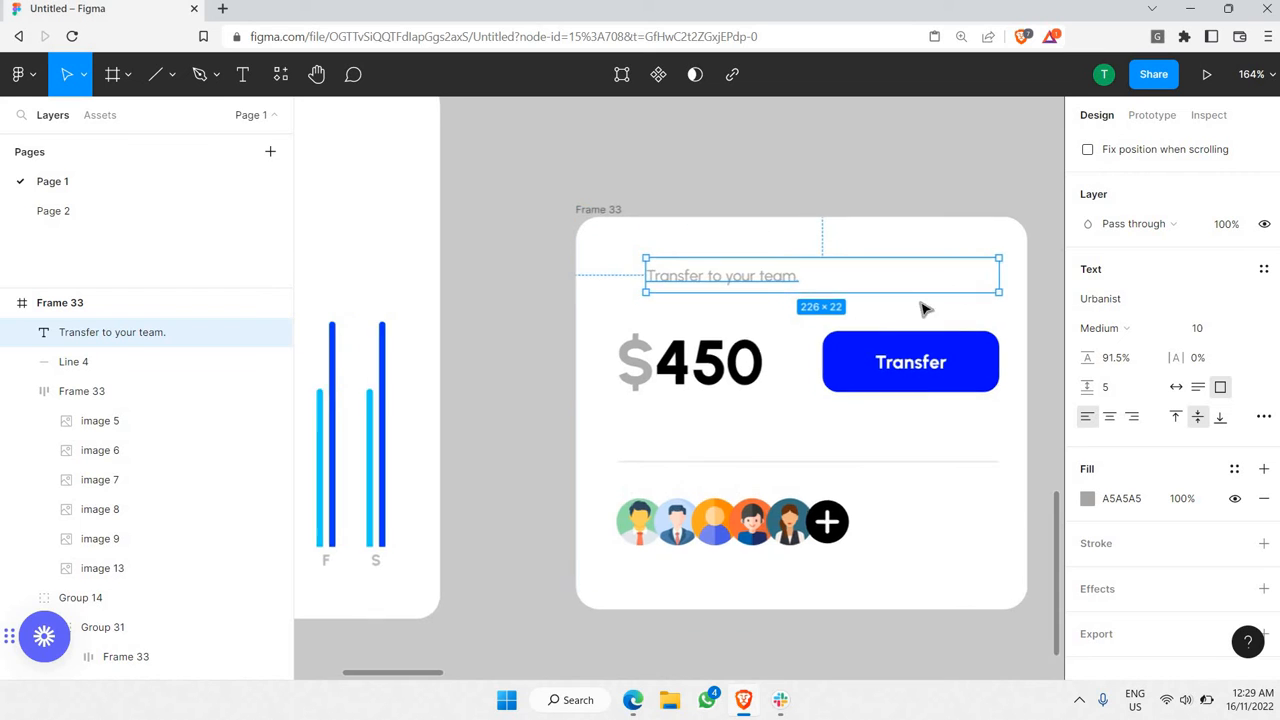
scroll(1037, 288, "up", 3)
scroll(1046, 291, "down", 5)
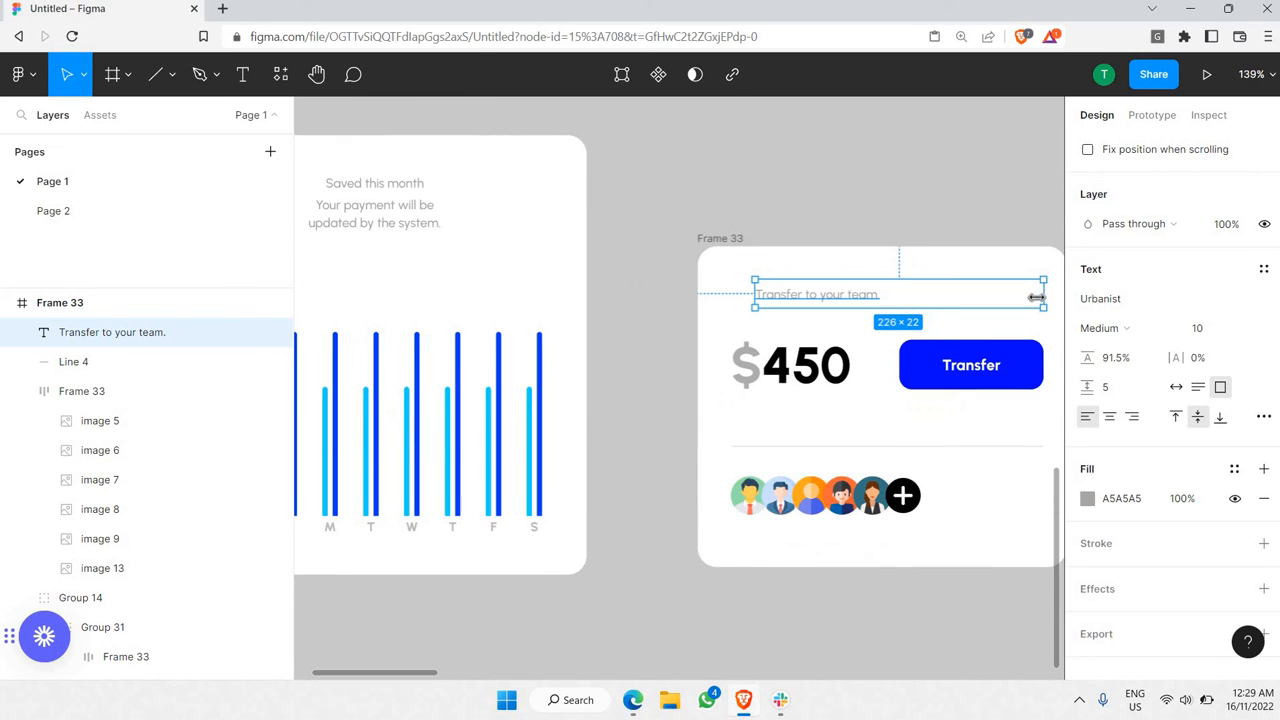
left_click_drag(1037, 297, 1039, 297)
key("ctrl+z")
- Paste the black team icon into the $450 card and place it before the "Transfer to your team." text
scroll(800, 271, "up", 5)
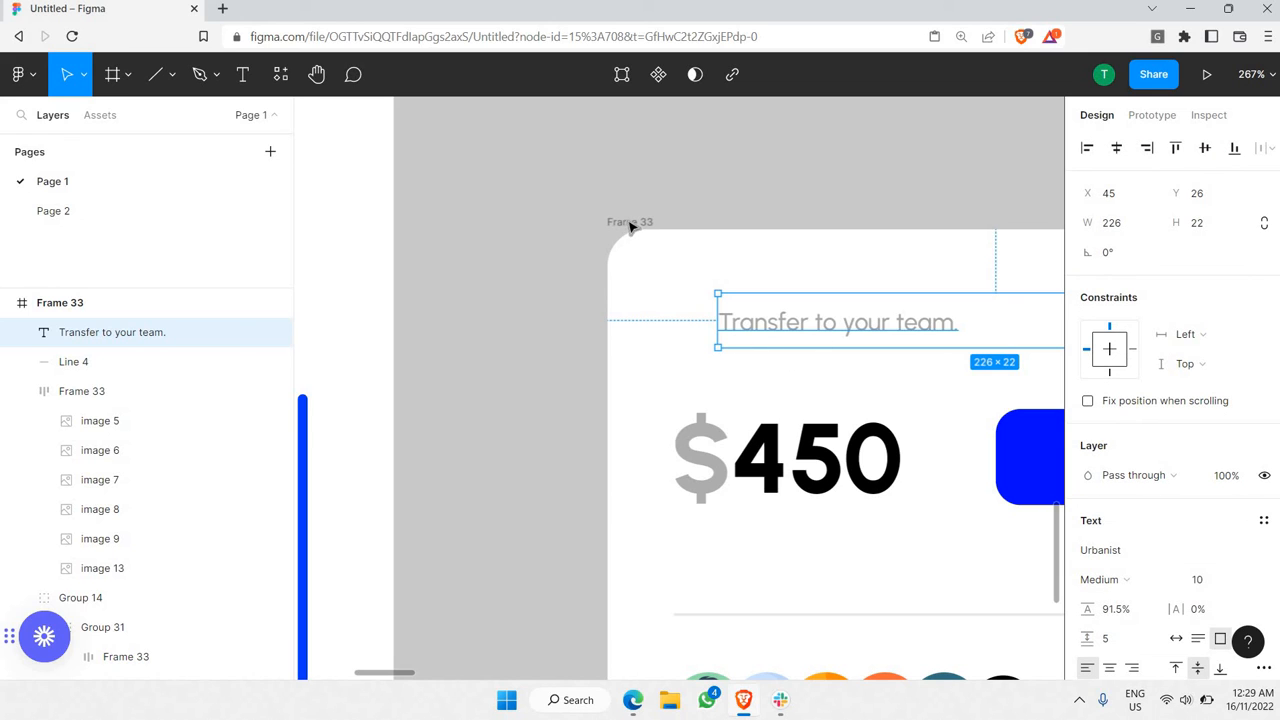
left_click(706, 332)
key("ctrl+v")
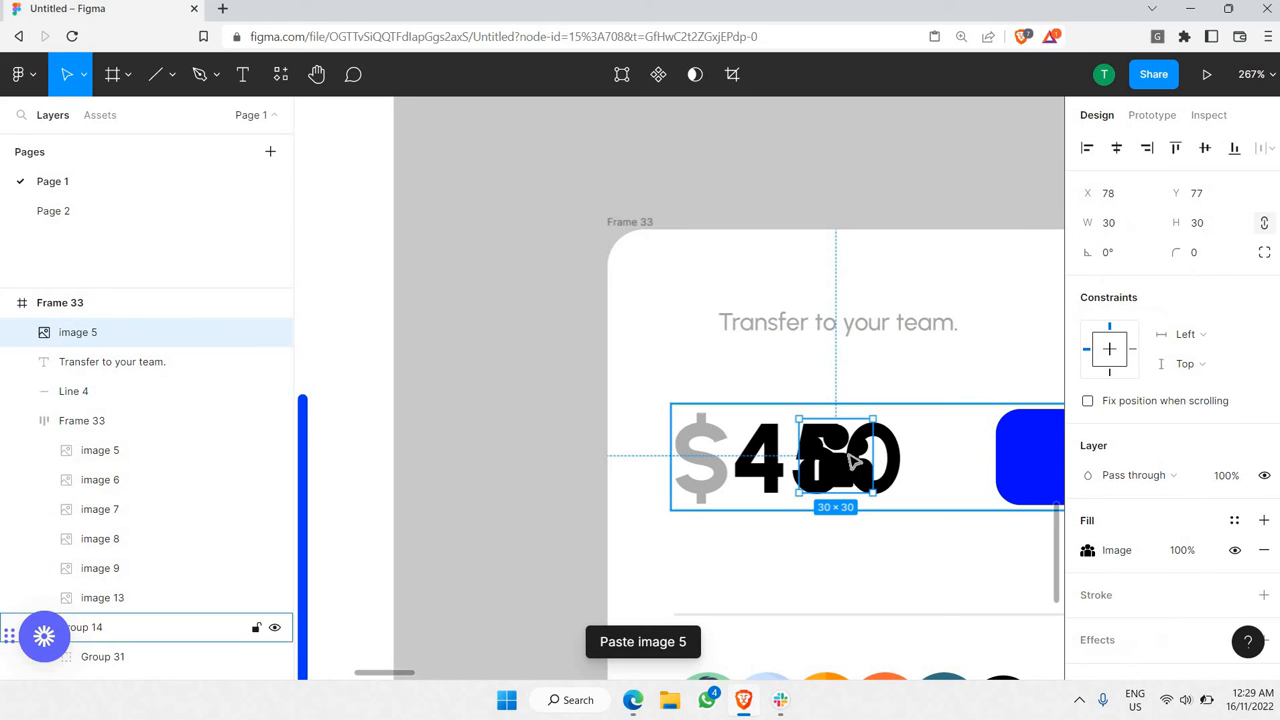
left_click_drag(851, 458, 686, 331)
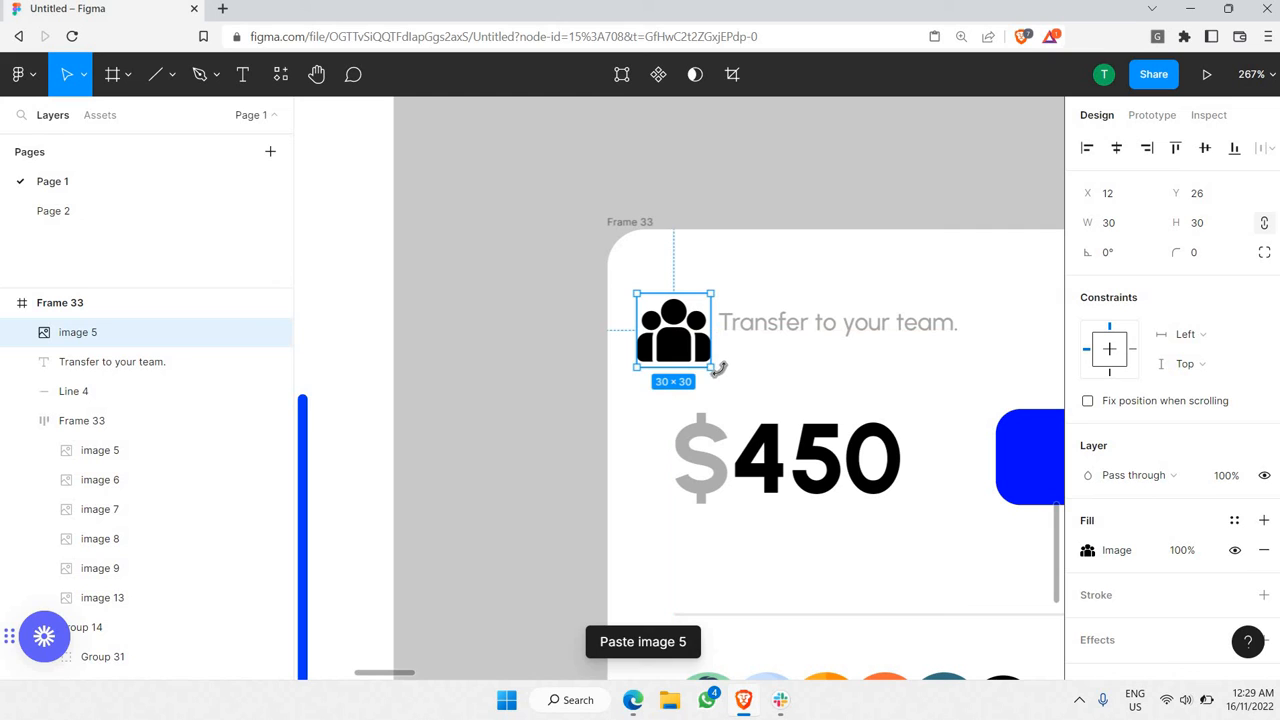
- Shrink the team icon to 13 × 13 at X 29, Y 31, beside the "Transfer to your team." text
left_click_drag(712, 366, 774, 333)
left_click(771, 326)
left_click(688, 330)
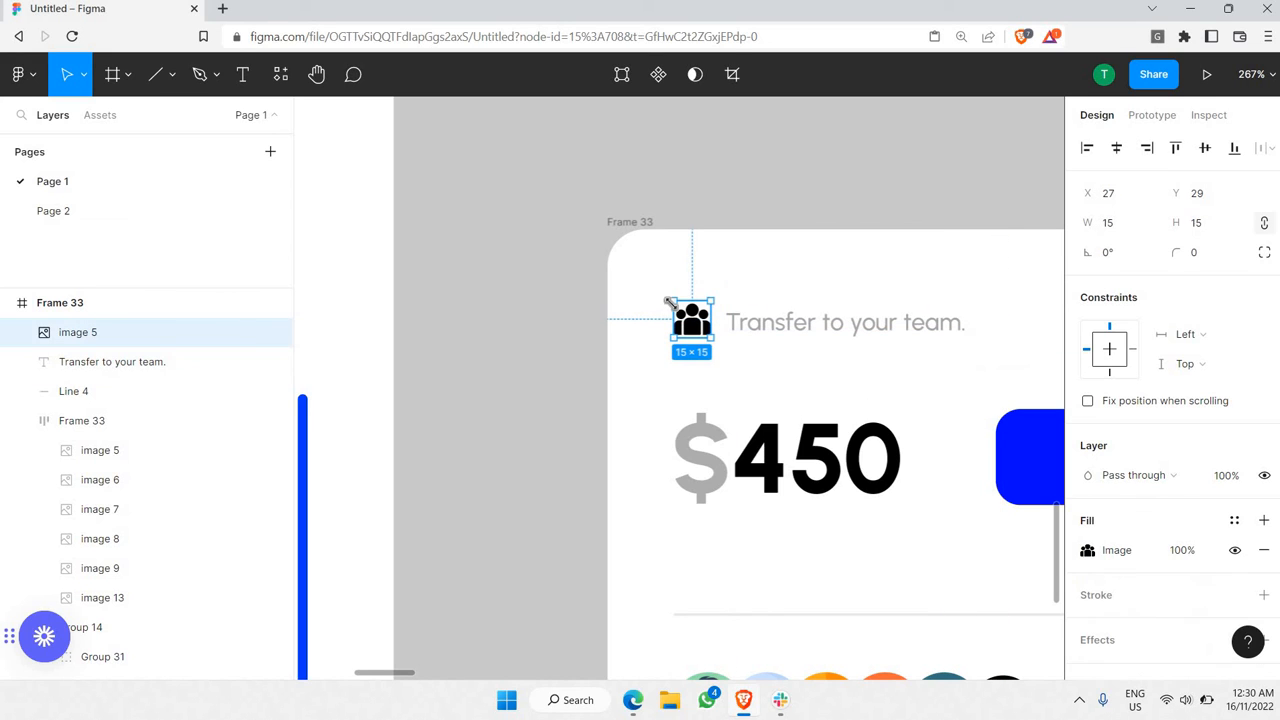
left_click_drag(675, 304, 680, 309)
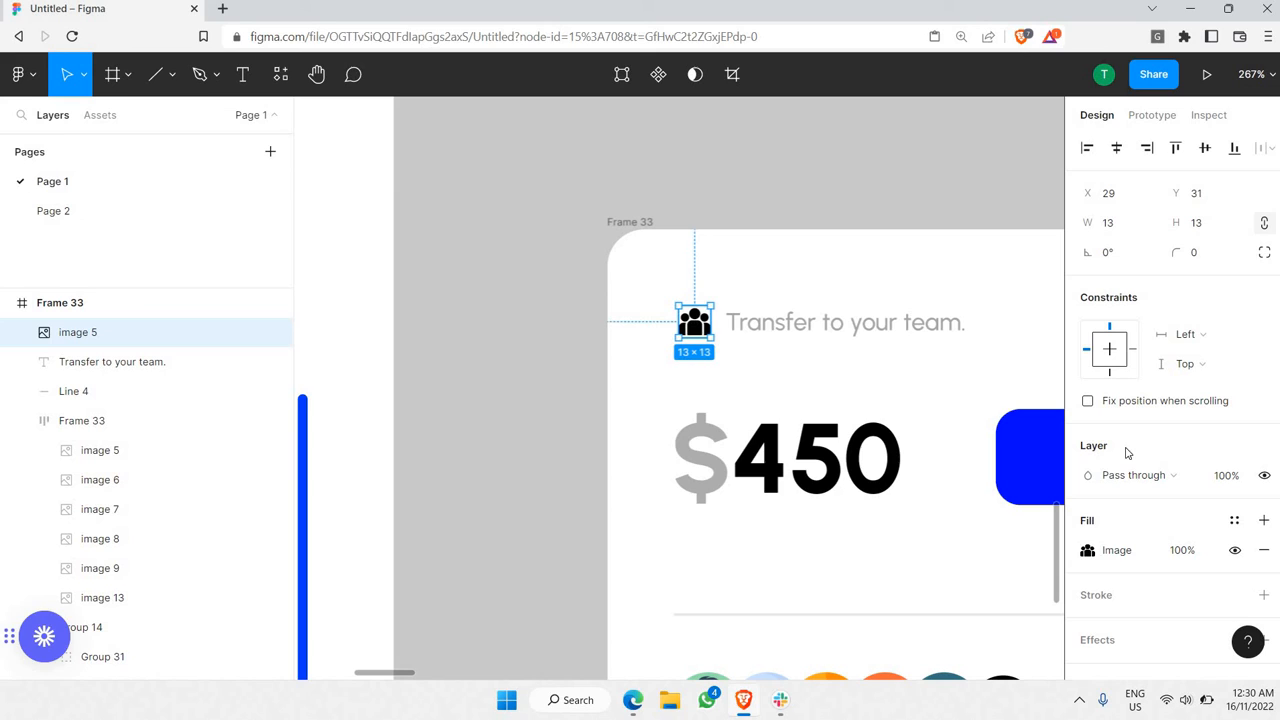
- Set the team icon's image fill opacity to 75%
left_click(1182, 550)
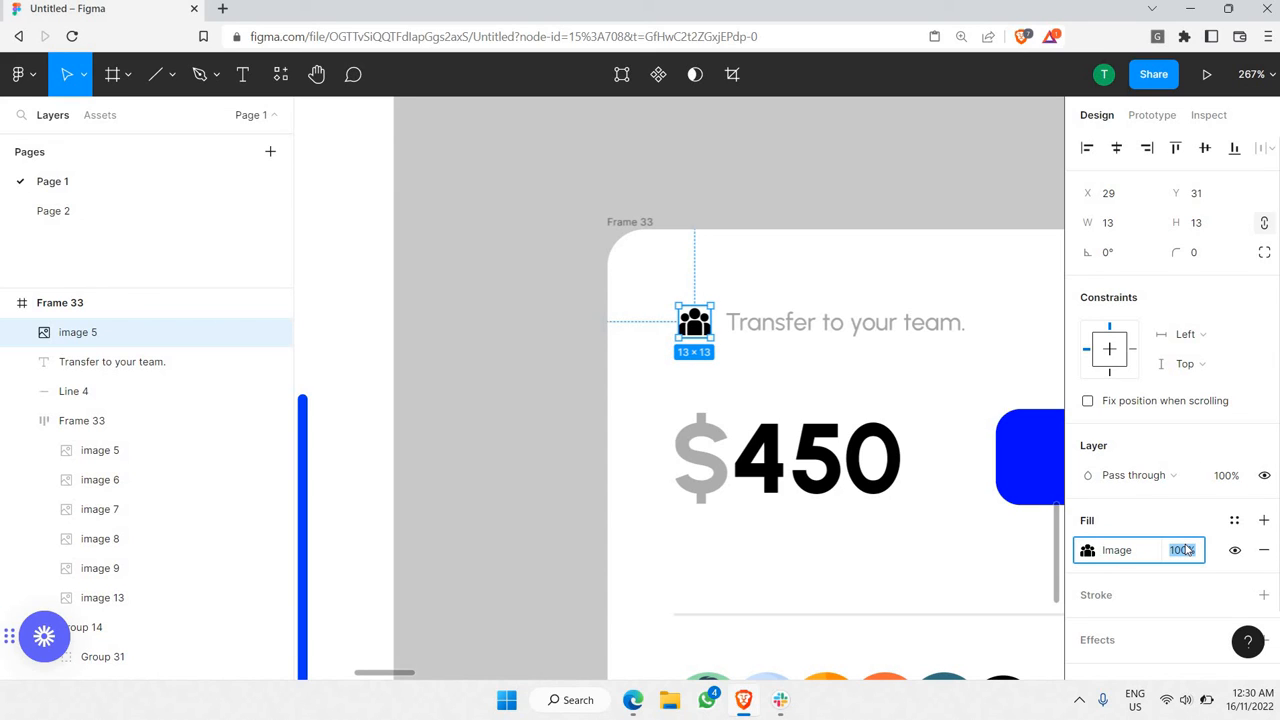
type("75")
key("Return")
- Group the team icon with the "Transfer to your team." text and apply a horizontal auto layout aligned left and vertically centred
scroll(851, 366, "right", 2)
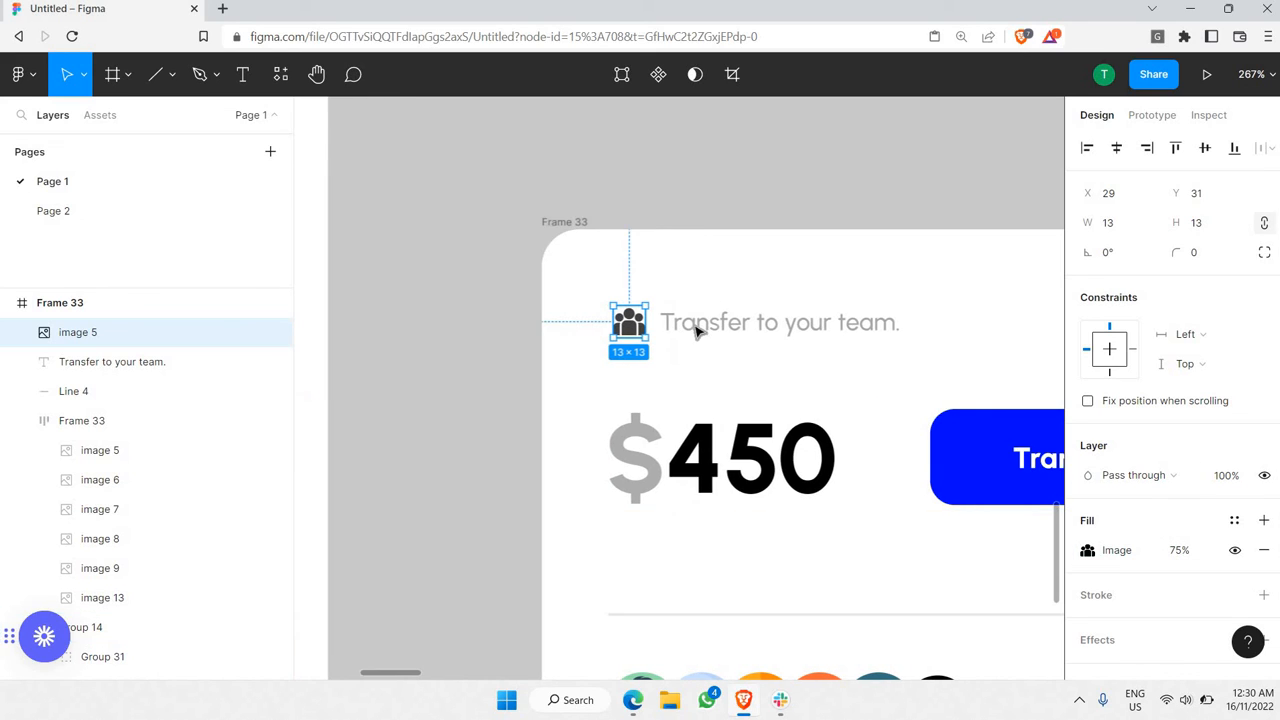
left_click(749, 324, "shift")
right_click(722, 342)
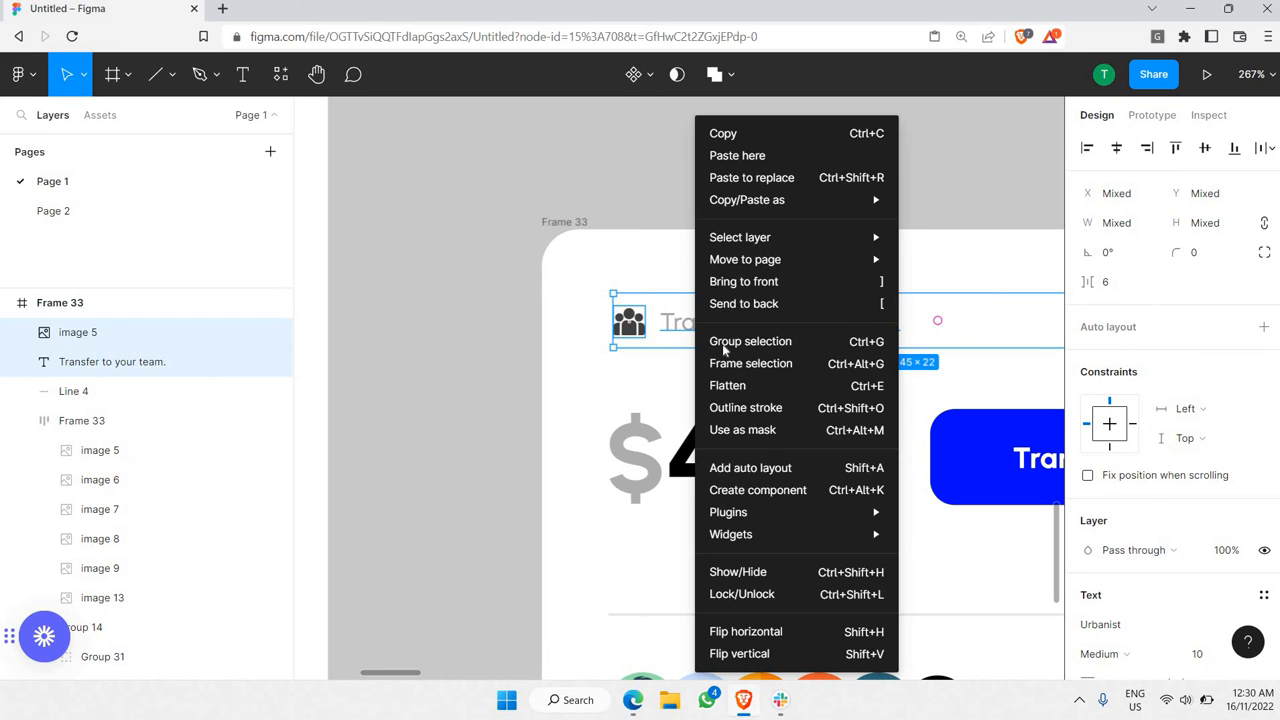
left_click(725, 338)
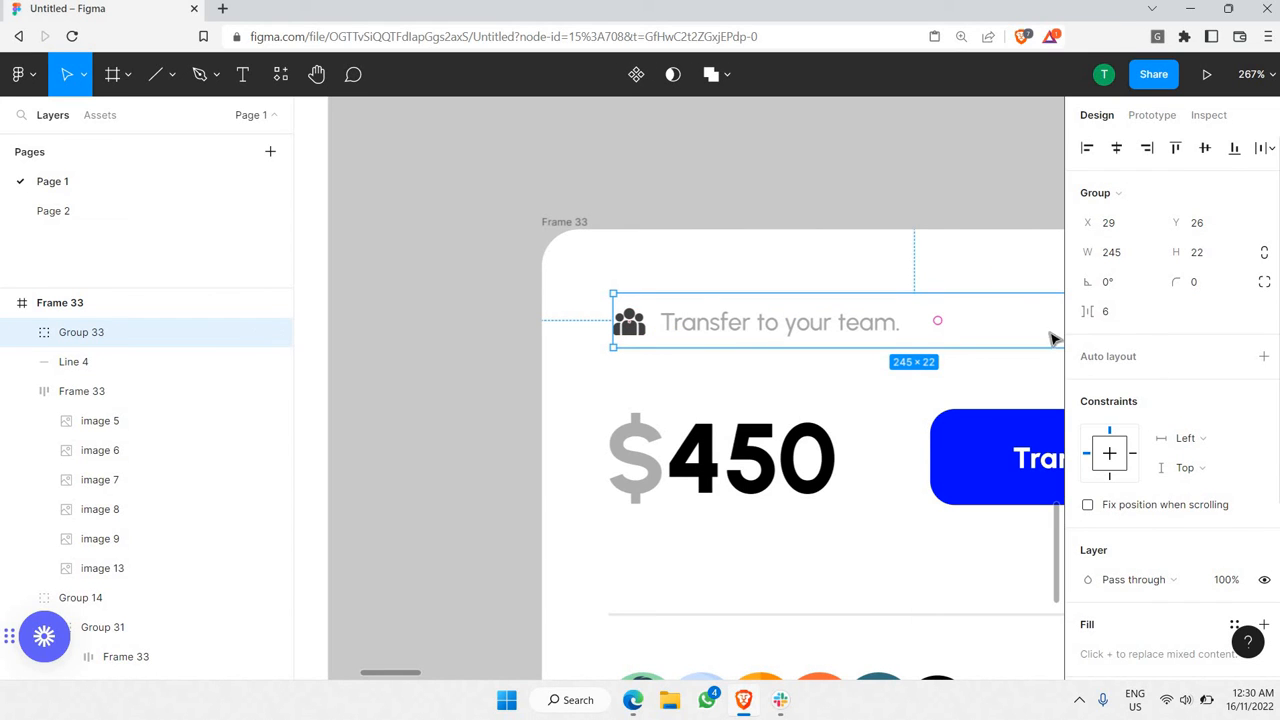
left_click(1263, 356)
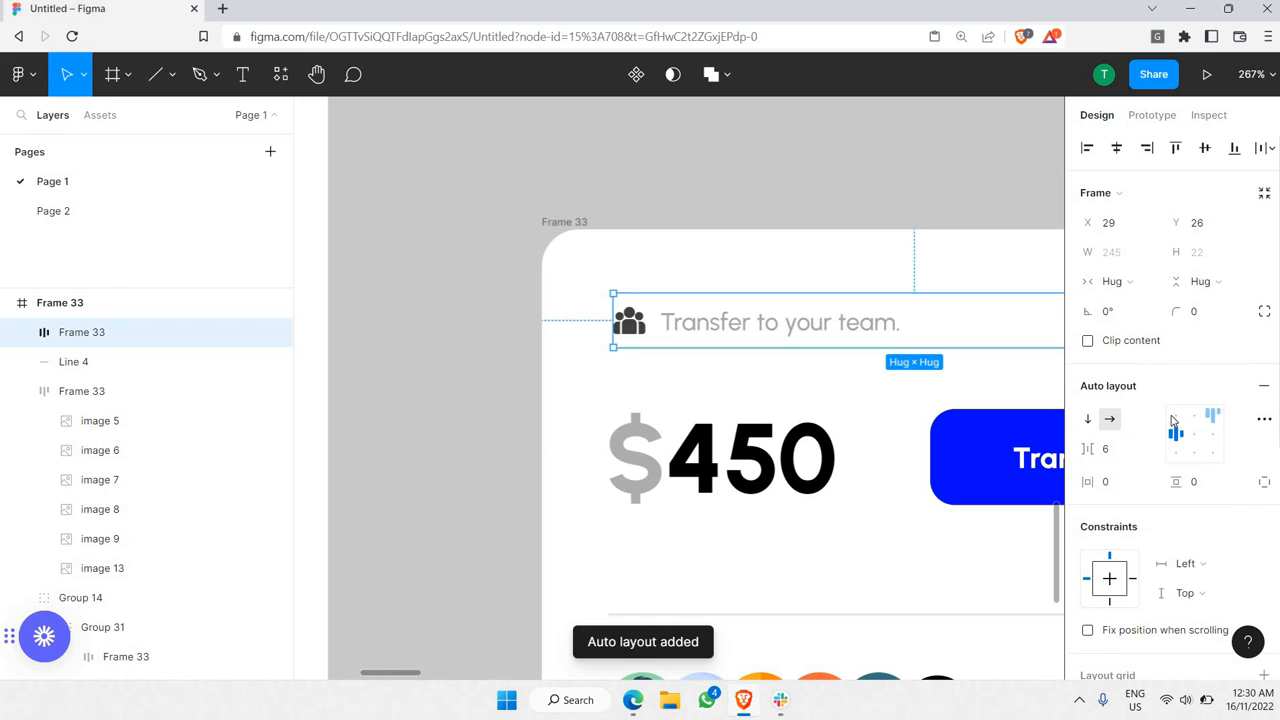
left_click(1176, 418)
left_click(1178, 433)
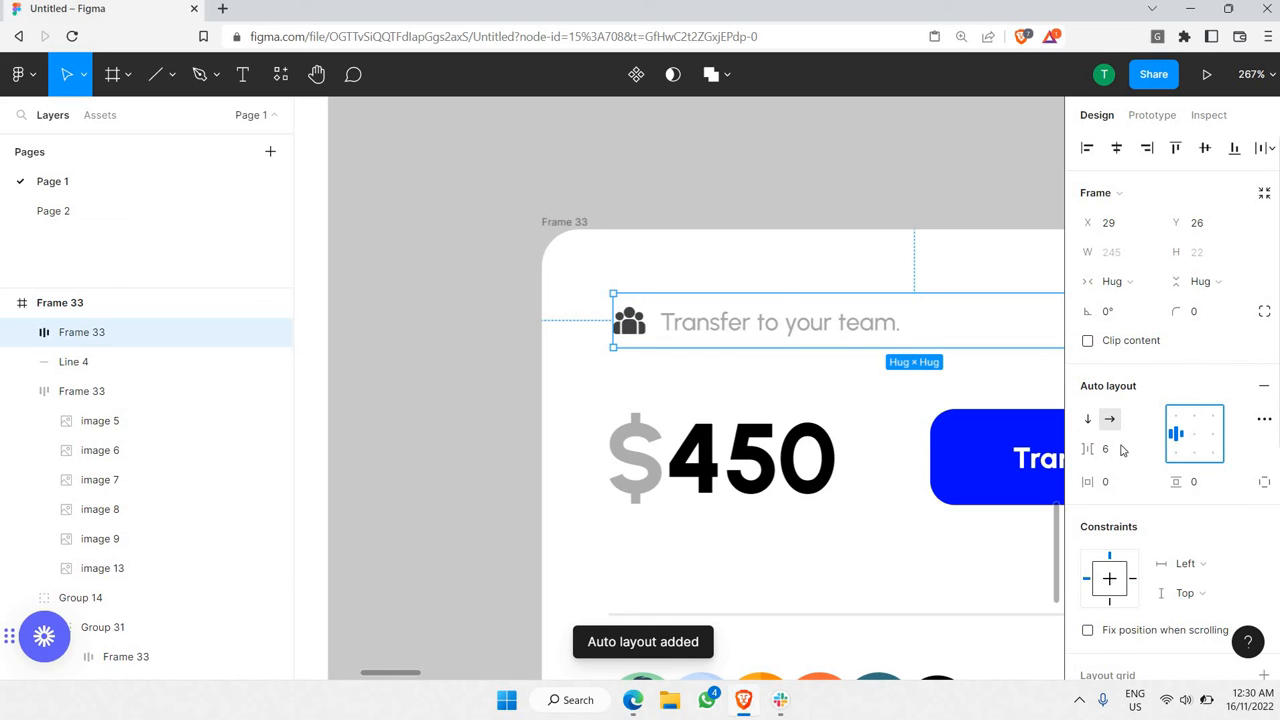
- Narrow the "Transfer to your team." row to a fixed width of 242 and centre it horizontally in the card
scroll(800, 295, "right", 5)
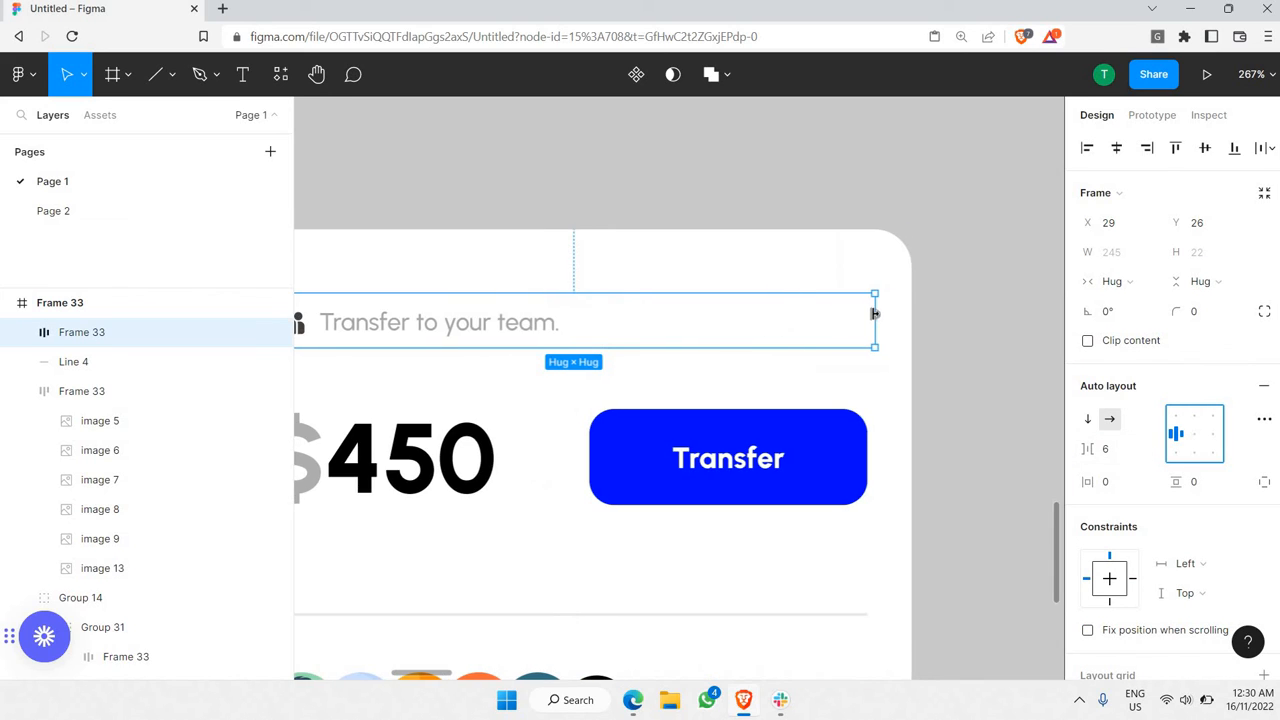
left_click_drag(867, 314, 866, 316)
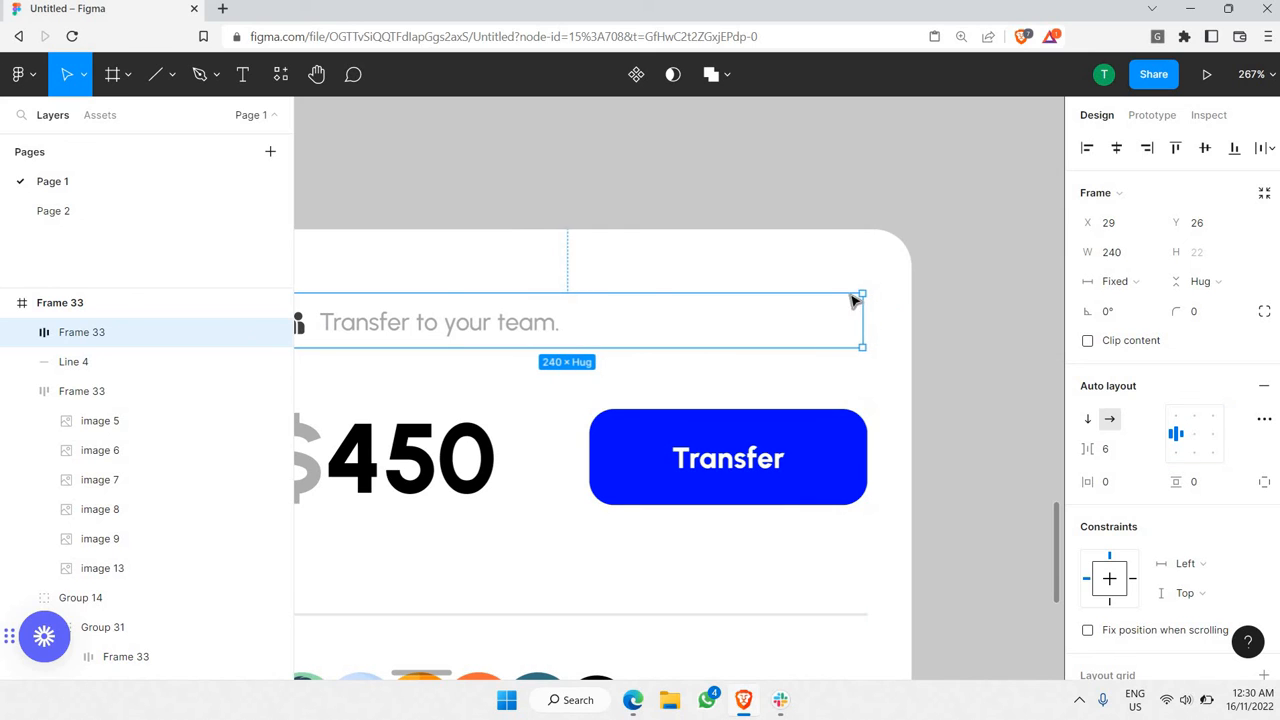
scroll(823, 258, "left", 3)
scroll(693, 322, "down", 3)
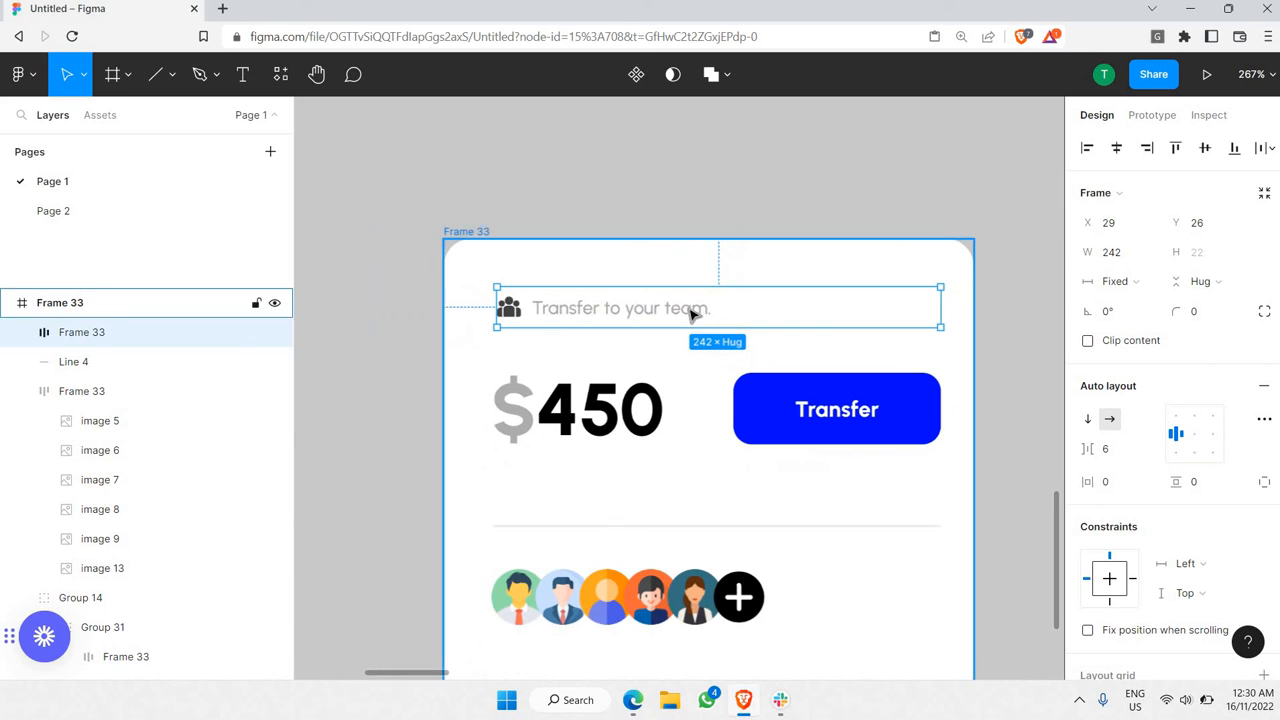
left_click_drag(673, 314, 662, 314)
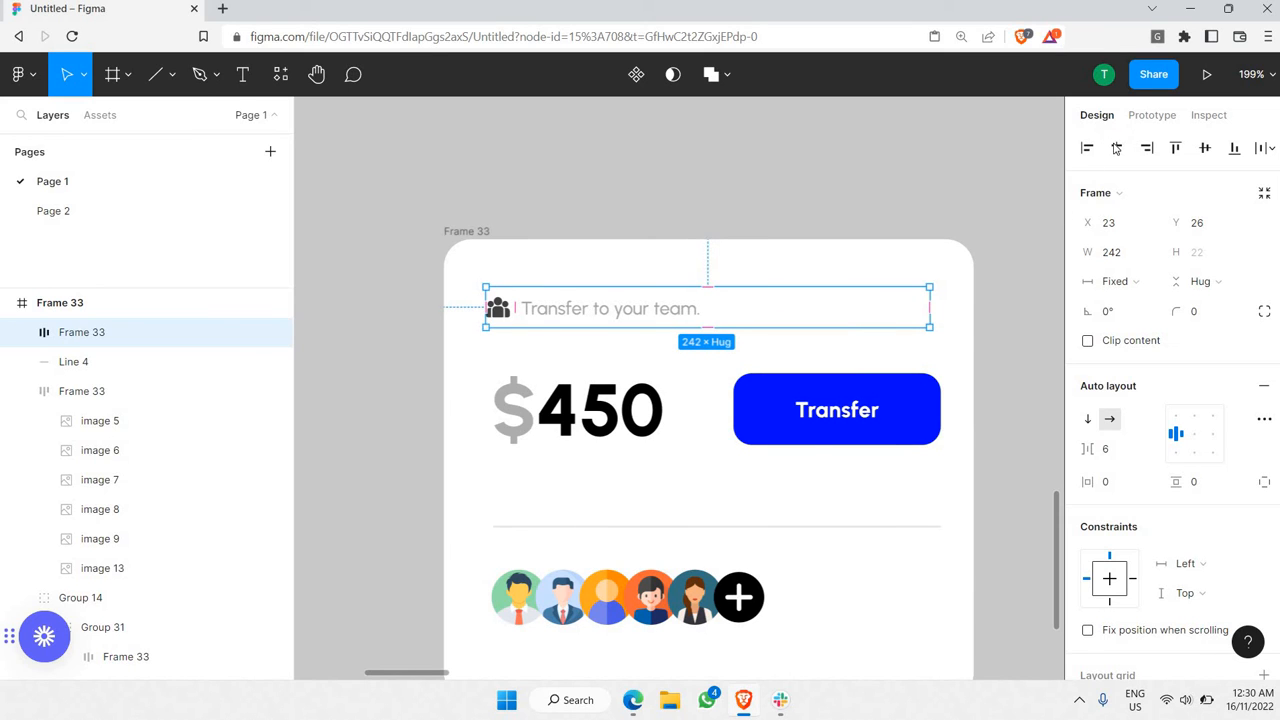
- Centre the $450 and Transfer button group and the divider line horizontally in the card
left_click(808, 443)
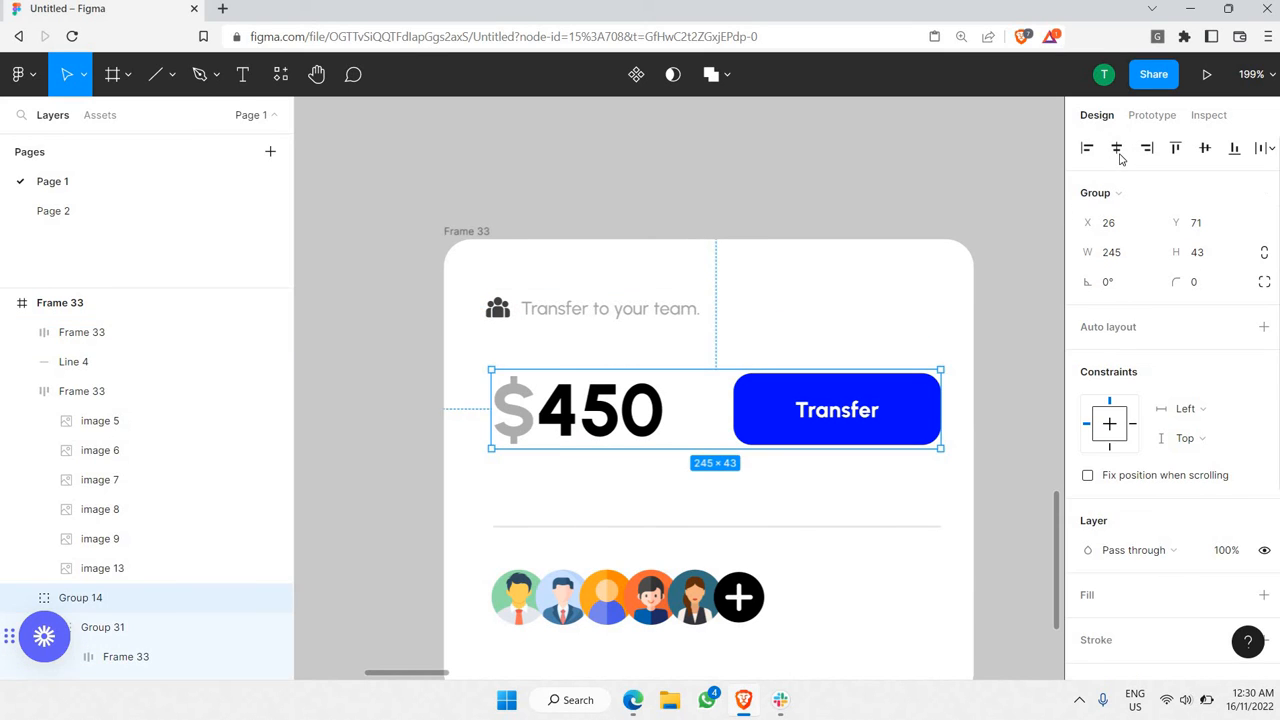
left_click(1118, 150)
left_click(790, 526)
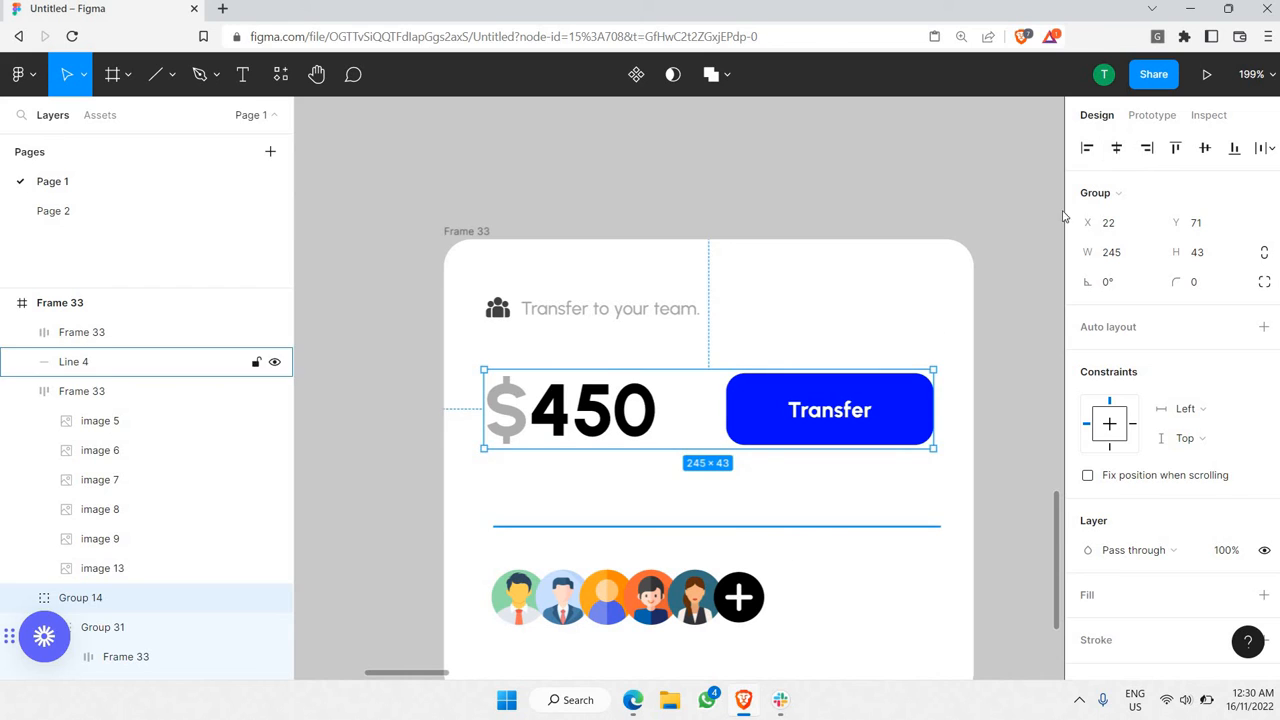
left_click(1118, 150)
scroll(888, 423, "down", 1)
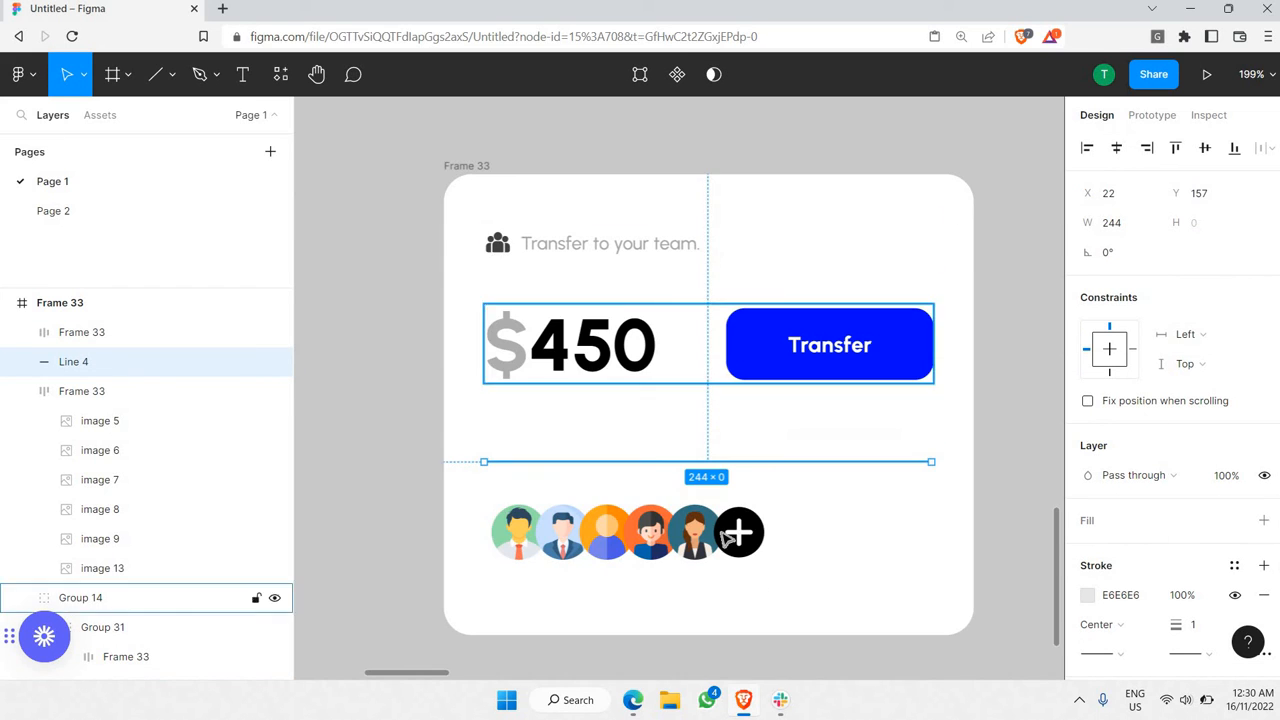
- Move the avatar row so its left edge lines up with the start of the divider line
left_click(840, 550)
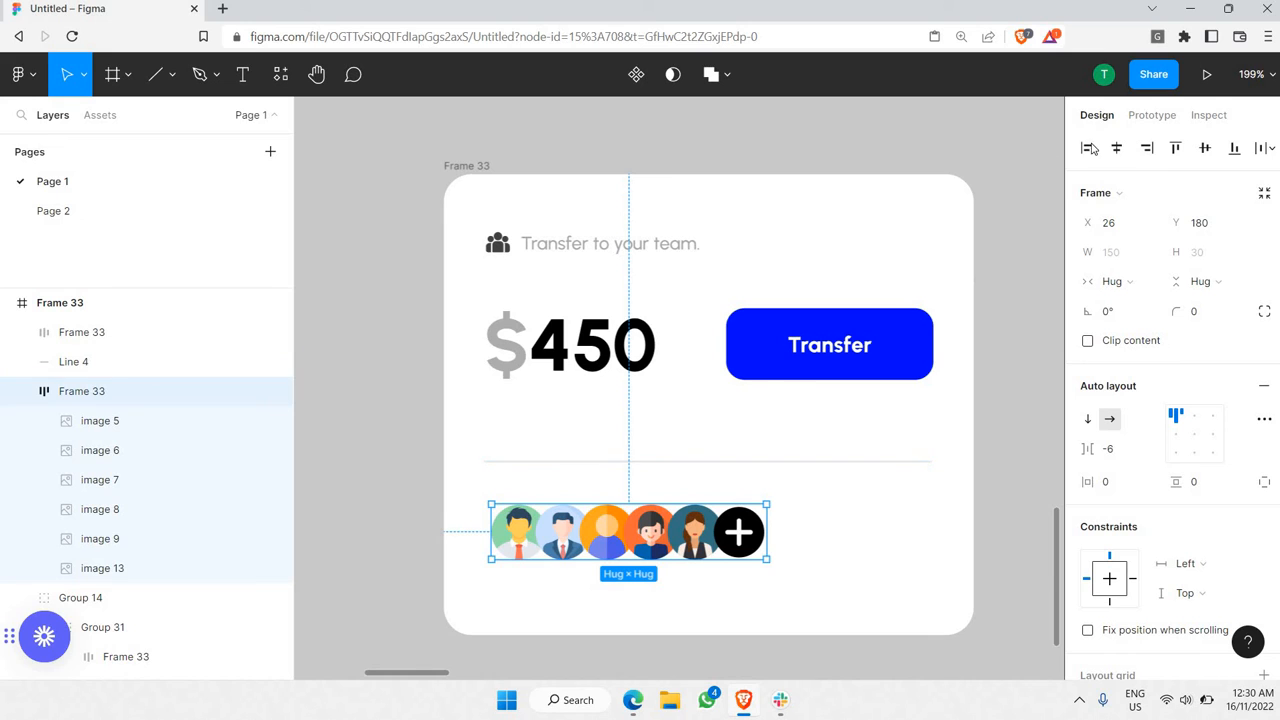
left_click(416, 427)
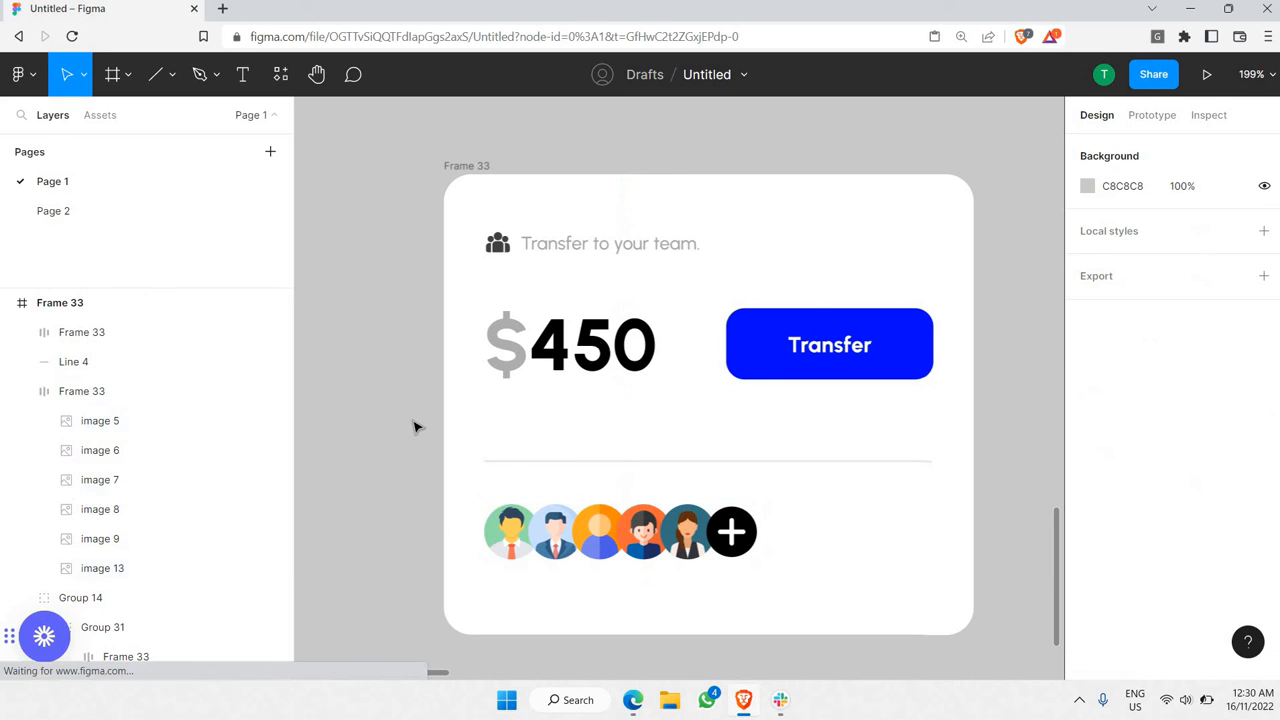
scroll(413, 427, "down", 3)
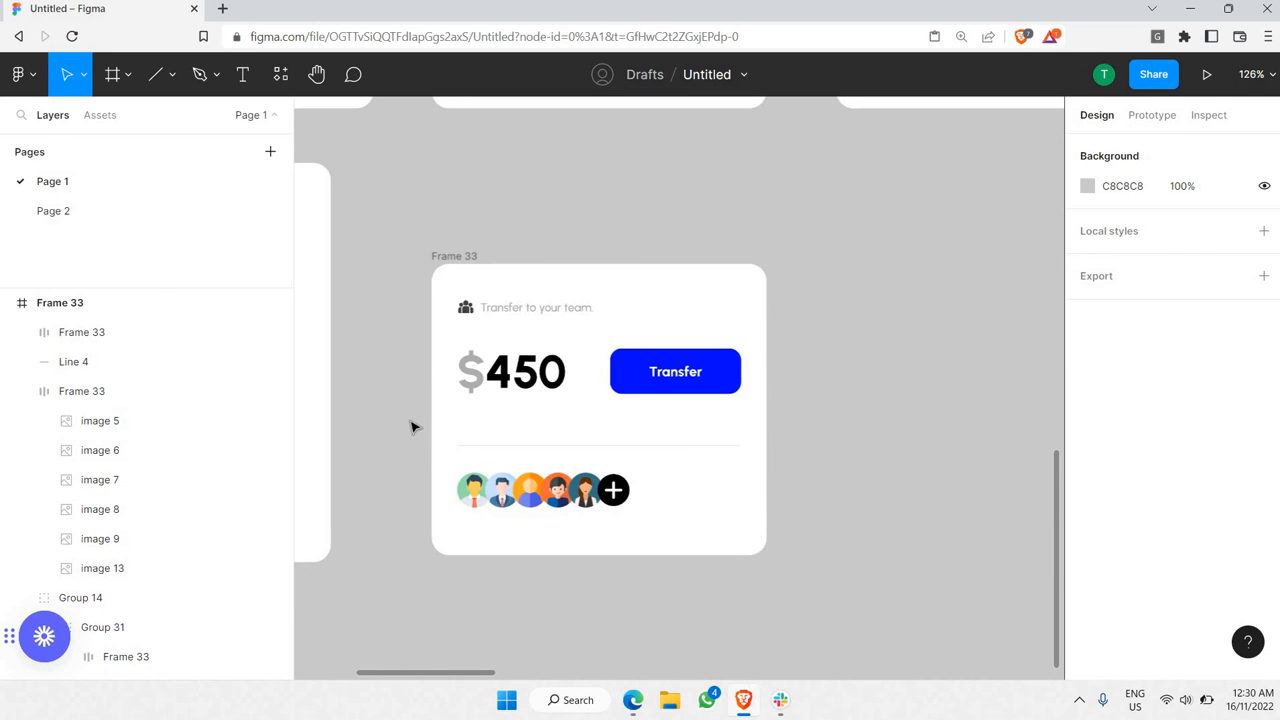
- Turn the whole $450 transfer card frame into a component
left_click(595, 372)
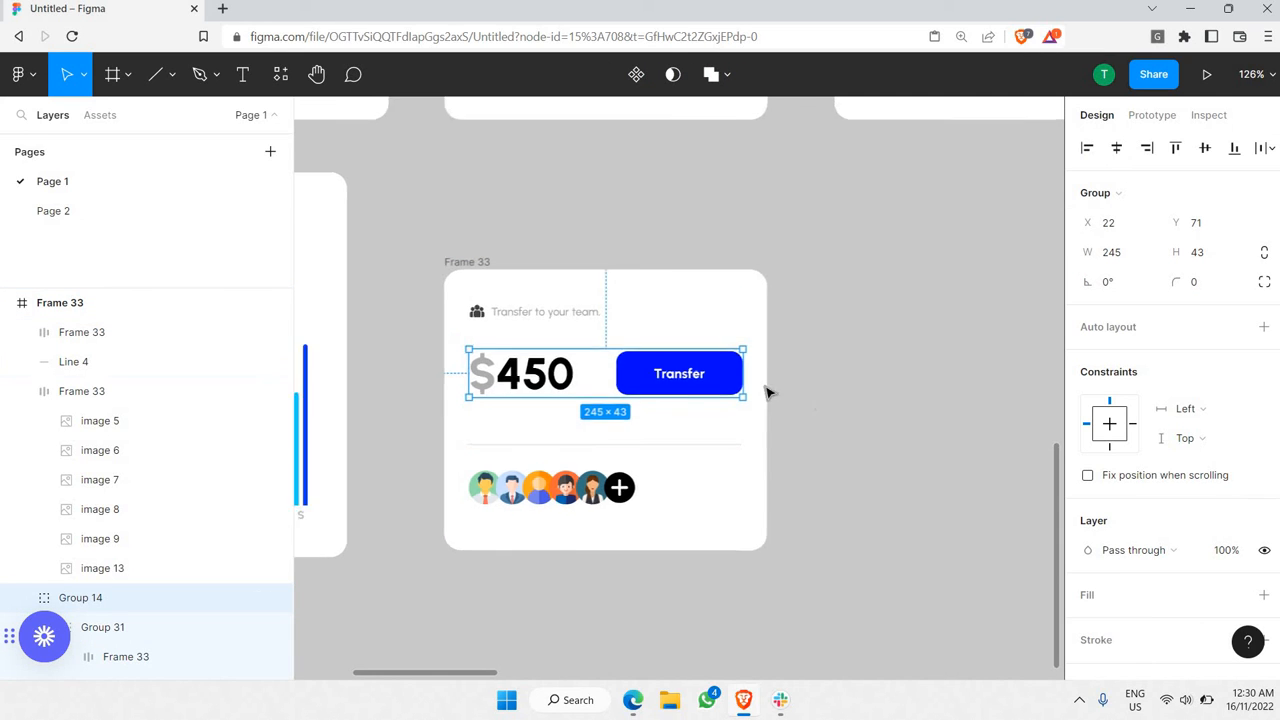
scroll(812, 430, "down", 2)
key("Escape")
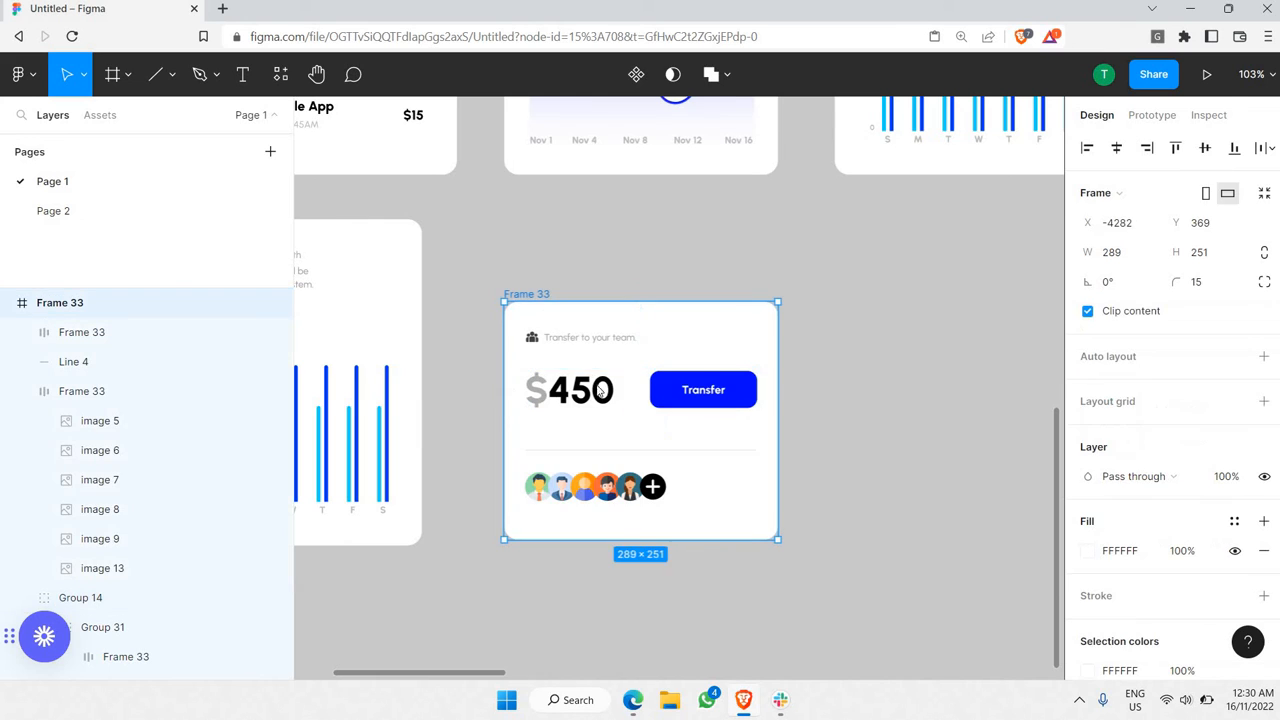
right_click(540, 318)
left_click(608, 490)
- Copy the $450 transfer card component for use in the Desktop - 1 dashboard
scroll(608, 404, "down", 10)
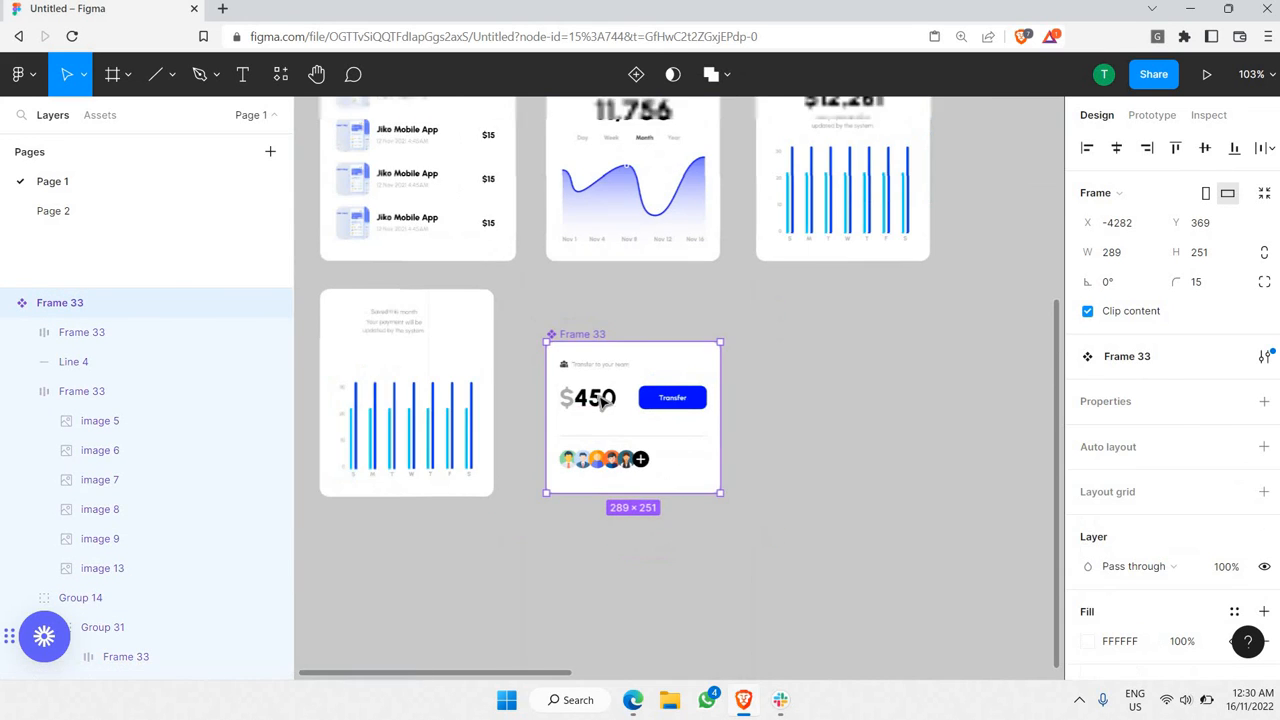
scroll(986, 363, "up", 4)
left_click(740, 367)
scroll(405, 375, "left", 5)
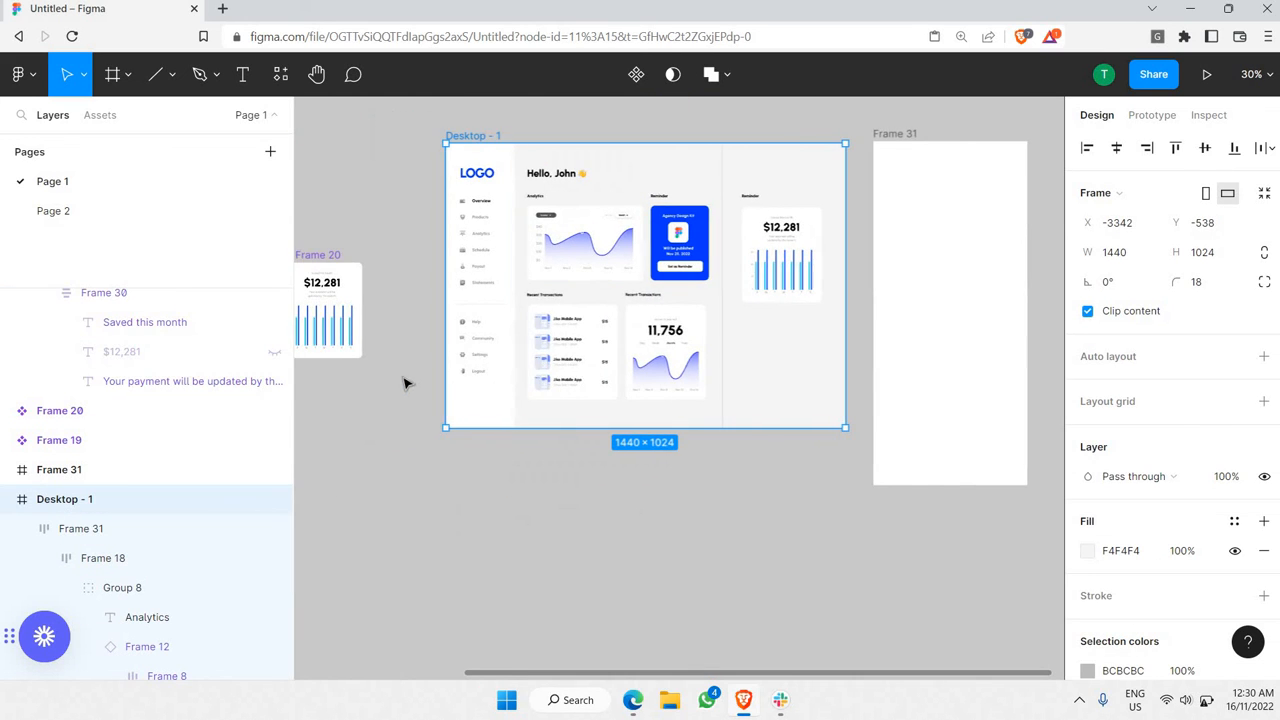
left_click(397, 369)
left_click(383, 394)
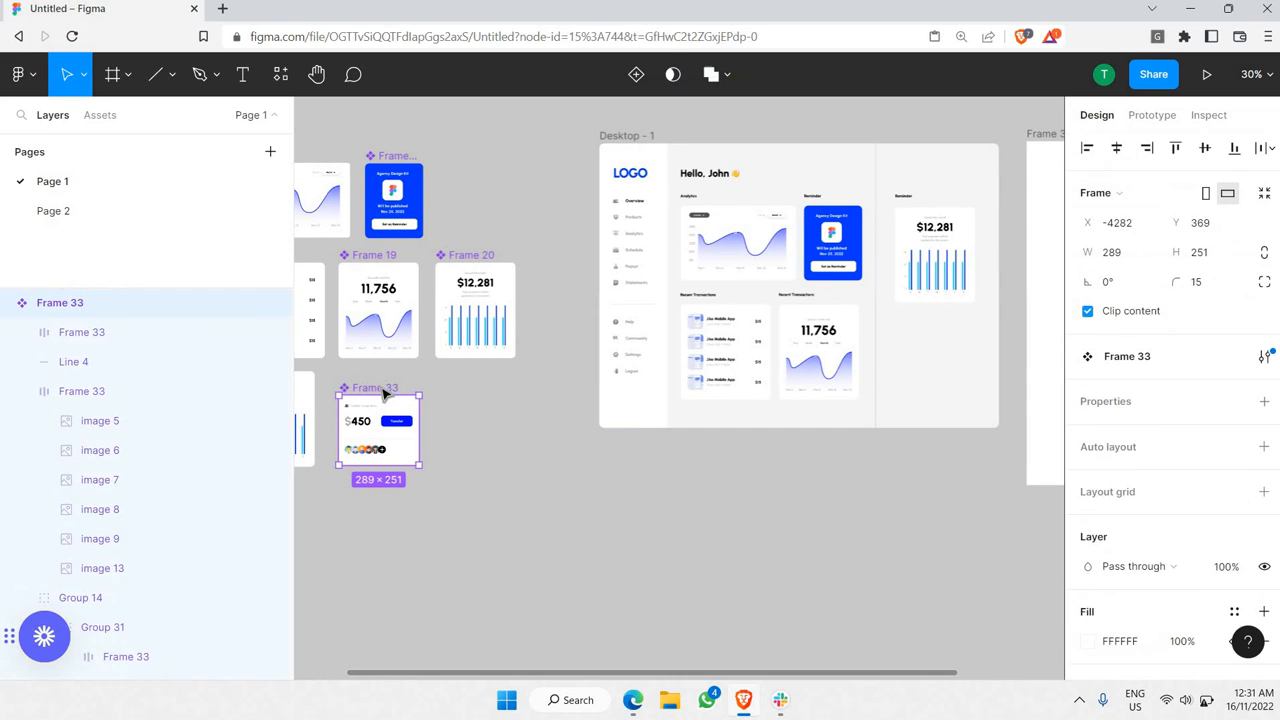
scroll(926, 363, "right", 4)
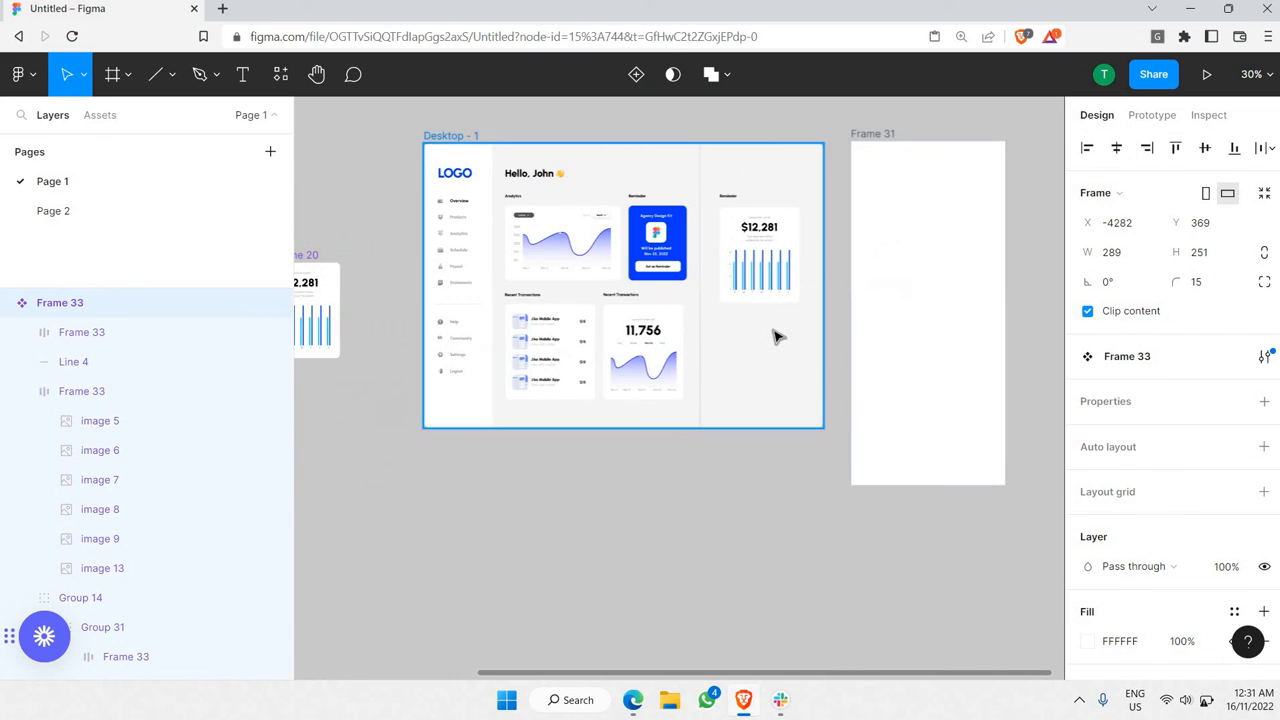
- Paste the transfer card into Desktop - 1 and place it below the $12,281 card at X 1065, Y 672
left_click(774, 334)
scroll(774, 334, "up", 2)
key("ctrl+v")
left_click_drag(604, 456, 783, 341)
scroll(768, 356, "up", 3)
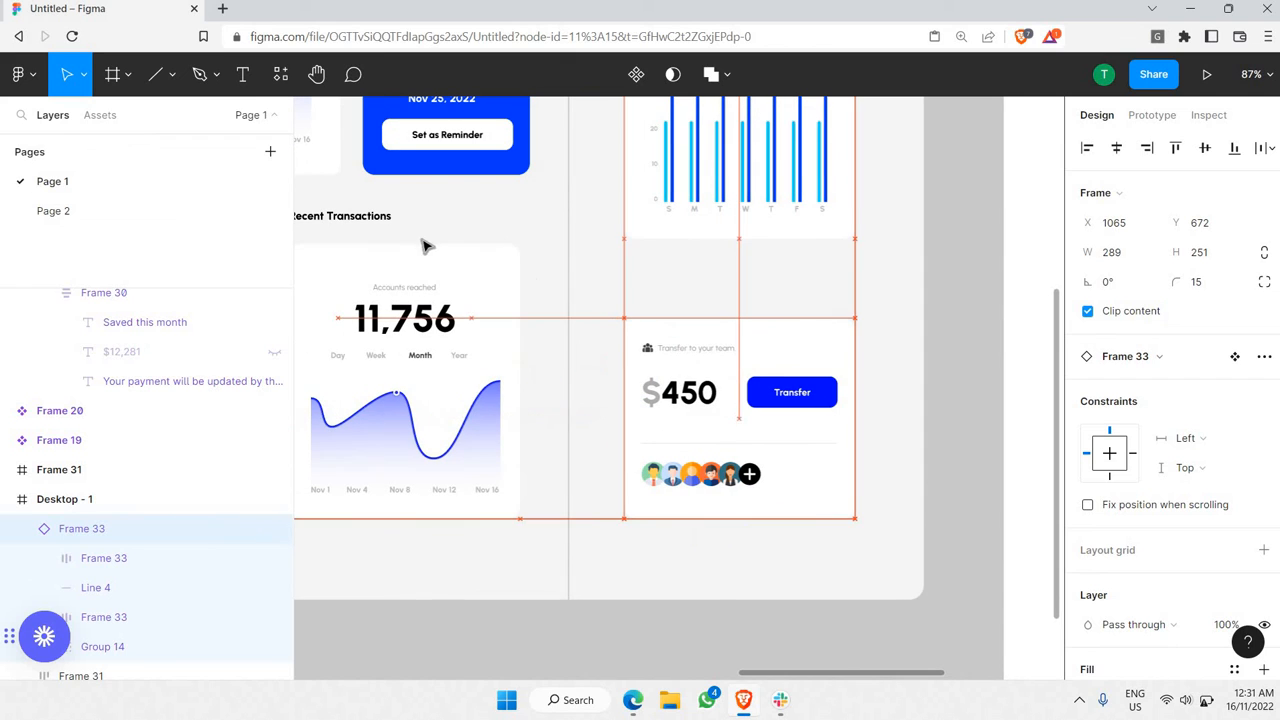
- Duplicate the "Recent Transactions" heading and place the copy above the transfer card at X 1063, Y 622
left_click(355, 225)
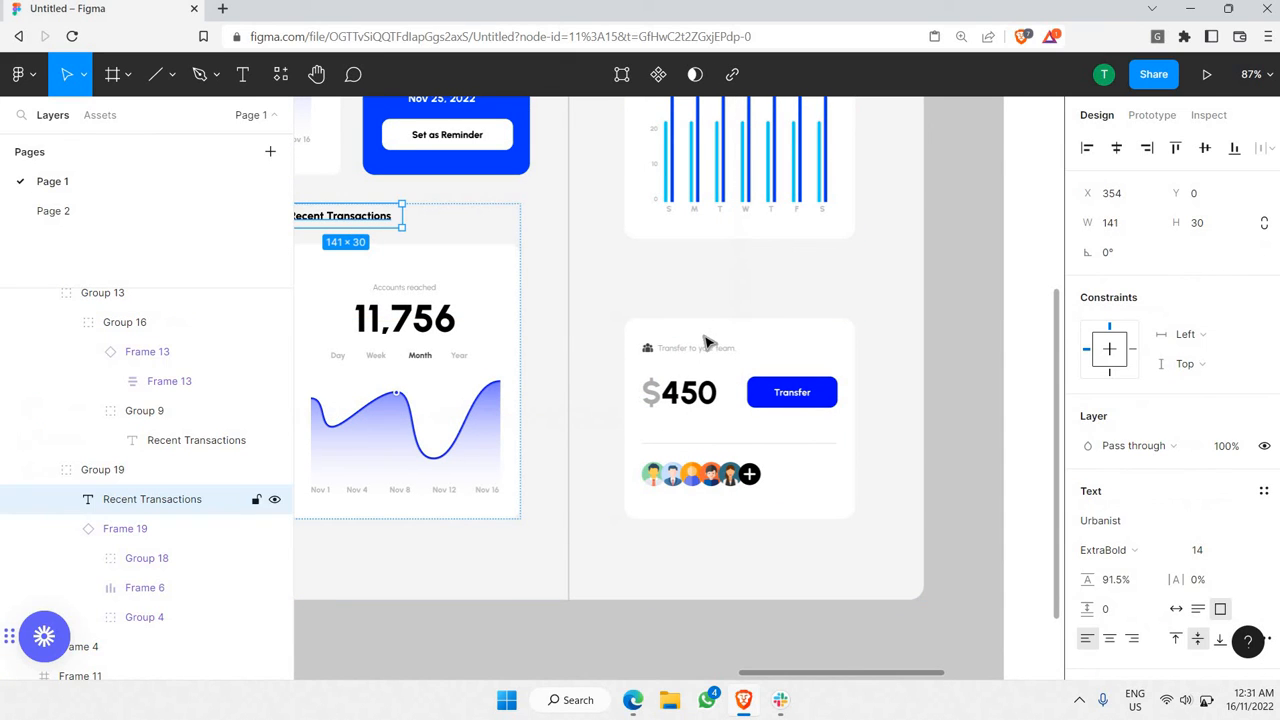
left_click(705, 343)
type("Recent Transactions")
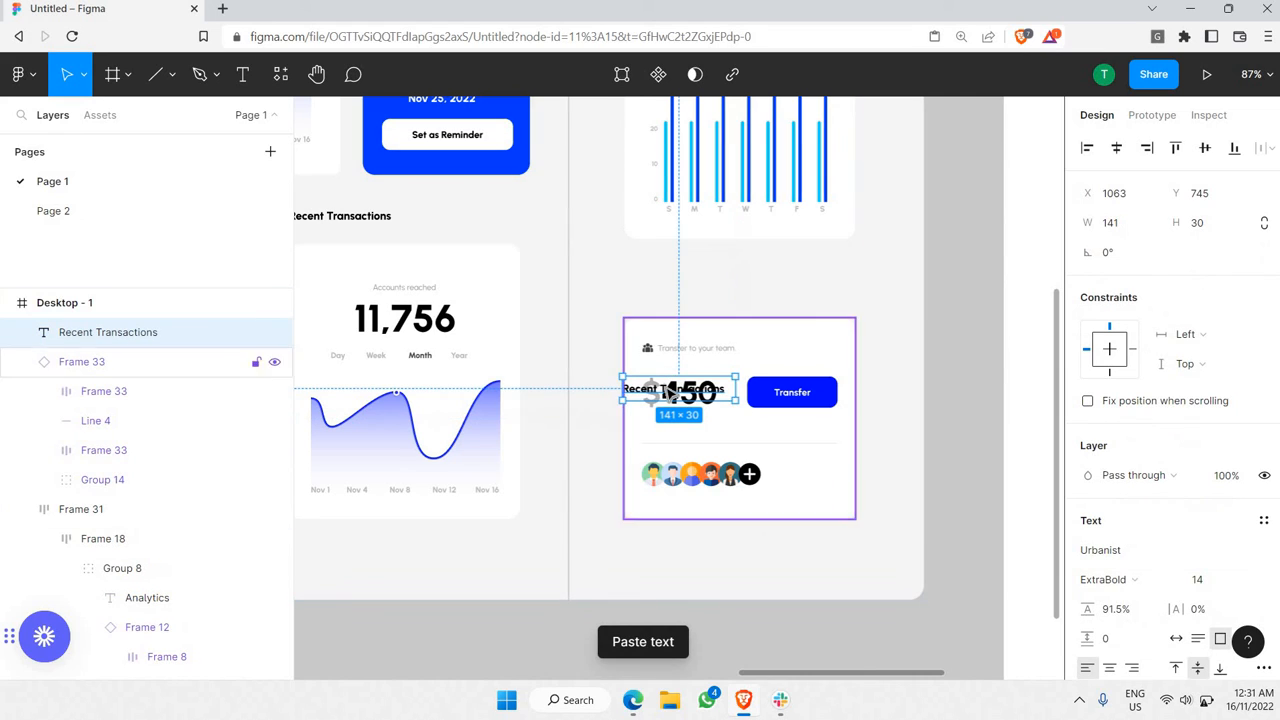
left_click_drag(670, 393, 650, 293)
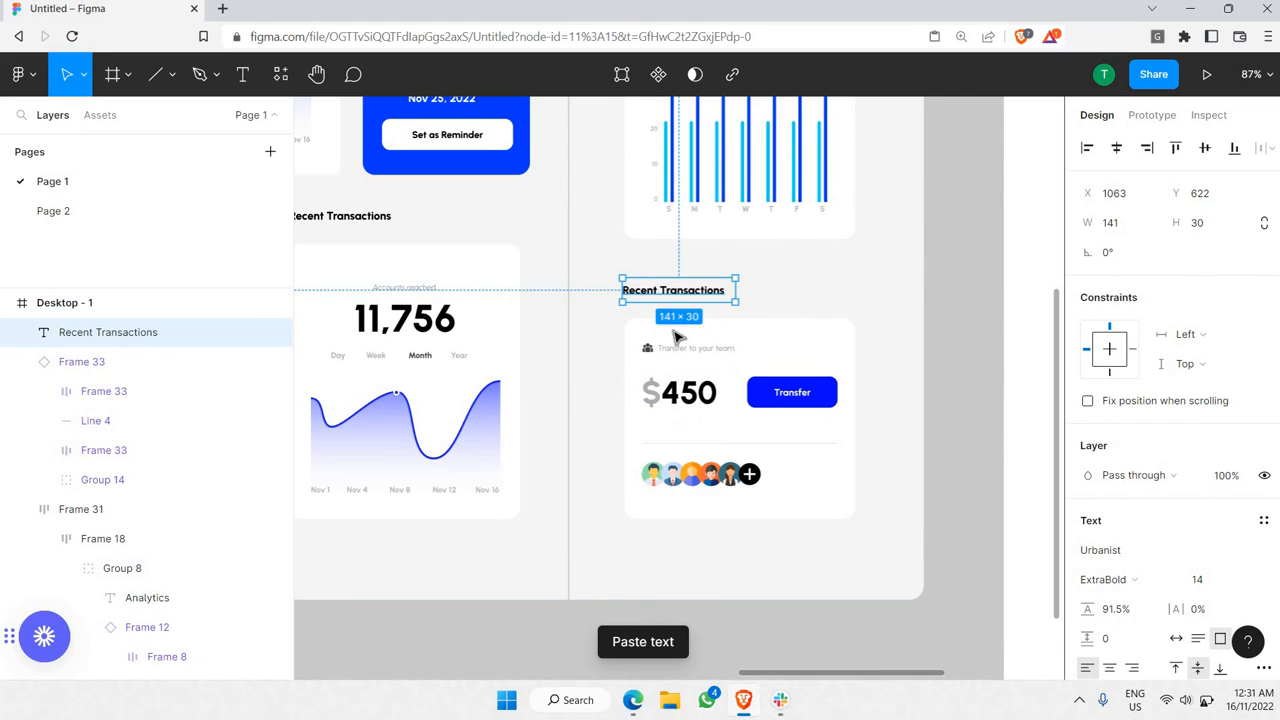
- Group the copied "Recent Transactions" heading with the transfer card below it
left_click(678, 337, "shift")
right_click(757, 298)
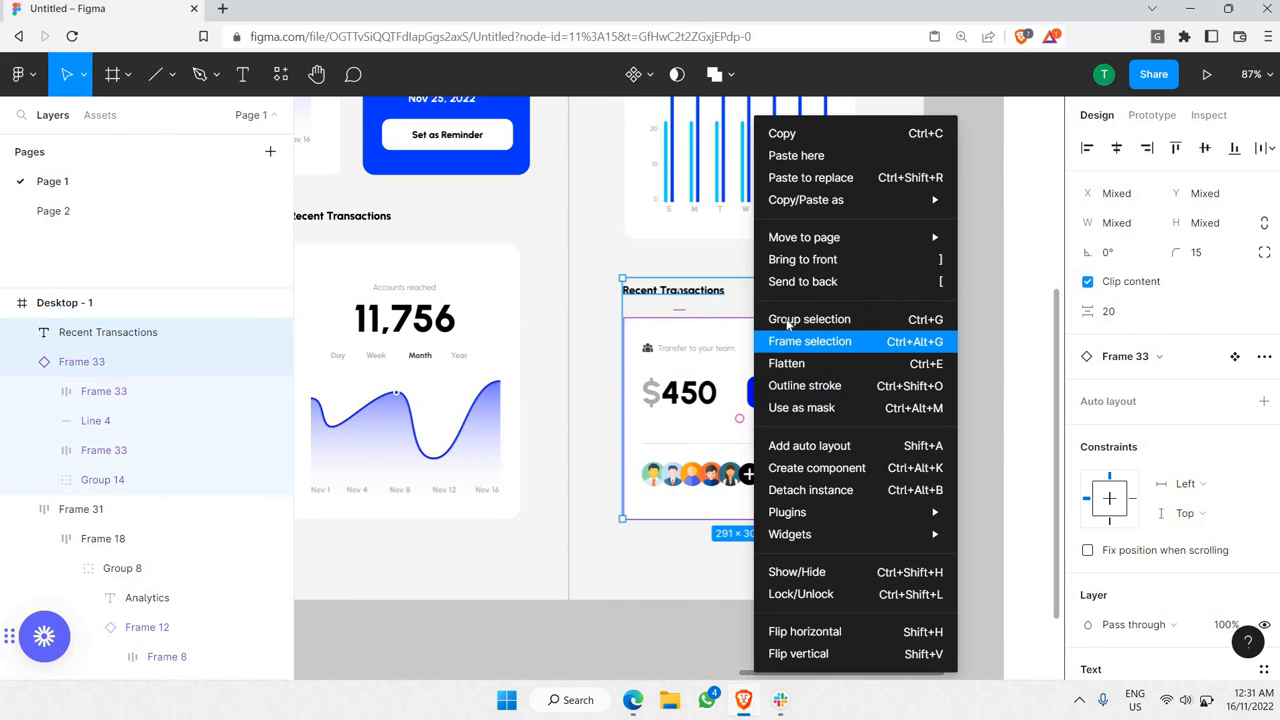
left_click(872, 324)
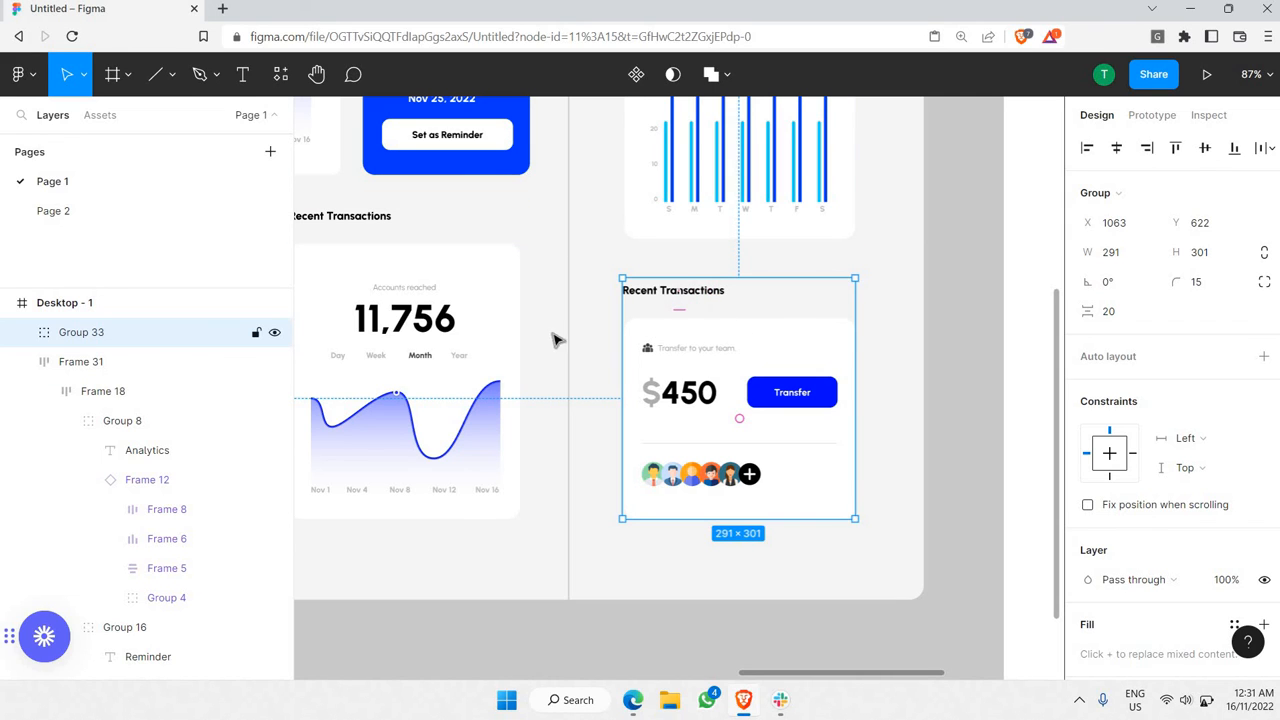
left_click(916, 269)
- Change the heading above the $12,281 bar chart card to "Earnings"
scroll(916, 269, "up", 2)
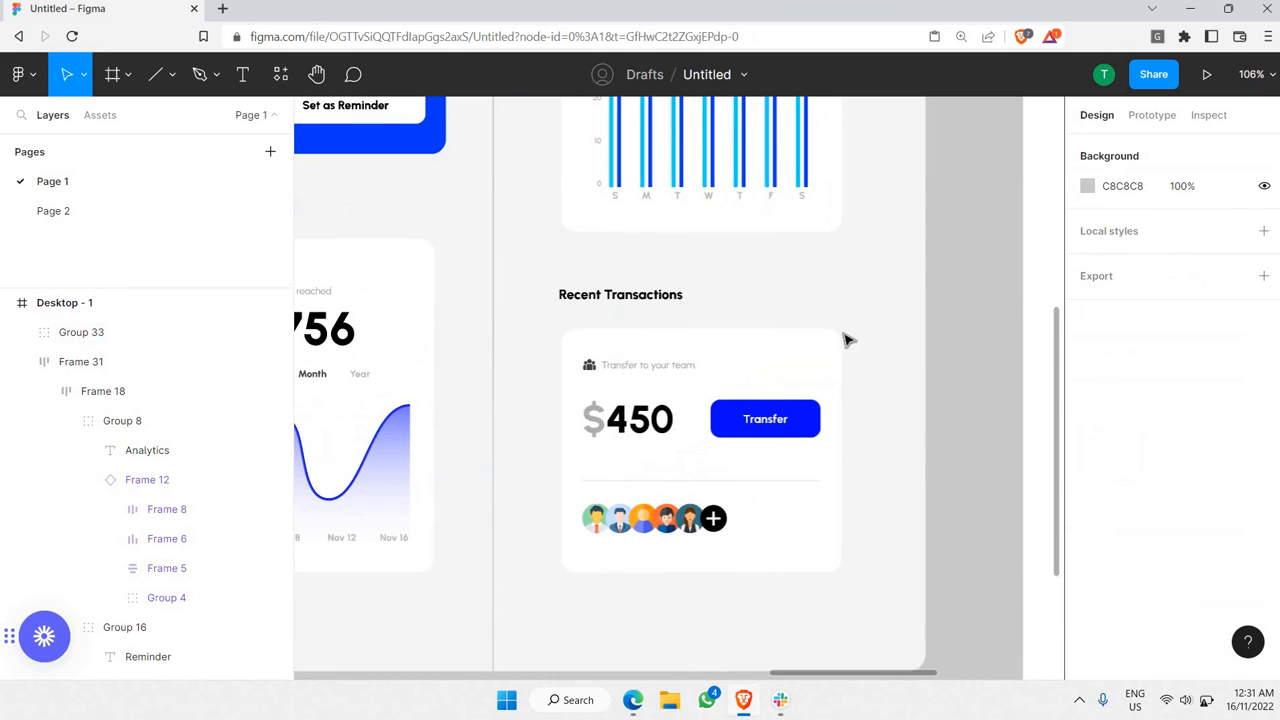
scroll(723, 337, "down", 5)
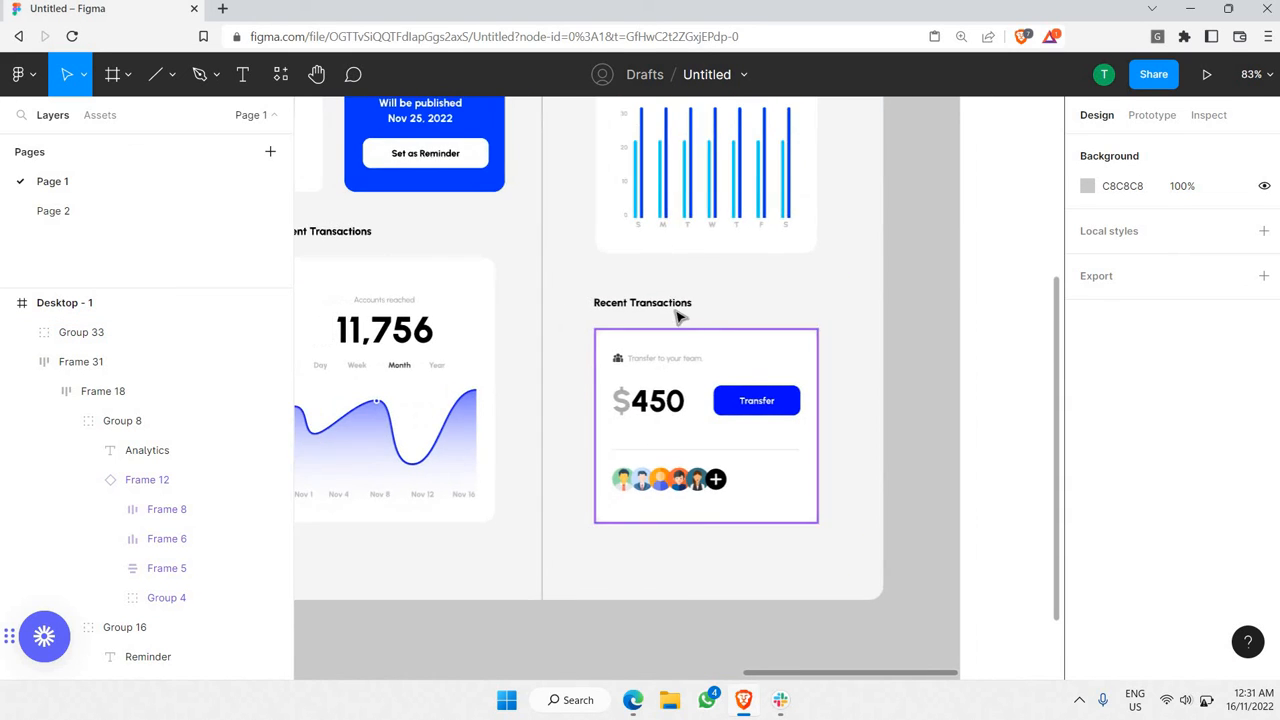
scroll(497, 322, "up", 3)
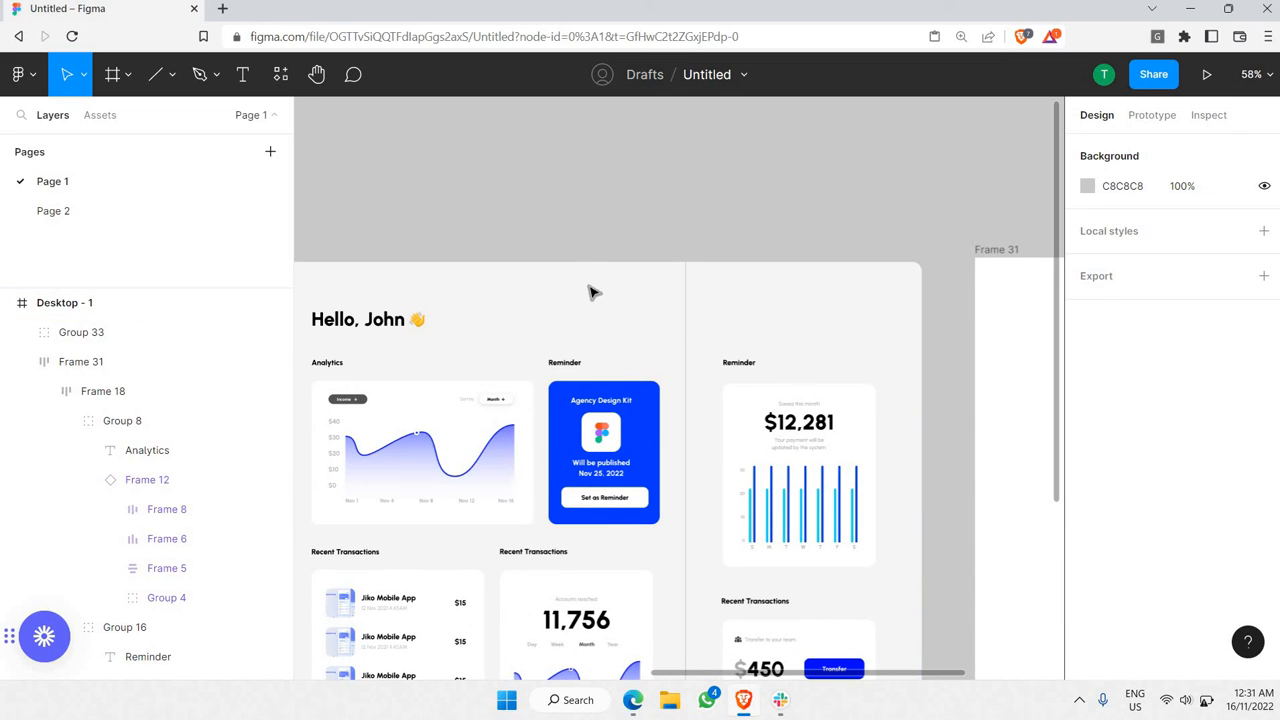
scroll(778, 373, "up", 3)
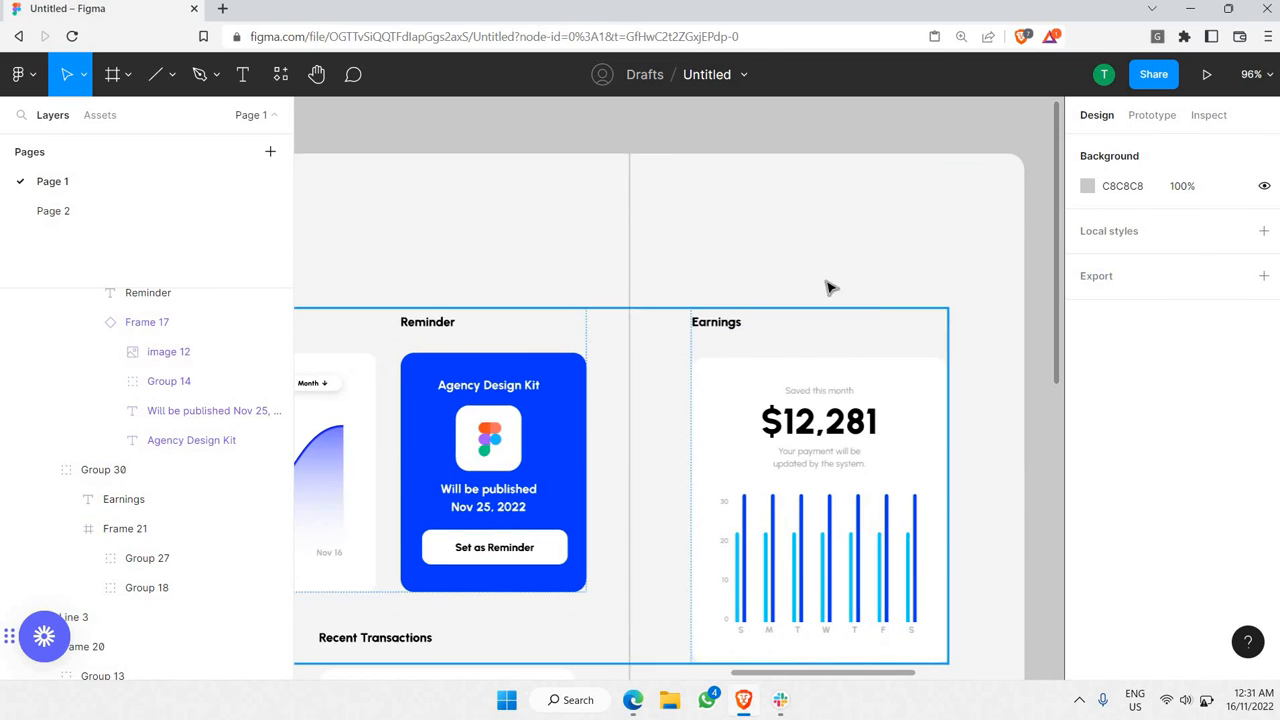
- Cut the frame with the mail, inbox and profile icons from Page 2 and return to Page 1
scroll(940, 332, "up", 2)
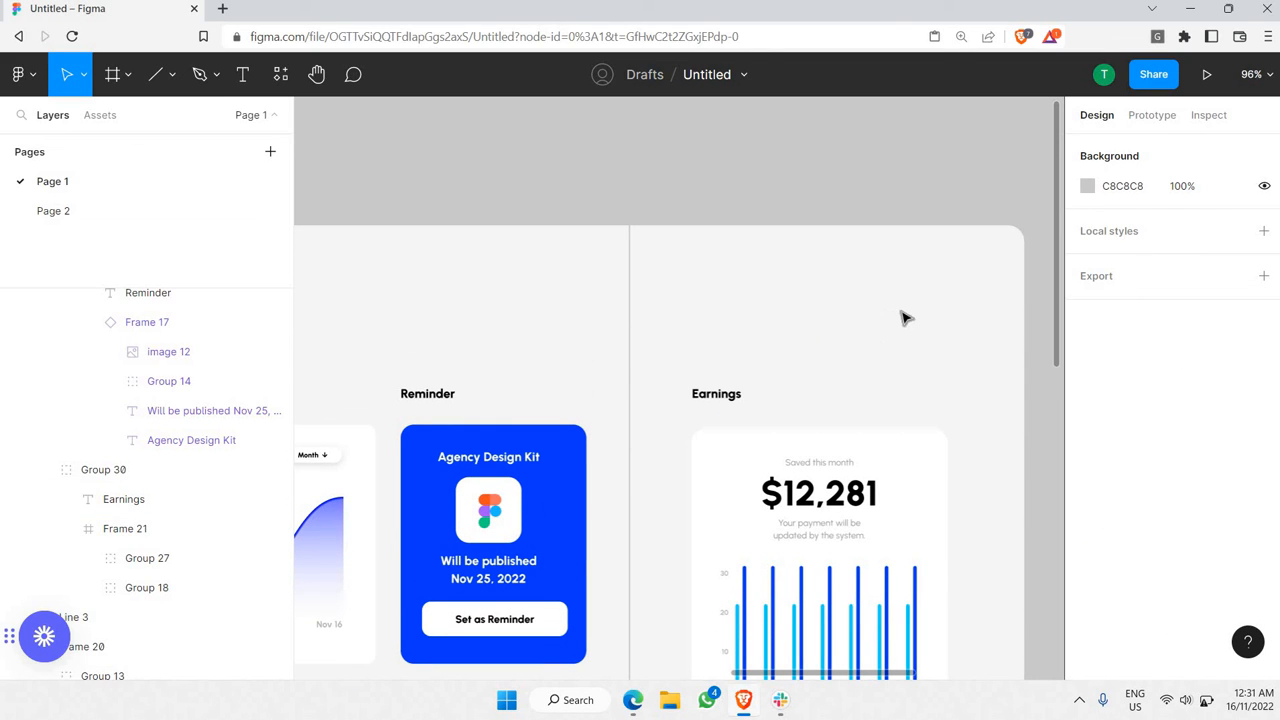
scroll(900, 312, "left", 1)
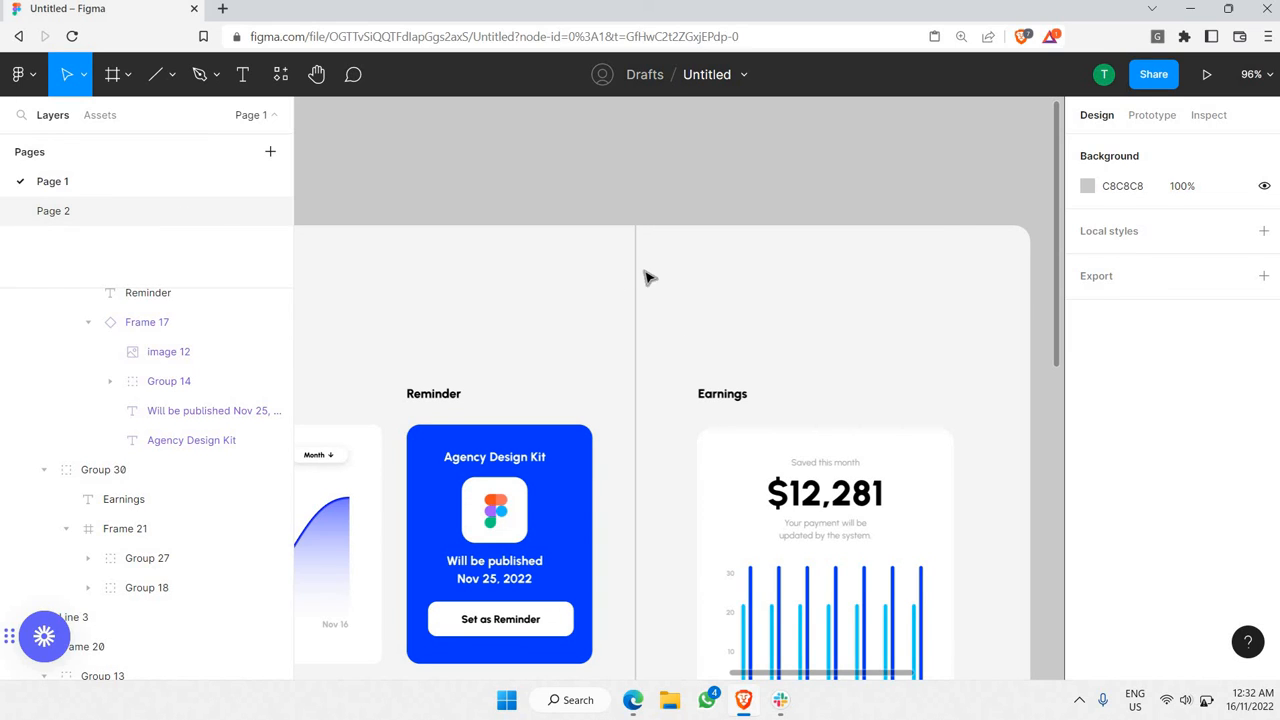
scroll(647, 268, "up", 4)
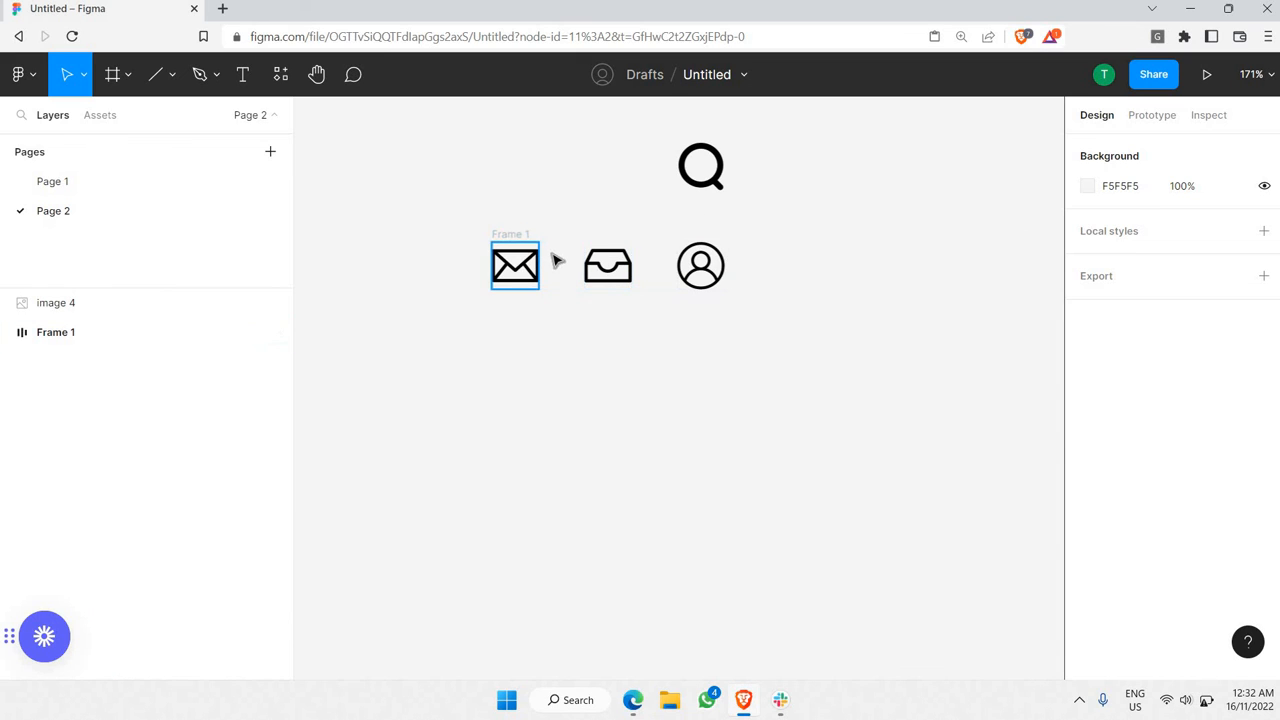
left_click(556, 260)
key("Delete")
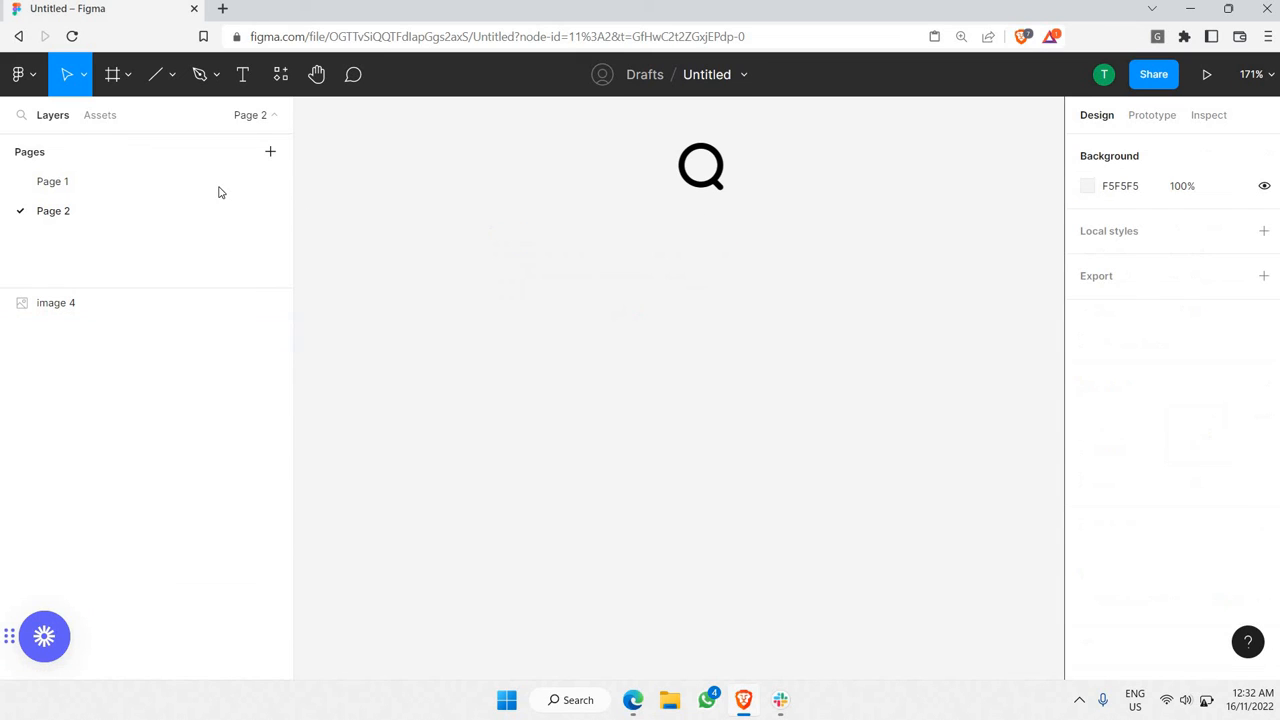
left_click(220, 192)
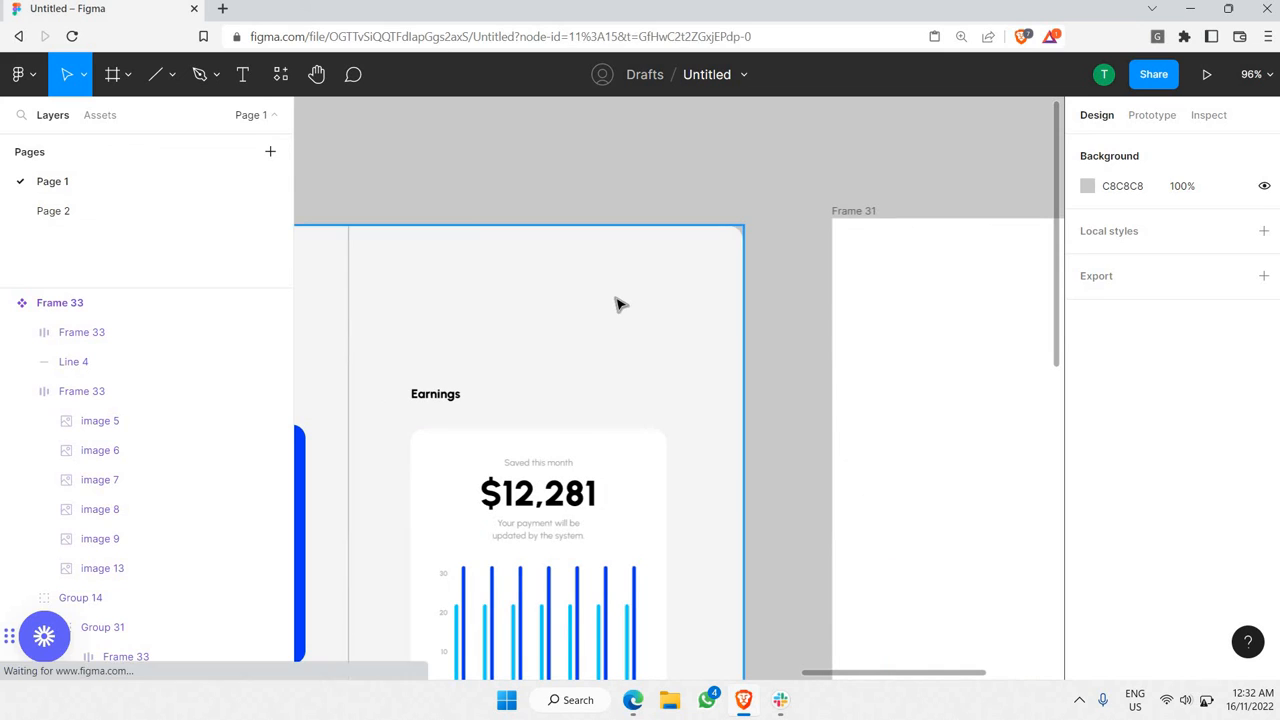
- Paste the three-icon frame into Desktop - 1 and place it above the Earnings section at X 1209, Y 40
left_click(617, 304)
scroll(614, 300, "down", 3)
key("ctrl+v")
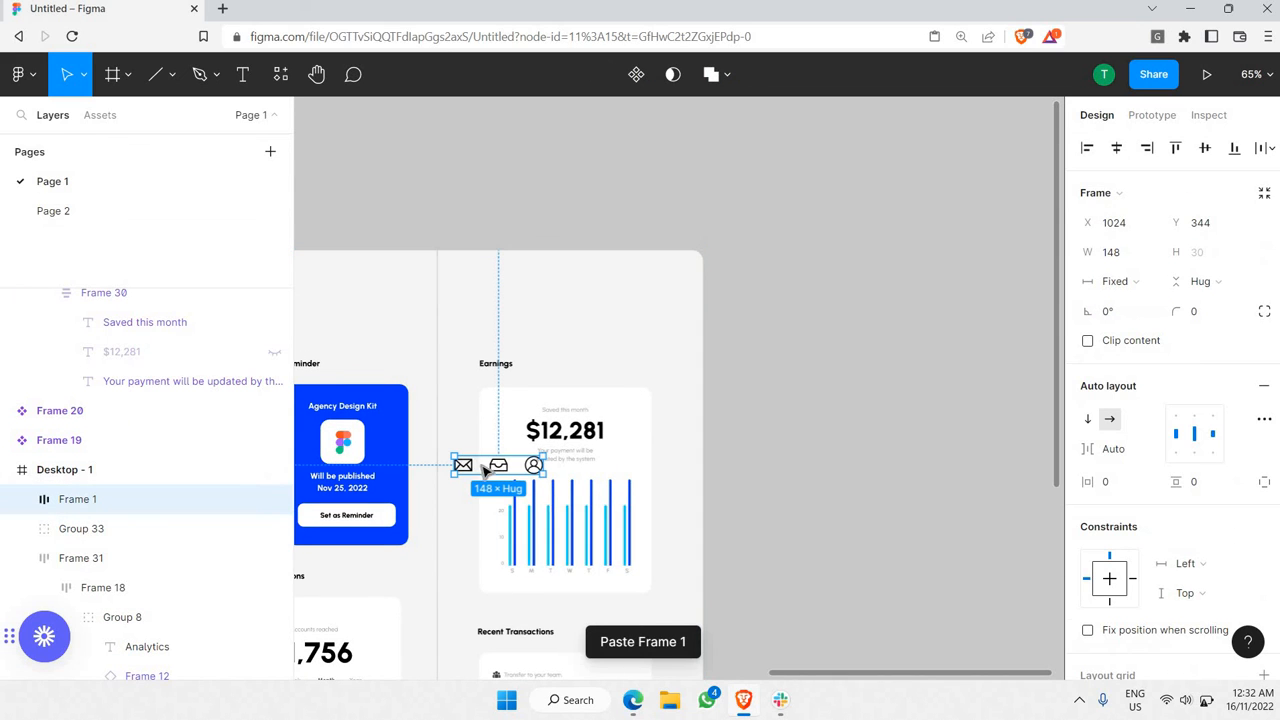
left_click_drag(563, 291, 623, 254)
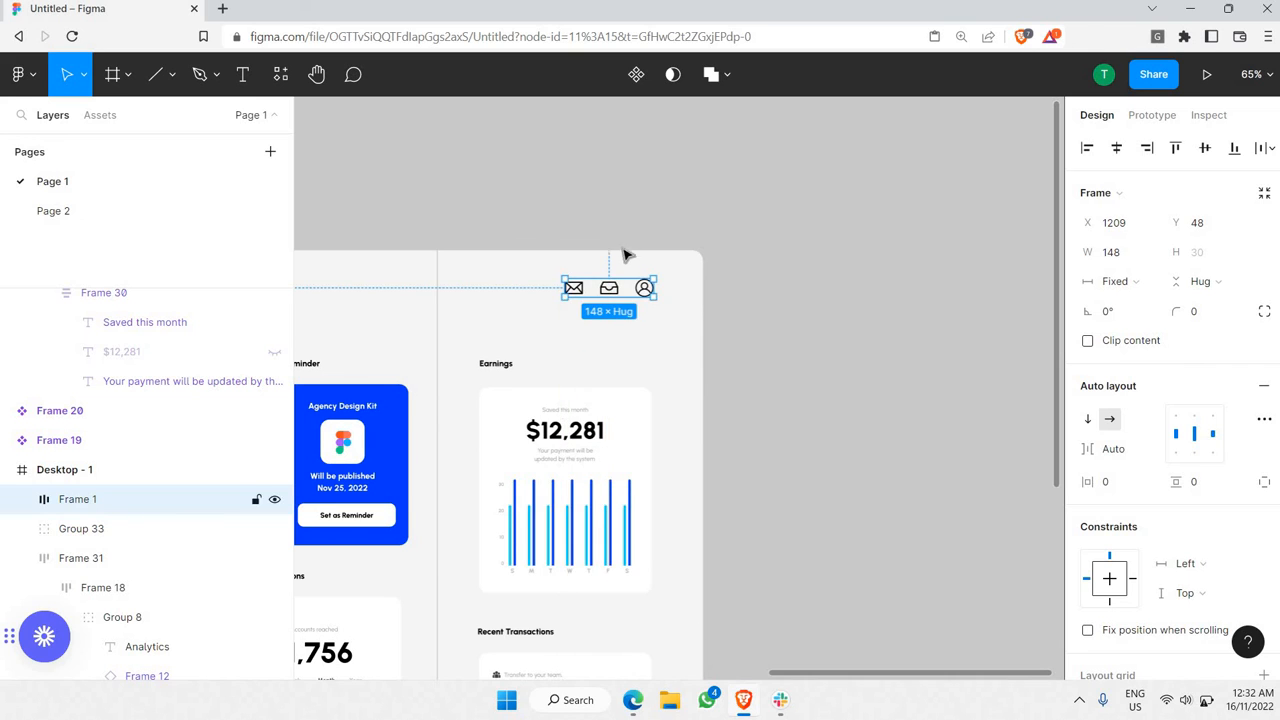
scroll(640, 325, "up", 5)
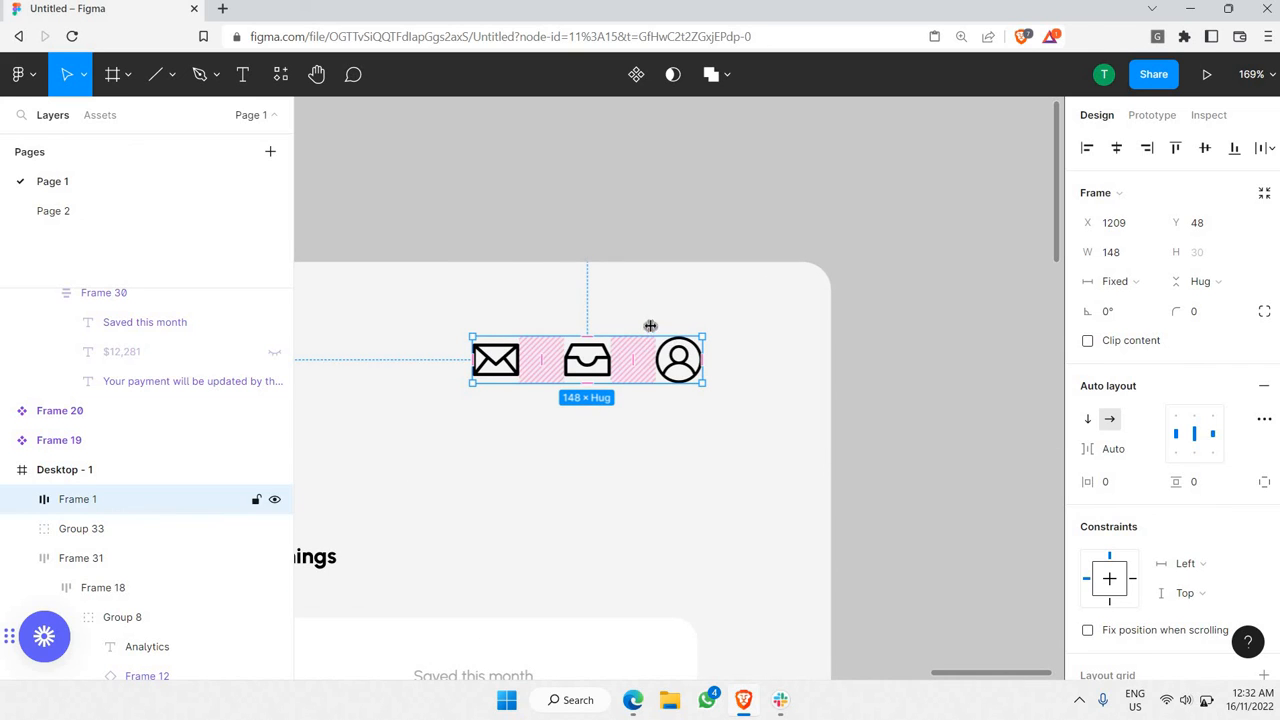
scroll(655, 340, "down", 1)
left_click_drag(662, 343, 677, 318)
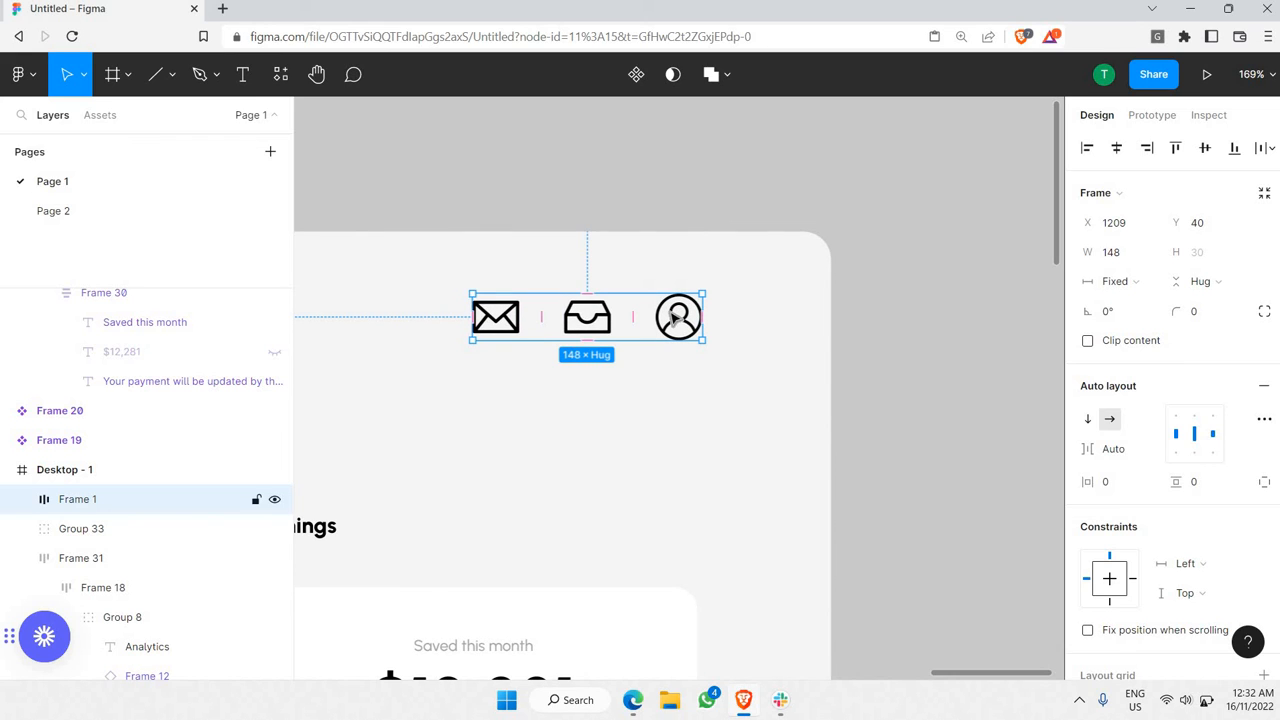
- Enlarge the profile icon in the header icon frame slightly from its lower-left corner
double_click(677, 318)
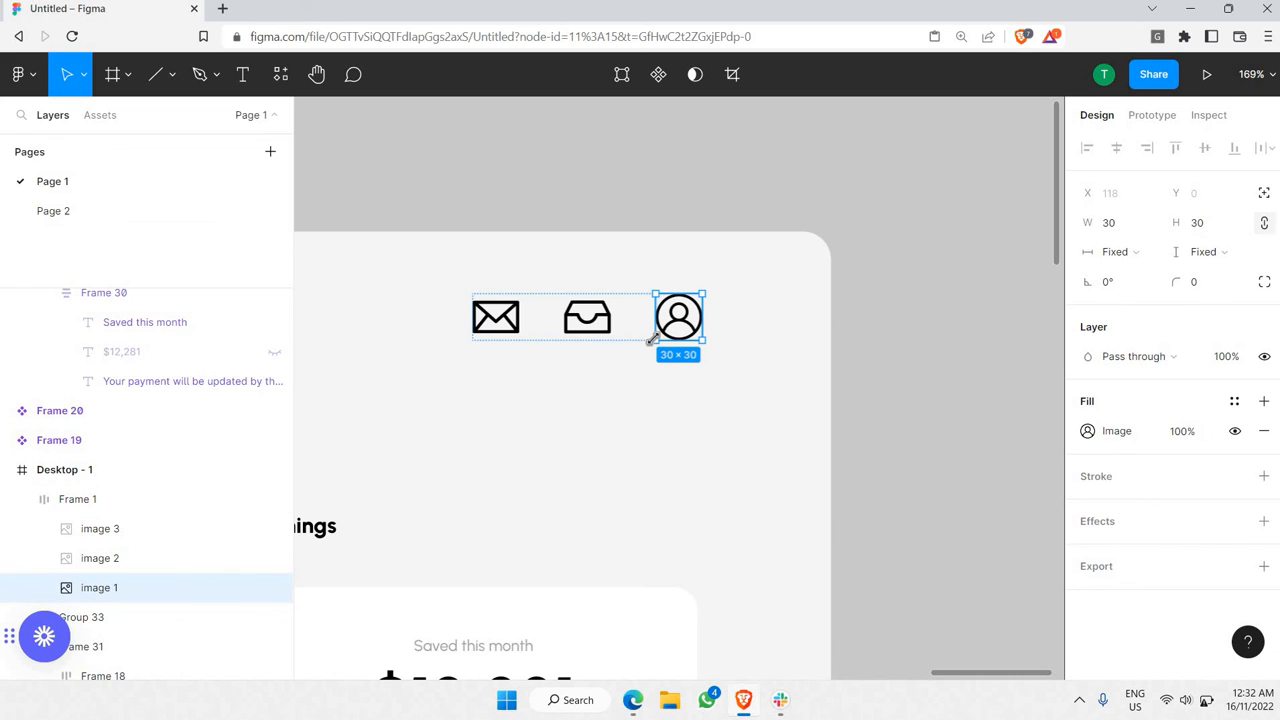
left_click_drag(647, 344, 638, 354)
left_click(581, 201)
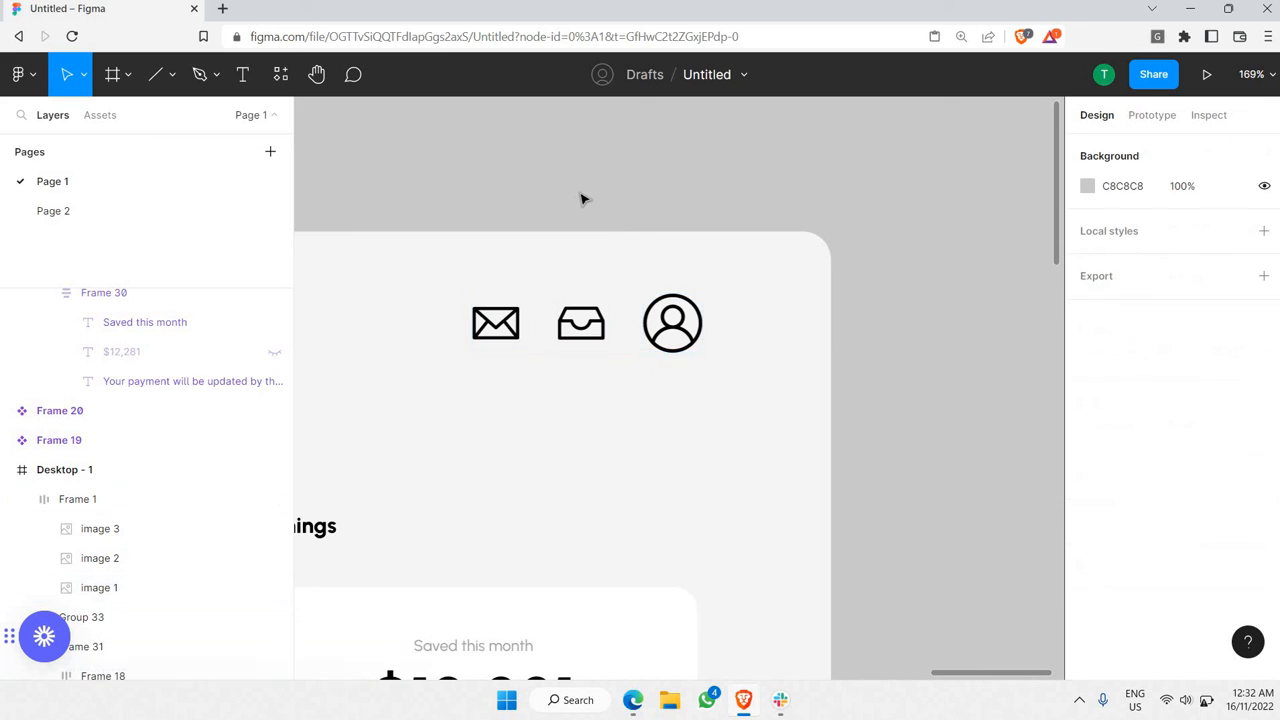
- Draw a rectangle of about 339 × 54 beside the "Hello, John" greeting and position it at X 603, Y 86
scroll(575, 206, "down", 10)
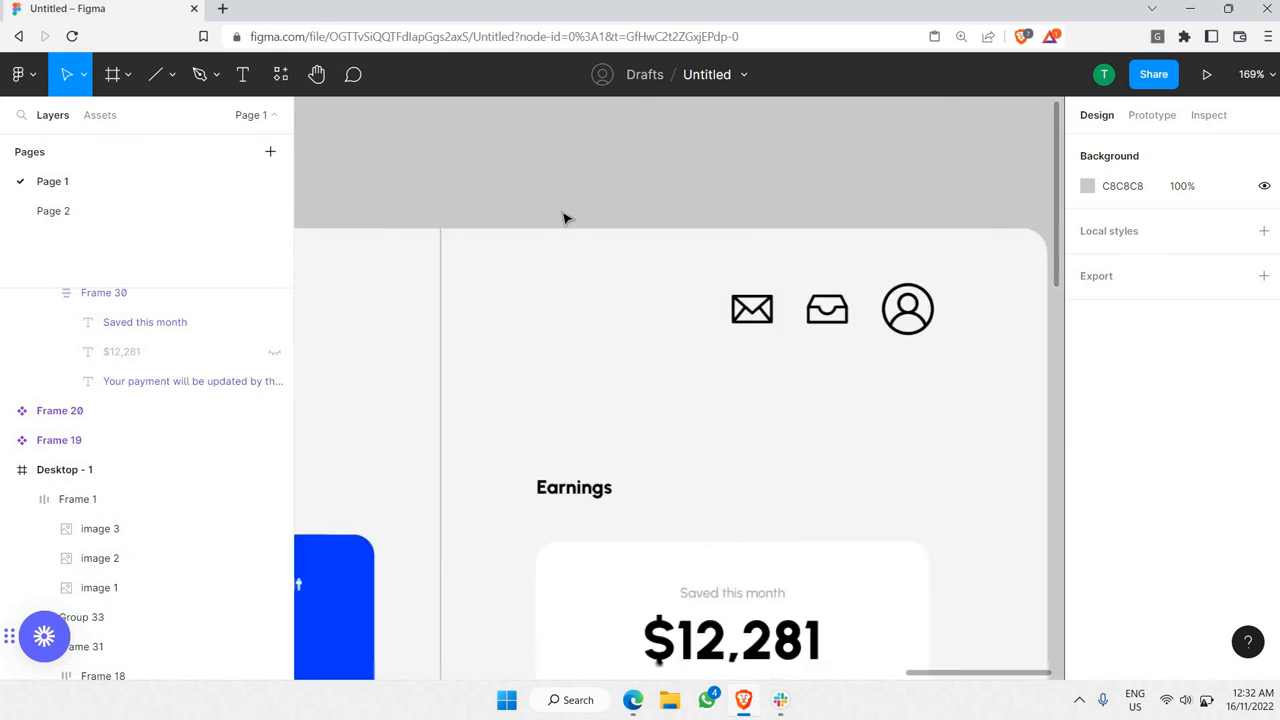
scroll(650, 261, "left", 3)
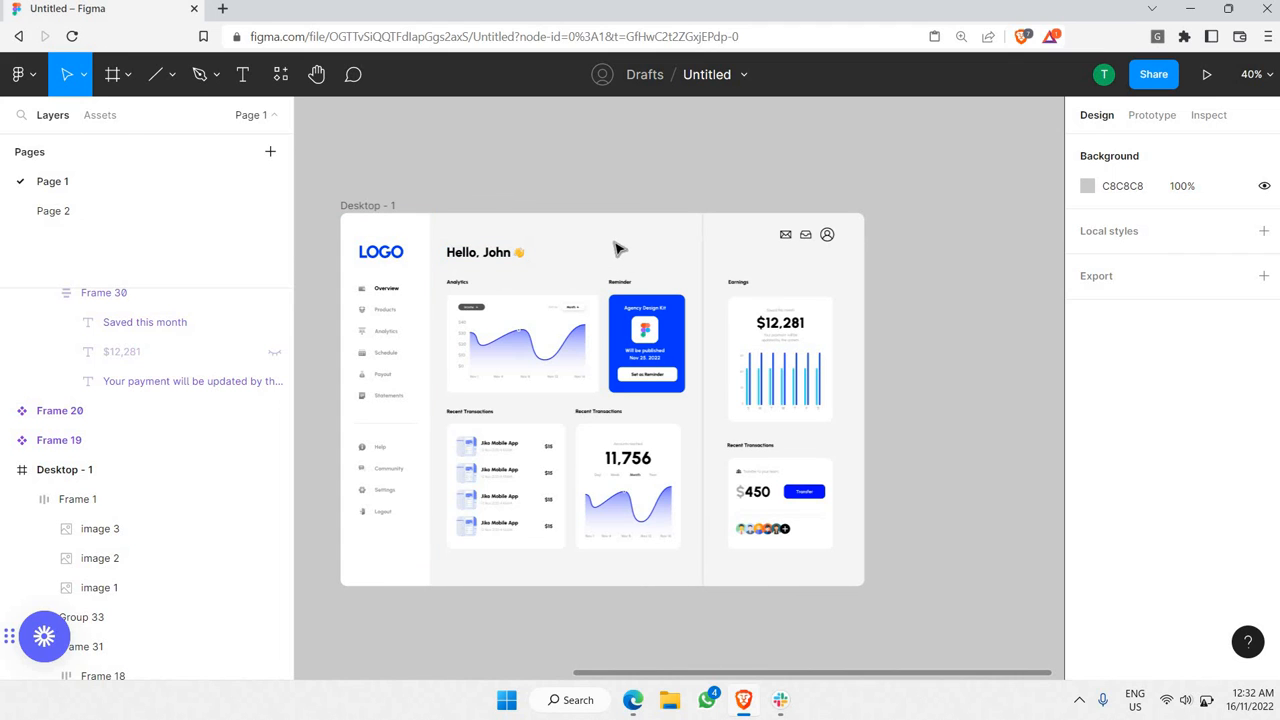
scroll(618, 250, "up", 4)
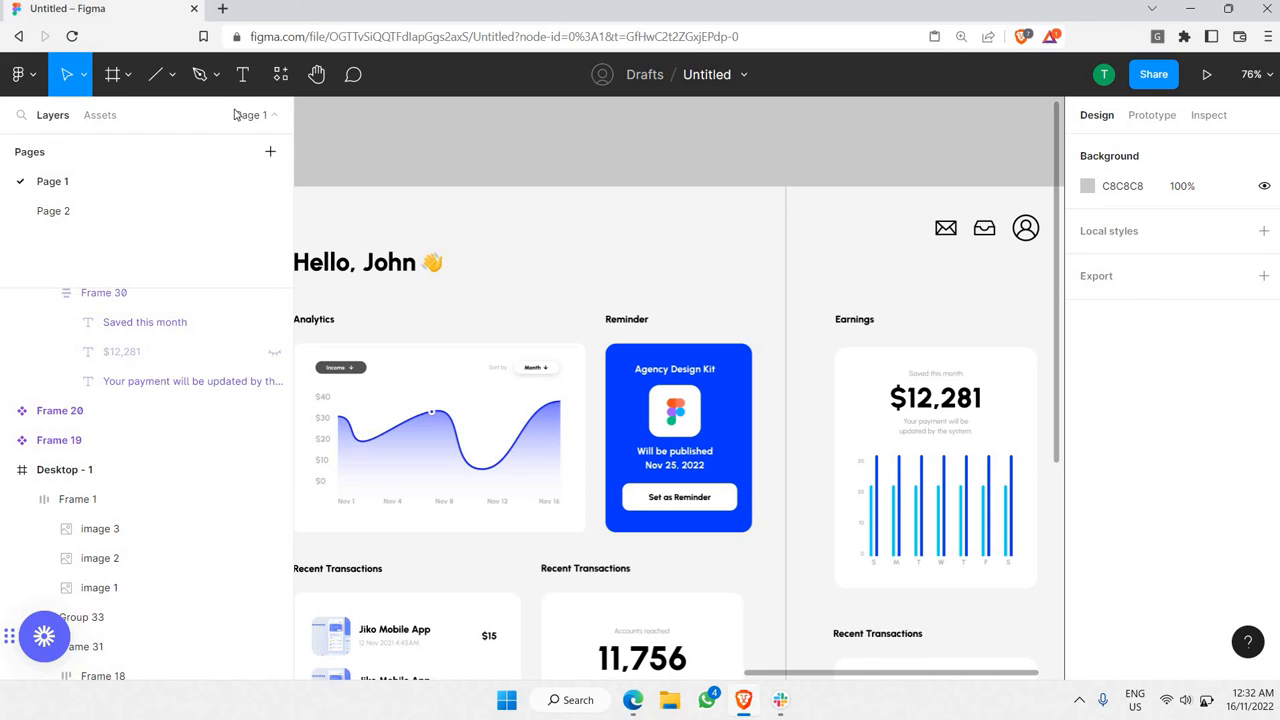
left_click(172, 80)
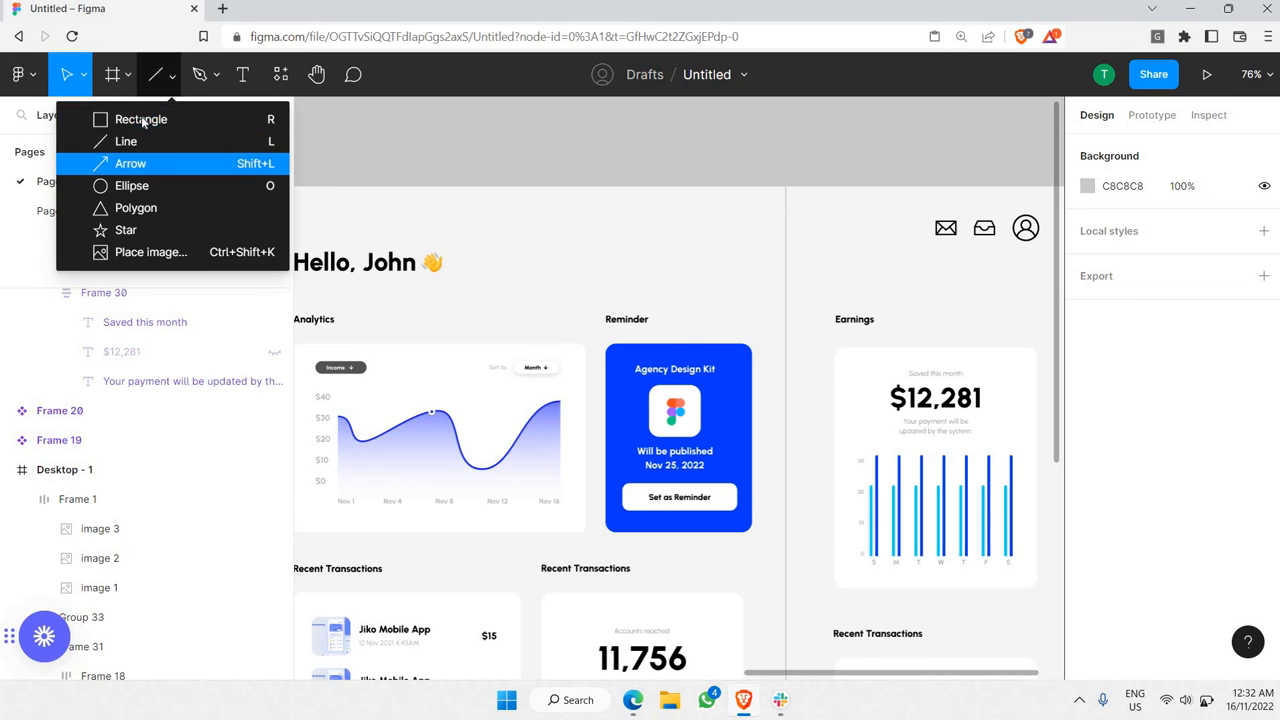
key("r")
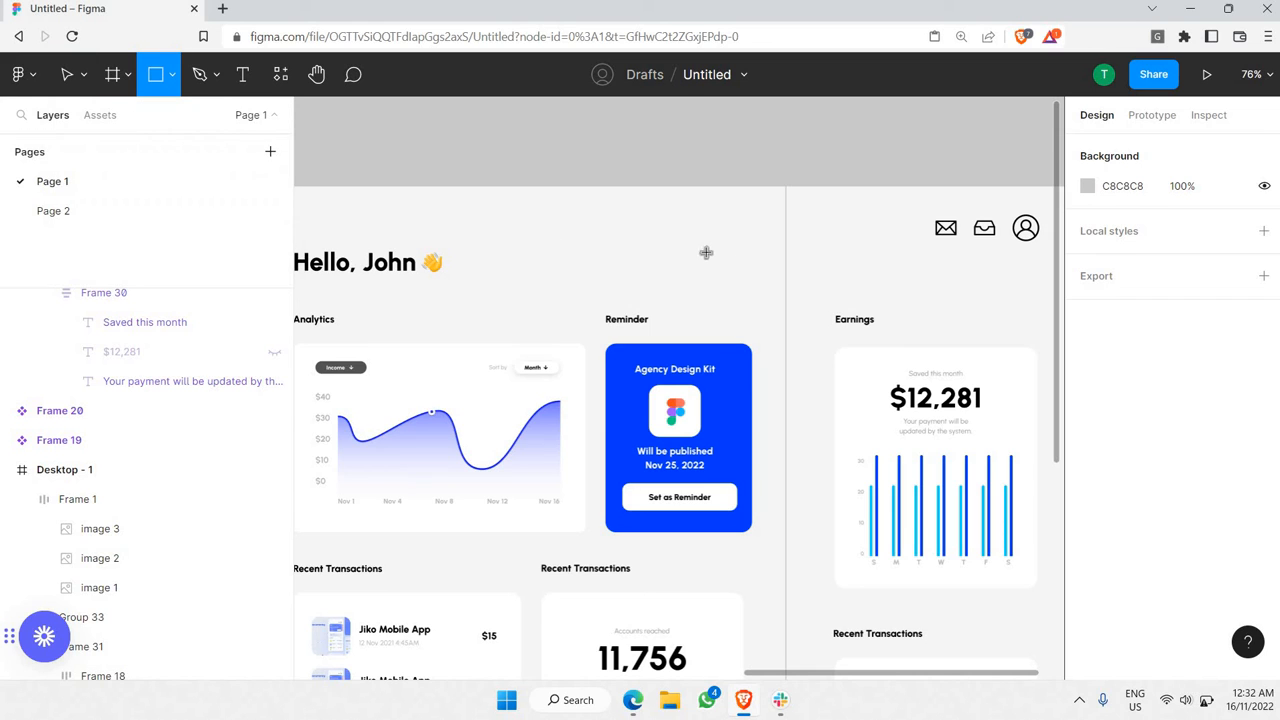
left_click_drag(735, 247, 497, 285)
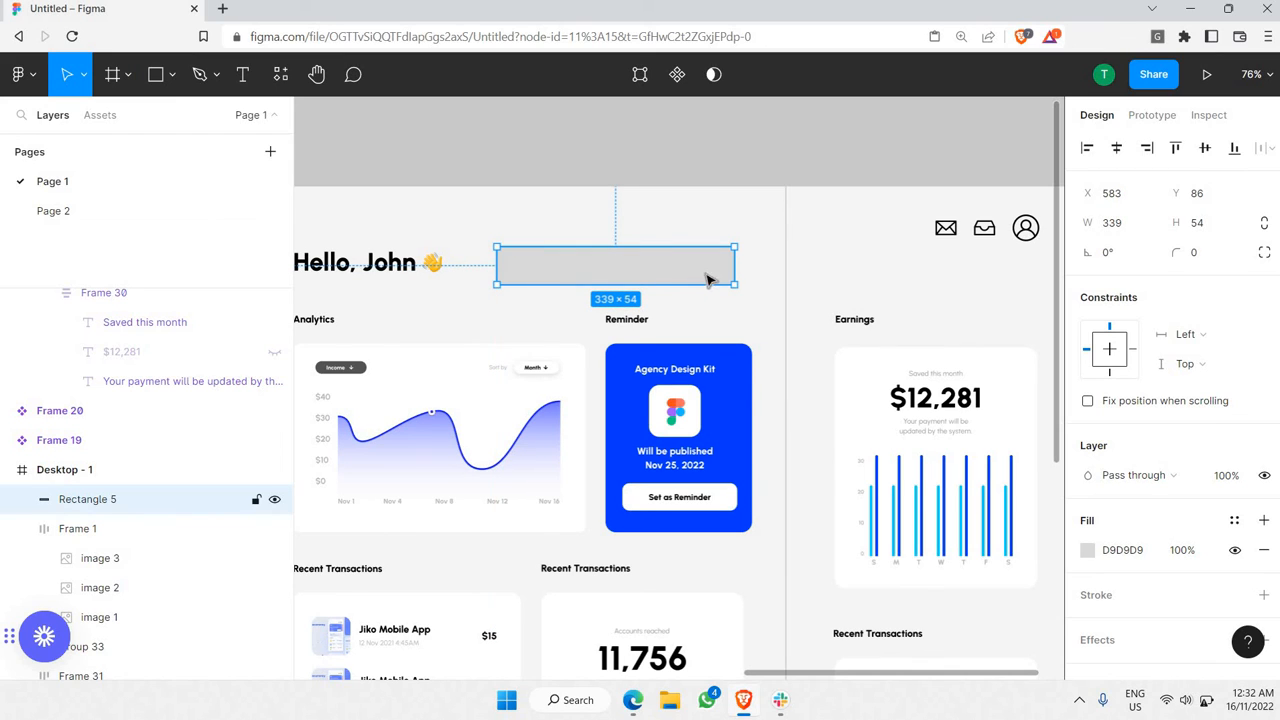
left_click_drag(722, 281, 712, 281)
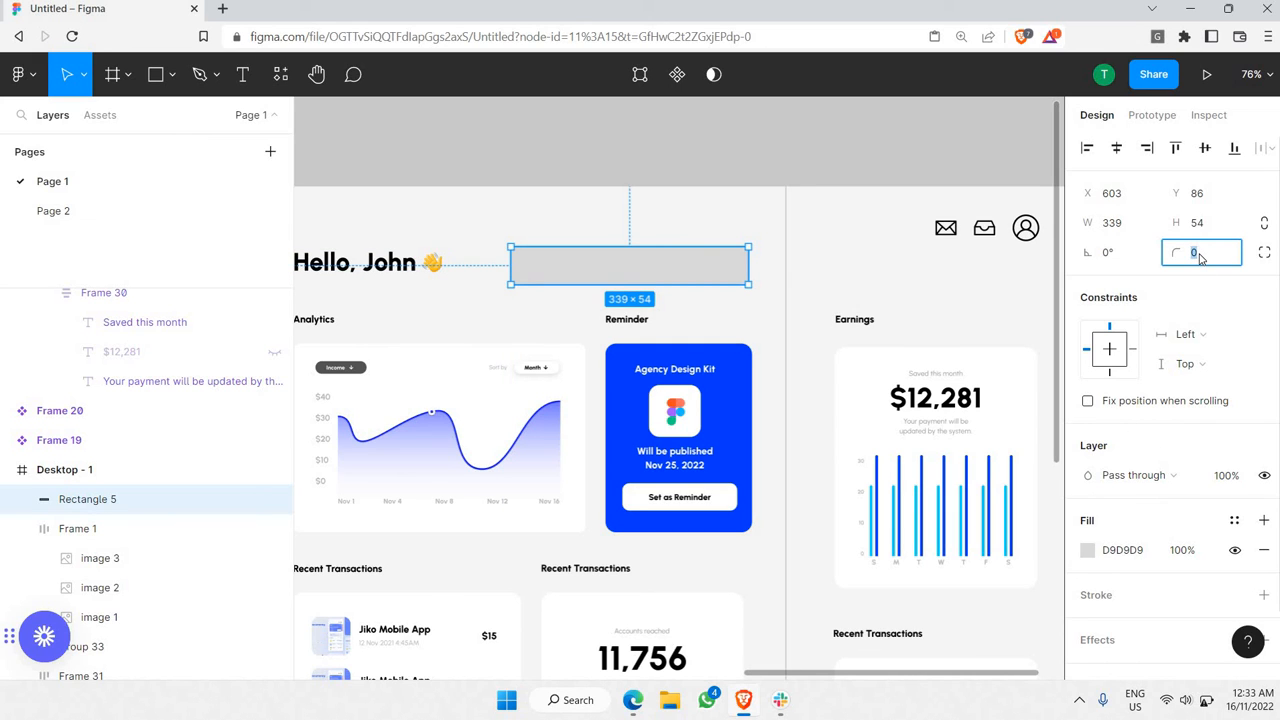
- Round the search bar rectangle's corners to 15 and change its fill to light grey E2E2E2
type("5")
key("Return")
scroll(640, 262, "up", 5)
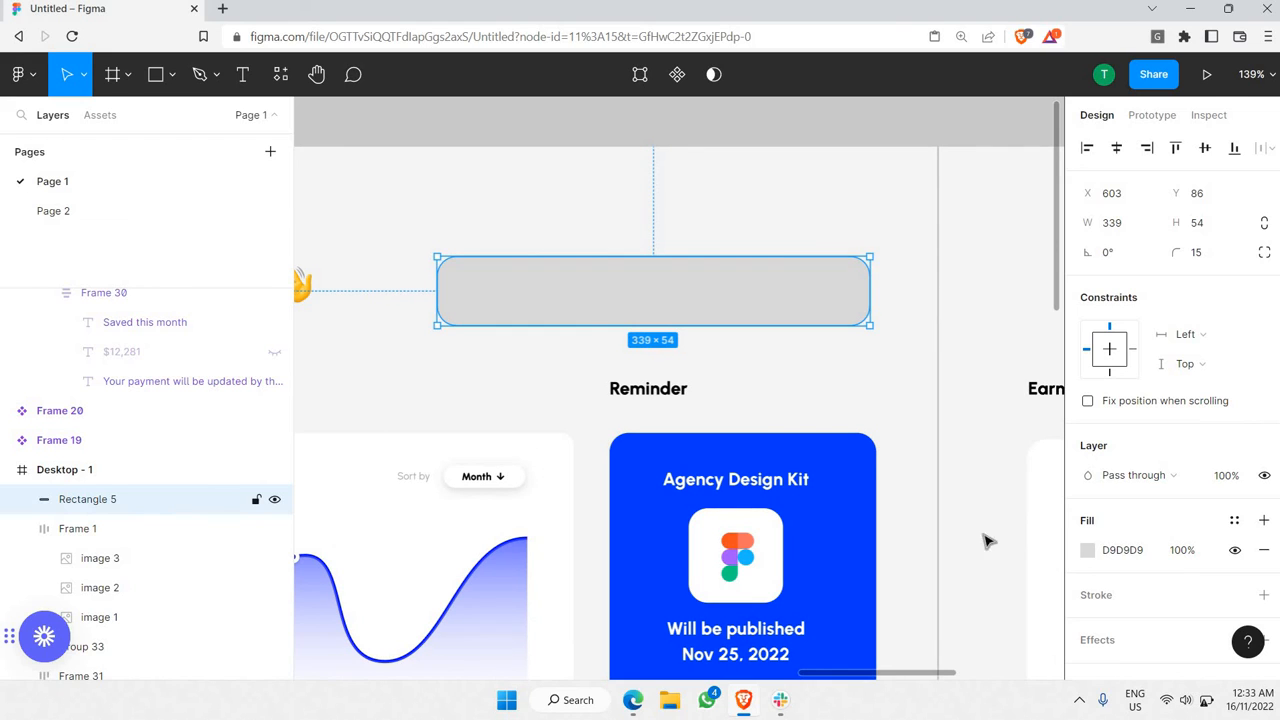
left_click(1087, 550)
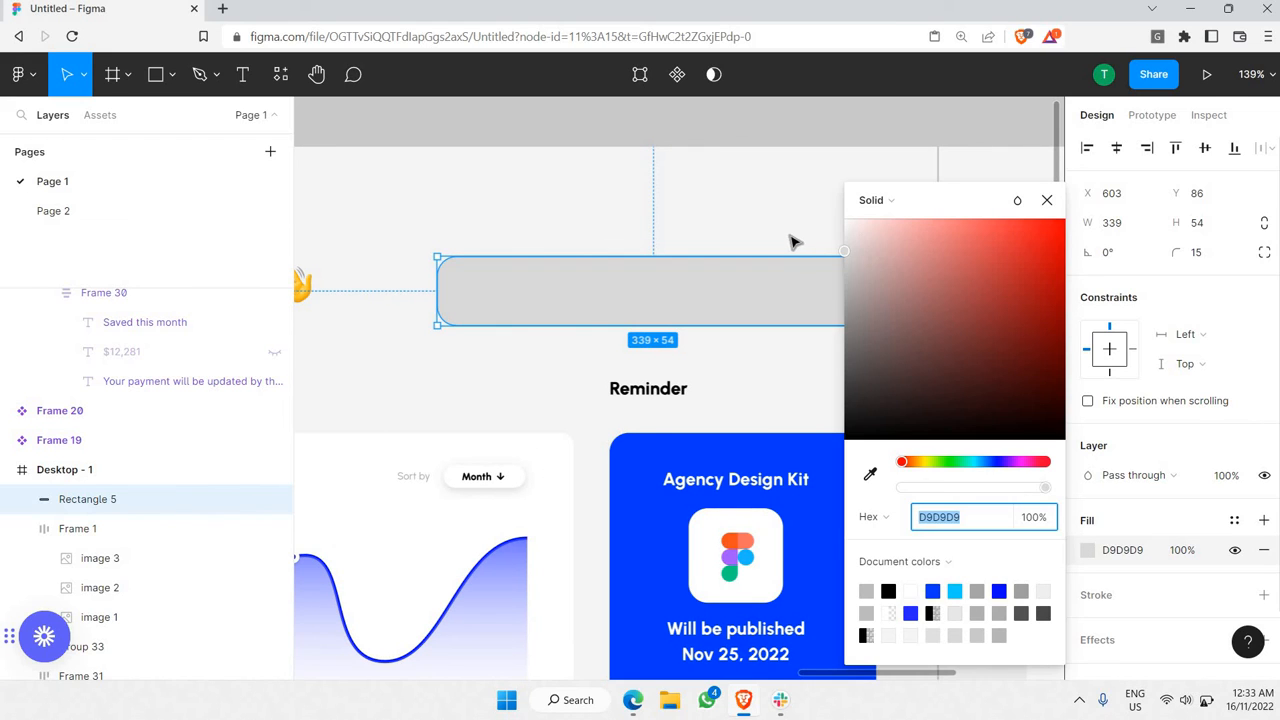
type("ECECEC")
key("Return")
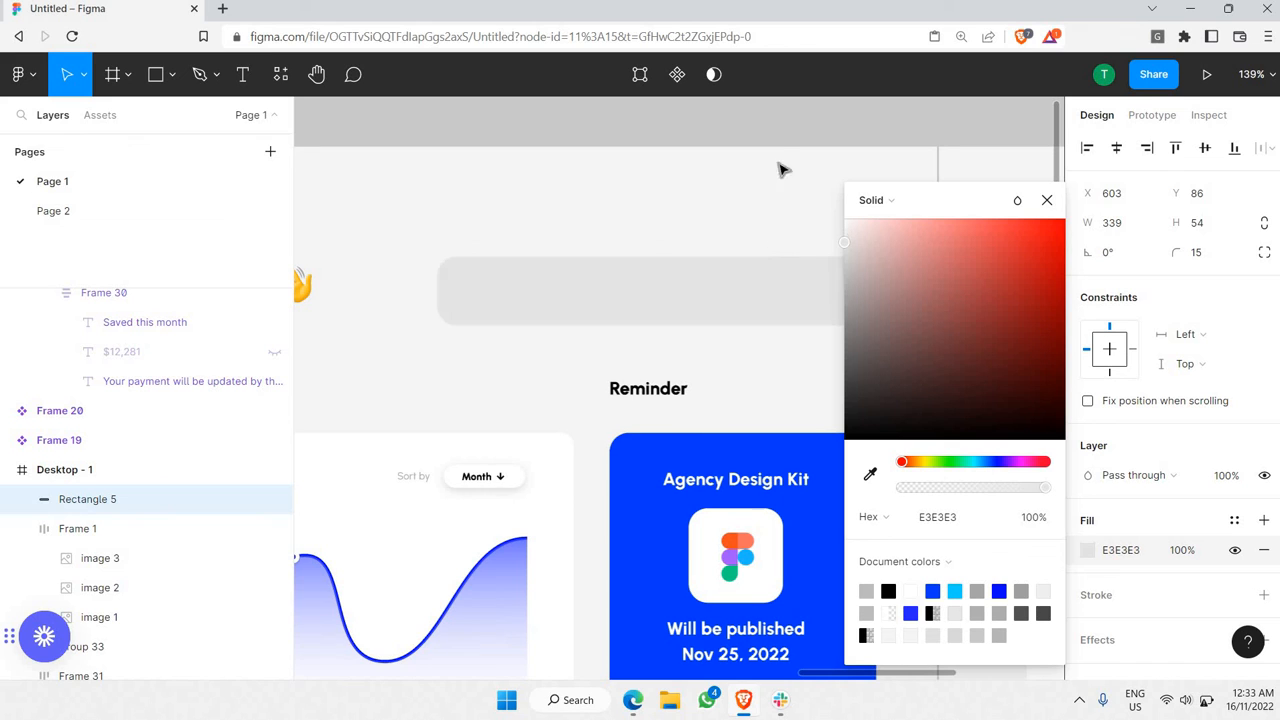
left_click(786, 137)
scroll(769, 141, "down", 5)
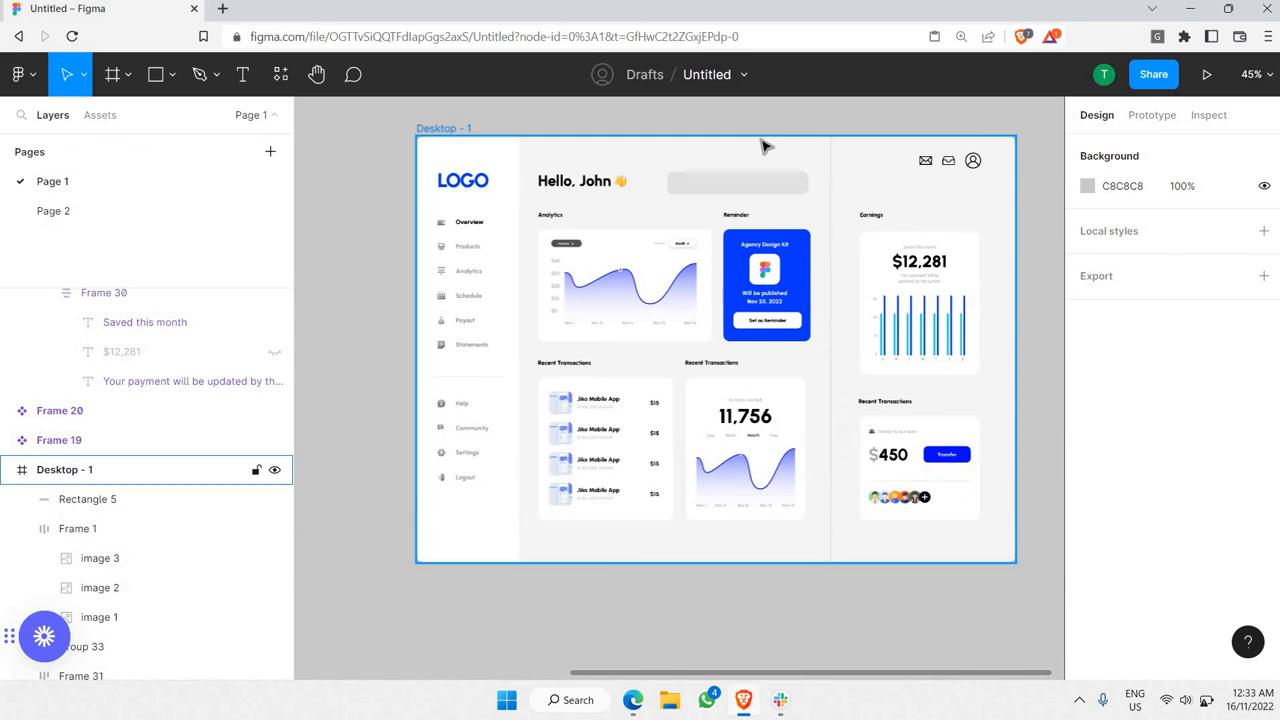
- Cut the magnifier icon from Page 2 and return to Page 1
scroll(766, 143, "up", 4)
left_click(53, 210)
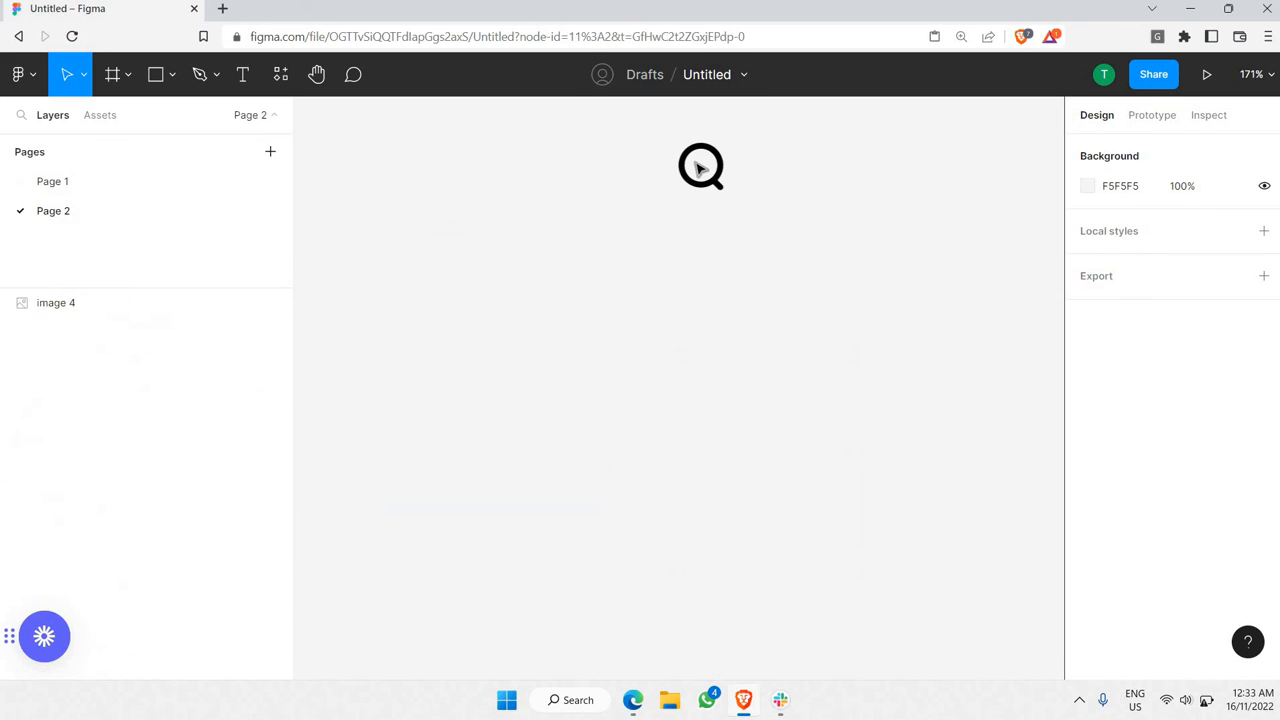
left_click(701, 165)
left_click(58, 181)
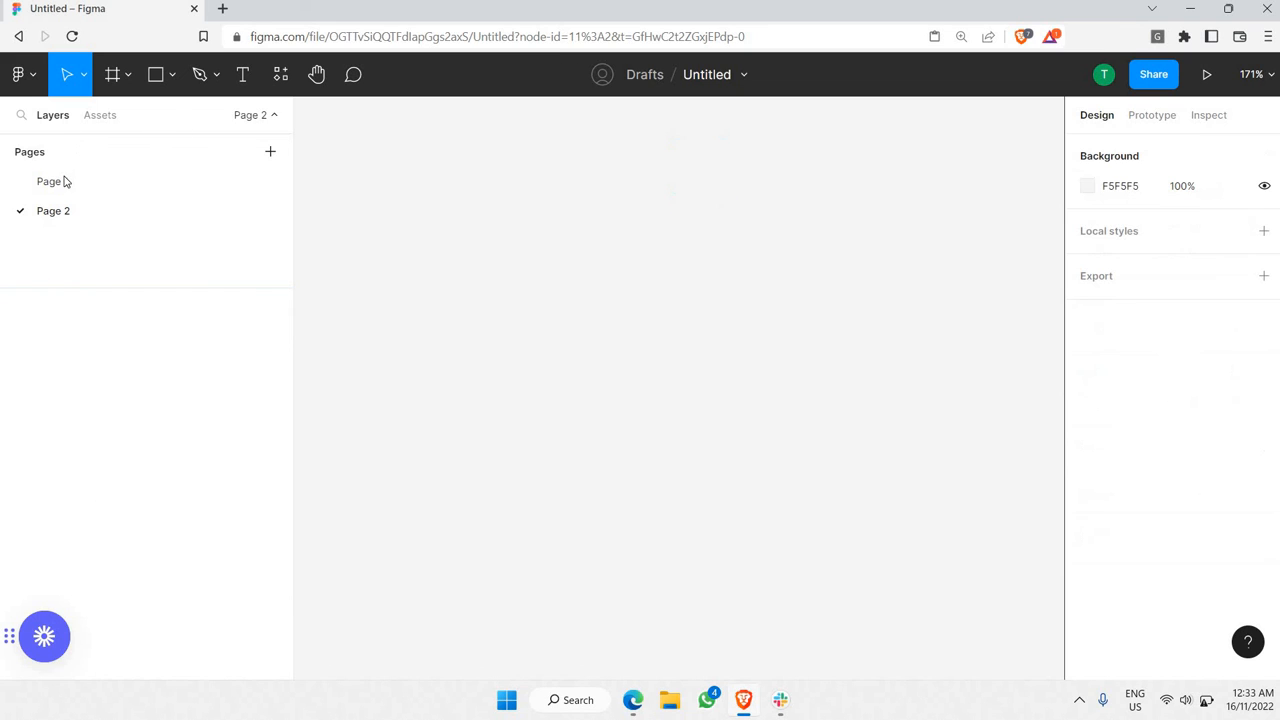
- Paste the magnifier icon onto the grey search bar and place it near the bar's left end at X 620, Y 103
left_click(766, 226)
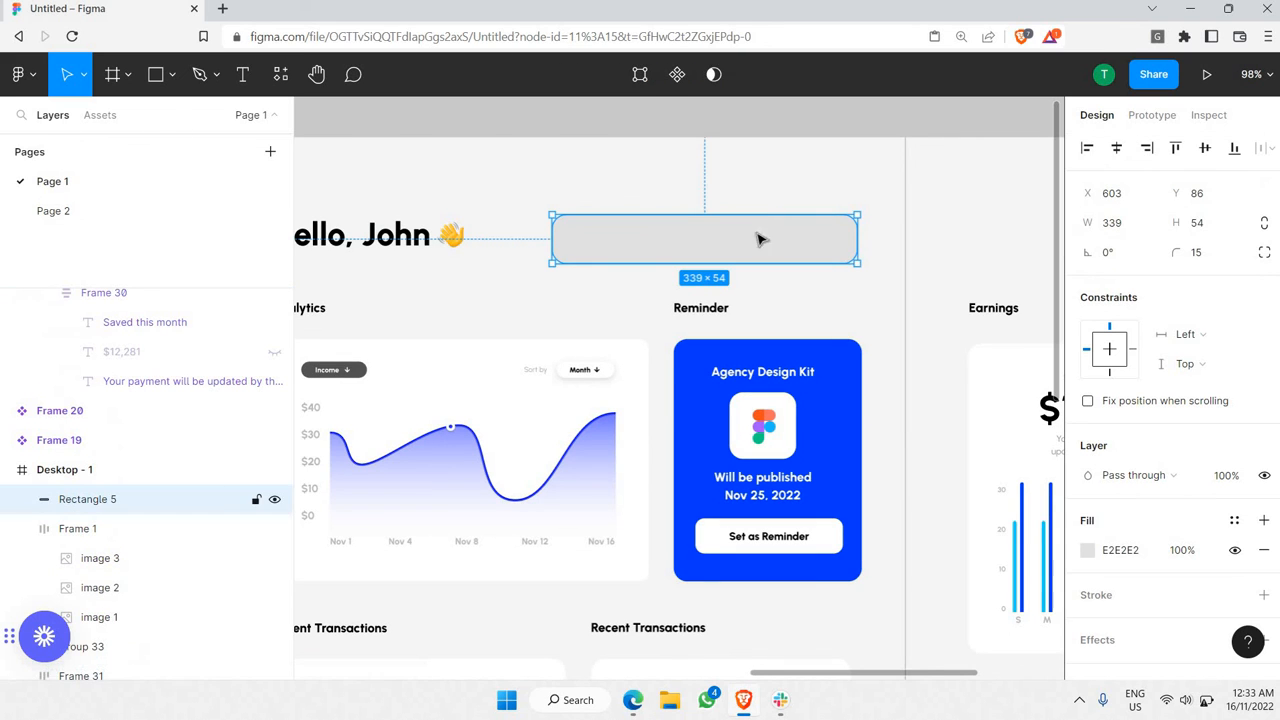
key("ctrl+v")
scroll(763, 237, "up", 1)
left_click_drag(665, 438, 854, 260)
scroll(837, 240, "up", 5)
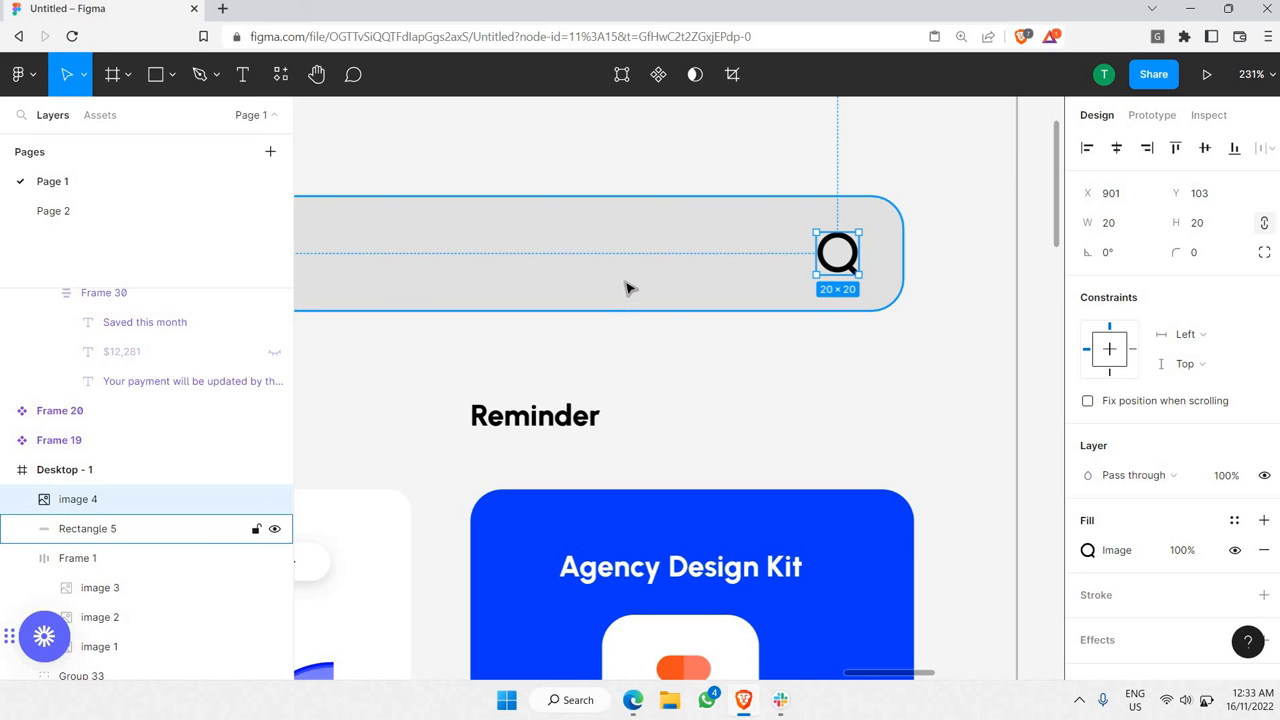
scroll(1013, 263, "left", 2)
left_click_drag(1042, 256, 447, 275)
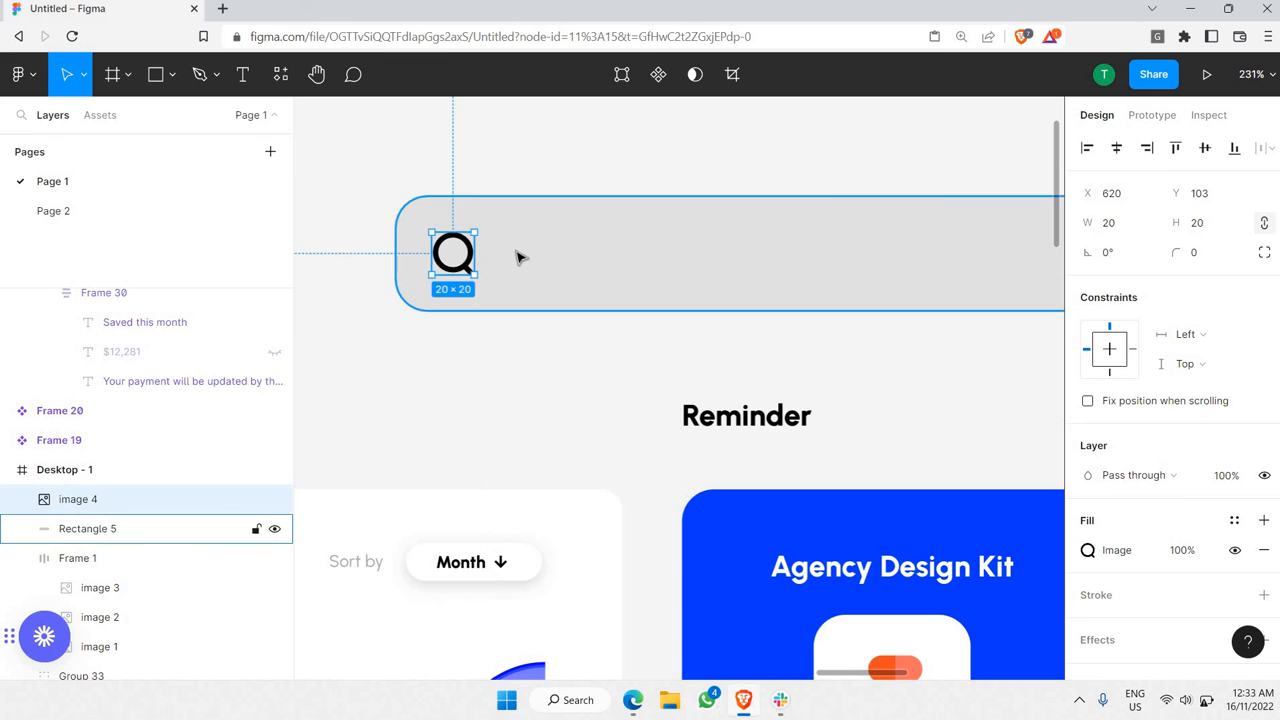
- Add a text box of about 92 × 19 beside the magnifier icon with the text "Search"
left_click(400, 205, "shift")
left_click(242, 74)
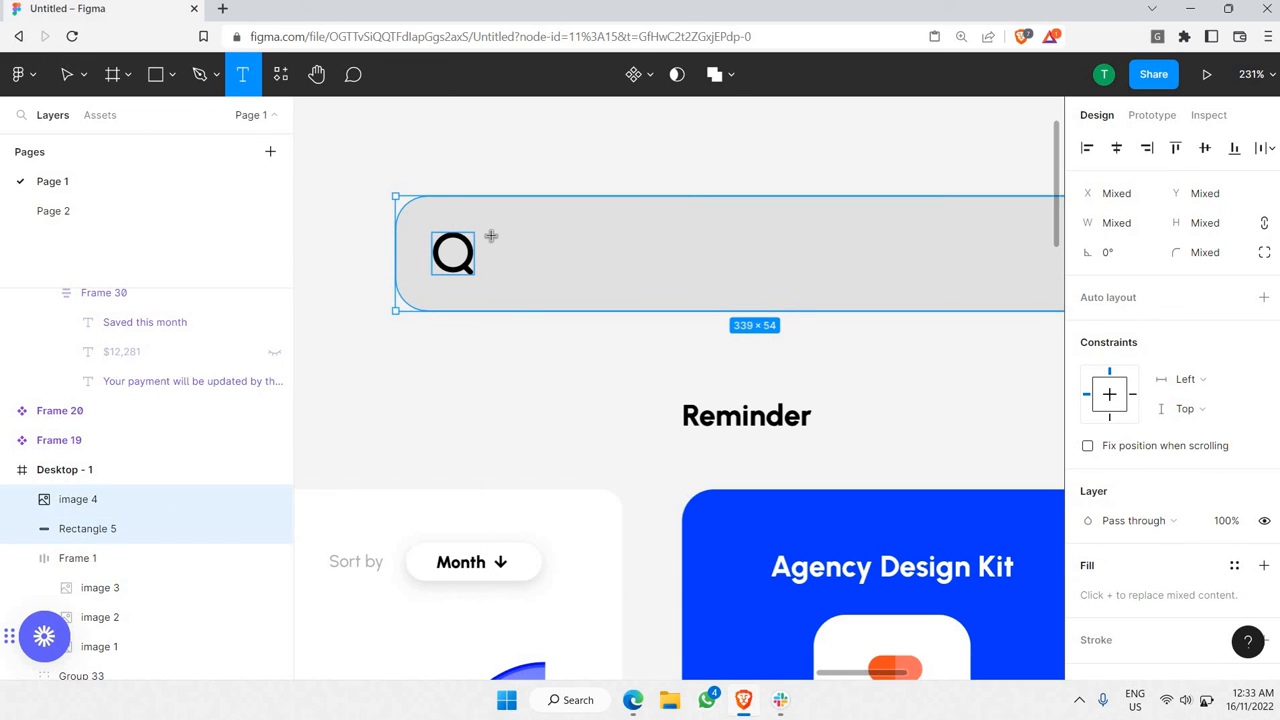
left_click_drag(490, 235, 687, 274)
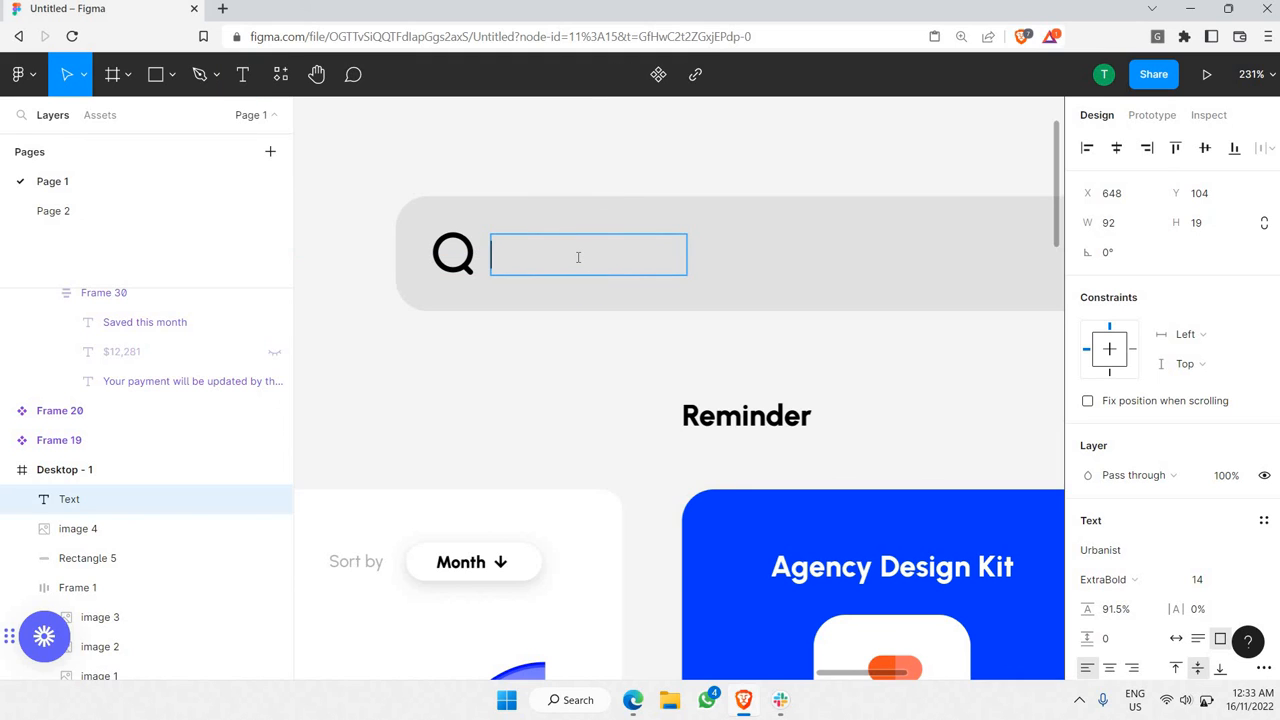
type("Search")
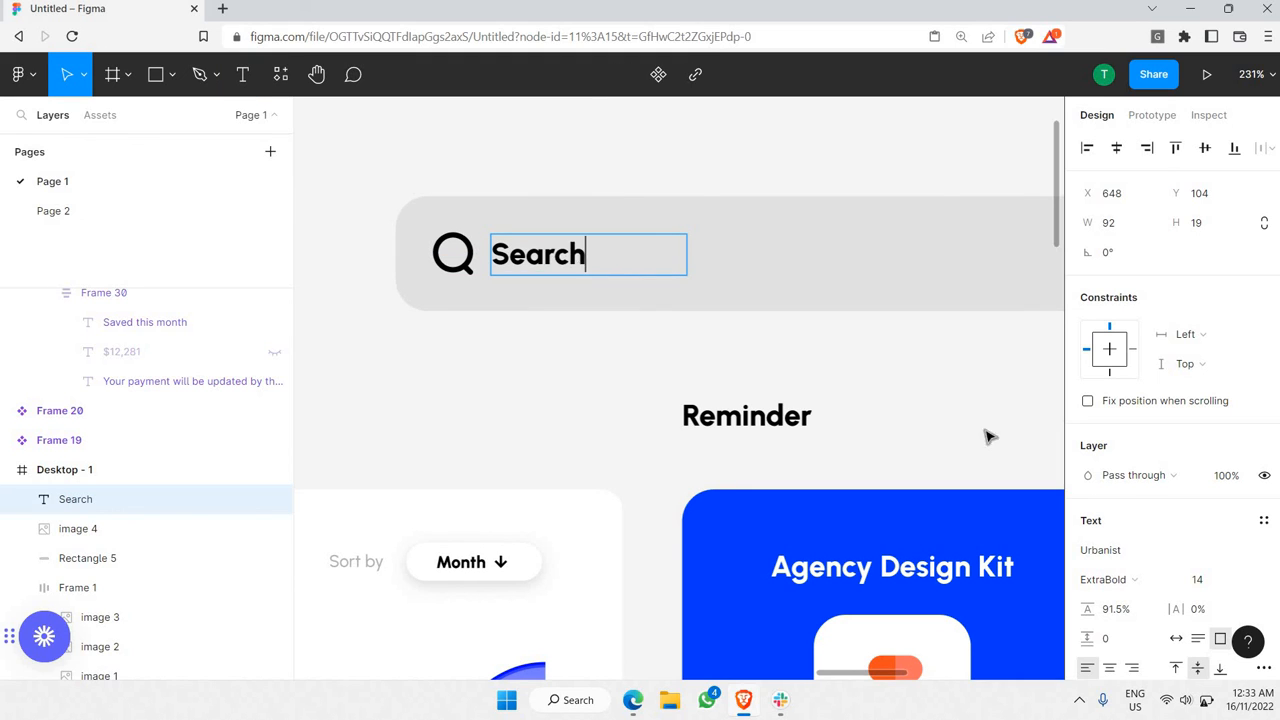
- Change the "Search" text's fill colour to grey 767676
key("ctrl+a")
scroll(1100, 480, "down", 3)
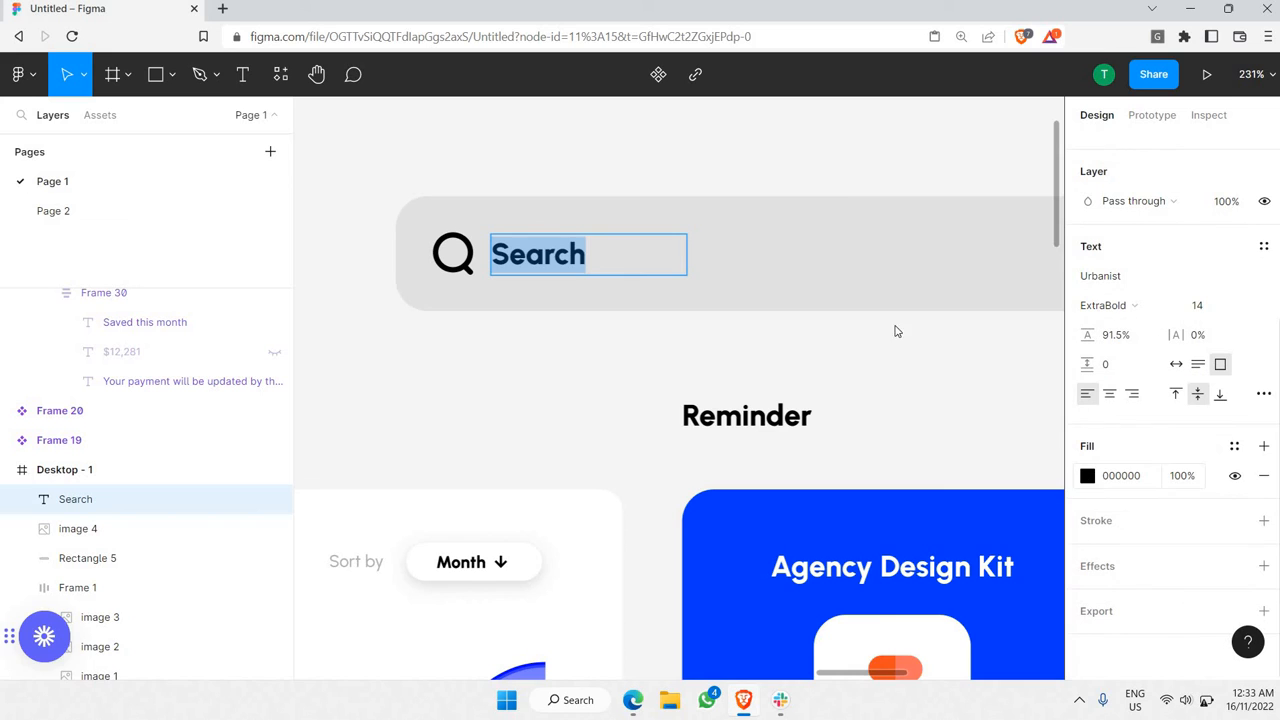
left_click(1087, 476)
left_click_drag(897, 331, 753, 343)
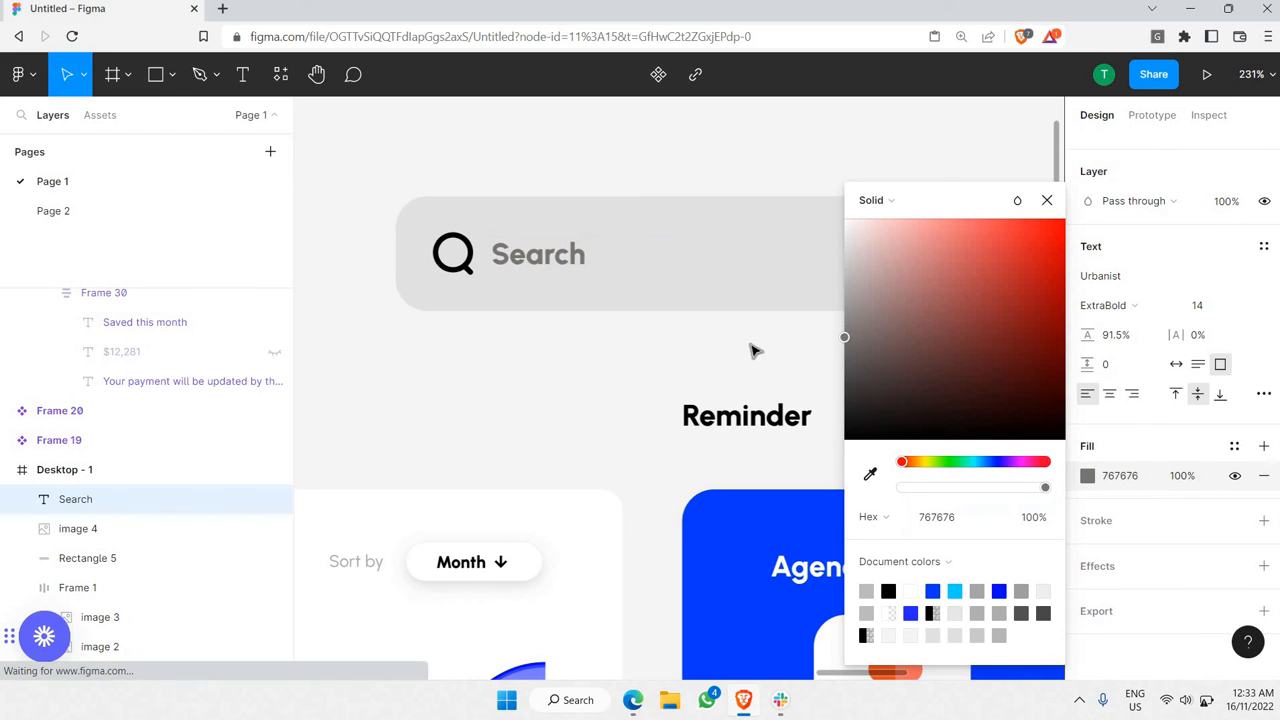
key("Escape")
- Set the magnifier icon's image fill opacity to 50%
left_click(453, 254)
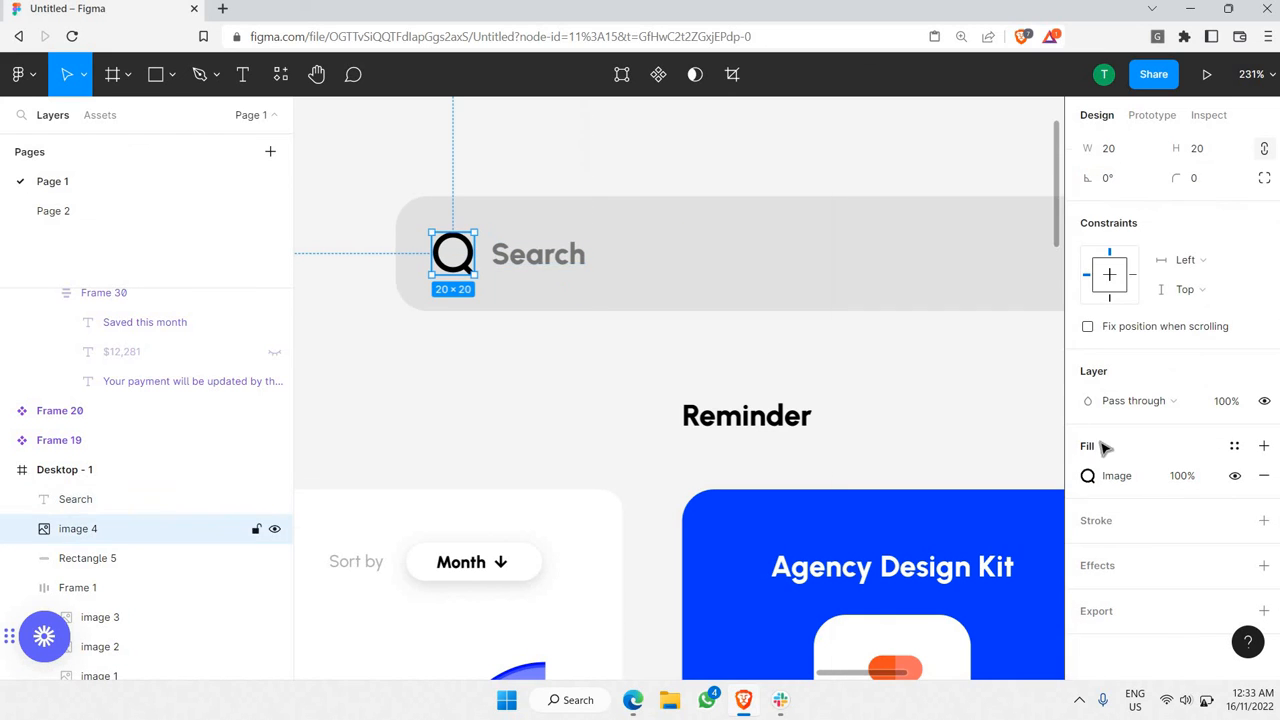
left_click(1180, 475)
type("50")
key("Return")
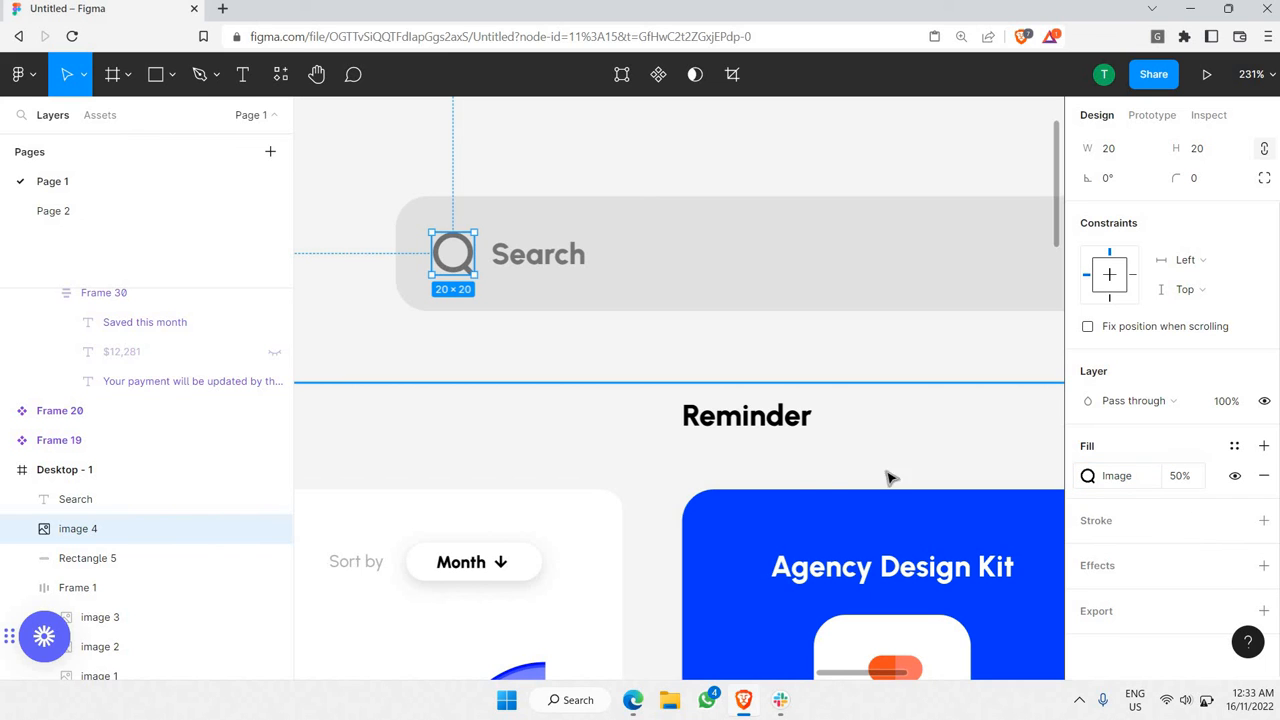
scroll(786, 459, "down", 3, "ctrl")
scroll(714, 300, "up", 3)
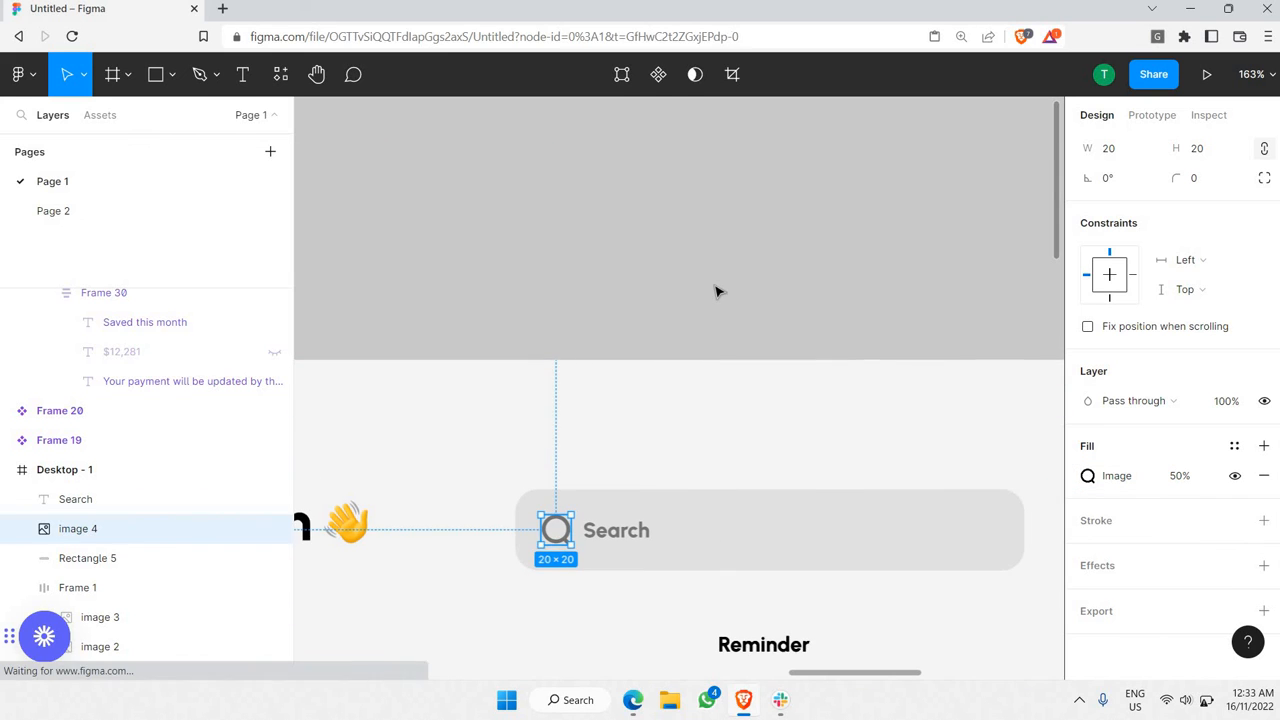
- Try grouping the greeting, the grey search rectangle and the icon frame and applying auto layout to the group, and undo the auto layout
left_click(716, 298)
scroll(716, 298, "down", 6, "ctrl")
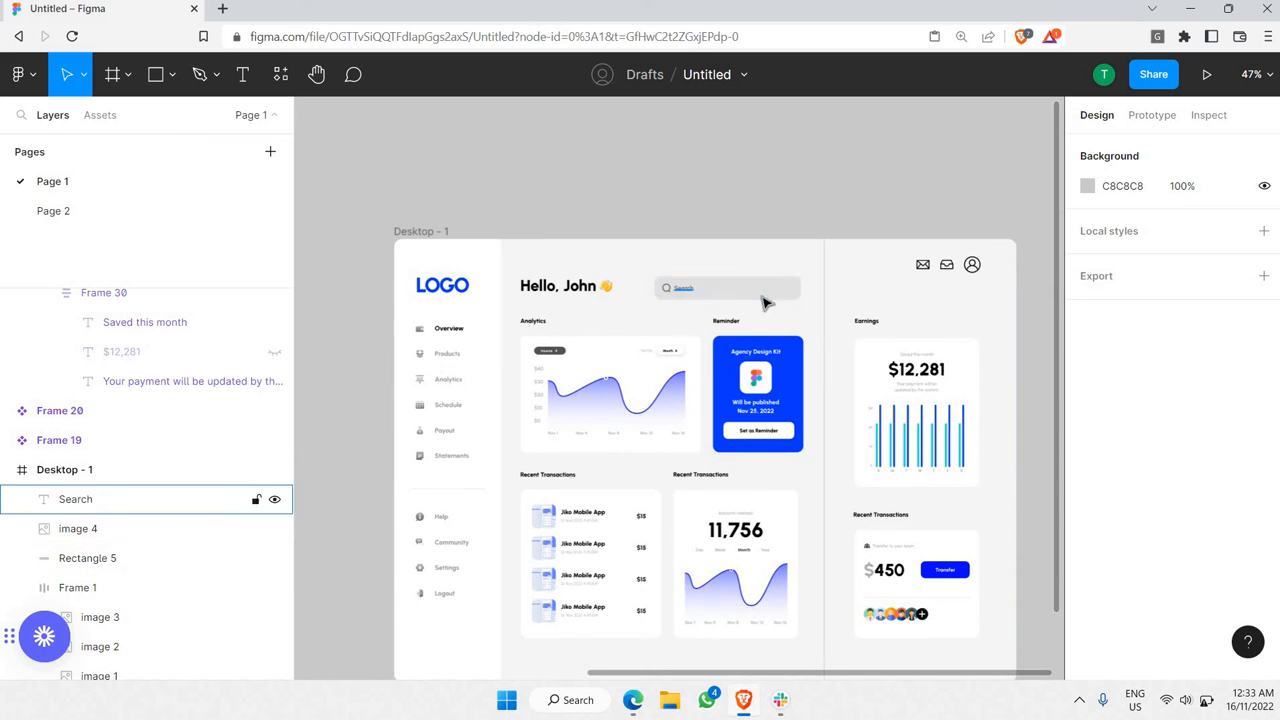
scroll(716, 300, "up", 2, "ctrl")
scroll(650, 292, "right", 2)
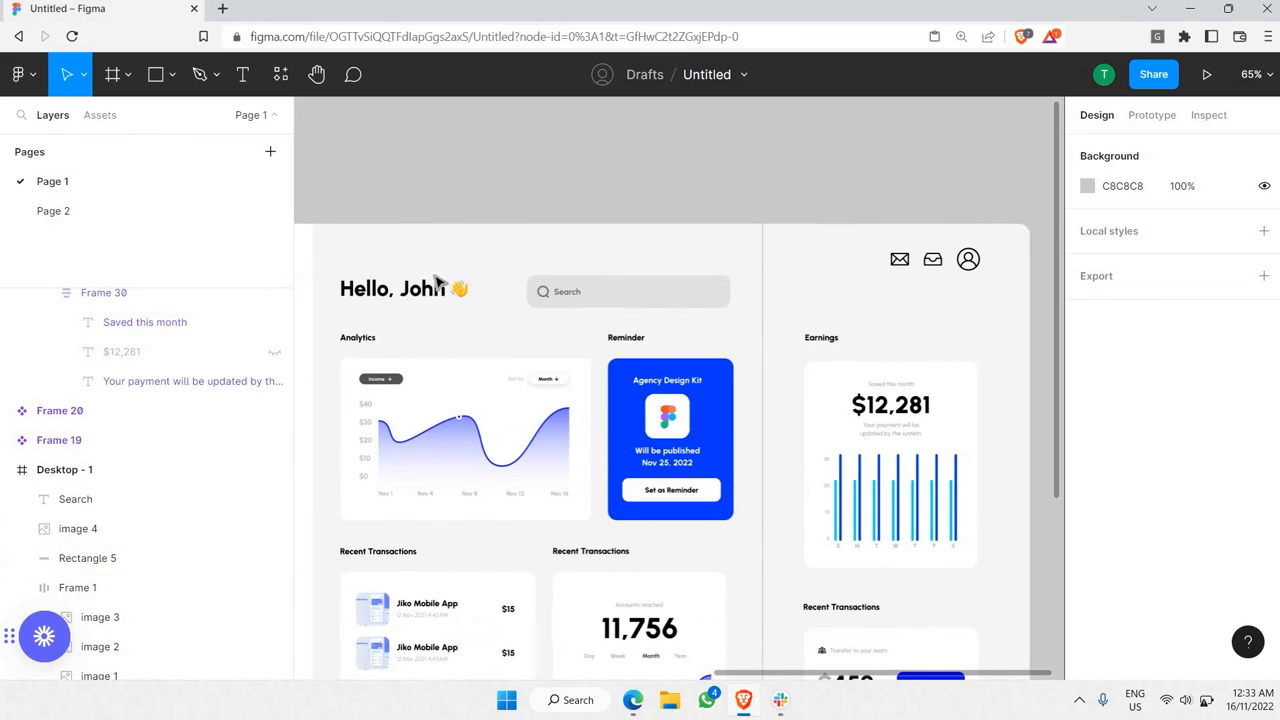
left_click(436, 290)
left_click(597, 304, "shift")
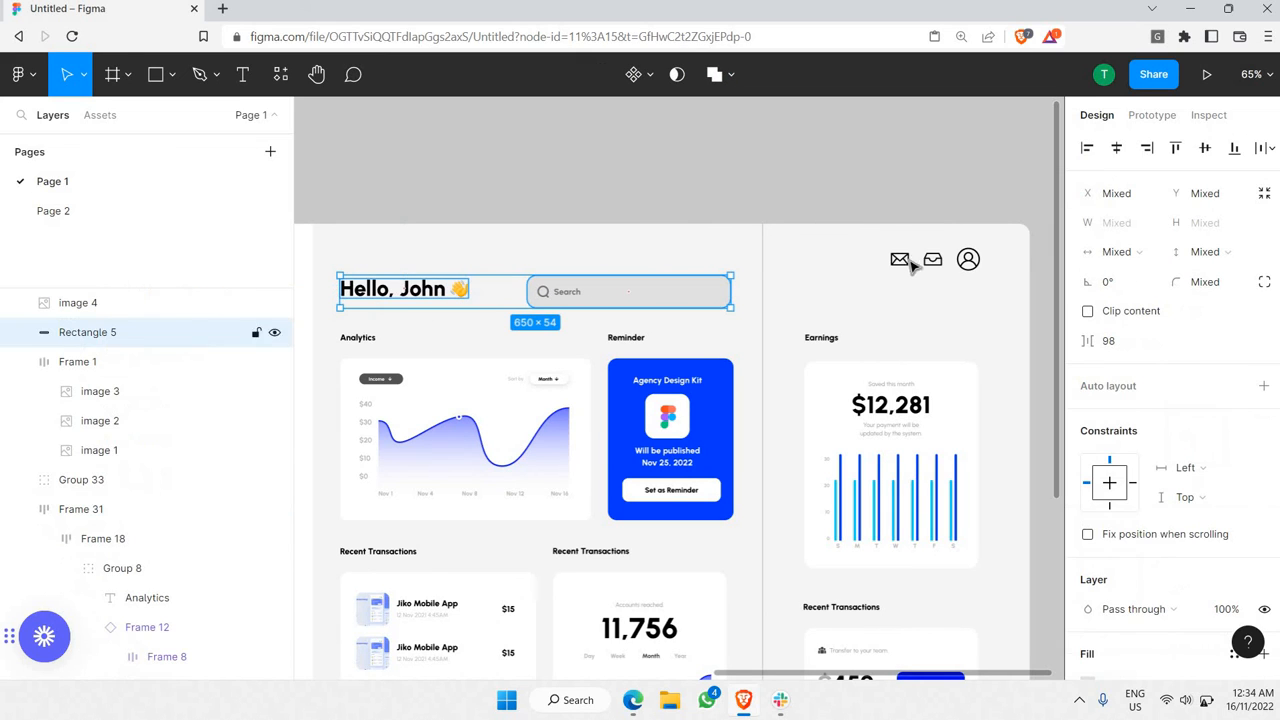
left_click(918, 260, "shift")
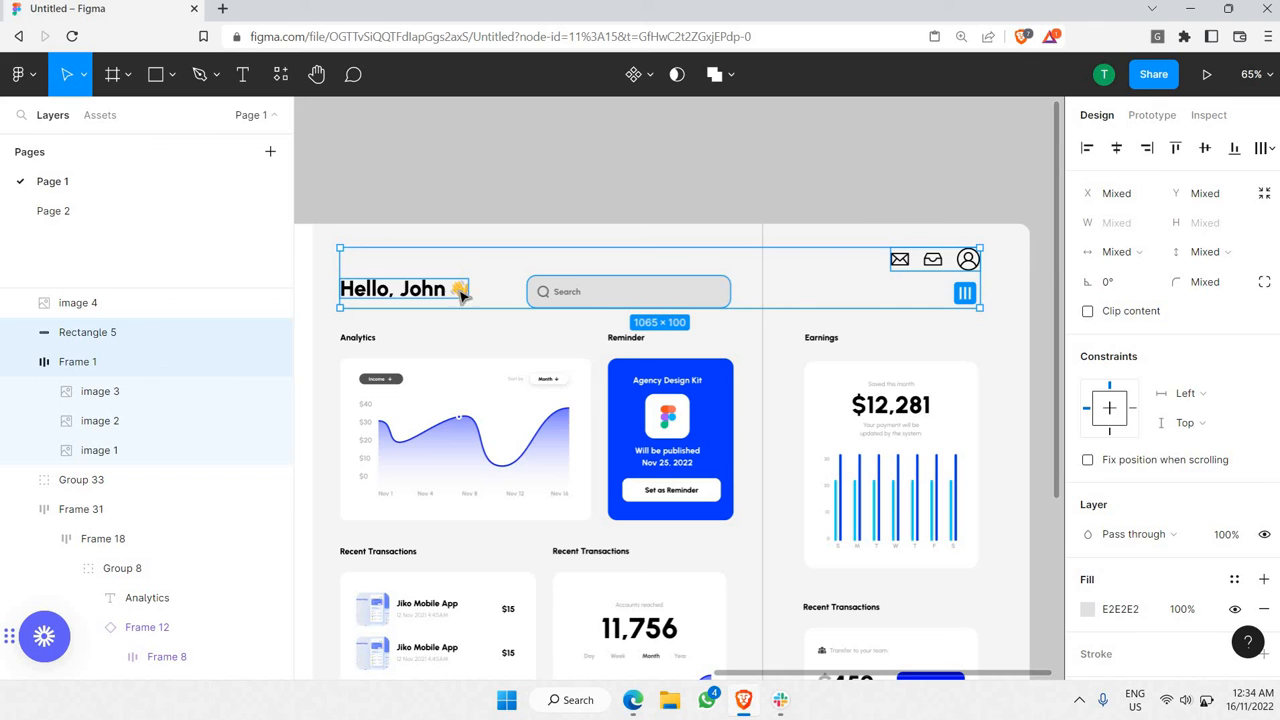
right_click(825, 285)
left_click(845, 316)
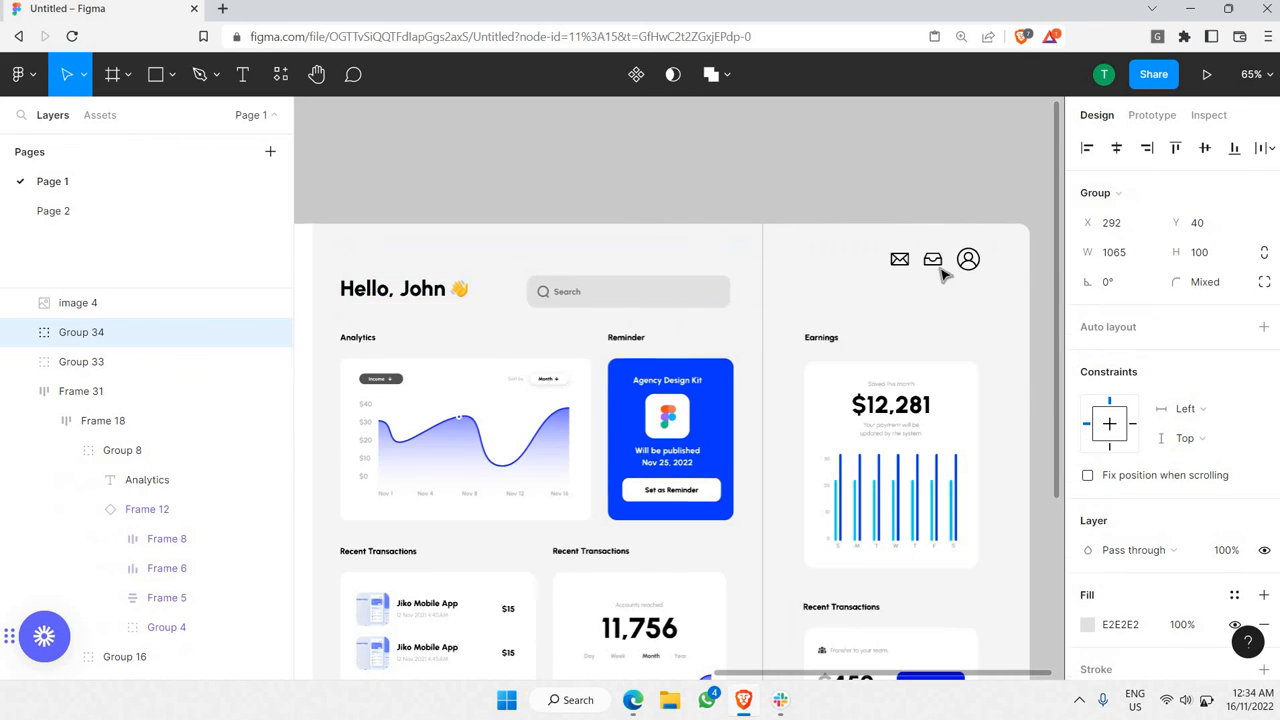
left_click(1263, 327)
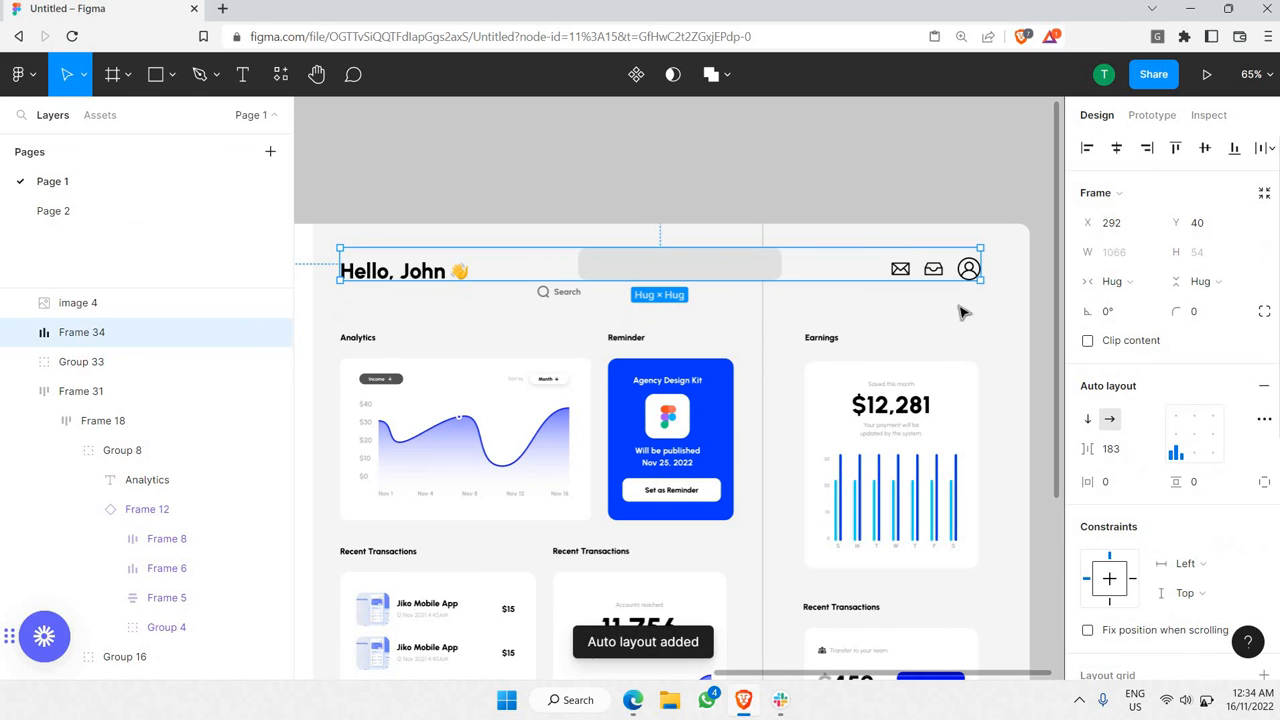
key("ctrl+z")
- Group the "Search" text, the magnifier icon and the grey bar rectangle into one search bar group
double_click(565, 292)
scroll(560, 290, "up", 5, "ctrl")
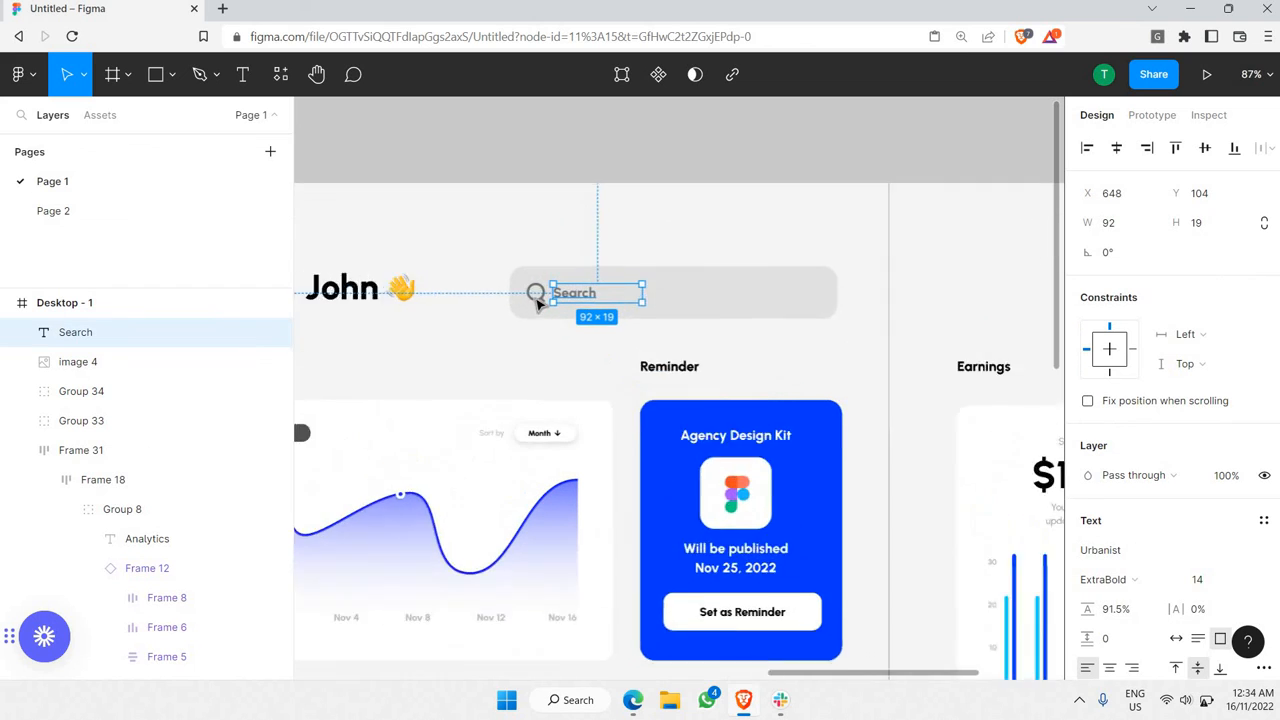
left_click(531, 294, "shift")
left_click(723, 304, "ctrl+shift")
right_click(714, 305)
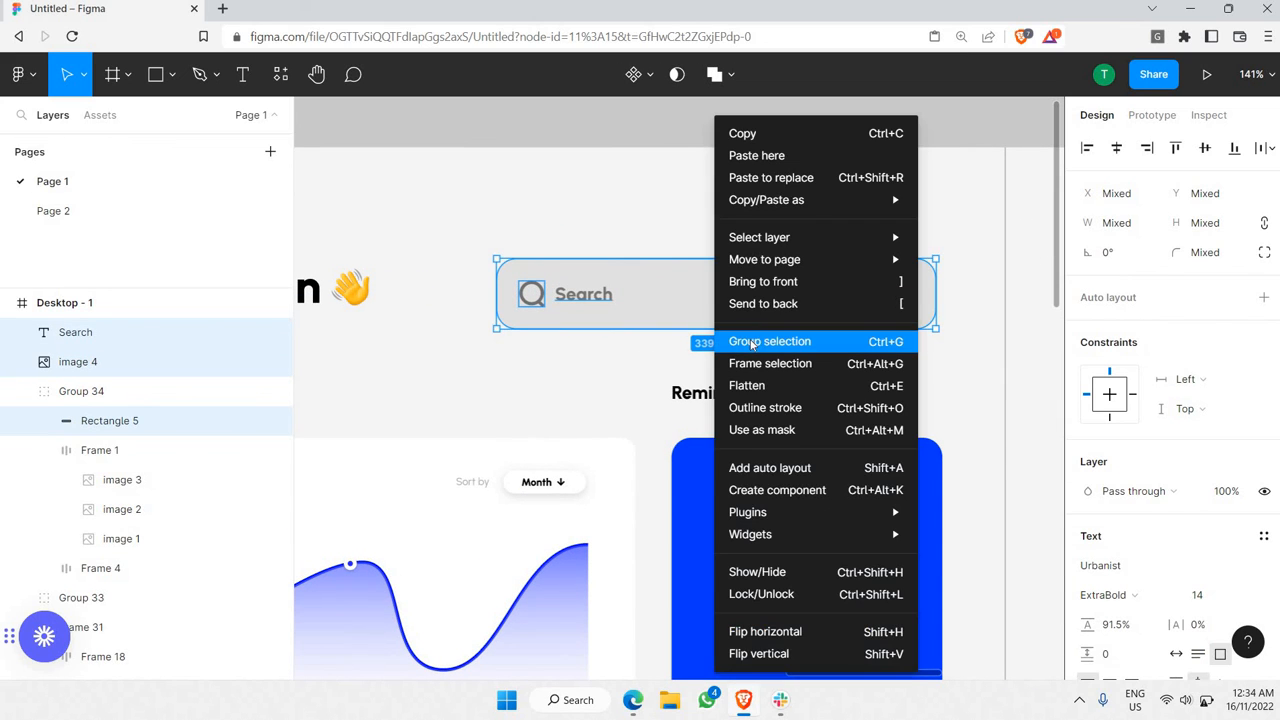
key("ctrl+g")
scroll(686, 177, "down", 8, "ctrl")
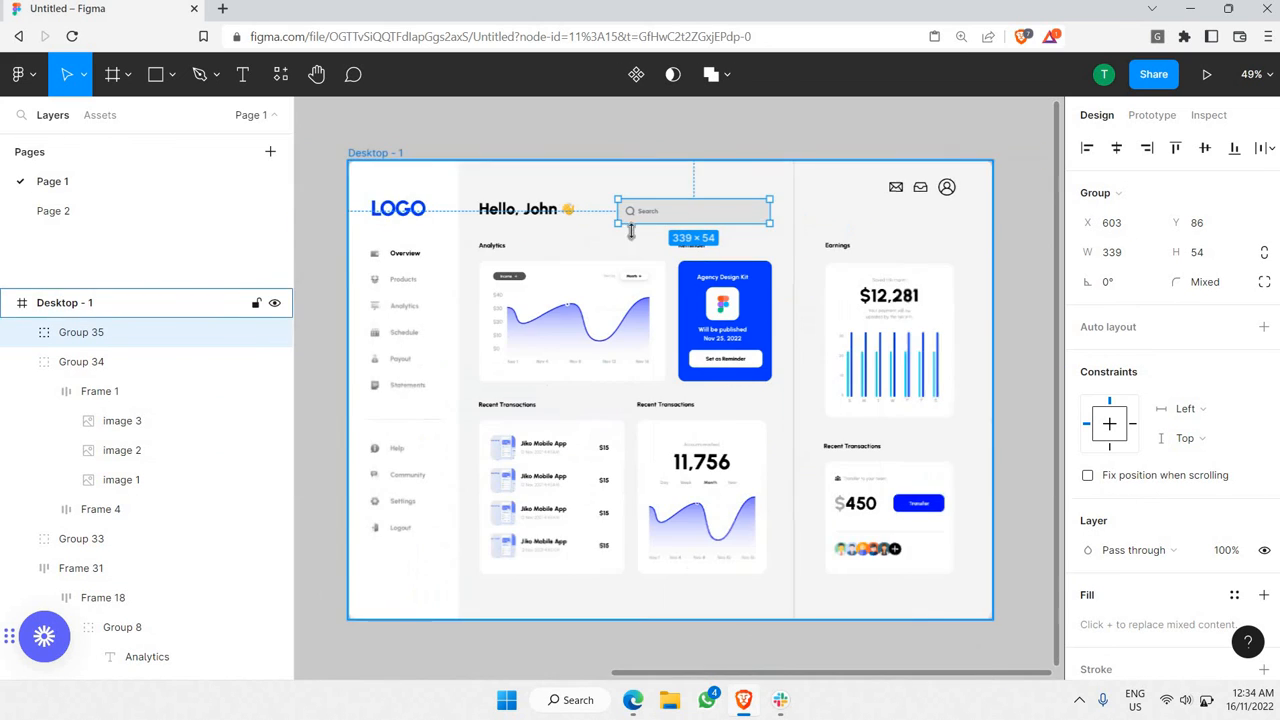
- Ungroup the header group that holds the greeting and the icon frame
left_click(474, 215)
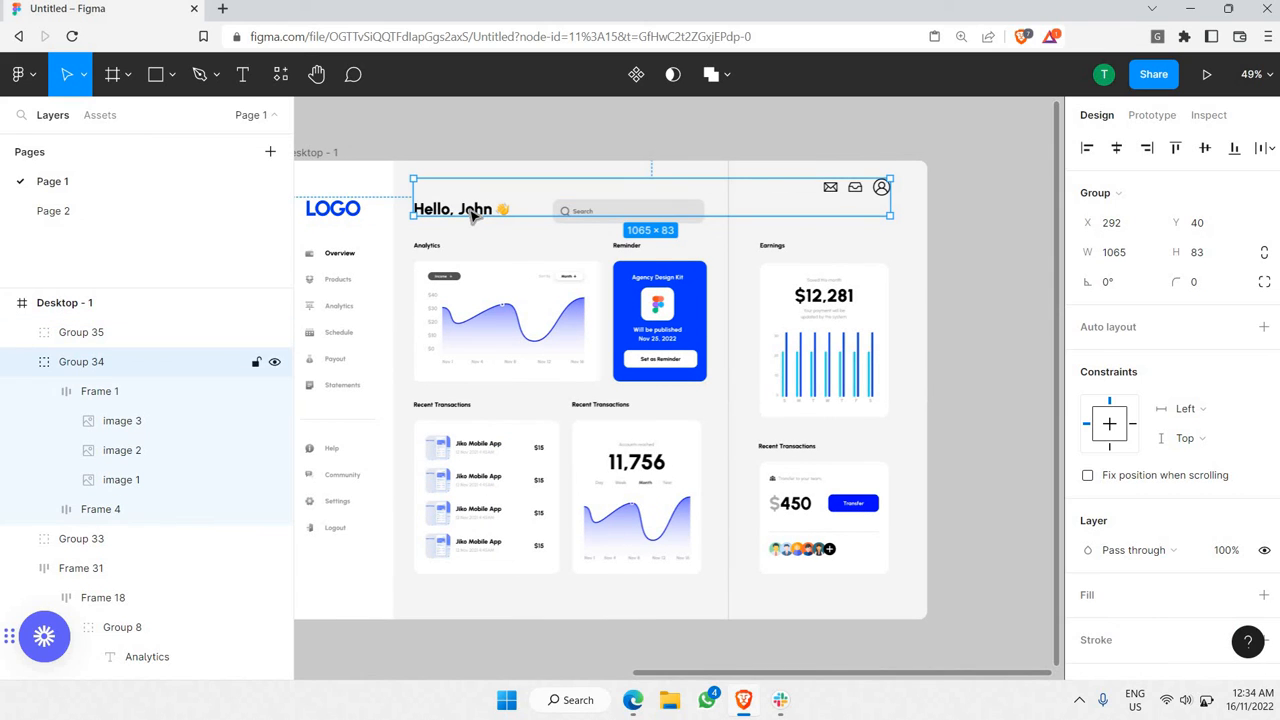
double_click(474, 215)
left_click(615, 238)
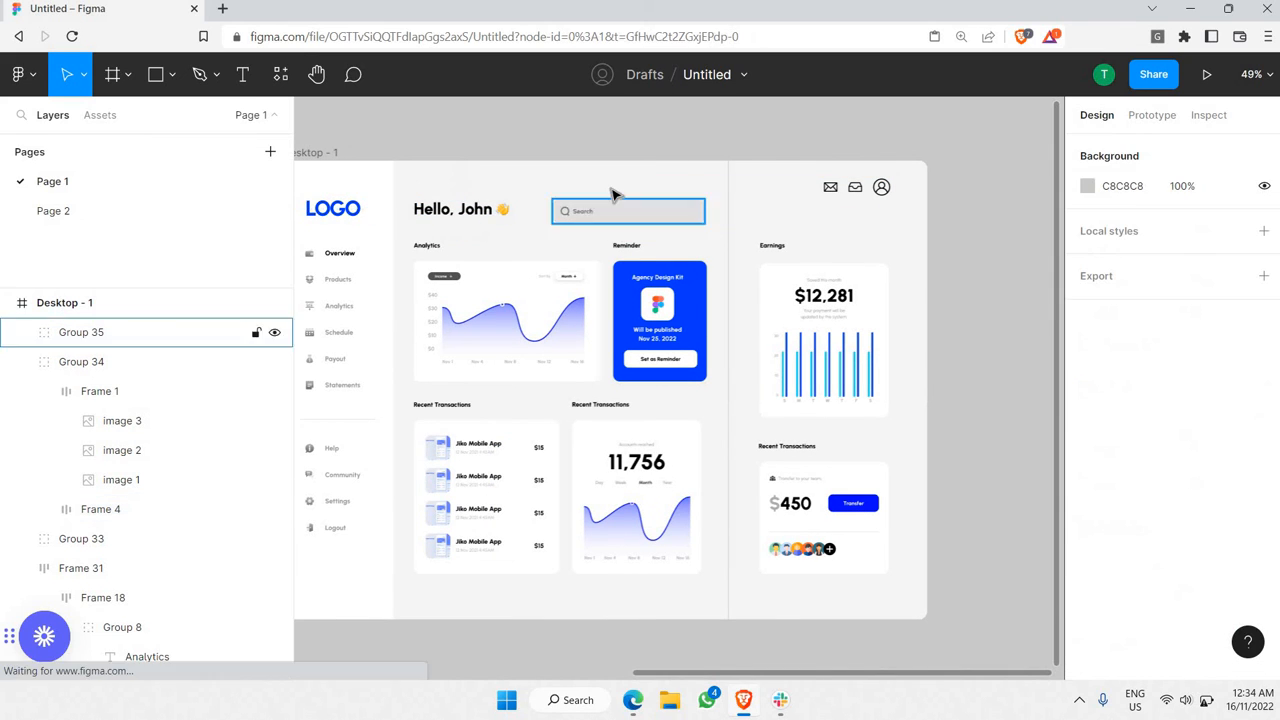
left_click(462, 210)
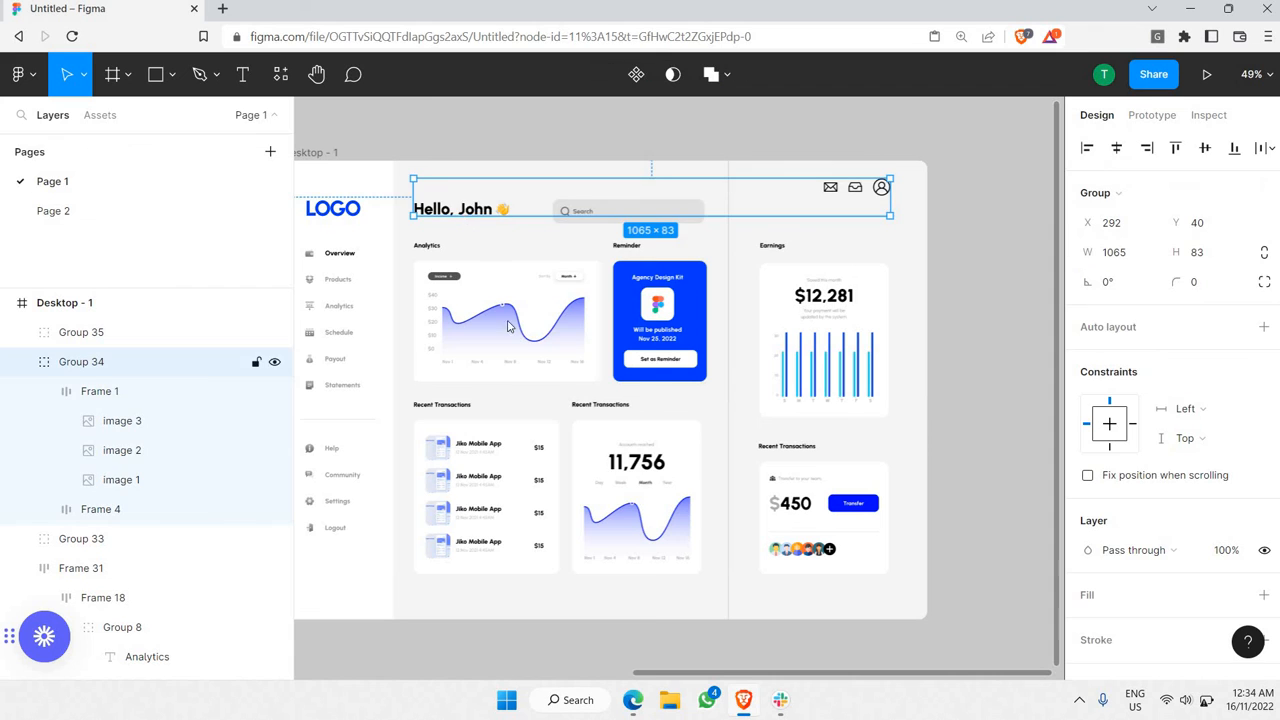
right_click(462, 210)
left_click(509, 364)
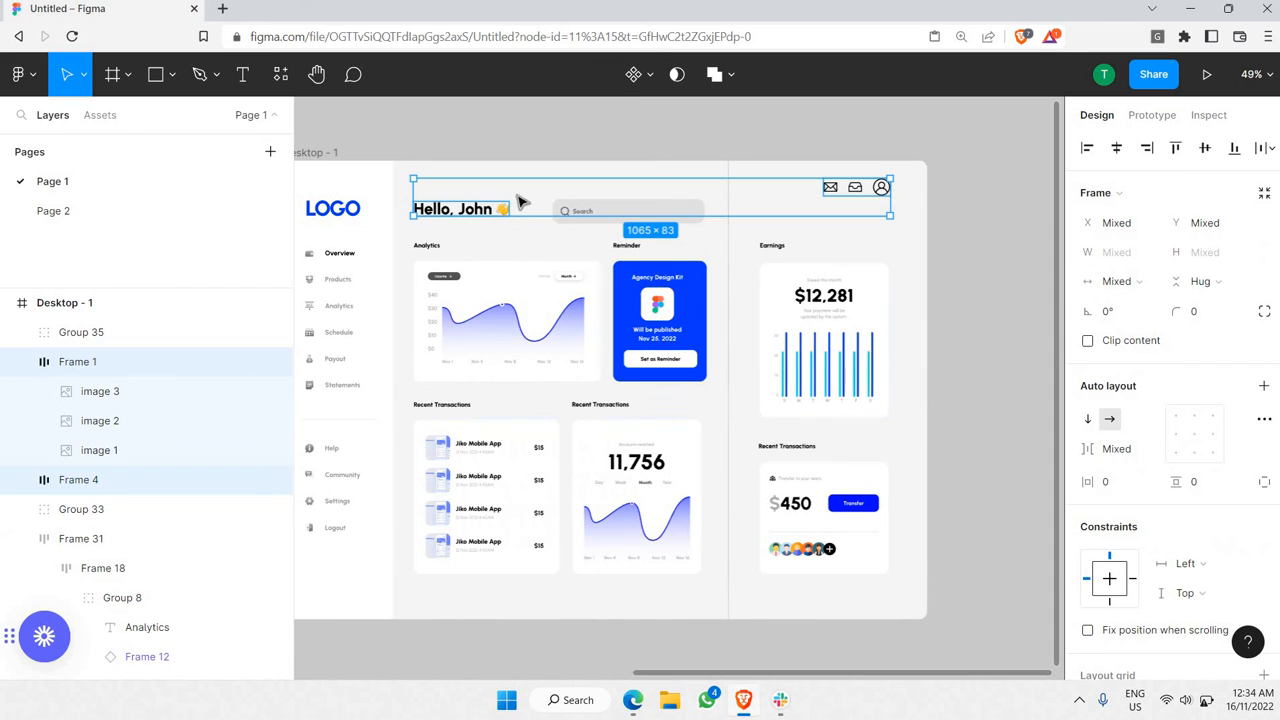
left_click(523, 198)
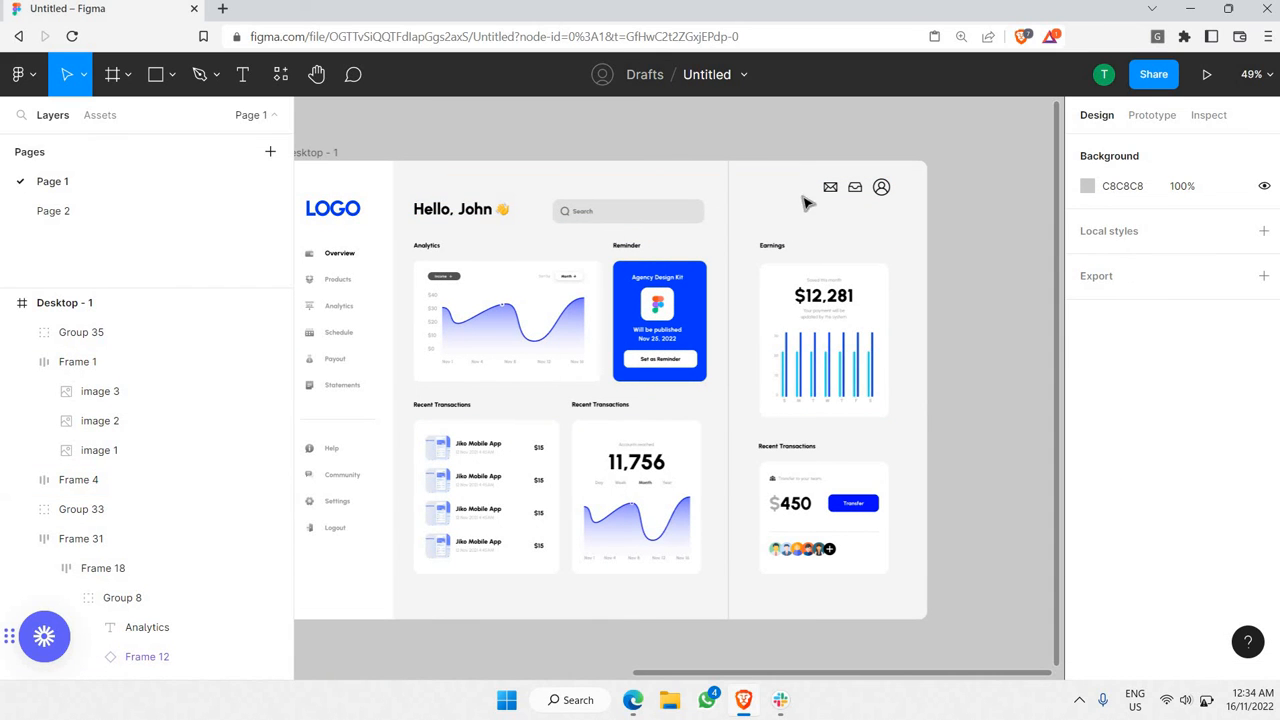
- Group the greeting, search bar and icons, and apply horizontal auto layout with centred alignment to the group
left_click(500, 205)
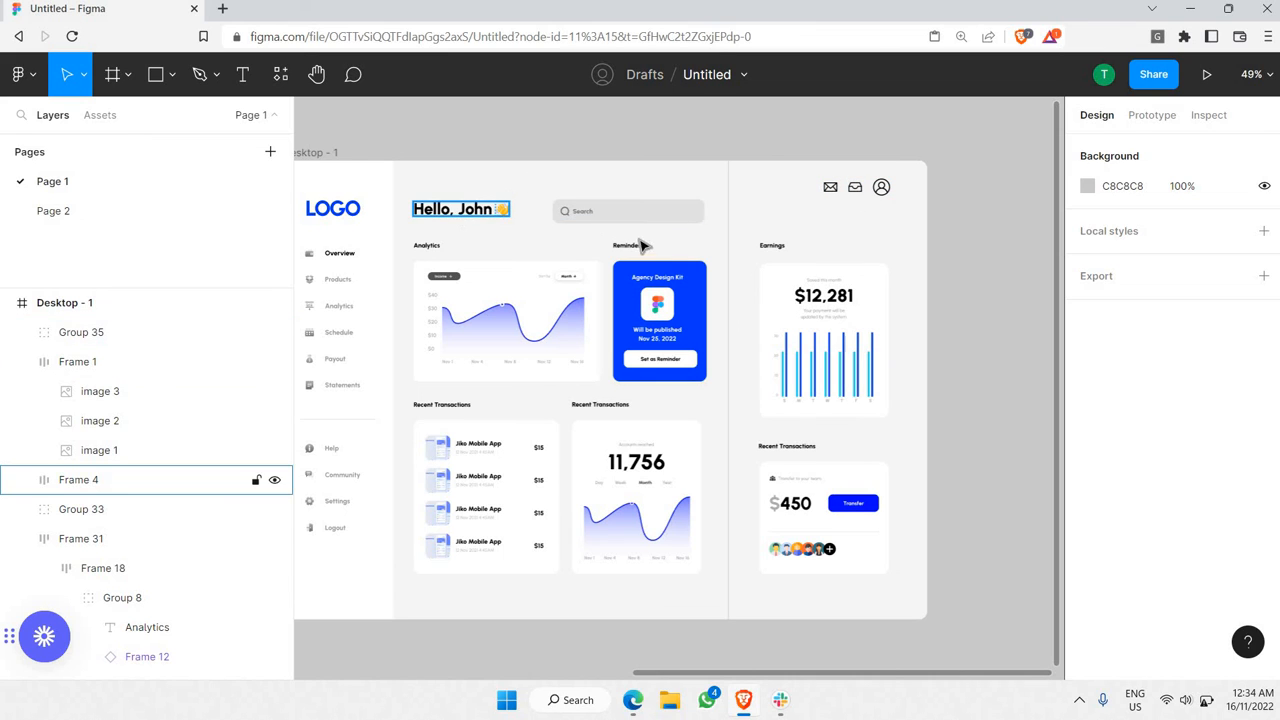
left_click(575, 211, "shift")
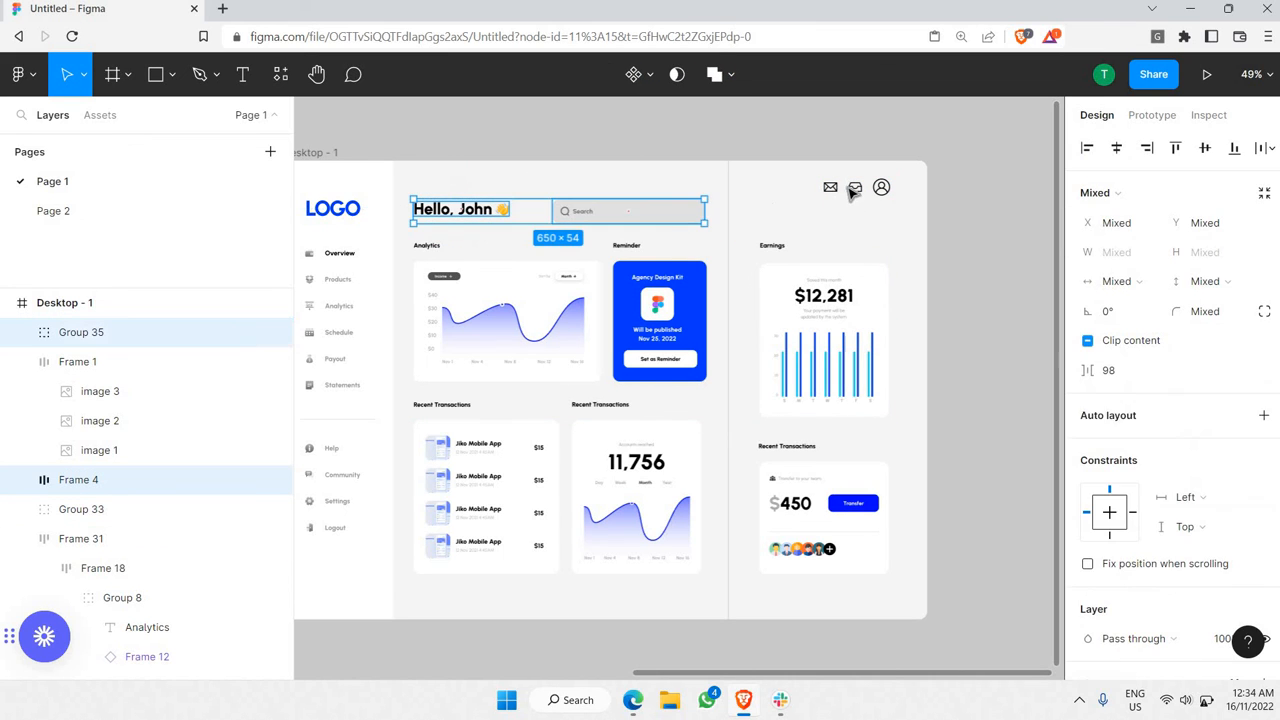
left_click(851, 193, "shift")
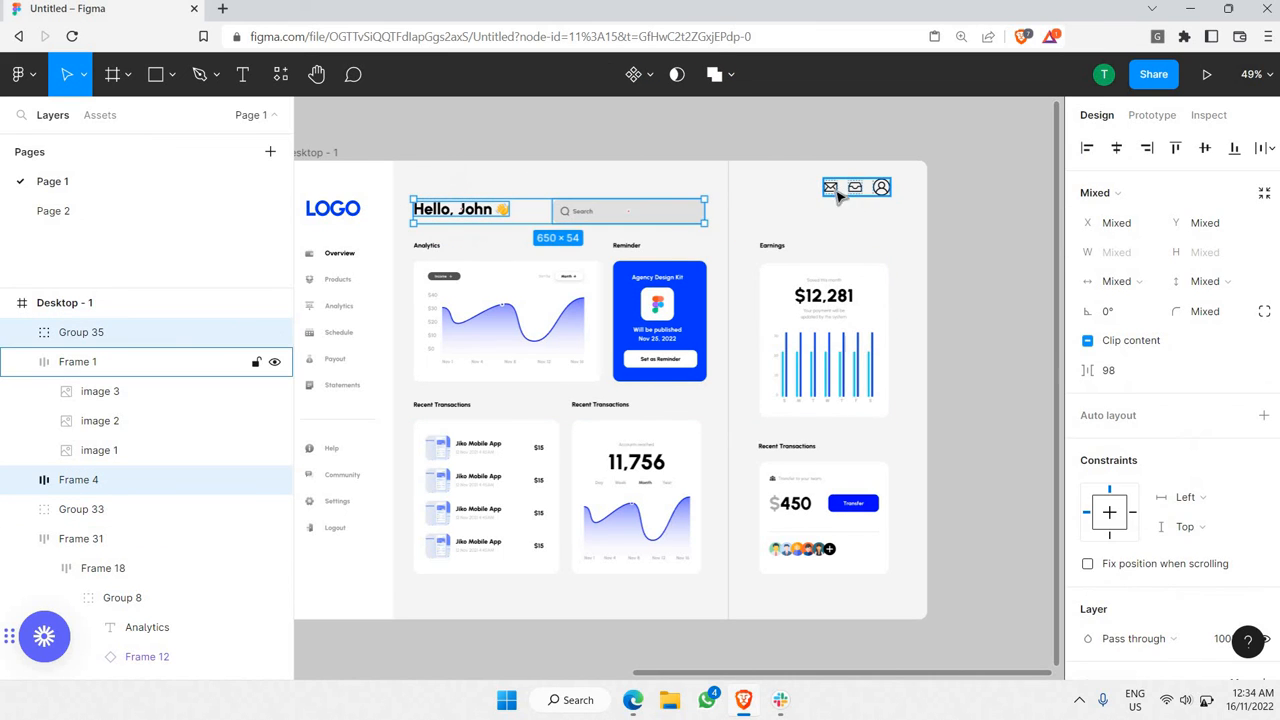
right_click(741, 203)
left_click(810, 316)
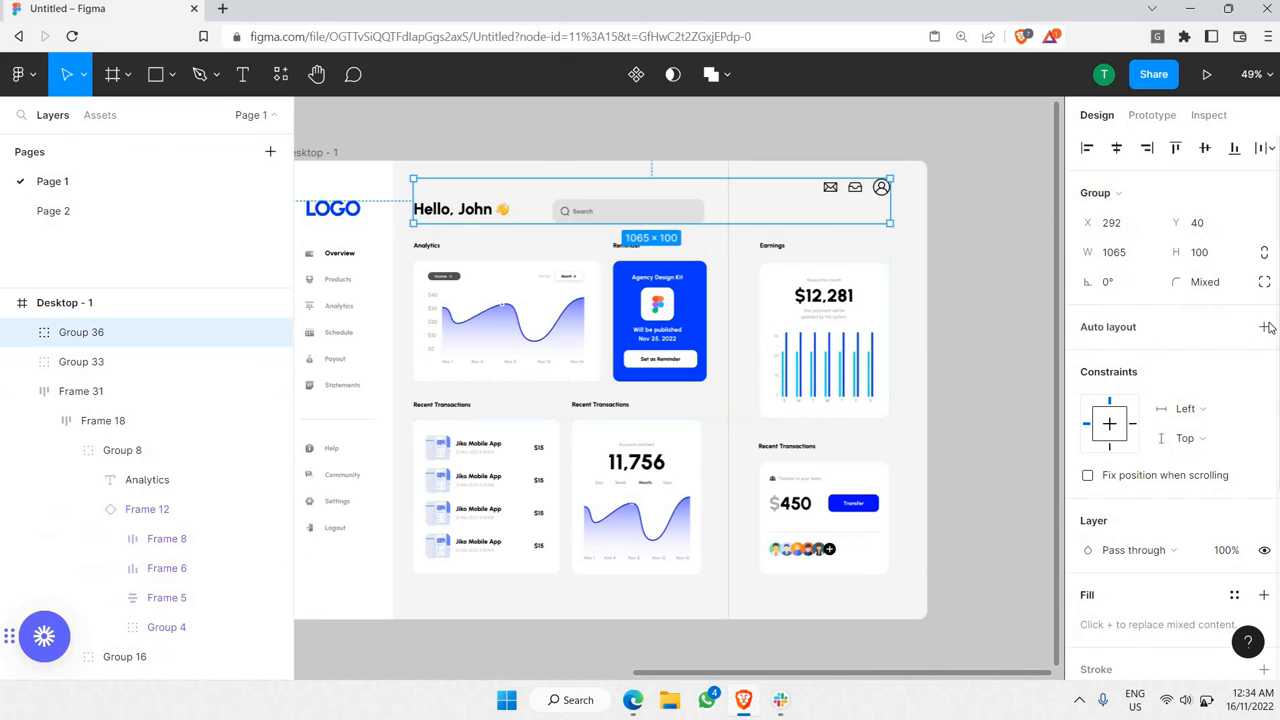
left_click(1262, 327)
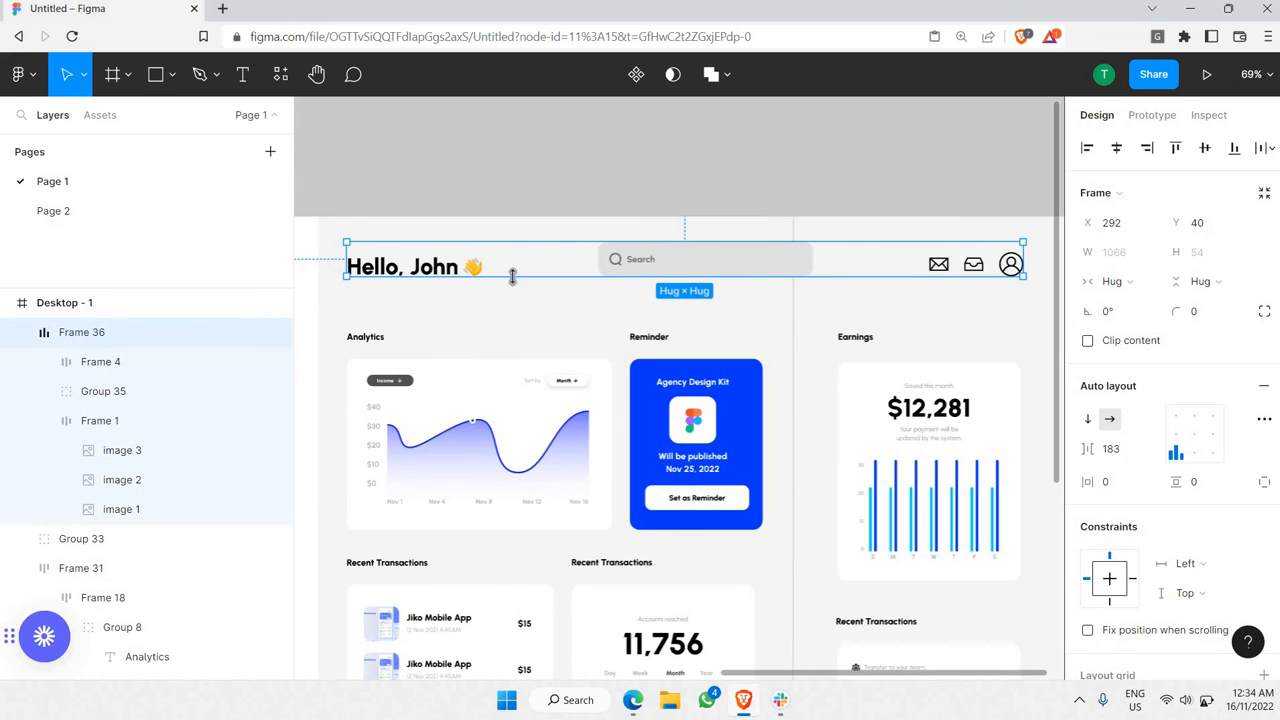
left_click(1194, 433)
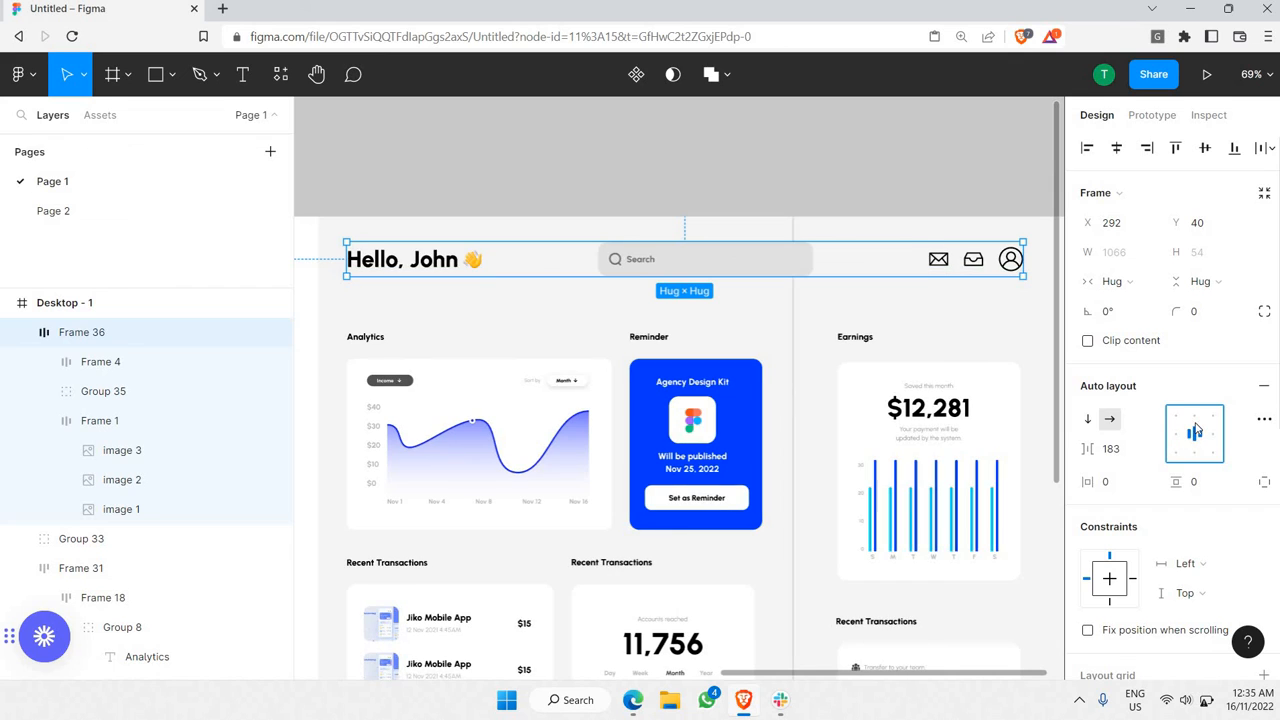
- Group the greeting and the search bar together inside the header's auto layout frame
double_click(435, 264)
left_click(733, 262, "shift")
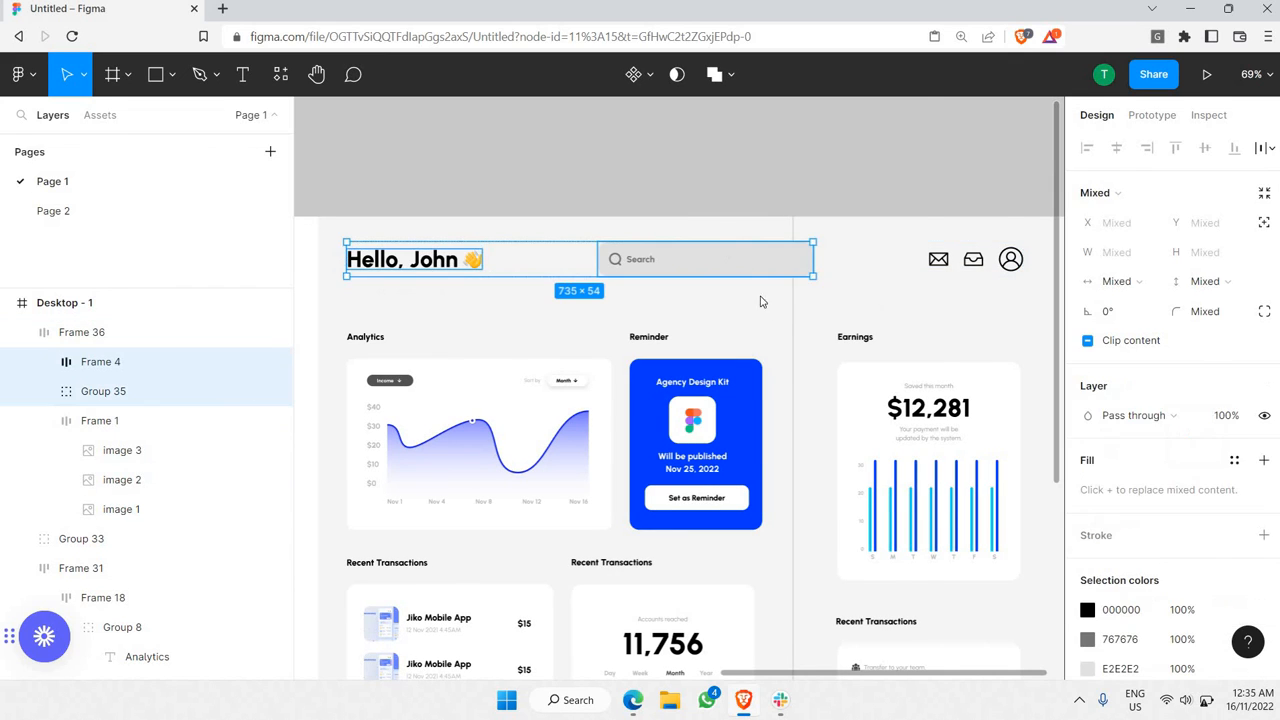
right_click(760, 302)
left_click(750, 316)
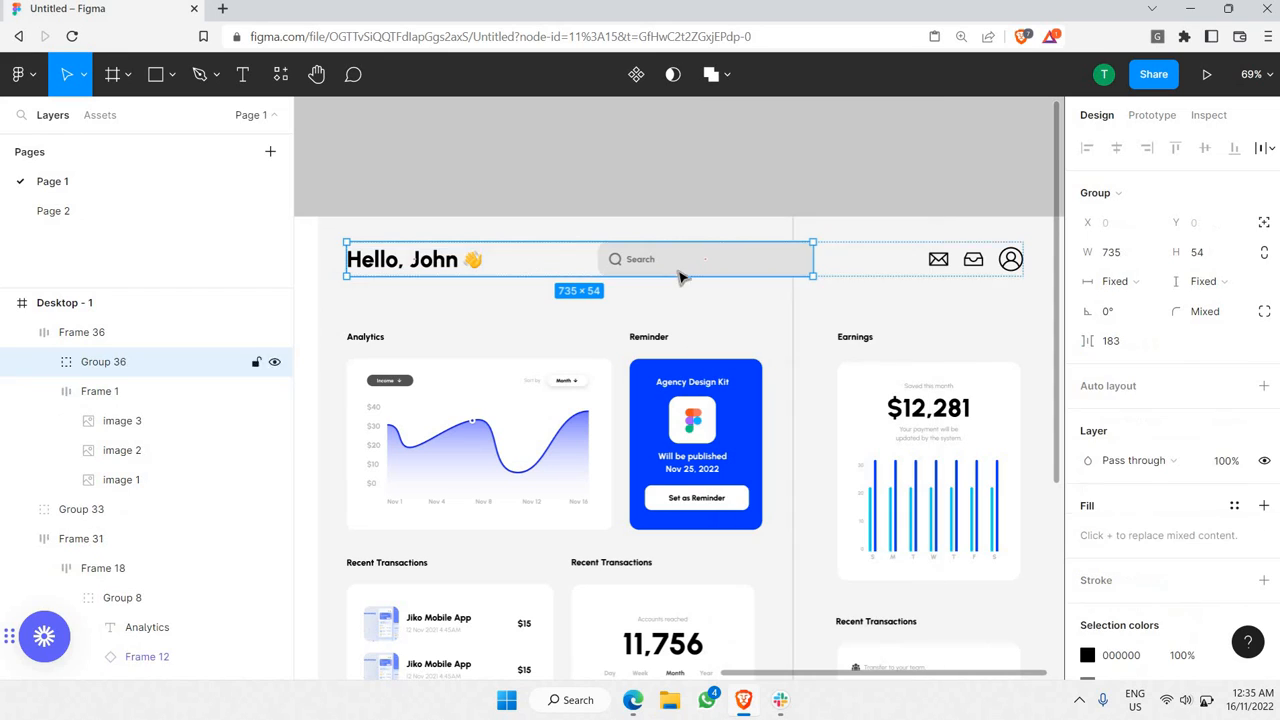
- Set the spacing between the greeting and the search bar to 120, after trying 150 and 135
left_click(555, 277)
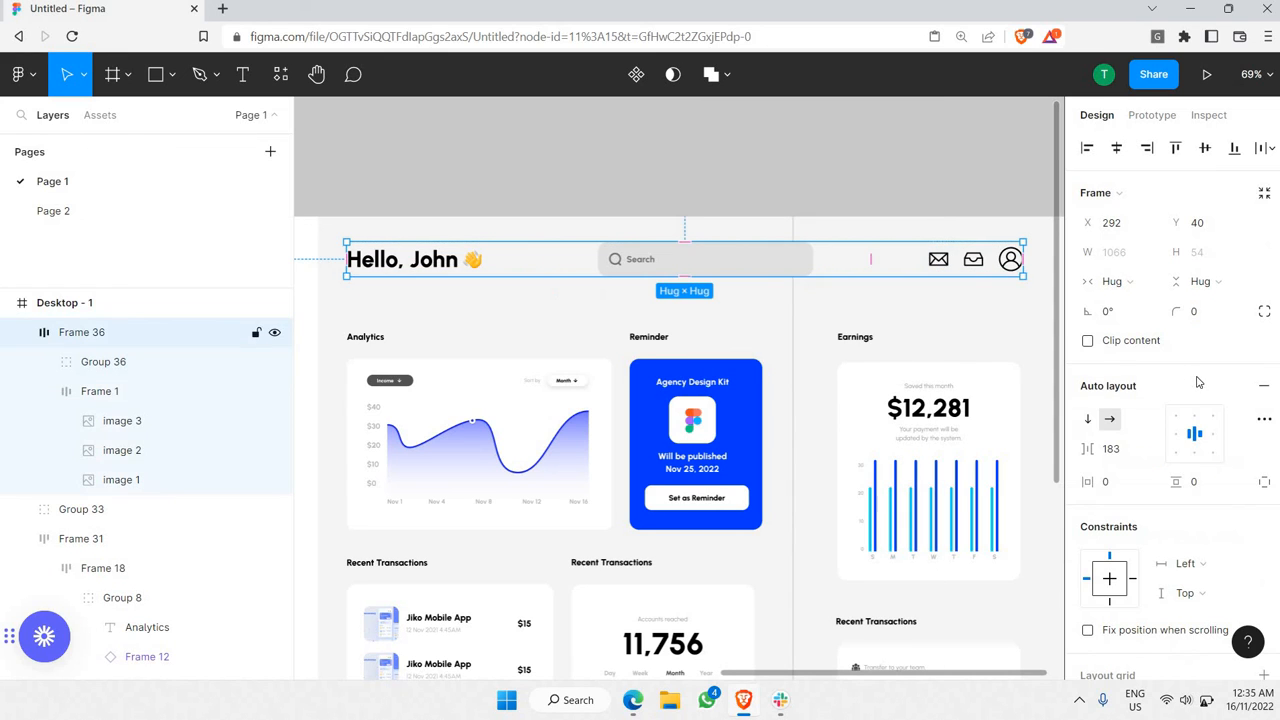
left_click(560, 268)
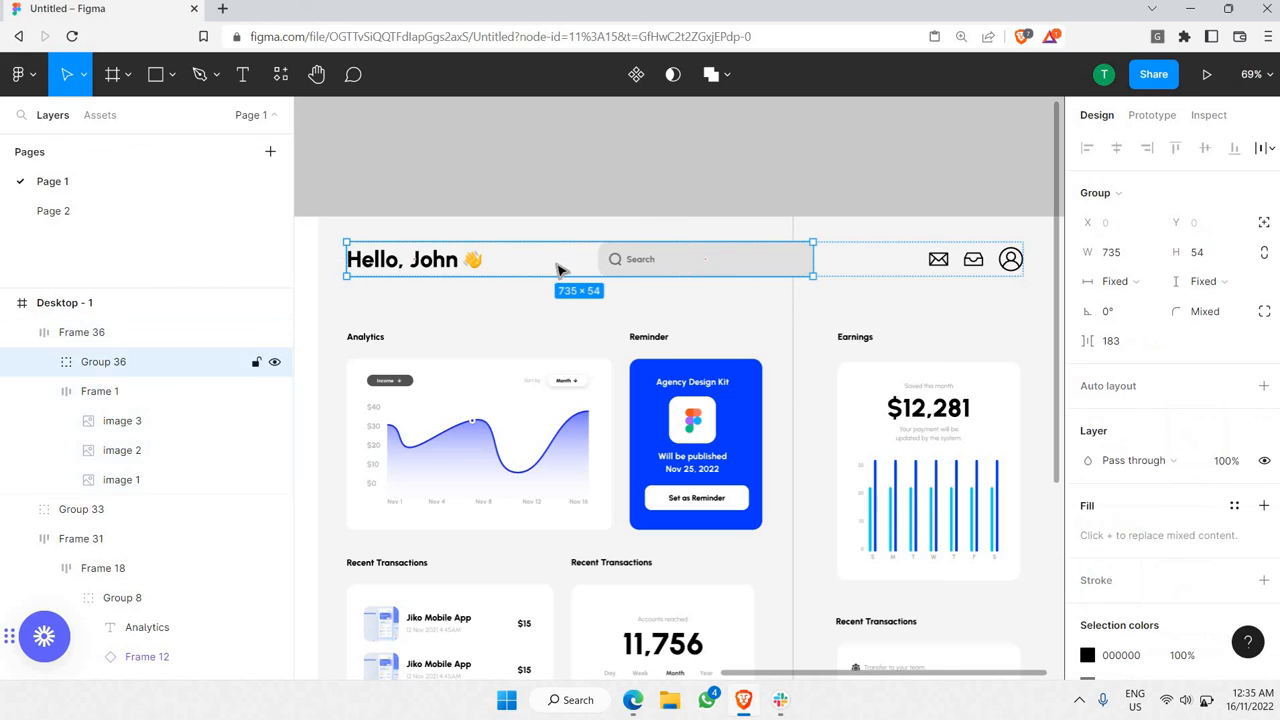
left_click(1114, 344)
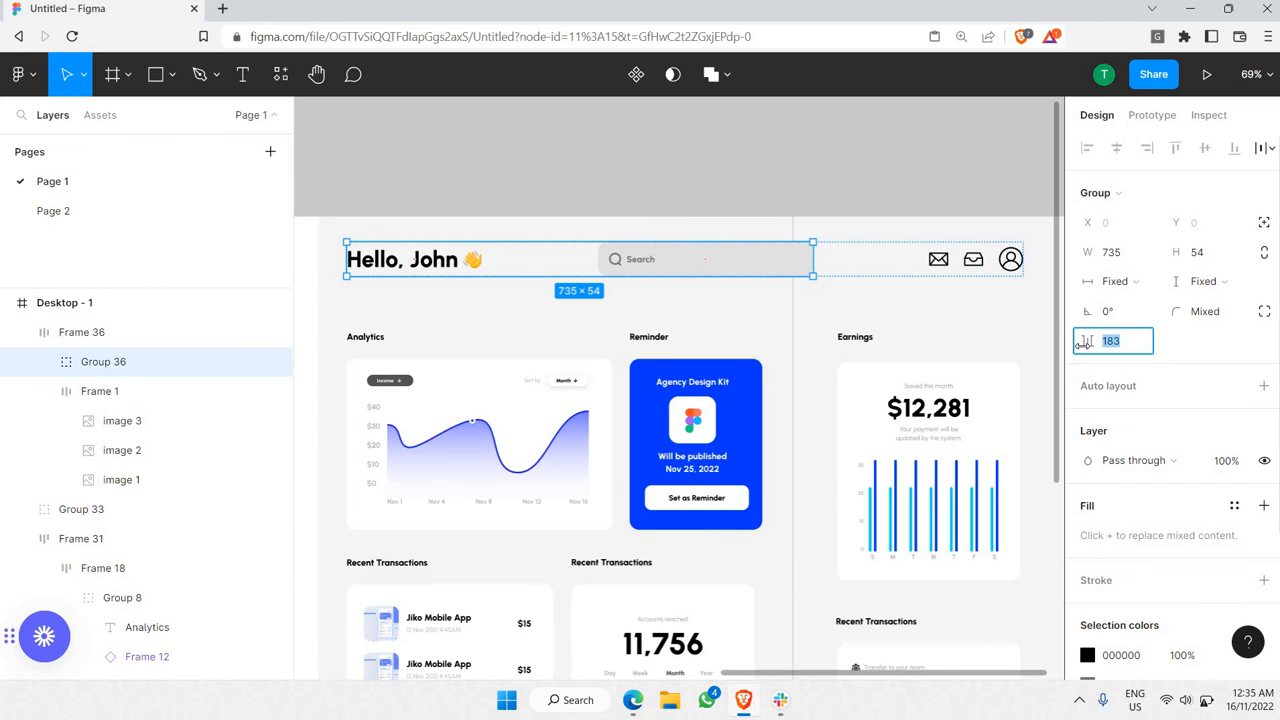
type("150")
key("Return")
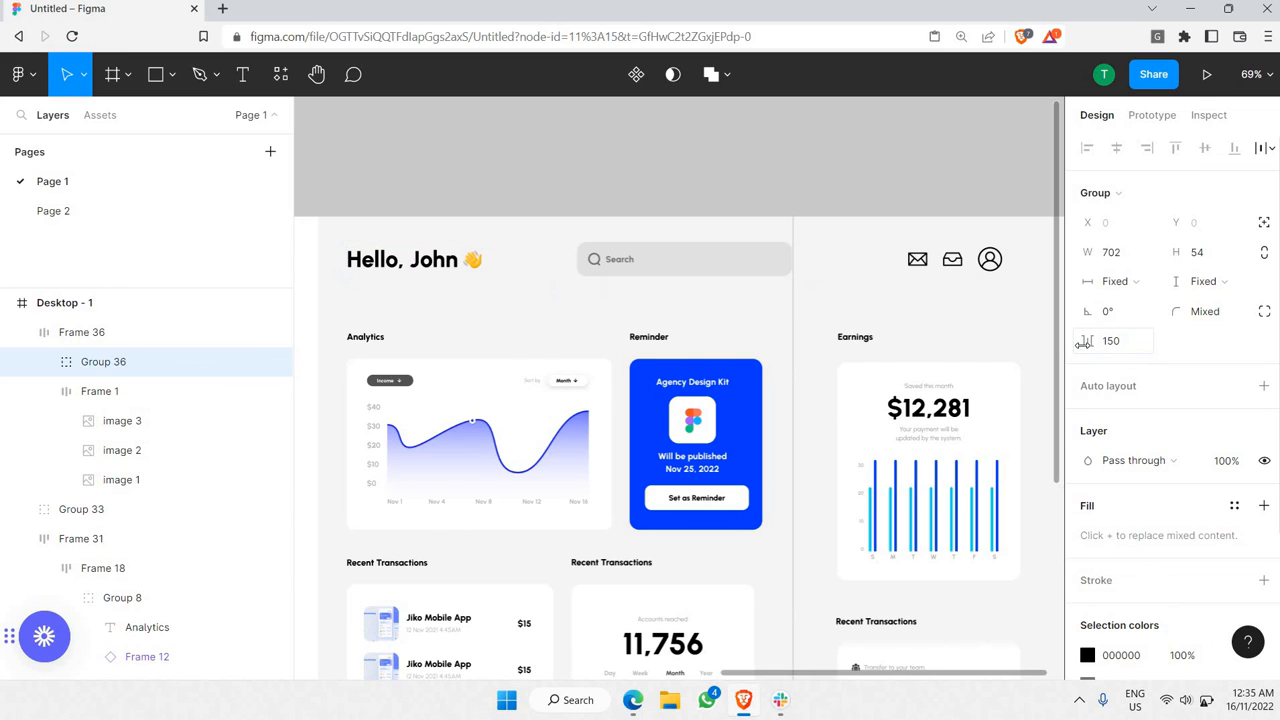
left_click(1118, 343)
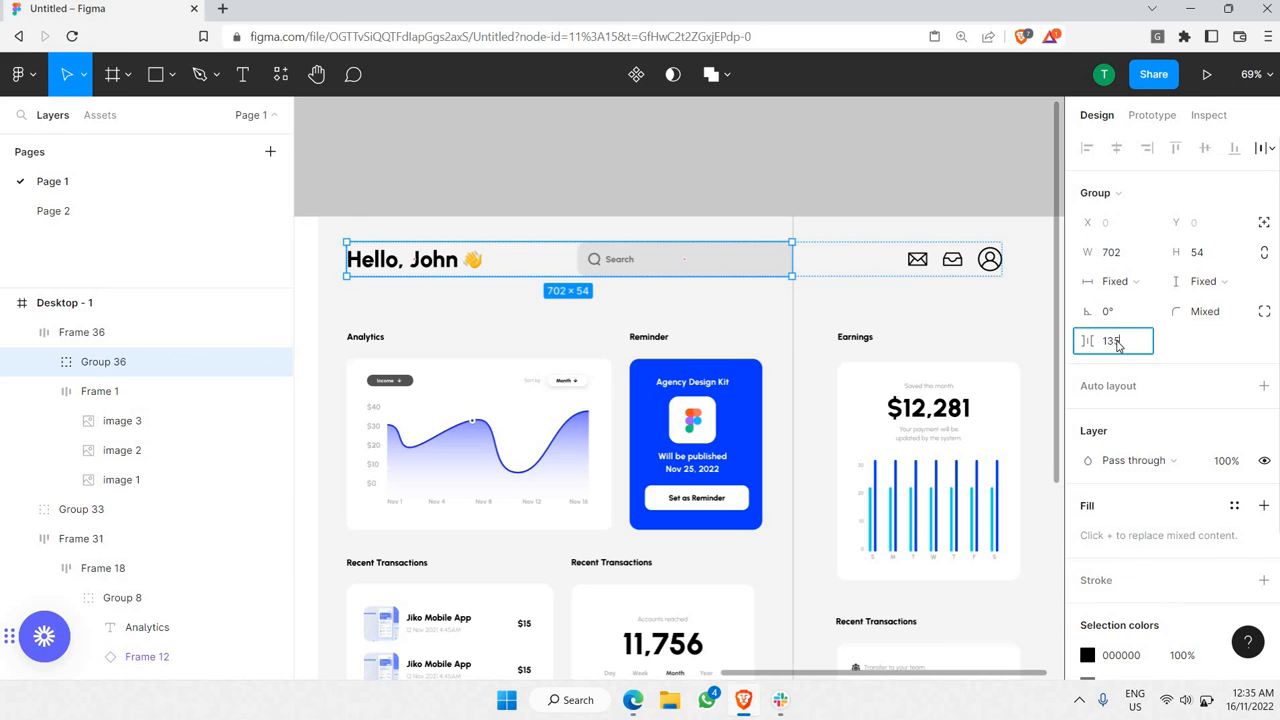
key("Return")
left_click(1118, 343)
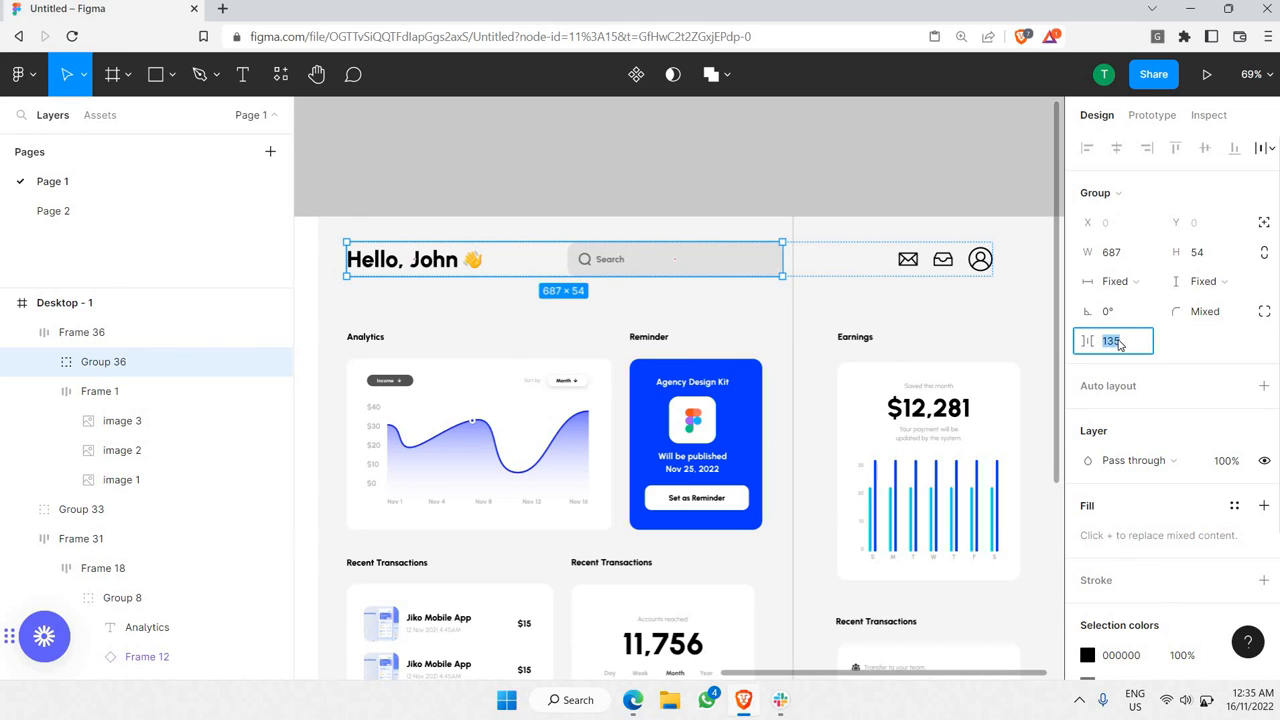
type("120")
key("Return")
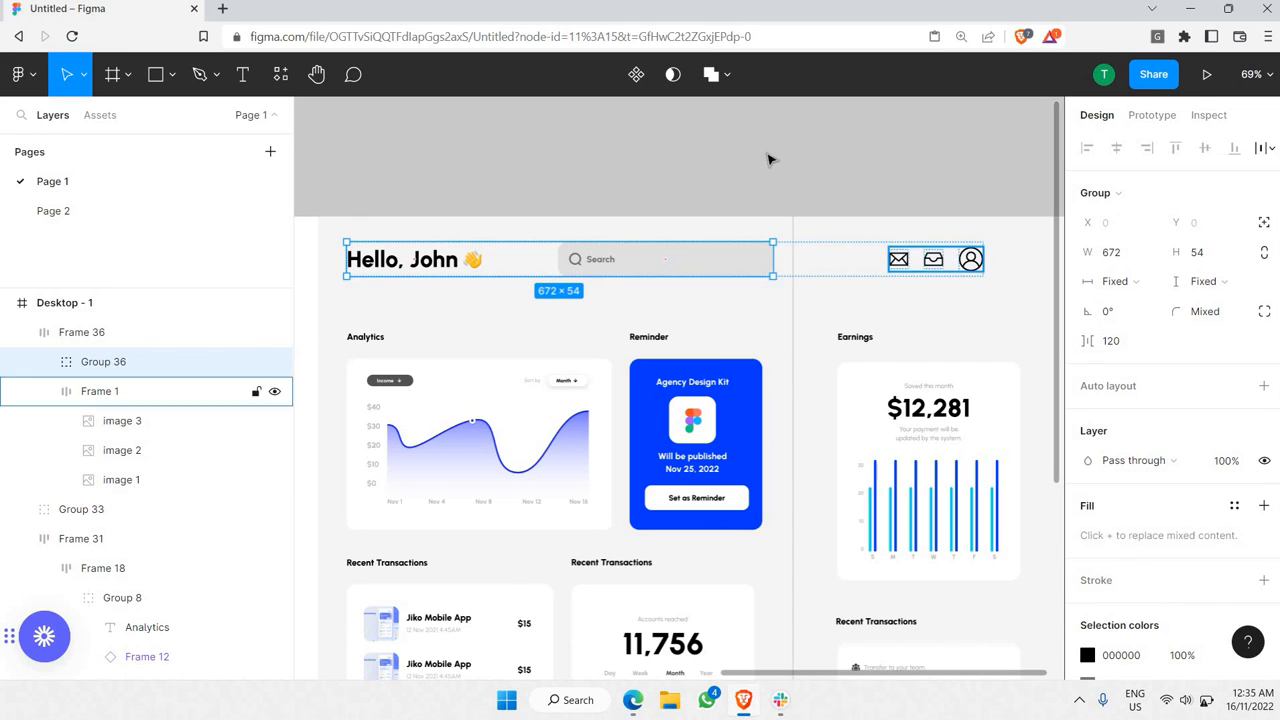
left_click(744, 196)
- Widen the header's auto layout gap between the search bar and the icons to 232
scroll(821, 276, "right", 1)
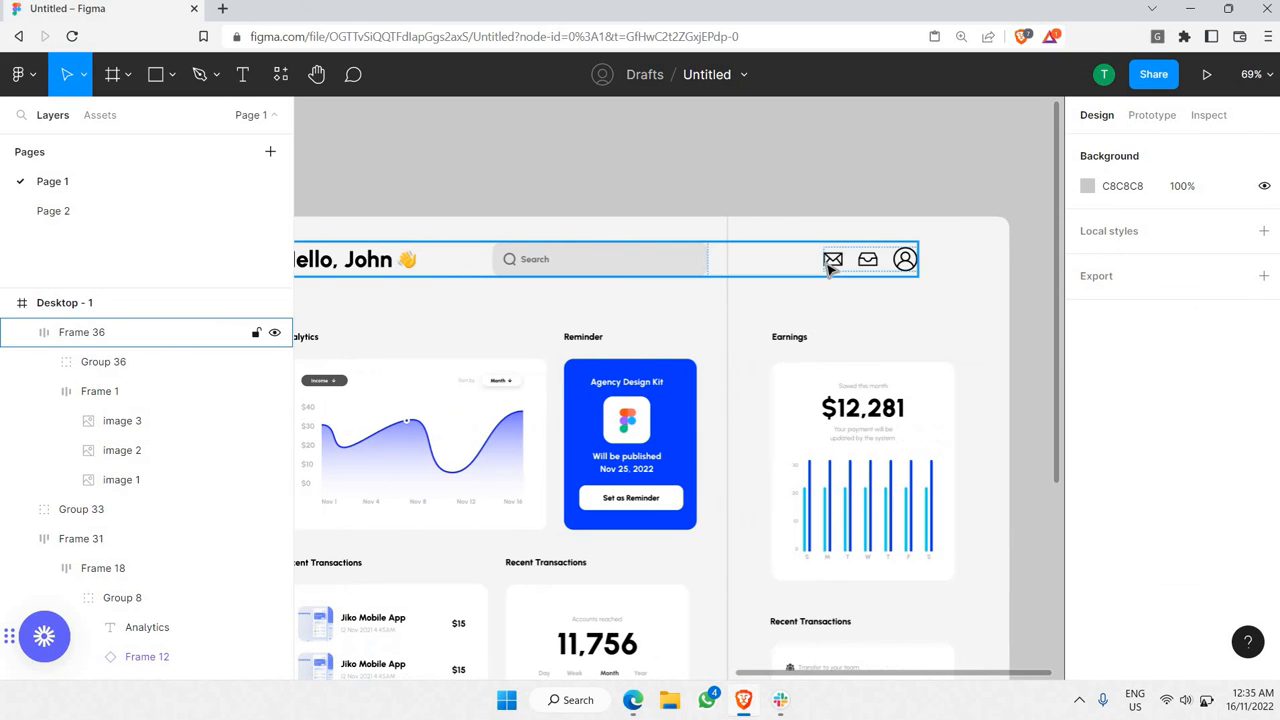
double_click(831, 265)
left_click(778, 275)
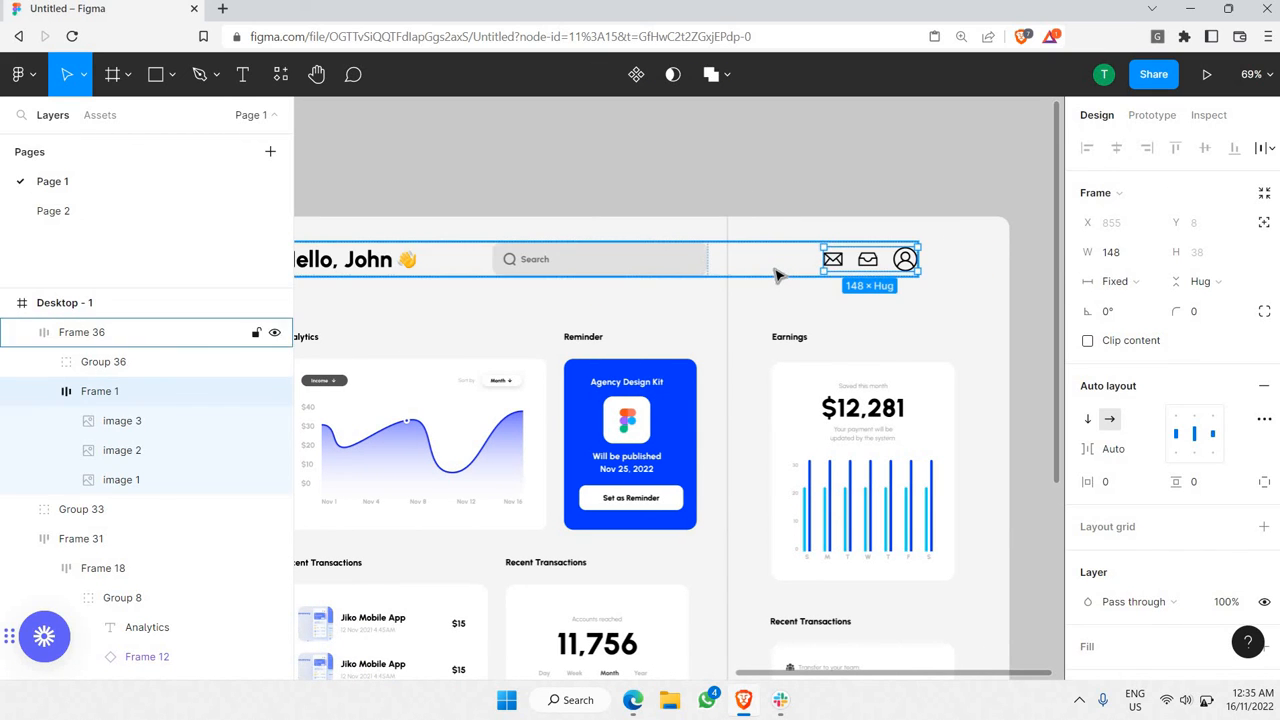
left_click(765, 261)
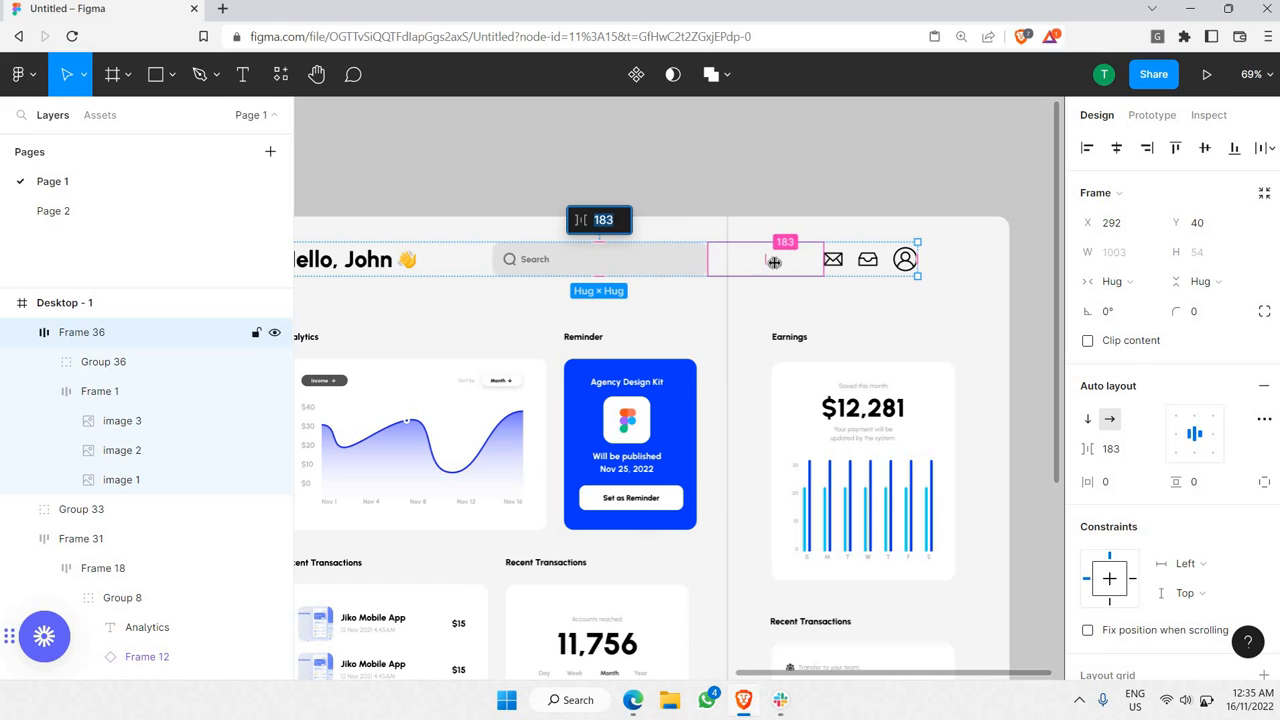
left_click_drag(774, 262, 780, 263)
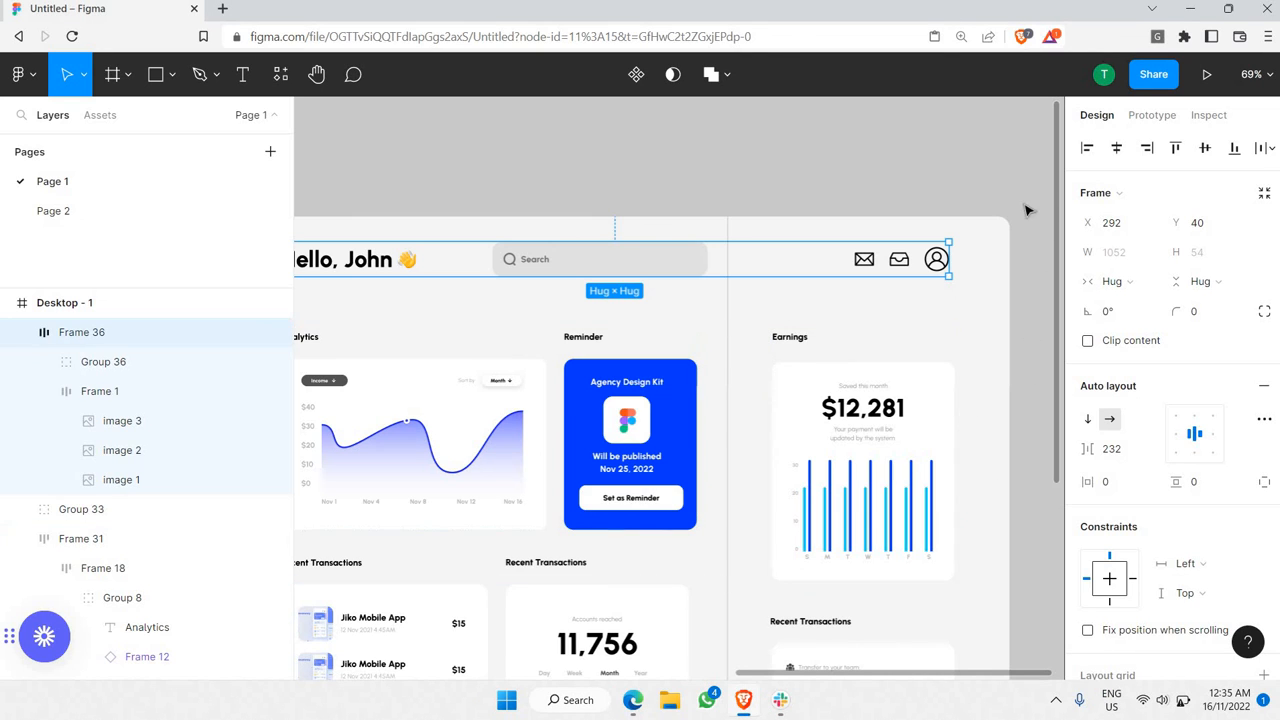
left_click(937, 180)
scroll(937, 180, "down", 3)
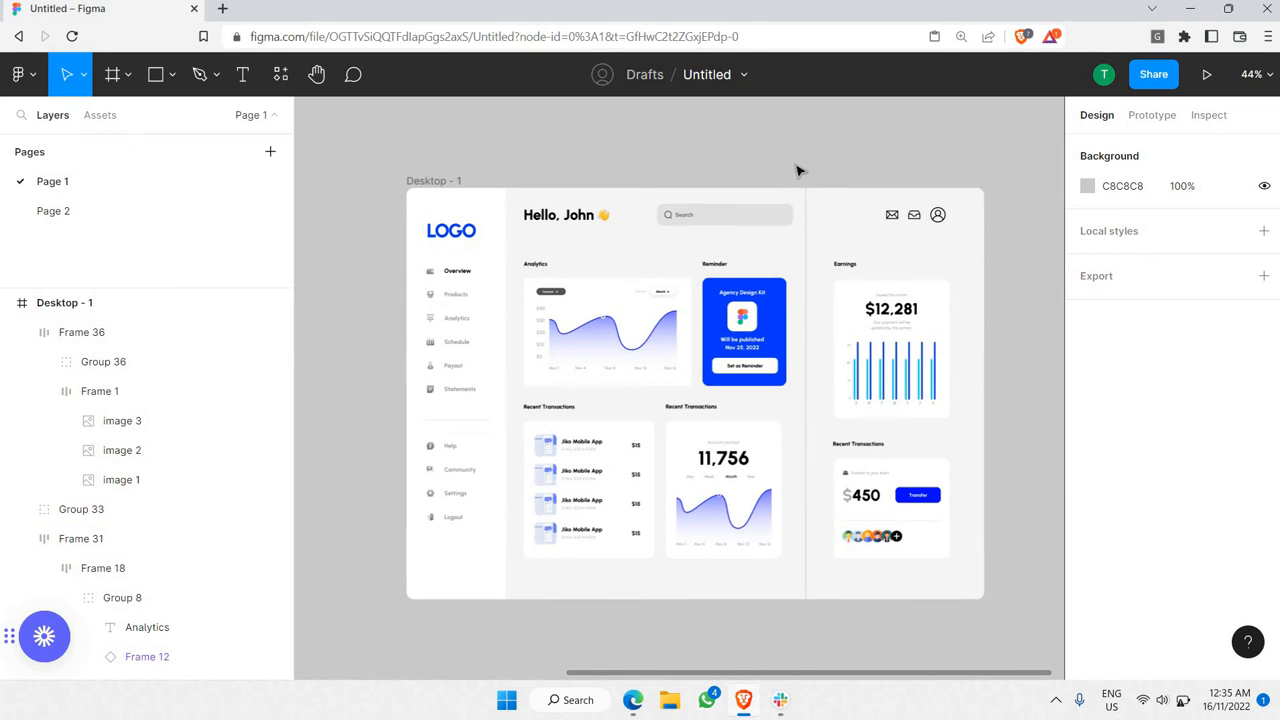
scroll(805, 155, "up", 1)
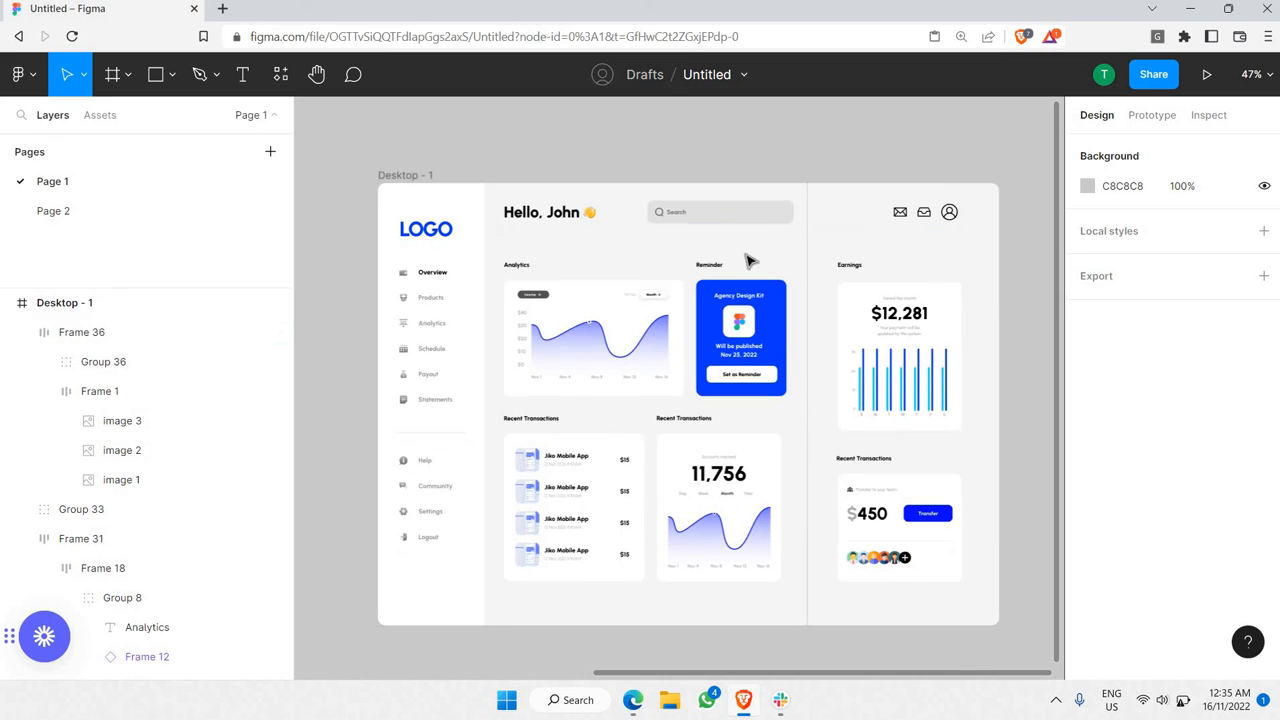
- Move the header row with the greeting, search bar and icons slightly down within the Desktop - 1 frame
scroll(745, 215, "up", 1)
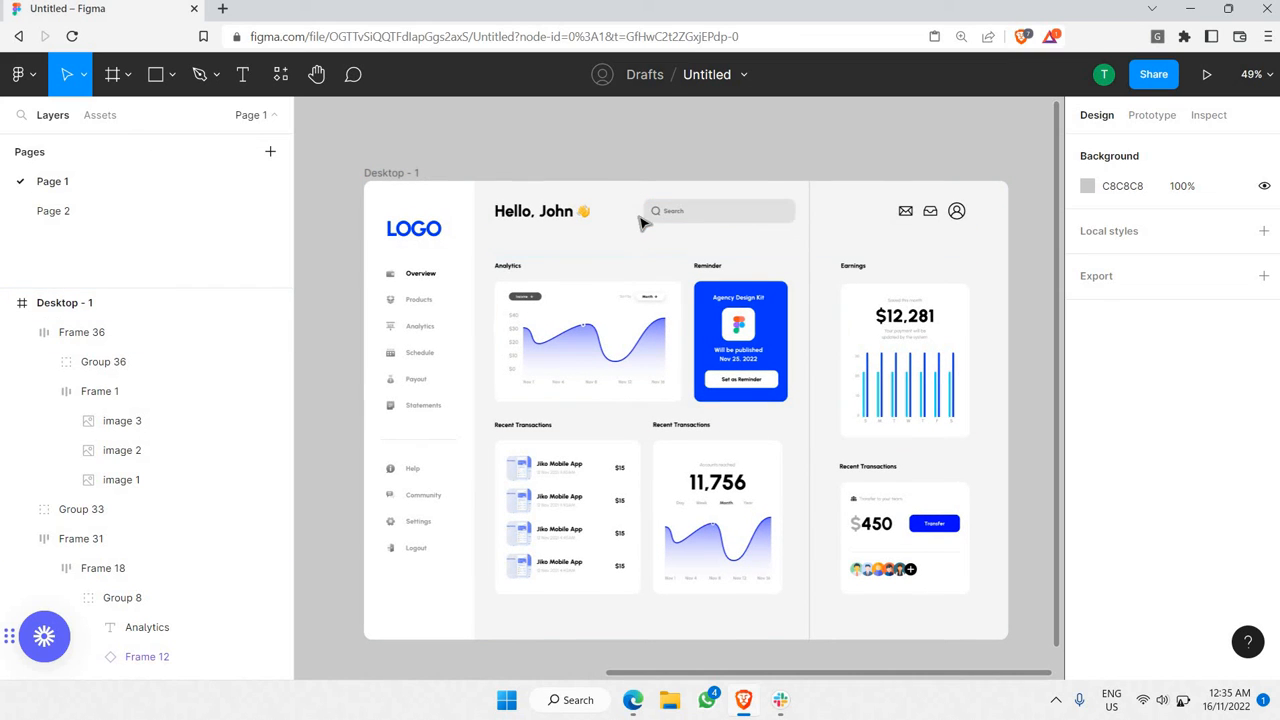
left_click(781, 216)
left_click_drag(781, 228, 790, 170)
left_click(790, 170)
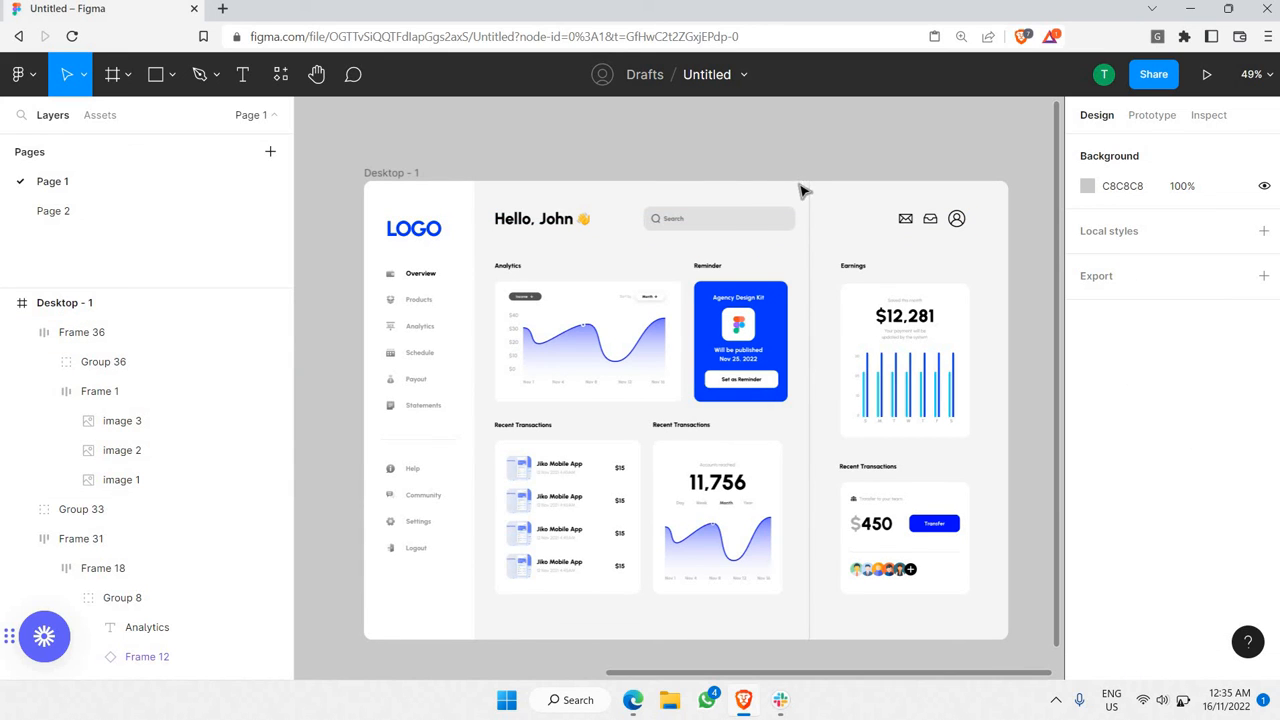
- Change the Desktop - 1 frame's background fill to white (FFFFFF)
left_click(1002, 224)
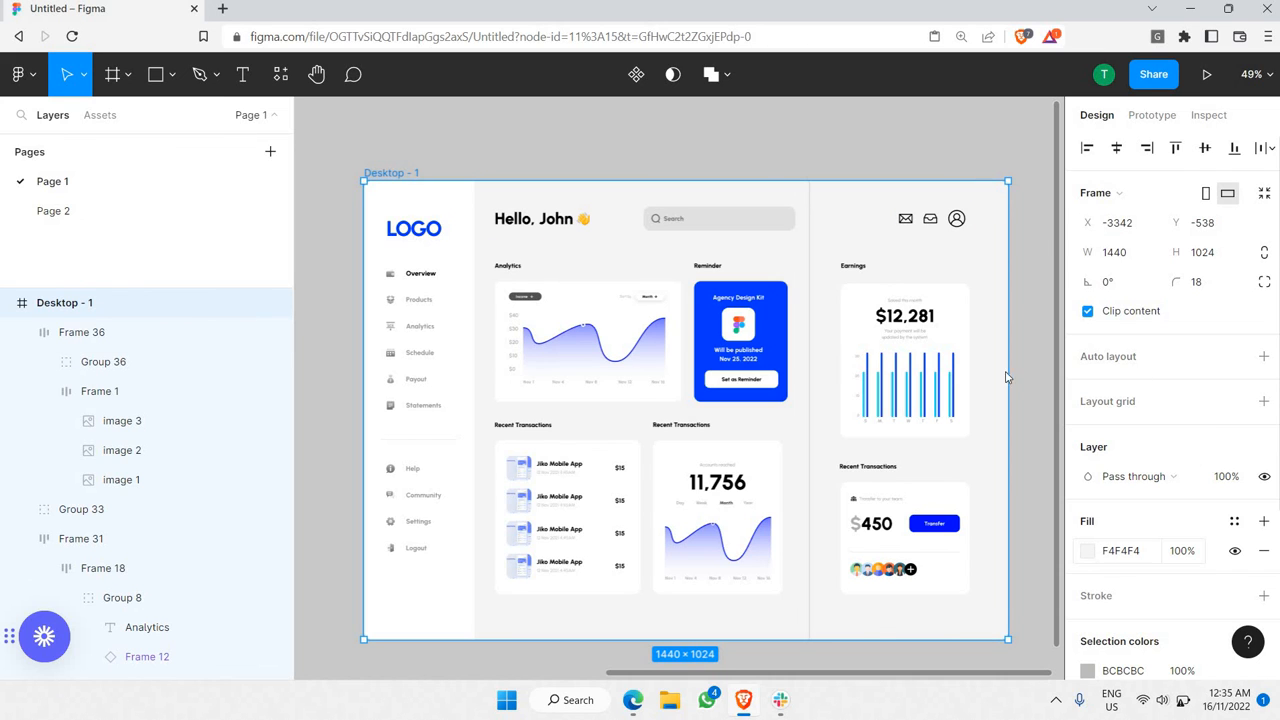
left_click(1088, 551)
left_click_drag(961, 265, 752, 132)
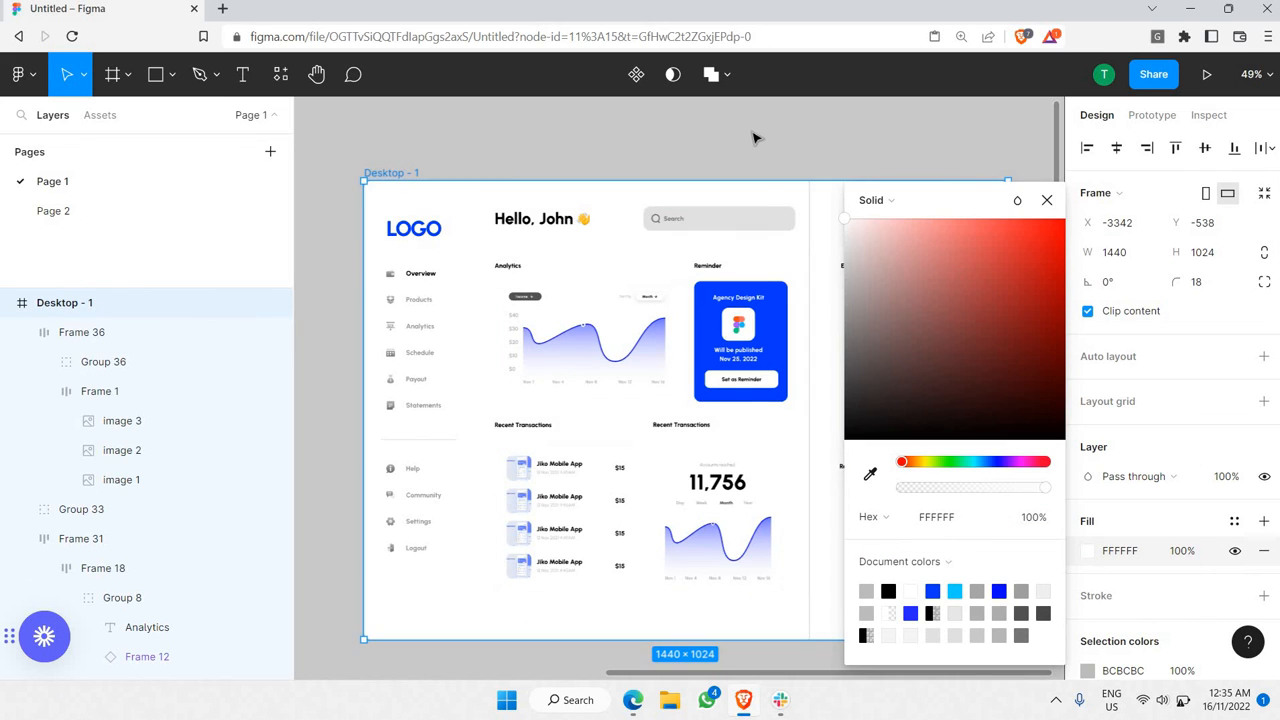
left_click(752, 137)
scroll(614, 251, "up", 5)
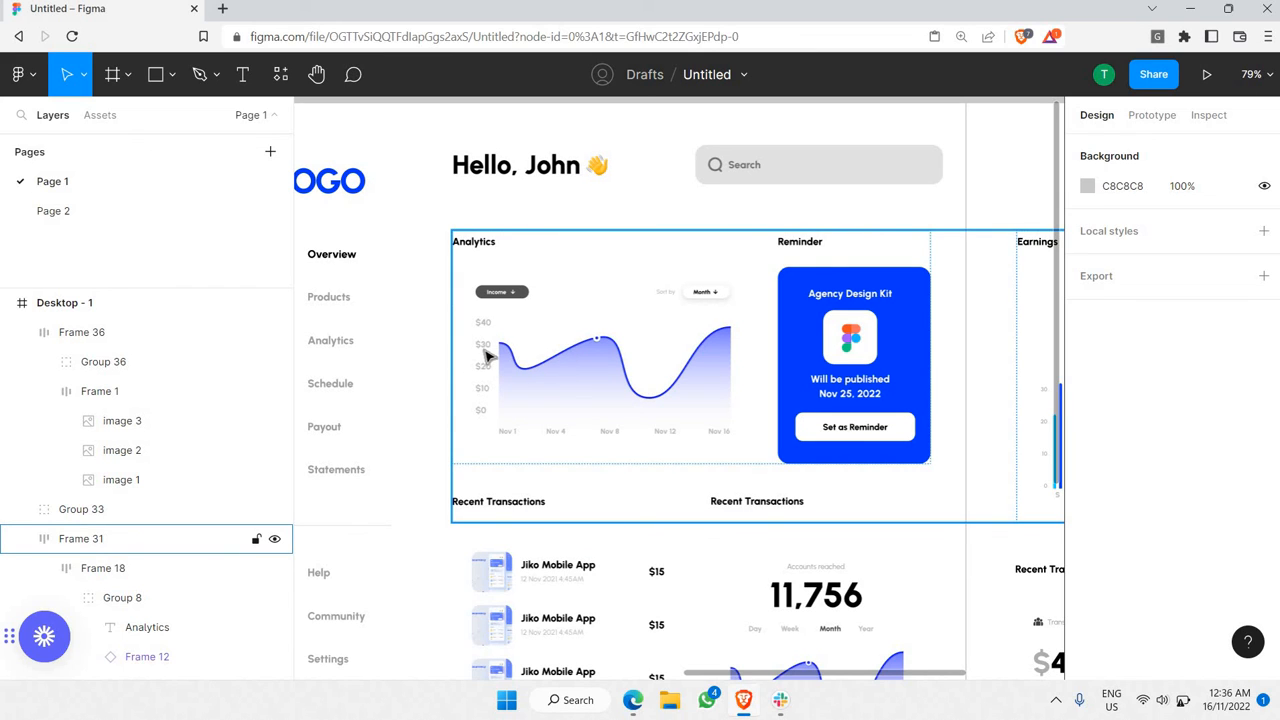
scroll(500, 350, "down", 5)
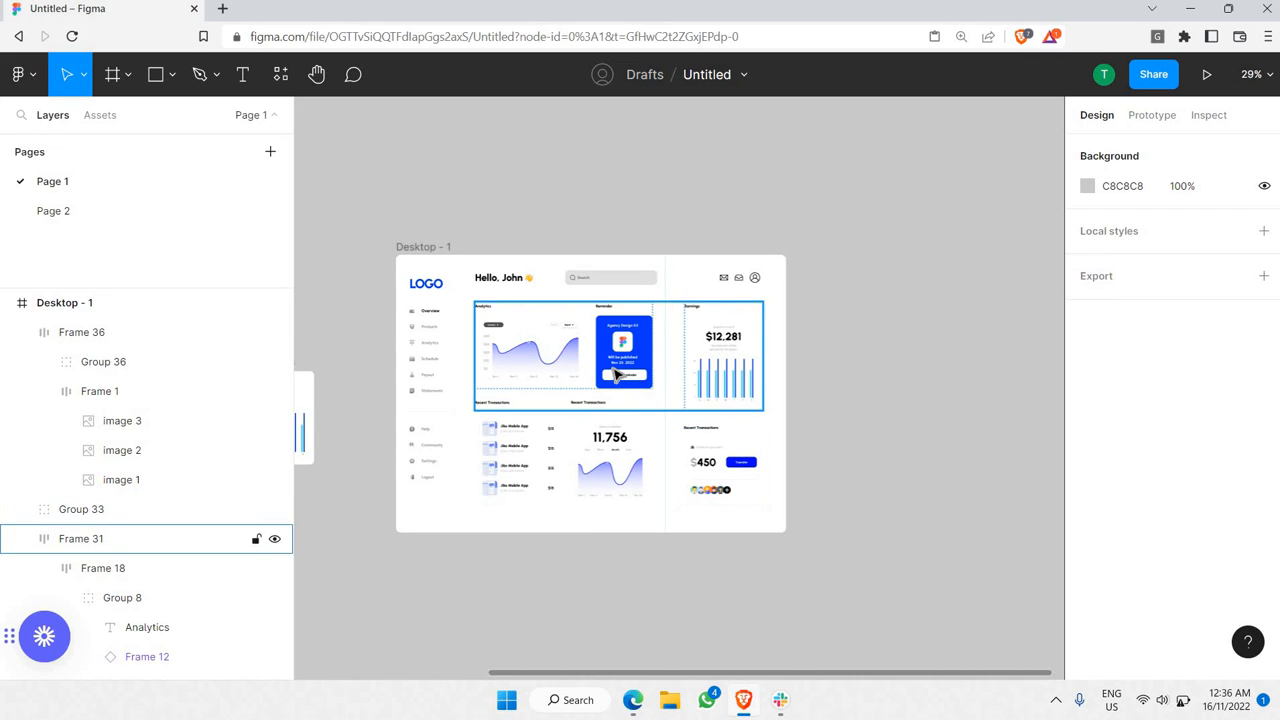
scroll(620, 368, "left", 3)
scroll(620, 368, "left", 6)
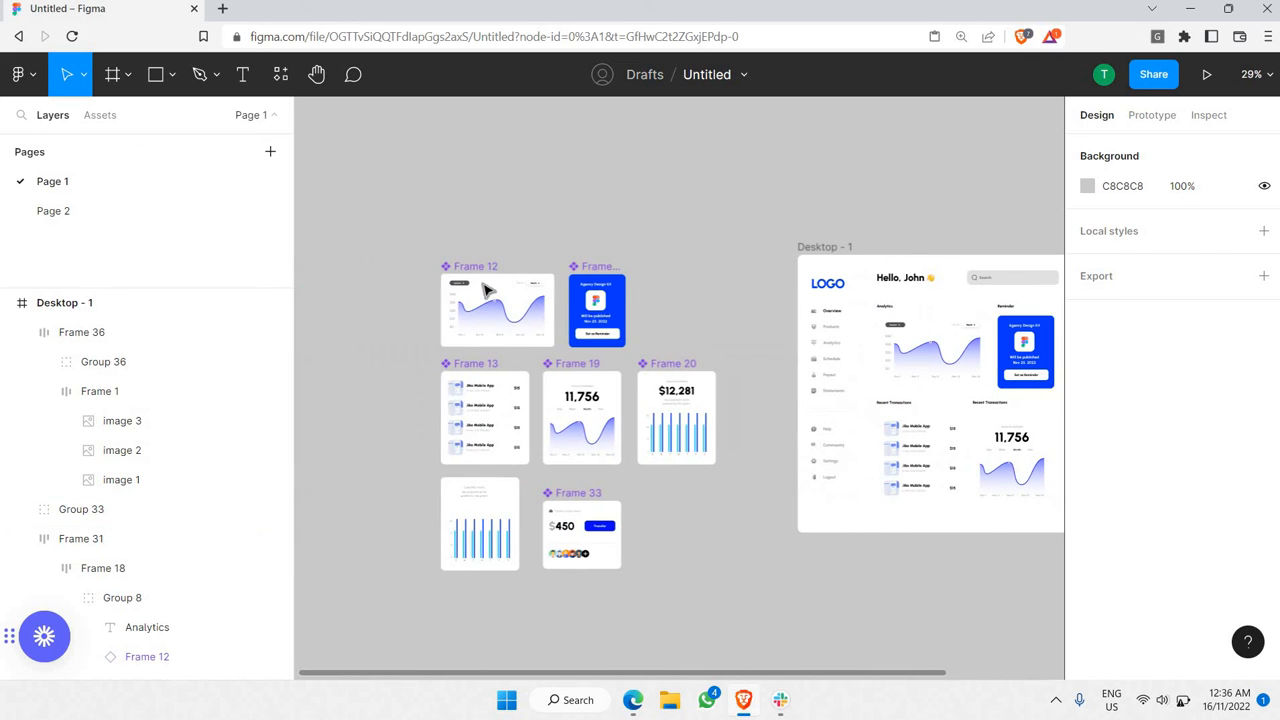
scroll(700, 334, "up", 3)
scroll(766, 357, "right", 15)
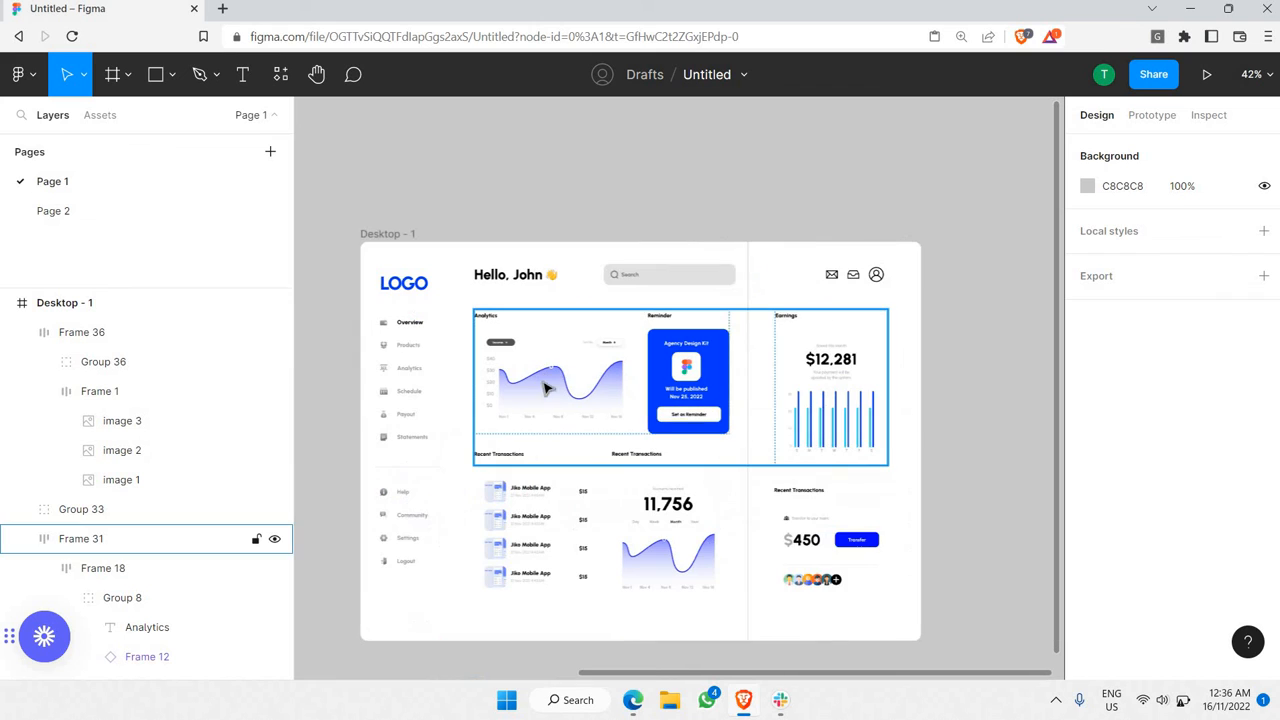
- Add a drop shadow effect to the Analytics chart card nested inside the dashboard's upper row
scroll(556, 350, "up", 5)
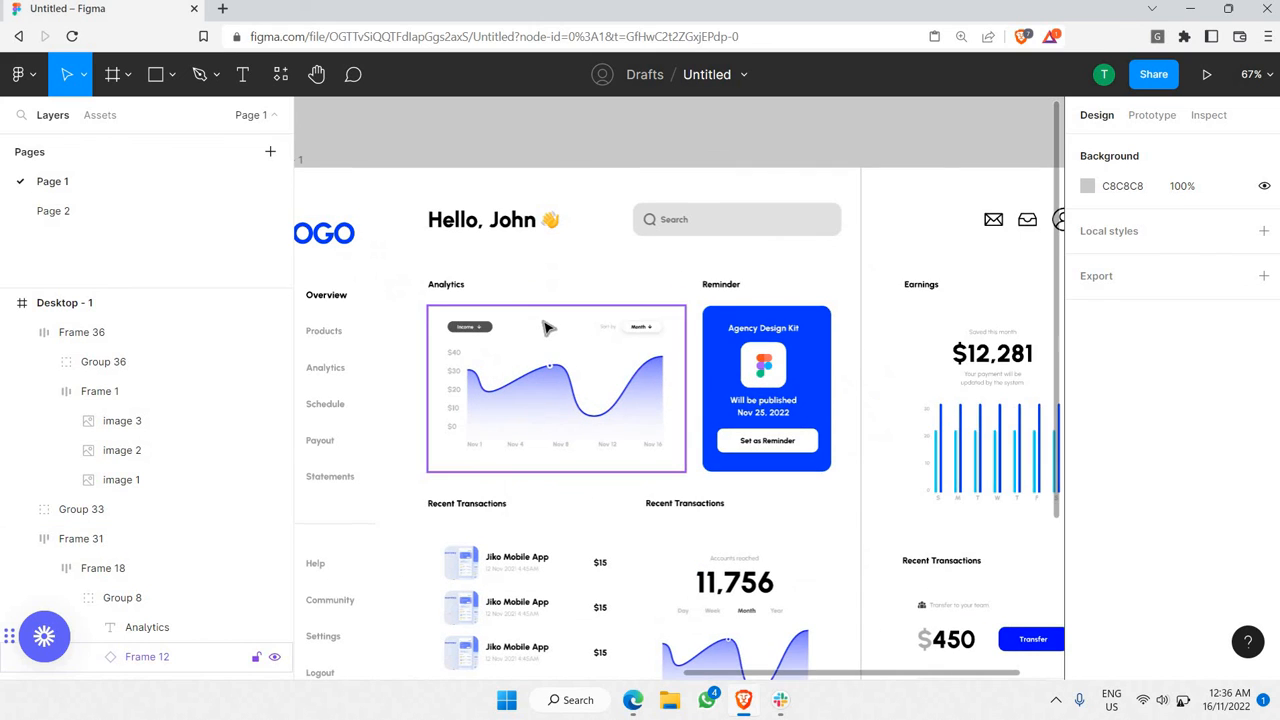
scroll(551, 332, "up", 3)
double_click(551, 332)
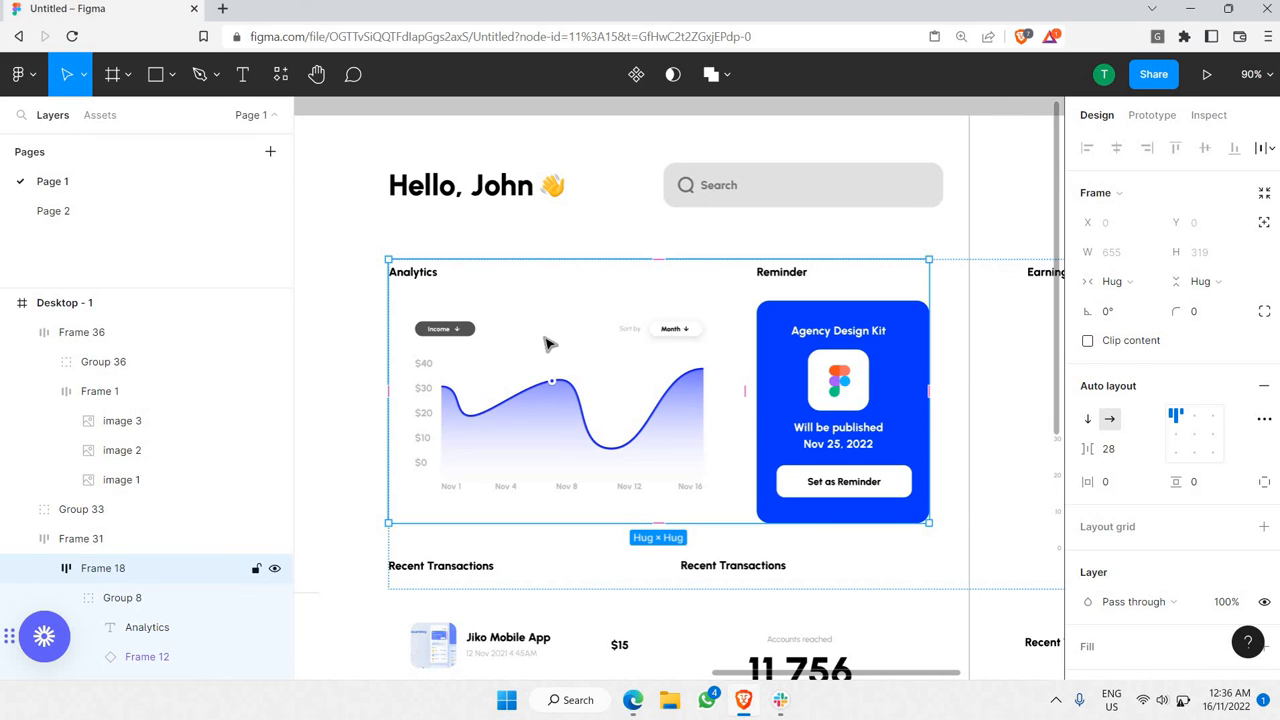
left_click(548, 344)
left_click(548, 344)
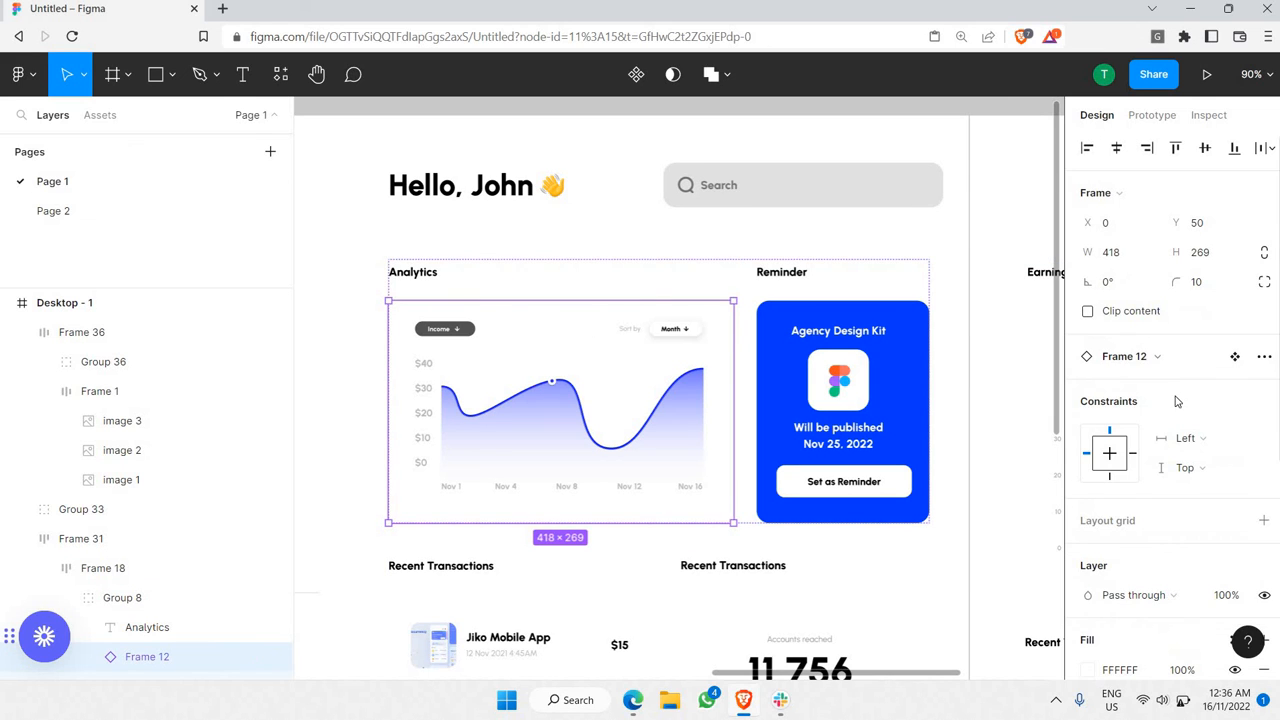
scroll(1176, 405, "down", 3)
scroll(1176, 405, "down", 2)
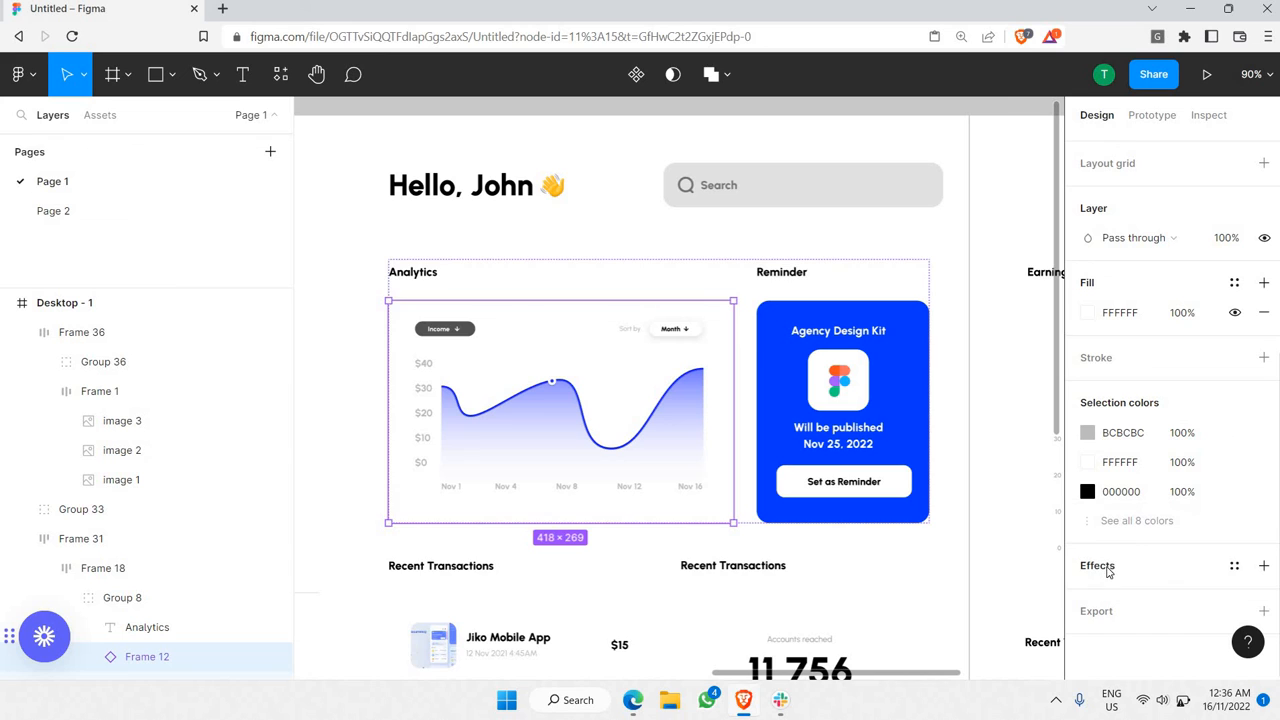
left_click(1107, 571)
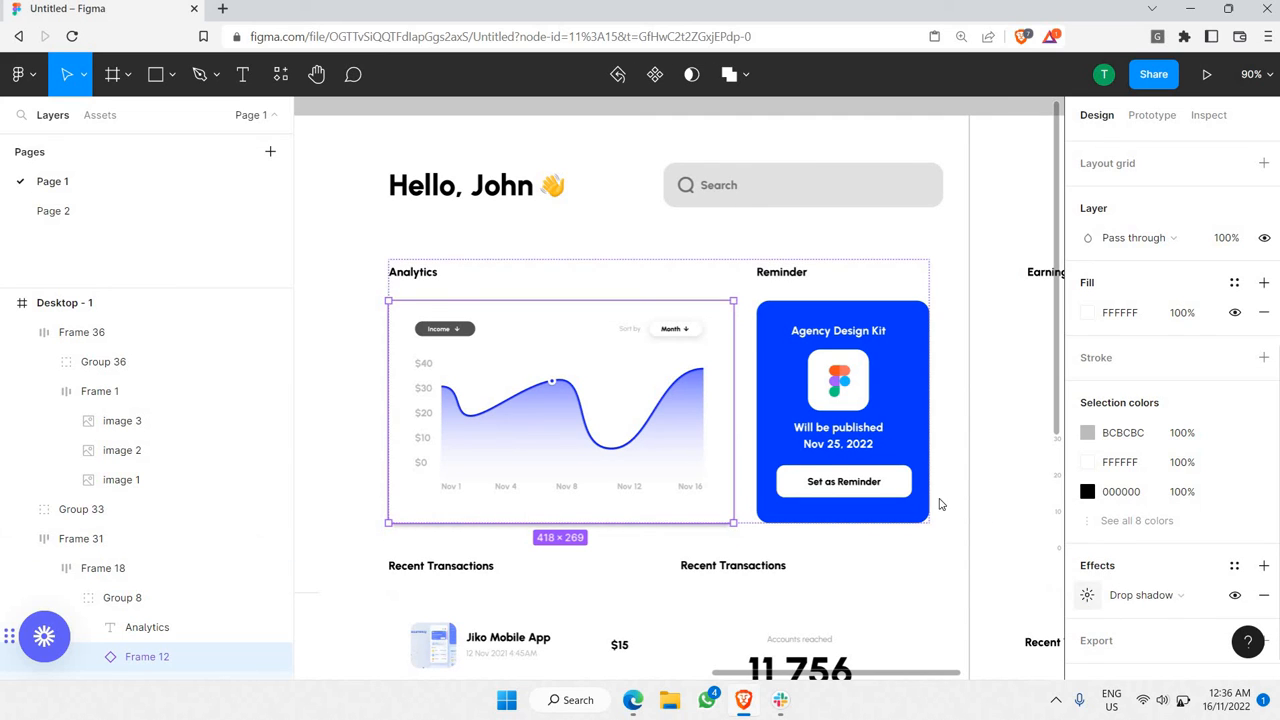
- Set the Analytics card's drop shadow to Y offset 3, blur 5 and 15% opacity
left_click(1087, 595)
left_click_drag(938, 497, 892, 310)
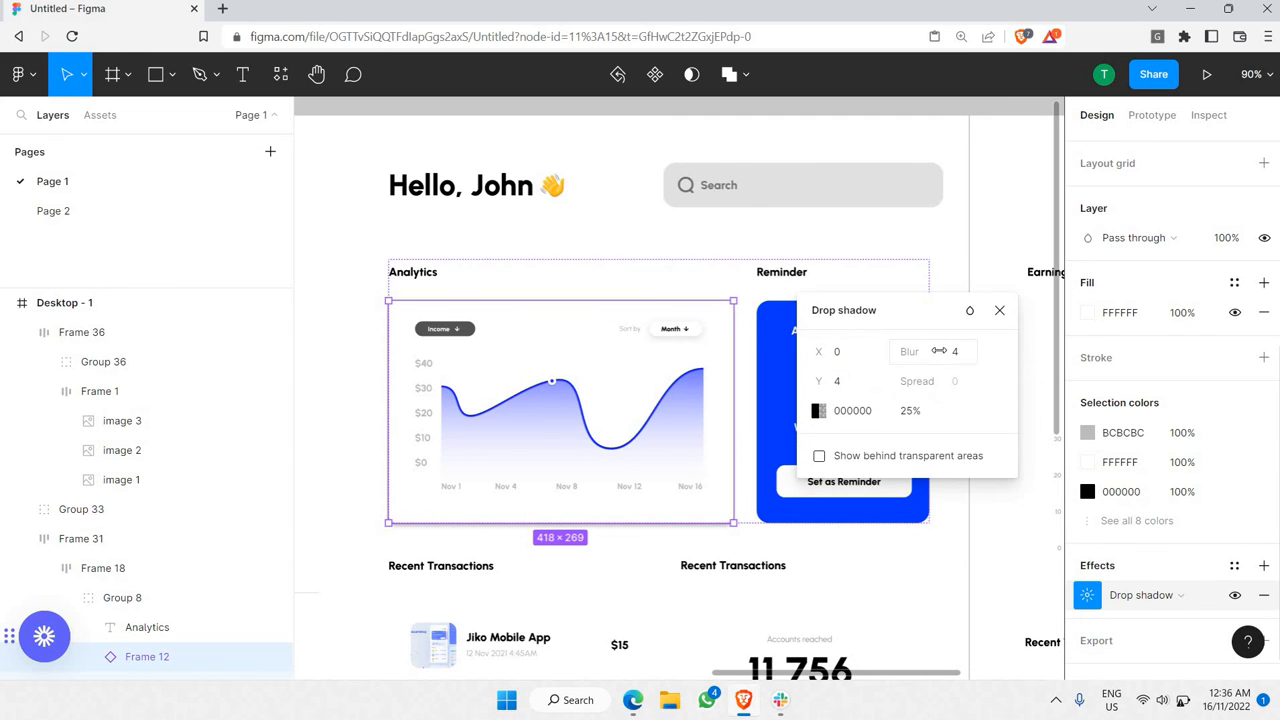
left_click(962, 355)
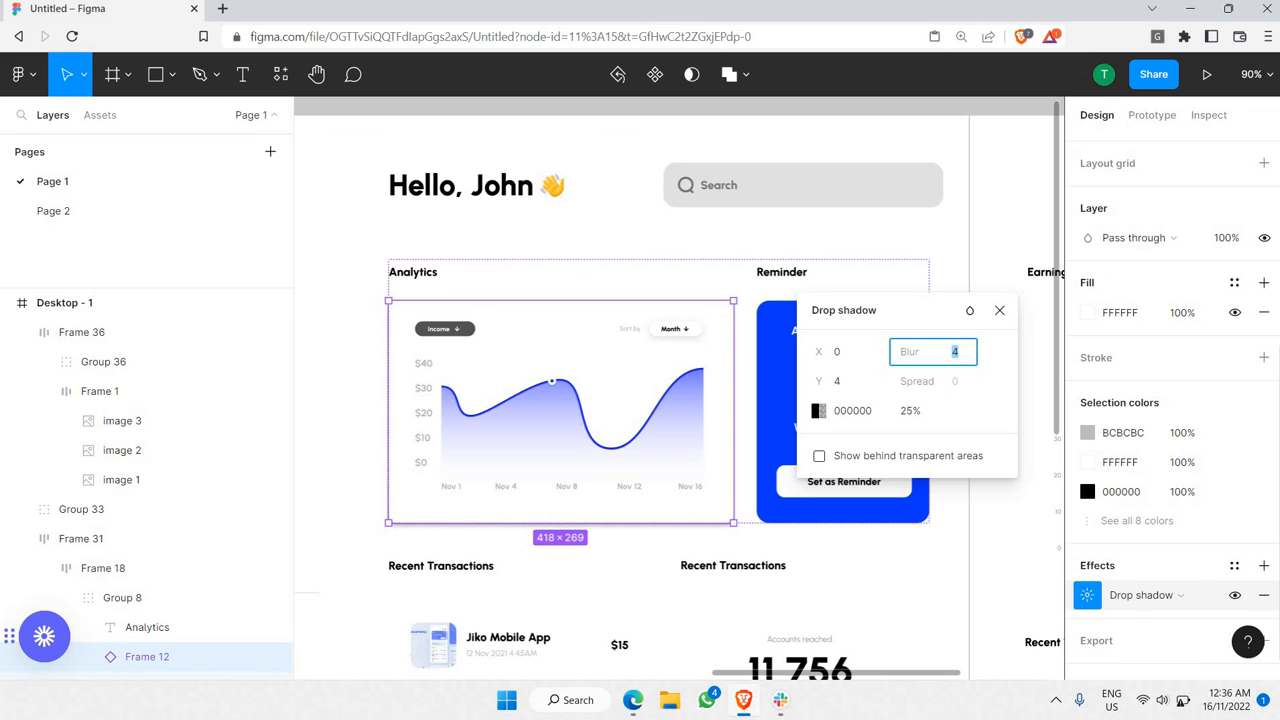
left_click_drag(916, 360, 1092, 356)
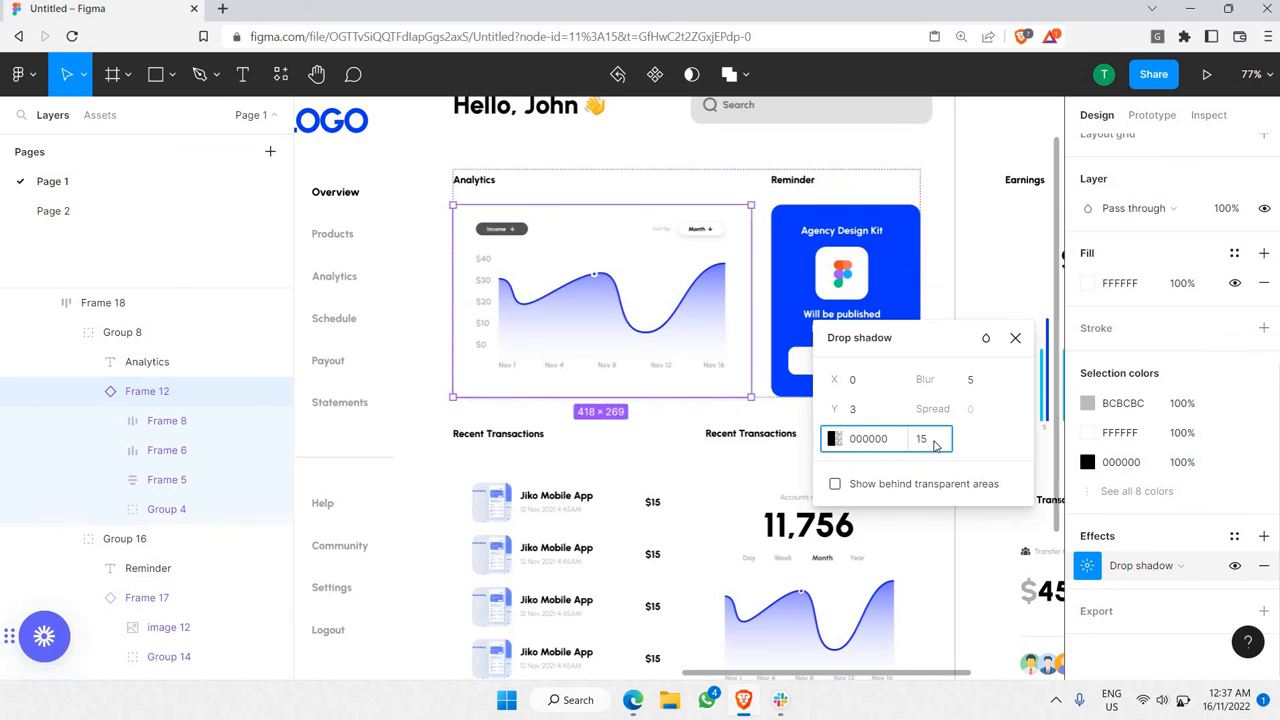
key("Return")
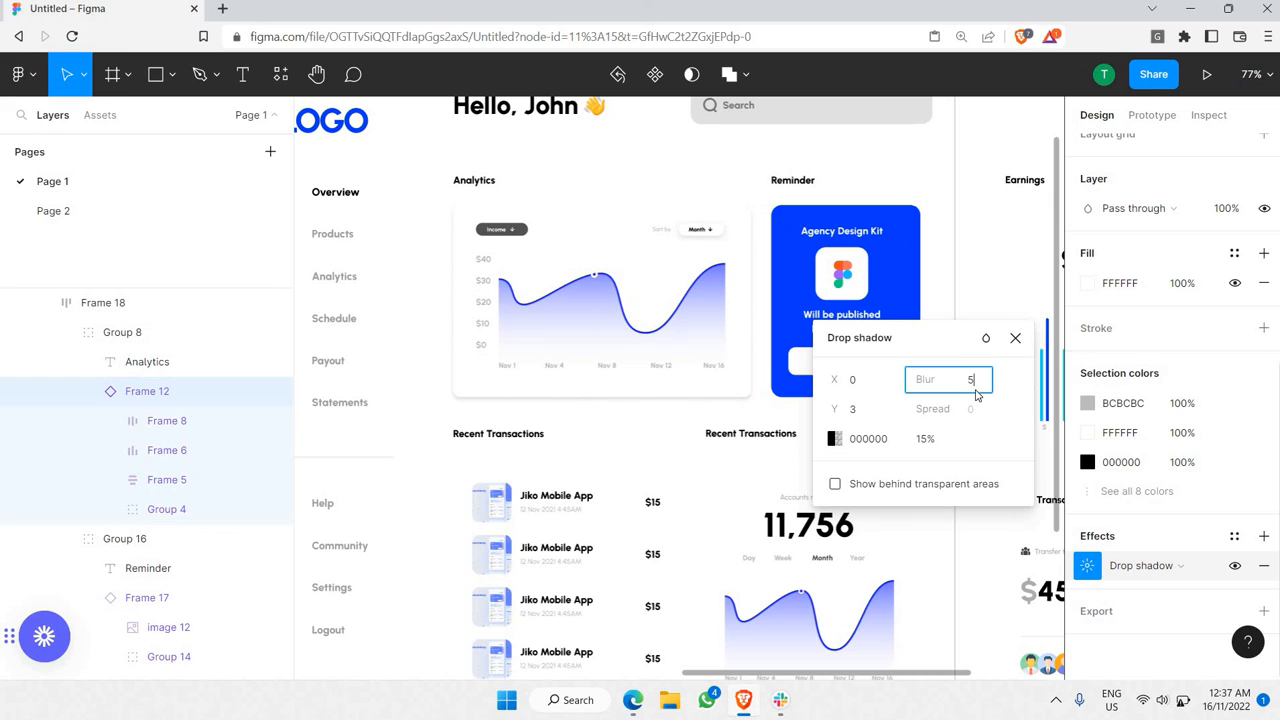
- Soften the Analytics card's drop shadow with a blur of 50 and an opacity of 5%, and deselect the card
left_click(975, 389)
type("5")
key("Return")
key("Return")
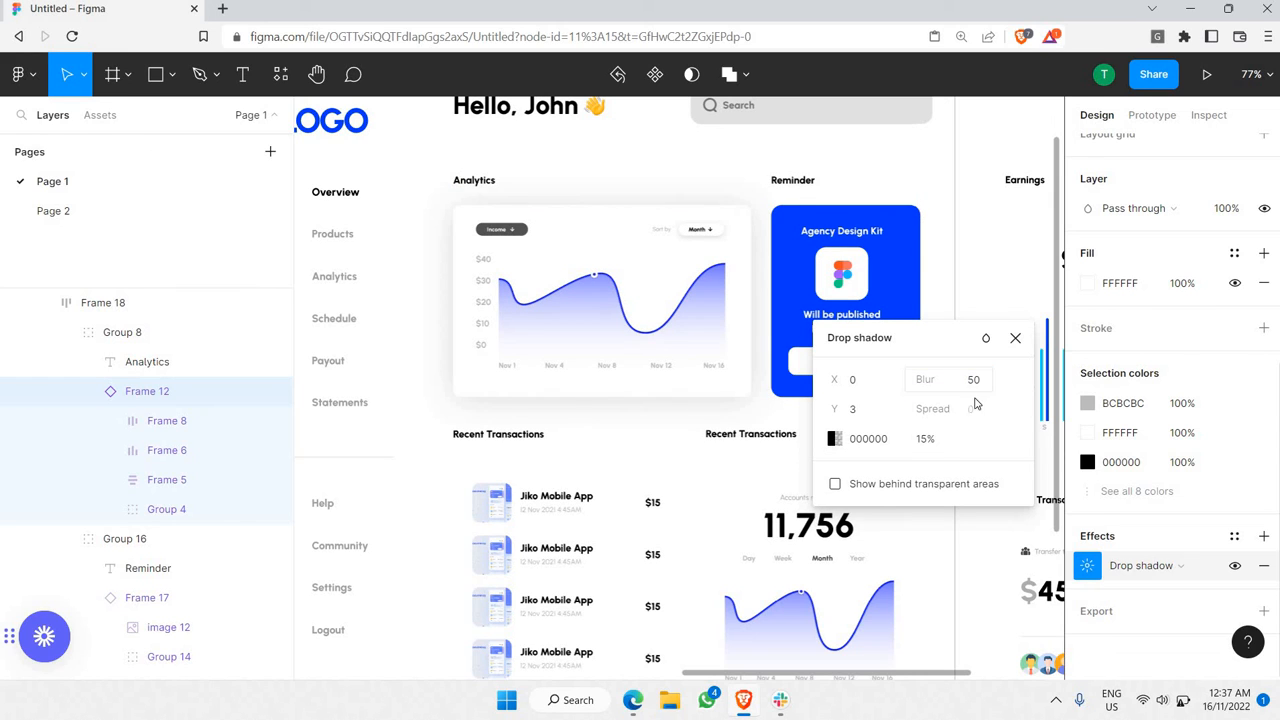
left_click(932, 449)
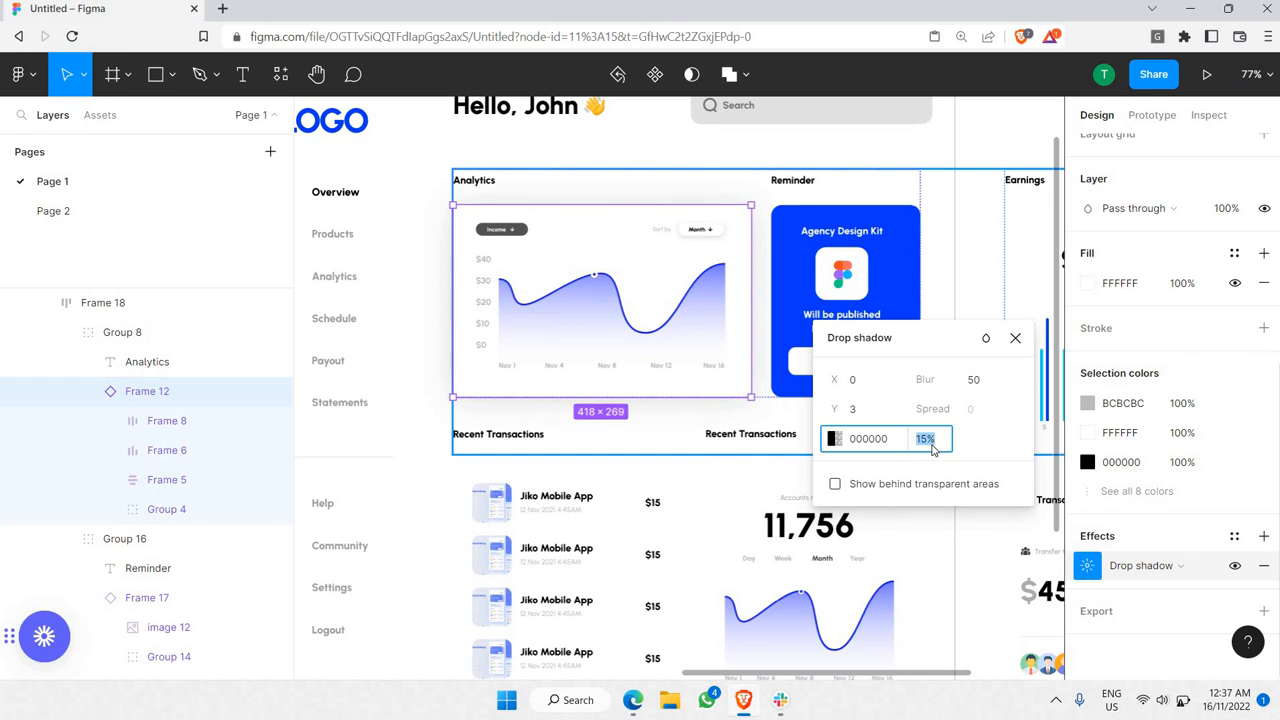
key("Return")
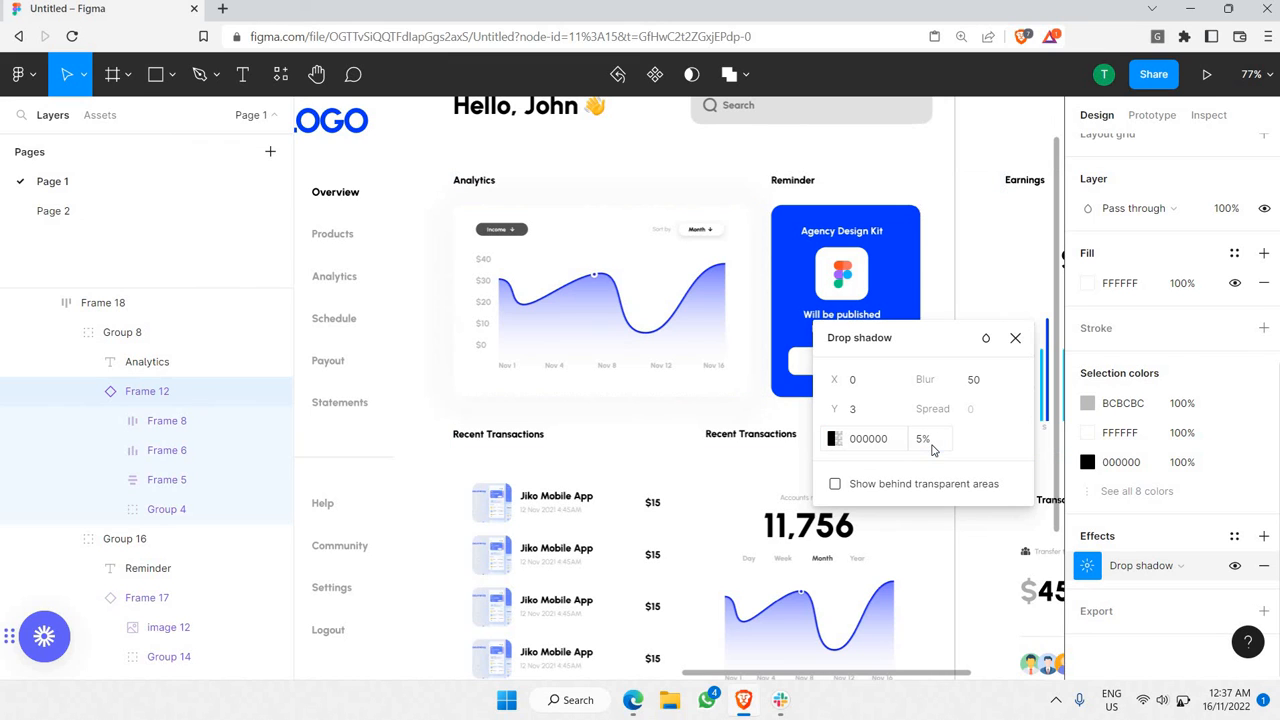
left_click(725, 338)
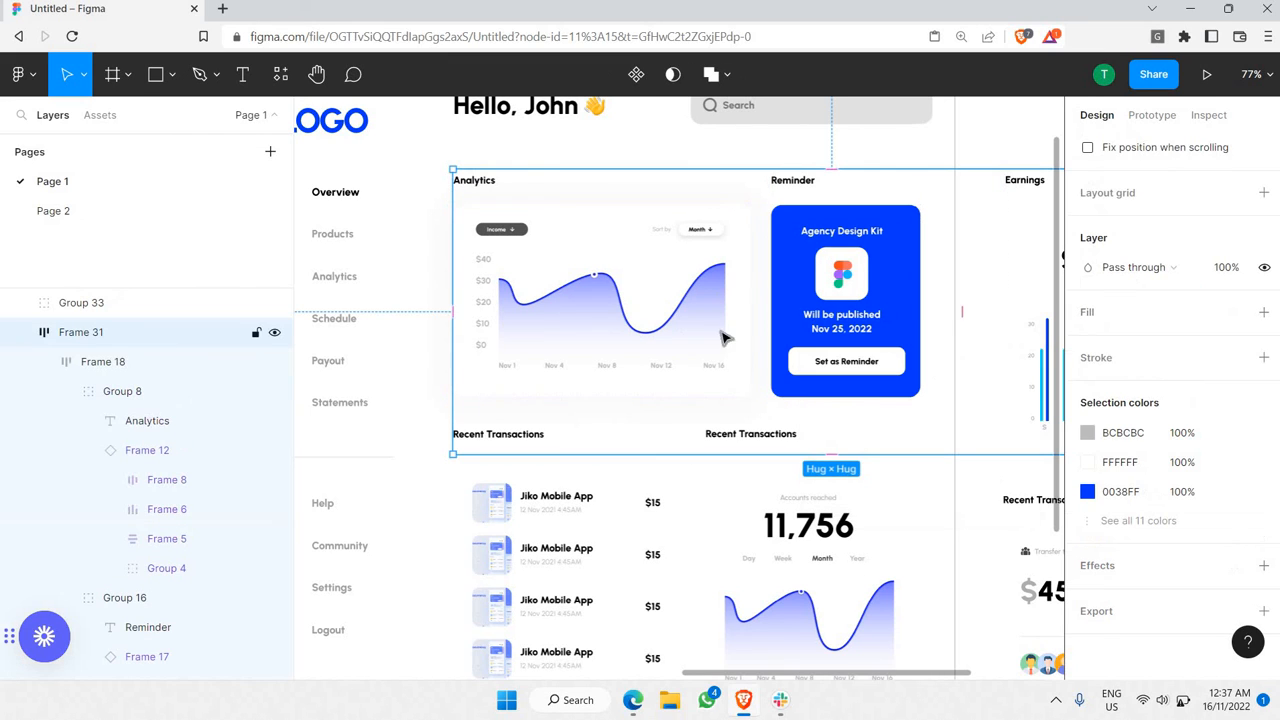
left_click(909, 488)
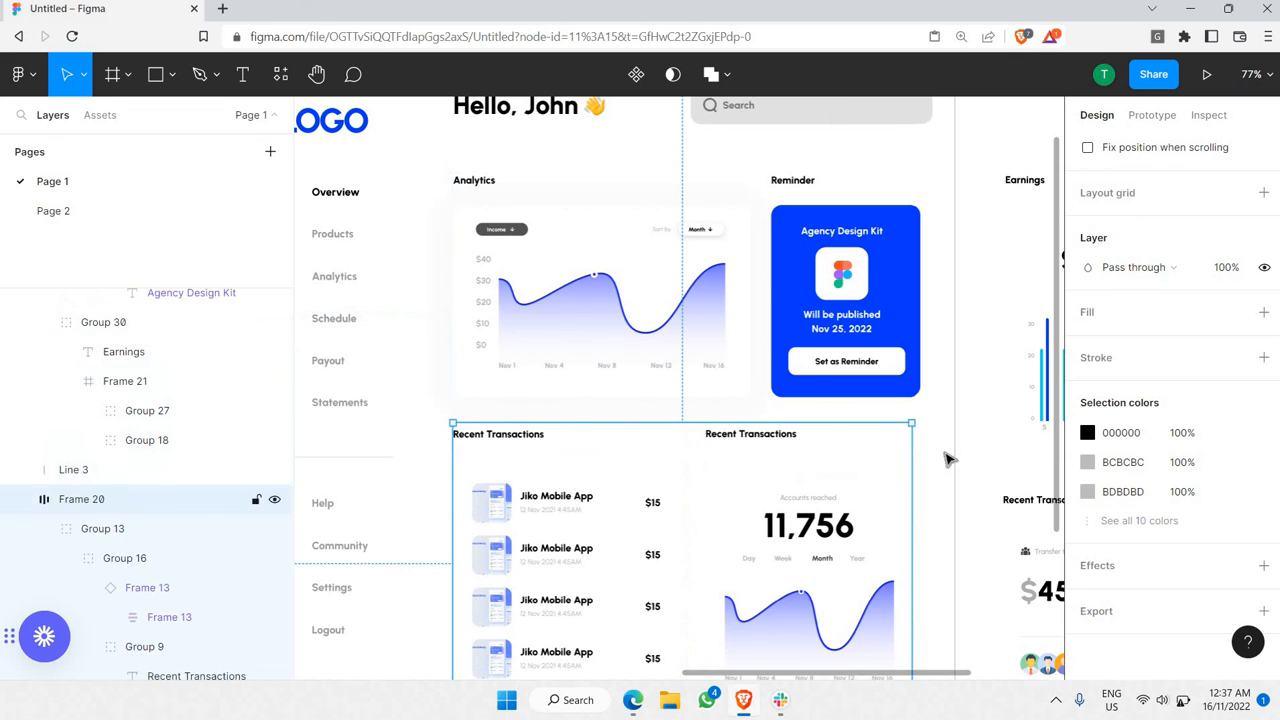
- Copy the properties of the Analytics chart card, including its drop shadow
left_click(669, 149)
left_click(645, 228)
double_click(645, 228)
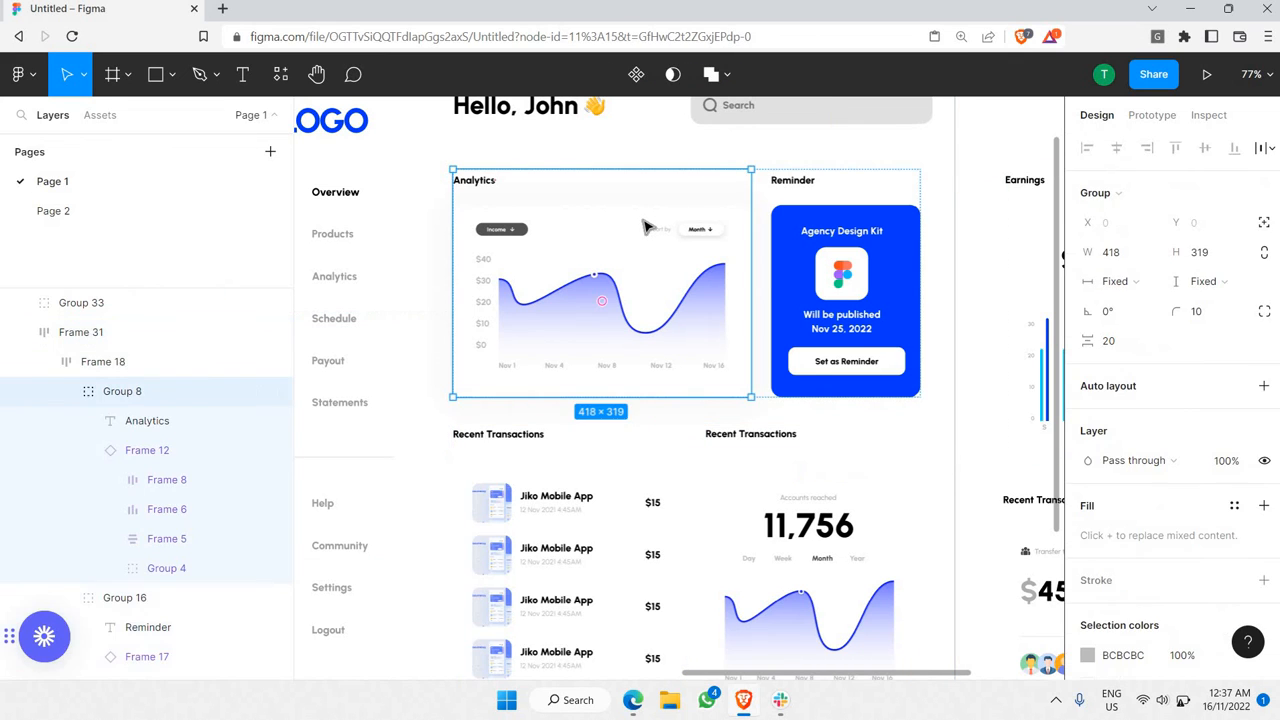
double_click(645, 228)
right_click(672, 272)
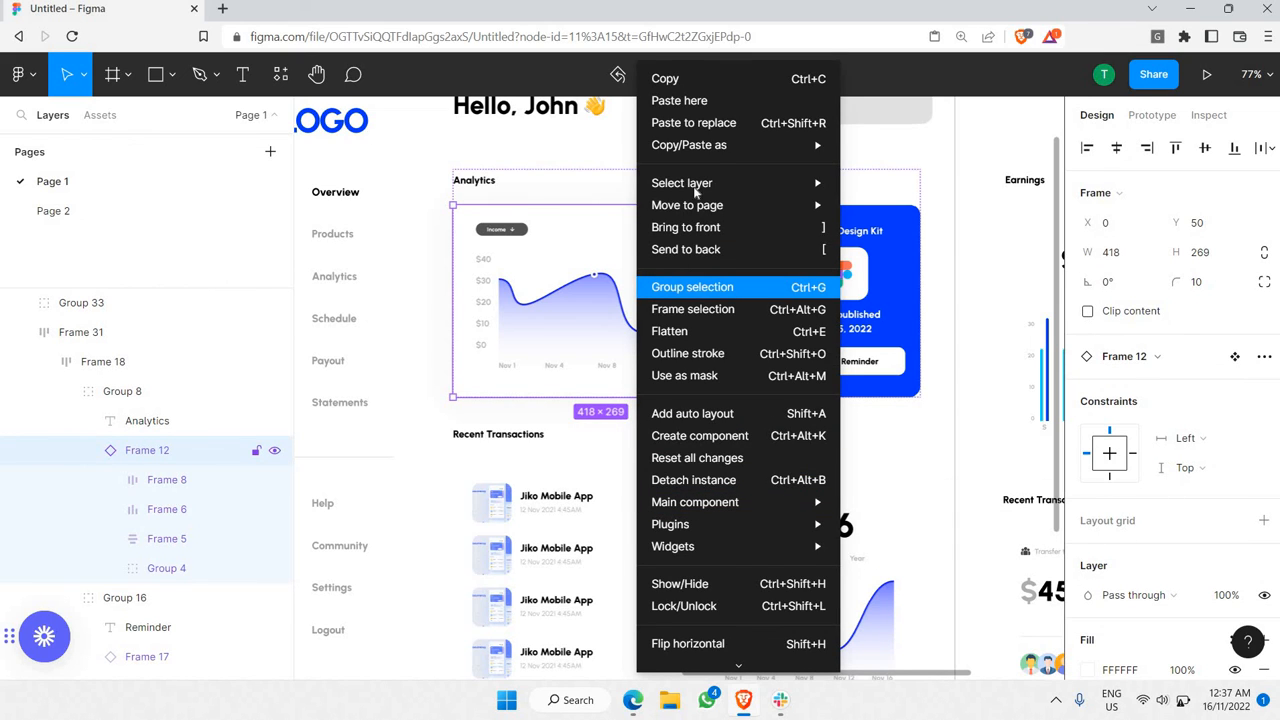
mouse_move(717, 148)
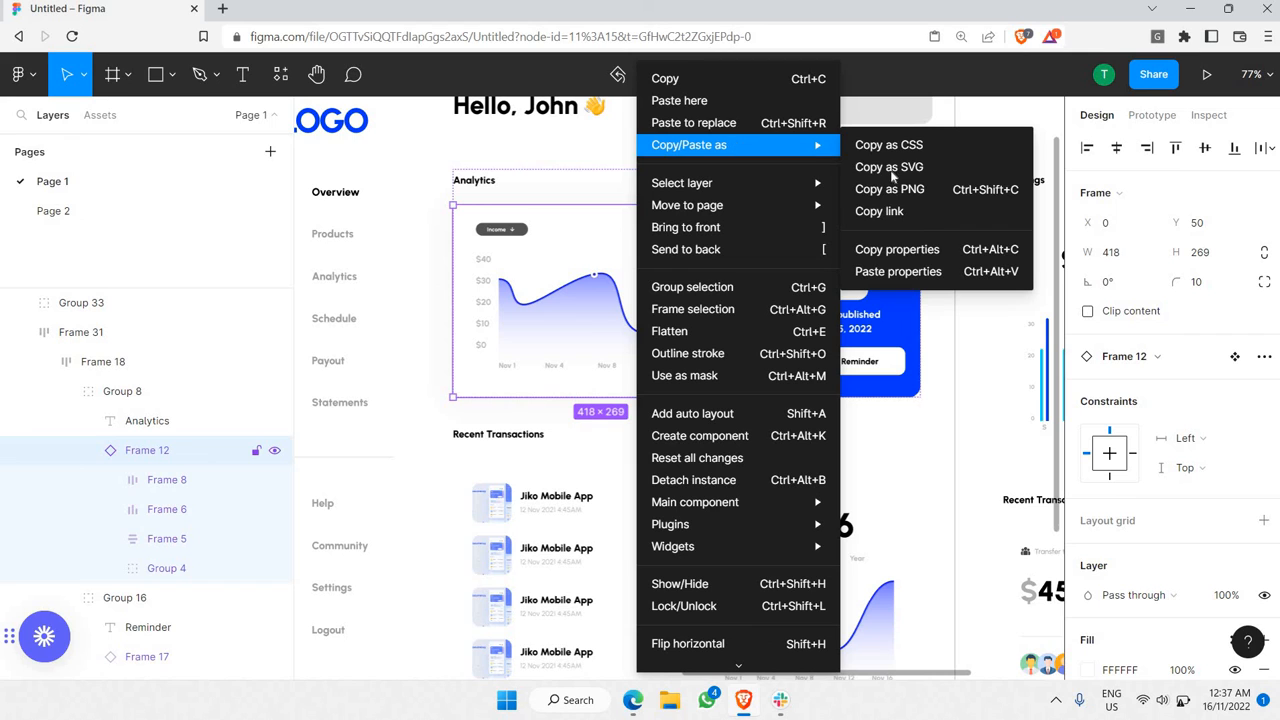
left_click(949, 432)
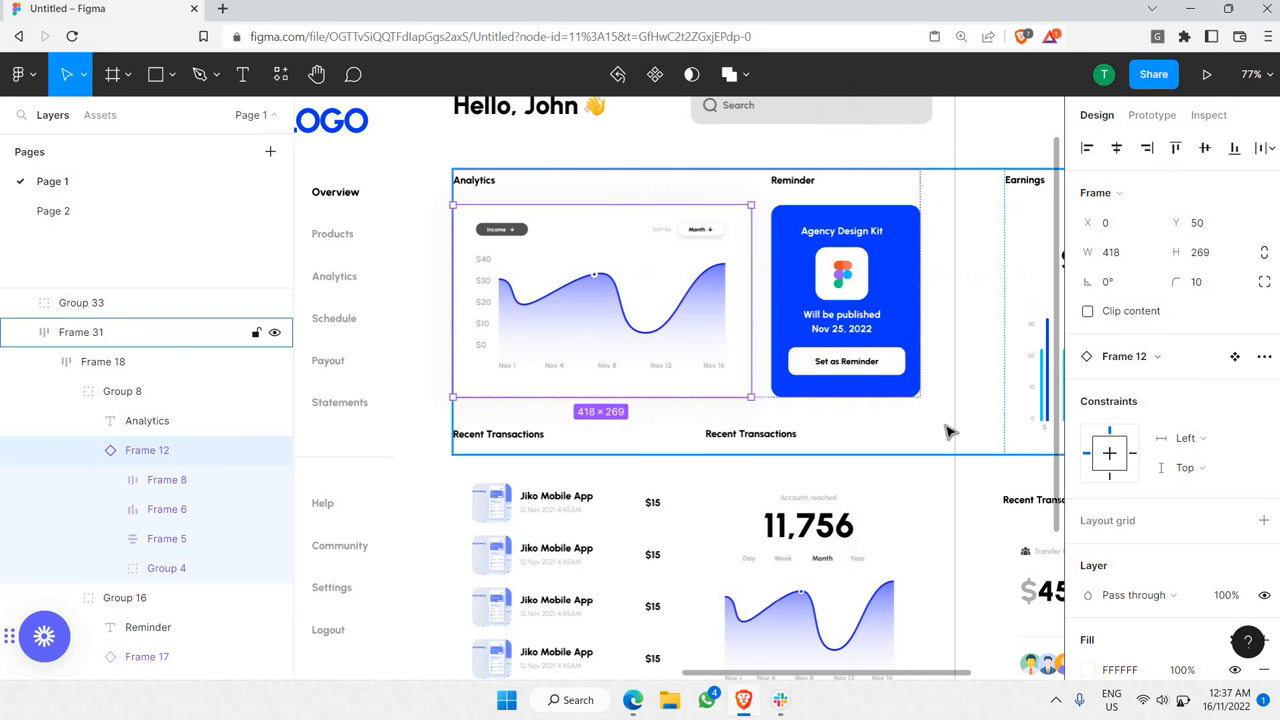
- Paste the copied properties onto the Recent Transactions card listing the Jiko Mobile App entries, and clear the selection
left_click(932, 412)
scroll(731, 414, "down", 1)
scroll(640, 365, "down", 1)
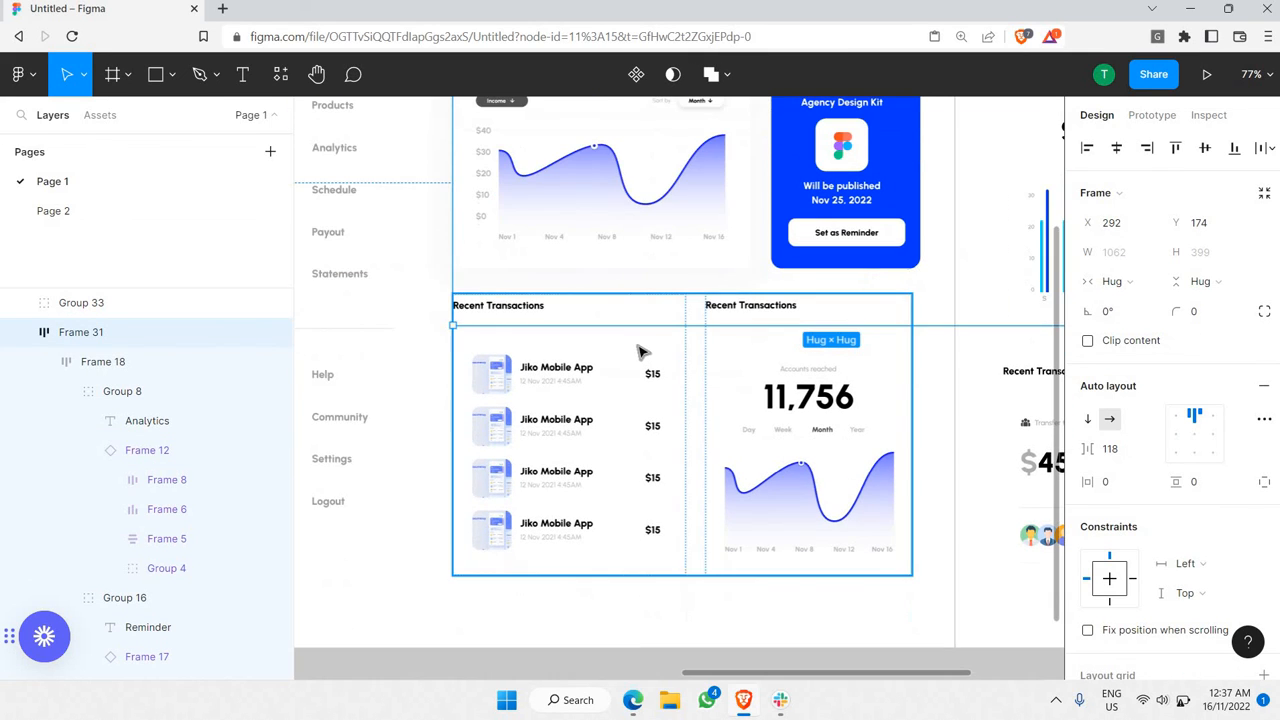
left_click(580, 368)
double_click(580, 368)
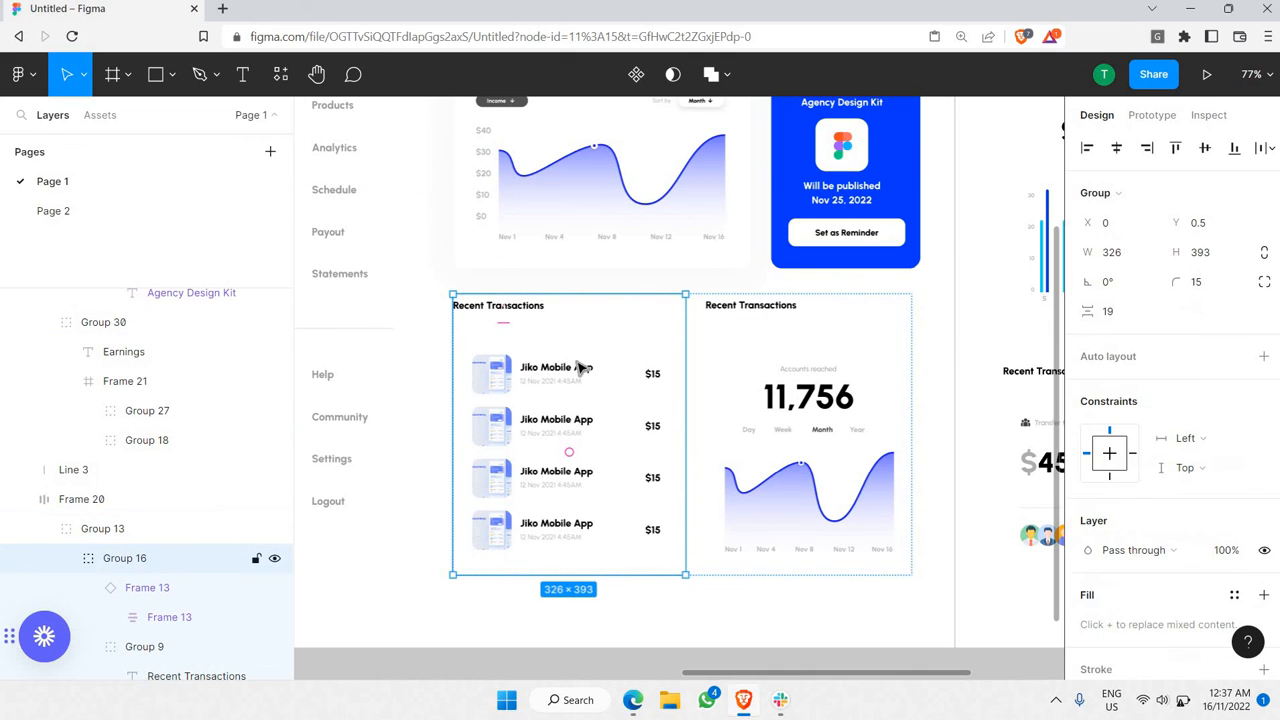
double_click(620, 358)
right_click(614, 320)
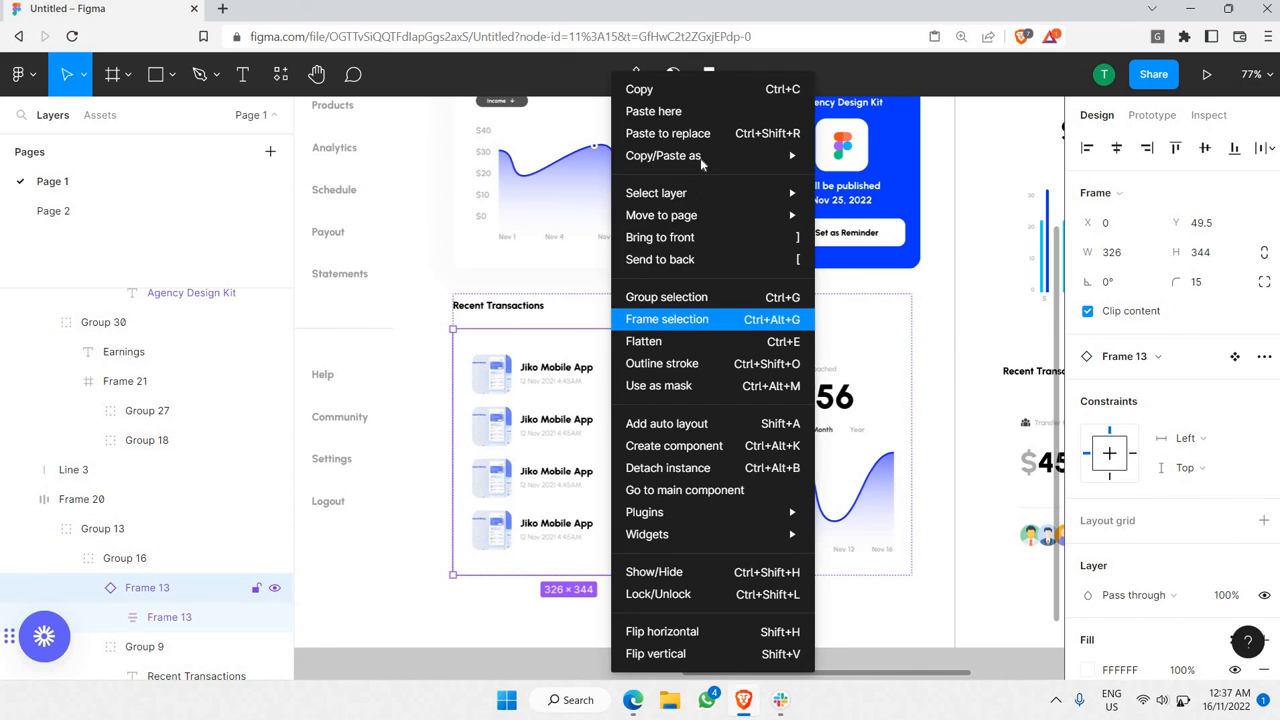
mouse_move(700, 155)
left_click(882, 281)
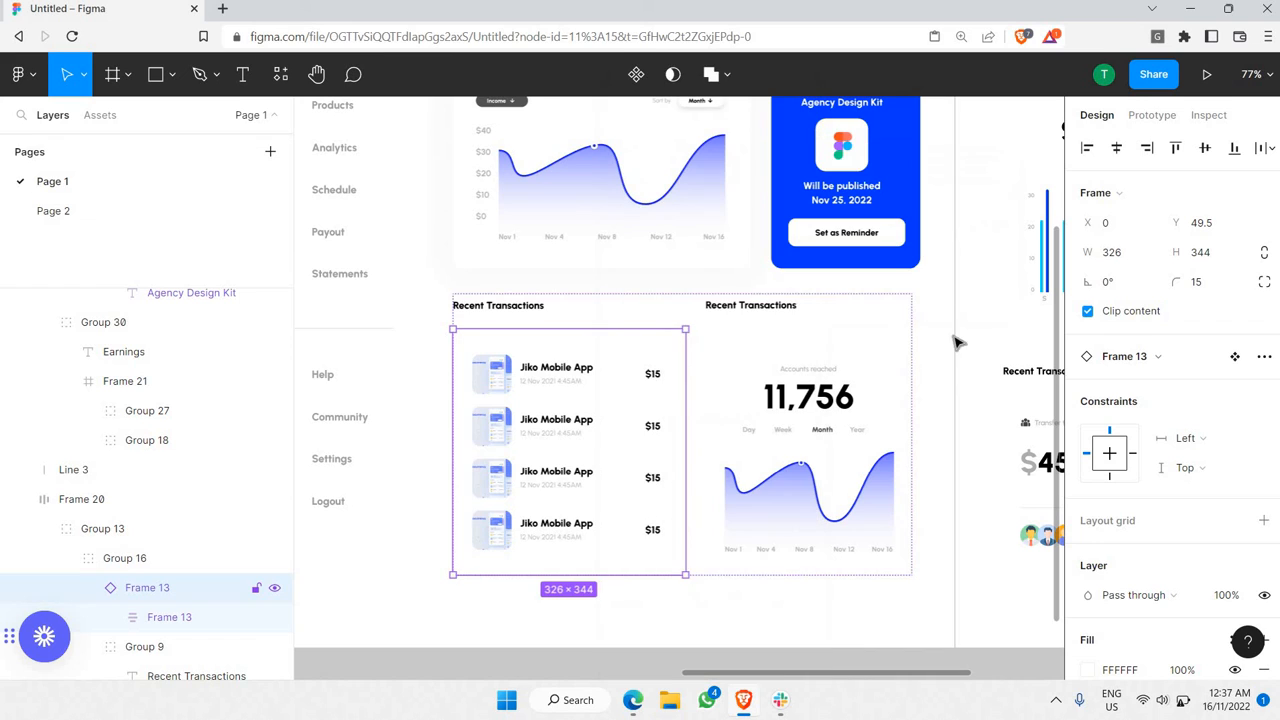
left_click(957, 328)
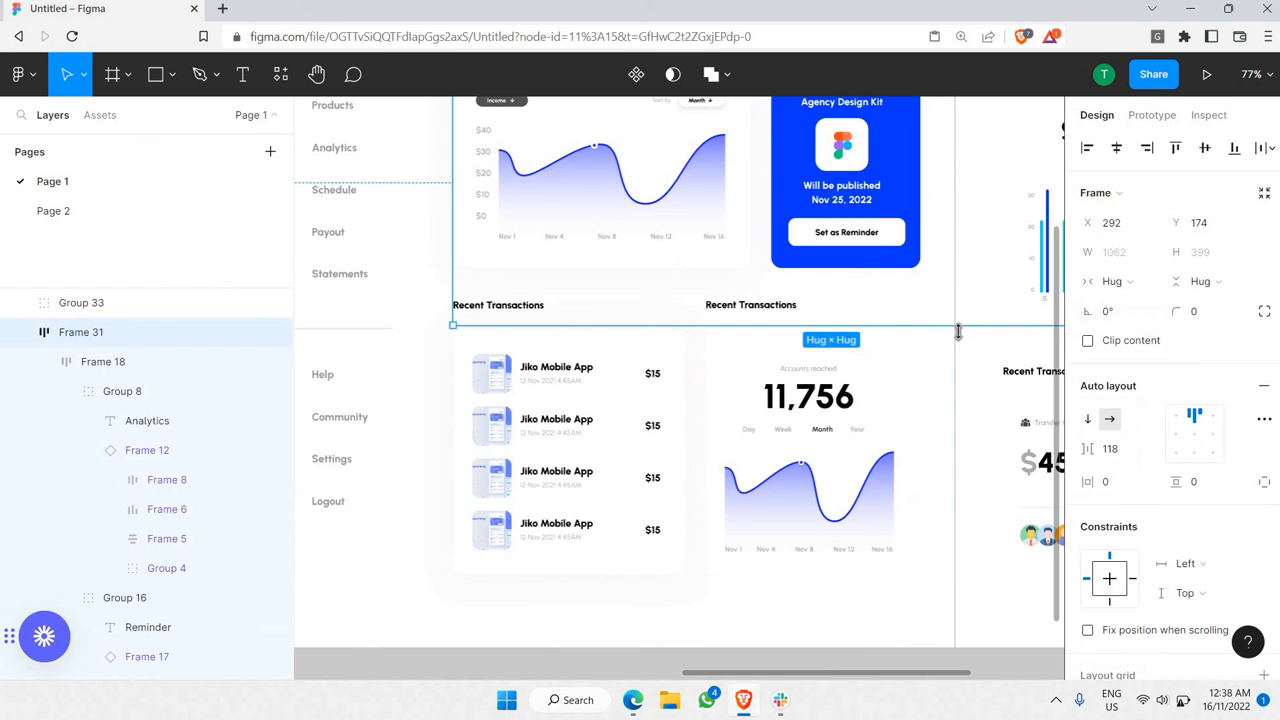
left_click(678, 668)
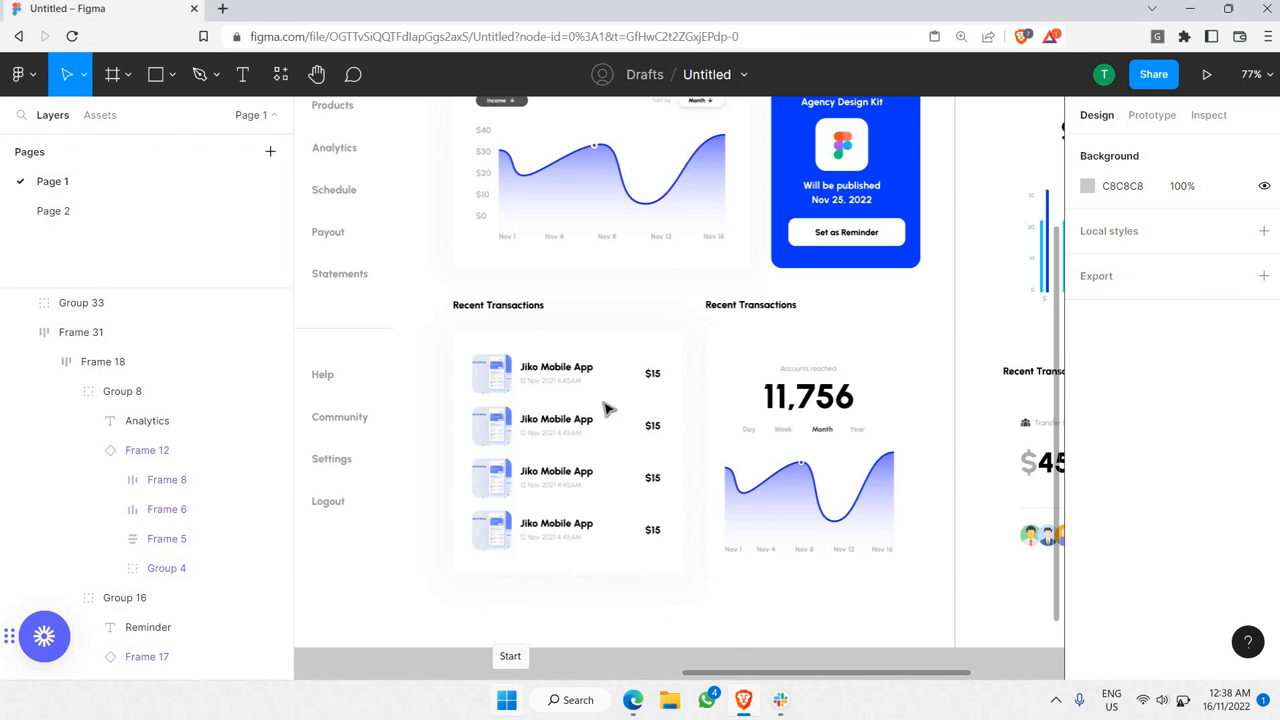
- Inspect the drop shadow settings on the Recent Transactions list card
left_click(603, 355)
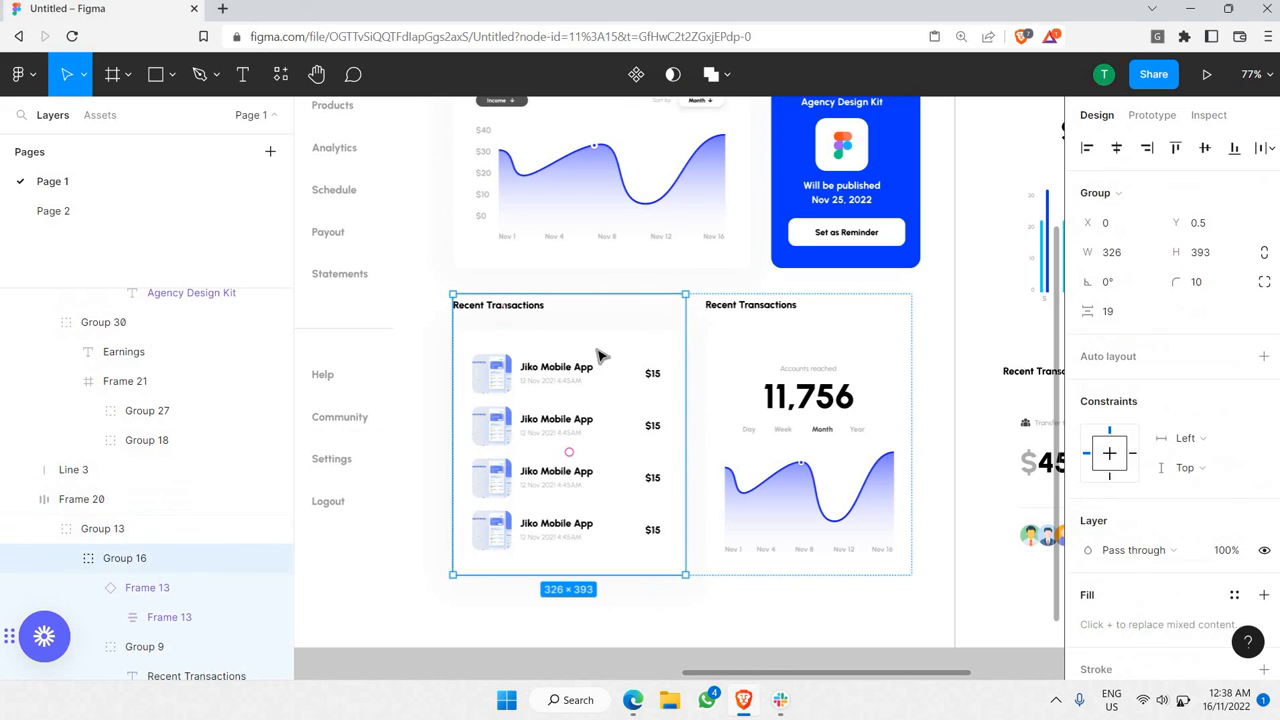
key("Return")
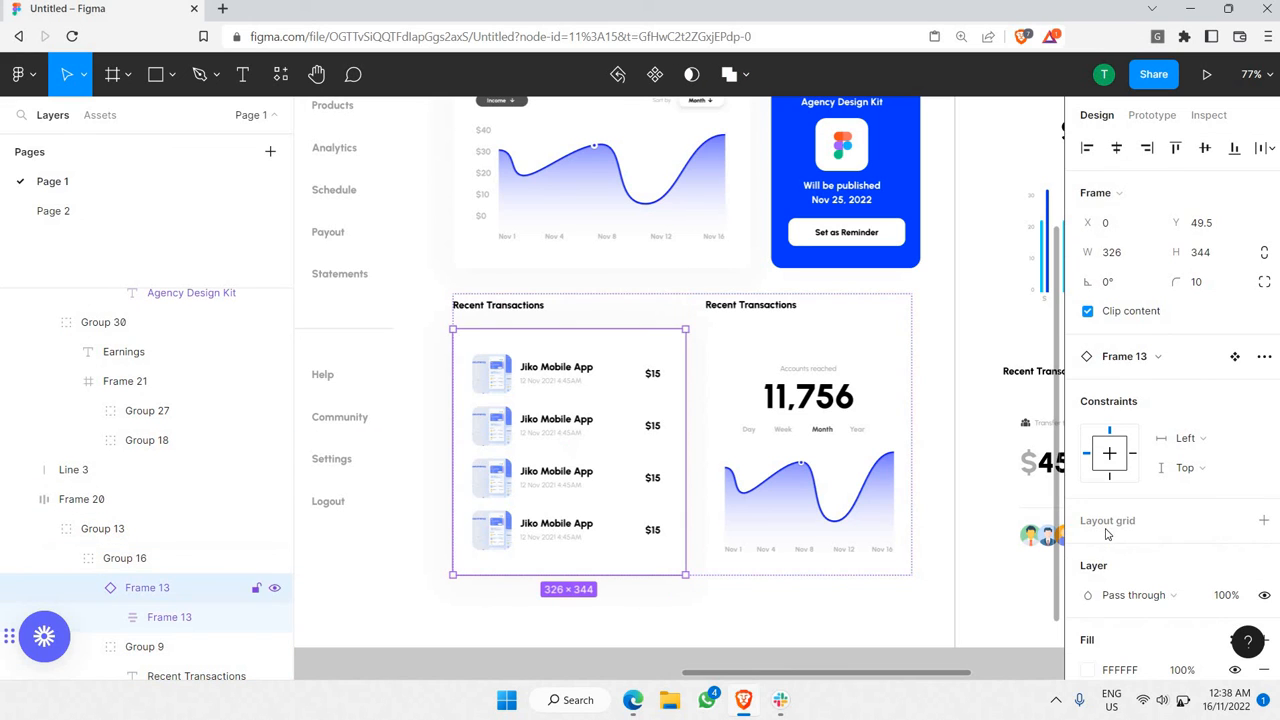
scroll(1170, 400, "down", 5)
left_click(1087, 565)
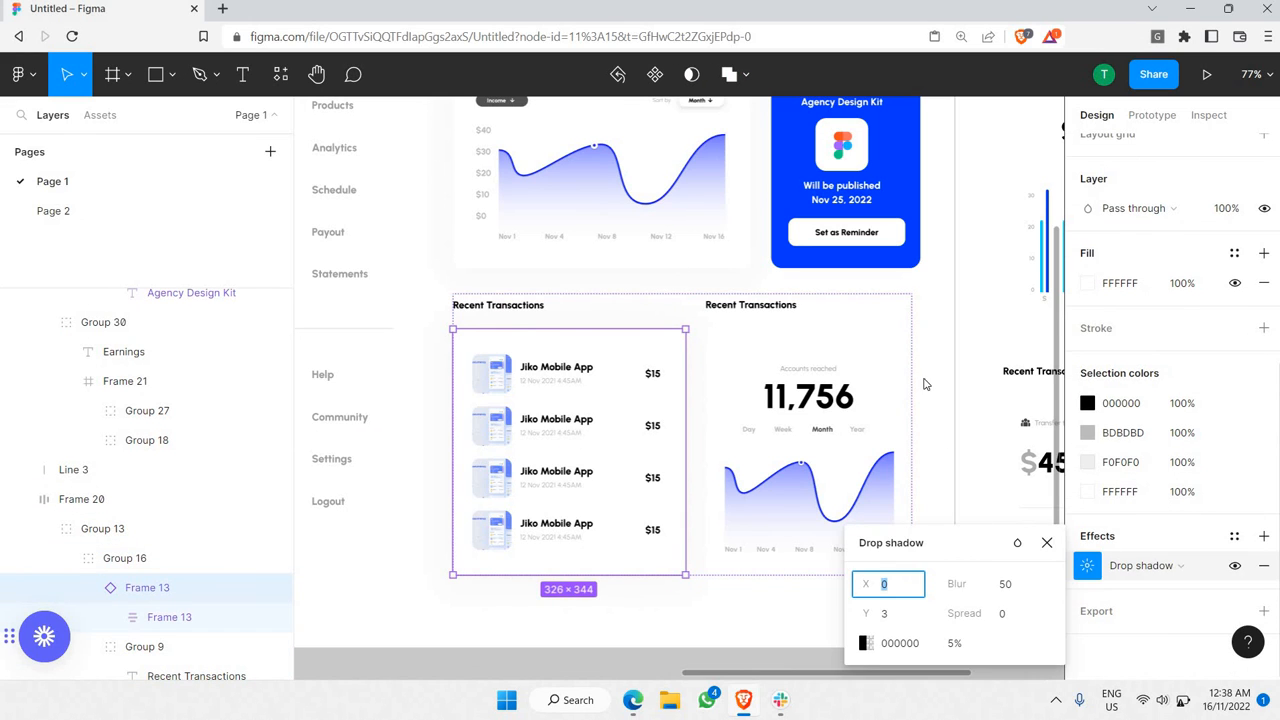
- Set the drop shadow's Y offset to 4 on the Jiko Mobile App transactions card, and clear the selection
left_click(866, 456)
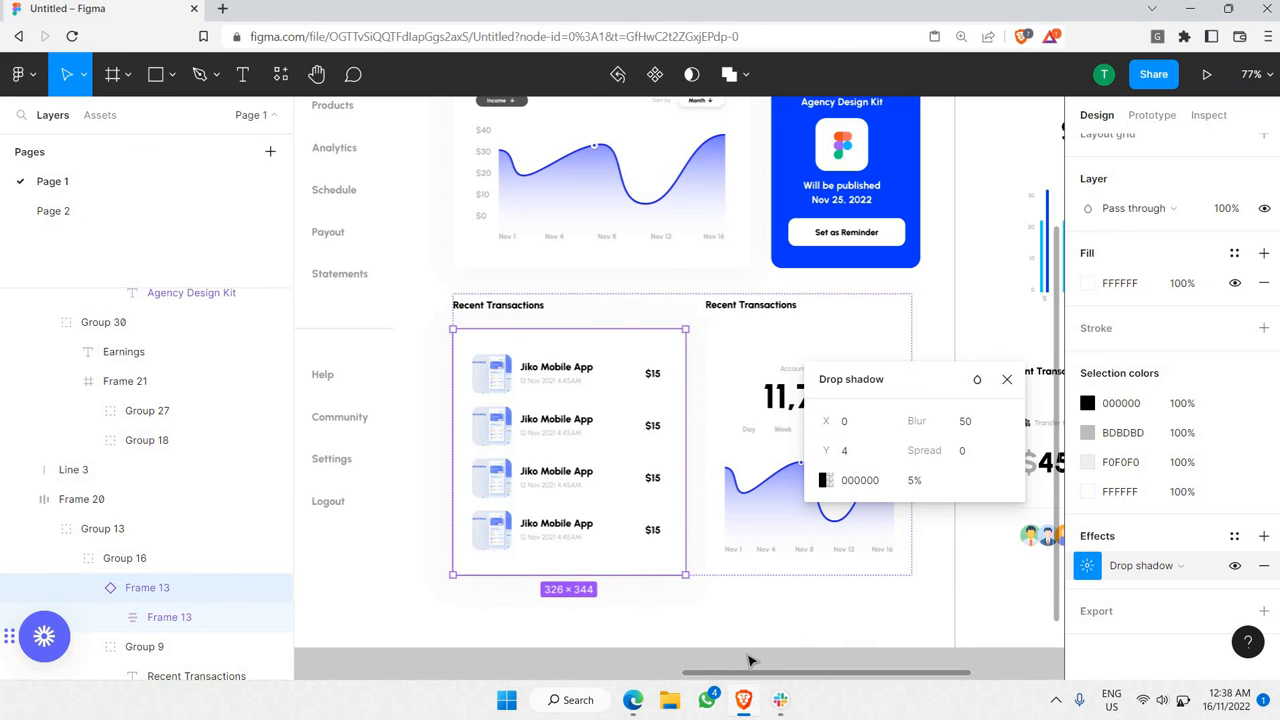
left_click(798, 648)
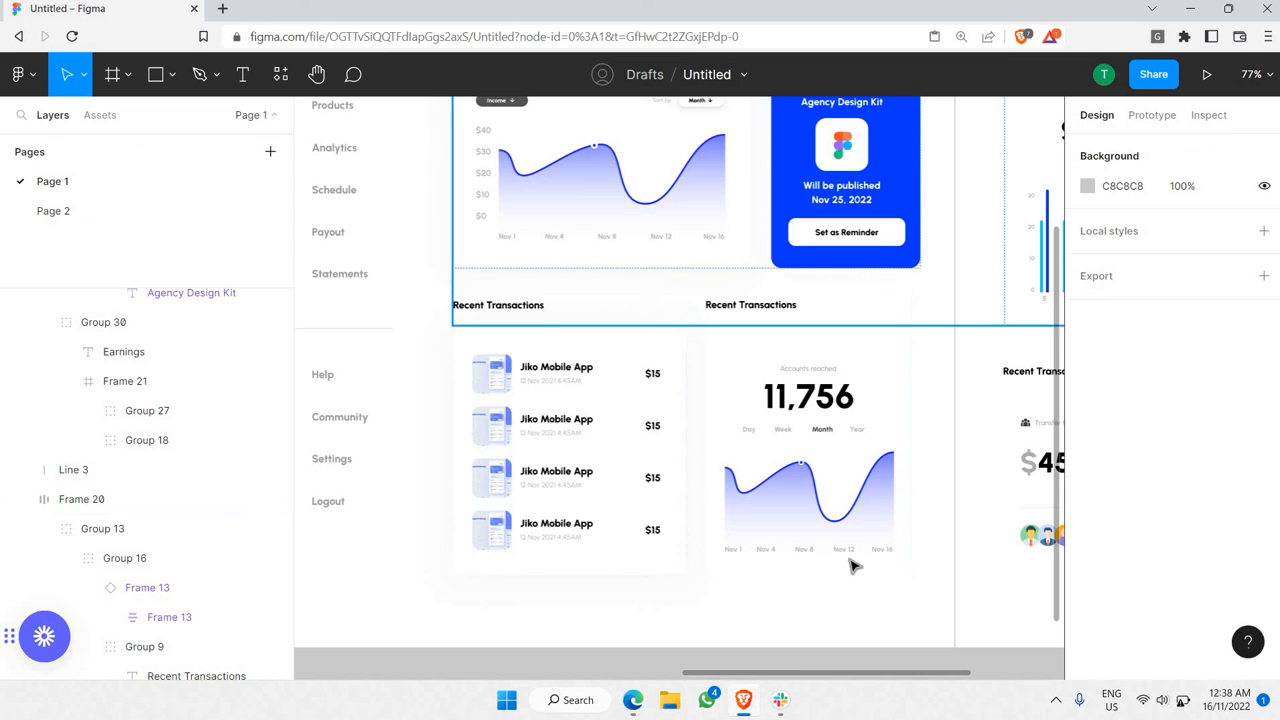
- Paste the copied card properties onto the Accounts reached chart card, and clear the selection
scroll(820, 340, "right", 2)
left_click(815, 338)
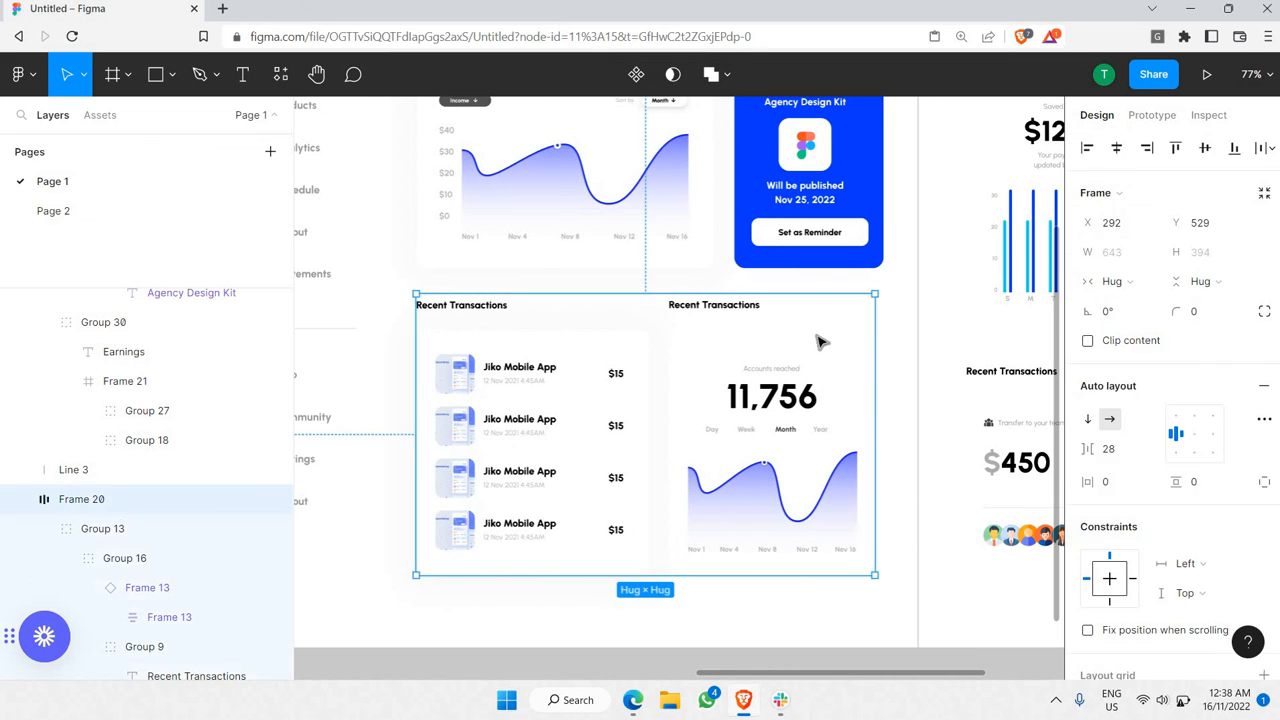
left_click(817, 332)
left_click(818, 350)
right_click(815, 351)
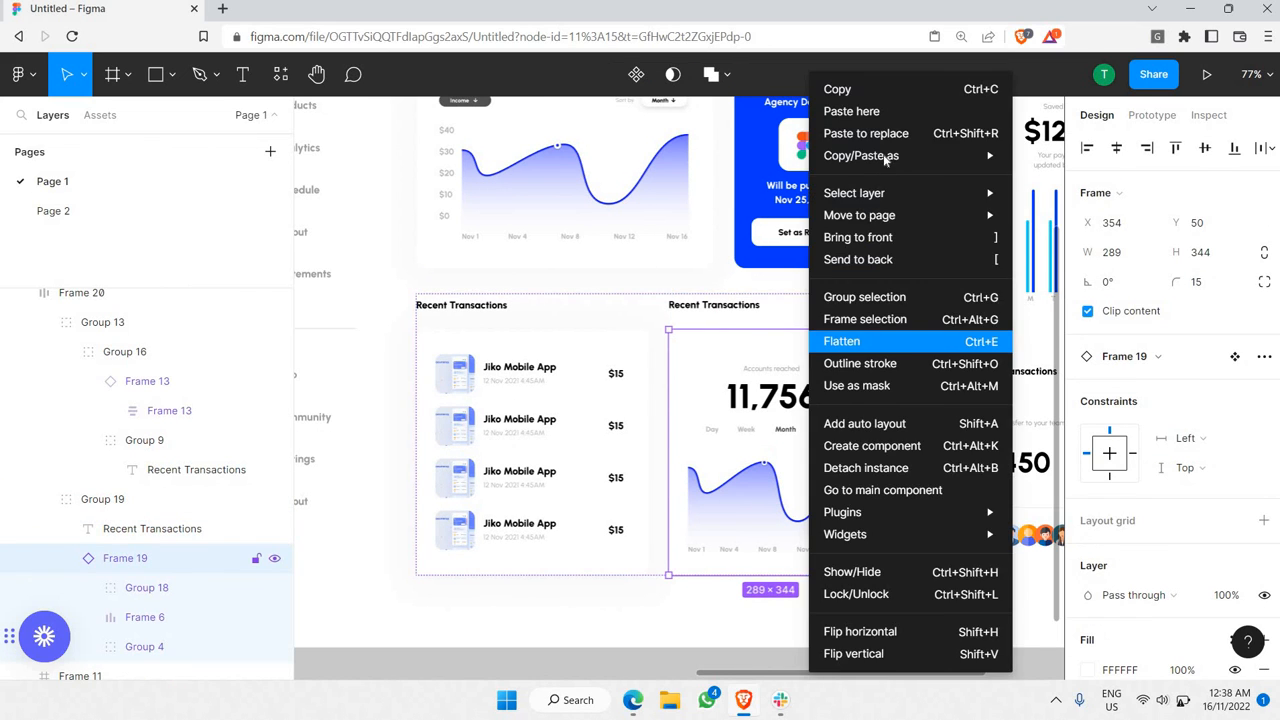
mouse_move(885, 160)
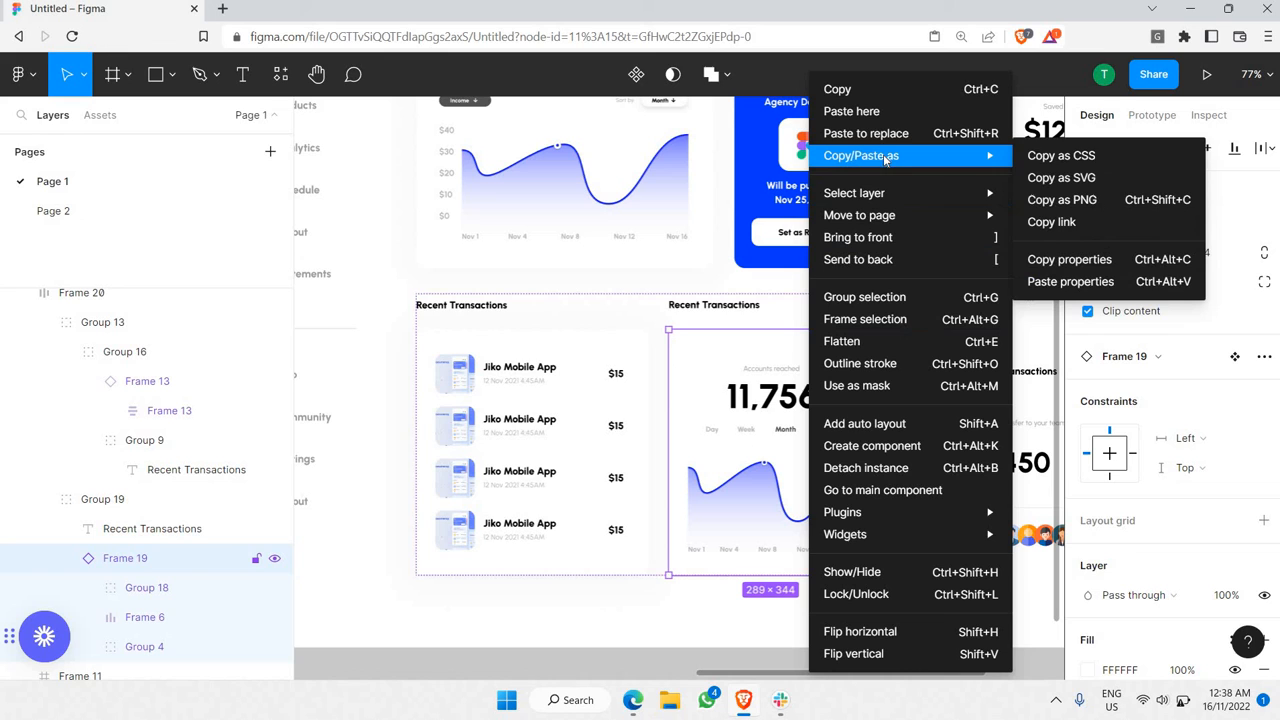
left_click(1070, 281)
left_click(676, 668)
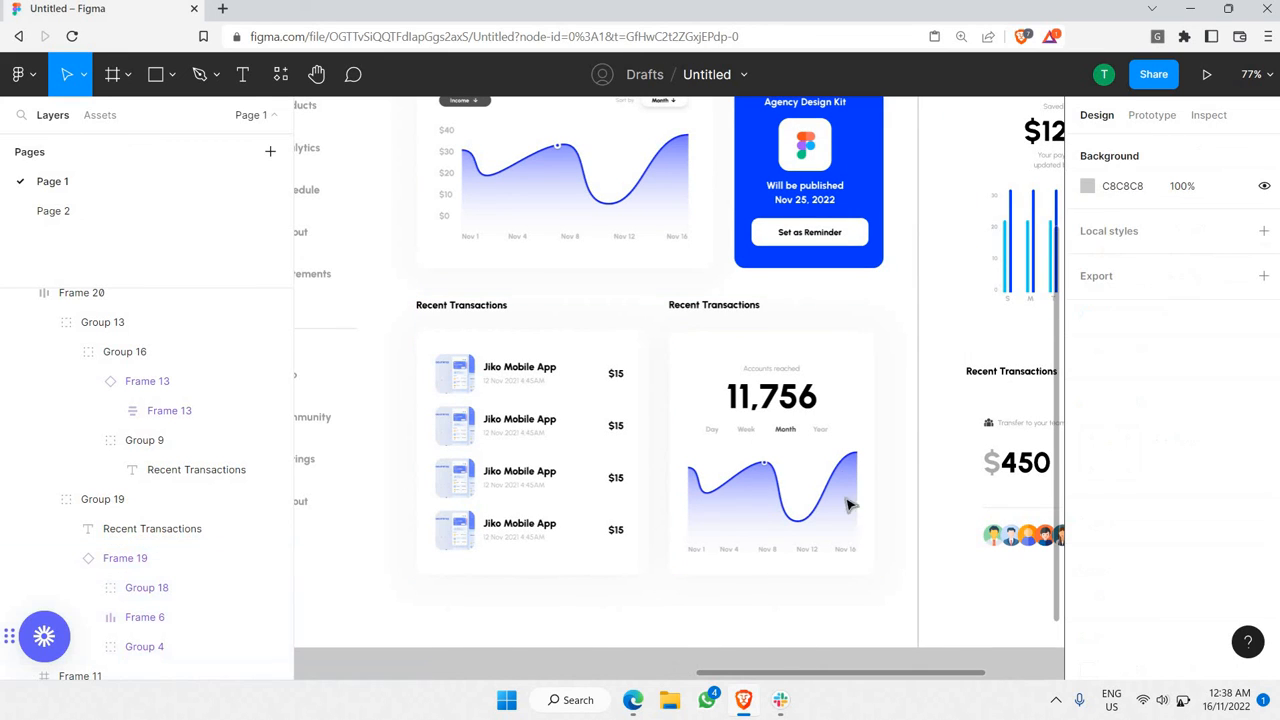
- Set the Y offset of the Accounts reached card's drop shadow to 4, and deselect the card
left_click(853, 357)
left_click(851, 357)
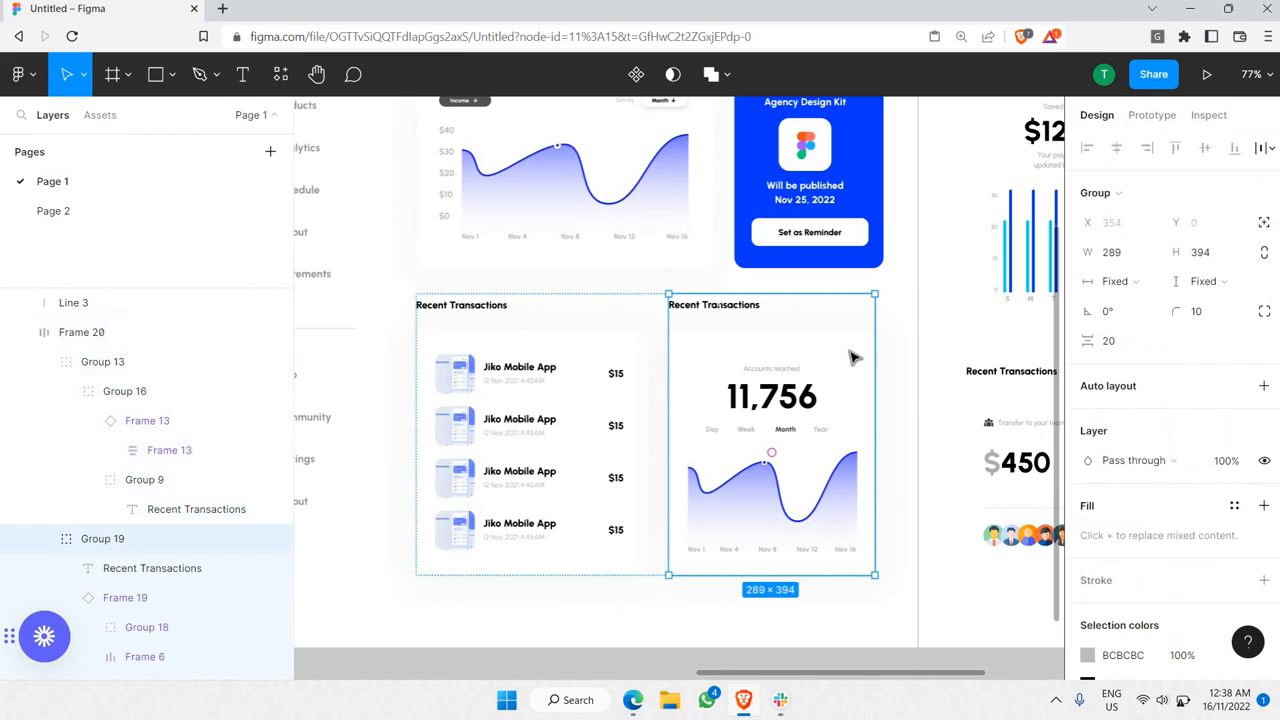
left_click(851, 357)
scroll(1112, 589, "down", 4)
left_click(1088, 566)
left_click_drag(943, 547, 963, 382)
left_click(926, 458)
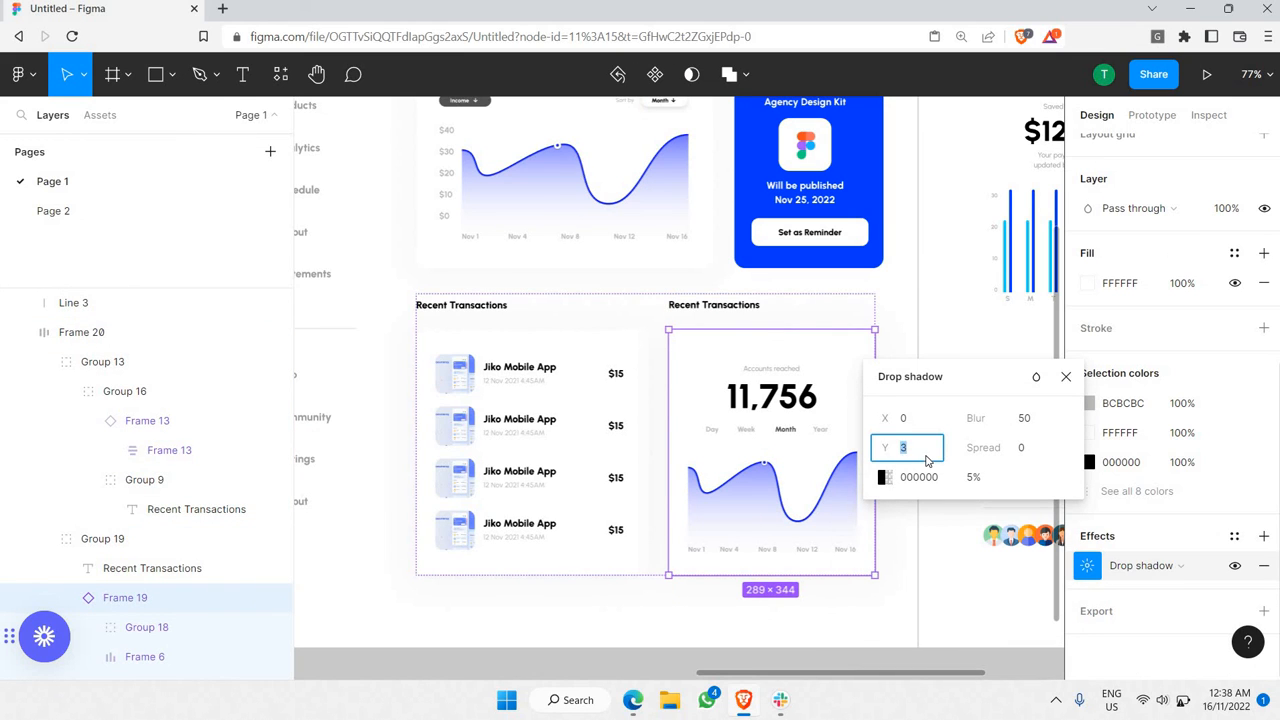
type("4")
key("Return")
left_click(688, 660)
- Paste the copied card properties onto the Earnings bar chart card, and clear the selection
scroll(691, 613, "down", 1)
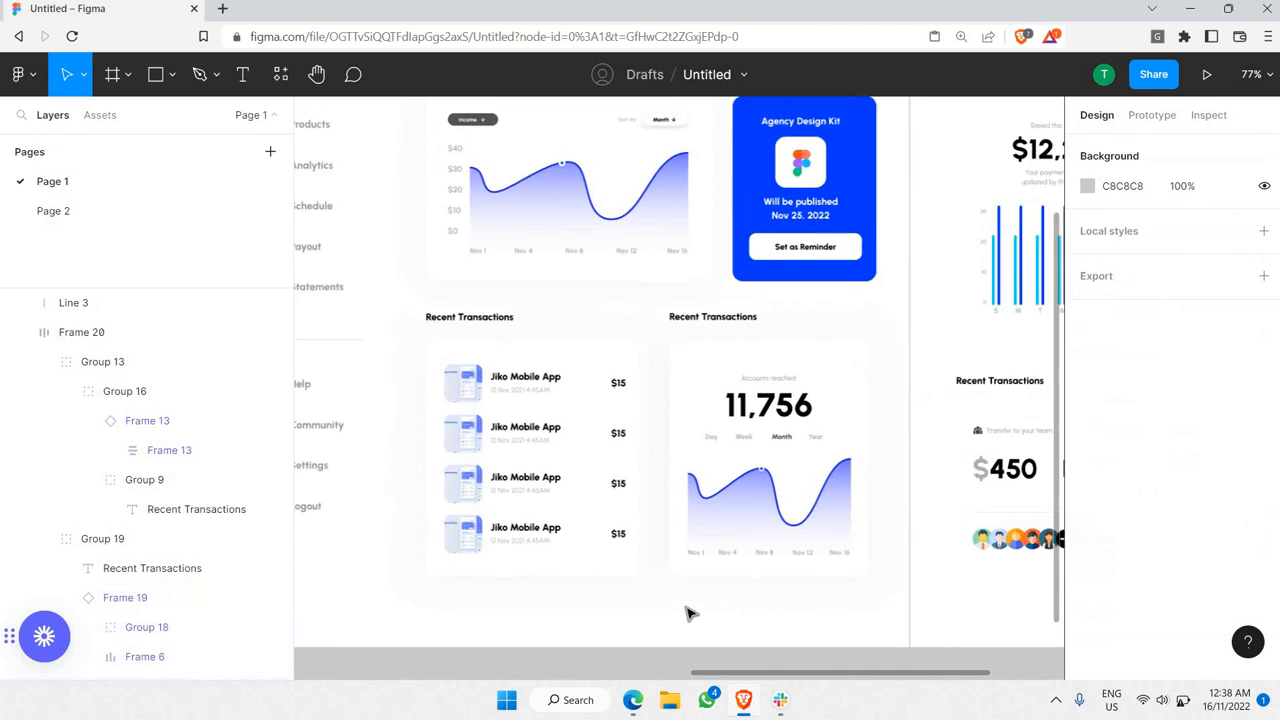
scroll(688, 612, "down", 3)
scroll(812, 613, "right", 1)
scroll(866, 370, "up", 2)
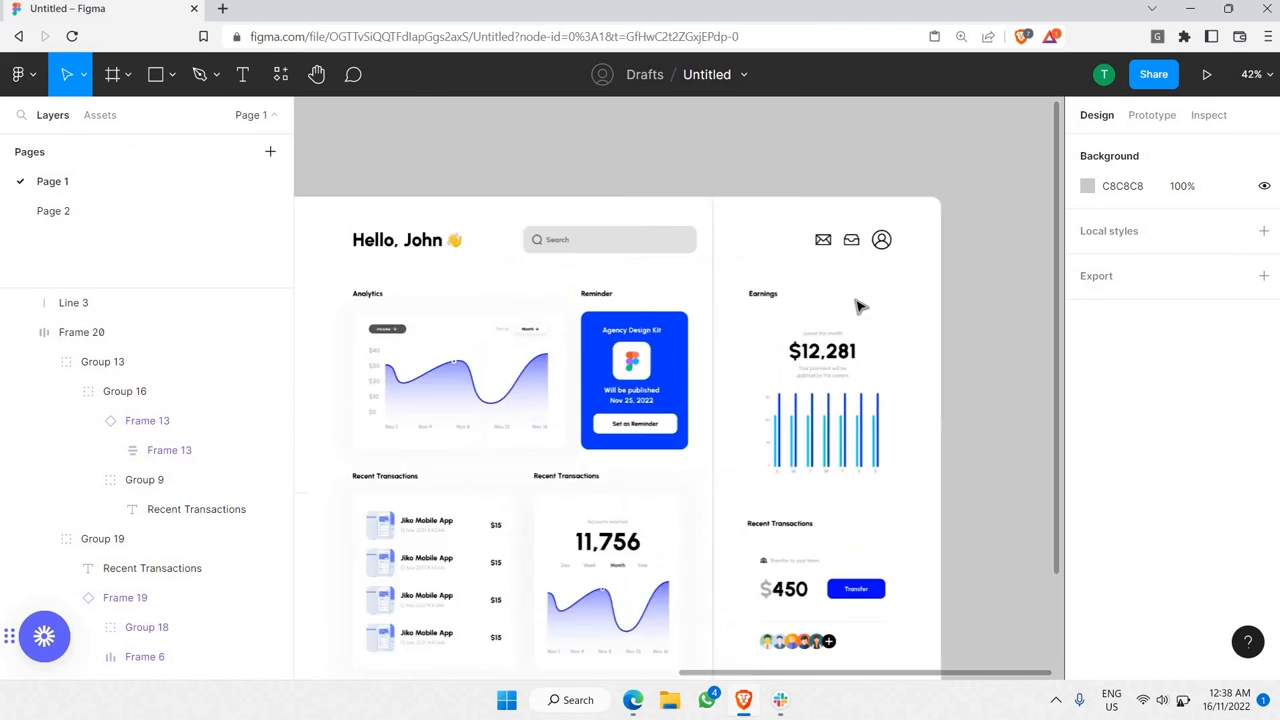
scroll(857, 305, "up", 5)
left_click(855, 295)
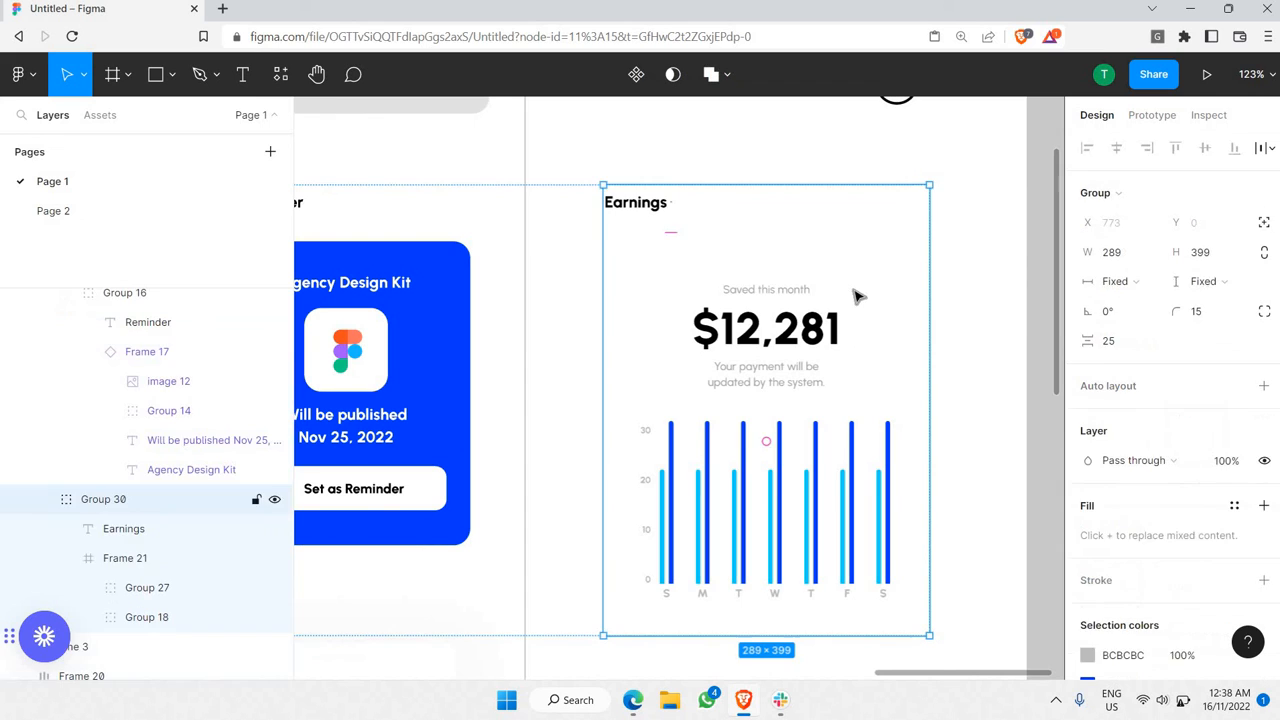
left_click(857, 295)
right_click(855, 295)
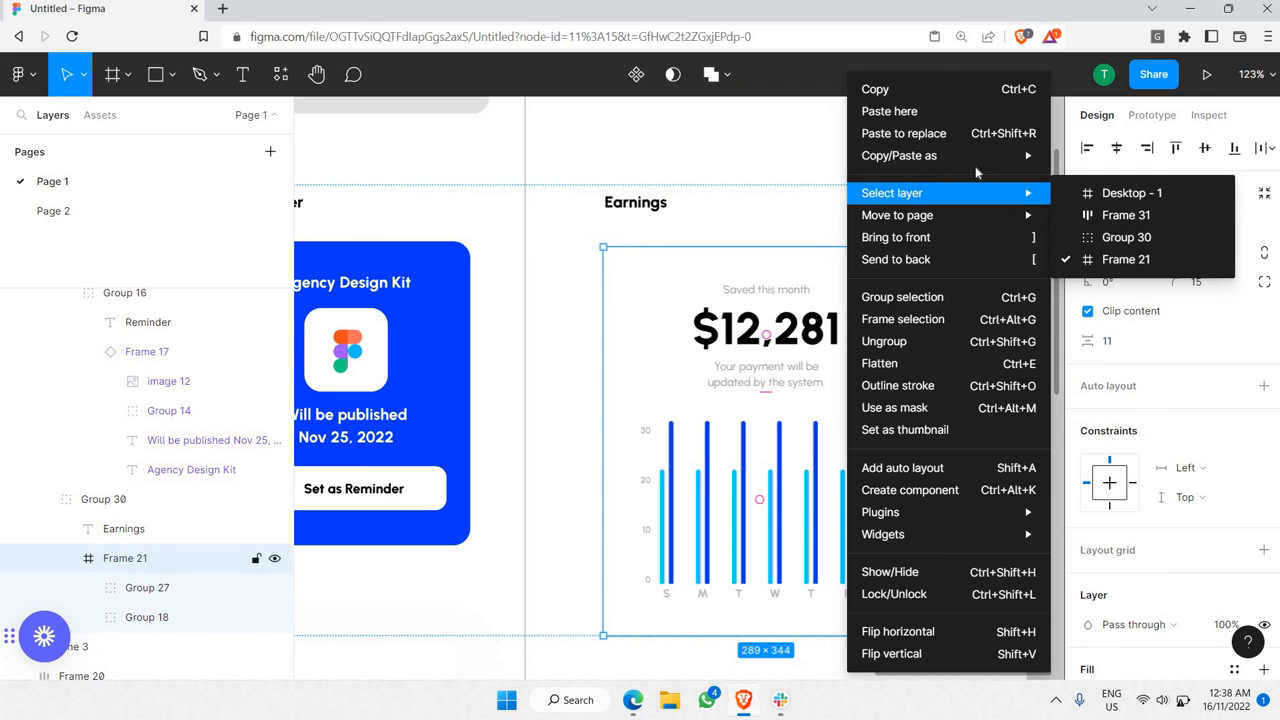
mouse_move(990, 155)
left_click(1108, 281)
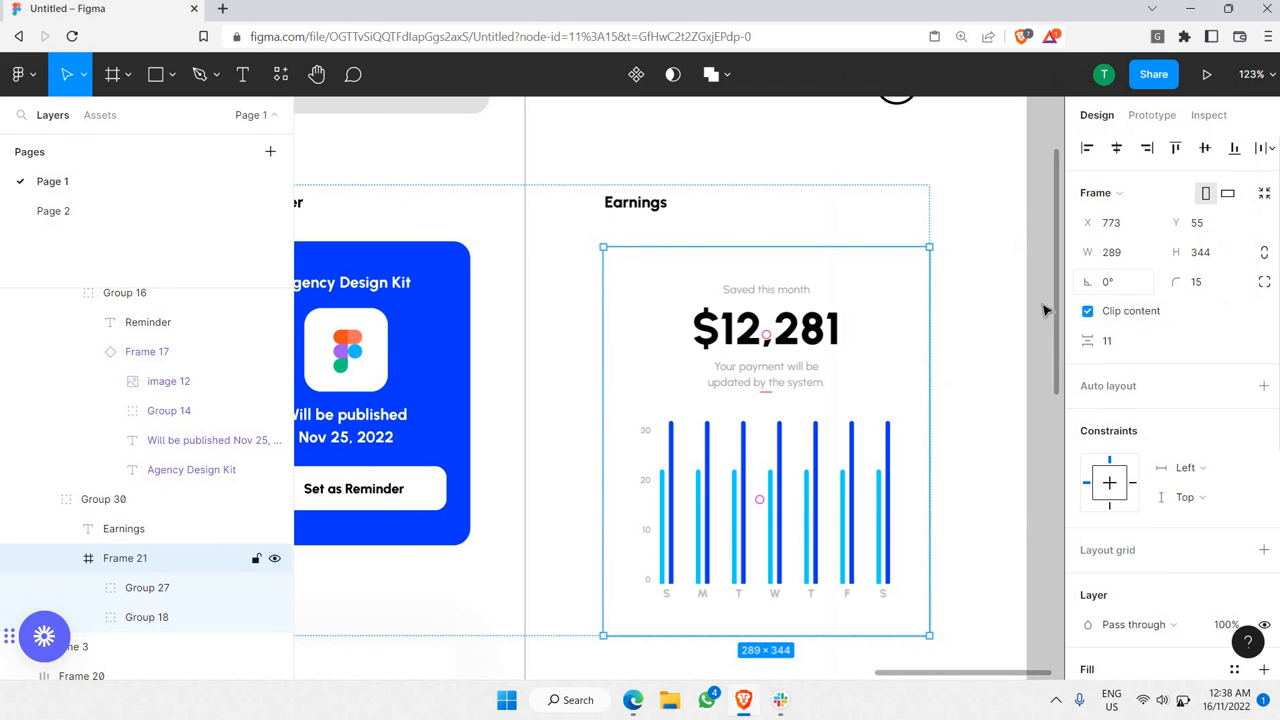
left_click(1043, 310)
- Open the Y offset of the Earnings card's drop shadow for editing, and deselect the card
scroll(970, 373, "down", 1)
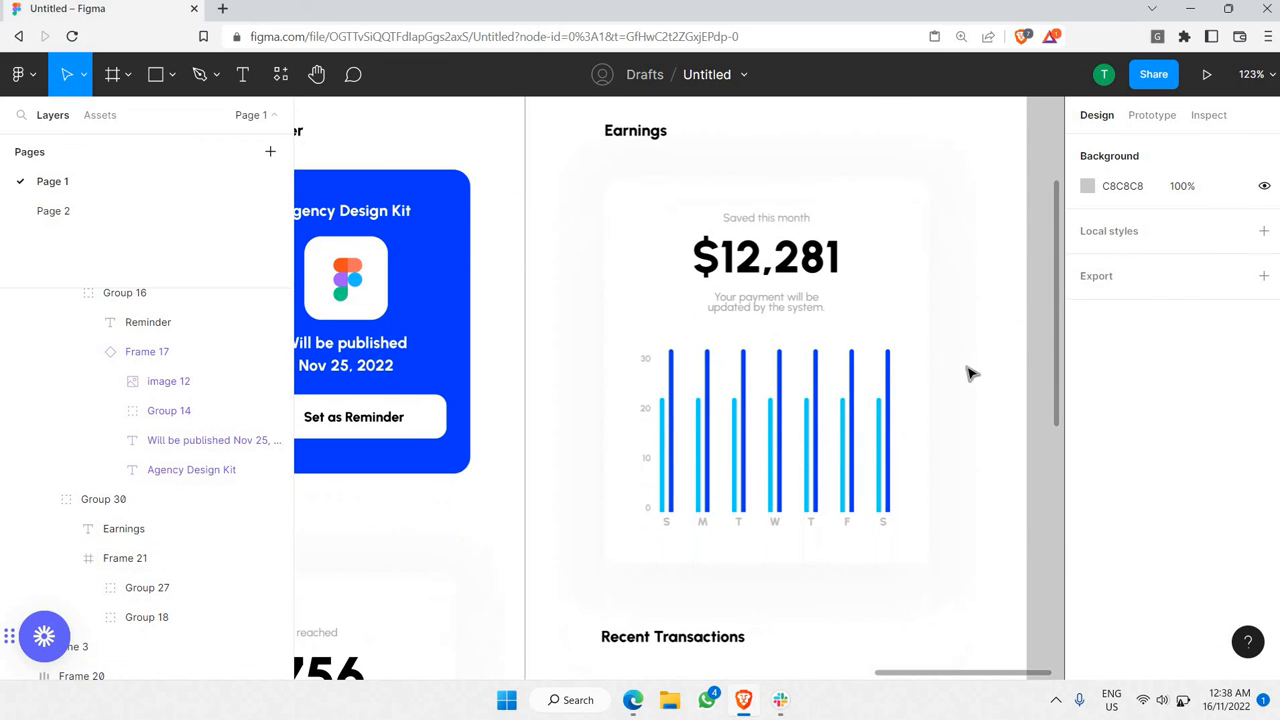
left_click(925, 335)
scroll(1087, 640, "down", 5)
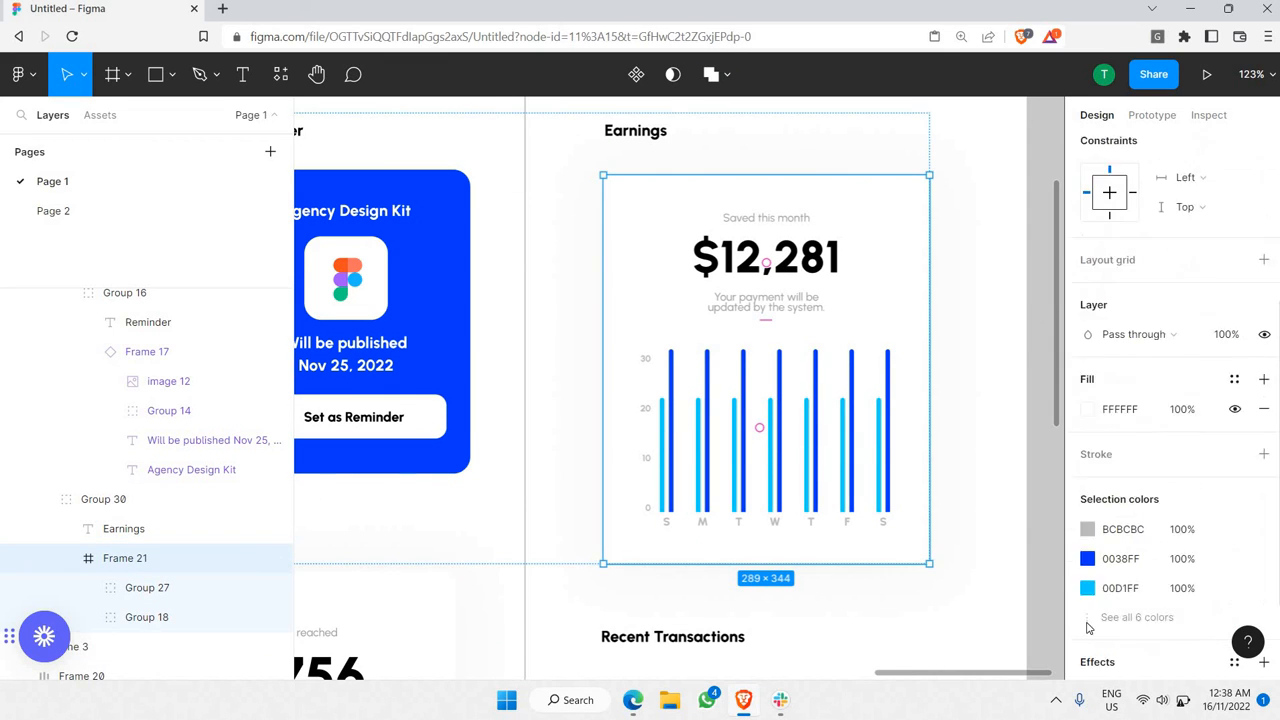
left_click(1087, 643)
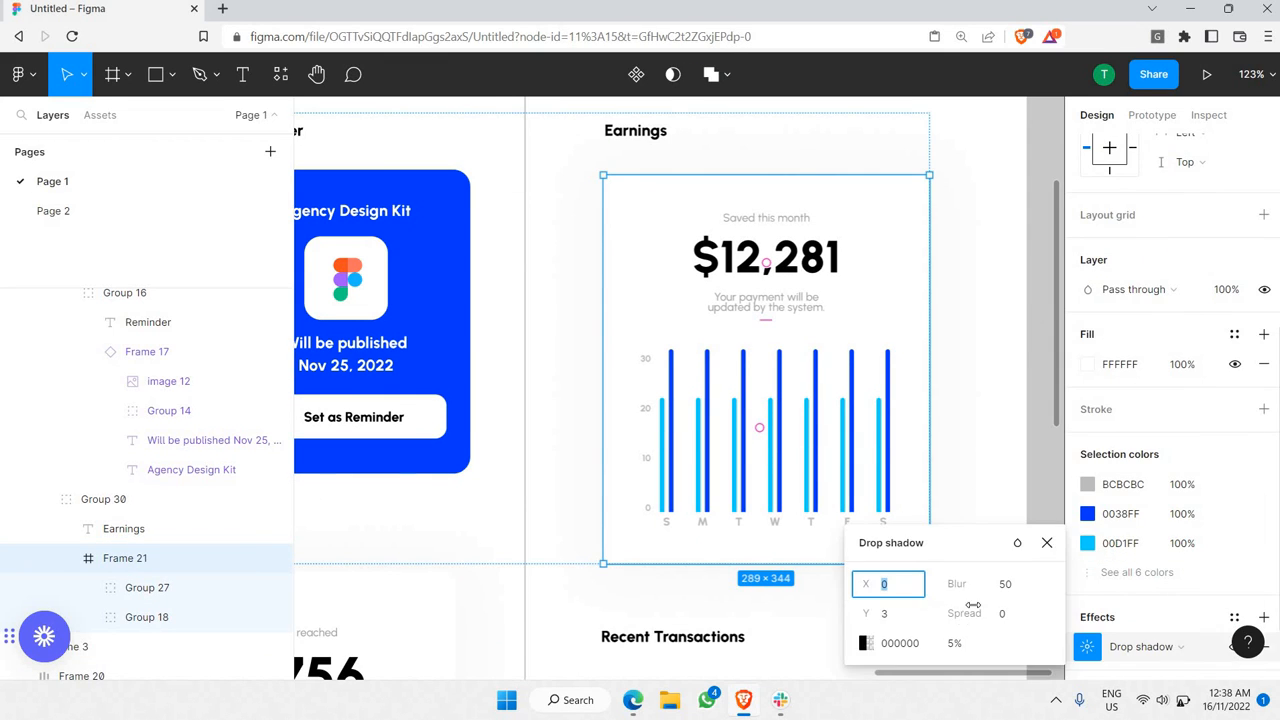
left_click(907, 623)
left_click(1035, 412)
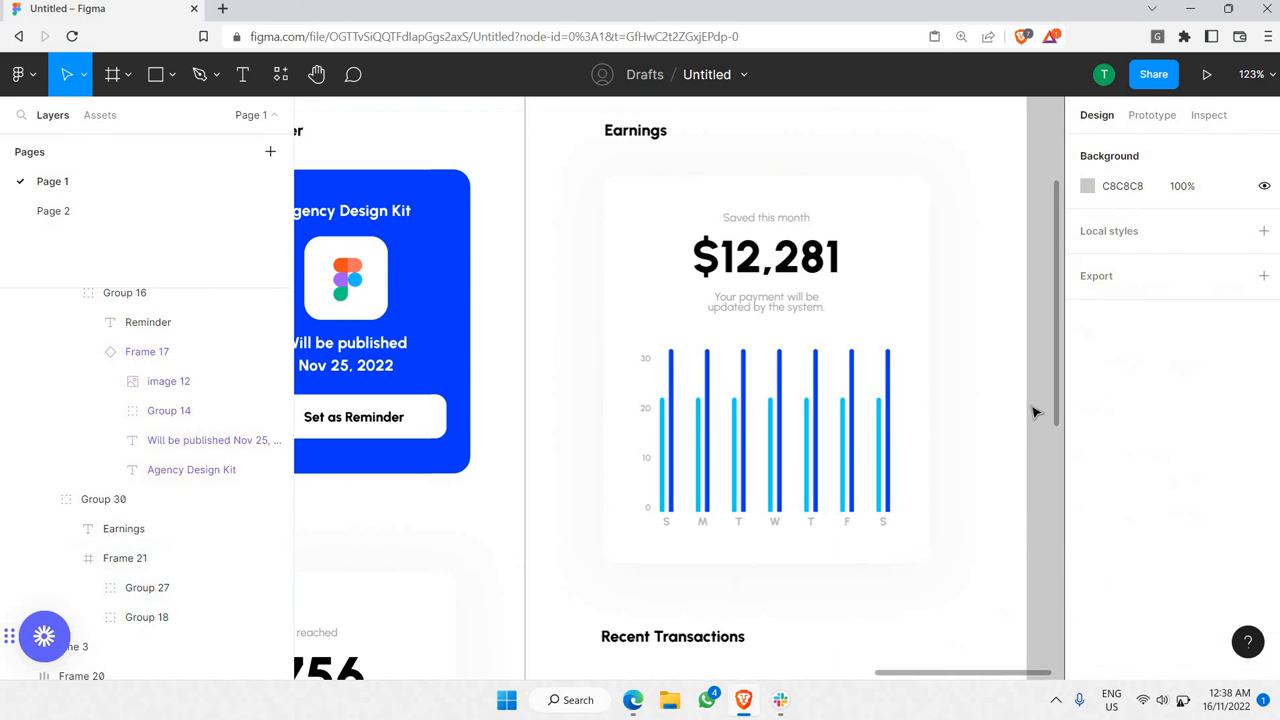
- Paste the copied card properties onto the $450 team transfer card, and clear the selection
scroll(1034, 410, "down", 1, "ctrl")
scroll(991, 317, "down", 5)
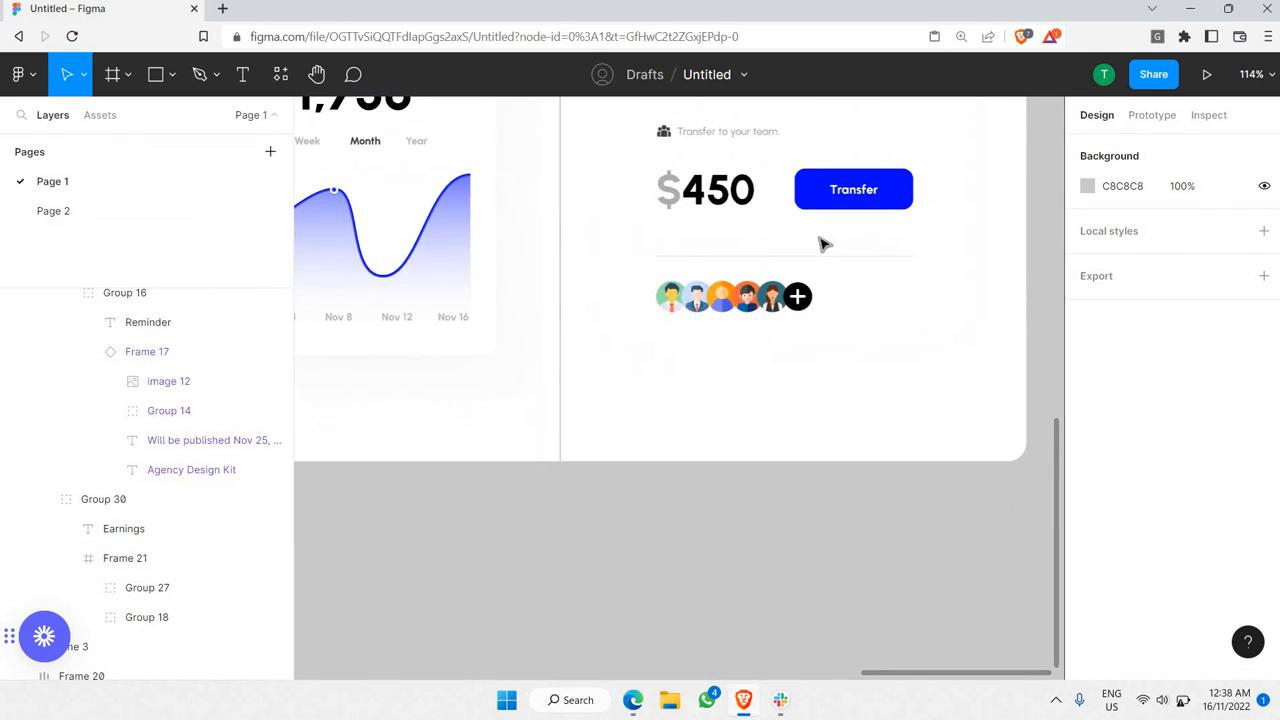
scroll(798, 266, "up", 3)
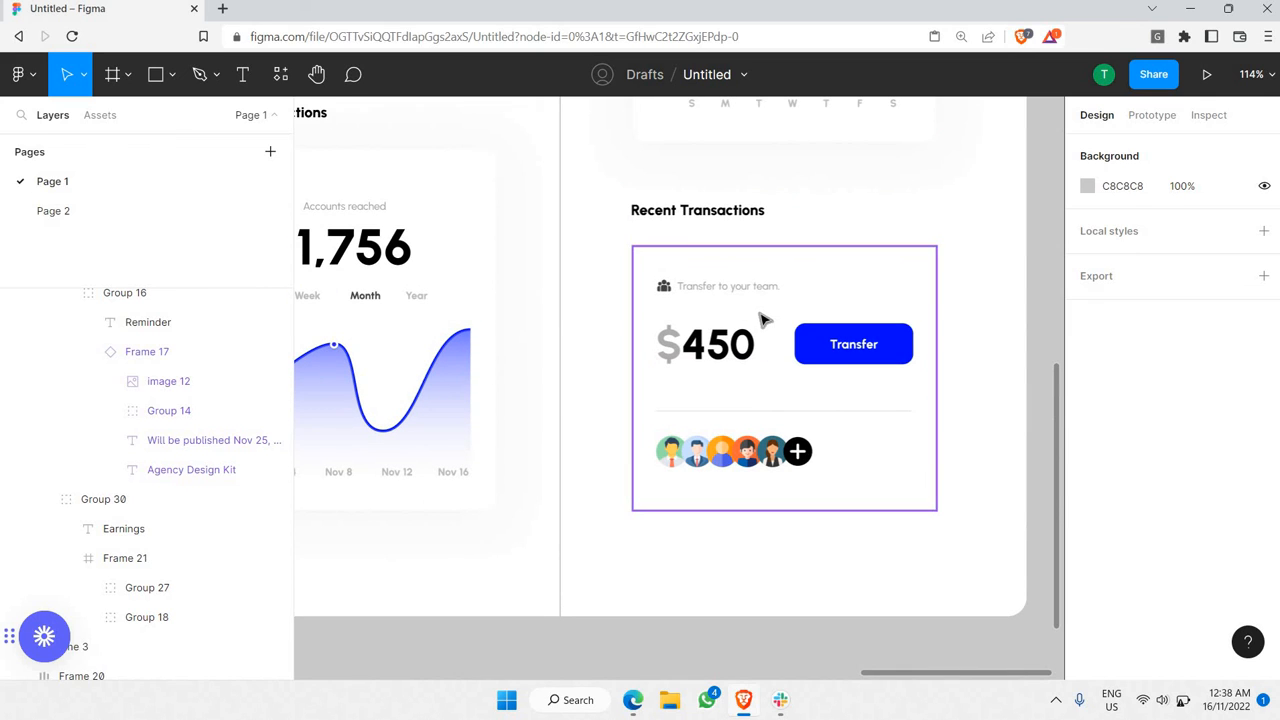
left_click(760, 319)
double_click(760, 319)
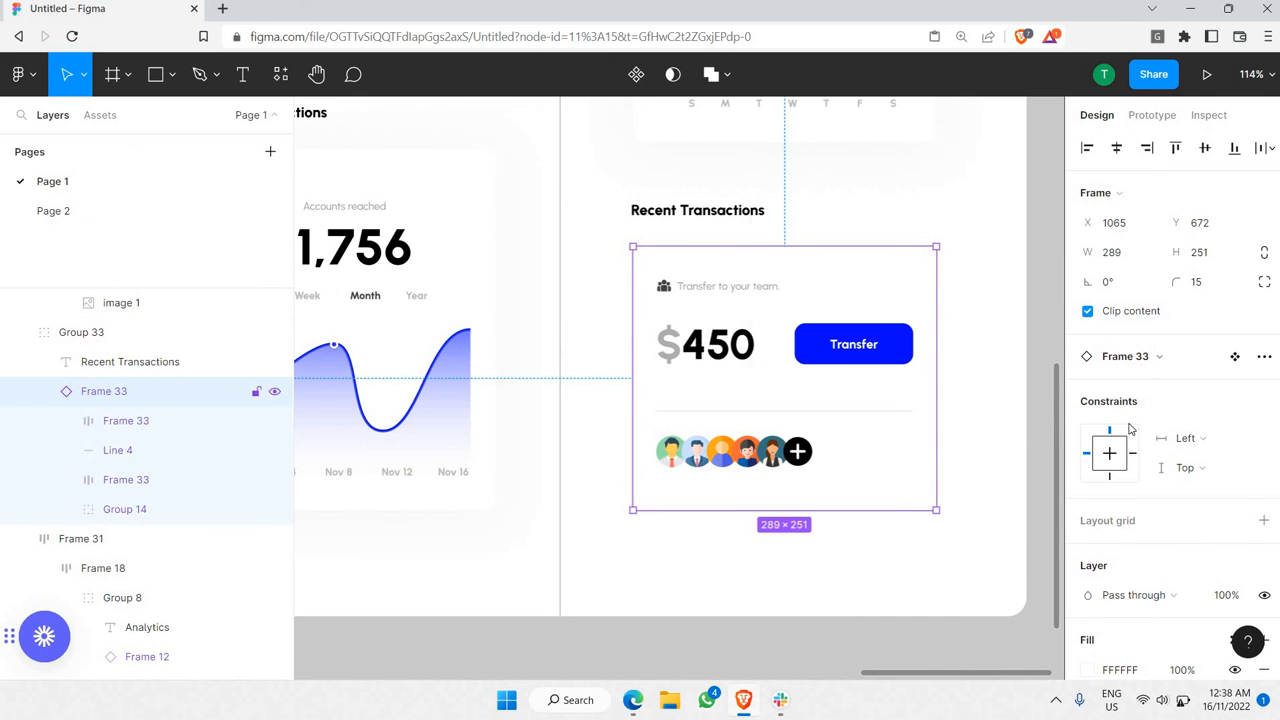
right_click(753, 320)
mouse_move(842, 156)
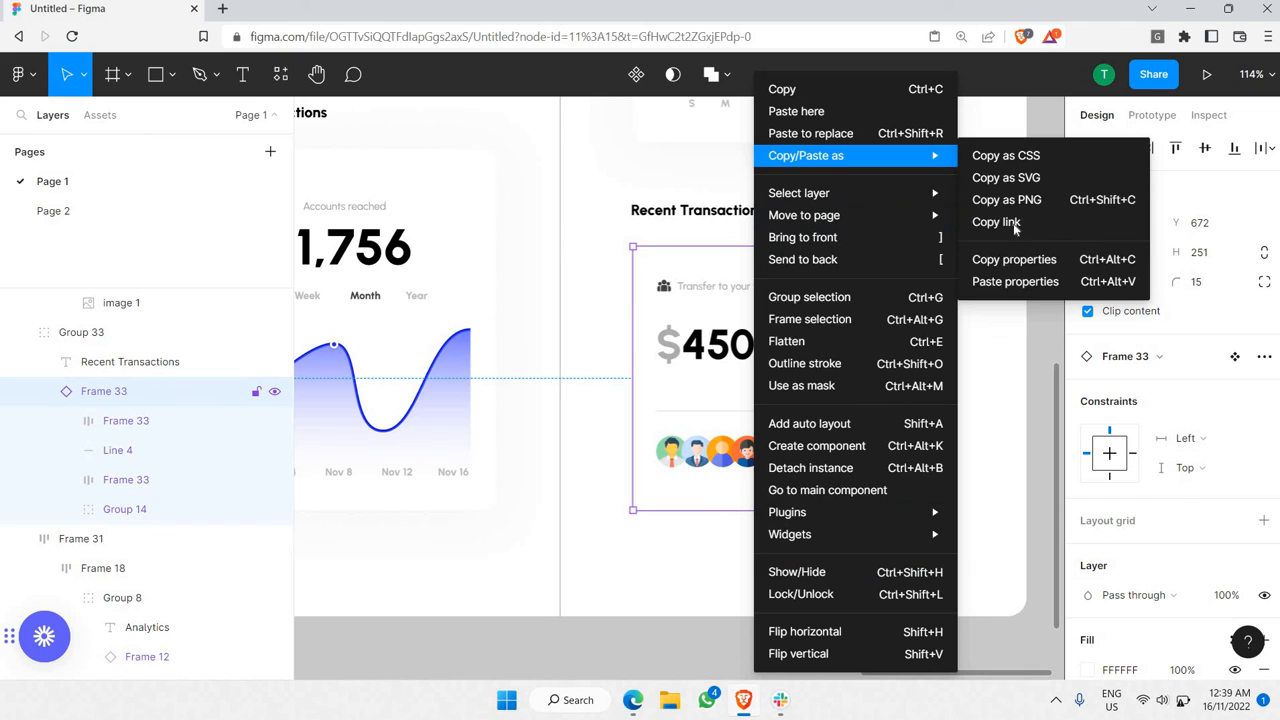
left_click(1028, 284)
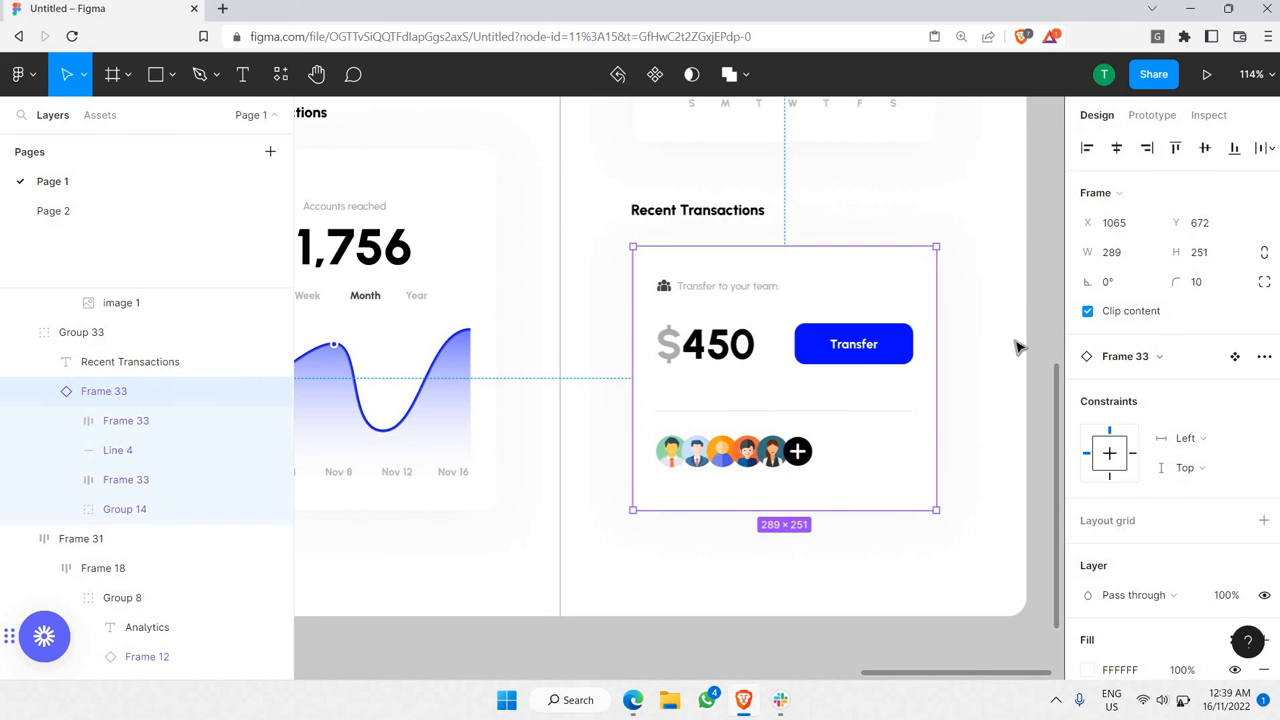
left_click(1017, 346)
- Set the Y offset of the $450 transfer card's drop shadow to 4, and deselect the card
left_click(932, 279, "ctrl")
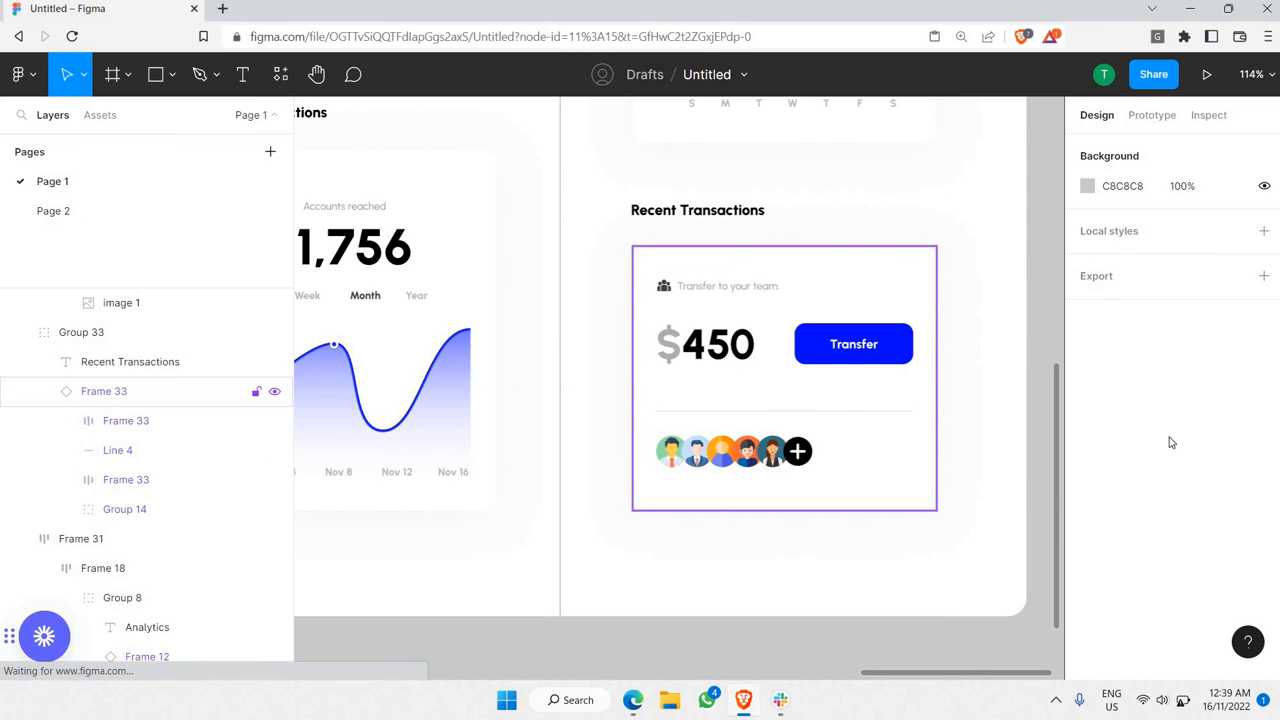
scroll(1078, 583, "down", 3)
left_click(1087, 566)
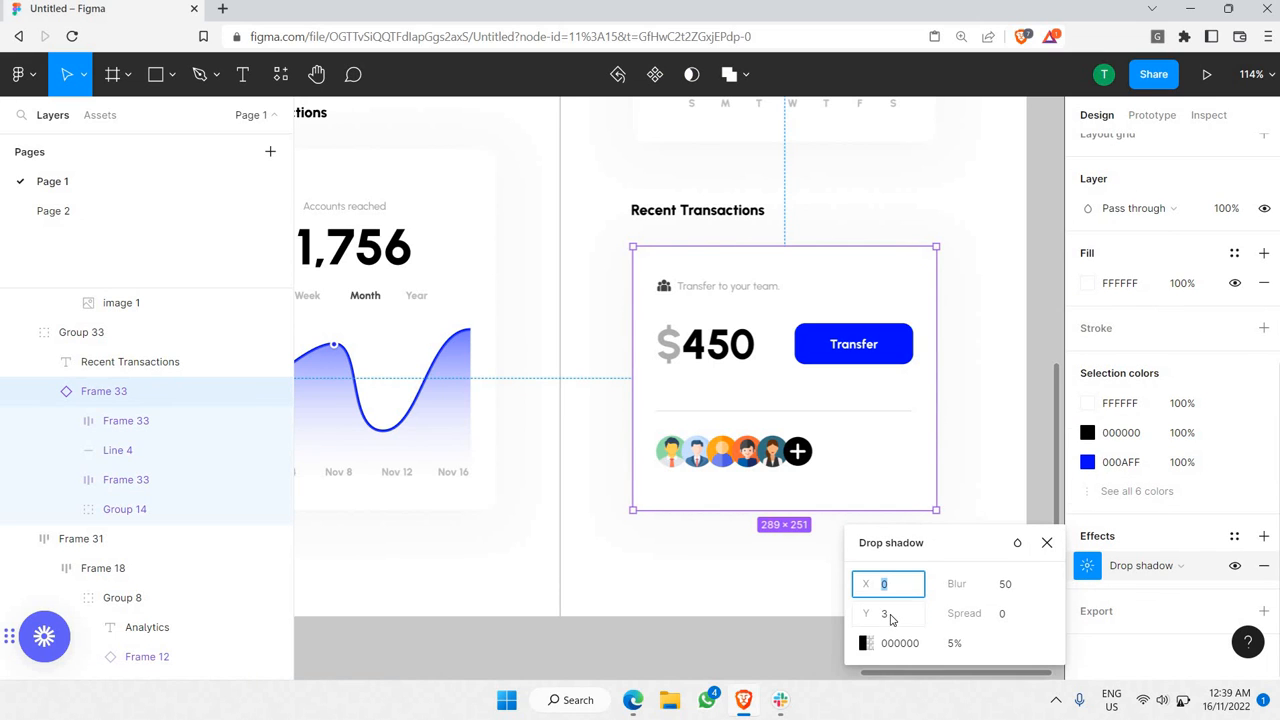
left_click(886, 613)
type("4")
key("Return")
left_click(755, 630)
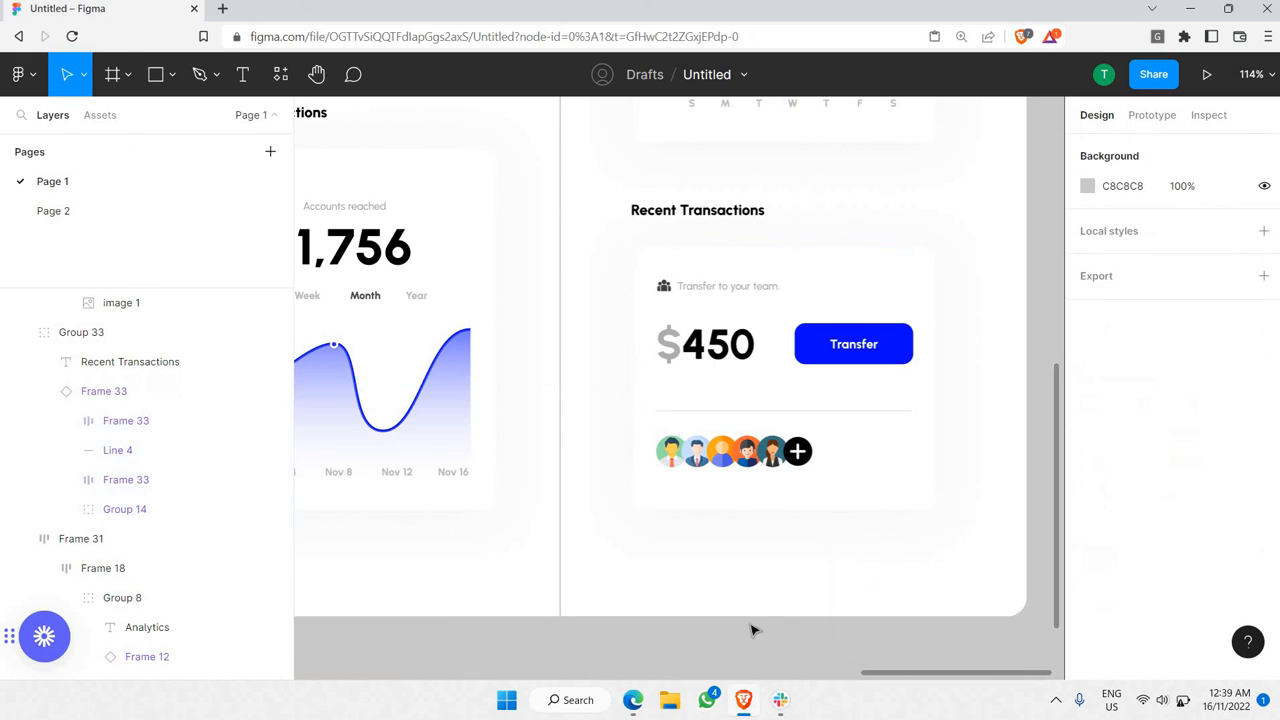
- Add an inside stroke of width 1 to the sidebar frame containing the logo, limited to its right side
scroll(900, 537, "down", 6)
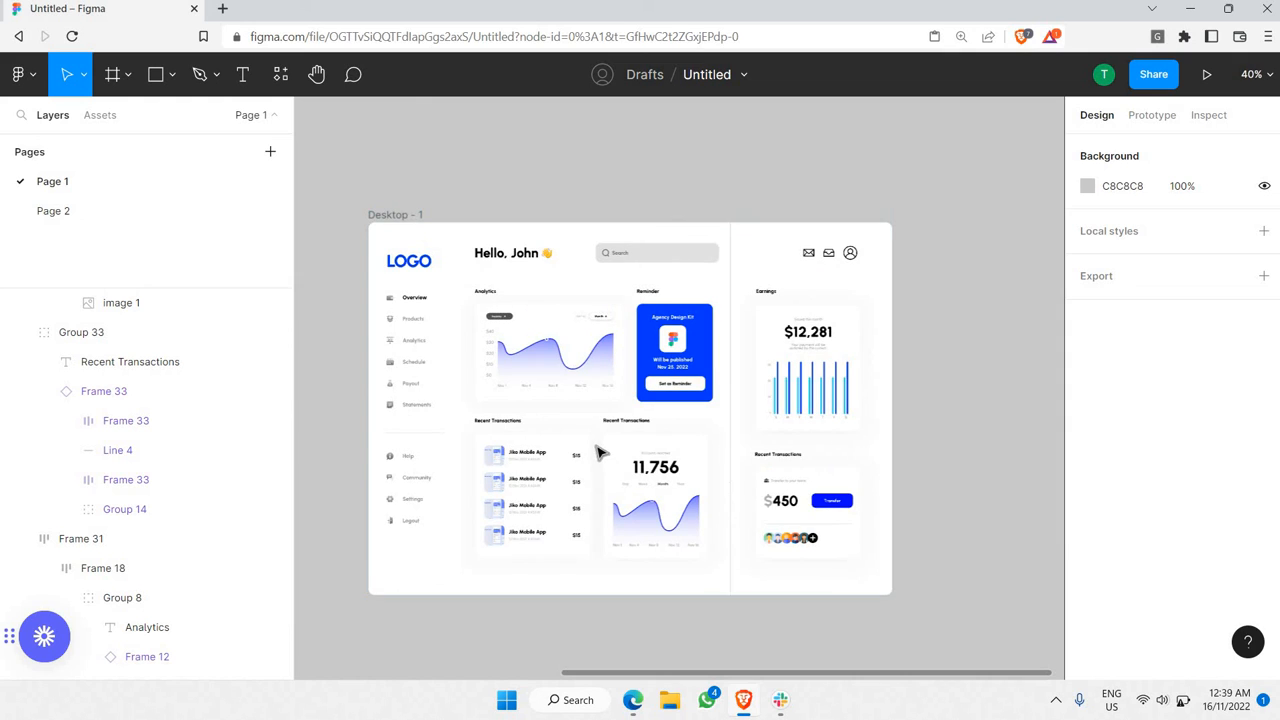
scroll(598, 453, "up", 2)
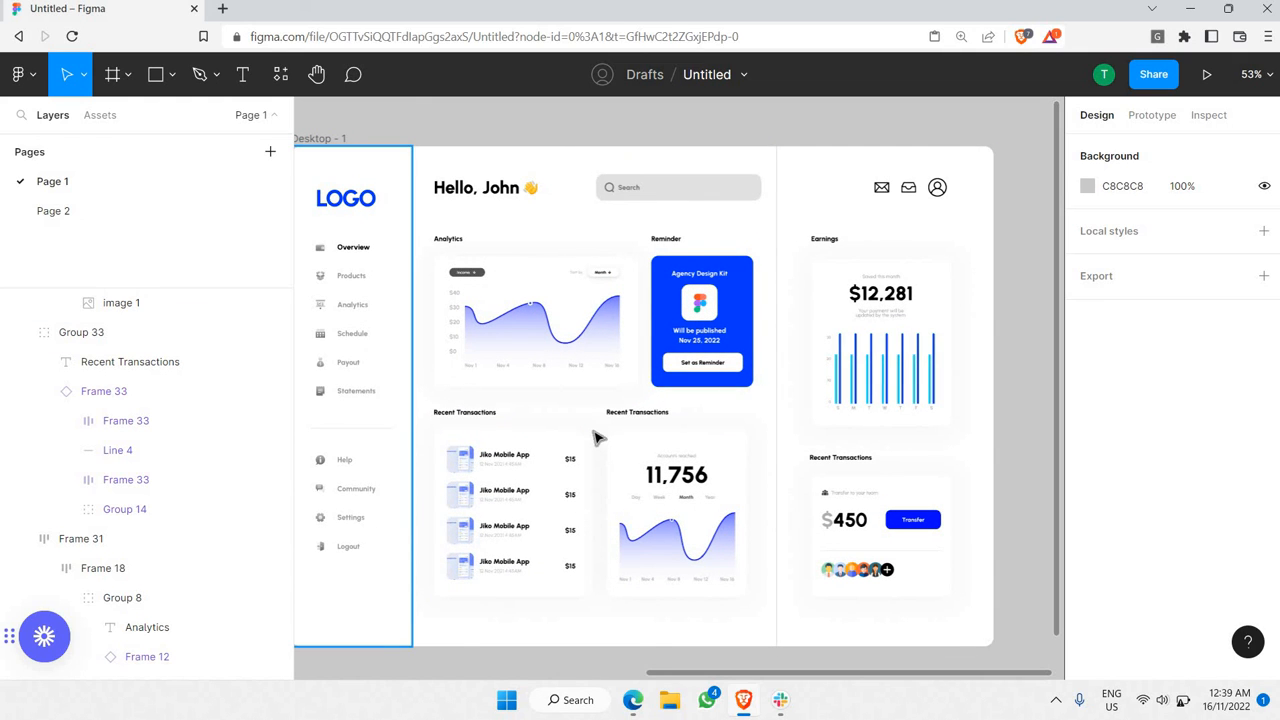
scroll(514, 194, "left", 3)
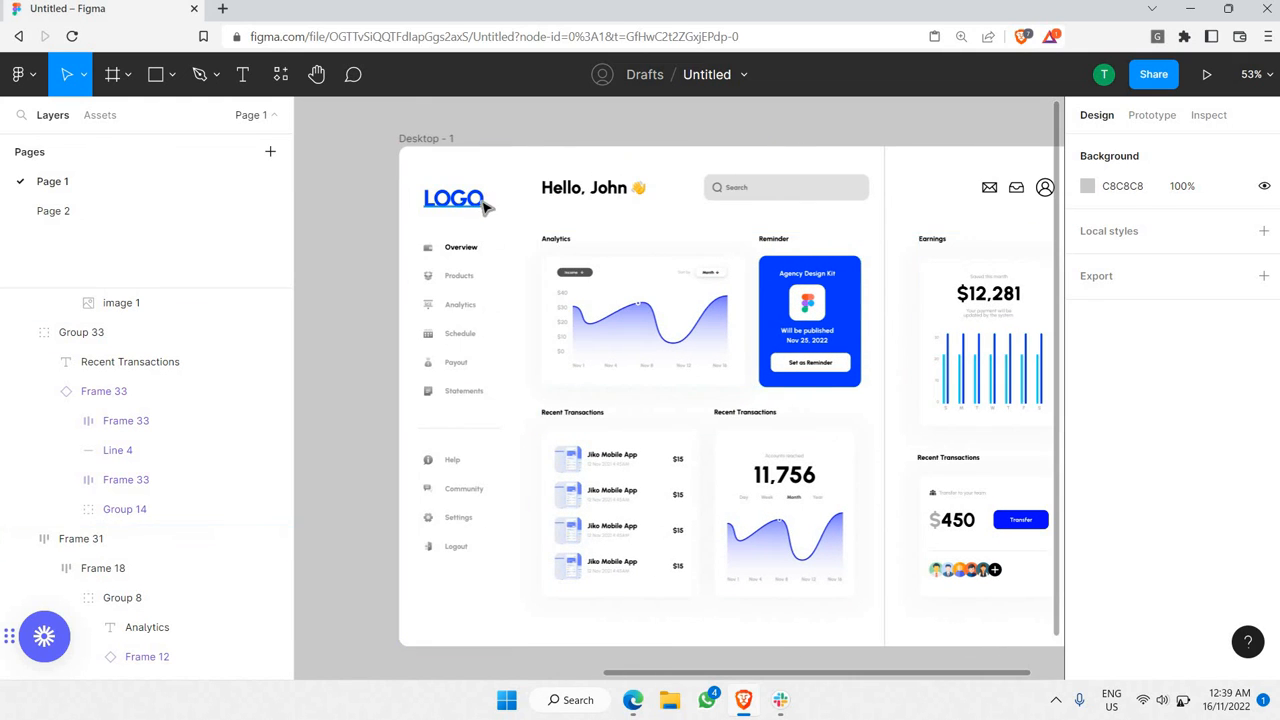
scroll(484, 205, "up", 2)
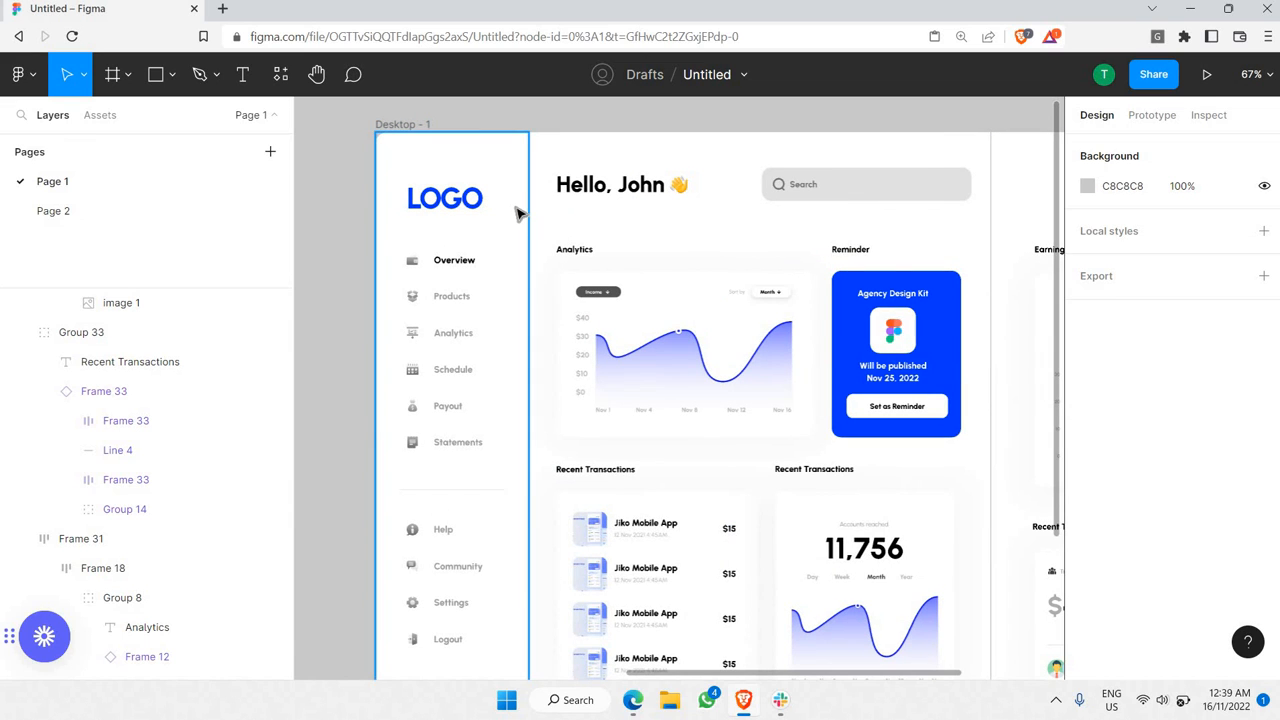
left_click(517, 210)
scroll(1188, 352, "down", 4)
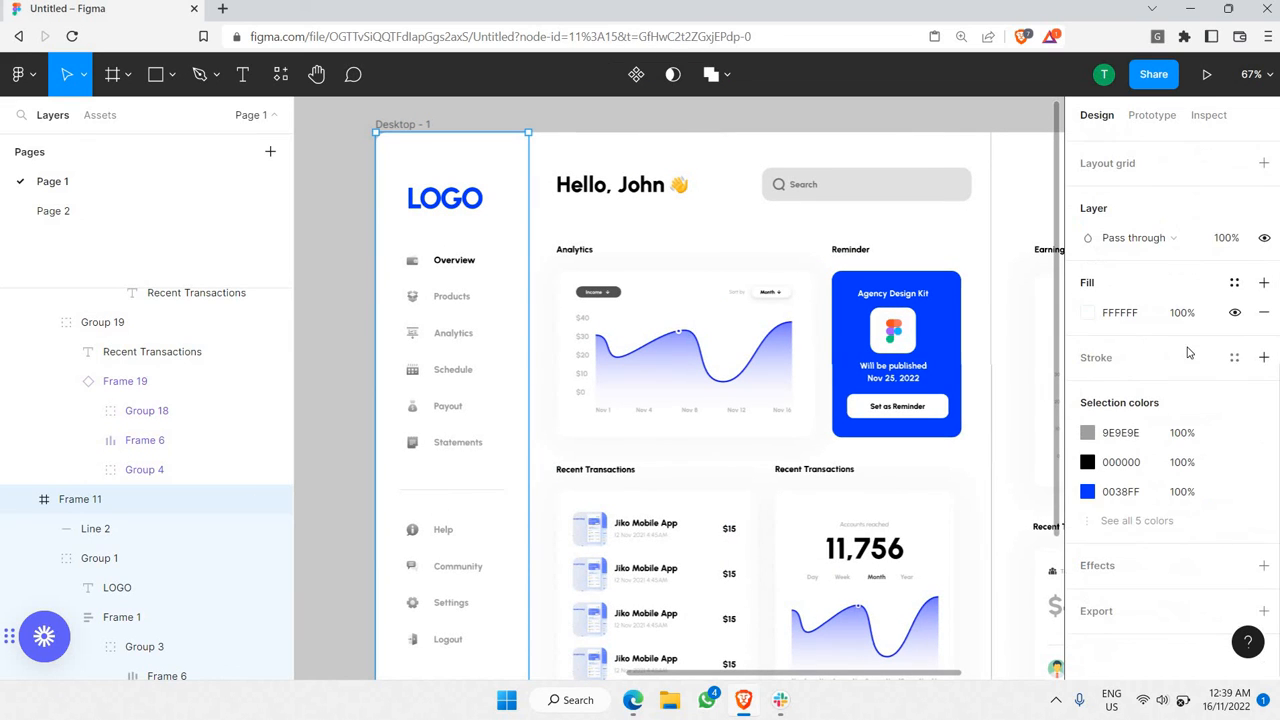
left_click(1263, 357)
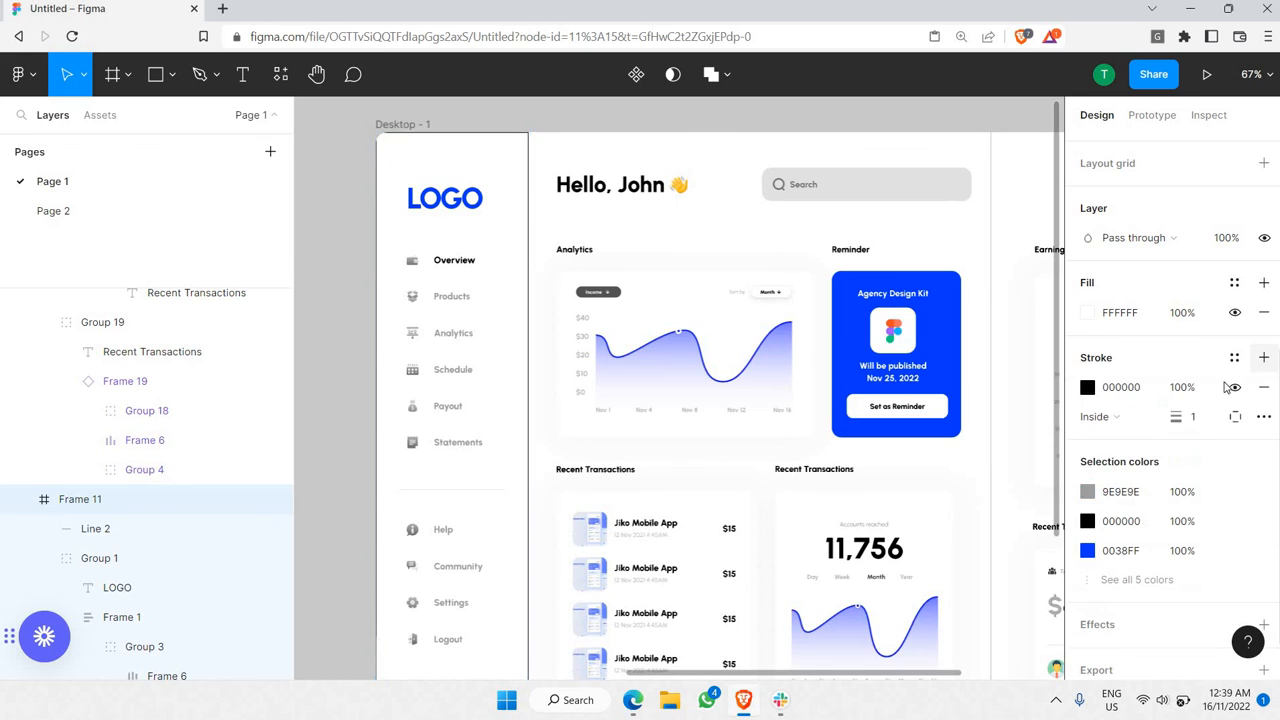
left_click(1235, 418)
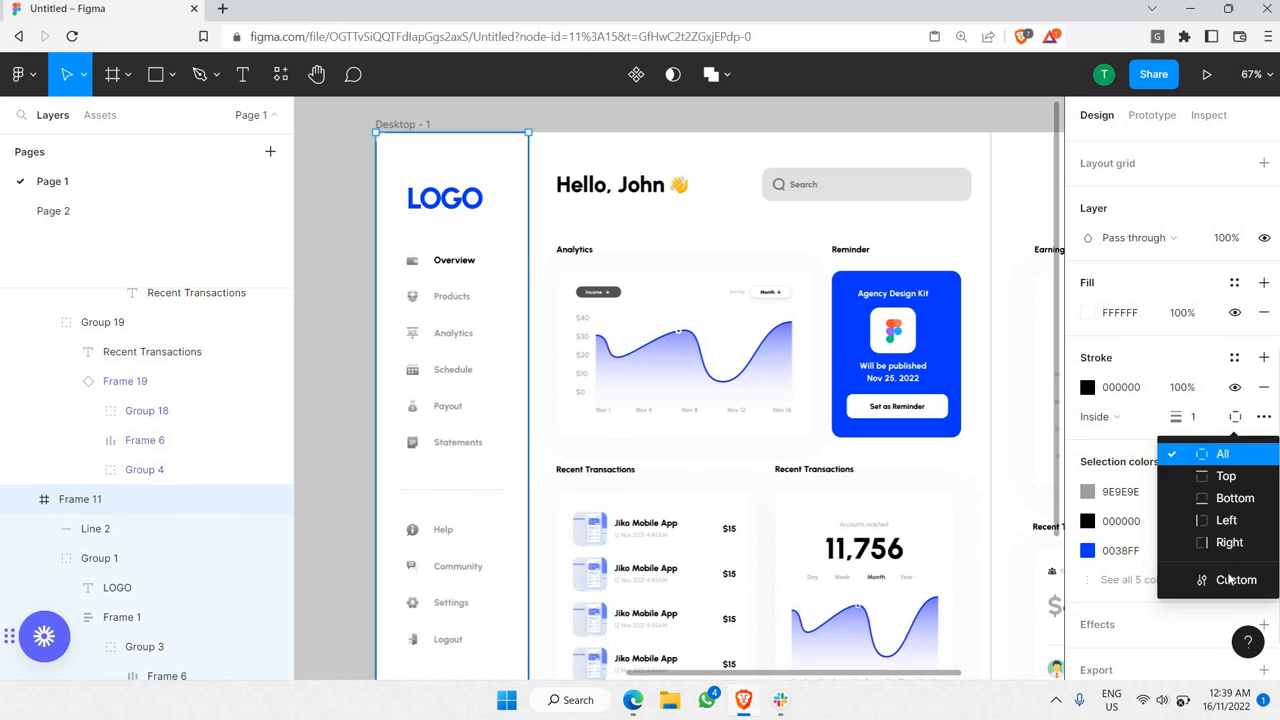
left_click(1229, 543)
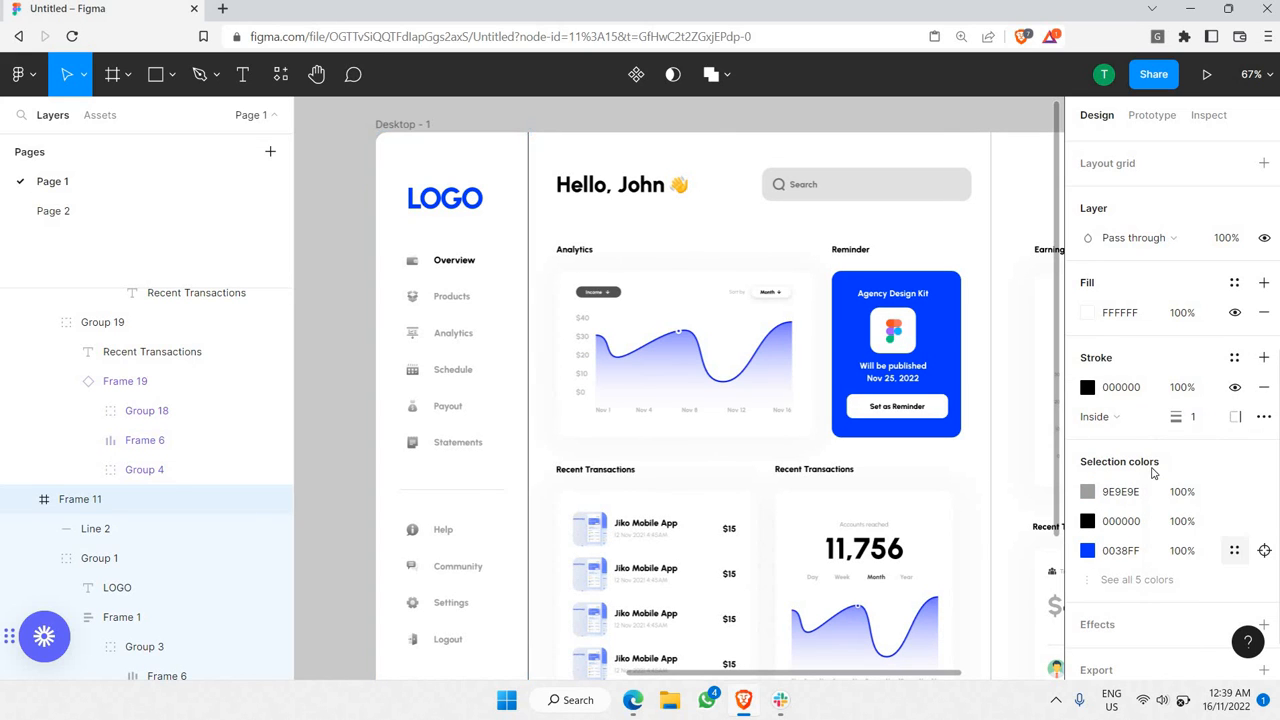
- Change the sidebar frame's stroke color to E6E6E6
scroll(1154, 390, "down", 1)
left_click(1087, 328)
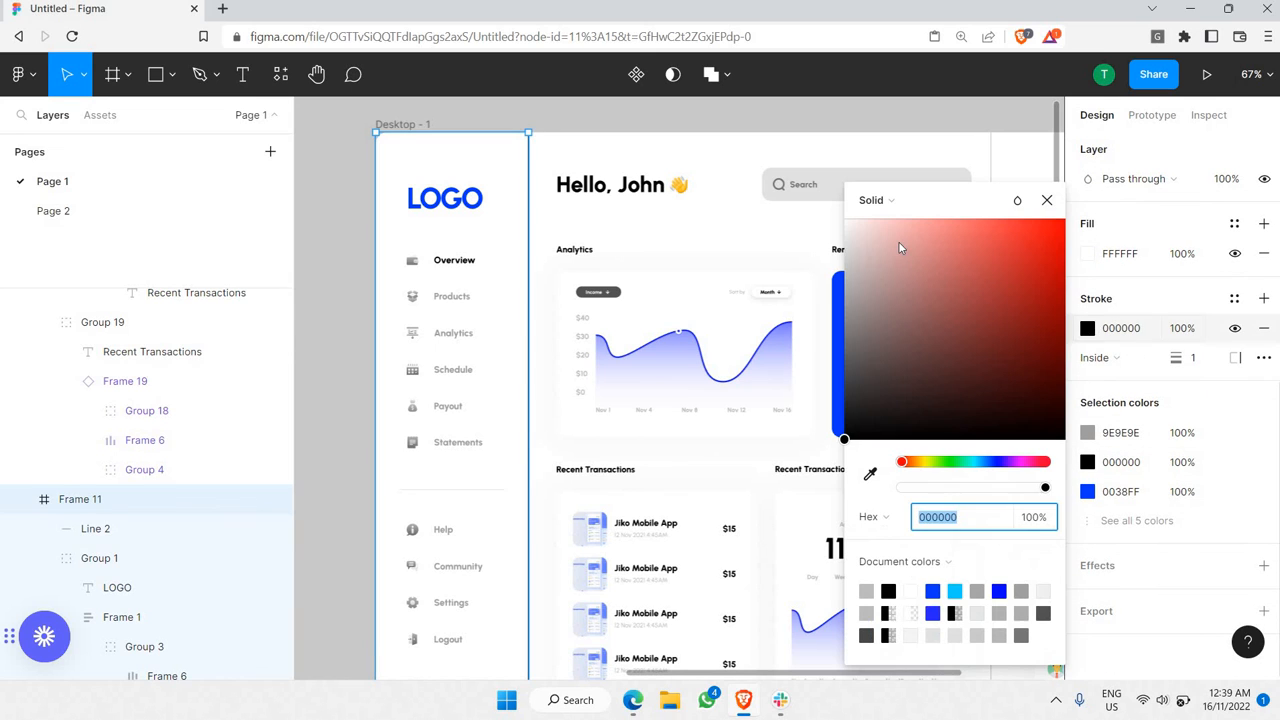
type("e6")
key("Return")
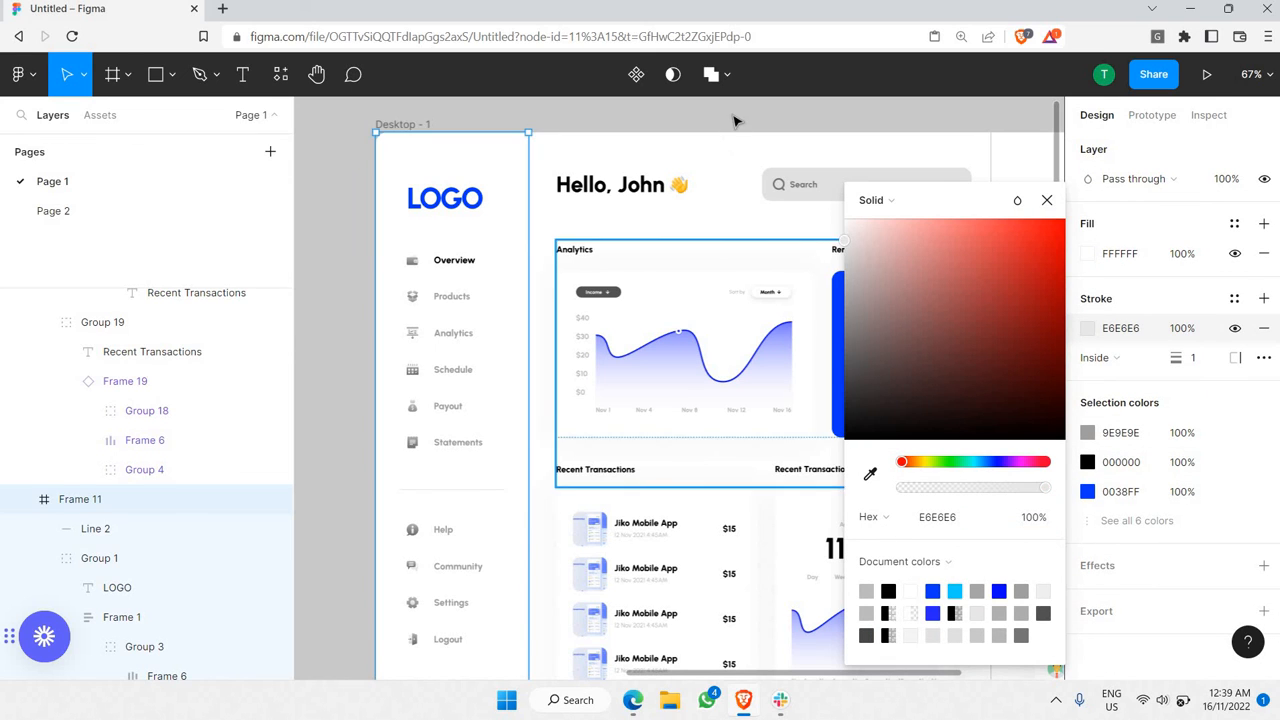
- Close the sidebar frame's stroke color settings and clear the selection
left_click(737, 130)
scroll(730, 135, "down", 1)
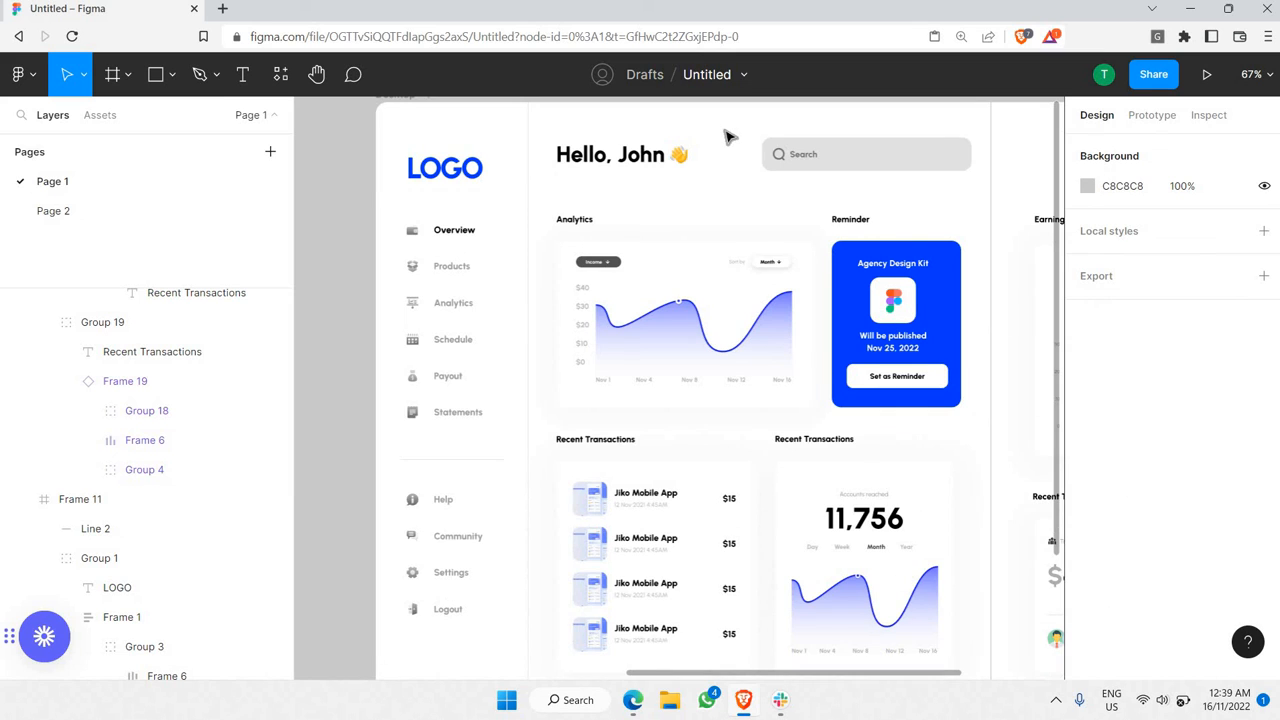
scroll(729, 137, "down", 2)
scroll(729, 137, "right", 2)
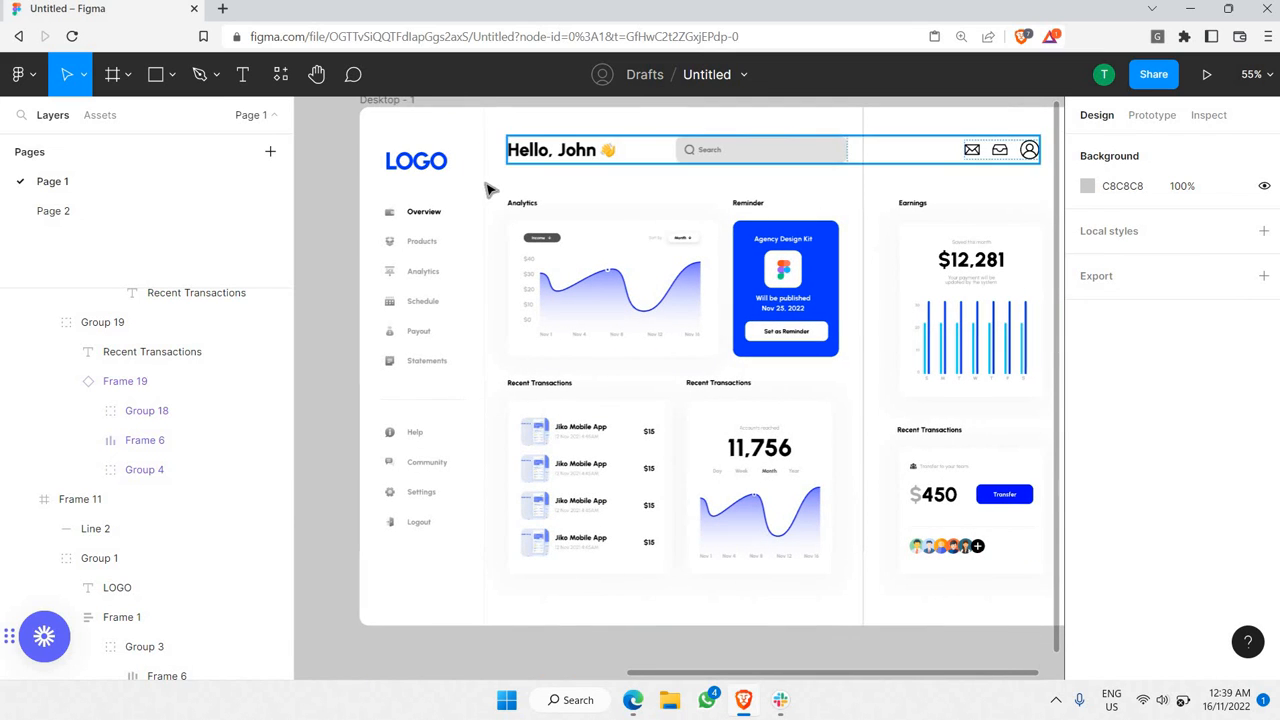
left_click(486, 184)
left_click(988, 201)
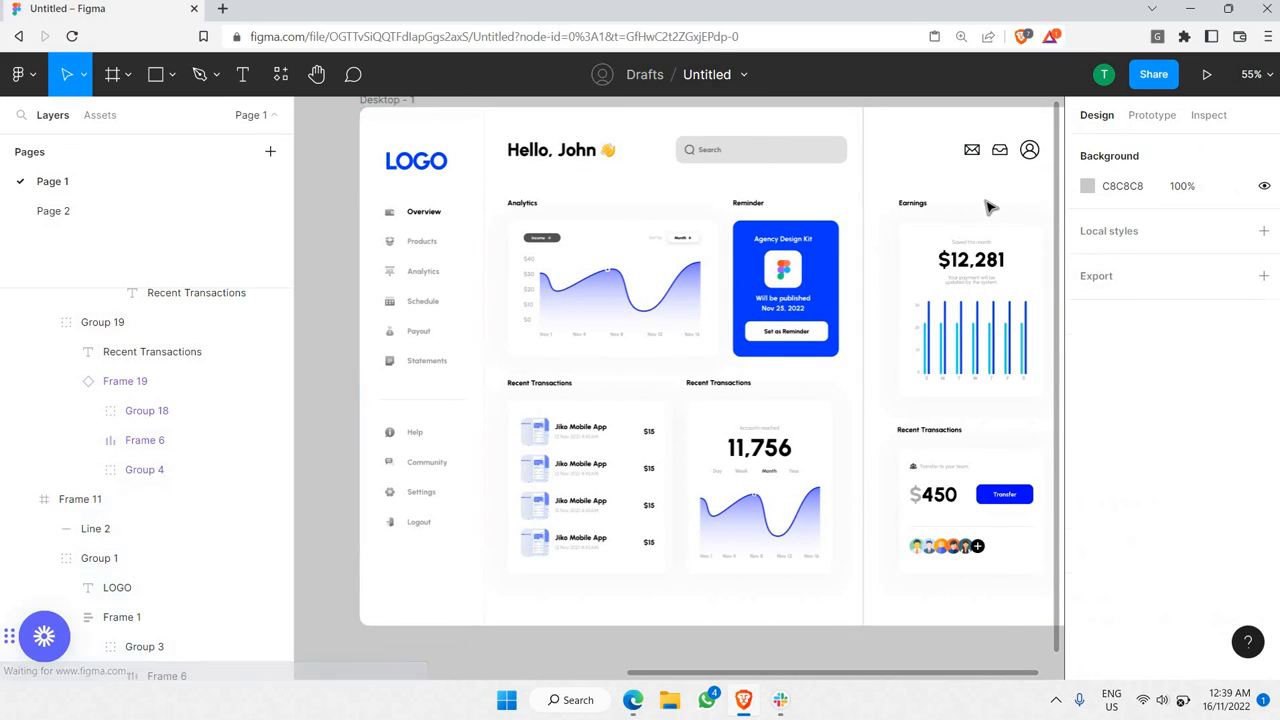
- Reduce the stroke width of the vertical divider line between the main content and the Earnings column, and deselect it
scroll(988, 200, "right", 3)
scroll(710, 178, "up", 2)
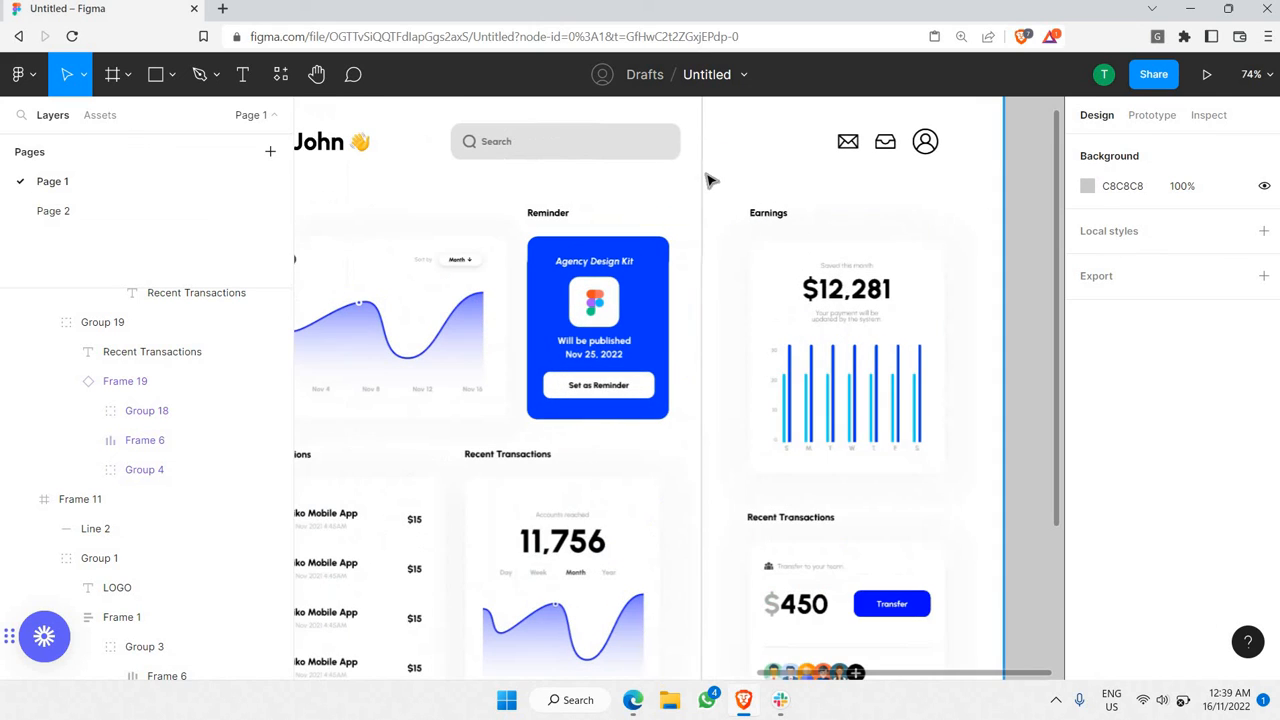
left_click(703, 182)
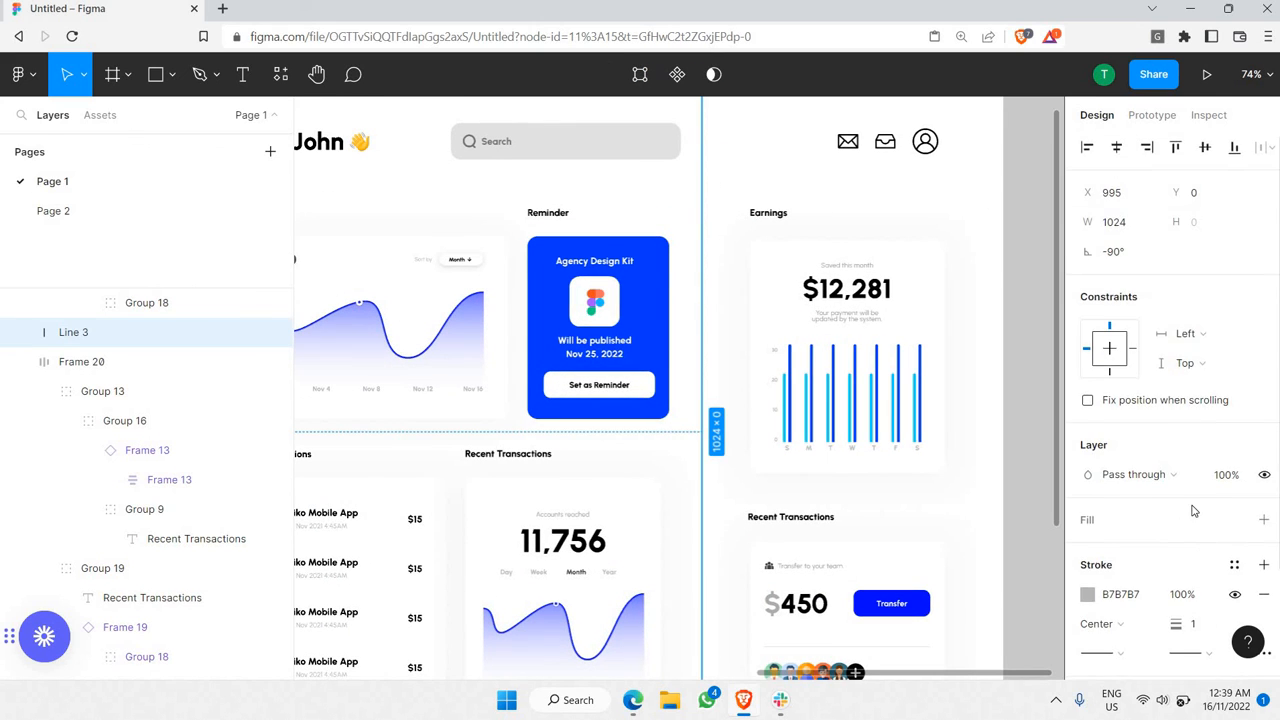
scroll(1192, 511, "down", 2)
left_click(1203, 500)
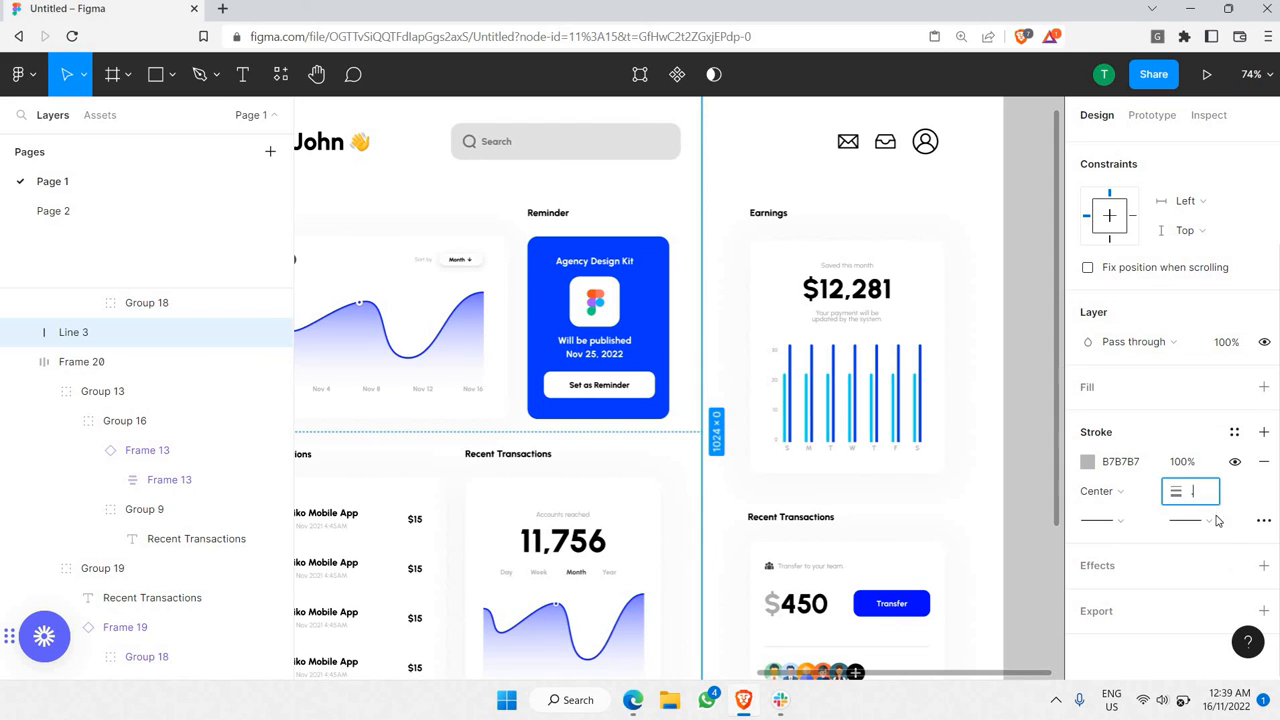
left_click(1038, 391)
scroll(1040, 390, "down", 3)
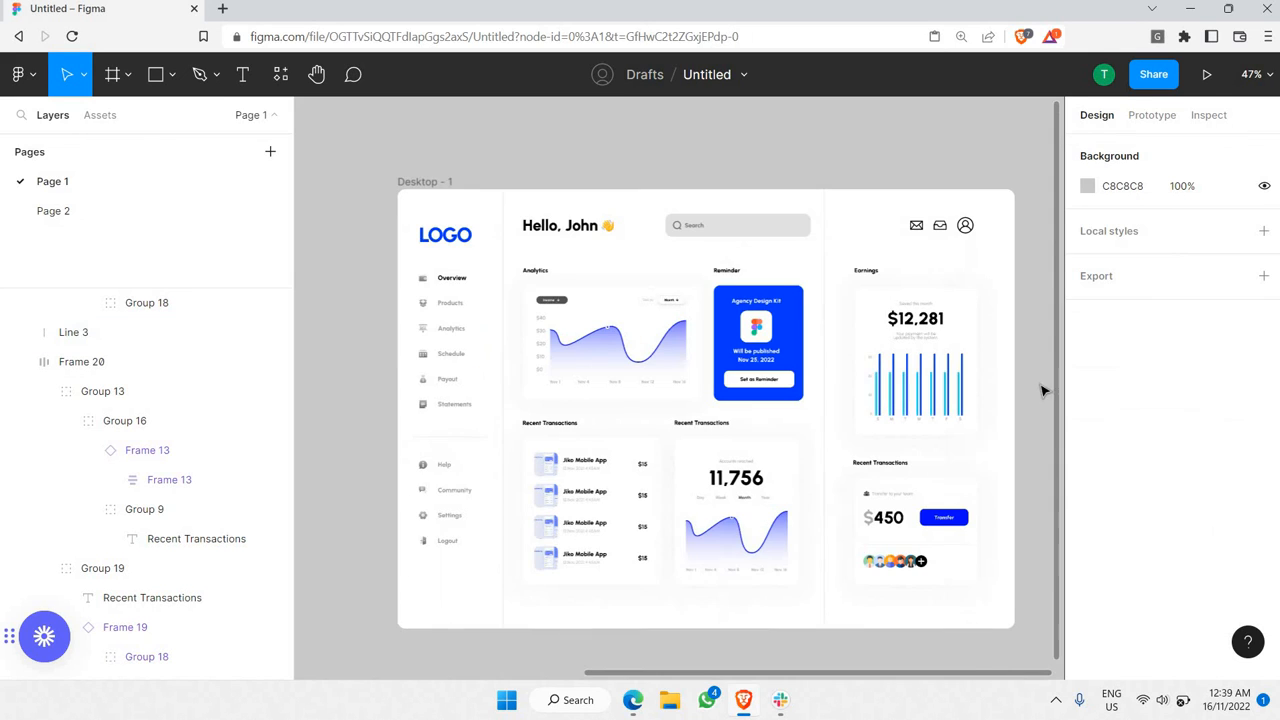
scroll(777, 206, "down", 1)
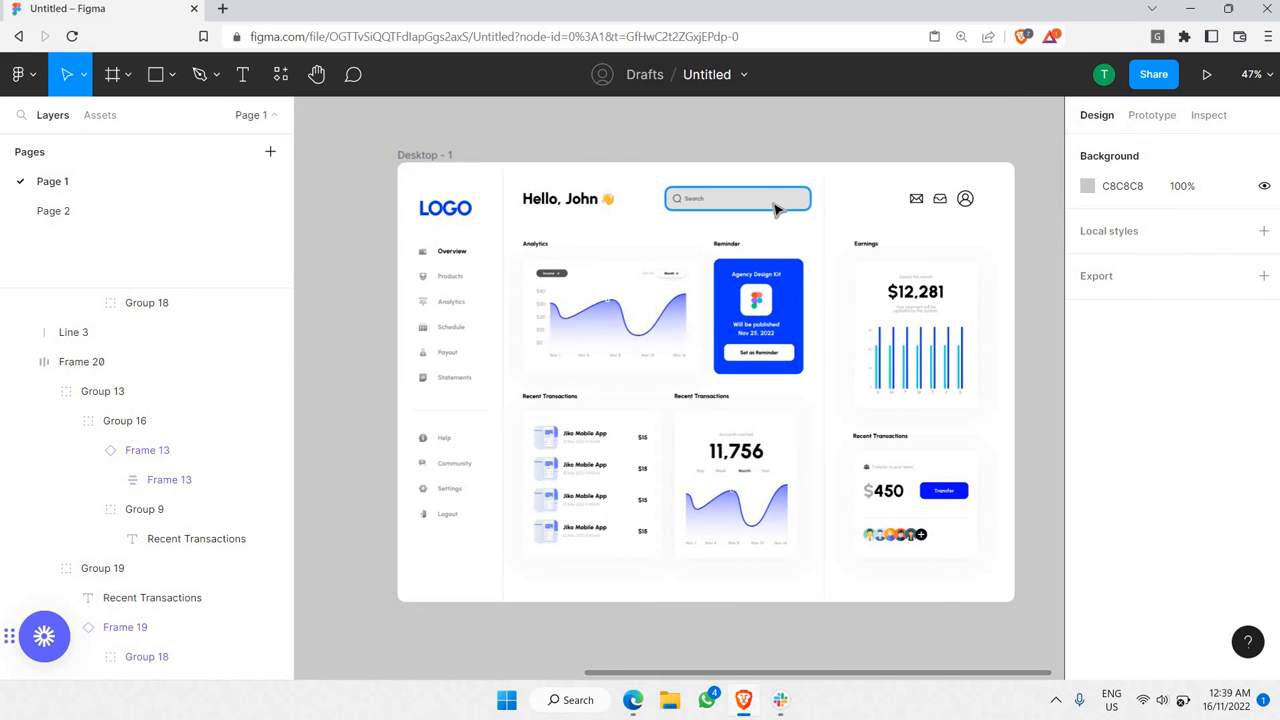
- Lighten the header search bar's background rectangle by changing its fill color to ECECEC, and deselect it
scroll(777, 206, "up", 3)
left_click(728, 212)
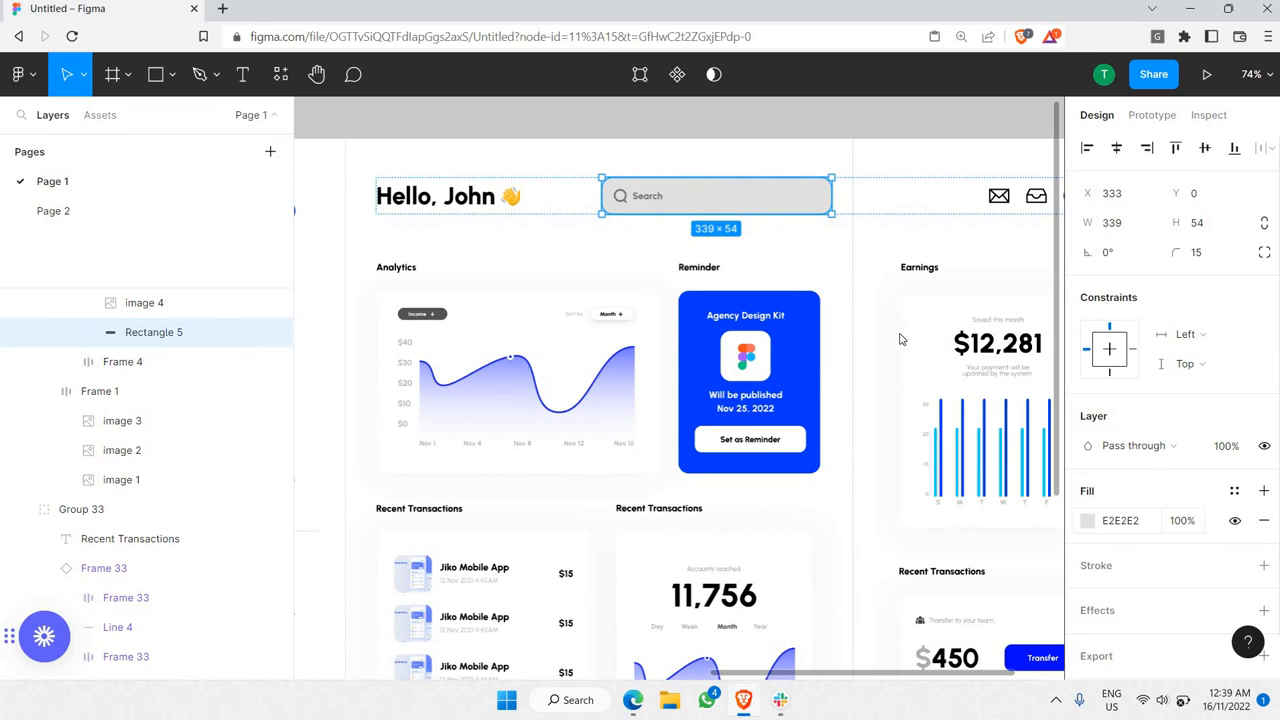
left_click(1087, 521)
type("F5F5F5")
key("Return")
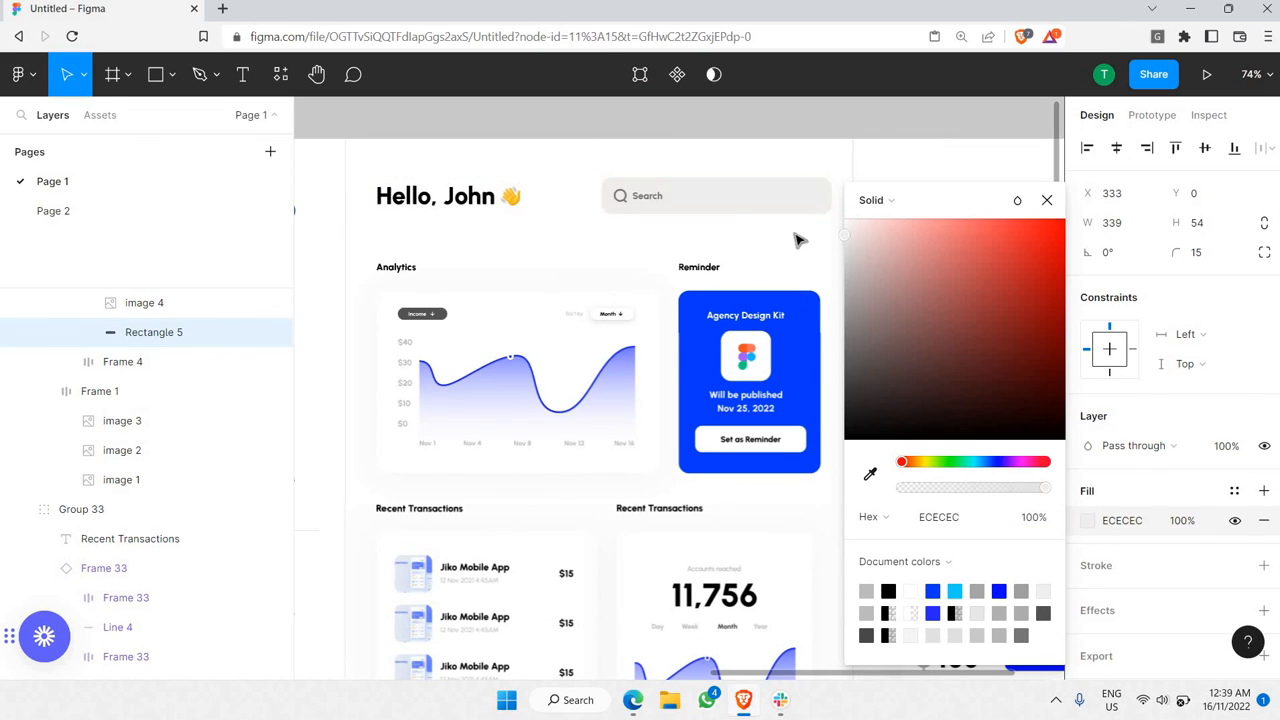
left_click(795, 127)
scroll(915, 170, "down", 3)
scroll(912, 165, "up", 4)
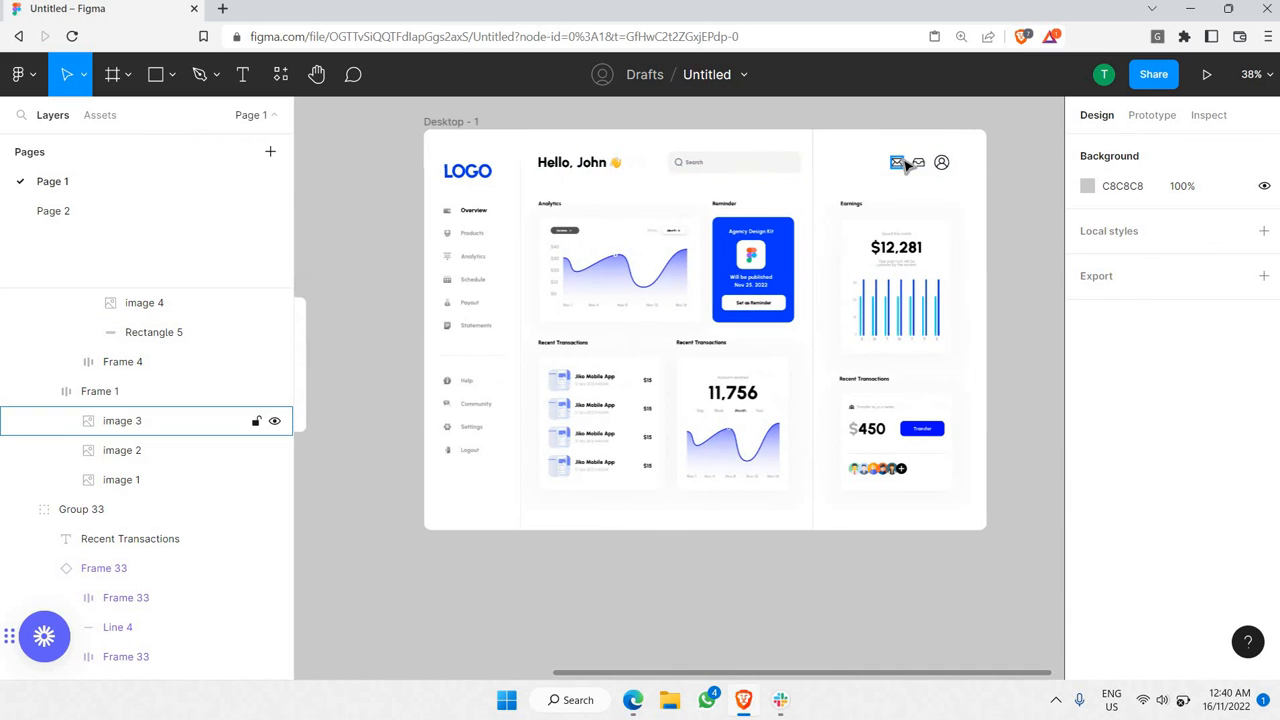
scroll(965, 145, "up", 3)
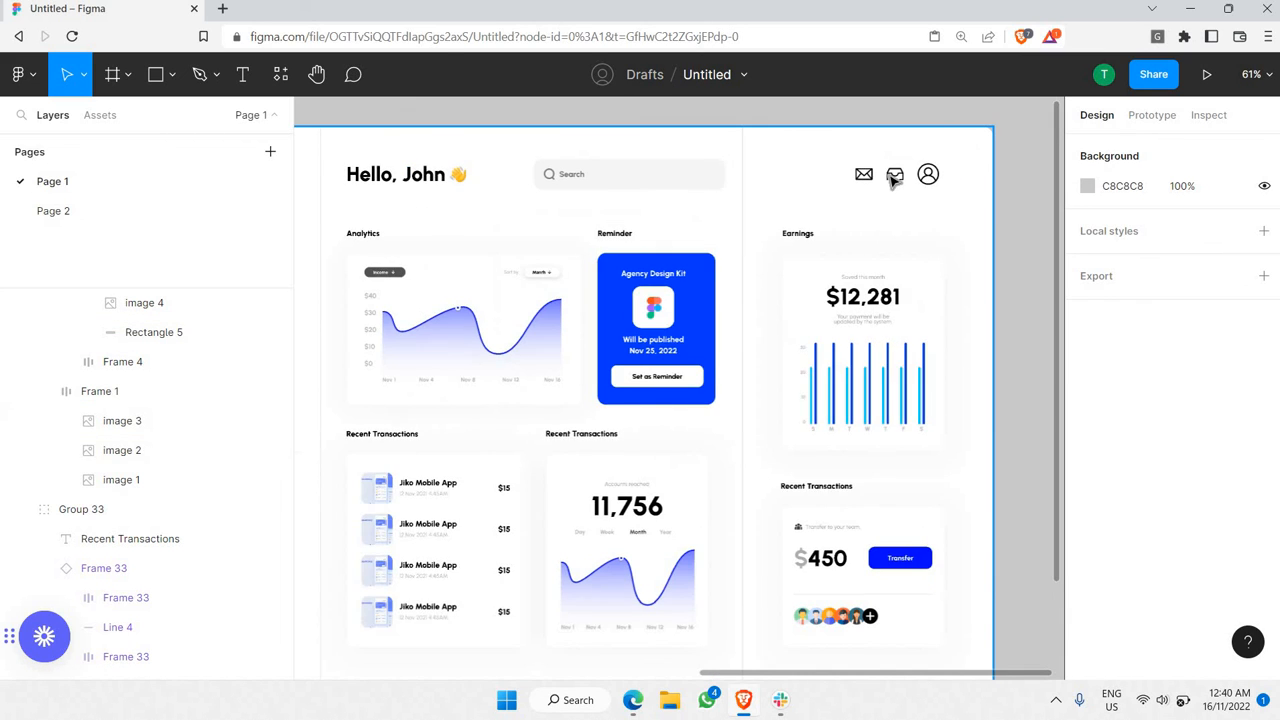
scroll(916, 176, "down", 2)
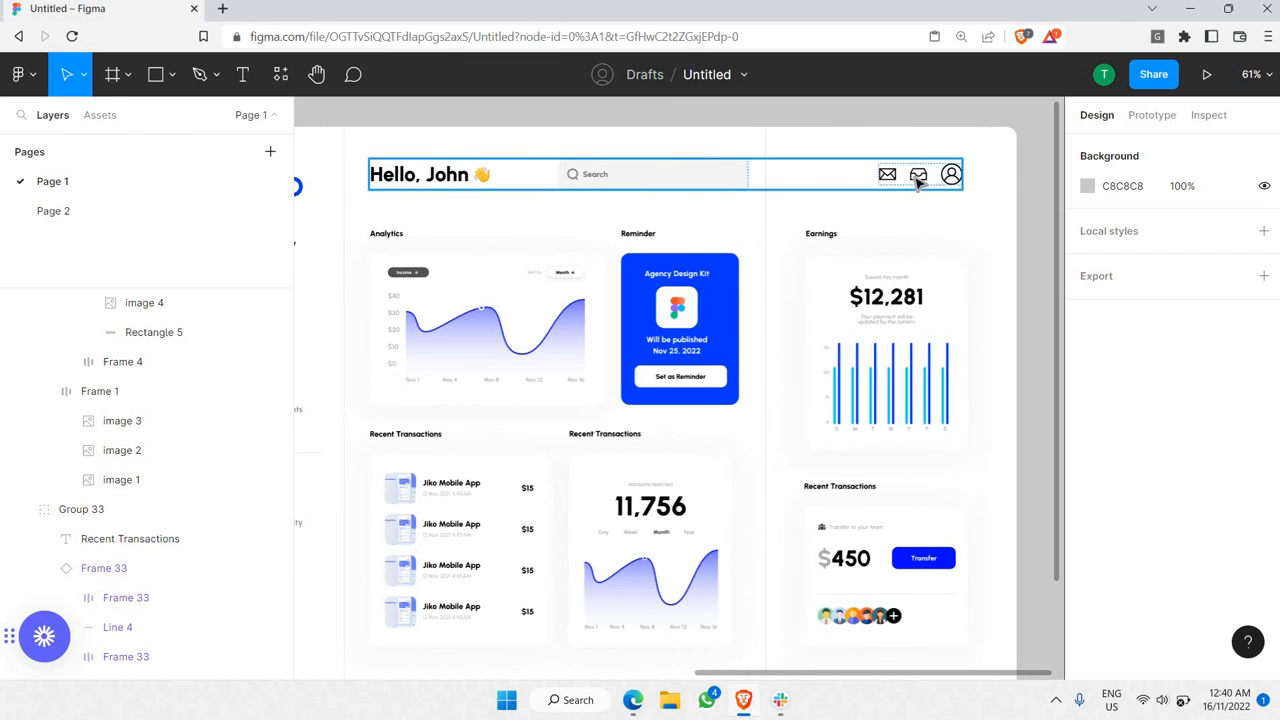